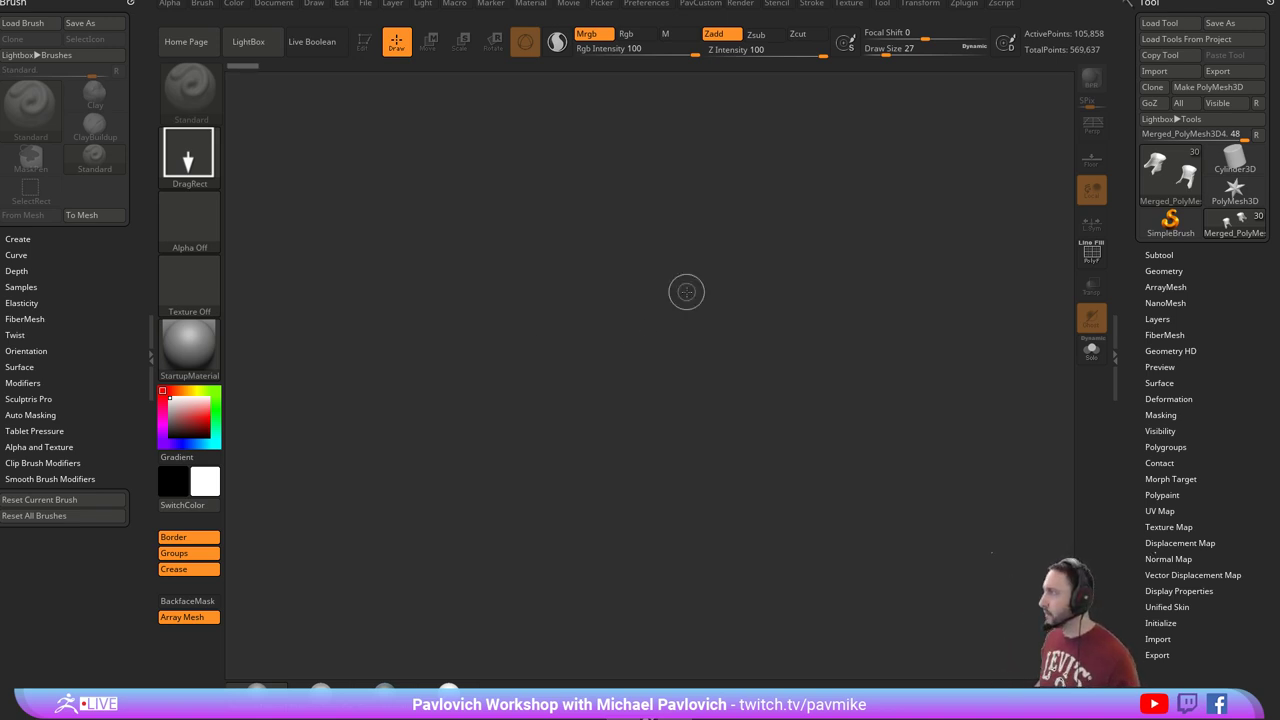
Draw the character model on the empty canvas, make it editable and fit it to the view.
{"action": "left_click_drag", "start_coordinate": [640, 319], "coordinate": [686, 486]}
{"action": "key", "text": "t"}
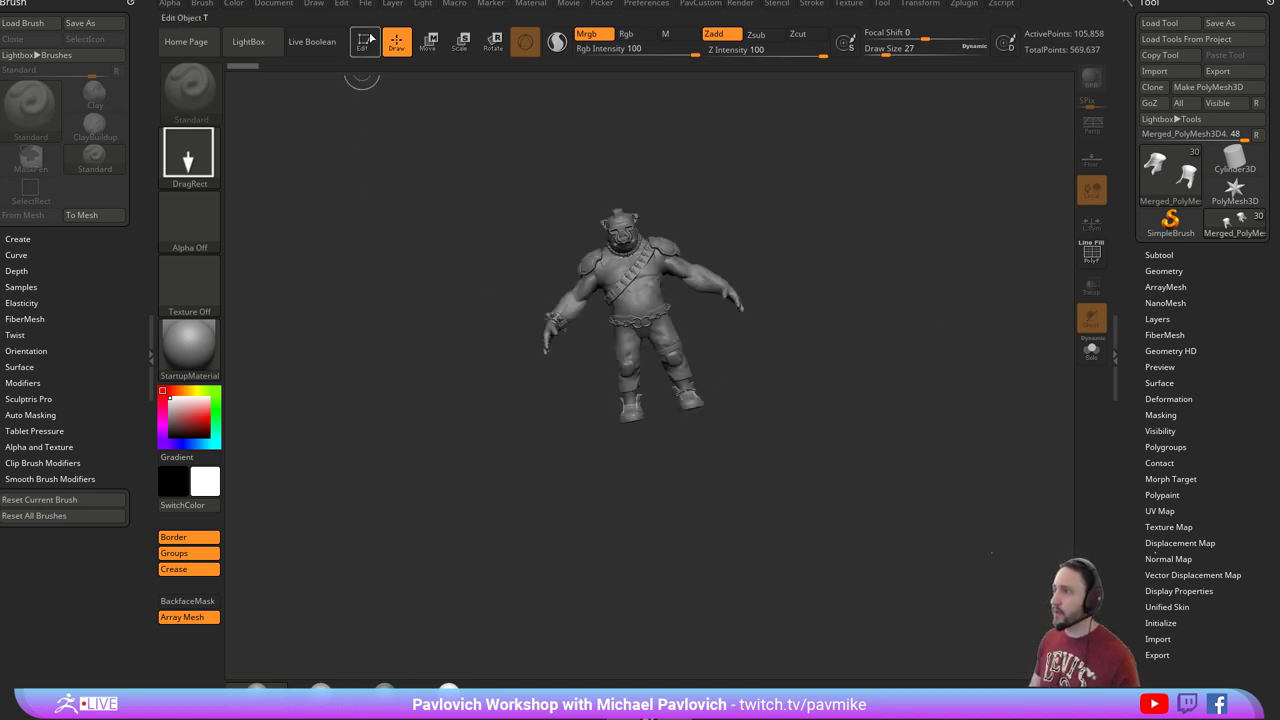
{"action": "key", "text": "f"}
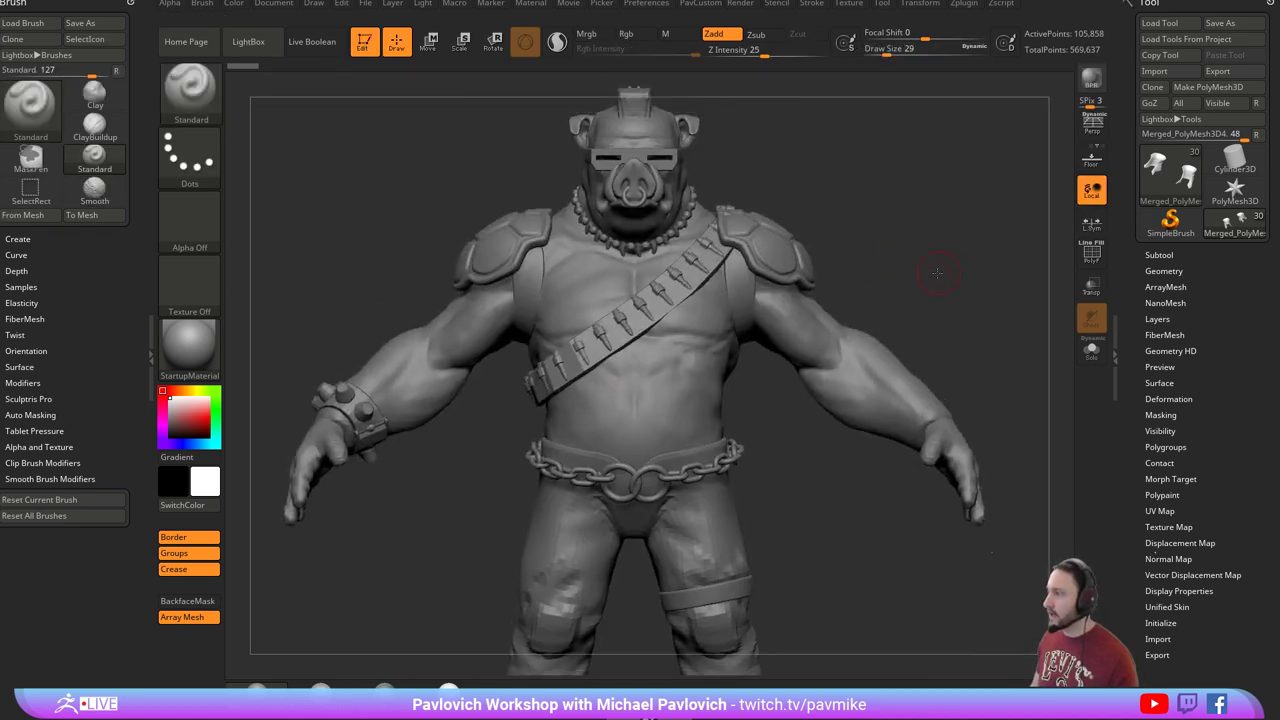
Make the tied lace bow at the ankle of the character's boot the active subtool.
{"action": "mouse_move", "coordinate": [931, 277]}
{"action": "left_mouse_down"}
{"action": "mouse_move", "coordinate": [963, 257]}
{"action": "mouse_move", "coordinate": [997, 261]}
{"action": "mouse_move", "coordinate": [908, 248]}
{"action": "left_mouse_up"}
{"action": "key", "text": "s"}
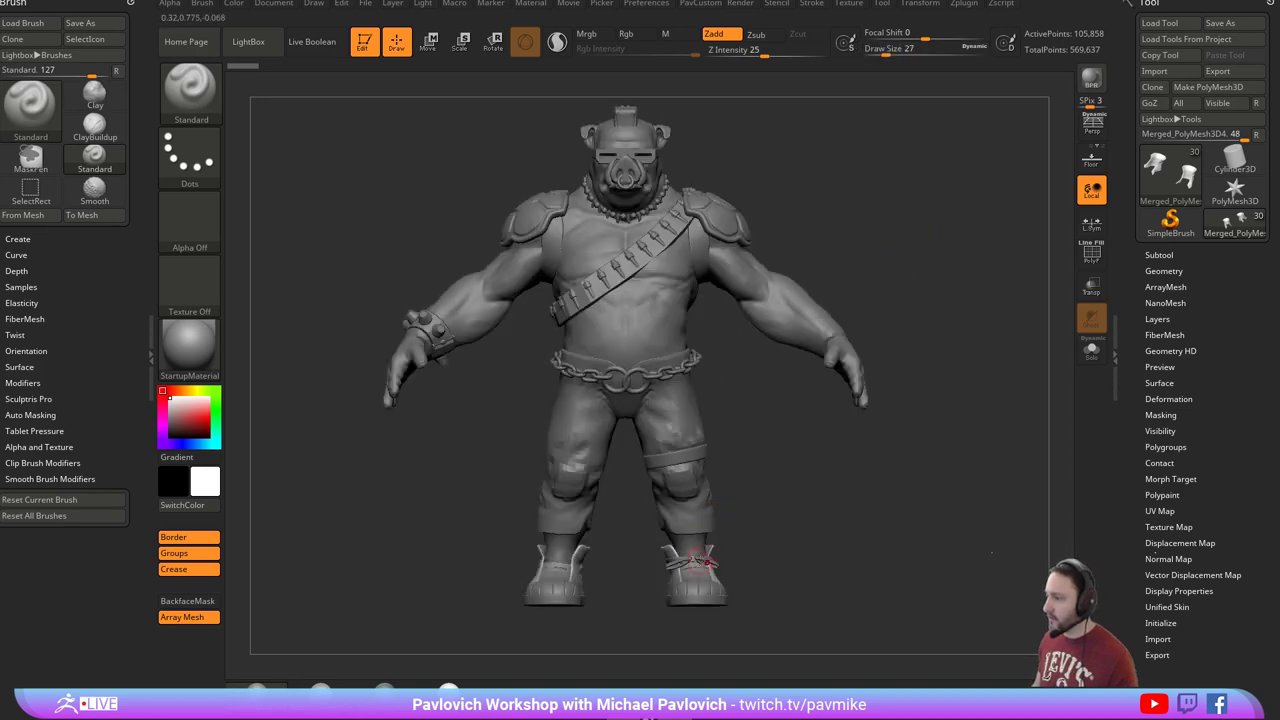
{"action": "left_click", "coordinate": [696, 563], "text": "alt"}
{"action": "left_click_drag", "start_coordinate": [855, 478], "coordinate": [834, 432], "text": "alt"}
{"action": "key", "text": "2"}
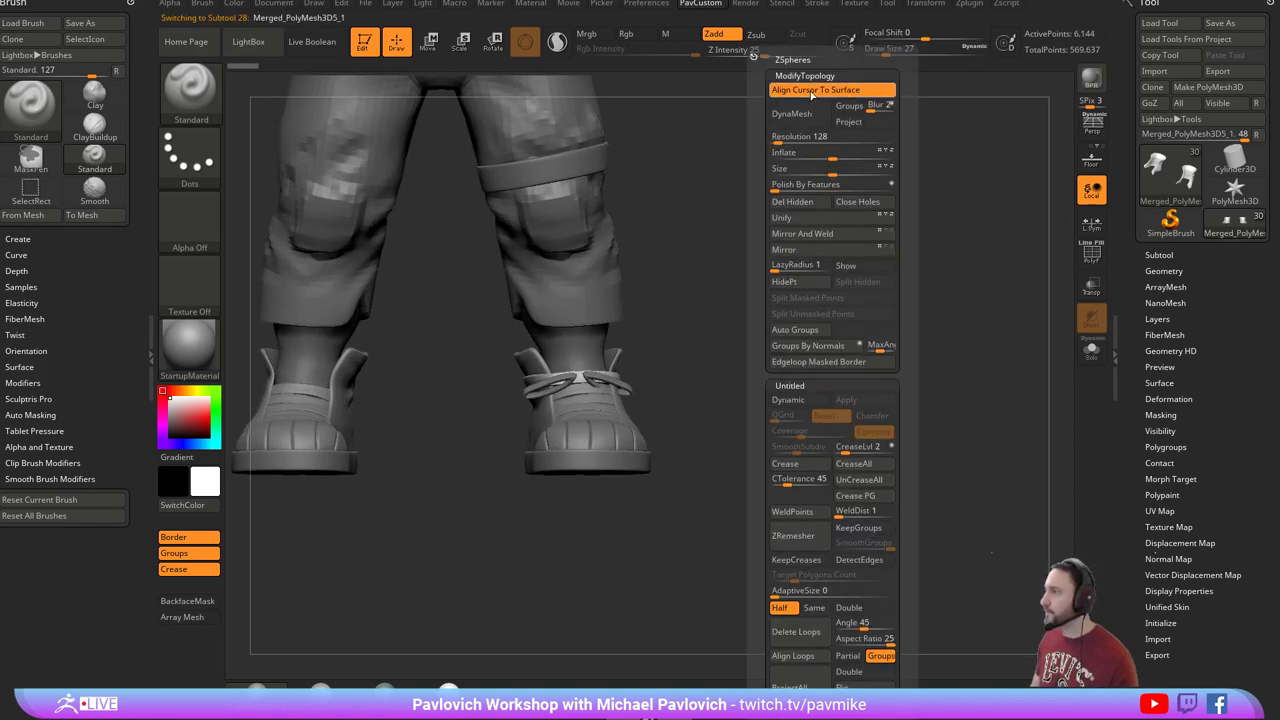
Select the blocked-out lace strips running across the front of the boot as the active subtool.
{"action": "left_click_drag", "start_coordinate": [812, 322], "coordinate": [853, 386], "text": "alt"}
{"action": "mouse_move", "coordinate": [722, 350]}
{"action": "left_mouse_down"}
{"action": "mouse_move", "coordinate": [757, 394]}
{"action": "mouse_move", "coordinate": [743, 395]}
{"action": "left_mouse_up"}
{"action": "key", "text": "s"}
{"action": "left_click", "coordinate": [605, 389], "text": "alt"}
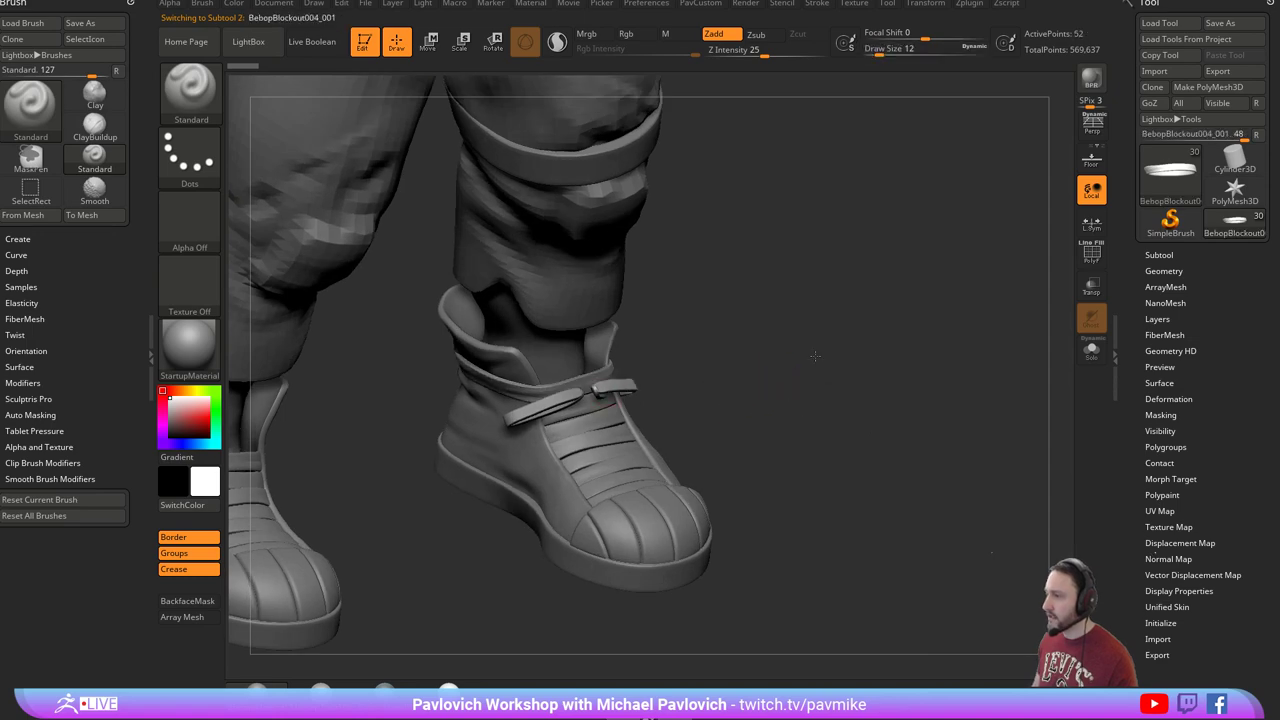
{"action": "left_click_drag", "start_coordinate": [866, 363], "coordinate": [817, 361]}
{"action": "left_click_drag", "start_coordinate": [709, 371], "coordinate": [650, 409]}
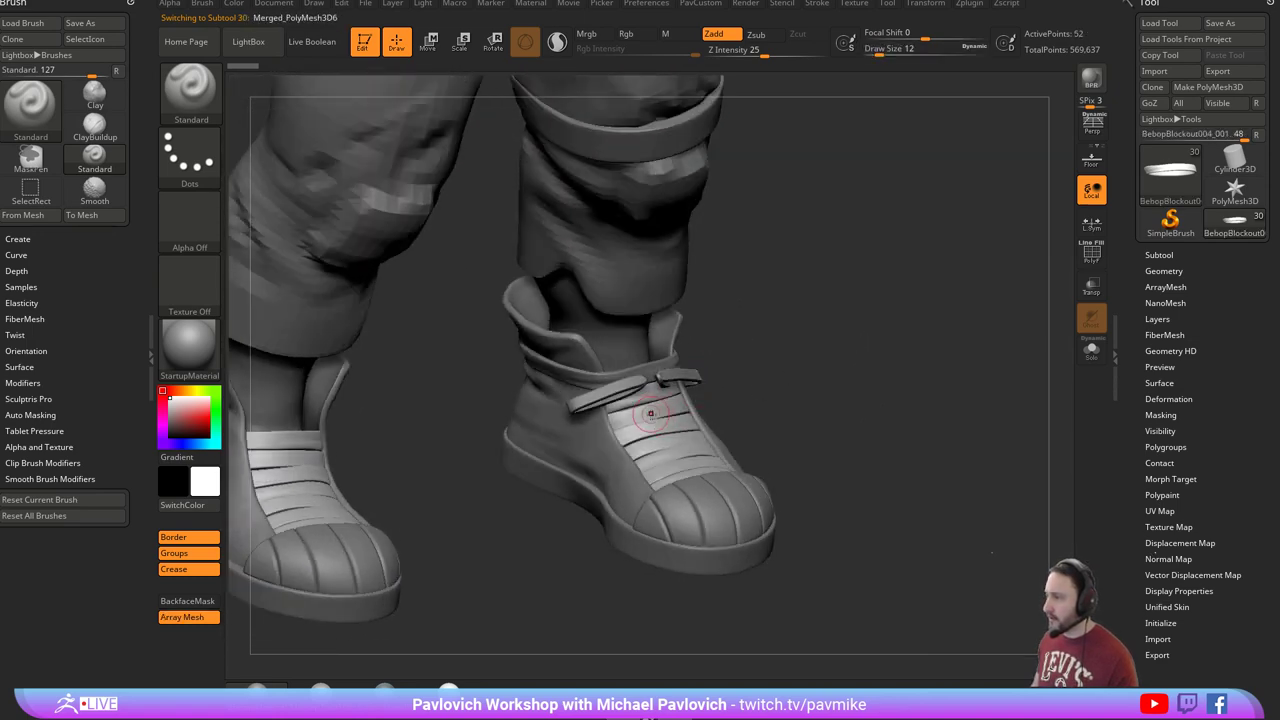
{"action": "left_click", "coordinate": [653, 410], "text": "alt"}
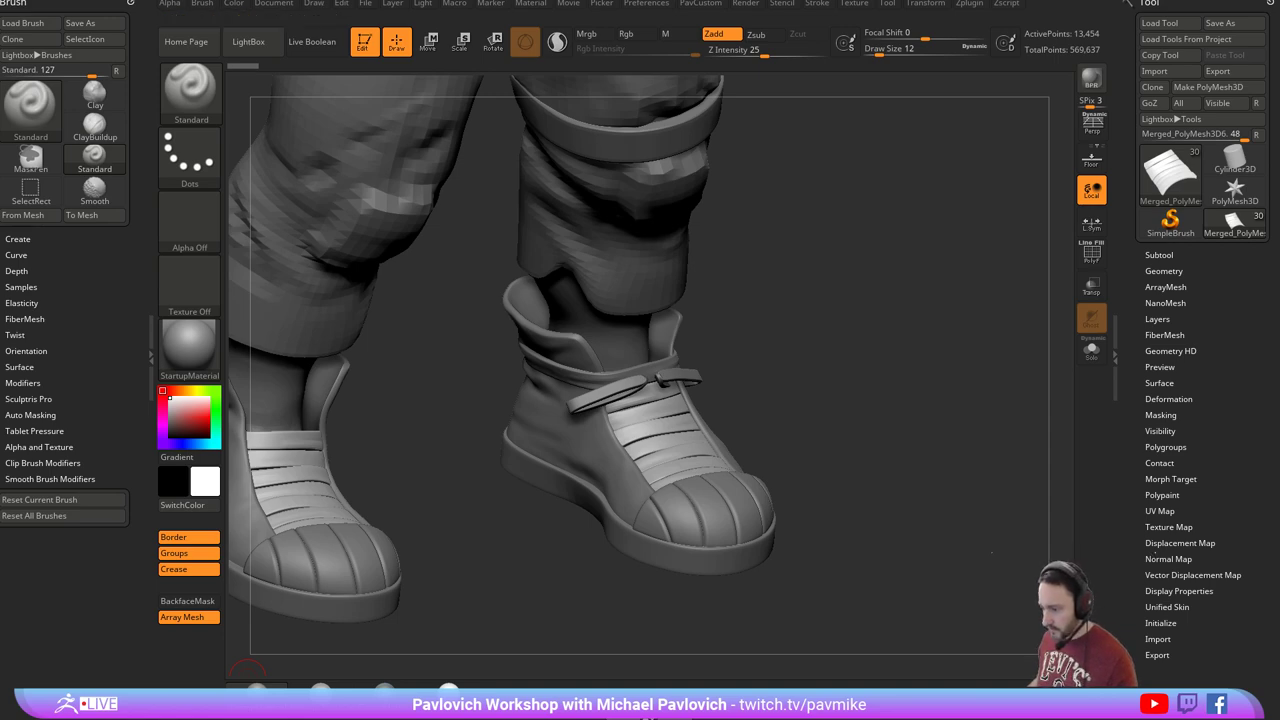
Examine the sneakers and their lacing in the character's reference image.
{"action": "key", "text": "alt+Tab"}
{"action": "left_click_drag", "start_coordinate": [631, 272], "coordinate": [392, 405]}
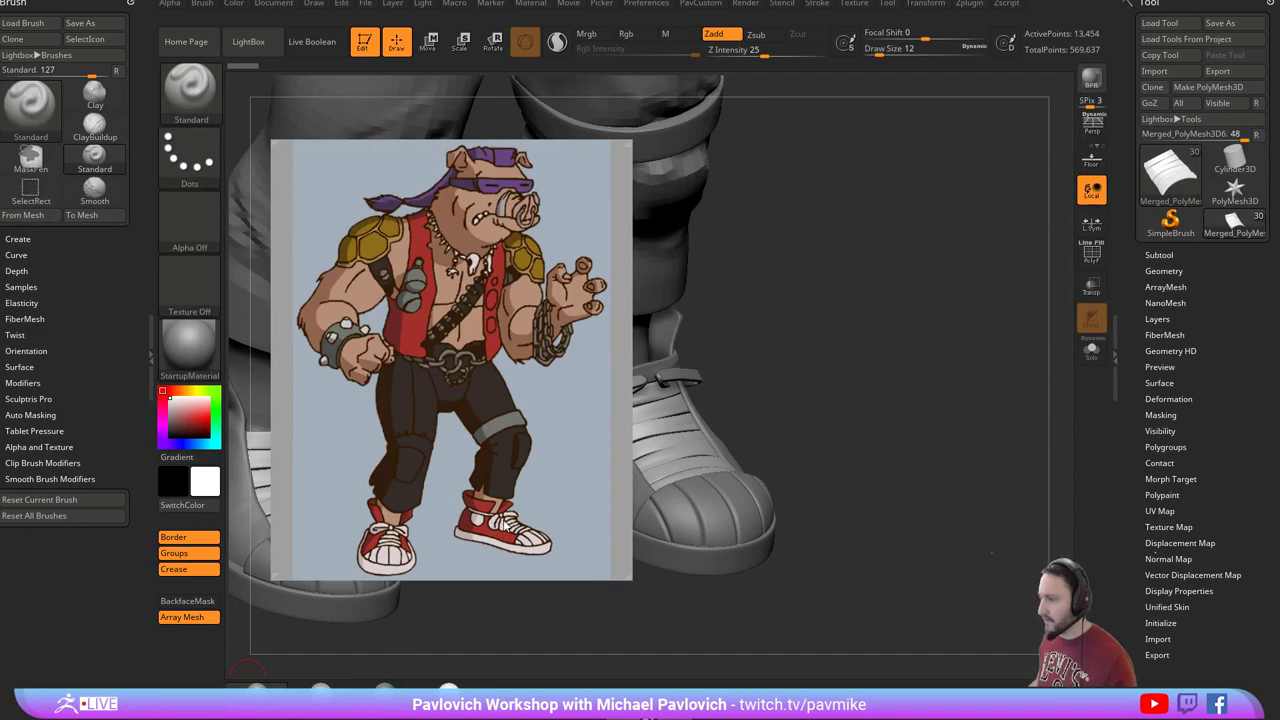
{"action": "key", "text": "alt+Tab"}
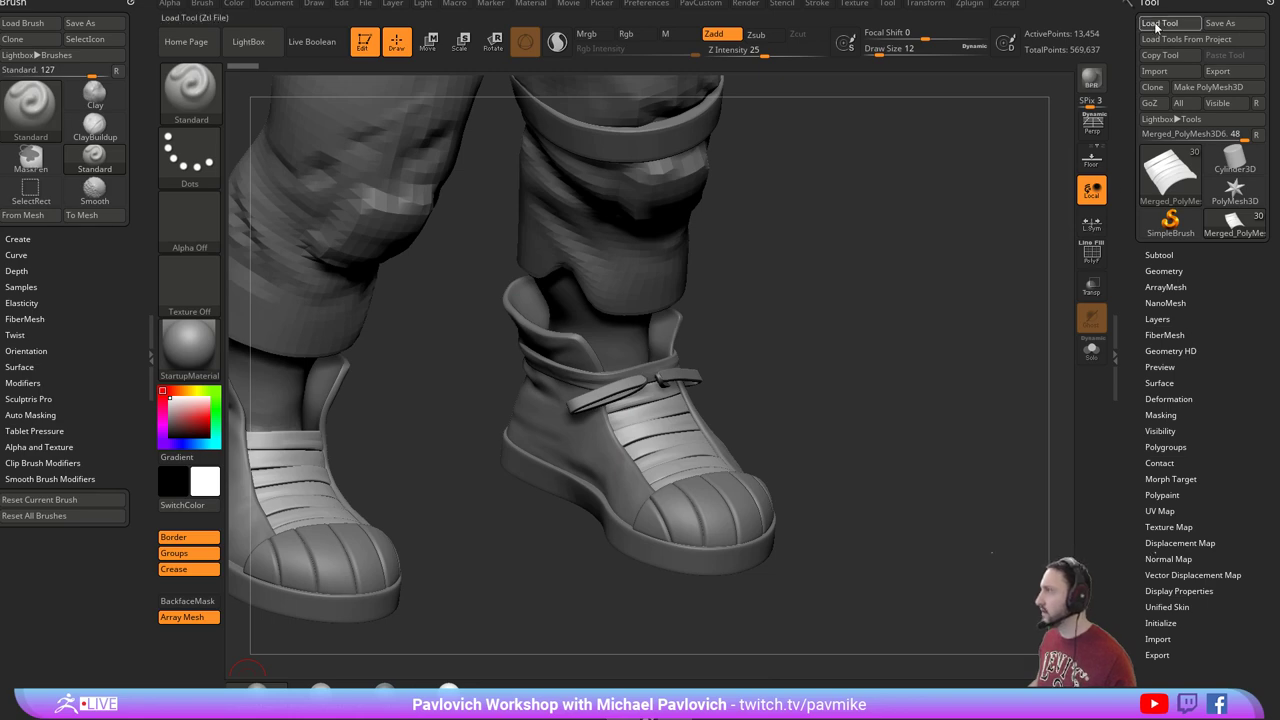
Try to open the project BasketballPav001.ZPR from the IntroToZBrush folder under Recording and ArtStation, without saving the current project.
{"action": "left_click", "coordinate": [1153, 22]}
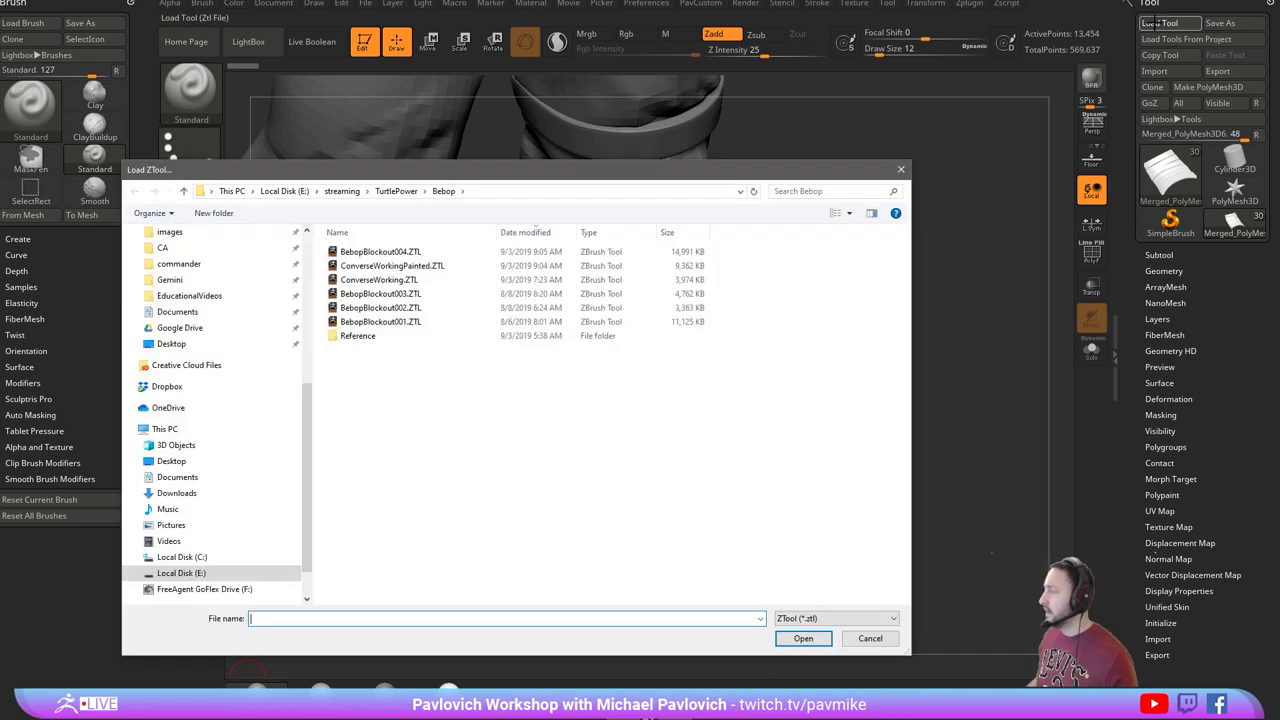
{"action": "left_click", "coordinate": [870, 638]}
{"action": "left_click", "coordinate": [366, 4]}
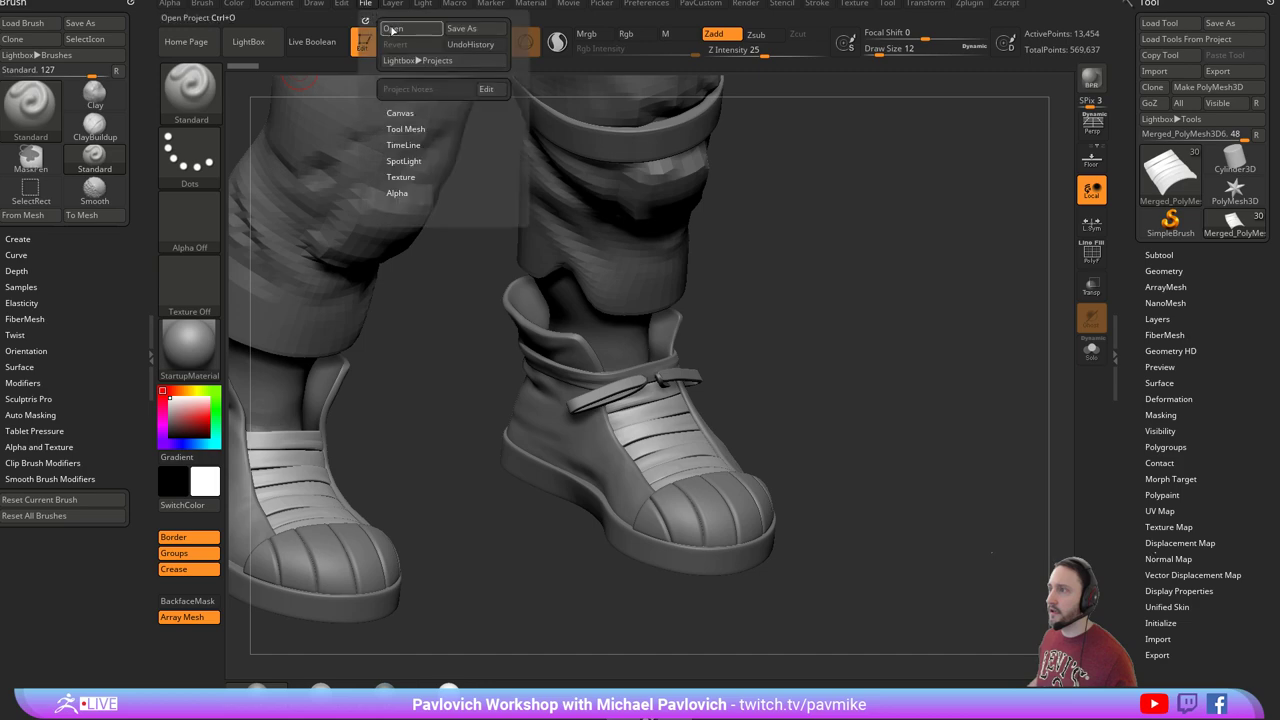
{"action": "left_click", "coordinate": [395, 28]}
{"action": "left_click", "coordinate": [677, 318]}
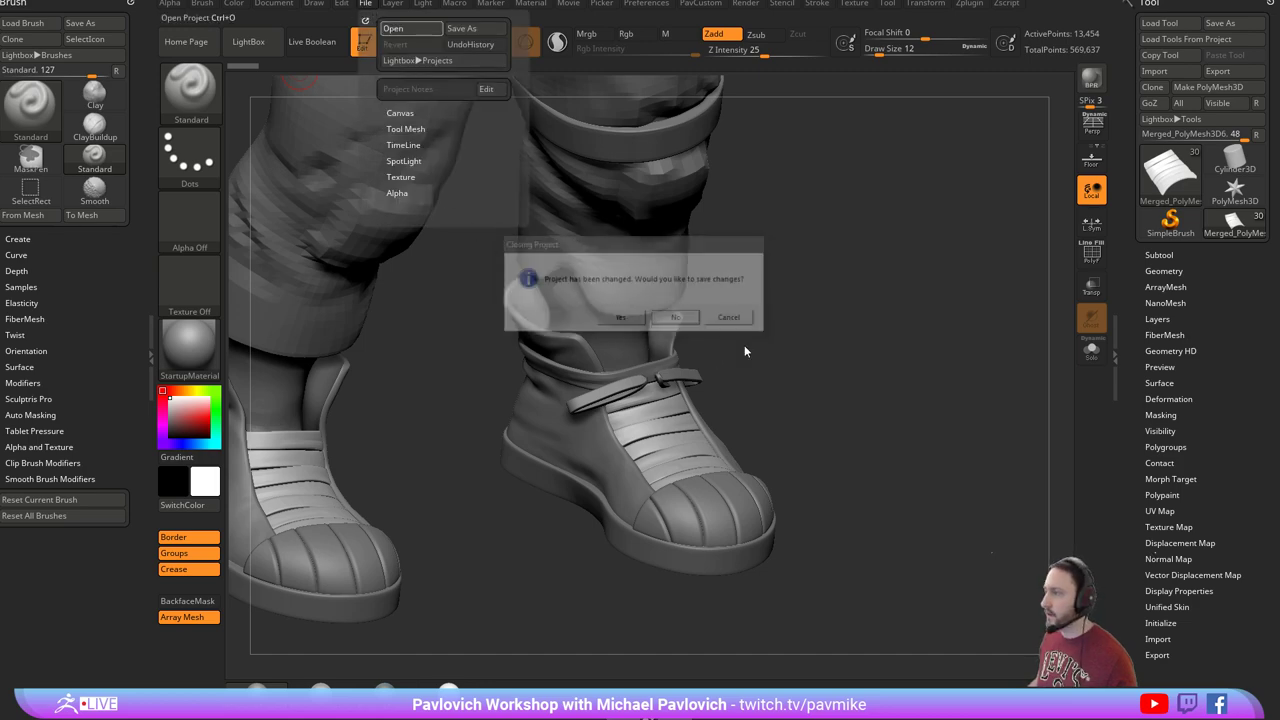
{"action": "scroll", "coordinate": [237, 370], "scroll_direction": "up", "scroll_amount": 3}
{"action": "scroll", "coordinate": [237, 370], "scroll_direction": "up", "scroll_amount": 3}
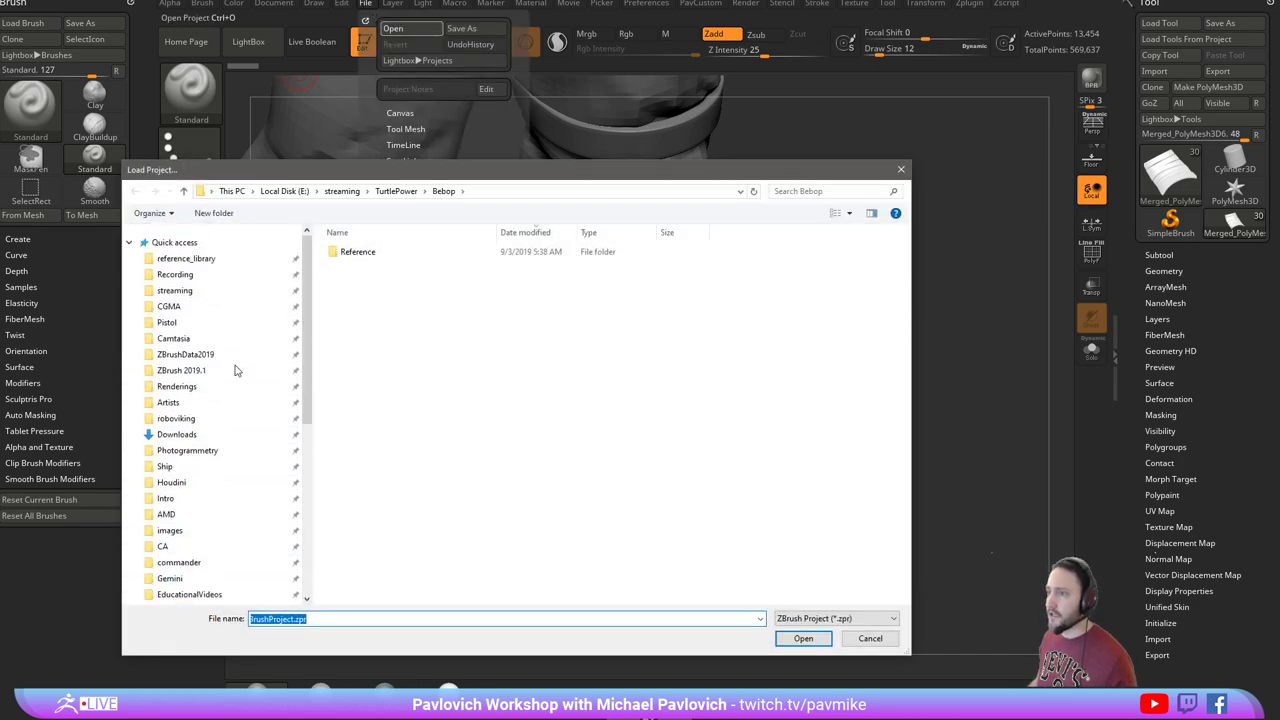
{"action": "left_click", "coordinate": [209, 276]}
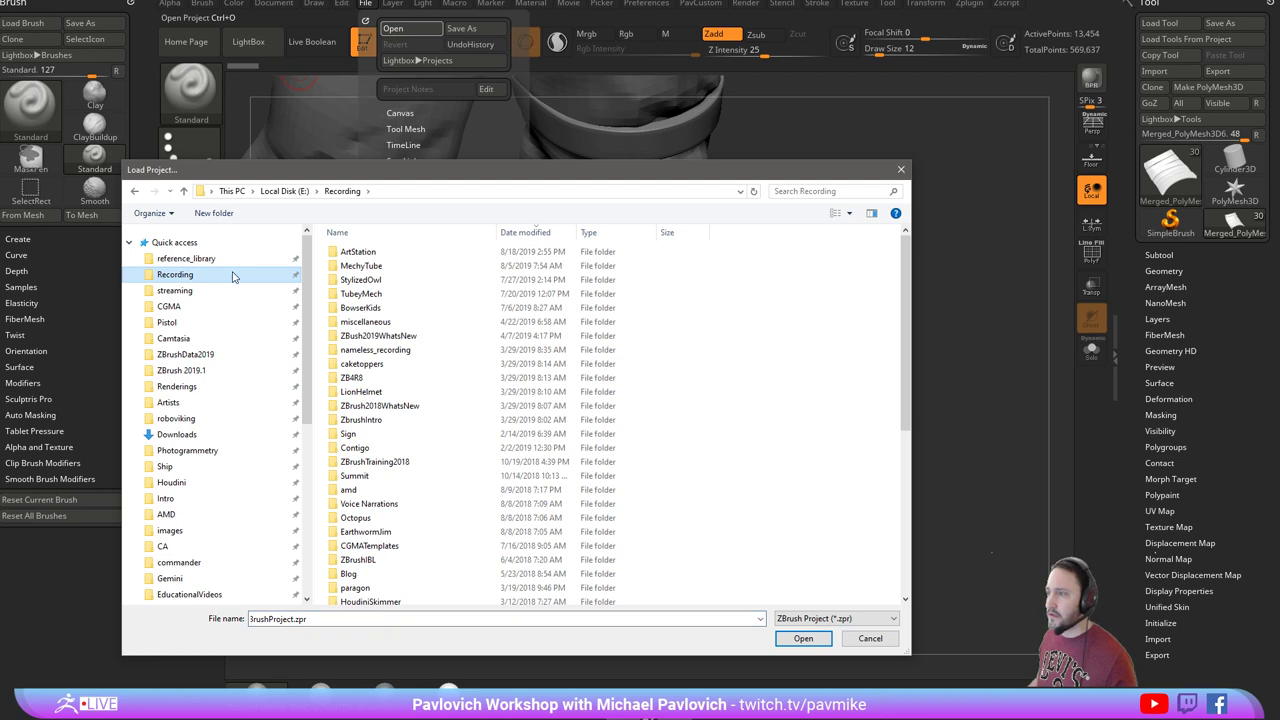
{"action": "double_click", "coordinate": [365, 252]}
{"action": "double_click", "coordinate": [369, 253]}
{"action": "left_click", "coordinate": [370, 255]}
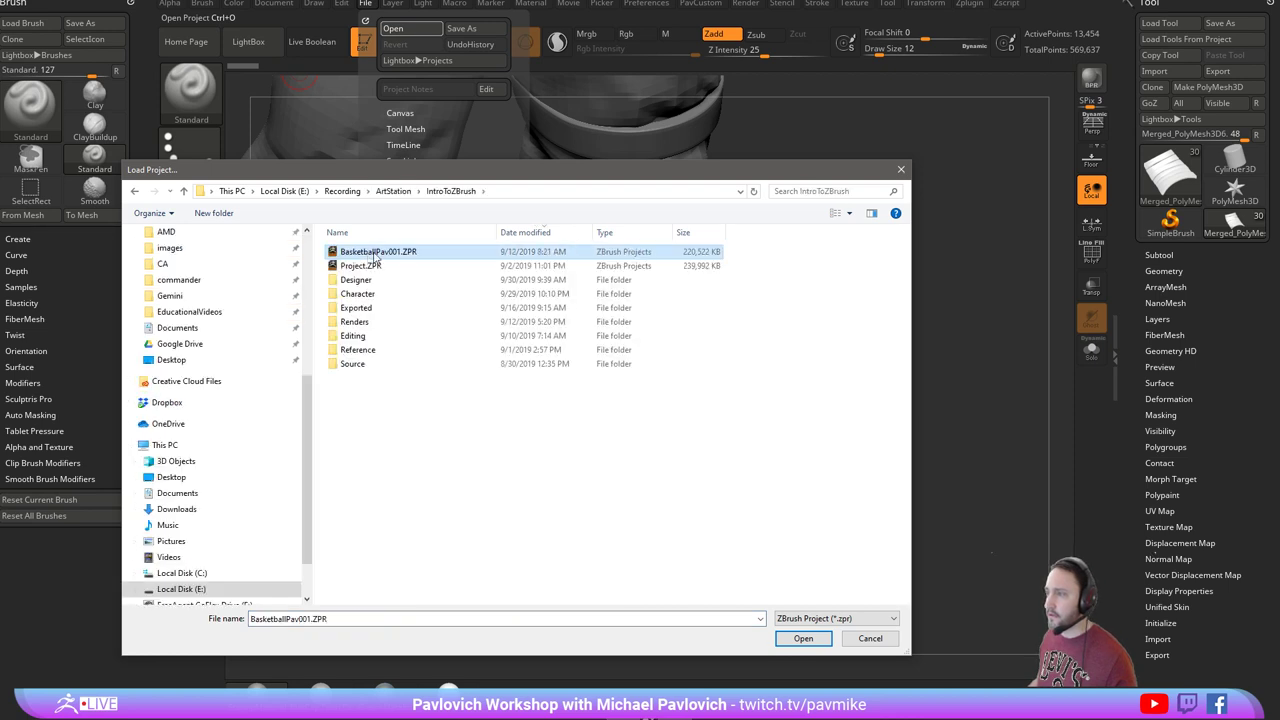
{"action": "left_click", "coordinate": [803, 638]}
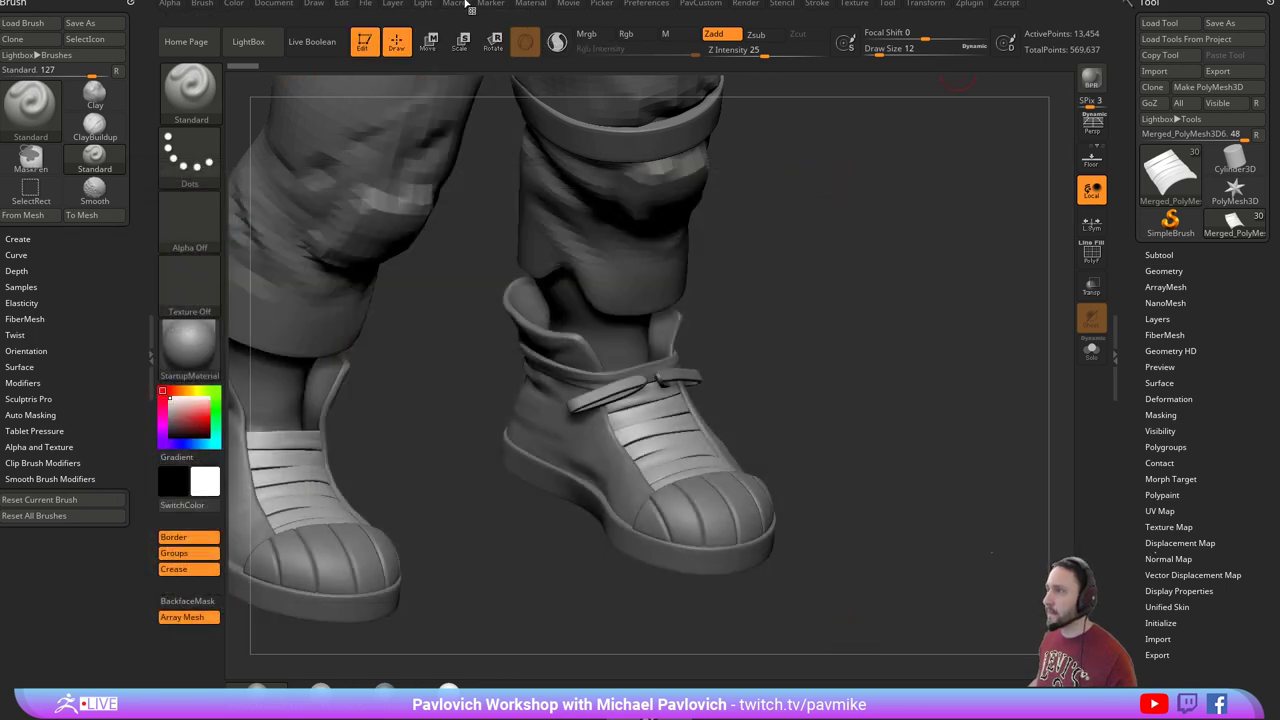
Open the project BasketballPav001.ZPR from the Recording, ArtStation, IntroToZBrush folder.
{"action": "left_click", "coordinate": [365, 3]}
{"action": "left_click", "coordinate": [393, 28]}
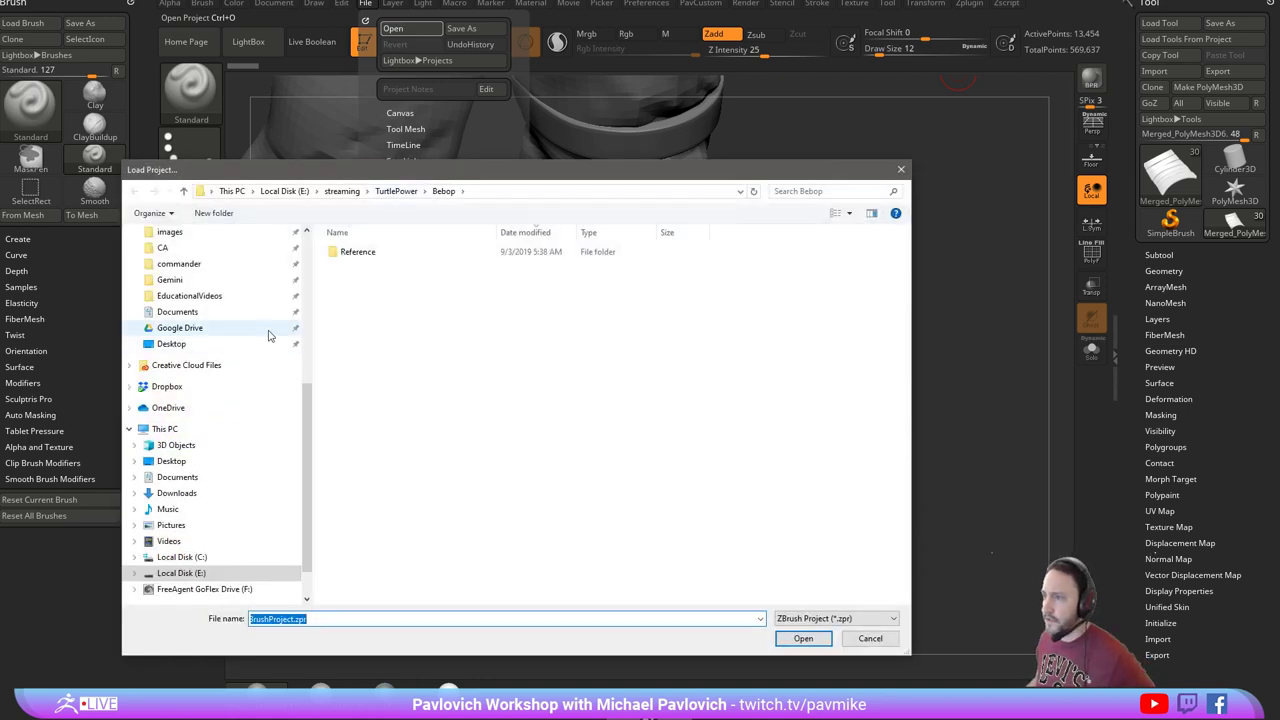
{"action": "scroll", "coordinate": [262, 328], "scroll_direction": "up", "scroll_amount": 3}
{"action": "scroll", "coordinate": [262, 328], "scroll_direction": "up", "scroll_amount": 5}
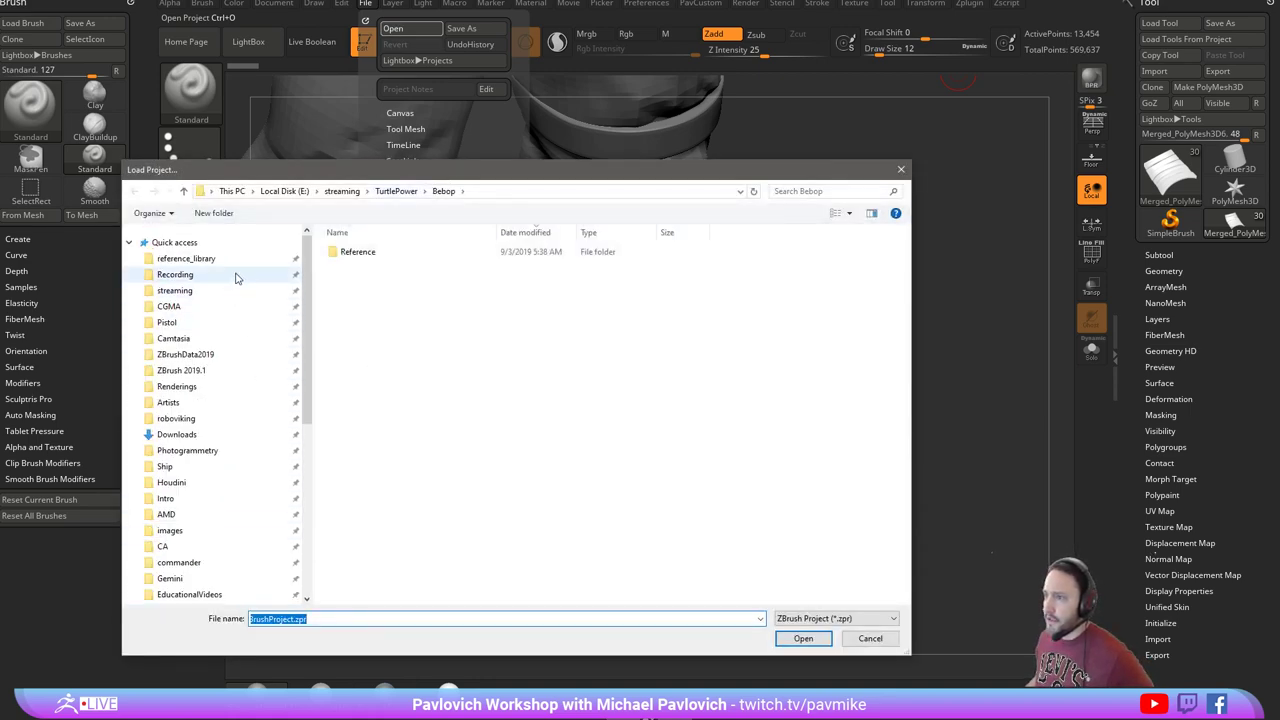
{"action": "left_click", "coordinate": [237, 274]}
{"action": "double_click", "coordinate": [350, 254]}
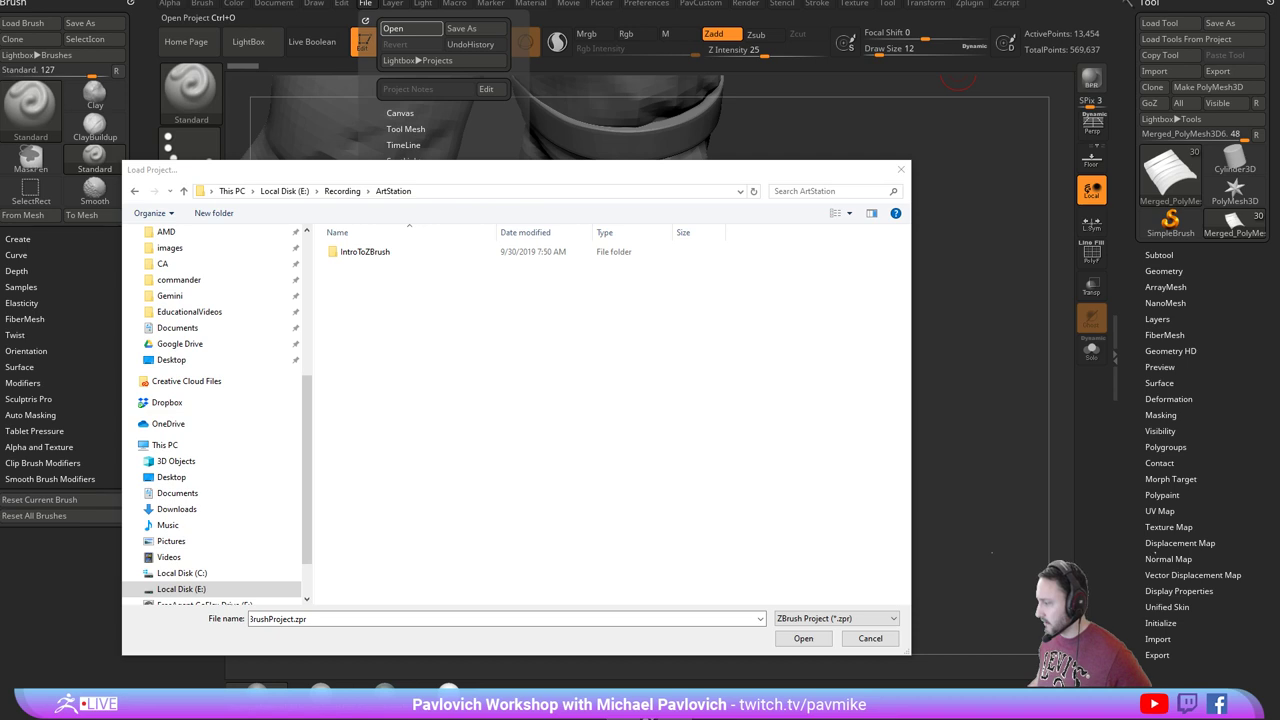
{"action": "double_click", "coordinate": [365, 254]}
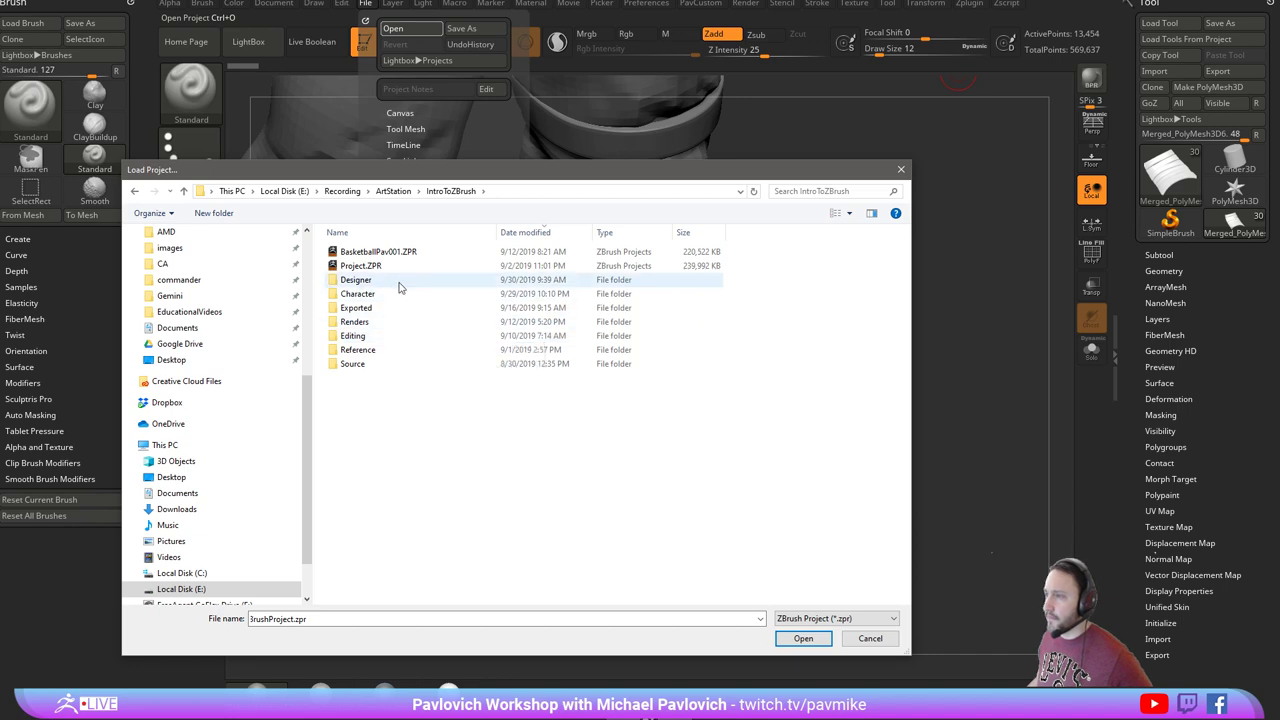
{"action": "double_click", "coordinate": [370, 251]}
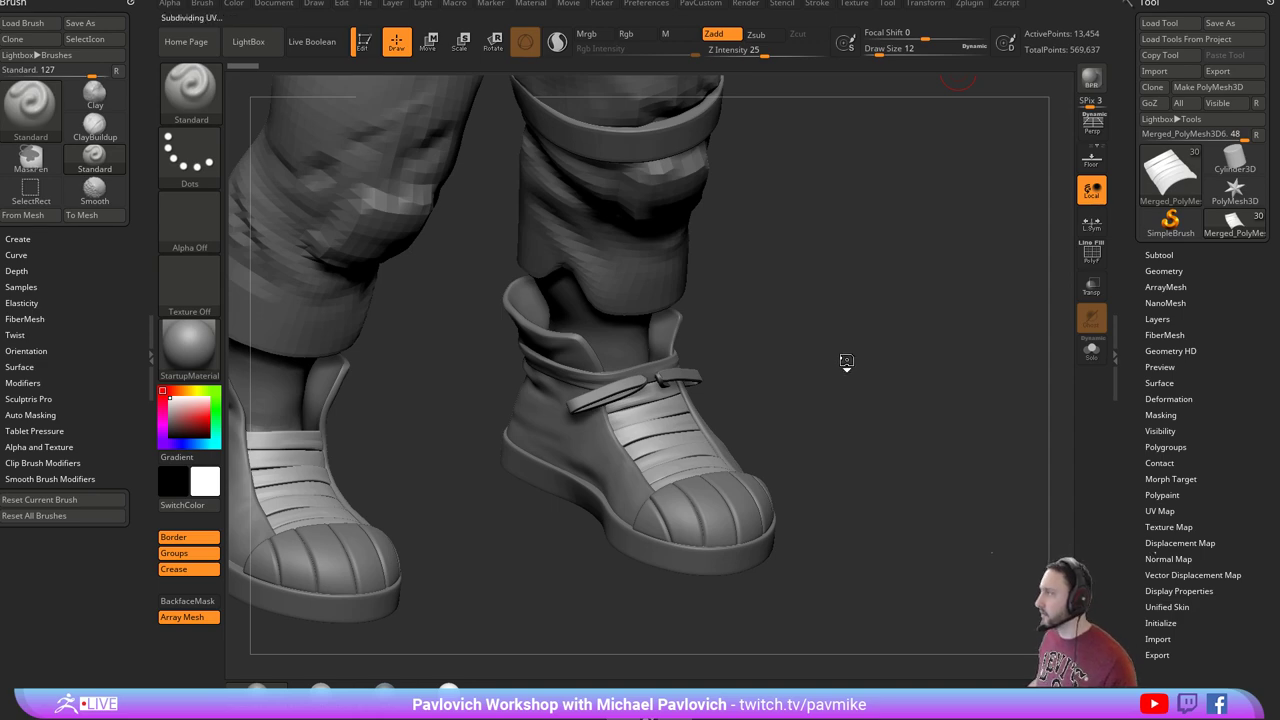
Load the posed basketball player tool PavAllPosed001 and examine the figure up close and as a whole.
{"action": "left_click", "coordinate": [1158, 24]}
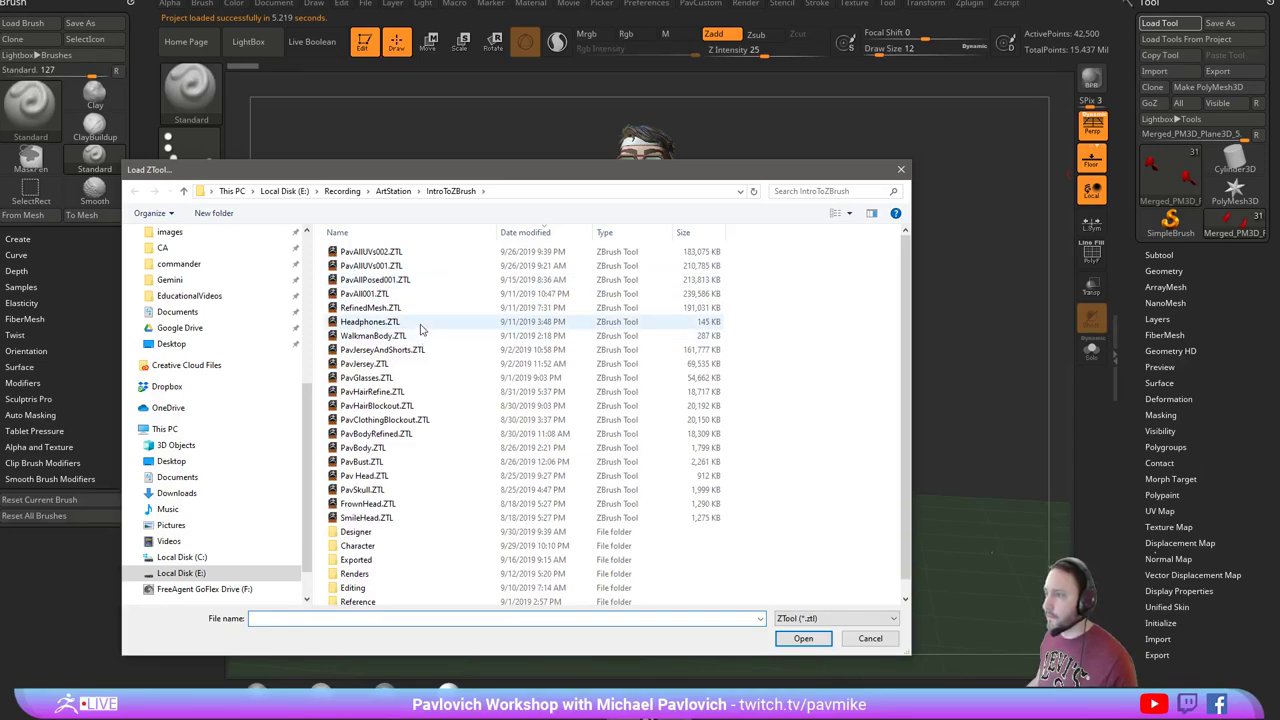
{"action": "double_click", "coordinate": [417, 291]}
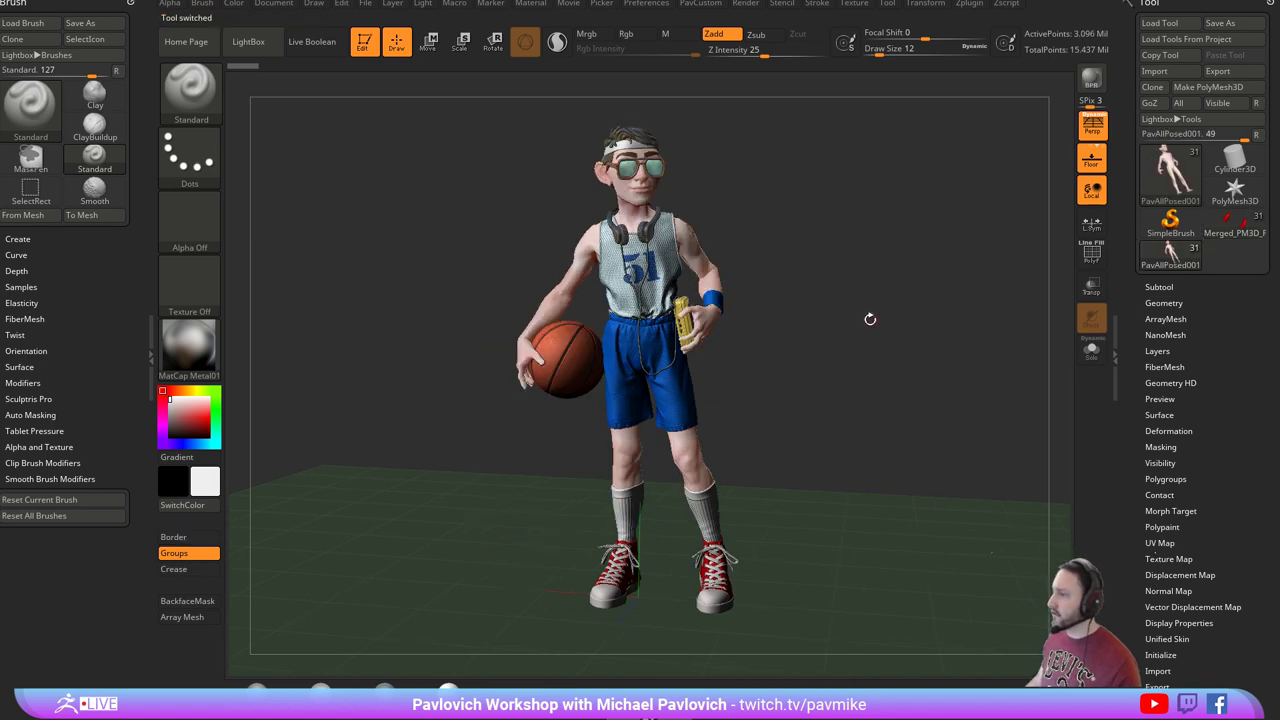
{"action": "left_click_drag", "start_coordinate": [870, 319], "coordinate": [910, 328]}
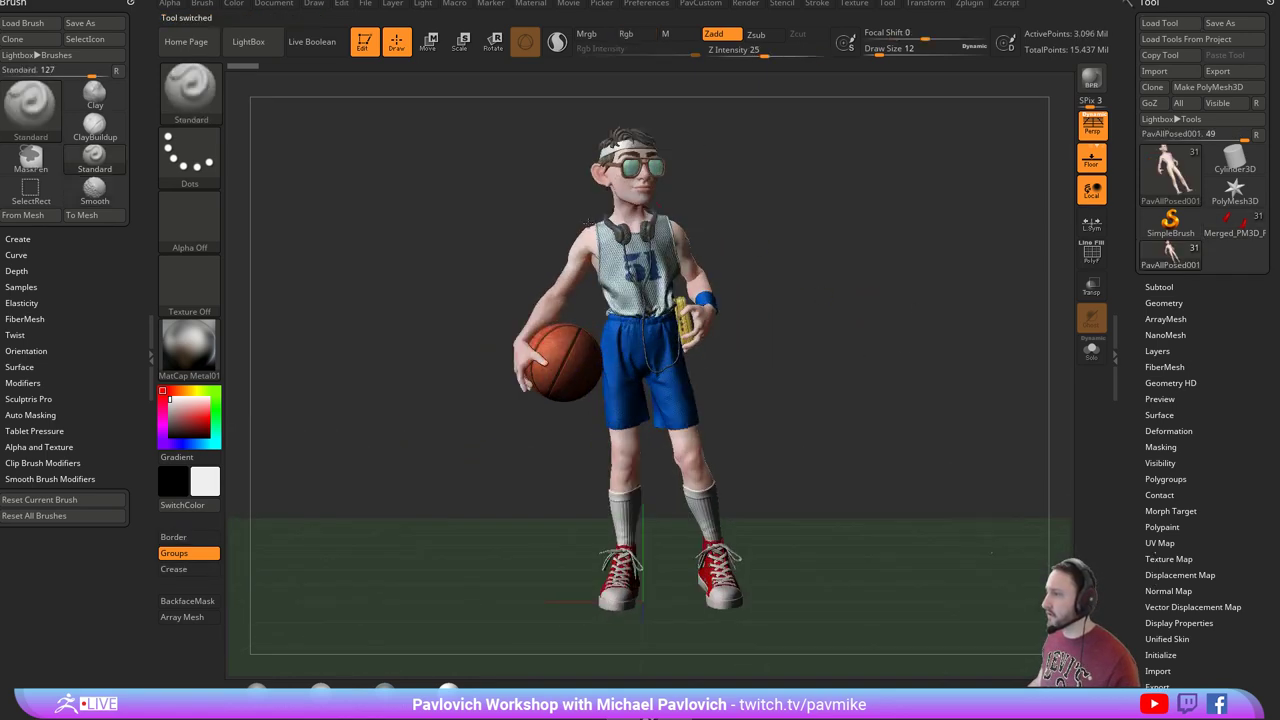
{"action": "left_click_drag", "start_coordinate": [798, 247], "coordinate": [722, 270]}
{"action": "left_click_drag", "start_coordinate": [863, 360], "coordinate": [946, 418], "text": "alt"}
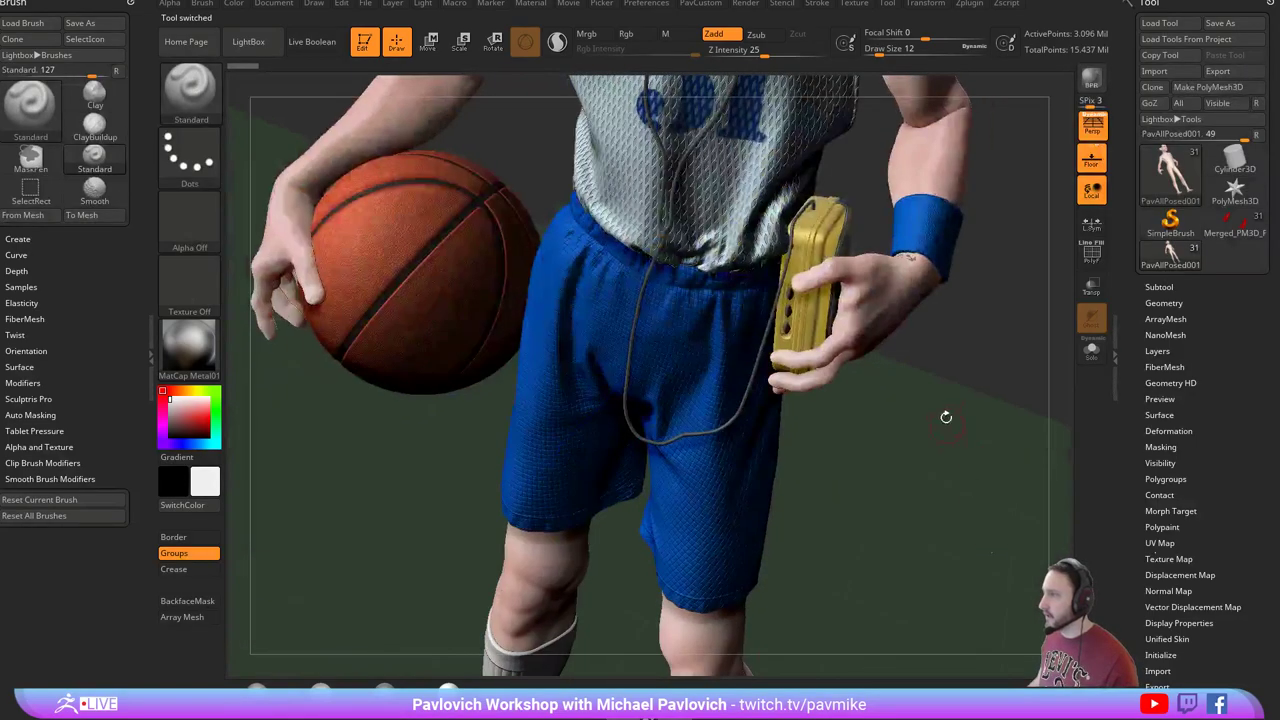
{"action": "left_click_drag", "start_coordinate": [985, 230], "coordinate": [958, 508], "text": "alt"}
{"action": "left_click_drag", "start_coordinate": [981, 300], "coordinate": [896, 258], "text": "alt"}
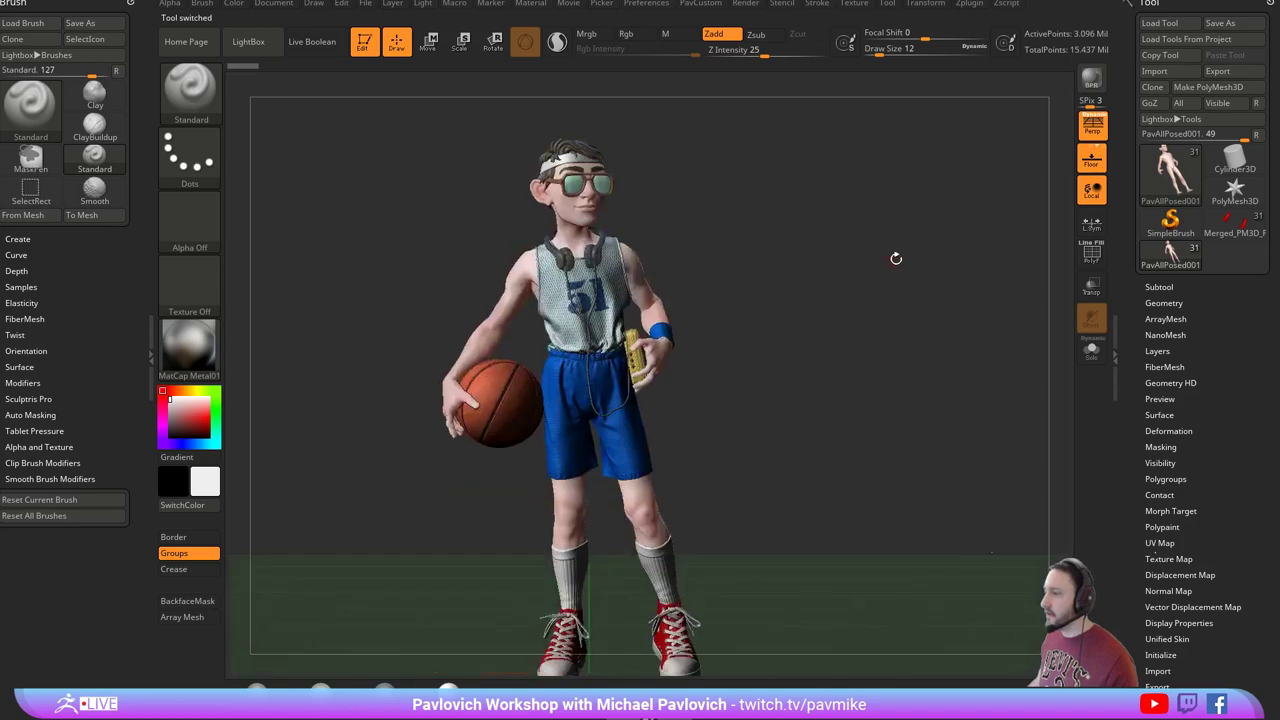
Compare the unposed basketball player and its subtool list with the posed version, then return to PavAllPosed001.
{"action": "left_click", "coordinate": [1233, 218]}
{"action": "key", "text": "shift"}
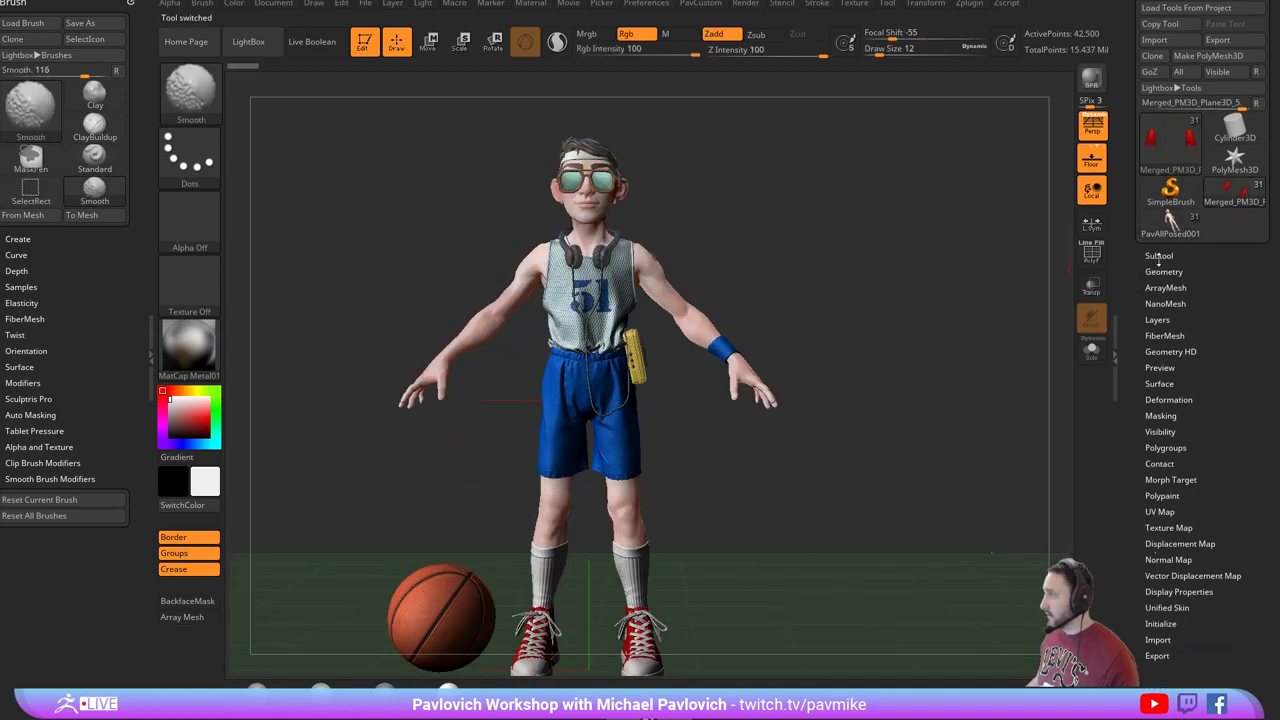
{"action": "left_click", "coordinate": [1159, 256]}
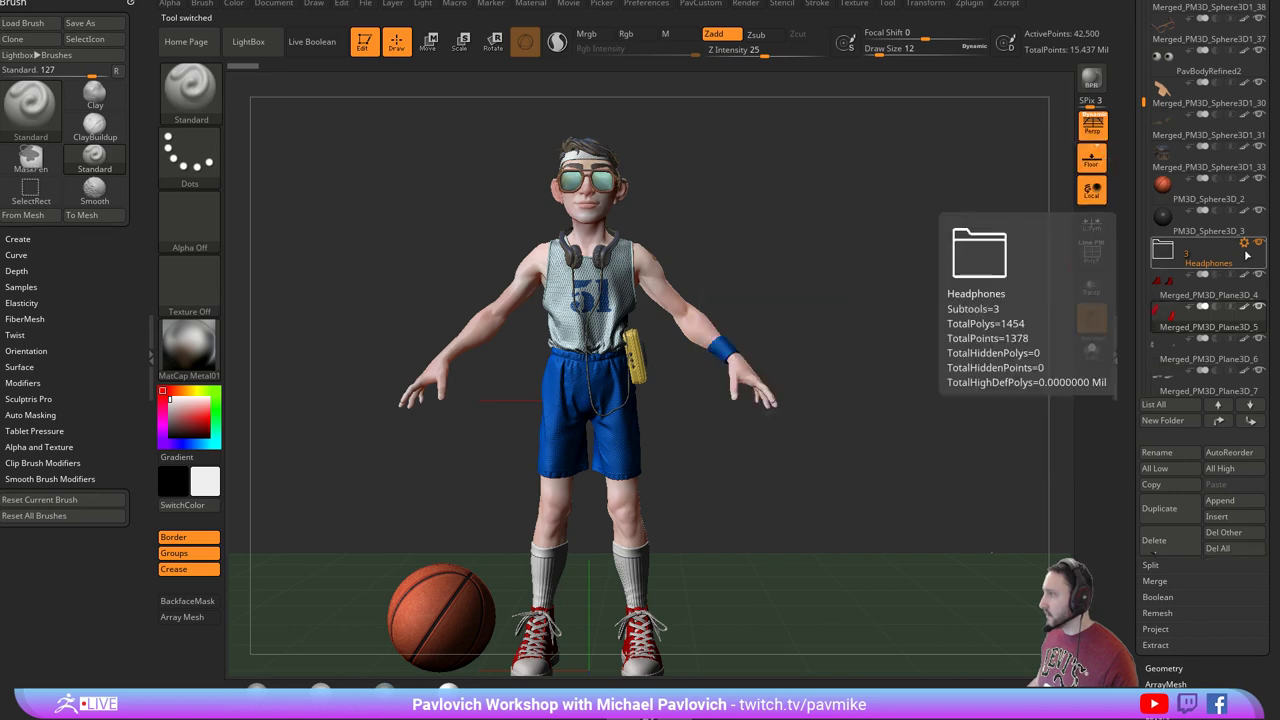
{"action": "left_click_drag", "start_coordinate": [1136, 214], "coordinate": [1146, 356]}
{"action": "left_click", "coordinate": [1170, 255]}
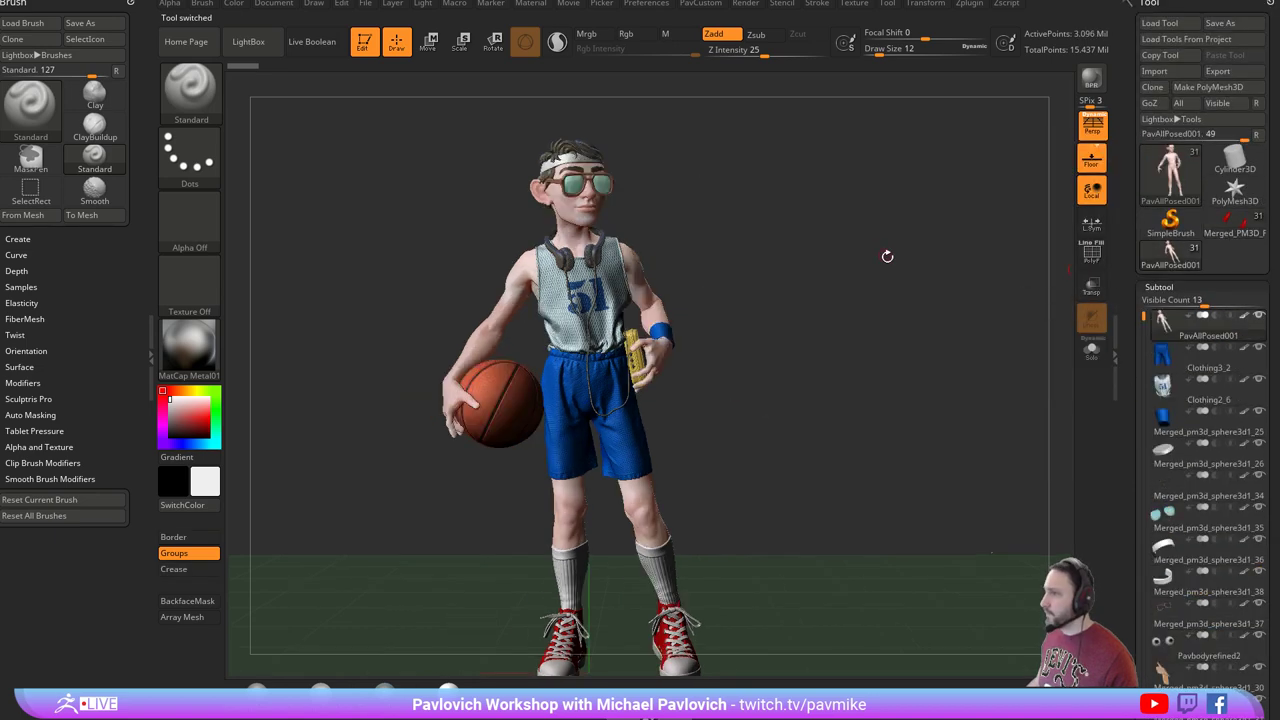
Make the shoelaces on the posed player's red sneakers the active subtool.
{"action": "right_click_drag", "start_coordinate": [926, 262], "coordinate": [931, 287], "text": "ctrl"}
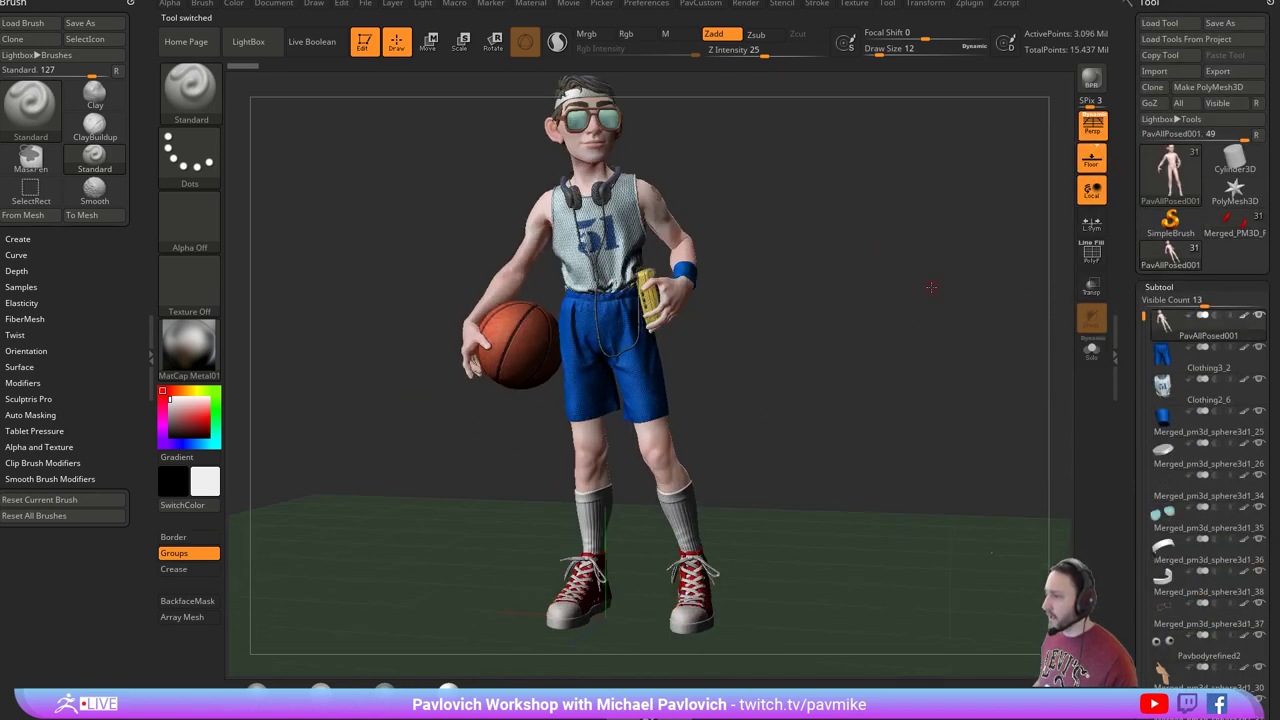
{"action": "key", "text": "s"}
{"action": "left_click", "coordinate": [756, 456]}
{"action": "left_click", "coordinate": [697, 574], "text": "alt"}
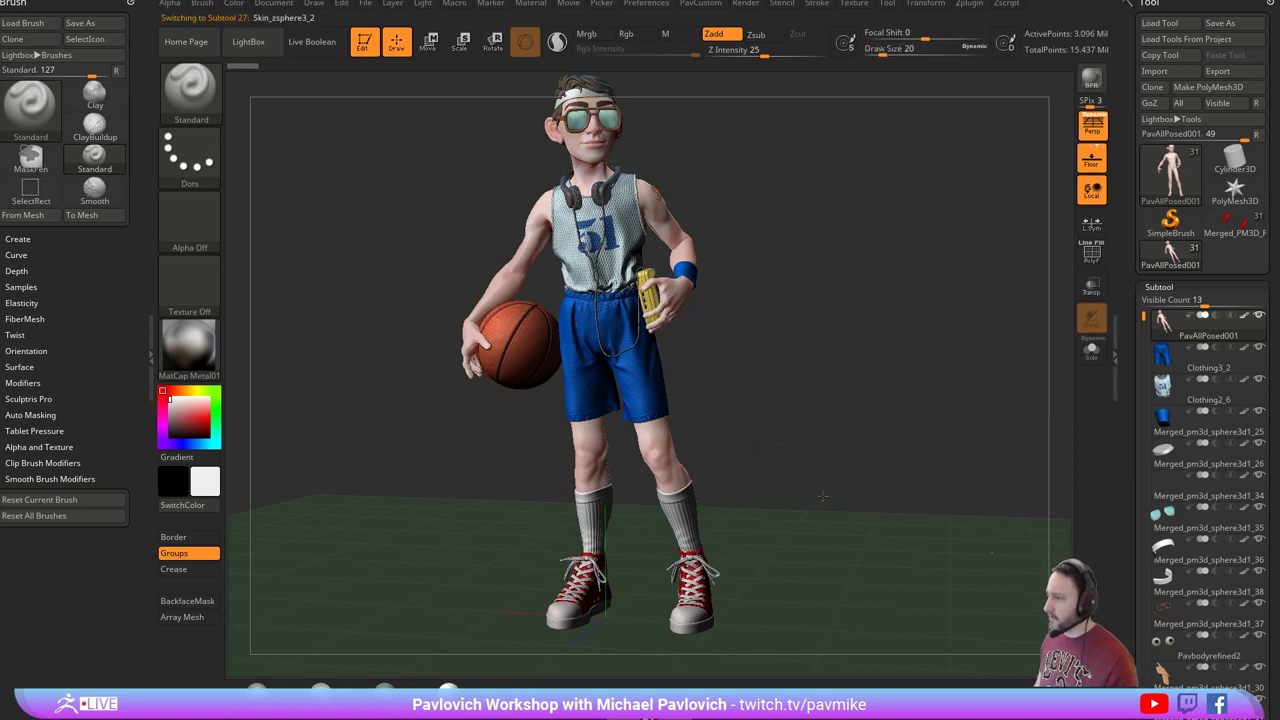
Turn on the polyframe display for the sneaker laces and reduce the draw size to 1.
{"action": "mouse_move", "coordinate": [837, 437]}
{"action": "right_mouse_down", "text": "alt"}
{"action": "mouse_move", "coordinate": [795, 264]}
{"action": "mouse_move", "coordinate": [860, 331]}
{"action": "mouse_move", "coordinate": [810, 372]}
{"action": "mouse_move", "coordinate": [951, 306]}
{"action": "right_mouse_up", "text": "alt"}
{"action": "key", "text": "shift+f"}
{"action": "key", "text": "s"}
{"action": "left_click_drag", "start_coordinate": [951, 306], "coordinate": [932, 307]}
{"action": "mouse_move", "coordinate": [880, 306]}
{"action": "right_mouse_down"}
{"action": "mouse_move", "coordinate": [923, 269]}
{"action": "mouse_move", "coordinate": [932, 285]}
{"action": "mouse_move", "coordinate": [914, 331]}
{"action": "right_mouse_up"}
{"action": "key", "text": "s"}
{"action": "left_click_drag", "start_coordinate": [915, 331], "coordinate": [919, 331]}
{"action": "right_click_drag", "start_coordinate": [998, 331], "coordinate": [1006, 331]}
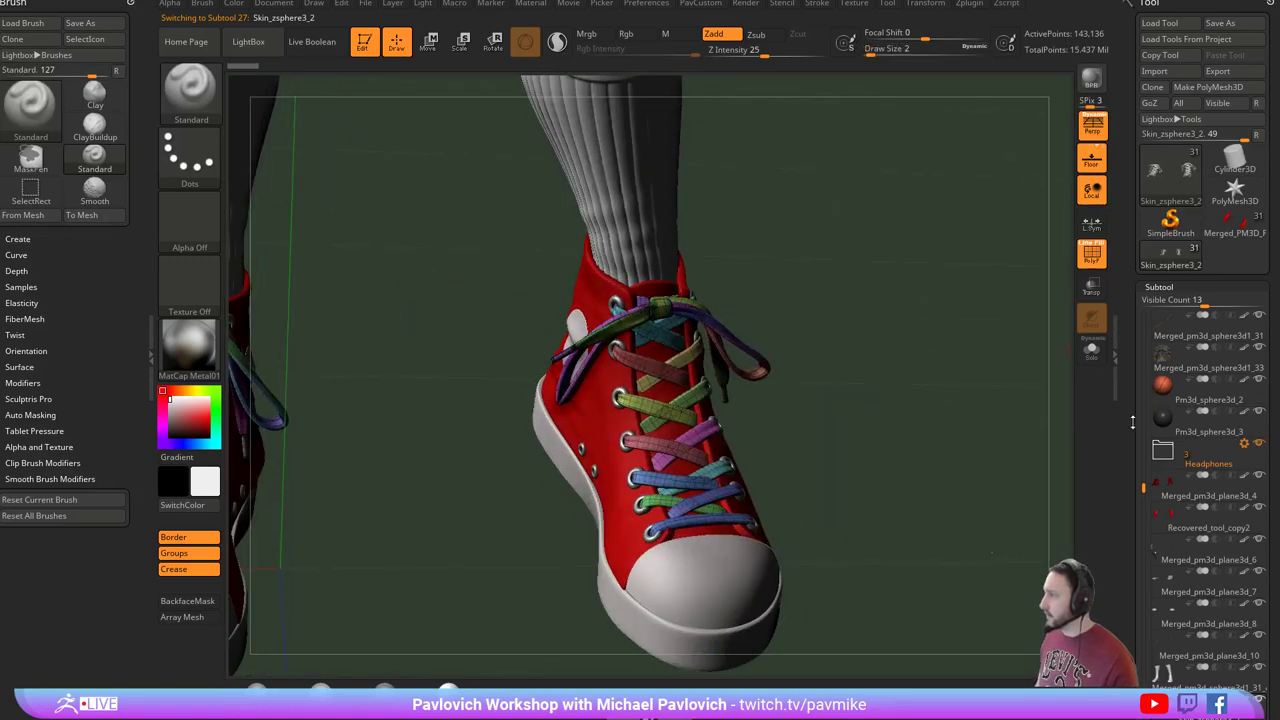
{"action": "mouse_move", "coordinate": [895, 379]}
{"action": "right_mouse_down"}
{"action": "mouse_move", "coordinate": [882, 345]}
{"action": "mouse_move", "coordinate": [932, 397]}
{"action": "right_mouse_up"}
{"action": "key", "text": "s"}
{"action": "left_click_drag", "start_coordinate": [934, 397], "coordinate": [930, 397]}
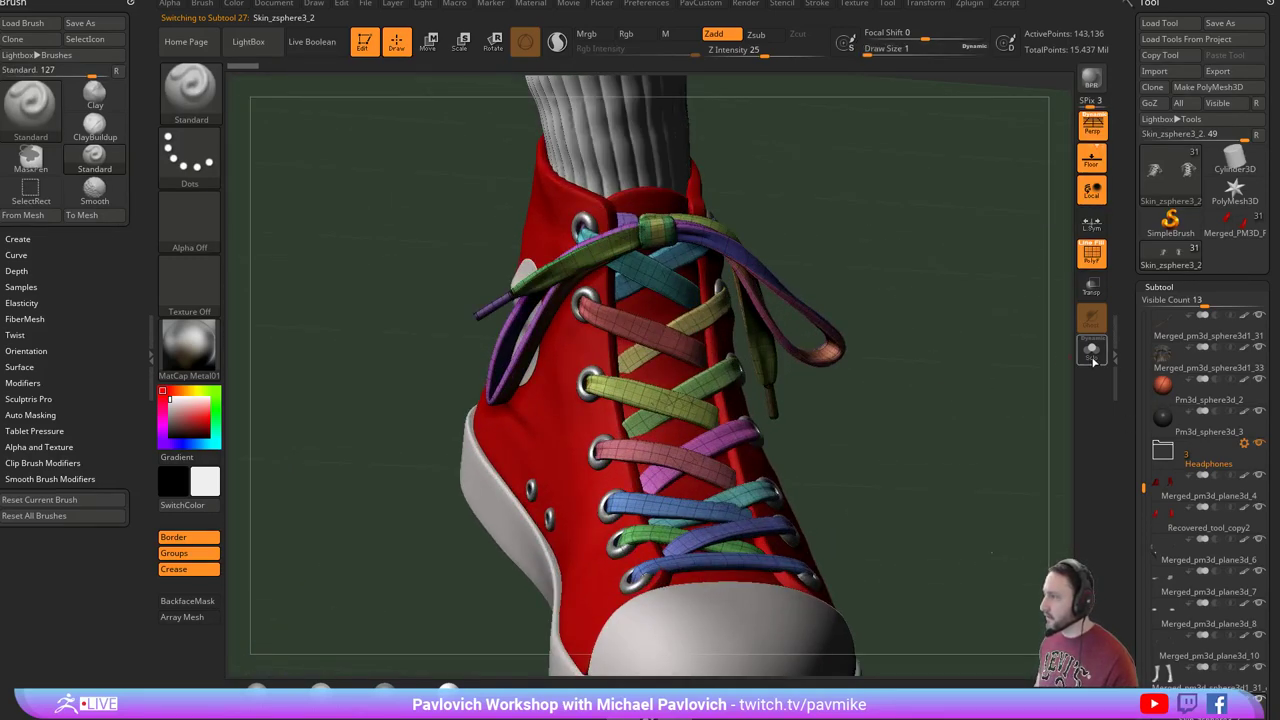
Isolate the shoelace subtool and lower it to subdivision level 1 in its geometry settings.
{"action": "left_click", "coordinate": [1091, 350]}
{"action": "right_click_drag", "start_coordinate": [978, 354], "coordinate": [922, 359]}
{"action": "left_click_drag", "start_coordinate": [921, 358], "coordinate": [903, 380]}
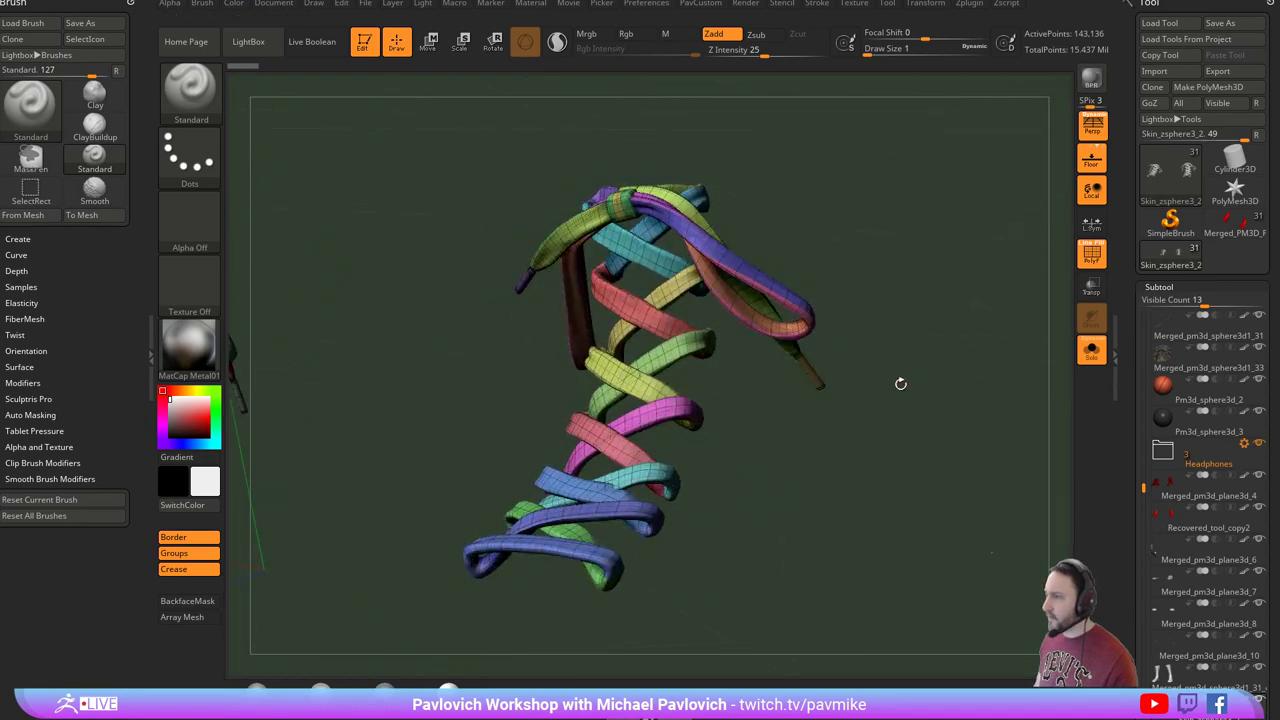
{"action": "mouse_move", "coordinate": [1127, 386]}
{"action": "left_mouse_down"}
{"action": "mouse_move", "coordinate": [1127, 228]}
{"action": "mouse_move", "coordinate": [1145, 243]}
{"action": "left_mouse_up"}
{"action": "left_click", "coordinate": [1163, 213]}
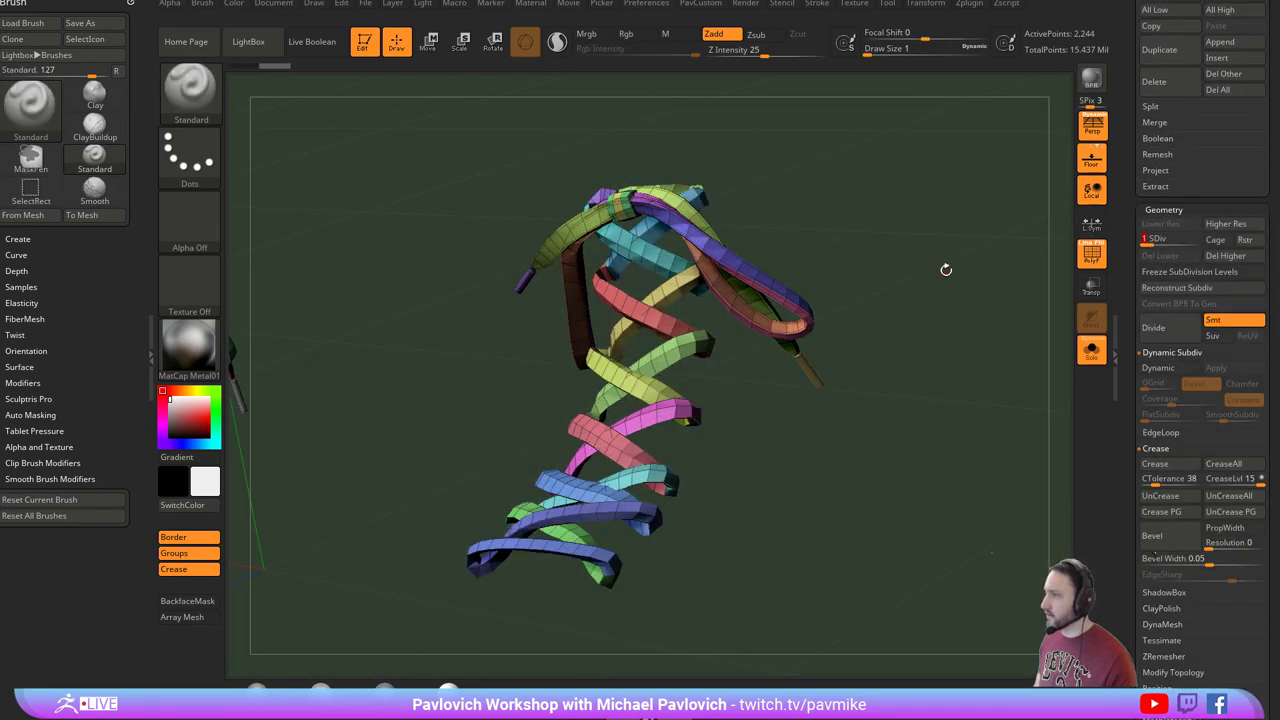
Examine the low-resolution laces from all sides, following the strips from the bow and its loops down through the criss-crossed rows.
{"action": "left_click_drag", "start_coordinate": [908, 299], "coordinate": [940, 357]}
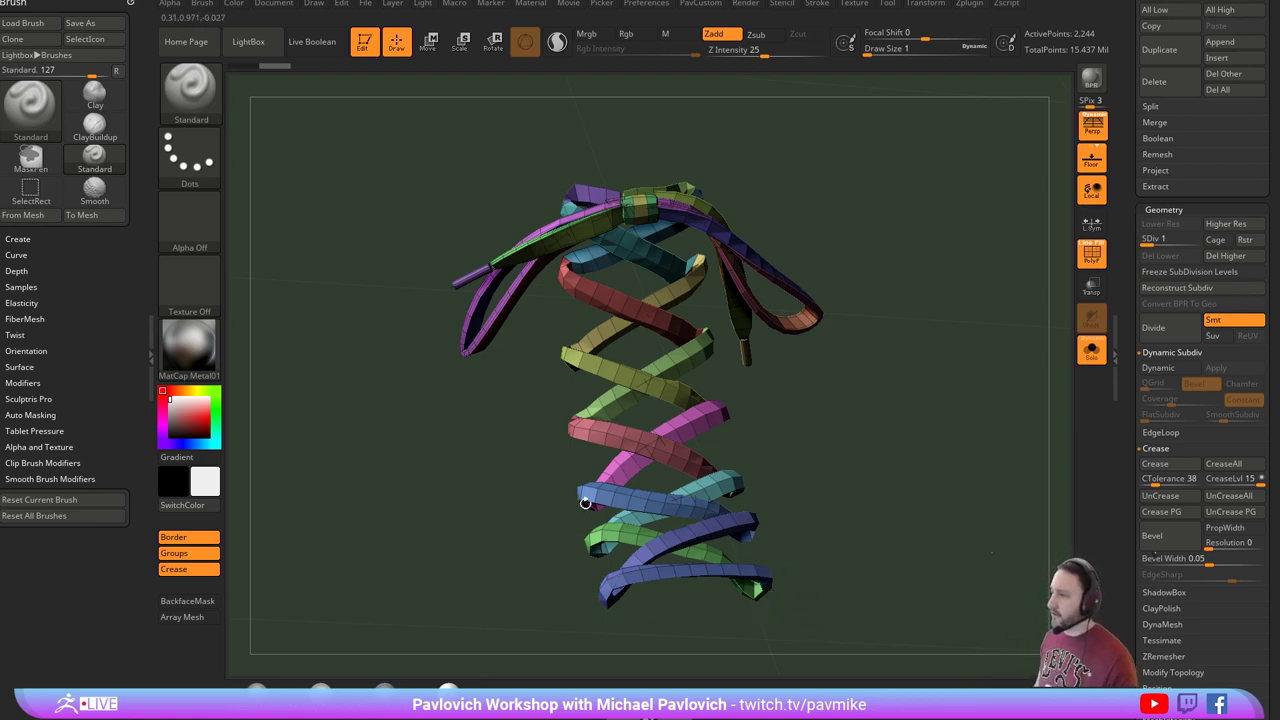
{"action": "left_click_drag", "start_coordinate": [929, 304], "coordinate": [912, 287]}
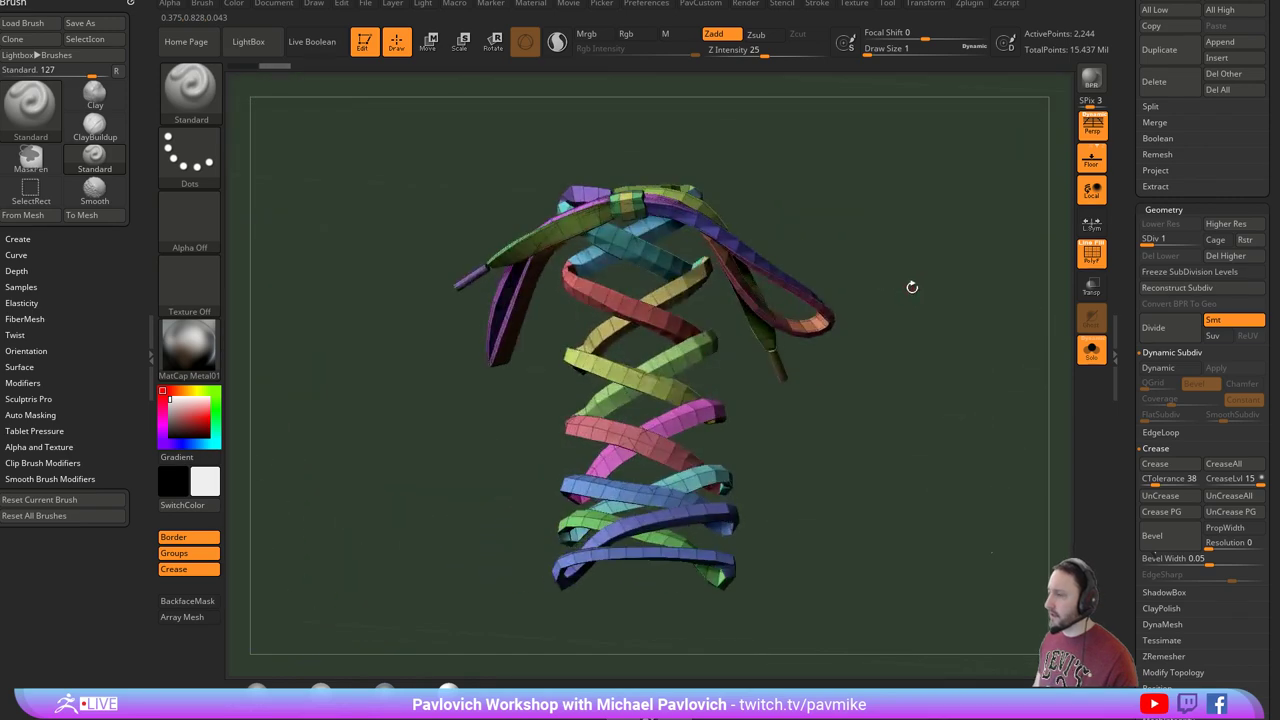
{"action": "left_click_drag", "start_coordinate": [854, 214], "coordinate": [797, 344]}
{"action": "left_click_drag", "start_coordinate": [738, 163], "coordinate": [609, 246]}
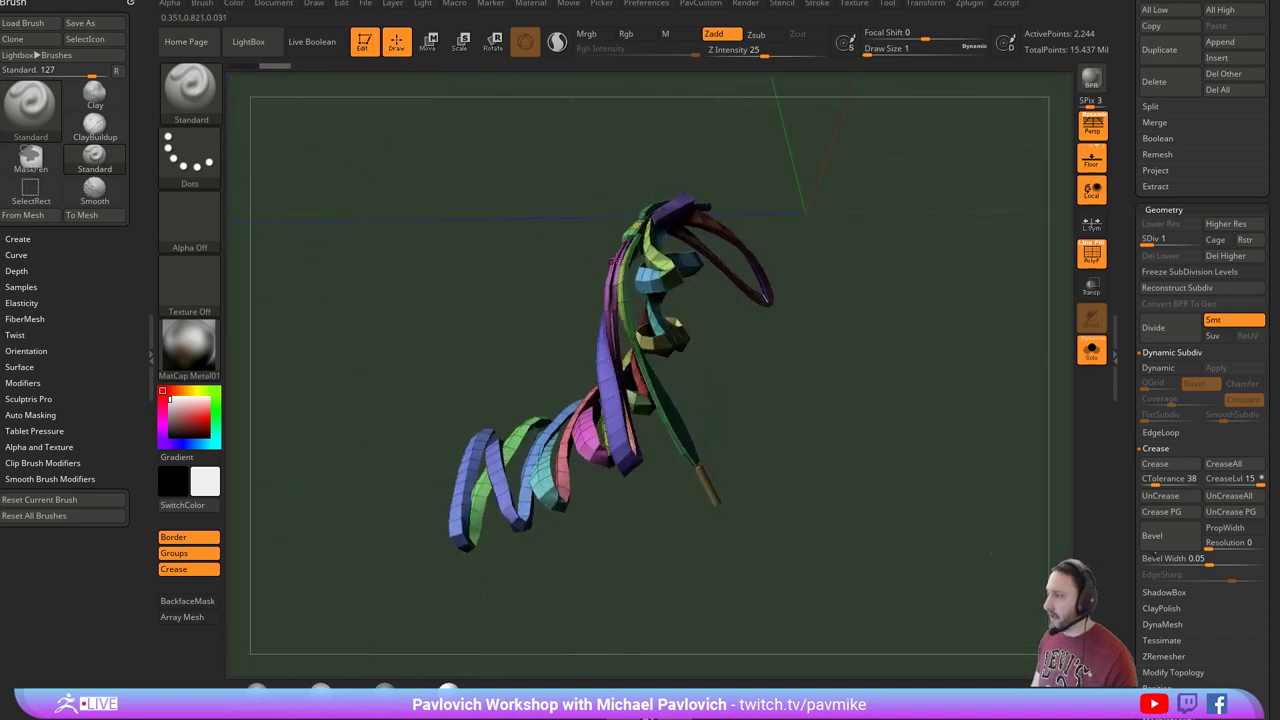
{"action": "left_click_drag", "start_coordinate": [851, 377], "coordinate": [887, 403]}
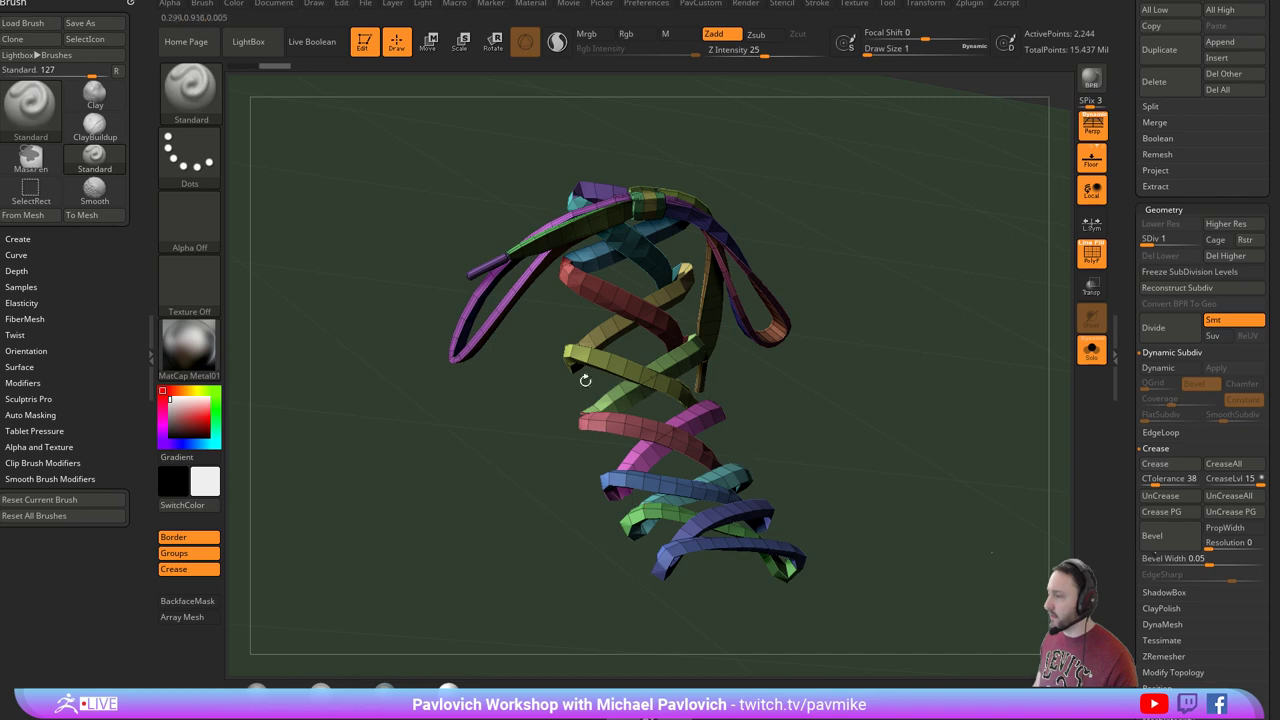
{"action": "left_click_drag", "start_coordinate": [727, 194], "coordinate": [635, 295]}
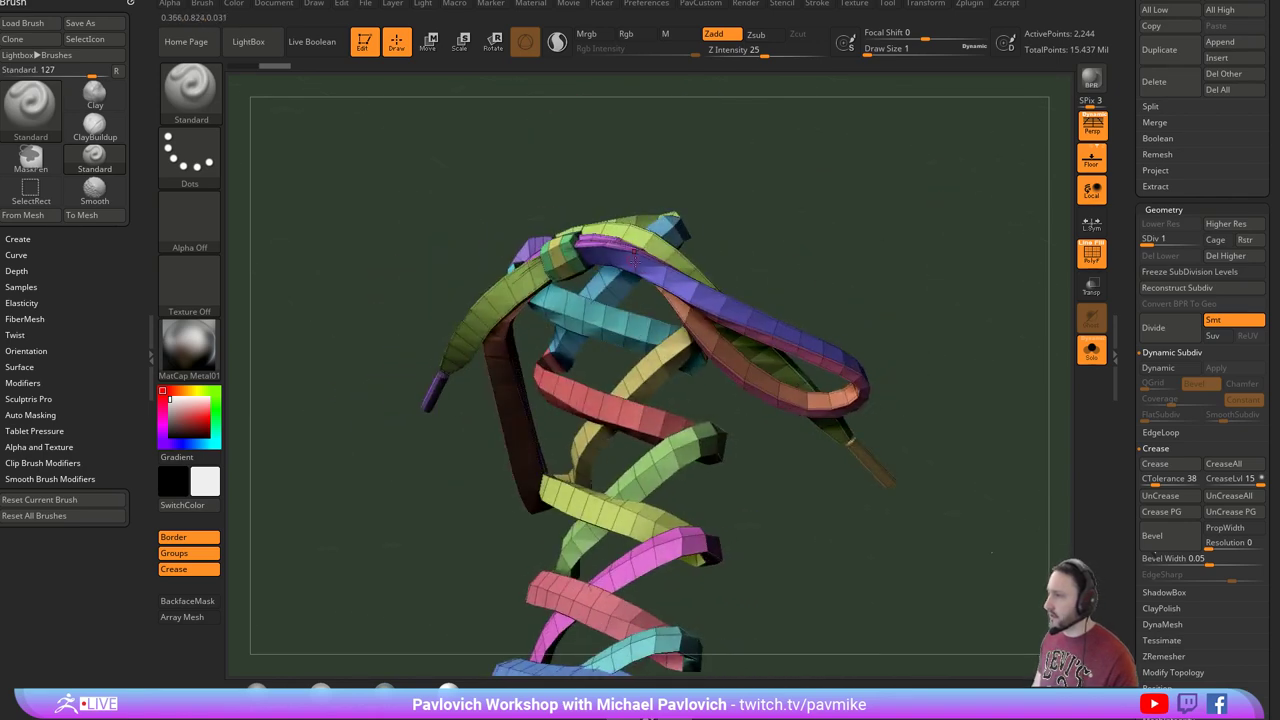
{"action": "left_click_drag", "start_coordinate": [888, 305], "coordinate": [764, 425]}
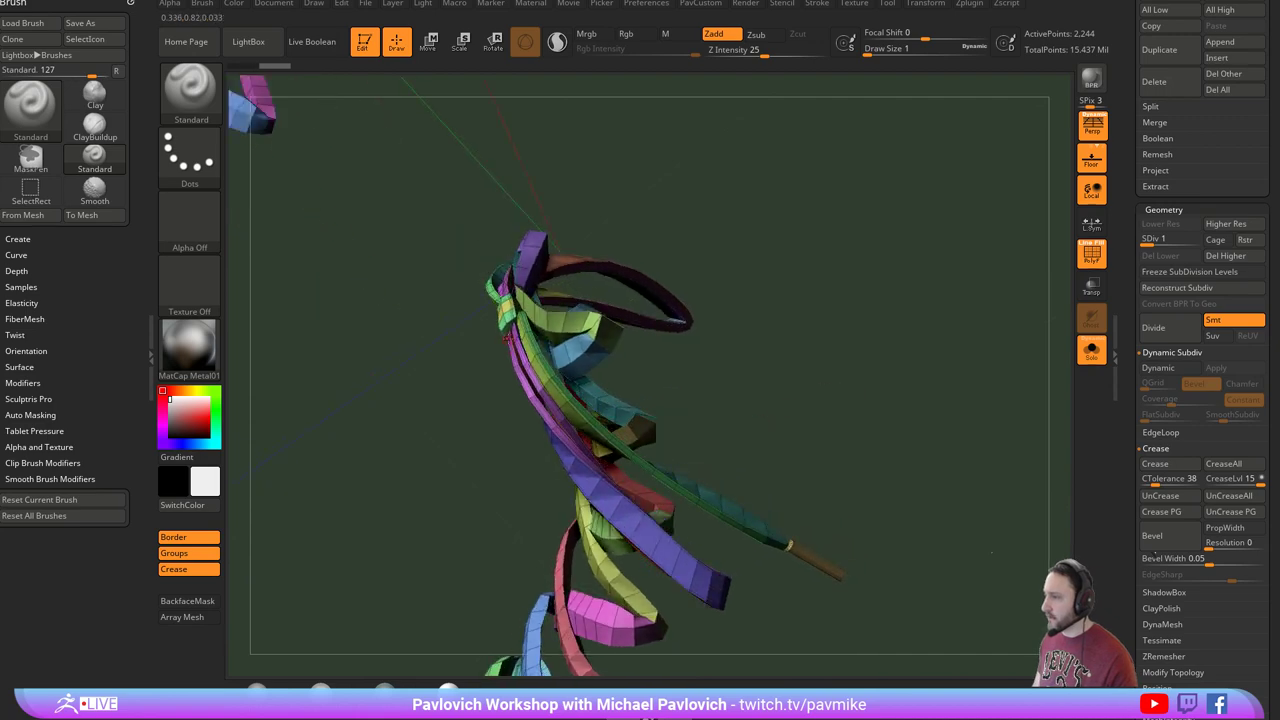
{"action": "left_click_drag", "start_coordinate": [854, 440], "coordinate": [1000, 345]}
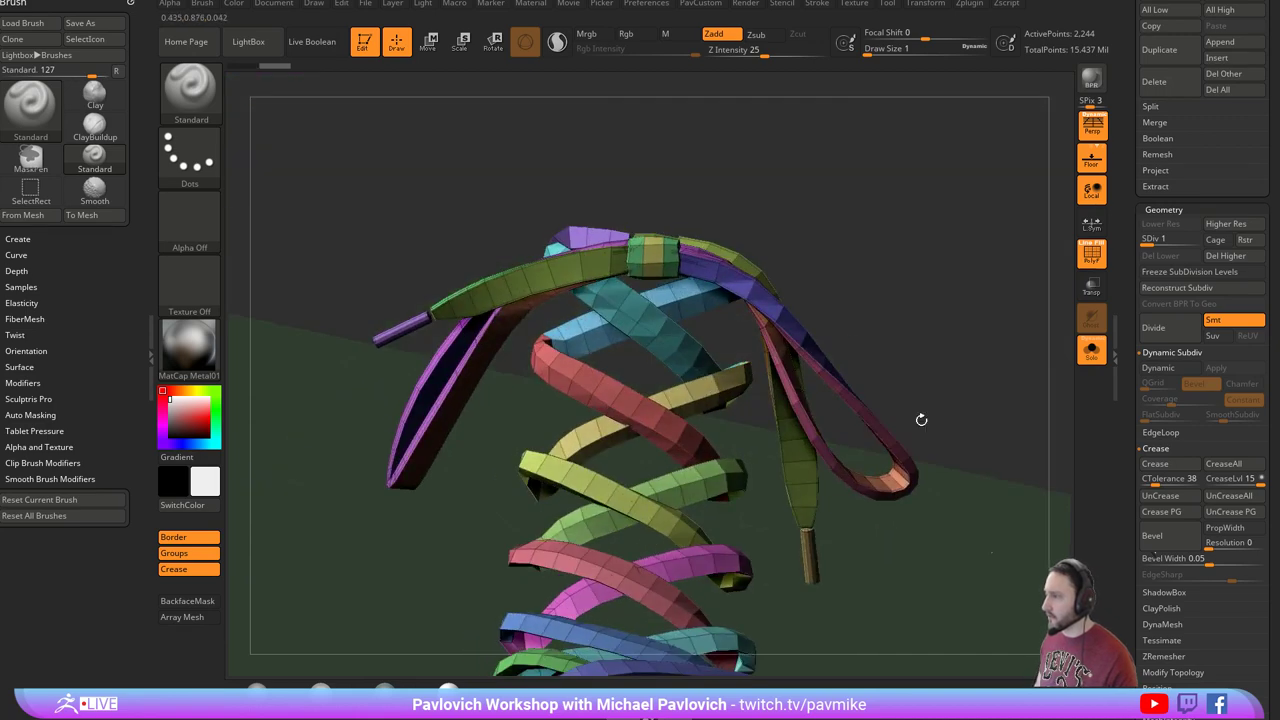
{"action": "left_click_drag", "start_coordinate": [921, 420], "coordinate": [715, 363]}
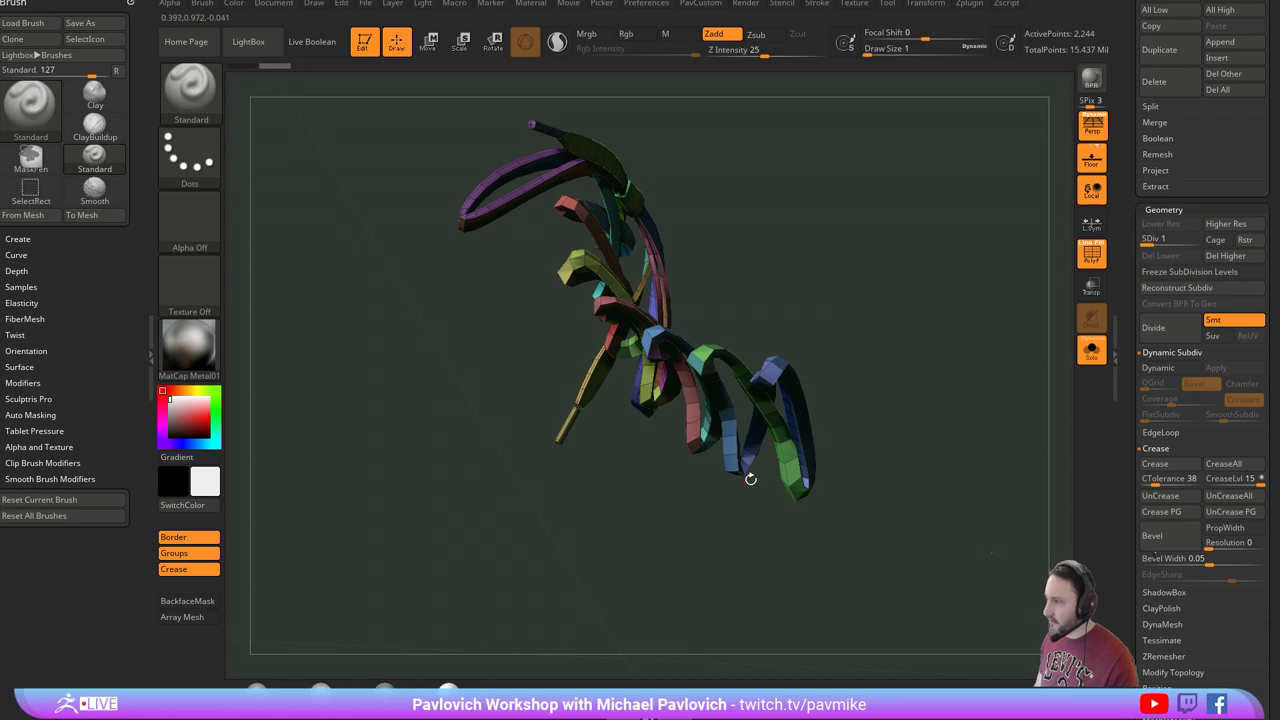
{"action": "left_click_drag", "start_coordinate": [903, 292], "coordinate": [650, 457]}
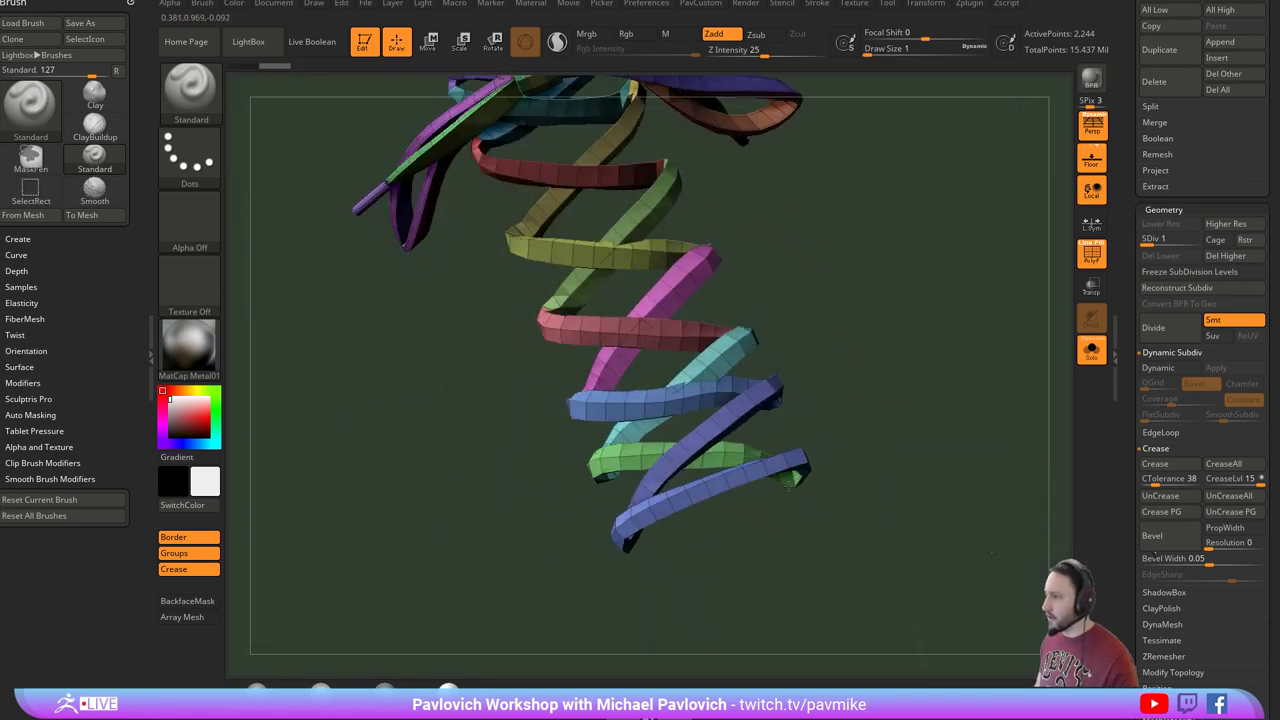
{"action": "left_click_drag", "start_coordinate": [630, 516], "coordinate": [732, 431]}
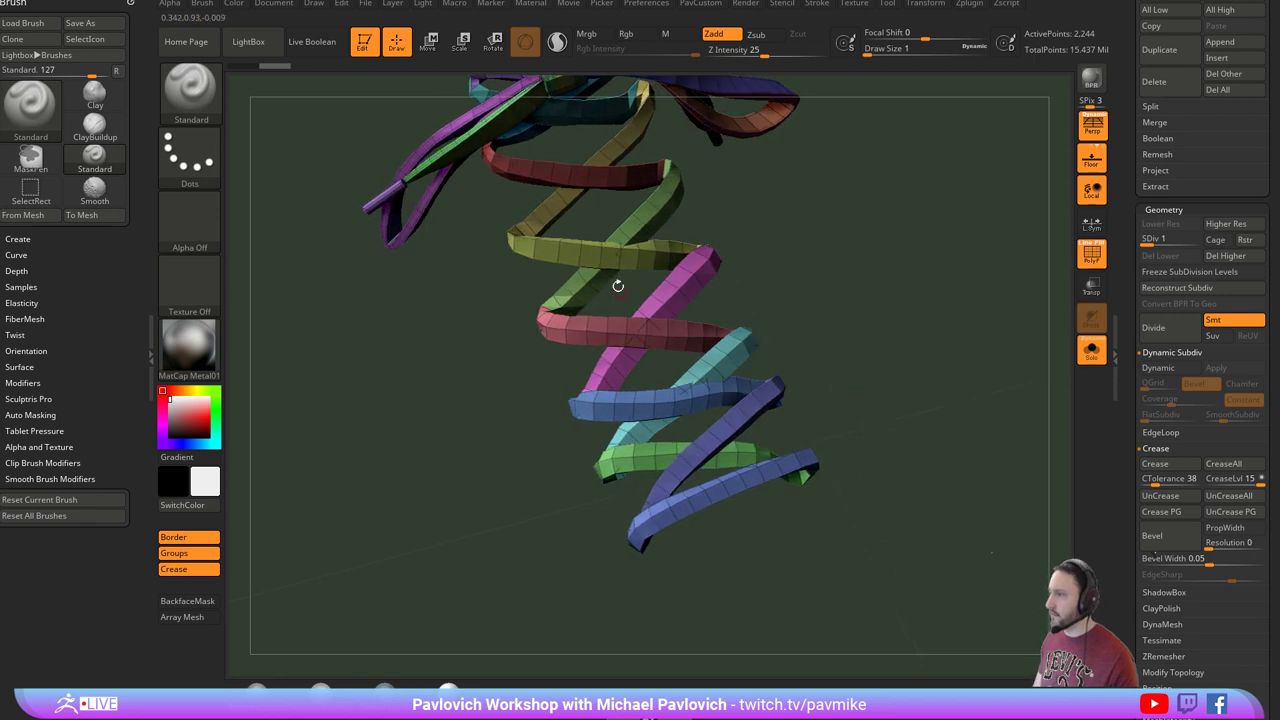
{"action": "left_click_drag", "start_coordinate": [782, 174], "coordinate": [585, 477]}
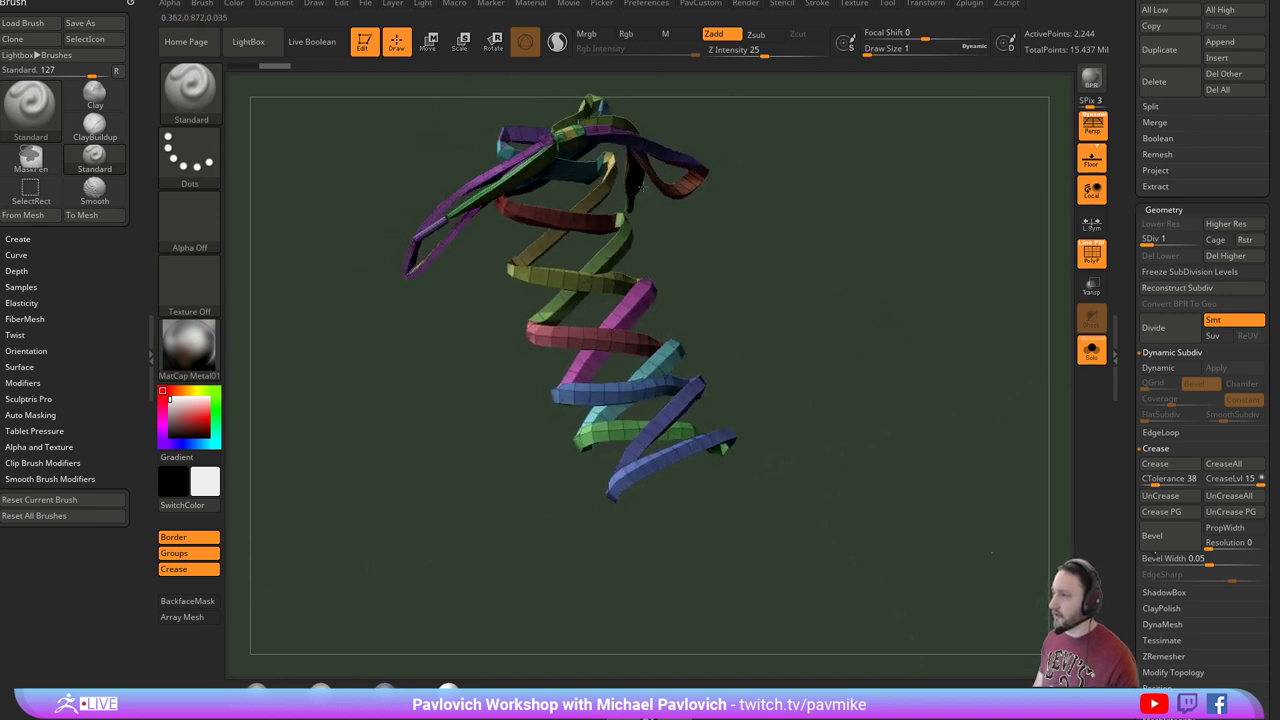
{"action": "left_click_drag", "start_coordinate": [641, 187], "coordinate": [662, 246], "text": "alt"}
Set the laces to subdivision level 2 and examine the smoother strips on both sneakers.
{"action": "left_click_drag", "start_coordinate": [1149, 239], "coordinate": [1160, 238]}
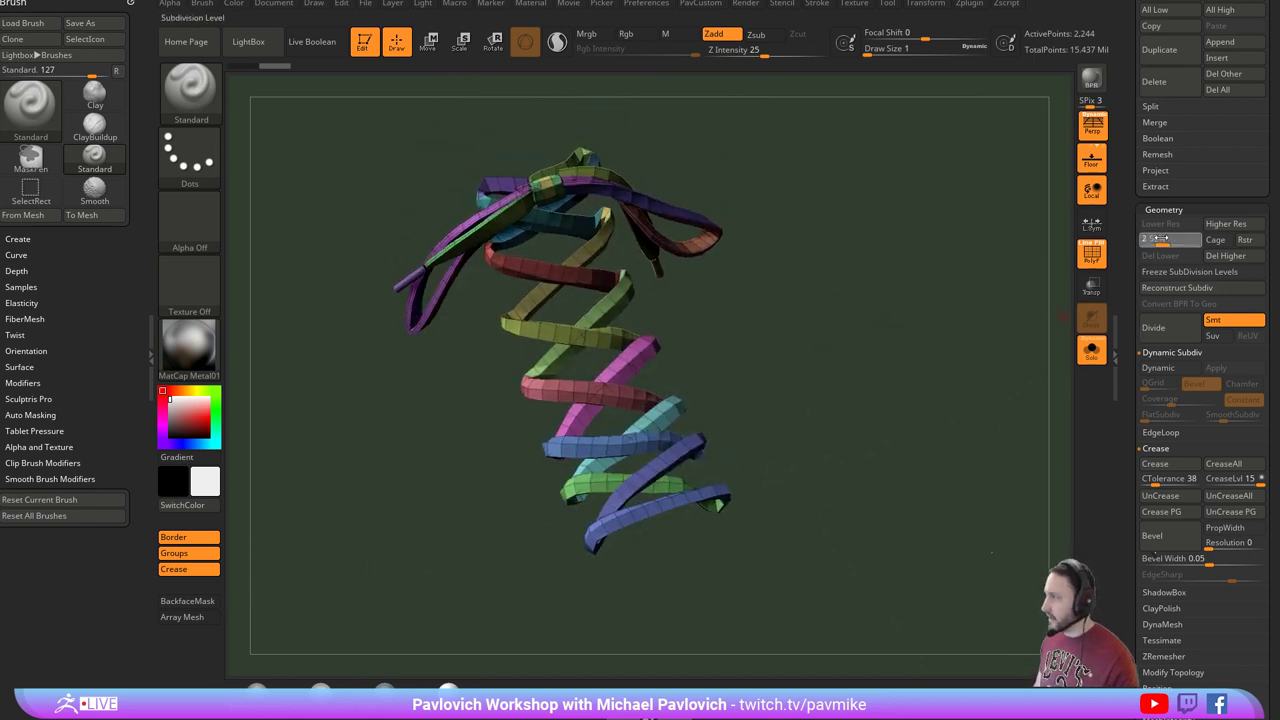
{"action": "left_click_drag", "start_coordinate": [950, 370], "coordinate": [926, 354]}
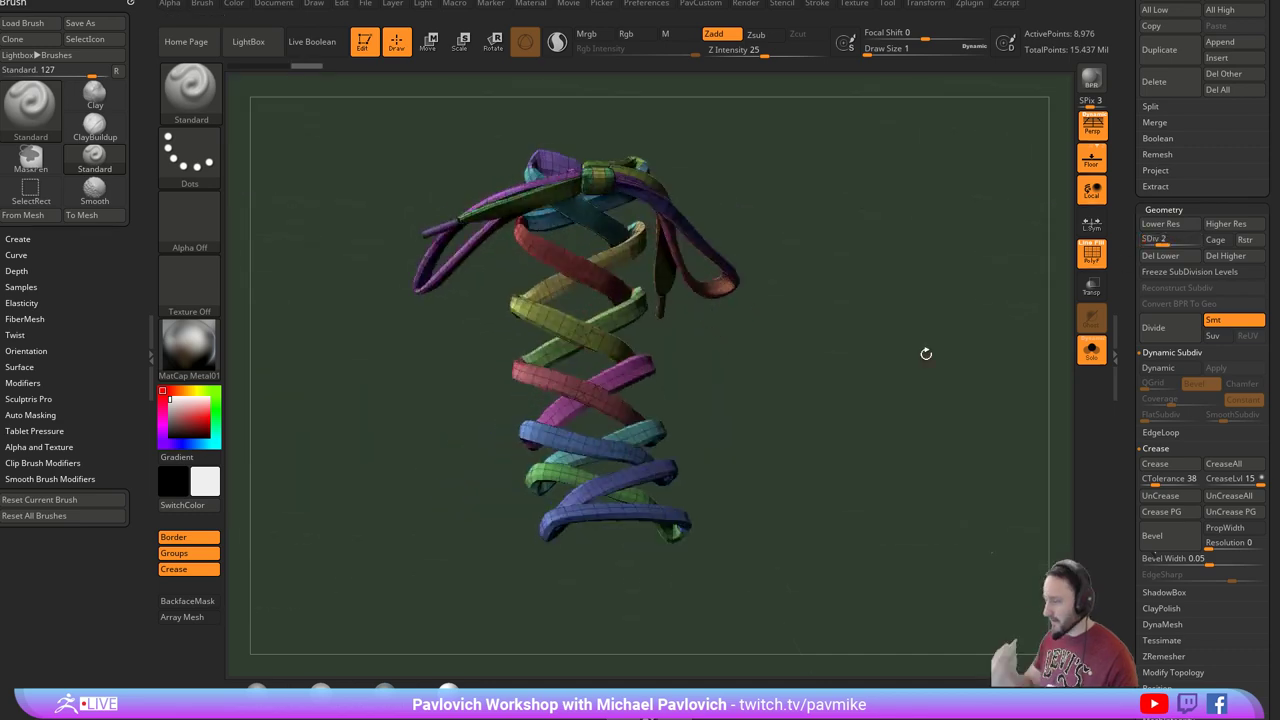
{"action": "left_click_drag", "start_coordinate": [804, 437], "coordinate": [604, 455]}
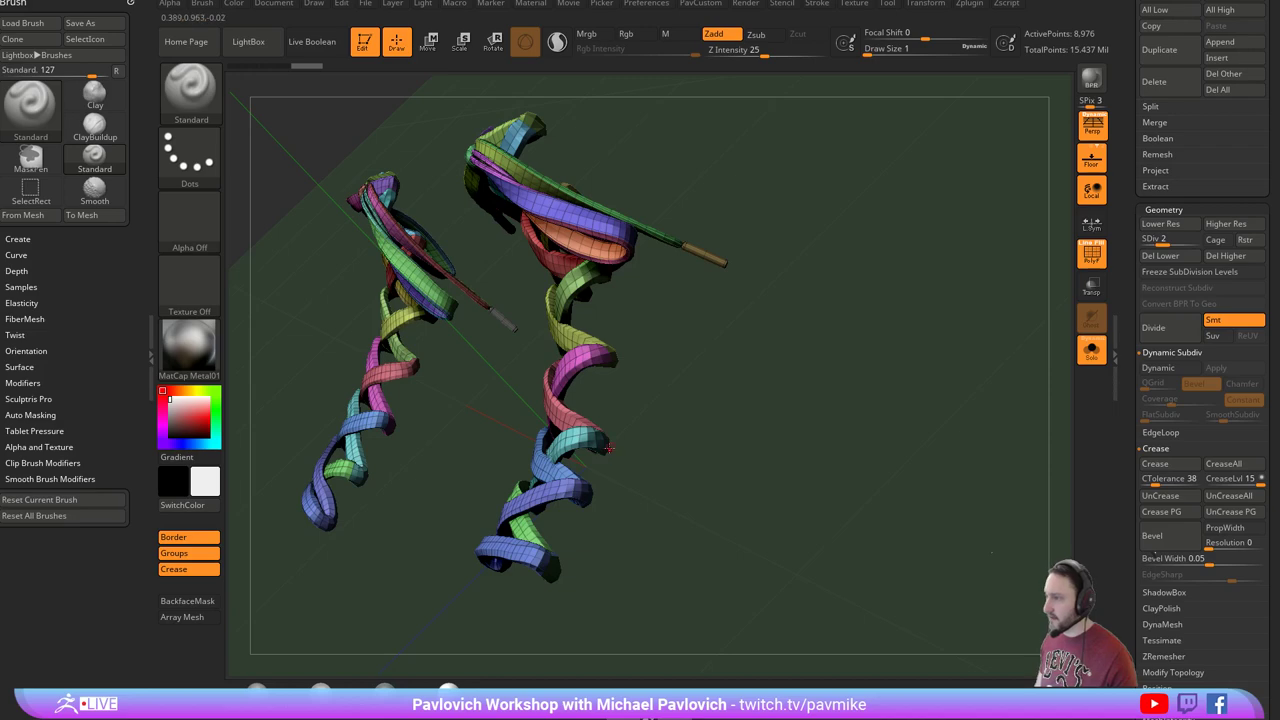
{"action": "left_click_drag", "start_coordinate": [720, 440], "coordinate": [718, 490]}
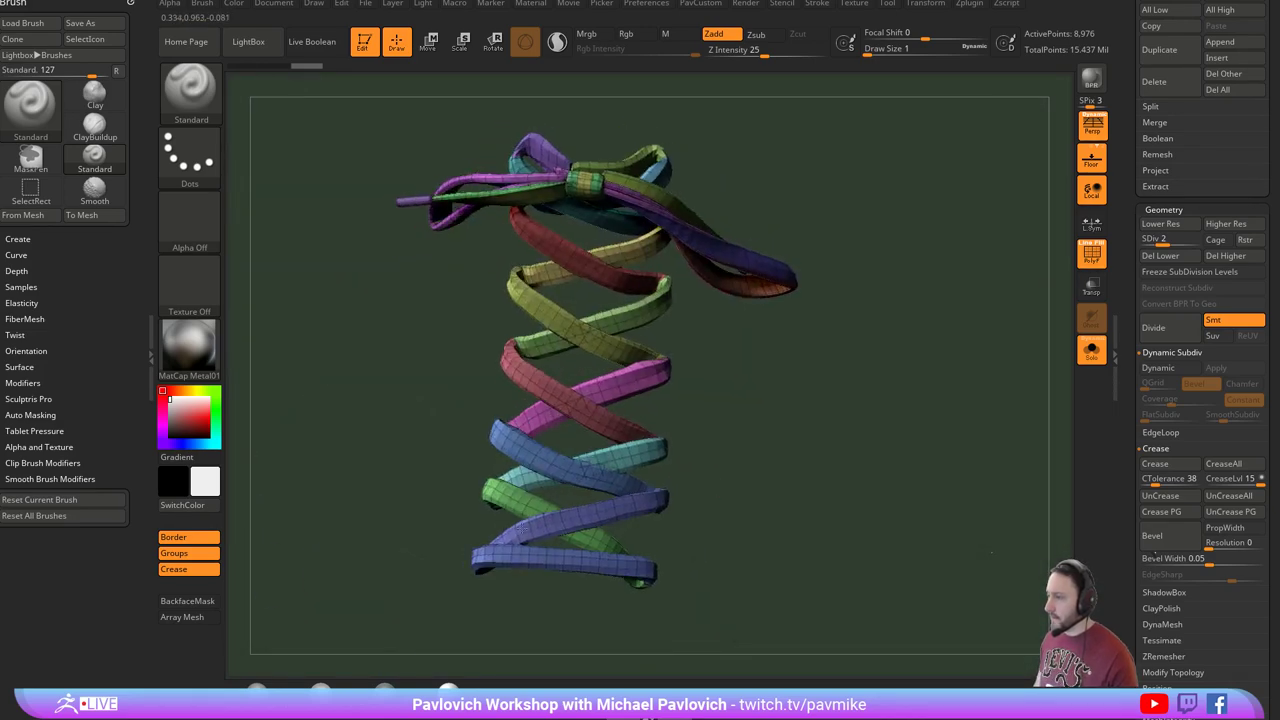
{"action": "left_click_drag", "start_coordinate": [766, 446], "coordinate": [776, 386]}
{"action": "mouse_move", "coordinate": [870, 323]}
{"action": "left_mouse_down"}
{"action": "mouse_move", "coordinate": [797, 303]}
{"action": "mouse_move", "coordinate": [835, 262]}
{"action": "mouse_move", "coordinate": [917, 260]}
{"action": "mouse_move", "coordinate": [885, 310]}
{"action": "mouse_move", "coordinate": [803, 254]}
{"action": "mouse_move", "coordinate": [914, 297]}
{"action": "mouse_move", "coordinate": [926, 234]}
{"action": "mouse_move", "coordinate": [886, 283]}
{"action": "mouse_move", "coordinate": [830, 277]}
{"action": "left_mouse_up"}
Set the draw size to 3 and hide the bow's loop and end polygroups on the character's left sneaker.
{"action": "key", "text": "s"}
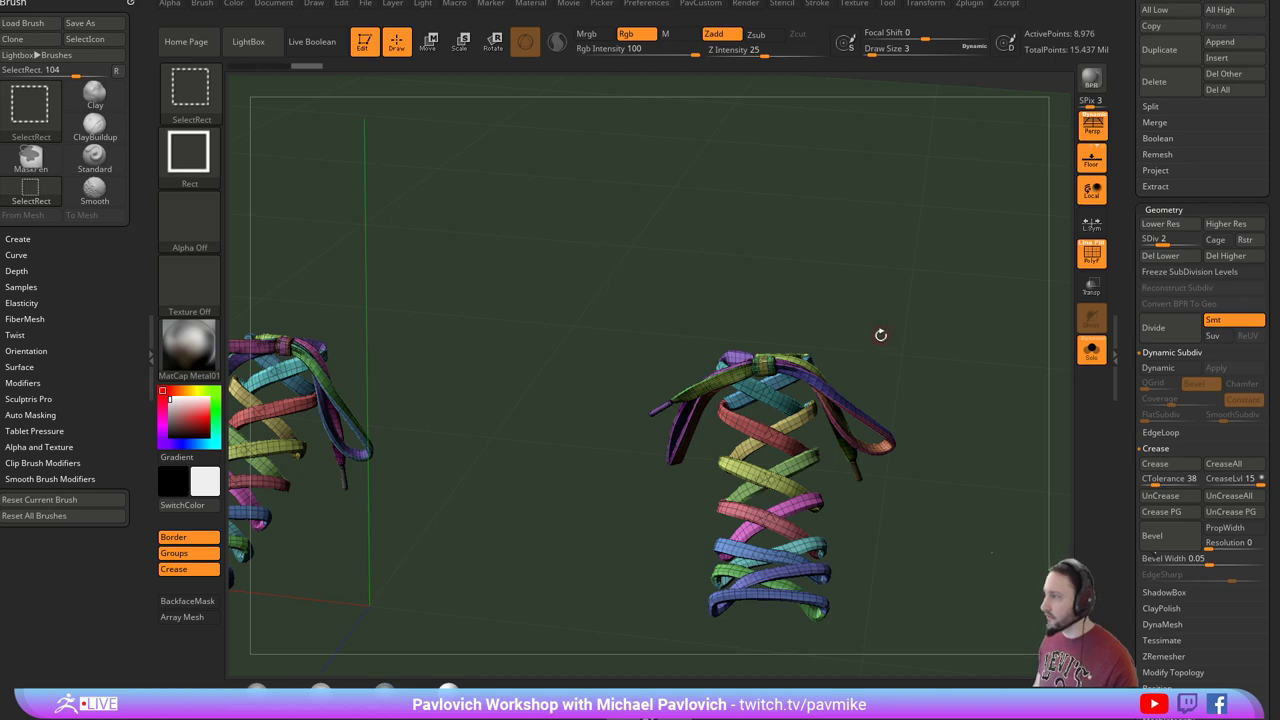
{"action": "left_click_drag", "start_coordinate": [880, 335], "coordinate": [870, 310]}
{"action": "left_click", "coordinate": [813, 378], "text": "ctrl+shift"}
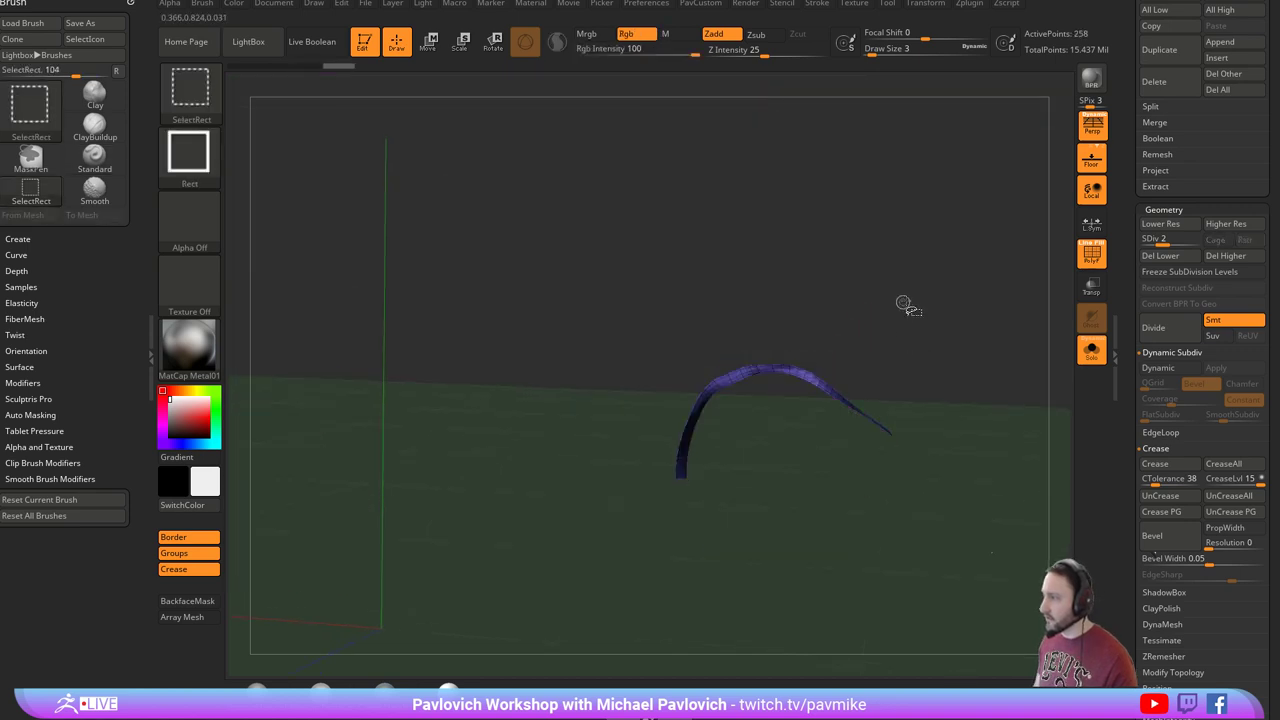
{"action": "left_click", "coordinate": [905, 305], "text": "ctrl+shift"}
{"action": "left_click_drag", "start_coordinate": [801, 311], "coordinate": [737, 370]}
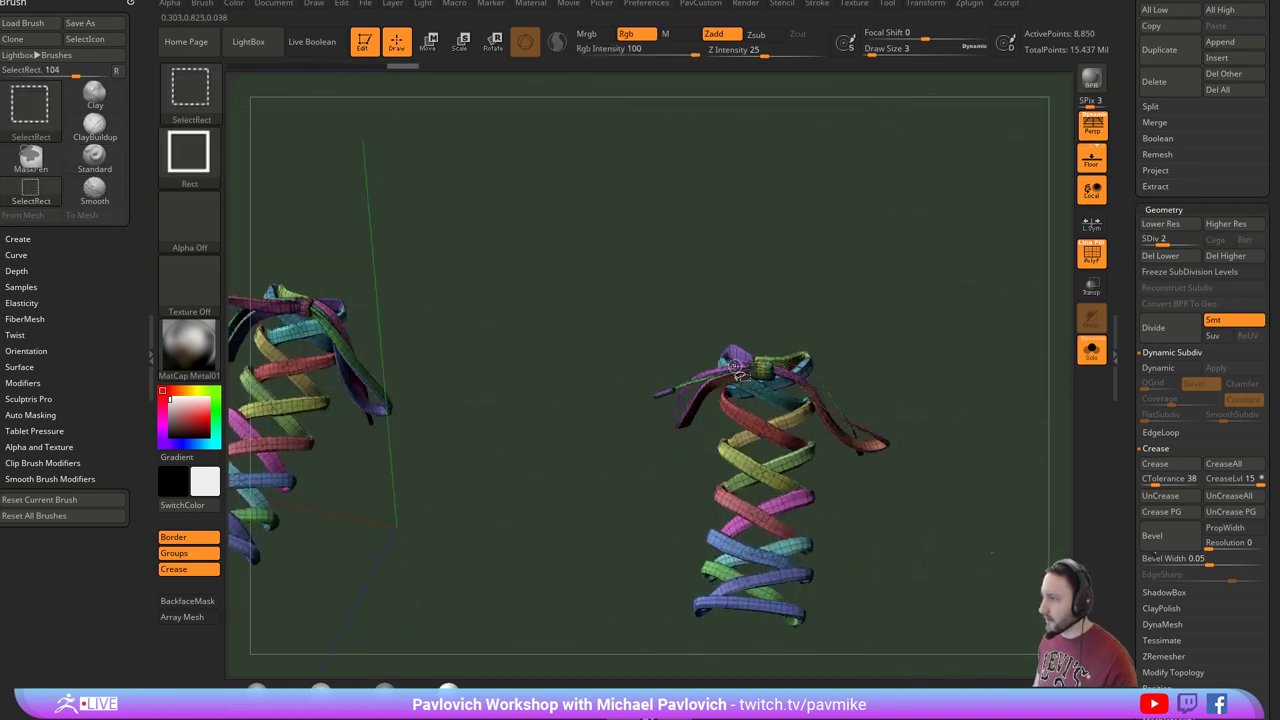
{"action": "left_click_drag", "start_coordinate": [717, 254], "coordinate": [749, 394]}
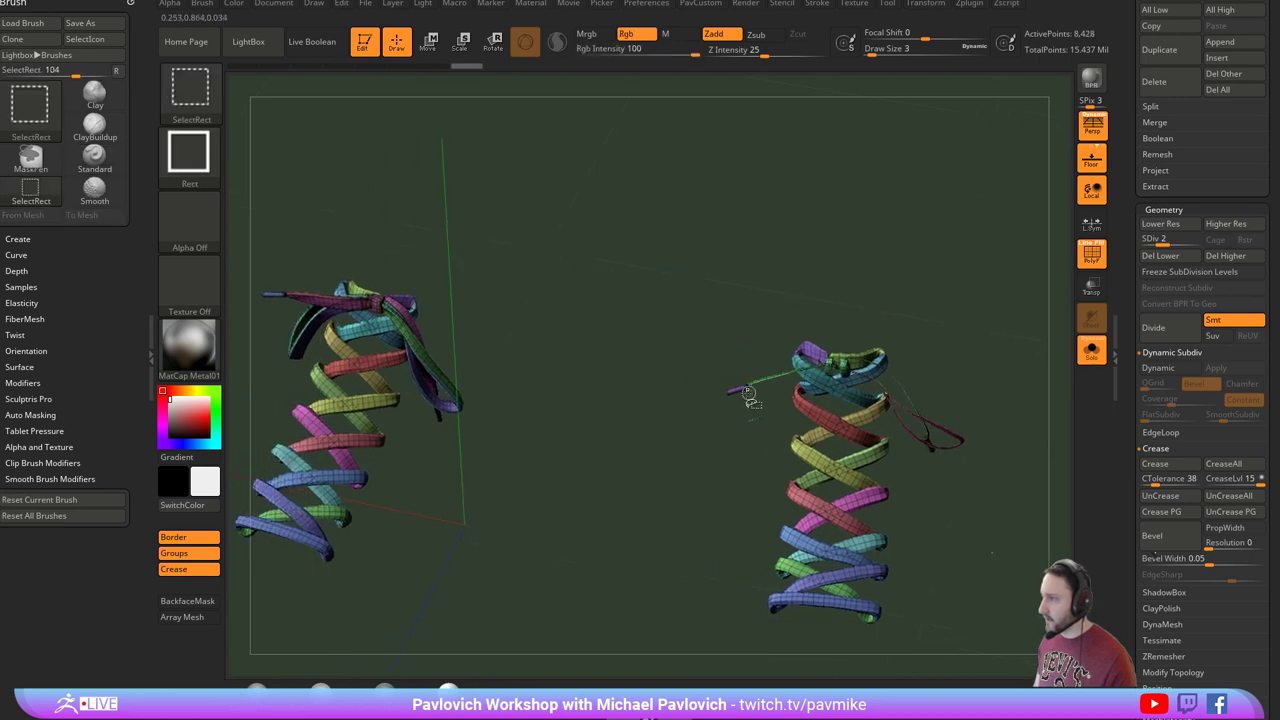
{"action": "mouse_move", "coordinate": [952, 358]}
{"action": "left_mouse_down"}
{"action": "mouse_move", "coordinate": [935, 294]}
{"action": "mouse_move", "coordinate": [600, 223]}
{"action": "mouse_move", "coordinate": [631, 377]}
{"action": "left_mouse_up"}
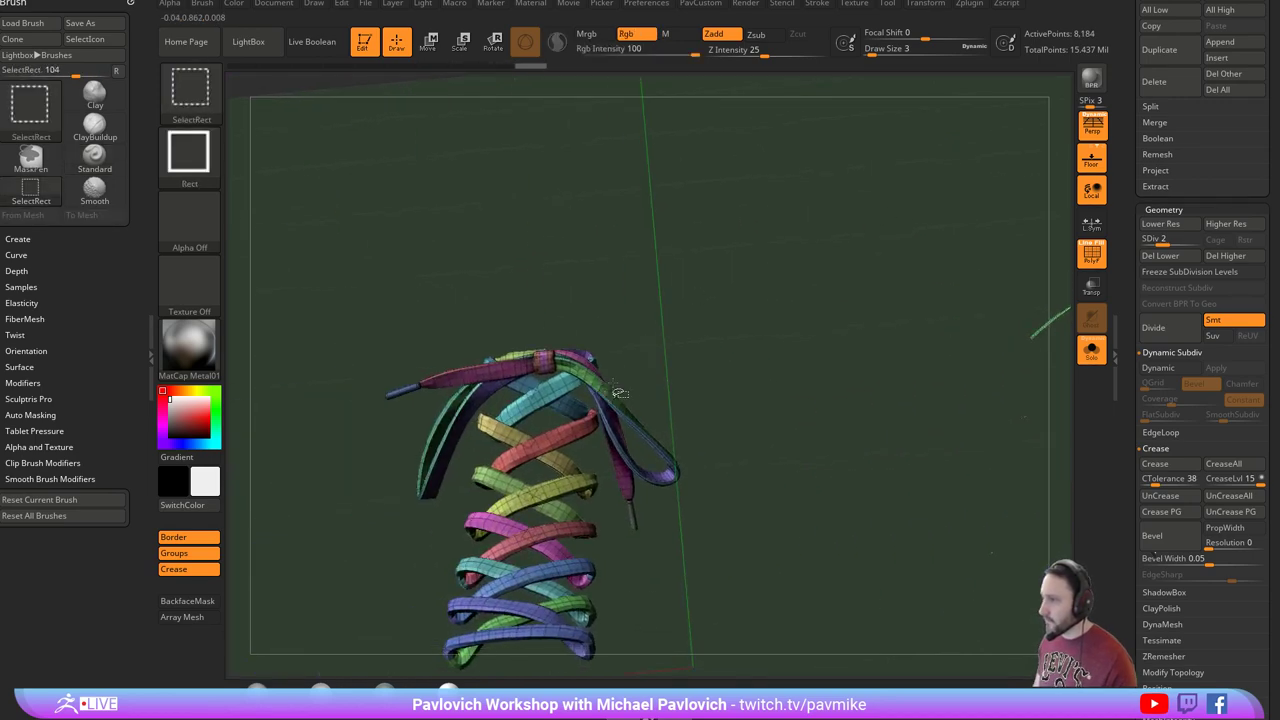
Hide the knot, loop, loose-end and lace-tip polygroups of the bow on the character's right sneaker.
{"action": "left_click", "coordinate": [536, 366], "text": "ctrl+shift"}
{"action": "left_click", "coordinate": [498, 374], "text": "ctrl+shift"}
{"action": "left_click", "coordinate": [470, 404], "text": "ctrl+shift"}
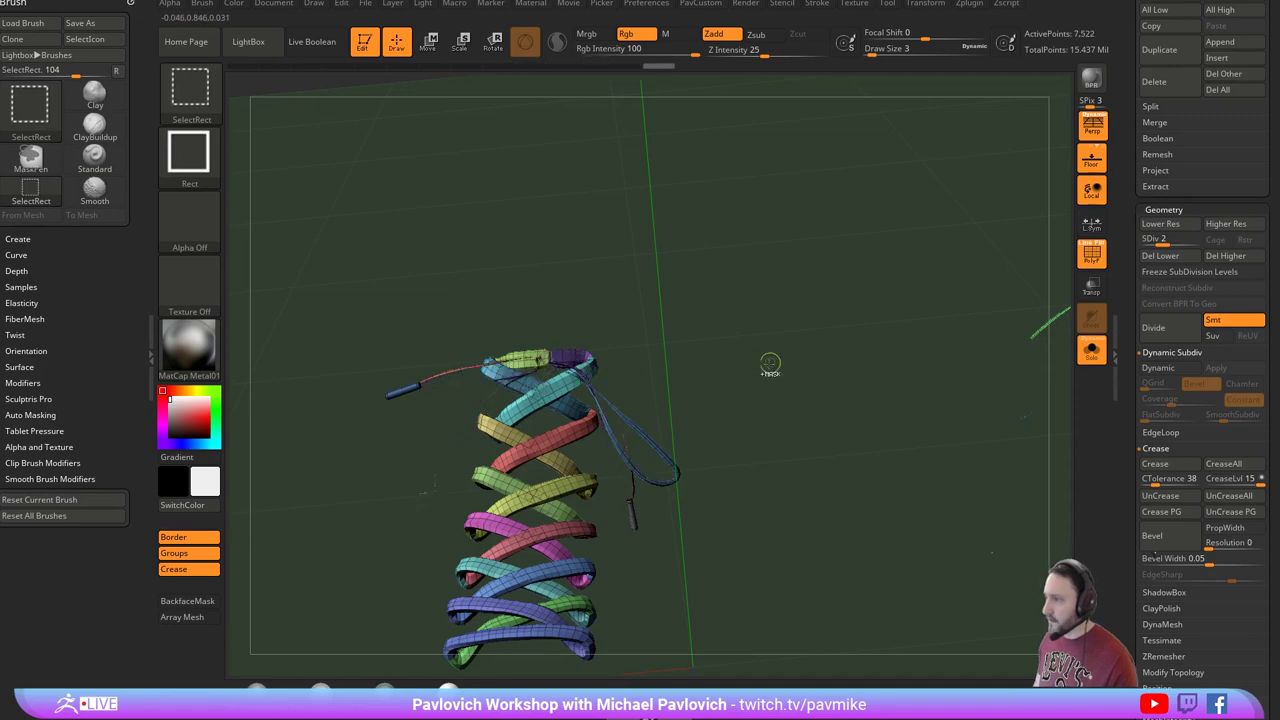
{"action": "left_click_drag", "start_coordinate": [769, 364], "coordinate": [652, 397]}
{"action": "key", "text": "ctrl+shift"}
{"action": "left_click", "coordinate": [641, 522], "text": "ctrl+shift"}
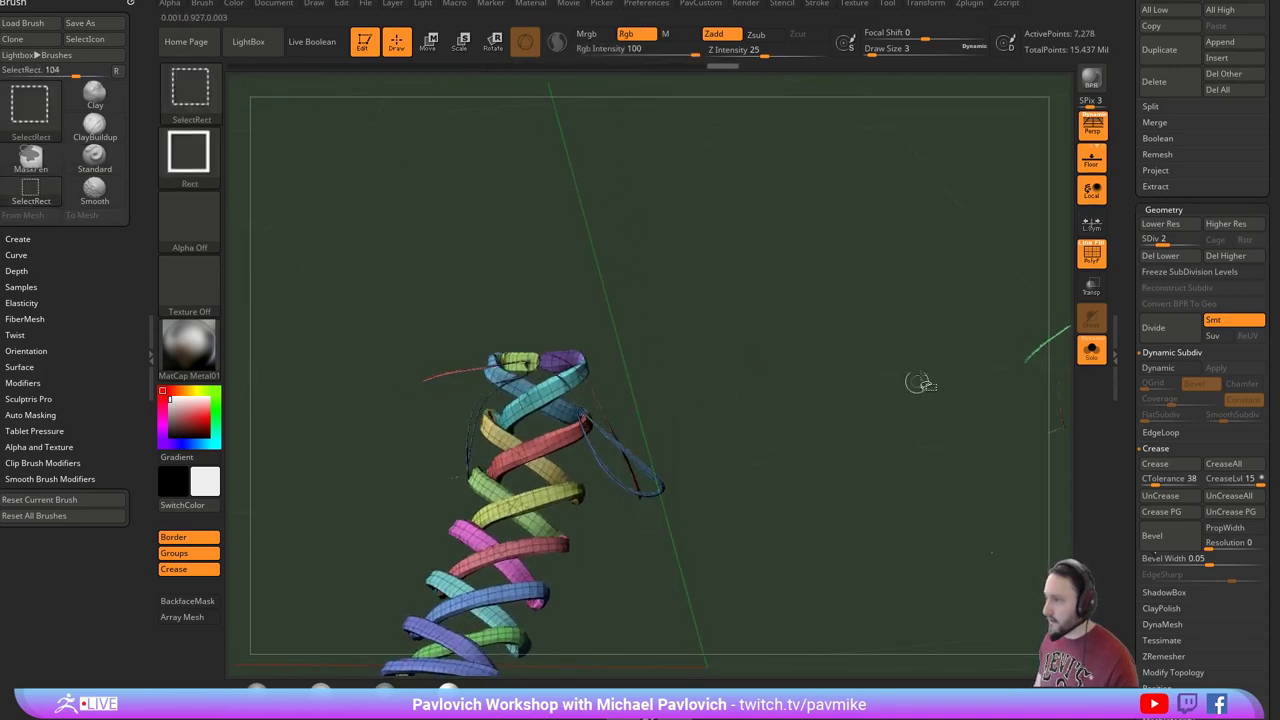
Hide the remaining bow pieces and invert the visibility to show only the two bows without the crossed laces.
{"action": "mouse_move", "coordinate": [749, 306]}
{"action": "left_mouse_down"}
{"action": "mouse_move", "coordinate": [686, 303]}
{"action": "mouse_move", "coordinate": [645, 322]}
{"action": "left_mouse_up"}
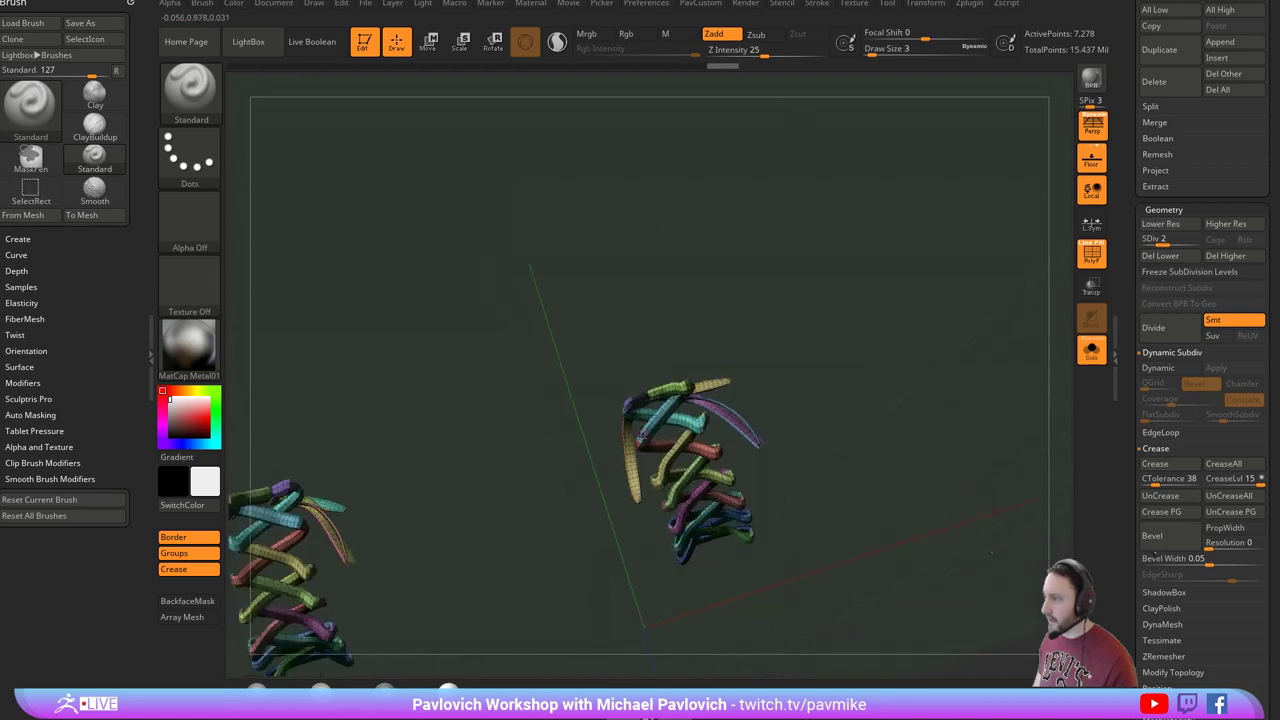
{"action": "left_click", "coordinate": [714, 384], "text": "ctrl+shift"}
{"action": "left_click_drag", "start_coordinate": [733, 343], "coordinate": [778, 268]}
{"action": "mouse_move", "coordinate": [780, 268]}
{"action": "left_mouse_down", "text": "ctrl+shift"}
{"action": "mouse_move", "coordinate": [827, 378]}
{"action": "mouse_move", "coordinate": [860, 405]}
{"action": "mouse_move", "coordinate": [954, 249]}
{"action": "mouse_move", "coordinate": [941, 303]}
{"action": "mouse_move", "coordinate": [1030, 345]}
{"action": "left_mouse_up", "text": "ctrl+shift"}
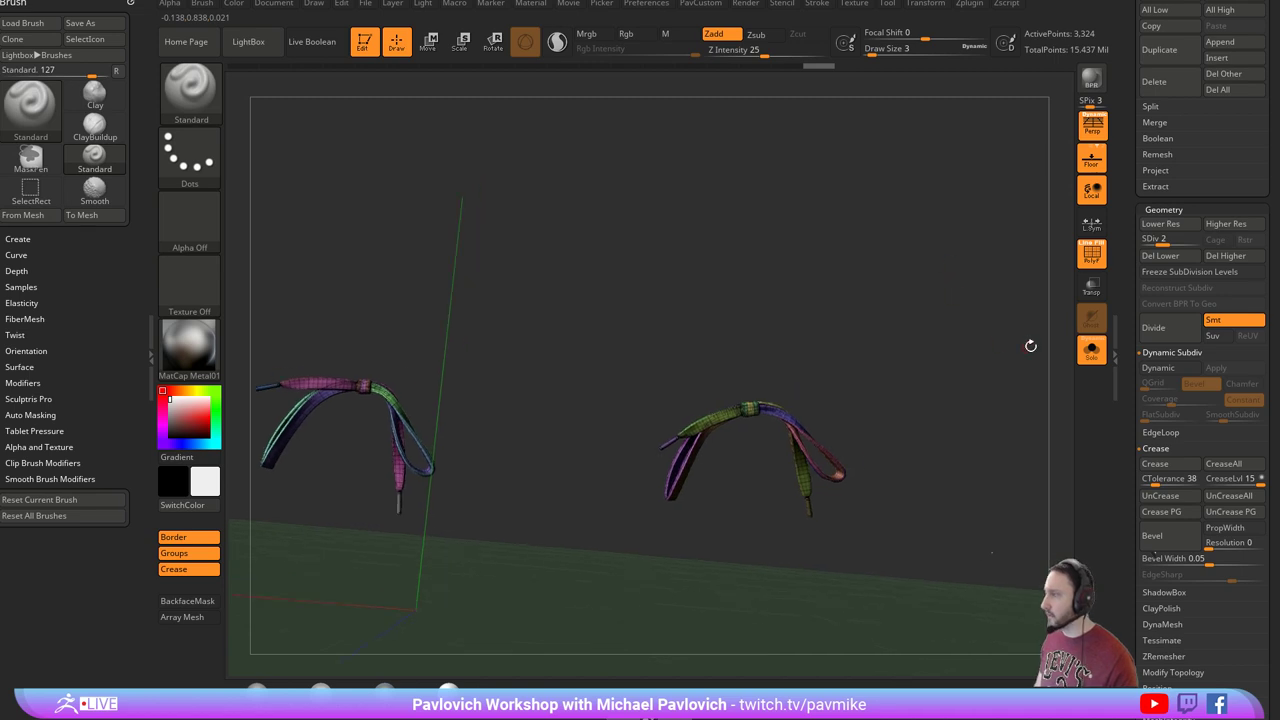
Clone the lace subtool with only its bows visible and make the Skin_zsphere3_2 copy the active tool.
{"action": "left_click_drag", "start_coordinate": [1122, 345], "coordinate": [1133, 590]}
{"action": "left_click", "coordinate": [1152, 88]}
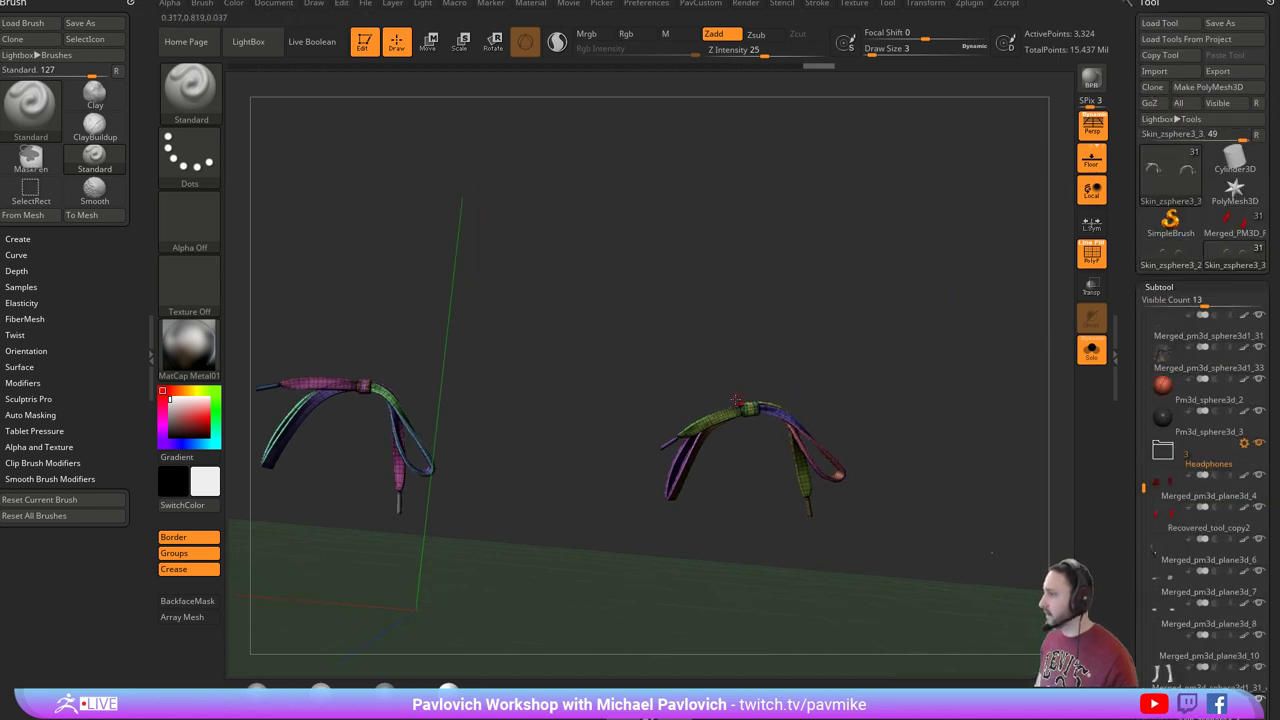
{"action": "left_click", "coordinate": [1192, 262]}
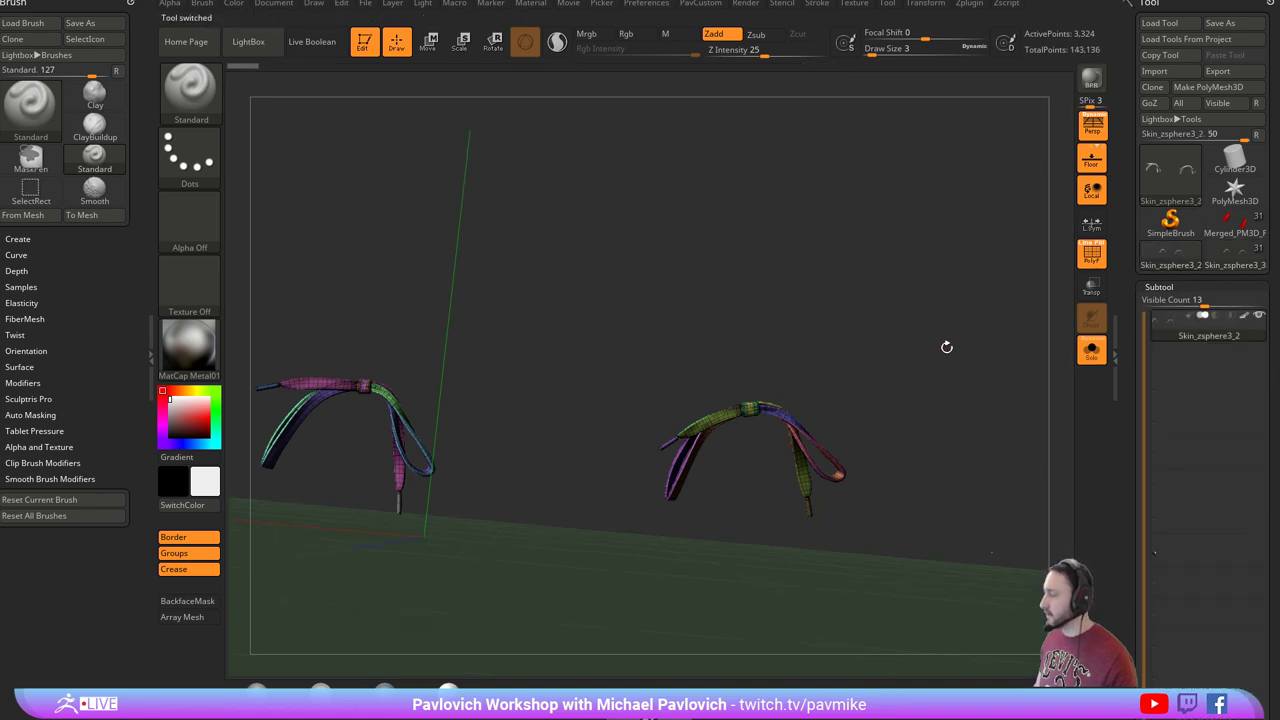
Keep only the highest subdivision level of the cloned bows and delete their hidden lace geometry.
{"action": "left_click_drag", "start_coordinate": [946, 347], "coordinate": [962, 370]}
{"action": "left_click_drag", "start_coordinate": [1121, 388], "coordinate": [1127, 296]}
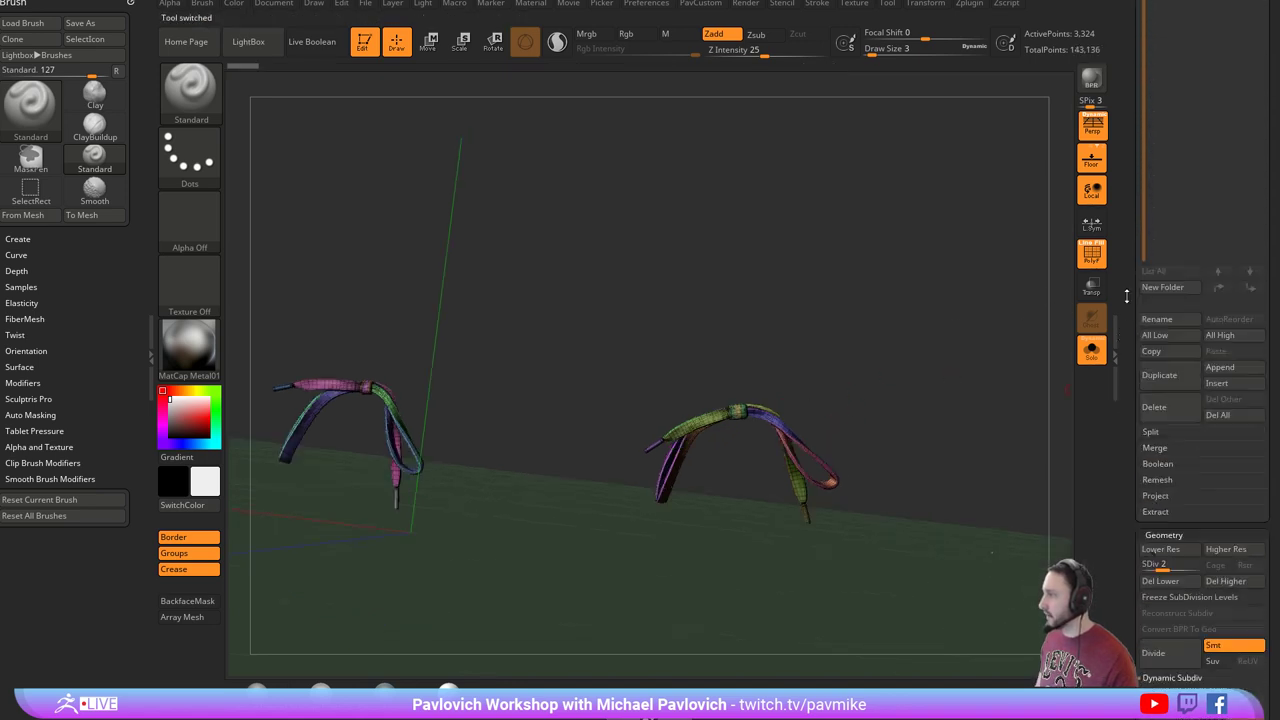
{"action": "left_click", "coordinate": [1195, 484]}
{"action": "left_click_drag", "start_coordinate": [1133, 480], "coordinate": [1134, 167]}
{"action": "left_click", "coordinate": [1162, 168]}
{"action": "left_click_drag", "start_coordinate": [1130, 296], "coordinate": [1131, 600]}
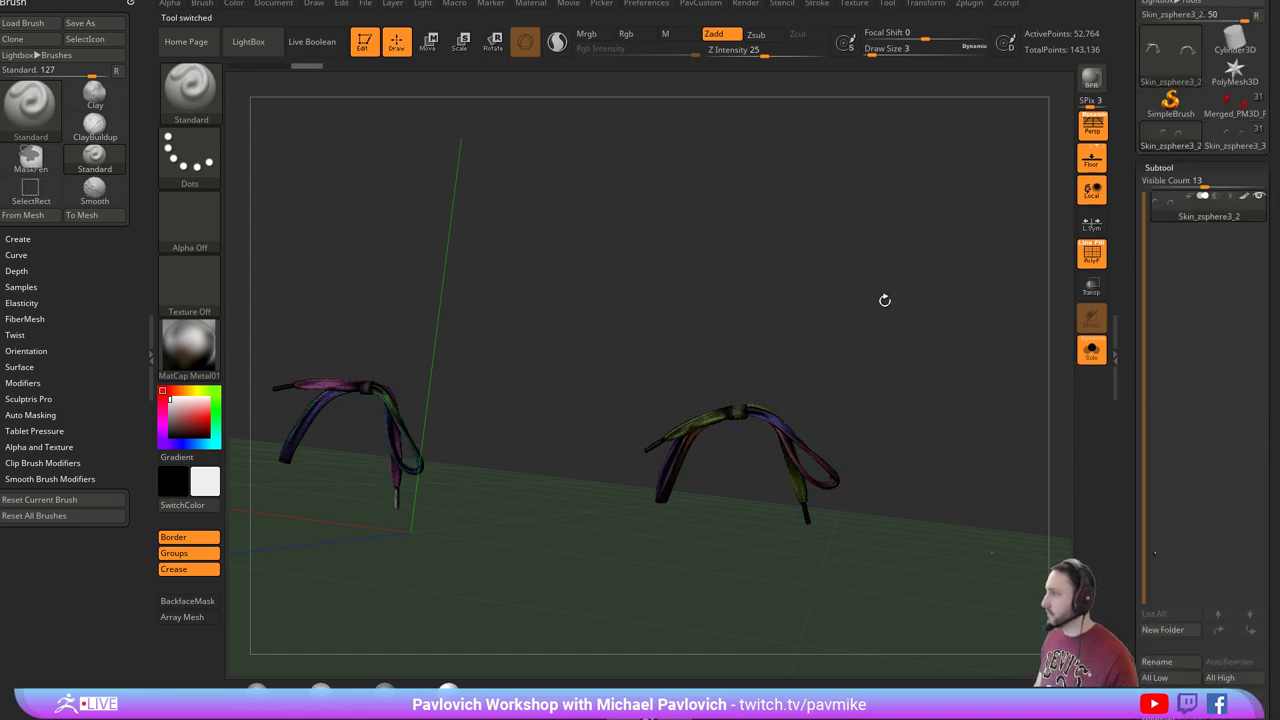
{"action": "key", "text": "2"}
{"action": "left_click", "coordinate": [831, 204]}
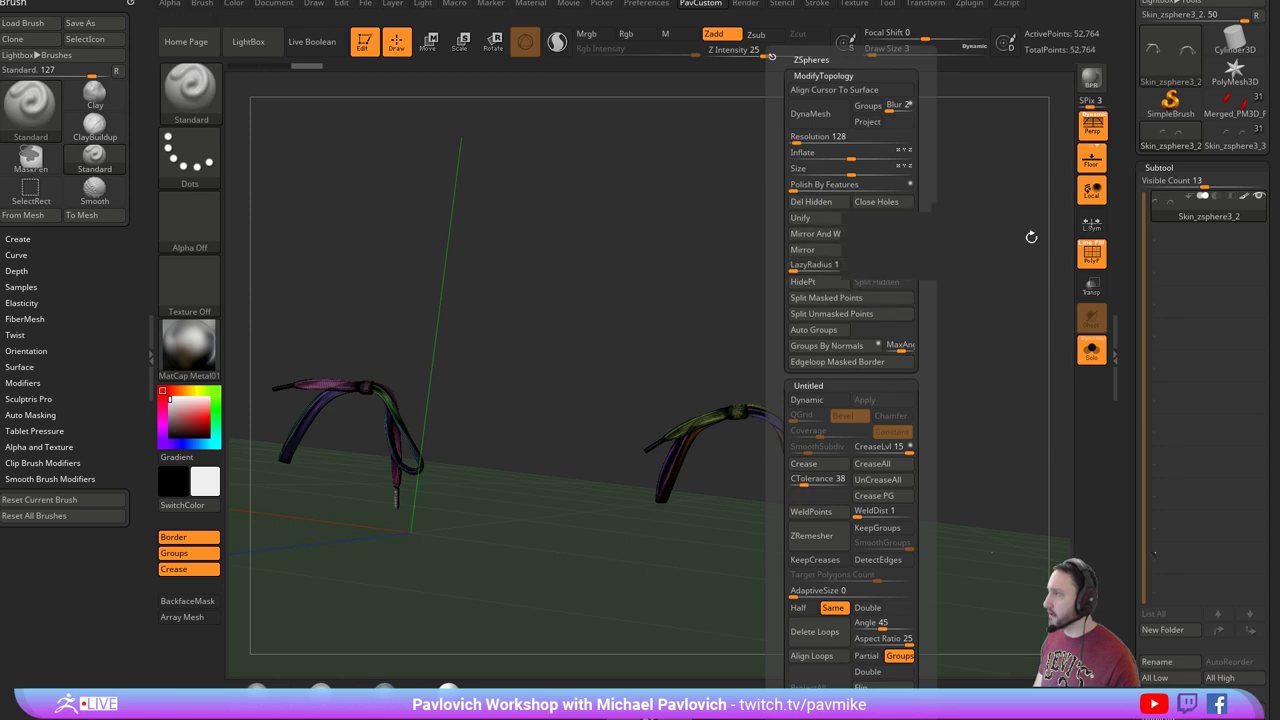
{"action": "left_click_drag", "start_coordinate": [1121, 281], "coordinate": [1118, 402]}
Return to the player's Skin_zsphere3_3 tool with all laces unhidden, and turn off Solo and the polyframe display.
{"action": "left_click_drag", "start_coordinate": [911, 311], "coordinate": [1002, 348]}
{"action": "left_click", "coordinate": [1080, 352]}
{"action": "left_click", "coordinate": [1224, 266]}
{"action": "right_click_drag", "start_coordinate": [968, 378], "coordinate": [979, 306], "text": "ctrl"}
{"action": "left_click", "coordinate": [881, 340], "text": "ctrl+shift"}
{"action": "right_click_drag", "start_coordinate": [881, 340], "coordinate": [942, 295], "text": "alt"}
{"action": "left_click", "coordinate": [1093, 258]}
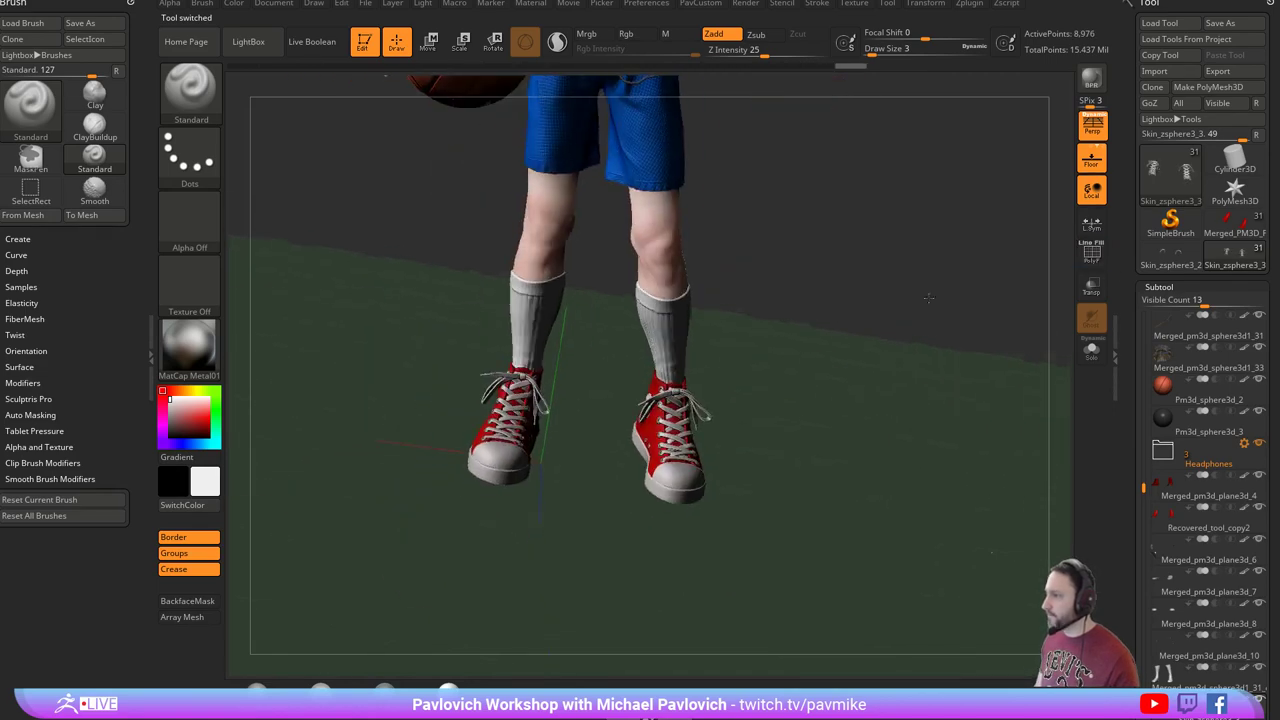
Set the laces to subdivision level 4 and the draw size to 4, and inspect the bows and crossings on the red sneakers.
{"action": "scroll", "coordinate": [1176, 360], "scroll_direction": "down", "scroll_amount": 5}
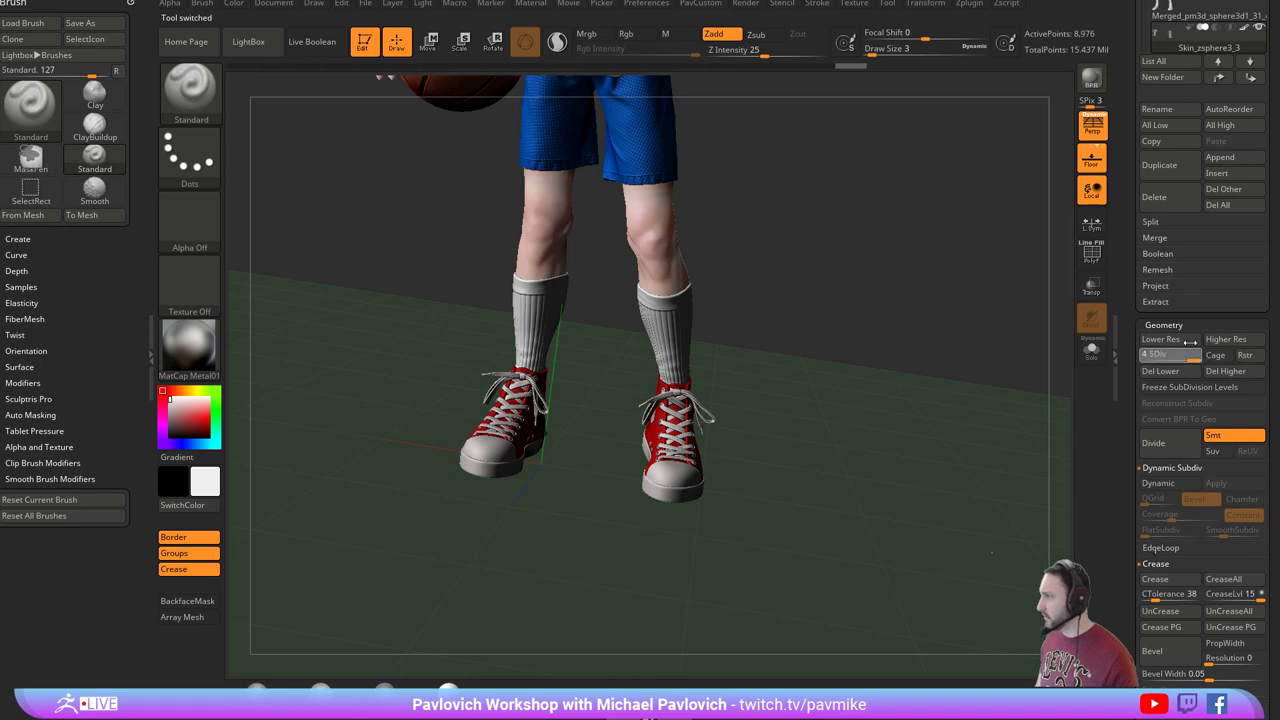
{"action": "left_click", "coordinate": [1190, 350]}
{"action": "mouse_move", "coordinate": [1008, 288]}
{"action": "right_mouse_down", "text": "ctrl"}
{"action": "mouse_move", "coordinate": [1023, 349]}
{"action": "mouse_move", "coordinate": [822, 306]}
{"action": "right_mouse_up", "text": "ctrl"}
{"action": "key", "text": "s"}
{"action": "left_click", "coordinate": [824, 306]}
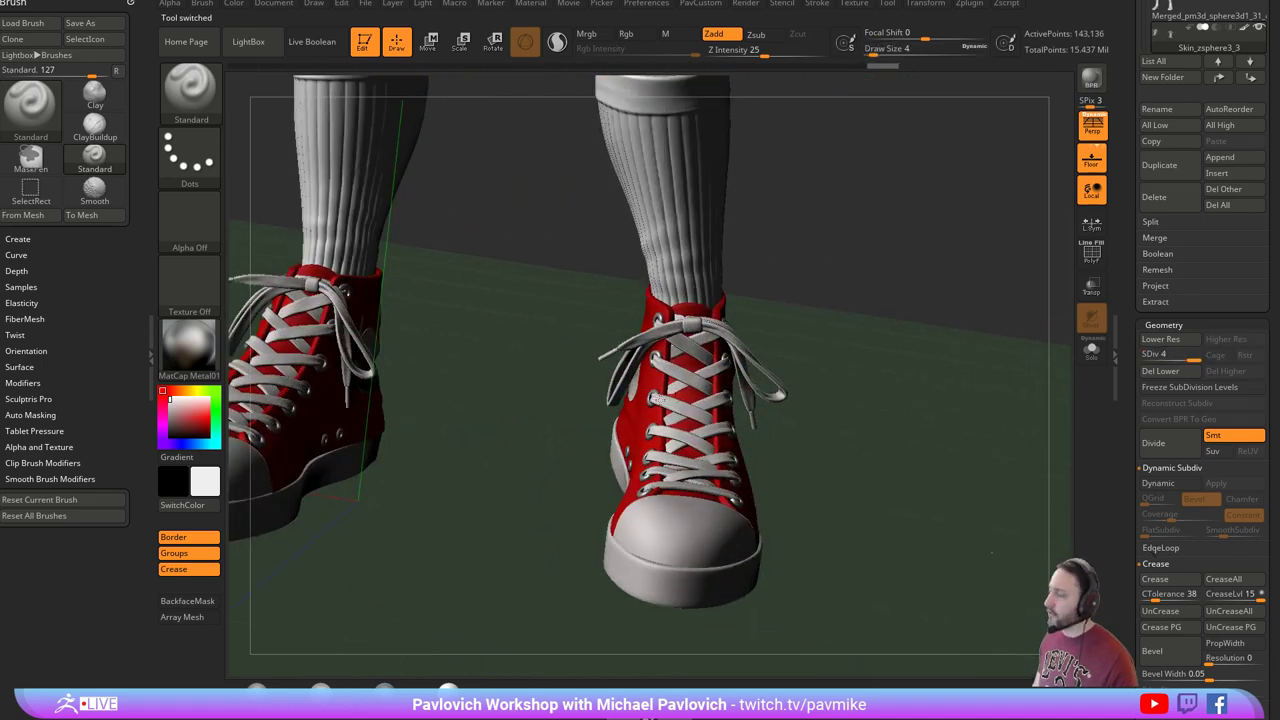
{"action": "right_click_drag", "start_coordinate": [768, 385], "coordinate": [791, 478]}
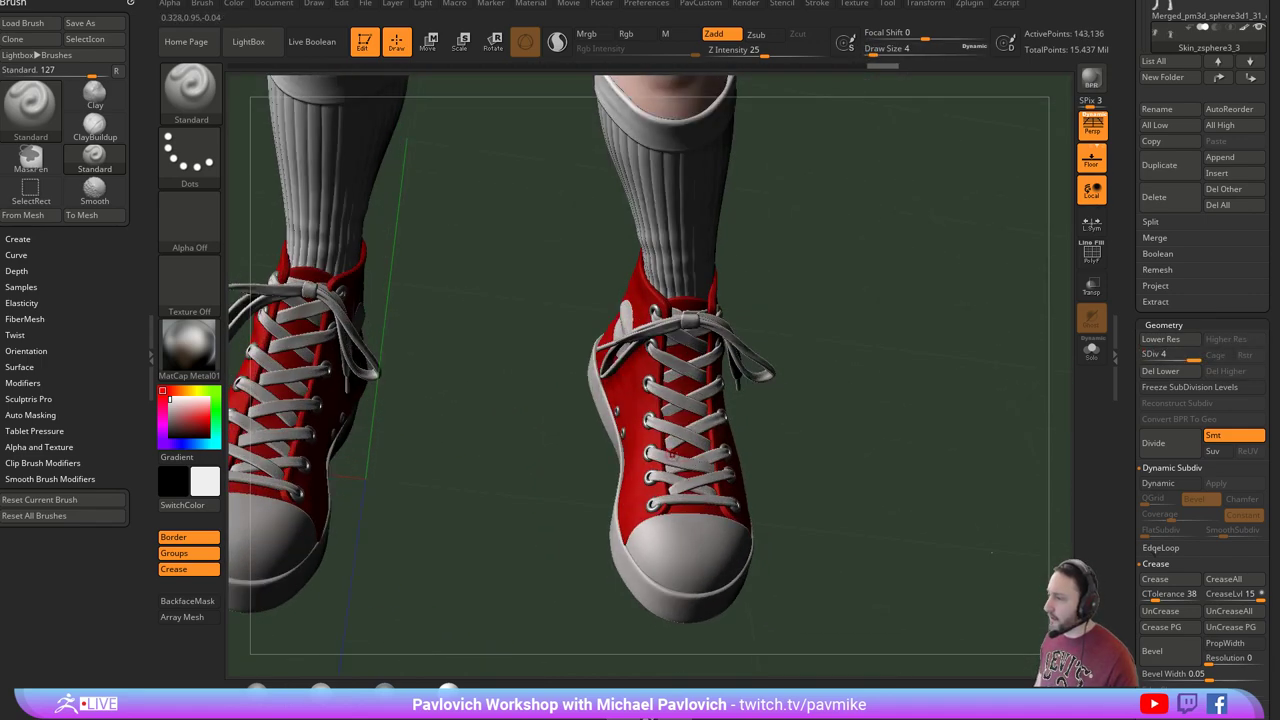
{"action": "right_click_drag", "start_coordinate": [651, 386], "coordinate": [823, 430]}
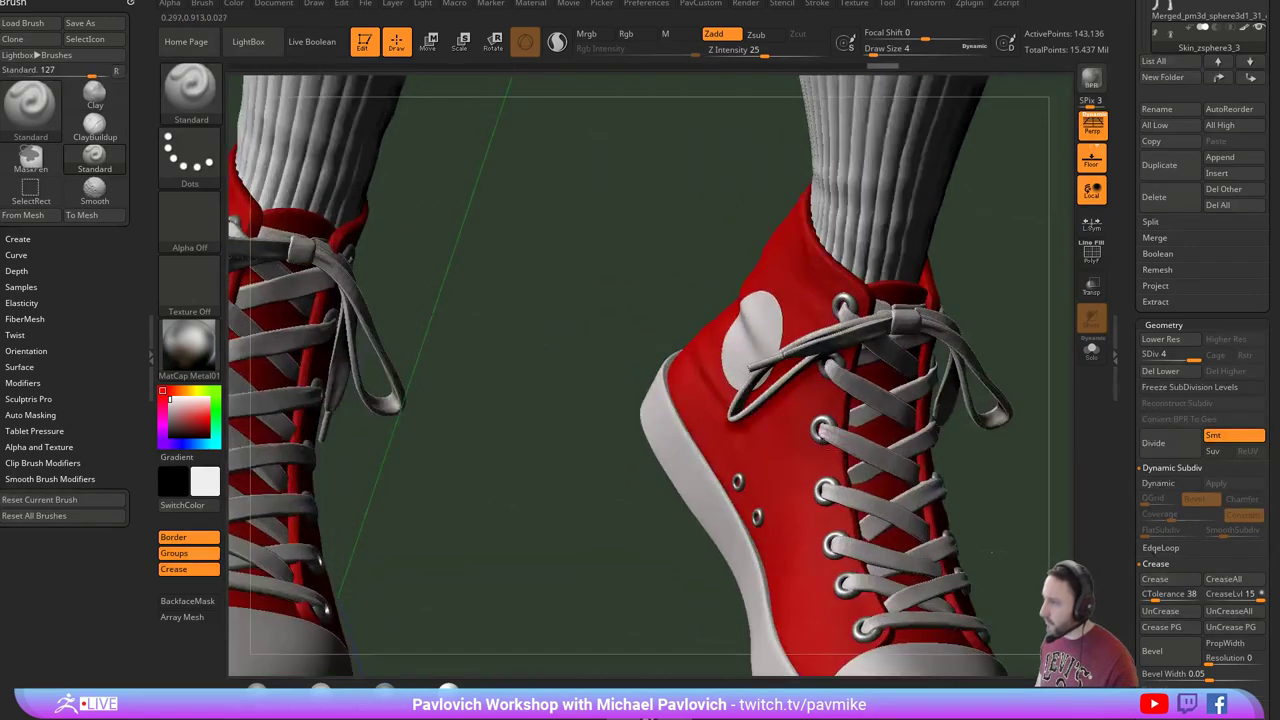
{"action": "left_click_drag", "start_coordinate": [1004, 259], "coordinate": [939, 263]}
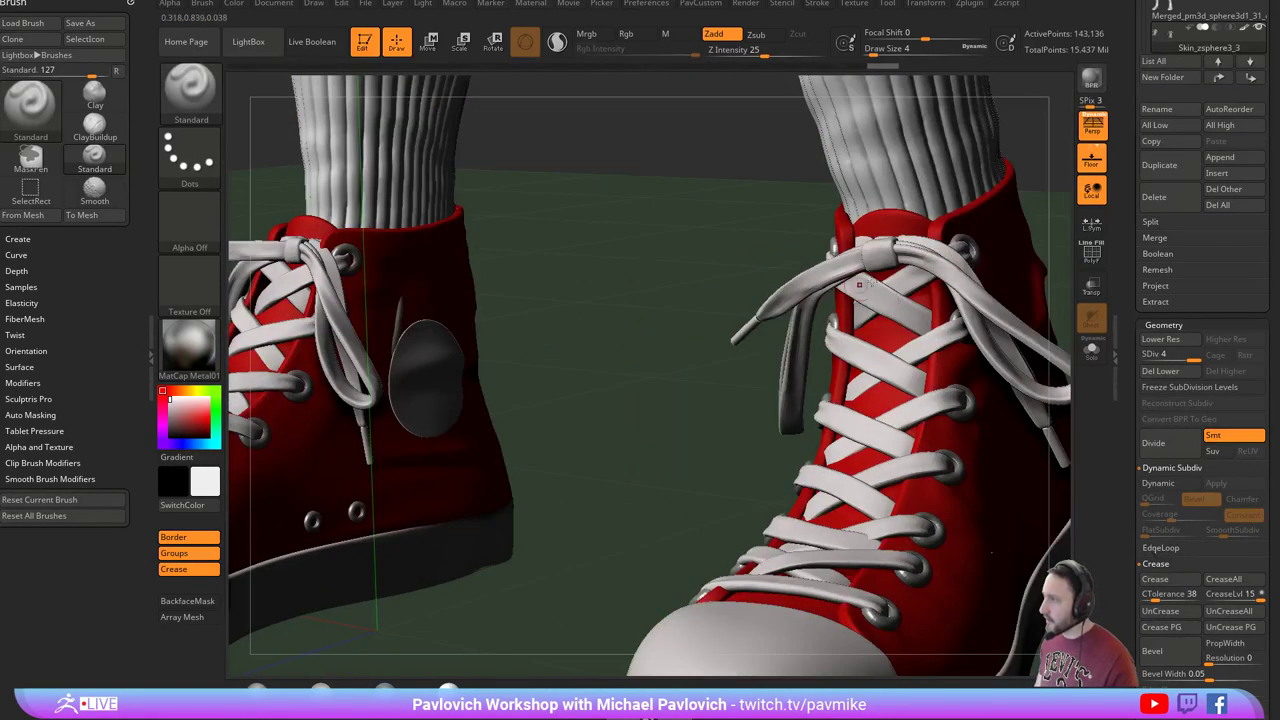
Frame the whole basketball player, set SPix to 0 and render the figure with BPR.
{"action": "right_click_drag", "start_coordinate": [686, 407], "coordinate": [938, 348], "text": "ctrl"}
{"action": "key", "text": "f"}
{"action": "left_click_drag", "start_coordinate": [938, 348], "coordinate": [944, 333]}
{"action": "left_click", "coordinate": [1091, 80]}
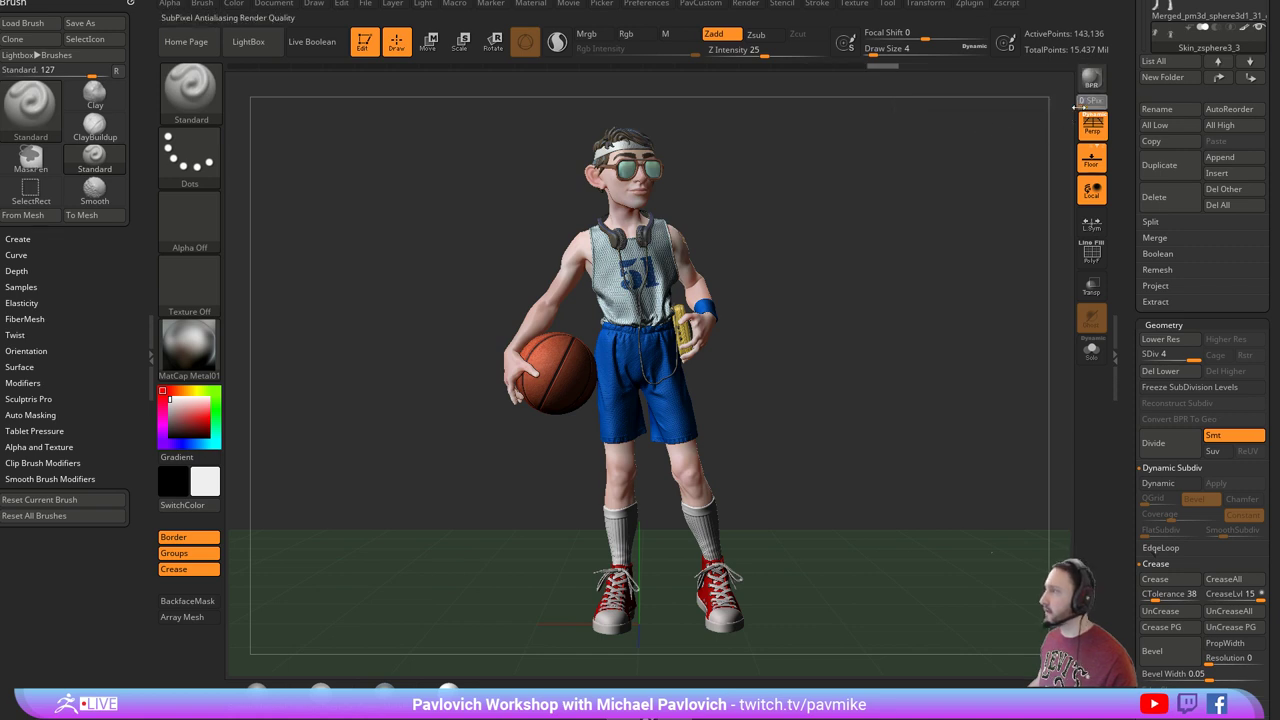
{"action": "left_click", "coordinate": [1077, 101]}
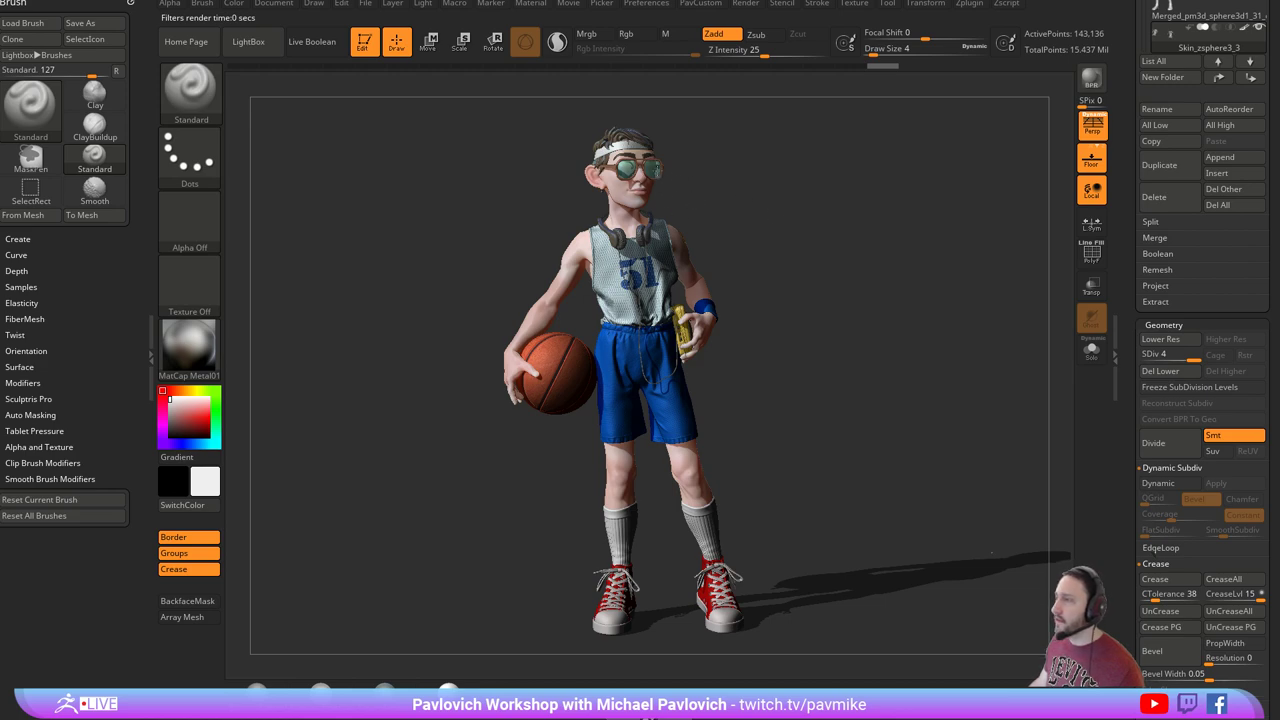
Select the glasses lenses and enable BPR Transparent Shading for them, accepting the Transparent render property.
{"action": "left_click", "coordinate": [664, 177], "text": "alt"}
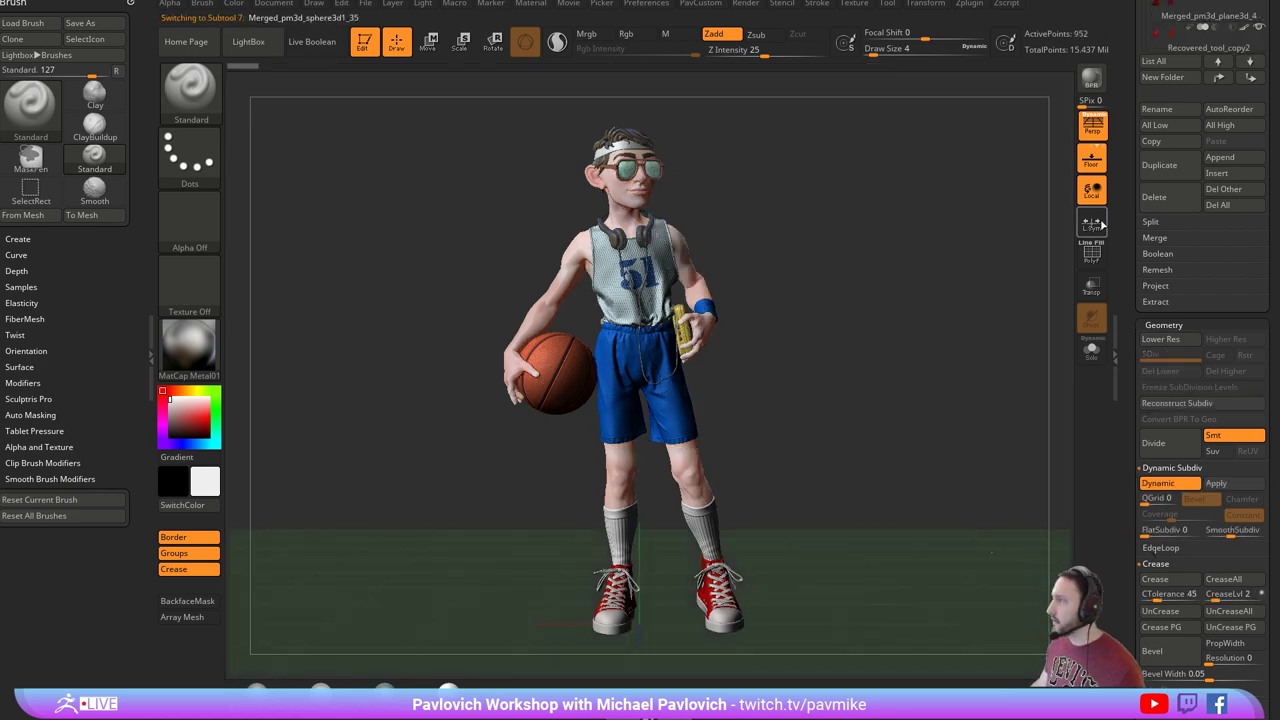
{"action": "left_click_drag", "start_coordinate": [1125, 150], "coordinate": [1128, 74]}
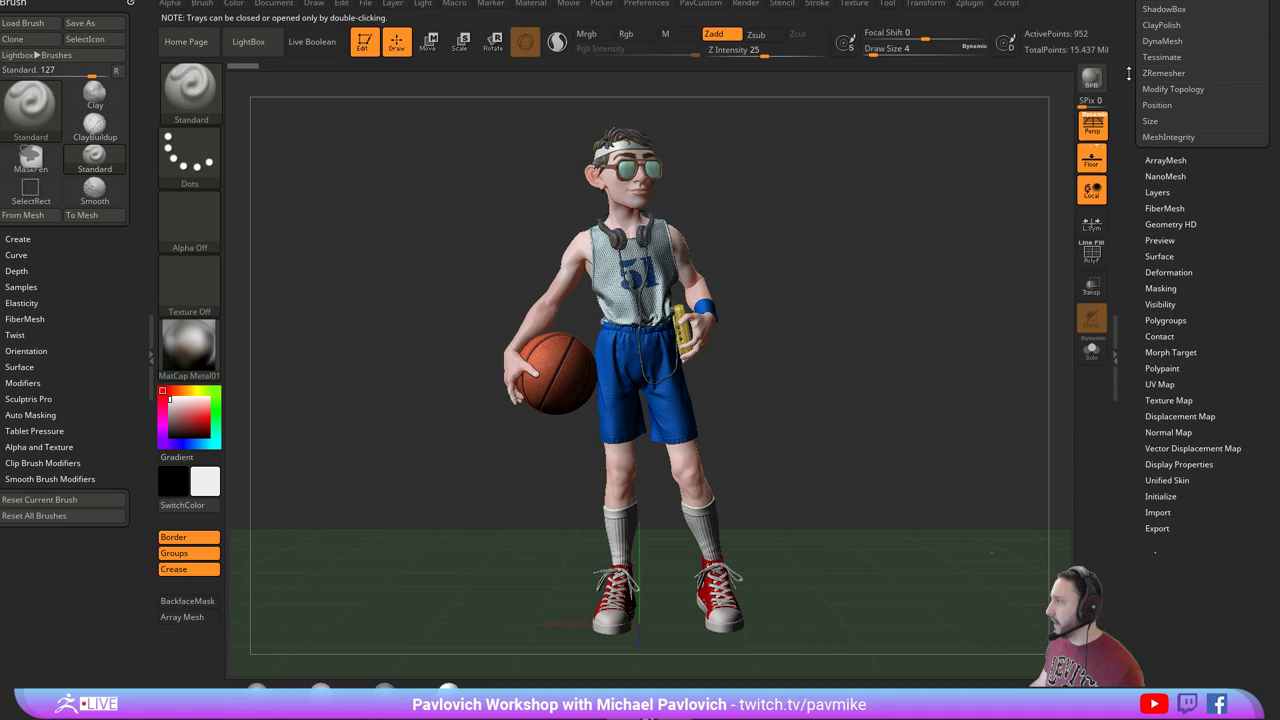
{"action": "left_click", "coordinate": [1180, 464]}
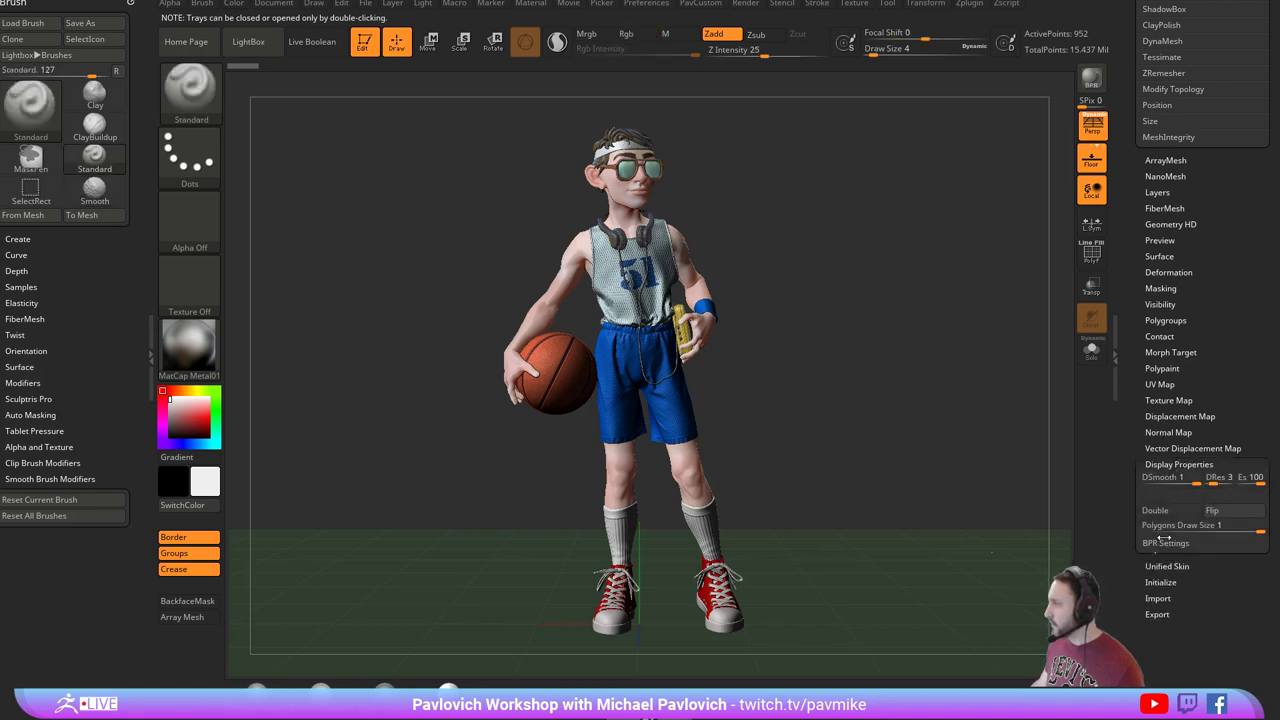
{"action": "left_click", "coordinate": [1165, 542]}
{"action": "left_click", "coordinate": [1184, 560]}
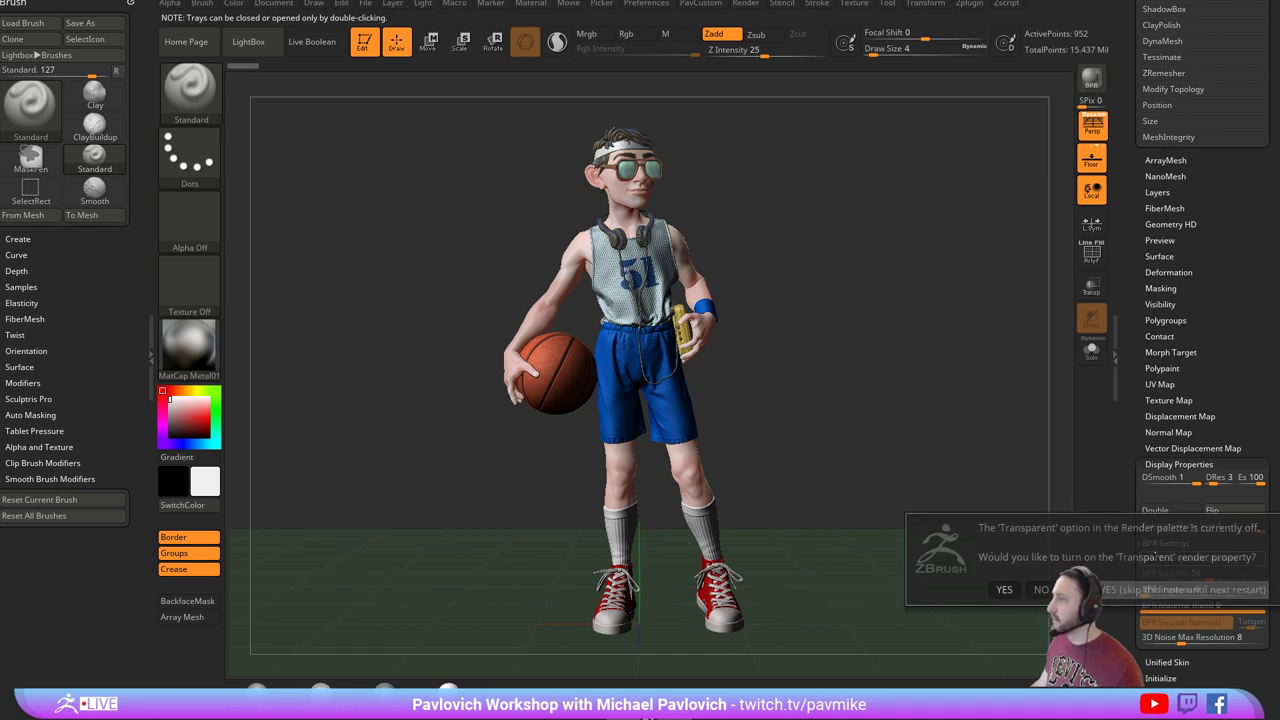
{"action": "left_click", "coordinate": [1183, 589]}
Check the render properties, then BPR-render the full figure and a close-up of the head with the glasses.
{"action": "left_click", "coordinate": [745, 4]}
{"action": "key", "text": "shift"}
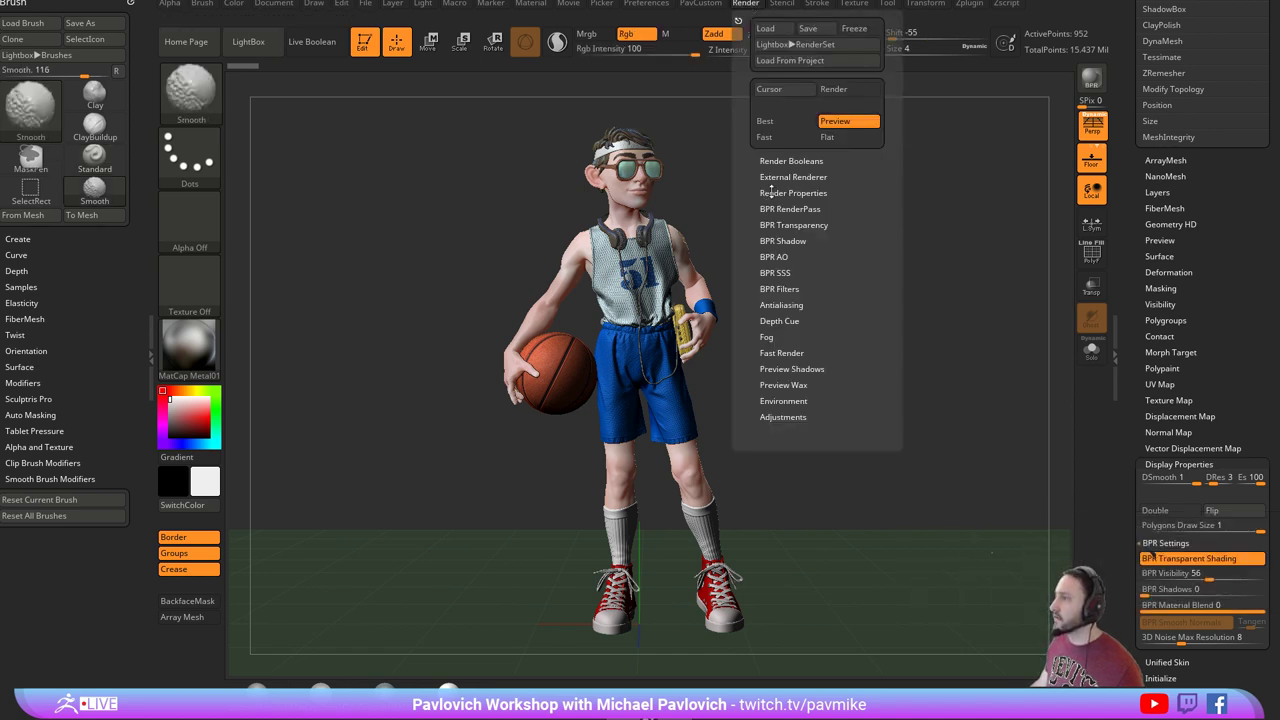
{"action": "left_click", "coordinate": [785, 193]}
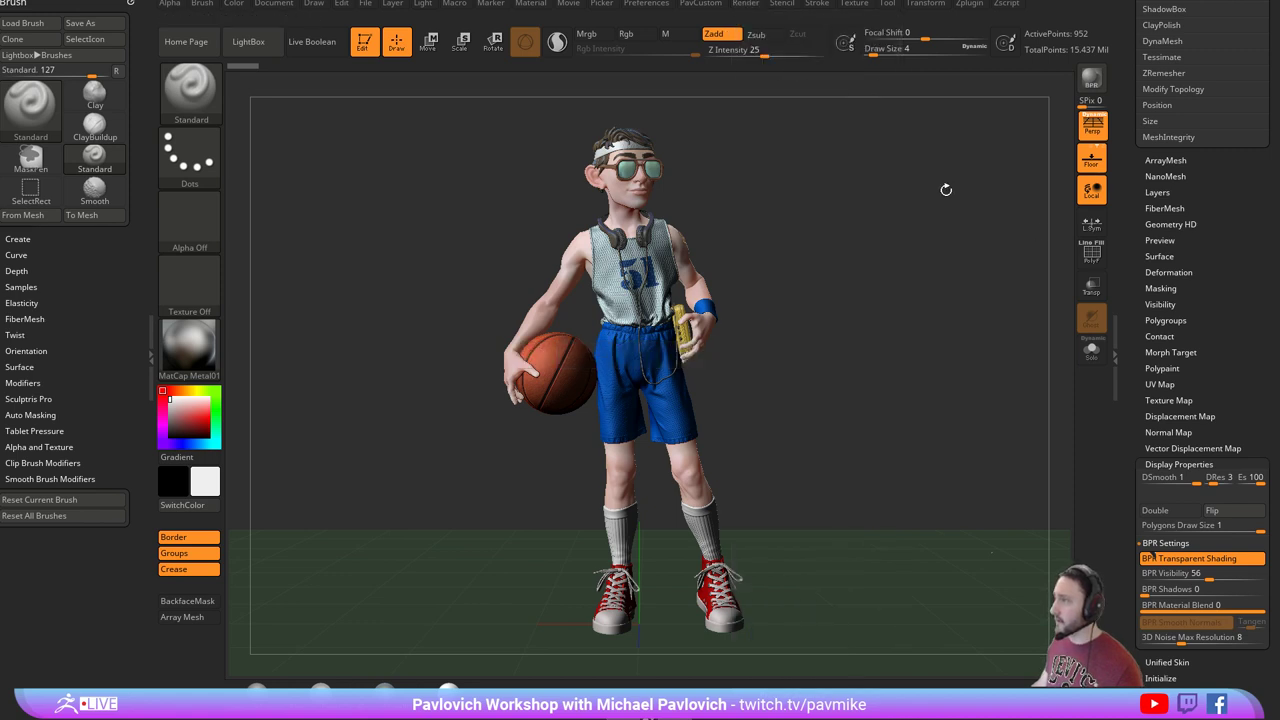
{"action": "key", "text": "shift+r"}
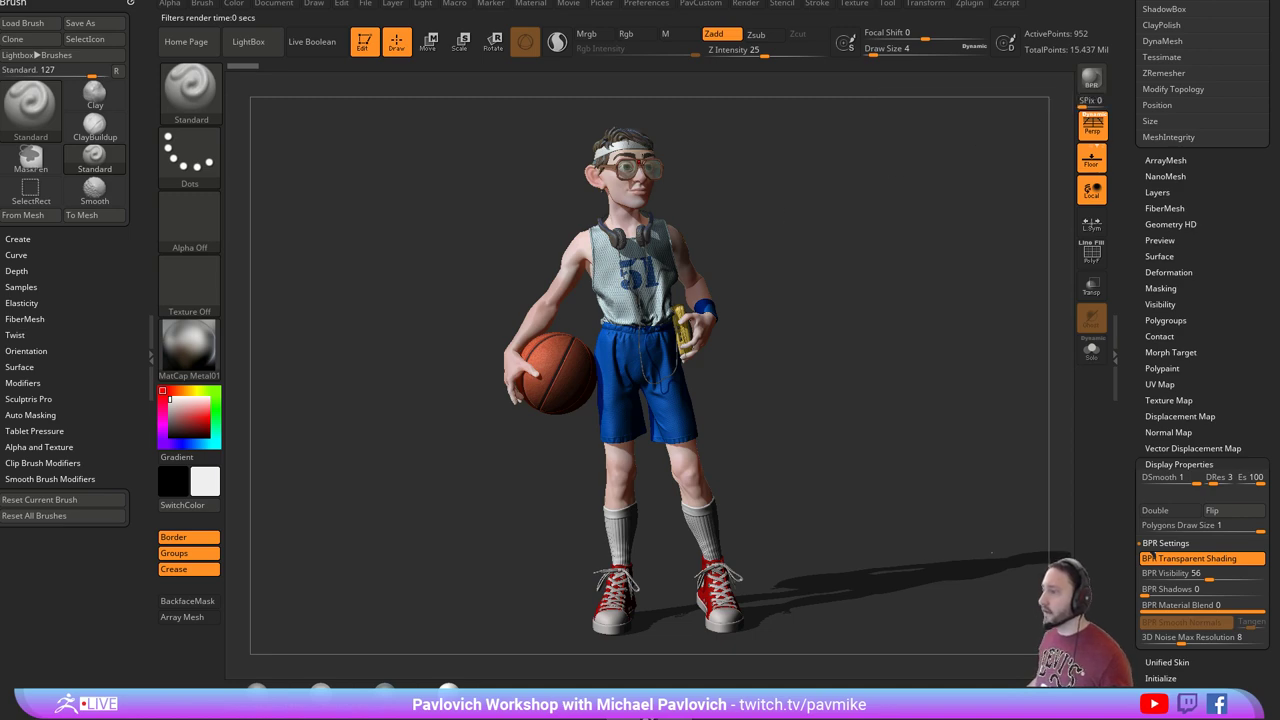
{"action": "left_click_drag", "start_coordinate": [1022, 302], "coordinate": [988, 345]}
{"action": "key", "text": "shift+r"}
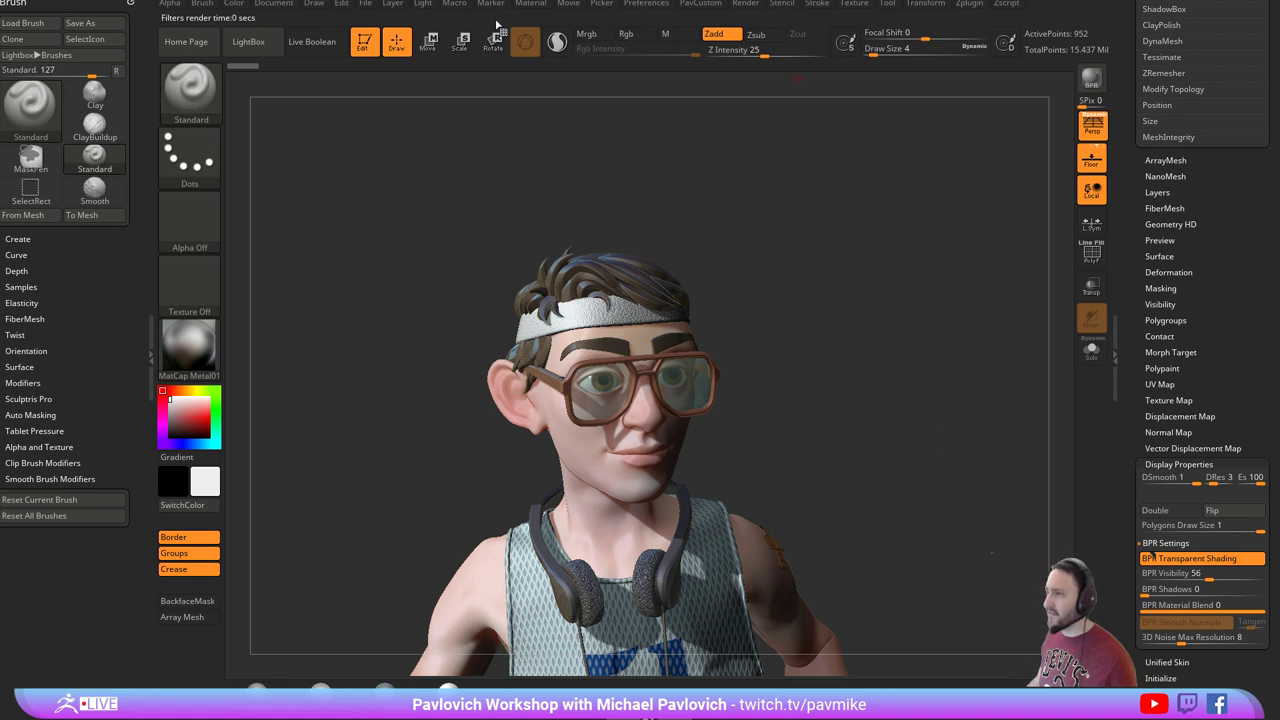
Review the Render Properties and BPR Transparency settings used for the transparent lenses.
{"action": "left_click", "coordinate": [314, 4]}
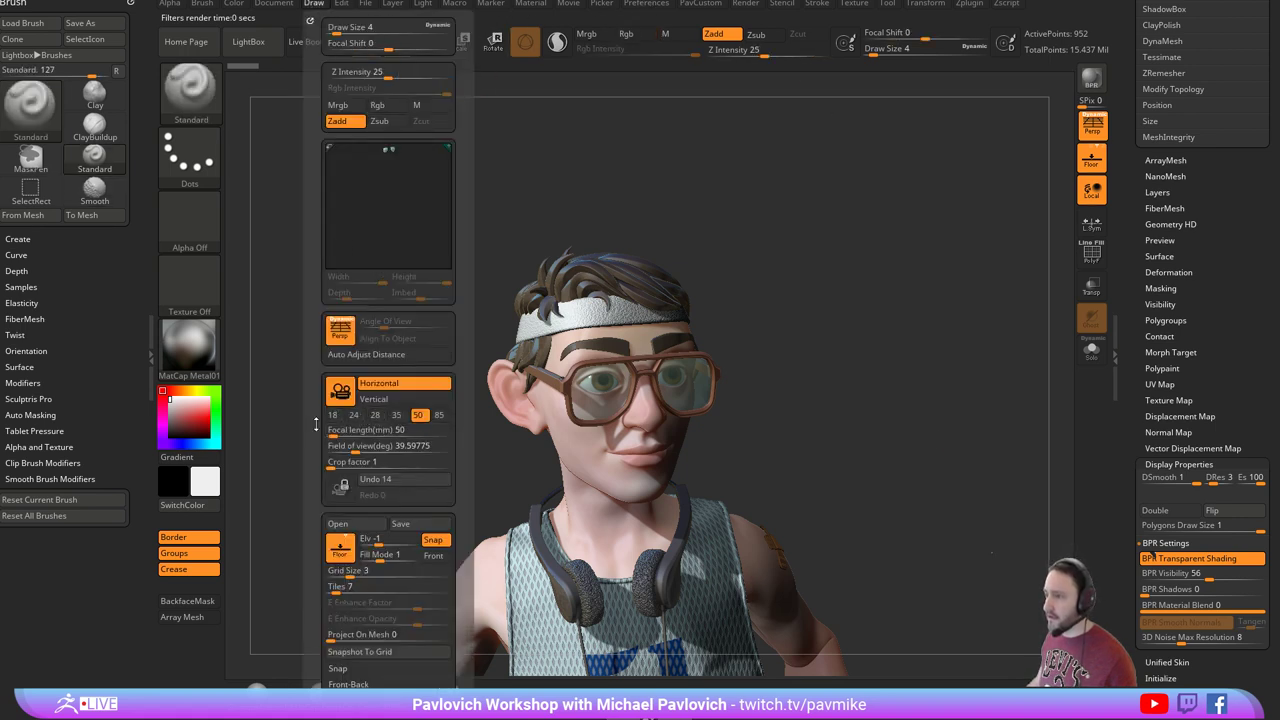
{"action": "scroll", "coordinate": [323, 335], "scroll_direction": "down", "scroll_amount": 5}
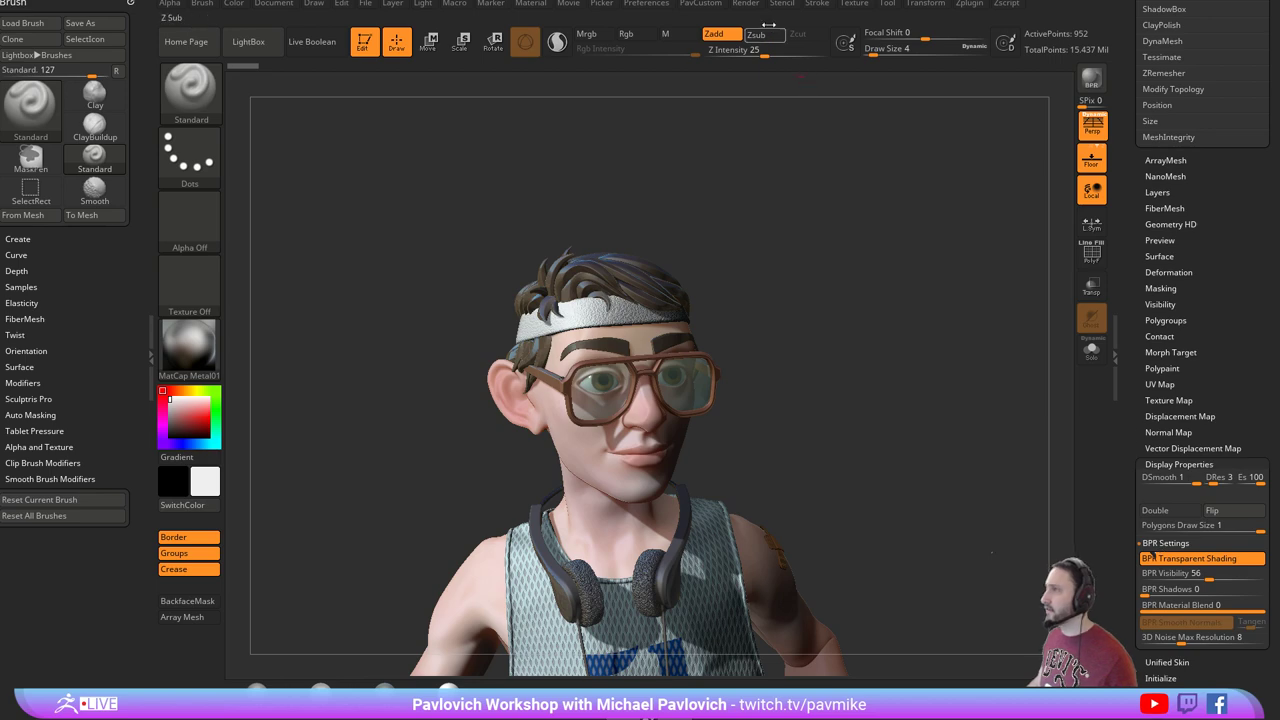
{"action": "left_click", "coordinate": [856, 4]}
{"action": "left_click", "coordinate": [745, 4]}
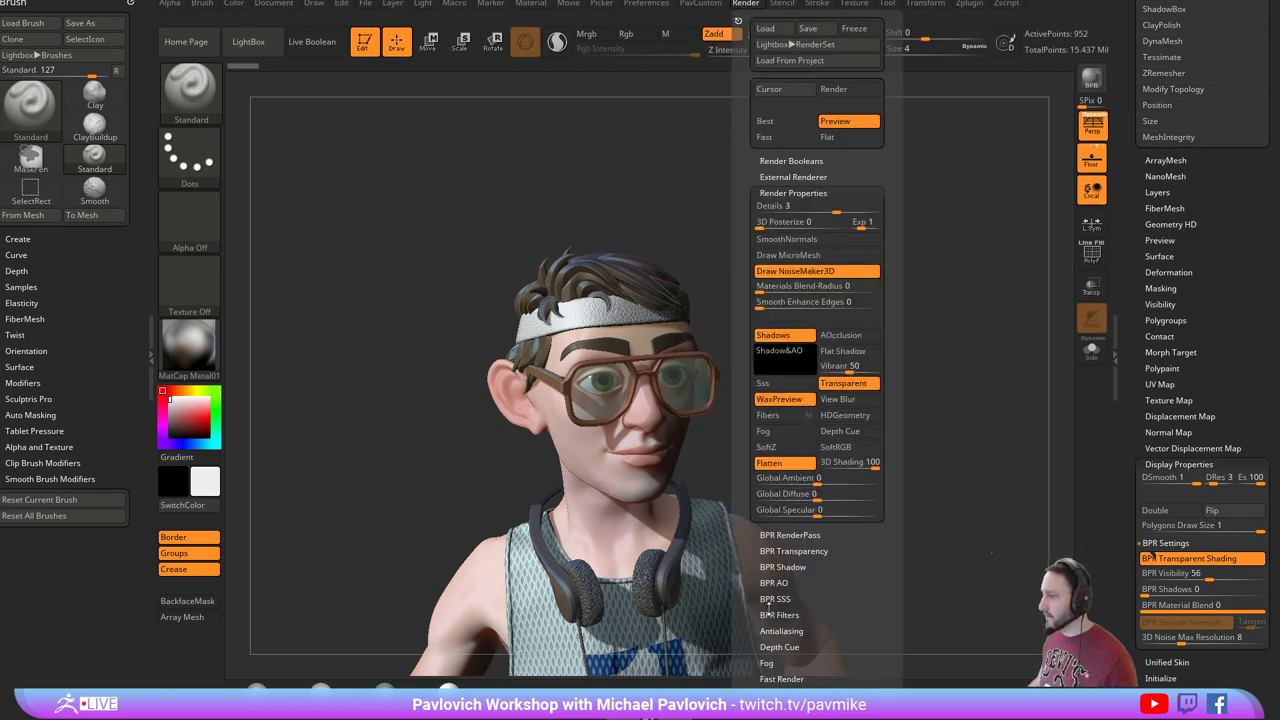
{"action": "left_click", "coordinate": [766, 550]}
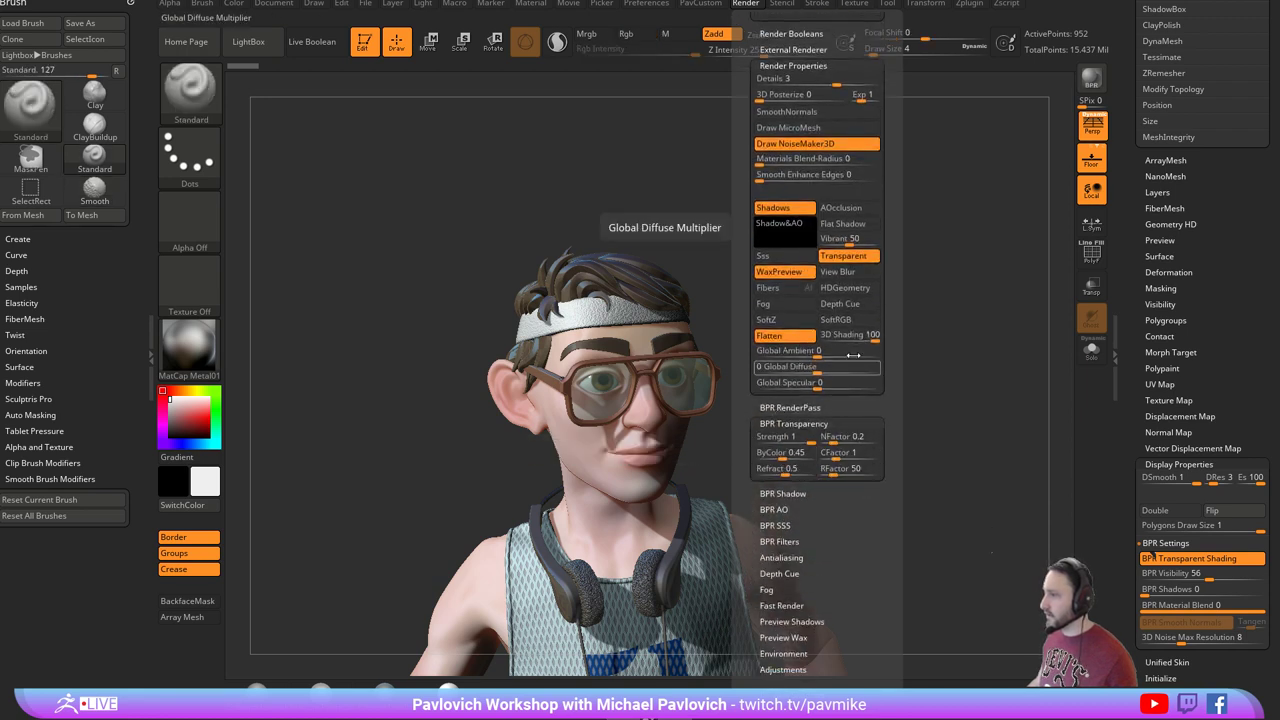
BPR-render the full-length player from a turned three-quarter view, then face the figure forward again.
{"action": "left_click_drag", "start_coordinate": [872, 338], "coordinate": [918, 229], "text": "alt"}
{"action": "left_click", "coordinate": [1091, 78]}
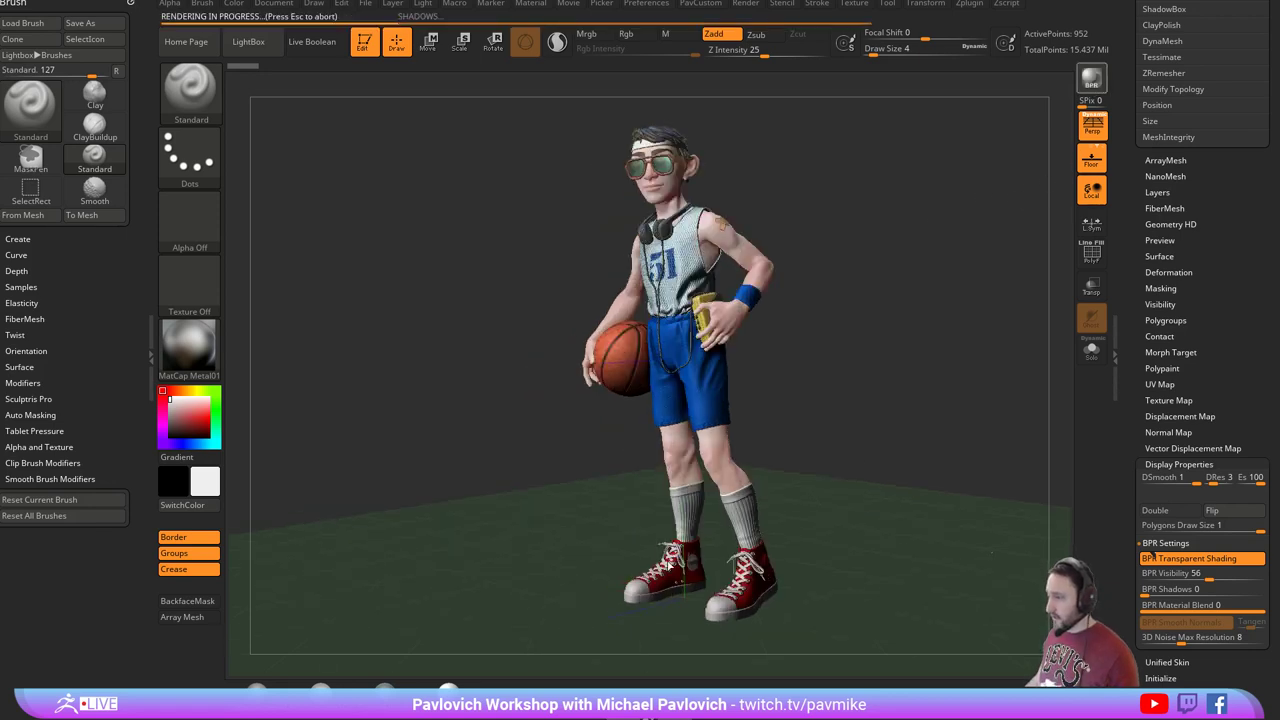
{"action": "left_click_drag", "start_coordinate": [830, 480], "coordinate": [985, 460]}
Switch to the Merged_PM3D_Plane3D_5 tool to view the player in the unposed, arms-out stance.
{"action": "left_click_drag", "start_coordinate": [1118, 372], "coordinate": [1117, 559]}
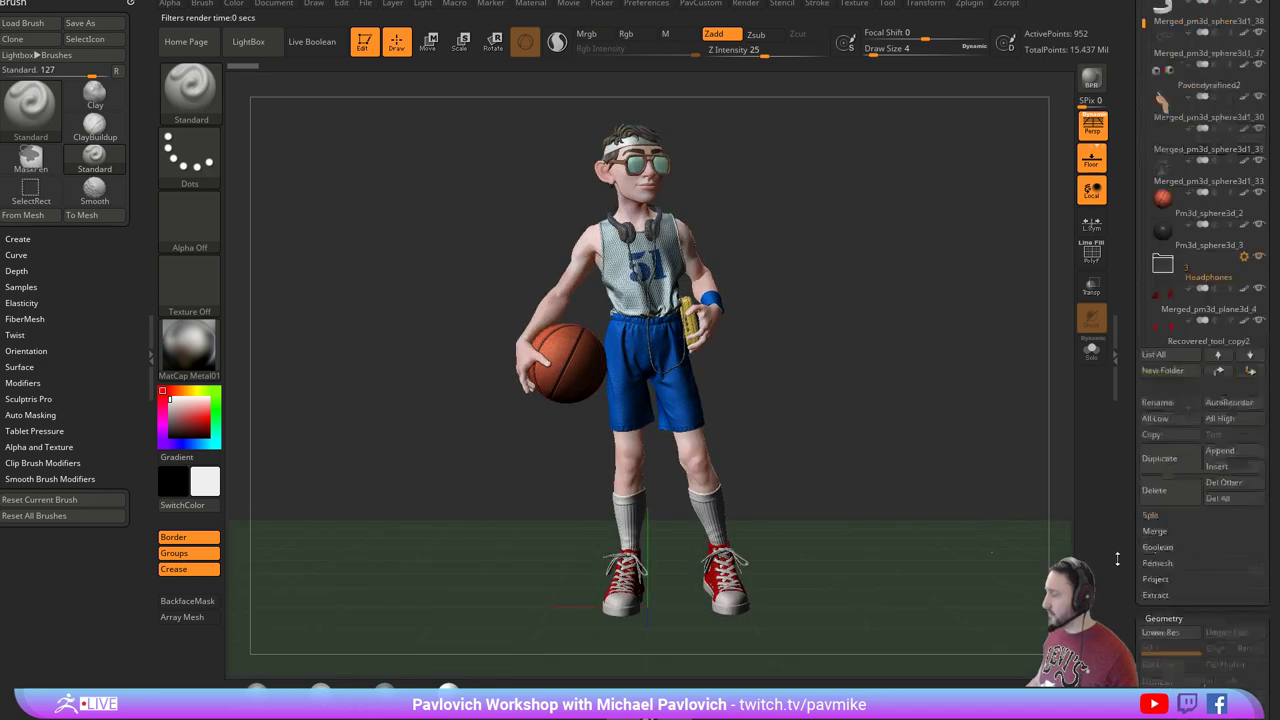
{"action": "scroll", "coordinate": [1117, 545], "scroll_direction": "up", "scroll_amount": 6}
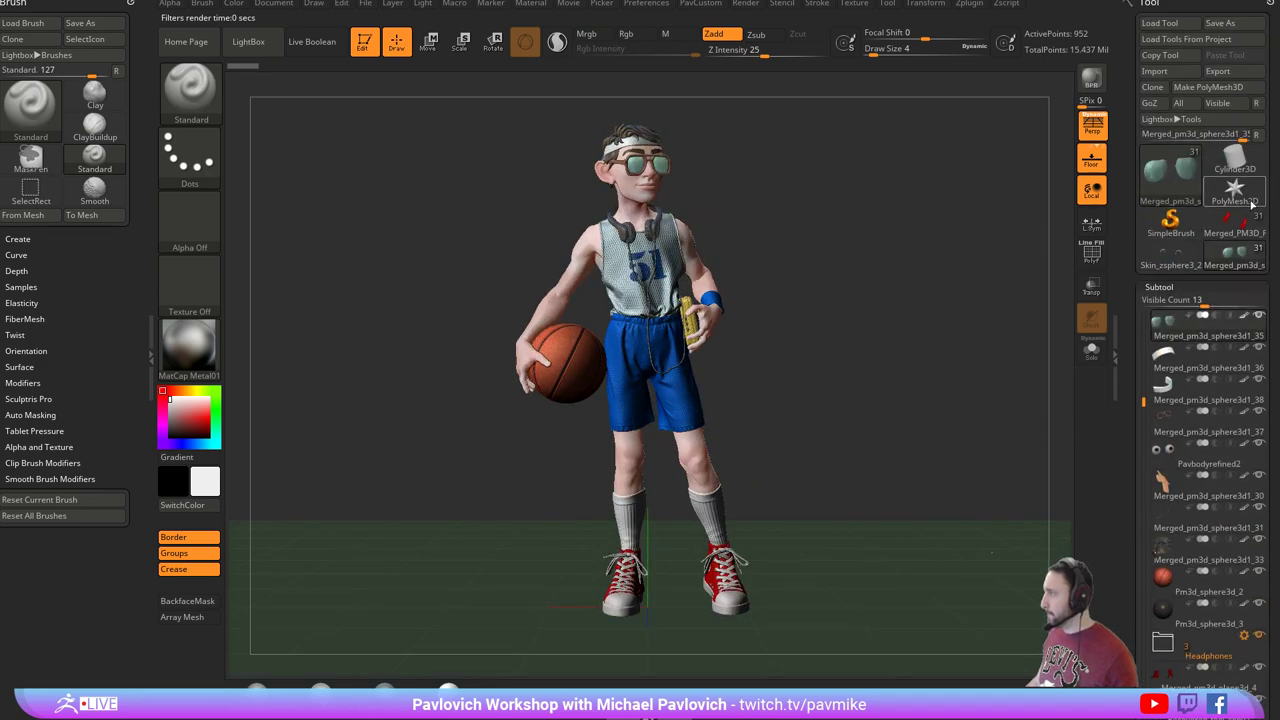
{"action": "left_click", "coordinate": [1233, 222]}
{"action": "mouse_move", "coordinate": [870, 465]}
{"action": "left_mouse_down"}
{"action": "mouse_move", "coordinate": [752, 507]}
{"action": "mouse_move", "coordinate": [816, 487]}
{"action": "mouse_move", "coordinate": [875, 493]}
{"action": "mouse_move", "coordinate": [760, 468]}
{"action": "mouse_move", "coordinate": [851, 483]}
{"action": "mouse_move", "coordinate": [877, 474]}
{"action": "left_mouse_up"}
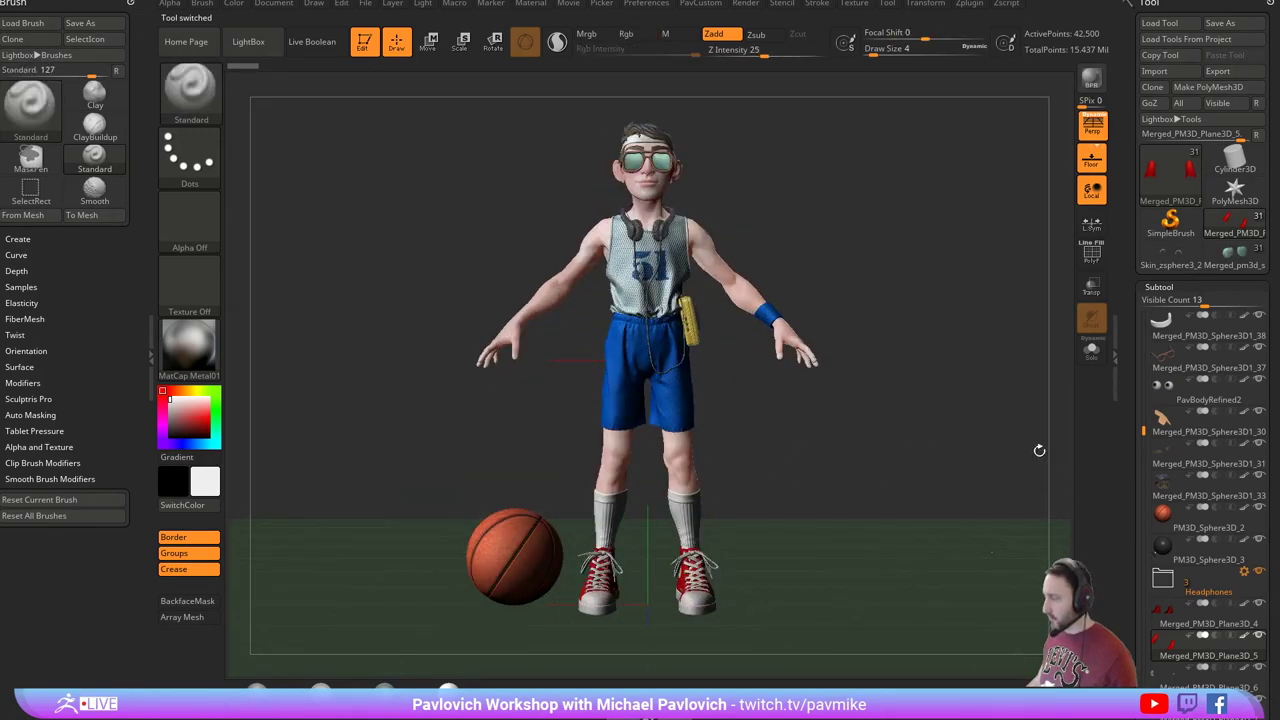
Make the Skin_zsphere3_2 tool with the extracted bows active and view both bows up close.
{"action": "mouse_move", "coordinate": [1228, 266]}
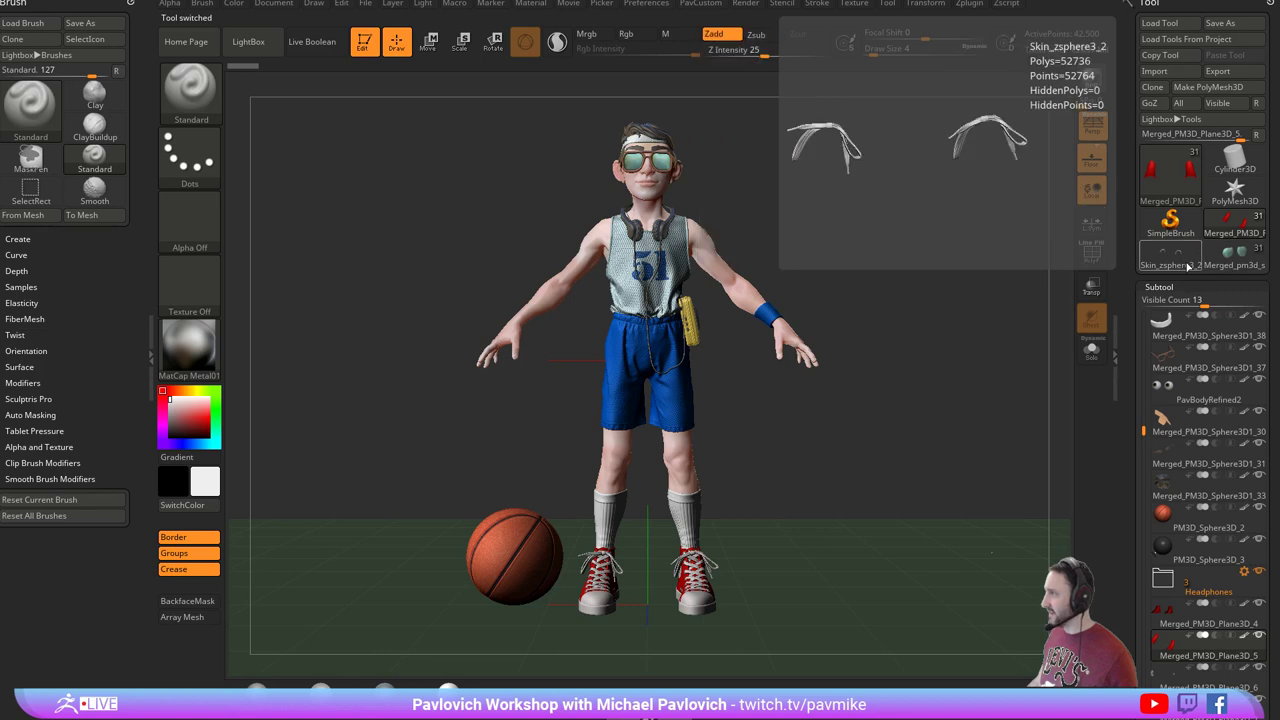
{"action": "left_click", "coordinate": [1176, 262]}
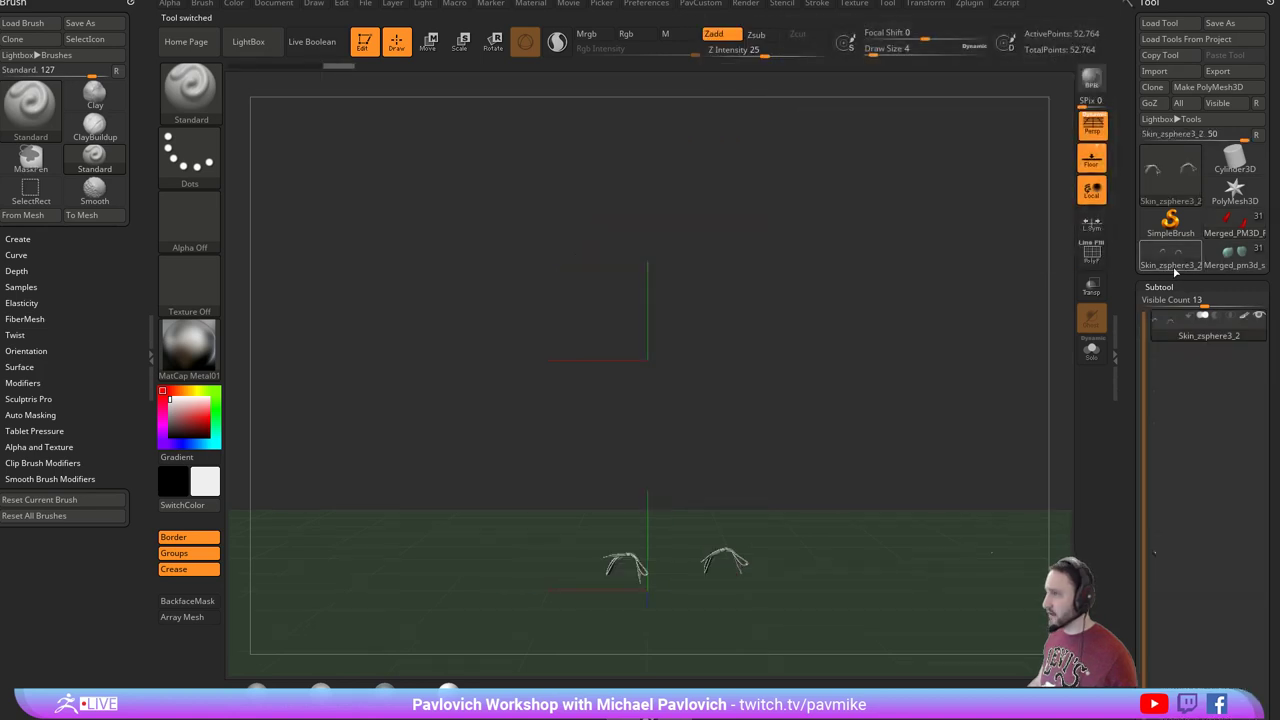
{"action": "left_click_drag", "start_coordinate": [953, 372], "coordinate": [951, 263]}
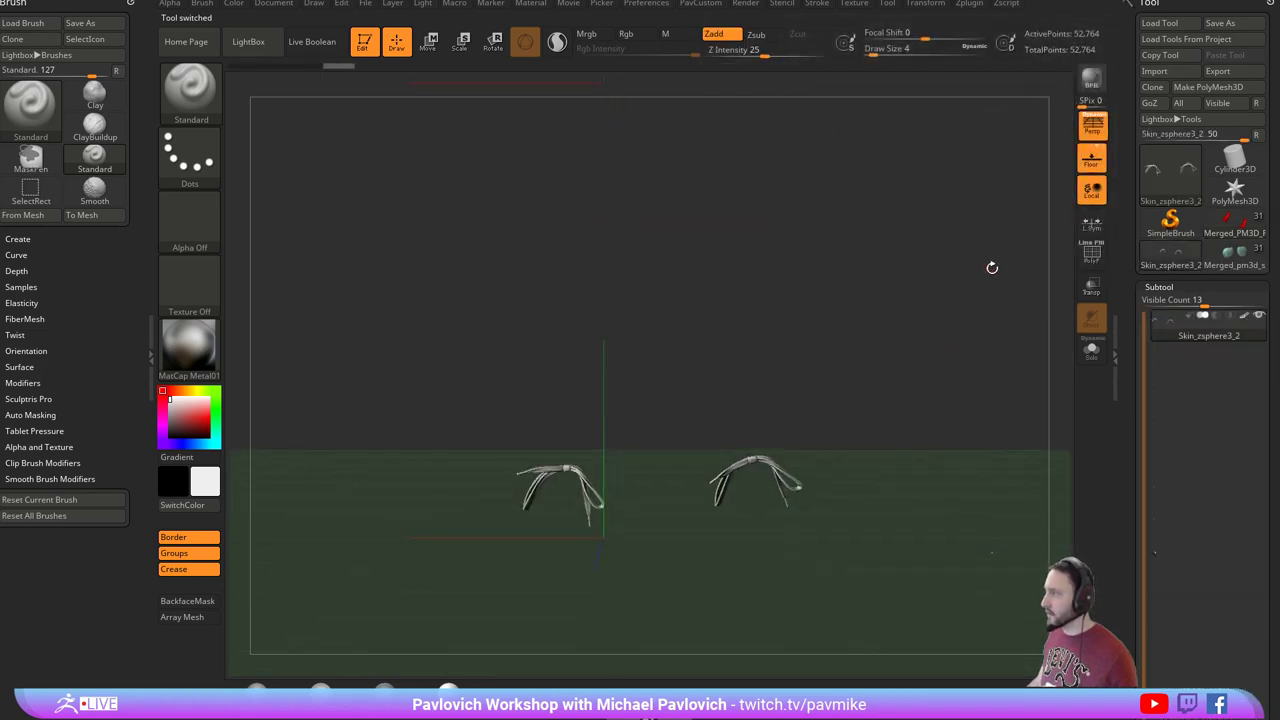
{"action": "mouse_move", "coordinate": [1168, 267]}
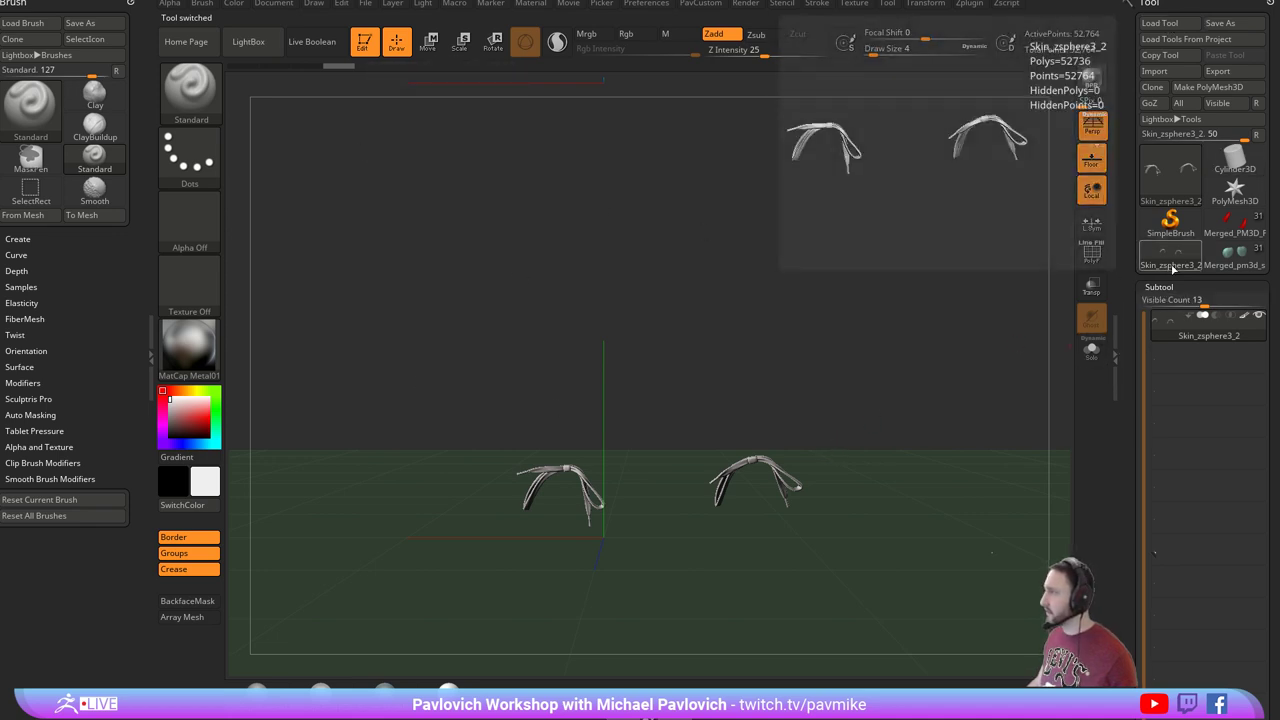
Save the bows tool as Laces in the streaming > TurtlePower > Bebop folder.
{"action": "left_click", "coordinate": [1219, 22]}
{"action": "scroll", "coordinate": [165, 335], "scroll_direction": "up", "scroll_amount": 7}
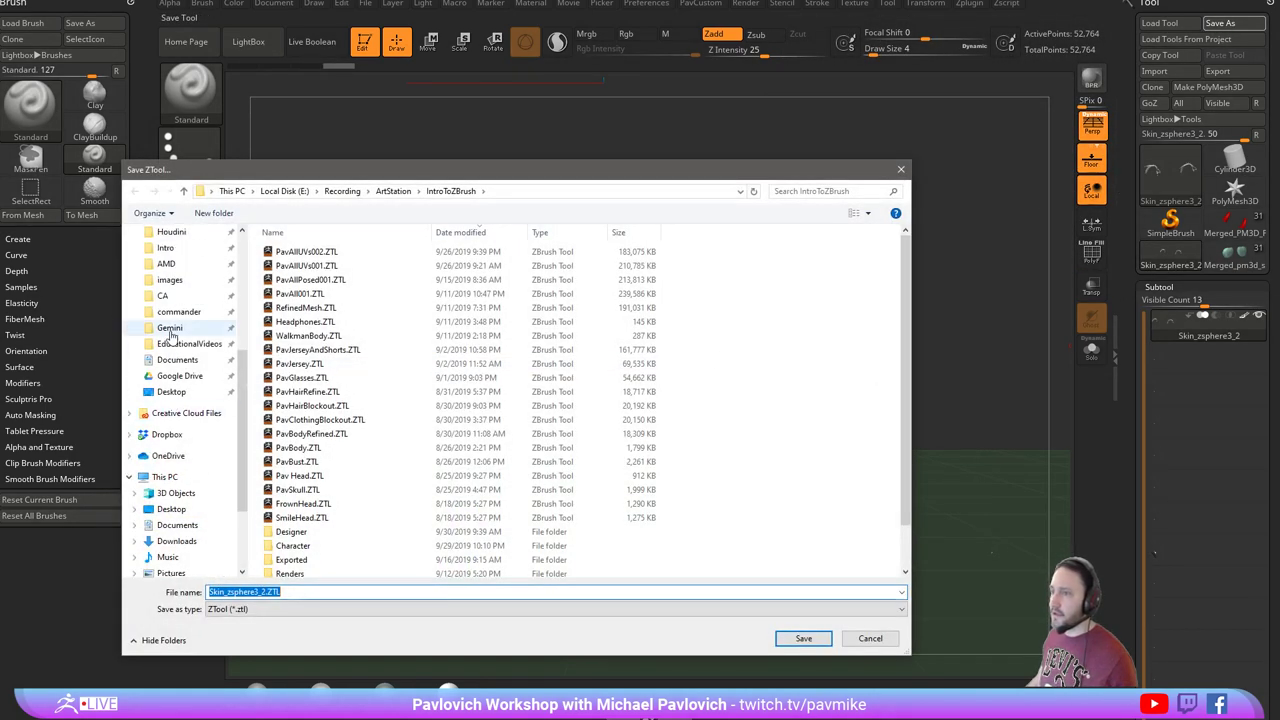
{"action": "left_click", "coordinate": [174, 290]}
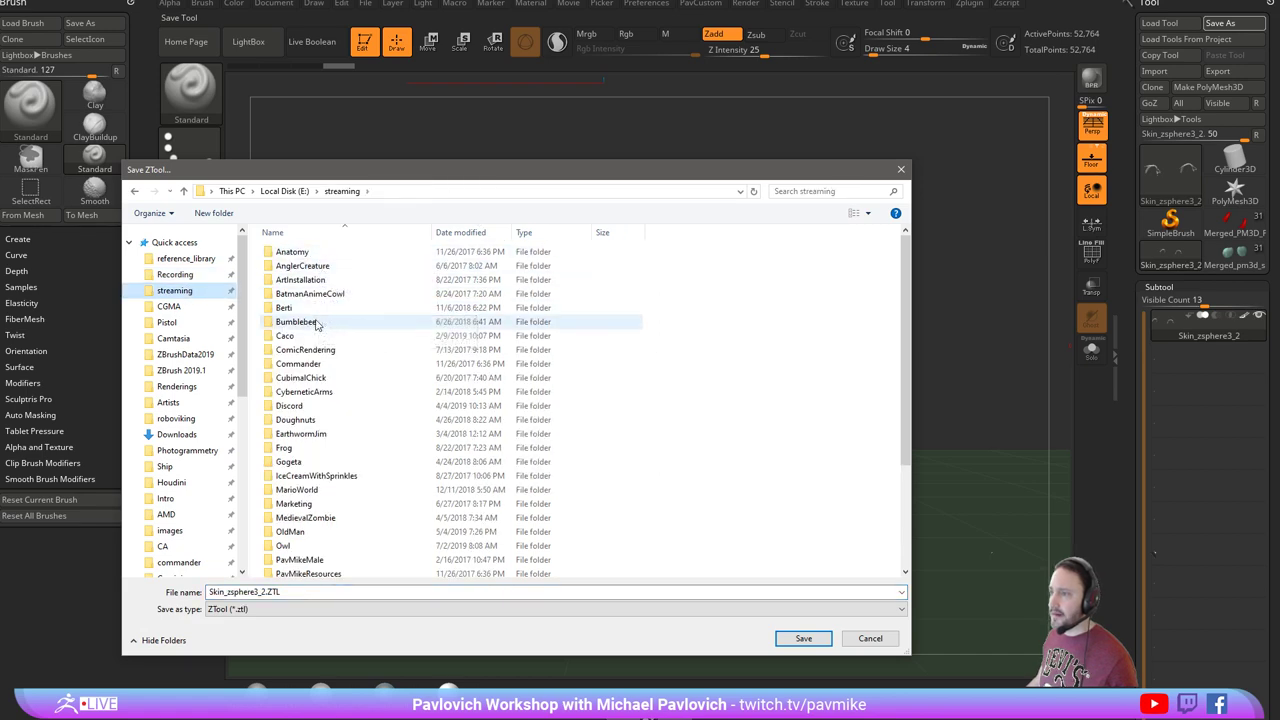
{"action": "scroll", "coordinate": [325, 360], "scroll_direction": "down", "scroll_amount": 4}
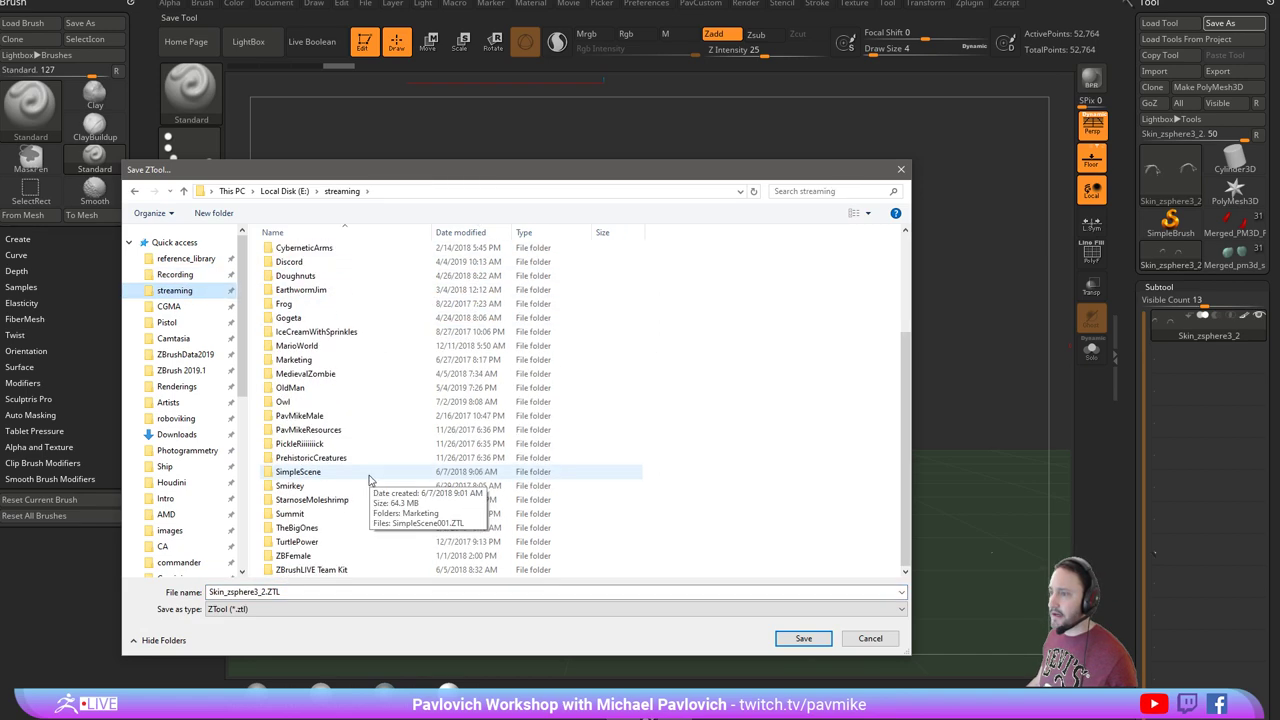
{"action": "double_click", "coordinate": [320, 542]}
{"action": "left_click", "coordinate": [330, 255]}
{"action": "double_click", "coordinate": [331, 255]}
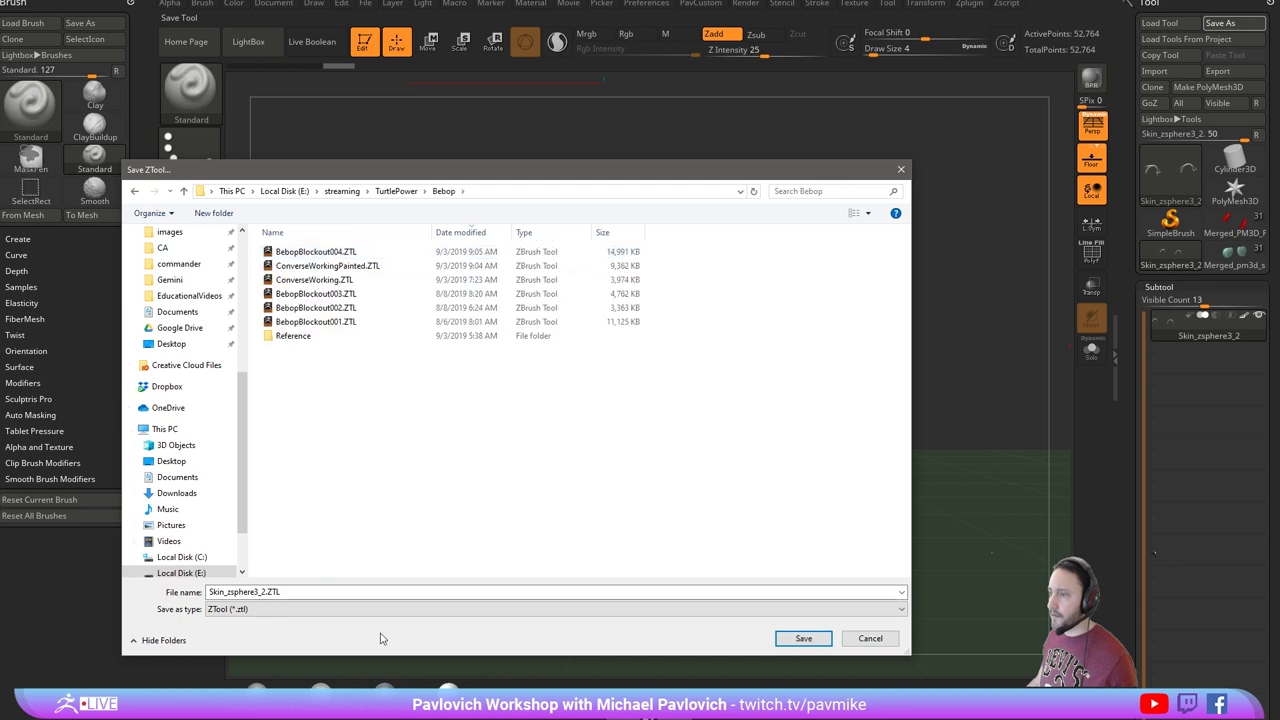
{"action": "double_click", "coordinate": [378, 591]}
{"action": "type", "text": "Lace"}
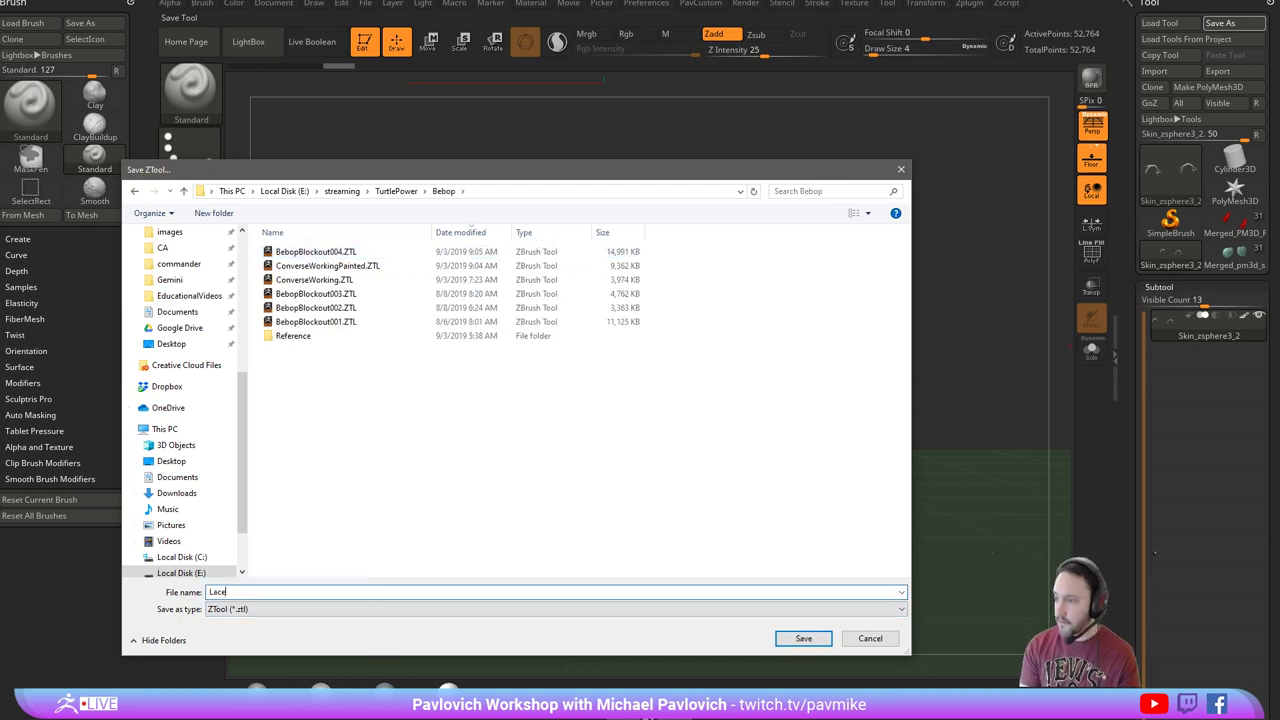
{"action": "type", "text": "s"}
{"action": "key", "text": "Return"}
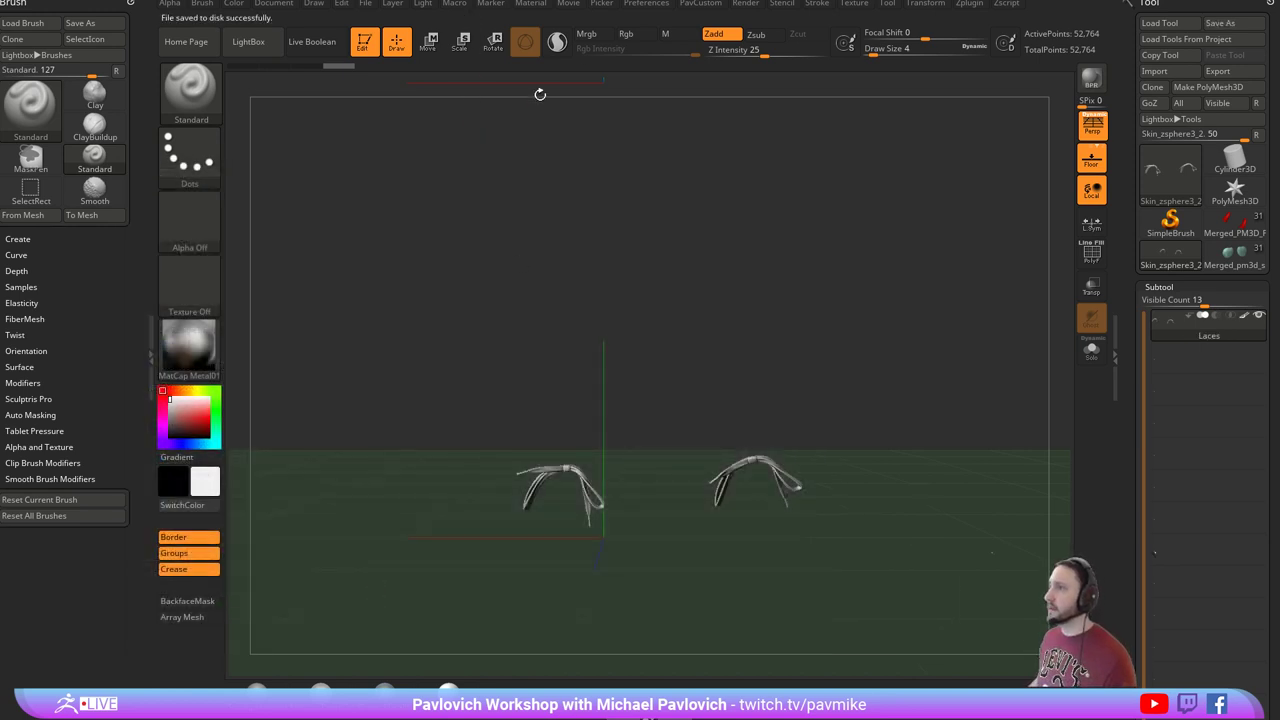
Fully initialize ZBrush to clear all loaded tools and document data.
{"action": "left_click", "coordinate": [640, 5]}
{"action": "left_click", "coordinate": [662, 28]}
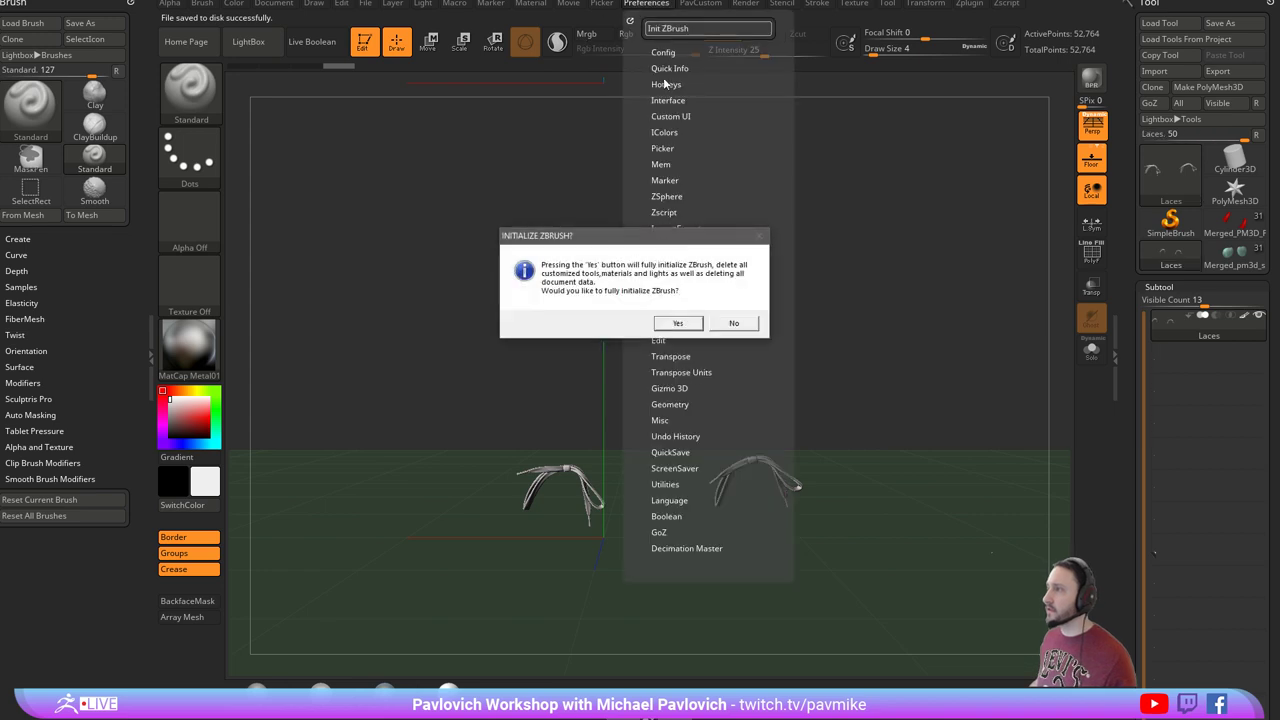
{"action": "left_click", "coordinate": [668, 325]}
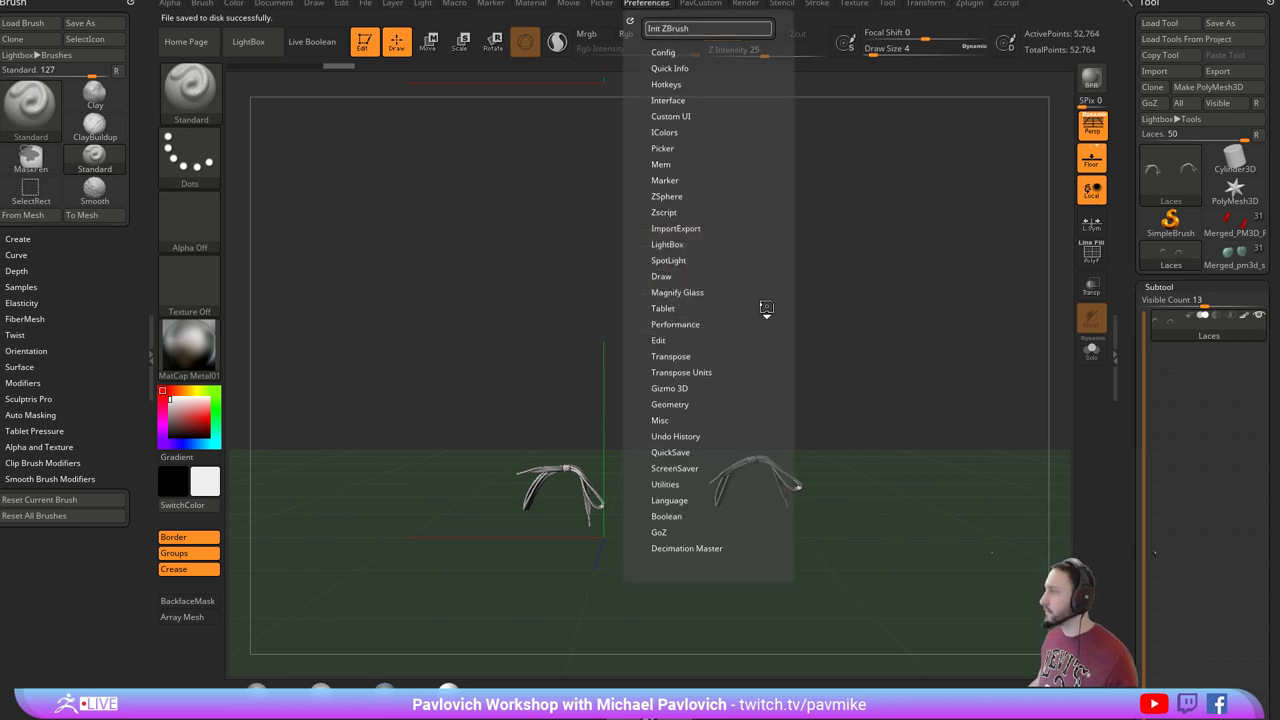
Load BebopBlockout004.ZTL and Laces.ZTL from the Bebop folder.
{"action": "left_click", "coordinate": [1162, 23]}
{"action": "scroll", "coordinate": [243, 334], "scroll_direction": "up", "scroll_amount": 2}
{"action": "double_click", "coordinate": [385, 266]}
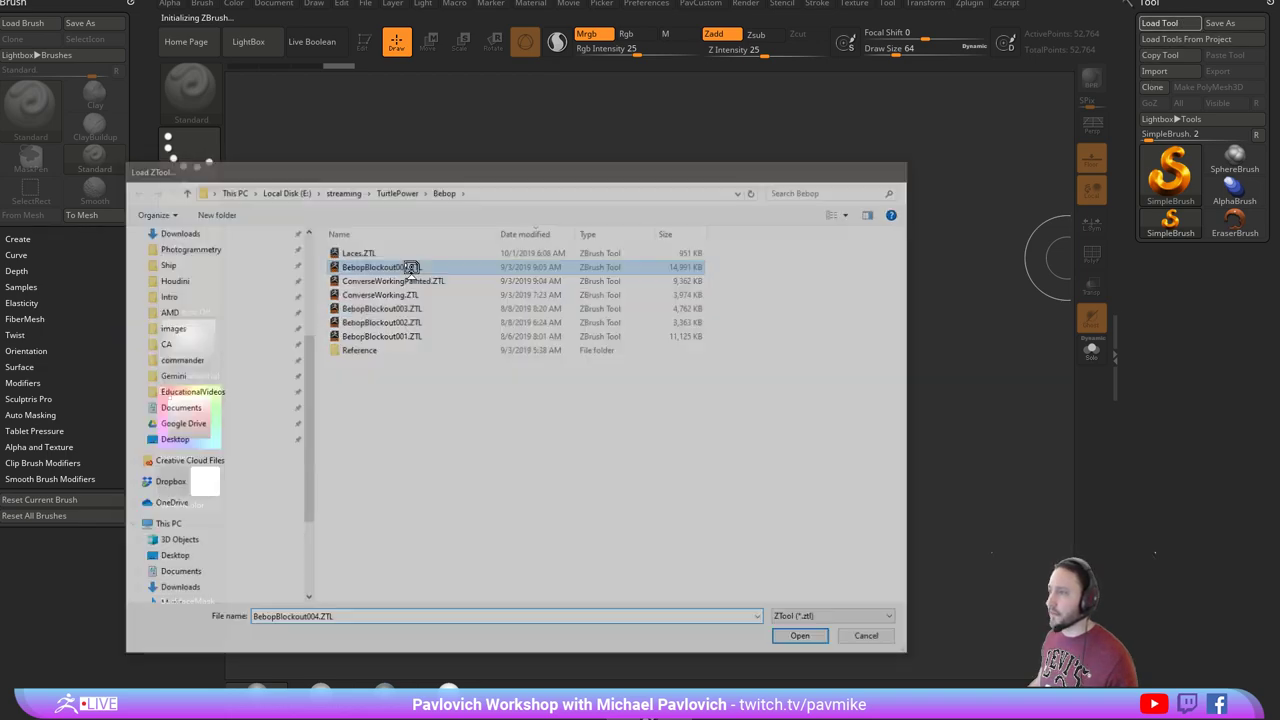
{"action": "left_click", "coordinate": [1170, 28]}
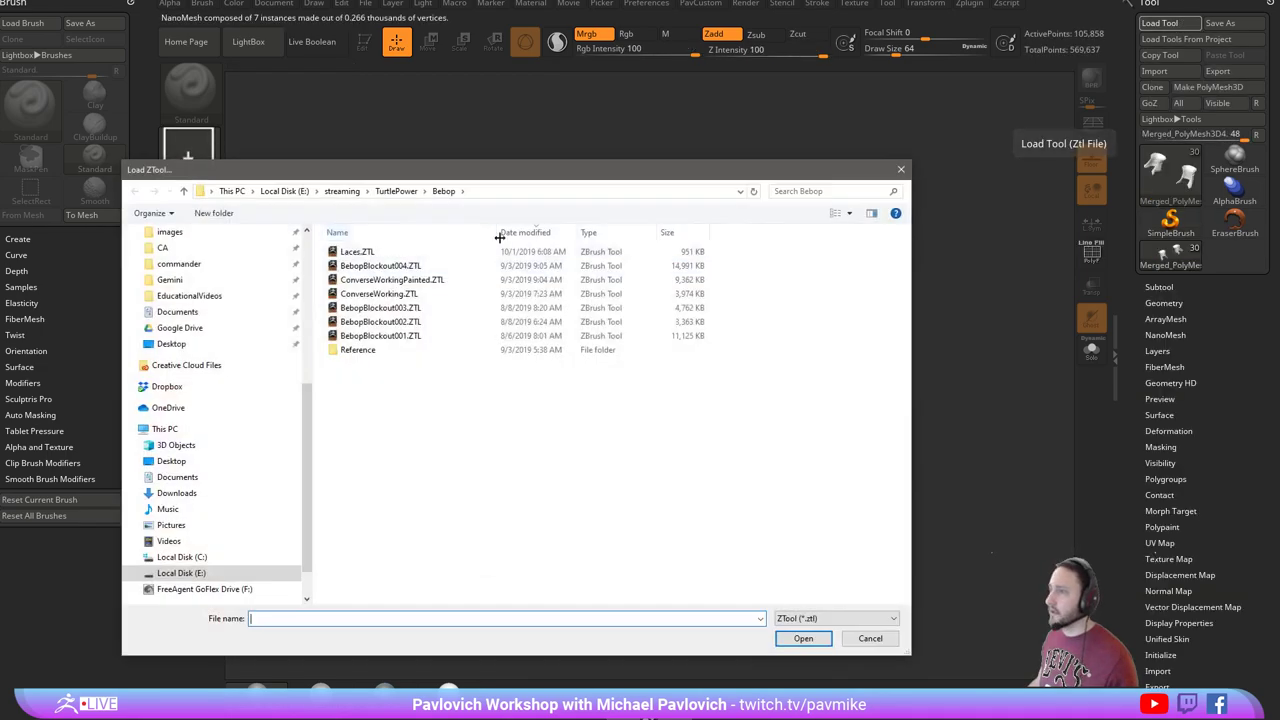
{"action": "double_click", "coordinate": [400, 251]}
Place the Bebop character on the canvas in Edit mode, snap it to the front view and show its subtool options.
{"action": "left_click_drag", "start_coordinate": [596, 409], "coordinate": [597, 529]}
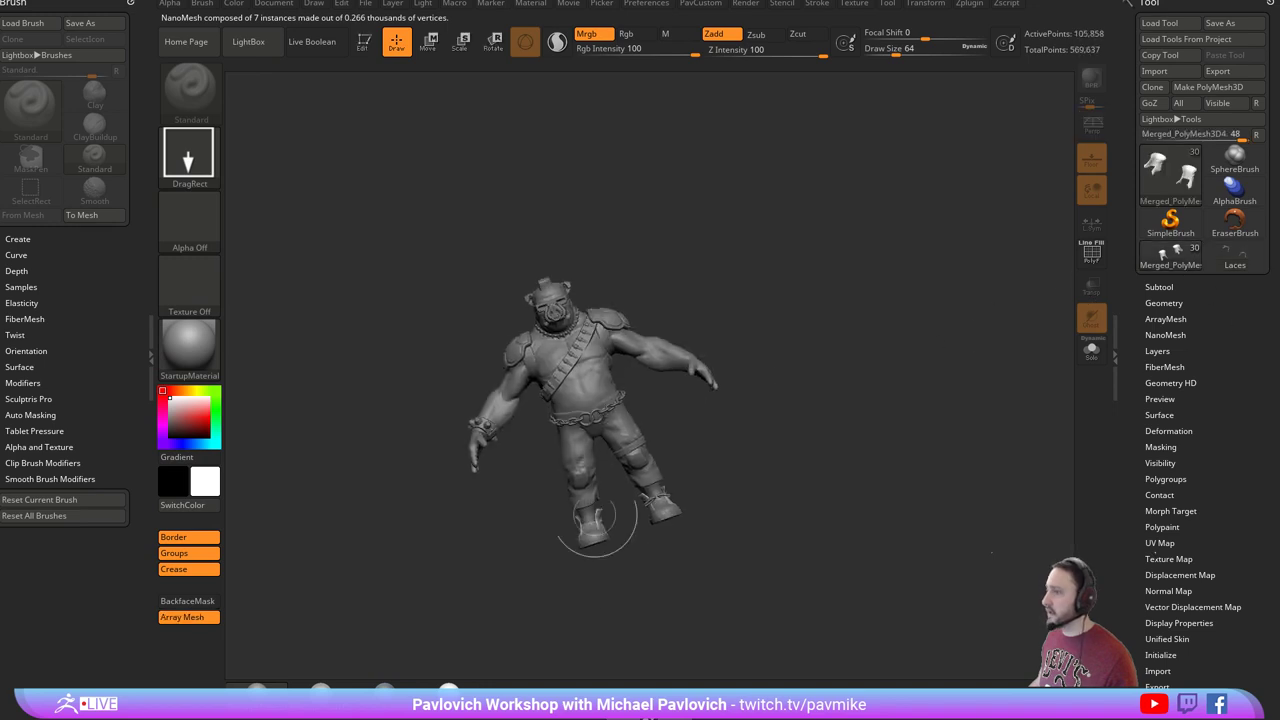
{"action": "left_click", "coordinate": [372, 49]}
{"action": "left_click_drag", "start_coordinate": [1020, 423], "coordinate": [1058, 440], "text": "shift"}
{"action": "left_click", "coordinate": [1160, 287]}
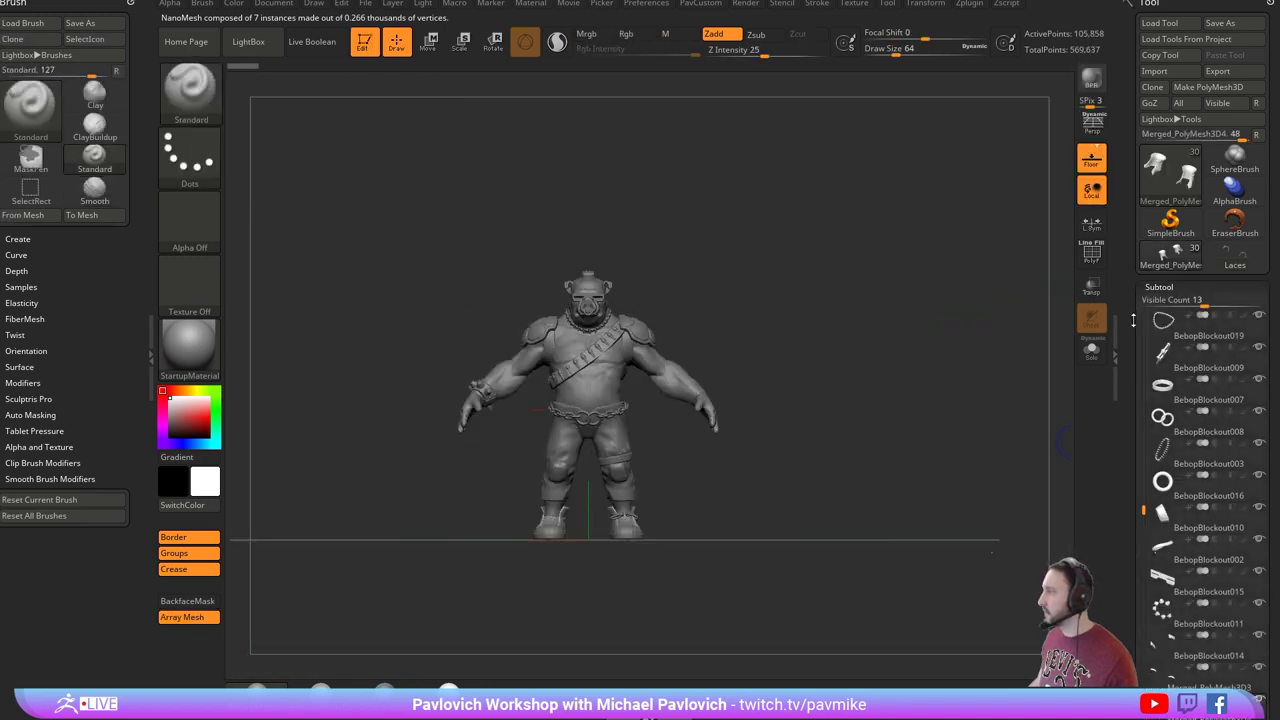
{"action": "scroll", "coordinate": [1170, 275], "scroll_direction": "down", "scroll_amount": 5}
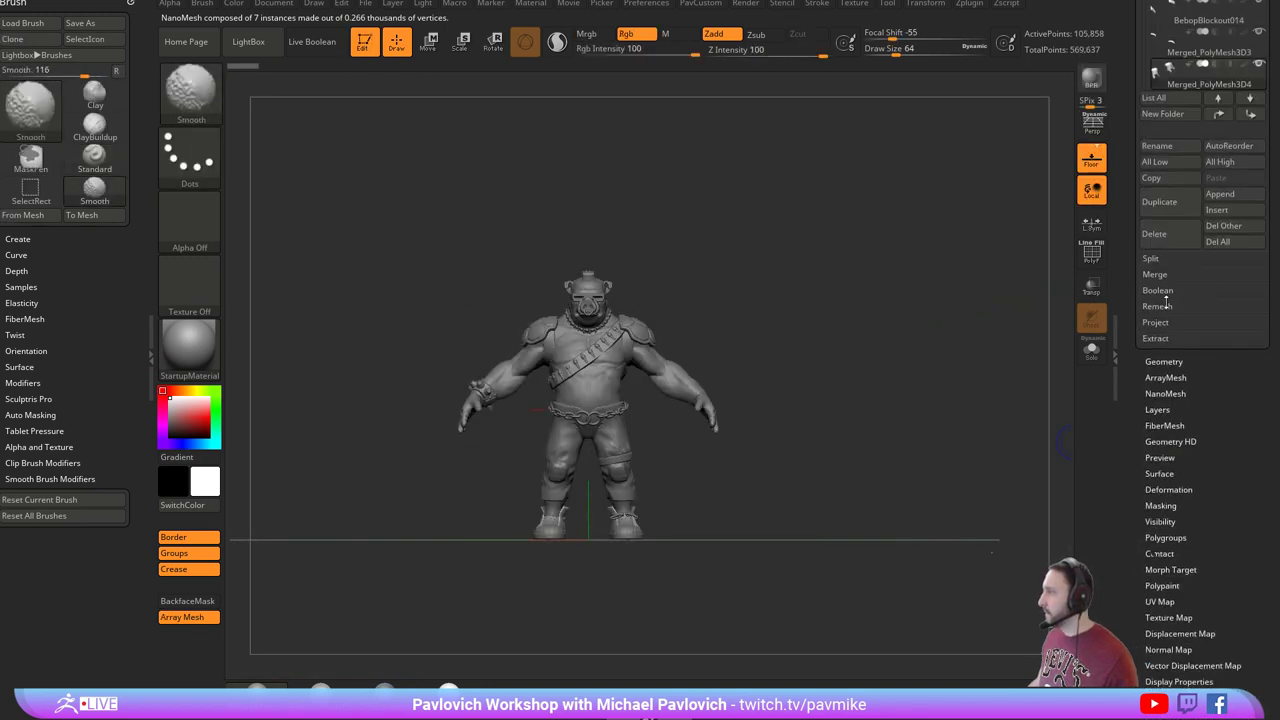
Append the Laces tool to the Bebop character's subtools and select the new laces subtool.
{"action": "left_click", "coordinate": [1232, 193]}
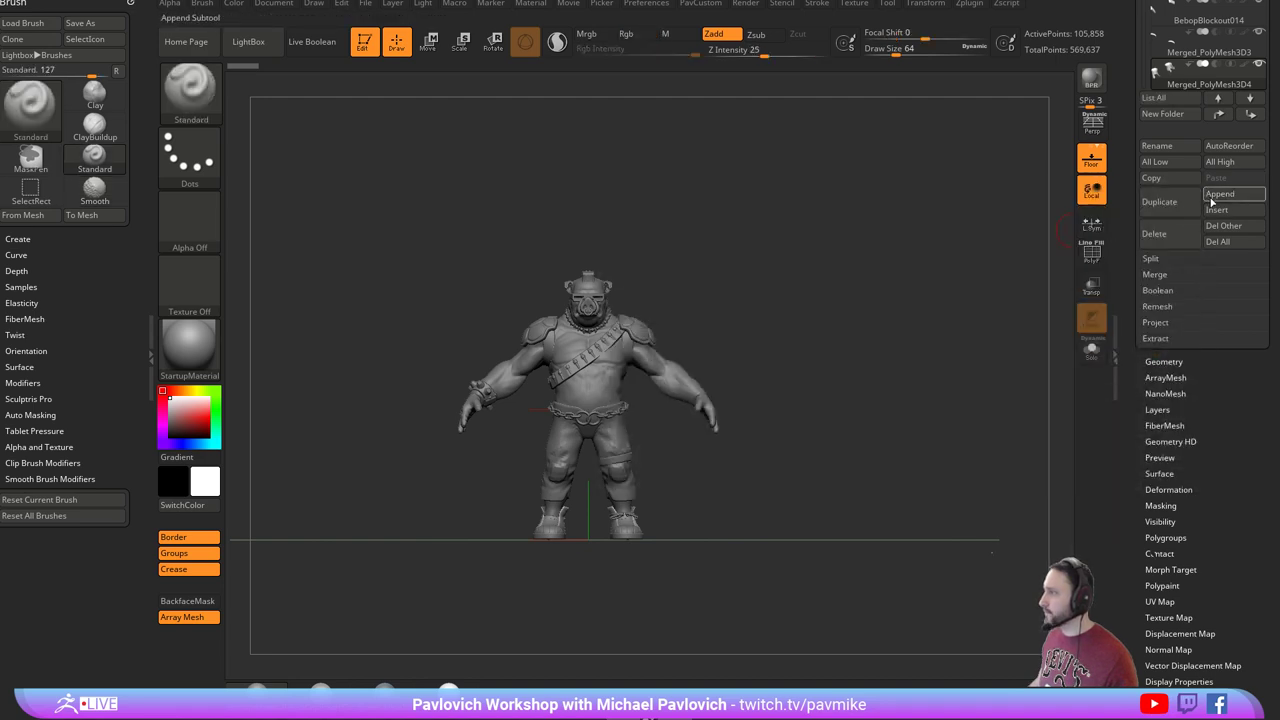
{"action": "left_click", "coordinate": [1220, 193]}
{"action": "left_click", "coordinate": [966, 222]}
{"action": "mouse_move", "coordinate": [866, 273]}
{"action": "right_mouse_down", "text": "ctrl"}
{"action": "mouse_move", "coordinate": [874, 500]}
{"action": "mouse_move", "coordinate": [825, 241]}
{"action": "mouse_move", "coordinate": [881, 413]}
{"action": "right_mouse_up", "text": "ctrl"}
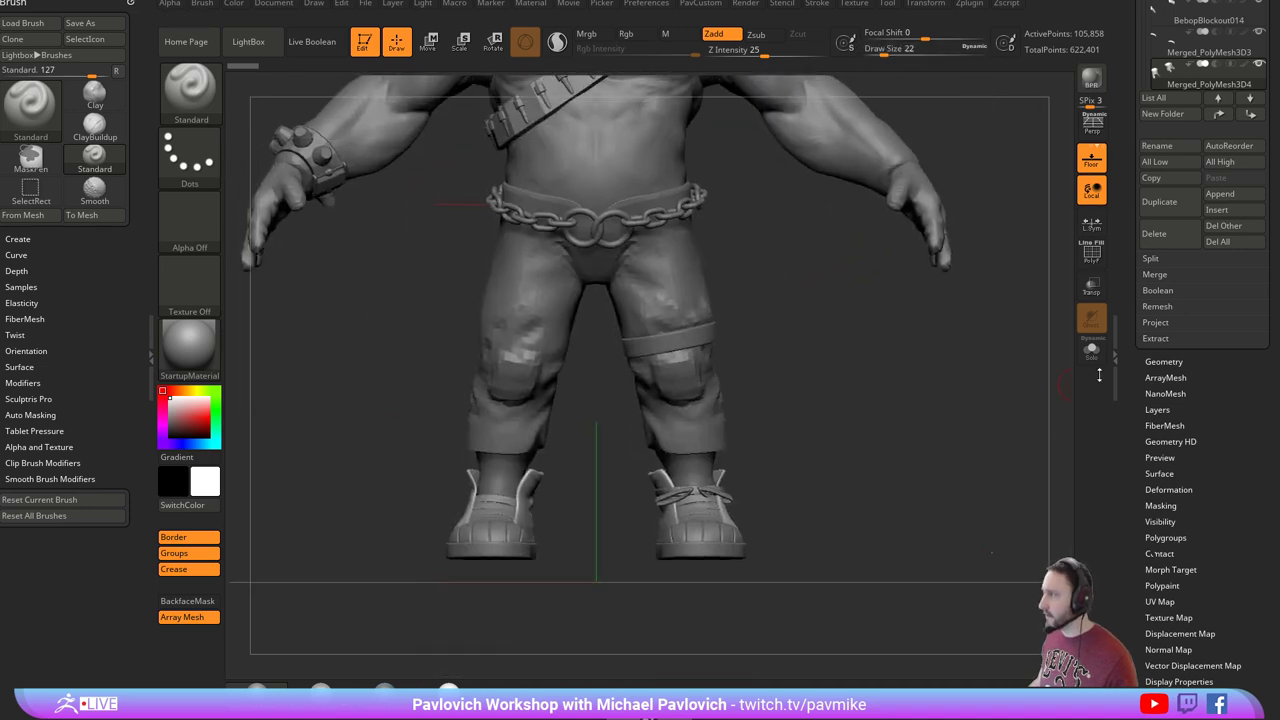
{"action": "left_click_drag", "start_coordinate": [1160, 126], "coordinate": [1160, 200]}
{"action": "left_click_drag", "start_coordinate": [1141, 91], "coordinate": [1143, 245]}
{"action": "left_click", "coordinate": [1192, 323]}
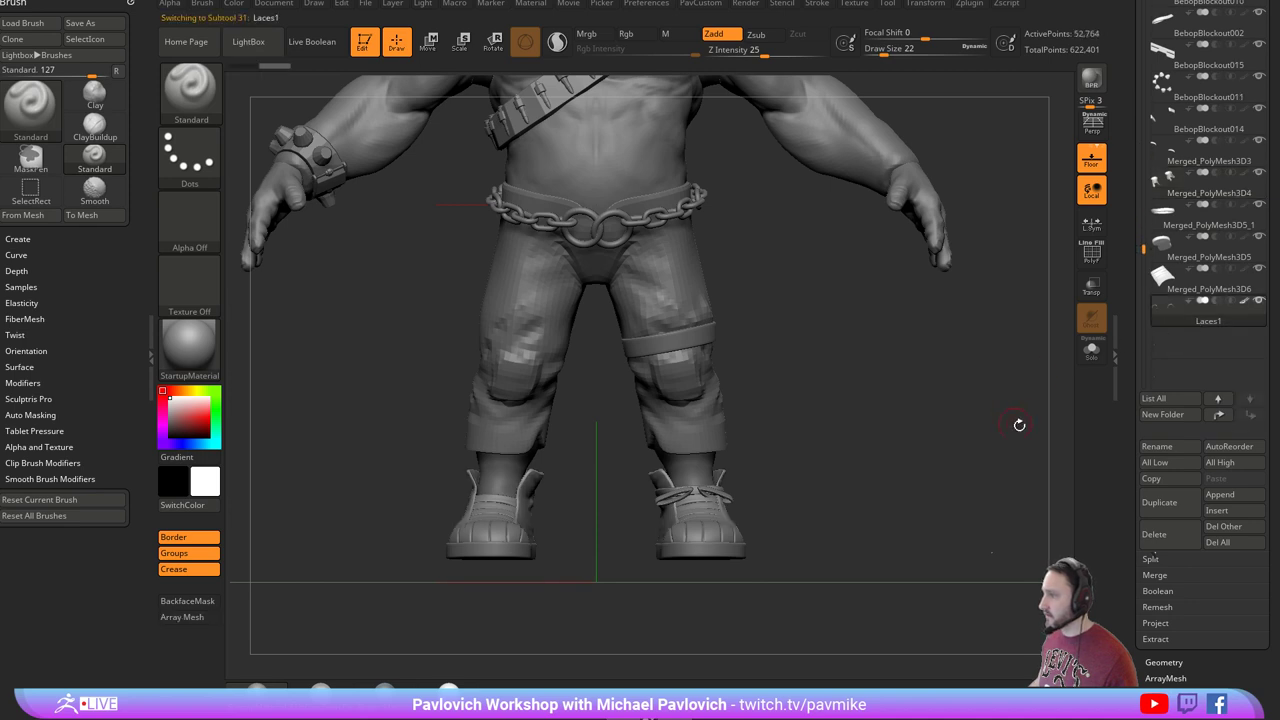
Turn on ghosted transparency and apply the Unify deformation to enlarge the laces to a workable size.
{"action": "left_click", "coordinate": [1091, 350]}
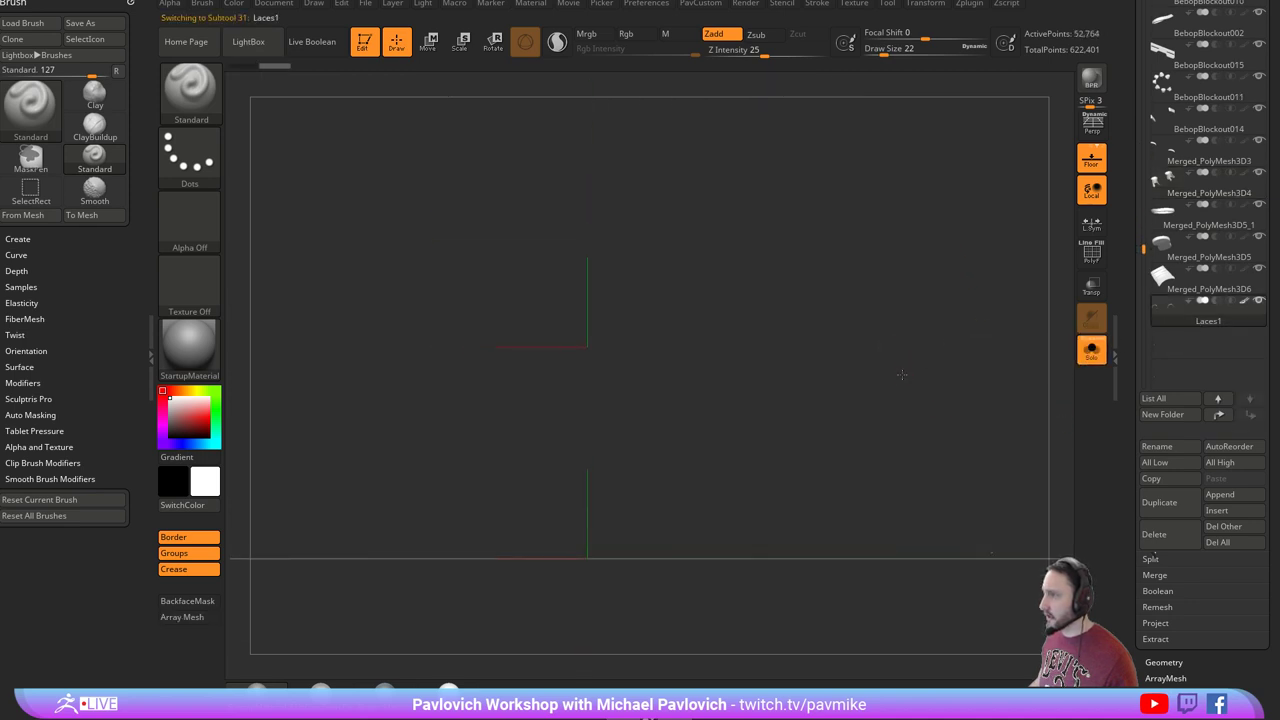
{"action": "left_click", "coordinate": [1091, 350]}
{"action": "left_click", "coordinate": [1091, 286]}
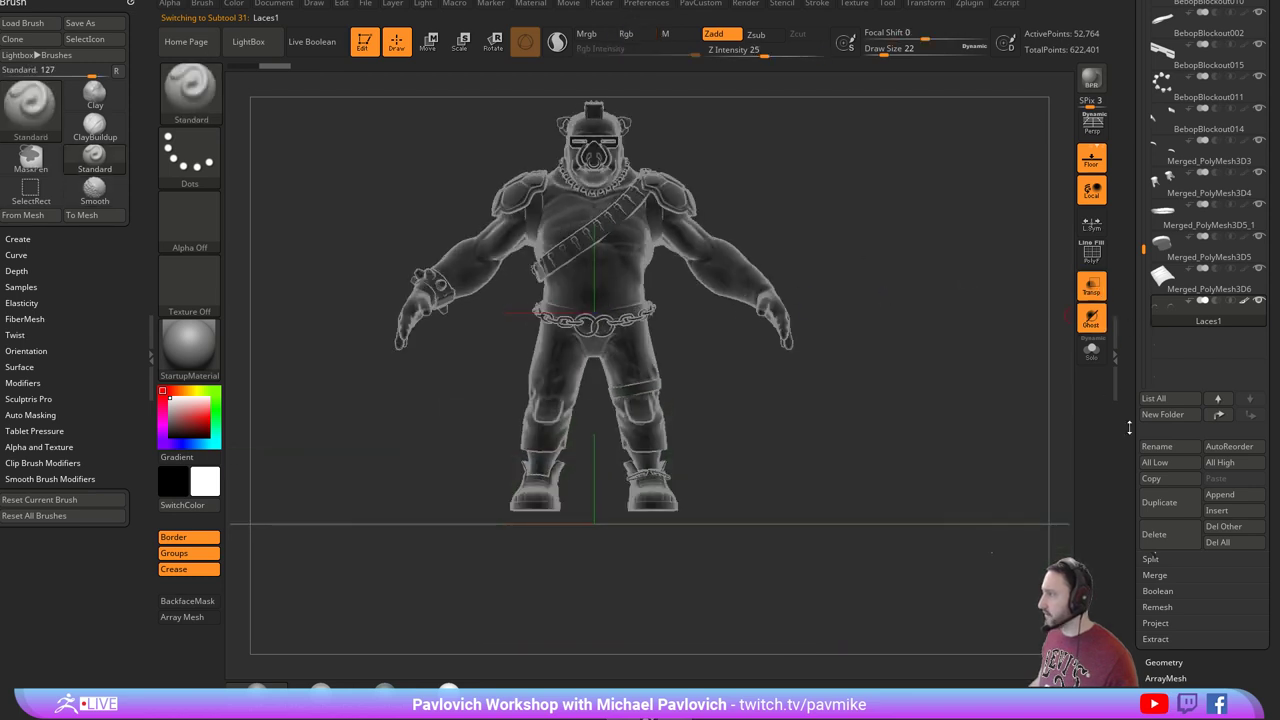
{"action": "left_click_drag", "start_coordinate": [1129, 428], "coordinate": [1119, 288]}
{"action": "left_click", "coordinate": [1159, 316], "text": "shift"}
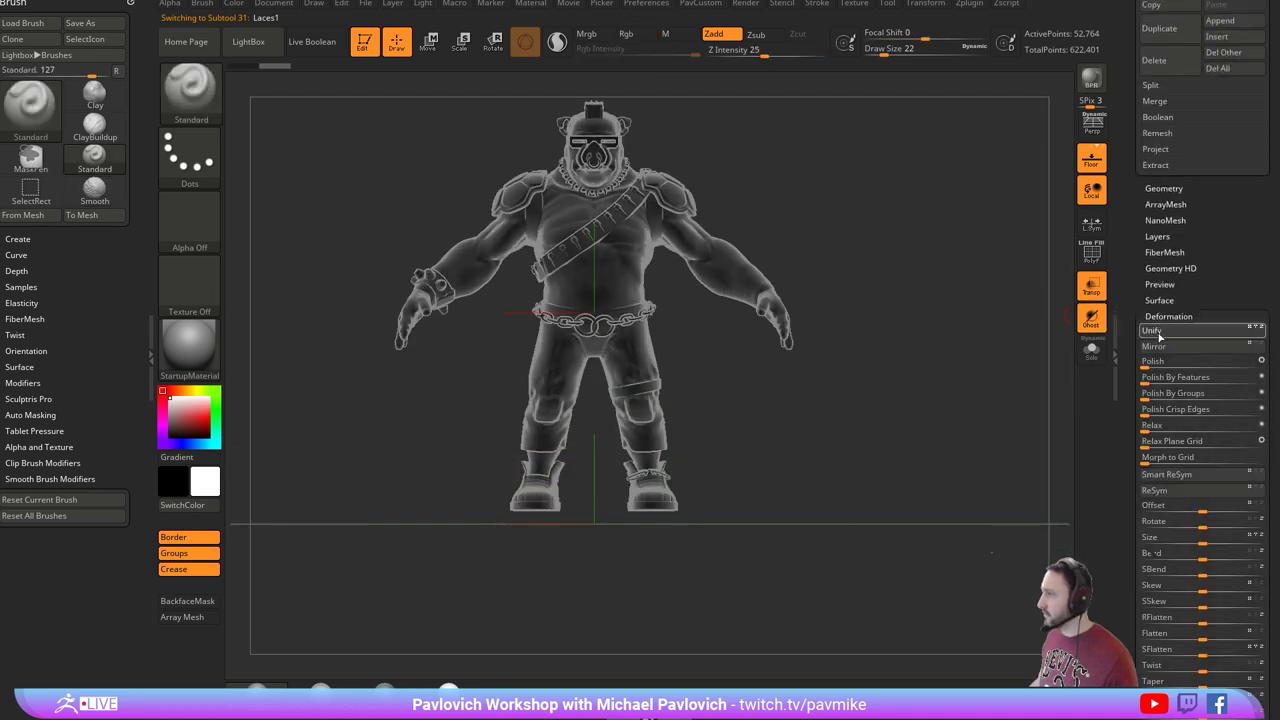
{"action": "left_click", "coordinate": [1158, 333]}
{"action": "key", "text": "f"}
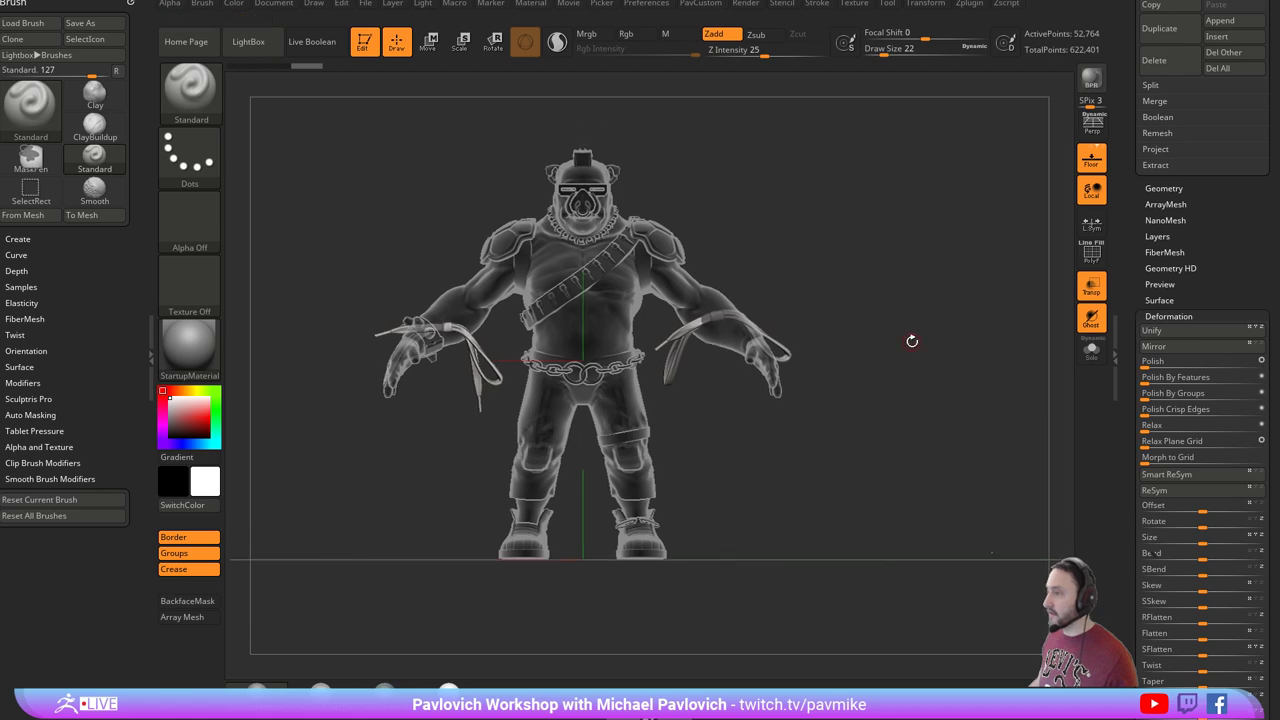
Scale the laces down uniformly, lower them to ankle height and shift them onto the boot fronts in side view.
{"action": "key", "text": "w"}
{"action": "left_click_drag", "start_coordinate": [585, 358], "coordinate": [742, 648]}
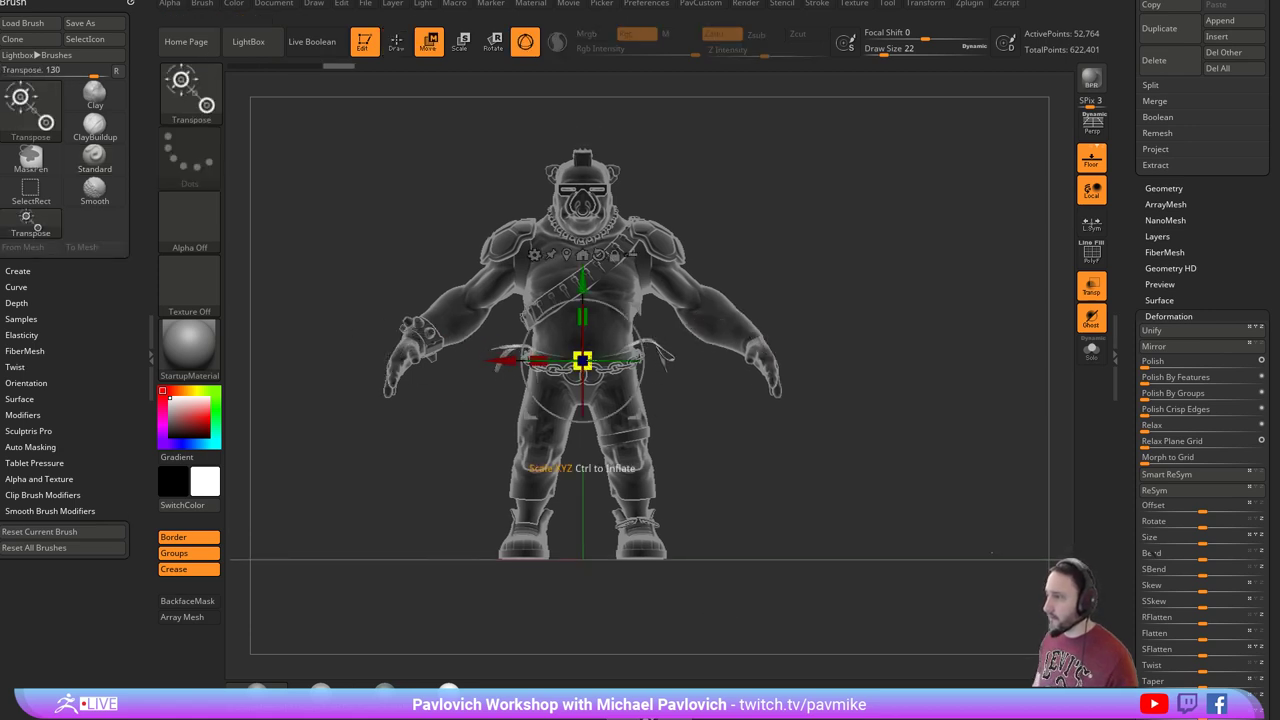
{"action": "left_click_drag", "start_coordinate": [583, 360], "coordinate": [662, 514]}
{"action": "left_click_drag", "start_coordinate": [583, 282], "coordinate": [583, 452]}
{"action": "left_click_drag", "start_coordinate": [800, 462], "coordinate": [690, 476]}
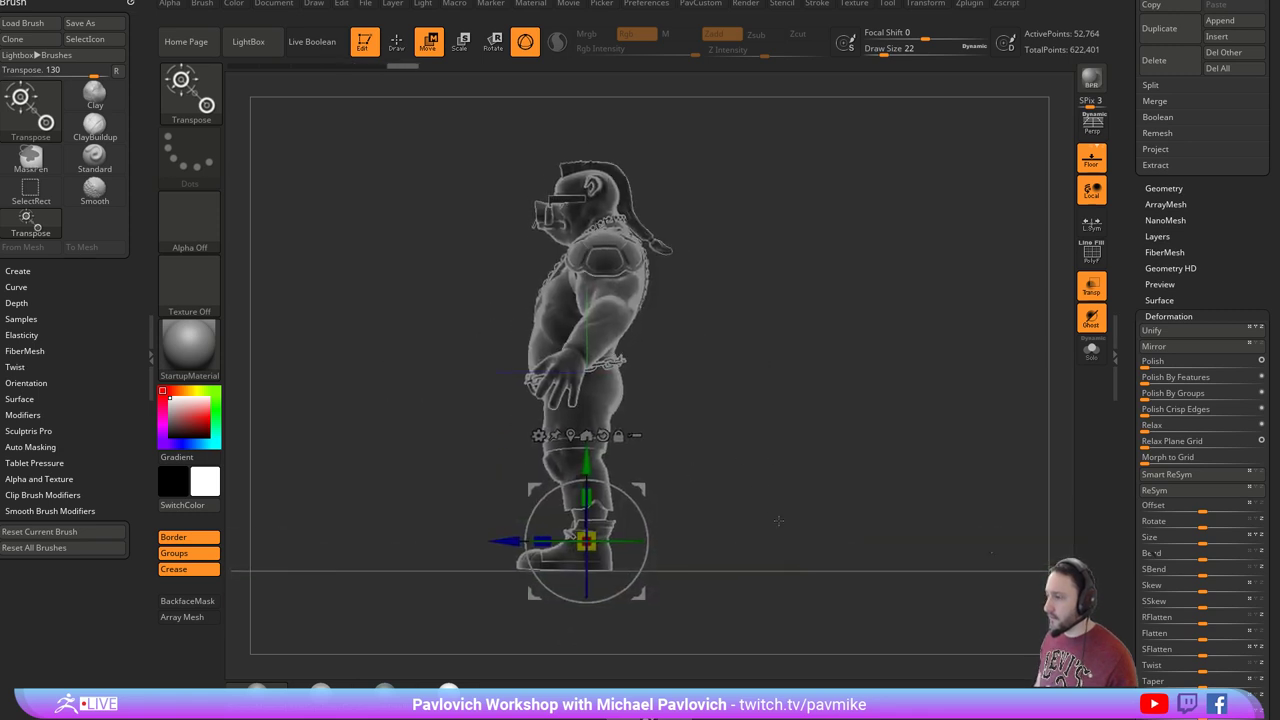
{"action": "left_click_drag", "start_coordinate": [777, 520], "coordinate": [777, 585], "text": "alt"}
{"action": "mouse_move", "coordinate": [662, 499]}
{"action": "left_mouse_down"}
{"action": "mouse_move", "coordinate": [617, 496]}
{"action": "mouse_move", "coordinate": [629, 496]}
{"action": "left_mouse_up"}
{"action": "key", "text": "q"}
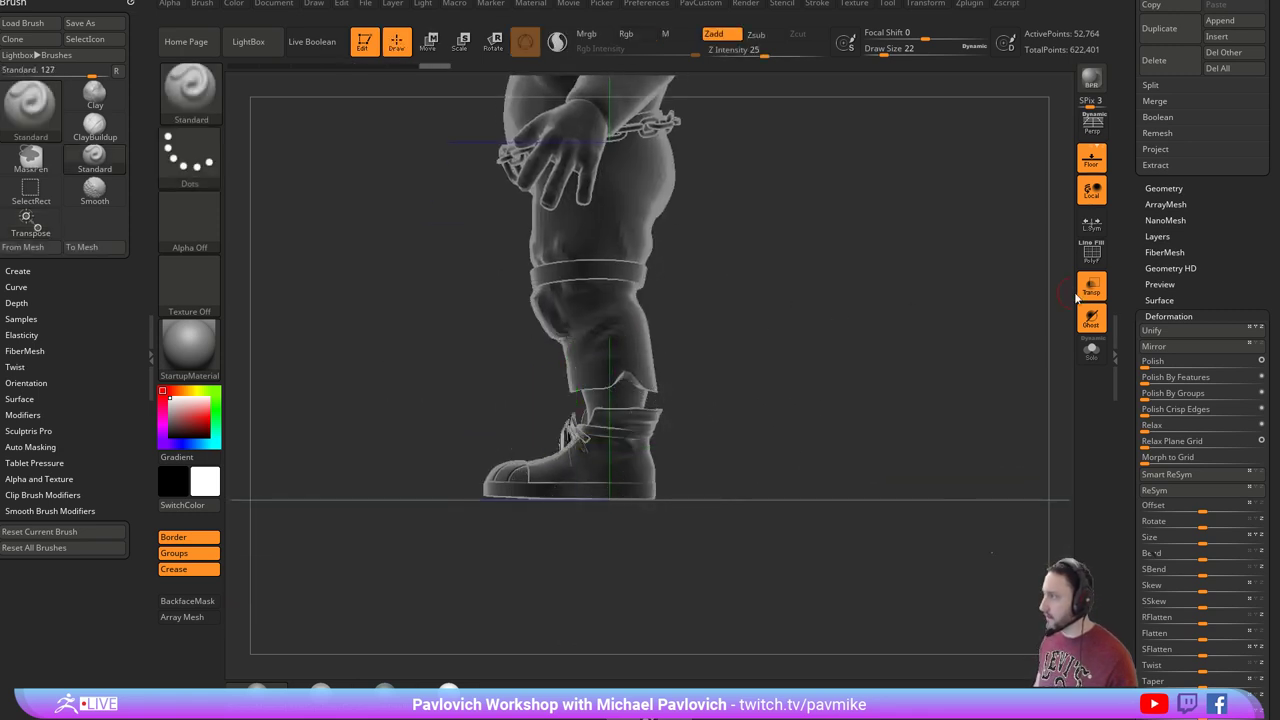
Turn off transparency, re-centre the transform gizmo on one bow's knot and move both bows over the boots in front view.
{"action": "left_click", "coordinate": [1085, 292]}
{"action": "mouse_move", "coordinate": [848, 369]}
{"action": "left_mouse_down", "text": "shift"}
{"action": "mouse_move", "coordinate": [923, 369]}
{"action": "mouse_move", "coordinate": [853, 399]}
{"action": "mouse_move", "coordinate": [838, 378]}
{"action": "left_mouse_up", "text": "shift"}
{"action": "key", "text": "w"}
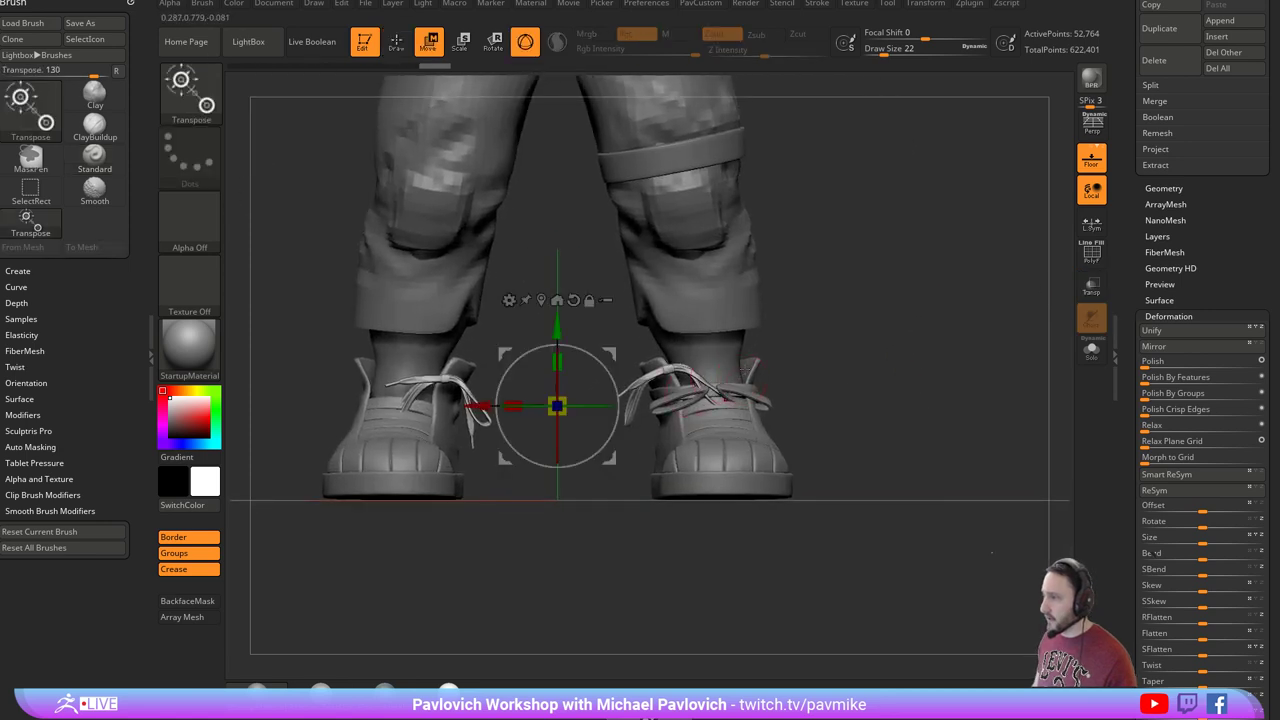
{"action": "left_click", "coordinate": [699, 383], "text": "alt"}
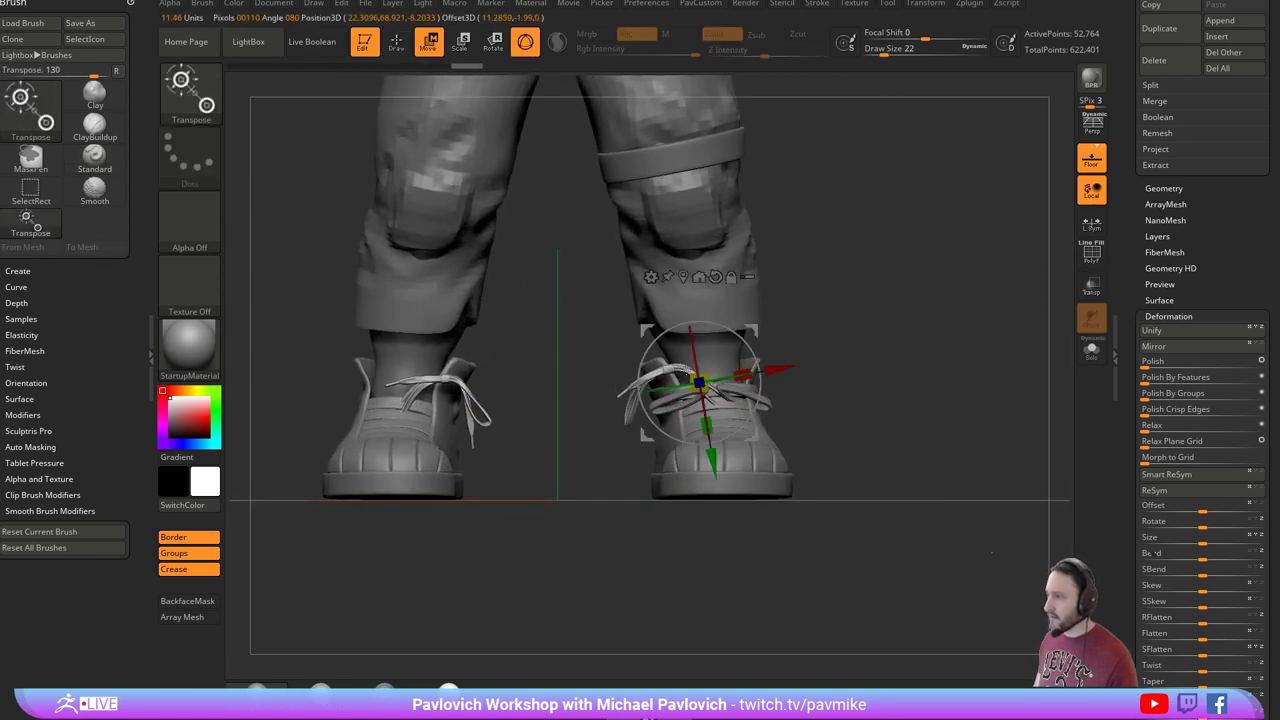
{"action": "left_click", "coordinate": [662, 368]}
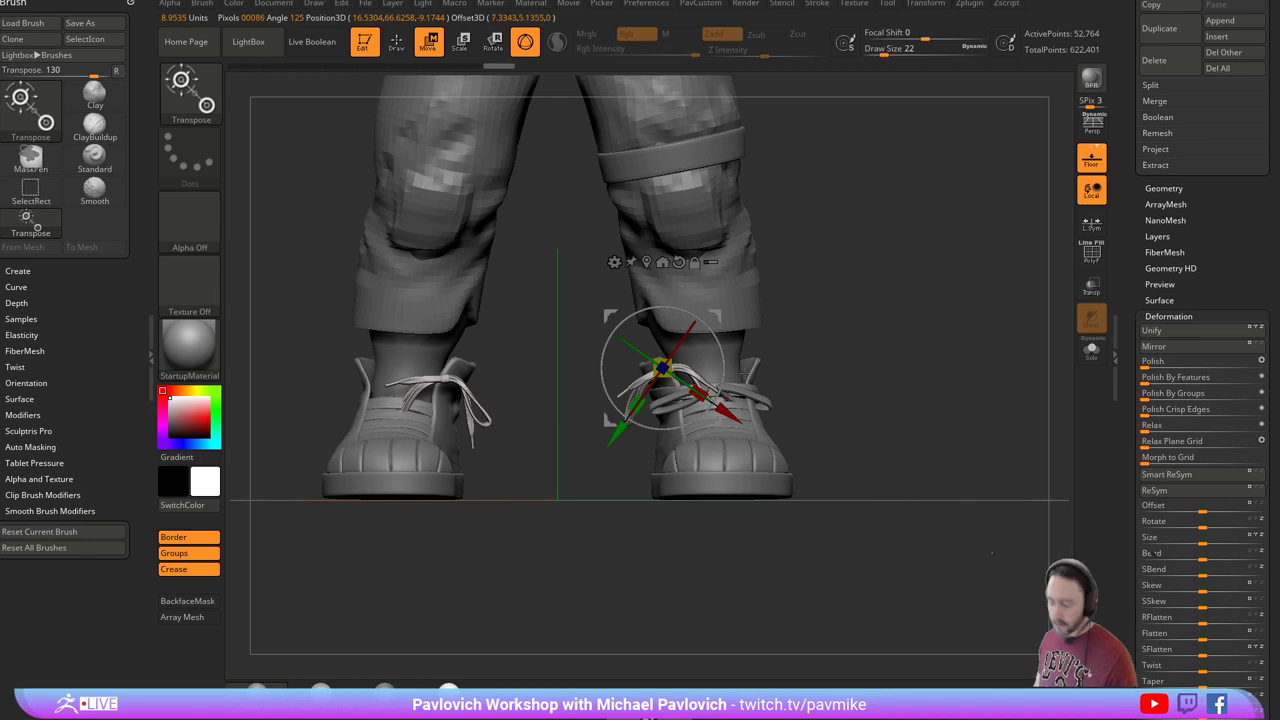
{"action": "left_click_drag", "start_coordinate": [714, 316], "coordinate": [764, 330]}
{"action": "left_click_drag", "start_coordinate": [902, 328], "coordinate": [971, 352]}
Undo the last transform, enable Local Symmetry and scale both bows up to fit across the boots.
{"action": "key", "text": "ctrl+z"}
{"action": "left_click", "coordinate": [1091, 222]}
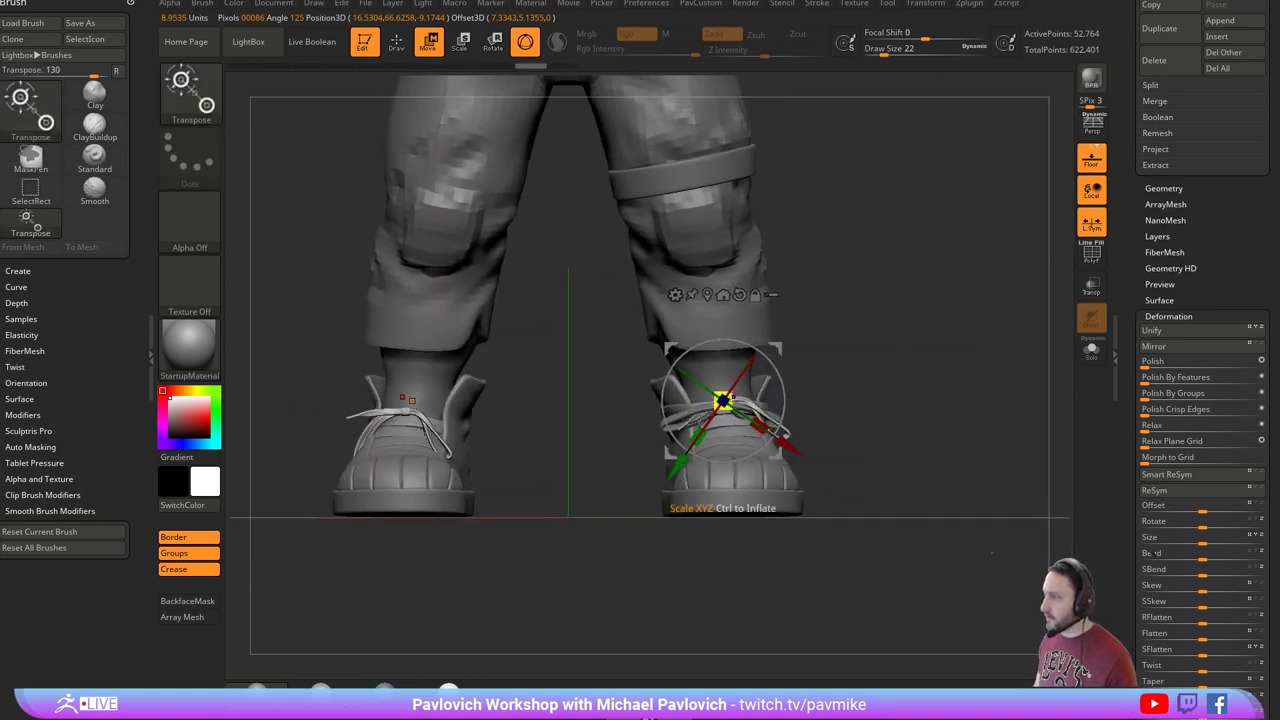
{"action": "mouse_move", "coordinate": [727, 396]}
{"action": "left_mouse_down"}
{"action": "mouse_move", "coordinate": [776, 364]}
{"action": "mouse_move", "coordinate": [761, 338]}
{"action": "mouse_move", "coordinate": [771, 349]}
{"action": "left_mouse_up"}
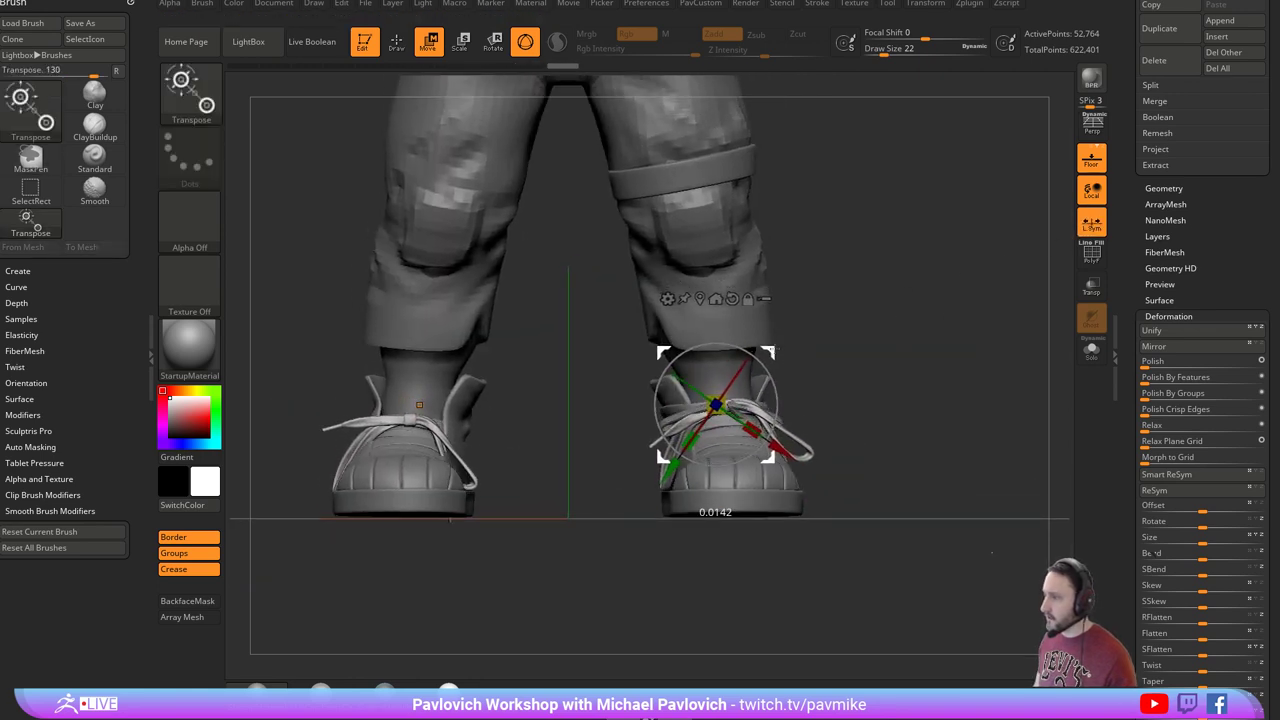
{"action": "key", "text": "q"}
{"action": "mouse_move", "coordinate": [902, 334]}
{"action": "left_mouse_down"}
{"action": "mouse_move", "coordinate": [881, 336]}
{"action": "mouse_move", "coordinate": [899, 349]}
{"action": "left_mouse_up"}
{"action": "left_click_drag", "start_coordinate": [818, 372], "coordinate": [837, 396], "text": "alt"}
Select the old BebopBlockout004 strip subtool on the boot and delete it.
{"action": "key", "text": "s"}
{"action": "left_click", "coordinate": [721, 448], "text": "alt"}
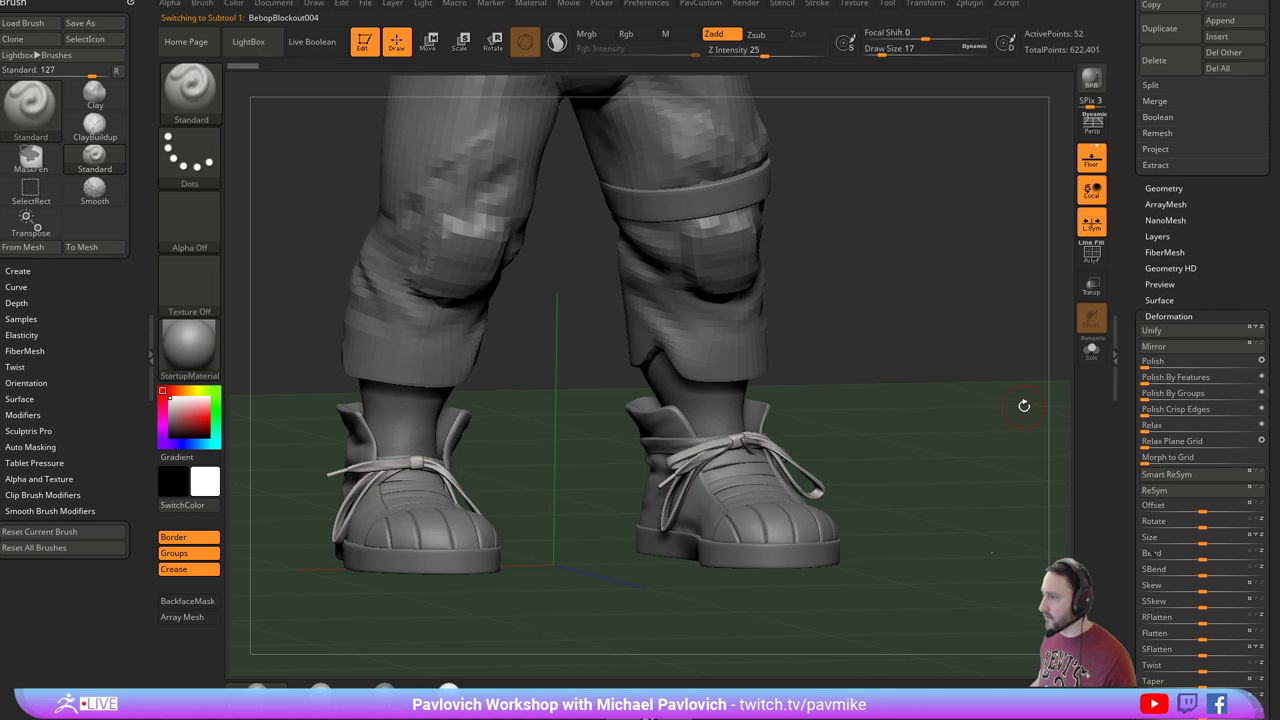
{"action": "scroll", "coordinate": [1137, 289], "scroll_direction": "up", "scroll_amount": 5}
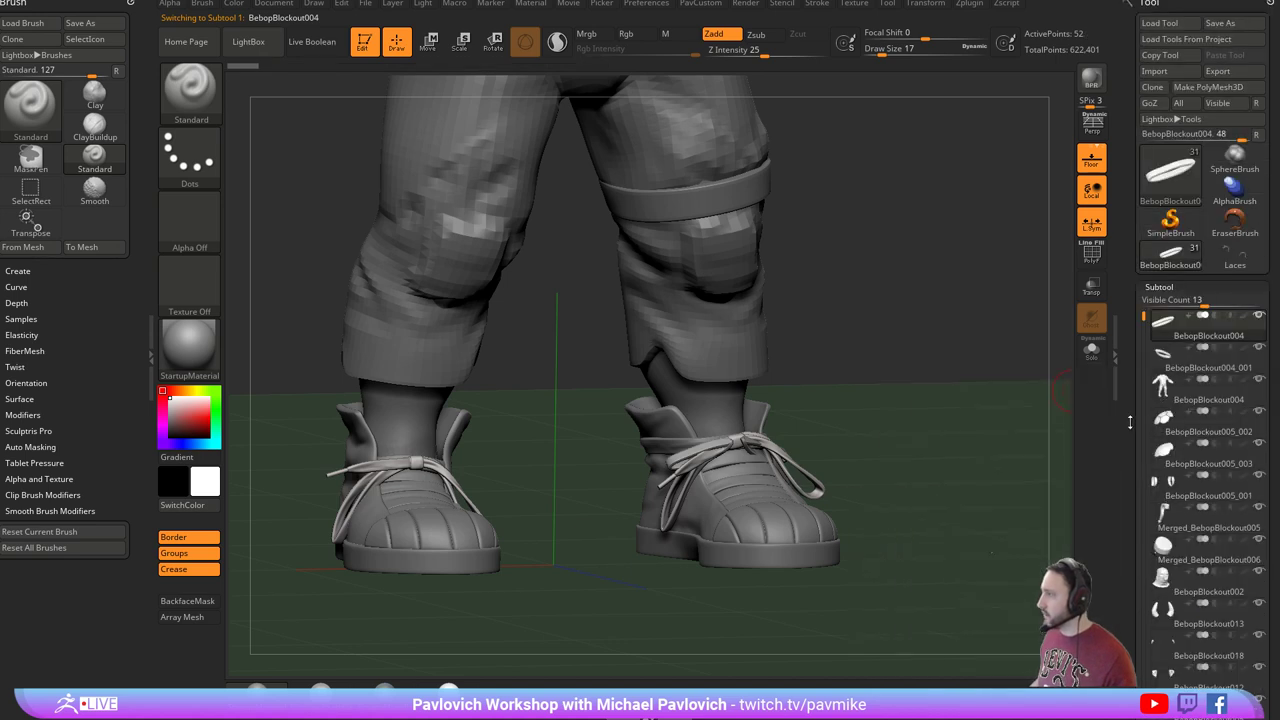
{"action": "scroll", "coordinate": [1128, 354], "scroll_direction": "down", "scroll_amount": 4}
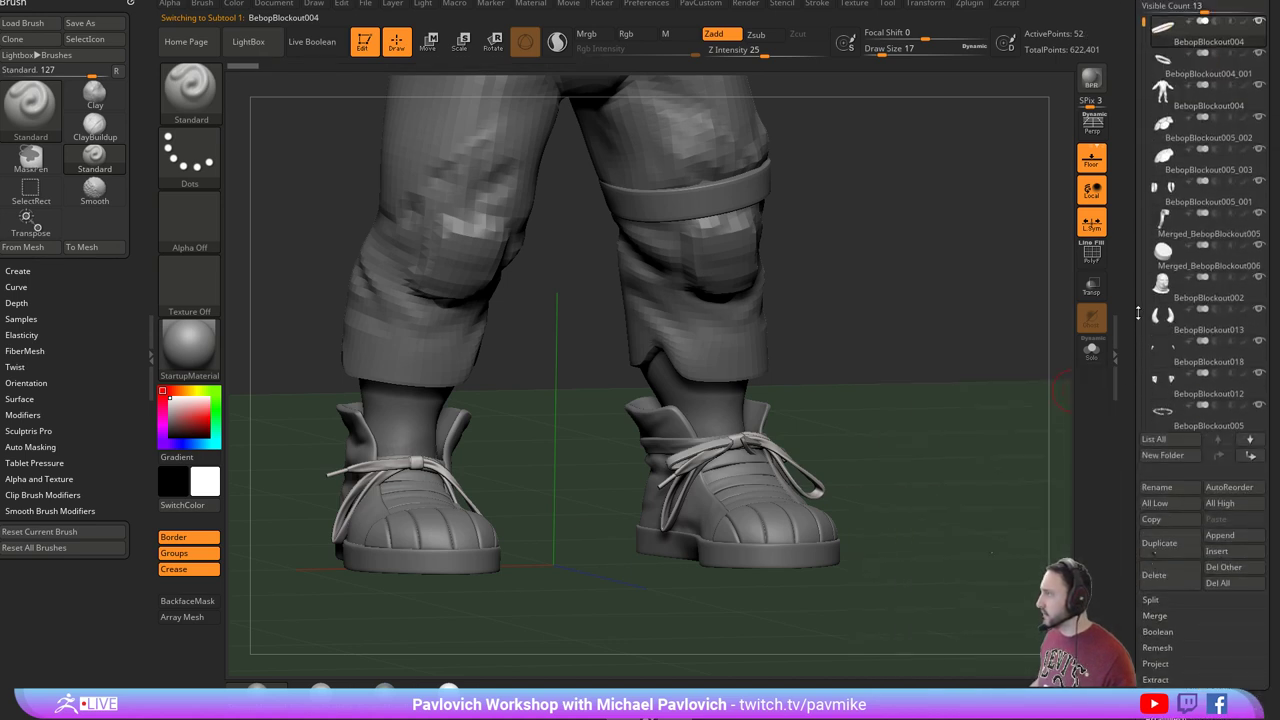
{"action": "scroll", "coordinate": [1137, 313], "scroll_direction": "down", "scroll_amount": 5}
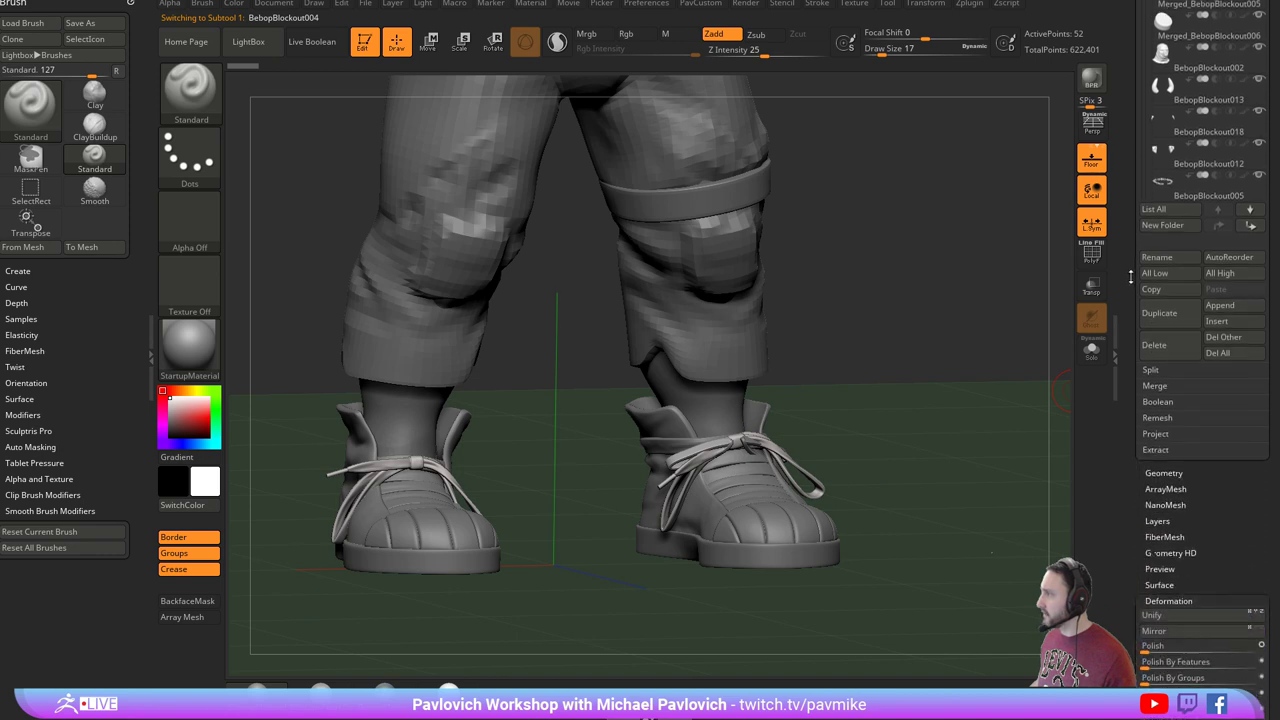
{"action": "left_click", "coordinate": [1160, 352]}
{"action": "left_click", "coordinate": [1048, 383]}
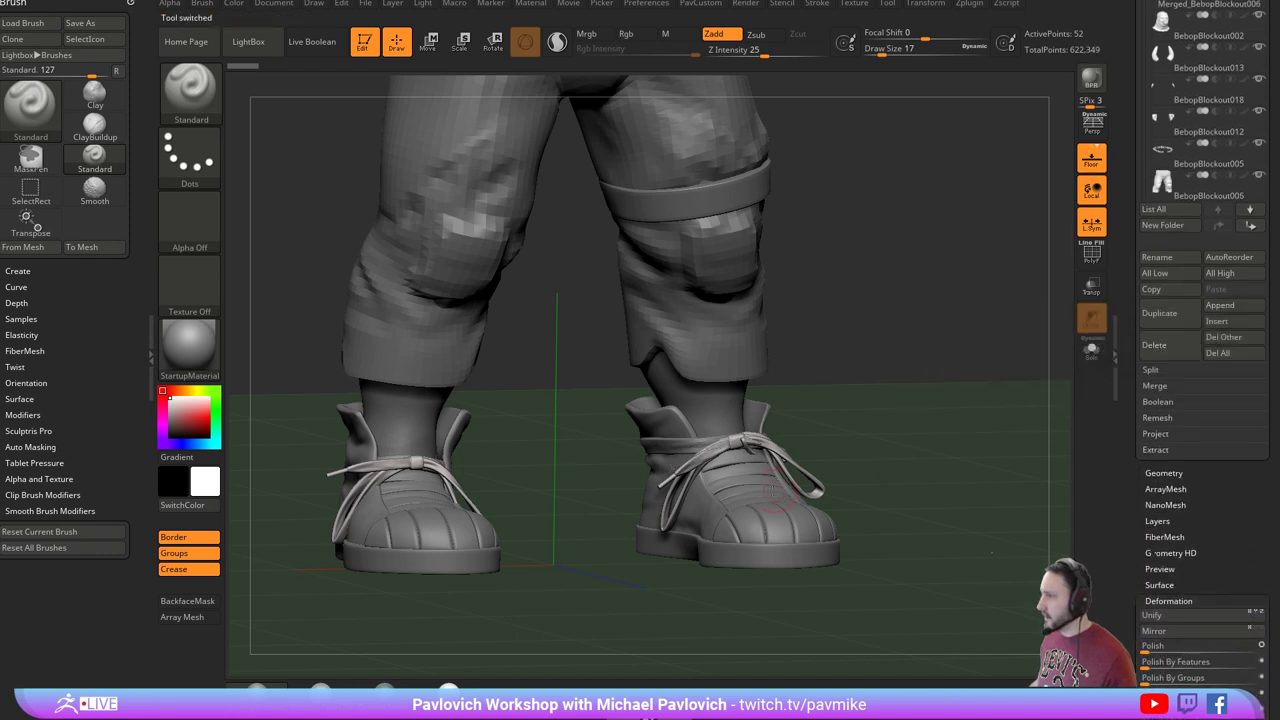
Select the laces subtool, reconstruct its lower subdivision levels, display the polyframe and return to the highest level.
{"action": "left_click", "coordinate": [740, 441], "text": "alt"}
{"action": "left_click_drag", "start_coordinate": [936, 421], "coordinate": [909, 421], "text": "alt"}
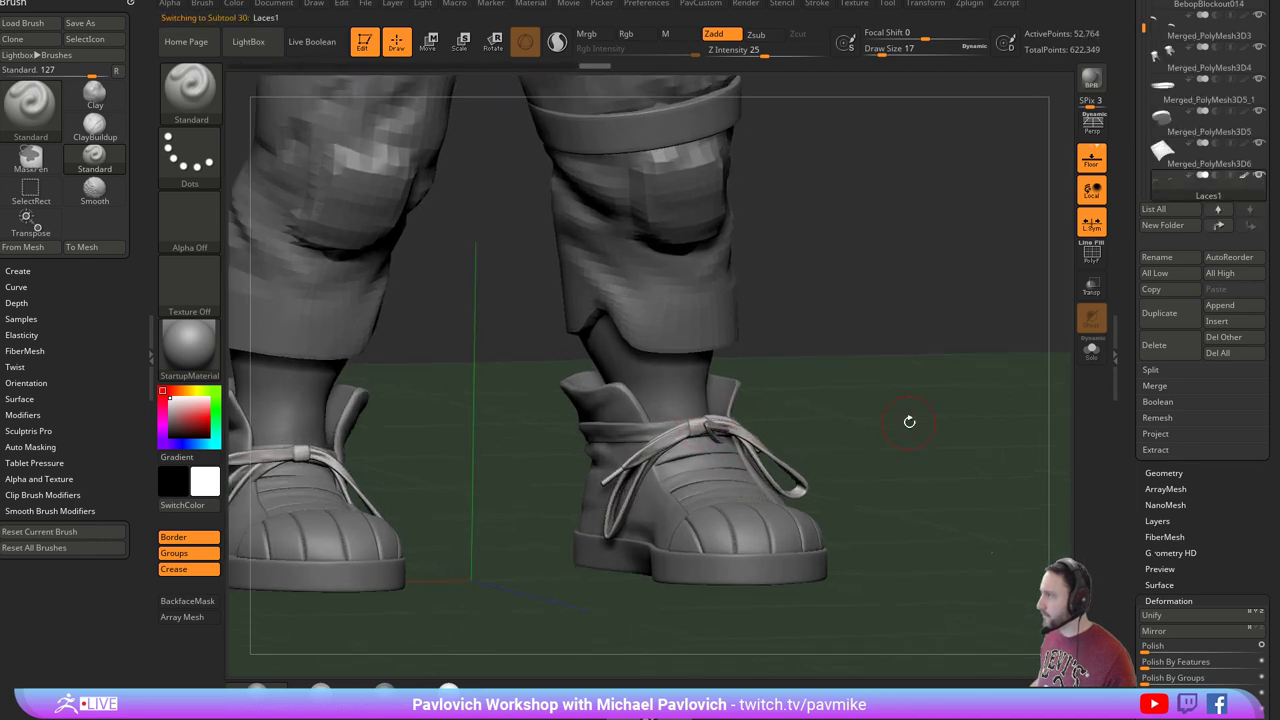
{"action": "left_click", "coordinate": [1148, 475], "text": "shift"}
{"action": "left_click", "coordinate": [1178, 341]}
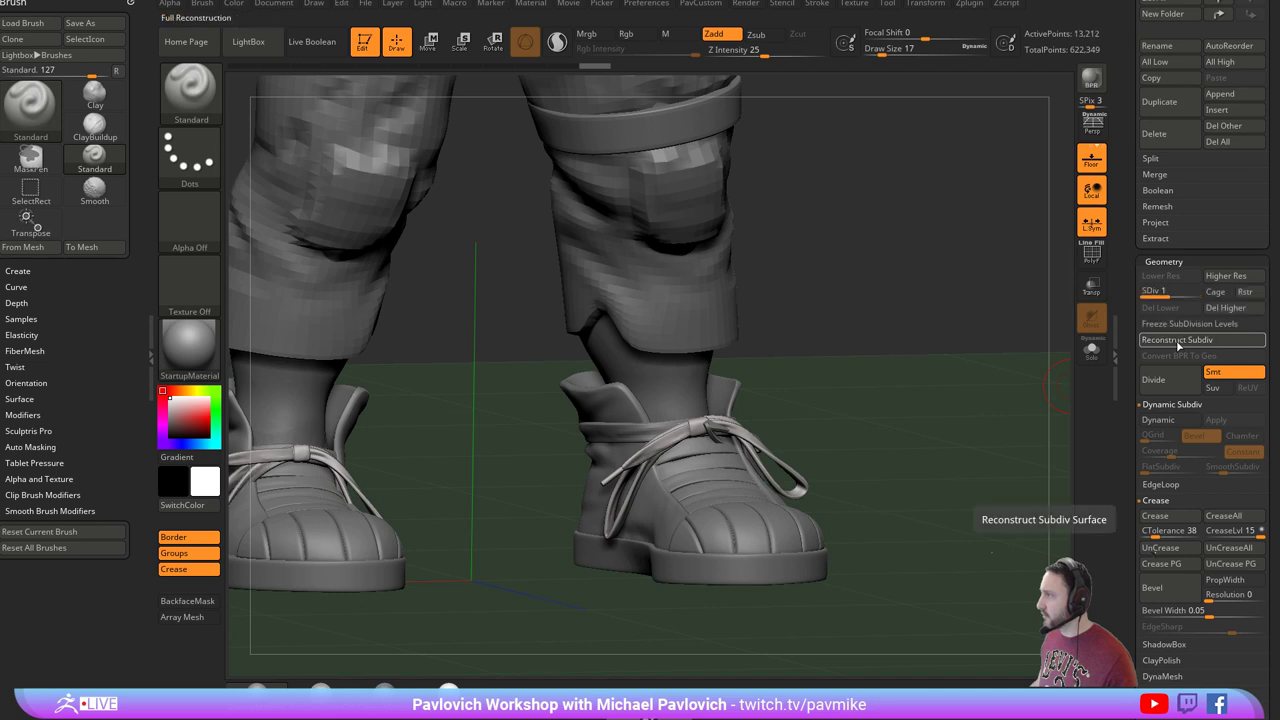
{"action": "left_click", "coordinate": [1178, 341]}
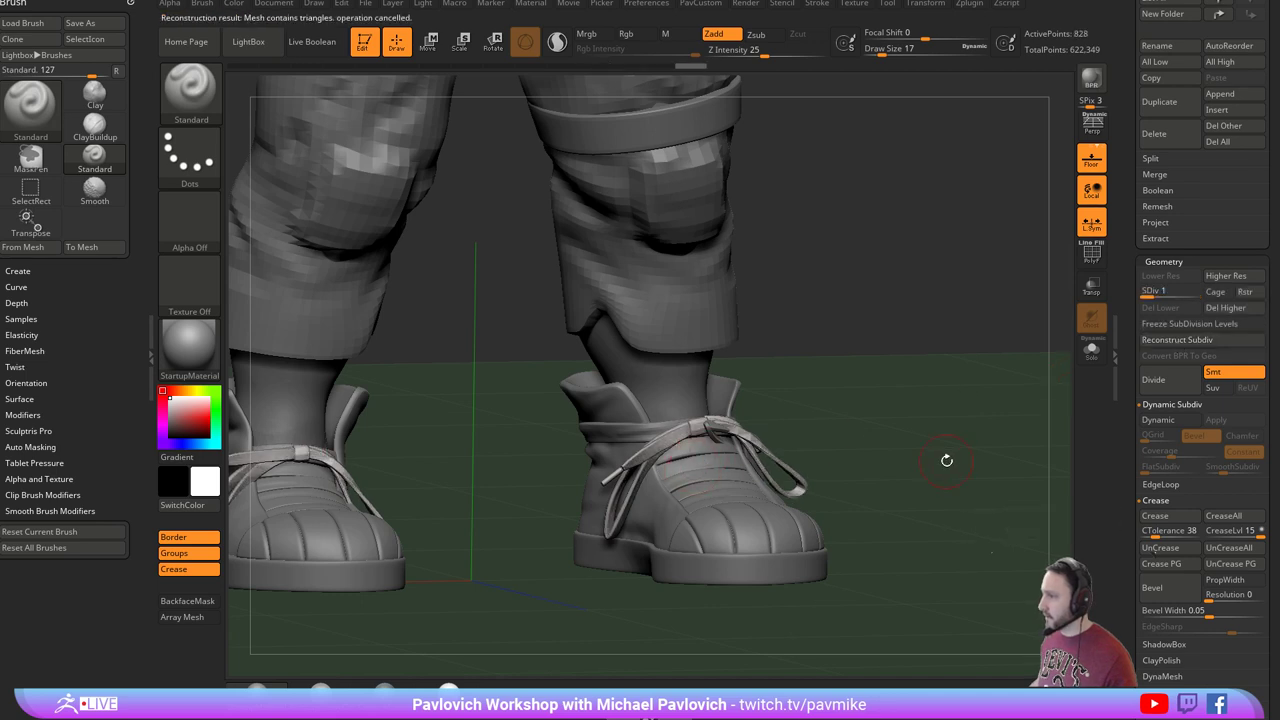
{"action": "mouse_move", "coordinate": [945, 460]}
{"action": "left_mouse_down"}
{"action": "mouse_move", "coordinate": [929, 461]}
{"action": "mouse_move", "coordinate": [945, 455]}
{"action": "left_mouse_up"}
{"action": "left_click", "coordinate": [1091, 253]}
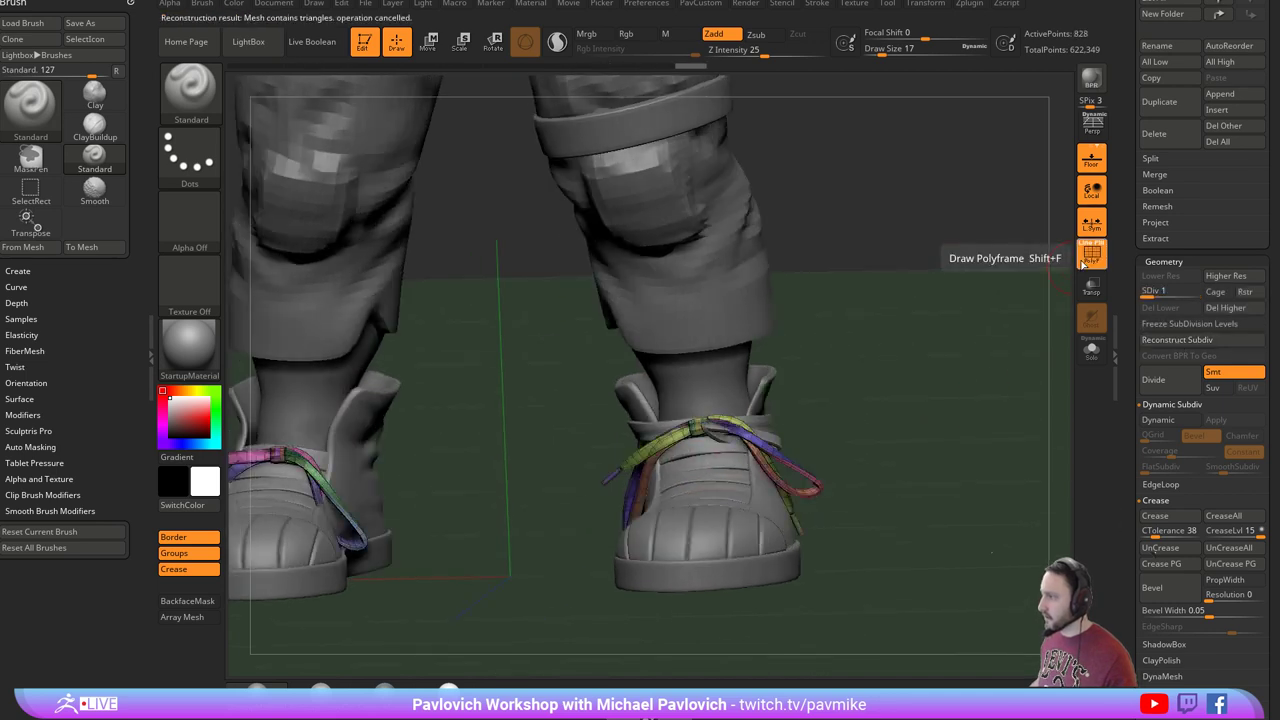
{"action": "left_click_drag", "start_coordinate": [1157, 290], "coordinate": [1138, 670]}
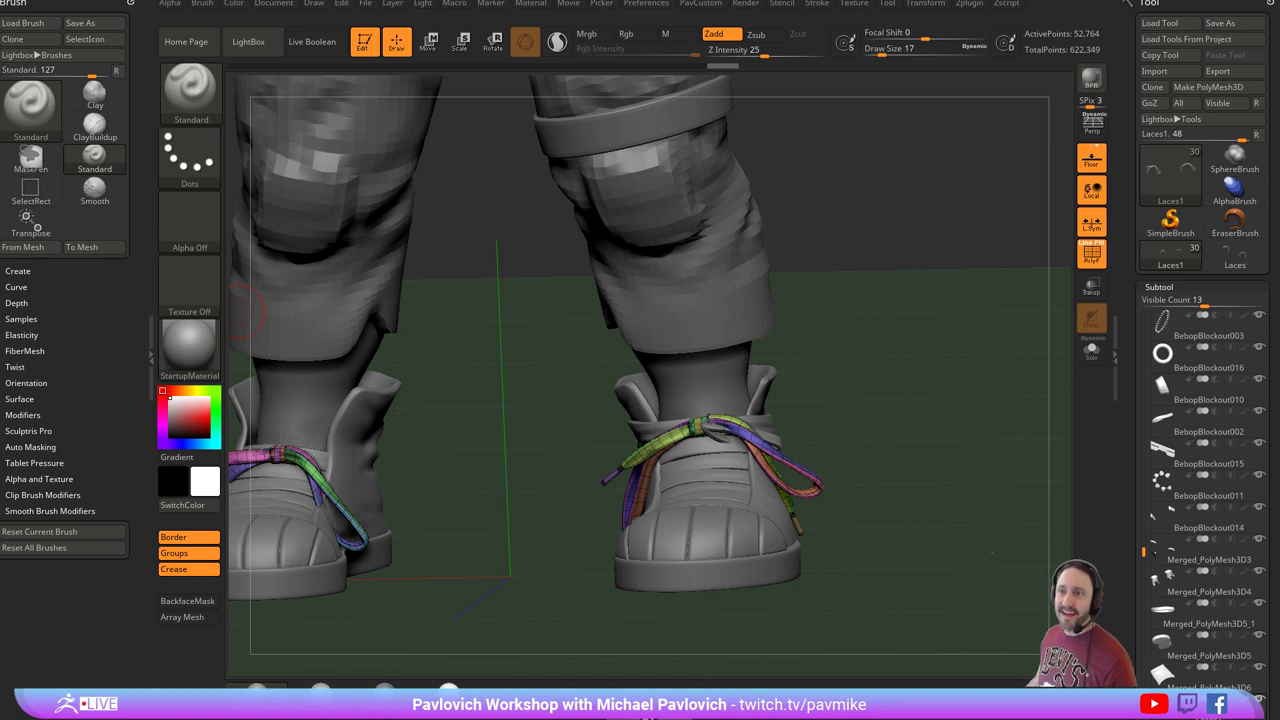
{"action": "left_click_drag", "start_coordinate": [900, 329], "coordinate": [922, 321]}
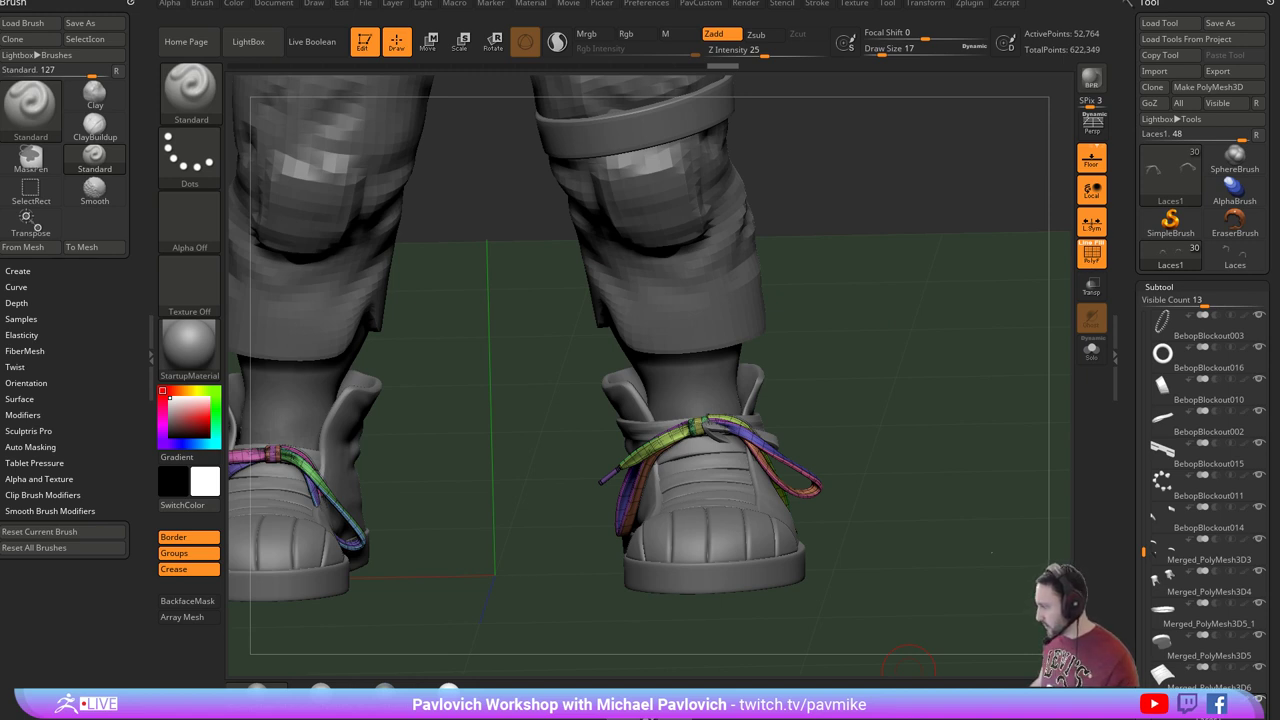
{"action": "key", "text": "super"}
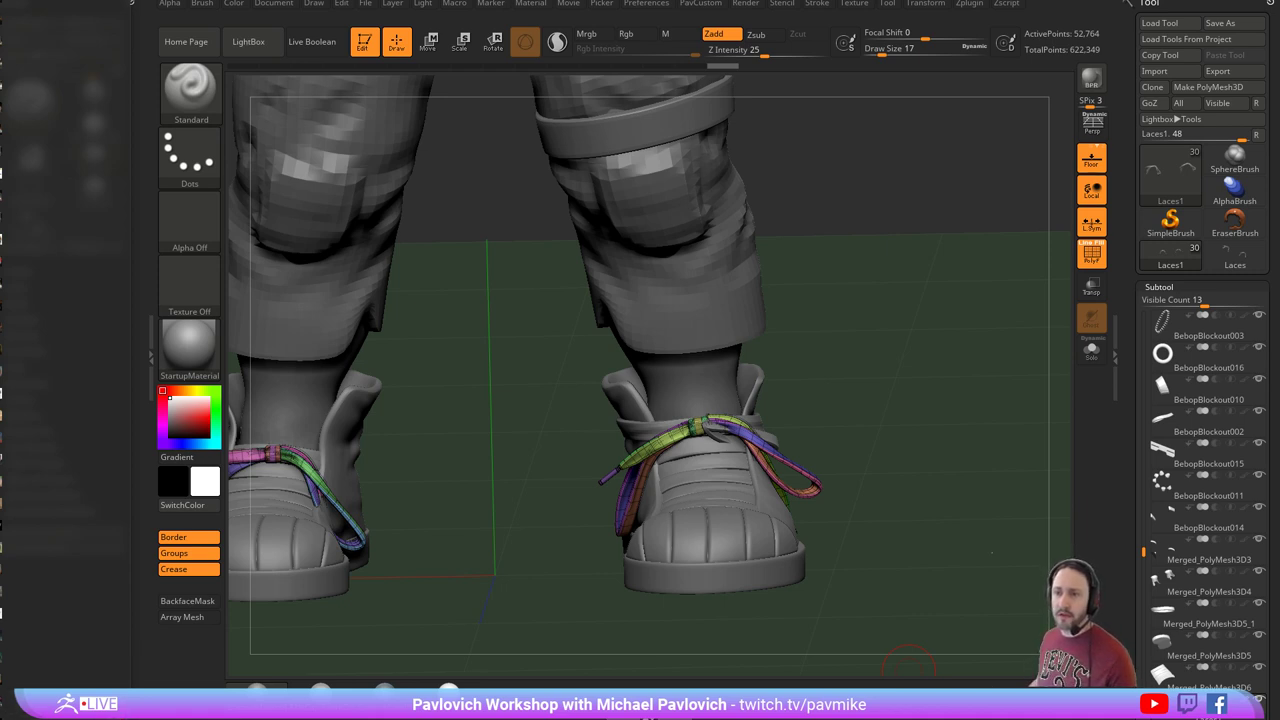
{"action": "key", "text": "Escape"}
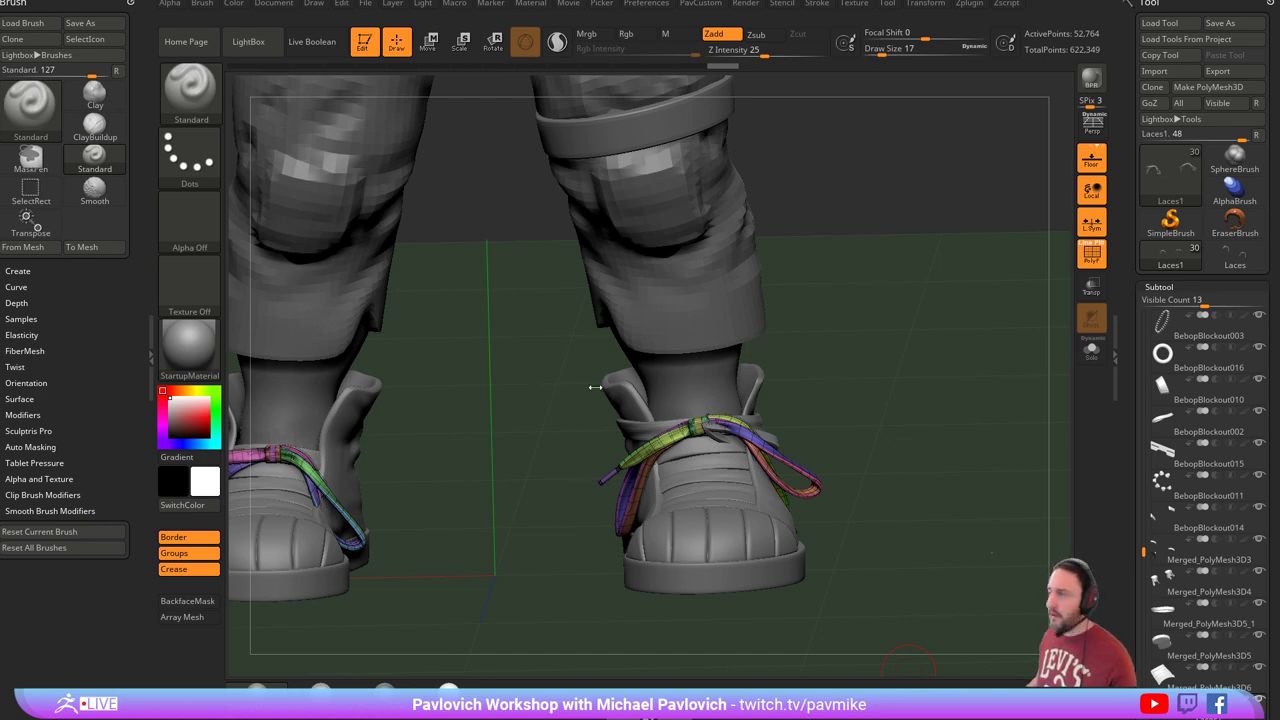
Examine the whole Bebop character with its laced boots from the front and from three-quarter angles.
{"action": "left_click_drag", "start_coordinate": [902, 253], "coordinate": [958, 269]}
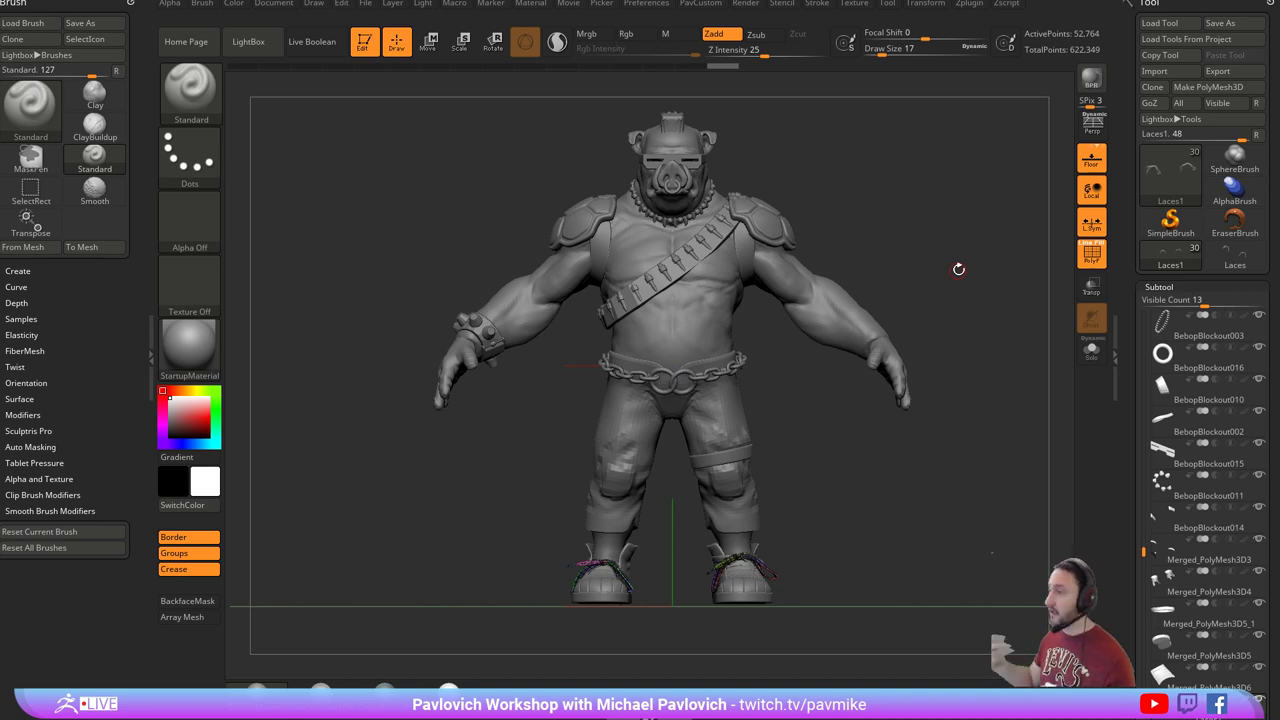
{"action": "mouse_move", "coordinate": [946, 206]}
{"action": "left_mouse_down"}
{"action": "mouse_move", "coordinate": [894, 209]}
{"action": "mouse_move", "coordinate": [920, 220]}
{"action": "mouse_move", "coordinate": [894, 209]}
{"action": "mouse_move", "coordinate": [906, 218]}
{"action": "left_mouse_up"}
{"action": "key", "text": "s"}
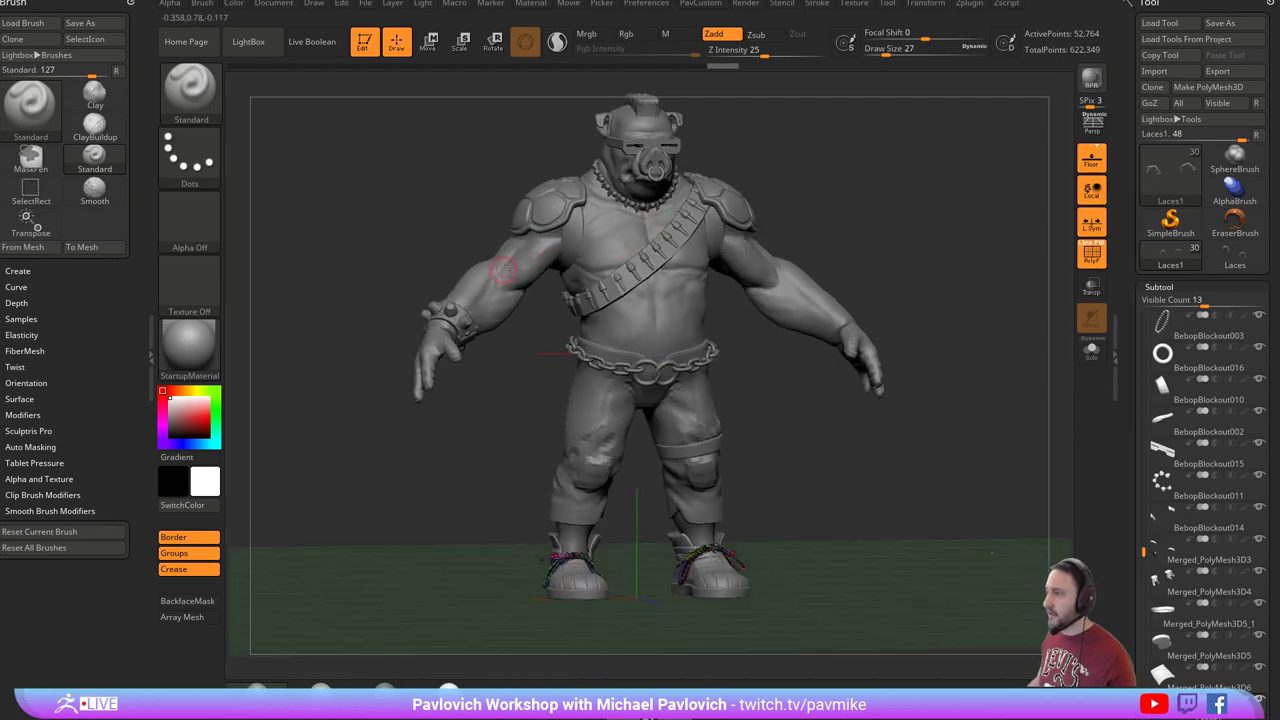
{"action": "left_click_drag", "start_coordinate": [957, 171], "coordinate": [923, 206]}
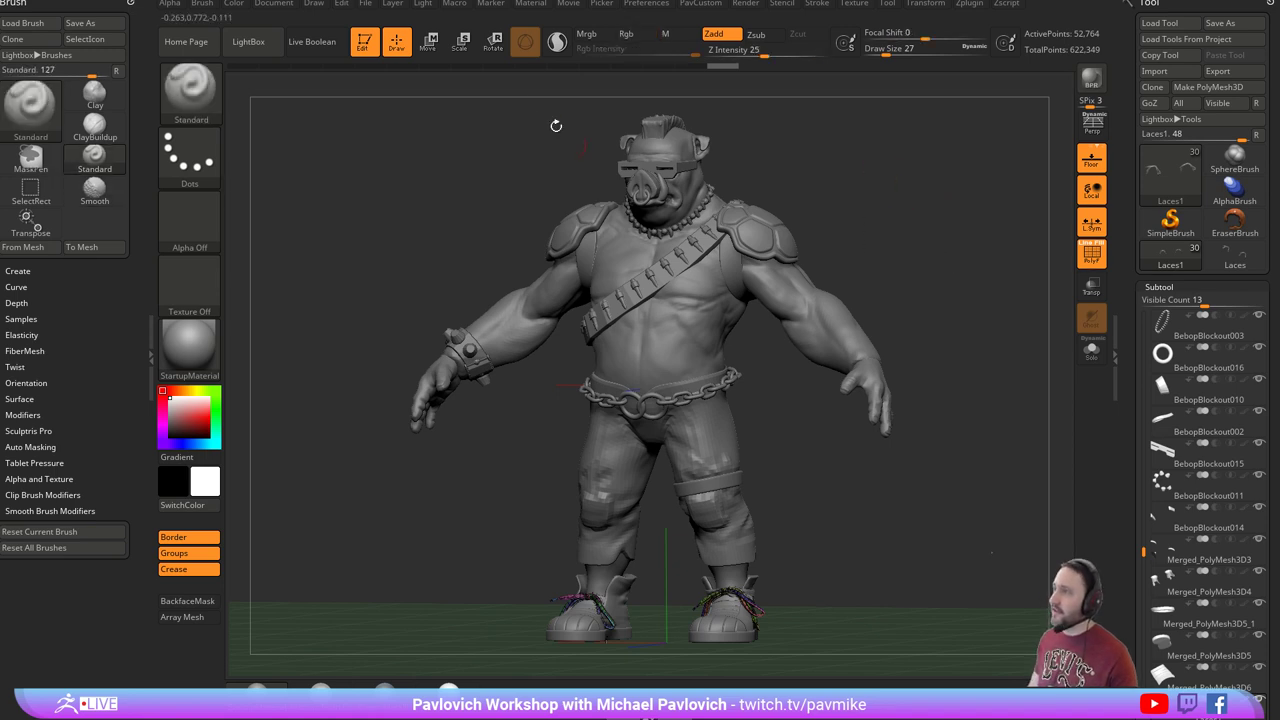
{"action": "mouse_move", "coordinate": [847, 179]}
{"action": "left_mouse_down"}
{"action": "mouse_move", "coordinate": [861, 179]}
{"action": "mouse_move", "coordinate": [839, 190]}
{"action": "left_mouse_up"}
{"action": "key", "text": "s"}
{"action": "left_click", "coordinate": [840, 191]}
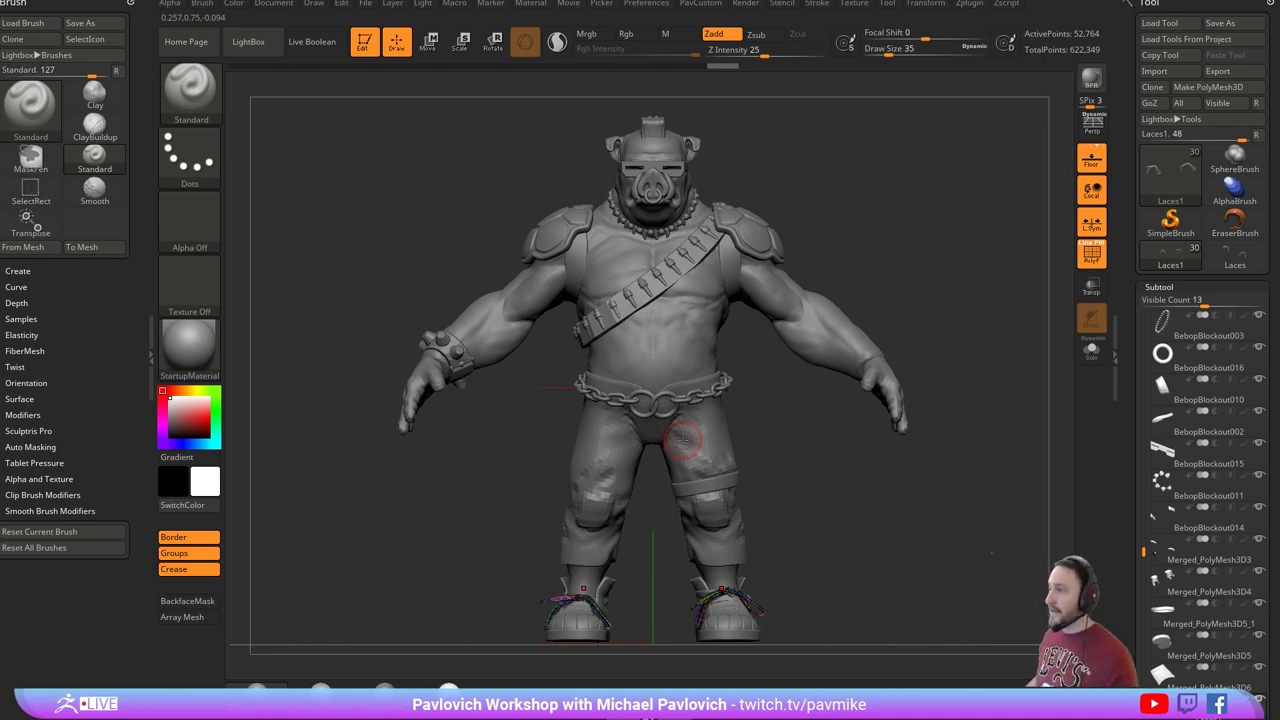
{"action": "mouse_move", "coordinate": [924, 180]}
{"action": "left_mouse_down"}
{"action": "mouse_move", "coordinate": [908, 178]}
{"action": "mouse_move", "coordinate": [901, 211]}
{"action": "left_mouse_up"}
{"action": "key", "text": "s"}
{"action": "left_click", "coordinate": [910, 187]}
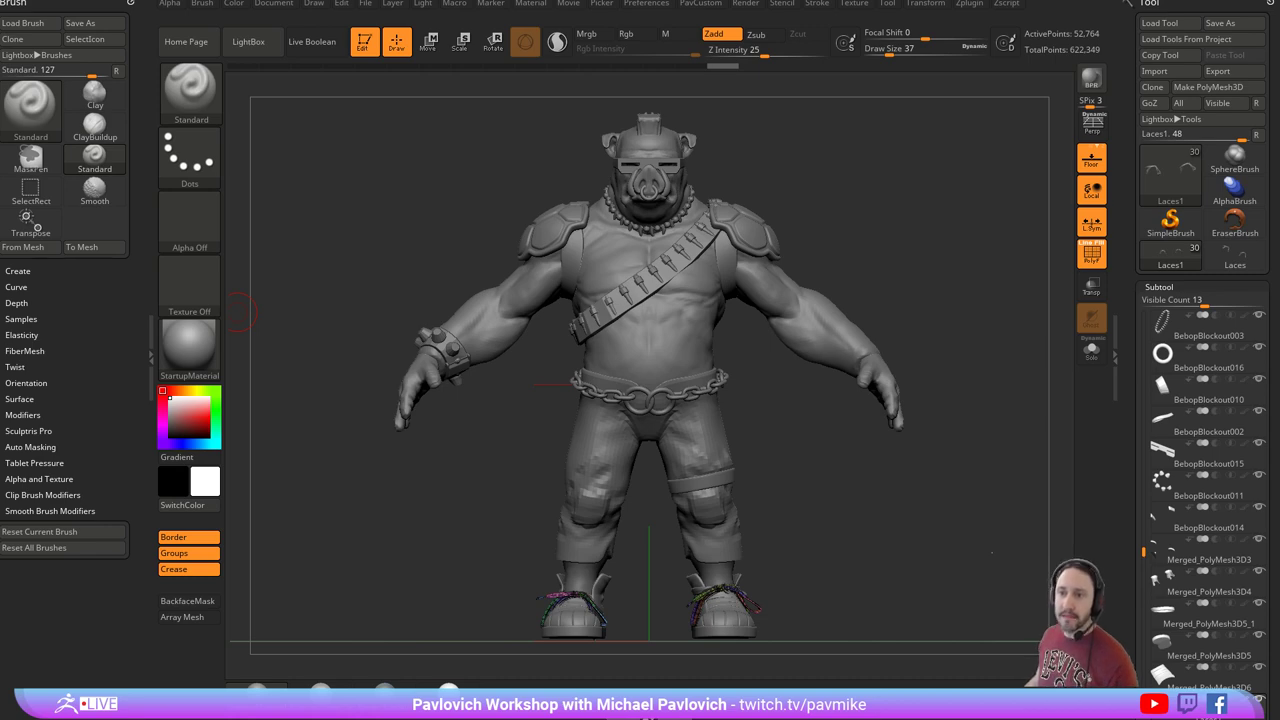
{"action": "mouse_move", "coordinate": [940, 177]}
{"action": "left_mouse_down"}
{"action": "mouse_move", "coordinate": [956, 167]}
{"action": "mouse_move", "coordinate": [725, 262]}
{"action": "left_mouse_up"}
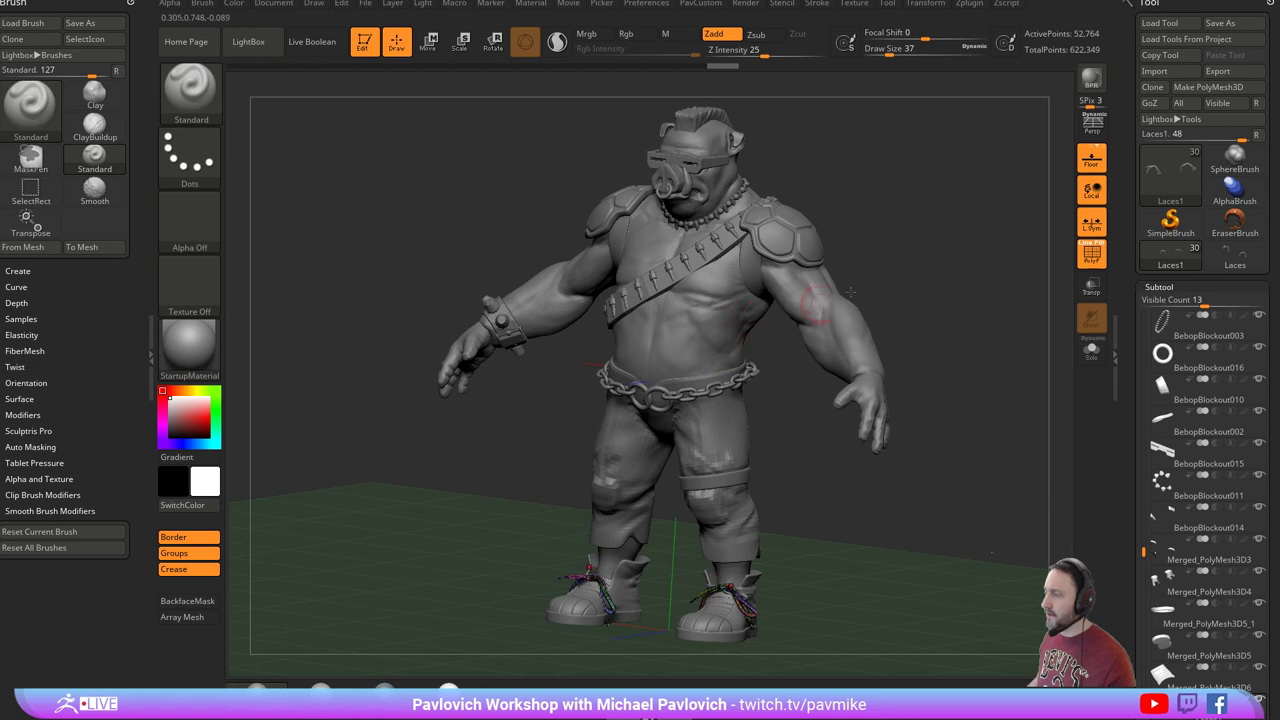
{"action": "mouse_move", "coordinate": [983, 211]}
{"action": "left_mouse_down"}
{"action": "mouse_move", "coordinate": [944, 202]}
{"action": "mouse_move", "coordinate": [708, 311]}
{"action": "left_mouse_up"}
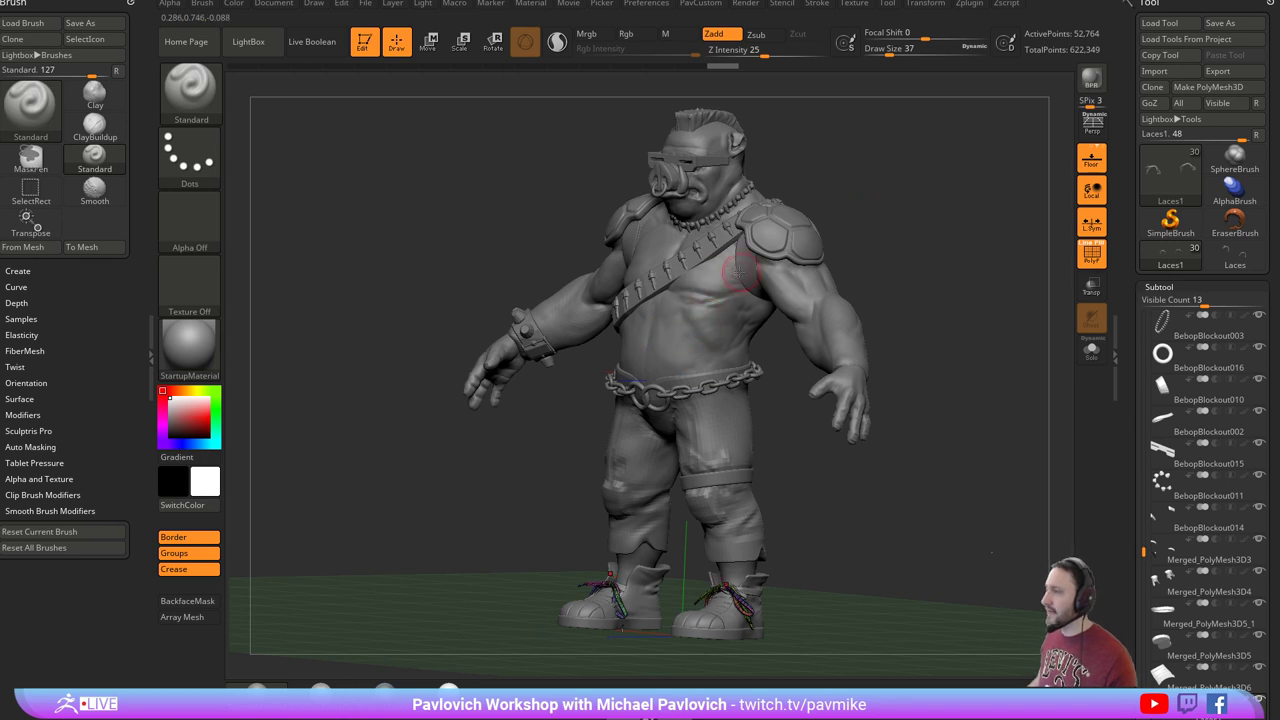
Review the full character with the laced boots, turning between the side and front views and framing it.
{"action": "left_click_drag", "start_coordinate": [893, 201], "coordinate": [314, 317], "text": "shift"}
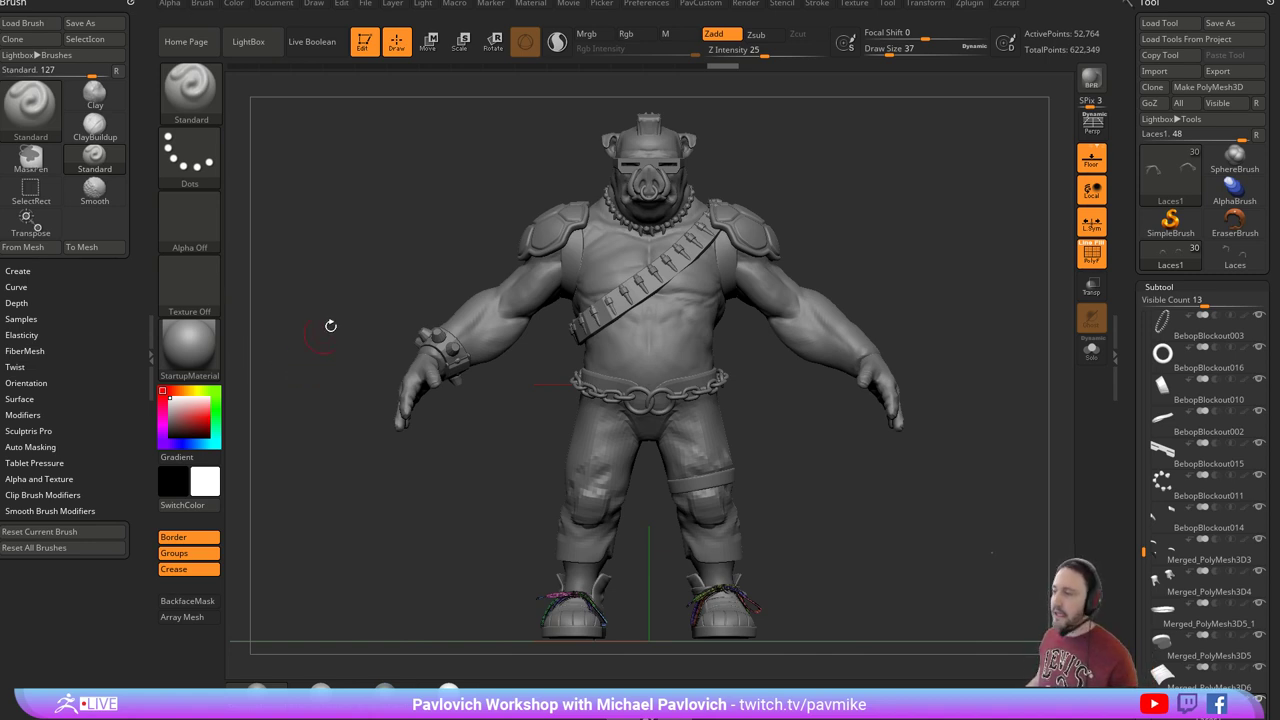
{"action": "left_click_drag", "start_coordinate": [384, 169], "coordinate": [380, 173]}
{"action": "key", "text": "s"}
{"action": "left_click_drag", "start_coordinate": [380, 173], "coordinate": [371, 173]}
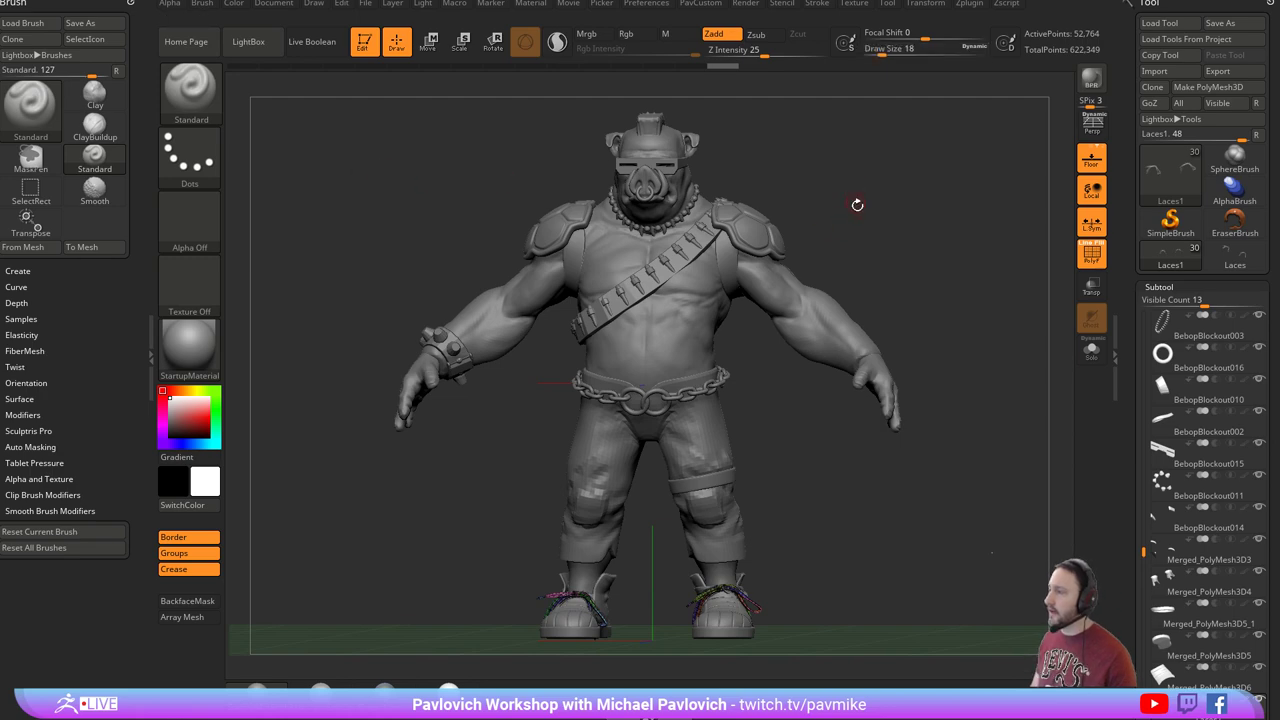
{"action": "right_click_drag", "start_coordinate": [857, 205], "coordinate": [813, 213], "text": "ctrl"}
{"action": "left_click_drag", "start_coordinate": [813, 213], "coordinate": [670, 300]}
{"action": "left_click_drag", "start_coordinate": [786, 265], "coordinate": [791, 298], "text": "shift"}
{"action": "left_click_drag", "start_coordinate": [900, 287], "coordinate": [921, 280]}
{"action": "key", "text": "f"}
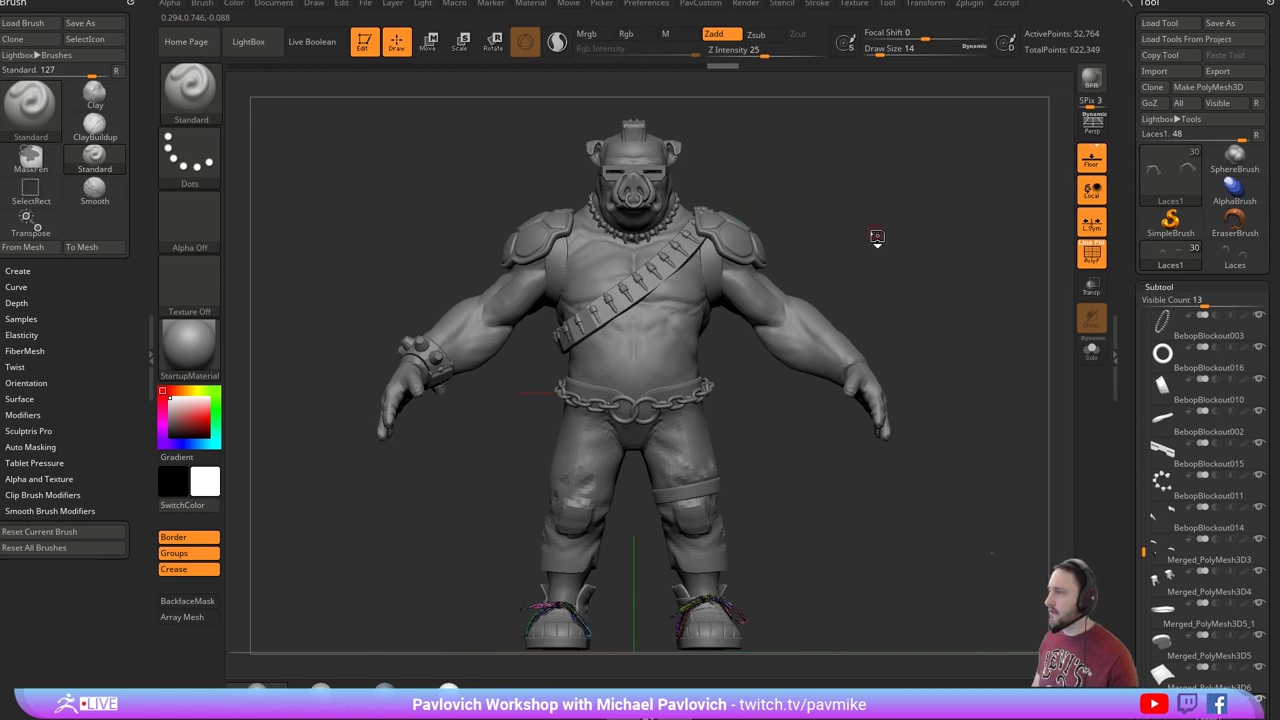
Load the ClayTubes brush and switch back to the Standard brush.
{"action": "key", "text": "b"}
{"action": "key", "text": "c"}
{"action": "key", "text": "t"}
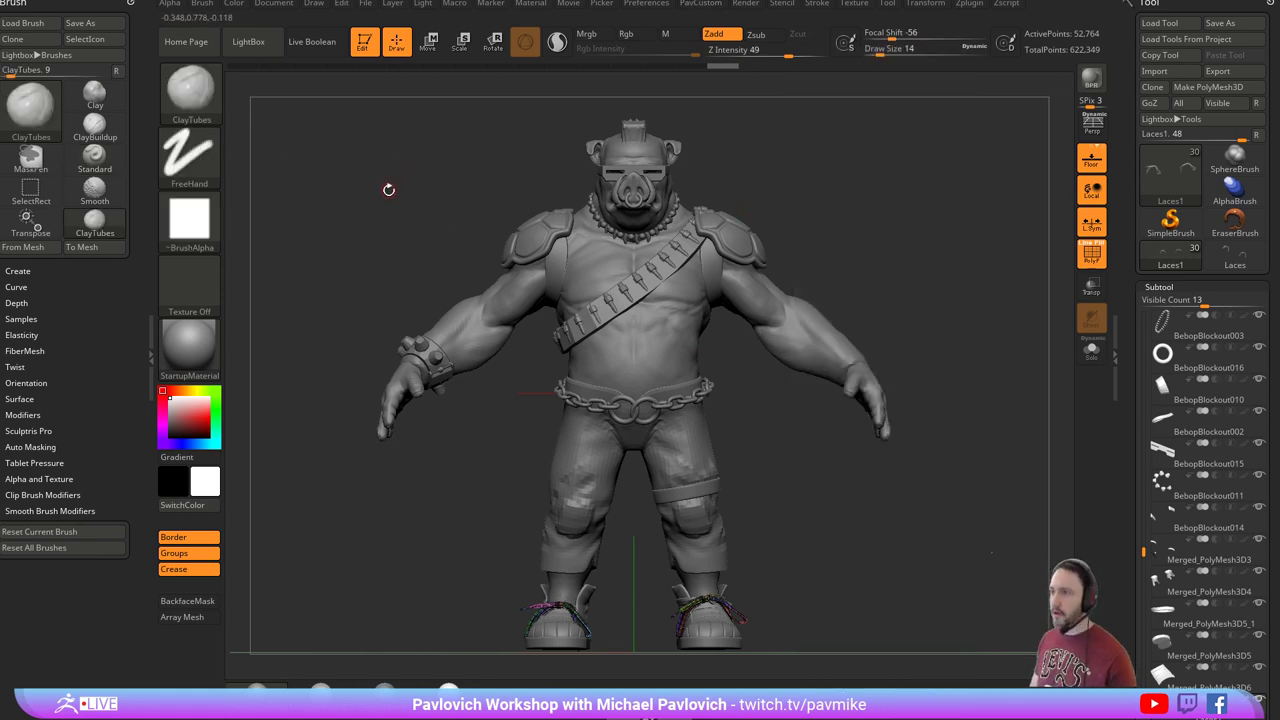
{"action": "key", "text": "b"}
{"action": "key", "text": "s"}
{"action": "key", "text": "t"}
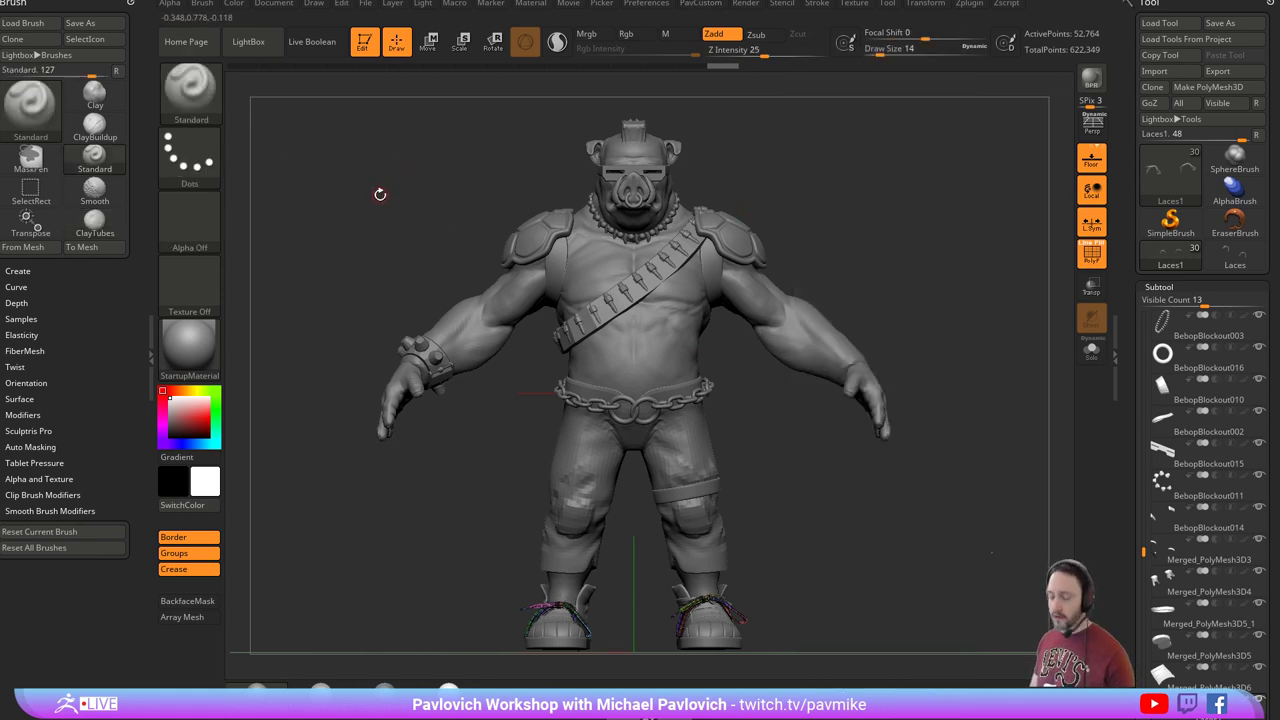
Load the TrimDynamic brush, switch to hPolish and set its draw size to 13.
{"action": "key", "text": "b"}
{"action": "key", "text": "t"}
{"action": "key", "text": "d"}
{"action": "key", "text": "b"}
{"action": "key", "text": "h"}
{"action": "key", "text": "p"}
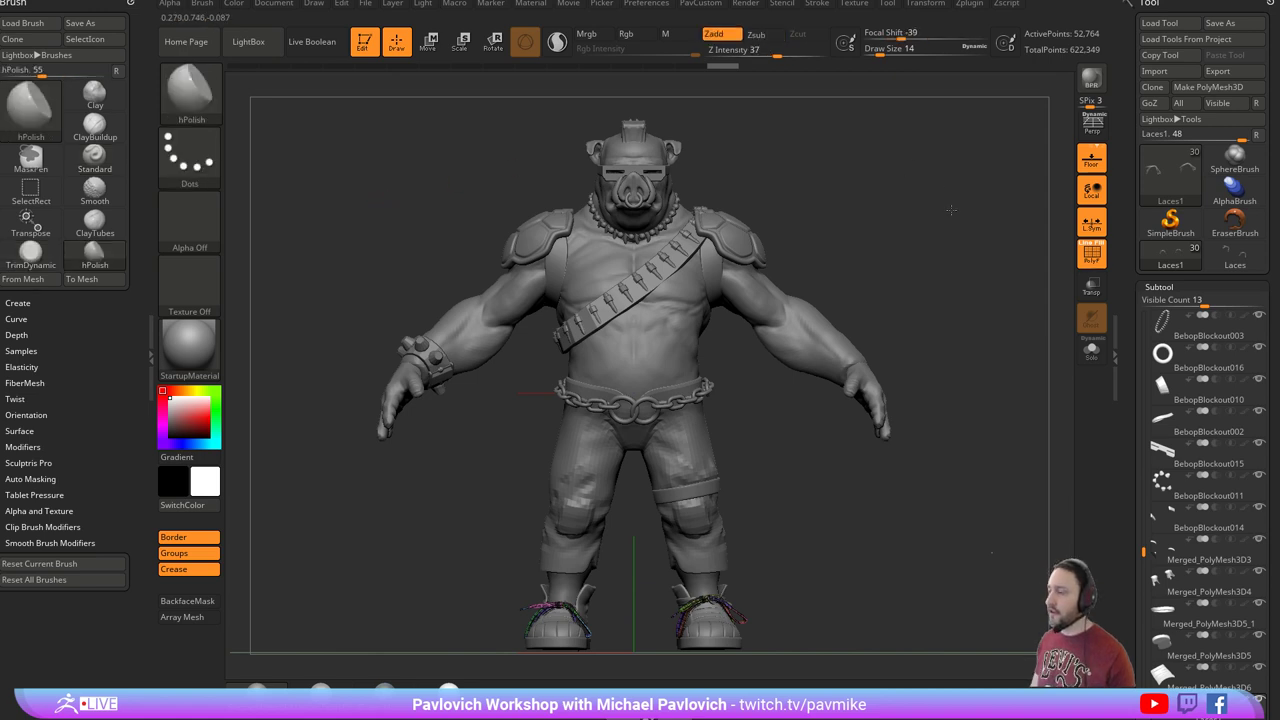
{"action": "key", "text": "s"}
{"action": "mouse_move", "coordinate": [952, 208]}
{"action": "left_mouse_down"}
{"action": "mouse_move", "coordinate": [930, 208]}
{"action": "mouse_move", "coordinate": [941, 215]}
{"action": "left_mouse_up"}
{"action": "left_click", "coordinate": [930, 211]}
{"action": "key", "text": "s"}
{"action": "left_click", "coordinate": [926, 211]}
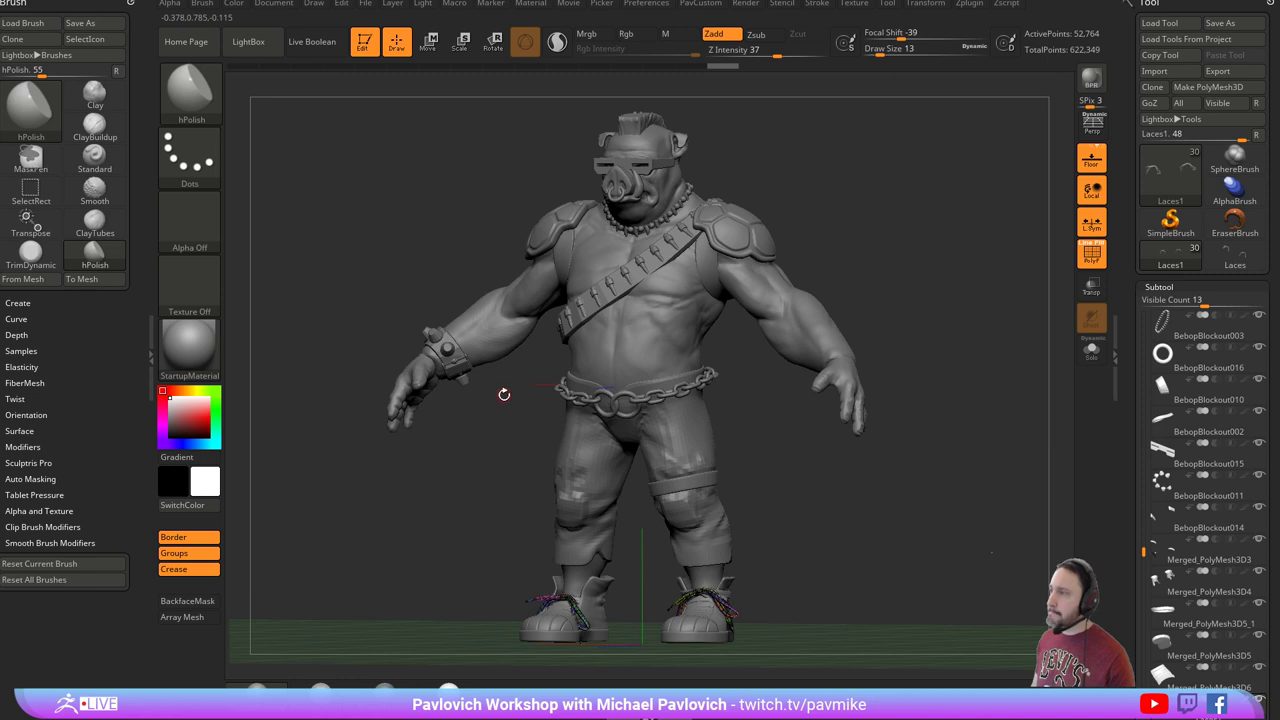
Bring up the custom PavCustom popup menu and look over its commands.
{"action": "key", "text": "grave"}
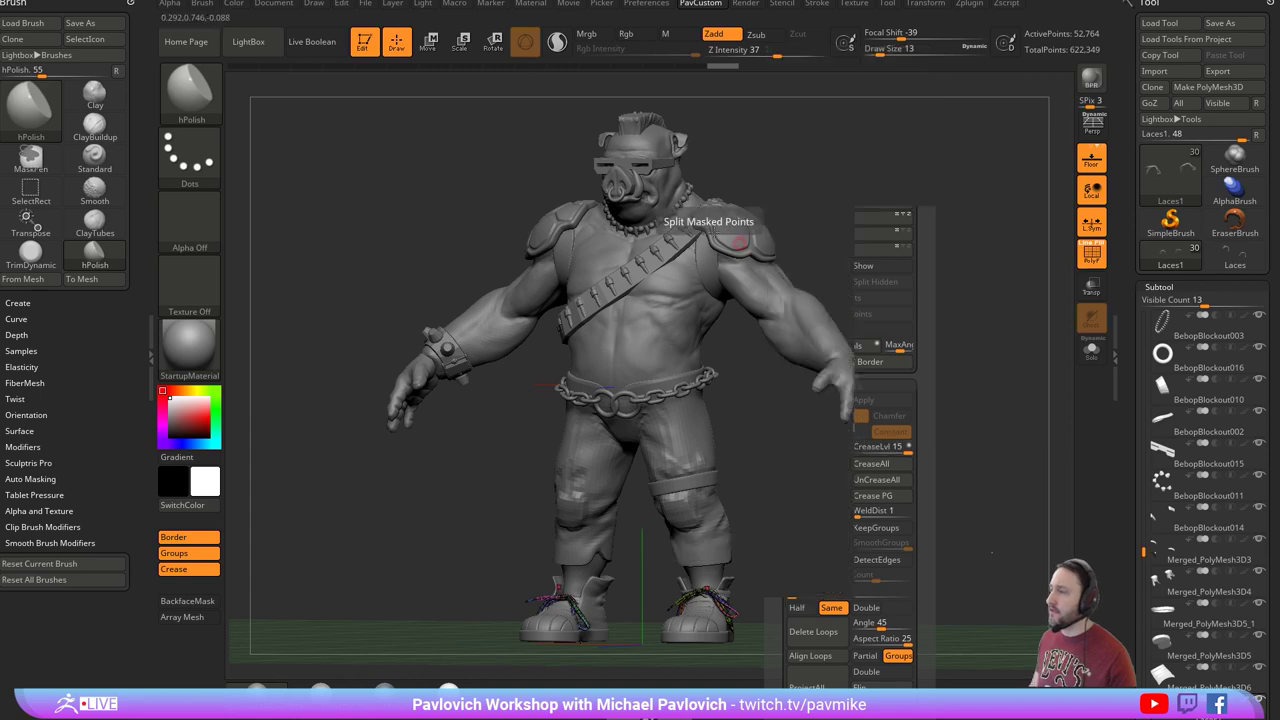
{"action": "left_click_drag", "start_coordinate": [850, 227], "coordinate": [884, 245]}
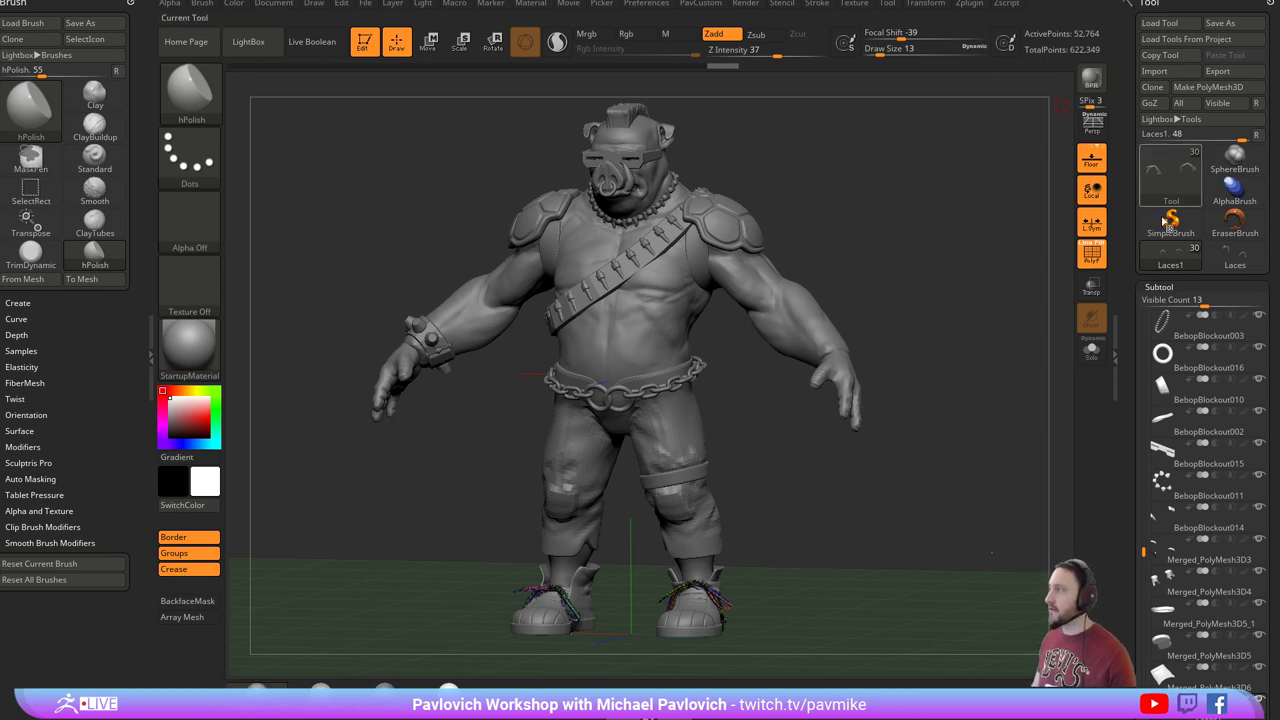
{"action": "mouse_move", "coordinate": [942, 236]}
{"action": "left_mouse_down"}
{"action": "mouse_move", "coordinate": [951, 229]}
{"action": "mouse_move", "coordinate": [937, 239]}
{"action": "left_mouse_up"}
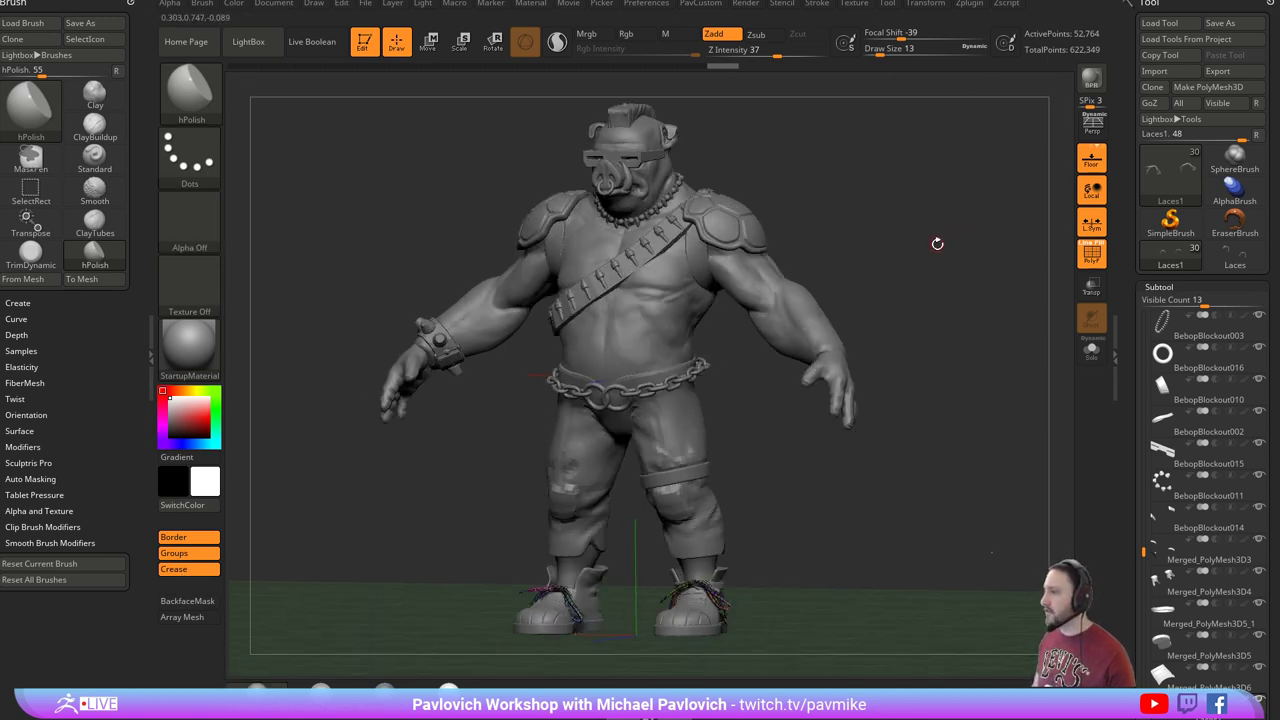
Browse the insert-mesh parts in a LightBox brush folder, close LightBox and look at the brush palette.
{"action": "key", "text": "comma"}
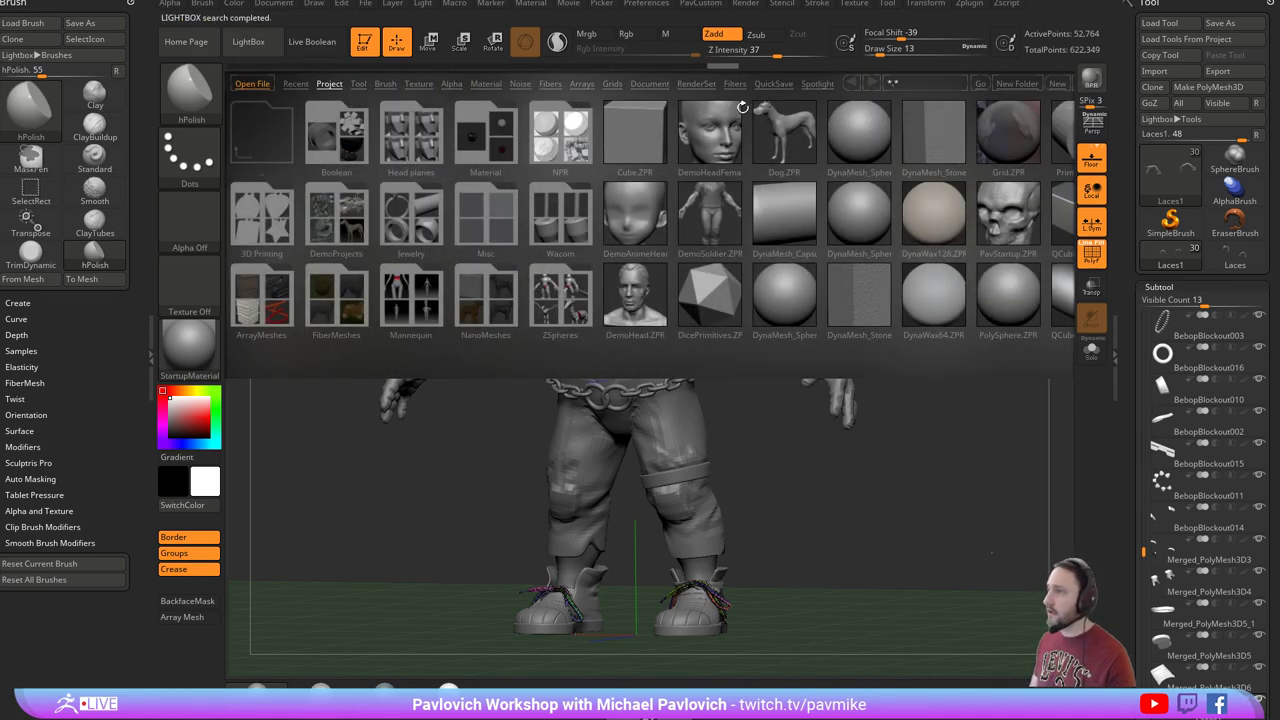
{"action": "left_click", "coordinate": [383, 85]}
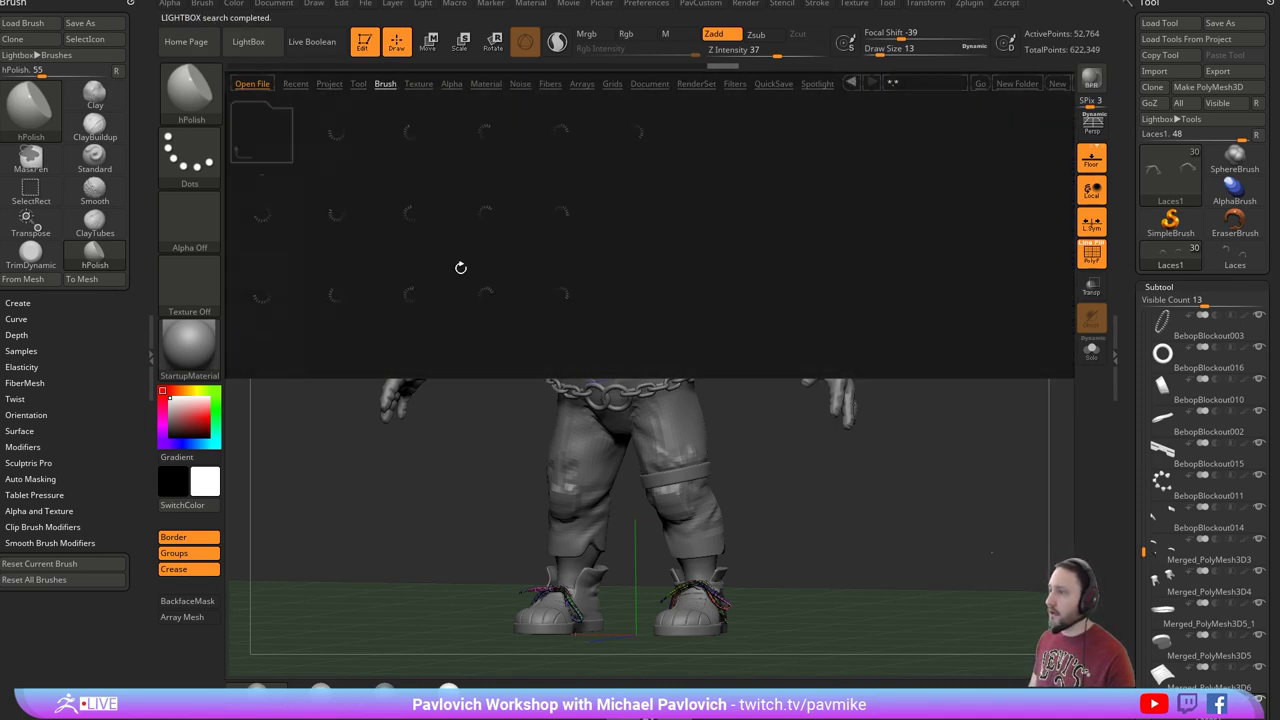
{"action": "left_click", "coordinate": [483, 305]}
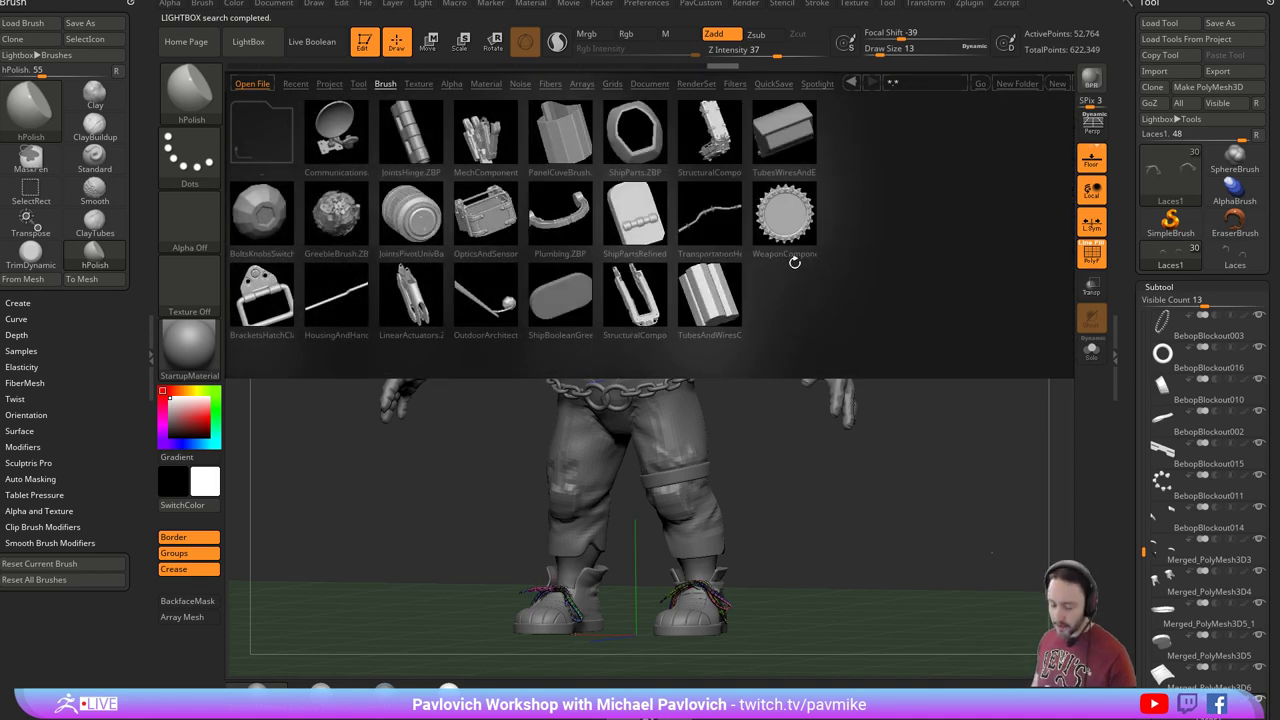
{"action": "key", "text": "comma"}
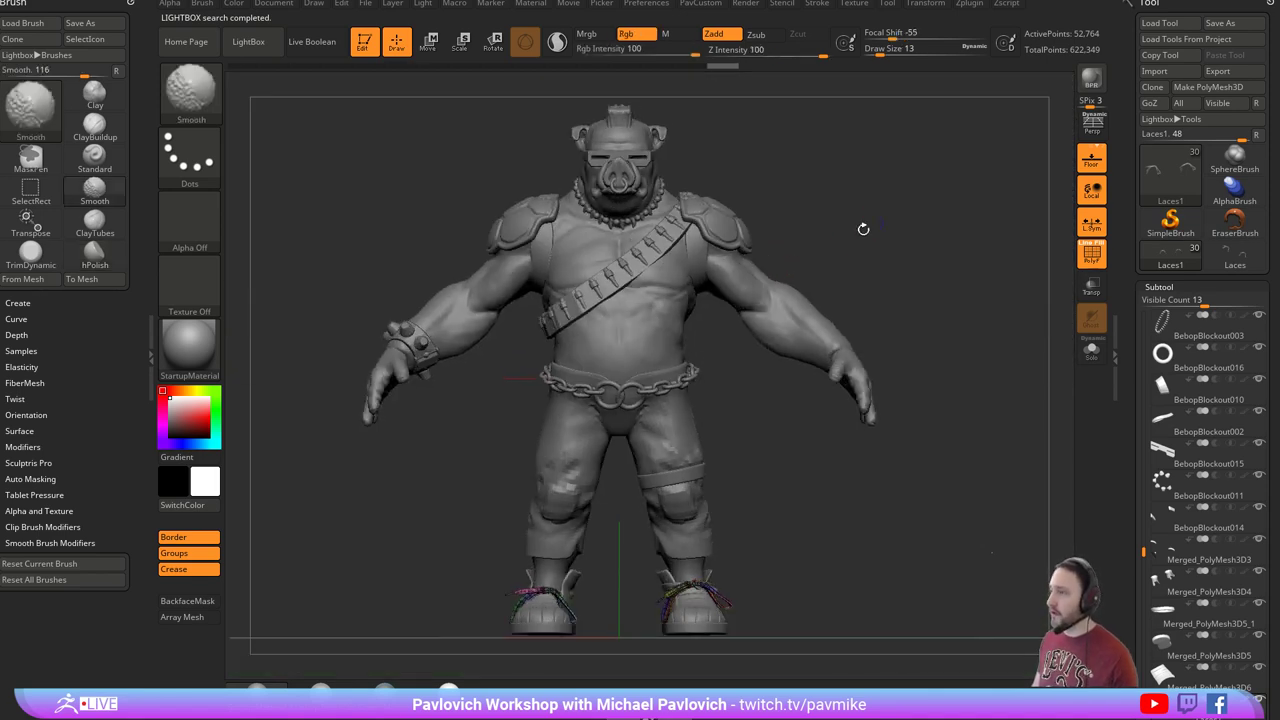
{"action": "key", "text": "b"}
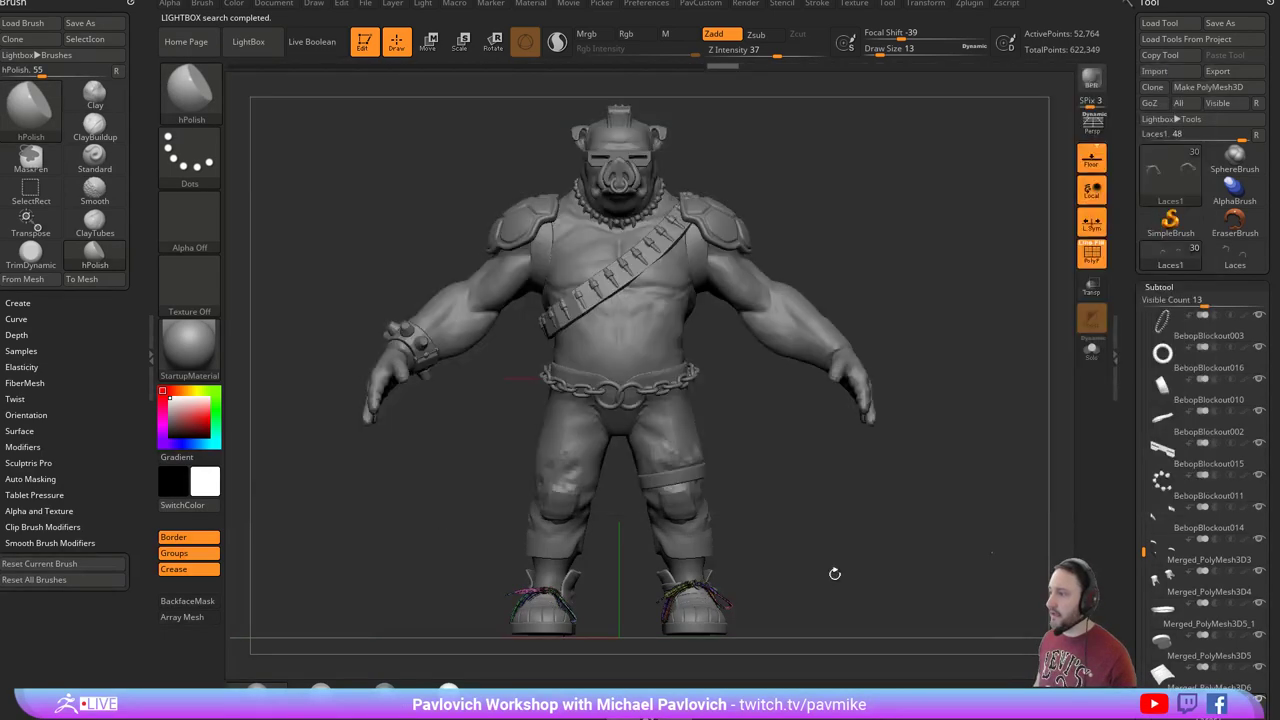
{"action": "left_click", "coordinate": [563, 333]}
{"action": "left_click_drag", "start_coordinate": [895, 261], "coordinate": [909, 243]}
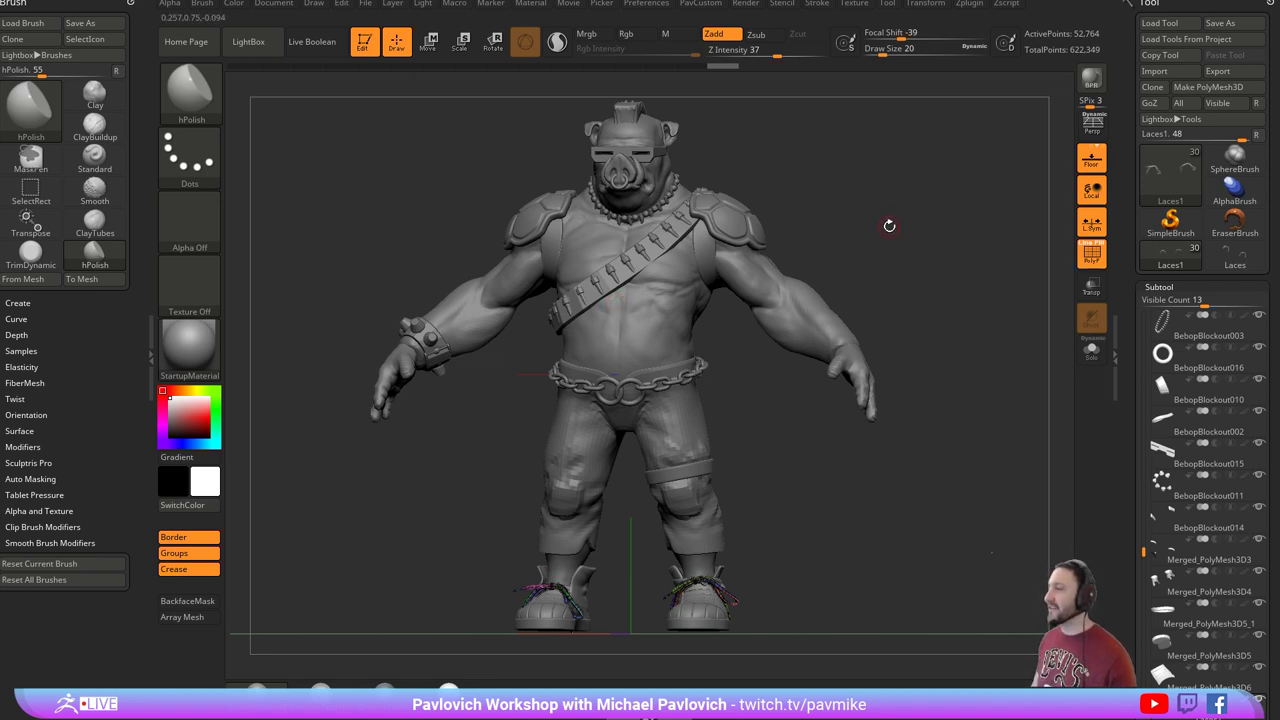
Select the BebopBlockout004 body subtool, hide its polyframe and set the Standard brush to a draw size of about 31.
{"action": "left_click", "coordinate": [657, 297], "text": "alt"}
{"action": "key", "text": "b"}
{"action": "key", "text": "s"}
{"action": "key", "text": "t"}
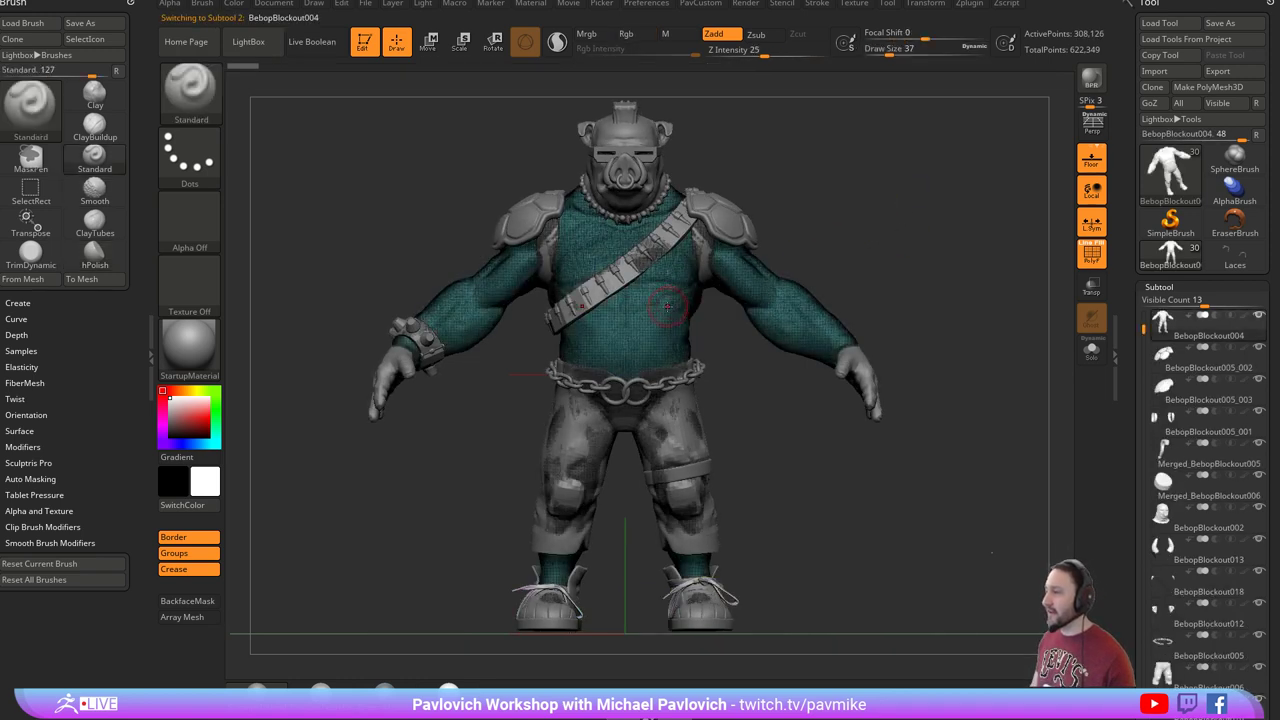
{"action": "left_click", "coordinate": [1091, 255]}
{"action": "key", "text": "s"}
{"action": "left_click_drag", "start_coordinate": [692, 307], "coordinate": [697, 306]}
{"action": "key", "text": "s"}
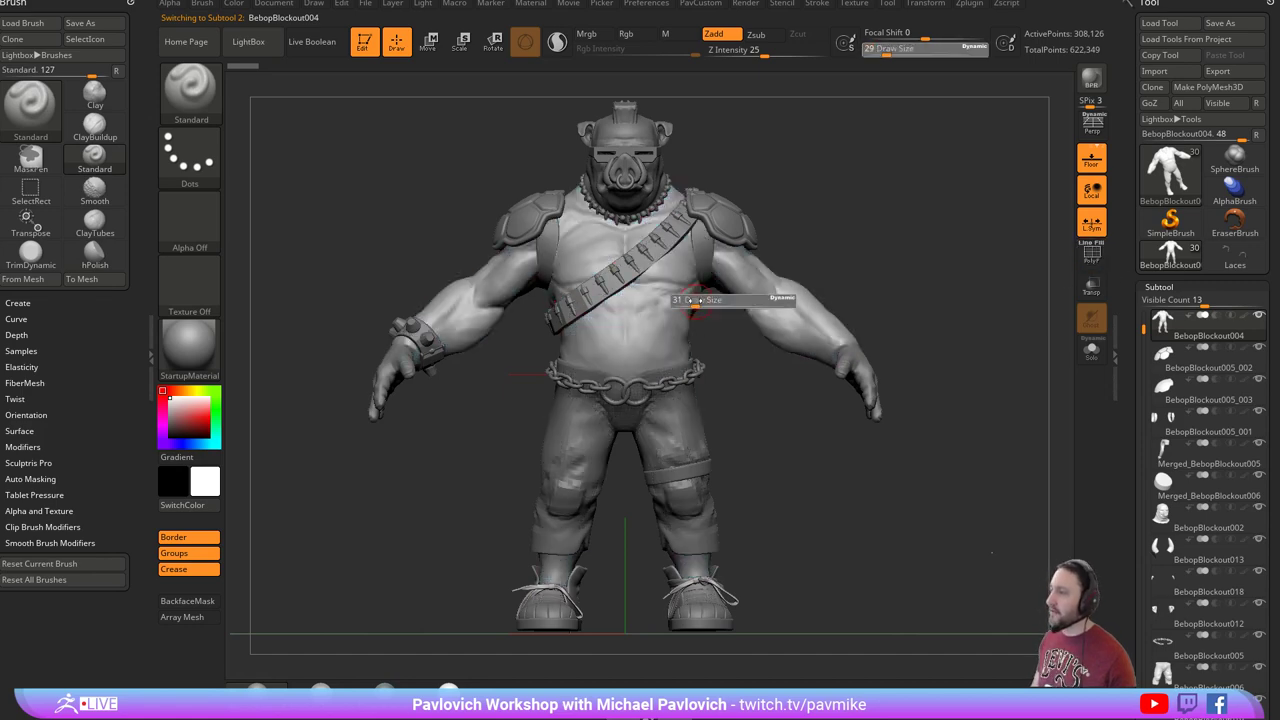
Switch to the DamStandard brush at draw size 31 and carve symmetrical creases around the inner elbows of the arms.
{"action": "left_click_drag", "start_coordinate": [916, 266], "coordinate": [871, 279]}
{"action": "key", "text": "s"}
{"action": "mouse_move", "coordinate": [930, 270]}
{"action": "left_mouse_down", "text": "alt"}
{"action": "mouse_move", "coordinate": [881, 255]}
{"action": "mouse_move", "coordinate": [931, 200]}
{"action": "mouse_move", "coordinate": [921, 284]}
{"action": "mouse_move", "coordinate": [940, 280]}
{"action": "left_mouse_up", "text": "alt"}
{"action": "left_click_drag", "start_coordinate": [834, 266], "coordinate": [917, 276]}
{"action": "left_click_drag", "start_coordinate": [903, 232], "coordinate": [871, 246], "text": "alt"}
{"action": "key", "text": "b"}
{"action": "key", "text": "d"}
{"action": "key", "text": "s"}
{"action": "key", "text": "s"}
{"action": "left_click_drag", "start_coordinate": [745, 343], "coordinate": [754, 342]}
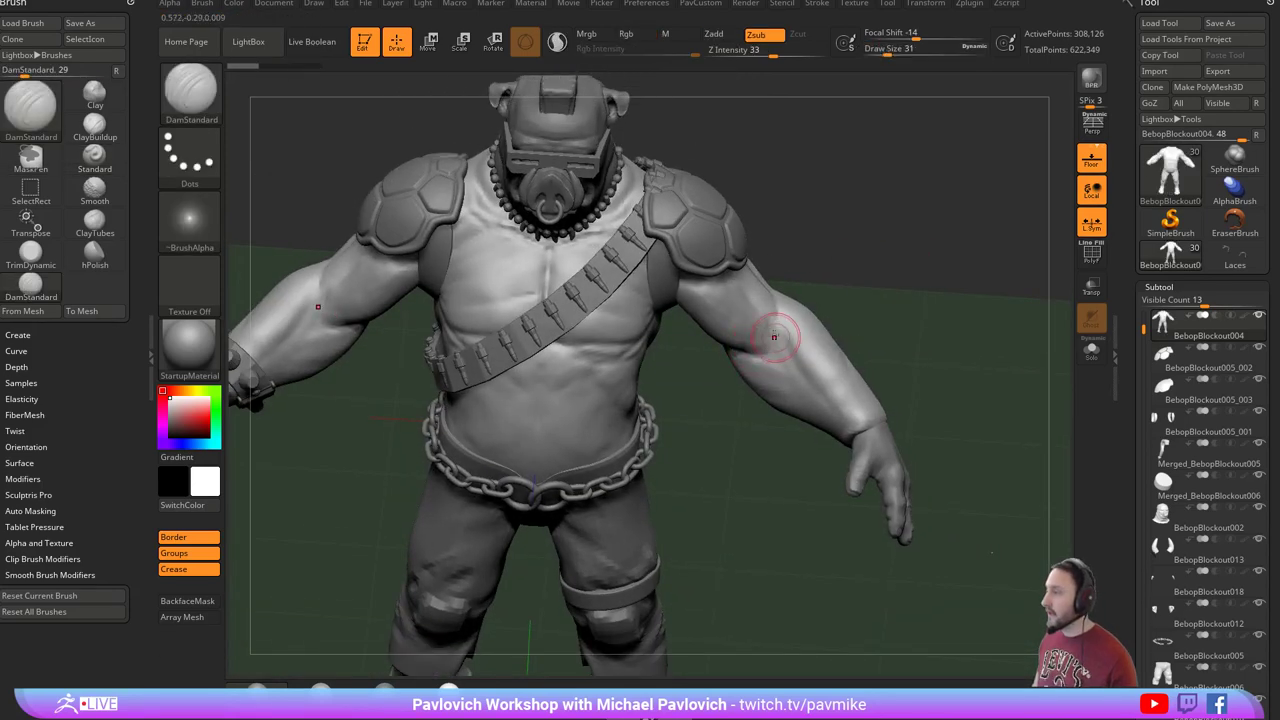
{"action": "right_click_drag", "start_coordinate": [769, 326], "coordinate": [771, 290]}
{"action": "mouse_move", "coordinate": [771, 352]}
{"action": "left_mouse_down"}
{"action": "mouse_move", "coordinate": [772, 316]}
{"action": "mouse_move", "coordinate": [774, 333]}
{"action": "left_mouse_up"}
Assign SmoothStronger as the smoothing brush and smooth the upper arm and elbow area of the body.
{"action": "left_click", "coordinate": [190, 92]}
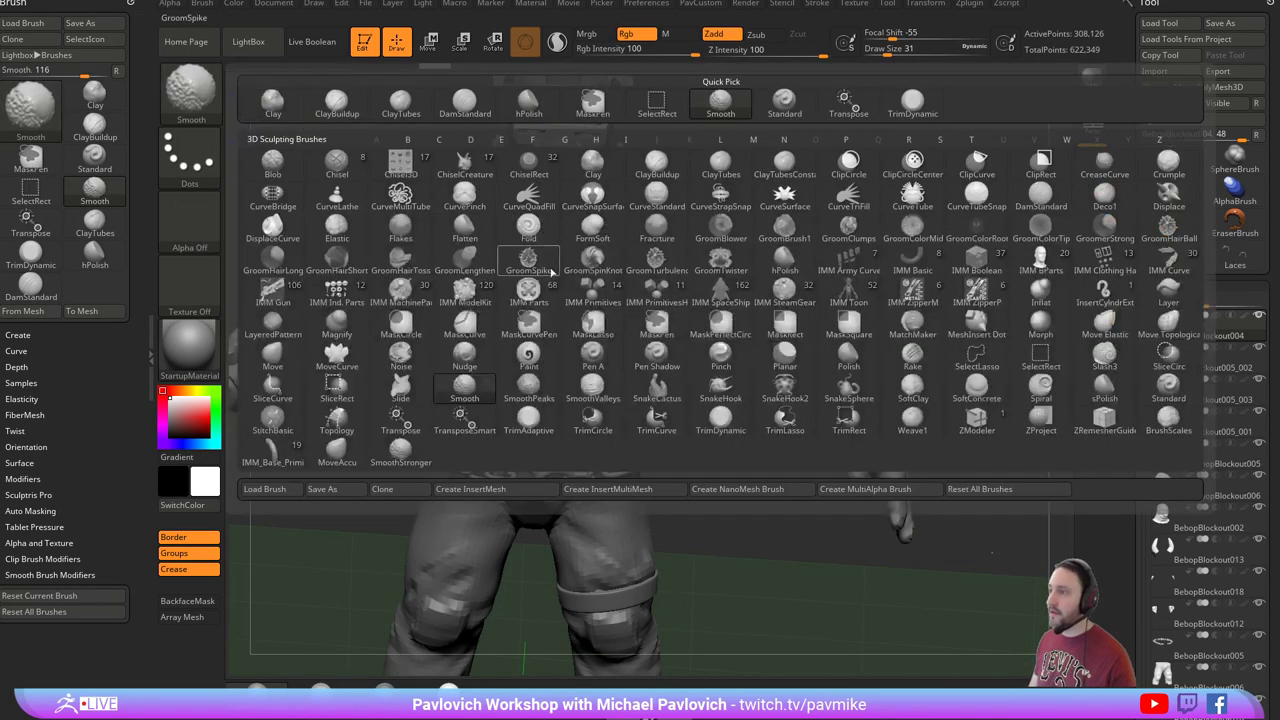
{"action": "left_click", "coordinate": [401, 454], "text": "shift"}
{"action": "left_click_drag", "start_coordinate": [757, 320], "coordinate": [744, 320], "text": "shift"}
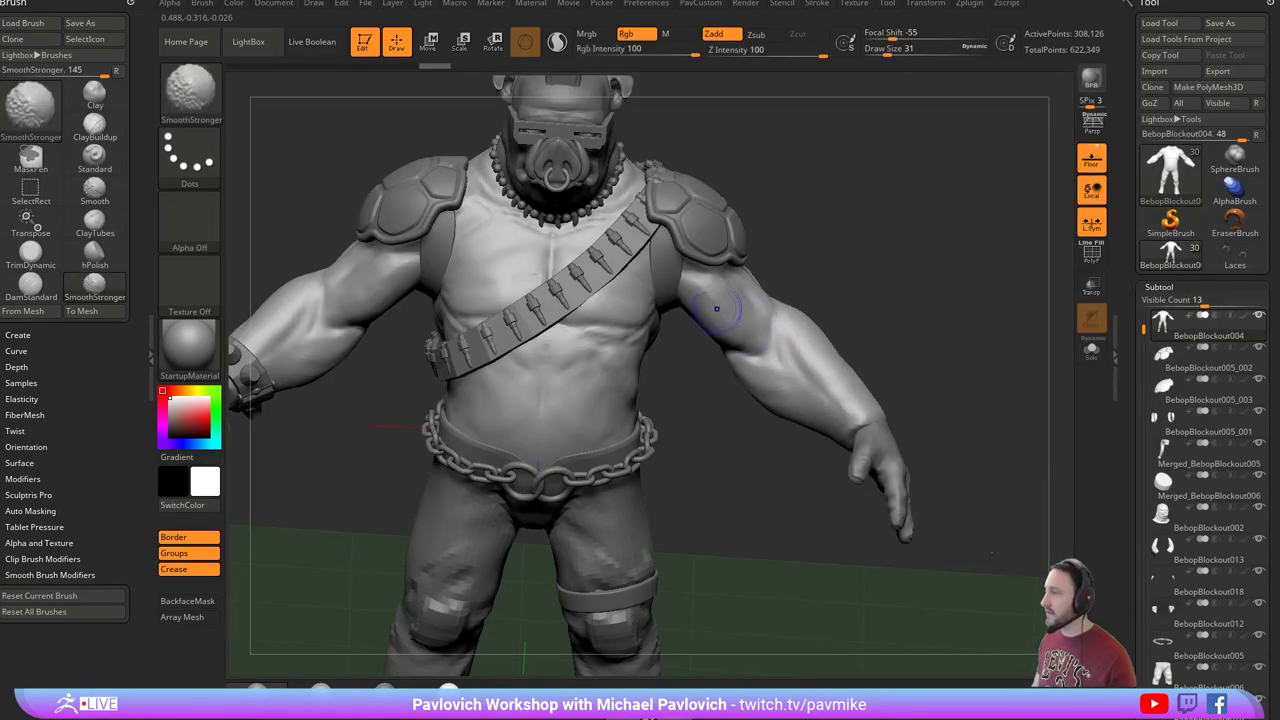
{"action": "right_click_drag", "start_coordinate": [746, 322], "coordinate": [796, 323]}
{"action": "mouse_move", "coordinate": [769, 328]}
{"action": "left_mouse_down", "text": "shift"}
{"action": "mouse_move", "coordinate": [817, 323]}
{"action": "mouse_move", "coordinate": [863, 289]}
{"action": "mouse_move", "coordinate": [872, 316]}
{"action": "left_mouse_up", "text": "shift"}
{"action": "left_click_drag", "start_coordinate": [779, 326], "coordinate": [781, 345]}
Set the DamStandard draw size to 23 and view the whole character straight from the front.
{"action": "mouse_move", "coordinate": [963, 334]}
{"action": "left_mouse_down", "text": "alt"}
{"action": "mouse_move", "coordinate": [980, 265]}
{"action": "mouse_move", "coordinate": [921, 266]}
{"action": "mouse_move", "coordinate": [937, 286]}
{"action": "mouse_move", "coordinate": [960, 267]}
{"action": "left_mouse_up", "text": "alt"}
{"action": "key", "text": "s"}
{"action": "left_click", "coordinate": [951, 269]}
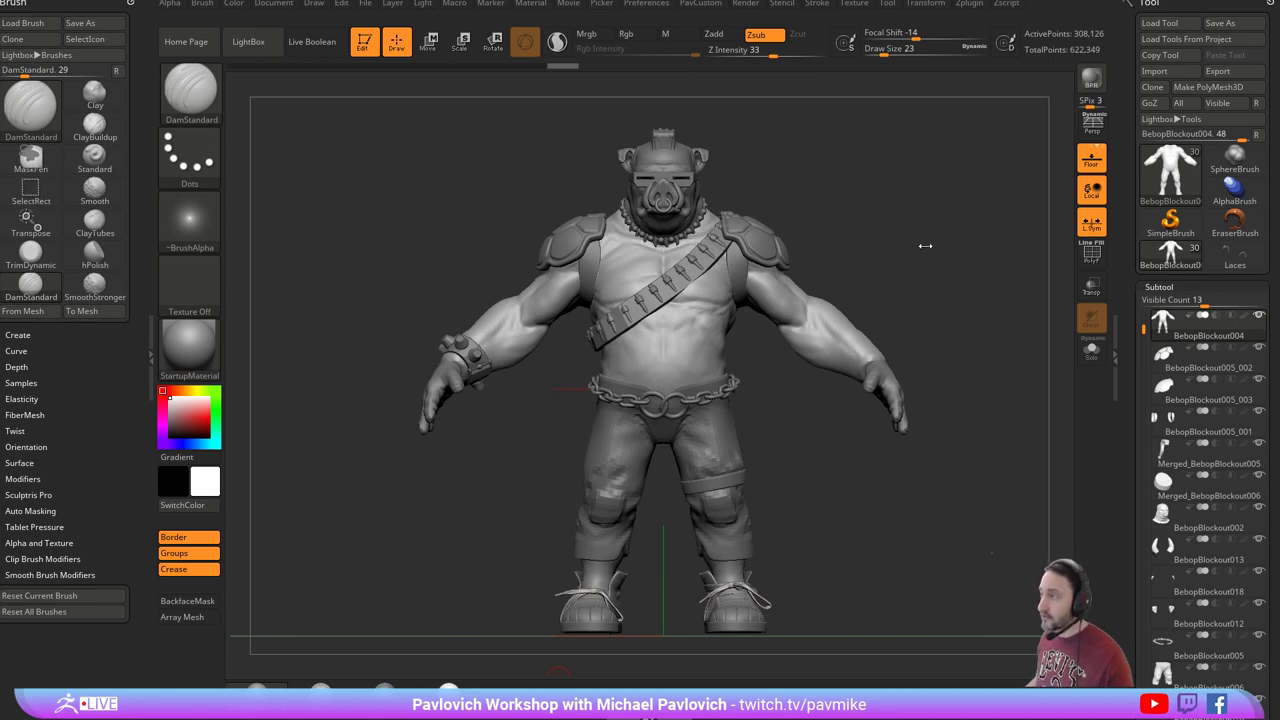
{"action": "left_click_drag", "start_coordinate": [925, 245], "coordinate": [695, 187]}
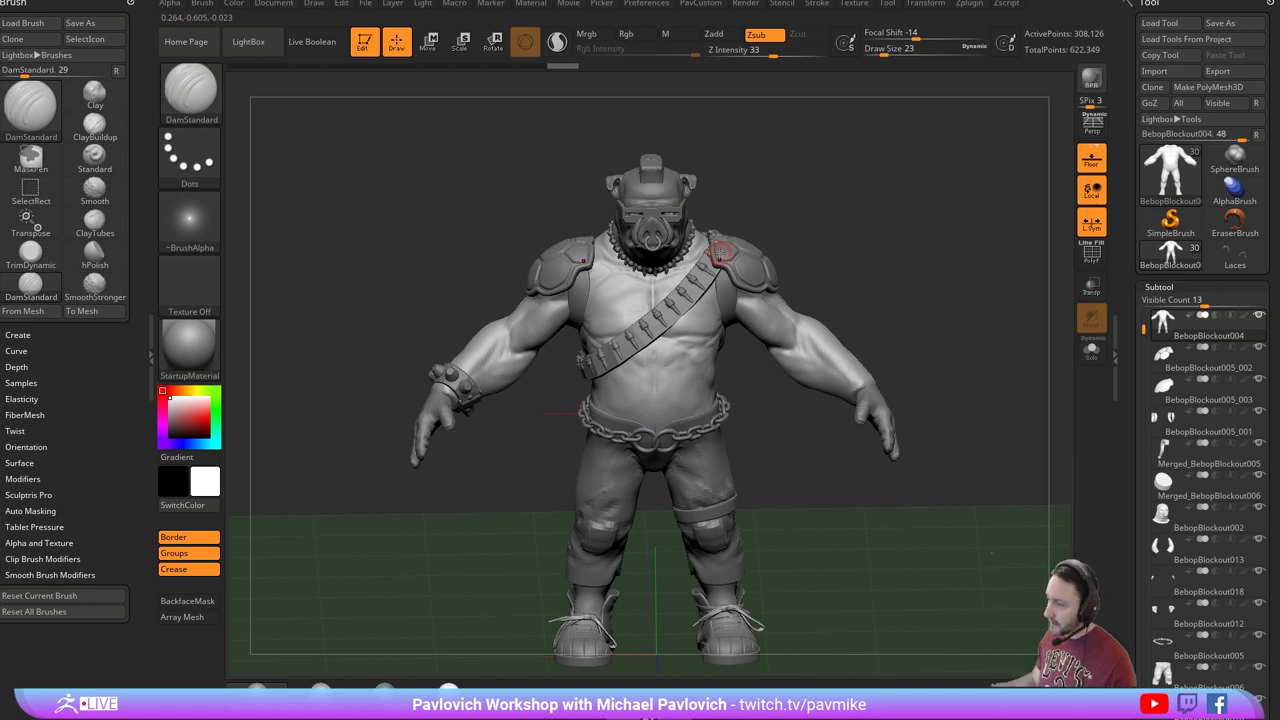
{"action": "left_click_drag", "start_coordinate": [868, 207], "coordinate": [809, 197], "text": "shift"}
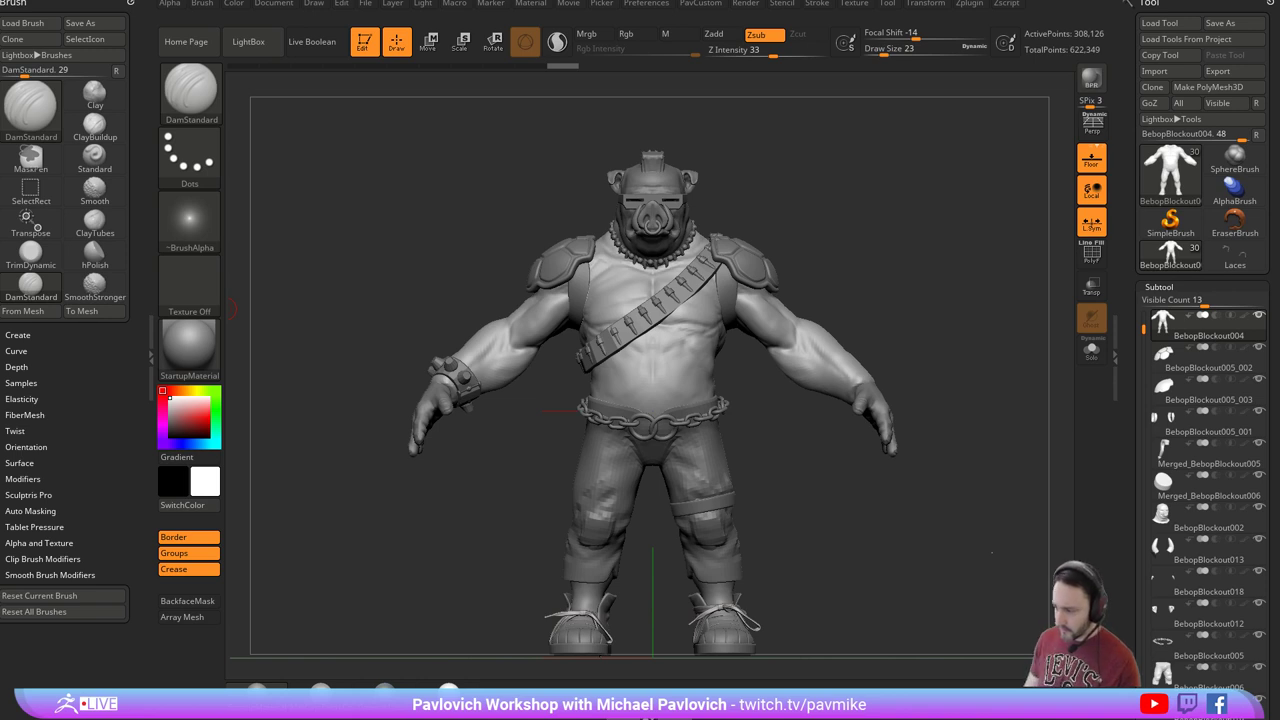
Switch to Discord, read the questions-channel thread about modelling the chain-patterned bracelet, and minimize the window.
{"action": "key", "text": "super"}
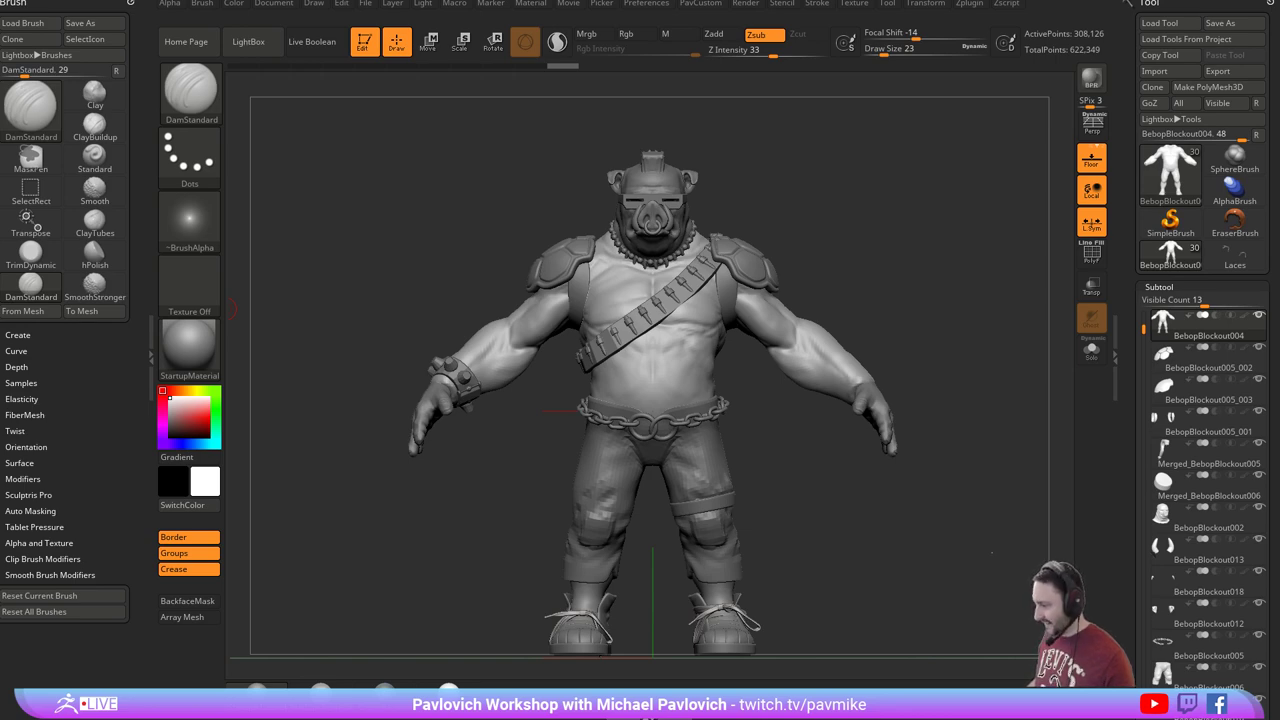
{"action": "left_click_drag", "start_coordinate": [698, 160], "coordinate": [707, 64]}
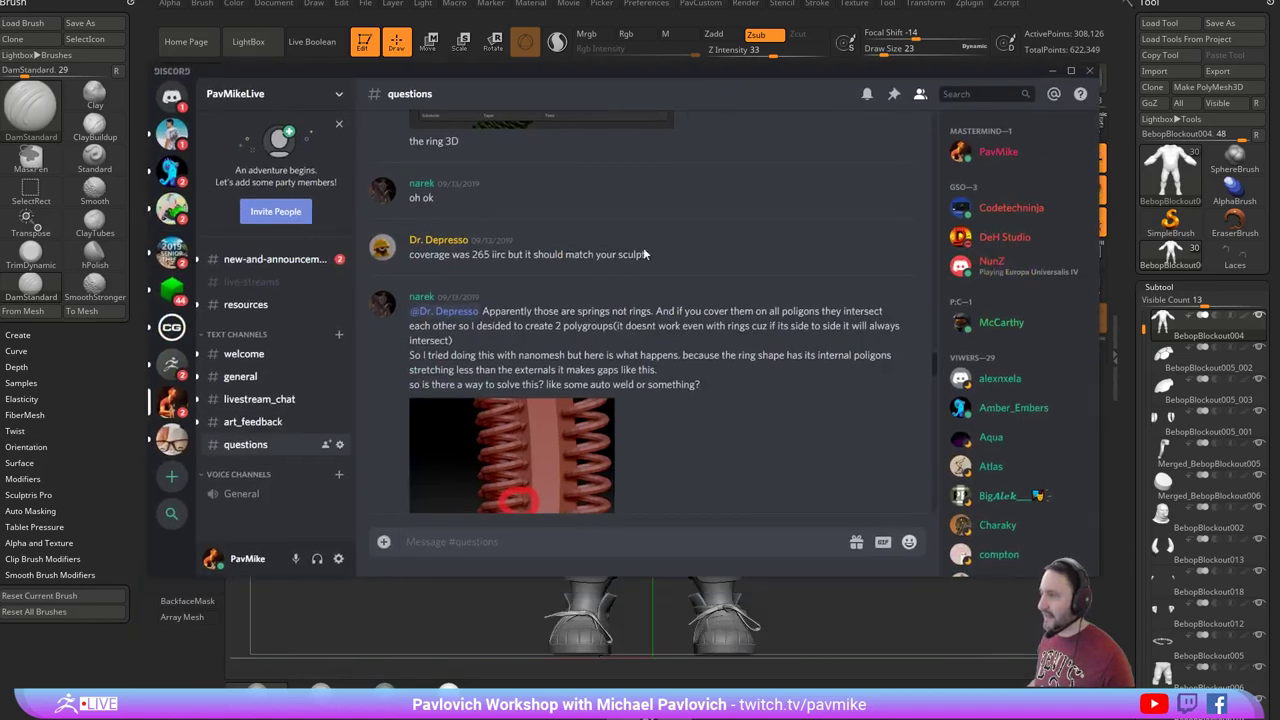
{"action": "scroll", "coordinate": [634, 398], "scroll_direction": "down", "scroll_amount": 10}
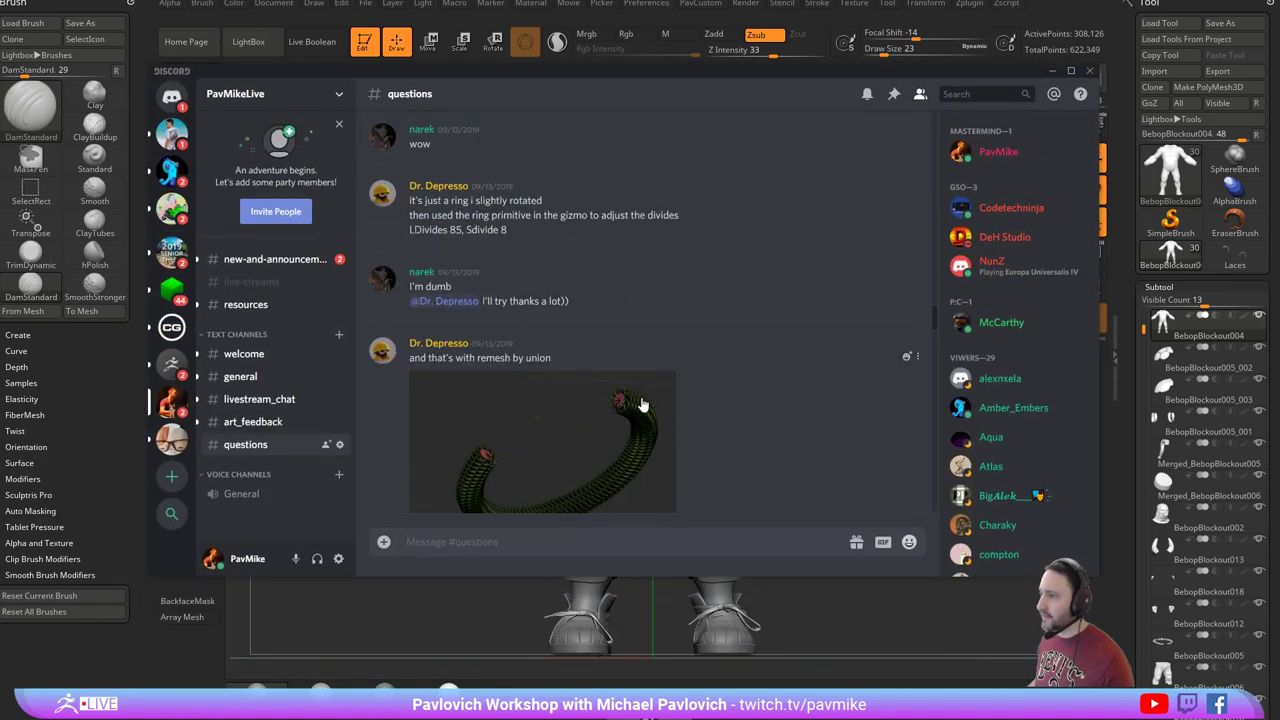
{"action": "scroll", "coordinate": [643, 404], "scroll_direction": "down", "scroll_amount": 3}
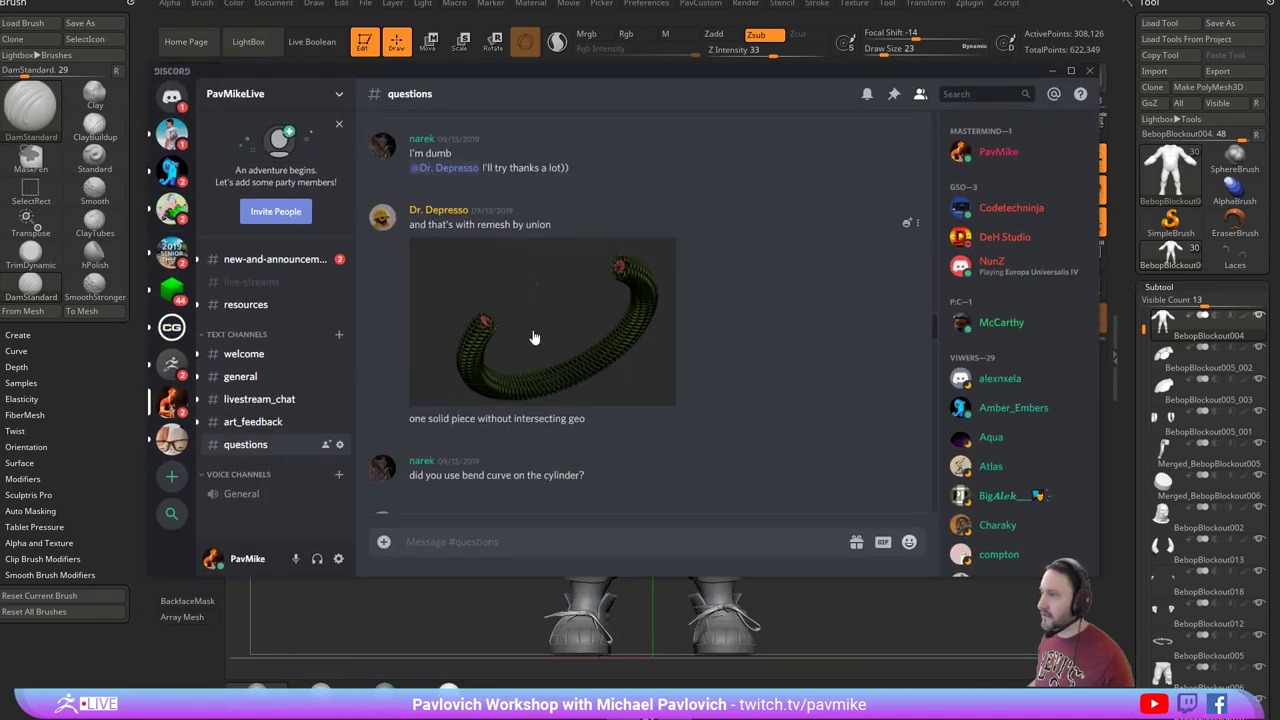
{"action": "scroll", "coordinate": [534, 338], "scroll_direction": "up", "scroll_amount": 1}
{"action": "scroll", "coordinate": [535, 393], "scroll_direction": "up", "scroll_amount": 4}
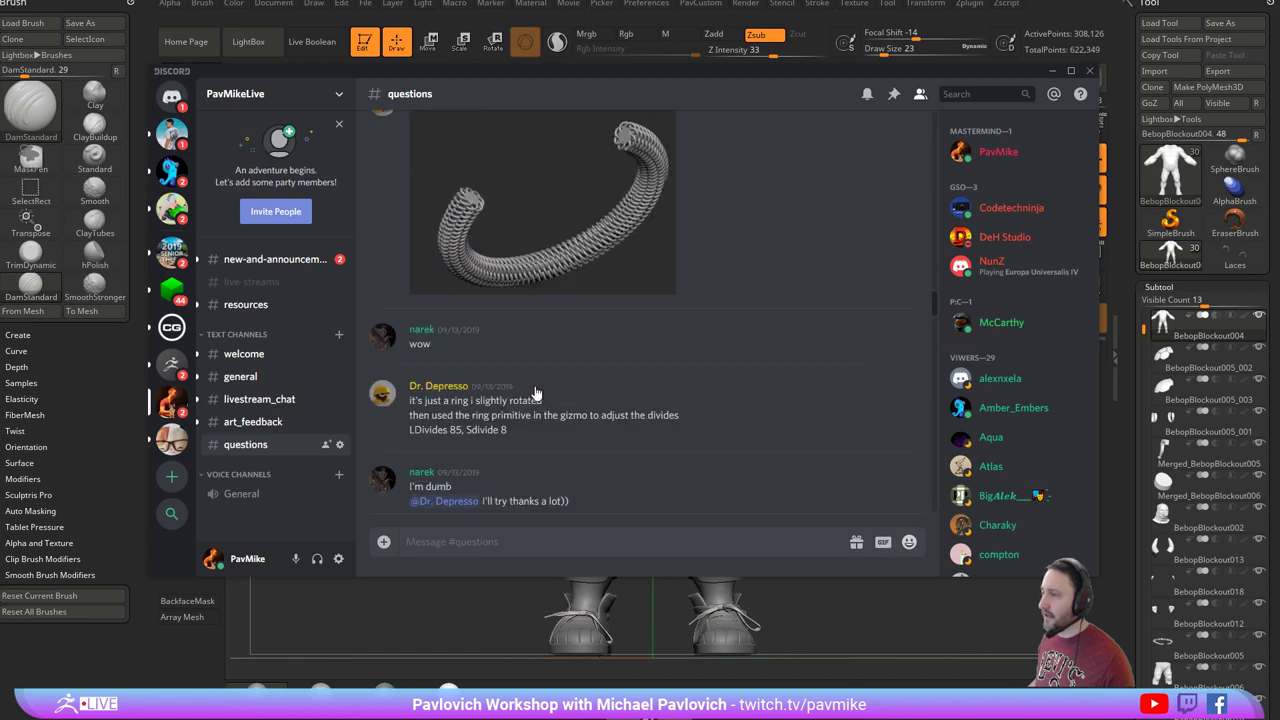
{"action": "scroll", "coordinate": [600, 405], "scroll_direction": "up", "scroll_amount": 3}
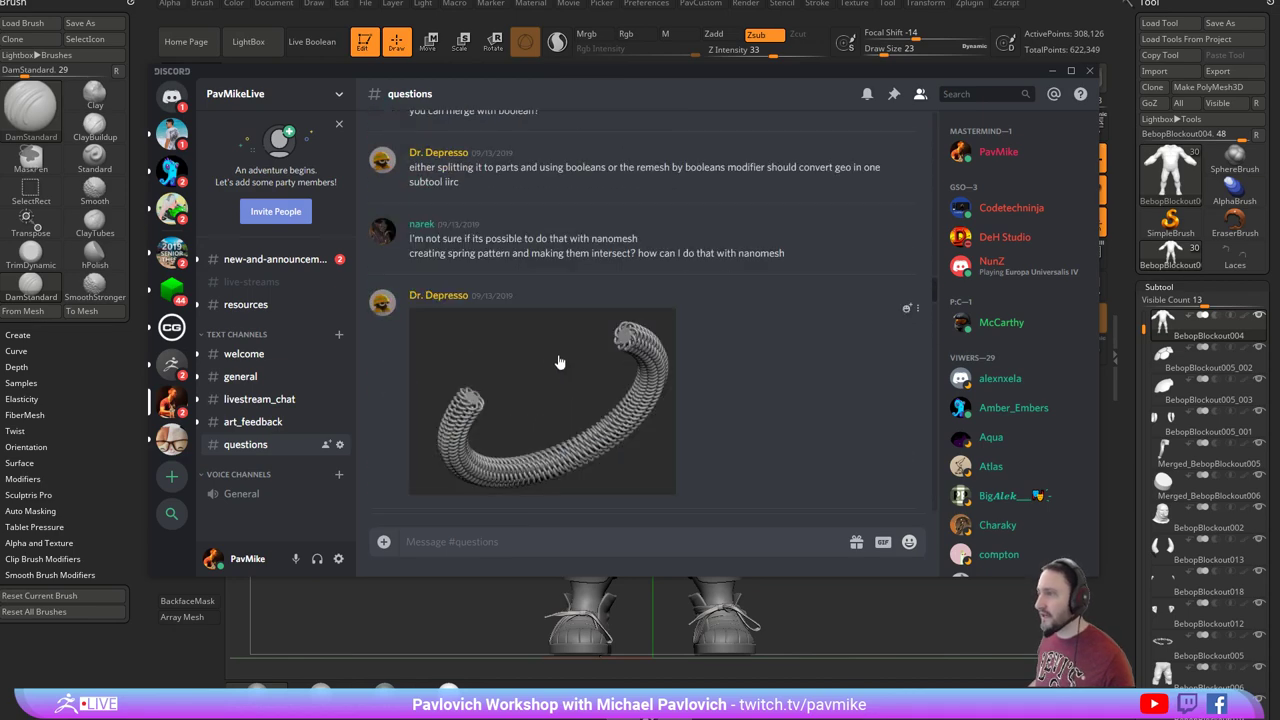
{"action": "scroll", "coordinate": [558, 358], "scroll_direction": "up", "scroll_amount": 7}
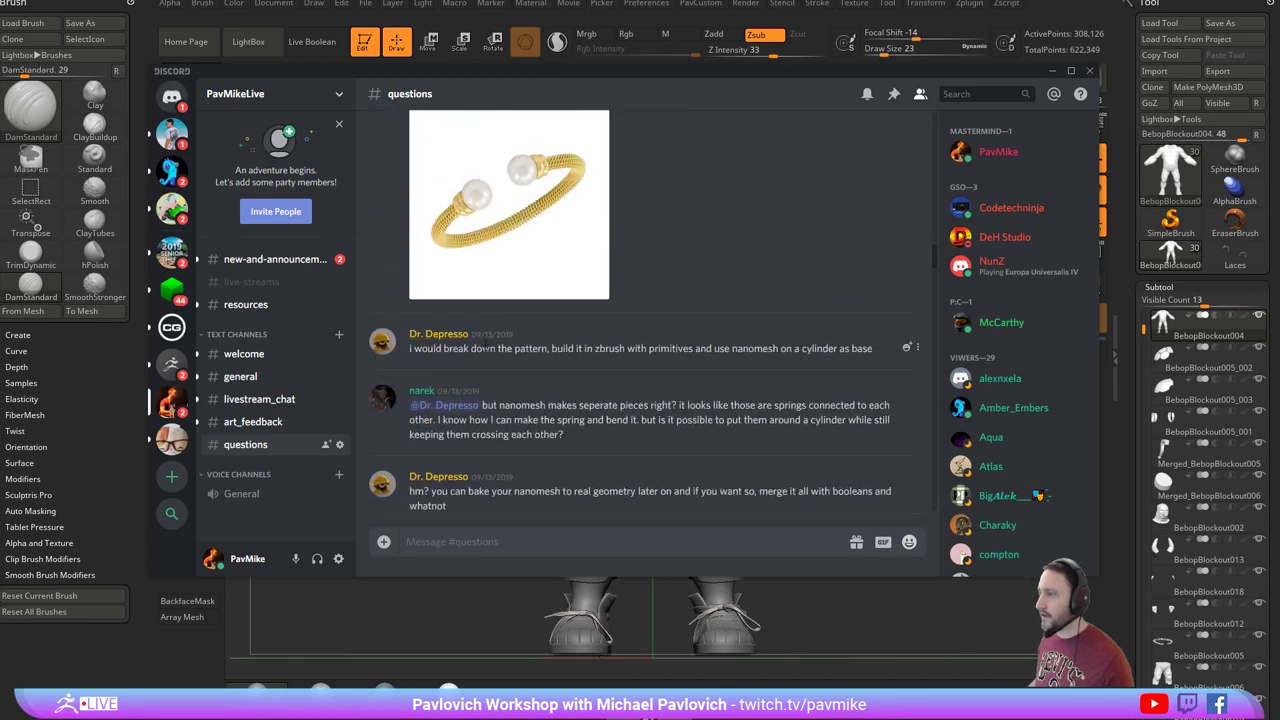
{"action": "scroll", "coordinate": [632, 353], "scroll_direction": "up", "scroll_amount": 3}
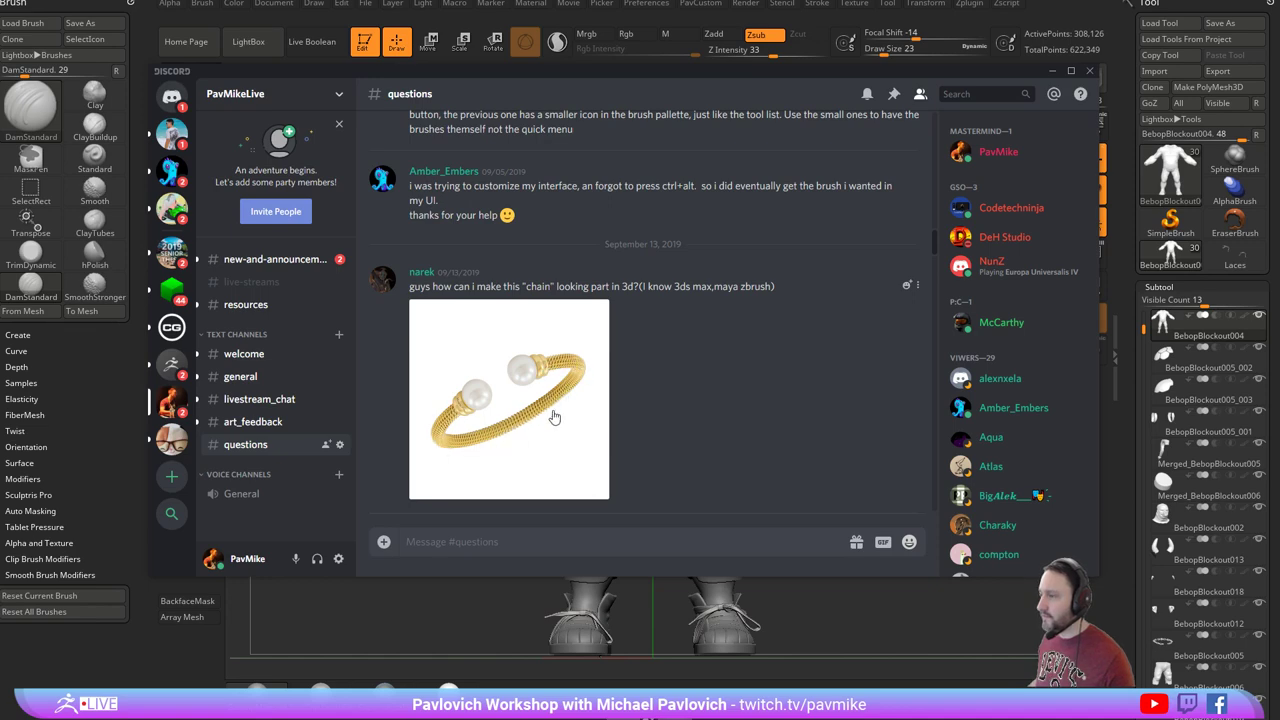
{"action": "left_click", "coordinate": [1051, 71]}
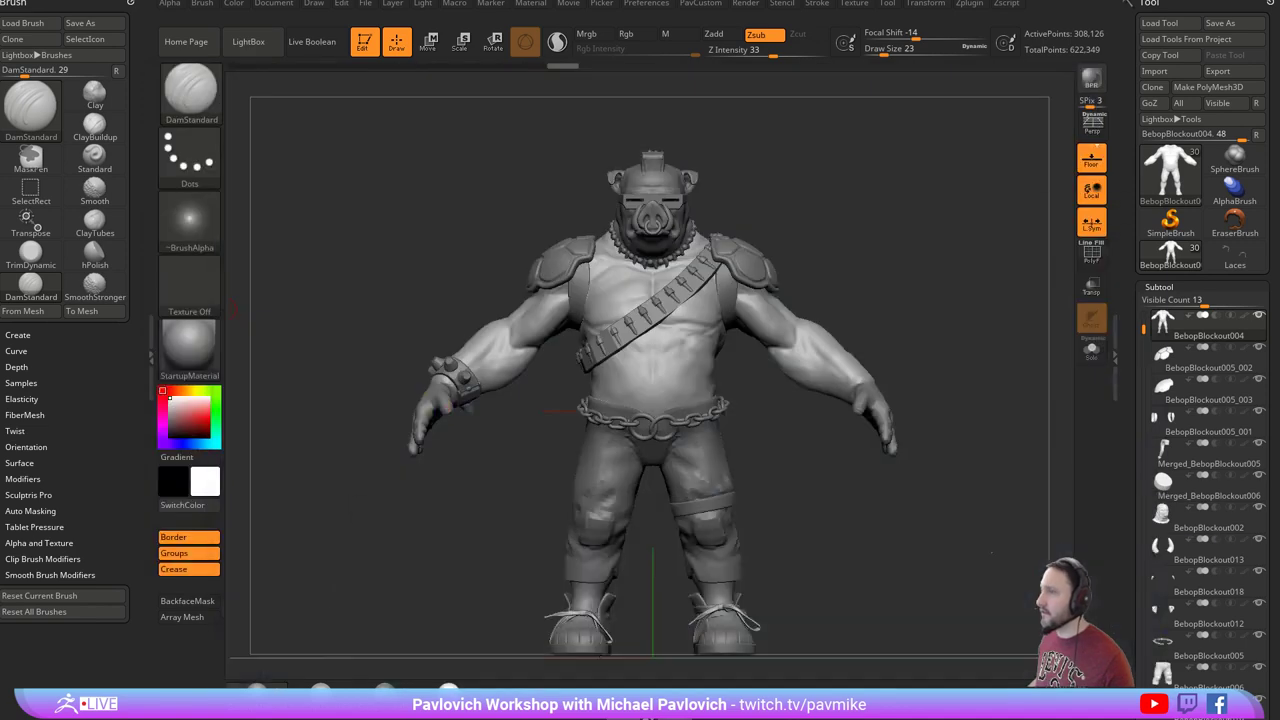
Leave Edit mode, choosing to always switch to 2.5D mode, and clear the character from the canvas.
{"action": "left_click", "coordinate": [362, 45]}
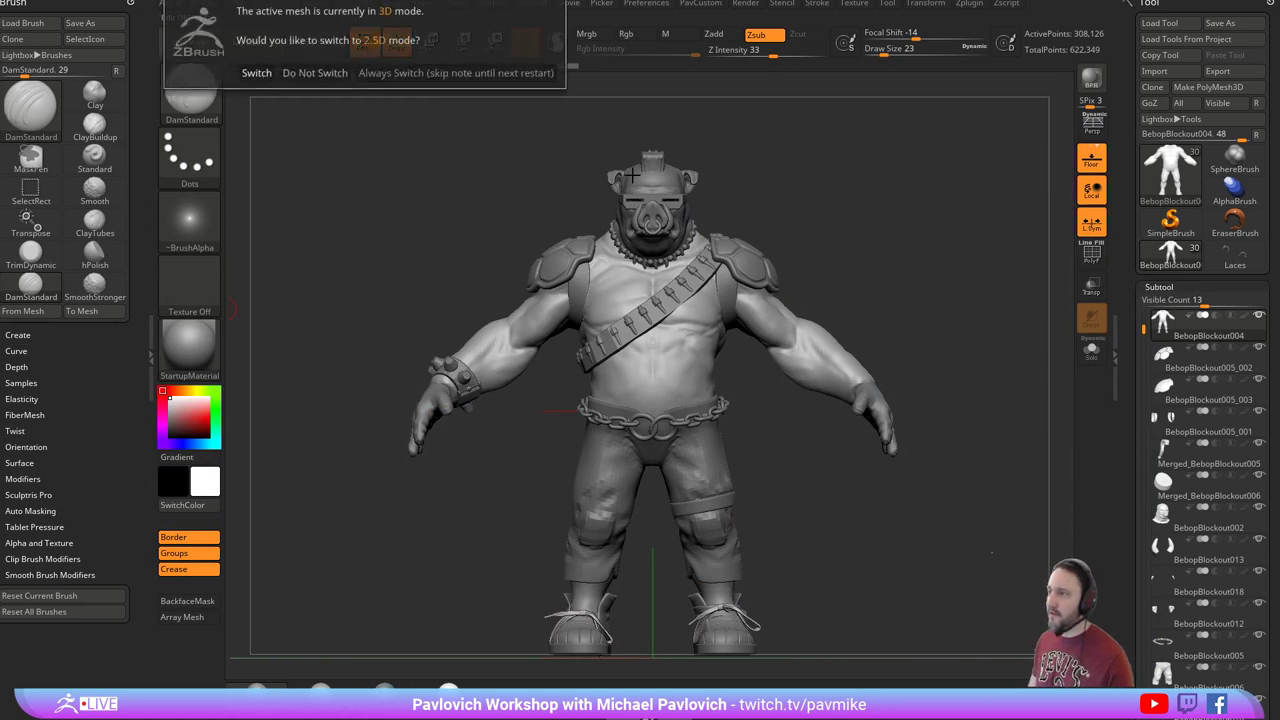
{"action": "left_click", "coordinate": [391, 72]}
{"action": "key", "text": "ctrl+n"}
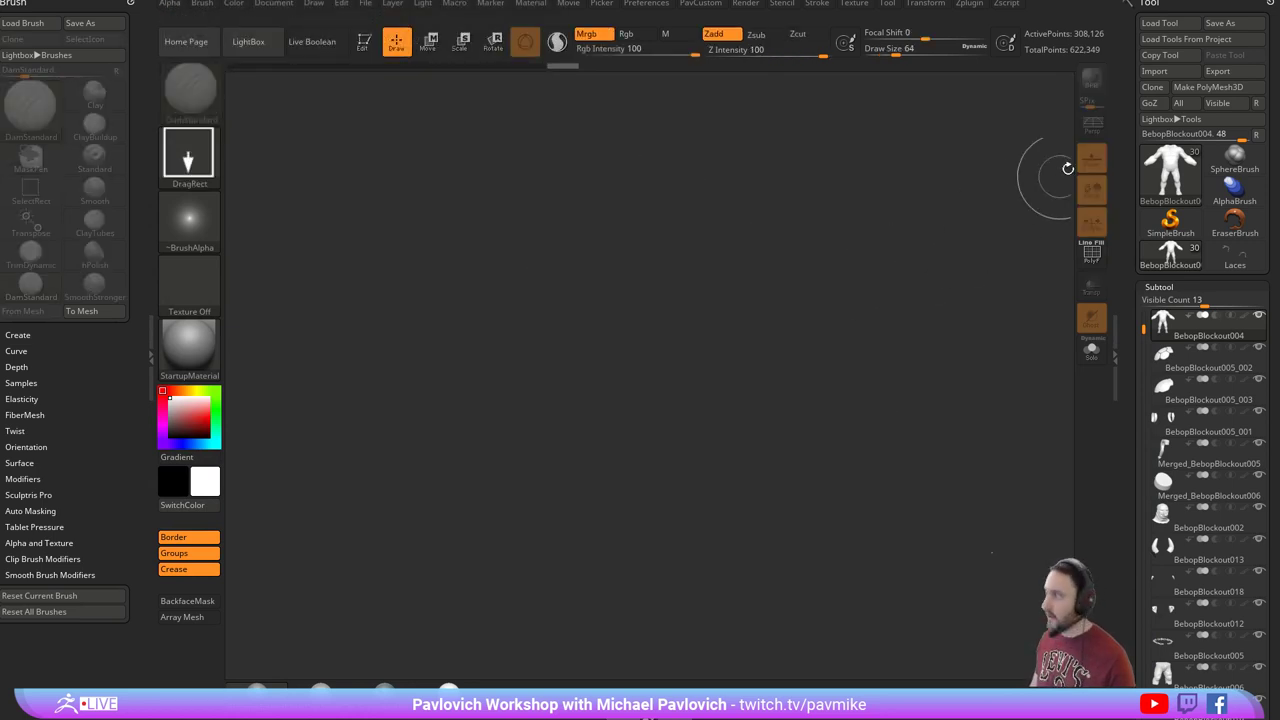
Place a PolyMesh3D star on the empty canvas and enter Edit mode.
{"action": "left_click", "coordinate": [1168, 222]}
{"action": "left_click", "coordinate": [1170, 170]}
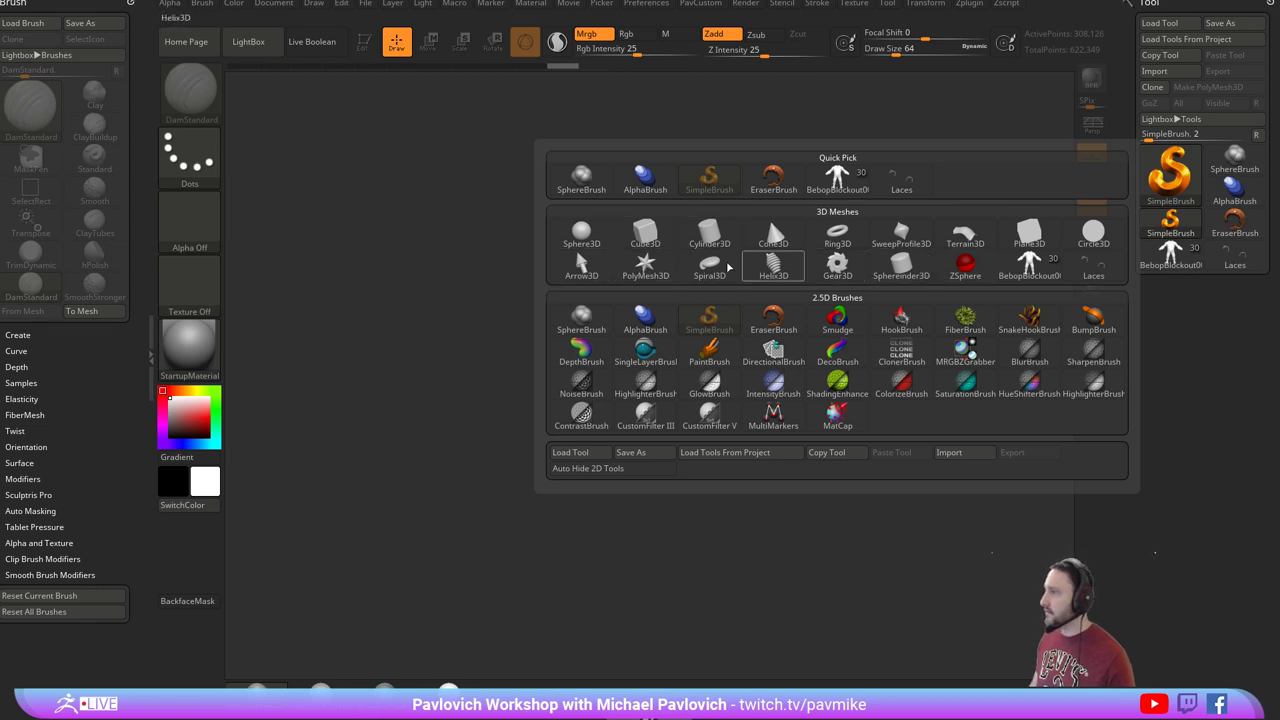
{"action": "left_click", "coordinate": [660, 268]}
{"action": "left_click_drag", "start_coordinate": [637, 465], "coordinate": [651, 562]}
{"action": "left_click", "coordinate": [360, 48]}
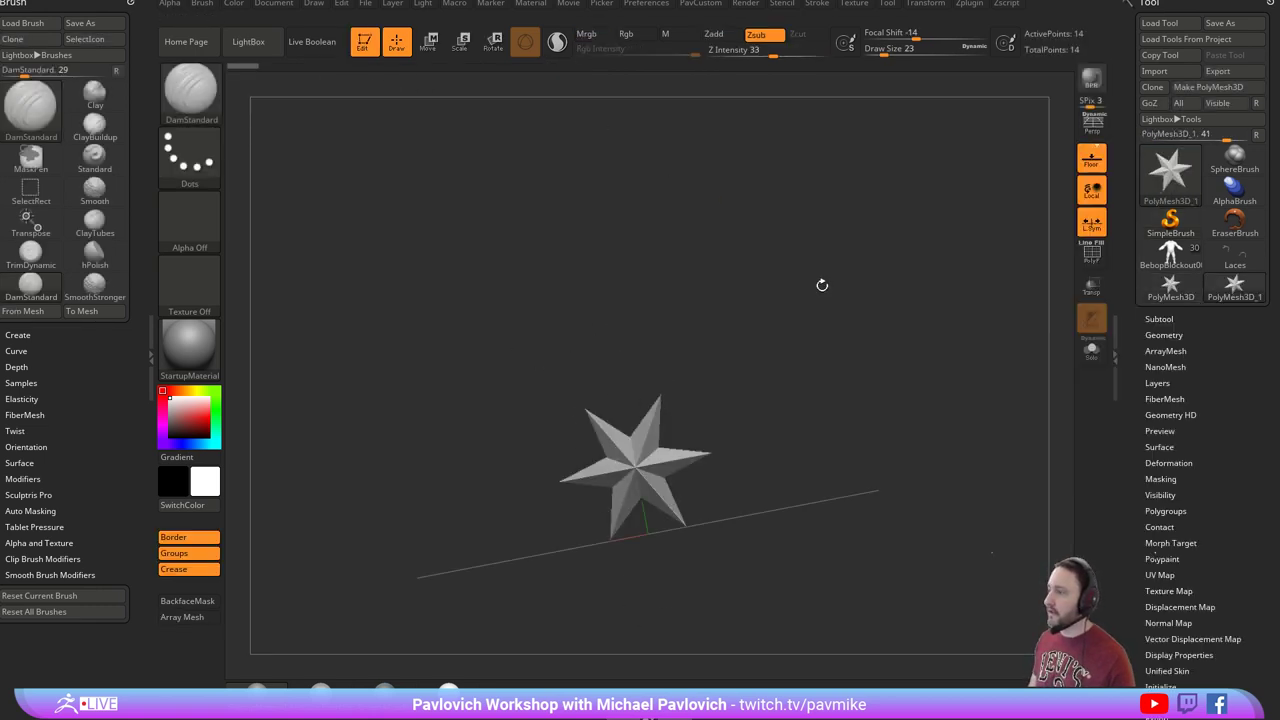
Initialize the star as a QCube with X, Y and Z resolution 2, and show its wireframe.
{"action": "mouse_move", "coordinate": [821, 283]}
{"action": "left_mouse_down", "text": "shift"}
{"action": "mouse_move", "coordinate": [845, 307]}
{"action": "mouse_move", "coordinate": [1063, 351]}
{"action": "left_mouse_up", "text": "shift"}
{"action": "left_click_drag", "start_coordinate": [1134, 415], "coordinate": [1130, 314]}
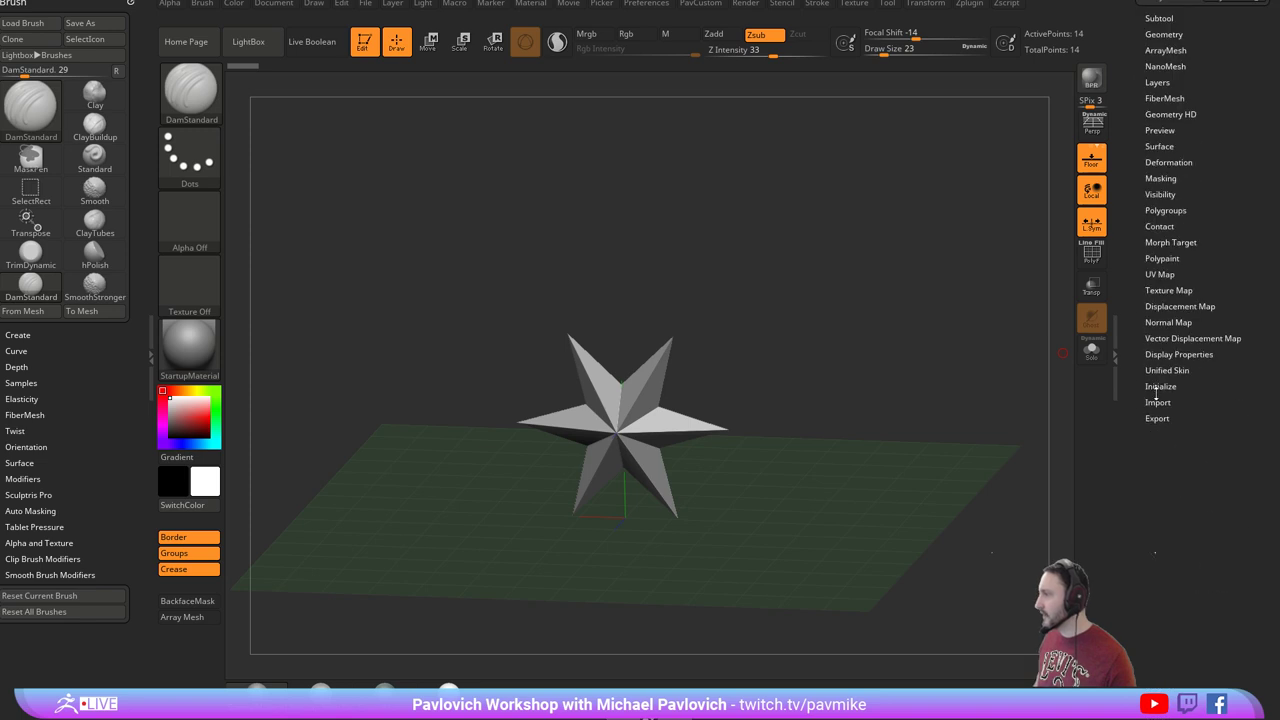
{"action": "left_click", "coordinate": [1157, 389]}
{"action": "left_click", "coordinate": [1163, 402]}
{"action": "left_click_drag", "start_coordinate": [900, 280], "coordinate": [910, 293], "text": "shift"}
{"action": "left_click", "coordinate": [1086, 257]}
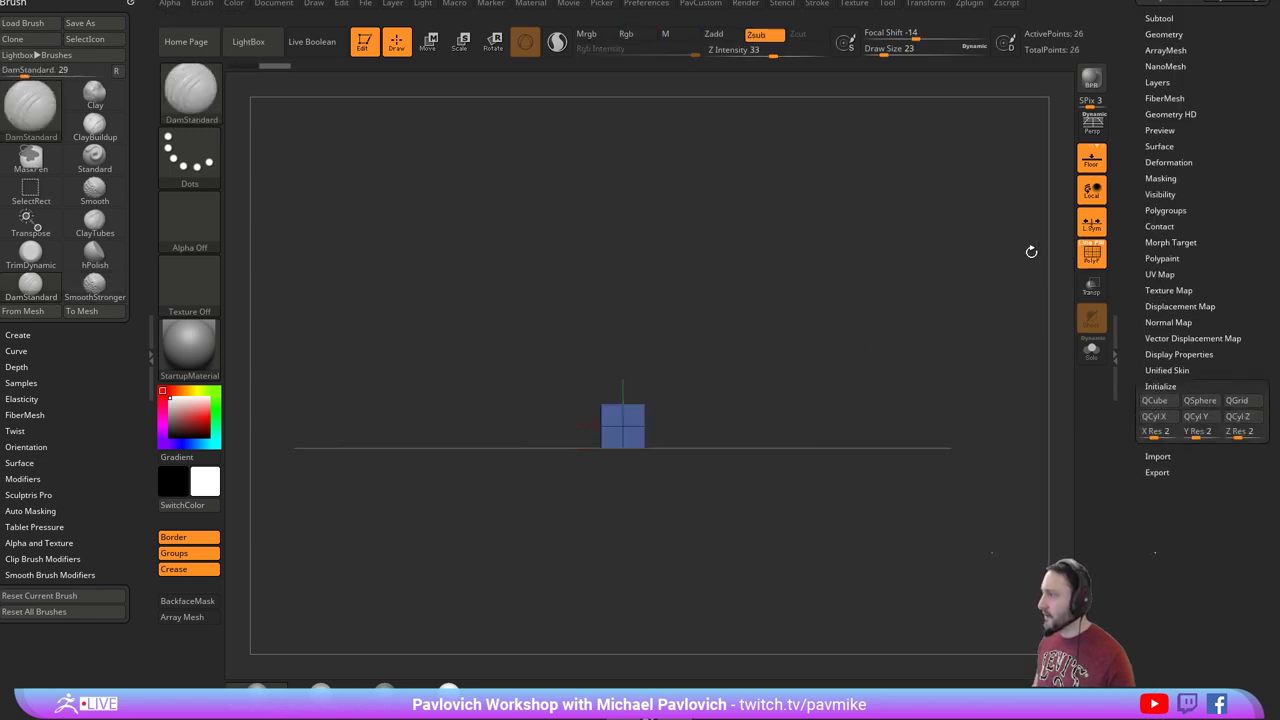
Flatten the cube along its depth into a thin square plate.
{"action": "left_click_drag", "start_coordinate": [1030, 252], "coordinate": [800, 350], "text": "alt"}
{"action": "key", "text": "w"}
{"action": "left_click_drag", "start_coordinate": [662, 440], "coordinate": [627, 428]}
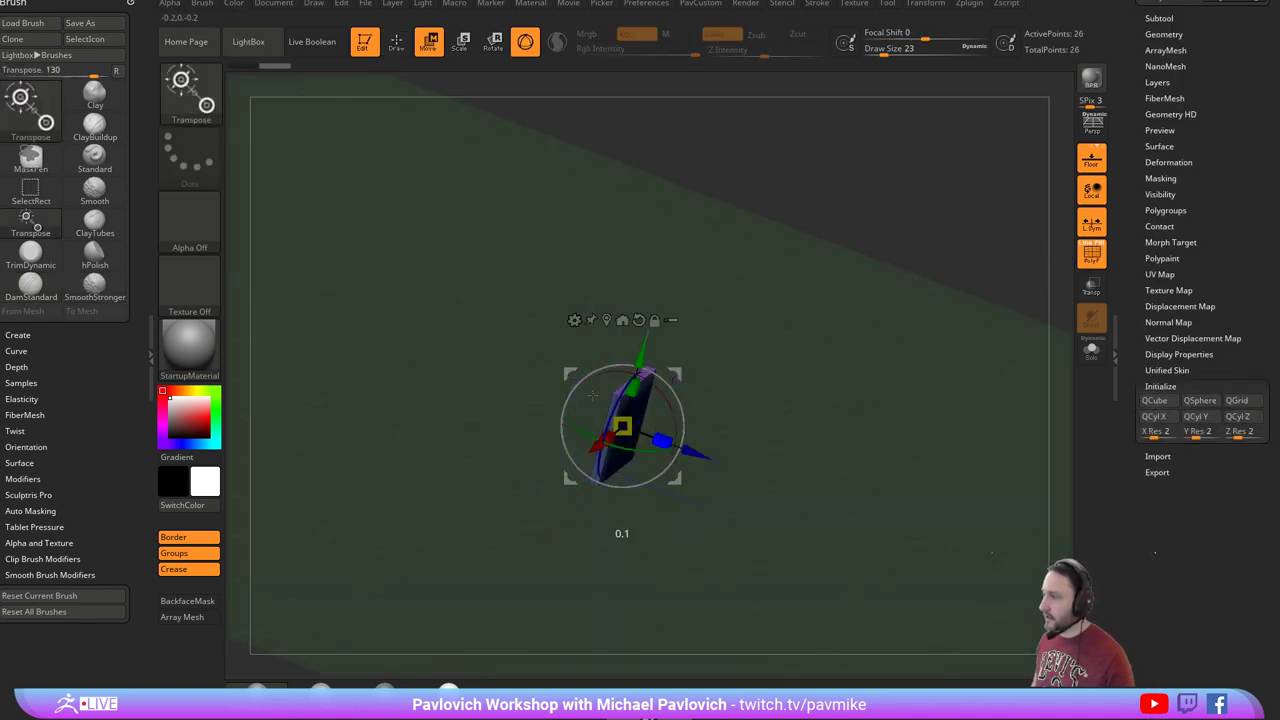
{"action": "mouse_move", "coordinate": [790, 325]}
{"action": "left_mouse_down", "text": "shift"}
{"action": "mouse_move", "coordinate": [883, 354]}
{"action": "mouse_move", "coordinate": [863, 326]}
{"action": "mouse_move", "coordinate": [862, 345]}
{"action": "left_mouse_up", "text": "shift"}
{"action": "mouse_move", "coordinate": [862, 345]}
{"action": "left_mouse_down"}
{"action": "mouse_move", "coordinate": [837, 280]}
{"action": "mouse_move", "coordinate": [836, 325]}
{"action": "left_mouse_up"}
Hide the floor grid and use ZModeler's Insert Single EdgeLoop action to delete the plate's side and horizontal edge loops.
{"action": "key", "text": "shift+p"}
{"action": "key", "text": "q"}
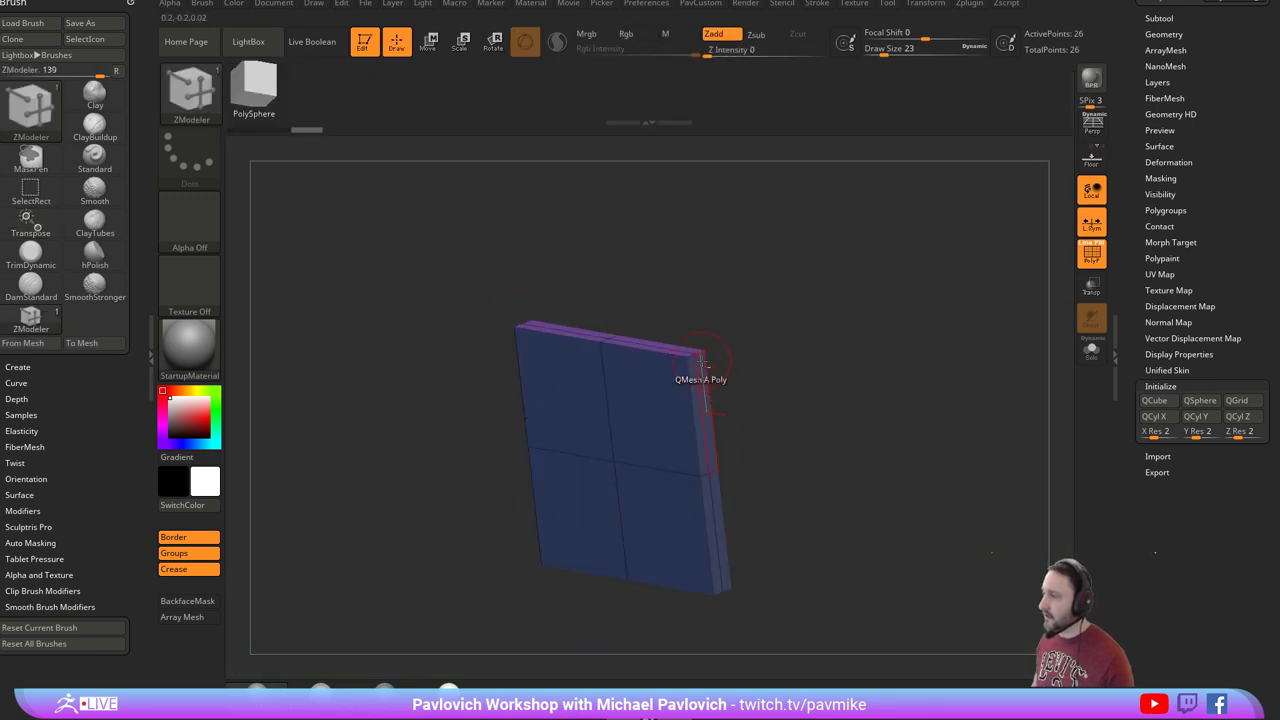
{"action": "key", "text": "space"}
{"action": "left_click", "coordinate": [697, 334]}
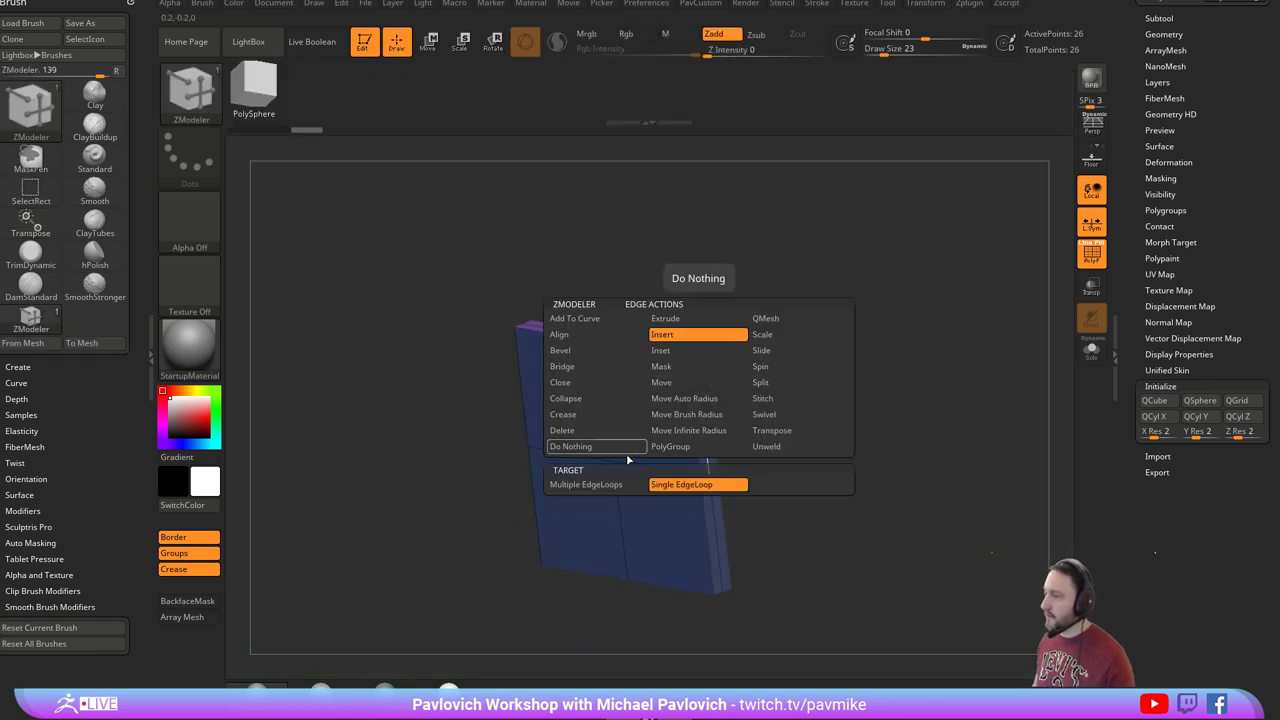
{"action": "left_click", "coordinate": [691, 486]}
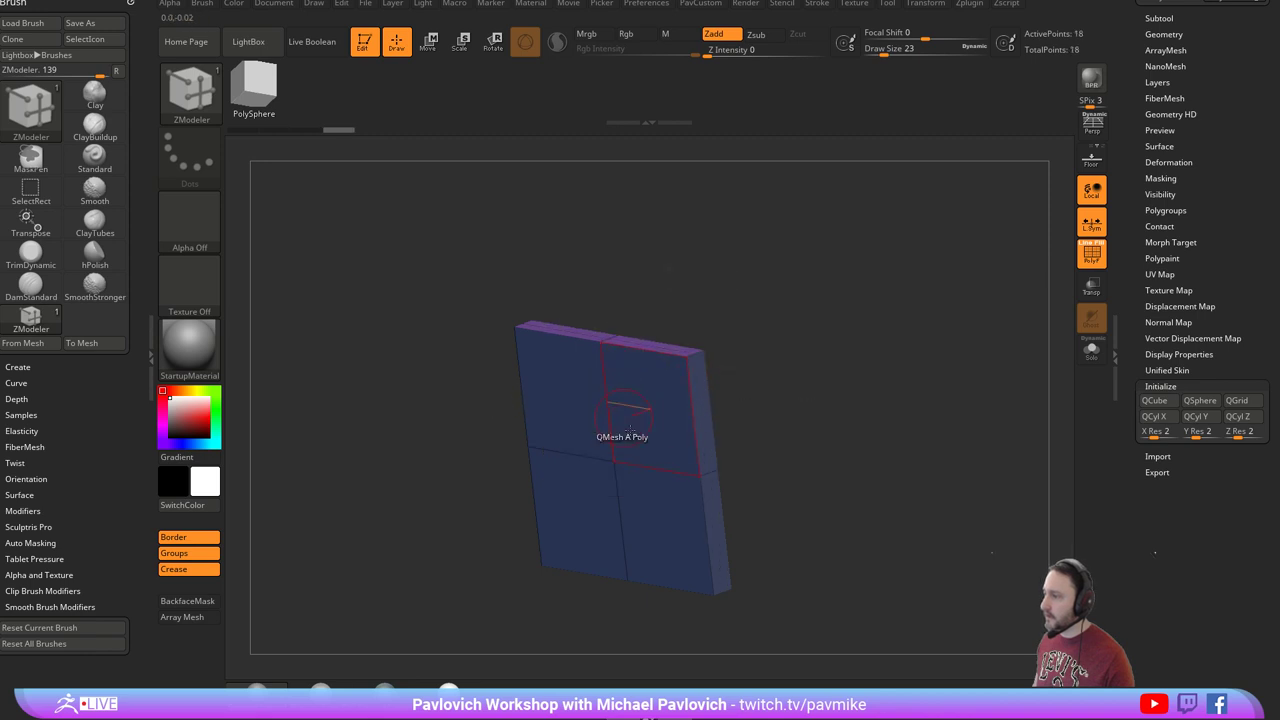
{"action": "left_click", "coordinate": [649, 465], "text": "alt"}
{"action": "left_click_drag", "start_coordinate": [759, 431], "coordinate": [816, 374]}
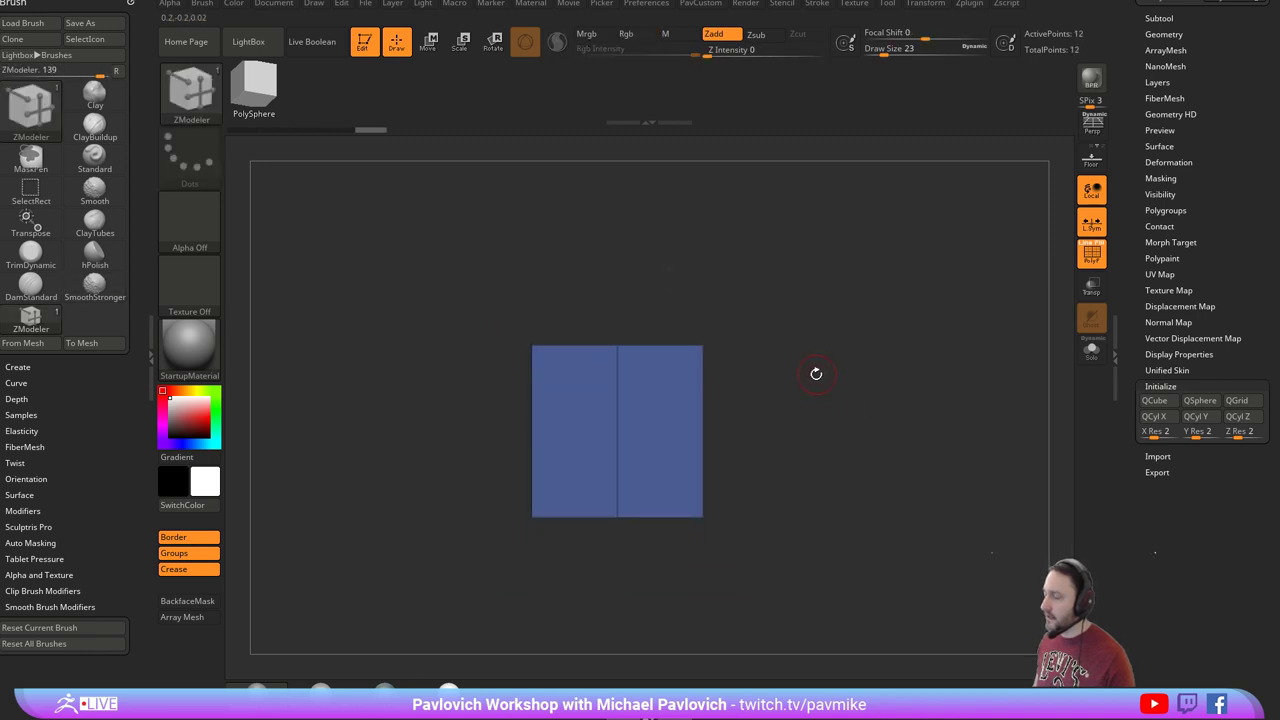
Turn on Dynamic Subdiv for the plate and open its Geometry settings.
{"action": "key", "text": "d"}
{"action": "key", "text": "Return"}
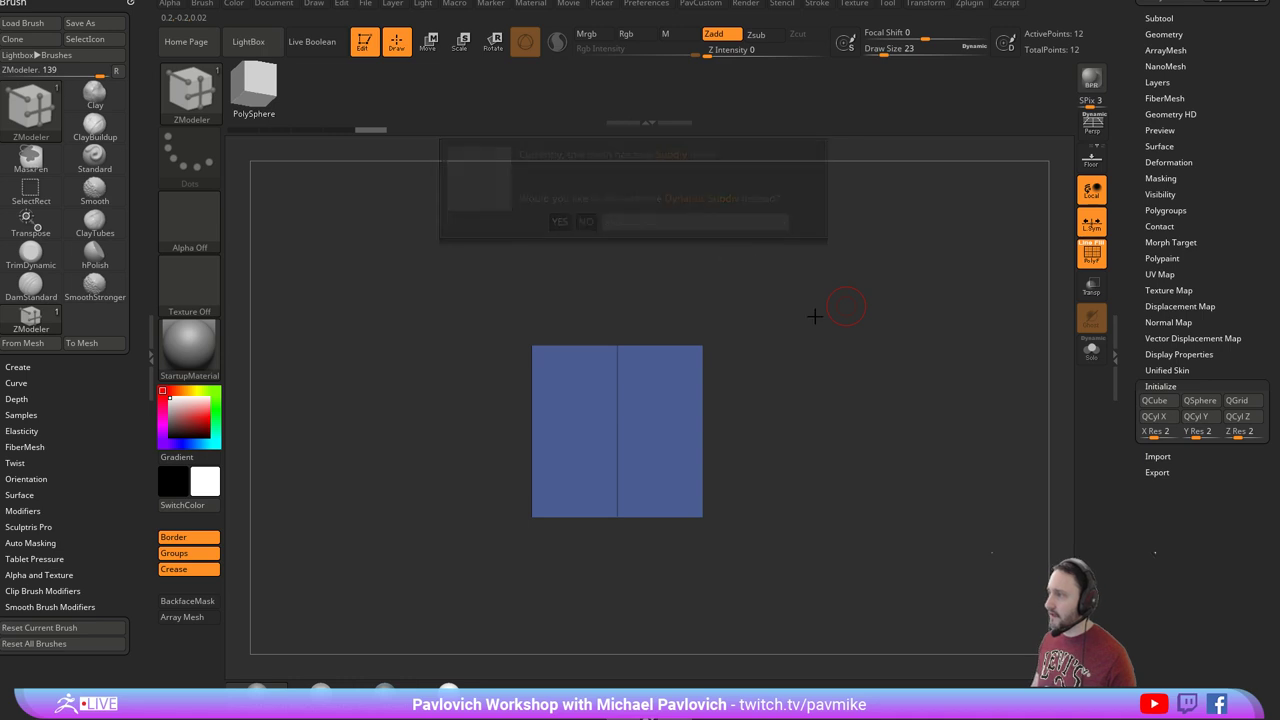
{"action": "left_click_drag", "start_coordinate": [883, 375], "coordinate": [889, 372]}
{"action": "left_click_drag", "start_coordinate": [1137, 203], "coordinate": [1144, 250]}
{"action": "left_click", "coordinate": [1149, 314], "text": "shift"}
{"action": "left_click_drag", "start_coordinate": [895, 410], "coordinate": [876, 443]}
{"action": "left_click_drag", "start_coordinate": [805, 370], "coordinate": [878, 368]}
Delete the plate's remaining vertical edge loop with dynamic subdivision off, and turn the smoothed preview back on.
{"action": "key", "text": "shift+d"}
{"action": "left_click", "coordinate": [641, 406], "text": "alt"}
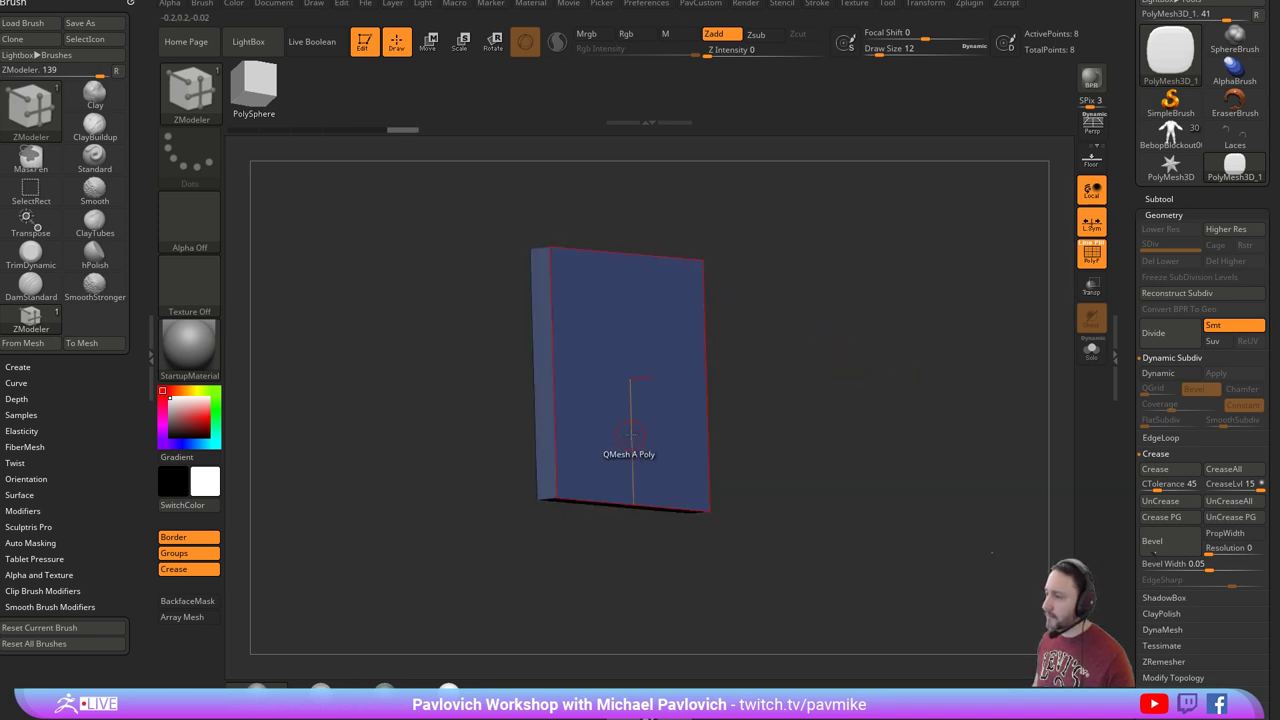
{"action": "key", "text": "shift+d"}
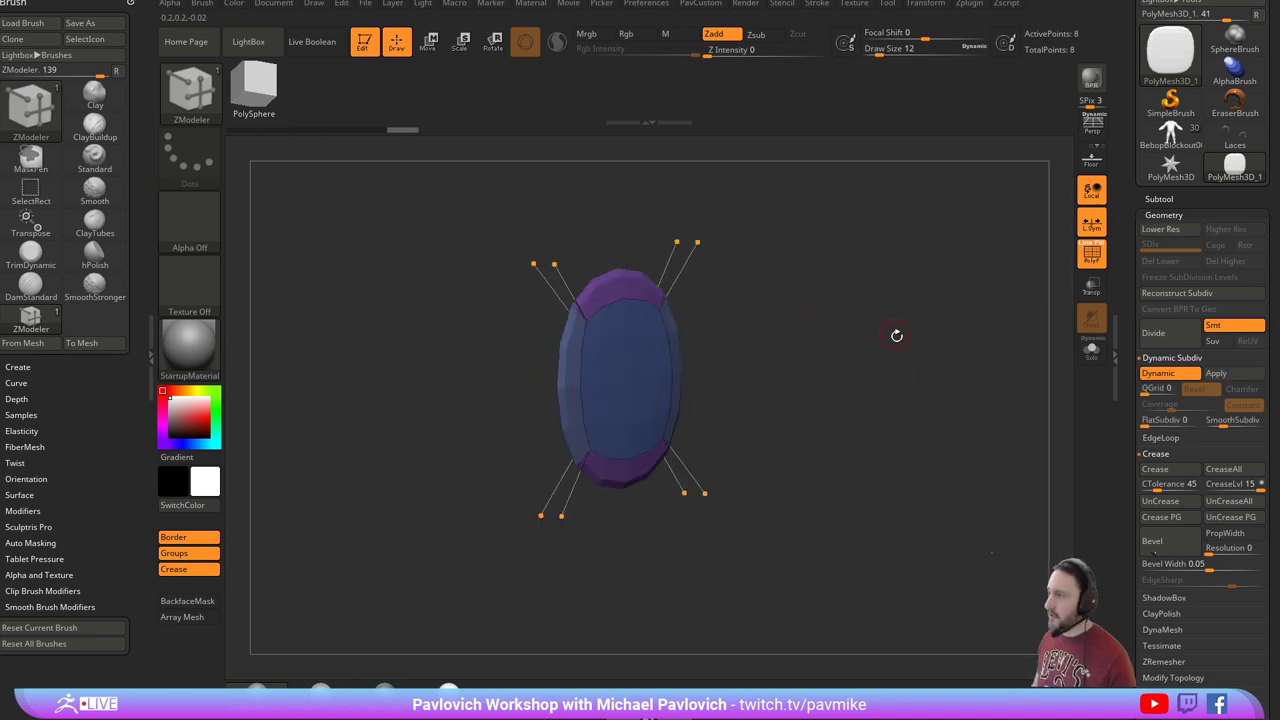
Crease the plate's hard edges using a crease tolerance of 45.
{"action": "key", "text": "1"}
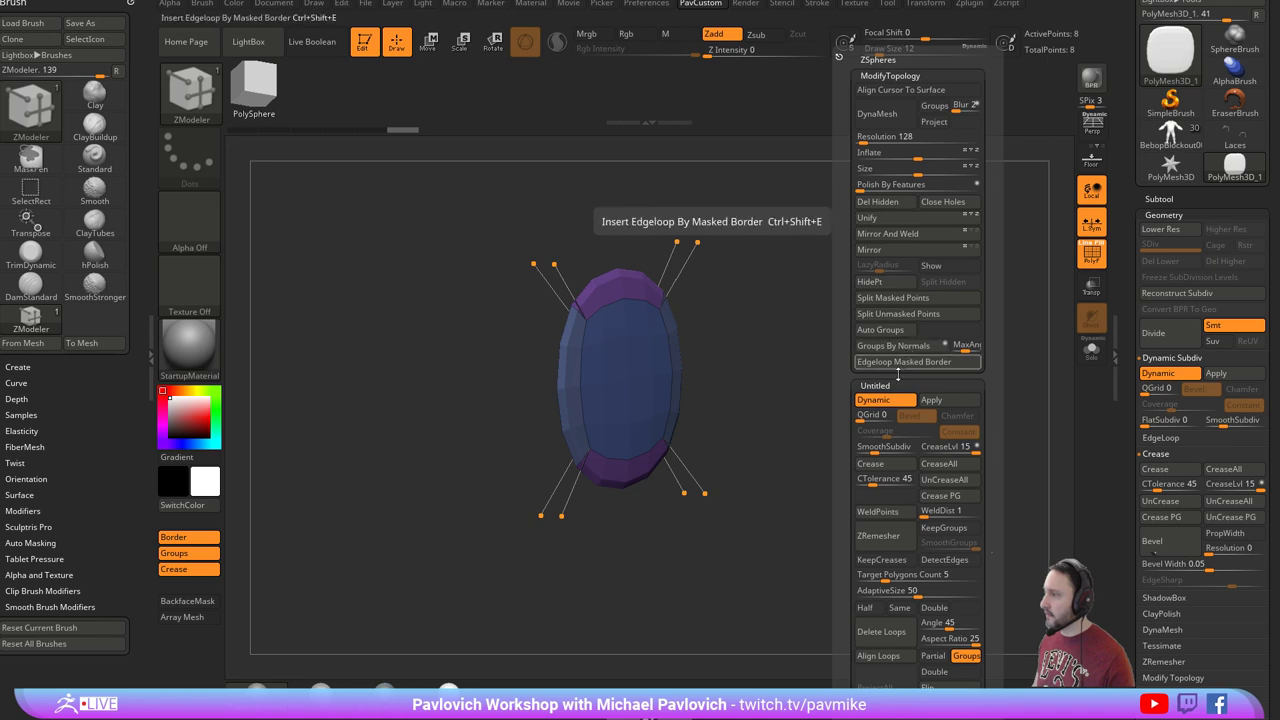
{"action": "left_click", "coordinate": [888, 466]}
{"action": "left_click_drag", "start_coordinate": [785, 478], "coordinate": [624, 381]}
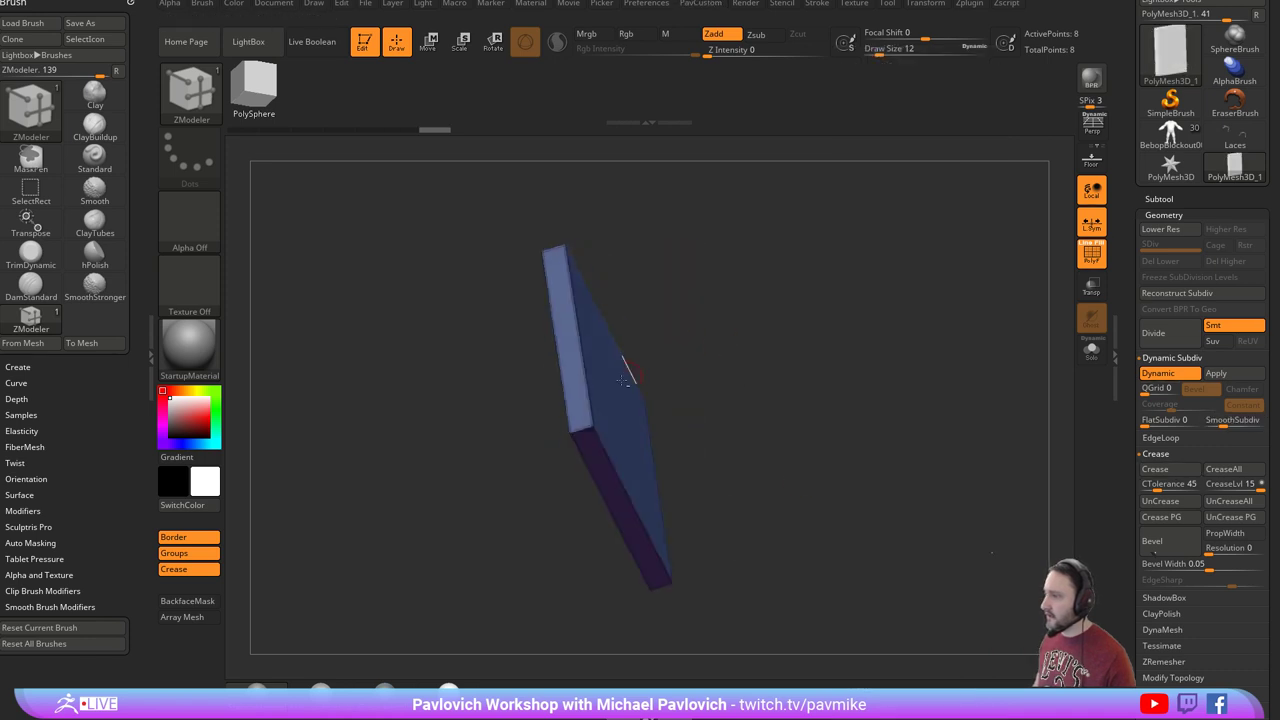
Set ZModeler's edge action to Crease with an Edge target, and uncrease the short corner edges at one end to round it.
{"action": "key", "text": "space"}
{"action": "left_click", "coordinate": [466, 415]}
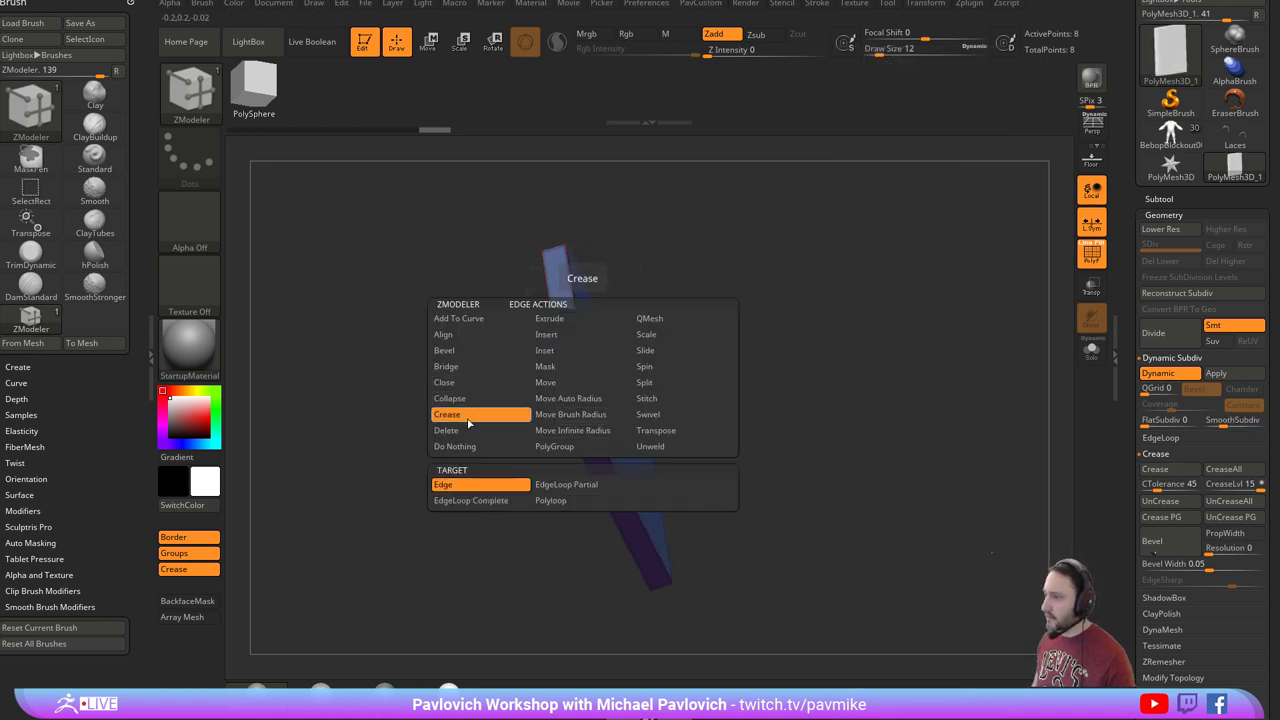
{"action": "left_click", "coordinate": [465, 487]}
{"action": "left_click", "coordinate": [581, 429], "text": "alt"}
{"action": "left_click_drag", "start_coordinate": [790, 465], "coordinate": [746, 338]}
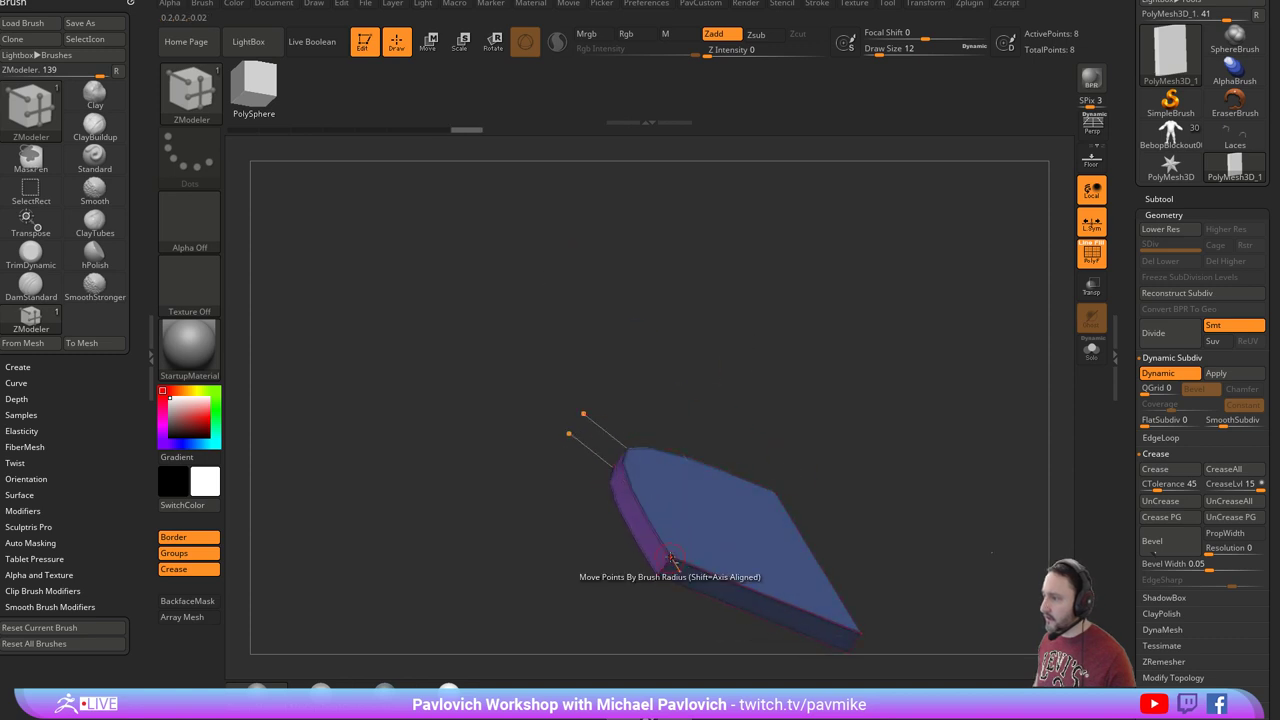
{"action": "left_click_drag", "start_coordinate": [820, 470], "coordinate": [753, 376]}
Set CreaseLvl to 2 and SmoothSubdiv to 3, previewing the softened edges without the wireframe.
{"action": "left_click_drag", "start_coordinate": [1127, 430], "coordinate": [1128, 267]}
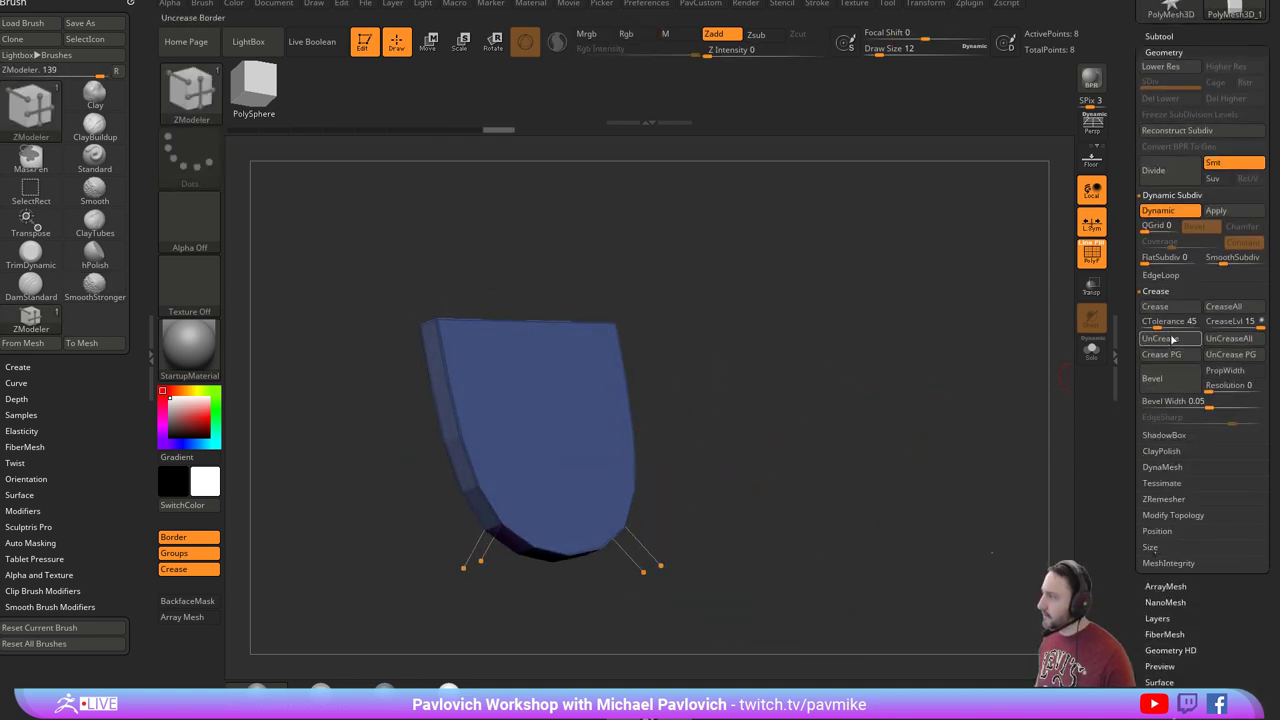
{"action": "key", "text": "shift"}
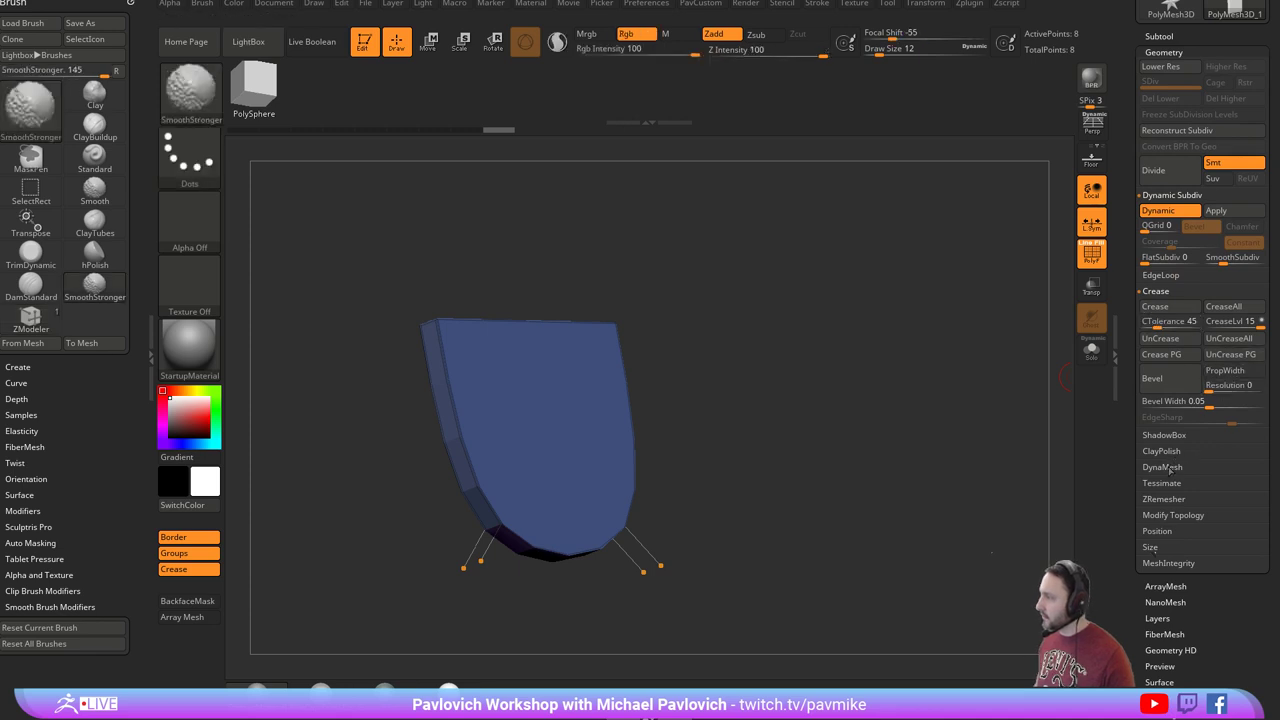
{"action": "key", "text": "2"}
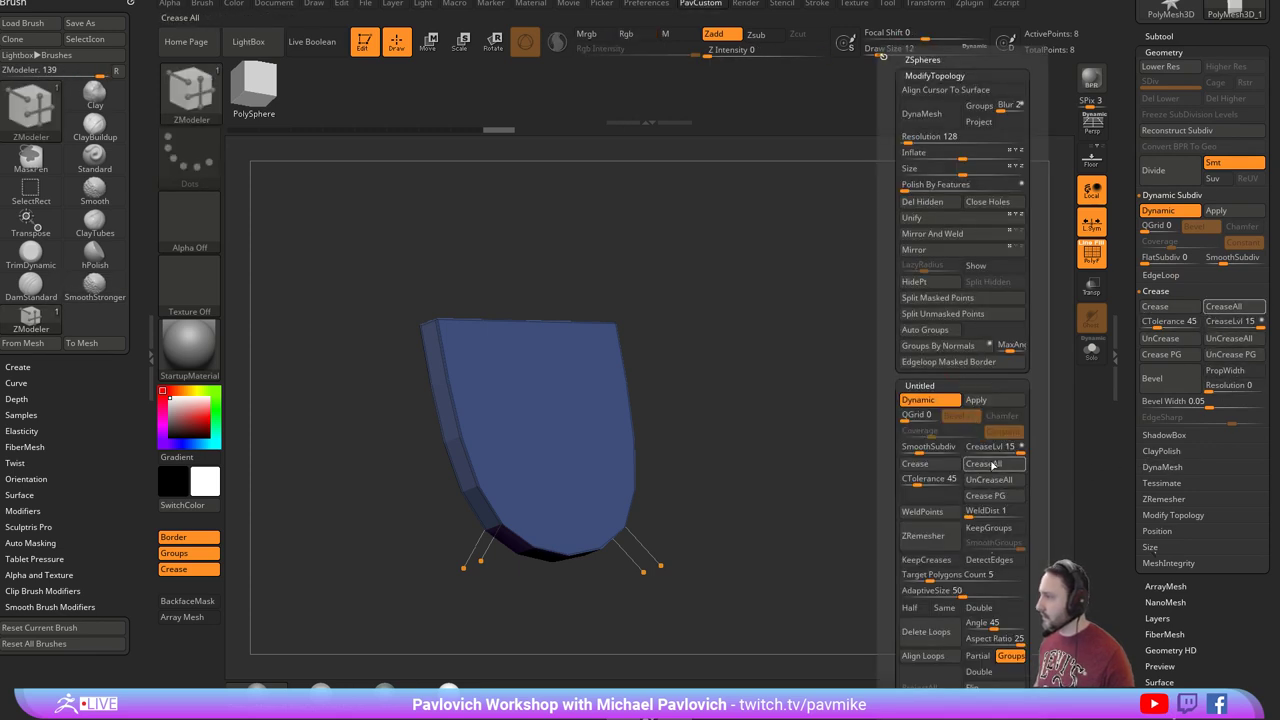
{"action": "left_click_drag", "start_coordinate": [985, 448], "coordinate": [943, 447]}
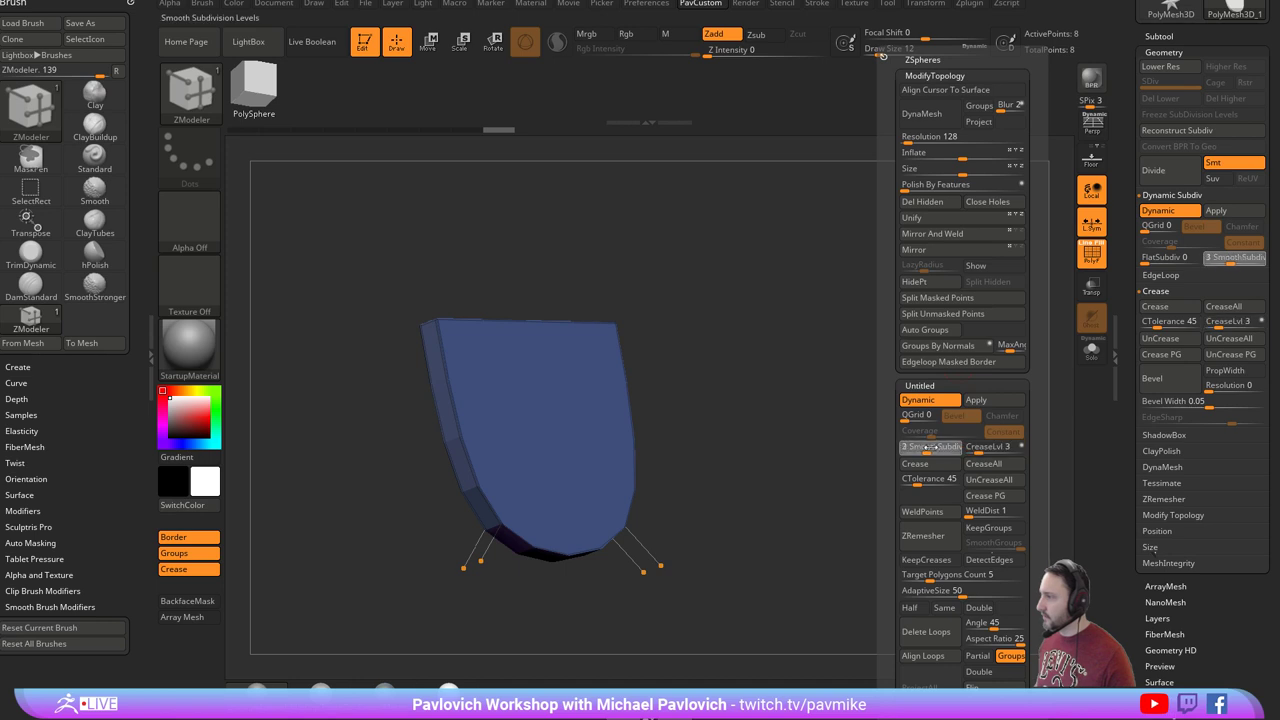
{"action": "left_click", "coordinate": [1091, 254]}
{"action": "left_click_drag", "start_coordinate": [996, 333], "coordinate": [932, 343]}
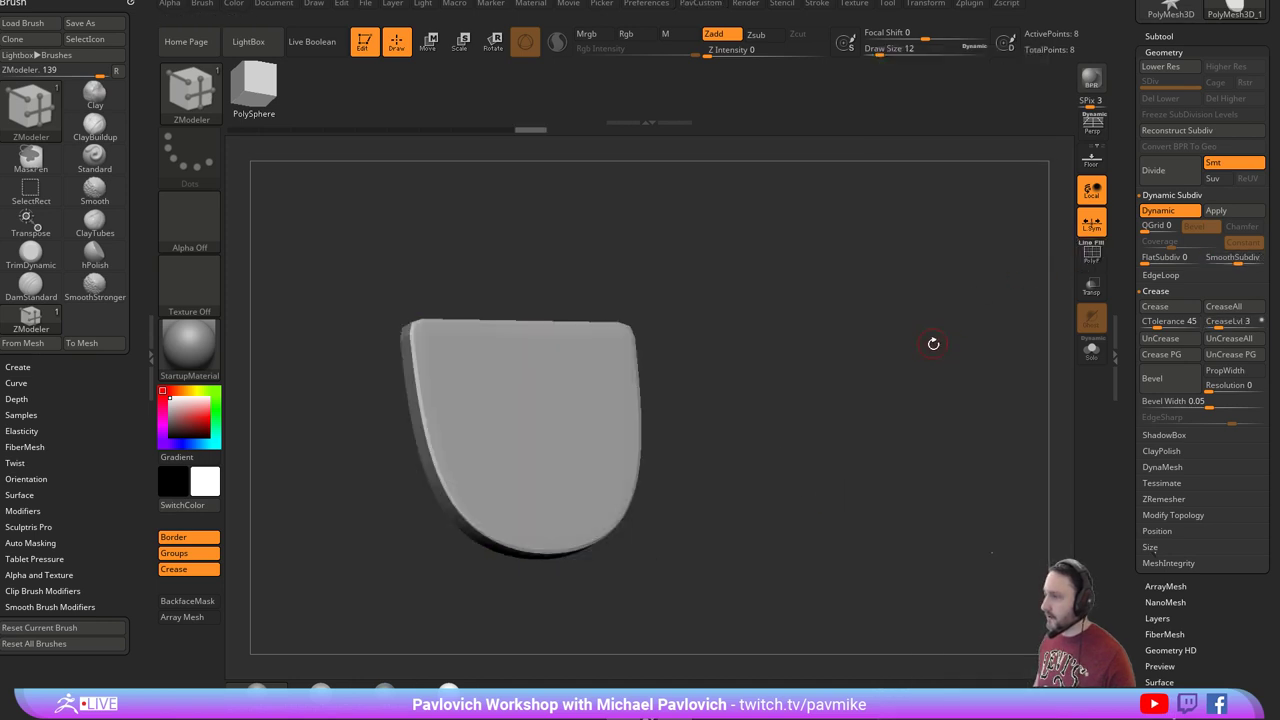
{"action": "key", "text": "2"}
{"action": "left_click", "coordinate": [948, 448]}
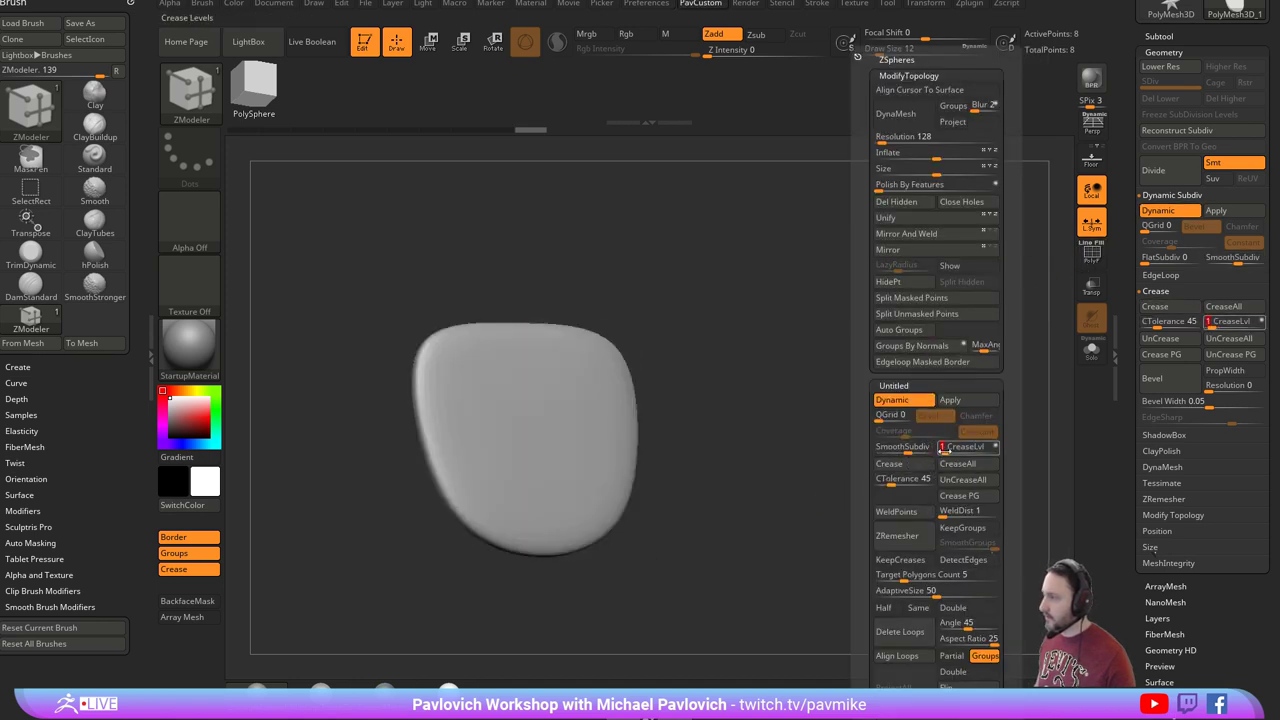
{"action": "left_click", "coordinate": [901, 453]}
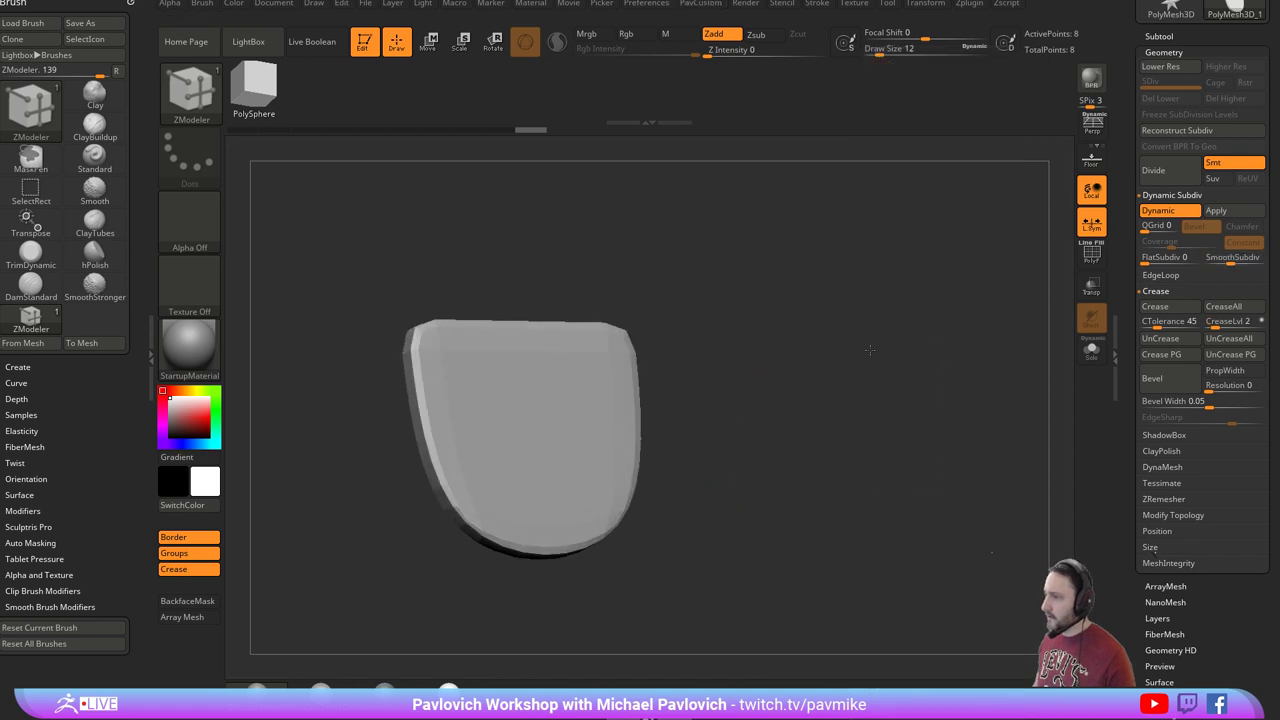
Show the wireframe and taper the plate in side view by reducing the thickness of its rounded end.
{"action": "left_click_drag", "start_coordinate": [718, 452], "coordinate": [930, 385]}
{"action": "left_click", "coordinate": [1091, 256]}
{"action": "key", "text": "w"}
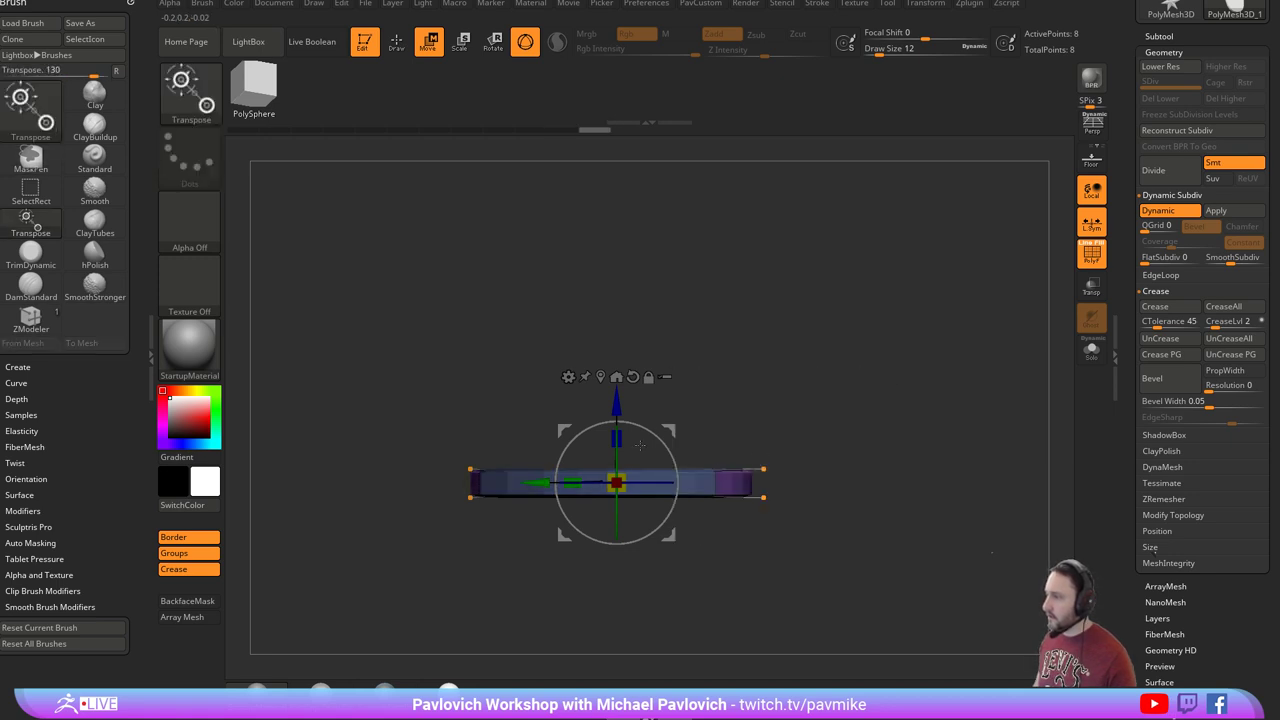
{"action": "left_click_drag", "start_coordinate": [618, 437], "coordinate": [617, 465]}
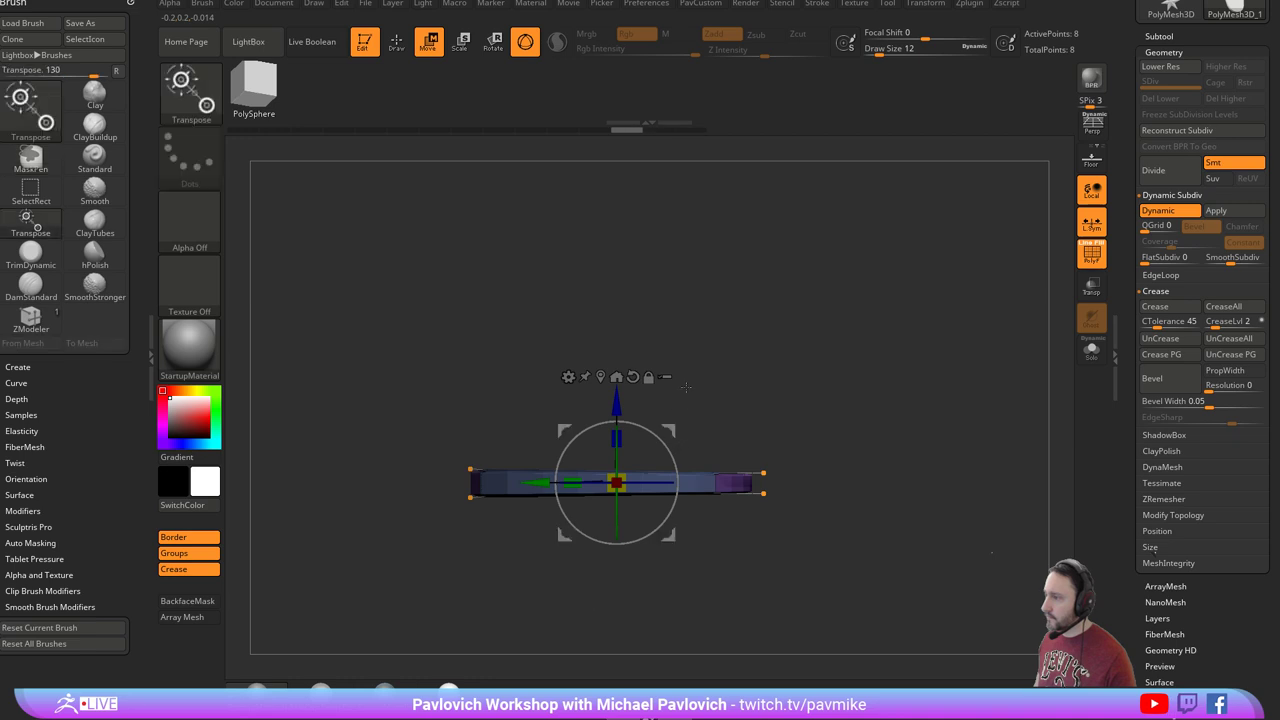
{"action": "left_click_drag", "start_coordinate": [671, 450], "coordinate": [667, 446]}
{"action": "key", "text": "ctrl+z"}
{"action": "key", "text": "q"}
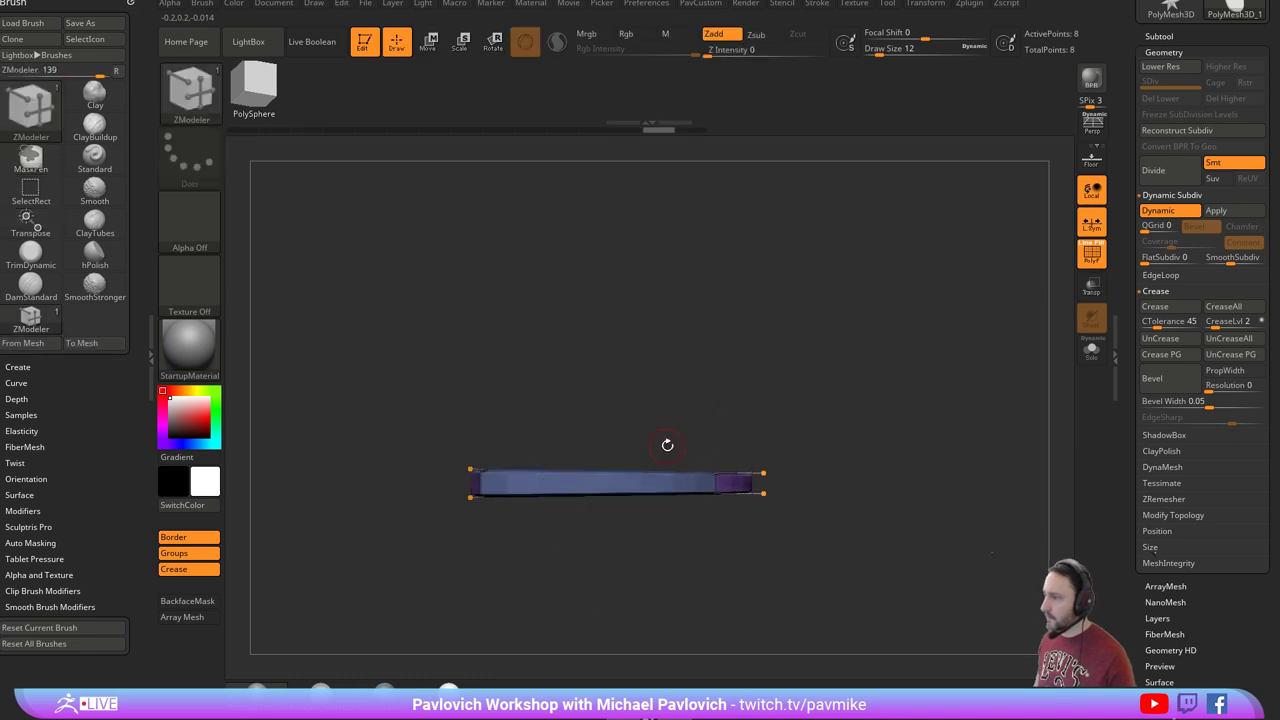
{"action": "key", "text": "w"}
{"action": "key", "text": "ctrl+shift+z"}
{"action": "key", "text": "q"}
Switch to Discord to check the chain bracelet reference image, and return to the plate in ZBrush.
{"action": "mouse_move", "coordinate": [780, 403]}
{"action": "left_mouse_down"}
{"action": "mouse_move", "coordinate": [807, 428]}
{"action": "mouse_move", "coordinate": [881, 432]}
{"action": "left_mouse_up"}
{"action": "left_click_drag", "start_coordinate": [1128, 428], "coordinate": [1169, 254]}
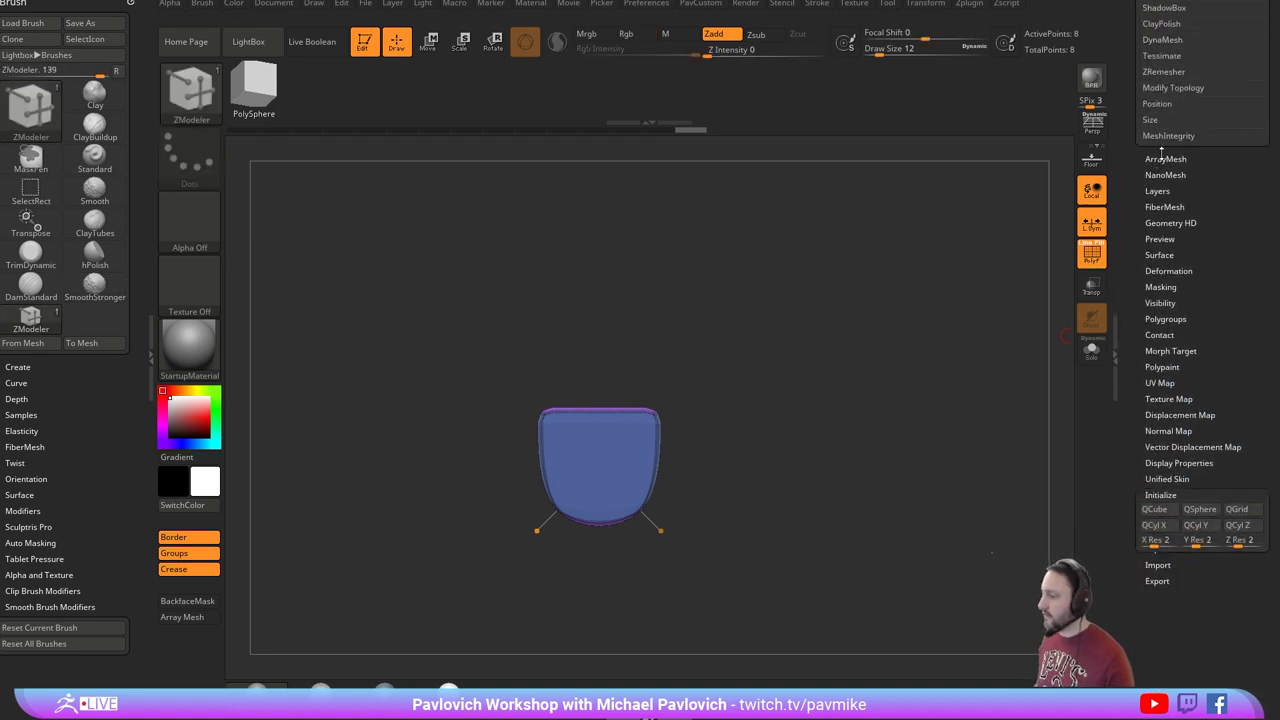
{"action": "left_click_drag", "start_coordinate": [895, 718], "coordinate": [838, 161]}
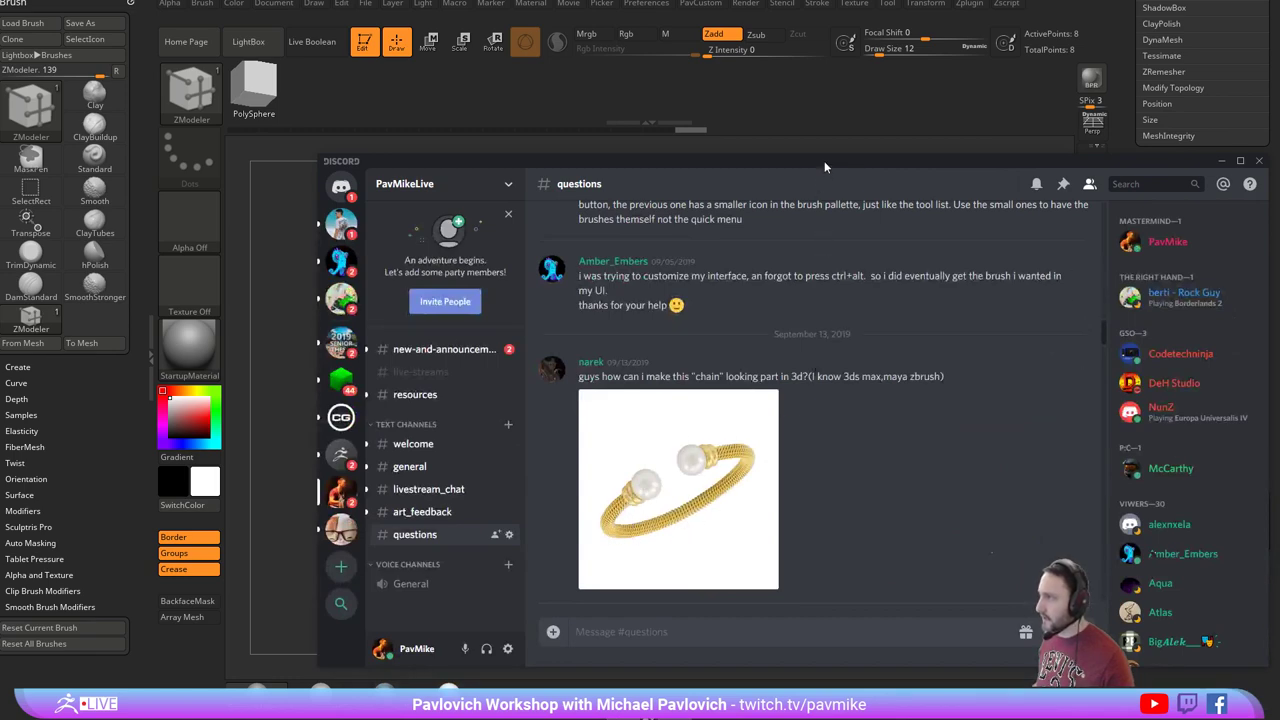
{"action": "key", "text": "alt+Tab"}
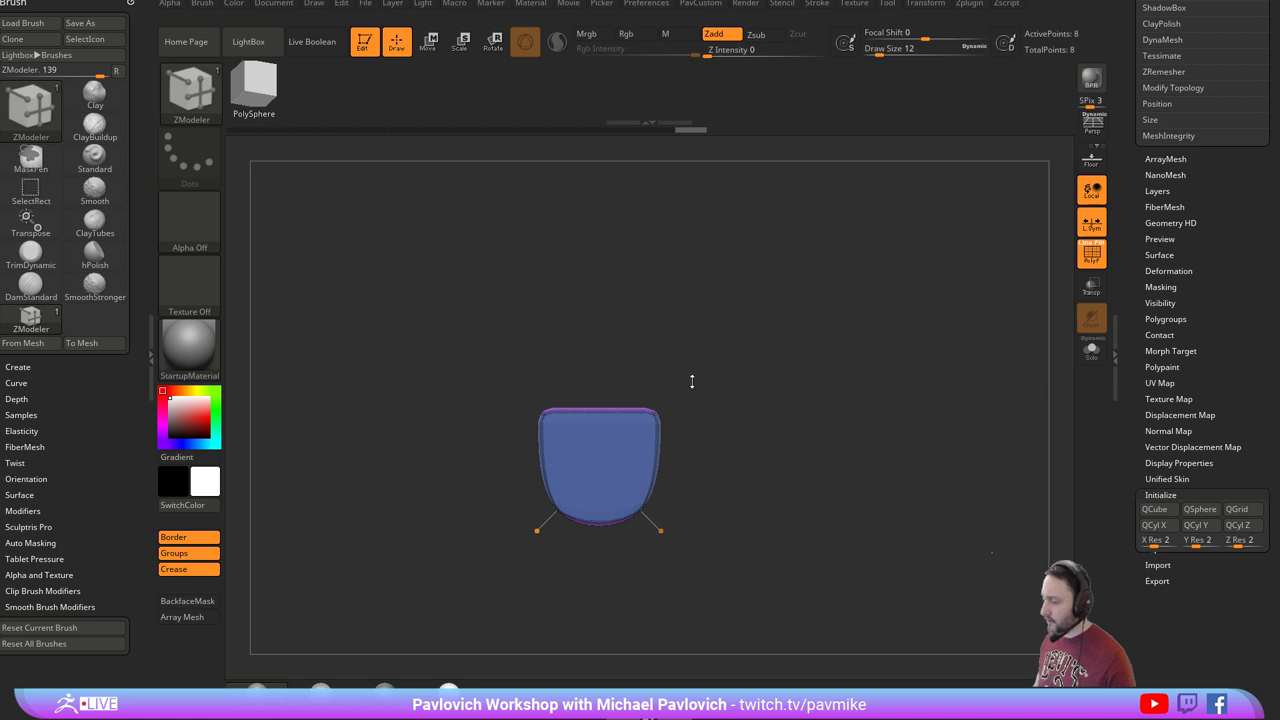
{"action": "mouse_move", "coordinate": [805, 380]}
{"action": "left_mouse_down"}
{"action": "mouse_move", "coordinate": [814, 366]}
{"action": "mouse_move", "coordinate": [824, 376]}
{"action": "left_mouse_up"}
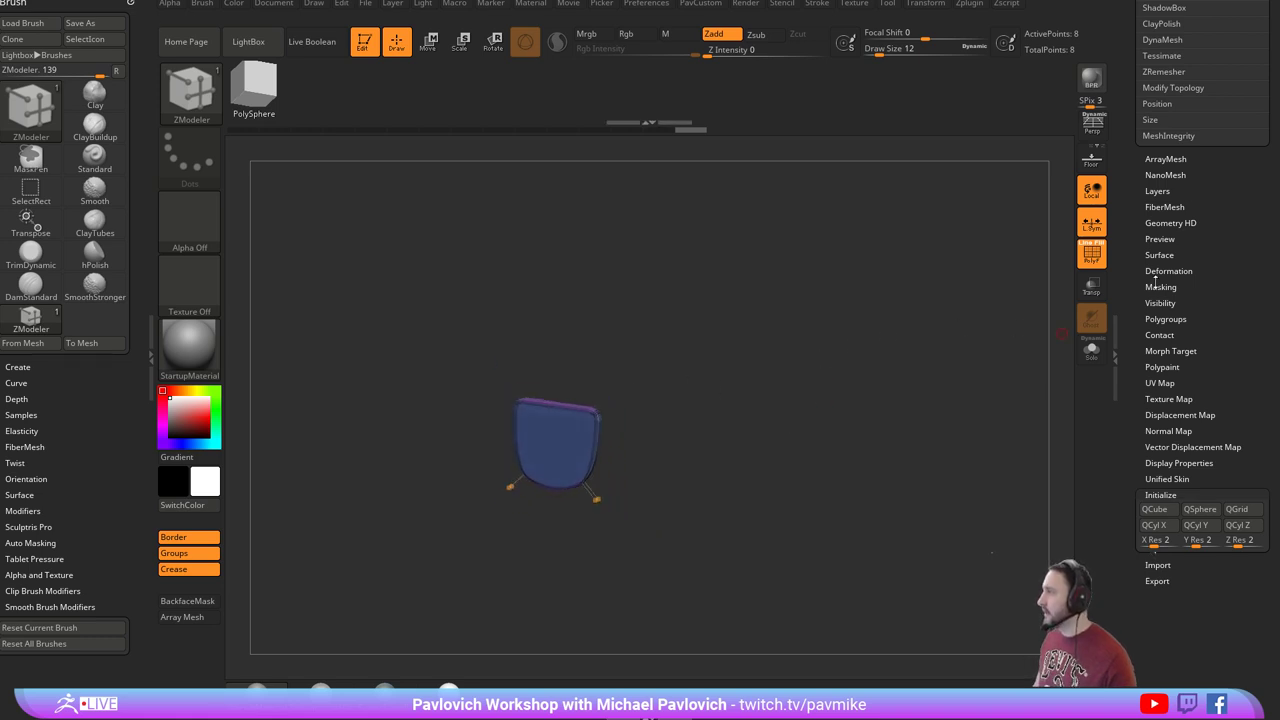
Turn on Array Mesh for the plate with Lock Pos and Lock Size enabled, and view it edge-on.
{"action": "left_click", "coordinate": [1165, 159]}
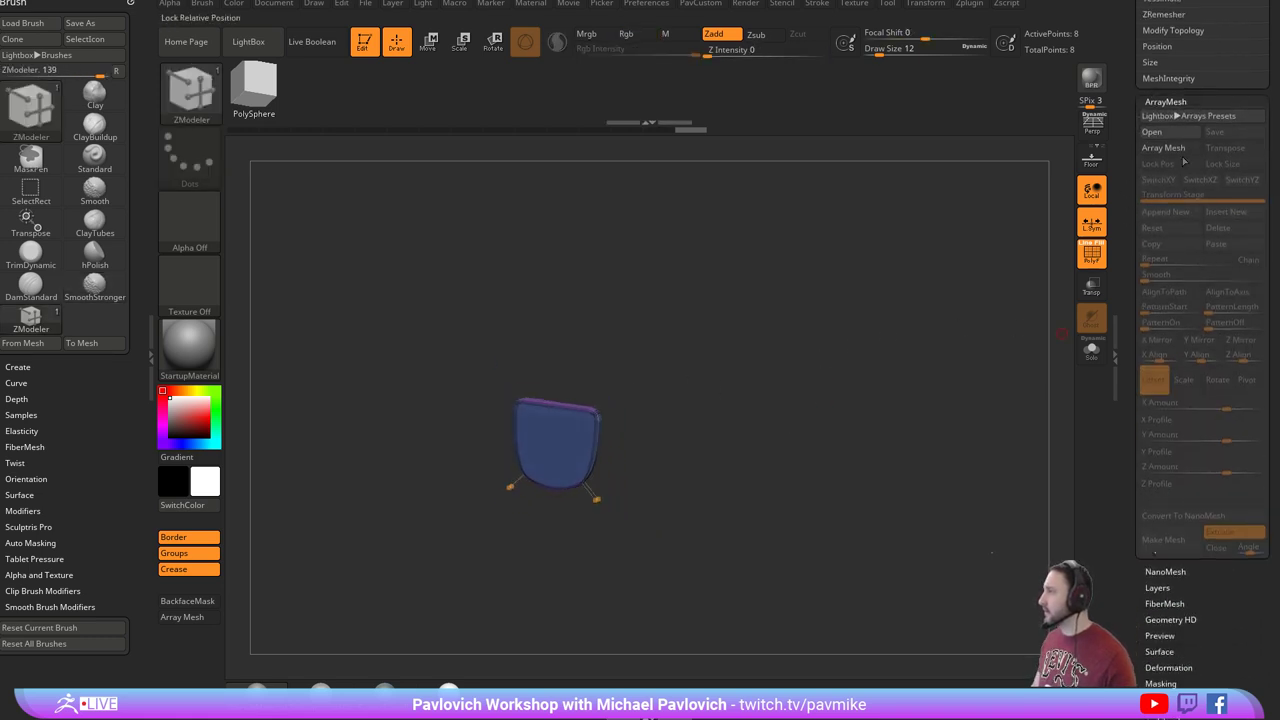
{"action": "left_click", "coordinate": [1166, 148]}
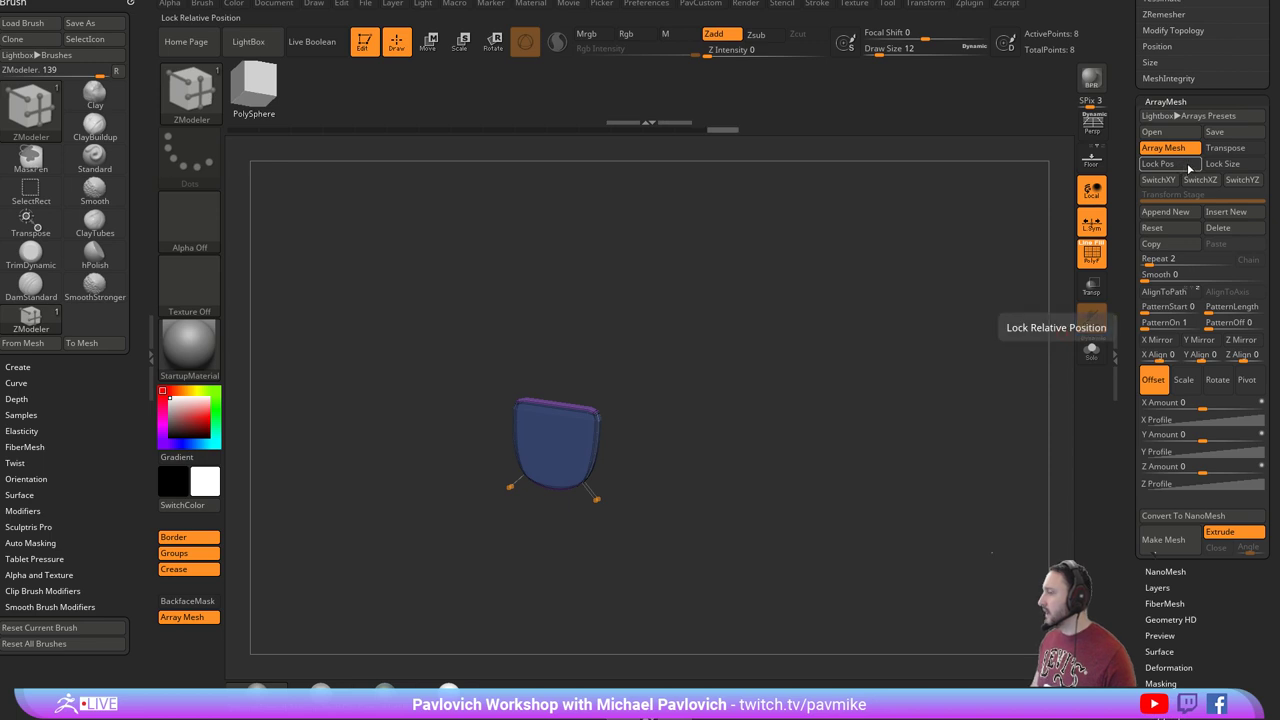
{"action": "left_click", "coordinate": [1189, 168]}
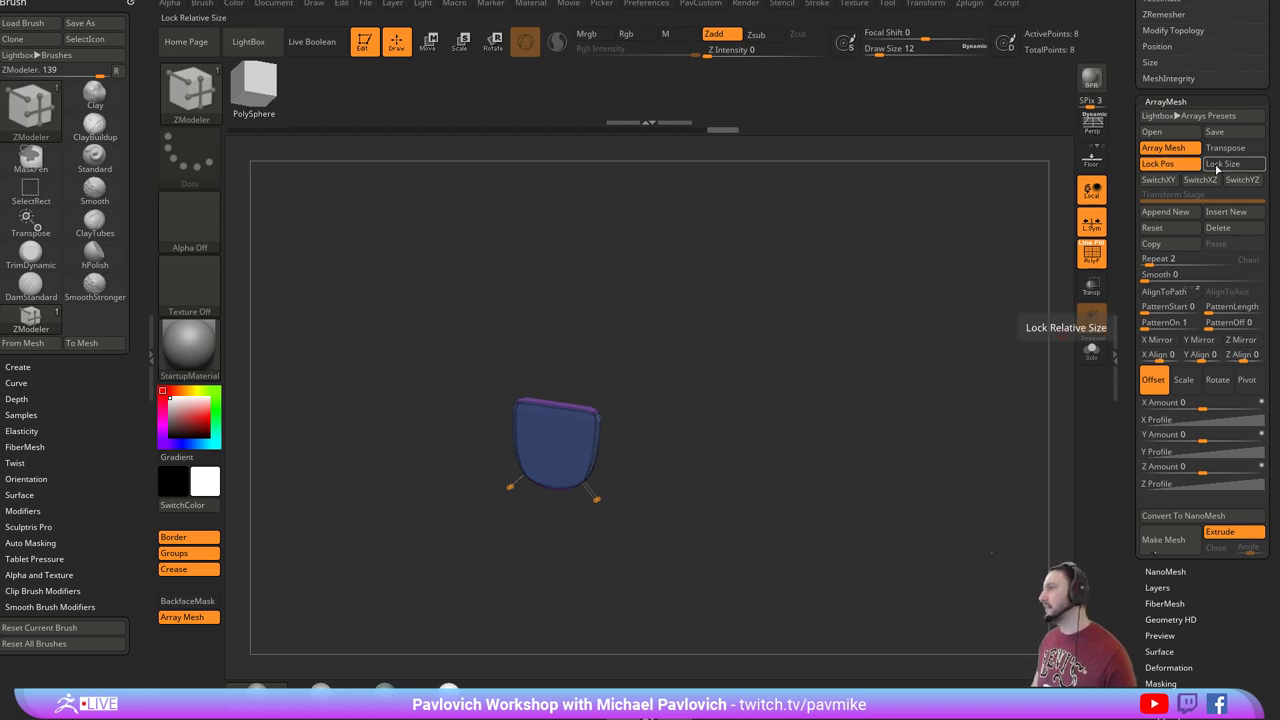
{"action": "left_click", "coordinate": [1222, 166]}
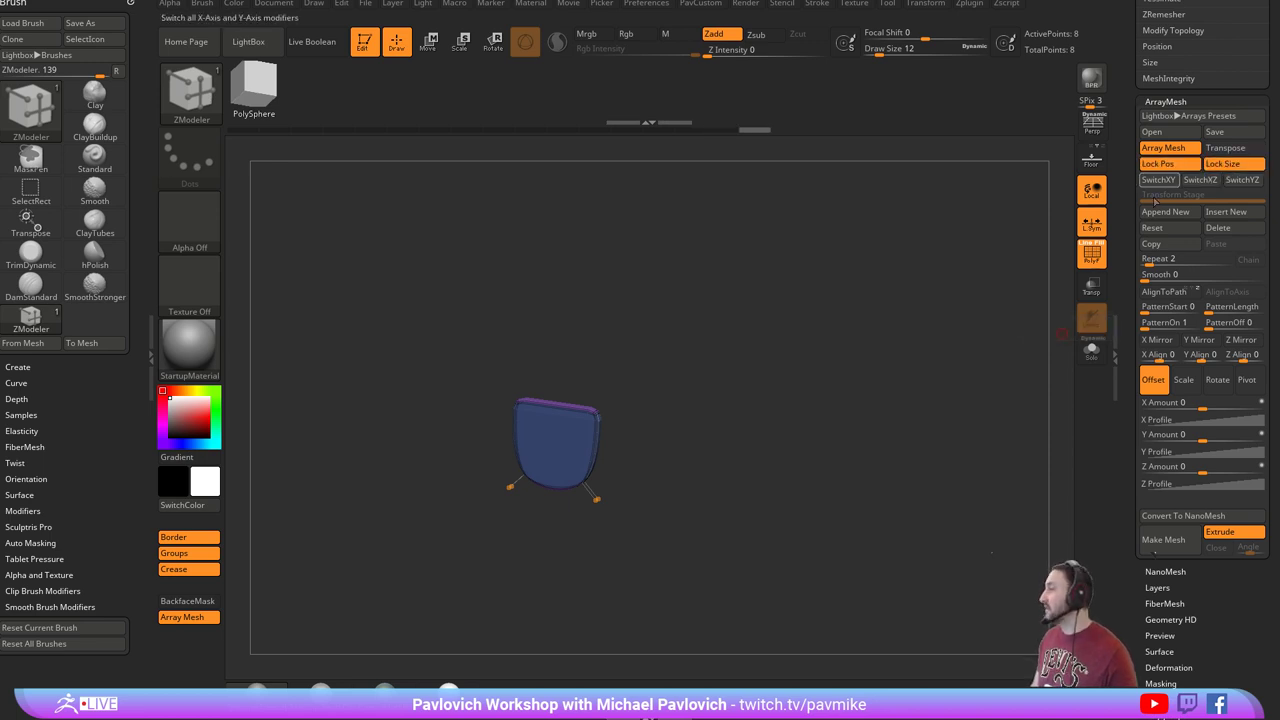
{"action": "left_click_drag", "start_coordinate": [956, 302], "coordinate": [951, 360], "text": "shift"}
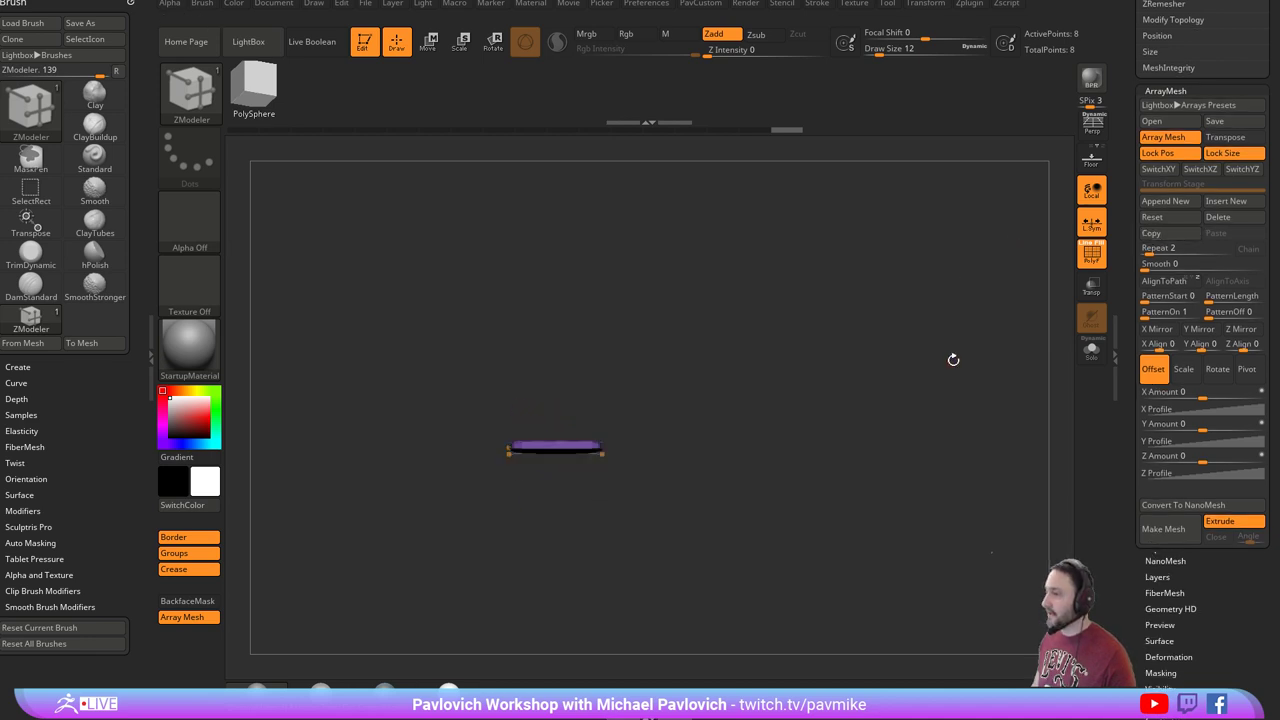
Switch from the gizmo to the classic transpose line at the plate's centre.
{"action": "key", "text": "w"}
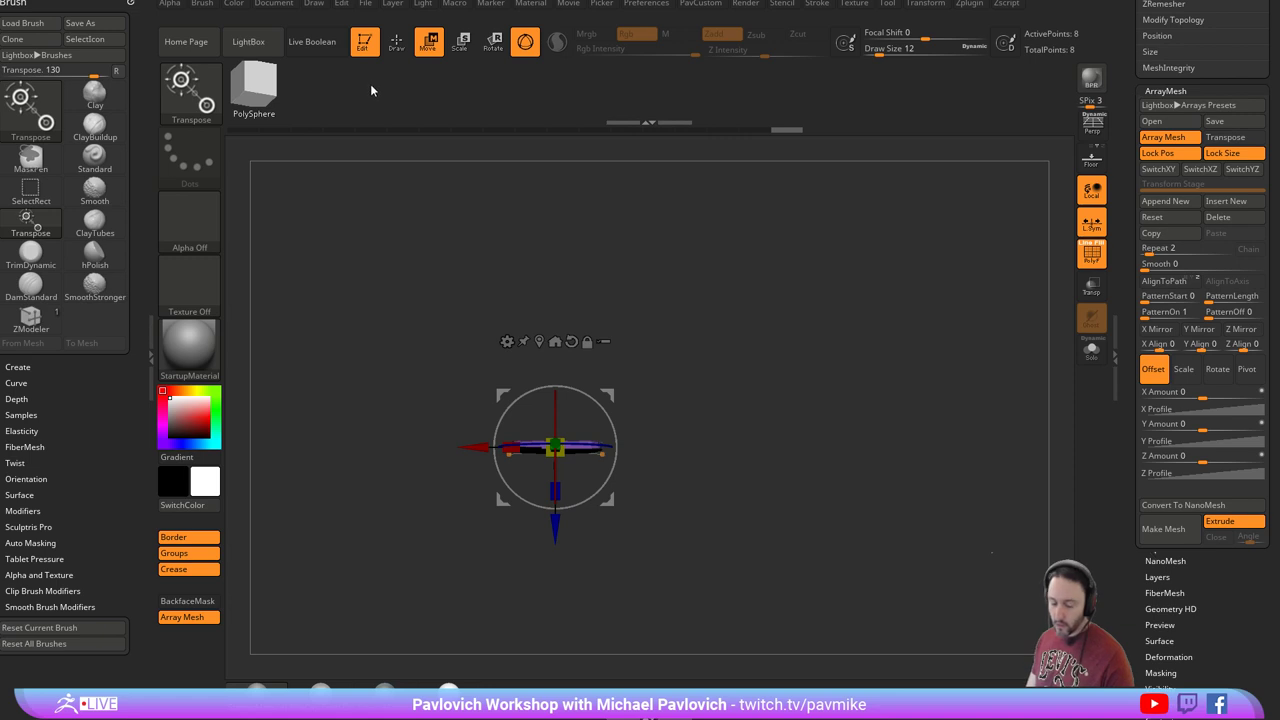
{"action": "key", "text": "y"}
{"action": "left_click", "coordinate": [556, 398]}
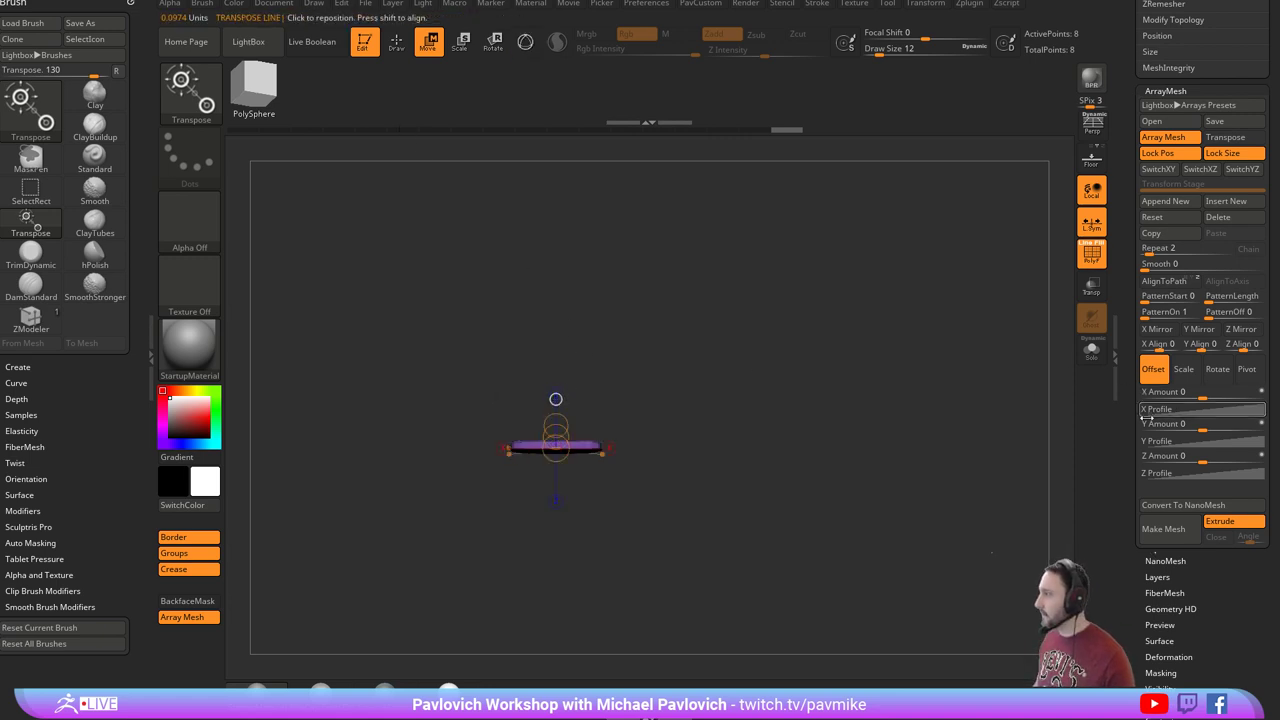
Set the array's Y rotation amount to 360, leaving the X and Z rotation amounts at 0.
{"action": "left_click", "coordinate": [1218, 370]}
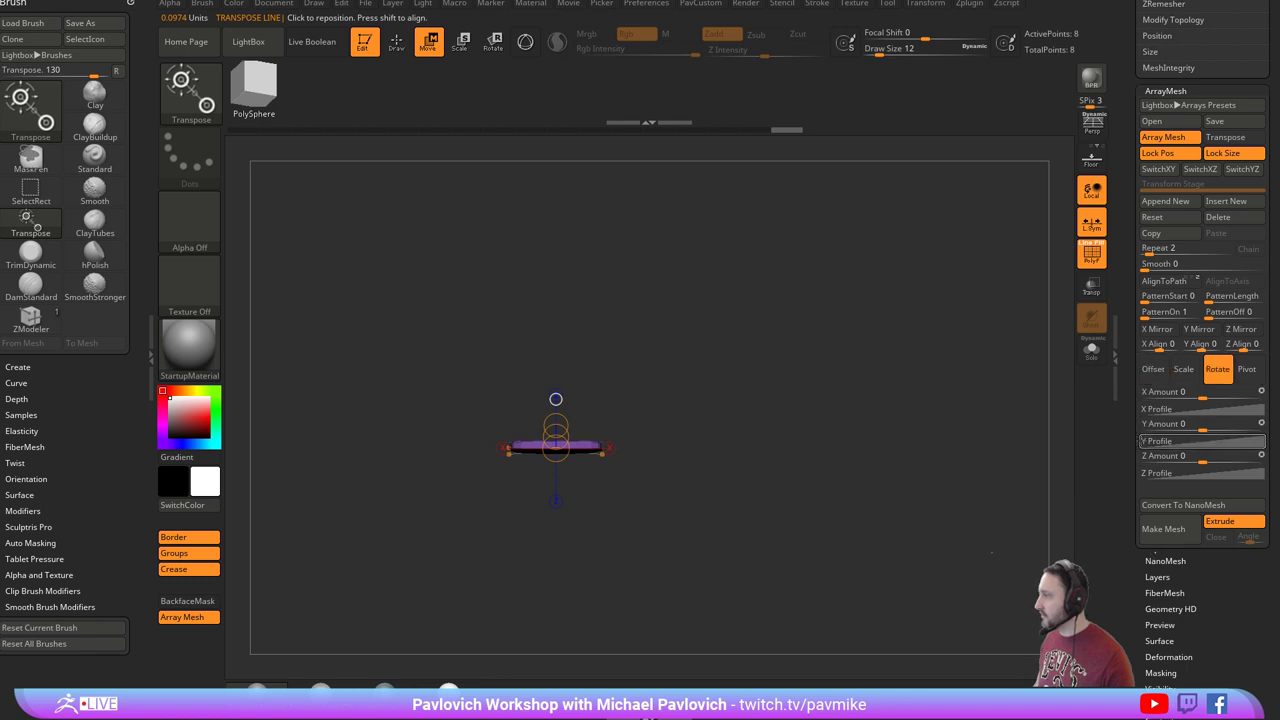
{"action": "scroll", "coordinate": [1138, 424], "scroll_direction": "down", "scroll_amount": 1}
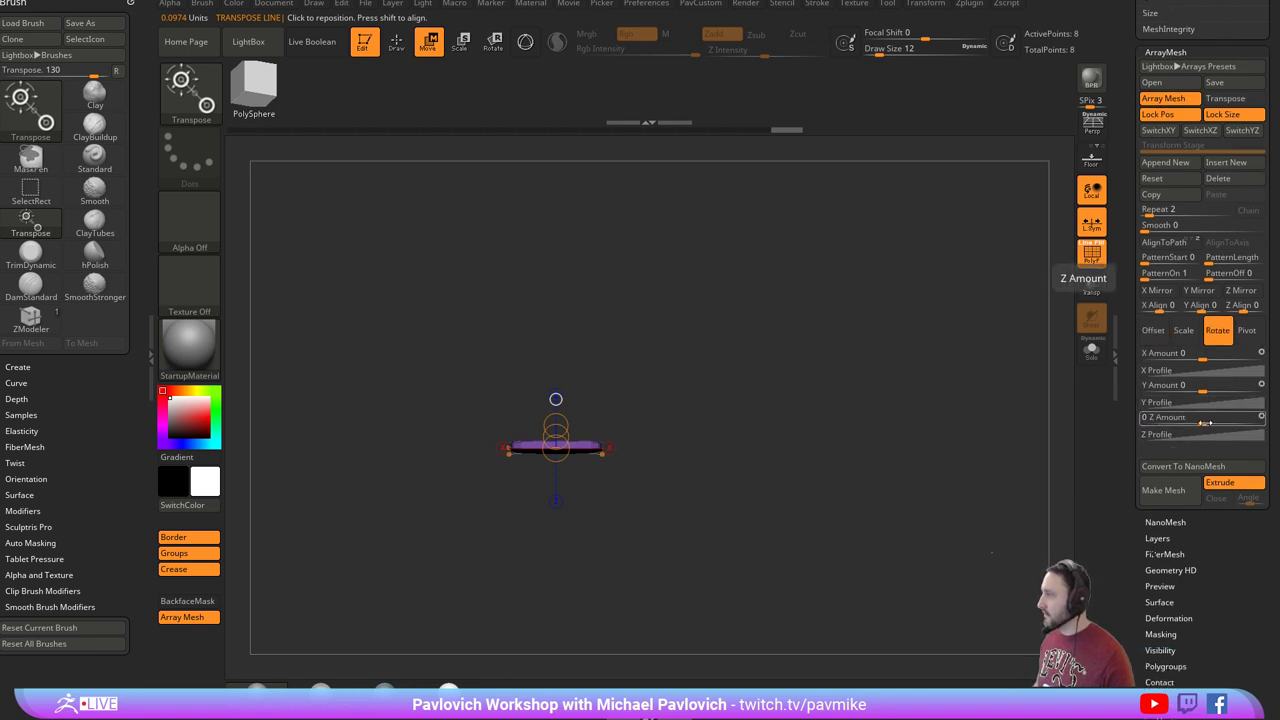
{"action": "left_click_drag", "start_coordinate": [1209, 422], "coordinate": [1214, 391]}
{"action": "left_click", "coordinate": [1238, 423]}
{"action": "type", "text": "0"}
{"action": "key", "text": "Return"}
{"action": "left_click", "coordinate": [1214, 391]}
{"action": "type", "text": "0"}
{"action": "key", "text": "Return"}
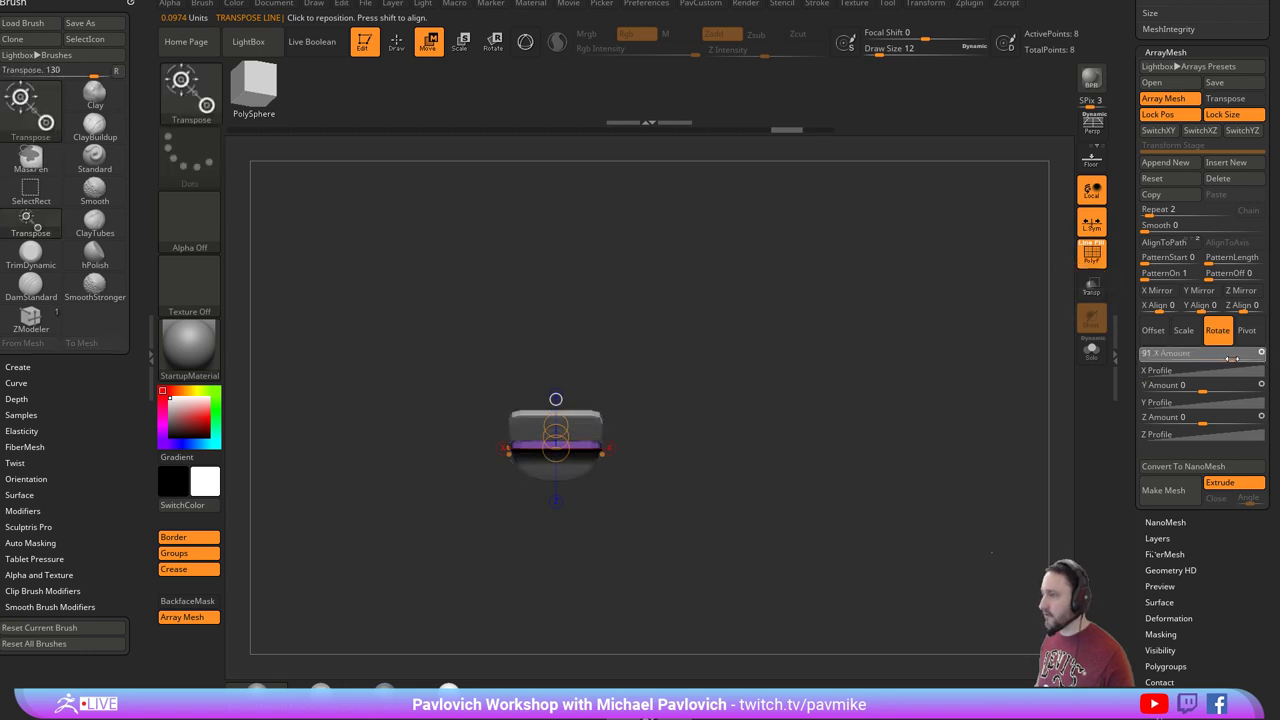
{"action": "left_click_drag", "start_coordinate": [1207, 388], "coordinate": [1234, 389]}
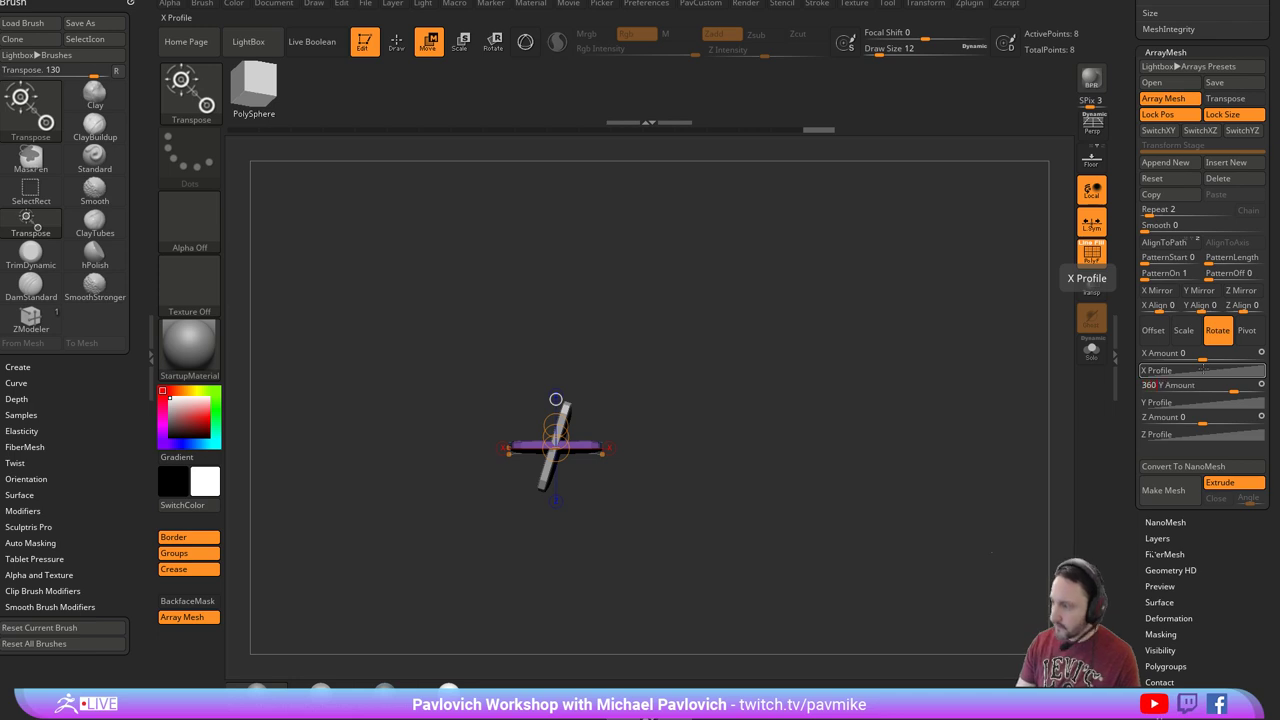
{"action": "key", "text": "Return"}
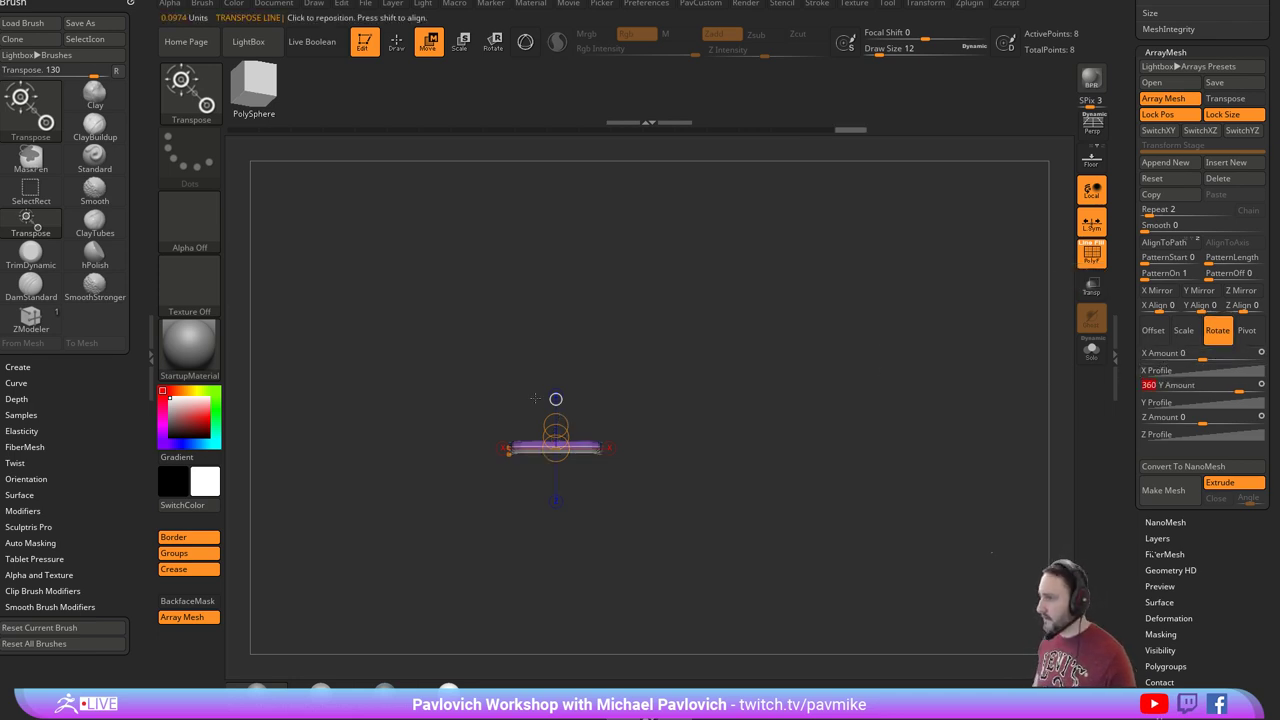
Lengthen the transpose line perpendicular to the plate to about 0.385 units, and undo a trial move of the plate.
{"action": "left_click_drag", "start_coordinate": [556, 399], "coordinate": [556, 496]}
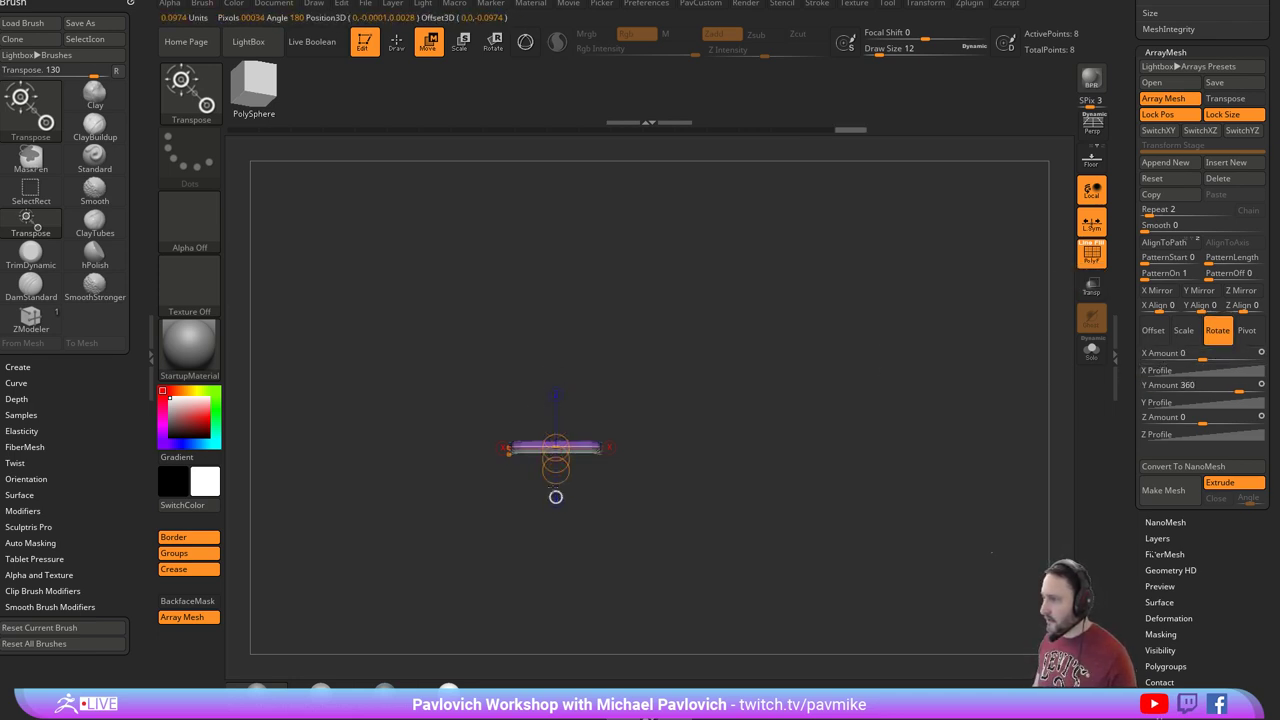
{"action": "left_click_drag", "start_coordinate": [556, 497], "coordinate": [562, 371]}
{"action": "left_click", "coordinate": [556, 353]}
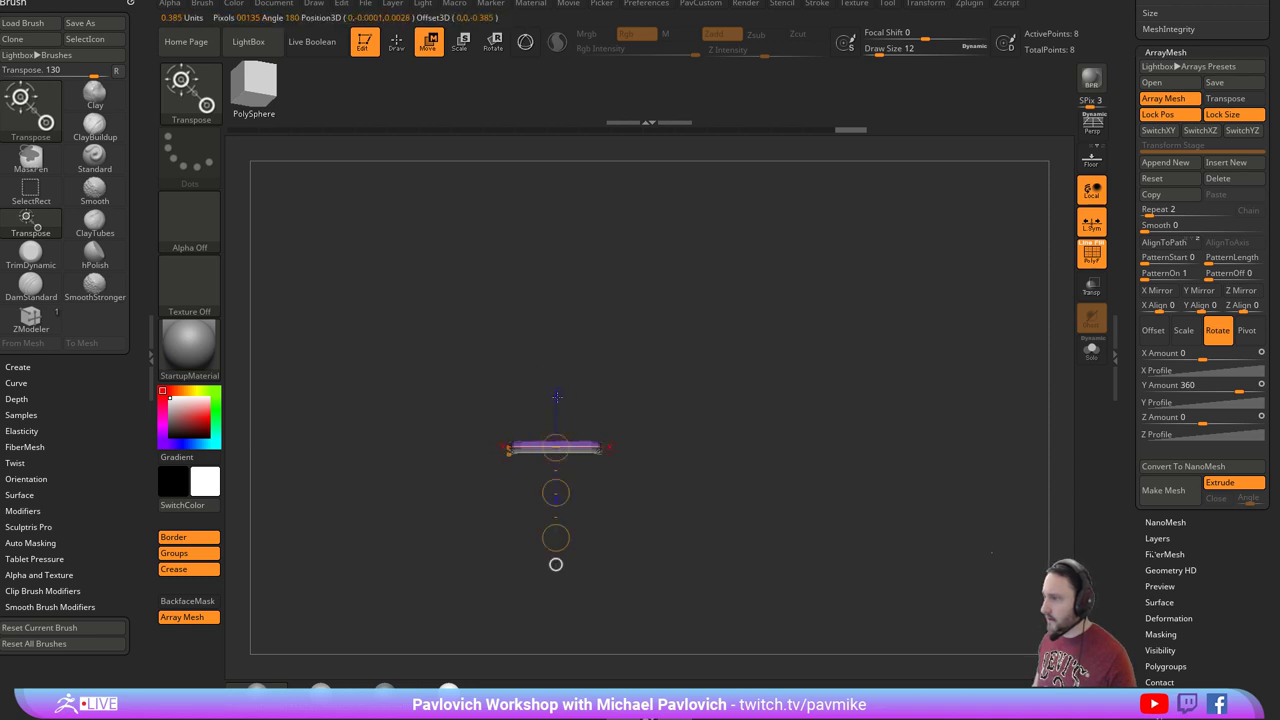
{"action": "left_click_drag", "start_coordinate": [556, 492], "coordinate": [775, 416]}
{"action": "key", "text": "ctrl+z"}
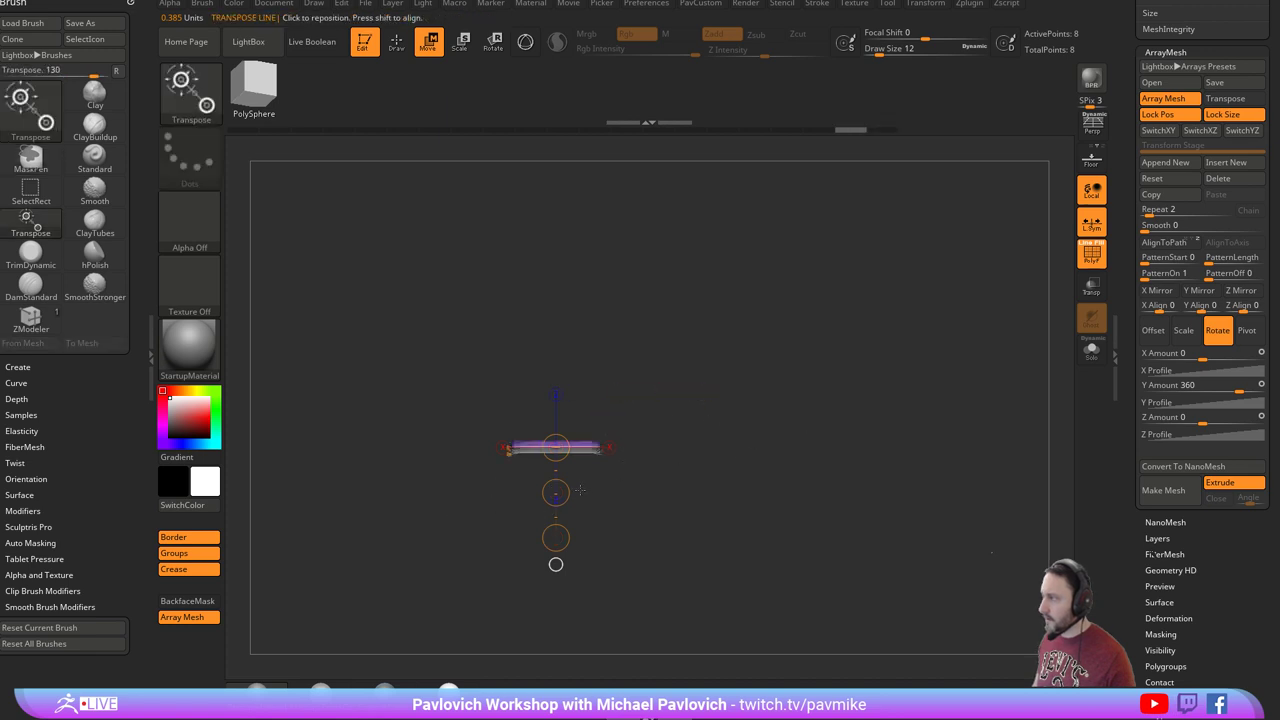
Set the array's Repeat to 10 and move the plate away from the centre so the copies spread into a ring.
{"action": "left_click_drag", "start_coordinate": [1152, 212], "coordinate": [1160, 214]}
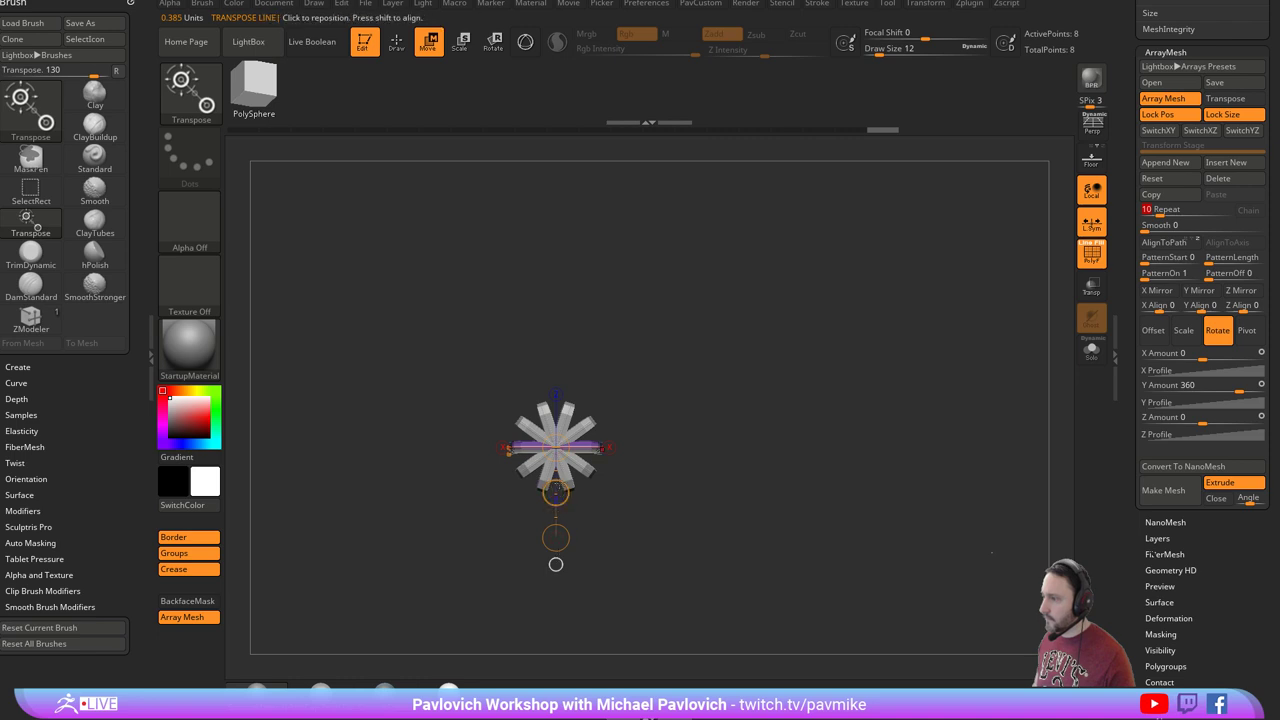
{"action": "mouse_move", "coordinate": [556, 492]}
{"action": "left_mouse_down"}
{"action": "mouse_move", "coordinate": [573, 349]}
{"action": "mouse_move", "coordinate": [557, 355]}
{"action": "left_mouse_up"}
{"action": "mouse_move", "coordinate": [850, 430]}
{"action": "right_mouse_down"}
{"action": "mouse_move", "coordinate": [863, 271]}
{"action": "mouse_move", "coordinate": [874, 337]}
{"action": "mouse_move", "coordinate": [900, 334]}
{"action": "right_mouse_up"}
{"action": "key", "text": "q"}
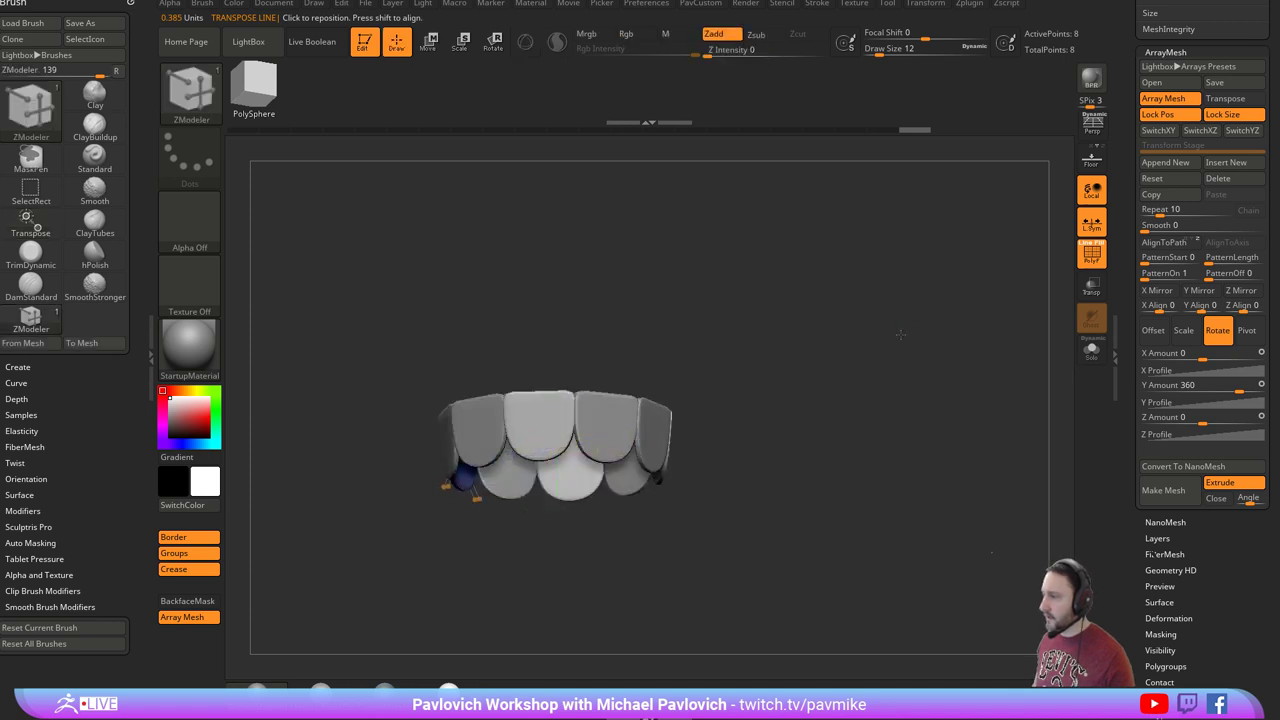
{"action": "left_click_drag", "start_coordinate": [900, 335], "coordinate": [897, 367]}
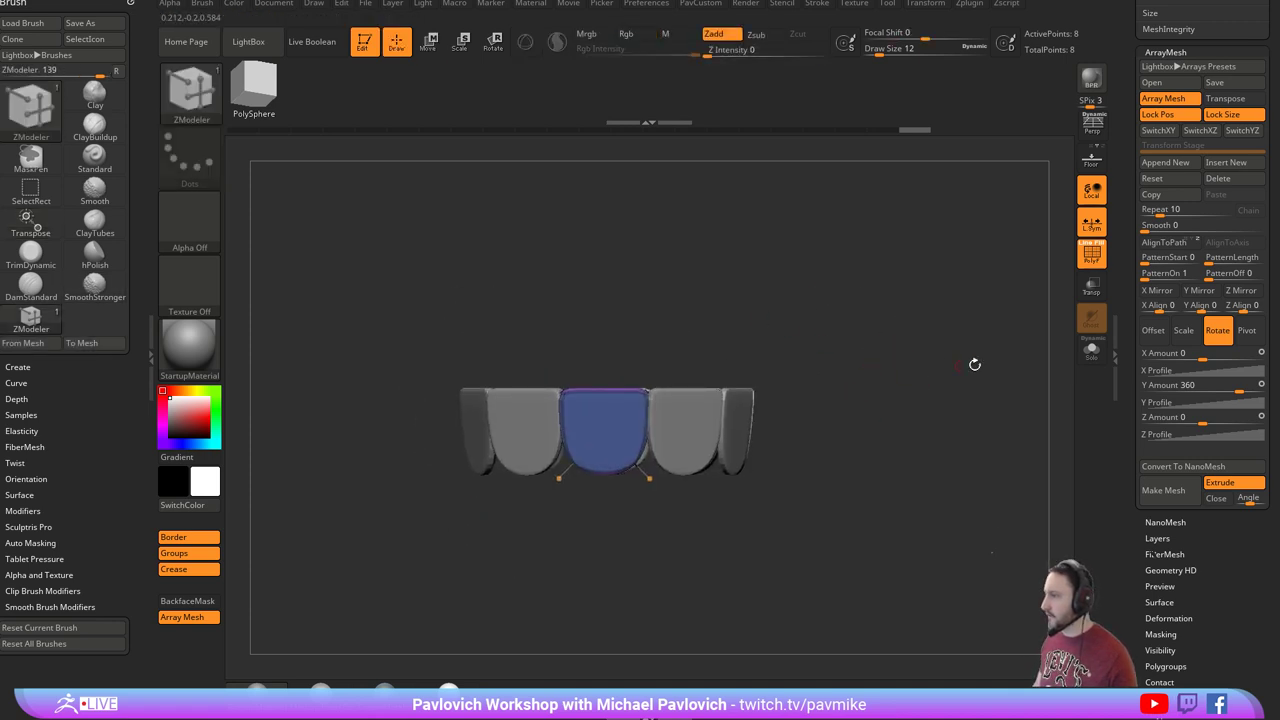
Try converting the ring array into real geometry, inspect it from the side, and undo the conversion.
{"action": "left_click_drag", "start_coordinate": [1132, 409], "coordinate": [1126, 337]}
{"action": "left_click", "coordinate": [1161, 340]}
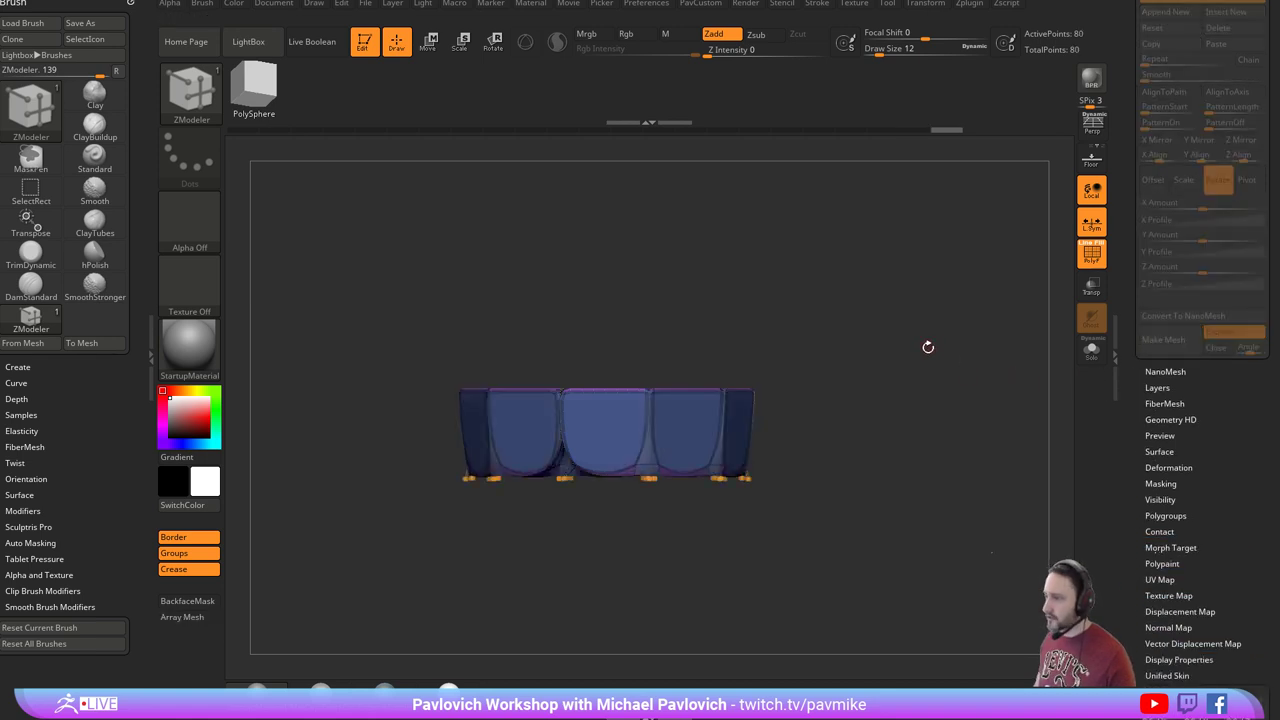
{"action": "mouse_move", "coordinate": [928, 347]}
{"action": "left_mouse_down"}
{"action": "mouse_move", "coordinate": [950, 392]}
{"action": "mouse_move", "coordinate": [957, 371]}
{"action": "left_mouse_up"}
{"action": "key", "text": "ctrl"}
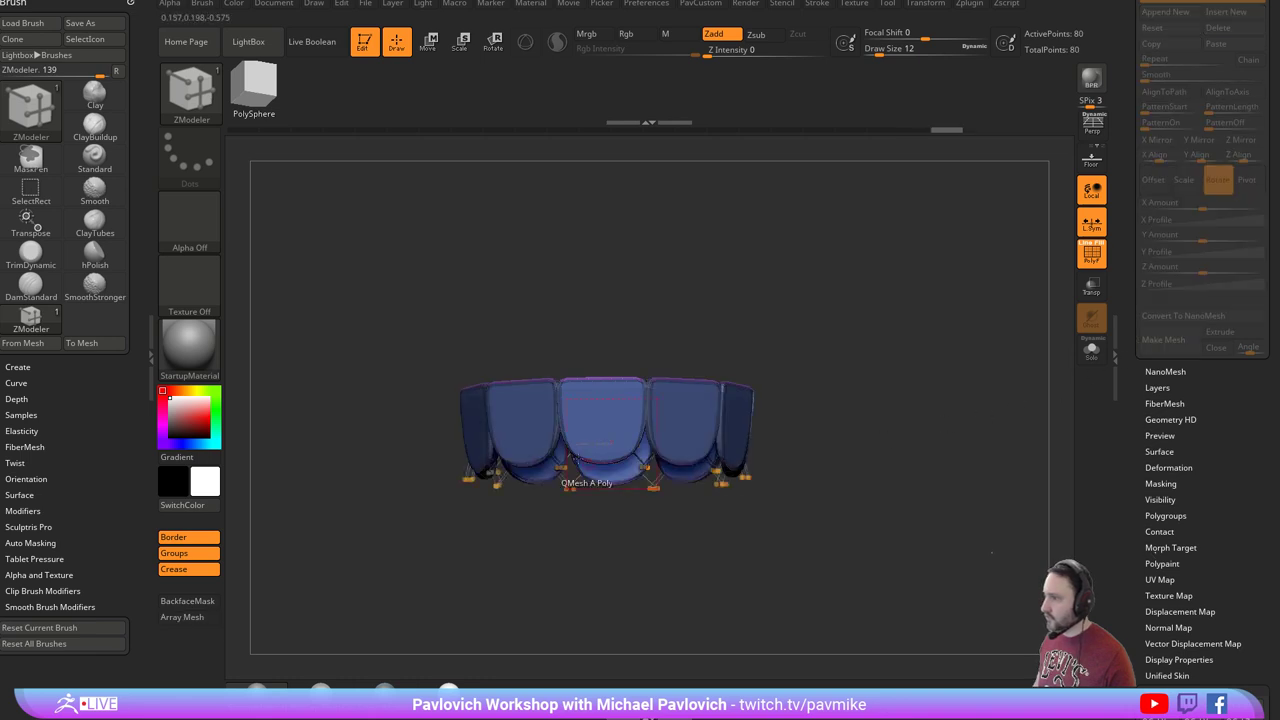
{"action": "left_click_drag", "start_coordinate": [868, 336], "coordinate": [860, 388]}
{"action": "left_click_drag", "start_coordinate": [880, 286], "coordinate": [907, 347]}
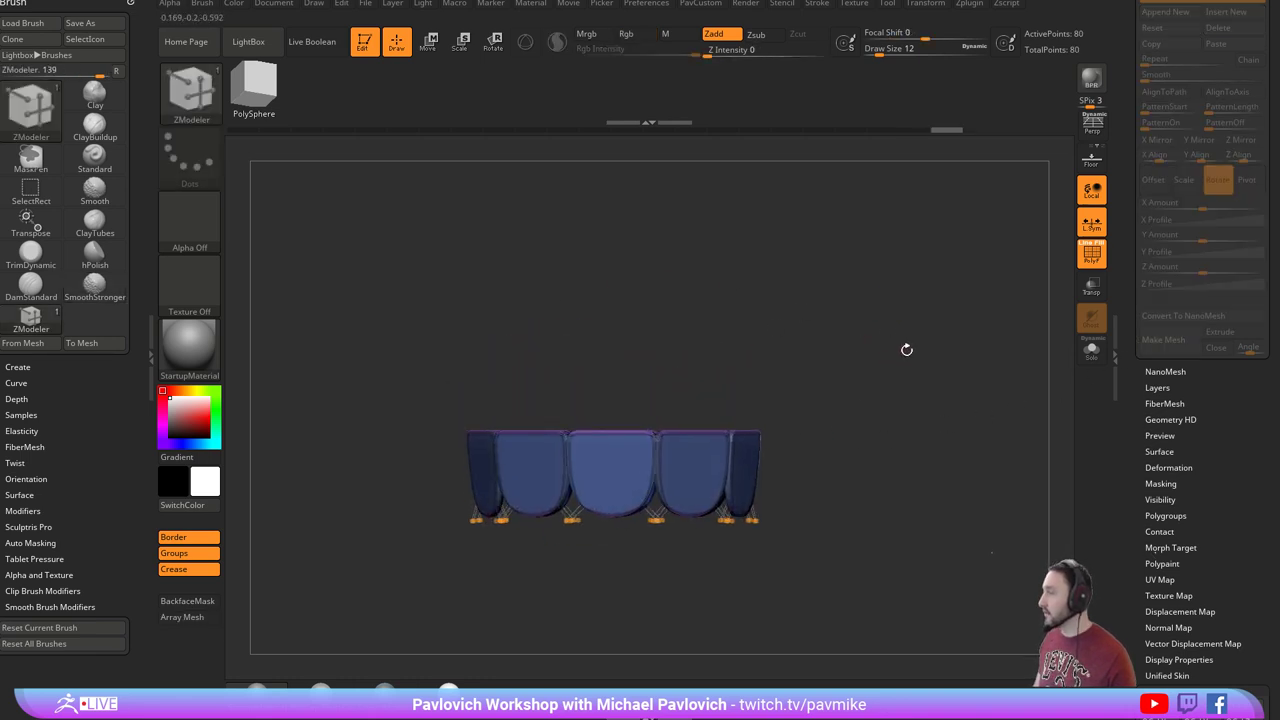
{"action": "key", "text": "ctrl+z"}
Append a second ArrayMesh stage and draw a vertical transpose line upward from the plate's centre.
{"action": "left_click_drag", "start_coordinate": [1125, 329], "coordinate": [1128, 436]}
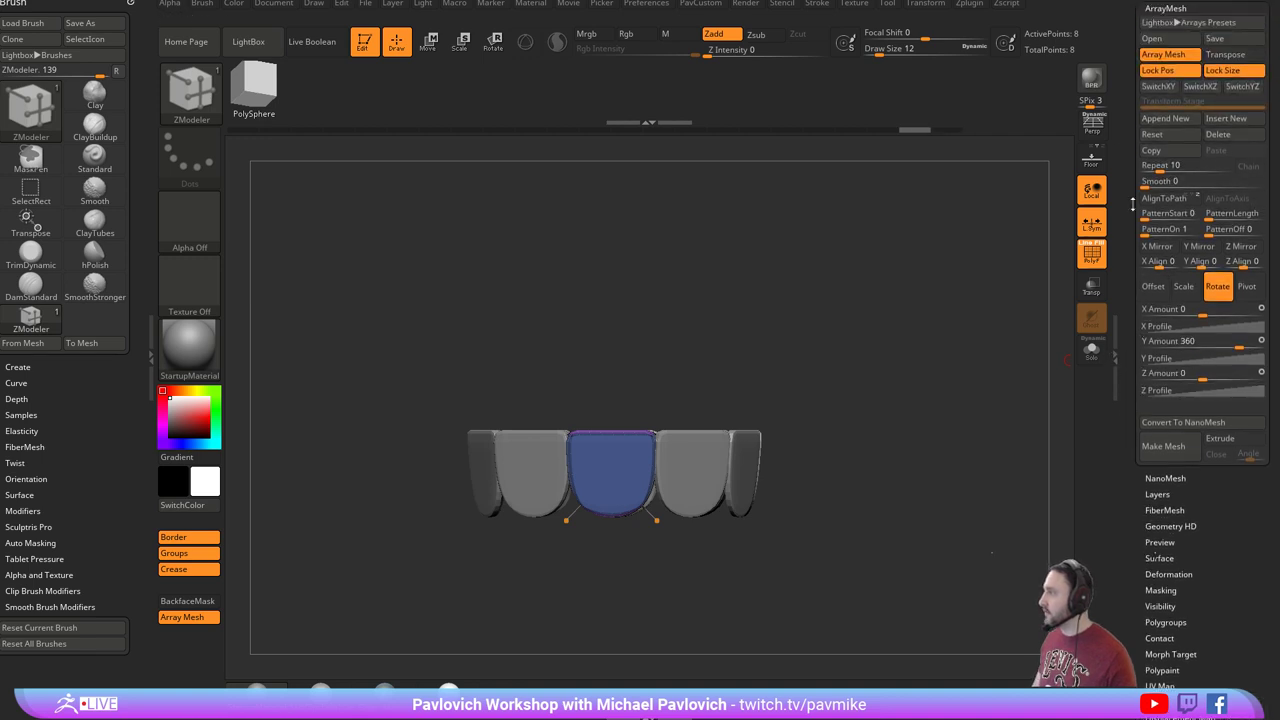
{"action": "left_click_drag", "start_coordinate": [1123, 151], "coordinate": [1121, 177]}
{"action": "left_click", "coordinate": [1144, 147]}
{"action": "scroll", "coordinate": [1136, 192], "scroll_direction": "down", "scroll_amount": 1}
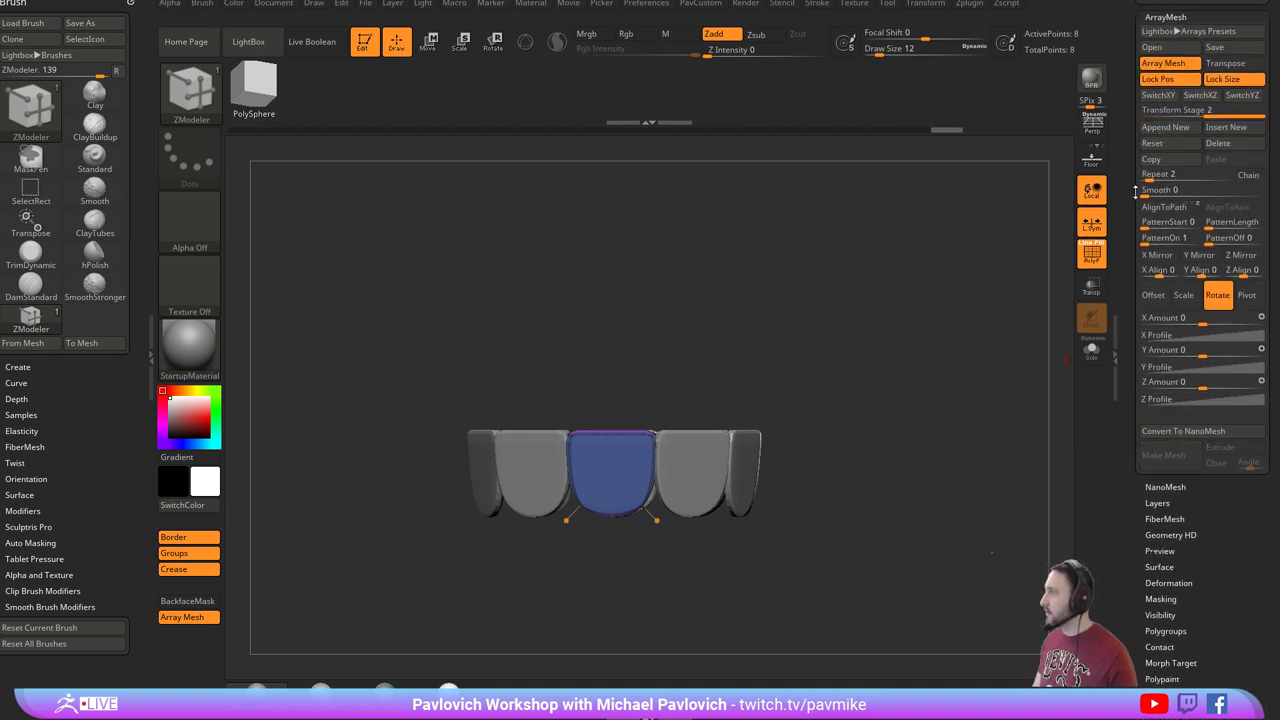
{"action": "key", "text": "w"}
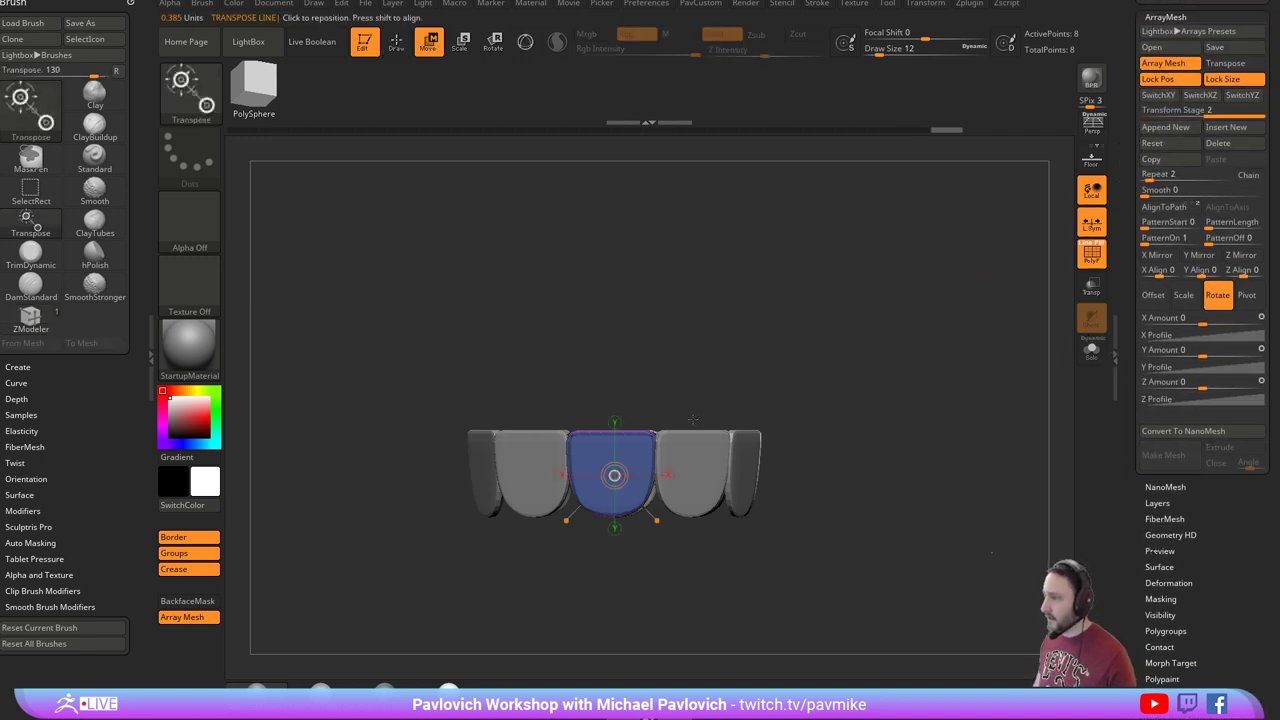
{"action": "left_click_drag", "start_coordinate": [614, 432], "coordinate": [614, 364]}
{"action": "key", "text": "ctrl+z"}
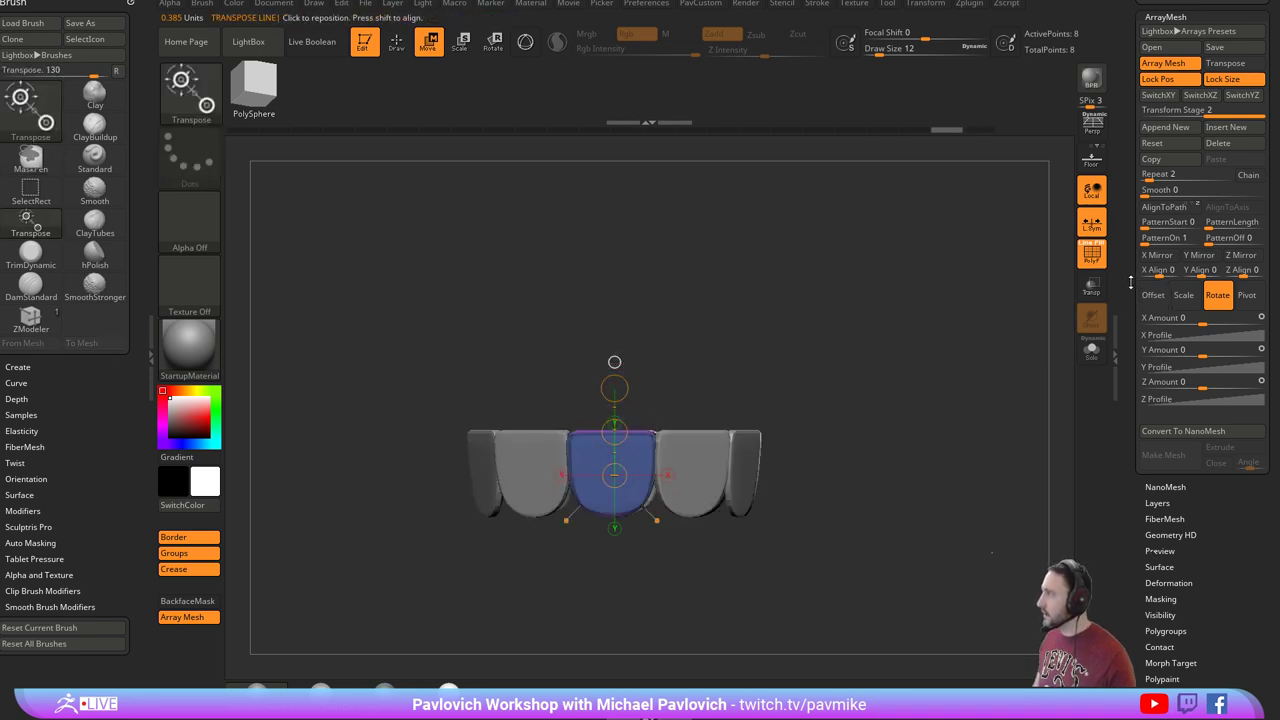
Turn on ArrayMesh Transpose and offset stage 2 upward with Repeat 3, stacking the ring into overlapping rows.
{"action": "left_click_drag", "start_coordinate": [1131, 283], "coordinate": [1131, 371]}
{"action": "left_click", "coordinate": [1222, 234]}
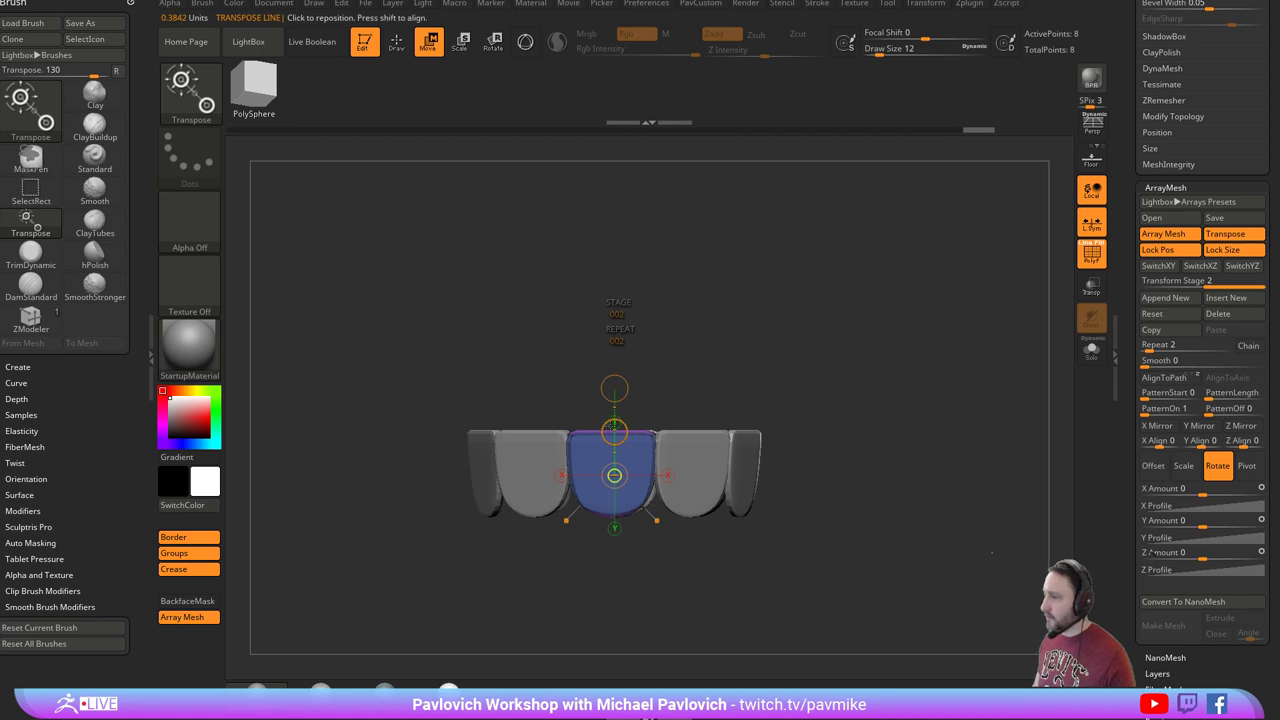
{"action": "left_click_drag", "start_coordinate": [614, 385], "coordinate": [664, 340]}
{"action": "left_click_drag", "start_coordinate": [614, 432], "coordinate": [614, 387]}
{"action": "left_click_drag", "start_coordinate": [842, 348], "coordinate": [753, 443]}
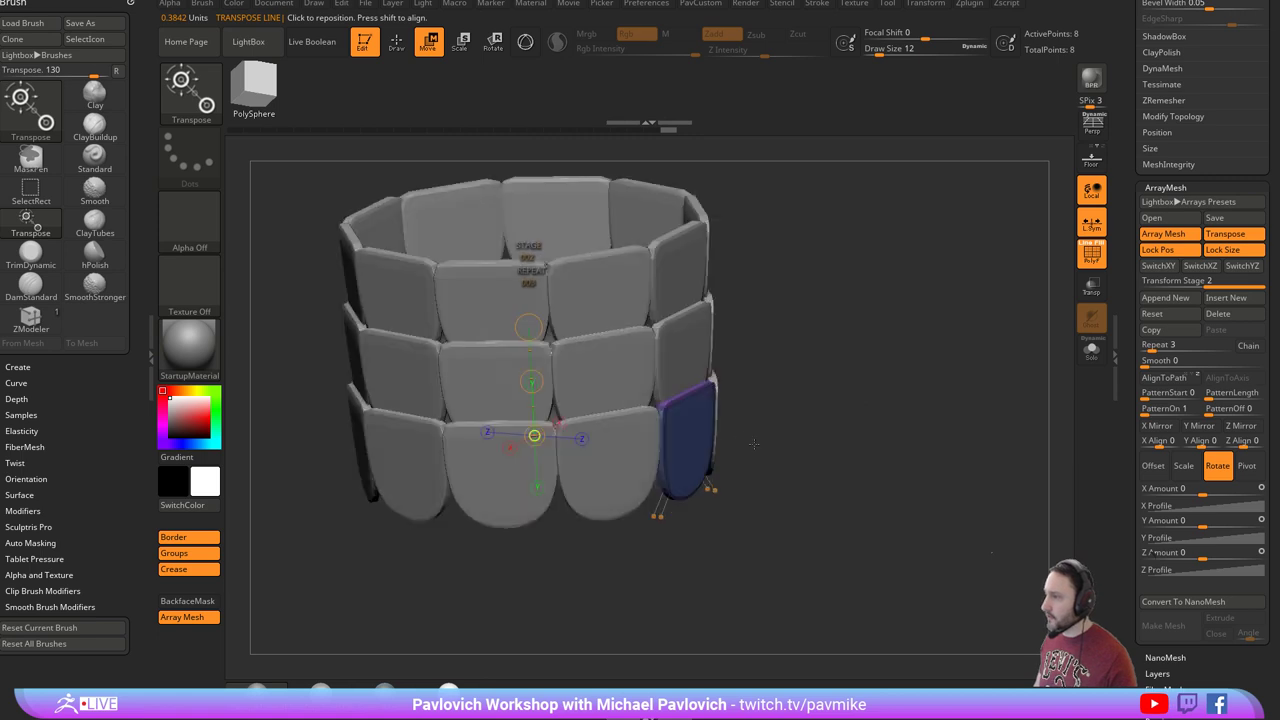
Return to Transform Stage 1, centre the gizmo on the source plate, and tilt the plate slightly so its rounded end flares outward.
{"action": "left_click", "coordinate": [1150, 281]}
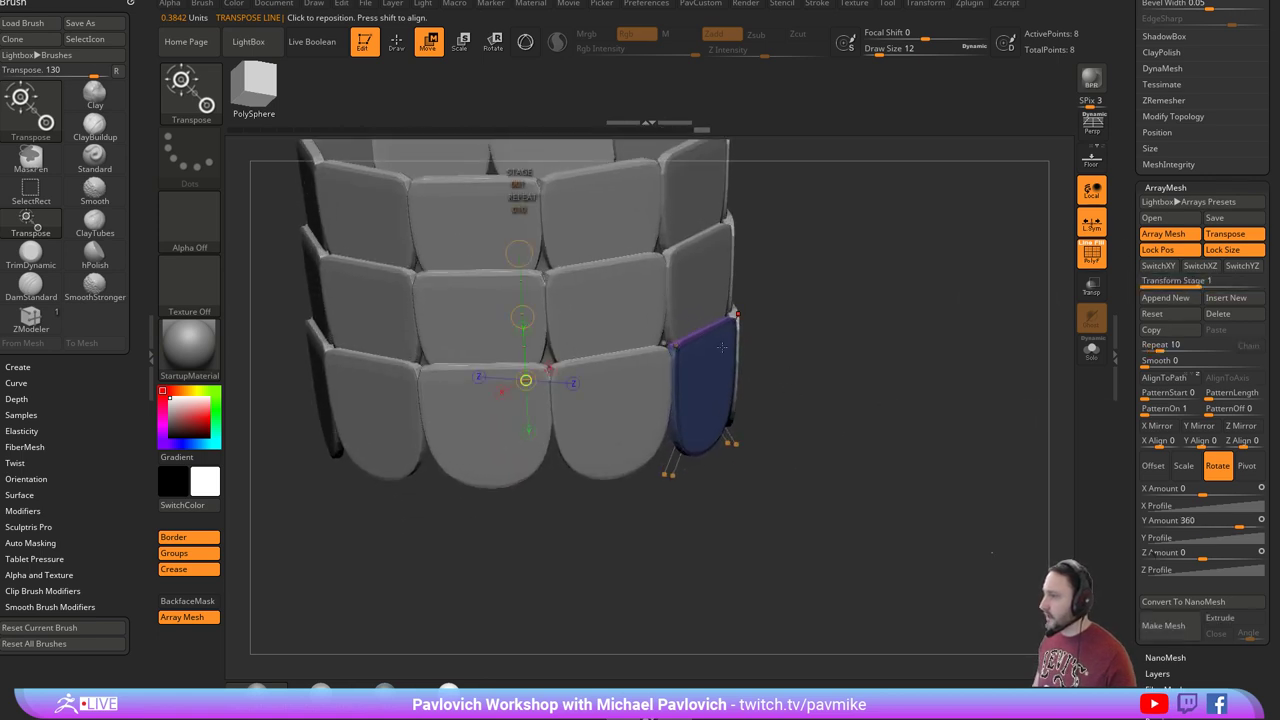
{"action": "left_click_drag", "start_coordinate": [864, 333], "coordinate": [751, 320], "text": "alt"}
{"action": "key", "text": "y"}
{"action": "left_click", "coordinate": [697, 358], "text": "alt"}
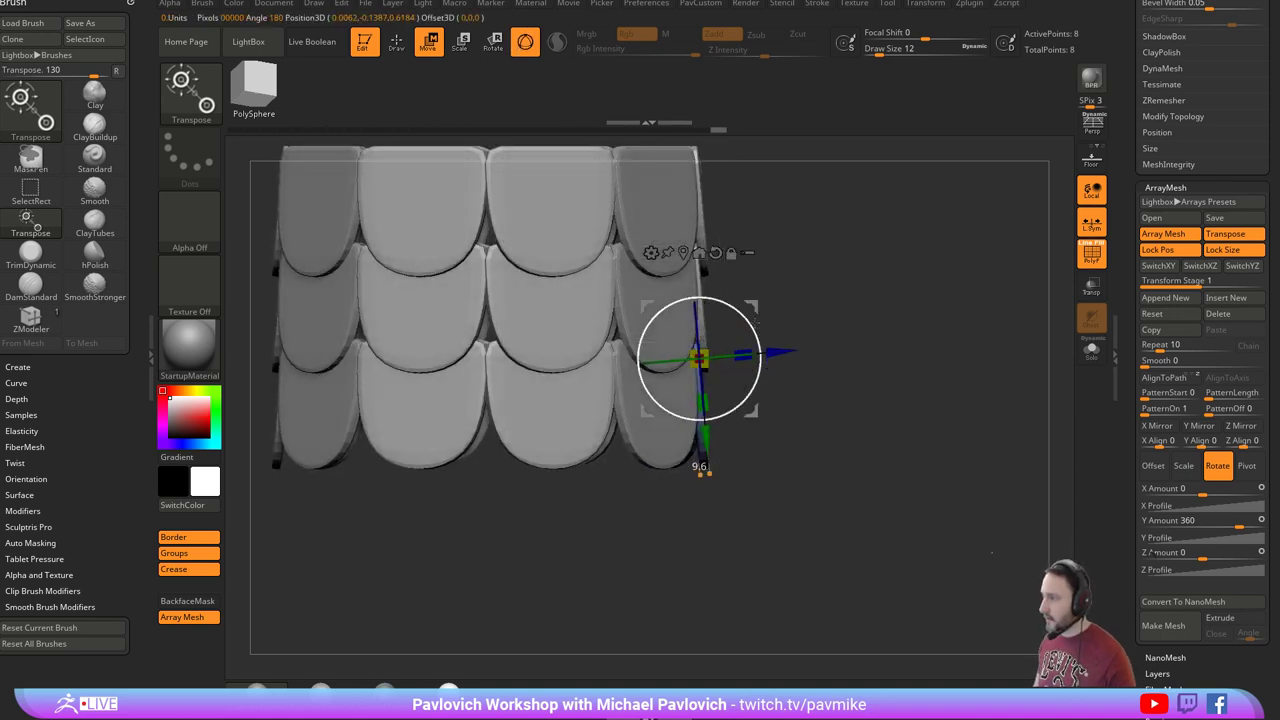
{"action": "left_click_drag", "start_coordinate": [985, 323], "coordinate": [928, 320]}
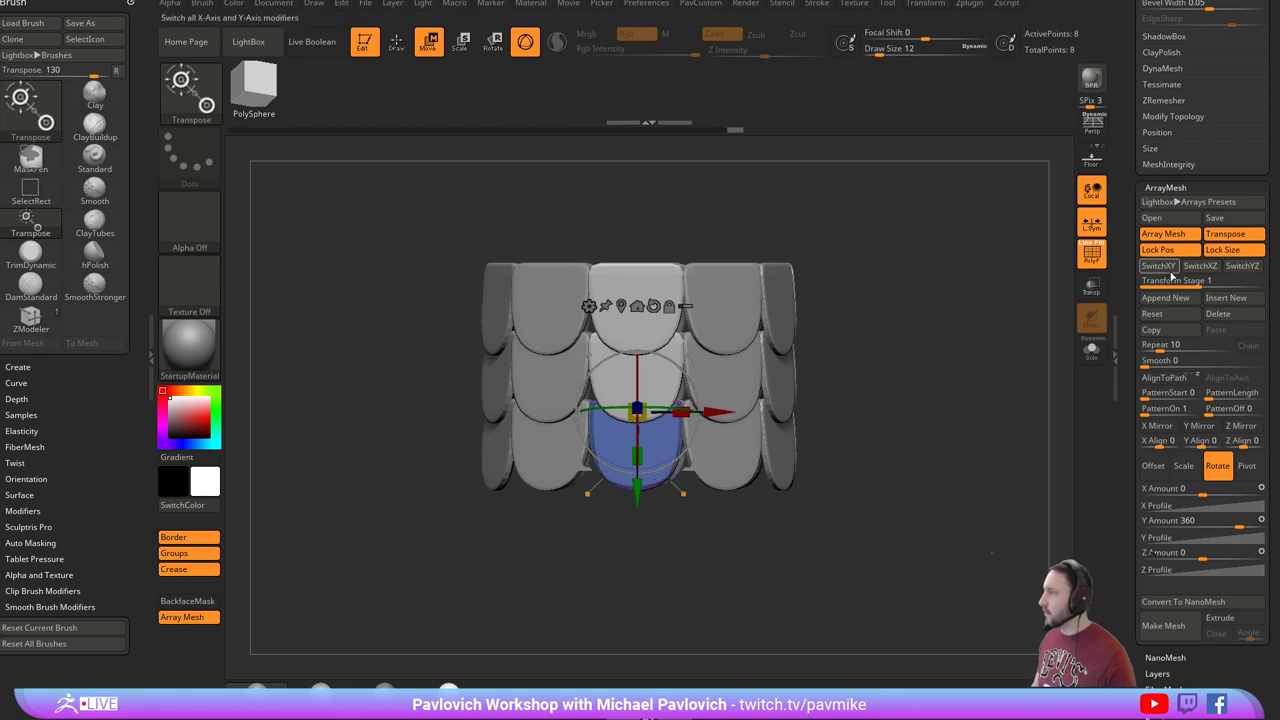
Delete the second array stage and convert the single ring of plates into real geometry with Make Mesh.
{"action": "left_click", "coordinate": [1226, 297]}
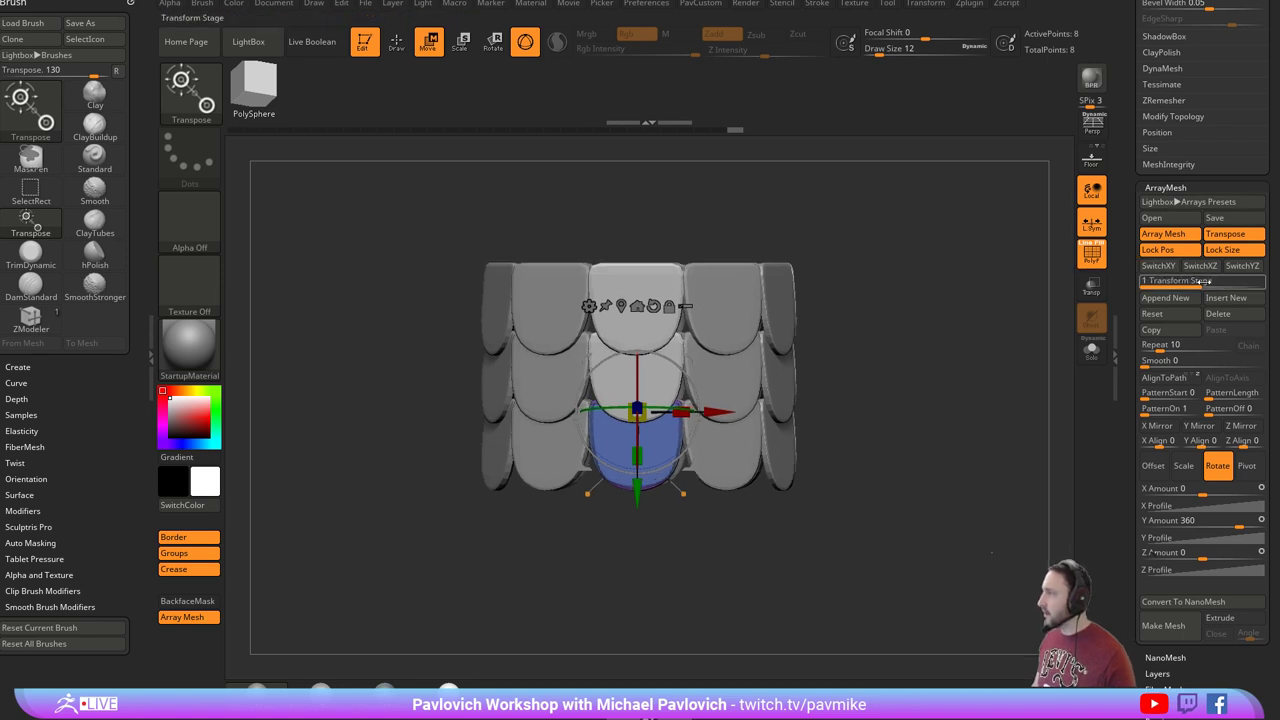
{"action": "left_click", "coordinate": [1230, 316]}
{"action": "key", "text": "q"}
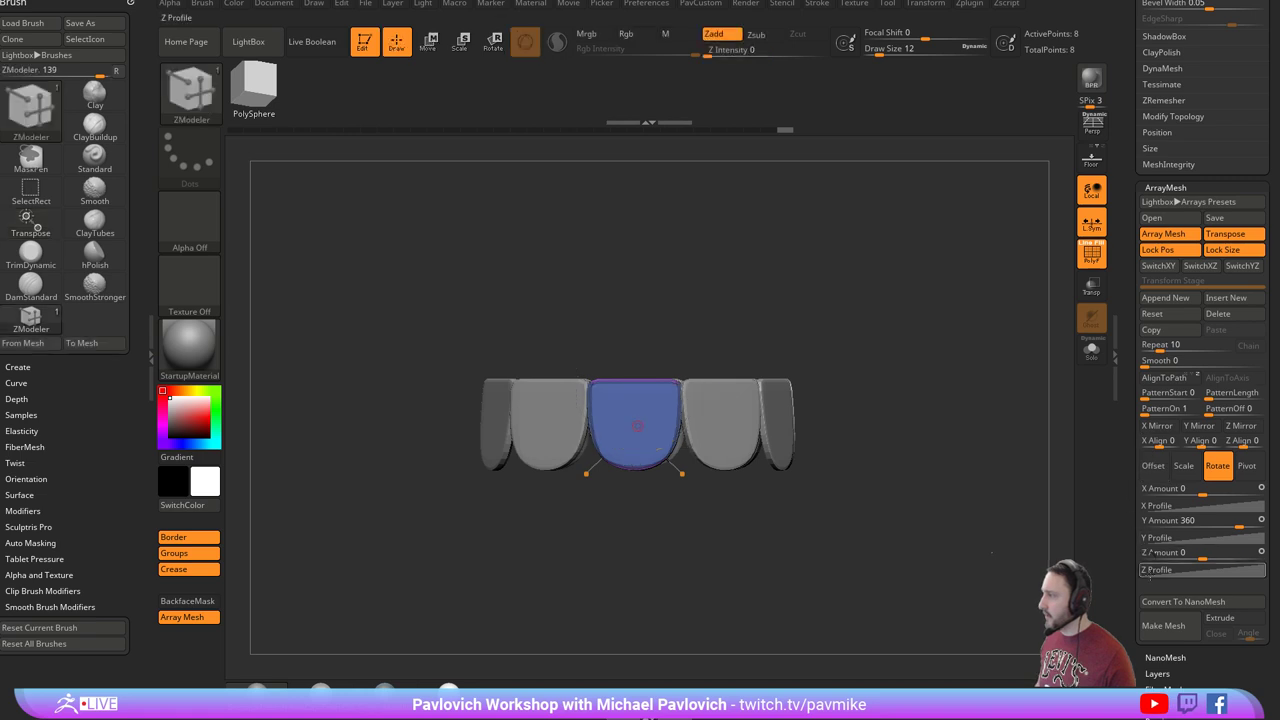
{"action": "left_click", "coordinate": [1163, 625]}
{"action": "key", "text": "w"}
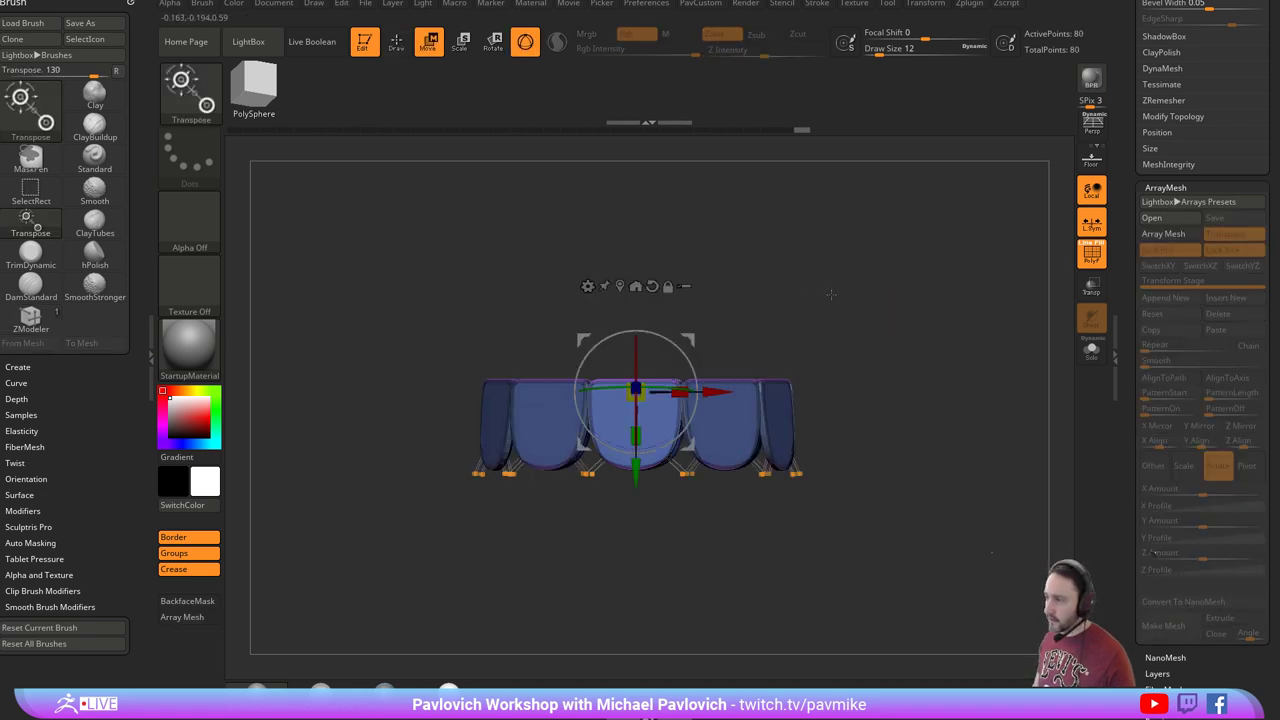
{"action": "key", "text": "q"}
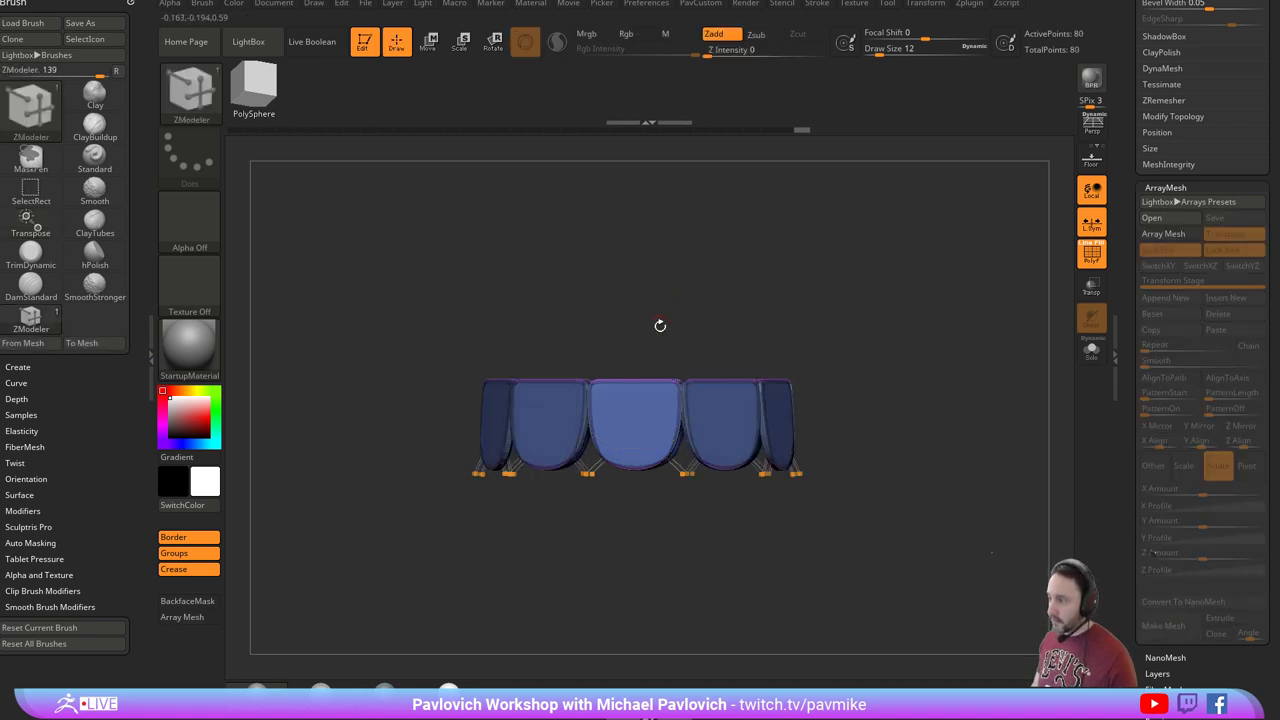
Create a new InsertMesh brush from the ring of plates and turn on its curve mode.
{"action": "key", "text": "b"}
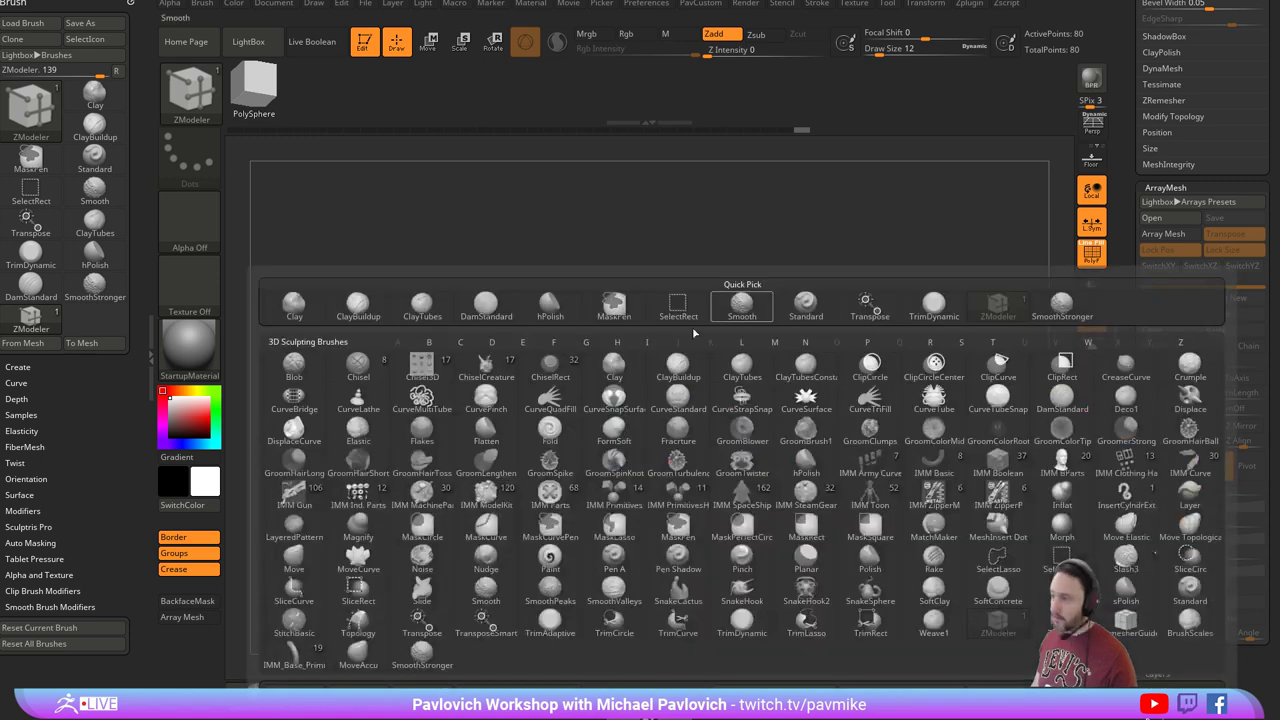
{"action": "left_click", "coordinate": [497, 688]}
{"action": "left_click", "coordinate": [559, 228]}
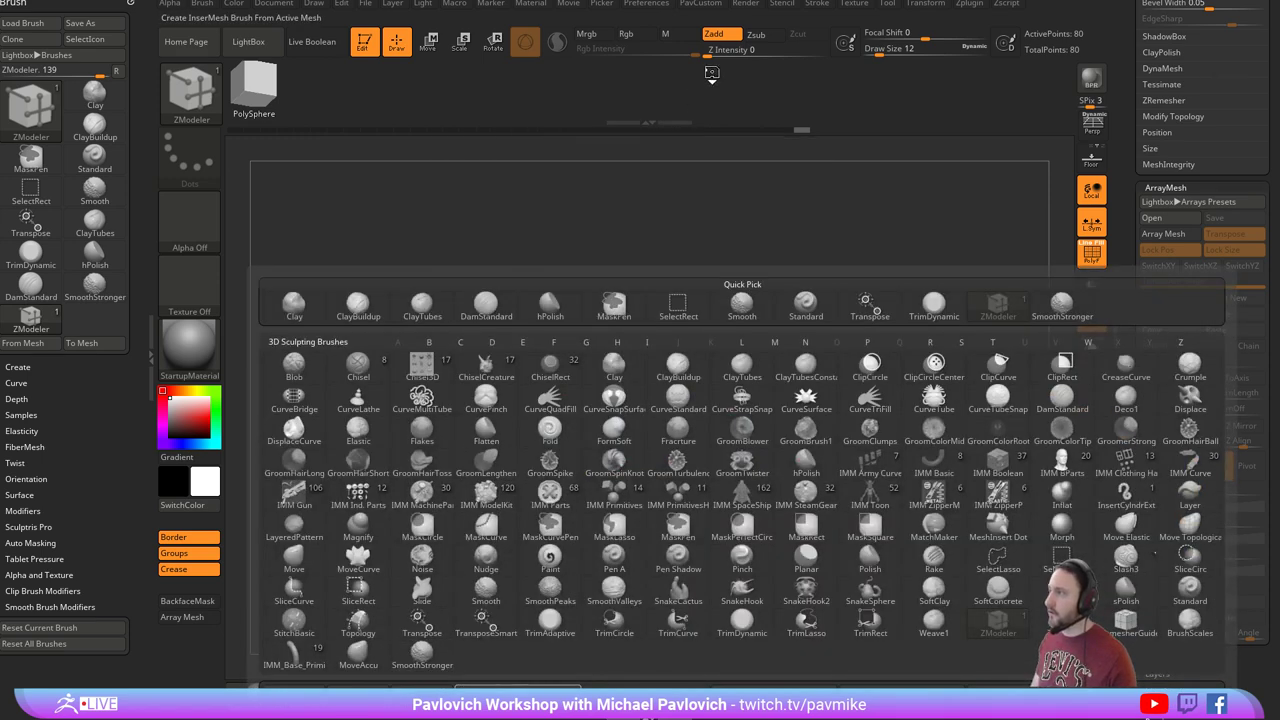
{"action": "left_click", "coordinate": [817, 5]}
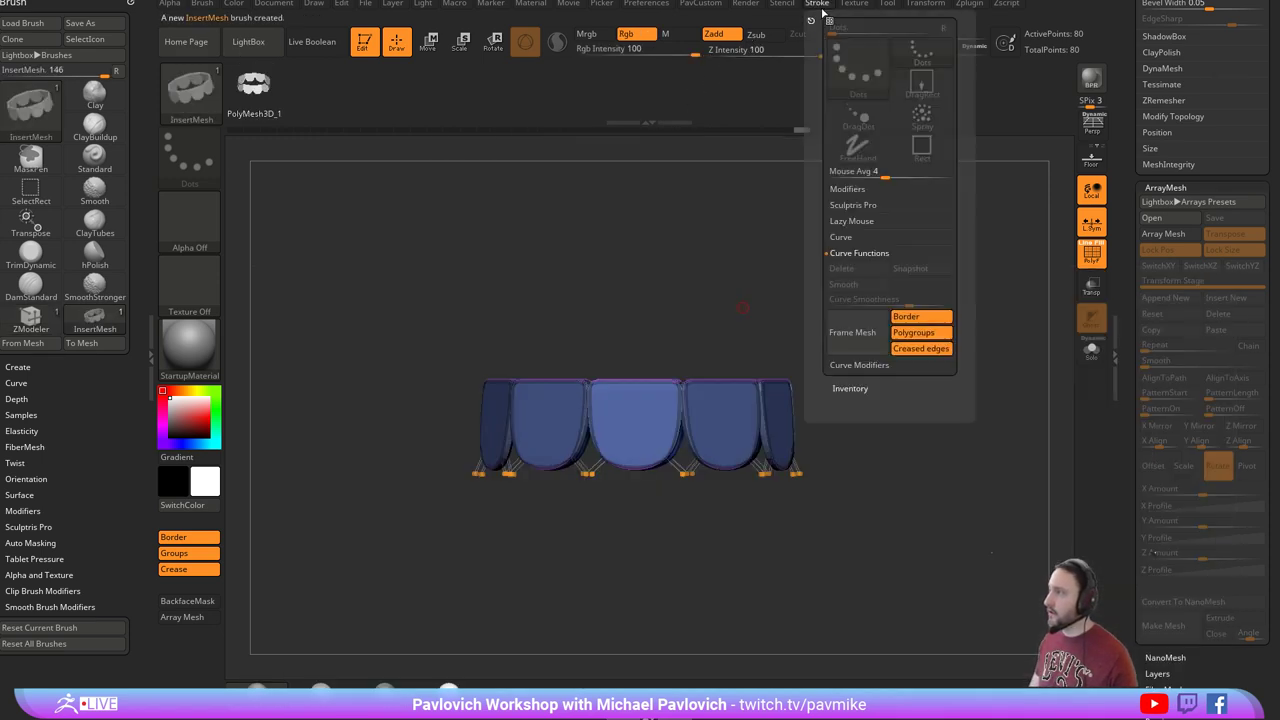
{"action": "left_click", "coordinate": [850, 243]}
{"action": "left_click", "coordinate": [853, 257]}
Draw an S-shaped insert curve rising from the ring, and update it with Draw Size 163.
{"action": "left_click_drag", "start_coordinate": [823, 306], "coordinate": [696, 320], "text": "alt"}
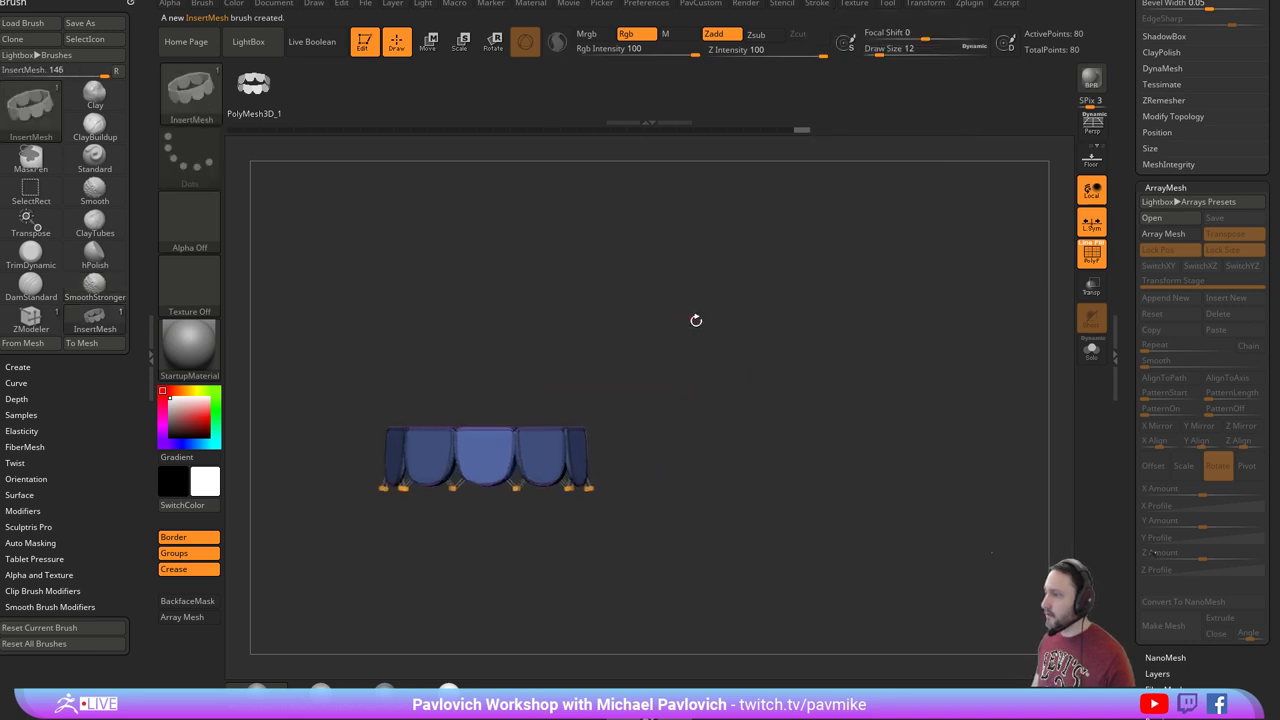
{"action": "key", "text": "s"}
{"action": "left_click", "coordinate": [716, 333]}
{"action": "left_click_drag", "start_coordinate": [910, 208], "coordinate": [911, 204]}
{"action": "key", "text": "s"}
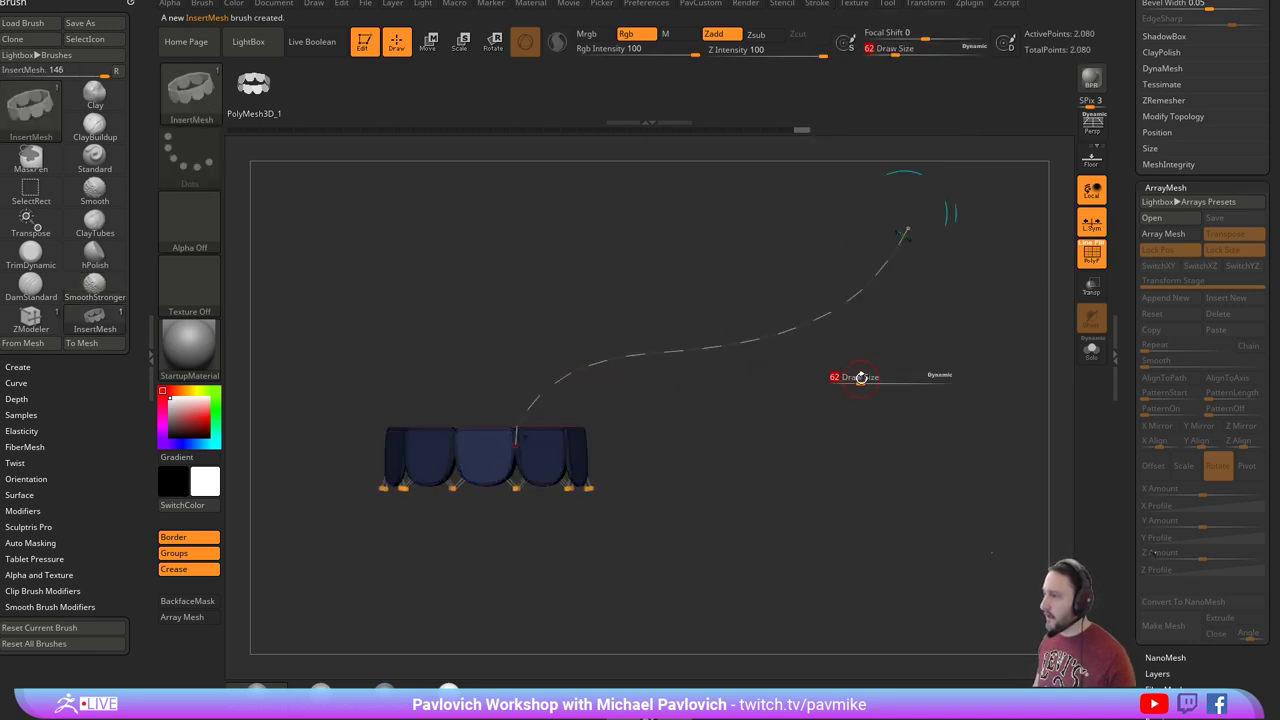
{"action": "left_click_drag", "start_coordinate": [860, 377], "coordinate": [879, 378]}
{"action": "left_click", "coordinate": [811, 320]}
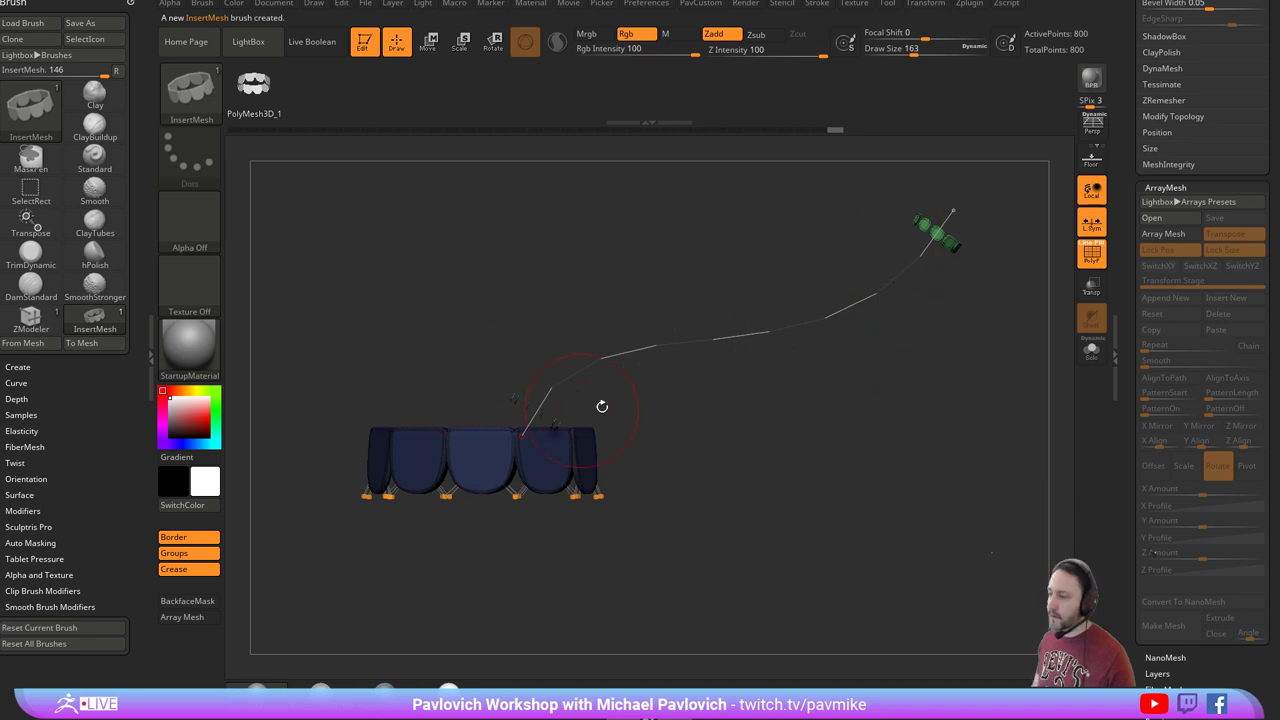
Examine the InsertMesh brush's stroke settings, including its curve options, curve functions and curve modifiers.
{"action": "left_click_drag", "start_coordinate": [602, 406], "coordinate": [688, 519]}
{"action": "left_click_drag", "start_coordinate": [548, 392], "coordinate": [313, 453]}
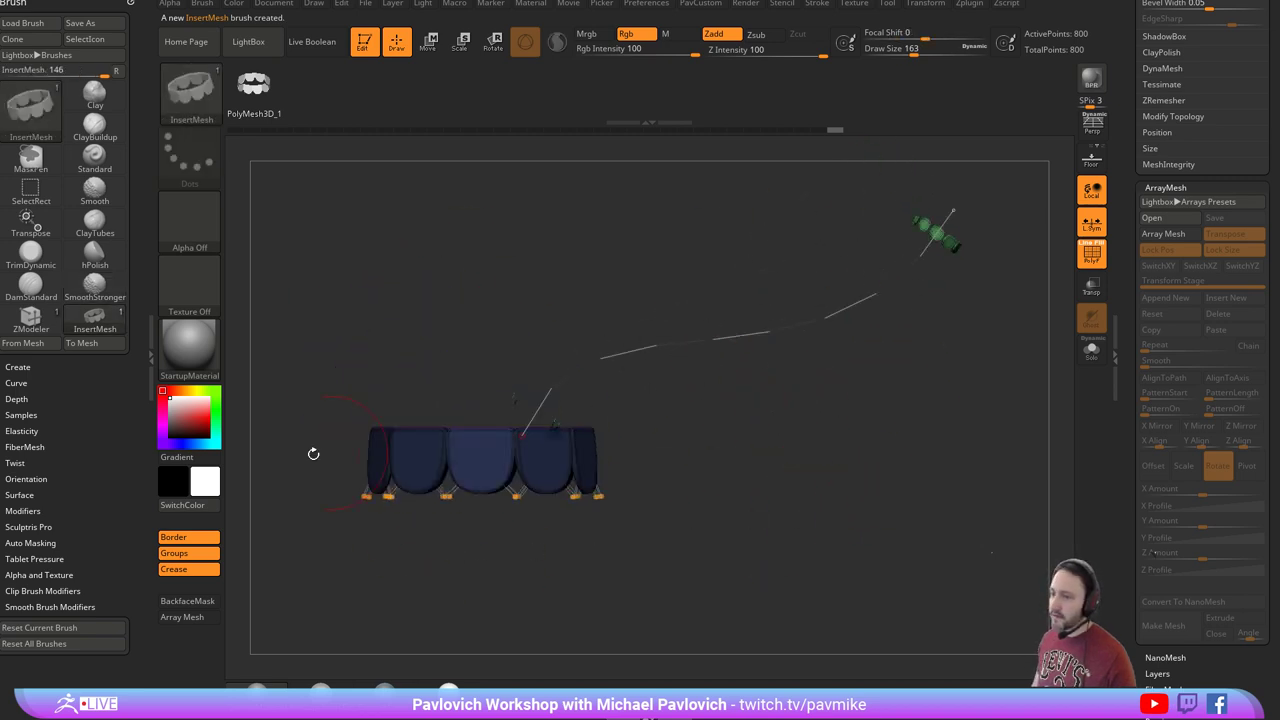
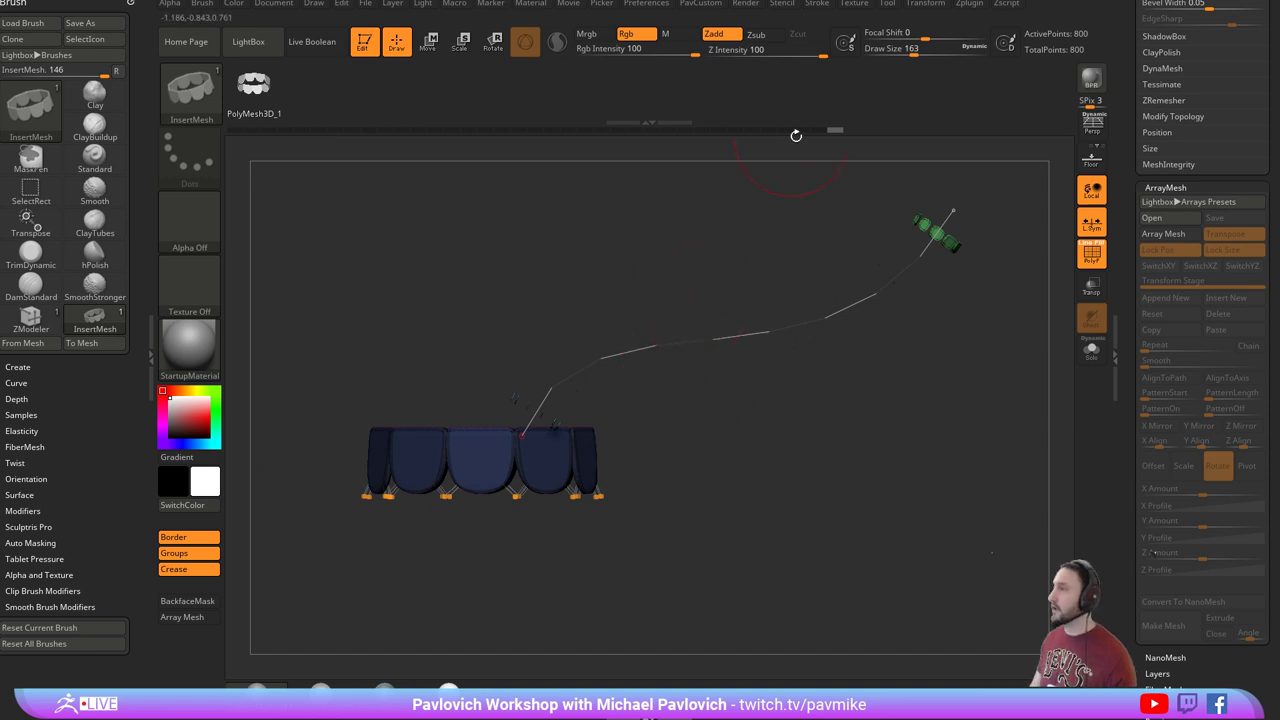
{"action": "left_click", "coordinate": [817, 4]}
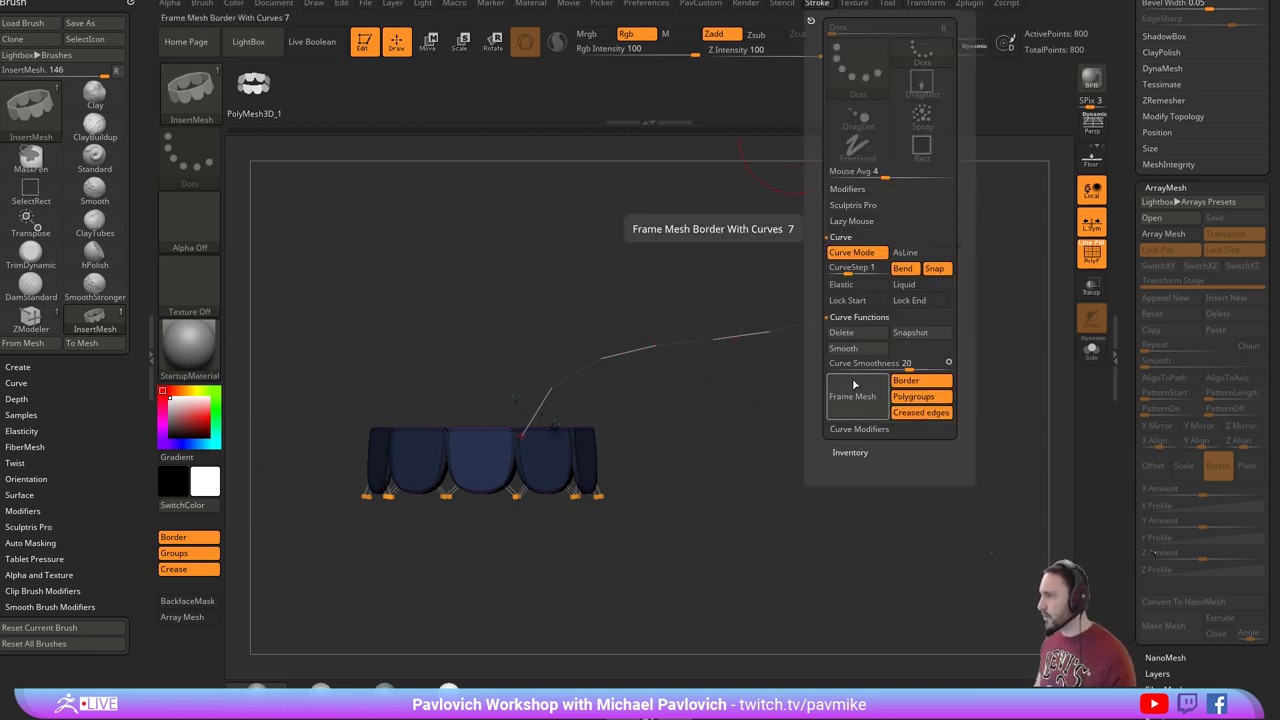
{"action": "key", "text": "shift"}
{"action": "left_click", "coordinate": [860, 429], "text": "shift"}
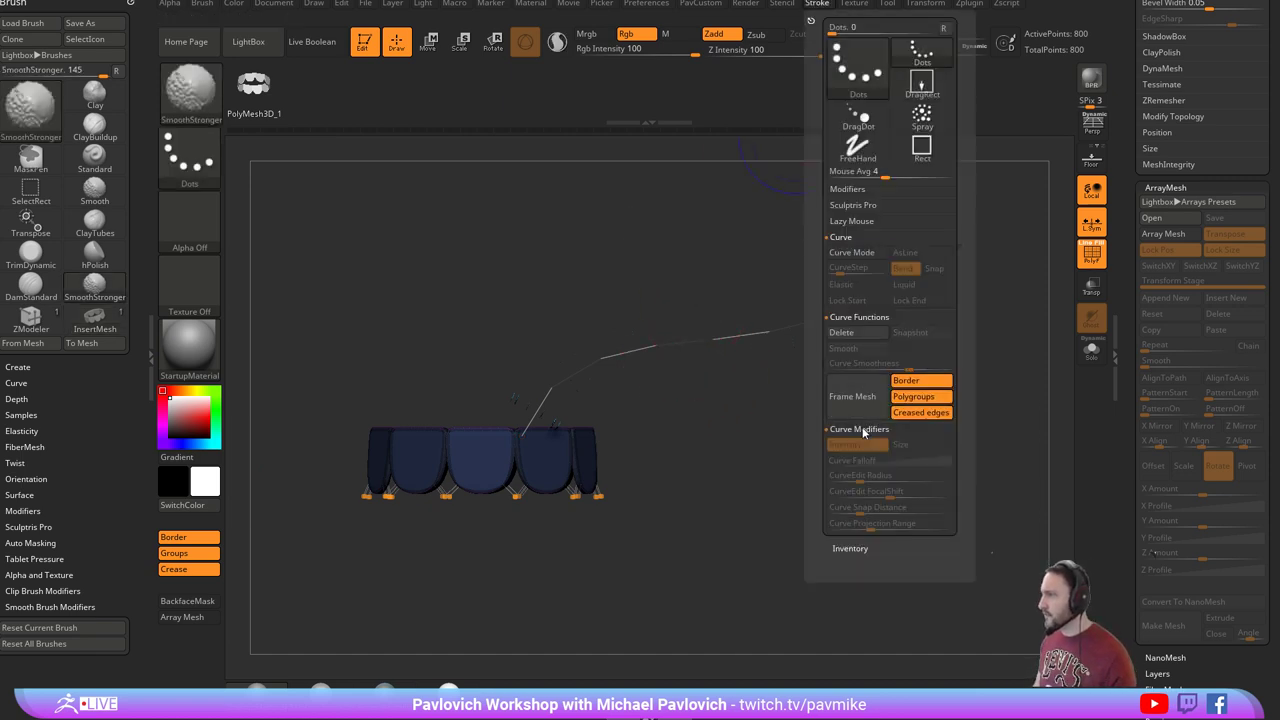
{"action": "left_click", "coordinate": [852, 221]}
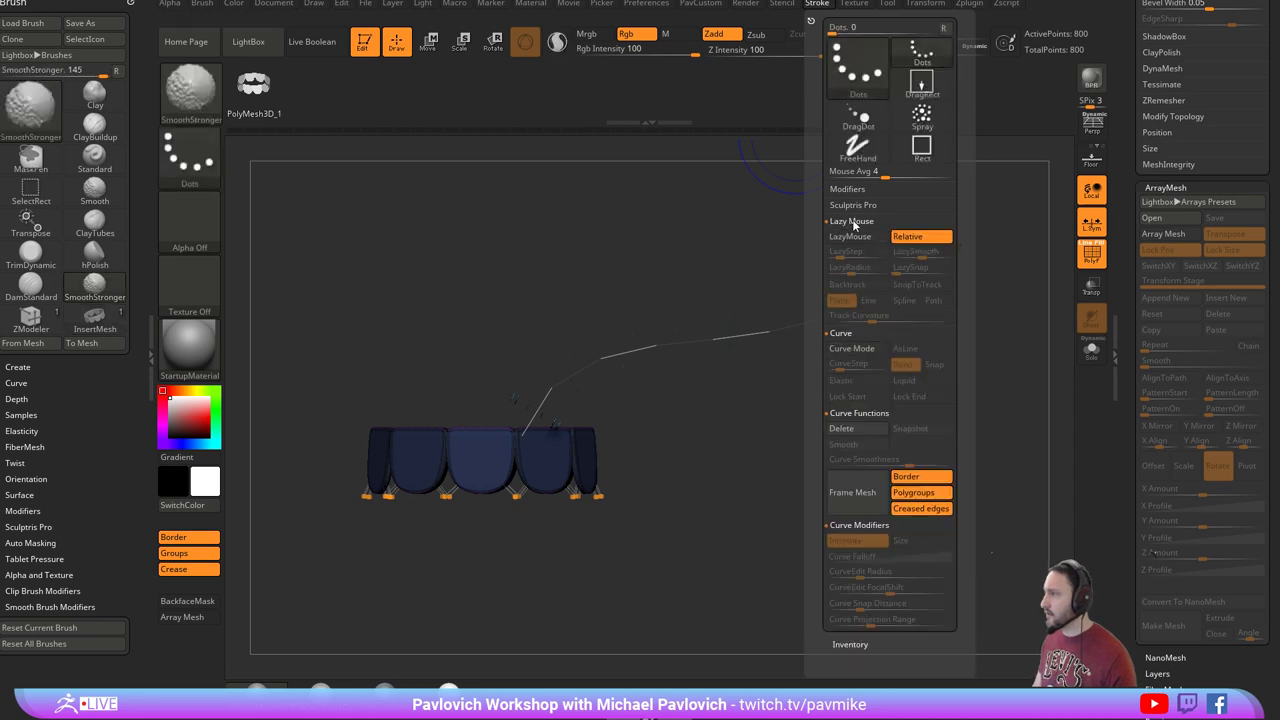
{"action": "left_click", "coordinate": [856, 222]}
{"action": "left_click", "coordinate": [853, 240]}
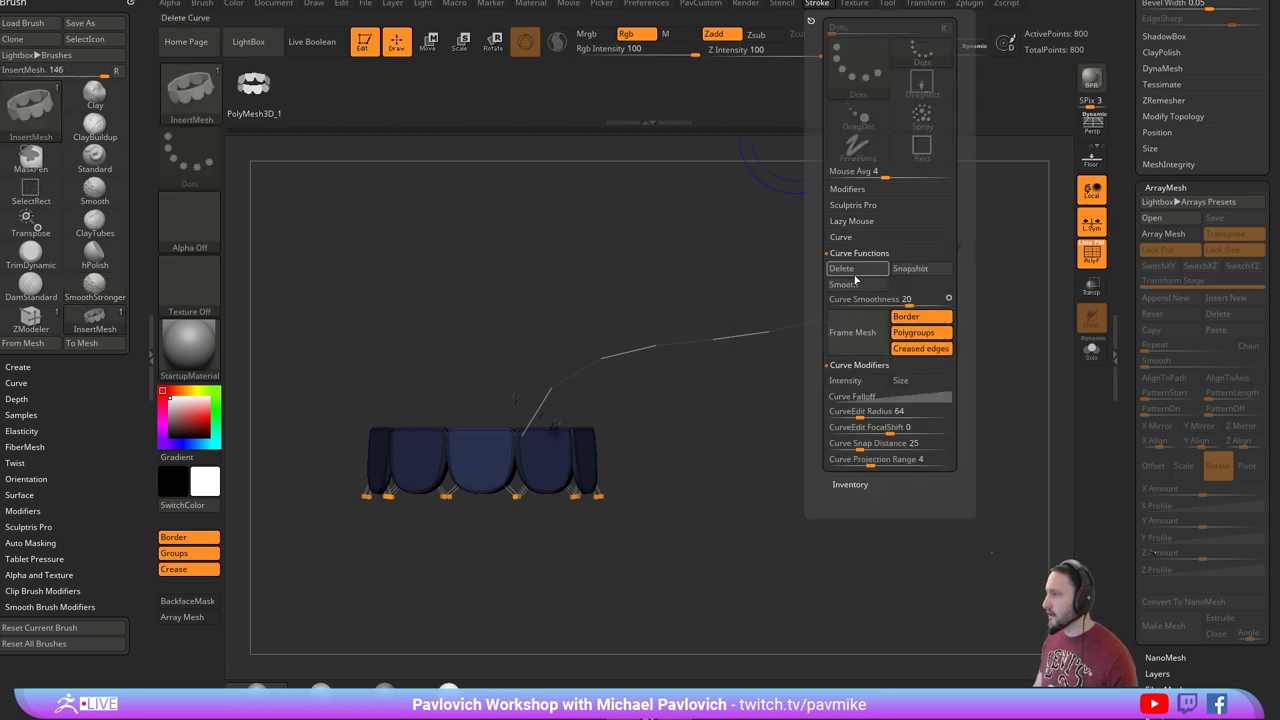
{"action": "key", "text": "shift"}
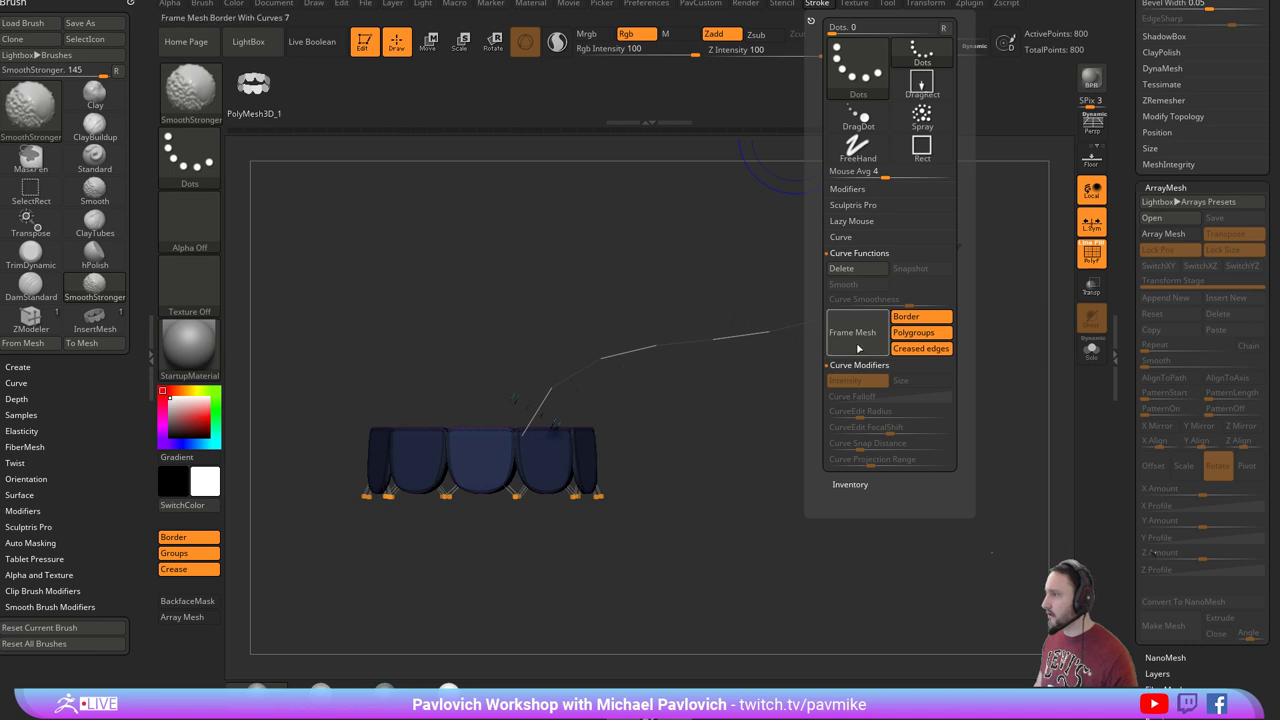
{"action": "left_click", "coordinate": [855, 238]}
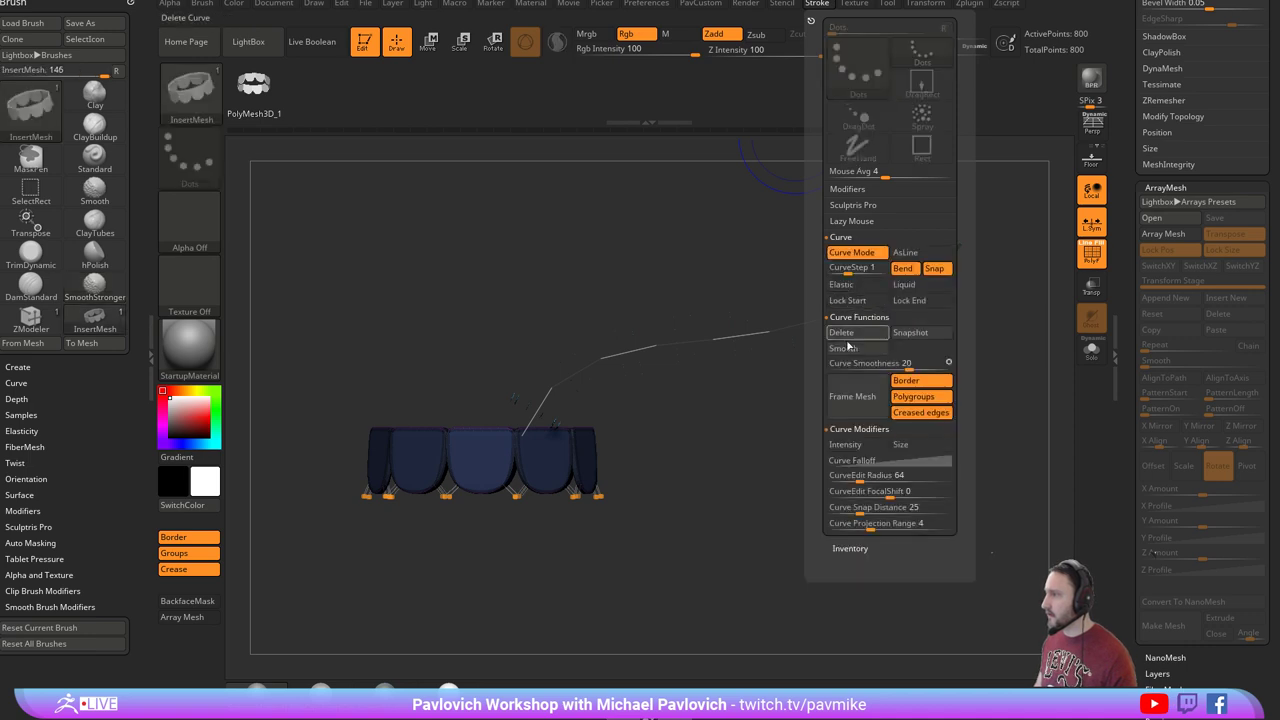
Turn off Tri Parts in the InsertMesh brush modifiers and update the existing S-shaped curve so full rings repeat along it.
{"action": "left_click", "coordinate": [64, 511]}
{"action": "scroll", "coordinate": [68, 477], "scroll_direction": "down", "scroll_amount": 3}
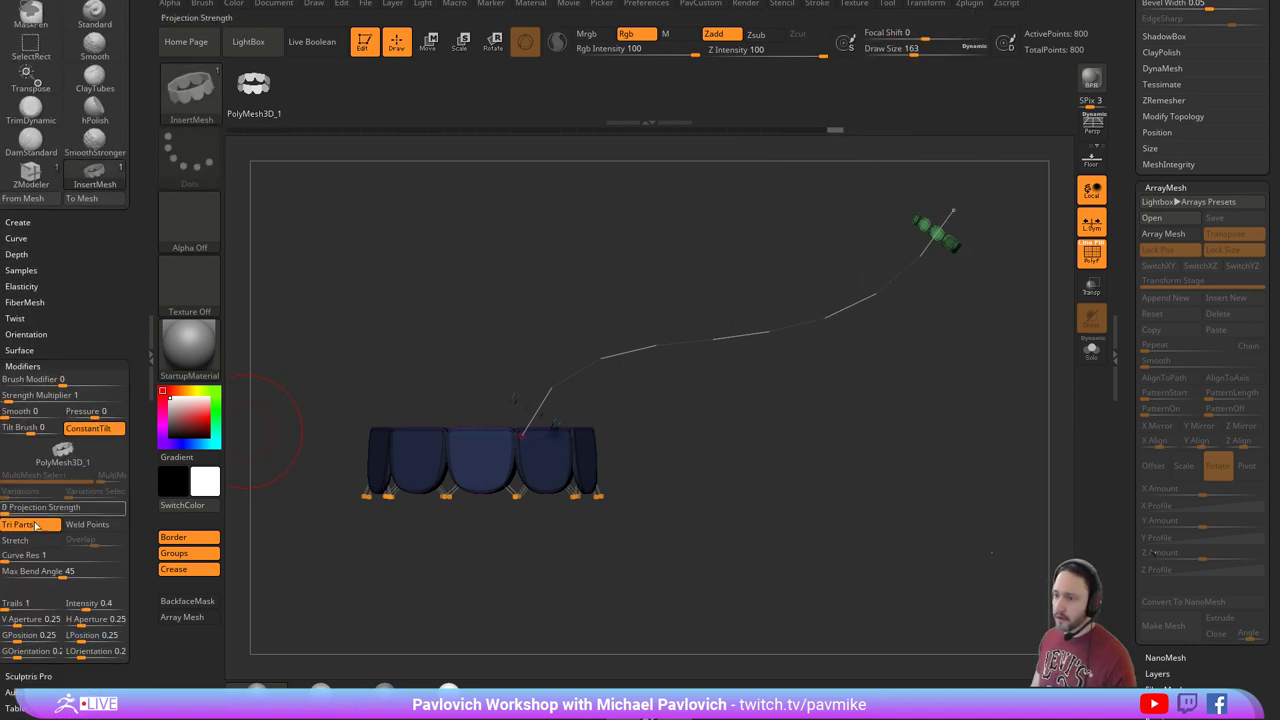
{"action": "left_click_drag", "start_coordinate": [797, 427], "coordinate": [755, 444], "text": "alt"}
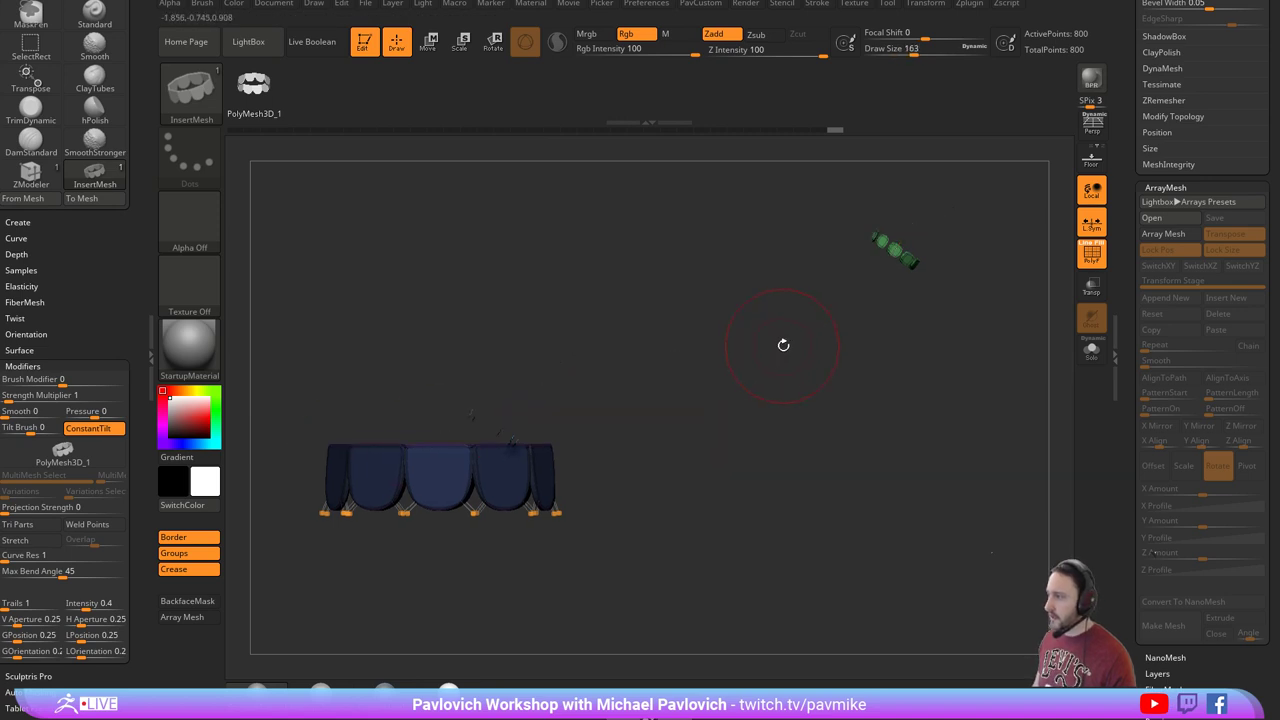
{"action": "mouse_move", "coordinate": [616, 457]}
{"action": "left_mouse_down"}
{"action": "mouse_move", "coordinate": [686, 357]}
{"action": "mouse_move", "coordinate": [760, 360]}
{"action": "left_mouse_up"}
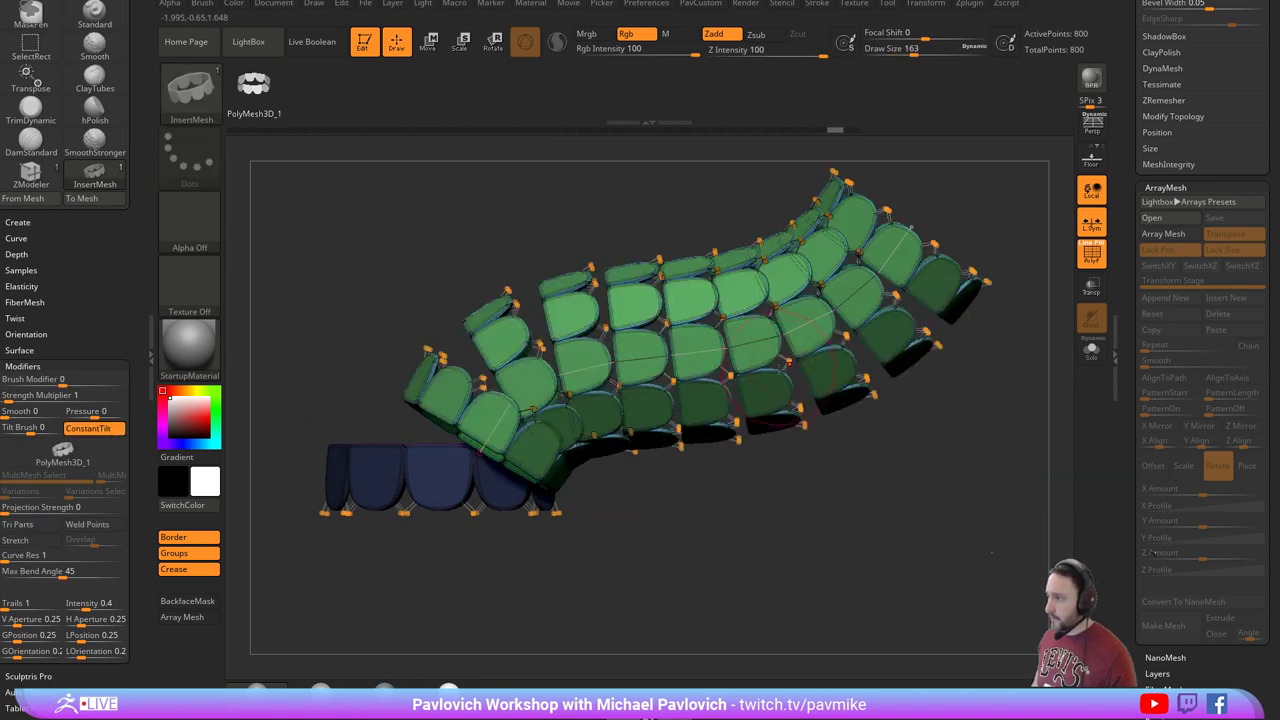
Set the Draw Size to 132 and draw a U-shaped insert curve that sweeps from the original ring below the first chain.
{"action": "left_click_drag", "start_coordinate": [853, 485], "coordinate": [879, 449], "text": "alt"}
{"action": "key", "text": "s"}
{"action": "left_click_drag", "start_coordinate": [593, 458], "coordinate": [589, 458]}
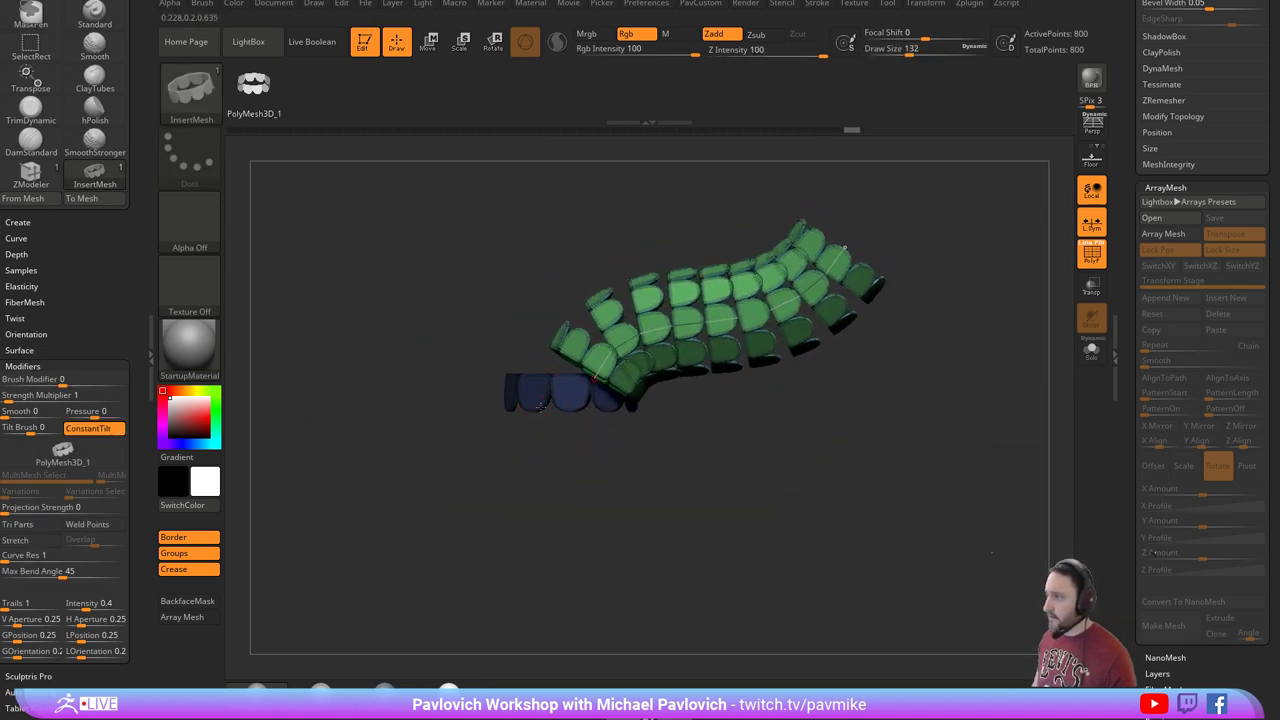
{"action": "left_click_drag", "start_coordinate": [543, 396], "coordinate": [917, 360]}
Pull the U-shaped curve's starting end up past the first chain's far end, and reduce the Draw Size to 64.
{"action": "key", "text": "s"}
{"action": "mouse_move", "coordinate": [1016, 398]}
{"action": "left_mouse_down", "text": "alt"}
{"action": "mouse_move", "coordinate": [939, 370]}
{"action": "mouse_move", "coordinate": [946, 386]}
{"action": "left_mouse_up", "text": "alt"}
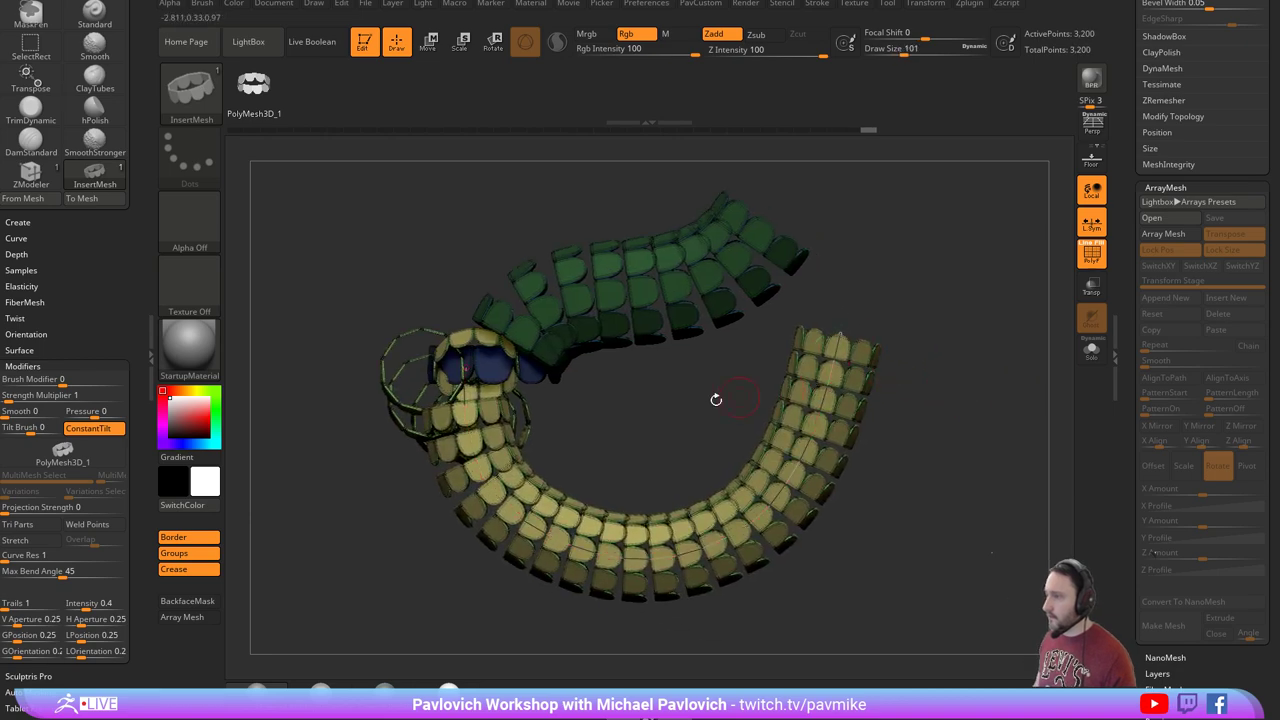
{"action": "mouse_move", "coordinate": [468, 367]}
{"action": "left_mouse_down"}
{"action": "mouse_move", "coordinate": [545, 372]}
{"action": "mouse_move", "coordinate": [1046, 203]}
{"action": "left_mouse_up"}
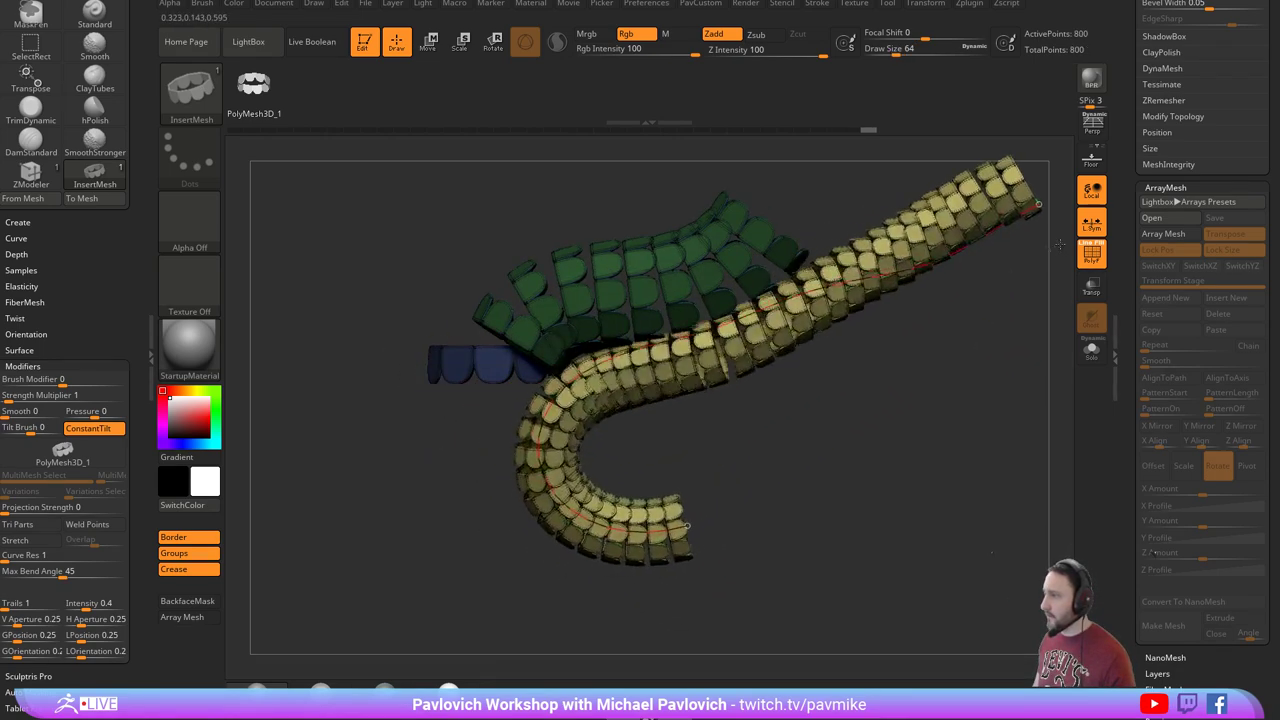
{"action": "key", "text": "s"}
{"action": "left_click_drag", "start_coordinate": [953, 374], "coordinate": [960, 374]}
{"action": "mouse_move", "coordinate": [959, 374]}
{"action": "left_mouse_down", "text": "alt"}
{"action": "mouse_move", "coordinate": [878, 412]}
{"action": "mouse_move", "coordinate": [836, 334]}
{"action": "left_mouse_up", "text": "alt"}
Set the Draw Size to 101, enter a new CurveStep value, and update the yellow chain's curve.
{"action": "key", "text": "s"}
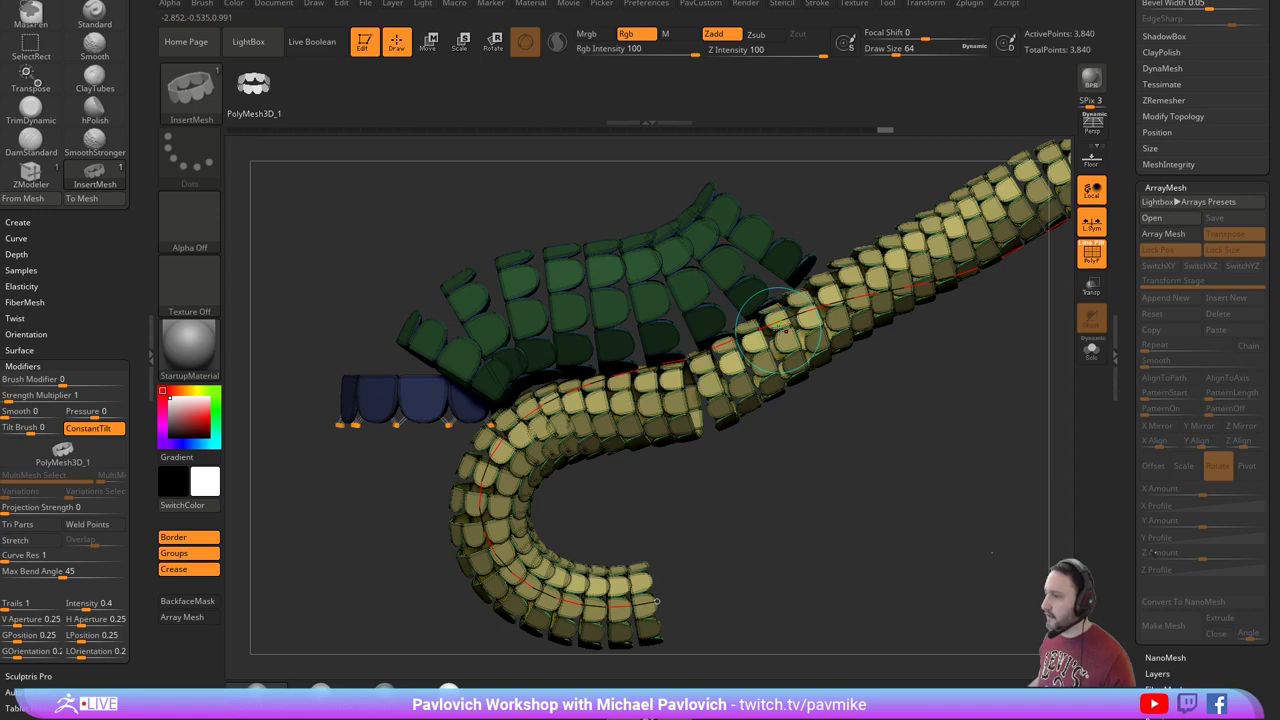
{"action": "left_click", "coordinate": [842, 179]}
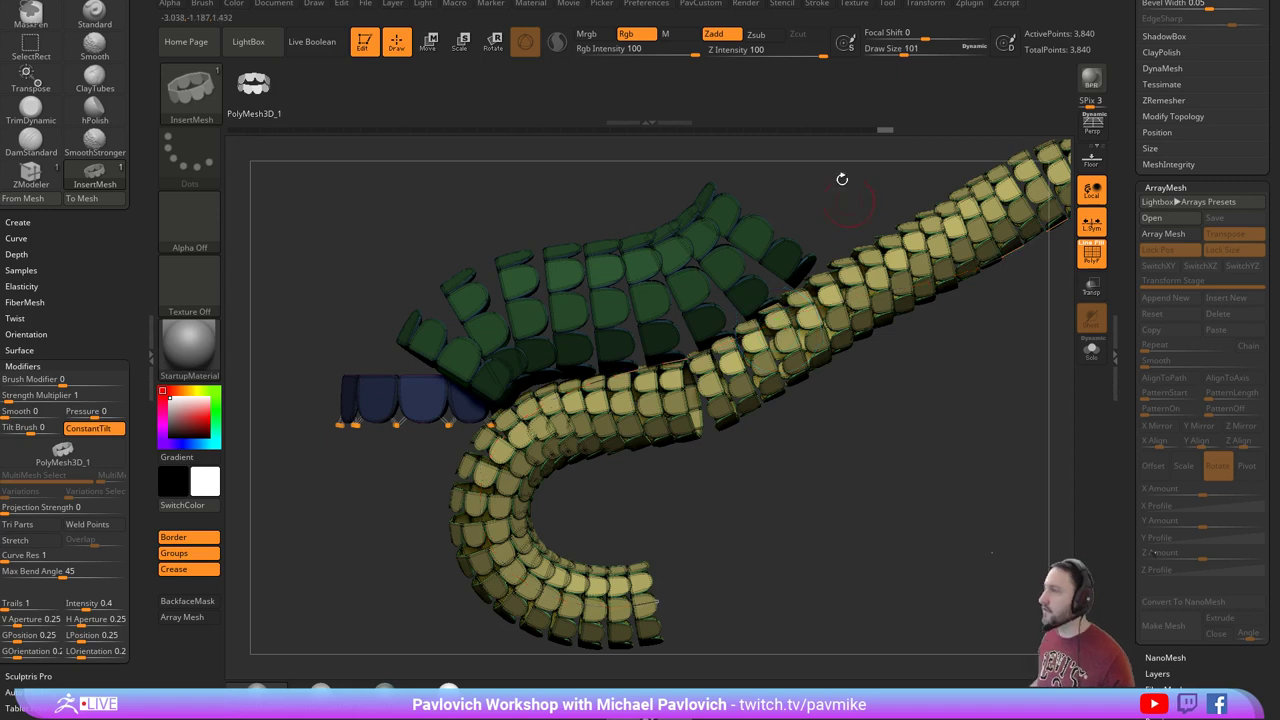
{"action": "left_click", "coordinate": [818, 4]}
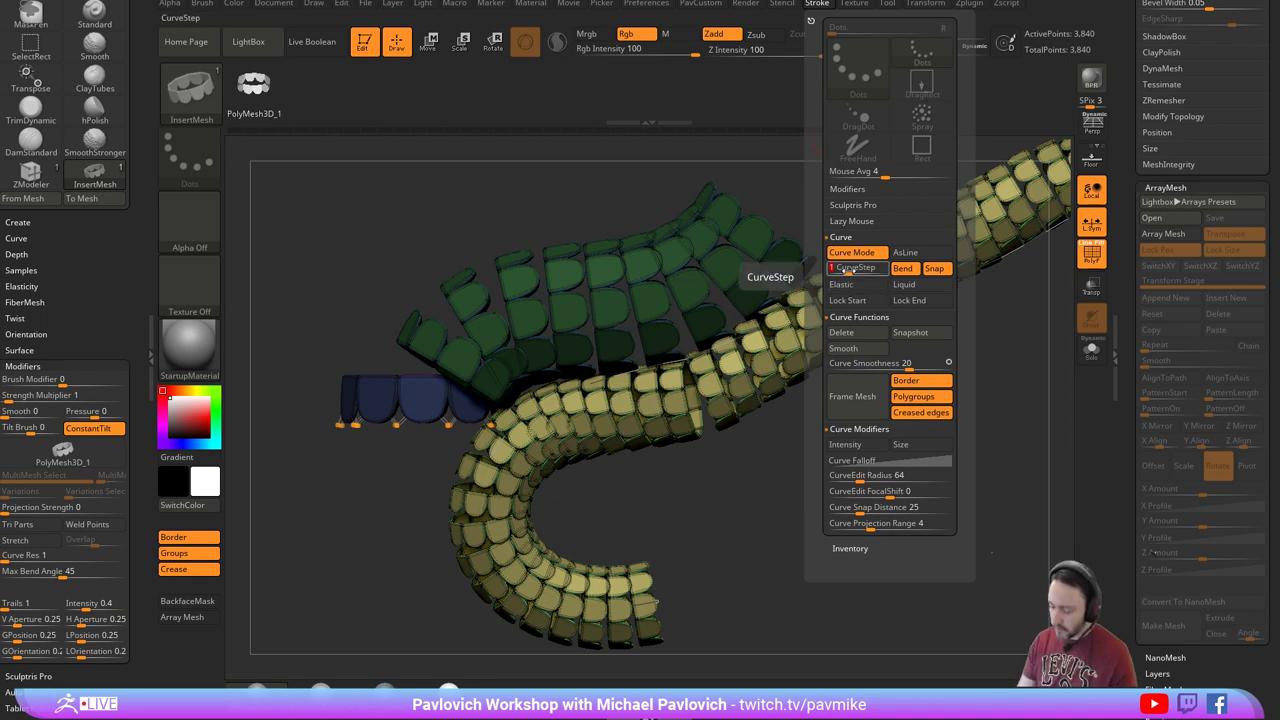
{"action": "key", "text": "Return"}
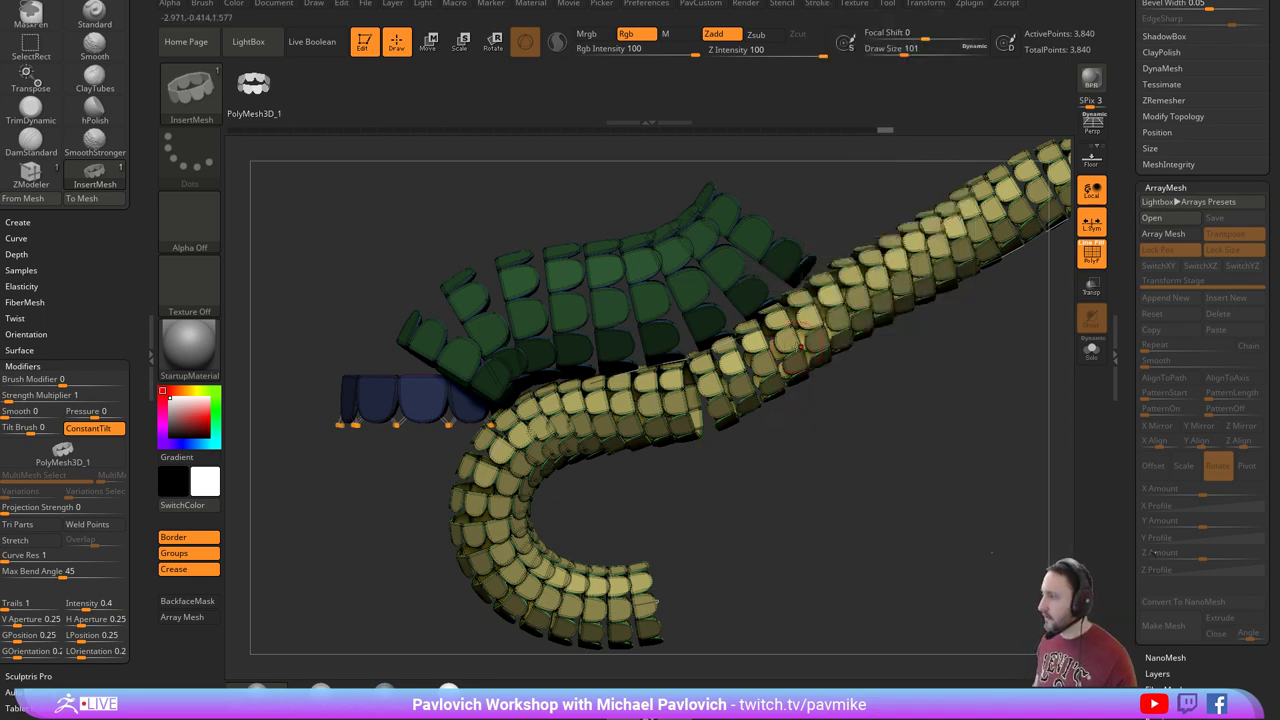
{"action": "left_click", "coordinate": [772, 334]}
{"action": "left_click", "coordinate": [806, 348]}
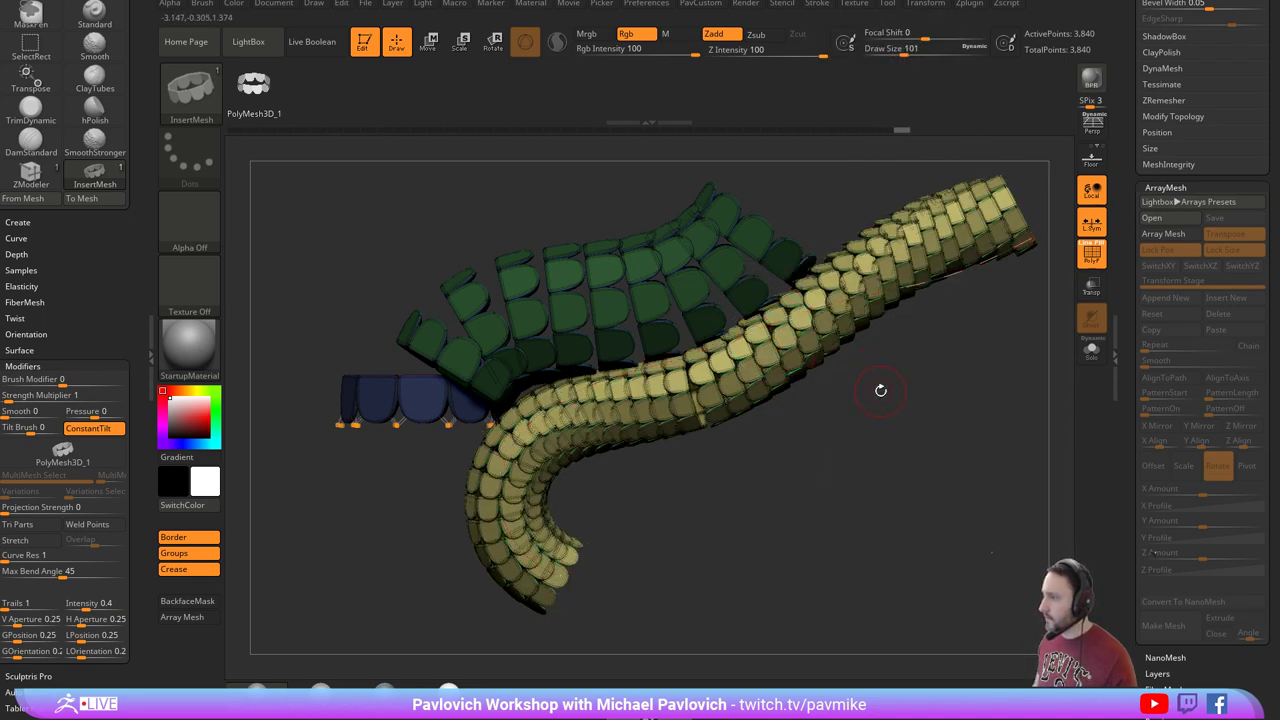
Draw another arched insert curve to the left of the original ring and pull its free end outward to reshape it.
{"action": "left_click_drag", "start_coordinate": [904, 422], "coordinate": [840, 466], "text": "alt"}
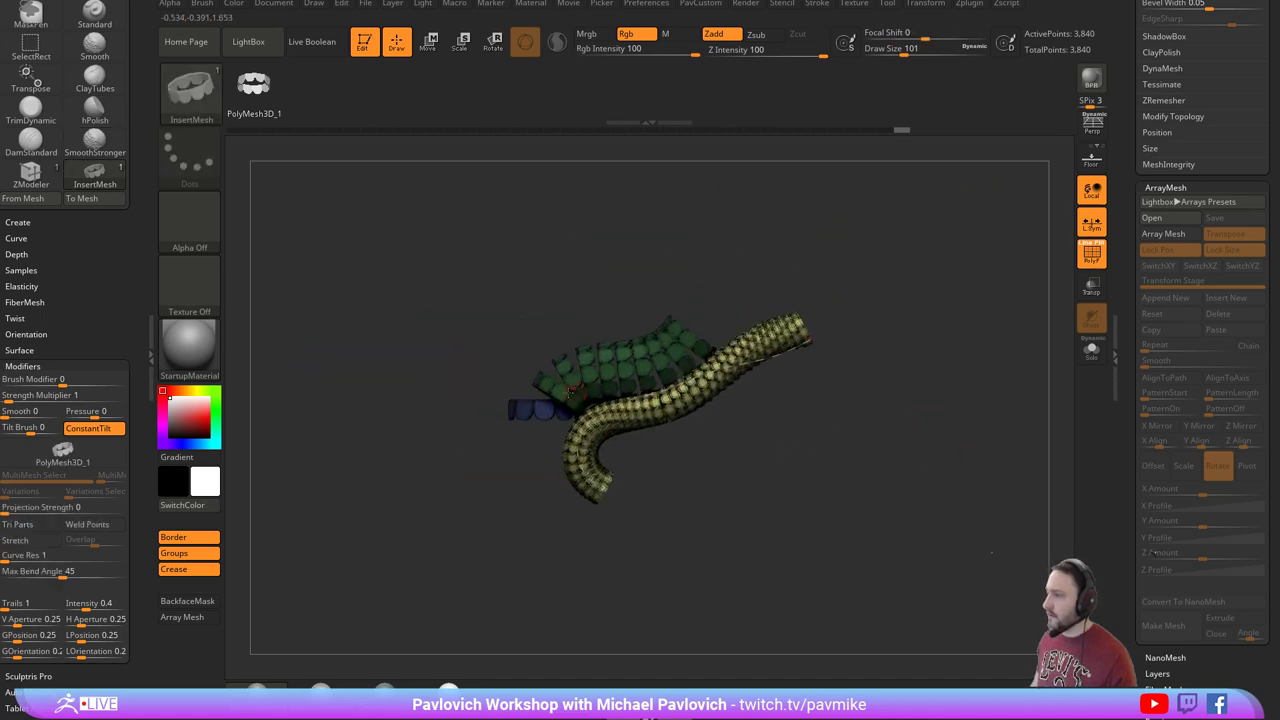
{"action": "left_click_drag", "start_coordinate": [326, 244], "coordinate": [284, 376]}
{"action": "left_click_drag", "start_coordinate": [434, 508], "coordinate": [540, 522], "text": "alt"}
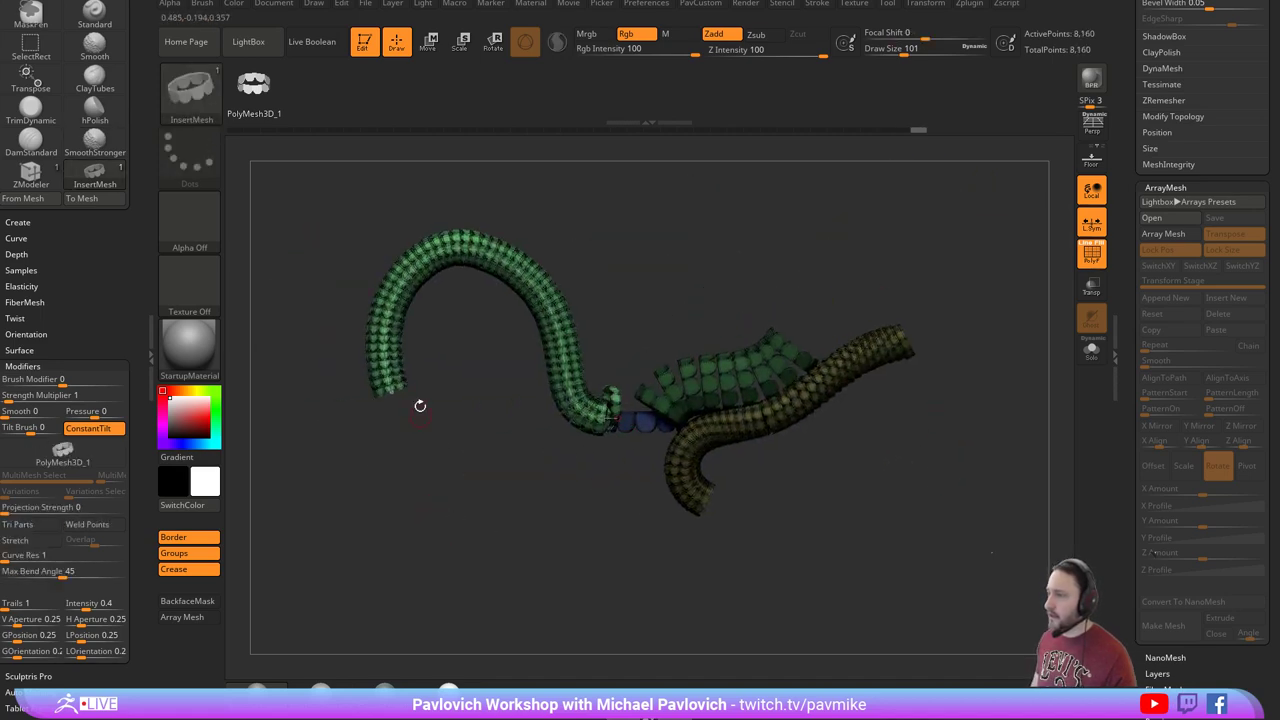
{"action": "mouse_move", "coordinate": [389, 392]}
{"action": "left_mouse_down"}
{"action": "mouse_move", "coordinate": [382, 498]}
{"action": "mouse_move", "coordinate": [440, 552]}
{"action": "mouse_move", "coordinate": [529, 457]}
{"action": "mouse_move", "coordinate": [512, 395]}
{"action": "mouse_move", "coordinate": [627, 291]}
{"action": "mouse_move", "coordinate": [470, 384]}
{"action": "mouse_move", "coordinate": [336, 412]}
{"action": "left_mouse_up"}
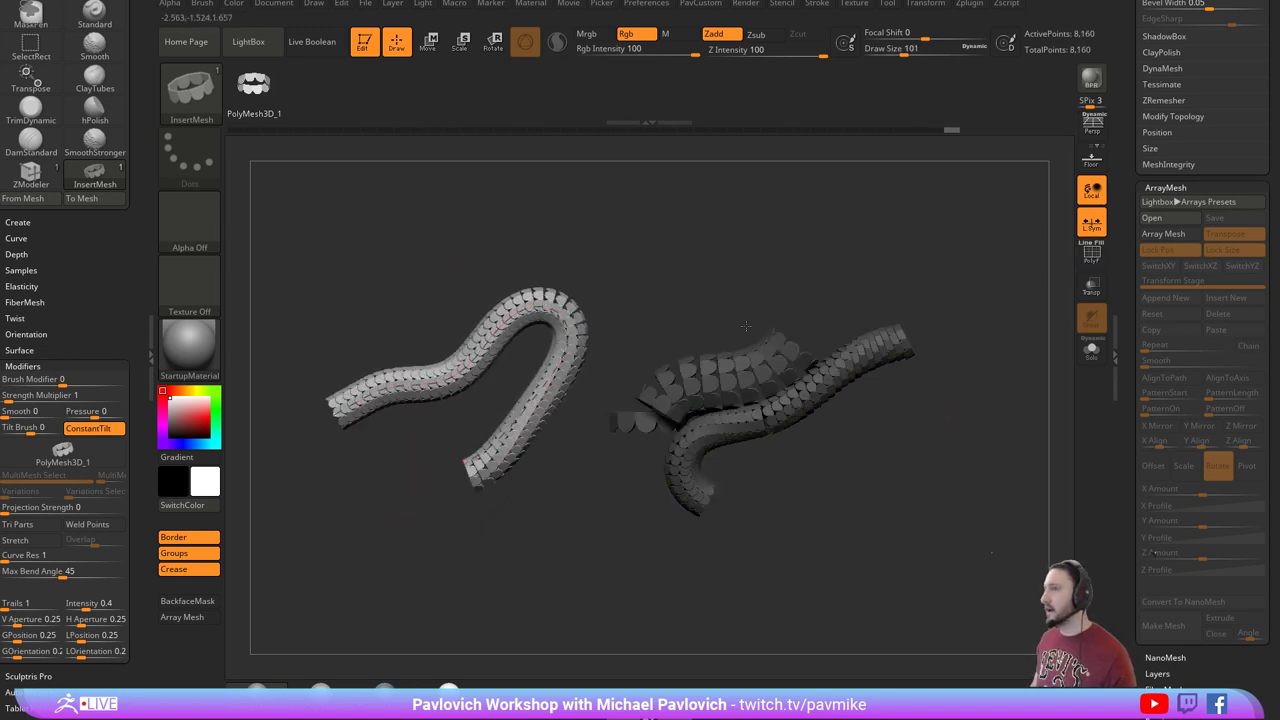
Leave edit mode, clear the chains from the canvas, and draw a Ring3D primitive.
{"action": "left_click", "coordinate": [366, 47]}
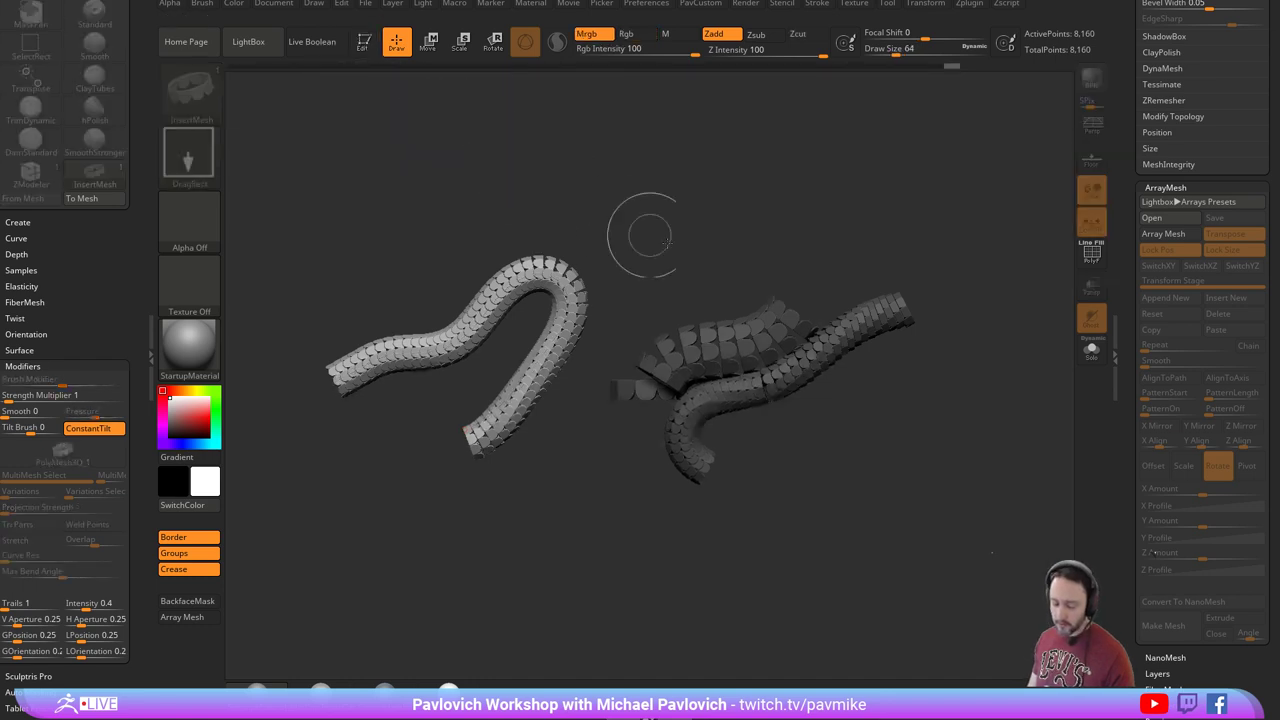
{"action": "key", "text": "ctrl+n"}
{"action": "left_click_drag", "start_coordinate": [1124, 312], "coordinate": [1121, 545]}
{"action": "left_click", "coordinate": [1170, 220]}
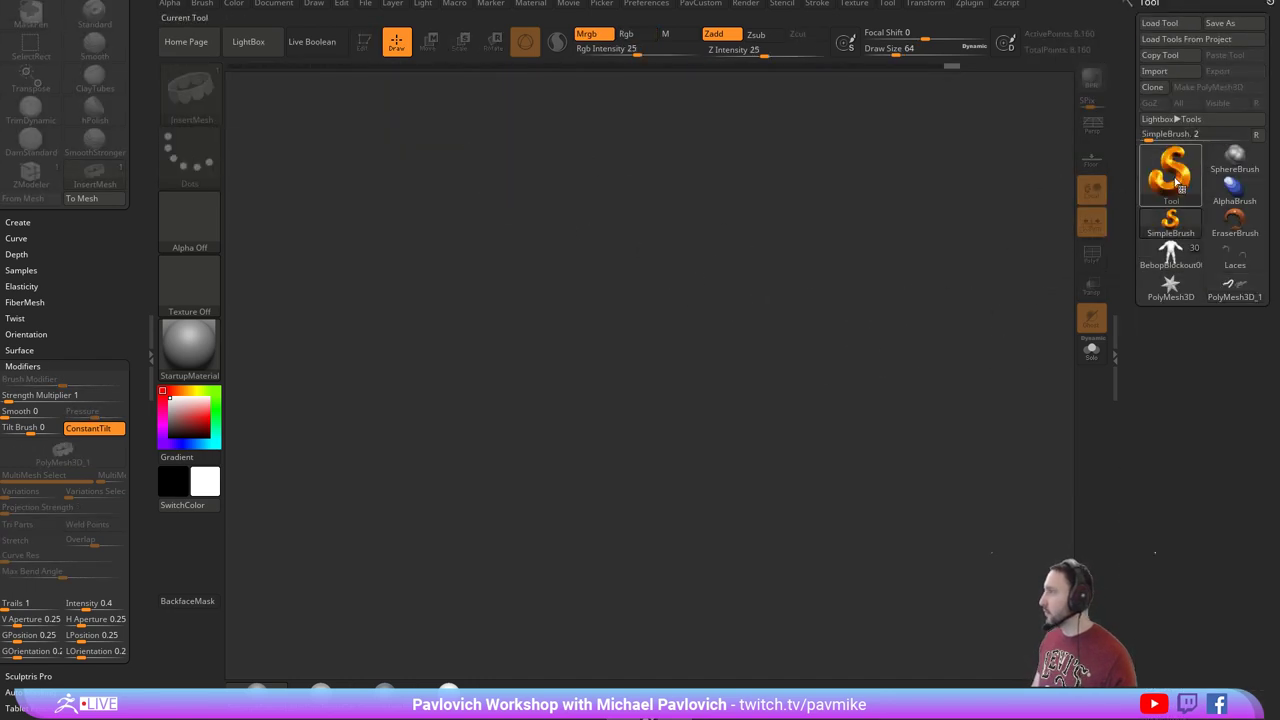
{"action": "left_click", "coordinate": [1172, 178]}
{"action": "left_click", "coordinate": [837, 236]}
{"action": "left_click_drag", "start_coordinate": [624, 398], "coordinate": [682, 588]}
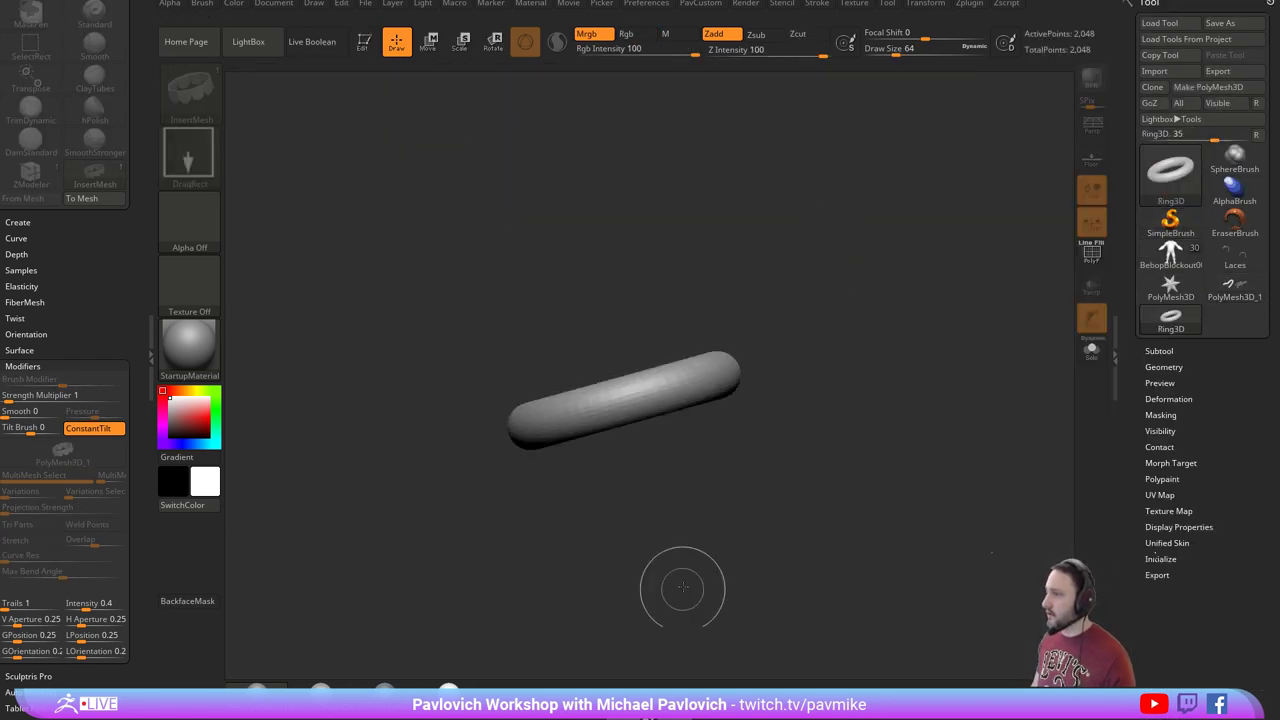
Enter edit mode with polyframe display on, and convert the Ring3D primitive into a PolyMesh3D.
{"action": "left_click", "coordinate": [366, 43]}
{"action": "key", "text": "shift+f"}
{"action": "left_click_drag", "start_coordinate": [971, 277], "coordinate": [931, 434]}
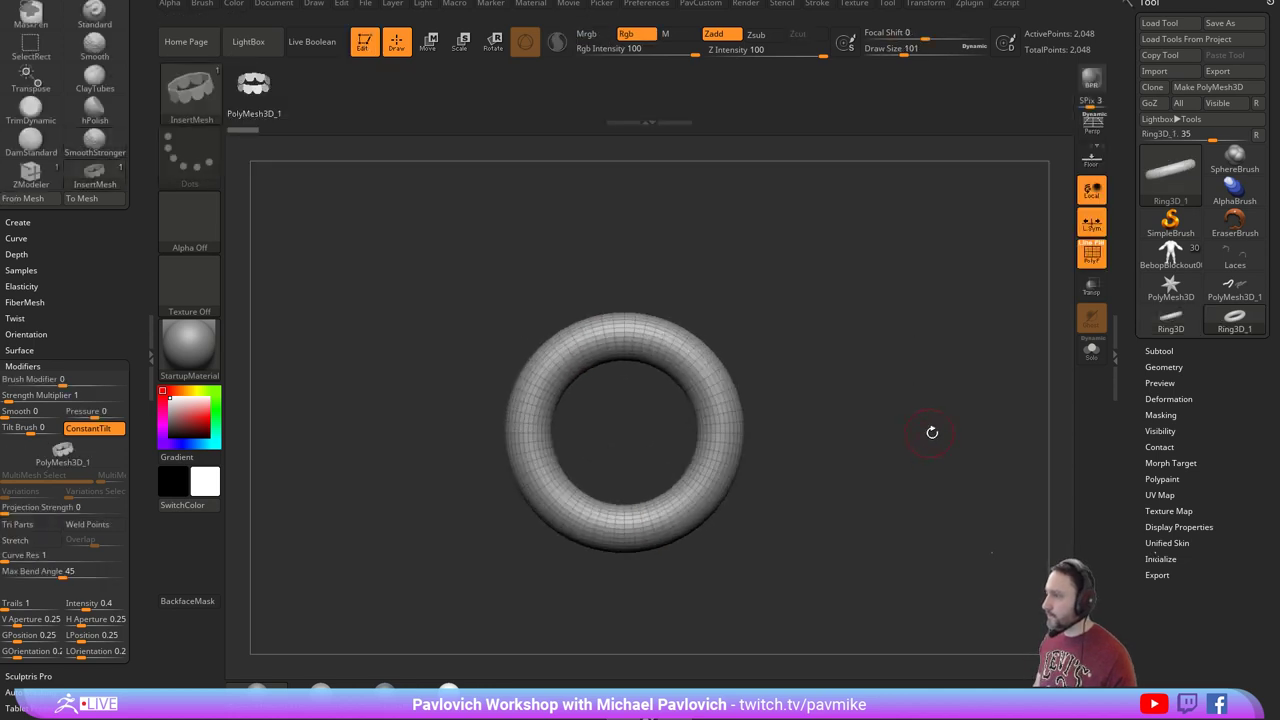
{"action": "key", "text": "f"}
{"action": "left_click", "coordinate": [1186, 89]}
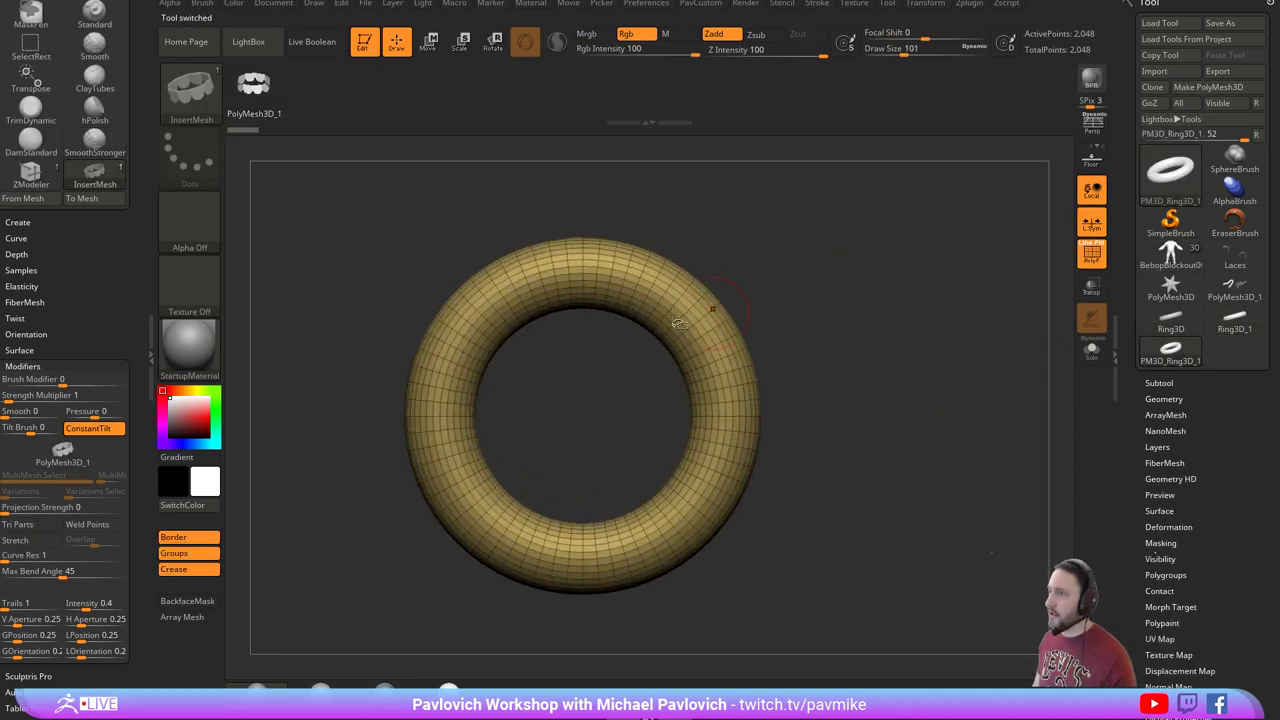
Switch the selection brush to SelectLasso.
{"action": "left_click", "coordinate": [190, 88], "text": "ctrl+shift"}
{"action": "left_click", "coordinate": [594, 166], "text": "ctrl+shift"}
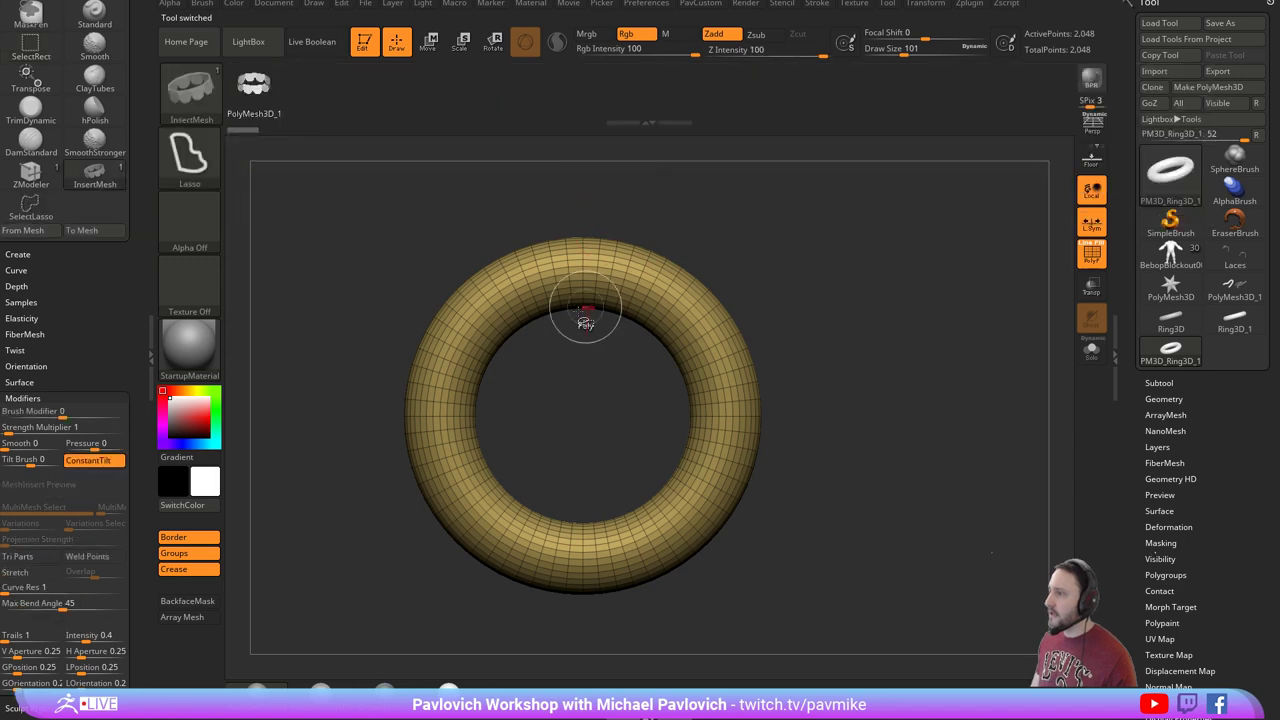
{"action": "left_click", "coordinate": [471, 317], "text": "ctrl+shift"}
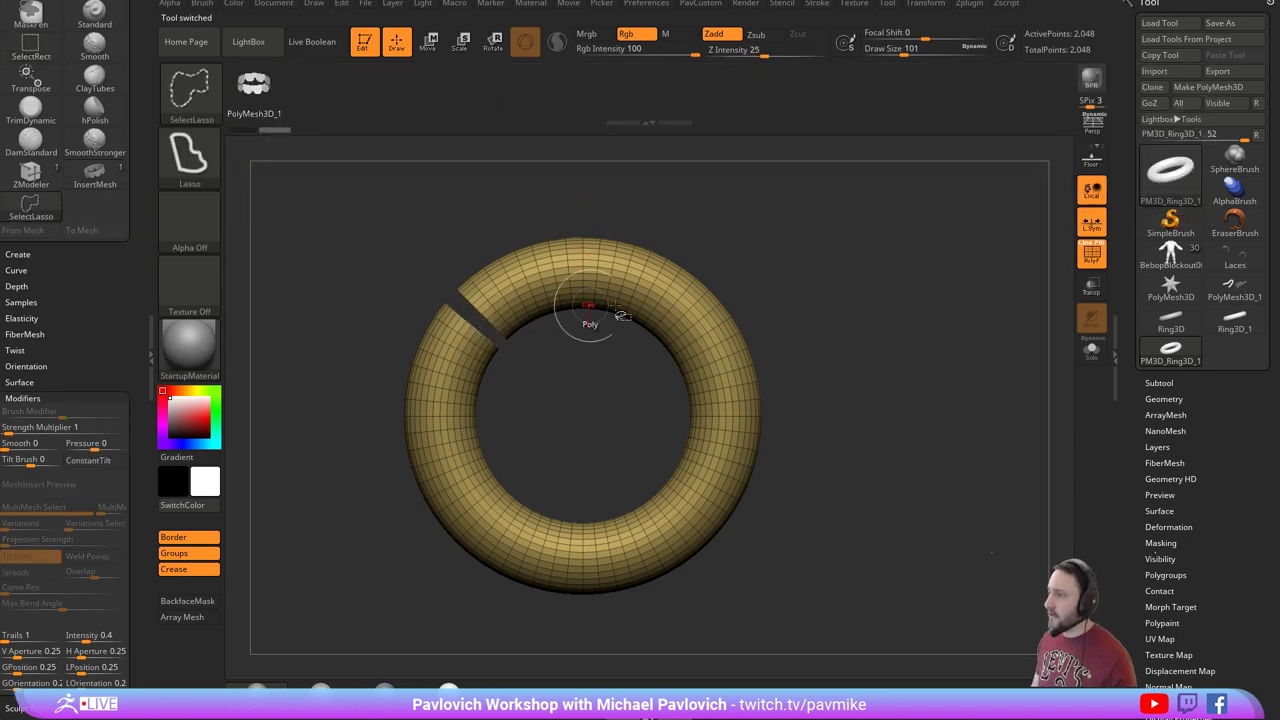
{"action": "left_click", "coordinate": [700, 325], "text": "ctrl+shift"}
{"action": "left_click", "coordinate": [703, 329], "text": "ctrl+shift"}
{"action": "left_click", "coordinate": [706, 323], "text": "ctrl+shift"}
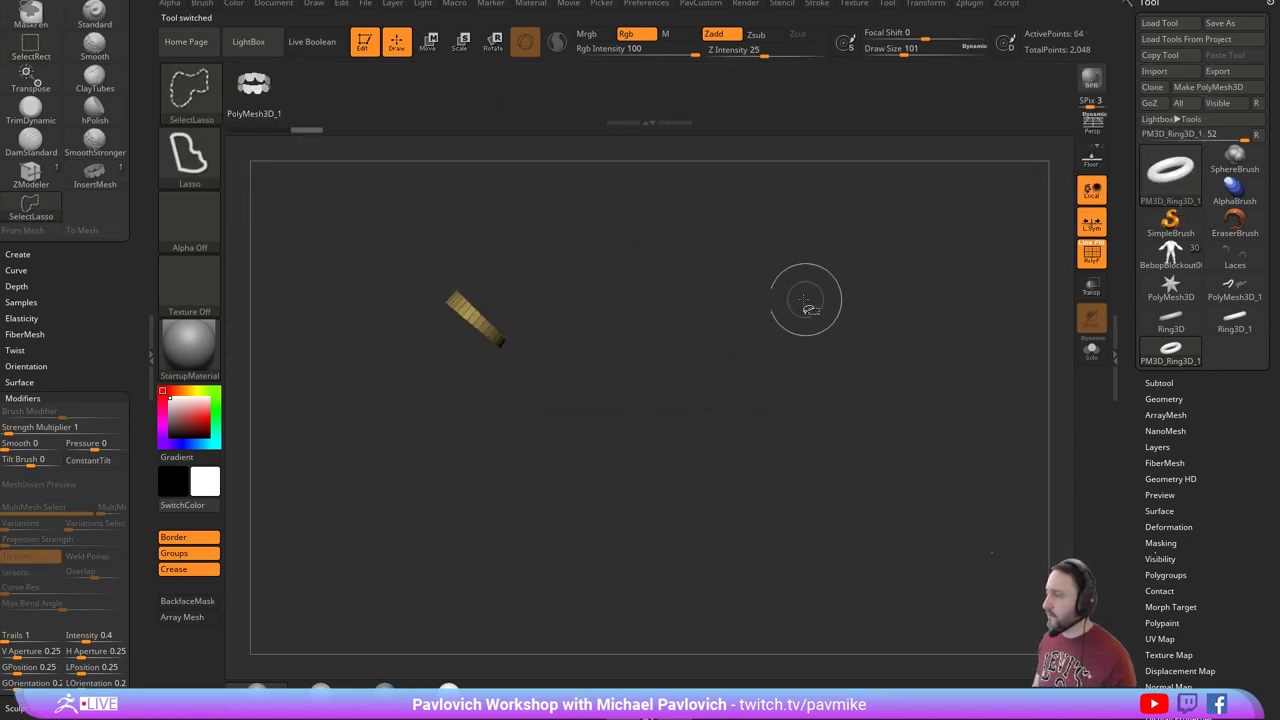
{"action": "left_click", "coordinate": [807, 300], "text": "ctrl+shift"}
Hide one polygon loop at the ring's upper right and one at its upper left, delete them, and auto-group the two pieces.
{"action": "key", "text": "f"}
{"action": "left_click_drag", "start_coordinate": [848, 284], "coordinate": [881, 281], "text": "alt"}
{"action": "left_click", "coordinate": [743, 326], "text": "ctrl+shift"}
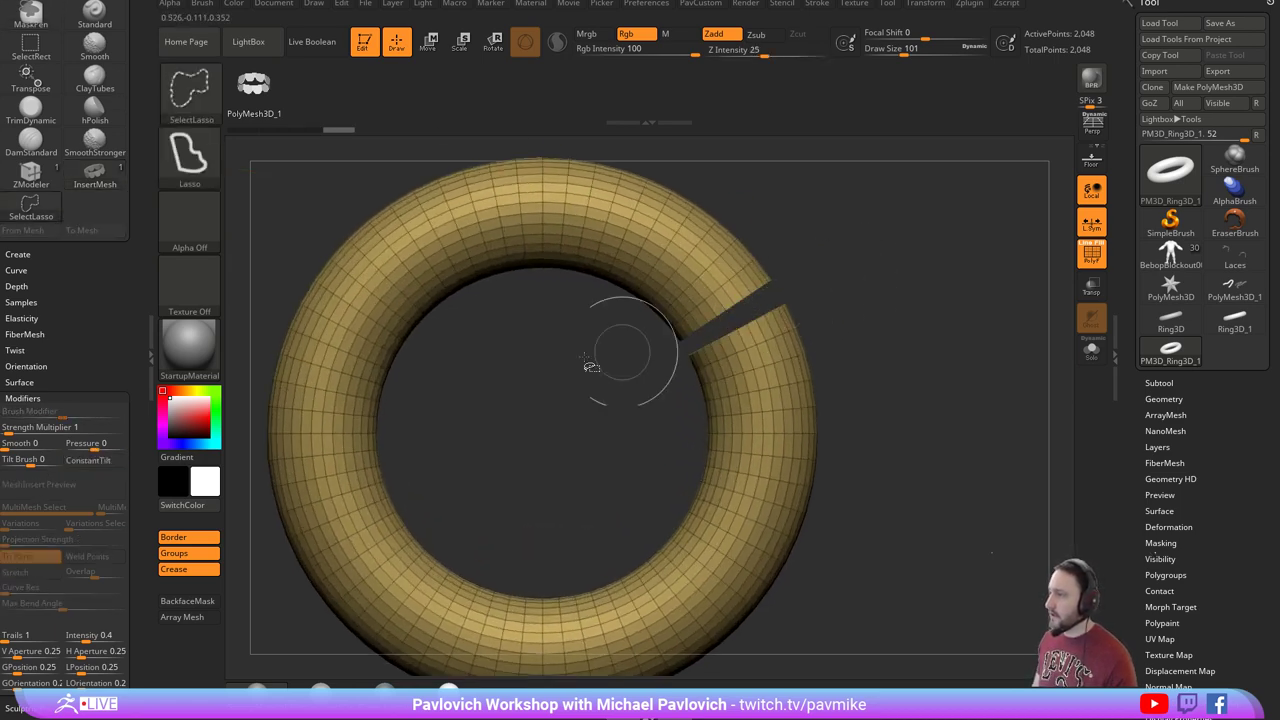
{"action": "left_click", "coordinate": [345, 314], "text": "ctrl+alt+shift"}
{"action": "key", "text": "space"}
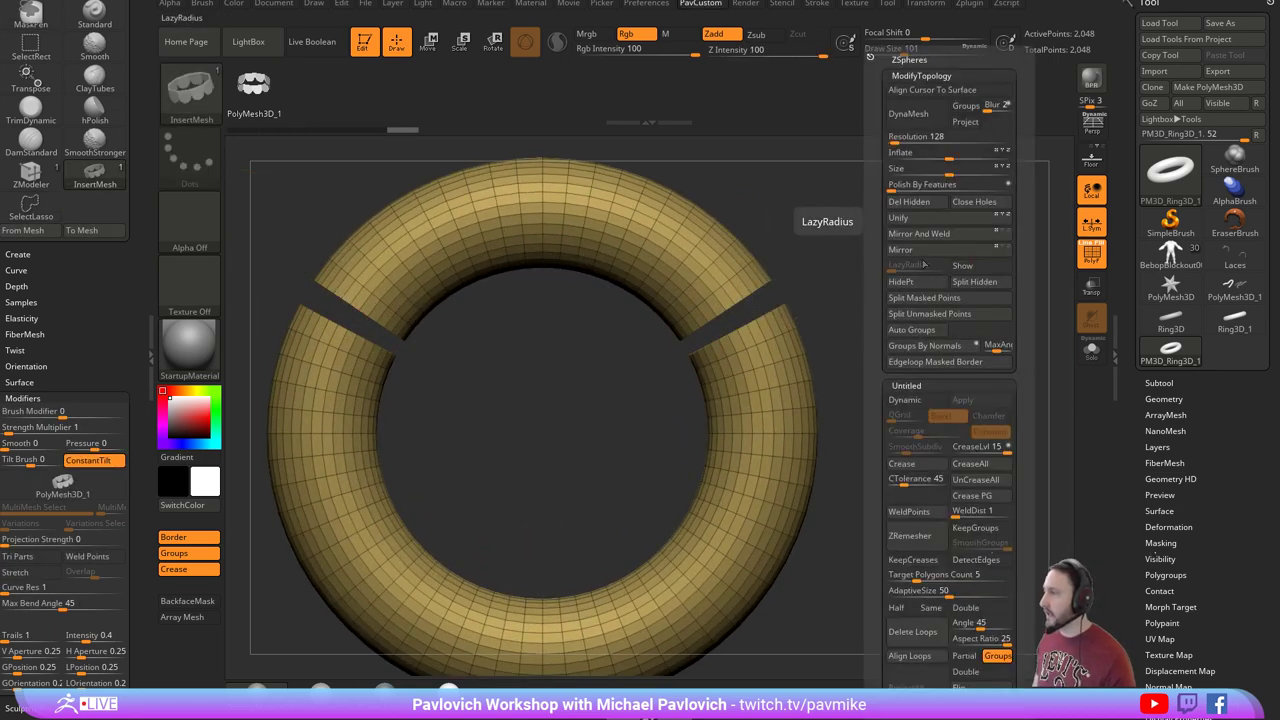
{"action": "left_click", "coordinate": [923, 204]}
{"action": "left_click", "coordinate": [921, 328]}
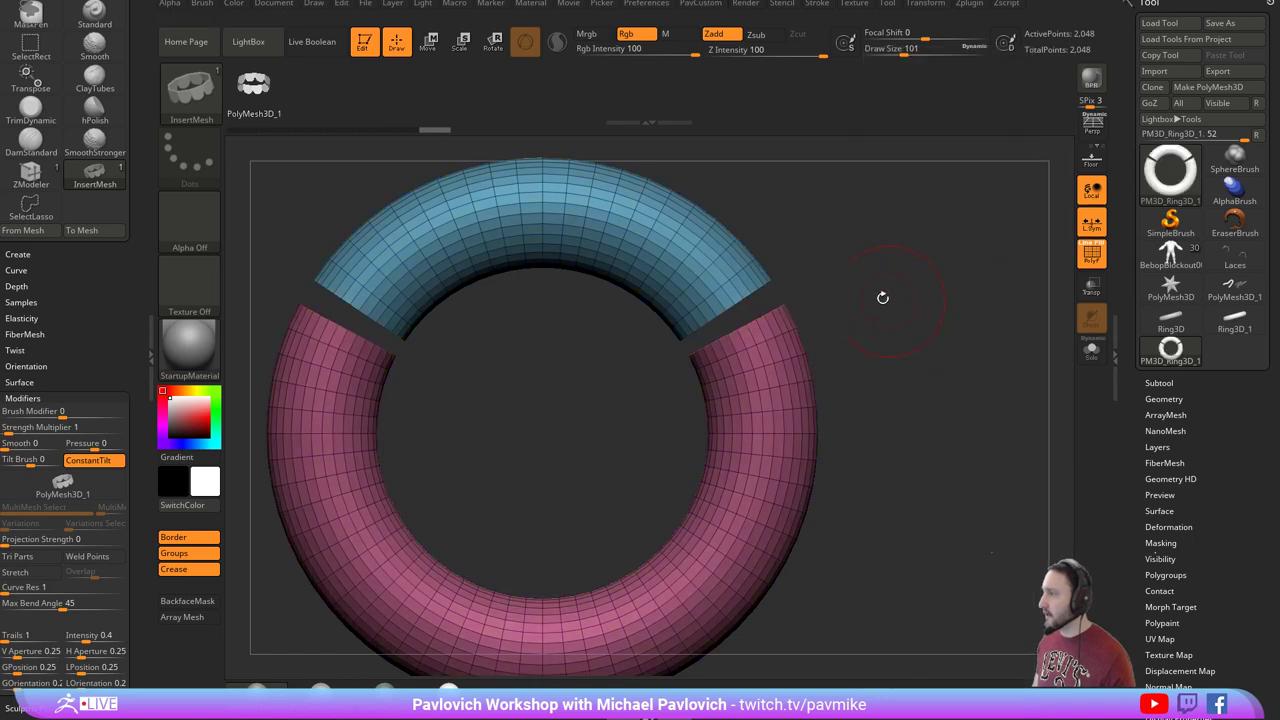
Isolate the larger lower polygroup of the ring and delete the hidden upper arc.
{"action": "left_click", "coordinate": [763, 342], "text": "ctrl+shift"}
{"action": "key", "text": "space"}
{"action": "left_click", "coordinate": [899, 203]}
Assign new polygroups to two adjacent polyloops along the ring's outer side with the ZModeler PolyGroup action on Polyloop.
{"action": "mouse_move", "coordinate": [890, 235]}
{"action": "left_mouse_down"}
{"action": "mouse_move", "coordinate": [886, 250]}
{"action": "mouse_move", "coordinate": [660, 265]}
{"action": "left_mouse_up"}
{"action": "key", "text": "b"}
{"action": "key", "text": "z"}
{"action": "key", "text": "m"}
{"action": "key", "text": "space"}
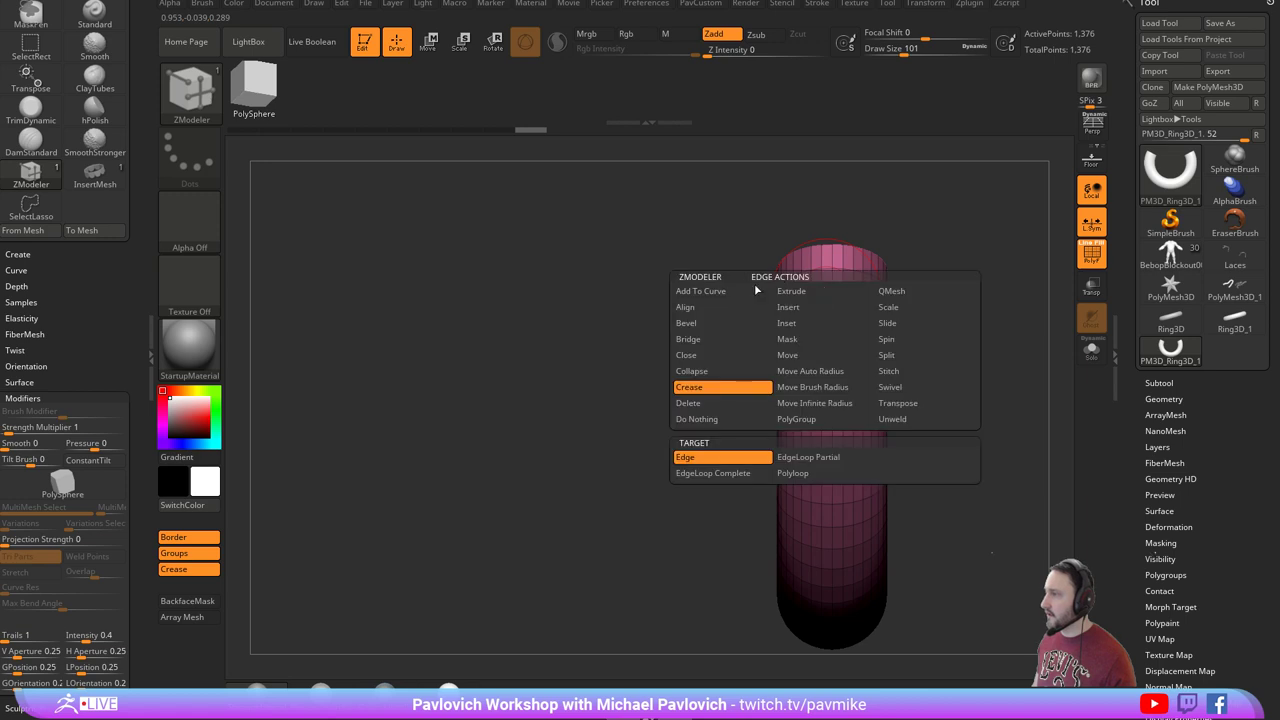
{"action": "left_click", "coordinate": [825, 419]}
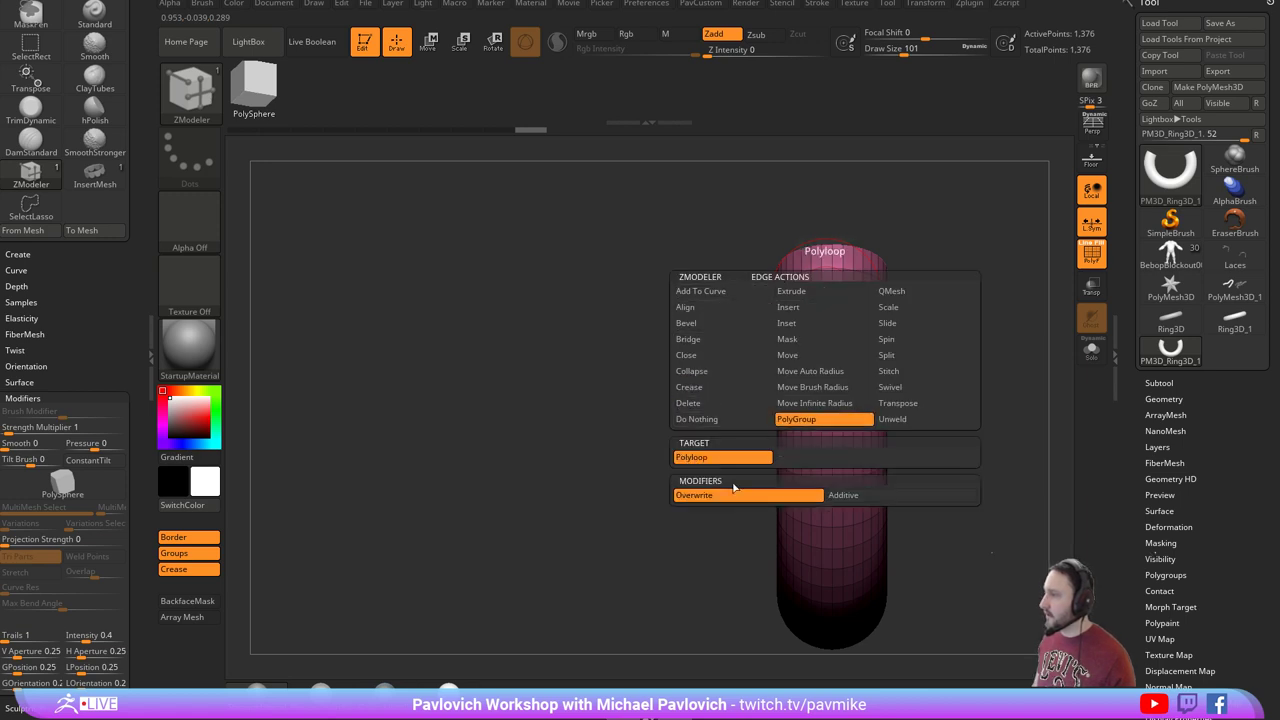
{"action": "left_click", "coordinate": [737, 487]}
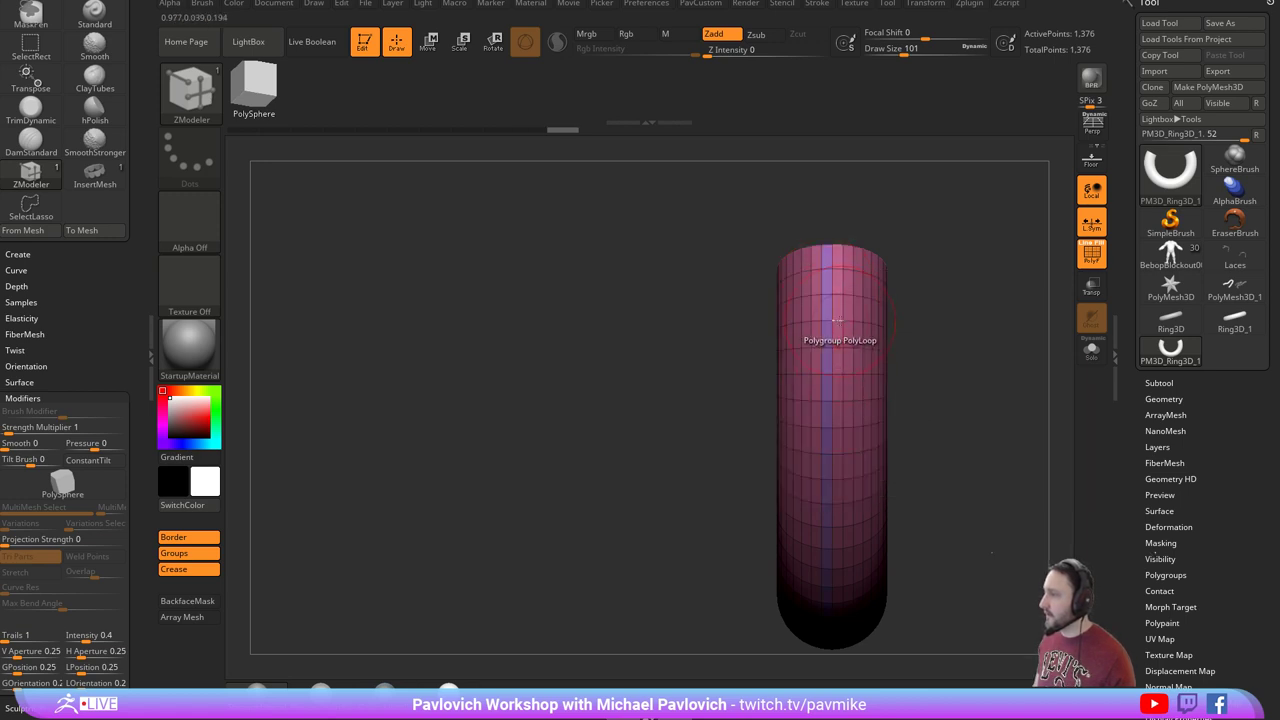
{"action": "left_click", "coordinate": [838, 321]}
Isolate the two newly grouped polyloops and delete the rest of the ring.
{"action": "left_click", "coordinate": [834, 324], "text": "ctrl+shift"}
{"action": "key", "text": "grave"}
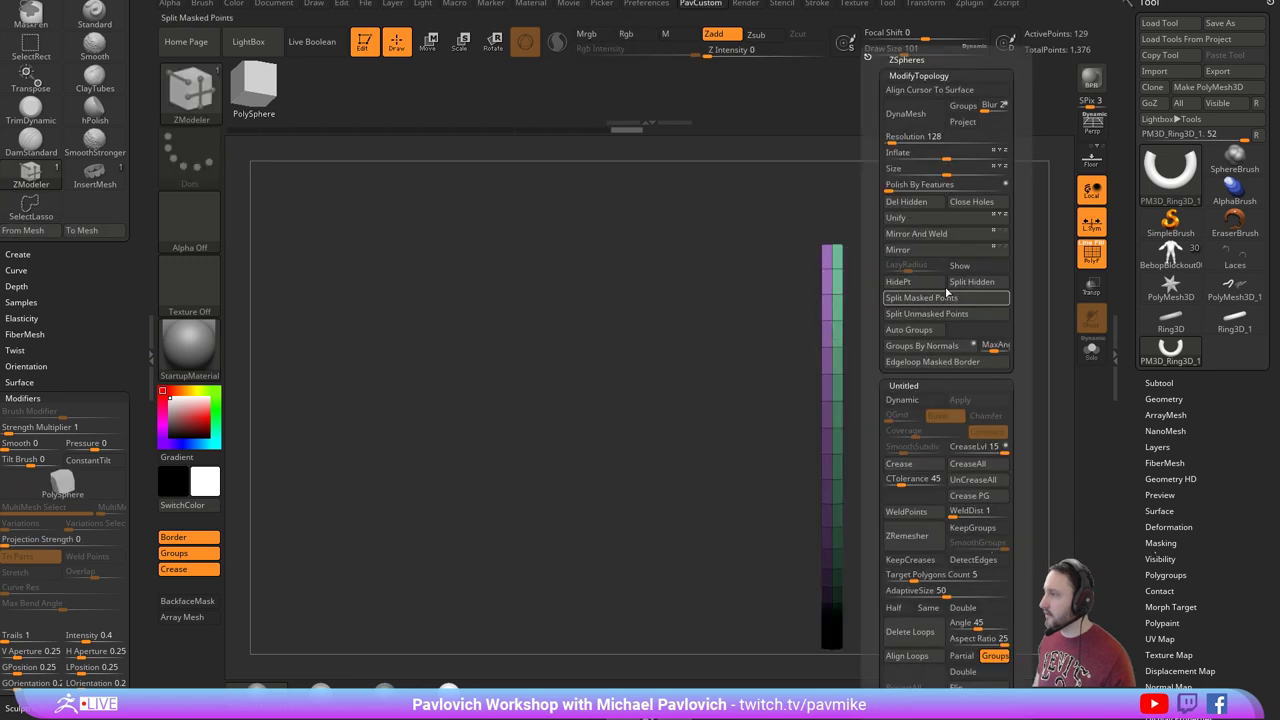
{"action": "left_click", "coordinate": [928, 204]}
{"action": "key", "text": "f"}
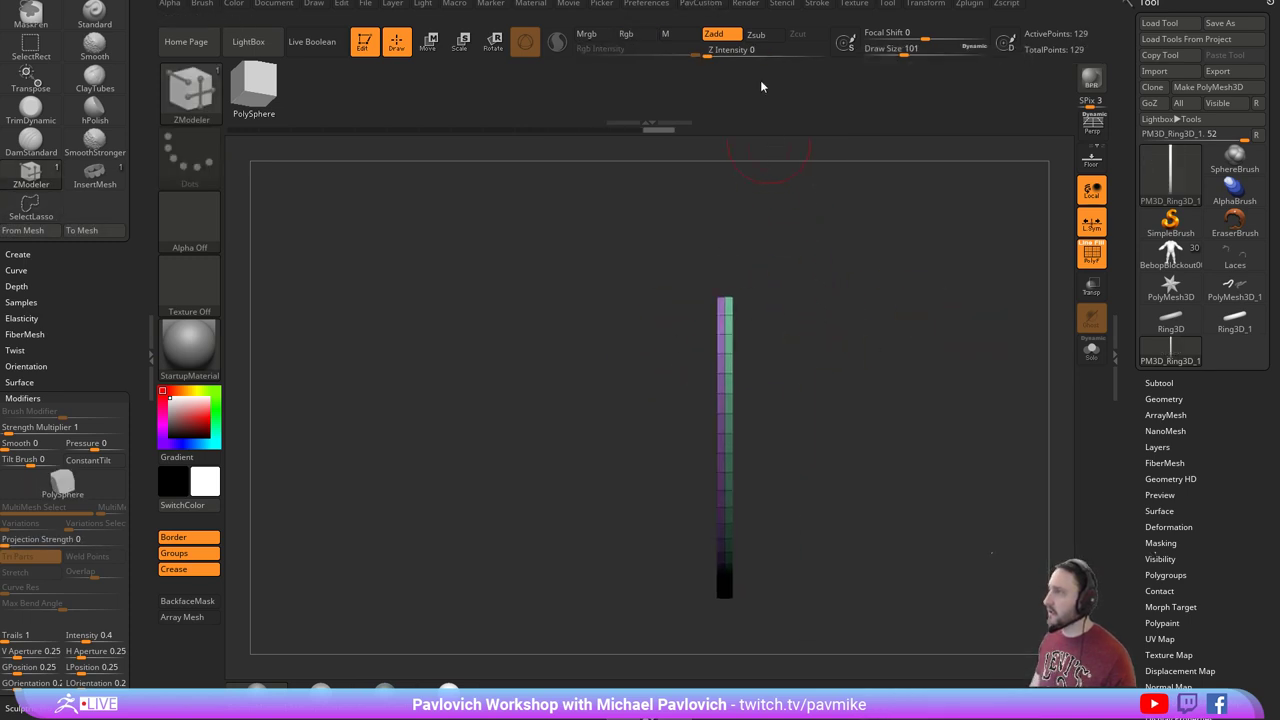
Create a curve along the boundary between the strip's two polygroups using Frame Mesh with only Polygroups enabled.
{"action": "left_click", "coordinate": [815, 4]}
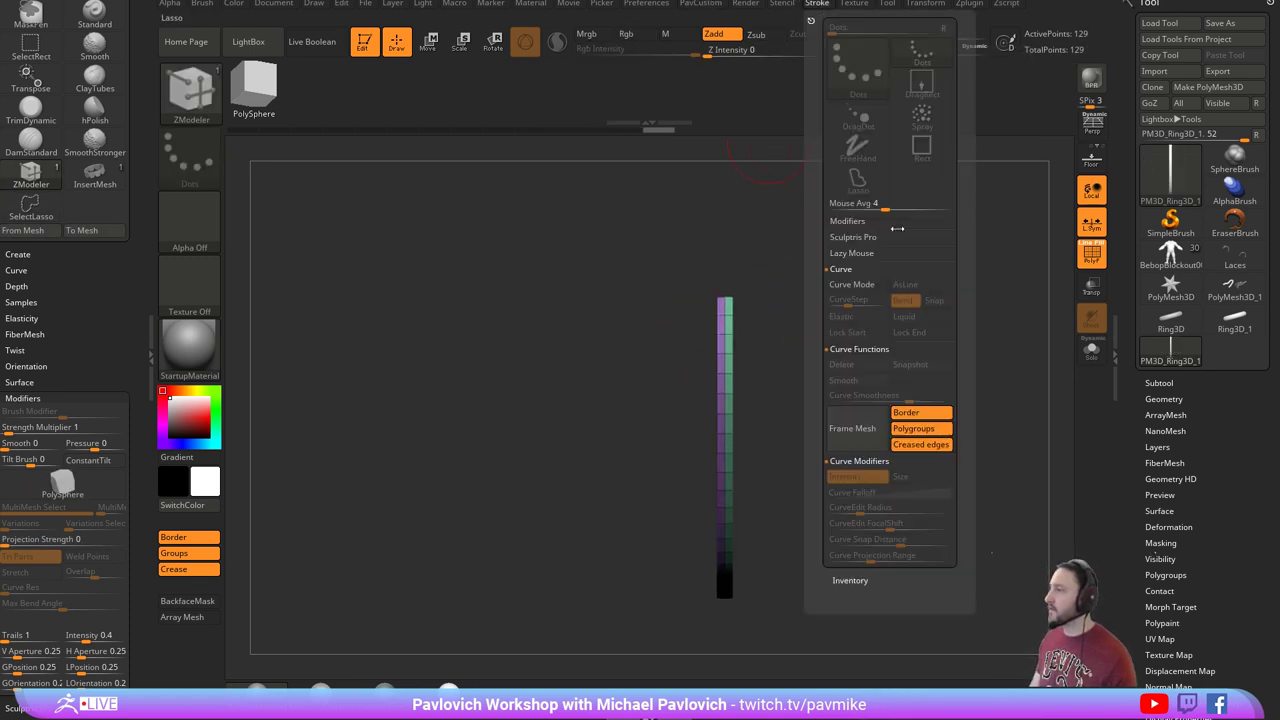
{"action": "left_click", "coordinate": [906, 412]}
{"action": "left_click", "coordinate": [866, 440]}
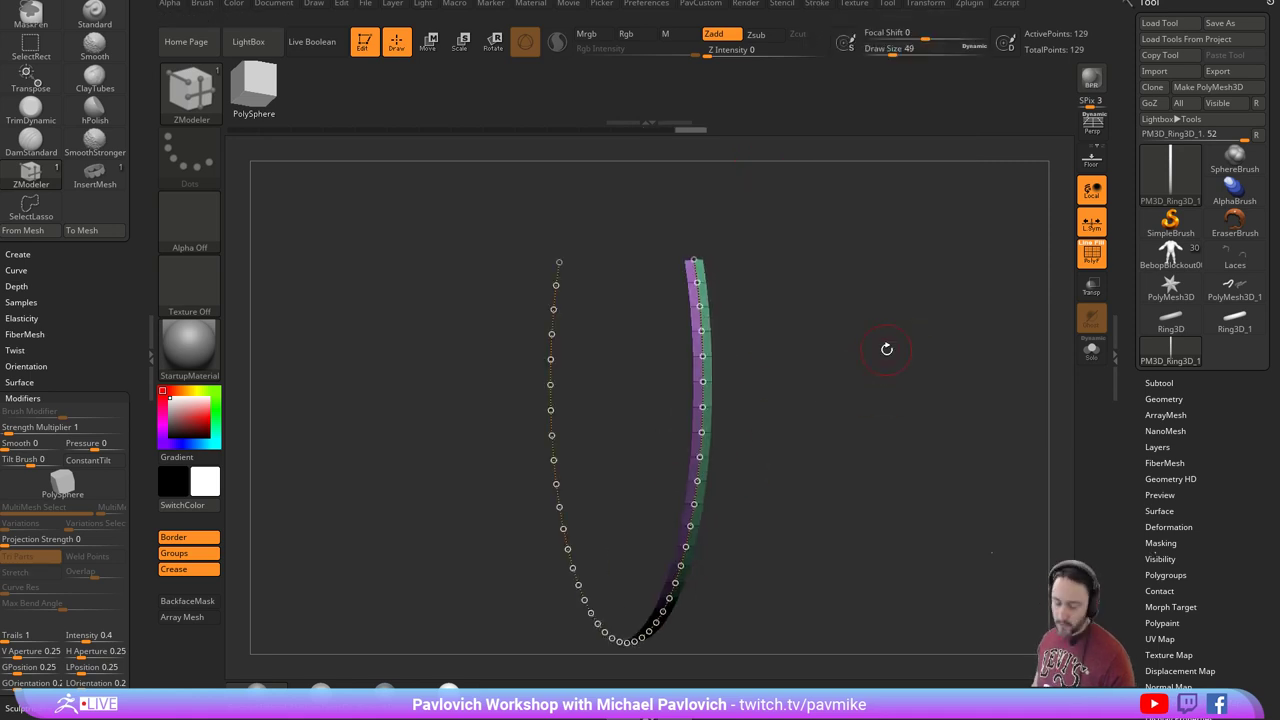
Run the plate rings along the framed curve with the InsertMesh brush and turn off the polyframe display.
{"action": "key", "text": "b"}
{"action": "left_click", "coordinate": [542, 641]}
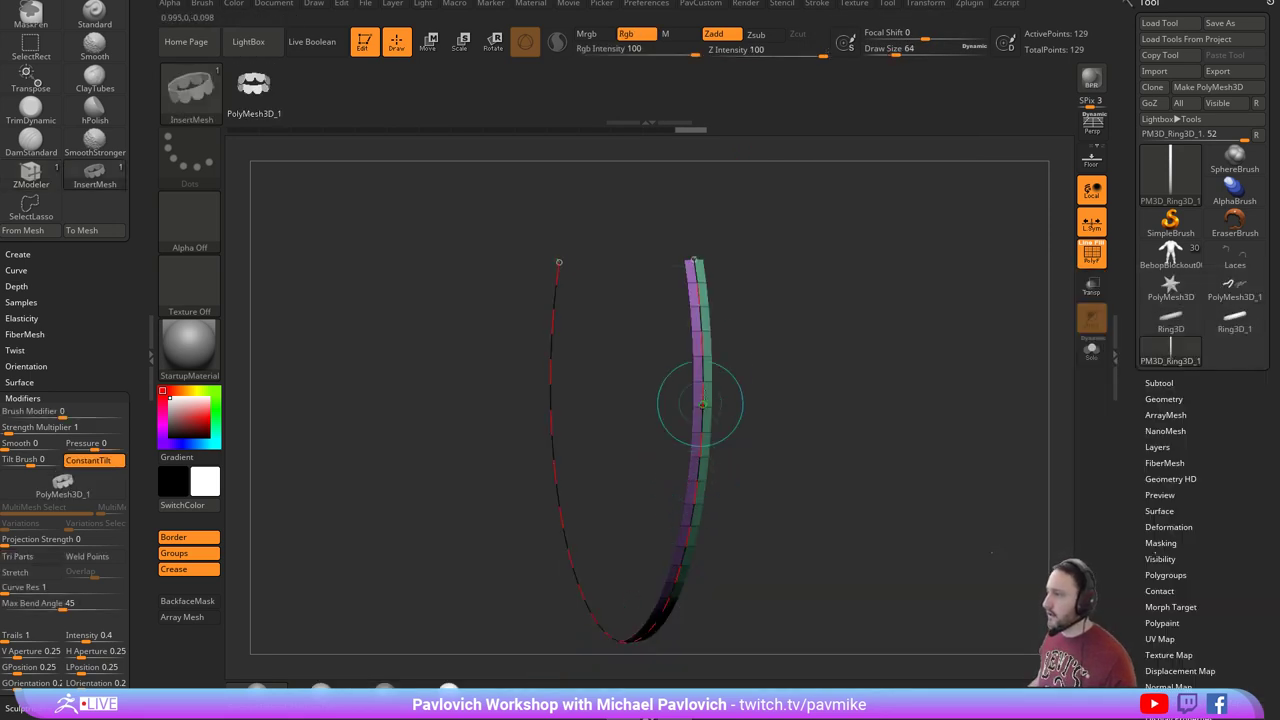
{"action": "left_click", "coordinate": [704, 342]}
{"action": "left_click_drag", "start_coordinate": [892, 348], "coordinate": [877, 303]}
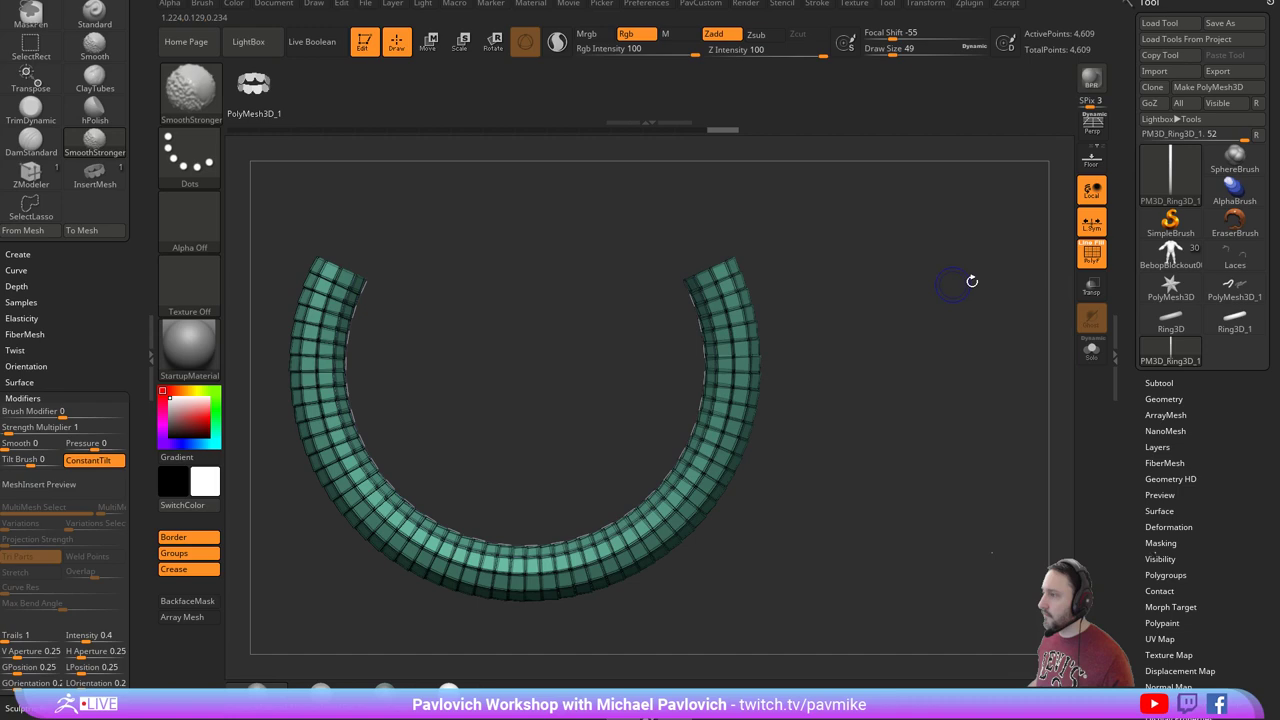
{"action": "left_click", "coordinate": [1092, 254]}
{"action": "left_click_drag", "start_coordinate": [1004, 291], "coordinate": [971, 296]}
{"action": "left_click_drag", "start_coordinate": [937, 392], "coordinate": [981, 334]}
Undo the ring insertion, try re-applying the rings along the bare curve and undo it again.
{"action": "key", "text": "ctrl+z"}
{"action": "left_click_drag", "start_coordinate": [920, 391], "coordinate": [981, 404]}
{"action": "left_click", "coordinate": [743, 466]}
{"action": "key", "text": "ctrl+z"}
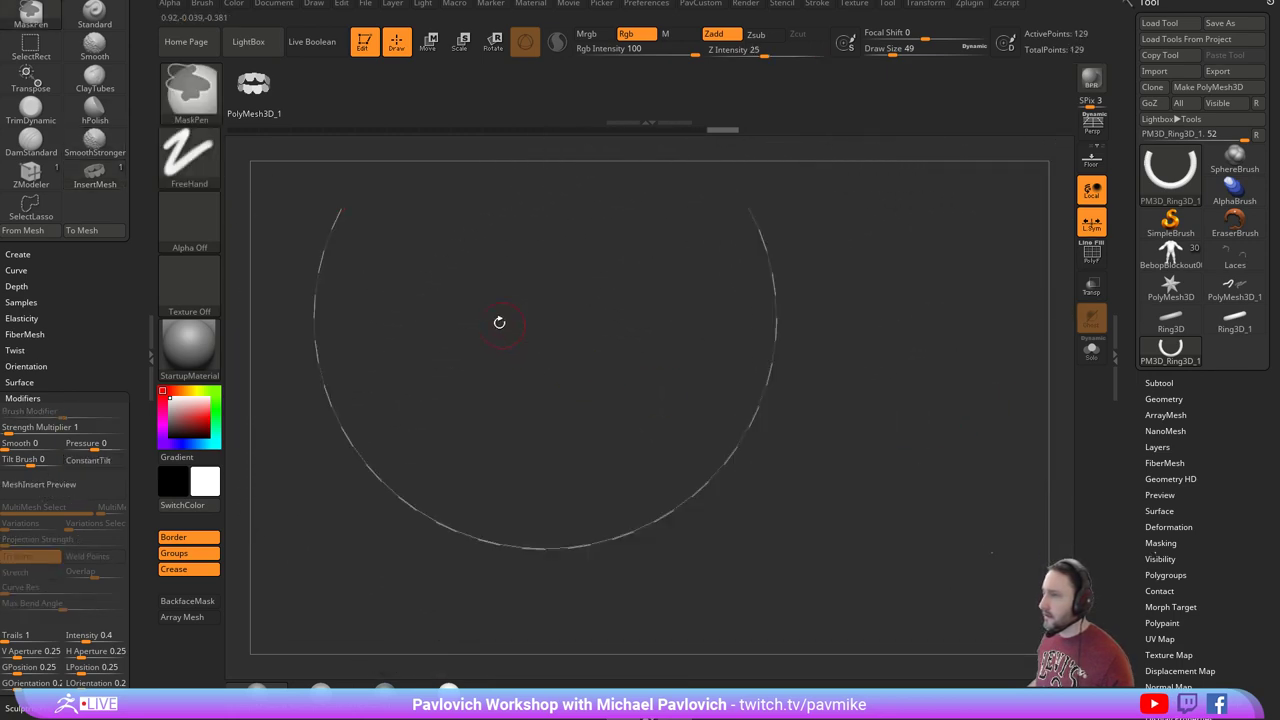
{"action": "left_click_drag", "start_coordinate": [376, 260], "coordinate": [431, 274], "text": "alt"}
{"action": "left_click", "coordinate": [389, 248]}
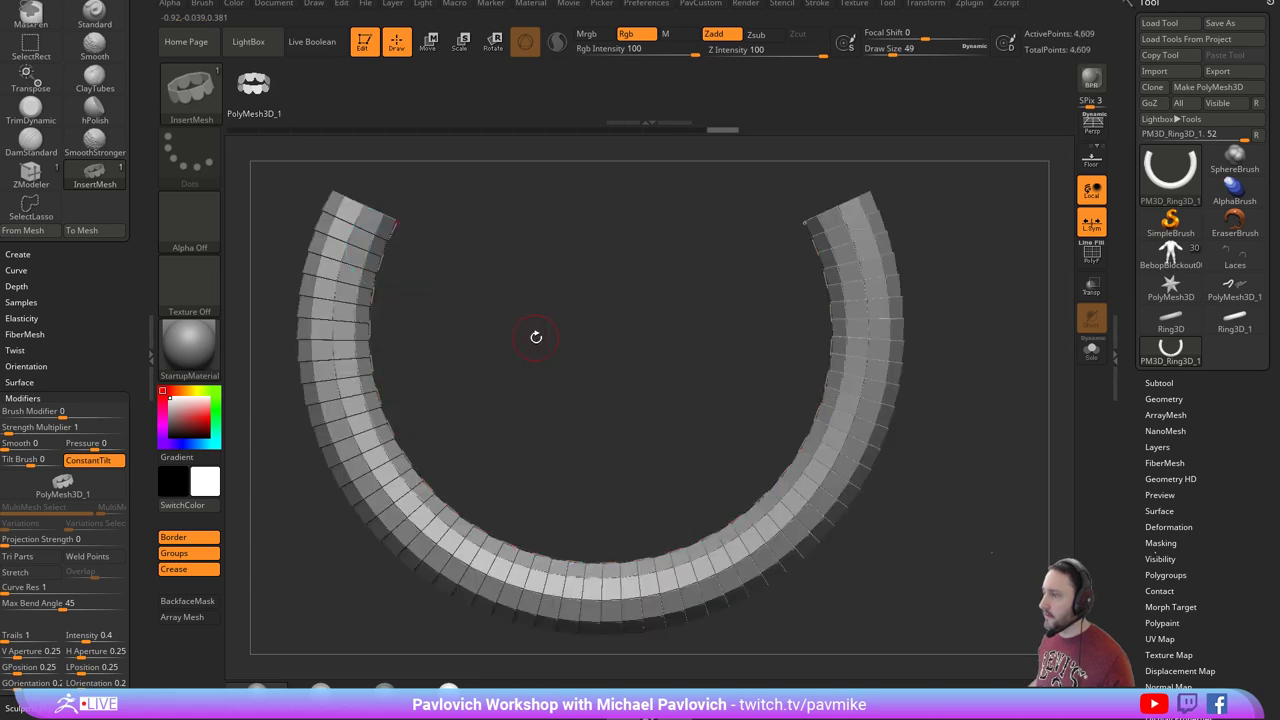
{"action": "key", "text": "ctrl+z"}
Try dragging the curve inward, undo the distortion, refit the rings to the curve and undo that too.
{"action": "left_click_drag", "start_coordinate": [377, 397], "coordinate": [612, 328]}
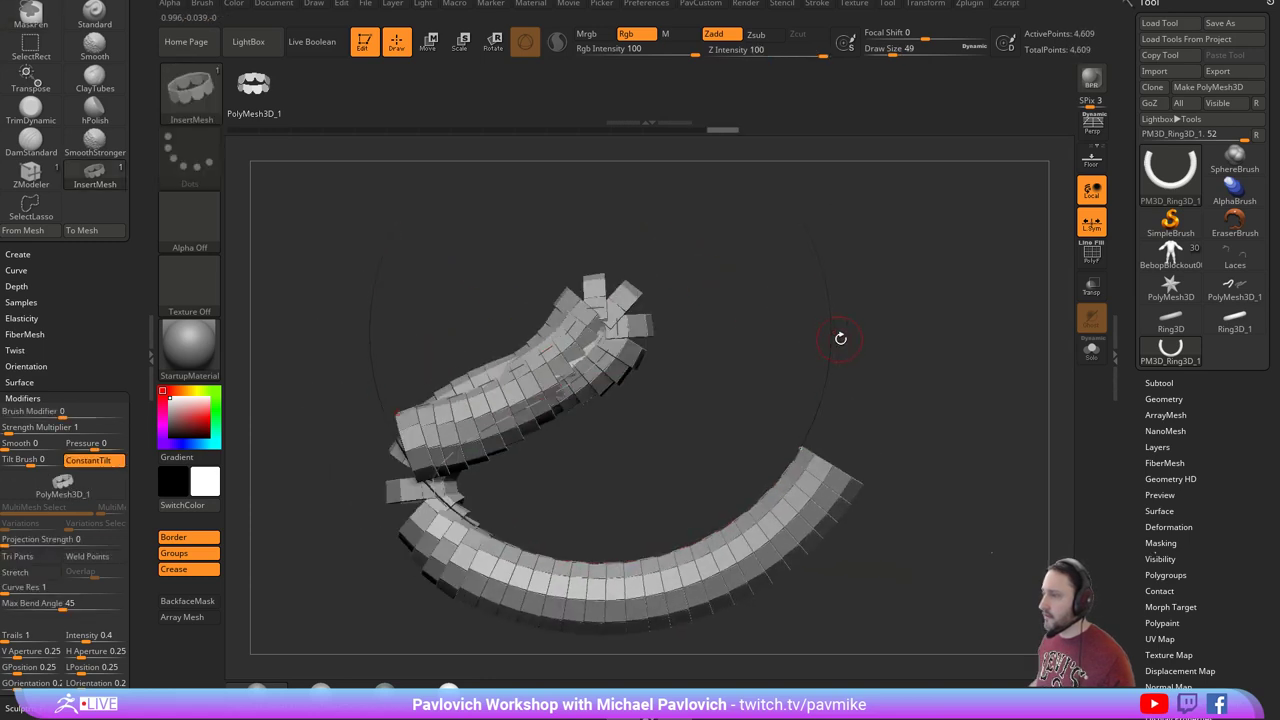
{"action": "key", "text": "ctrl+z"}
{"action": "left_click", "coordinate": [831, 337]}
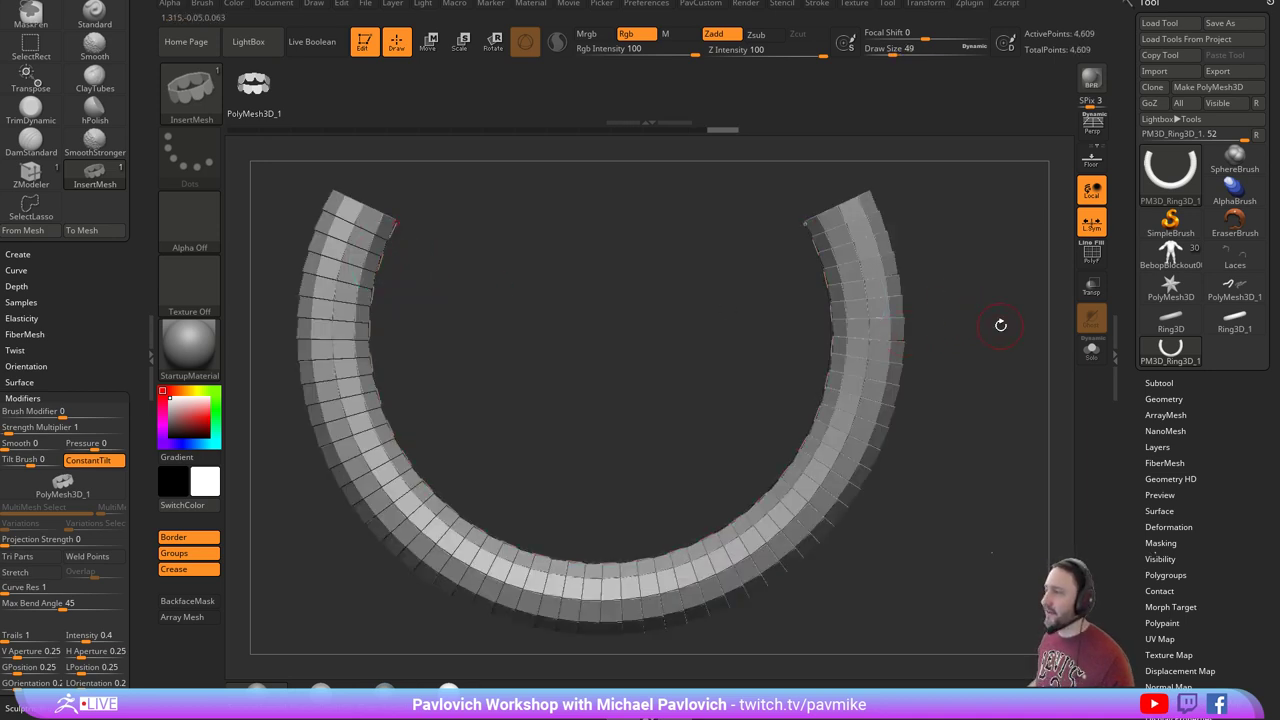
{"action": "left_click_drag", "start_coordinate": [1000, 325], "coordinate": [1024, 367]}
{"action": "key", "text": "ctrl+z"}
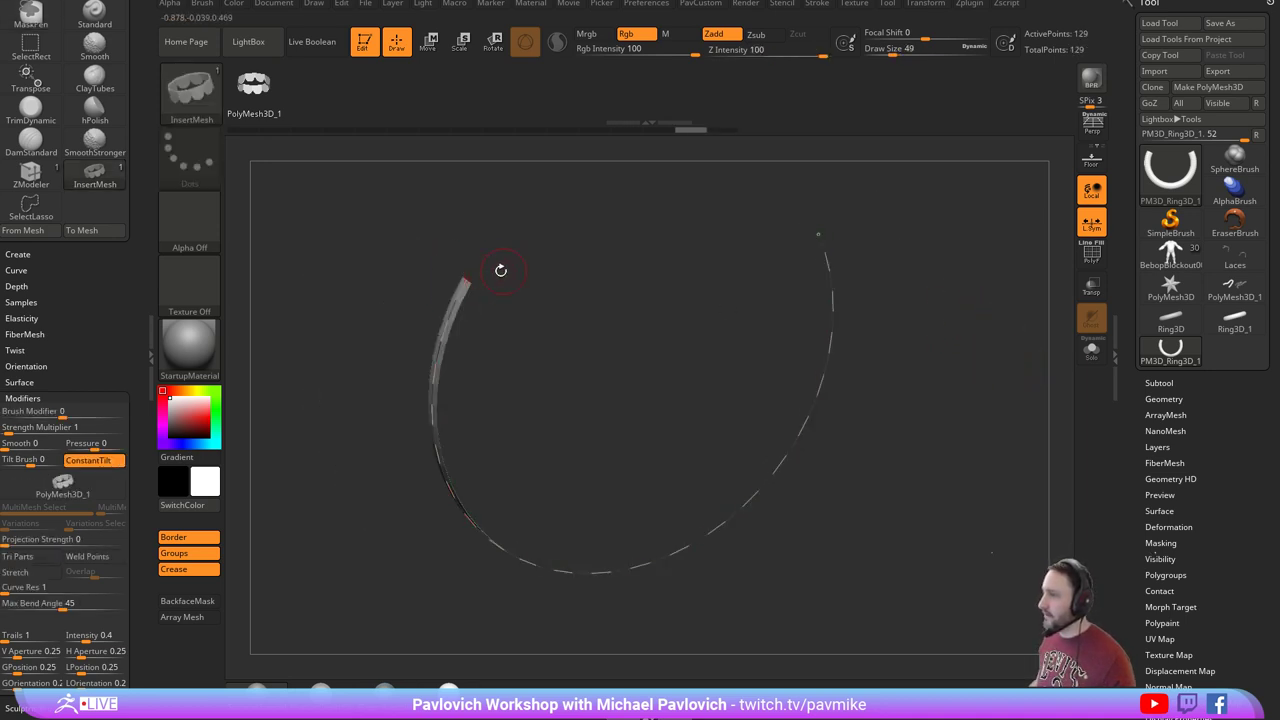
Set the InsertMesh brush's Imbed depth to 0 and refit the plate rings so they centre on the curve.
{"action": "left_click", "coordinate": [451, 314]}
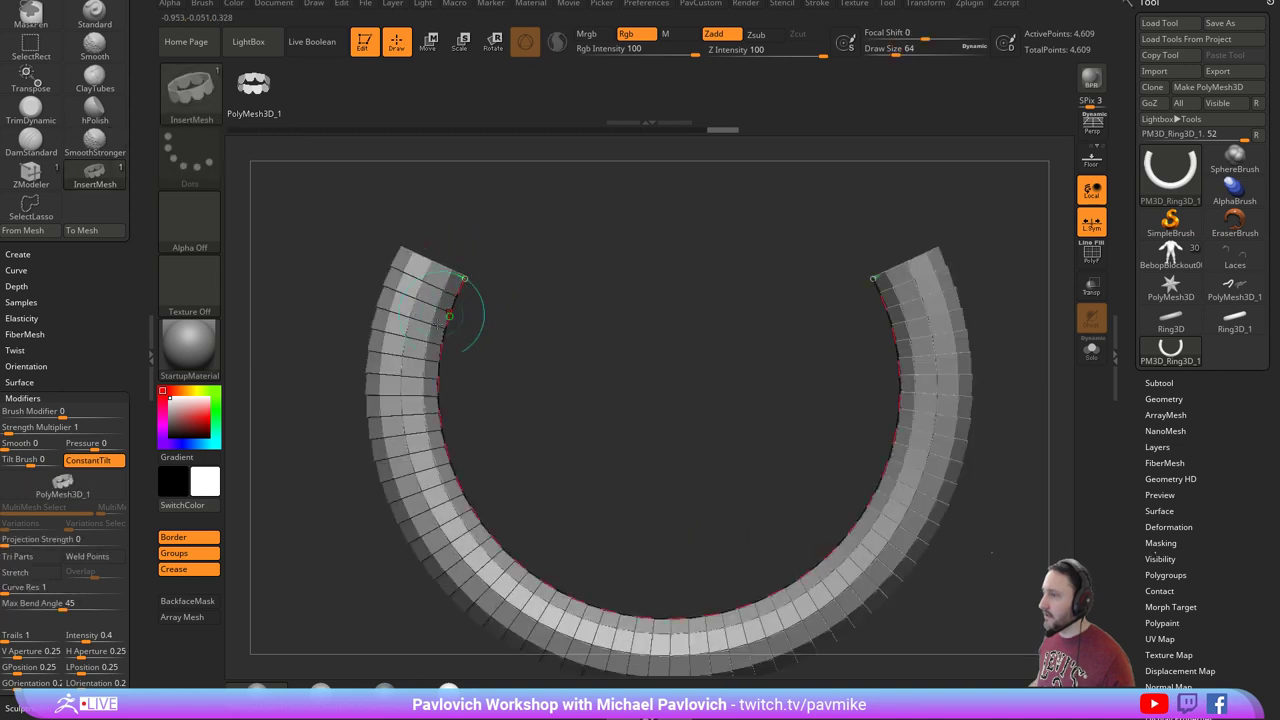
{"action": "left_click", "coordinate": [12, 271]}
{"action": "left_click", "coordinate": [17, 272]}
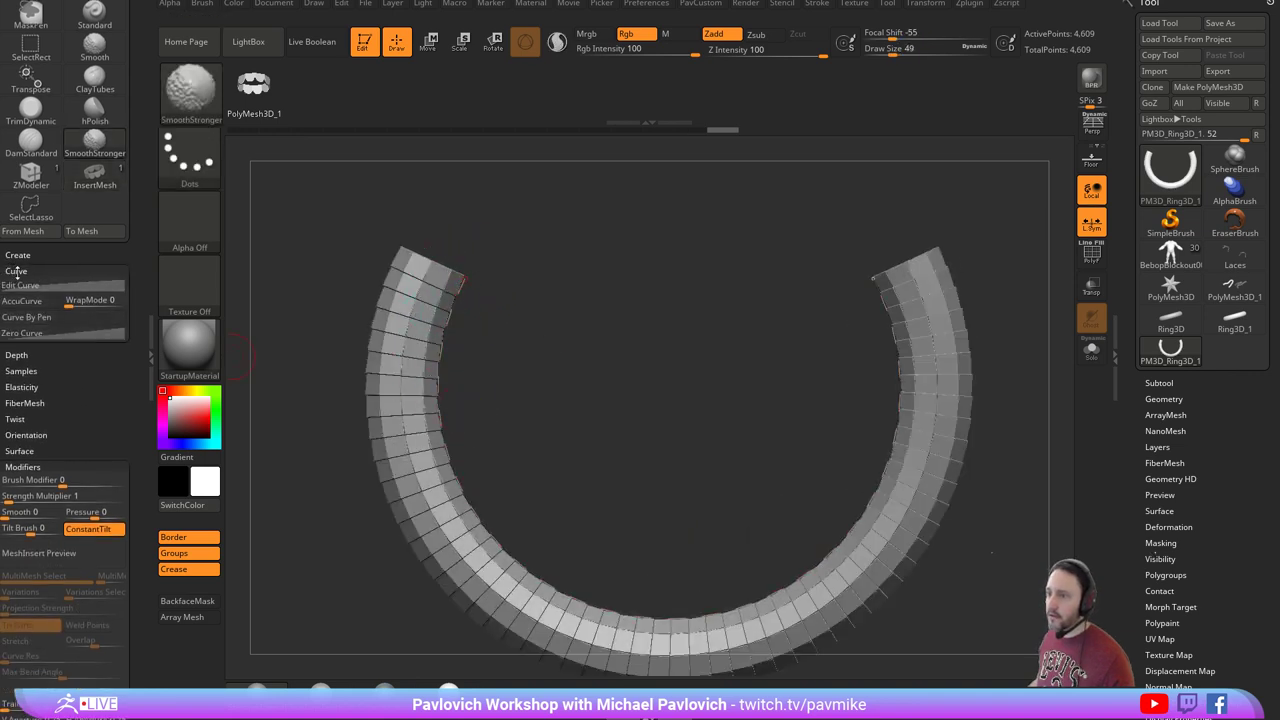
{"action": "left_click", "coordinate": [17, 286]}
{"action": "left_click", "coordinate": [77, 302]}
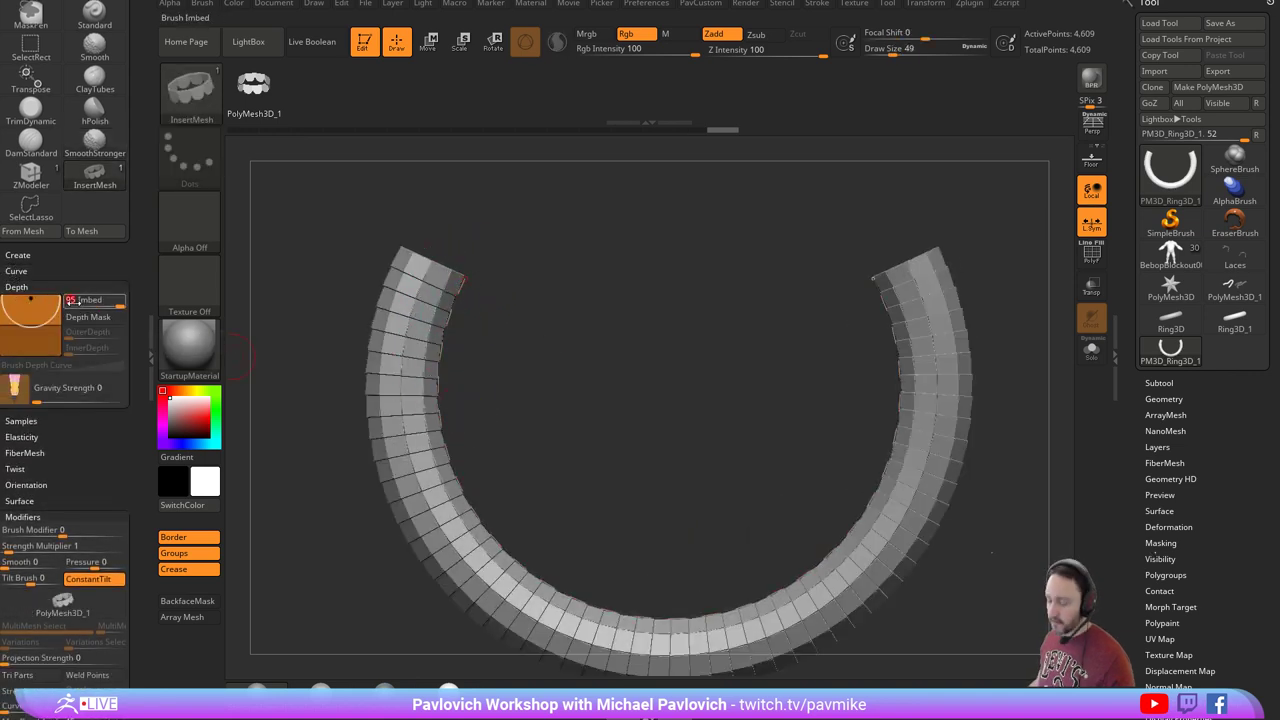
{"action": "type", "text": "0"}
{"action": "key", "text": "Return"}
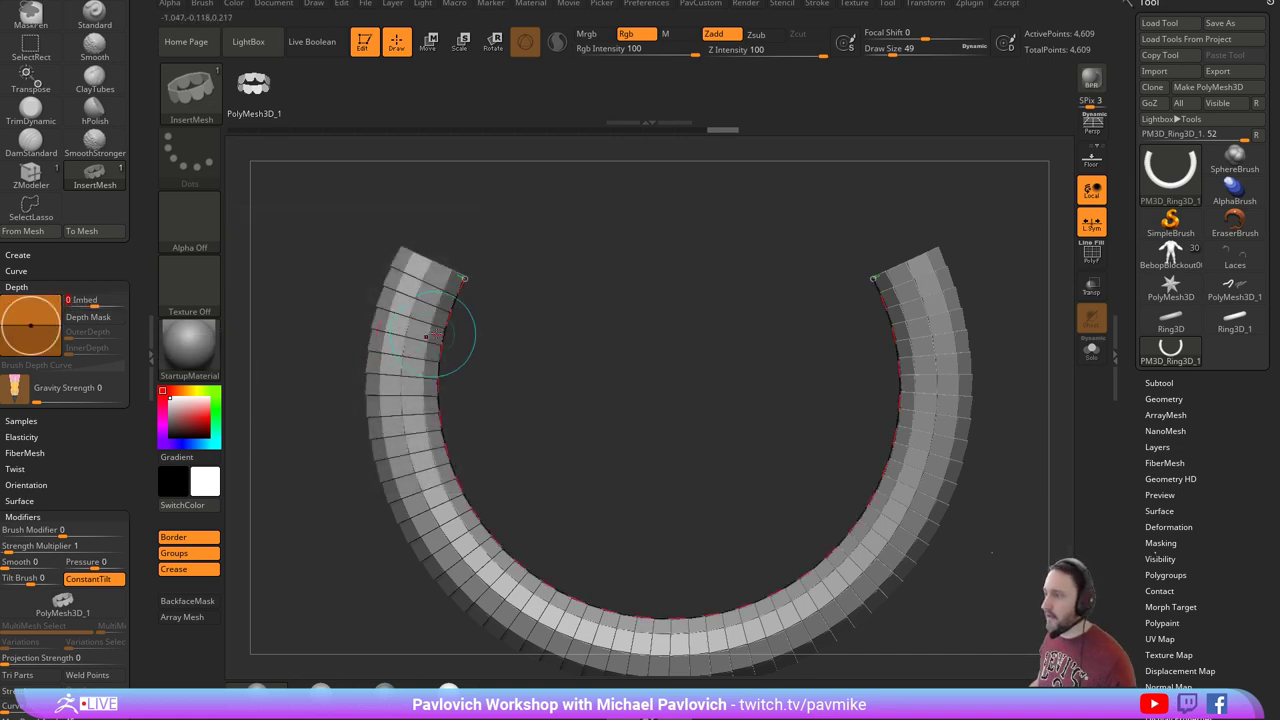
{"action": "left_click", "coordinate": [440, 331]}
Refit the rings along the curve at Draw Size 29 with dynamic subdivision on, and inspect the thinner chain.
{"action": "mouse_move", "coordinate": [672, 258]}
{"action": "left_mouse_down"}
{"action": "mouse_move", "coordinate": [689, 330]}
{"action": "mouse_move", "coordinate": [648, 288]}
{"action": "left_mouse_up"}
{"action": "key", "text": "s"}
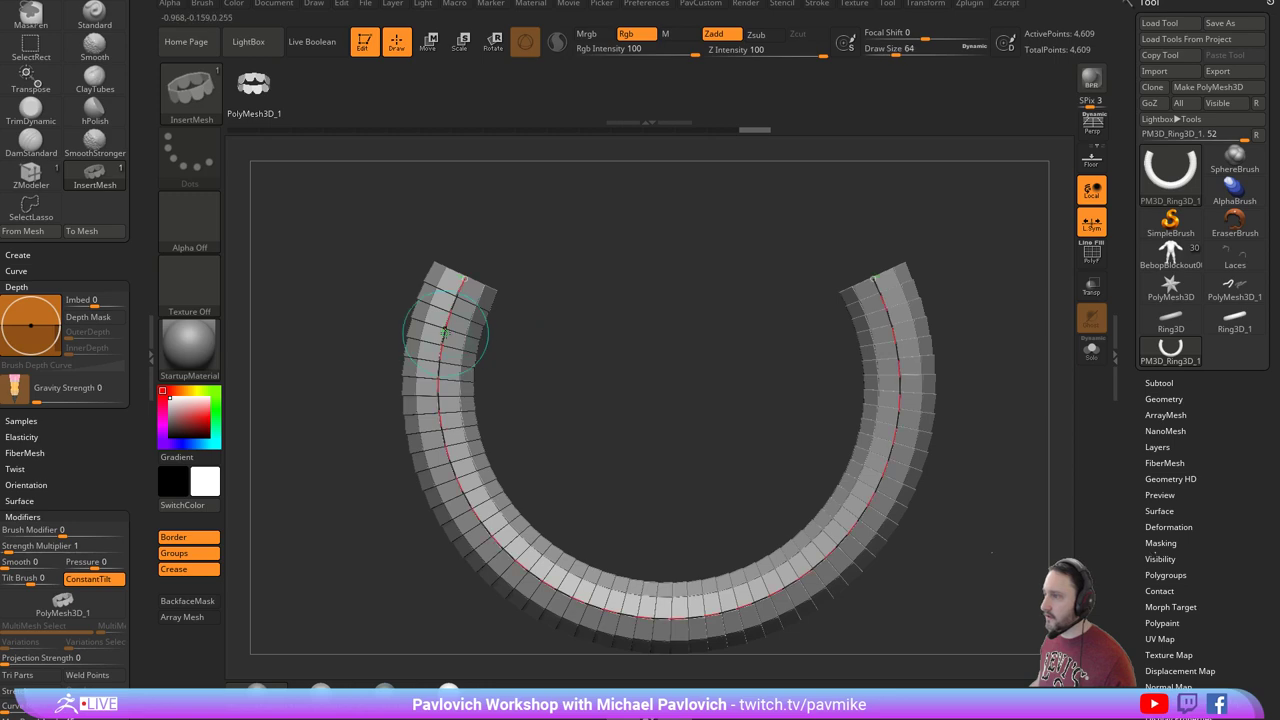
{"action": "left_click", "coordinate": [445, 332]}
{"action": "left_click_drag", "start_coordinate": [617, 331], "coordinate": [428, 286], "text": "alt"}
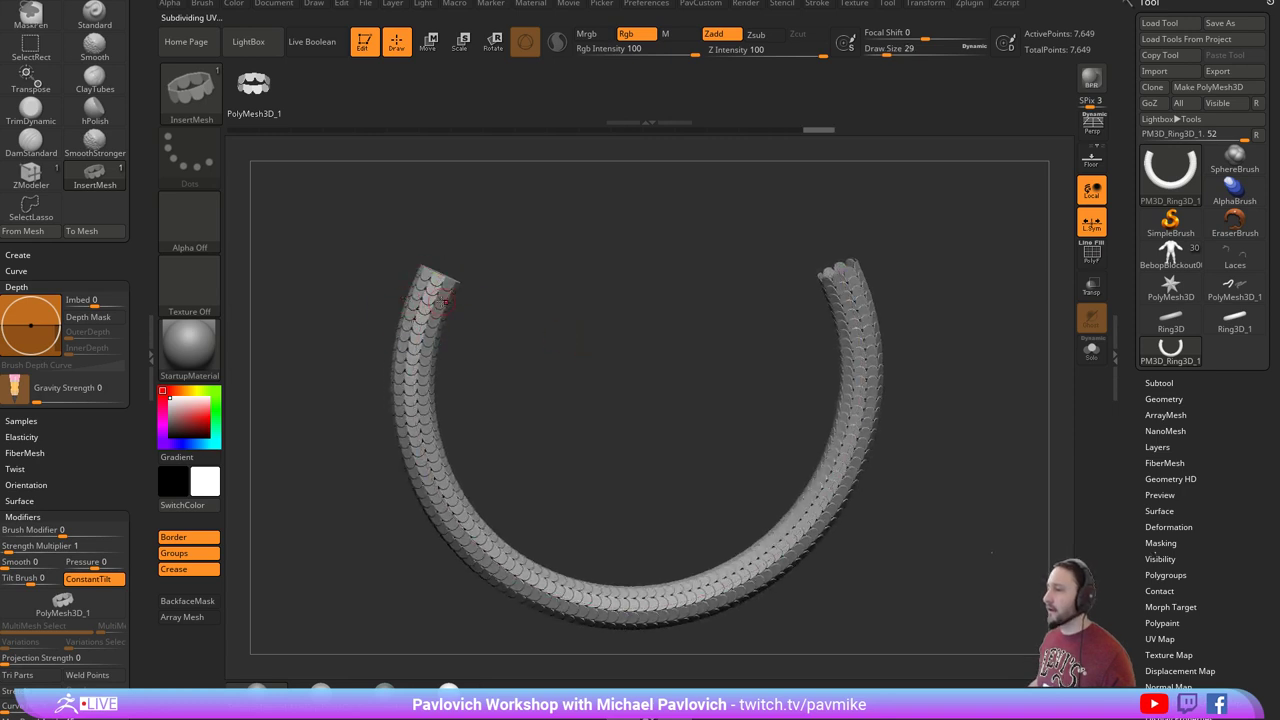
{"action": "left_click", "coordinate": [816, 4]}
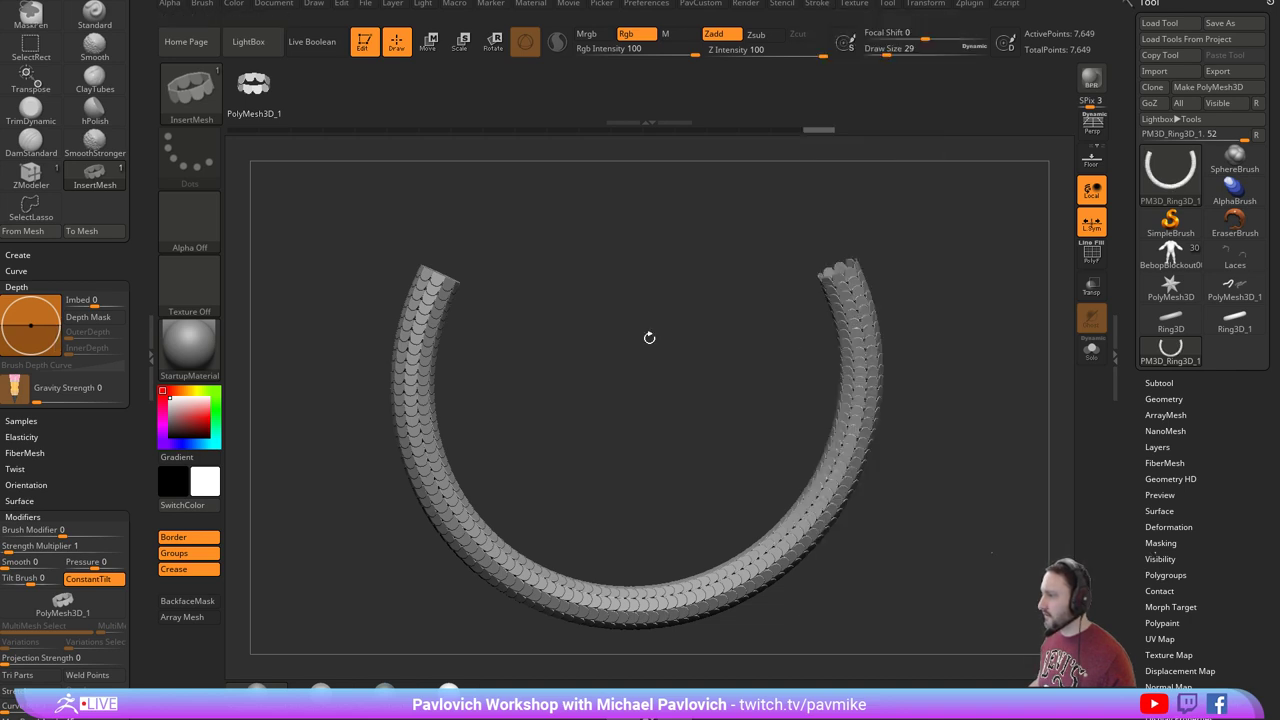
{"action": "mouse_move", "coordinate": [651, 337]}
{"action": "left_mouse_down"}
{"action": "mouse_move", "coordinate": [777, 309]}
{"action": "mouse_move", "coordinate": [1020, 328]}
{"action": "mouse_move", "coordinate": [955, 290]}
{"action": "mouse_move", "coordinate": [1000, 330]}
{"action": "mouse_move", "coordinate": [960, 300]}
{"action": "mouse_move", "coordinate": [974, 361]}
{"action": "left_mouse_up"}
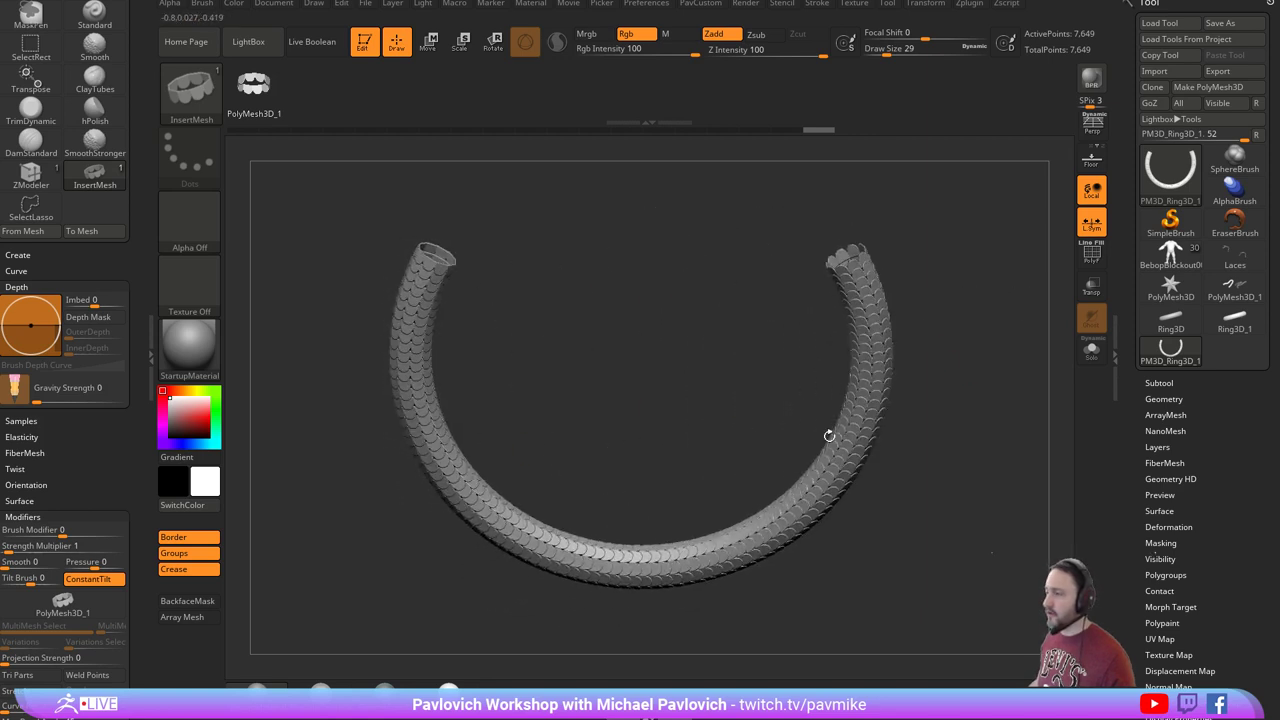
{"action": "left_click_drag", "start_coordinate": [829, 435], "coordinate": [954, 314]}
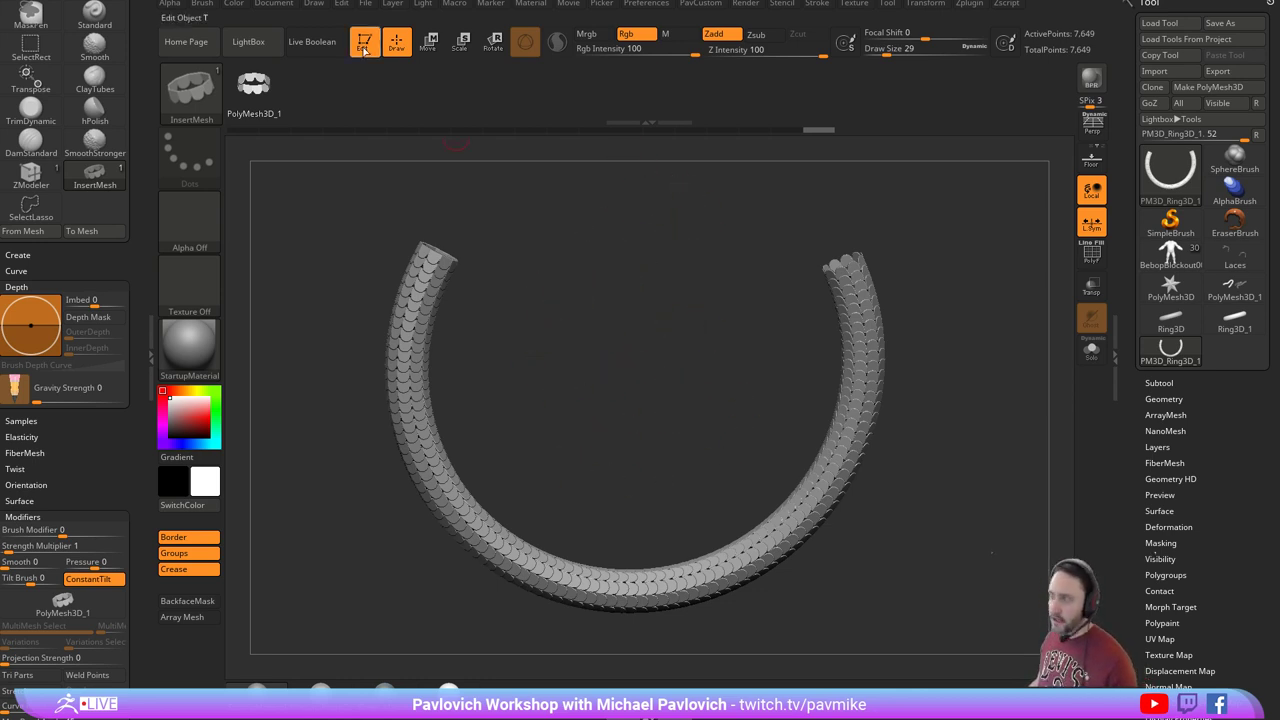
Clear the canvas, place a Plane3D primitive and enter edit mode.
{"action": "left_click", "coordinate": [364, 52]}
{"action": "key", "text": "ctrl+n"}
{"action": "left_click", "coordinate": [1178, 226]}
{"action": "left_click", "coordinate": [1172, 178]}
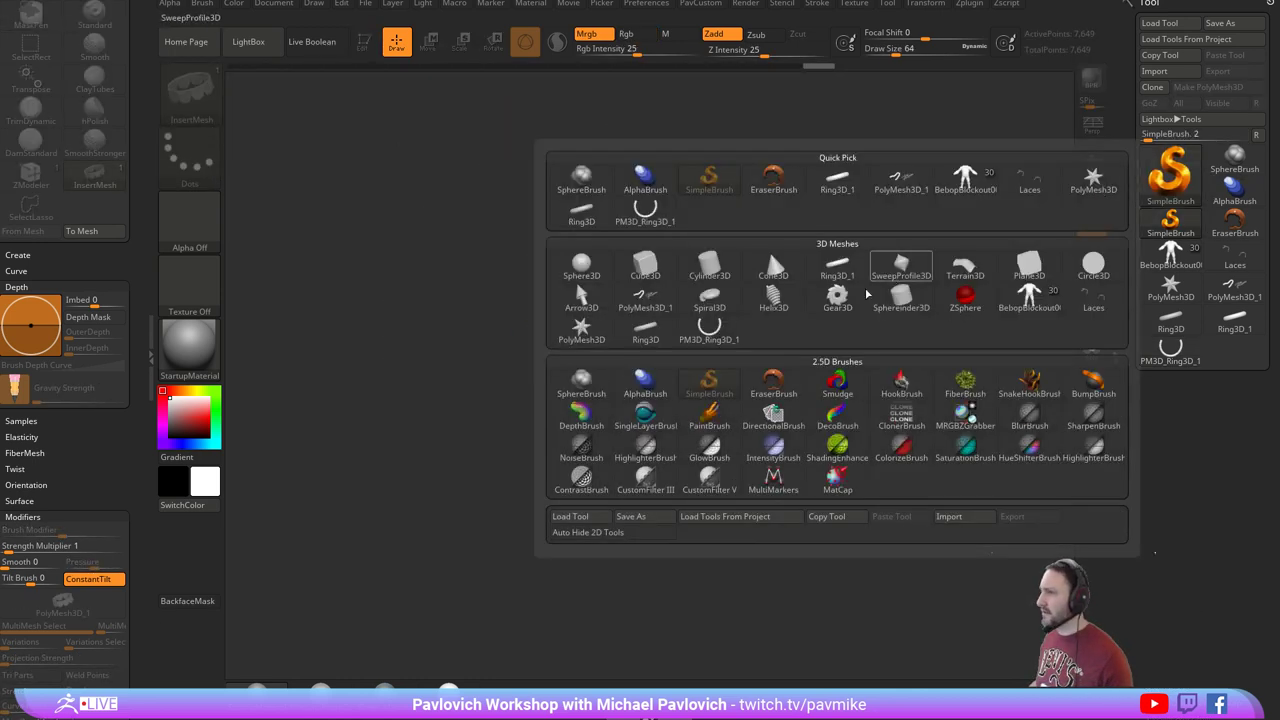
{"action": "left_click", "coordinate": [1026, 266]}
{"action": "left_click_drag", "start_coordinate": [647, 316], "coordinate": [742, 492]}
{"action": "left_click", "coordinate": [366, 43]}
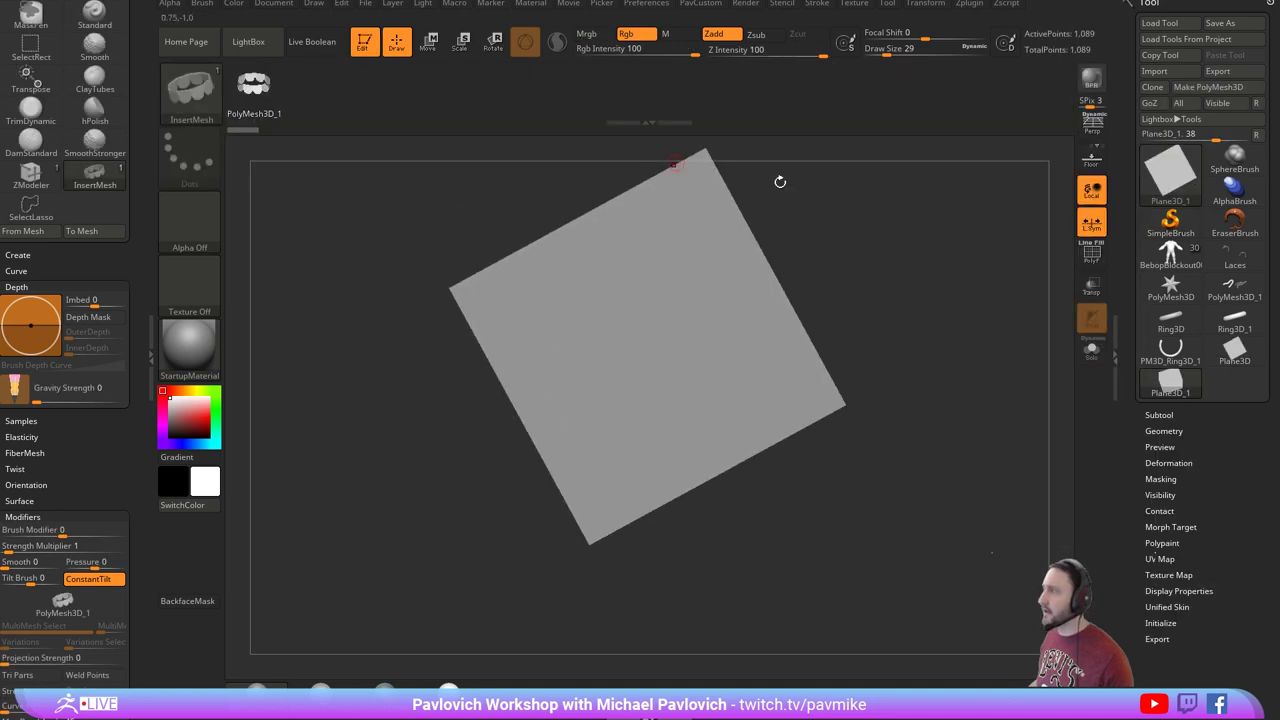
Show the polyframe, square the plane to the view and convert it into a PolyMesh3D.
{"action": "left_click", "coordinate": [1090, 256]}
{"action": "left_click_drag", "start_coordinate": [1040, 275], "coordinate": [1003, 306], "text": "shift"}
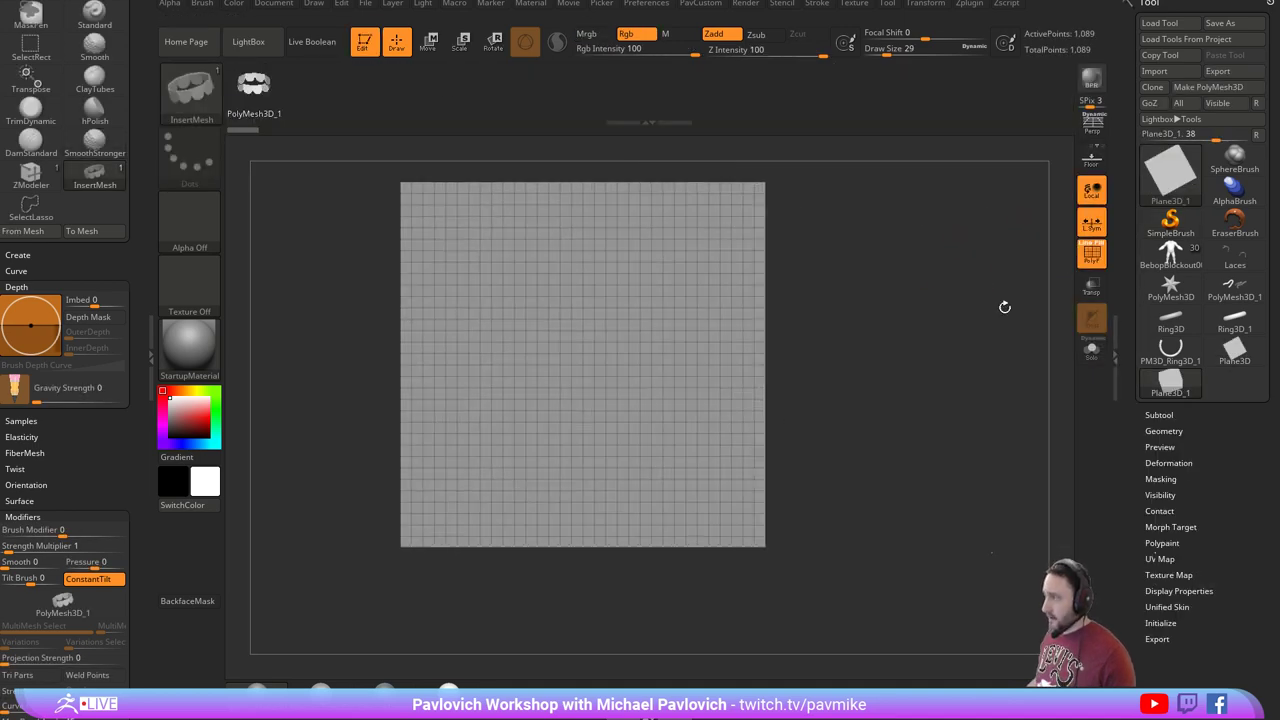
{"action": "left_click", "coordinate": [1240, 89]}
Draw a snaking S-shaped chain of plate rings down the plane with the InsertMesh brush.
{"action": "left_click_drag", "start_coordinate": [957, 207], "coordinate": [970, 225], "text": "alt"}
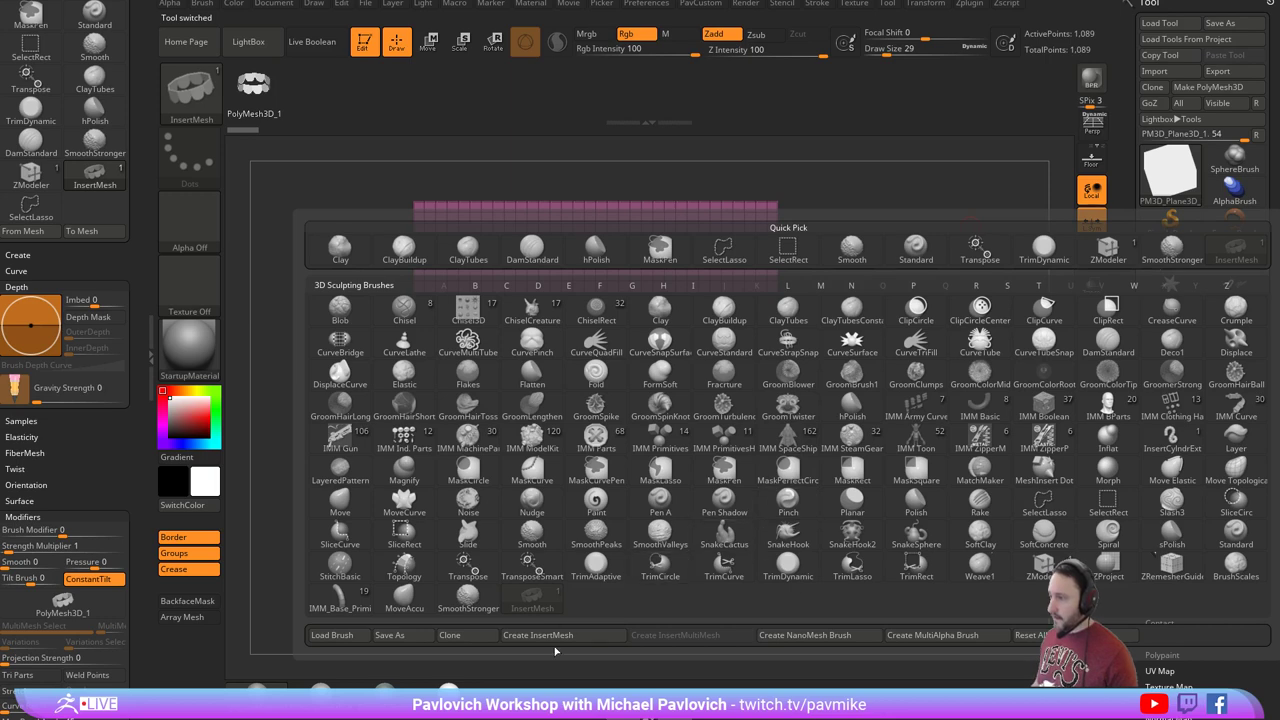
{"action": "mouse_move", "coordinate": [685, 244]}
{"action": "left_mouse_down"}
{"action": "mouse_move", "coordinate": [600, 248]}
{"action": "mouse_move", "coordinate": [683, 378]}
{"action": "mouse_move", "coordinate": [636, 489]}
{"action": "left_mouse_up"}
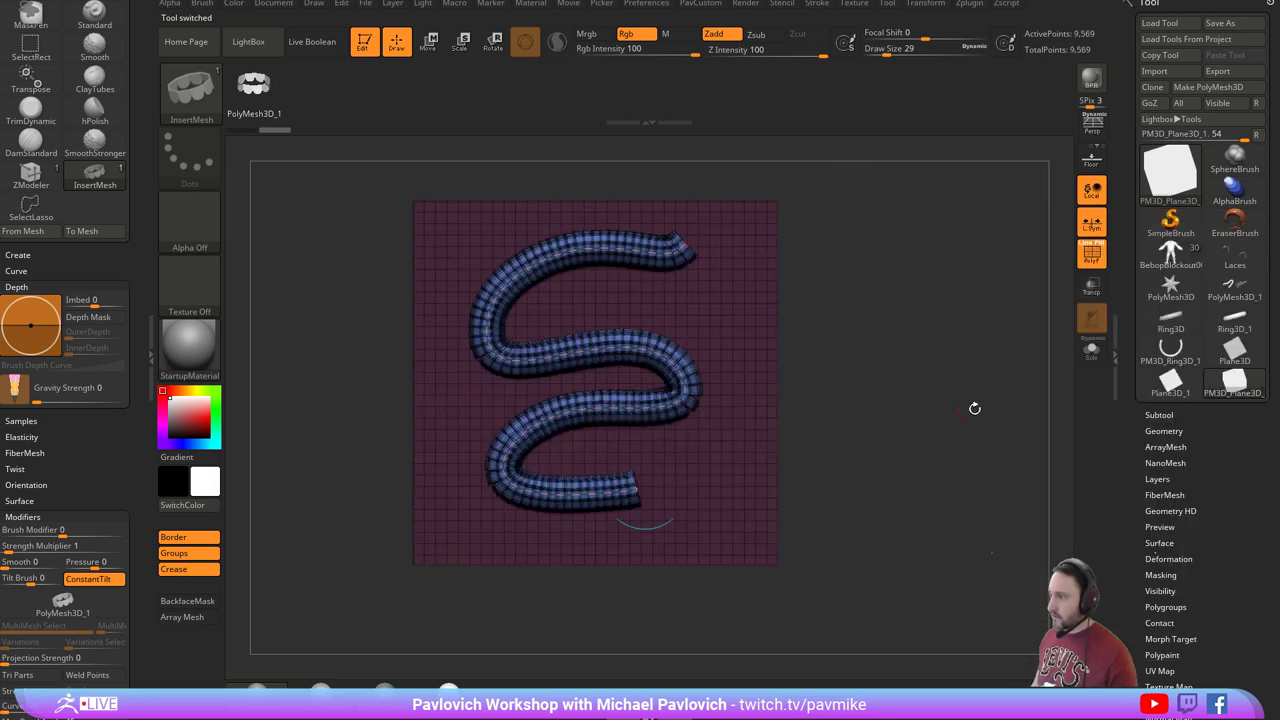
Taper the snaking chain from full thickness at its upper end to thin at its lower end using the Curve Falloff.
{"action": "left_click", "coordinate": [817, 5]}
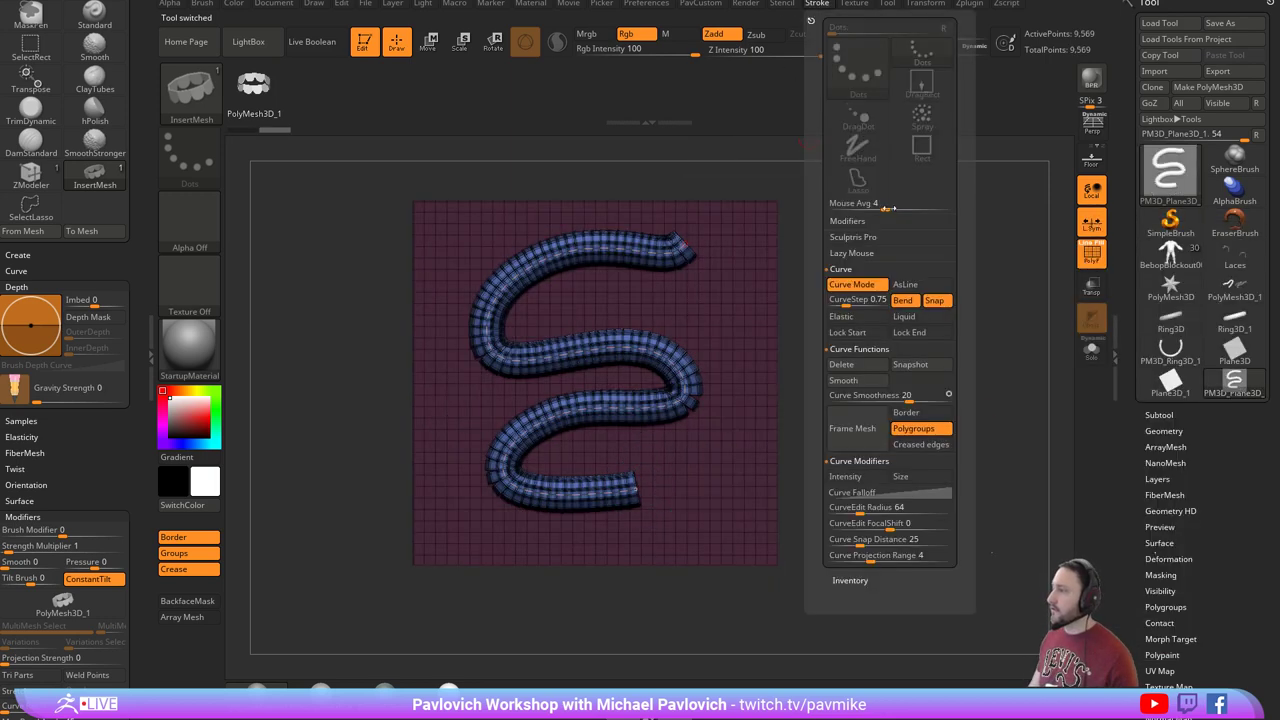
{"action": "left_click", "coordinate": [852, 492]}
{"action": "left_click_drag", "start_coordinate": [828, 610], "coordinate": [828, 513]}
{"action": "left_click_drag", "start_coordinate": [952, 487], "coordinate": [954, 565]}
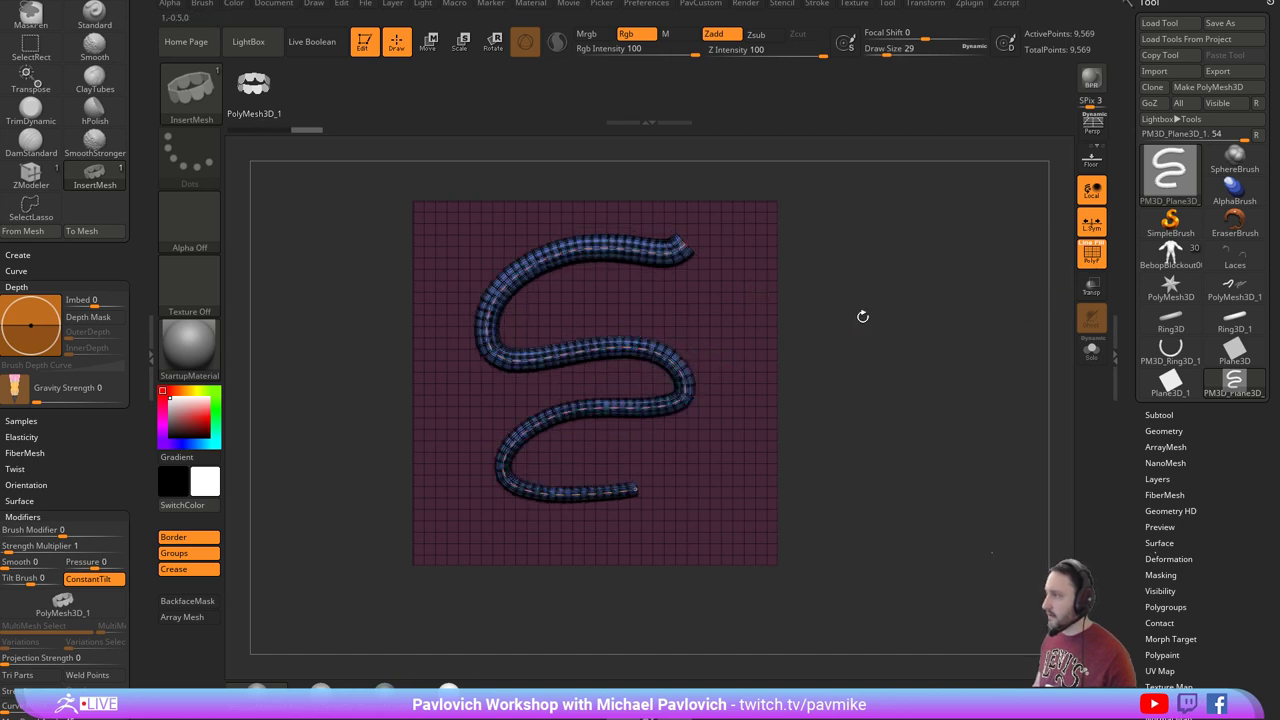
Hide the polyframe and split the plane and the tapered chain into separate subtools.
{"action": "key", "text": "shift+f"}
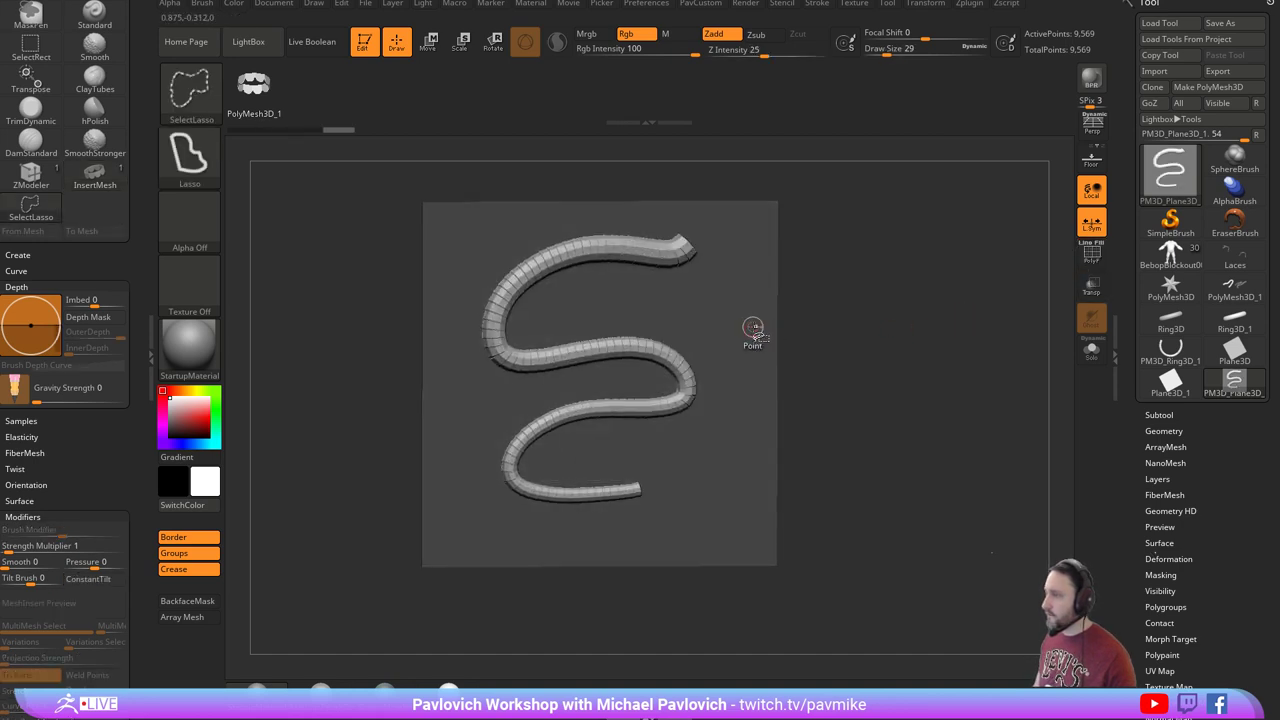
{"action": "left_click", "coordinate": [755, 334], "text": "ctrl+shift"}
{"action": "key", "text": "space"}
{"action": "left_click", "coordinate": [992, 282]}
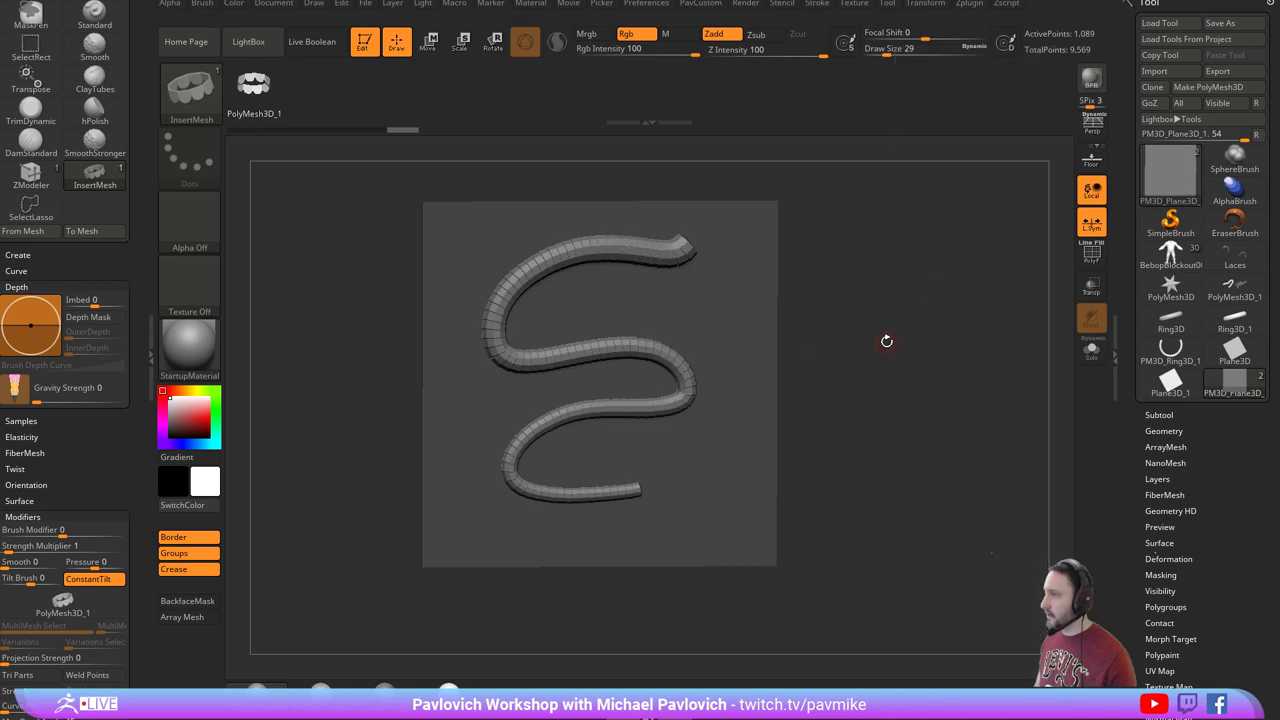
Turn on dynamic subdivision for the tapered chain and set its Inflate to .5.
{"action": "key", "text": "ctrl+d"}
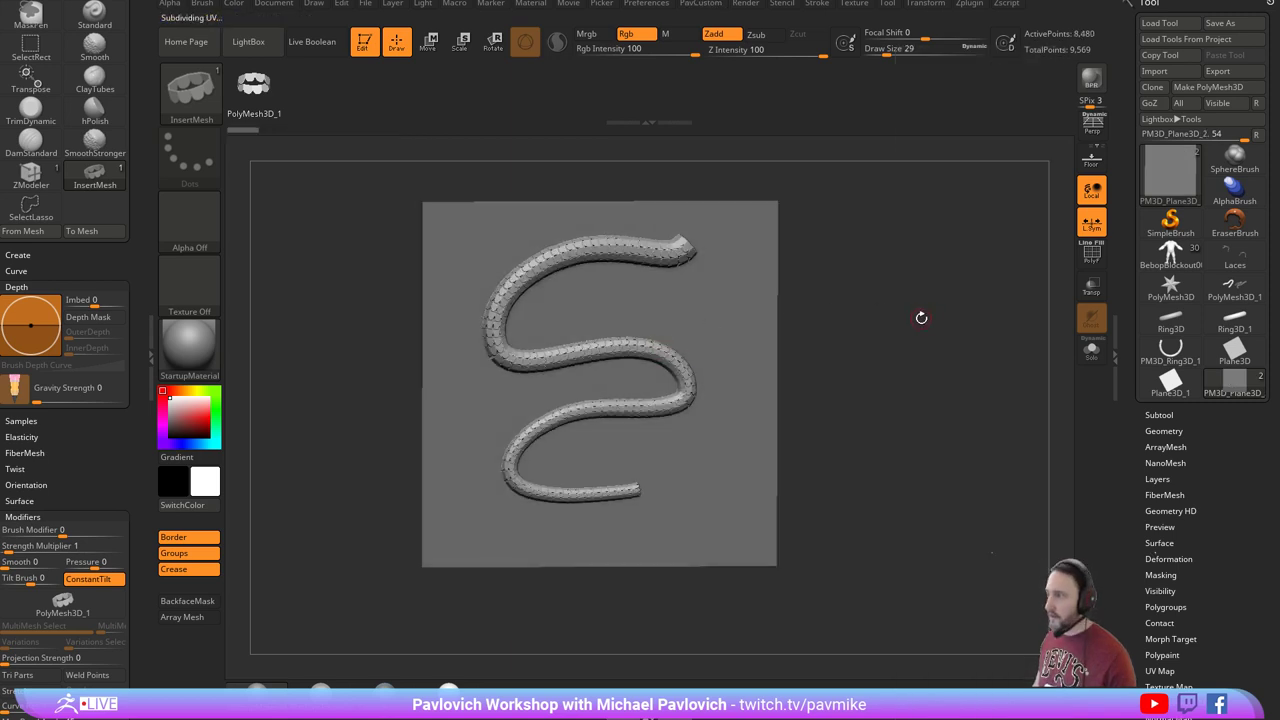
{"action": "key", "text": "g"}
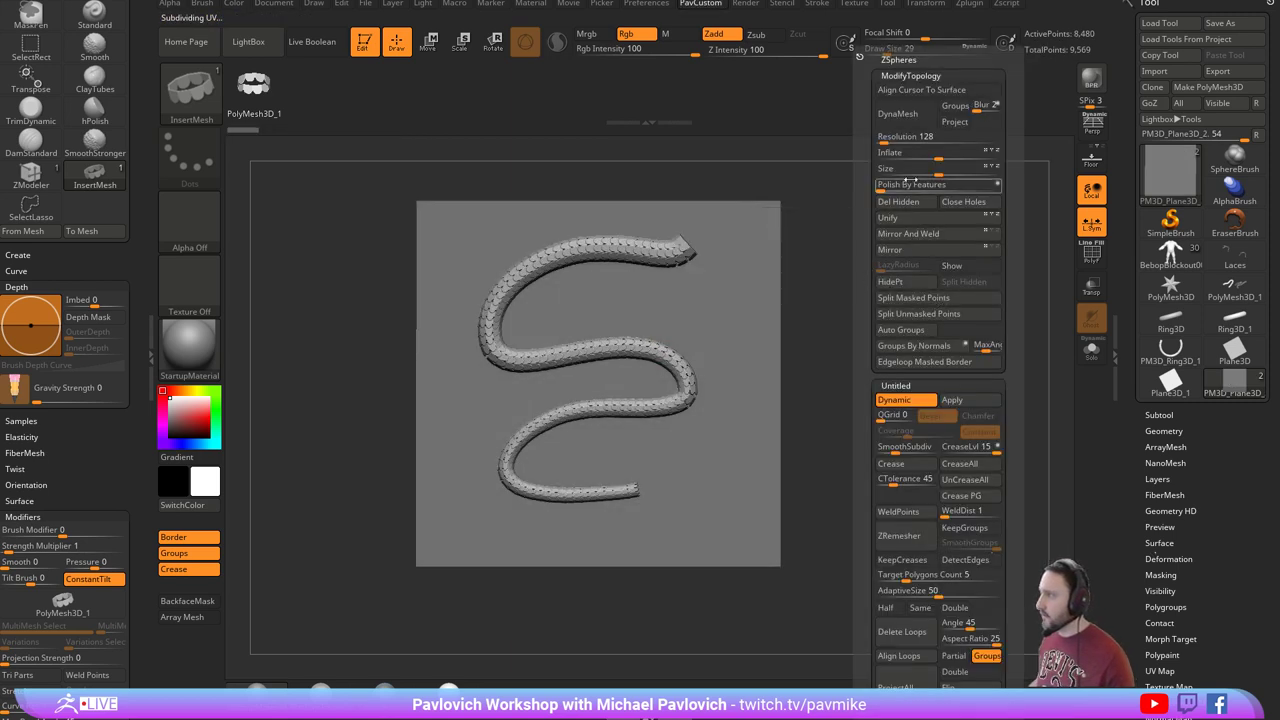
{"action": "left_click", "coordinate": [936, 155]}
{"action": "type", "text": ".5 Inflate"}
{"action": "left_click_drag", "start_coordinate": [936, 155], "coordinate": [936, 155]}
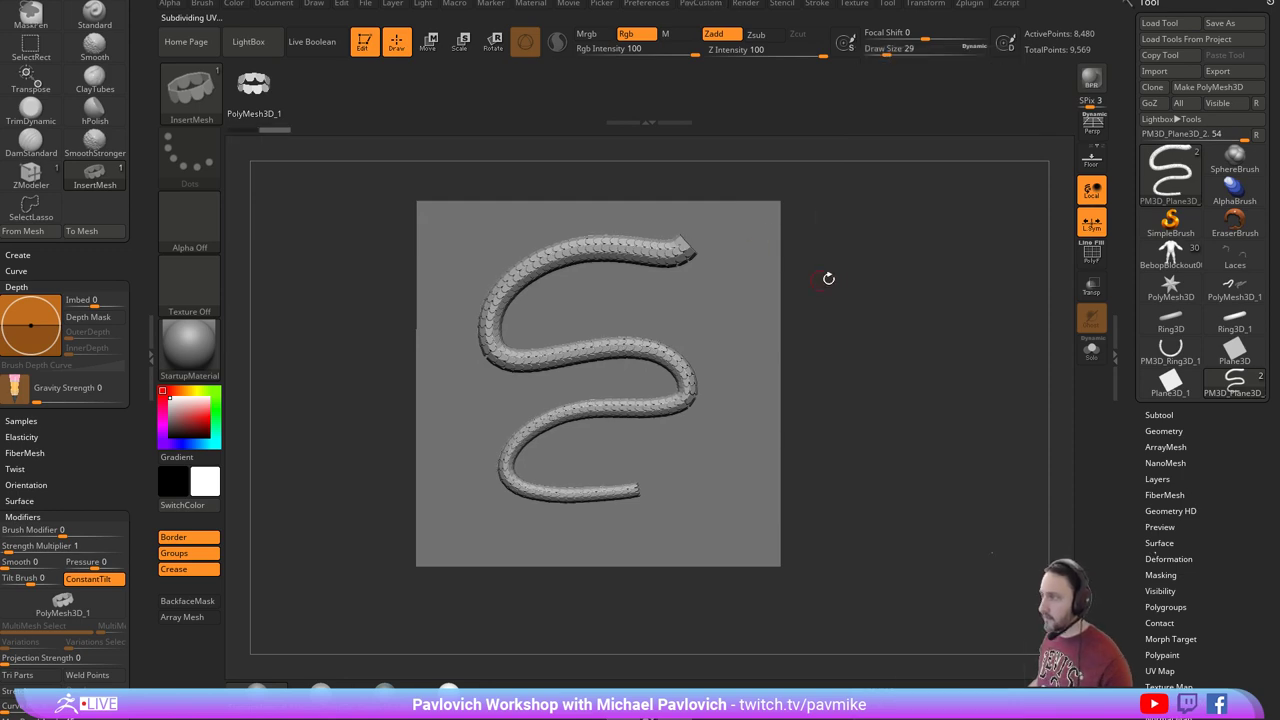
Toggle the tapered chain's dynamic subdivision to compare the result and set its crease level to 2.
{"action": "right_click_drag", "start_coordinate": [828, 278], "coordinate": [984, 342]}
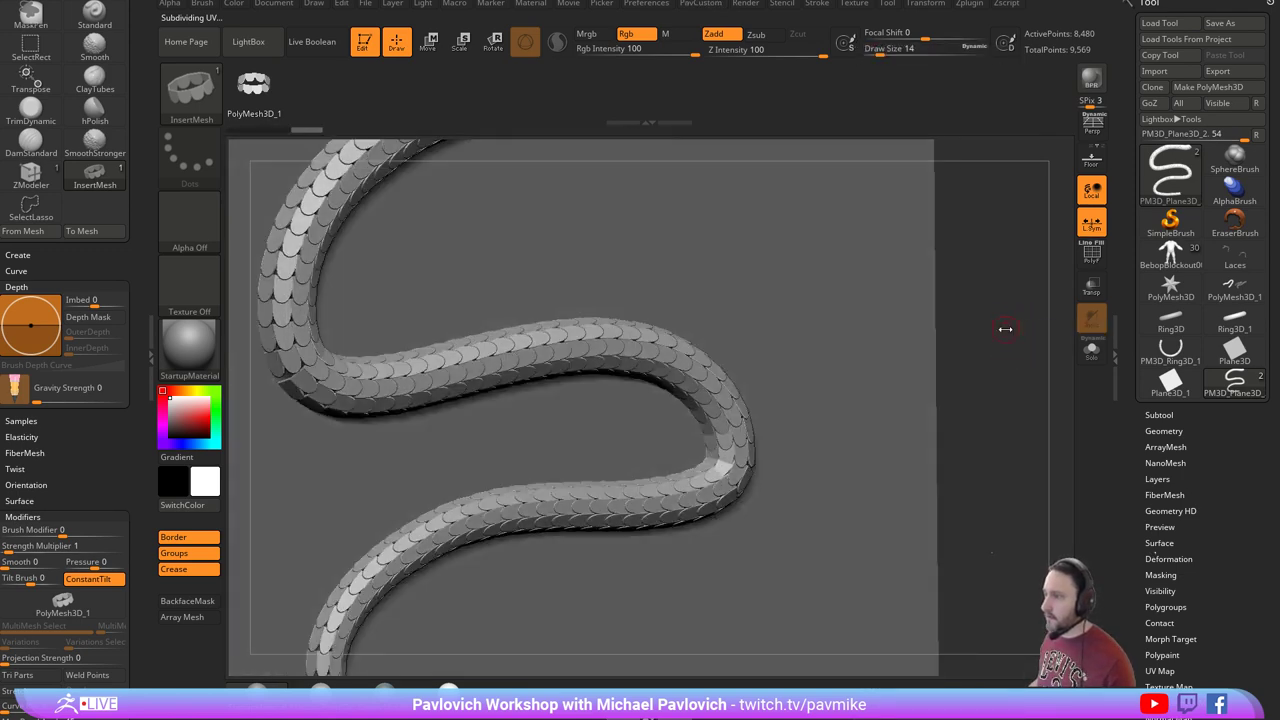
{"action": "key", "text": "f"}
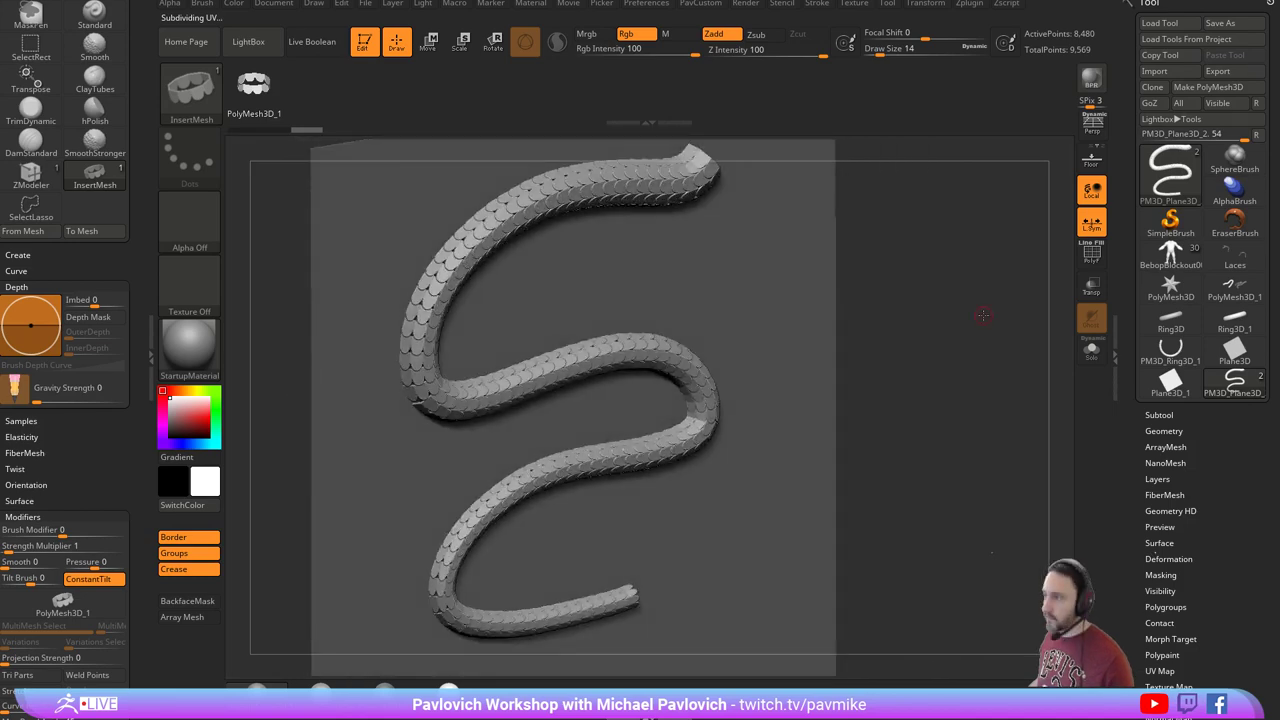
{"action": "key", "text": "shift+d"}
{"action": "key", "text": "d"}
{"action": "key", "text": "1"}
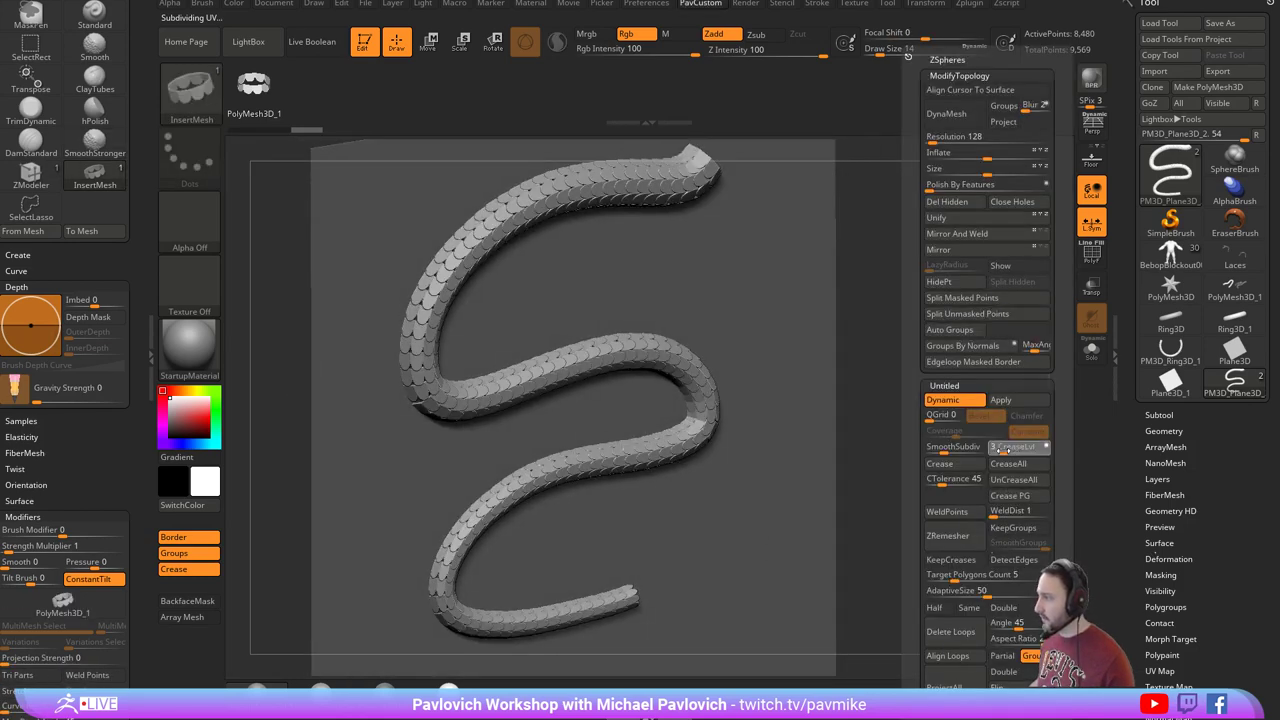
{"action": "left_click_drag", "start_coordinate": [1003, 450], "coordinate": [951, 450]}
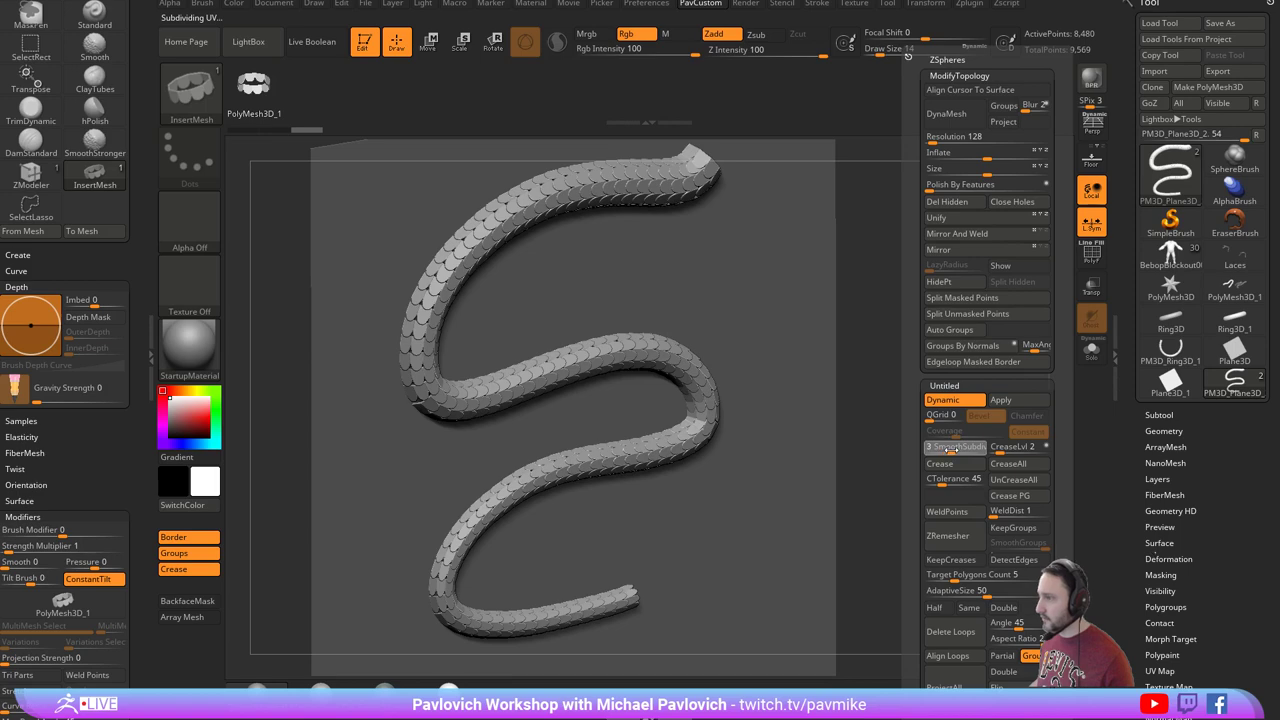
{"action": "left_click_drag", "start_coordinate": [893, 387], "coordinate": [906, 364]}
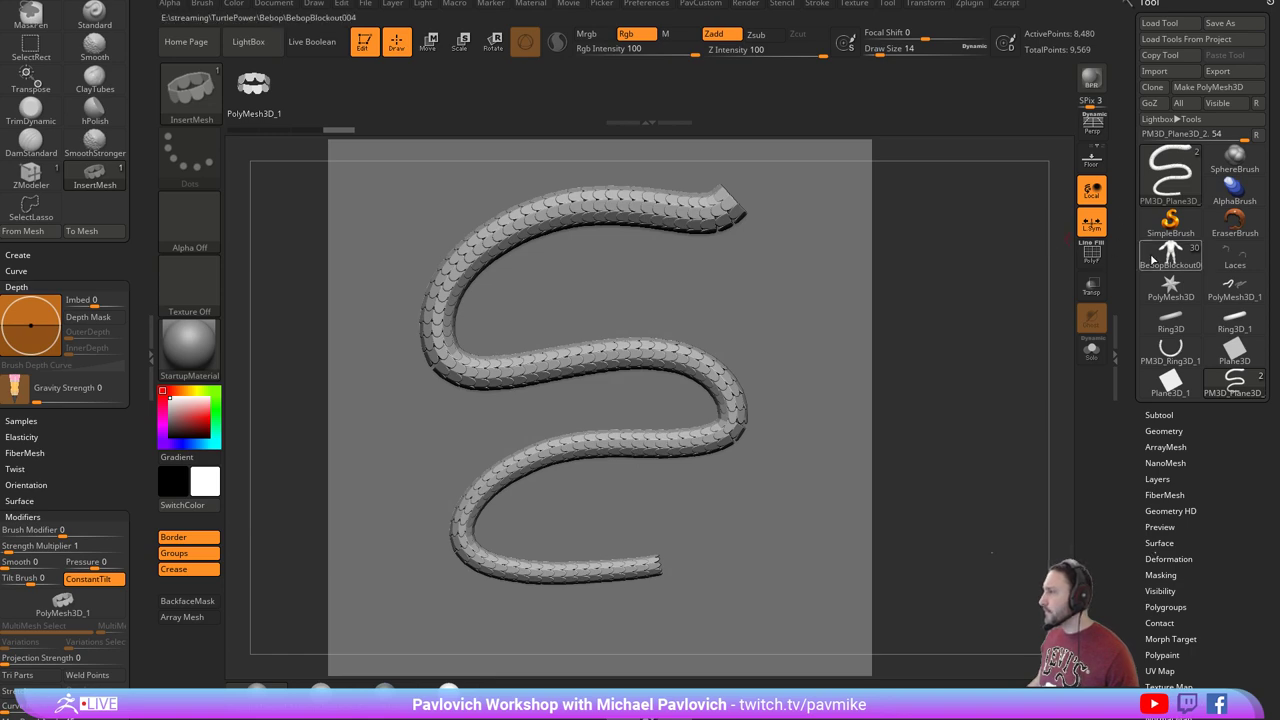
Switch to the BebopBlockout character tool, frame the whole figure and activate the Standard brush.
{"action": "left_click", "coordinate": [1152, 260]}
{"action": "left_click_drag", "start_coordinate": [903, 243], "coordinate": [902, 214]}
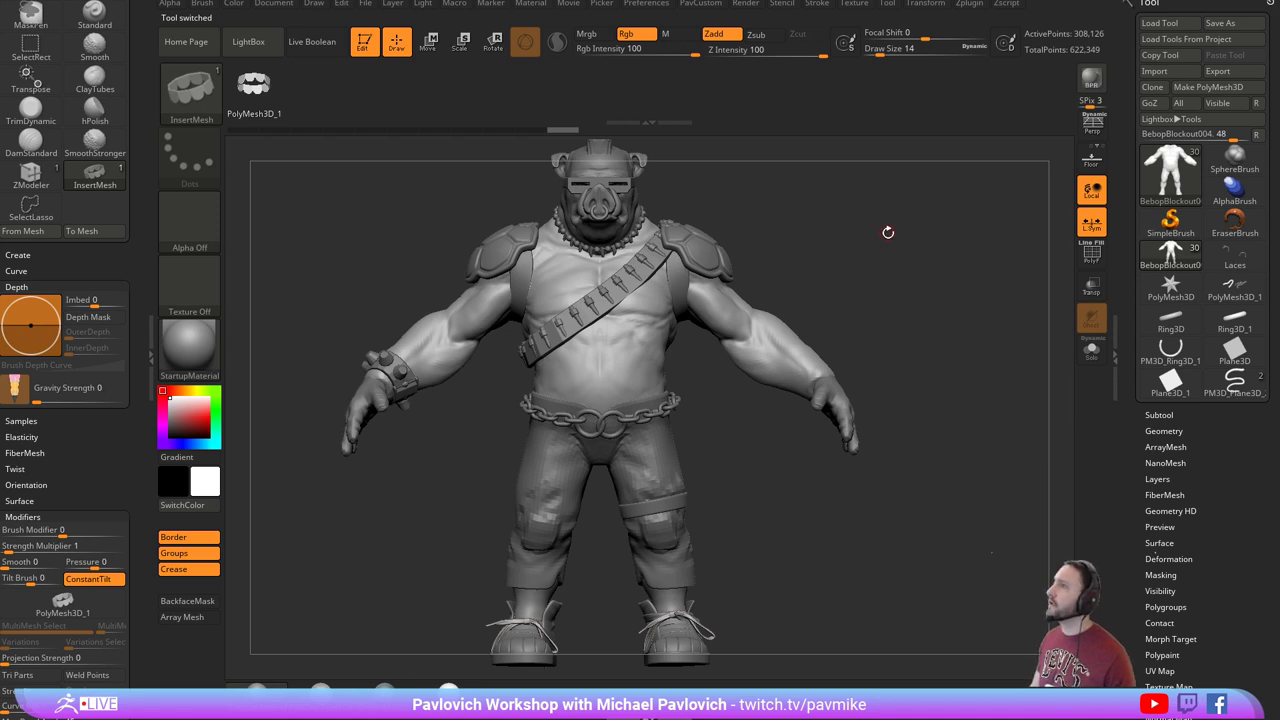
{"action": "mouse_move", "coordinate": [888, 232]}
{"action": "left_mouse_down"}
{"action": "mouse_move", "coordinate": [869, 246]}
{"action": "mouse_move", "coordinate": [982, 217]}
{"action": "mouse_move", "coordinate": [920, 223]}
{"action": "mouse_move", "coordinate": [936, 248]}
{"action": "mouse_move", "coordinate": [921, 243]}
{"action": "left_mouse_up"}
{"action": "key", "text": "f"}
{"action": "key", "text": "s"}
{"action": "key", "text": "b"}
{"action": "key", "text": "s"}
{"action": "key", "text": "t"}
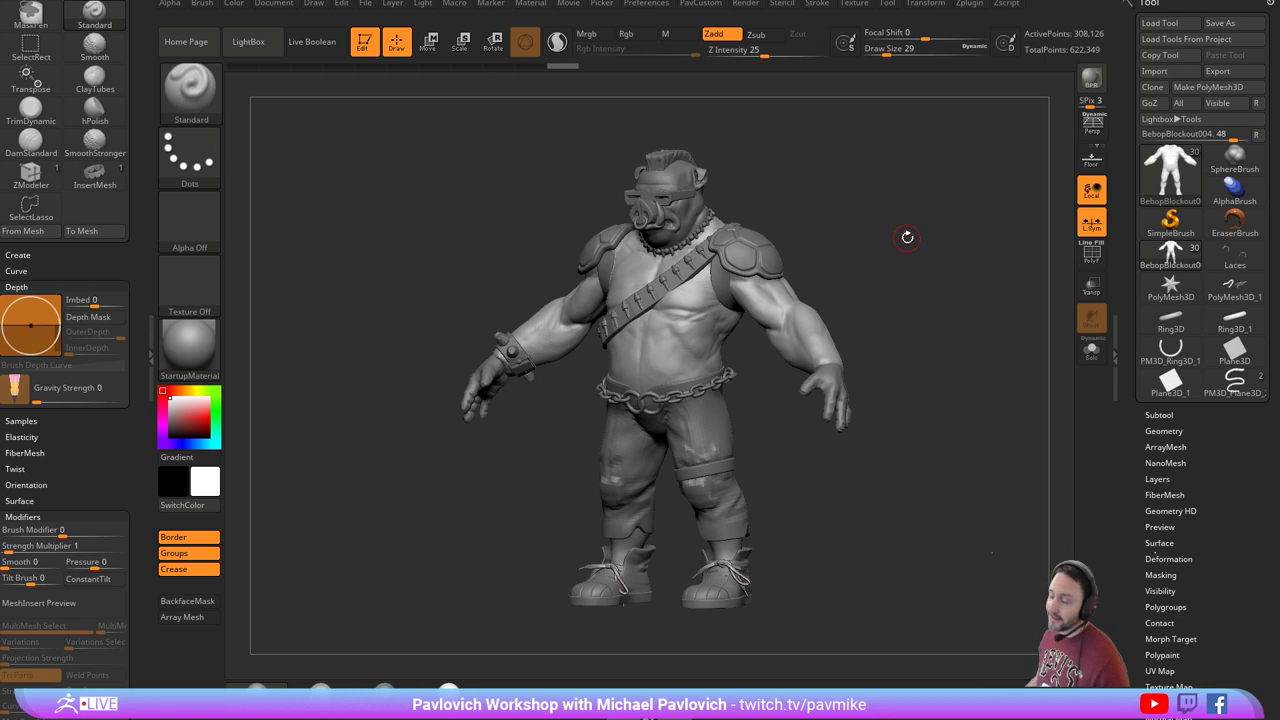
{"action": "mouse_move", "coordinate": [874, 229]}
{"action": "left_mouse_down", "text": "shift"}
{"action": "mouse_move", "coordinate": [927, 234]}
{"action": "mouse_move", "coordinate": [920, 222]}
{"action": "left_mouse_up", "text": "shift"}
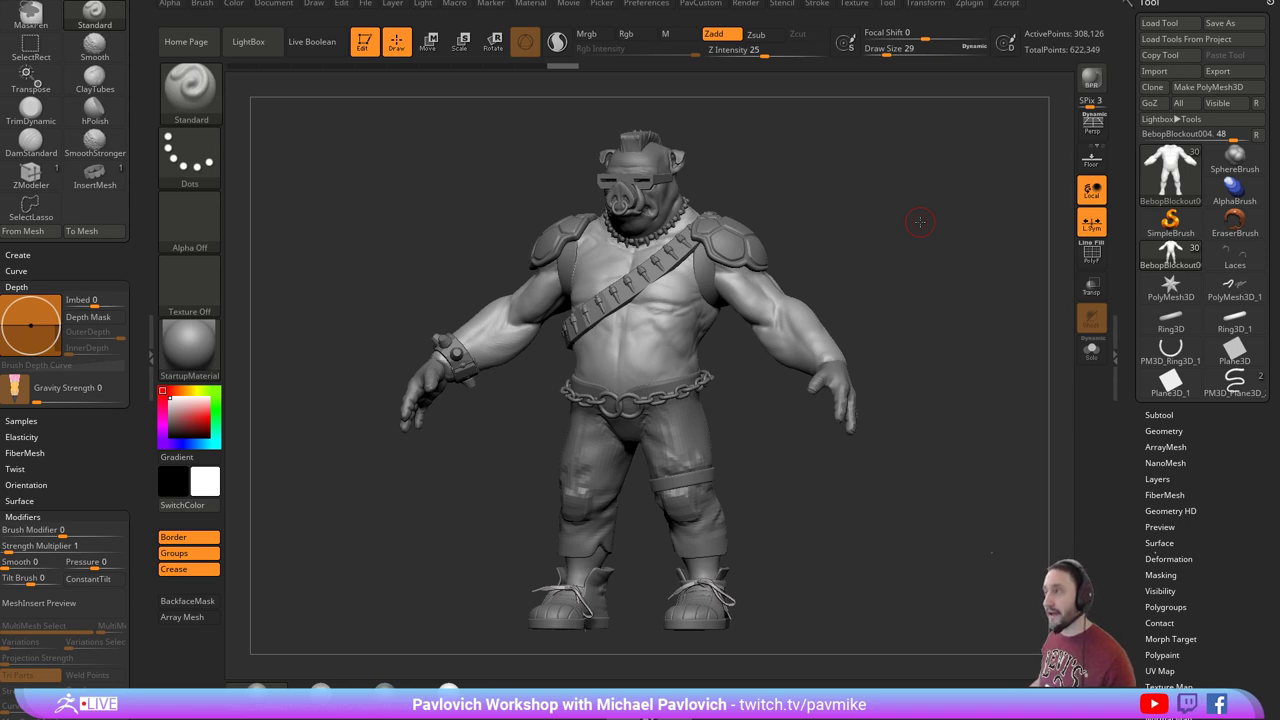
{"action": "mouse_move", "coordinate": [920, 222]}
{"action": "left_mouse_down"}
{"action": "mouse_move", "coordinate": [911, 217]}
{"action": "mouse_move", "coordinate": [926, 210]}
{"action": "left_mouse_up"}
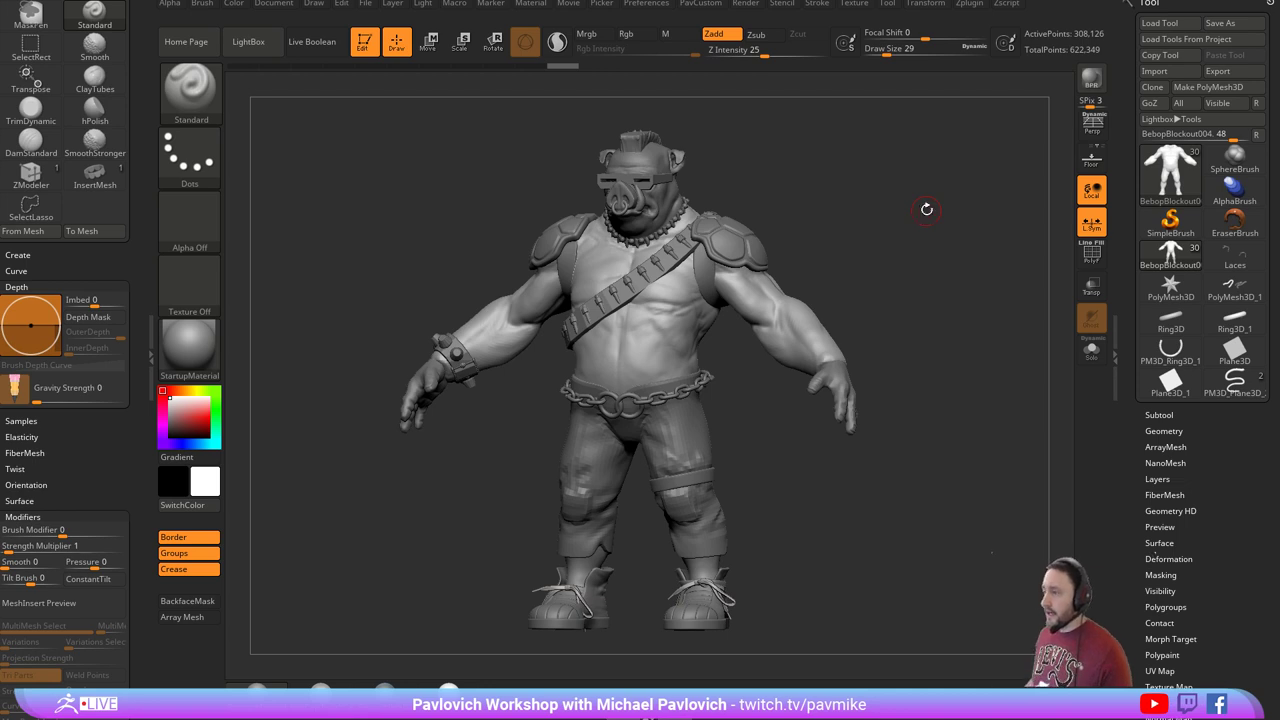
{"action": "left_click_drag", "start_coordinate": [926, 207], "coordinate": [934, 204], "text": "shift"}
{"action": "left_click_drag", "start_coordinate": [861, 171], "coordinate": [880, 216]}
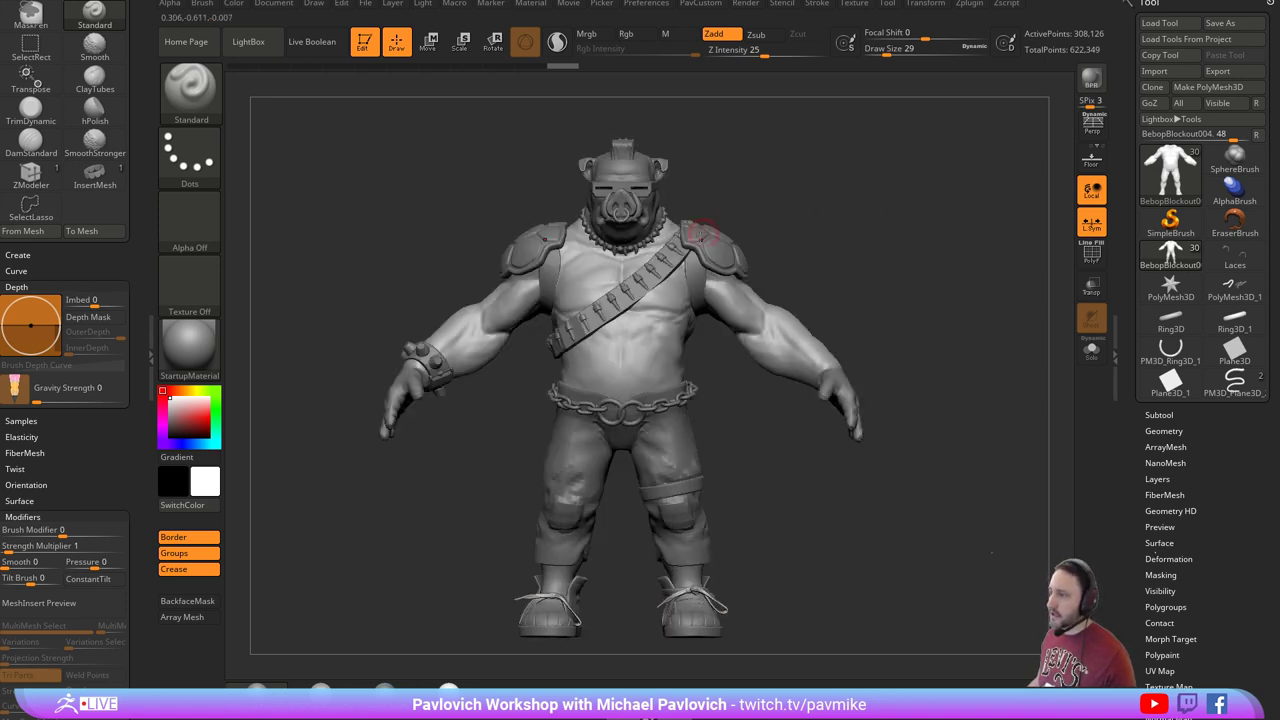
{"action": "left_click_drag", "start_coordinate": [891, 283], "coordinate": [911, 282]}
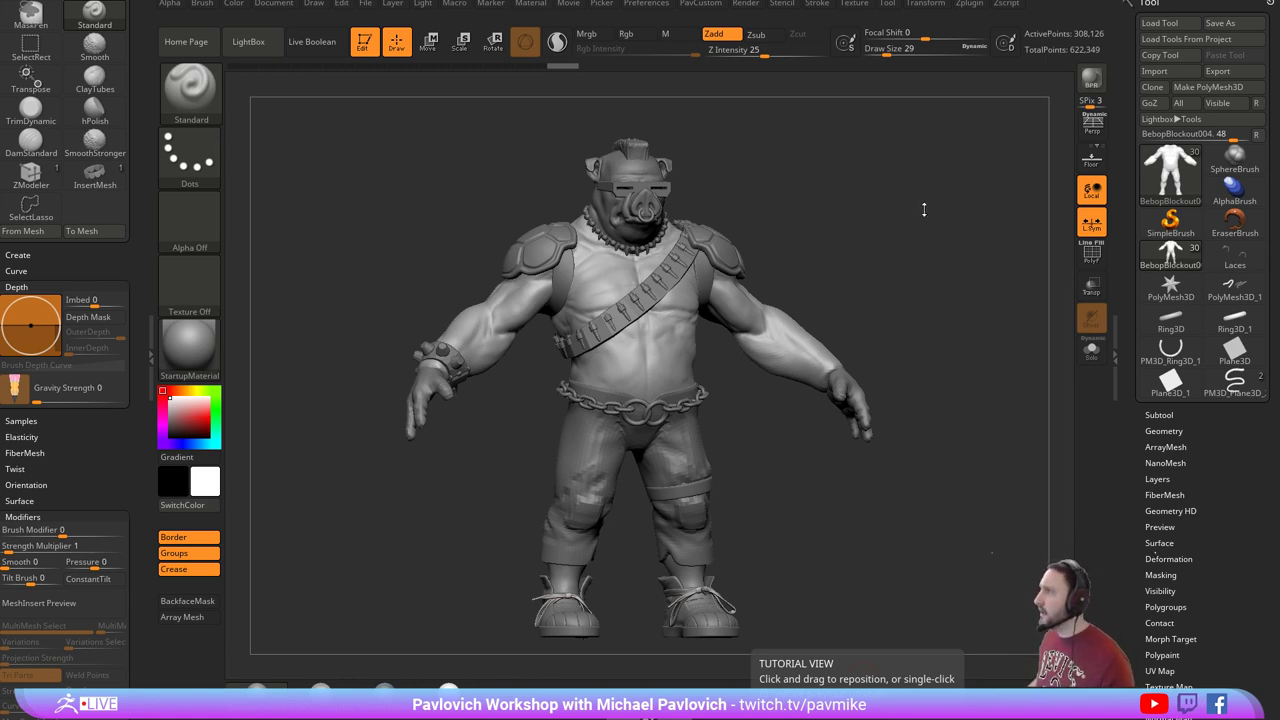
{"action": "left_click_drag", "start_coordinate": [922, 197], "coordinate": [857, 187]}
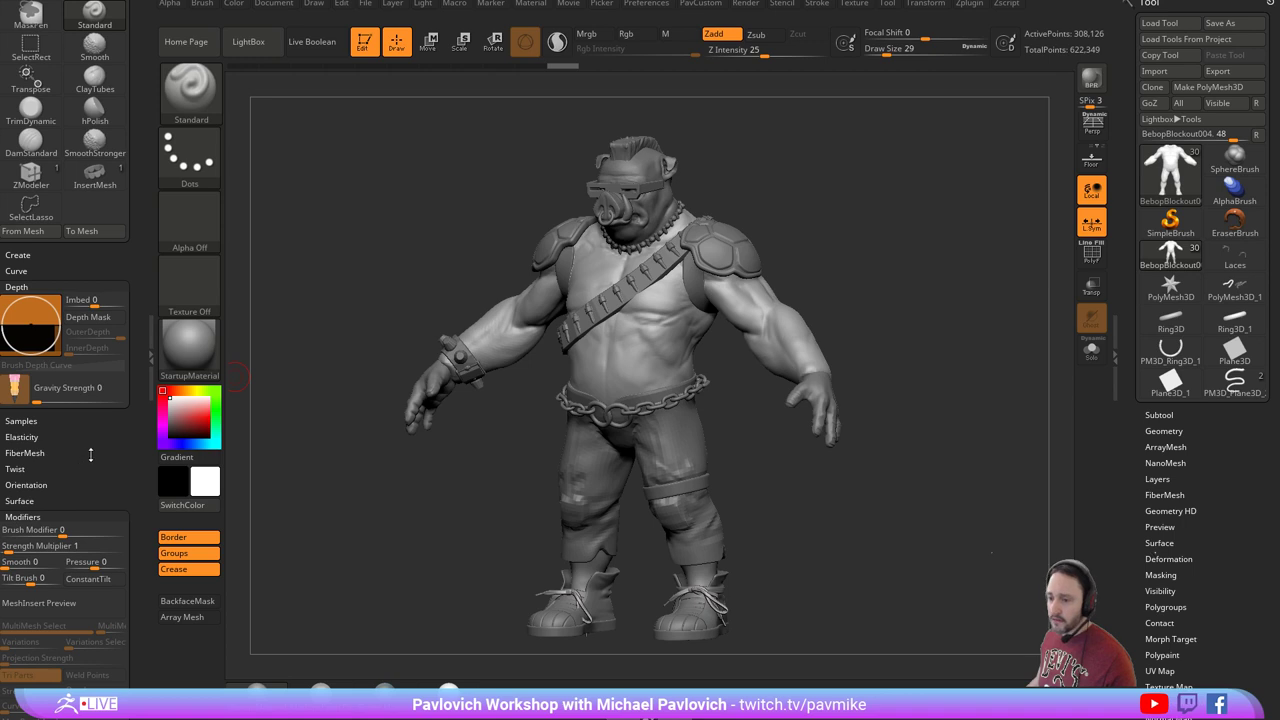
{"action": "mouse_move", "coordinate": [846, 271]}
{"action": "left_mouse_down", "text": "shift"}
{"action": "mouse_move", "coordinate": [865, 293]}
{"action": "mouse_move", "coordinate": [894, 251]}
{"action": "left_mouse_up", "text": "shift"}
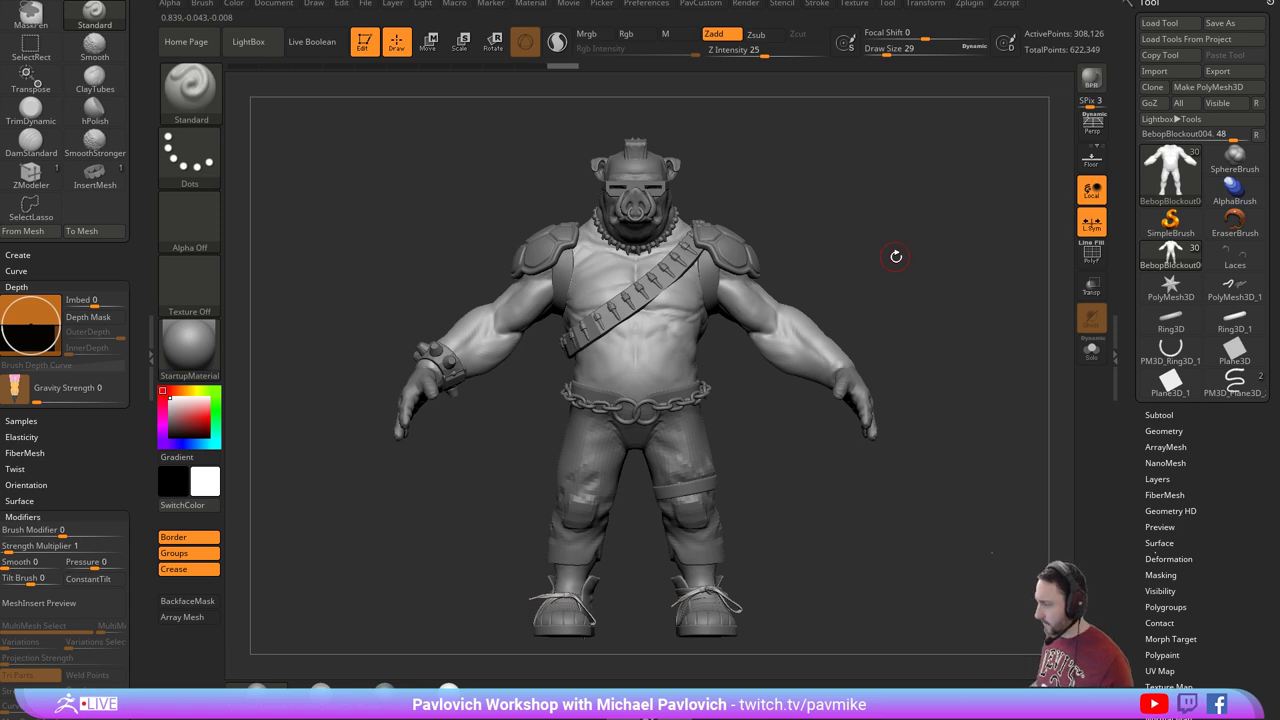
{"action": "left_click_drag", "start_coordinate": [913, 216], "coordinate": [404, 330]}
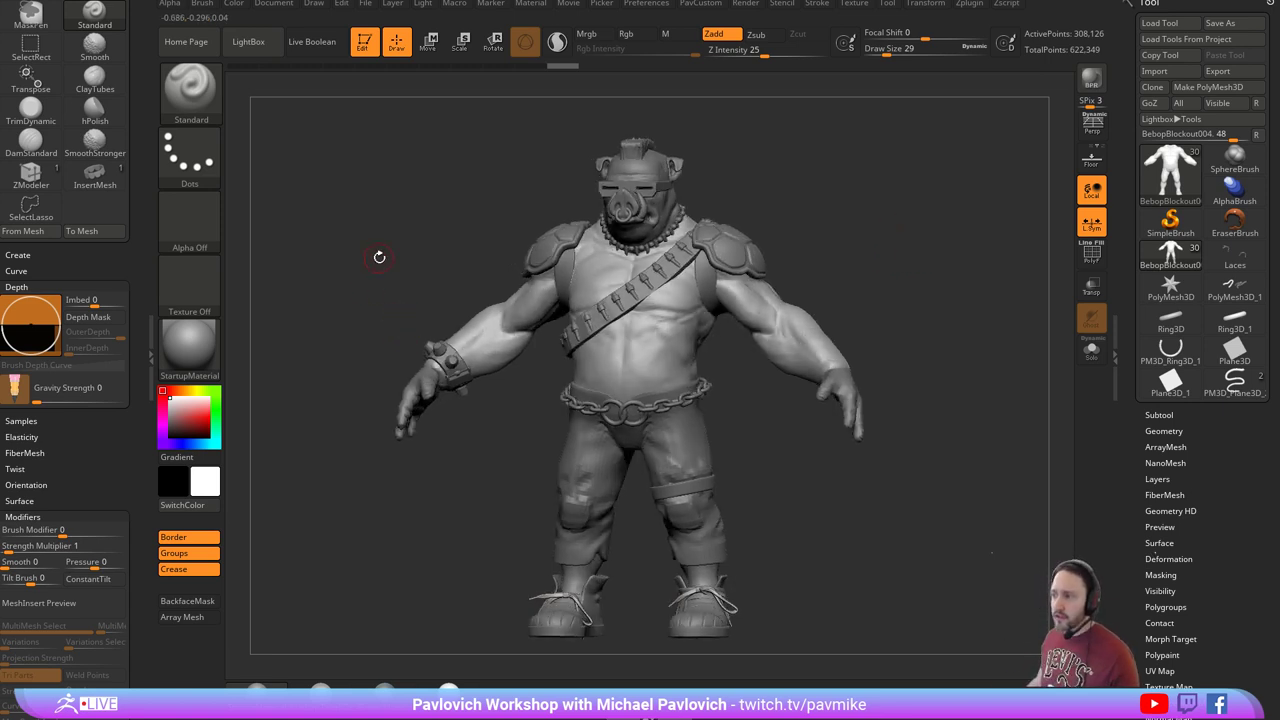
Select the character's belt chain subtool, show its polyframe and give each link its own polygroup with Auto Groups.
{"action": "left_click_drag", "start_coordinate": [838, 253], "coordinate": [785, 335]}
{"action": "left_click", "coordinate": [606, 514], "text": "alt"}
{"action": "left_click_drag", "start_coordinate": [700, 490], "coordinate": [873, 425], "text": "alt"}
{"action": "left_click", "coordinate": [1092, 254]}
{"action": "left_click_drag", "start_coordinate": [906, 371], "coordinate": [775, 450]}
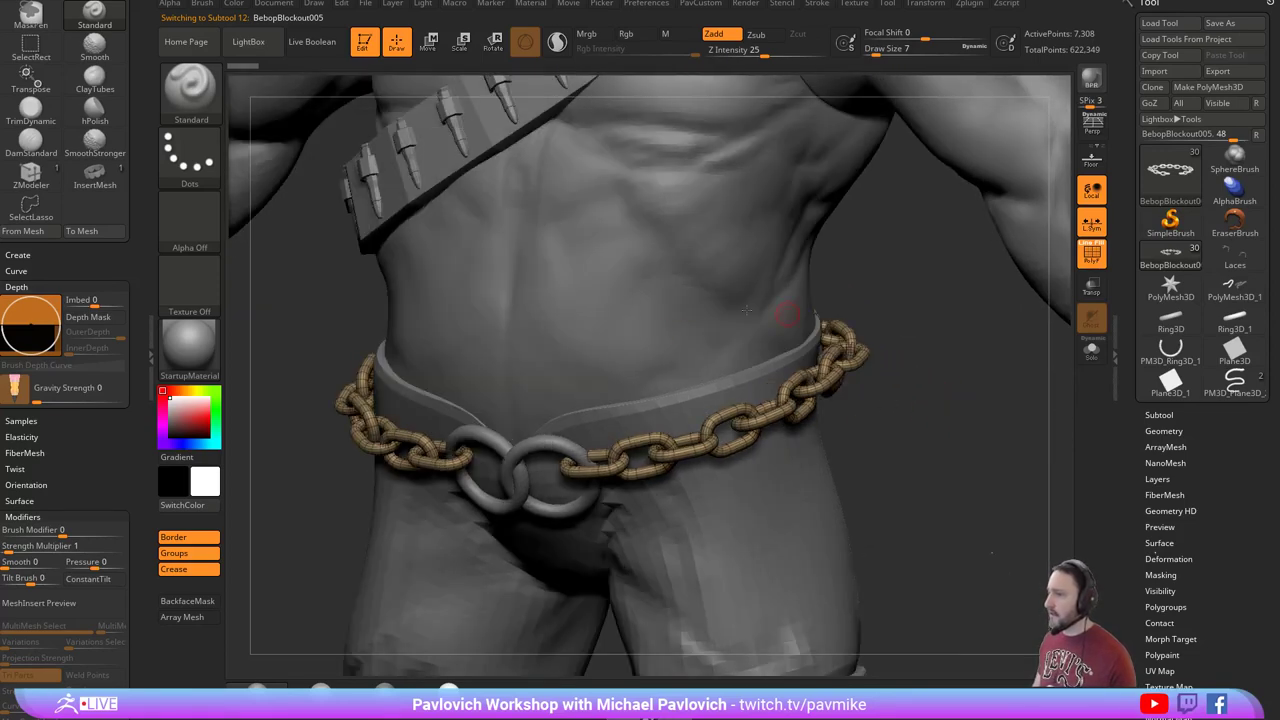
{"action": "key", "text": "space"}
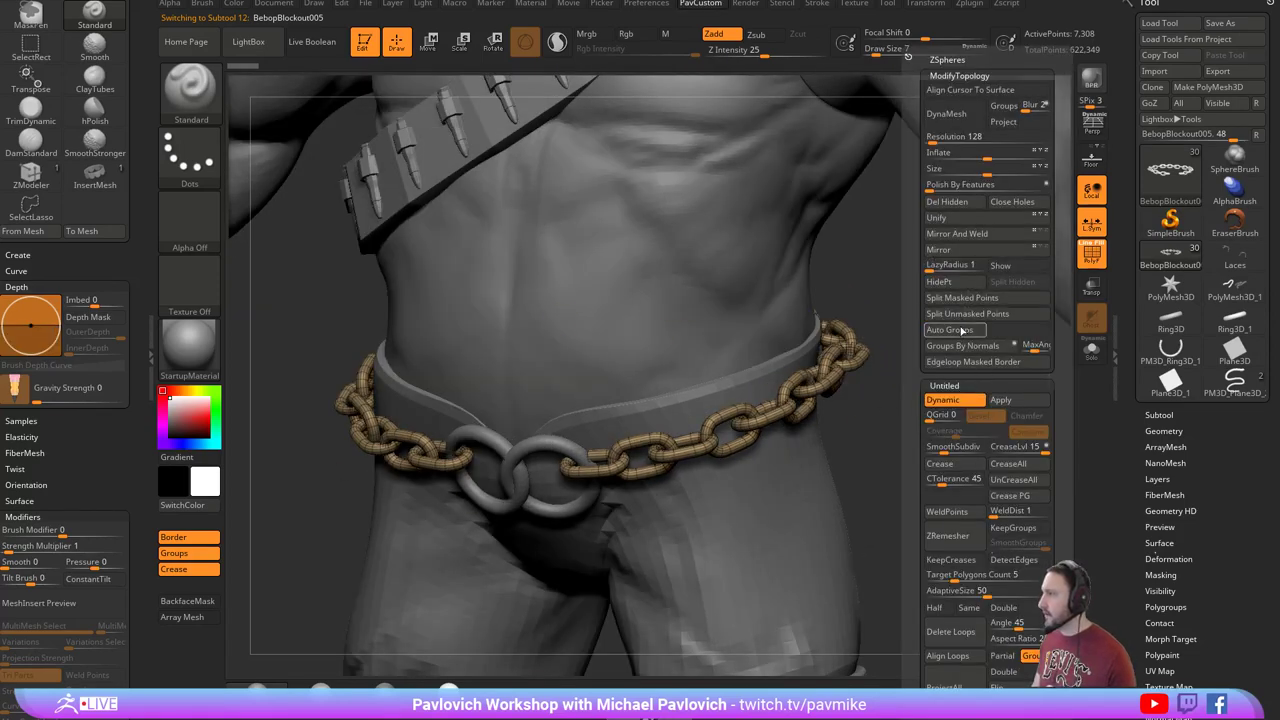
{"action": "left_click", "coordinate": [964, 332]}
Bring up the subtool Split options for the belt chain.
{"action": "left_click", "coordinate": [1159, 415]}
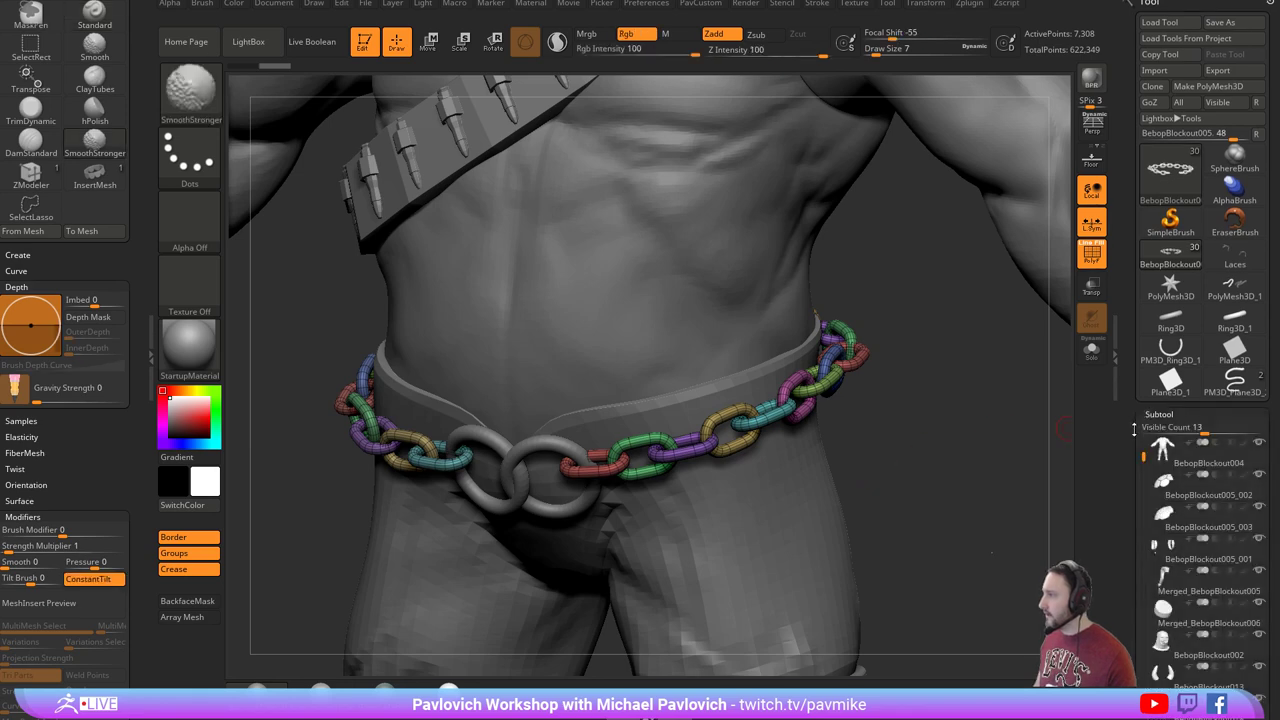
{"action": "left_click_drag", "start_coordinate": [1139, 493], "coordinate": [1140, 216]}
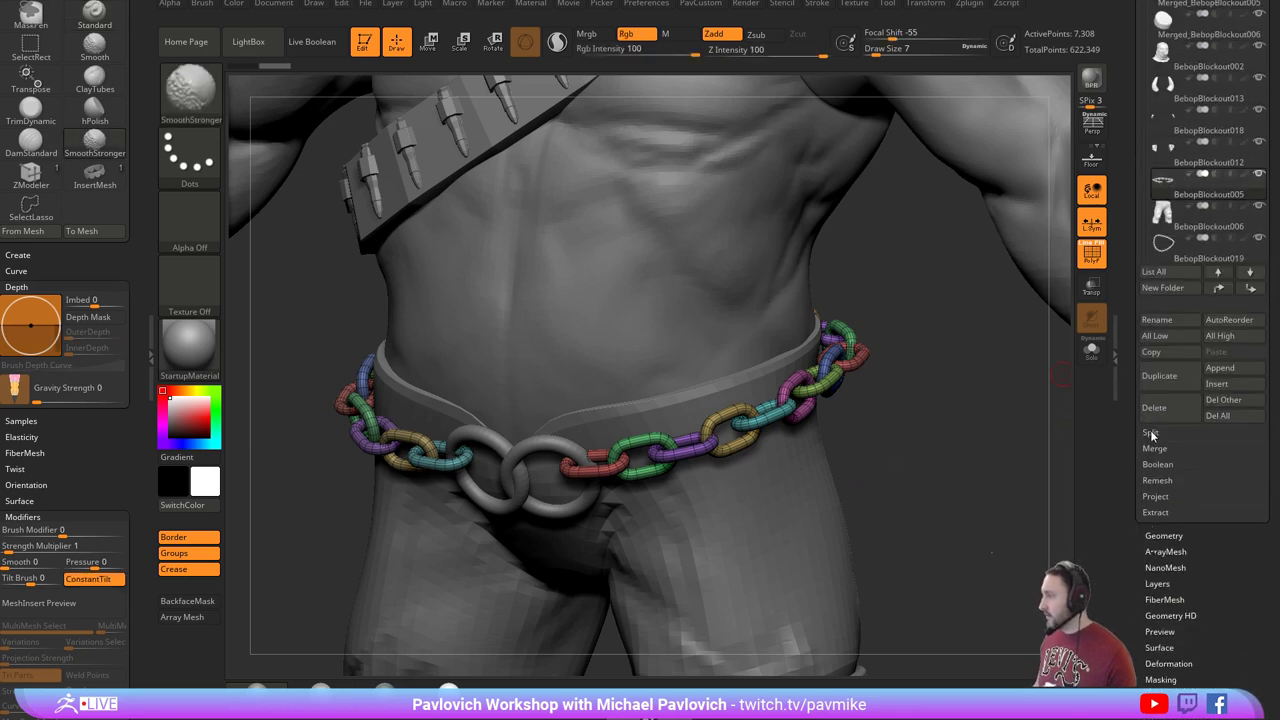
{"action": "left_click", "coordinate": [1151, 436]}
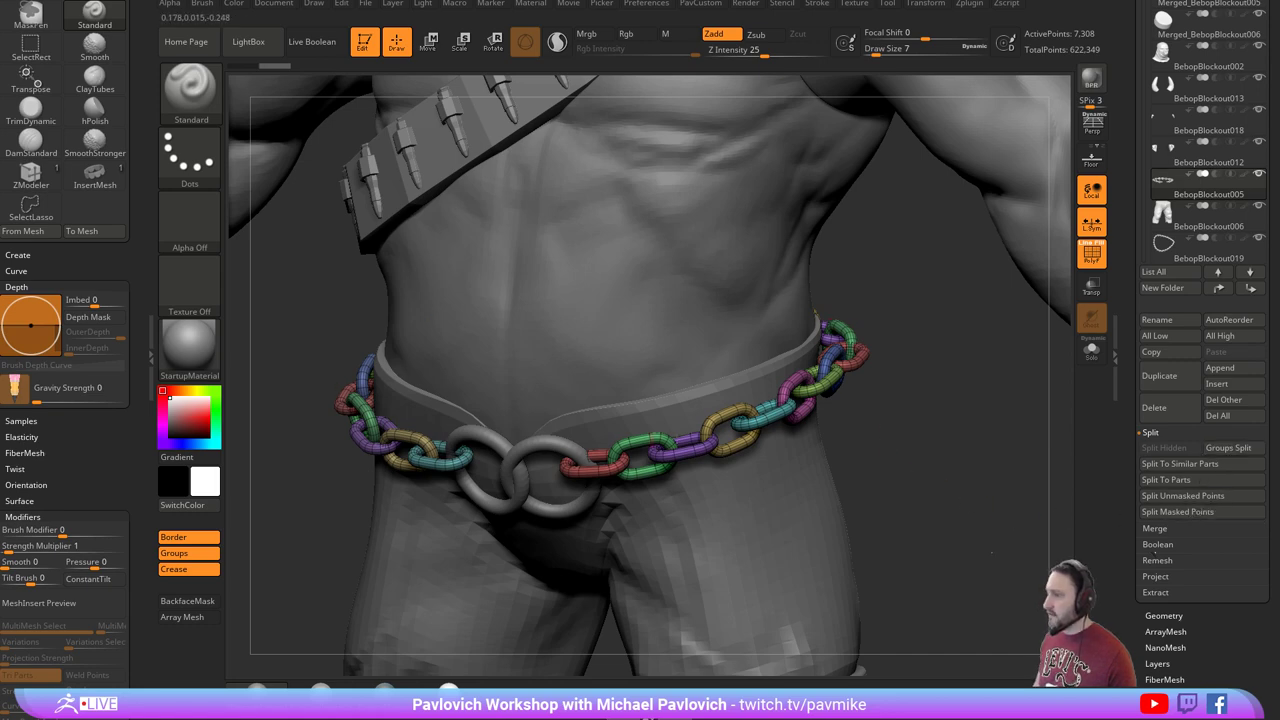
{"action": "right_click_drag", "start_coordinate": [617, 444], "coordinate": [622, 460]}
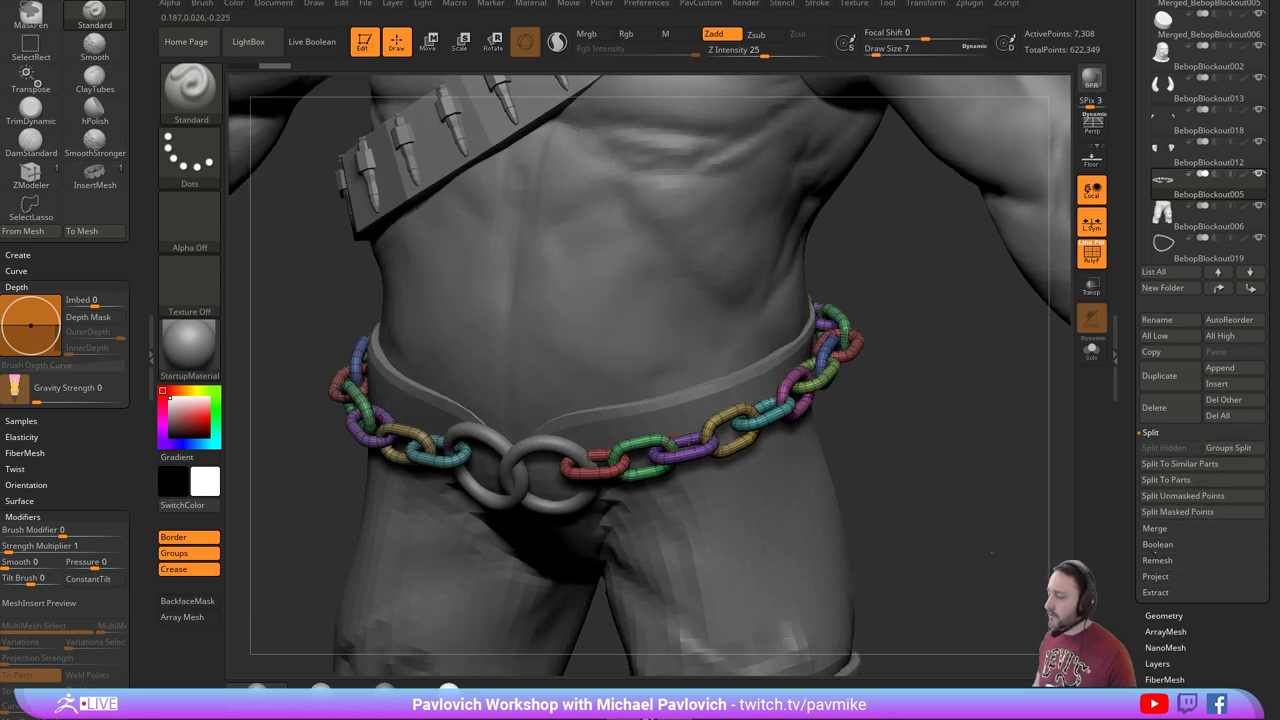
{"action": "left_click_drag", "start_coordinate": [934, 425], "coordinate": [770, 389]}
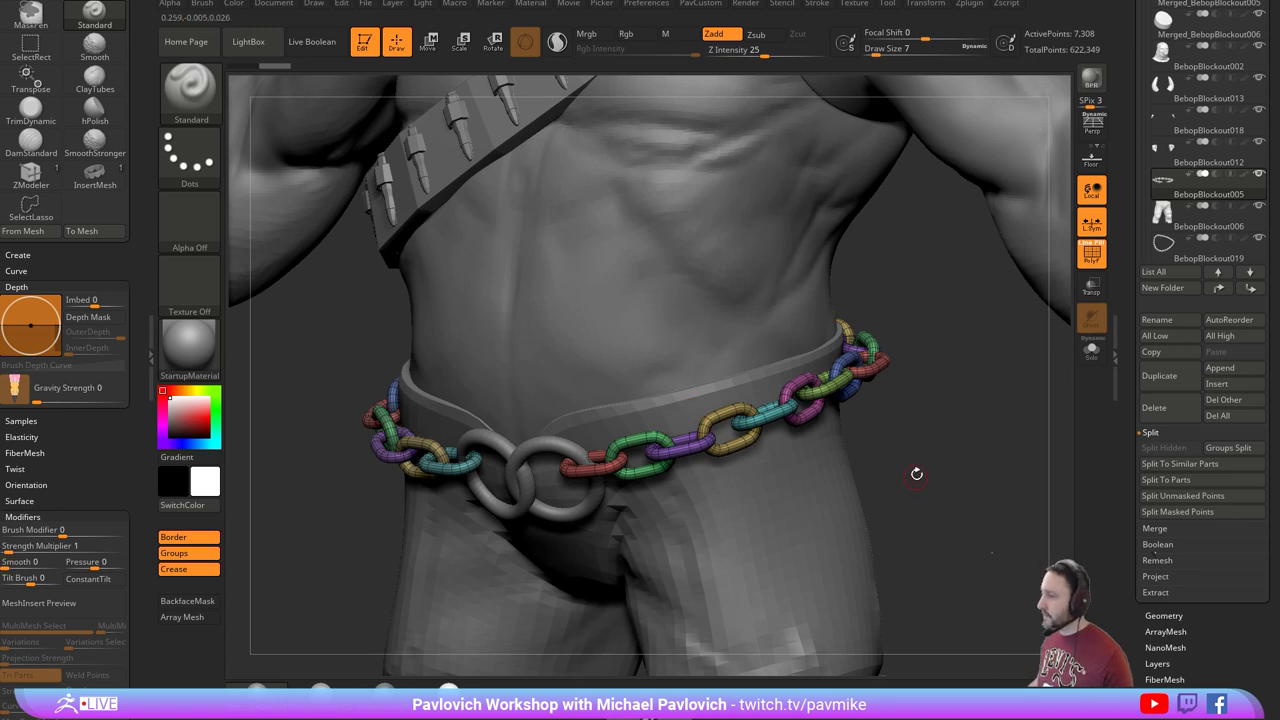
{"action": "left_click_drag", "start_coordinate": [916, 473], "coordinate": [926, 474]}
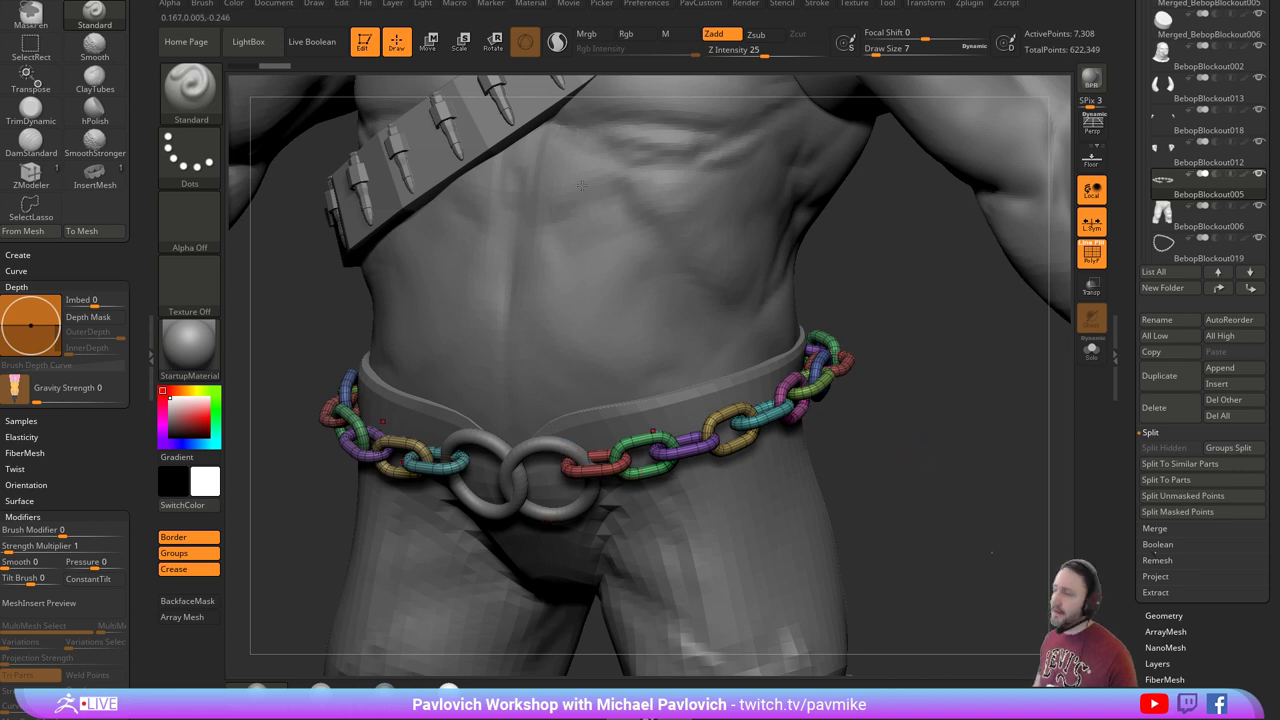
Clear the canvas and draw a new Ring3D primitive on it, ready for editing.
{"action": "left_click", "coordinate": [363, 40]}
{"action": "key", "text": "ctrl+n"}
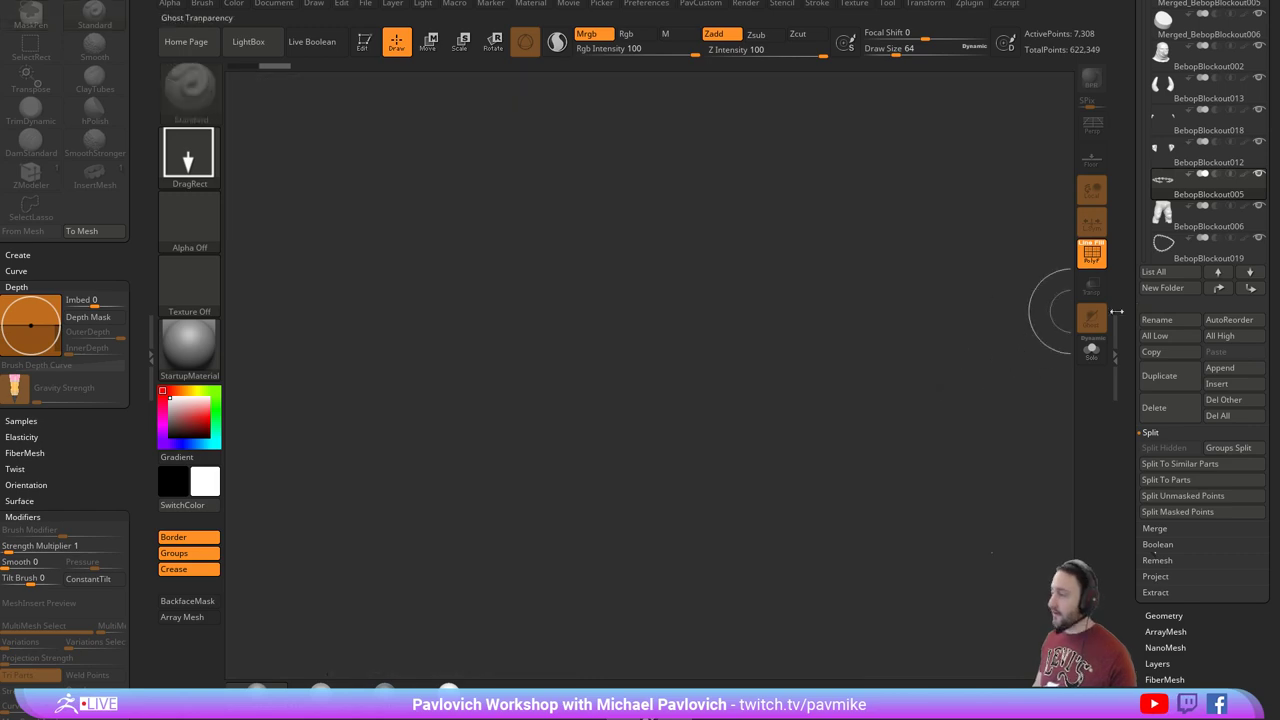
{"action": "left_click", "coordinate": [1170, 222]}
{"action": "left_click", "coordinate": [1170, 175]}
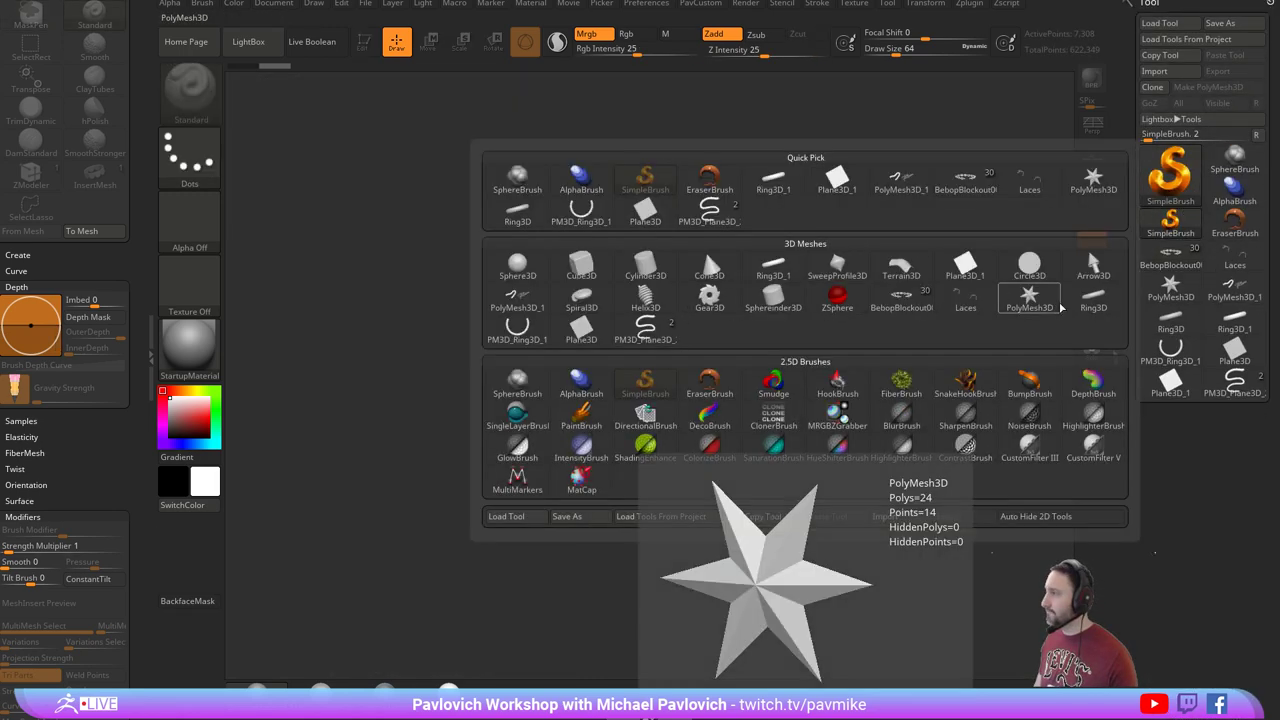
{"action": "left_click", "coordinate": [1093, 300]}
{"action": "left_click_drag", "start_coordinate": [640, 377], "coordinate": [664, 436]}
{"action": "left_click", "coordinate": [363, 41]}
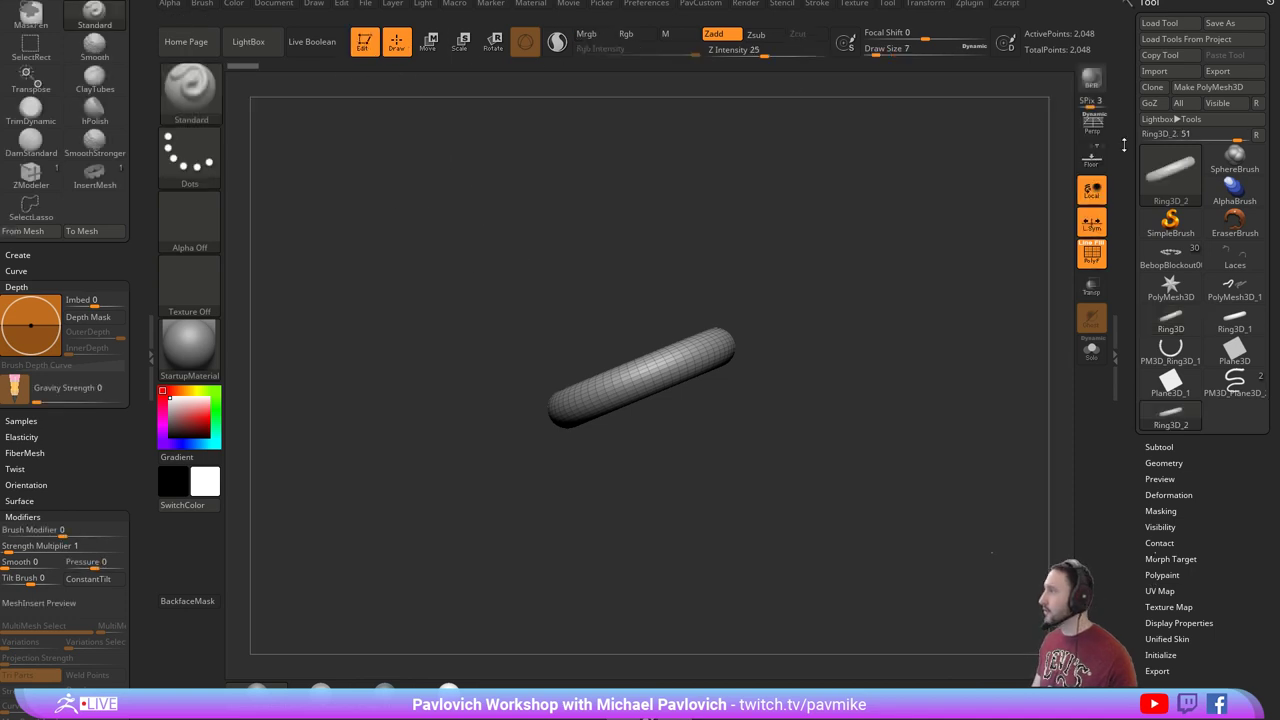
Face the ring straight on and set its initialize SDivide and LDivide values to 12.
{"action": "left_click_drag", "start_coordinate": [886, 240], "coordinate": [925, 368], "text": "shift"}
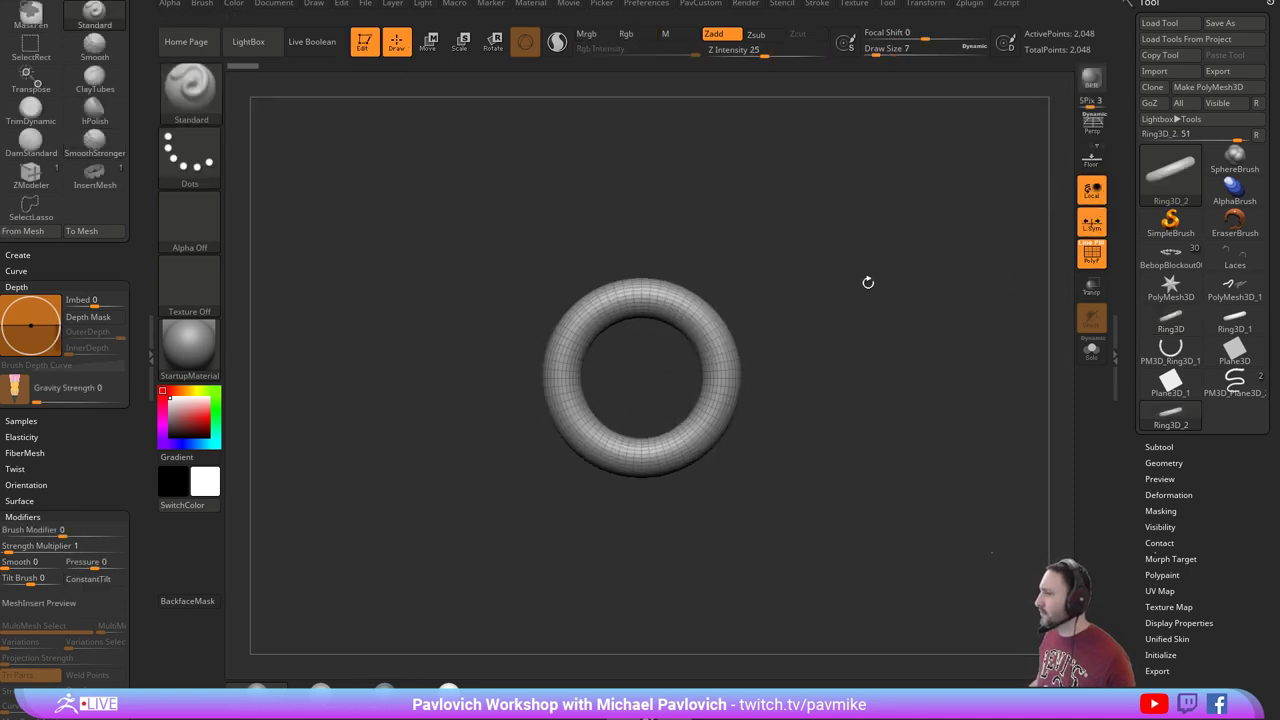
{"action": "left_click_drag", "start_coordinate": [900, 267], "coordinate": [867, 310], "text": "alt"}
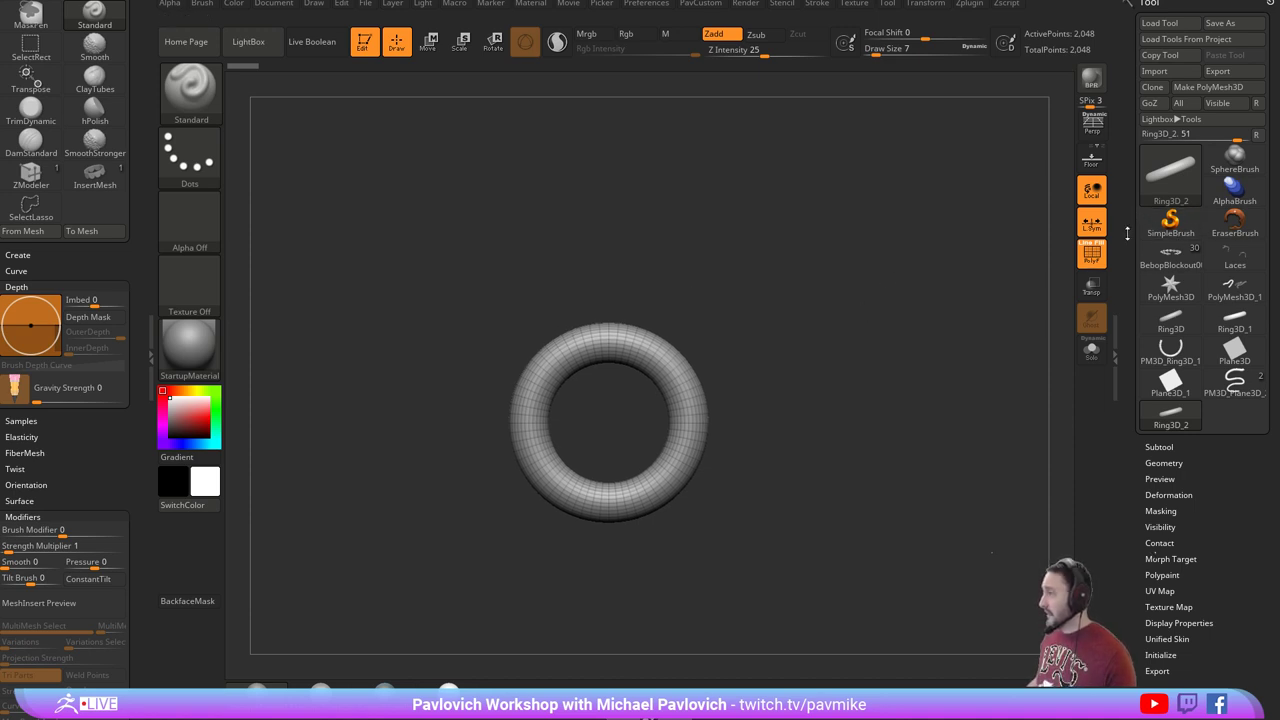
{"action": "scroll", "coordinate": [1127, 233], "scroll_direction": "down", "scroll_amount": 5}
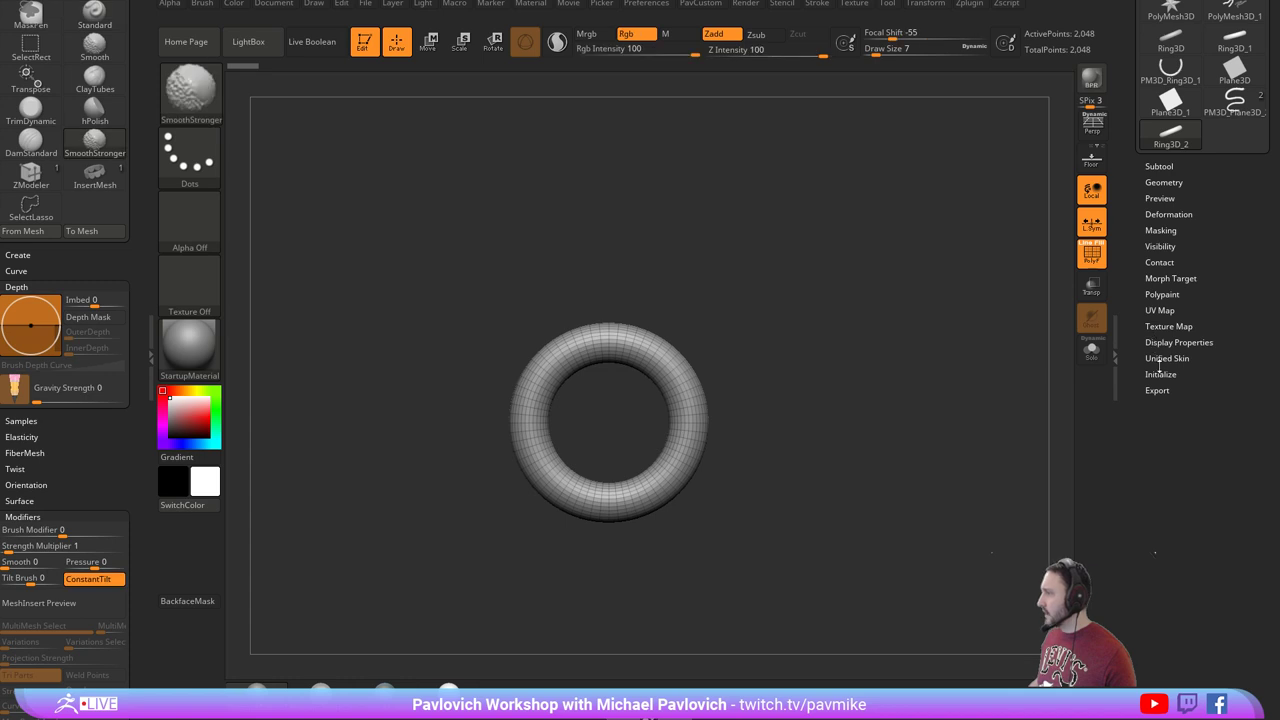
{"action": "left_click", "coordinate": [1140, 373]}
{"action": "scroll", "coordinate": [1134, 369], "scroll_direction": "down", "scroll_amount": 1}
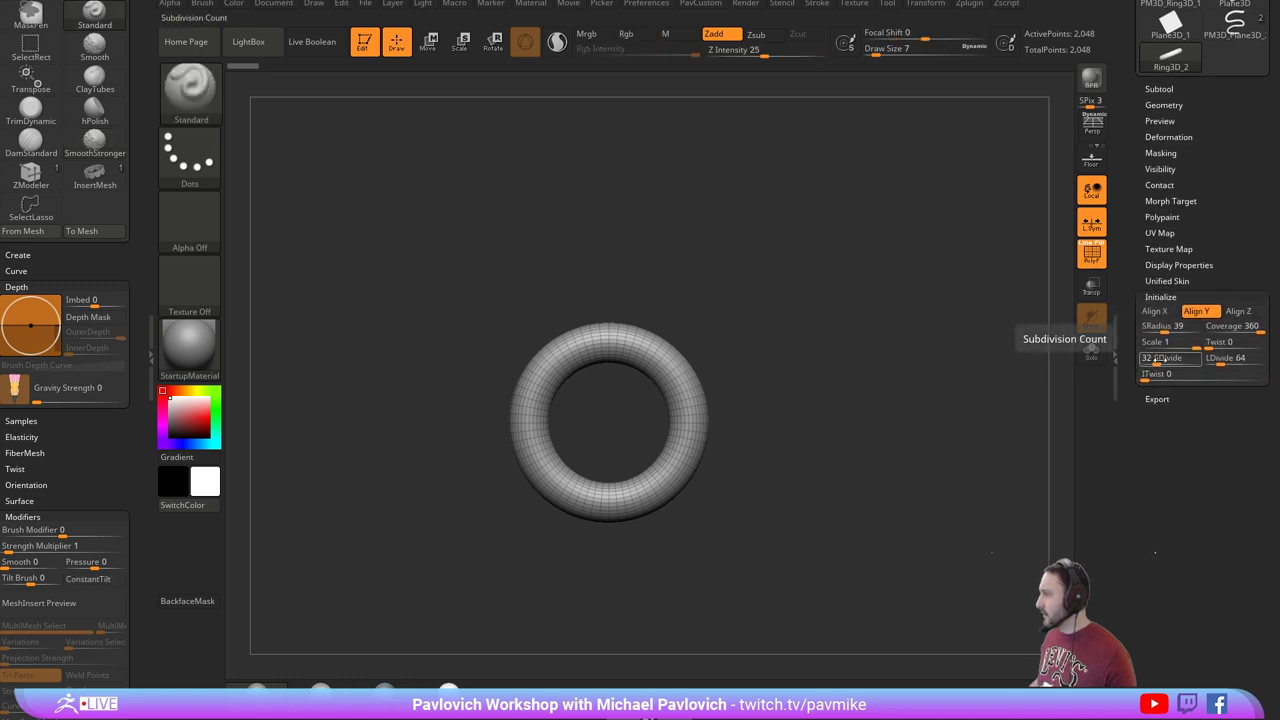
{"action": "left_click", "coordinate": [1157, 362]}
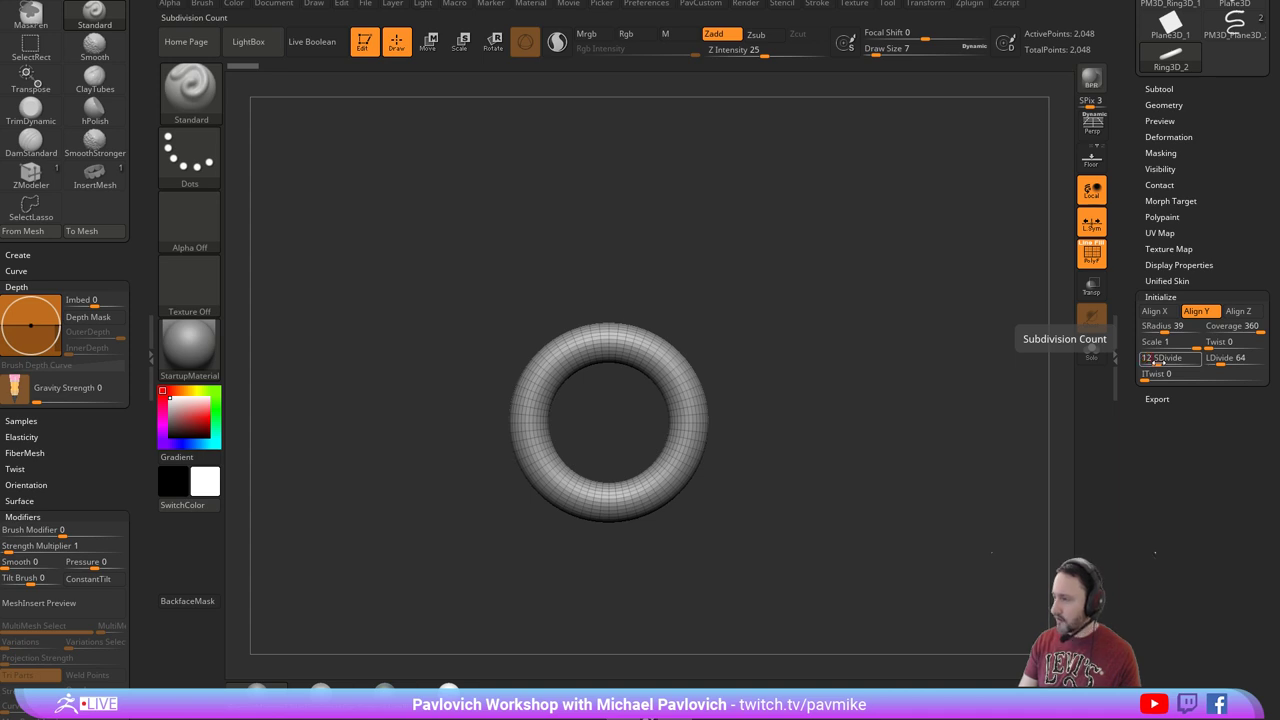
{"action": "type", "text": "12"}
{"action": "key", "text": "Tab"}
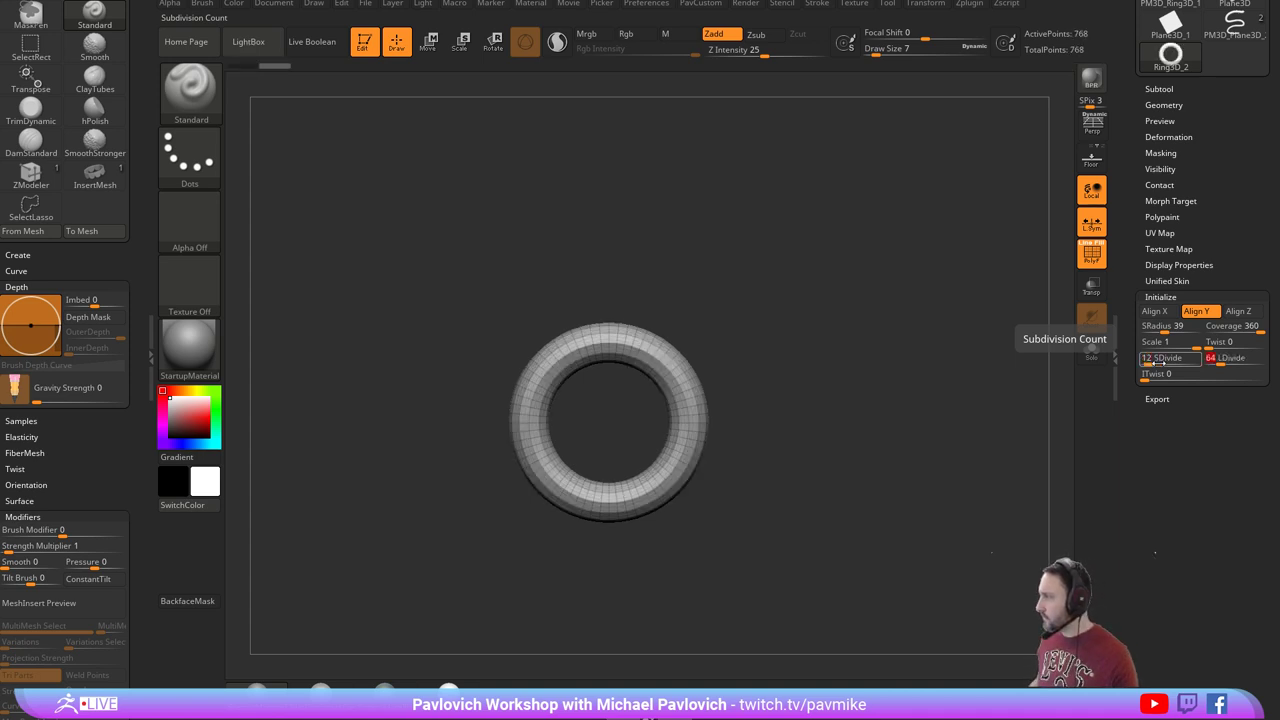
{"action": "type", "text": "12"}
{"action": "key", "text": "Return"}
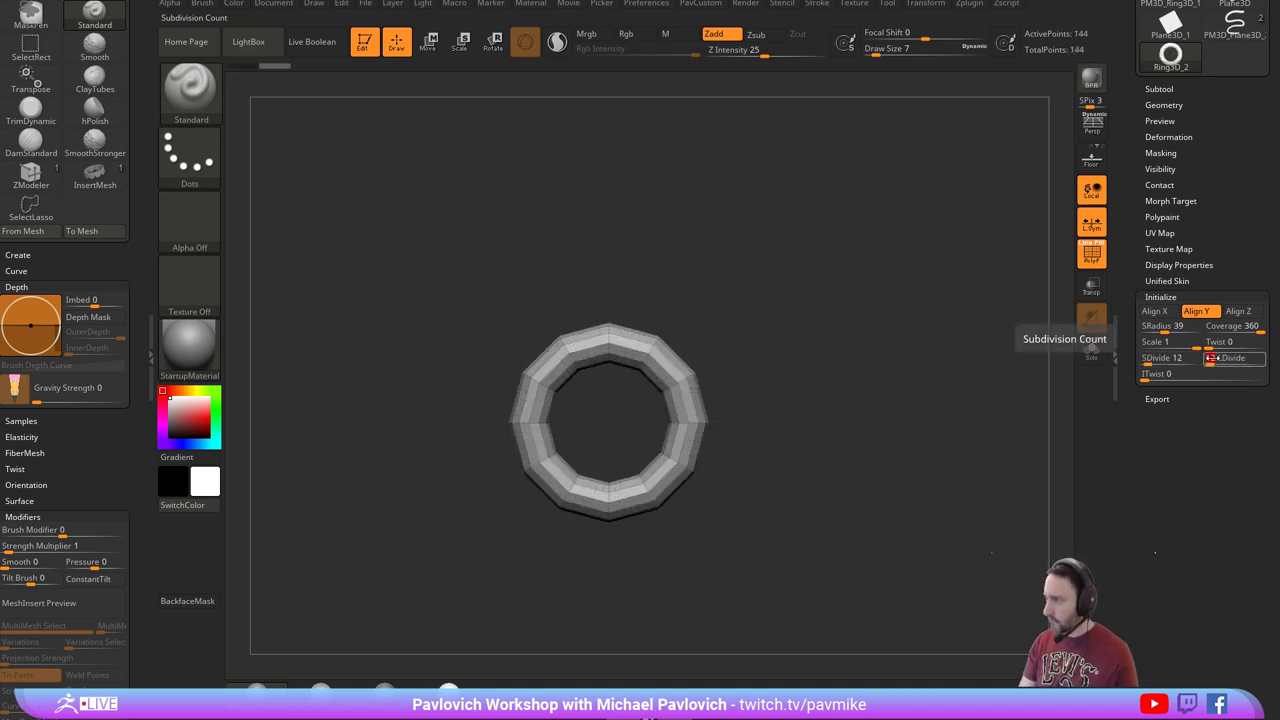
Set the ring's SDivide to 8 and convert it into a PolyMesh3D.
{"action": "left_click", "coordinate": [1192, 364]}
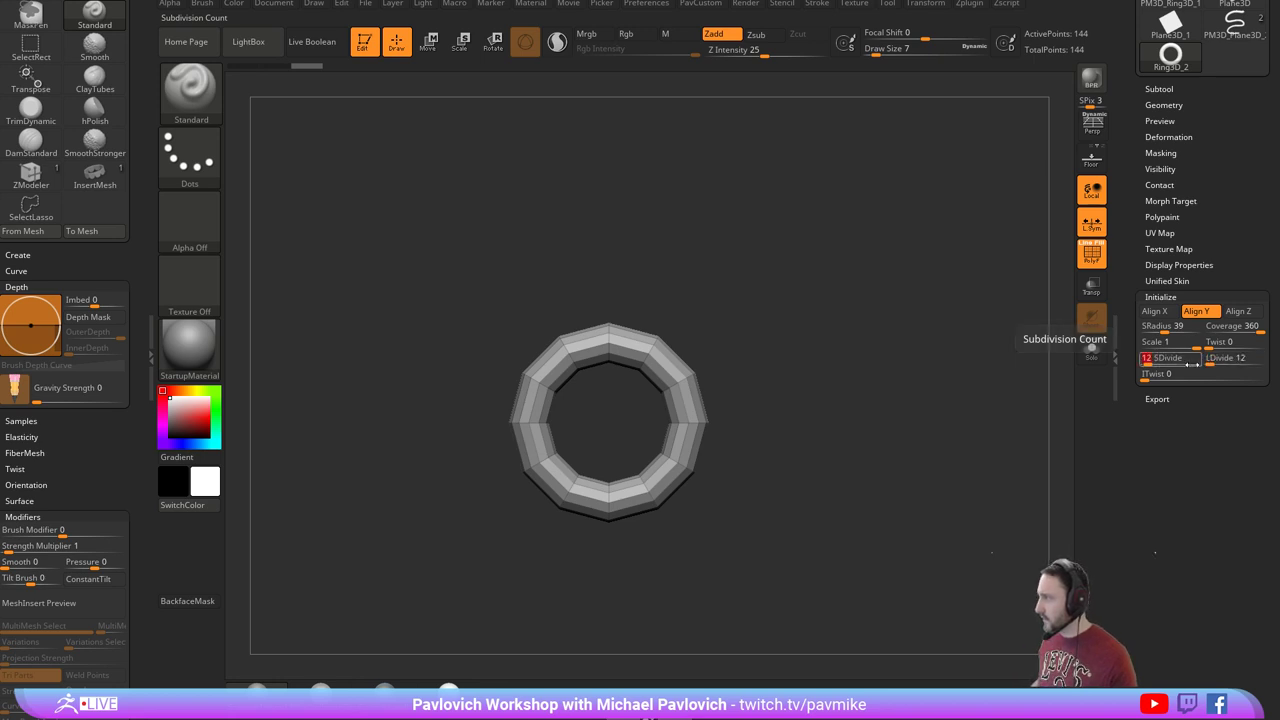
{"action": "type", "text": "8"}
{"action": "key", "text": "Return"}
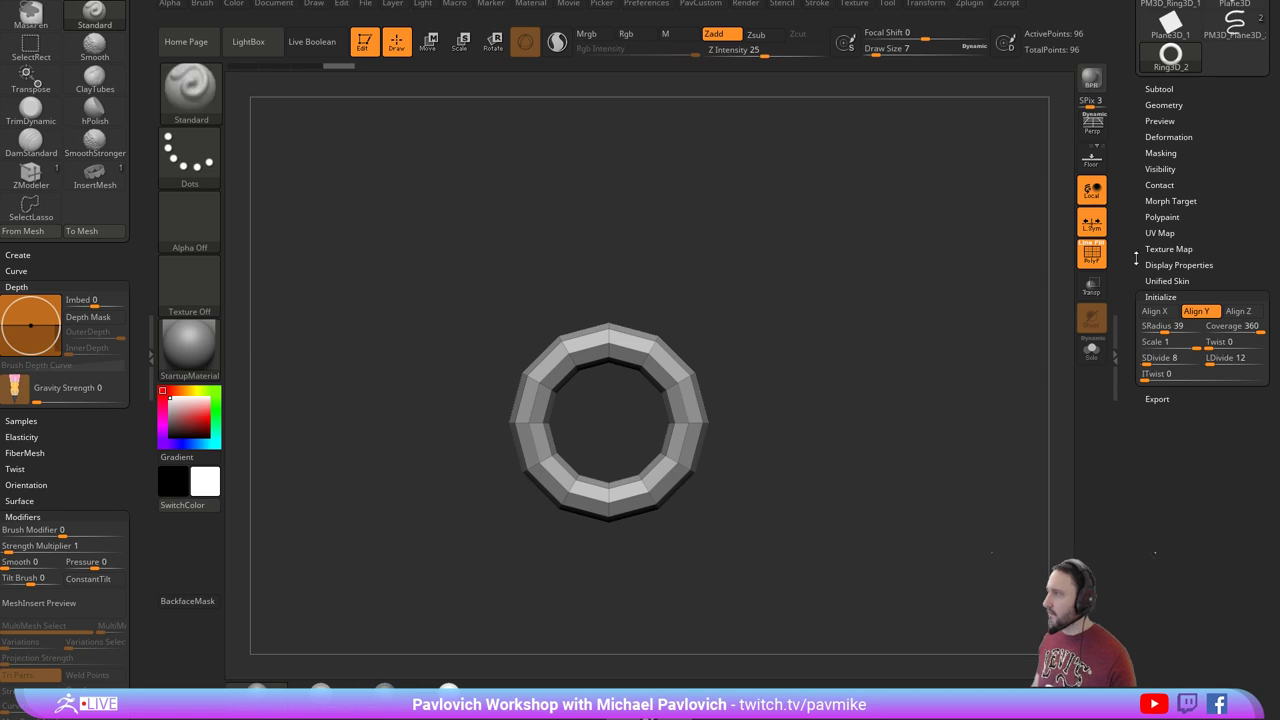
{"action": "scroll", "coordinate": [1136, 250], "scroll_direction": "up", "scroll_amount": 5}
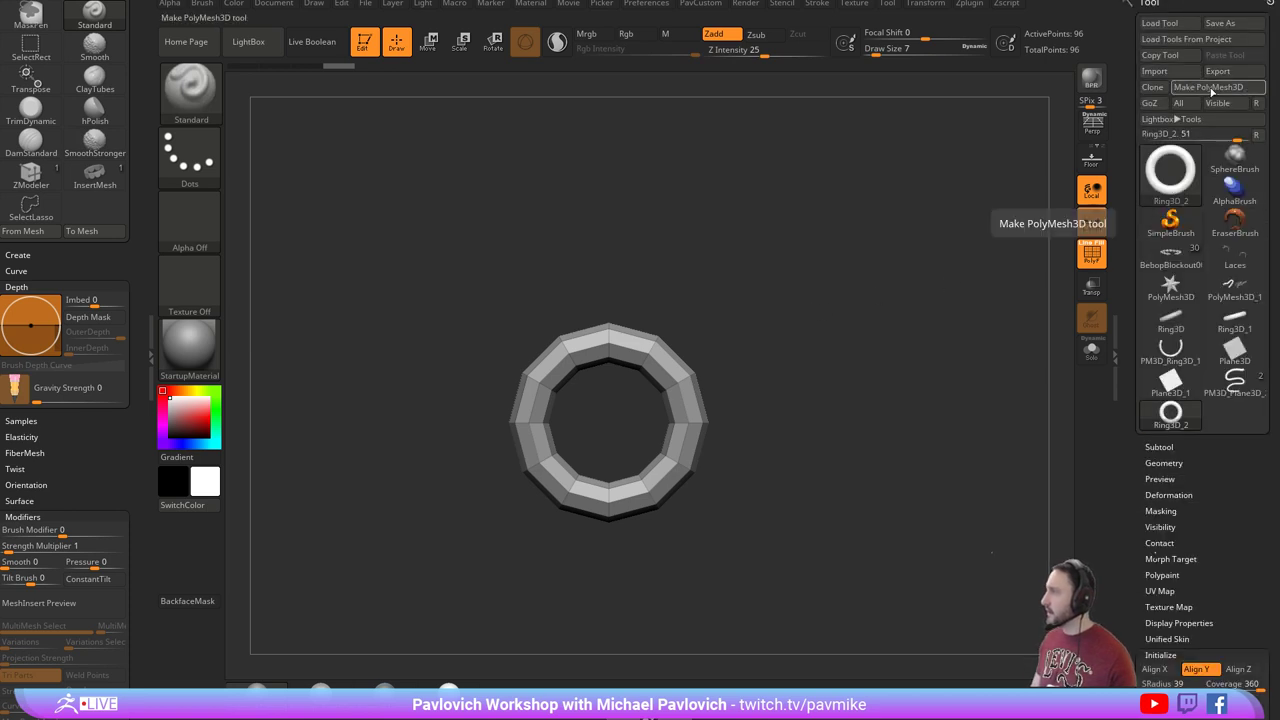
{"action": "left_click", "coordinate": [1208, 88]}
Stretch the ring vertically into an elongated chain link with the Extender deformer.
{"action": "key", "text": "w"}
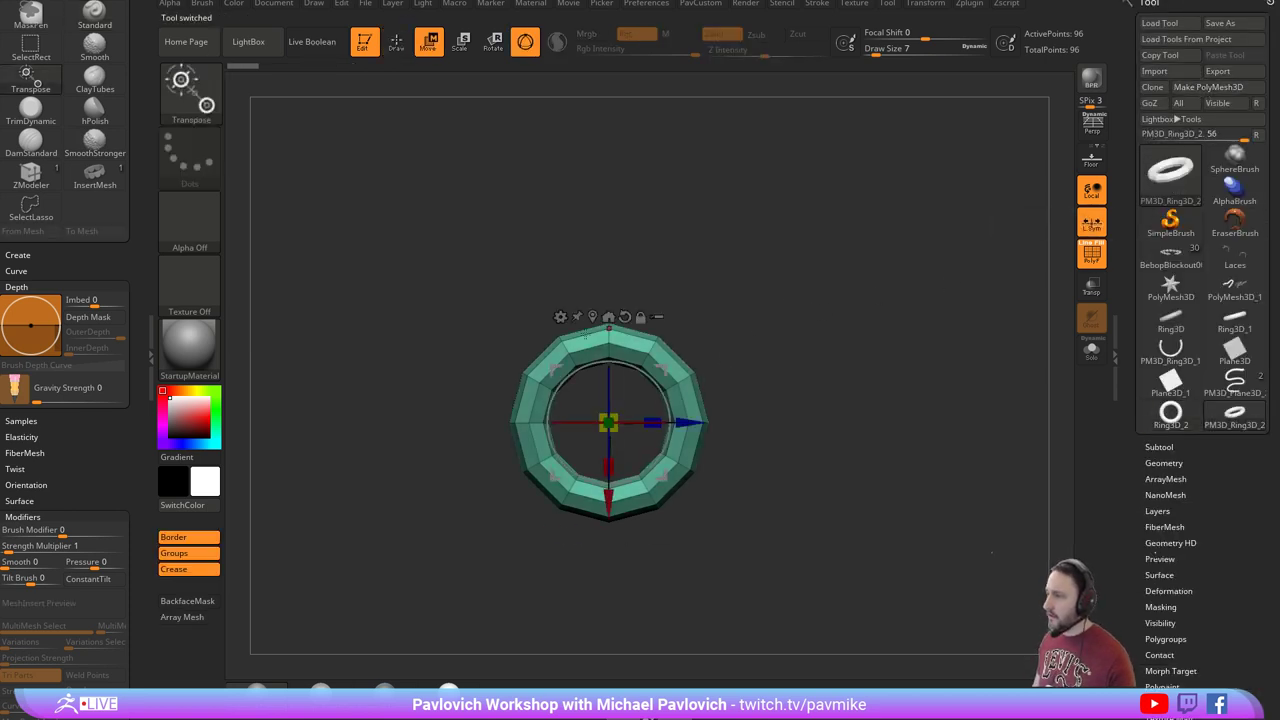
{"action": "left_click", "coordinate": [561, 317]}
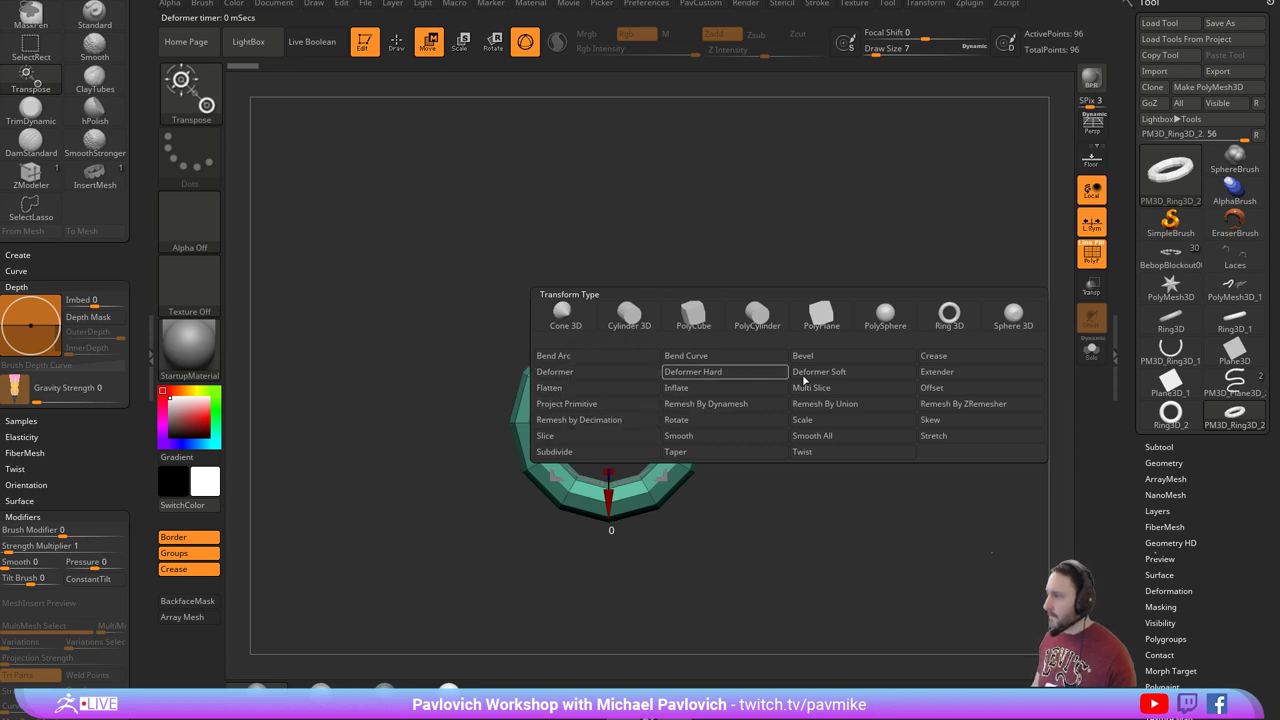
{"action": "left_click", "coordinate": [936, 371]}
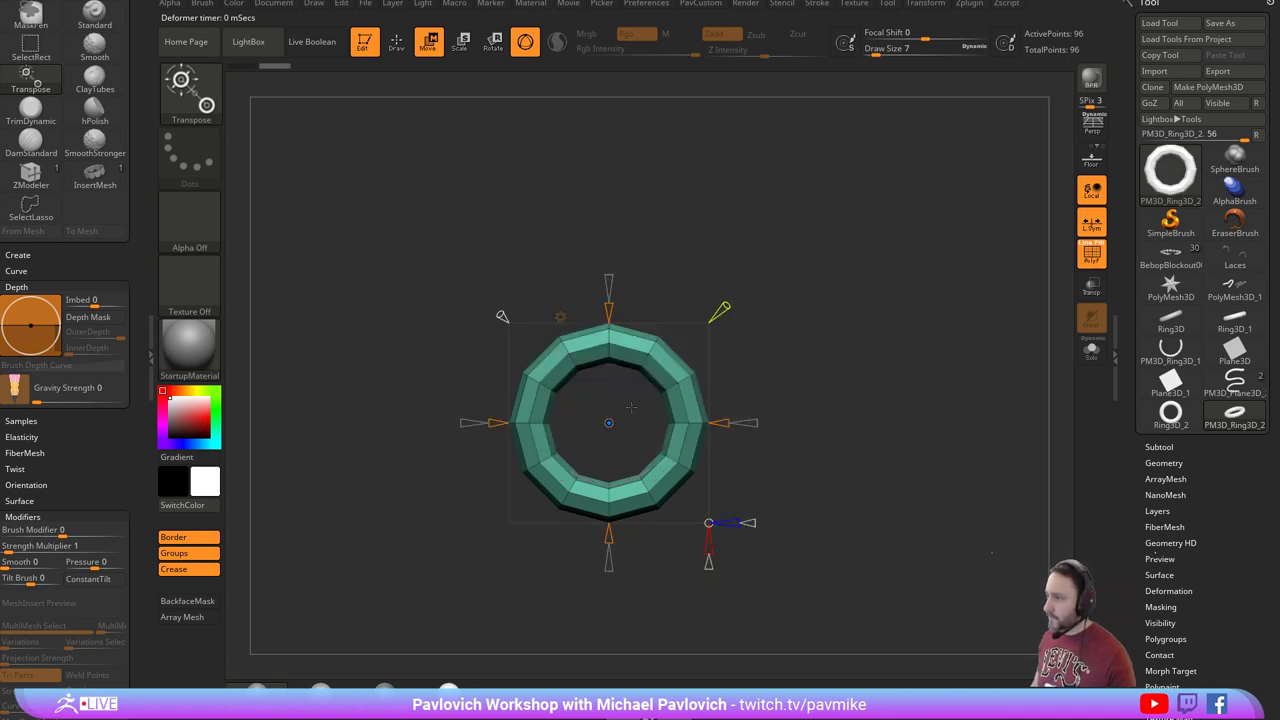
{"action": "mouse_move", "coordinate": [609, 305]}
{"action": "left_mouse_down"}
{"action": "mouse_move", "coordinate": [610, 240]}
{"action": "mouse_move", "coordinate": [610, 268]}
{"action": "left_mouse_up"}
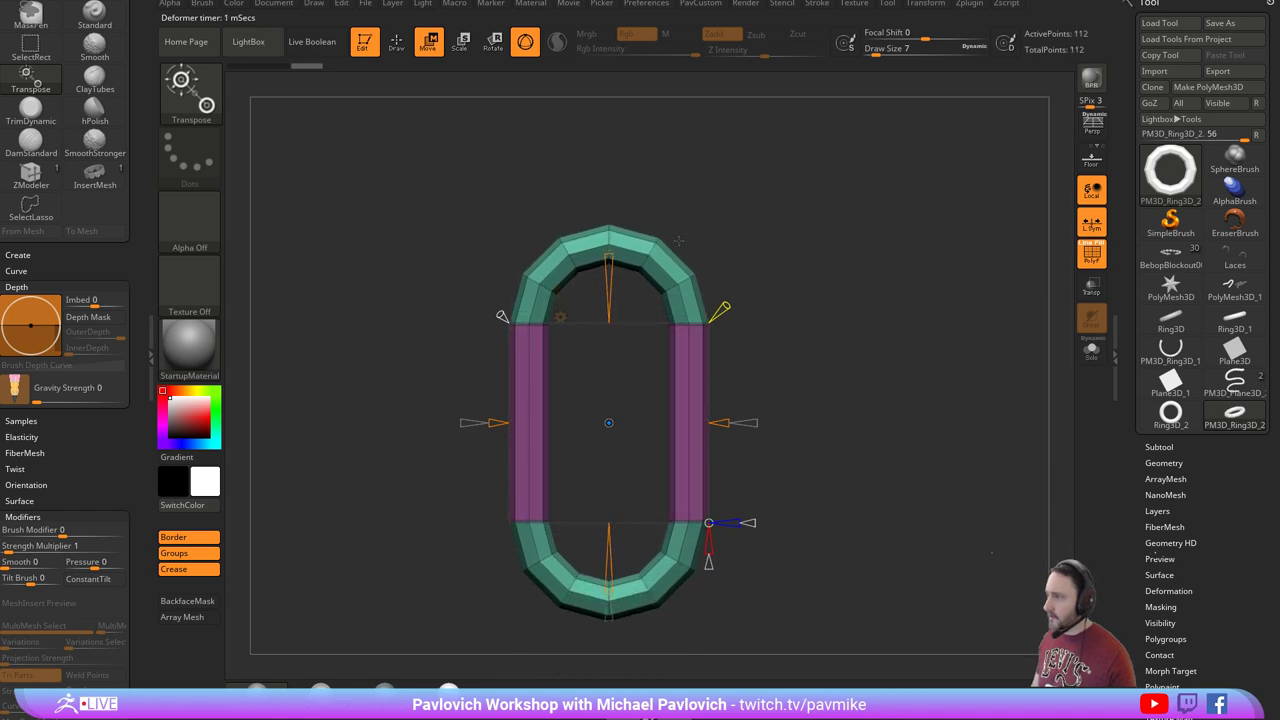
{"action": "key", "text": "q"}
Mask the lower half of the link, move the upper half down to shorten it, and clear the mask.
{"action": "left_click_drag", "start_coordinate": [893, 313], "coordinate": [850, 341]}
{"action": "key", "text": "w"}
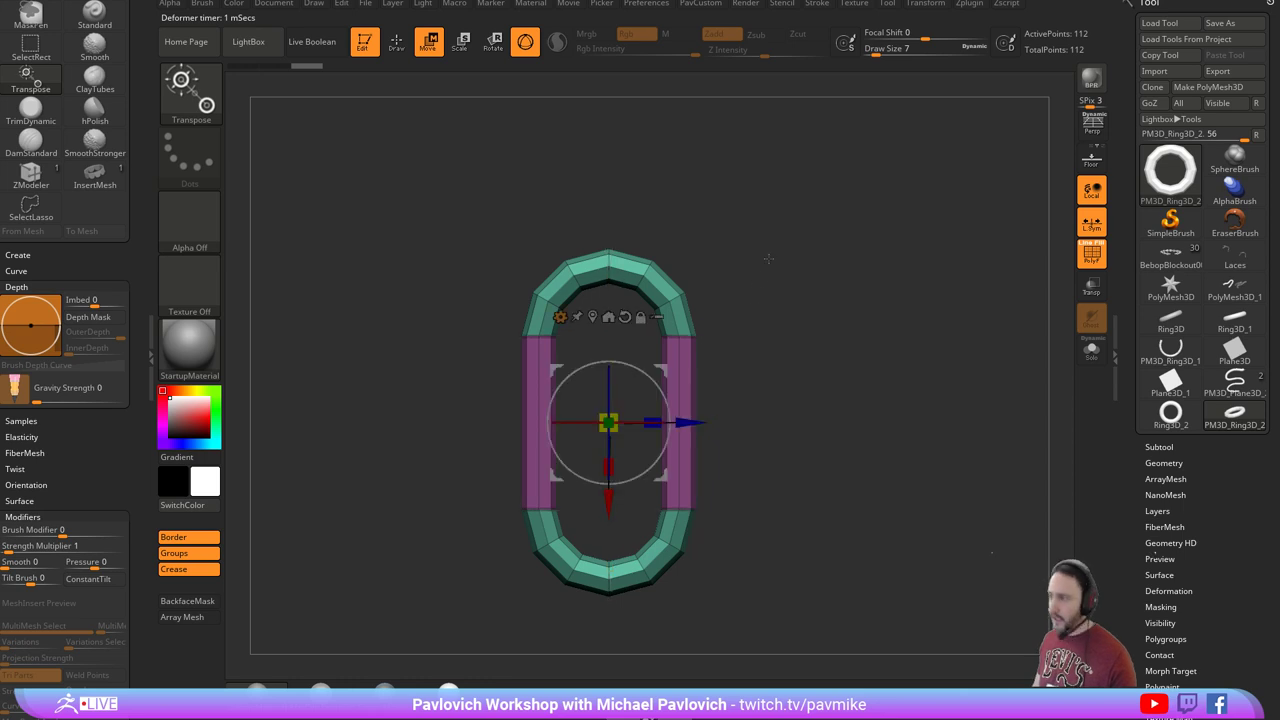
{"action": "left_click_drag", "start_coordinate": [824, 166], "coordinate": [445, 372], "text": "ctrl+alt"}
{"action": "key", "text": "y"}
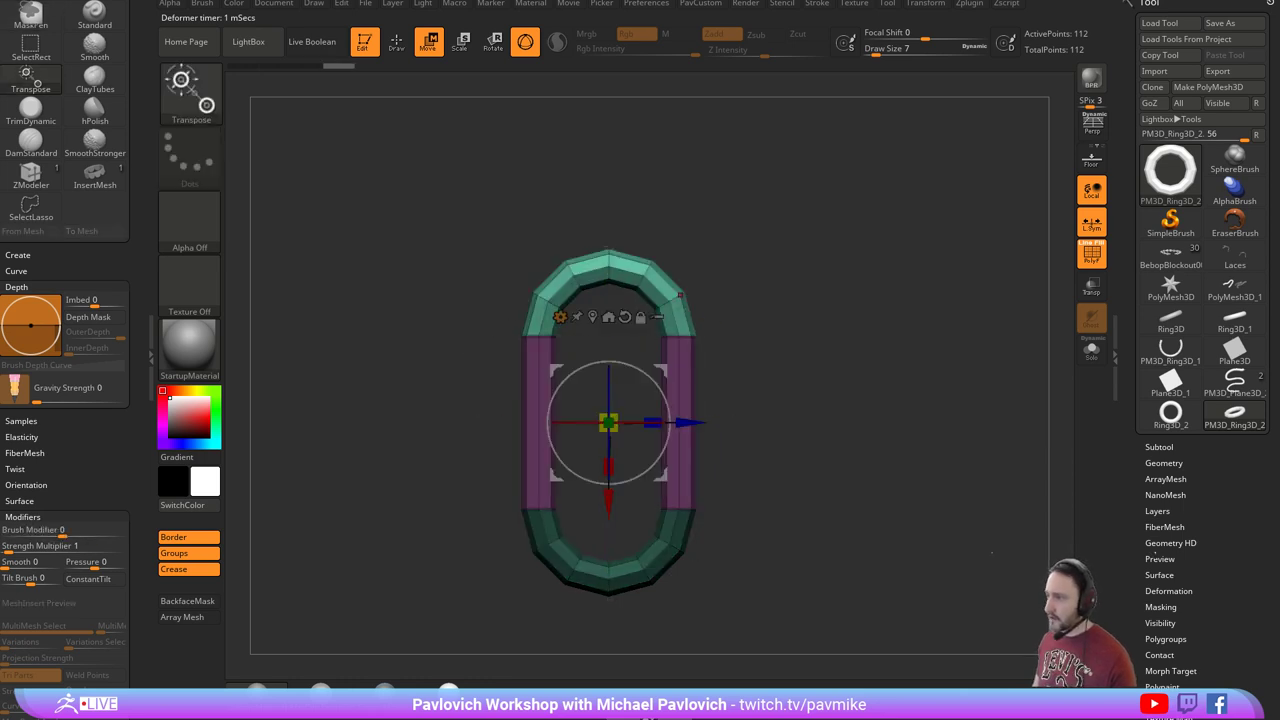
{"action": "left_click_drag", "start_coordinate": [608, 500], "coordinate": [608, 562], "text": "ctrl"}
{"action": "key", "text": "ctrl+z"}
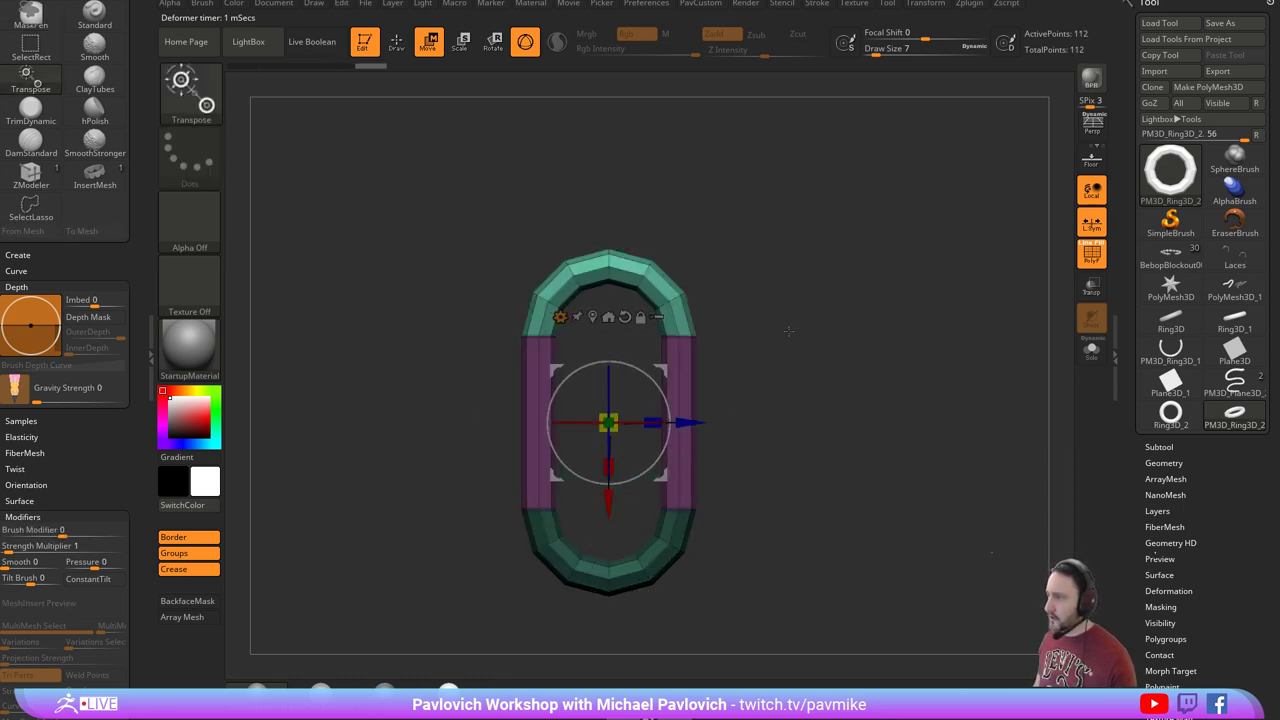
{"action": "left_click_drag", "start_coordinate": [609, 517], "coordinate": [611, 593]}
{"action": "key", "text": "q"}
{"action": "mouse_move", "coordinate": [815, 440]}
{"action": "left_mouse_down", "text": "ctrl"}
{"action": "mouse_move", "coordinate": [847, 422]}
{"action": "mouse_move", "coordinate": [746, 414]}
{"action": "mouse_move", "coordinate": [834, 403]}
{"action": "left_mouse_up", "text": "ctrl"}
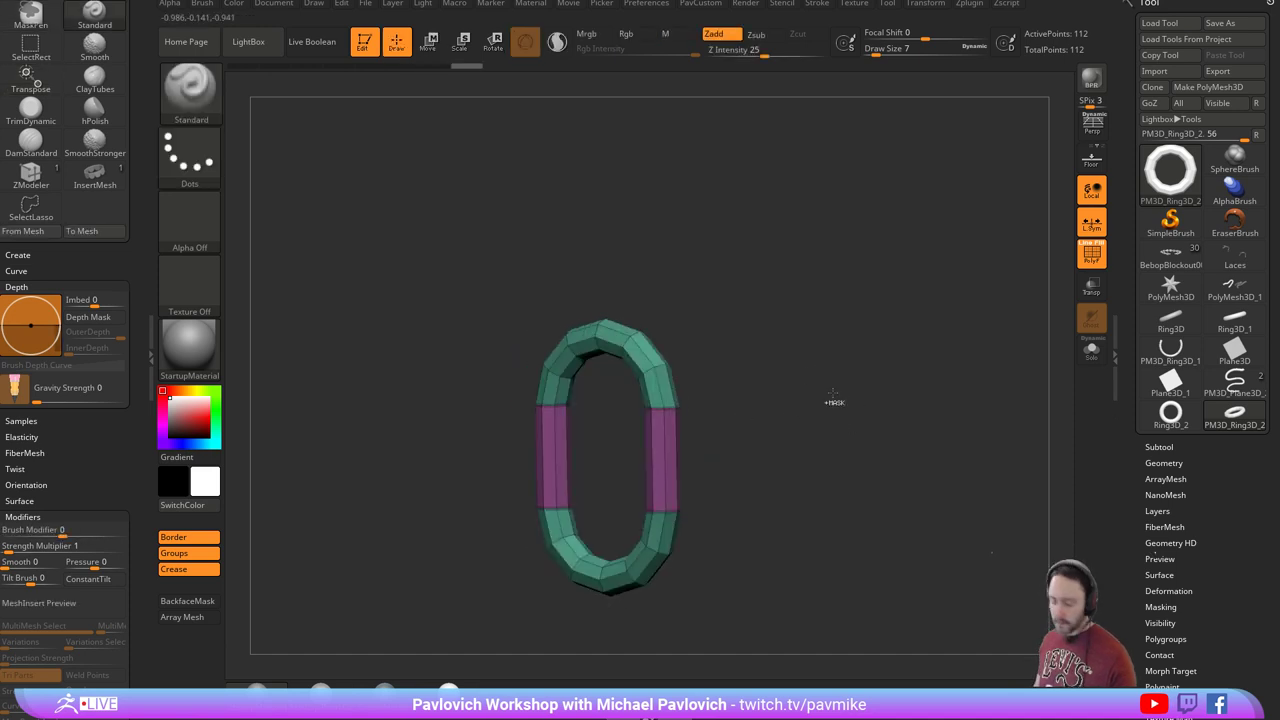
Assign the whole link to a single polygroup and remove all its creases.
{"action": "key", "text": "ctrl+w"}
{"action": "key", "text": "space"}
{"action": "left_click", "coordinate": [866, 238]}
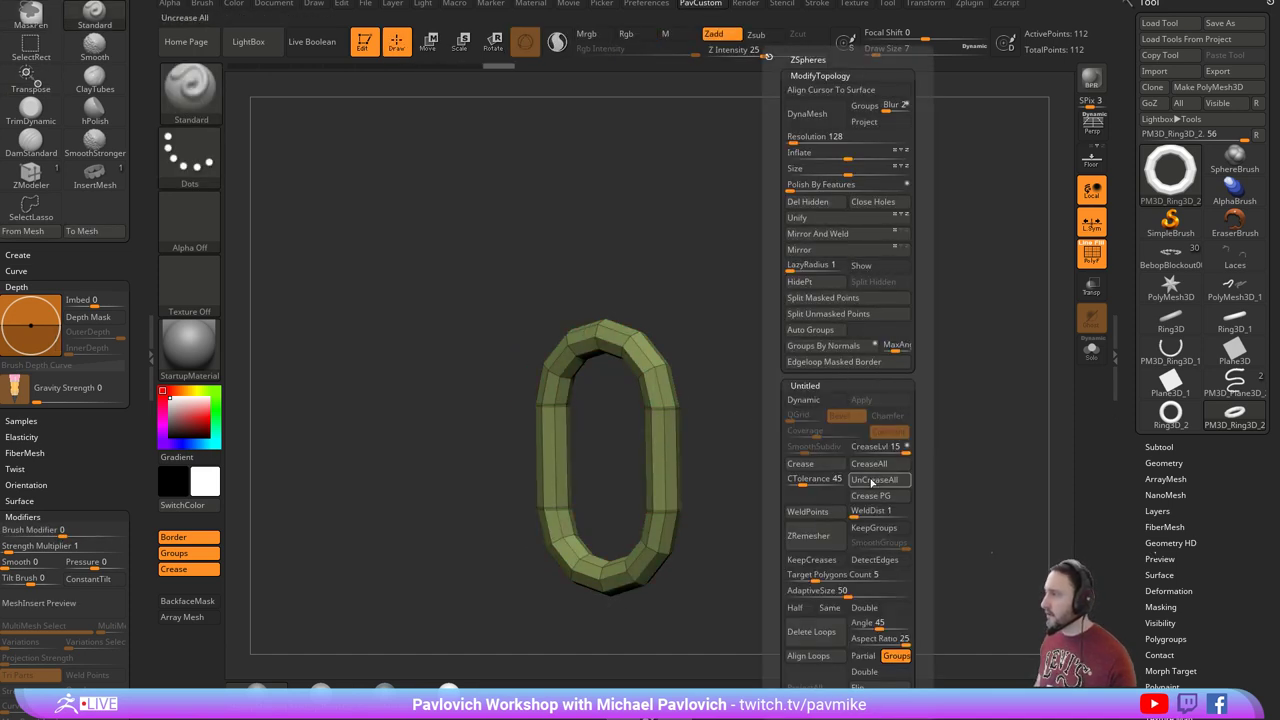
{"action": "left_click_drag", "start_coordinate": [873, 483], "coordinate": [872, 428]}
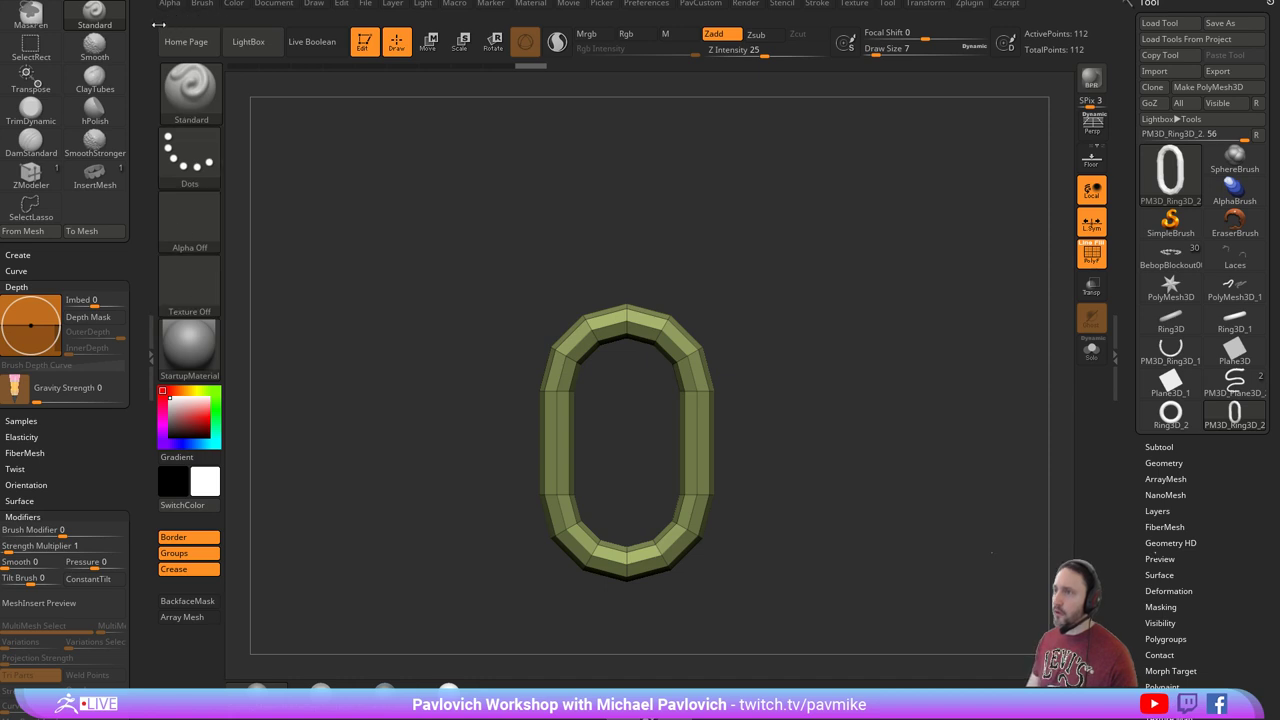
Unwrap the link's UVs with UV Master, using Symmetry and no Polygroups.
{"action": "scroll", "coordinate": [122, 137], "scroll_direction": "up", "scroll_amount": 3}
{"action": "left_click", "coordinate": [129, 4]}
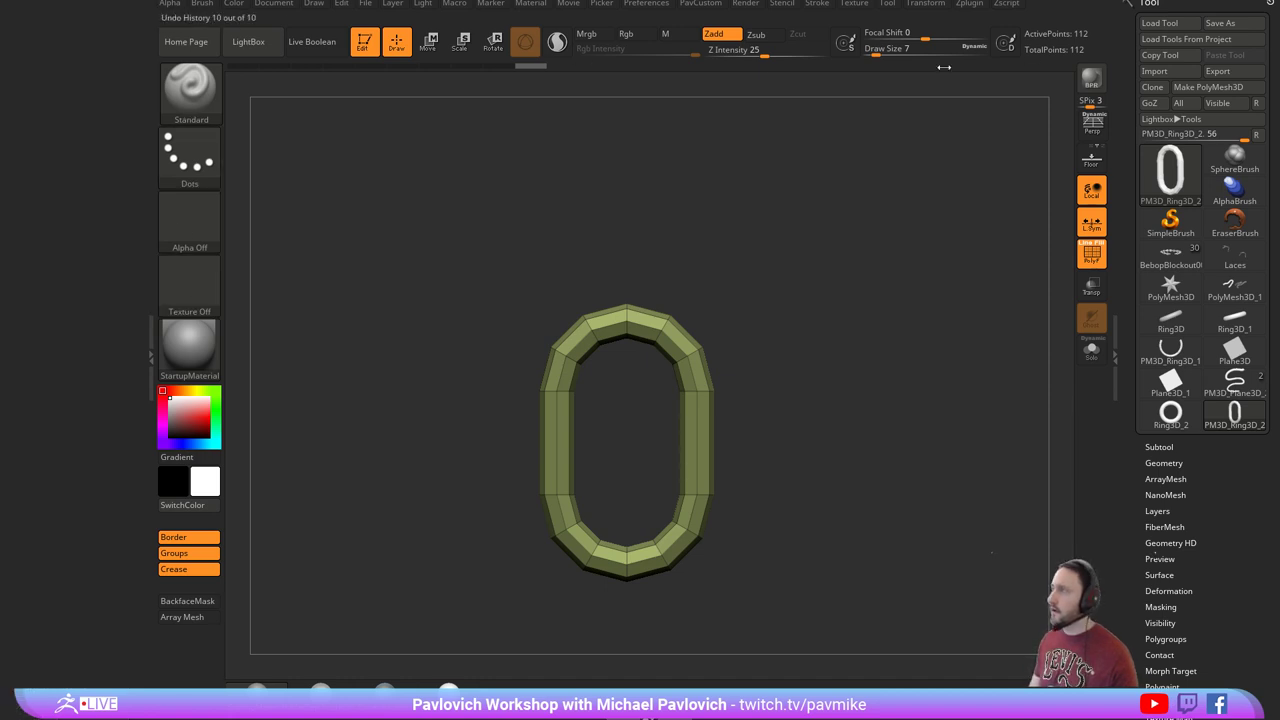
{"action": "left_click", "coordinate": [972, 5]}
{"action": "mouse_move", "coordinate": [961, 20]}
{"action": "left_mouse_down"}
{"action": "mouse_move", "coordinate": [209, 283]}
{"action": "mouse_move", "coordinate": [110, 350]}
{"action": "left_mouse_up"}
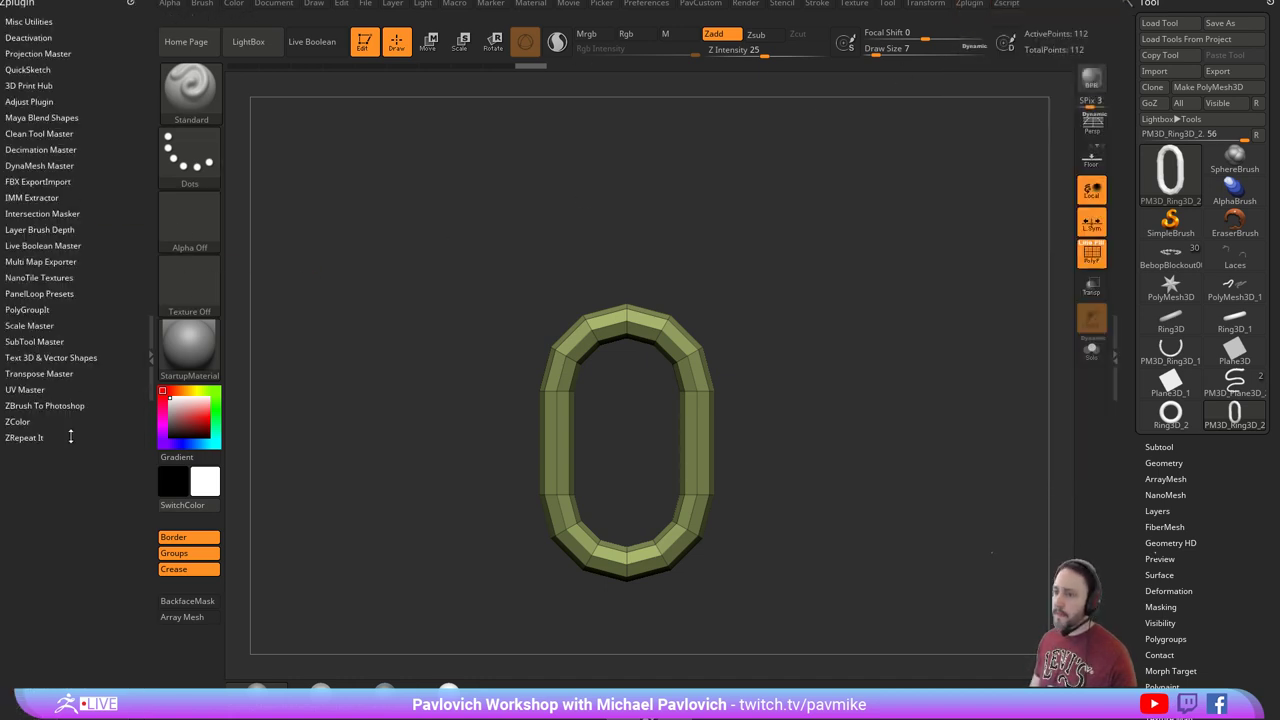
{"action": "left_click", "coordinate": [20, 390]}
{"action": "left_click_drag", "start_coordinate": [78, 411], "coordinate": [78, 363]}
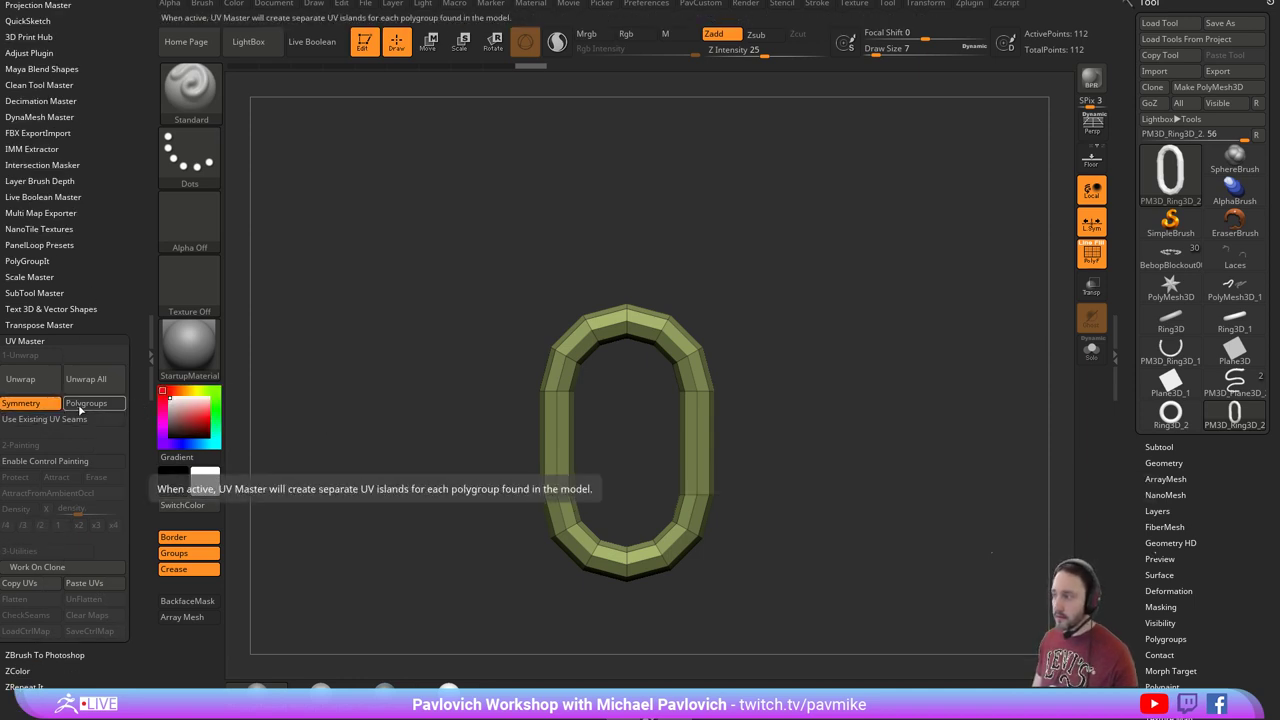
{"action": "left_click", "coordinate": [20, 379]}
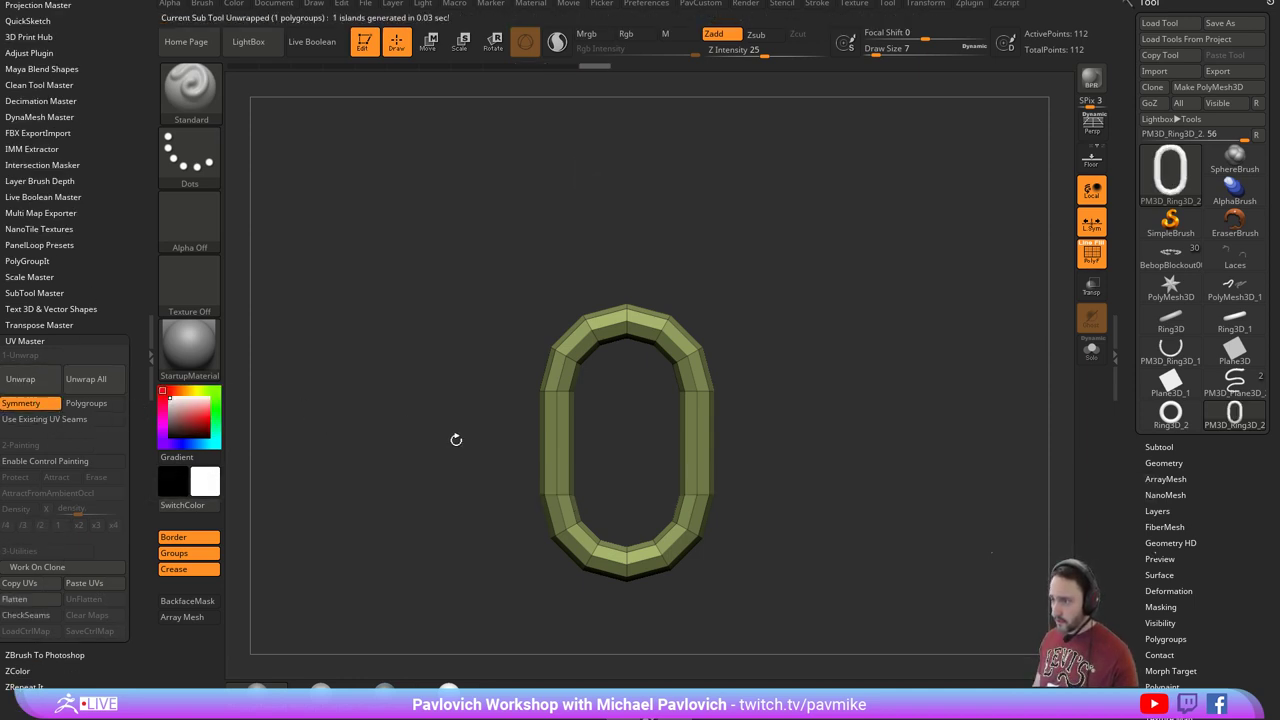
Check the link's UV seams and inspect its flattened UV layout before unflattening it.
{"action": "left_click", "coordinate": [38, 614]}
{"action": "mouse_move", "coordinate": [834, 343]}
{"action": "left_mouse_down"}
{"action": "mouse_move", "coordinate": [806, 346]}
{"action": "mouse_move", "coordinate": [860, 347]}
{"action": "mouse_move", "coordinate": [683, 356]}
{"action": "mouse_move", "coordinate": [849, 334]}
{"action": "left_mouse_up"}
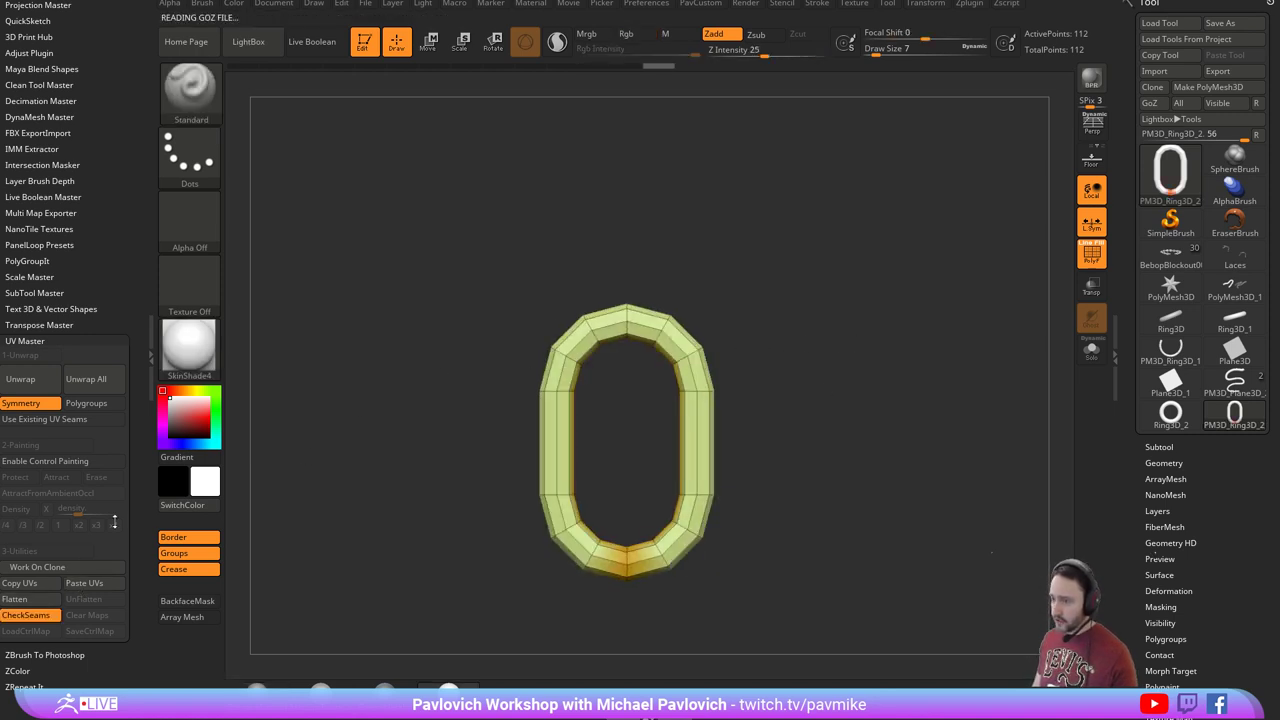
{"action": "left_click", "coordinate": [52, 598]}
{"action": "left_click_drag", "start_coordinate": [881, 388], "coordinate": [838, 322], "text": "alt"}
{"action": "left_click_drag", "start_coordinate": [817, 376], "coordinate": [864, 392], "text": "alt"}
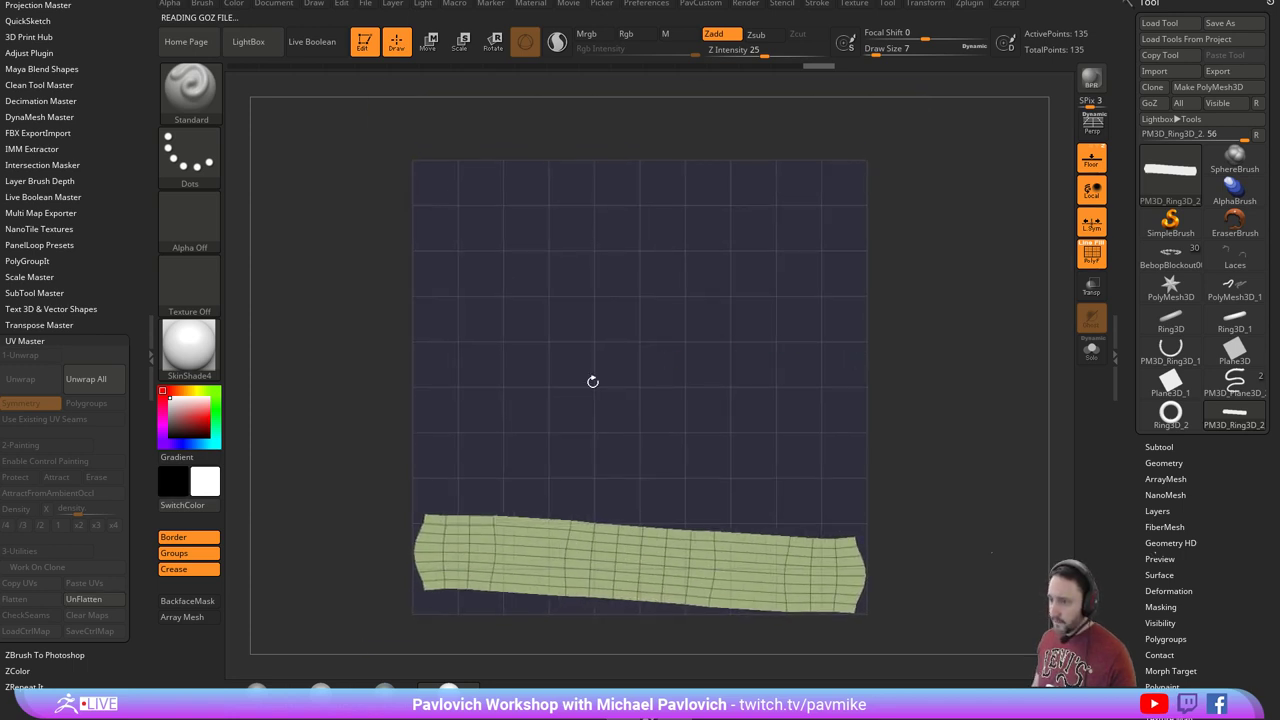
{"action": "left_click", "coordinate": [89, 604]}
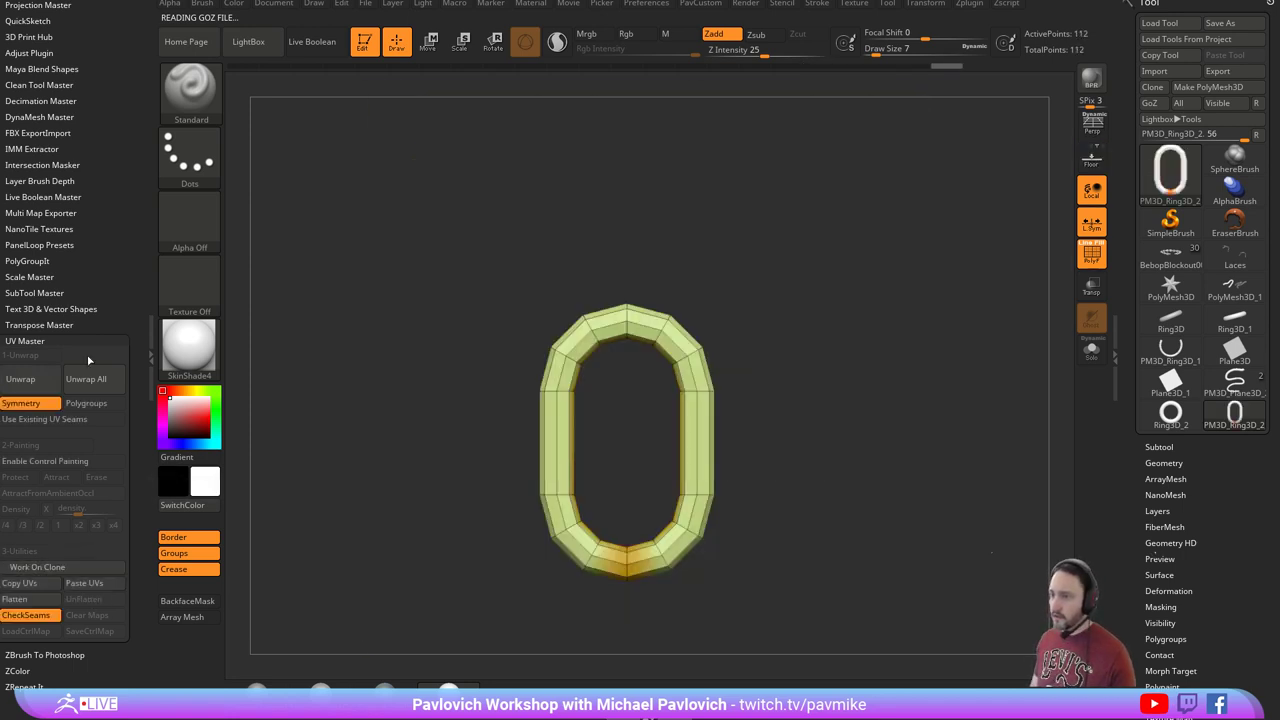
Enable Polygroups in UV Master and try to isolate one side-view half of the link as its own polygroup.
{"action": "left_click_drag", "start_coordinate": [733, 289], "coordinate": [683, 308], "text": "shift"}
{"action": "left_click", "coordinate": [86, 403]}
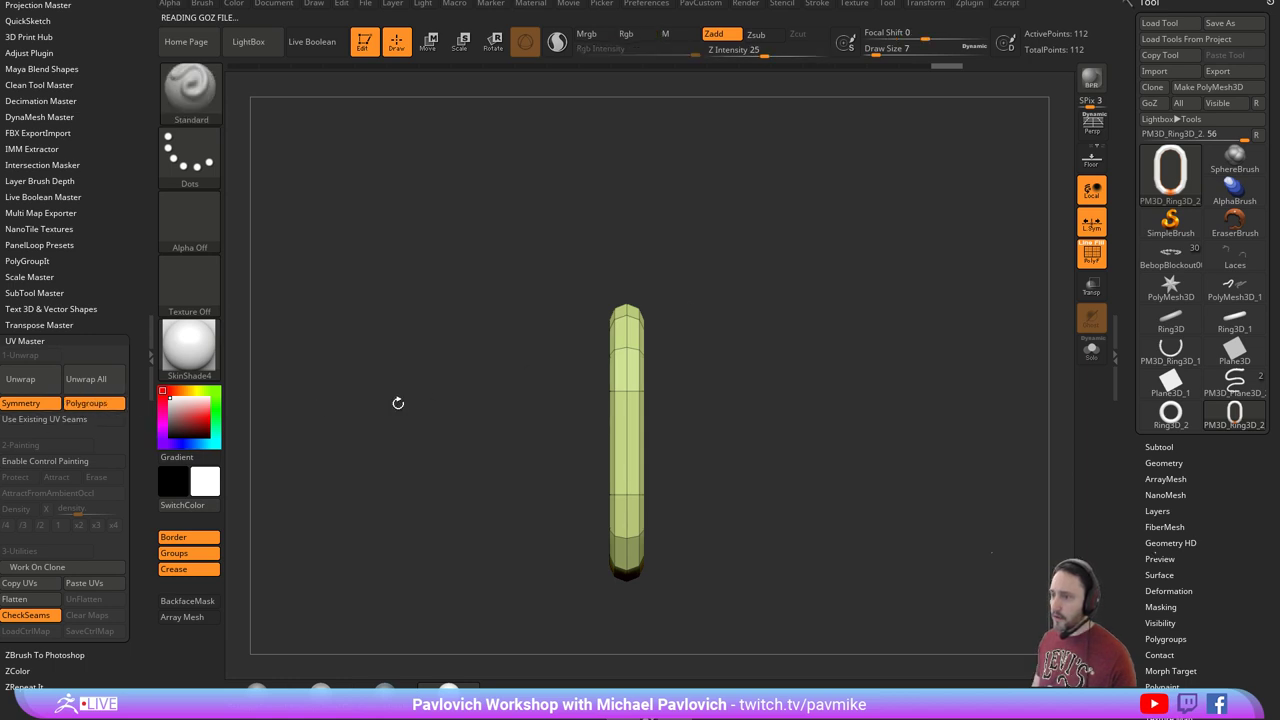
{"action": "left_click_drag", "start_coordinate": [745, 272], "coordinate": [637, 582], "text": "ctrl+shift"}
{"action": "left_click", "coordinate": [755, 465], "text": "ctrl+shift"}
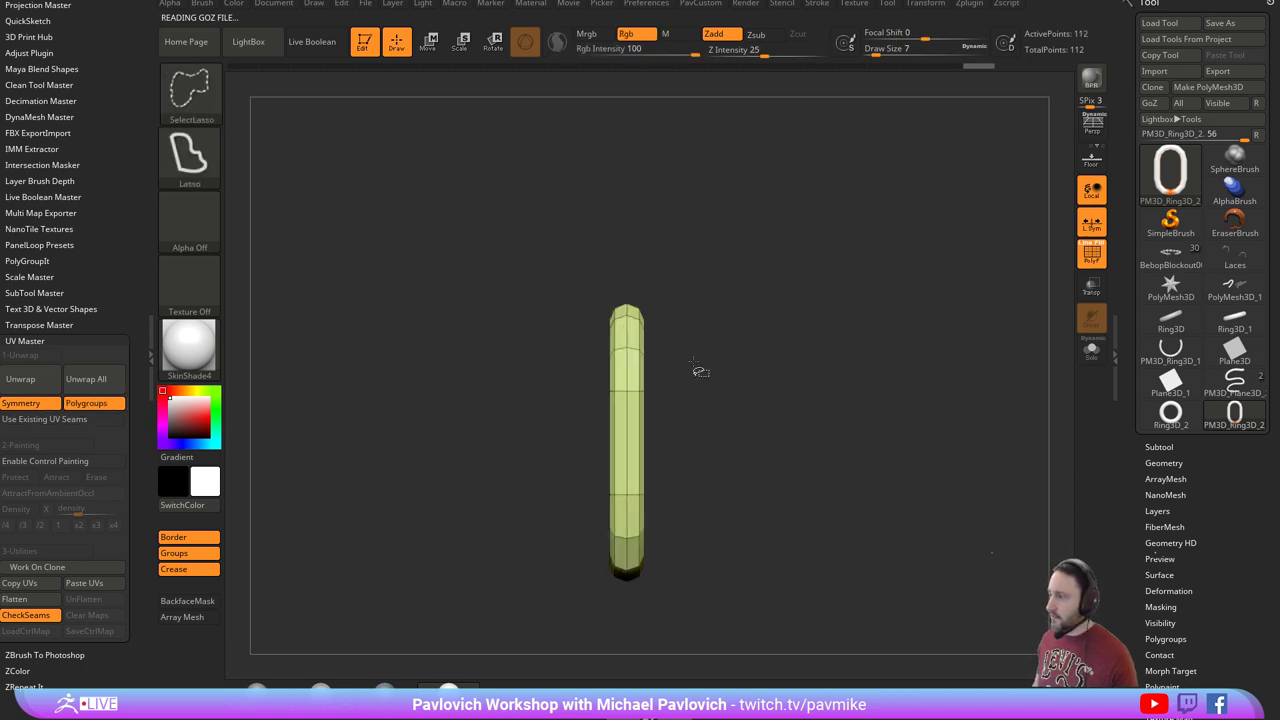
{"action": "left_click", "coordinate": [206, 109], "text": "ctrl+shift"}
{"action": "left_click", "coordinate": [357, 107], "text": "ctrl+shift"}
{"action": "left_click_drag", "start_coordinate": [798, 206], "coordinate": [617, 571], "text": "ctrl+shift"}
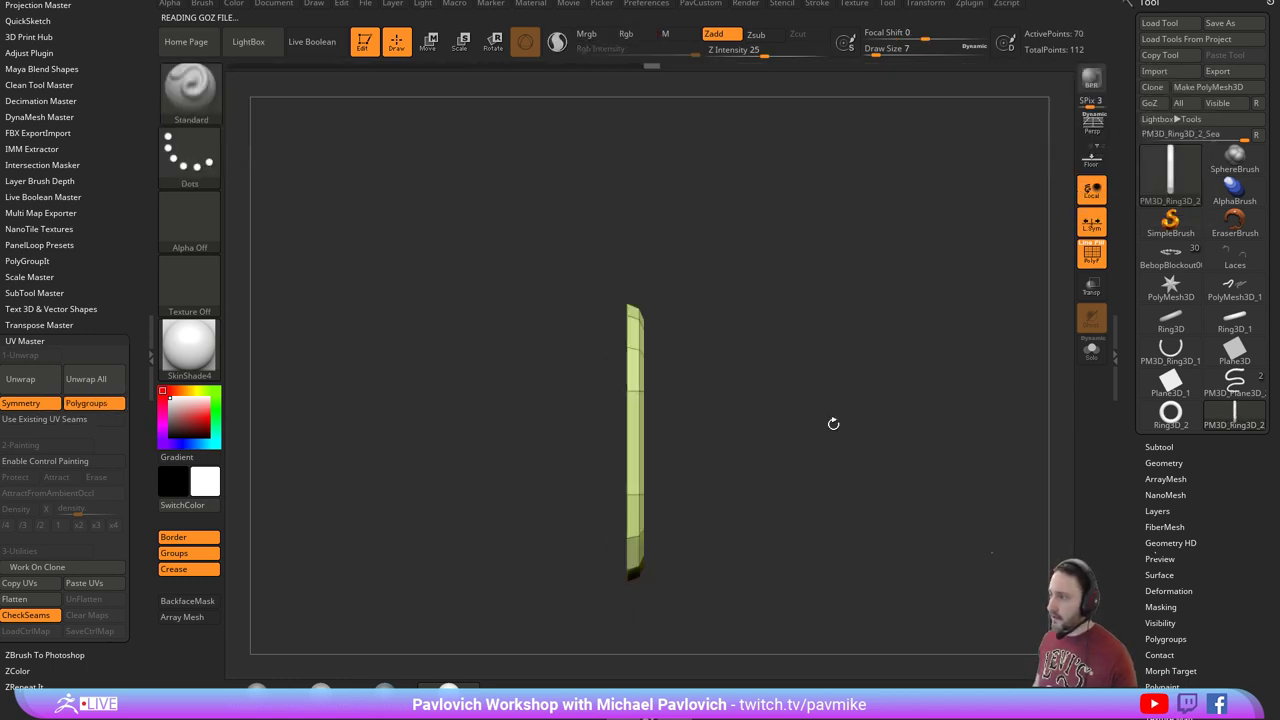
{"action": "key", "text": "ctrl+w"}
{"action": "left_click", "coordinate": [868, 354], "text": "ctrl+shift"}
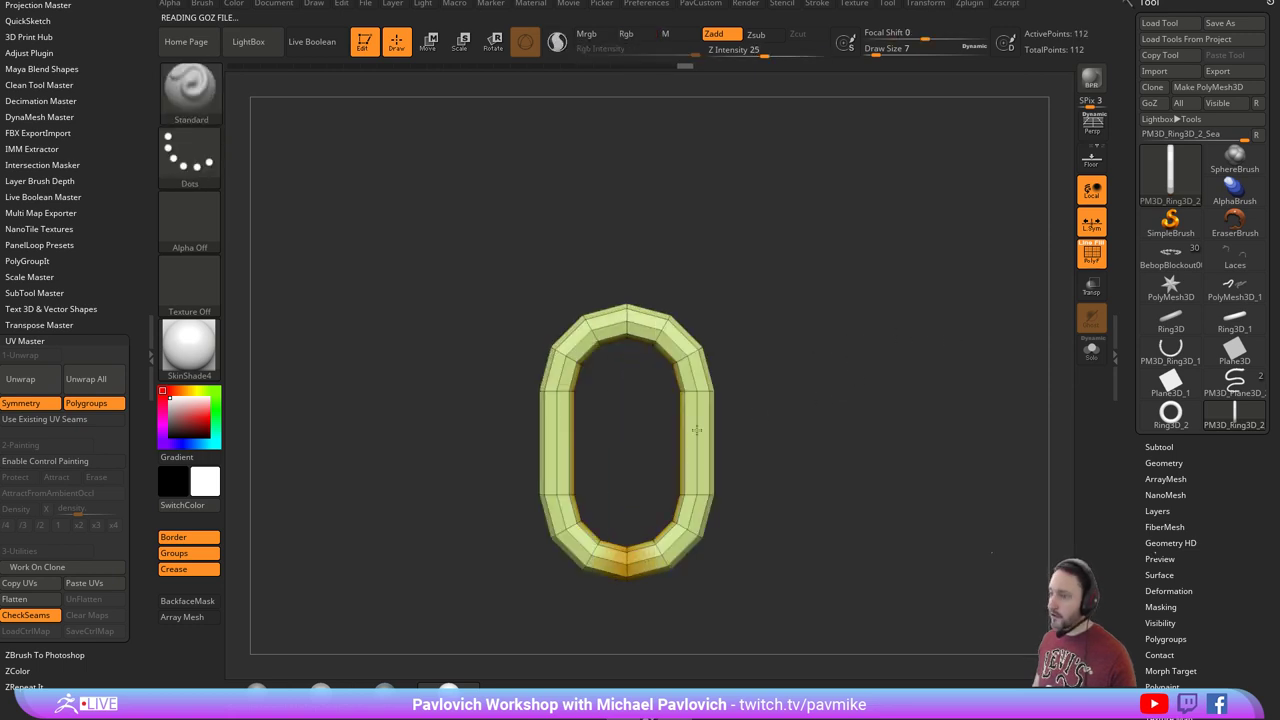
Unwrap the link with Symmetry and Polygroups on, inspect its flattened UV layout, and unflatten it.
{"action": "left_click", "coordinate": [30, 384]}
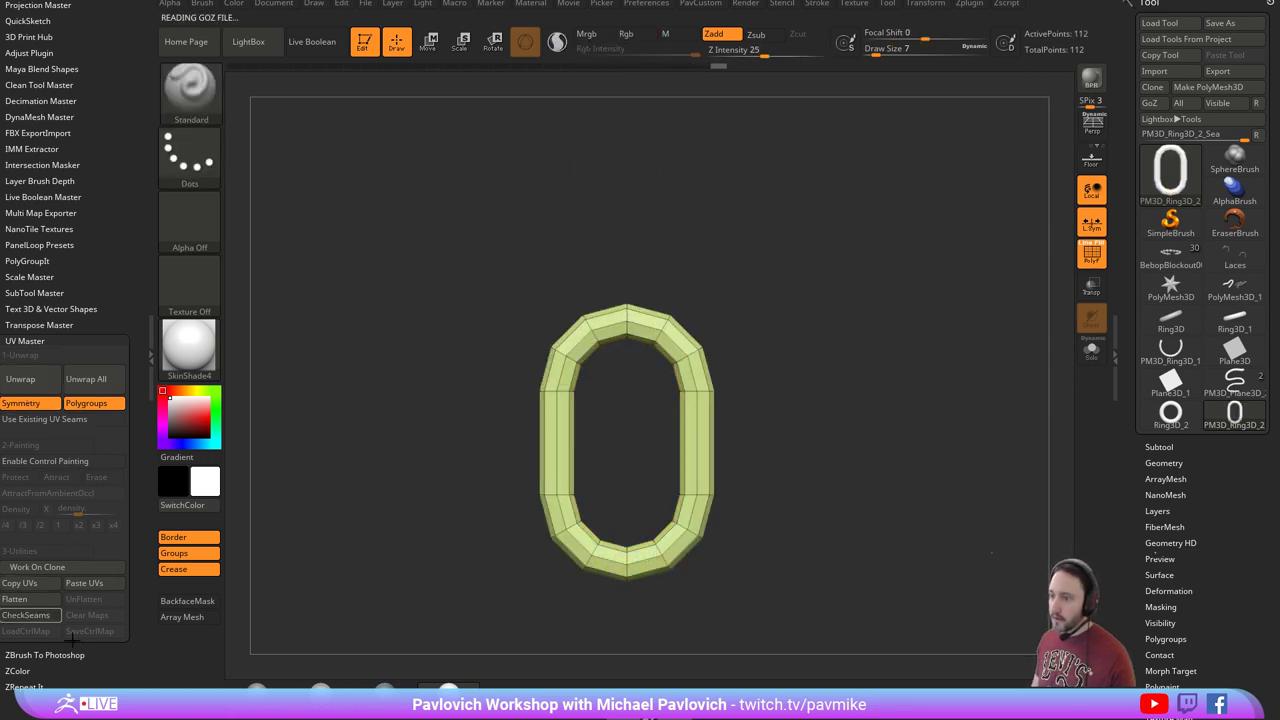
{"action": "left_click", "coordinate": [40, 600]}
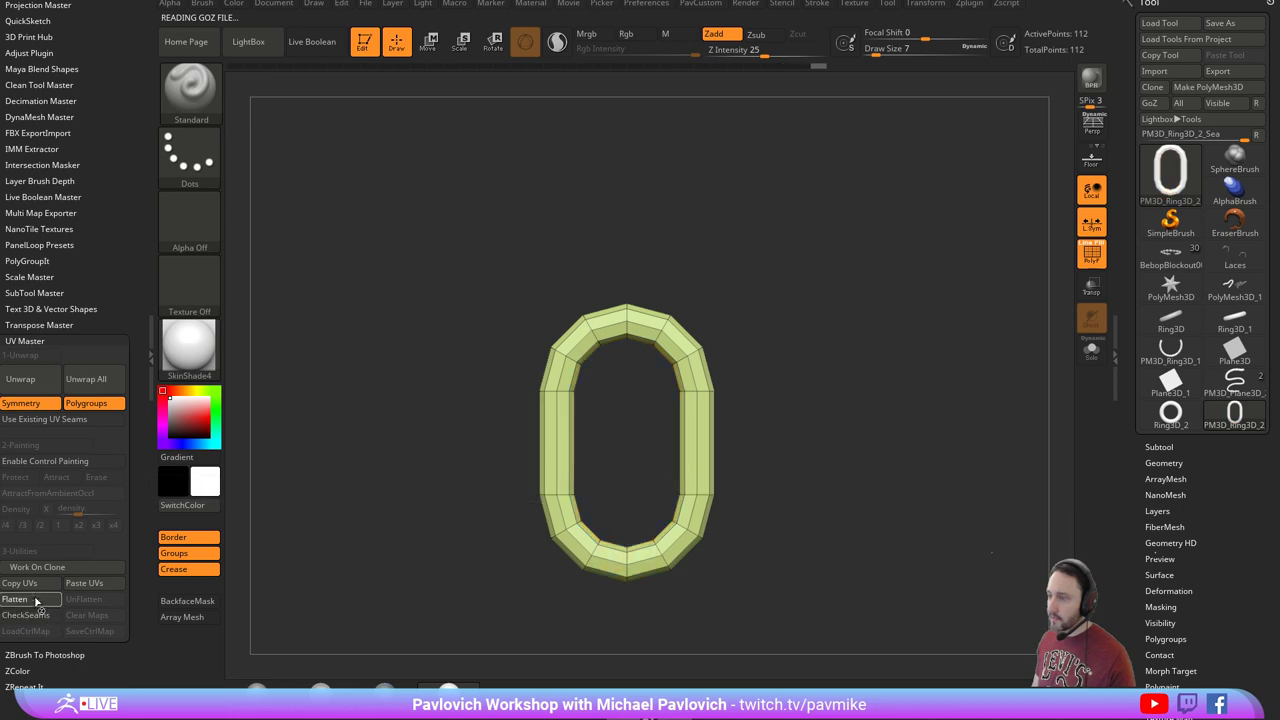
{"action": "mouse_move", "coordinate": [882, 359]}
{"action": "left_mouse_down", "text": "alt"}
{"action": "mouse_move", "coordinate": [872, 318]}
{"action": "mouse_move", "coordinate": [871, 364]}
{"action": "left_mouse_up", "text": "alt"}
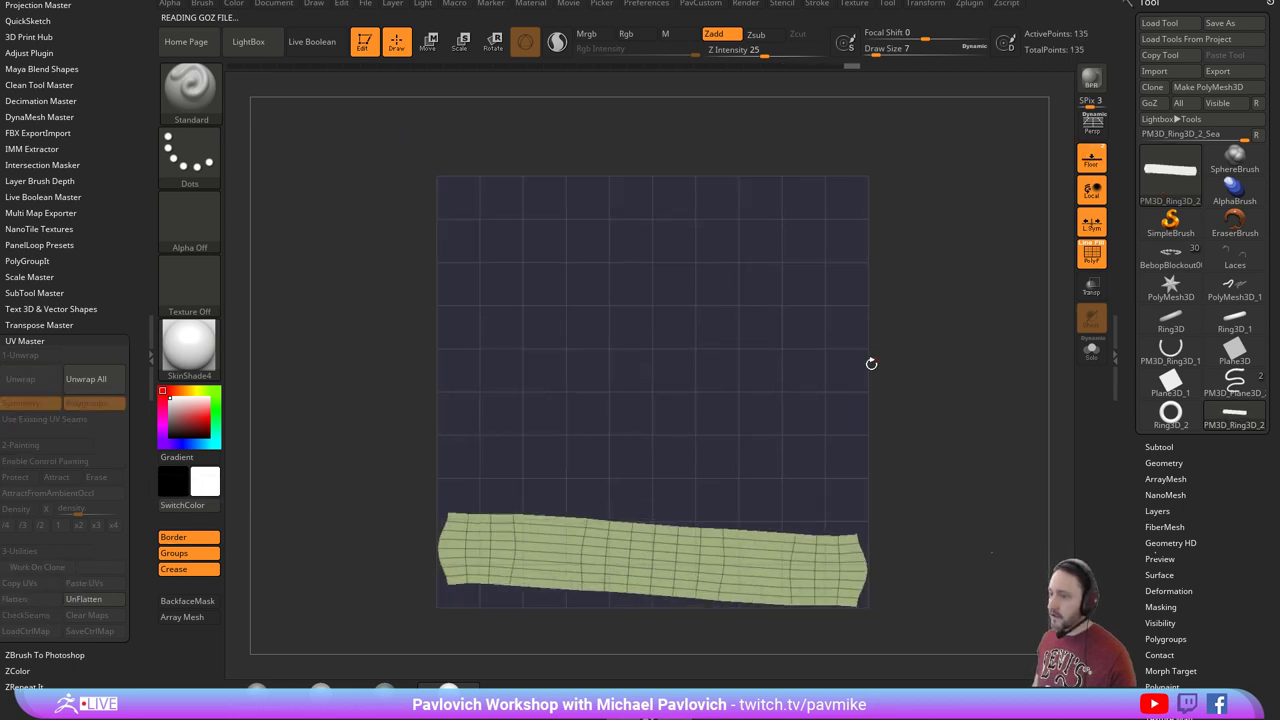
{"action": "left_click", "coordinate": [84, 599]}
Isolate one lengthwise half of the link in side view, give it its own polygroup, and show the whole link again.
{"action": "left_click_drag", "start_coordinate": [537, 345], "coordinate": [846, 306]}
{"action": "left_click_drag", "start_coordinate": [739, 256], "coordinate": [622, 647], "text": "ctrl+shift"}
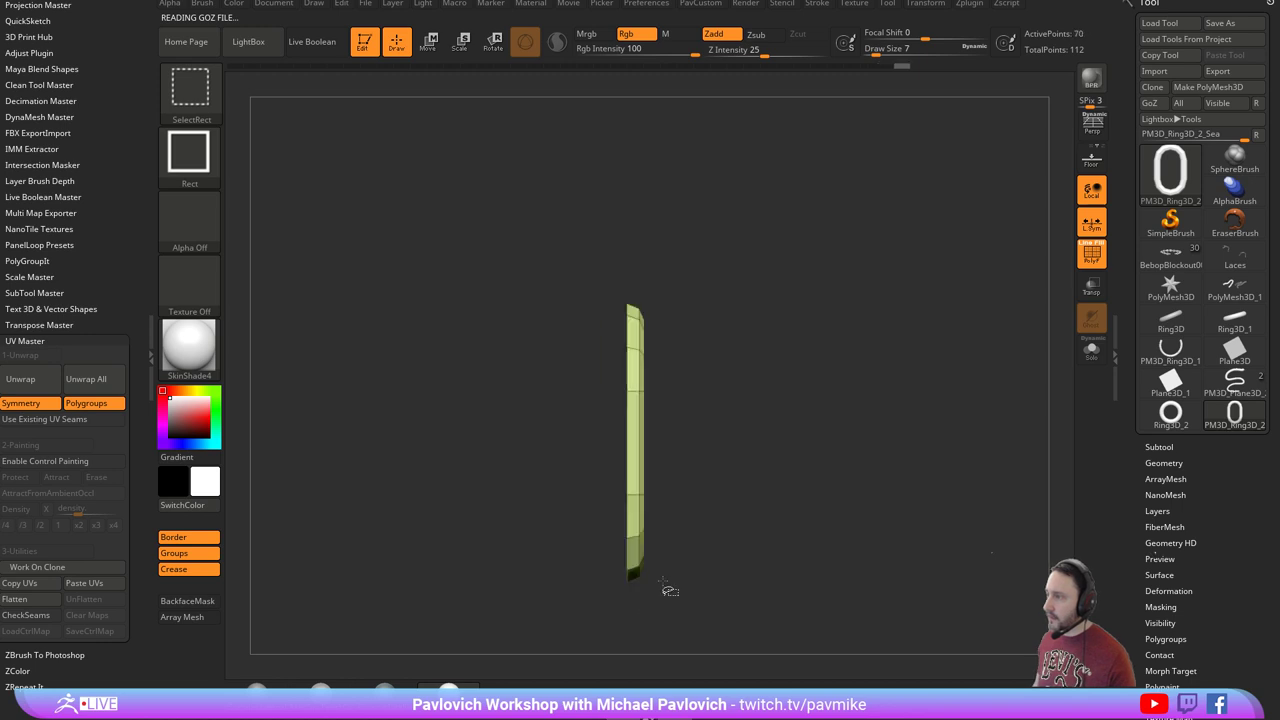
{"action": "left_click", "coordinate": [823, 415], "text": "ctrl+shift"}
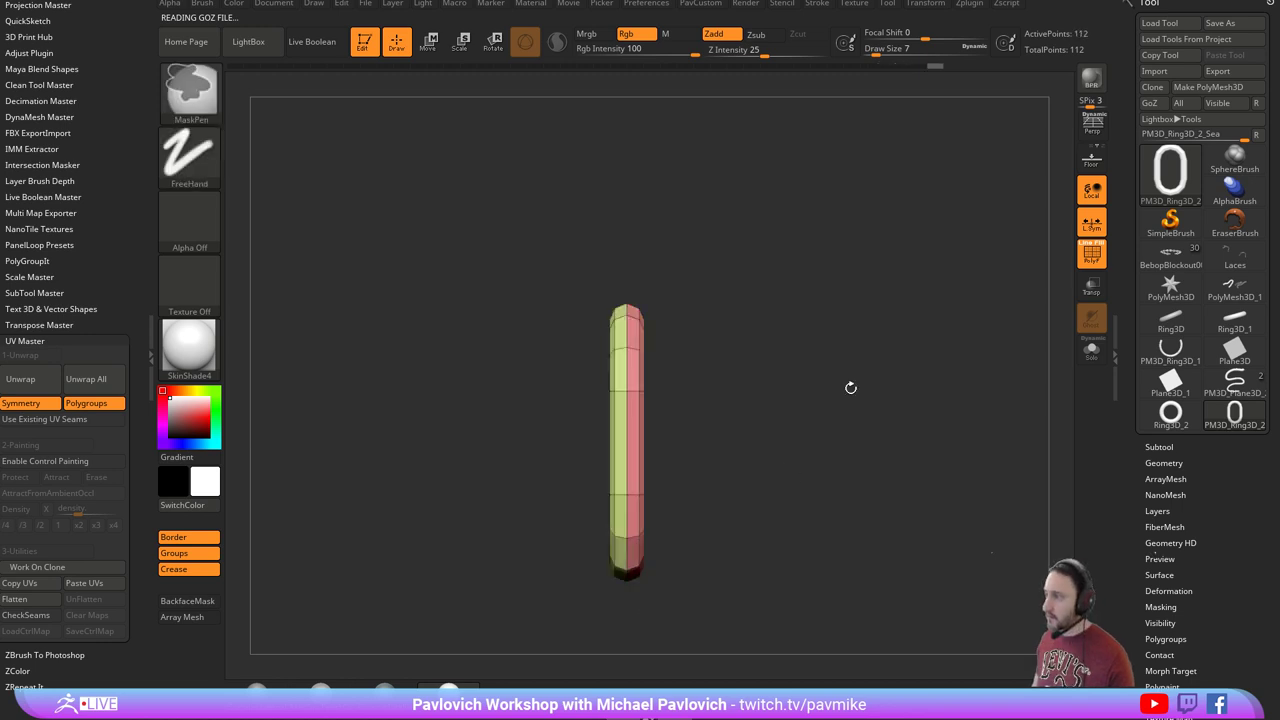
Unwrap the two-polygroup link, examine the separate islands in the flattened layout, and unflatten it.
{"action": "left_click", "coordinate": [44, 386]}
{"action": "left_click", "coordinate": [48, 605]}
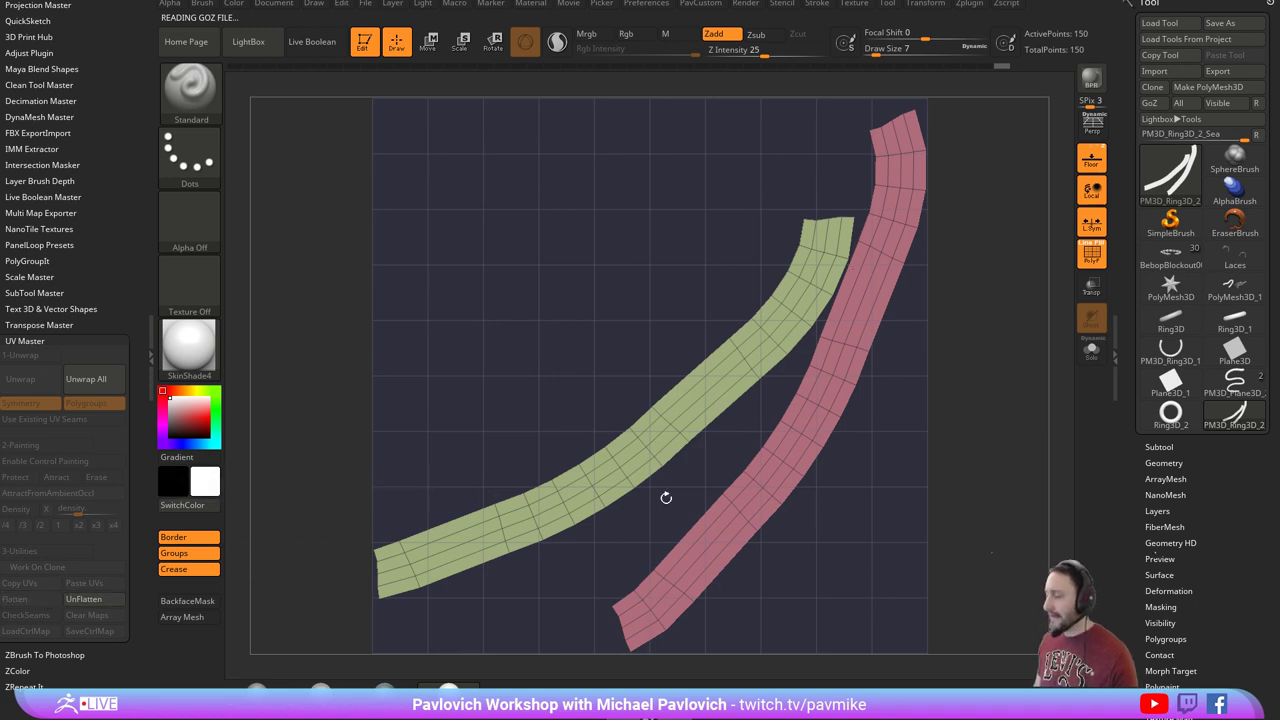
{"action": "left_click", "coordinate": [101, 598]}
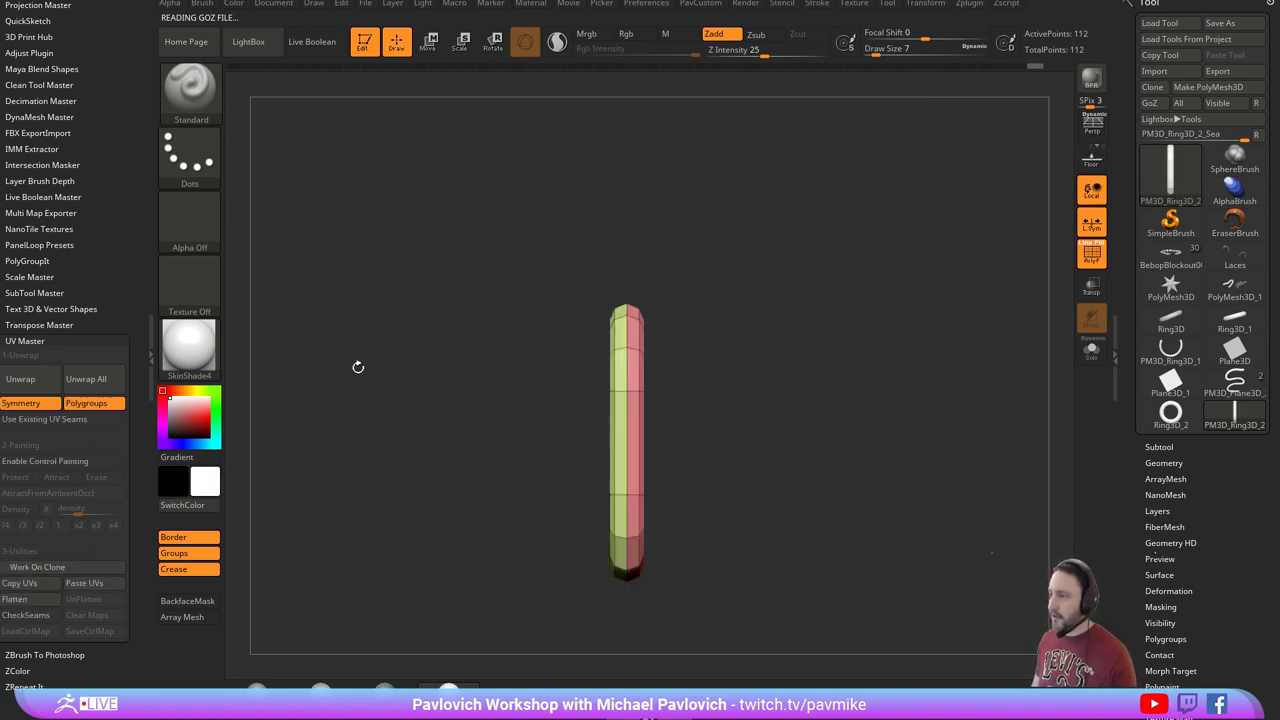
Return the link to a single polygroup and unwrap it with Symmetry but without Polygroups, copying the resulting UVs.
{"action": "key", "text": "ctrl+w"}
{"action": "left_click", "coordinate": [86, 403]}
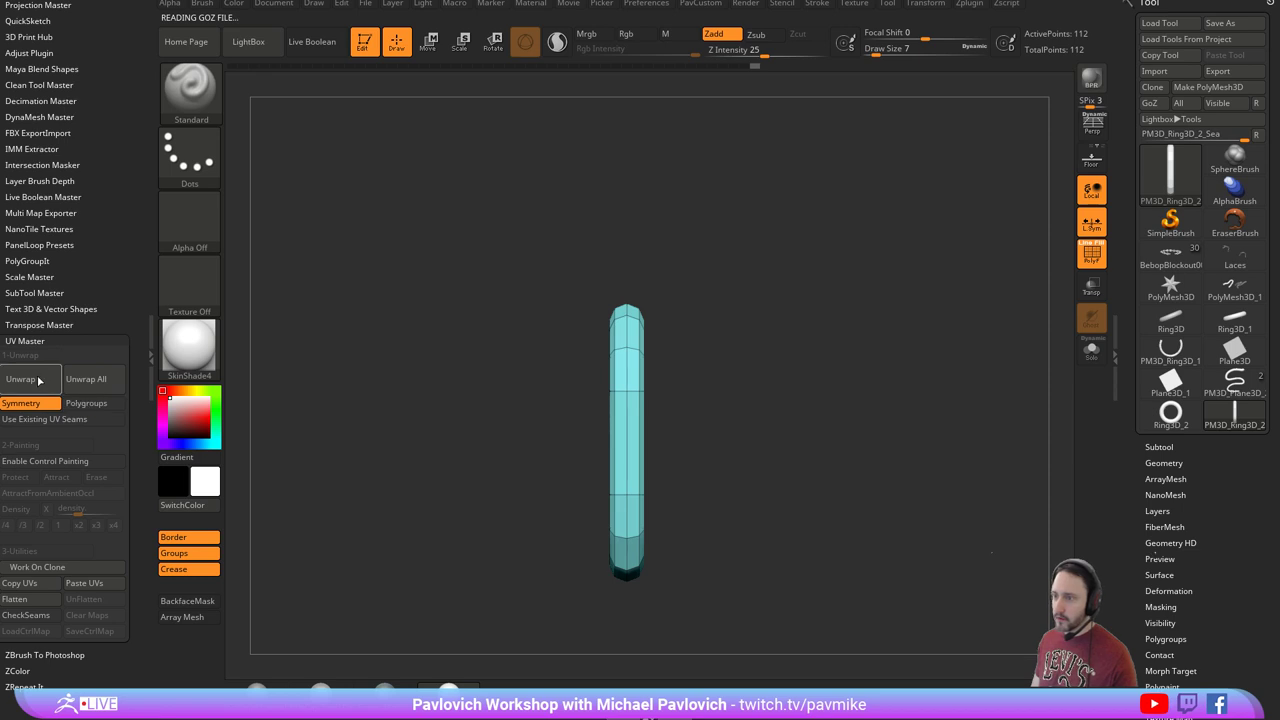
{"action": "left_click", "coordinate": [40, 381]}
{"action": "left_click_drag", "start_coordinate": [835, 318], "coordinate": [569, 342], "text": "shift"}
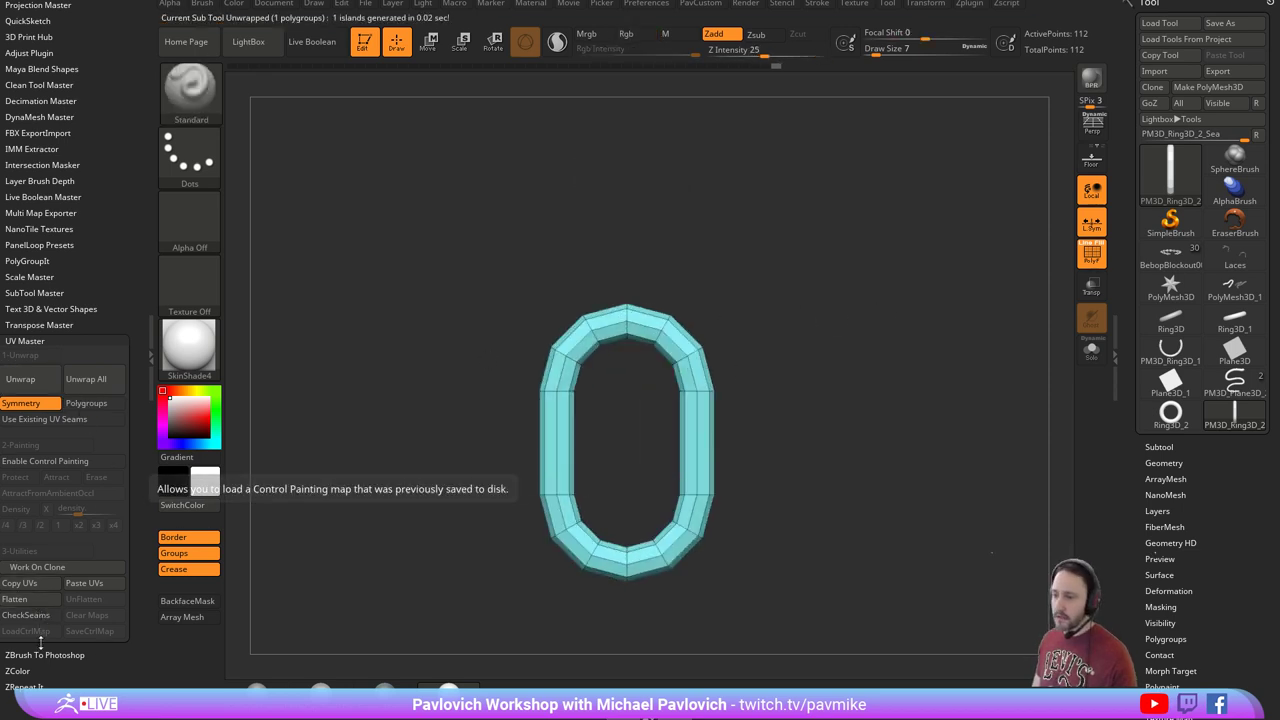
{"action": "left_click", "coordinate": [19, 583]}
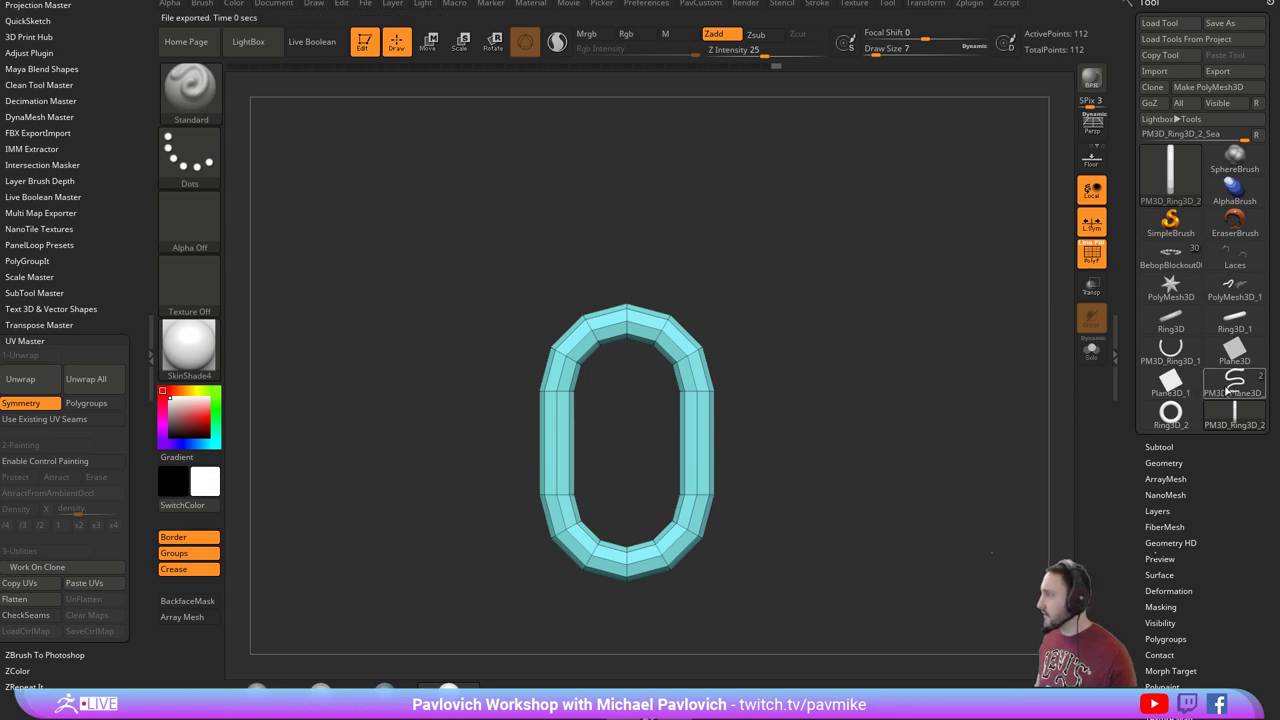
Switch to the BebopBlockout tool and view the full character with its chain belt.
{"action": "mouse_move", "coordinate": [1228, 392]}
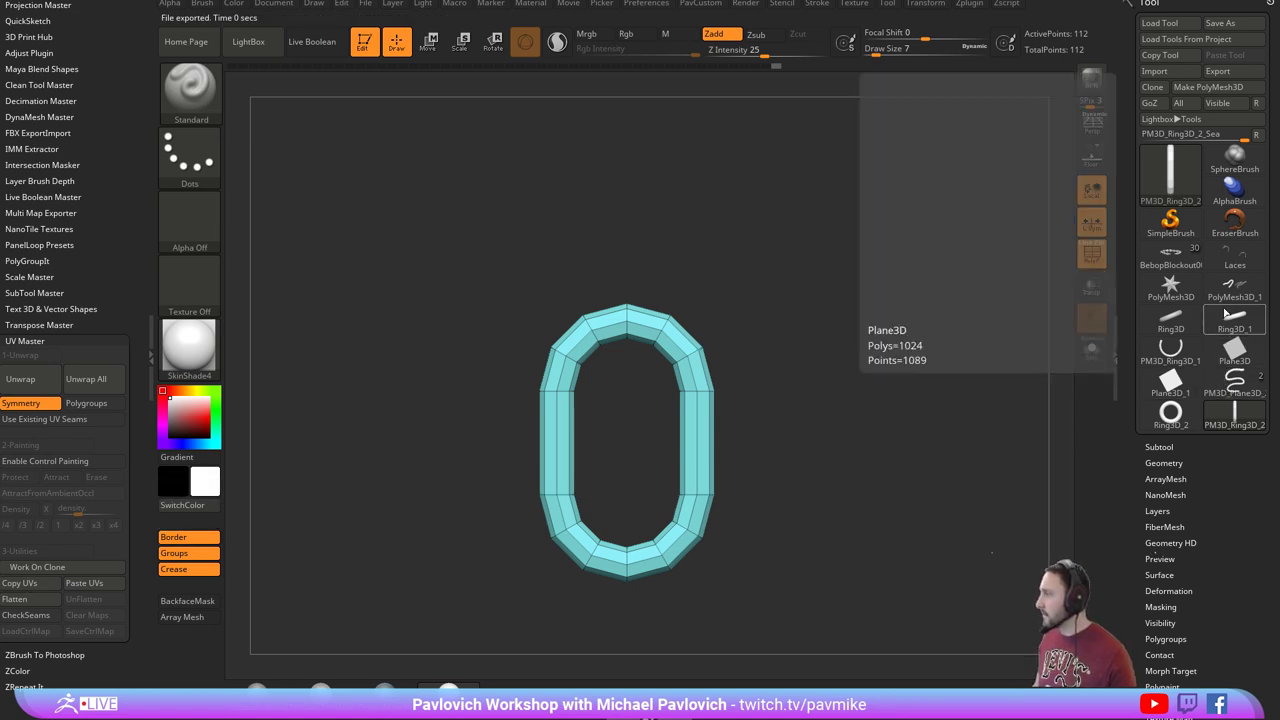
{"action": "left_click", "coordinate": [1171, 255]}
{"action": "right_click_drag", "start_coordinate": [823, 369], "coordinate": [939, 447], "text": "ctrl"}
{"action": "left_click_drag", "start_coordinate": [938, 447], "coordinate": [925, 368]}
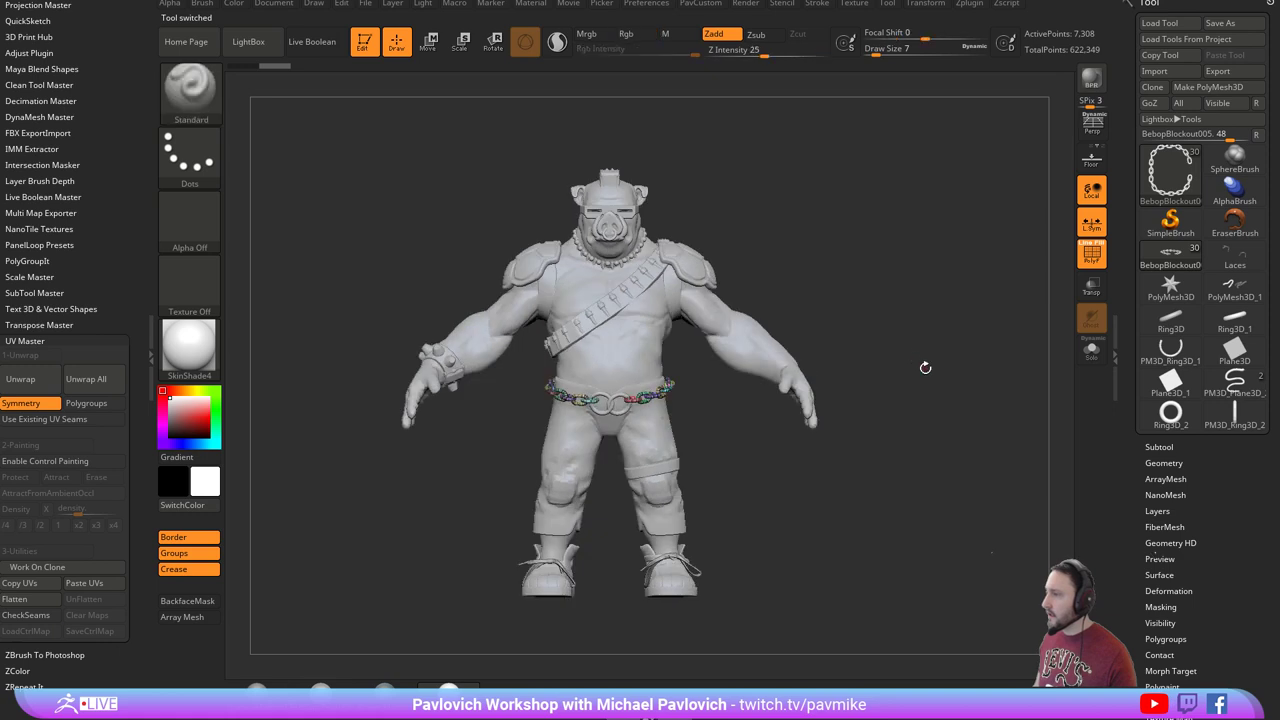
Clear the canvas, place the PM3D_Ring3D_2 chain link in Edit mode, and orient the view so the link lies horizontally.
{"action": "left_click", "coordinate": [367, 48]}
{"action": "key", "text": "ctrl+n"}
{"action": "left_click", "coordinate": [1222, 414]}
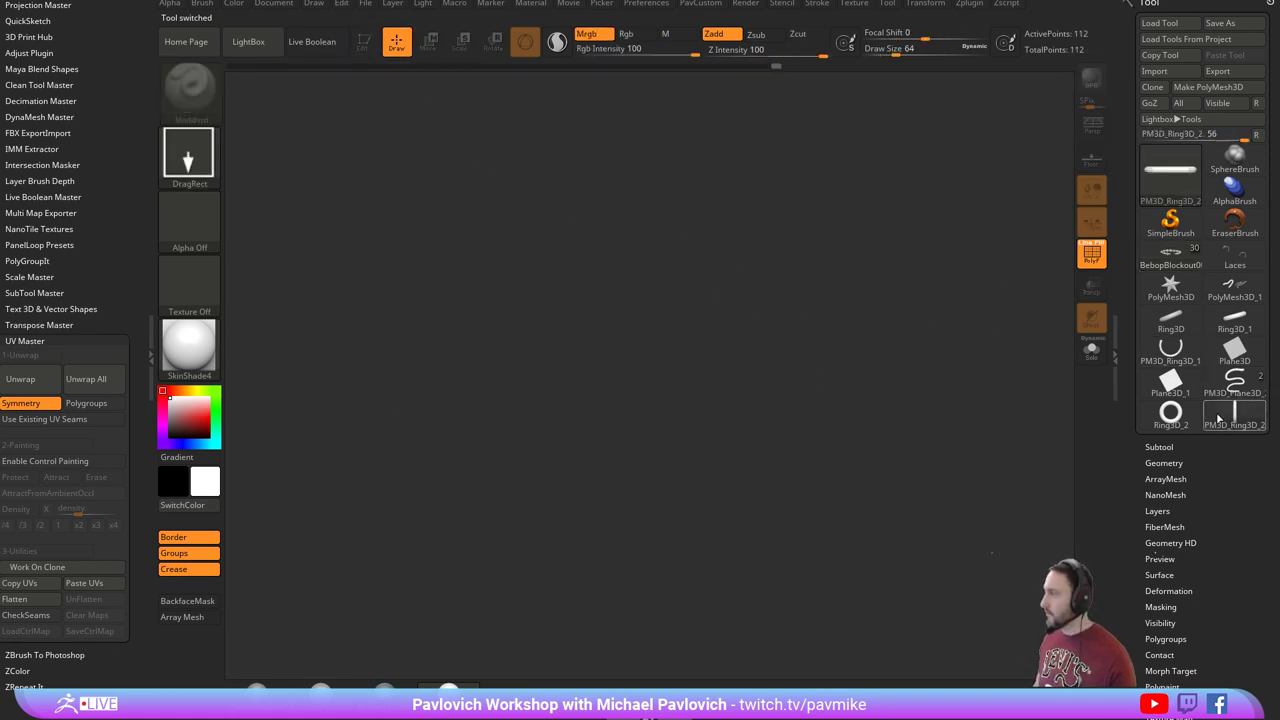
{"action": "left_click_drag", "start_coordinate": [619, 430], "coordinate": [626, 600]}
{"action": "left_click", "coordinate": [364, 41]}
{"action": "left_click_drag", "start_coordinate": [878, 281], "coordinate": [902, 414]}
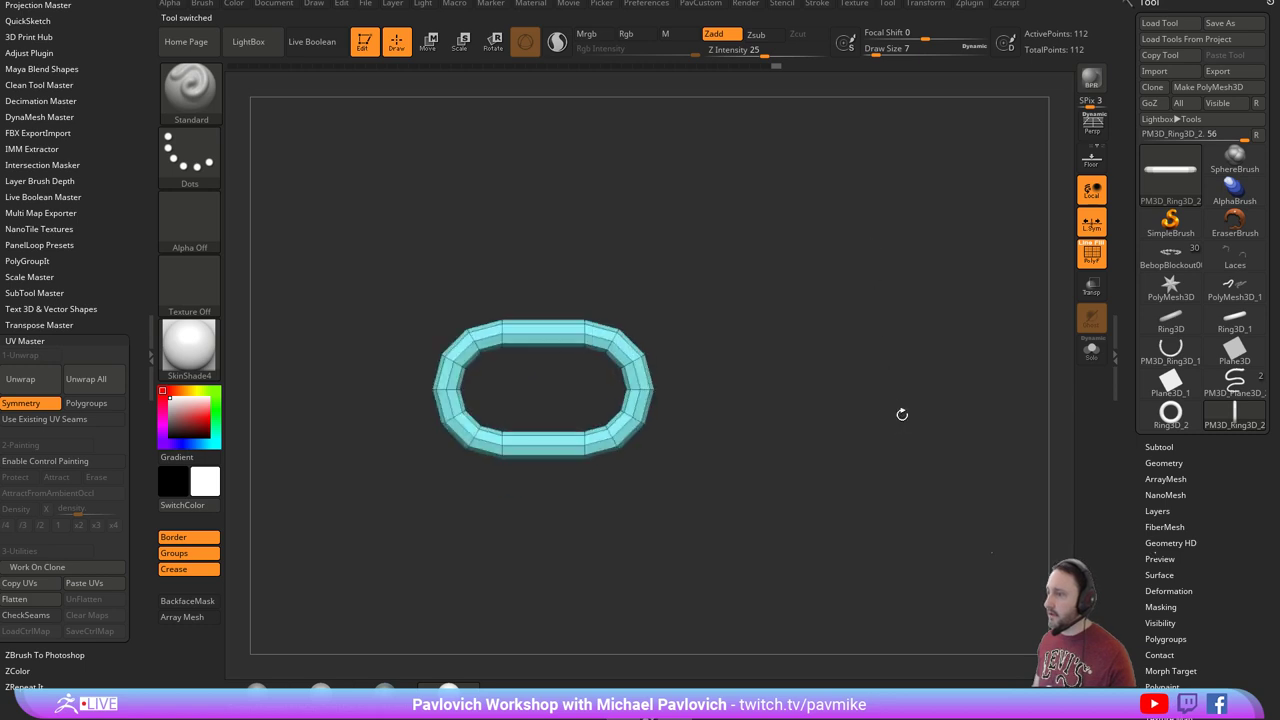
Create a new texture map for the link from a UV check.
{"action": "left_click_drag", "start_coordinate": [1130, 534], "coordinate": [1177, 351]}
{"action": "left_click", "coordinate": [1158, 249], "text": "shift"}
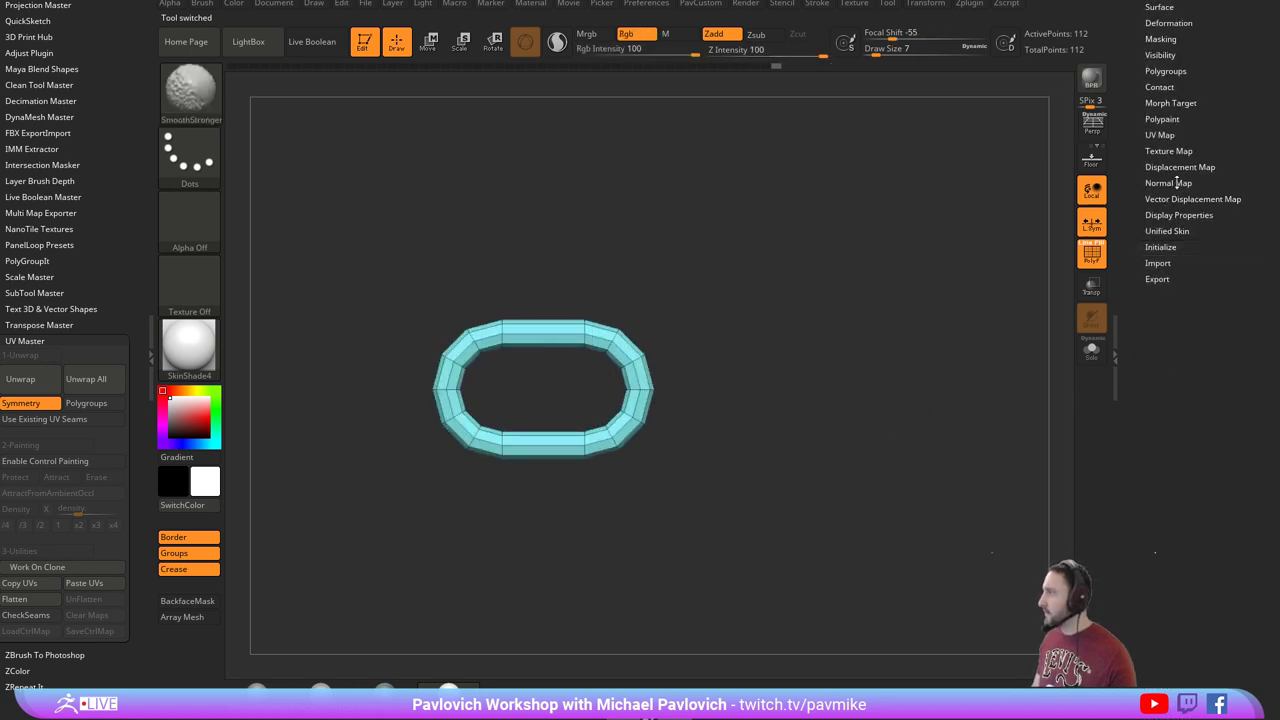
{"action": "left_click", "coordinate": [1162, 136], "text": "shift"}
{"action": "left_click", "coordinate": [1168, 261]}
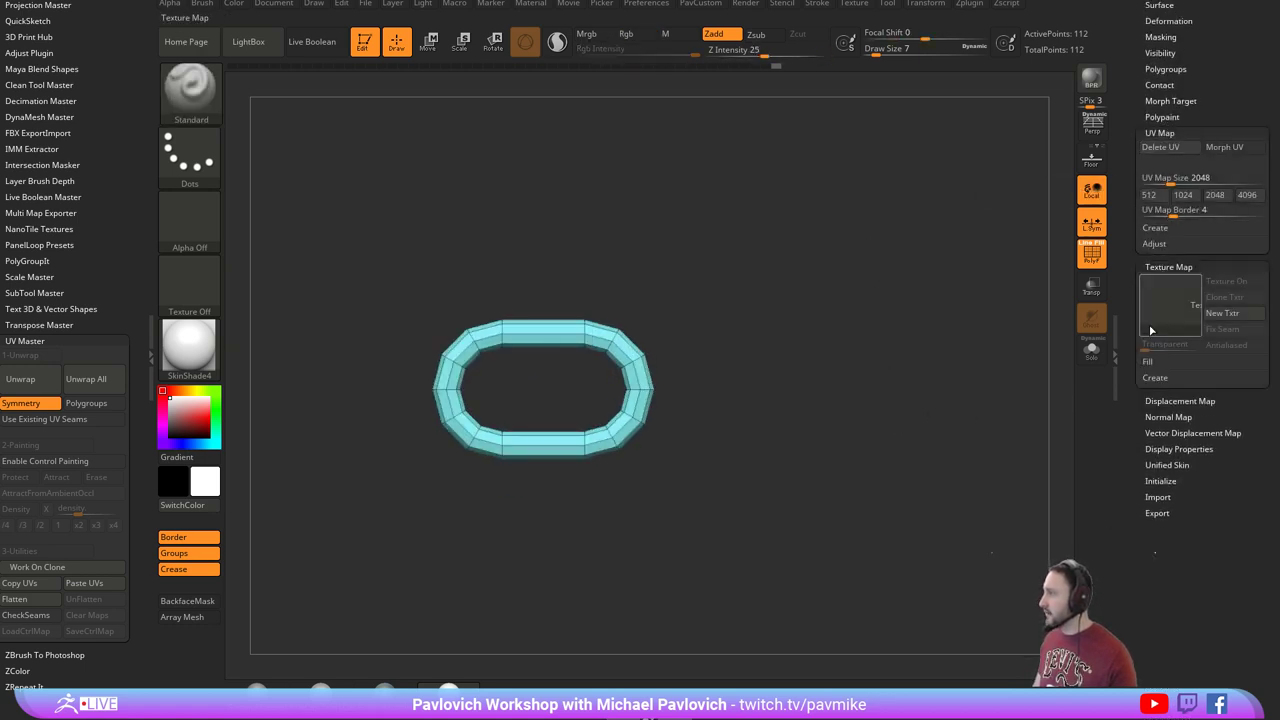
{"action": "left_click", "coordinate": [1155, 378]}
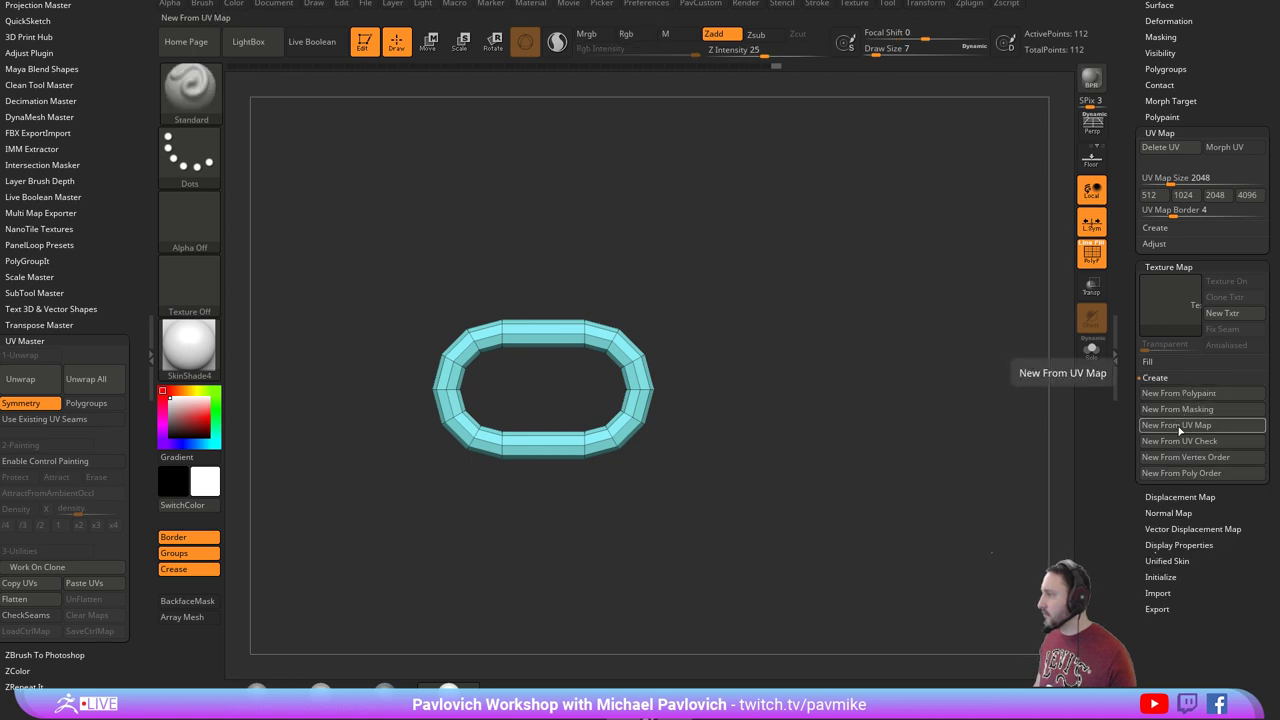
{"action": "left_click", "coordinate": [1180, 443]}
Examine the UV layout in the link's generated texture and turn the texture display off.
{"action": "mouse_move", "coordinate": [1188, 318]}
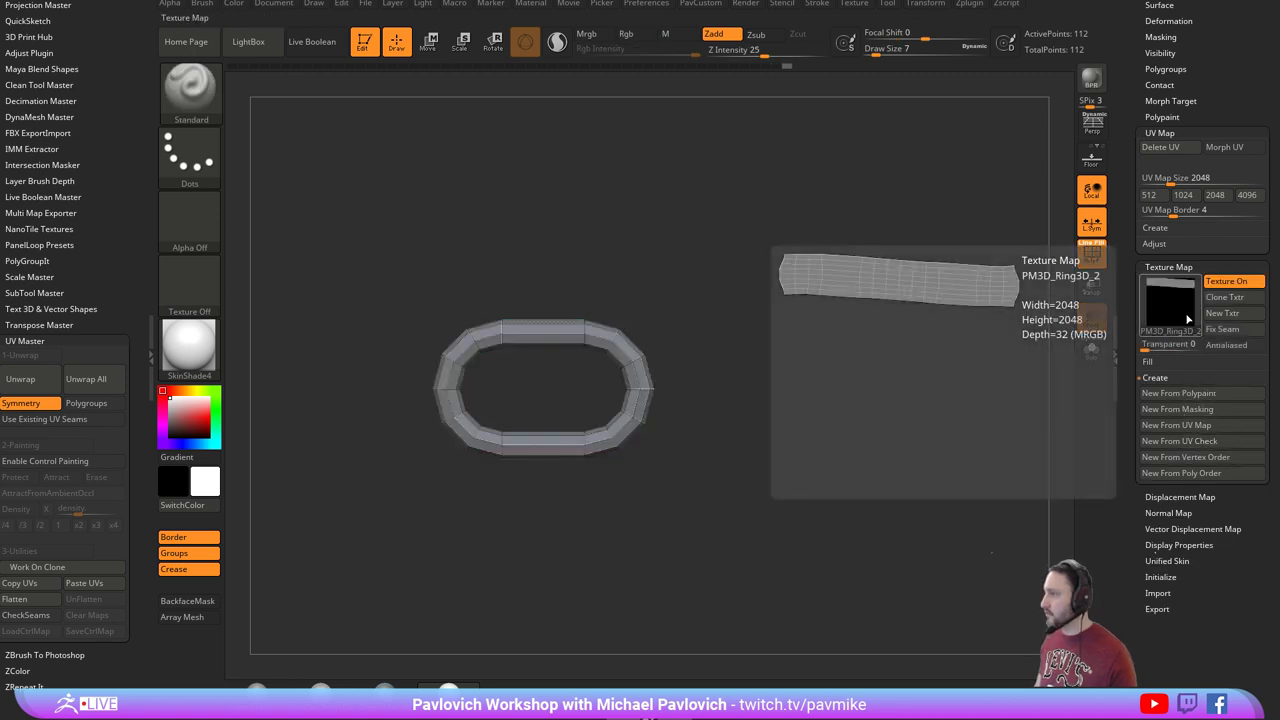
{"action": "left_click", "coordinate": [1224, 284]}
{"action": "left_click", "coordinate": [1160, 268]}
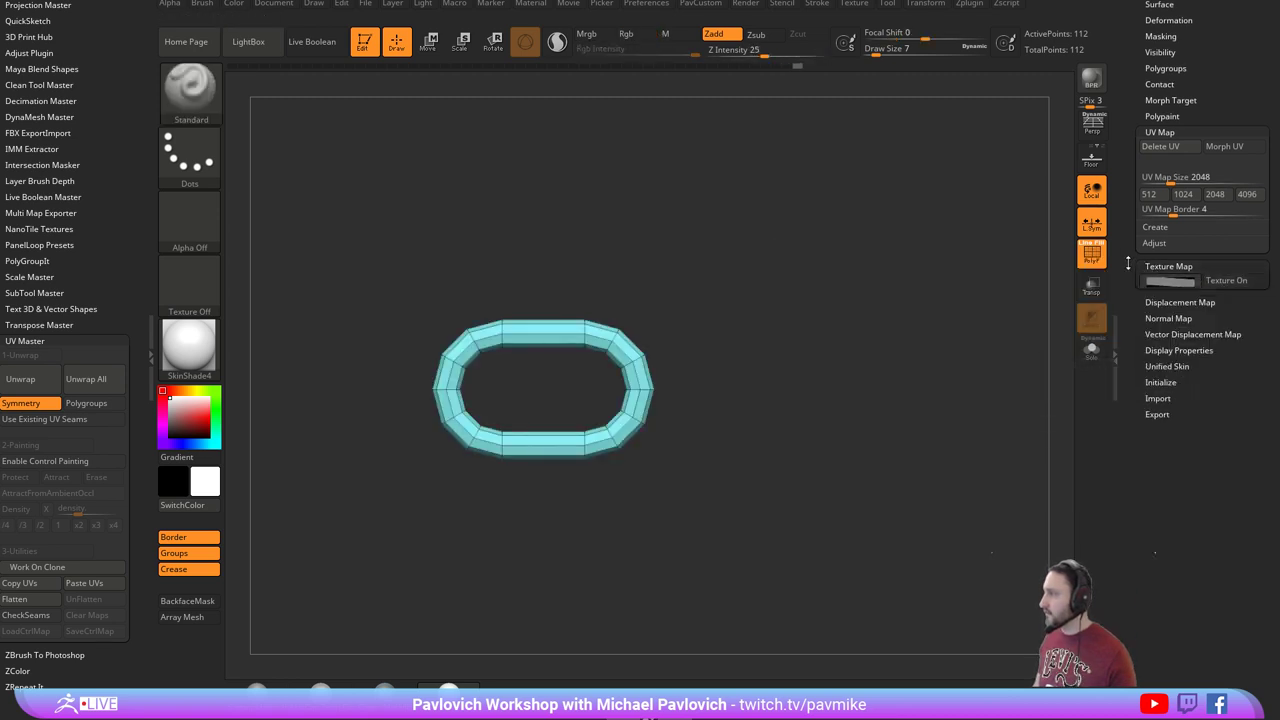
{"action": "left_click_drag", "start_coordinate": [1128, 264], "coordinate": [1123, 462]}
Create a new InsertMesh brush from the horizontally oriented chain link.
{"action": "left_click_drag", "start_coordinate": [737, 328], "coordinate": [768, 297]}
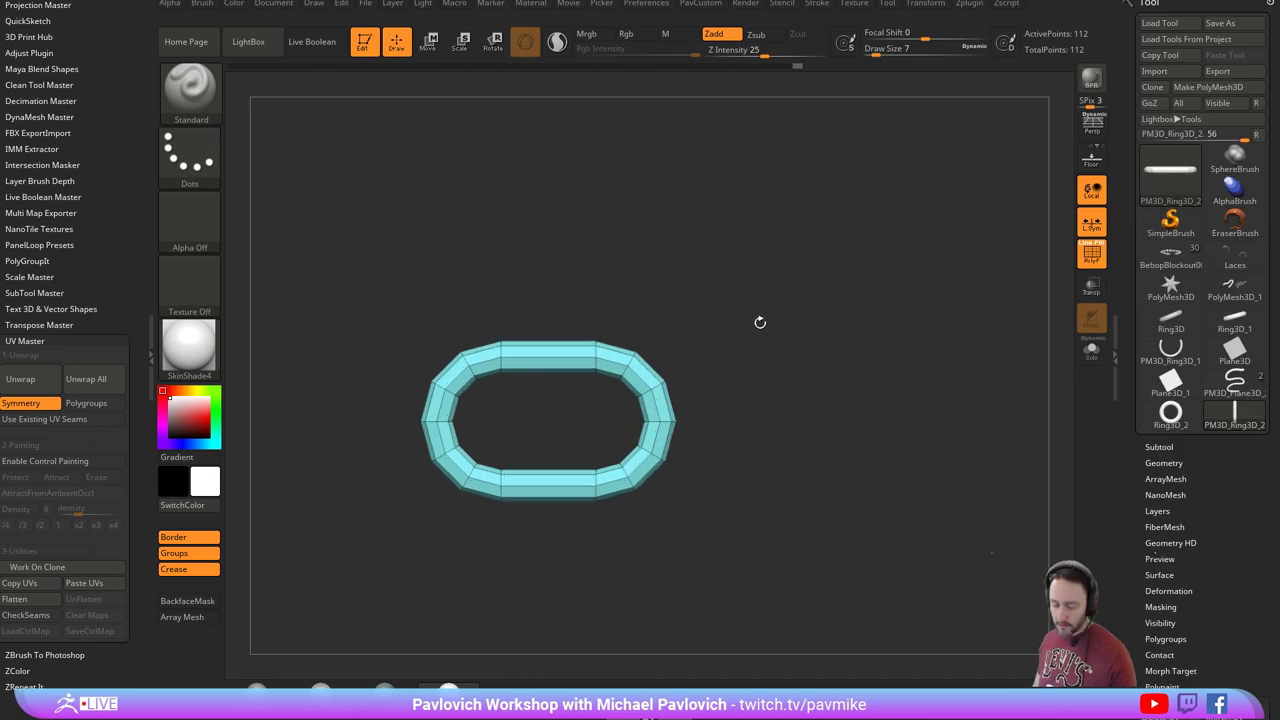
{"action": "key", "text": "b"}
{"action": "left_click", "coordinate": [522, 691]}
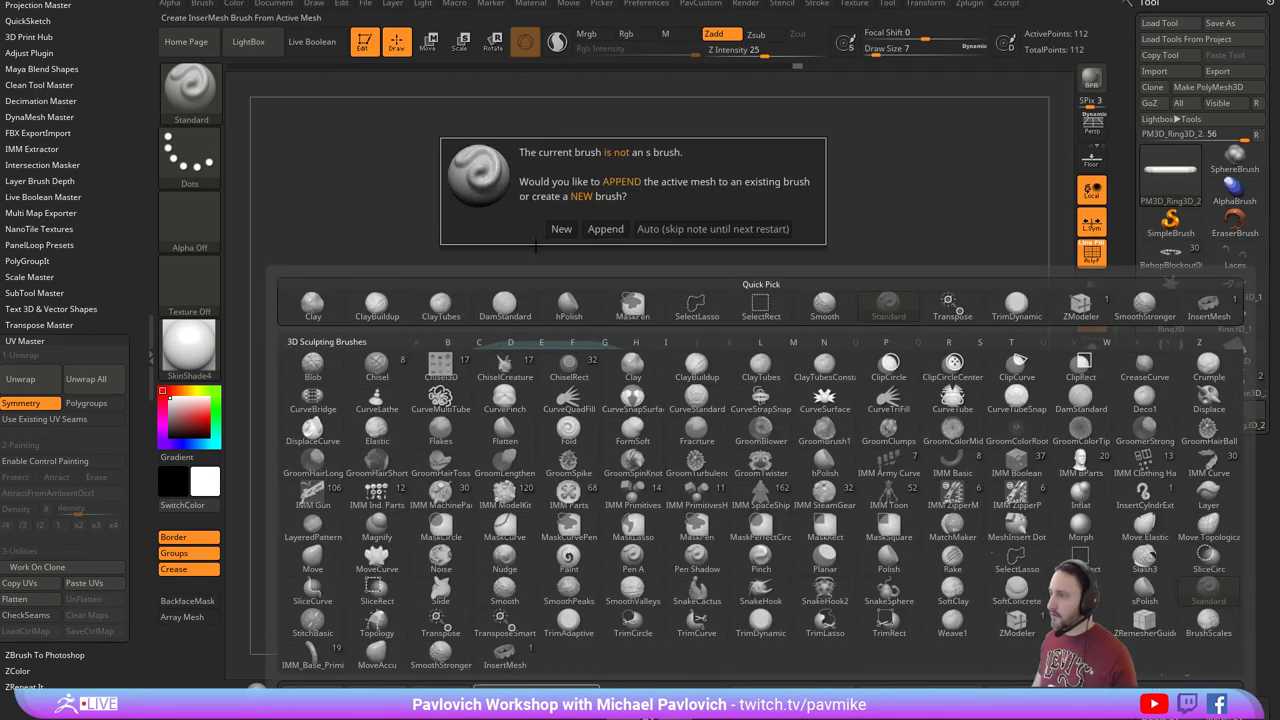
{"action": "left_click", "coordinate": [568, 235]}
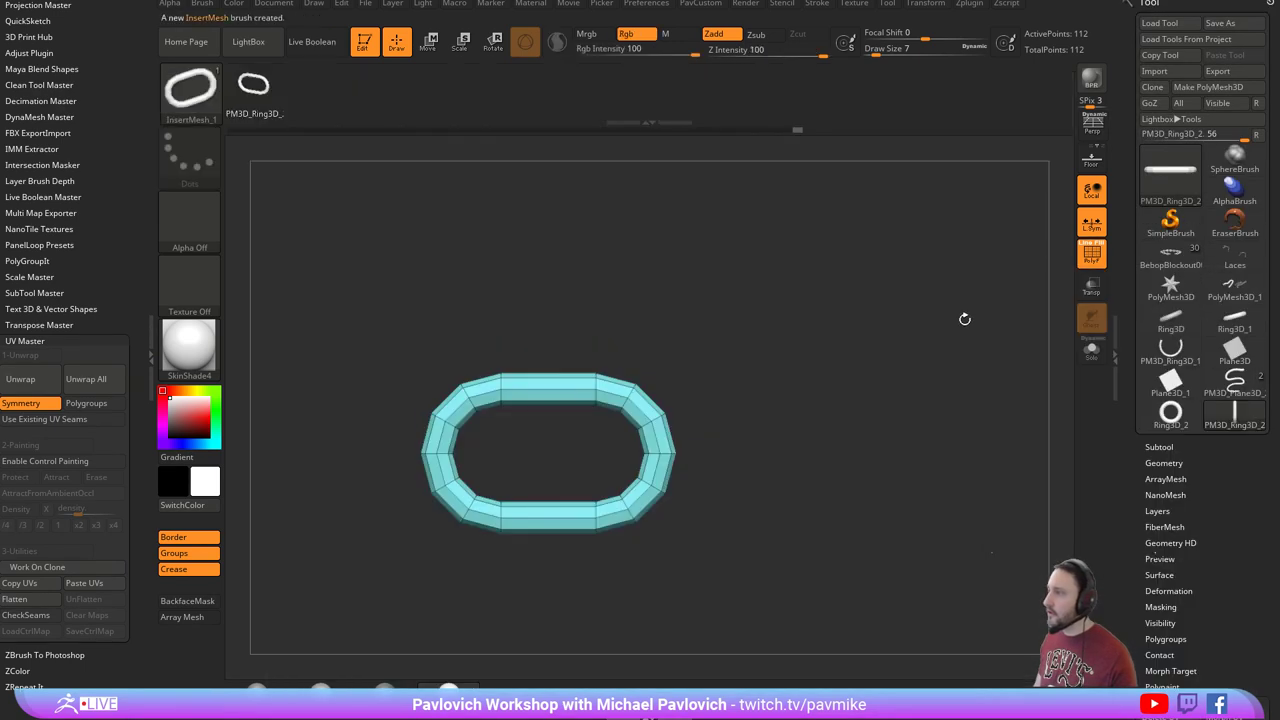
Clear the canvas and draw a Plane3D primitive on it in Edit mode.
{"action": "left_click", "coordinate": [375, 47]}
{"action": "key", "text": "ctrl+n"}
{"action": "left_click", "coordinate": [1185, 218]}
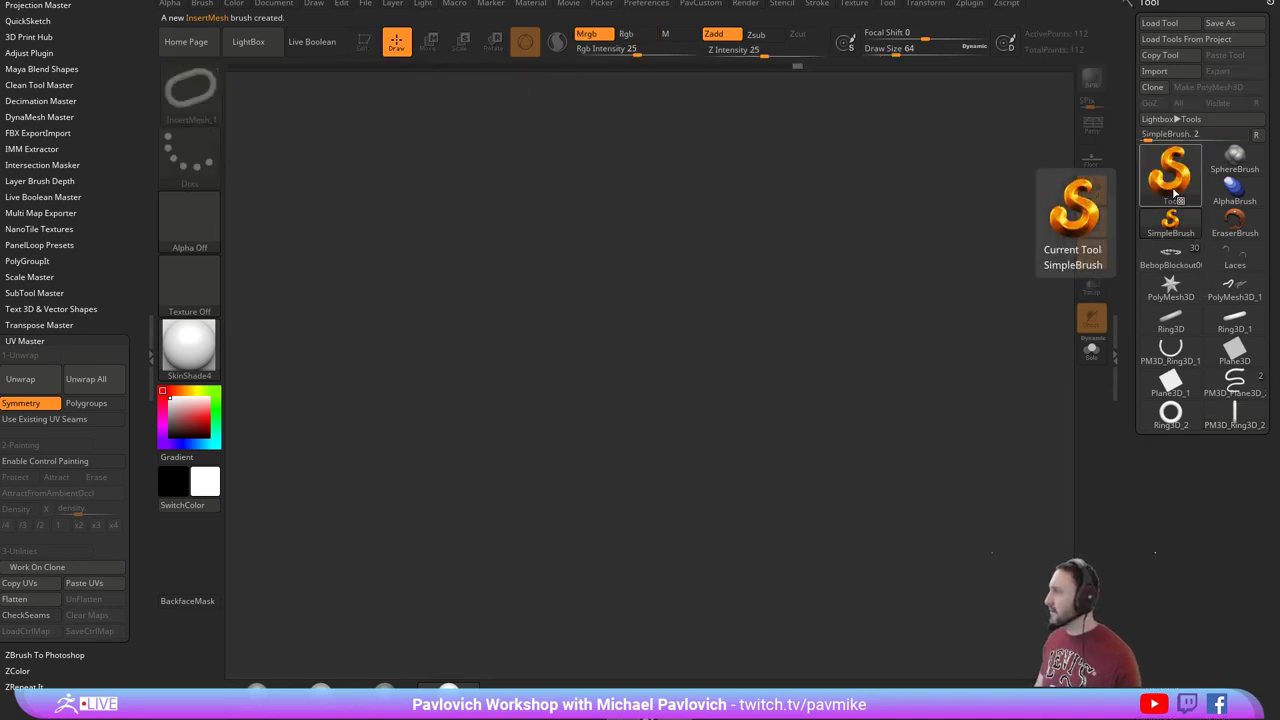
{"action": "left_click", "coordinate": [1175, 193]}
{"action": "left_click", "coordinate": [643, 210]}
{"action": "left_click_drag", "start_coordinate": [558, 366], "coordinate": [594, 473]}
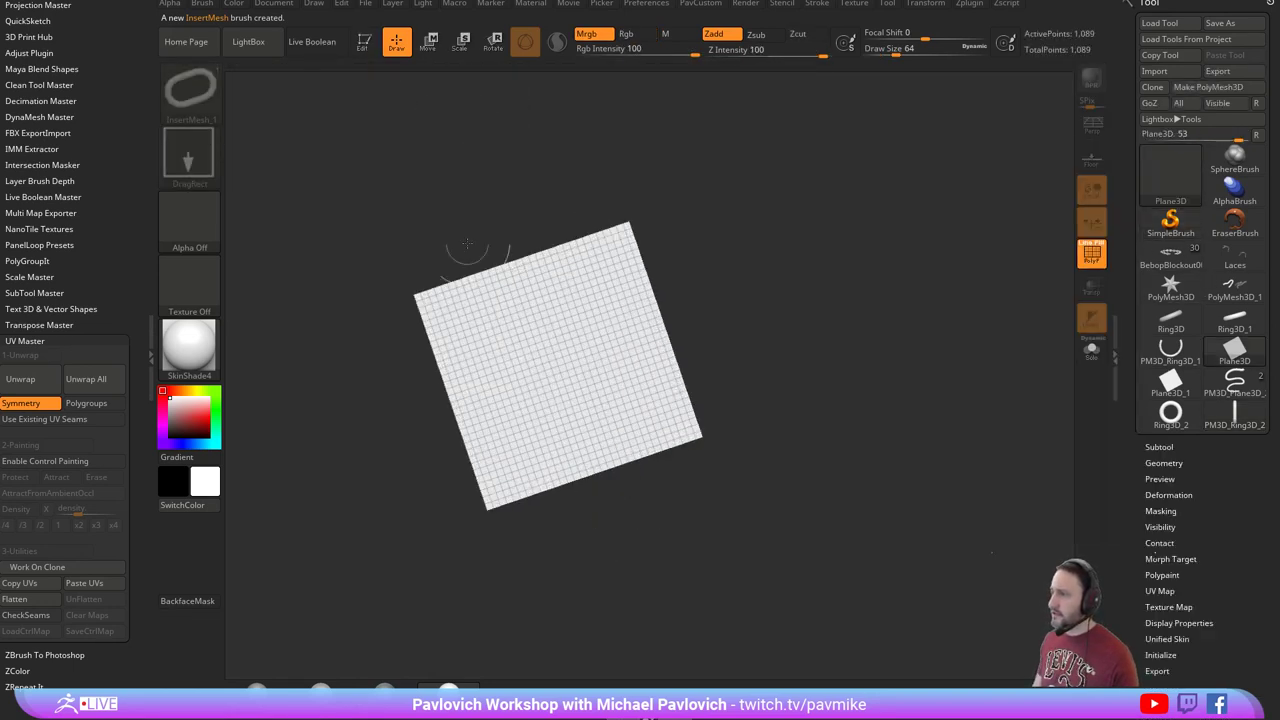
{"action": "left_click", "coordinate": [364, 44]}
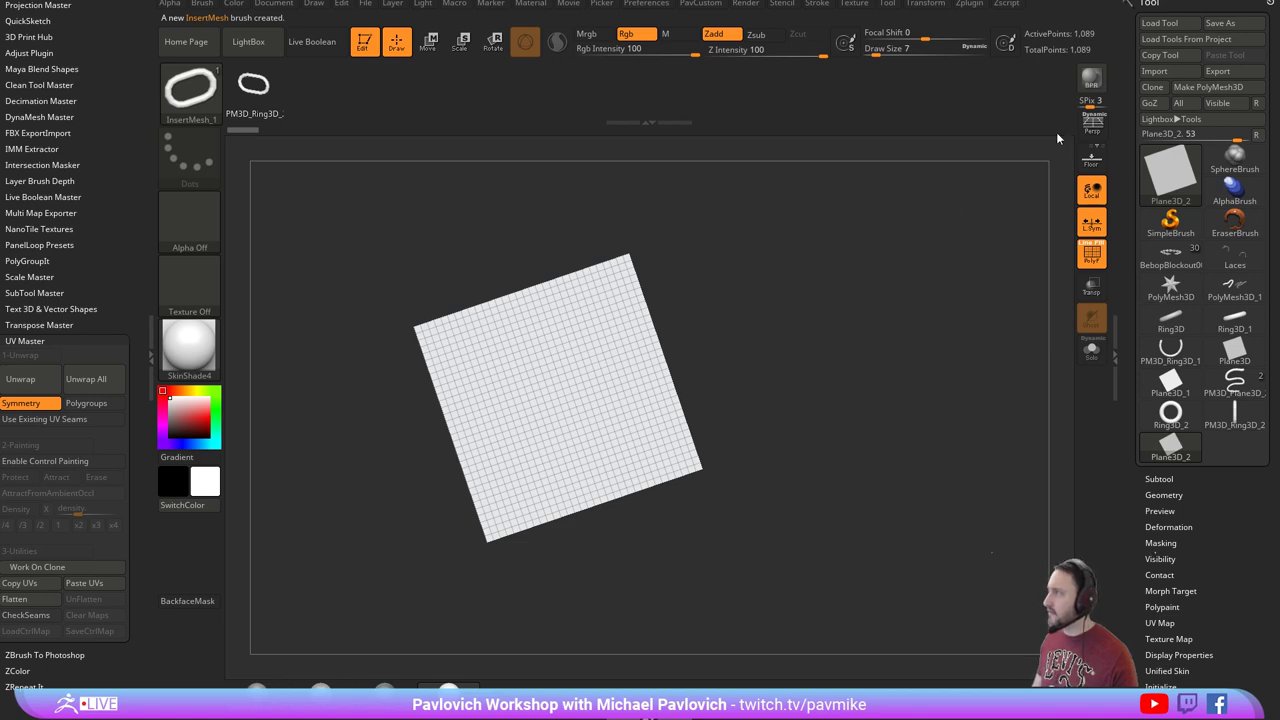
Convert the plane to a PolyMesh3D facing the view and quick save the project.
{"action": "left_click", "coordinate": [1205, 87]}
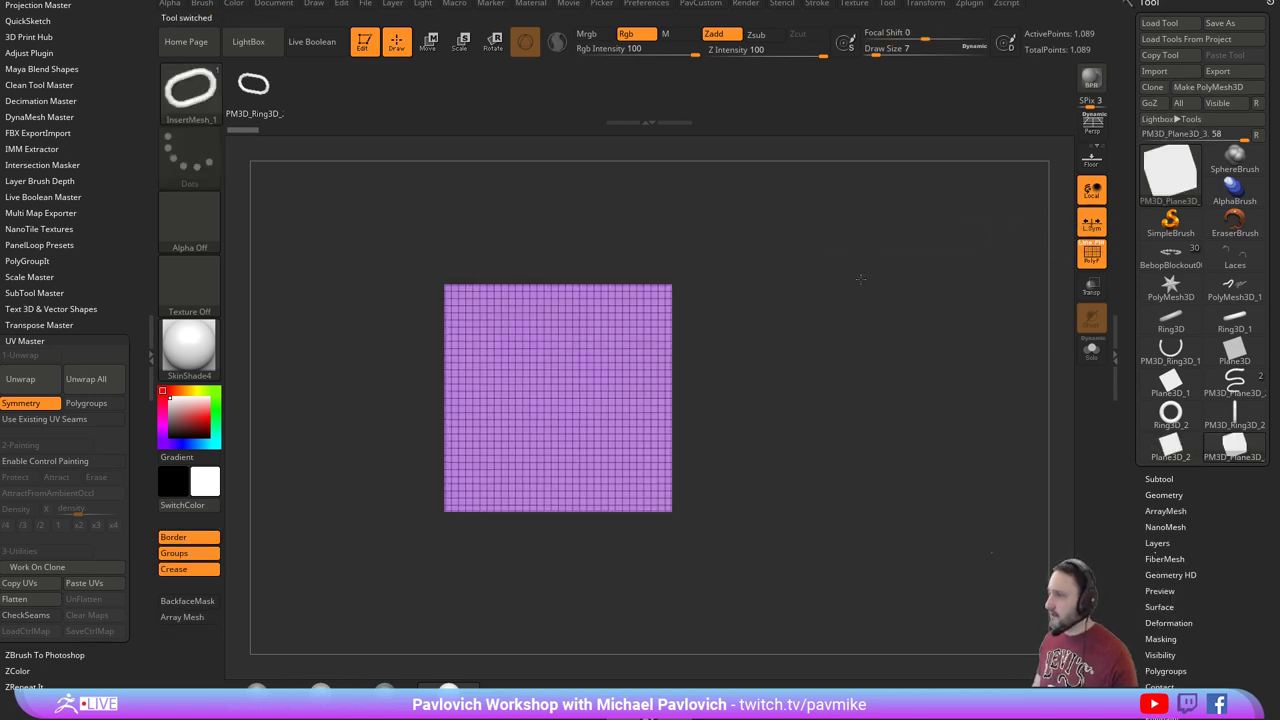
{"action": "right_click_drag", "start_coordinate": [860, 279], "coordinate": [879, 324], "text": "ctrl"}
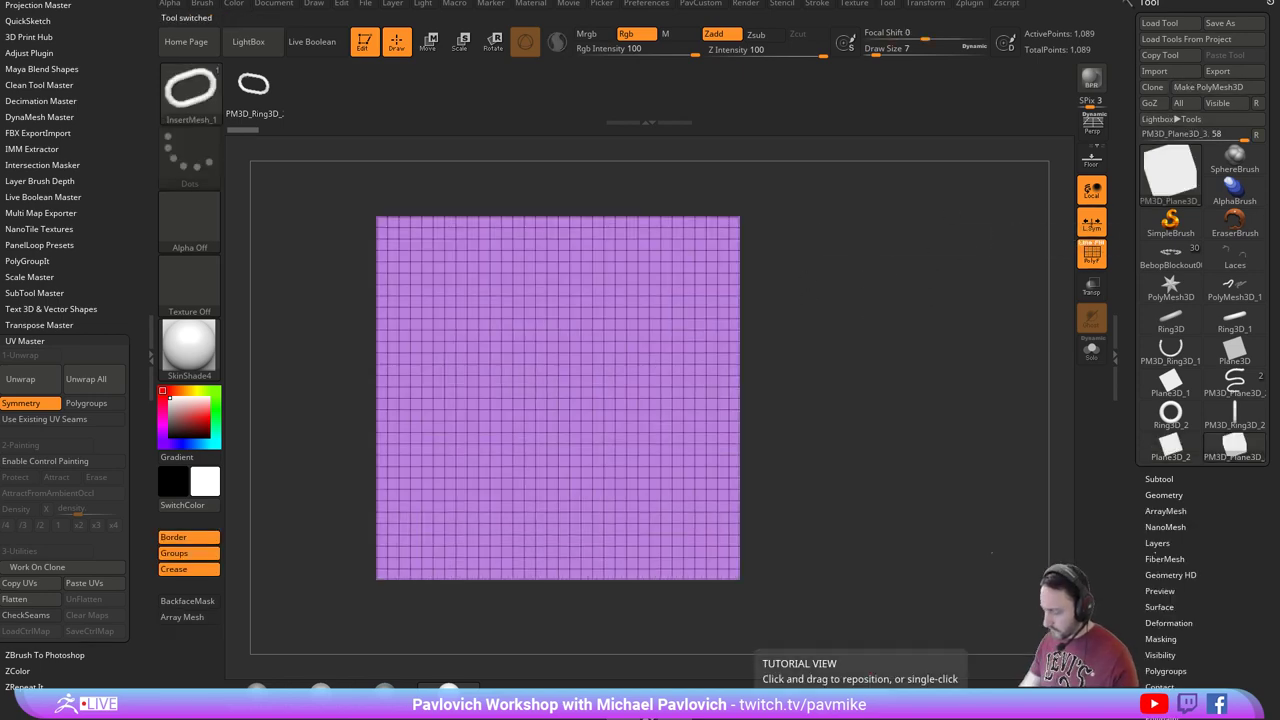
{"action": "key", "text": "ctrl+s"}
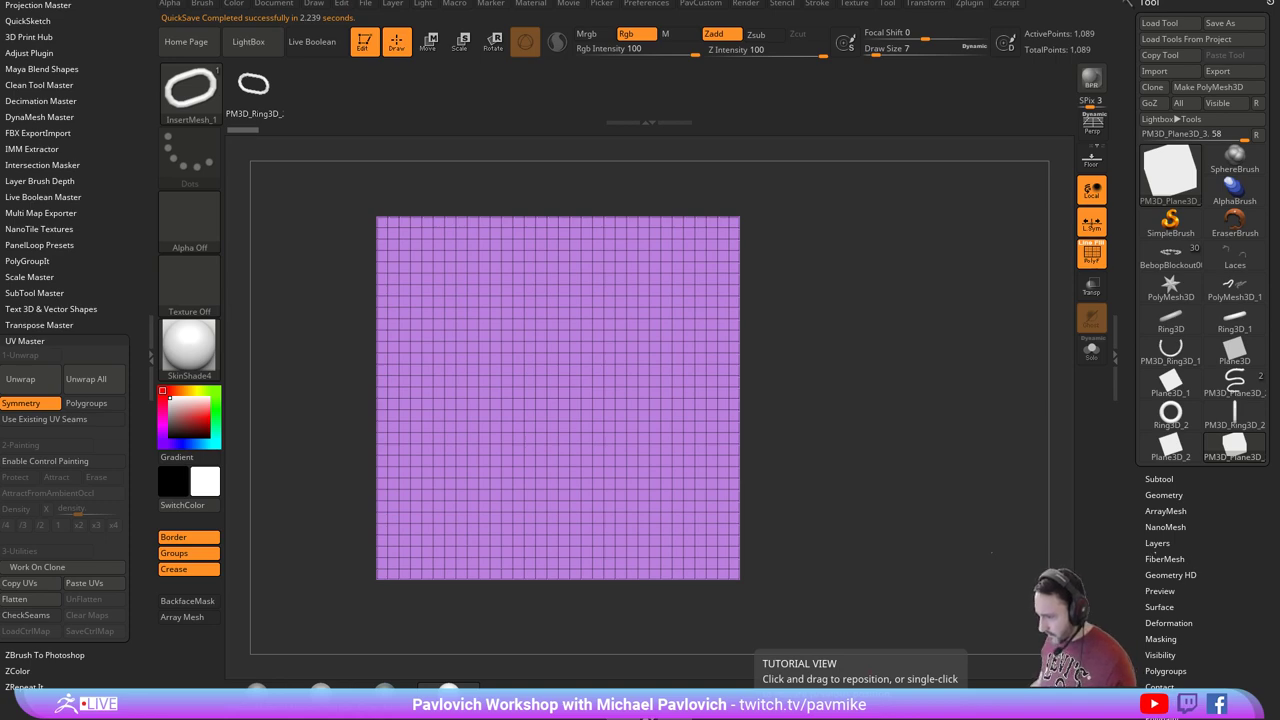
Switch to YouTube, review the AskZBrush page on IMM brushes preserving UVs and Polypaint, and return to ZBrush.
{"action": "left_click_drag", "start_coordinate": [1279, 2], "coordinate": [683, 0]}
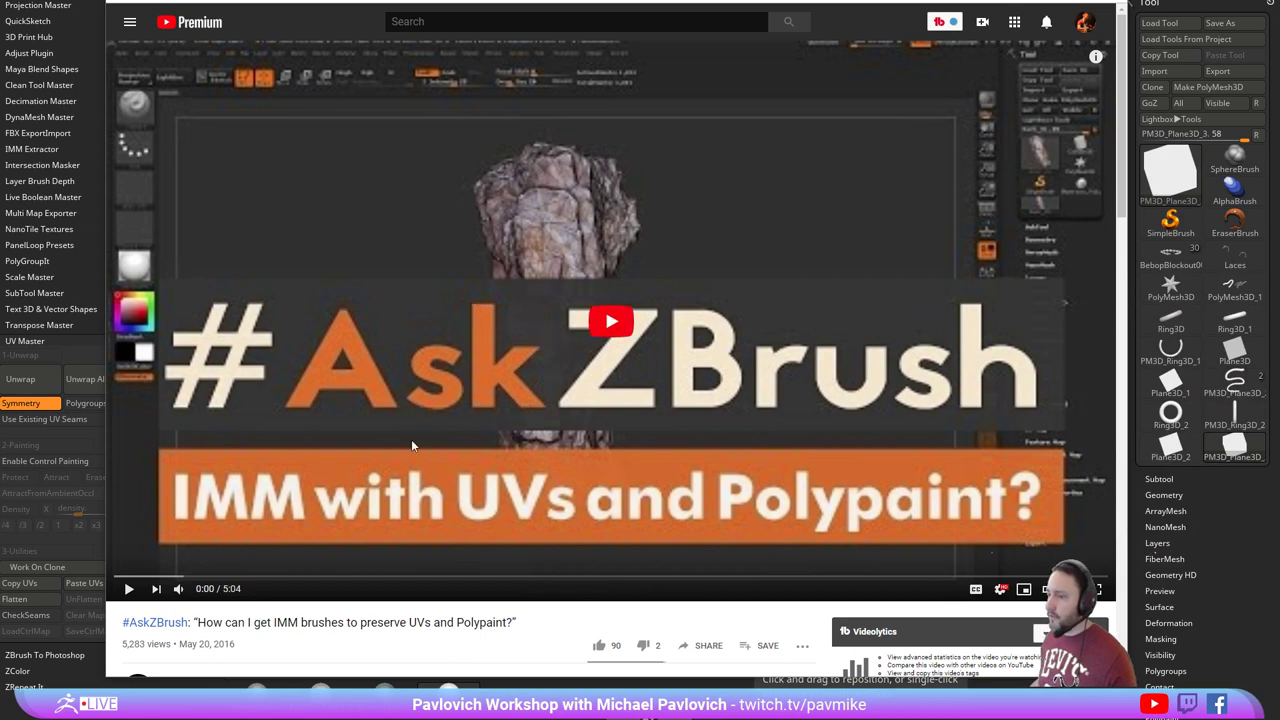
{"action": "scroll", "coordinate": [372, 548], "scroll_direction": "down", "scroll_amount": 2}
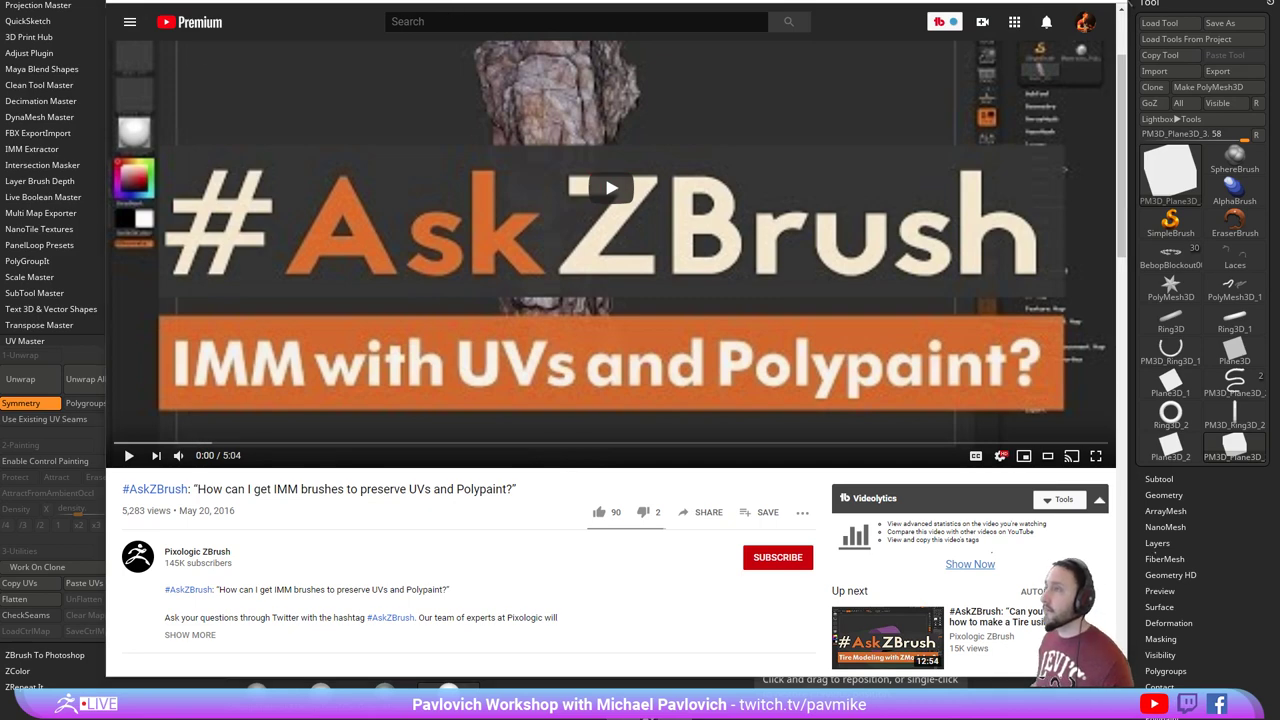
{"action": "left_click_drag", "start_coordinate": [673, 13], "coordinate": [710, 2]}
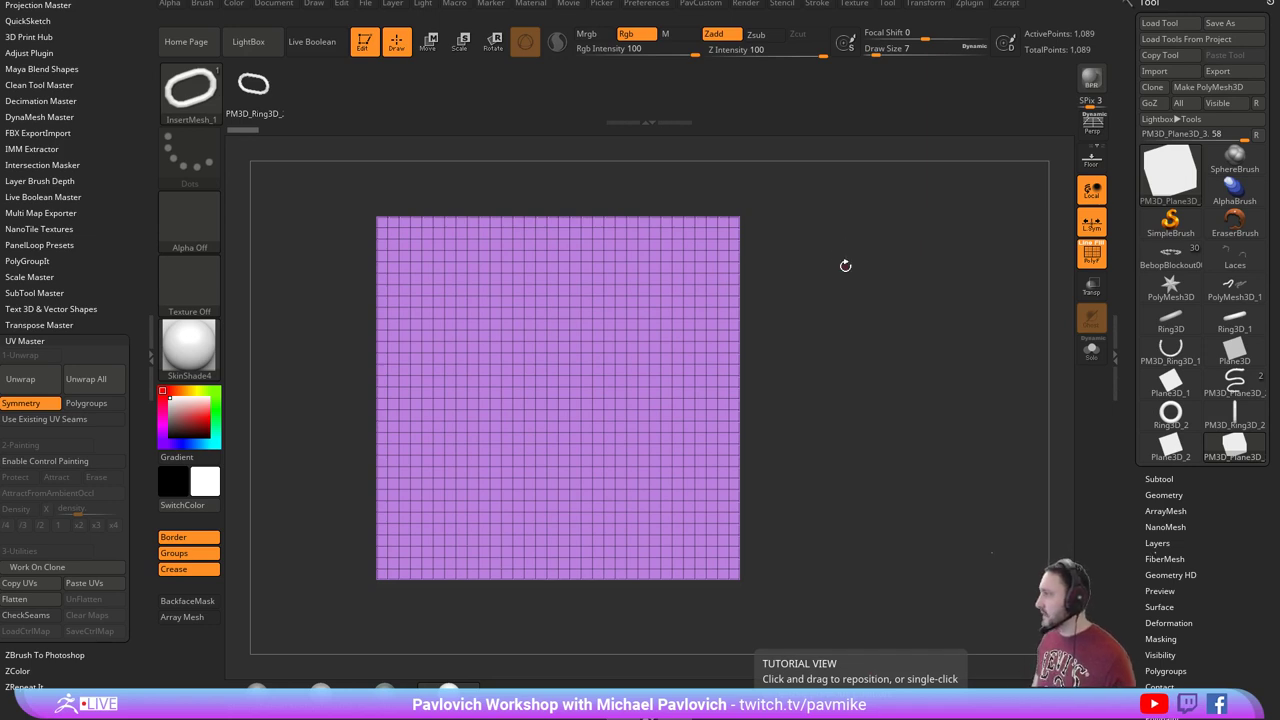
Try inserting the chain link on the plane and undo the insertions.
{"action": "left_click_drag", "start_coordinate": [846, 266], "coordinate": [866, 282]}
{"action": "left_click_drag", "start_coordinate": [545, 364], "coordinate": [737, 387]}
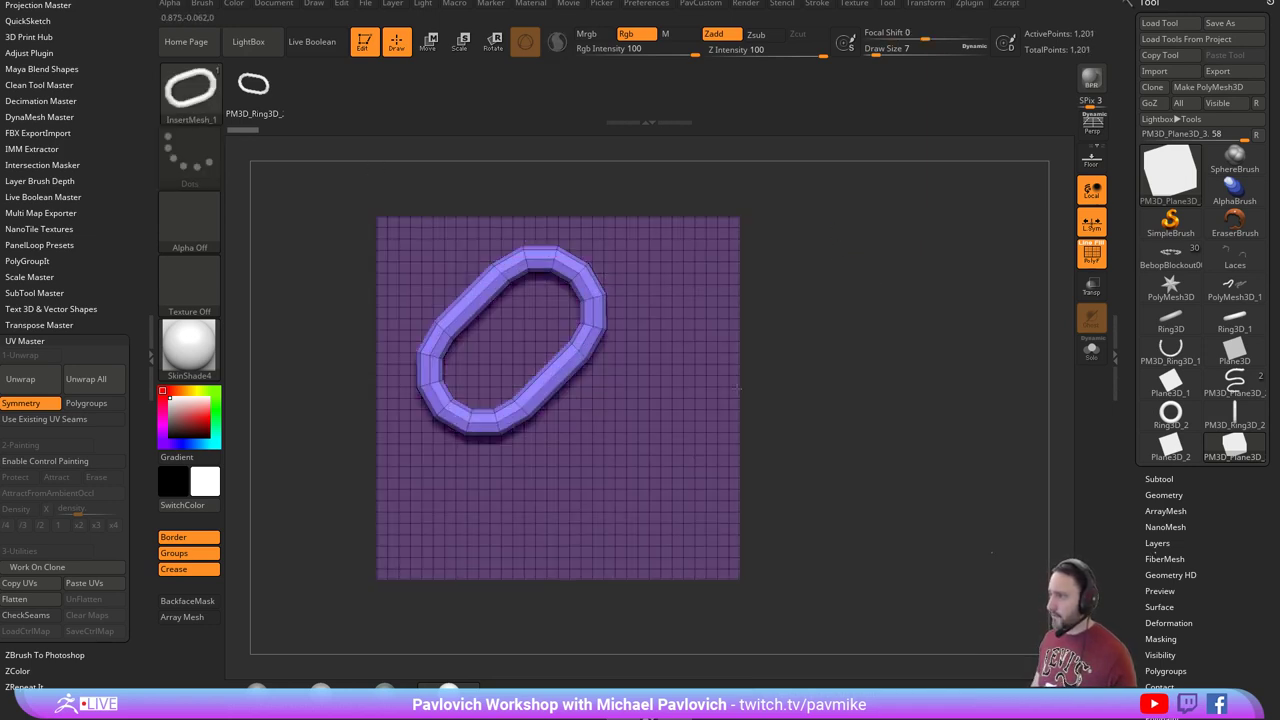
{"action": "key", "text": "ctrl+z"}
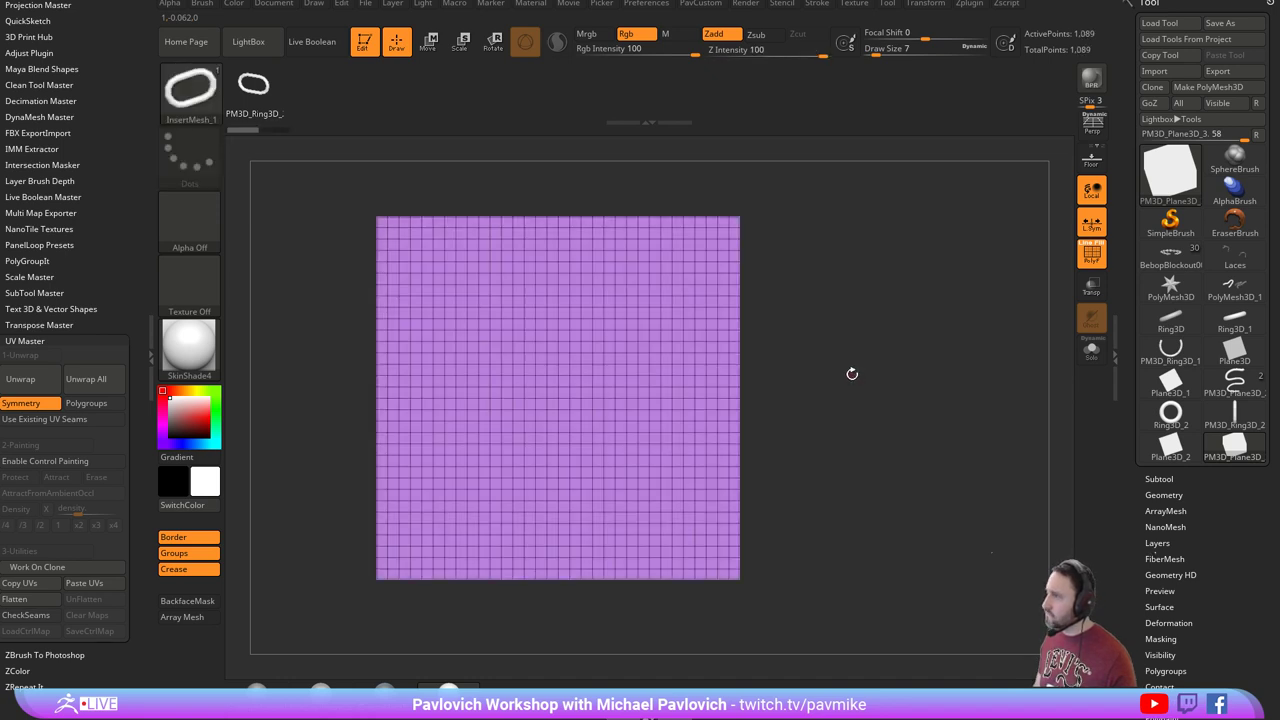
{"action": "left_click_drag", "start_coordinate": [508, 343], "coordinate": [600, 280]}
{"action": "left_click_drag", "start_coordinate": [1115, 497], "coordinate": [1114, 377]}
{"action": "key", "text": "ctrl+z"}
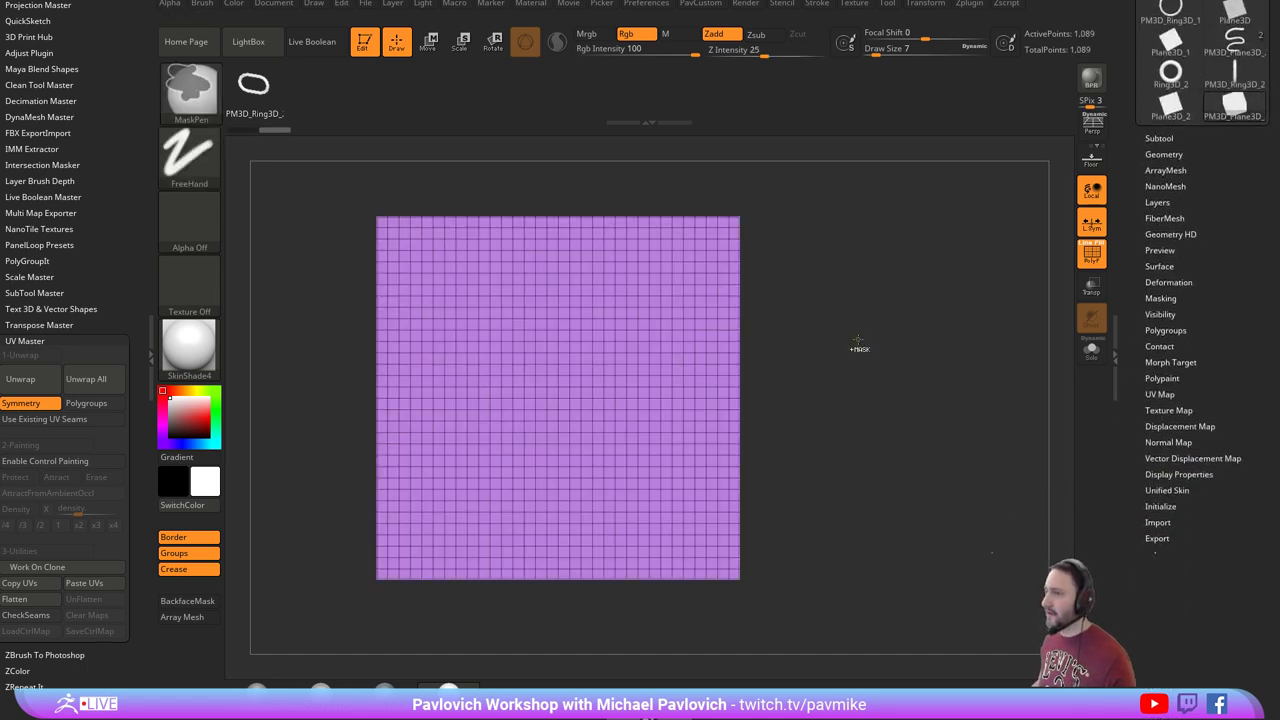
Load Texture 29, the Pixologic logo, and assign it as the plane's texture map.
{"action": "left_click", "coordinate": [189, 285]}
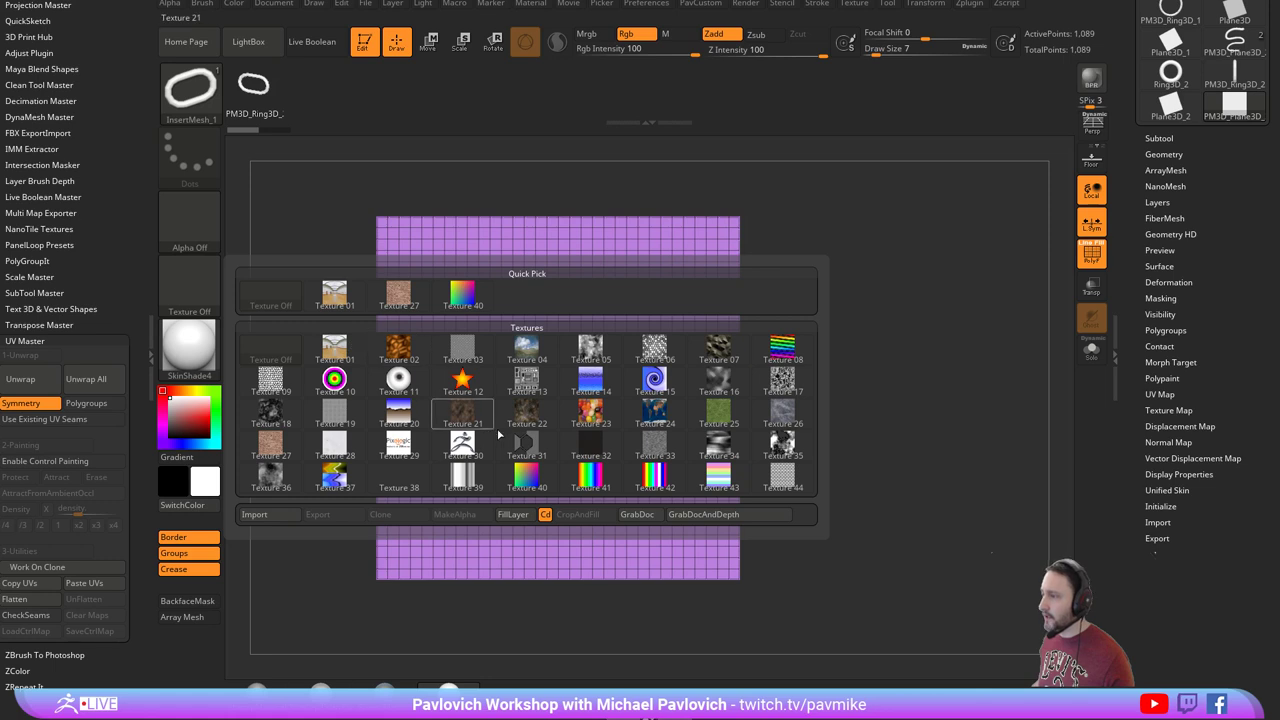
{"action": "left_click", "coordinate": [400, 442]}
{"action": "left_click_drag", "start_coordinate": [866, 366], "coordinate": [861, 384], "text": "alt"}
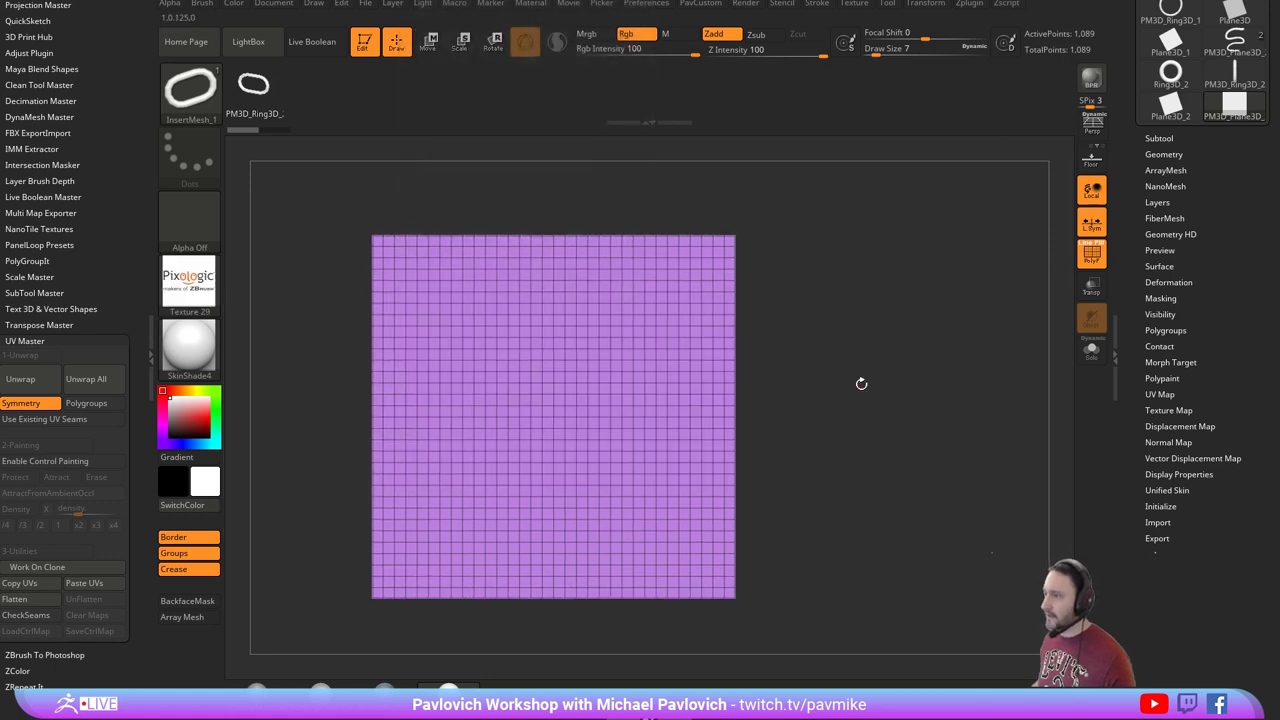
{"action": "key", "text": "shift"}
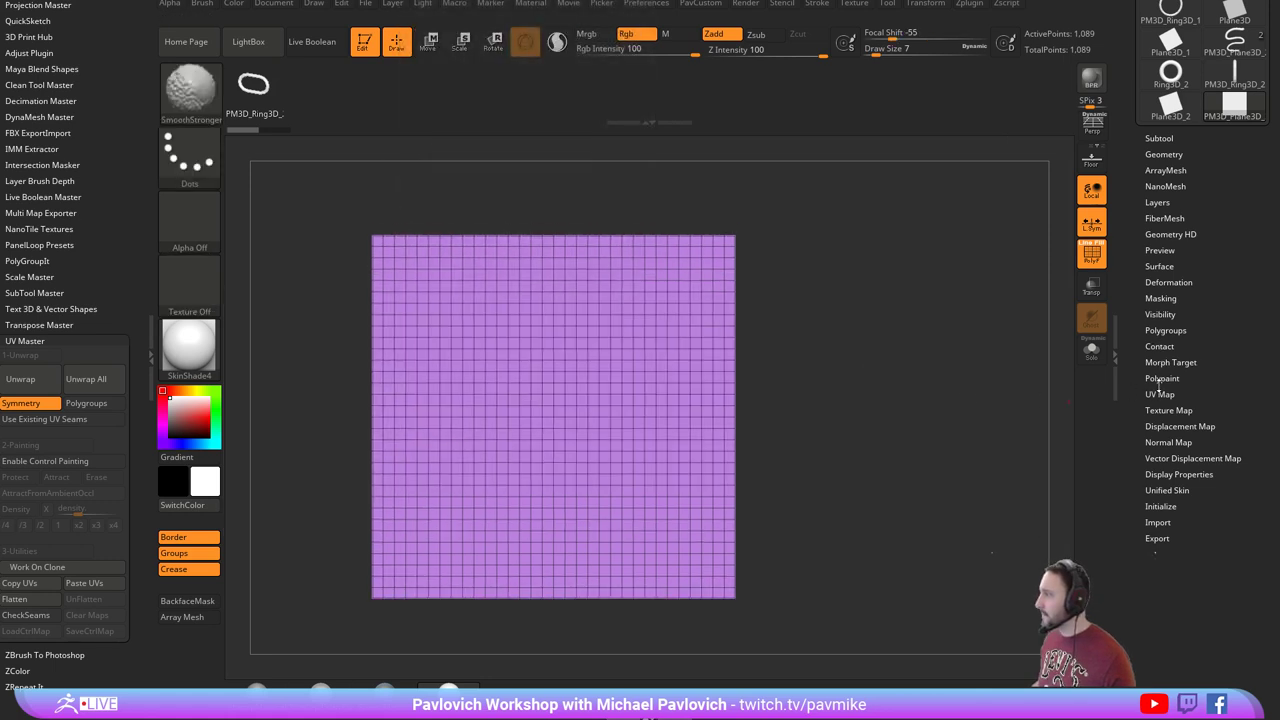
{"action": "left_click", "coordinate": [1165, 410]}
{"action": "left_click_drag", "start_coordinate": [1128, 433], "coordinate": [1128, 331]}
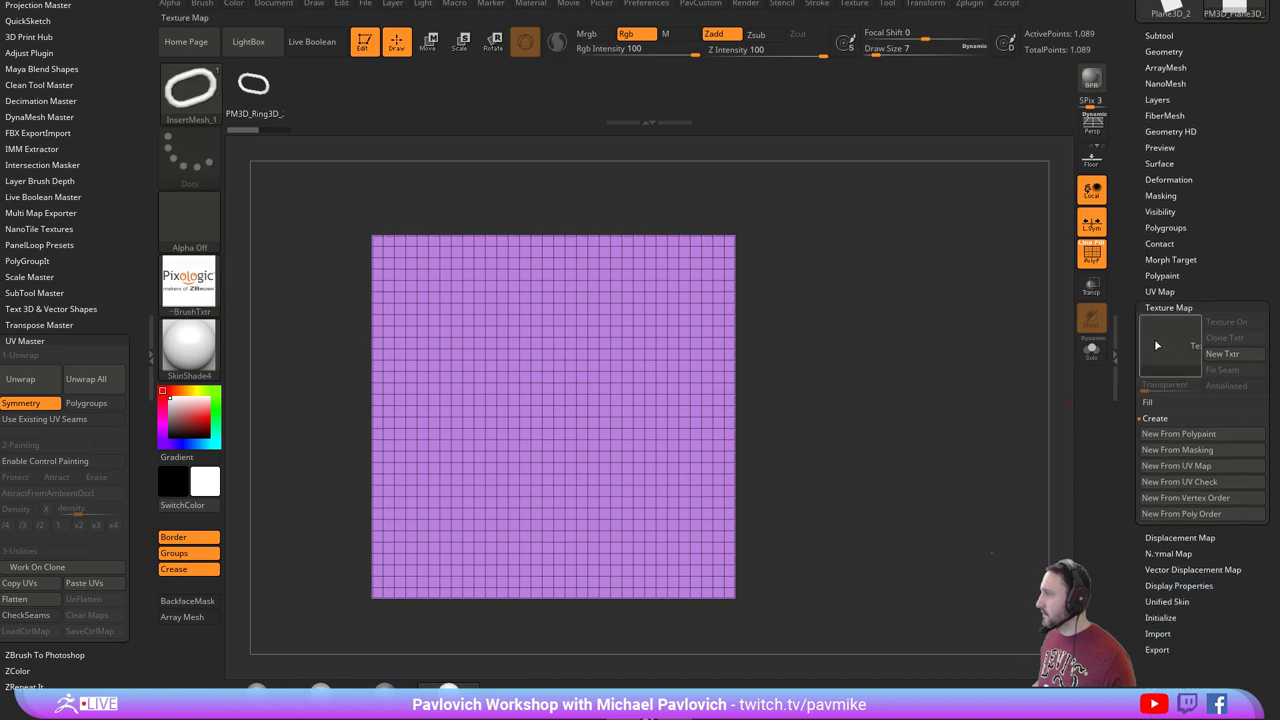
{"action": "left_click", "coordinate": [1157, 345]}
{"action": "left_click", "coordinate": [710, 352]}
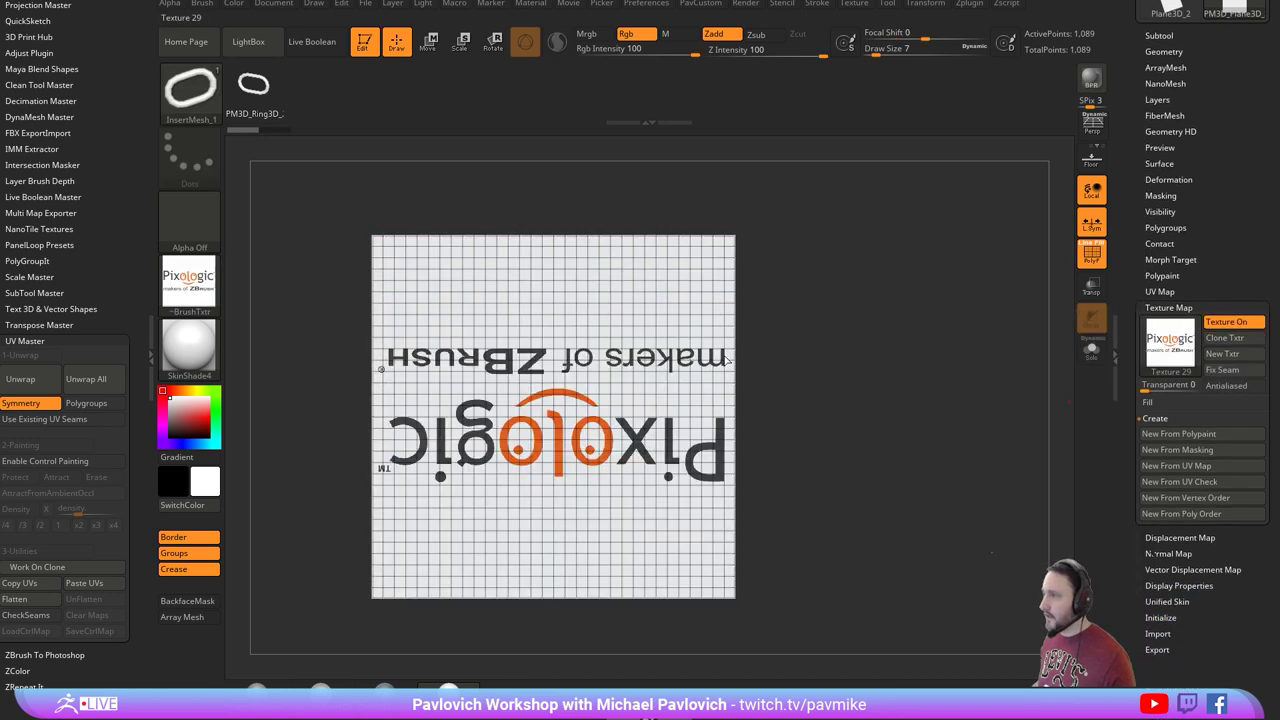
Load Texture 30, the ZBrush figure logo, and assign it as the plane's texture map.
{"action": "left_click", "coordinate": [200, 285]}
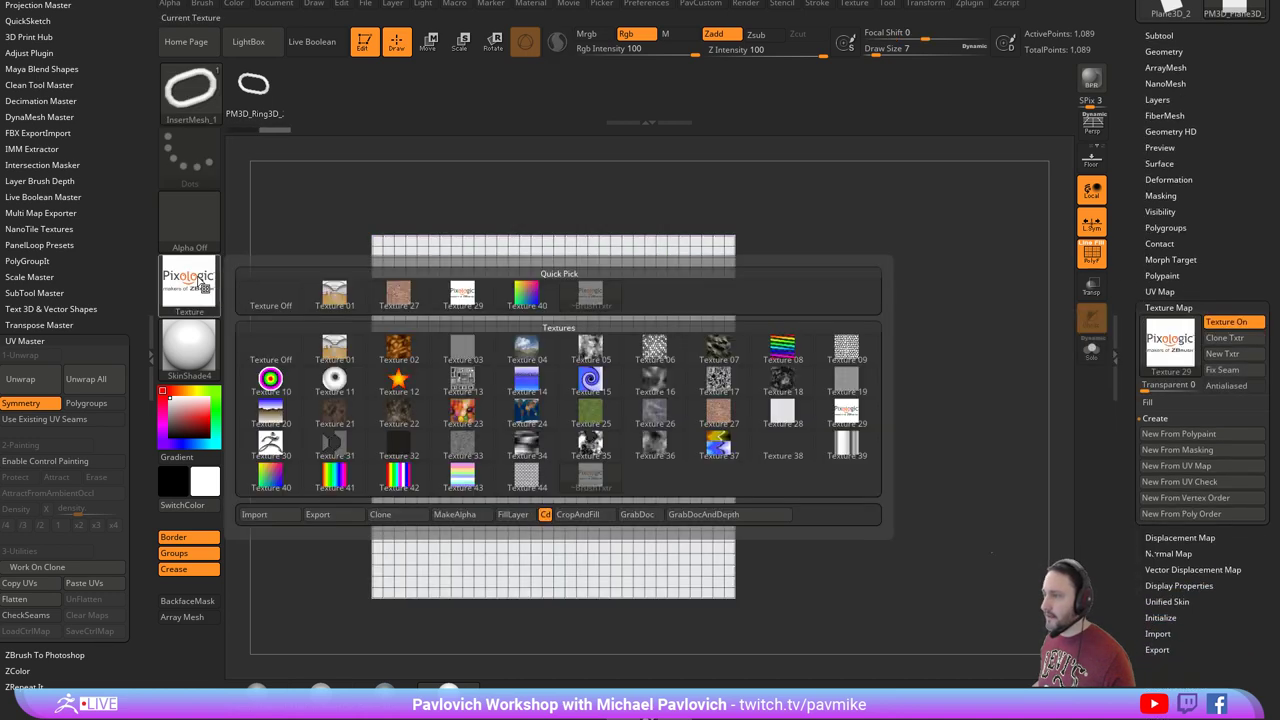
{"action": "left_click", "coordinate": [280, 442]}
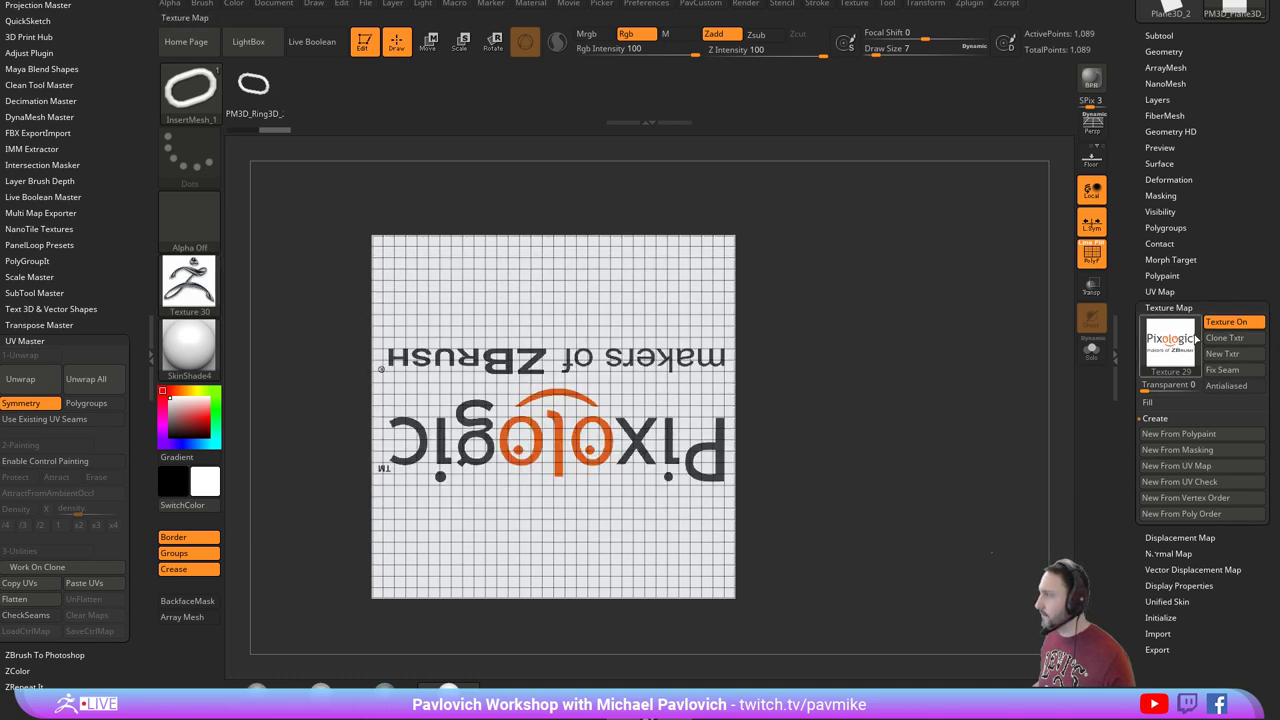
{"action": "left_click", "coordinate": [1168, 342]}
{"action": "left_click", "coordinate": [781, 359]}
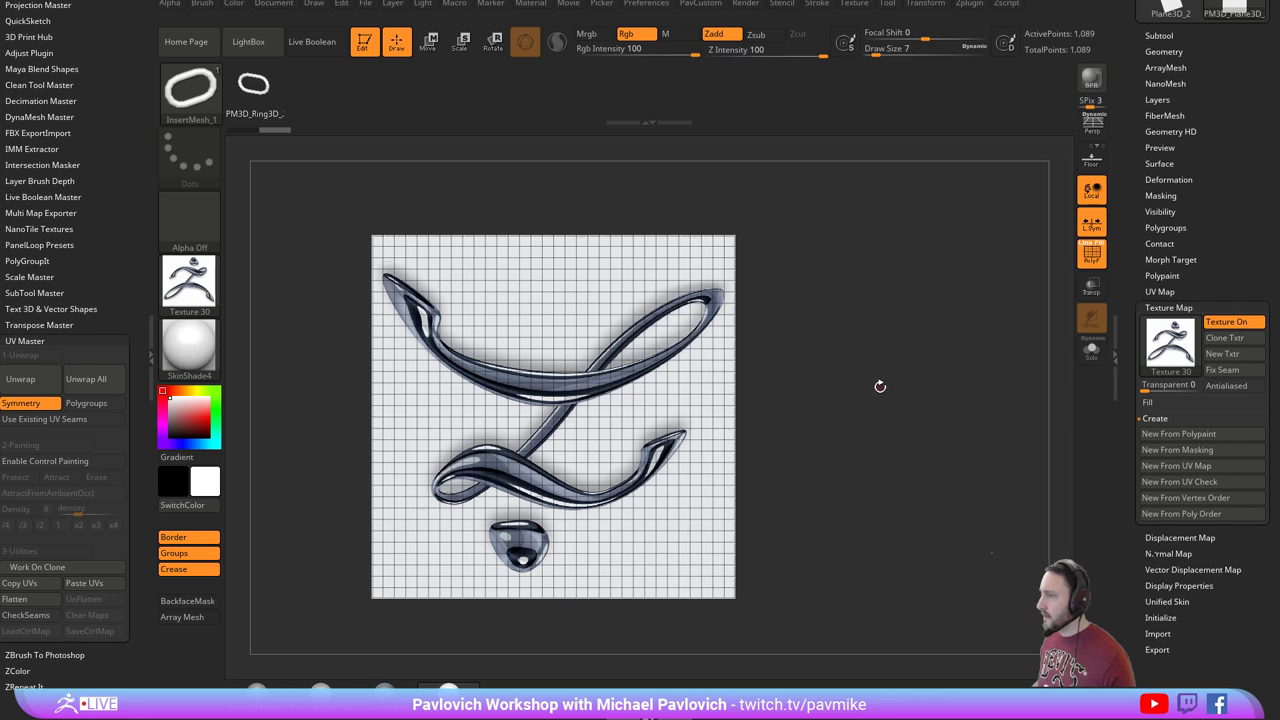
Convert the plane's texture to polypaint and turn its texture map back on.
{"action": "left_click", "coordinate": [1162, 275], "text": "shift"}
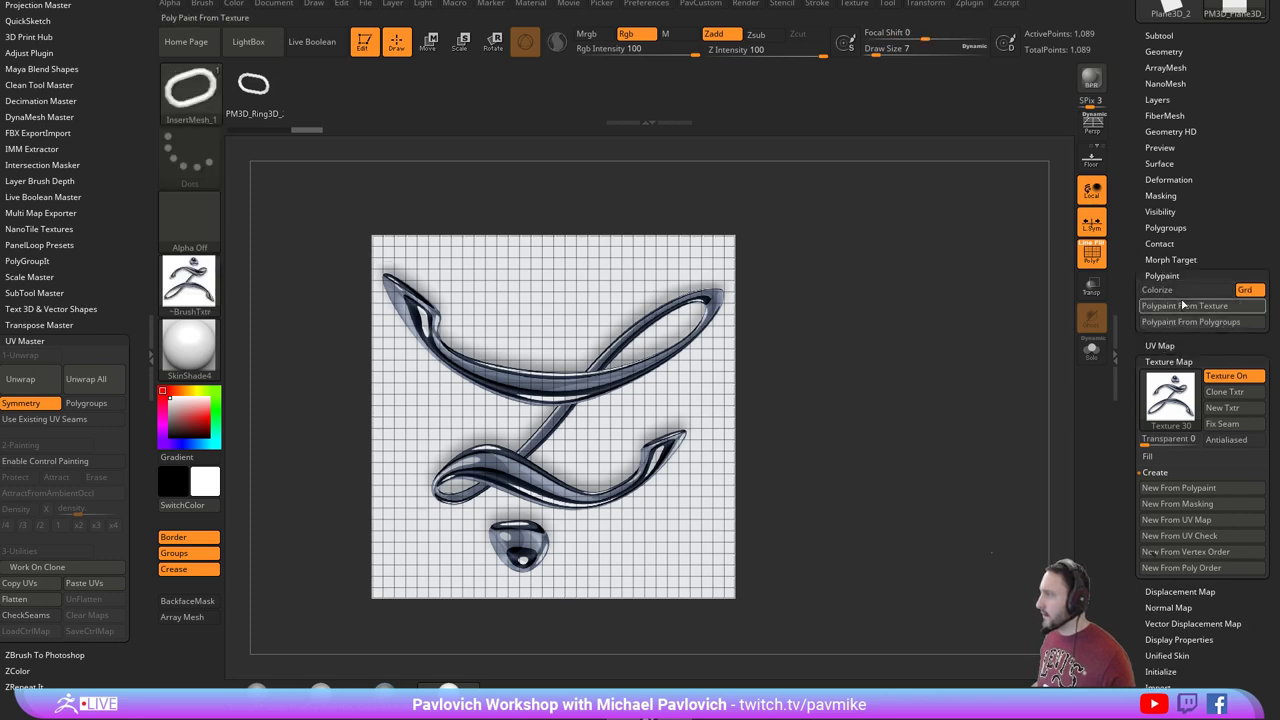
{"action": "left_click", "coordinate": [1184, 306]}
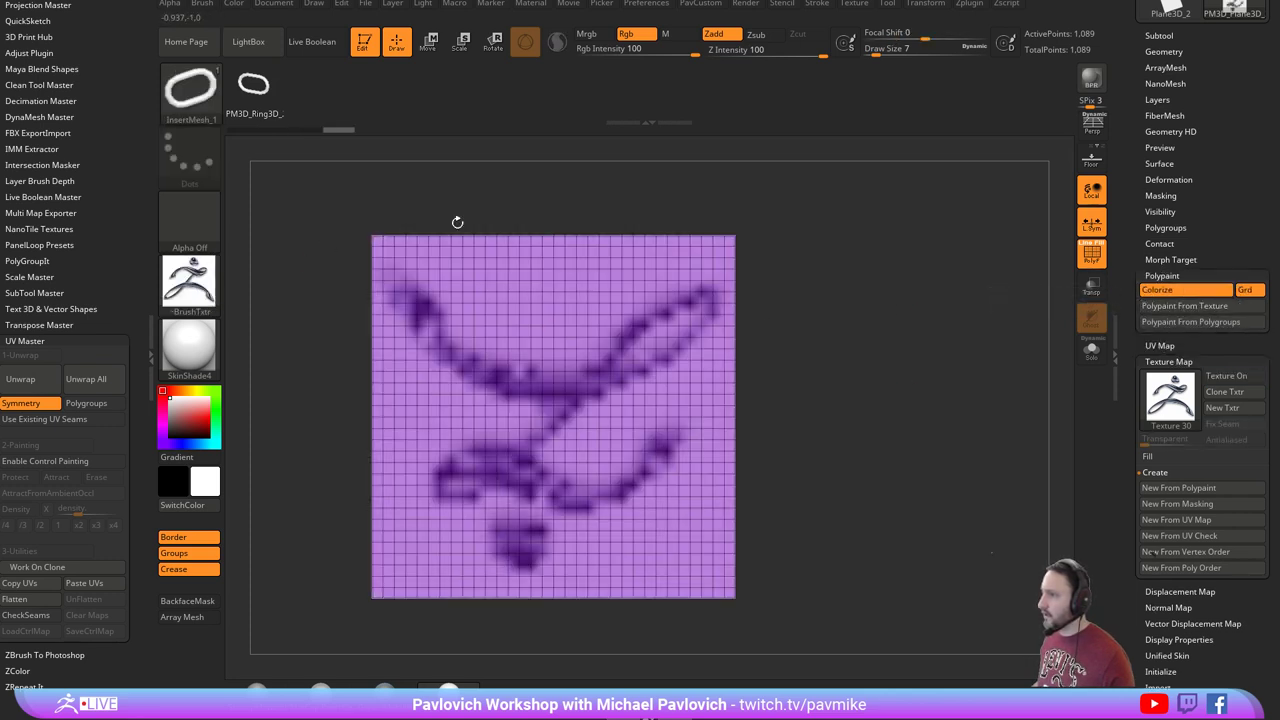
{"action": "left_click_drag", "start_coordinate": [830, 322], "coordinate": [870, 312]}
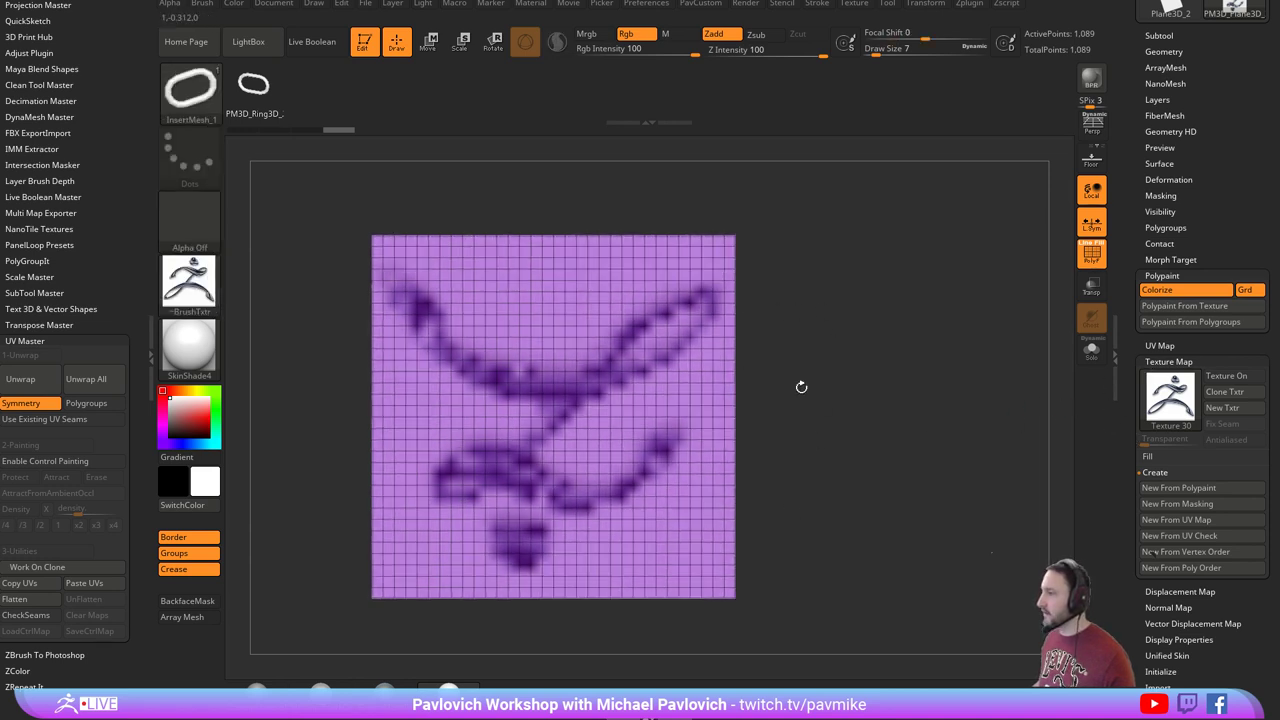
{"action": "left_click", "coordinate": [1226, 379]}
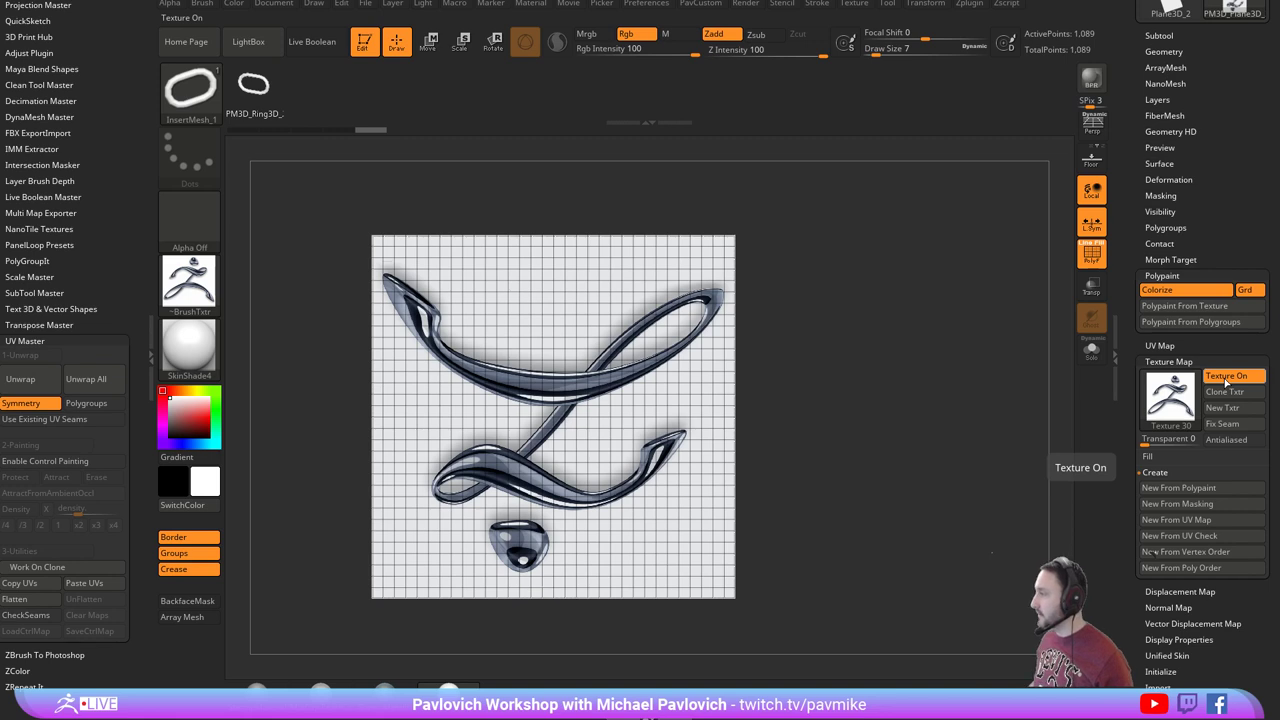
{"action": "mouse_move", "coordinate": [1186, 398]}
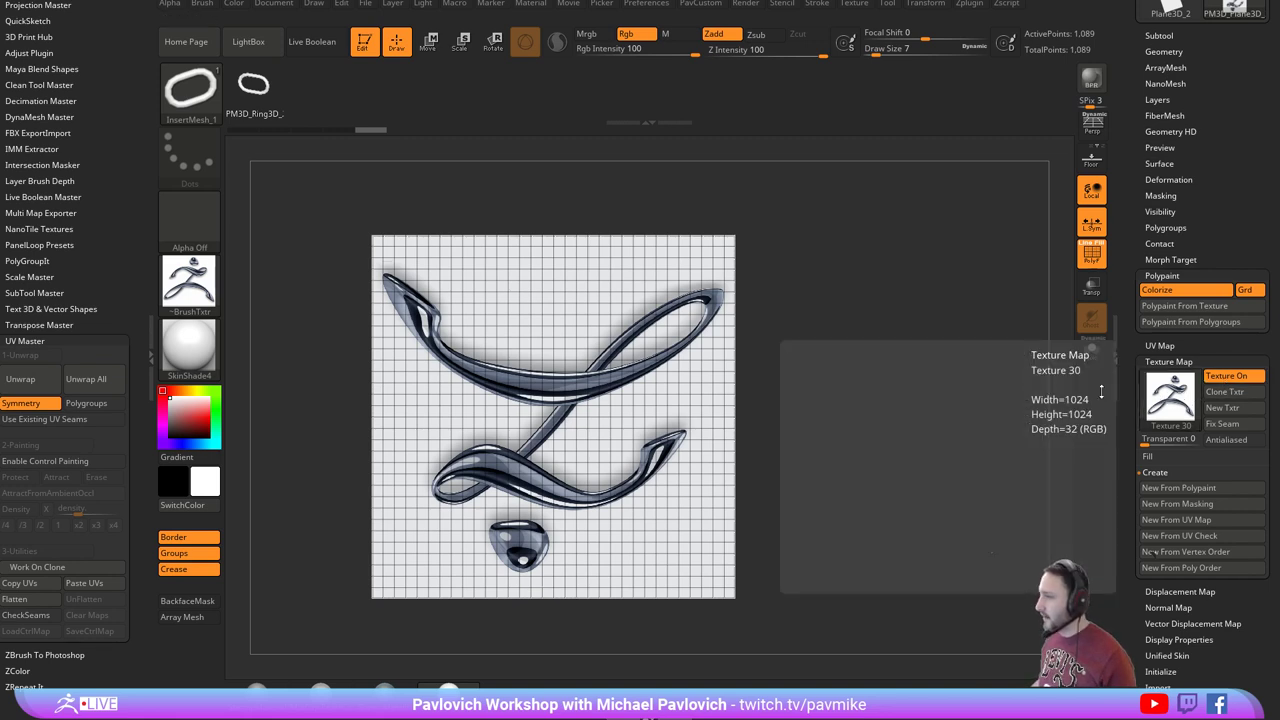
Try inserting several chain links on the textured plane and undo them all.
{"action": "left_click_drag", "start_coordinate": [902, 405], "coordinate": [937, 400], "text": "alt"}
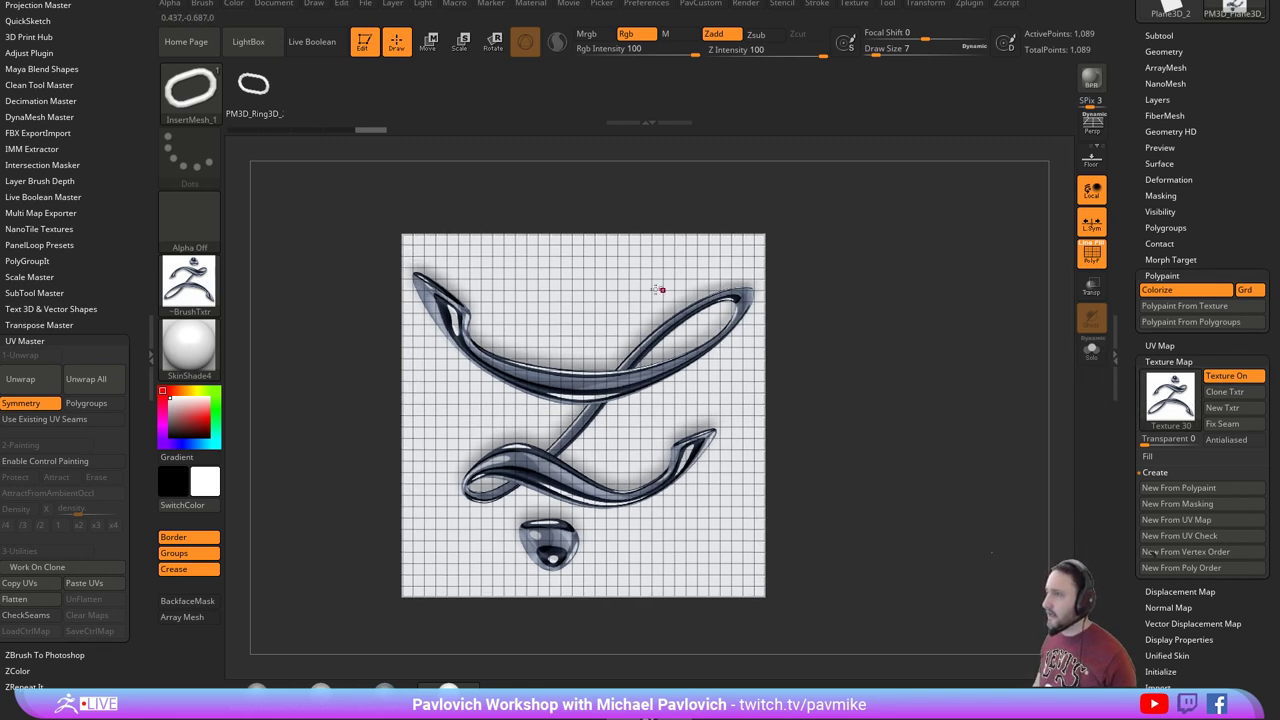
{"action": "left_click_drag", "start_coordinate": [572, 324], "coordinate": [866, 357]}
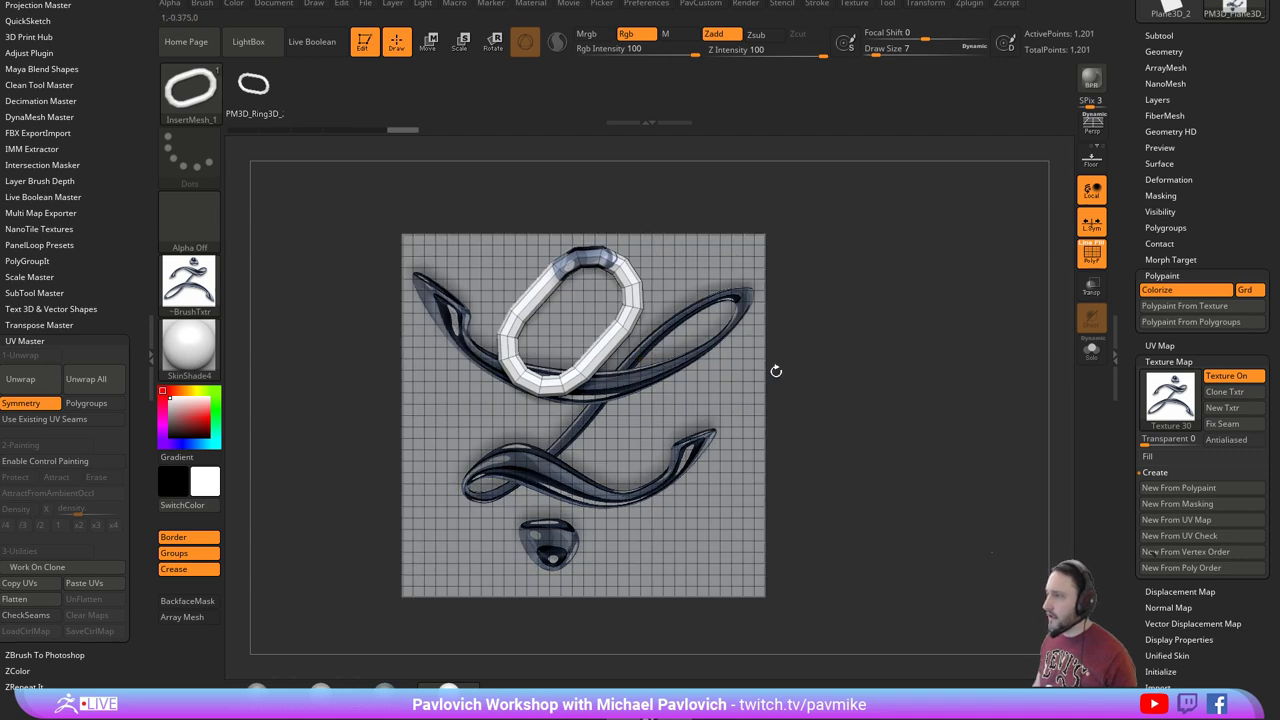
{"action": "key", "text": "ctrl+z"}
{"action": "left_click_drag", "start_coordinate": [657, 364], "coordinate": [785, 388]}
{"action": "left_click_drag", "start_coordinate": [568, 425], "coordinate": [708, 442]}
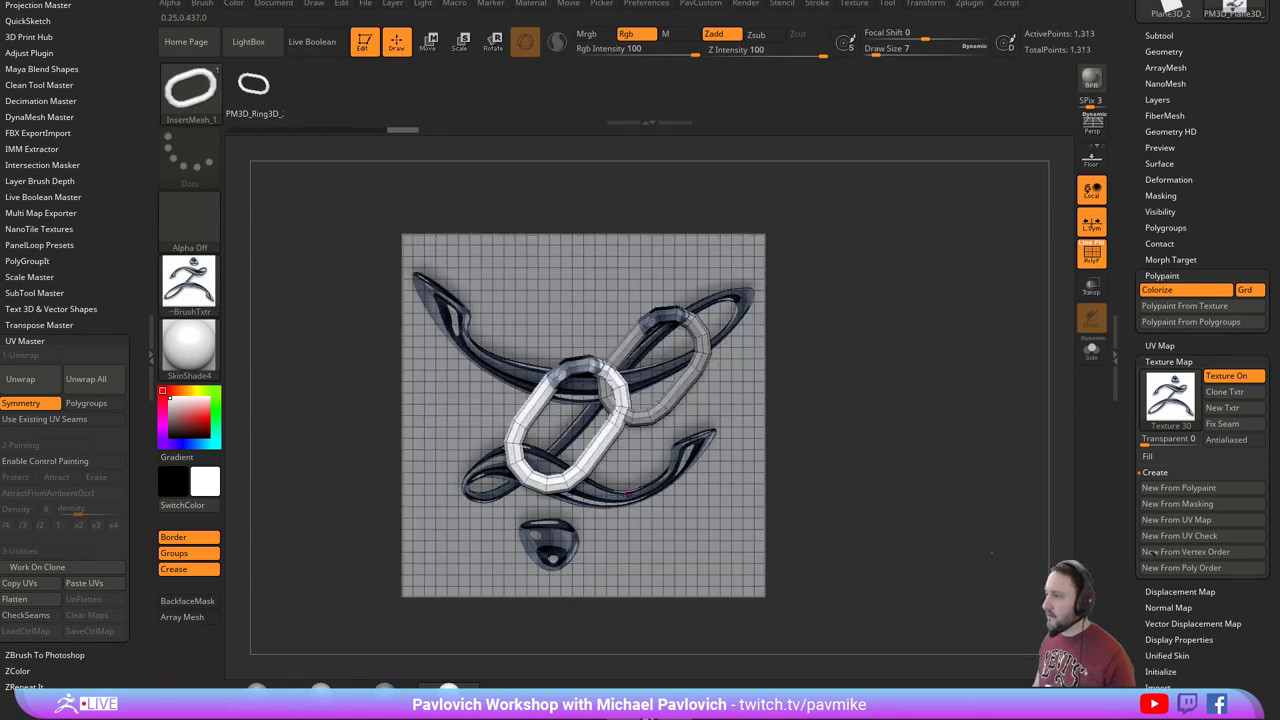
{"action": "left_click_drag", "start_coordinate": [626, 492], "coordinate": [811, 478]}
{"action": "key", "text": "ctrl+z"}
{"action": "key", "text": "ctrl+z"}
{"action": "key", "text": "ctrl+z"}
{"action": "left_click_drag", "start_coordinate": [857, 431], "coordinate": [796, 442], "text": "alt"}
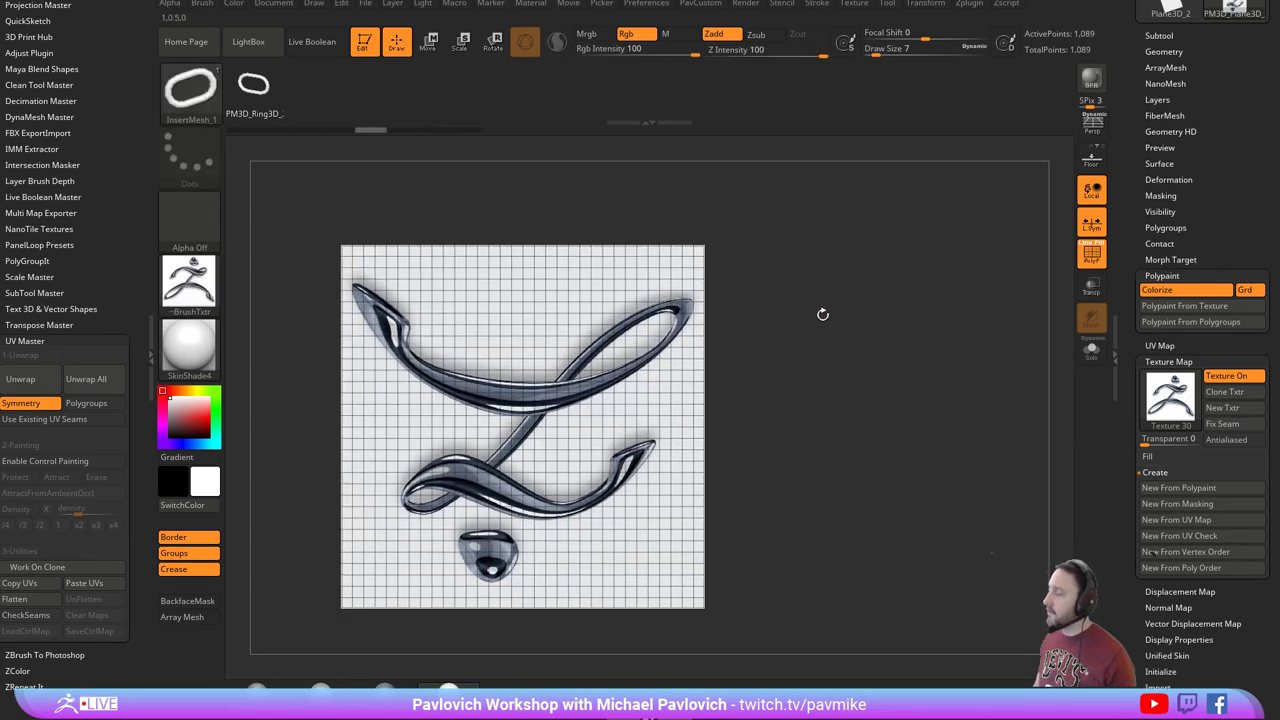
Enable Curve Mode for the chain brush, try a curve of links running off the plane at draw size 71, and undo the curve.
{"action": "left_click", "coordinate": [818, 4]}
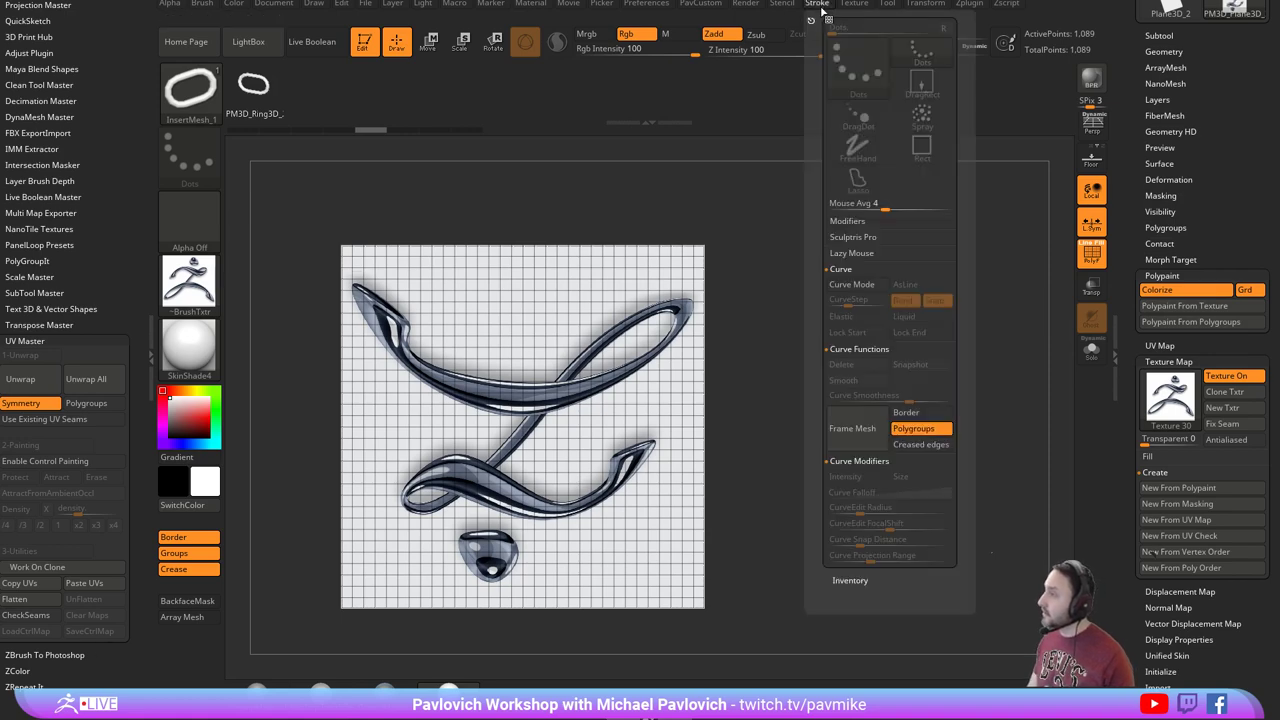
{"action": "left_click", "coordinate": [851, 285]}
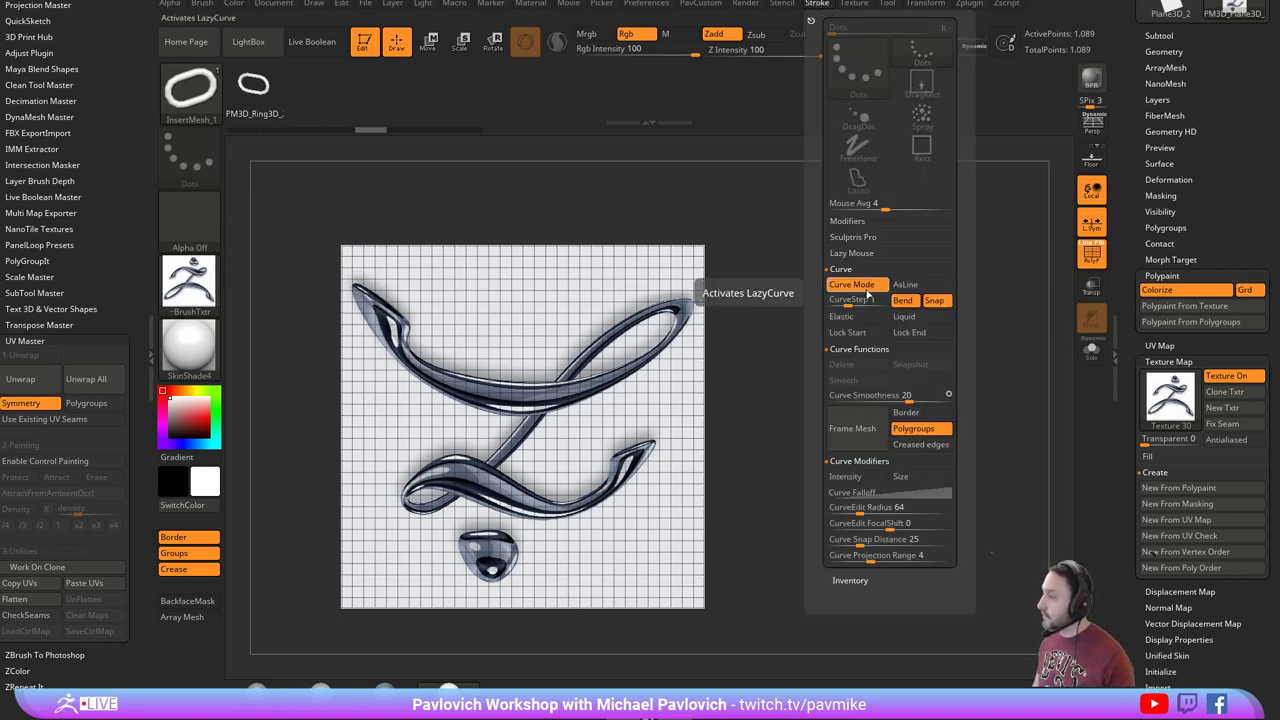
{"action": "left_click_drag", "start_coordinate": [667, 395], "coordinate": [954, 272]}
{"action": "key", "text": "s"}
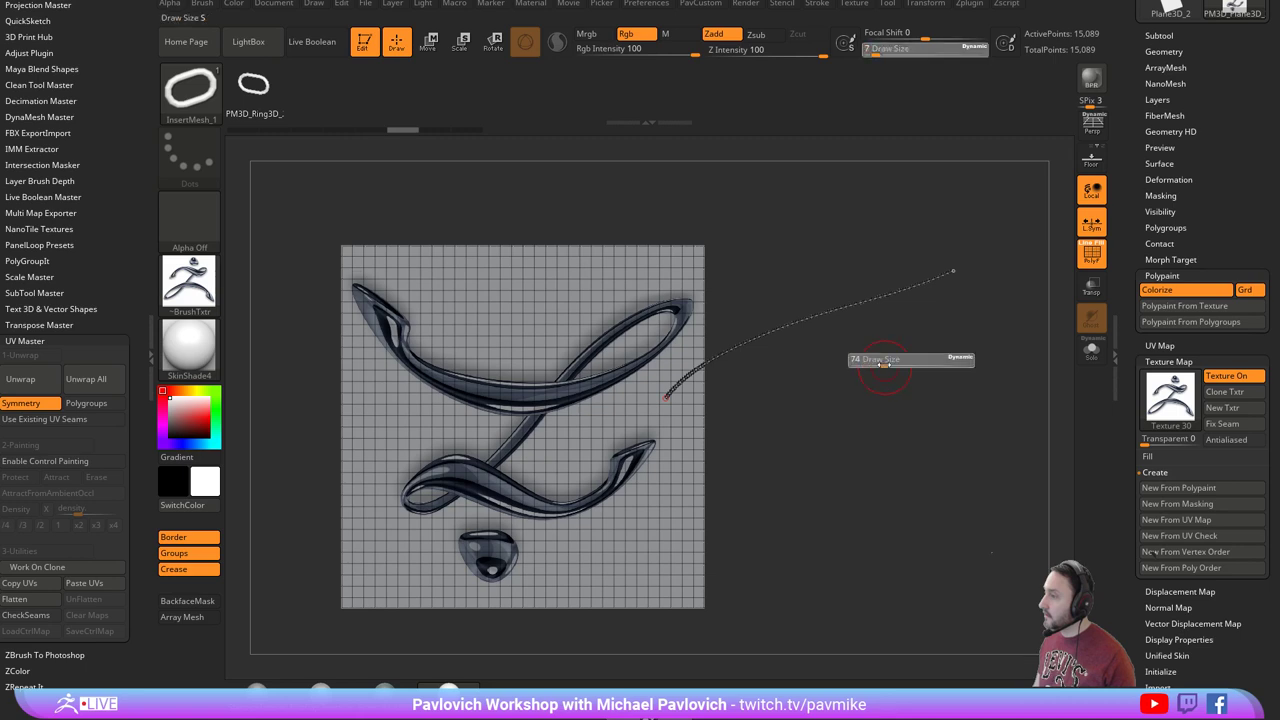
{"action": "left_click", "coordinate": [884, 362]}
{"action": "left_click", "coordinate": [900, 293]}
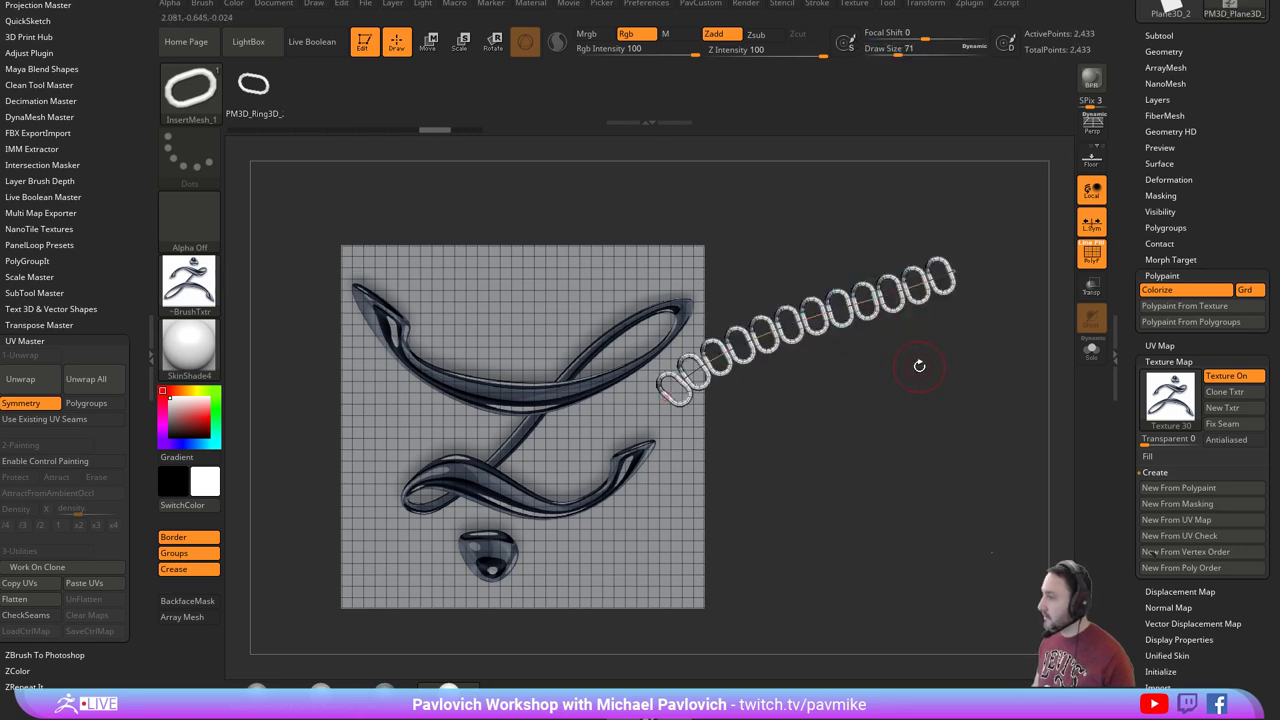
{"action": "key", "text": "ctrl+z"}
{"action": "key", "text": "ctrl+z"}
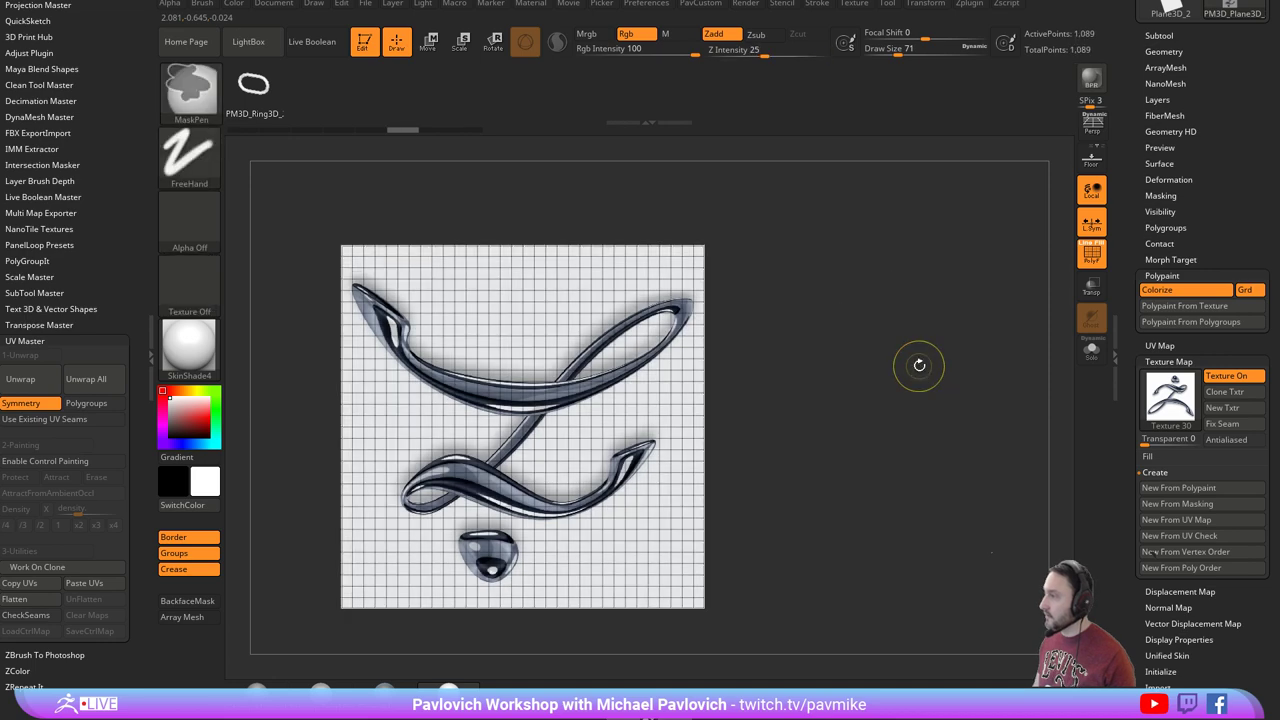
Switch to the vertical chain link tool PM3D_Ring3D_2 and set the draw size to 62.
{"action": "left_click_drag", "start_coordinate": [1122, 347], "coordinate": [1137, 501]}
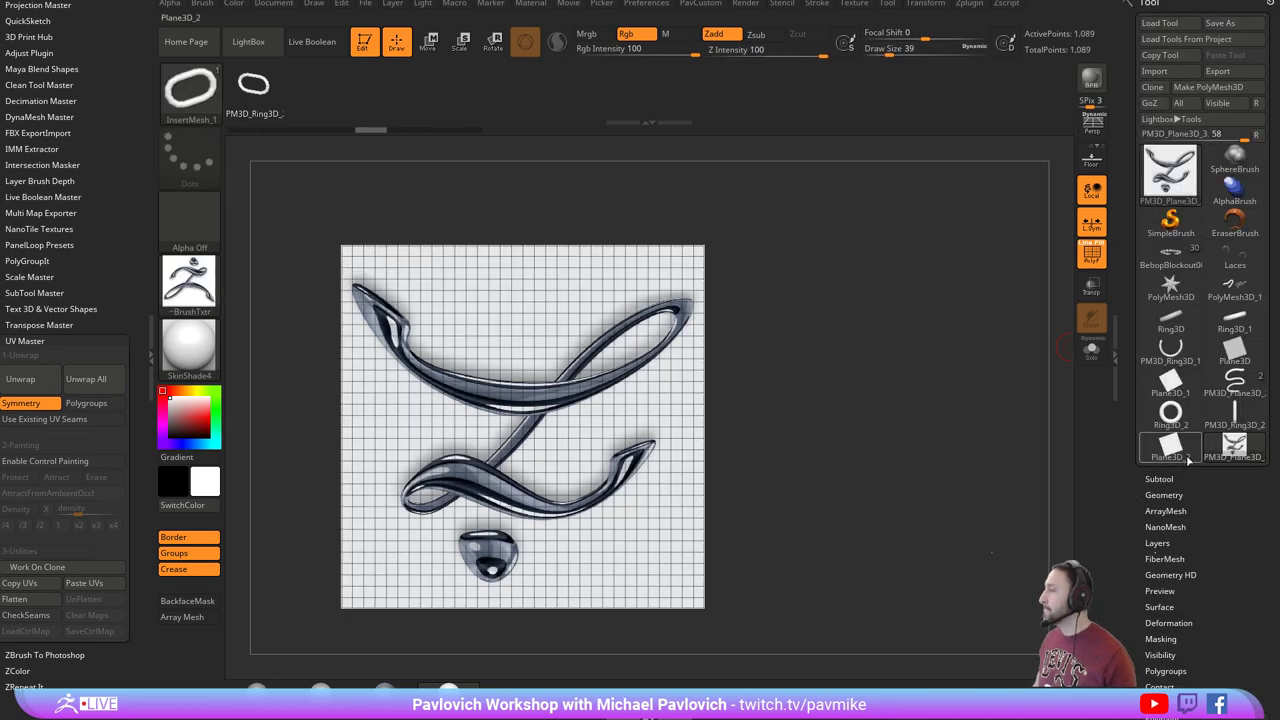
{"action": "left_click", "coordinate": [1228, 424]}
{"action": "mouse_move", "coordinate": [909, 386]}
{"action": "left_mouse_down", "text": "alt"}
{"action": "mouse_move", "coordinate": [889, 257]}
{"action": "mouse_move", "coordinate": [922, 407]}
{"action": "mouse_move", "coordinate": [900, 386]}
{"action": "mouse_move", "coordinate": [905, 409]}
{"action": "left_mouse_up", "text": "alt"}
{"action": "key", "text": "s"}
{"action": "mouse_move", "coordinate": [905, 409]}
{"action": "left_mouse_down"}
{"action": "mouse_move", "coordinate": [948, 477]}
{"action": "mouse_move", "coordinate": [870, 456]}
{"action": "left_mouse_up"}
Duplicate the link upward, turn the two perpendicular to each other so they interlock, and clear the mask.
{"action": "key", "text": "w"}
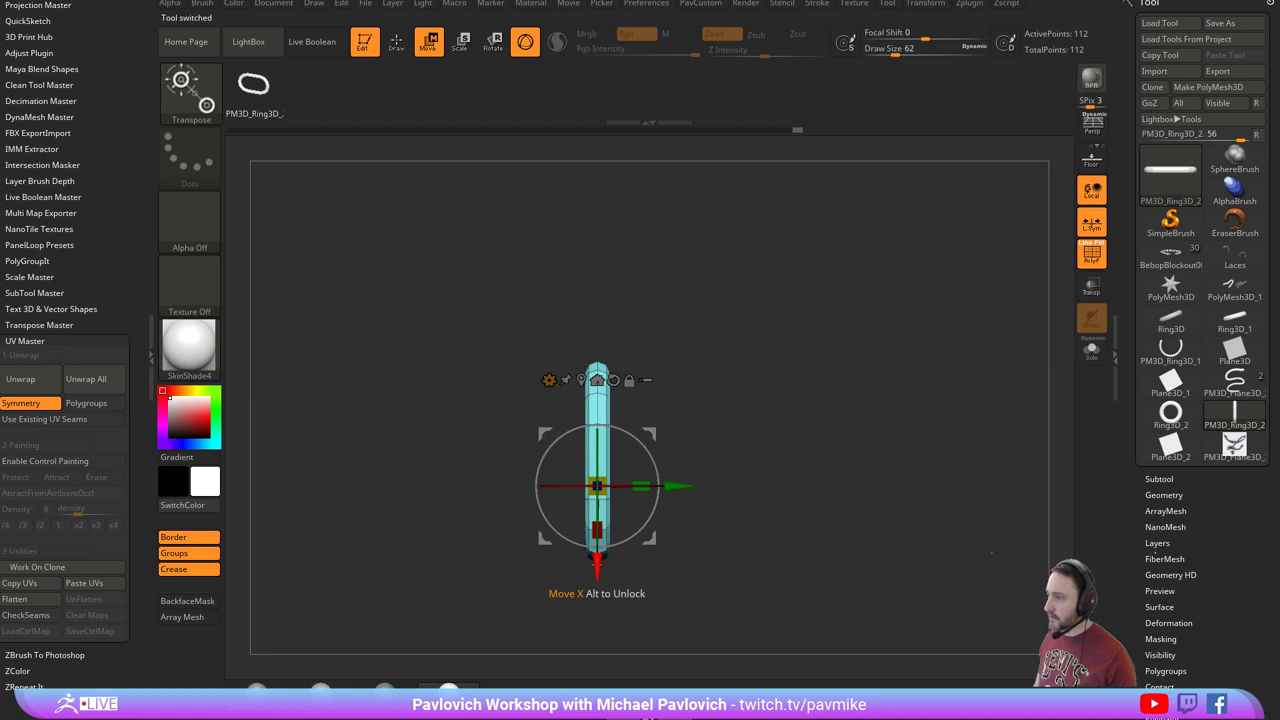
{"action": "left_click_drag", "start_coordinate": [597, 566], "coordinate": [597, 457], "text": "ctrl"}
{"action": "left_click_drag", "start_coordinate": [720, 335], "coordinate": [720, 270], "text": "shift"}
{"action": "left_click_drag", "start_coordinate": [653, 350], "coordinate": [568, 318]}
{"action": "left_click_drag", "start_coordinate": [800, 335], "coordinate": [767, 302], "text": "shift"}
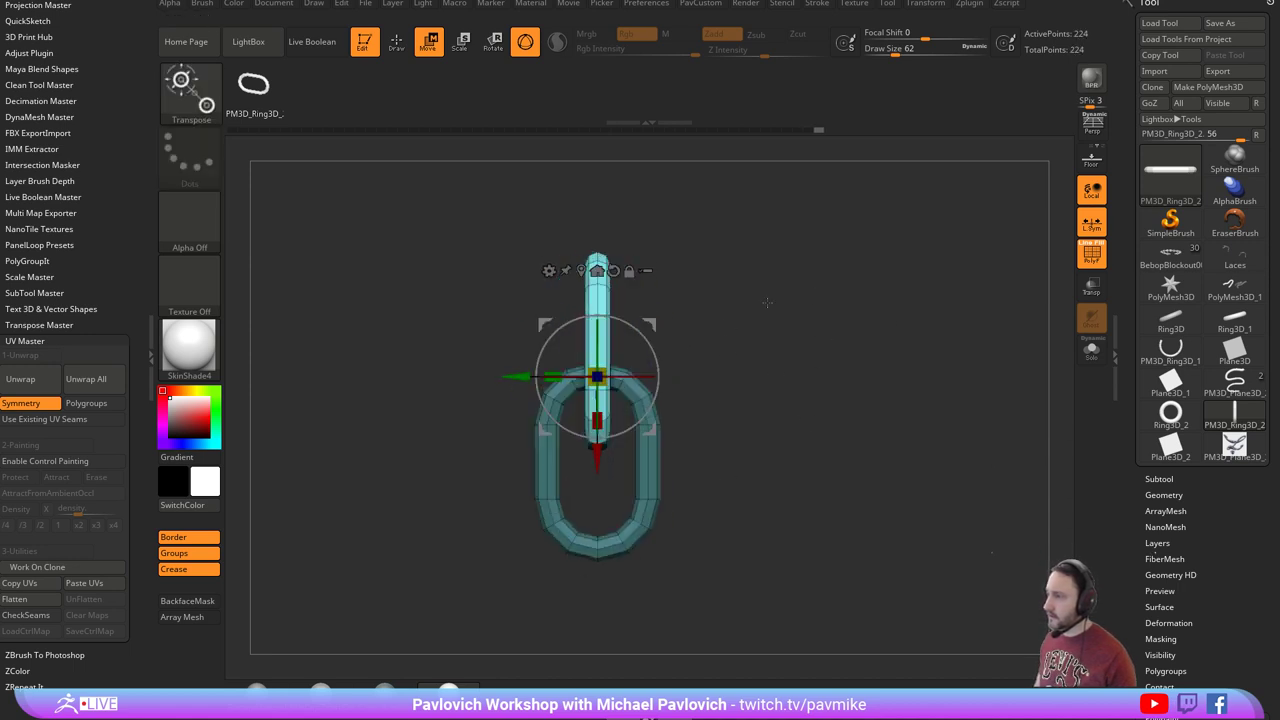
{"action": "left_click_drag", "start_coordinate": [597, 452], "coordinate": [597, 418]}
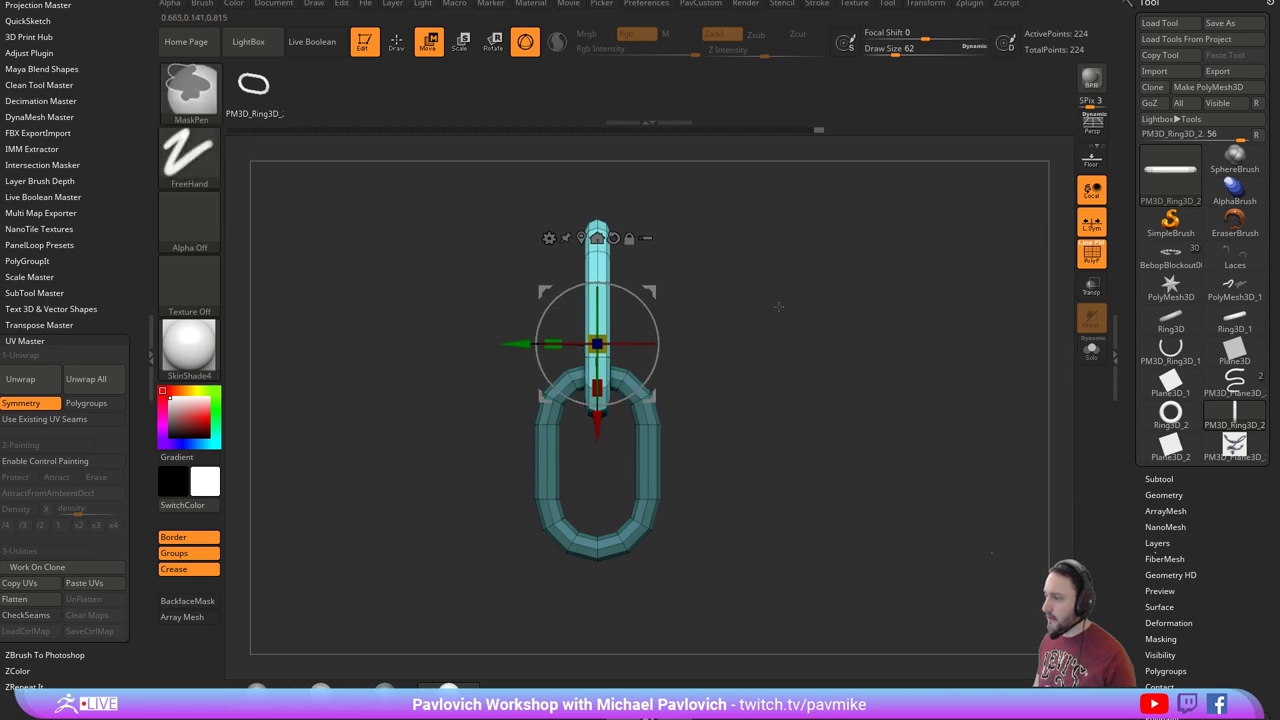
{"action": "left_click_drag", "start_coordinate": [779, 306], "coordinate": [840, 355], "text": "ctrl"}
Try duplicating the interlocked pair upward into a longer chain and undo the copies.
{"action": "key", "text": "q"}
{"action": "mouse_move", "coordinate": [849, 365]}
{"action": "left_mouse_down", "text": "alt"}
{"action": "mouse_move", "coordinate": [852, 330]}
{"action": "mouse_move", "coordinate": [857, 389]}
{"action": "mouse_move", "coordinate": [843, 351]}
{"action": "mouse_move", "coordinate": [843, 392]}
{"action": "left_mouse_up", "text": "alt"}
{"action": "key", "text": "w"}
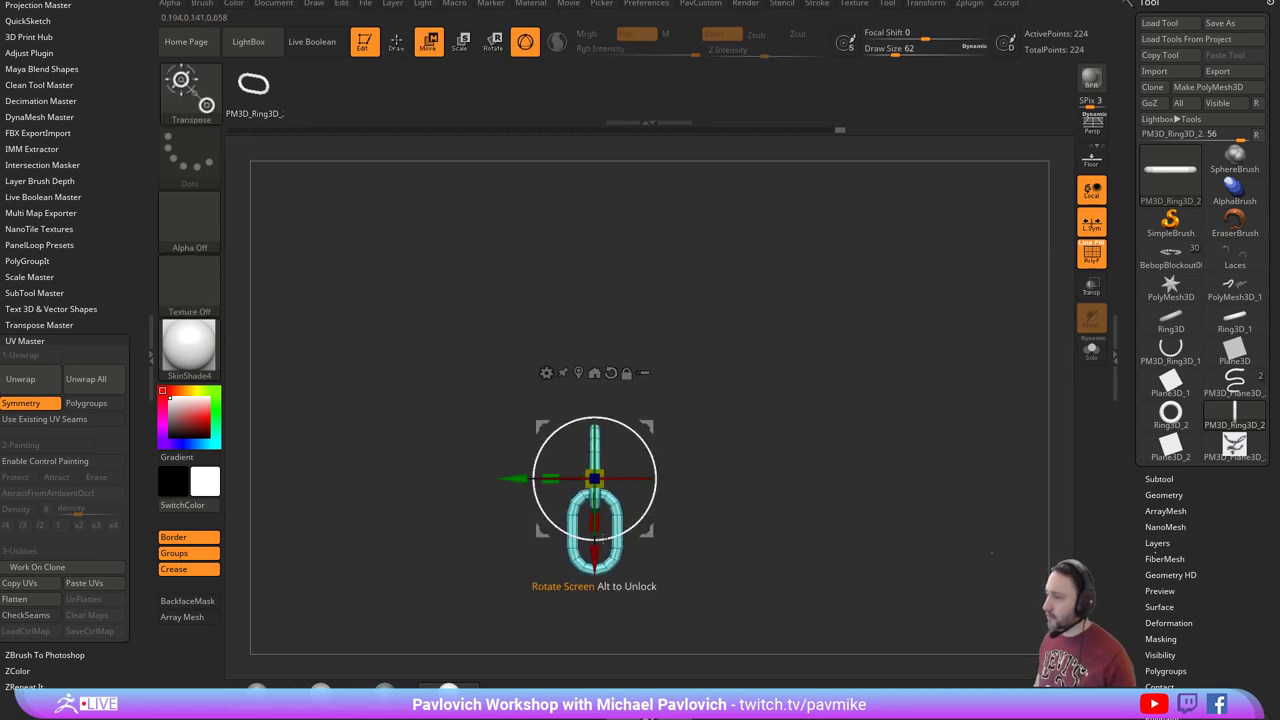
{"action": "left_click_drag", "start_coordinate": [594, 550], "coordinate": [594, 190], "text": "ctrl"}
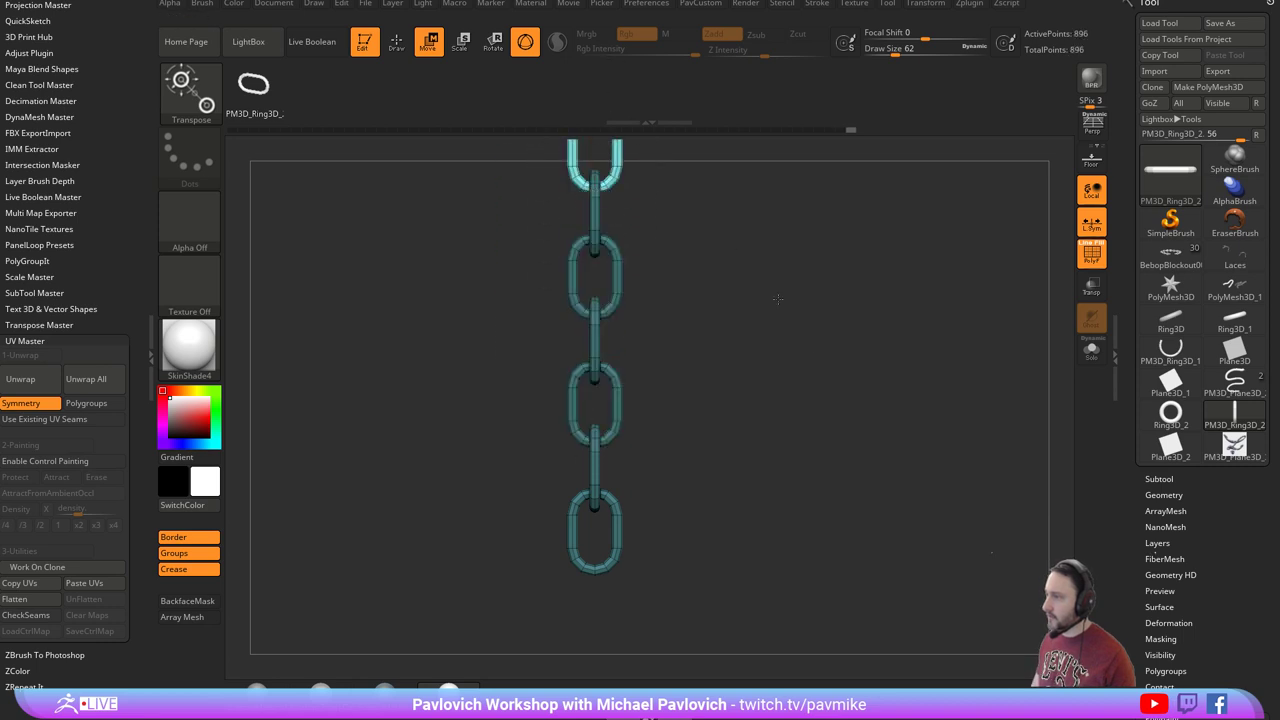
{"action": "key", "text": "ctrl+z"}
{"action": "key", "text": "ctrl+z"}
{"action": "key", "text": "ctrl+z"}
{"action": "key", "text": "ctrl+z"}
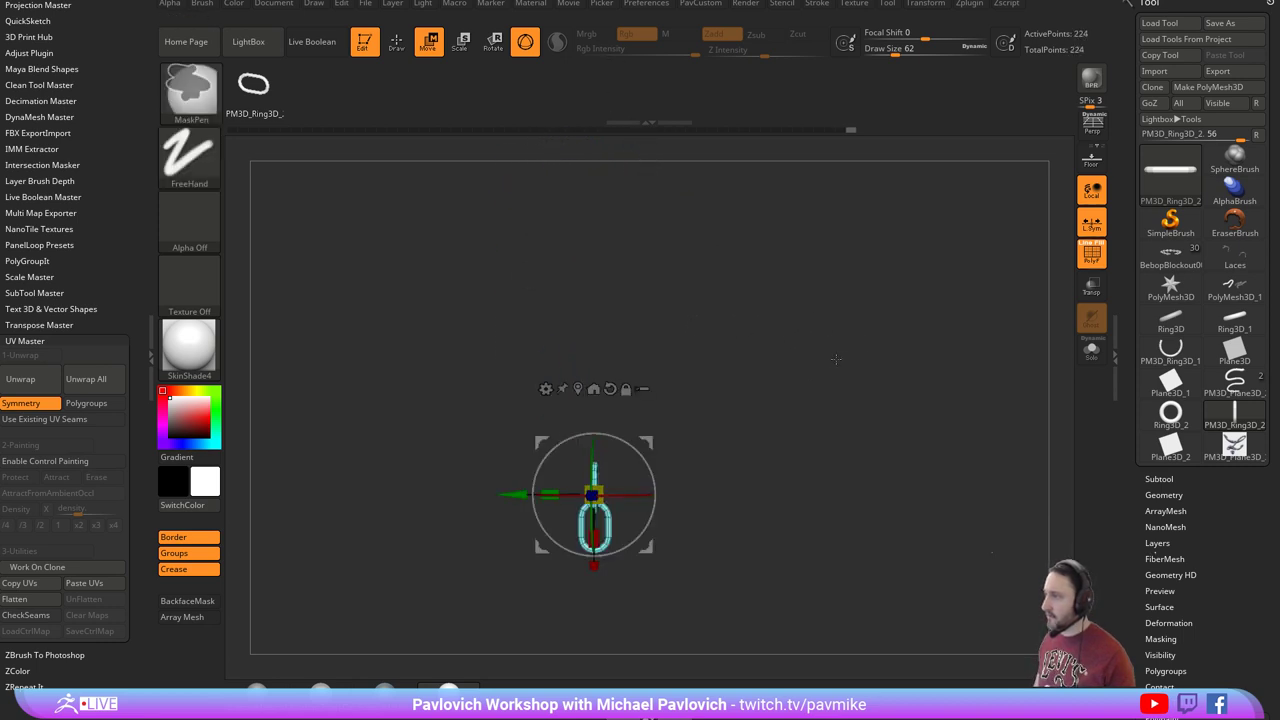
Create a texture map from the UV overlap check on the two interlocked links.
{"action": "mouse_move", "coordinate": [789, 388]}
{"action": "left_mouse_down", "text": "alt"}
{"action": "mouse_move", "coordinate": [849, 398]}
{"action": "mouse_move", "coordinate": [811, 393]}
{"action": "mouse_move", "coordinate": [843, 408]}
{"action": "mouse_move", "coordinate": [817, 374]}
{"action": "mouse_move", "coordinate": [843, 409]}
{"action": "mouse_move", "coordinate": [831, 394]}
{"action": "left_mouse_up", "text": "alt"}
{"action": "key", "text": "q"}
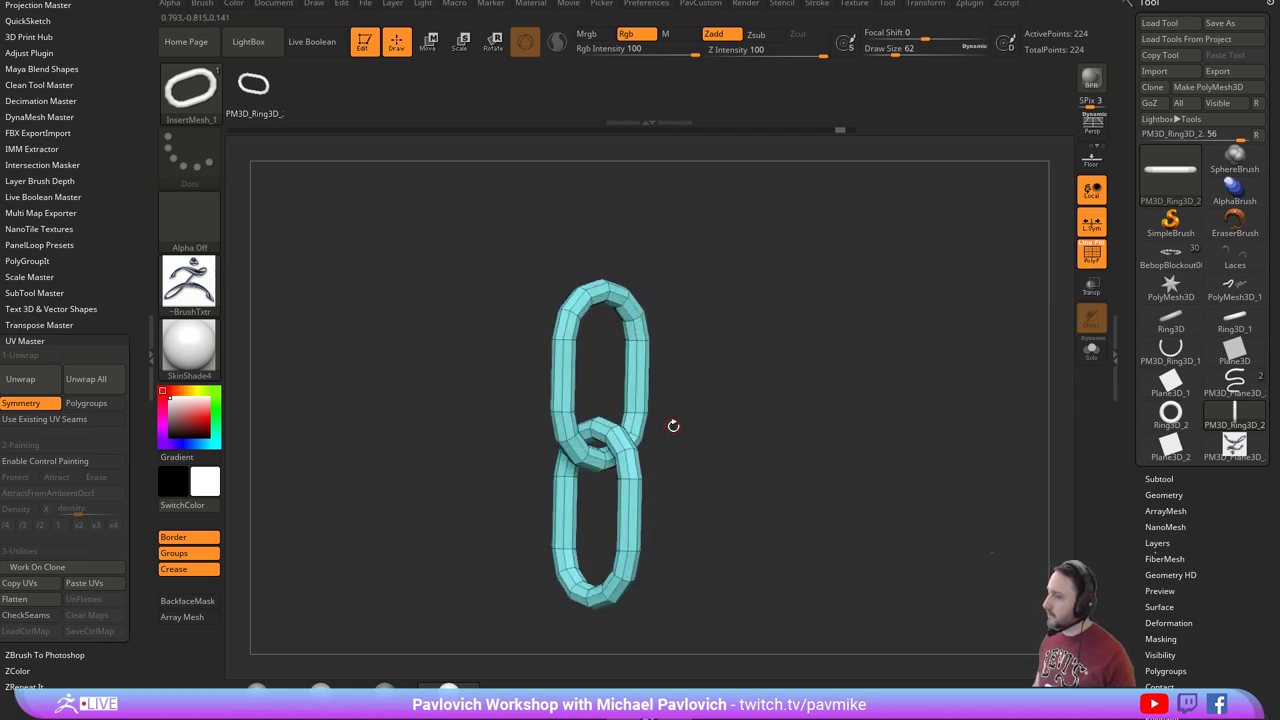
{"action": "left_click_drag", "start_coordinate": [1121, 497], "coordinate": [1119, 386]}
{"action": "scroll", "coordinate": [1175, 495], "scroll_direction": "down", "scroll_amount": 2}
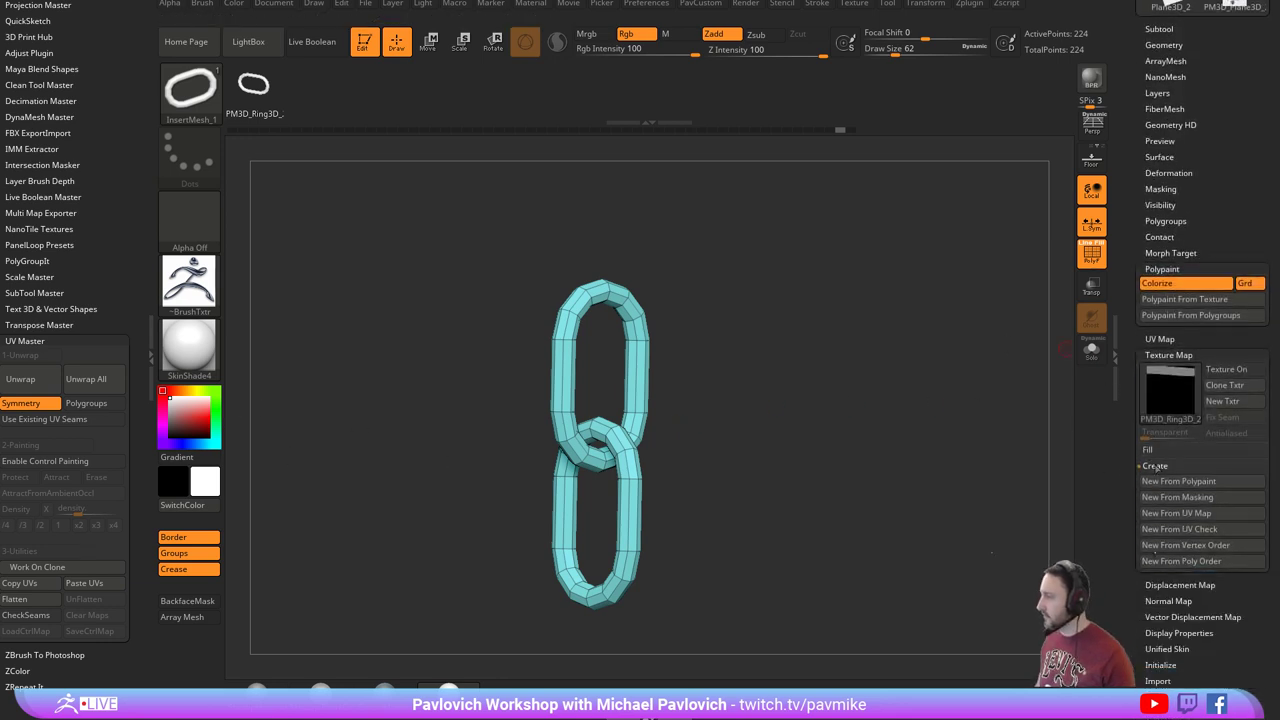
{"action": "left_click", "coordinate": [1181, 533]}
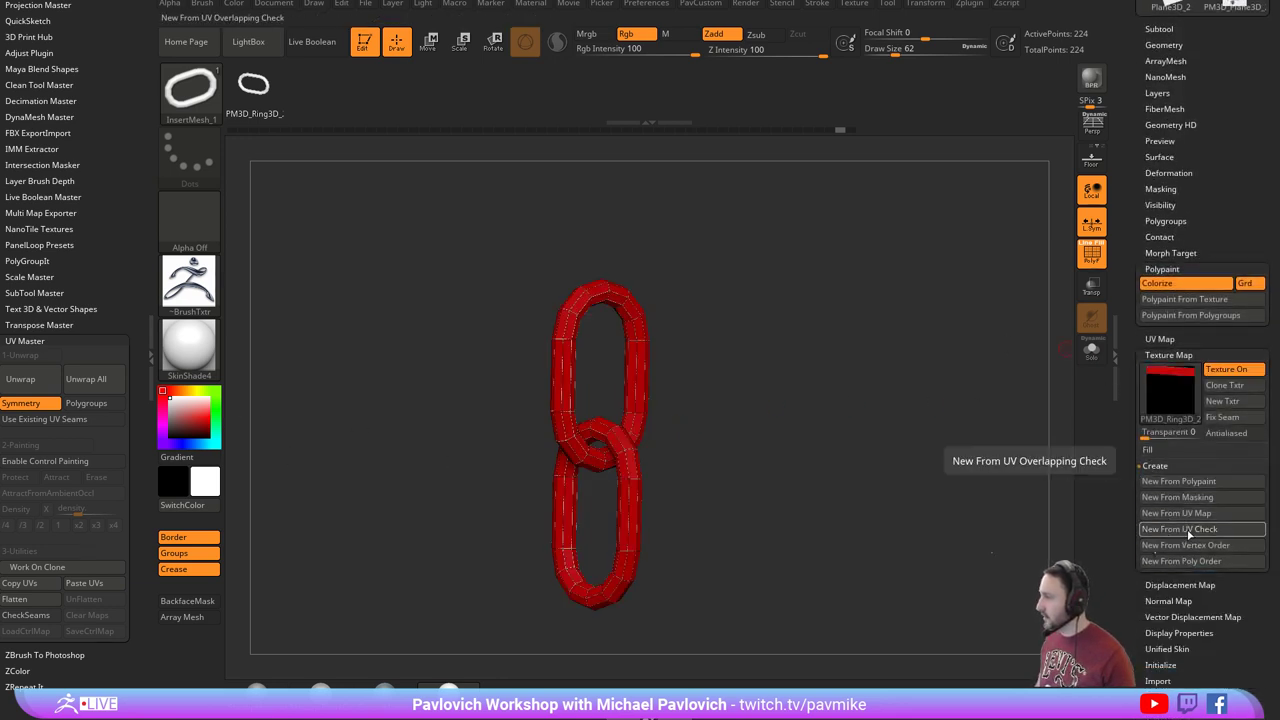
Turn off the texture map and append the interlocked link pair to the current InsertMesh brush.
{"action": "mouse_move", "coordinate": [1184, 379]}
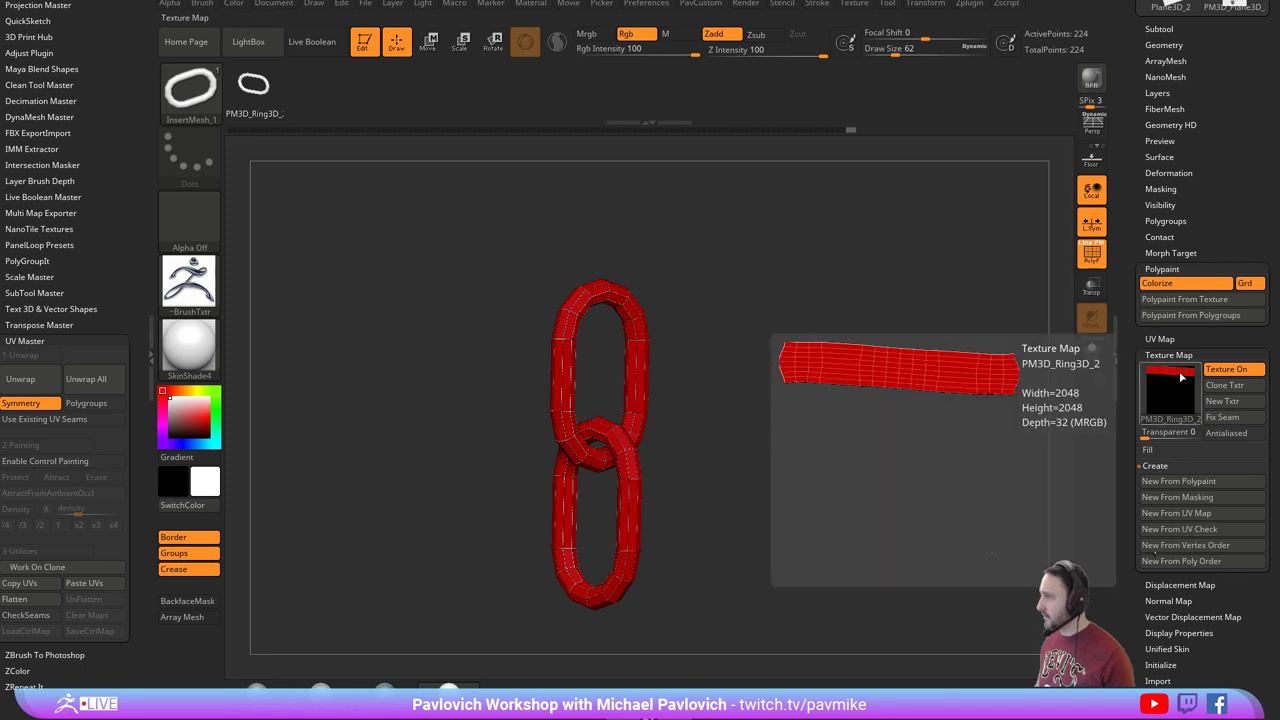
{"action": "left_click", "coordinate": [1226, 369]}
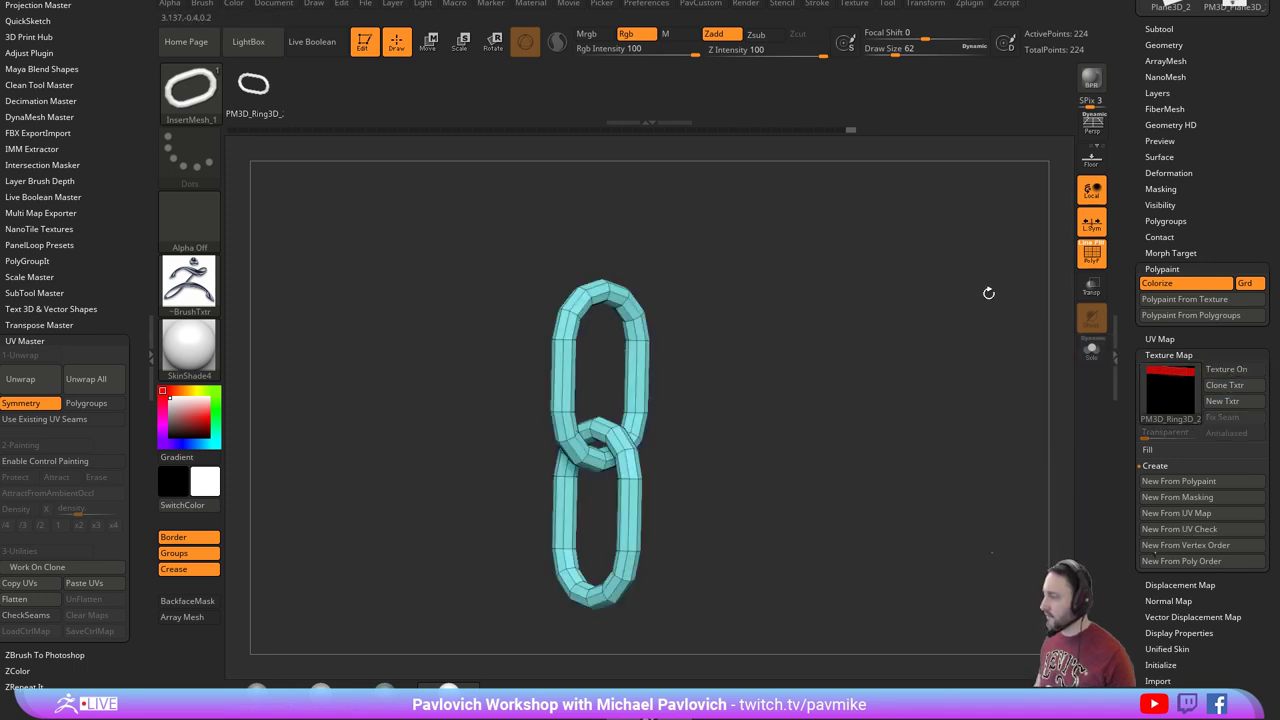
{"action": "left_click_drag", "start_coordinate": [986, 289], "coordinate": [883, 361]}
{"action": "key", "text": "b"}
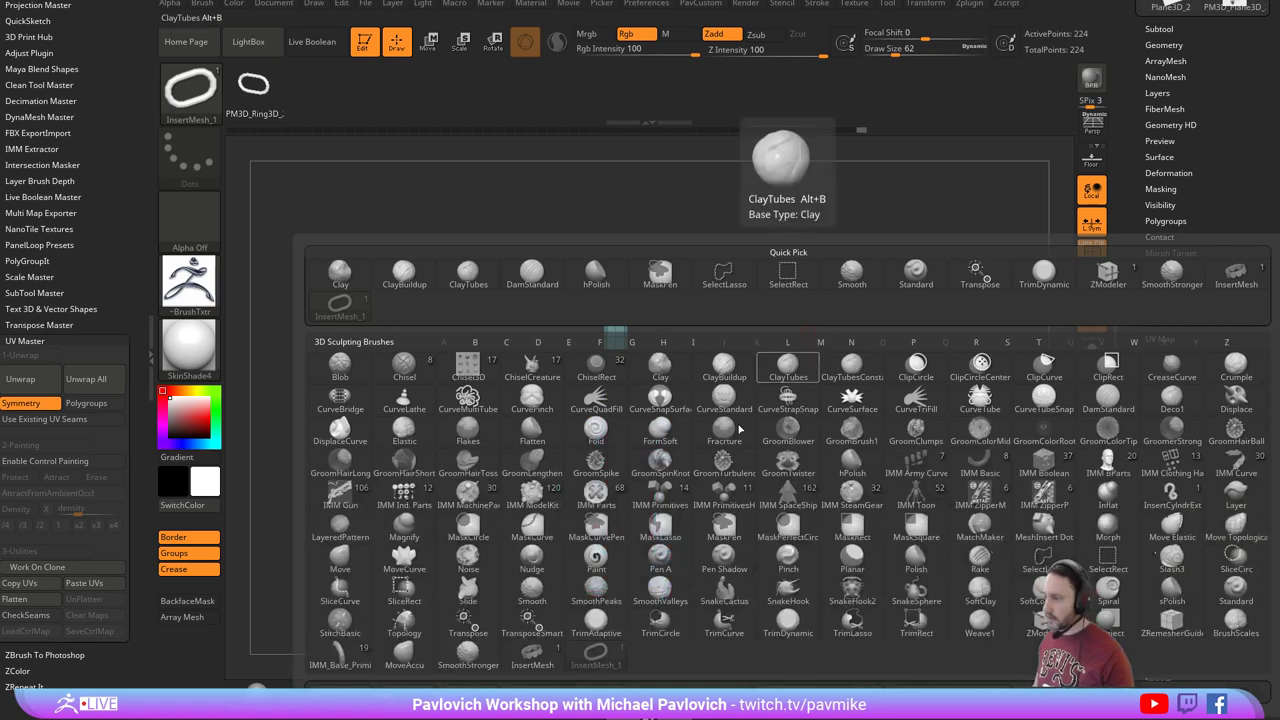
{"action": "key", "text": "b"}
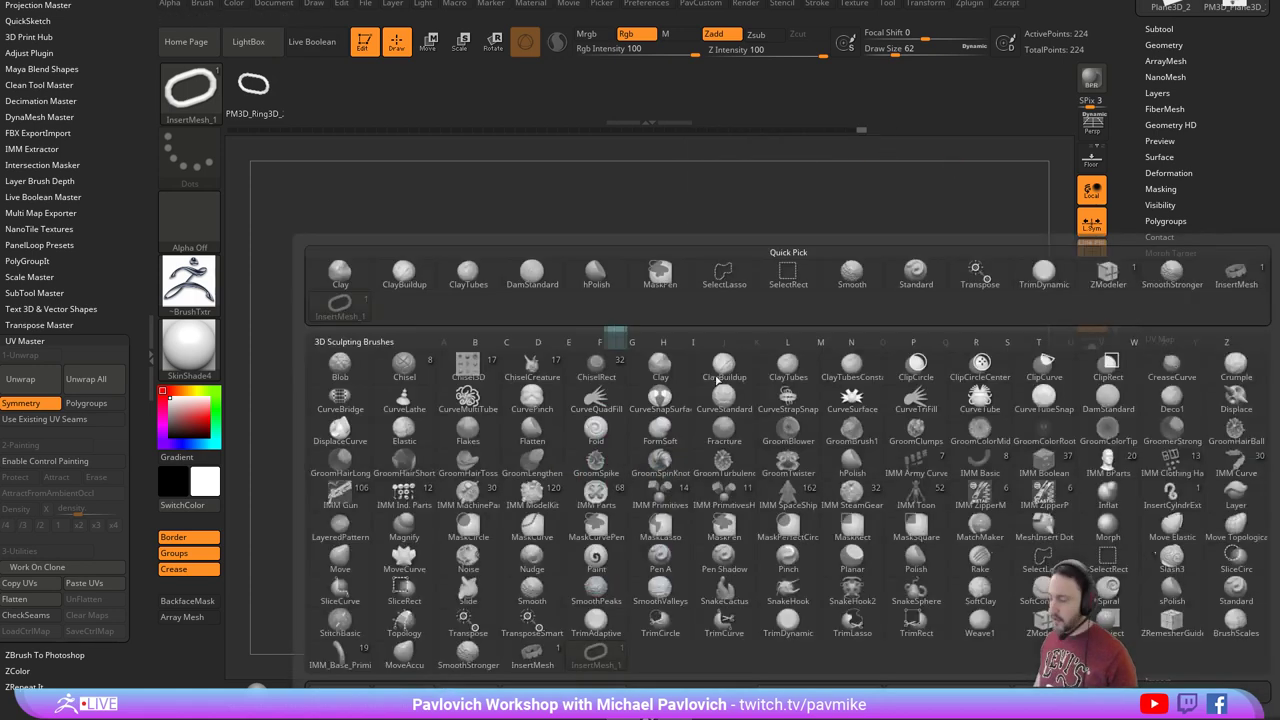
{"action": "left_click", "coordinate": [564, 695]}
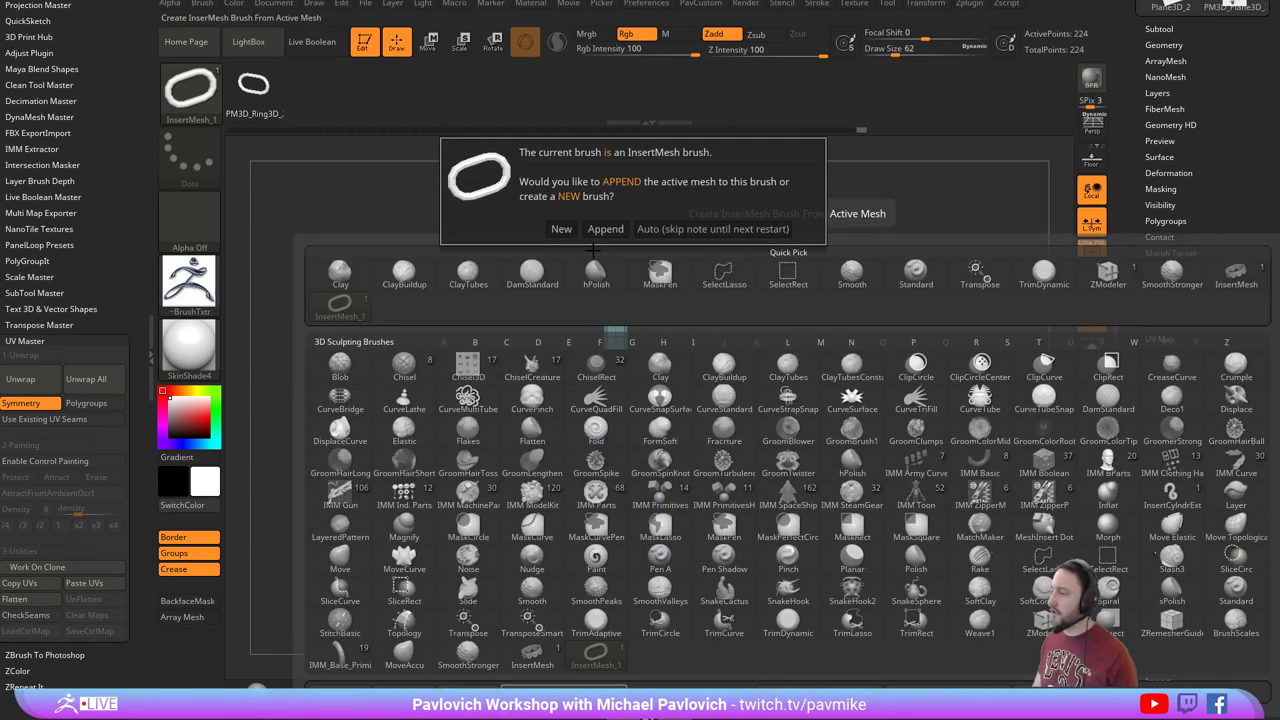
{"action": "left_click", "coordinate": [600, 229]}
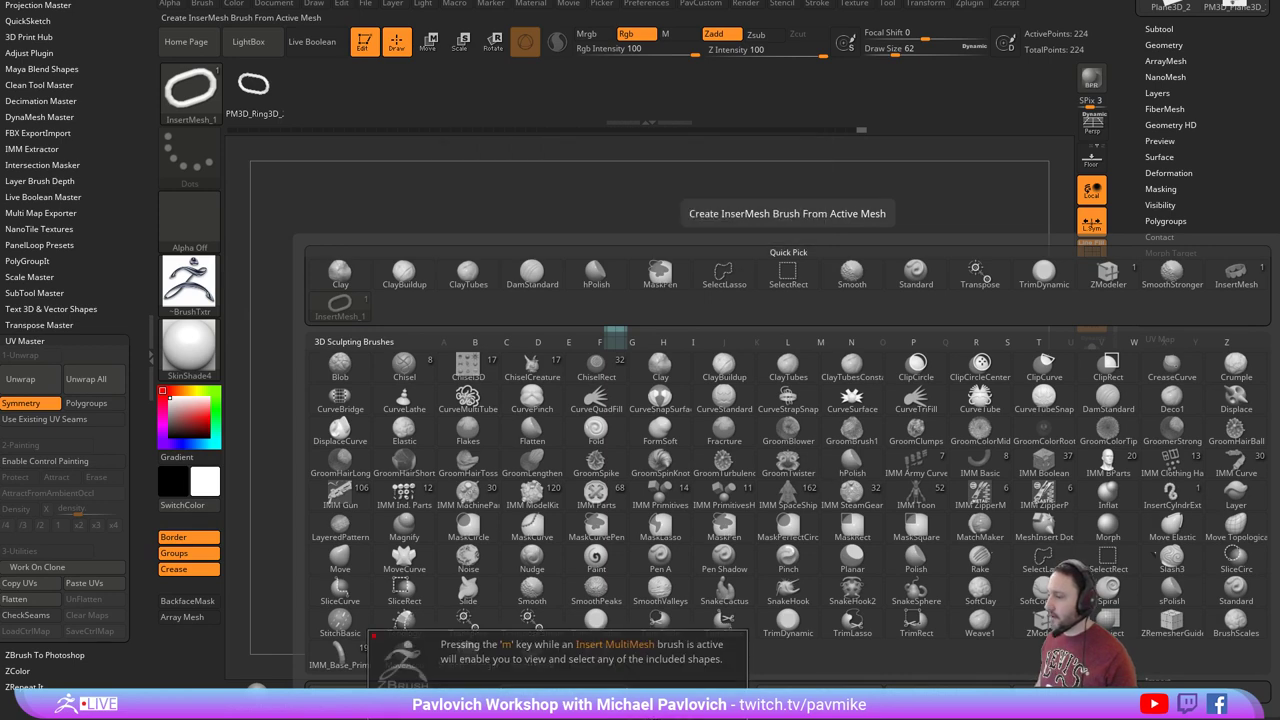
{"action": "left_click", "coordinate": [626, 698]}
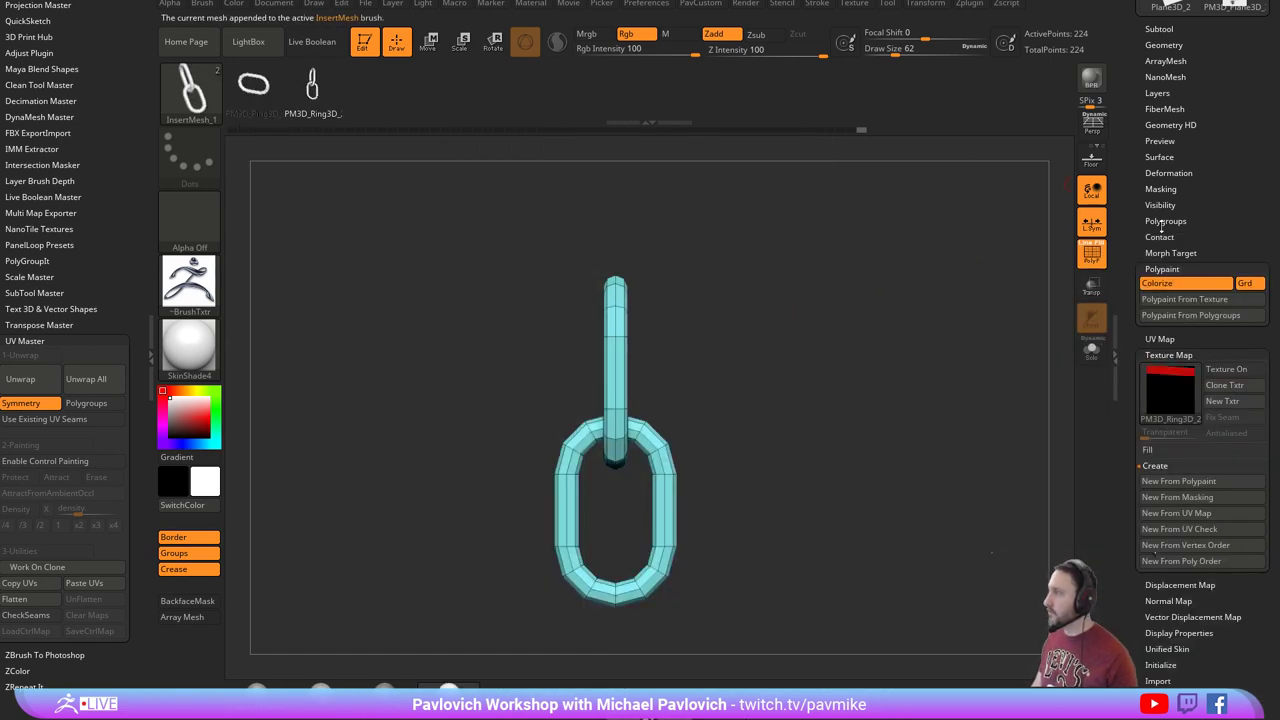
Switch to the textured plane tool PM3D_Plane3D_3 and draw a curved chain from the logo out past the plane's edge.
{"action": "left_click_drag", "start_coordinate": [1136, 206], "coordinate": [1123, 392]}
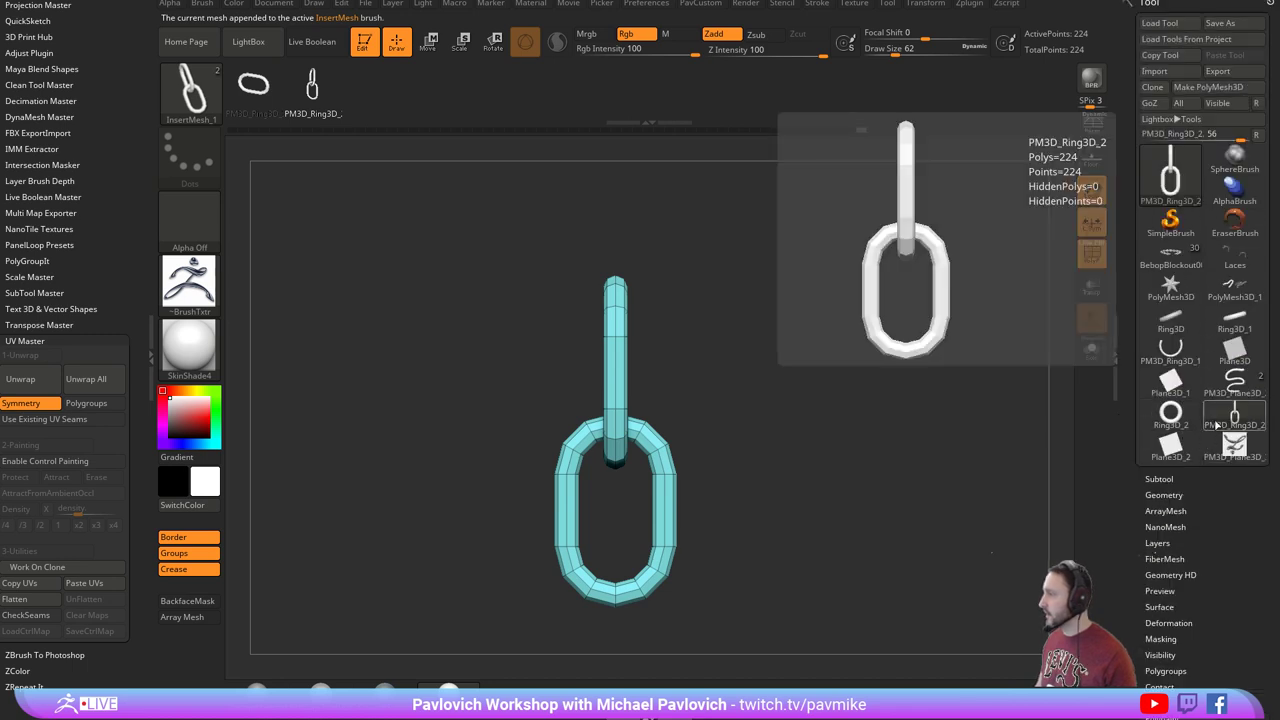
{"action": "left_click", "coordinate": [1233, 446]}
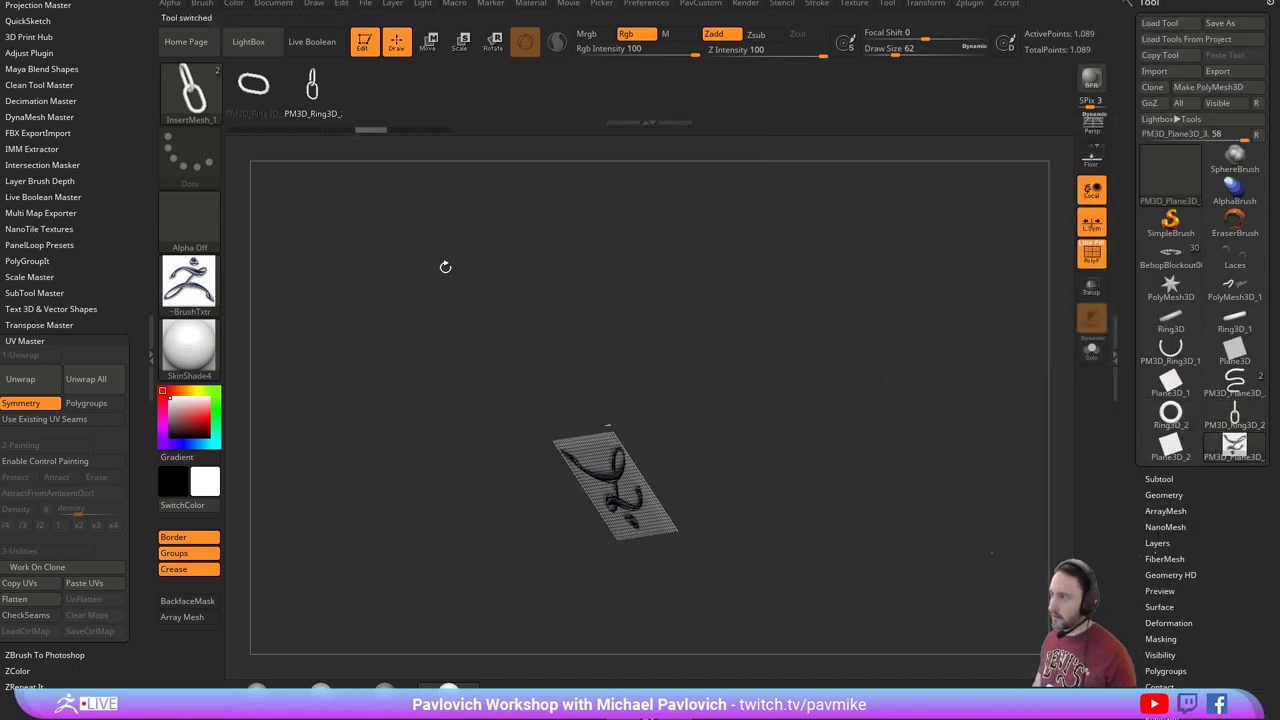
{"action": "left_click_drag", "start_coordinate": [806, 332], "coordinate": [810, 339]}
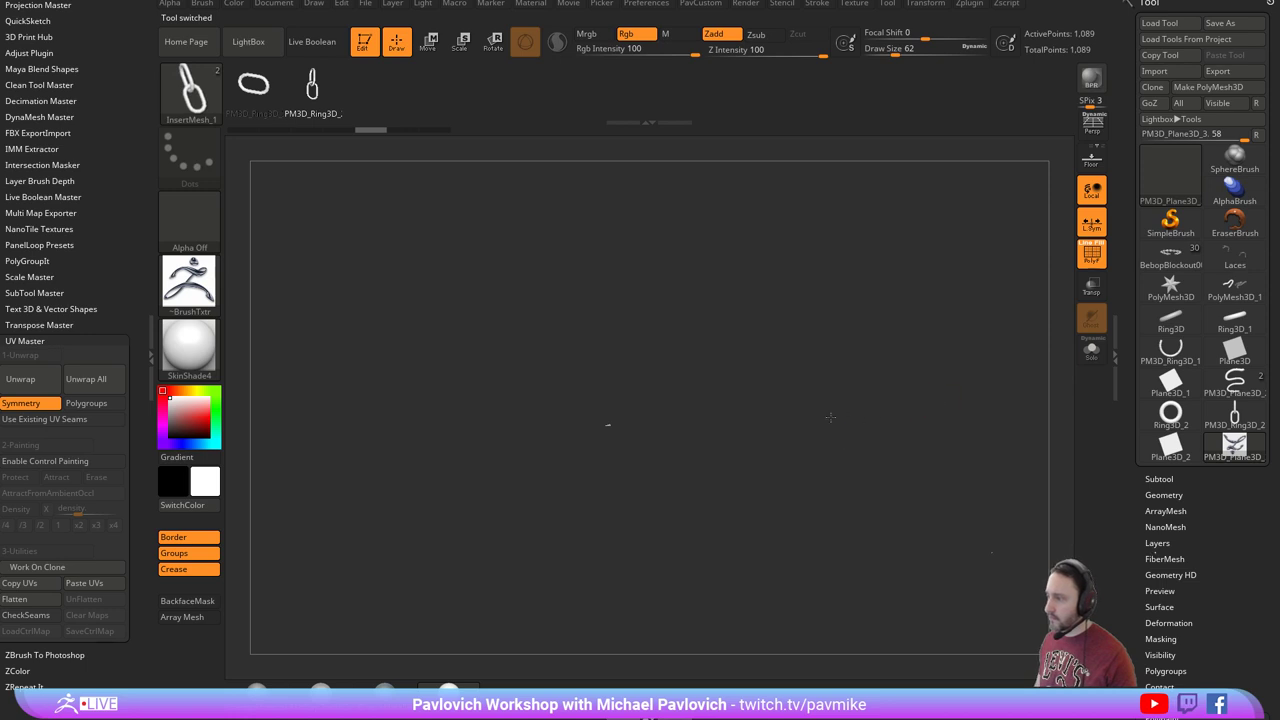
{"action": "left_click_drag", "start_coordinate": [831, 417], "coordinate": [857, 394]}
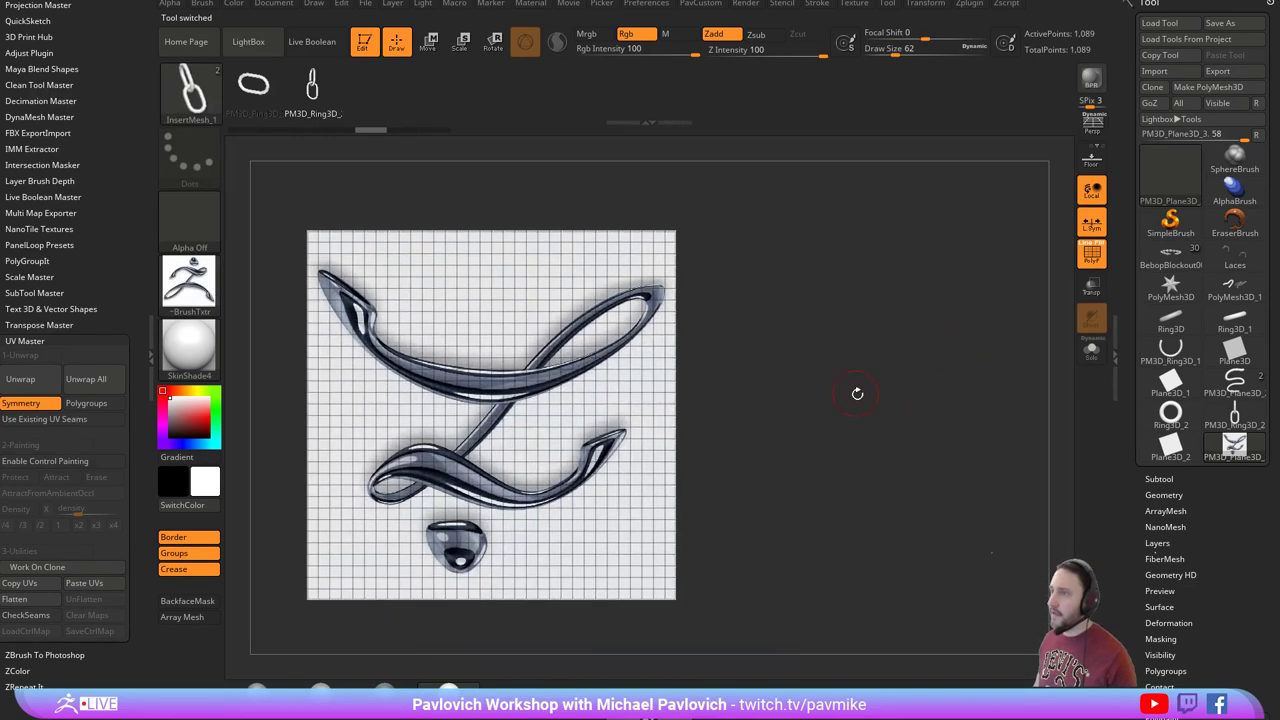
{"action": "mouse_move", "coordinate": [530, 438]}
{"action": "left_mouse_down"}
{"action": "mouse_move", "coordinate": [760, 370]}
{"action": "mouse_move", "coordinate": [935, 285]}
{"action": "left_mouse_up"}
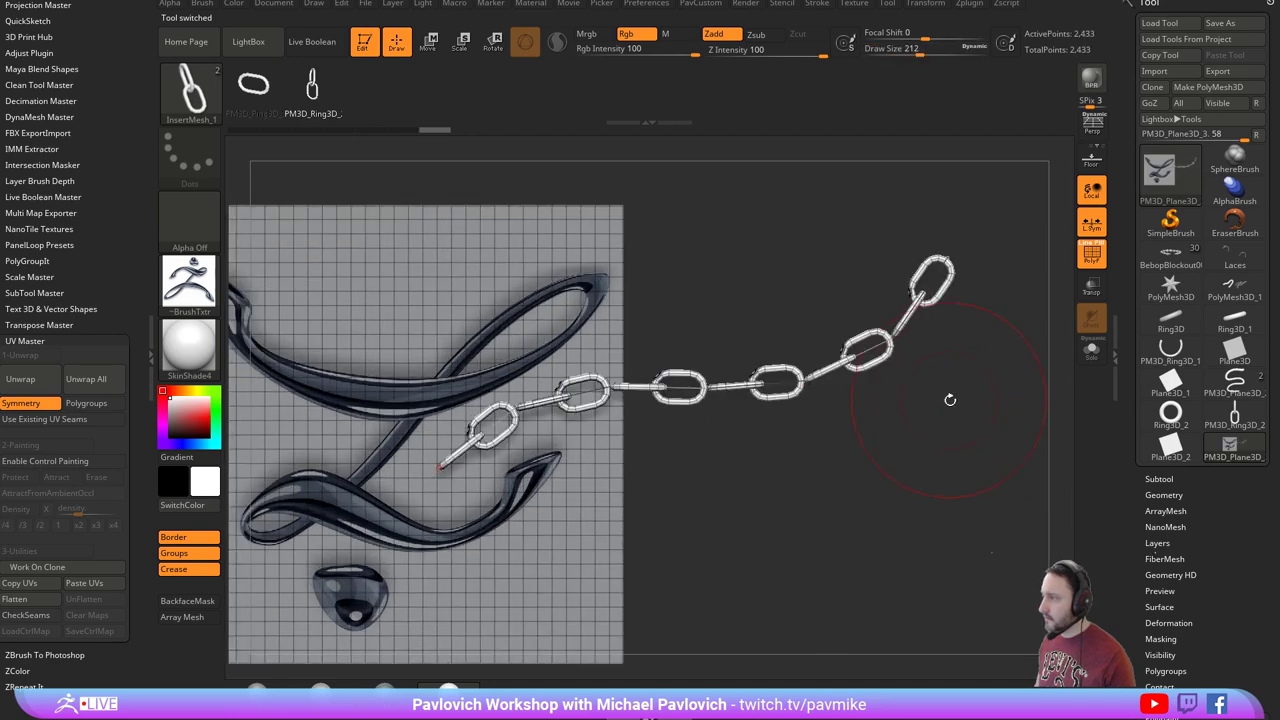
Split the drawn chain from the plane into its own subtool and switch to the Standard brush.
{"action": "left_click_drag", "start_coordinate": [956, 402], "coordinate": [975, 439]}
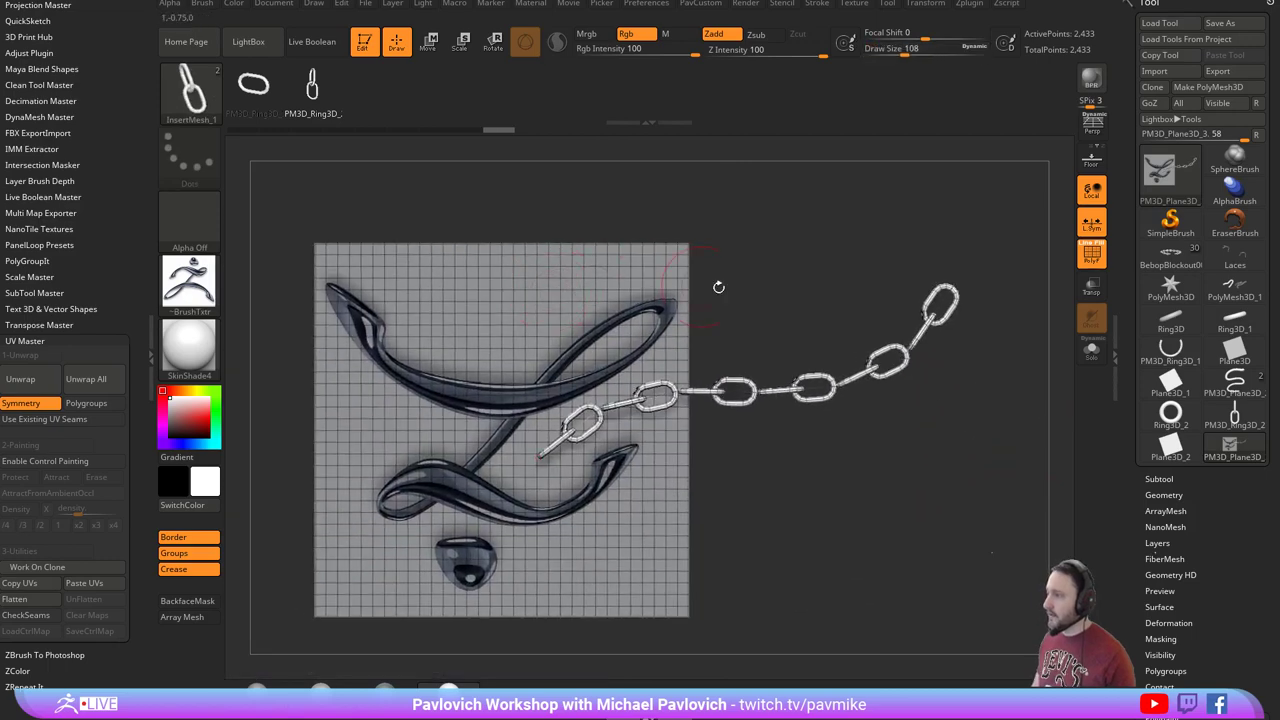
{"action": "key", "text": "2"}
{"action": "left_click", "coordinate": [1023, 301]}
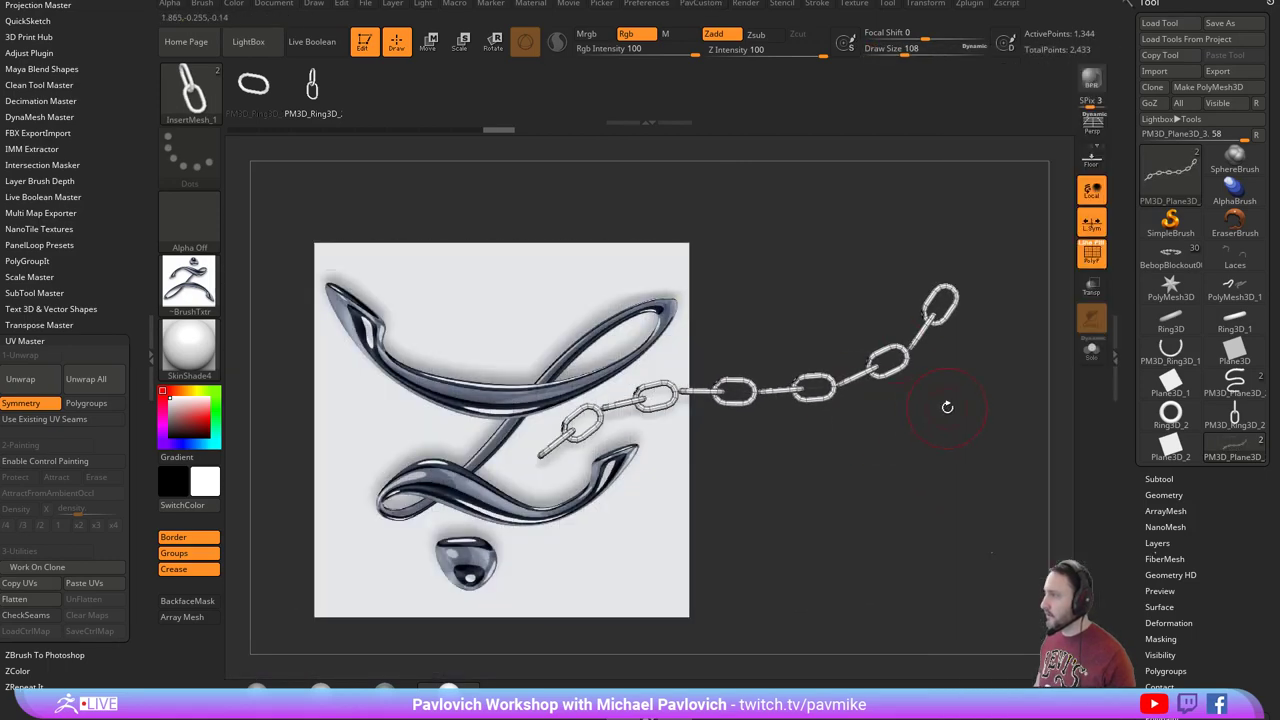
{"action": "key", "text": "b"}
{"action": "key", "text": "s"}
{"action": "key", "text": "t"}
{"action": "mouse_move", "coordinate": [973, 406]}
{"action": "left_mouse_down", "text": "alt"}
{"action": "mouse_move", "coordinate": [1026, 415]}
{"action": "mouse_move", "coordinate": [1052, 448]}
{"action": "left_mouse_up", "text": "alt"}
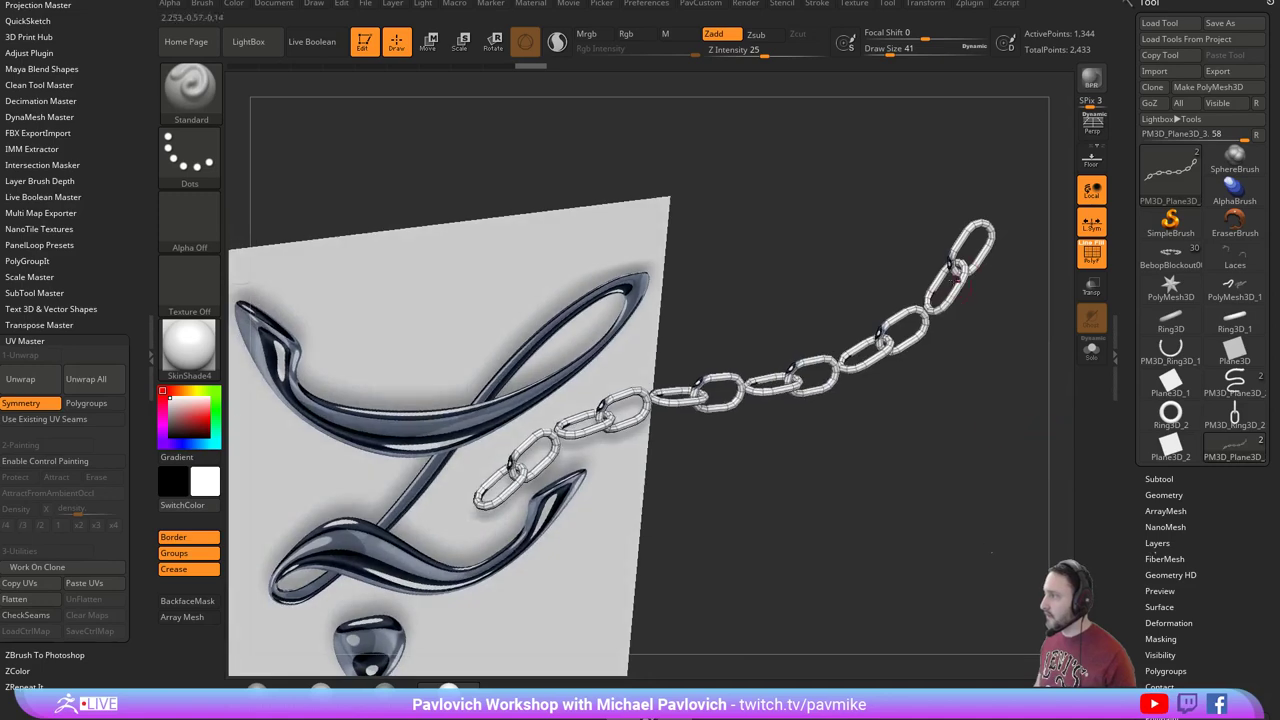
Create a texture map from the UV overlap check on the chain subtool and inspect it.
{"action": "mouse_move", "coordinate": [1137, 479]}
{"action": "left_mouse_down"}
{"action": "mouse_move", "coordinate": [1124, 346]}
{"action": "mouse_move", "coordinate": [1126, 365]}
{"action": "left_mouse_up"}
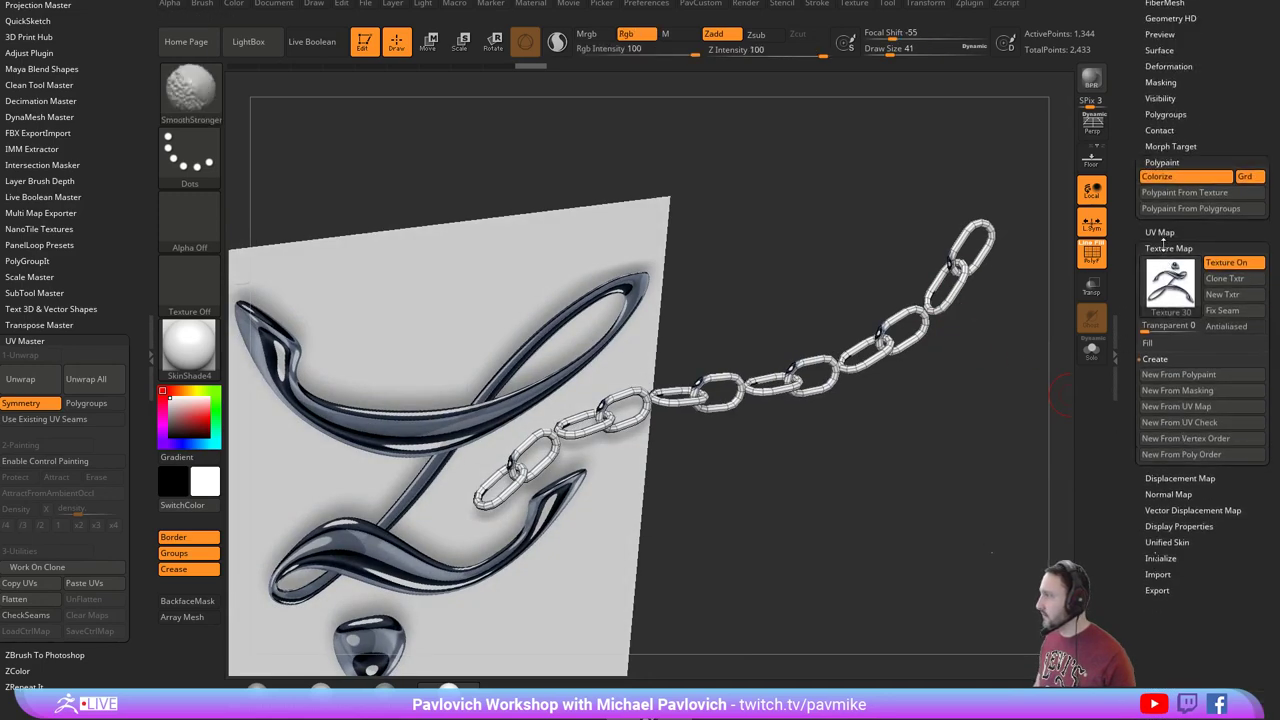
{"action": "left_click", "coordinate": [1178, 422]}
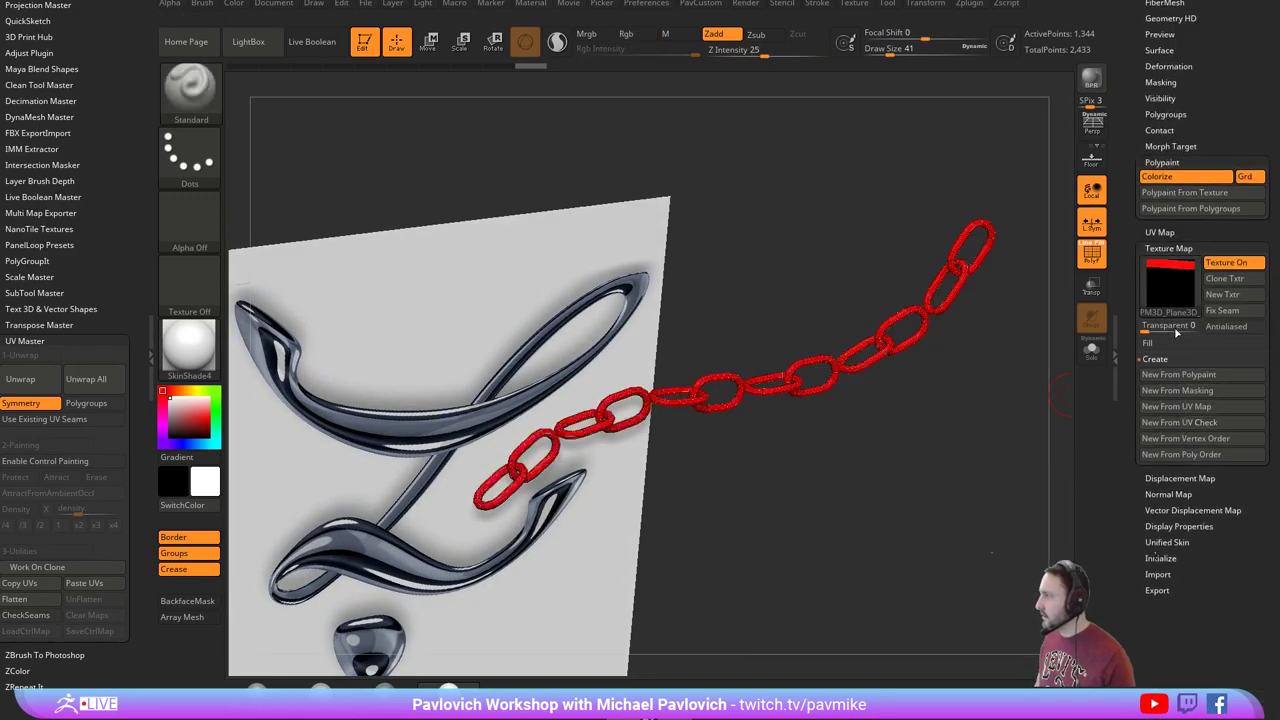
{"action": "mouse_move", "coordinate": [1180, 289]}
{"action": "left_click", "coordinate": [1165, 248], "text": "shift"}
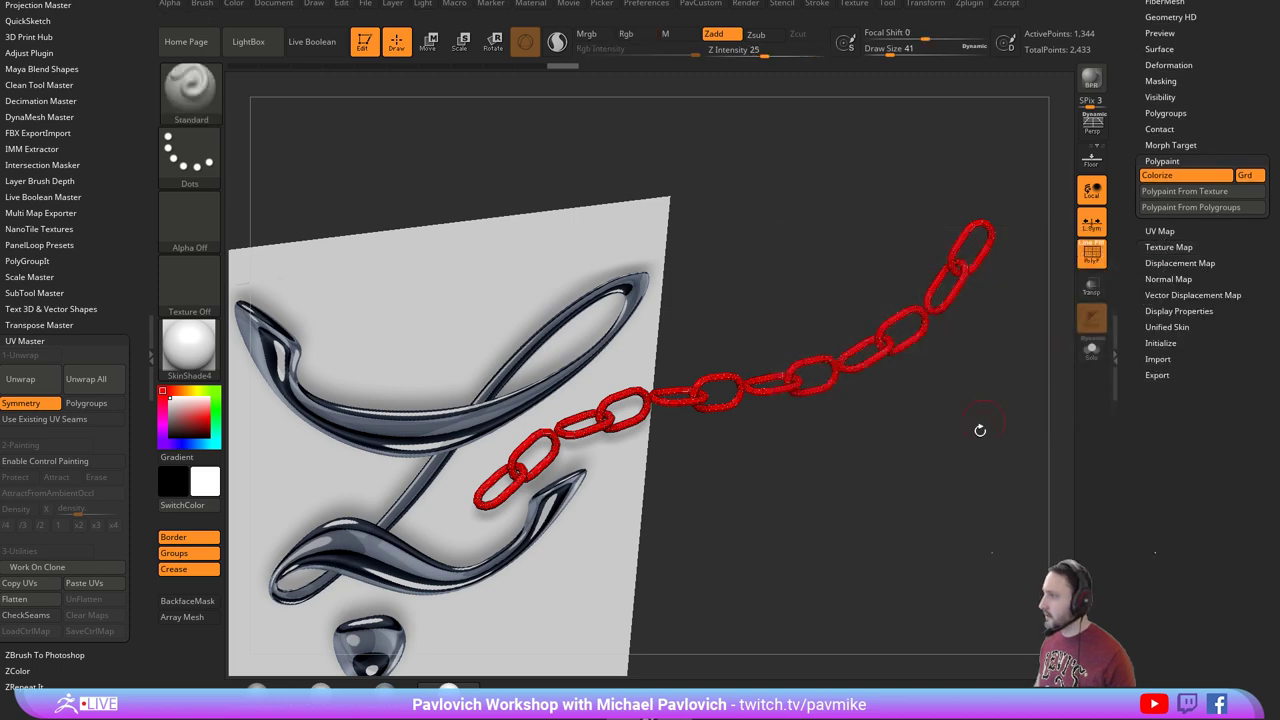
{"action": "key", "text": "f"}
{"action": "mouse_move", "coordinate": [980, 429]}
{"action": "left_mouse_down", "text": "shift"}
{"action": "mouse_move", "coordinate": [947, 405]}
{"action": "mouse_move", "coordinate": [968, 443]}
{"action": "left_mouse_up", "text": "shift"}
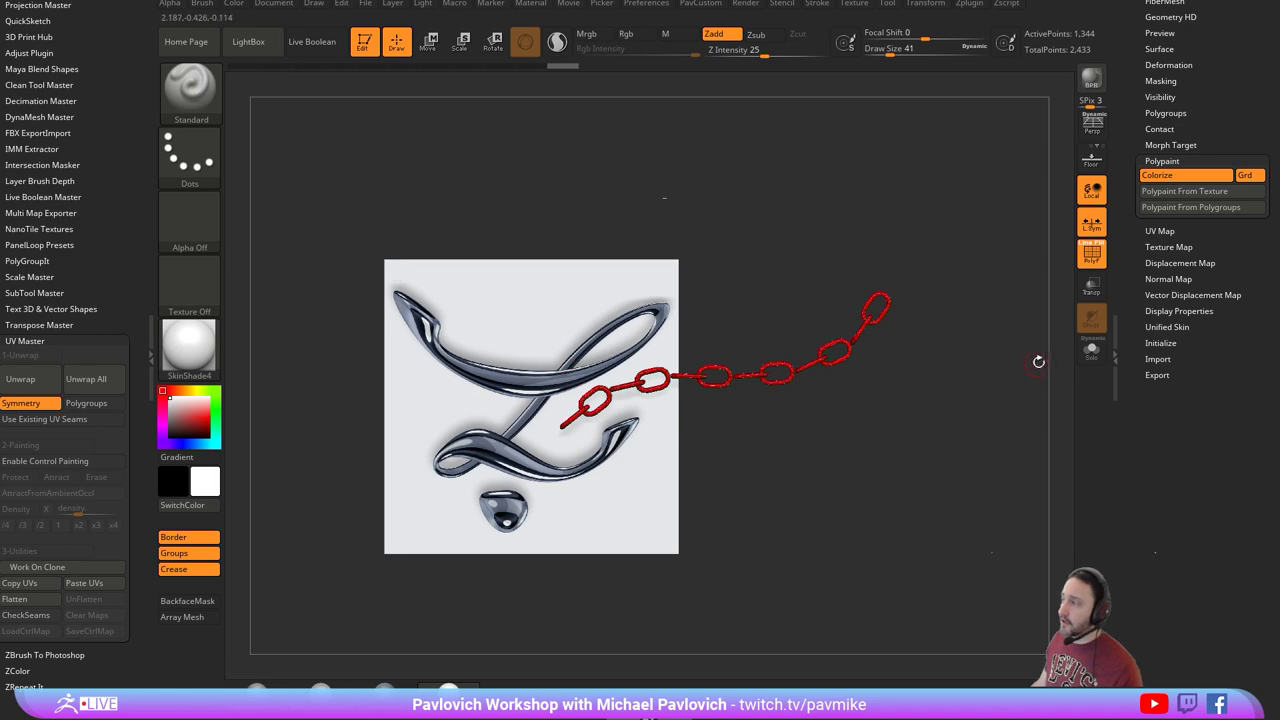
Switch to the BebopBlockout character tool, set the draw size to 22 and frame the chain belt on the full figure.
{"action": "left_click_drag", "start_coordinate": [1112, 283], "coordinate": [1120, 508]}
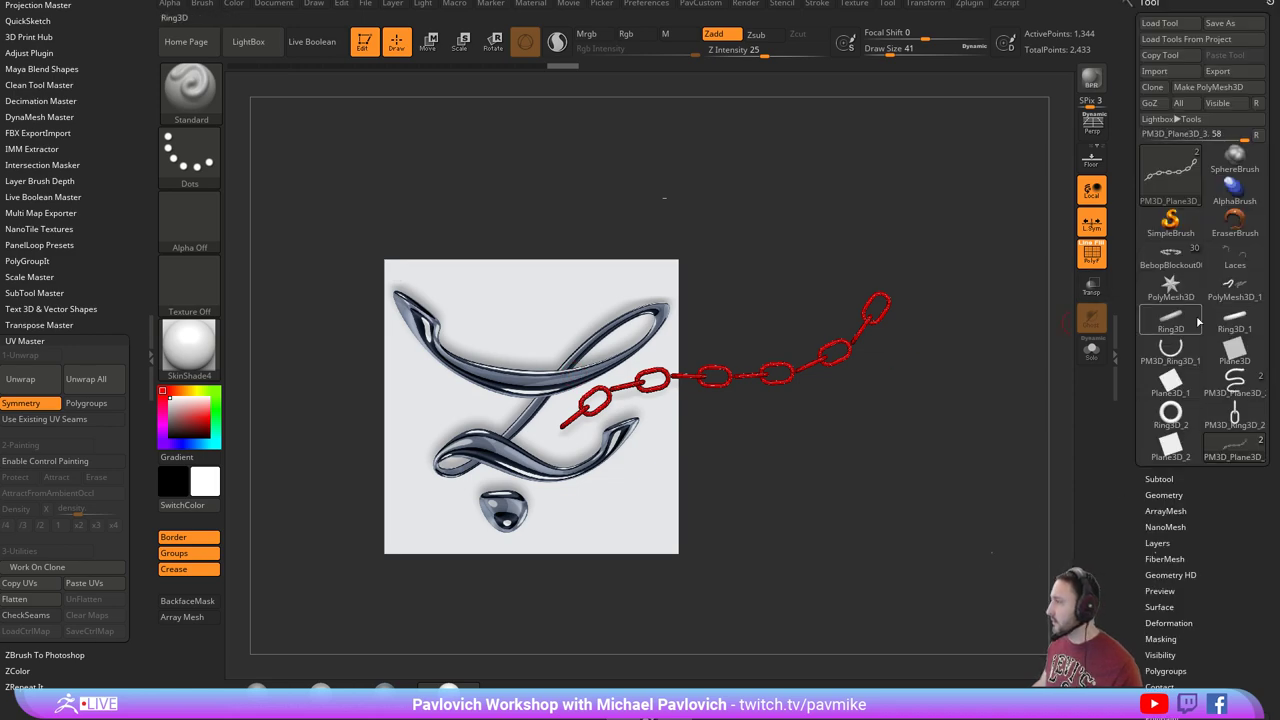
{"action": "left_click", "coordinate": [1170, 255]}
{"action": "key", "text": "f"}
{"action": "key", "text": "s"}
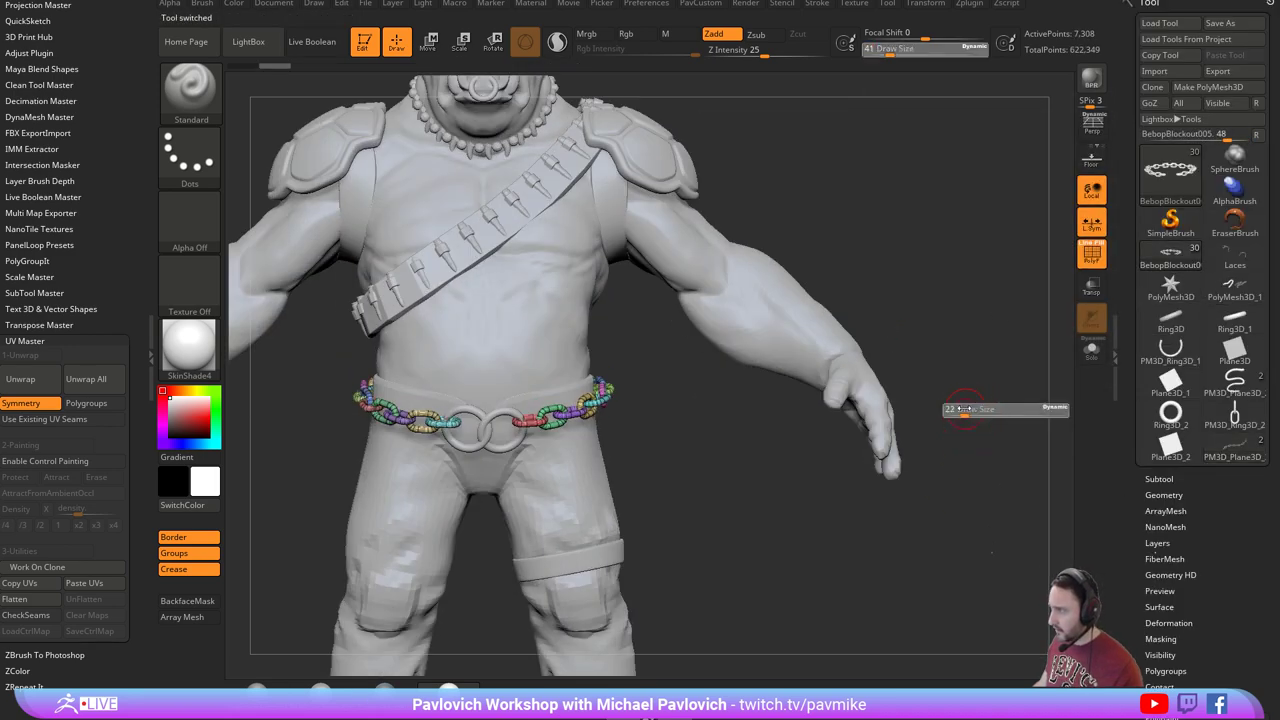
{"action": "key", "text": "f"}
{"action": "mouse_move", "coordinate": [911, 357]}
{"action": "left_mouse_down"}
{"action": "mouse_move", "coordinate": [892, 337]}
{"action": "mouse_move", "coordinate": [620, 300]}
{"action": "left_mouse_up"}
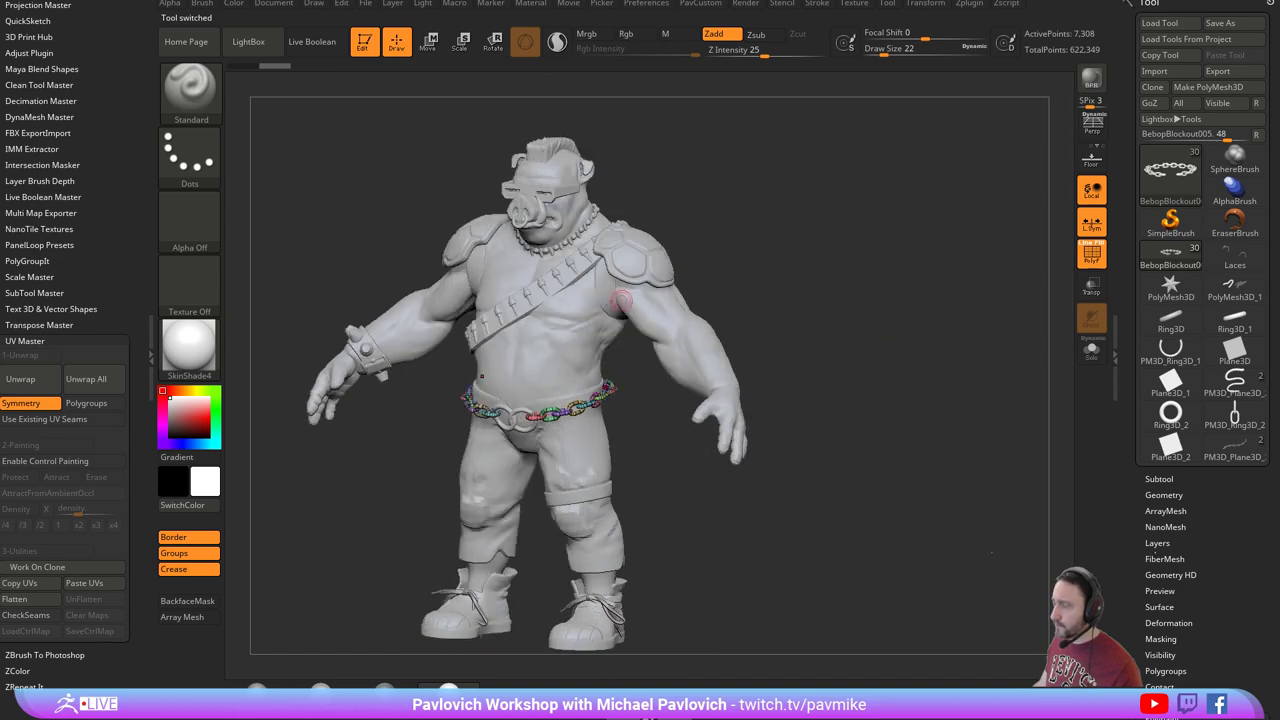
Clear the canvas, append a PolyMesh3D star to the character's subtools, and return the character to Edit mode in front view.
{"action": "left_click", "coordinate": [363, 46]}
{"action": "key", "text": "ctrl+n"}
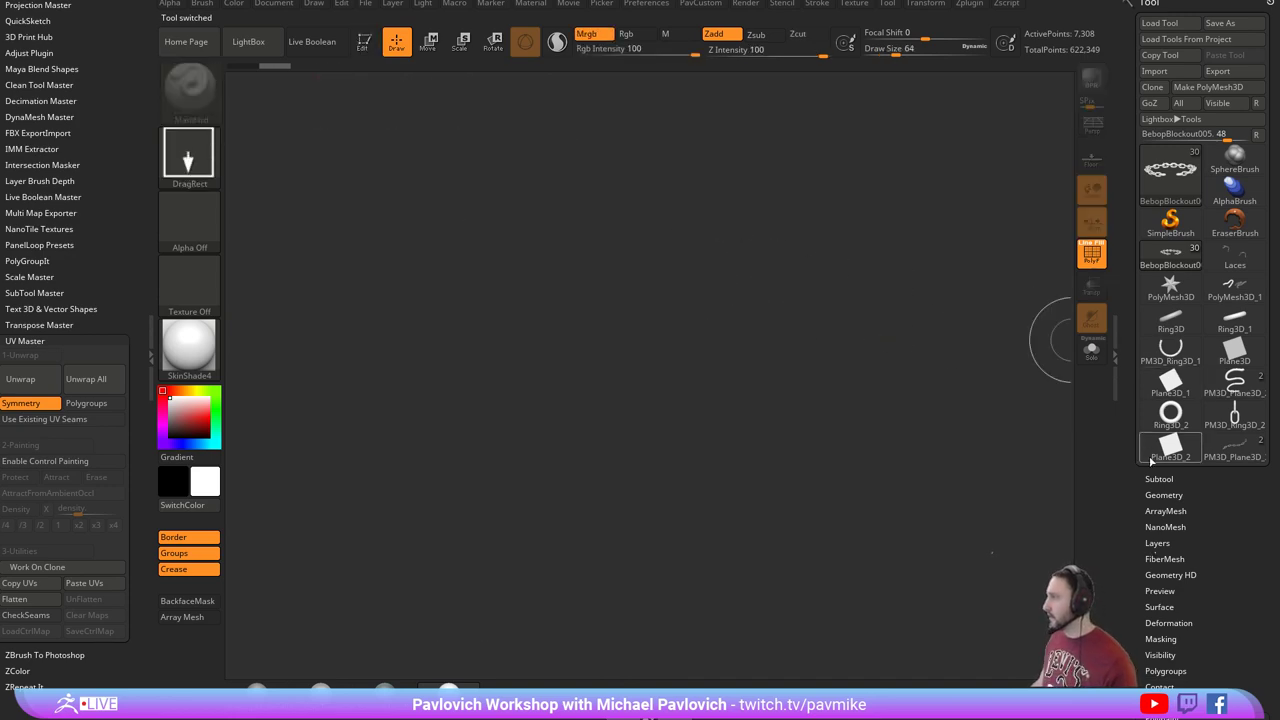
{"action": "left_click_drag", "start_coordinate": [1131, 320], "coordinate": [1147, 238]}
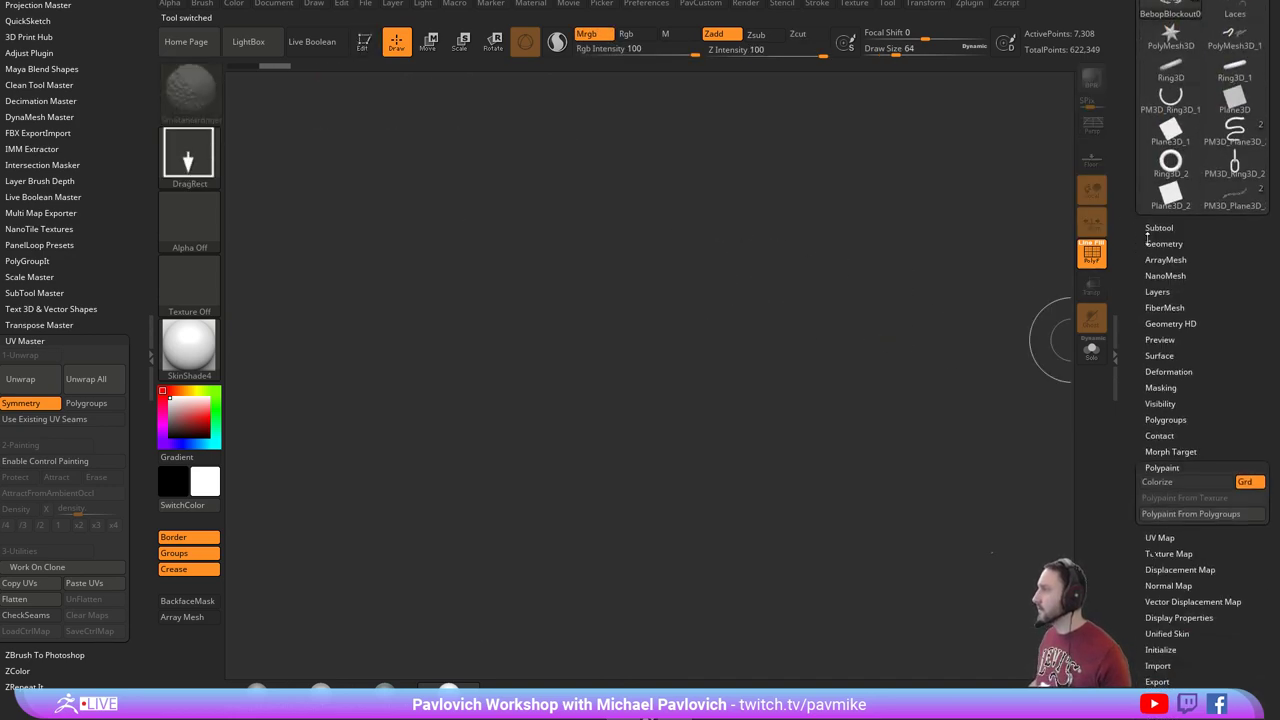
{"action": "left_click", "coordinate": [1158, 228]}
{"action": "scroll", "coordinate": [1150, 245], "scroll_direction": "down", "scroll_amount": 8}
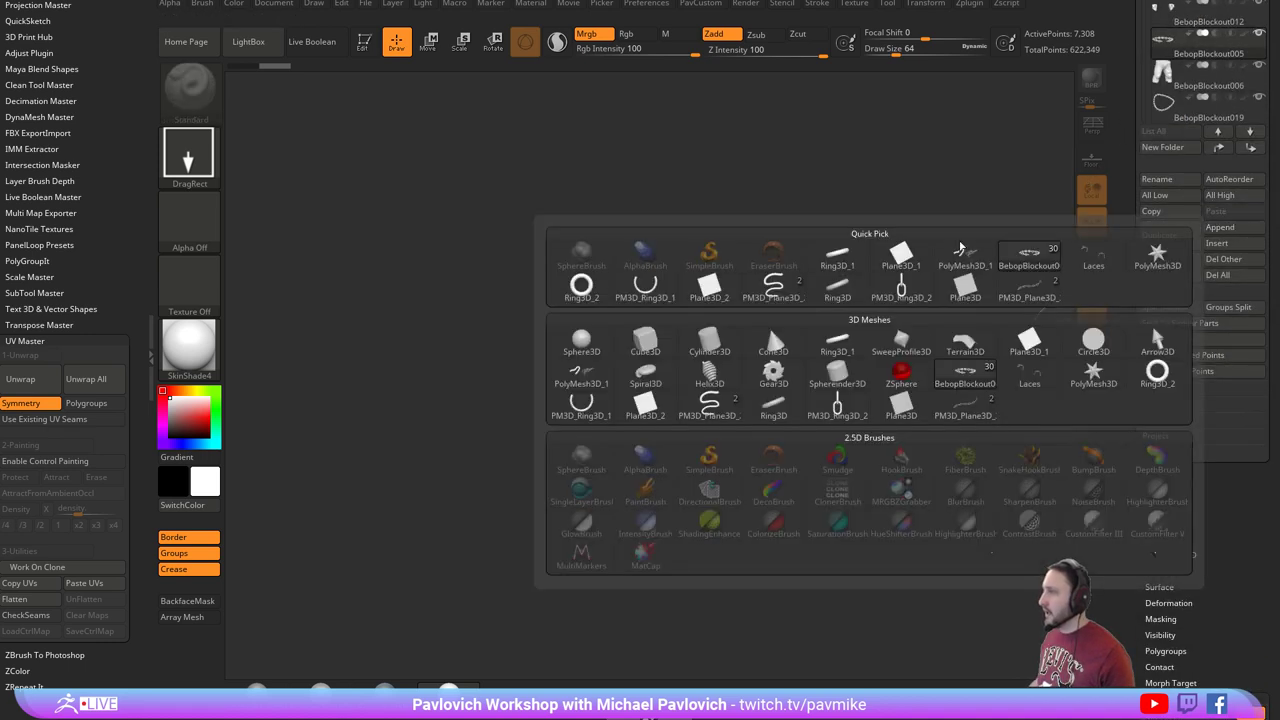
{"action": "left_click", "coordinate": [1220, 227]}
{"action": "left_click", "coordinate": [1093, 373]}
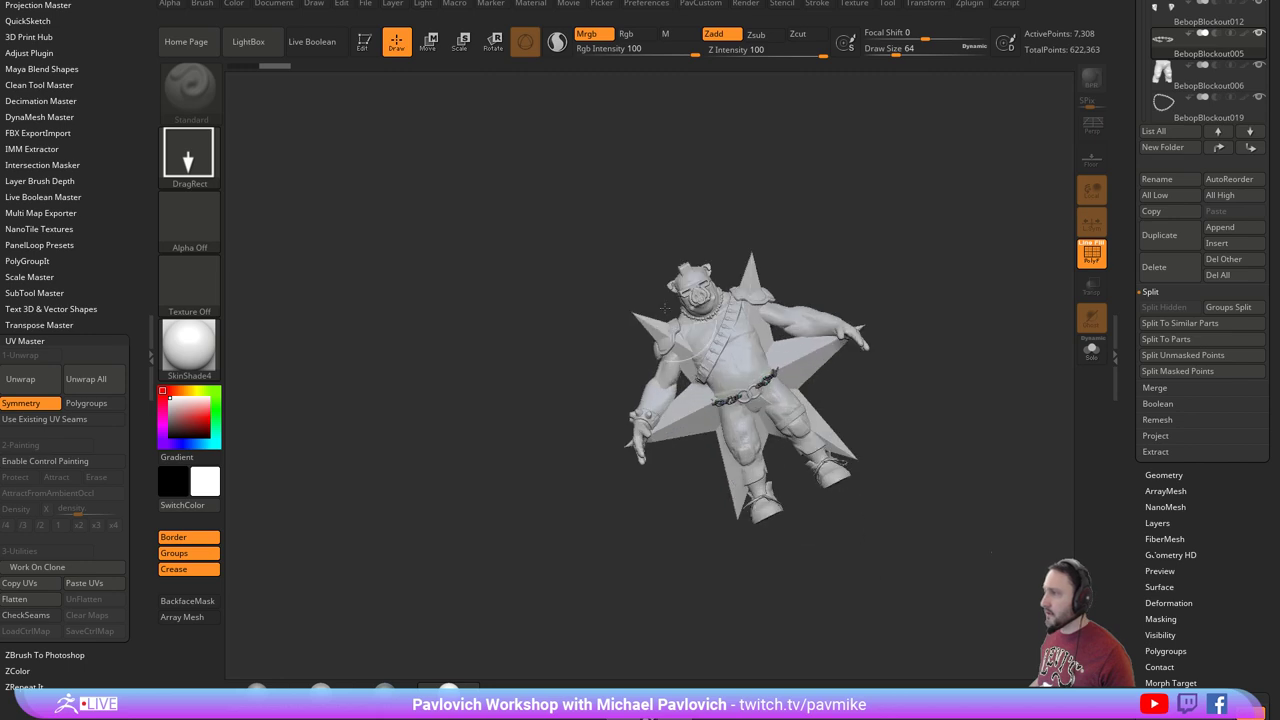
{"action": "left_click", "coordinate": [367, 47]}
{"action": "left_click_drag", "start_coordinate": [955, 243], "coordinate": [1020, 220], "text": "shift"}
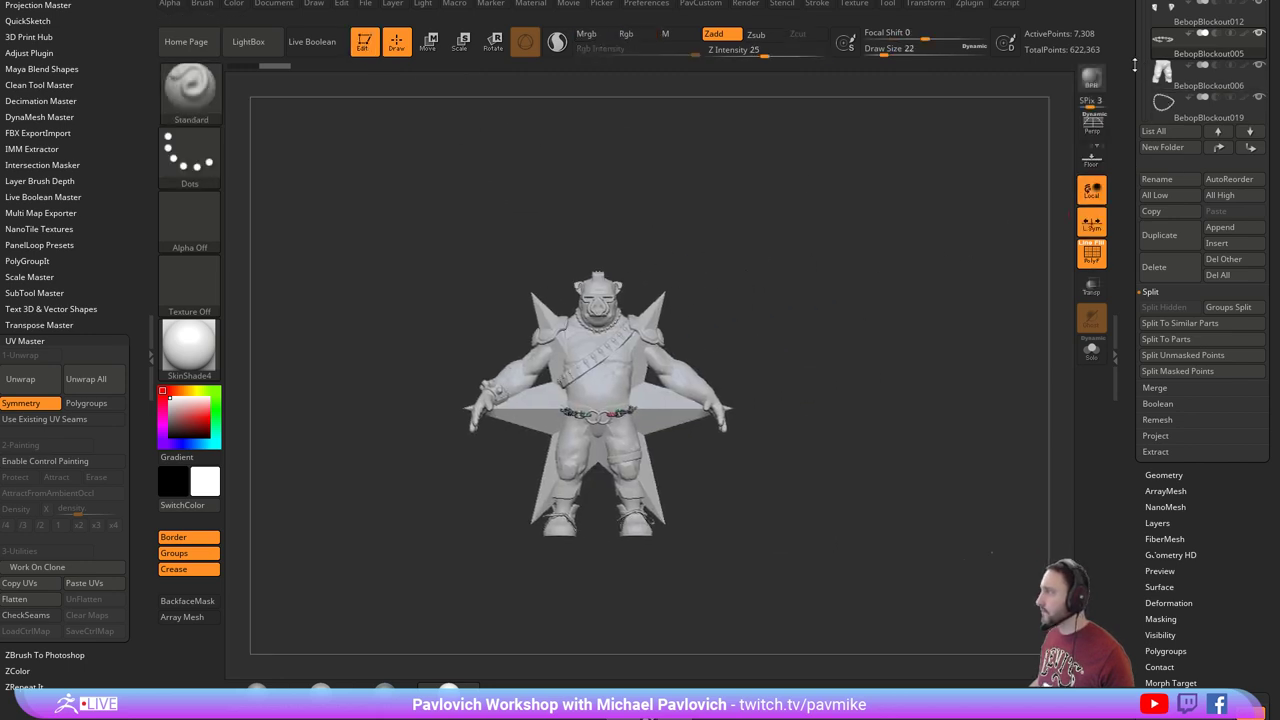
Select the appended PolyMesh3D1 star subtool and turn on ghost transparency for the other subtools.
{"action": "left_click_drag", "start_coordinate": [1136, 64], "coordinate": [1123, 220]}
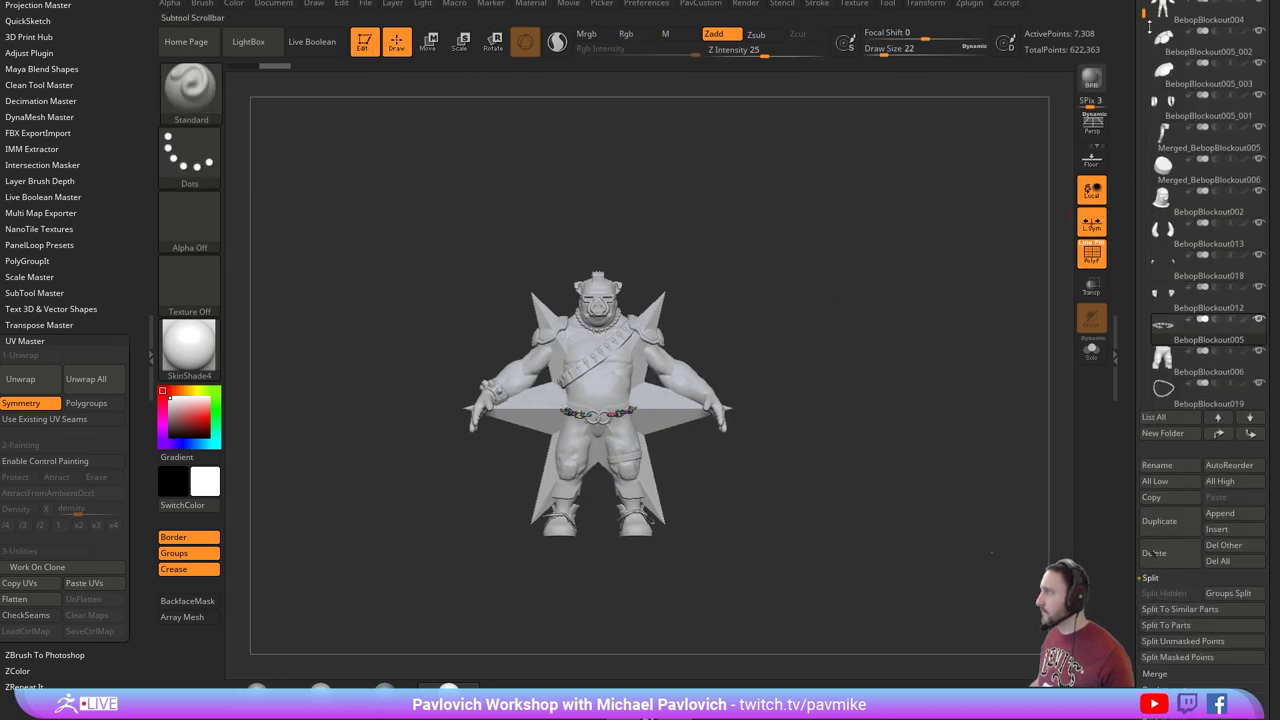
{"action": "left_click_drag", "start_coordinate": [1149, 27], "coordinate": [1157, 290]}
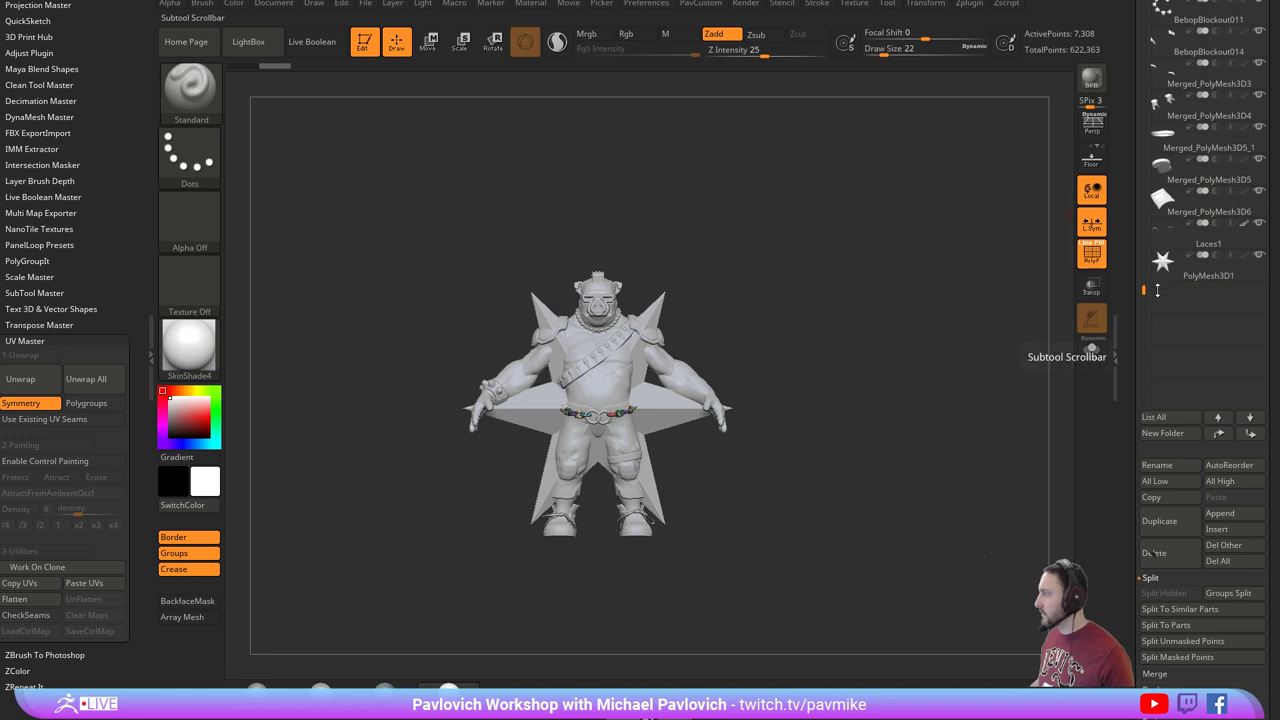
{"action": "mouse_move", "coordinate": [1211, 279]}
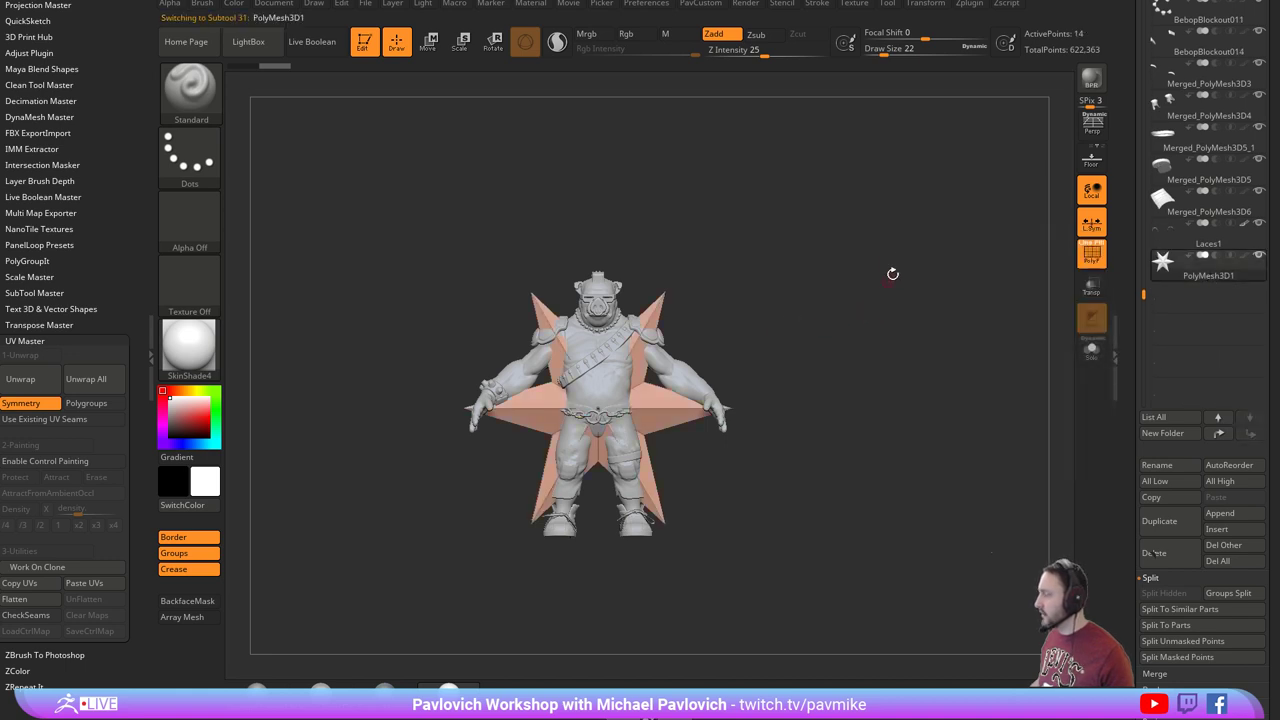
{"action": "key", "text": "f"}
{"action": "left_click", "coordinate": [1096, 290]}
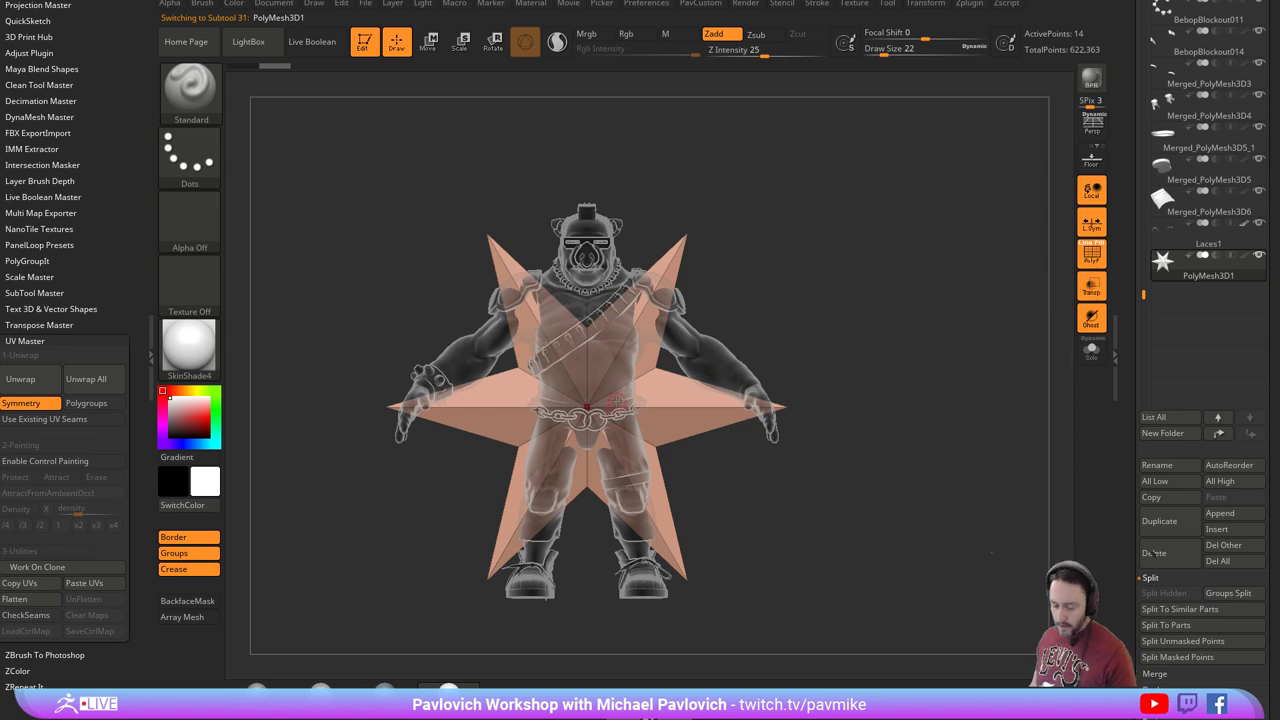
Scale the star down to a tiny size inside the waist, checking it from the side and front.
{"action": "key", "text": "e"}
{"action": "mouse_move", "coordinate": [587, 407]}
{"action": "left_mouse_down"}
{"action": "mouse_move", "coordinate": [548, 338]}
{"action": "mouse_move", "coordinate": [582, 398]}
{"action": "left_mouse_up"}
{"action": "key", "text": "q"}
{"action": "left_click_drag", "start_coordinate": [877, 381], "coordinate": [467, 372], "text": "shift"}
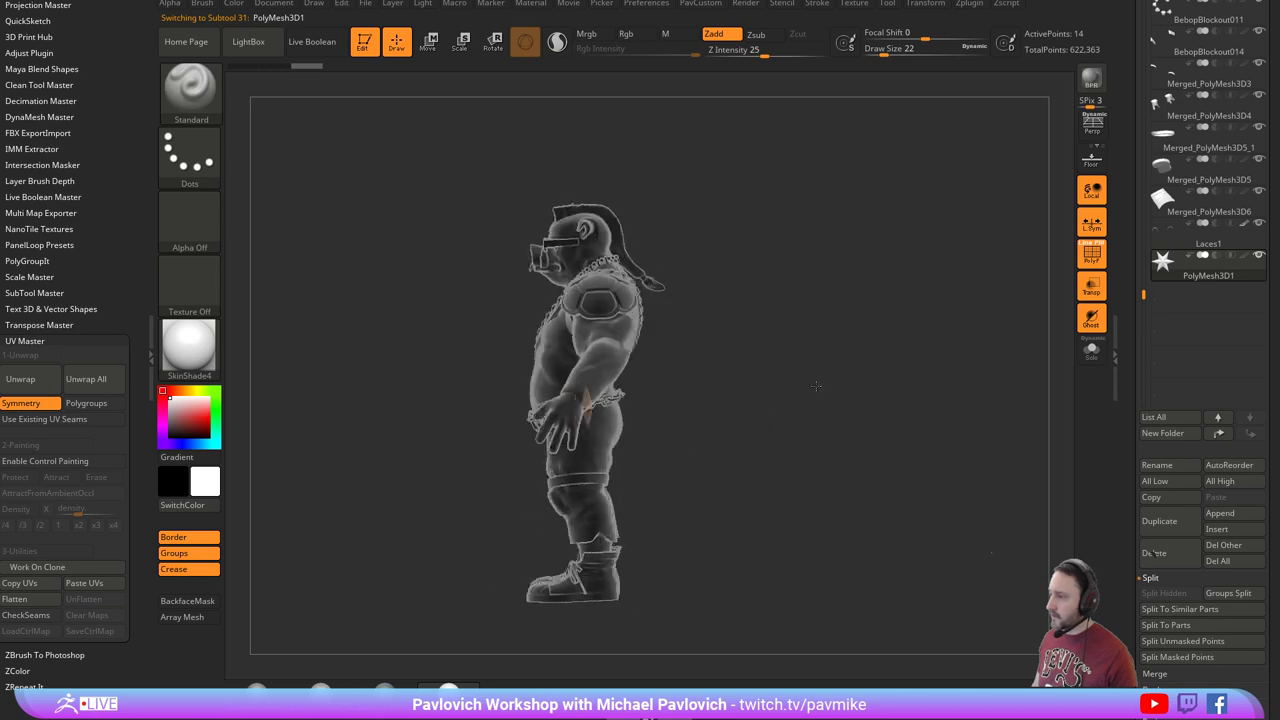
{"action": "key", "text": "w"}
{"action": "left_click_drag", "start_coordinate": [587, 412], "coordinate": [586, 407]}
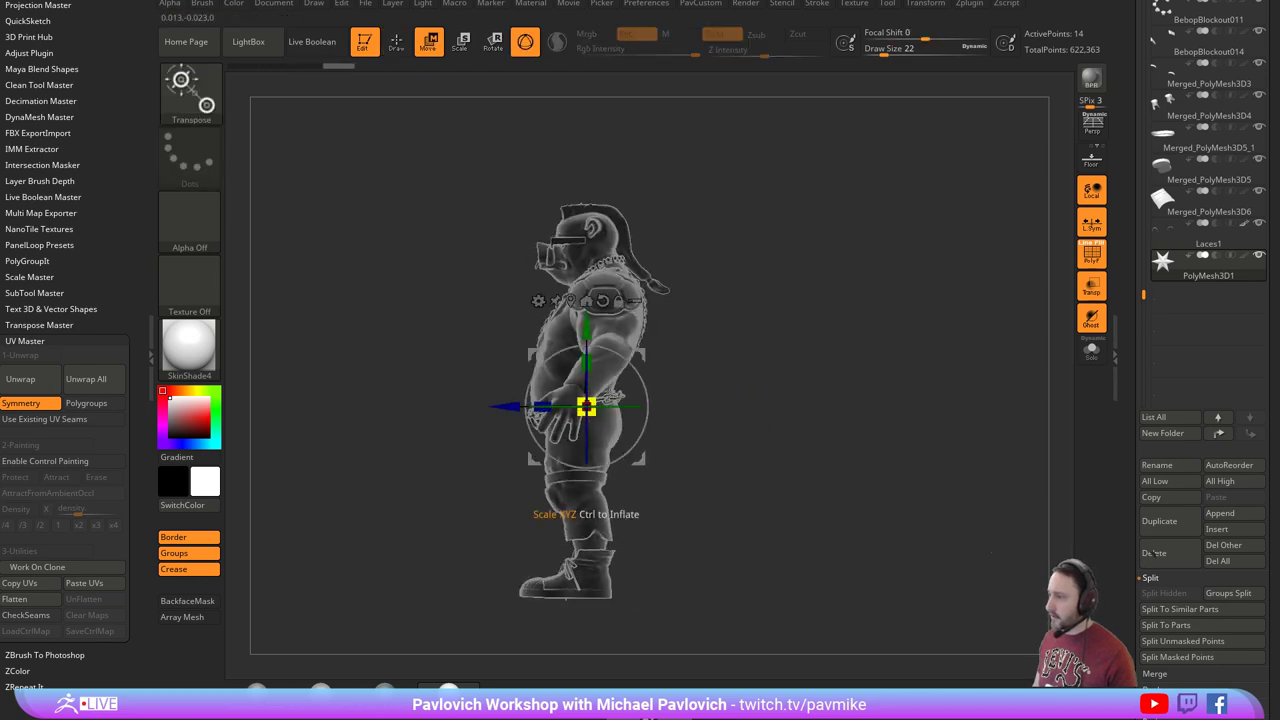
{"action": "key", "text": "q"}
{"action": "mouse_move", "coordinate": [511, 327]}
{"action": "left_mouse_down", "text": "shift"}
{"action": "mouse_move", "coordinate": [686, 363]}
{"action": "mouse_move", "coordinate": [852, 346]}
{"action": "mouse_move", "coordinate": [861, 388]}
{"action": "left_mouse_up", "text": "shift"}
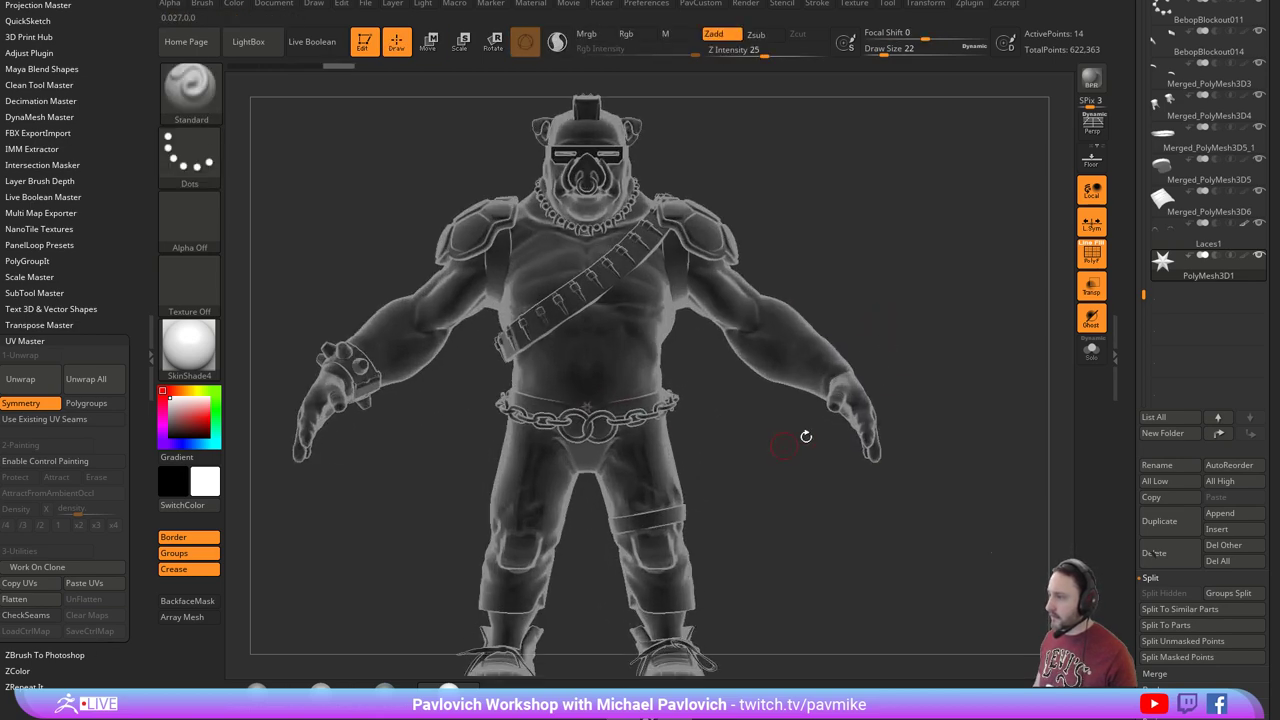
Isolate the star subtool in Solo mode and set the draw size to 4.
{"action": "left_click", "coordinate": [1091, 350]}
{"action": "key", "text": "s"}
{"action": "mouse_move", "coordinate": [907, 457]}
{"action": "left_mouse_down"}
{"action": "mouse_move", "coordinate": [891, 453]}
{"action": "mouse_move", "coordinate": [911, 458]}
{"action": "mouse_move", "coordinate": [899, 464]}
{"action": "left_mouse_up"}
{"action": "key", "text": "s"}
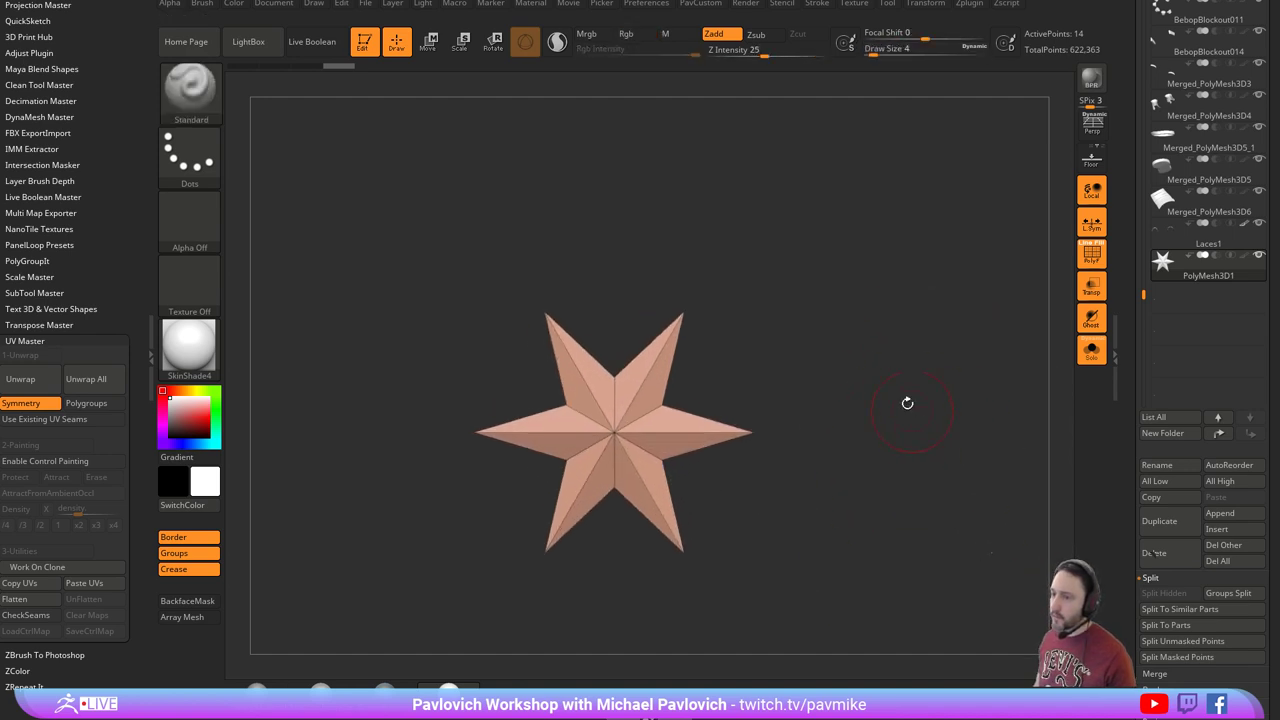
Isolate one half of the star from the side, assign it its own polygroup, and show the whole star again.
{"action": "left_click_drag", "start_coordinate": [314, 400], "coordinate": [764, 318], "text": "shift"}
{"action": "key", "text": "ctrl+shift"}
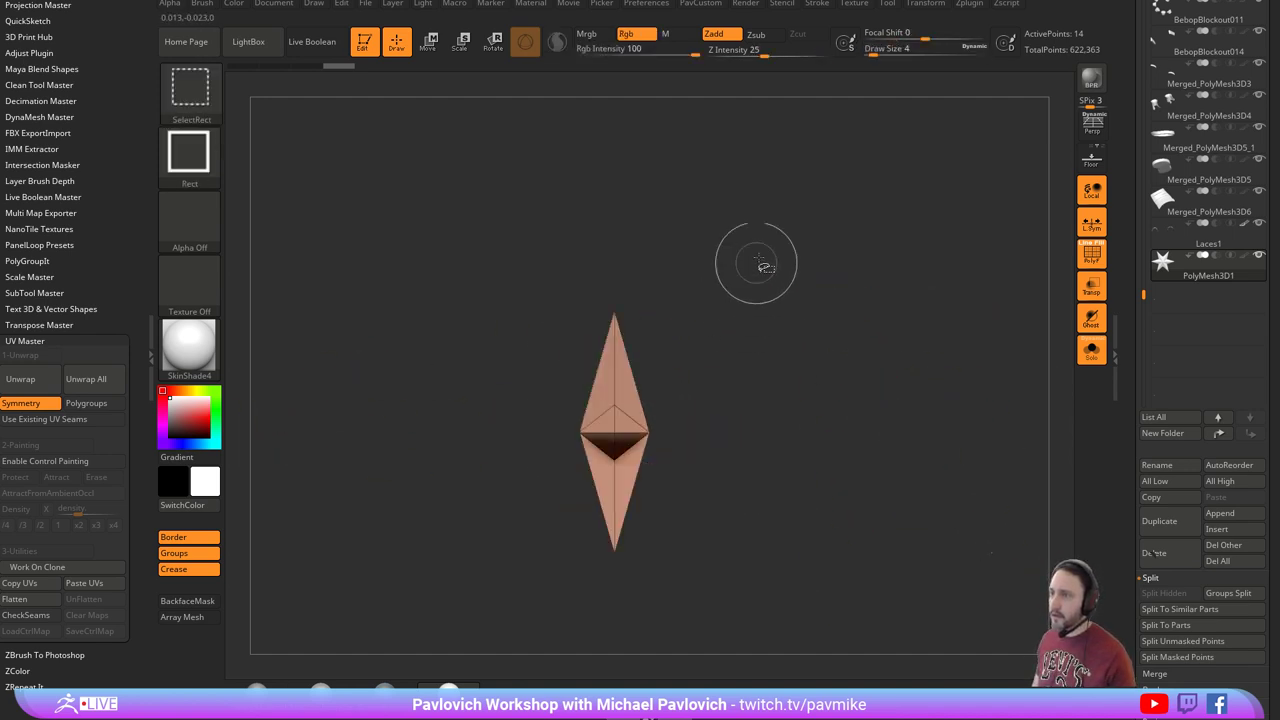
{"action": "left_click_drag", "start_coordinate": [768, 232], "coordinate": [582, 622], "text": "ctrl+shift"}
{"action": "key", "text": "ctrl+w"}
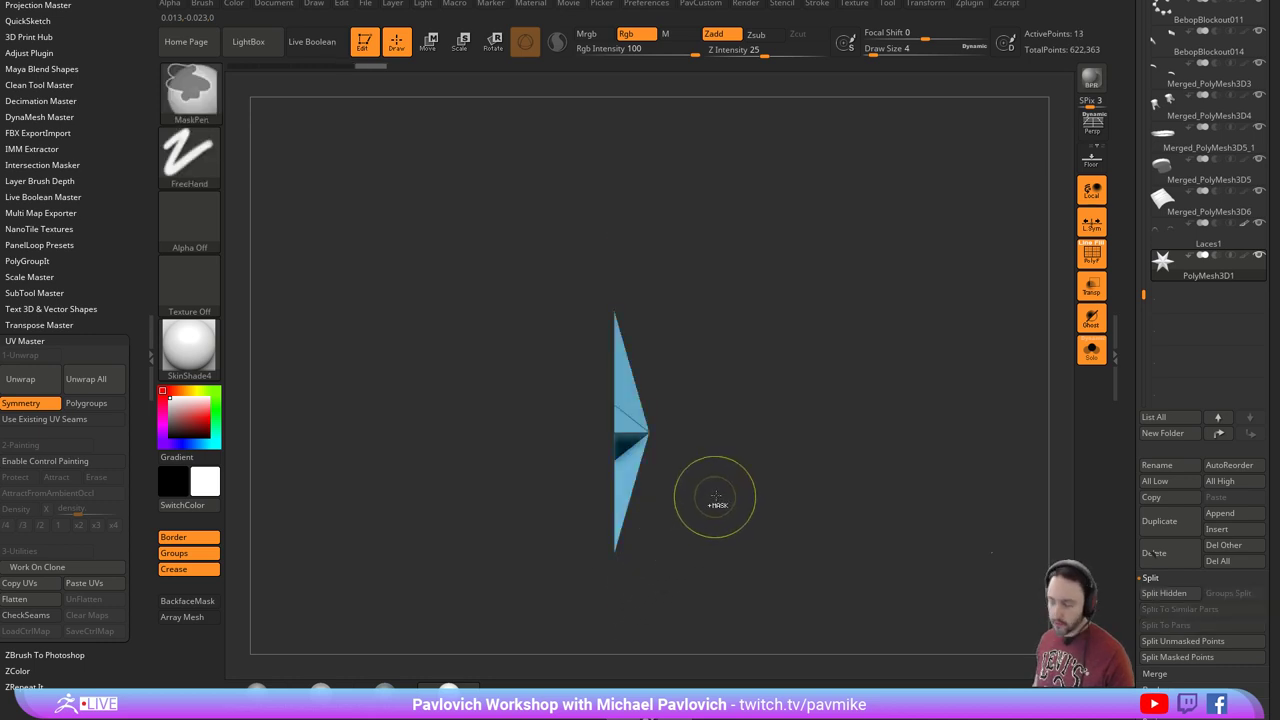
{"action": "left_click", "coordinate": [757, 454], "text": "ctrl+shift"}
{"action": "left_click_drag", "start_coordinate": [809, 336], "coordinate": [862, 344], "text": "shift"}
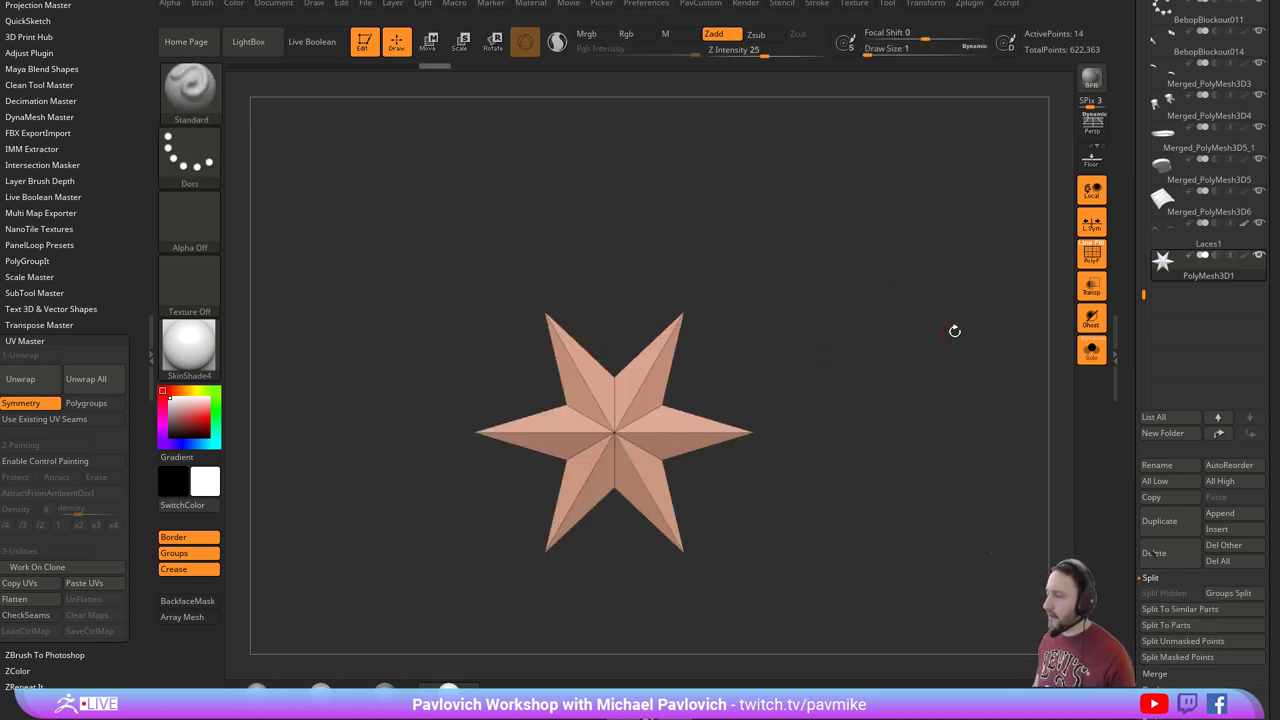
Unwrap the star's UVs by polygroups with symmetry and create a texture map from its UV check.
{"action": "left_click", "coordinate": [86, 403]}
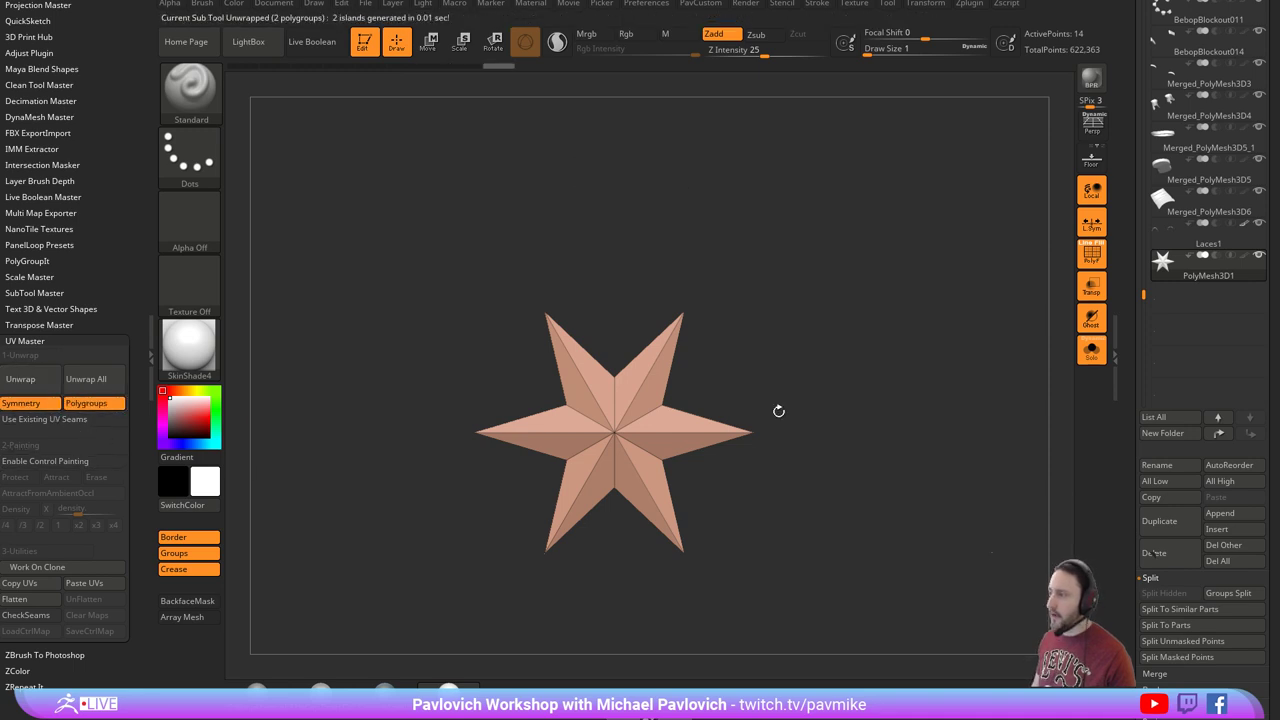
{"action": "left_click_drag", "start_coordinate": [1127, 483], "coordinate": [1142, 295]}
{"action": "scroll", "coordinate": [1151, 205], "scroll_direction": "up", "scroll_amount": 3}
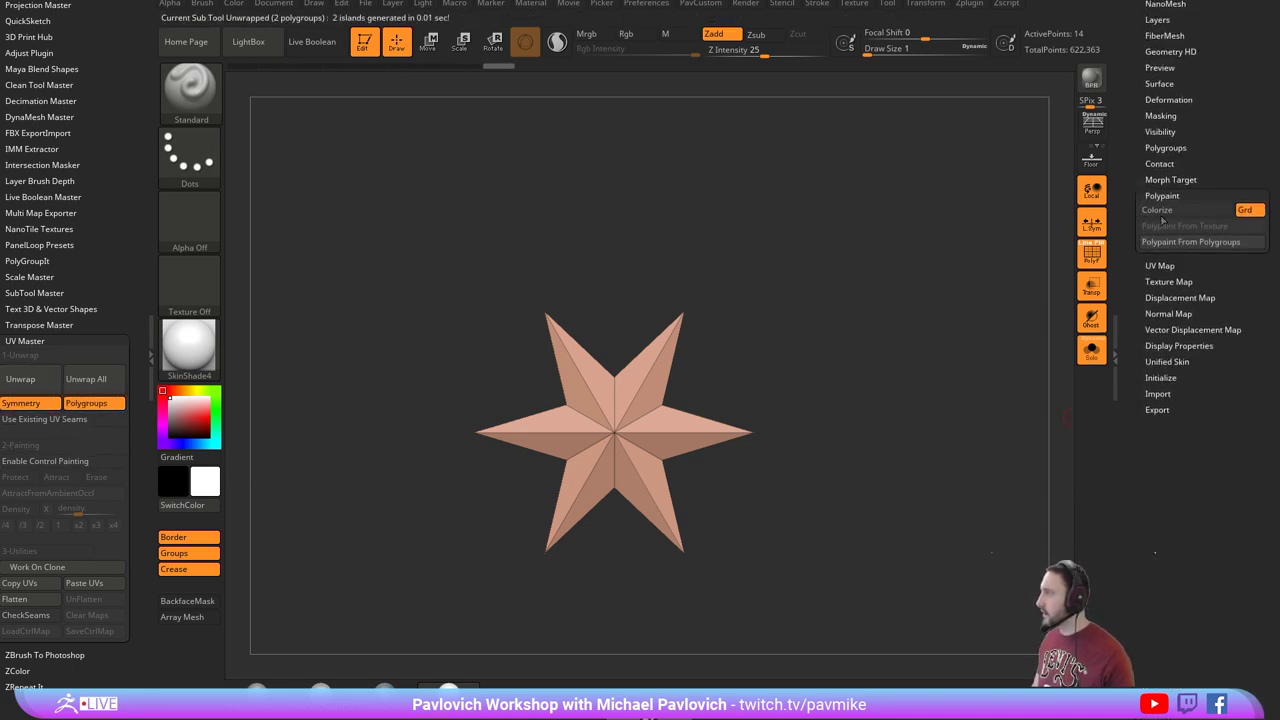
{"action": "scroll", "coordinate": [1152, 200], "scroll_direction": "up", "scroll_amount": 5}
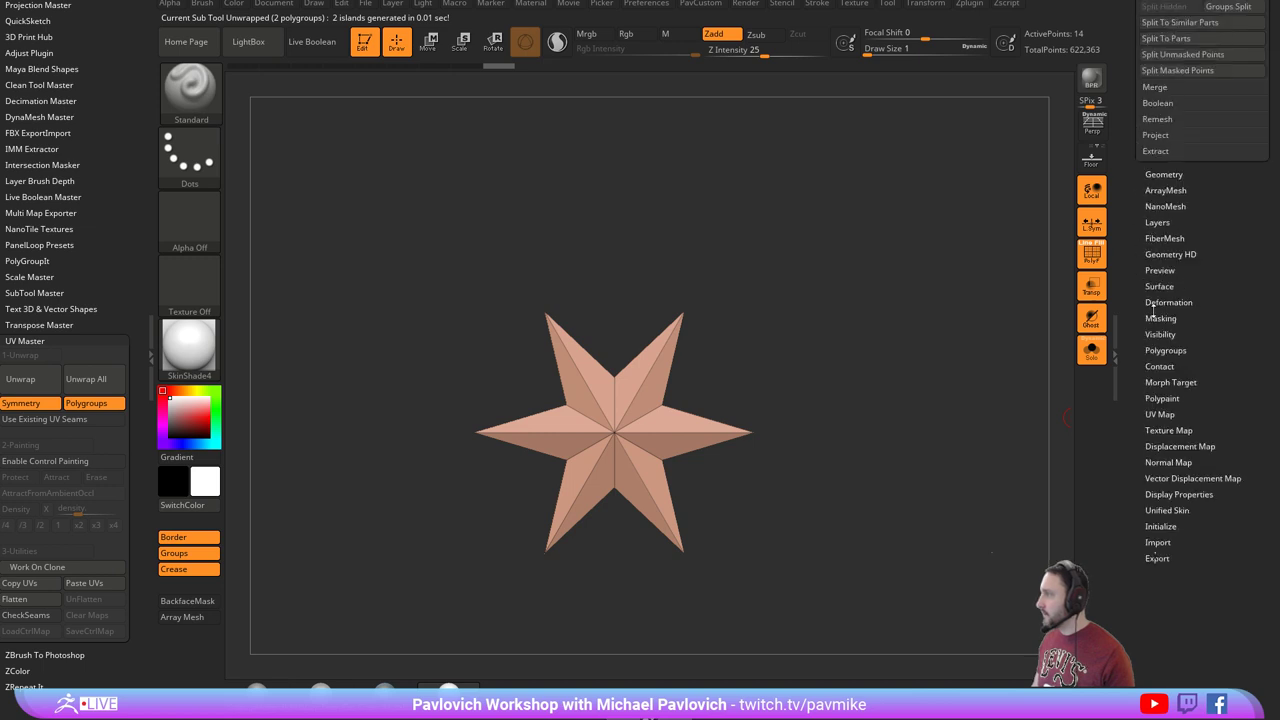
{"action": "left_click", "coordinate": [1143, 428], "text": "shift"}
{"action": "scroll", "coordinate": [1143, 428], "scroll_direction": "down", "scroll_amount": 3}
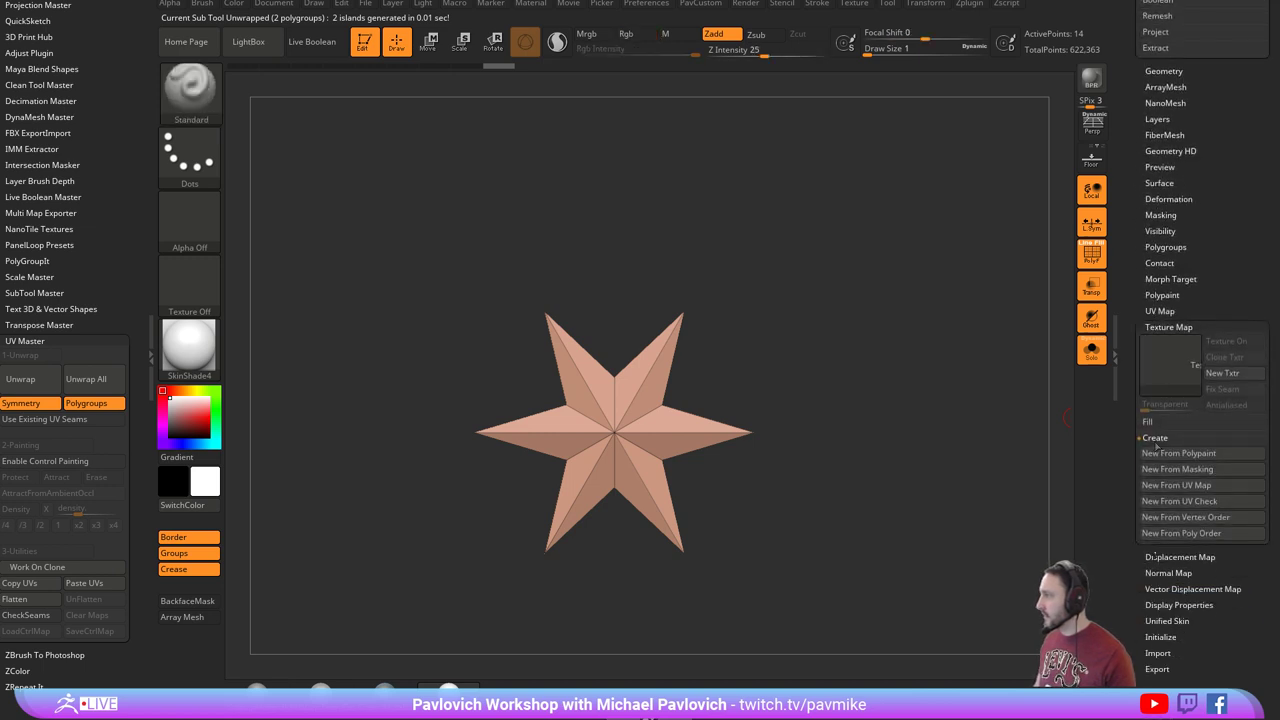
{"action": "left_click", "coordinate": [1172, 502]}
{"action": "mouse_move", "coordinate": [1178, 368]}
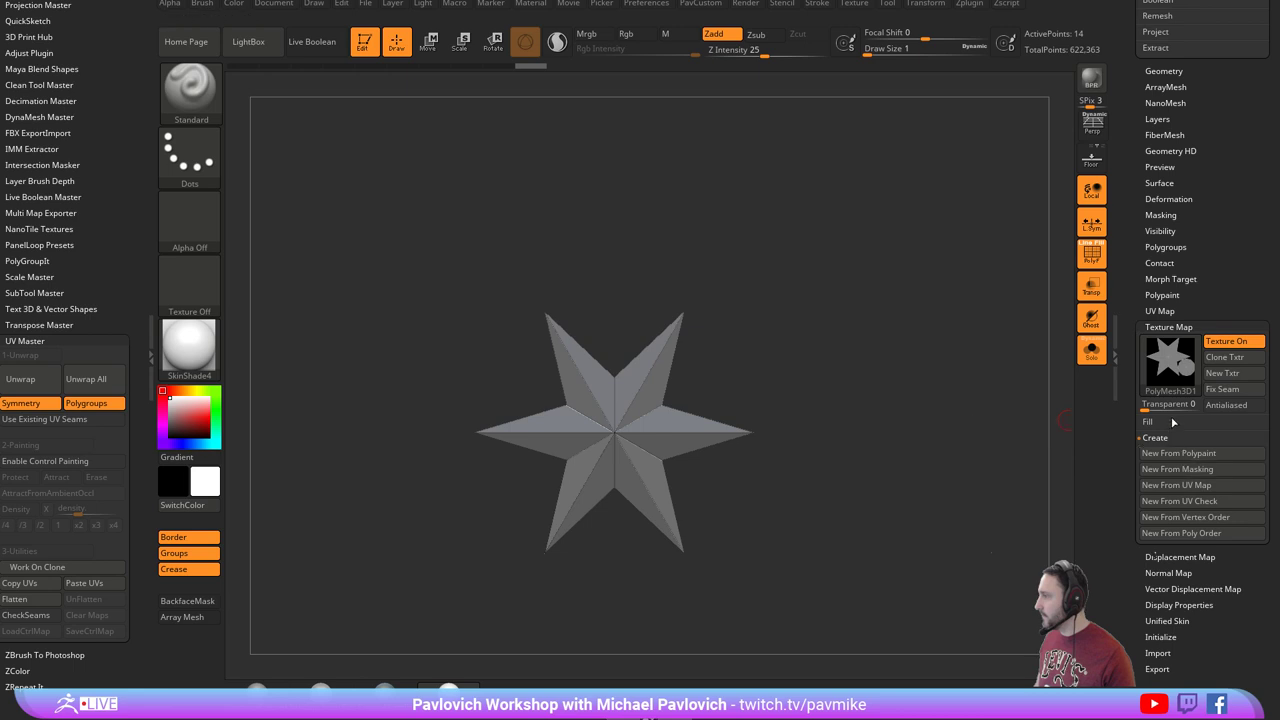
Replace the star's UV check texture with Texture 30 and inspect how it maps onto both sides.
{"action": "left_click", "coordinate": [1219, 344]}
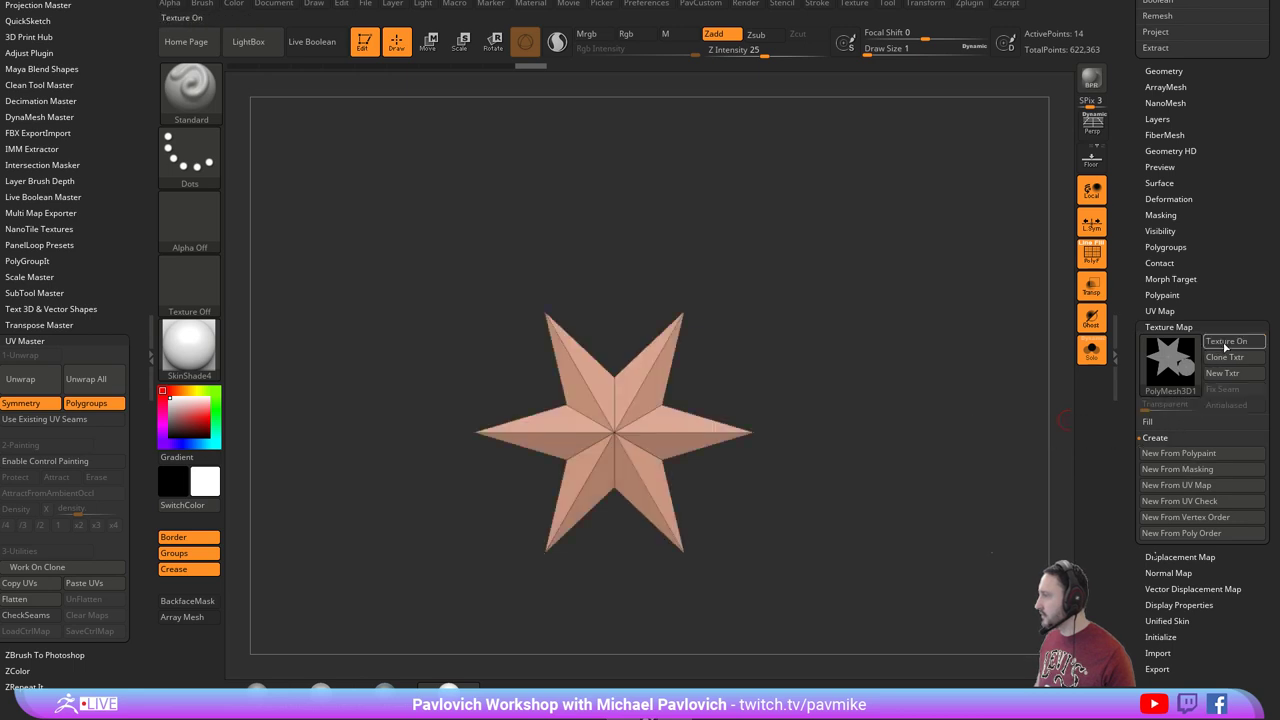
{"action": "left_click", "coordinate": [1170, 360]}
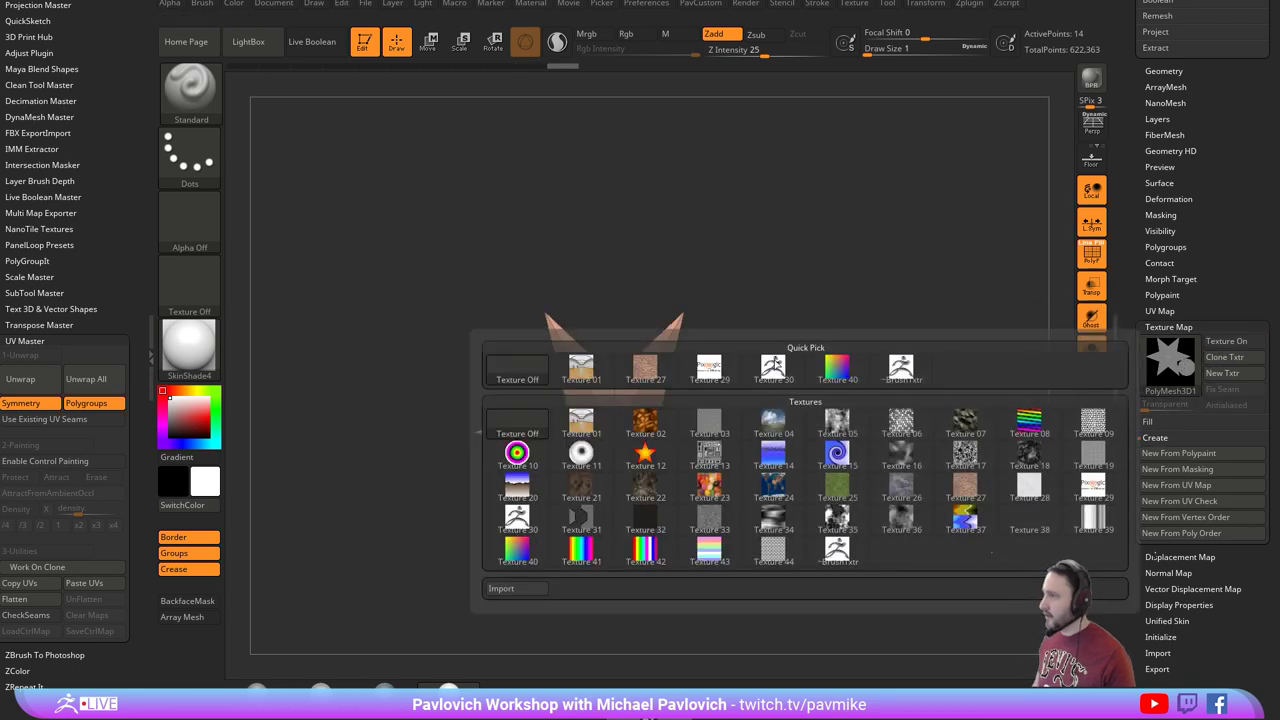
{"action": "left_click", "coordinate": [775, 368]}
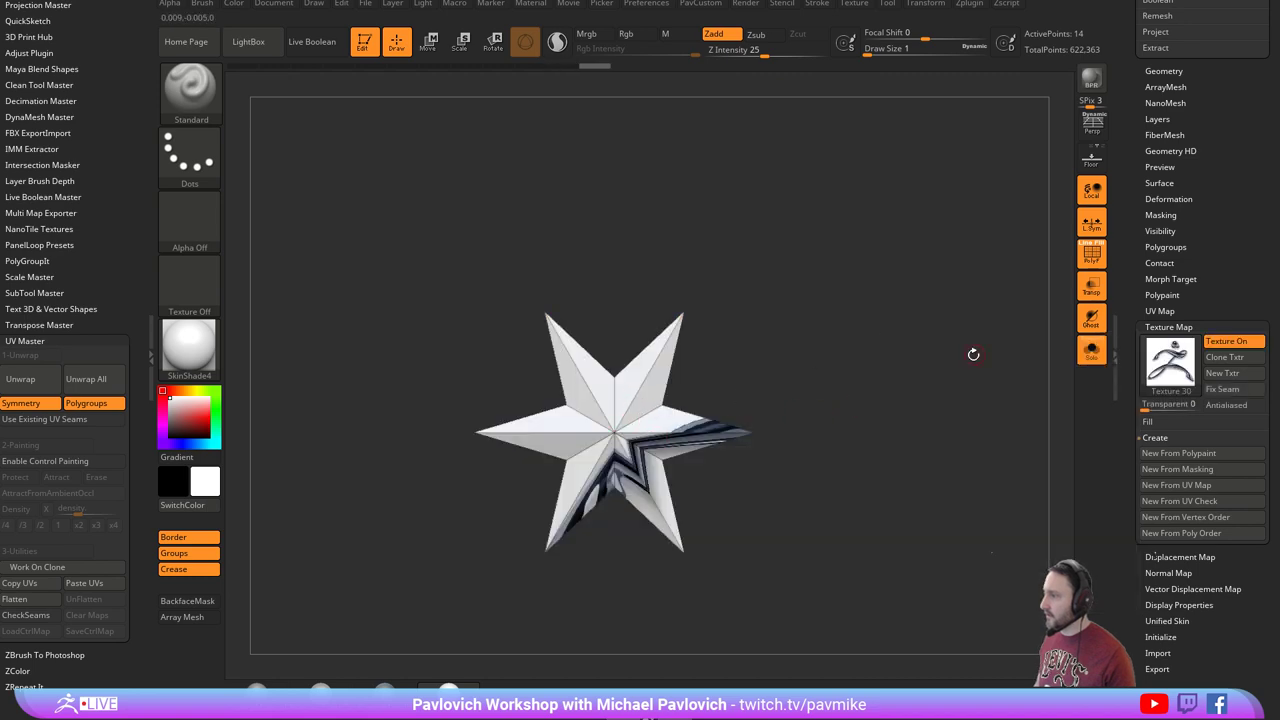
{"action": "scroll", "coordinate": [1124, 388], "scroll_direction": "up", "scroll_amount": 5}
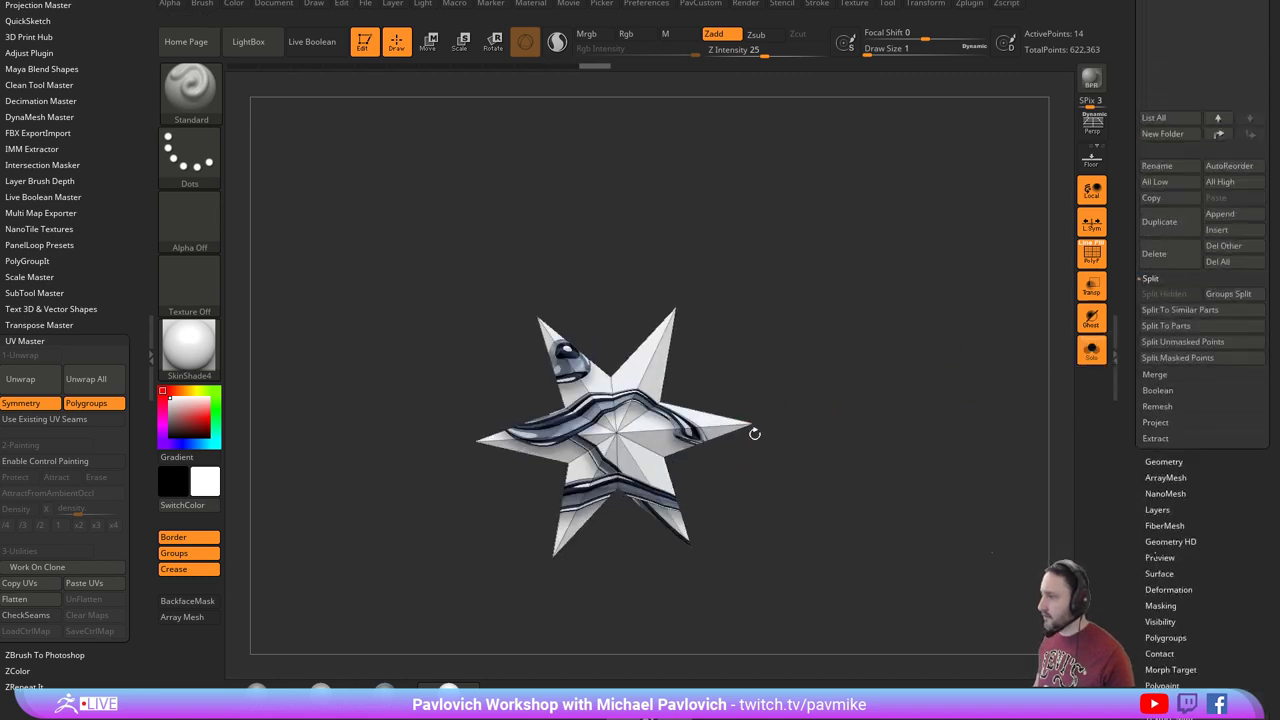
{"action": "key", "text": "shift"}
{"action": "scroll", "coordinate": [1128, 451], "scroll_direction": "up", "scroll_amount": 10}
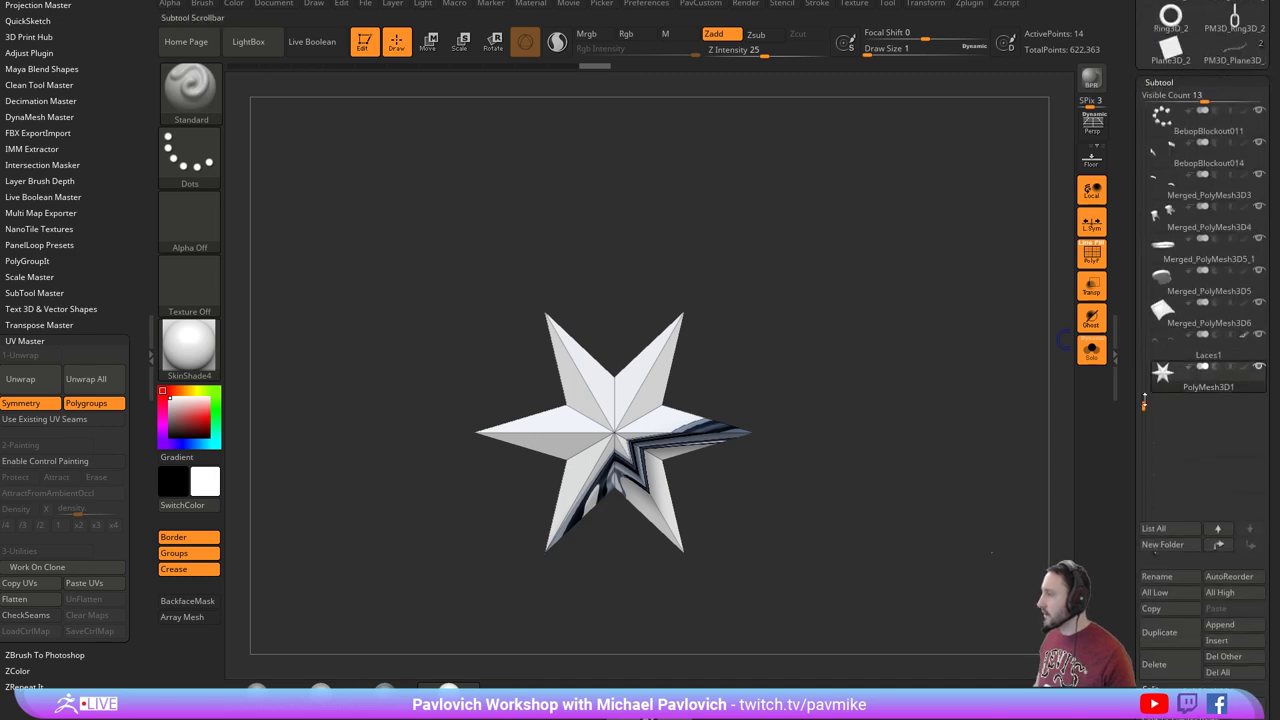
Turn off Solo mode and transparency, and bring the full character into view.
{"action": "left_click", "coordinate": [1092, 350]}
{"action": "left_click", "coordinate": [1094, 294]}
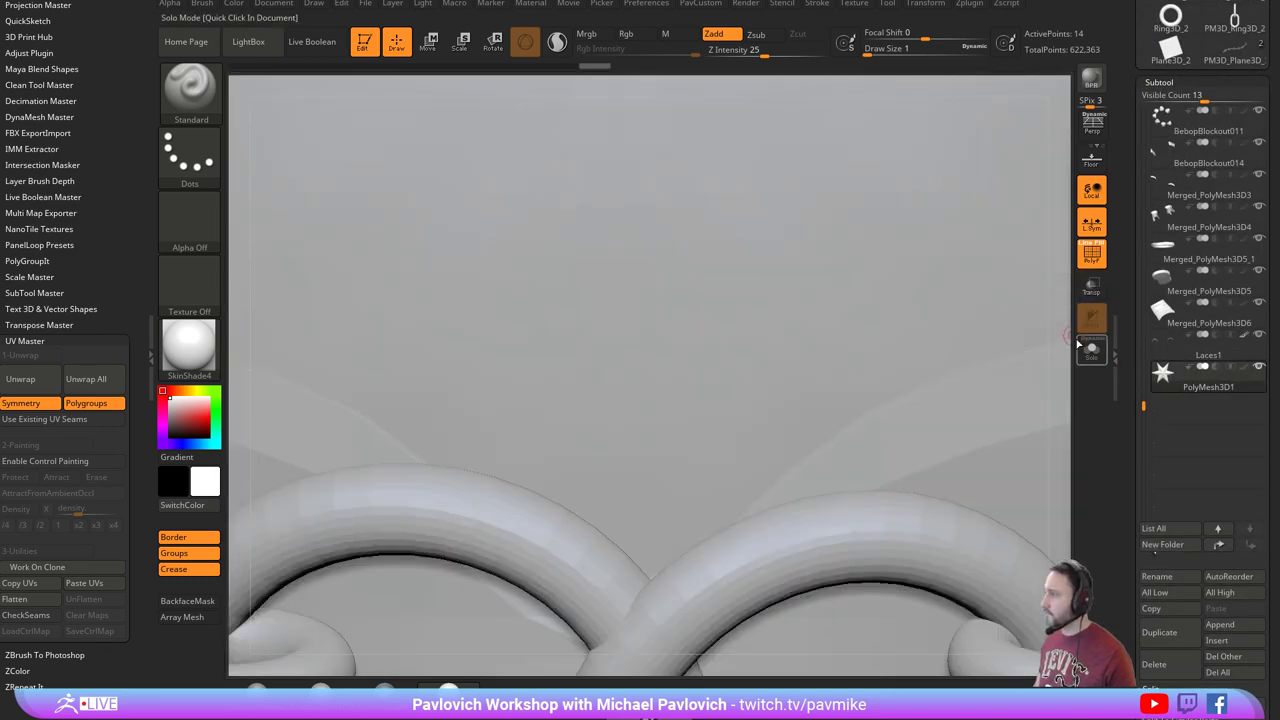
{"action": "left_click_drag", "start_coordinate": [1063, 343], "coordinate": [1009, 224]}
{"action": "right_click_drag", "start_coordinate": [1009, 224], "coordinate": [940, 243], "text": "ctrl"}
{"action": "right_click_drag", "start_coordinate": [894, 438], "coordinate": [869, 364], "text": "ctrl"}
Using the InsertMesh_1 chain brush at draw size 16, lay a chain curve diagonally across the character's torso.
{"action": "key", "text": "b"}
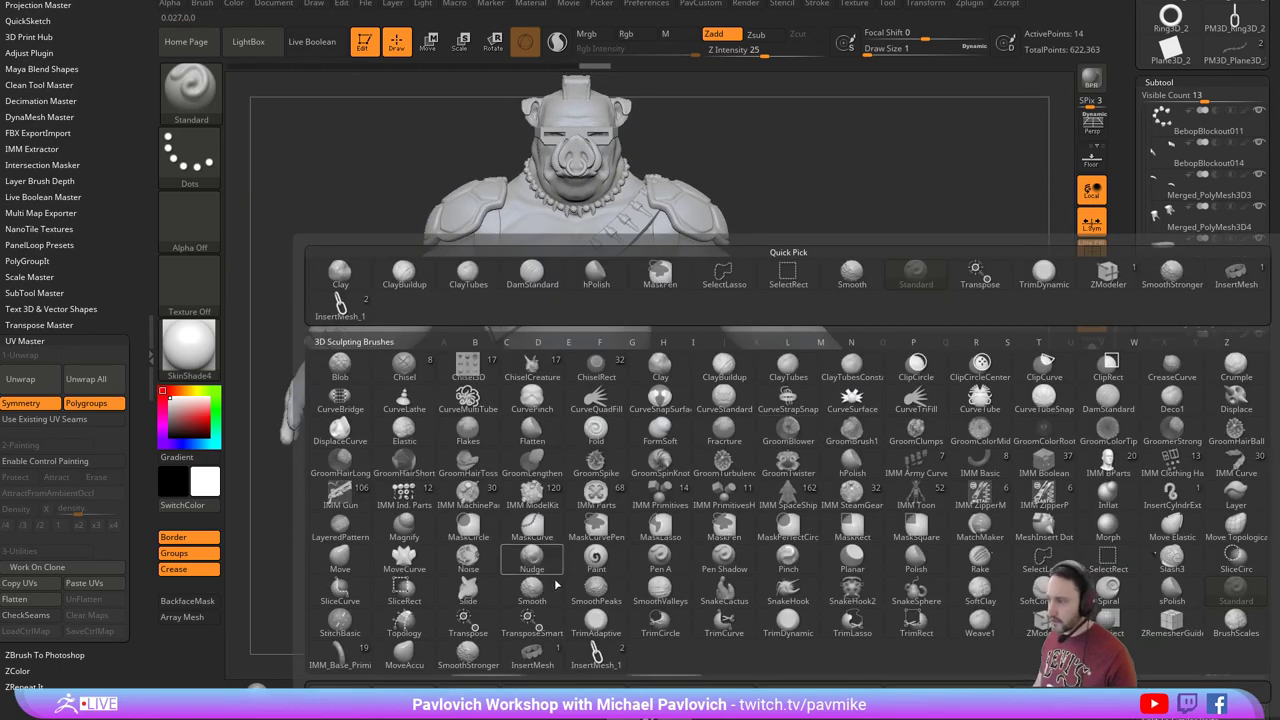
{"action": "left_click", "coordinate": [598, 655]}
{"action": "mouse_move", "coordinate": [745, 434]}
{"action": "right_mouse_down", "text": "alt"}
{"action": "mouse_move", "coordinate": [820, 383]}
{"action": "mouse_move", "coordinate": [796, 460]}
{"action": "right_mouse_up", "text": "alt"}
{"action": "key", "text": "s"}
{"action": "left_click", "coordinate": [791, 451]}
{"action": "key", "text": "s"}
{"action": "left_click_drag", "start_coordinate": [803, 456], "coordinate": [812, 457]}
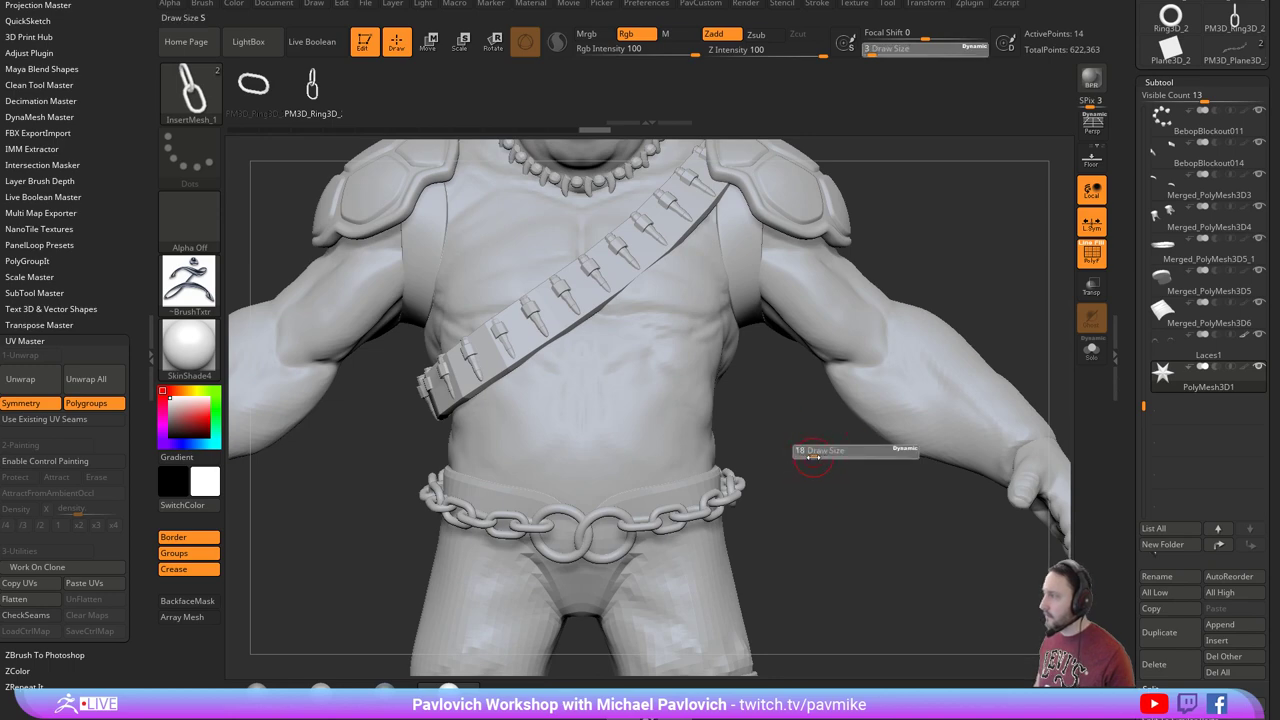
{"action": "left_click_drag", "start_coordinate": [703, 295], "coordinate": [494, 467]}
Set the draw size to 59, update the chain curve with larger links, and inspect it from the side.
{"action": "key", "text": "s"}
{"action": "left_click_drag", "start_coordinate": [797, 480], "coordinate": [810, 479]}
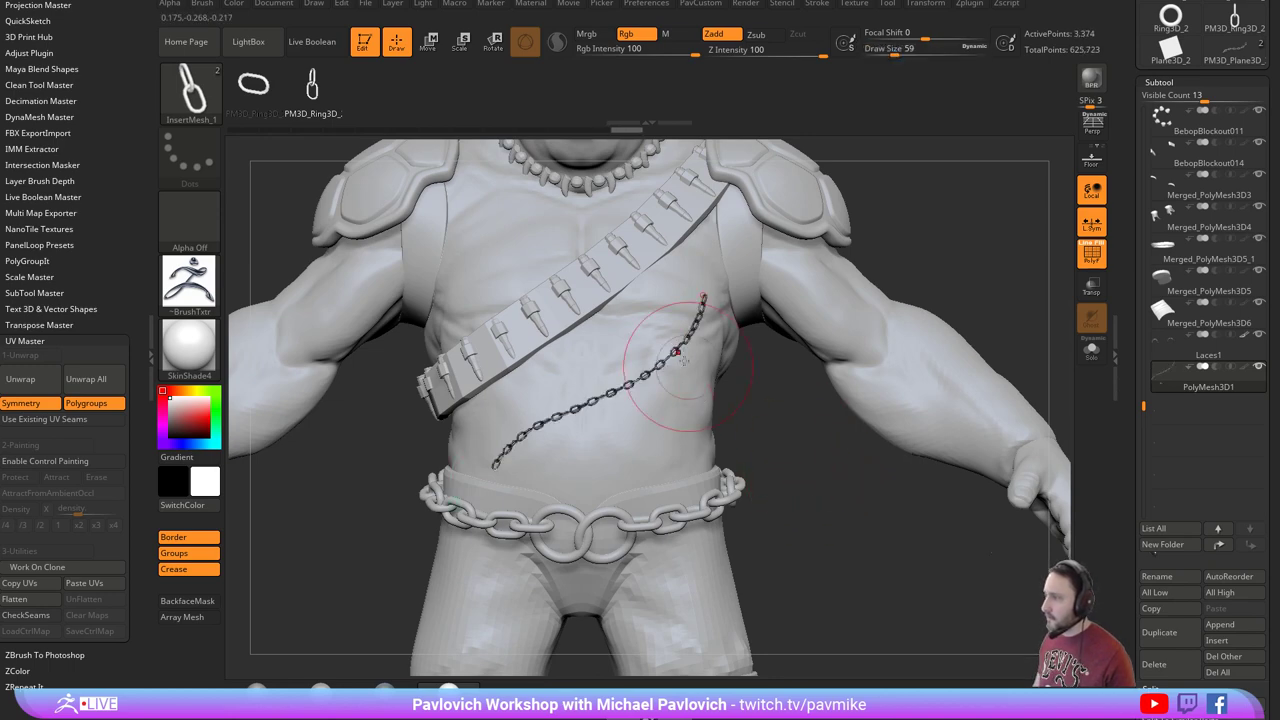
{"action": "left_click", "coordinate": [690, 340]}
{"action": "mouse_move", "coordinate": [825, 467]}
{"action": "right_mouse_down", "text": "ctrl"}
{"action": "mouse_move", "coordinate": [880, 496]}
{"action": "mouse_move", "coordinate": [788, 543]}
{"action": "mouse_move", "coordinate": [810, 487]}
{"action": "mouse_move", "coordinate": [730, 463]}
{"action": "mouse_move", "coordinate": [718, 300]}
{"action": "mouse_move", "coordinate": [717, 341]}
{"action": "right_mouse_up", "text": "ctrl"}
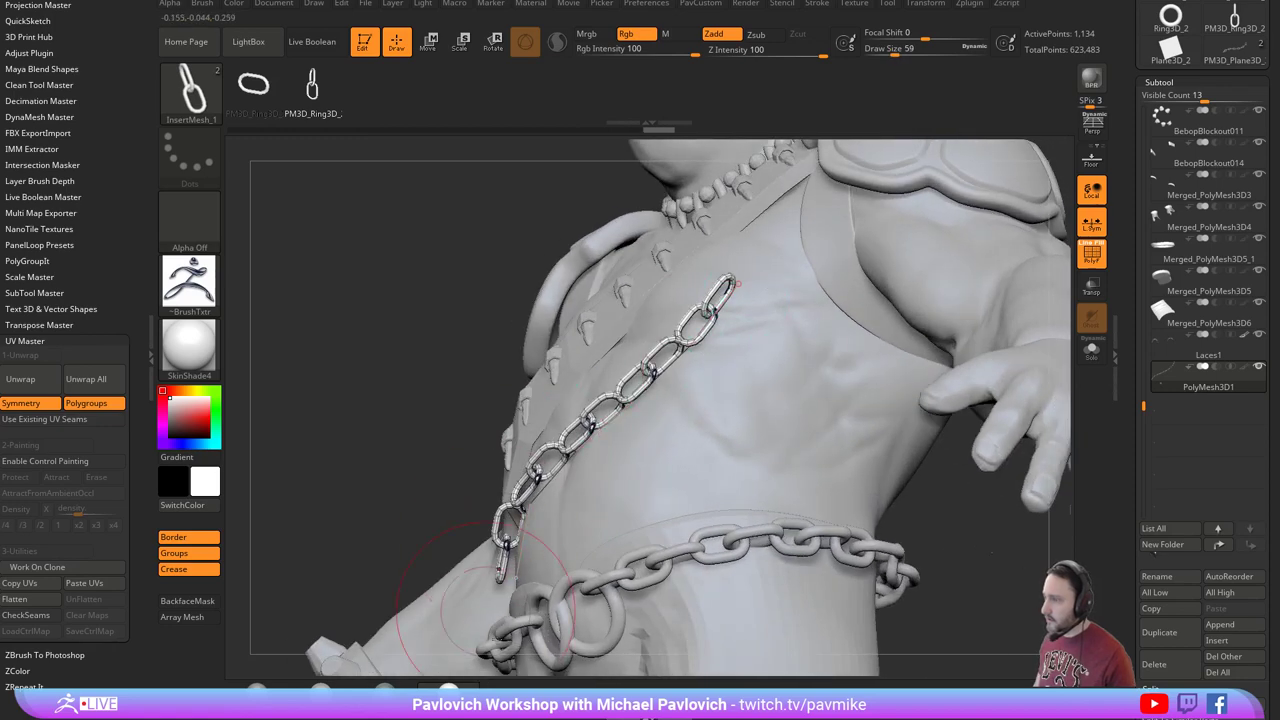
{"action": "mouse_move", "coordinate": [934, 549]}
{"action": "right_mouse_down", "text": "ctrl"}
{"action": "mouse_move", "coordinate": [928, 323]}
{"action": "mouse_move", "coordinate": [856, 262]}
{"action": "mouse_move", "coordinate": [1026, 292]}
{"action": "mouse_move", "coordinate": [950, 295]}
{"action": "right_mouse_up", "text": "ctrl"}
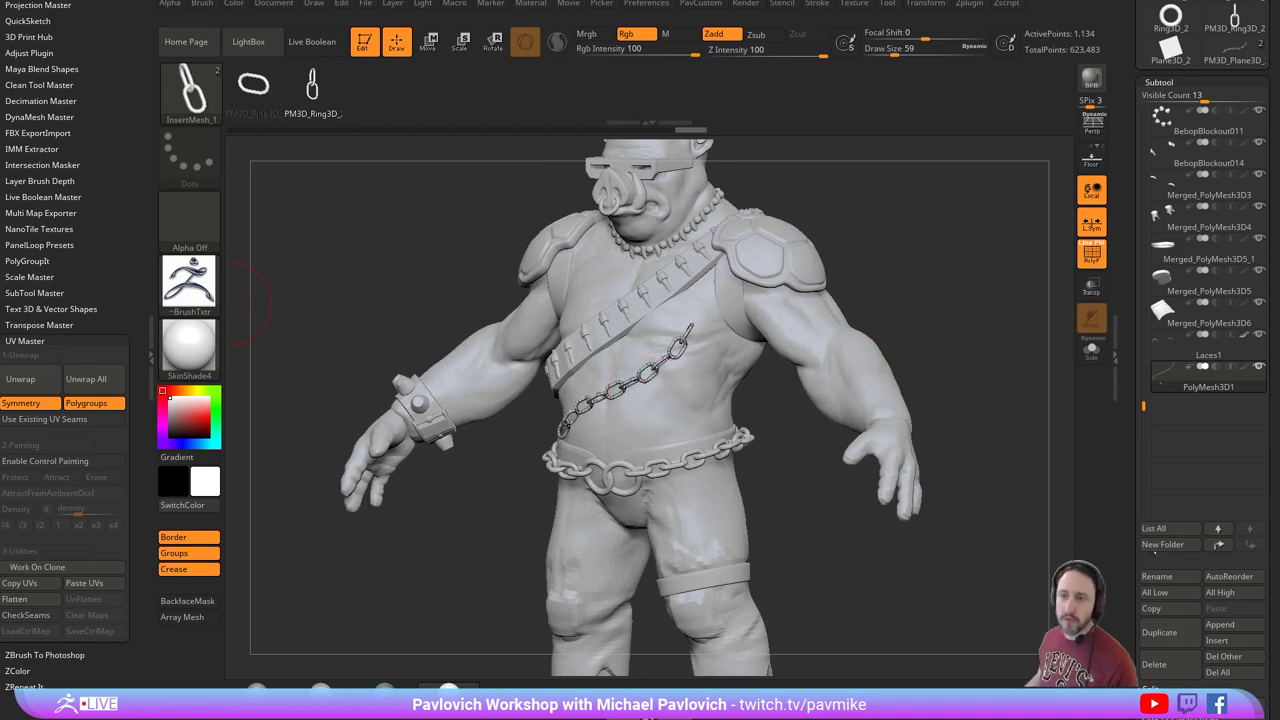
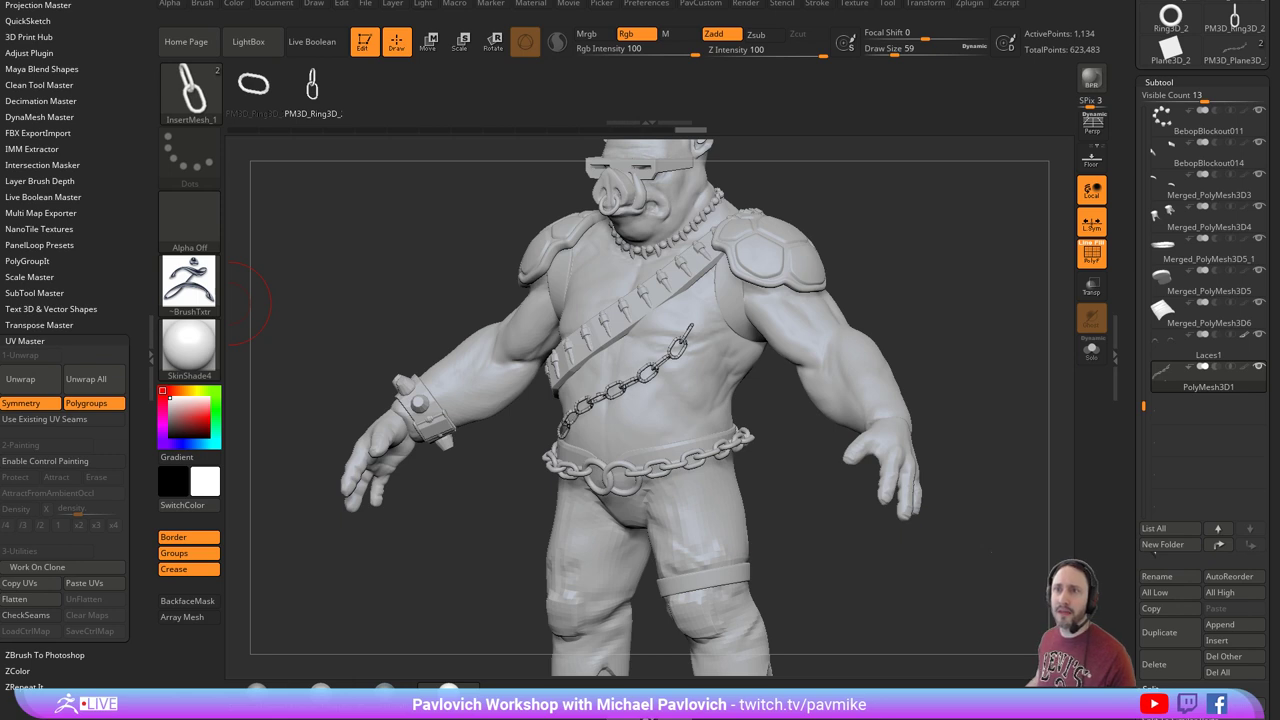
Open the FBX ExportImport plugin options.
{"action": "key", "text": "ctrl+s"}
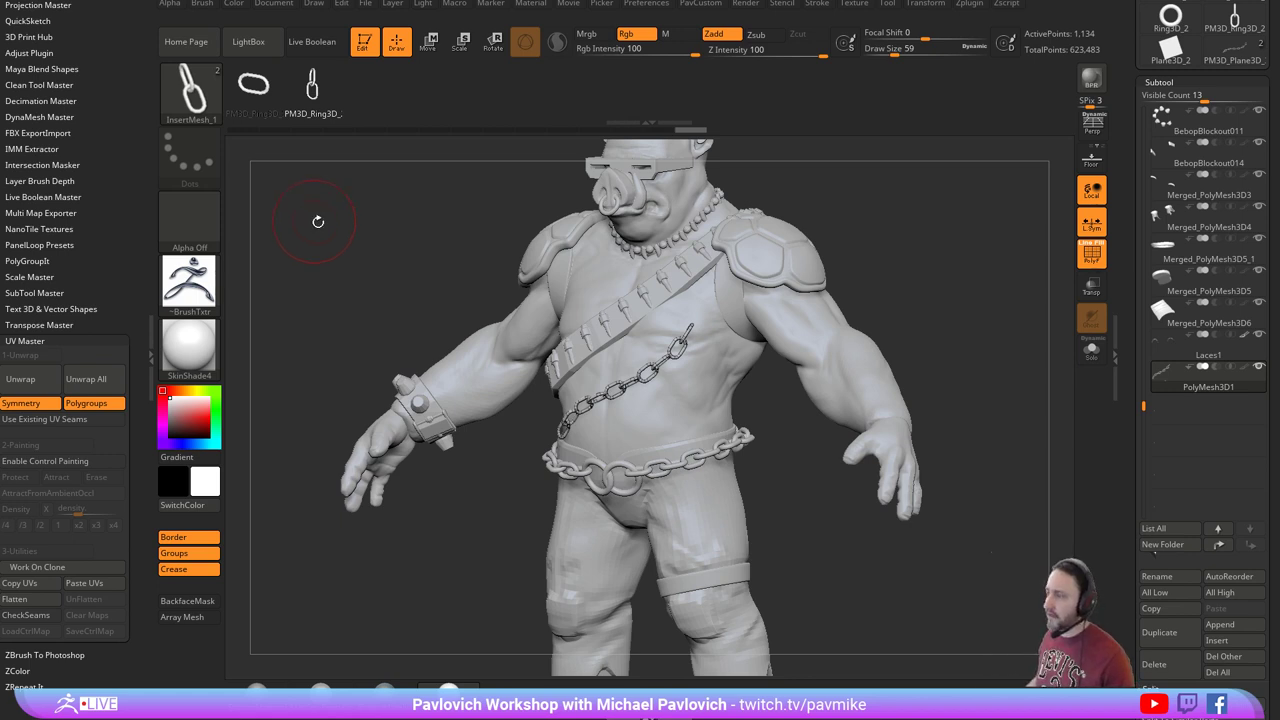
{"action": "left_click", "coordinate": [968, 5]}
{"action": "key", "text": "shift"}
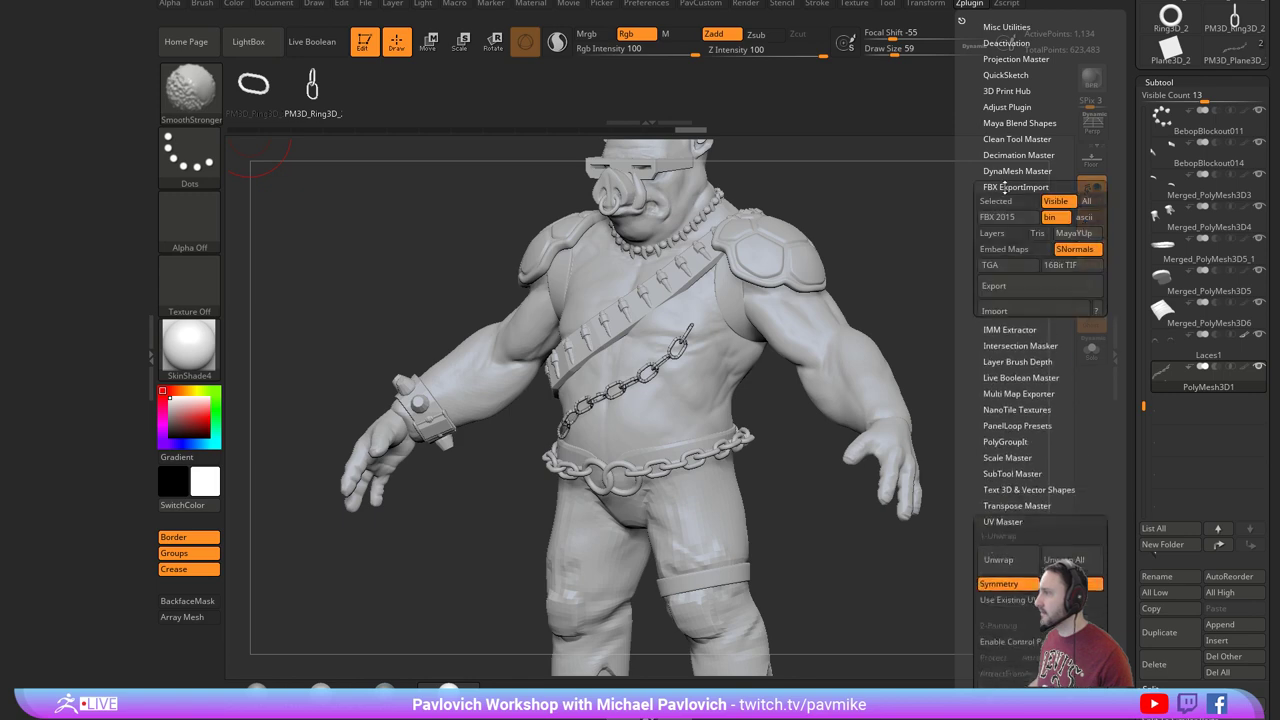
{"action": "left_click", "coordinate": [1010, 188]}
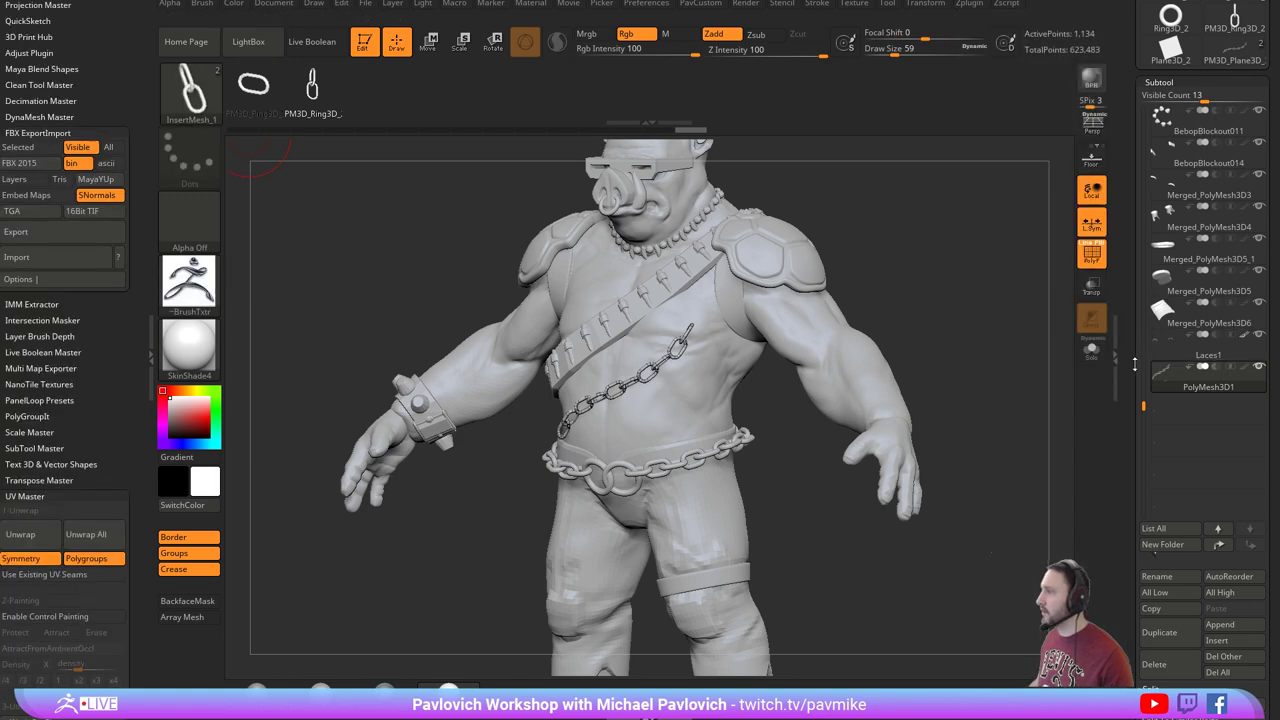
Examine the chain subtool's geometry size values and its export scale and offsets.
{"action": "left_click_drag", "start_coordinate": [1134, 364], "coordinate": [1117, 143]}
{"action": "key", "text": "shift"}
{"action": "left_click_drag", "start_coordinate": [1135, 190], "coordinate": [1138, 280]}
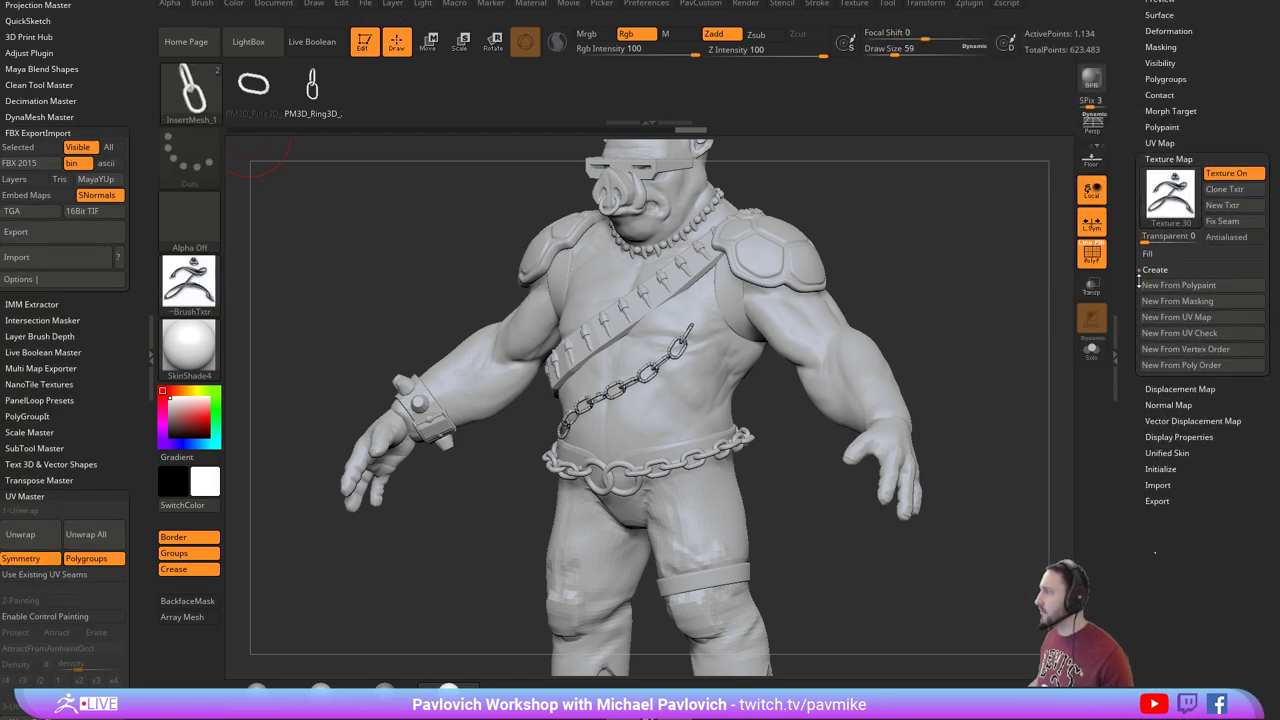
{"action": "key", "text": "shift"}
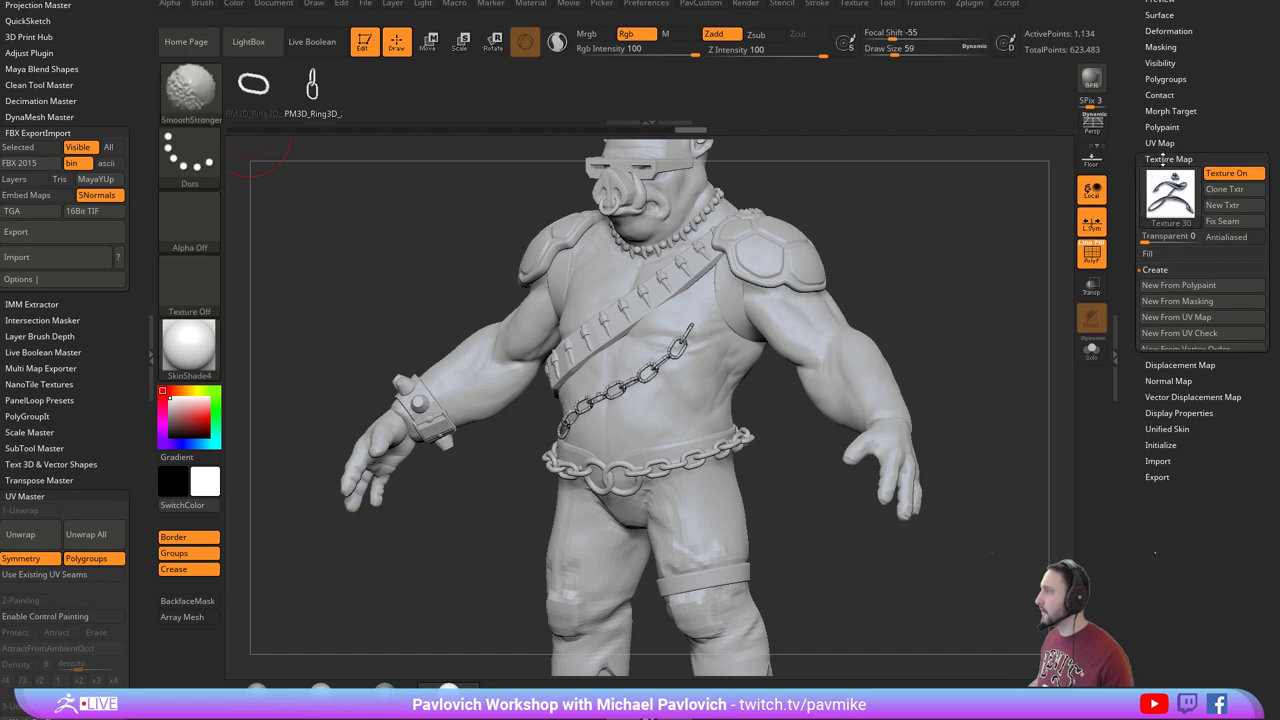
{"action": "left_click", "coordinate": [1148, 160]}
{"action": "left_click", "coordinate": [1149, 6], "text": "shift"}
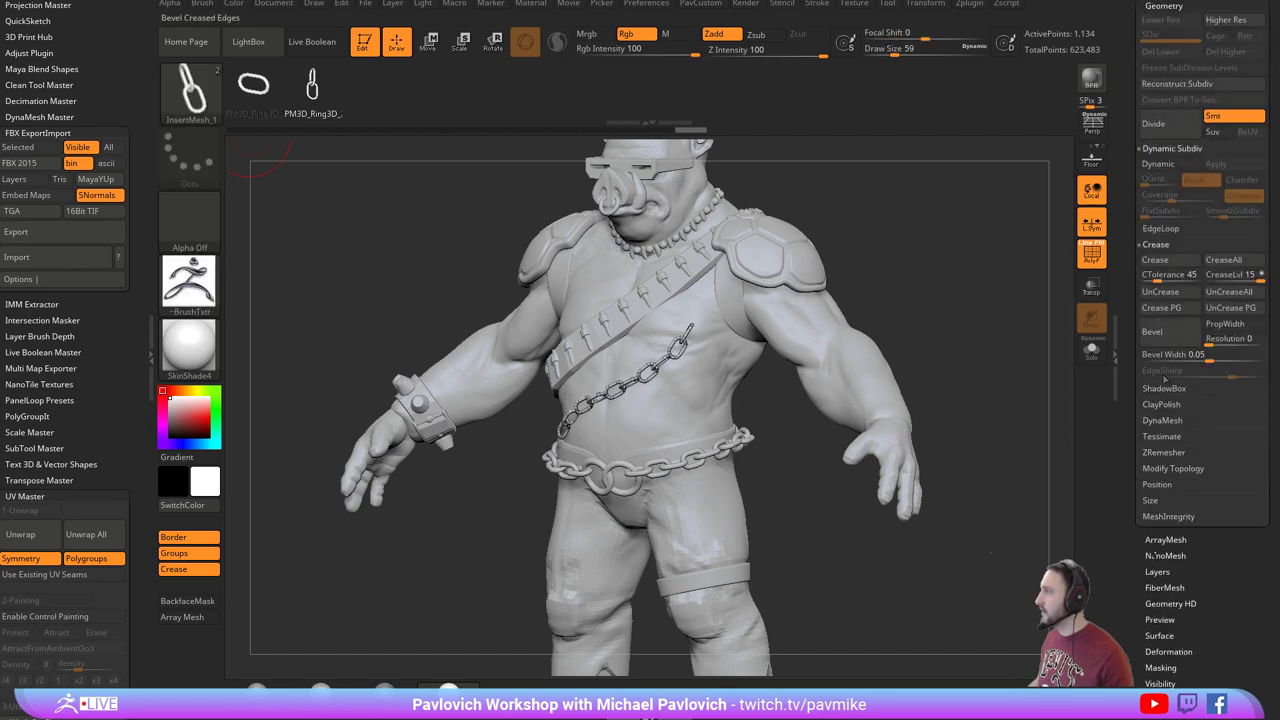
{"action": "left_click", "coordinate": [1149, 496], "text": "shift"}
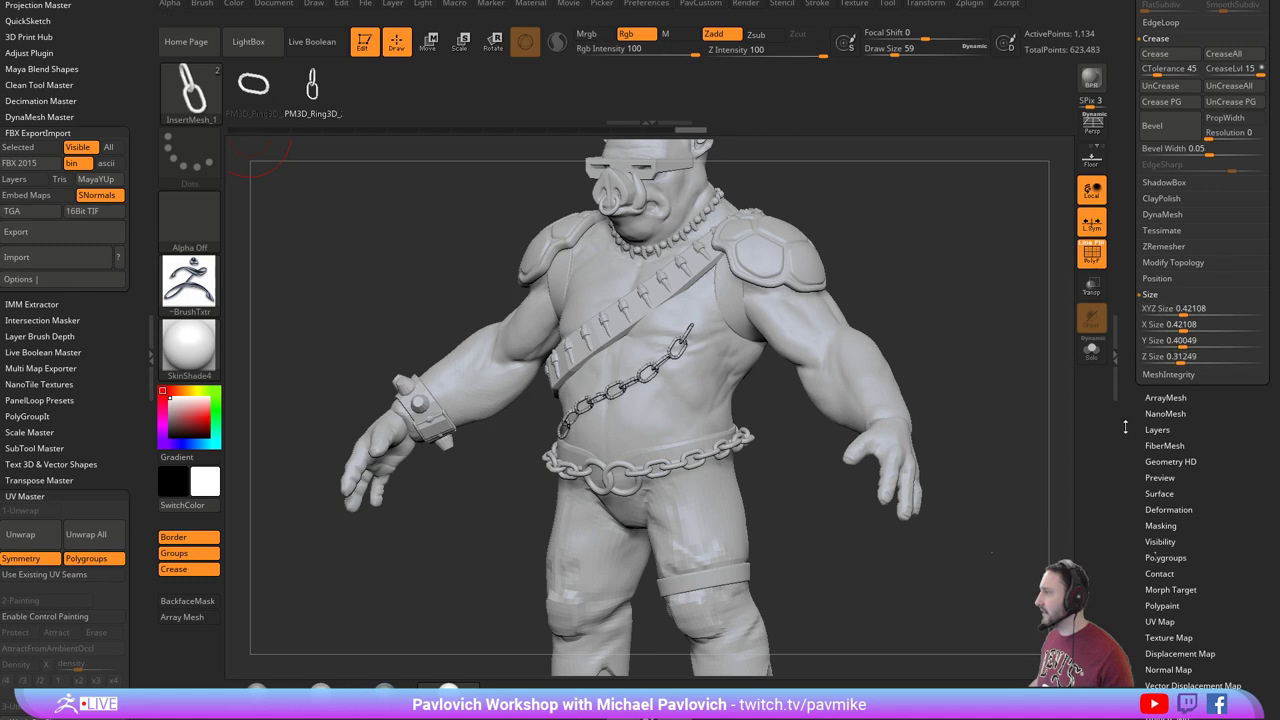
{"action": "scroll", "coordinate": [1158, 375], "scroll_direction": "down", "scroll_amount": 8}
{"action": "key", "text": "shift"}
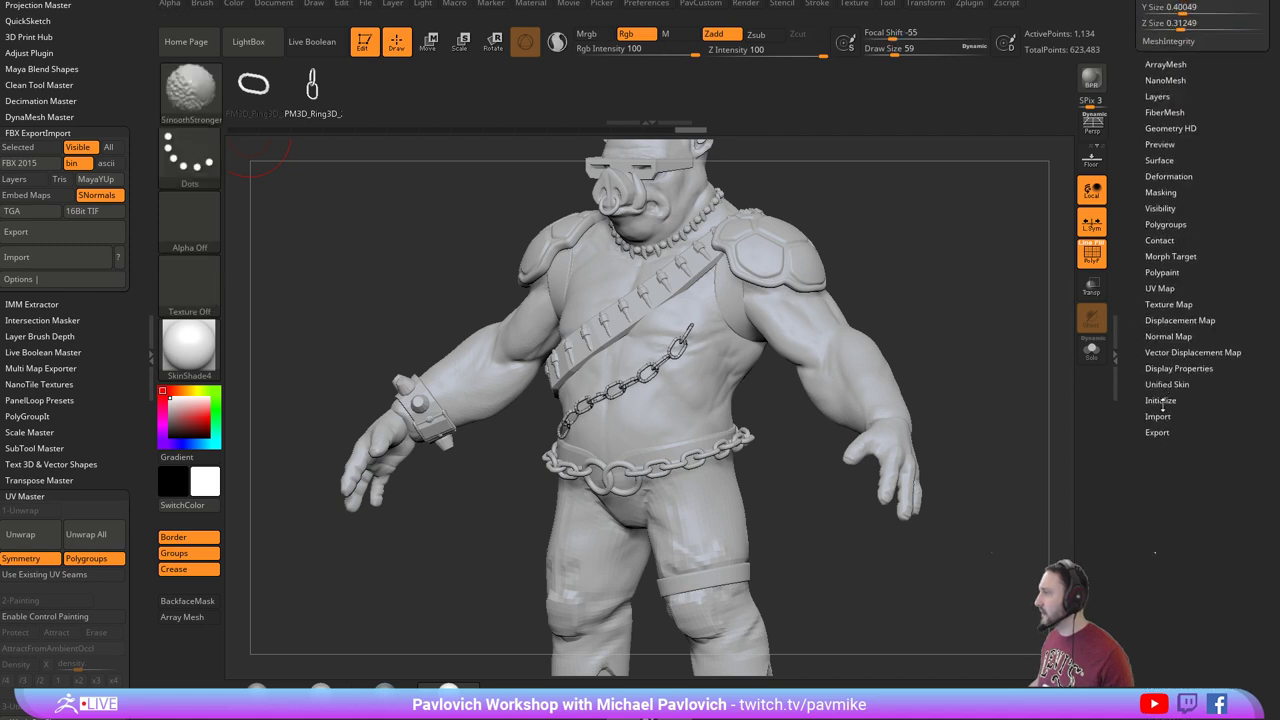
{"action": "left_click", "coordinate": [1157, 433]}
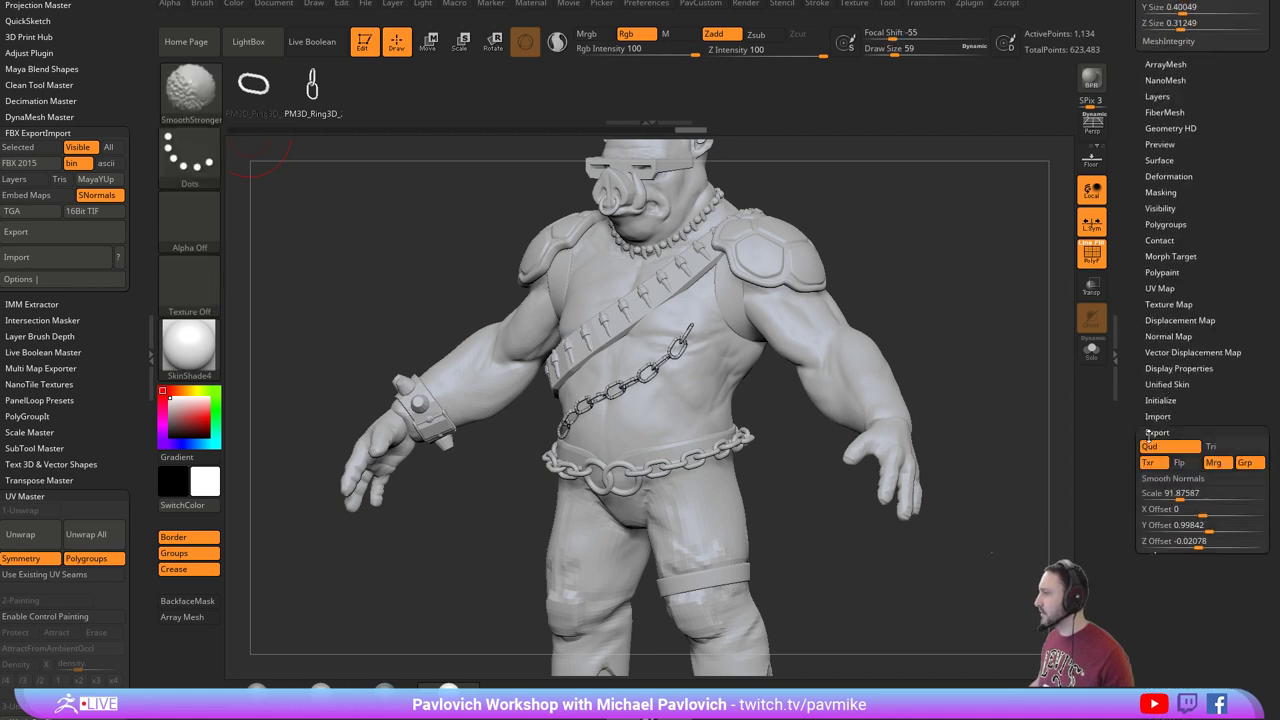
{"action": "scroll", "coordinate": [1137, 408], "scroll_direction": "up", "scroll_amount": 3}
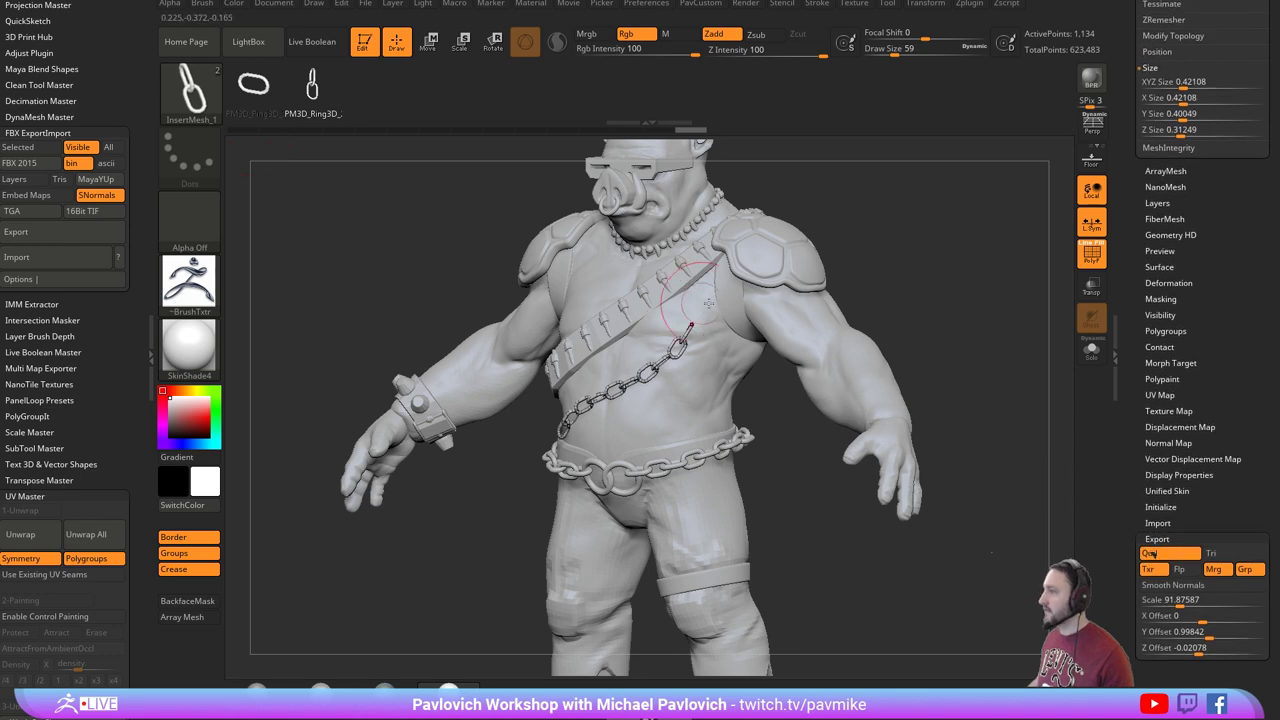
Set the draw size to 23 and frame the whole character from the front.
{"action": "key", "text": "s"}
{"action": "left_click_drag", "start_coordinate": [1008, 246], "coordinate": [992, 246]}
{"action": "mouse_move", "coordinate": [898, 224]}
{"action": "left_mouse_down"}
{"action": "mouse_move", "coordinate": [990, 222]}
{"action": "mouse_move", "coordinate": [903, 220]}
{"action": "mouse_move", "coordinate": [932, 283]}
{"action": "mouse_move", "coordinate": [1070, 238]}
{"action": "left_mouse_up"}
{"action": "key", "text": "f"}
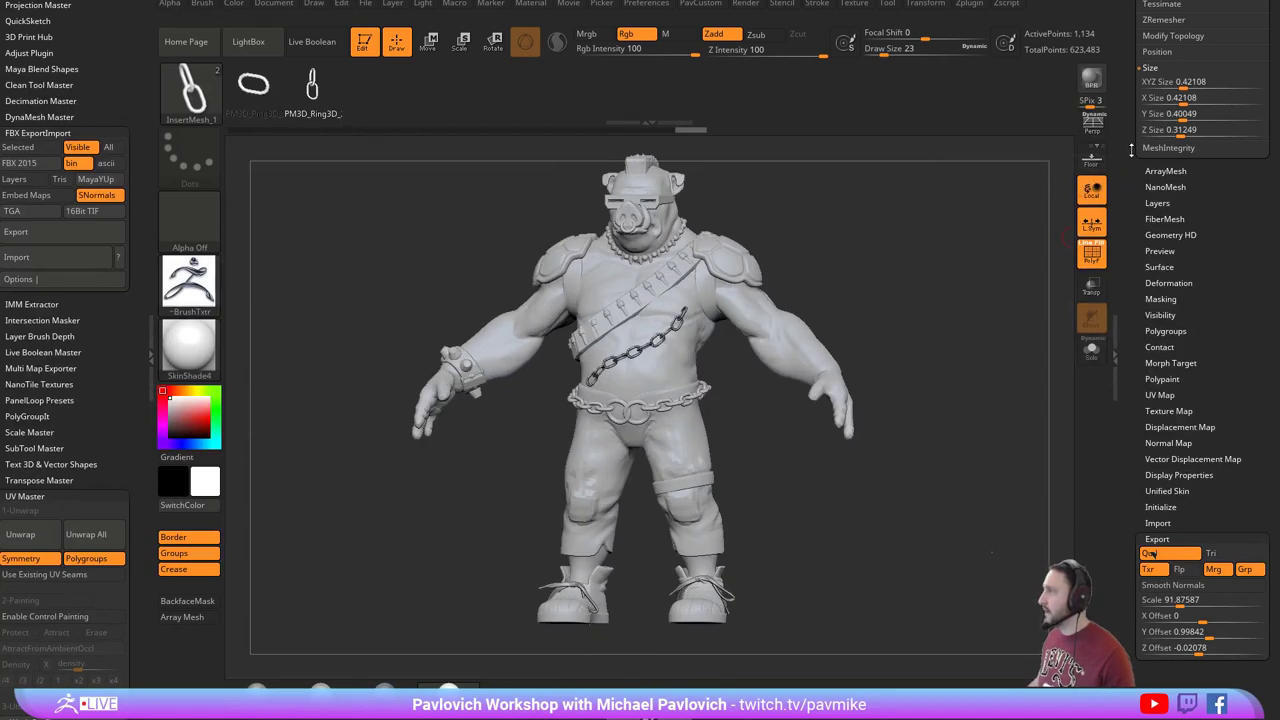
Check the chain subtool's XYZ Size value alongside the export scale.
{"action": "left_click_drag", "start_coordinate": [1130, 150], "coordinate": [1130, 167]}
{"action": "left_click", "coordinate": [1198, 100]}
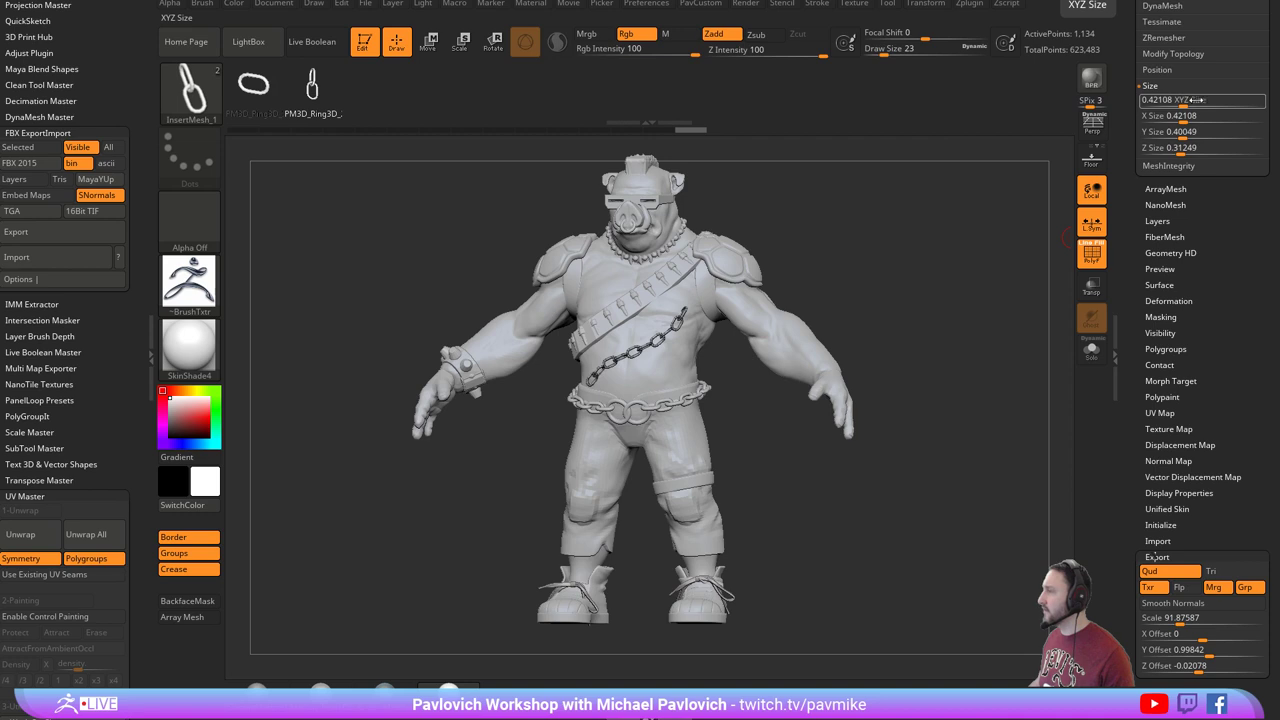
{"action": "key", "text": "shift"}
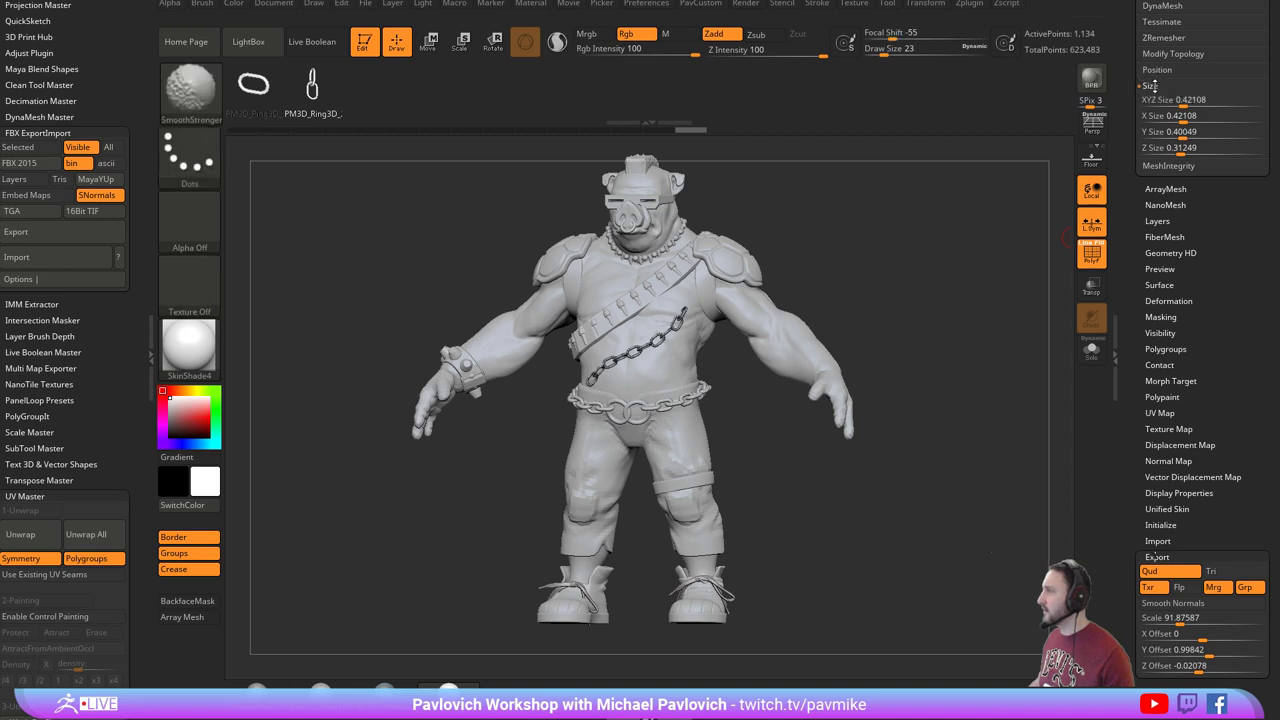
{"action": "left_click", "coordinate": [1229, 99]}
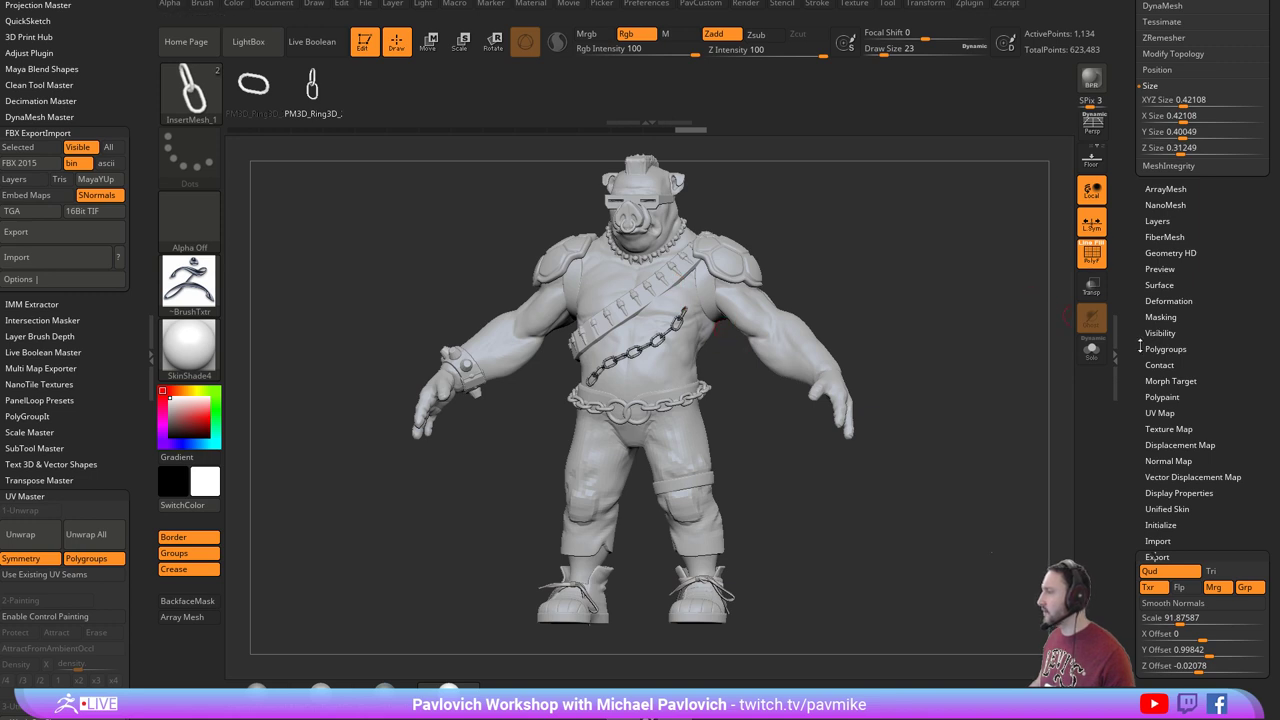
{"action": "scroll", "coordinate": [1156, 556], "scroll_direction": "down", "scroll_amount": 1}
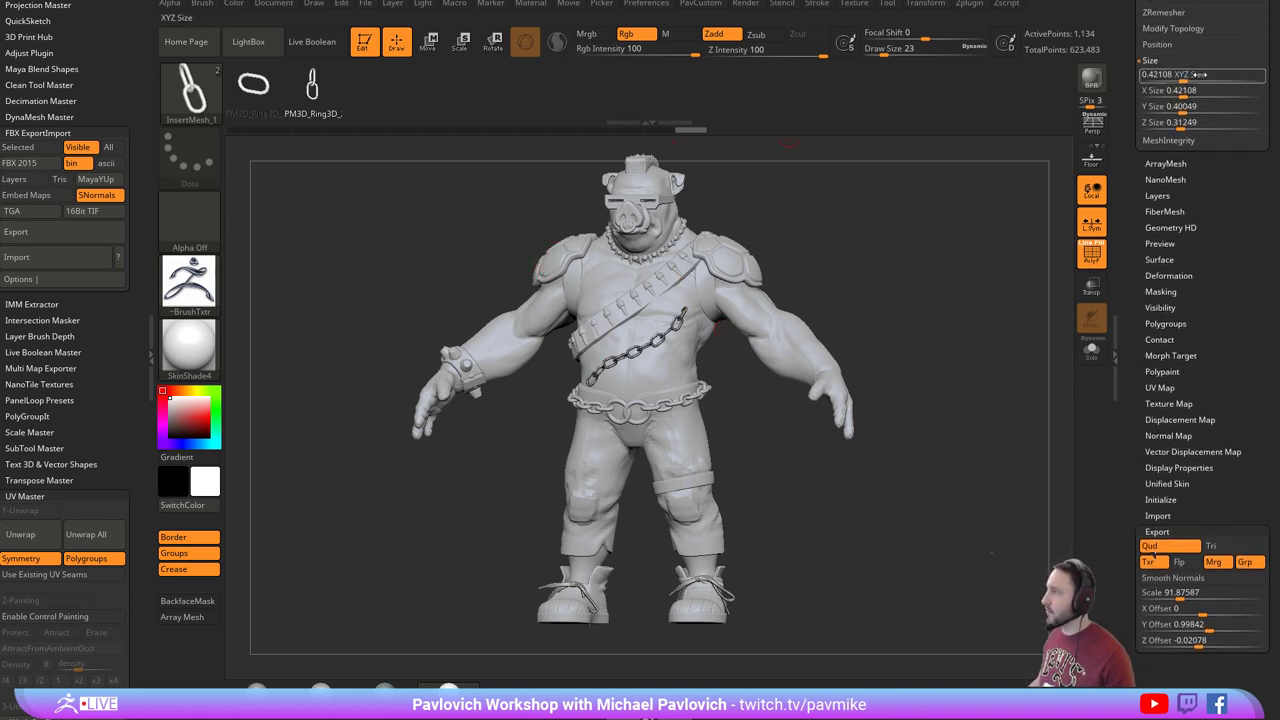
Compare the chain subtool's geometry Size values with its export scale and offsets.
{"action": "scroll", "coordinate": [1137, 112], "scroll_direction": "down", "scroll_amount": 2}
{"action": "left_click", "coordinate": [1205, 544]}
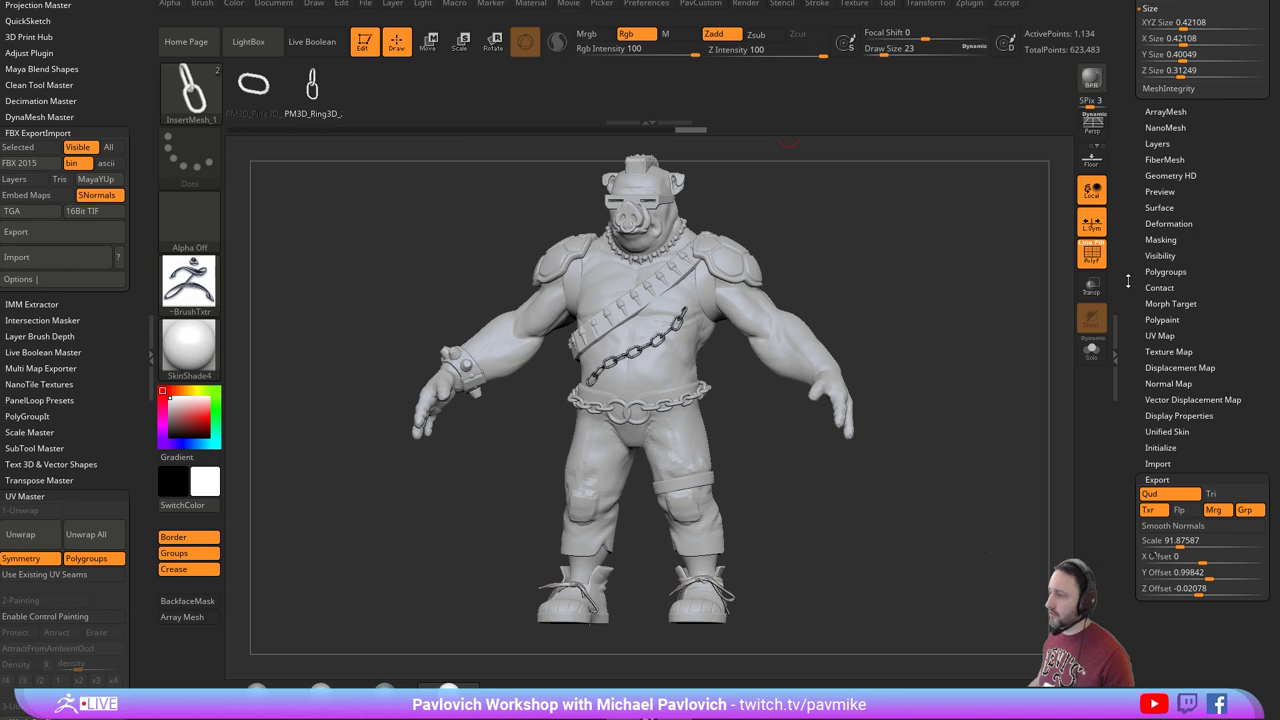
{"action": "scroll", "coordinate": [1128, 281], "scroll_direction": "up", "scroll_amount": 5}
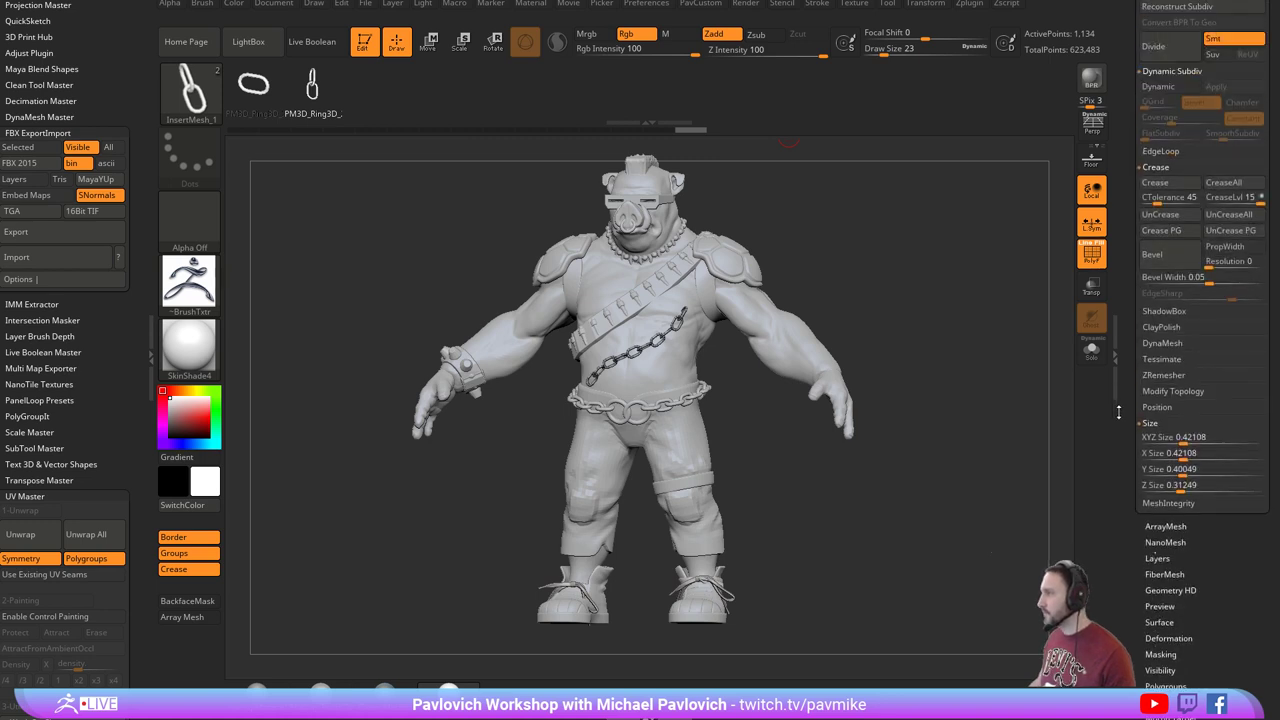
{"action": "left_click_drag", "start_coordinate": [966, 346], "coordinate": [962, 350]}
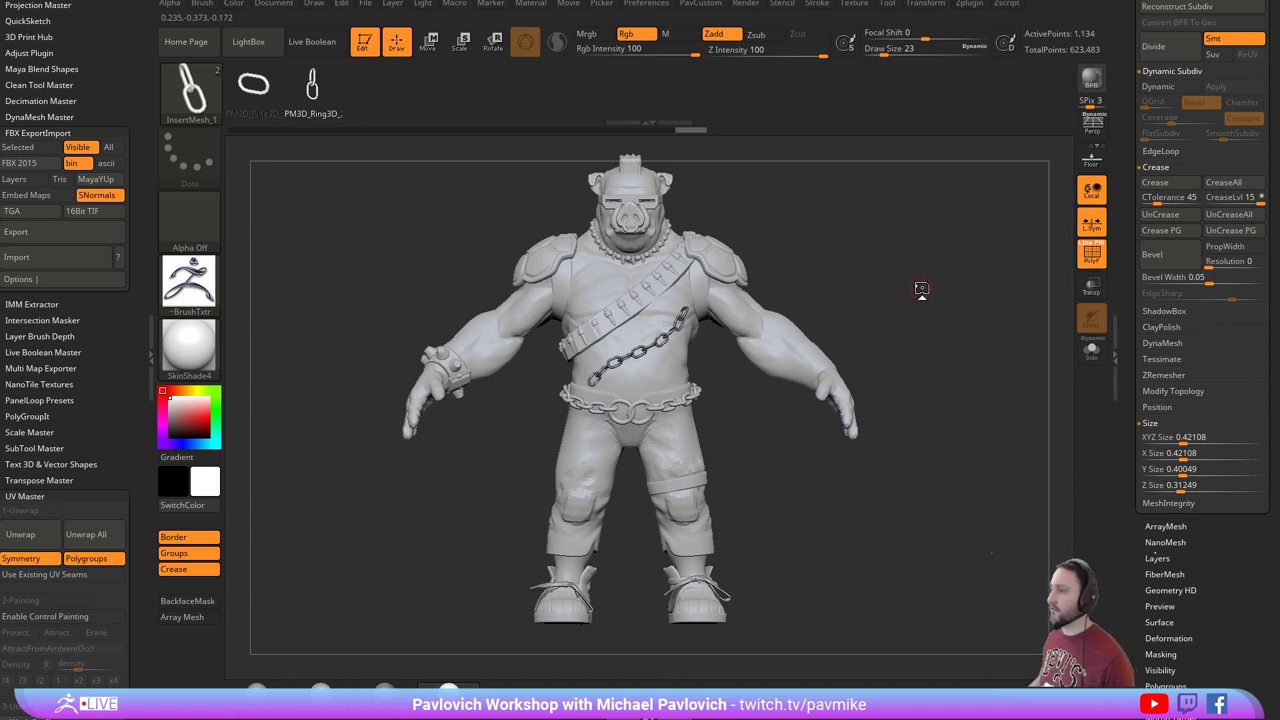
{"action": "left_click_drag", "start_coordinate": [1140, 320], "coordinate": [1141, 180]}
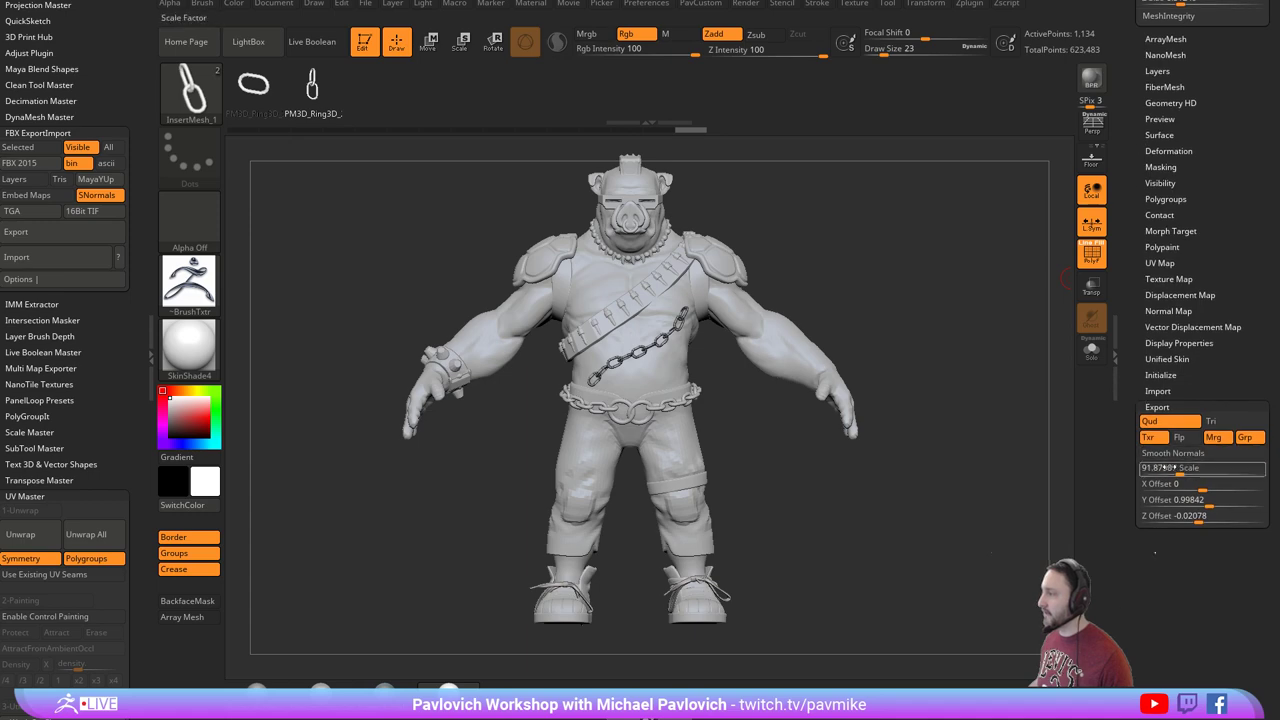
{"action": "left_click", "coordinate": [1170, 142]}
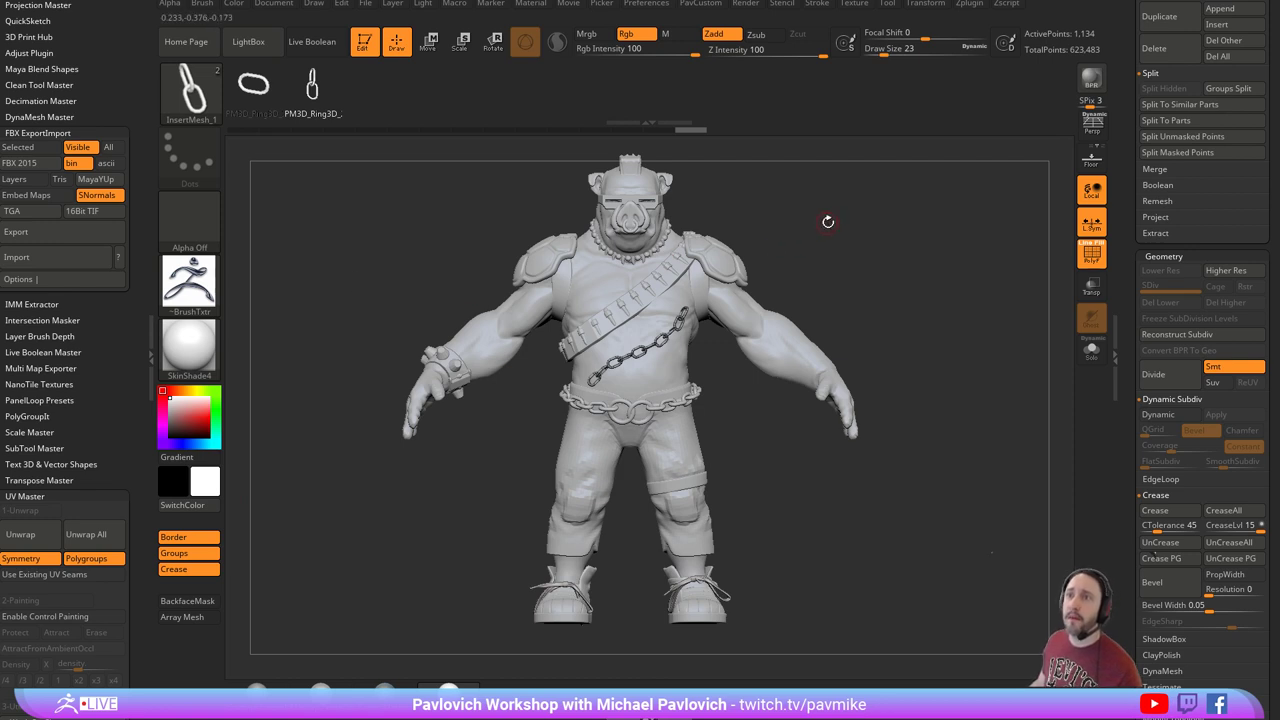
Bring up the custom popup menu with the Modify Topology tools over the canvas.
{"action": "left_click_drag", "start_coordinate": [851, 212], "coordinate": [857, 216]}
{"action": "key", "text": "space"}
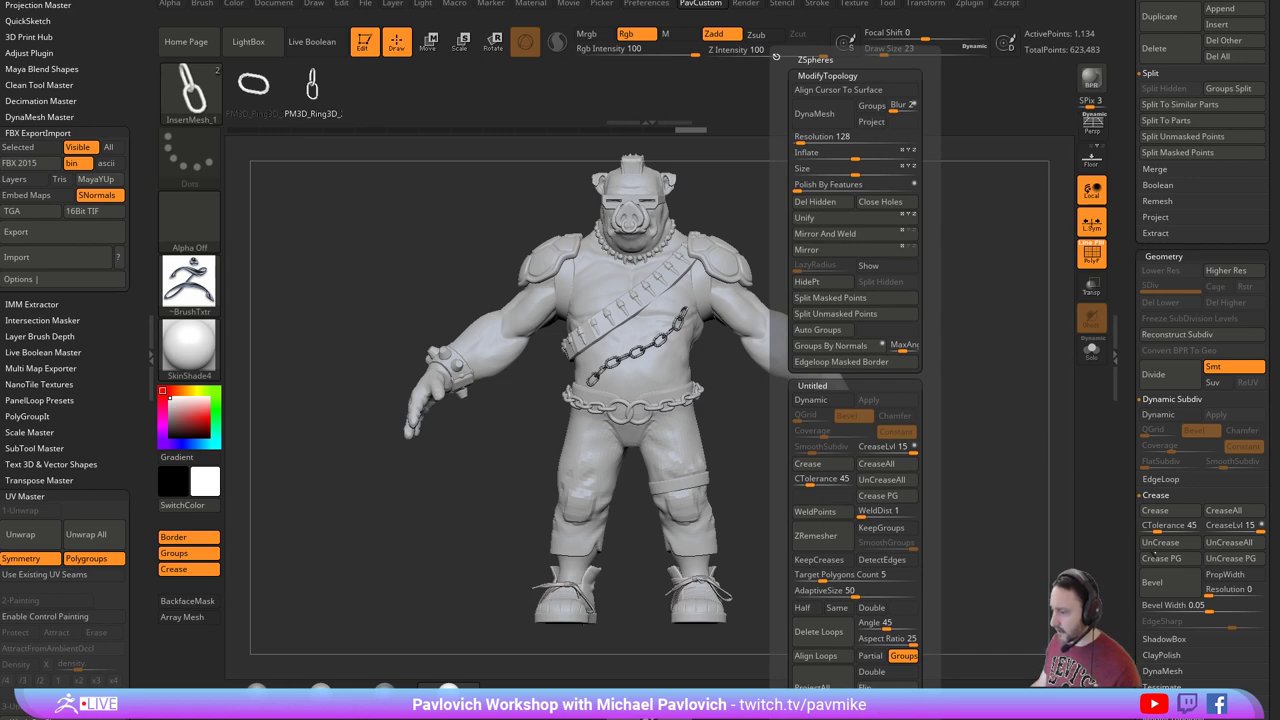
Switch to the browser and open the full YouTube playlist "NEW Intro to ZBrush - ZBrush for Ideation".
{"action": "key", "text": "alt+Tab"}
{"action": "left_click", "coordinate": [305, 25]}
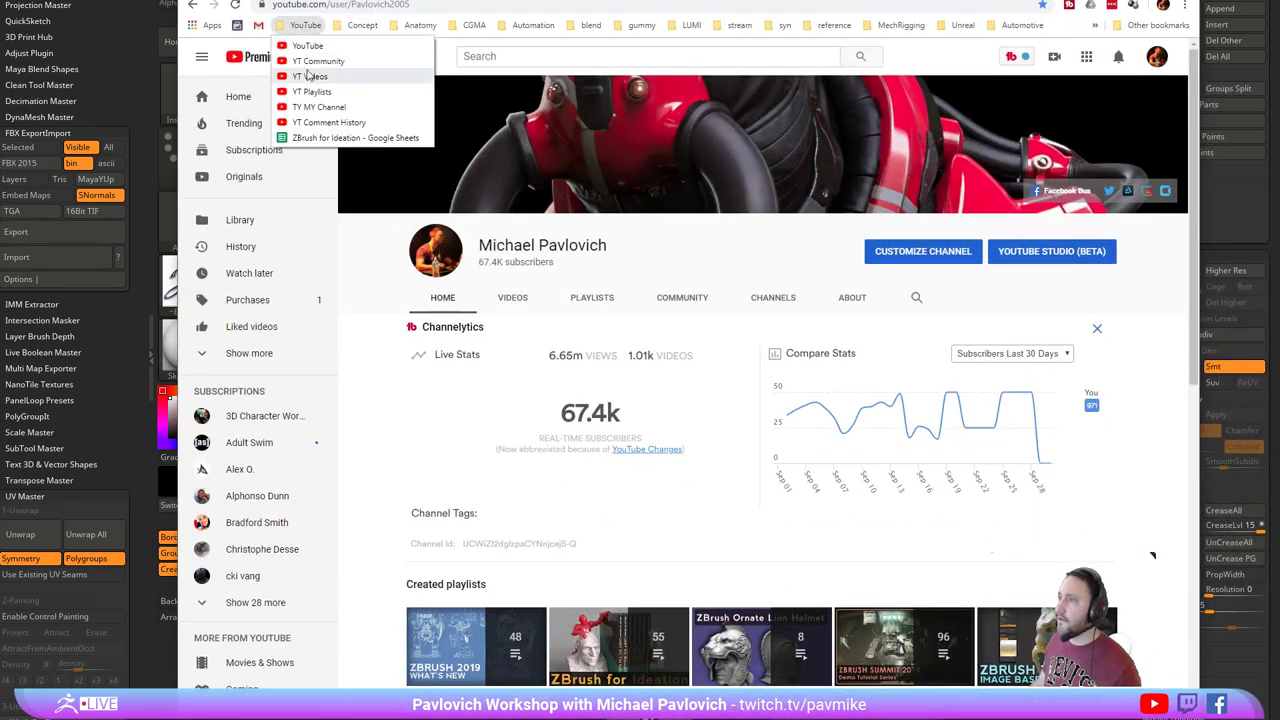
{"action": "left_click", "coordinate": [310, 91]}
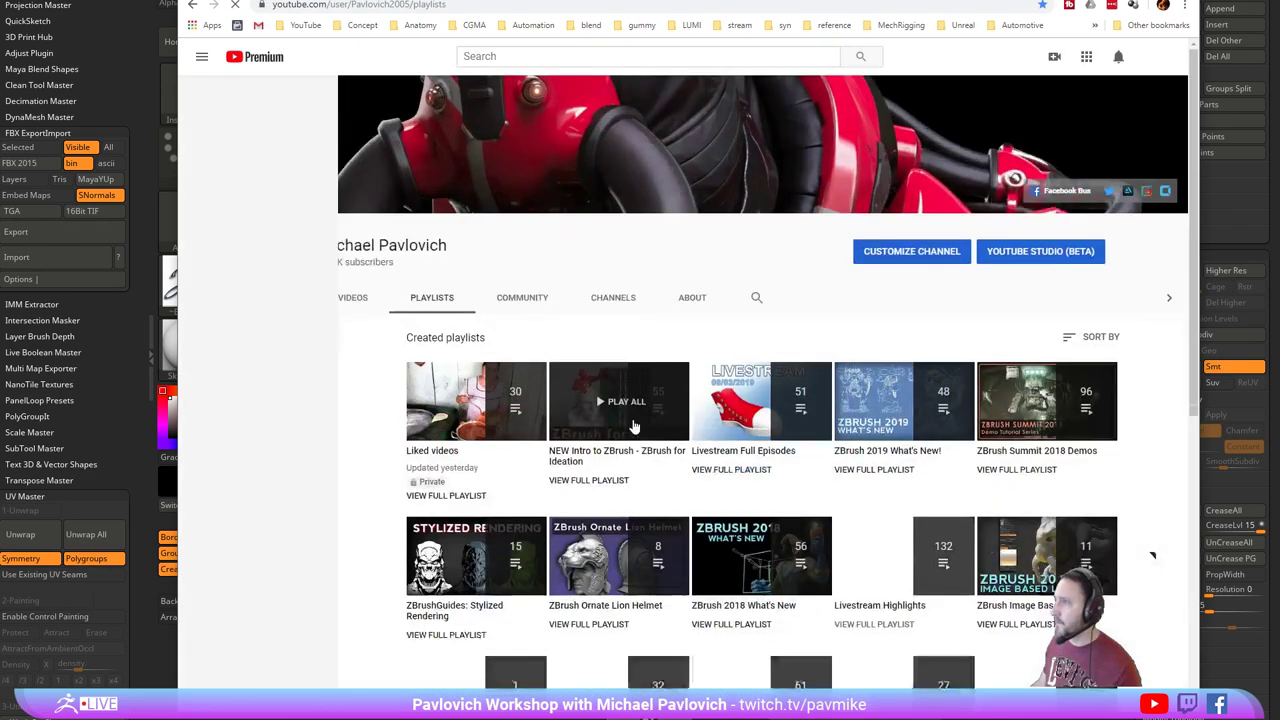
{"action": "scroll", "coordinate": [380, 448], "scroll_direction": "down", "scroll_amount": 2}
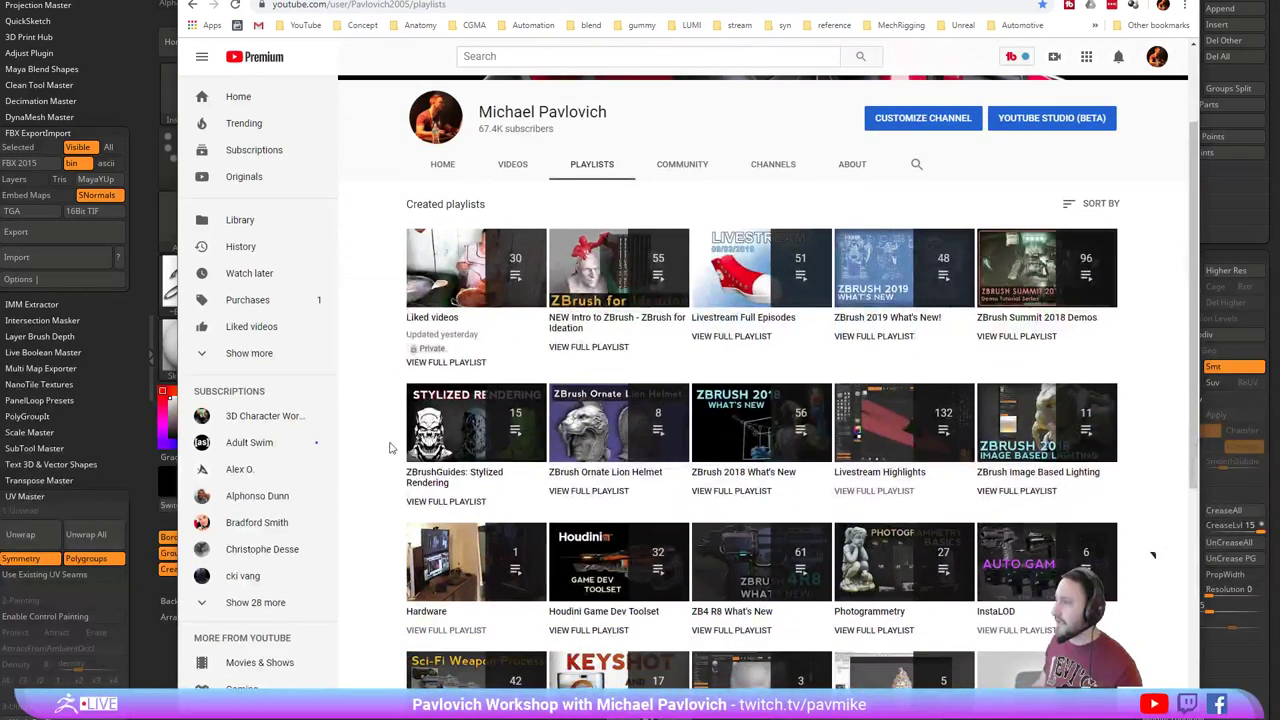
{"action": "left_click", "coordinate": [588, 347]}
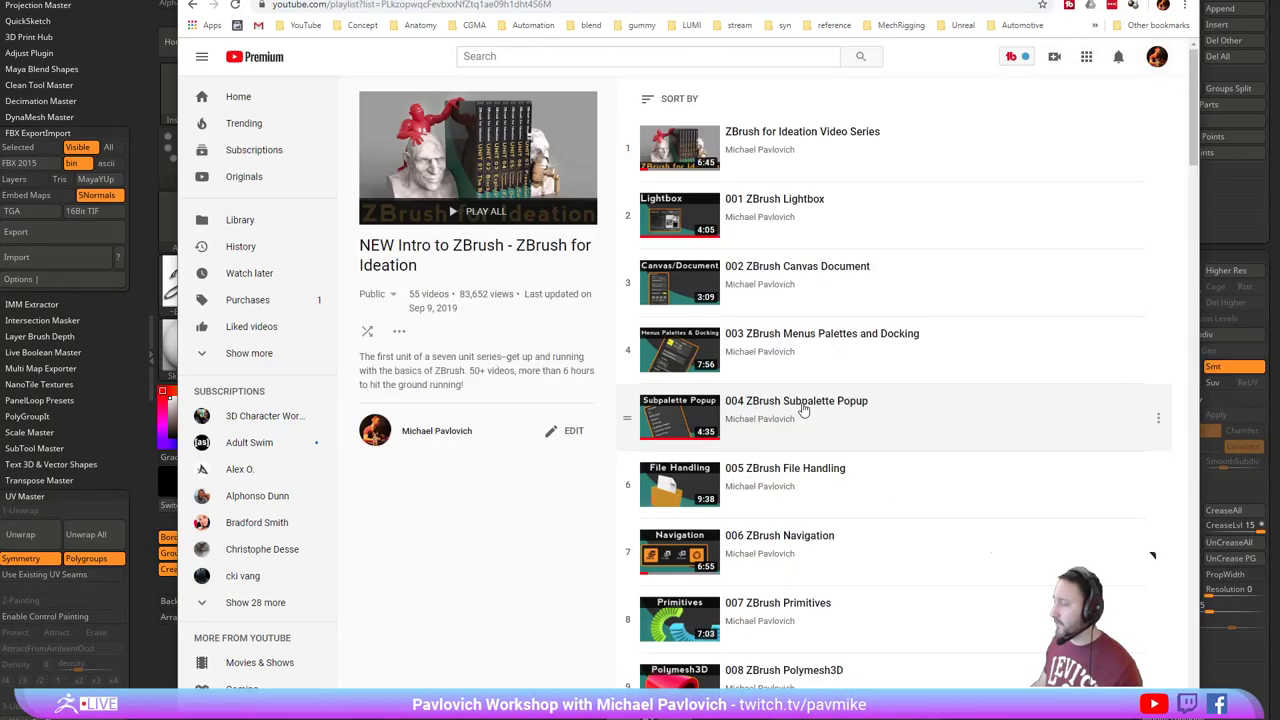
Look through the playlist to the "048 ZBrush Custom Interface and Menus" video and switch back to ZBrush.
{"action": "scroll", "coordinate": [820, 380], "scroll_direction": "down", "scroll_amount": 10}
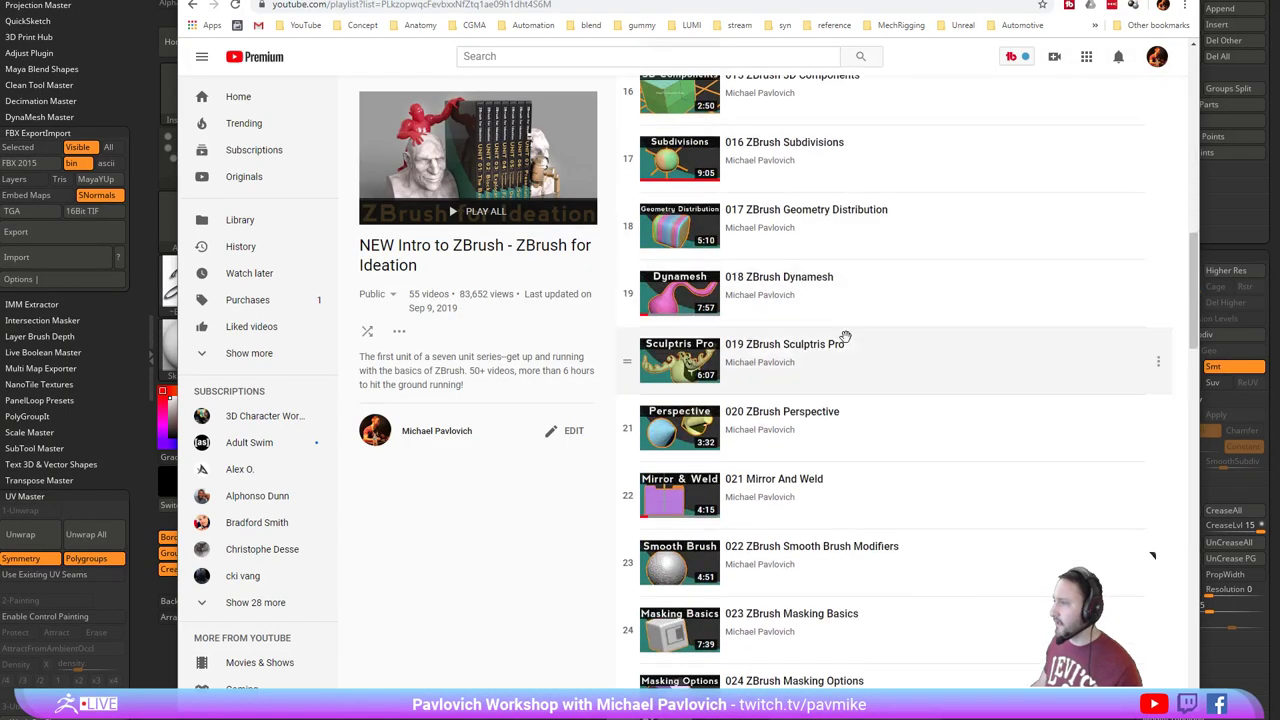
{"action": "scroll", "coordinate": [800, 330], "scroll_direction": "up", "scroll_amount": 10}
{"action": "scroll", "coordinate": [829, 360], "scroll_direction": "down", "scroll_amount": 13}
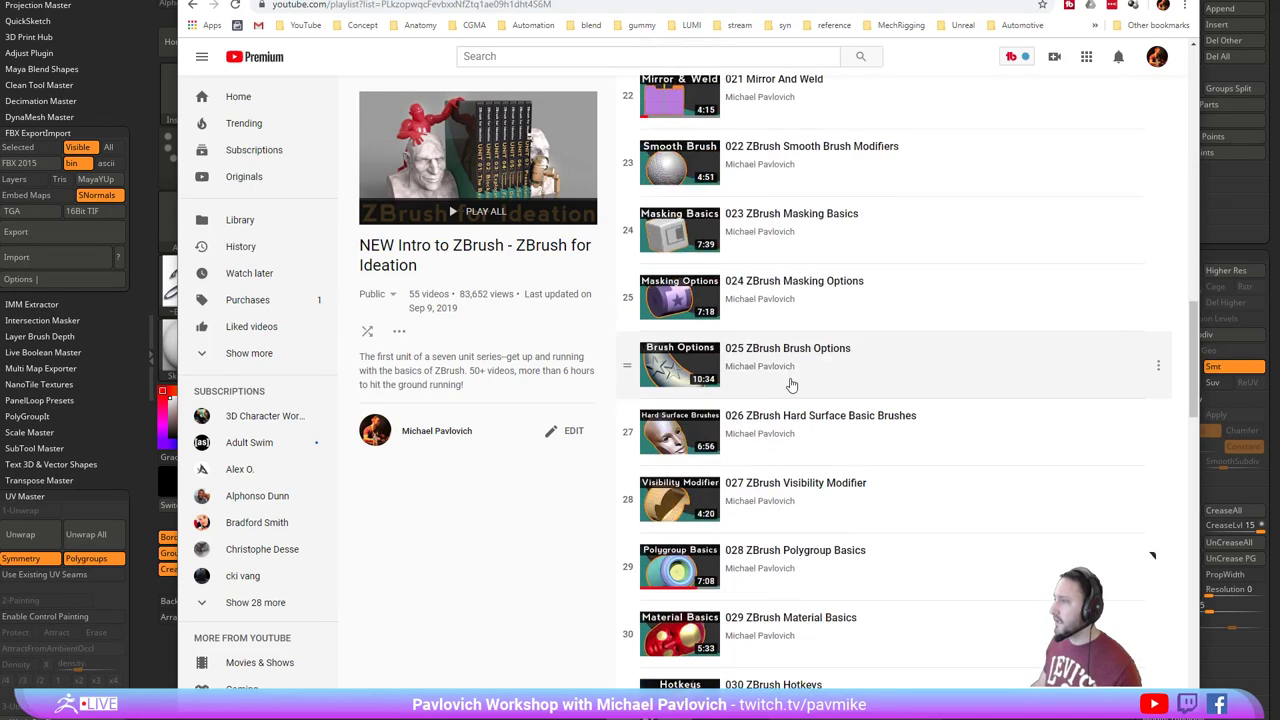
{"action": "scroll", "coordinate": [790, 383], "scroll_direction": "down", "scroll_amount": 15}
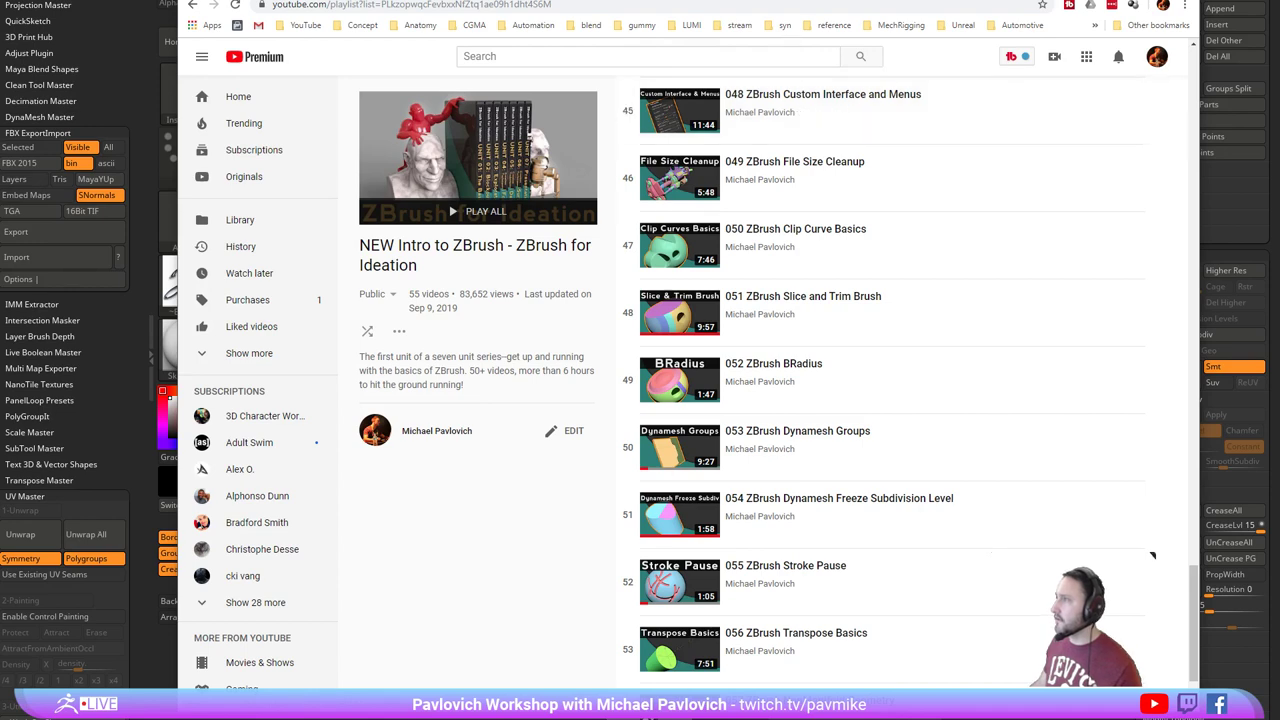
{"action": "key", "text": "alt+Tab"}
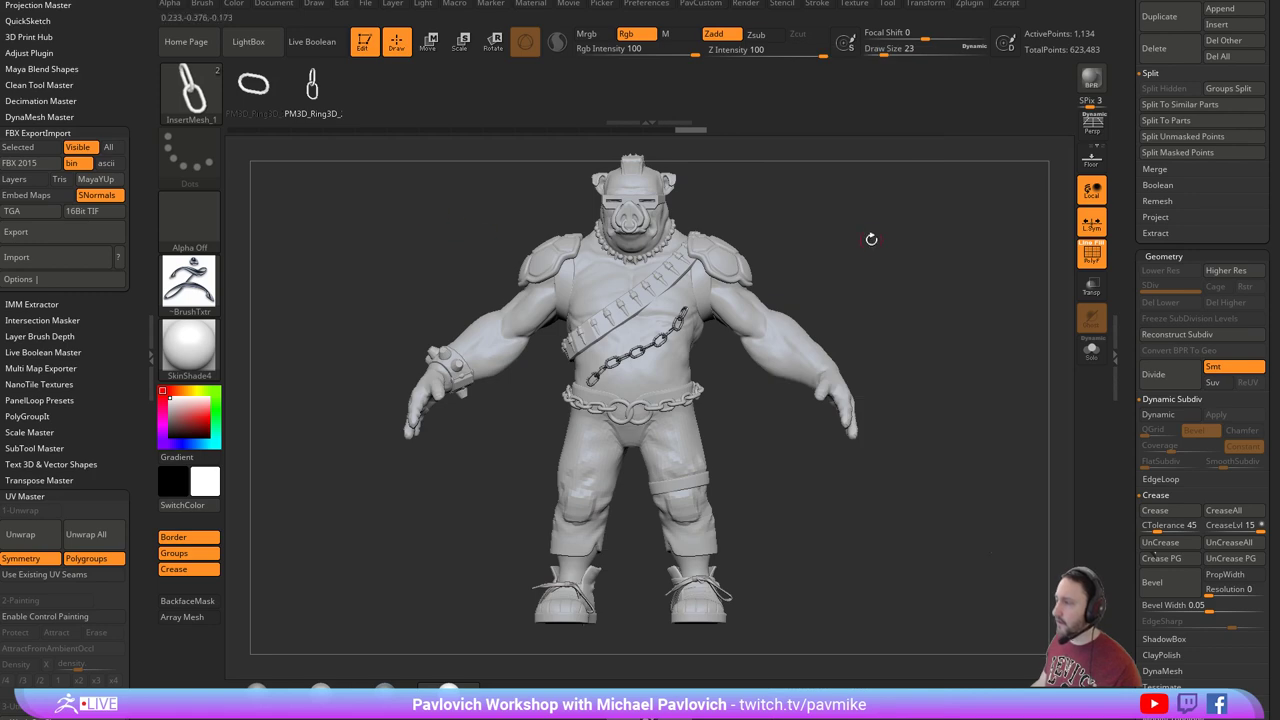
Examine the mirror commands in the custom popup menu beside the character.
{"action": "left_click_drag", "start_coordinate": [873, 240], "coordinate": [862, 238]}
{"action": "key", "text": "1"}
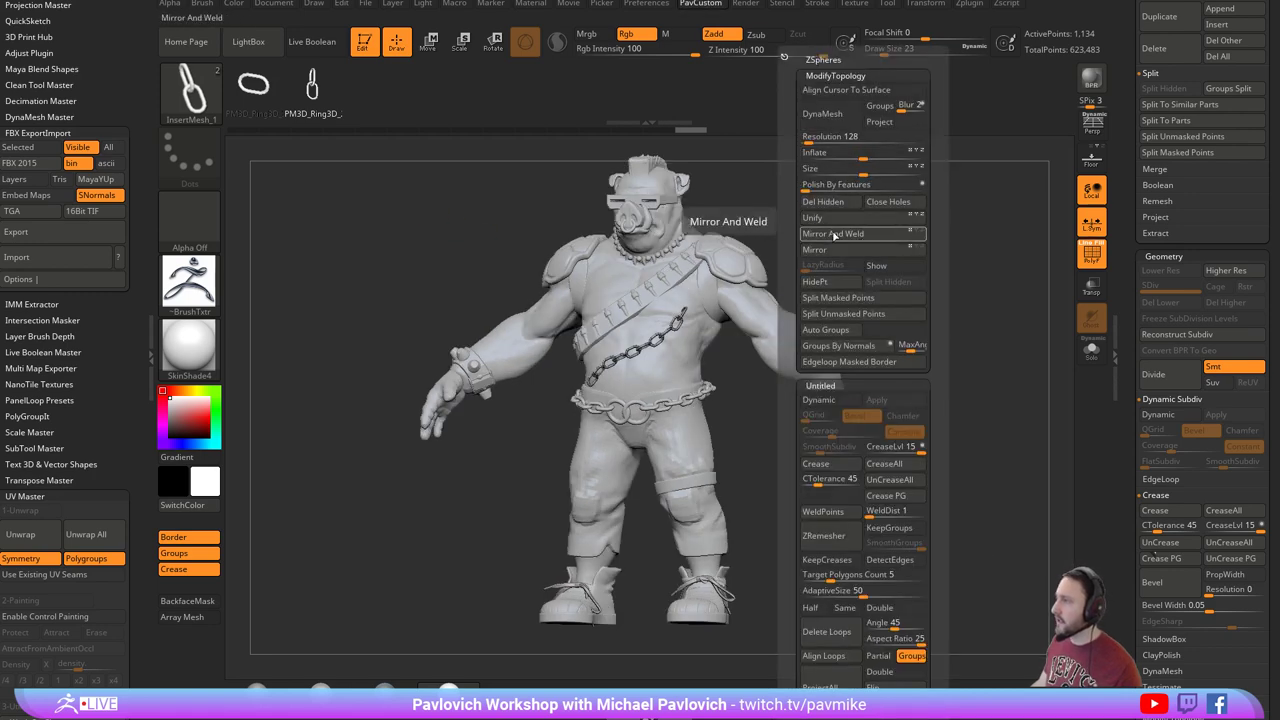
{"action": "key", "text": "1"}
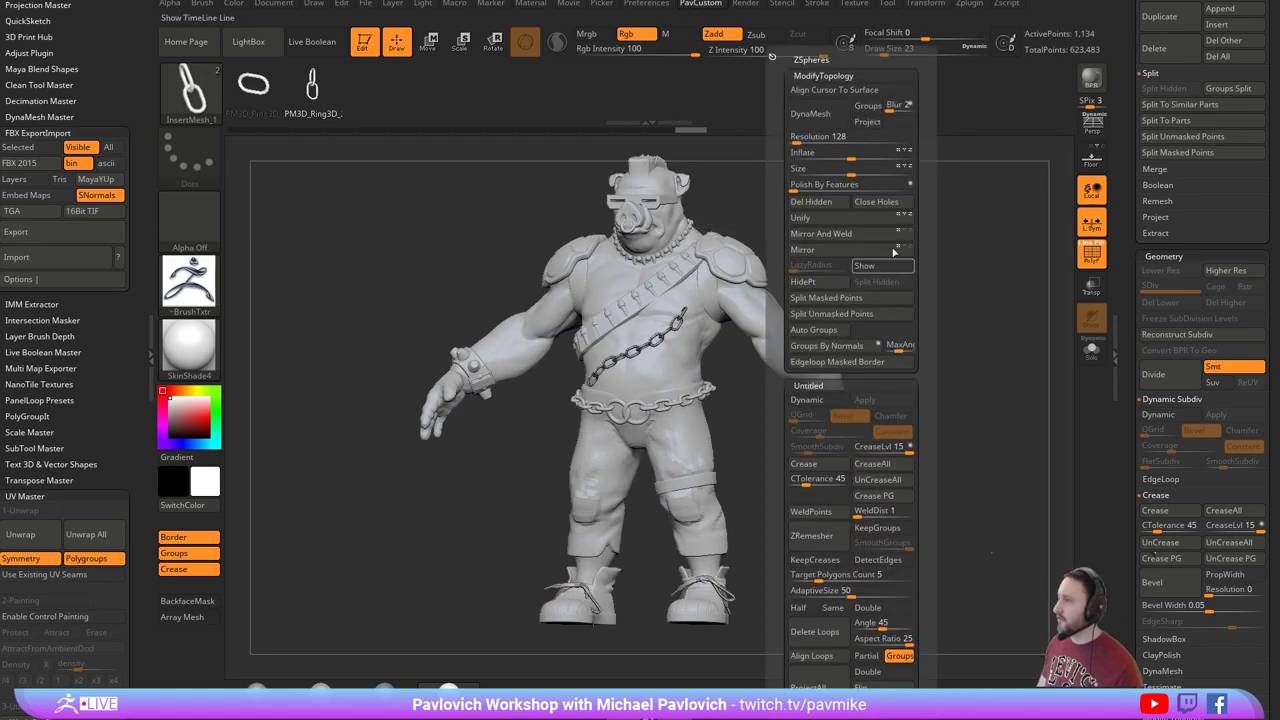
Delete the chain subtool across the torso and collapse the geometry Size settings.
{"action": "left_click_drag", "start_coordinate": [1122, 305], "coordinate": [1136, 408]}
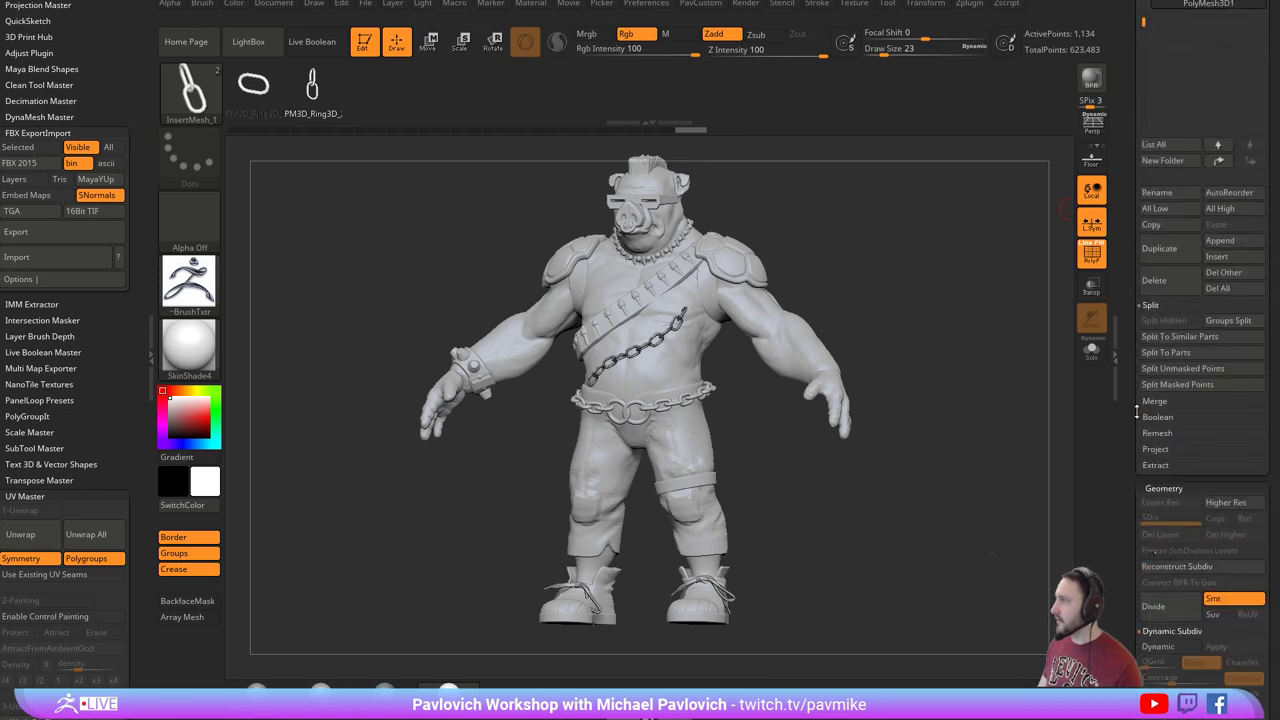
{"action": "left_click", "coordinate": [1156, 316]}
{"action": "scroll", "coordinate": [1124, 272], "scroll_direction": "up", "scroll_amount": 4}
{"action": "left_click_drag", "start_coordinate": [923, 283], "coordinate": [969, 305]}
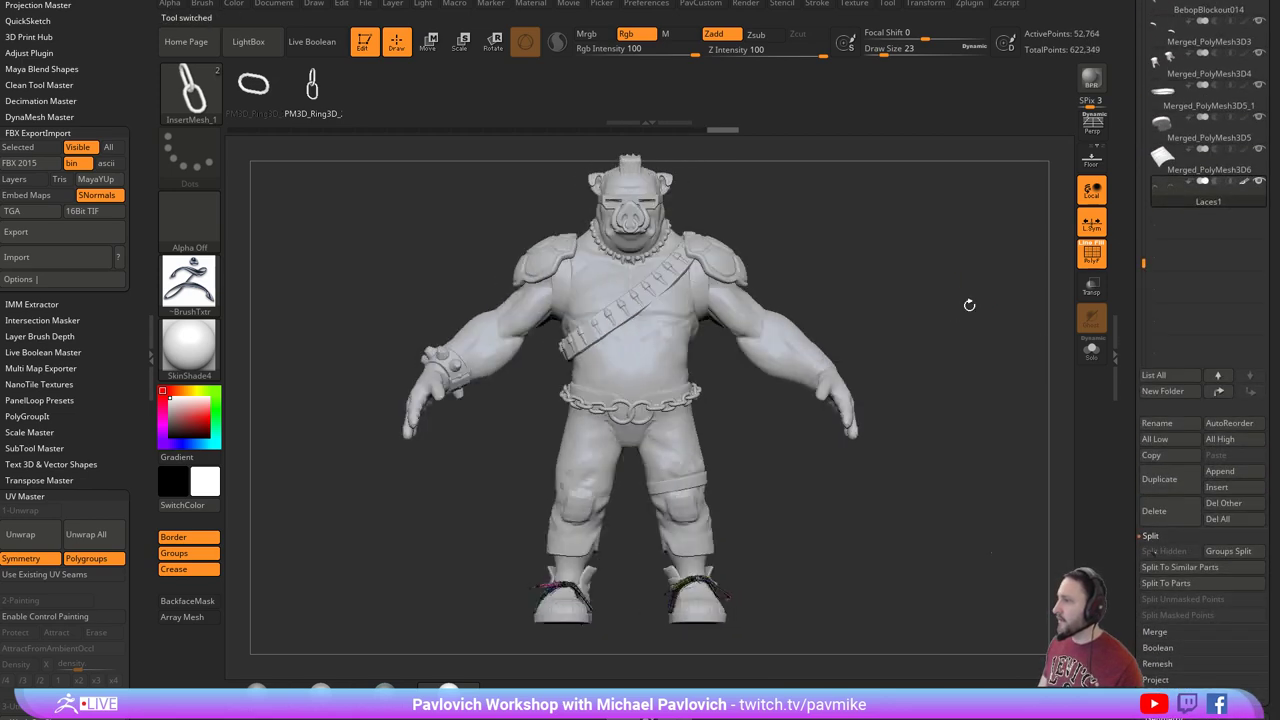
{"action": "scroll", "coordinate": [1130, 425], "scroll_direction": "down", "scroll_amount": 6}
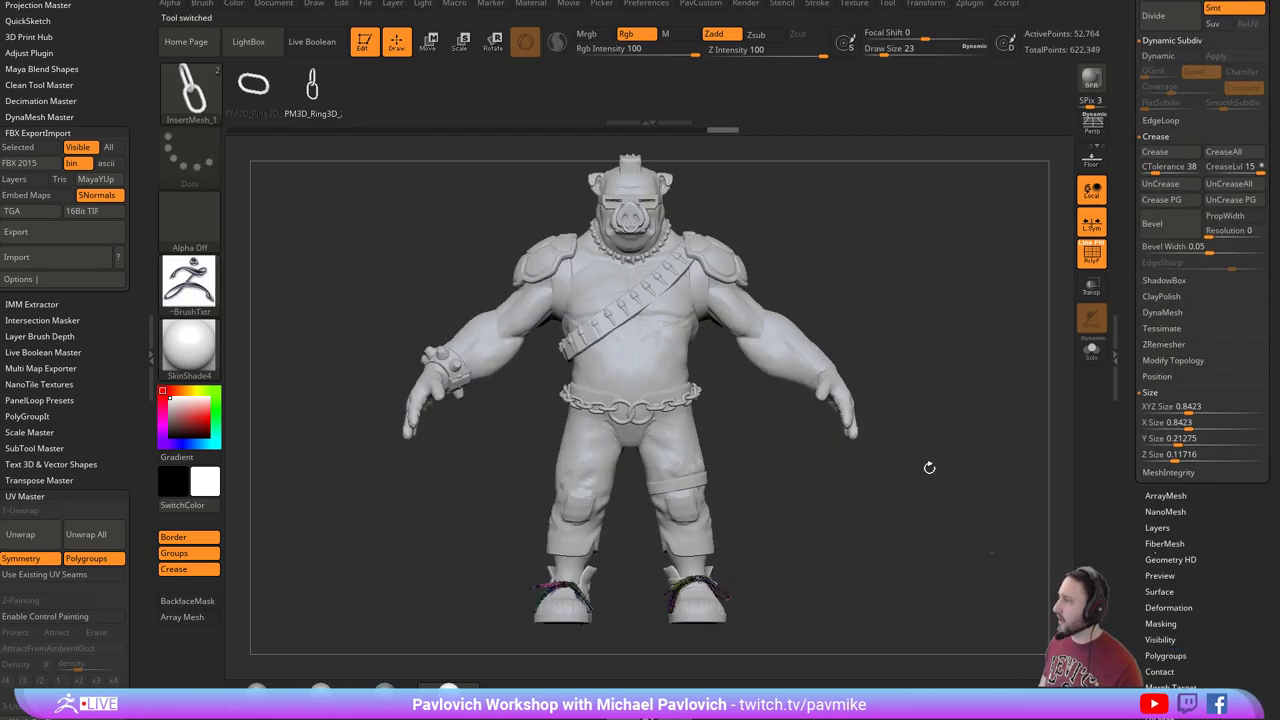
{"action": "left_click", "coordinate": [1150, 421], "text": "shift"}
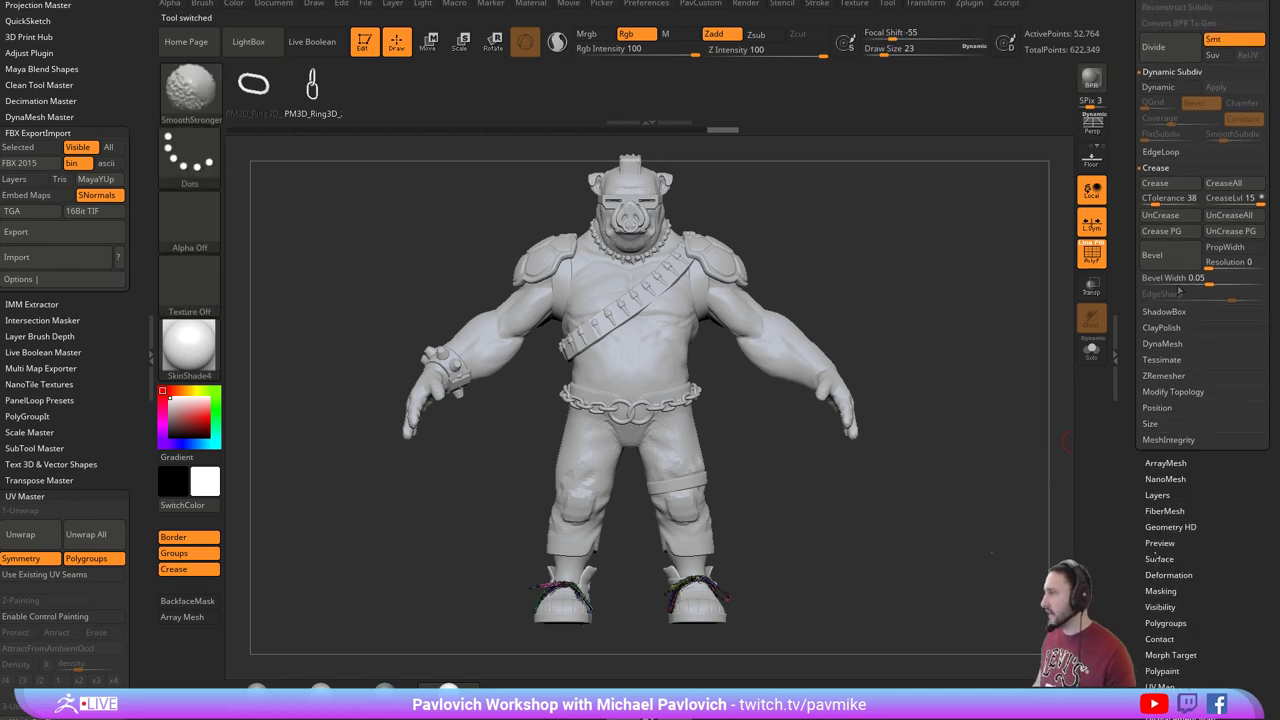
Snap the character to a front view and set the current texture to Texture Off.
{"action": "left_click_drag", "start_coordinate": [928, 226], "coordinate": [875, 264]}
{"action": "key", "text": "grave"}
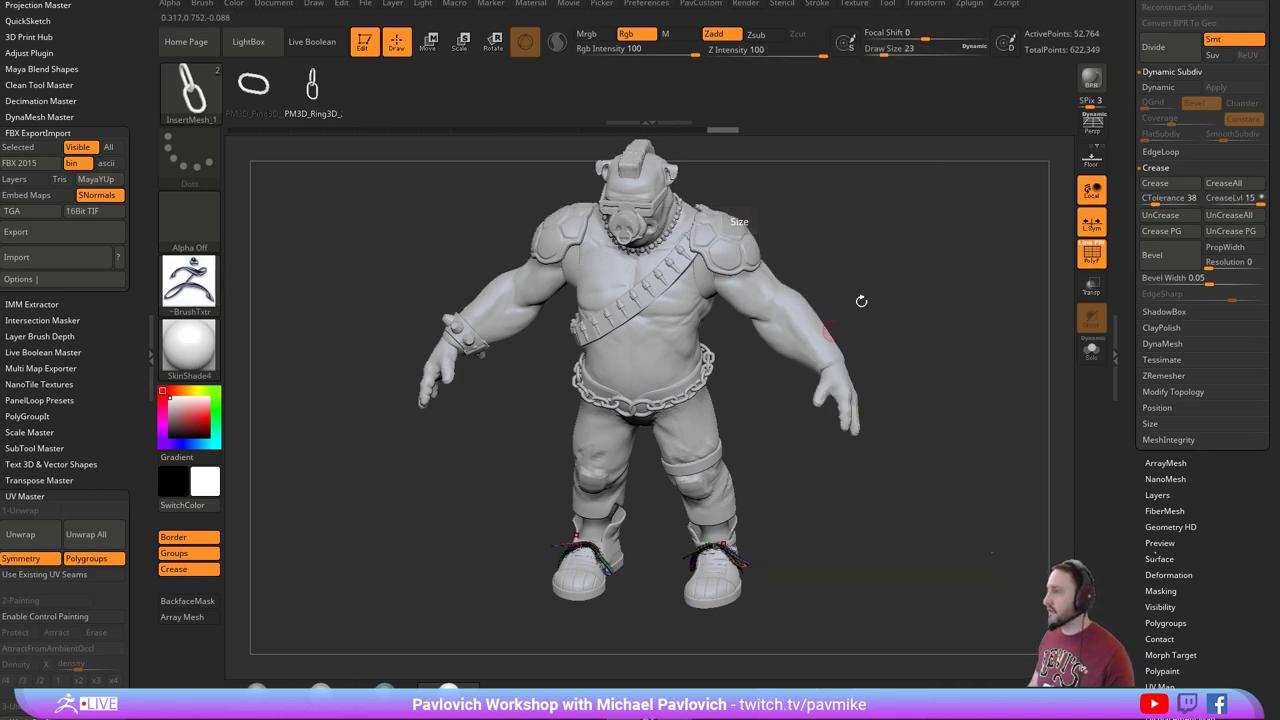
{"action": "key", "text": "ctrl+shift+m"}
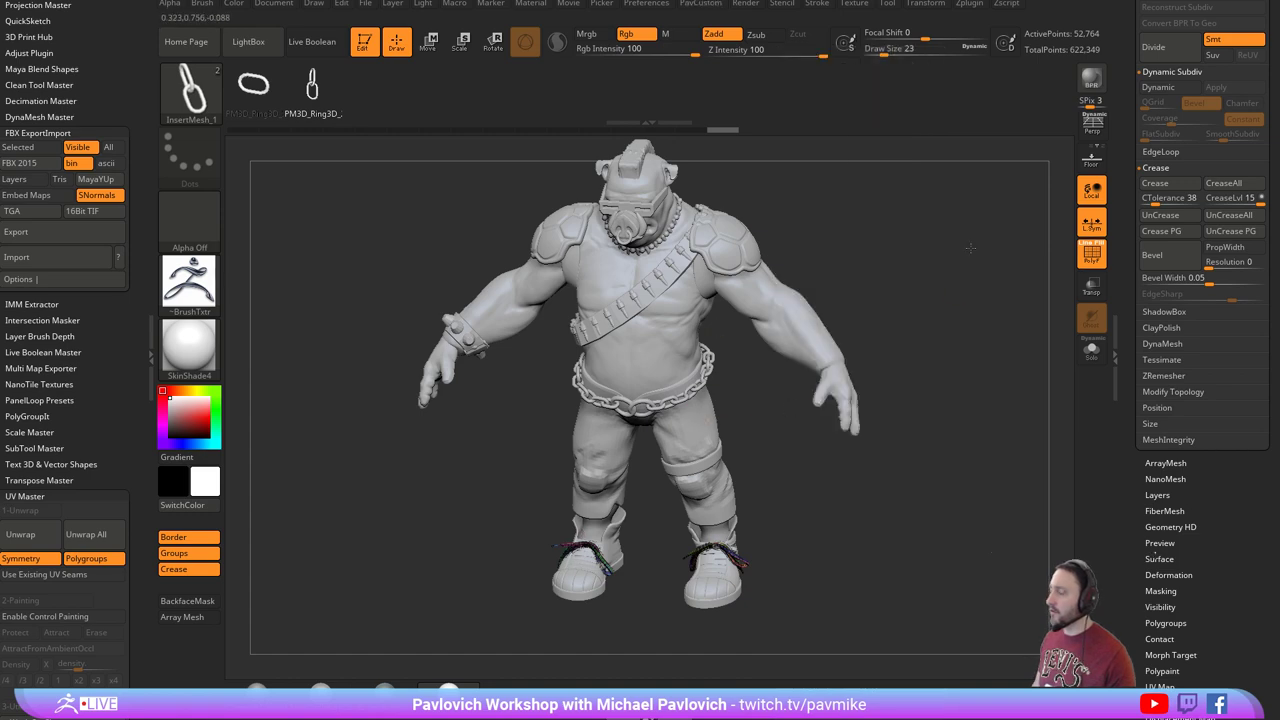
{"action": "left_click_drag", "start_coordinate": [971, 246], "coordinate": [969, 216], "text": "shift"}
{"action": "left_click", "coordinate": [208, 288]}
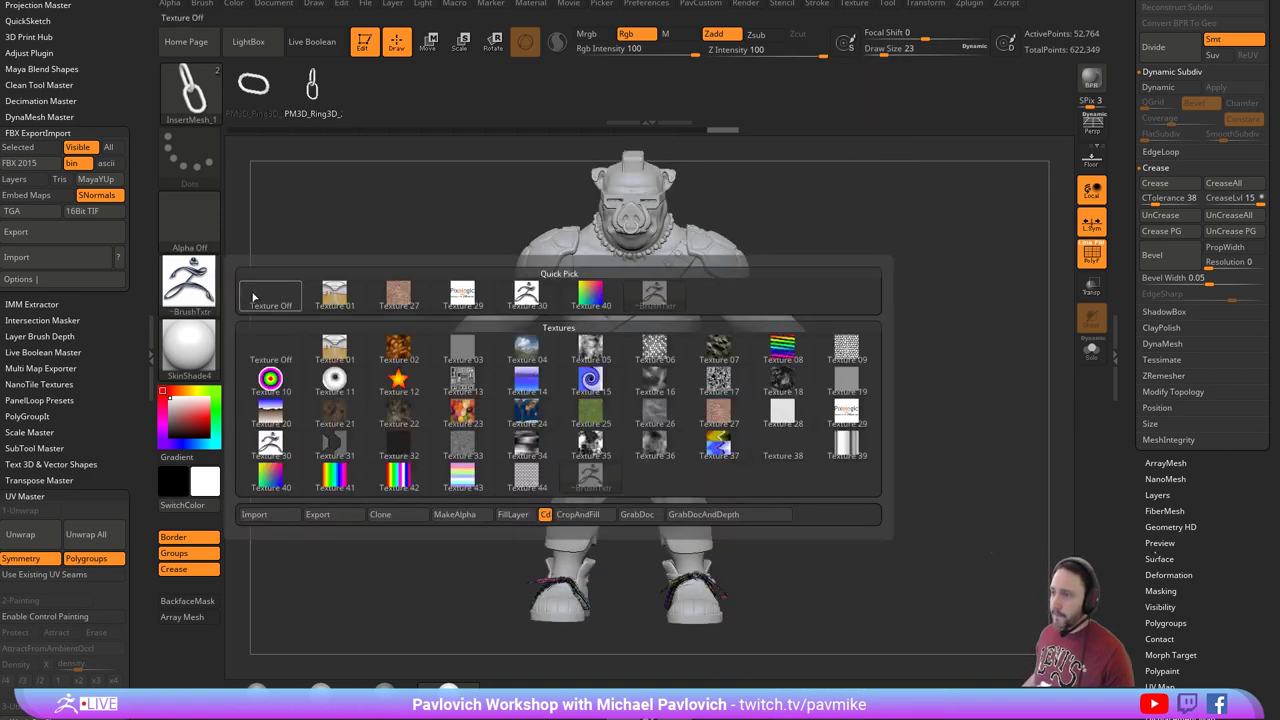
{"action": "left_click", "coordinate": [262, 296]}
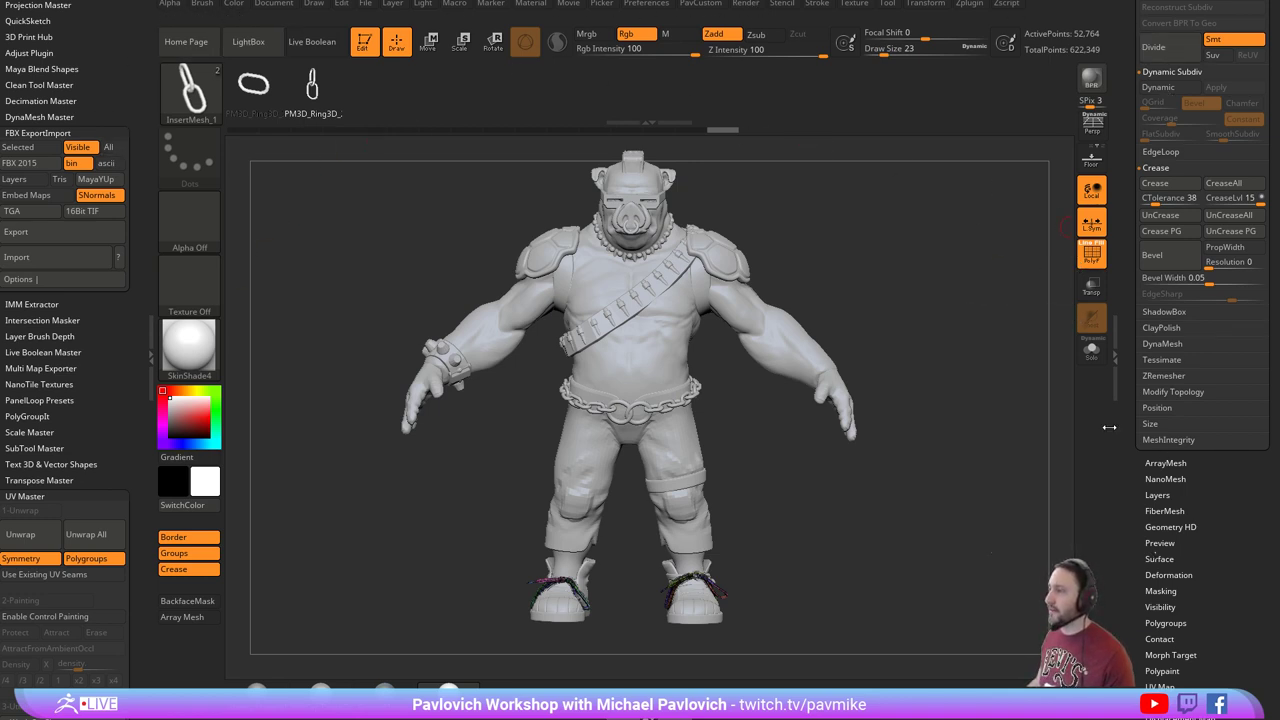
{"action": "mouse_move", "coordinate": [948, 413]}
{"action": "left_mouse_down"}
{"action": "mouse_move", "coordinate": [964, 414]}
{"action": "mouse_move", "coordinate": [944, 425]}
{"action": "left_mouse_up"}
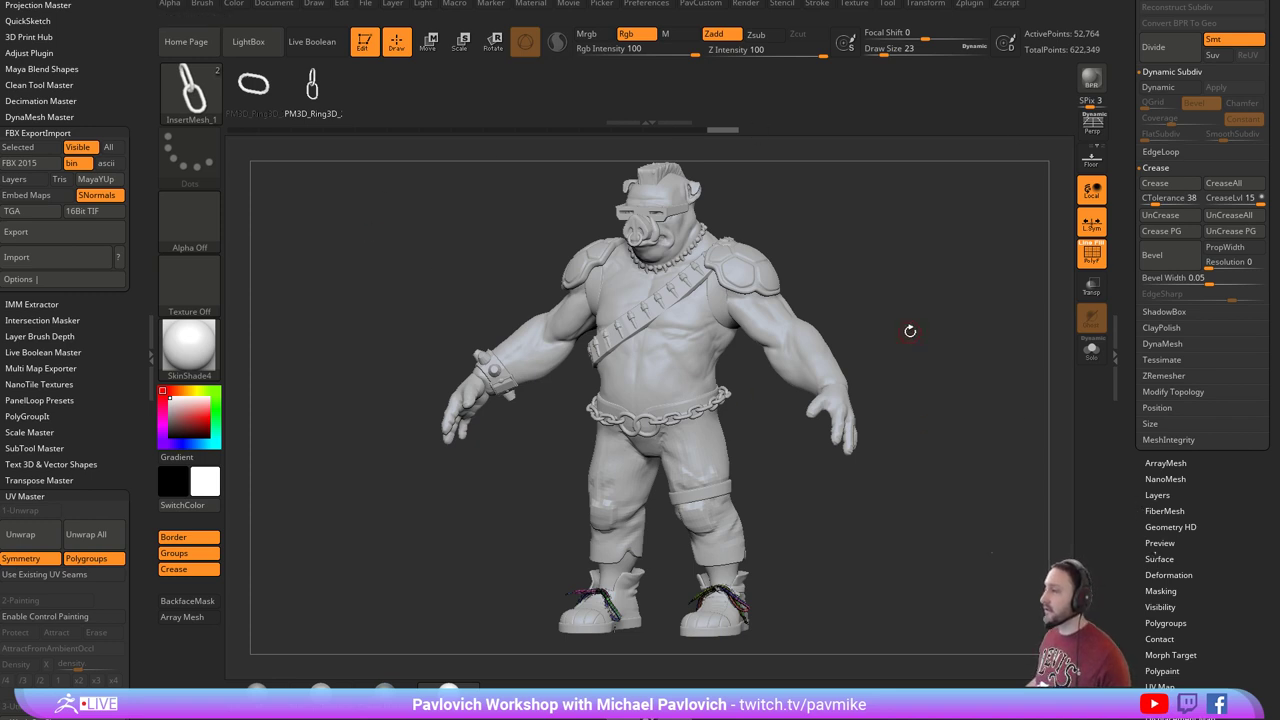
{"action": "left_click_drag", "start_coordinate": [911, 331], "coordinate": [913, 313]}
{"action": "key", "text": "2"}
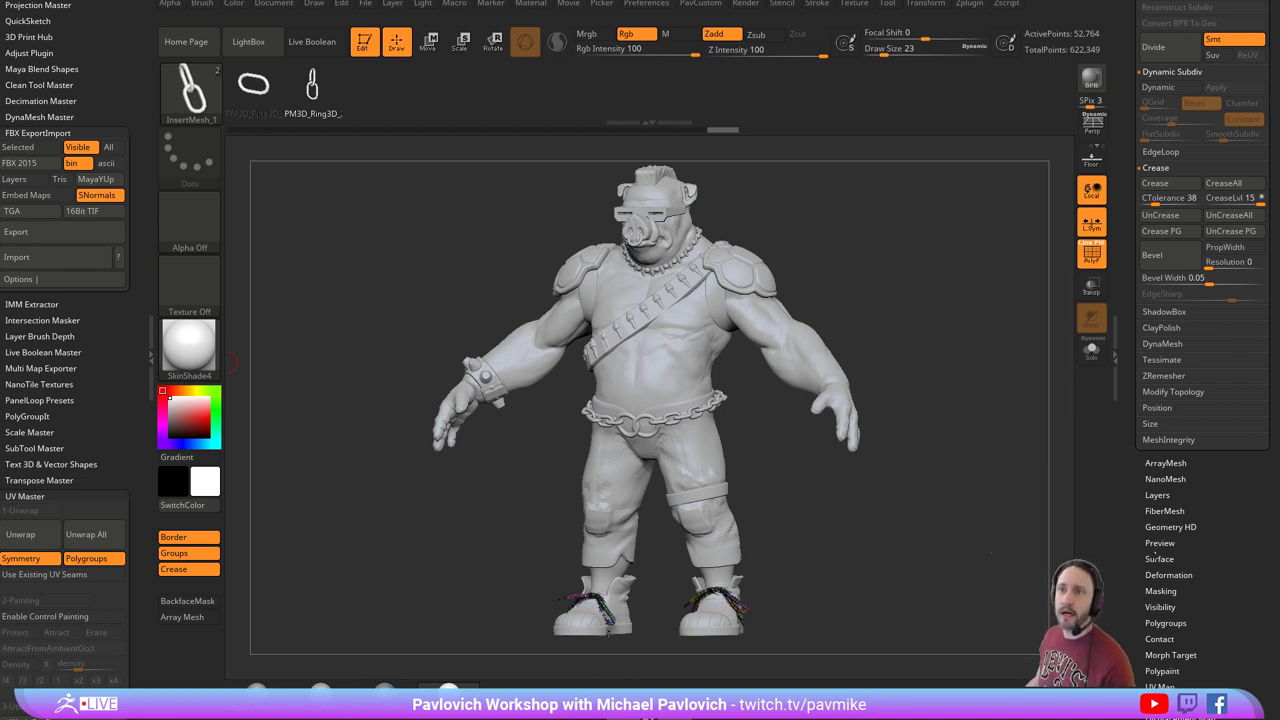
Switch the active brush to Standard.
{"action": "mouse_move", "coordinate": [908, 312]}
{"action": "left_mouse_down"}
{"action": "mouse_move", "coordinate": [951, 206]}
{"action": "mouse_move", "coordinate": [887, 252]}
{"action": "left_mouse_up"}
{"action": "key", "text": "s"}
{"action": "key", "text": "b"}
{"action": "key", "text": "s"}
{"action": "key", "text": "t"}
Make the character's body the active subtool and turn off the polyframe display.
{"action": "left_click", "coordinate": [782, 325], "text": "alt"}
{"action": "left_click_drag", "start_coordinate": [895, 95], "coordinate": [908, 346], "text": "alt"}
{"action": "key", "text": "shift+f"}
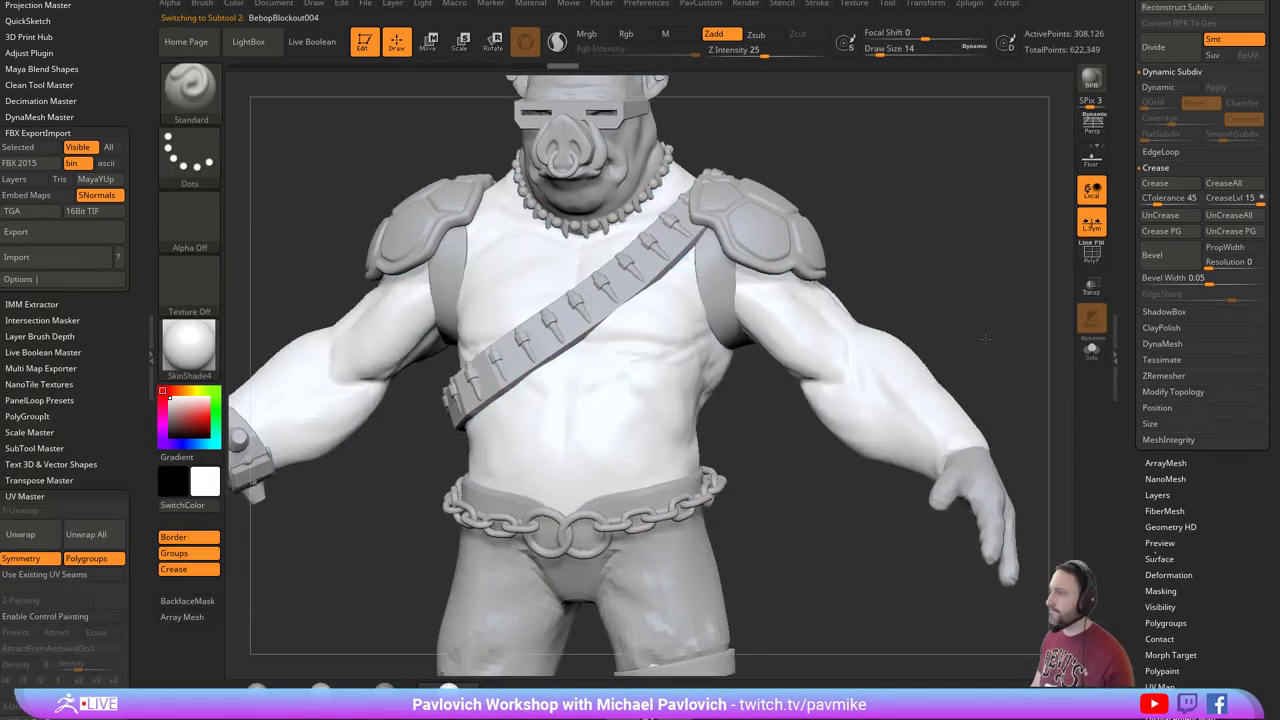
Change the character's material to StartupMaterial with the upper body framed.
{"action": "left_click_drag", "start_coordinate": [915, 158], "coordinate": [867, 297], "text": "alt"}
{"action": "left_click", "coordinate": [261, 686]}
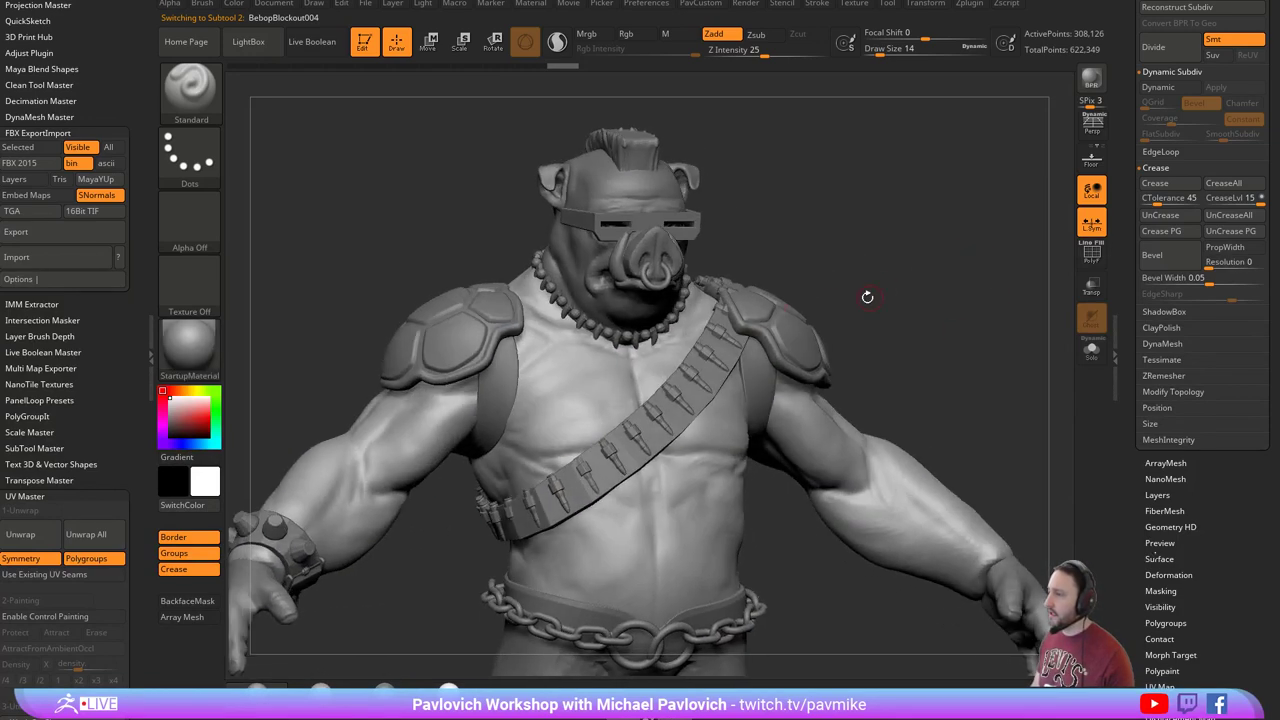
{"action": "left_click_drag", "start_coordinate": [986, 317], "coordinate": [910, 290]}
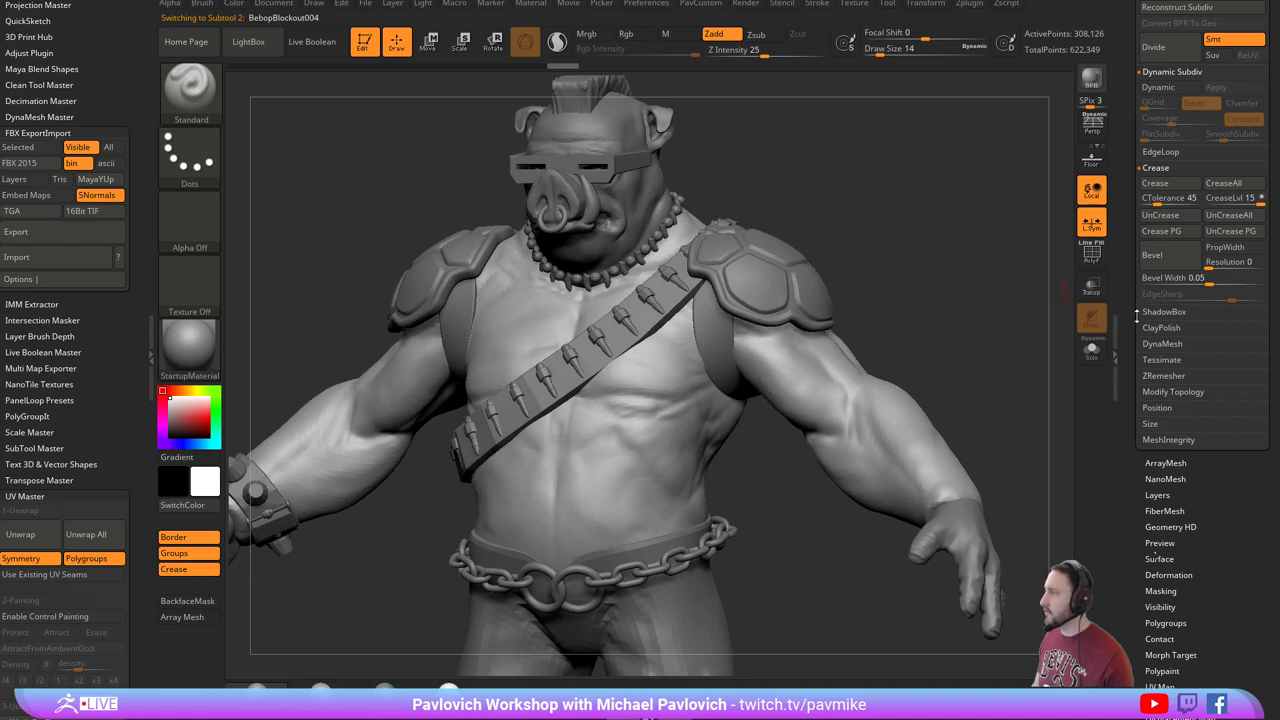
Open the body subtool's Project settings and examine the ProjectAll options against the torso.
{"action": "key", "text": "shift"}
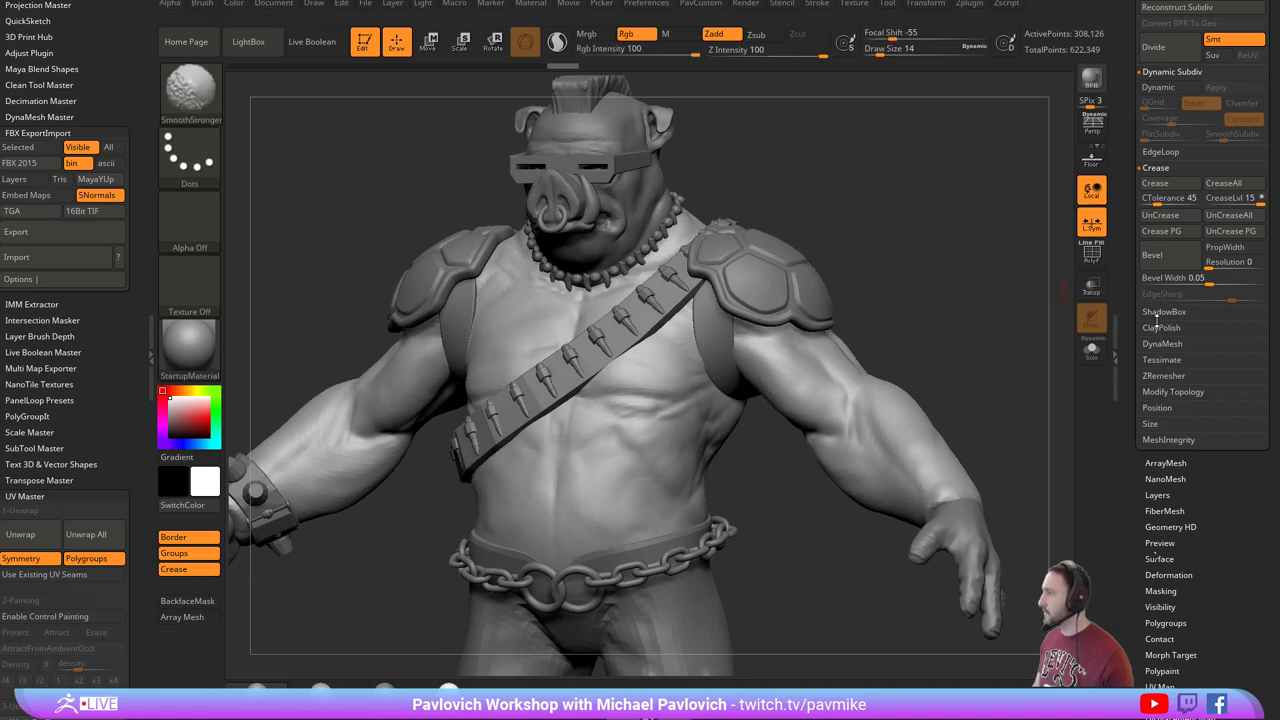
{"action": "scroll", "coordinate": [1155, 300], "scroll_direction": "up", "scroll_amount": 8}
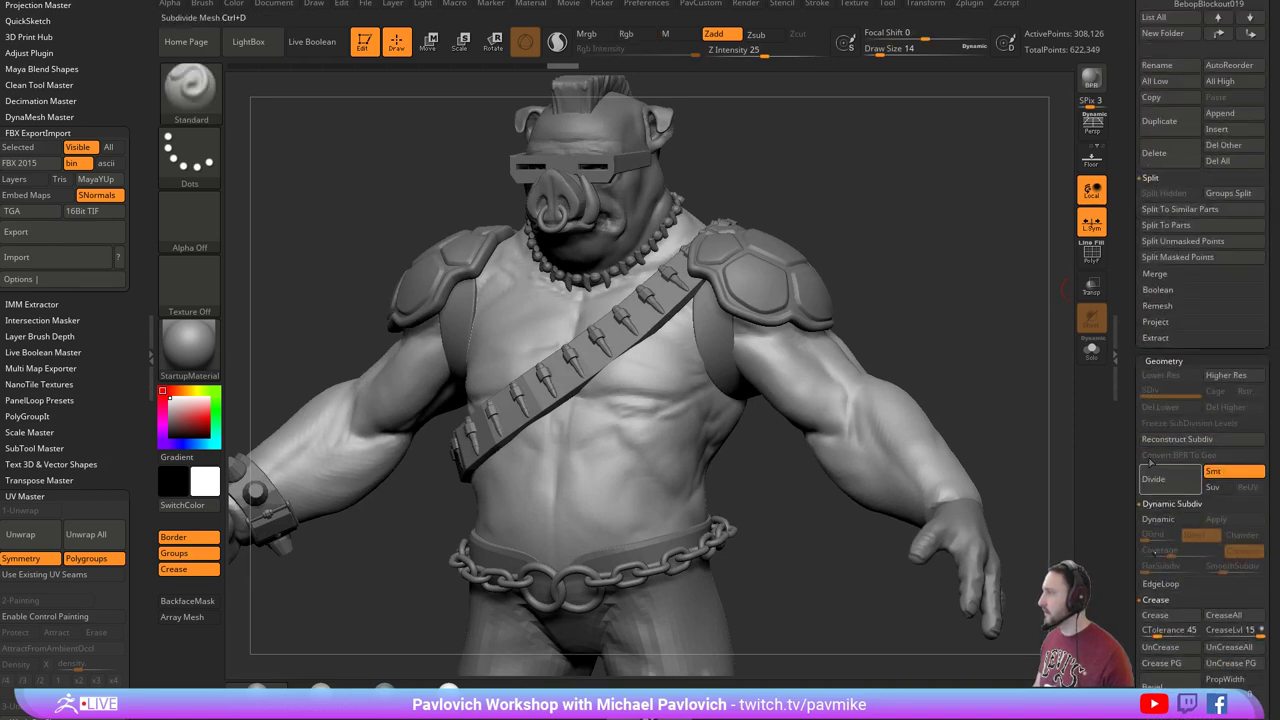
{"action": "left_click", "coordinate": [1157, 322]}
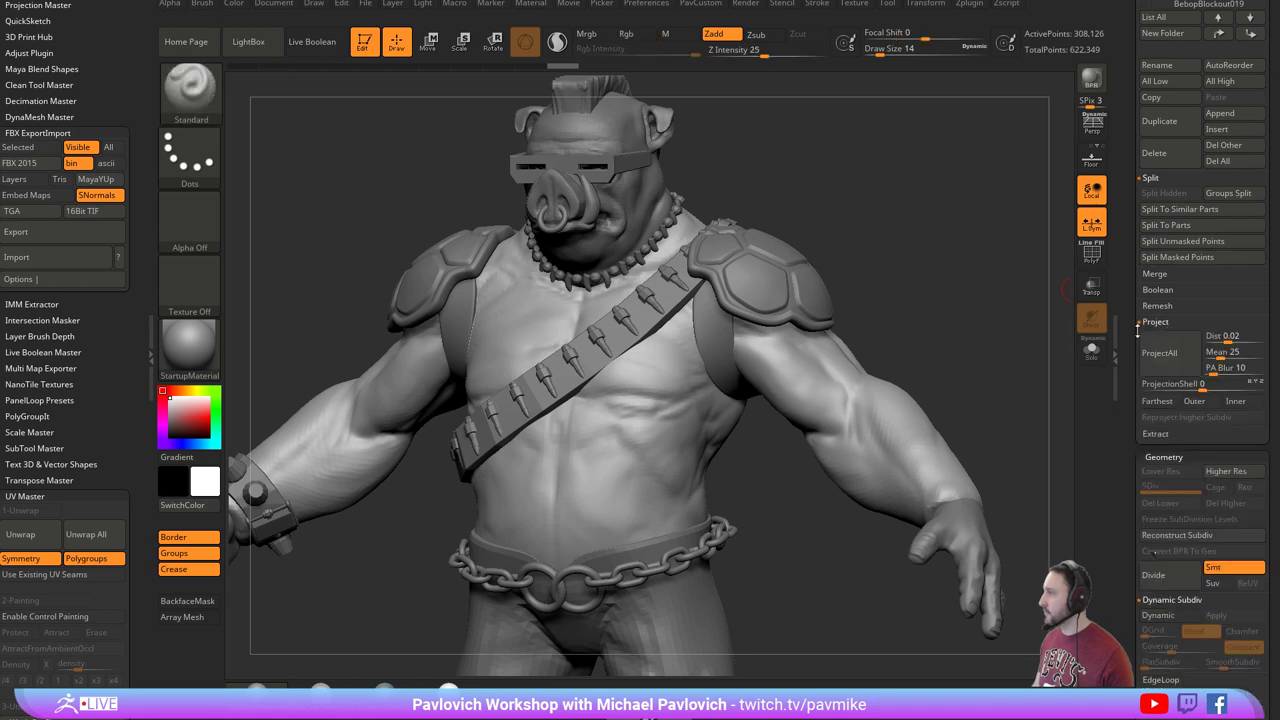
{"action": "left_click_drag", "start_coordinate": [977, 343], "coordinate": [985, 313]}
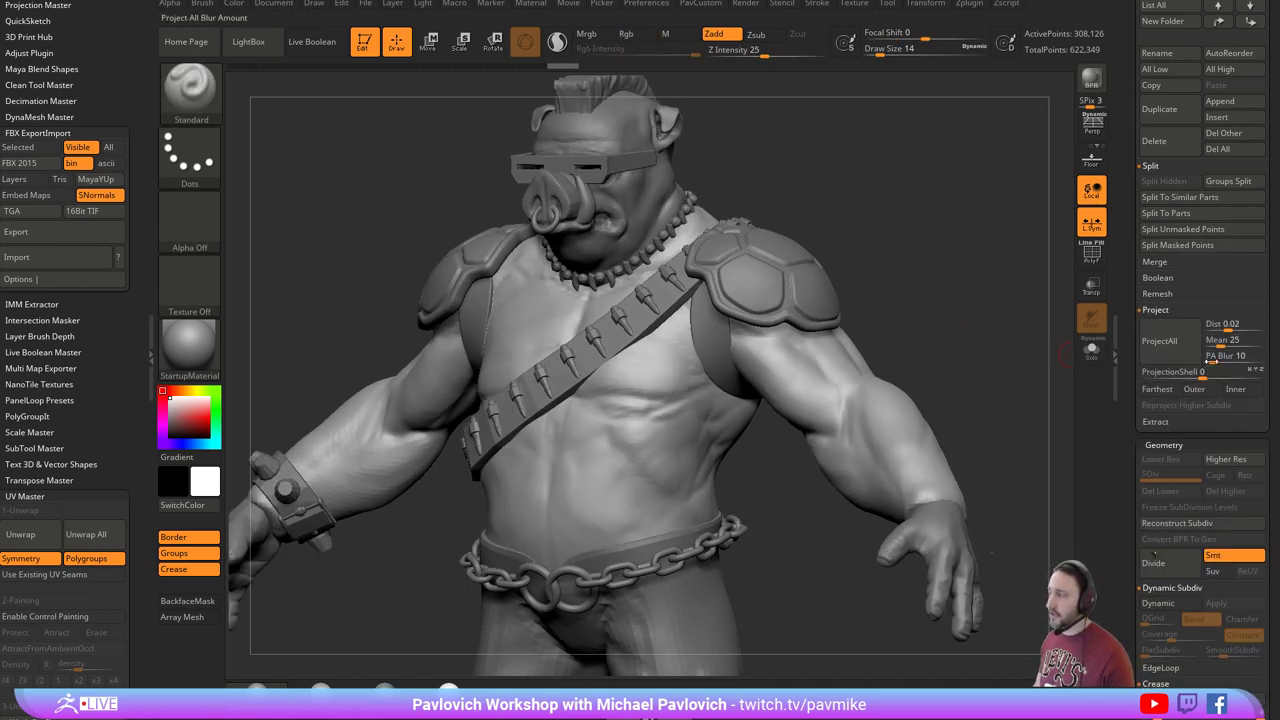
{"action": "left_click_drag", "start_coordinate": [980, 324], "coordinate": [968, 334]}
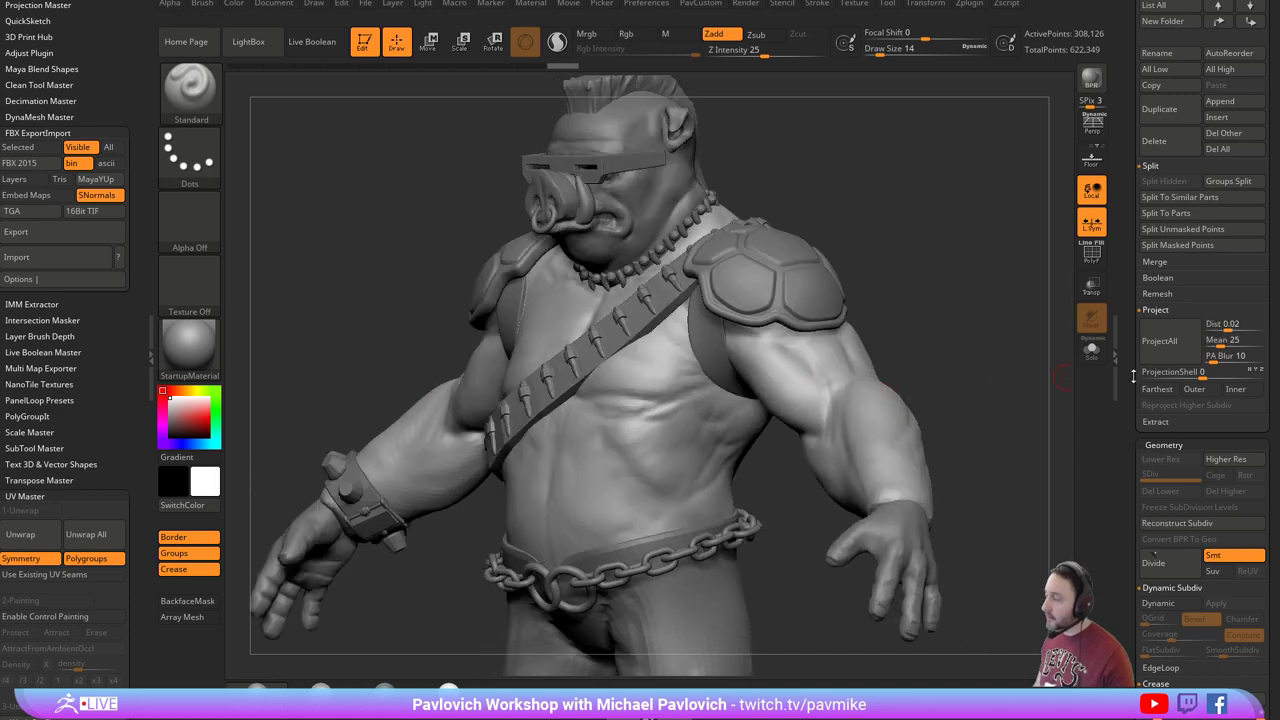
{"action": "right_click_drag", "start_coordinate": [622, 362], "coordinate": [698, 360]}
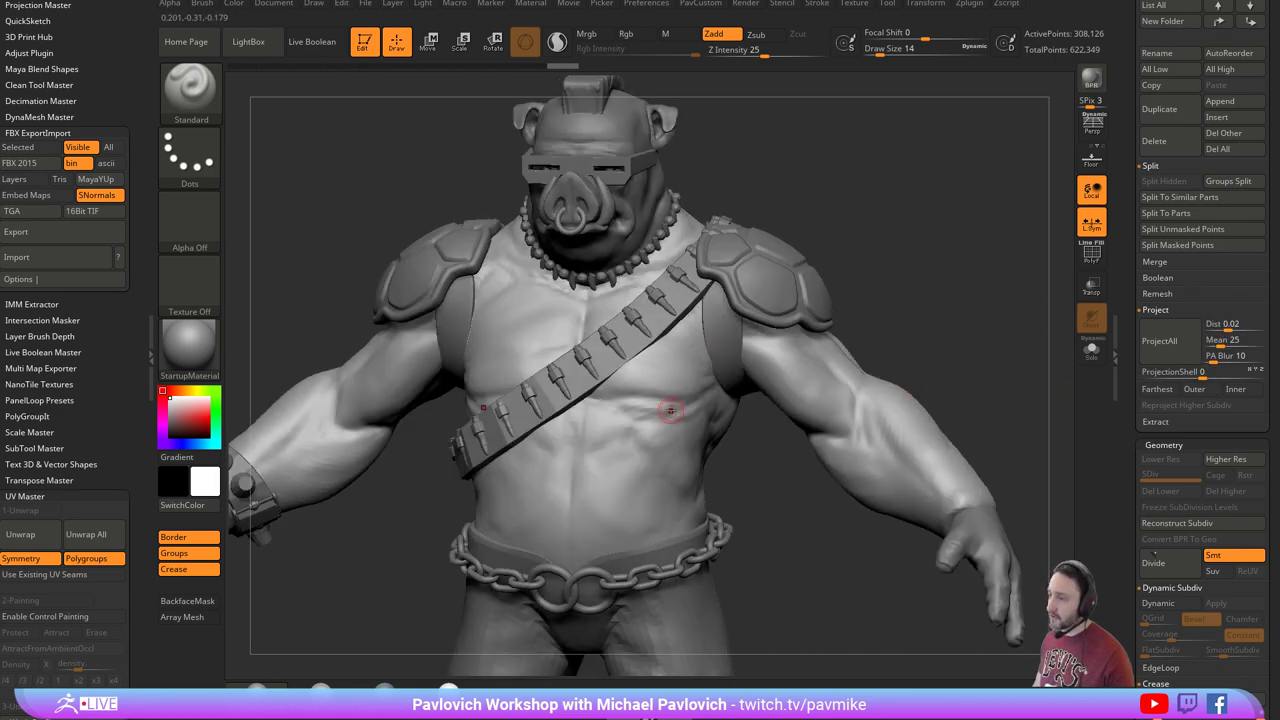
Switch to the ZProject brush and set its draw size to 22.
{"action": "key", "text": "b"}
{"action": "key", "text": "p"}
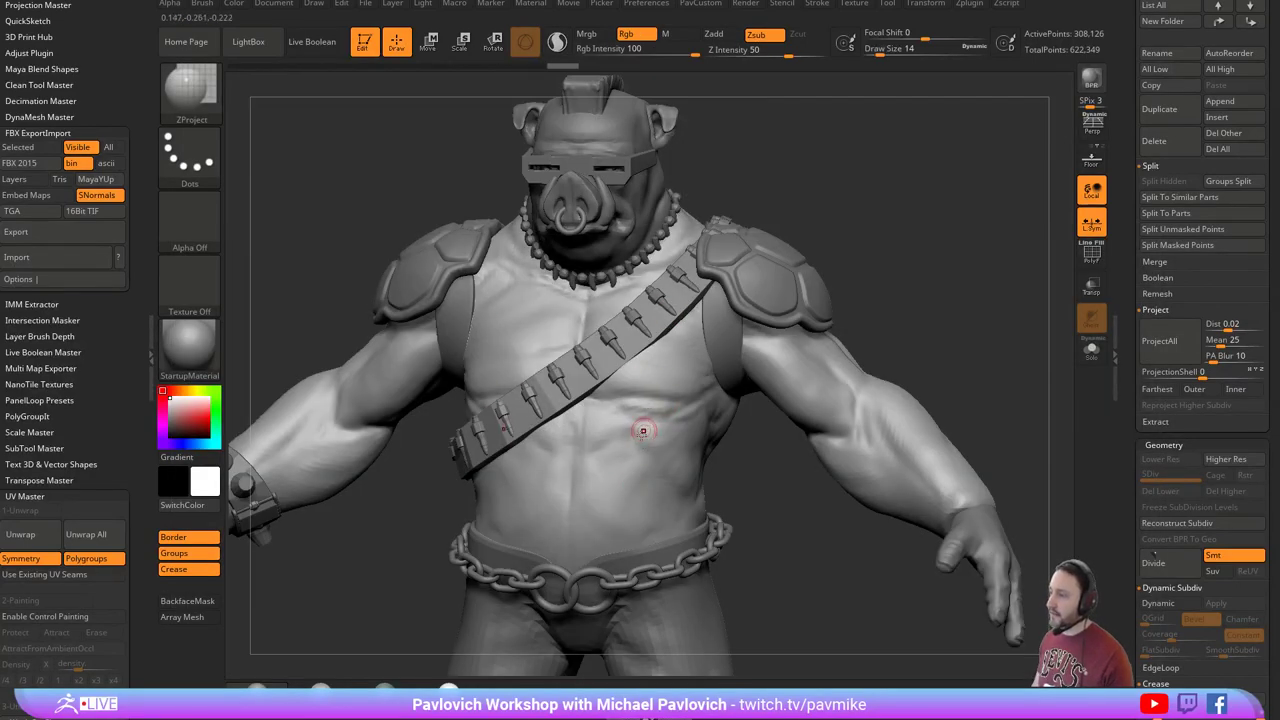
{"action": "left_click_drag", "start_coordinate": [1008, 363], "coordinate": [947, 292], "text": "shift"}
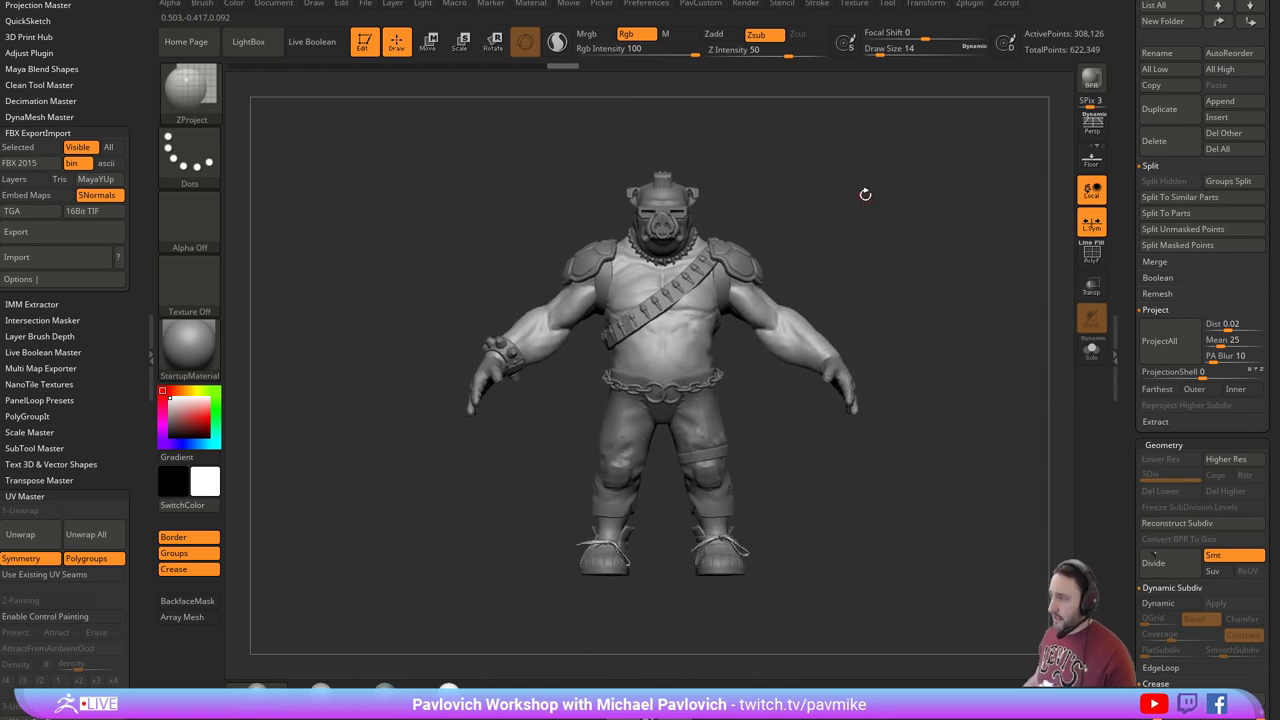
{"action": "mouse_move", "coordinate": [865, 194]}
{"action": "left_mouse_down"}
{"action": "mouse_move", "coordinate": [903, 211]}
{"action": "mouse_move", "coordinate": [900, 311]}
{"action": "left_mouse_up"}
{"action": "key", "text": "s"}
{"action": "left_click", "coordinate": [904, 214]}
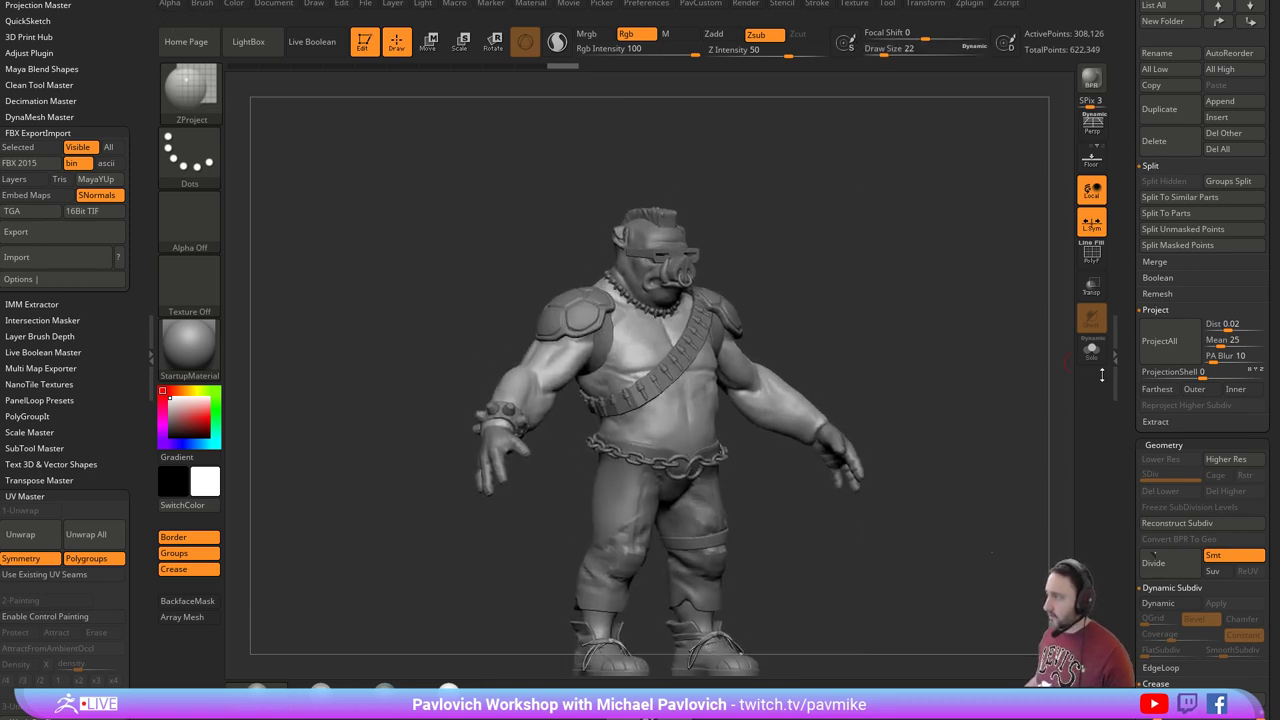
Open the body's Deformation settings and examine the options around Smart ReSym.
{"action": "left_click_drag", "start_coordinate": [1130, 400], "coordinate": [1137, 194]}
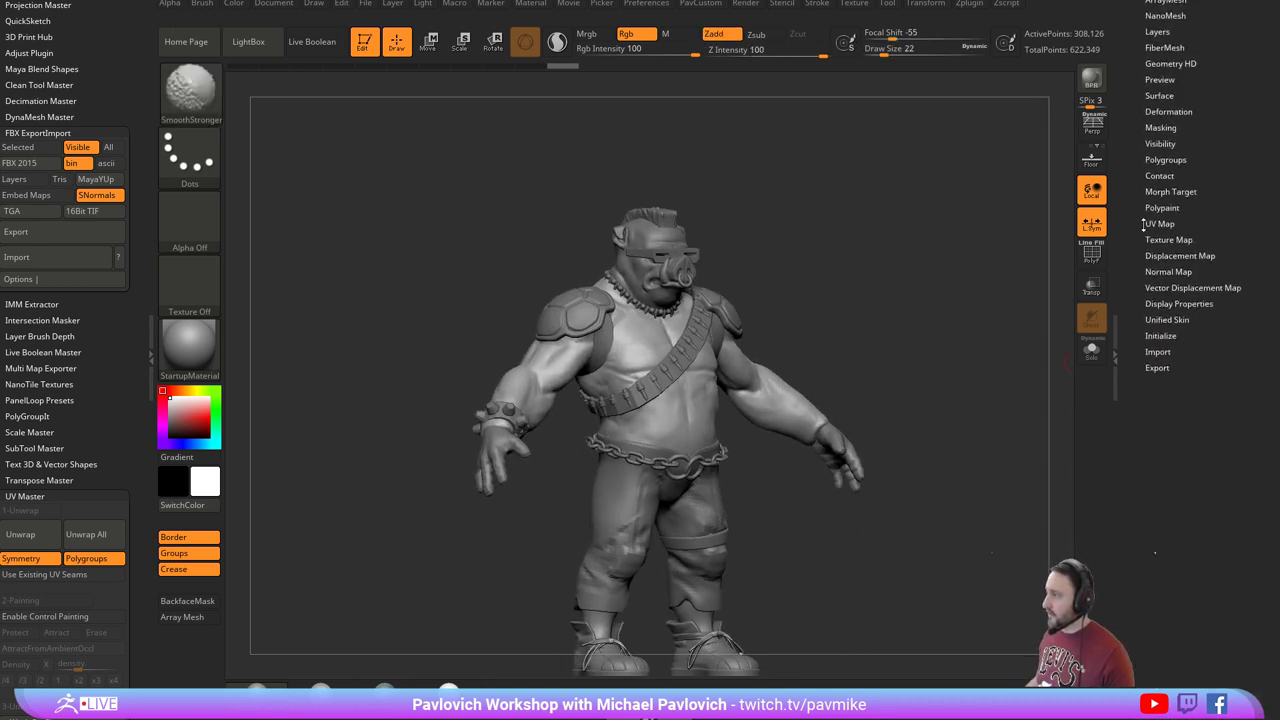
{"action": "left_click", "coordinate": [1168, 111]}
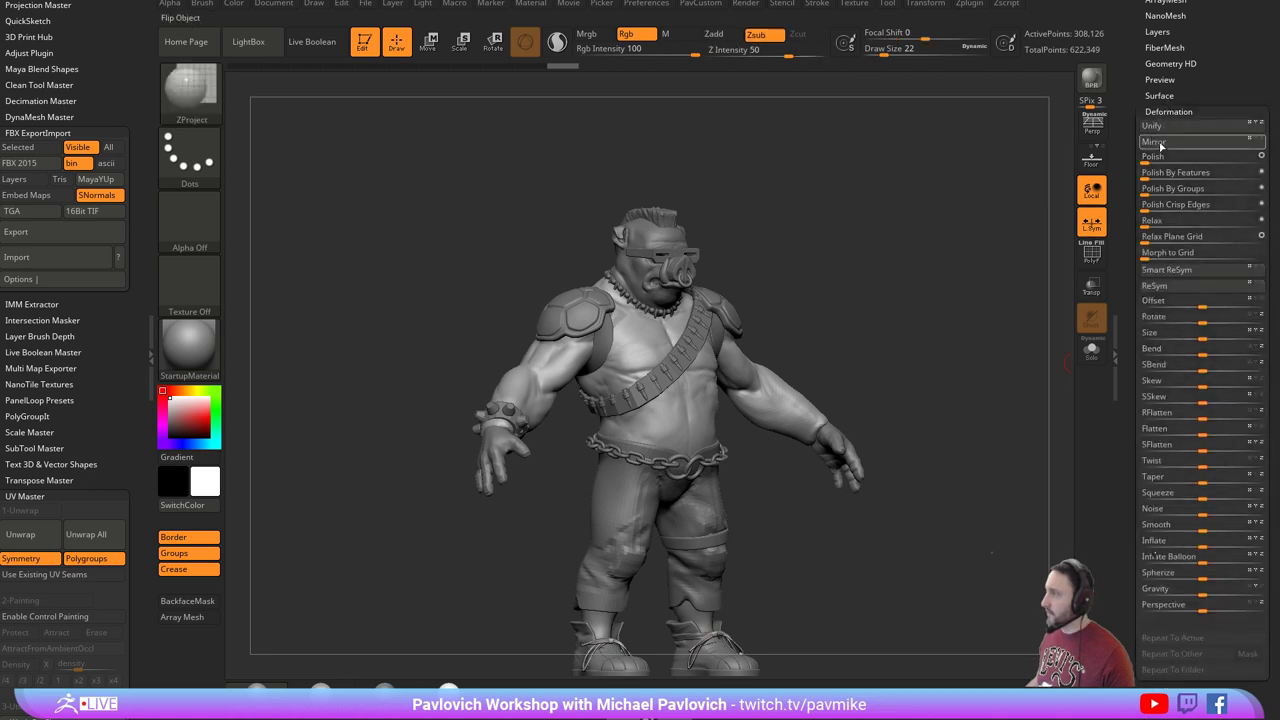
{"action": "left_click", "coordinate": [1257, 269]}
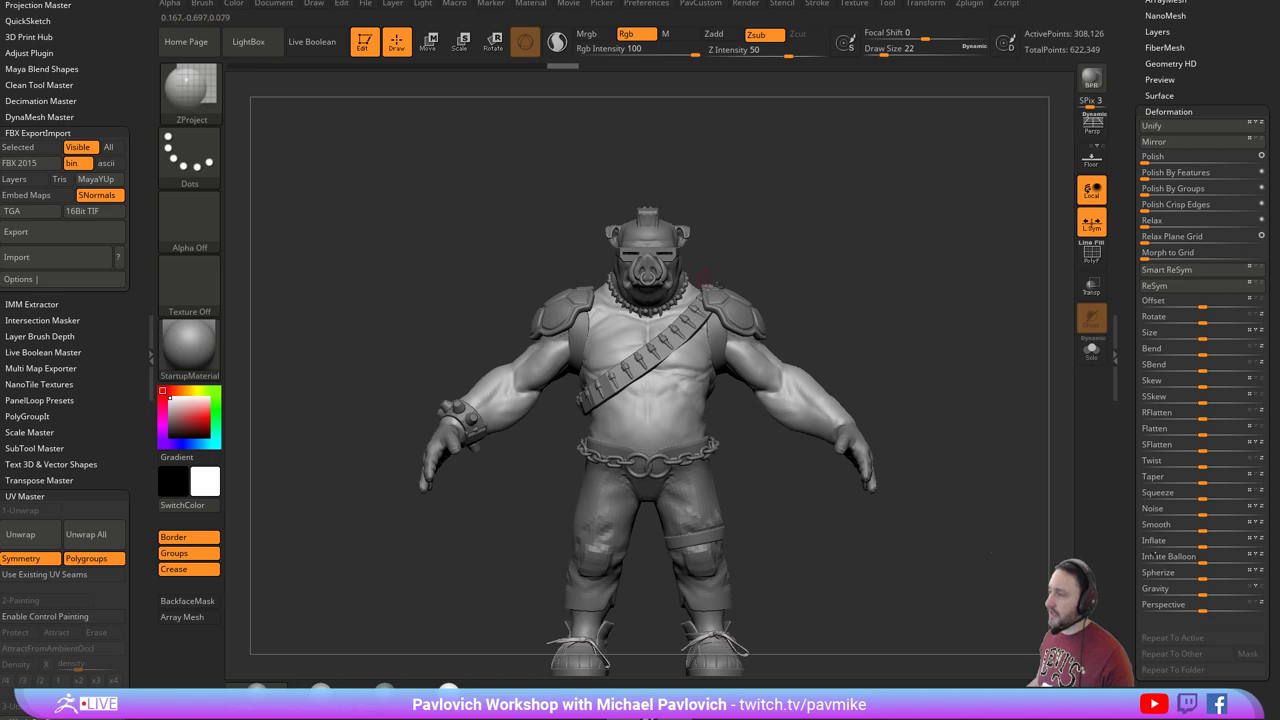
{"action": "left_click_drag", "start_coordinate": [870, 279], "coordinate": [866, 280]}
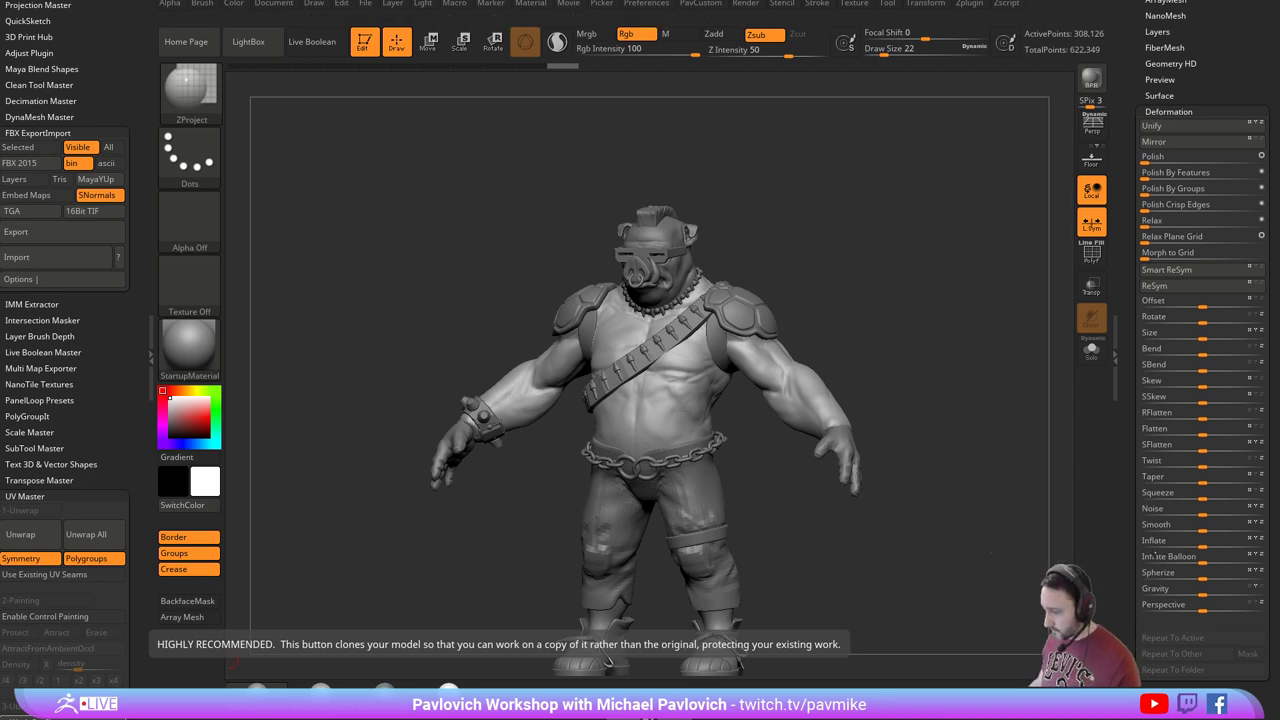
Switch to YouTube in the browser and look through the channel's video results for "project".
{"action": "left_click_drag", "start_coordinate": [771, 0], "coordinate": [815, 0]}
{"action": "scroll", "coordinate": [351, 341], "scroll_direction": "down", "scroll_amount": 5}
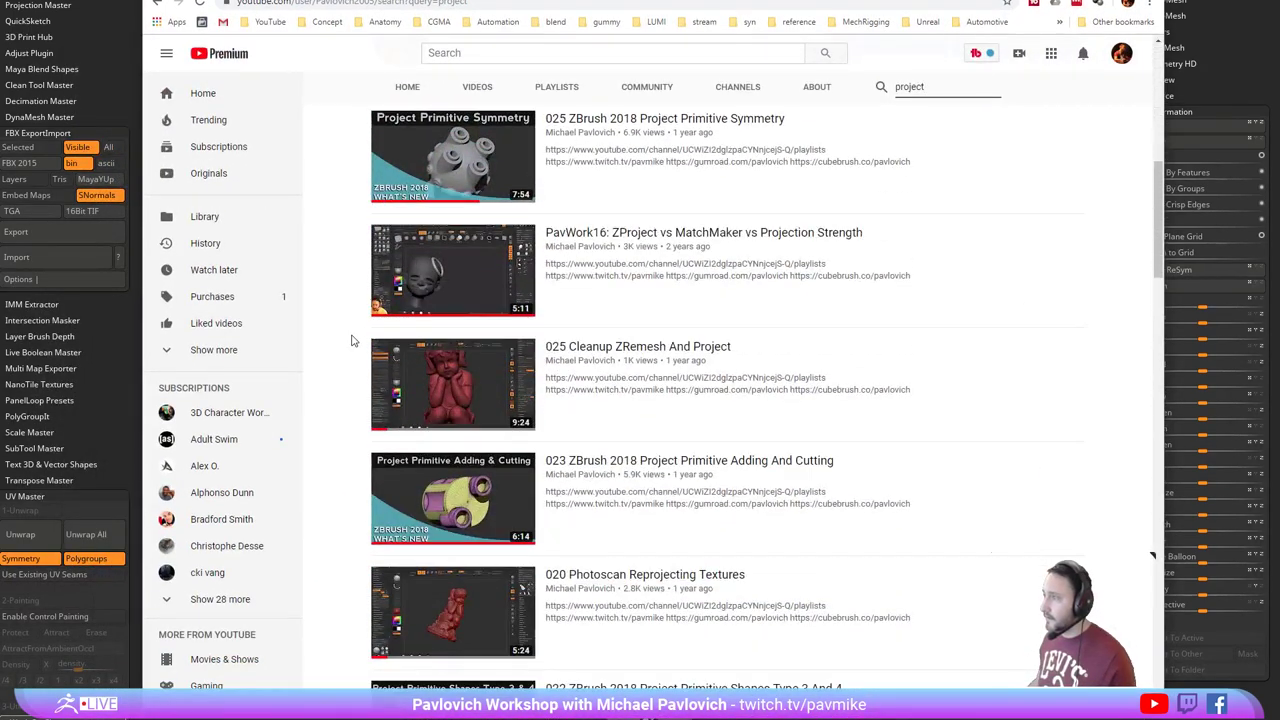
{"action": "mouse_move", "coordinate": [483, 265]}
{"action": "scroll", "coordinate": [374, 277], "scroll_direction": "down", "scroll_amount": 2}
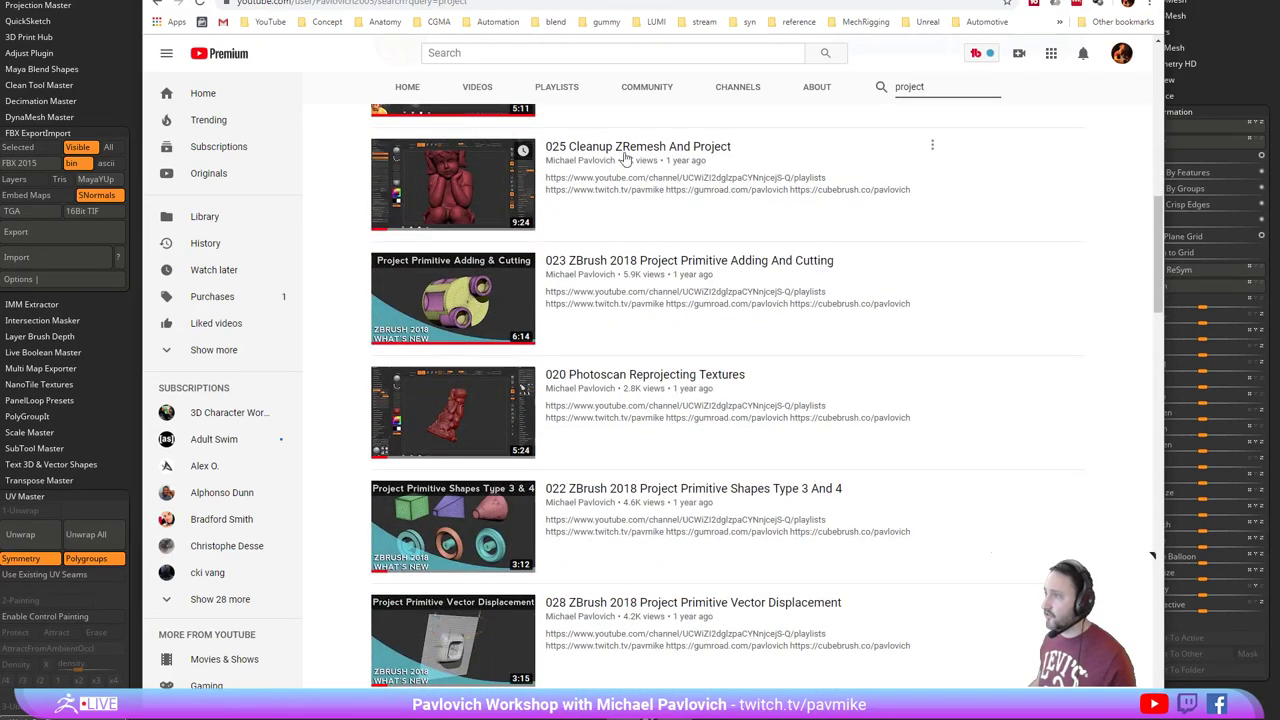
{"action": "scroll", "coordinate": [680, 250], "scroll_direction": "up", "scroll_amount": 10}
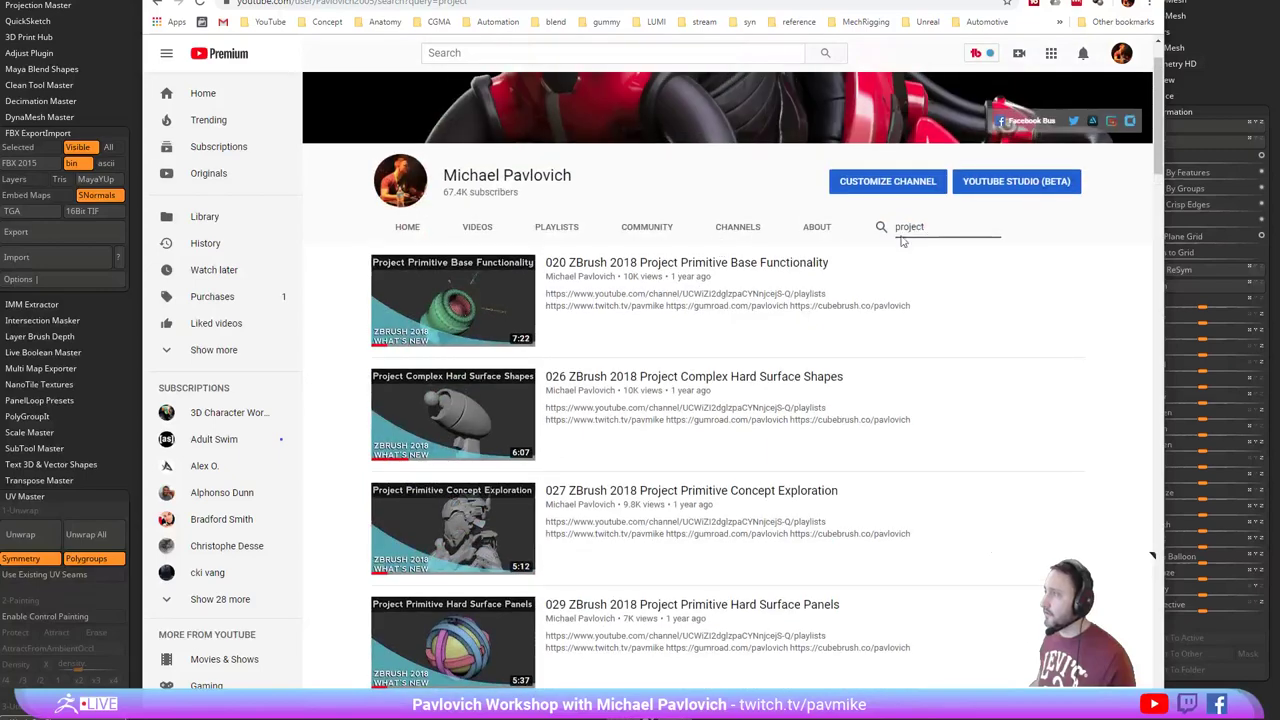
{"action": "scroll", "coordinate": [672, 320], "scroll_direction": "down", "scroll_amount": 6}
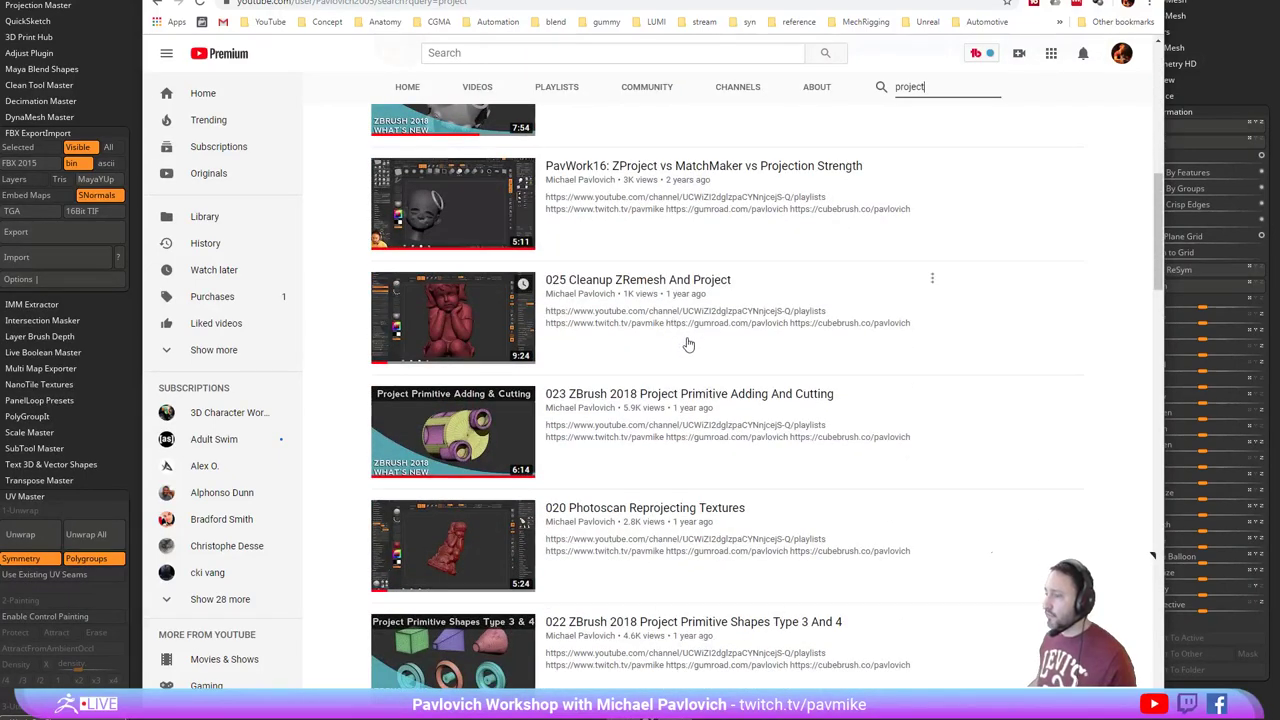
{"action": "scroll", "coordinate": [698, 338], "scroll_direction": "down", "scroll_amount": 2}
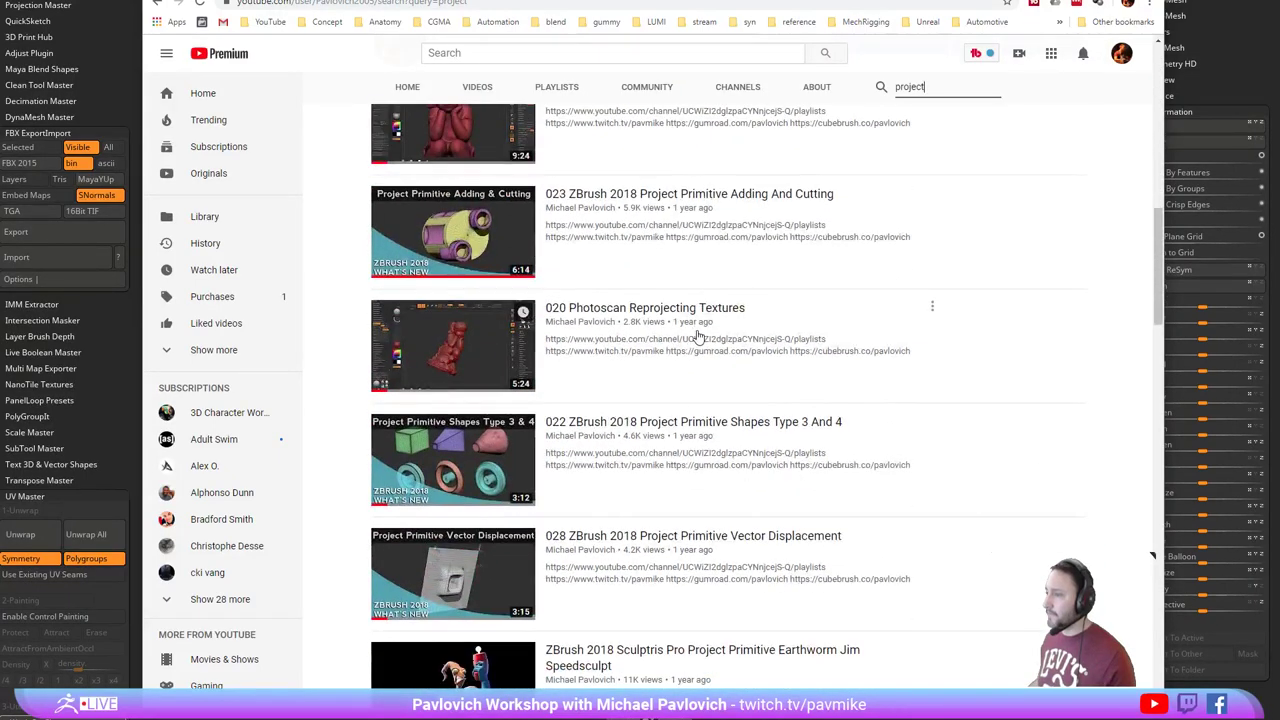
{"action": "scroll", "coordinate": [720, 337], "scroll_direction": "up", "scroll_amount": 8}
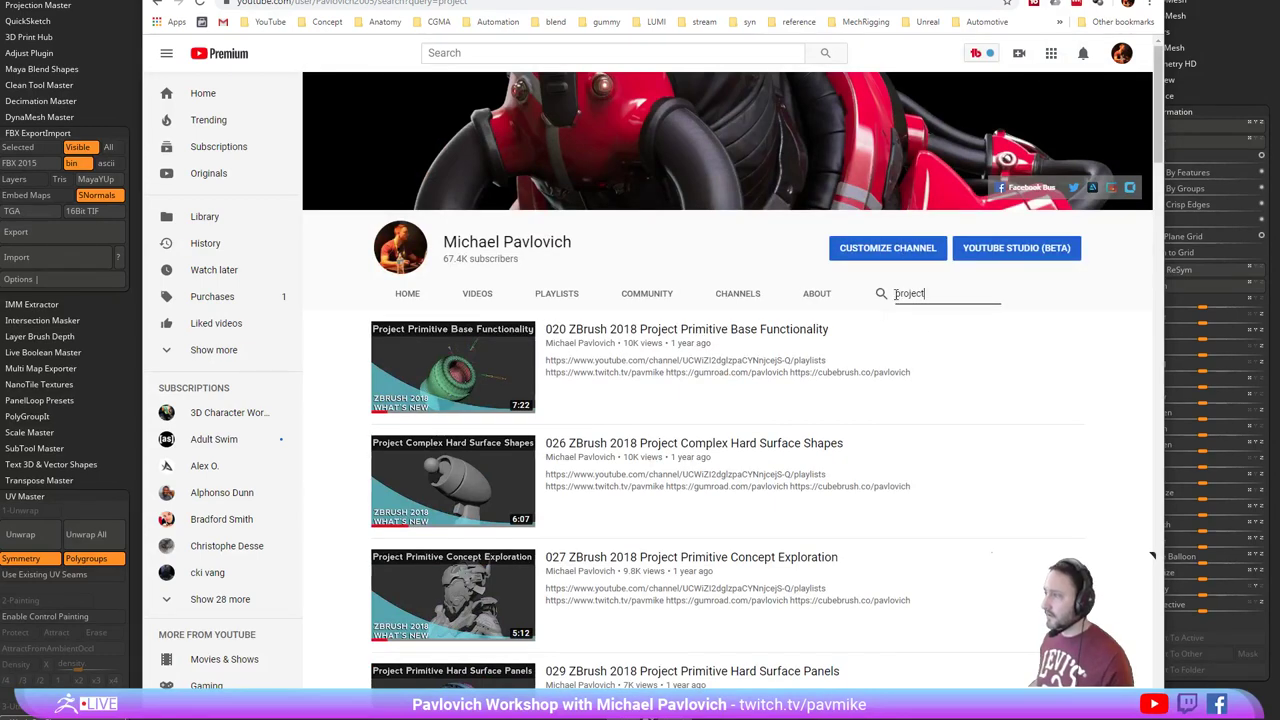
Search the YouTube channel for "zproject", look over the videos and return to ZBrush.
{"action": "key", "text": "Return"}
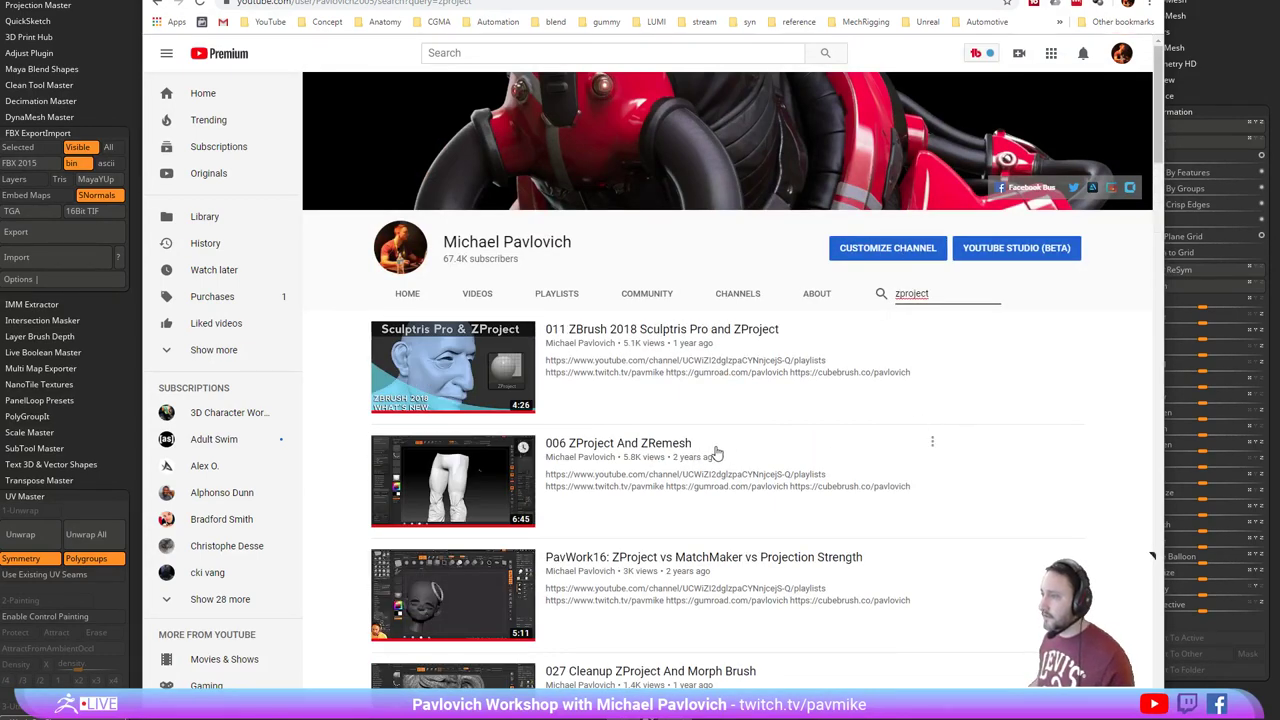
{"action": "scroll", "coordinate": [363, 400], "scroll_direction": "down", "scroll_amount": 1}
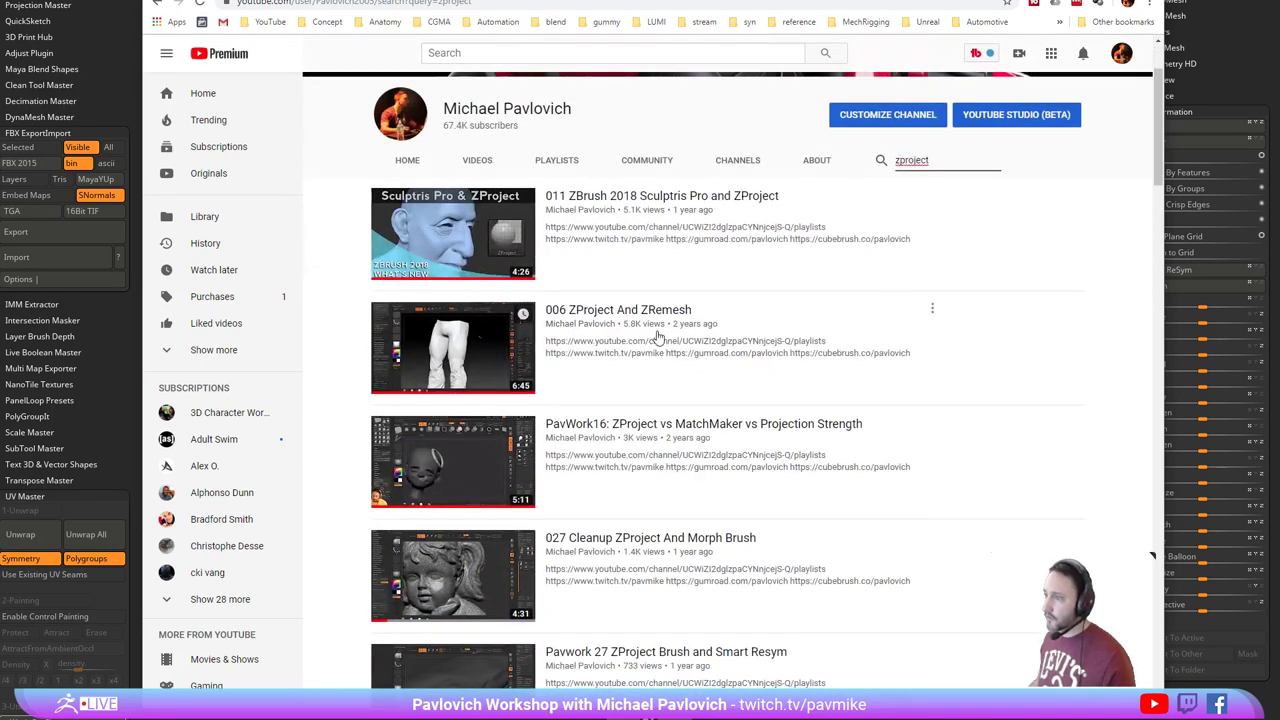
{"action": "key", "text": "alt+Tab"}
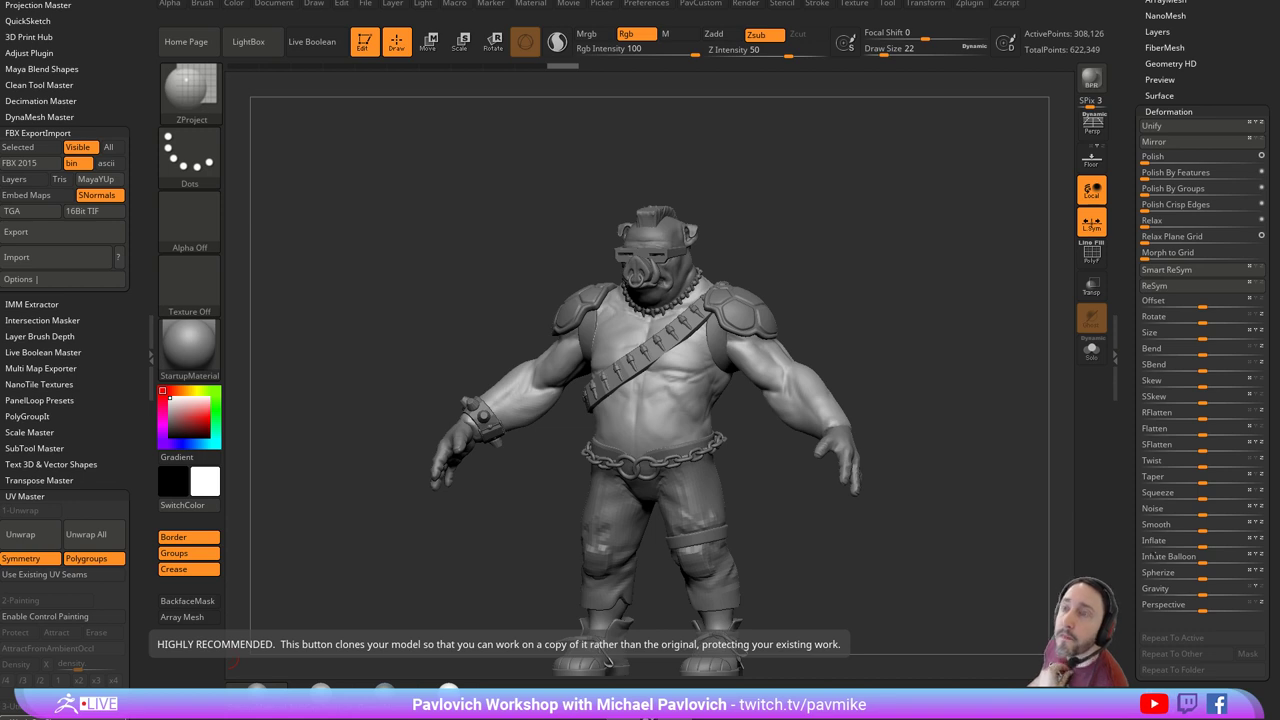
Collapse the FBX ExportImport and UV Master plugin sections, expand Scale Master and open its information window.
{"action": "left_click", "coordinate": [969, 3]}
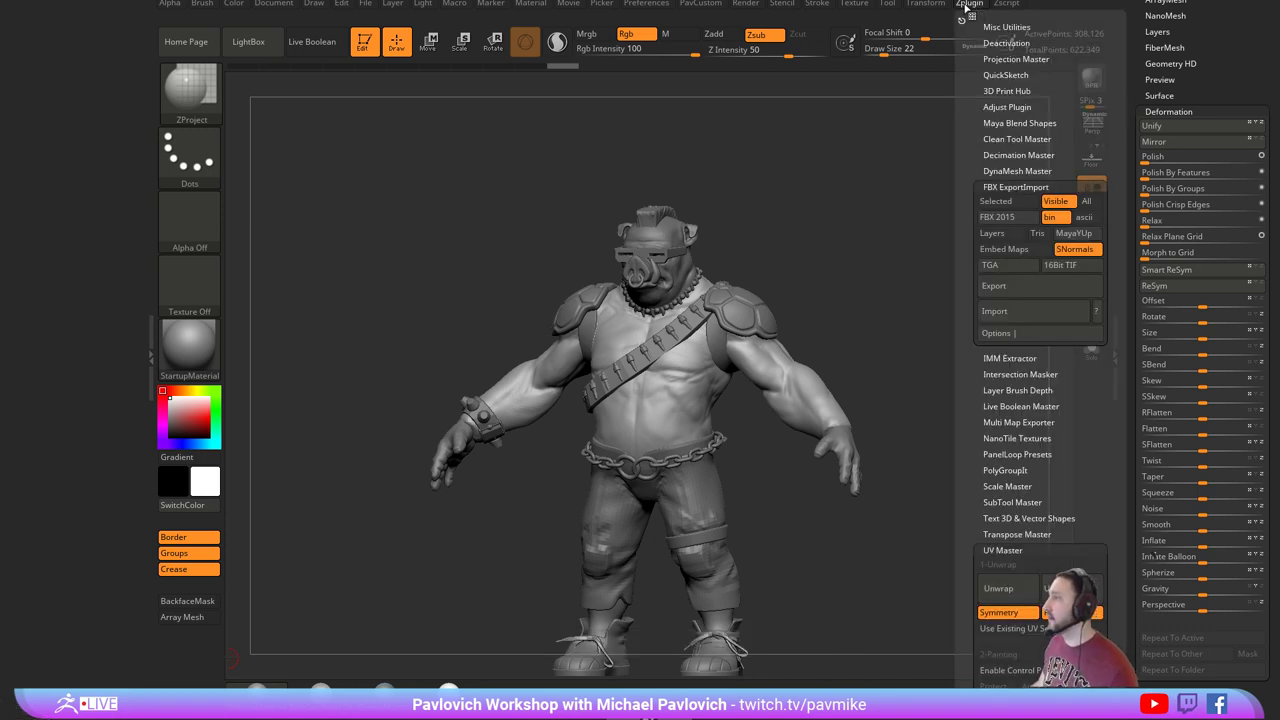
{"action": "left_click", "coordinate": [996, 186], "text": "shift"}
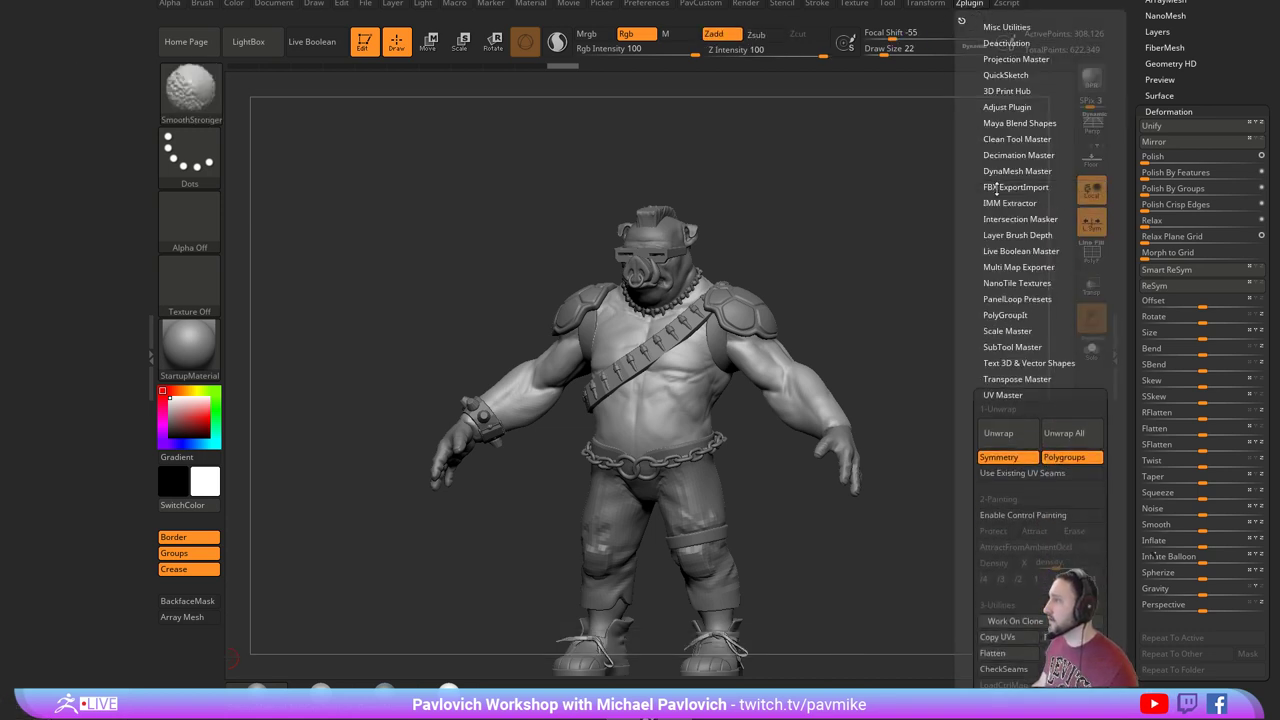
{"action": "left_click", "coordinate": [1008, 394], "text": "shift"}
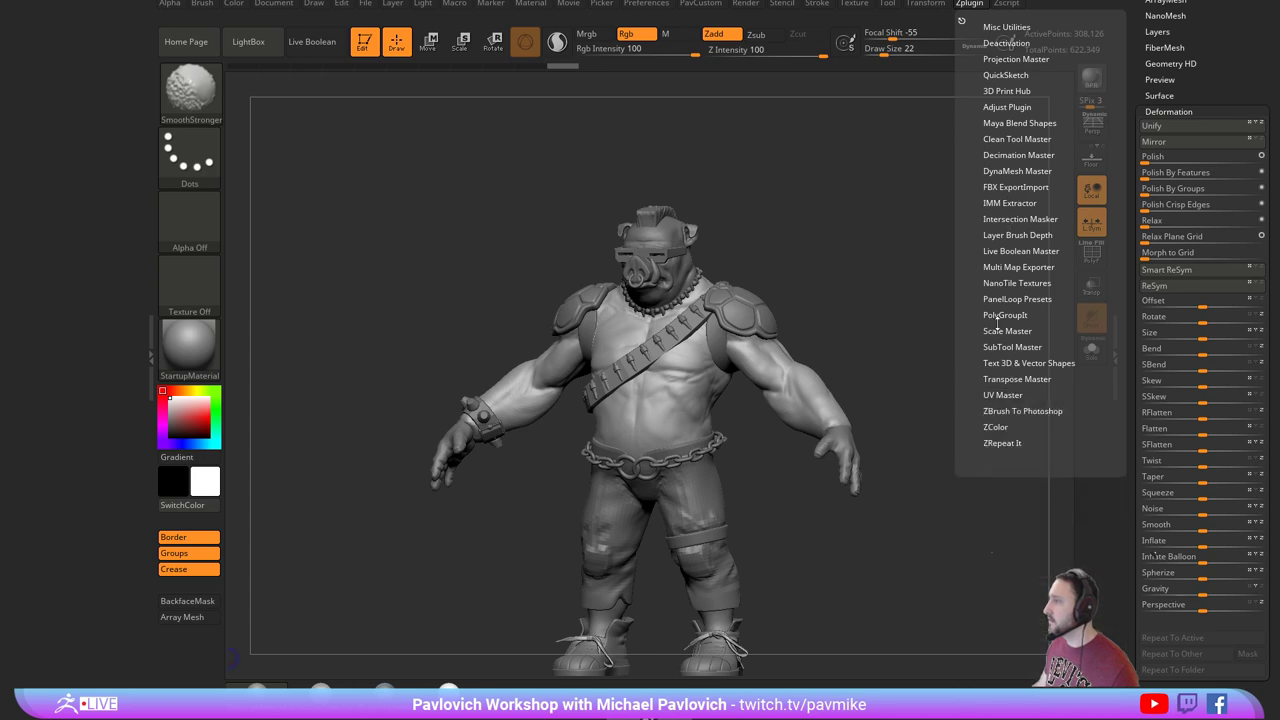
{"action": "left_click", "coordinate": [1007, 331]}
{"action": "left_click", "coordinate": [1015, 352]}
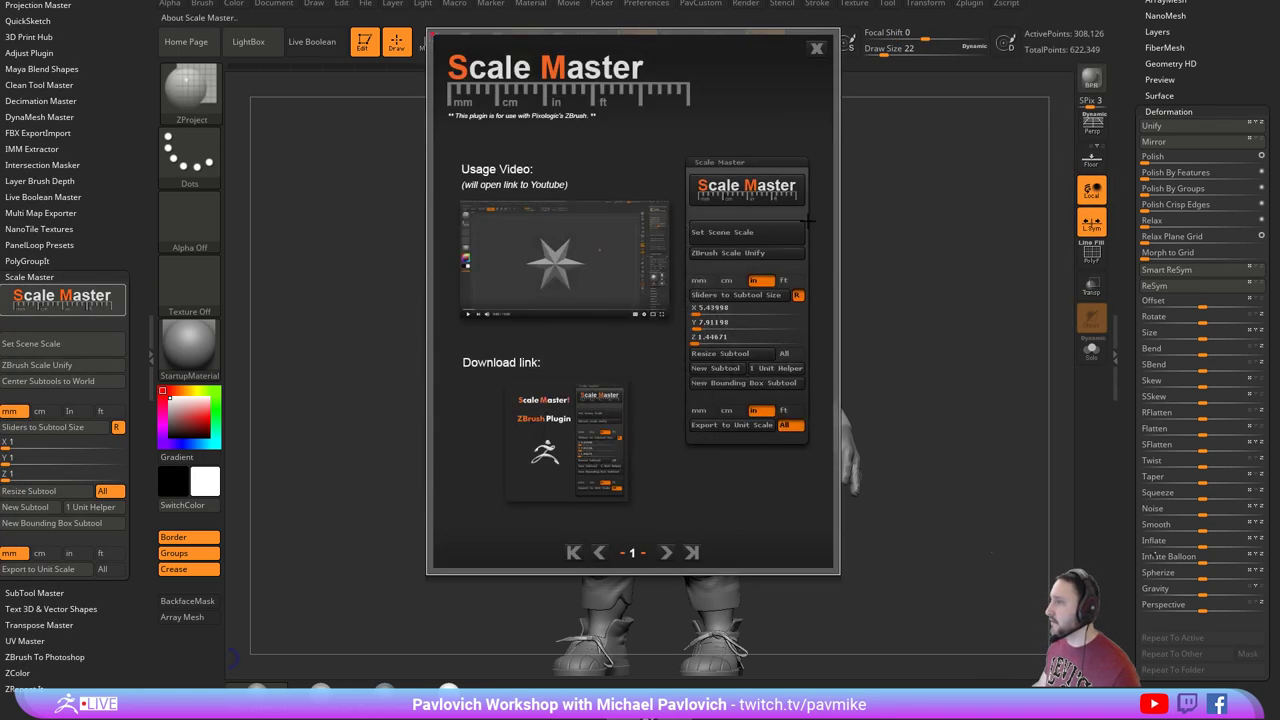
Open the Scale Master usage video on YouTube, look over its page, close it and return to ZBrush.
{"action": "left_click", "coordinate": [562, 256]}
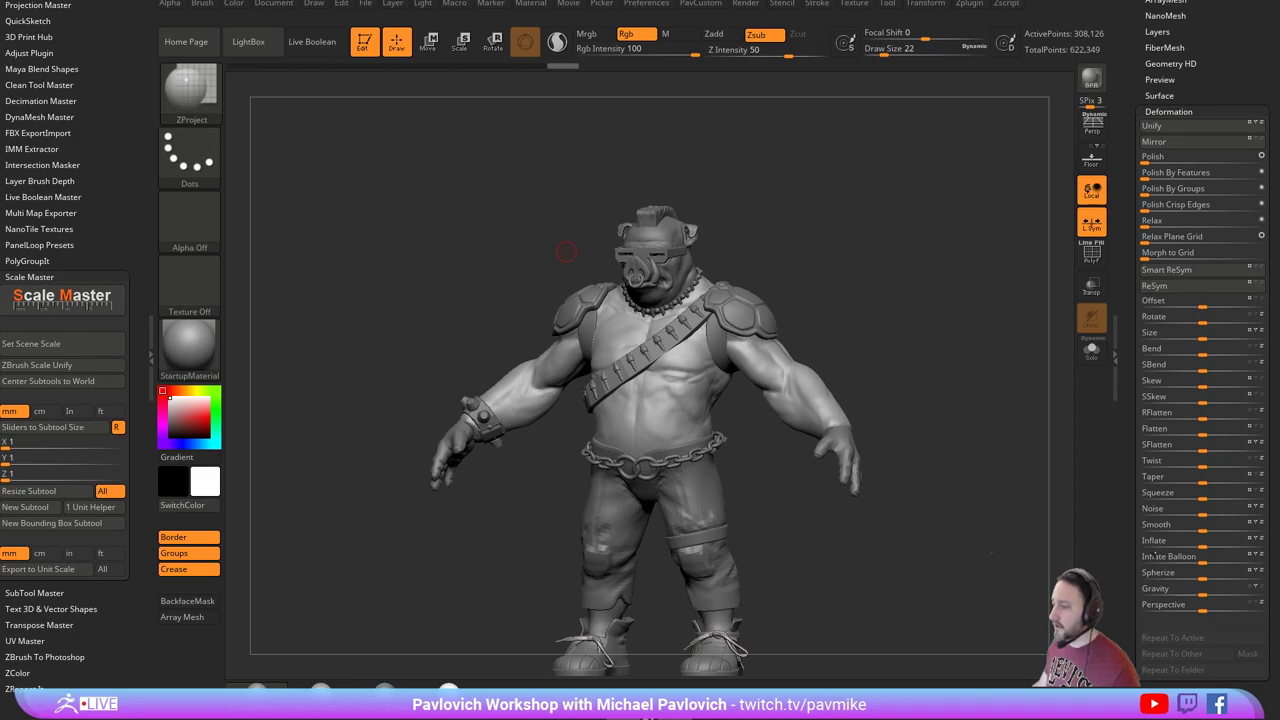
{"action": "scroll", "coordinate": [528, 383], "scroll_direction": "down", "scroll_amount": 3}
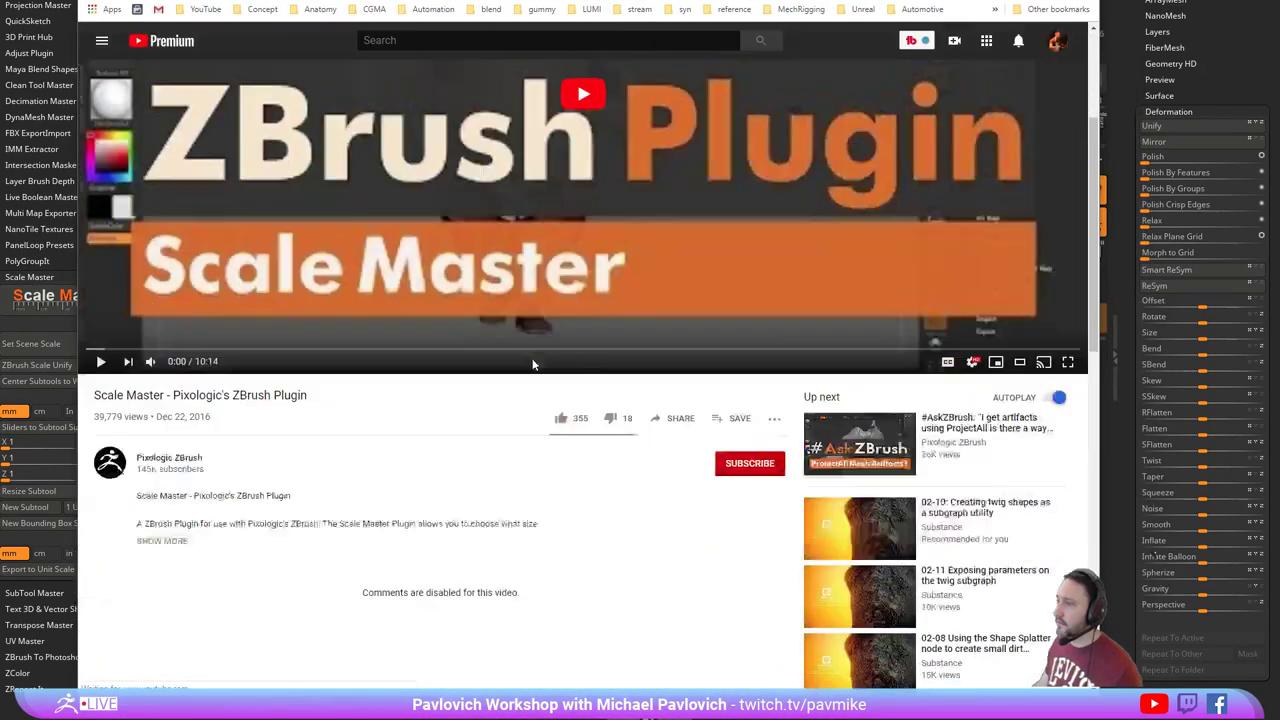
{"action": "scroll", "coordinate": [528, 383], "scroll_direction": "up", "scroll_amount": 3}
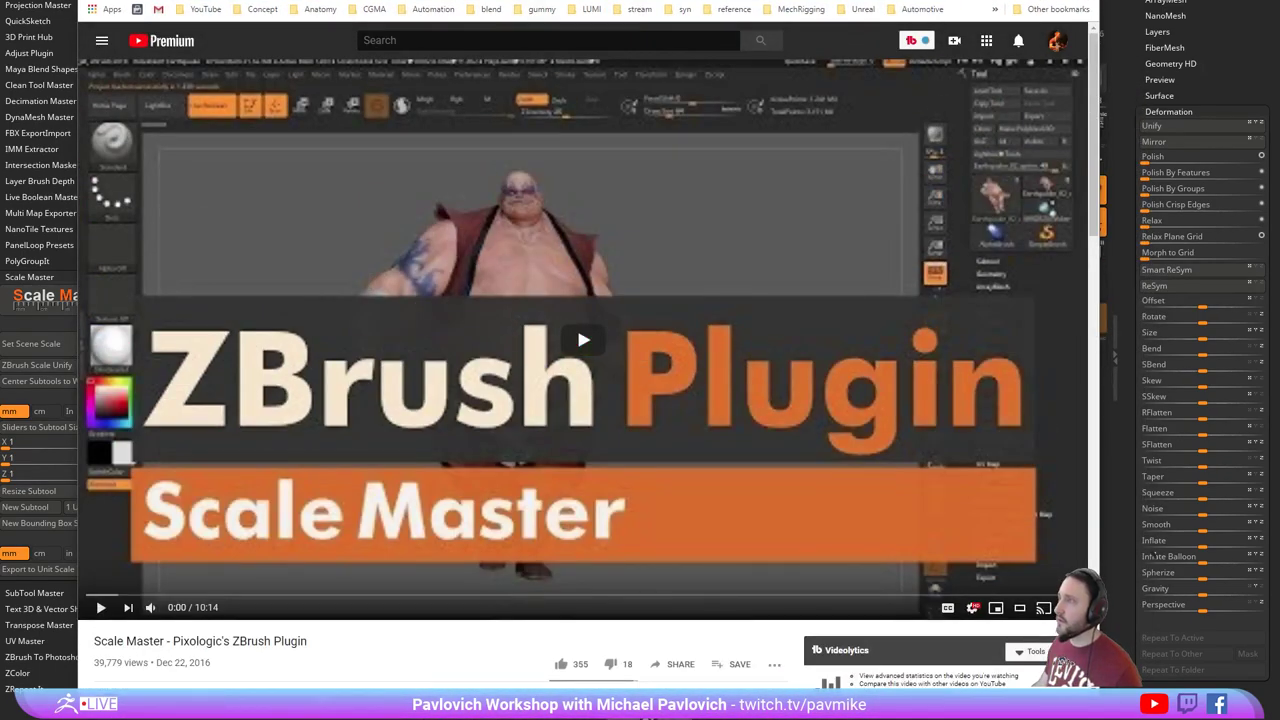
{"action": "key", "text": "ctrl+w"}
{"action": "key", "text": "alt+Tab"}
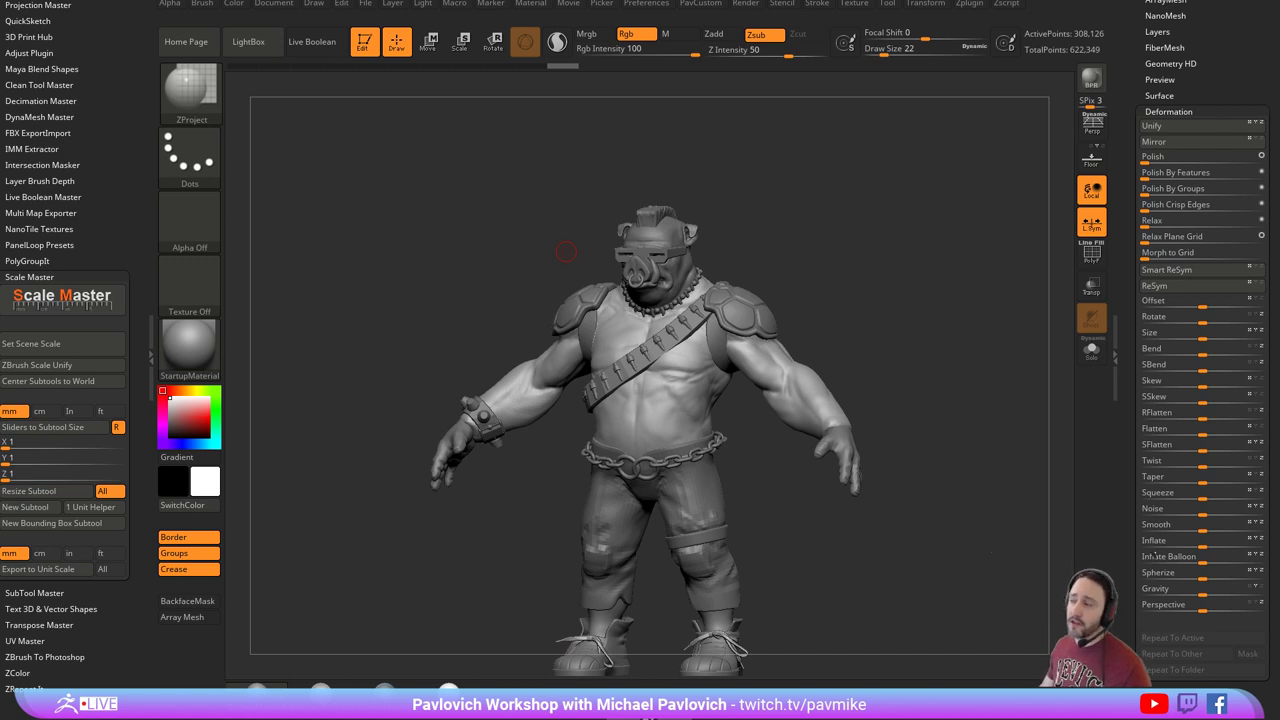
Isolate the body subtool with Solo and check it from the front and back.
{"action": "left_click", "coordinate": [1092, 350]}
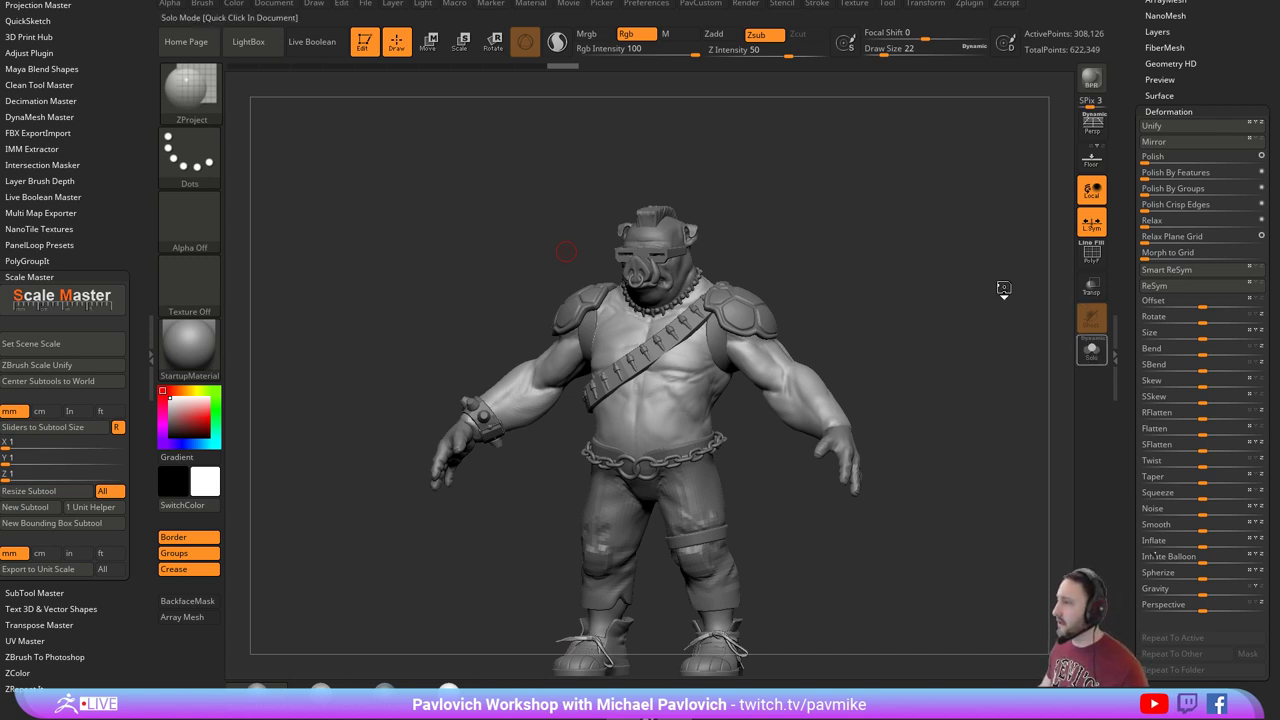
{"action": "left_click_drag", "start_coordinate": [930, 298], "coordinate": [874, 266]}
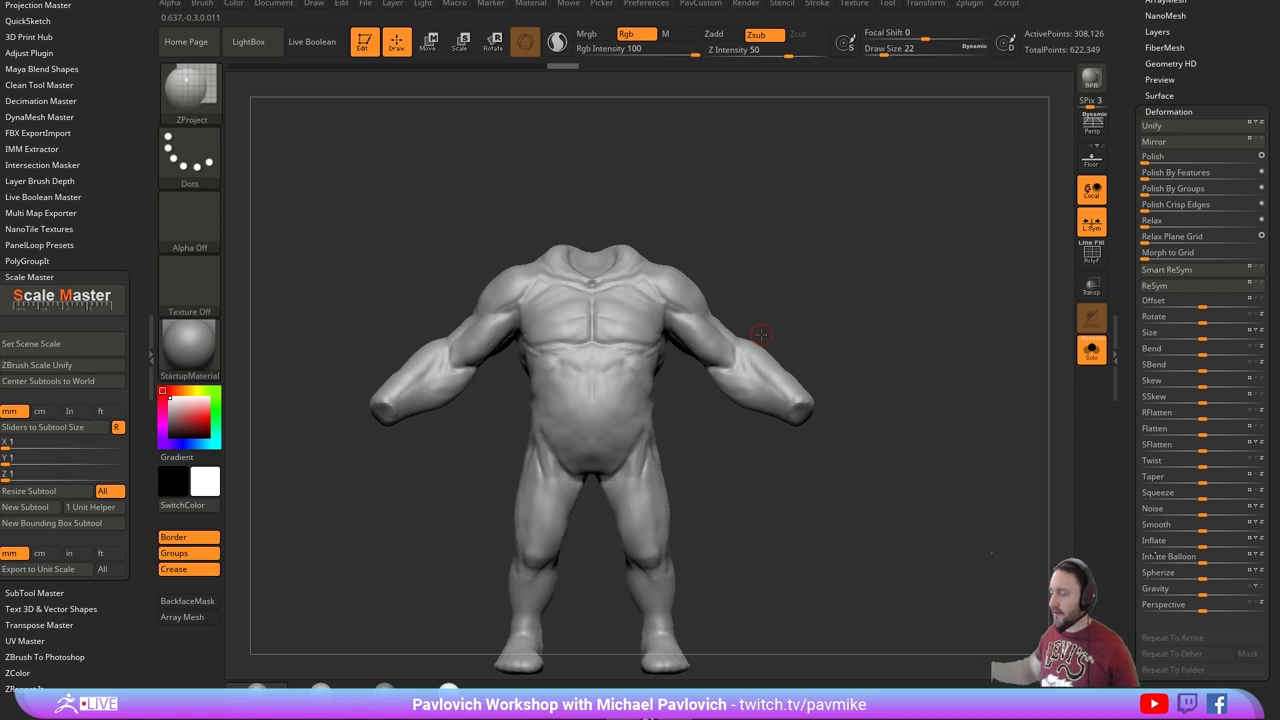
{"action": "left_click_drag", "start_coordinate": [896, 239], "coordinate": [780, 268]}
{"action": "left_click_drag", "start_coordinate": [890, 262], "coordinate": [868, 246]}
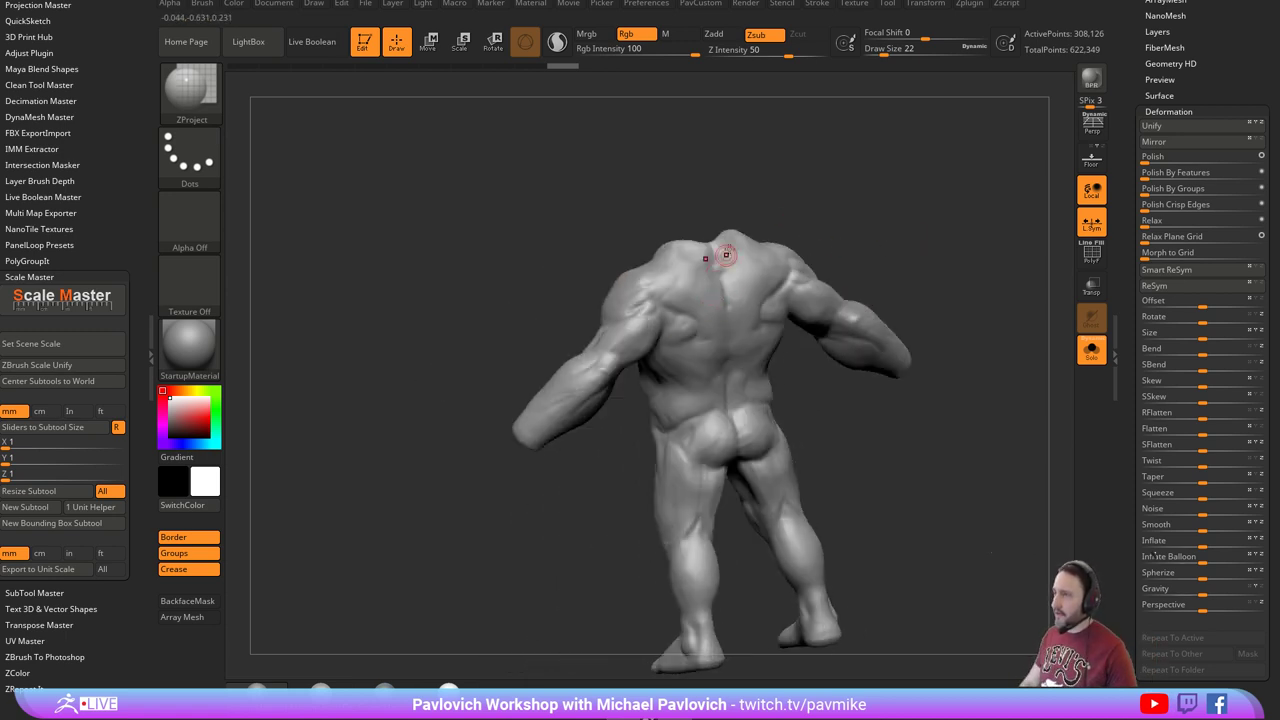
{"action": "left_click_drag", "start_coordinate": [863, 191], "coordinate": [849, 254]}
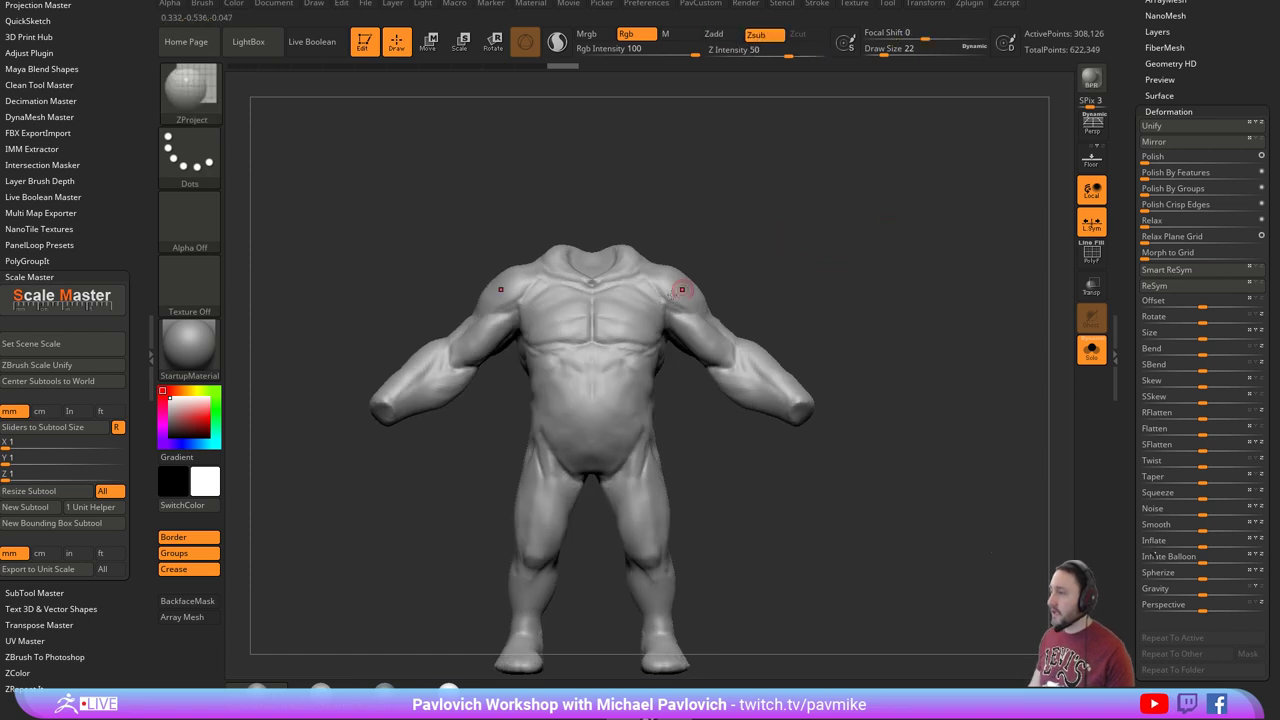
Clear the test mask on the forearms, switch the masking brush and mask everything on the body except both arms.
{"action": "mouse_move", "coordinate": [807, 323]}
{"action": "left_mouse_down", "text": "ctrl"}
{"action": "mouse_move", "coordinate": [677, 213]}
{"action": "mouse_move", "coordinate": [695, 410]}
{"action": "left_mouse_up", "text": "ctrl"}
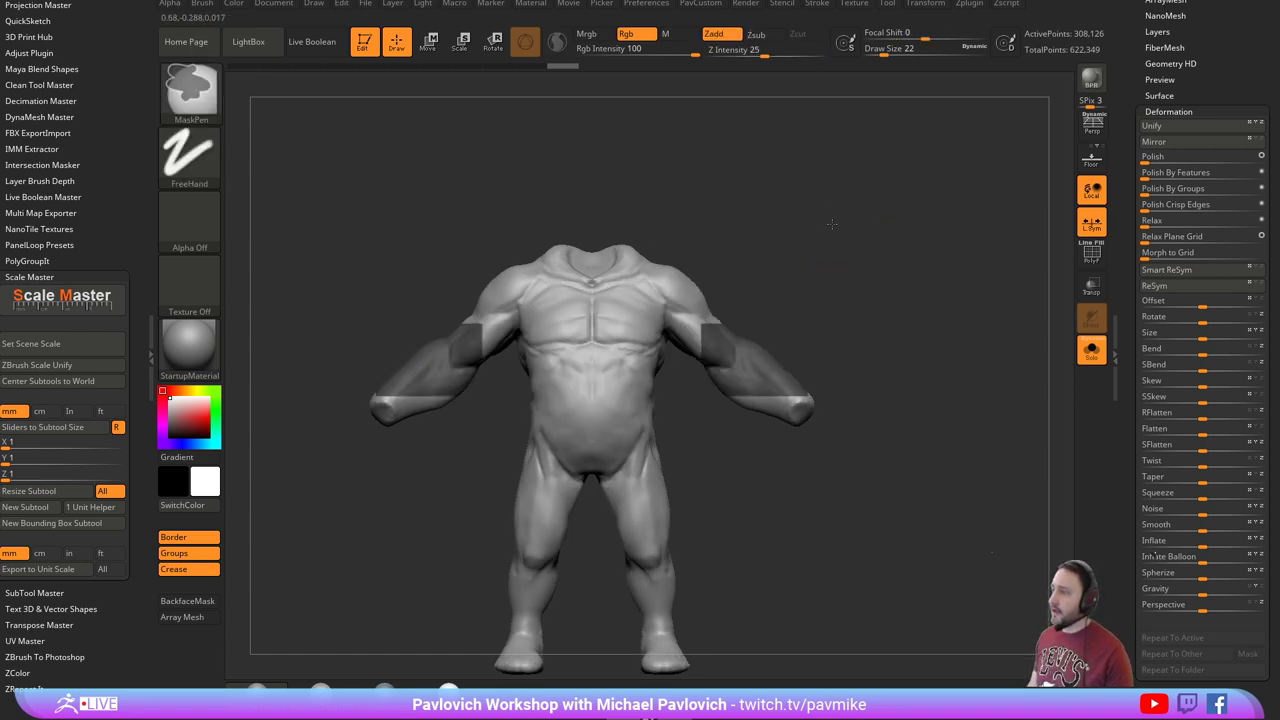
{"action": "left_click_drag", "start_coordinate": [833, 223], "coordinate": [850, 245], "text": "ctrl"}
{"action": "left_click", "coordinate": [197, 104], "text": "ctrl"}
{"action": "left_click", "coordinate": [460, 168], "text": "ctrl"}
{"action": "mouse_move", "coordinate": [834, 318]}
{"action": "left_mouse_down", "text": "ctrl"}
{"action": "mouse_move", "coordinate": [822, 300]}
{"action": "mouse_move", "coordinate": [660, 275]}
{"action": "mouse_move", "coordinate": [660, 330]}
{"action": "mouse_move", "coordinate": [840, 440]}
{"action": "left_mouse_up", "text": "ctrl"}
{"action": "left_click", "coordinate": [905, 292], "text": "ctrl"}
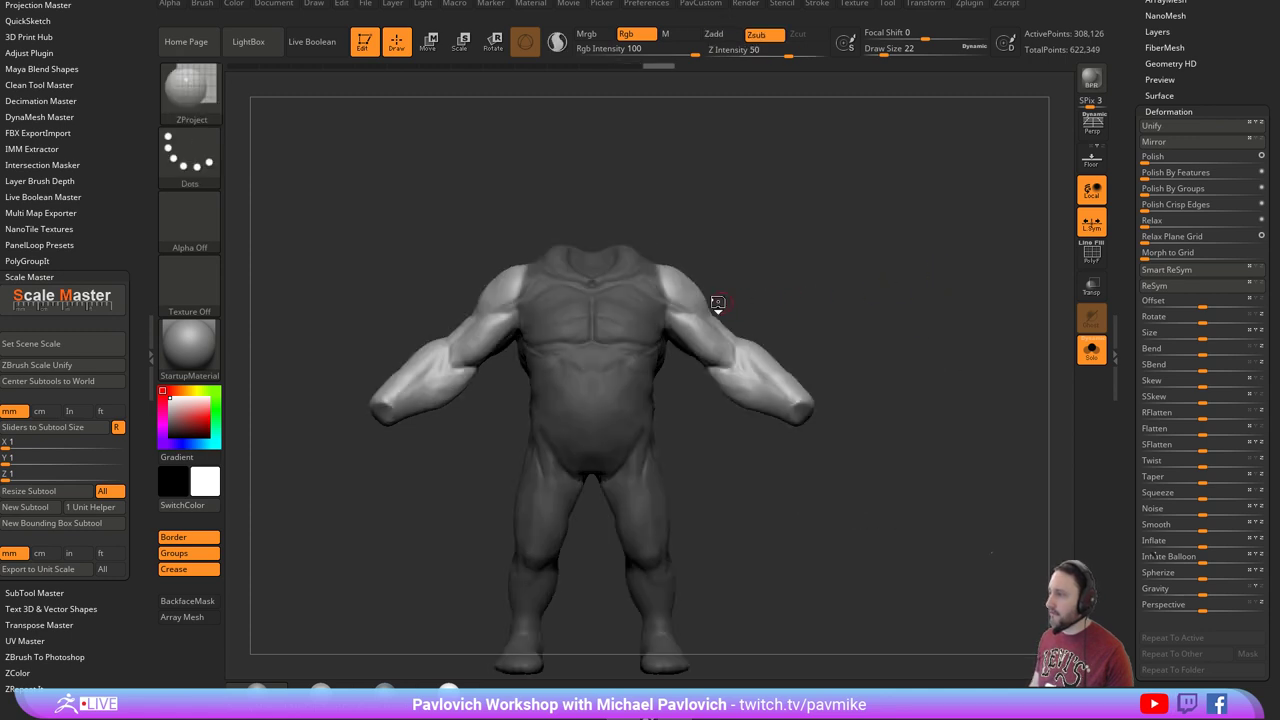
Place the gizmo at the shoulder, rotate both arms down towards the body's sides and clear the mask.
{"action": "key", "text": "w"}
{"action": "left_click", "coordinate": [672, 292], "text": "alt"}
{"action": "left_click_drag", "start_coordinate": [727, 265], "coordinate": [729, 301]}
{"action": "left_click_drag", "start_coordinate": [728, 348], "coordinate": [724, 365]}
{"action": "key", "text": "q"}
{"action": "left_click_drag", "start_coordinate": [895, 290], "coordinate": [928, 350], "text": "ctrl"}
Raise the draw size to 104, reshape the shoulders and smooth the area where the arms meet the torso.
{"action": "left_click_drag", "start_coordinate": [880, 342], "coordinate": [822, 327]}
{"action": "key", "text": "s"}
{"action": "left_click_drag", "start_coordinate": [699, 342], "coordinate": [722, 341]}
{"action": "left_click_drag", "start_coordinate": [705, 284], "coordinate": [714, 275]}
{"action": "left_click_drag", "start_coordinate": [786, 309], "coordinate": [816, 303]}
{"action": "left_click_drag", "start_coordinate": [662, 388], "coordinate": [664, 398], "text": "shift"}
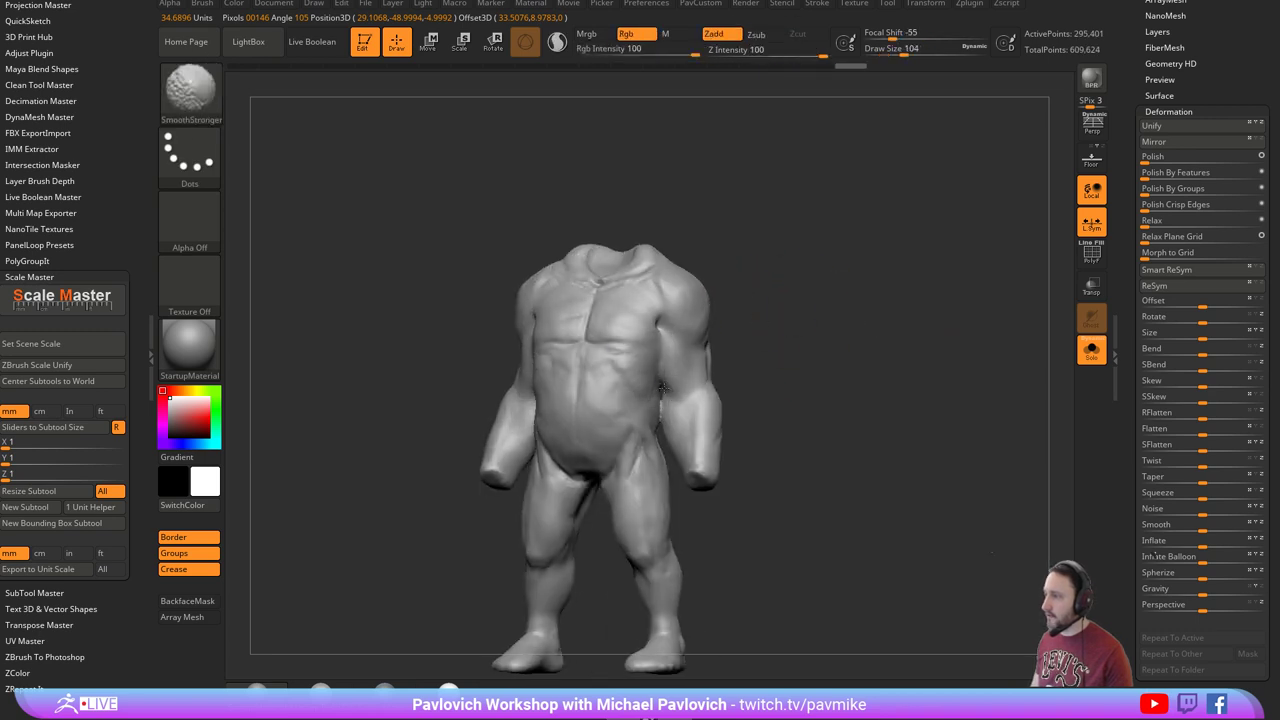
Restore the body's outstretched arm pose and set up the Standard brush with draw size 31.
{"action": "mouse_move", "coordinate": [868, 335]}
{"action": "left_mouse_down"}
{"action": "mouse_move", "coordinate": [772, 313]}
{"action": "mouse_move", "coordinate": [872, 304]}
{"action": "mouse_move", "coordinate": [883, 322]}
{"action": "left_mouse_up"}
{"action": "left_click", "coordinate": [910, 320], "text": "ctrl"}
{"action": "key", "text": "s"}
{"action": "mouse_move", "coordinate": [848, 290]}
{"action": "left_mouse_down"}
{"action": "mouse_move", "coordinate": [905, 284]}
{"action": "mouse_move", "coordinate": [886, 367]}
{"action": "left_mouse_up"}
{"action": "key", "text": "s"}
{"action": "left_click_drag", "start_coordinate": [859, 317], "coordinate": [861, 317]}
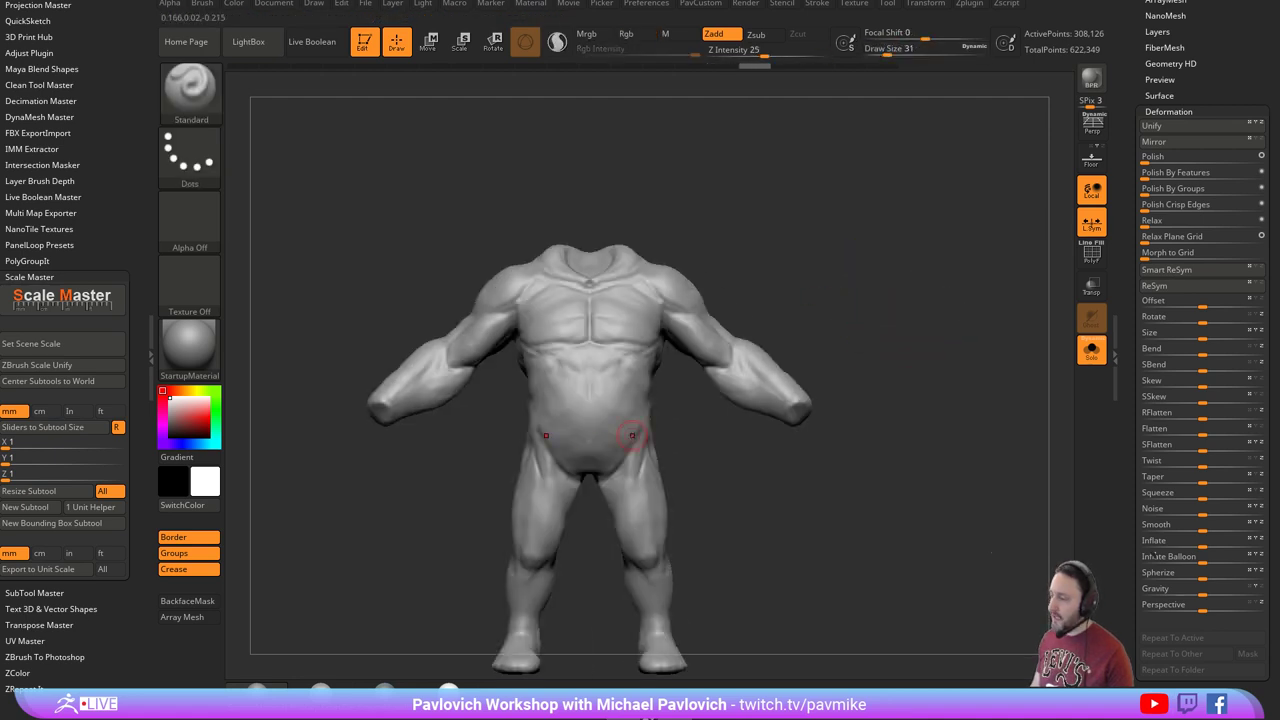
{"action": "left_click_drag", "start_coordinate": [933, 393], "coordinate": [925, 390]}
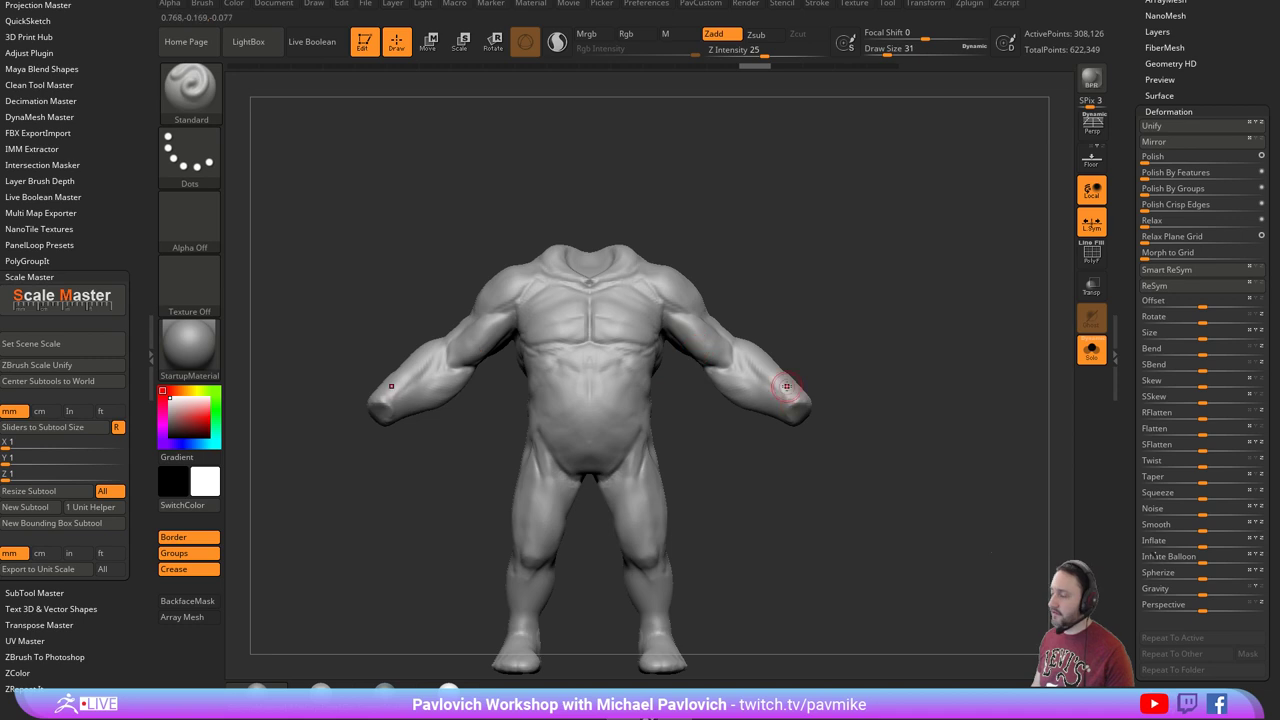
{"action": "left_click_drag", "start_coordinate": [842, 358], "coordinate": [883, 345]}
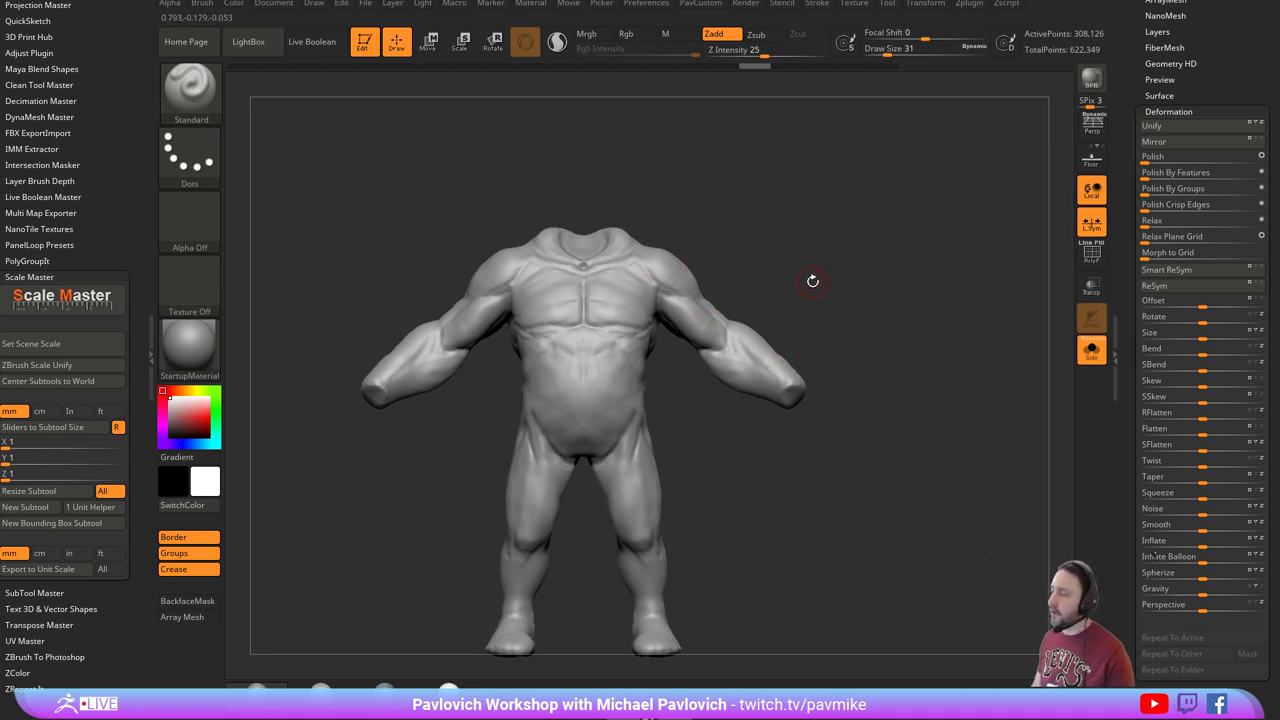
{"action": "key", "text": "w"}
{"action": "key", "text": "q"}
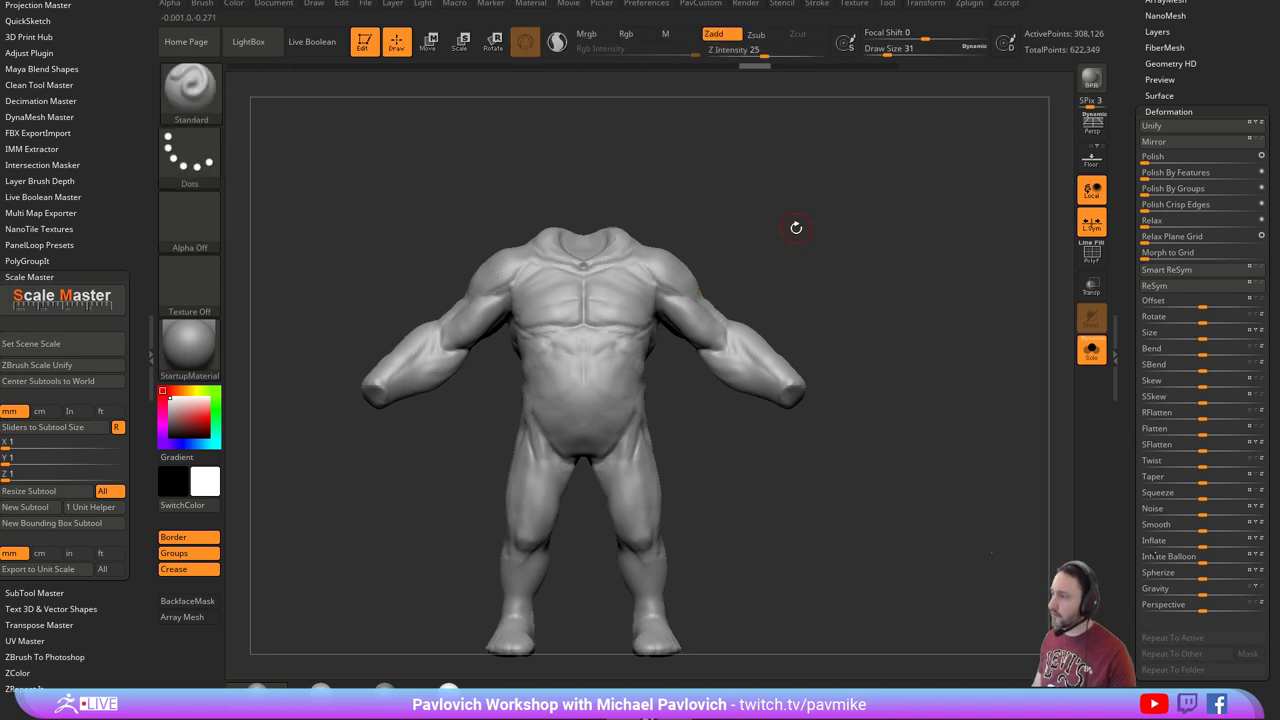
Mask everything on the body except both arms, rotate the arms down around the shoulders and clear the mask.
{"action": "mouse_move", "coordinate": [797, 322]}
{"action": "left_mouse_down", "text": "ctrl"}
{"action": "mouse_move", "coordinate": [650, 240]}
{"action": "mouse_move", "coordinate": [669, 347]}
{"action": "mouse_move", "coordinate": [755, 330]}
{"action": "left_mouse_up", "text": "ctrl"}
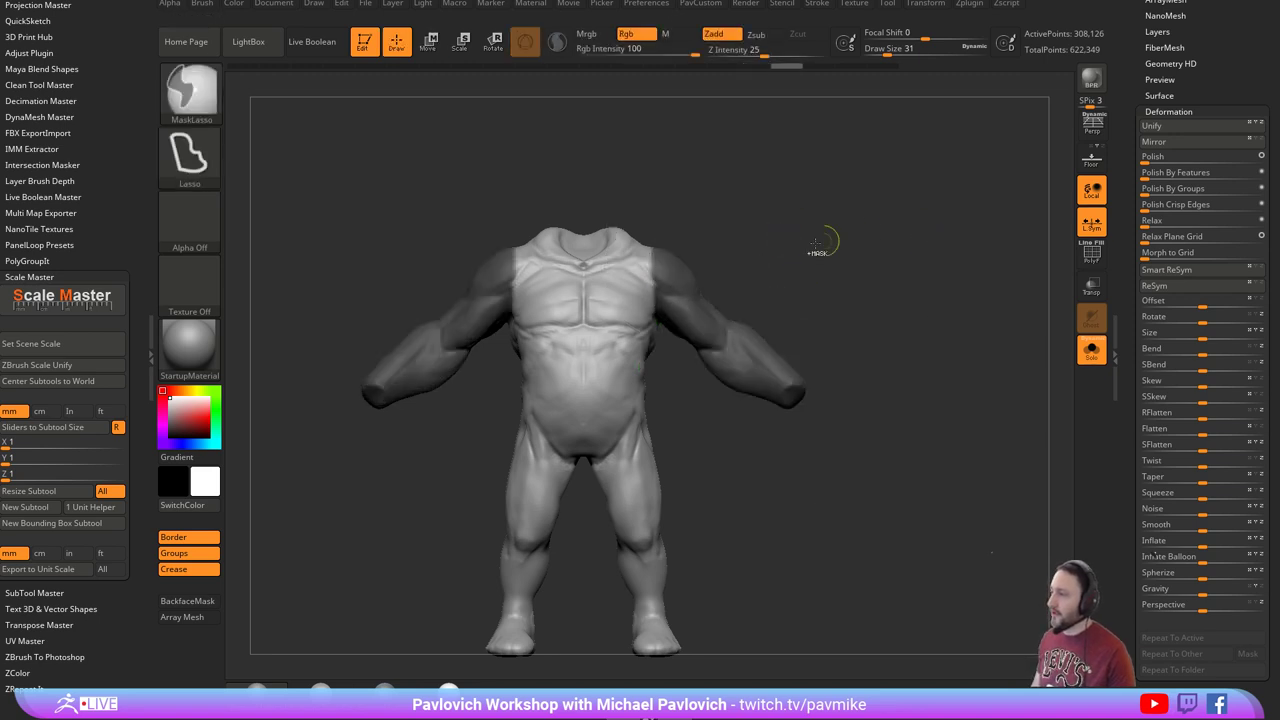
{"action": "left_click", "coordinate": [740, 275], "text": "ctrl"}
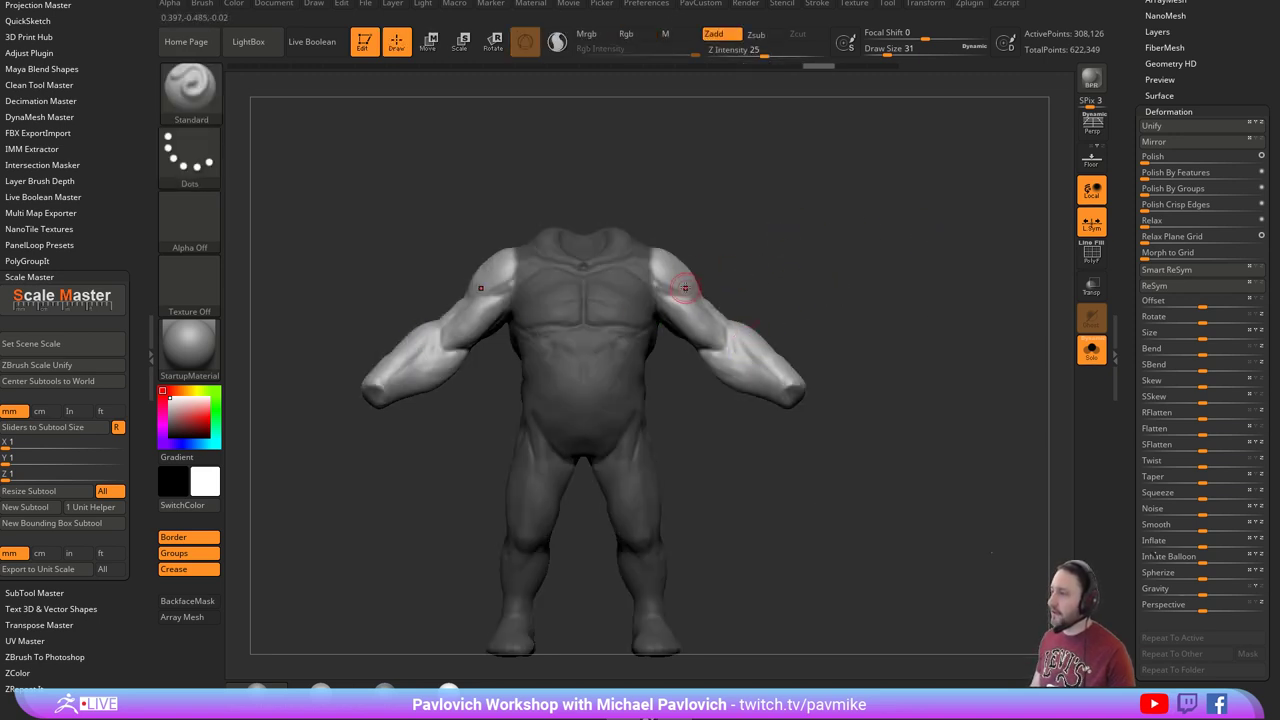
{"action": "key", "text": "w"}
{"action": "mouse_move", "coordinate": [706, 232]}
{"action": "left_mouse_down"}
{"action": "mouse_move", "coordinate": [721, 262]}
{"action": "mouse_move", "coordinate": [709, 231]}
{"action": "left_mouse_up"}
{"action": "left_click_drag", "start_coordinate": [850, 312], "coordinate": [880, 340], "text": "ctrl"}
{"action": "key", "text": "q"}
{"action": "key", "text": "1"}
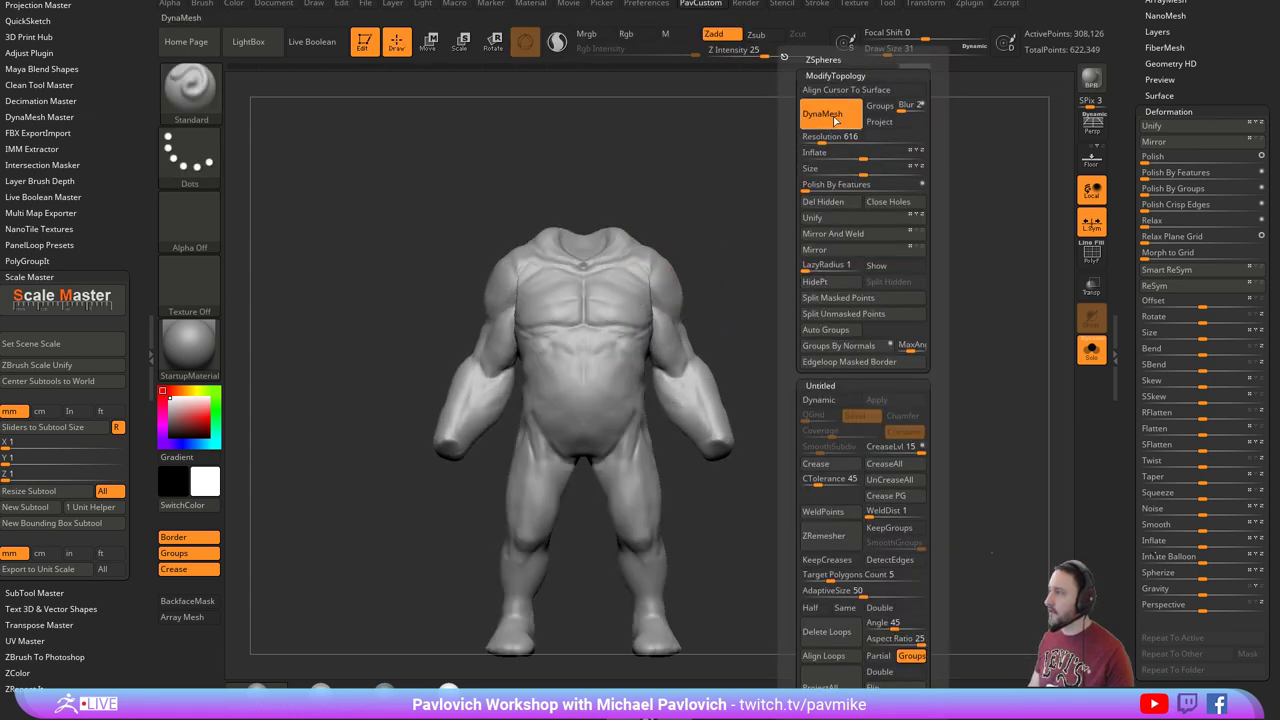
Remesh the lowered-arm body with DynaMesh and smooth the arm-to-torso transition using Sculptris Pro at draw size 51.
{"action": "left_click", "coordinate": [557, 43]}
{"action": "key", "text": "s"}
{"action": "mouse_move", "coordinate": [771, 290]}
{"action": "left_mouse_down"}
{"action": "mouse_move", "coordinate": [777, 277]}
{"action": "mouse_move", "coordinate": [810, 305]}
{"action": "mouse_move", "coordinate": [795, 300]}
{"action": "left_mouse_up"}
{"action": "mouse_move", "coordinate": [622, 316]}
{"action": "left_mouse_down", "text": "shift"}
{"action": "mouse_move", "coordinate": [624, 302]}
{"action": "mouse_move", "coordinate": [620, 334]}
{"action": "left_mouse_up", "text": "shift"}
{"action": "mouse_move", "coordinate": [765, 288]}
{"action": "left_mouse_down"}
{"action": "mouse_move", "coordinate": [806, 280]}
{"action": "mouse_move", "coordinate": [766, 296]}
{"action": "mouse_move", "coordinate": [829, 314]}
{"action": "mouse_move", "coordinate": [651, 274]}
{"action": "mouse_move", "coordinate": [592, 288]}
{"action": "left_mouse_up"}
{"action": "key", "text": "shift"}
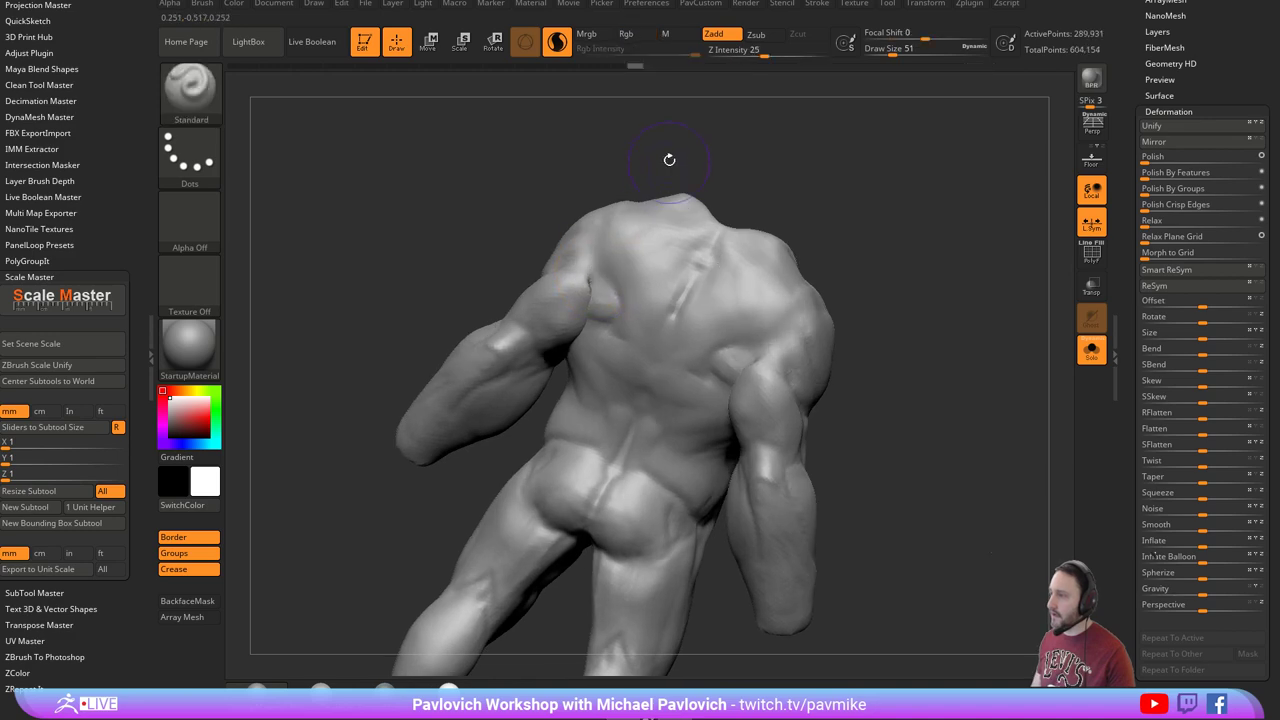
{"action": "mouse_move", "coordinate": [669, 160]}
{"action": "left_mouse_down"}
{"action": "mouse_move", "coordinate": [810, 203]}
{"action": "mouse_move", "coordinate": [891, 292]}
{"action": "left_mouse_up"}
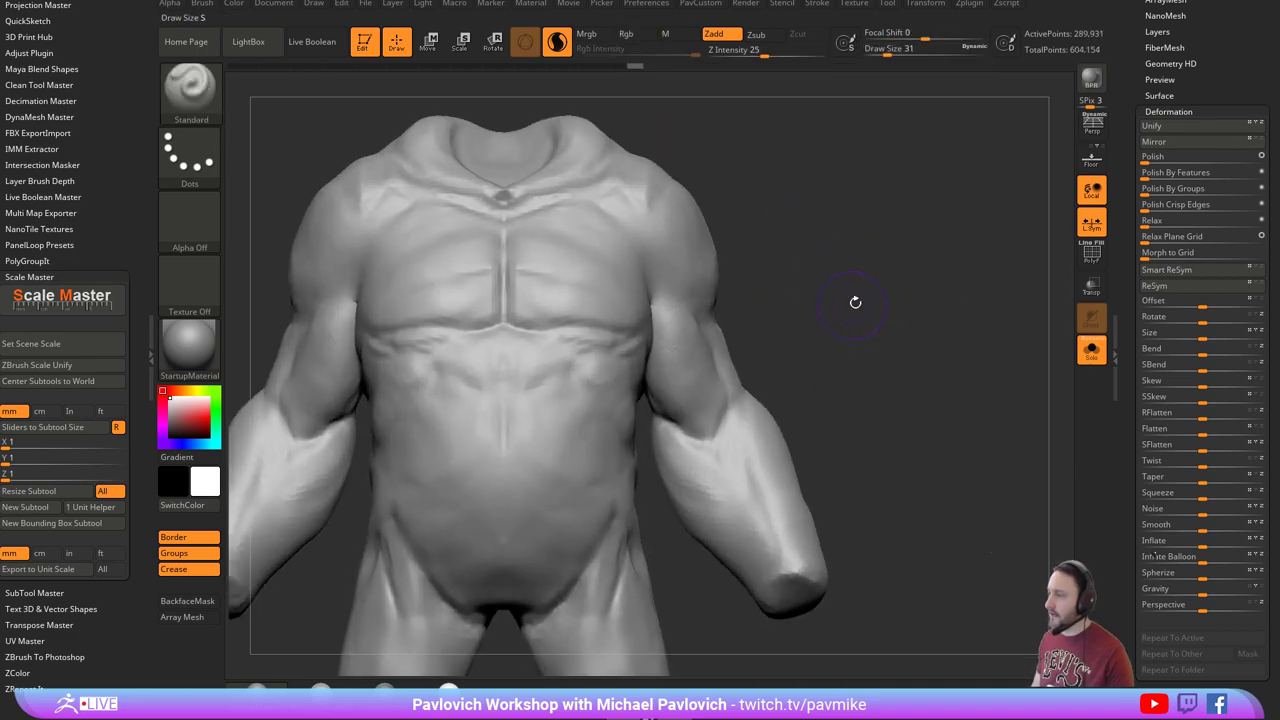
Undo the remesh and arm rotation, put both arms in their own polygroup and clear the mask.
{"action": "key", "text": "shift+f"}
{"action": "key", "text": "f"}
{"action": "key", "text": "ctrl"}
{"action": "key", "text": "ctrl+z"}
{"action": "key", "text": "ctrl+z"}
{"action": "key", "text": "ctrl+z"}
{"action": "key", "text": "ctrl+z"}
{"action": "key", "text": "ctrl+z"}
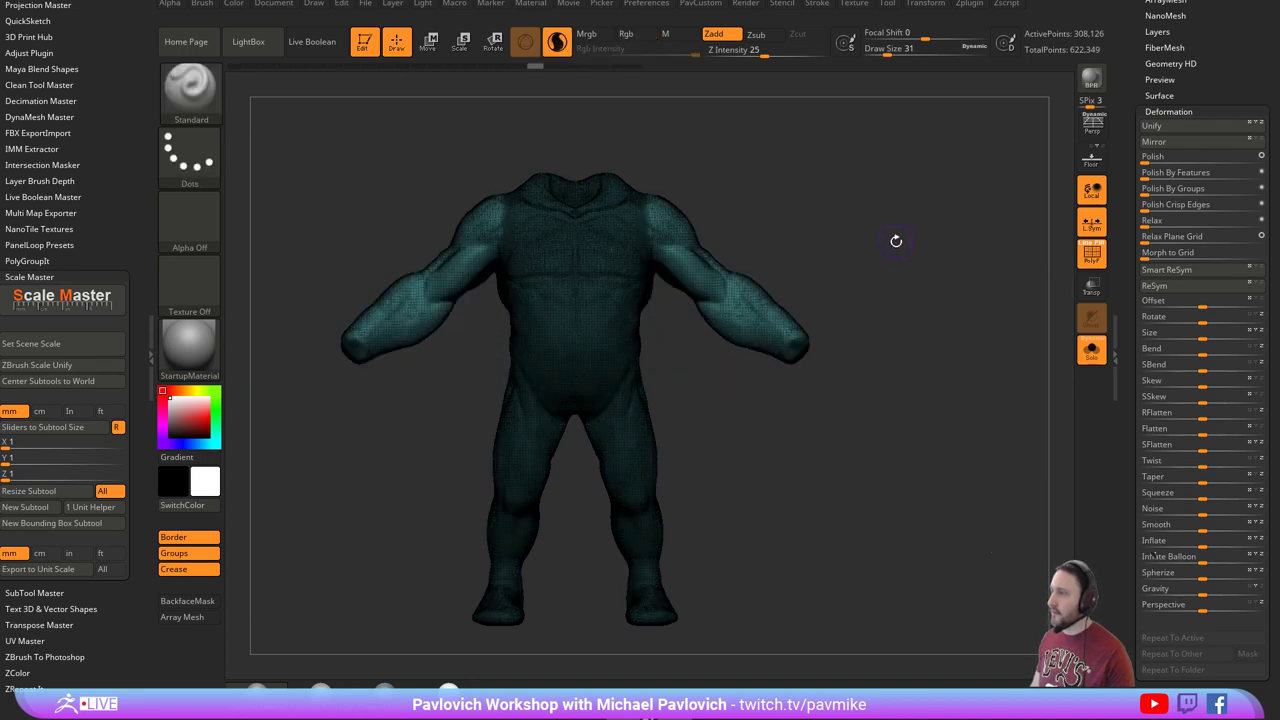
{"action": "left_click", "coordinate": [916, 264], "text": "ctrl"}
{"action": "left_click_drag", "start_coordinate": [931, 254], "coordinate": [940, 286], "text": "alt"}
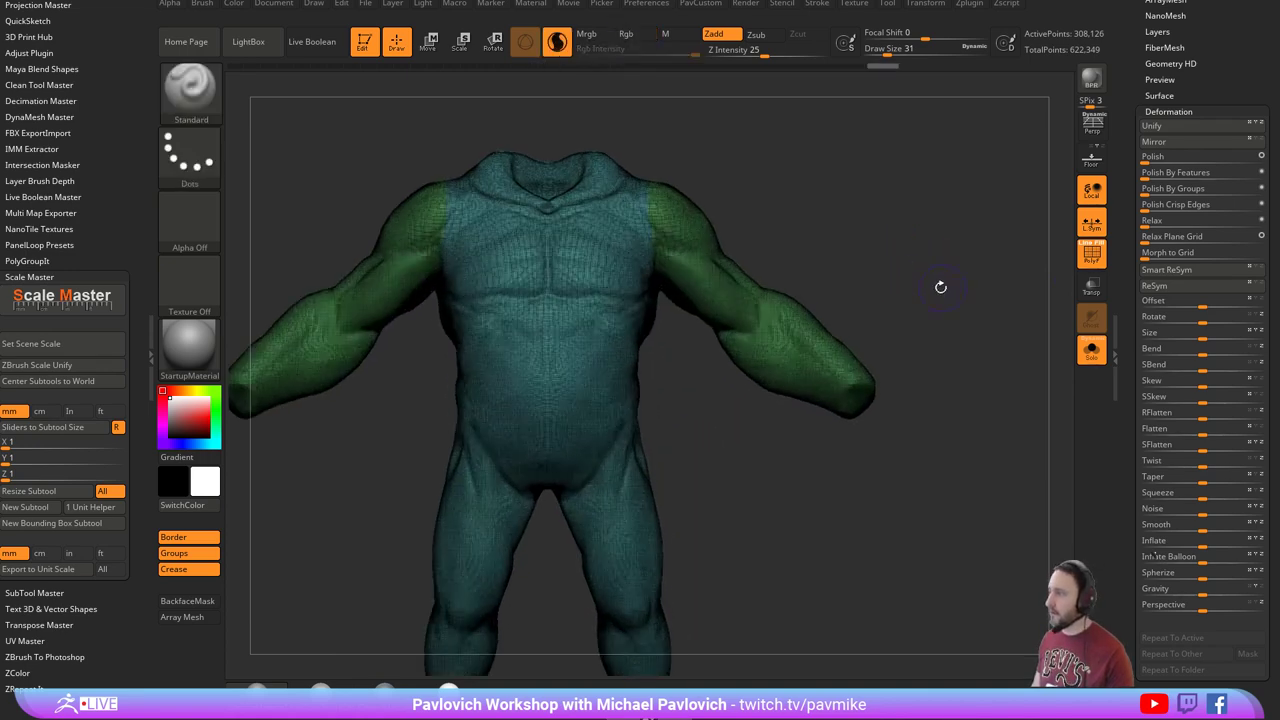
Mask the torso and legs, place the gizmo at the shoulder, rotate both grouped arms down and clear the mask.
{"action": "key", "text": "w"}
{"action": "left_click", "coordinate": [752, 292], "text": "ctrl"}
{"action": "left_click", "coordinate": [674, 230], "text": "alt"}
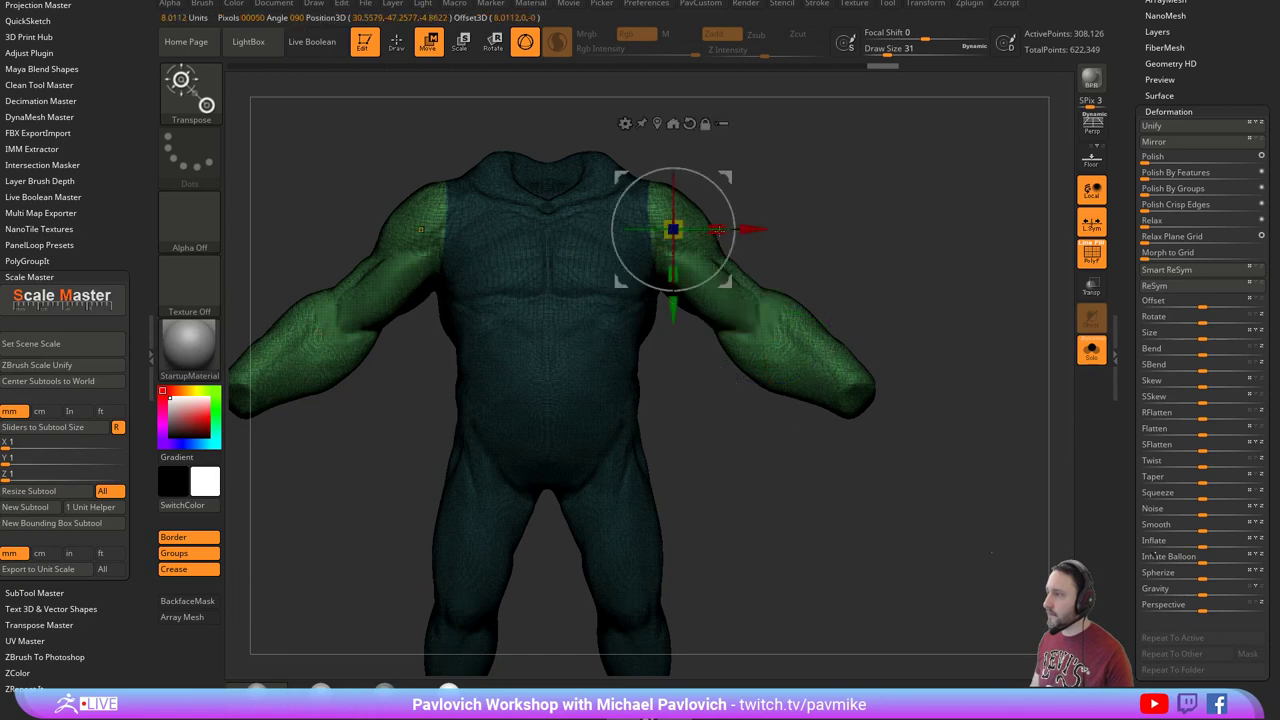
{"action": "left_click", "coordinate": [573, 311], "text": "ctrl"}
{"action": "left_click", "coordinate": [573, 311], "text": "ctrl"}
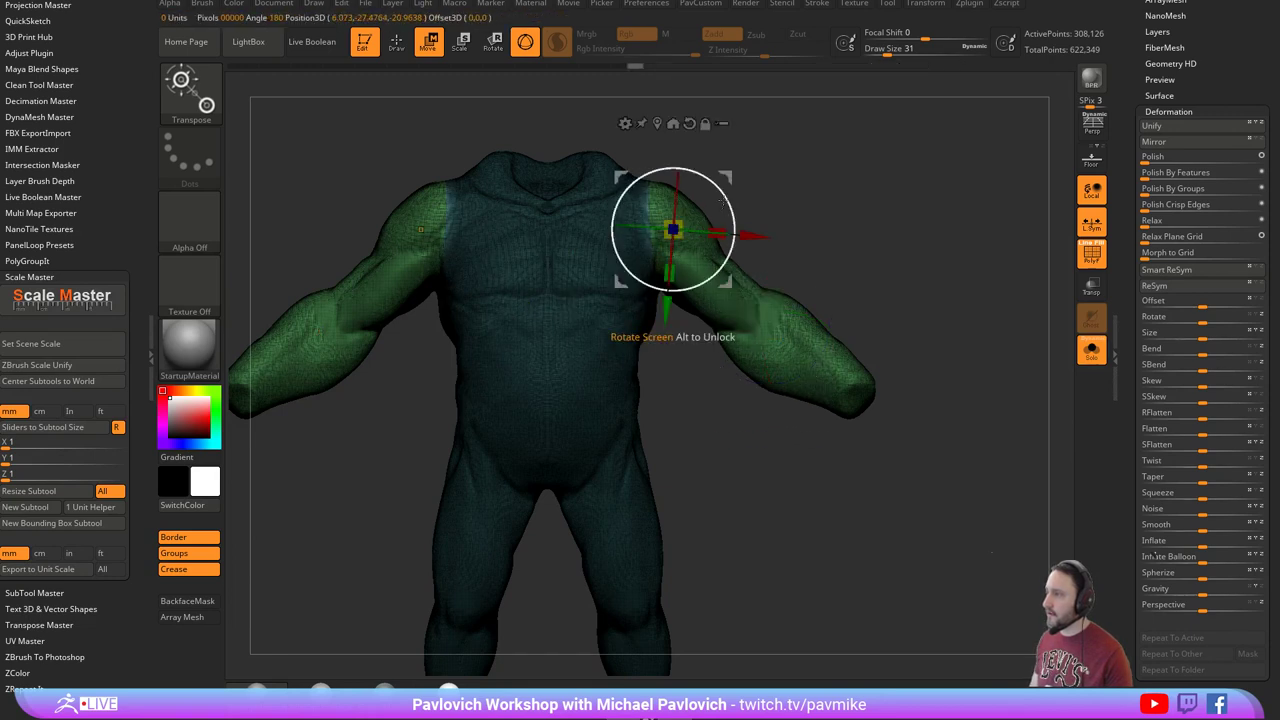
{"action": "mouse_move", "coordinate": [719, 189]}
{"action": "left_mouse_down"}
{"action": "mouse_move", "coordinate": [733, 236]}
{"action": "mouse_move", "coordinate": [703, 206]}
{"action": "mouse_move", "coordinate": [714, 256]}
{"action": "left_mouse_up"}
{"action": "key", "text": "q"}
{"action": "left_click", "coordinate": [915, 233], "text": "ctrl"}
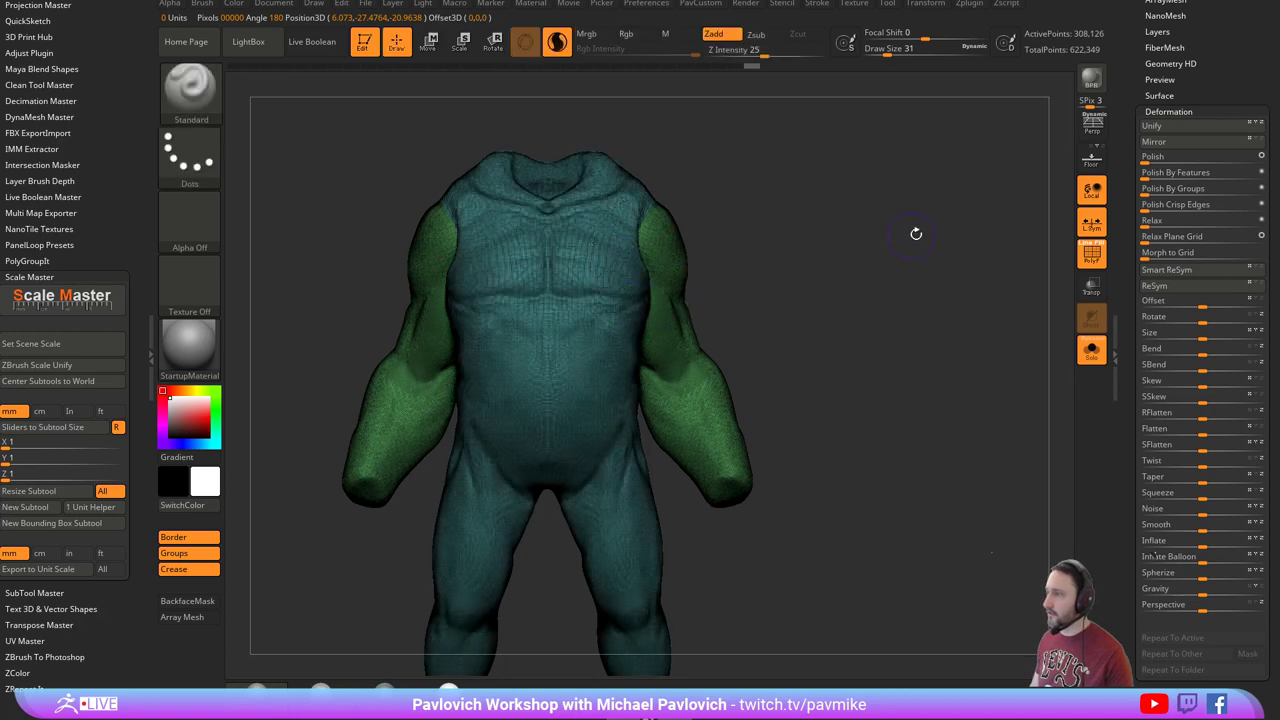
Turn off the wireframe and remesh the body with DynaMesh.
{"action": "left_click", "coordinate": [1100, 255]}
{"action": "left_click_drag", "start_coordinate": [1000, 290], "coordinate": [947, 340]}
{"action": "left_click_drag", "start_coordinate": [935, 335], "coordinate": [910, 318]}
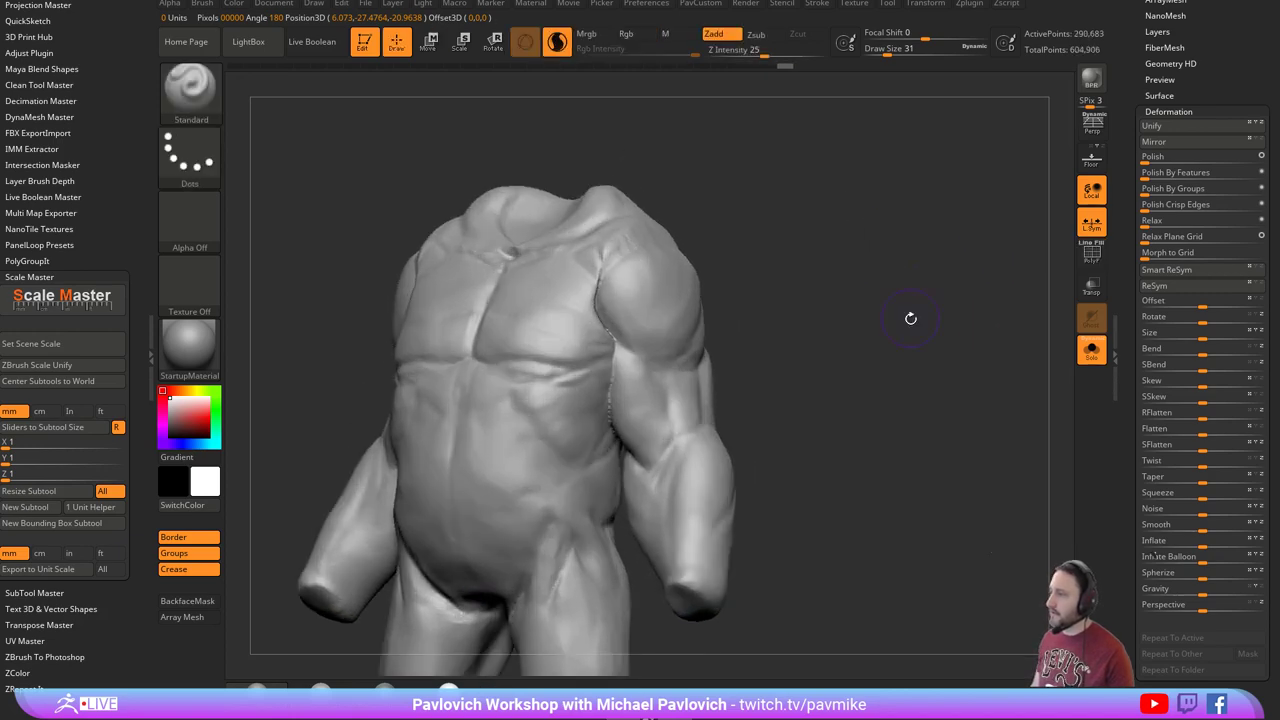
Isolate the arm polygroup, examine the arms' open shoulder ends from several sides and show the whole body again.
{"action": "left_click", "coordinate": [677, 397], "text": "alt"}
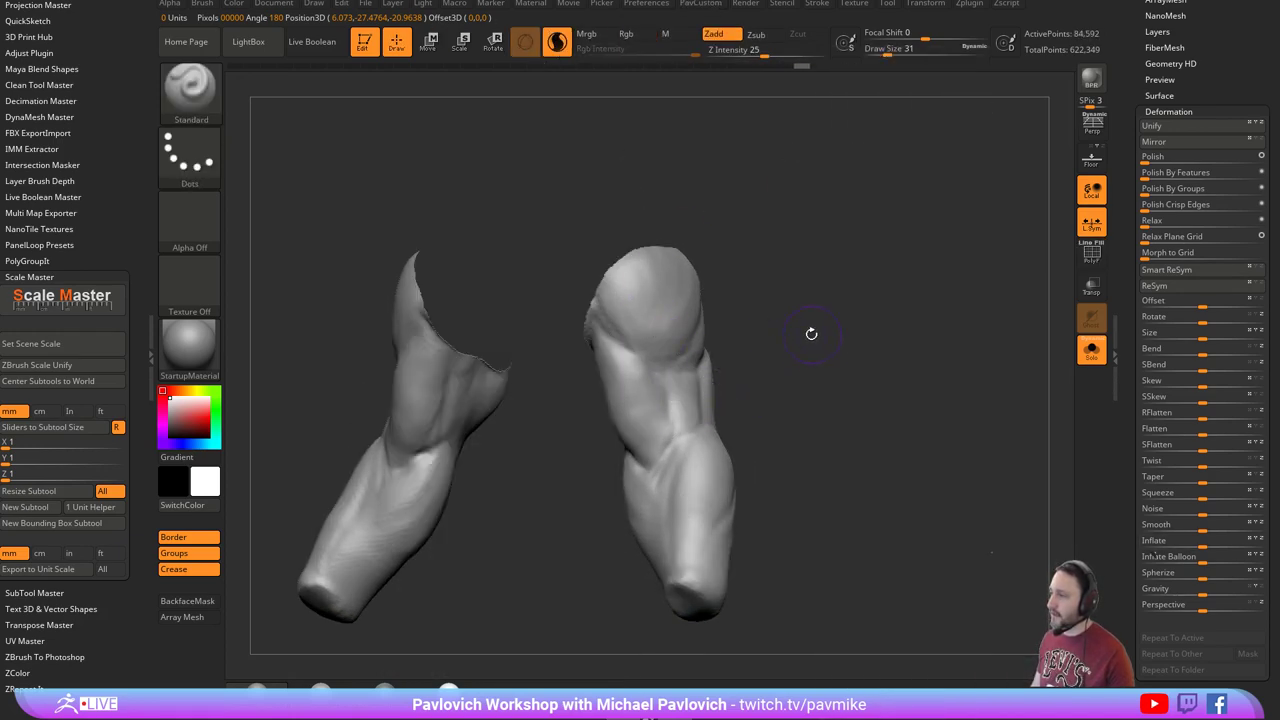
{"action": "left_click_drag", "start_coordinate": [811, 333], "coordinate": [737, 366]}
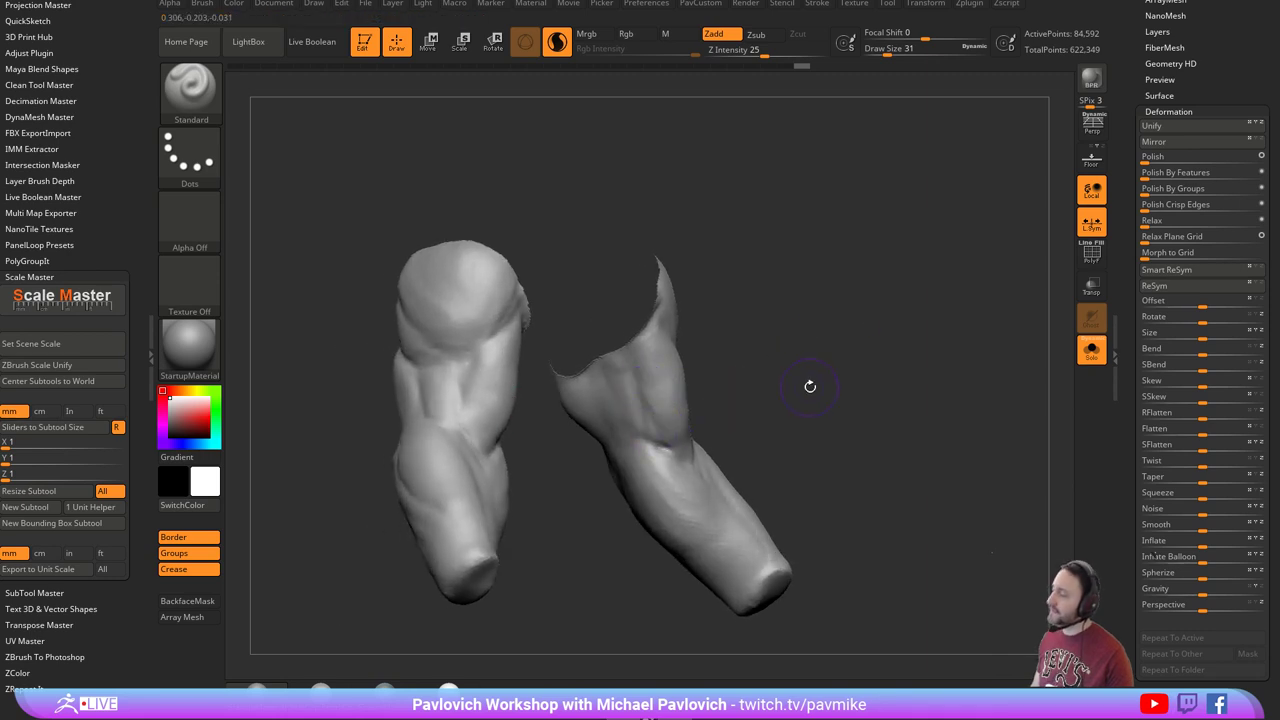
{"action": "left_click_drag", "start_coordinate": [811, 383], "coordinate": [787, 369]}
{"action": "left_click_drag", "start_coordinate": [640, 370], "coordinate": [638, 413]}
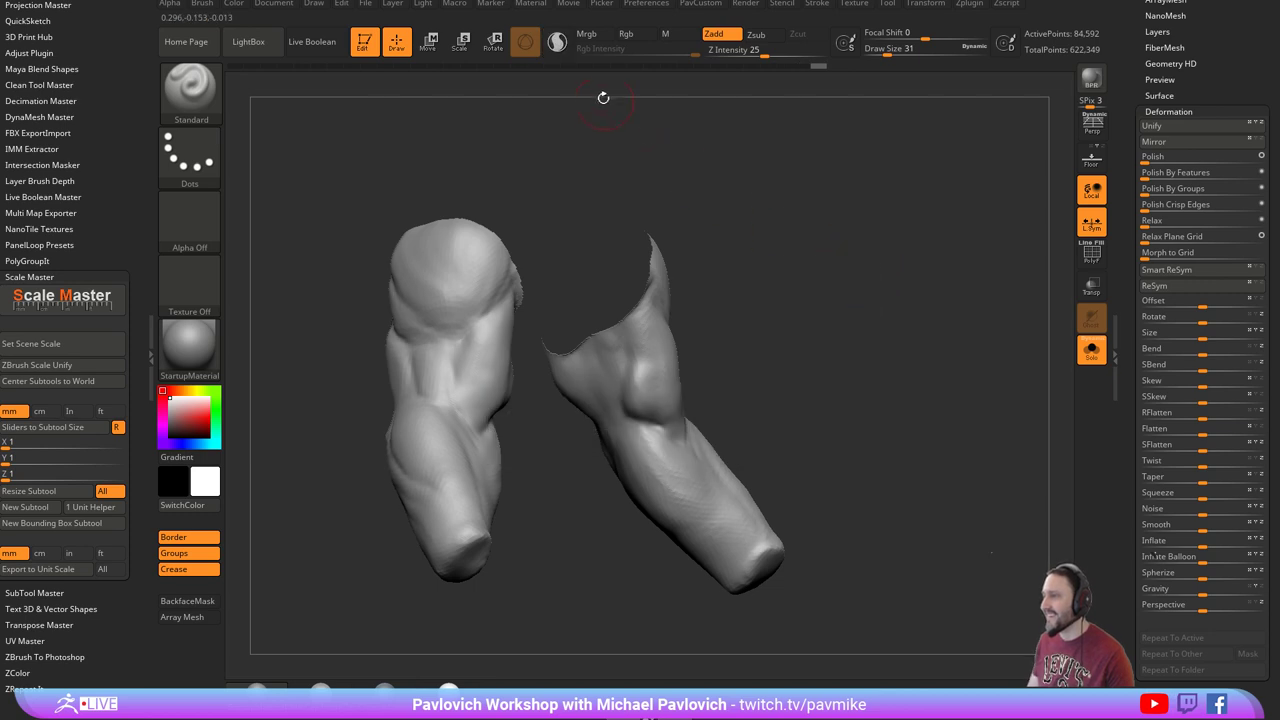
{"action": "key", "text": "ctrl"}
{"action": "left_click", "coordinate": [971, 357], "text": "ctrl+shift"}
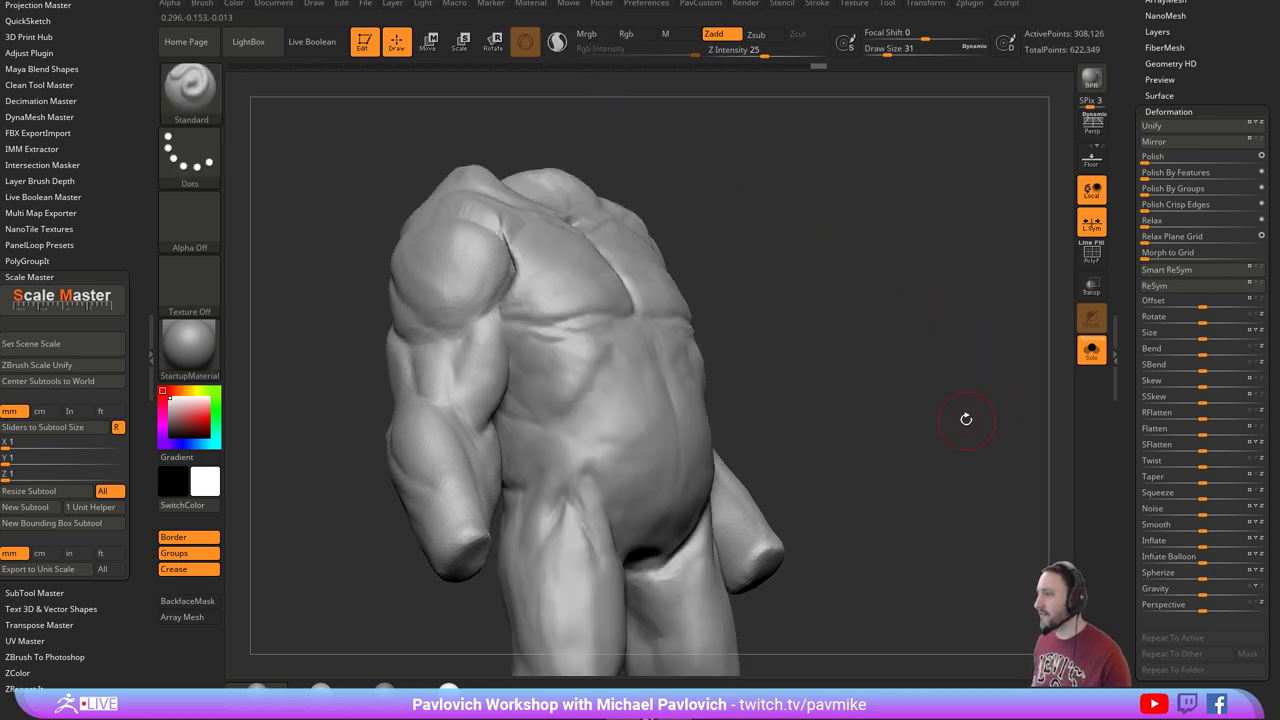
{"action": "left_click_drag", "start_coordinate": [966, 417], "coordinate": [914, 408], "text": "shift"}
Undo the arm edits back to the outstretched, single-polygroup body and clear the mask.
{"action": "key", "text": "ctrl+z"}
{"action": "key", "text": "ctrl+z"}
{"action": "key", "text": "ctrl+z"}
{"action": "key", "text": "ctrl+z"}
{"action": "key", "text": "ctrl+z"}
{"action": "key", "text": "ctrl+z"}
{"action": "key", "text": "ctrl+z"}
{"action": "key", "text": "ctrl+z"}
{"action": "key", "text": "ctrl+z"}
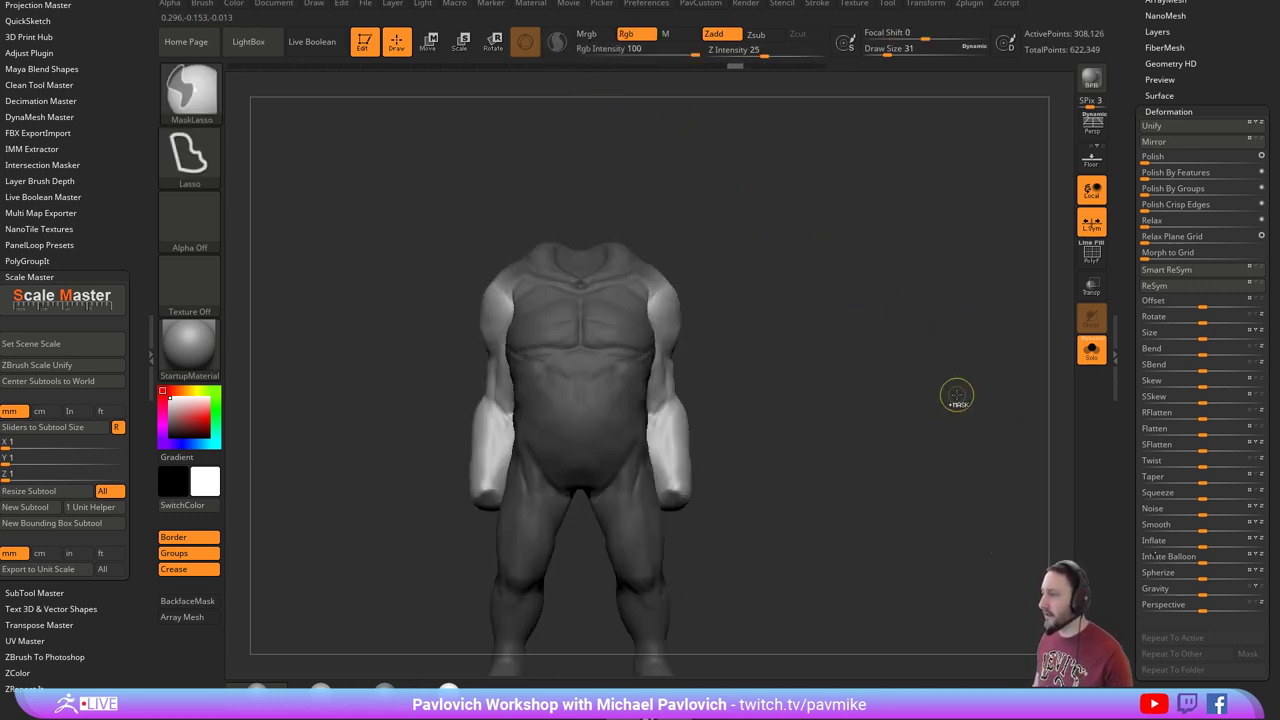
{"action": "key", "text": "shift+f"}
{"action": "left_click_drag", "start_coordinate": [906, 308], "coordinate": [948, 404], "text": "ctrl"}
{"action": "key", "text": "shift+f"}
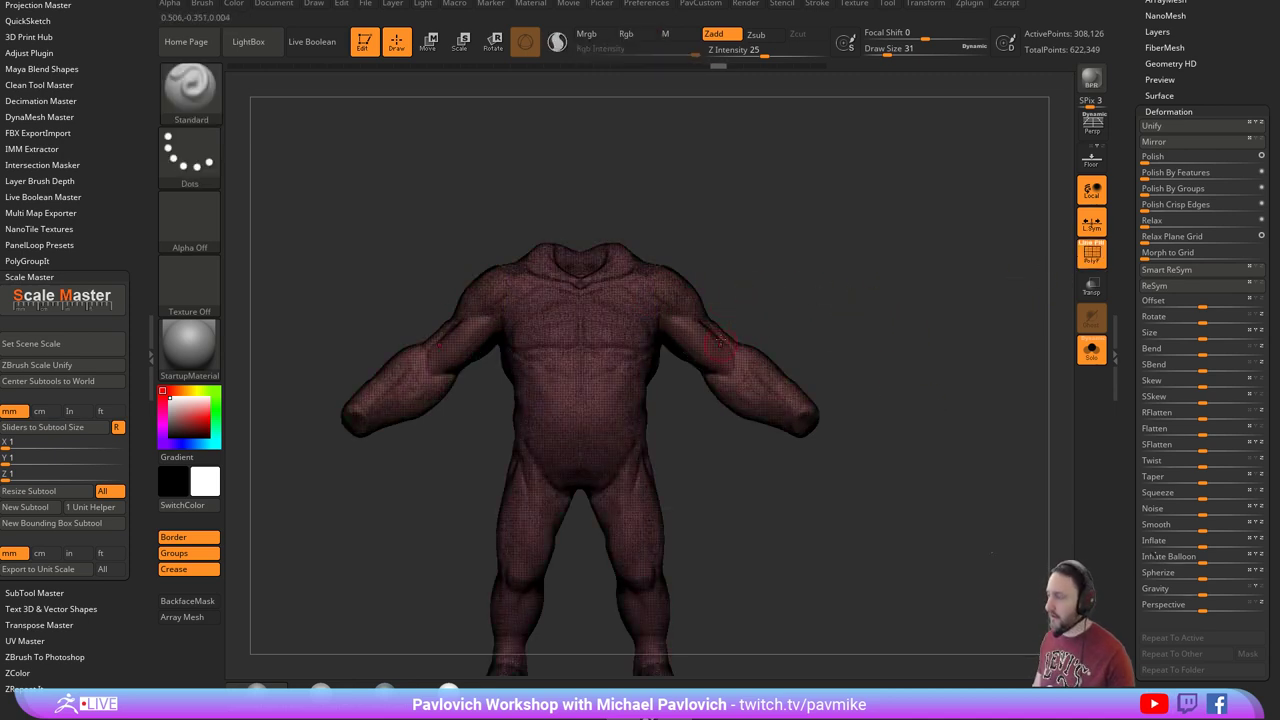
{"action": "key", "text": "shift+f"}
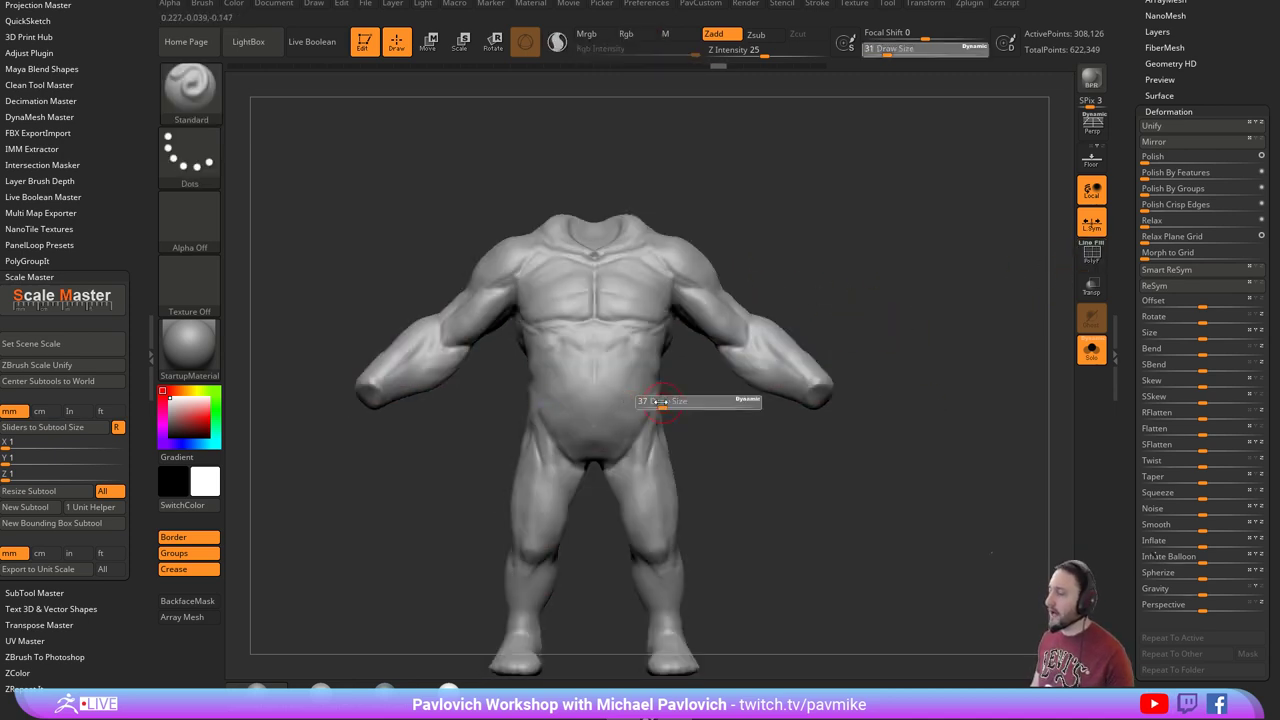
Turn off Solo mode and frame the complete character with all its subtools from the front.
{"action": "left_click_drag", "start_coordinate": [905, 302], "coordinate": [835, 296]}
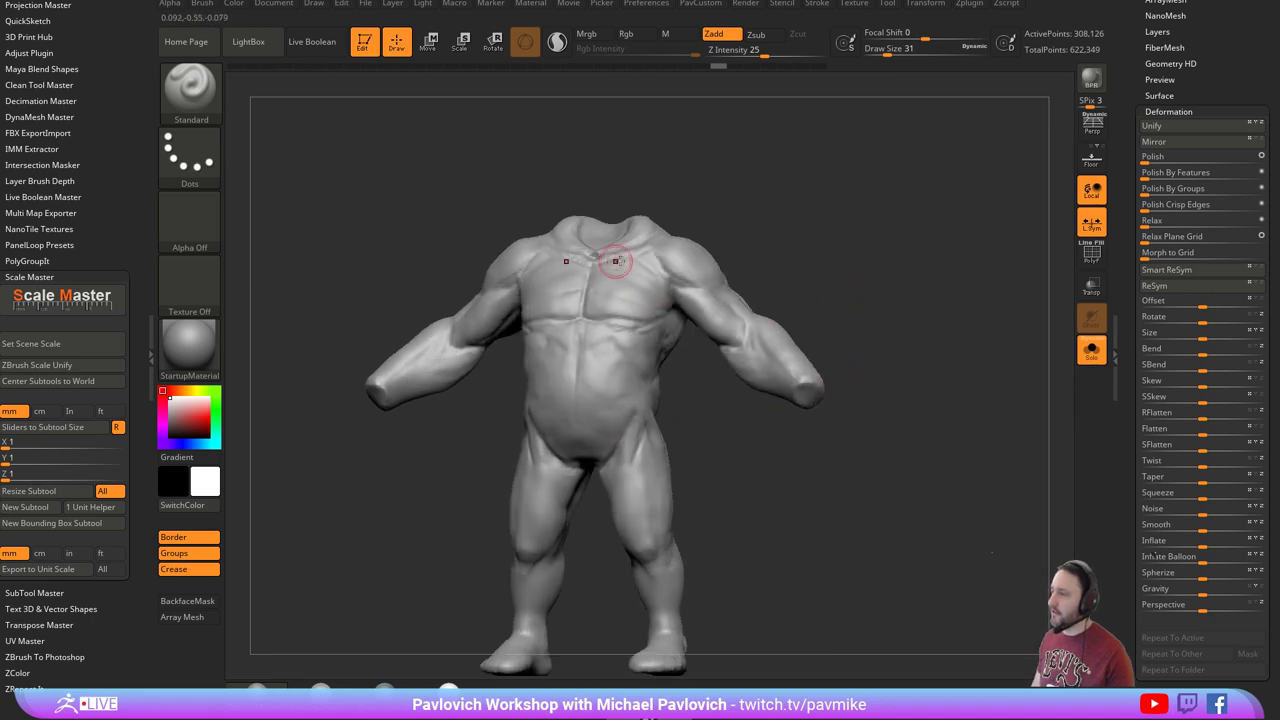
{"action": "left_click_drag", "start_coordinate": [420, 270], "coordinate": [1011, 245]}
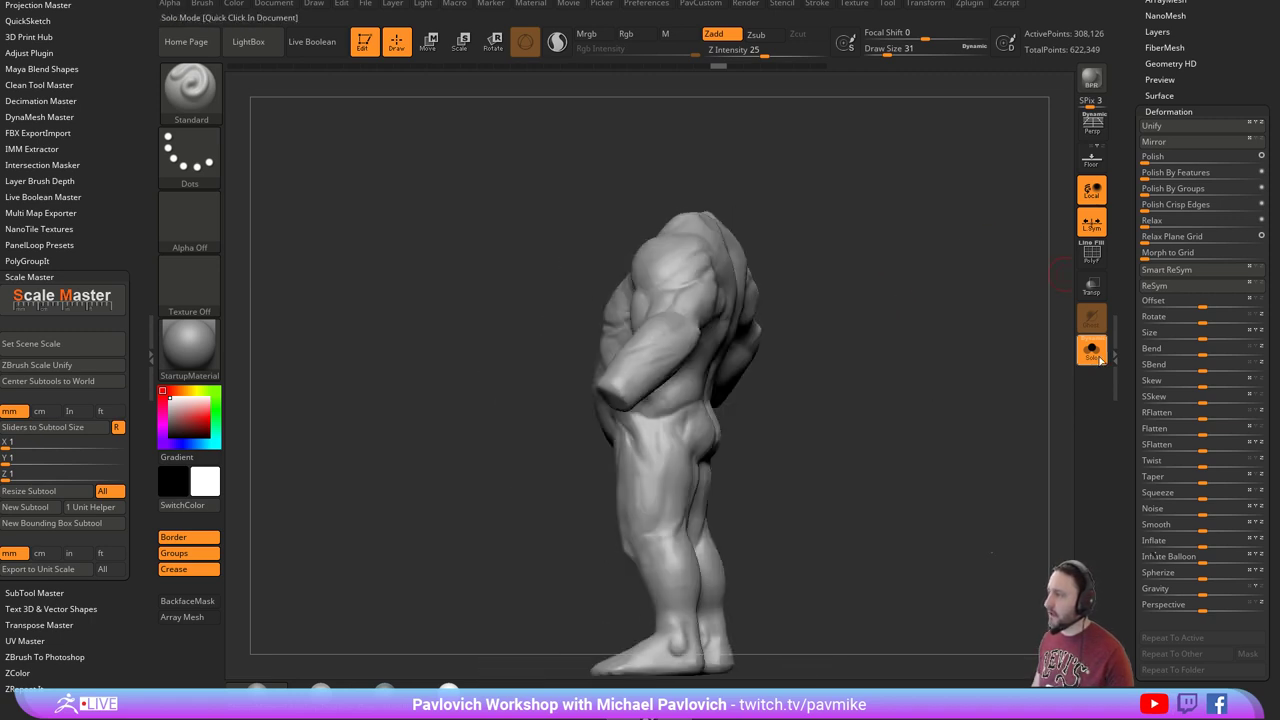
{"action": "left_click", "coordinate": [1092, 350]}
{"action": "key", "text": "f"}
{"action": "mouse_move", "coordinate": [1006, 325]}
{"action": "left_mouse_down", "text": "shift"}
{"action": "mouse_move", "coordinate": [938, 315]}
{"action": "mouse_move", "coordinate": [968, 346]}
{"action": "left_mouse_up", "text": "shift"}
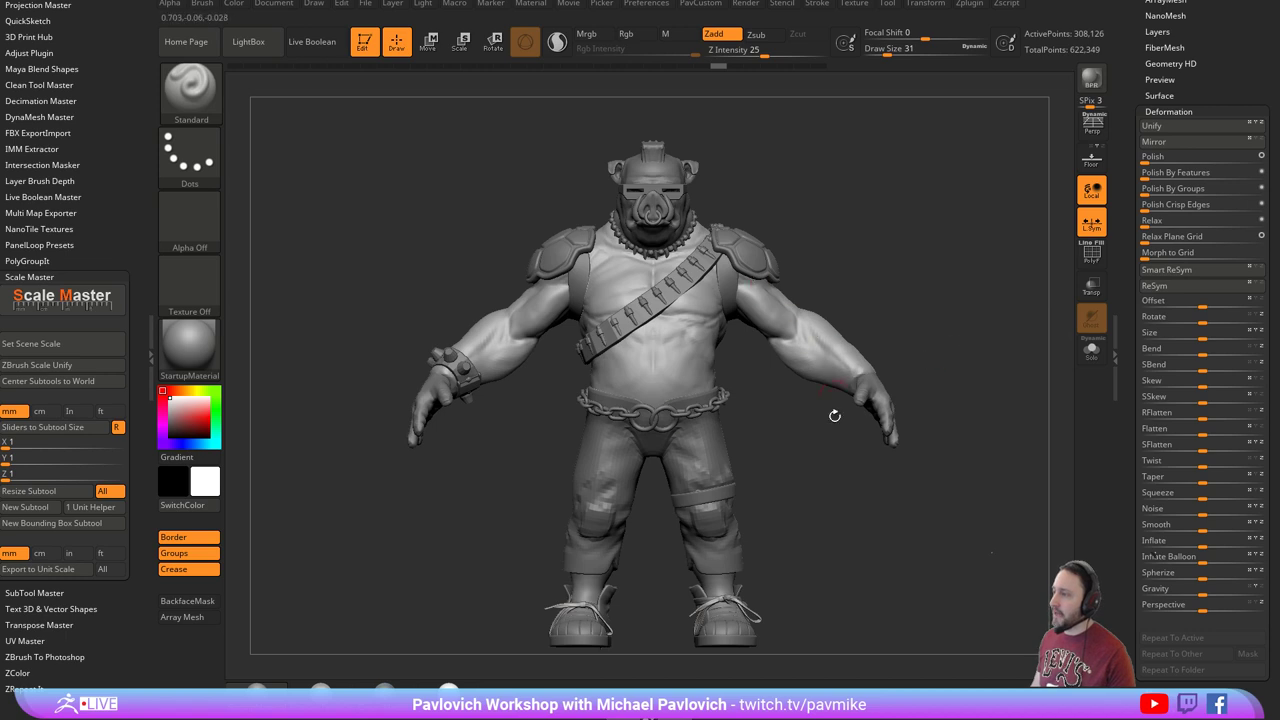
{"action": "mouse_move", "coordinate": [904, 307]}
{"action": "left_mouse_down", "text": "alt"}
{"action": "mouse_move", "coordinate": [888, 303]}
{"action": "mouse_move", "coordinate": [880, 318]}
{"action": "left_mouse_up", "text": "alt"}
Try draw size 37 while viewing the full character and return the draw size to 31.
{"action": "key", "text": "s"}
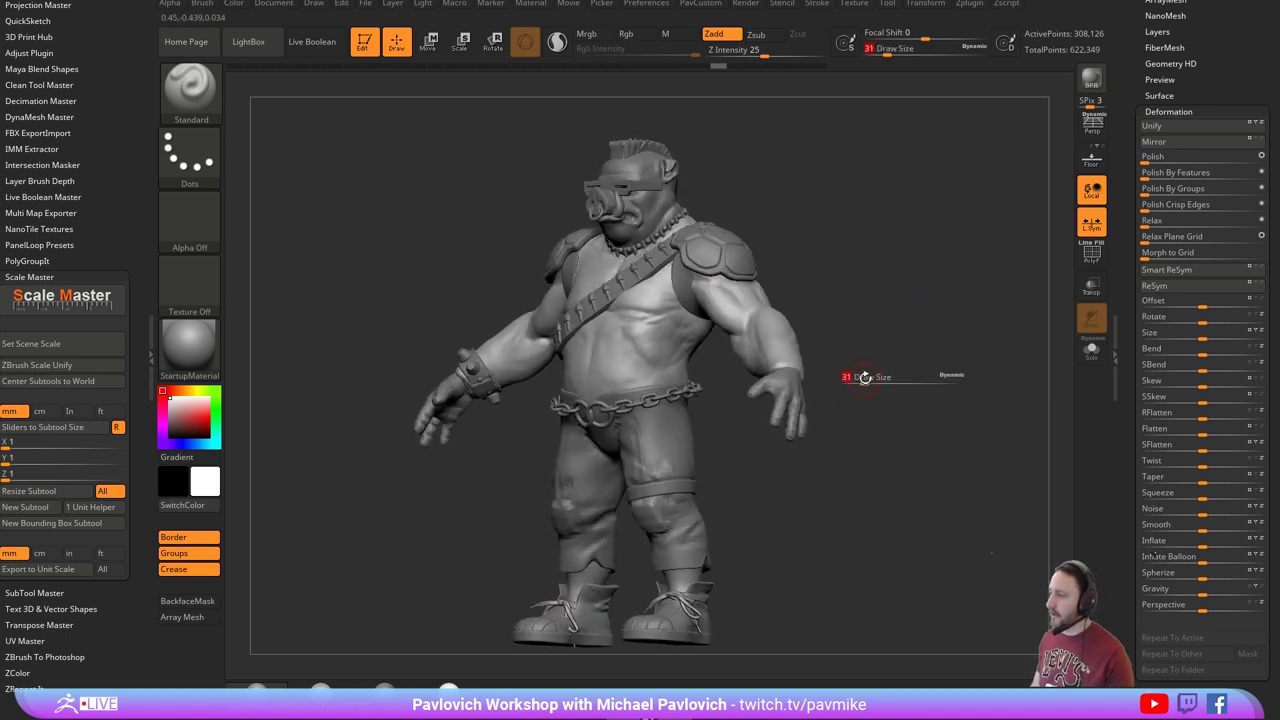
{"action": "mouse_move", "coordinate": [868, 376]}
{"action": "left_mouse_down"}
{"action": "mouse_move", "coordinate": [907, 372]}
{"action": "mouse_move", "coordinate": [887, 364]}
{"action": "mouse_move", "coordinate": [898, 354]}
{"action": "left_mouse_up"}
{"action": "key", "text": "s"}
{"action": "key", "text": "s"}
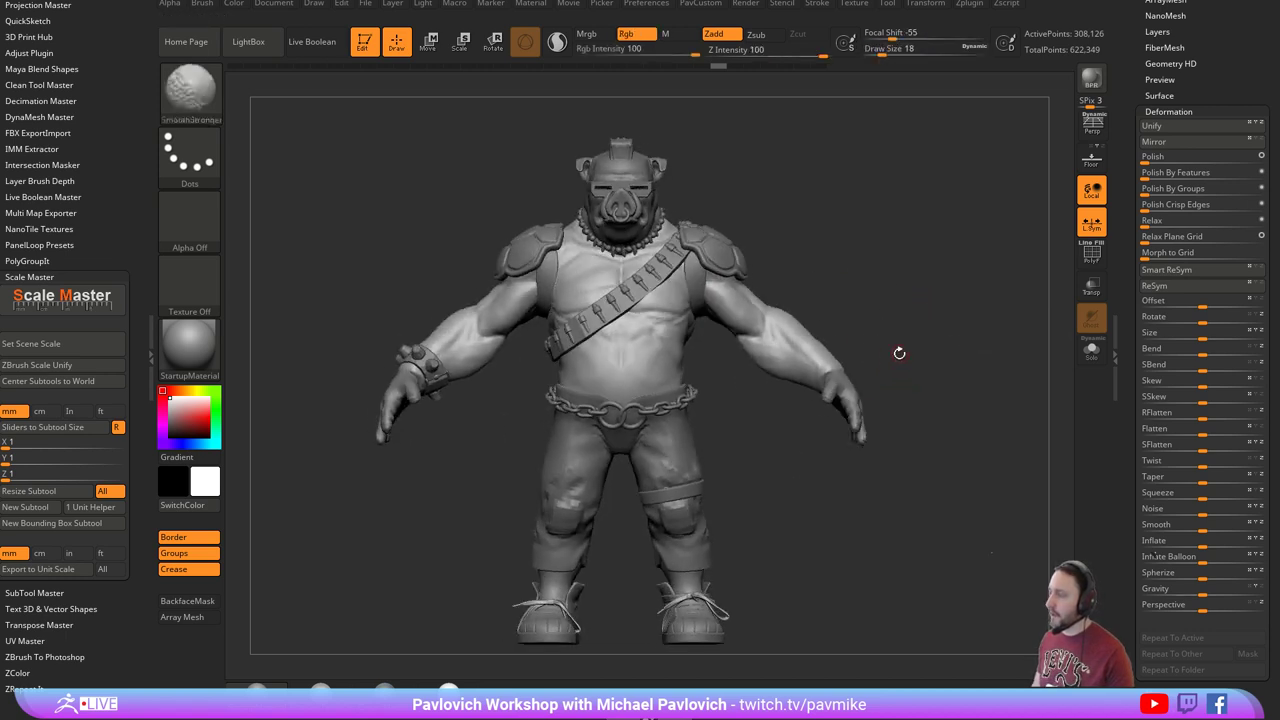
{"action": "right_click_drag", "start_coordinate": [896, 265], "coordinate": [886, 277]}
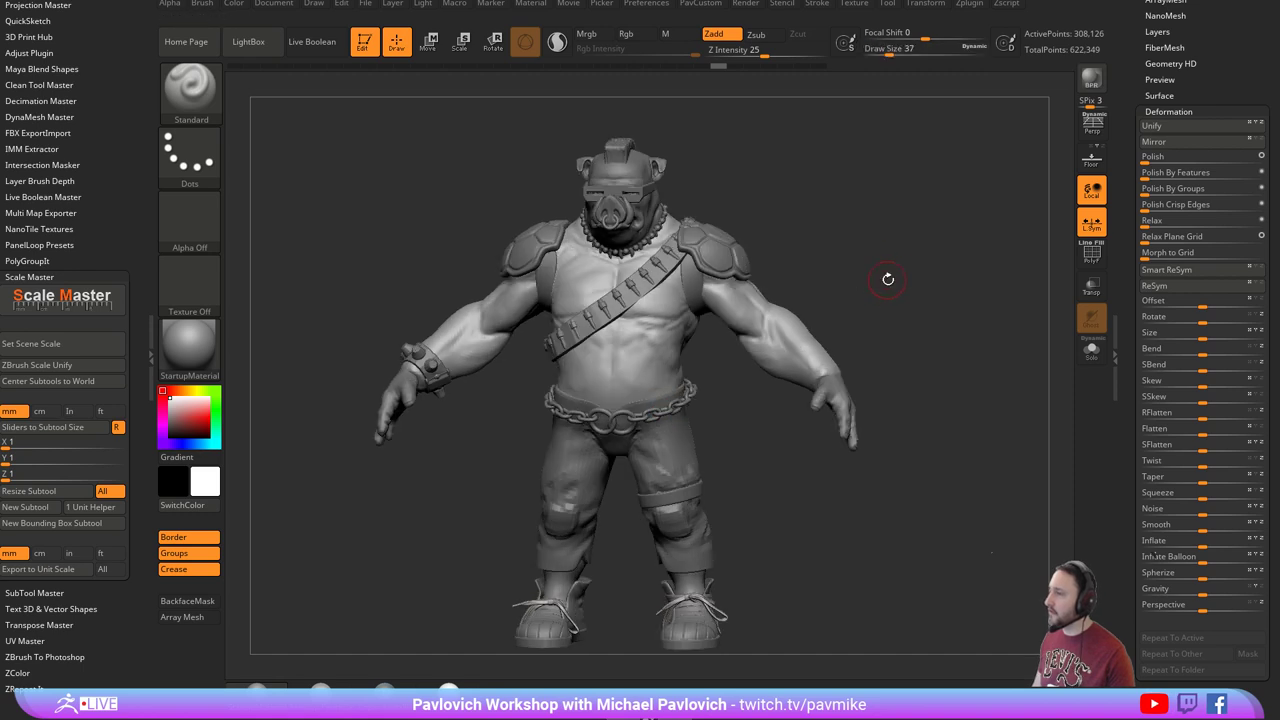
{"action": "key", "text": "s"}
{"action": "left_click_drag", "start_coordinate": [864, 332], "coordinate": [871, 333]}
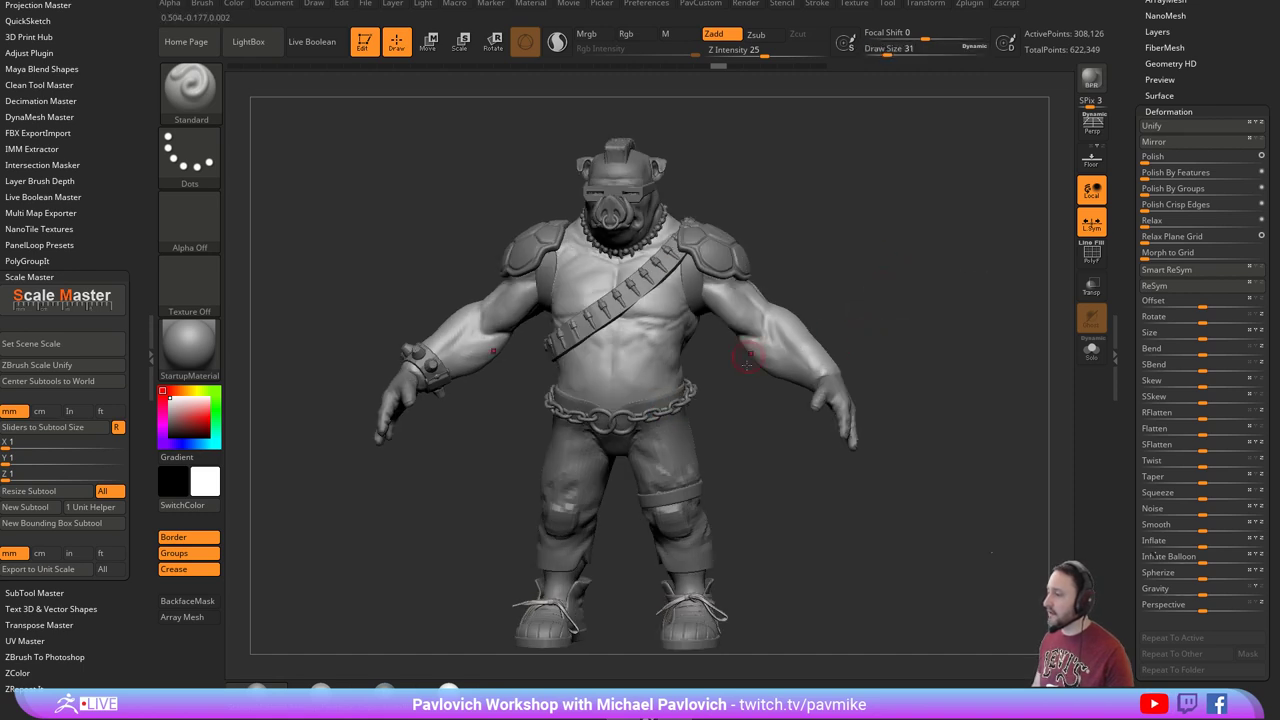
Select the hands subtool, switch to the head subtool and examine the full character from the front and side.
{"action": "left_click", "coordinate": [784, 394], "text": "alt"}
{"action": "mouse_move", "coordinate": [994, 359]}
{"action": "left_mouse_down"}
{"action": "mouse_move", "coordinate": [690, 355]}
{"action": "mouse_move", "coordinate": [990, 366]}
{"action": "left_mouse_up"}
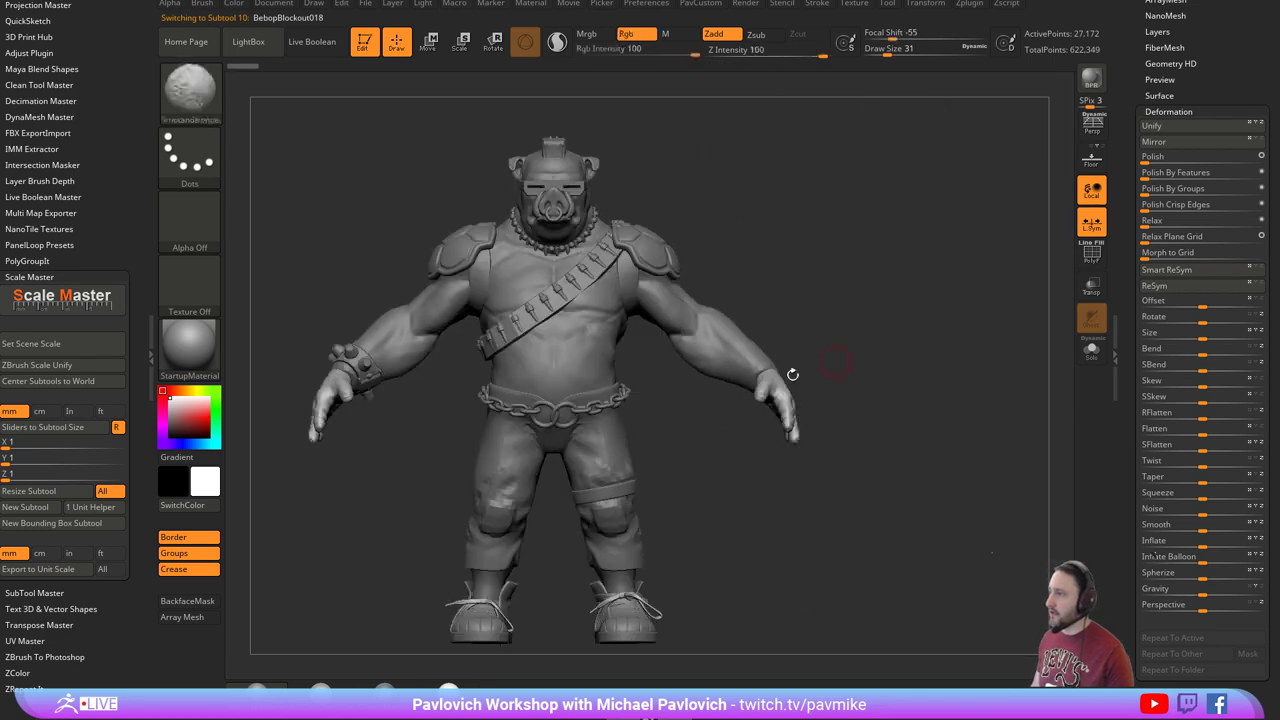
{"action": "left_click_drag", "start_coordinate": [720, 189], "coordinate": [836, 285], "text": "alt"}
{"action": "left_click_drag", "start_coordinate": [760, 275], "coordinate": [829, 259]}
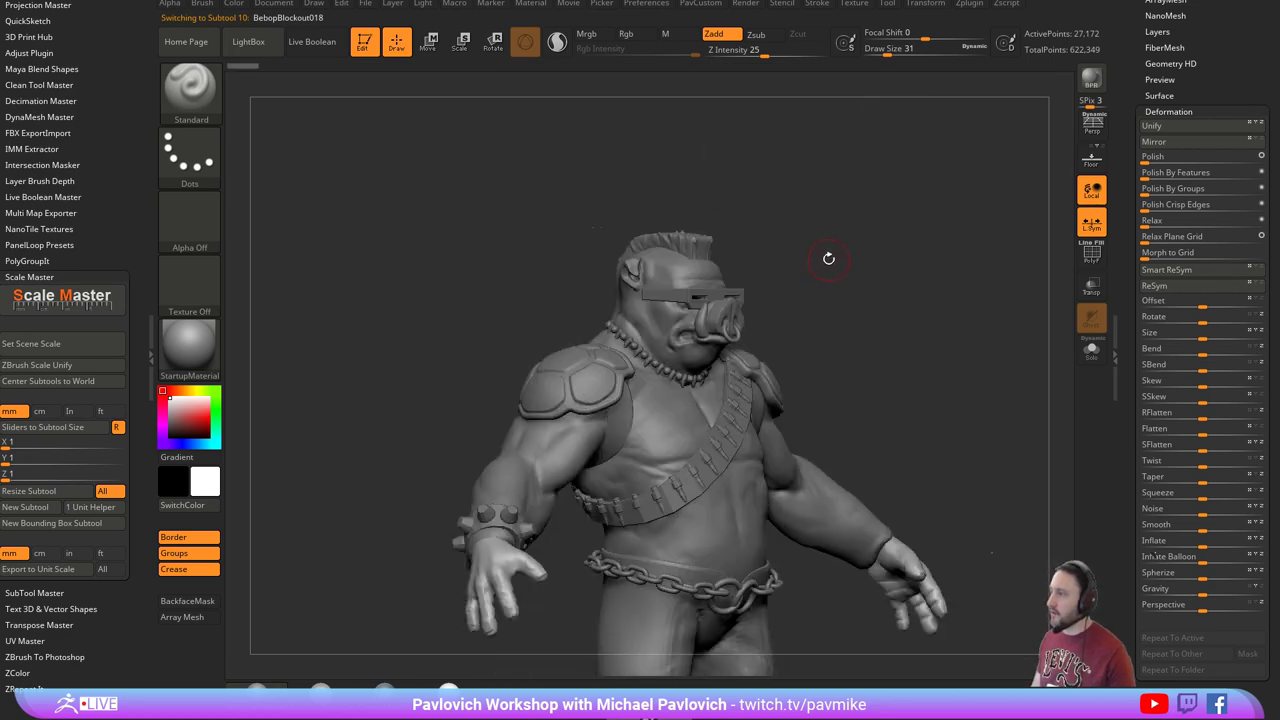
{"action": "left_click", "coordinate": [687, 273], "text": "alt"}
{"action": "left_click_drag", "start_coordinate": [1001, 308], "coordinate": [992, 302], "text": "shift"}
{"action": "key", "text": "f"}
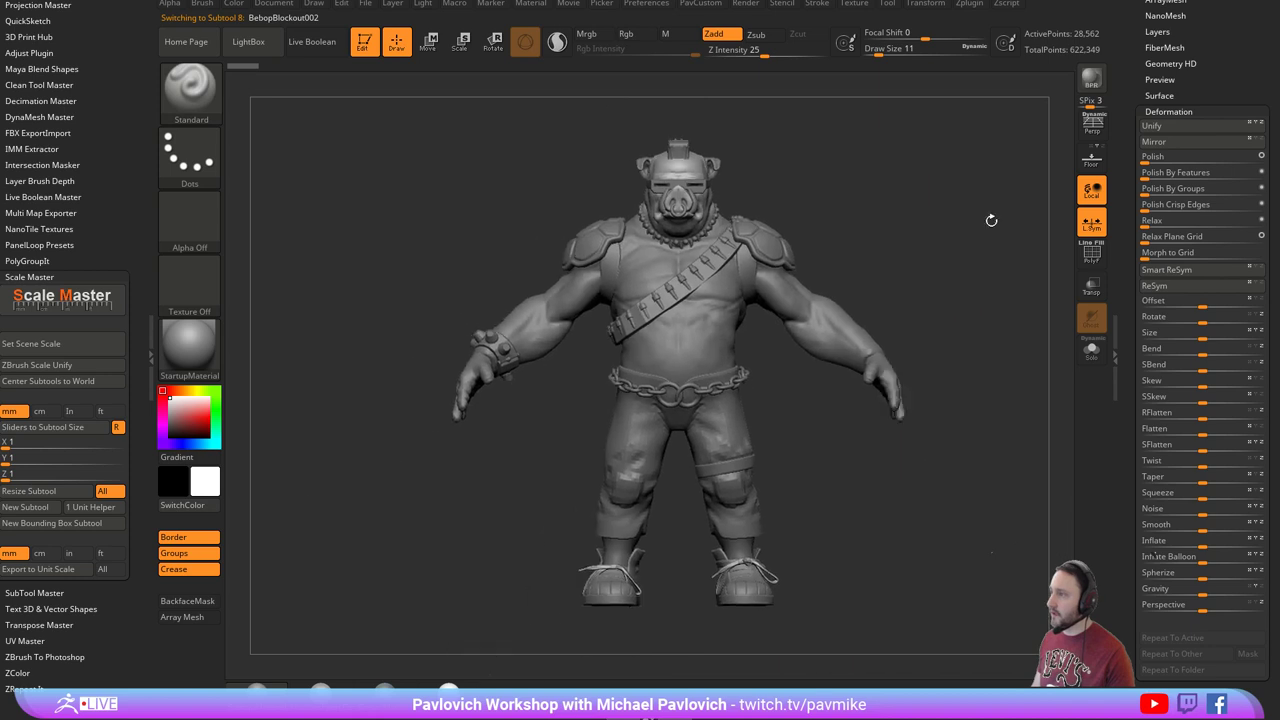
{"action": "left_click_drag", "start_coordinate": [988, 217], "coordinate": [991, 235]}
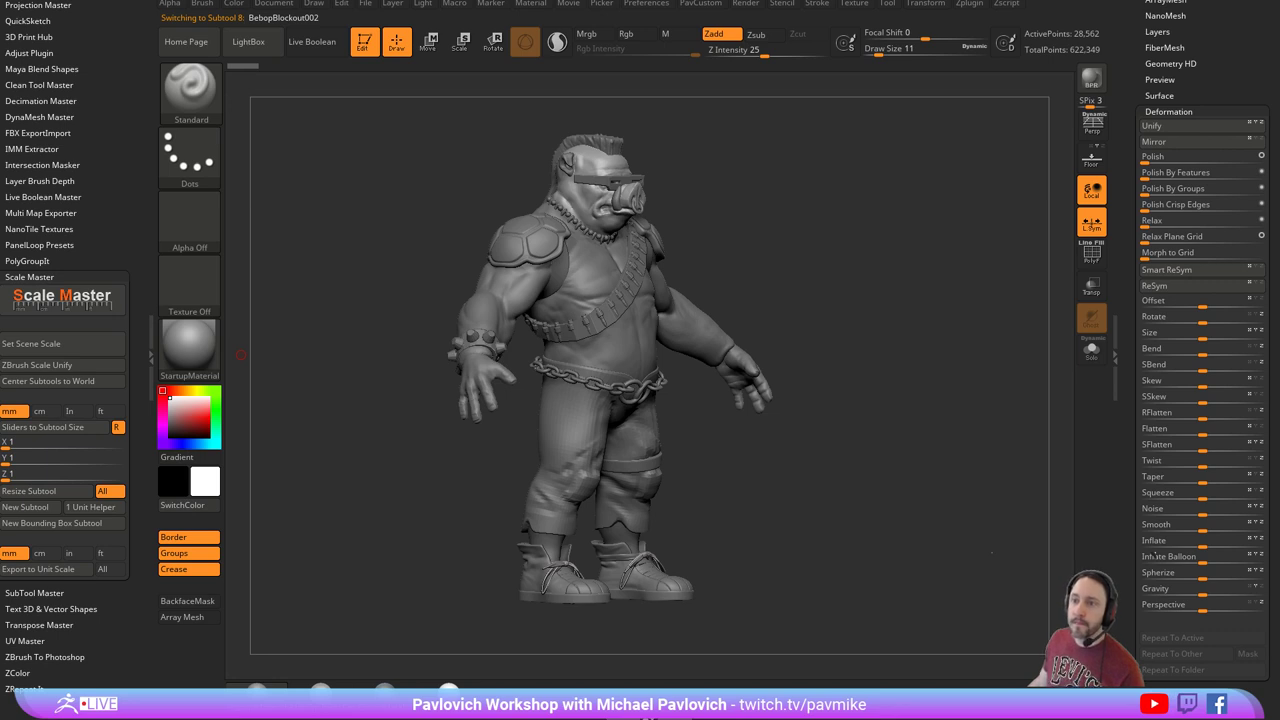
Select the body subtool with draw size 59, turn on its wireframe and isolate it in Solo mode.
{"action": "mouse_move", "coordinate": [900, 295]}
{"action": "left_mouse_down", "text": "shift"}
{"action": "mouse_move", "coordinate": [920, 284]}
{"action": "mouse_move", "coordinate": [889, 317]}
{"action": "mouse_move", "coordinate": [896, 307]}
{"action": "left_mouse_up", "text": "shift"}
{"action": "key", "text": "s"}
{"action": "left_click", "coordinate": [717, 354], "text": "alt"}
{"action": "key", "text": "s"}
{"action": "key", "text": "shift+f"}
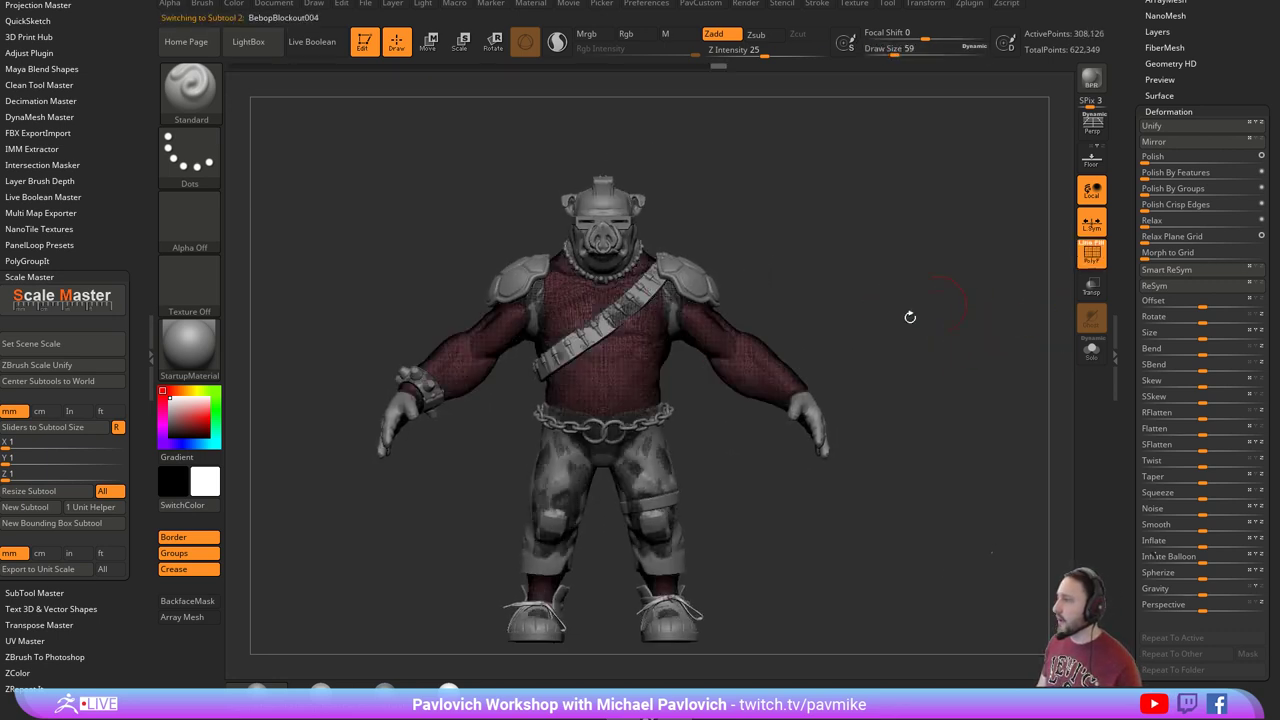
{"action": "left_click", "coordinate": [1091, 350]}
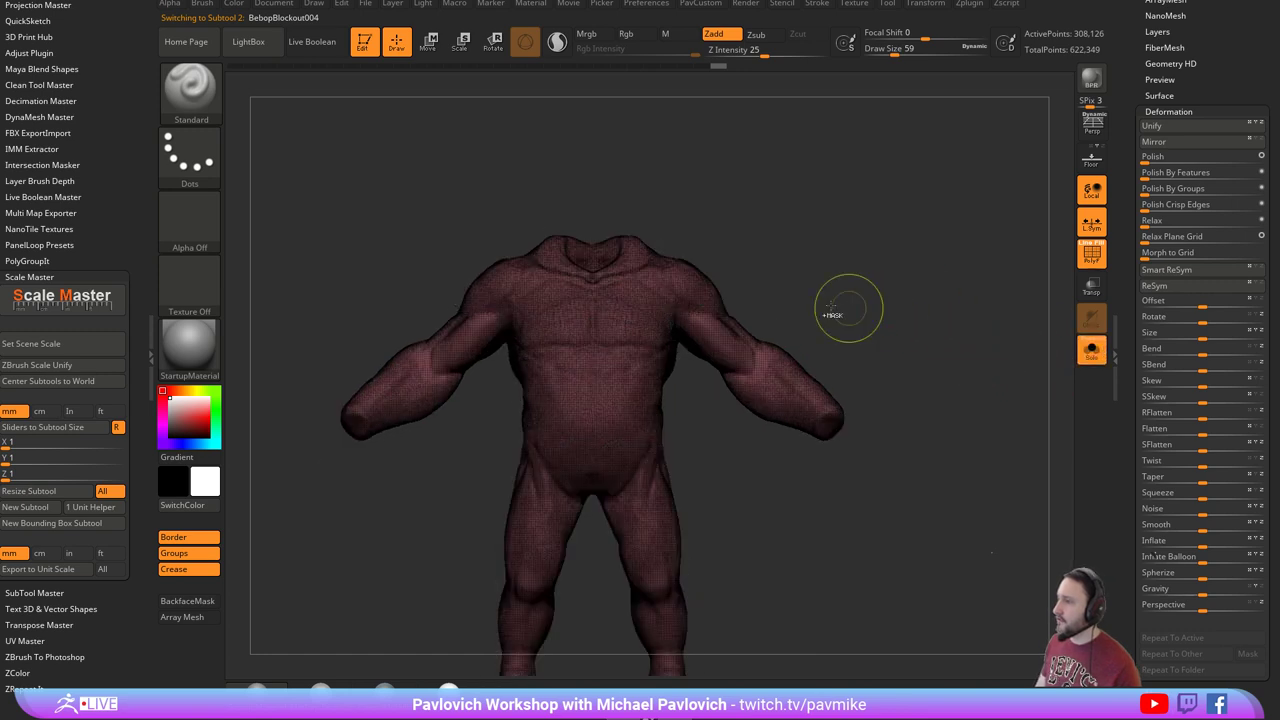
Mask both arms up to the shoulders, turn them into their own polygroup and remesh the body with grouped DynaMesh.
{"action": "mouse_move", "coordinate": [678, 228]}
{"action": "left_mouse_down", "text": "ctrl"}
{"action": "mouse_move", "coordinate": [1006, 285]}
{"action": "mouse_move", "coordinate": [890, 294]}
{"action": "mouse_move", "coordinate": [926, 329]}
{"action": "left_mouse_up", "text": "ctrl"}
{"action": "key", "text": "ctrl+w"}
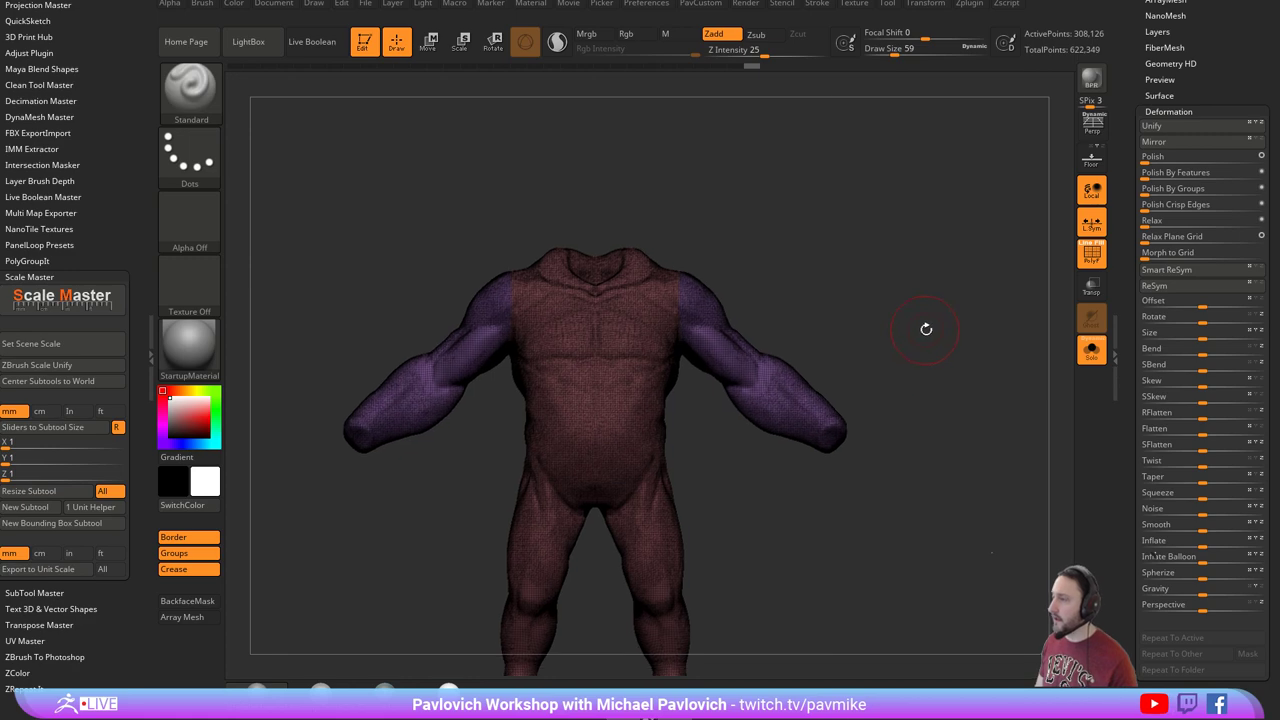
{"action": "key", "text": "space"}
{"action": "left_click", "coordinate": [954, 107]}
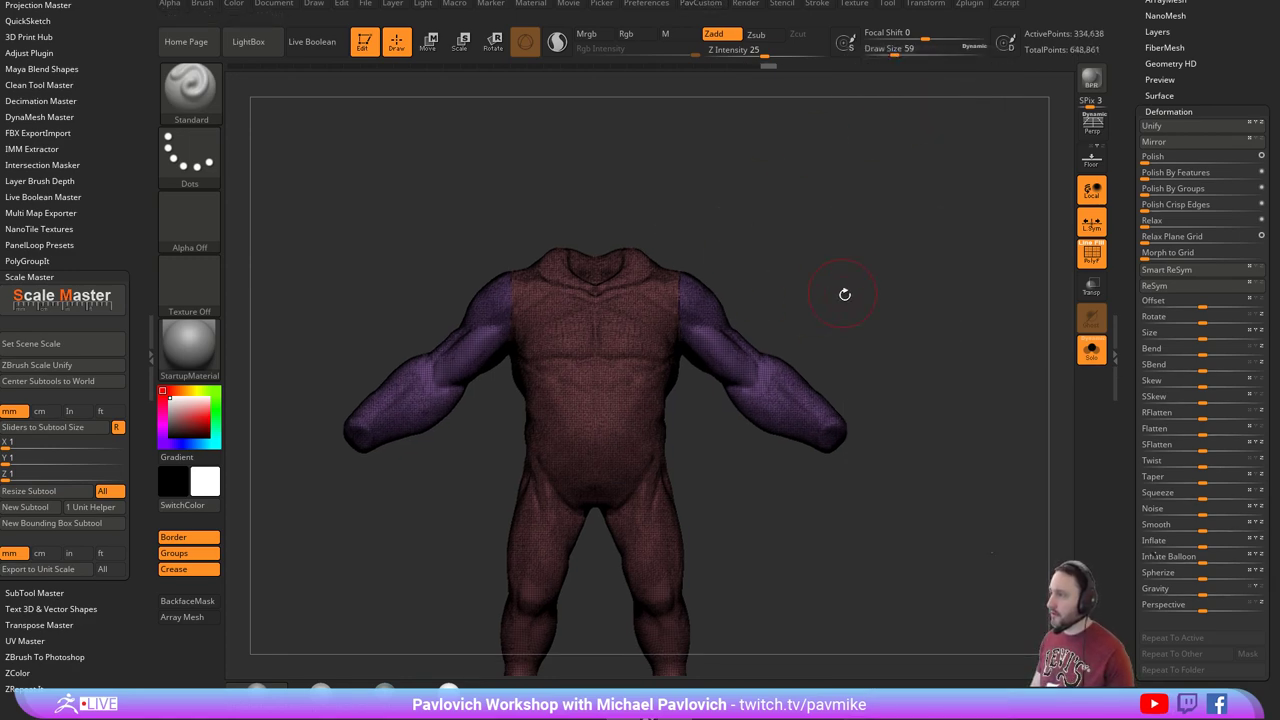
Isolate the arm polygroup, examine its shoulder ends and bring the whole body back into view.
{"action": "left_click_drag", "start_coordinate": [845, 294], "coordinate": [852, 375], "text": "alt"}
{"action": "left_click", "coordinate": [805, 394], "text": "ctrl+shift"}
{"action": "left_click_drag", "start_coordinate": [921, 298], "coordinate": [963, 312]}
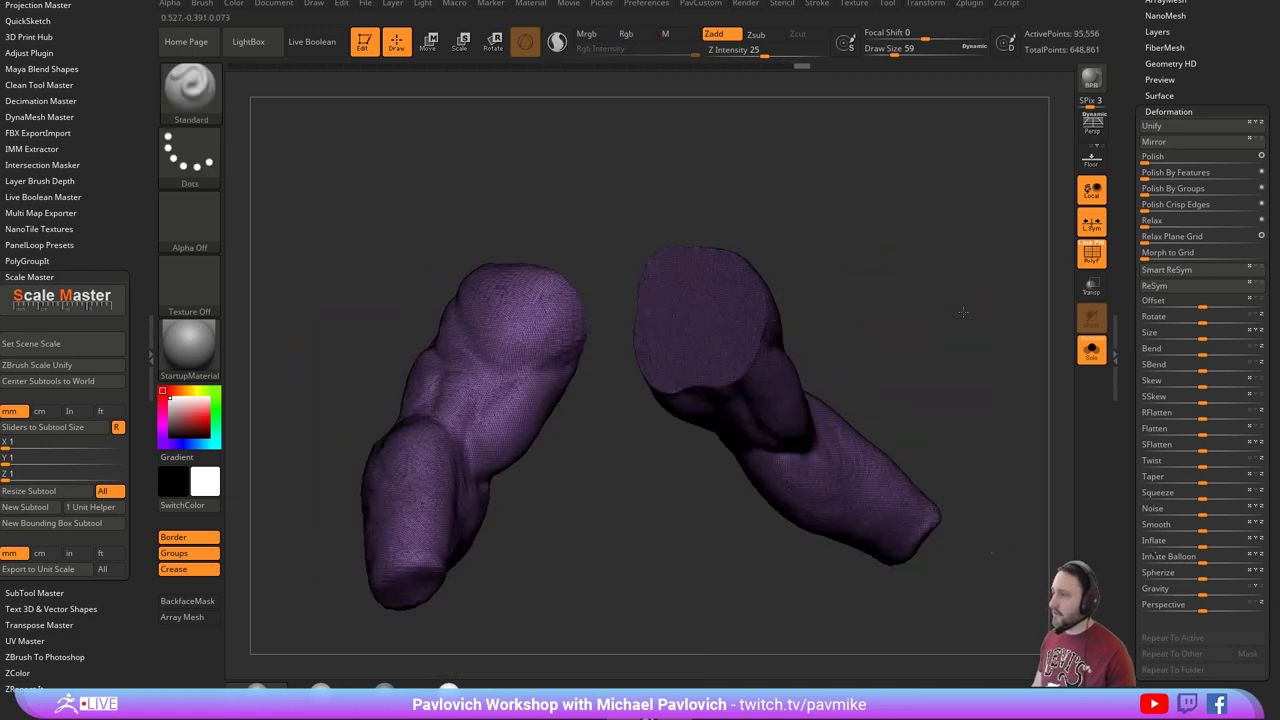
{"action": "left_click", "coordinate": [963, 312], "text": "ctrl+shift"}
Mask everything except the arms, set the gizmo pivot inside the shoulder, rotate both arms down beside the torso and clear the mask.
{"action": "key", "text": "w"}
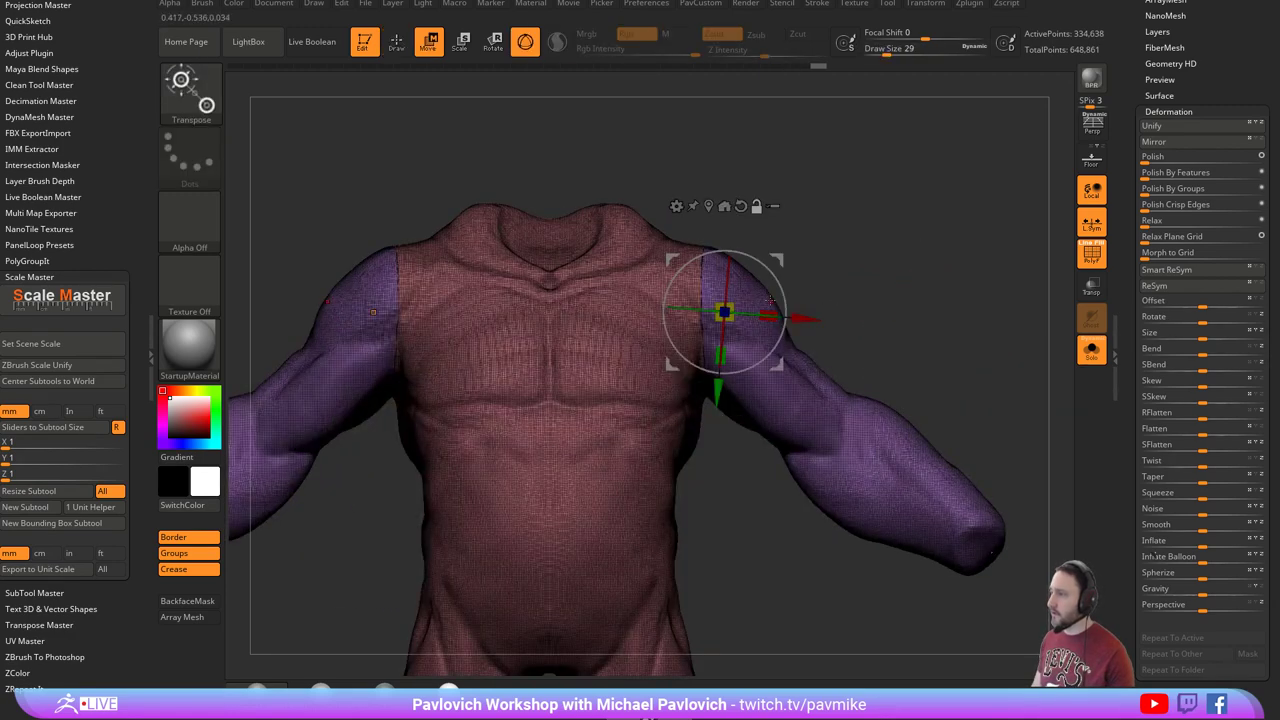
{"action": "left_click", "coordinate": [856, 429], "text": "ctrl"}
{"action": "left_click_drag", "start_coordinate": [732, 305], "coordinate": [788, 324], "text": "alt"}
{"action": "left_click_drag", "start_coordinate": [784, 254], "coordinate": [770, 267]}
{"action": "left_click_drag", "start_coordinate": [828, 226], "coordinate": [855, 245], "text": "ctrl"}
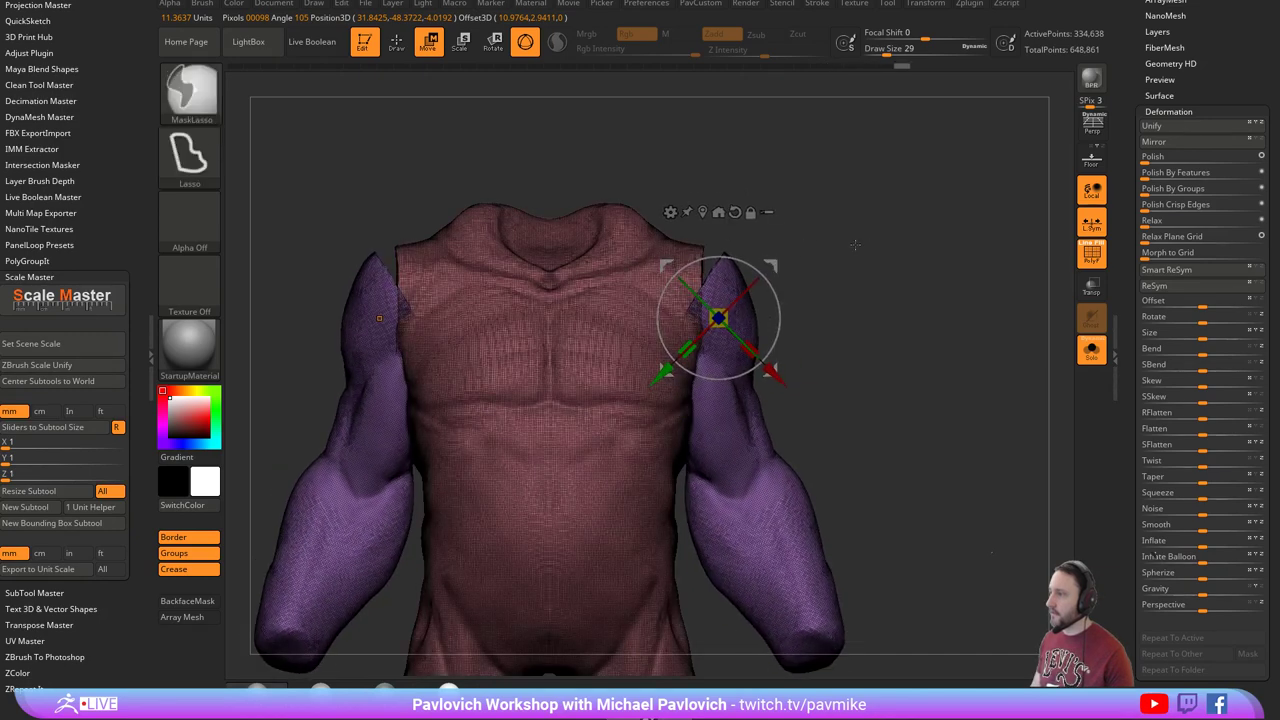
{"action": "left_click", "coordinate": [855, 245], "text": "ctrl"}
Mask the arms and pull the torso's shoulder edges outward over them with the Move brush at draw size 62.
{"action": "left_click", "coordinate": [623, 329], "text": "ctrl"}
{"action": "key", "text": "q"}
{"action": "key", "text": "b"}
{"action": "key", "text": "m"}
{"action": "key", "text": "v"}
{"action": "key", "text": "s"}
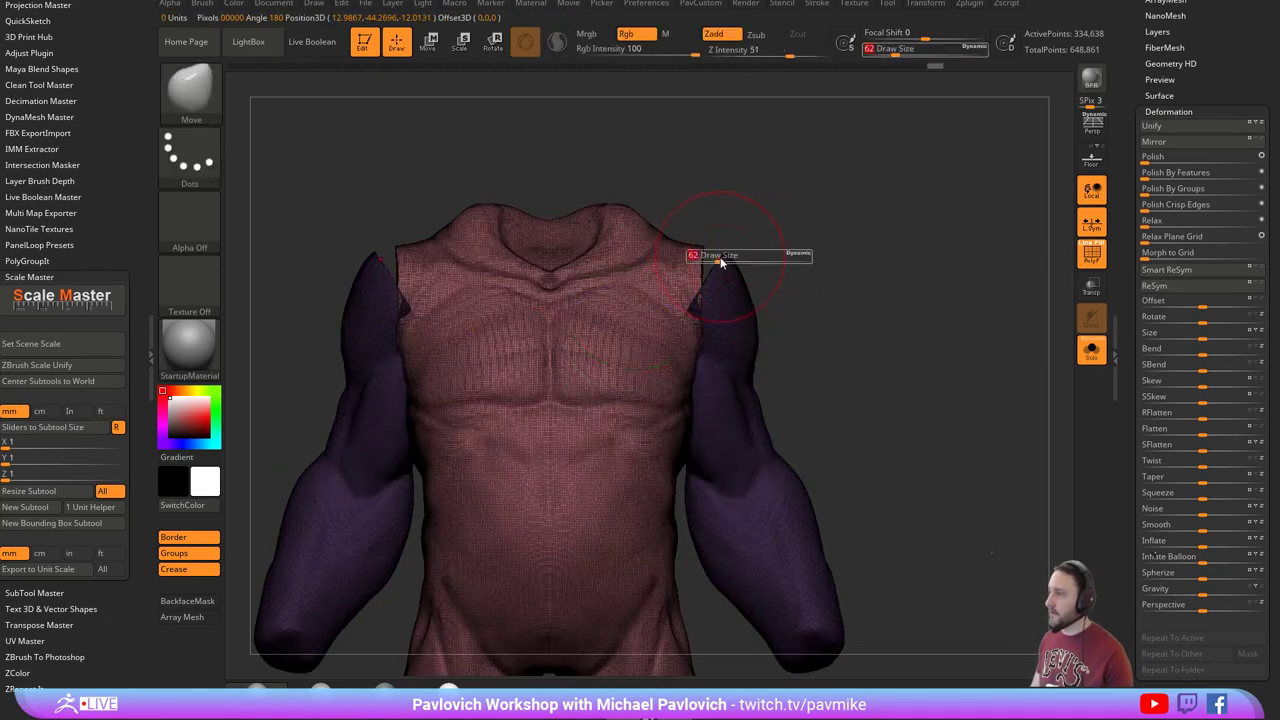
{"action": "left_click", "coordinate": [721, 261]}
{"action": "left_click_drag", "start_coordinate": [708, 250], "coordinate": [738, 256]}
{"action": "key", "text": "s"}
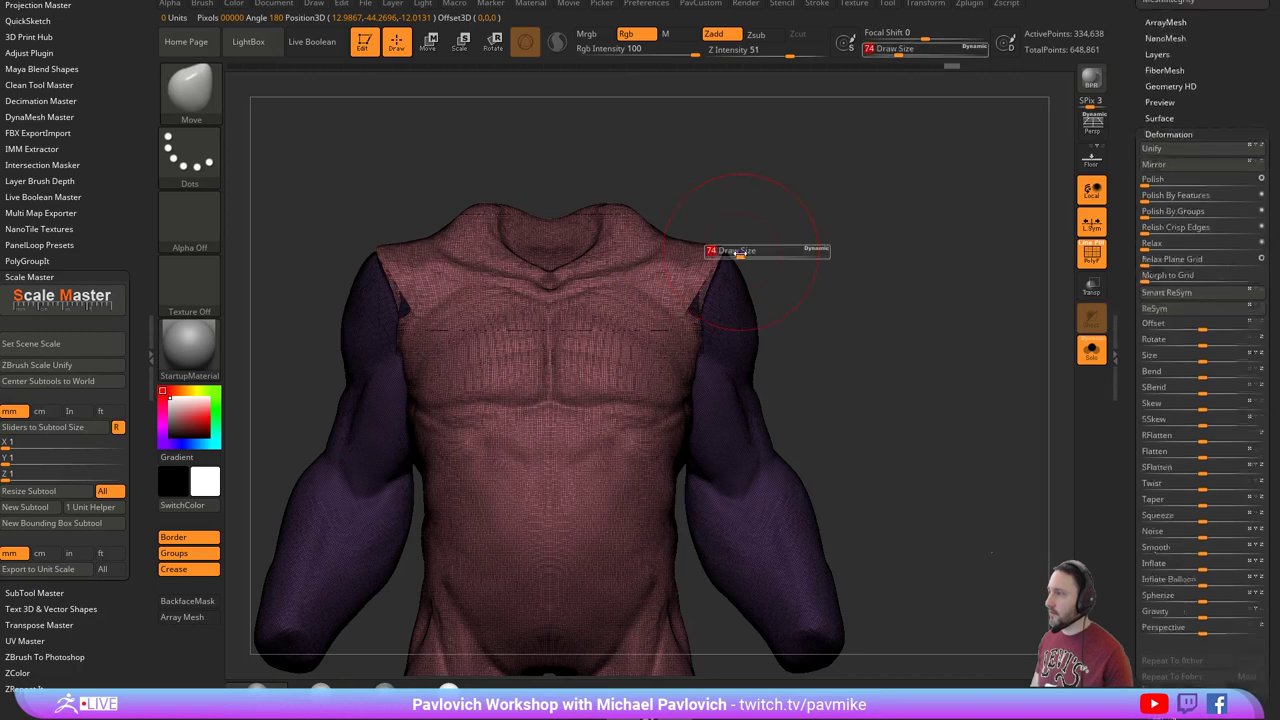
Set the Move brush's draw size to 65 and smooth the torso's edge around the shoulder.
{"action": "key", "text": "w"}
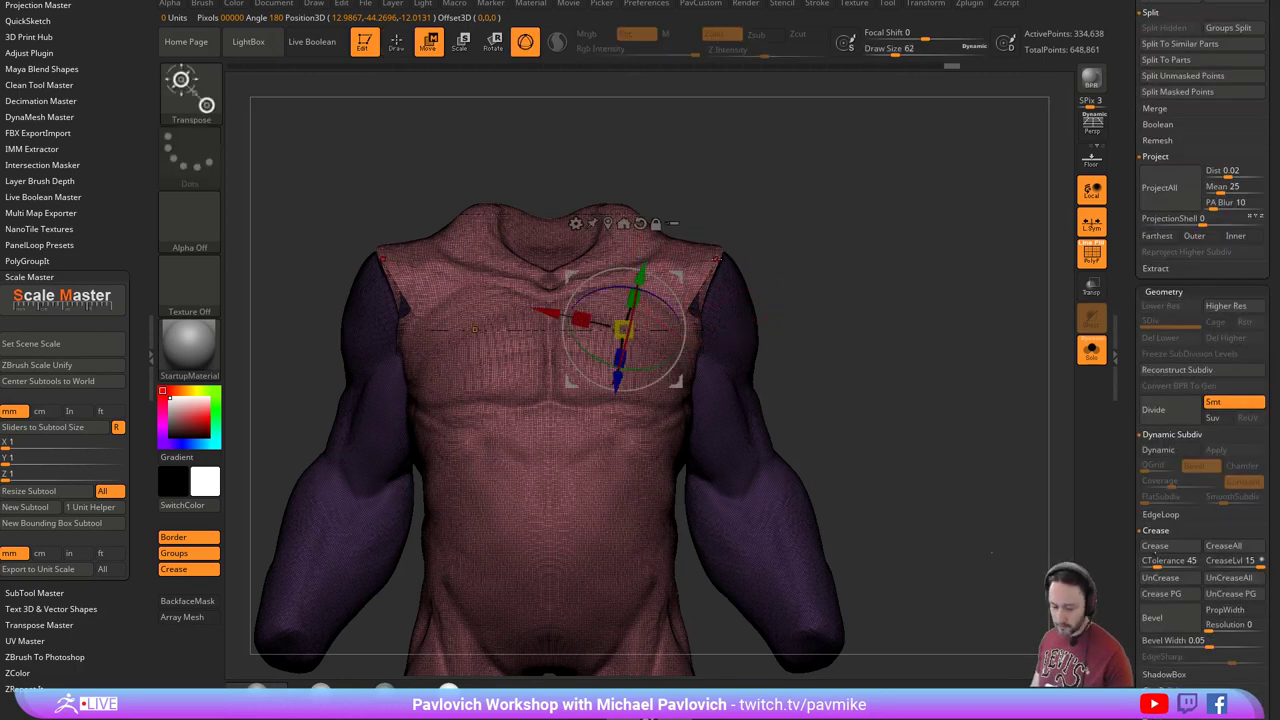
{"action": "key", "text": "q"}
{"action": "mouse_move", "coordinate": [855, 217]}
{"action": "left_mouse_down"}
{"action": "mouse_move", "coordinate": [810, 210]}
{"action": "mouse_move", "coordinate": [824, 204]}
{"action": "mouse_move", "coordinate": [838, 245]}
{"action": "mouse_move", "coordinate": [784, 224]}
{"action": "left_mouse_up"}
{"action": "key", "text": "s"}
{"action": "left_click", "coordinate": [810, 247]}
{"action": "left_click_drag", "start_coordinate": [898, 227], "coordinate": [840, 245]}
{"action": "left_click_drag", "start_coordinate": [749, 225], "coordinate": [748, 278], "text": "shift"}
{"action": "left_click_drag", "start_coordinate": [892, 215], "coordinate": [828, 271]}
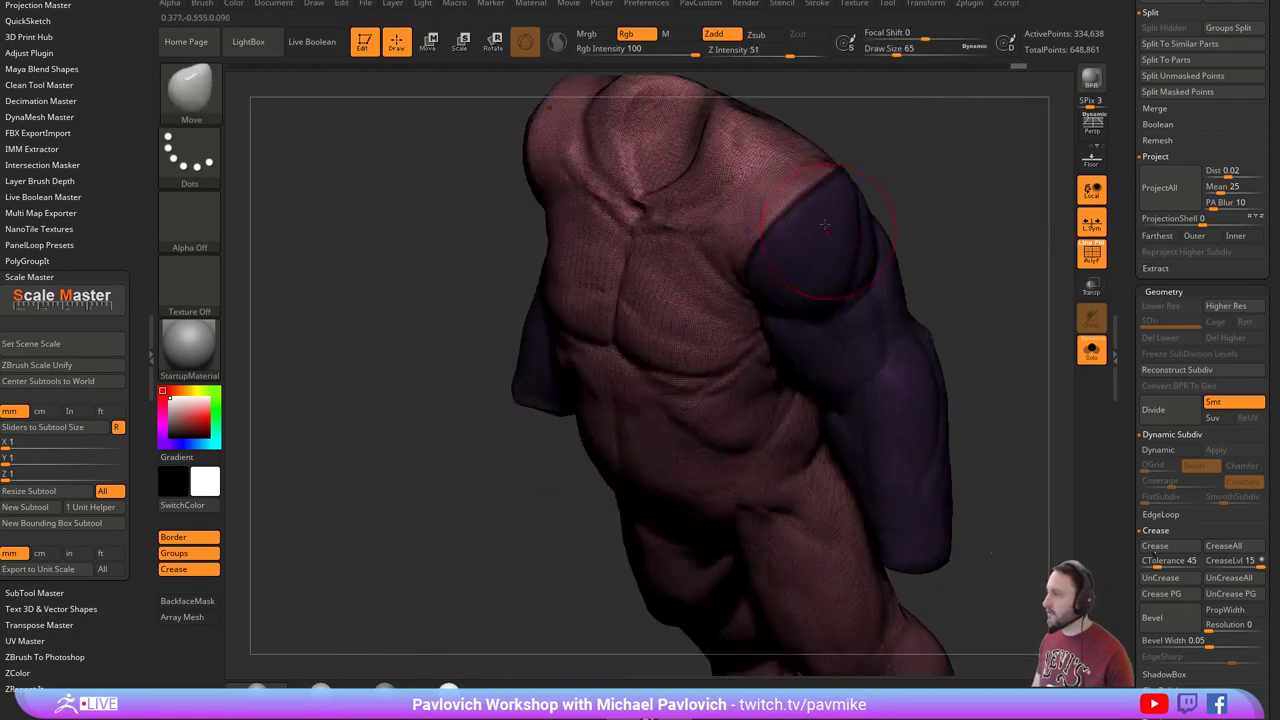
{"action": "mouse_move", "coordinate": [795, 205]}
{"action": "left_mouse_down", "text": "shift"}
{"action": "mouse_move", "coordinate": [842, 181]}
{"action": "mouse_move", "coordinate": [923, 217]}
{"action": "mouse_move", "coordinate": [797, 223]}
{"action": "left_mouse_up", "text": "shift"}
Turn off the wireframe, remesh the body with grouped DynaMesh and isolate the arm polygroup using the Standard brush.
{"action": "key", "text": "shift+f"}
{"action": "key", "text": "s"}
{"action": "left_click_drag", "start_coordinate": [903, 168], "coordinate": [950, 235], "text": "ctrl"}
{"action": "mouse_move", "coordinate": [965, 318]}
{"action": "left_mouse_down", "text": "alt"}
{"action": "mouse_move", "coordinate": [901, 303]}
{"action": "mouse_move", "coordinate": [895, 224]}
{"action": "mouse_move", "coordinate": [917, 214]}
{"action": "left_mouse_up", "text": "alt"}
{"action": "mouse_move", "coordinate": [923, 306]}
{"action": "left_mouse_down"}
{"action": "mouse_move", "coordinate": [832, 304]}
{"action": "mouse_move", "coordinate": [886, 311]}
{"action": "mouse_move", "coordinate": [875, 306]}
{"action": "left_mouse_up"}
{"action": "key", "text": "1"}
{"action": "key", "text": "s"}
{"action": "mouse_move", "coordinate": [893, 300]}
{"action": "left_mouse_down", "text": "alt"}
{"action": "mouse_move", "coordinate": [929, 320]}
{"action": "mouse_move", "coordinate": [634, 337]}
{"action": "mouse_move", "coordinate": [671, 329]}
{"action": "mouse_move", "coordinate": [747, 235]}
{"action": "mouse_move", "coordinate": [886, 257]}
{"action": "mouse_move", "coordinate": [900, 305]}
{"action": "left_mouse_up", "text": "alt"}
{"action": "left_click", "coordinate": [740, 384], "text": "ctrl+shift"}
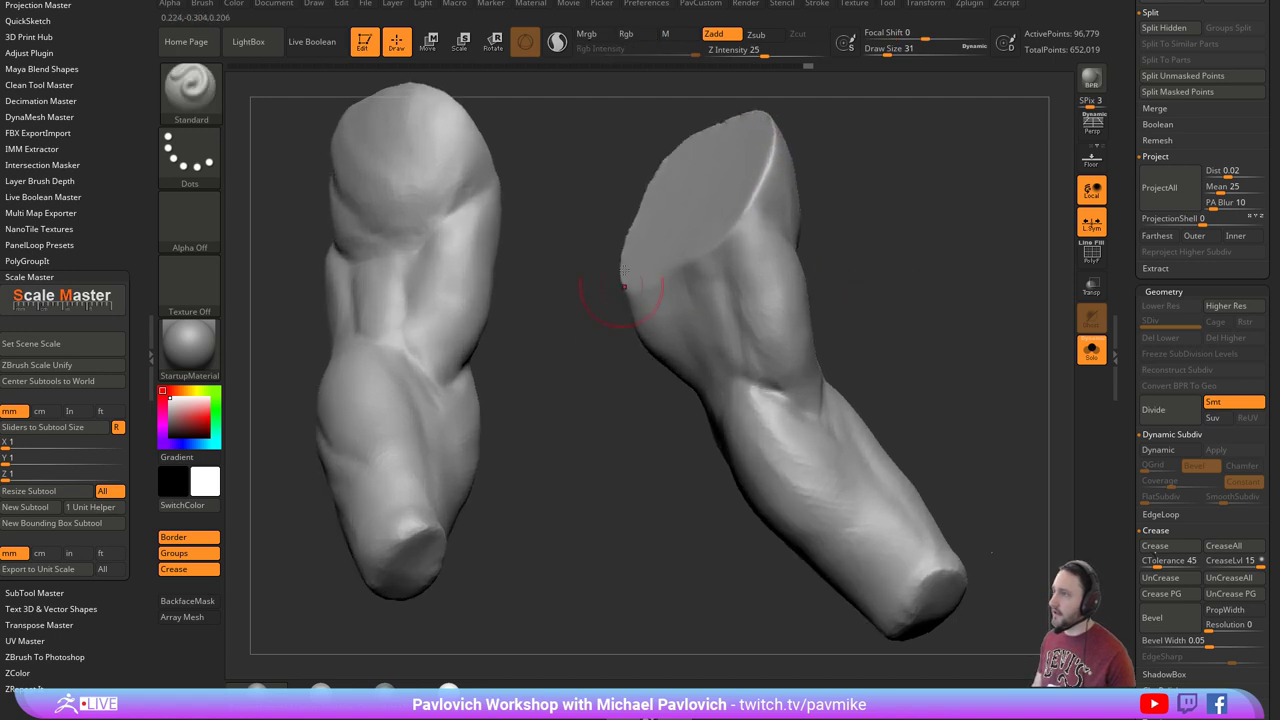
Try a DamStandard groove along the inner upper arm at draw size 22, then undo the stroke.
{"action": "left_click_drag", "start_coordinate": [818, 245], "coordinate": [870, 348]}
{"action": "key", "text": "ctrl"}
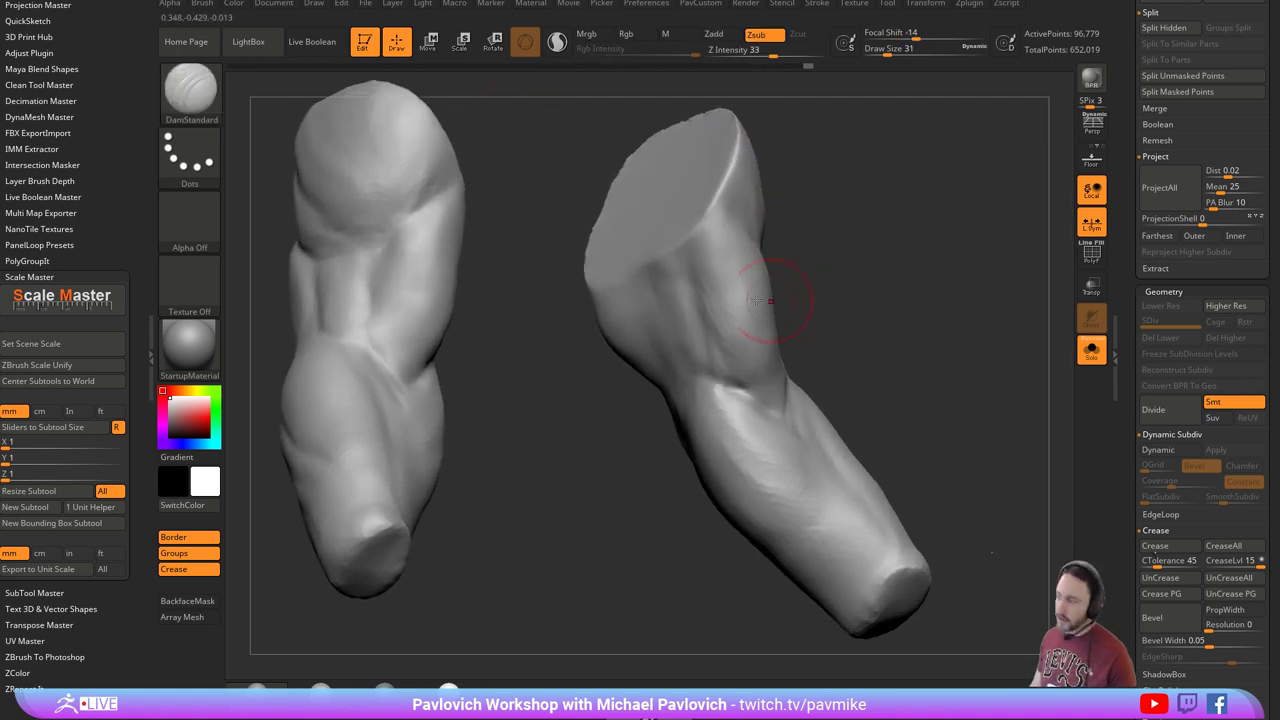
{"action": "key", "text": "ctrl+2"}
{"action": "key", "text": "s"}
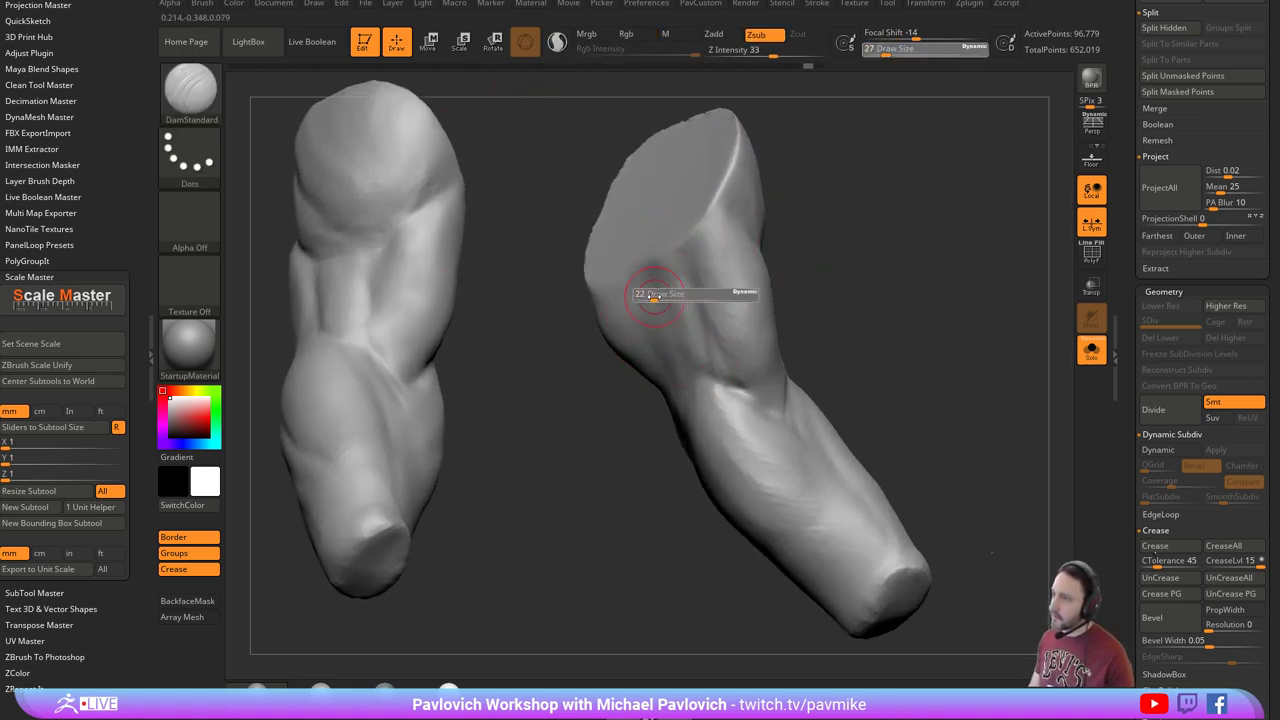
{"action": "left_click_drag", "start_coordinate": [657, 302], "coordinate": [653, 302]}
{"action": "left_click_drag", "start_coordinate": [648, 260], "coordinate": [690, 355]}
{"action": "key", "text": "ctrl+z"}
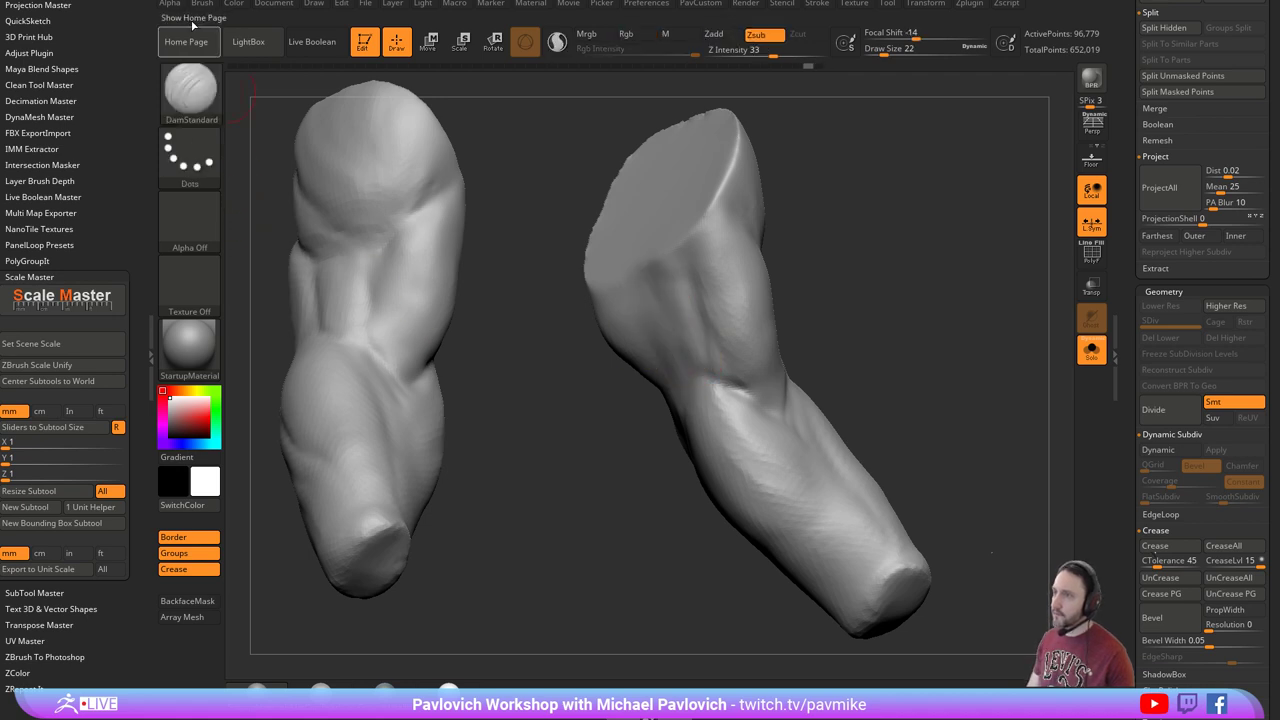
Reset all brushes to their default settings.
{"action": "left_click", "coordinate": [202, 3]}
{"action": "scroll", "coordinate": [260, 500], "scroll_direction": "down", "scroll_amount": 10}
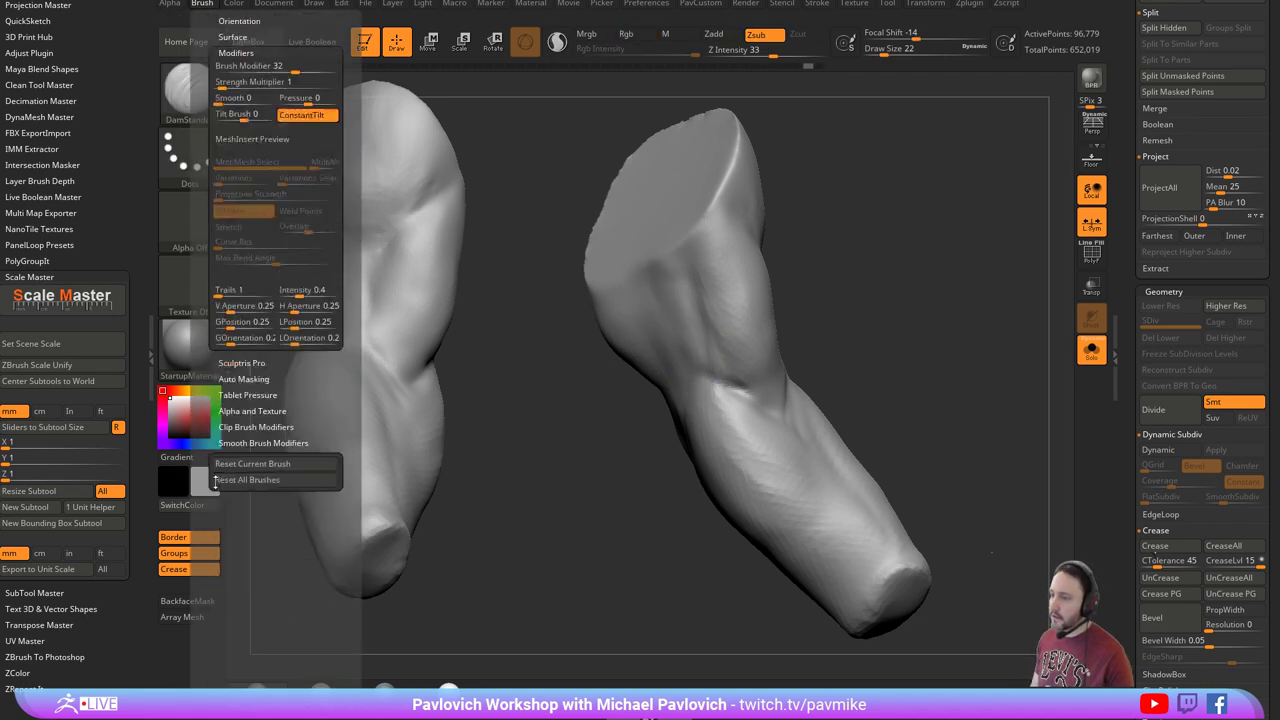
{"action": "left_click", "coordinate": [281, 432]}
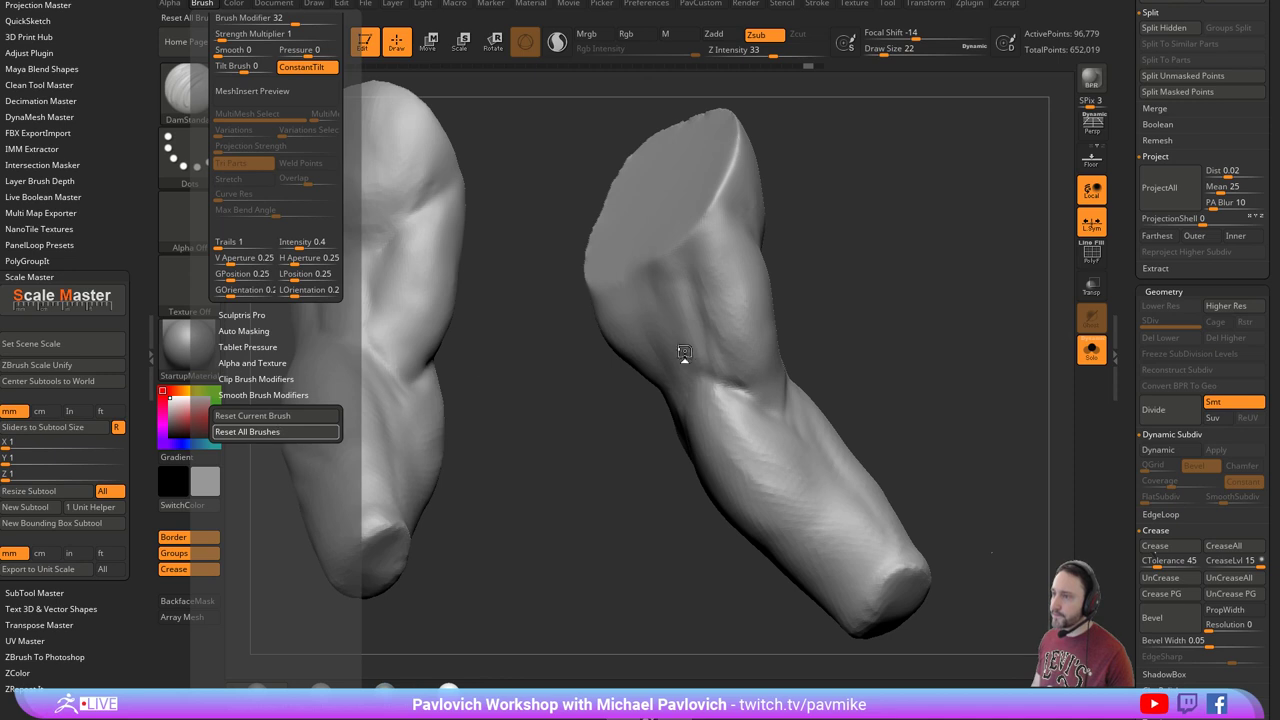
{"action": "left_click_drag", "start_coordinate": [547, 200], "coordinate": [525, 202]}
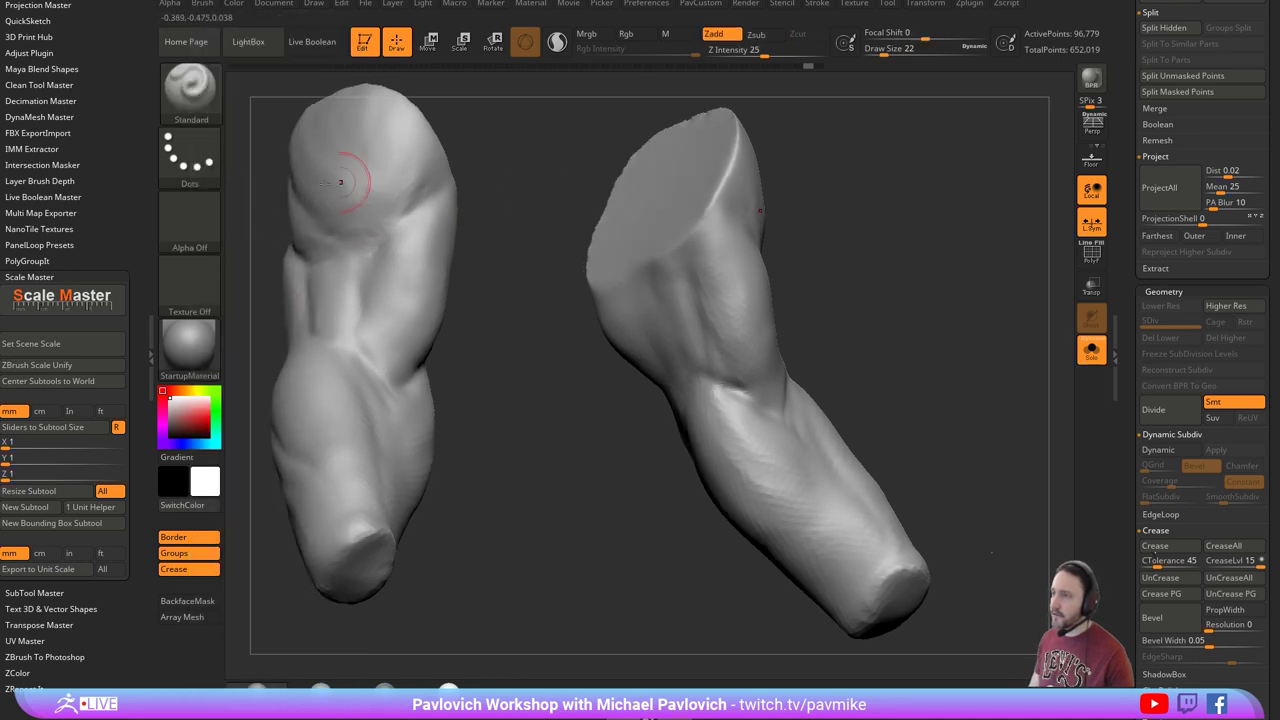
Carve several muscle grooves along the inner upper arm towards the elbow with the DamStandard brush at draw size 31.
{"action": "key", "text": "b"}
{"action": "key", "text": "d"}
{"action": "key", "text": "s"}
{"action": "key", "text": "s"}
{"action": "left_click_drag", "start_coordinate": [706, 320], "coordinate": [711, 319]}
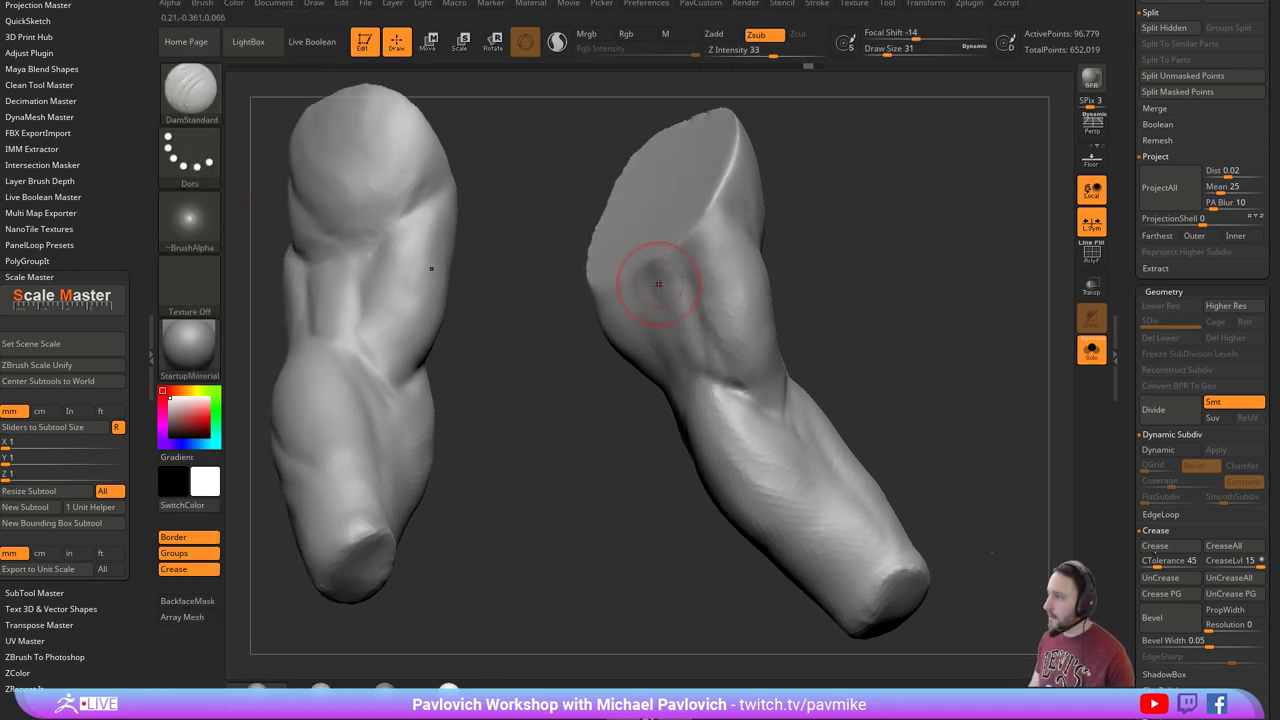
{"action": "left_click_drag", "start_coordinate": [641, 263], "coordinate": [682, 352]}
{"action": "left_click_drag", "start_coordinate": [680, 246], "coordinate": [697, 318]}
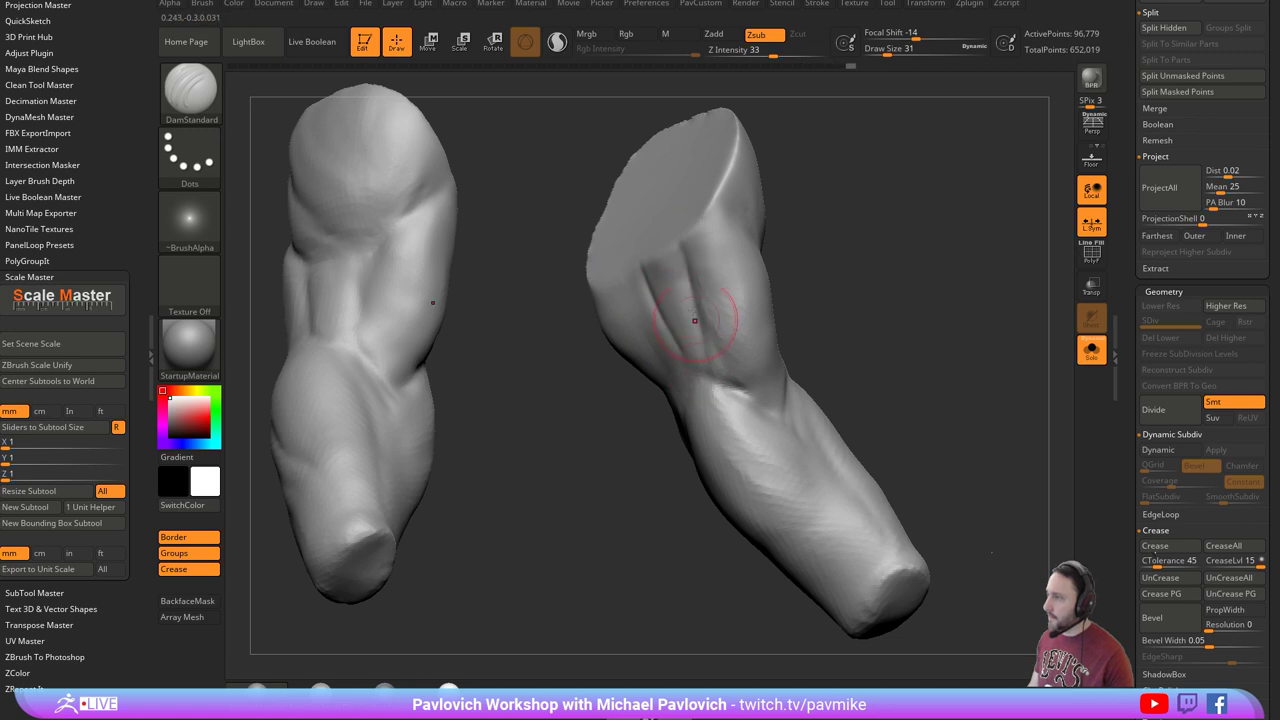
{"action": "mouse_move", "coordinate": [645, 272]}
{"action": "left_mouse_down"}
{"action": "mouse_move", "coordinate": [658, 315]}
{"action": "mouse_move", "coordinate": [730, 386]}
{"action": "left_mouse_up"}
{"action": "left_click_drag", "start_coordinate": [822, 376], "coordinate": [800, 376]}
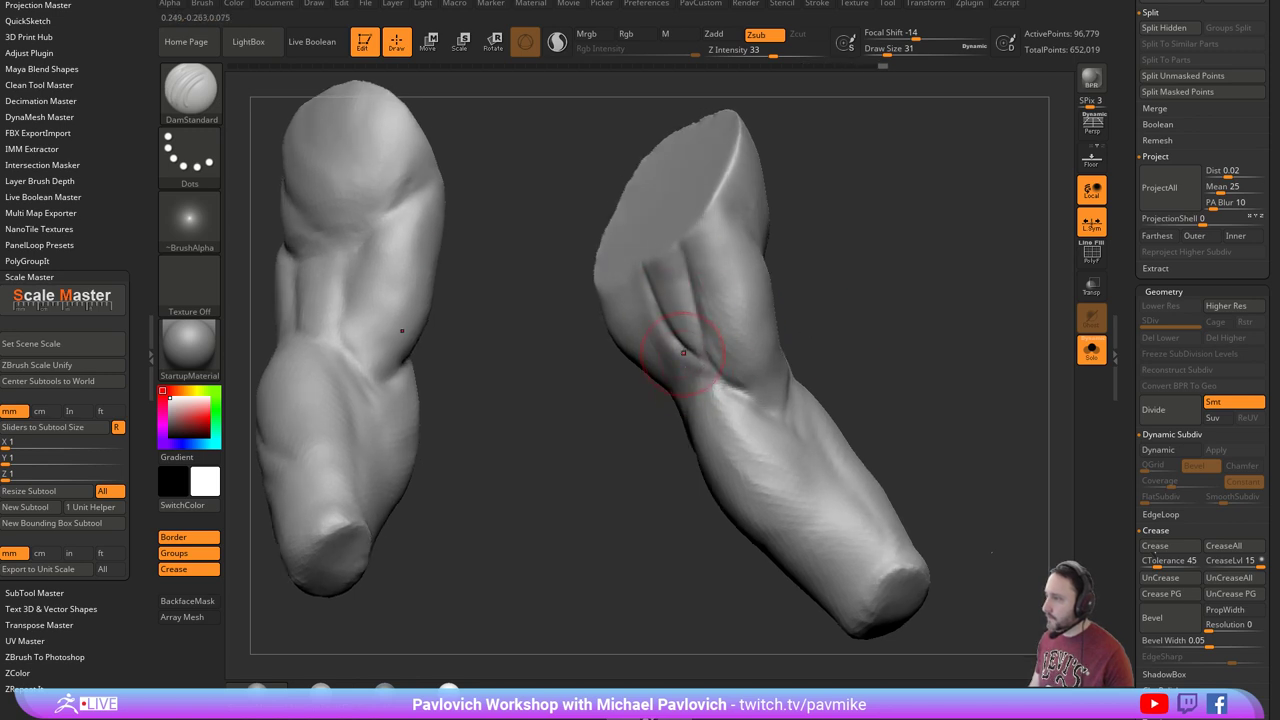
{"action": "mouse_move", "coordinate": [682, 352]}
{"action": "left_mouse_down"}
{"action": "mouse_move", "coordinate": [698, 382]}
{"action": "mouse_move", "coordinate": [690, 408]}
{"action": "left_mouse_up"}
{"action": "mouse_move", "coordinate": [648, 312]}
{"action": "left_mouse_down"}
{"action": "mouse_move", "coordinate": [710, 390]}
{"action": "mouse_move", "coordinate": [660, 340]}
{"action": "left_mouse_up"}
Show the whole body, remesh it with DynaMesh and bring the other subtools back into view by leaving Solo mode.
{"action": "key", "text": "grave"}
{"action": "left_click", "coordinate": [905, 233]}
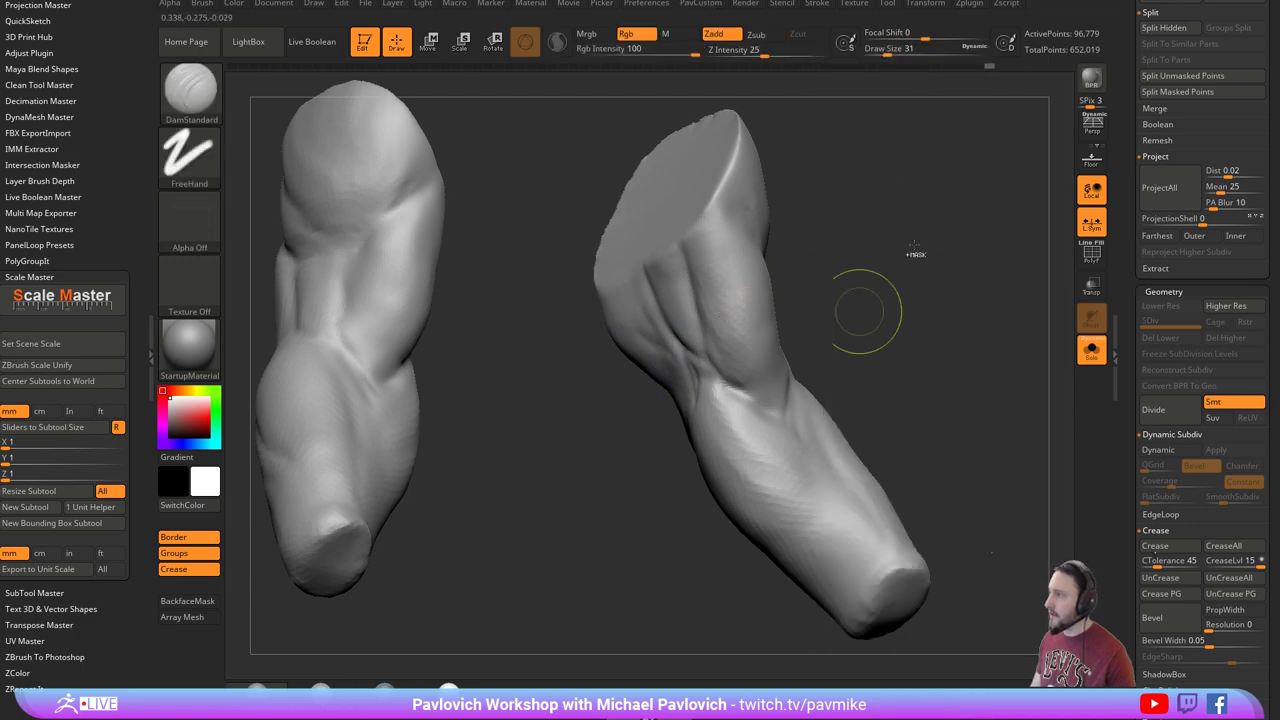
{"action": "key", "text": "shift+s"}
{"action": "left_click_drag", "start_coordinate": [963, 194], "coordinate": [1020, 358], "text": "ctrl"}
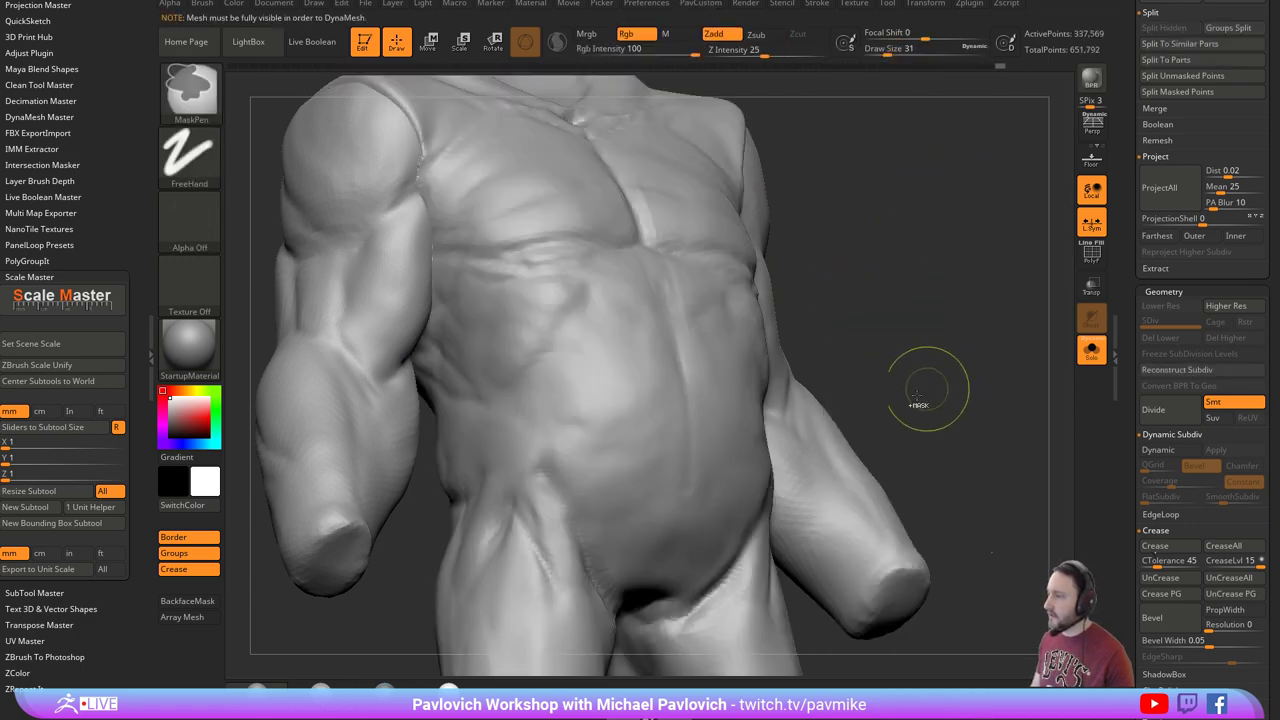
{"action": "key", "text": "shift+s"}
{"action": "mouse_move", "coordinate": [946, 371]}
{"action": "left_mouse_down"}
{"action": "mouse_move", "coordinate": [977, 350]}
{"action": "mouse_move", "coordinate": [958, 346]}
{"action": "mouse_move", "coordinate": [955, 310]}
{"action": "mouse_move", "coordinate": [893, 347]}
{"action": "mouse_move", "coordinate": [830, 350]}
{"action": "mouse_move", "coordinate": [935, 353]}
{"action": "mouse_move", "coordinate": [825, 124]}
{"action": "left_mouse_up"}
{"action": "left_click", "coordinate": [1091, 350]}
{"action": "left_click", "coordinate": [931, 343], "text": "ctrl+shift"}
{"action": "key", "text": "1"}
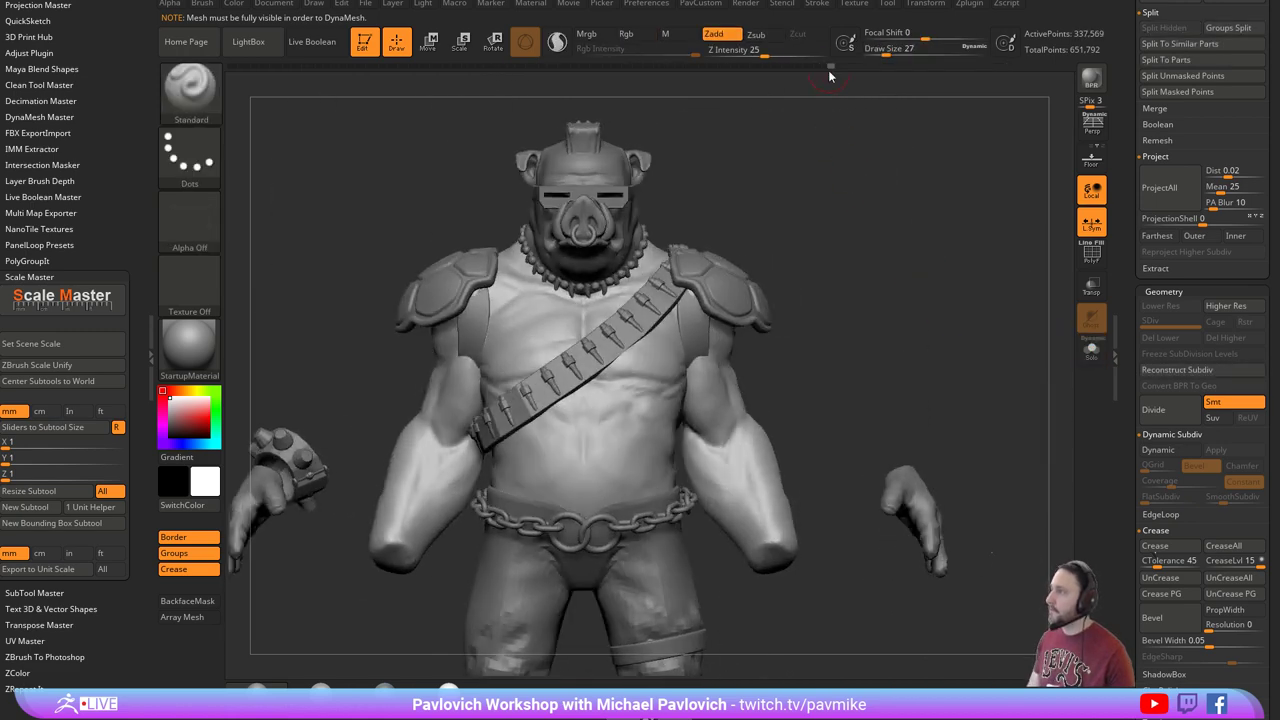
Roll the body's undo history back to the original outstretched arm pose, clear the mask and accept removing the 40 newer history entries.
{"action": "left_click_drag", "start_coordinate": [827, 67], "coordinate": [526, 77]}
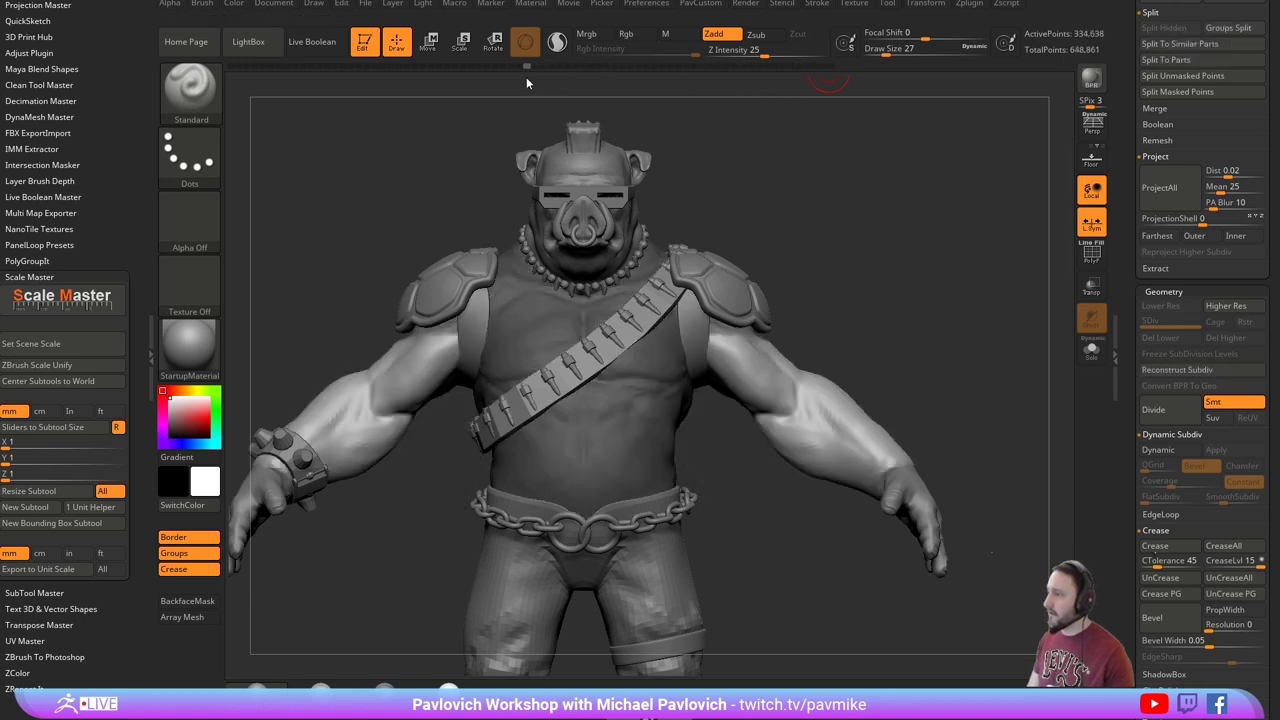
{"action": "left_click_drag", "start_coordinate": [954, 234], "coordinate": [1002, 307], "text": "ctrl"}
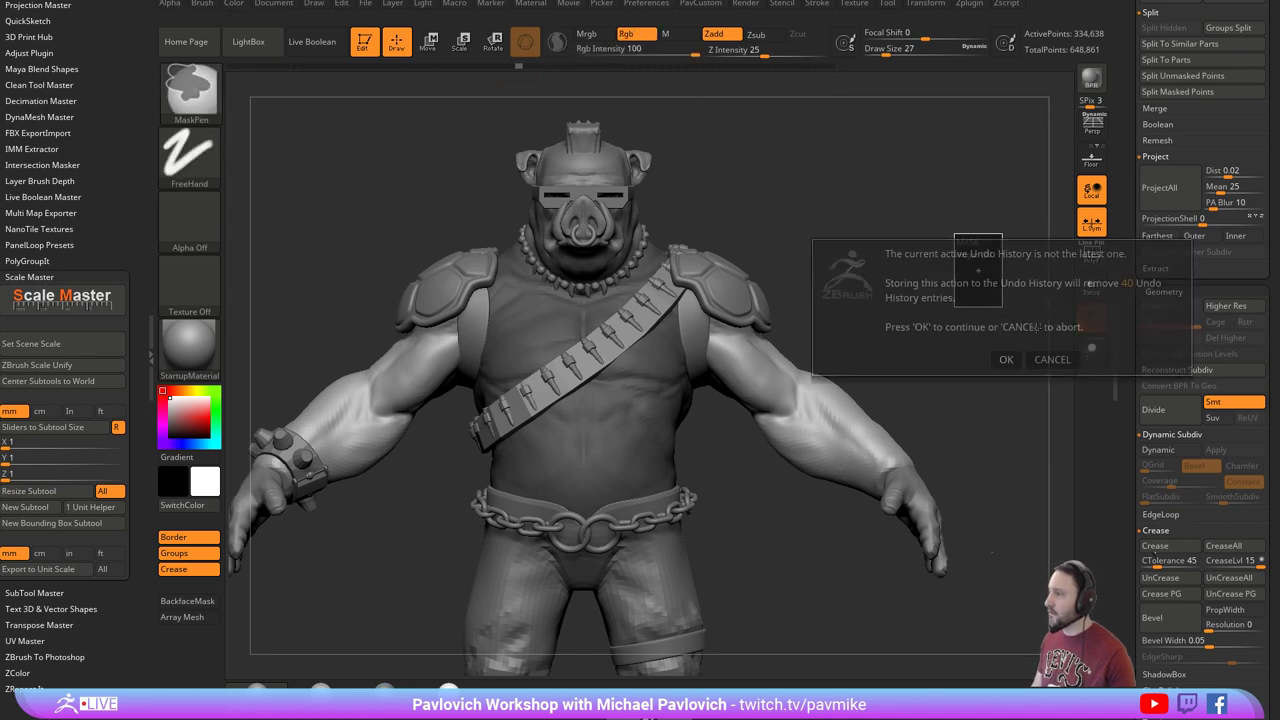
{"action": "left_click", "coordinate": [1007, 360]}
Isolate the body, smooth the shoulder seams and remesh it with DynaMesh before showing the full character again.
{"action": "left_click", "coordinate": [1091, 350]}
{"action": "left_click_drag", "start_coordinate": [1060, 343], "coordinate": [890, 346]}
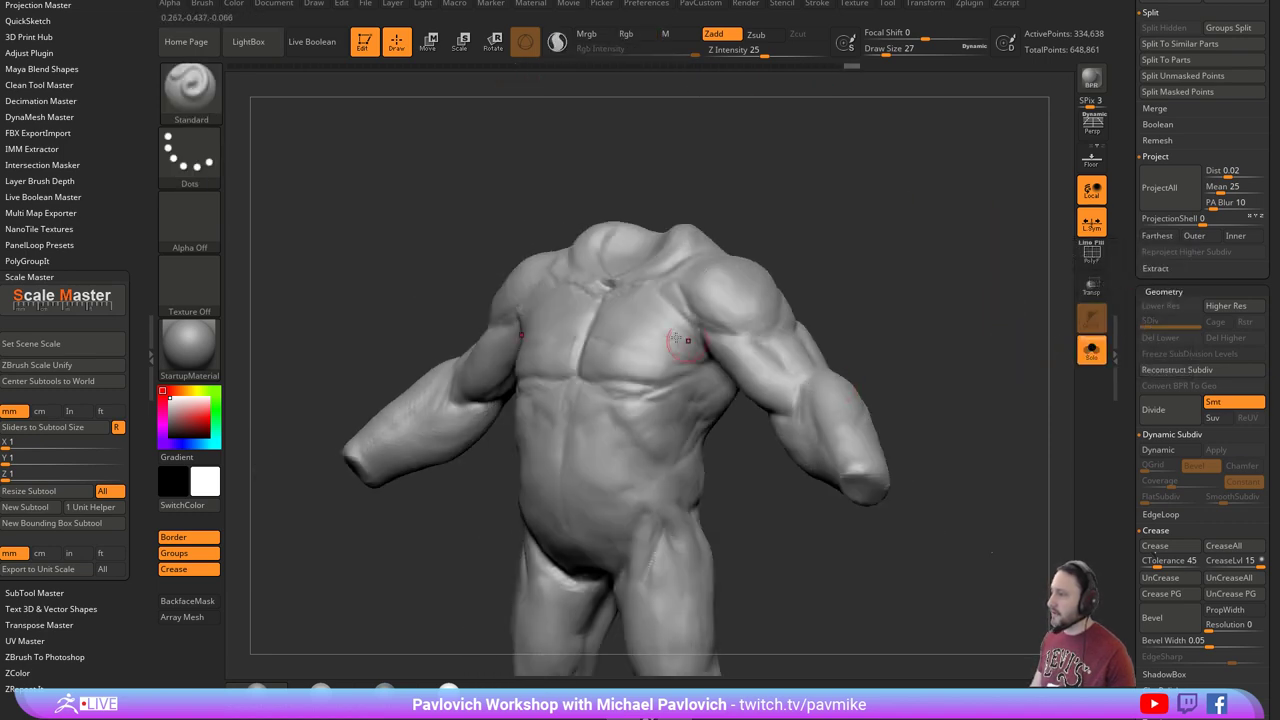
{"action": "left_click_drag", "start_coordinate": [762, 213], "coordinate": [800, 262]}
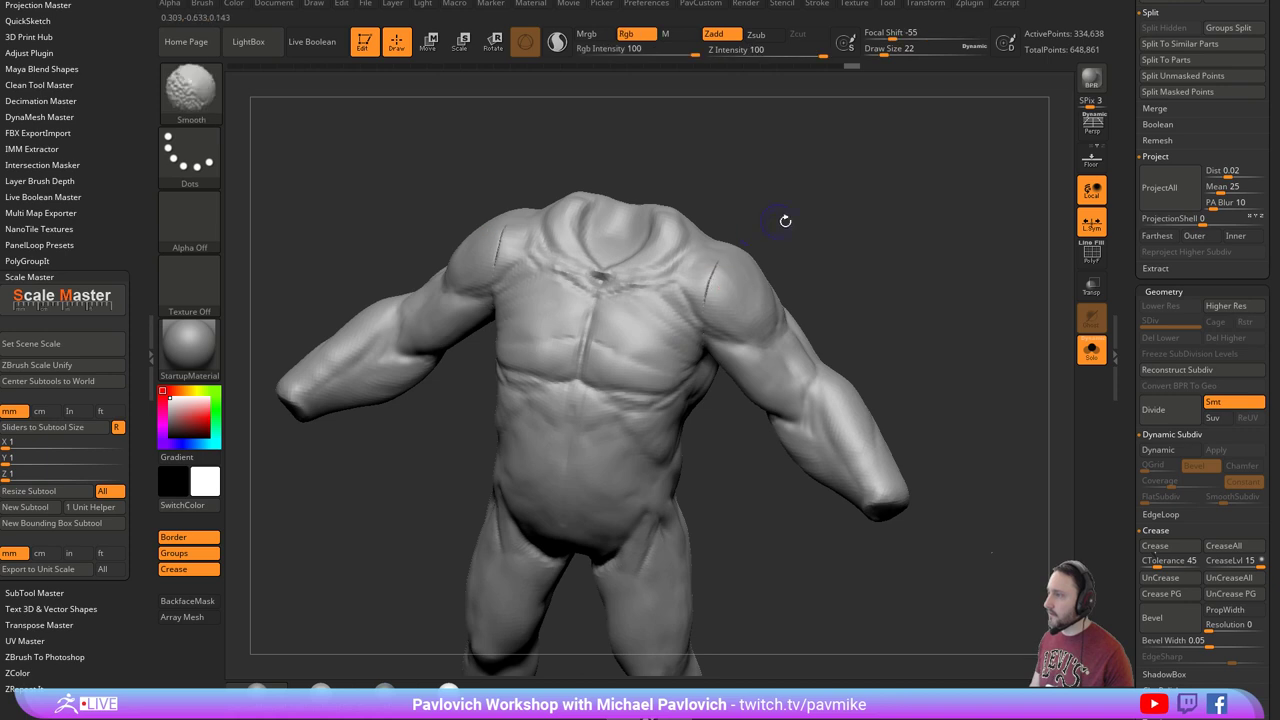
{"action": "key", "text": "space"}
{"action": "left_click", "coordinate": [908, 107]}
{"action": "left_click_drag", "start_coordinate": [853, 166], "coordinate": [911, 268], "text": "ctrl"}
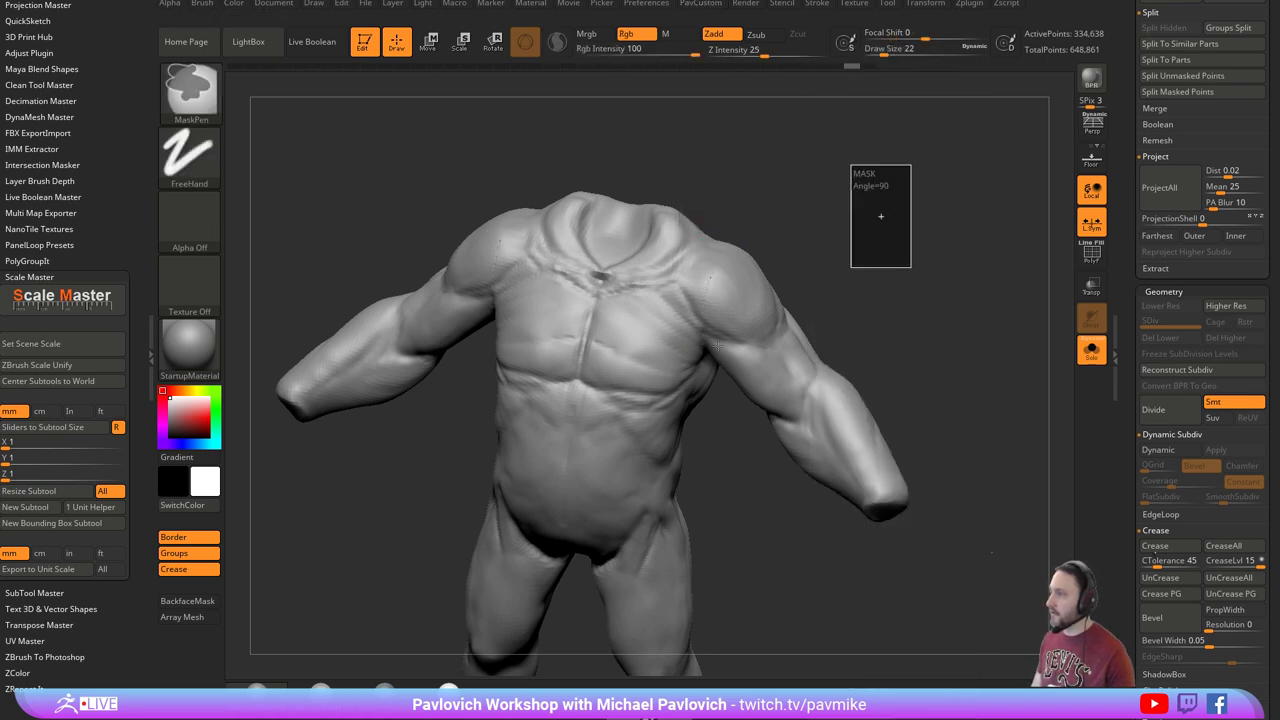
{"action": "left_click_drag", "start_coordinate": [840, 230], "coordinate": [904, 217], "text": "shift"}
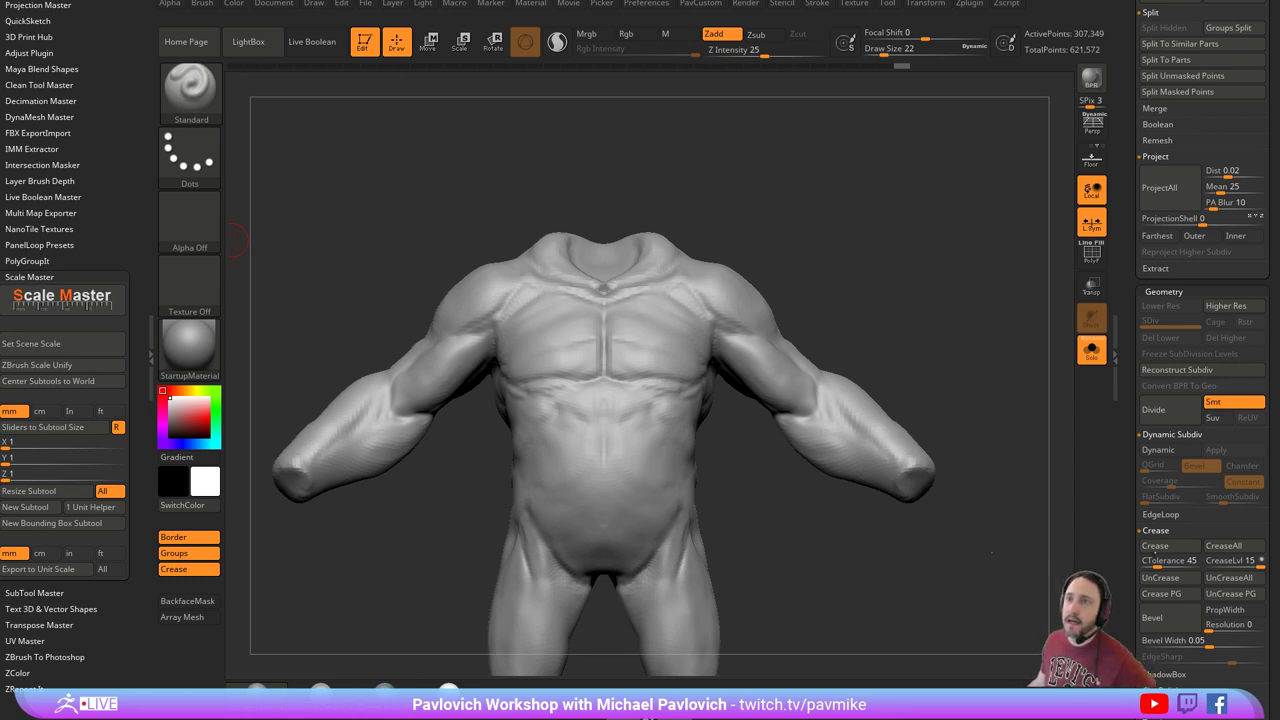
{"action": "left_click", "coordinate": [1091, 351]}
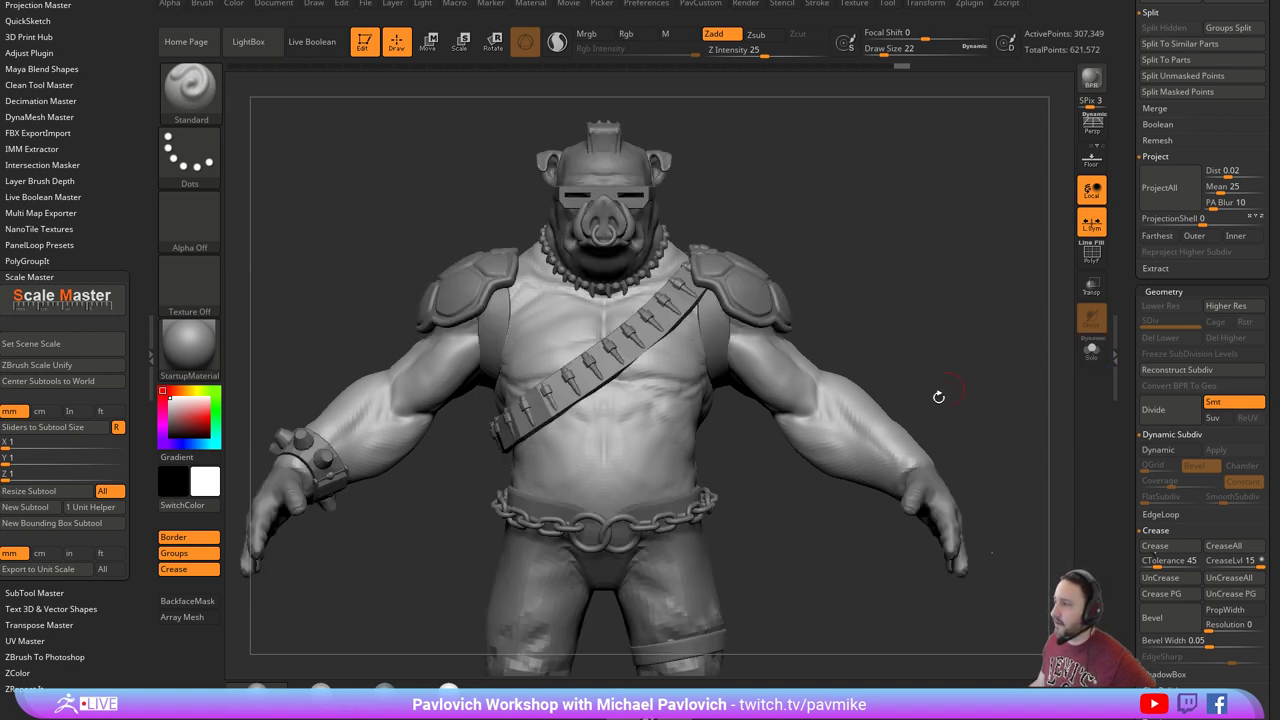
Select the hands subtool and the head subtool in turn, and examine the character from front and three-quarter views.
{"action": "left_click", "coordinate": [925, 498], "text": "alt"}
{"action": "left_click_drag", "start_coordinate": [1002, 364], "coordinate": [935, 395]}
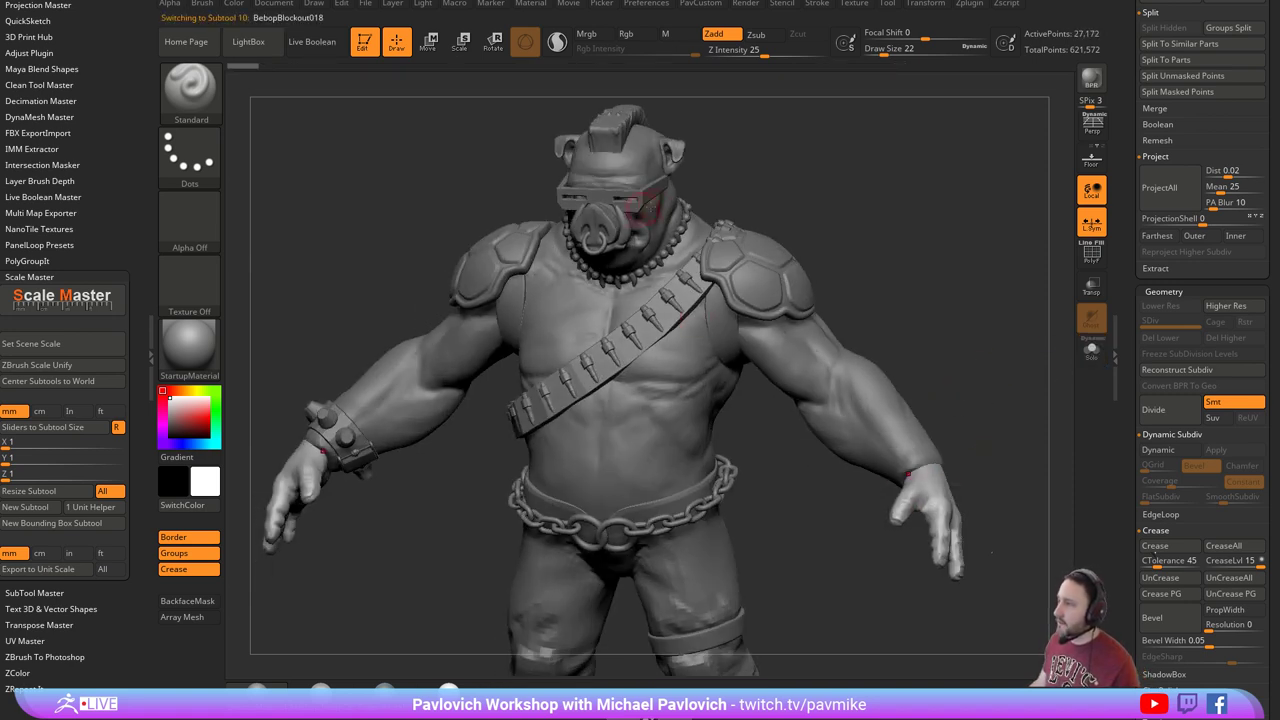
{"action": "left_click", "coordinate": [650, 206], "text": "alt"}
{"action": "left_click_drag", "start_coordinate": [886, 267], "coordinate": [660, 211]}
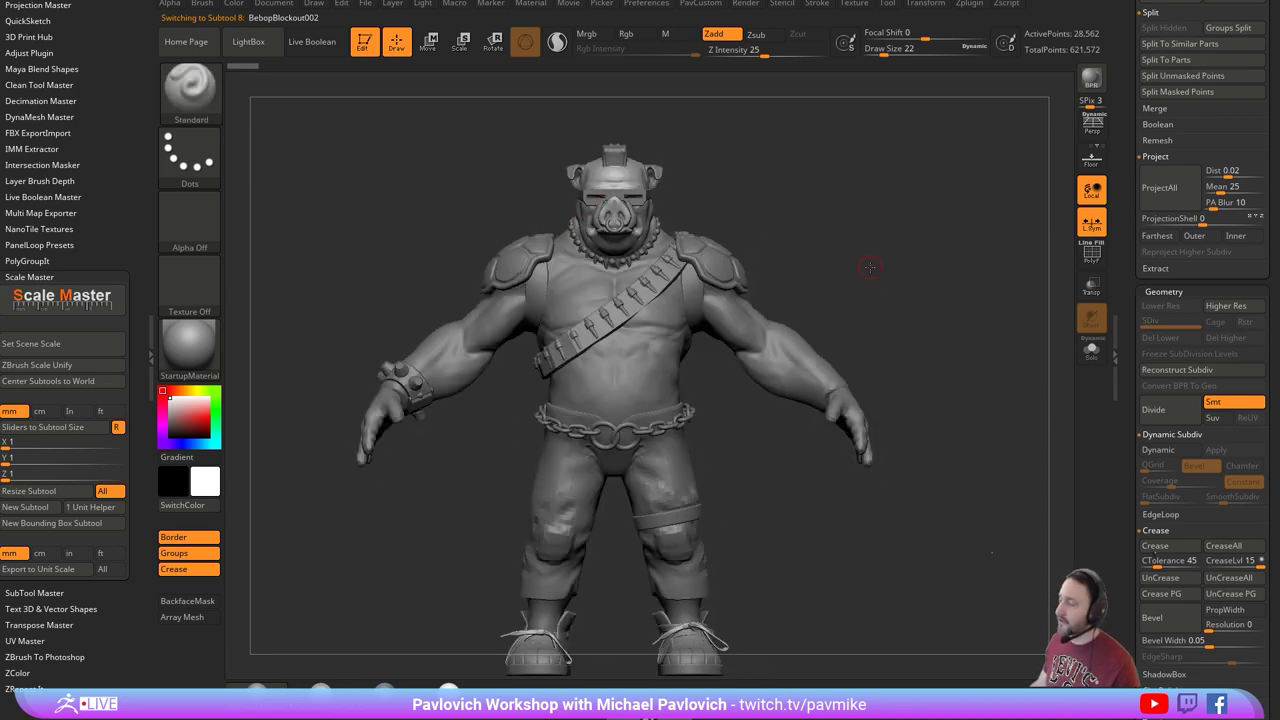
{"action": "left_click_drag", "start_coordinate": [869, 266], "coordinate": [894, 249]}
{"action": "left_click_drag", "start_coordinate": [609, 234], "coordinate": [822, 212]}
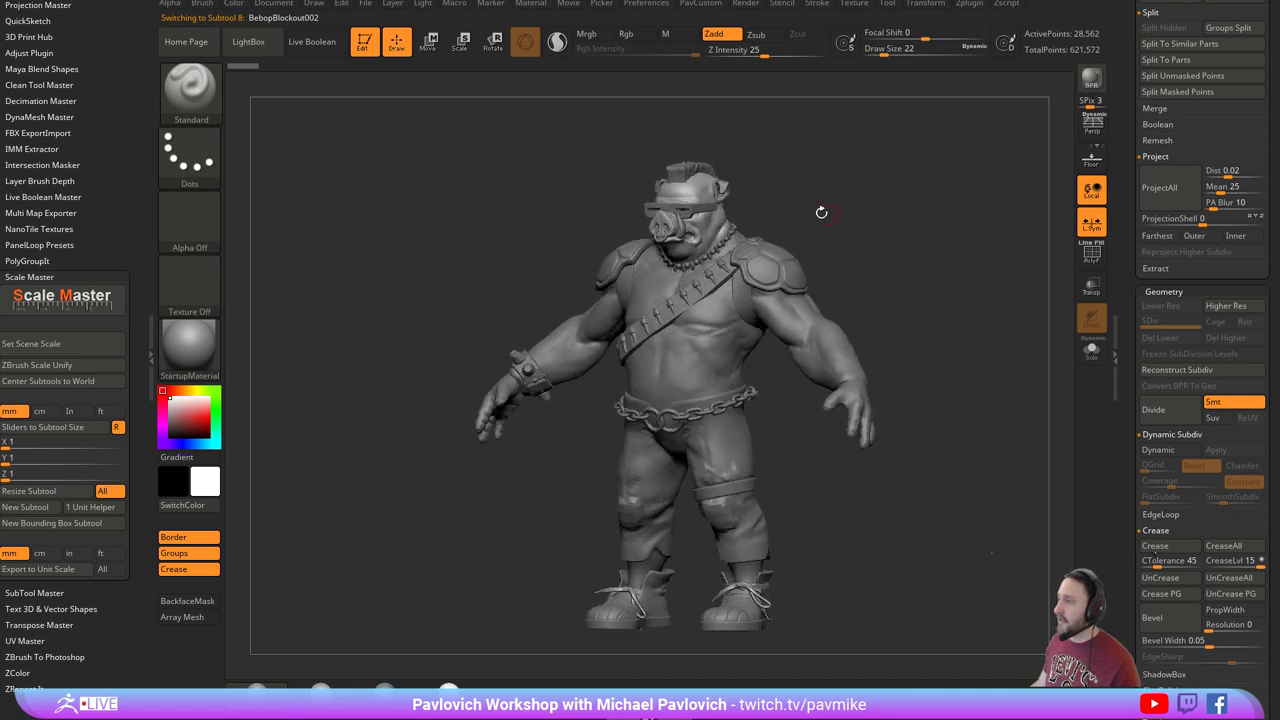
{"action": "left_click_drag", "start_coordinate": [945, 284], "coordinate": [874, 408]}
Switch between the body and hands subtools to compare arms and wrists, ending with the body subtool selected.
{"action": "left_click", "coordinate": [828, 361], "text": "alt"}
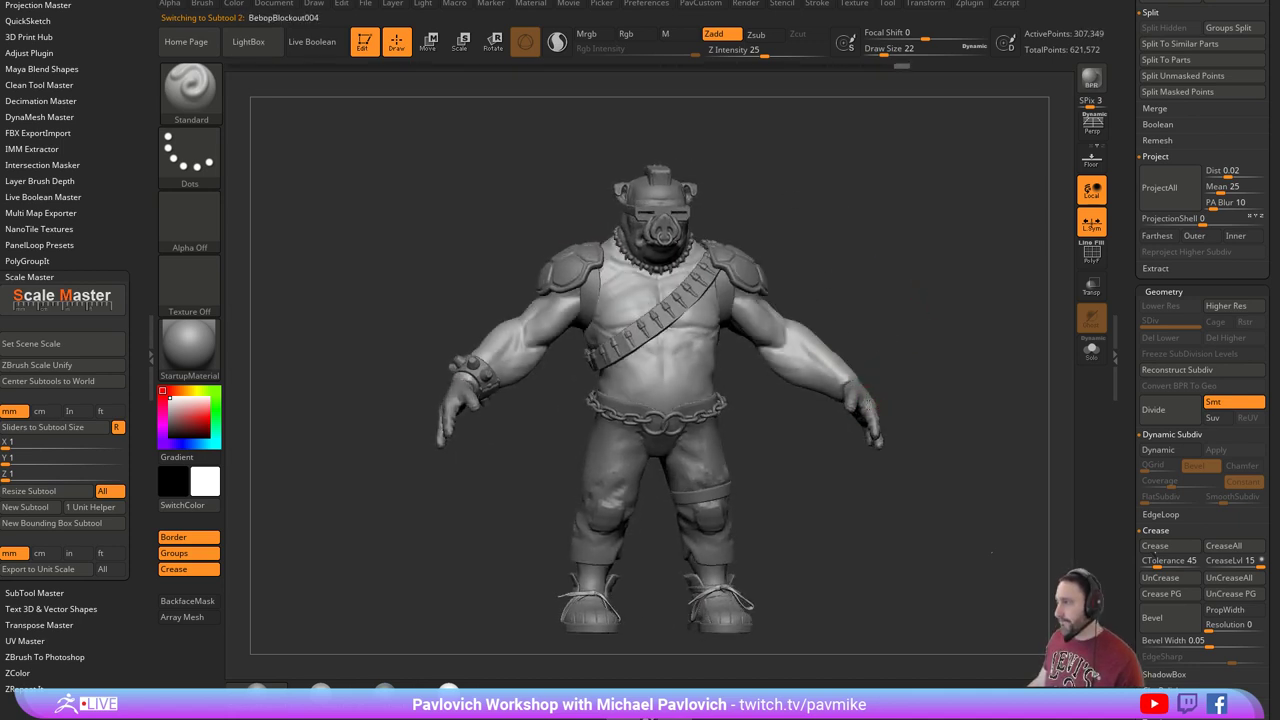
{"action": "left_click", "coordinate": [868, 403], "text": "alt"}
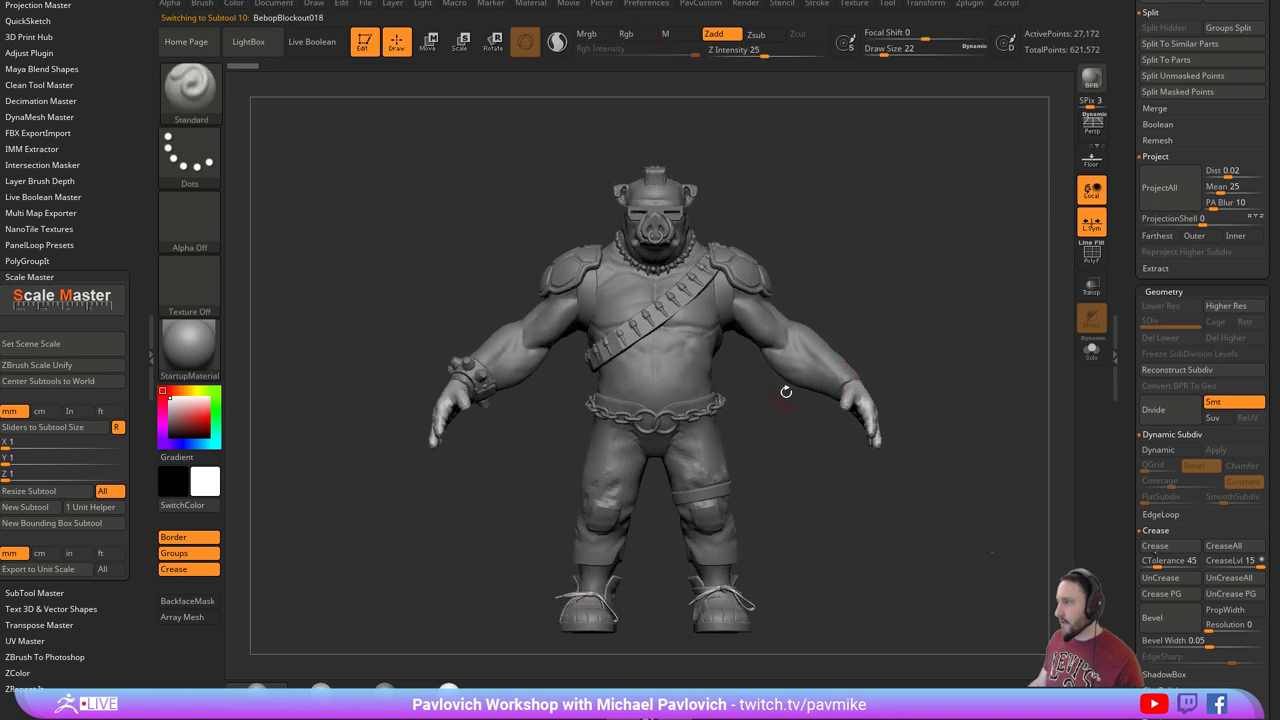
{"action": "left_click_drag", "start_coordinate": [869, 314], "coordinate": [852, 341]}
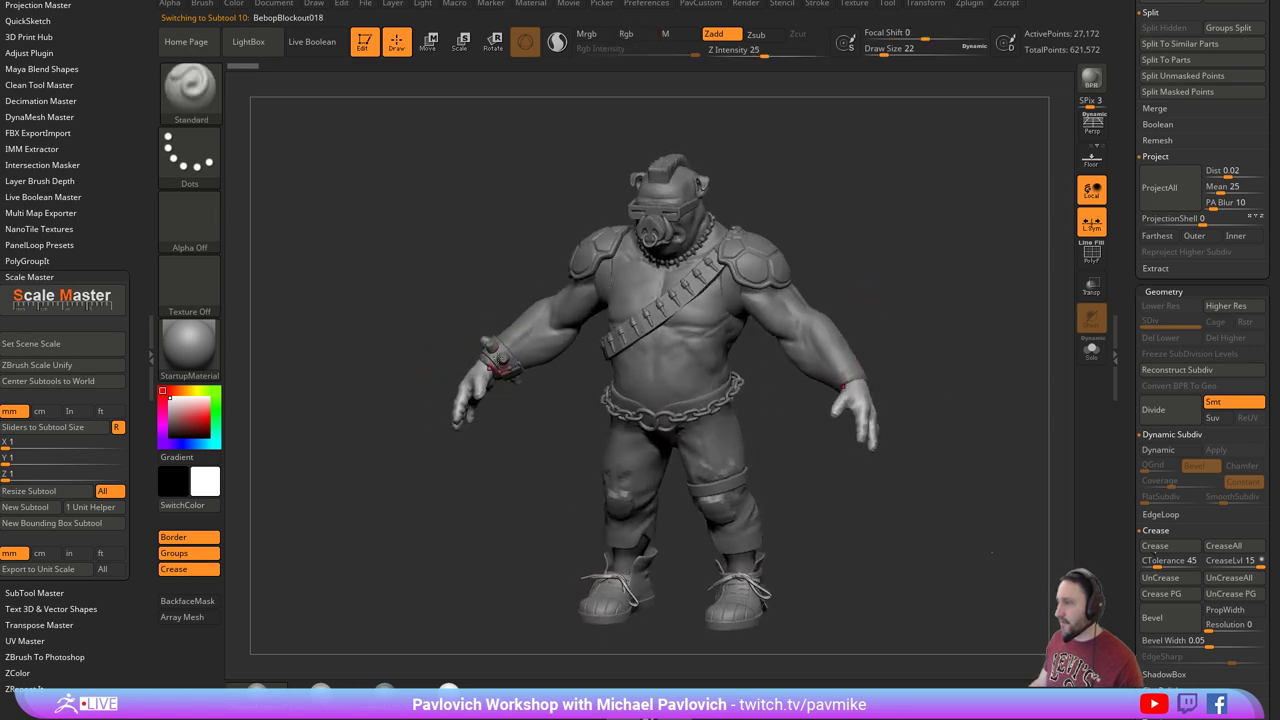
{"action": "left_click_drag", "start_coordinate": [970, 282], "coordinate": [952, 267], "text": "shift"}
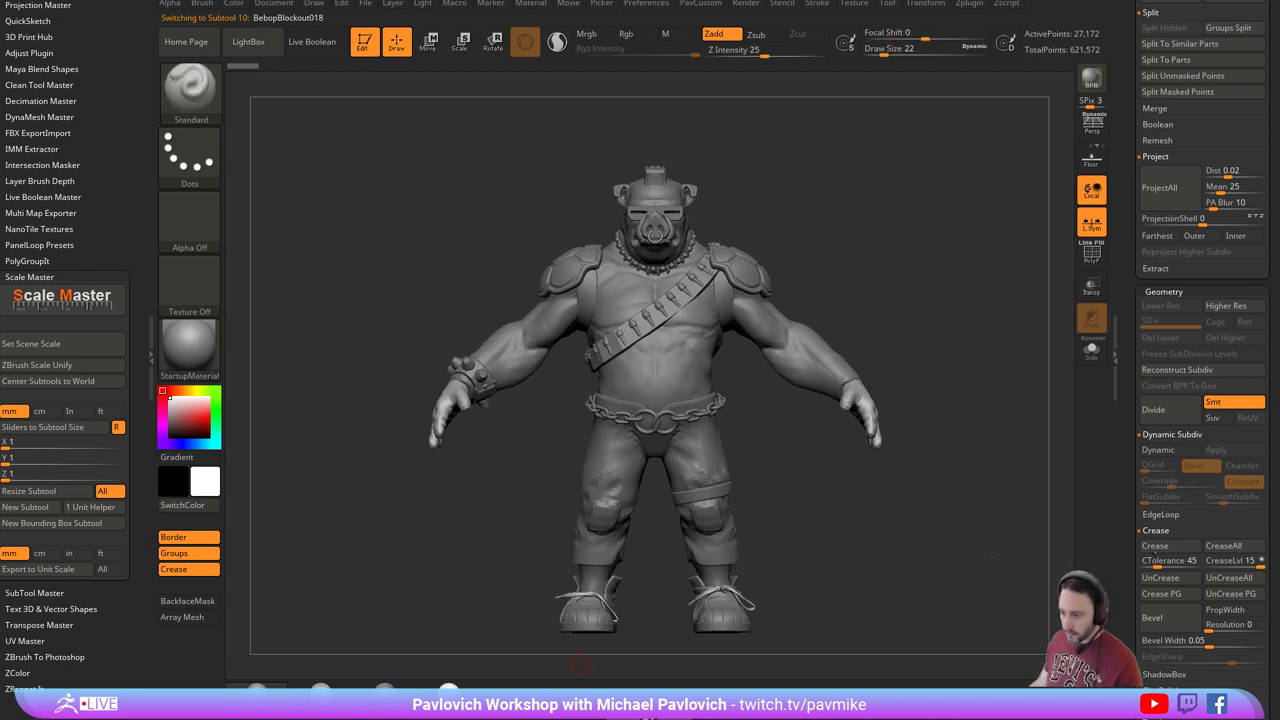
{"action": "right_click_drag", "start_coordinate": [396, 718], "coordinate": [430, 424]}
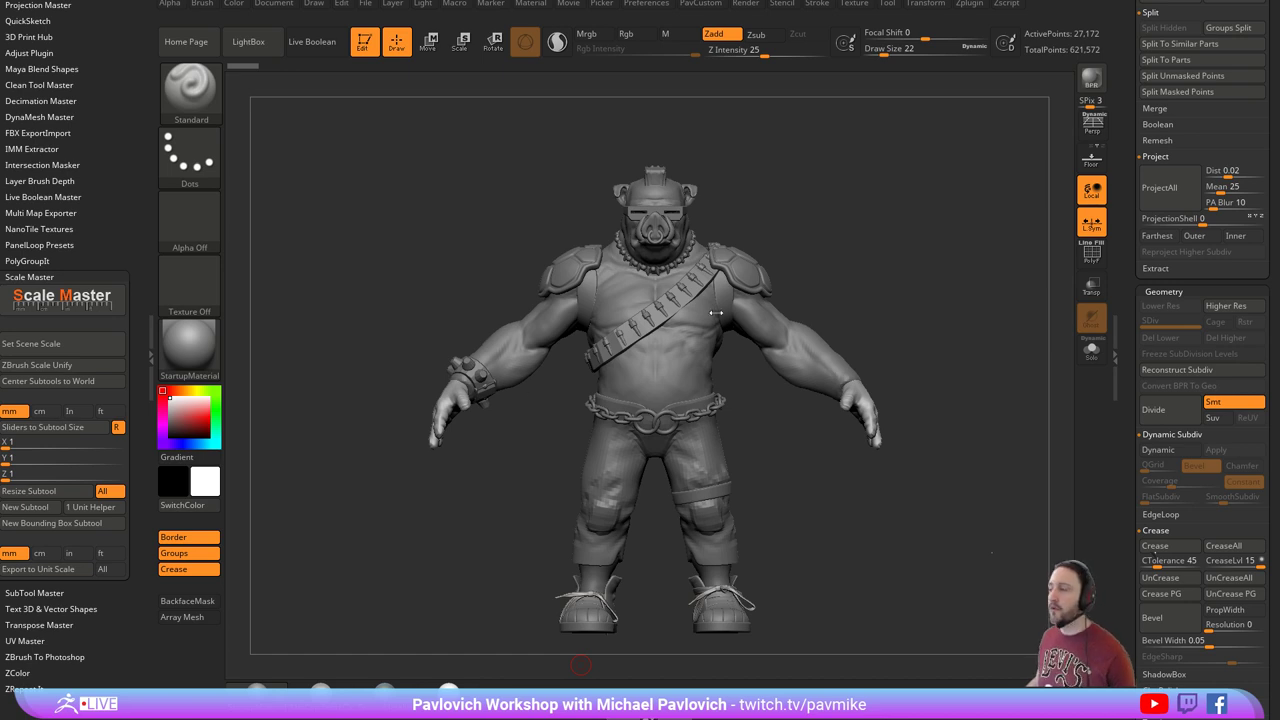
{"action": "mouse_move", "coordinate": [928, 372]}
{"action": "left_mouse_down"}
{"action": "mouse_move", "coordinate": [857, 415]}
{"action": "mouse_move", "coordinate": [876, 338]}
{"action": "mouse_move", "coordinate": [858, 336]}
{"action": "mouse_move", "coordinate": [917, 354]}
{"action": "left_mouse_up"}
{"action": "left_click", "coordinate": [795, 344], "text": "alt"}
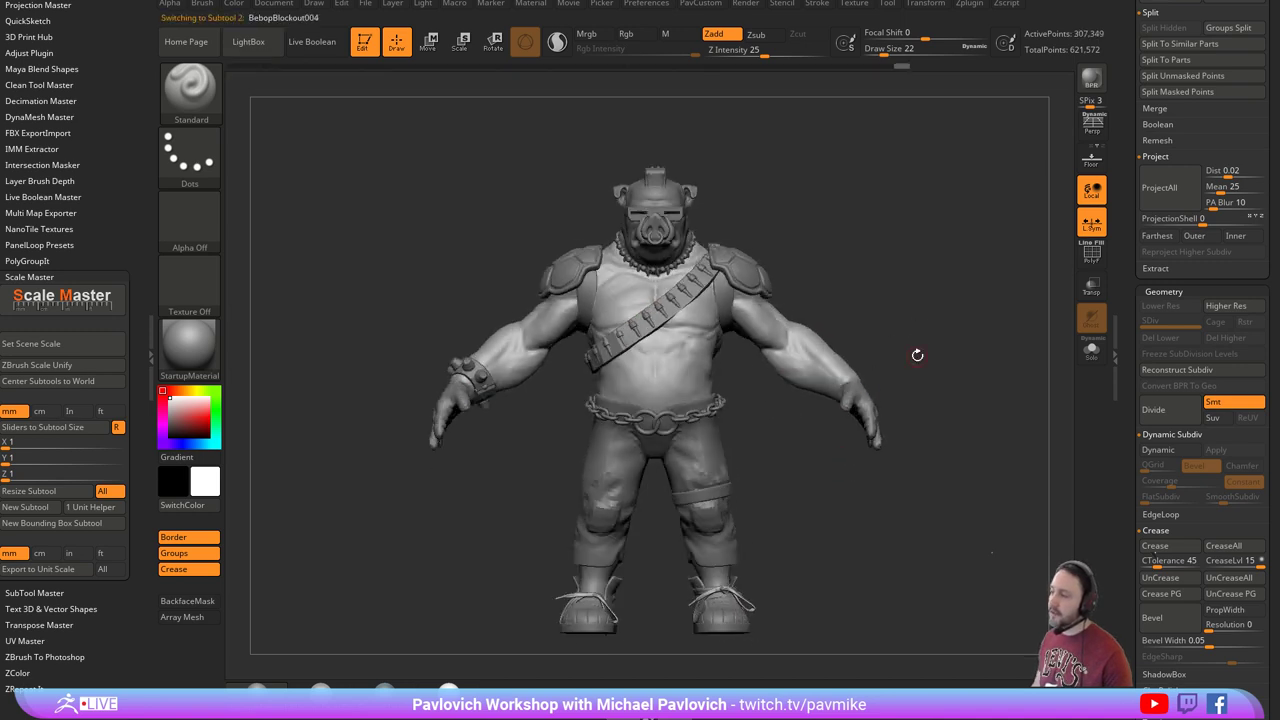
Select the hands subtool and examine the wrists and hands from the front, three-quarter and side views.
{"action": "key", "text": "s"}
{"action": "left_click_drag", "start_coordinate": [813, 437], "coordinate": [751, 463], "text": "alt"}
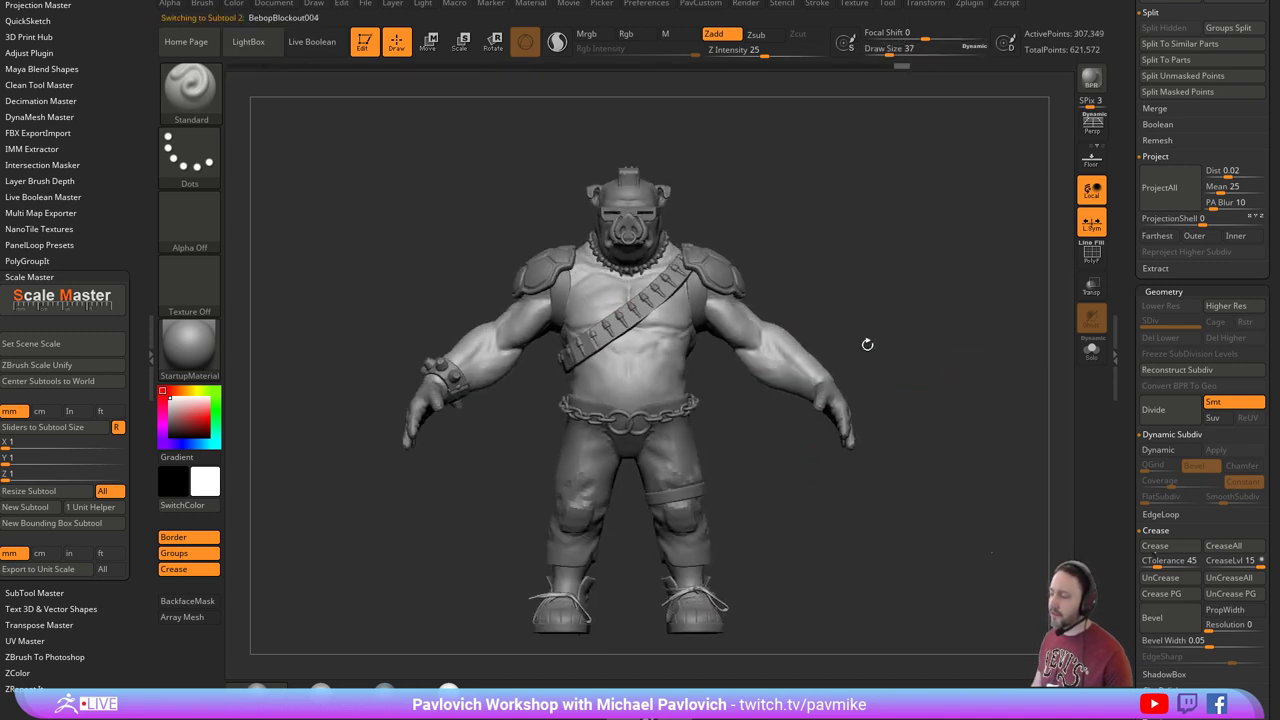
{"action": "left_click_drag", "start_coordinate": [867, 344], "coordinate": [874, 359]}
{"action": "left_click", "coordinate": [840, 398], "text": "alt"}
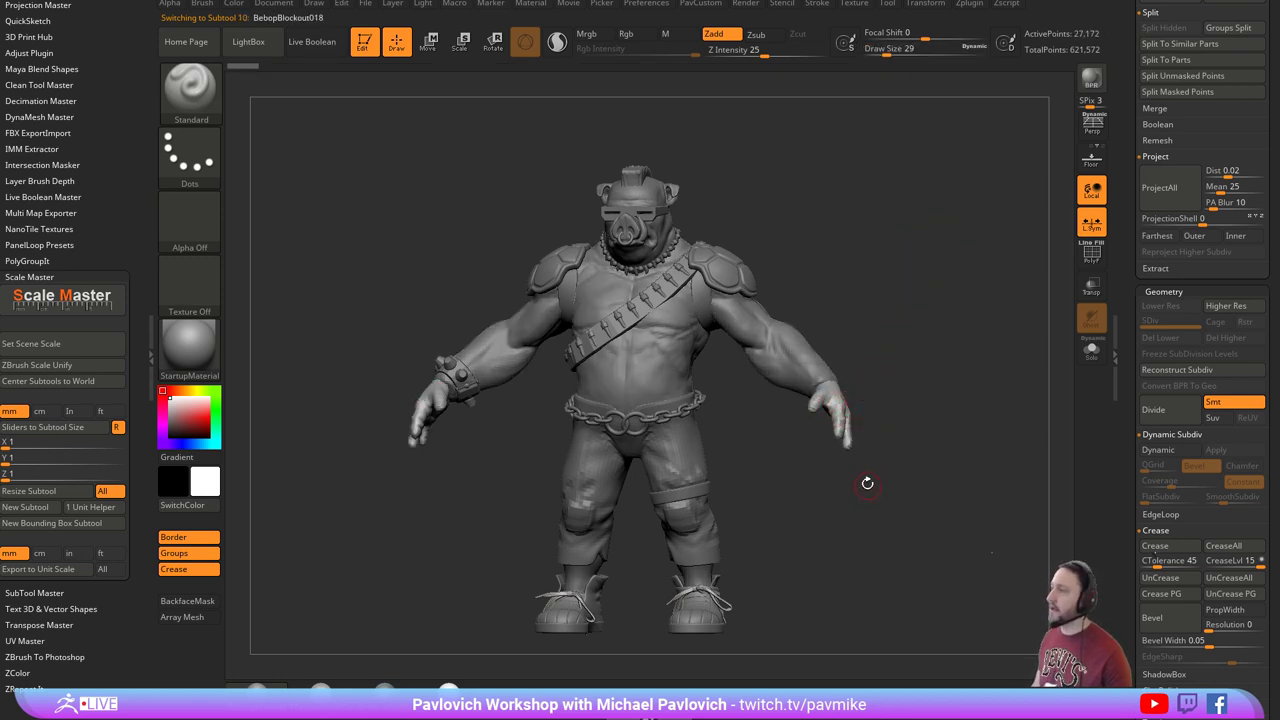
{"action": "left_click_drag", "start_coordinate": [935, 434], "coordinate": [816, 374]}
{"action": "left_click_drag", "start_coordinate": [880, 398], "coordinate": [820, 290]}
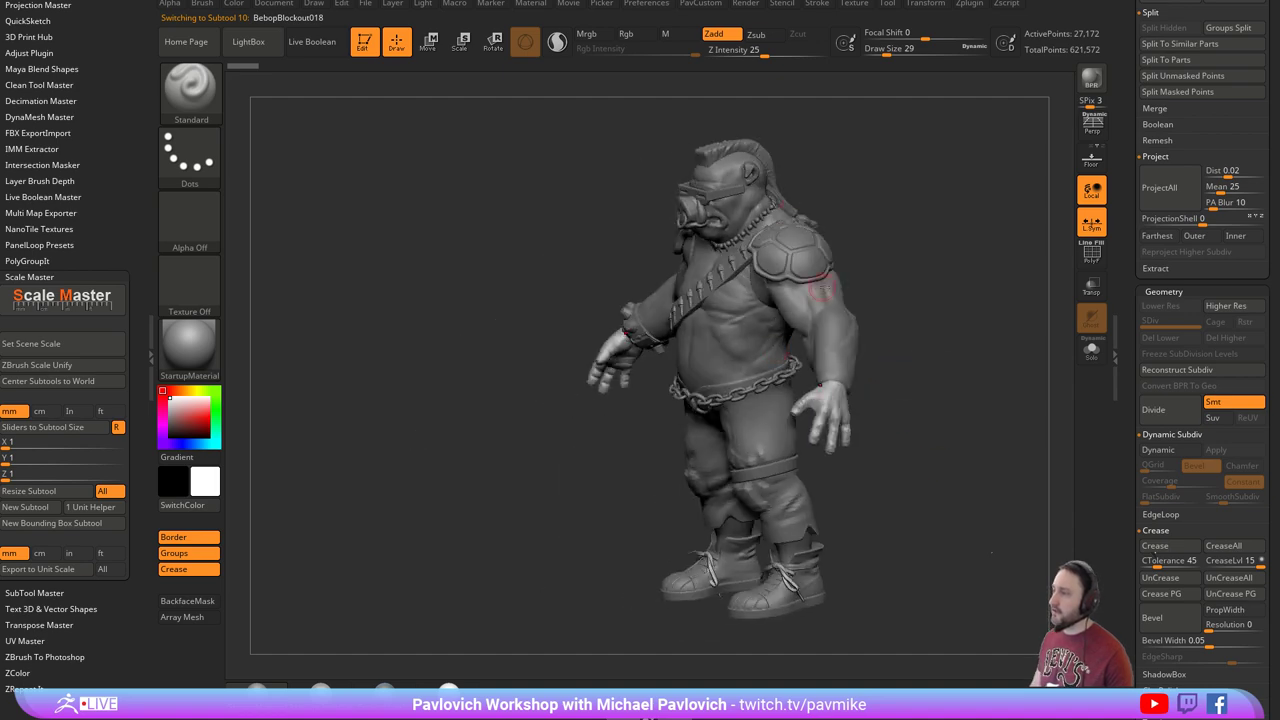
{"action": "left_click_drag", "start_coordinate": [932, 340], "coordinate": [915, 367], "text": "shift"}
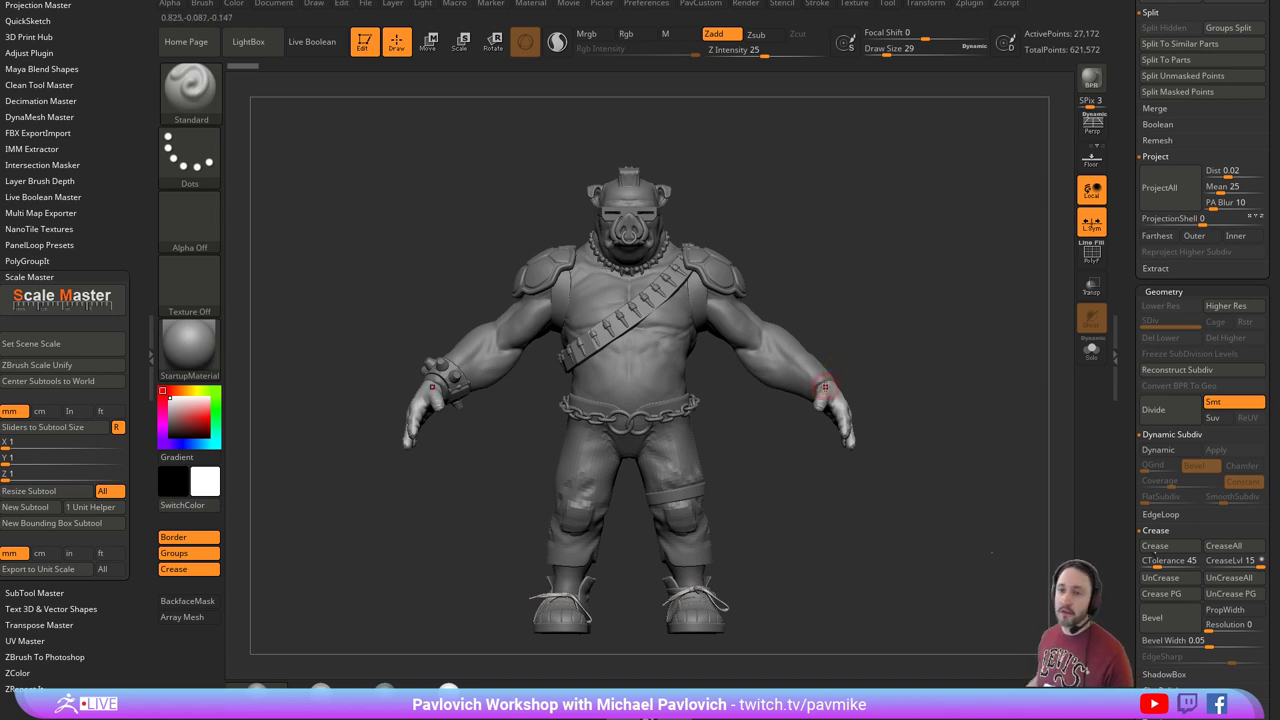
Select the body subtool, switch to the Move brush and inspect the arms from several angles.
{"action": "left_click", "coordinate": [794, 282], "text": "alt"}
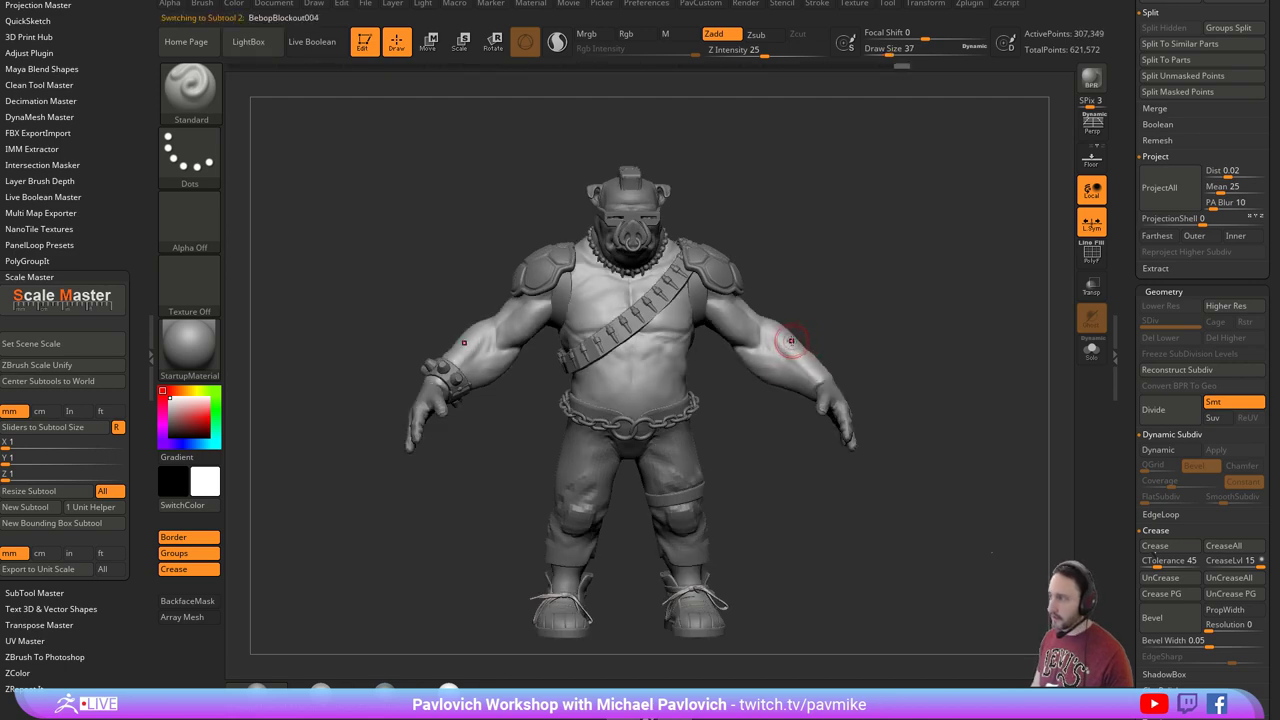
{"action": "key", "text": "b"}
{"action": "key", "text": "m"}
{"action": "key", "text": "v"}
{"action": "mouse_move", "coordinate": [788, 343]}
{"action": "left_mouse_down"}
{"action": "mouse_move", "coordinate": [840, 308]}
{"action": "mouse_move", "coordinate": [860, 260]}
{"action": "left_mouse_up"}
{"action": "mouse_move", "coordinate": [940, 354]}
{"action": "left_mouse_down"}
{"action": "mouse_move", "coordinate": [853, 346]}
{"action": "mouse_move", "coordinate": [722, 273]}
{"action": "left_mouse_up"}
{"action": "left_click_drag", "start_coordinate": [915, 338], "coordinate": [846, 383]}
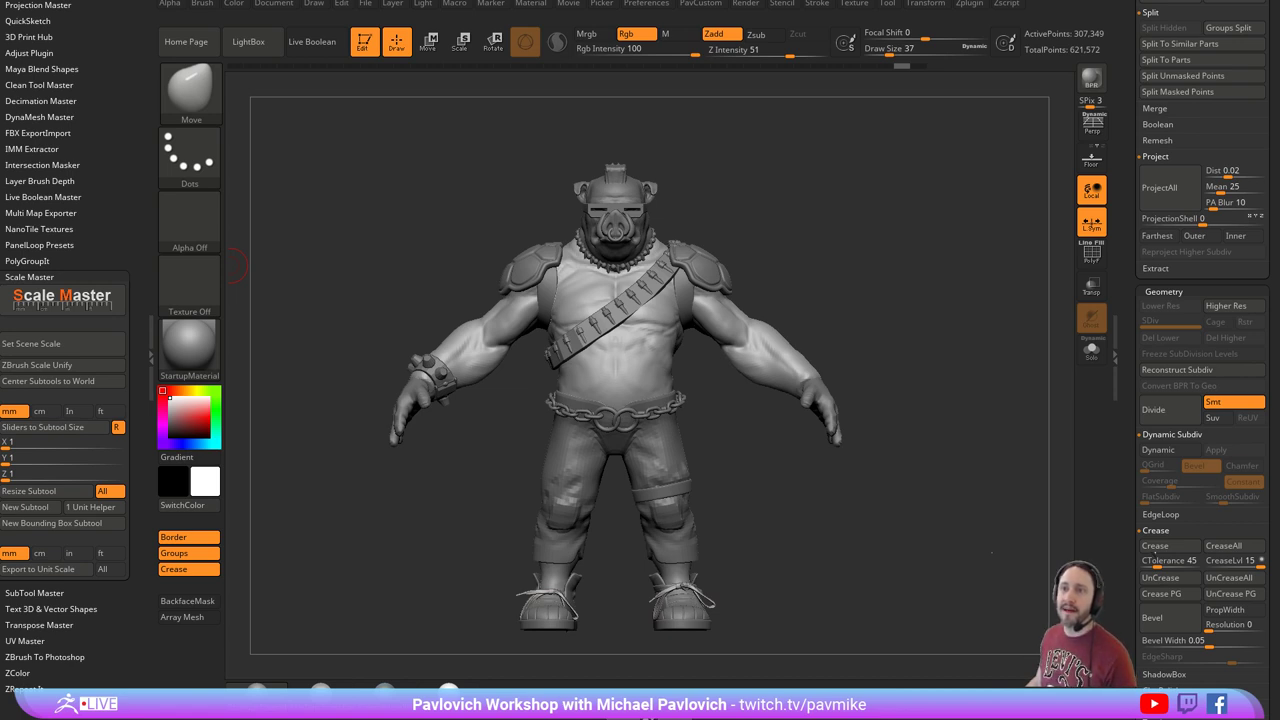
{"action": "left_click_drag", "start_coordinate": [804, 248], "coordinate": [826, 226]}
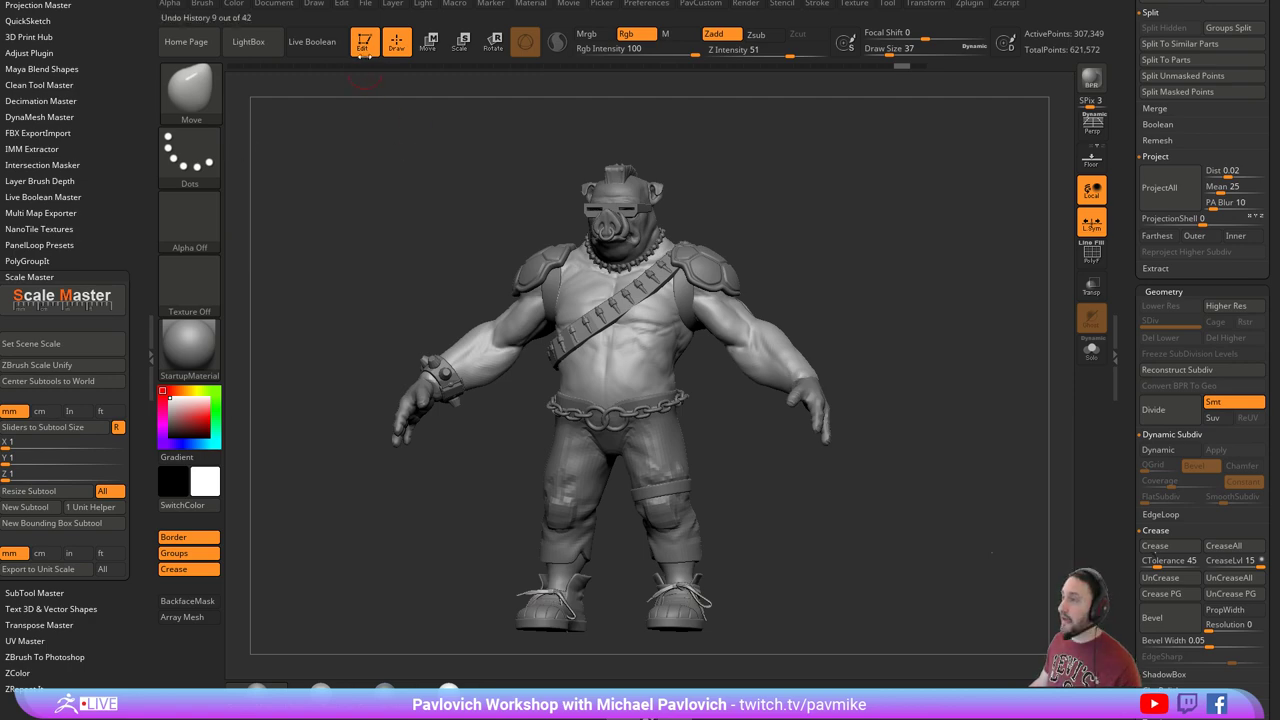
Leave edit mode, clear the canvas, then place a PolyMesh3D star, make it editable and view it from the front.
{"action": "key", "text": "t"}
{"action": "key", "text": "ctrl+n"}
{"action": "left_click_drag", "start_coordinate": [1134, 127], "coordinate": [1149, 440]}
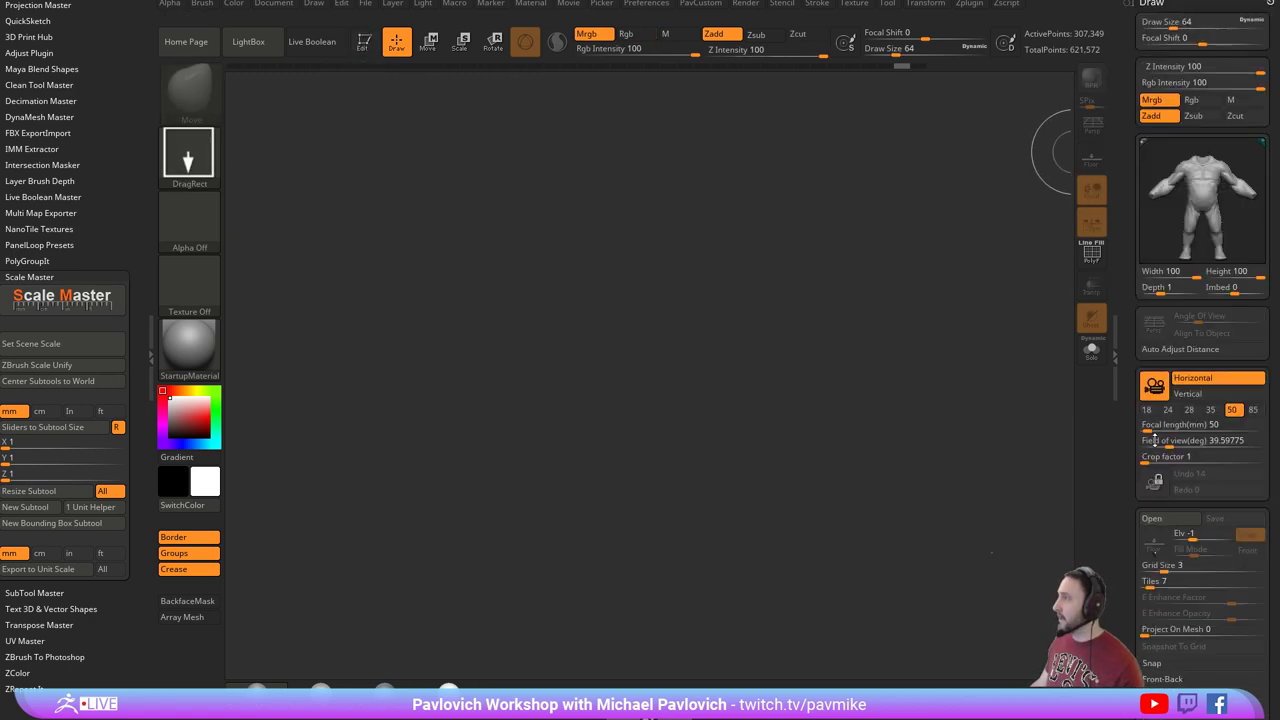
{"action": "scroll", "coordinate": [1234, 220], "scroll_direction": "up", "scroll_amount": 10}
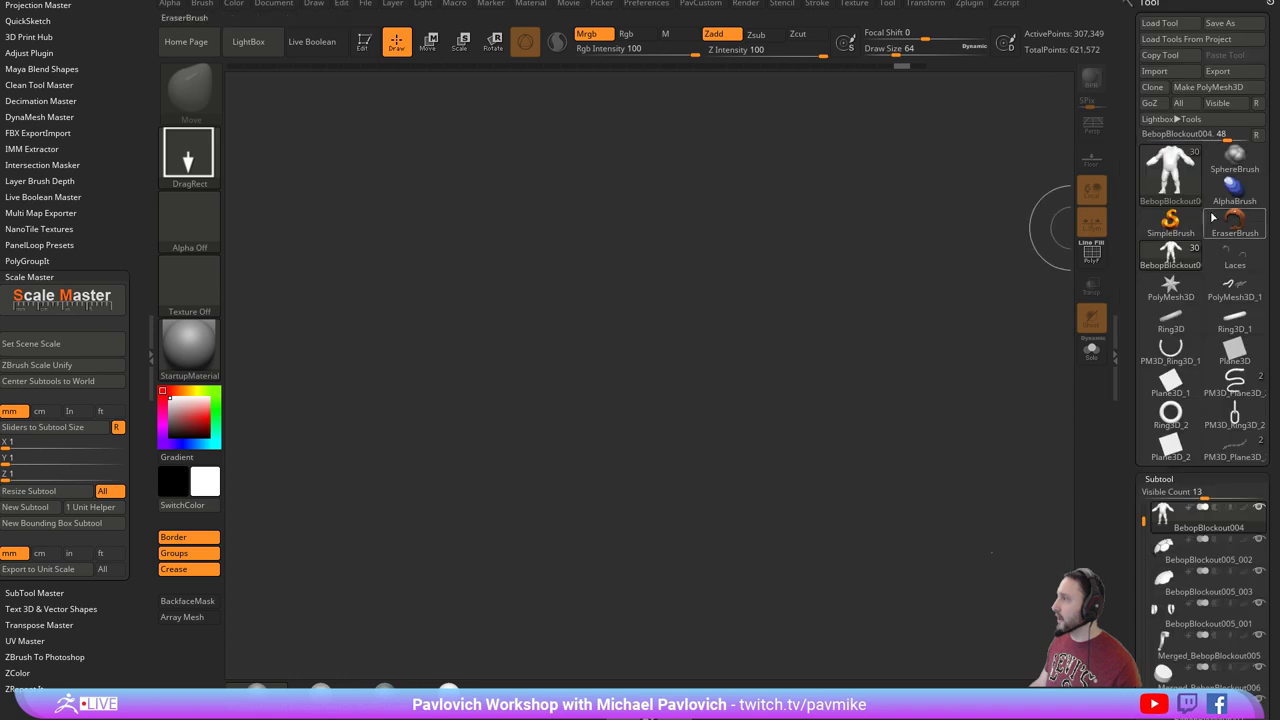
{"action": "left_click", "coordinate": [1171, 288]}
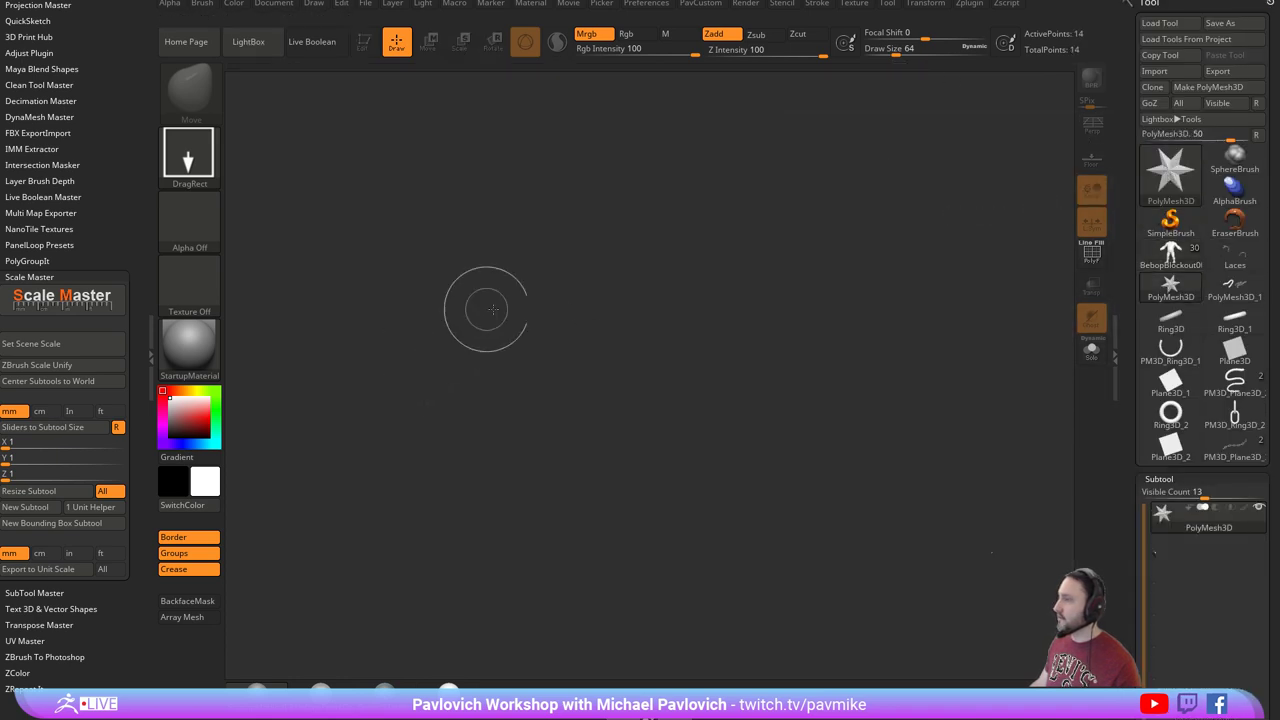
{"action": "left_click_drag", "start_coordinate": [621, 370], "coordinate": [636, 444]}
{"action": "left_click", "coordinate": [366, 42]}
{"action": "left_click_drag", "start_coordinate": [798, 278], "coordinate": [838, 292], "text": "shift"}
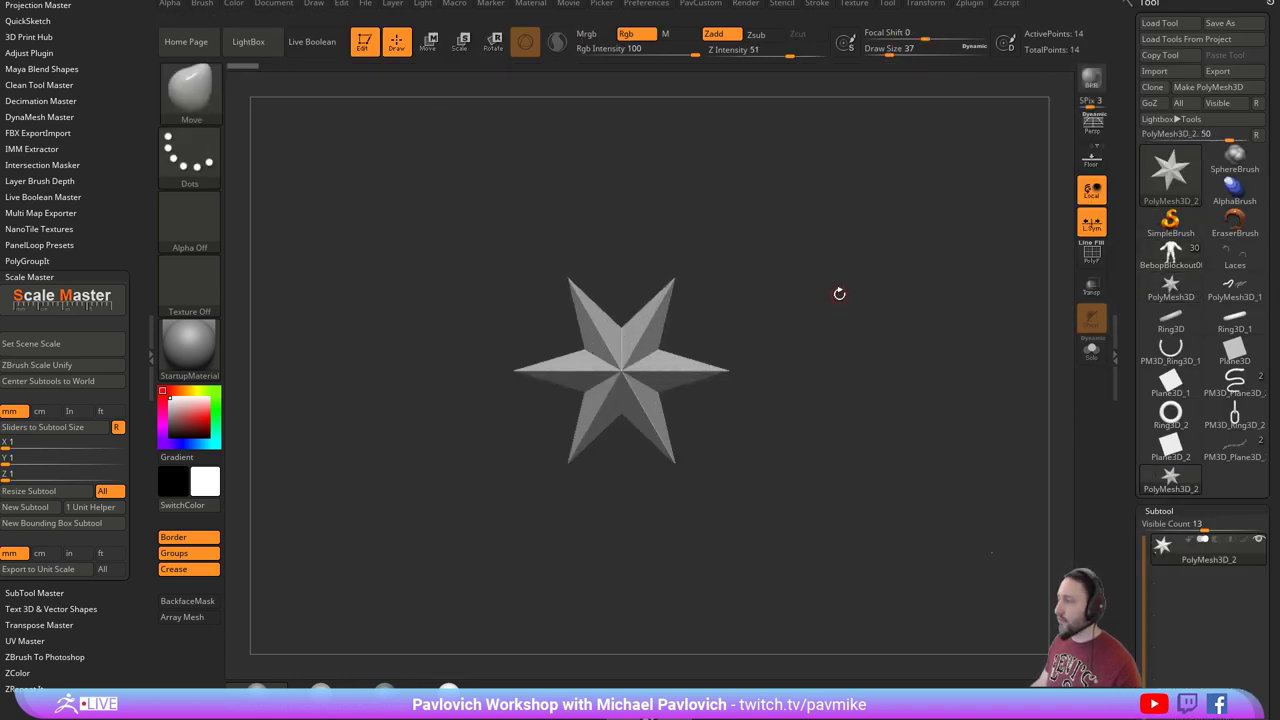
Browse the 3D meshes for the PolyMesh3D star, turn on the polyframe display and inspect the star from different angles.
{"action": "left_click", "coordinate": [1166, 170]}
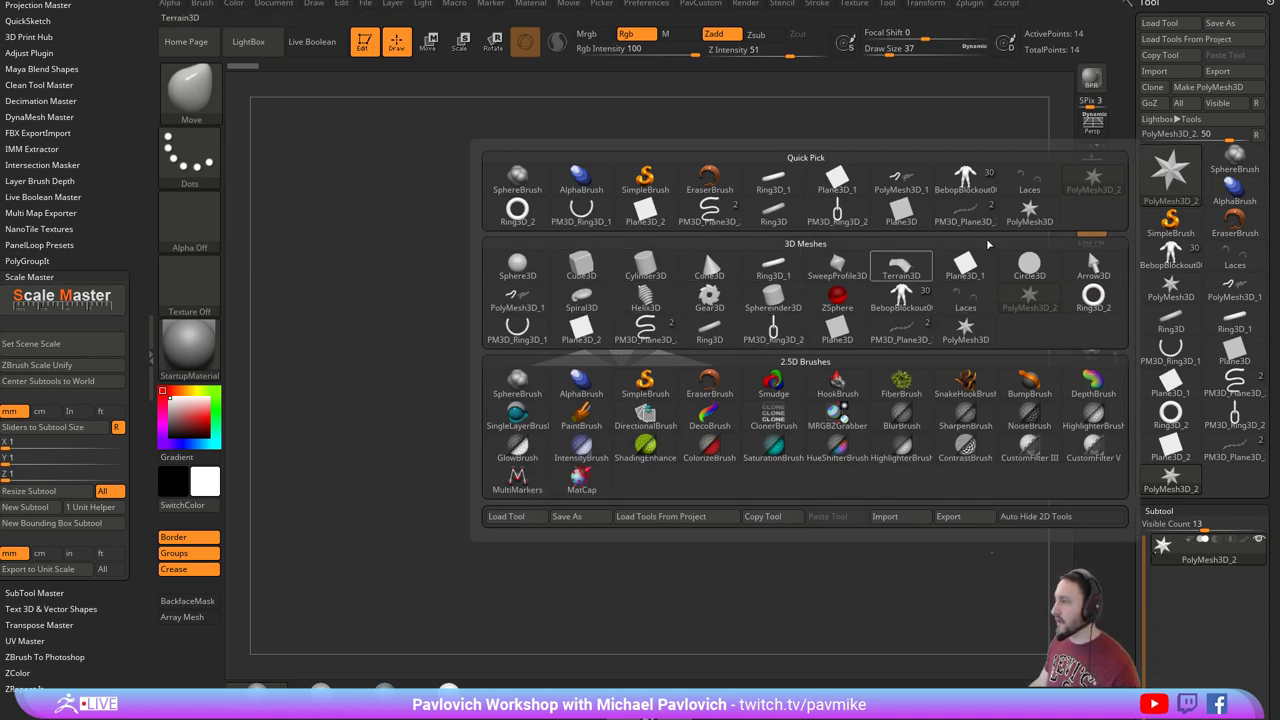
{"action": "left_click", "coordinate": [1158, 170]}
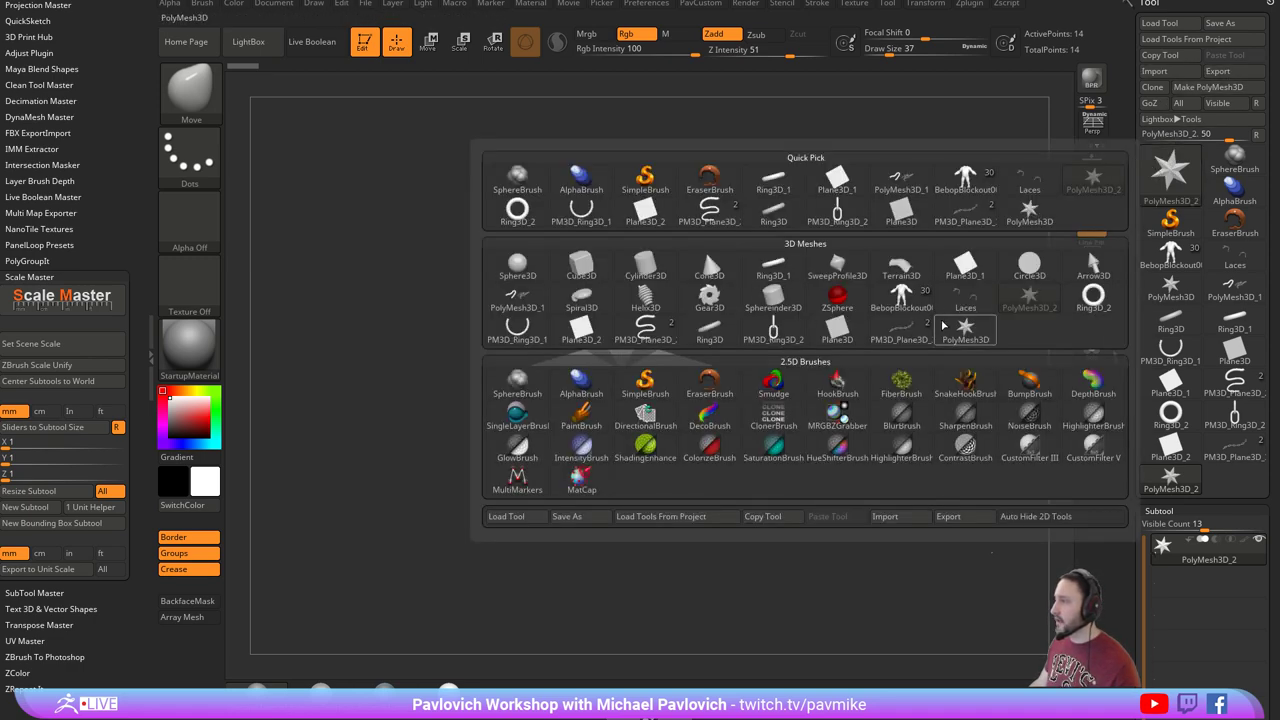
{"action": "left_click", "coordinate": [965, 328]}
{"action": "left_click_drag", "start_coordinate": [745, 216], "coordinate": [935, 249]}
{"action": "left_click", "coordinate": [1081, 258]}
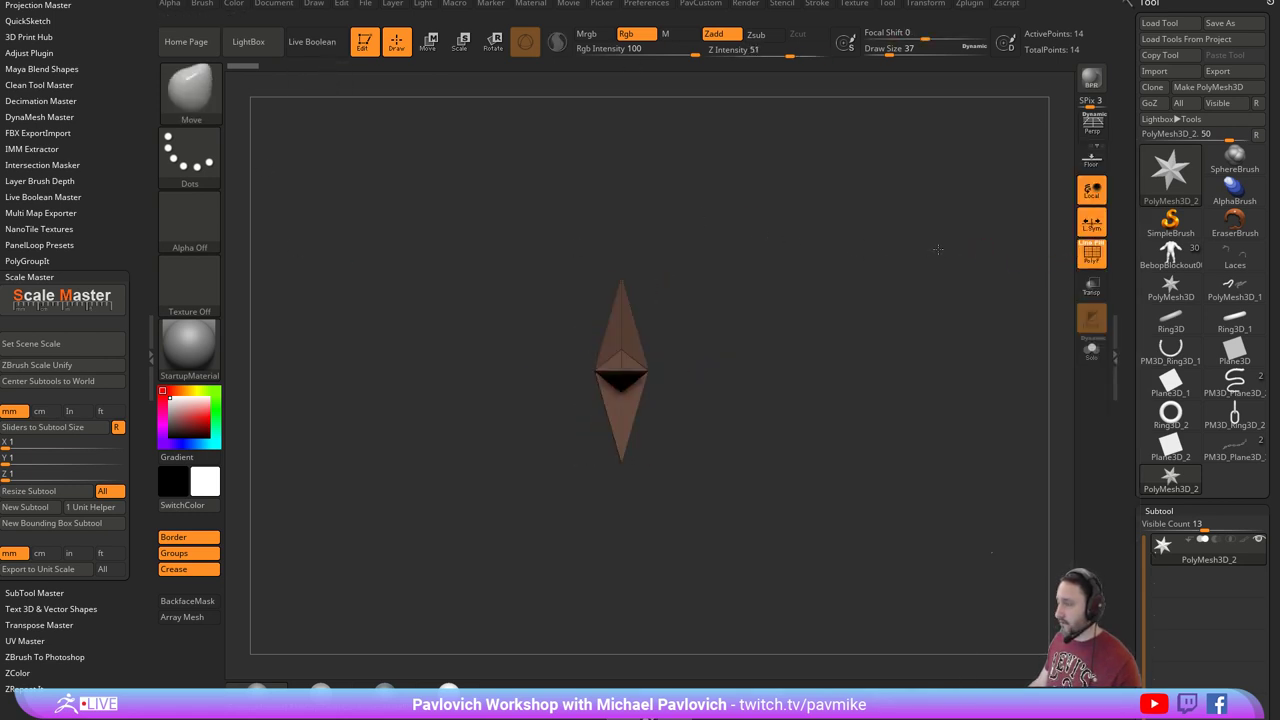
{"action": "left_click_drag", "start_coordinate": [764, 312], "coordinate": [872, 292]}
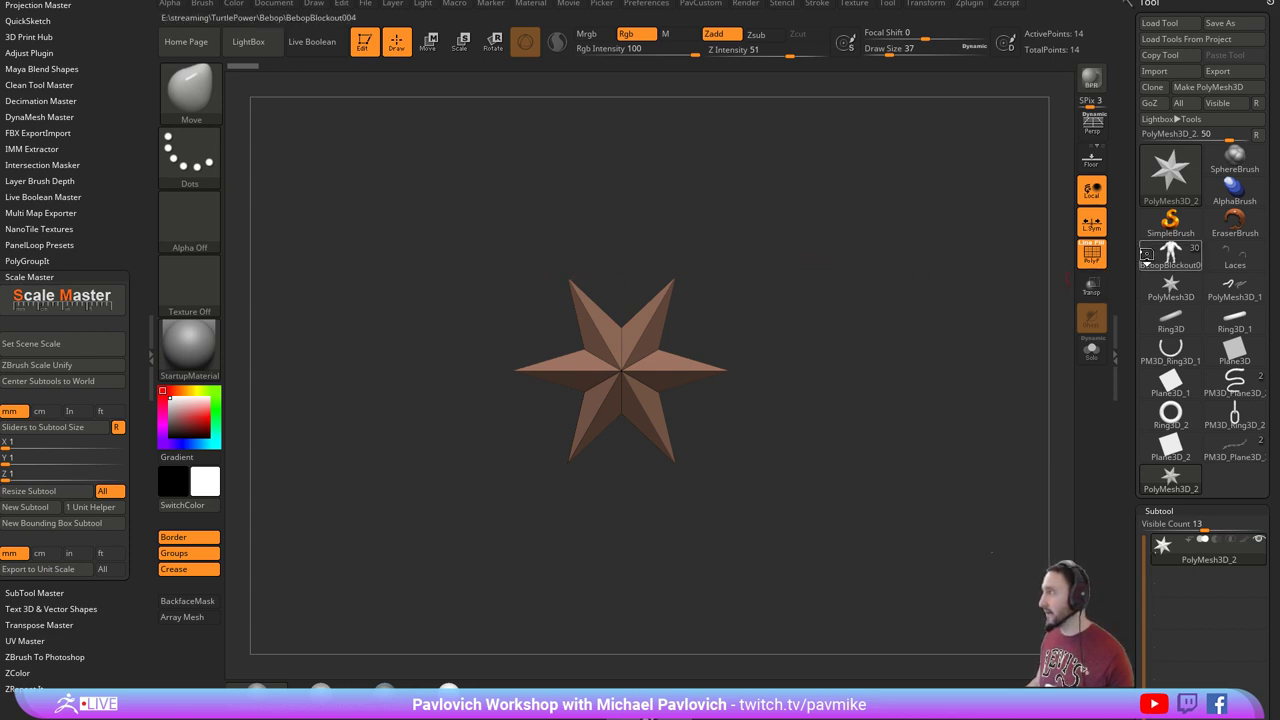
Return to the BebopBlockout004 character tool and switch to the Standard brush.
{"action": "left_click", "coordinate": [1147, 256]}
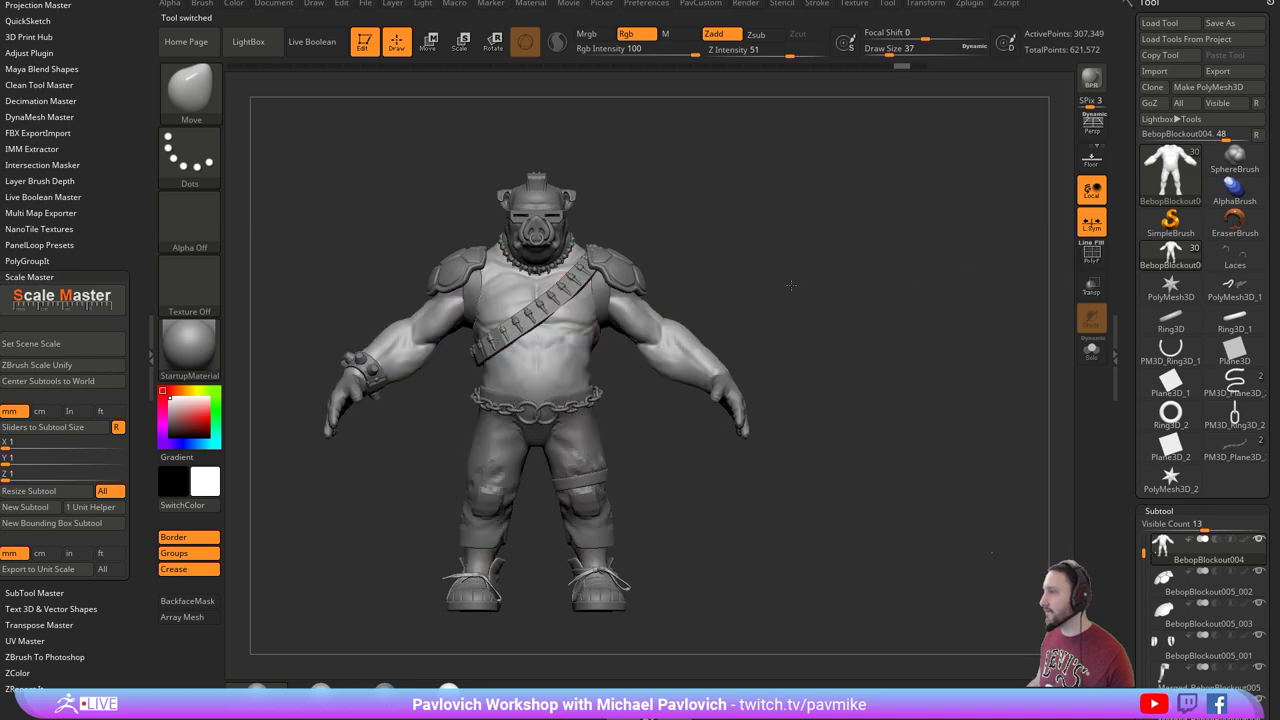
{"action": "left_click_drag", "start_coordinate": [791, 286], "coordinate": [908, 277], "text": "alt"}
{"action": "key", "text": "s"}
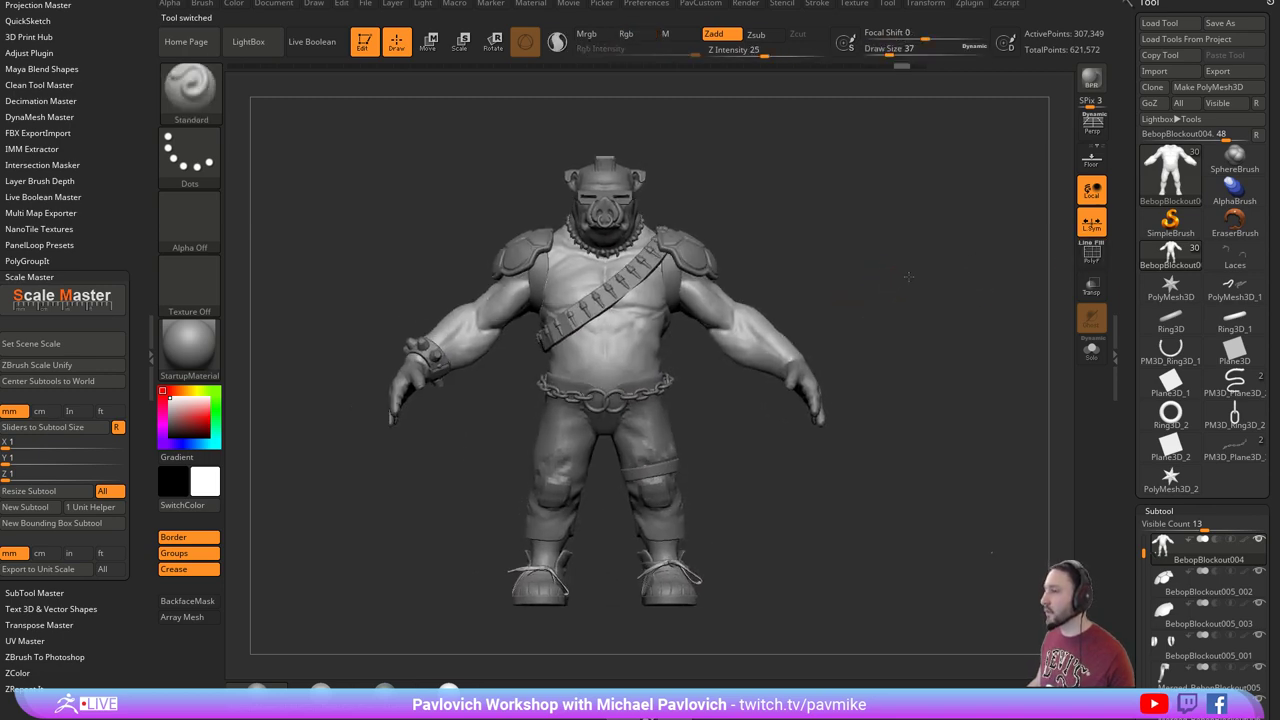
Examine the full Bebop character's proportions and accessories from the front and both three-quarter angles.
{"action": "key", "text": "f"}
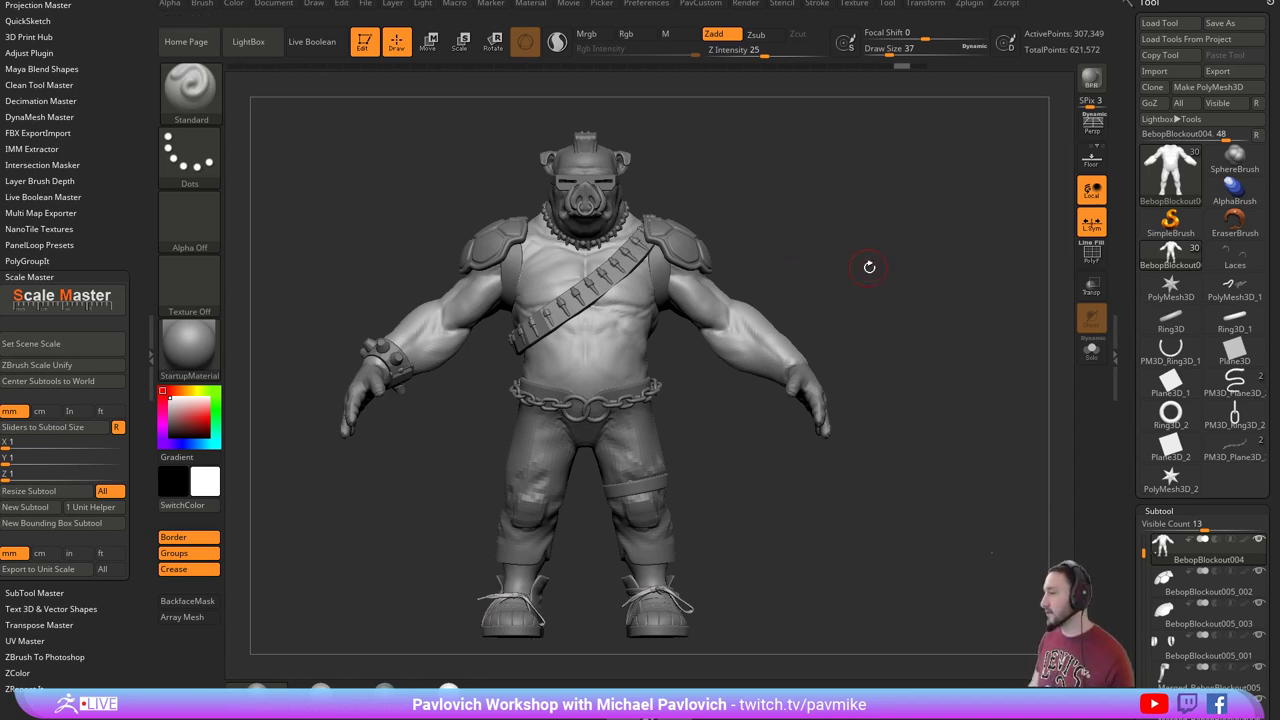
{"action": "left_click_drag", "start_coordinate": [893, 248], "coordinate": [883, 249]}
{"action": "key", "text": "s"}
{"action": "left_click", "coordinate": [881, 249]}
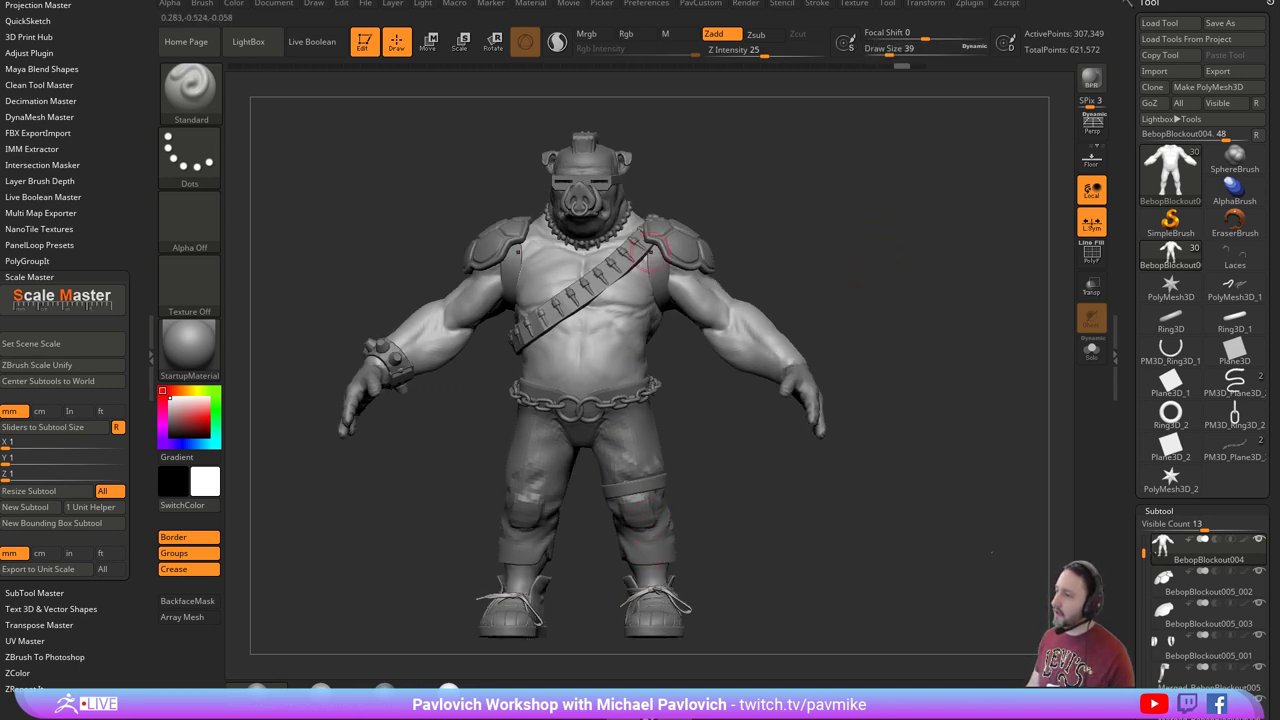
{"action": "left_click_drag", "start_coordinate": [1128, 438], "coordinate": [1129, 380]}
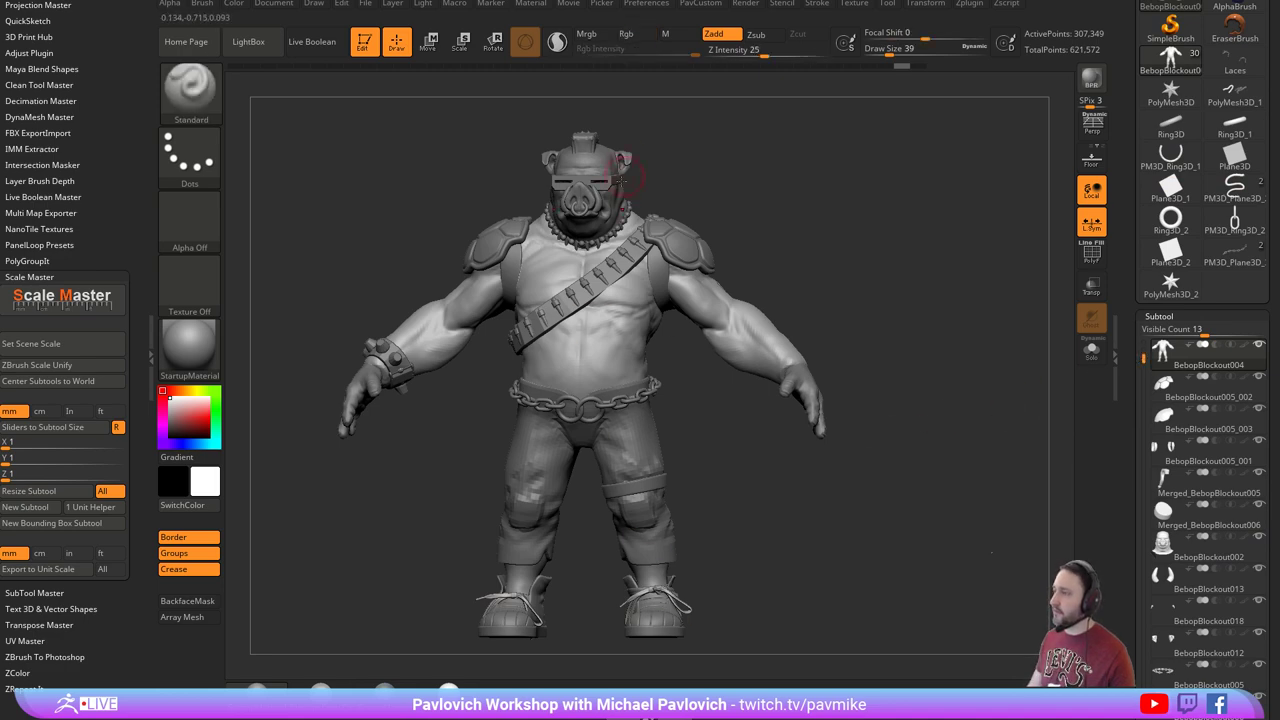
{"action": "left_click_drag", "start_coordinate": [848, 211], "coordinate": [904, 234]}
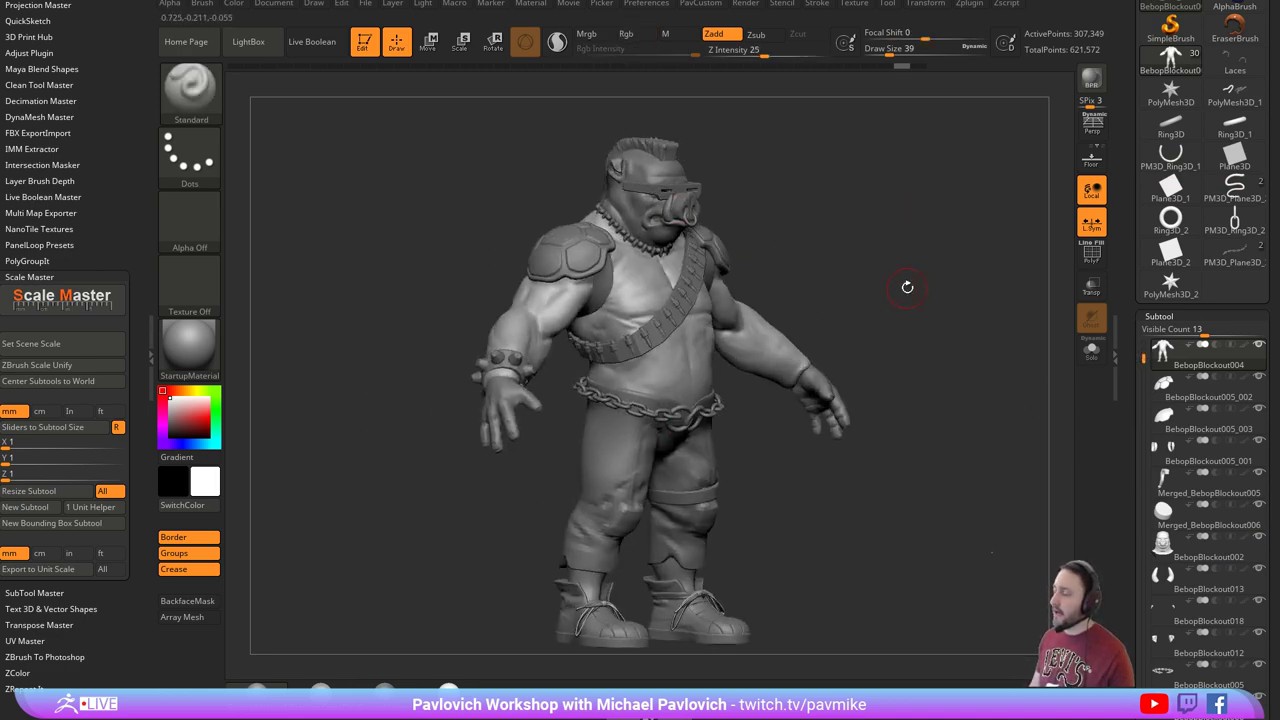
{"action": "left_click_drag", "start_coordinate": [906, 286], "coordinate": [869, 288]}
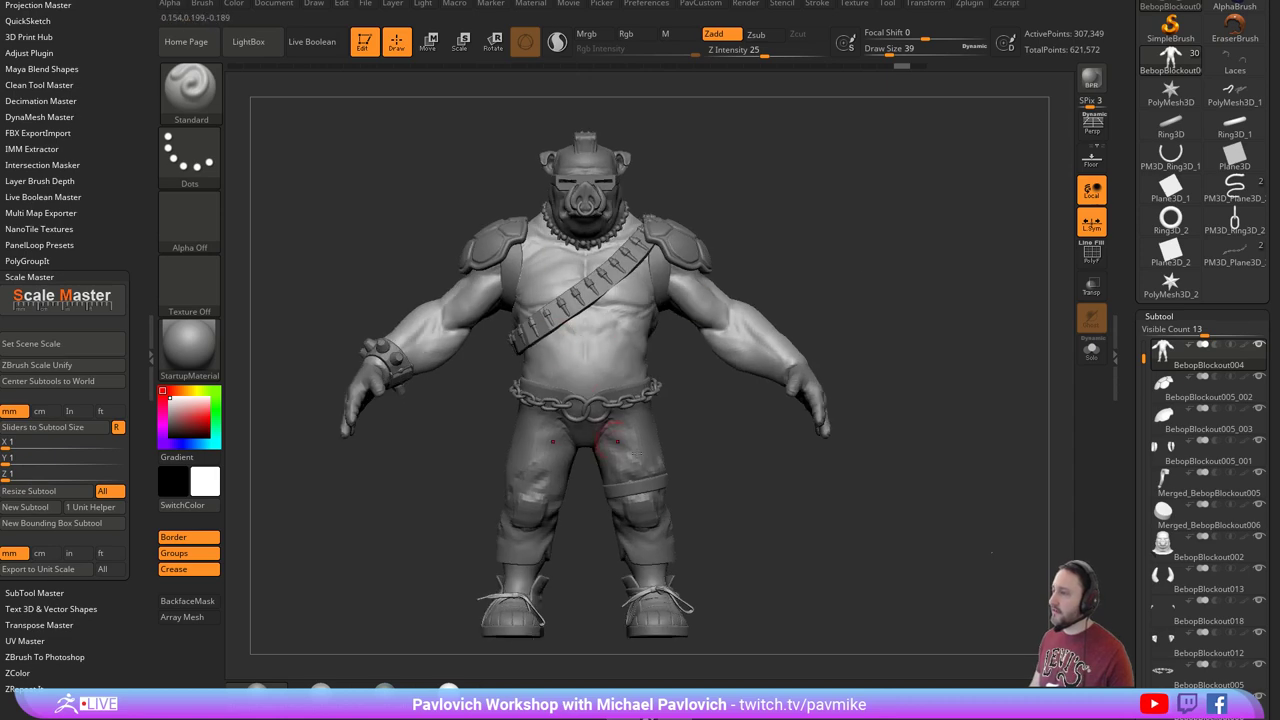
{"action": "left_click_drag", "start_coordinate": [874, 382], "coordinate": [900, 344]}
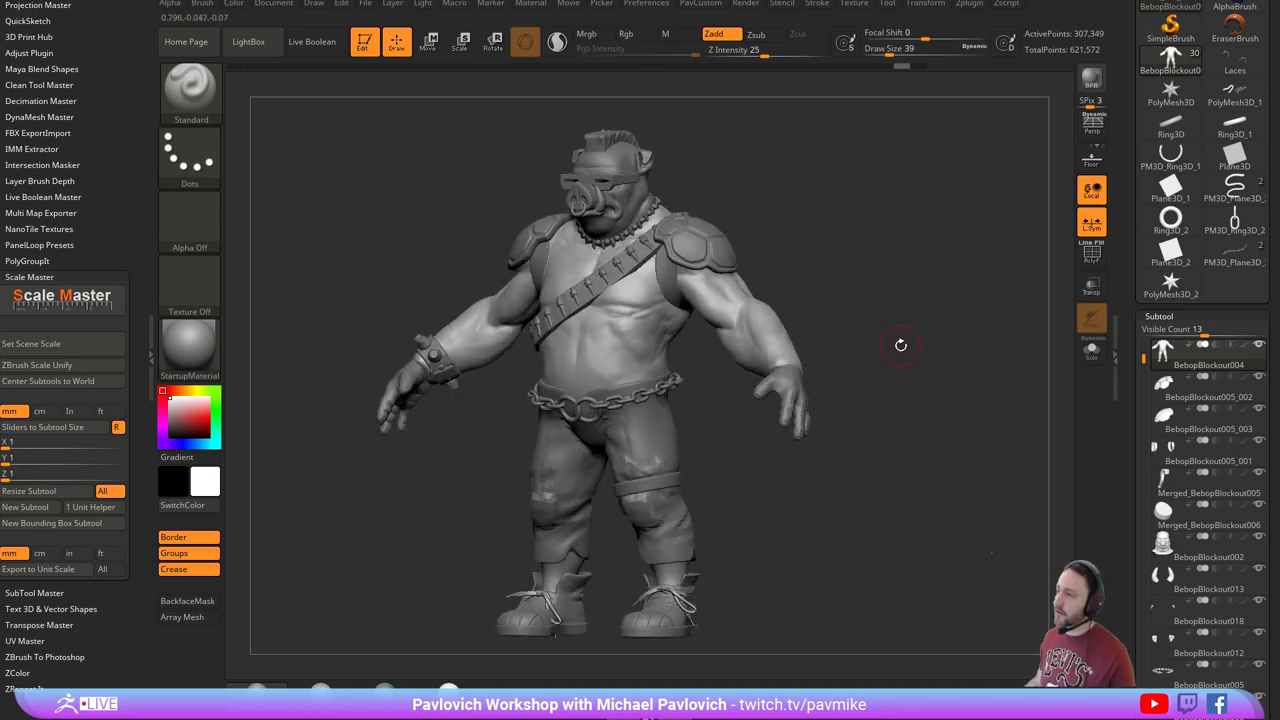
{"action": "mouse_move", "coordinate": [838, 272]}
{"action": "left_mouse_down"}
{"action": "mouse_move", "coordinate": [735, 264]}
{"action": "mouse_move", "coordinate": [848, 265]}
{"action": "left_mouse_up"}
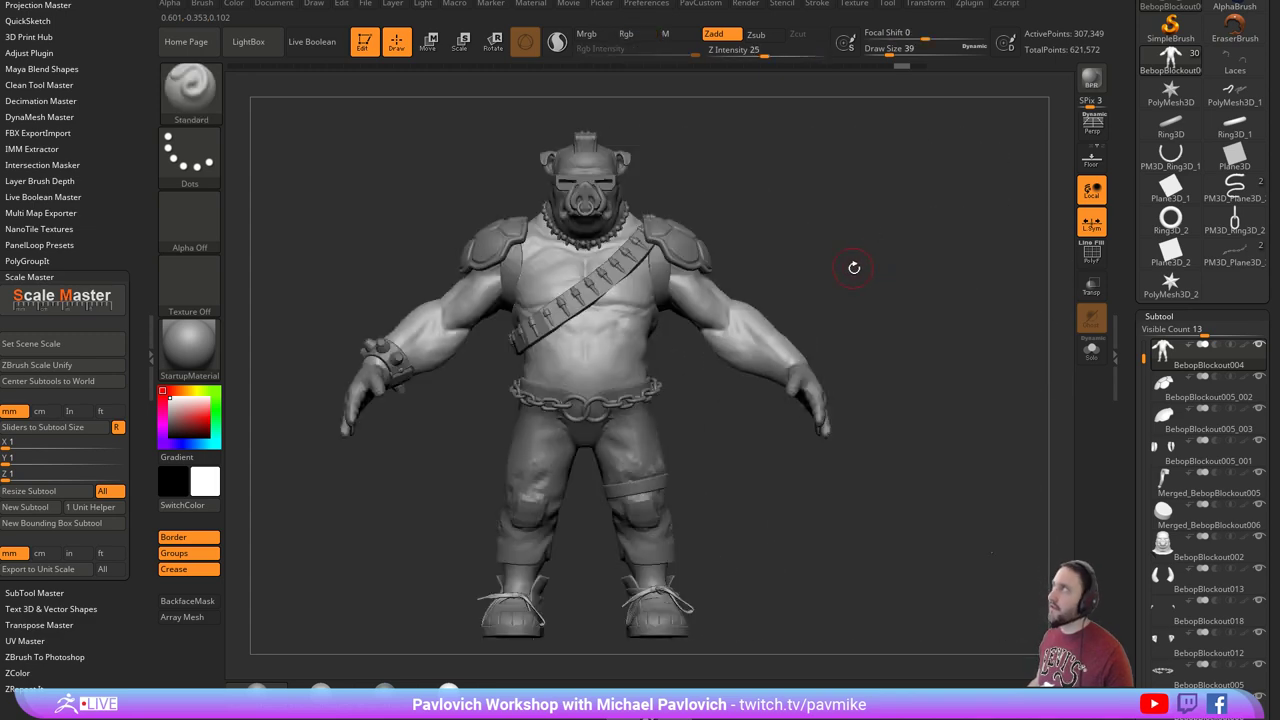
{"action": "left_click_drag", "start_coordinate": [889, 239], "coordinate": [877, 406]}
{"action": "left_click_drag", "start_coordinate": [891, 182], "coordinate": [730, 228]}
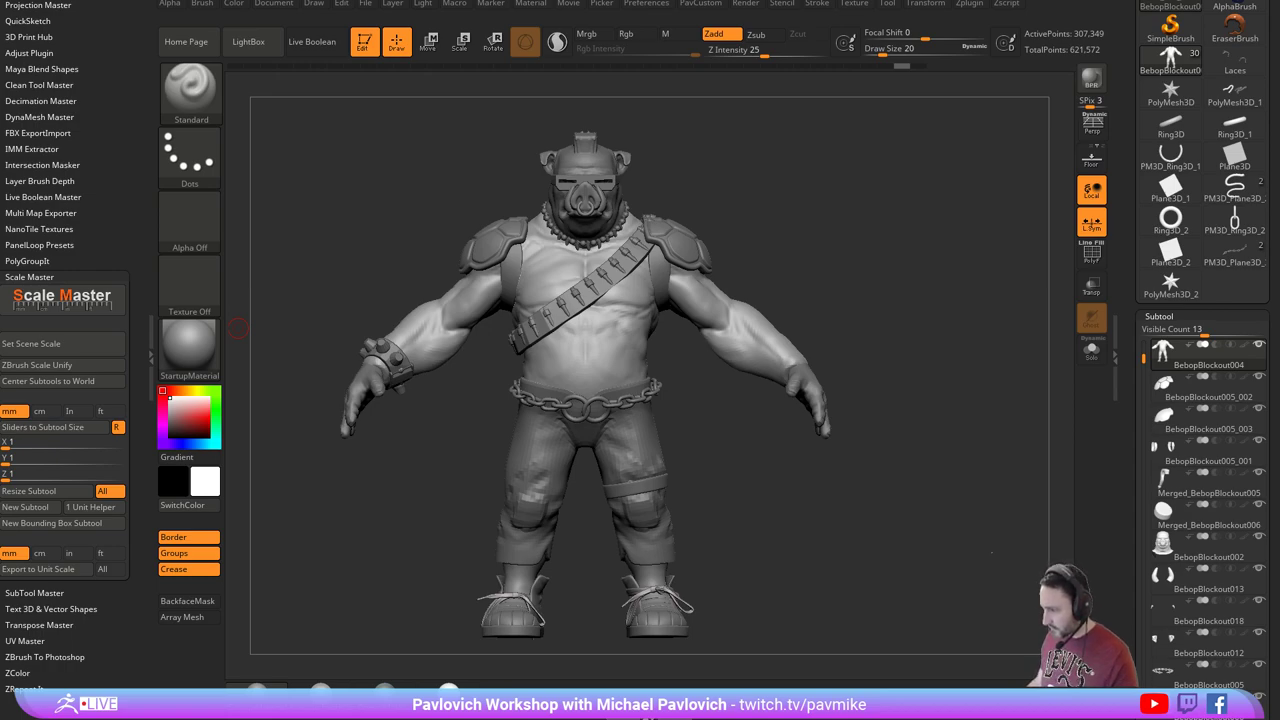
Switch to YouTube to look through the channel's search results for hair videos, and return to ZBrush.
{"action": "left_click_drag", "start_coordinate": [627, 80], "coordinate": [555, 1]}
{"action": "scroll", "coordinate": [666, 260], "scroll_direction": "down", "scroll_amount": 3}
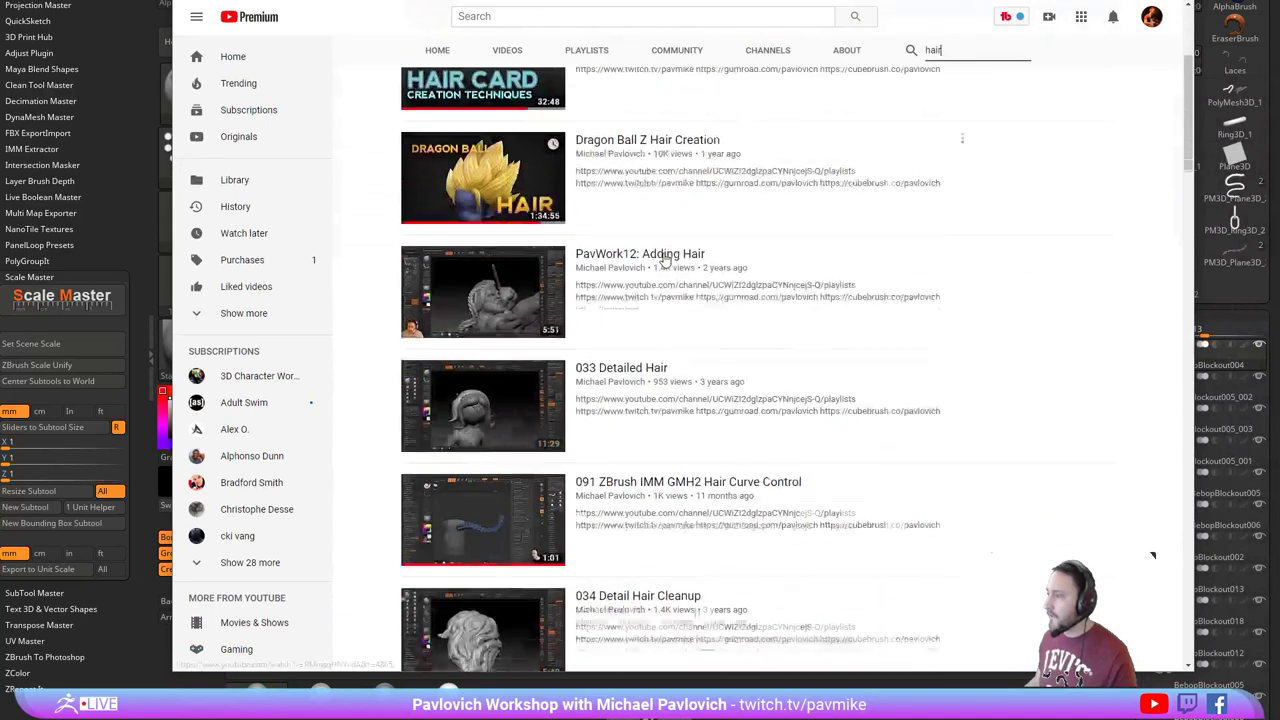
{"action": "scroll", "coordinate": [663, 258], "scroll_direction": "down", "scroll_amount": 3}
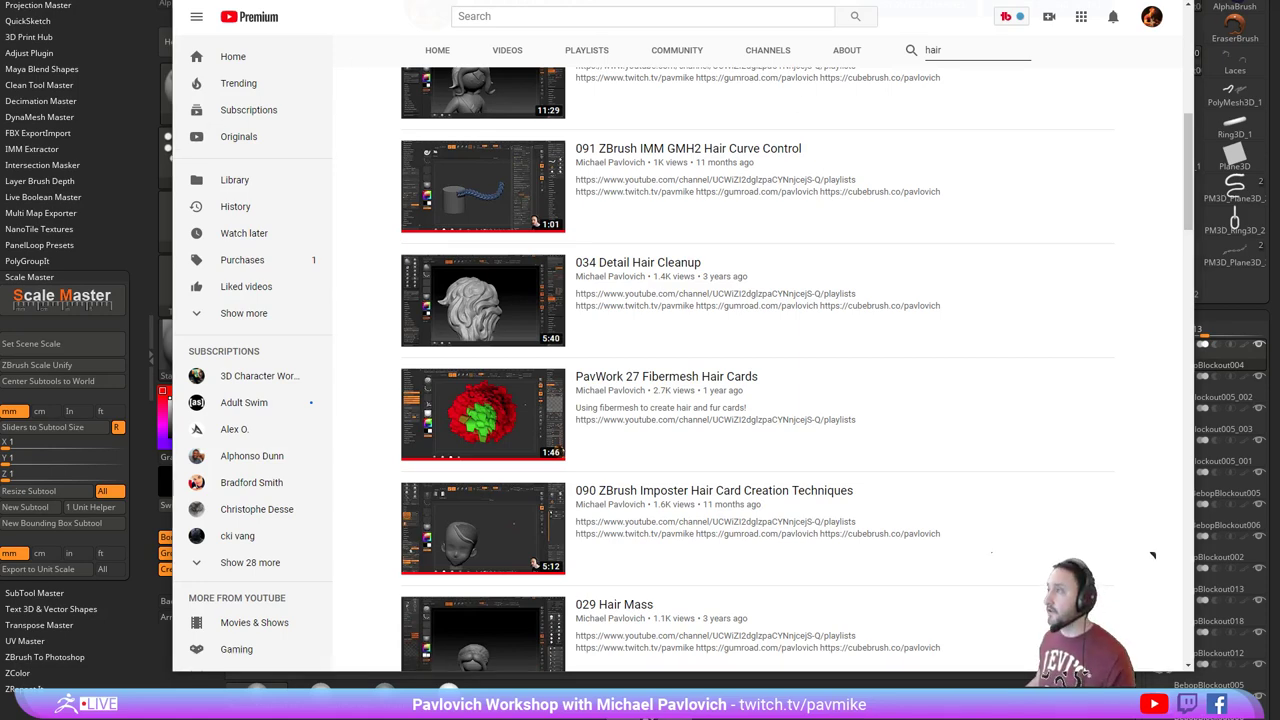
{"action": "key", "text": "alt+Tab"}
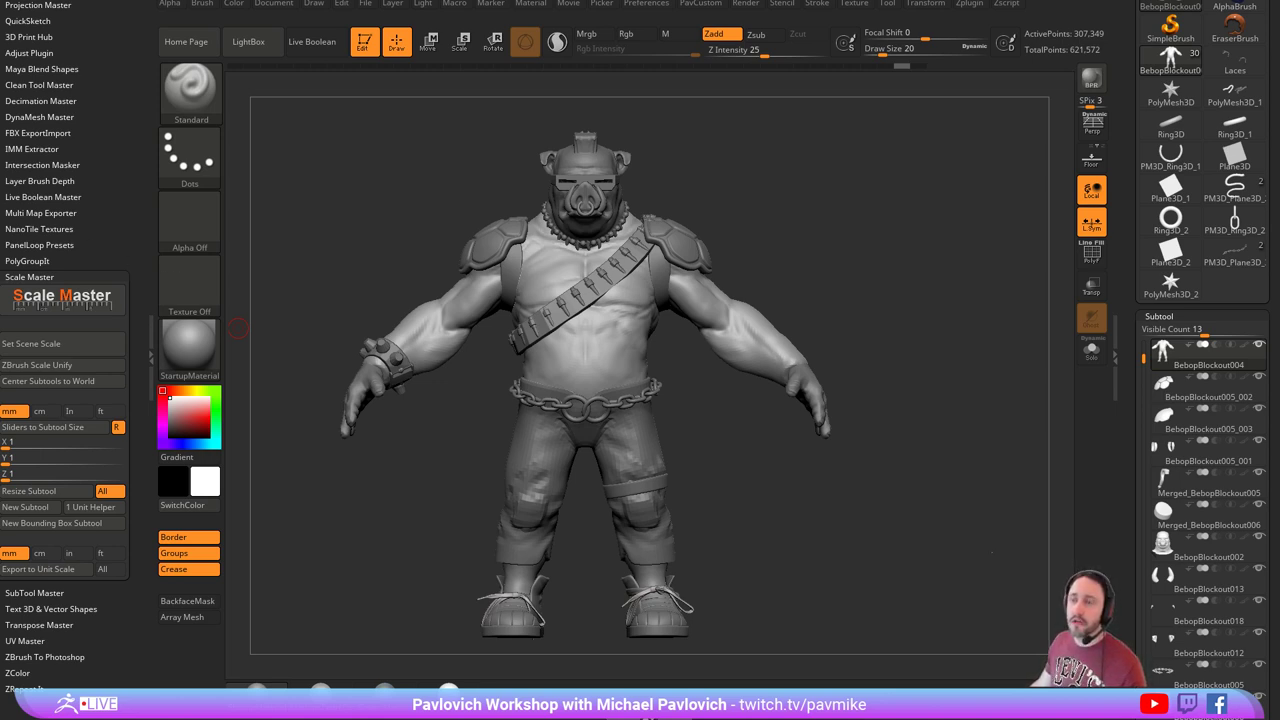
Leave edit mode and clear the Bebop character from the canvas.
{"action": "left_click", "coordinate": [368, 44]}
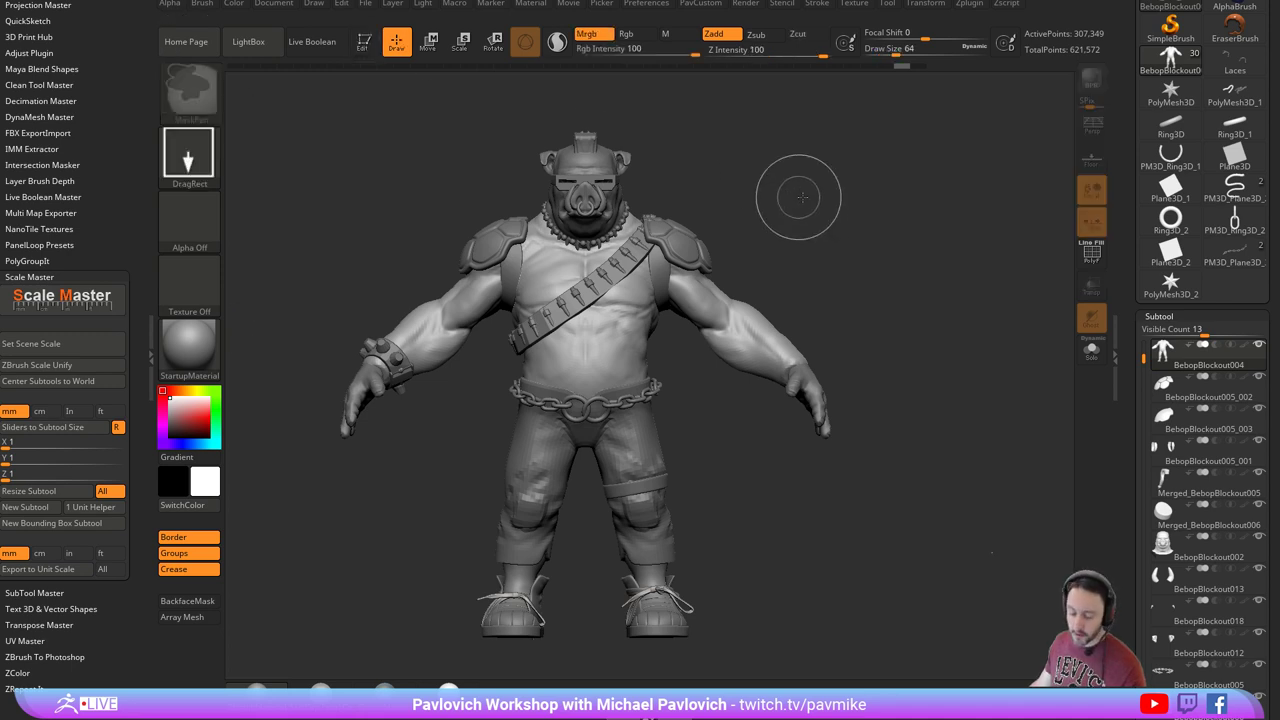
{"action": "key", "text": "ctrl+n"}
{"action": "scroll", "coordinate": [1160, 170], "scroll_direction": "up", "scroll_amount": 3}
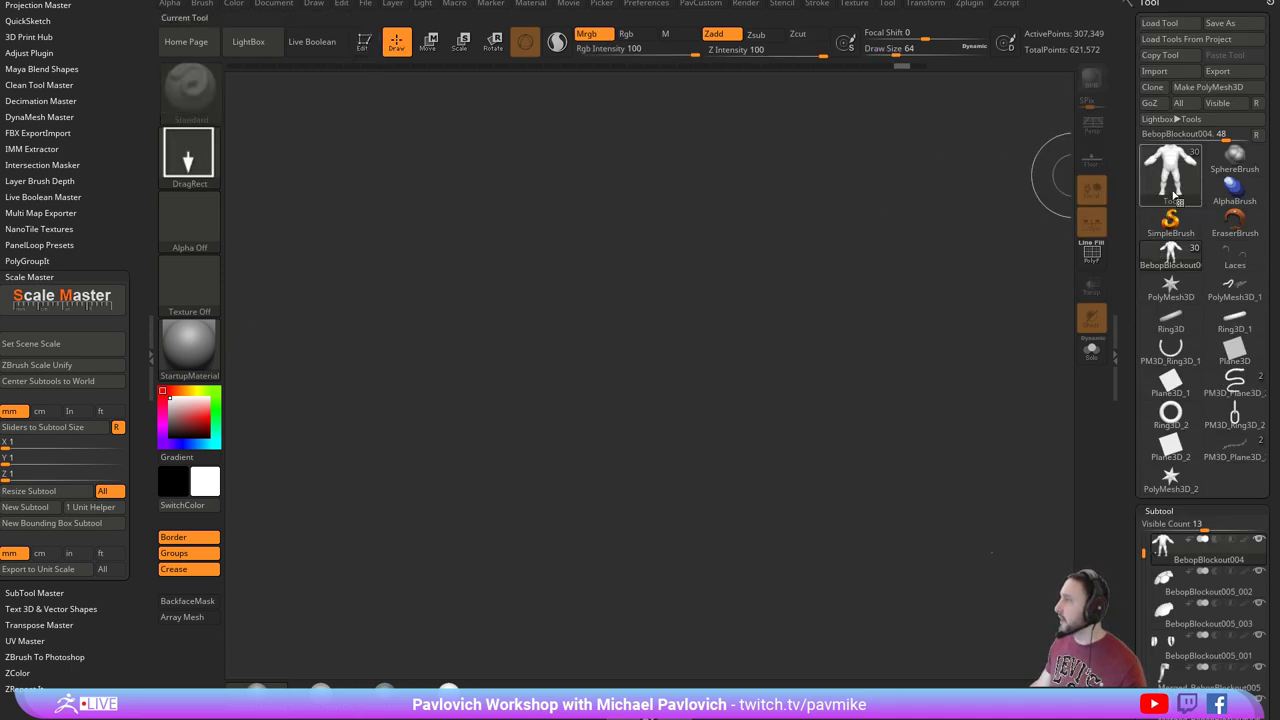
Draw a Cylinder3D on the empty canvas, make it editable and convert it to a PolyMesh3D.
{"action": "mouse_move", "coordinate": [1172, 190]}
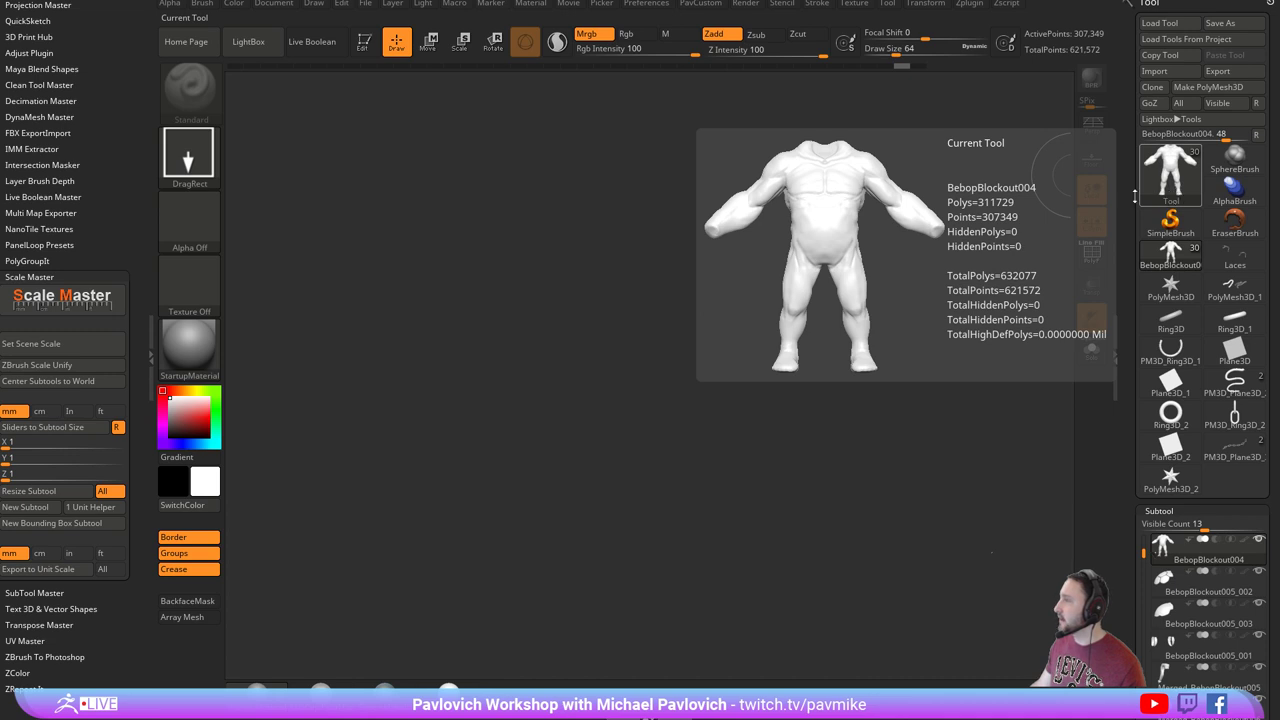
{"action": "left_click", "coordinate": [1171, 224]}
{"action": "left_click", "coordinate": [1171, 180]}
{"action": "left_click", "coordinate": [637, 268]}
{"action": "left_click_drag", "start_coordinate": [642, 366], "coordinate": [706, 483]}
{"action": "left_click", "coordinate": [369, 51]}
{"action": "left_click", "coordinate": [1182, 88]}
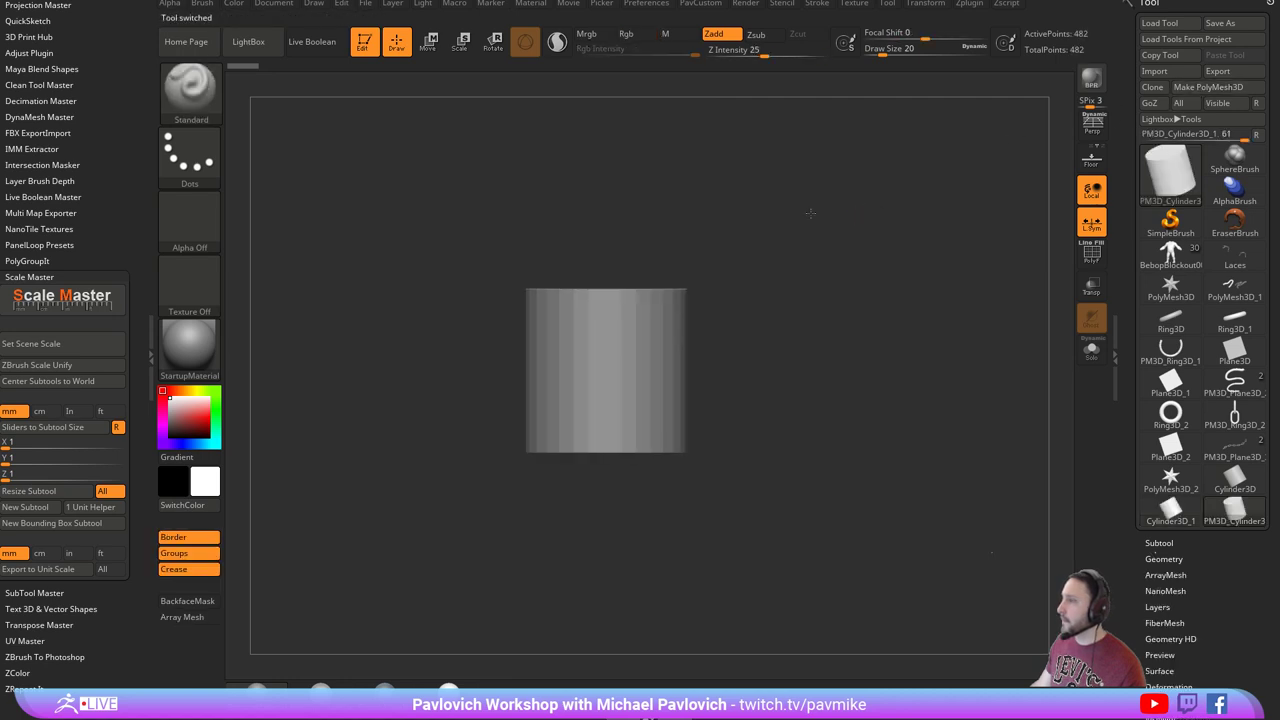
Show the polyframe, duplicate the cylinder alongside the original within the same mesh, and clear the mask.
{"action": "key", "text": "shift+f"}
{"action": "key", "text": "w"}
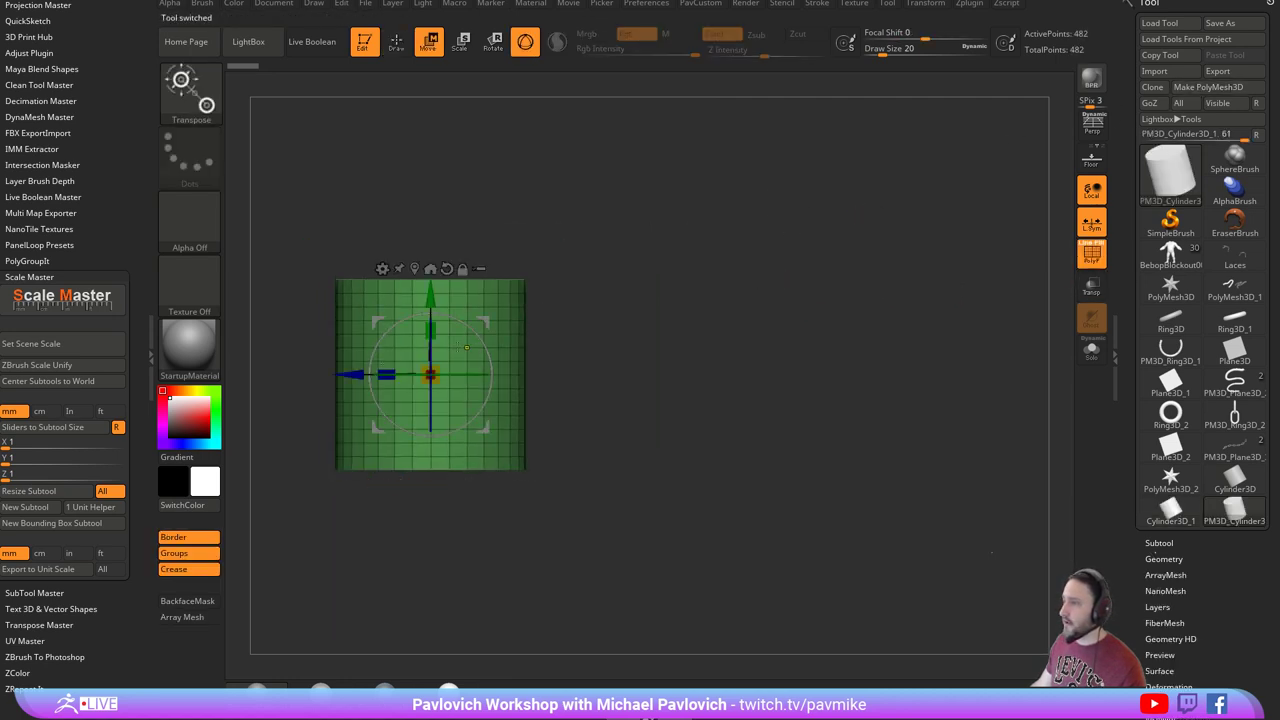
{"action": "left_click_drag", "start_coordinate": [351, 374], "coordinate": [607, 374], "text": "ctrl"}
{"action": "left_click_drag", "start_coordinate": [556, 194], "coordinate": [566, 206], "text": "ctrl"}
{"action": "right_click_drag", "start_coordinate": [566, 206], "coordinate": [568, 198], "text": "ctrl"}
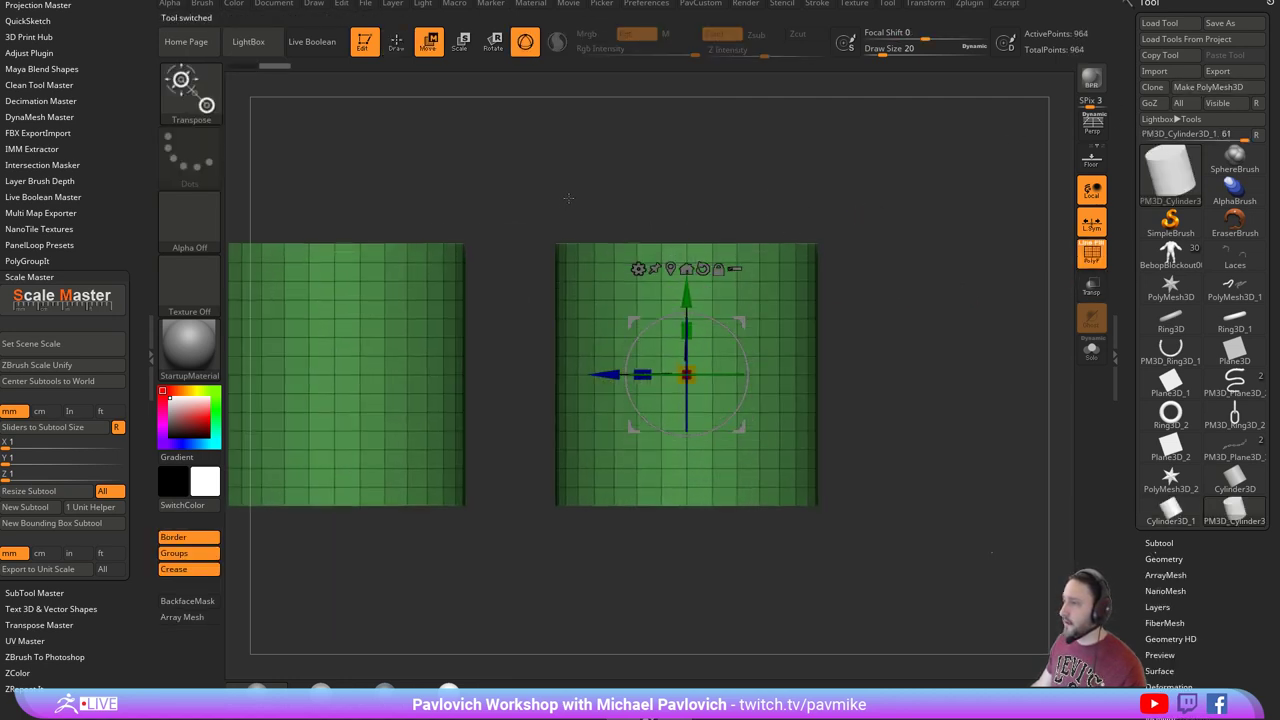
Delete a small patch of polygons from the left cylinder using ZModeler's Delete action on A Single Poly.
{"action": "key", "text": "q"}
{"action": "left_click_drag", "start_coordinate": [568, 198], "coordinate": [547, 181]}
{"action": "key", "text": "b"}
{"action": "key", "text": "z"}
{"action": "key", "text": "m"}
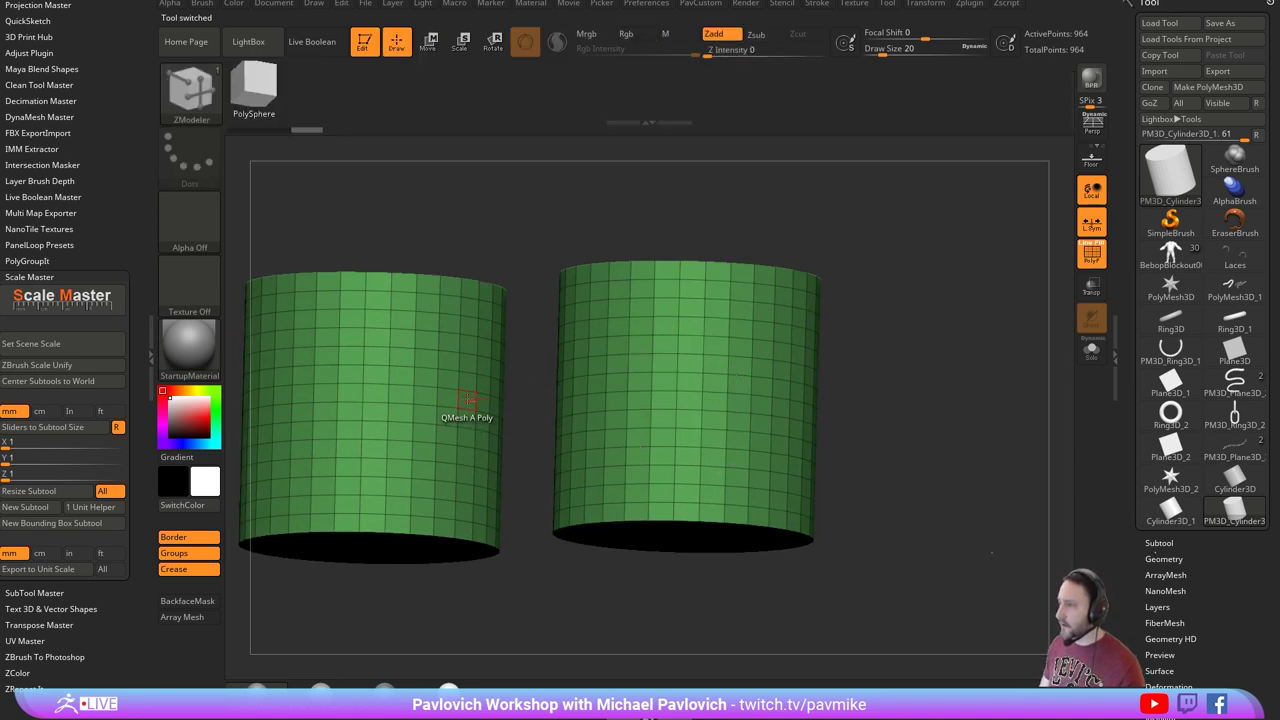
{"action": "key", "text": "space"}
{"action": "left_click", "coordinate": [400, 287]}
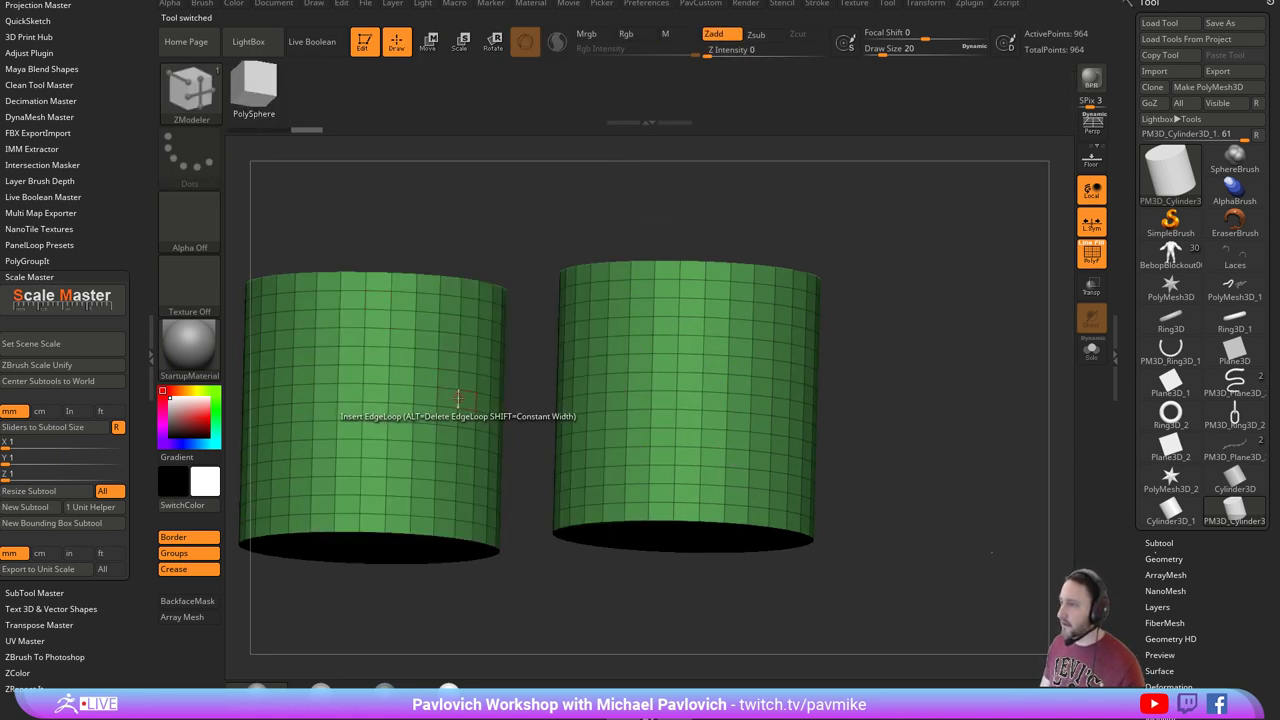
{"action": "mouse_move", "coordinate": [461, 398]}
{"action": "left_mouse_down", "text": "alt"}
{"action": "mouse_move", "coordinate": [449, 417]}
{"action": "mouse_move", "coordinate": [453, 394]}
{"action": "left_mouse_up", "text": "alt"}
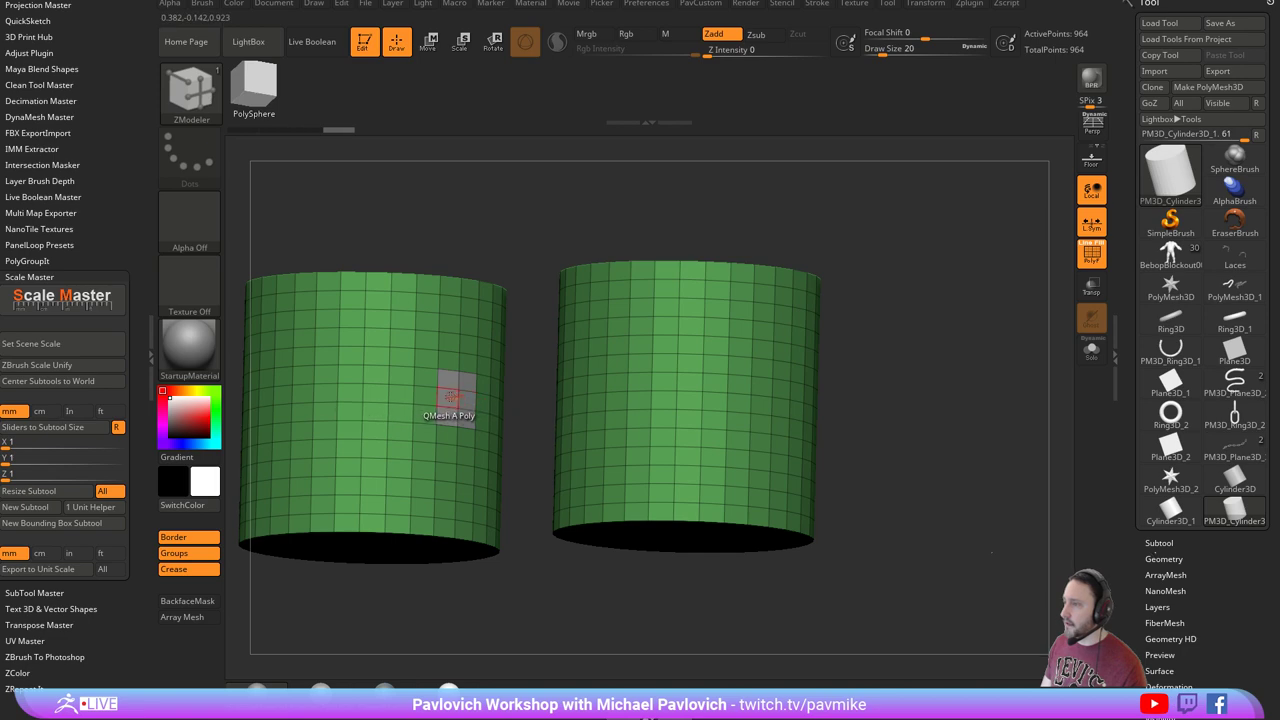
{"action": "key", "text": "space"}
{"action": "left_click", "coordinate": [311, 238]}
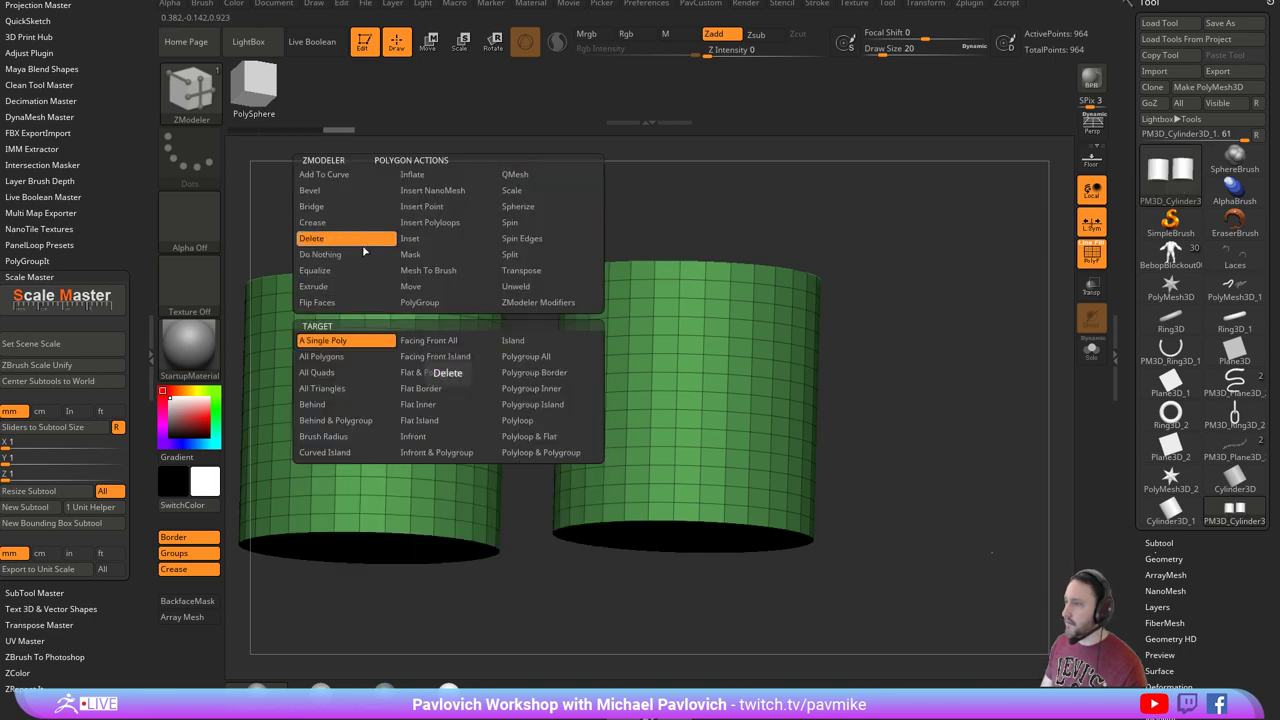
{"action": "left_click", "coordinate": [450, 398]}
Delete a small patch of polygons from the right cylinder on the side facing the left one.
{"action": "left_click_drag", "start_coordinate": [643, 205], "coordinate": [690, 235]}
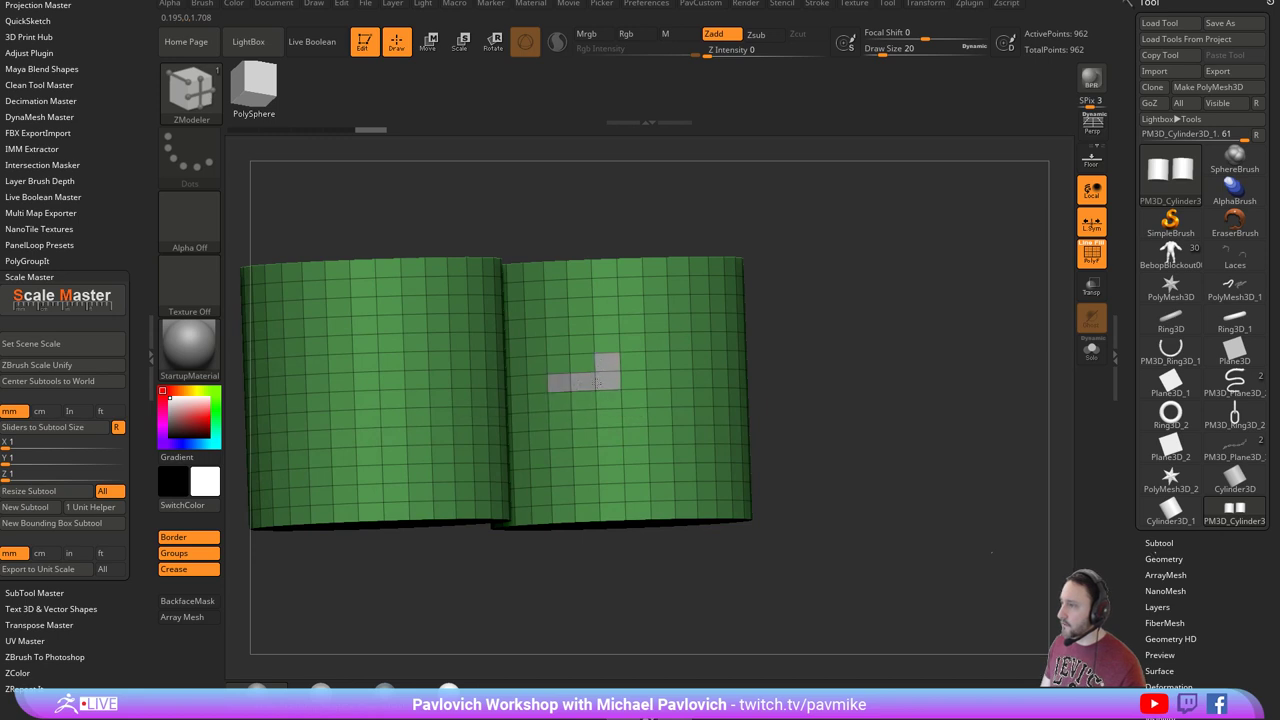
{"action": "left_click", "coordinate": [606, 377]}
{"action": "left_click_drag", "start_coordinate": [815, 347], "coordinate": [846, 346]}
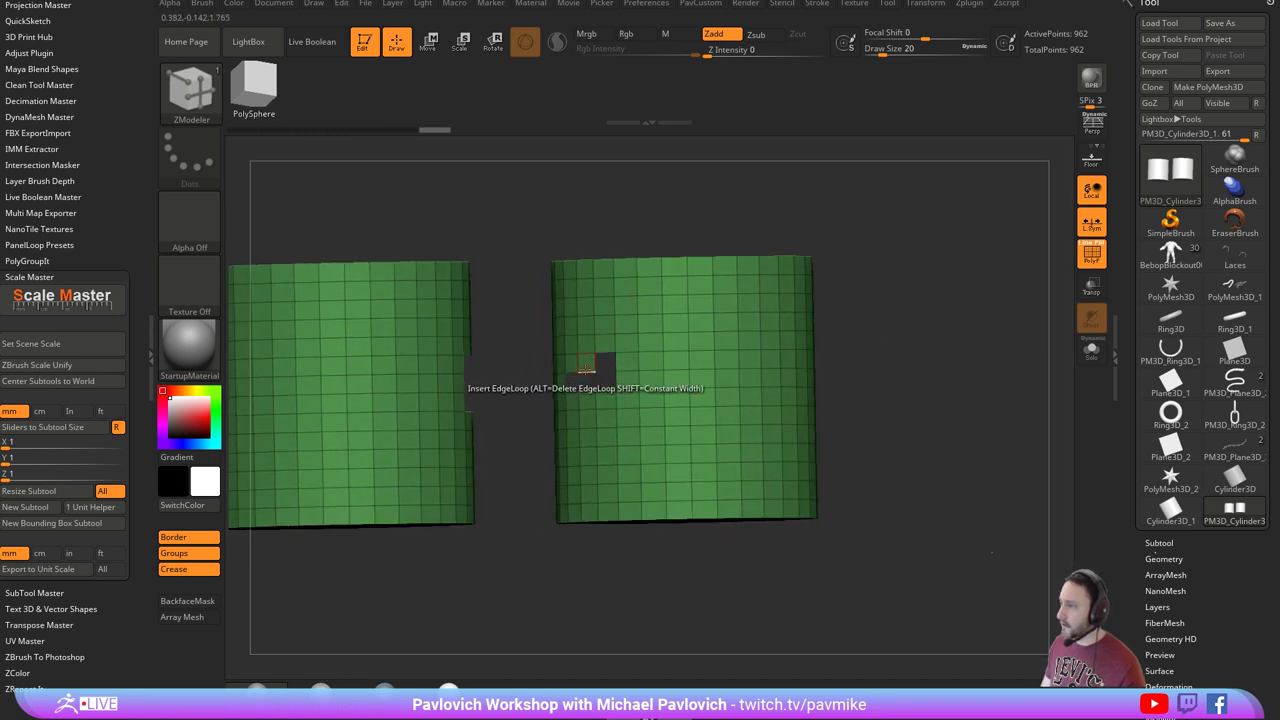
Connect the openings in the two cylinders with ZModeler's Bridge Two Holes edge action.
{"action": "key", "text": "space"}
{"action": "left_click", "coordinate": [476, 366]}
{"action": "left_click", "coordinate": [546, 486]}
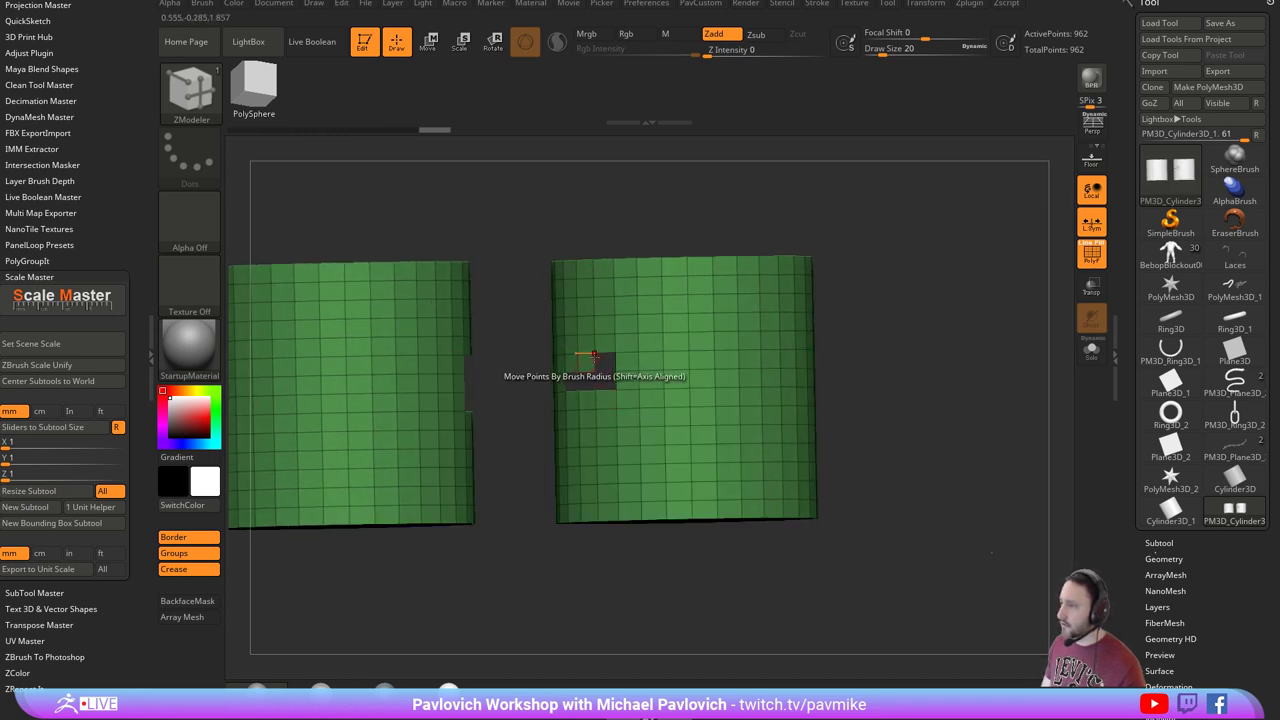
{"action": "left_click", "coordinate": [588, 364]}
{"action": "left_click_drag", "start_coordinate": [520, 372], "coordinate": [442, 405]}
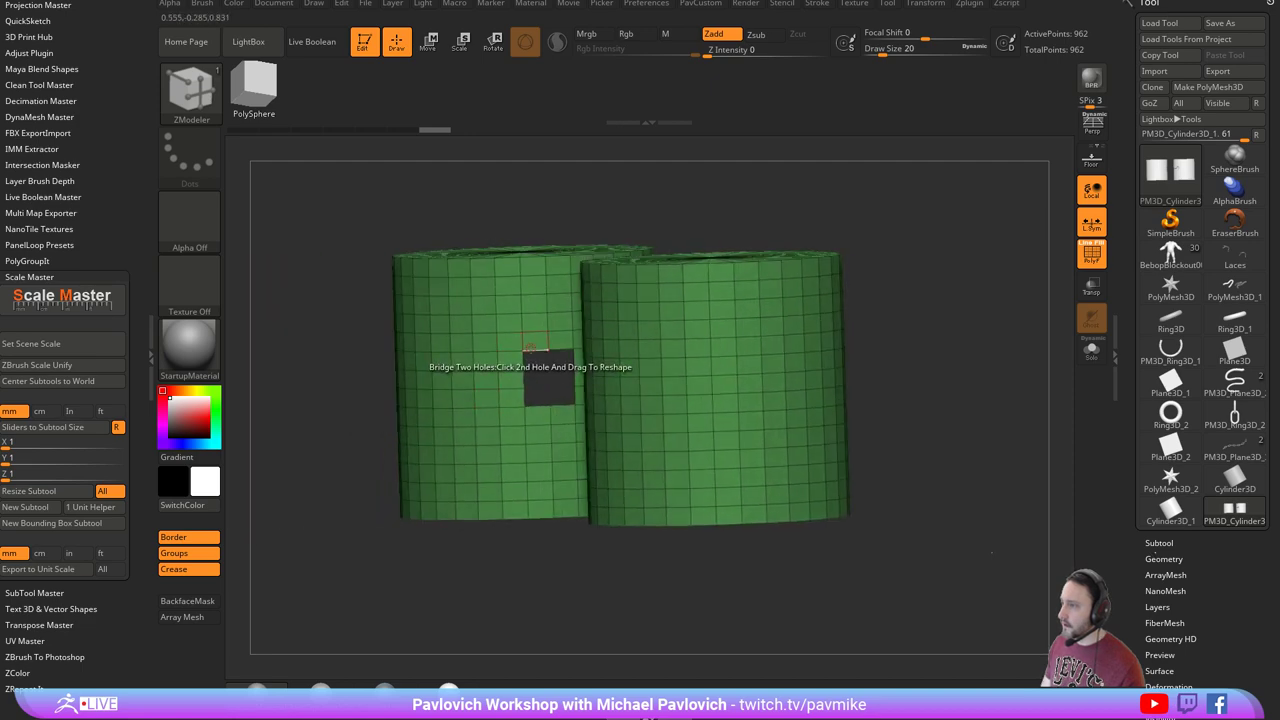
{"action": "left_click_drag", "start_coordinate": [643, 200], "coordinate": [735, 388]}
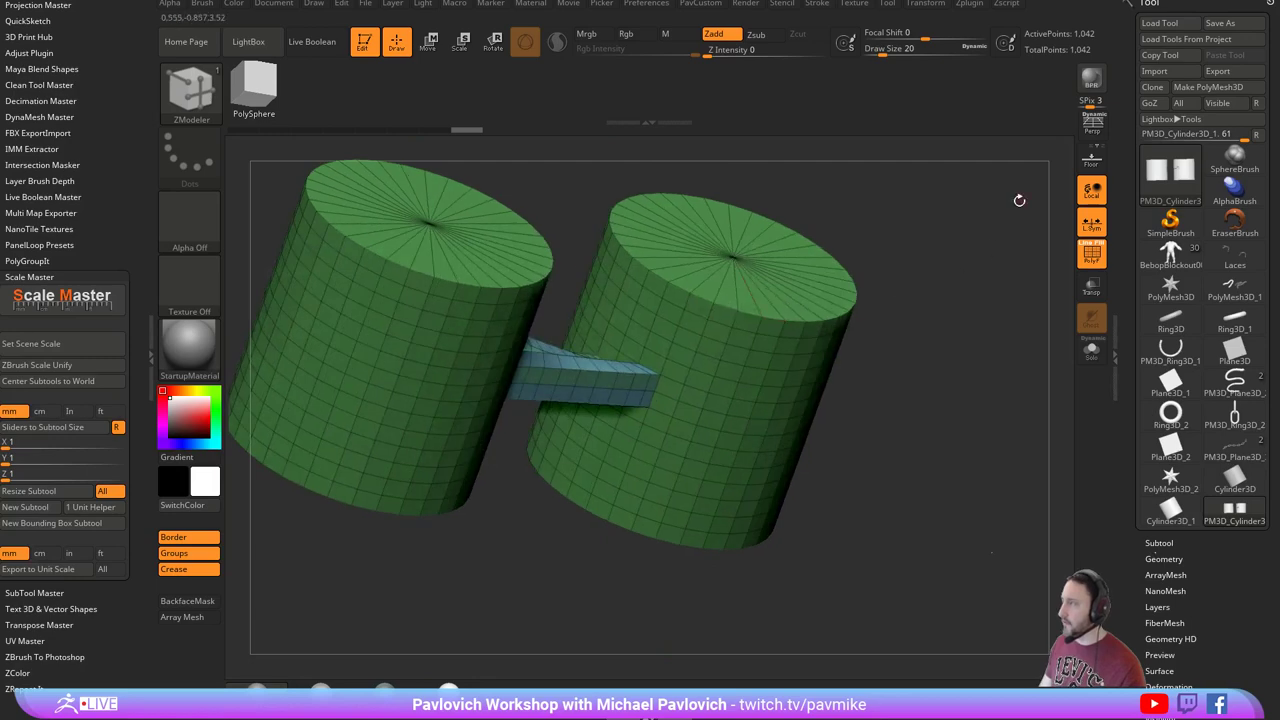
Undo the bridge and the polygon deletions on both cylinders.
{"action": "left_click_drag", "start_coordinate": [936, 242], "coordinate": [915, 324], "text": "alt"}
{"action": "left_click_drag", "start_coordinate": [647, 421], "coordinate": [732, 487], "text": "alt"}
{"action": "left_click_drag", "start_coordinate": [1006, 366], "coordinate": [968, 306]}
{"action": "key", "text": "ctrl+z"}
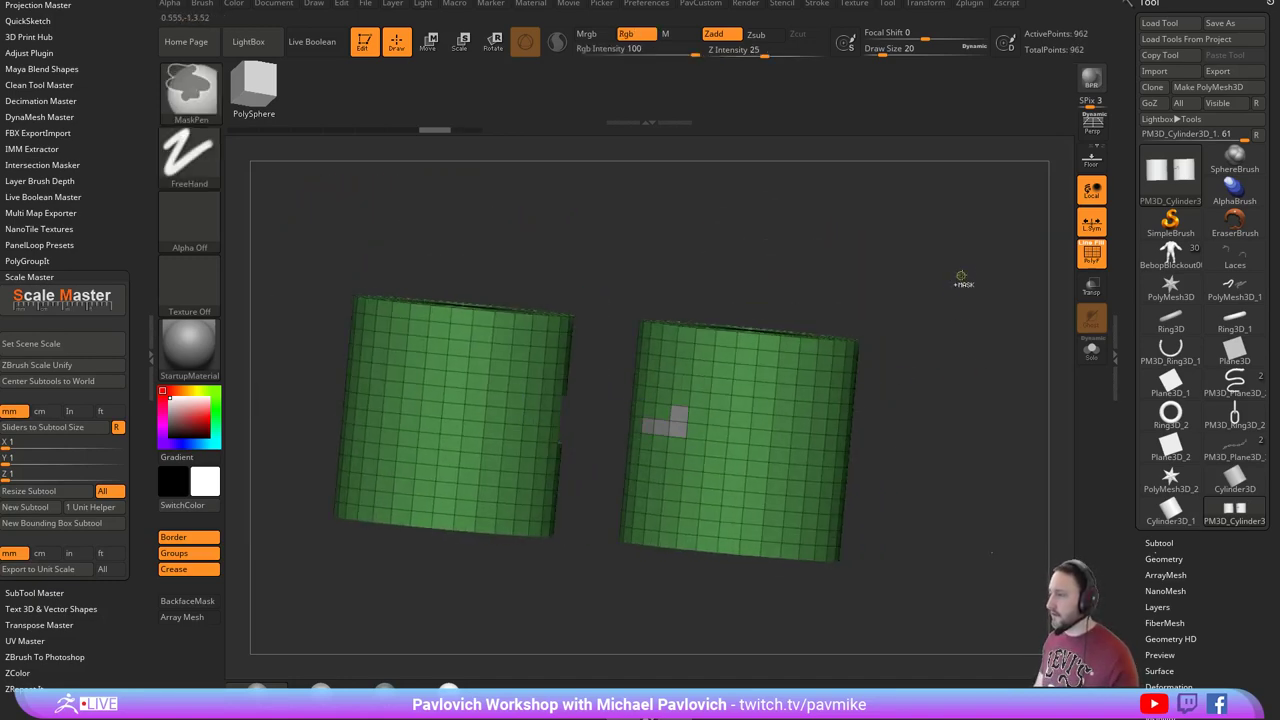
{"action": "key", "text": "ctrl+z"}
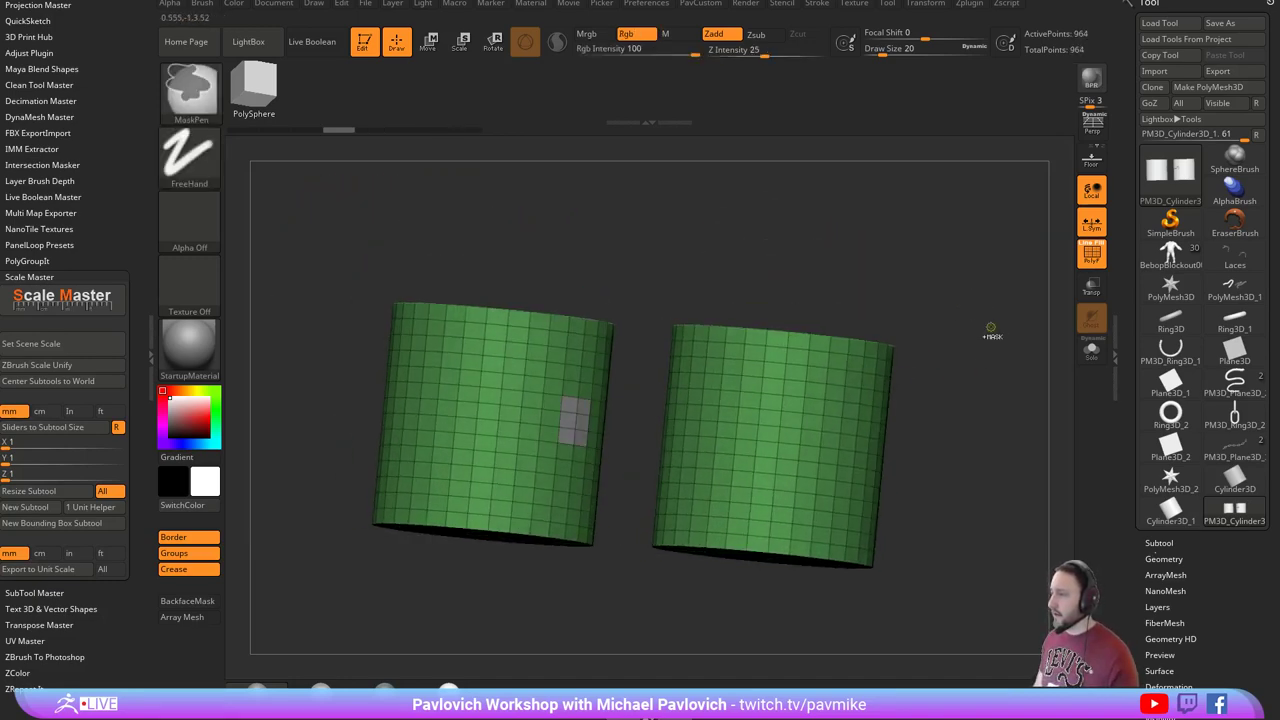
DynaMesh both cylinders with Blur set to 0, and remesh them at a lower resolution.
{"action": "key", "text": "space"}
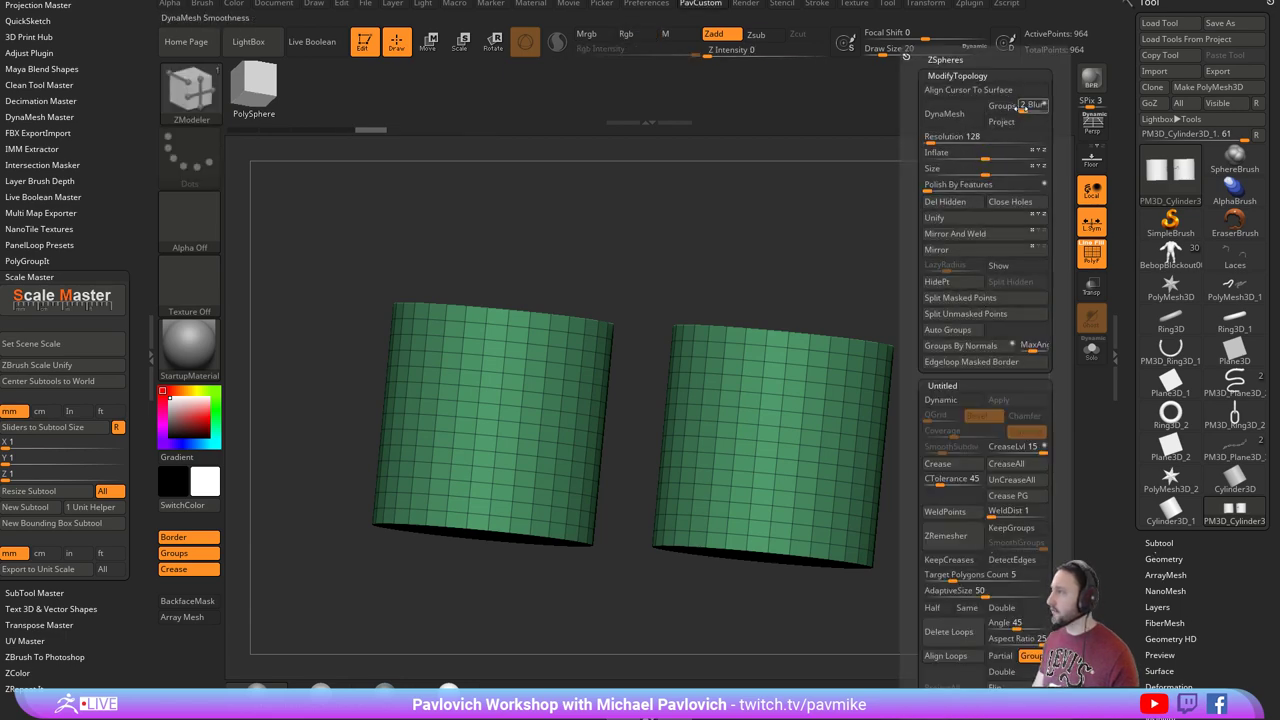
{"action": "left_click", "coordinate": [1032, 105]}
{"action": "type", "text": "0"}
{"action": "left_click", "coordinate": [967, 117]}
{"action": "key", "text": "space"}
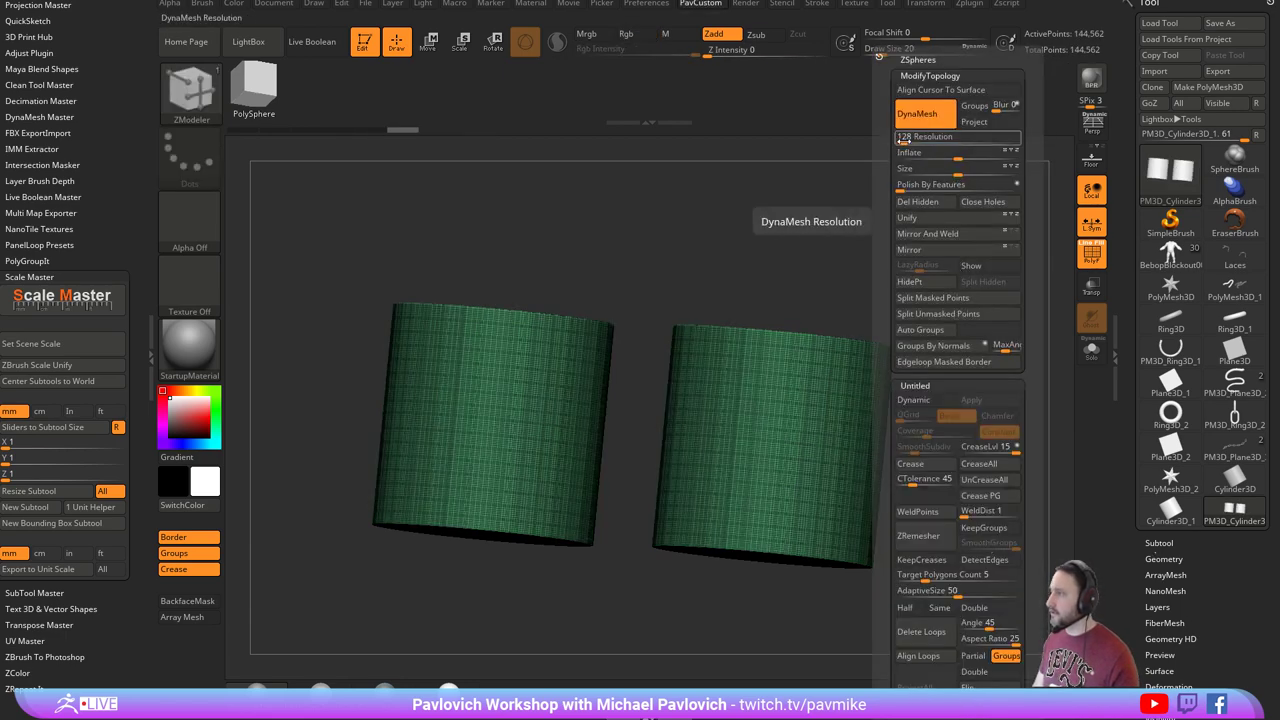
{"action": "left_click", "coordinate": [902, 138]}
{"action": "mouse_move", "coordinate": [908, 228]}
{"action": "left_mouse_down", "text": "ctrl"}
{"action": "mouse_move", "coordinate": [968, 346]}
{"action": "mouse_move", "coordinate": [1005, 370]}
{"action": "mouse_move", "coordinate": [975, 299]}
{"action": "left_mouse_up", "text": "ctrl"}
Mask the right cylinder, move the unmasked left one with the gizmo, and clear the mask.
{"action": "key", "text": "s"}
{"action": "key", "text": "1"}
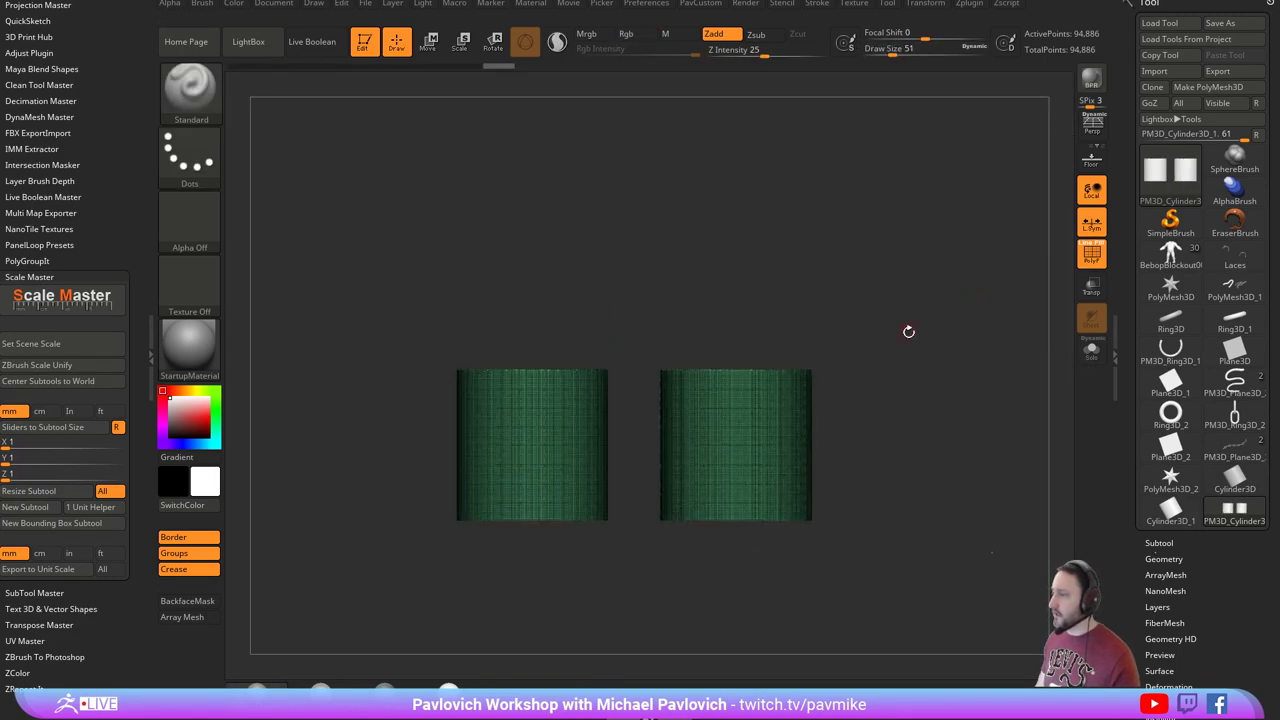
{"action": "key", "text": "w"}
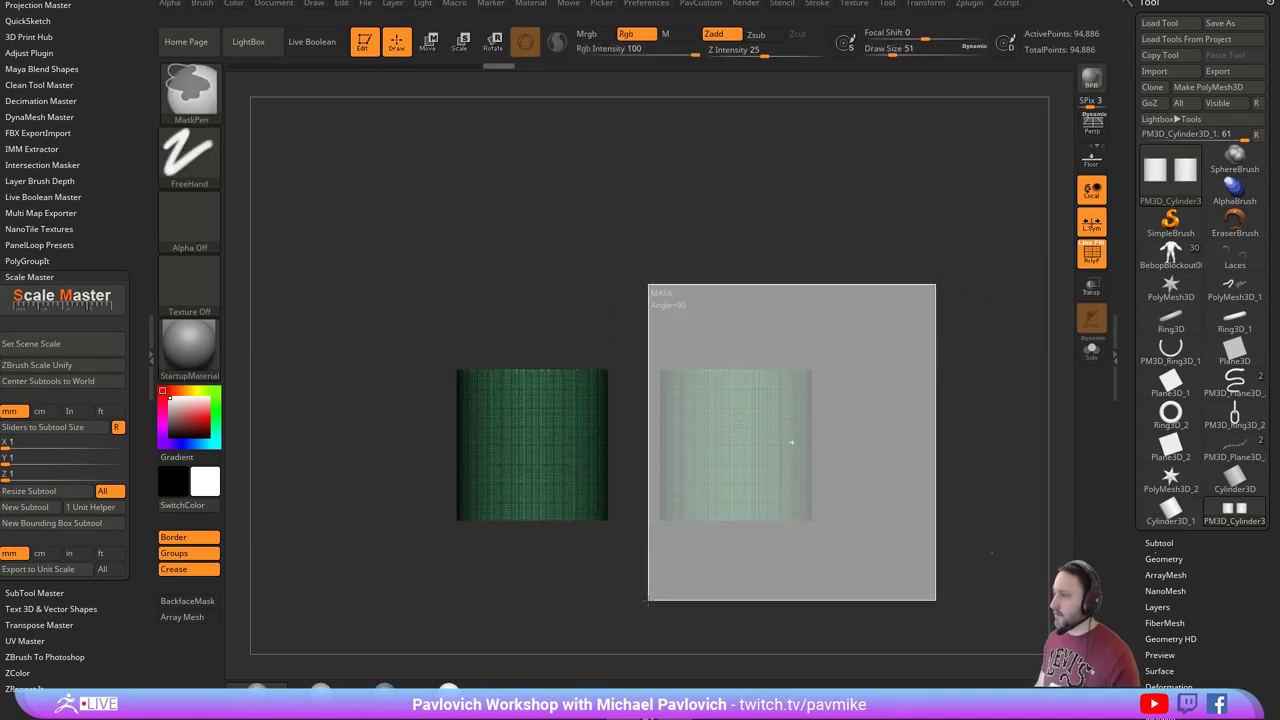
{"action": "left_click_drag", "start_coordinate": [656, 444], "coordinate": [734, 444]}
{"action": "left_click_drag", "start_coordinate": [838, 234], "coordinate": [872, 292], "text": "ctrl"}
Paint an oval mask at Draw Size 187 on the side of the left cylinder that faces the right one.
{"action": "key", "text": "q"}
{"action": "mouse_move", "coordinate": [886, 196]}
{"action": "left_mouse_down", "text": "alt"}
{"action": "mouse_move", "coordinate": [897, 234]}
{"action": "mouse_move", "coordinate": [727, 442]}
{"action": "mouse_move", "coordinate": [752, 446]}
{"action": "left_mouse_up", "text": "alt"}
{"action": "key", "text": "s"}
{"action": "left_click_drag", "start_coordinate": [738, 563], "coordinate": [715, 498], "text": "alt"}
{"action": "left_click_drag", "start_coordinate": [735, 402], "coordinate": [741, 390], "text": "ctrl"}
{"action": "mouse_move", "coordinate": [728, 545]}
{"action": "left_mouse_down"}
{"action": "mouse_move", "coordinate": [630, 478]}
{"action": "mouse_move", "coordinate": [636, 430]}
{"action": "mouse_move", "coordinate": [640, 440]}
{"action": "left_mouse_up"}
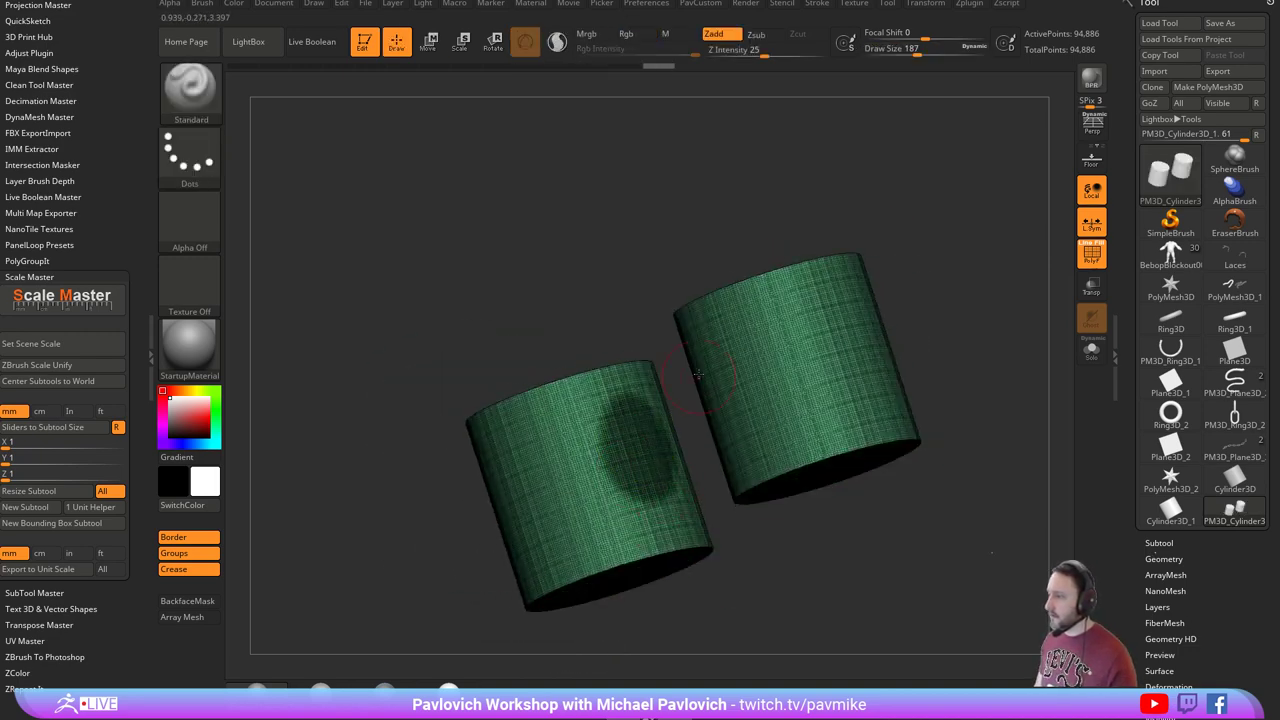
{"action": "key", "text": "ctrl+w"}
{"action": "key", "text": "ctrl+z"}
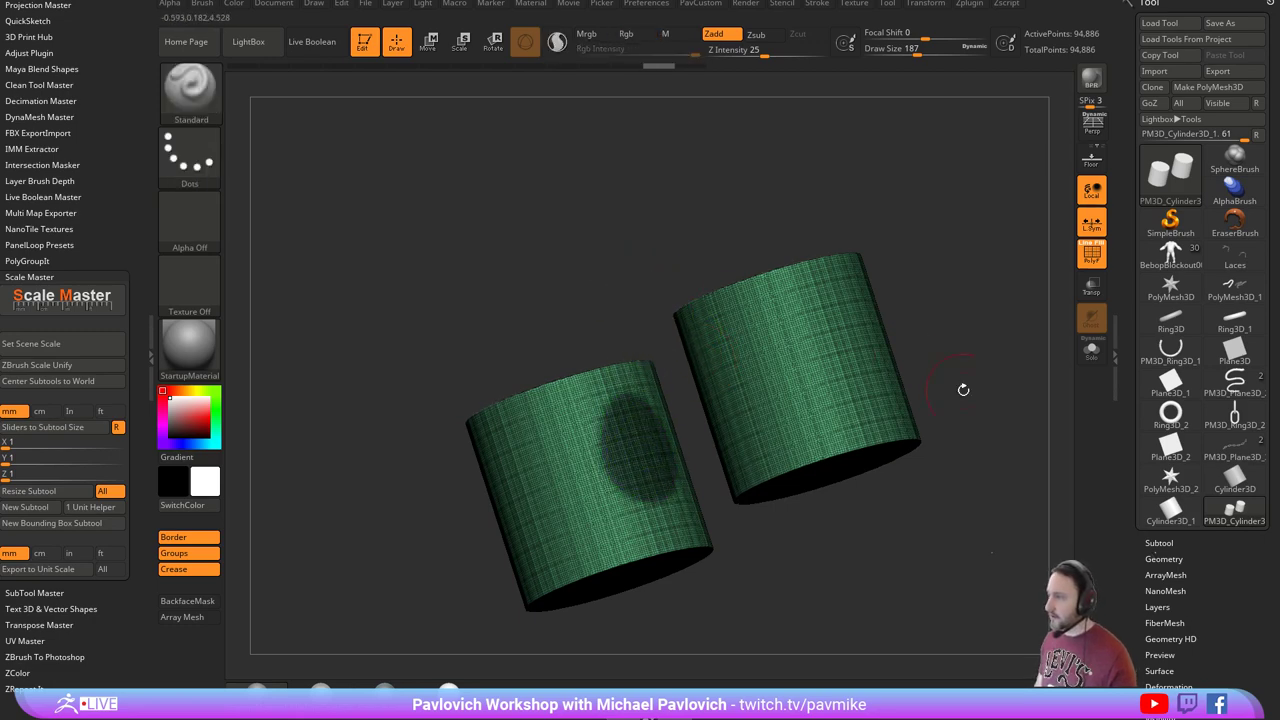
{"action": "left_click_drag", "start_coordinate": [963, 389], "coordinate": [925, 462], "text": "alt"}
{"action": "left_click_drag", "start_coordinate": [1128, 524], "coordinate": [1117, 414]}
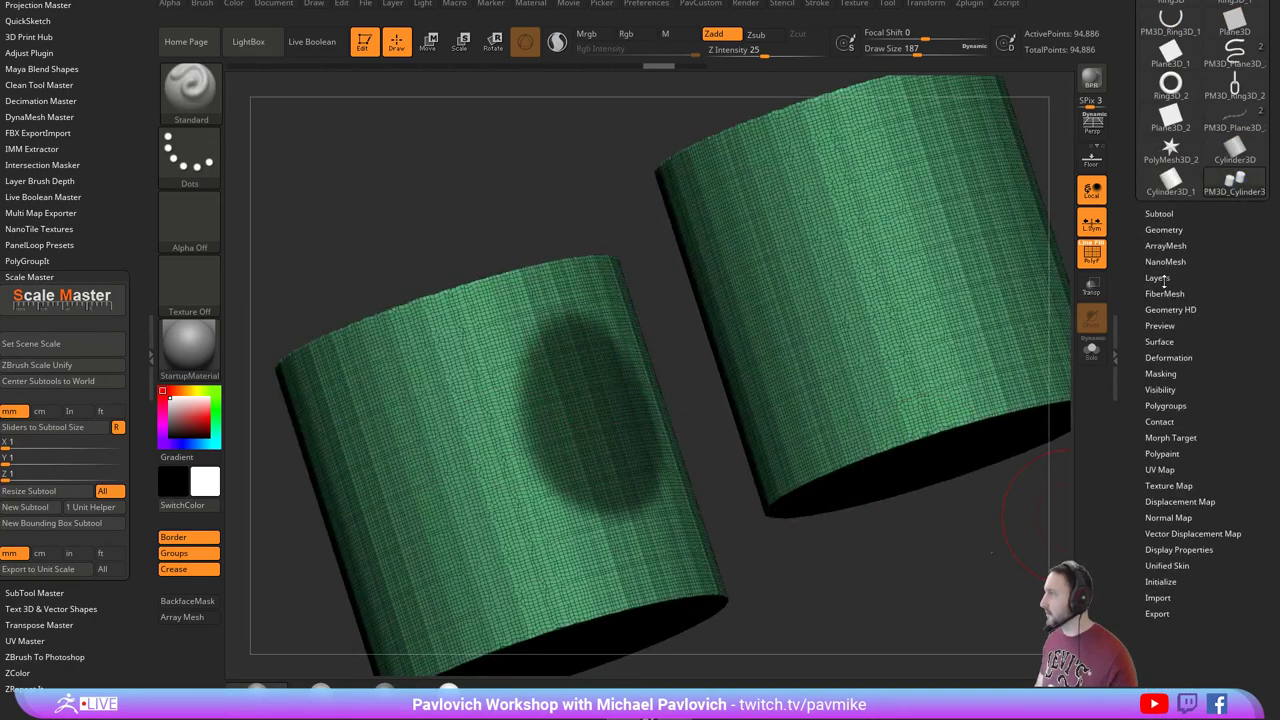
Apply Edgeloop Masked Border to the cylinders to cut a clean polygroup outline around the masked oval.
{"action": "left_click", "coordinate": [1164, 230]}
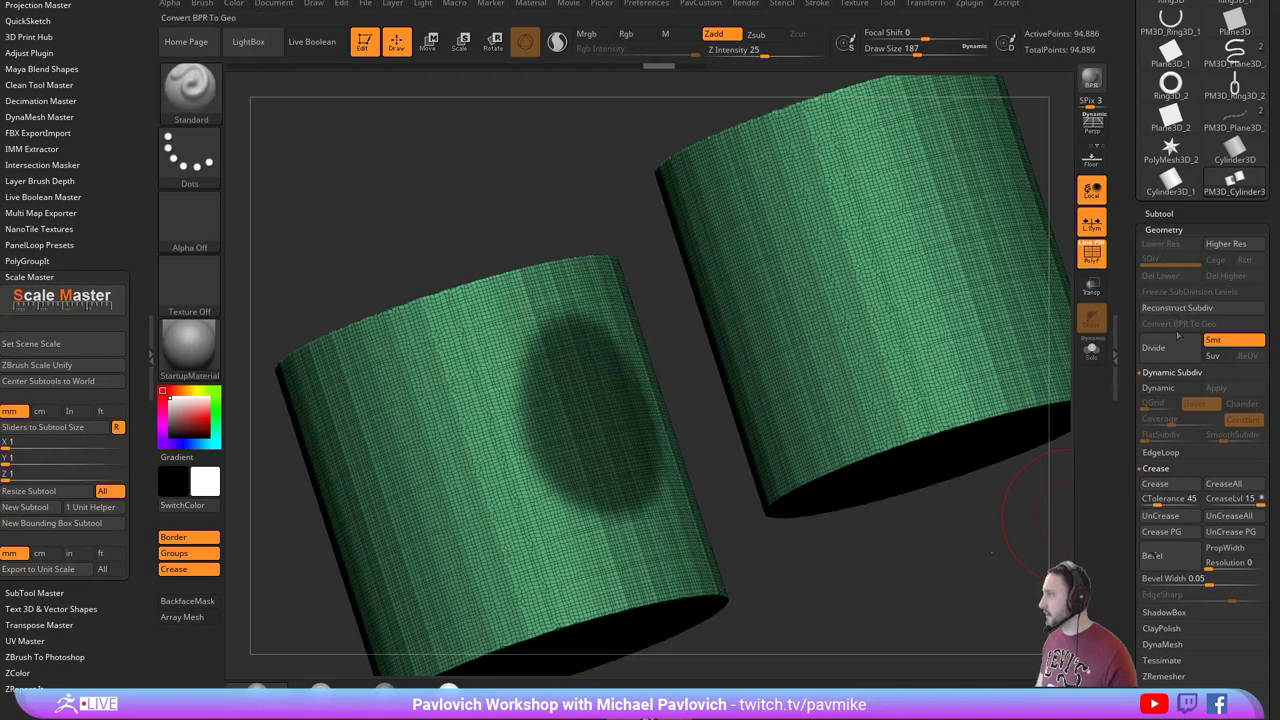
{"action": "left_click", "coordinate": [1161, 452]}
{"action": "left_click", "coordinate": [1176, 404]}
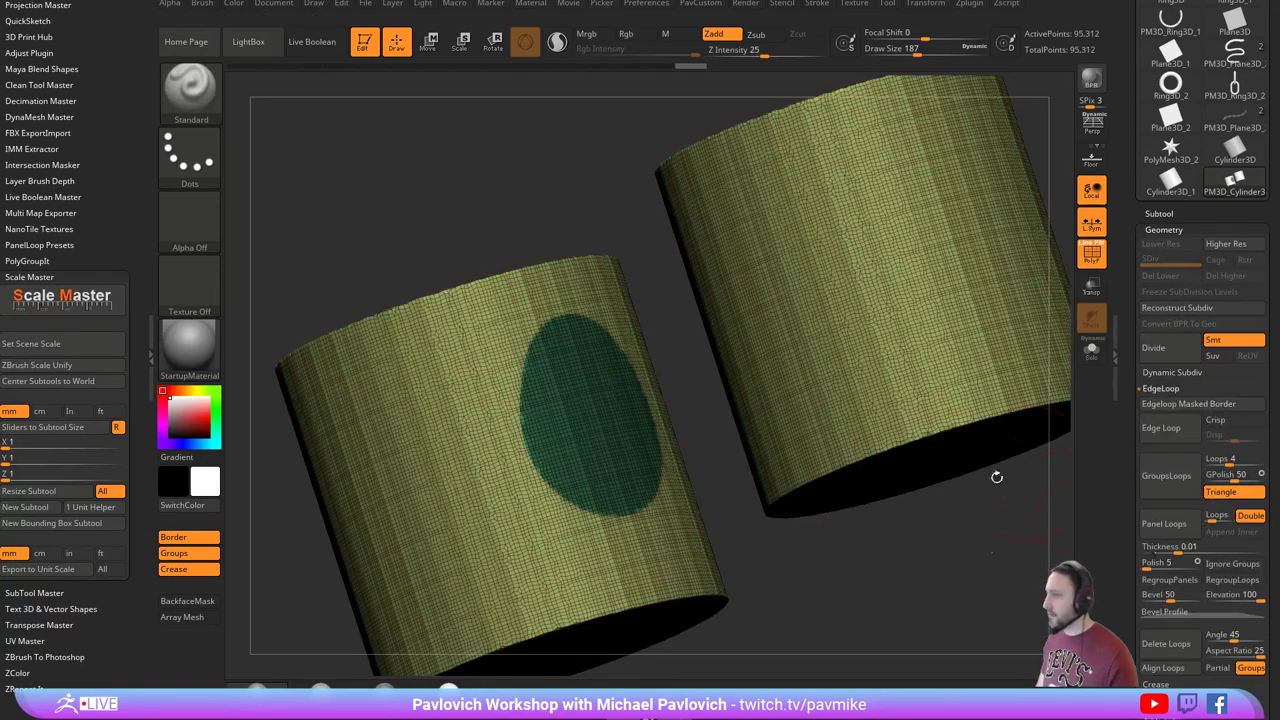
Hide the oval polygroup and delete the hidden polygons to open holes in the cylinders' facing sides.
{"action": "left_click", "coordinate": [606, 288], "text": "ctrl+shift"}
{"action": "key", "text": "2"}
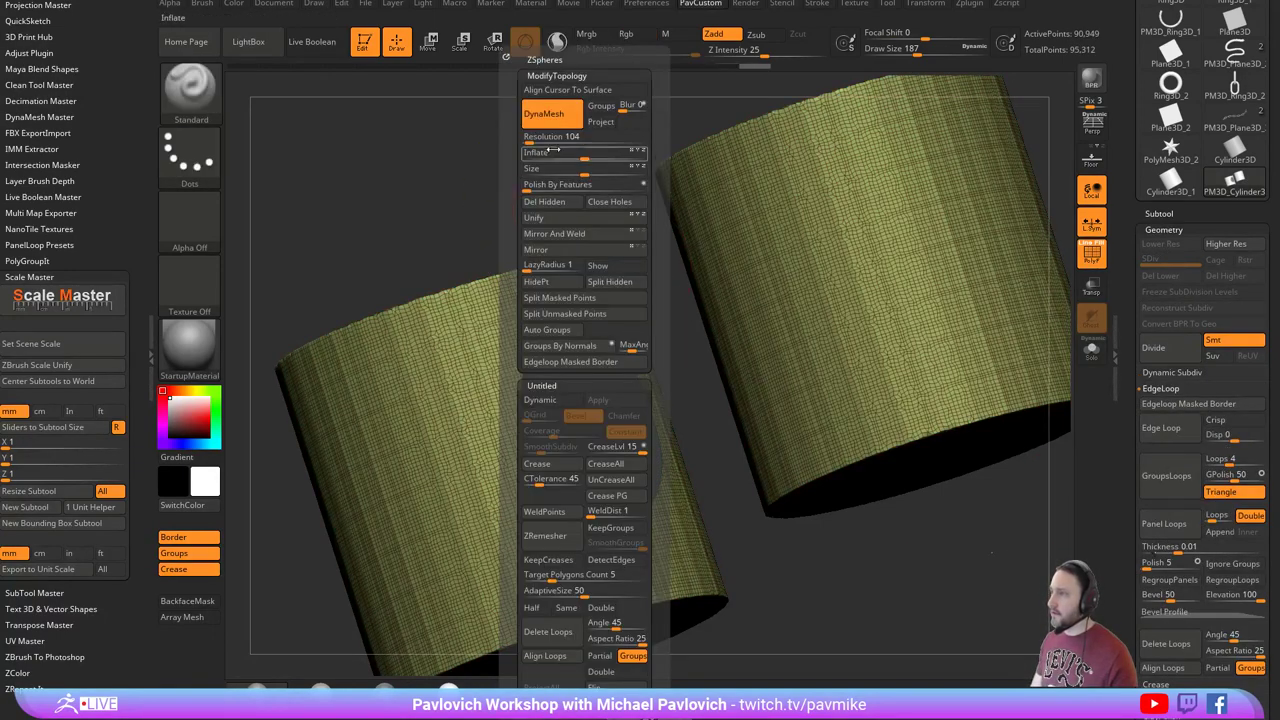
{"action": "left_click", "coordinate": [549, 206]}
Switch to the CurveBridge brush and apply Frame Mesh to create curves around the open holes.
{"action": "mouse_move", "coordinate": [600, 230]}
{"action": "right_mouse_down"}
{"action": "mouse_move", "coordinate": [700, 310]}
{"action": "mouse_move", "coordinate": [790, 358]}
{"action": "right_mouse_up"}
{"action": "key", "text": "b"}
{"action": "key", "text": "z"}
{"action": "key", "text": "m"}
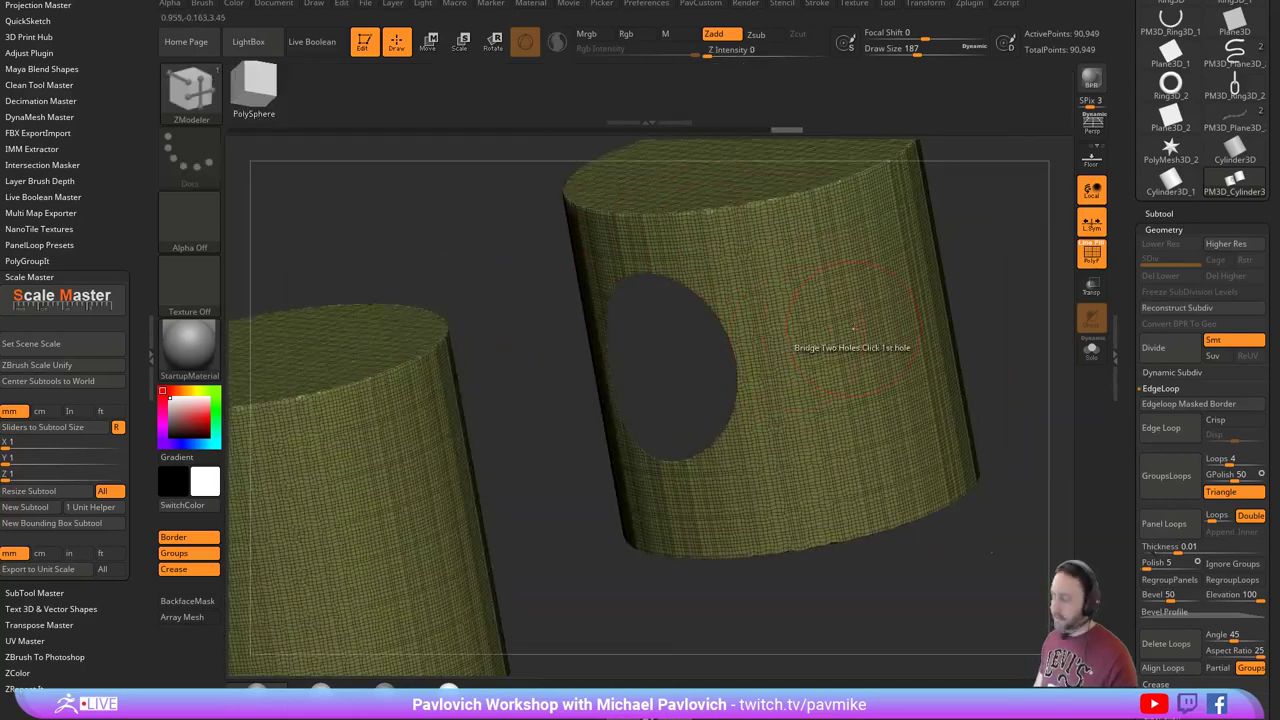
{"action": "key", "text": "b"}
{"action": "key", "text": "c"}
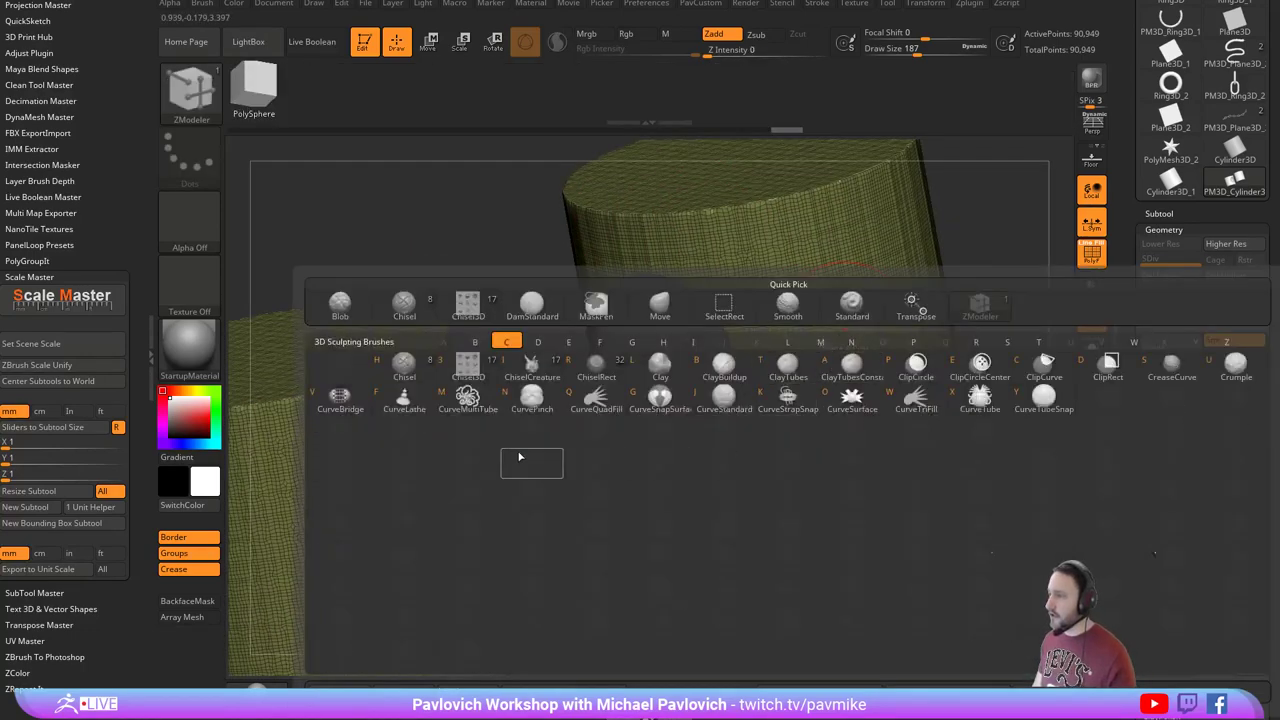
{"action": "left_click", "coordinate": [340, 398]}
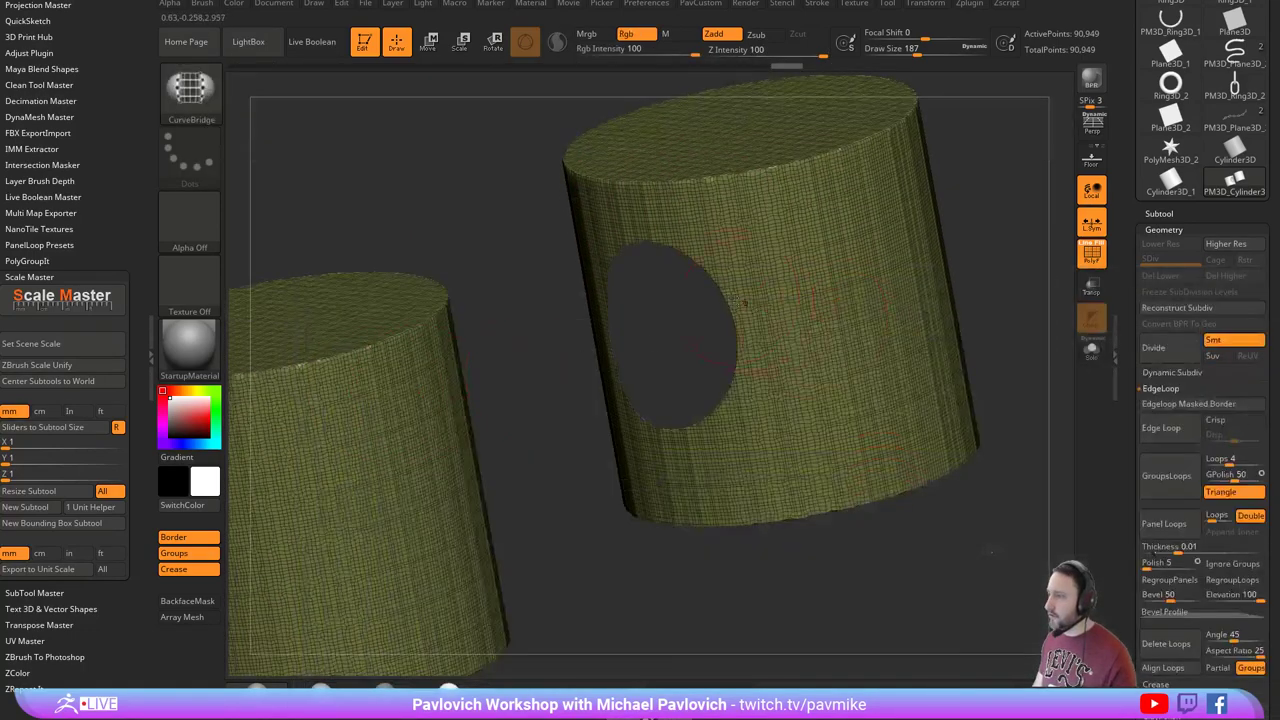
{"action": "left_click", "coordinate": [817, 5]}
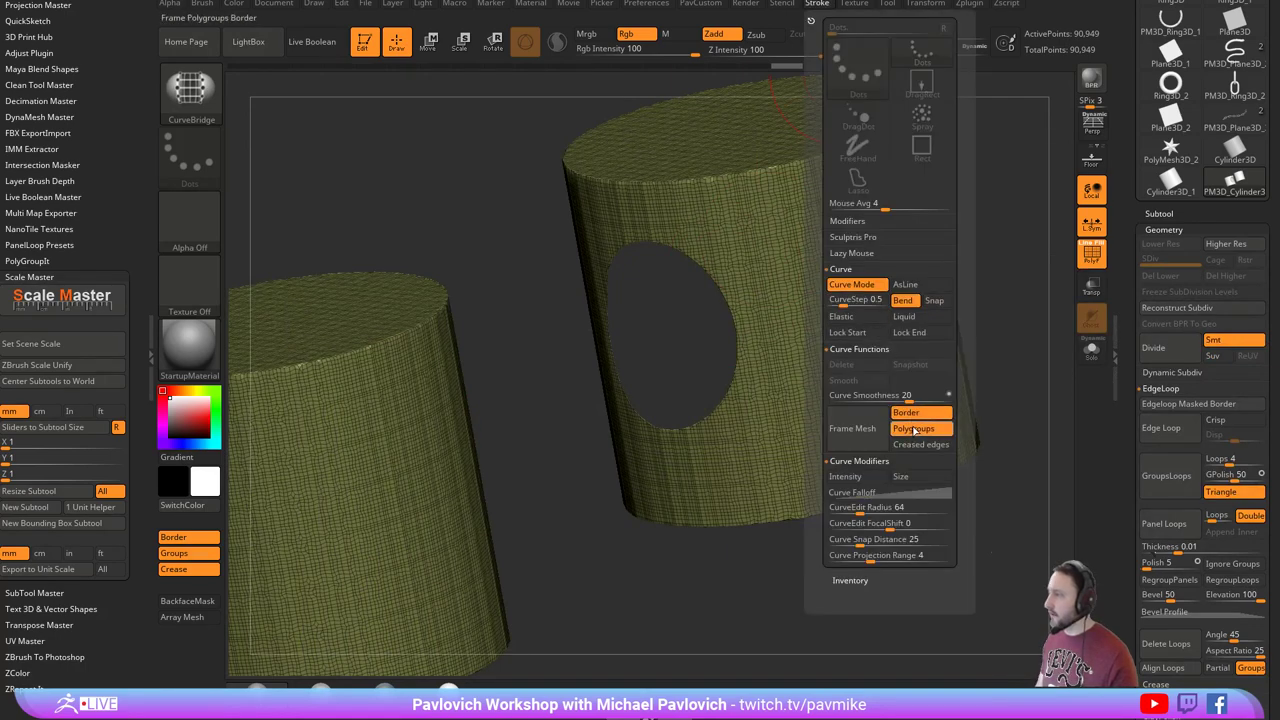
{"action": "left_click", "coordinate": [852, 428]}
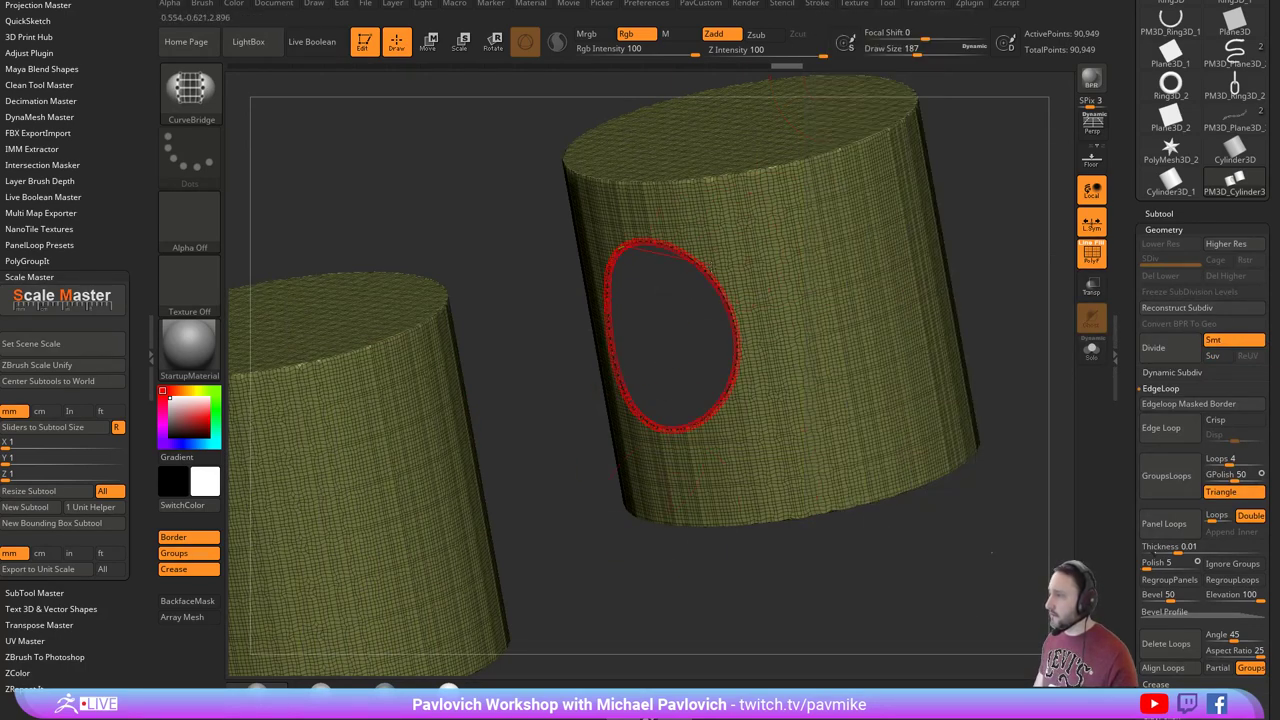
Bridge the curve around the left cylinder's hole to the right cylinder's hole, and turn off the polyframe display.
{"action": "left_click", "coordinate": [560, 366], "text": "ctrl"}
{"action": "key", "text": "bracketleft"}
{"action": "mouse_move", "coordinate": [531, 383]}
{"action": "left_mouse_down"}
{"action": "mouse_move", "coordinate": [553, 383]}
{"action": "mouse_move", "coordinate": [554, 370]}
{"action": "left_mouse_up"}
{"action": "left_click", "coordinate": [554, 369]}
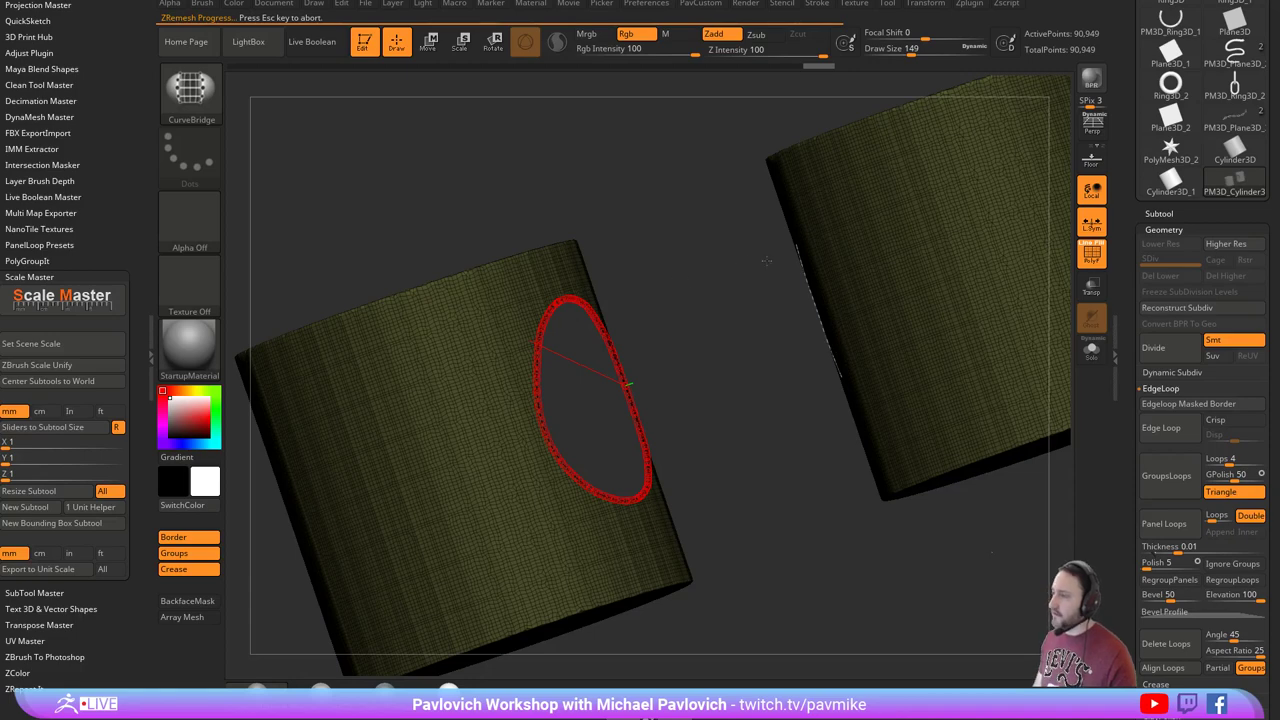
{"action": "mouse_move", "coordinate": [769, 534]}
{"action": "left_mouse_down"}
{"action": "mouse_move", "coordinate": [826, 562]}
{"action": "mouse_move", "coordinate": [776, 584]}
{"action": "mouse_move", "coordinate": [814, 491]}
{"action": "mouse_move", "coordinate": [745, 505]}
{"action": "mouse_move", "coordinate": [986, 409]}
{"action": "mouse_move", "coordinate": [1000, 374]}
{"action": "mouse_move", "coordinate": [977, 497]}
{"action": "mouse_move", "coordinate": [926, 534]}
{"action": "mouse_move", "coordinate": [957, 526]}
{"action": "mouse_move", "coordinate": [952, 540]}
{"action": "mouse_move", "coordinate": [975, 500]}
{"action": "left_mouse_up"}
{"action": "left_click", "coordinate": [1091, 256]}
Undo the bridge, the framed curves and the hole deletion to restore the two closed, separate cylinders.
{"action": "key", "text": "b"}
{"action": "key", "text": "s"}
{"action": "key", "text": "t"}
{"action": "key", "text": "ctrl+z"}
{"action": "key", "text": "ctrl+z"}
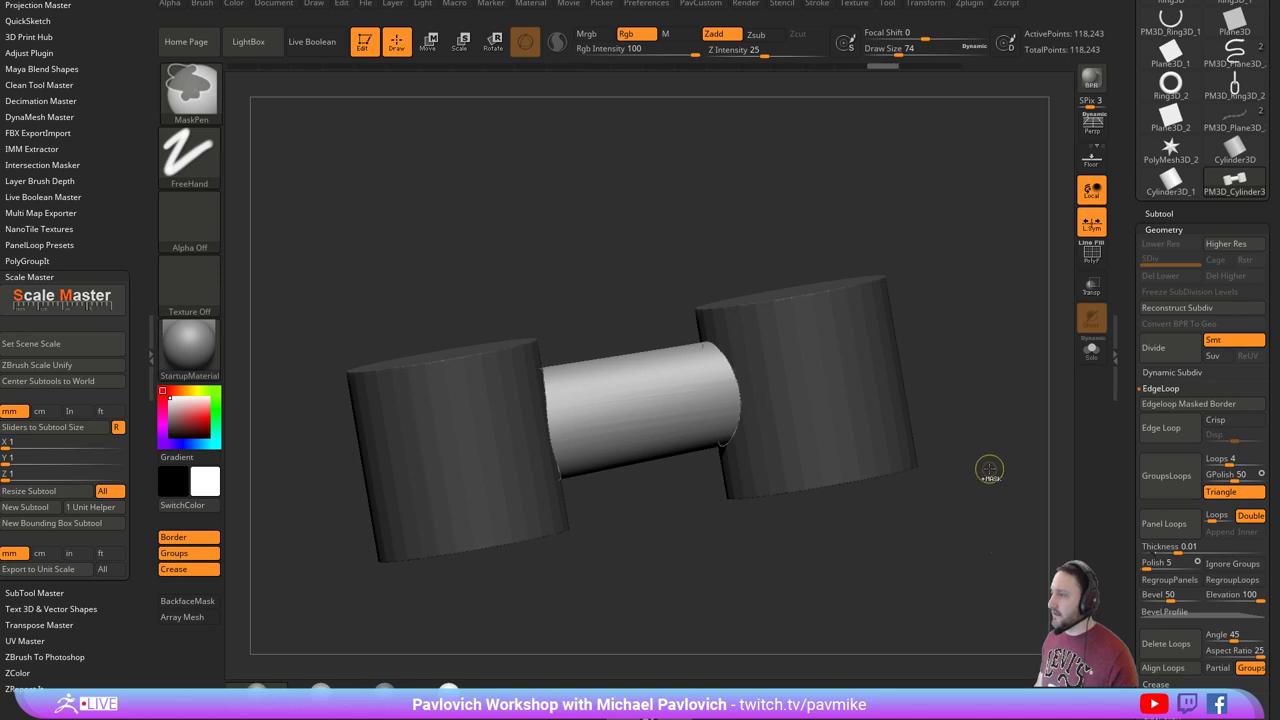
{"action": "key", "text": "ctrl+z"}
{"action": "key", "text": "ctrl+z"}
{"action": "key", "text": "ctrl+z"}
{"action": "mouse_move", "coordinate": [1006, 354]}
{"action": "left_mouse_down"}
{"action": "mouse_move", "coordinate": [1009, 380]}
{"action": "mouse_move", "coordinate": [996, 379]}
{"action": "left_mouse_up"}
Choose the Cylinder32 mesh in the IMM primitives brush.
{"action": "key", "text": "b"}
{"action": "key", "text": "i"}
{"action": "key", "text": "p"}
{"action": "key", "text": "m"}
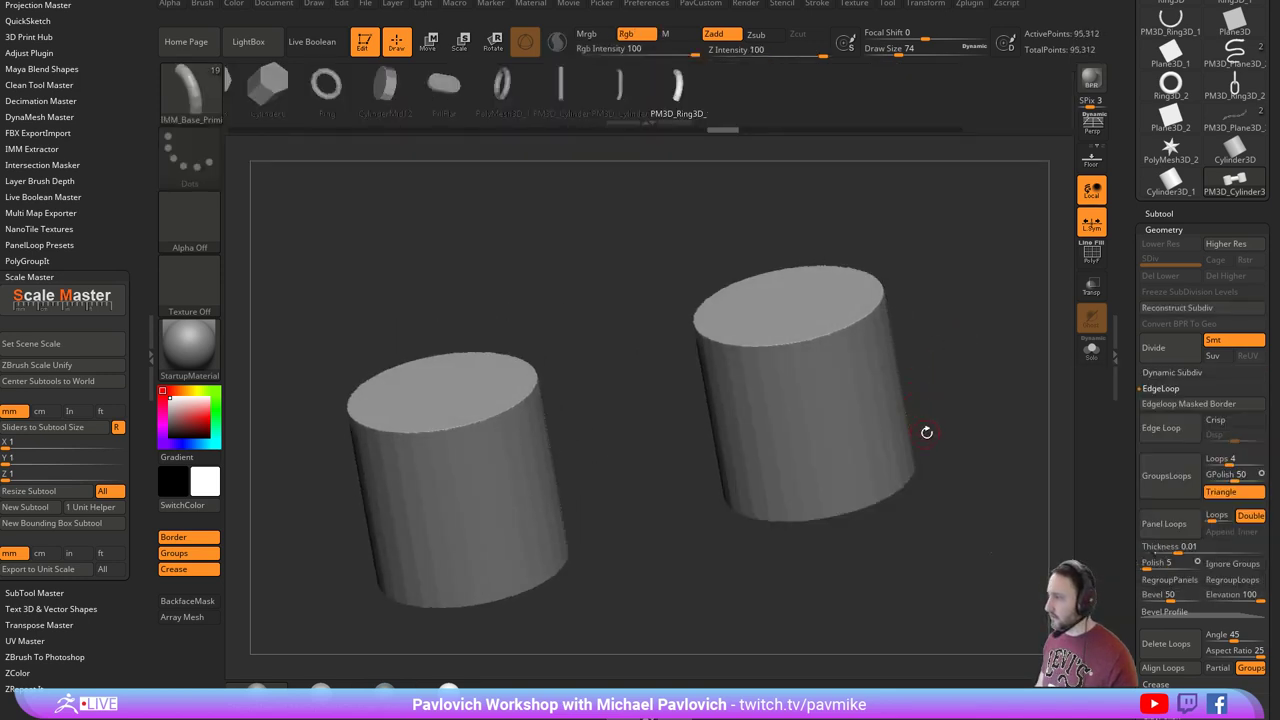
{"action": "key", "text": "m"}
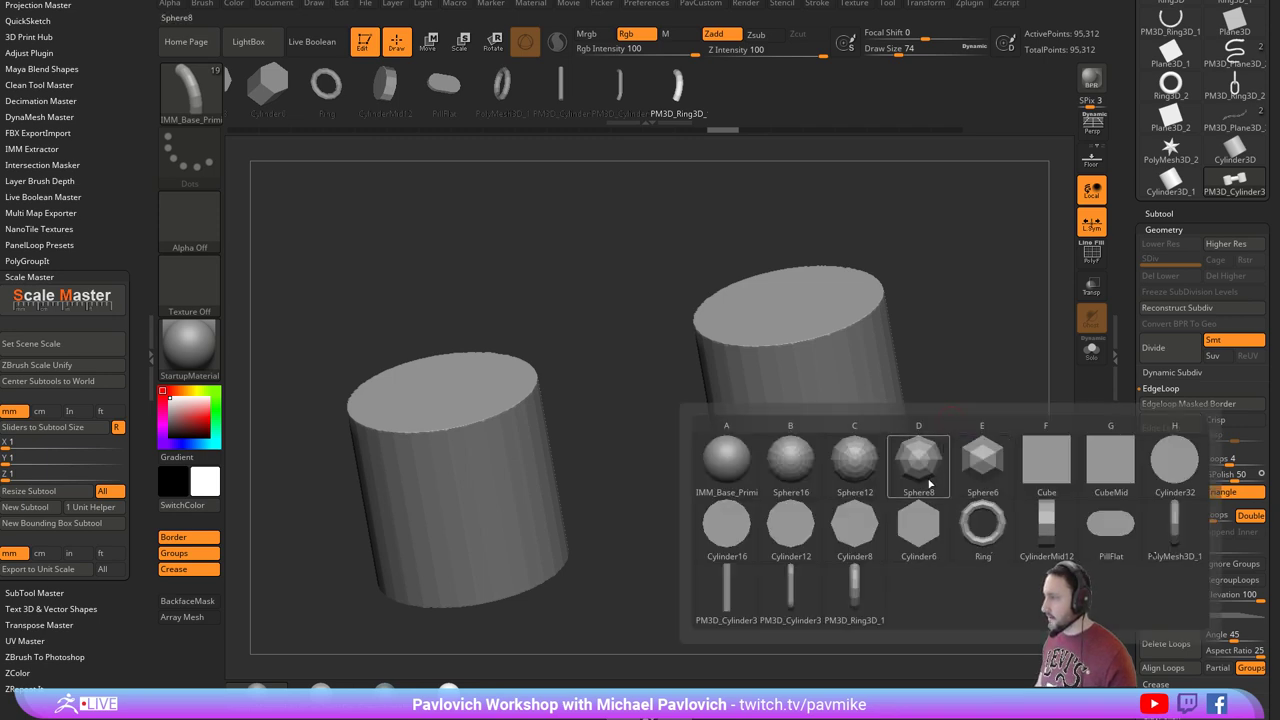
{"action": "left_click", "coordinate": [1174, 465]}
Insert the Cylinder32 on the right cylinder's side facing the left one, and stretch it along its length across the gap.
{"action": "left_click_drag", "start_coordinate": [988, 363], "coordinate": [928, 341]}
{"action": "mouse_move", "coordinate": [681, 425]}
{"action": "left_mouse_down"}
{"action": "mouse_move", "coordinate": [717, 475]}
{"action": "mouse_move", "coordinate": [695, 441]}
{"action": "left_mouse_up"}
{"action": "left_click_drag", "start_coordinate": [945, 388], "coordinate": [890, 366]}
{"action": "key", "text": "w"}
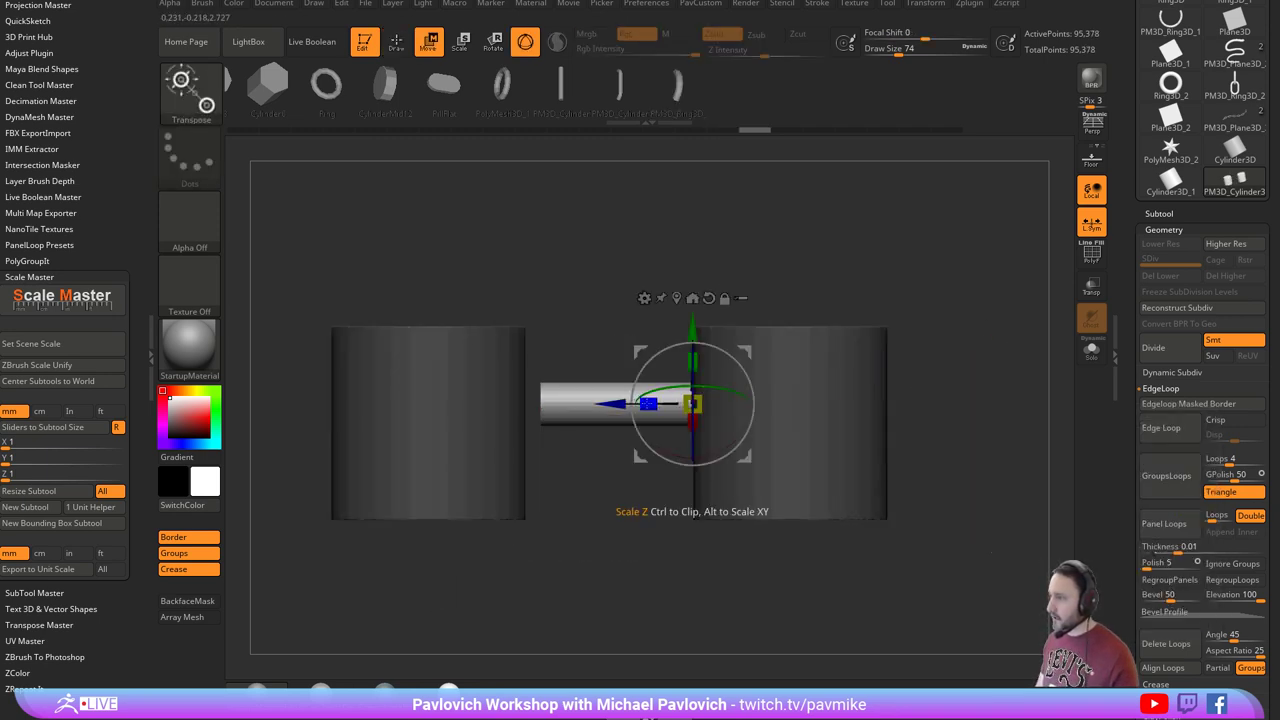
{"action": "left_click_drag", "start_coordinate": [648, 404], "coordinate": [641, 404]}
{"action": "left_click_drag", "start_coordinate": [1035, 335], "coordinate": [995, 425], "text": "ctrl"}
{"action": "left_click_drag", "start_coordinate": [1036, 338], "coordinate": [985, 440], "text": "ctrl"}
{"action": "key", "text": "q"}
{"action": "mouse_move", "coordinate": [966, 387]}
{"action": "left_mouse_down"}
{"action": "mouse_move", "coordinate": [999, 405]}
{"action": "mouse_move", "coordinate": [974, 394]}
{"action": "left_mouse_up"}
{"action": "key", "text": "ctrl+z"}
{"action": "key", "text": "ctrl+z"}
Move the inserted rod about -0.0824 along its axis into the right cylinder, clear the mask, and DynaMesh all parts together.
{"action": "key", "text": "w"}
{"action": "left_click_drag", "start_coordinate": [621, 404], "coordinate": [629, 404]}
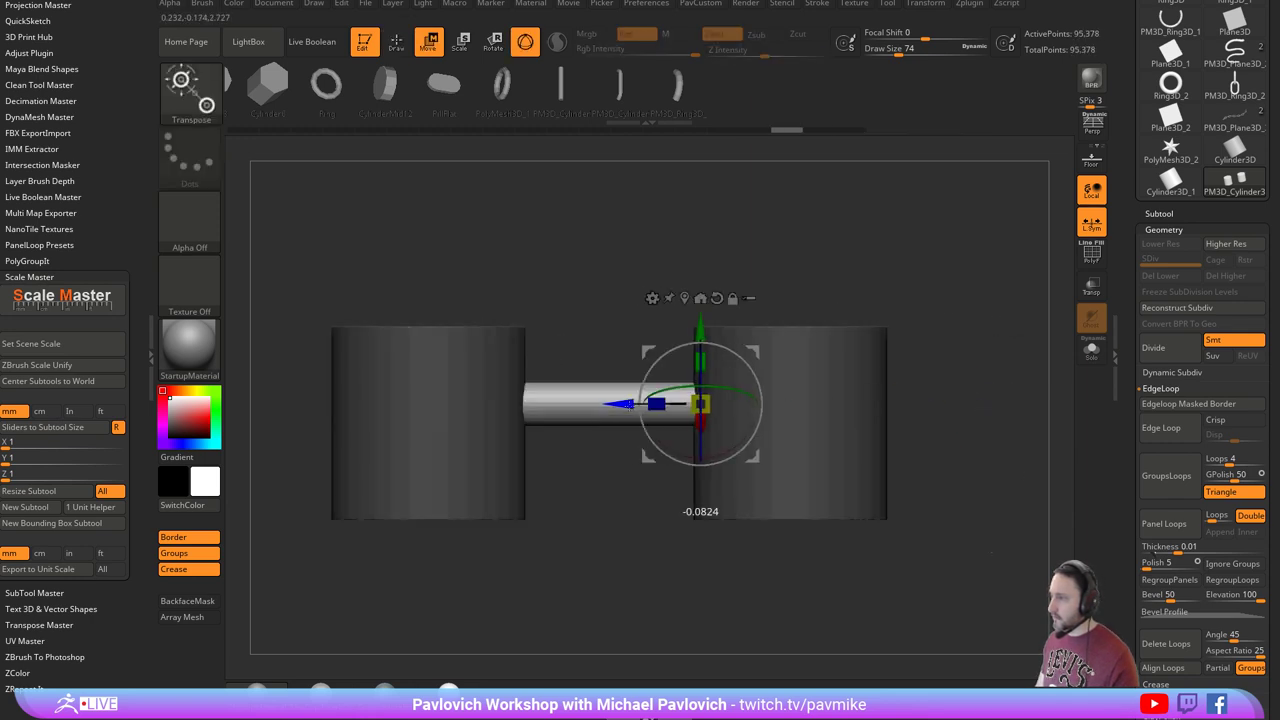
{"action": "key", "text": "q"}
{"action": "left_click_drag", "start_coordinate": [1006, 337], "coordinate": [1002, 400], "text": "ctrl"}
{"action": "left_click_drag", "start_coordinate": [1004, 338], "coordinate": [990, 400], "text": "ctrl"}
{"action": "mouse_move", "coordinate": [971, 321]}
{"action": "left_mouse_down"}
{"action": "mouse_move", "coordinate": [938, 364]}
{"action": "mouse_move", "coordinate": [969, 310]}
{"action": "left_mouse_up"}
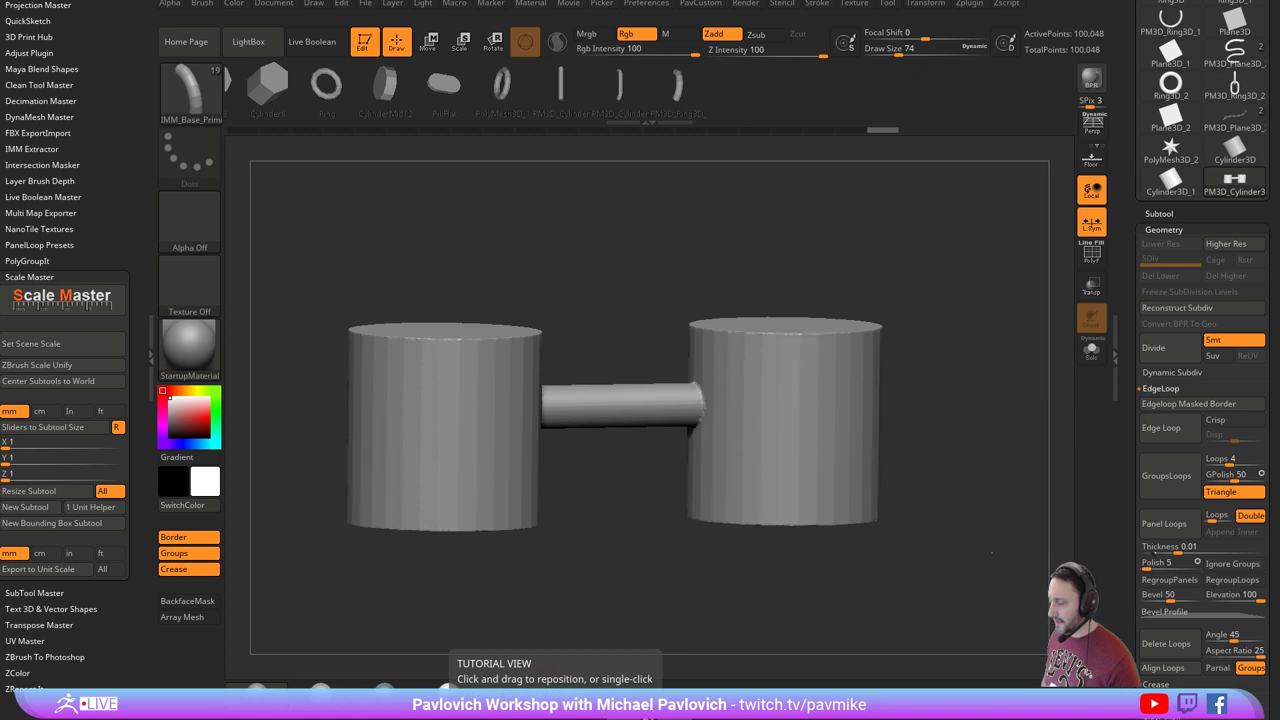
Examine the topology and polygroups of the fused cylinders and connecting rod from several angles in polyframe display.
{"action": "key", "text": "ctrl+s"}
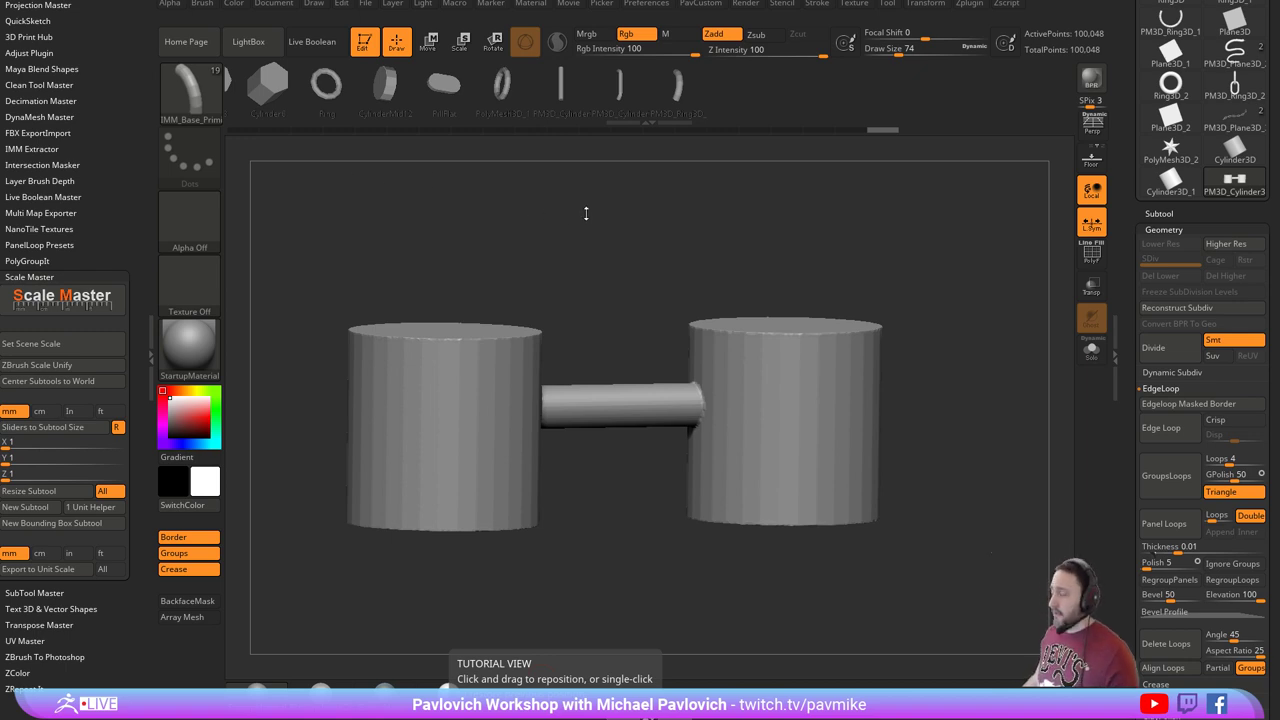
{"action": "left_click_drag", "start_coordinate": [586, 211], "coordinate": [584, 200]}
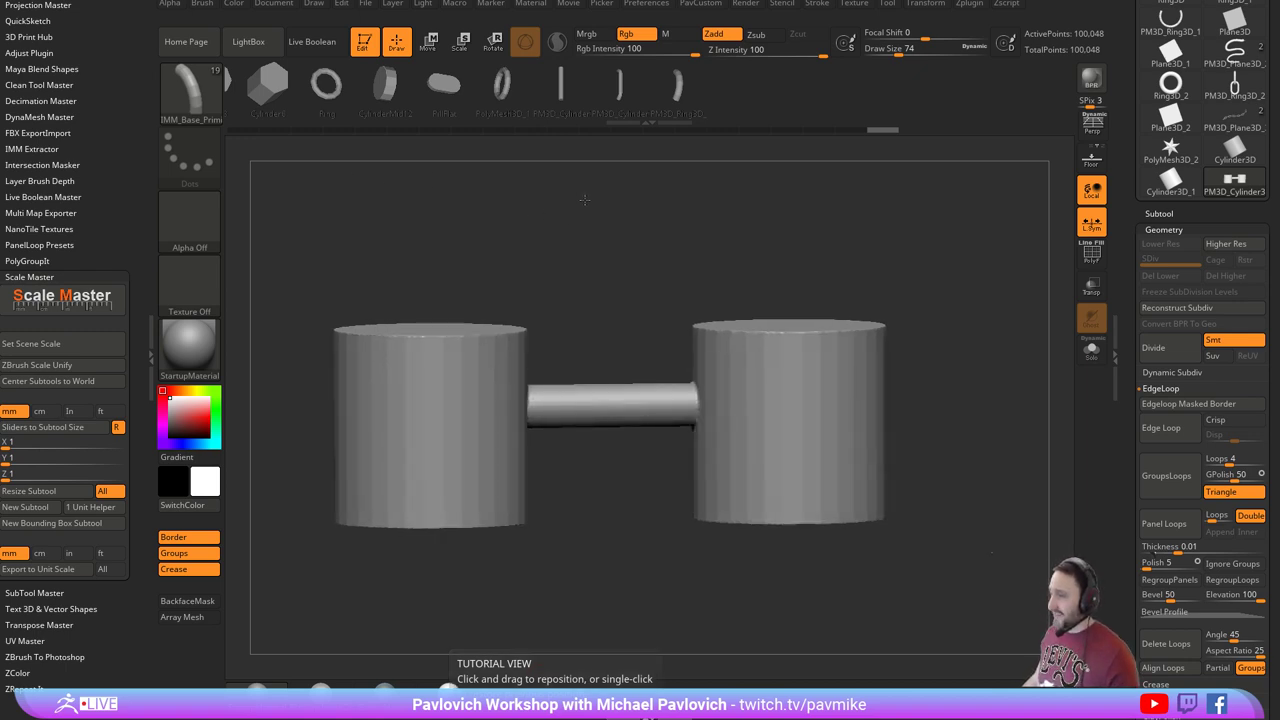
{"action": "left_click", "coordinate": [1088, 258]}
{"action": "left_click_drag", "start_coordinate": [710, 243], "coordinate": [781, 218]}
{"action": "left_click_drag", "start_coordinate": [1023, 257], "coordinate": [917, 226], "text": "shift"}
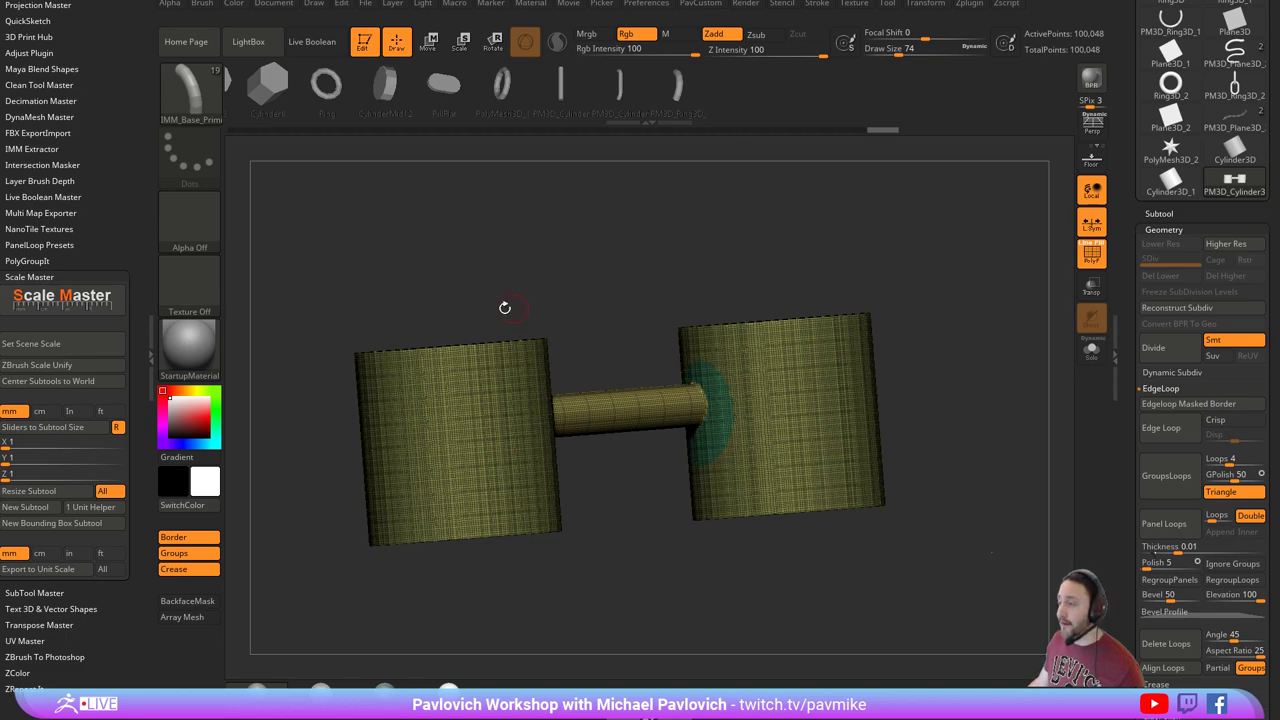
{"action": "mouse_move", "coordinate": [625, 239]}
{"action": "left_mouse_down"}
{"action": "mouse_move", "coordinate": [616, 251]}
{"action": "mouse_move", "coordinate": [574, 241]}
{"action": "left_mouse_up"}
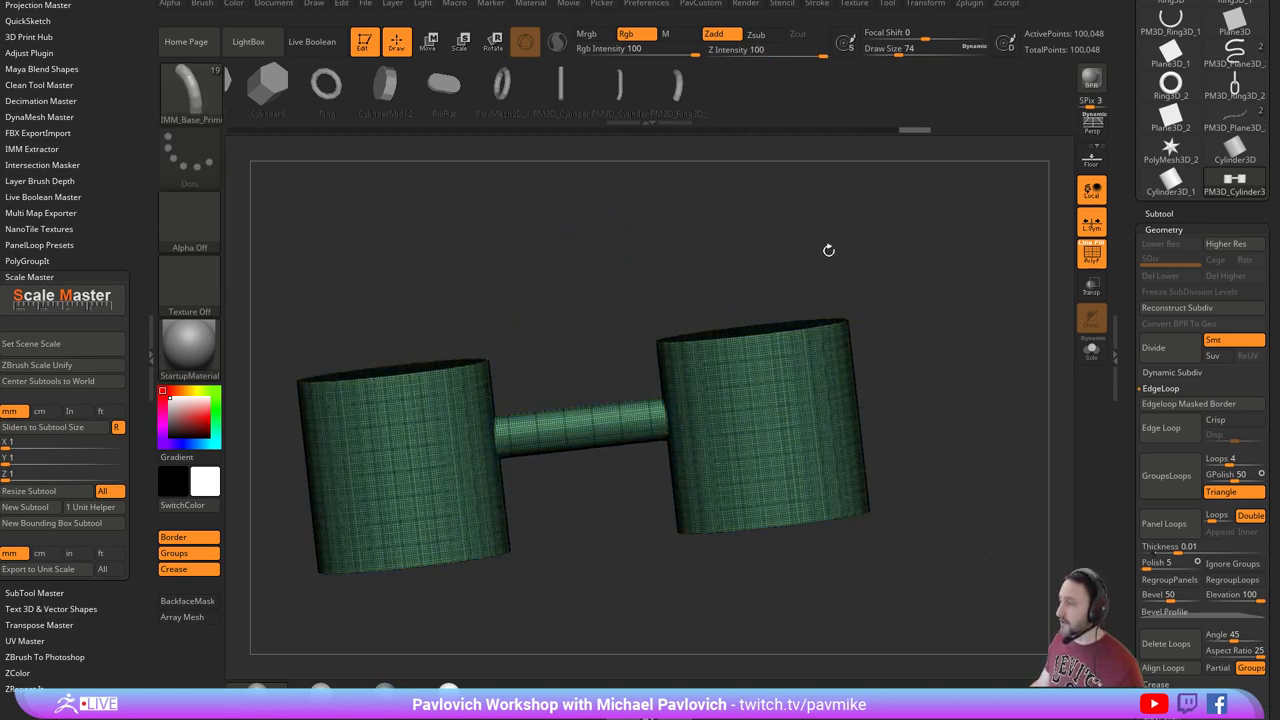
{"action": "left_click_drag", "start_coordinate": [880, 254], "coordinate": [914, 255]}
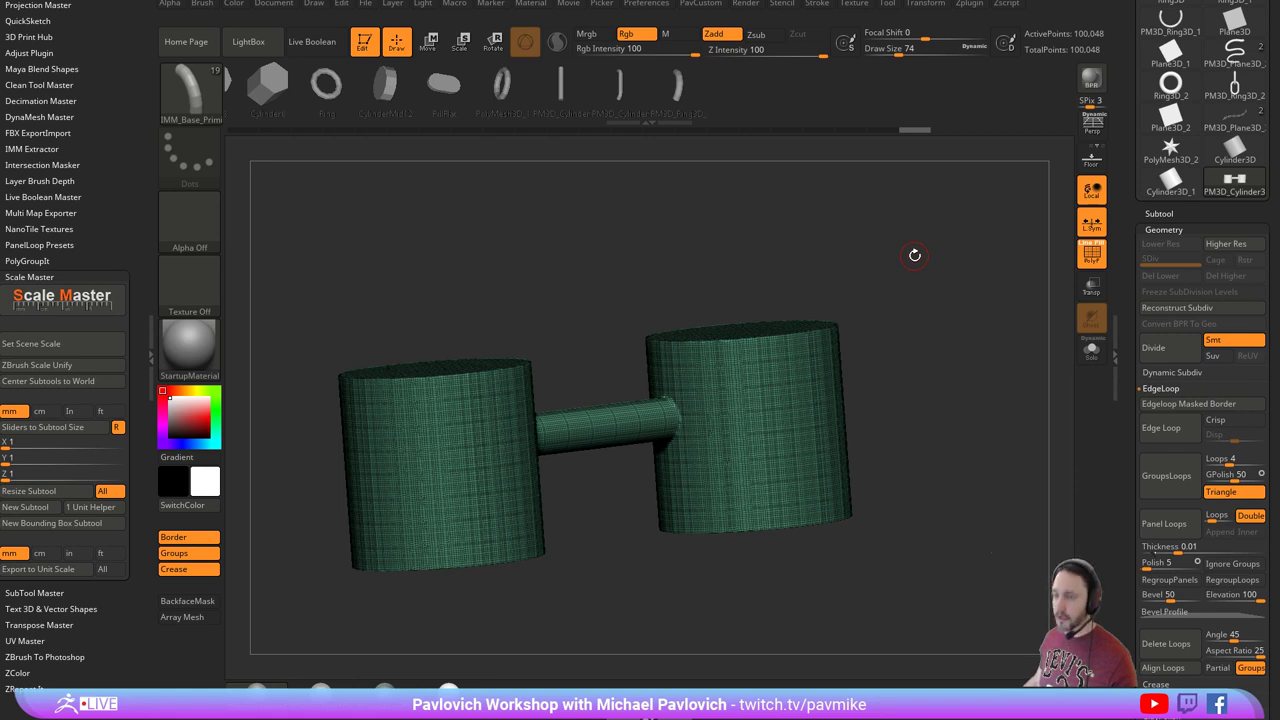
{"action": "left_click_drag", "start_coordinate": [467, 196], "coordinate": [649, 253]}
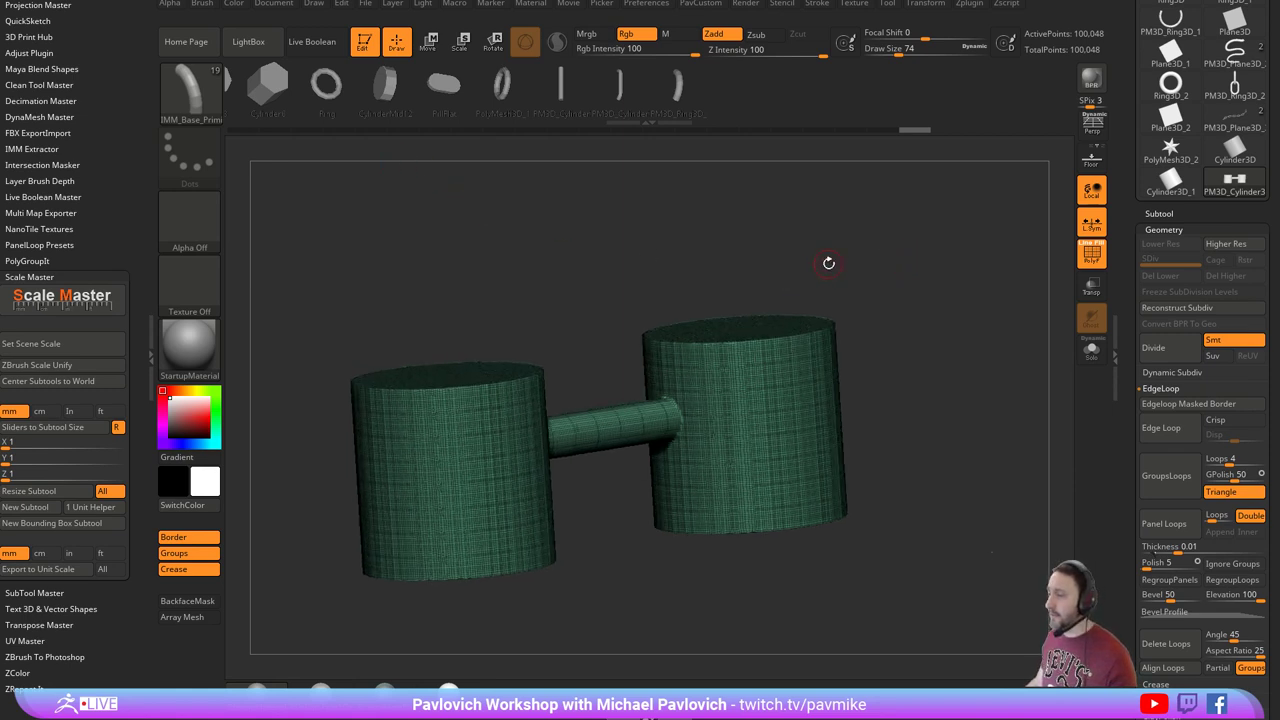
{"action": "left_click", "coordinate": [1092, 254]}
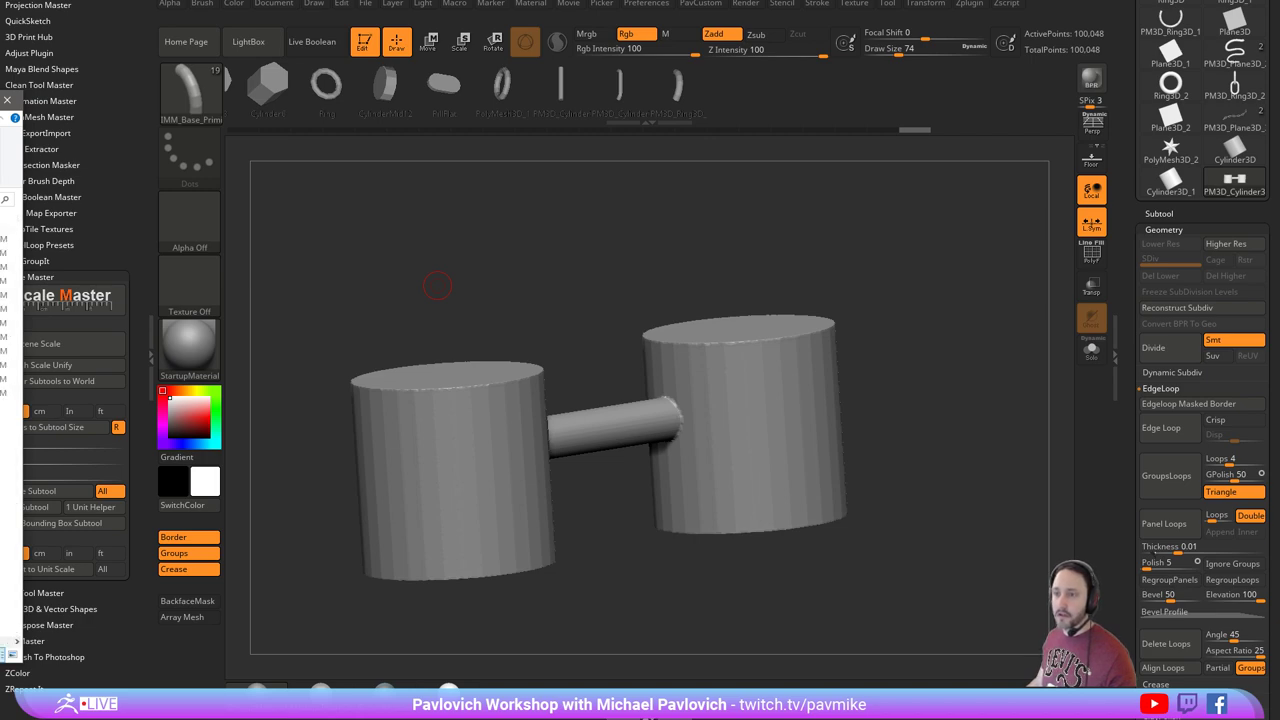
Switch to File Explorer, open the ZBrush 2019.1 Documentation folder, and look through its tutorial and what's-new PDFs.
{"action": "left_click_drag", "start_coordinate": [0, 104], "coordinate": [596, 134]}
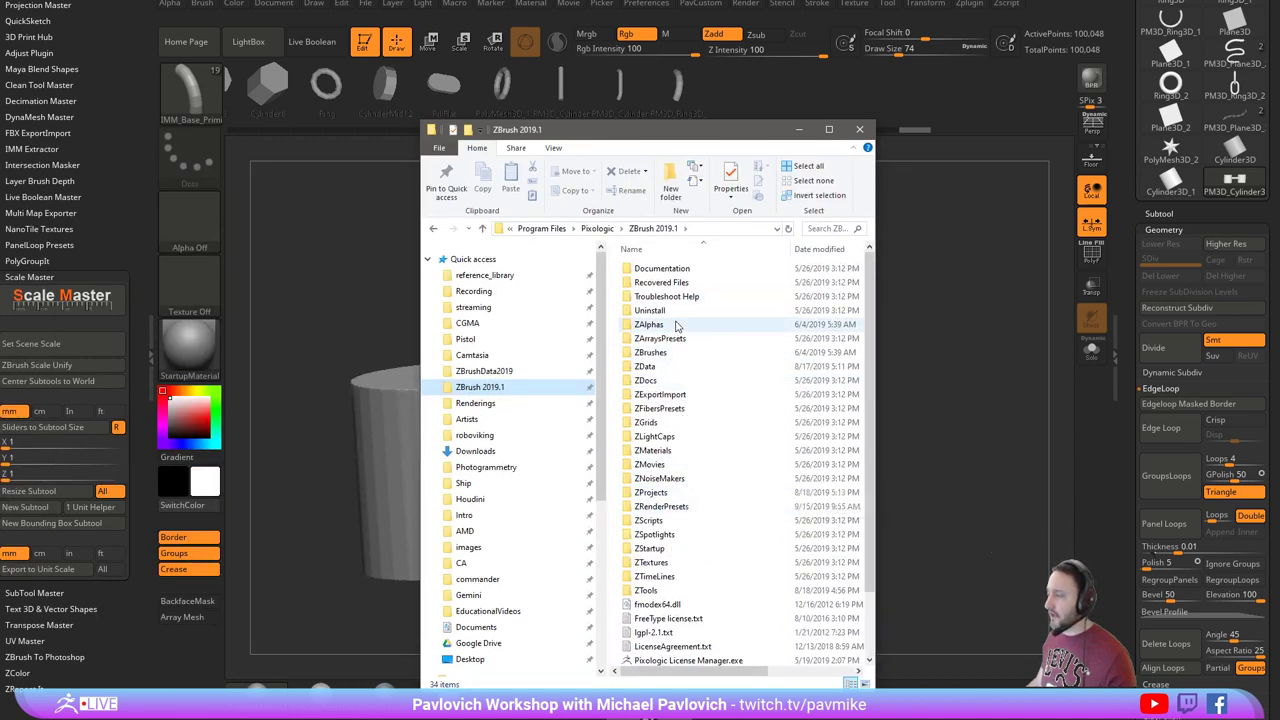
{"action": "double_click", "coordinate": [674, 269]}
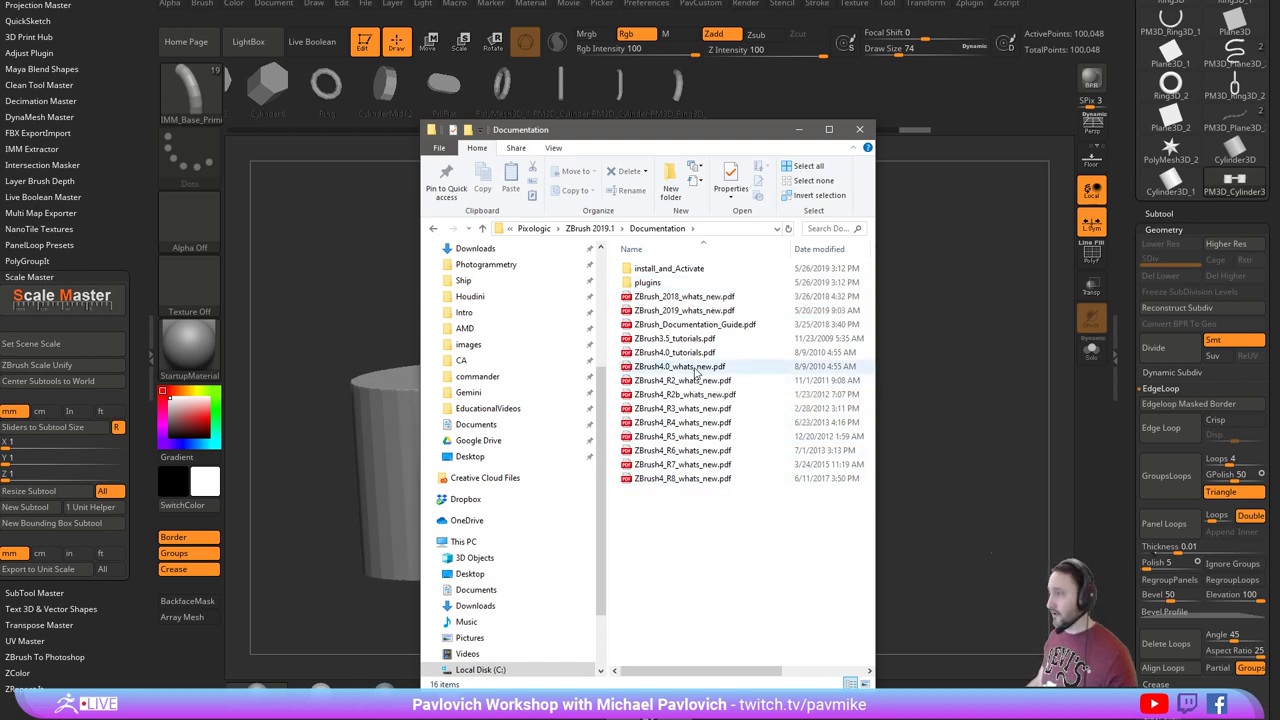
{"action": "left_click", "coordinate": [700, 384]}
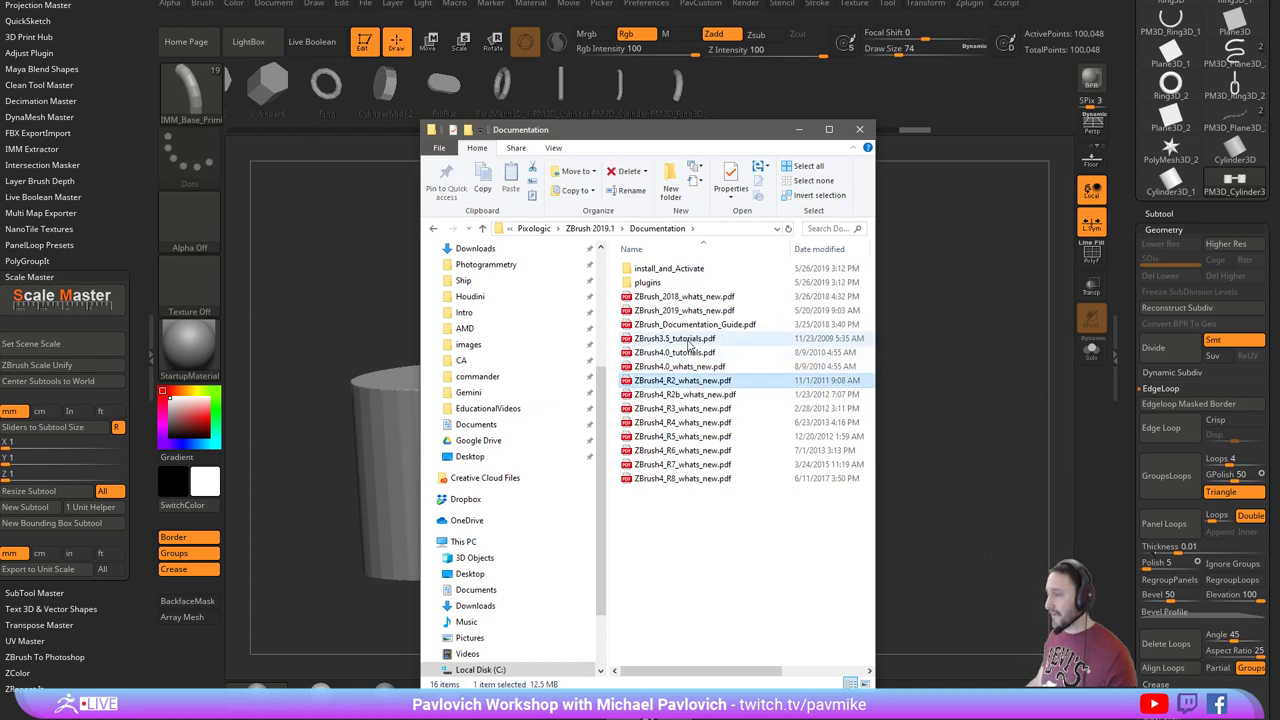
{"action": "left_click", "coordinate": [689, 341]}
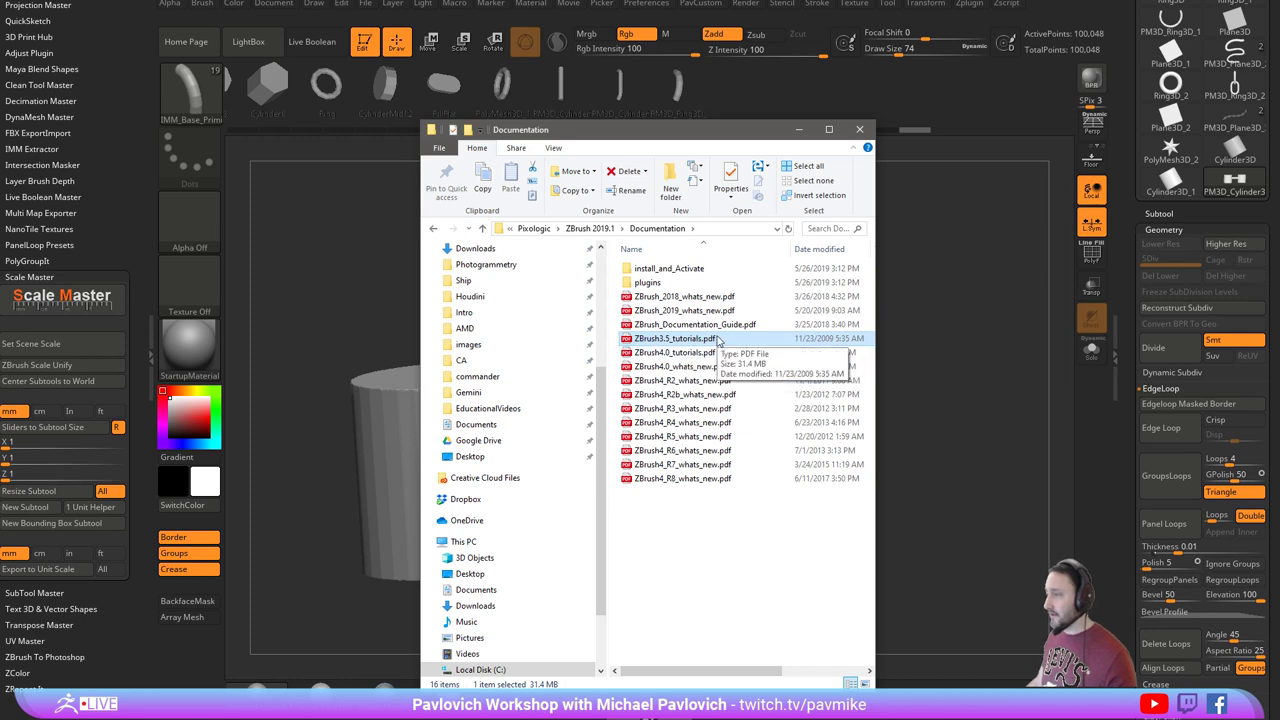
{"action": "left_click", "coordinate": [690, 298]}
{"action": "left_click", "coordinate": [693, 311]}
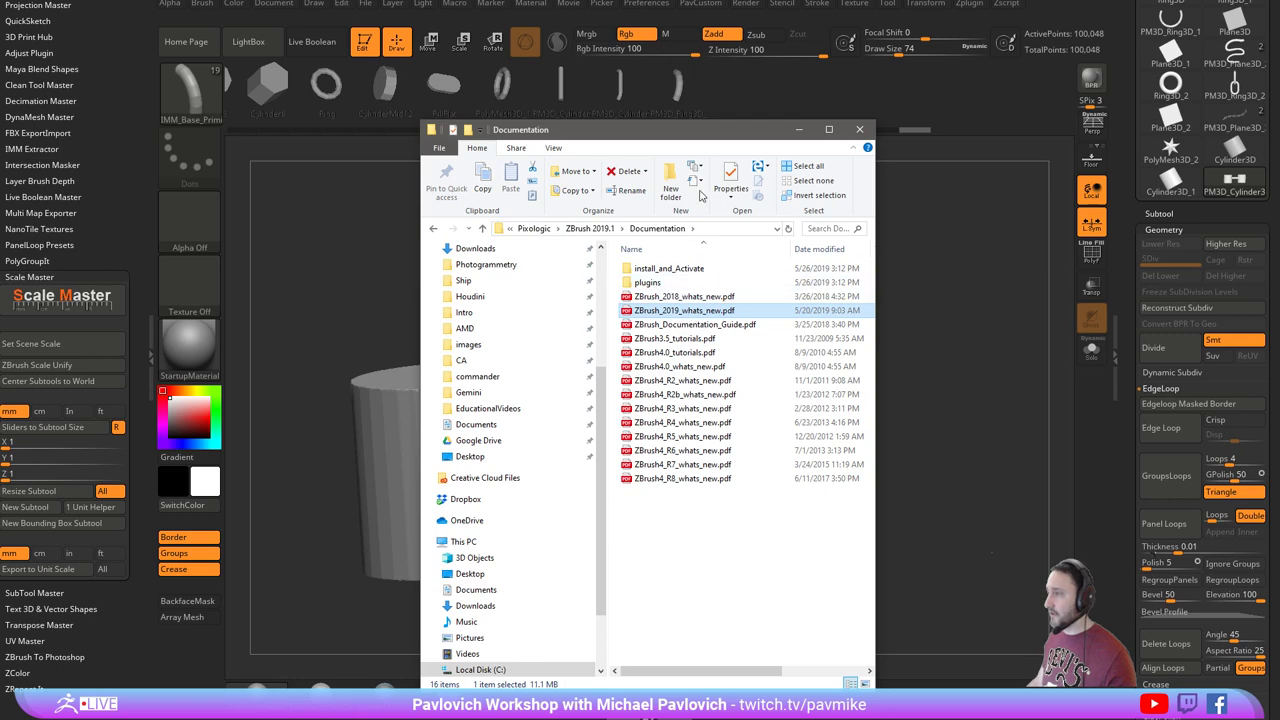
{"action": "left_click_drag", "start_coordinate": [726, 137], "coordinate": [775, 718]}
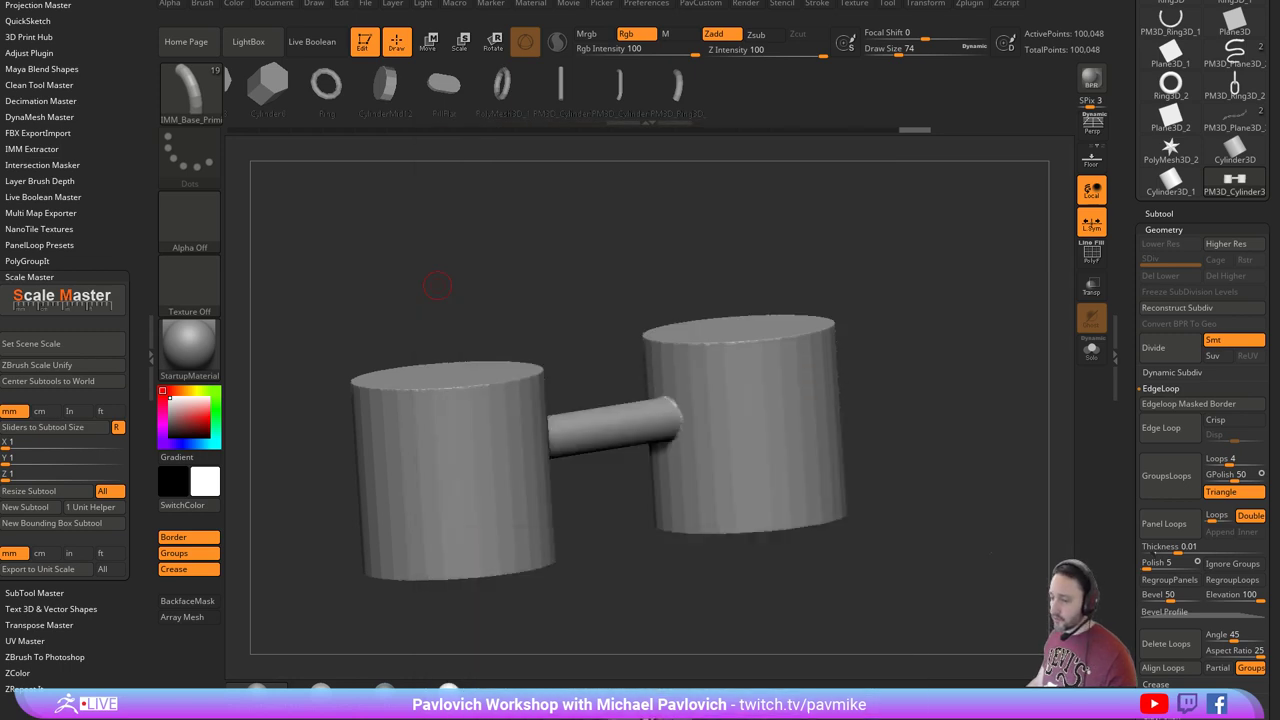
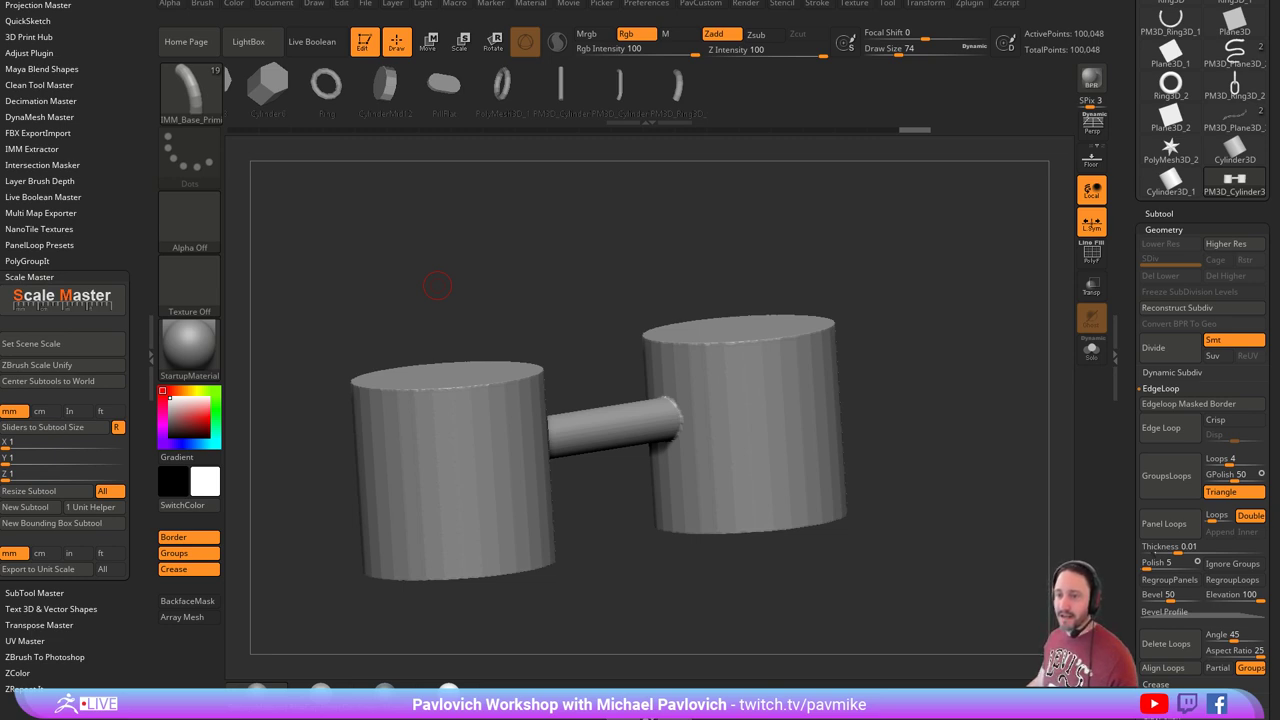
Leave Edit mode, clear the canvas, and place the BebopBlockout004 tool on it in Edit mode.
{"action": "left_click_drag", "start_coordinate": [687, 264], "coordinate": [641, 261]}
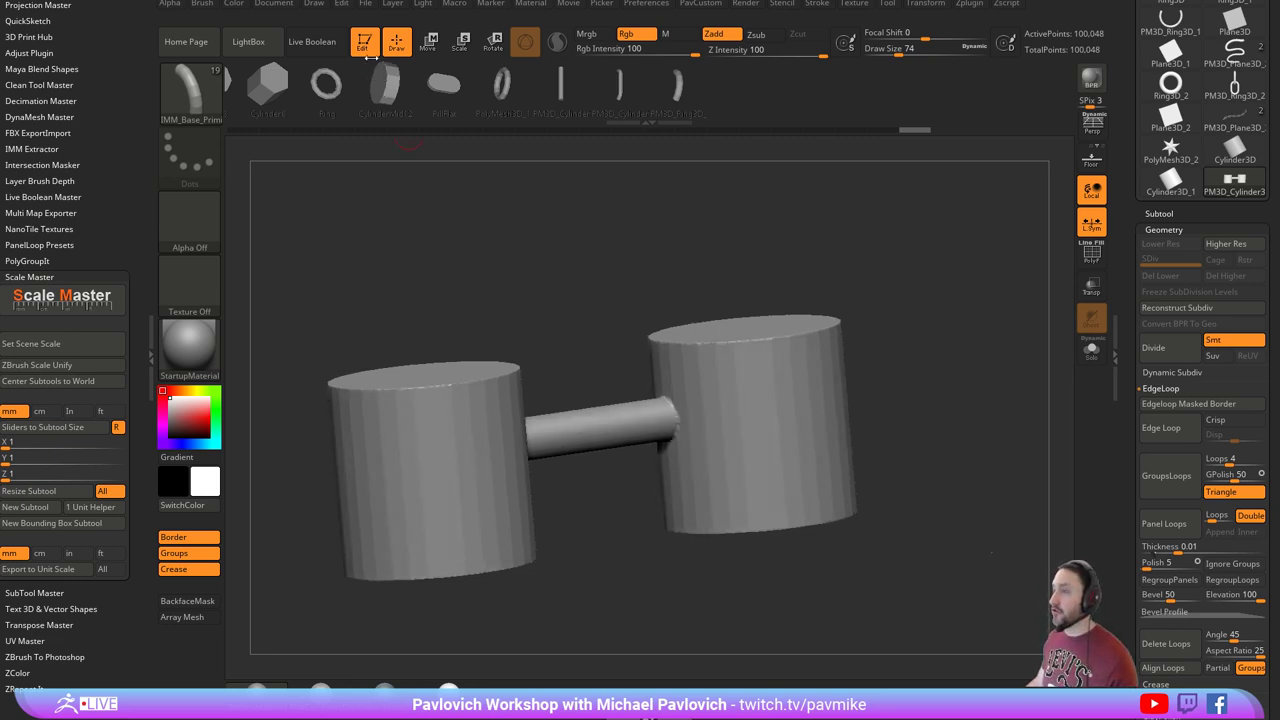
{"action": "left_click", "coordinate": [365, 43]}
{"action": "key", "text": "ctrl+n"}
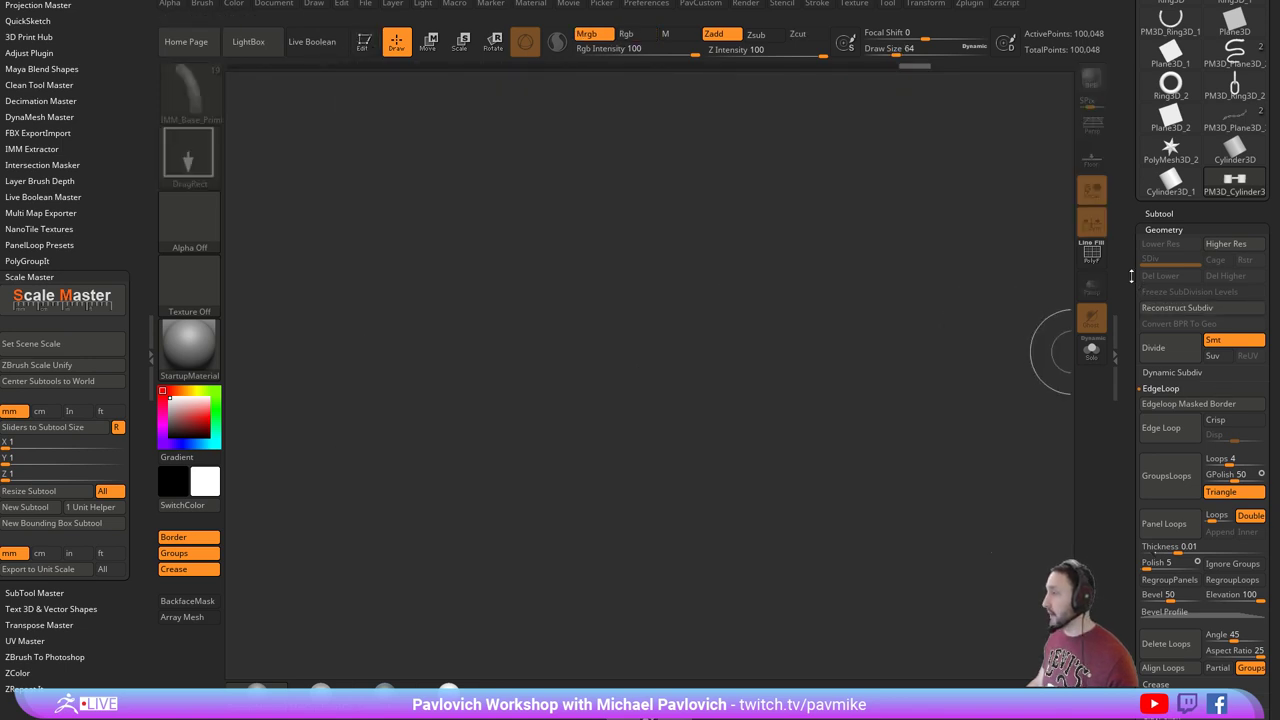
{"action": "left_click_drag", "start_coordinate": [1121, 267], "coordinate": [1141, 421]}
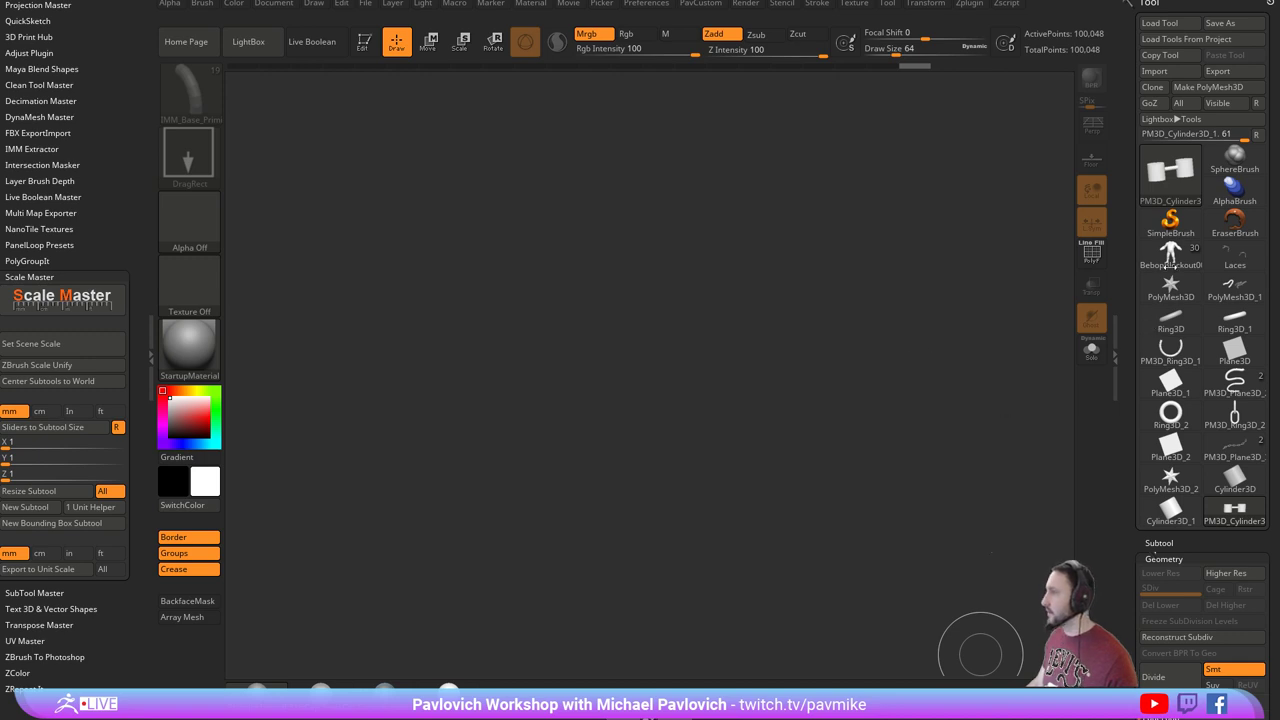
{"action": "left_click", "coordinate": [1170, 256]}
{"action": "left_click_drag", "start_coordinate": [637, 460], "coordinate": [697, 523]}
{"action": "key", "text": "t"}
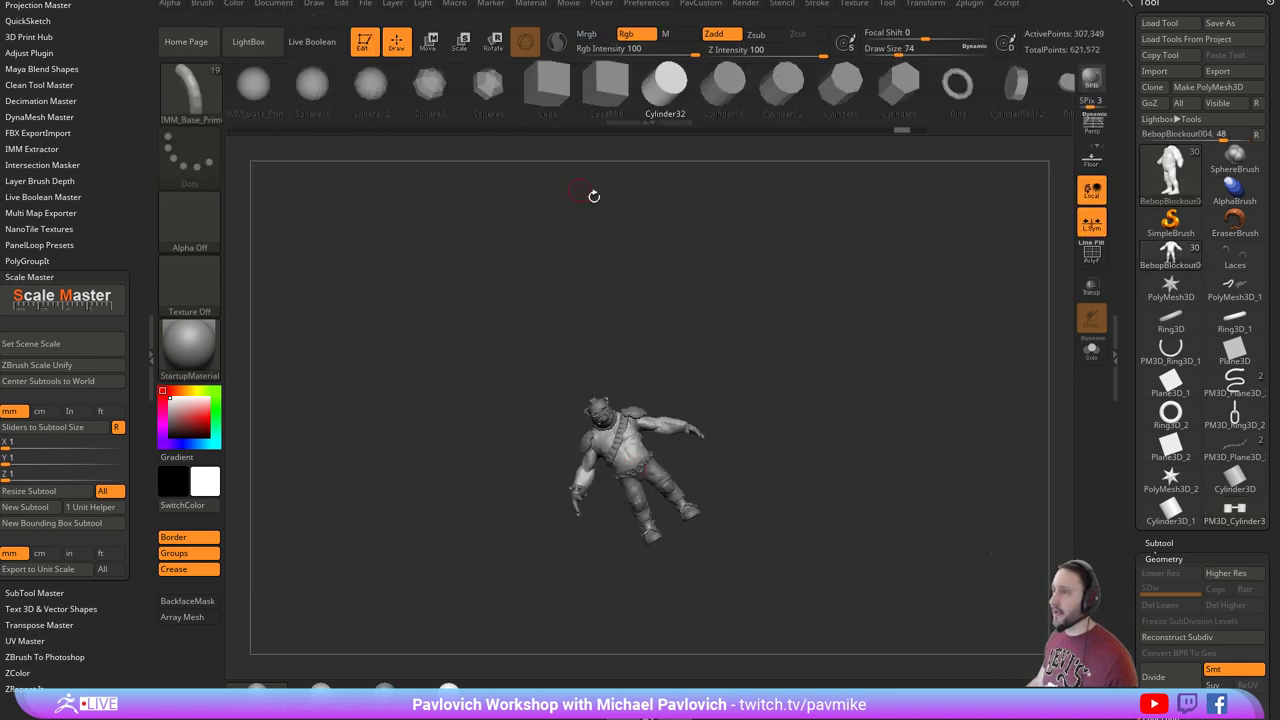
Show the character's upper body from the front, and bring up the Bebop reference image over the canvas.
{"action": "mouse_move", "coordinate": [815, 258]}
{"action": "left_mouse_down", "text": "shift"}
{"action": "mouse_move", "coordinate": [843, 266]}
{"action": "mouse_move", "coordinate": [811, 318]}
{"action": "left_mouse_up", "text": "shift"}
{"action": "key", "text": "s"}
{"action": "mouse_move", "coordinate": [811, 318]}
{"action": "left_mouse_down", "text": "alt"}
{"action": "mouse_move", "coordinate": [888, 371]}
{"action": "mouse_move", "coordinate": [1019, 402]}
{"action": "left_mouse_up", "text": "alt"}
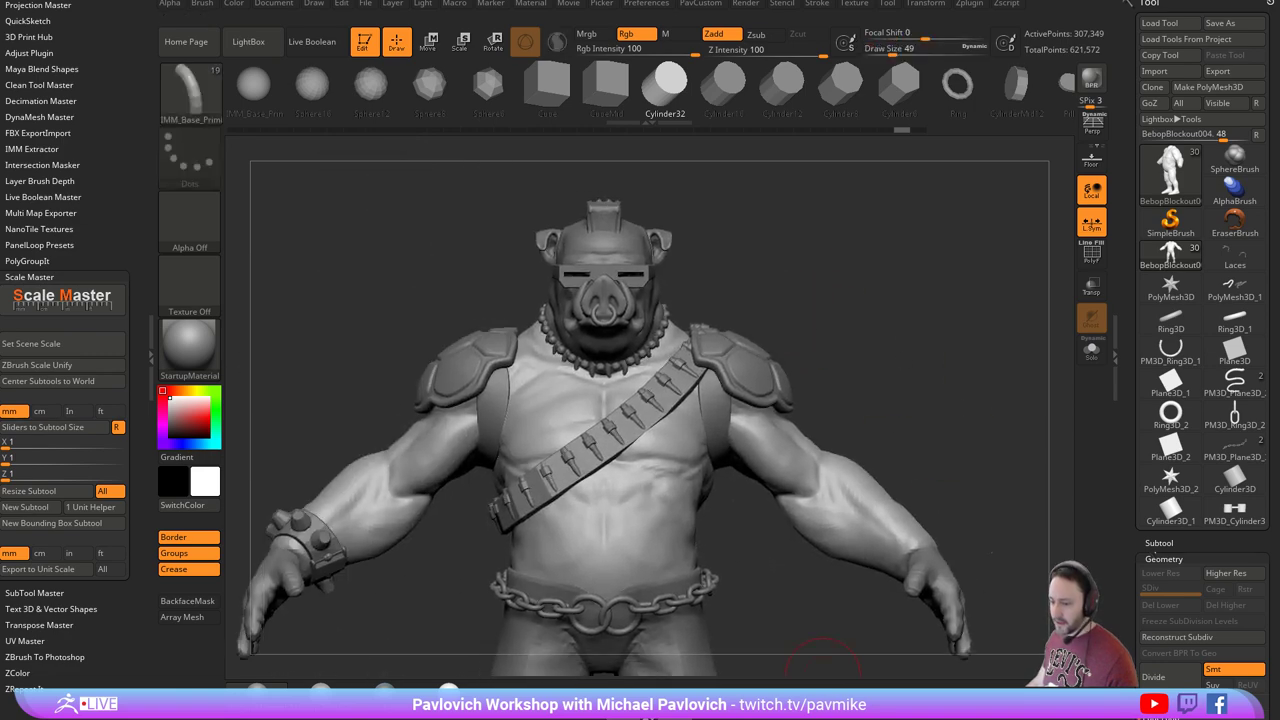
{"action": "key", "text": "alt+Tab"}
{"action": "left_click_drag", "start_coordinate": [755, 466], "coordinate": [561, 443]}
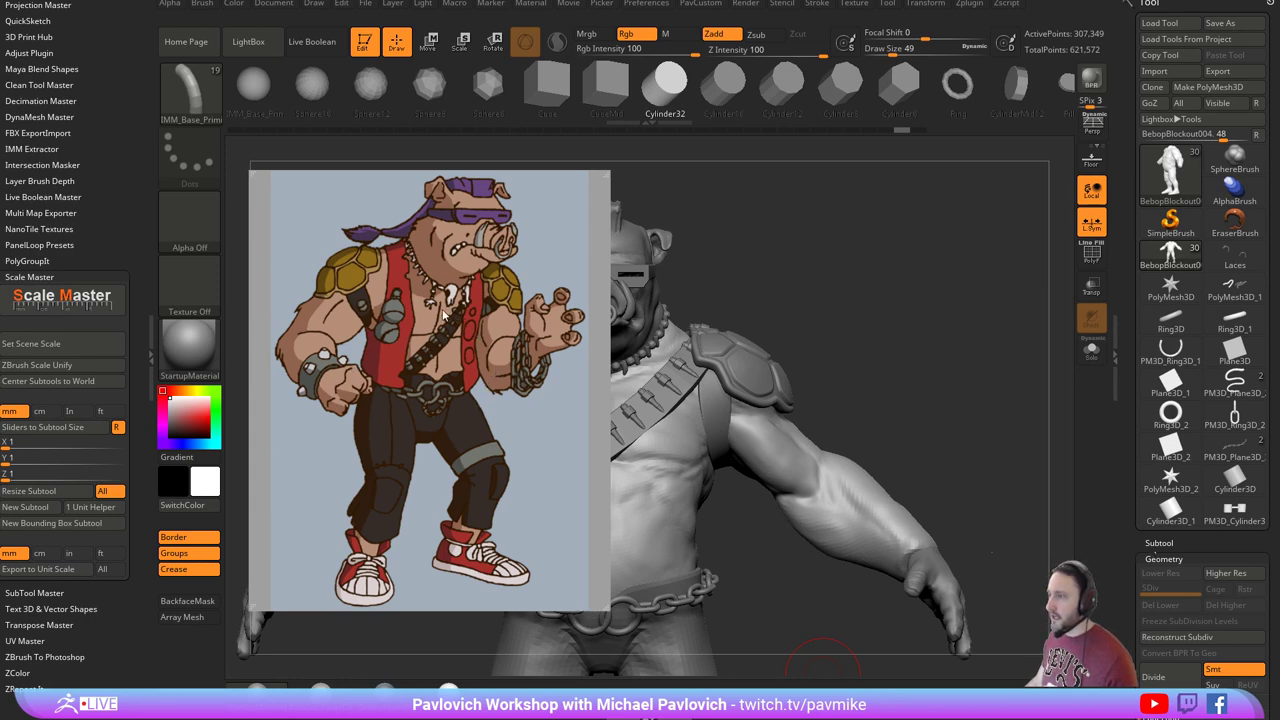
Examine the Bebop reference image up close, from the vest grenades and wrist cuff down to the belt chain and sneakers.
{"action": "scroll", "coordinate": [362, 318], "scroll_direction": "up", "scroll_amount": 2}
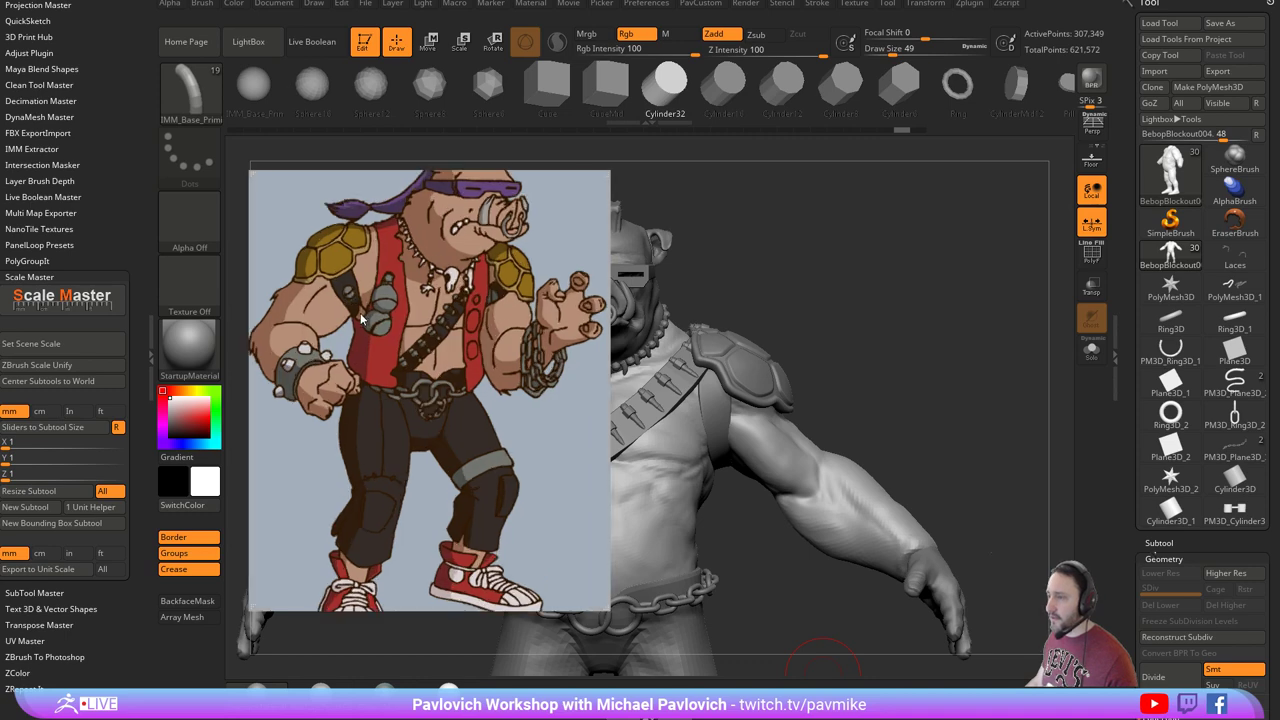
{"action": "scroll", "coordinate": [361, 316], "scroll_direction": "up", "scroll_amount": 3}
{"action": "middle_click_drag", "start_coordinate": [326, 270], "coordinate": [400, 312]}
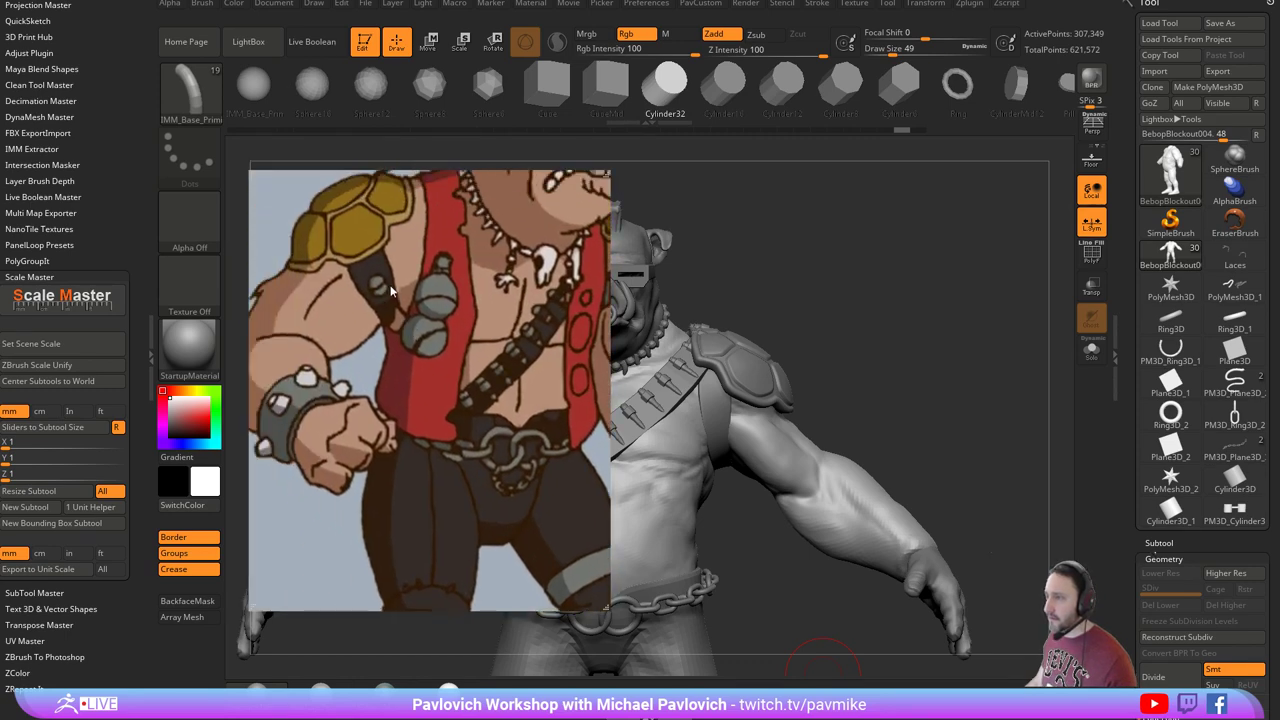
{"action": "middle_click_drag", "start_coordinate": [448, 274], "coordinate": [374, 324]}
{"action": "middle_click_drag", "start_coordinate": [470, 384], "coordinate": [364, 424]}
{"action": "middle_click_drag", "start_coordinate": [312, 588], "coordinate": [418, 305]}
{"action": "middle_click_drag", "start_coordinate": [537, 347], "coordinate": [448, 356]}
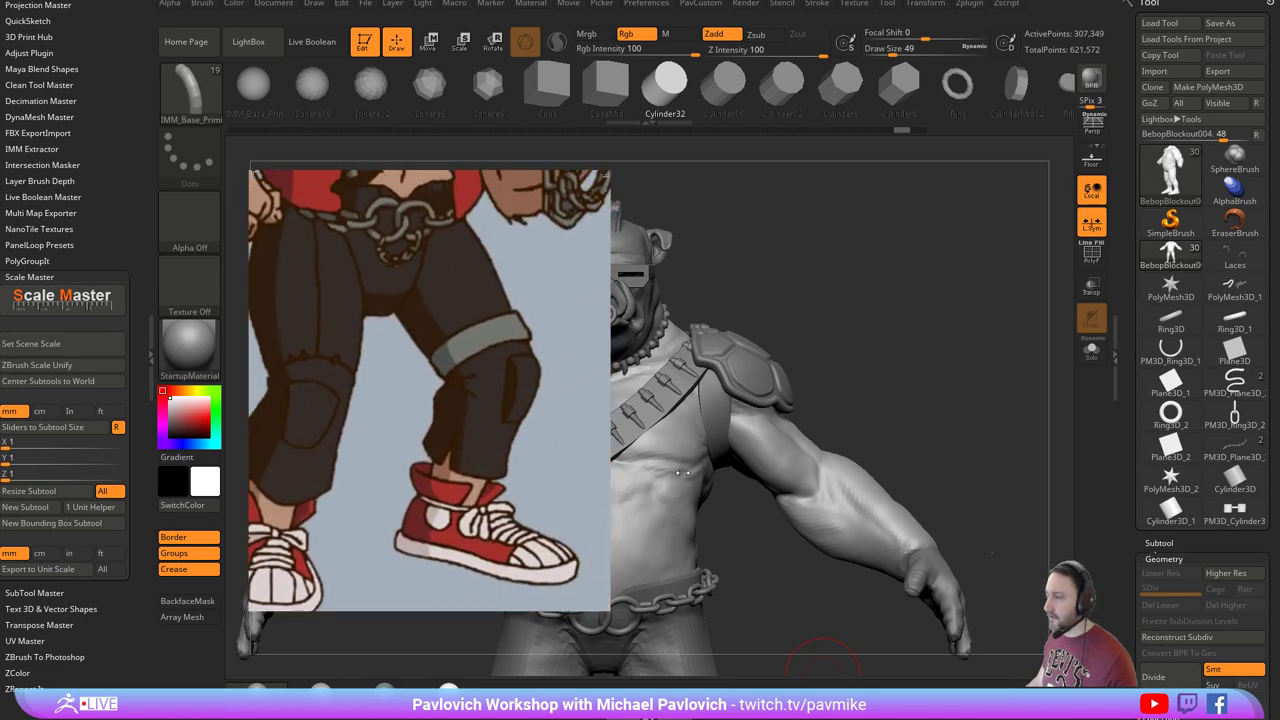
Dismiss the reference image, frame the character's full body from the front, and choose the Standard brush.
{"action": "right_click_drag", "start_coordinate": [487, 366], "coordinate": [440, 719]}
{"action": "mouse_move", "coordinate": [989, 469]}
{"action": "left_mouse_down"}
{"action": "mouse_move", "coordinate": [968, 375]}
{"action": "mouse_move", "coordinate": [946, 342]}
{"action": "mouse_move", "coordinate": [963, 287]}
{"action": "left_mouse_up"}
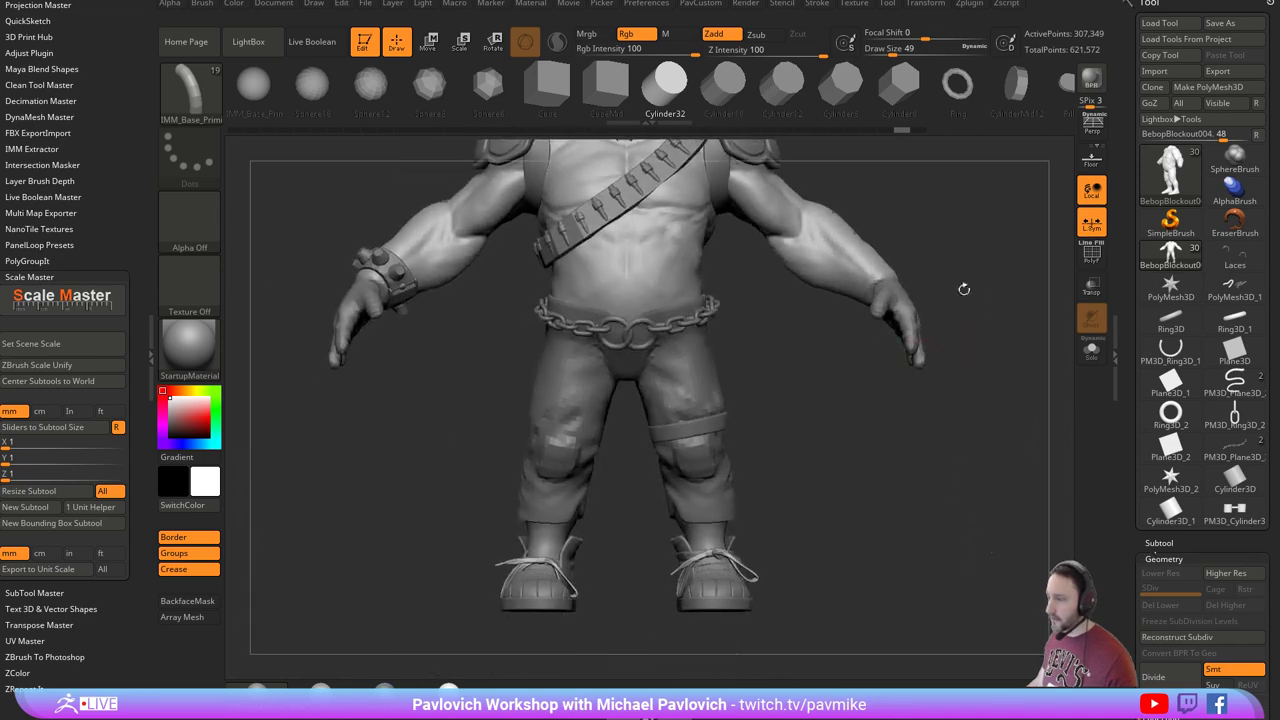
{"action": "key", "text": "b"}
{"action": "key", "text": "s"}
{"action": "key", "text": "t"}
{"action": "key", "text": "s"}
{"action": "left_click", "coordinate": [829, 468]}
{"action": "left_click_drag", "start_coordinate": [841, 474], "coordinate": [849, 516], "text": "alt"}
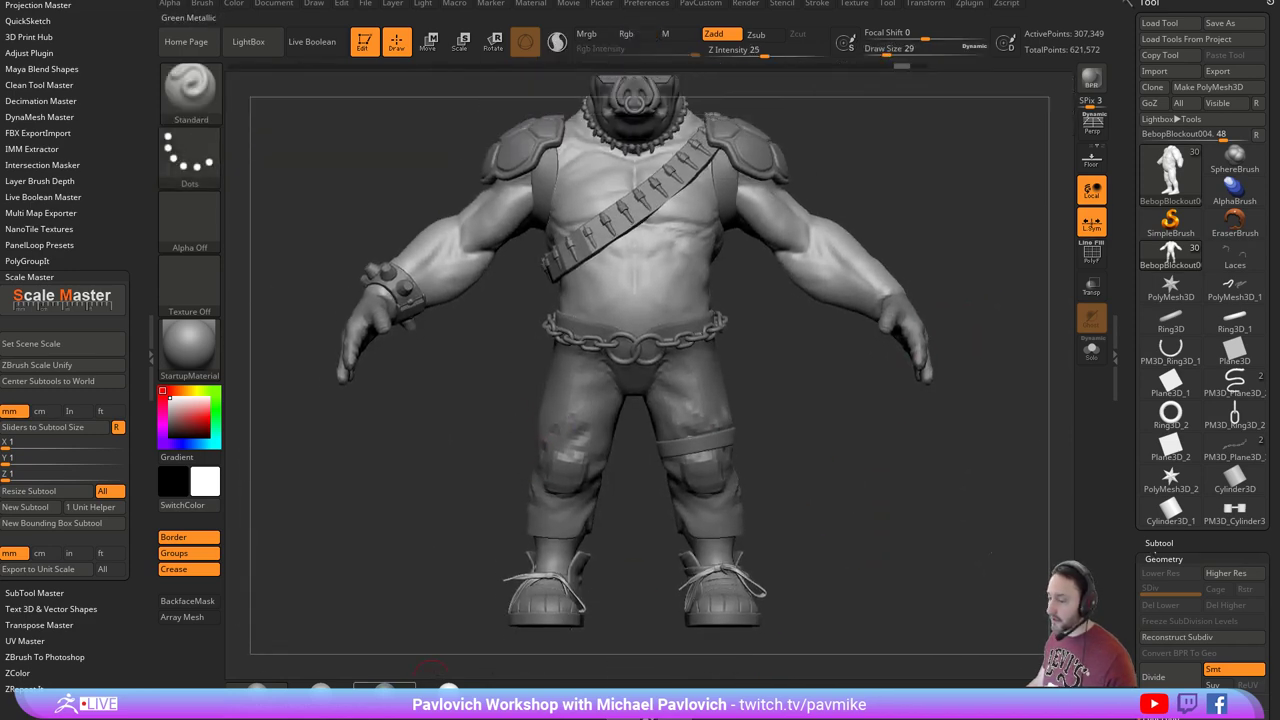
{"action": "left_click", "coordinate": [436, 711]}
{"action": "right_click_drag", "start_coordinate": [638, 360], "coordinate": [374, 342]}
{"action": "mouse_move", "coordinate": [373, 336]}
{"action": "left_mouse_down"}
{"action": "mouse_move", "coordinate": [579, 369]}
{"action": "mouse_move", "coordinate": [524, 428]}
{"action": "mouse_move", "coordinate": [525, 385]}
{"action": "mouse_move", "coordinate": [607, 380]}
{"action": "mouse_move", "coordinate": [412, 424]}
{"action": "mouse_move", "coordinate": [439, 436]}
{"action": "mouse_move", "coordinate": [495, 719]}
{"action": "left_mouse_up"}
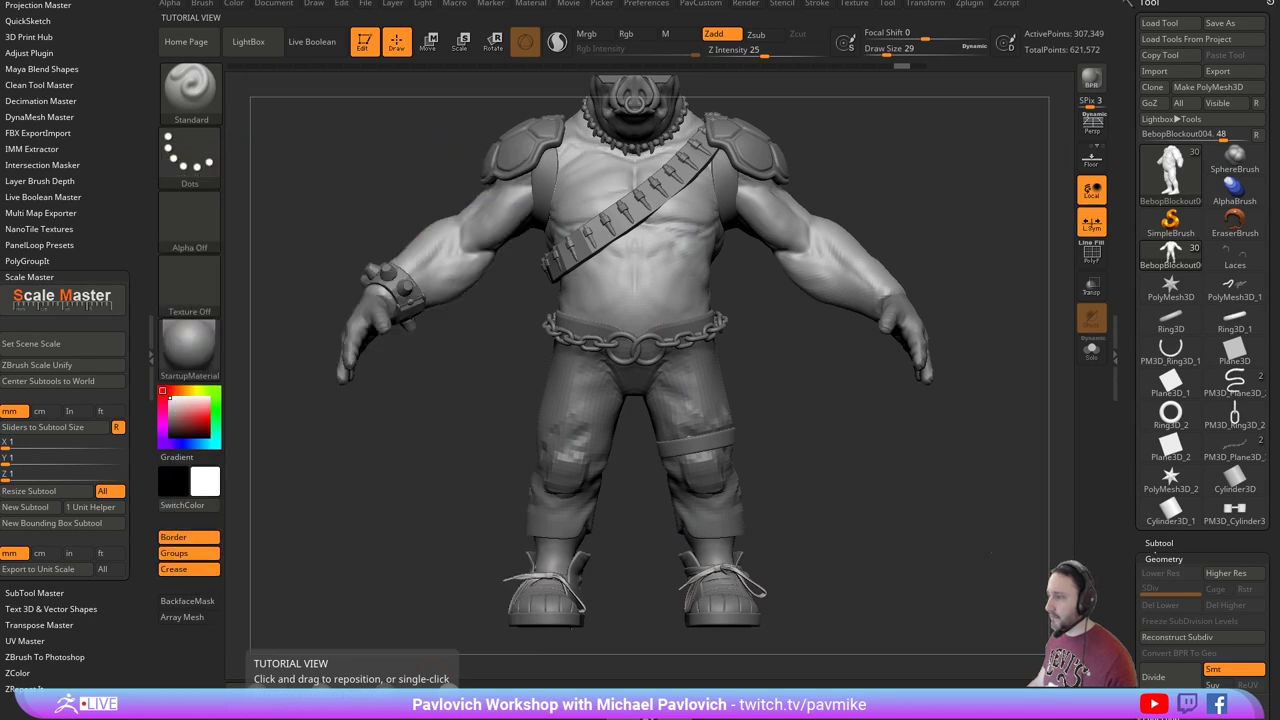
Turn on polyframe display, turn off local symmetry, and make the lace piece on the character's shoe the active subtool.
{"action": "right_click_drag", "start_coordinate": [865, 453], "coordinate": [1085, 230], "text": "ctrl"}
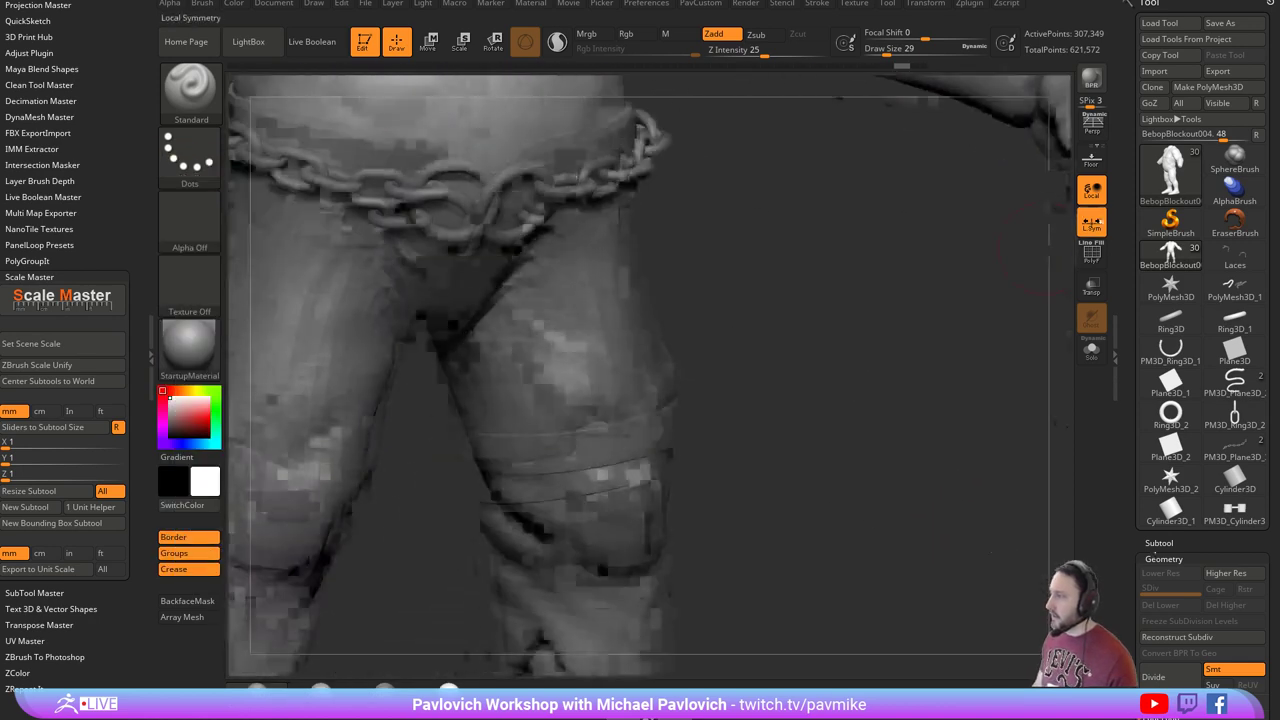
{"action": "right_click_drag", "start_coordinate": [944, 493], "coordinate": [970, 254], "text": "alt"}
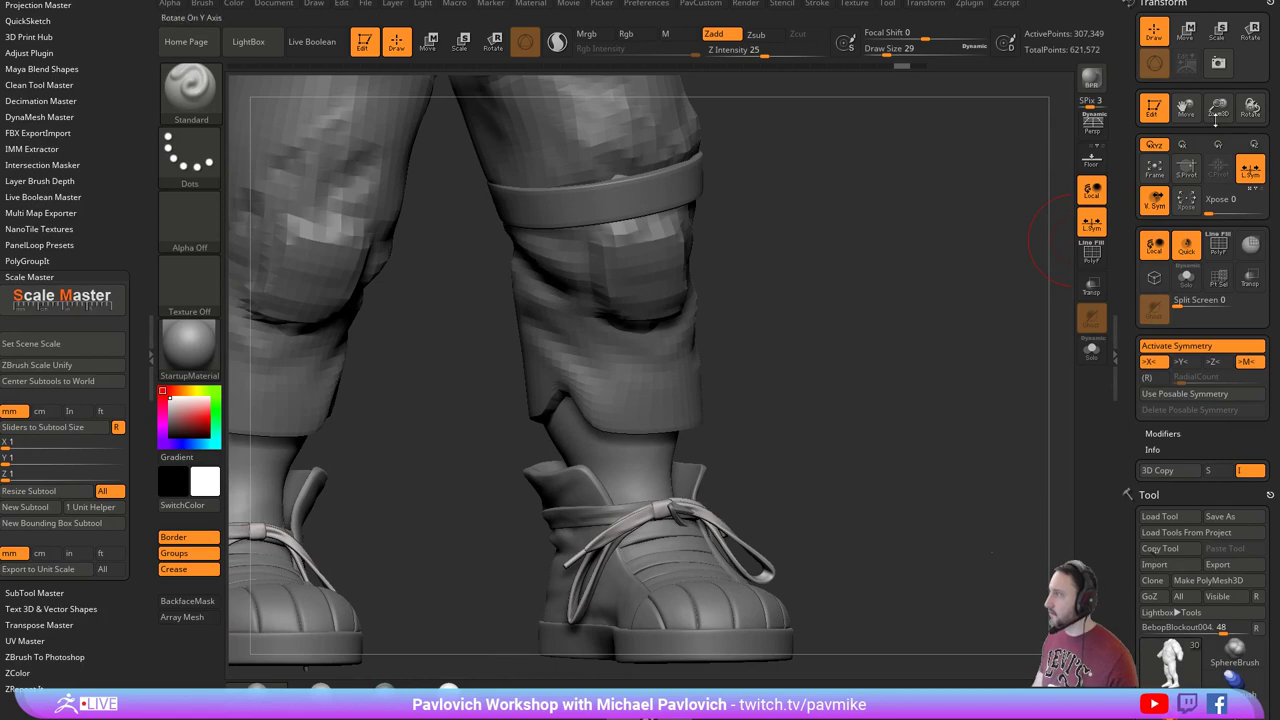
{"action": "left_click", "coordinate": [1270, 3]}
{"action": "left_click", "coordinate": [1093, 256]}
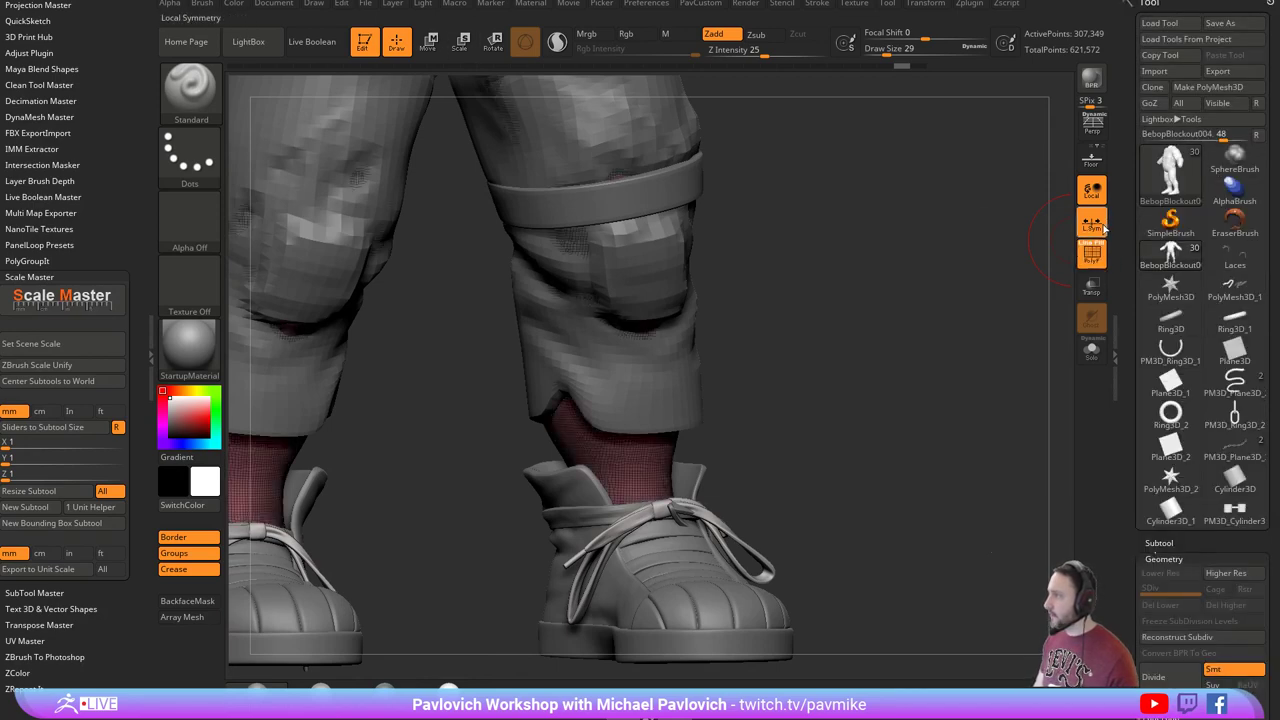
{"action": "left_click", "coordinate": [1094, 226]}
{"action": "right_click_drag", "start_coordinate": [701, 506], "coordinate": [731, 405], "text": "alt"}
{"action": "left_click", "coordinate": [708, 410], "text": "alt"}
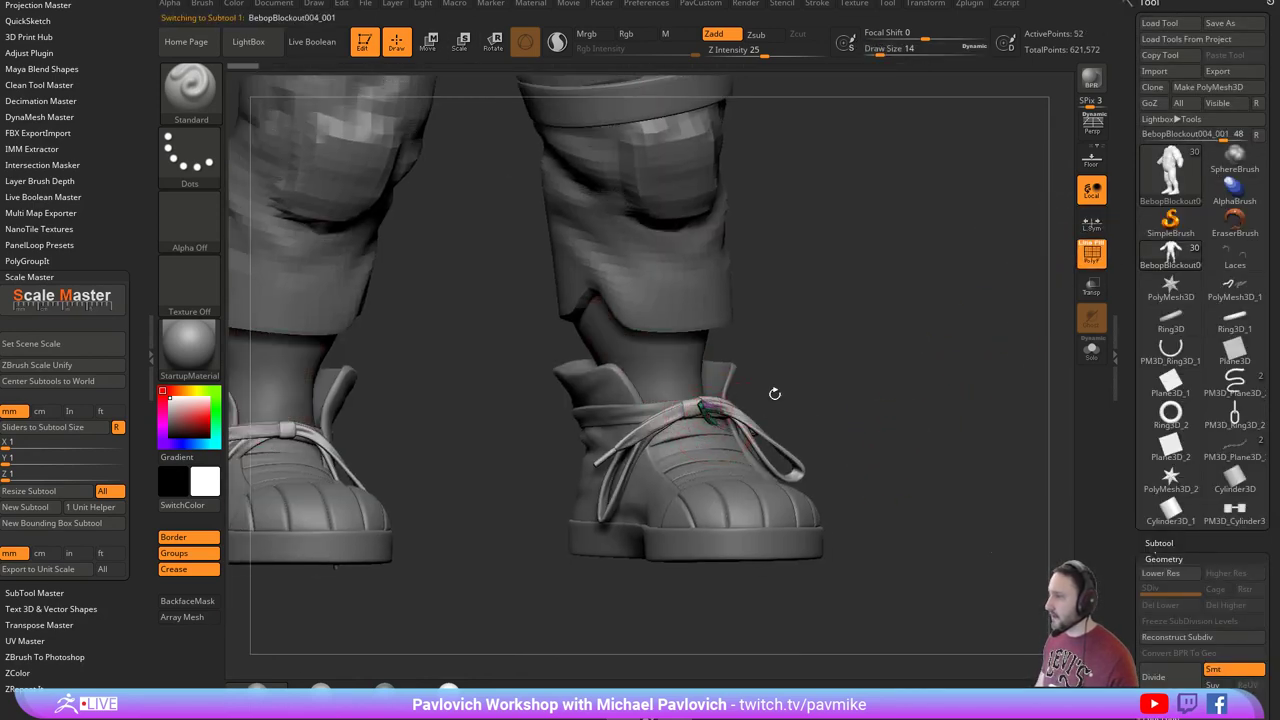
Inspect the shoelace piece from several angles and isolate it in Solo mode.
{"action": "left_click_drag", "start_coordinate": [828, 407], "coordinate": [907, 436]}
{"action": "scroll", "coordinate": [1123, 483], "scroll_direction": "down", "scroll_amount": 3}
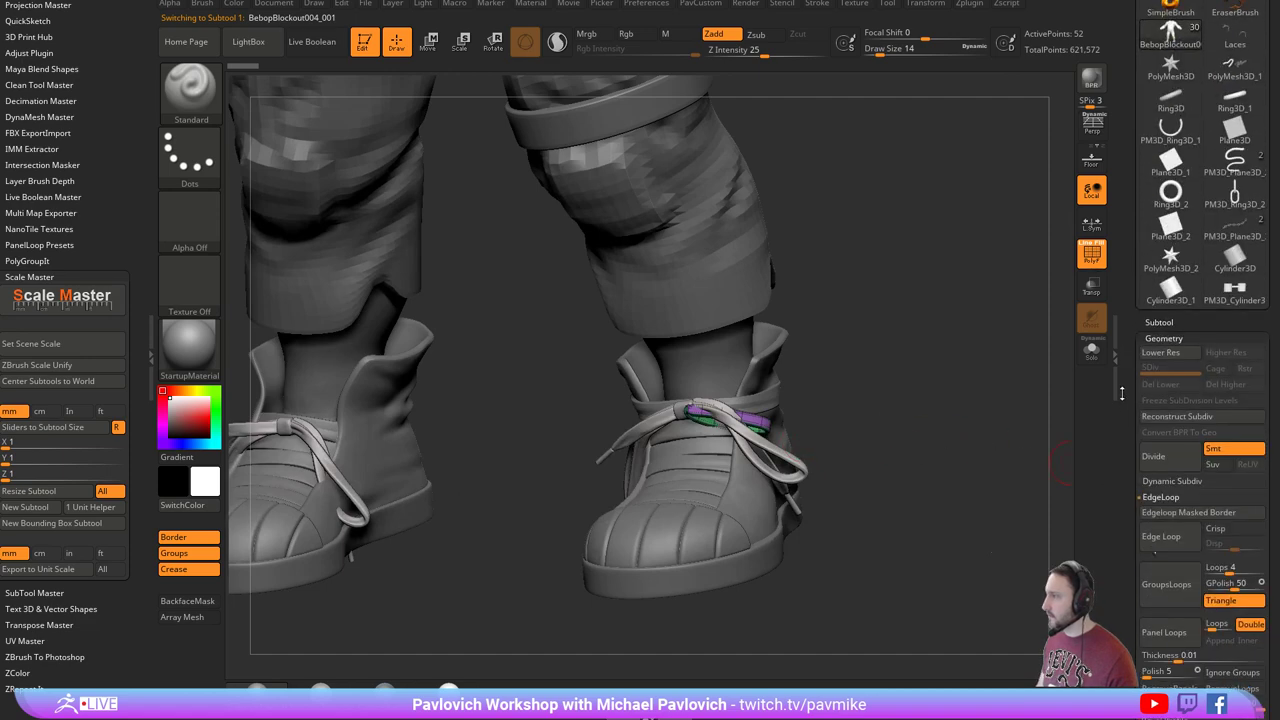
{"action": "left_click_drag", "start_coordinate": [1070, 389], "coordinate": [712, 415]}
{"action": "left_click_drag", "start_coordinate": [966, 406], "coordinate": [835, 396]}
{"action": "left_click", "coordinate": [1091, 350]}
{"action": "mouse_move", "coordinate": [974, 363]}
{"action": "left_mouse_down", "text": "alt"}
{"action": "mouse_move", "coordinate": [862, 364]}
{"action": "mouse_move", "coordinate": [895, 411]}
{"action": "left_mouse_up", "text": "alt"}
Insert a Cylinder16 mesh on the lace piece and split it off as its own subtool.
{"action": "key", "text": "1"}
{"action": "key", "text": "m"}
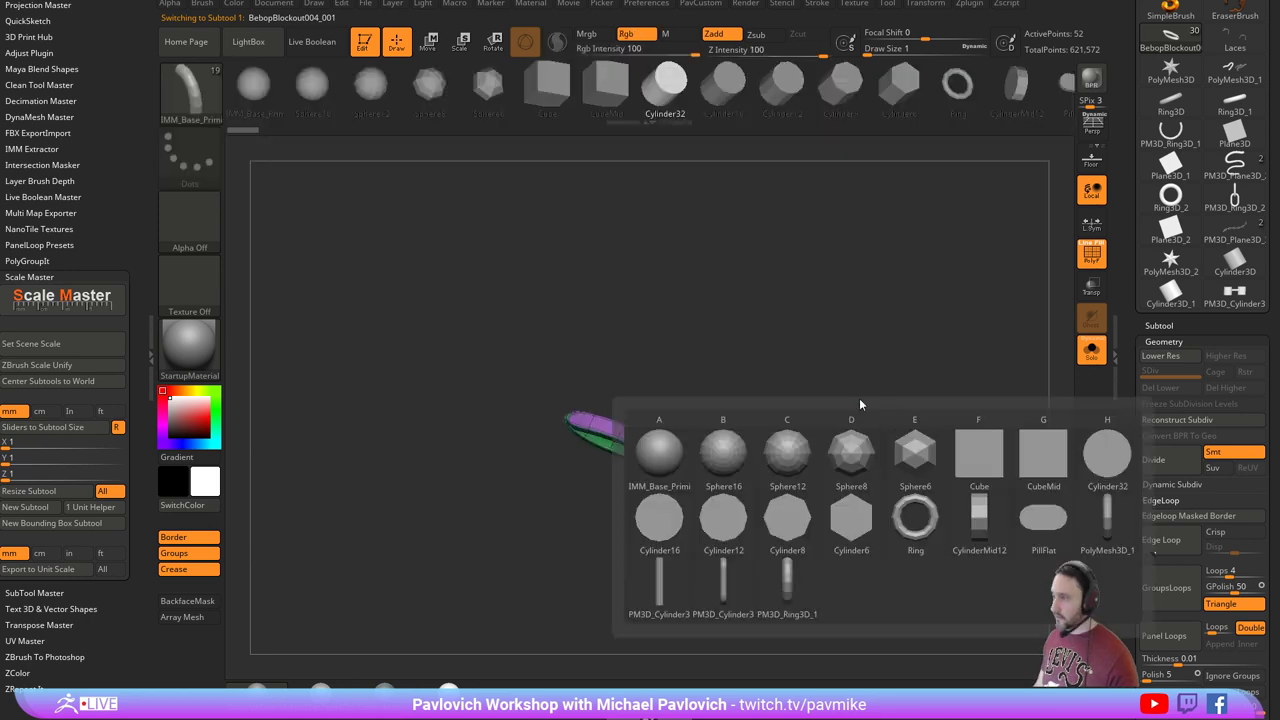
{"action": "left_click", "coordinate": [661, 528]}
{"action": "left_click_drag", "start_coordinate": [639, 439], "coordinate": [725, 456]}
{"action": "left_click_drag", "start_coordinate": [850, 424], "coordinate": [848, 342]}
{"action": "key", "text": "2"}
{"action": "left_click", "coordinate": [818, 306]}
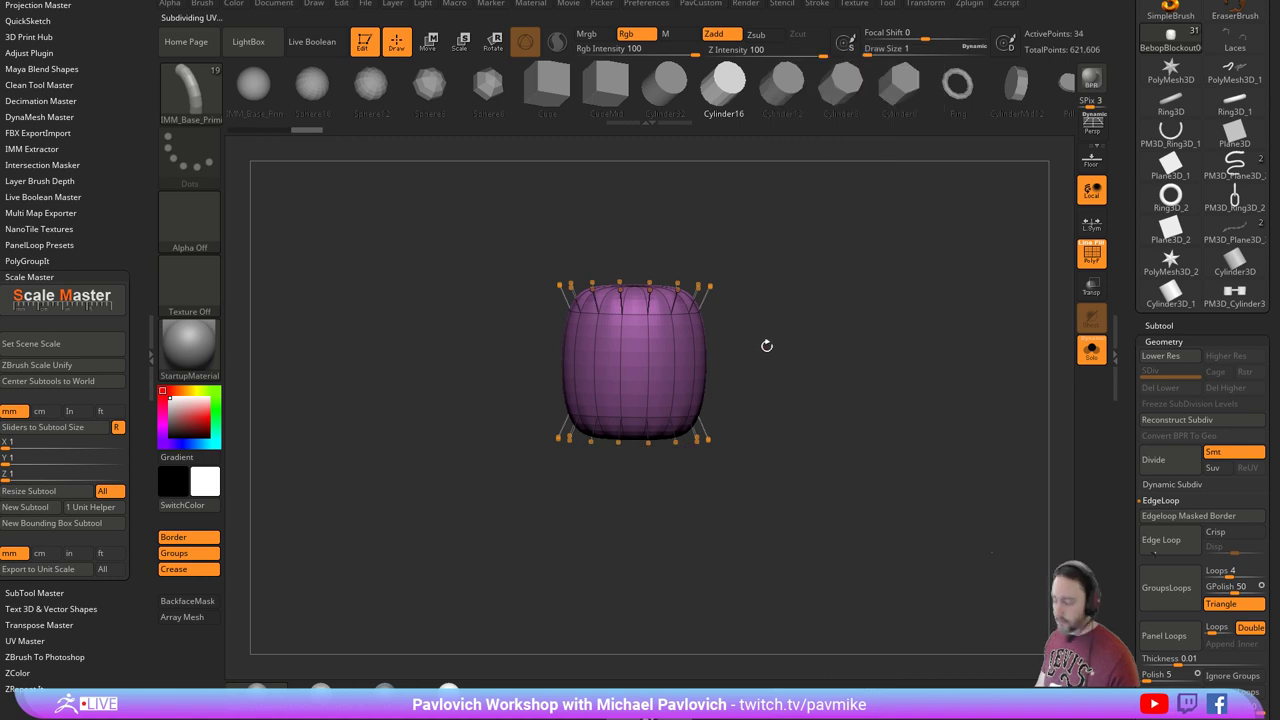
Turn off dynamic subdivision on the cylinder and flatten it along its height into a thin disc.
{"action": "key", "text": "r"}
{"action": "left_click_drag", "start_coordinate": [688, 440], "coordinate": [707, 490]}
{"action": "key", "text": "ctrl+z"}
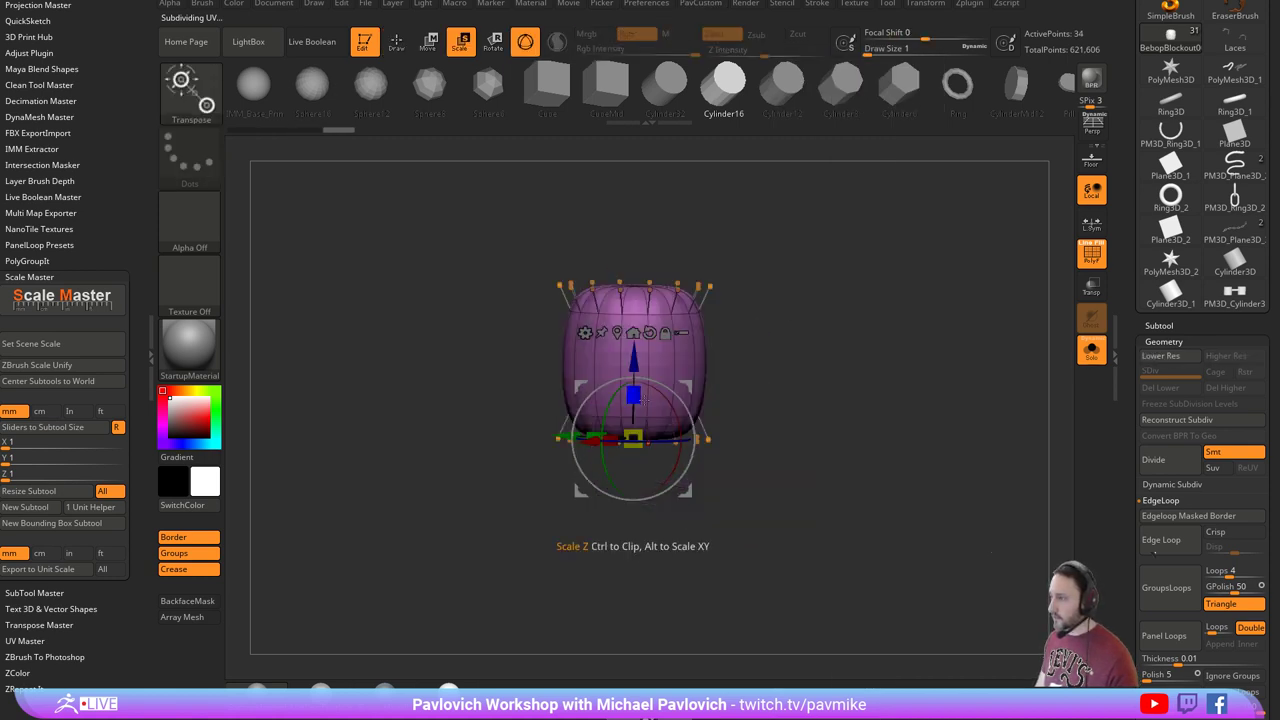
{"action": "key", "text": "shift+d"}
{"action": "left_click_drag", "start_coordinate": [638, 400], "coordinate": [638, 436]}
{"action": "key", "text": "1"}
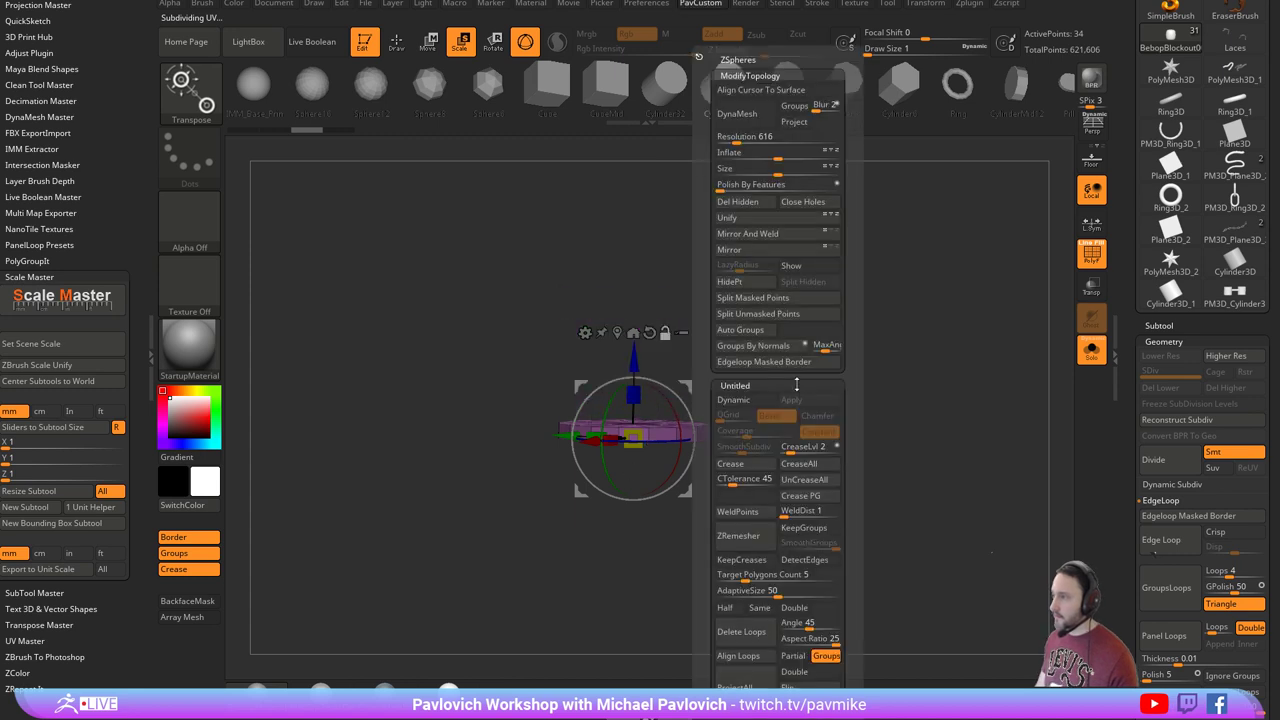
{"action": "left_click", "coordinate": [760, 230]}
{"action": "key", "text": "shift+d"}
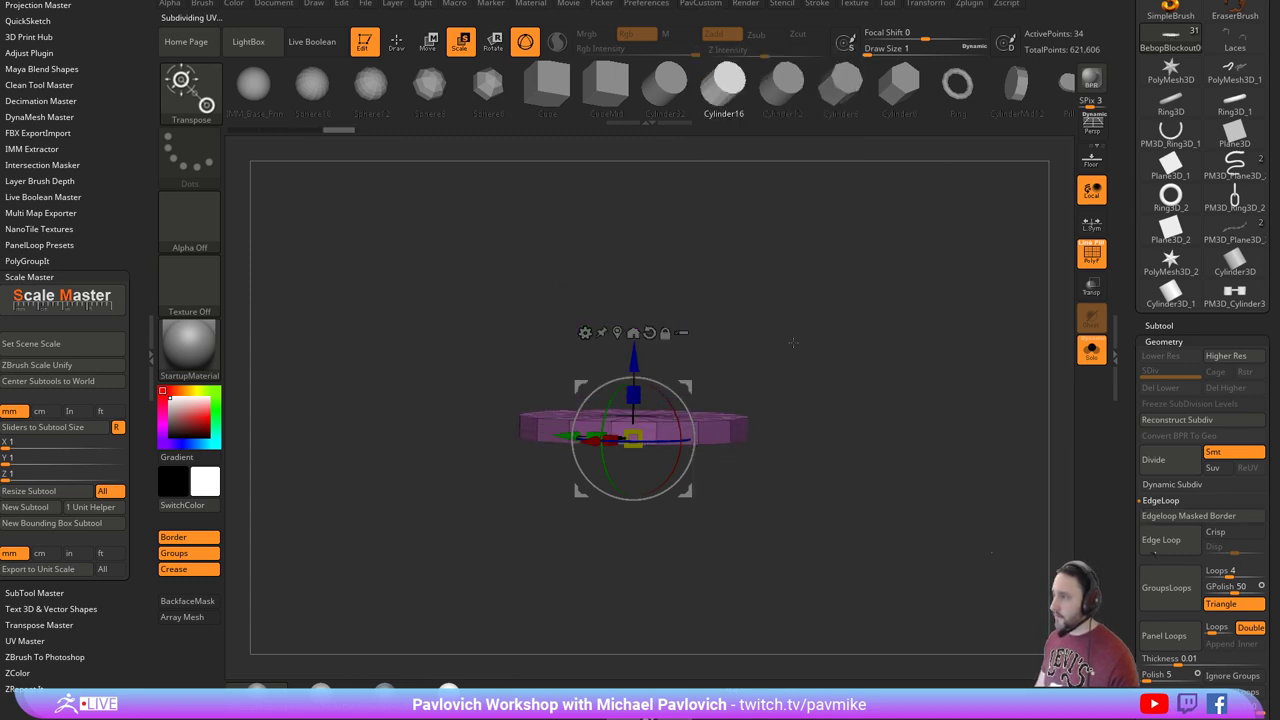
Hide the disc's two end caps and delete the hidden faces, keeping only the outer rim.
{"action": "key", "text": "q"}
{"action": "mouse_move", "coordinate": [794, 343]}
{"action": "left_mouse_down"}
{"action": "mouse_move", "coordinate": [824, 412]}
{"action": "mouse_move", "coordinate": [814, 430]}
{"action": "left_mouse_up"}
{"action": "key", "text": "ctrl+shift"}
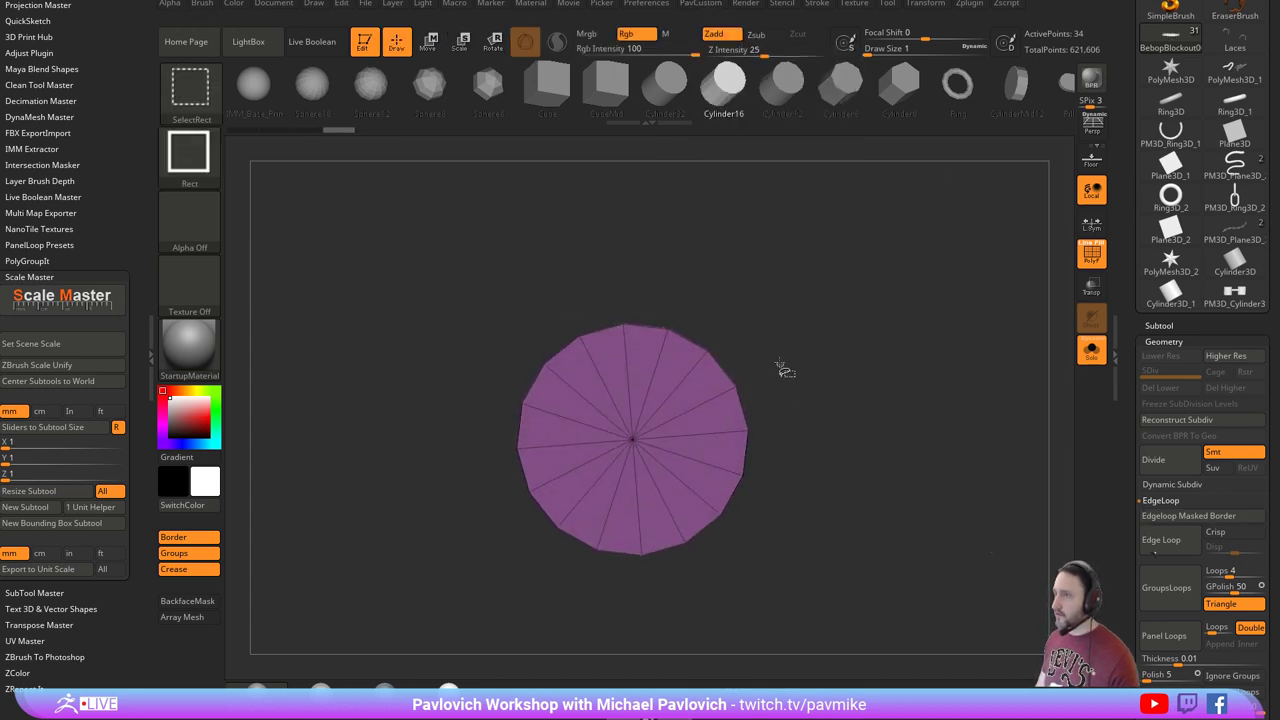
{"action": "left_click_drag", "start_coordinate": [648, 449], "coordinate": [651, 452], "text": "ctrl+alt+shift"}
{"action": "key", "text": "space"}
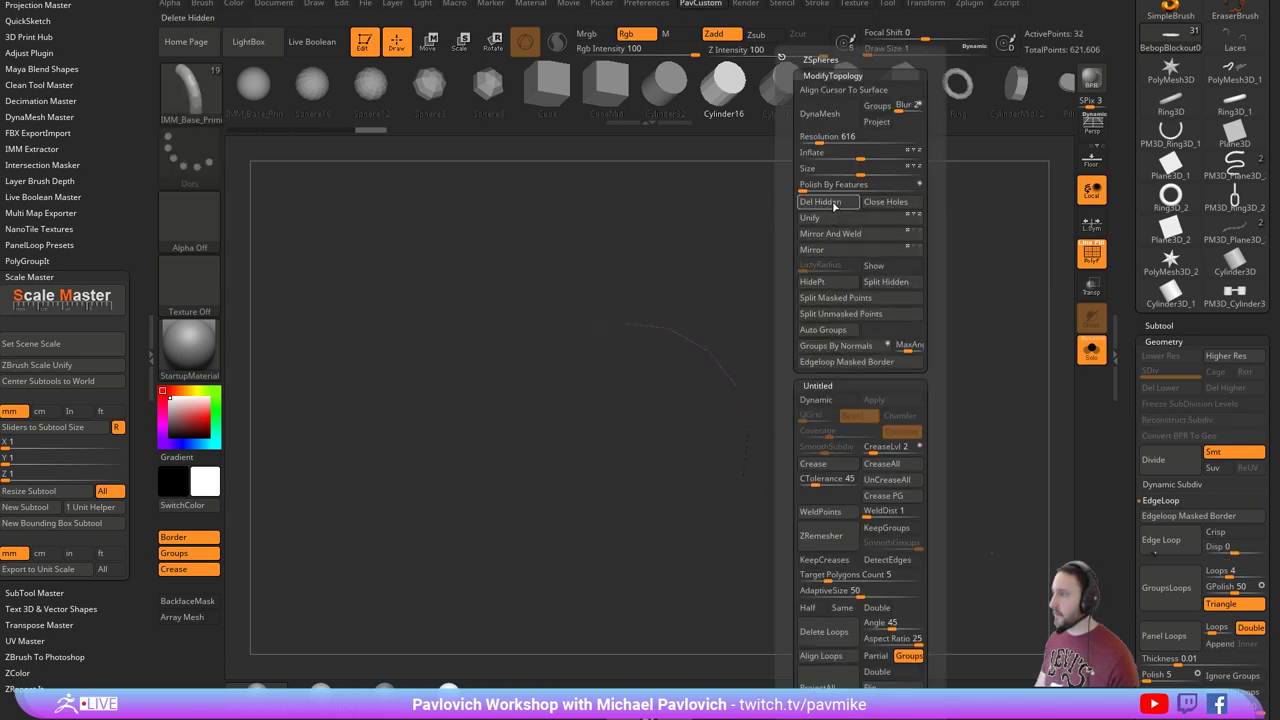
{"action": "left_click", "coordinate": [833, 205]}
Delete one polygon of the rim with ZModeler to leave a gap in the ring.
{"action": "left_click_drag", "start_coordinate": [820, 300], "coordinate": [798, 387]}
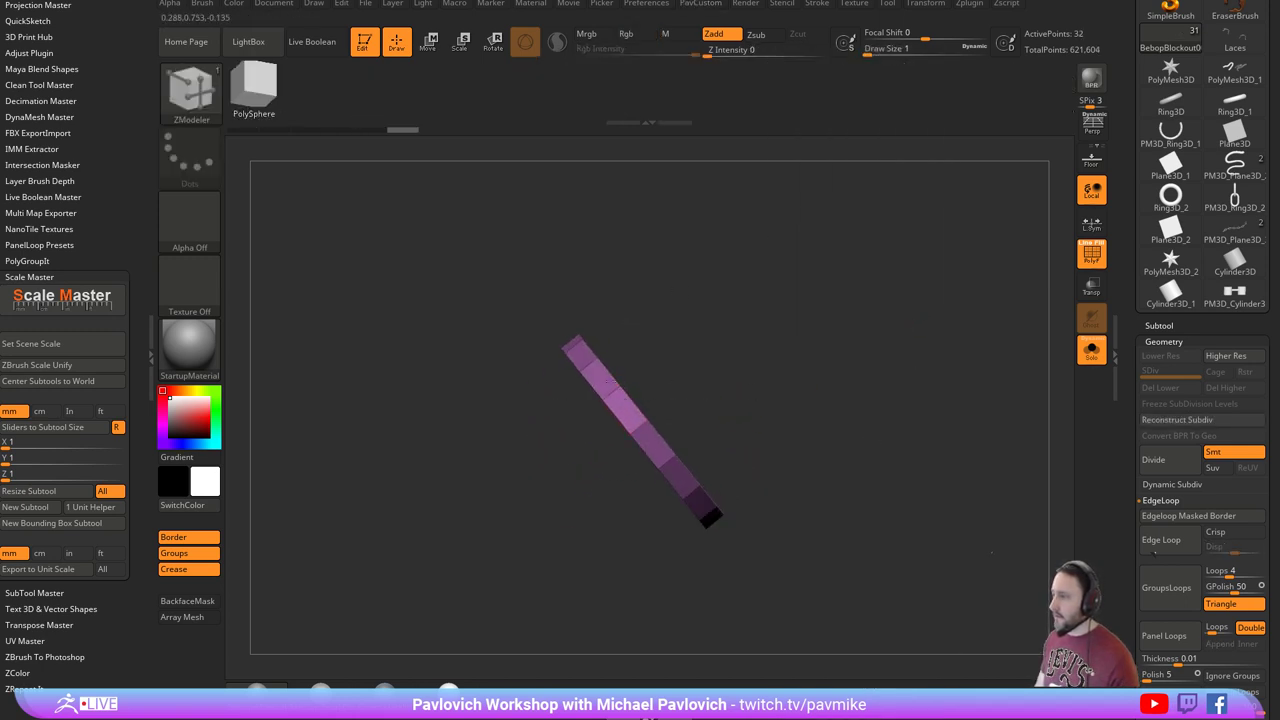
{"action": "key", "text": "space"}
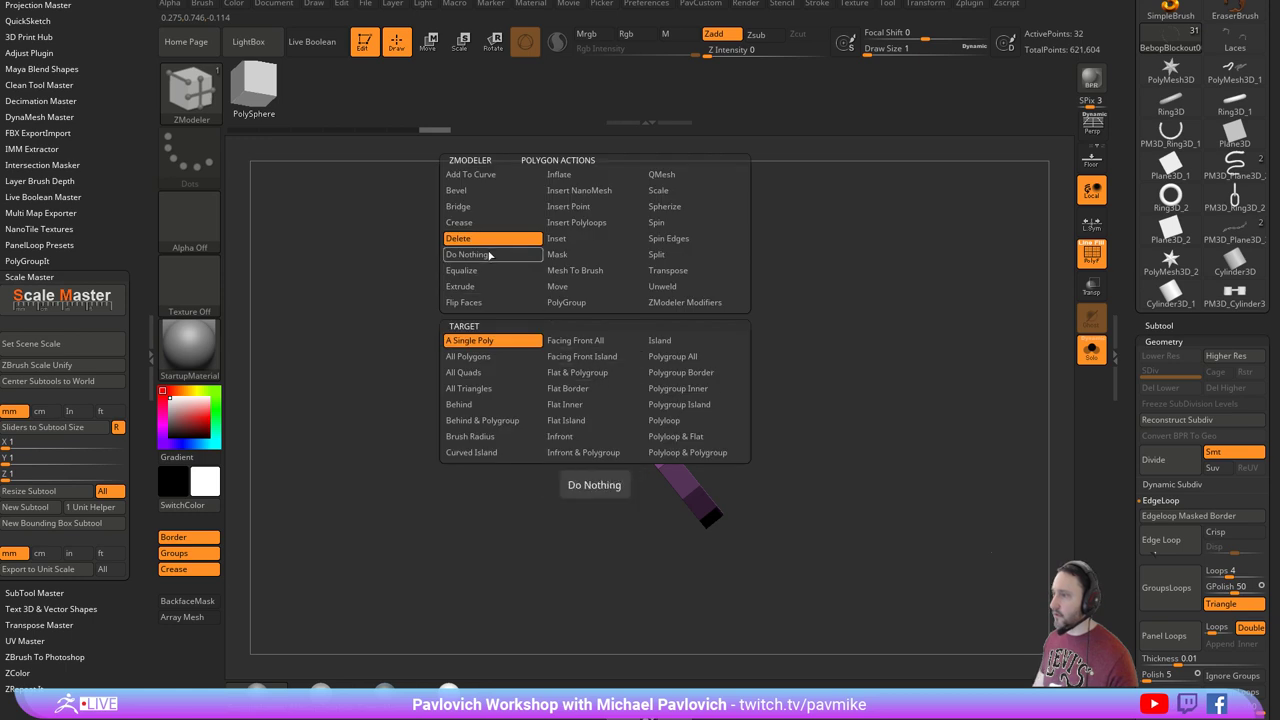
{"action": "left_click_drag", "start_coordinate": [906, 409], "coordinate": [645, 475]}
Thicken the open ring using ZModeler QMesh with the Polygroup All target, and bring up its Display Properties.
{"action": "key", "text": "space"}
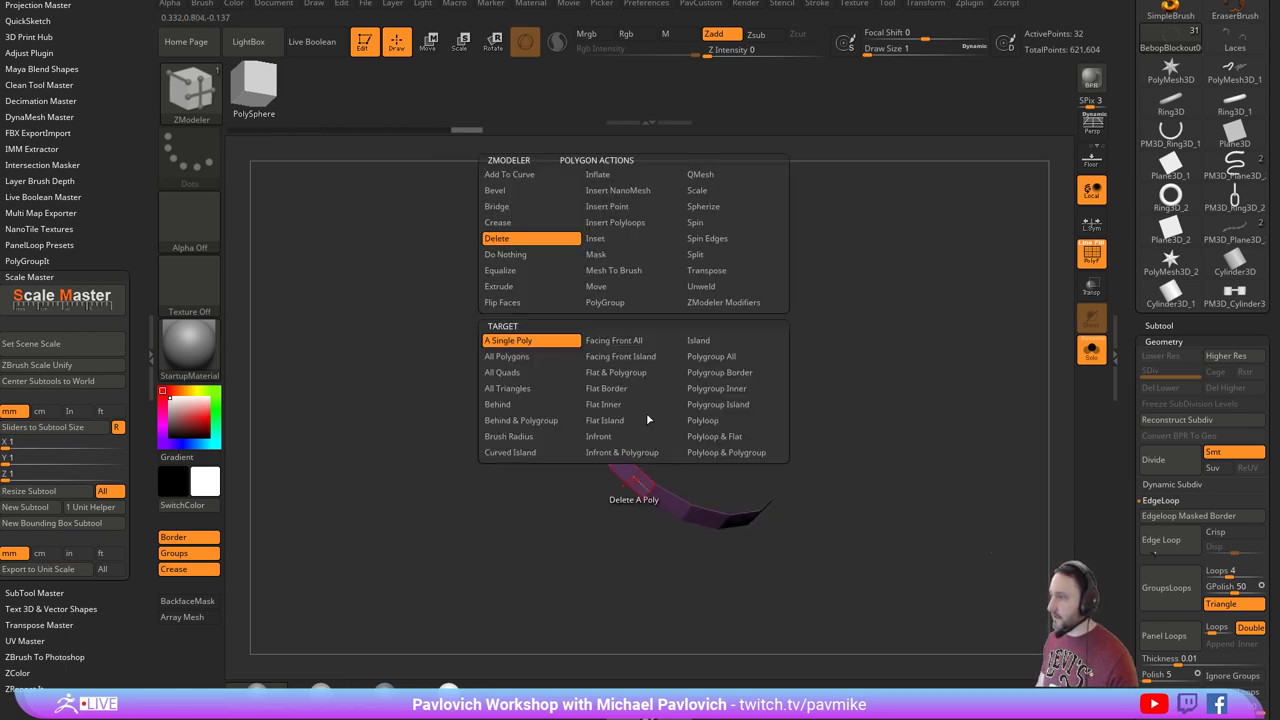
{"action": "left_click", "coordinate": [690, 177]}
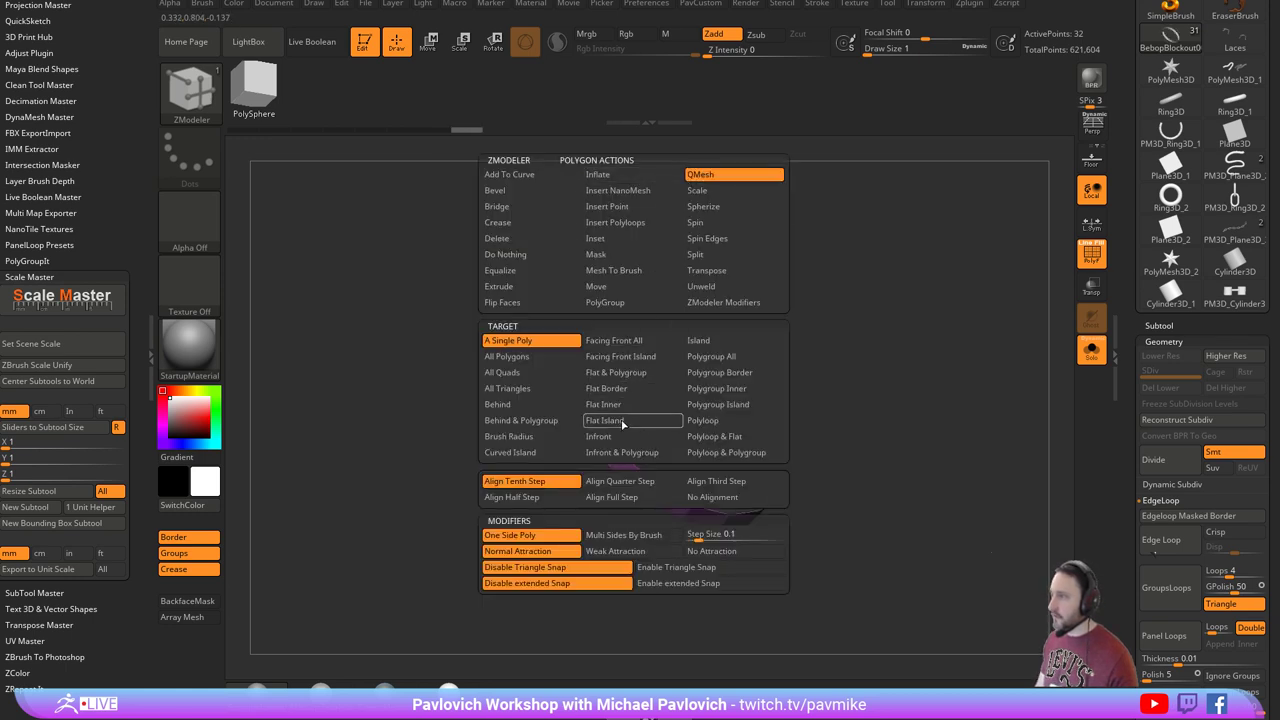
{"action": "left_click", "coordinate": [735, 357]}
{"action": "left_click_drag", "start_coordinate": [572, 464], "coordinate": [589, 463]}
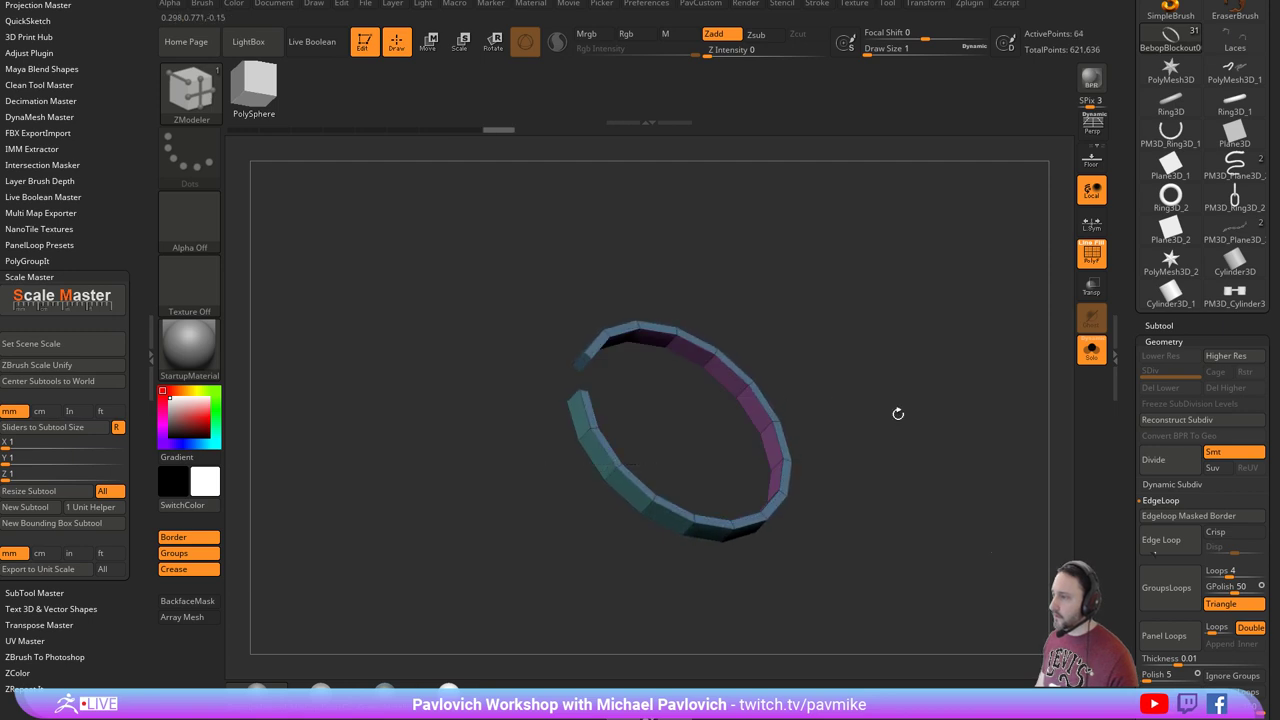
{"action": "mouse_move", "coordinate": [898, 414]}
{"action": "left_mouse_down"}
{"action": "mouse_move", "coordinate": [834, 306]}
{"action": "mouse_move", "coordinate": [914, 383]}
{"action": "mouse_move", "coordinate": [920, 409]}
{"action": "mouse_move", "coordinate": [892, 401]}
{"action": "left_mouse_up"}
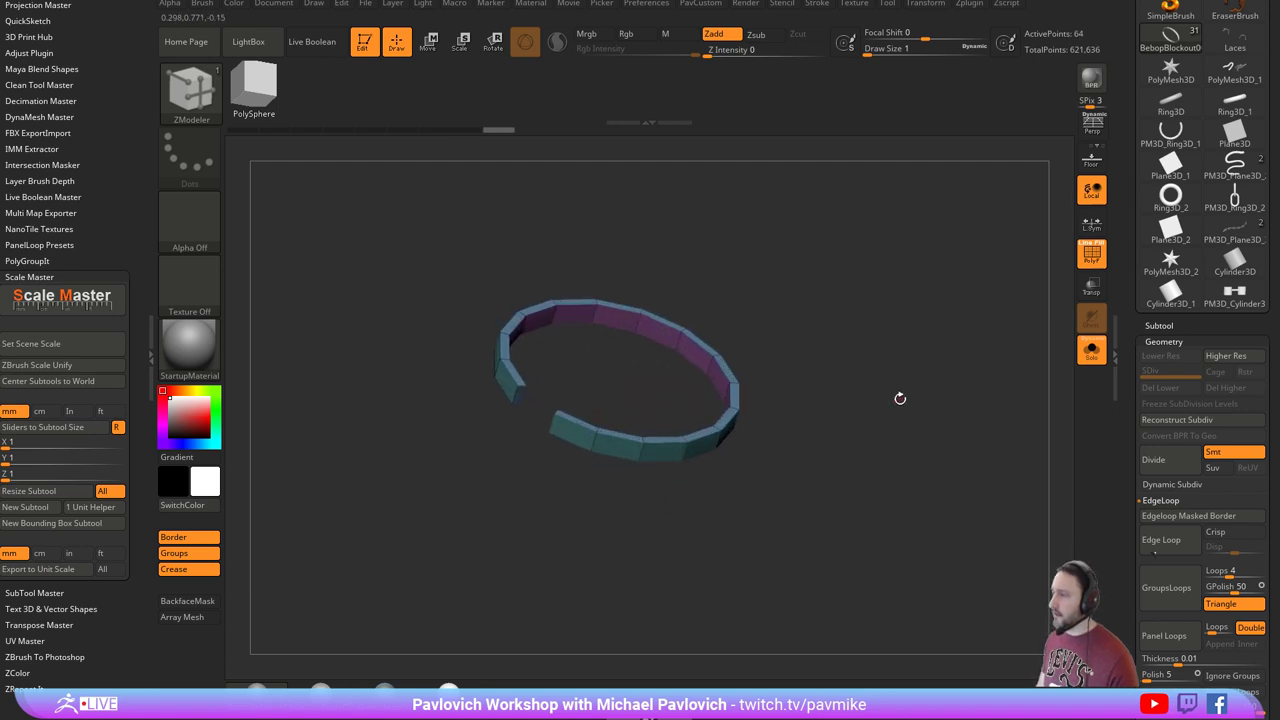
{"action": "left_click_drag", "start_coordinate": [1127, 476], "coordinate": [1121, 304]}
{"action": "left_click", "coordinate": [1172, 277]}
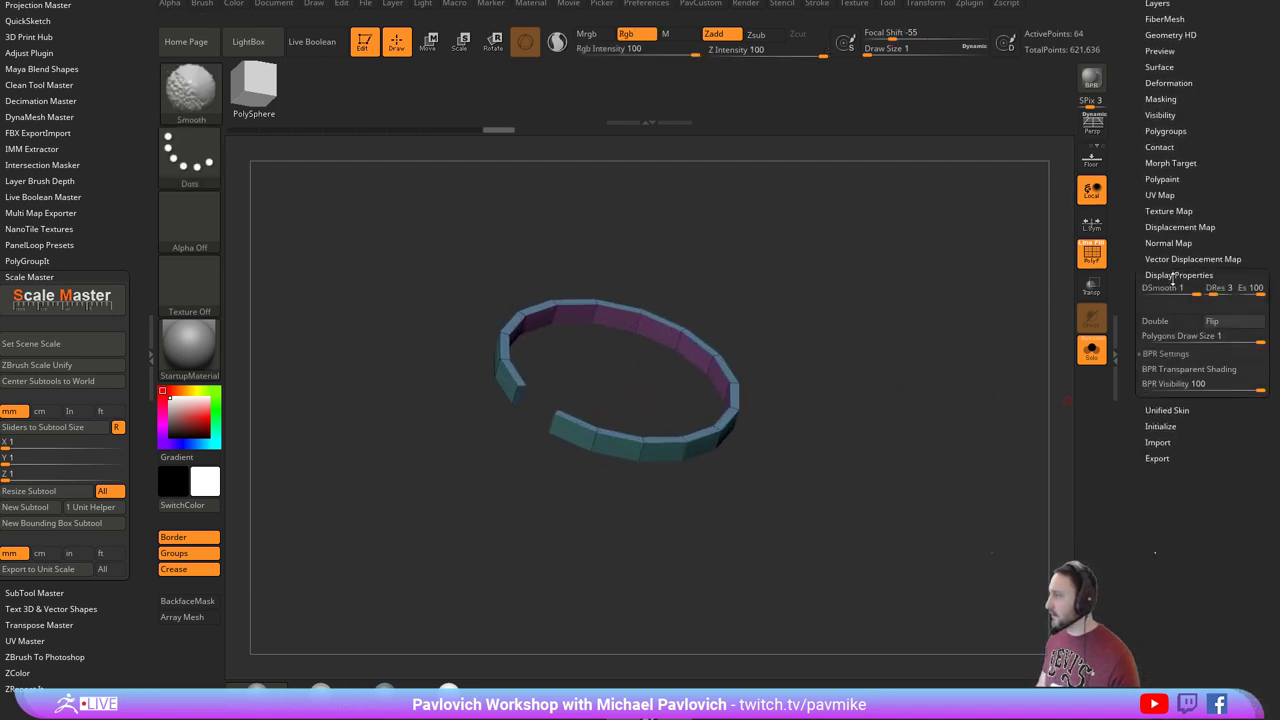
{"action": "left_click", "coordinate": [1166, 353]}
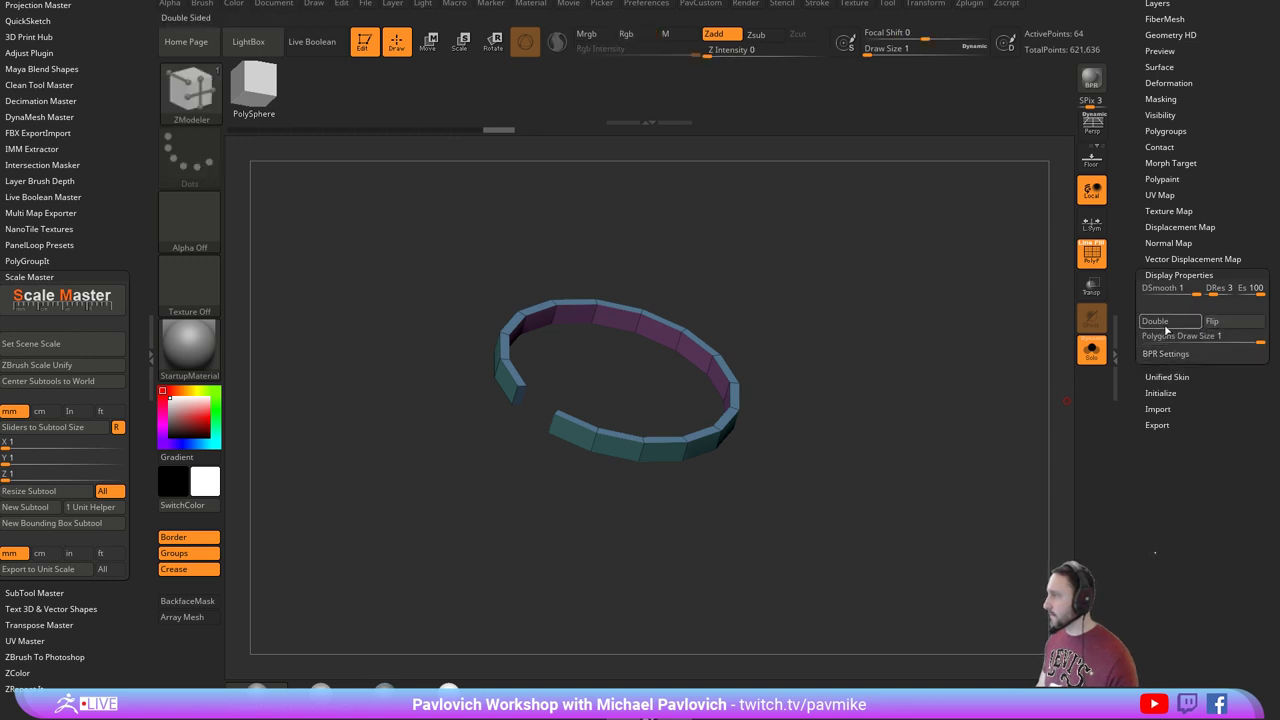
Mask part of the open ring and stretch it with the Move gizmo into a long, narrow, pointed loop.
{"action": "left_click_drag", "start_coordinate": [996, 341], "coordinate": [714, 356]}
{"action": "key", "text": "w"}
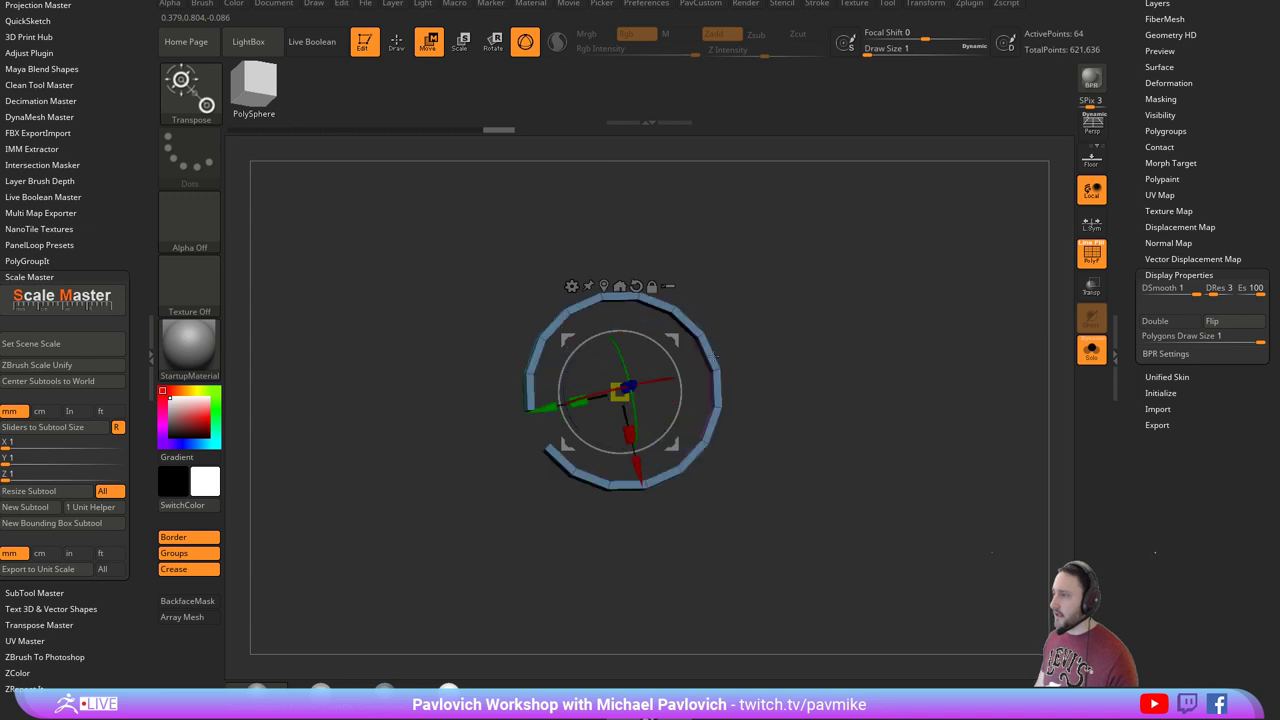
{"action": "left_click_drag", "start_coordinate": [629, 433], "coordinate": [623, 406]}
{"action": "key", "text": "q"}
{"action": "mouse_move", "coordinate": [795, 343]}
{"action": "left_mouse_down"}
{"action": "mouse_move", "coordinate": [828, 360]}
{"action": "mouse_move", "coordinate": [789, 398]}
{"action": "left_mouse_up"}
{"action": "left_click_drag", "start_coordinate": [583, 465], "coordinate": [591, 497]}
{"action": "mouse_move", "coordinate": [686, 524]}
{"action": "left_mouse_down", "text": "ctrl"}
{"action": "mouse_move", "coordinate": [498, 430]}
{"action": "mouse_move", "coordinate": [500, 416]}
{"action": "left_mouse_up", "text": "ctrl"}
{"action": "left_click", "coordinate": [193, 96], "text": "ctrl"}
{"action": "left_click", "coordinate": [364, 184], "text": "ctrl"}
{"action": "mouse_move", "coordinate": [808, 316]}
{"action": "left_mouse_down"}
{"action": "mouse_move", "coordinate": [837, 329]}
{"action": "mouse_move", "coordinate": [817, 378]}
{"action": "left_mouse_up"}
{"action": "key", "text": "w"}
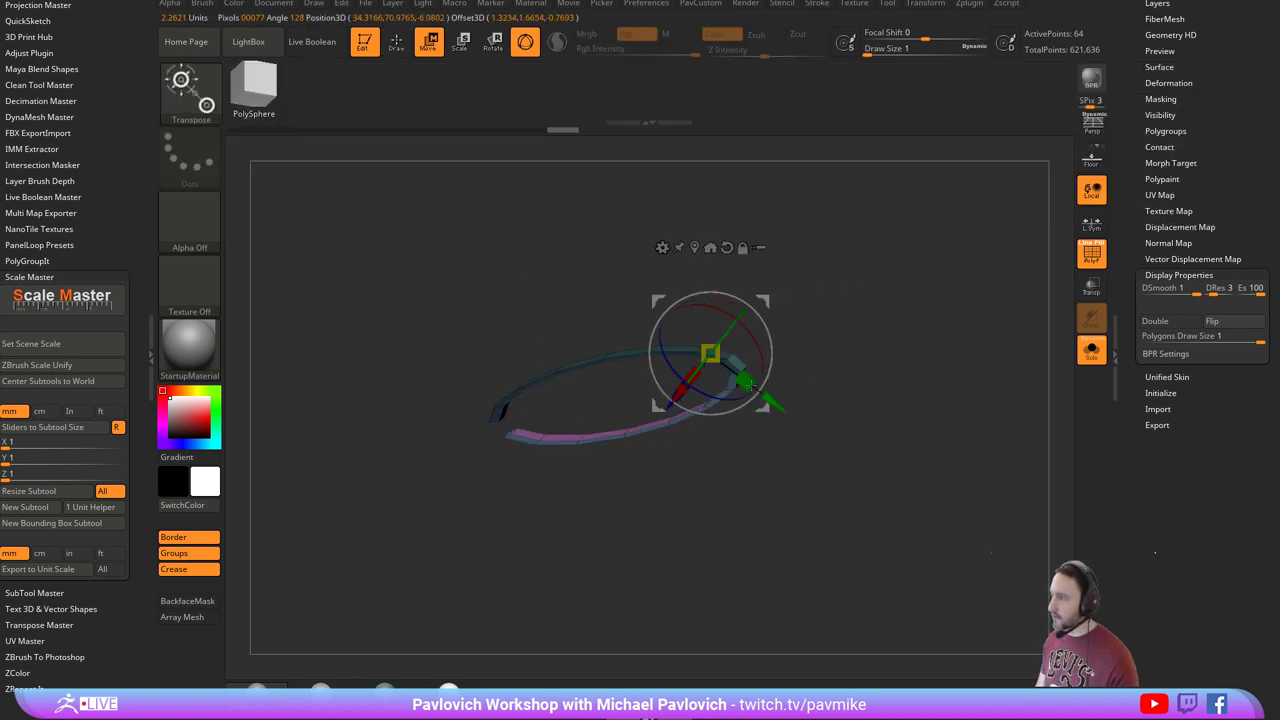
{"action": "mouse_move", "coordinate": [754, 337]}
{"action": "left_mouse_down"}
{"action": "mouse_move", "coordinate": [760, 309]}
{"action": "mouse_move", "coordinate": [876, 383]}
{"action": "mouse_move", "coordinate": [840, 301]}
{"action": "mouse_move", "coordinate": [869, 319]}
{"action": "mouse_move", "coordinate": [874, 336]}
{"action": "mouse_move", "coordinate": [854, 349]}
{"action": "mouse_move", "coordinate": [892, 394]}
{"action": "left_mouse_up"}
Regroup the loop's faces with Groups By Normals and apply Polish By Features to it.
{"action": "key", "text": "q"}
{"action": "key", "text": "z"}
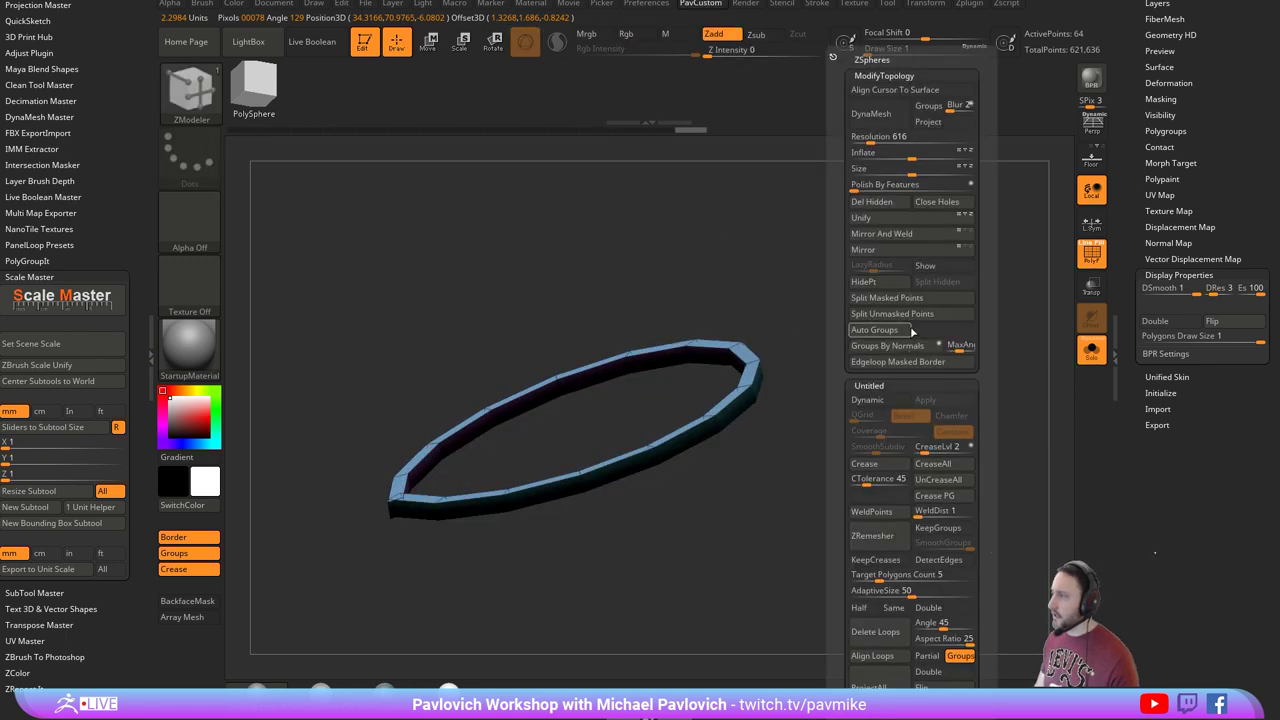
{"action": "left_click", "coordinate": [895, 347]}
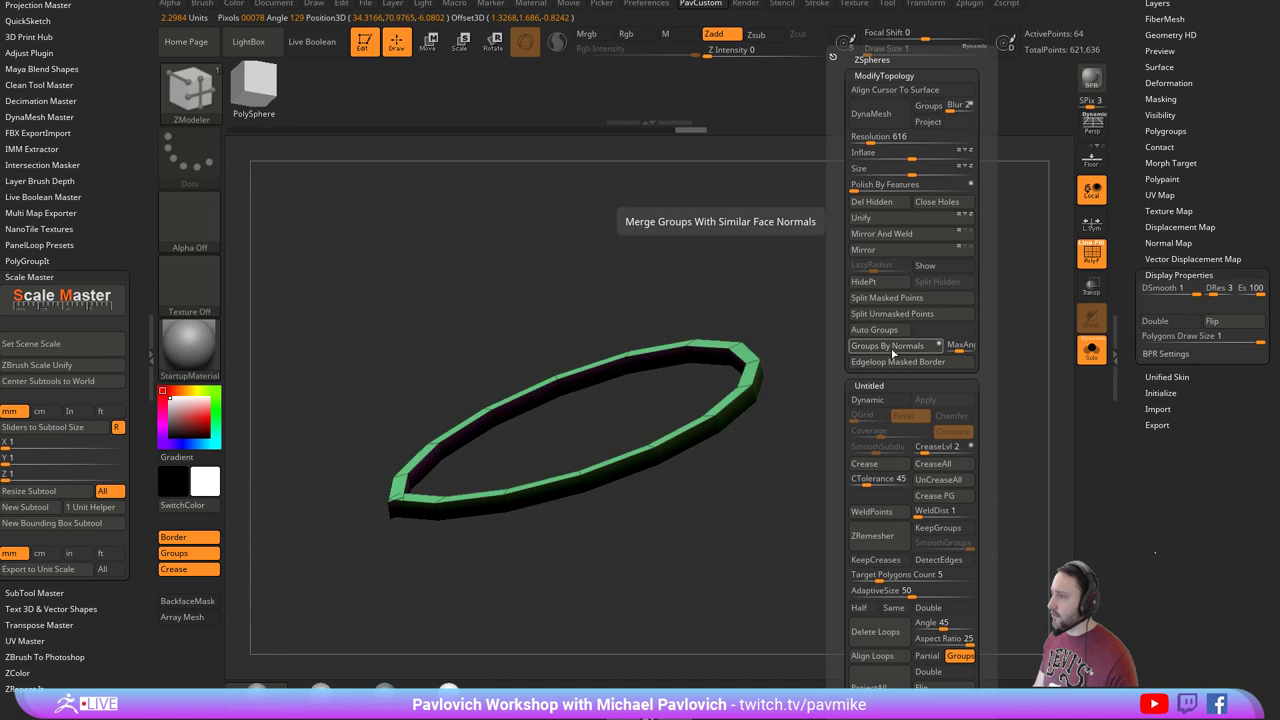
{"action": "left_click_drag", "start_coordinate": [880, 345], "coordinate": [499, 490]}
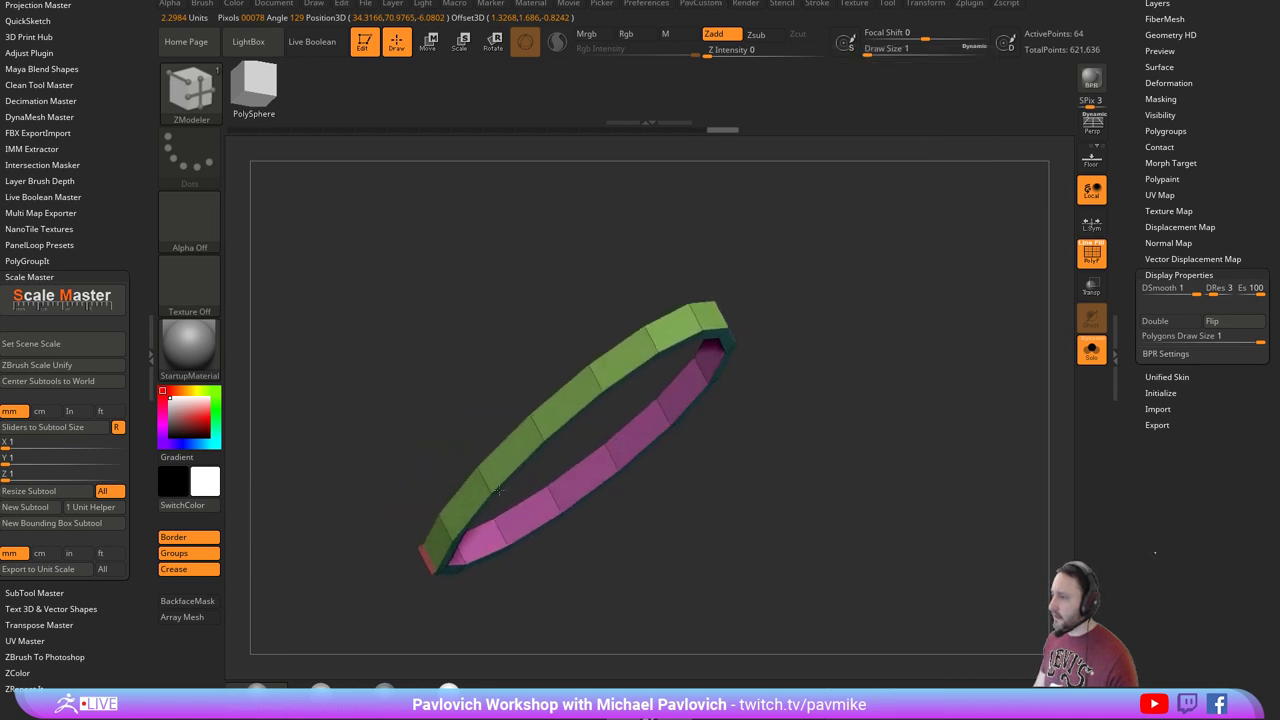
{"action": "left_click_drag", "start_coordinate": [838, 308], "coordinate": [911, 346]}
{"action": "key", "text": "space"}
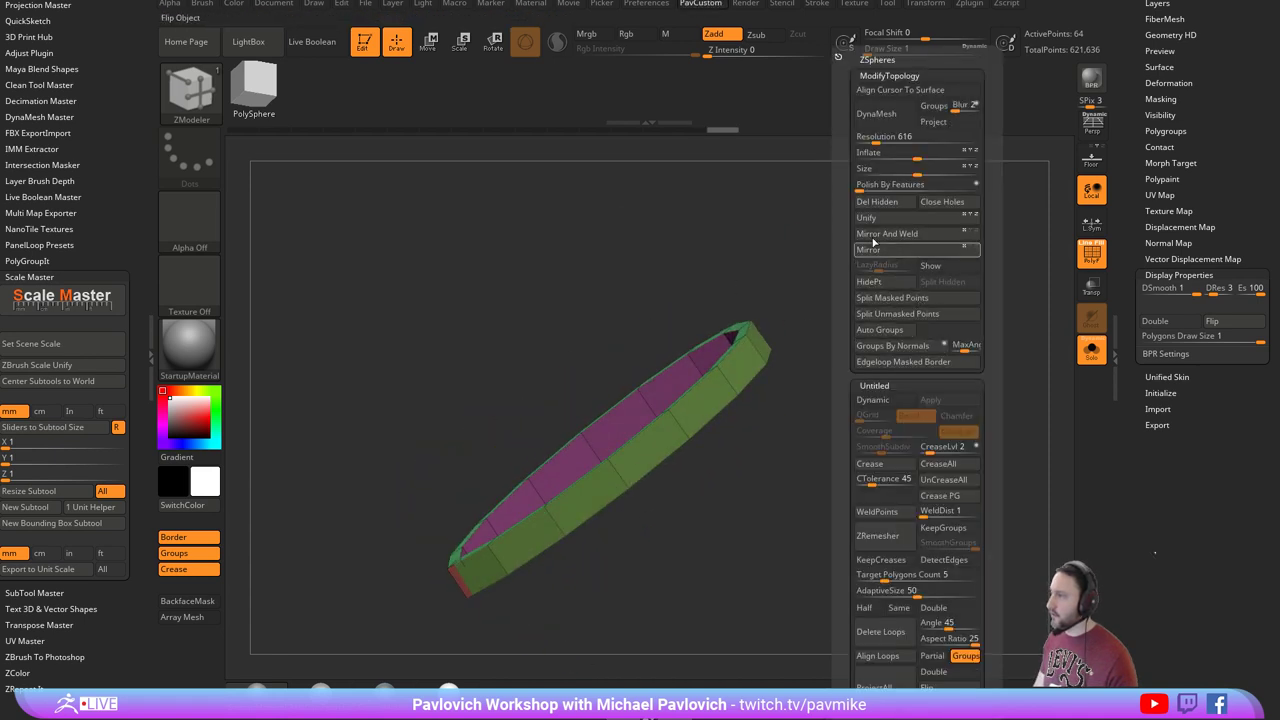
{"action": "left_click", "coordinate": [860, 186]}
{"action": "left_click_drag", "start_coordinate": [747, 265], "coordinate": [836, 340]}
{"action": "key", "text": "ctrl"}
Redo the loop's undone history steps and smooth it with Polish By Features.
{"action": "key", "text": "ctrl+shift+z"}
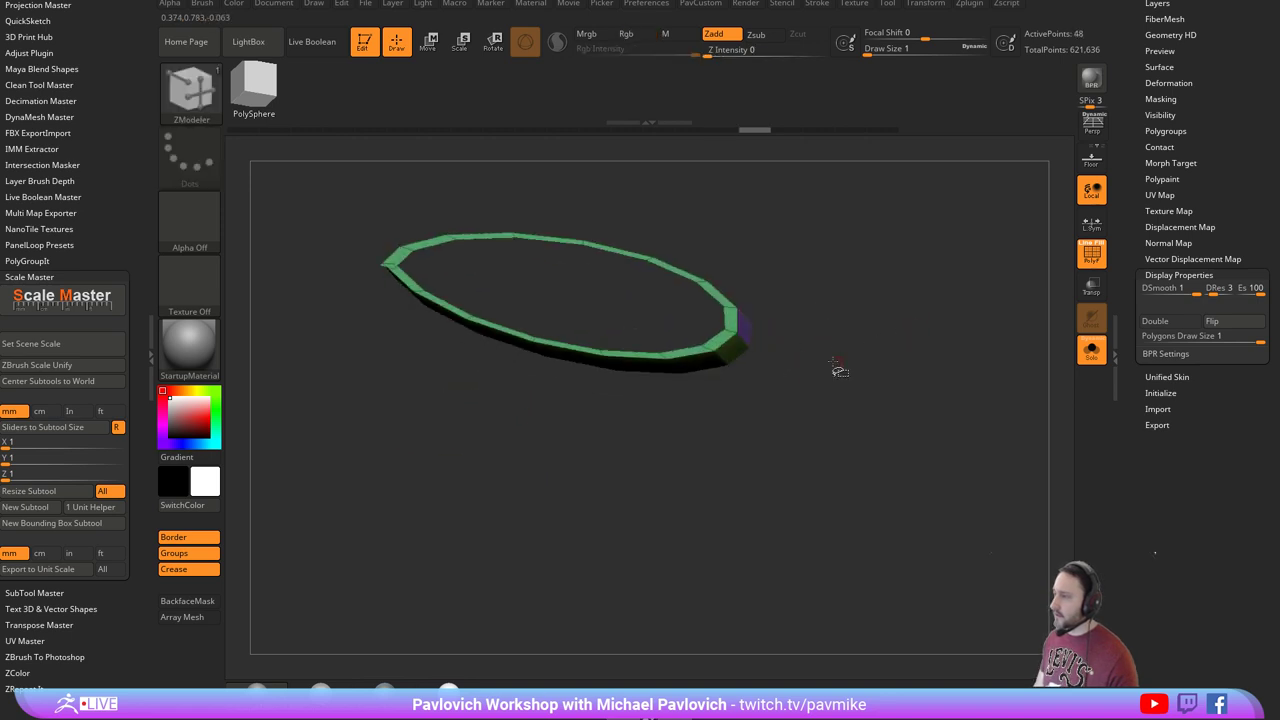
{"action": "key", "text": "ctrl+shift+z"}
{"action": "key", "text": "ctrl+shift+z"}
{"action": "key", "text": "ctrl+shift+z"}
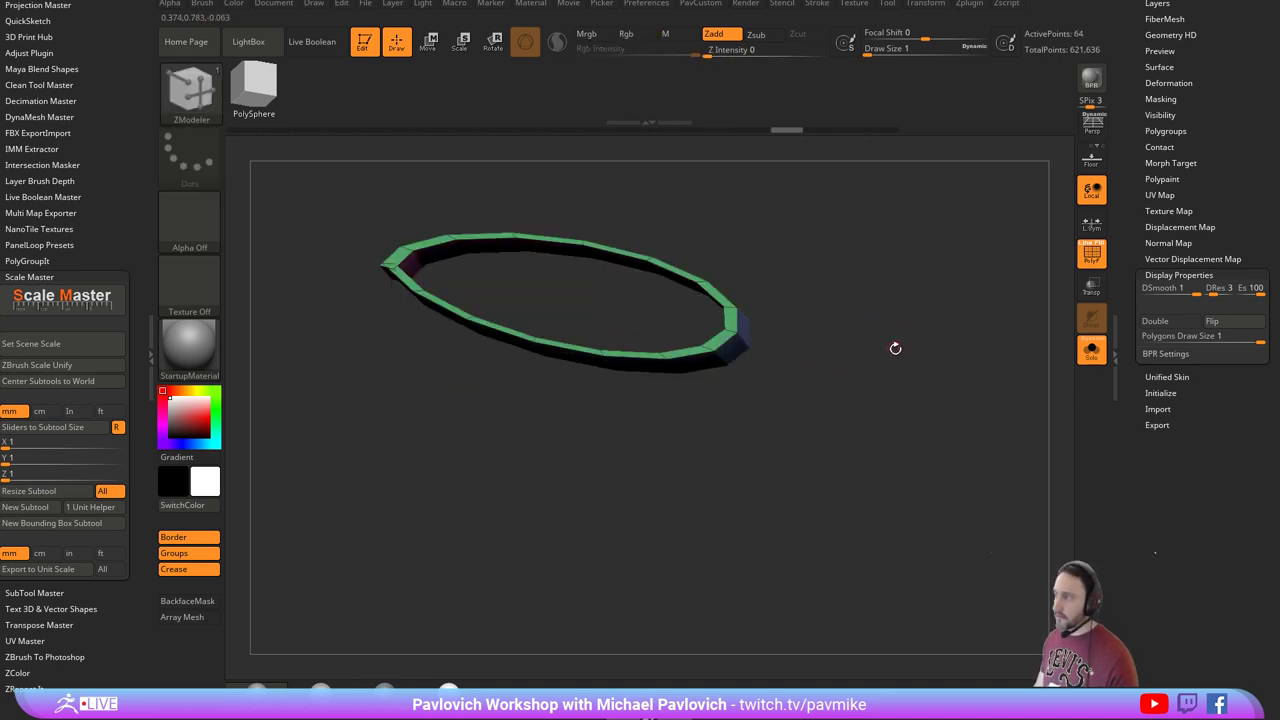
{"action": "left_click_drag", "start_coordinate": [894, 348], "coordinate": [883, 271]}
{"action": "key", "text": "2"}
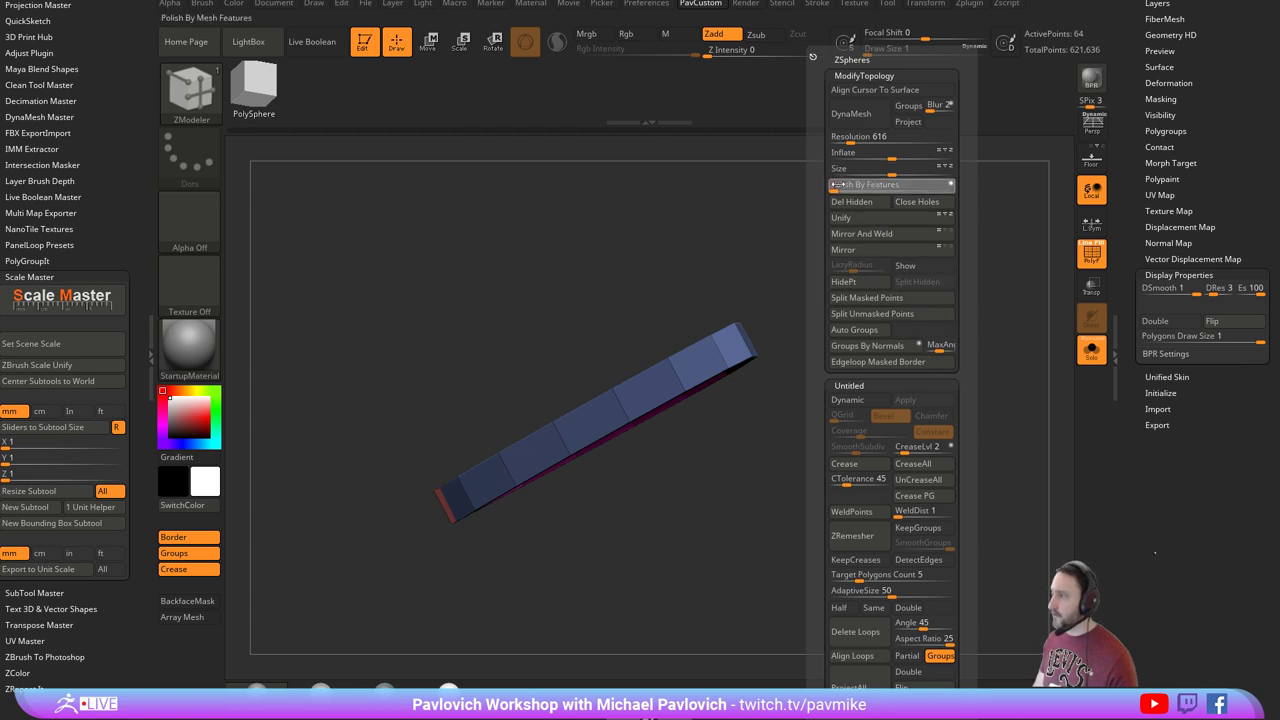
{"action": "left_click", "coordinate": [838, 184]}
Bring up the Move gizmo on the loop and centre it on the mesh.
{"action": "left_click_drag", "start_coordinate": [873, 374], "coordinate": [831, 402]}
{"action": "left_click_drag", "start_coordinate": [951, 407], "coordinate": [866, 302]}
{"action": "key", "text": "w"}
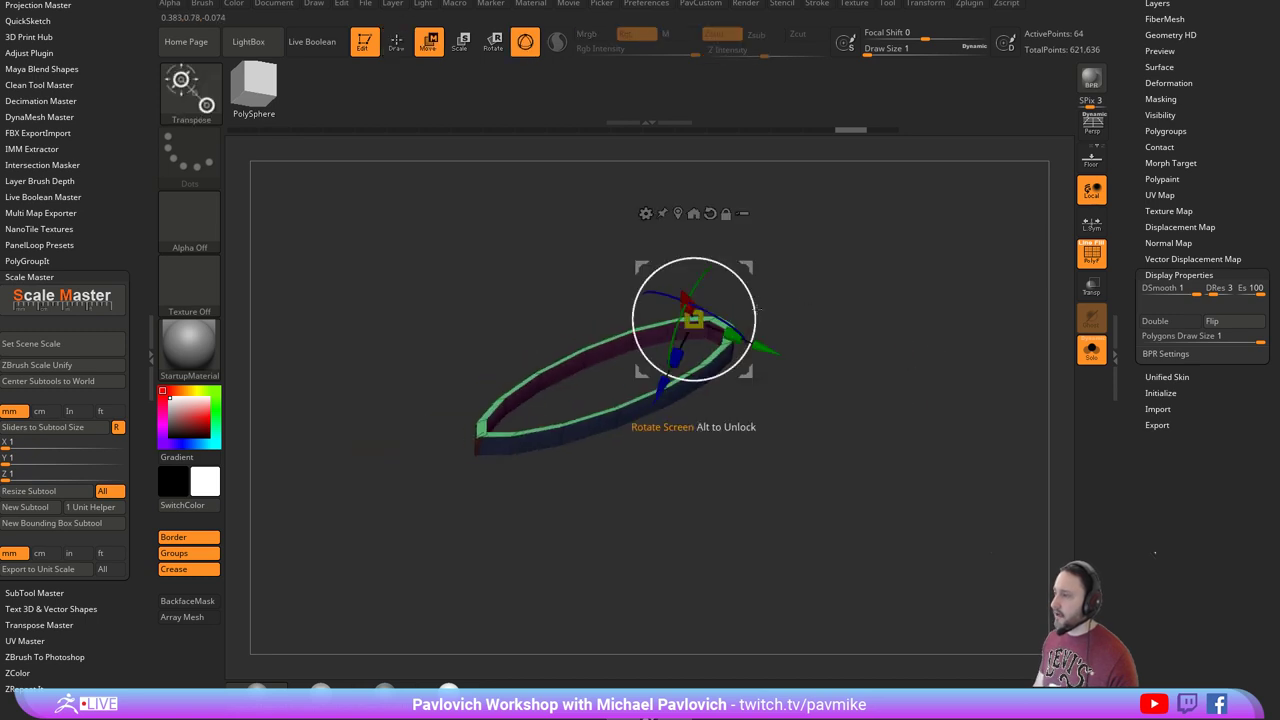
{"action": "left_click", "coordinate": [681, 215]}
{"action": "left_click_drag", "start_coordinate": [880, 350], "coordinate": [806, 333]}
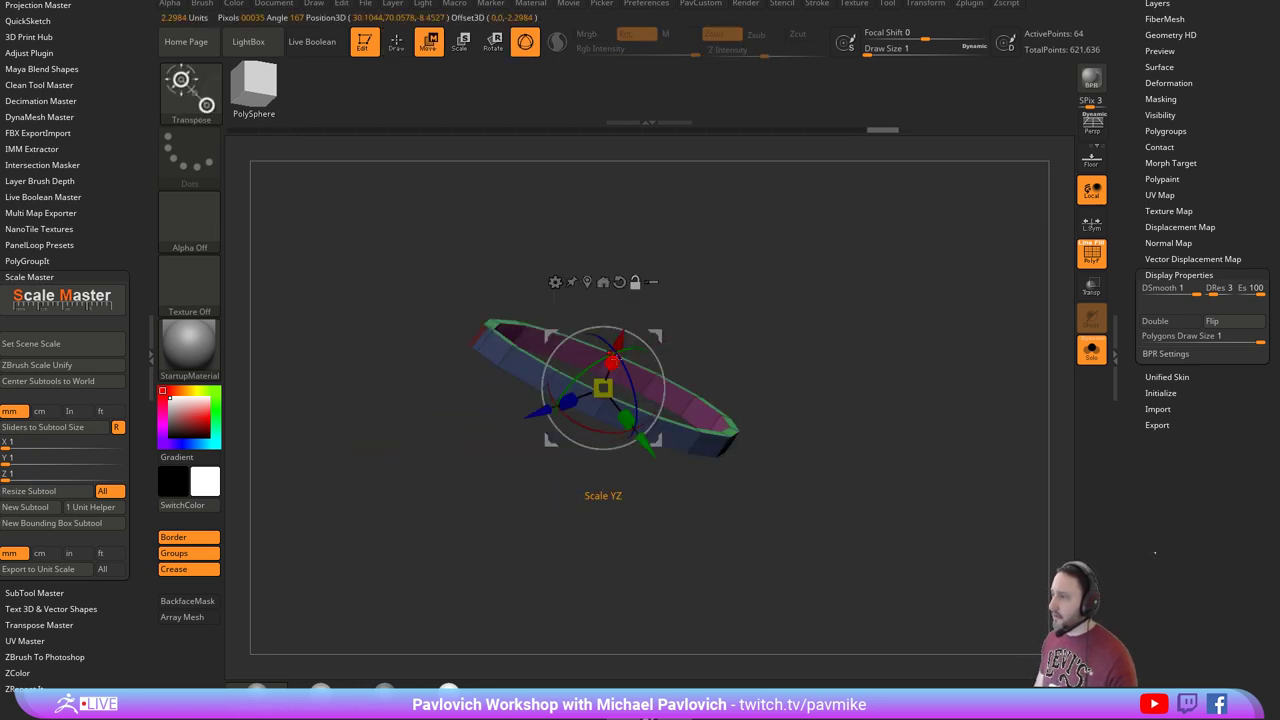
{"action": "left_click_drag", "start_coordinate": [750, 285], "coordinate": [757, 335]}
Reorient the gizmo without moving the mesh, recentring it and rotating its axes to line up with the loop's length.
{"action": "left_click_drag", "start_coordinate": [632, 362], "coordinate": [465, 496], "text": "alt"}
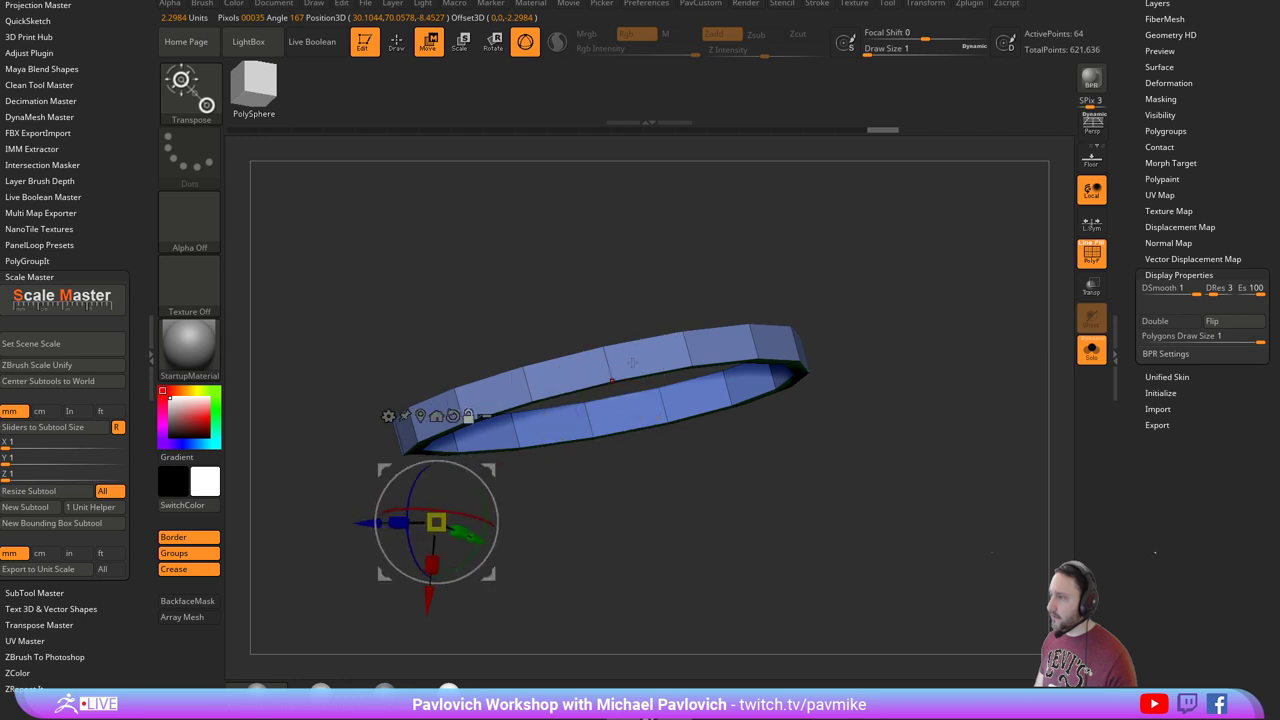
{"action": "left_click", "coordinate": [632, 362], "text": "alt"}
{"action": "left_click_drag", "start_coordinate": [891, 380], "coordinate": [852, 270]}
{"action": "left_click", "coordinate": [614, 250]}
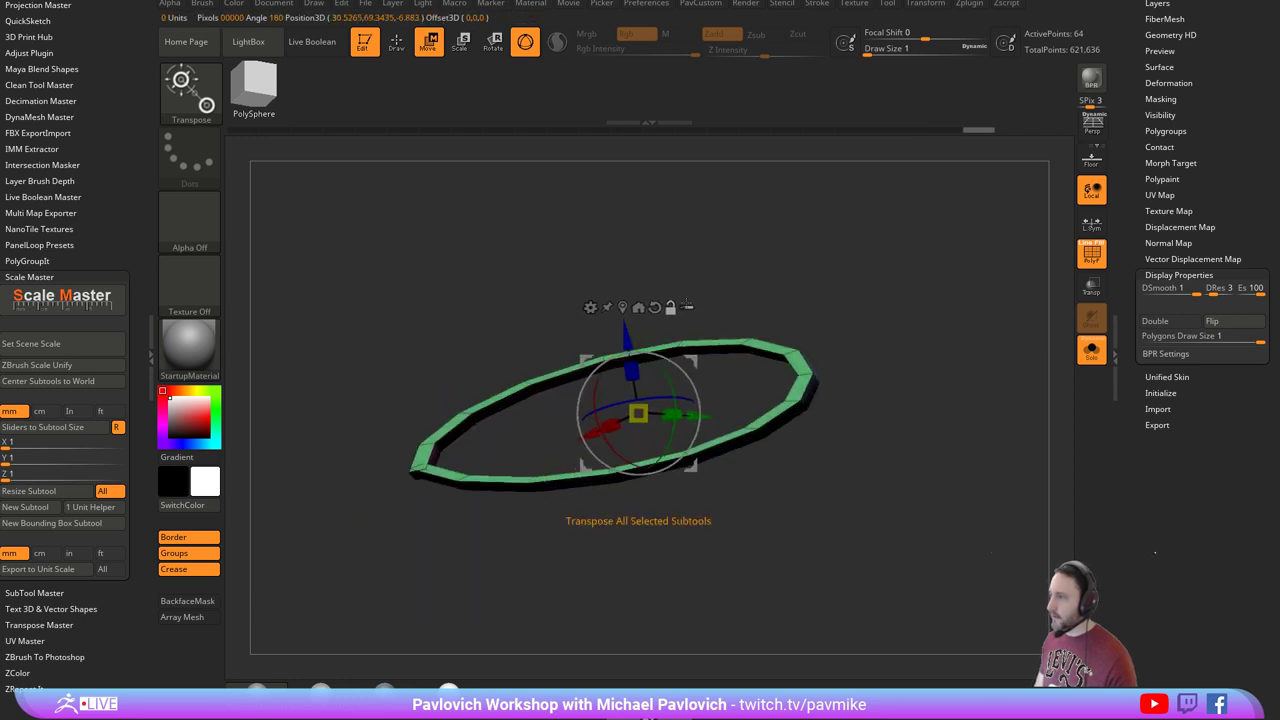
{"action": "left_click_drag", "start_coordinate": [752, 280], "coordinate": [758, 390]}
{"action": "left_click_drag", "start_coordinate": [659, 471], "coordinate": [608, 479], "text": "alt"}
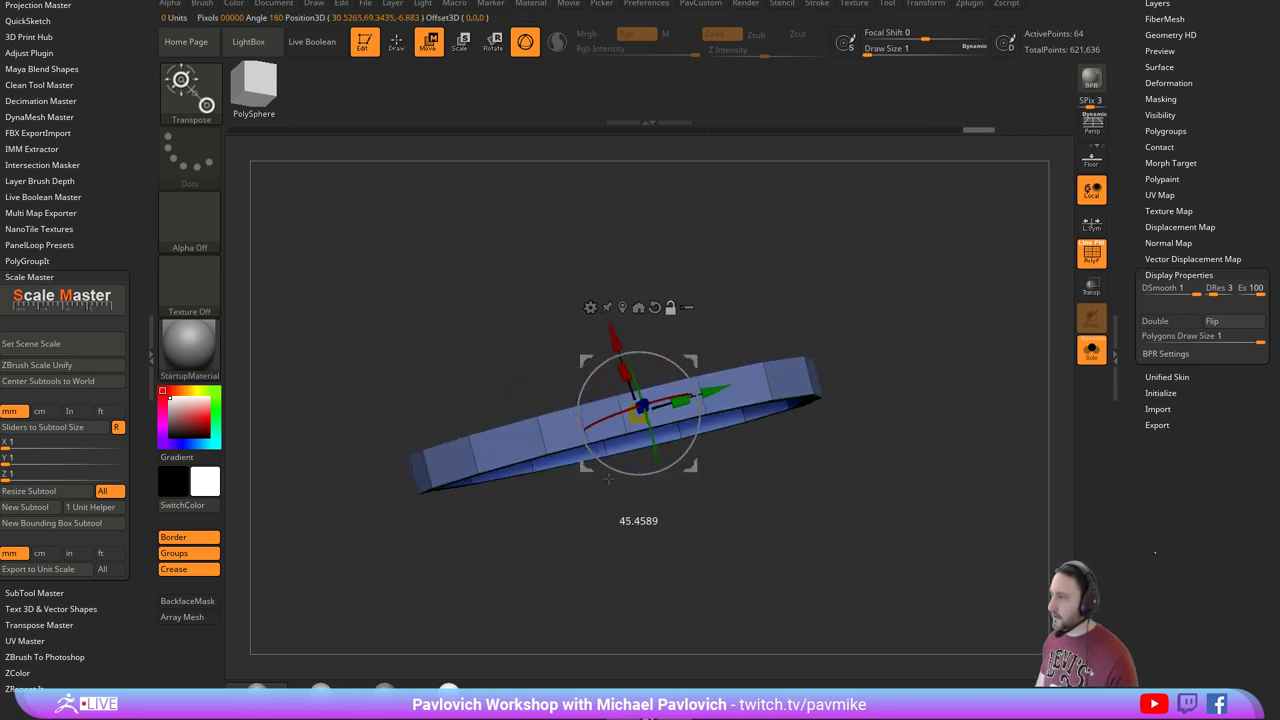
{"action": "left_click_drag", "start_coordinate": [908, 445], "coordinate": [921, 352]}
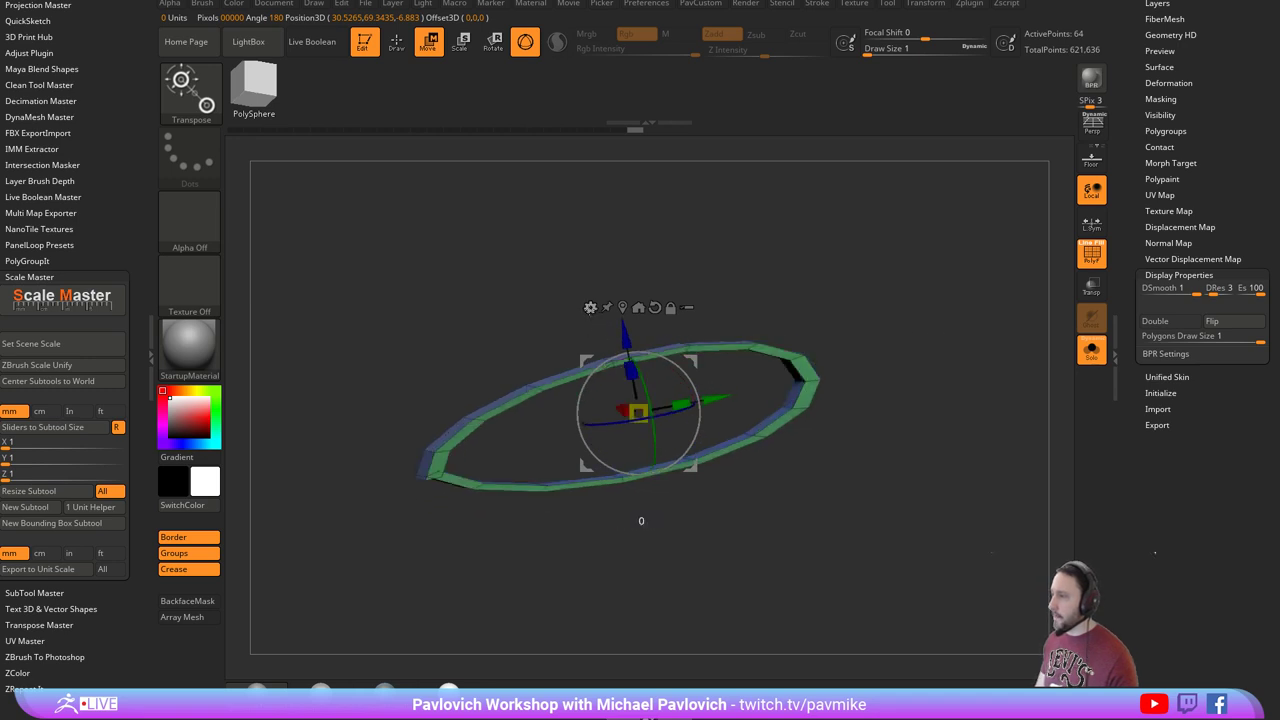
Apply the Bend Curve deformer to the loop and raise its curve resolution to five control points.
{"action": "left_click", "coordinate": [590, 307]}
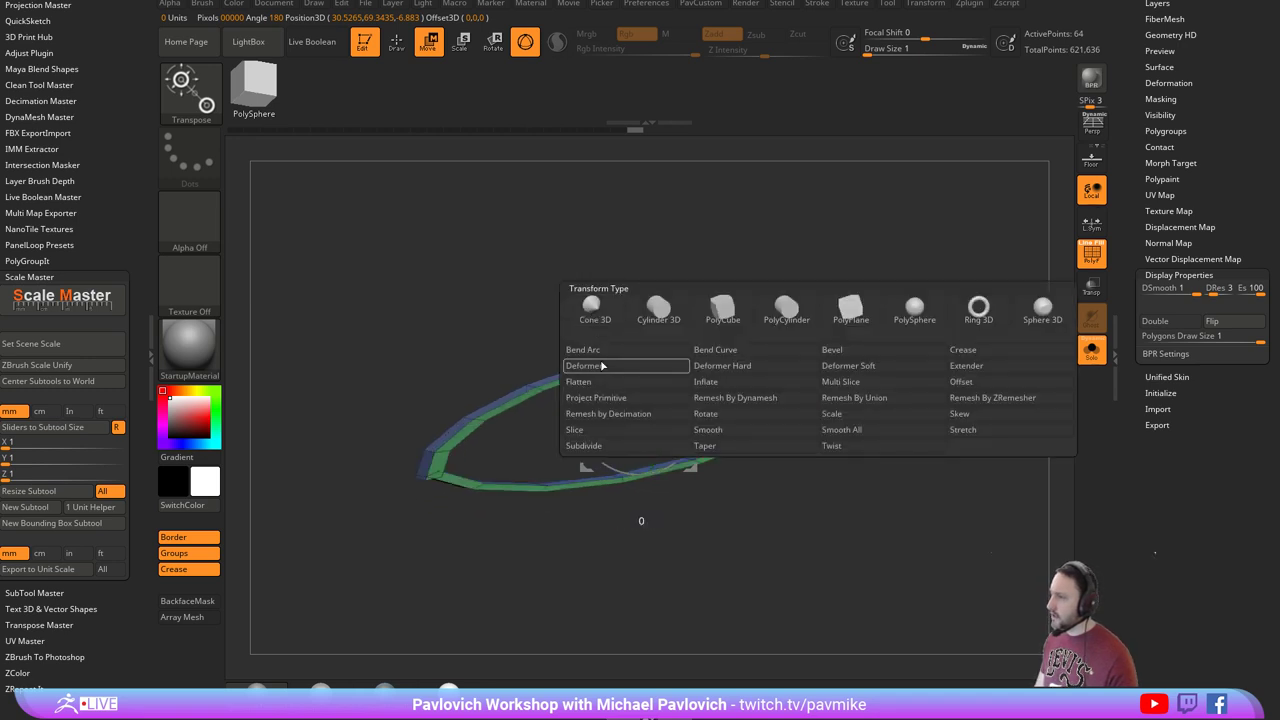
{"action": "left_click", "coordinate": [711, 352]}
{"action": "left_click_drag", "start_coordinate": [893, 345], "coordinate": [842, 272], "text": "alt"}
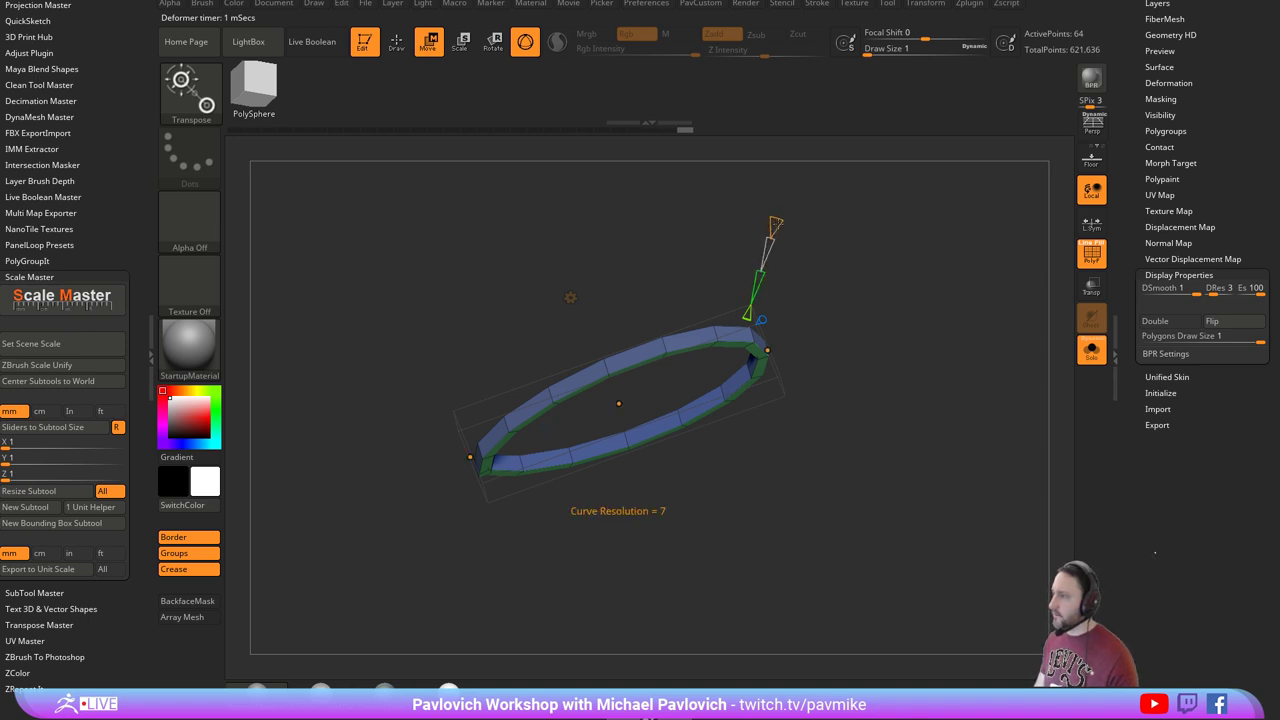
{"action": "left_click_drag", "start_coordinate": [800, 241], "coordinate": [812, 318]}
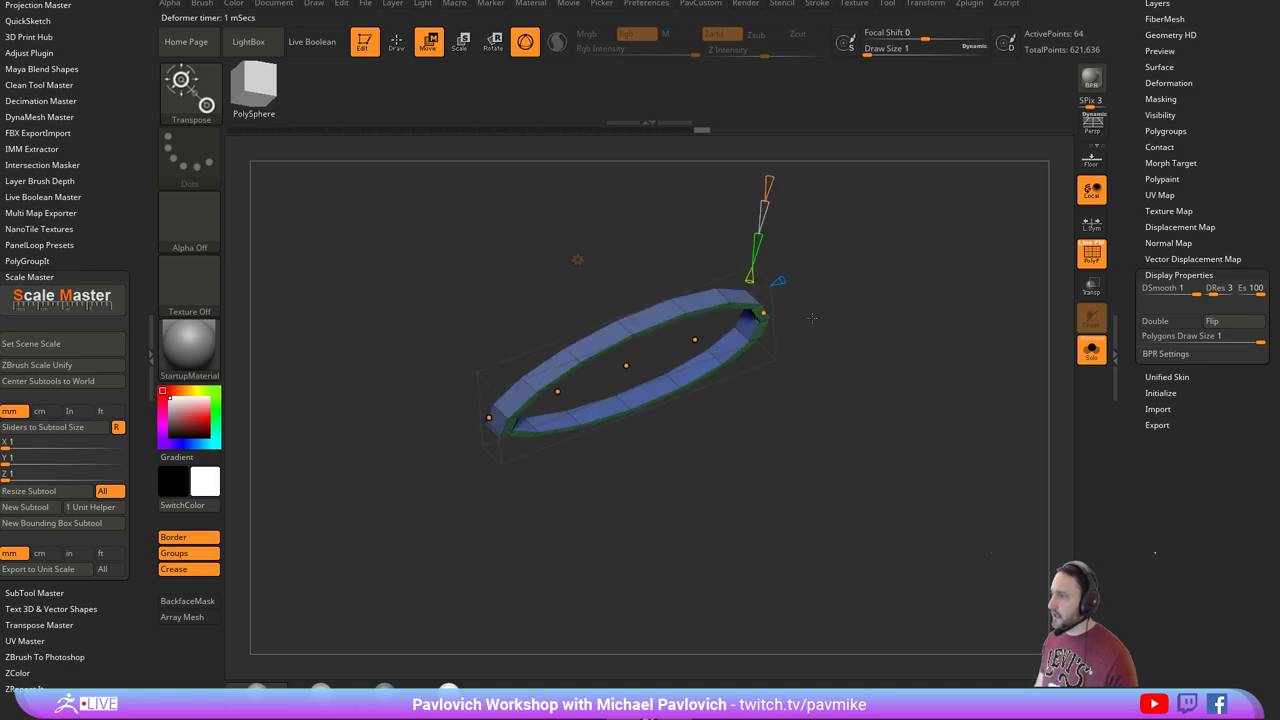
Show the shoe for reference, bend and twist the loop through its curve control points, and finish the deformation.
{"action": "left_click", "coordinate": [1091, 352]}
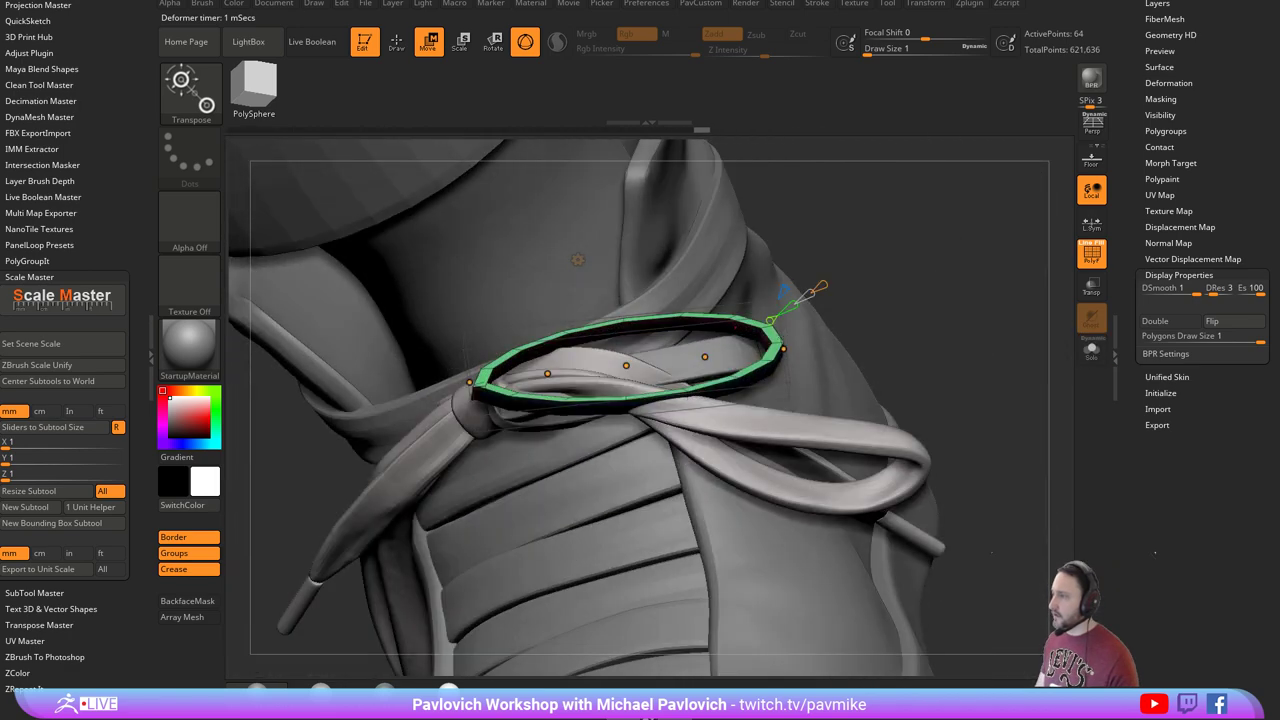
{"action": "left_click_drag", "start_coordinate": [790, 366], "coordinate": [808, 413]}
{"action": "left_click_drag", "start_coordinate": [708, 363], "coordinate": [730, 376]}
{"action": "left_click_drag", "start_coordinate": [632, 367], "coordinate": [646, 369]}
{"action": "right_click_drag", "start_coordinate": [600, 370], "coordinate": [729, 304]}
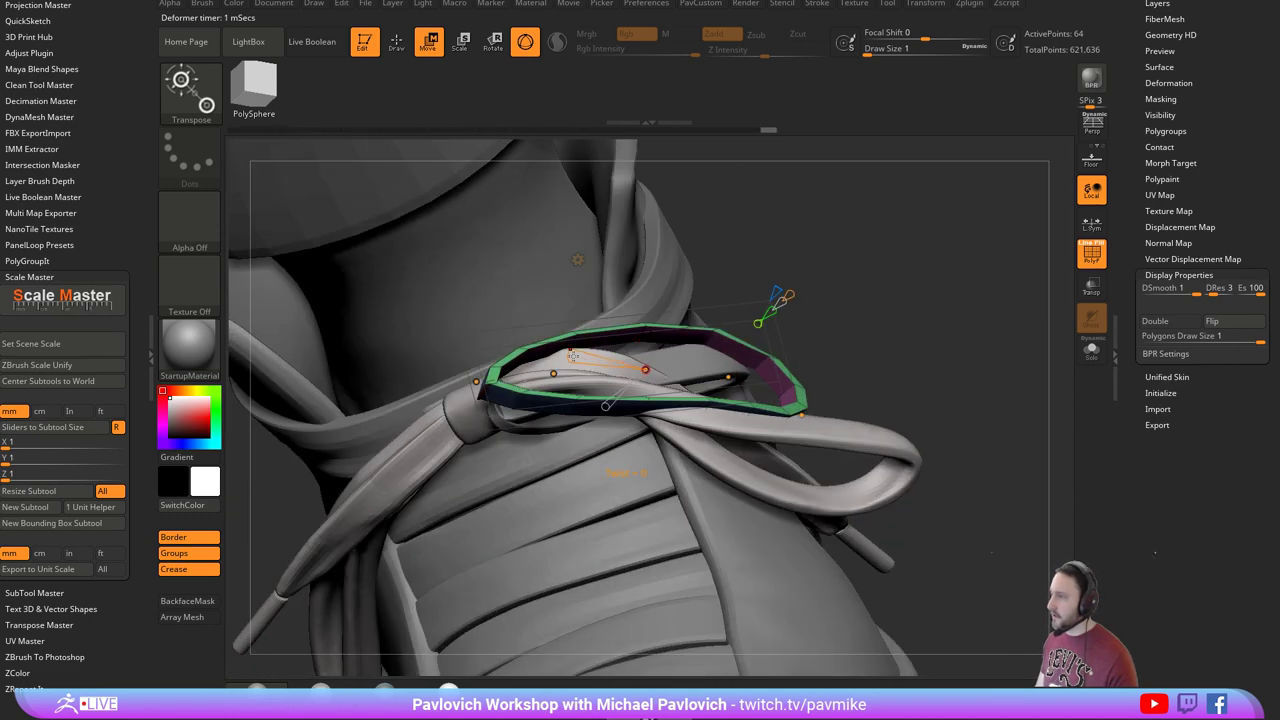
{"action": "left_click_drag", "start_coordinate": [572, 356], "coordinate": [595, 358]}
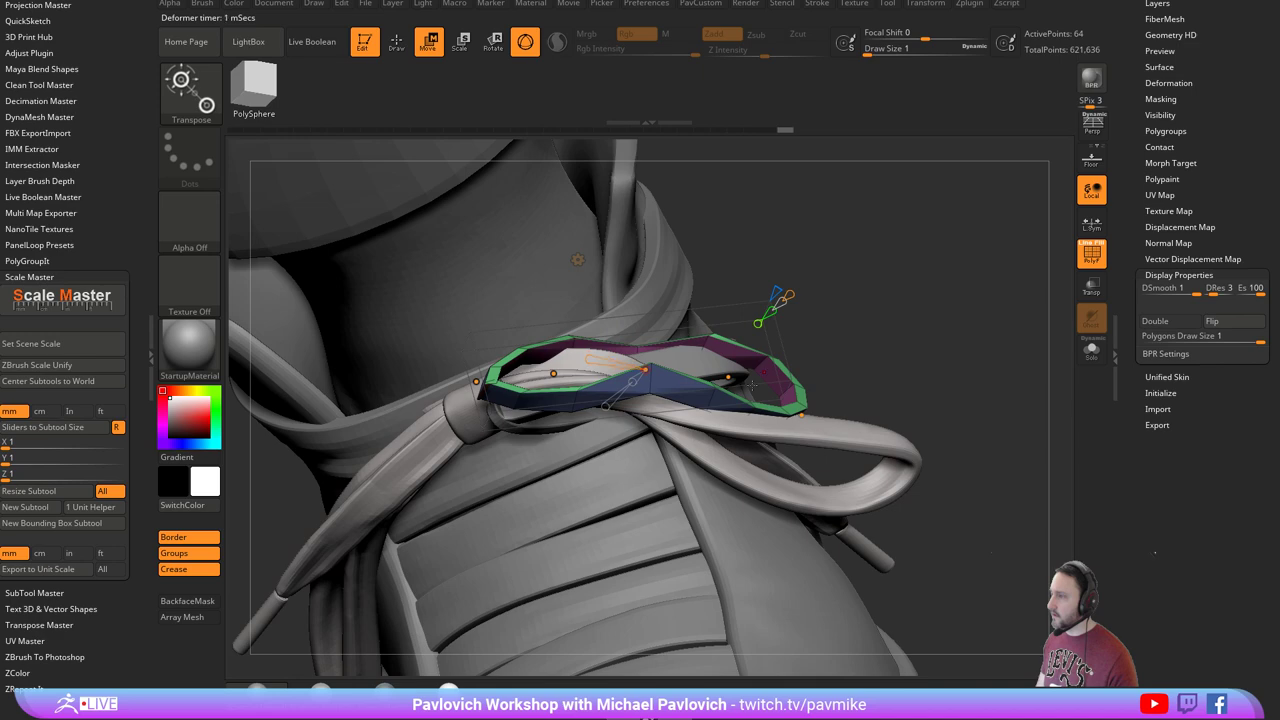
{"action": "left_click_drag", "start_coordinate": [715, 389], "coordinate": [754, 410]}
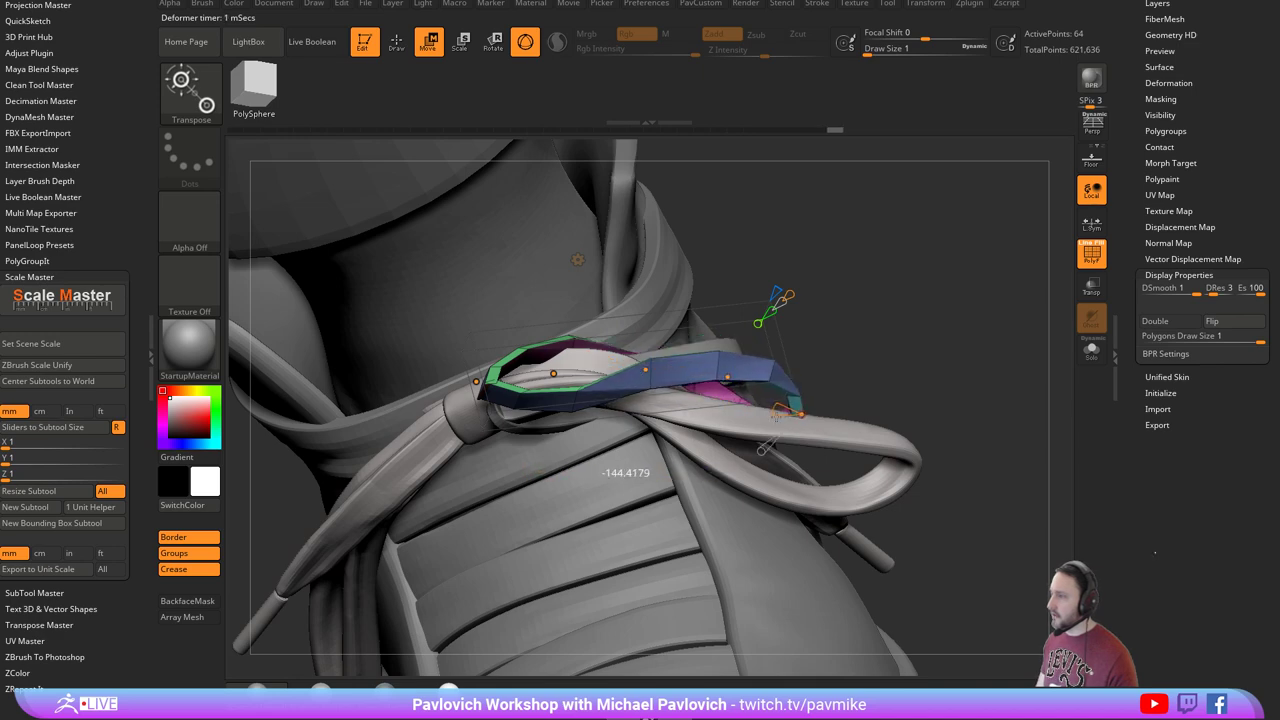
{"action": "left_click_drag", "start_coordinate": [928, 369], "coordinate": [961, 338]}
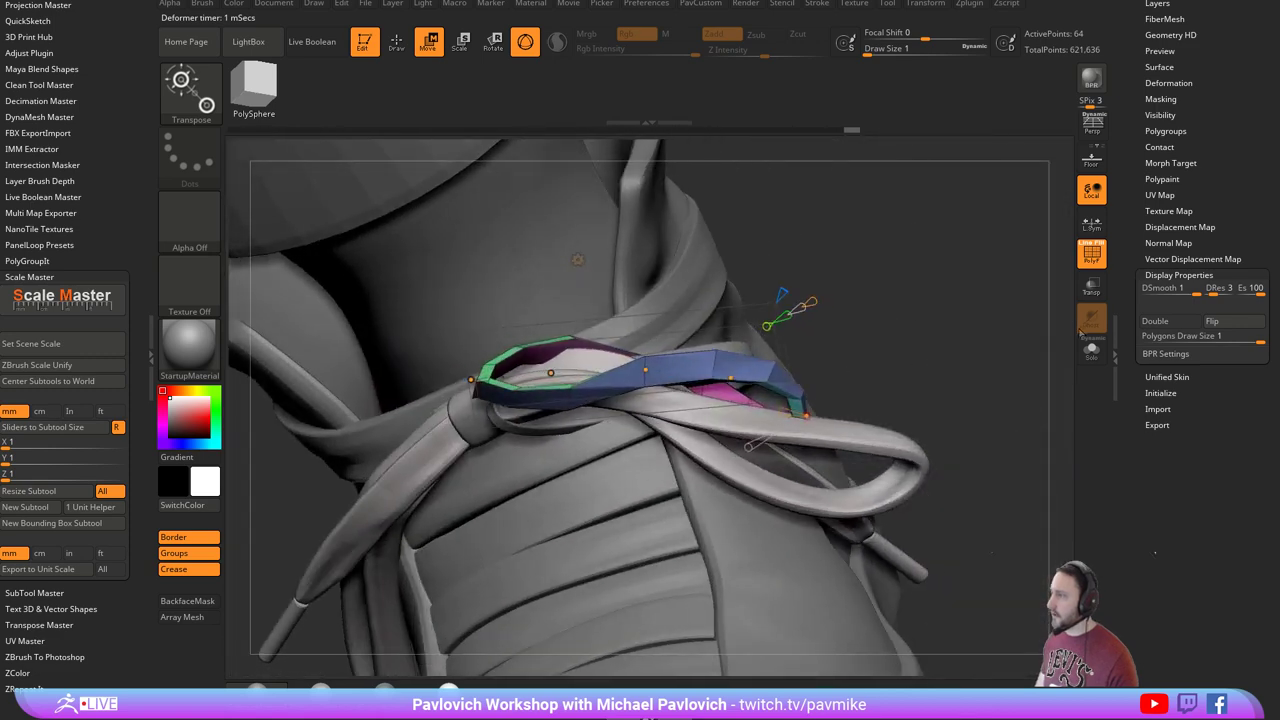
{"action": "key", "text": "y"}
Isolate the twisted loop, hide its inner and rim polygroups, and delete the hidden faces to leave a single-sided strip.
{"action": "left_click", "coordinate": [1091, 352]}
{"action": "key", "text": "q"}
{"action": "mouse_move", "coordinate": [960, 389]}
{"action": "left_mouse_down"}
{"action": "mouse_move", "coordinate": [960, 305]}
{"action": "mouse_move", "coordinate": [937, 382]}
{"action": "mouse_move", "coordinate": [848, 413]}
{"action": "mouse_move", "coordinate": [832, 295]}
{"action": "mouse_move", "coordinate": [936, 333]}
{"action": "mouse_move", "coordinate": [900, 369]}
{"action": "mouse_move", "coordinate": [648, 412]}
{"action": "left_mouse_up"}
{"action": "key", "text": "ctrl+shift"}
{"action": "left_click", "coordinate": [622, 383], "text": "ctrl+shift"}
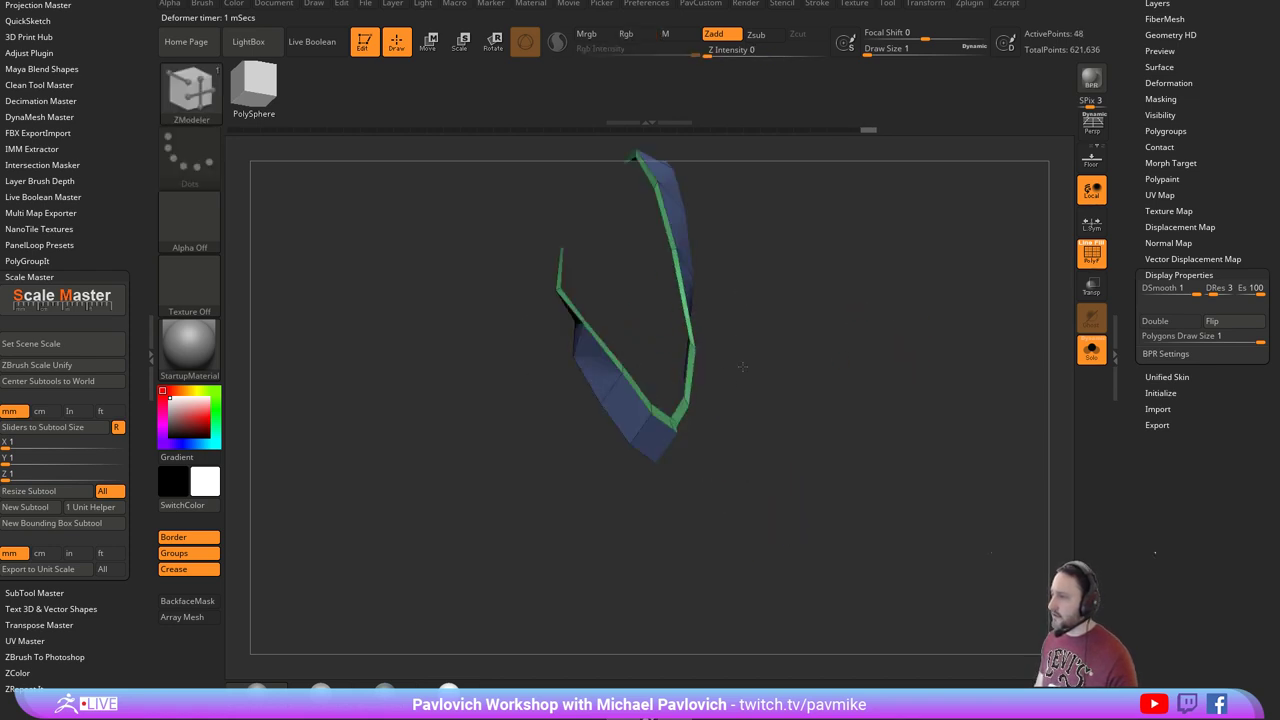
{"action": "left_click", "coordinate": [622, 364], "text": "ctrl+shift"}
{"action": "key", "text": "3"}
{"action": "left_click", "coordinate": [902, 207]}
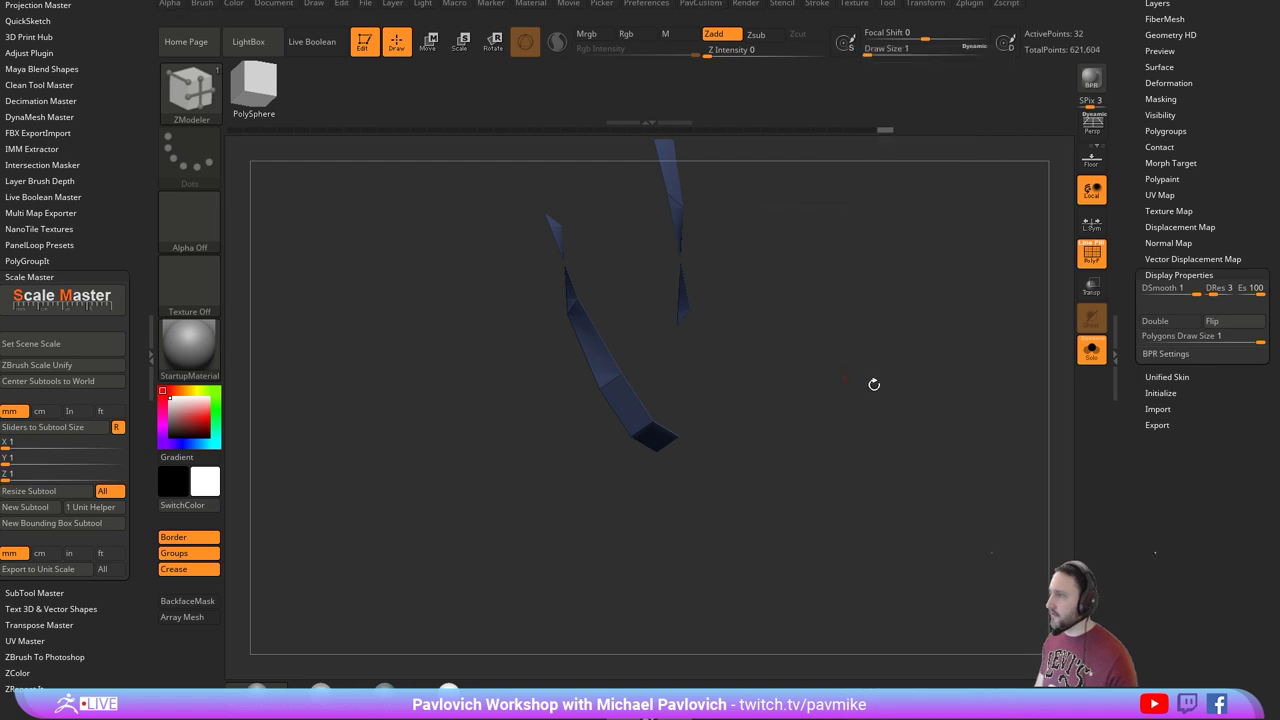
Smooth the single-sided strip with Polish By Features.
{"action": "left_click_drag", "start_coordinate": [874, 383], "coordinate": [896, 292]}
{"action": "key", "text": "3"}
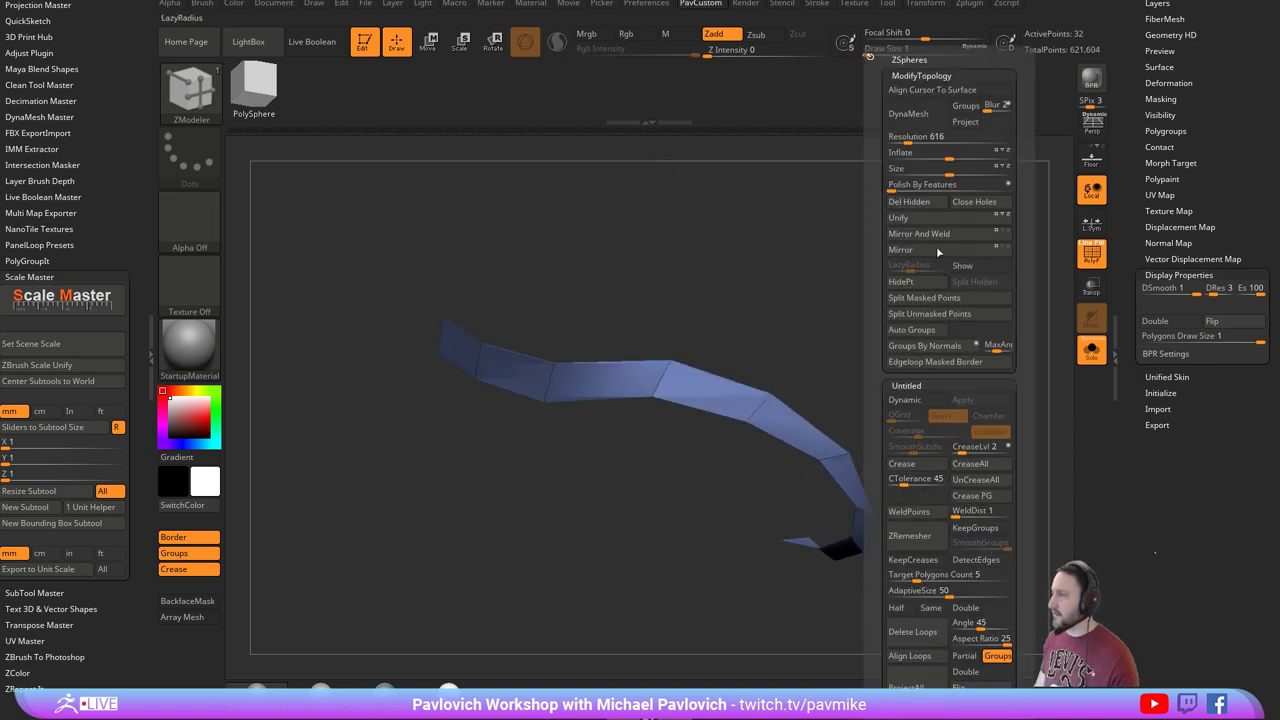
{"action": "left_click", "coordinate": [896, 185]}
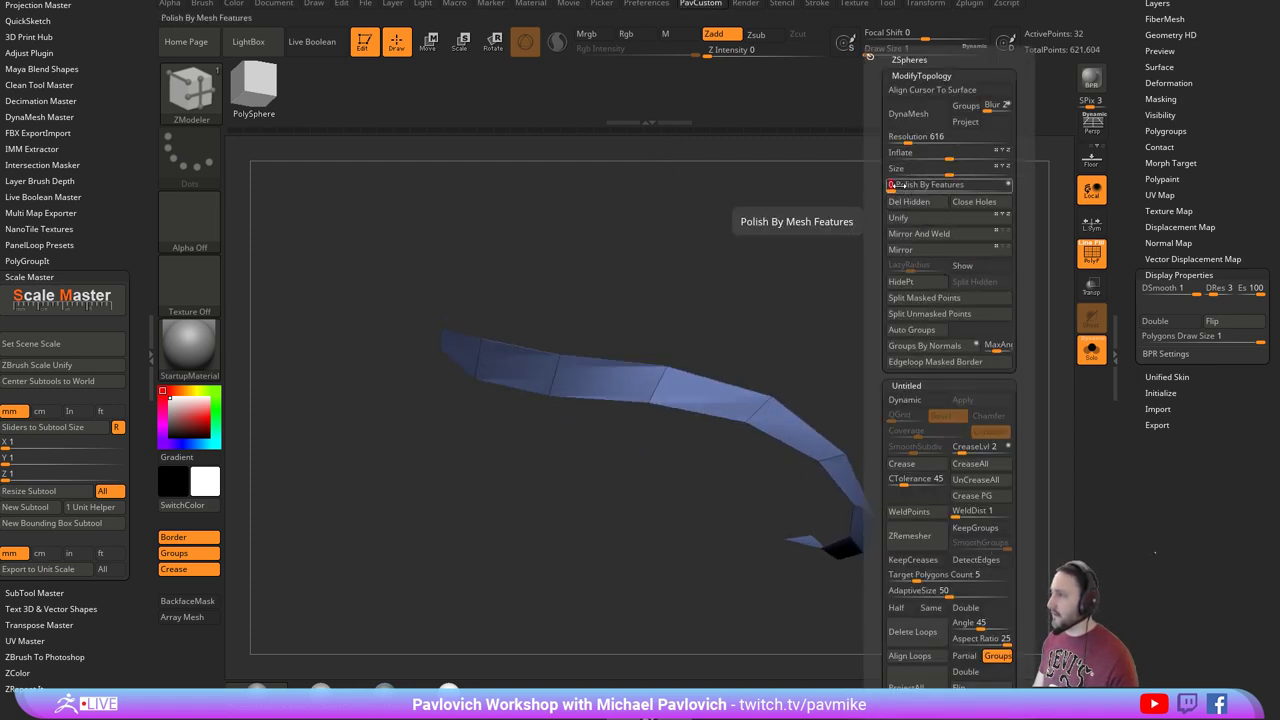
{"action": "left_click_drag", "start_coordinate": [803, 260], "coordinate": [925, 260]}
Subdivide the strip once and delete its lower subdivision level.
{"action": "left_click_drag", "start_coordinate": [1129, 260], "coordinate": [1129, 390]}
{"action": "key", "text": "ctrl+d"}
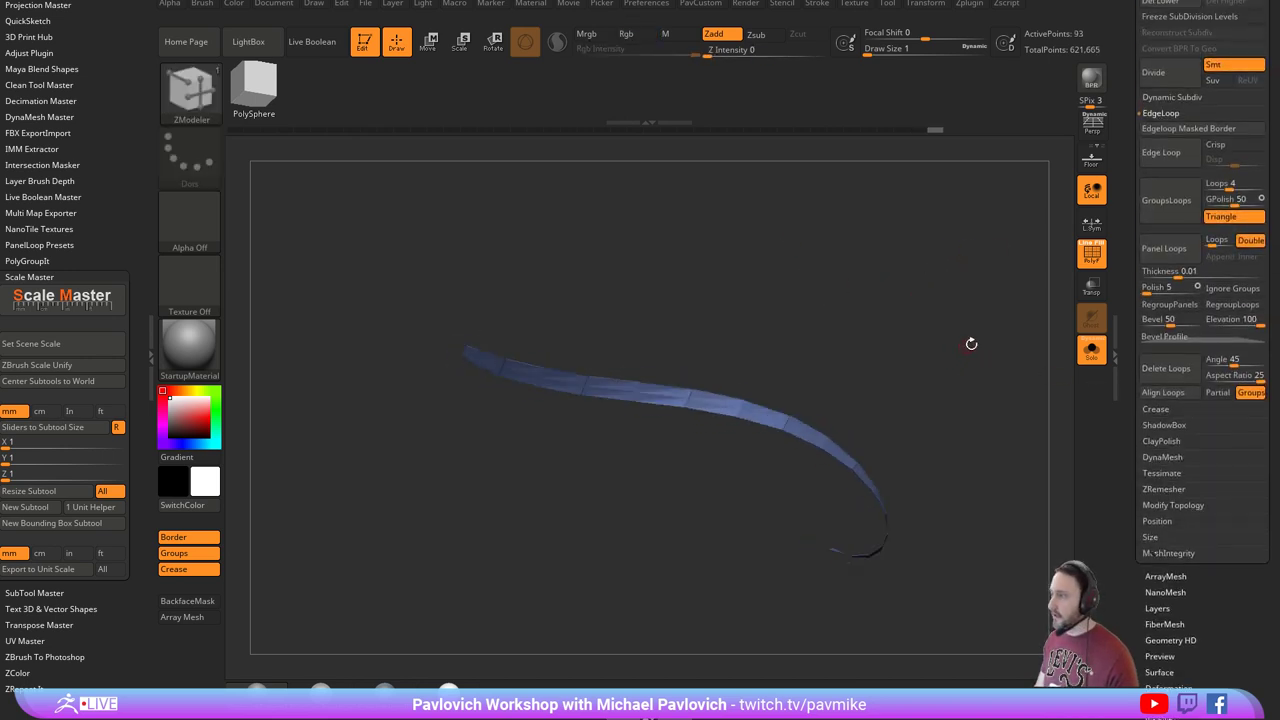
{"action": "left_click", "coordinate": [1091, 258]}
{"action": "scroll", "coordinate": [1170, 308], "scroll_direction": "up", "scroll_amount": 5}
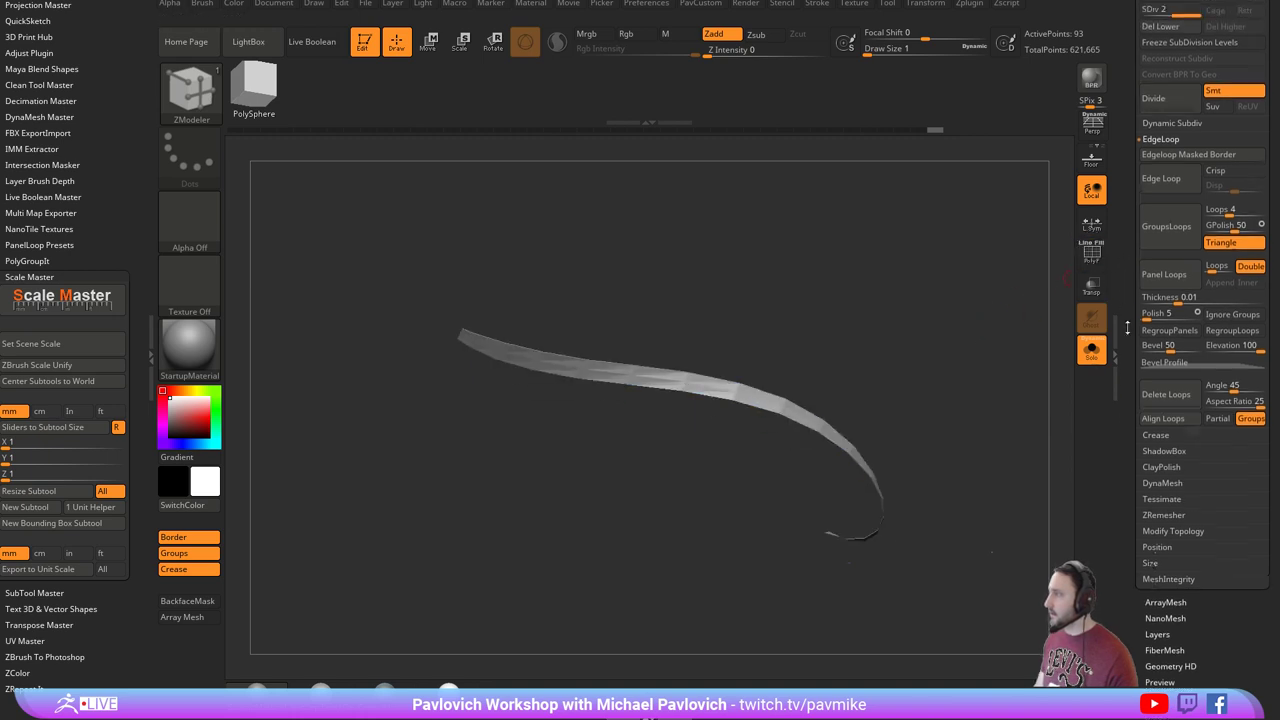
{"action": "left_click", "coordinate": [1158, 204]}
{"action": "left_click_drag", "start_coordinate": [1040, 330], "coordinate": [1046, 340]}
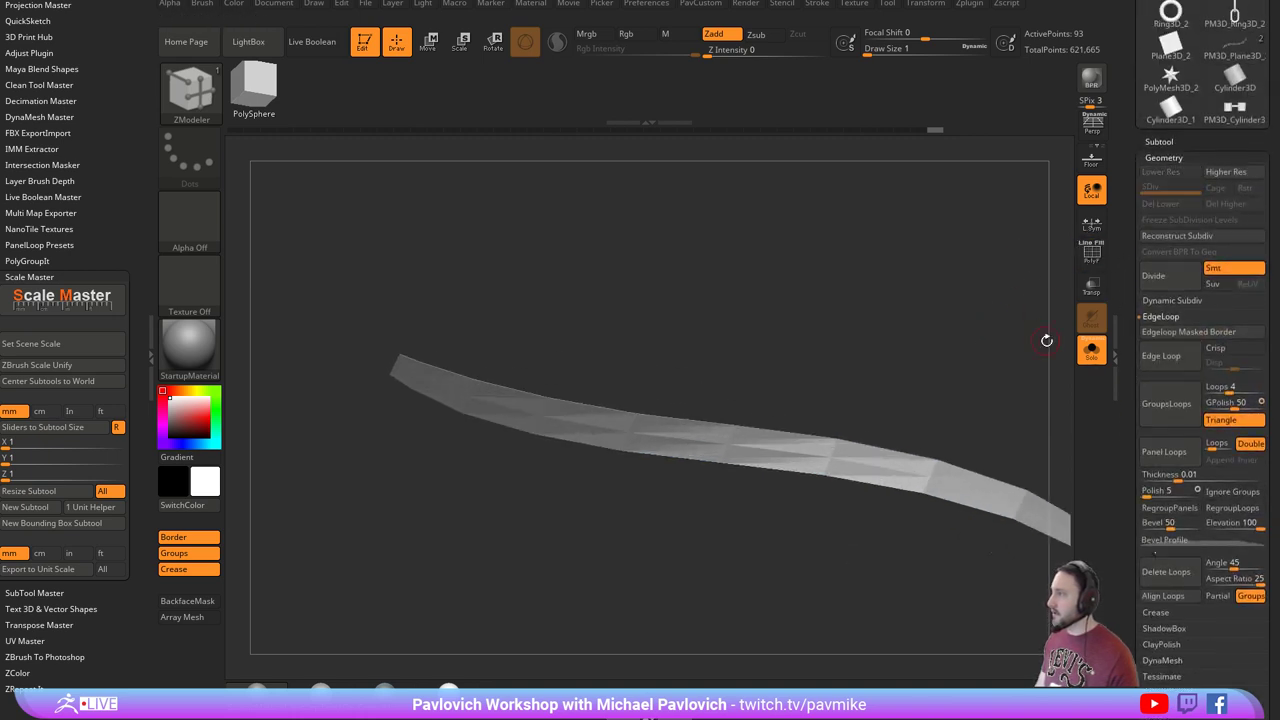
Remove the lengthwise centre edge loop from the strip using the ZModeler Insert edge action.
{"action": "left_click", "coordinate": [1100, 258]}
{"action": "key", "text": "space"}
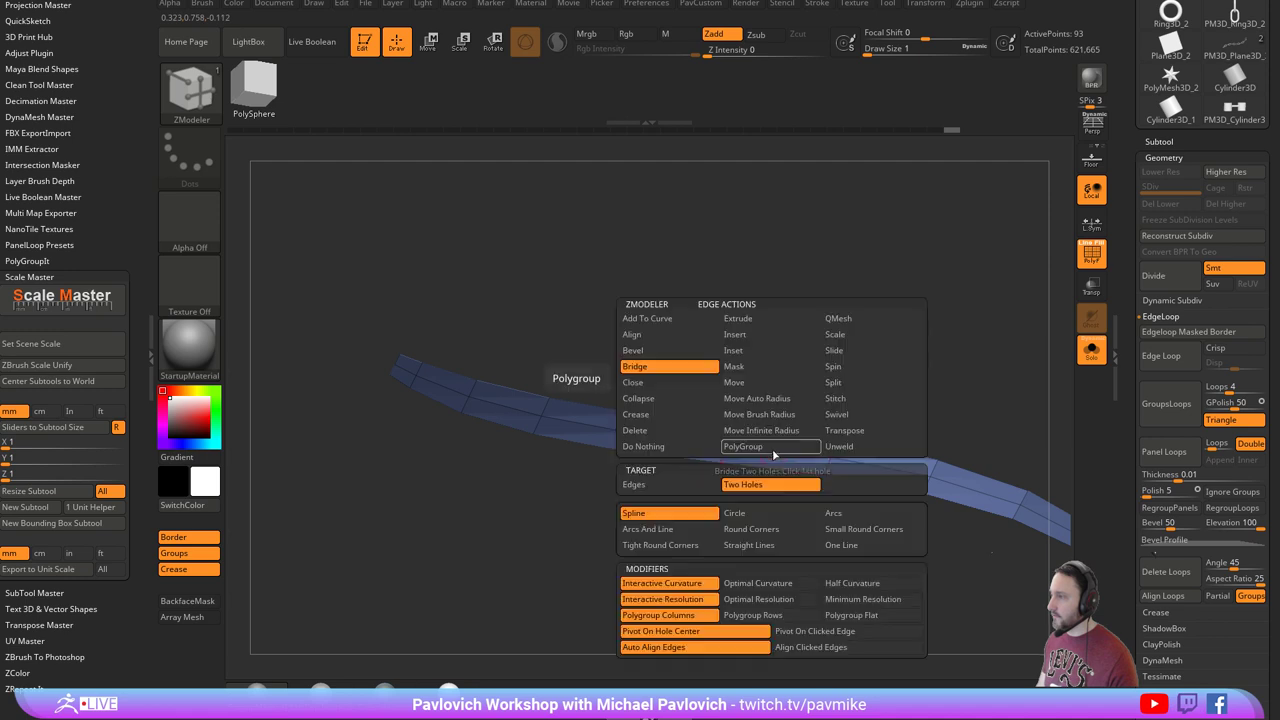
{"action": "left_click", "coordinate": [757, 338]}
{"action": "left_click", "coordinate": [787, 452], "text": "alt"}
{"action": "left_click_drag", "start_coordinate": [870, 360], "coordinate": [918, 362]}
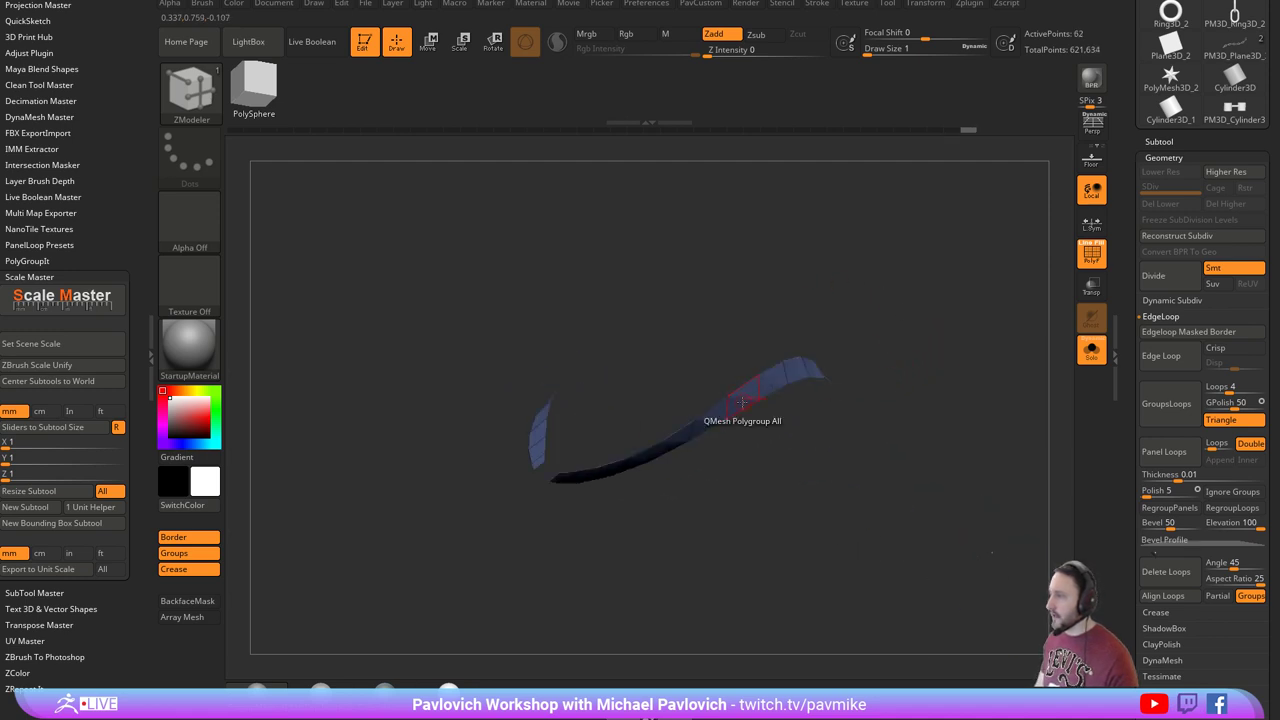
Thicken the strip with QMesh Polygroup All and regroup its faces with Groups By Normals.
{"action": "key", "text": "space"}
{"action": "left_click_drag", "start_coordinate": [741, 403], "coordinate": [752, 408]}
{"action": "left_click_drag", "start_coordinate": [882, 357], "coordinate": [958, 300]}
{"action": "key", "text": "3"}
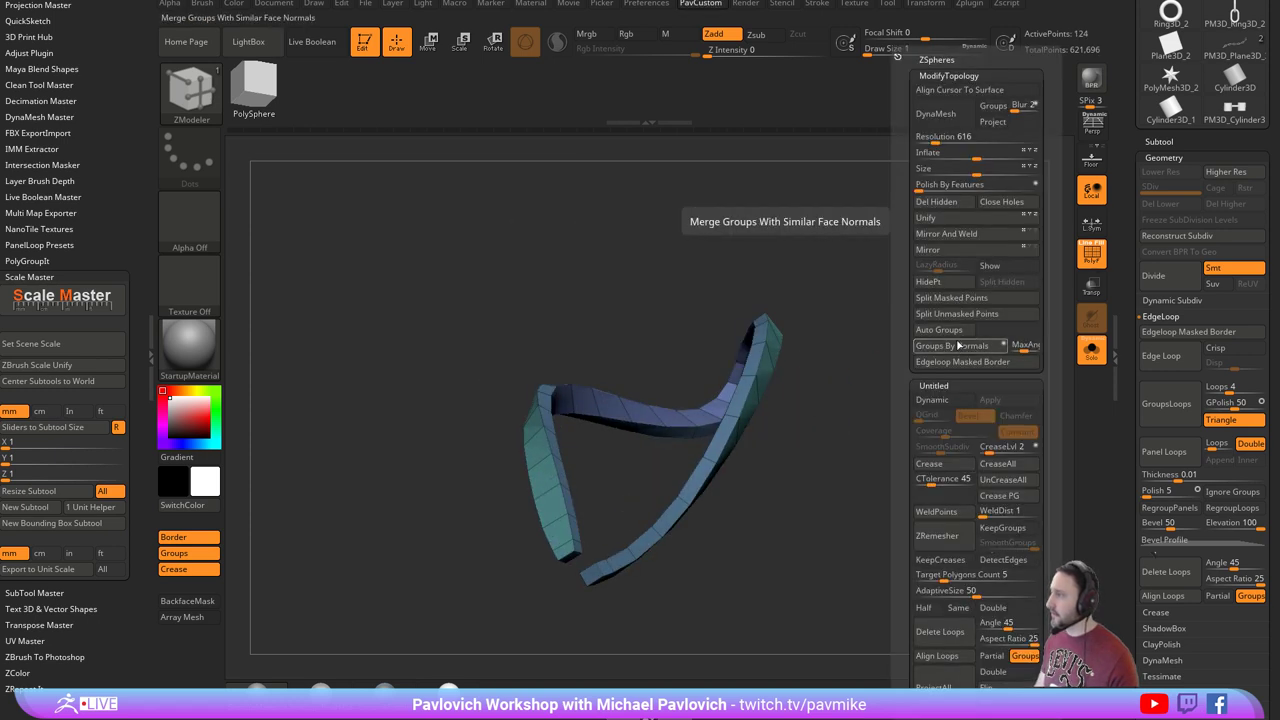
{"action": "left_click", "coordinate": [951, 349]}
Adjust one polygroup of the thickened lace with QMesh Polygroup All and inspect the twisted loop.
{"action": "left_click_drag", "start_coordinate": [859, 388], "coordinate": [942, 382], "text": "alt"}
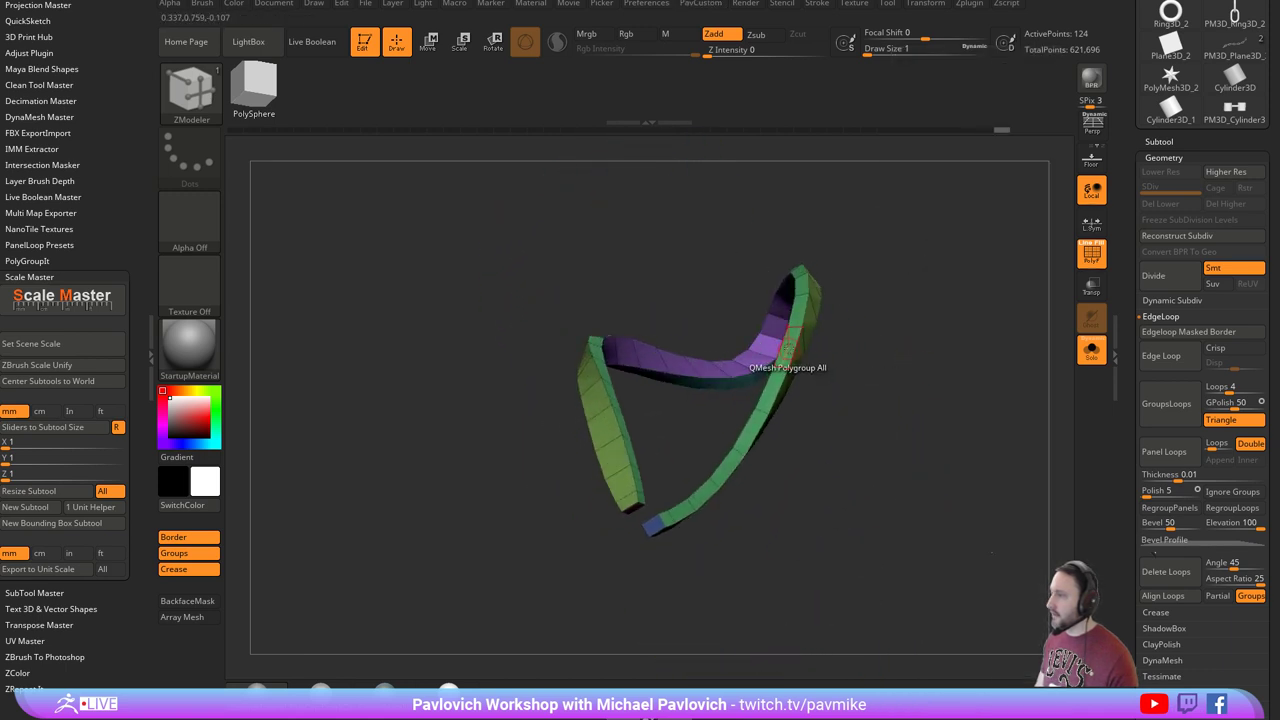
{"action": "left_click_drag", "start_coordinate": [787, 344], "coordinate": [796, 331]}
{"action": "left_click_drag", "start_coordinate": [890, 295], "coordinate": [771, 382]}
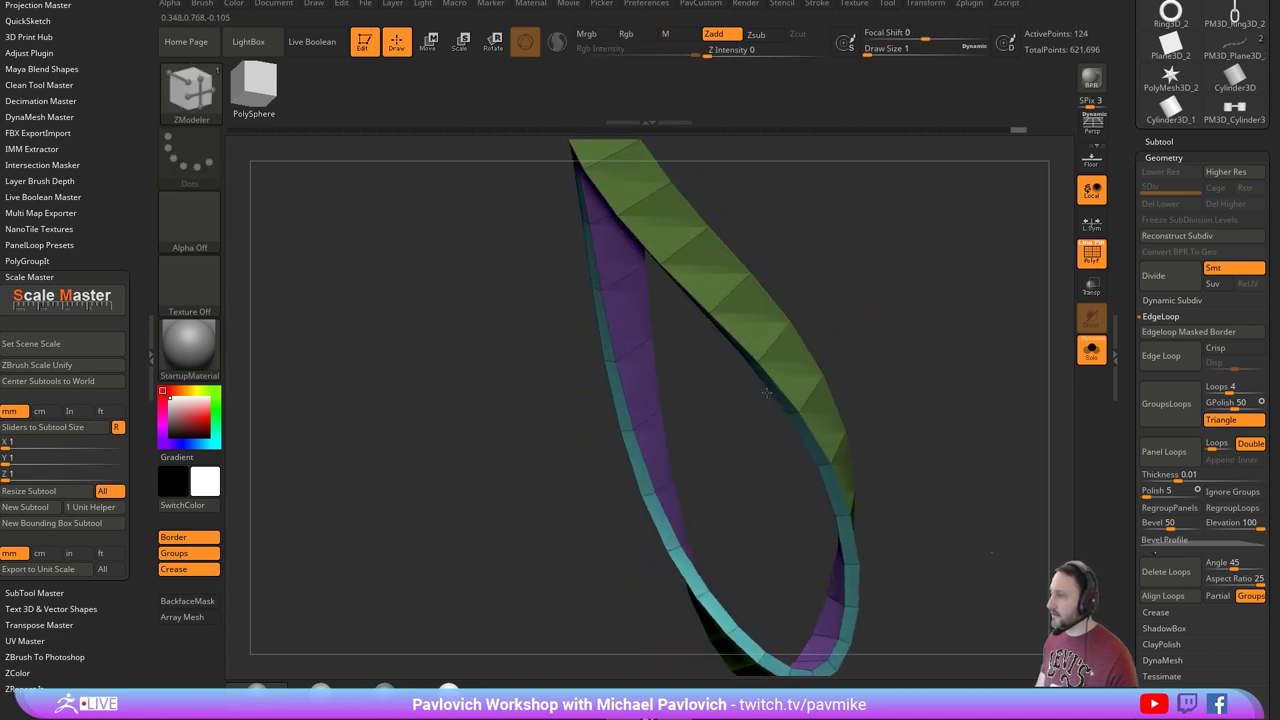
{"action": "left_click_drag", "start_coordinate": [914, 345], "coordinate": [925, 271], "text": "alt"}
{"action": "right_click_drag", "start_coordinate": [925, 271], "coordinate": [914, 438]}
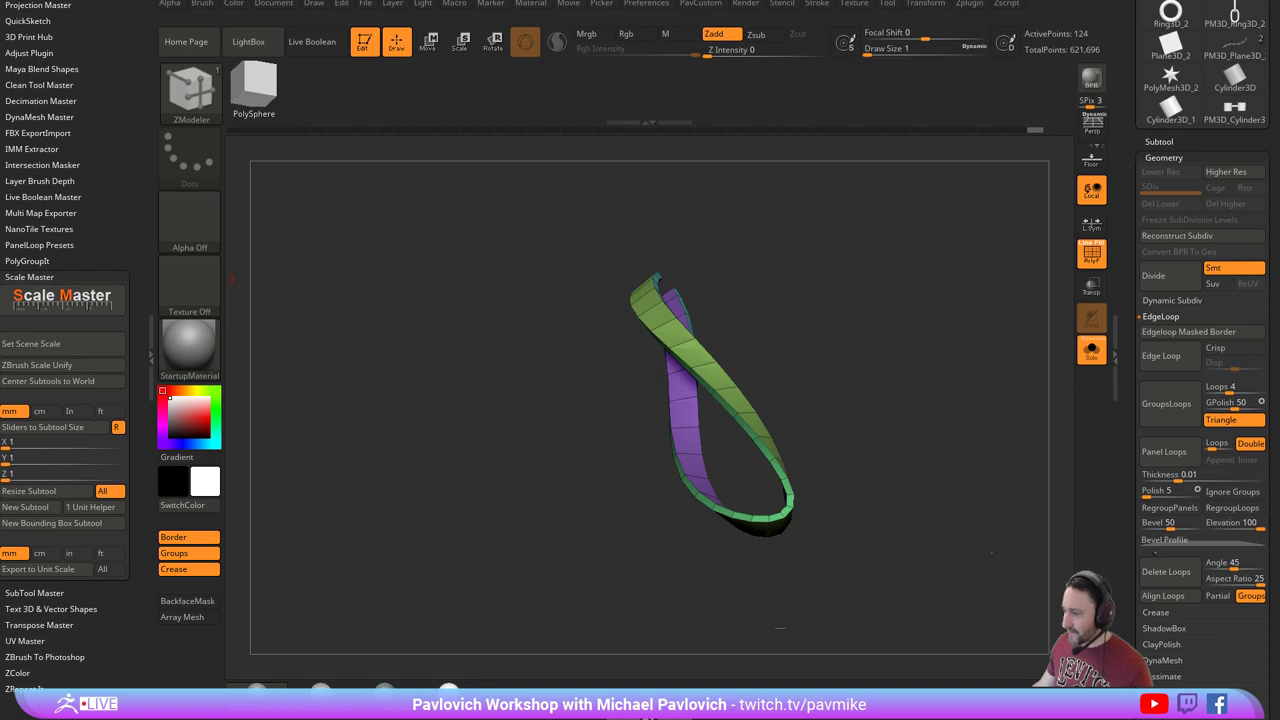
Switch to the browser, look through the Pixologic ZBrushLIVE page, and return to ZBrush.
{"action": "left_click_drag", "start_coordinate": [568, 716], "coordinate": [531, 3]}
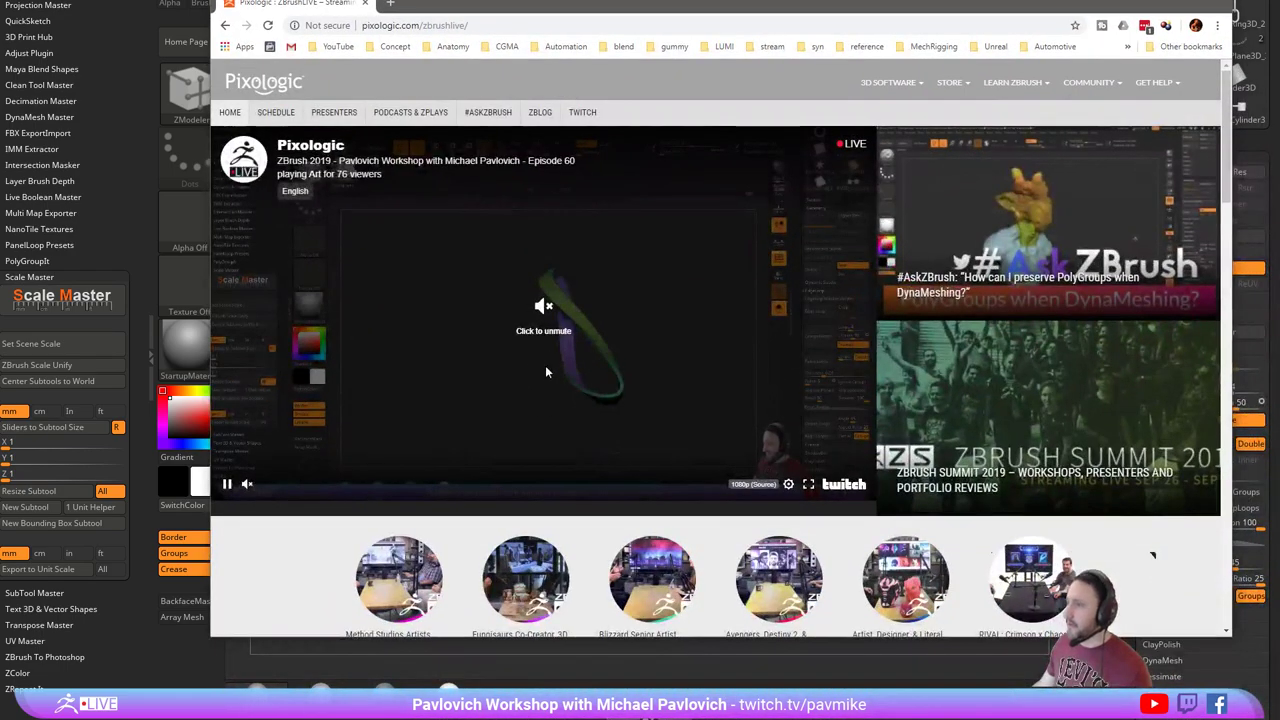
{"action": "scroll", "coordinate": [528, 366], "scroll_direction": "down", "scroll_amount": 4}
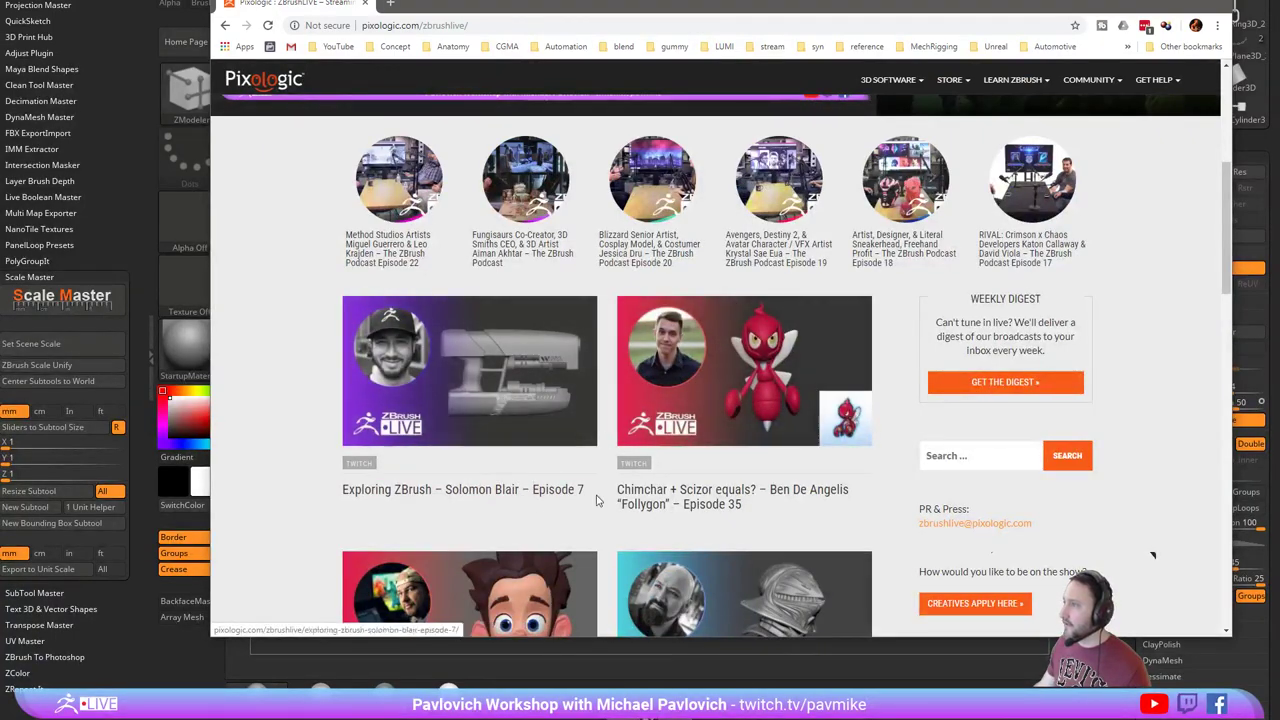
{"action": "scroll", "coordinate": [640, 452], "scroll_direction": "down", "scroll_amount": 2}
{"action": "scroll", "coordinate": [640, 452], "scroll_direction": "down", "scroll_amount": 5}
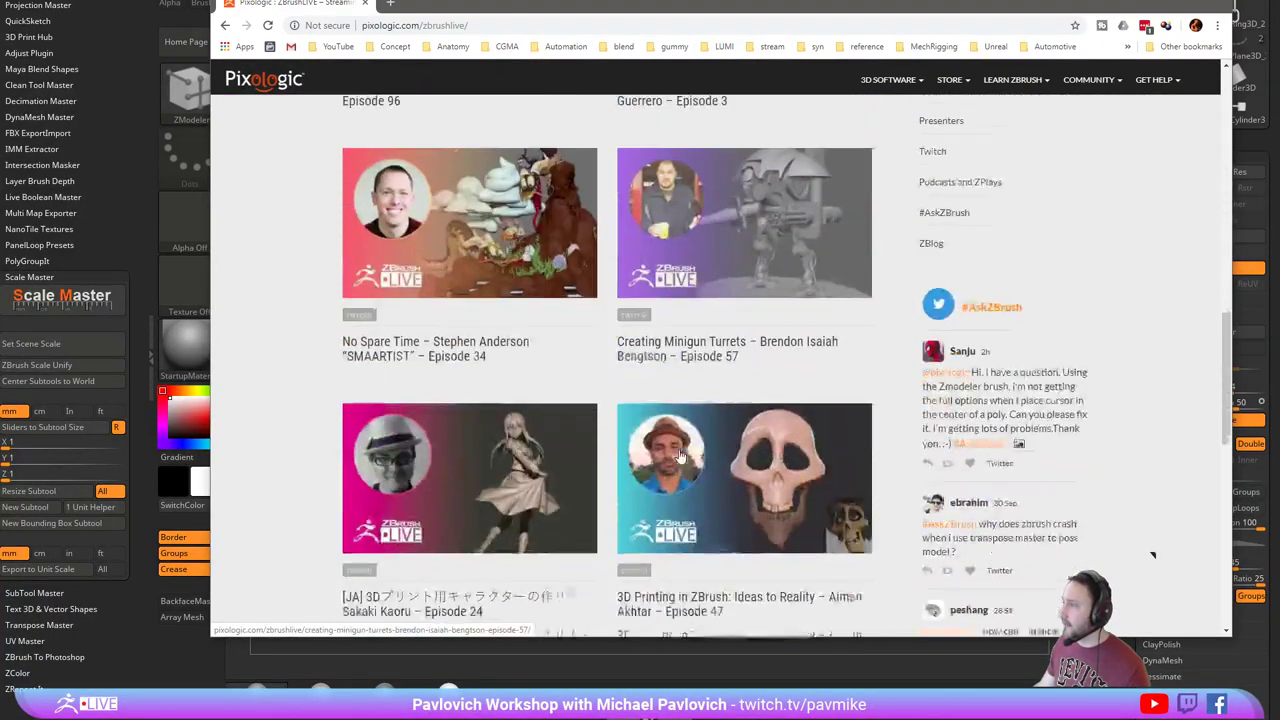
{"action": "scroll", "coordinate": [679, 457], "scroll_direction": "up", "scroll_amount": 6}
{"action": "scroll", "coordinate": [679, 457], "scroll_direction": "up", "scroll_amount": 5}
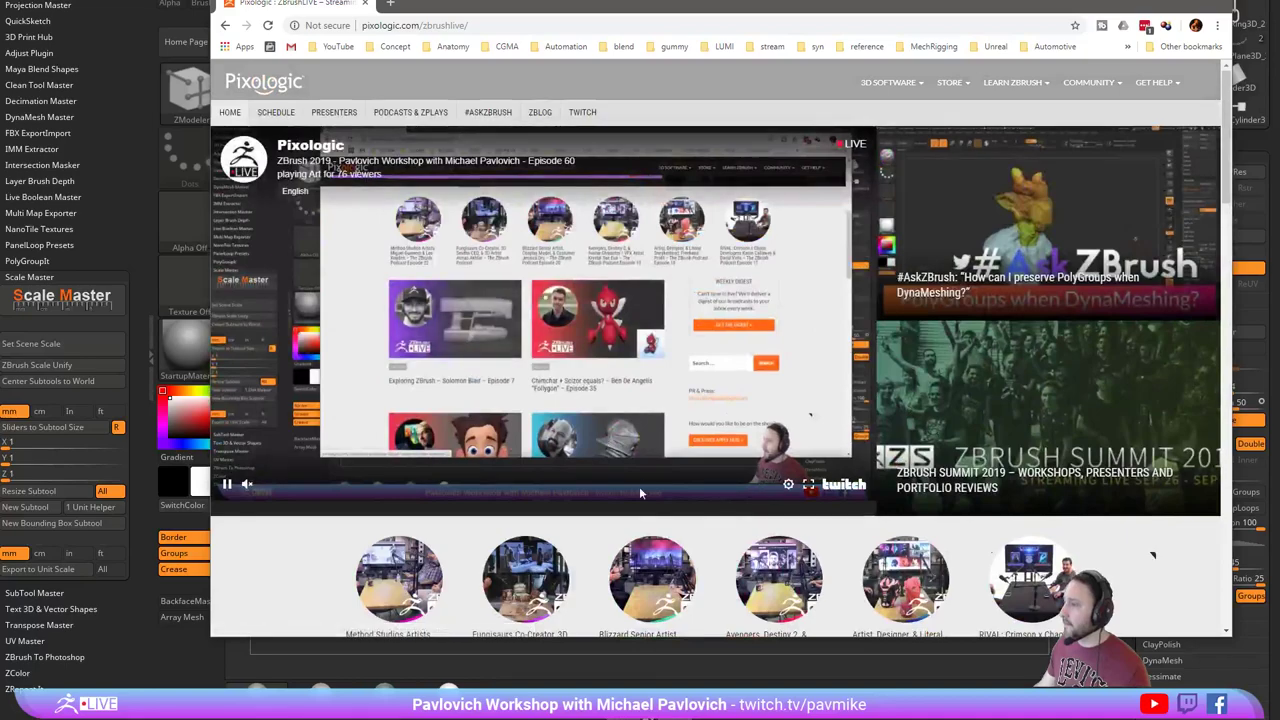
{"action": "scroll", "coordinate": [559, 360], "scroll_direction": "up", "scroll_amount": 2}
{"action": "key", "text": "alt+Tab"}
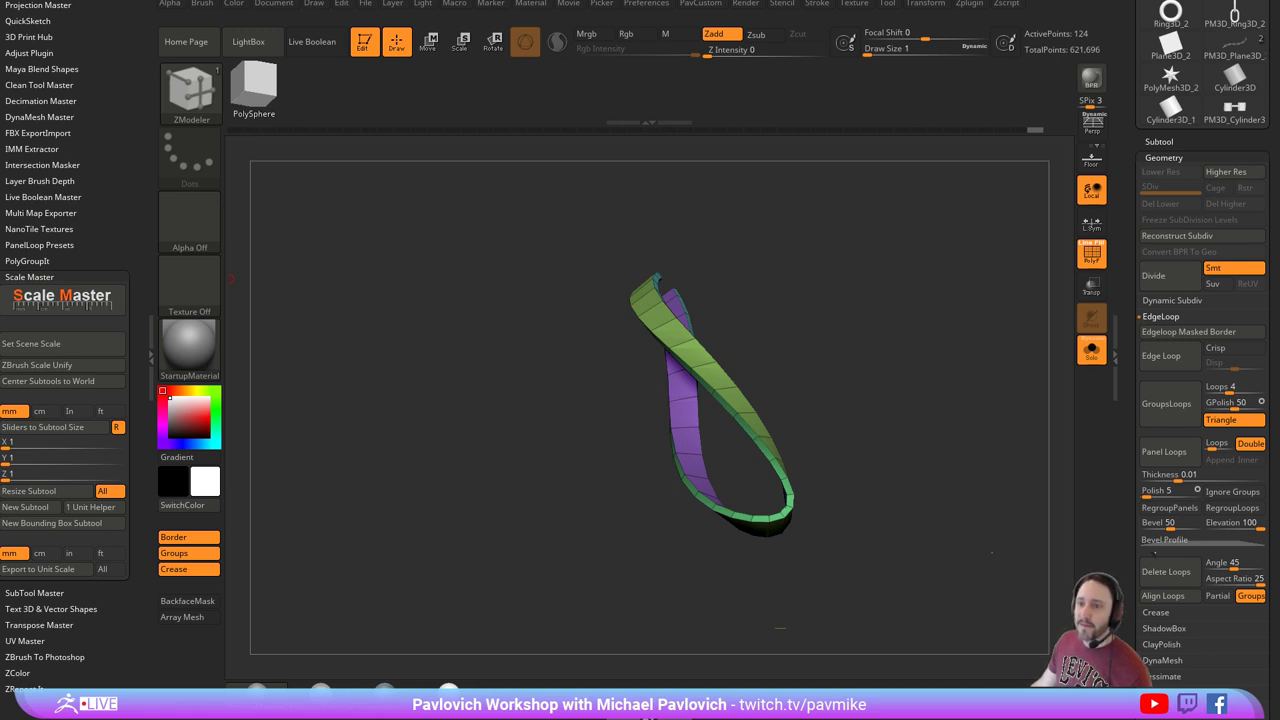
Quick-save the project, leave Edit mode and clear the lace loop from the canvas.
{"action": "key", "text": "ctrl+s"}
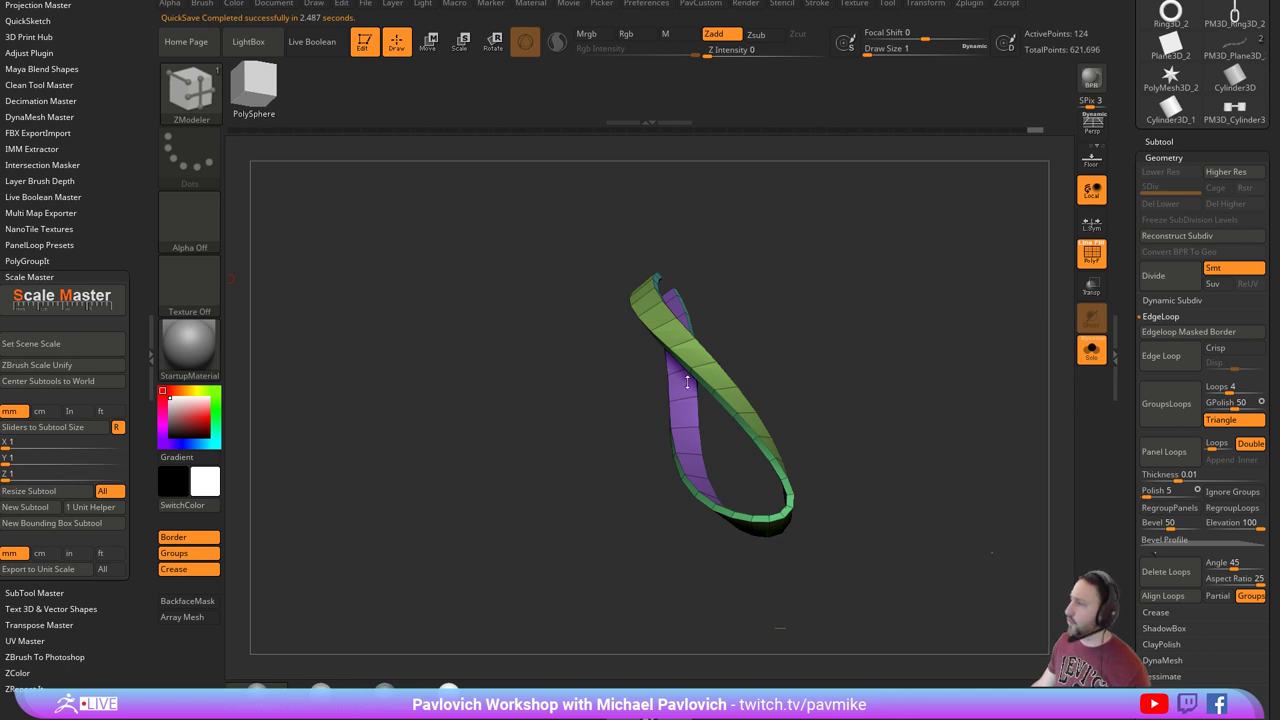
{"action": "left_click", "coordinate": [364, 41]}
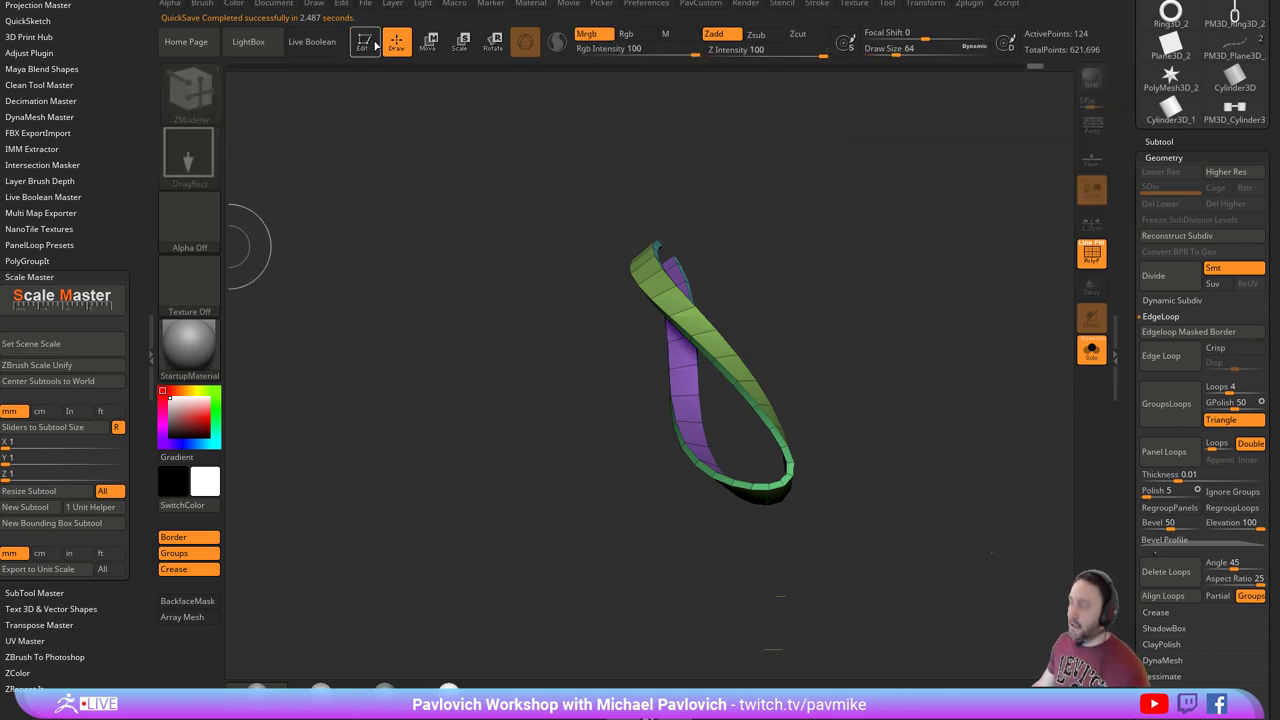
{"action": "key", "text": "ctrl+n"}
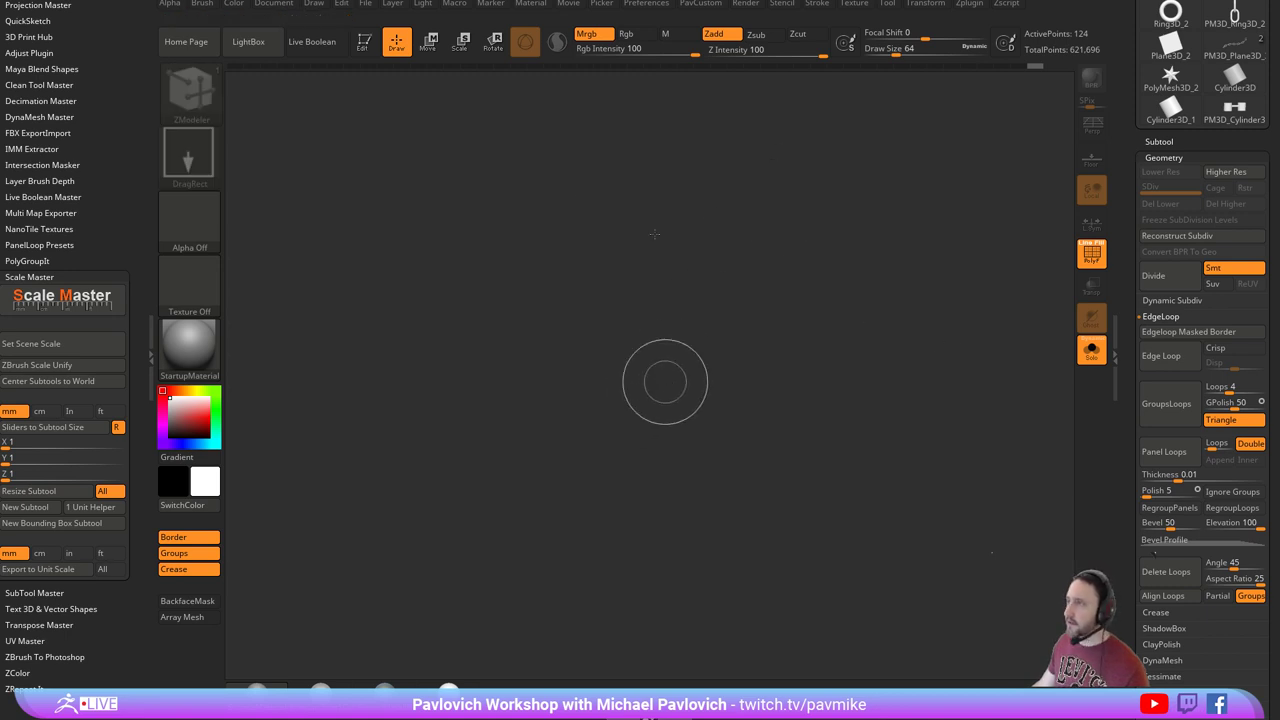
Place a fresh PolyMesh3D star on the empty canvas and enter Edit mode.
{"action": "scroll", "coordinate": [1133, 165], "scroll_direction": "up", "scroll_amount": 10}
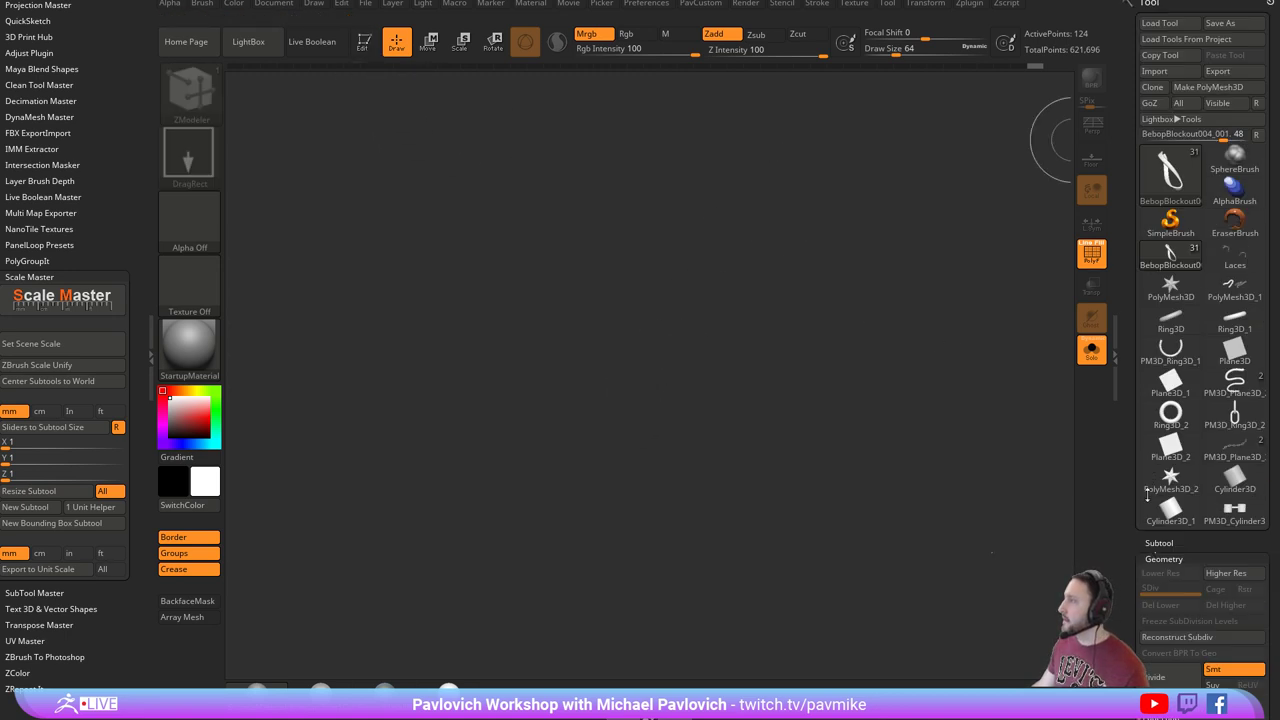
{"action": "left_click", "coordinate": [1170, 222]}
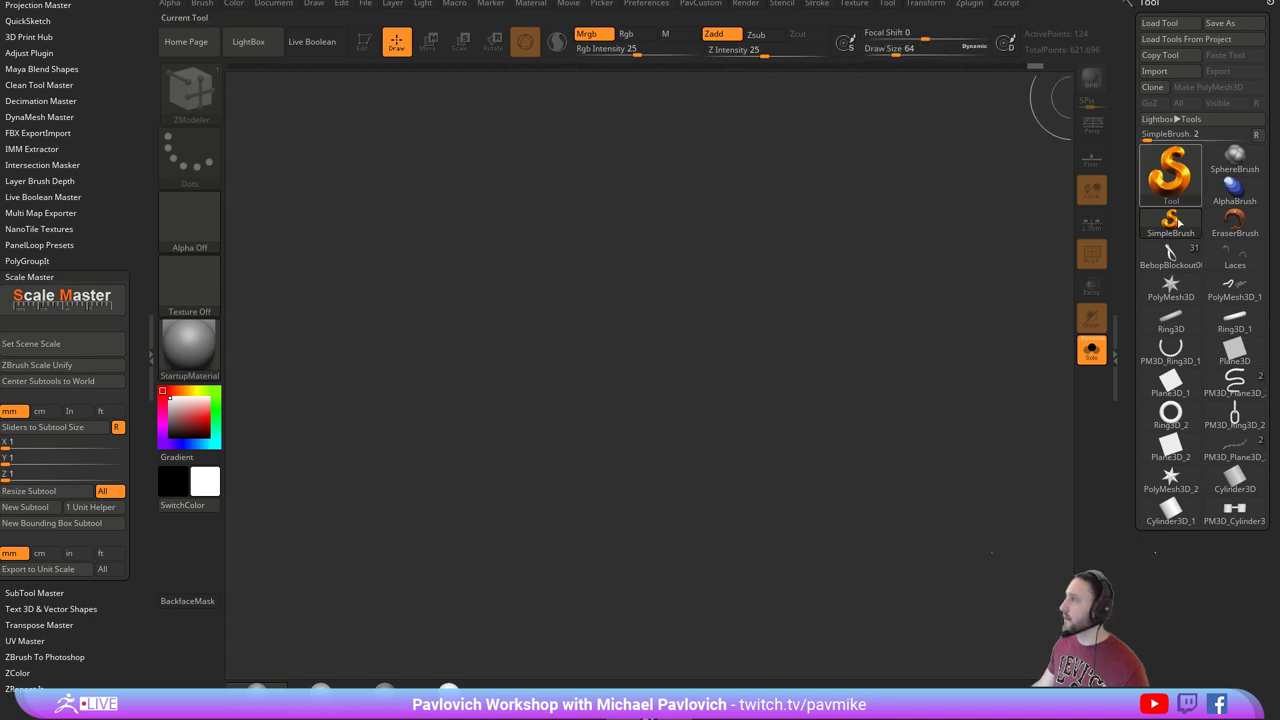
{"action": "left_click", "coordinate": [1170, 287]}
{"action": "left_click", "coordinate": [366, 50]}
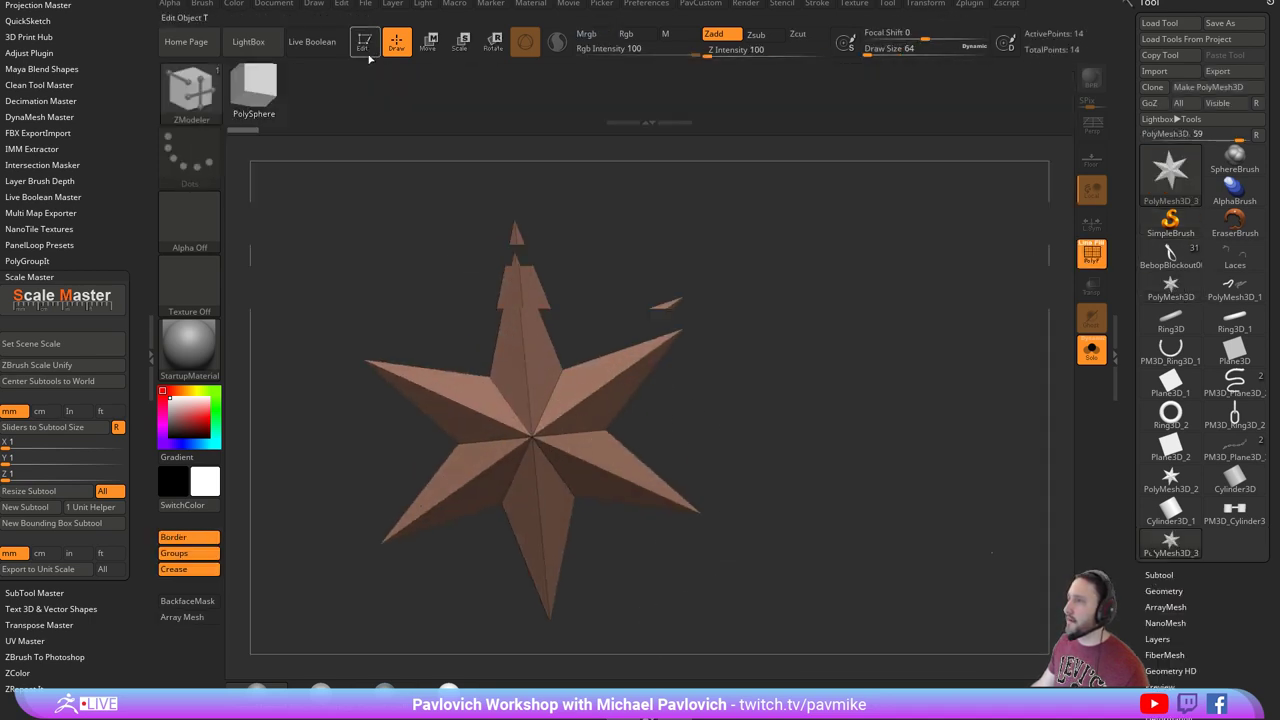
Collapse the Scale Master section and set the Draw Size to 25.
{"action": "left_click", "coordinate": [58, 279], "text": "shift"}
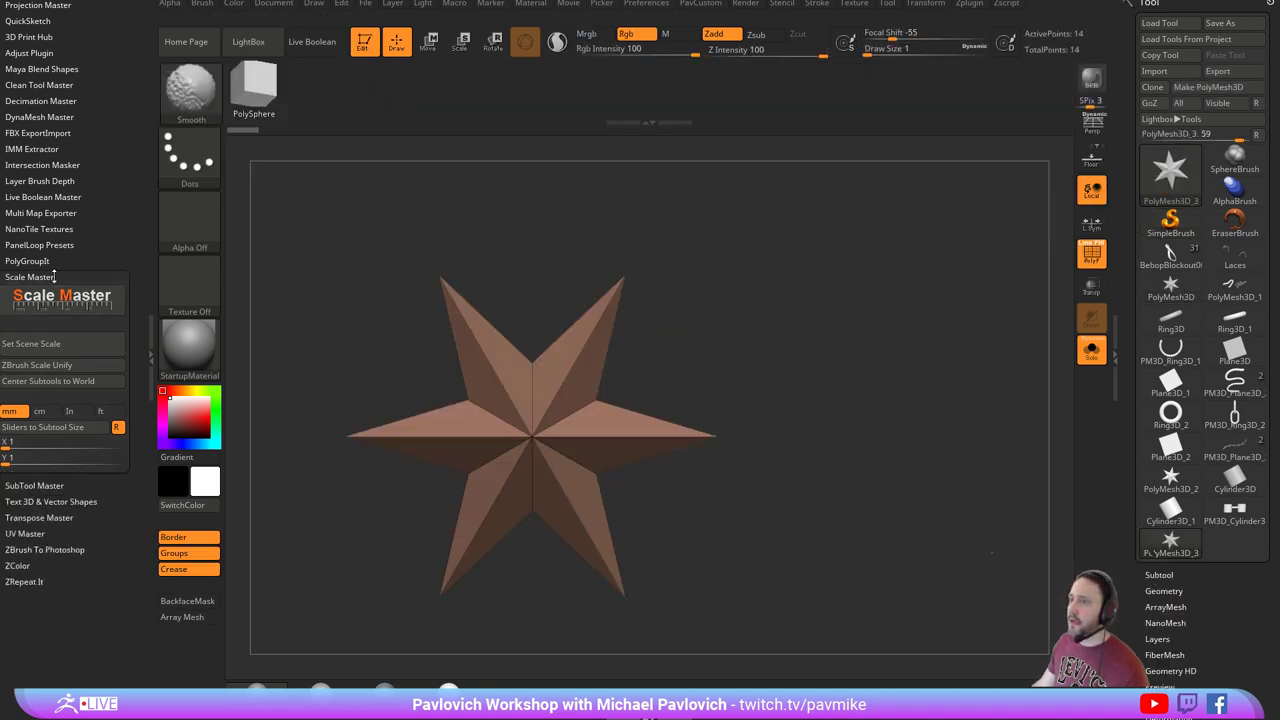
{"action": "mouse_move", "coordinate": [725, 272]}
{"action": "left_mouse_down", "text": "alt"}
{"action": "mouse_move", "coordinate": [797, 272]}
{"action": "mouse_move", "coordinate": [816, 288]}
{"action": "left_mouse_up", "text": "alt"}
{"action": "key", "text": "s"}
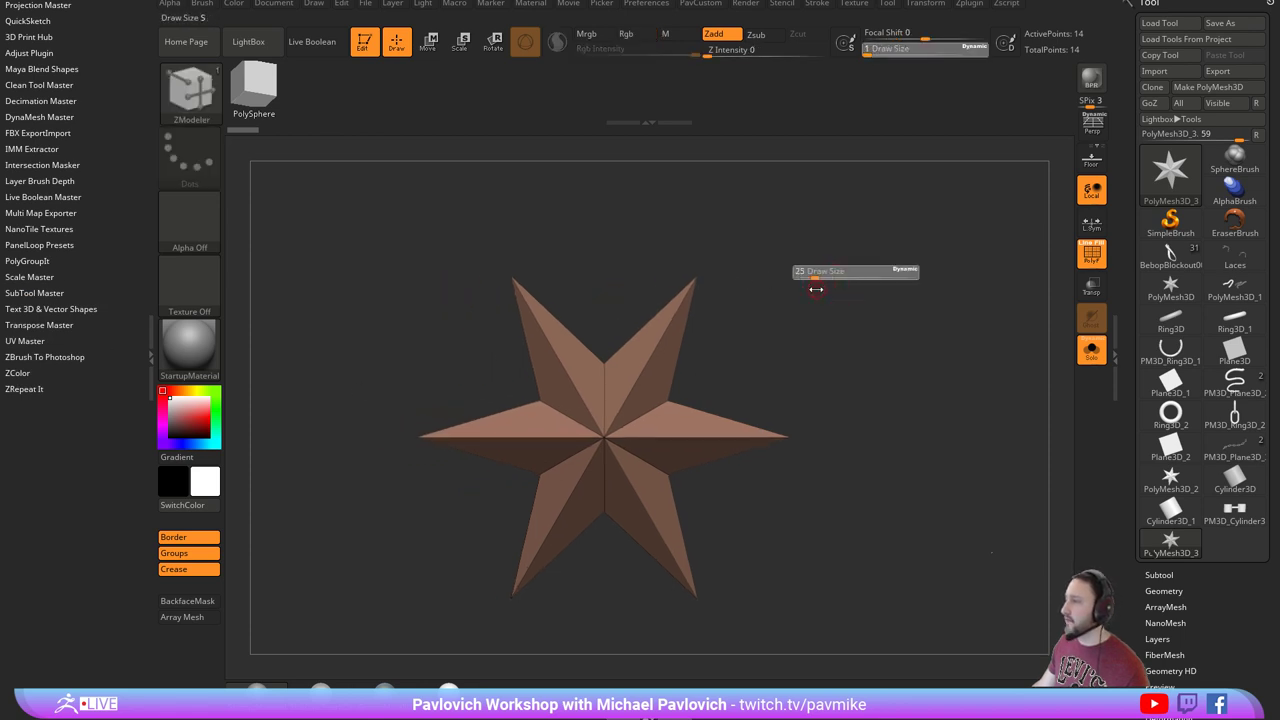
{"action": "left_click_drag", "start_coordinate": [817, 357], "coordinate": [820, 263], "text": "alt"}
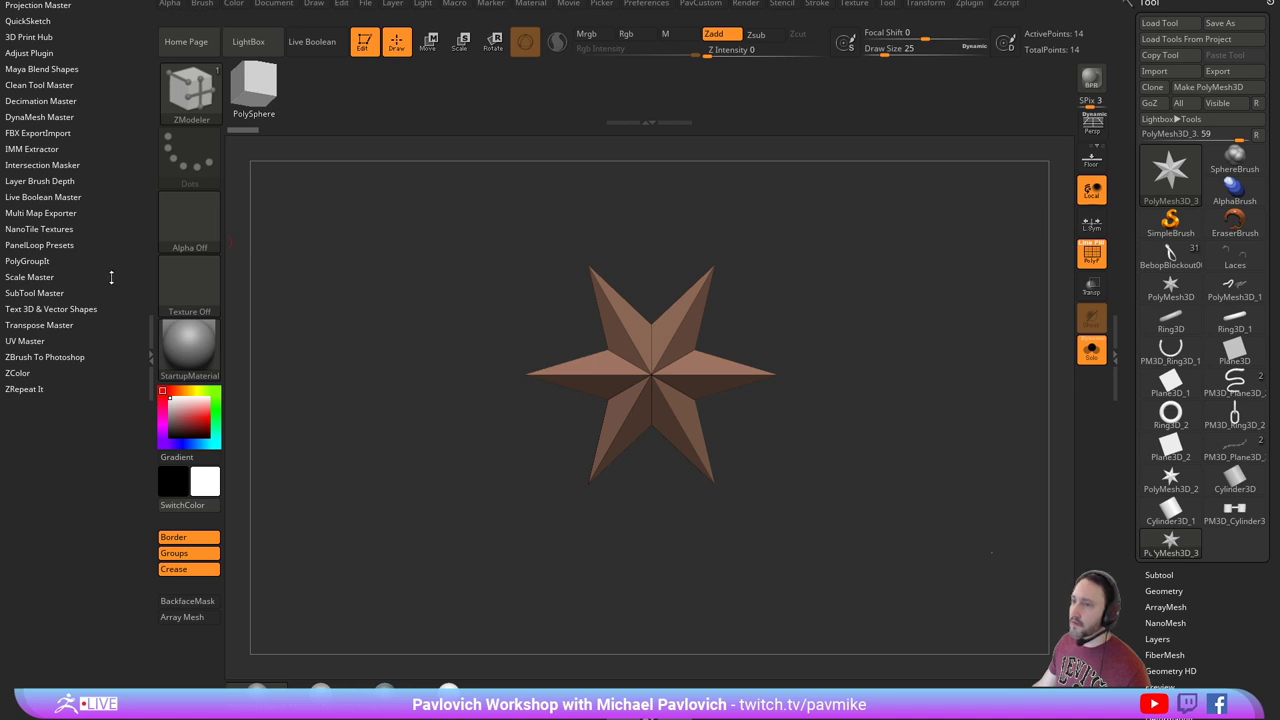
Start an FBX import and browse to the IntroToZBrush folder inside Recording > ArtStation.
{"action": "key", "text": "shift"}
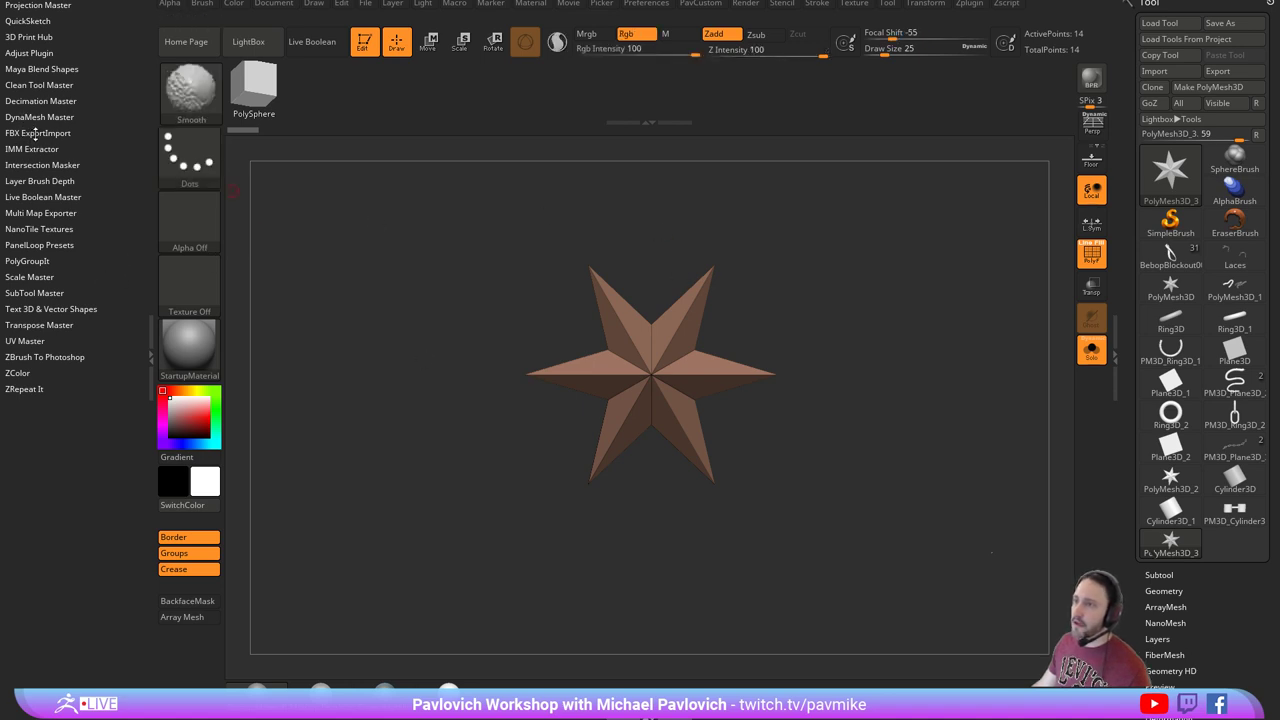
{"action": "left_click", "coordinate": [37, 133]}
{"action": "left_click", "coordinate": [43, 257]}
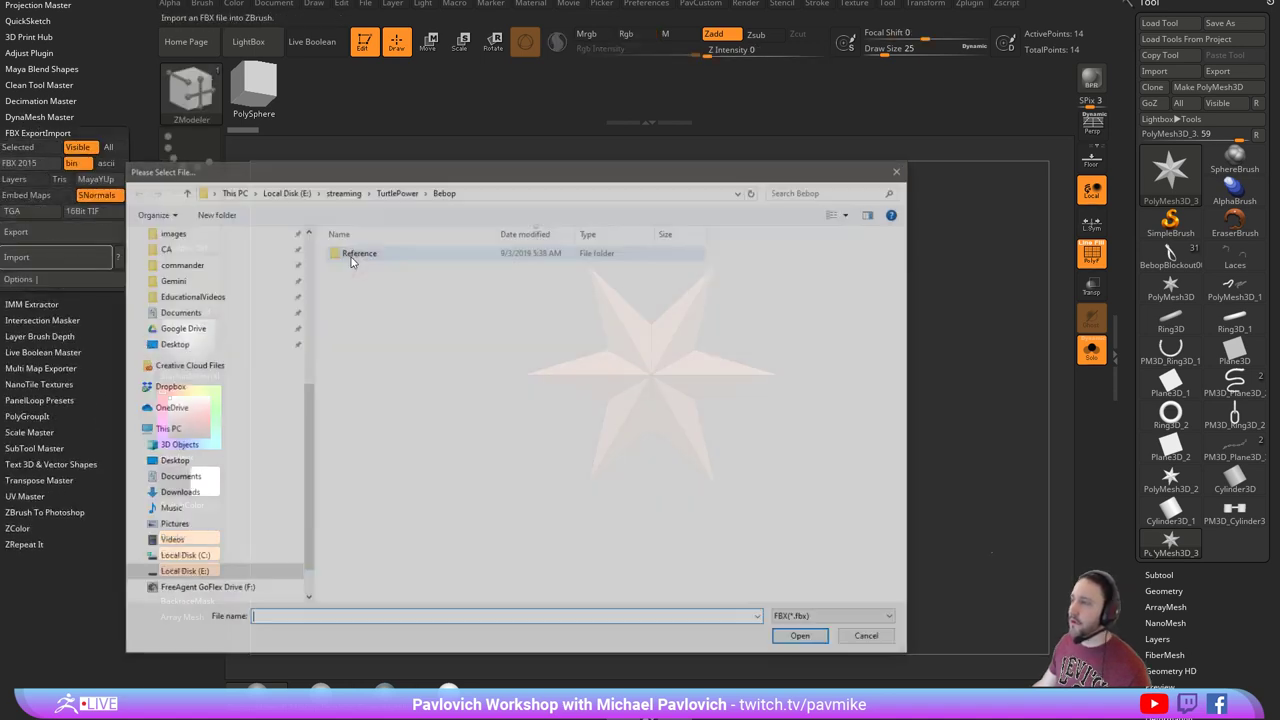
{"action": "scroll", "coordinate": [243, 337], "scroll_direction": "up", "scroll_amount": 10}
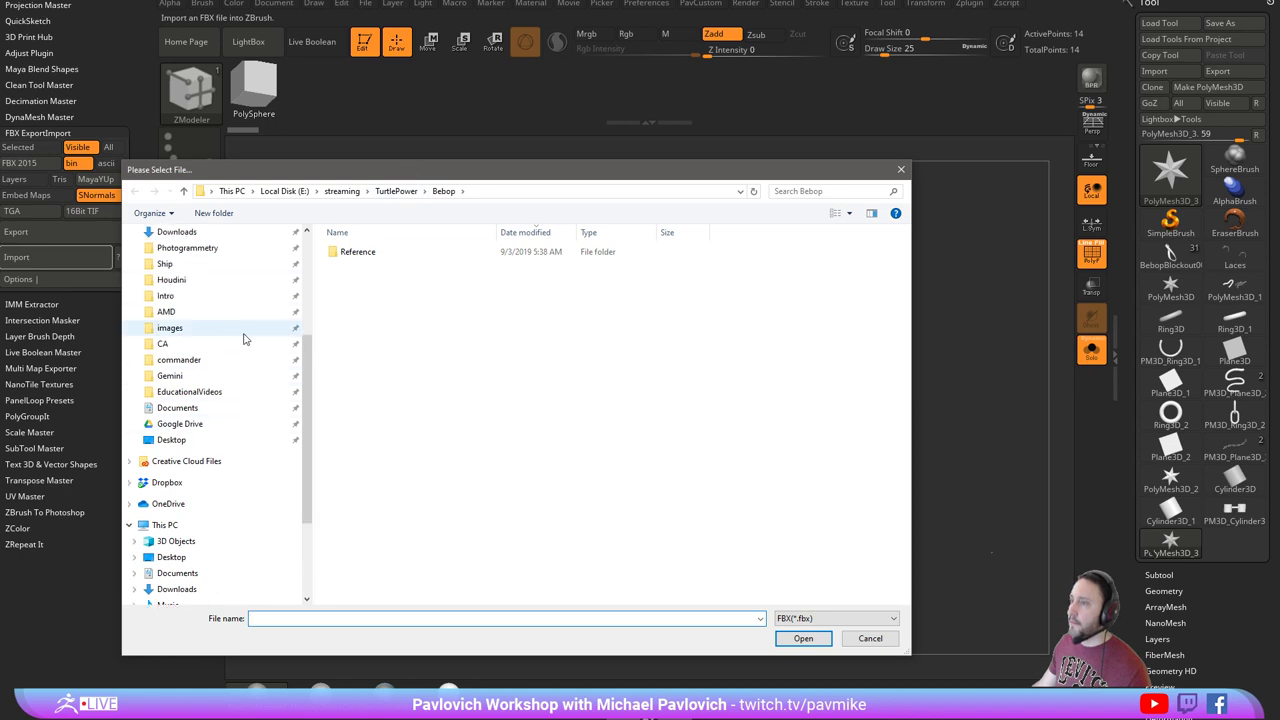
{"action": "left_click", "coordinate": [280, 273]}
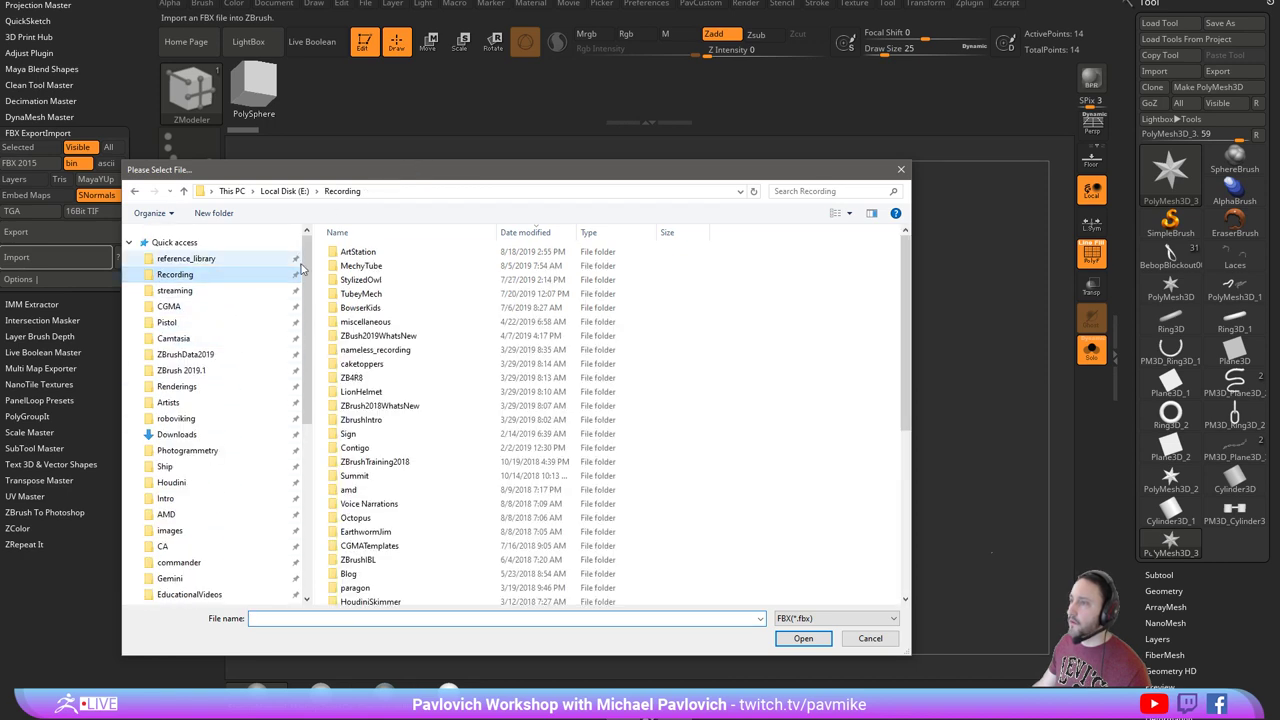
{"action": "double_click", "coordinate": [391, 251]}
{"action": "double_click", "coordinate": [391, 251]}
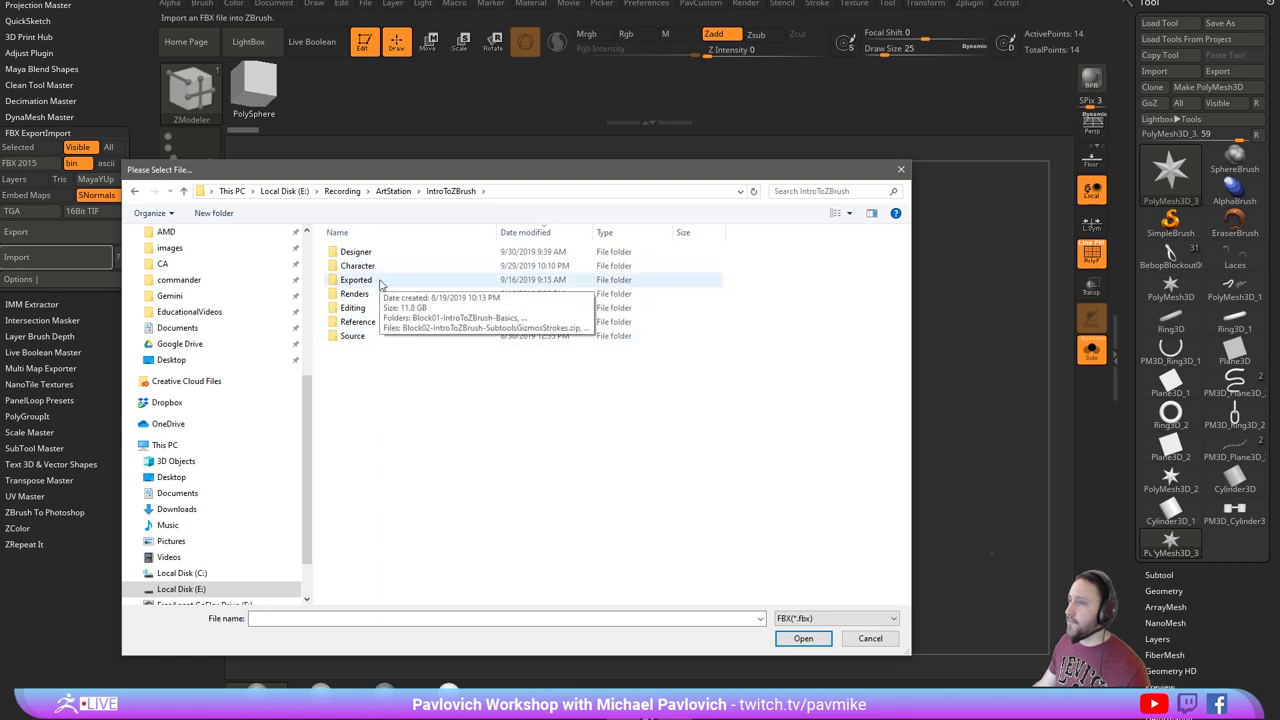
{"action": "left_click", "coordinate": [370, 337]}
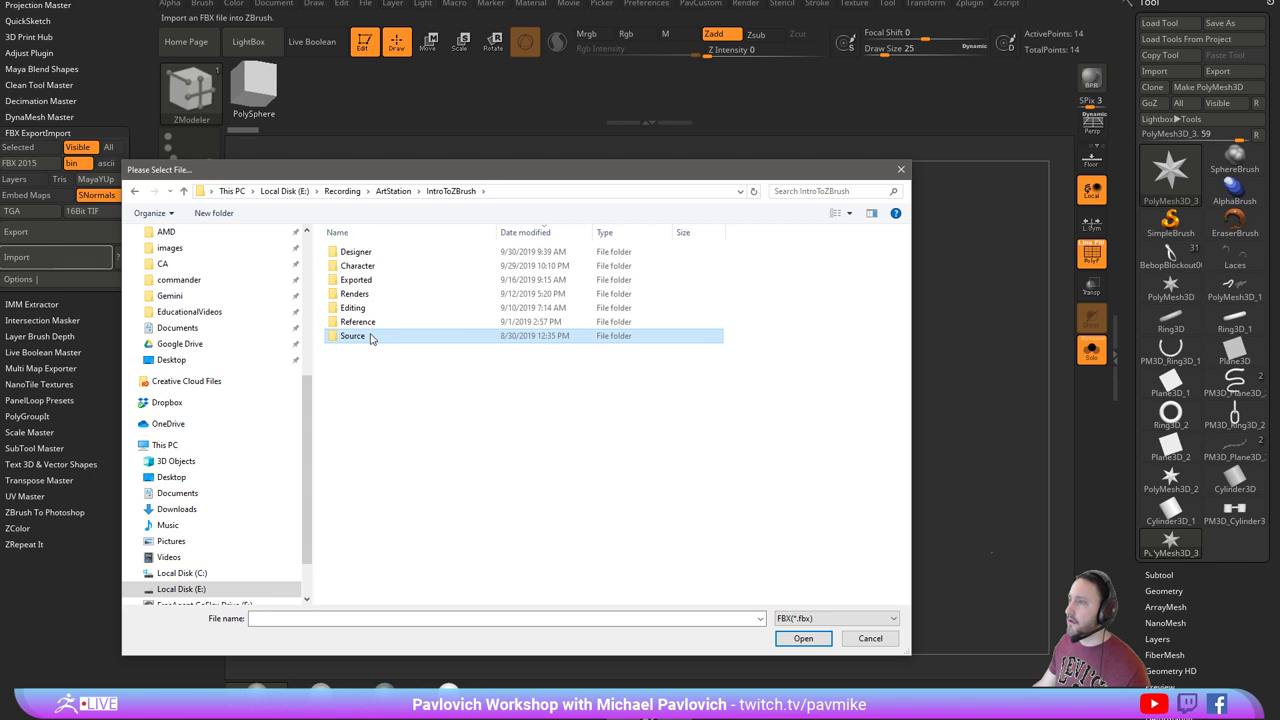
{"action": "double_click", "coordinate": [370, 337]}
{"action": "left_click", "coordinate": [443, 193]}
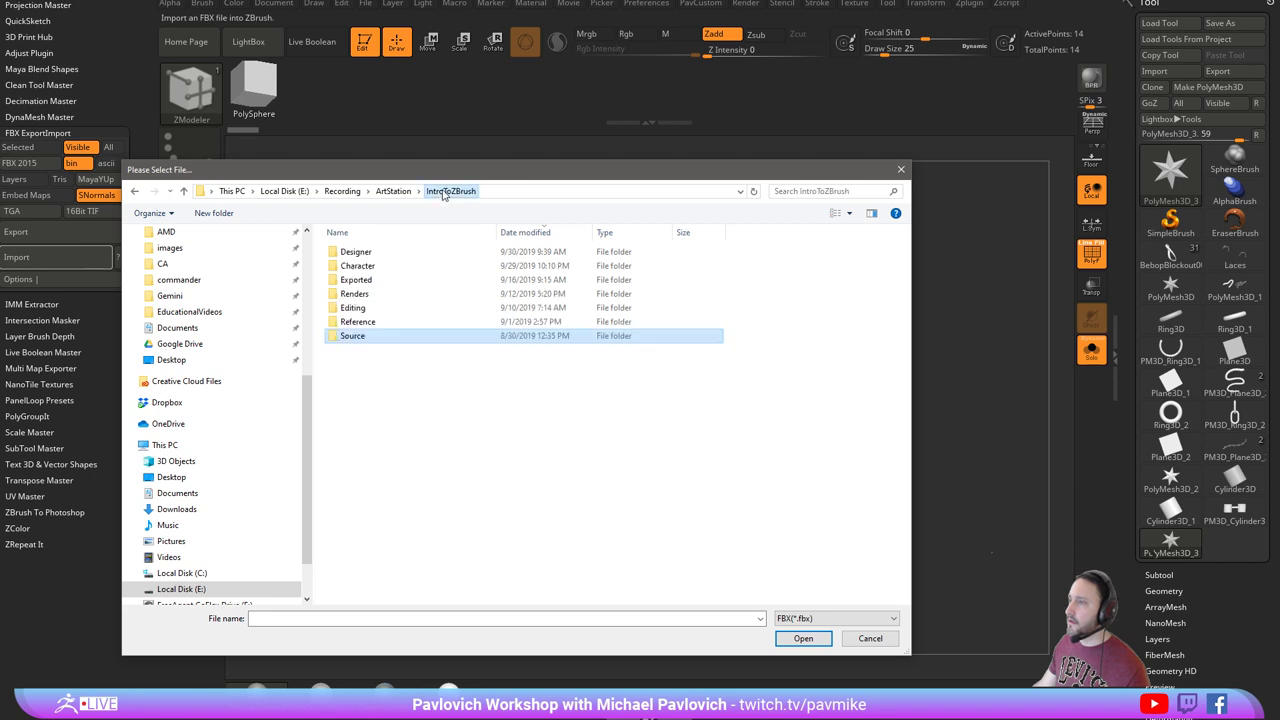
Import Pav_low.fbx from the Character folder.
{"action": "double_click", "coordinate": [366, 266]}
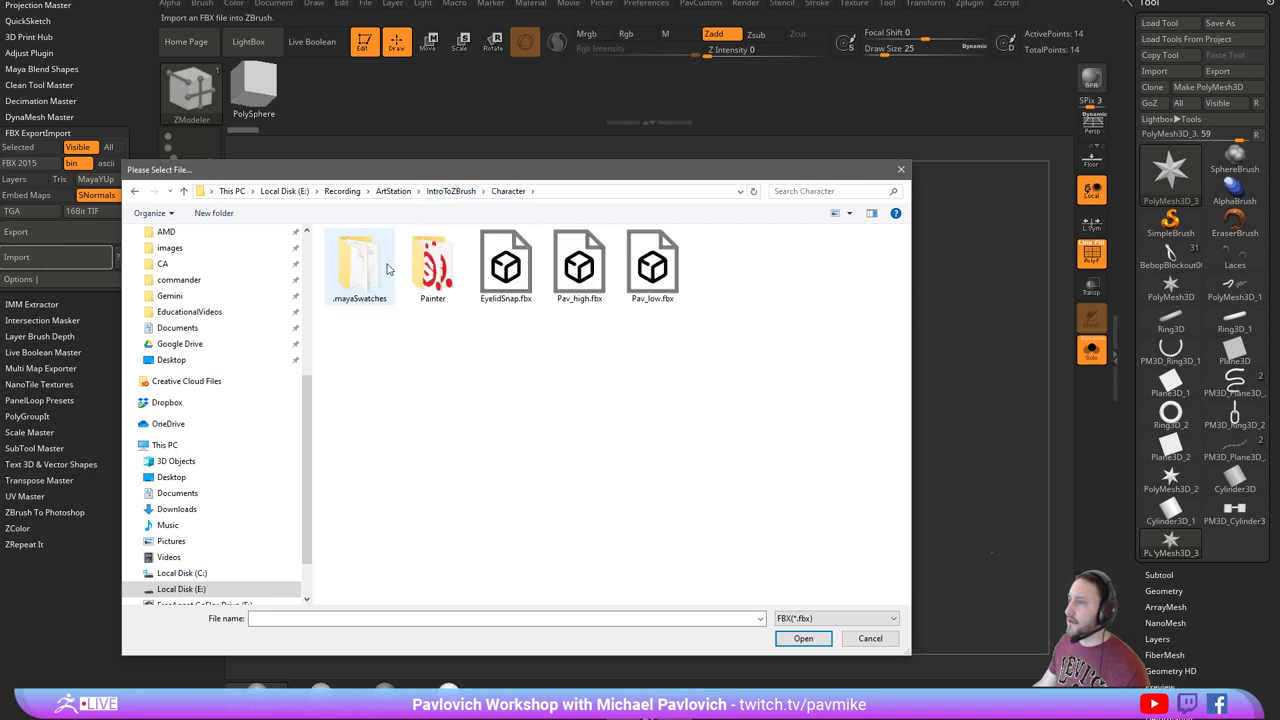
{"action": "left_click", "coordinate": [656, 268]}
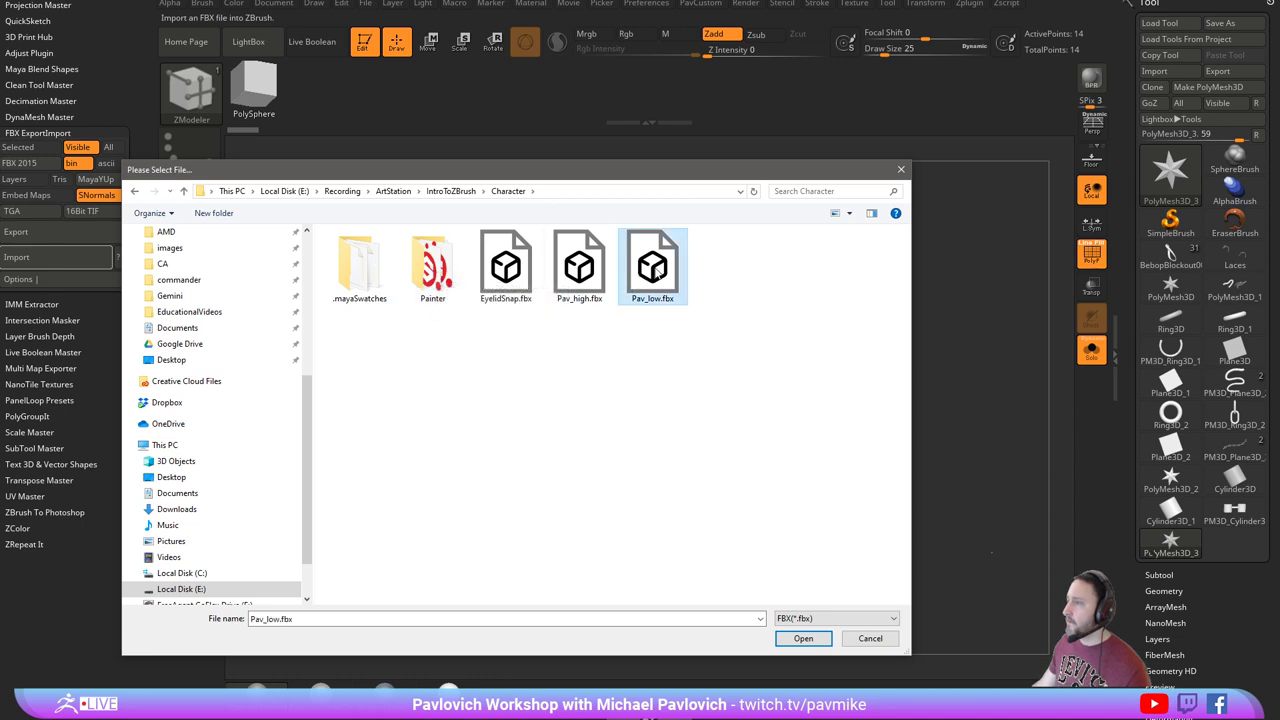
{"action": "double_click", "coordinate": [655, 270]}
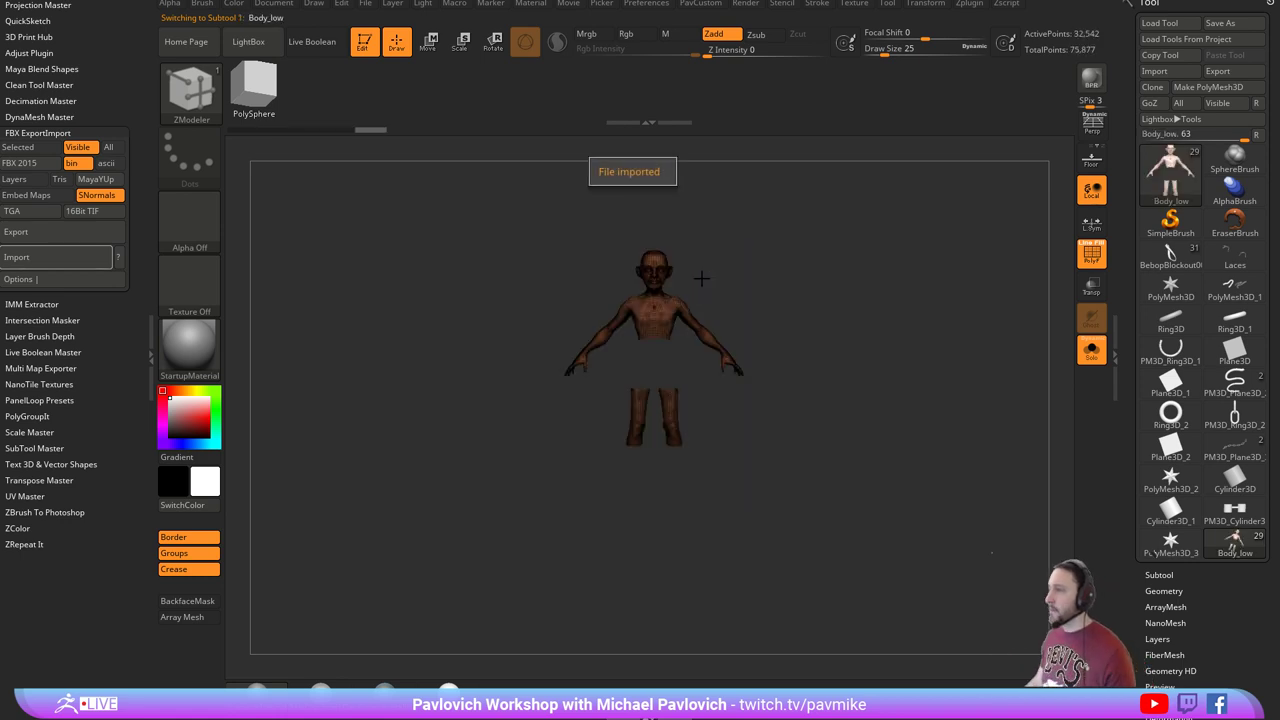
Show the whole imported character without Solo or PolyFrame, expand its Subtool list and examine the model from several angles.
{"action": "key", "text": "f"}
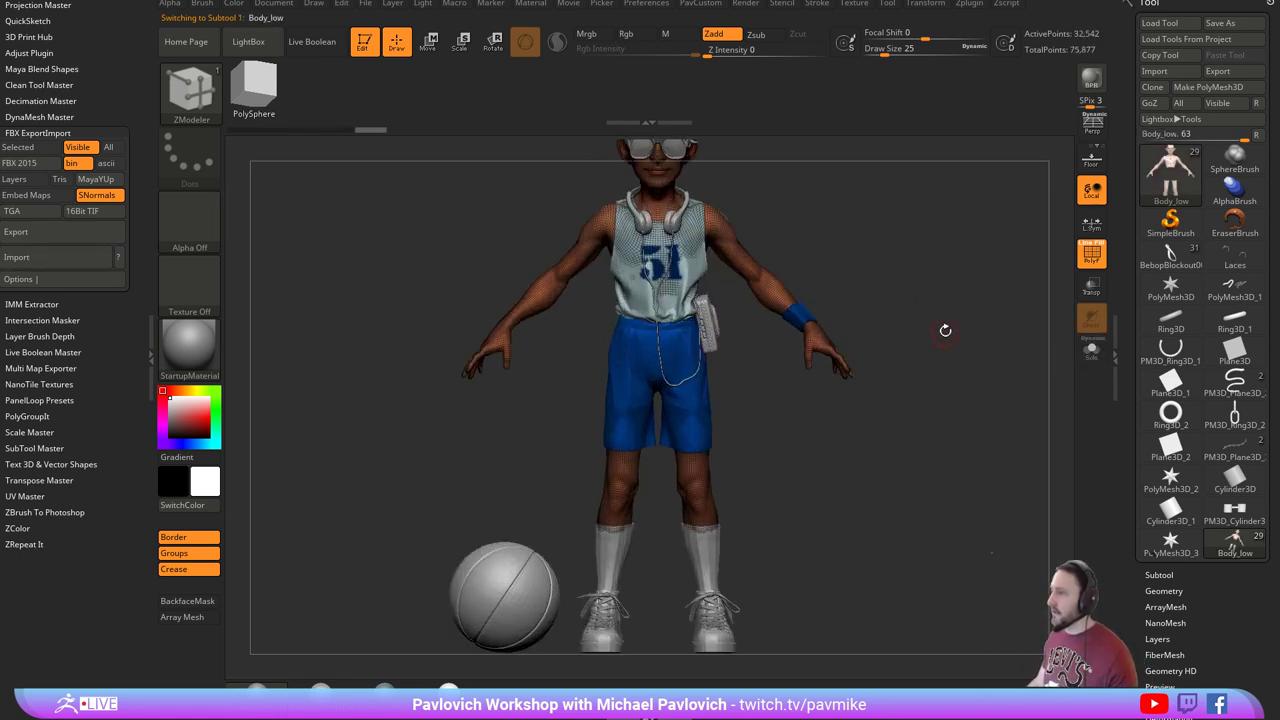
{"action": "left_click_drag", "start_coordinate": [940, 312], "coordinate": [929, 337]}
{"action": "left_click", "coordinate": [1083, 261]}
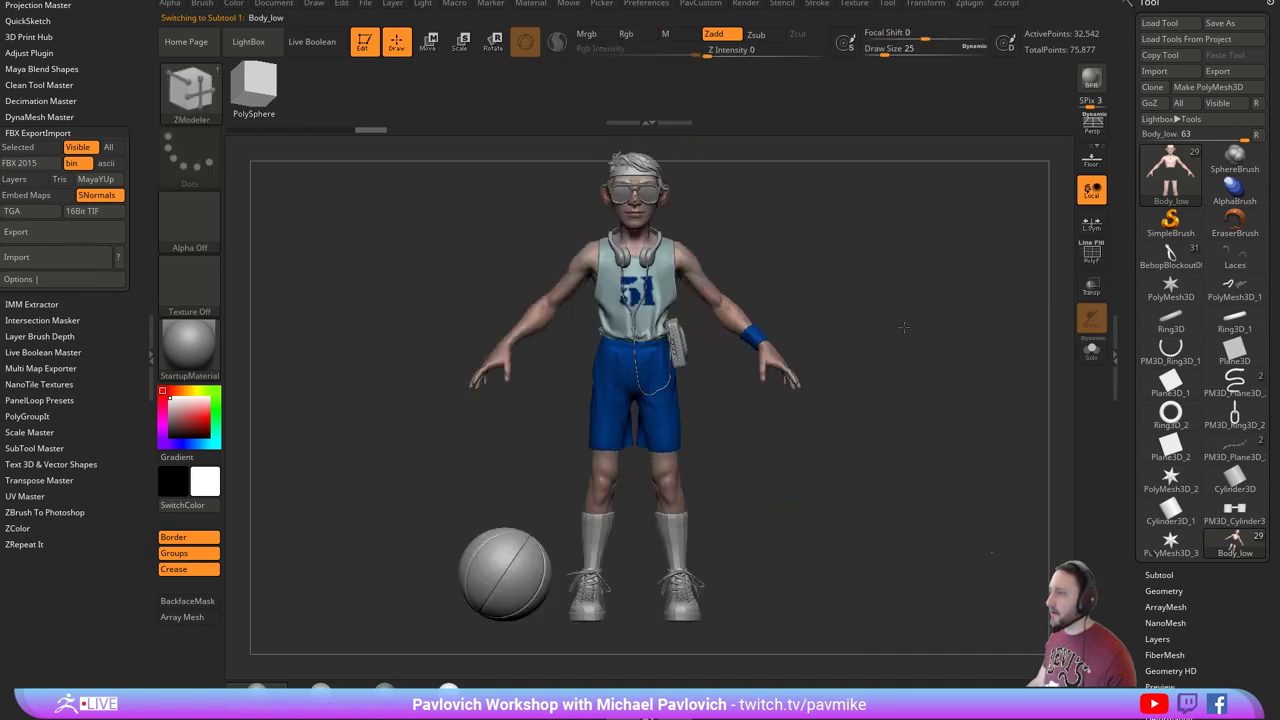
{"action": "left_click_drag", "start_coordinate": [1132, 455], "coordinate": [1125, 286]}
{"action": "left_click", "coordinate": [1160, 407]}
{"action": "left_click_drag", "start_coordinate": [1123, 431], "coordinate": [1155, 203]}
{"action": "left_click_drag", "start_coordinate": [886, 268], "coordinate": [913, 309]}
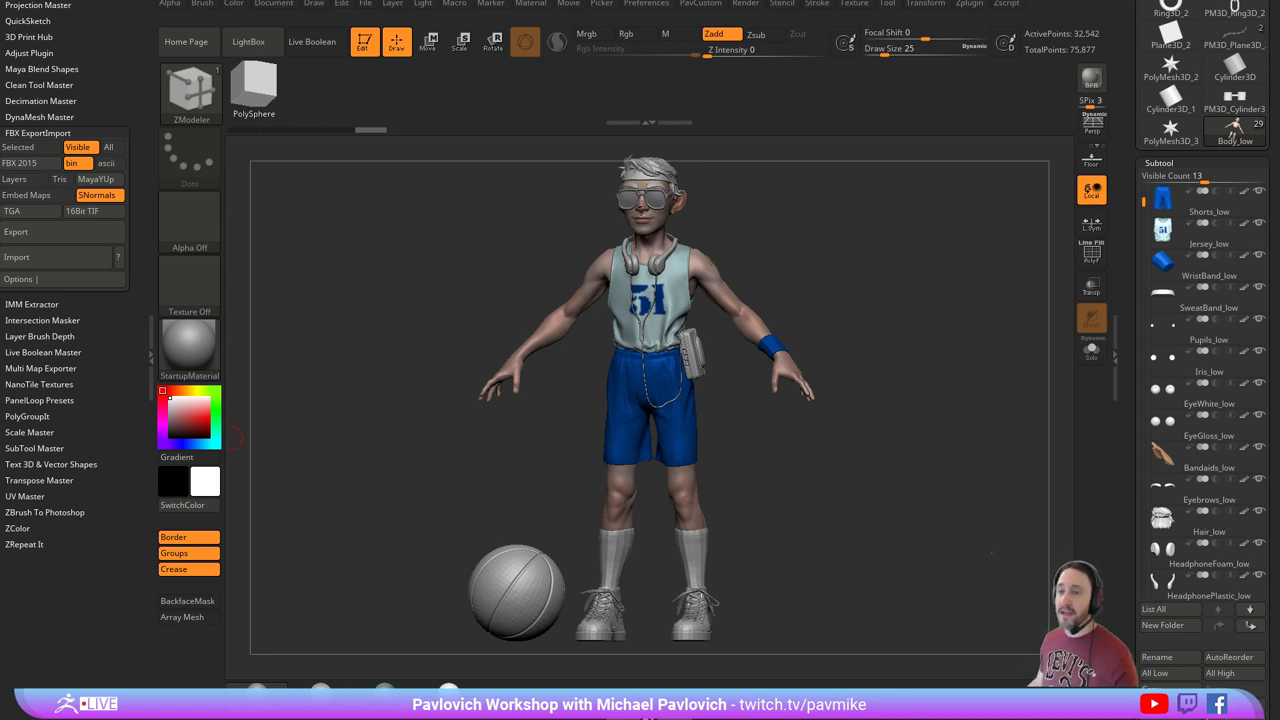
{"action": "left_click_drag", "start_coordinate": [962, 326], "coordinate": [938, 300]}
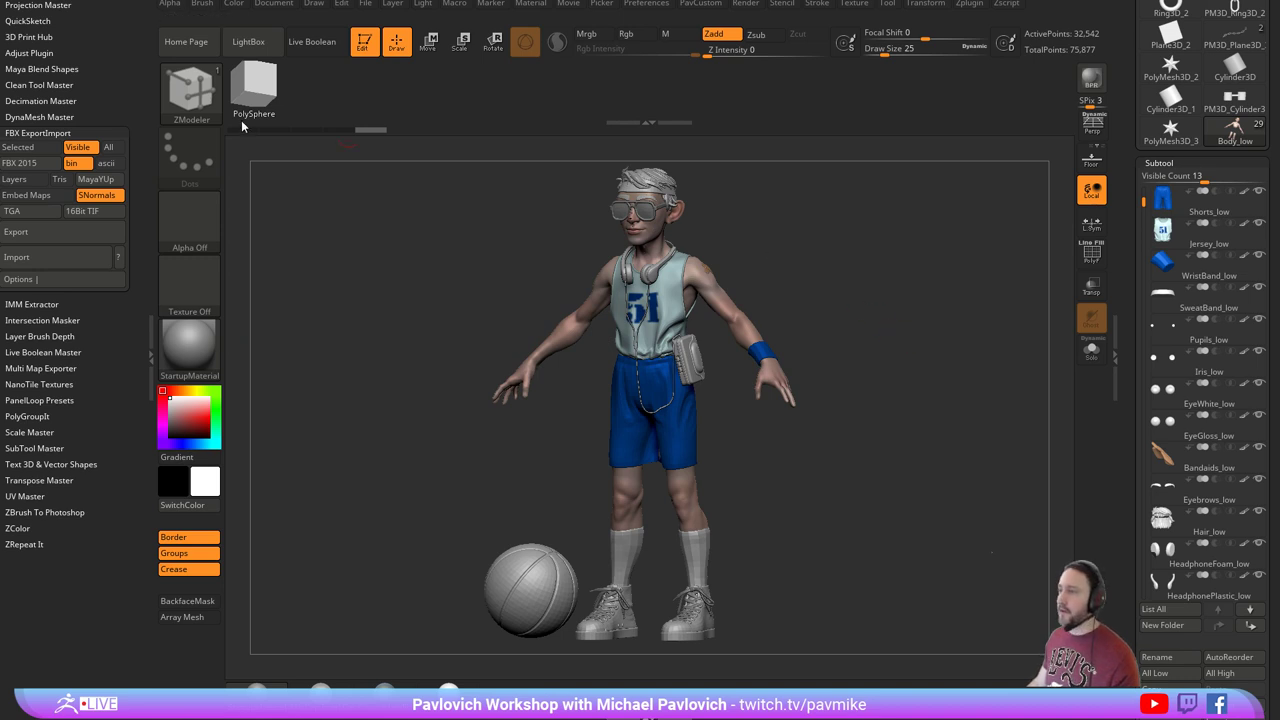
Delete all subtools of the imported basketball character and confirm the deletion.
{"action": "left_click_drag", "start_coordinate": [1138, 564], "coordinate": [1140, 148]}
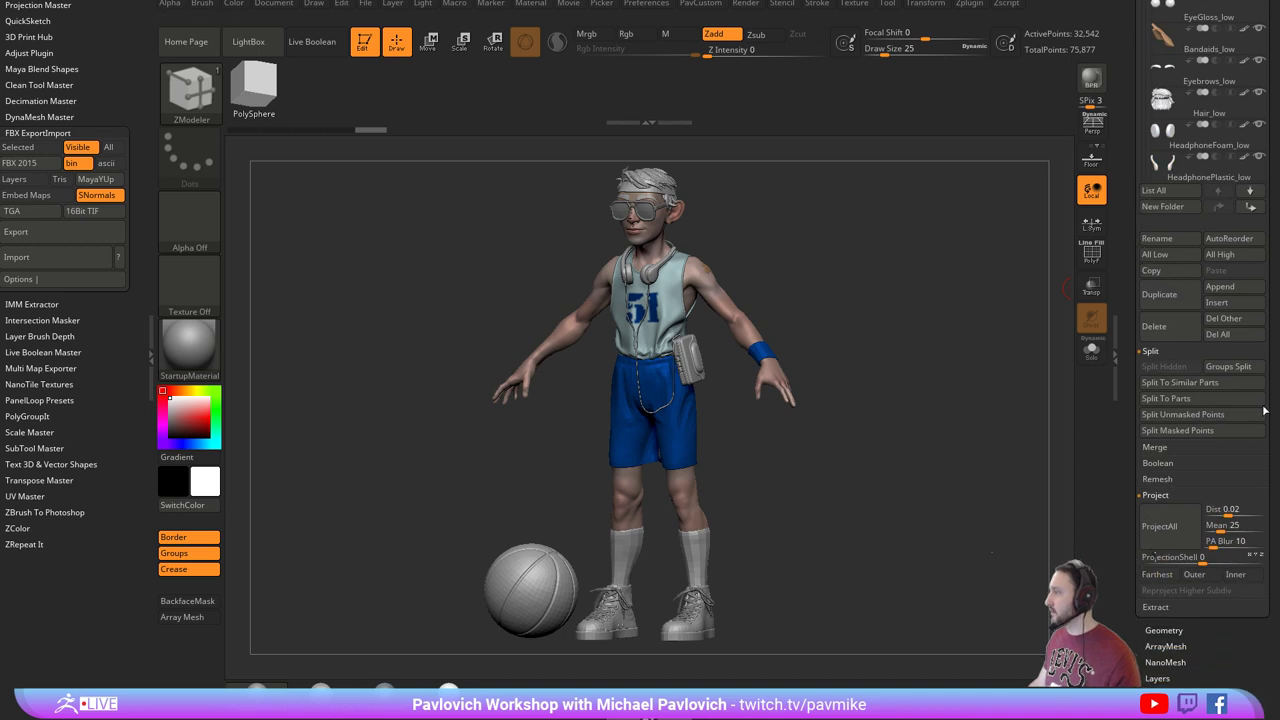
{"action": "left_click", "coordinate": [1230, 334]}
{"action": "key", "text": "Return"}
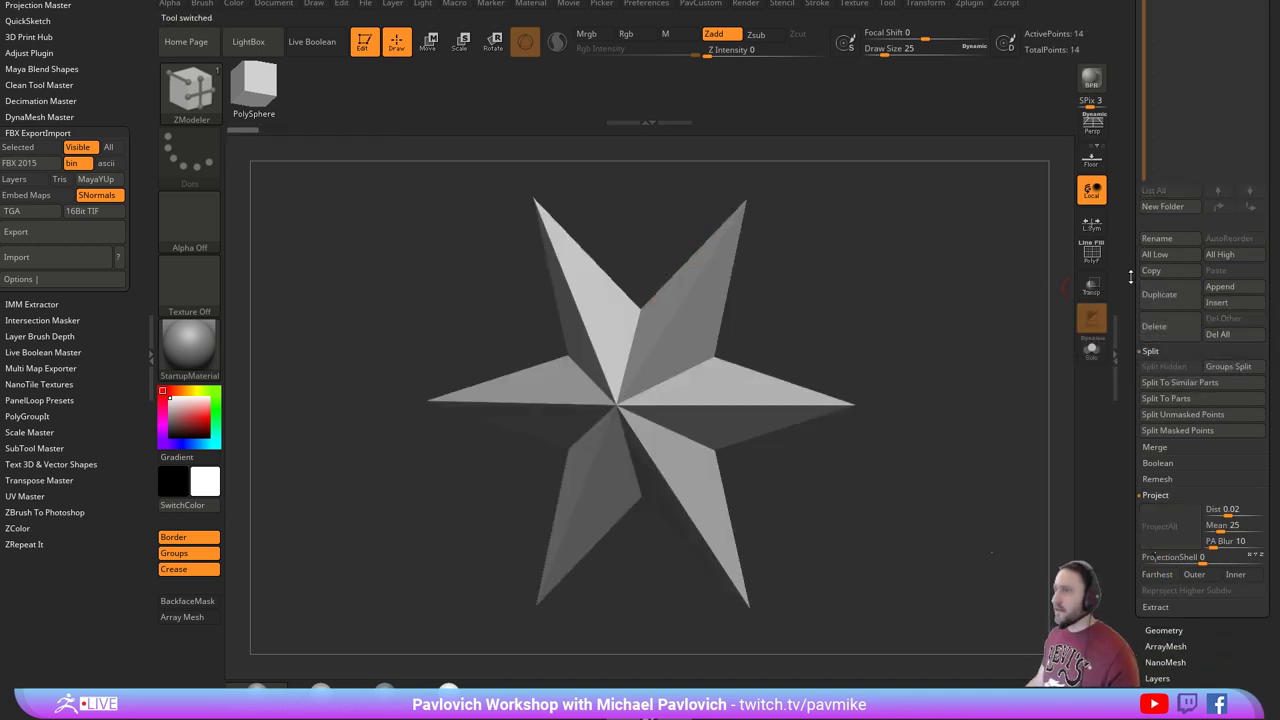
Switch back to the BebopBlockout004_001 tool.
{"action": "left_click_drag", "start_coordinate": [1129, 277], "coordinate": [1133, 480]}
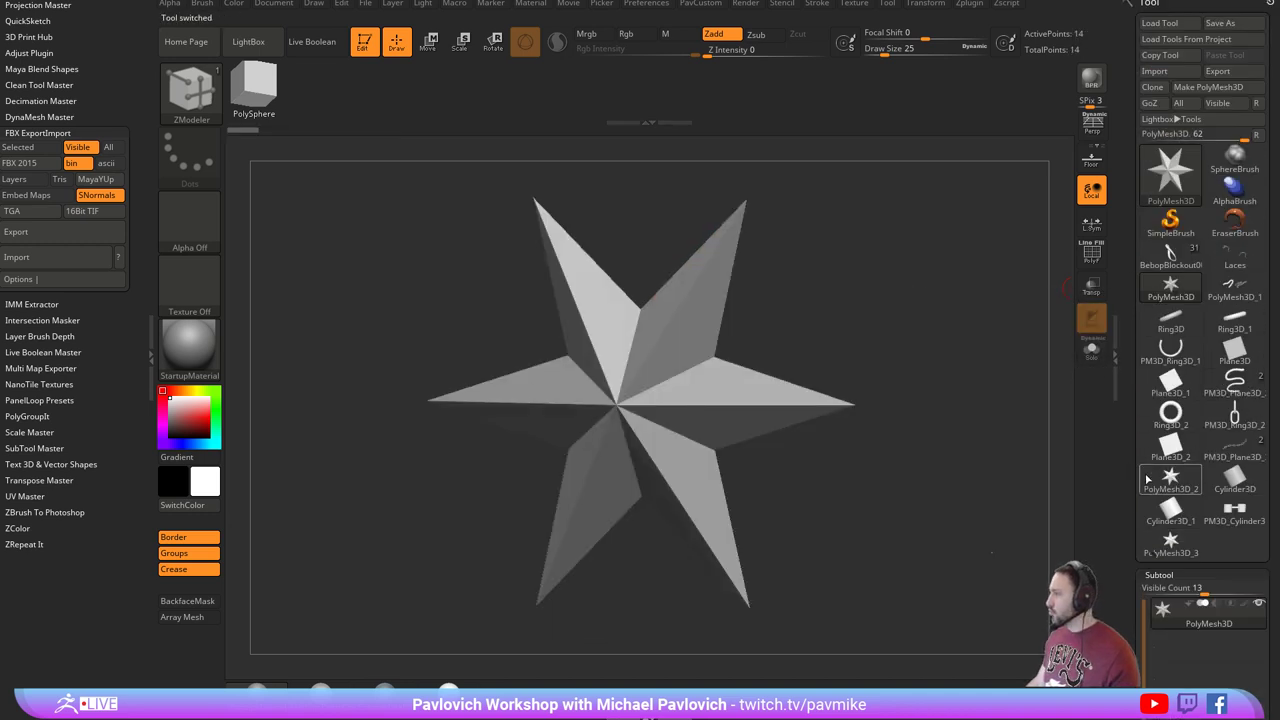
{"action": "left_click", "coordinate": [1225, 452]}
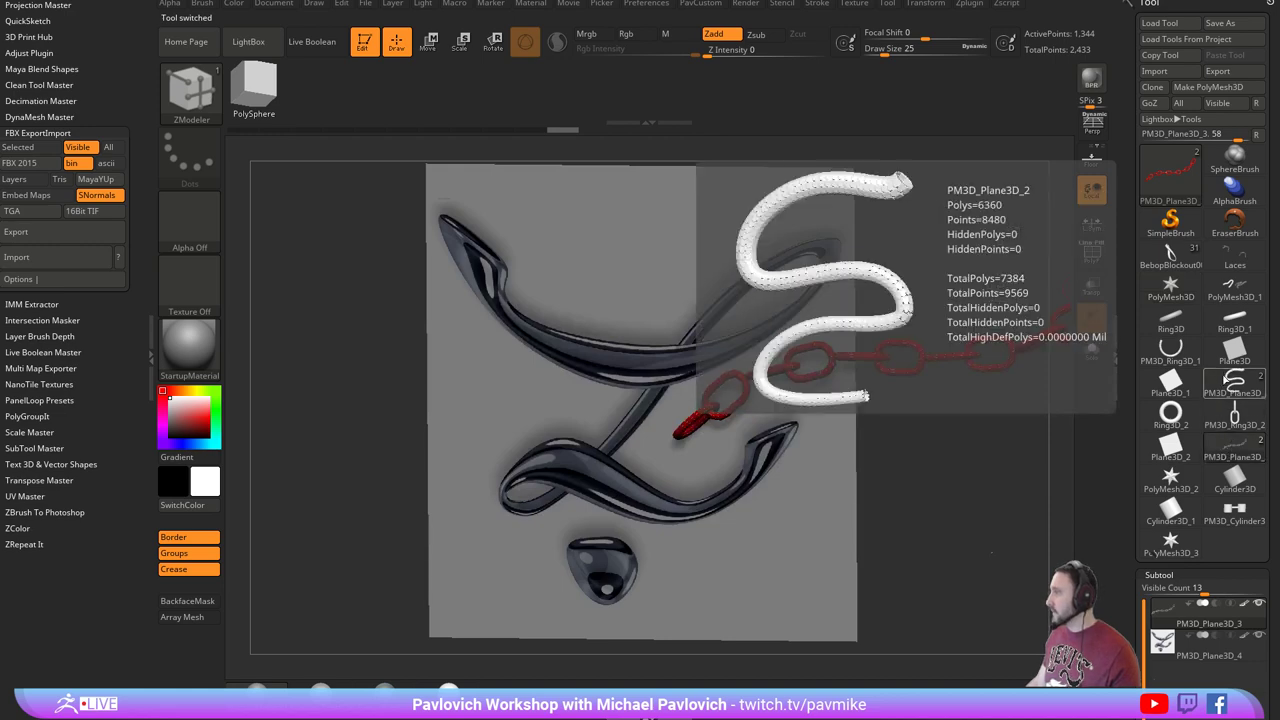
{"action": "left_click", "coordinate": [1171, 256]}
Activate the Standard brush with a Draw Size of 3 and frame Bebop's laced shoe.
{"action": "right_click_drag", "start_coordinate": [939, 410], "coordinate": [909, 408], "text": "ctrl"}
{"action": "key", "text": "1"}
{"action": "key", "text": "s"}
{"action": "left_click", "coordinate": [751, 249]}
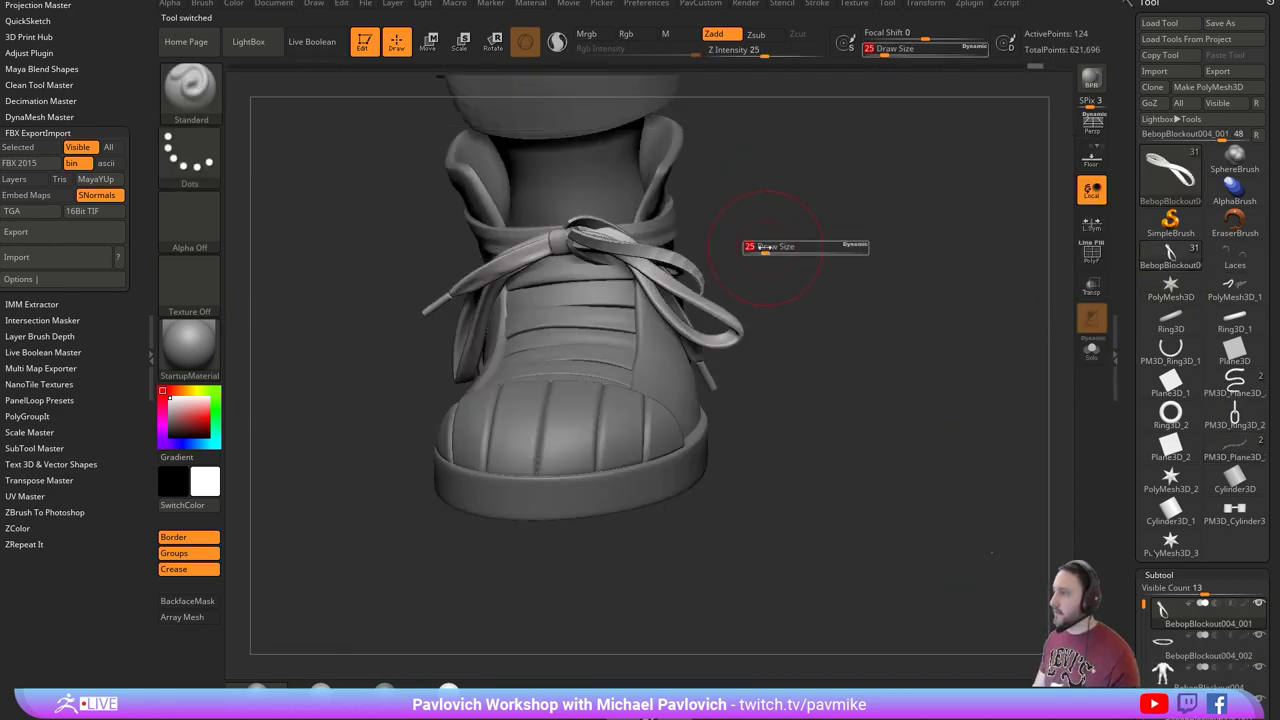
{"action": "mouse_move", "coordinate": [772, 236]}
{"action": "right_mouse_down", "text": "ctrl"}
{"action": "mouse_move", "coordinate": [806, 206]}
{"action": "mouse_move", "coordinate": [850, 331]}
{"action": "right_mouse_up", "text": "ctrl"}
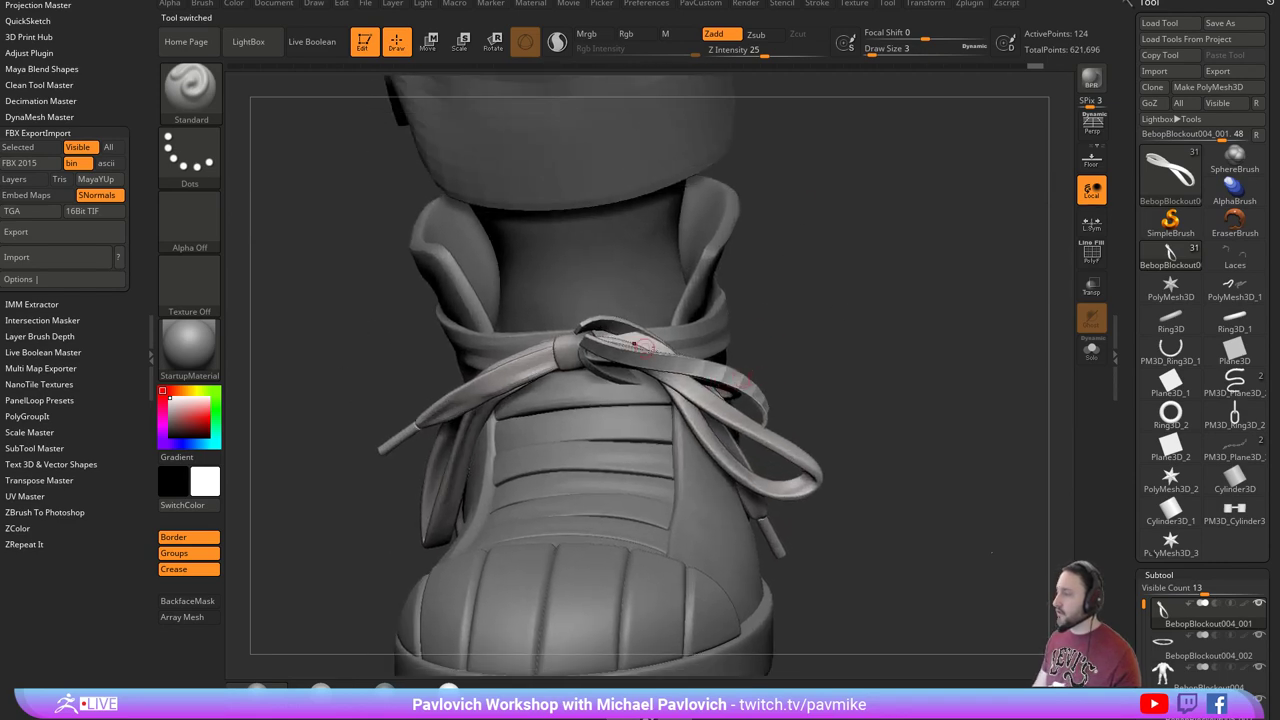
{"action": "right_click_drag", "start_coordinate": [951, 419], "coordinate": [923, 343]}
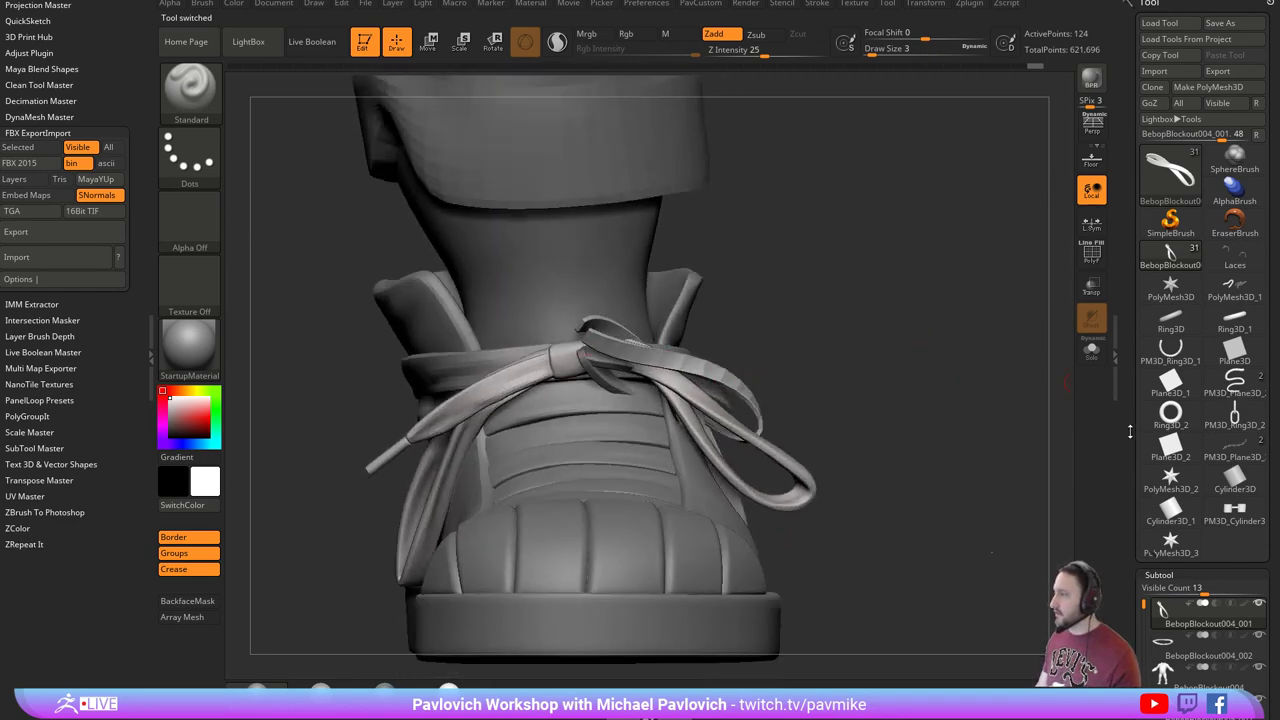
Delete the practice lace subtools BebopBlockout004_001 and BebopBlockout004_002 from the shoe.
{"action": "left_click_drag", "start_coordinate": [1131, 431], "coordinate": [1123, 266]}
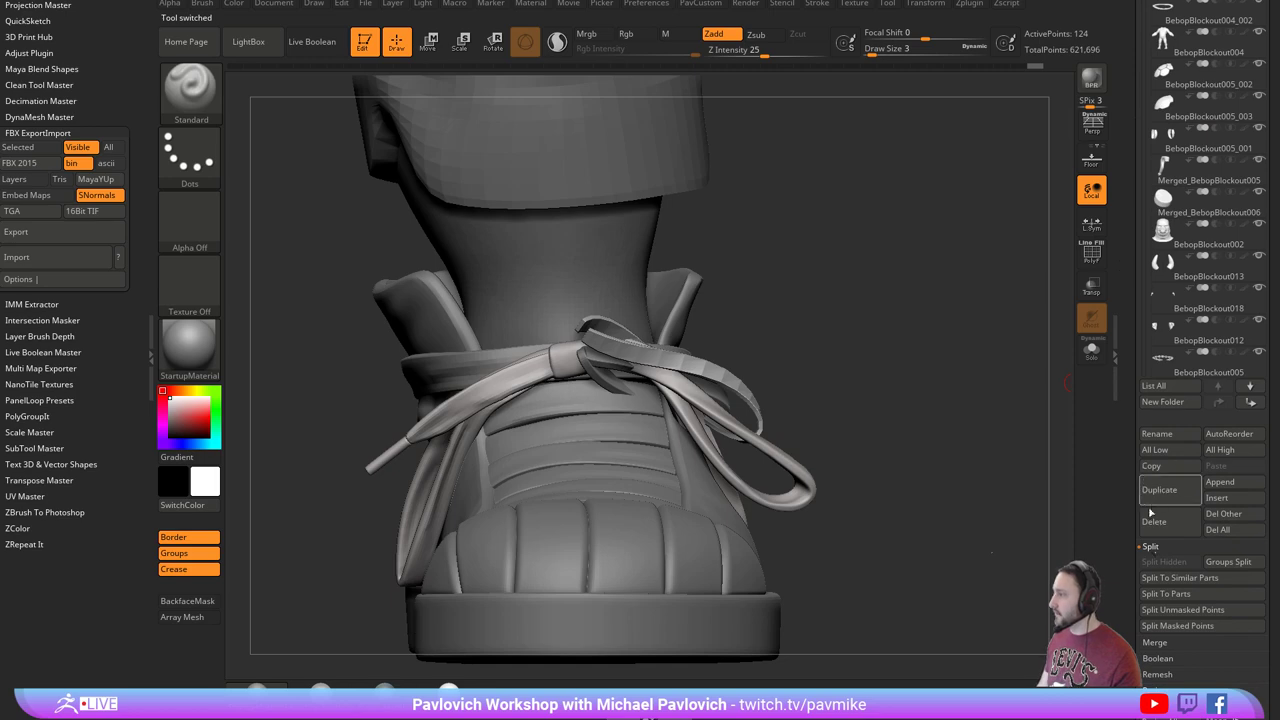
{"action": "left_click", "coordinate": [1152, 519]}
{"action": "right_click_drag", "start_coordinate": [755, 304], "coordinate": [765, 330]}
{"action": "left_click", "coordinate": [657, 371], "text": "alt"}
{"action": "left_click", "coordinate": [760, 400], "text": "alt"}
{"action": "left_click", "coordinate": [802, 393], "text": "alt"}
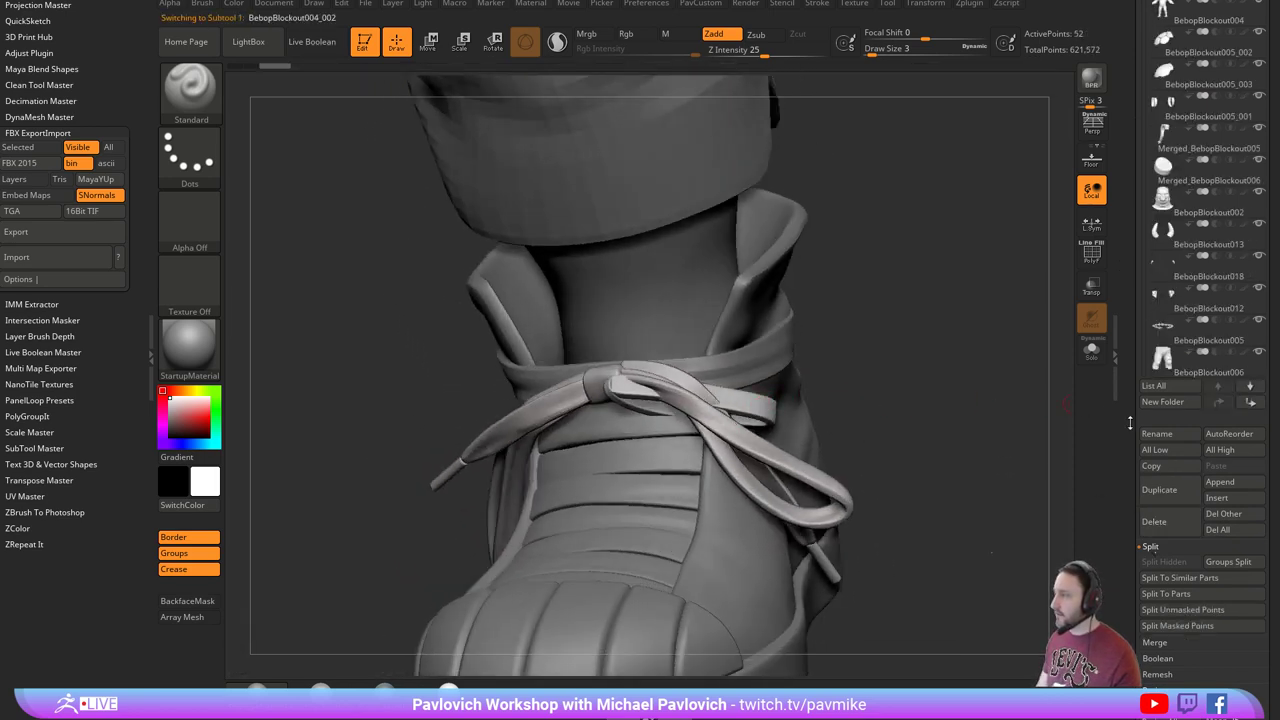
{"action": "right_click_drag", "start_coordinate": [802, 393], "coordinate": [773, 367]}
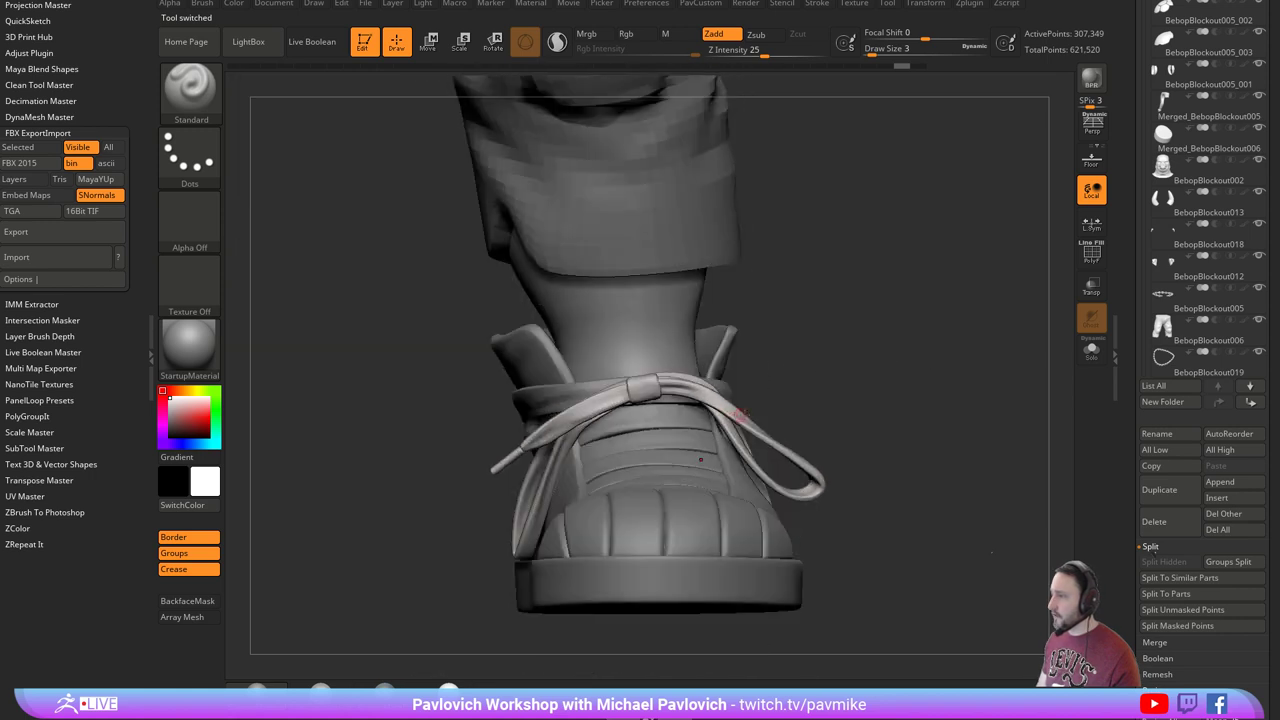
Select the Laces1 subtool on the shoe and view the bow from the front.
{"action": "key", "text": "ctrl+shift"}
{"action": "key", "text": "ctrl+shift"}
{"action": "left_click", "coordinate": [830, 458], "text": "alt"}
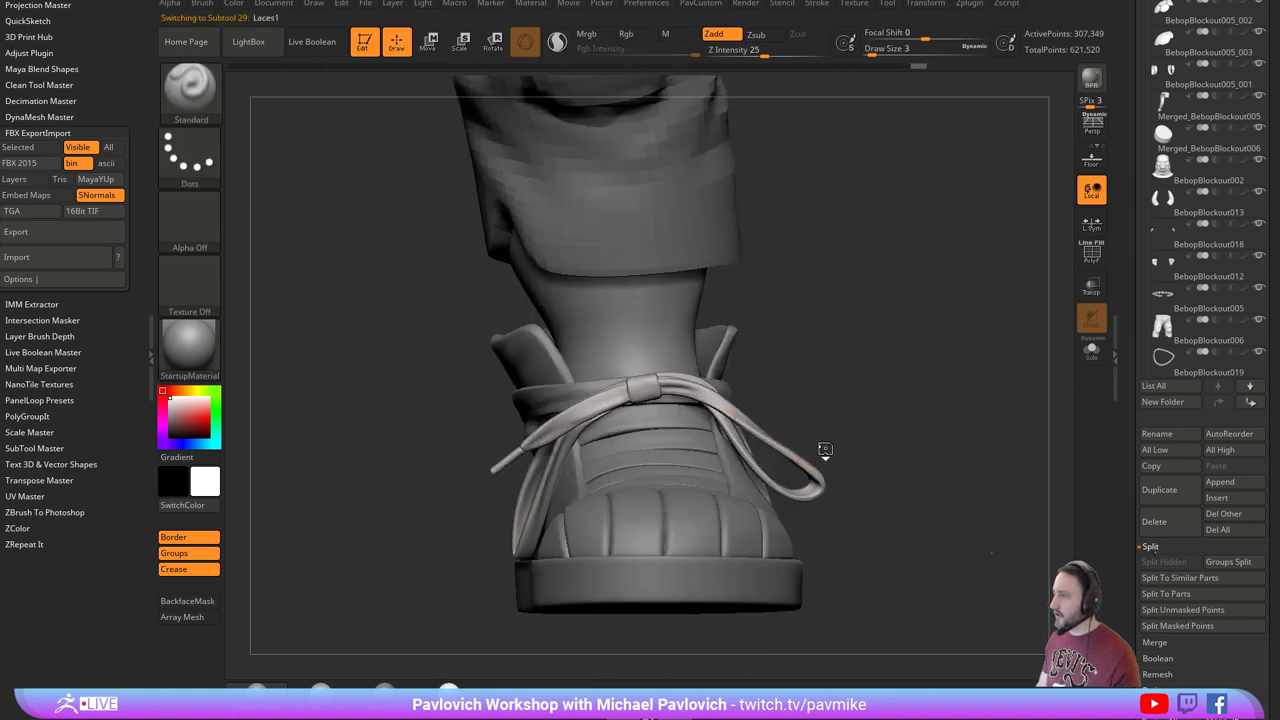
{"action": "right_click_drag", "start_coordinate": [957, 348], "coordinate": [943, 363], "text": "alt"}
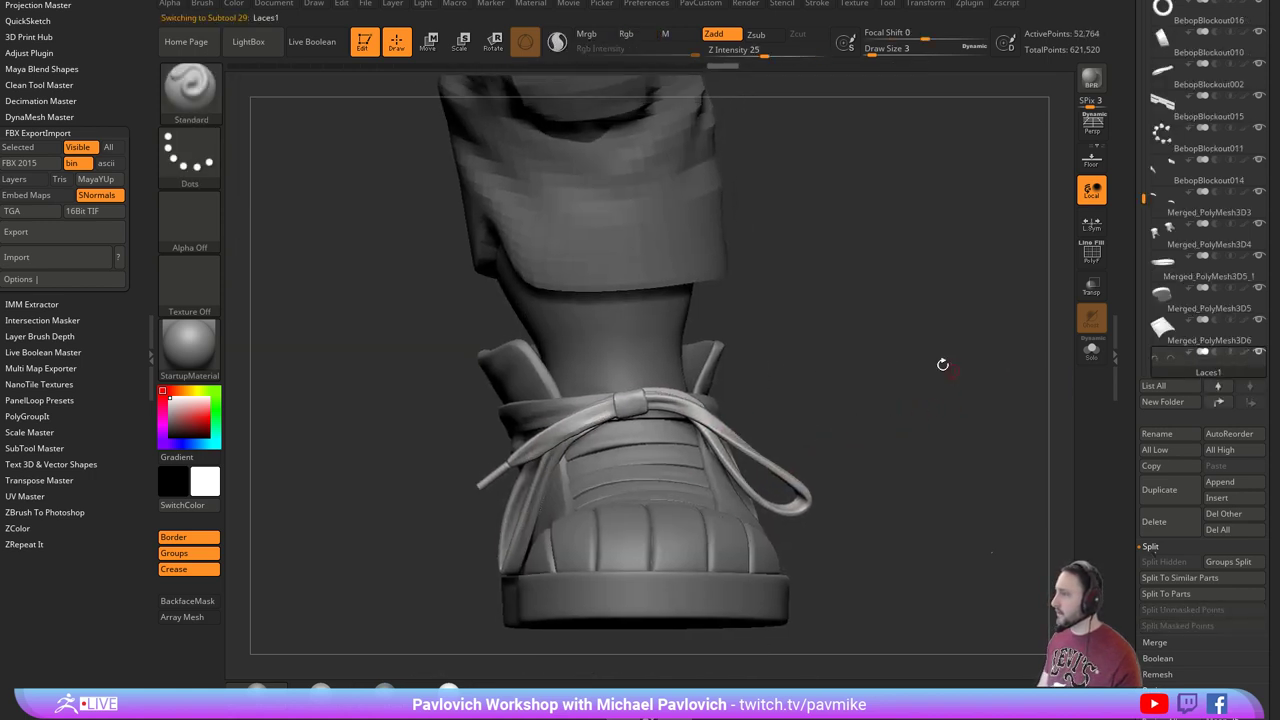
Inspect one strand of Laces1 by isolating it, restore all laces, set SDiv to 1 and delete the higher subdivision levels.
{"action": "left_click_drag", "start_coordinate": [769, 449], "coordinate": [792, 478], "text": "ctrl+shift"}
{"action": "key", "text": "ctrl+shift+a"}
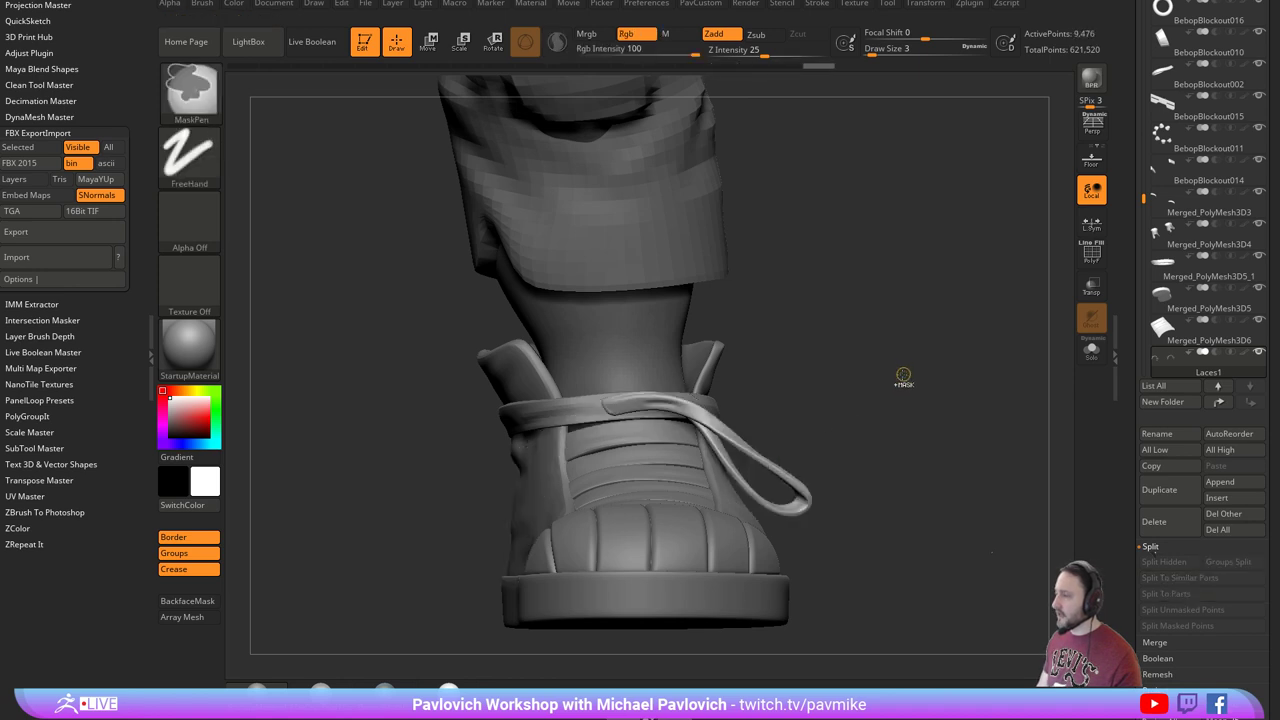
{"action": "left_click", "coordinate": [905, 380], "text": "ctrl+shift"}
{"action": "scroll", "coordinate": [1145, 440], "scroll_direction": "down", "scroll_amount": 5}
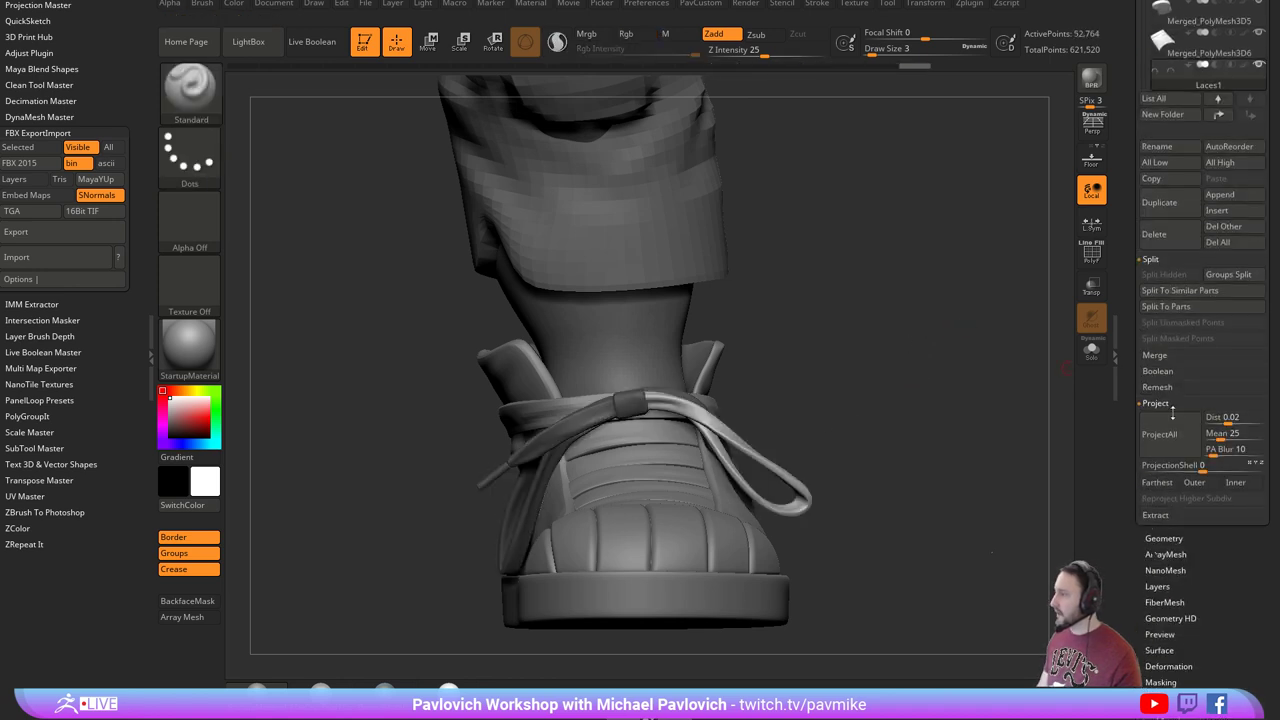
{"action": "key", "text": "shift"}
{"action": "scroll", "coordinate": [1134, 513], "scroll_direction": "down", "scroll_amount": 3}
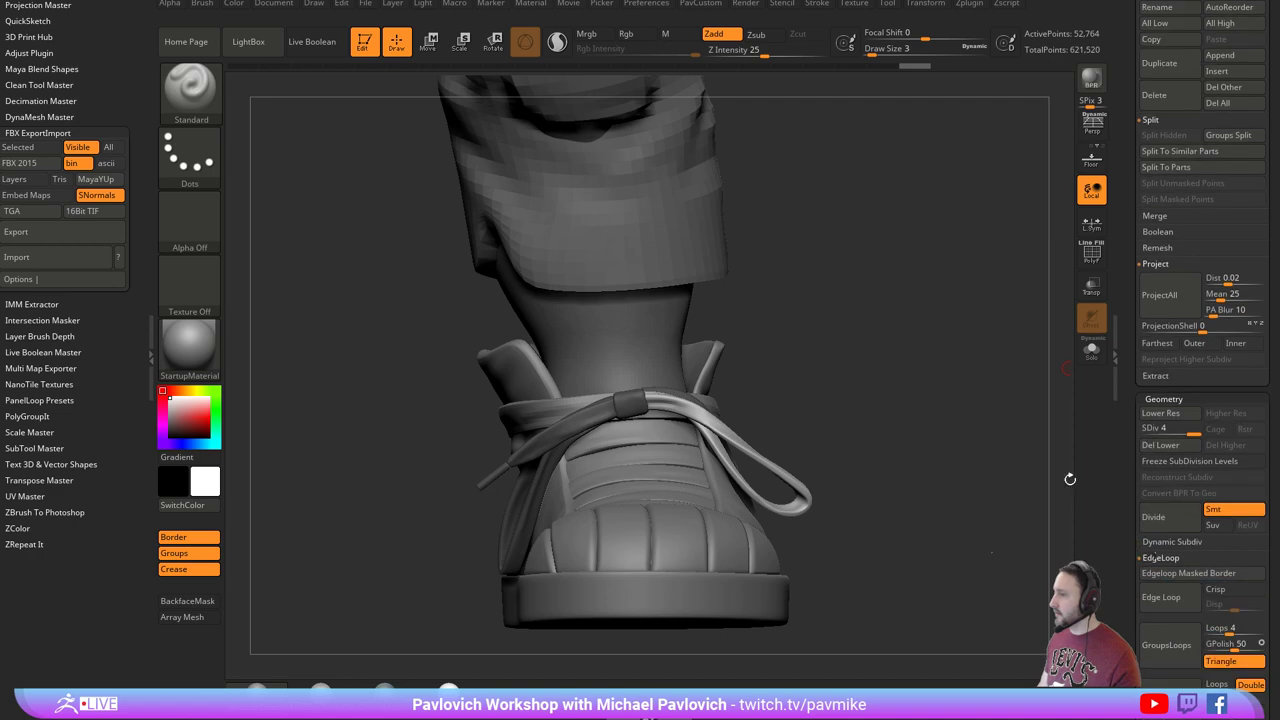
{"action": "left_click_drag", "start_coordinate": [1186, 431], "coordinate": [1133, 445]}
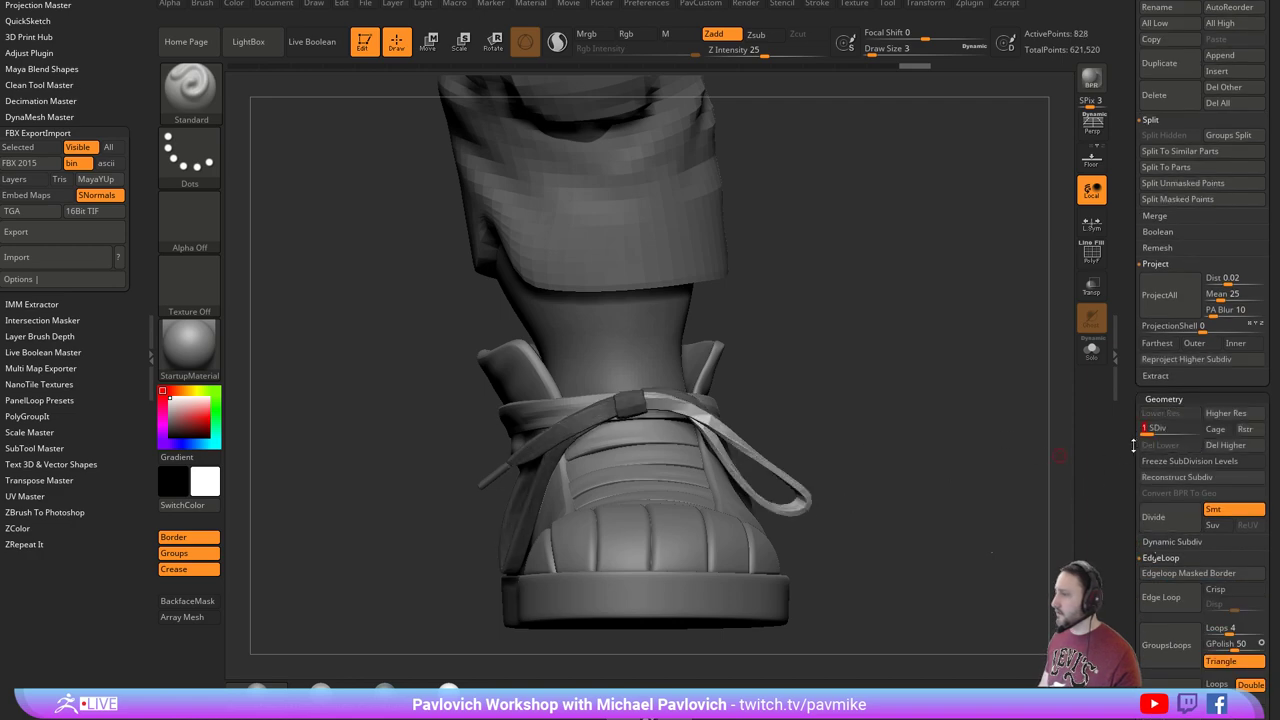
{"action": "left_click", "coordinate": [1209, 447]}
Place the Move gizmo on the bow's knot, enable Local Symmetry and scale the laces slightly narrower along the gizmo's red axis.
{"action": "mouse_move", "coordinate": [880, 335]}
{"action": "left_mouse_down"}
{"action": "mouse_move", "coordinate": [800, 390]}
{"action": "mouse_move", "coordinate": [871, 366]}
{"action": "mouse_move", "coordinate": [875, 350]}
{"action": "left_mouse_up"}
{"action": "key", "text": "w"}
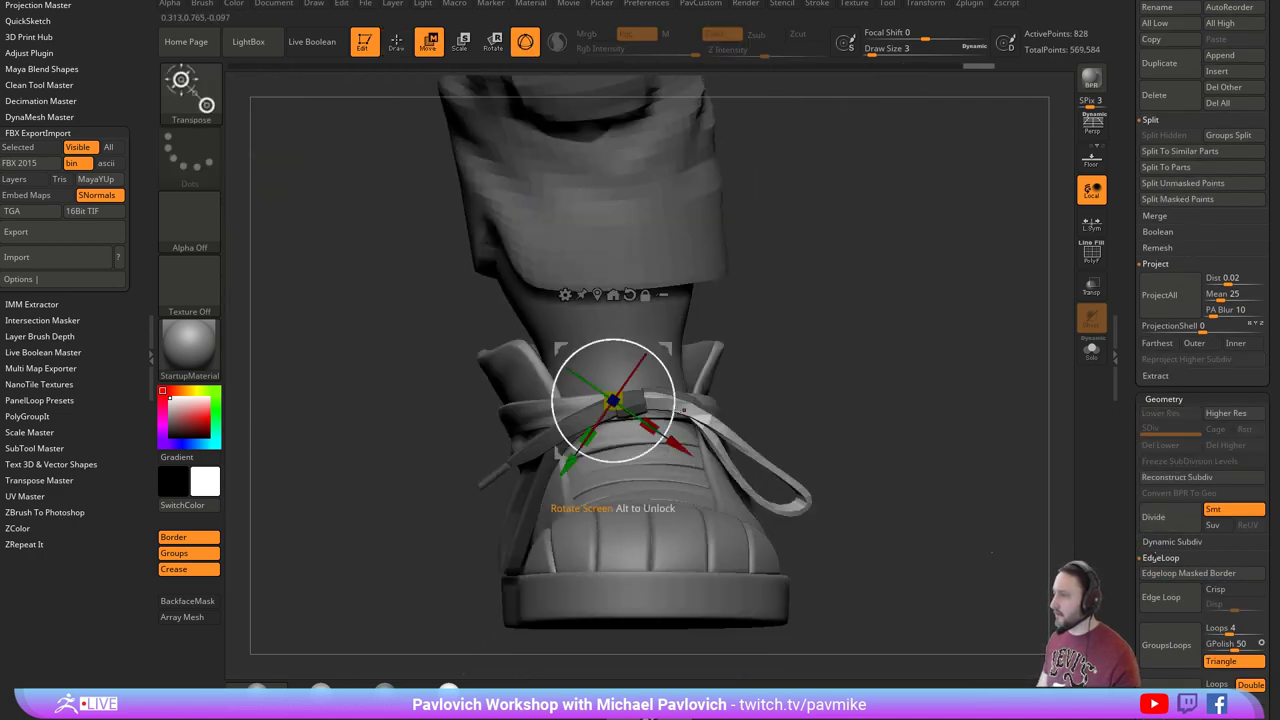
{"action": "left_click", "coordinate": [655, 401], "text": "alt"}
{"action": "left_click_drag", "start_coordinate": [703, 418], "coordinate": [689, 413]}
{"action": "left_click", "coordinate": [1101, 233]}
{"action": "right_click_drag", "start_coordinate": [826, 400], "coordinate": [874, 366], "text": "ctrl"}
{"action": "right_click_drag", "start_coordinate": [874, 366], "coordinate": [878, 438], "text": "ctrl"}
{"action": "left_click_drag", "start_coordinate": [697, 416], "coordinate": [693, 414]}
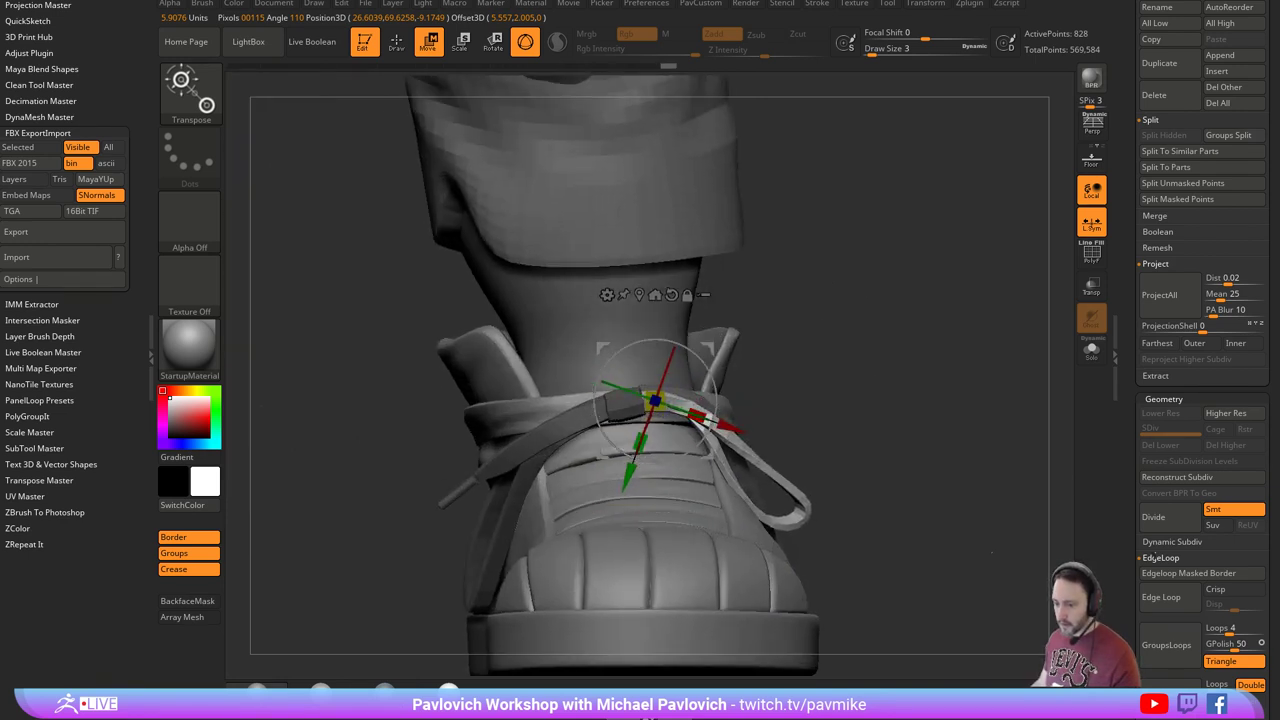
{"action": "left_click", "coordinate": [299, 708]}
{"action": "right_click_drag", "start_coordinate": [466, 305], "coordinate": [444, 349]}
{"action": "middle_click_drag", "start_coordinate": [444, 349], "coordinate": [382, 350]}
{"action": "left_click", "coordinate": [299, 708]}
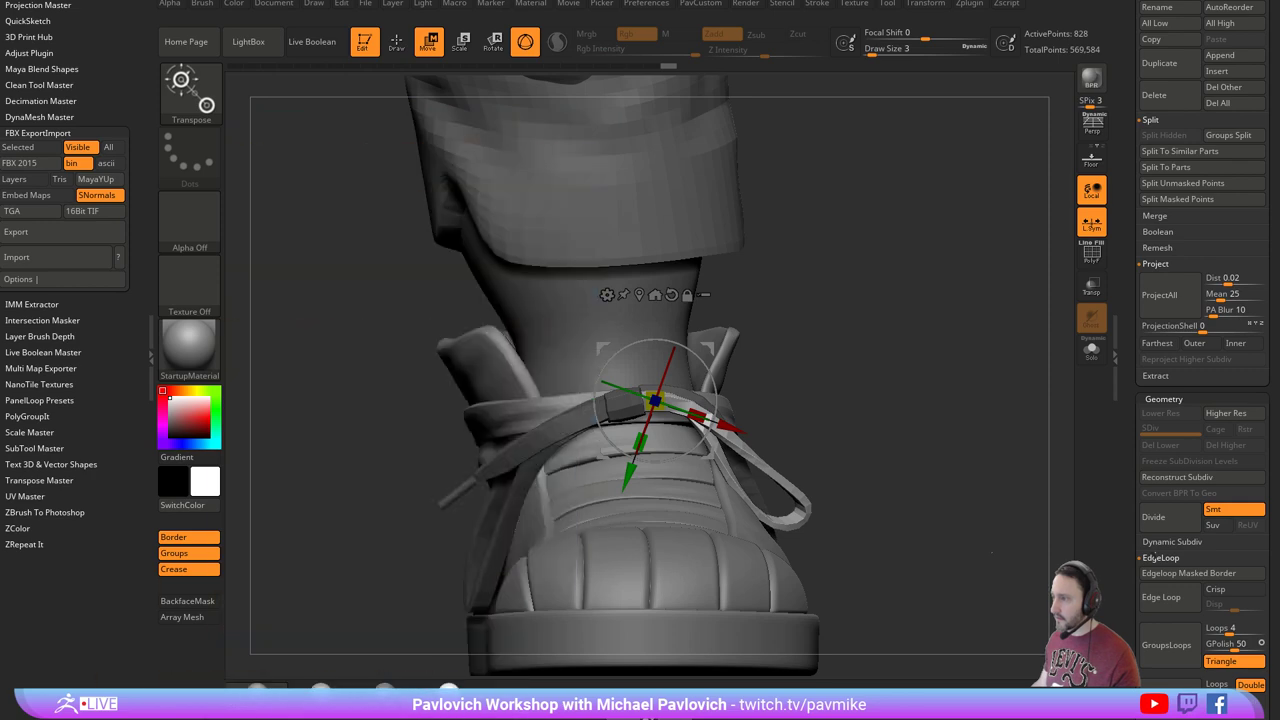
Isolate one side's hanging lace strand to inspect it, and show all of Laces1 again.
{"action": "left_click_drag", "start_coordinate": [856, 303], "coordinate": [843, 347]}
{"action": "left_click_drag", "start_coordinate": [565, 473], "coordinate": [744, 370], "text": "ctrl"}
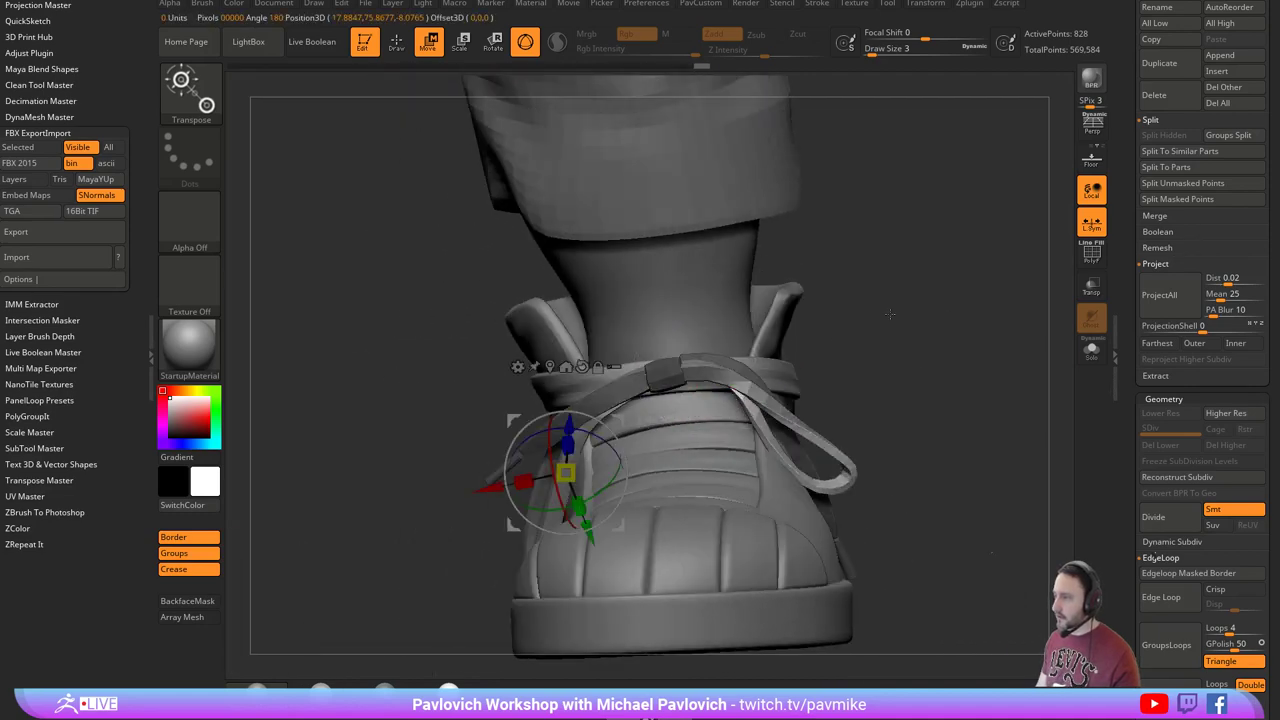
{"action": "left_click_drag", "start_coordinate": [890, 314], "coordinate": [955, 362]}
{"action": "left_click_drag", "start_coordinate": [384, 546], "coordinate": [560, 610], "text": "ctrl+shift"}
{"action": "key", "text": "ctrl+shift+a"}
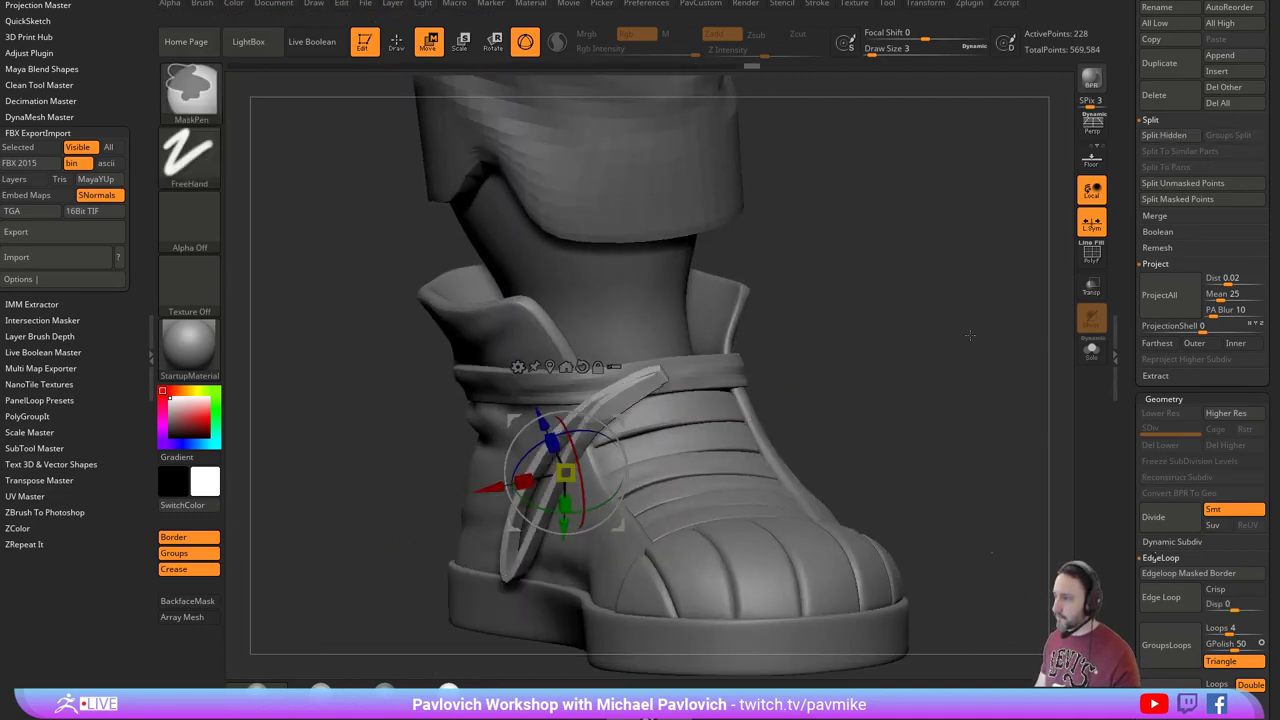
{"action": "left_click", "coordinate": [970, 335], "text": "ctrl"}
{"action": "left_click", "coordinate": [950, 289], "text": "ctrl+shift"}
{"action": "left_click", "coordinate": [950, 276], "text": "ctrl"}
Turn on PolyFrame for Laces1, and isolate the hanging loop beside the toe to check its topology before restoring everything.
{"action": "mouse_move", "coordinate": [968, 276]}
{"action": "left_mouse_down"}
{"action": "mouse_move", "coordinate": [951, 262]}
{"action": "mouse_move", "coordinate": [968, 285]}
{"action": "left_mouse_up"}
{"action": "left_click_drag", "start_coordinate": [968, 285], "coordinate": [547, 500]}
{"action": "key", "text": "q"}
{"action": "key", "text": "shift+f"}
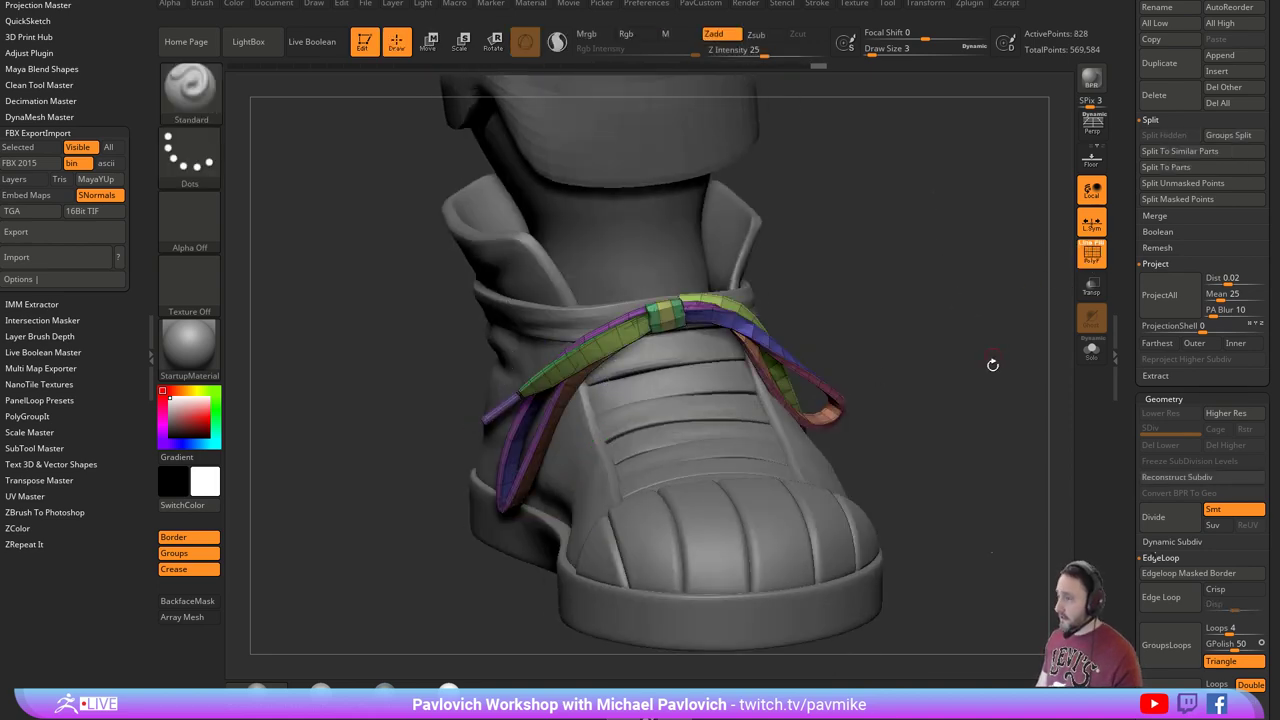
{"action": "left_click_drag", "start_coordinate": [991, 363], "coordinate": [539, 402]}
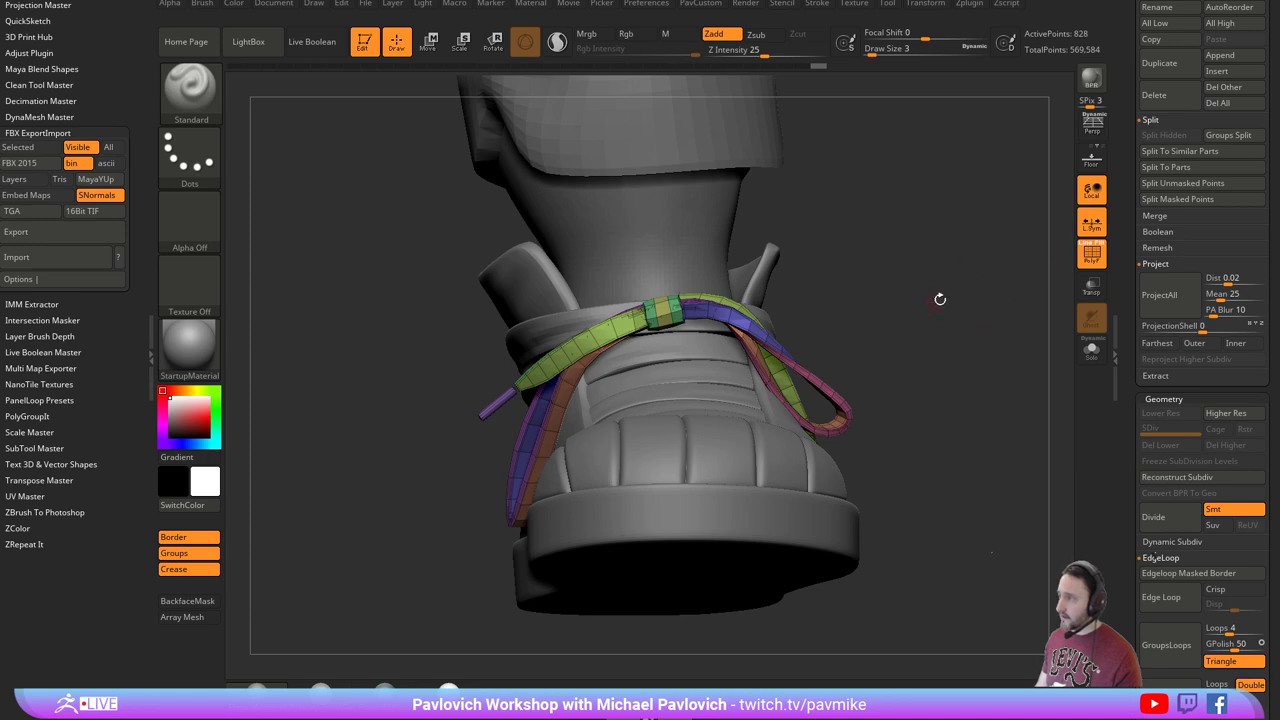
{"action": "left_click_drag", "start_coordinate": [940, 299], "coordinate": [578, 543]}
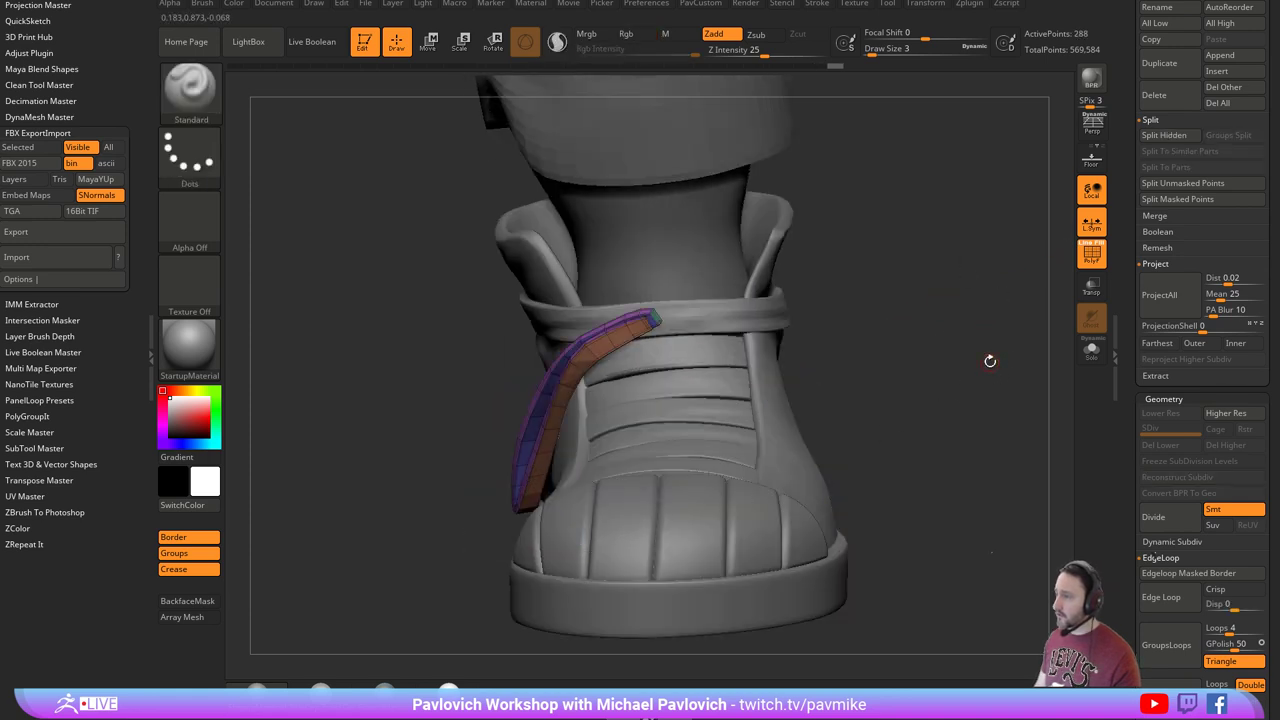
{"action": "left_click", "coordinate": [966, 349], "text": "ctrl+shift"}
Solo the laces, nudge them slightly upward with the Move gizmo, and show the whole model again.
{"action": "key", "text": "w"}
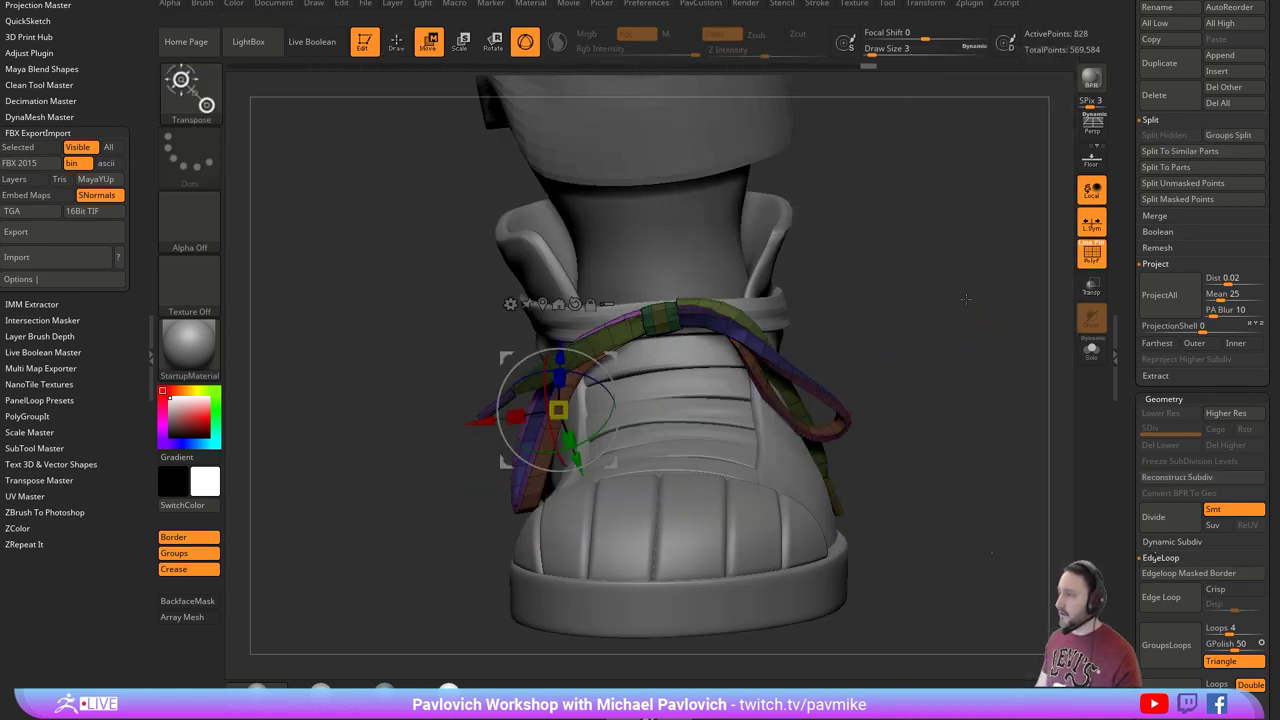
{"action": "left_click_drag", "start_coordinate": [966, 299], "coordinate": [755, 560]}
{"action": "left_click", "coordinate": [1092, 350]}
{"action": "mouse_move", "coordinate": [609, 328]}
{"action": "left_mouse_down", "text": "alt"}
{"action": "mouse_move", "coordinate": [559, 401]}
{"action": "mouse_move", "coordinate": [603, 336]}
{"action": "left_mouse_up", "text": "alt"}
{"action": "mouse_move", "coordinate": [660, 292]}
{"action": "left_mouse_down"}
{"action": "mouse_move", "coordinate": [668, 302]}
{"action": "mouse_move", "coordinate": [664, 274]}
{"action": "left_mouse_up"}
{"action": "key", "text": "q"}
{"action": "mouse_move", "coordinate": [929, 299]}
{"action": "left_mouse_down", "text": "ctrl"}
{"action": "mouse_move", "coordinate": [975, 384]}
{"action": "mouse_move", "coordinate": [956, 331]}
{"action": "mouse_move", "coordinate": [984, 334]}
{"action": "mouse_move", "coordinate": [908, 330]}
{"action": "left_mouse_up", "text": "ctrl"}
{"action": "left_click", "coordinate": [1092, 350]}
Compare the ankle lace with the bow by selecting each subtool in turn, trying the Move brush and returning to the Standard brush.
{"action": "left_click", "coordinate": [658, 287], "text": "alt"}
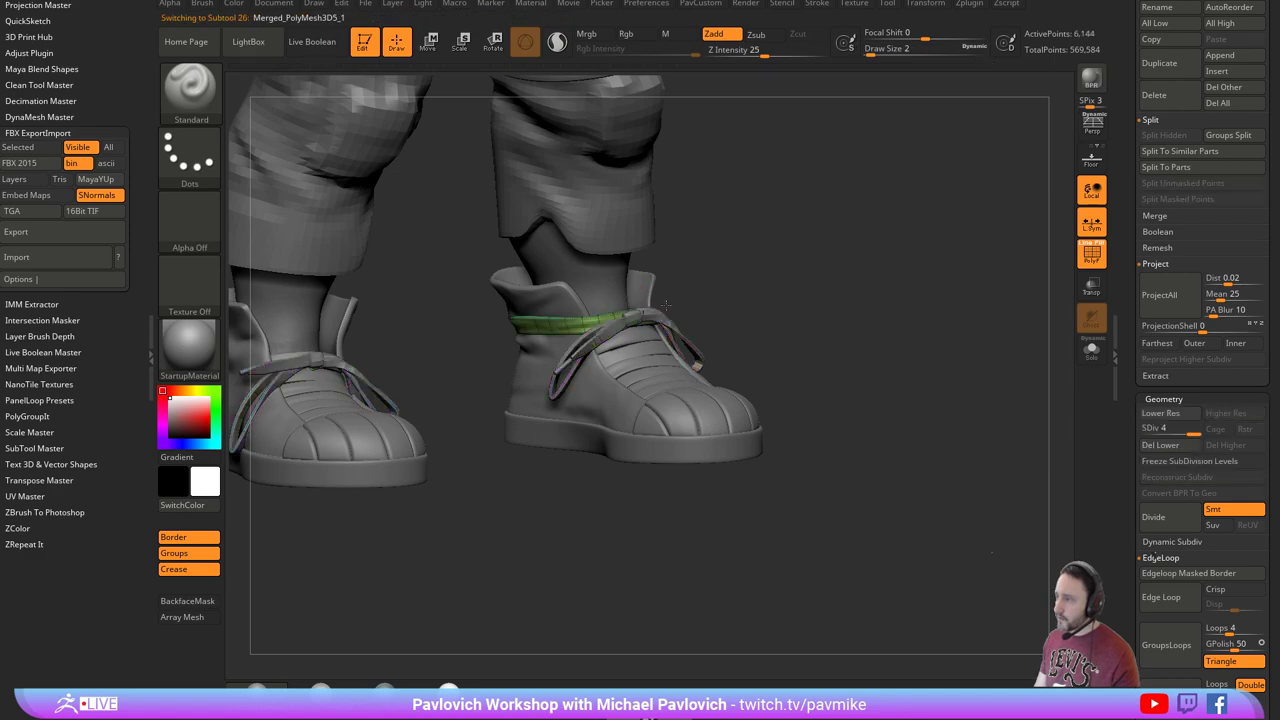
{"action": "left_click_drag", "start_coordinate": [801, 275], "coordinate": [658, 366], "text": "alt"}
{"action": "key", "text": "b"}
{"action": "key", "text": "m"}
{"action": "key", "text": "v"}
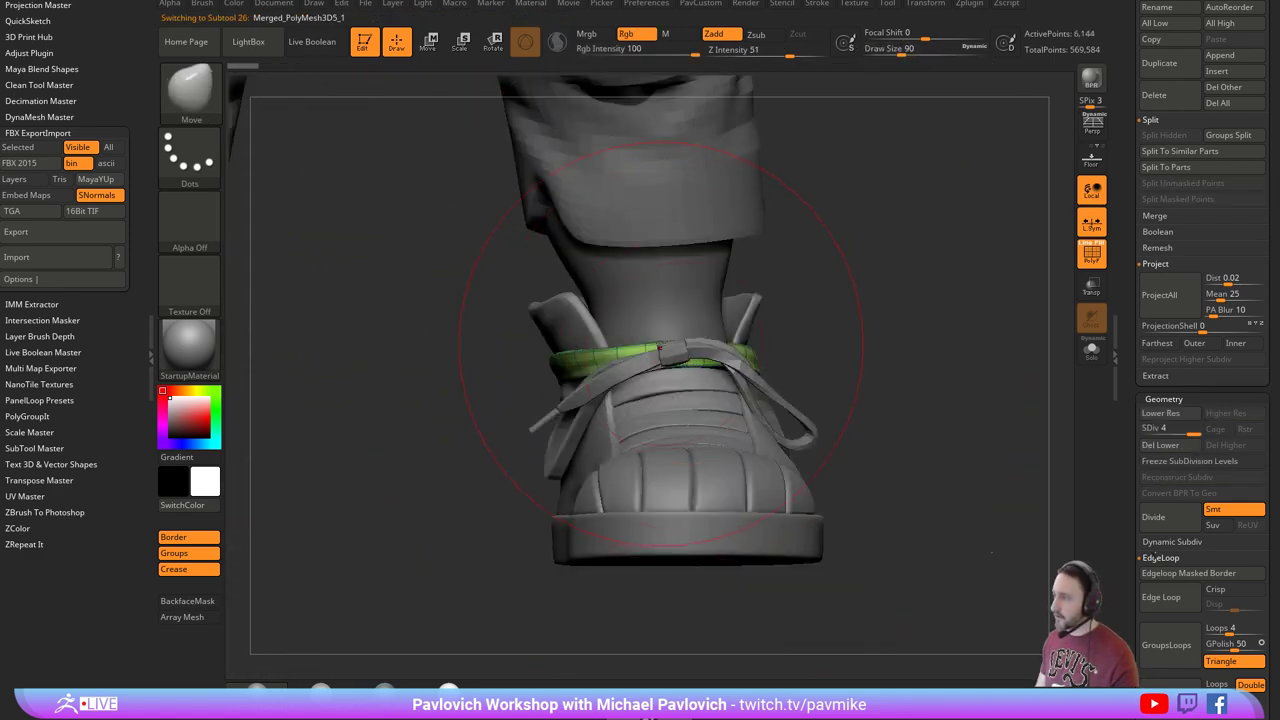
{"action": "left_click", "coordinate": [680, 347], "text": "alt"}
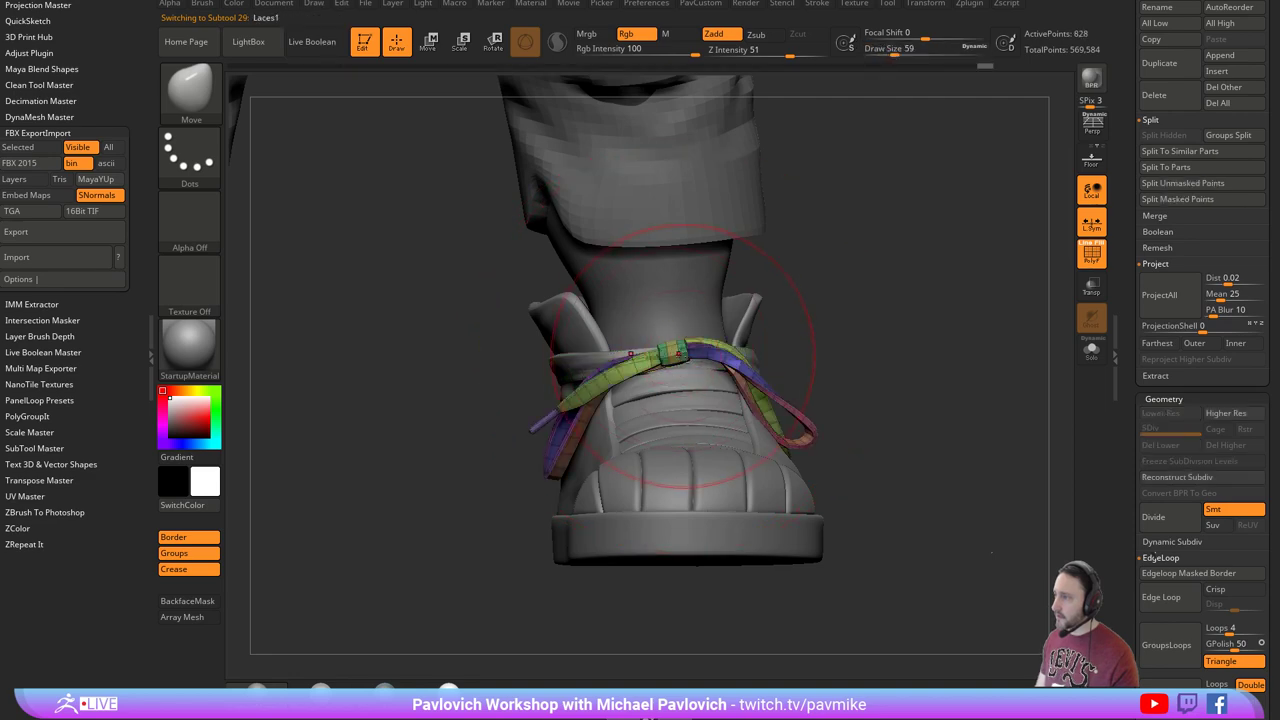
{"action": "mouse_move", "coordinate": [798, 315]}
{"action": "left_mouse_down"}
{"action": "mouse_move", "coordinate": [850, 300]}
{"action": "mouse_move", "coordinate": [880, 320]}
{"action": "mouse_move", "coordinate": [842, 328]}
{"action": "mouse_move", "coordinate": [832, 385]}
{"action": "mouse_move", "coordinate": [868, 400]}
{"action": "left_mouse_up"}
{"action": "key", "text": "b"}
{"action": "key", "text": "s"}
{"action": "key", "text": "t"}
{"action": "left_click_drag", "start_coordinate": [868, 400], "coordinate": [830, 390]}
Select the ankle lace Merged_PolyMesh3D5_1, centre the gizmo on it in Solo, and narrow it sideways around the ankle.
{"action": "left_click", "coordinate": [768, 412], "text": "alt"}
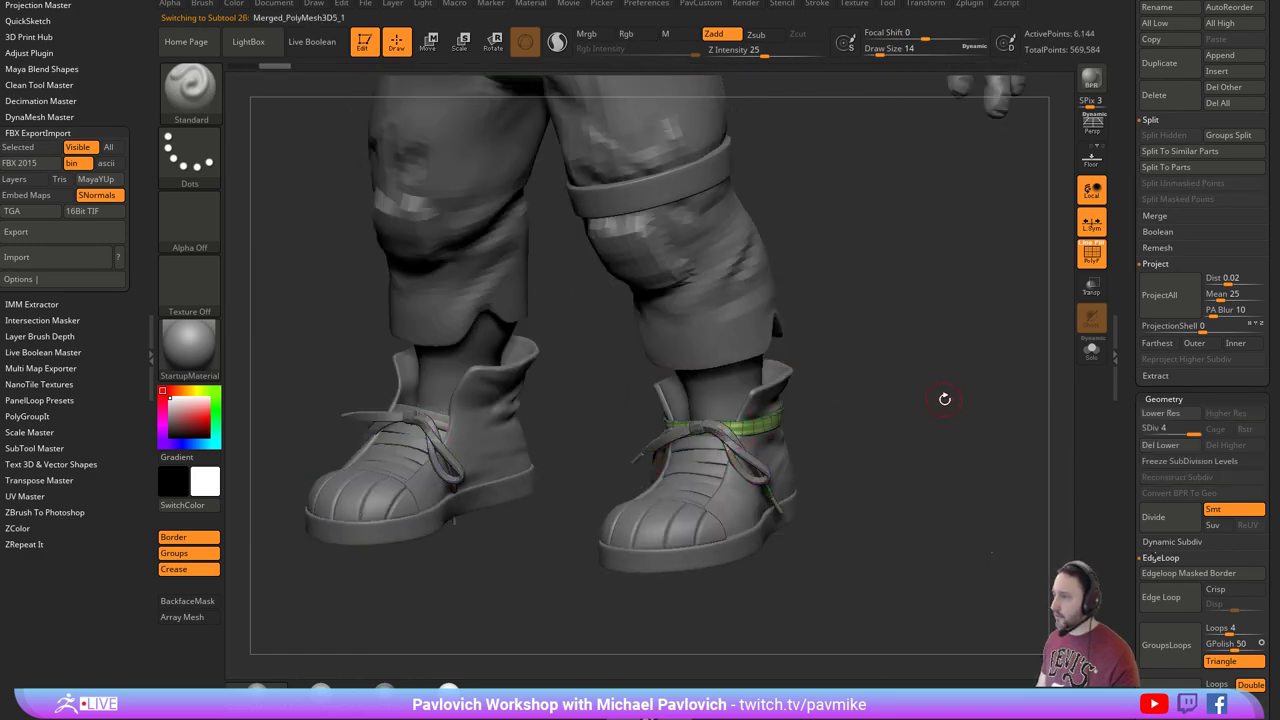
{"action": "mouse_move", "coordinate": [944, 399]}
{"action": "left_mouse_down"}
{"action": "mouse_move", "coordinate": [920, 417]}
{"action": "mouse_move", "coordinate": [951, 381]}
{"action": "mouse_move", "coordinate": [953, 366]}
{"action": "mouse_move", "coordinate": [929, 363]}
{"action": "mouse_move", "coordinate": [940, 382]}
{"action": "left_mouse_up"}
{"action": "key", "text": "w"}
{"action": "right_click_drag", "start_coordinate": [815, 357], "coordinate": [770, 396]}
{"action": "left_click_drag", "start_coordinate": [757, 410], "coordinate": [797, 410], "text": "alt"}
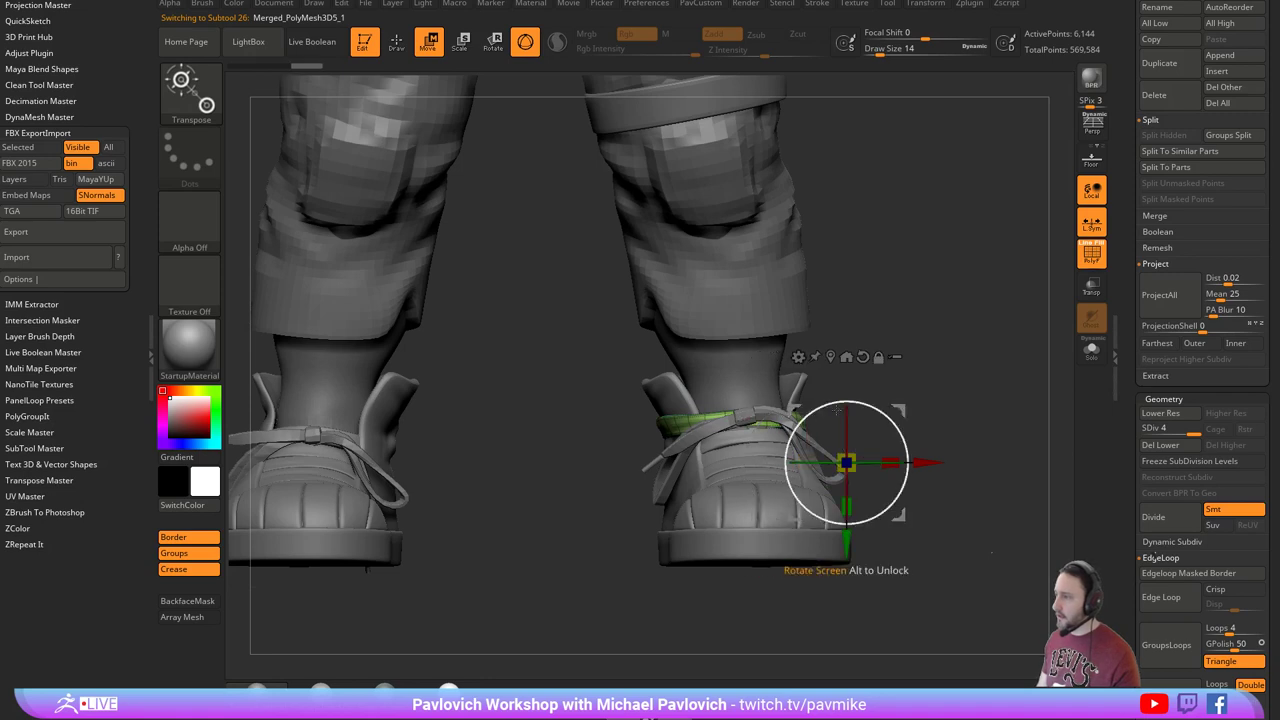
{"action": "left_click", "coordinate": [1091, 350]}
{"action": "left_click", "coordinate": [747, 418], "text": "alt"}
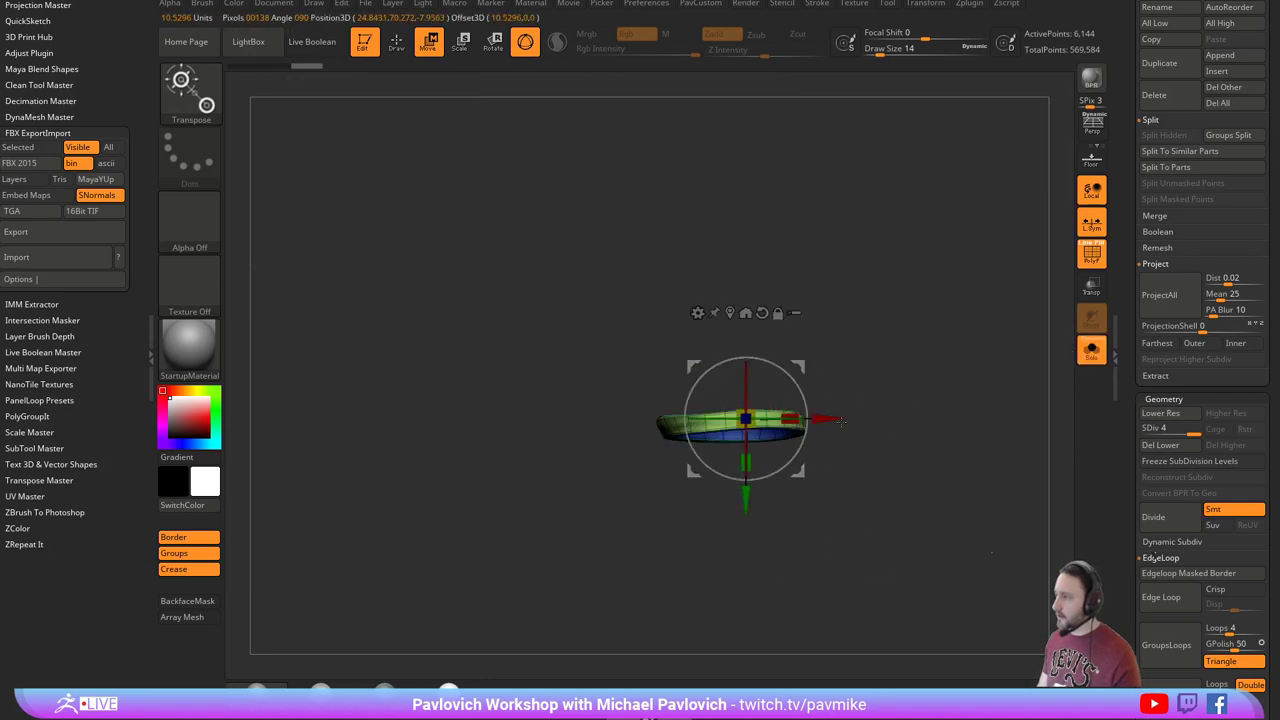
{"action": "left_click", "coordinate": [1091, 349]}
{"action": "key", "text": "q"}
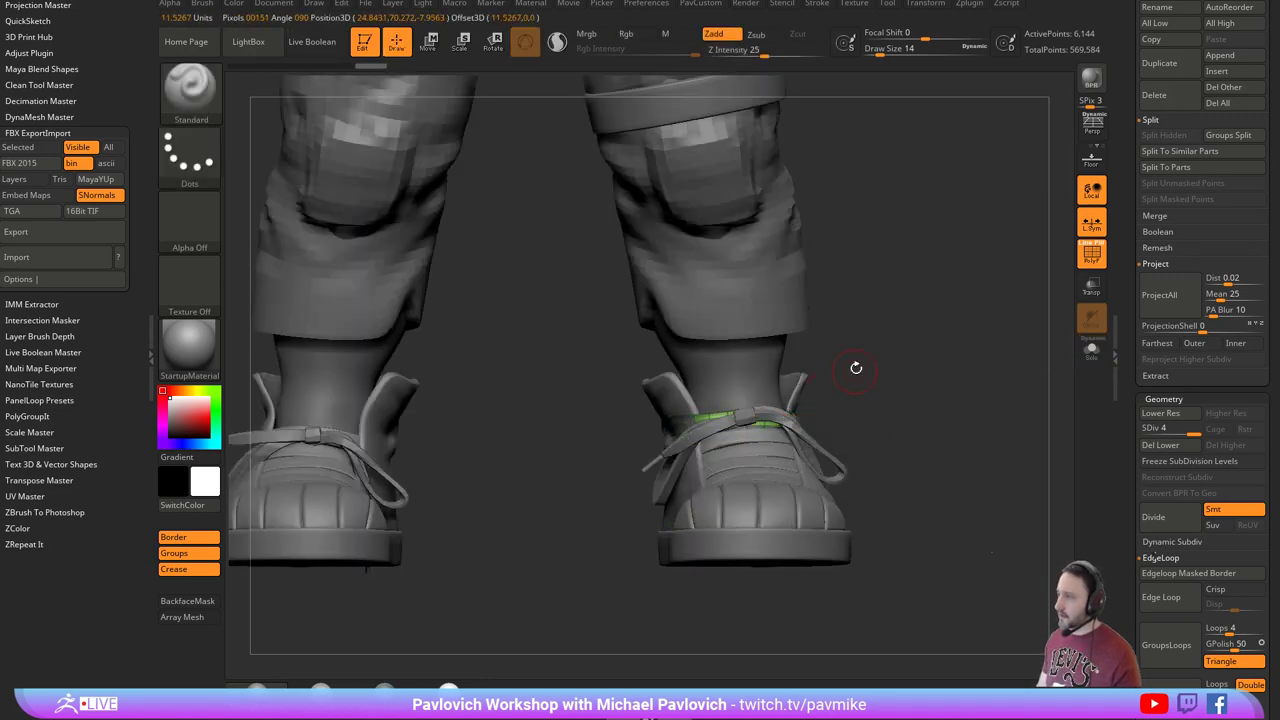
Select the boot's upper, set its SDiv to 1 and adjust the brush size while viewing the heel.
{"action": "mouse_move", "coordinate": [854, 366]}
{"action": "left_mouse_down"}
{"action": "mouse_move", "coordinate": [929, 370]}
{"action": "mouse_move", "coordinate": [862, 388]}
{"action": "mouse_move", "coordinate": [940, 416]}
{"action": "left_mouse_up"}
{"action": "key", "text": "w"}
{"action": "key", "text": "q"}
{"action": "left_click", "coordinate": [762, 402], "text": "alt"}
{"action": "left_click", "coordinate": [1147, 432]}
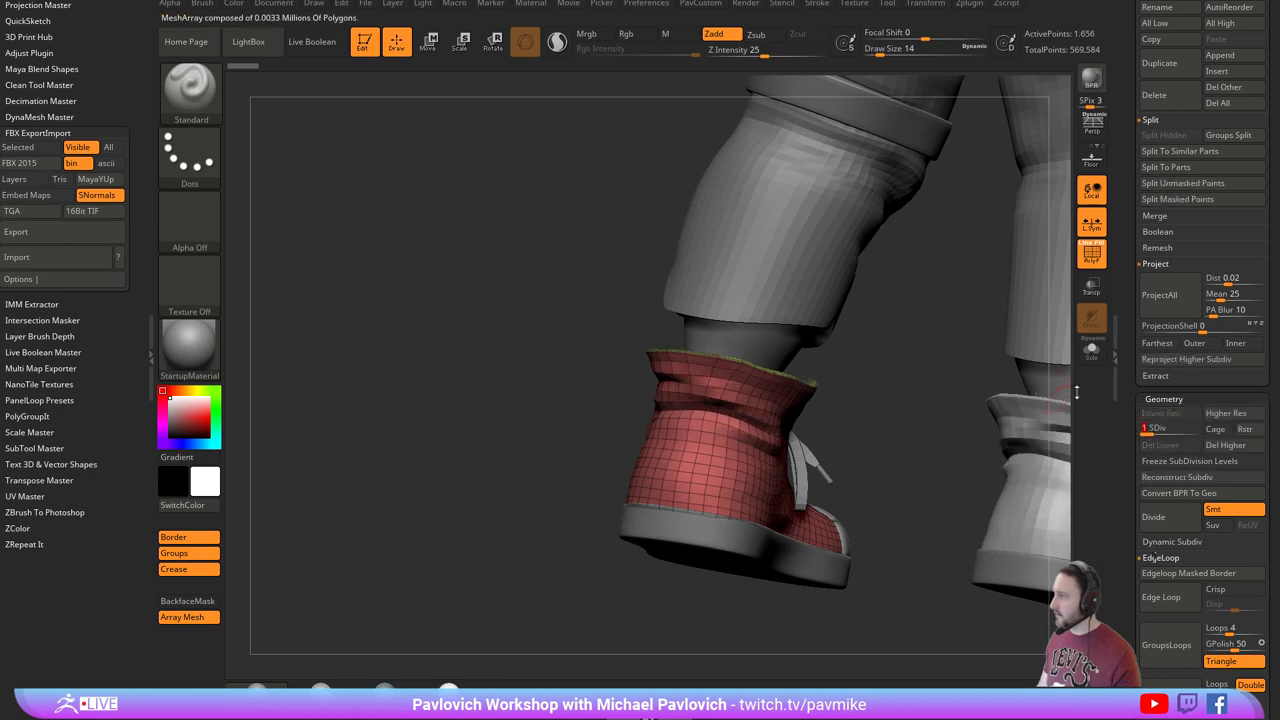
{"action": "left_click_drag", "start_coordinate": [885, 378], "coordinate": [934, 405]}
{"action": "key", "text": "s"}
{"action": "left_click", "coordinate": [915, 413]}
Undo a trial smoothing stroke on the boot's upper, and mask it below the ankle with a softened mask edge.
{"action": "left_click_drag", "start_coordinate": [768, 415], "coordinate": [734, 465], "text": "shift"}
{"action": "key", "text": "ctrl+z"}
{"action": "key", "text": "s"}
{"action": "left_click", "coordinate": [802, 418]}
{"action": "mouse_move", "coordinate": [914, 622]}
{"action": "left_mouse_down", "text": "ctrl"}
{"action": "mouse_move", "coordinate": [375, 496]}
{"action": "mouse_move", "coordinate": [403, 427]}
{"action": "mouse_move", "coordinate": [428, 415]}
{"action": "left_mouse_up", "text": "ctrl"}
{"action": "left_click", "coordinate": [750, 478], "text": "ctrl"}
{"action": "key", "text": "s"}
{"action": "left_click", "coordinate": [836, 426]}
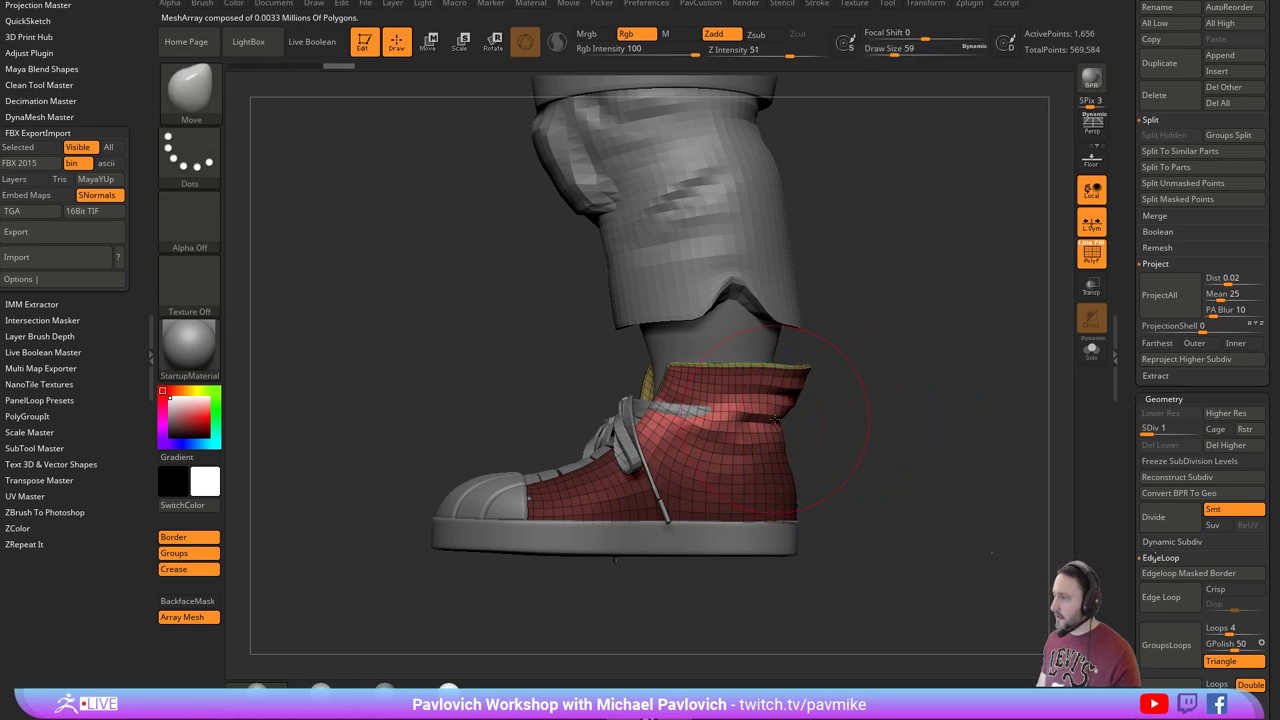
Push the boot upper's ankle crease inward around the heel and sides with the Move brush to expose the ankle lace.
{"action": "left_click_drag", "start_coordinate": [757, 421], "coordinate": [740, 412]}
{"action": "mouse_move", "coordinate": [849, 408]}
{"action": "left_mouse_down"}
{"action": "mouse_move", "coordinate": [924, 413]}
{"action": "mouse_move", "coordinate": [729, 428]}
{"action": "mouse_move", "coordinate": [793, 446]}
{"action": "mouse_move", "coordinate": [835, 398]}
{"action": "mouse_move", "coordinate": [690, 440]}
{"action": "left_mouse_up"}
{"action": "key", "text": "s"}
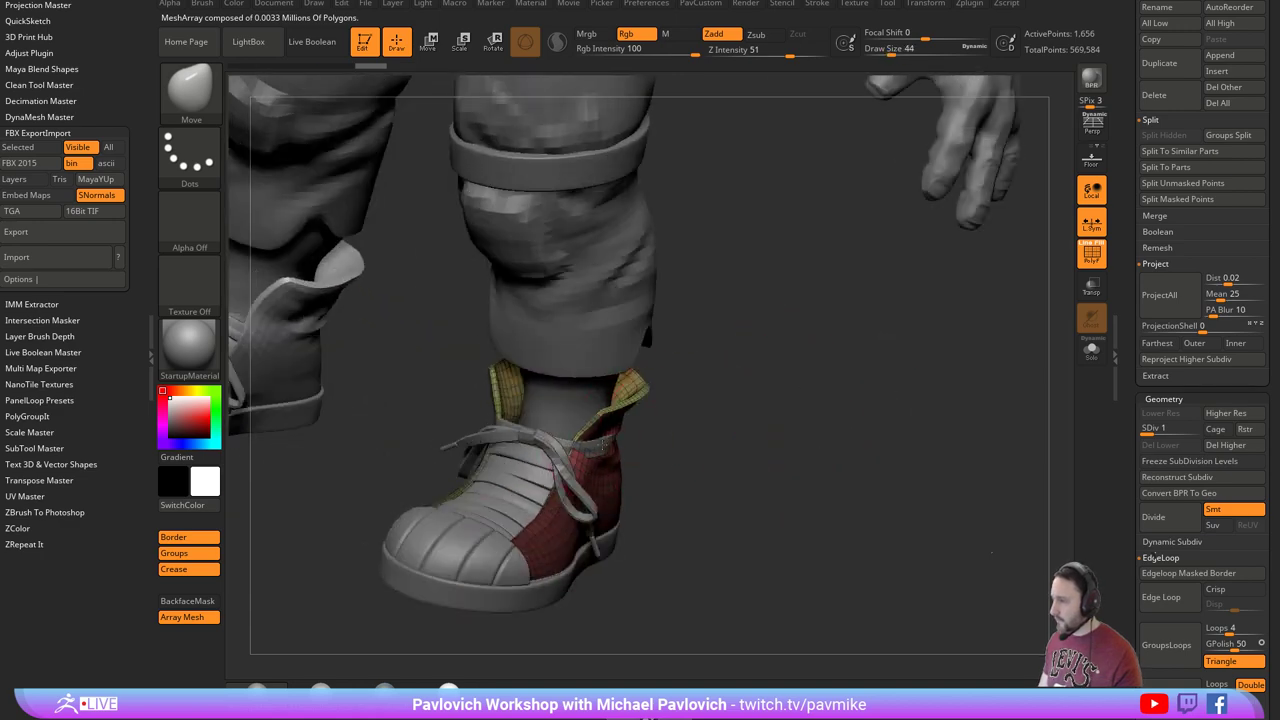
{"action": "mouse_move", "coordinate": [784, 432]}
{"action": "left_mouse_down"}
{"action": "mouse_move", "coordinate": [650, 437]}
{"action": "mouse_move", "coordinate": [689, 433]}
{"action": "left_mouse_up"}
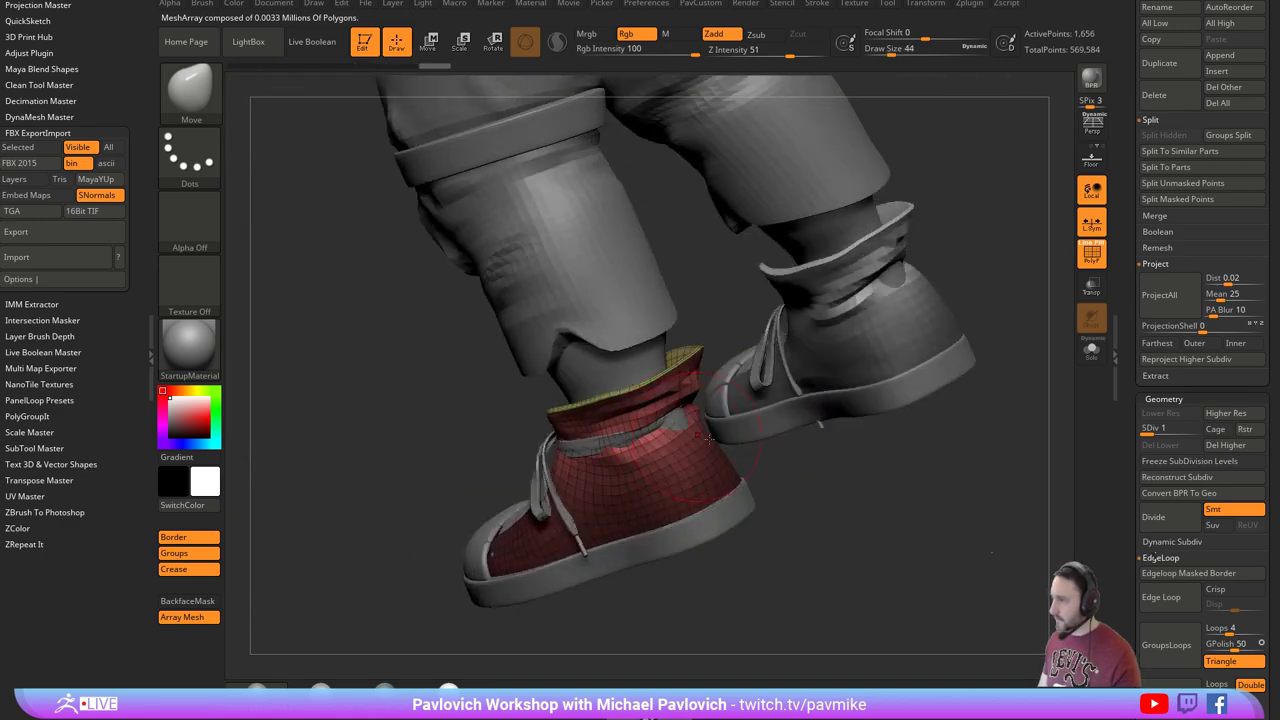
{"action": "right_click_drag", "start_coordinate": [708, 439], "coordinate": [660, 436]}
{"action": "right_click_drag", "start_coordinate": [765, 438], "coordinate": [708, 430]}
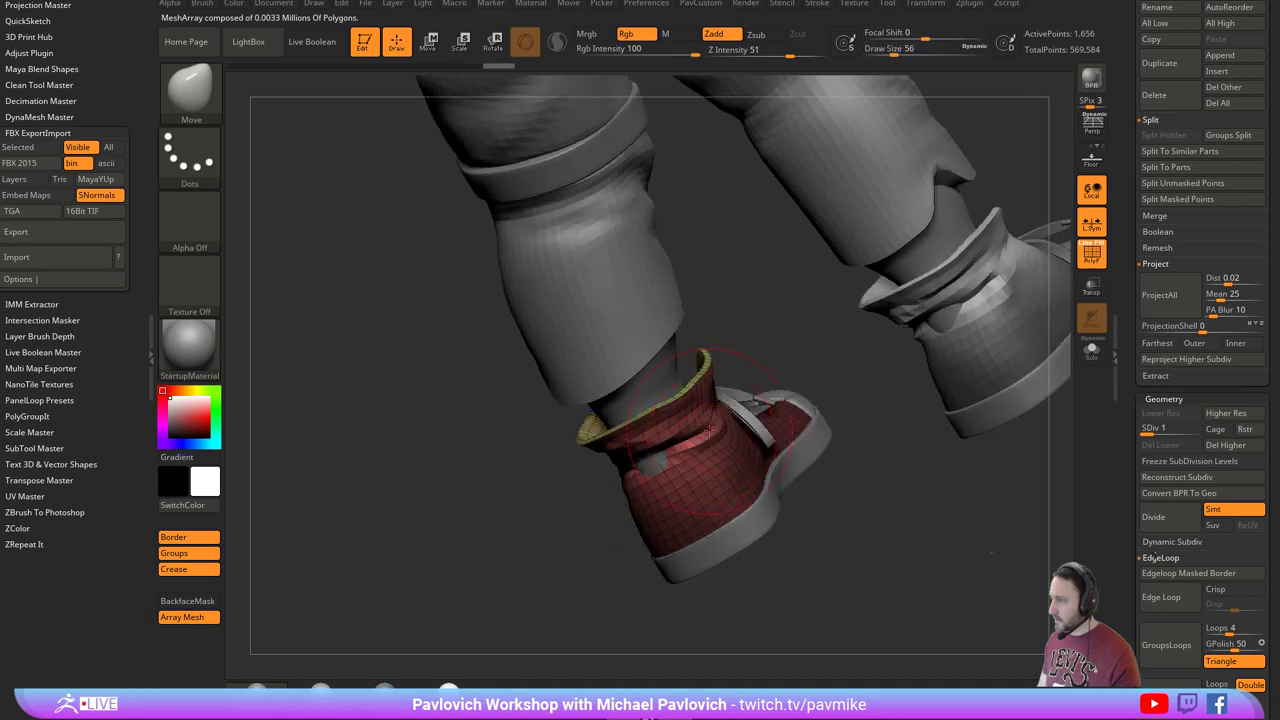
{"action": "mouse_move", "coordinate": [766, 366]}
{"action": "left_mouse_down"}
{"action": "mouse_move", "coordinate": [674, 443]}
{"action": "mouse_move", "coordinate": [866, 391]}
{"action": "mouse_move", "coordinate": [885, 457]}
{"action": "mouse_move", "coordinate": [612, 400]}
{"action": "left_mouse_up"}
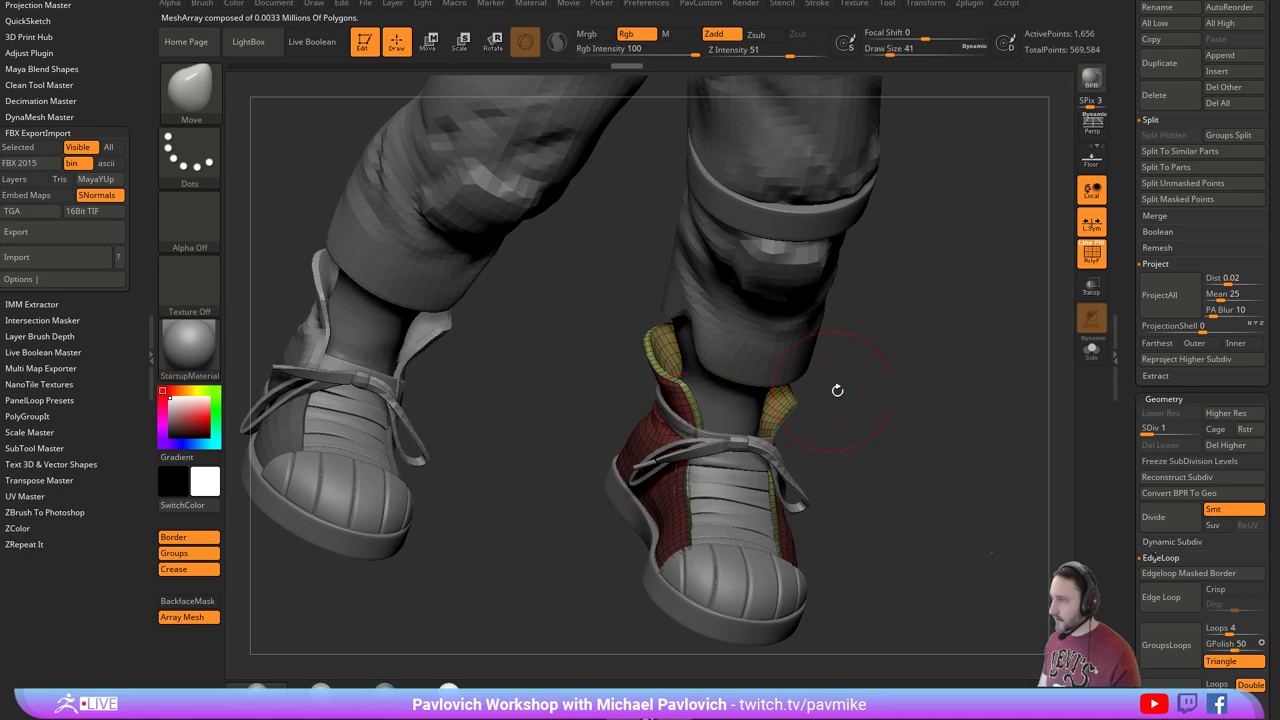
{"action": "mouse_move", "coordinate": [838, 391]}
{"action": "left_mouse_down"}
{"action": "mouse_move", "coordinate": [700, 405]}
{"action": "mouse_move", "coordinate": [794, 391]}
{"action": "mouse_move", "coordinate": [780, 414]}
{"action": "mouse_move", "coordinate": [744, 416]}
{"action": "left_mouse_up"}
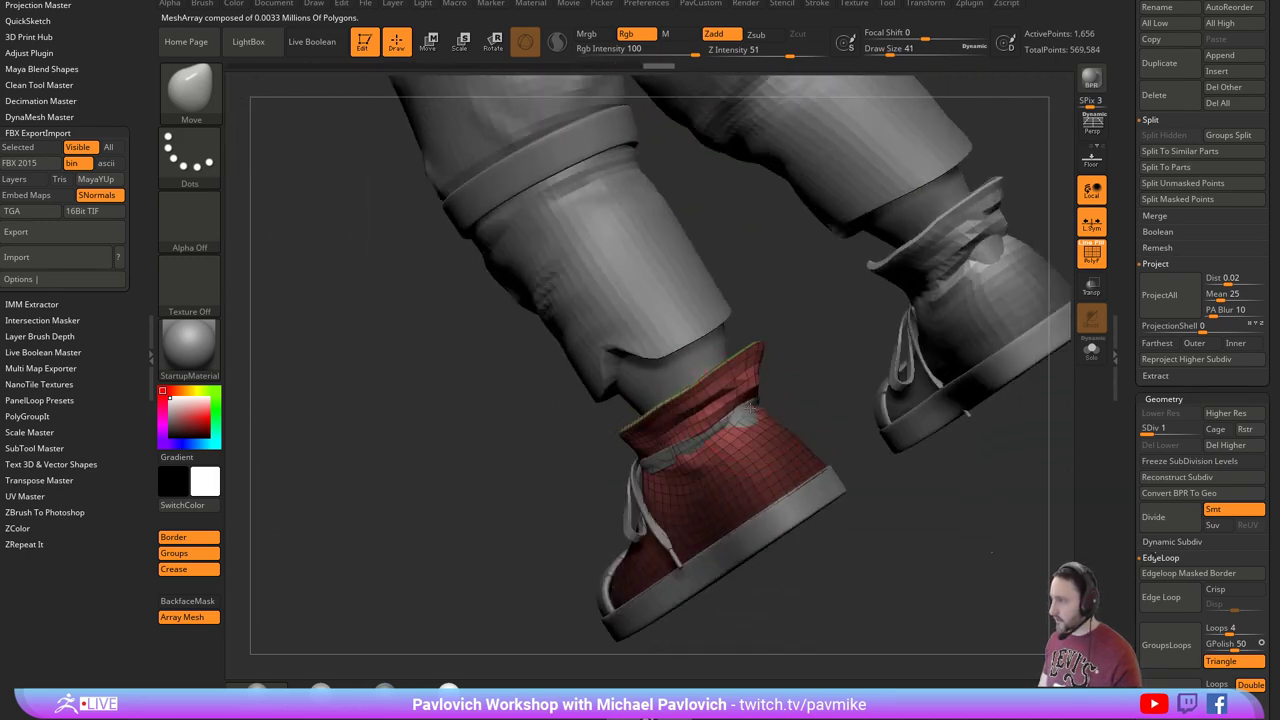
{"action": "key", "text": "b"}
{"action": "key", "text": "s"}
{"action": "key", "text": "t"}
{"action": "left_click_drag", "start_coordinate": [907, 536], "coordinate": [911, 495], "text": "shift"}
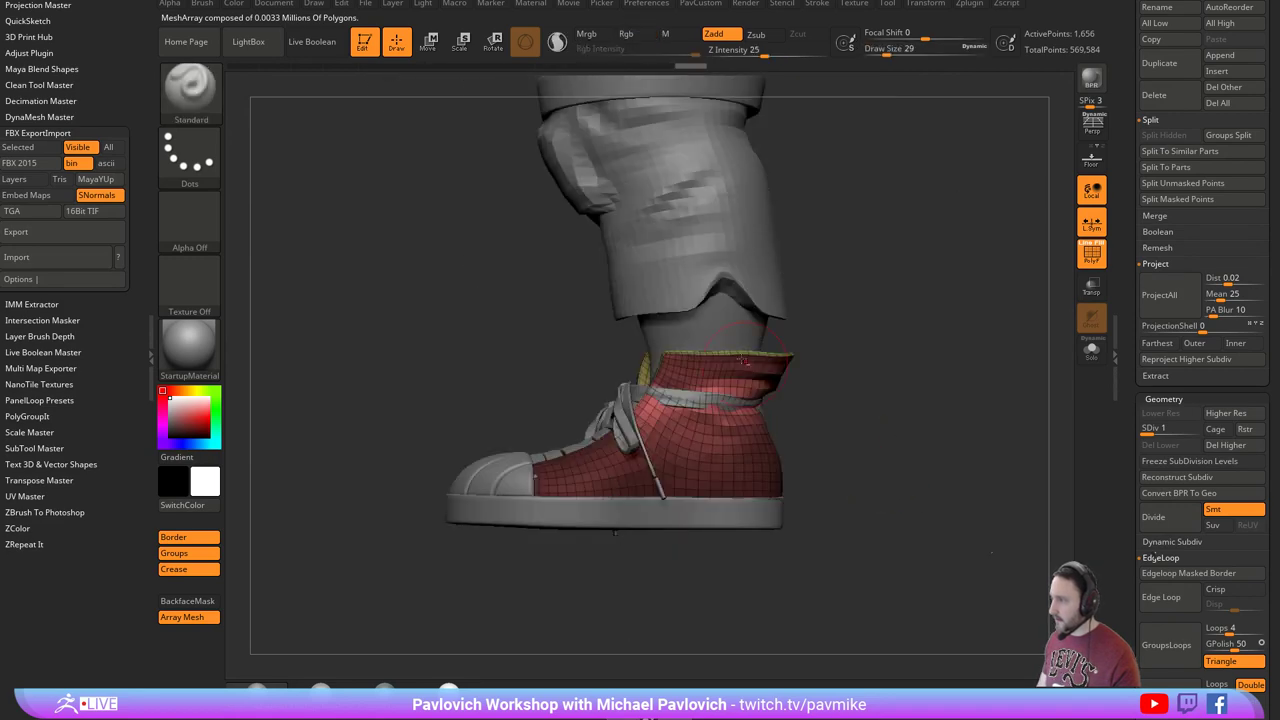
Select the BebopBlockout004 body and push its foot inward where it pokes through the boot, using the Move brush at Draw Size 51.
{"action": "left_click", "coordinate": [695, 333], "text": "alt"}
{"action": "left_click_drag", "start_coordinate": [880, 380], "coordinate": [808, 371]}
{"action": "key", "text": "s"}
{"action": "mouse_move", "coordinate": [785, 421]}
{"action": "left_mouse_down"}
{"action": "mouse_move", "coordinate": [813, 412]}
{"action": "mouse_move", "coordinate": [783, 421]}
{"action": "left_mouse_up"}
{"action": "key", "text": "b"}
{"action": "key", "text": "m"}
{"action": "key", "text": "v"}
{"action": "key", "text": "s"}
{"action": "left_click_drag", "start_coordinate": [848, 378], "coordinate": [717, 440]}
{"action": "key", "text": "s"}
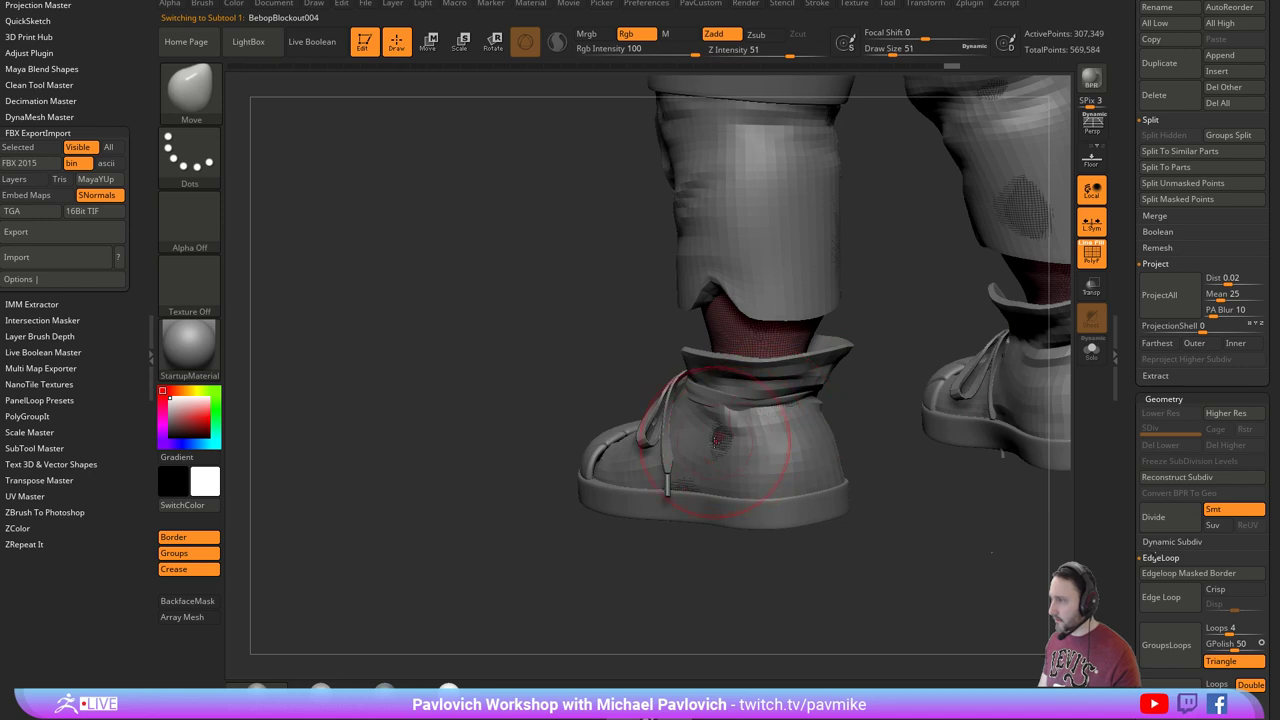
{"action": "left_click_drag", "start_coordinate": [863, 413], "coordinate": [828, 418]}
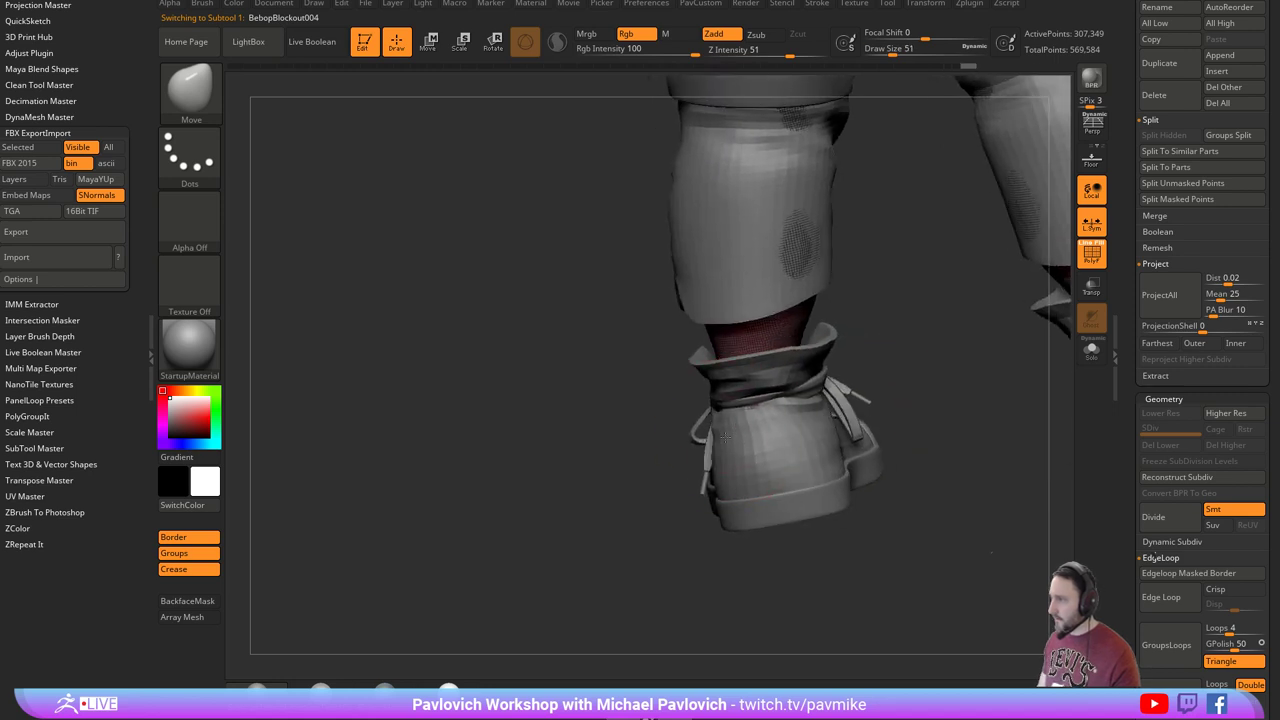
{"action": "right_click_drag", "start_coordinate": [624, 440], "coordinate": [740, 413]}
{"action": "right_click_drag", "start_coordinate": [786, 509], "coordinate": [736, 447]}
Select the ankle lace with the Standard brush at Draw Size 8 and view the boot from the side.
{"action": "key", "text": "b"}
{"action": "key", "text": "s"}
{"action": "key", "text": "t"}
{"action": "key", "text": "s"}
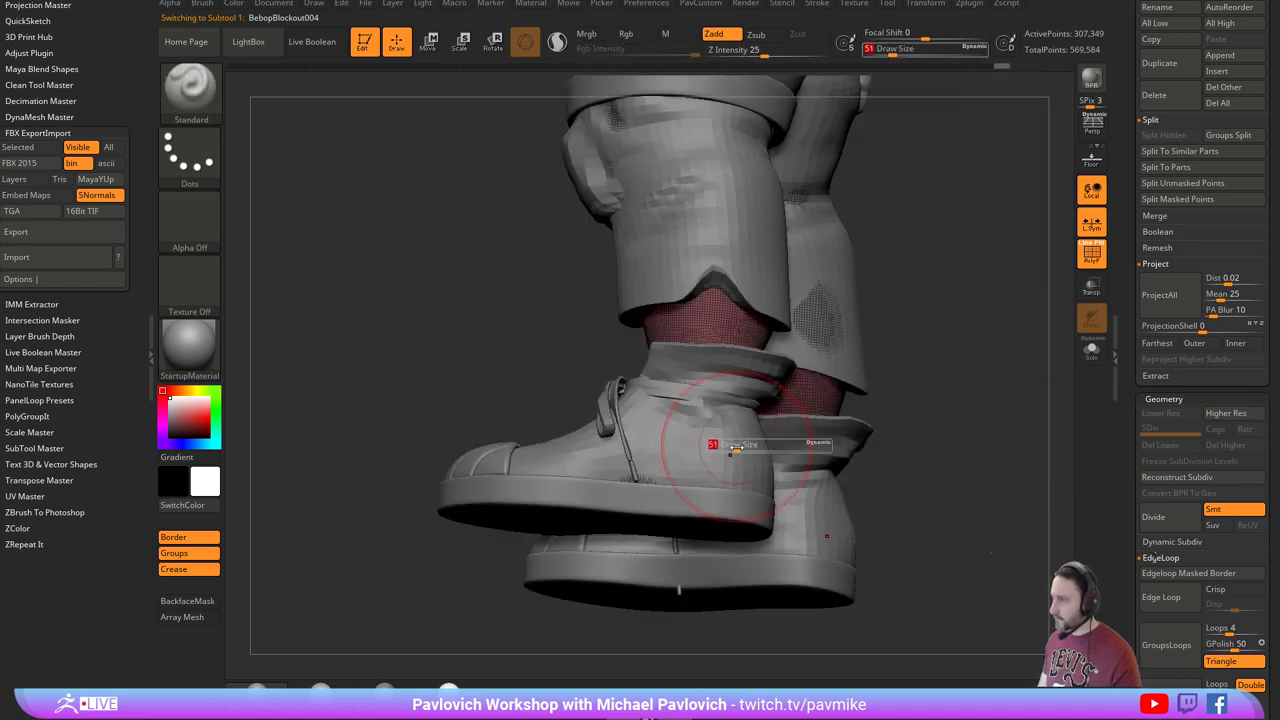
{"action": "left_click", "coordinate": [722, 397], "text": "alt"}
{"action": "mouse_move", "coordinate": [960, 408]}
{"action": "right_mouse_down"}
{"action": "mouse_move", "coordinate": [980, 371]}
{"action": "mouse_move", "coordinate": [937, 369]}
{"action": "mouse_move", "coordinate": [935, 414]}
{"action": "right_mouse_up"}
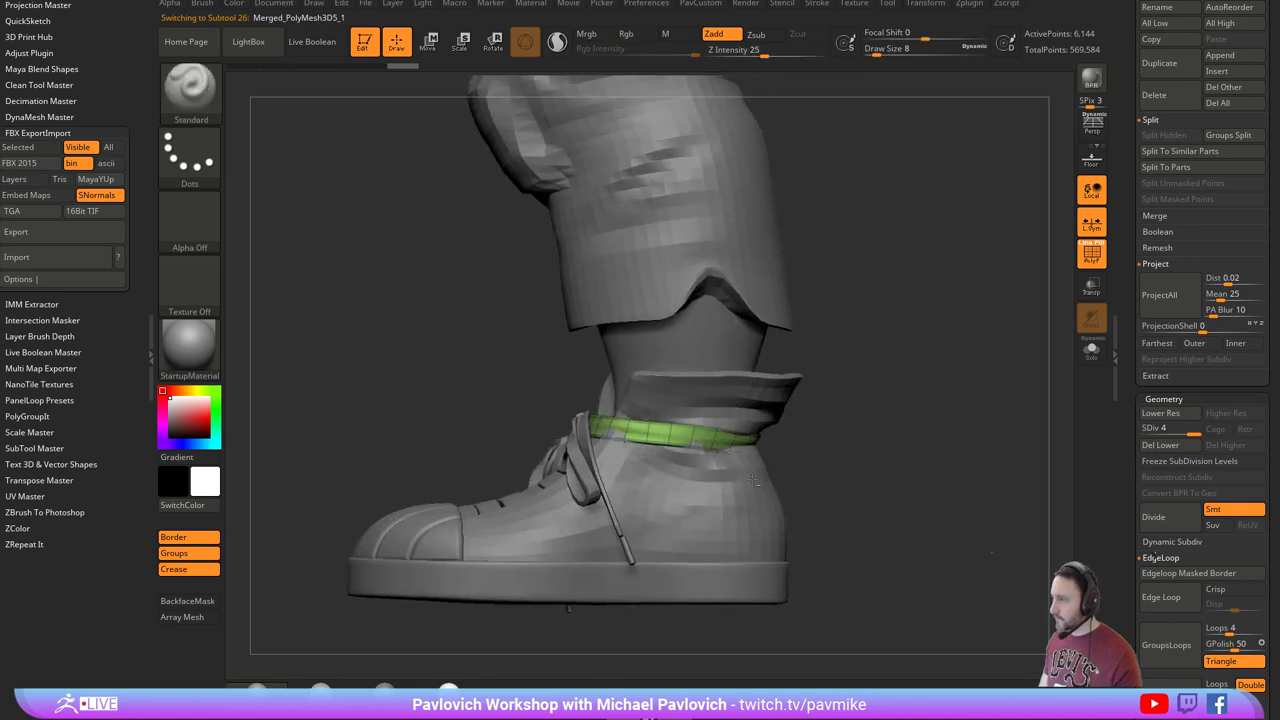
Select the boot's upper and tuck its heel crease inward below the ankle lace with the Move brush at Draw Size 29.
{"action": "left_click", "coordinate": [742, 462], "text": "alt"}
{"action": "key", "text": "s"}
{"action": "mouse_move", "coordinate": [792, 453]}
{"action": "left_mouse_down"}
{"action": "mouse_move", "coordinate": [848, 458]}
{"action": "mouse_move", "coordinate": [779, 467]}
{"action": "left_mouse_up"}
{"action": "key", "text": "b"}
{"action": "key", "text": "m"}
{"action": "key", "text": "v"}
{"action": "key", "text": "s"}
{"action": "left_click_drag", "start_coordinate": [755, 450], "coordinate": [748, 452]}
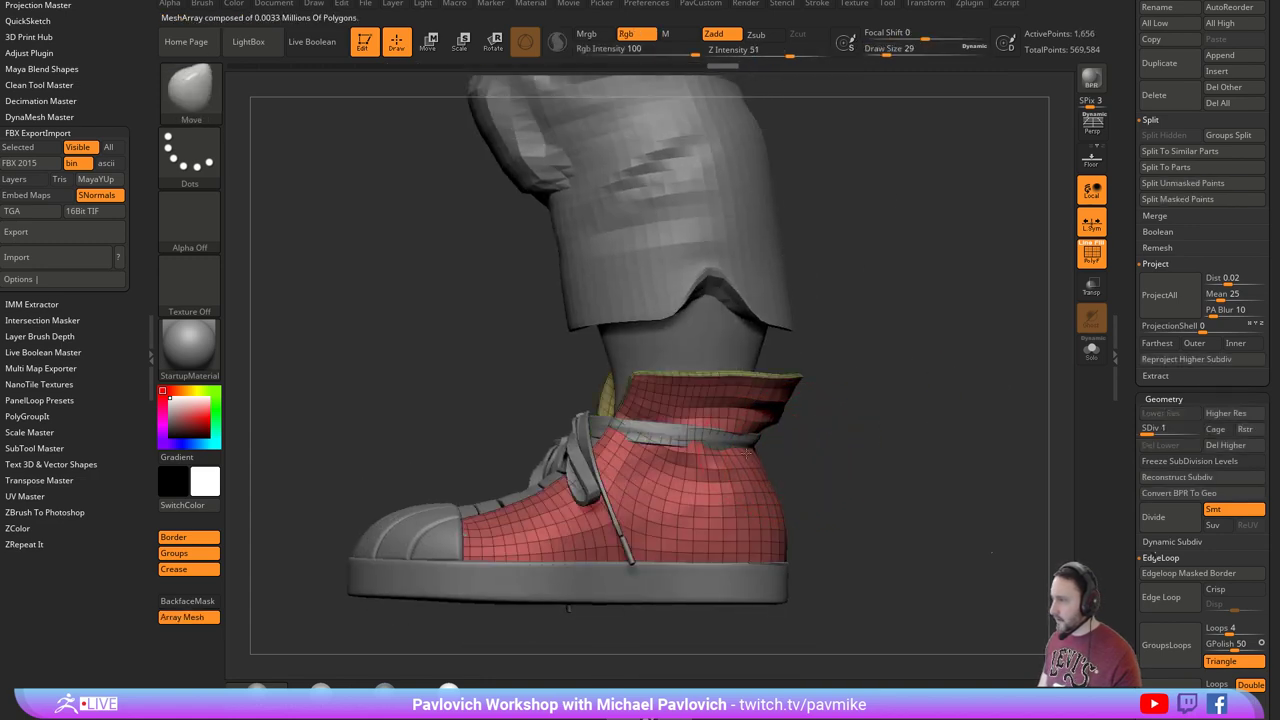
Refine the boot upper's crease along the ankle lace from the back and sides with the Move brush at Draw Size 23.
{"action": "right_click_drag", "start_coordinate": [825, 455], "coordinate": [705, 458]}
{"action": "key", "text": "s"}
{"action": "left_click_drag", "start_coordinate": [722, 467], "coordinate": [710, 453]}
{"action": "right_click_drag", "start_coordinate": [712, 453], "coordinate": [625, 458]}
{"action": "left_click_drag", "start_coordinate": [688, 450], "coordinate": [680, 452]}
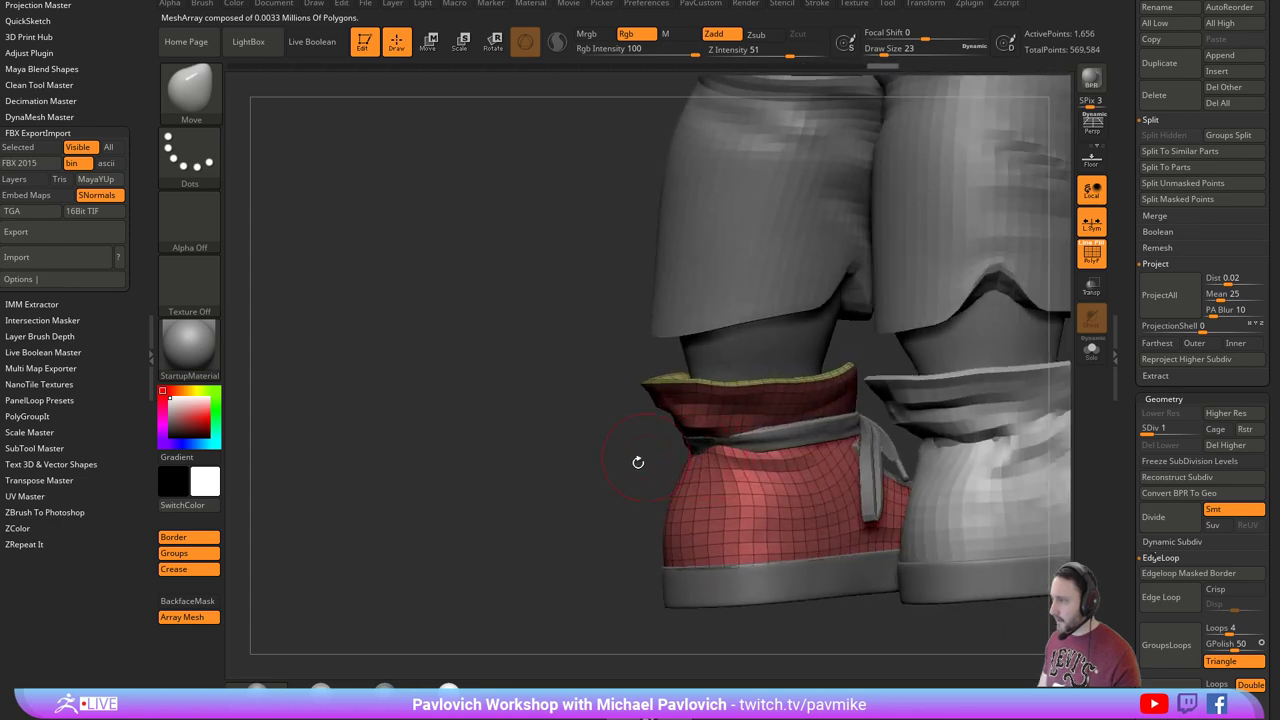
{"action": "right_click_drag", "start_coordinate": [637, 460], "coordinate": [727, 466]}
{"action": "left_click_drag", "start_coordinate": [837, 442], "coordinate": [928, 438]}
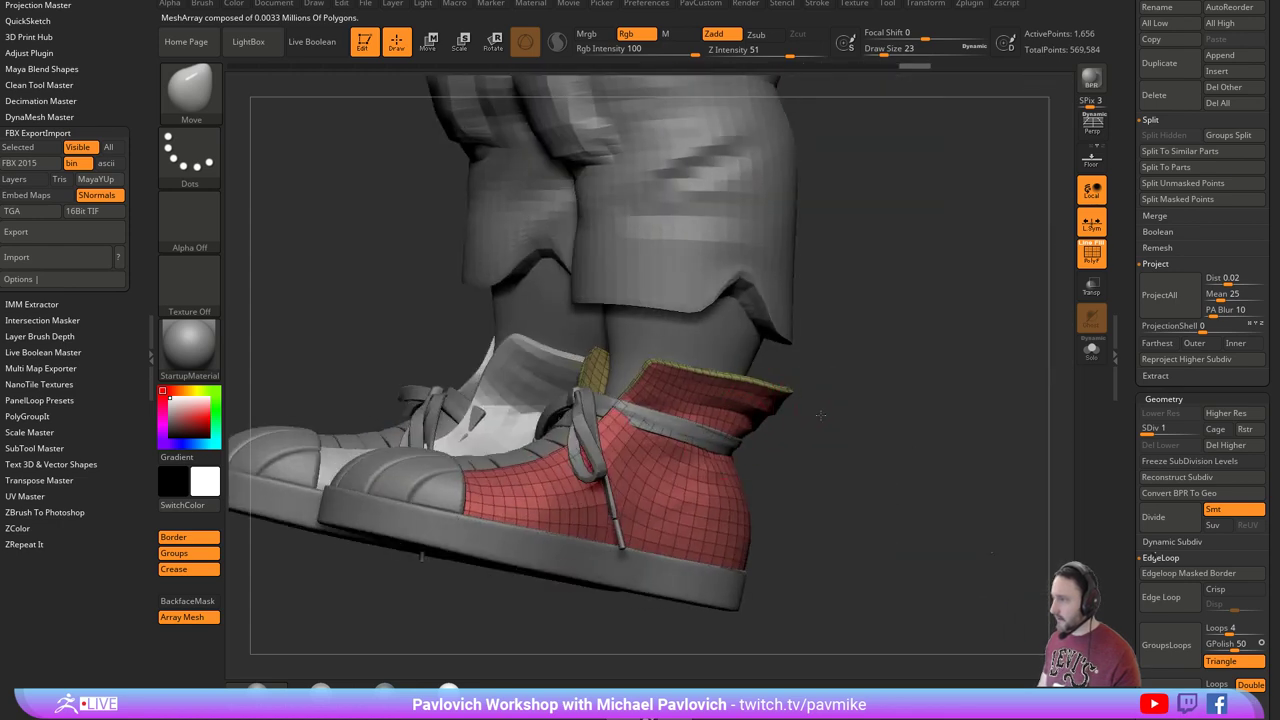
Reselect the ankle lace with the Standard brush at Draw Size 49 and check its fit from the boot's other side.
{"action": "left_click_drag", "start_coordinate": [820, 416], "coordinate": [862, 428]}
{"action": "key", "text": "b"}
{"action": "key", "text": "s"}
{"action": "key", "text": "t"}
{"action": "key", "text": "s"}
{"action": "left_click_drag", "start_coordinate": [716, 450], "coordinate": [706, 450]}
{"action": "left_click", "coordinate": [708, 452], "text": "alt"}
{"action": "right_click_drag", "start_coordinate": [805, 444], "coordinate": [895, 425]}
{"action": "right_click_drag", "start_coordinate": [722, 405], "coordinate": [676, 448]}
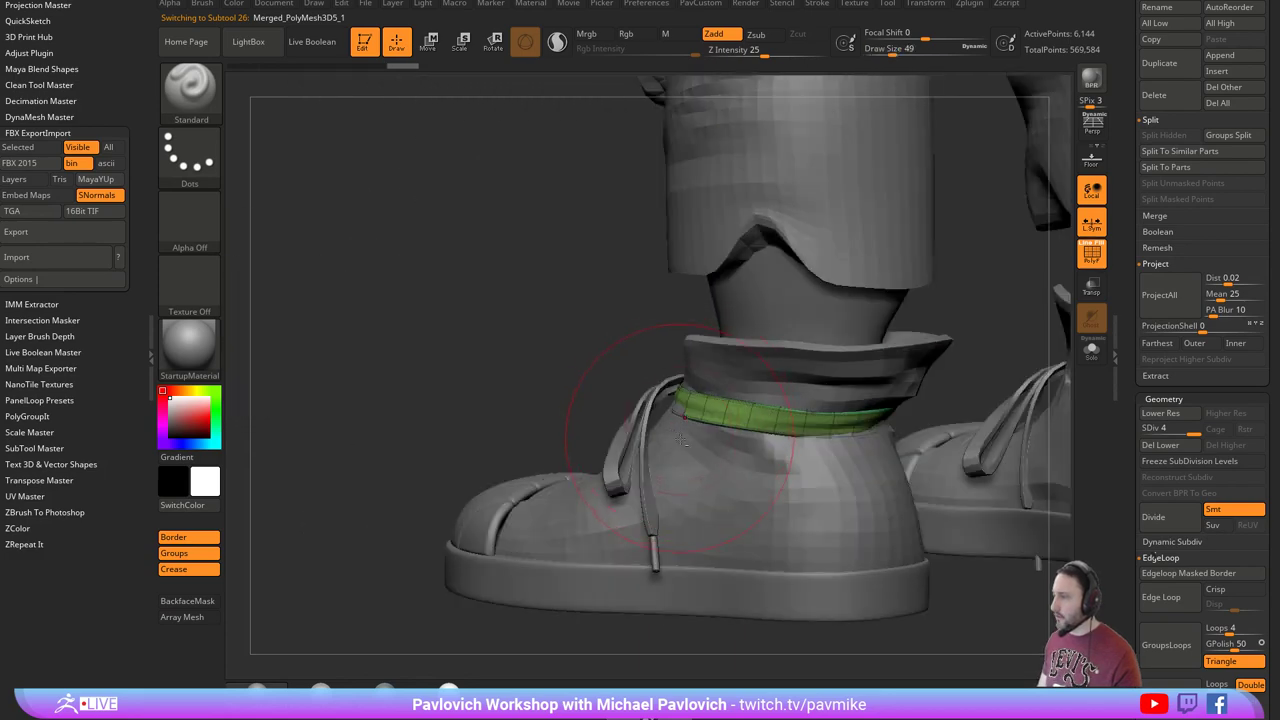
Select the boot upper and nudge it into place along the ankle lace with the Move brush at Draw Sizes 17 and 13.
{"action": "left_click", "coordinate": [677, 446], "text": "alt"}
{"action": "key", "text": "s"}
{"action": "left_click_drag", "start_coordinate": [682, 436], "coordinate": [676, 435]}
{"action": "key", "text": "b"}
{"action": "key", "text": "m"}
{"action": "key", "text": "v"}
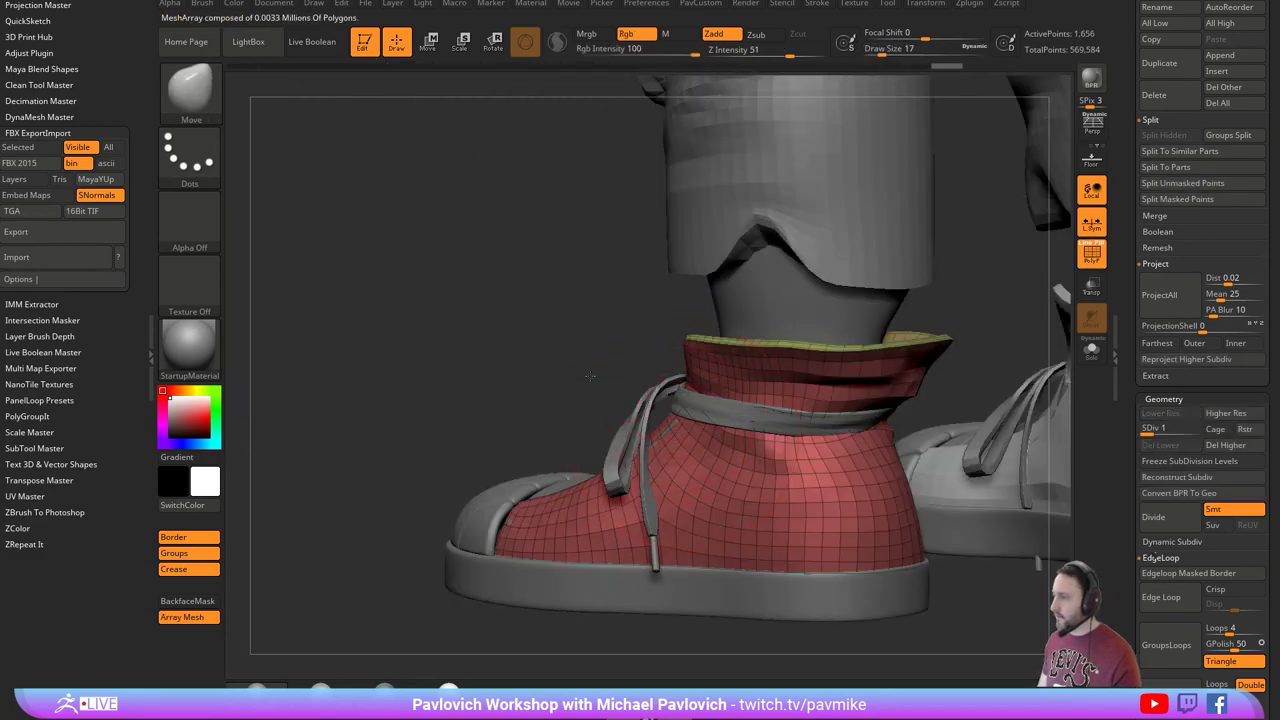
{"action": "right_click_drag", "start_coordinate": [590, 376], "coordinate": [671, 414]}
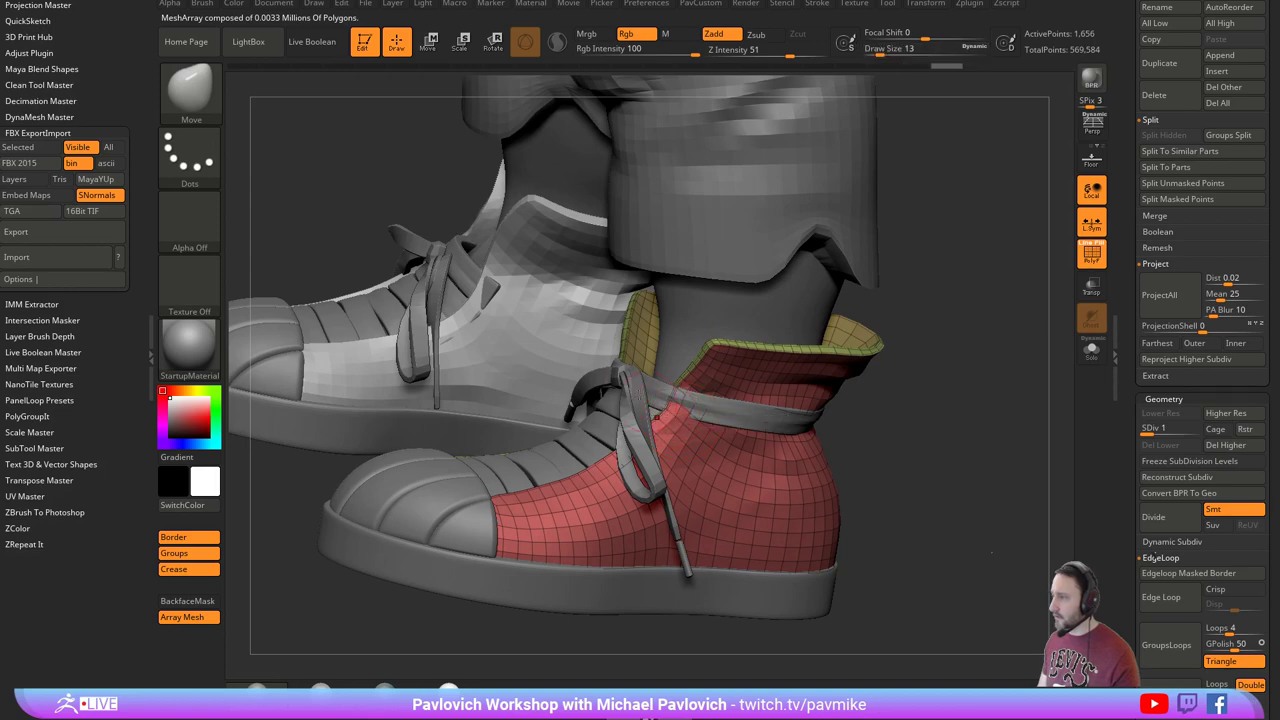
{"action": "right_click_drag", "start_coordinate": [925, 399], "coordinate": [684, 398]}
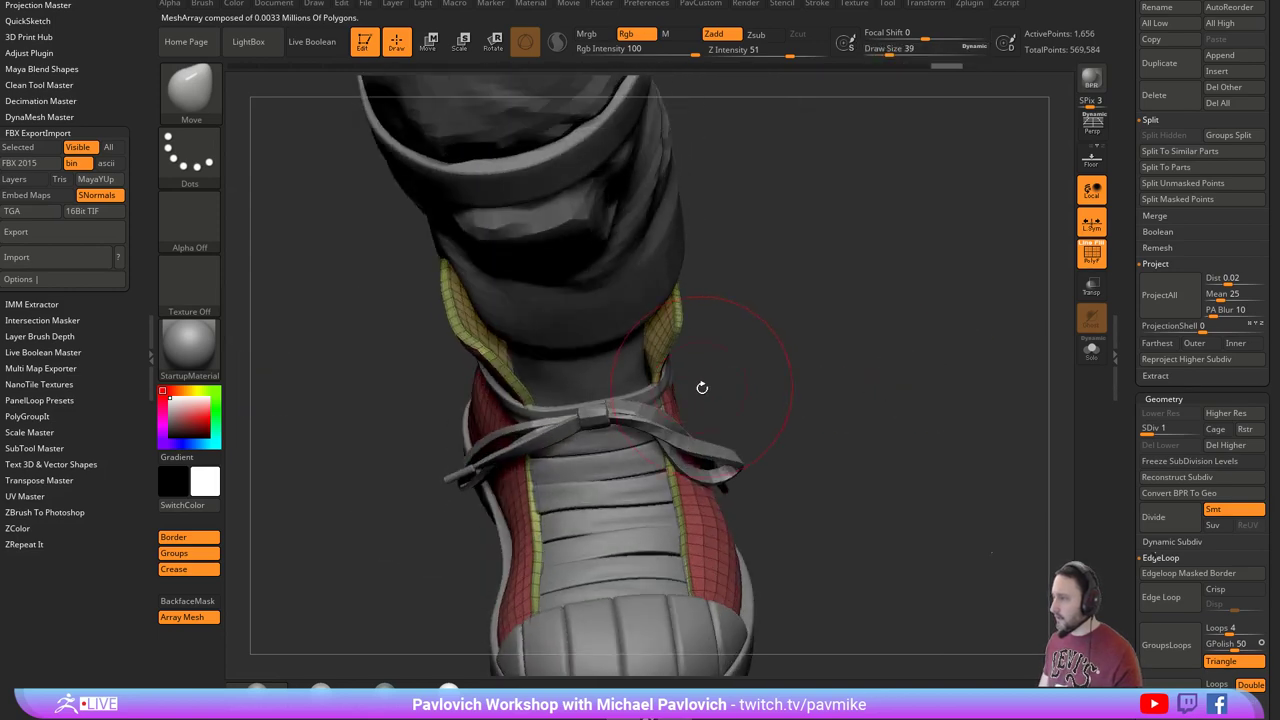
Adjust the boot upper beside the lace bow from the front with the Move brush at Draw Size 23.
{"action": "key", "text": "s"}
{"action": "left_click_drag", "start_coordinate": [702, 388], "coordinate": [697, 389]}
{"action": "right_click_drag", "start_coordinate": [702, 388], "coordinate": [690, 398]}
{"action": "key", "text": "s"}
{"action": "left_click_drag", "start_coordinate": [690, 398], "coordinate": [684, 398]}
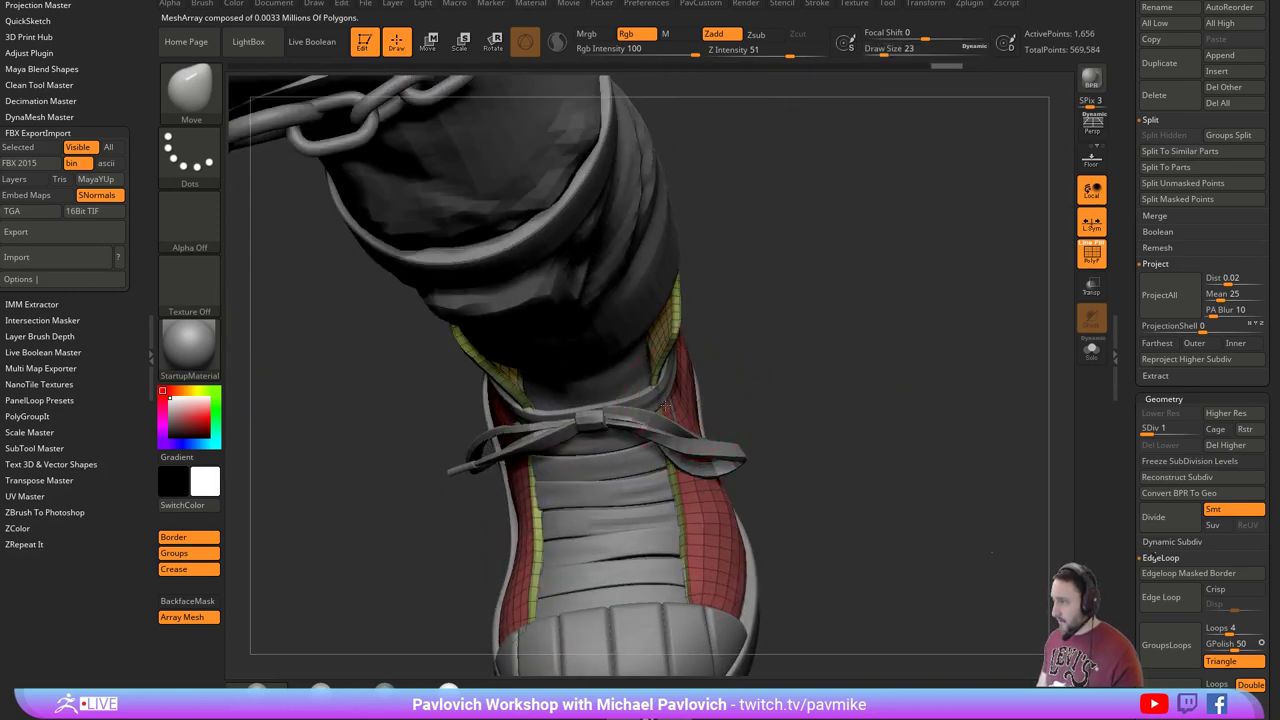
Select the boot's tongue piece Merged_PolyMesh3D6 and shape its side near the bow with the Move brush at Draw Size 35.
{"action": "mouse_move", "coordinate": [815, 347]}
{"action": "right_mouse_down"}
{"action": "mouse_move", "coordinate": [854, 360]}
{"action": "mouse_move", "coordinate": [851, 384]}
{"action": "mouse_move", "coordinate": [760, 427]}
{"action": "right_mouse_up"}
{"action": "key", "text": "b"}
{"action": "key", "text": "s"}
{"action": "key", "text": "t"}
{"action": "left_click", "coordinate": [688, 425], "text": "alt"}
{"action": "key", "text": "s"}
{"action": "key", "text": "b"}
{"action": "key", "text": "m"}
{"action": "key", "text": "v"}
{"action": "left_click_drag", "start_coordinate": [757, 428], "coordinate": [737, 415]}
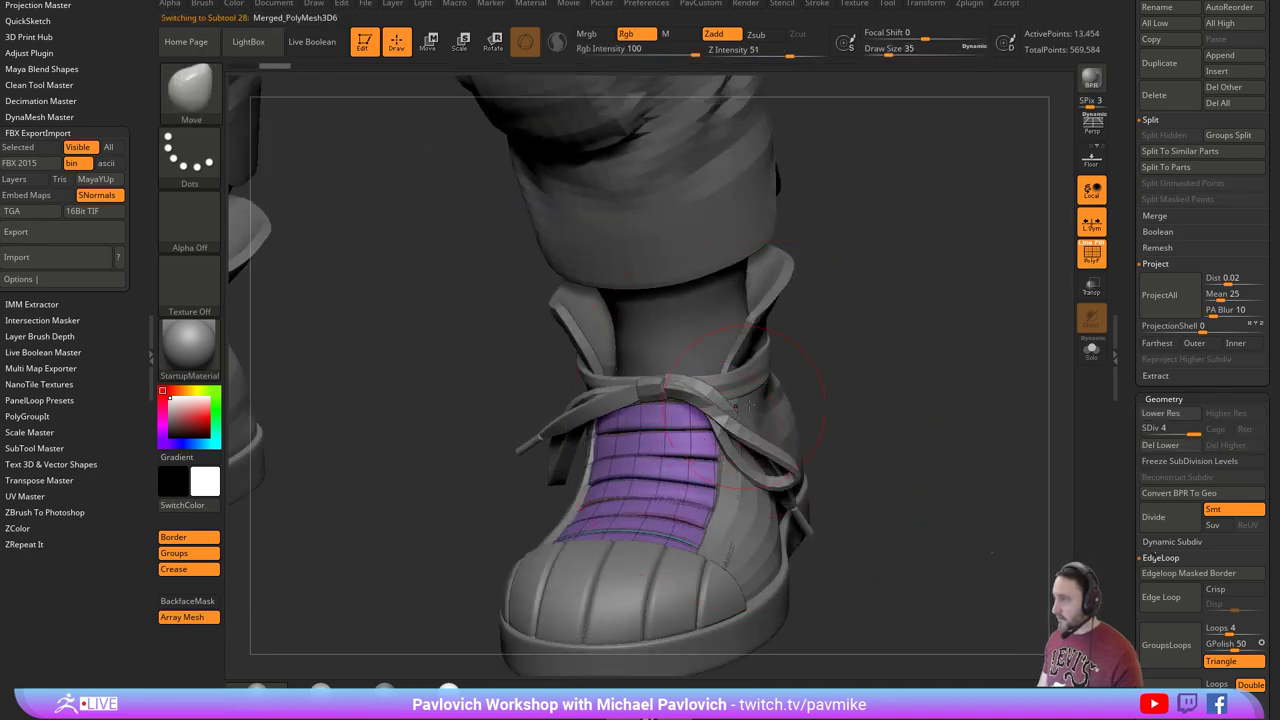
Select the ankle lace with the Standard brush at Draw Size 12 and frame both legs from the front.
{"action": "key", "text": "b"}
{"action": "key", "text": "s"}
{"action": "key", "text": "t"}
{"action": "mouse_move", "coordinate": [856, 412]}
{"action": "right_mouse_down", "text": "ctrl"}
{"action": "mouse_move", "coordinate": [857, 366]}
{"action": "mouse_move", "coordinate": [829, 383]}
{"action": "right_mouse_up", "text": "ctrl"}
{"action": "key", "text": "s"}
{"action": "left_click_drag", "start_coordinate": [829, 383], "coordinate": [818, 383]}
{"action": "left_click", "coordinate": [757, 393], "text": "alt"}
{"action": "mouse_move", "coordinate": [911, 374]}
{"action": "right_mouse_down"}
{"action": "mouse_move", "coordinate": [822, 410]}
{"action": "mouse_move", "coordinate": [944, 371]}
{"action": "right_mouse_up"}
{"action": "left_click", "coordinate": [803, 416], "text": "alt"}
{"action": "right_click_drag", "start_coordinate": [839, 312], "coordinate": [889, 382], "text": "alt"}
{"action": "left_click", "coordinate": [748, 455], "text": "alt"}
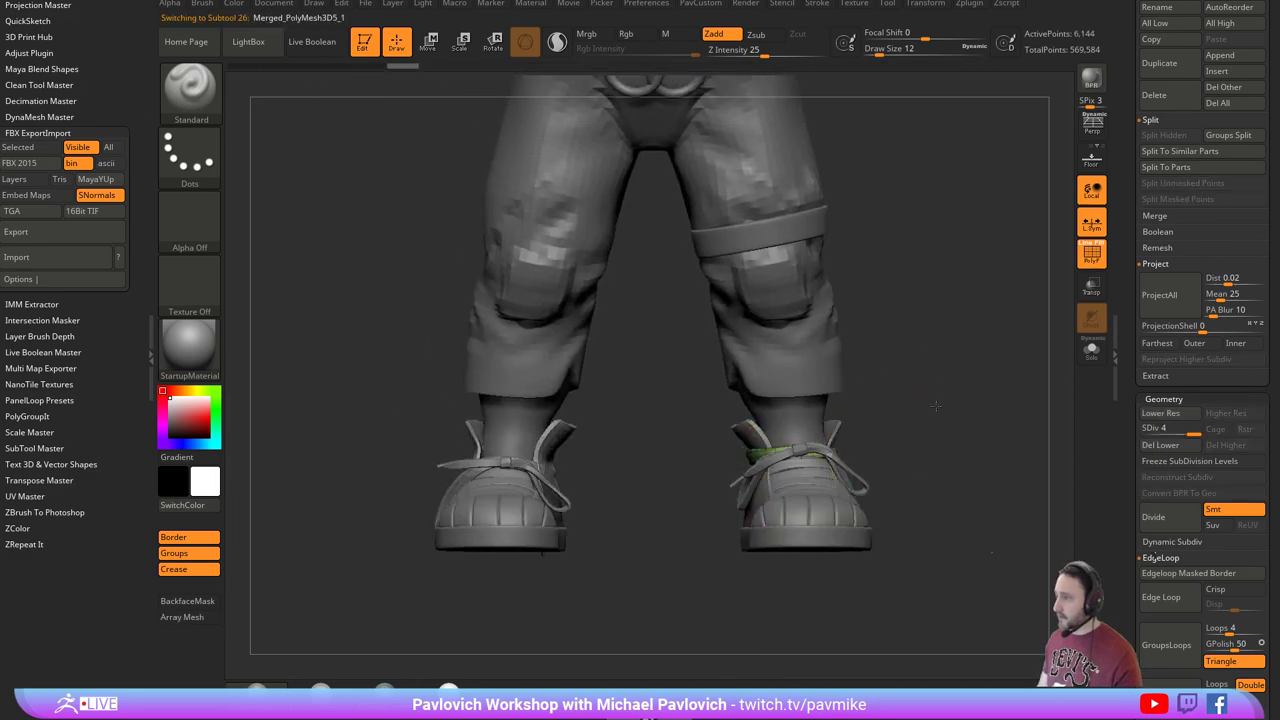
Delete the ankle lace's lower subdivision levels and mirror and weld it onto the other boot.
{"action": "right_click_drag", "start_coordinate": [934, 330], "coordinate": [940, 369]}
{"action": "key", "text": "2"}
{"action": "key", "text": "2"}
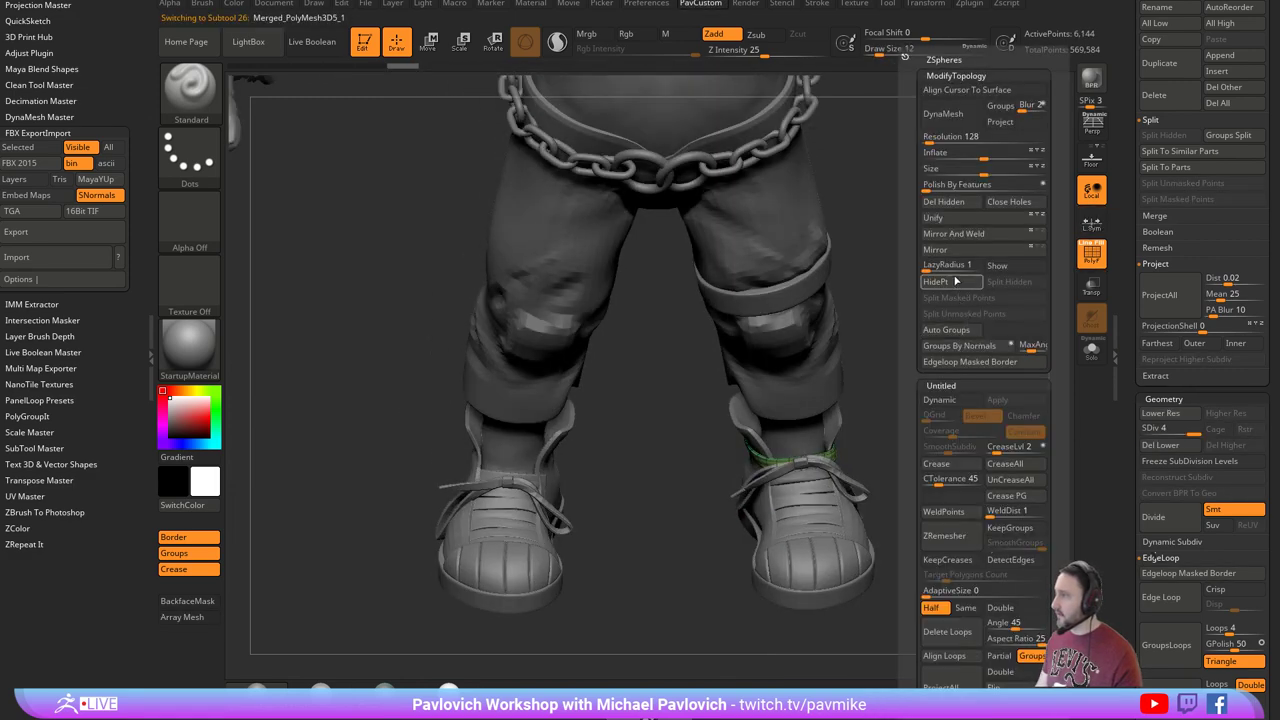
{"action": "left_click", "coordinate": [956, 282]}
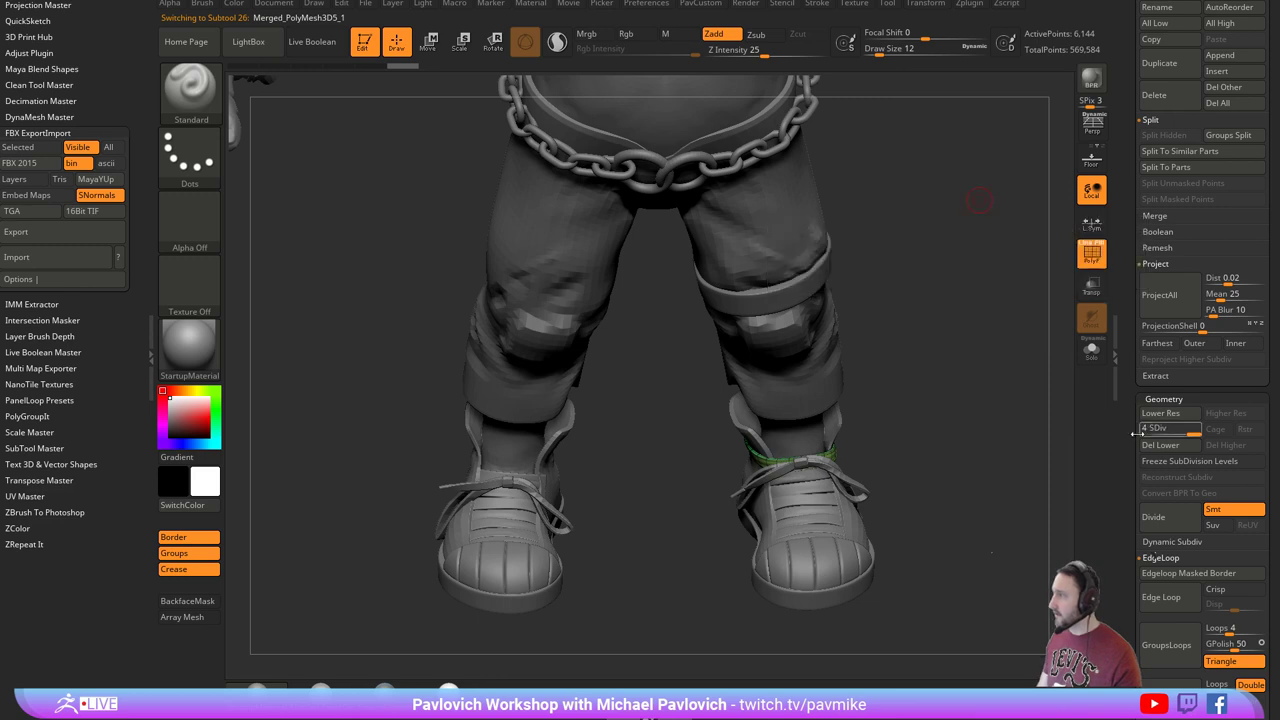
{"action": "left_click", "coordinate": [1161, 445]}
{"action": "key", "text": "2"}
{"action": "left_click", "coordinate": [940, 256]}
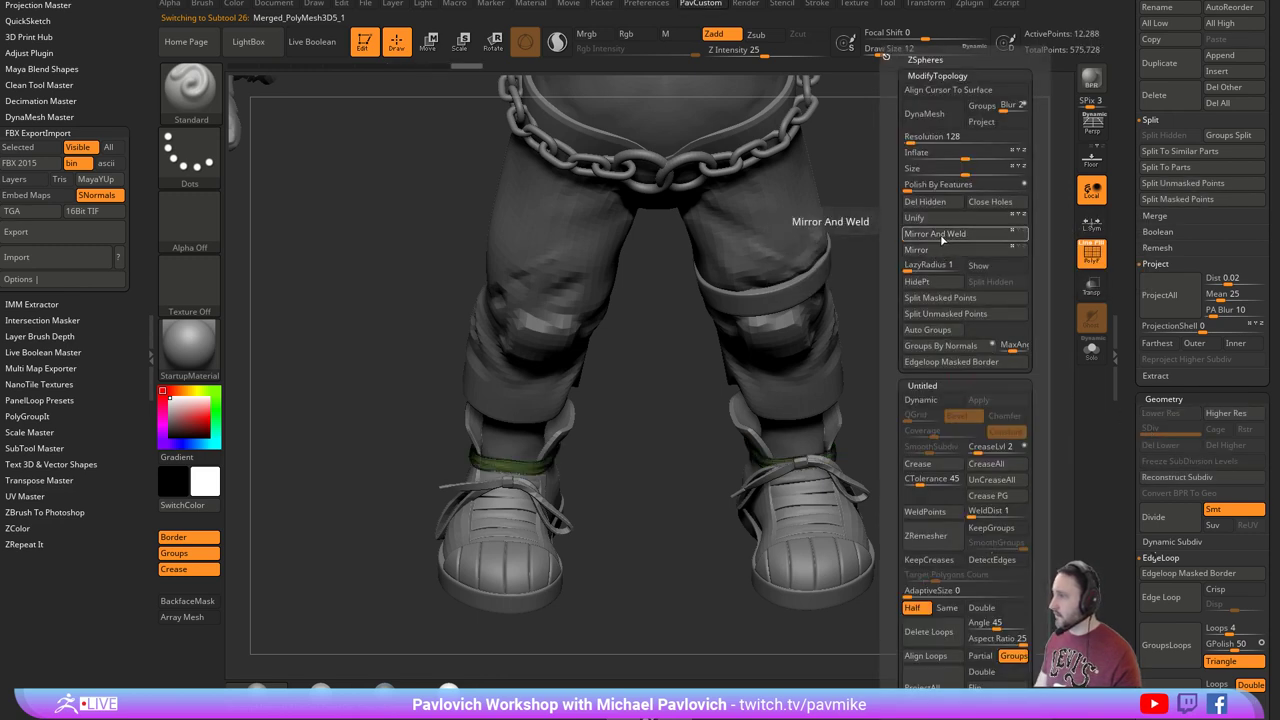
Reconstruct the ankle lace's subdivision levels, try to set SDiv to 5, and close the error dialogs.
{"action": "left_click", "coordinate": [1160, 477]}
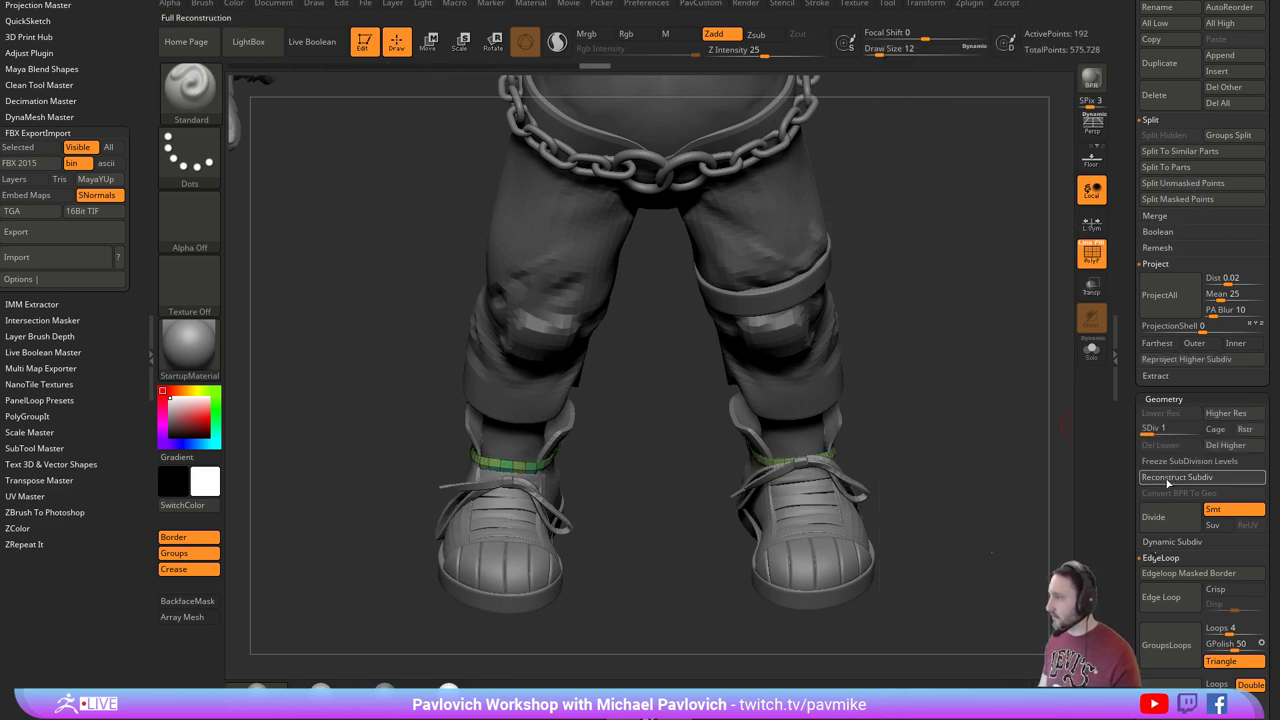
{"action": "left_click_drag", "start_coordinate": [1145, 428], "coordinate": [1205, 424]}
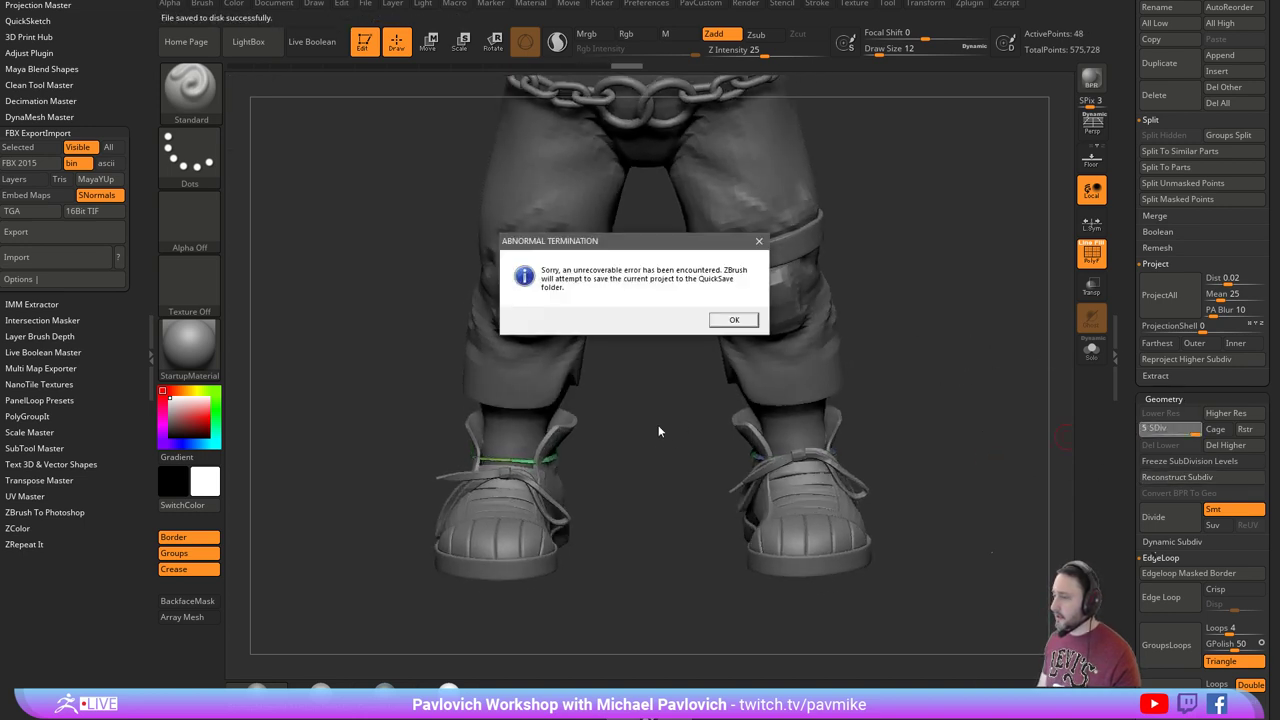
{"action": "left_click", "coordinate": [745, 319]}
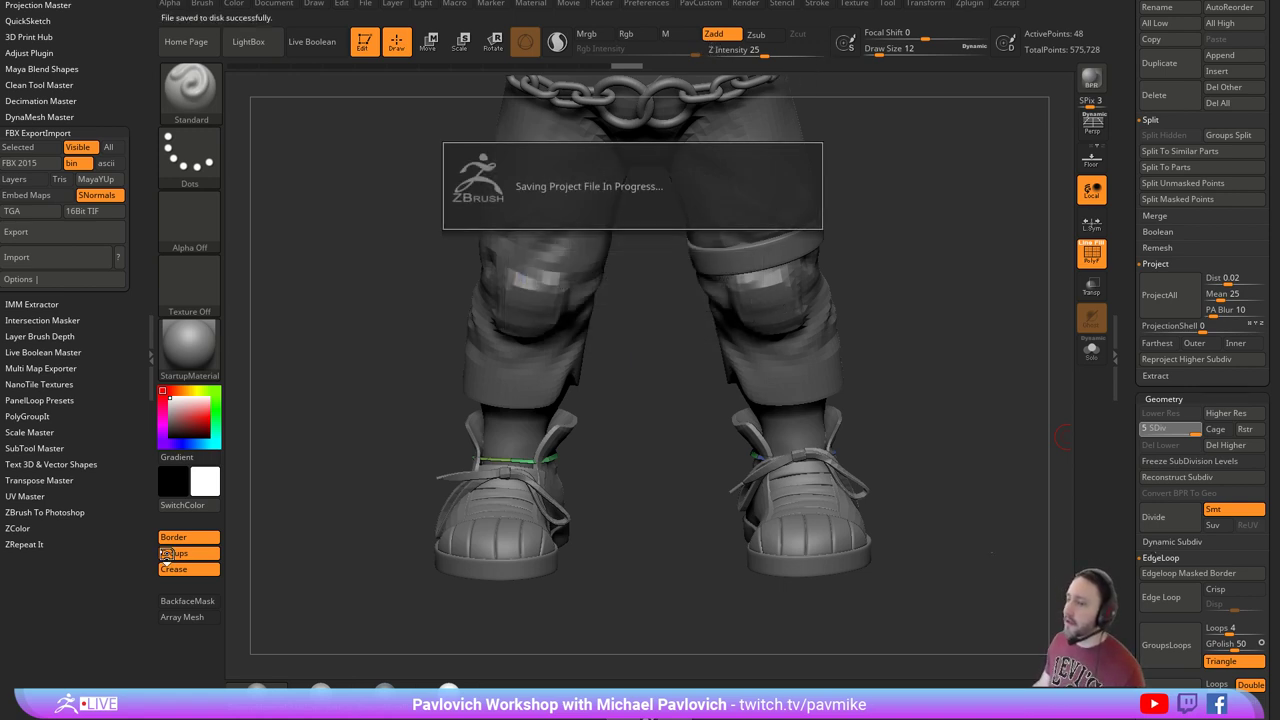
{"action": "left_click", "coordinate": [720, 320]}
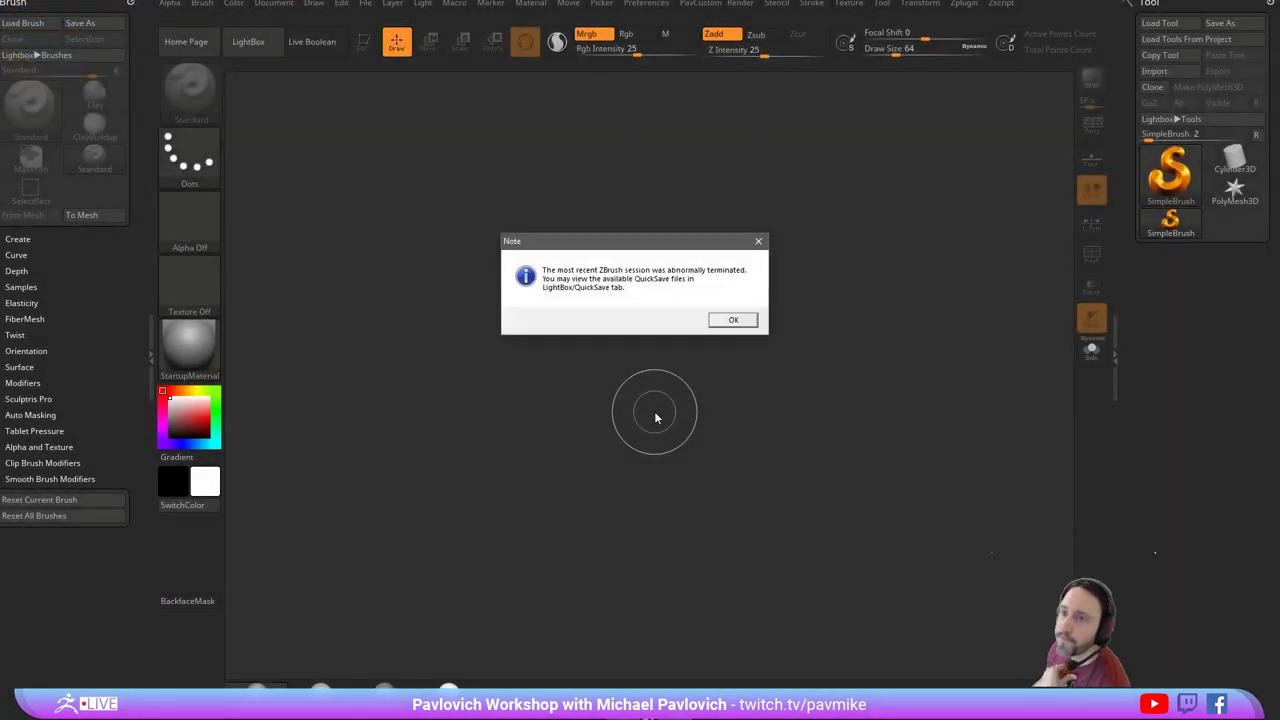
Load the recovered character from the QuickSave files and bring it upright and framed in edit mode.
{"action": "left_click", "coordinate": [734, 321]}
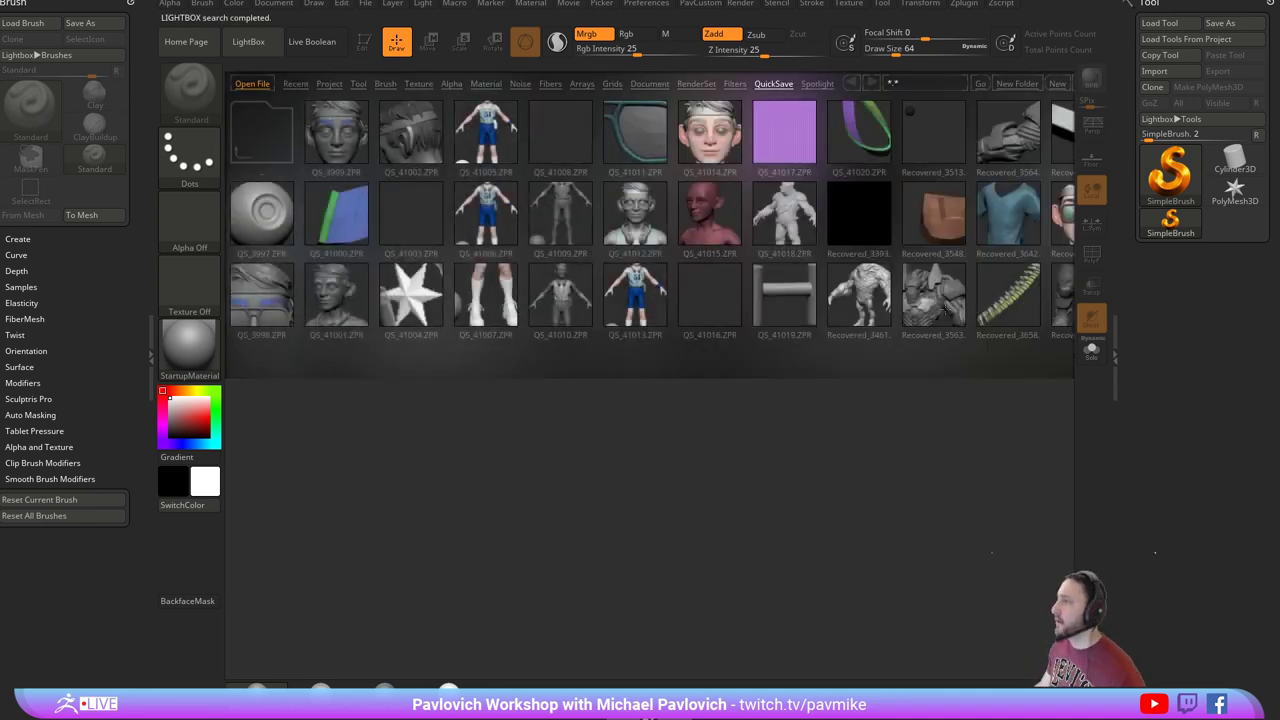
{"action": "left_click", "coordinate": [949, 234]}
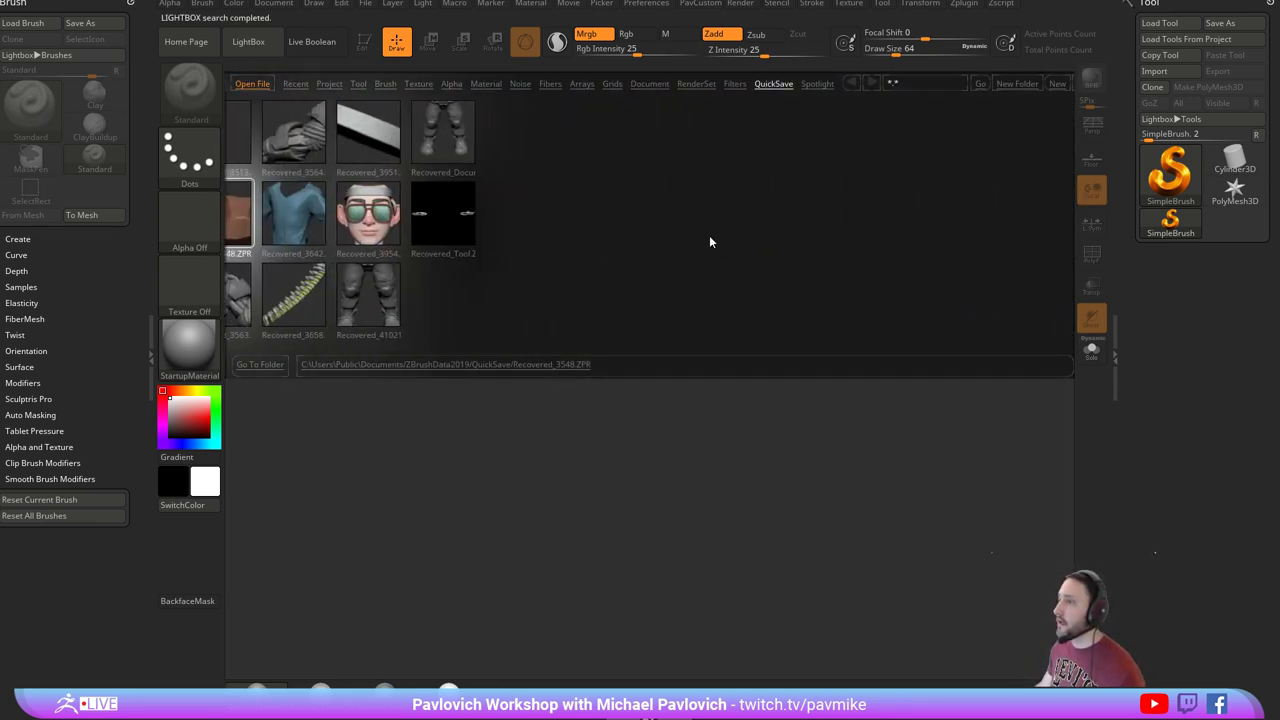
{"action": "double_click", "coordinate": [505, 213]}
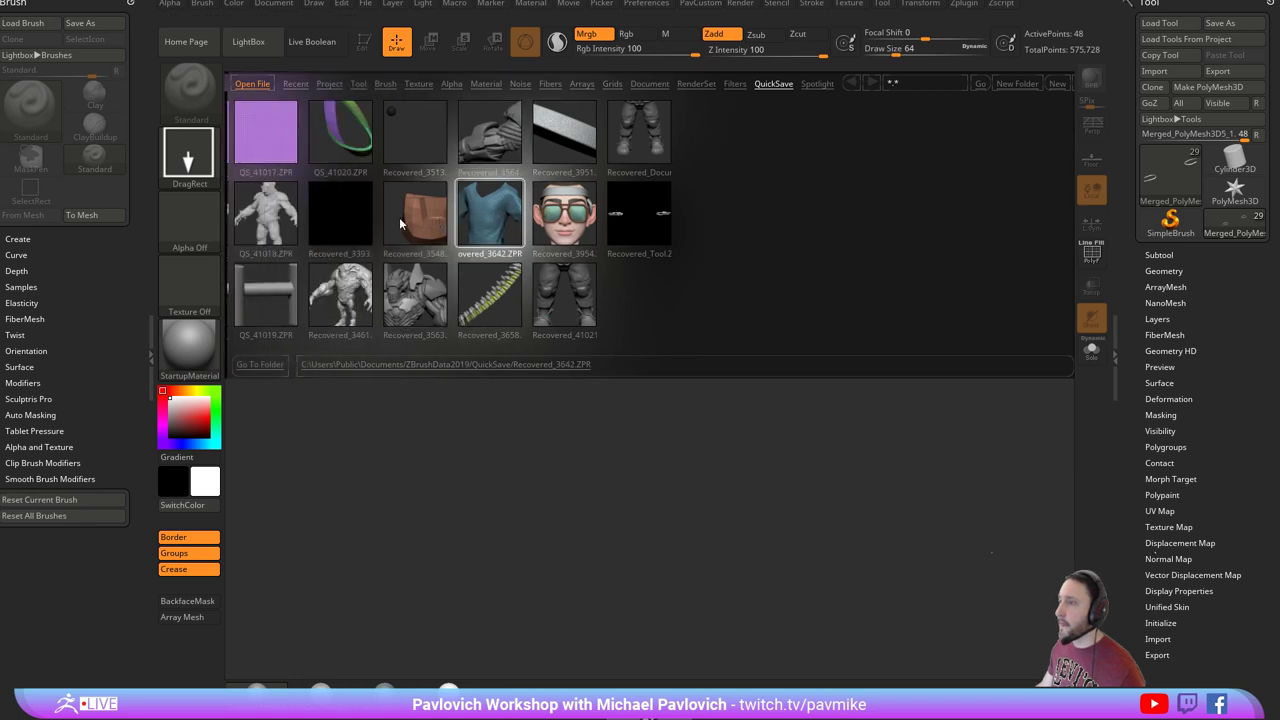
{"action": "left_click_drag", "start_coordinate": [399, 221], "coordinate": [377, 225]}
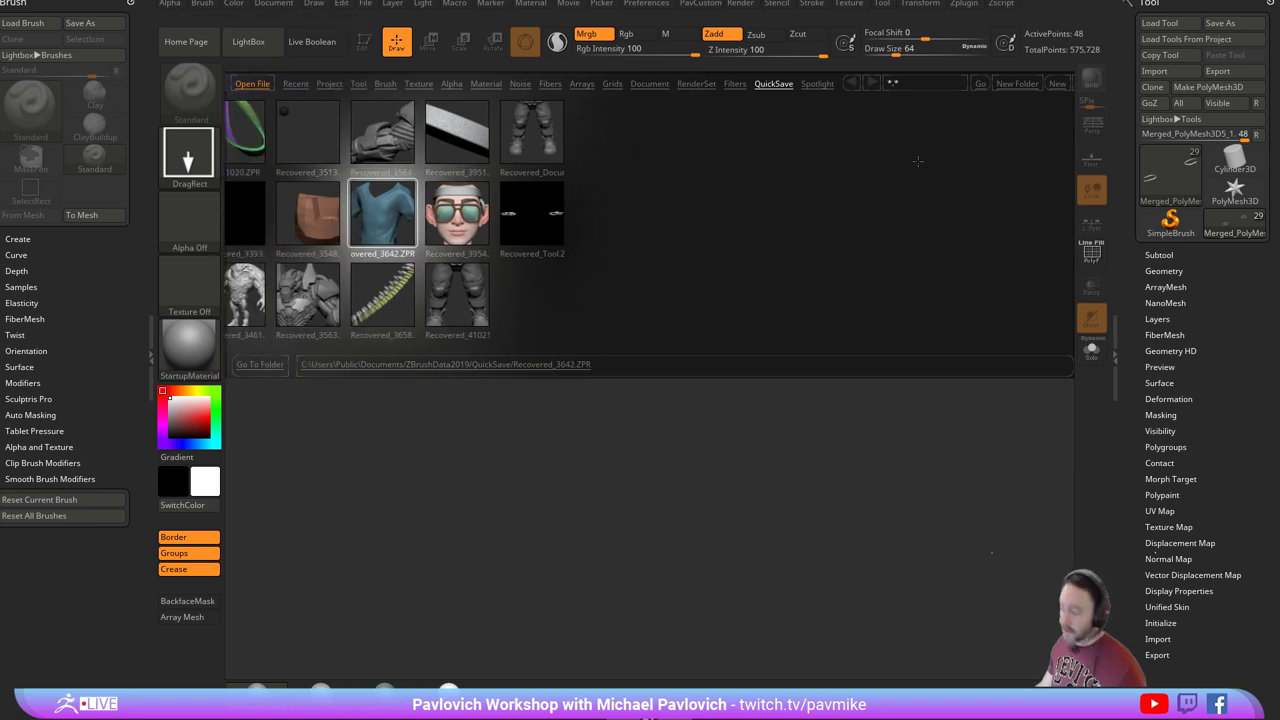
{"action": "double_click", "coordinate": [382, 213]}
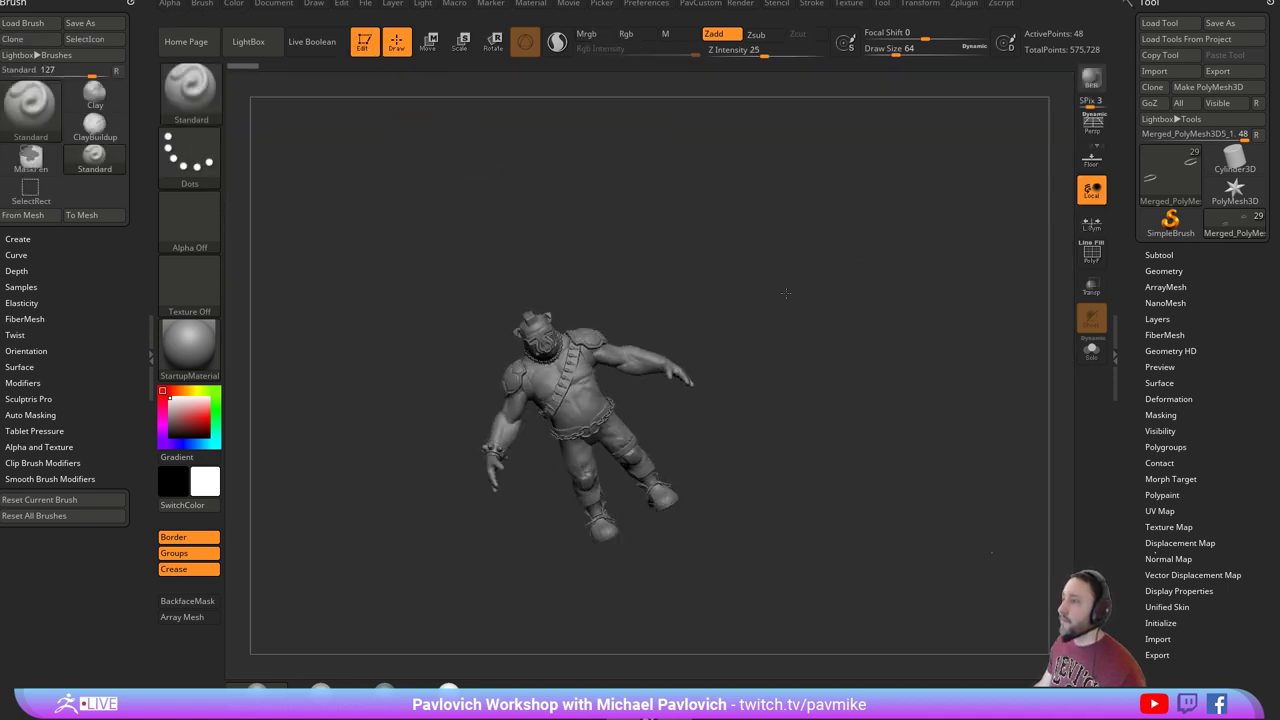
{"action": "right_click_drag", "start_coordinate": [786, 293], "coordinate": [832, 315], "text": "shift"}
{"action": "key", "text": "f"}
Select the ankle lace, try to set its SDiv to 2 in the geometry settings, and close the error dialogs.
{"action": "left_click", "coordinate": [650, 352], "text": "alt"}
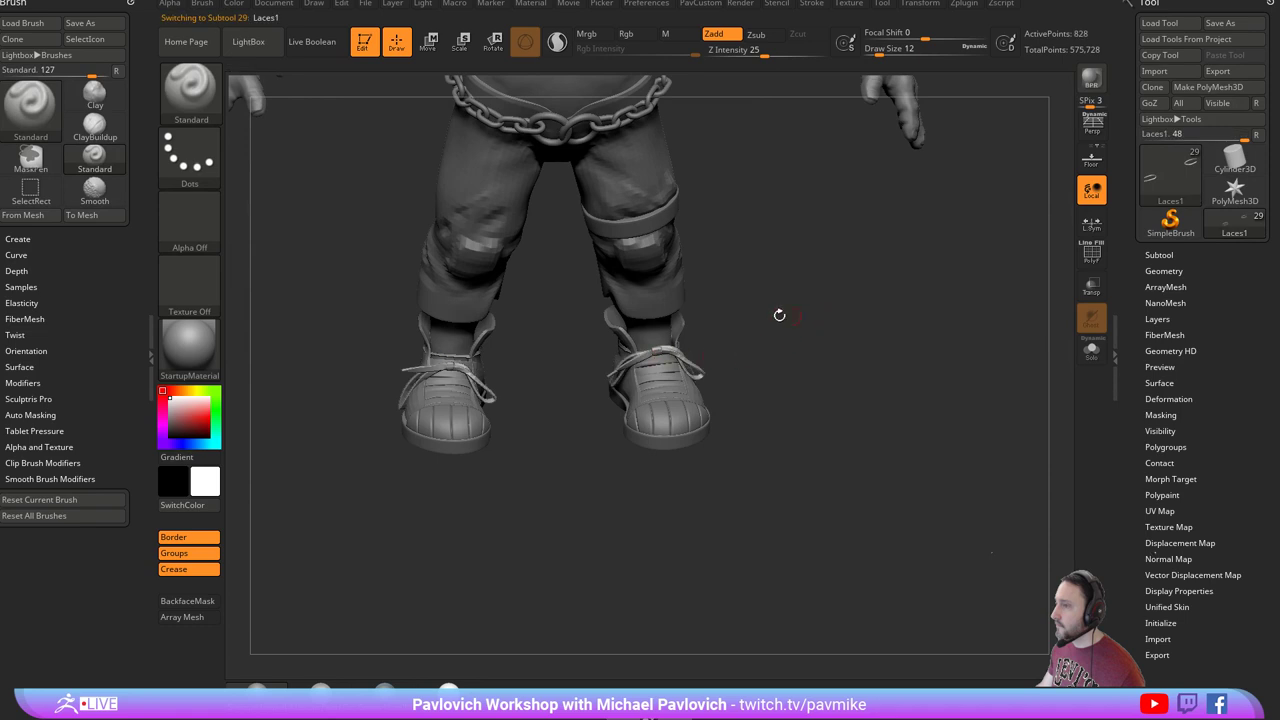
{"action": "left_click", "coordinate": [627, 353], "text": "alt"}
{"action": "right_click_drag", "start_coordinate": [795, 309], "coordinate": [815, 400], "text": "ctrl"}
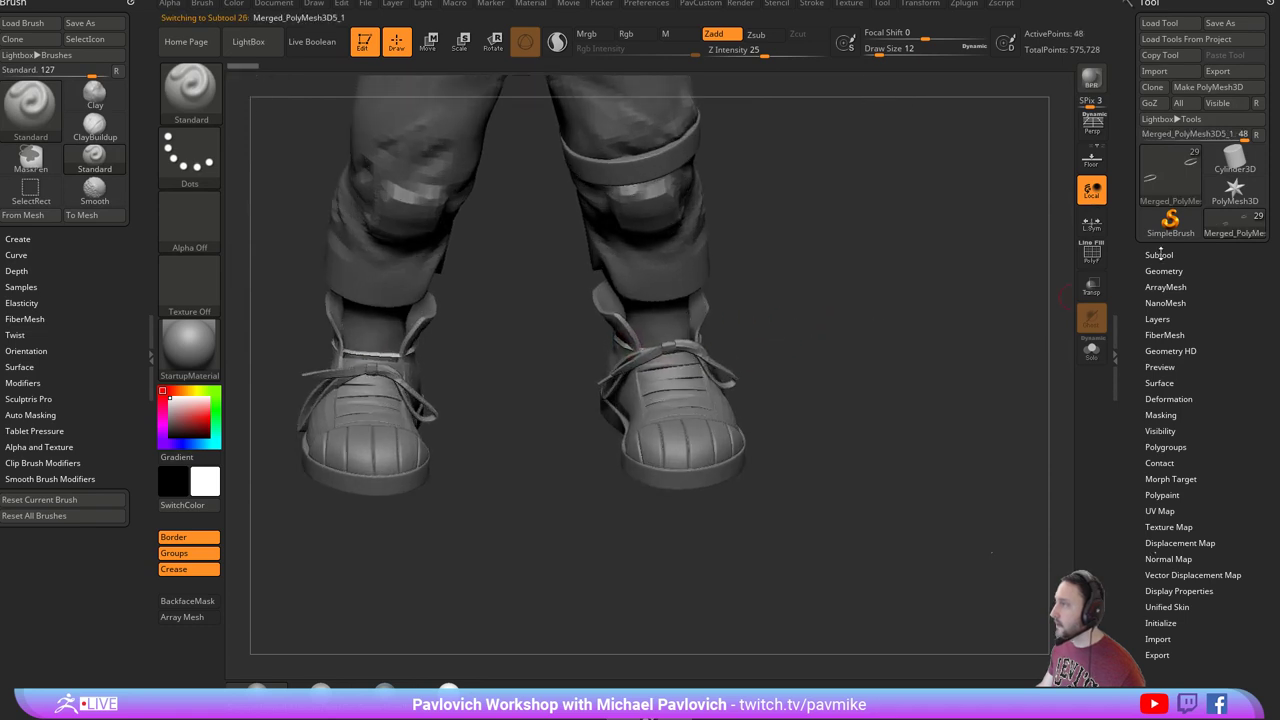
{"action": "left_click", "coordinate": [1163, 271]}
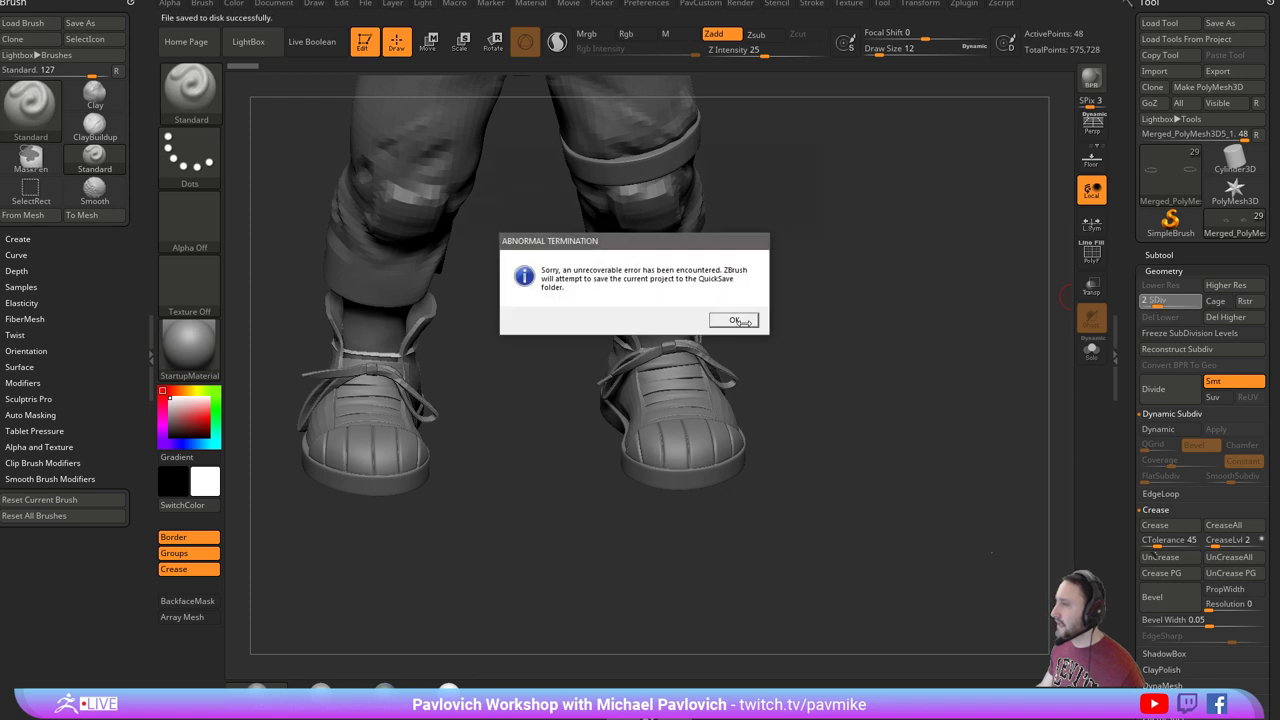
{"action": "left_click", "coordinate": [735, 320]}
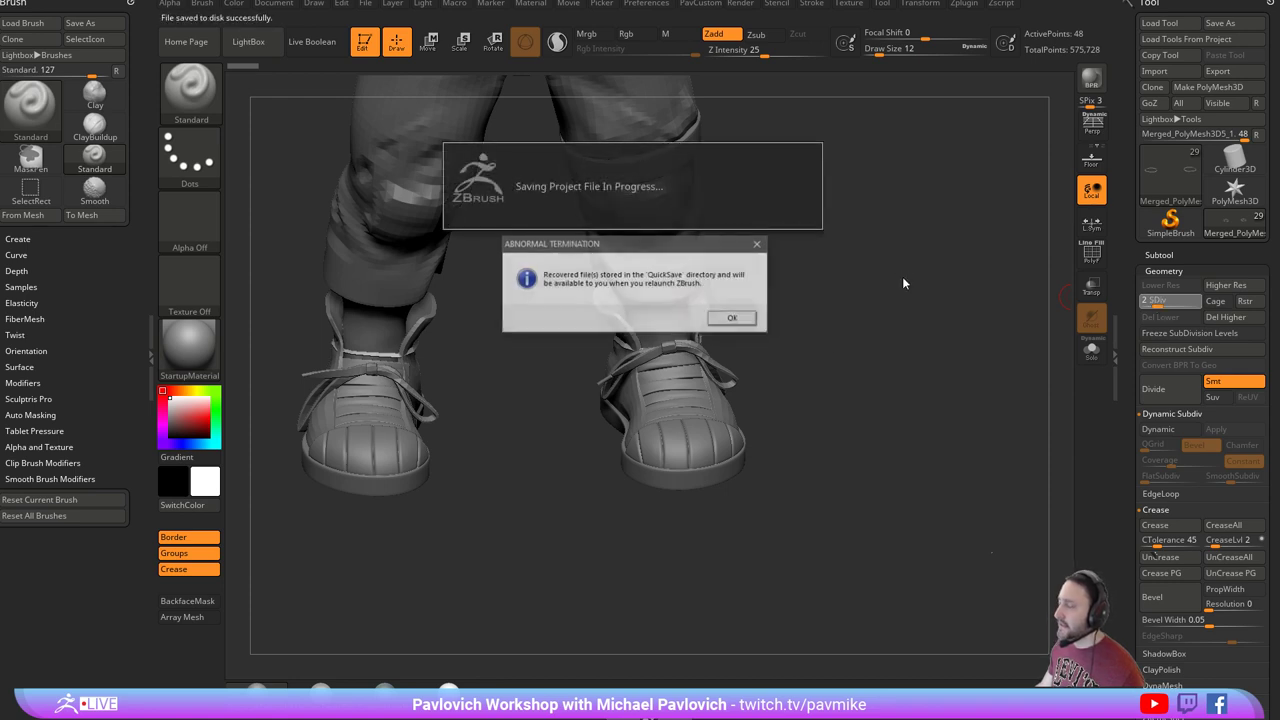
{"action": "left_click", "coordinate": [732, 317]}
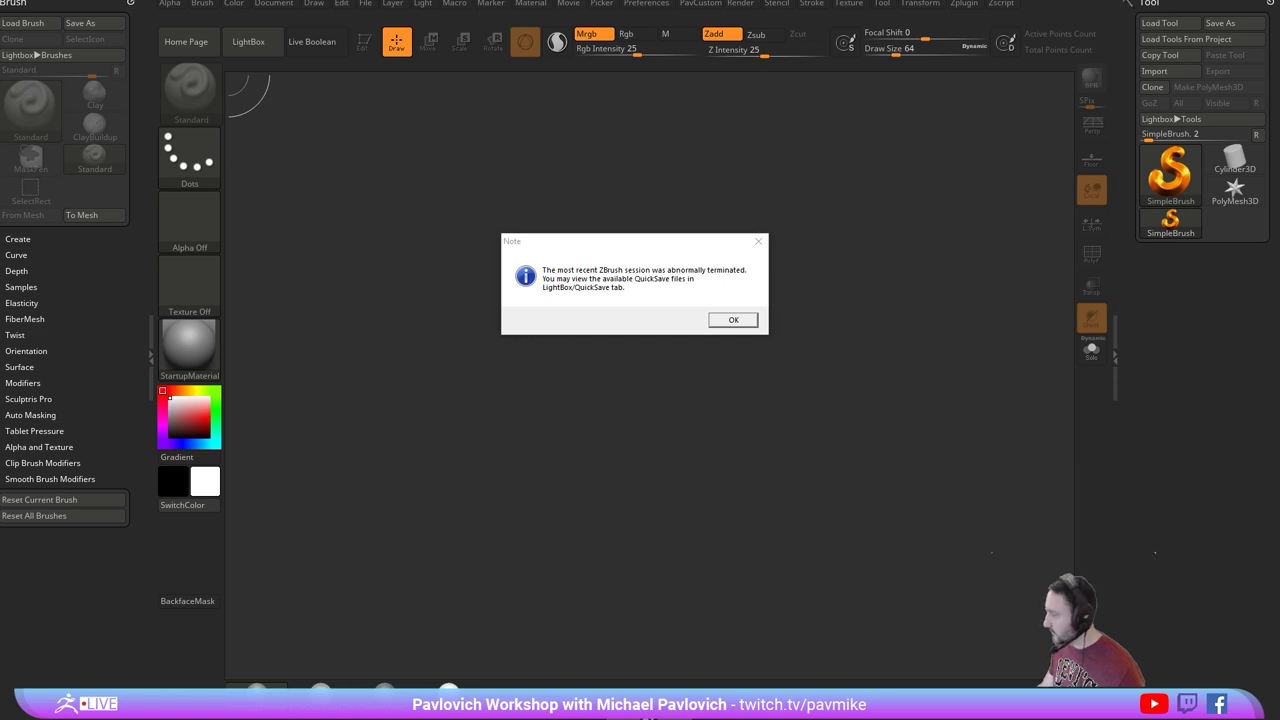
Open Recovered_Tool.ZTL from the QuickSave files, draw it on the canvas in edit mode, and frame the legs from the front.
{"action": "left_click", "coordinate": [733, 319]}
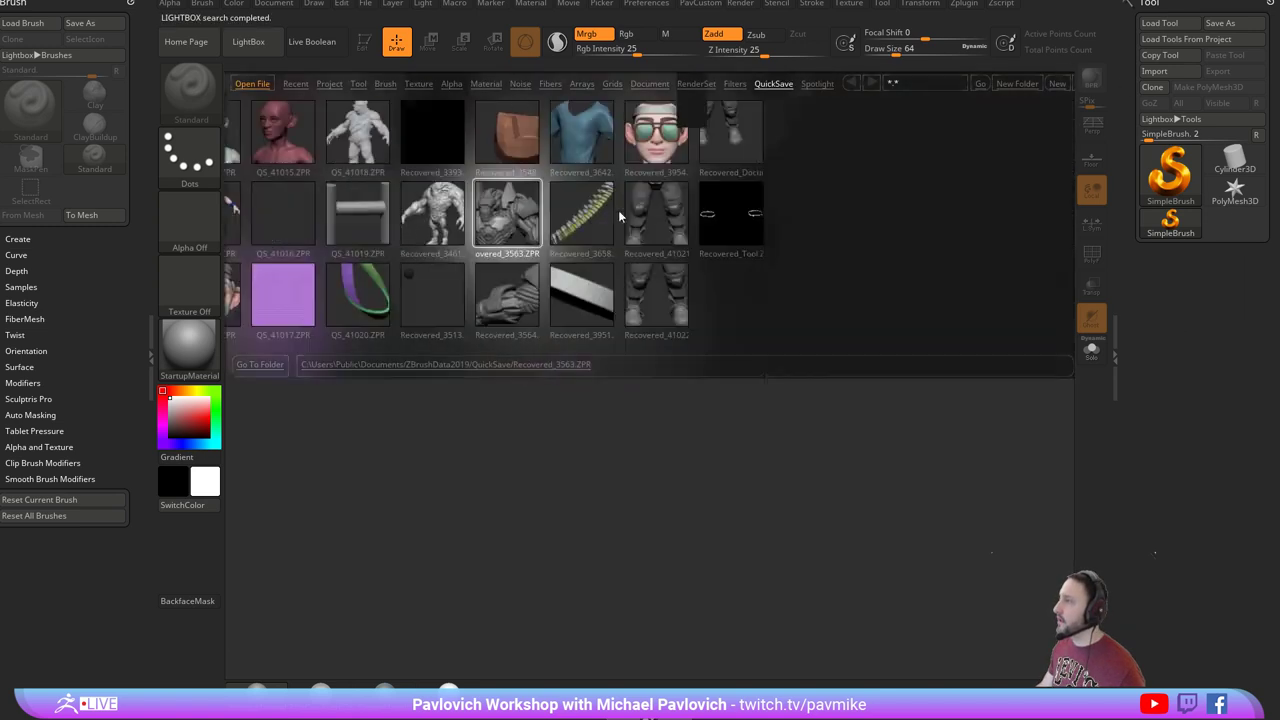
{"action": "double_click", "coordinate": [628, 217]}
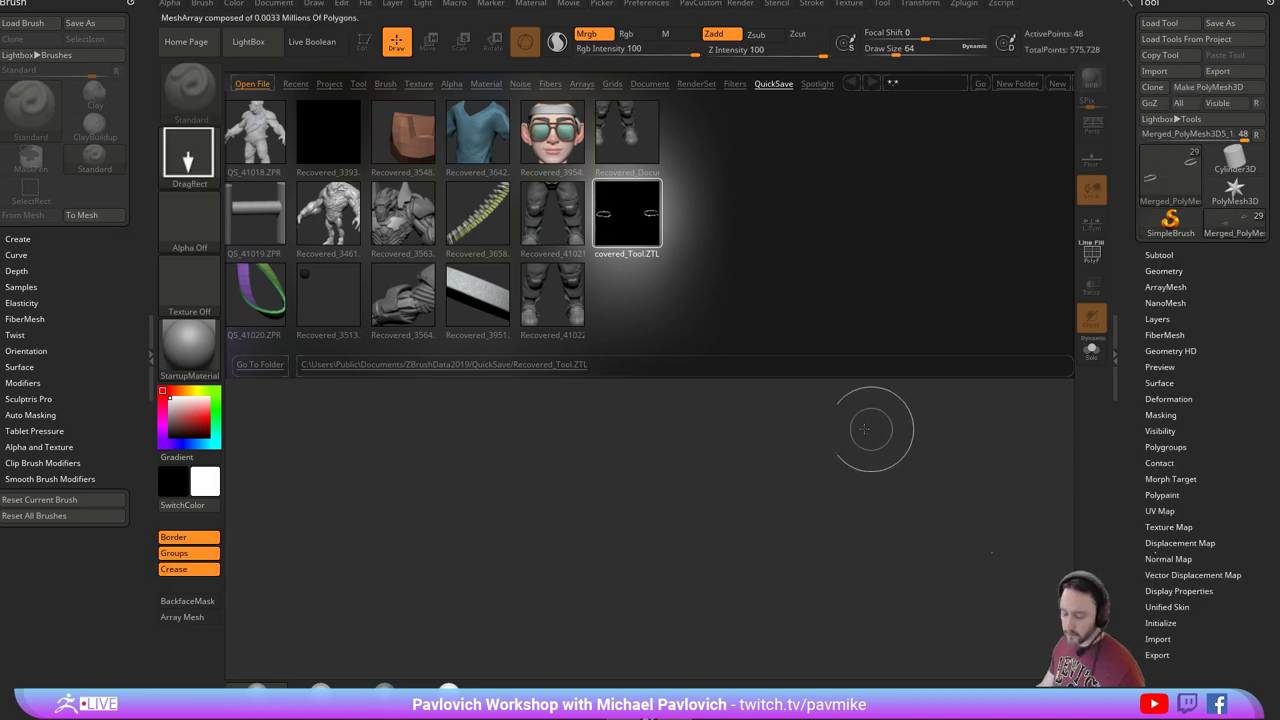
{"action": "key", "text": "comma"}
{"action": "left_click_drag", "start_coordinate": [678, 415], "coordinate": [686, 508]}
{"action": "left_click", "coordinate": [364, 42]}
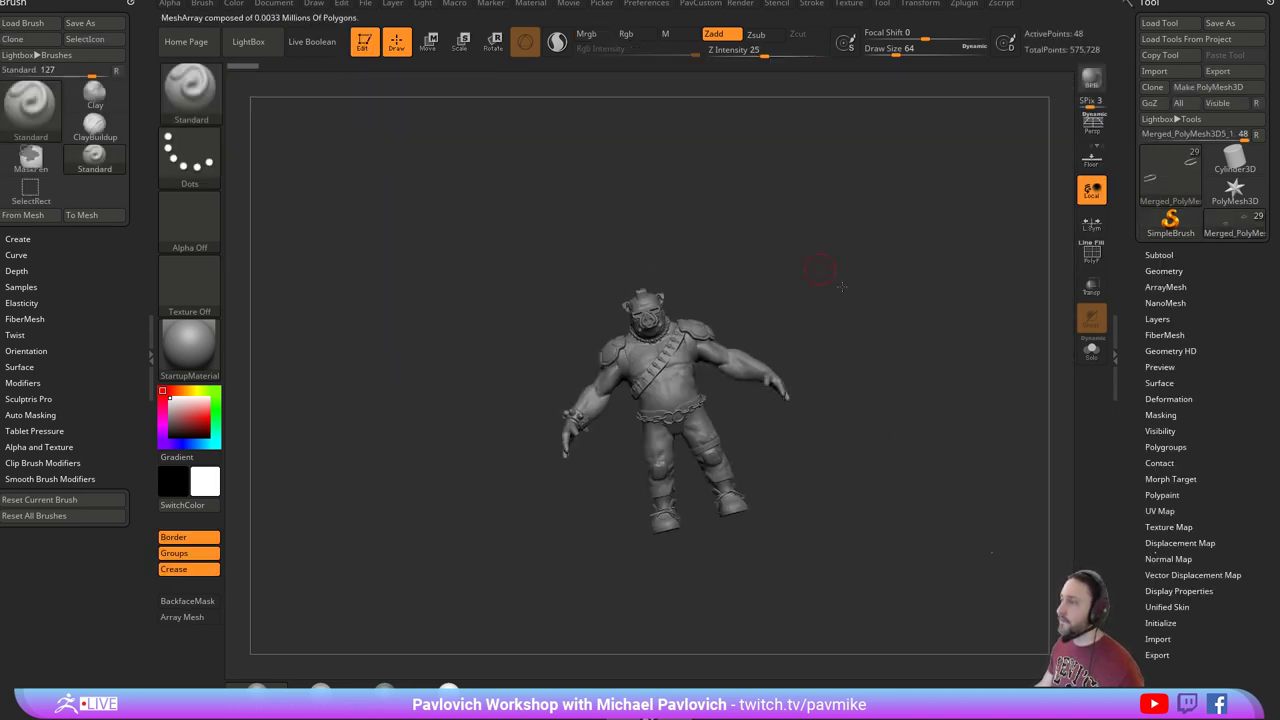
{"action": "left_click_drag", "start_coordinate": [868, 330], "coordinate": [940, 400], "text": "shift"}
{"action": "mouse_move", "coordinate": [940, 400]}
{"action": "left_mouse_down", "text": "alt"}
{"action": "mouse_move", "coordinate": [993, 578]}
{"action": "mouse_move", "coordinate": [906, 329]}
{"action": "mouse_move", "coordinate": [895, 392]}
{"action": "left_mouse_up", "text": "alt"}
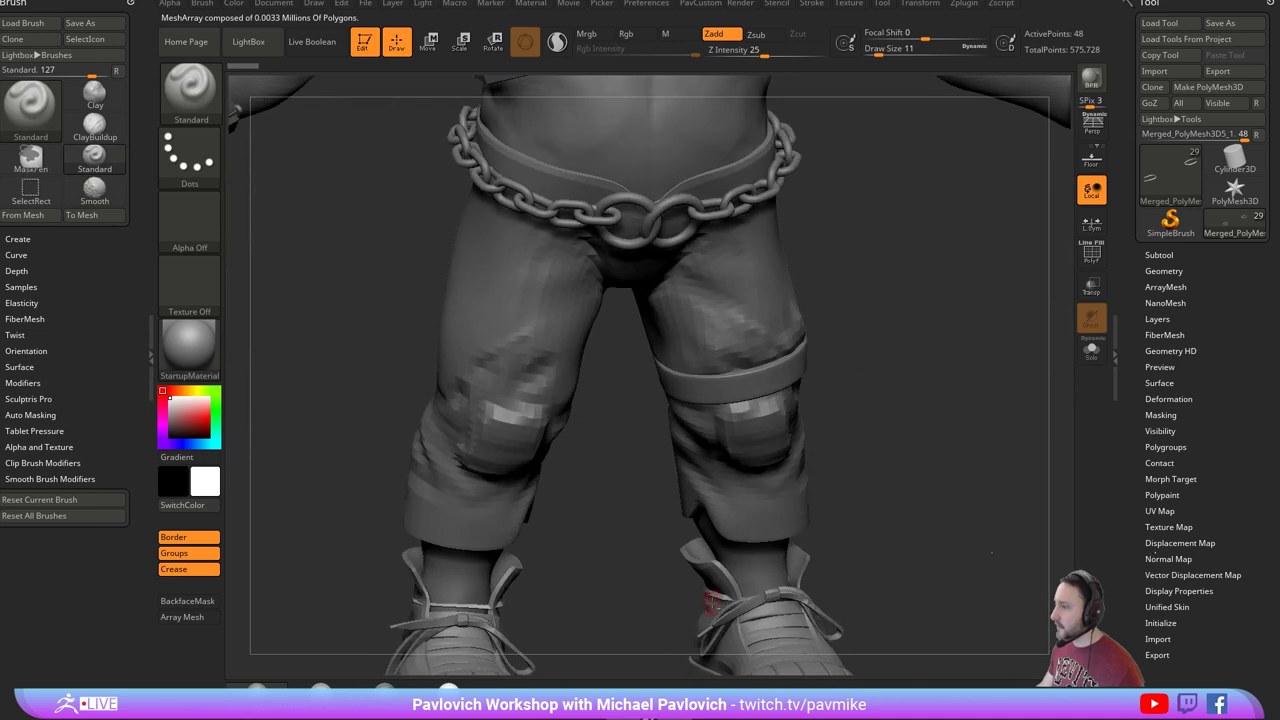
Delete the ankle lace subtool Merged_PolyMesh3D5_1 and accept deletions without further warnings.
{"action": "left_click", "coordinate": [1159, 255]}
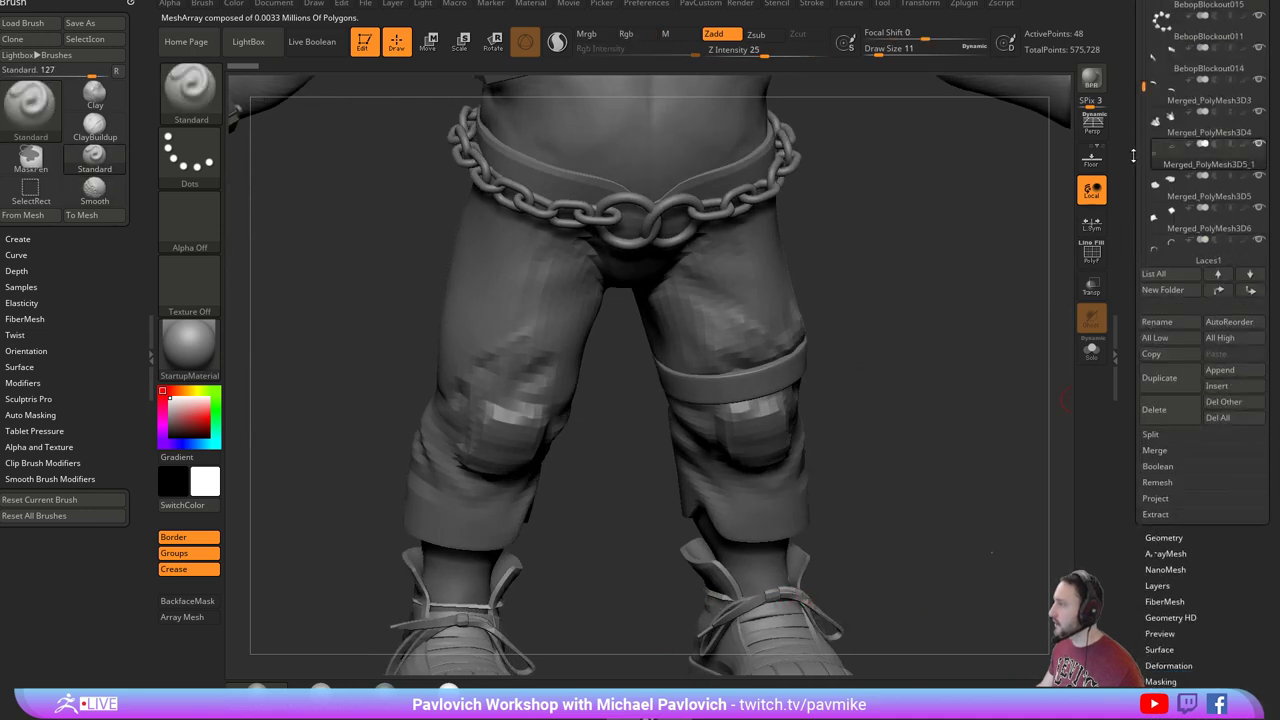
{"action": "left_click", "coordinate": [1154, 409]}
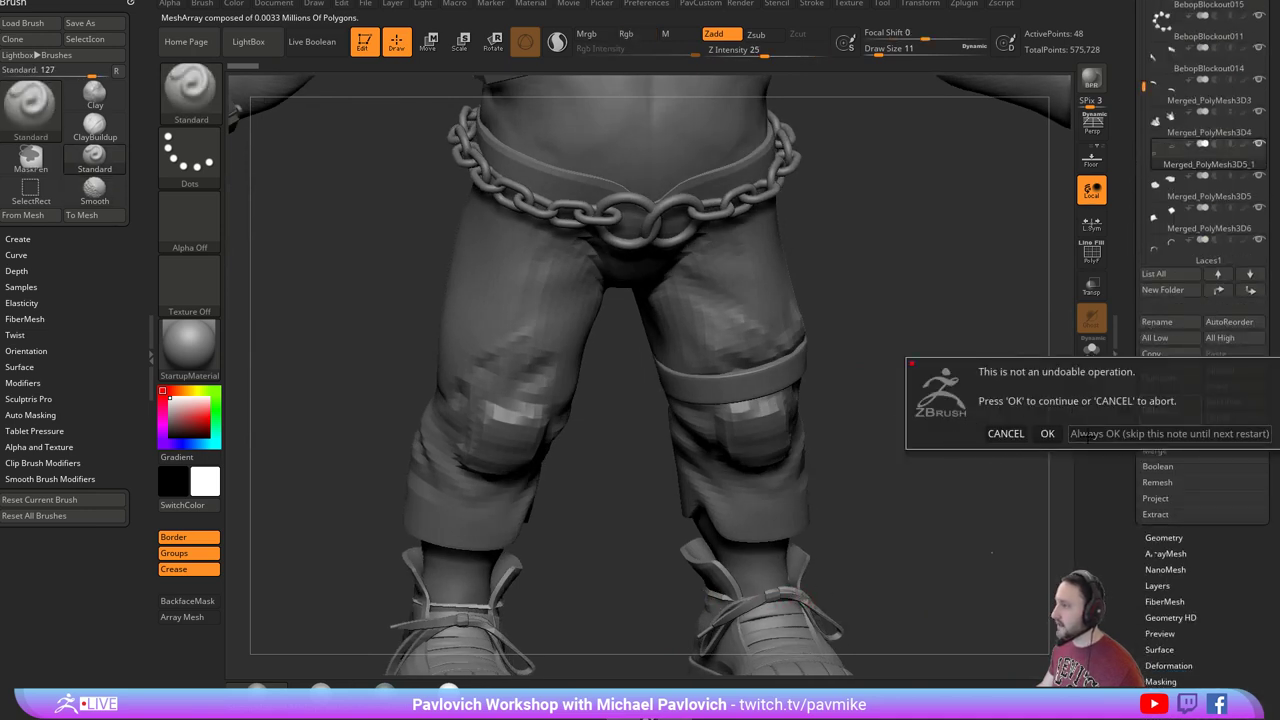
{"action": "left_click", "coordinate": [1085, 434]}
Select the boot upper subtool Merged_PolyMesh3D4, clone it as a separate tool, and switch to the clone.
{"action": "left_click_drag", "start_coordinate": [909, 451], "coordinate": [900, 330]}
{"action": "left_click", "coordinate": [757, 337], "text": "alt"}
{"action": "left_click_drag", "start_coordinate": [698, 346], "coordinate": [956, 392]}
{"action": "left_click_drag", "start_coordinate": [1128, 364], "coordinate": [1129, 420]}
{"action": "scroll", "coordinate": [1152, 465], "scroll_direction": "up", "scroll_amount": 5}
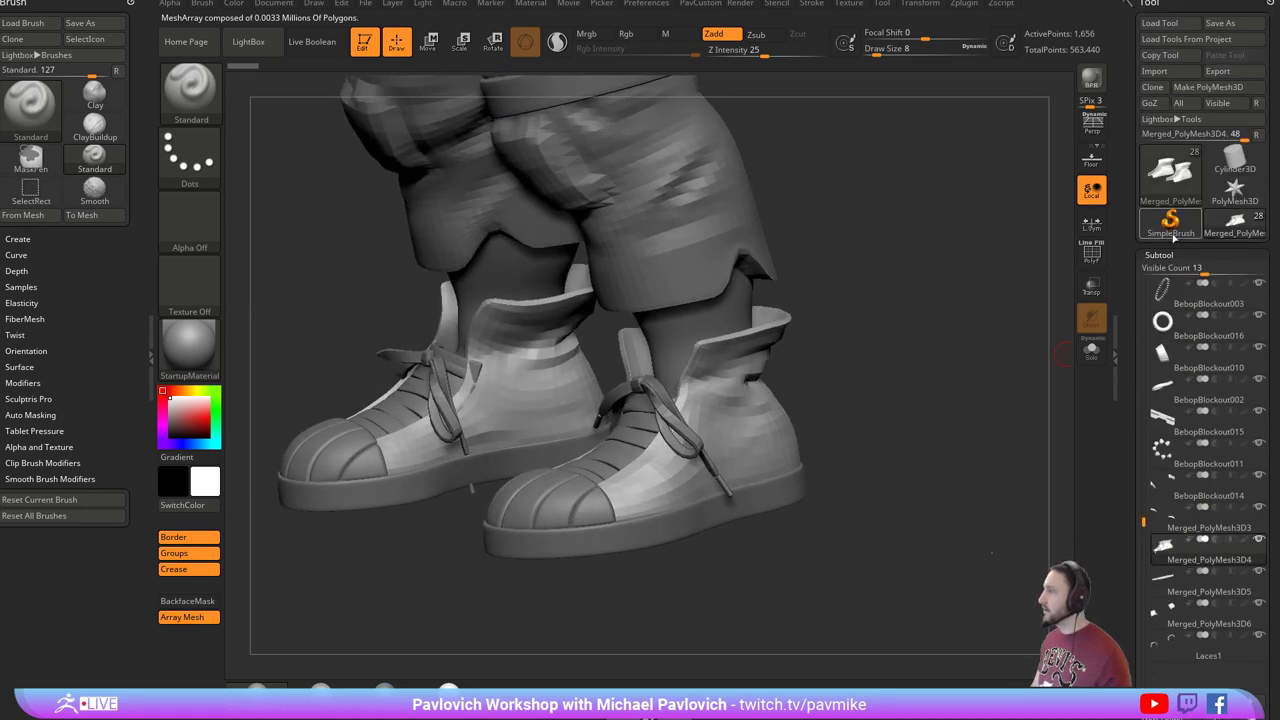
{"action": "left_click", "coordinate": [1155, 88]}
{"action": "left_click", "coordinate": [1226, 229]}
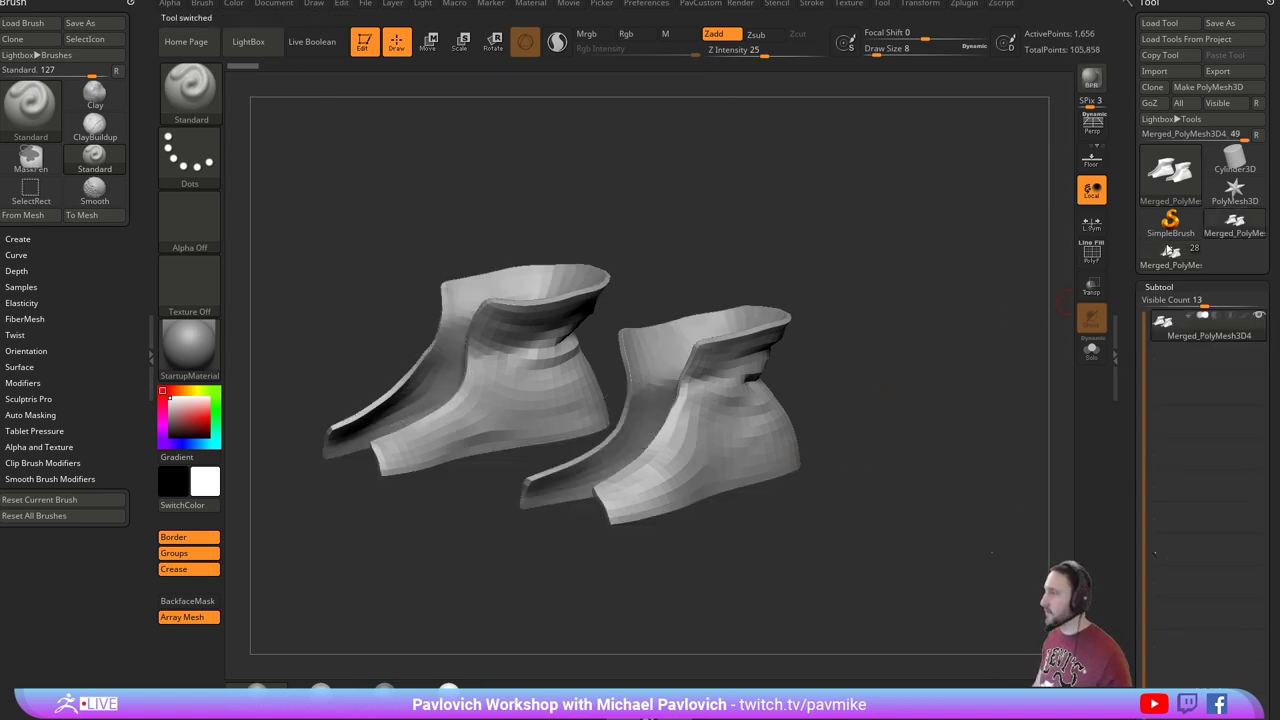
Show the polyframe on the cloned boot upper, set it to SDiv 4, and delete its lower subdivision levels.
{"action": "left_click_drag", "start_coordinate": [980, 329], "coordinate": [1120, 330]}
{"action": "left_click", "coordinate": [1093, 254]}
{"action": "scroll", "coordinate": [1190, 400], "scroll_direction": "down", "scroll_amount": 5}
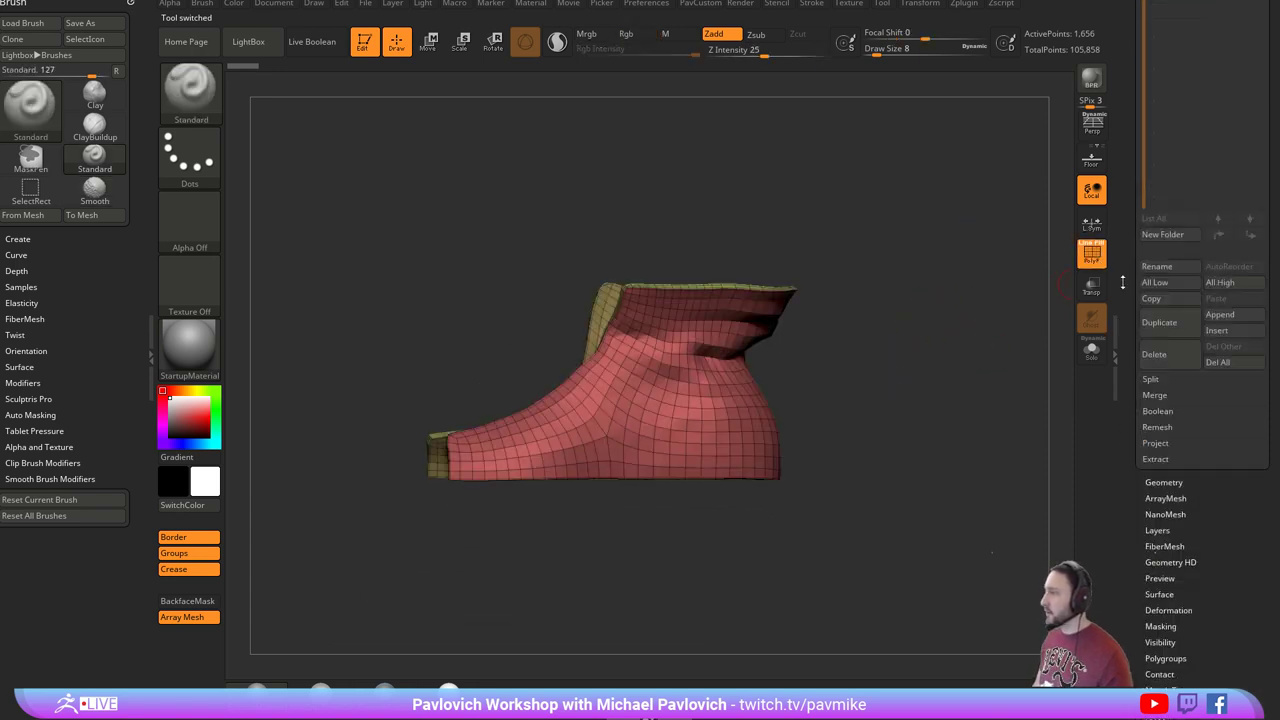
{"action": "left_click", "coordinate": [1164, 404]}
{"action": "left_click", "coordinate": [1192, 436]}
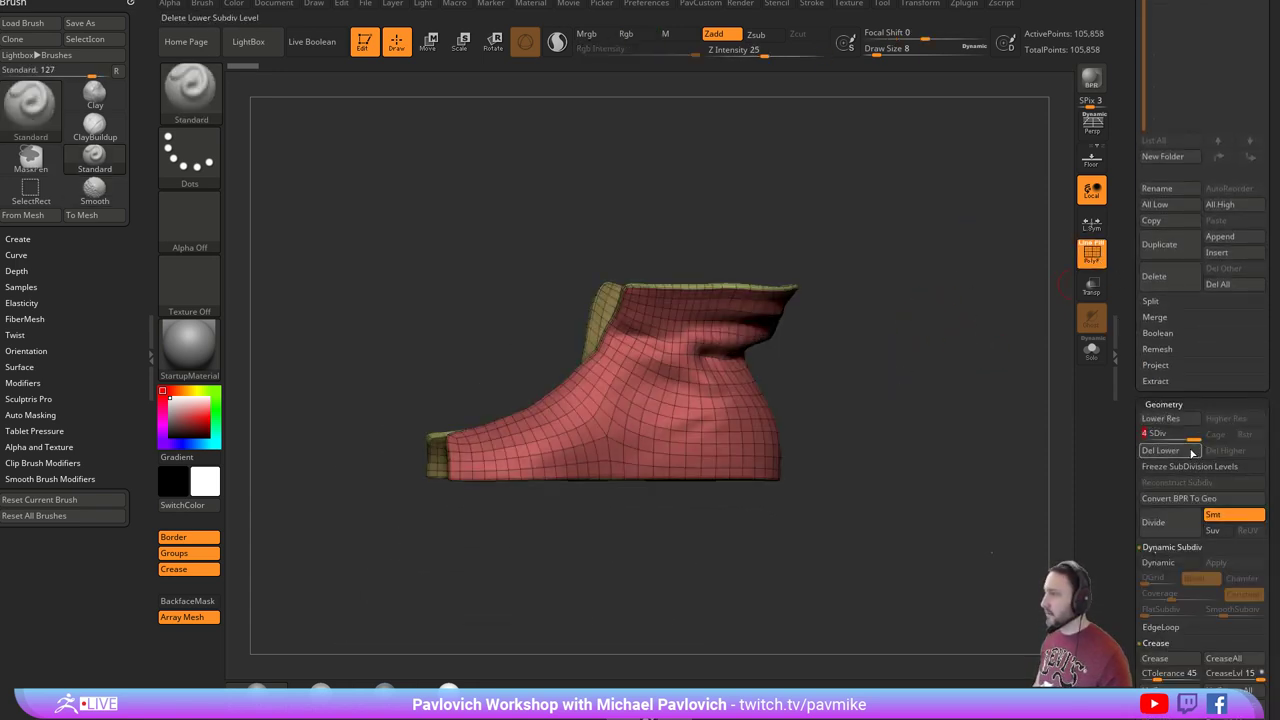
{"action": "left_click_drag", "start_coordinate": [975, 347], "coordinate": [994, 543]}
{"action": "left_click_drag", "start_coordinate": [1137, 440], "coordinate": [1136, 280]}
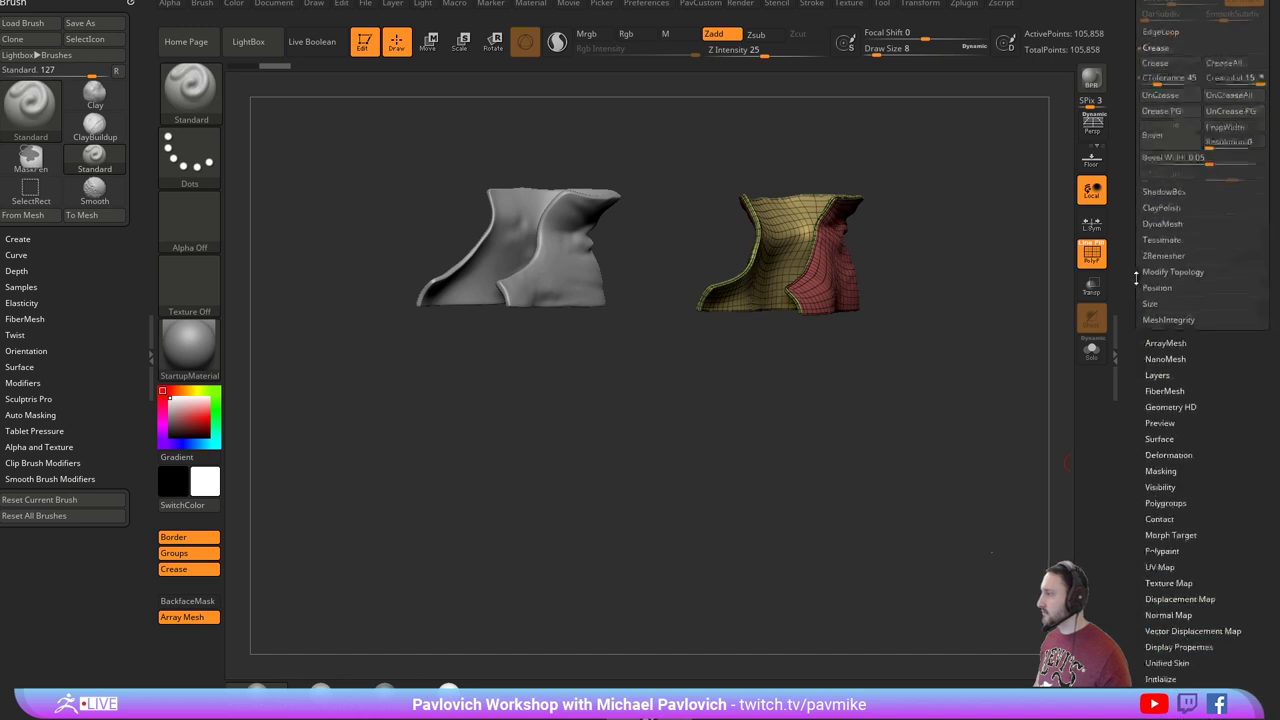
Turn off Array Mesh on the cloned boot upper.
{"action": "scroll", "coordinate": [1137, 278], "scroll_direction": "down", "scroll_amount": 3}
{"action": "left_click", "coordinate": [191, 617]}
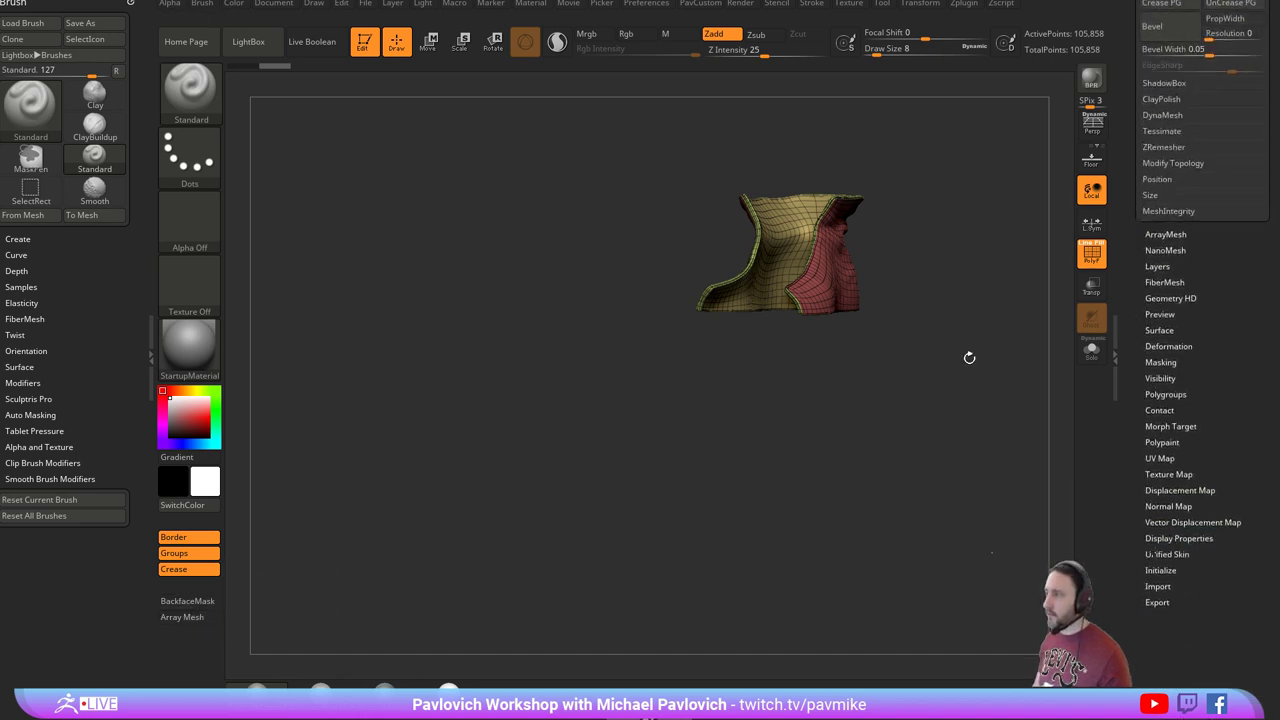
{"action": "left_click", "coordinate": [1166, 236]}
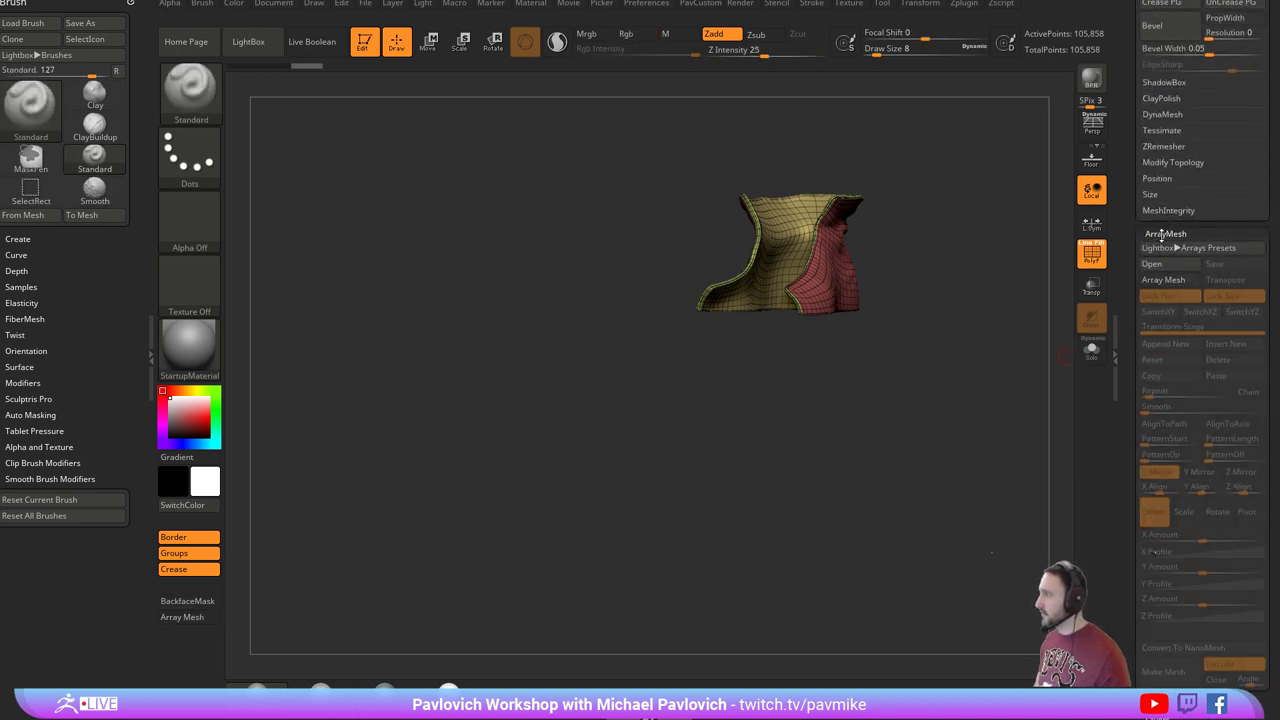
{"action": "left_click", "coordinate": [1162, 235]}
Isolate the clone's red outer polygroup and delete its hidden geometry and lower subdivision levels.
{"action": "left_click_drag", "start_coordinate": [986, 324], "coordinate": [945, 341], "text": "alt"}
{"action": "left_click", "coordinate": [737, 421], "text": "ctrl+shift"}
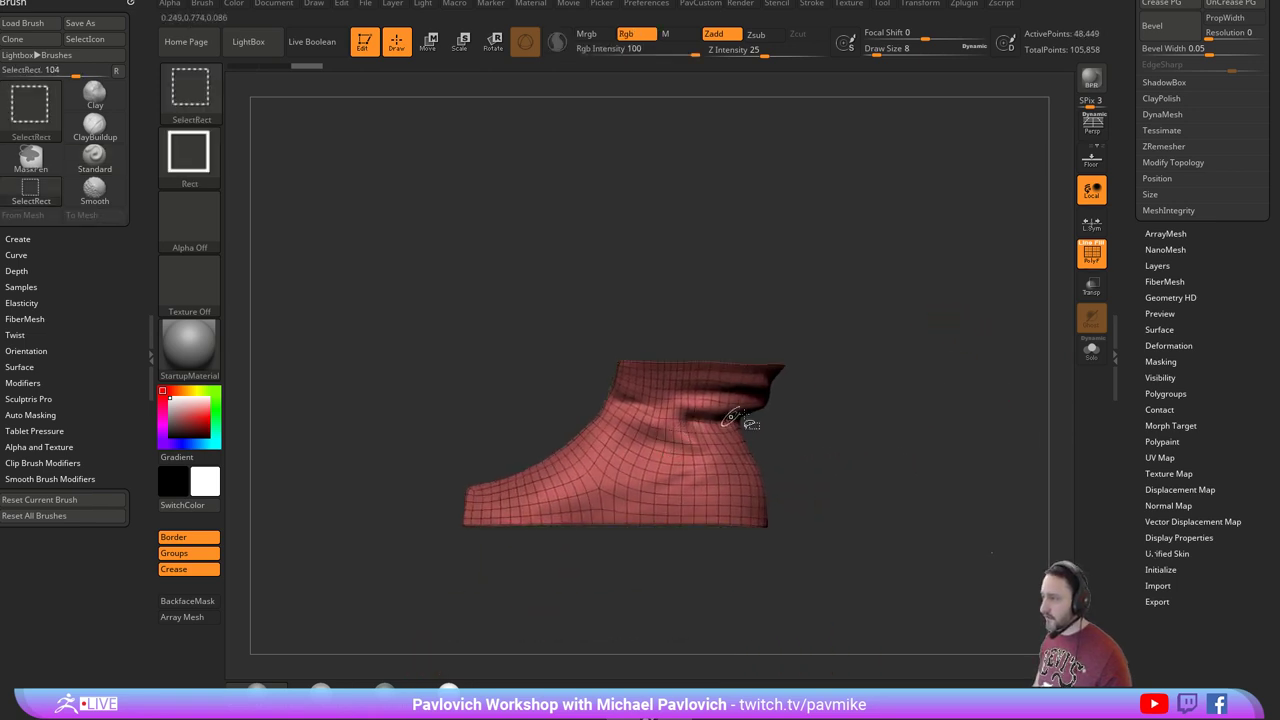
{"action": "key", "text": "2"}
{"action": "left_click_drag", "start_coordinate": [1131, 300], "coordinate": [1134, 372]}
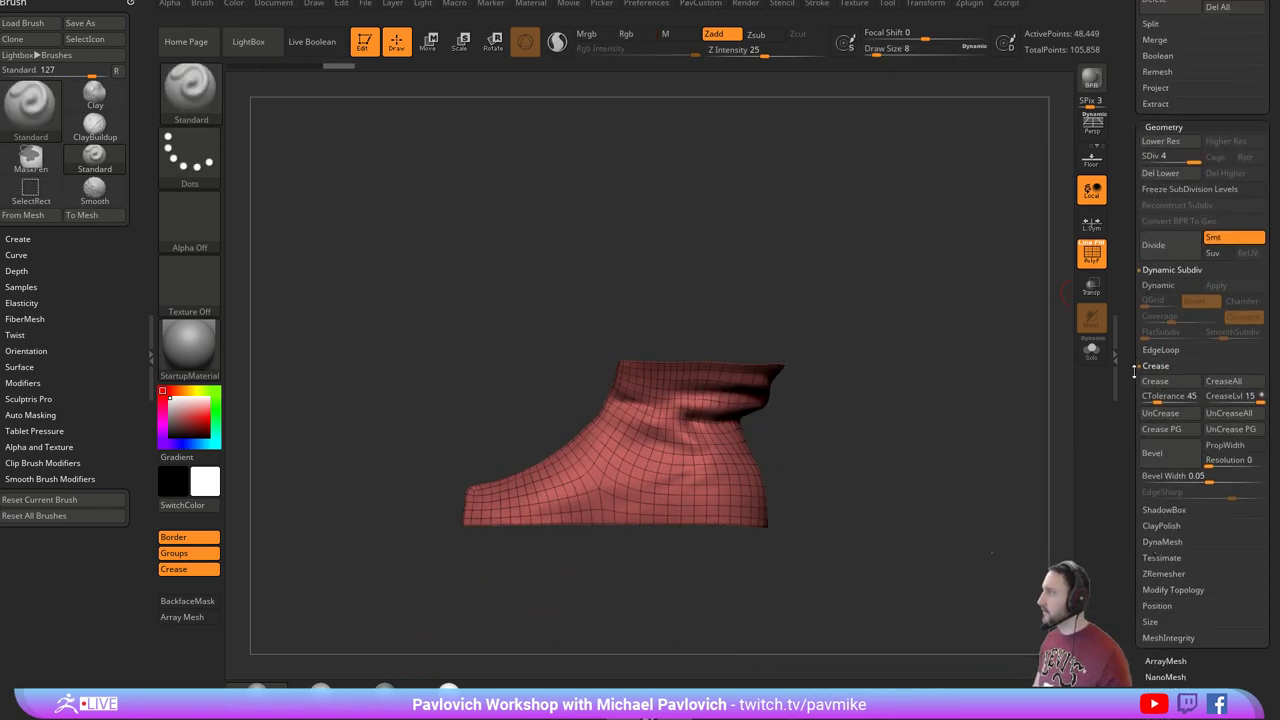
{"action": "left_click", "coordinate": [1199, 178]}
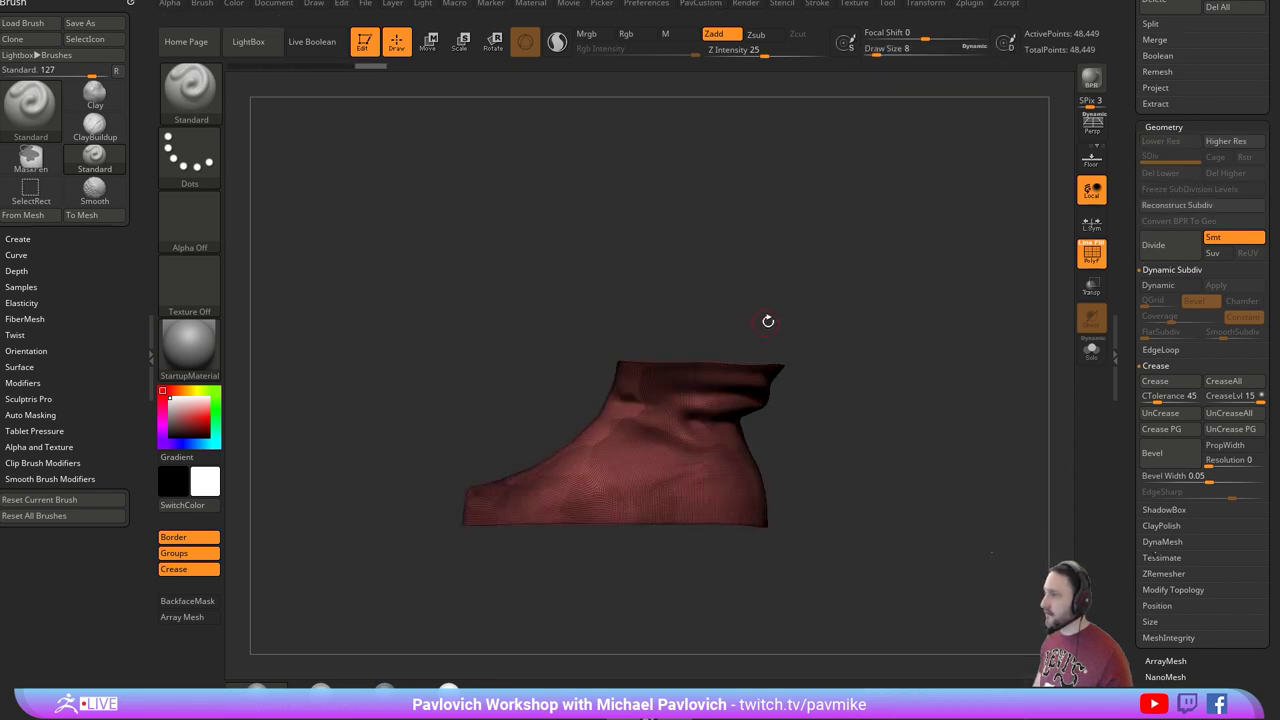
Slice a narrow band around the ankle with SliceCurve, isolate it, and delete the hidden remainder.
{"action": "key", "text": "b"}
{"action": "key", "text": "s"}
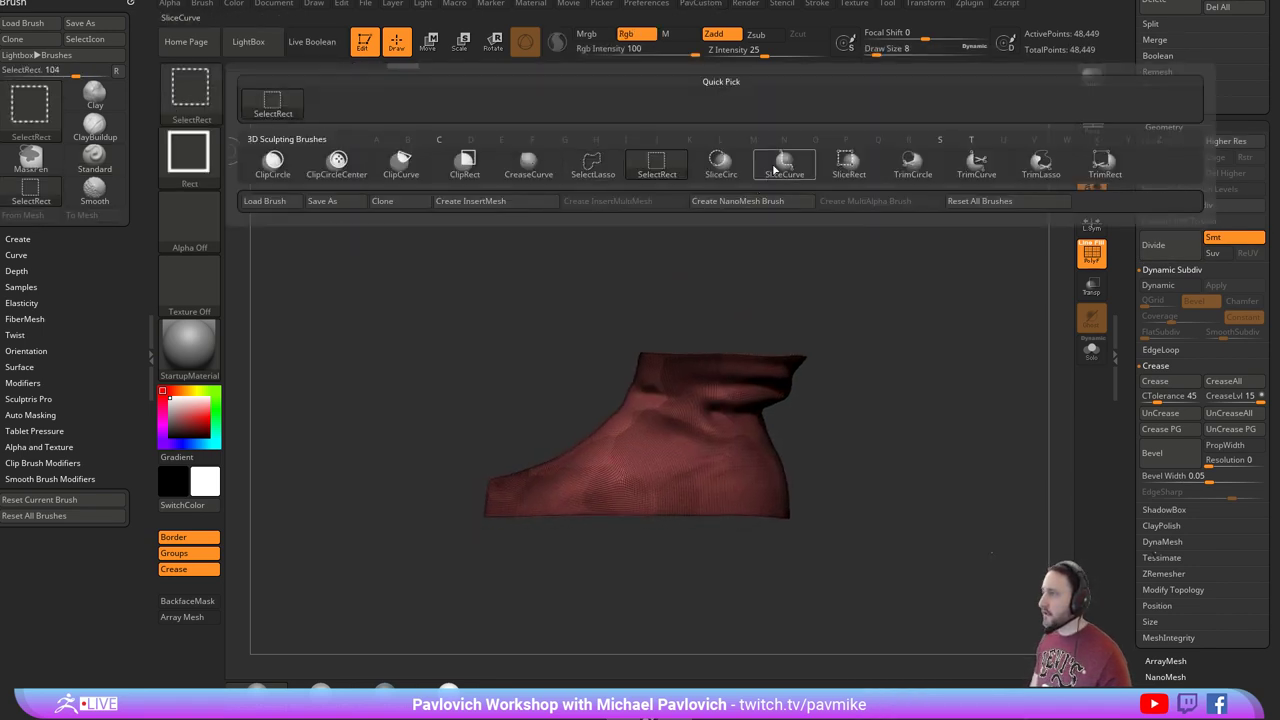
{"action": "key", "text": "t"}
{"action": "mouse_move", "coordinate": [533, 385]}
{"action": "left_mouse_down", "text": "ctrl+shift"}
{"action": "mouse_move", "coordinate": [906, 449]}
{"action": "mouse_move", "coordinate": [906, 375]}
{"action": "mouse_move", "coordinate": [906, 420]}
{"action": "mouse_move", "coordinate": [523, 423]}
{"action": "mouse_move", "coordinate": [545, 408]}
{"action": "left_mouse_up", "text": "ctrl+shift"}
{"action": "left_click", "coordinate": [689, 420], "text": "ctrl+shift"}
{"action": "left_click_drag", "start_coordinate": [930, 369], "coordinate": [952, 352]}
{"action": "key", "text": "space"}
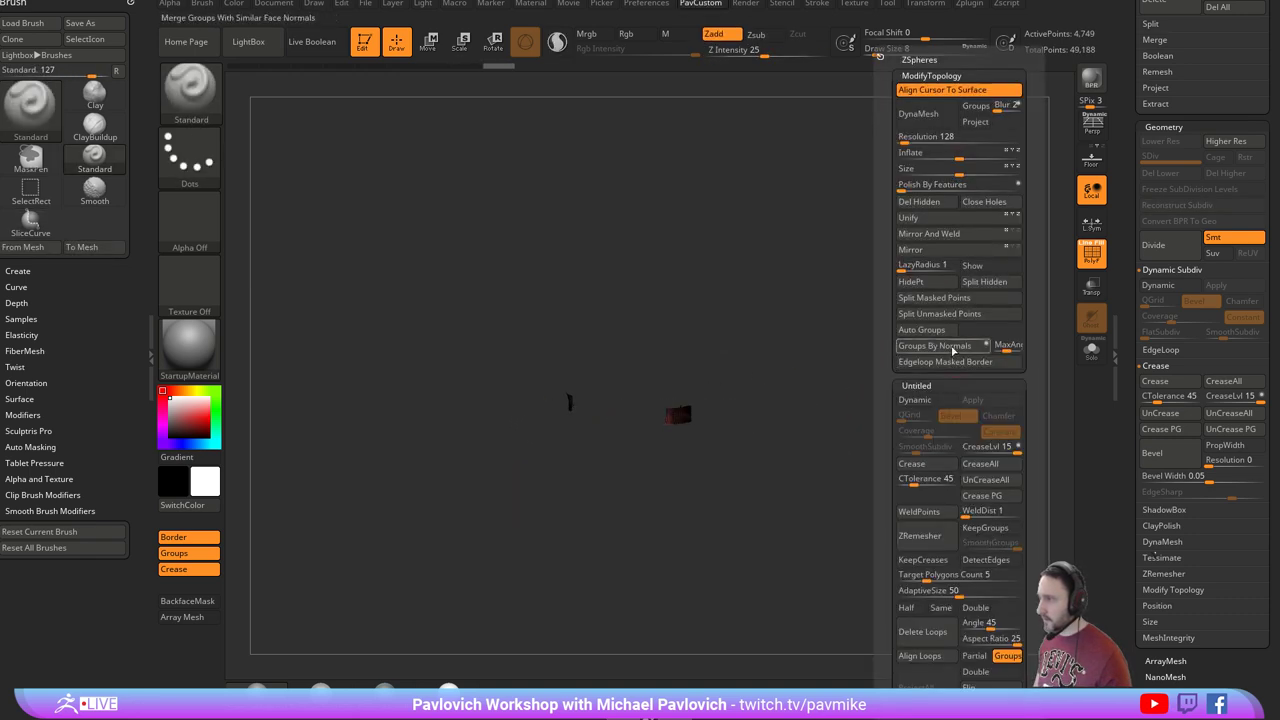
{"action": "left_click", "coordinate": [934, 207]}
{"action": "left_click_drag", "start_coordinate": [968, 398], "coordinate": [928, 367]}
ZRemesh the ankle band with Half enabled and AdaptiveSize at 0.
{"action": "key", "text": "space"}
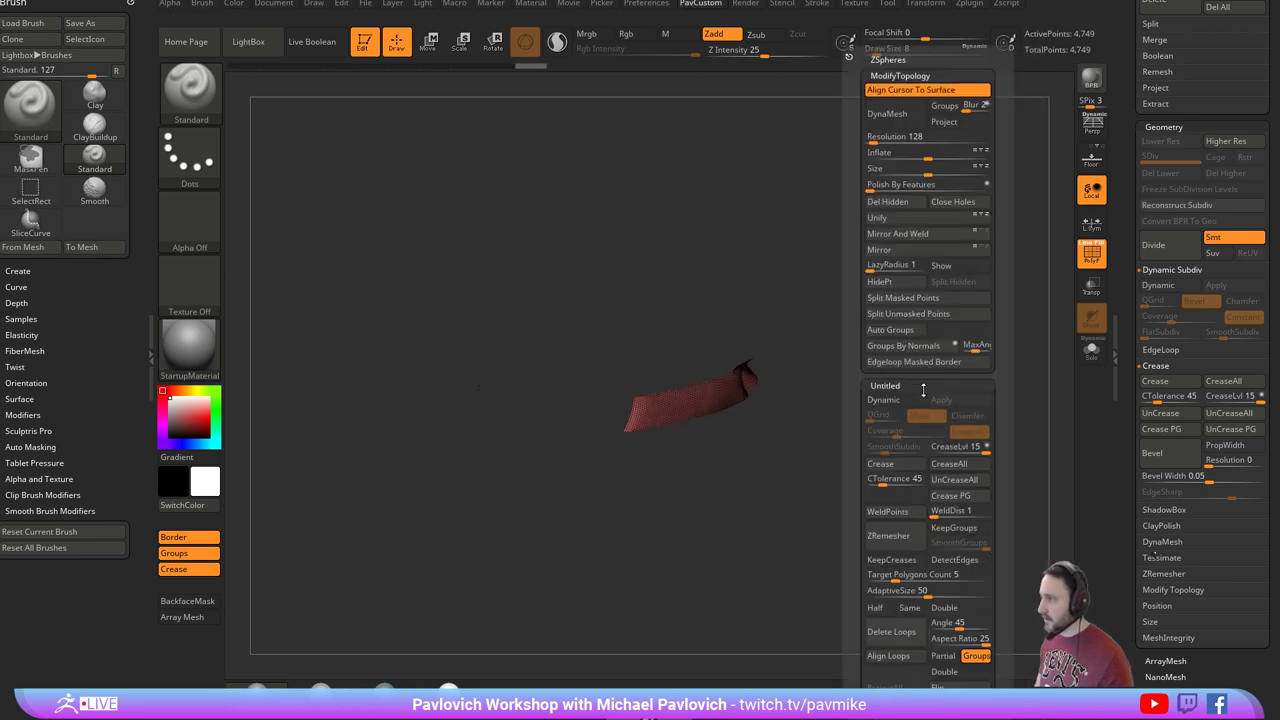
{"action": "left_click", "coordinate": [877, 609]}
{"action": "left_click_drag", "start_coordinate": [884, 593], "coordinate": [855, 592]}
{"action": "left_click", "coordinate": [904, 541]}
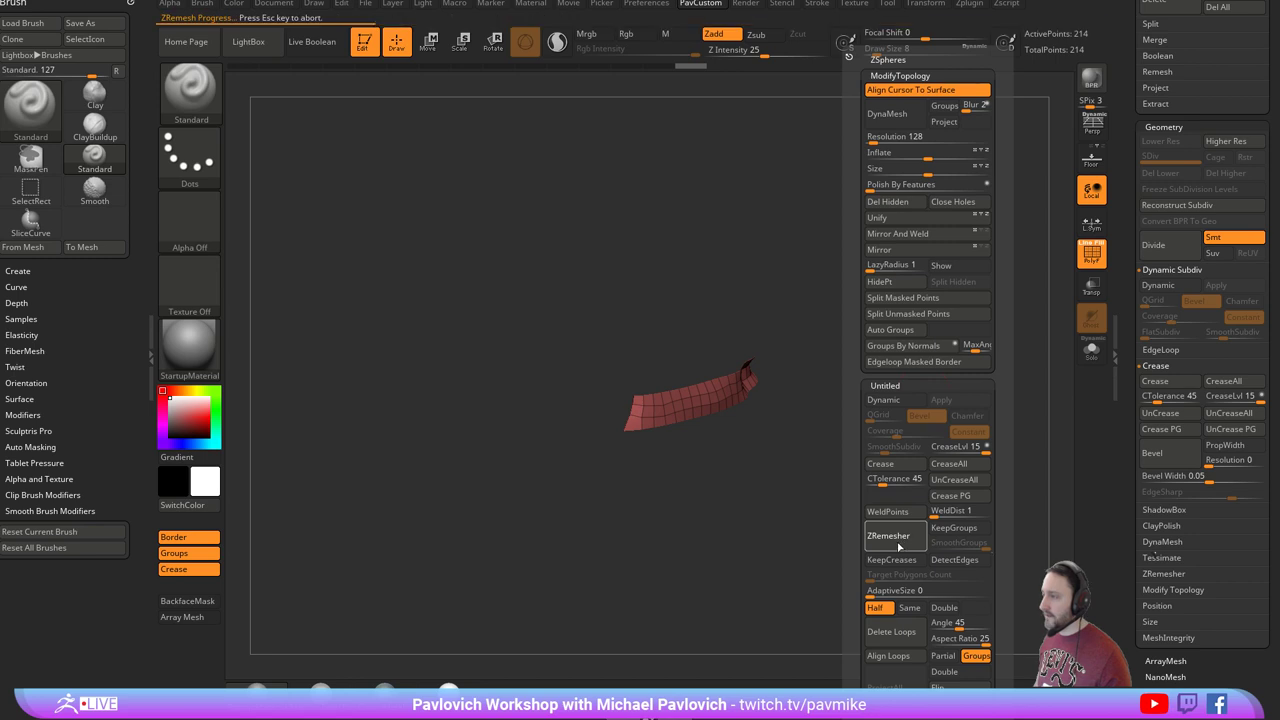
Delete the lengthwise edge loop inside the band with ZModeler so it is one polygon high.
{"action": "mouse_move", "coordinate": [832, 511]}
{"action": "left_mouse_down"}
{"action": "mouse_move", "coordinate": [817, 520]}
{"action": "mouse_move", "coordinate": [828, 470]}
{"action": "left_mouse_up"}
{"action": "key", "text": "b"}
{"action": "key", "text": "z"}
{"action": "key", "text": "m"}
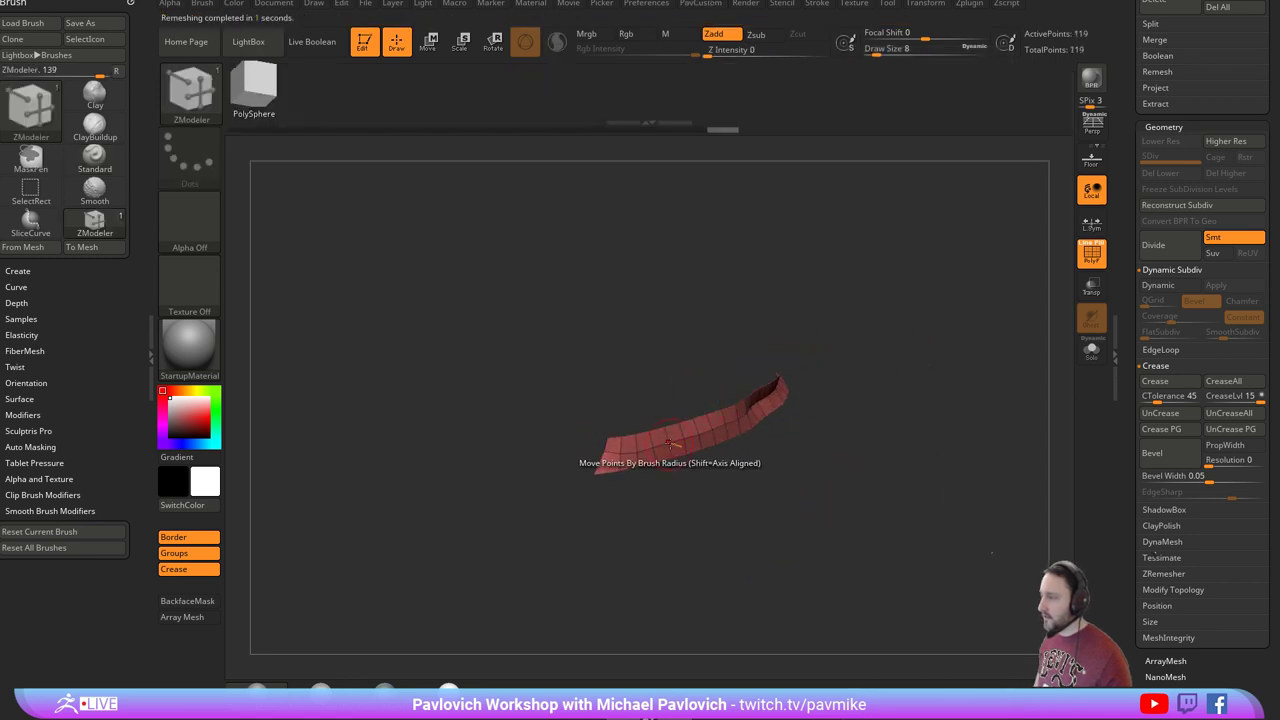
{"action": "key", "text": "space"}
{"action": "left_click", "coordinate": [690, 441], "text": "alt"}
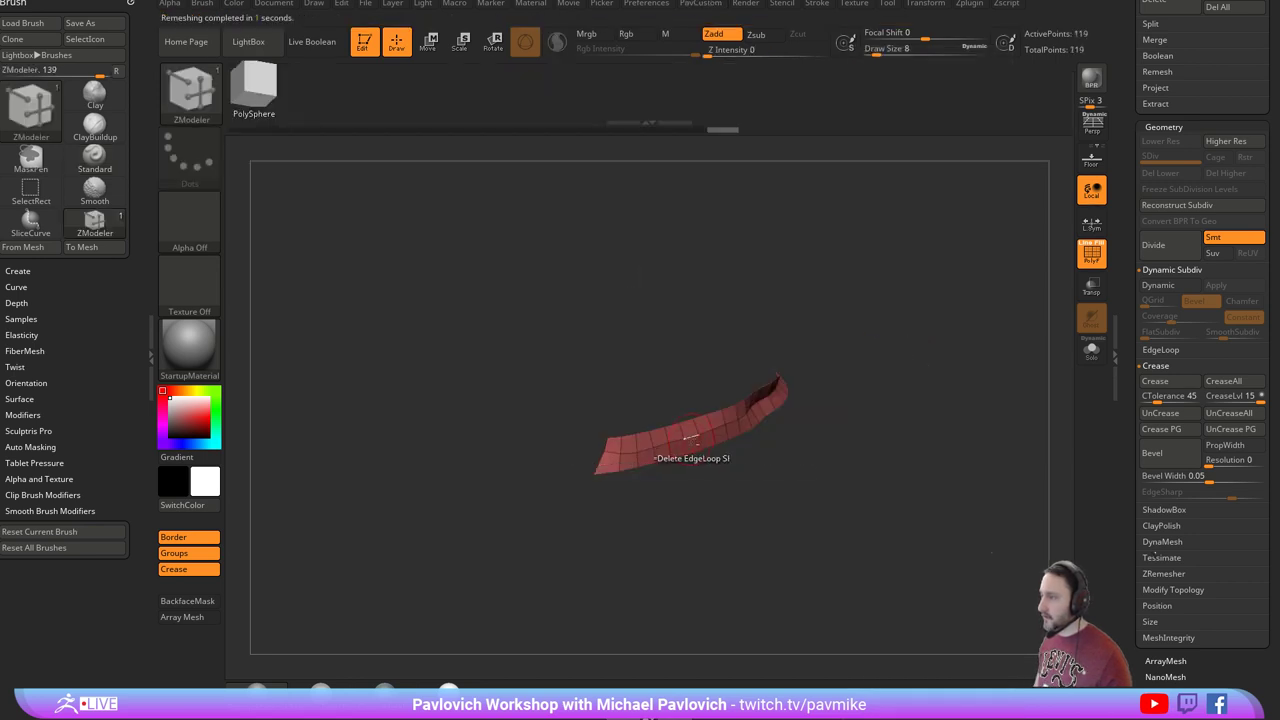
{"action": "left_click_drag", "start_coordinate": [837, 331], "coordinate": [737, 440]}
Thicken the whole band into a solid strip with ZModeler's QMesh on Polygroup All.
{"action": "key", "text": "space"}
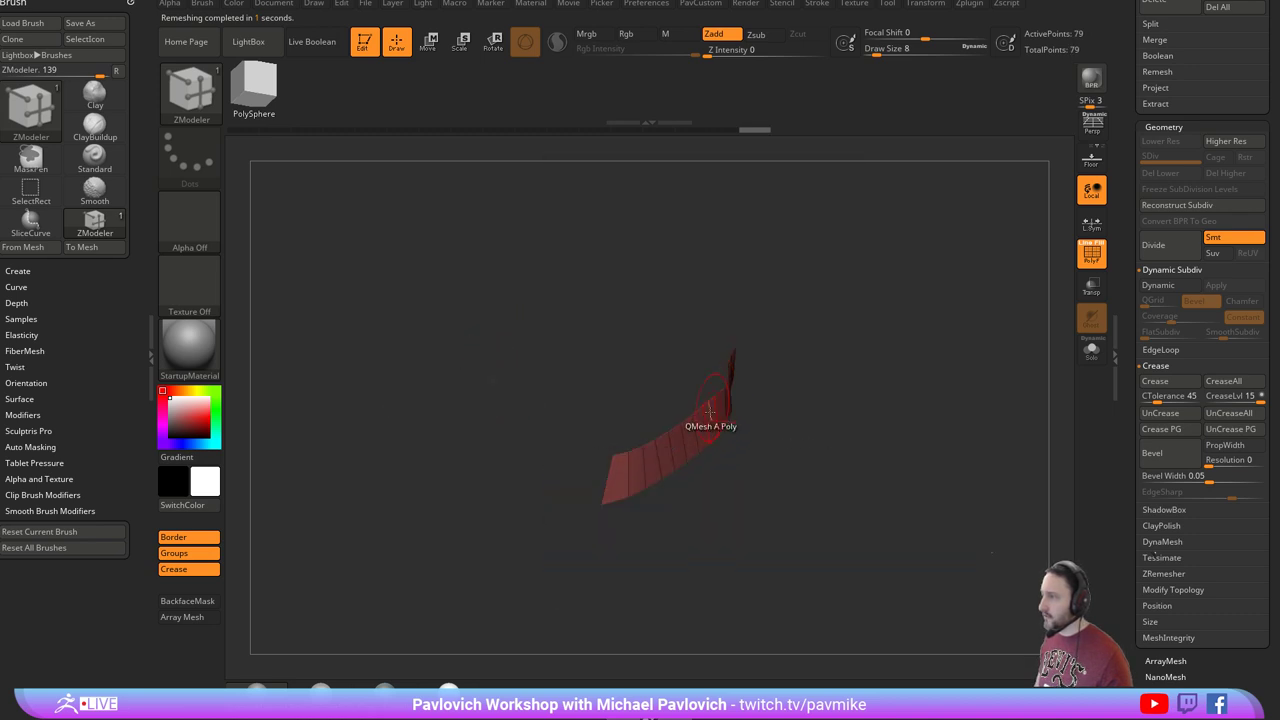
{"action": "key", "text": "space"}
{"action": "left_click", "coordinate": [778, 358]}
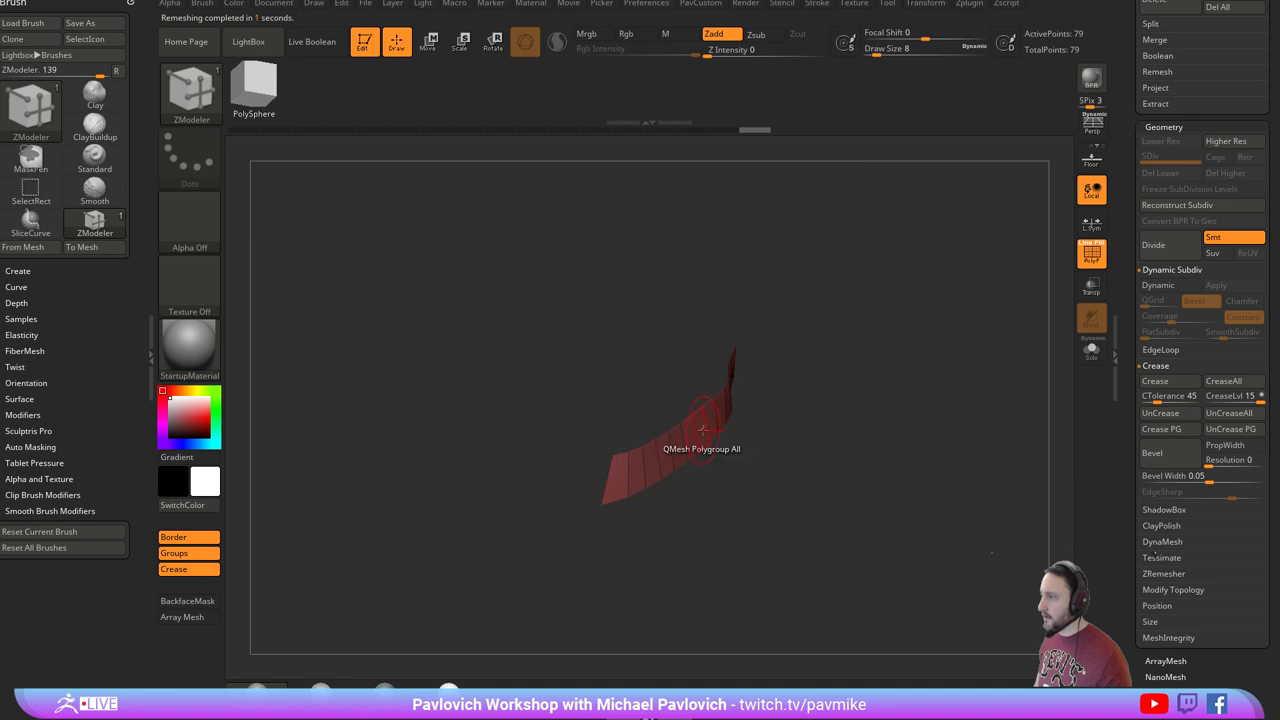
{"action": "left_click_drag", "start_coordinate": [702, 430], "coordinate": [718, 433]}
Return to the character tool, insert the thickened band below the boot upper, and select it as the active subtool.
{"action": "left_click_drag", "start_coordinate": [1128, 326], "coordinate": [1149, 495]}
{"action": "left_click", "coordinate": [1170, 256]}
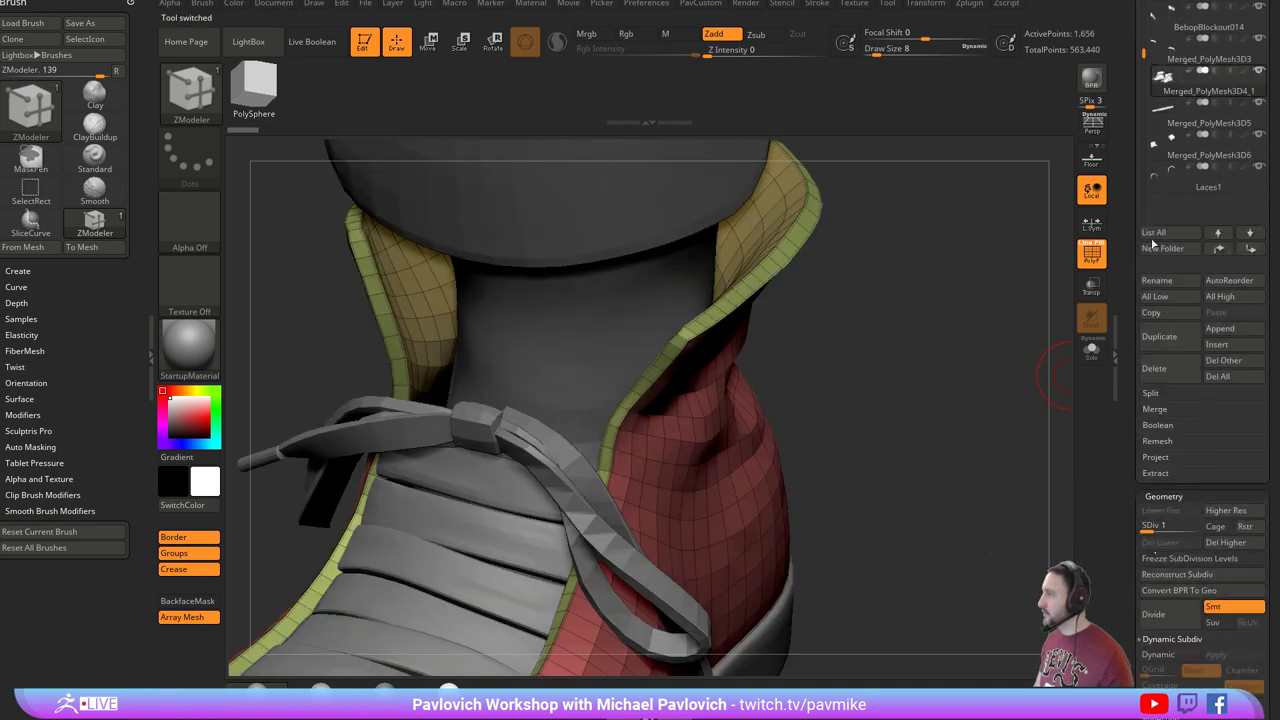
{"action": "left_click", "coordinate": [1217, 345]}
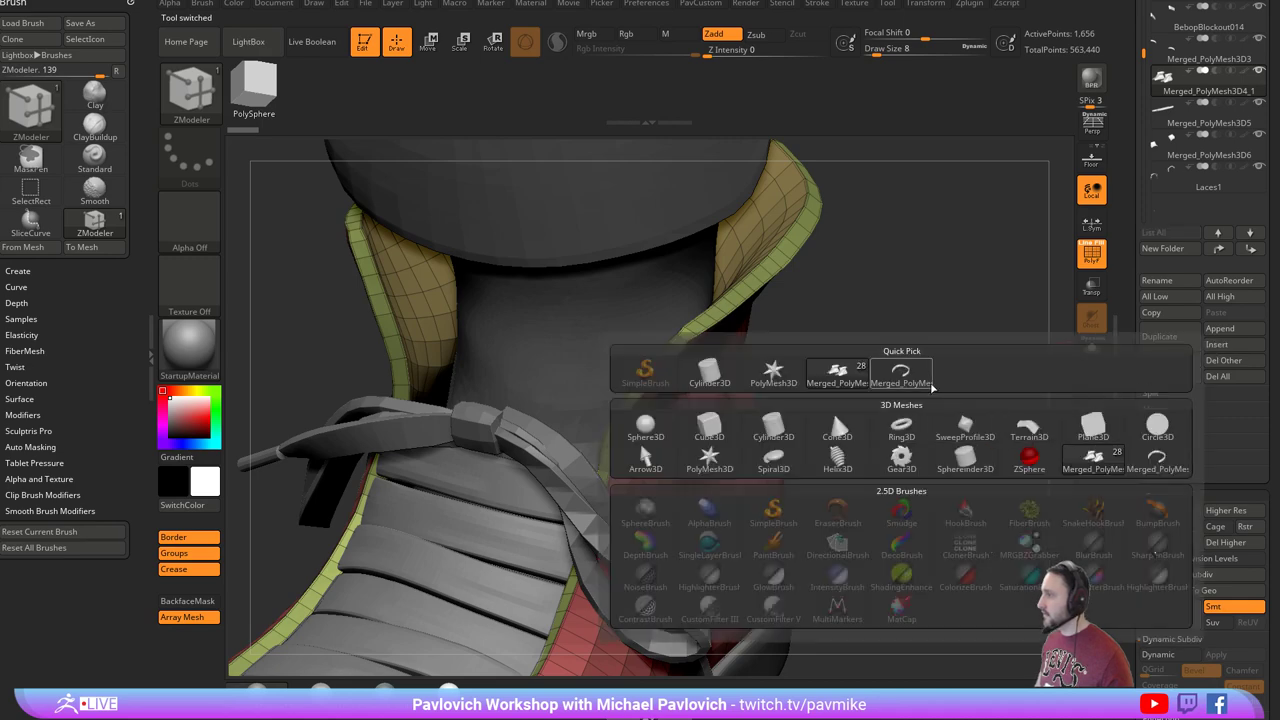
{"action": "left_click", "coordinate": [900, 377]}
{"action": "mouse_move", "coordinate": [902, 338]}
{"action": "left_mouse_down"}
{"action": "mouse_move", "coordinate": [966, 291]}
{"action": "mouse_move", "coordinate": [983, 397]}
{"action": "mouse_move", "coordinate": [926, 331]}
{"action": "mouse_move", "coordinate": [918, 352]}
{"action": "left_mouse_up"}
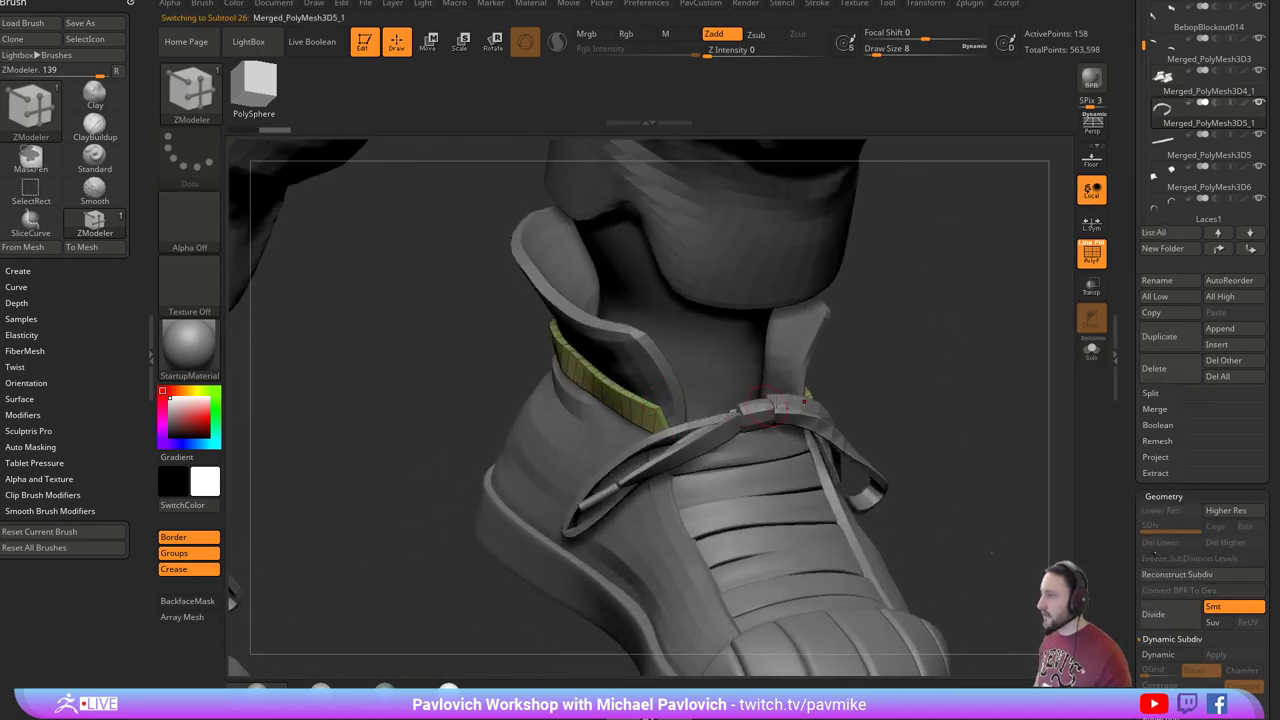
Solo the band and delete the polygons capping its two ends with ZModeler's single-poly Delete.
{"action": "left_click", "coordinate": [1093, 350]}
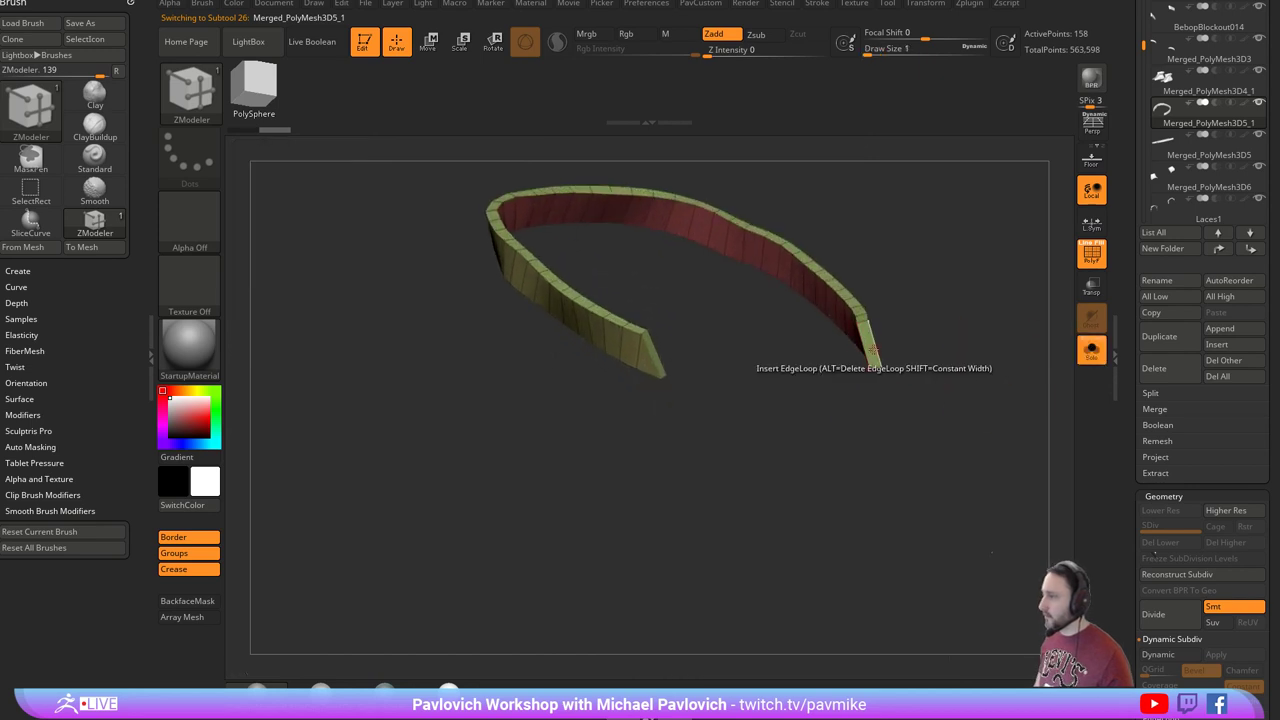
{"action": "key", "text": "space"}
{"action": "left_click", "coordinate": [740, 254]}
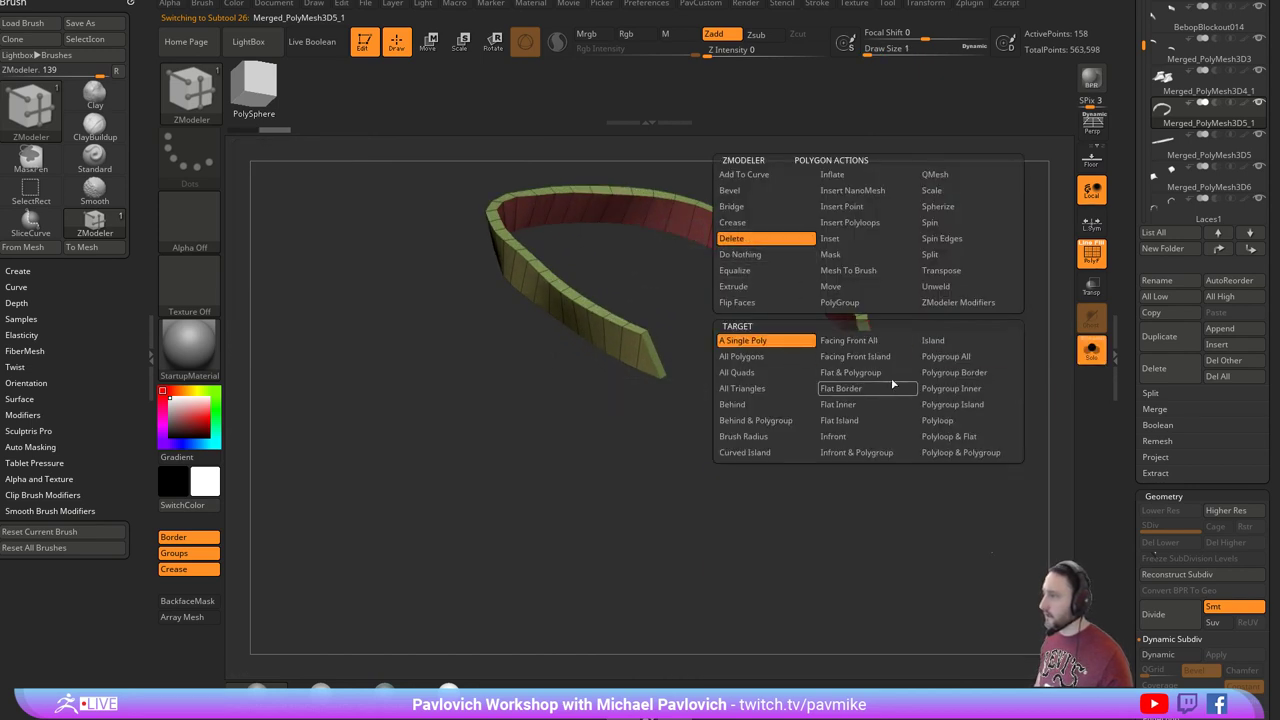
{"action": "left_click", "coordinate": [874, 353]}
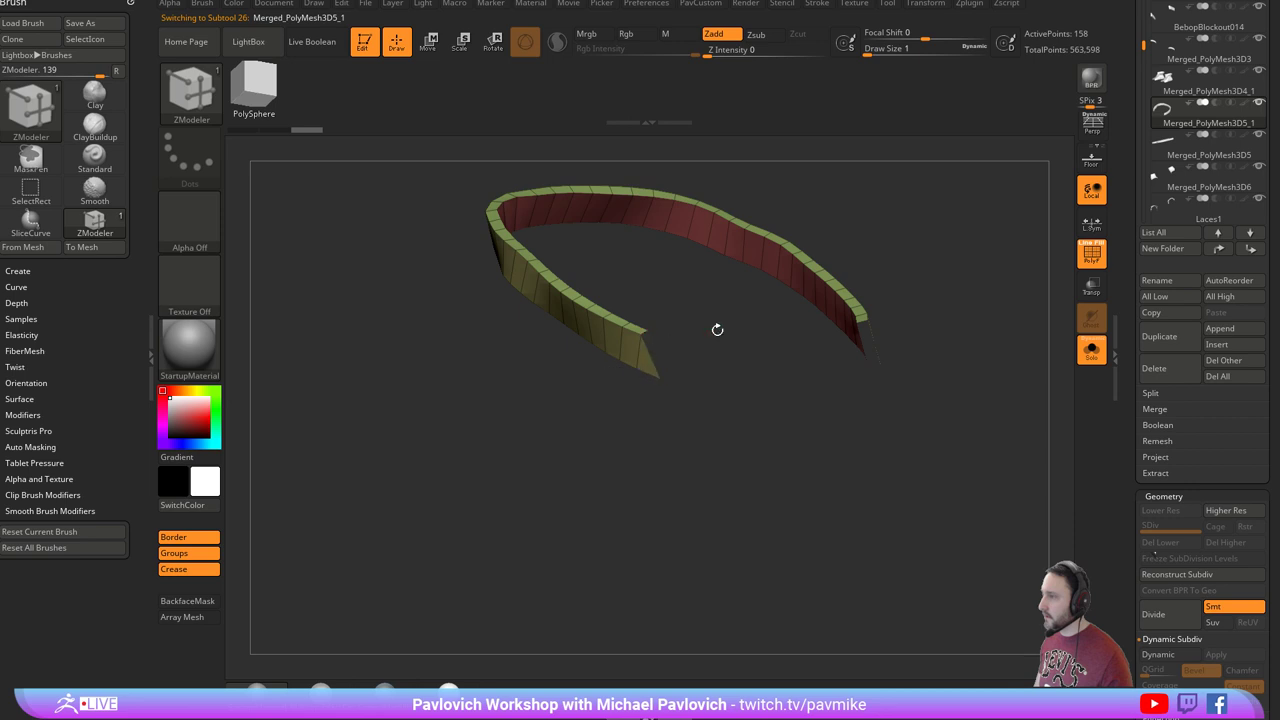
Trim the triangular segment off the band's end by pushing its faces through with single-poly QMesh.
{"action": "left_click_drag", "start_coordinate": [717, 331], "coordinate": [846, 291]}
{"action": "left_click_drag", "start_coordinate": [658, 358], "coordinate": [714, 411]}
{"action": "key", "text": "space"}
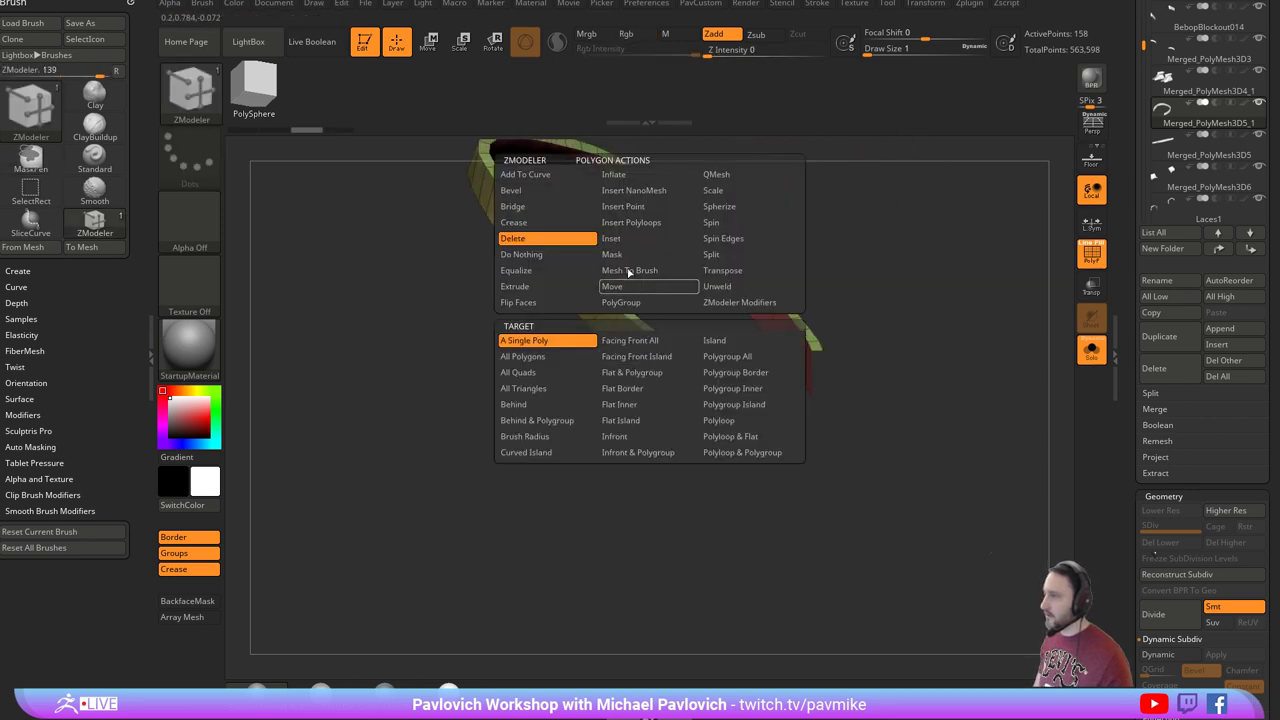
{"action": "left_click", "coordinate": [717, 176]}
{"action": "left_click", "coordinate": [569, 344]}
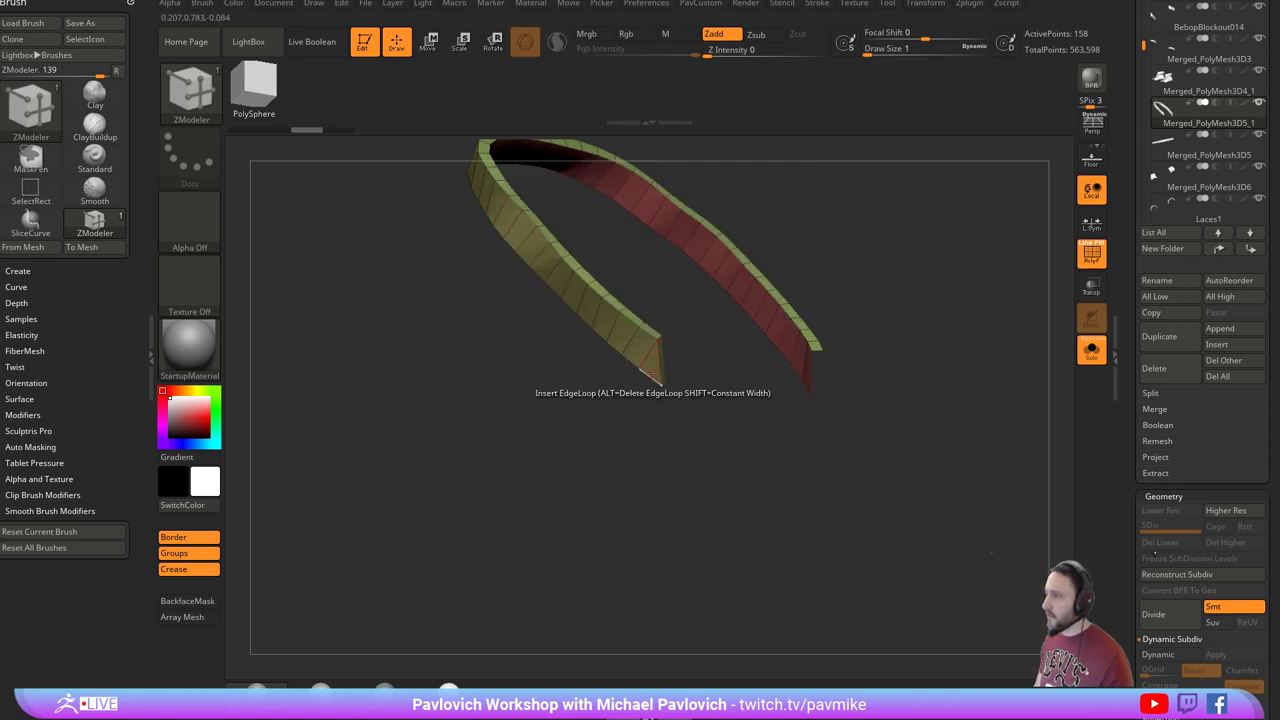
{"action": "left_click_drag", "start_coordinate": [653, 362], "coordinate": [640, 352]}
{"action": "left_click_drag", "start_coordinate": [727, 375], "coordinate": [663, 380]}
Open the band's end faces and join the two ends across the front with ZModeler's Bridge Two Holes.
{"action": "key", "text": "space"}
{"action": "left_click", "coordinate": [555, 243]}
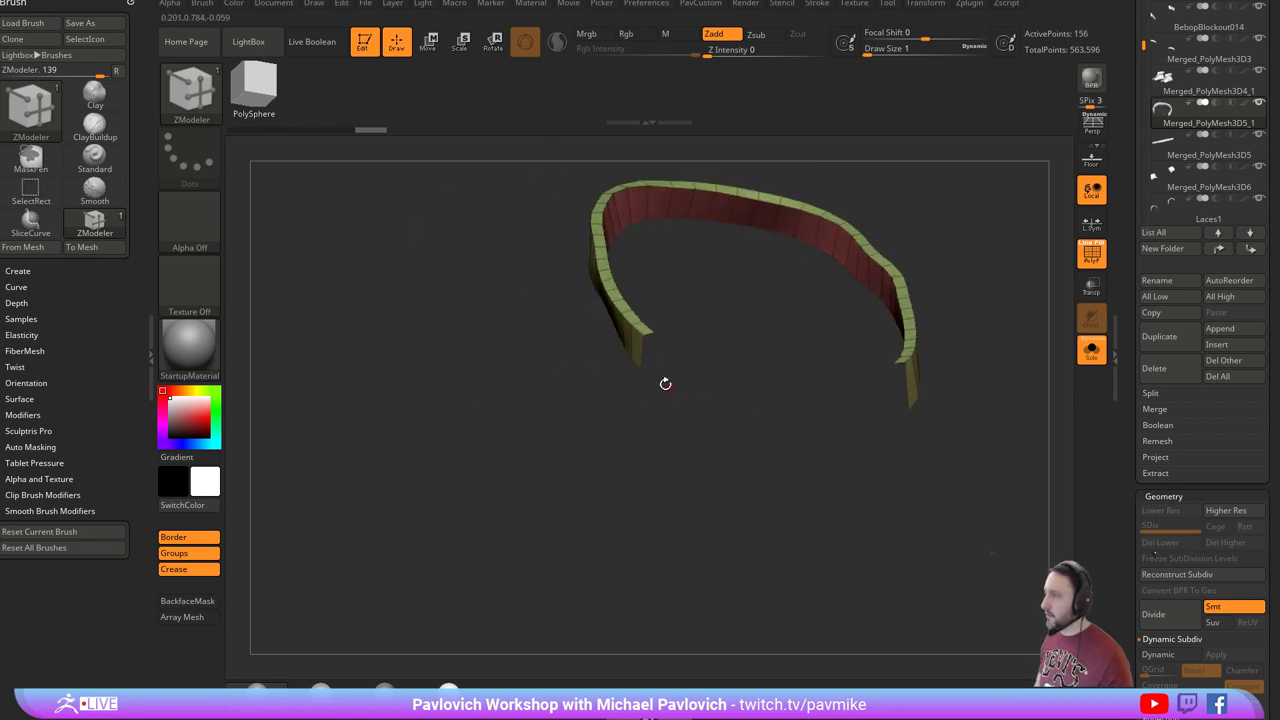
{"action": "key", "text": "space"}
{"action": "left_click", "coordinate": [504, 366]}
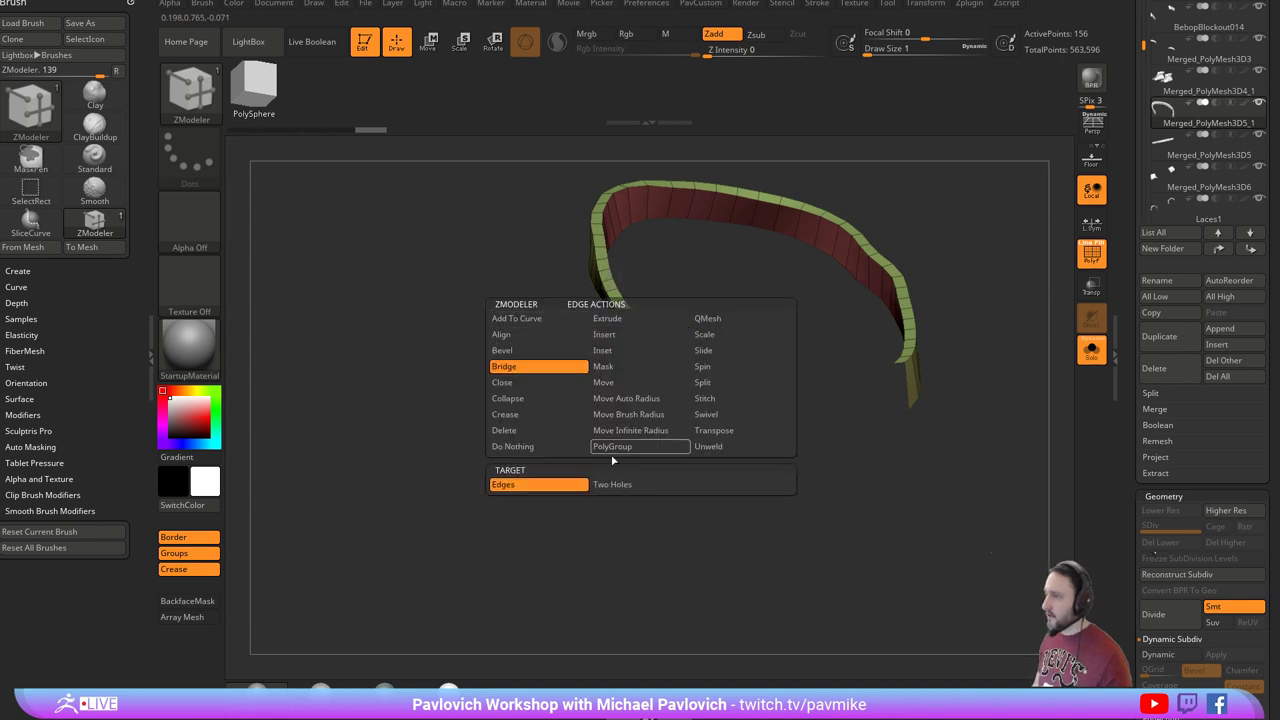
{"action": "left_click", "coordinate": [625, 485]}
{"action": "left_click", "coordinate": [639, 347]}
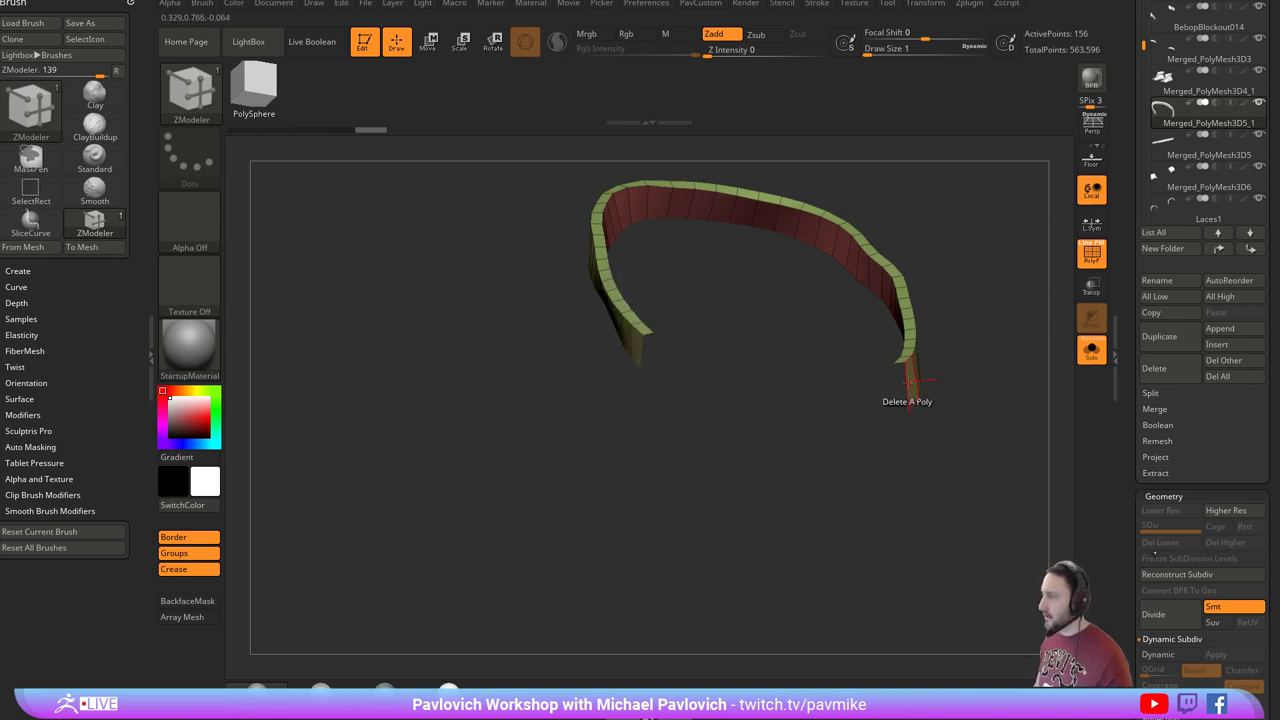
{"action": "left_click", "coordinate": [908, 400]}
Show all subtools and fit the band's bridged front around the tongue behind the bow, using the Move brush at Draw Size 33.
{"action": "mouse_move", "coordinate": [1024, 373]}
{"action": "left_mouse_down"}
{"action": "mouse_move", "coordinate": [1026, 346]}
{"action": "mouse_move", "coordinate": [1000, 340]}
{"action": "mouse_move", "coordinate": [1026, 385]}
{"action": "mouse_move", "coordinate": [1015, 370]}
{"action": "left_mouse_up"}
{"action": "left_click", "coordinate": [1091, 350]}
{"action": "key", "text": "s"}
{"action": "left_click_drag", "start_coordinate": [868, 412], "coordinate": [891, 415]}
{"action": "key", "text": "b"}
{"action": "key", "text": "m"}
{"action": "key", "text": "v"}
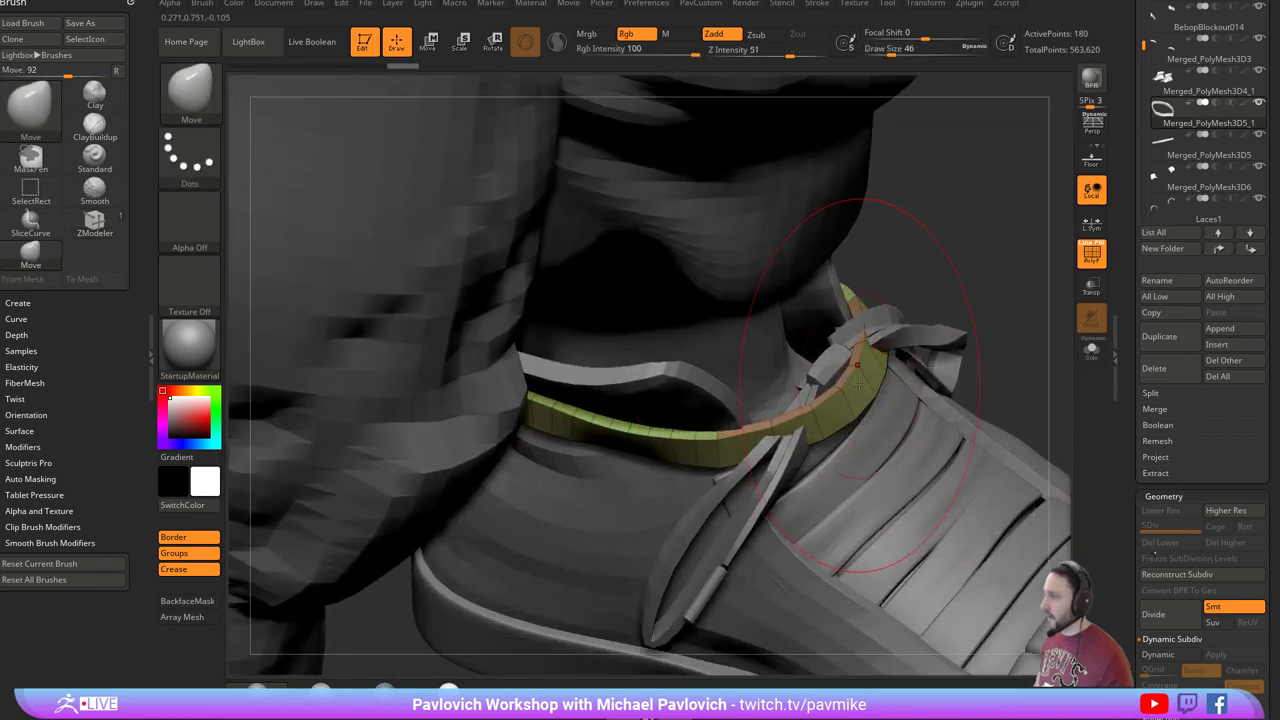
{"action": "key", "text": "5"}
{"action": "left_click", "coordinate": [864, 91]}
{"action": "key", "text": "s"}
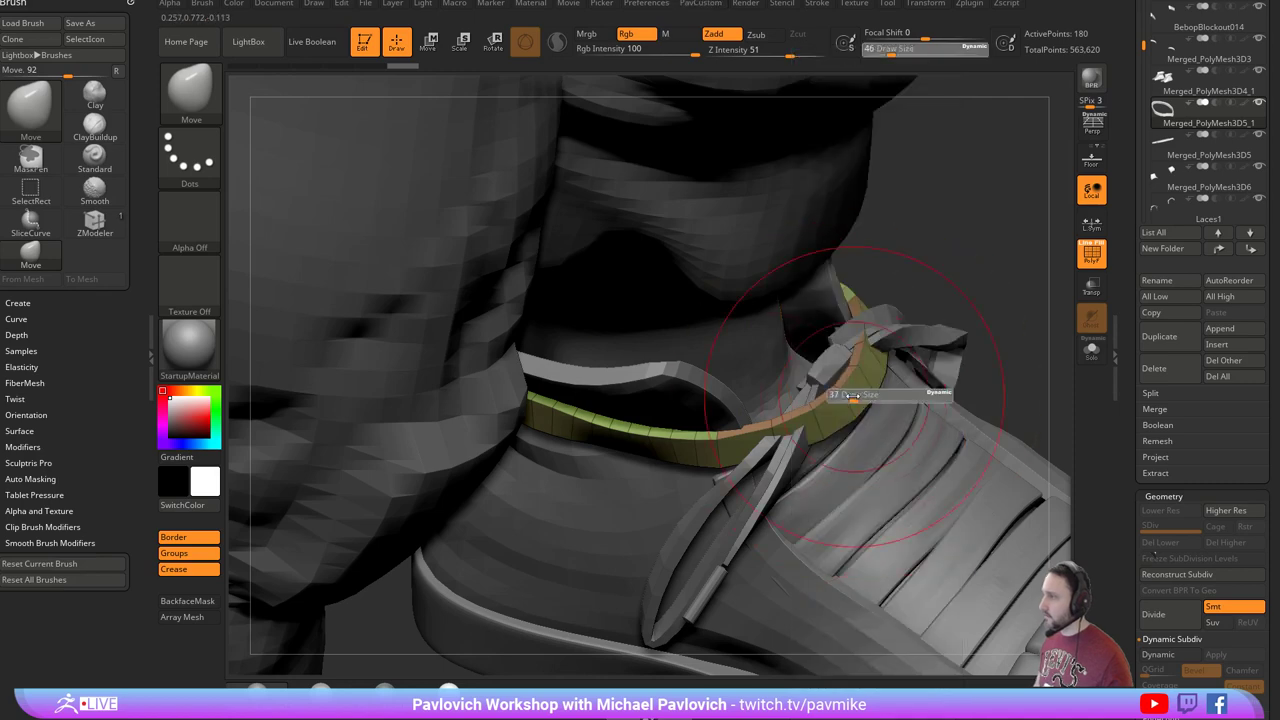
{"action": "left_click_drag", "start_coordinate": [852, 402], "coordinate": [846, 402]}
{"action": "left_click_drag", "start_coordinate": [806, 394], "coordinate": [779, 357]}
{"action": "right_click_drag", "start_coordinate": [779, 357], "coordinate": [844, 382]}
{"action": "left_click_drag", "start_coordinate": [844, 384], "coordinate": [860, 424]}
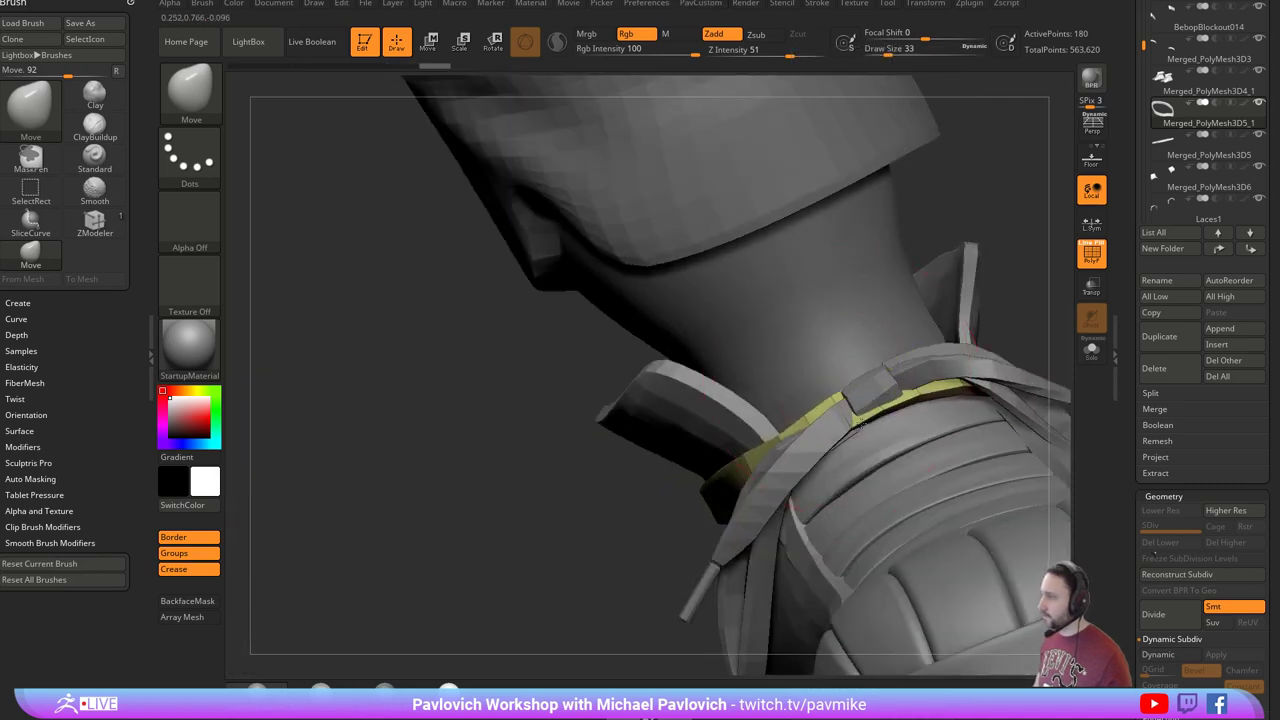
{"action": "left_click_drag", "start_coordinate": [595, 519], "coordinate": [770, 460]}
{"action": "key", "text": "s"}
{"action": "left_click_drag", "start_coordinate": [850, 412], "coordinate": [880, 405]}
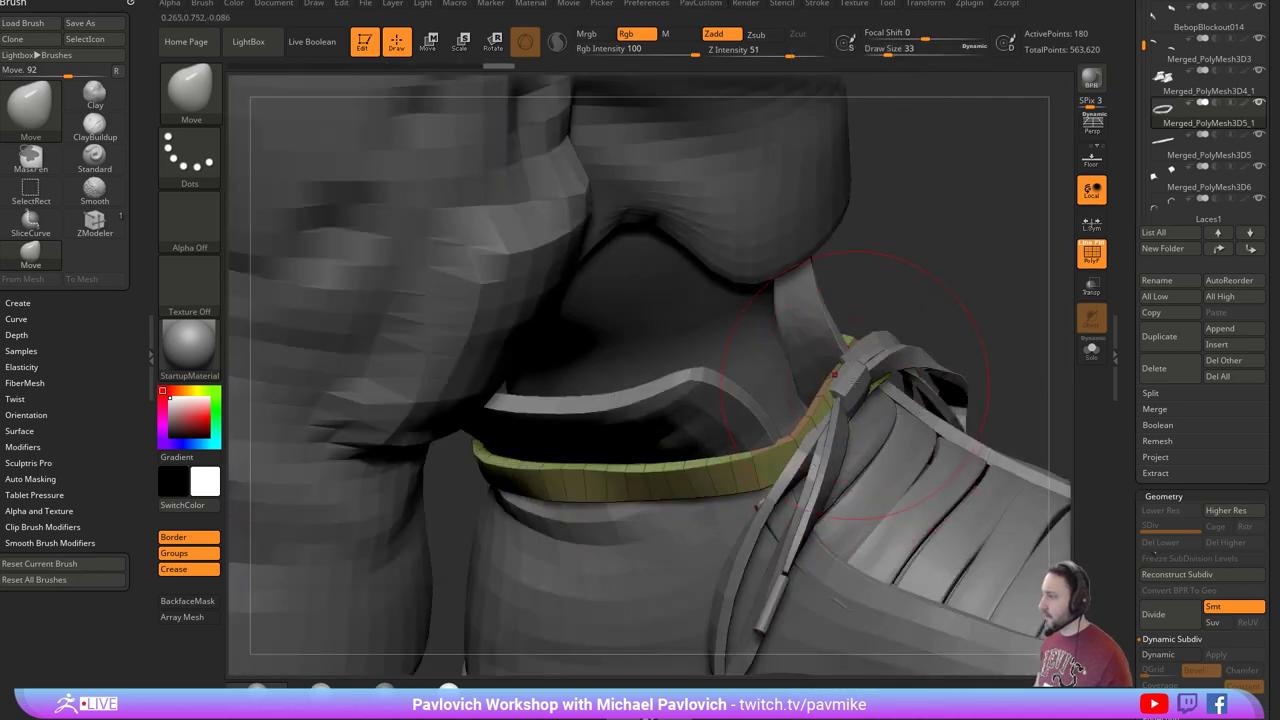
Solo the band, cut a gap in its front centre with ZModeler QMesh, and show all subtools again.
{"action": "left_click", "coordinate": [1091, 350]}
{"action": "key", "text": "s"}
{"action": "key", "text": "b"}
{"action": "key", "text": "z"}
{"action": "key", "text": "m"}
{"action": "left_click_drag", "start_coordinate": [960, 362], "coordinate": [889, 415]}
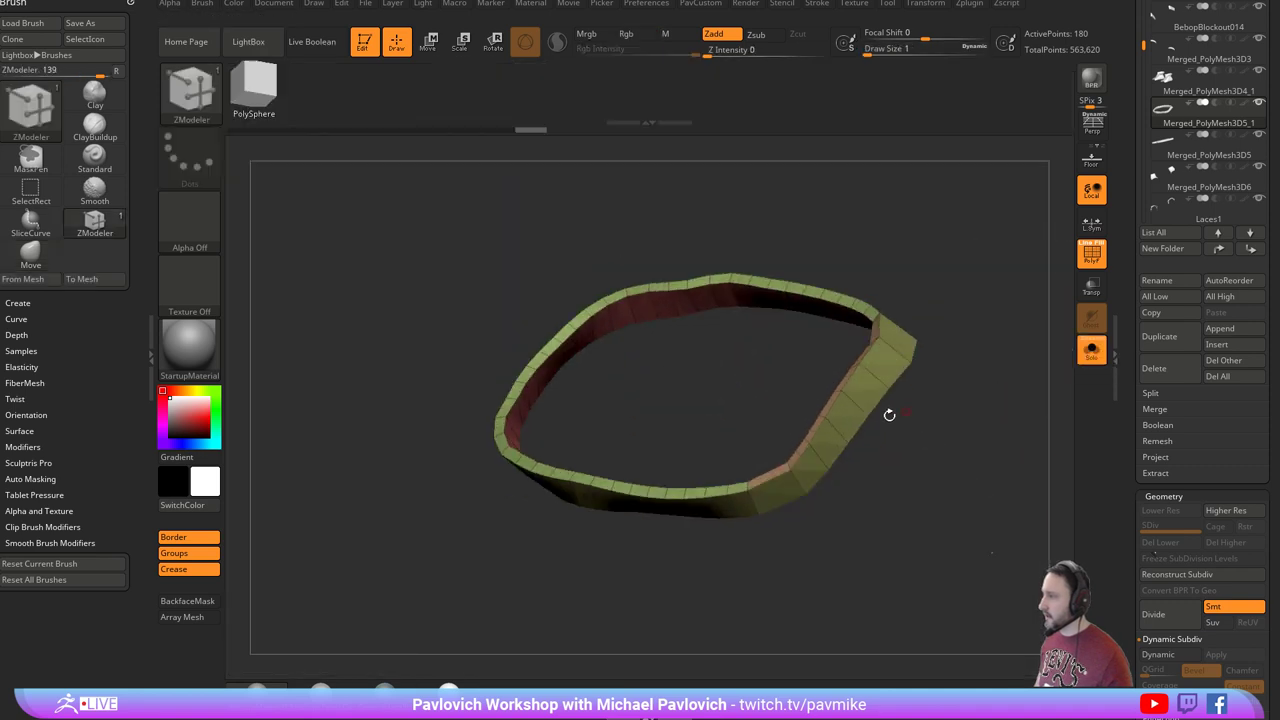
{"action": "key", "text": "space"}
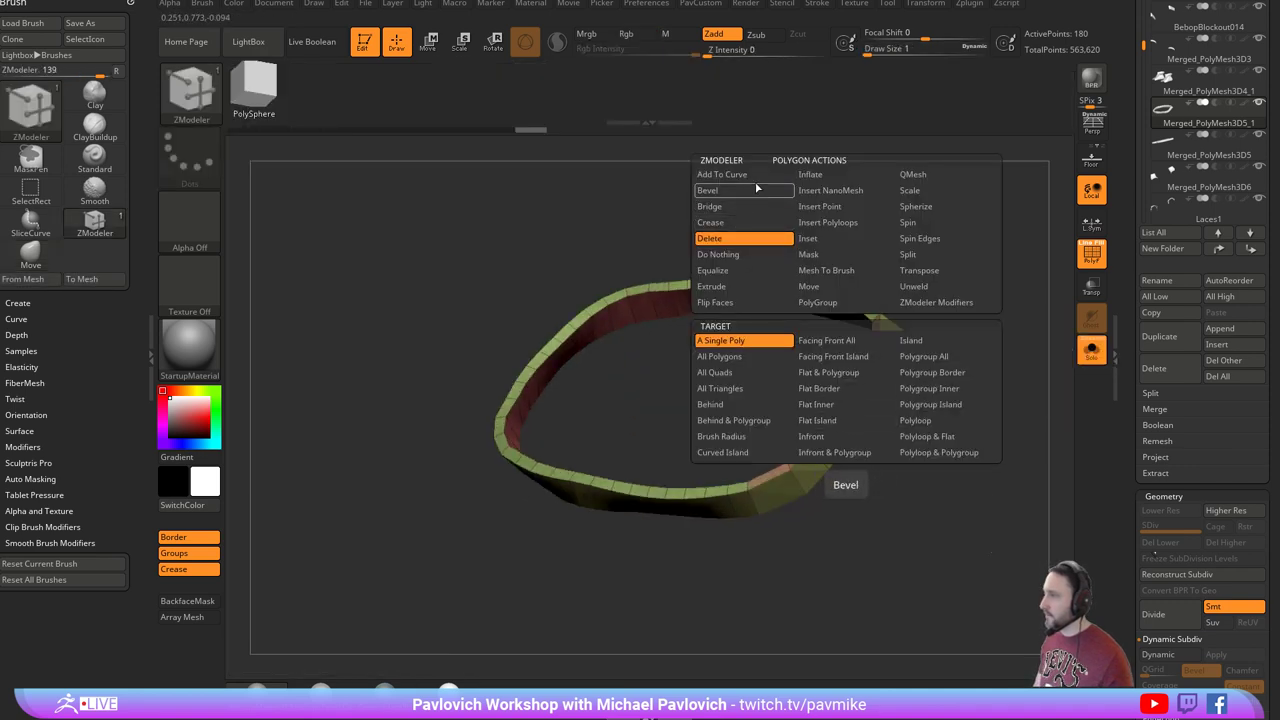
{"action": "left_click", "coordinate": [912, 176]}
{"action": "left_click_drag", "start_coordinate": [852, 402], "coordinate": [874, 380]}
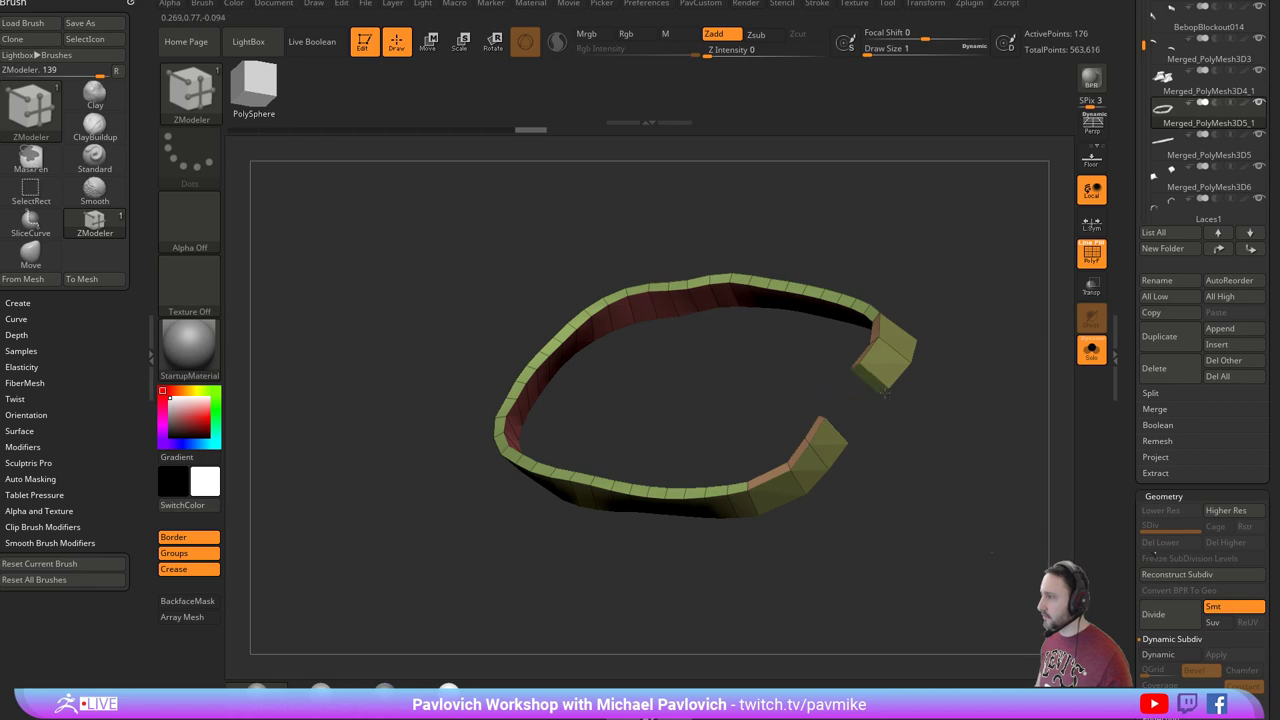
{"action": "left_click", "coordinate": [1091, 350]}
Switch to the Move brush, undo a trial move of the band's cut end, and turn on Topological auto masking.
{"action": "mouse_move", "coordinate": [980, 328]}
{"action": "left_mouse_down"}
{"action": "mouse_move", "coordinate": [1024, 246]}
{"action": "mouse_move", "coordinate": [800, 460]}
{"action": "left_mouse_up"}
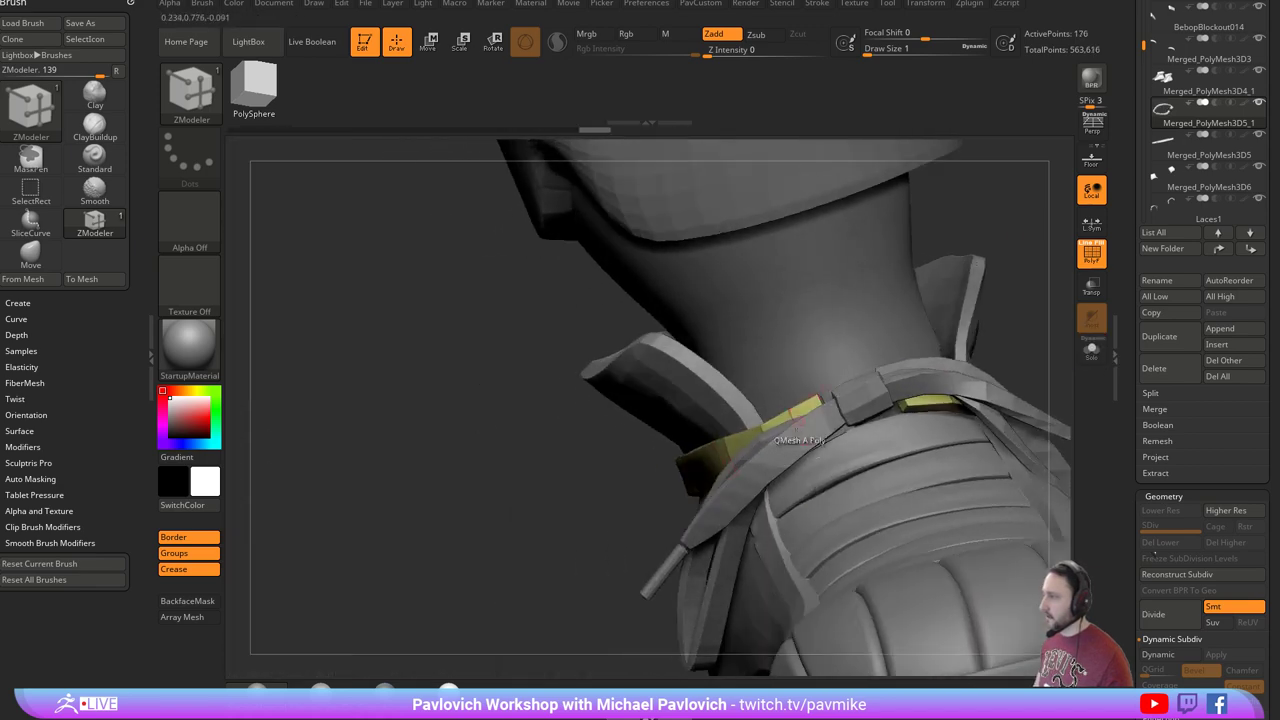
{"action": "key", "text": "b"}
{"action": "key", "text": "m"}
{"action": "key", "text": "v"}
{"action": "left_click_drag", "start_coordinate": [818, 368], "coordinate": [835, 398]}
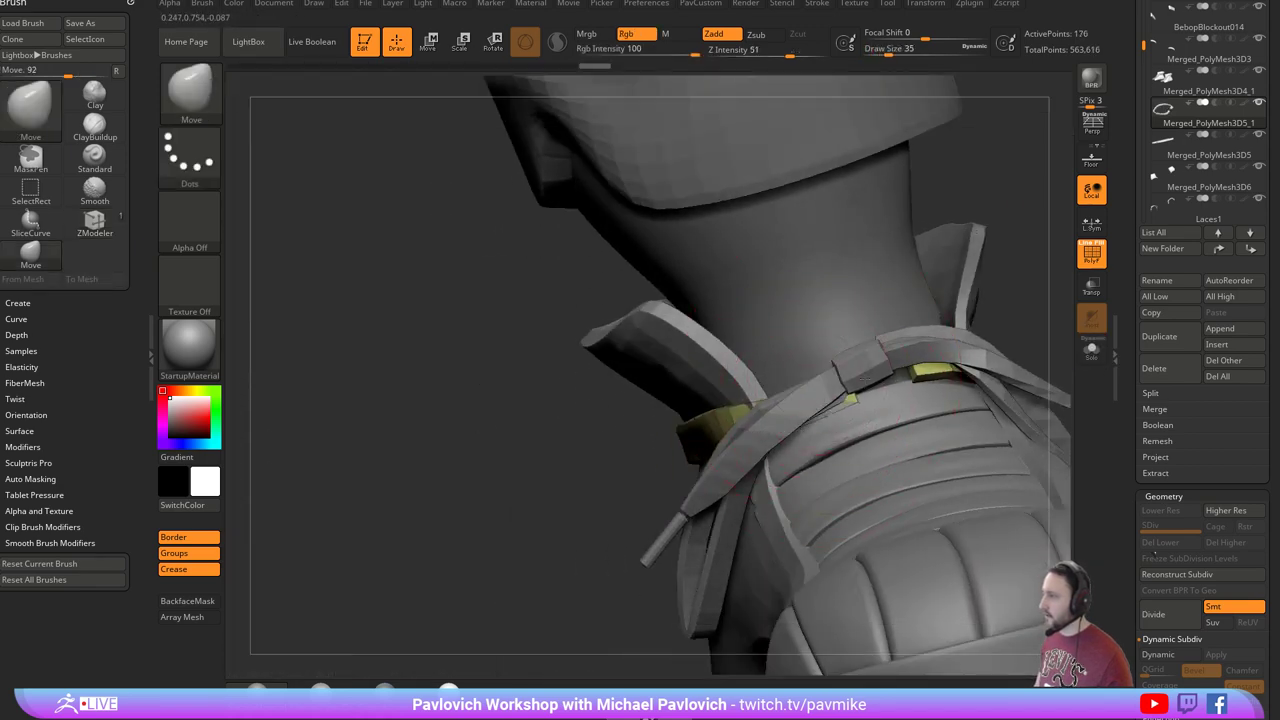
{"action": "key", "text": "ctrl+z"}
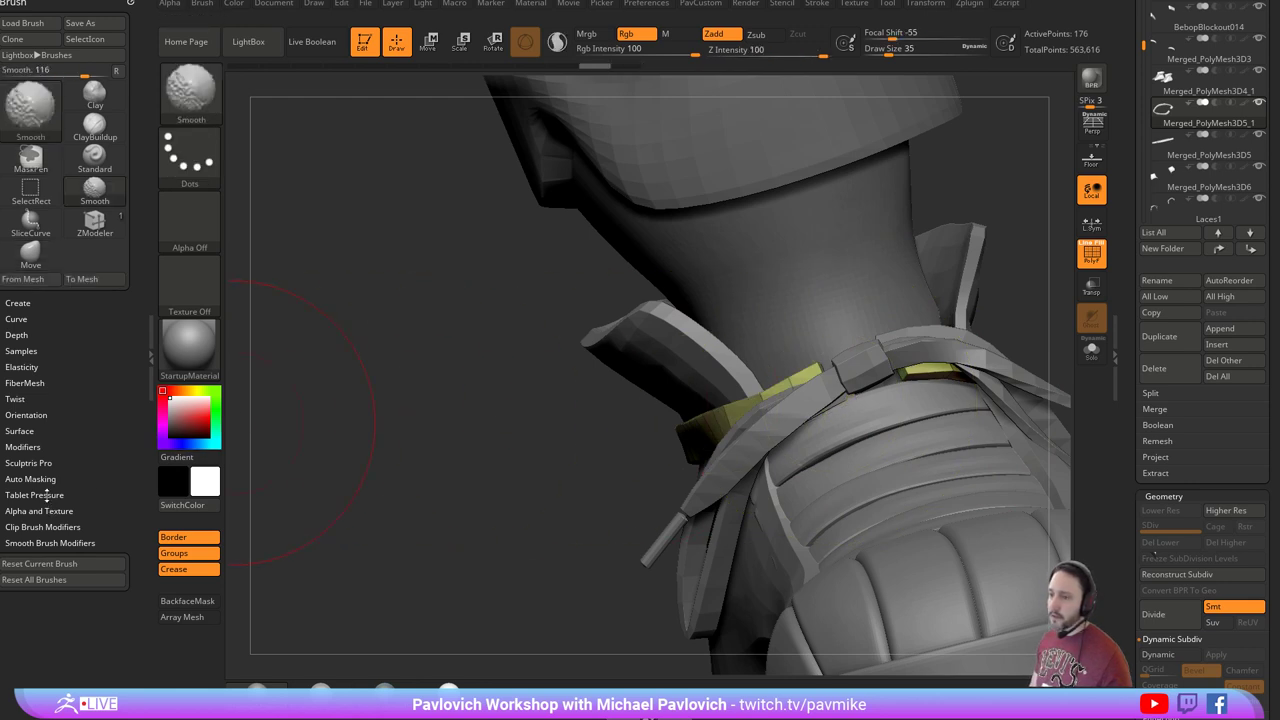
{"action": "left_click", "coordinate": [42, 480], "text": "shift"}
{"action": "left_click_drag", "start_coordinate": [123, 572], "coordinate": [123, 315]}
{"action": "left_click", "coordinate": [24, 532]}
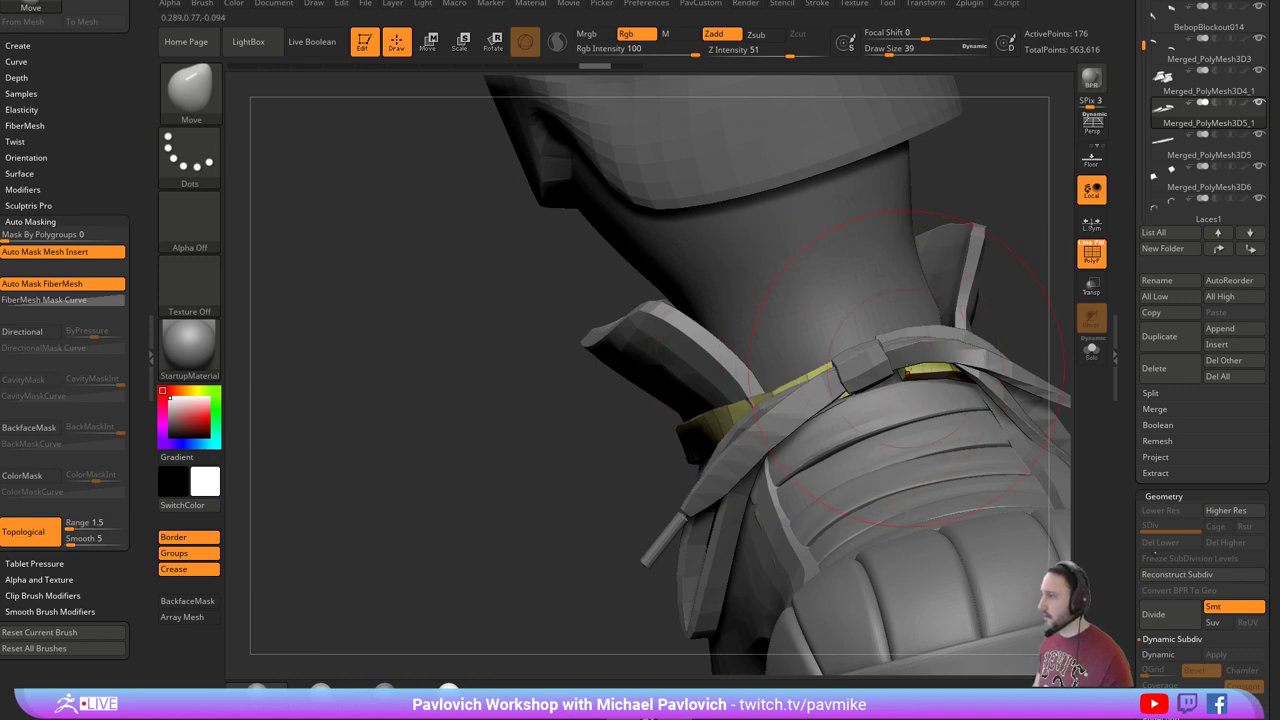
Adjust the band's cut end behind the bow with the Move brush, and reduce the Draw Size to 12.
{"action": "left_click_drag", "start_coordinate": [884, 338], "coordinate": [888, 346]}
{"action": "right_click_drag", "start_coordinate": [790, 350], "coordinate": [920, 343]}
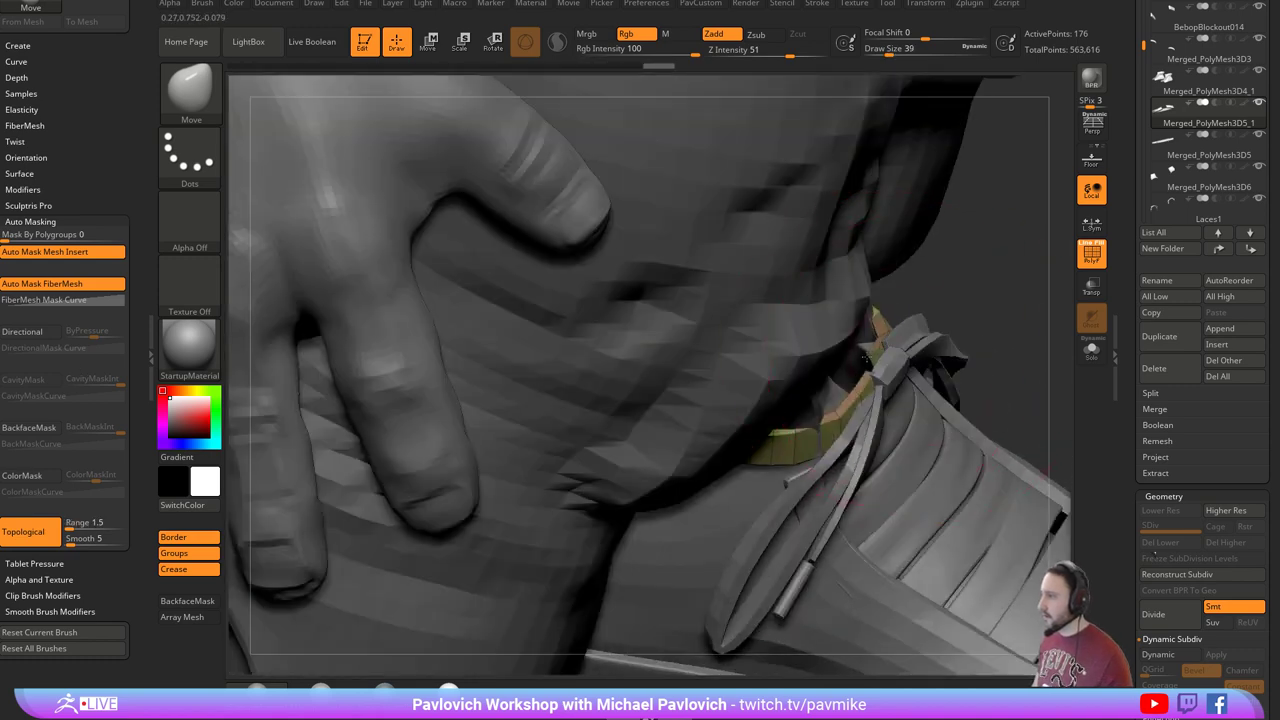
{"action": "left_click_drag", "start_coordinate": [890, 331], "coordinate": [920, 338]}
{"action": "mouse_move", "coordinate": [920, 338]}
{"action": "right_mouse_down"}
{"action": "mouse_move", "coordinate": [980, 303]}
{"action": "mouse_move", "coordinate": [941, 296]}
{"action": "right_mouse_up"}
{"action": "key", "text": "bracketleft"}
{"action": "key", "text": "bracketleft"}
{"action": "key", "text": "bracketleft"}
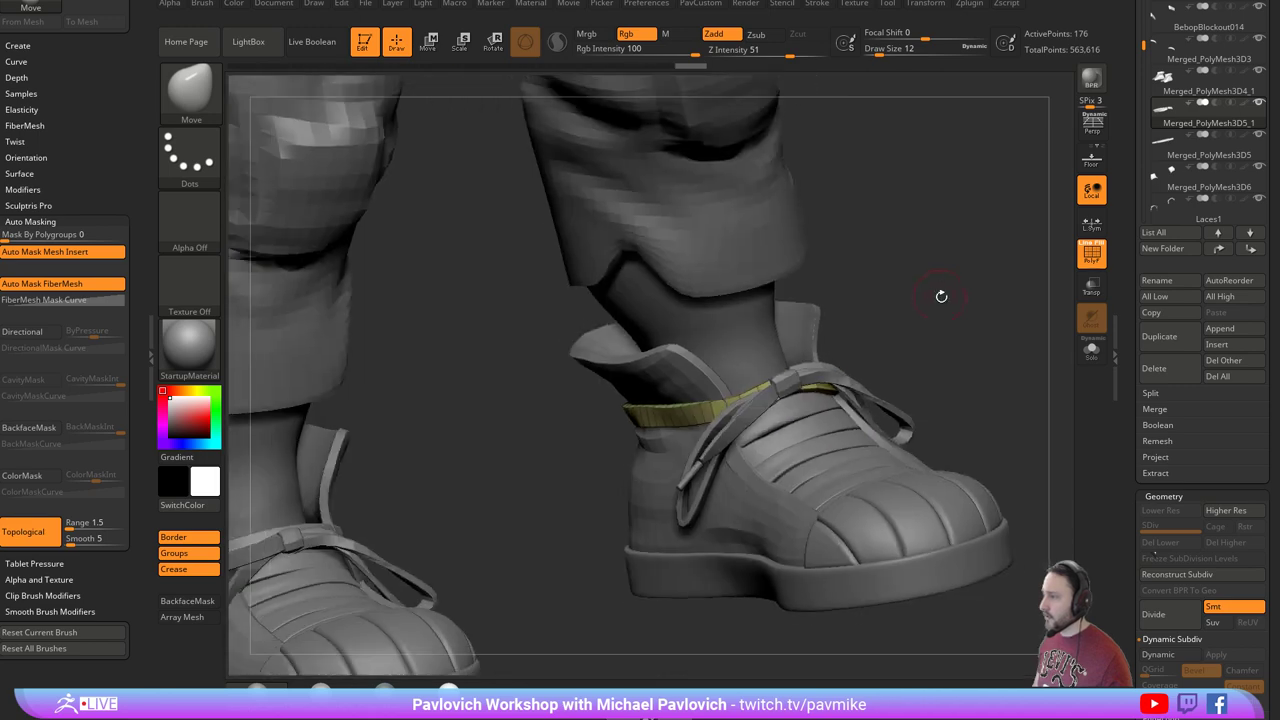
{"action": "key", "text": "b"}
{"action": "key", "text": "m"}
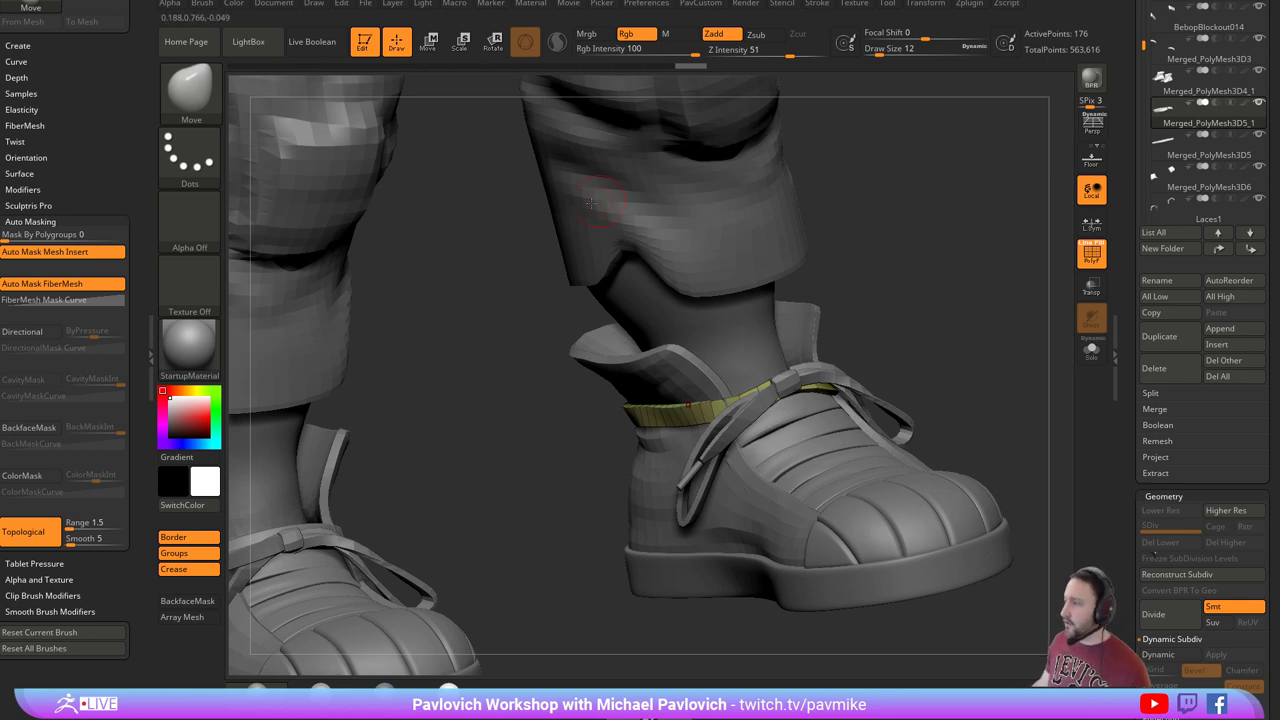
Leave Edit mode and switch the active tool to SimpleBrush.
{"action": "left_click", "coordinate": [367, 38]}
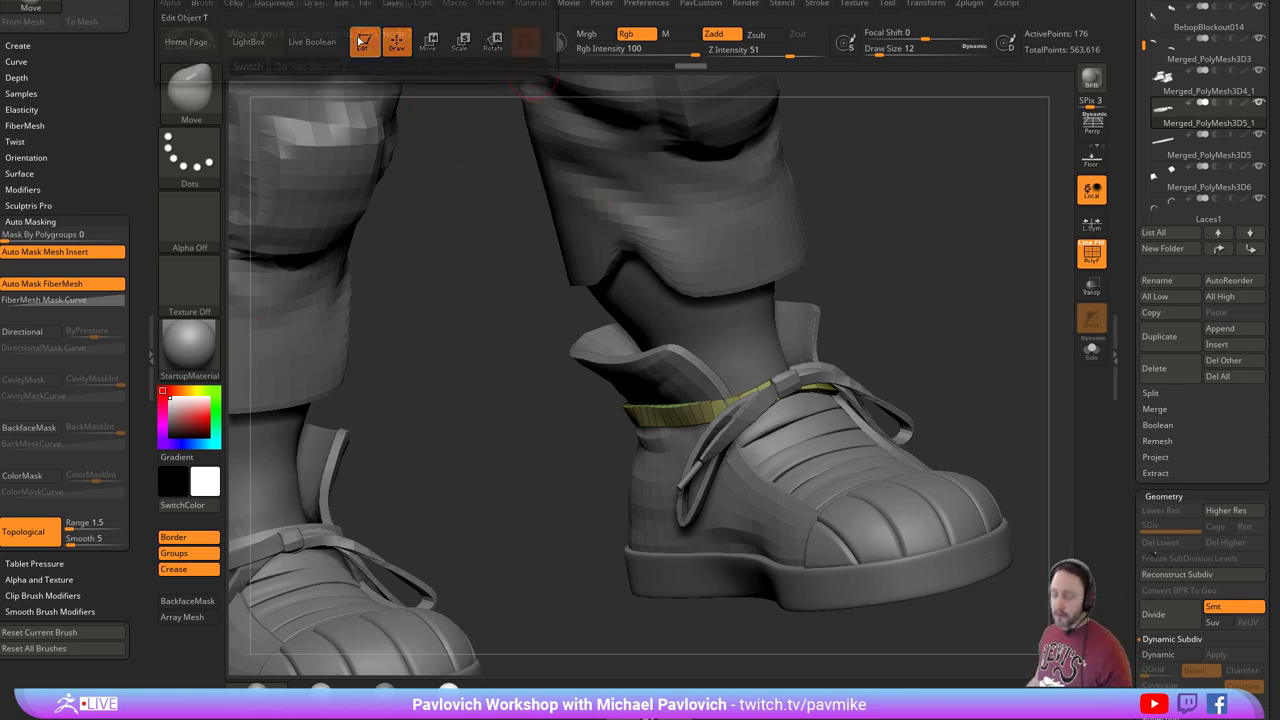
{"action": "left_click", "coordinate": [447, 66]}
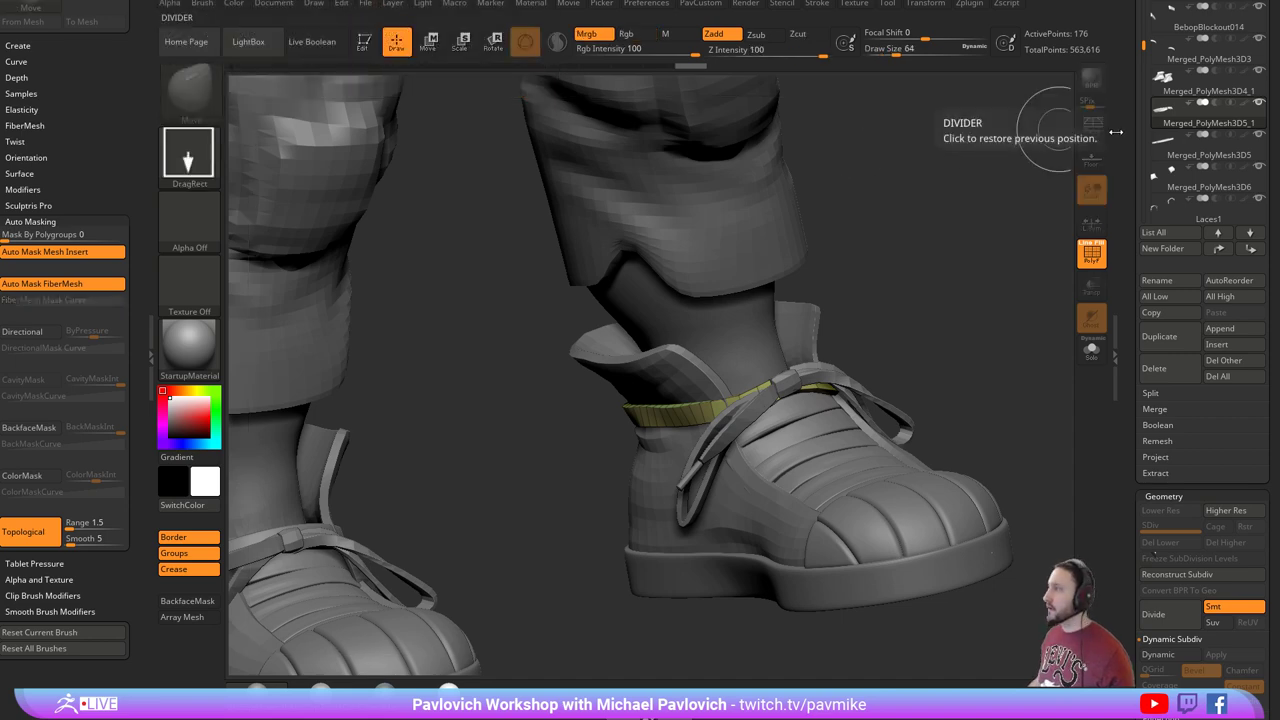
{"action": "left_click_drag", "start_coordinate": [1116, 131], "coordinate": [1115, 393]}
{"action": "left_click", "coordinate": [1183, 222]}
{"action": "left_click", "coordinate": [1181, 185]}
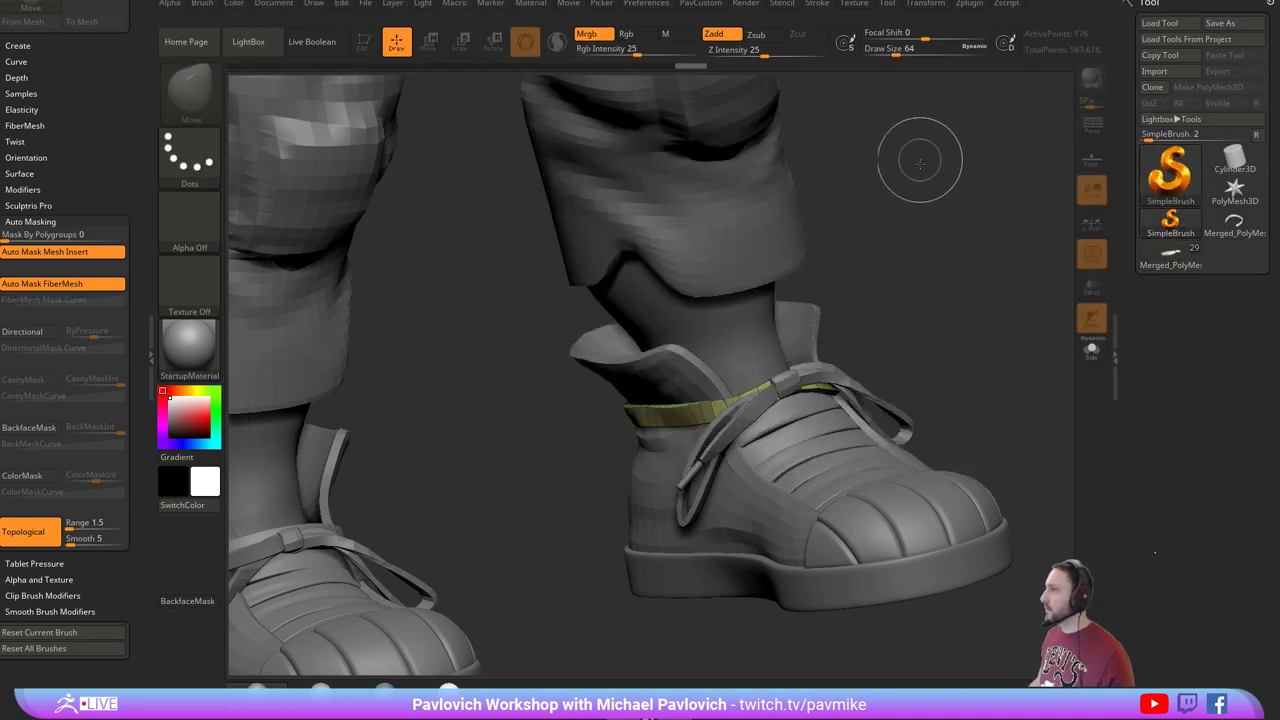
{"action": "left_click", "coordinate": [1191, 190]}
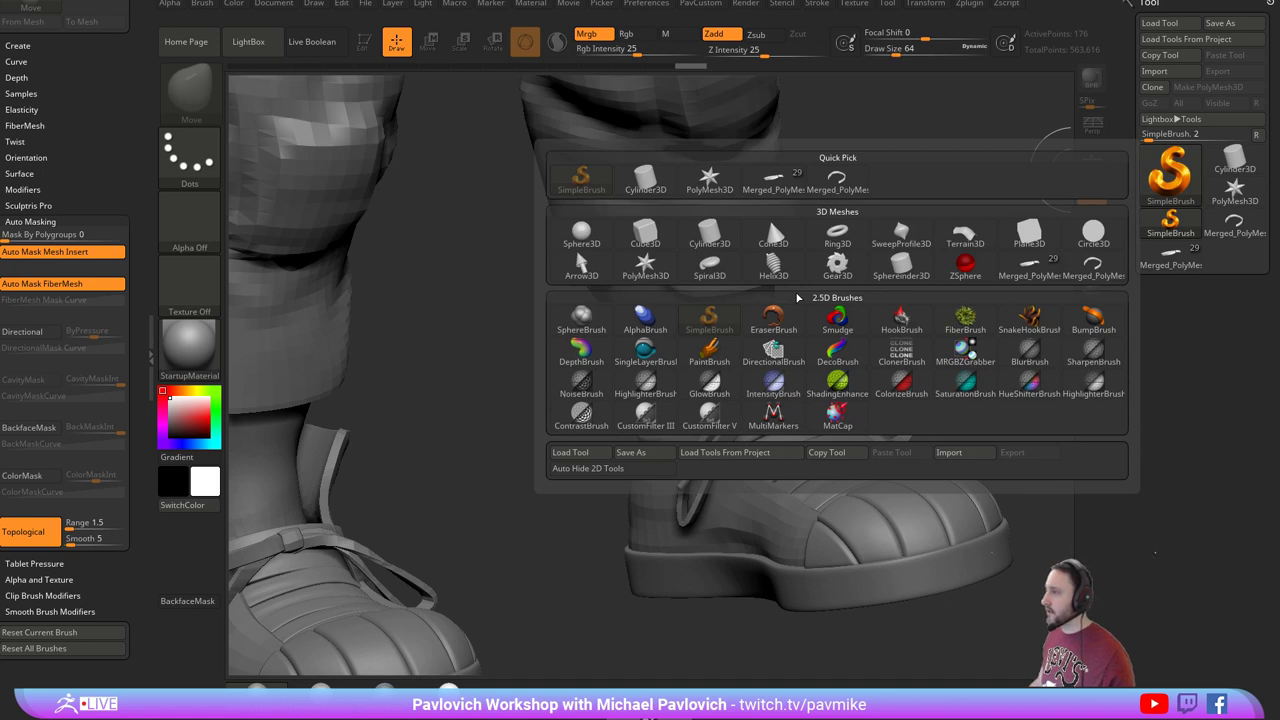
Load the ZTool PavAll001.ZTL from the Recording > ArtStation > IntroToZBrush folder.
{"action": "left_click", "coordinate": [1184, 23]}
{"action": "scroll", "coordinate": [265, 330], "scroll_direction": "up", "scroll_amount": 10}
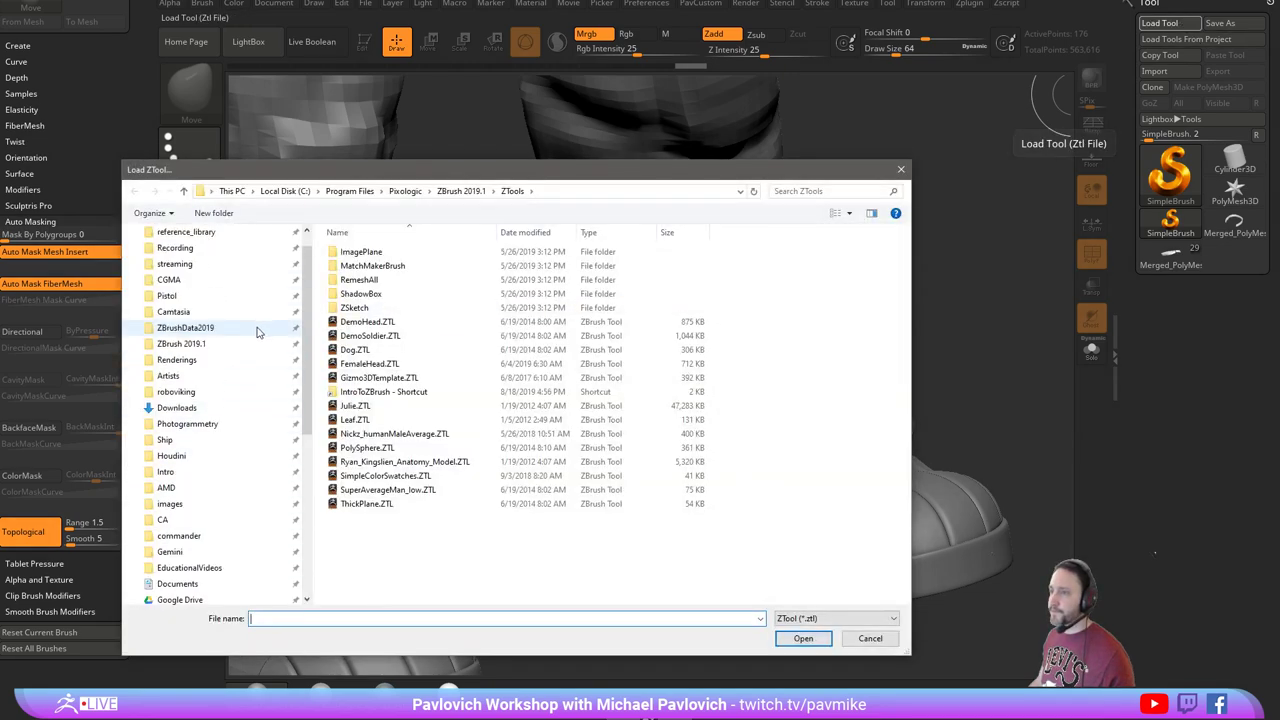
{"action": "left_click", "coordinate": [230, 274]}
{"action": "double_click", "coordinate": [360, 252]}
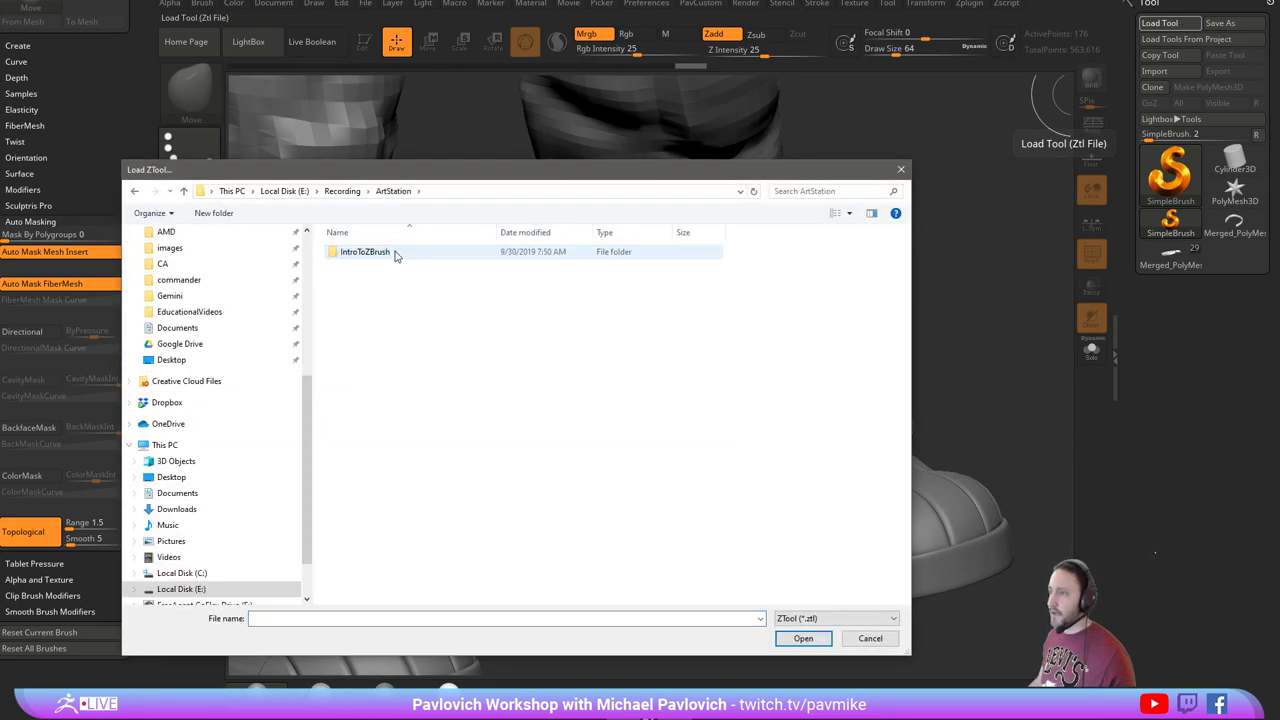
{"action": "double_click", "coordinate": [380, 252]}
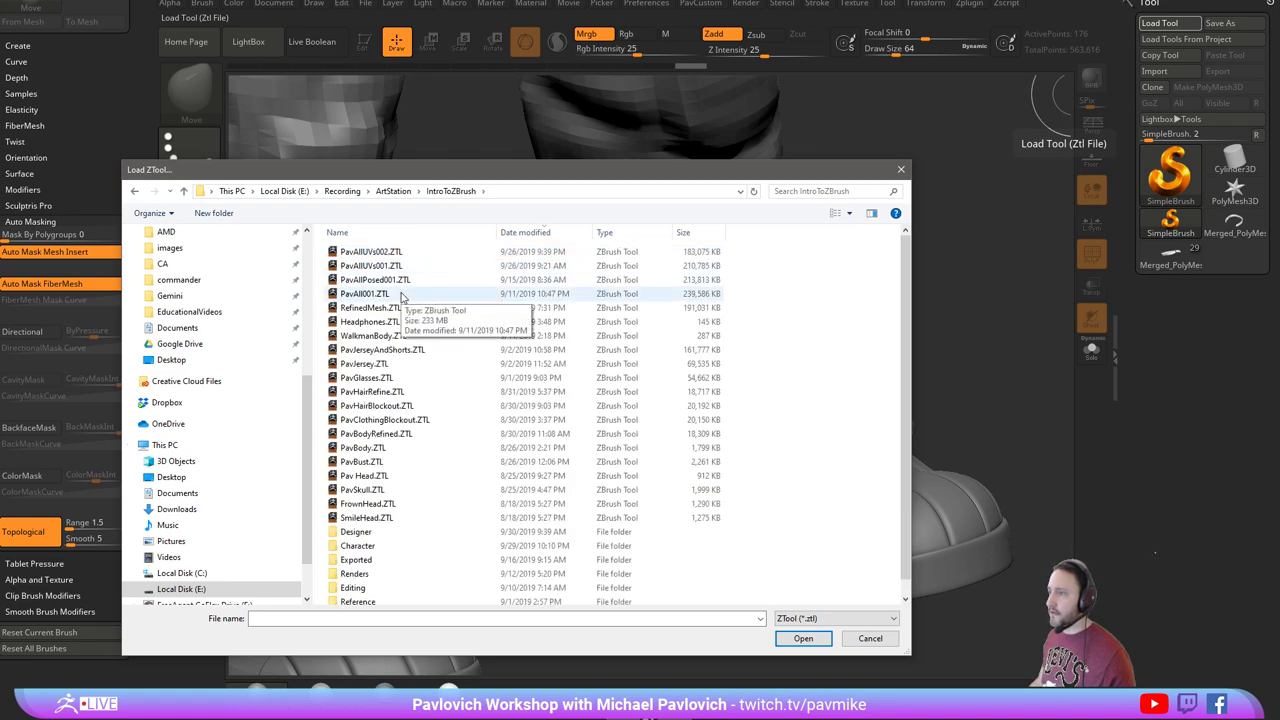
{"action": "double_click", "coordinate": [401, 294]}
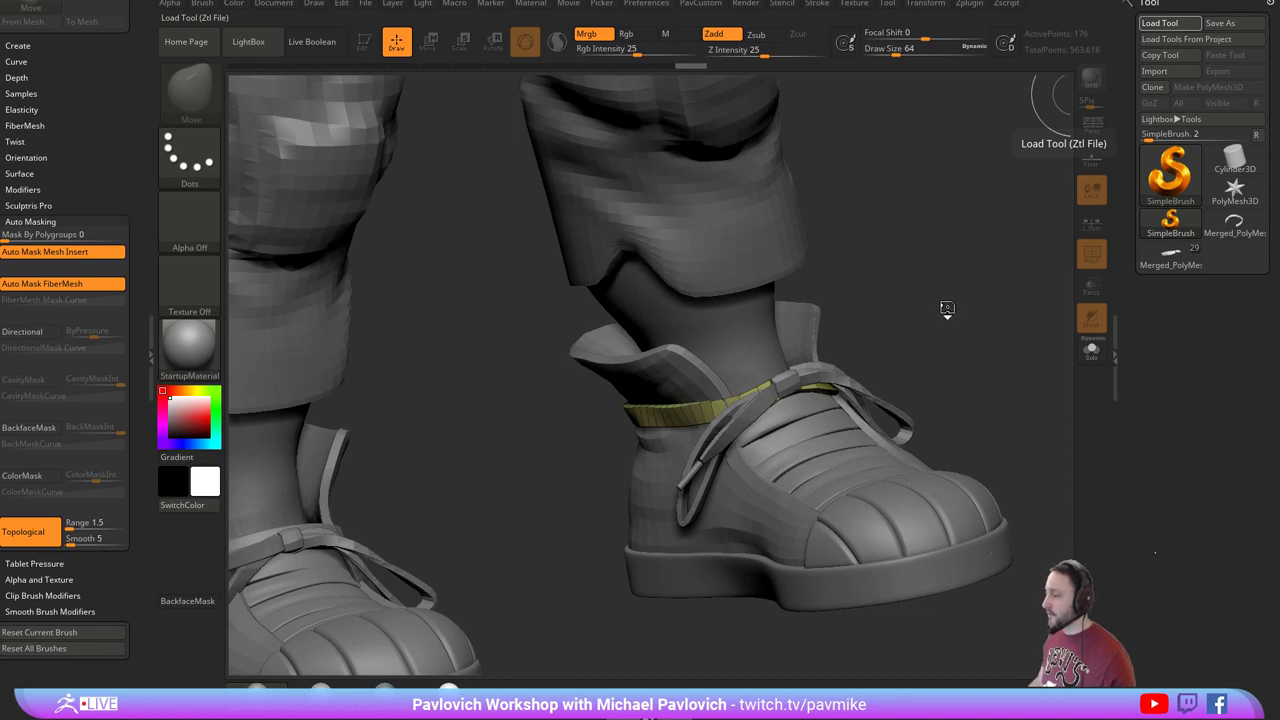
Clear the canvas and place the loaded basketball character on it in Edit mode.
{"action": "key", "text": "ctrl+n"}
{"action": "left_click_drag", "start_coordinate": [655, 387], "coordinate": [706, 477]}
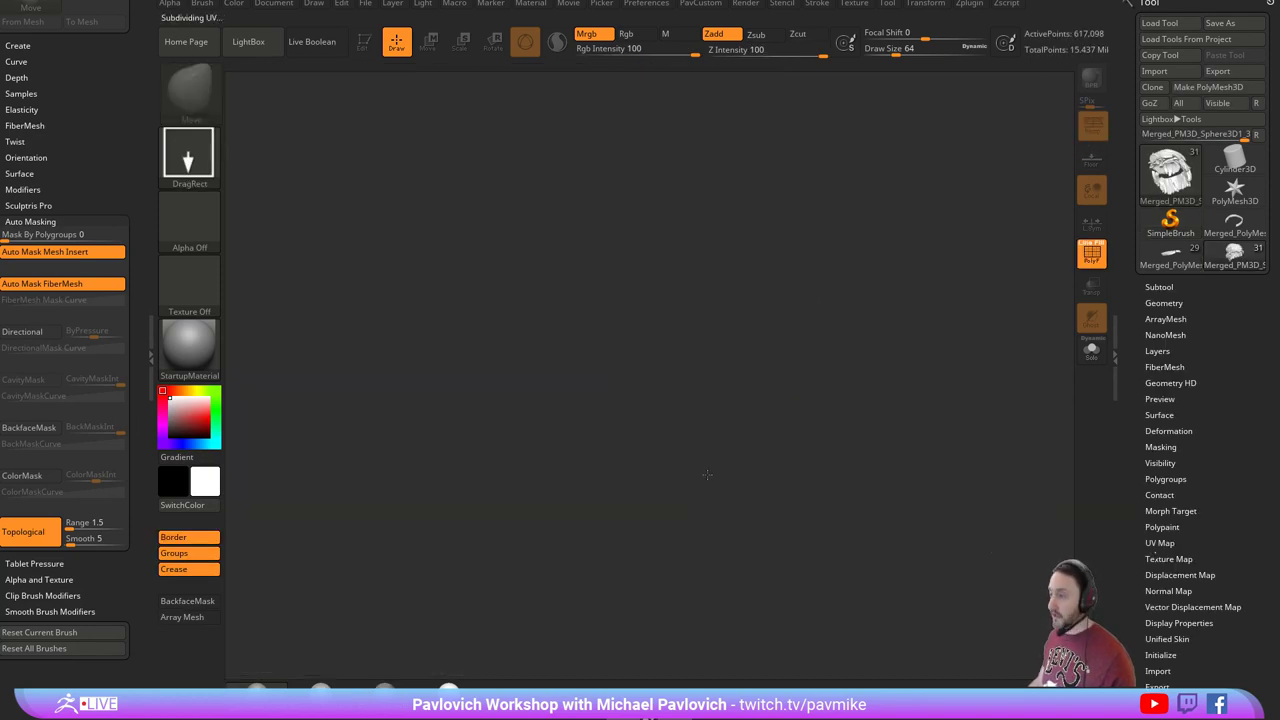
{"action": "left_click", "coordinate": [363, 42]}
{"action": "right_click_drag", "start_coordinate": [772, 244], "coordinate": [965, 620], "text": "shift"}
{"action": "mouse_move", "coordinate": [965, 620]}
{"action": "right_mouse_down", "text": "alt"}
{"action": "mouse_move", "coordinate": [978, 482]}
{"action": "mouse_move", "coordinate": [966, 389]}
{"action": "mouse_move", "coordinate": [985, 470]}
{"action": "right_mouse_up", "text": "alt"}
{"action": "right_click_drag", "start_coordinate": [1012, 240], "coordinate": [954, 249]}
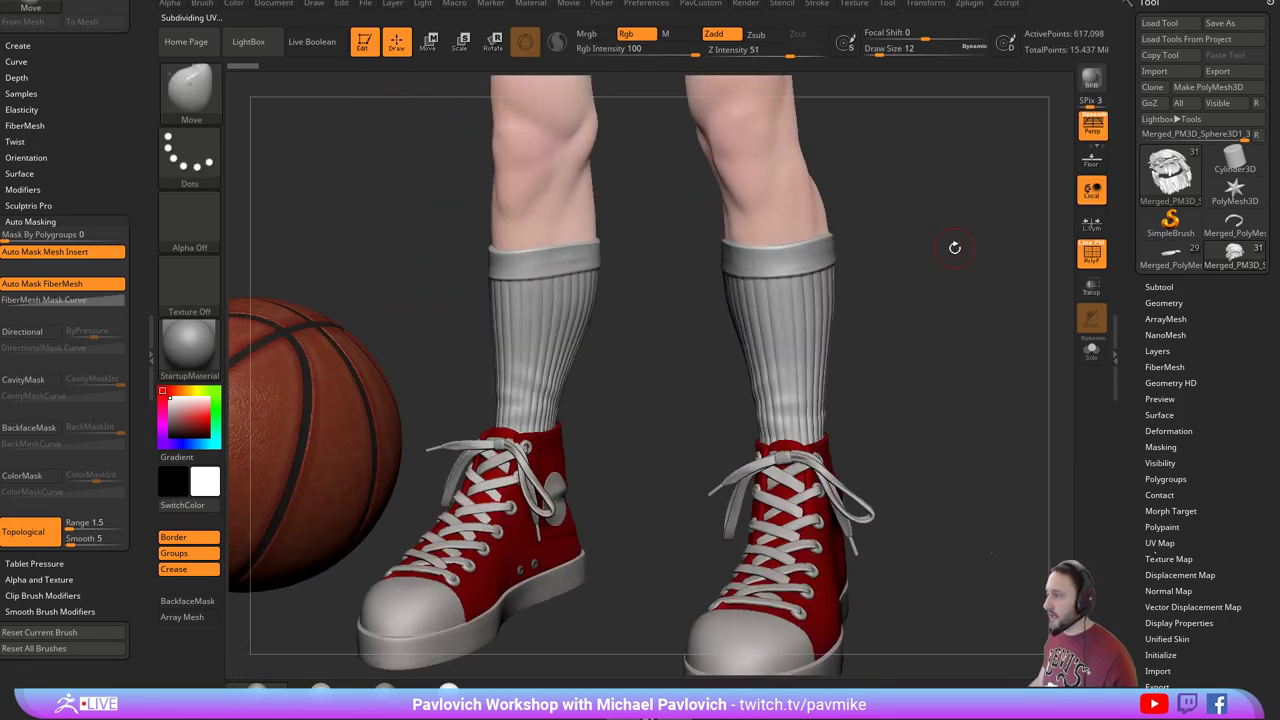
Switch to the Standard brush, select the sneakers' shoelace subtool, and delete all other subtools.
{"action": "key", "text": "b"}
{"action": "key", "text": "s"}
{"action": "key", "text": "t"}
{"action": "right_click_drag", "start_coordinate": [798, 480], "coordinate": [784, 368], "text": "alt"}
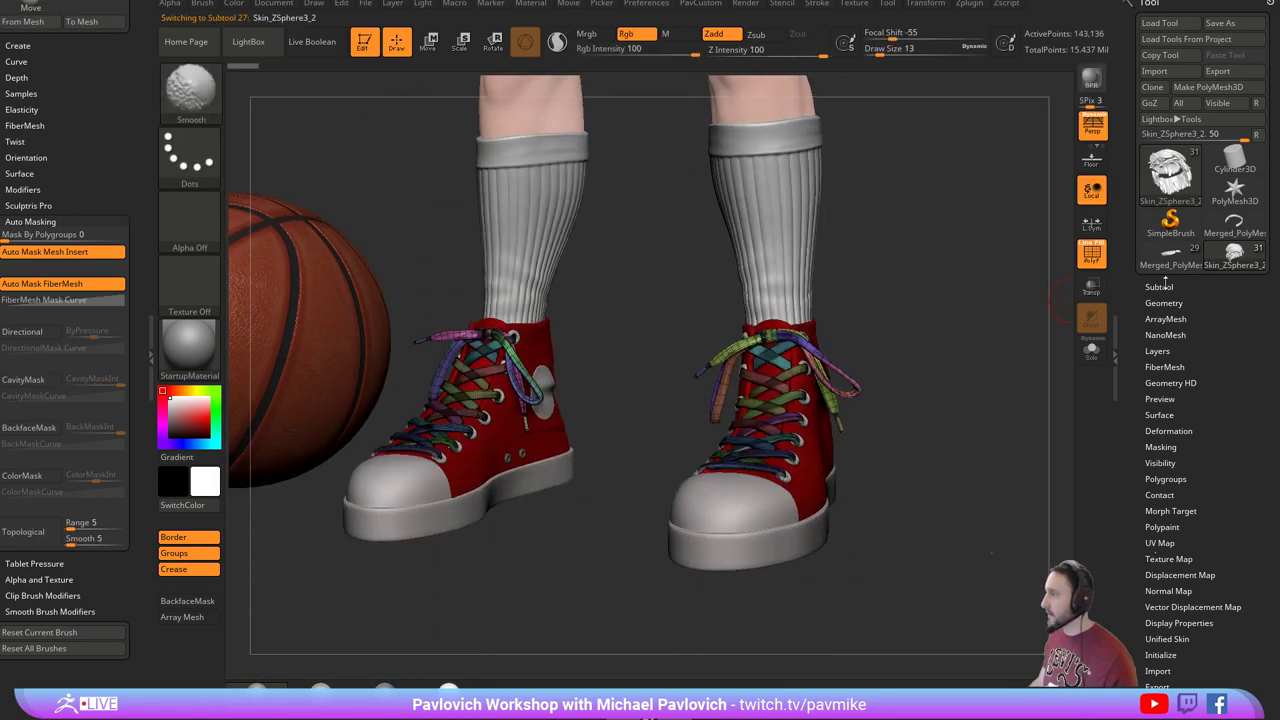
{"action": "left_click", "coordinate": [1160, 287]}
{"action": "left_click_drag", "start_coordinate": [1142, 625], "coordinate": [1142, 168]}
{"action": "left_click", "coordinate": [1224, 386]}
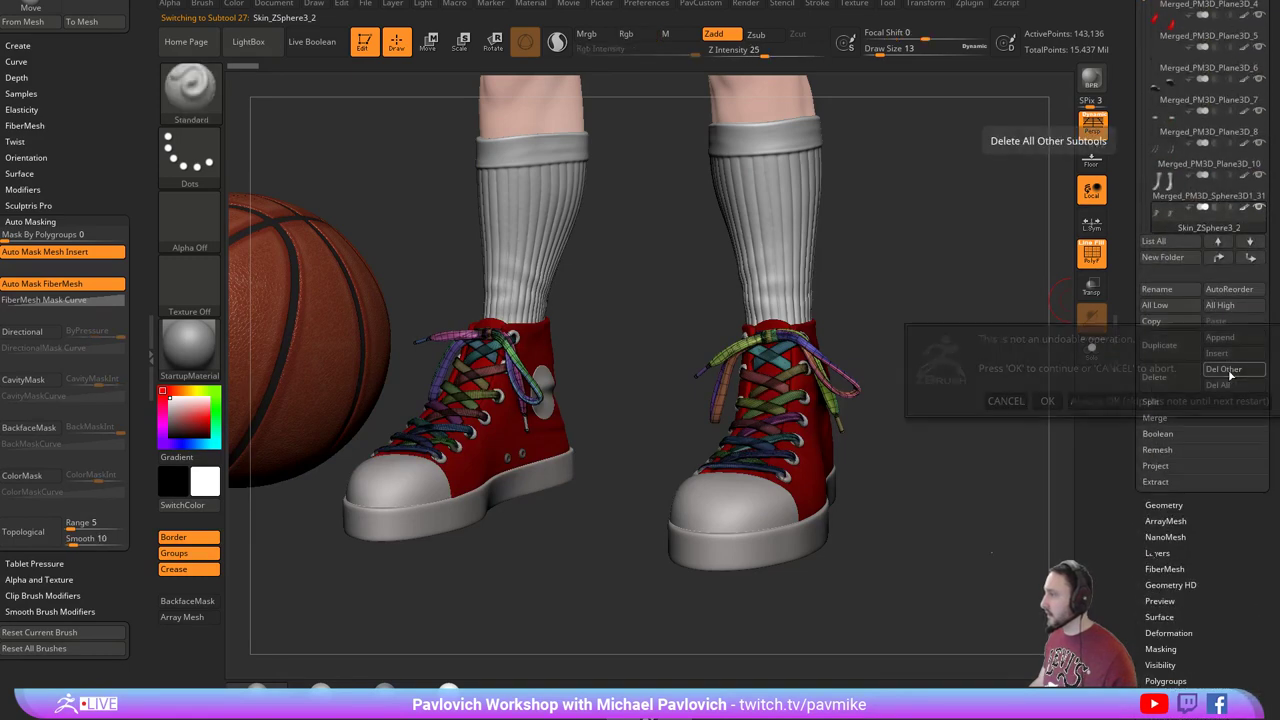
{"action": "left_click", "coordinate": [1047, 400]}
Examine the laces' crisscross strands and topology with the PolyFrame display off and on.
{"action": "mouse_move", "coordinate": [902, 289]}
{"action": "right_mouse_down", "text": "ctrl"}
{"action": "mouse_move", "coordinate": [981, 439]}
{"action": "mouse_move", "coordinate": [917, 186]}
{"action": "right_mouse_up", "text": "ctrl"}
{"action": "key", "text": "s"}
{"action": "mouse_move", "coordinate": [916, 187]}
{"action": "left_mouse_down"}
{"action": "mouse_move", "coordinate": [905, 187]}
{"action": "mouse_move", "coordinate": [991, 343]}
{"action": "mouse_move", "coordinate": [637, 512]}
{"action": "left_mouse_up"}
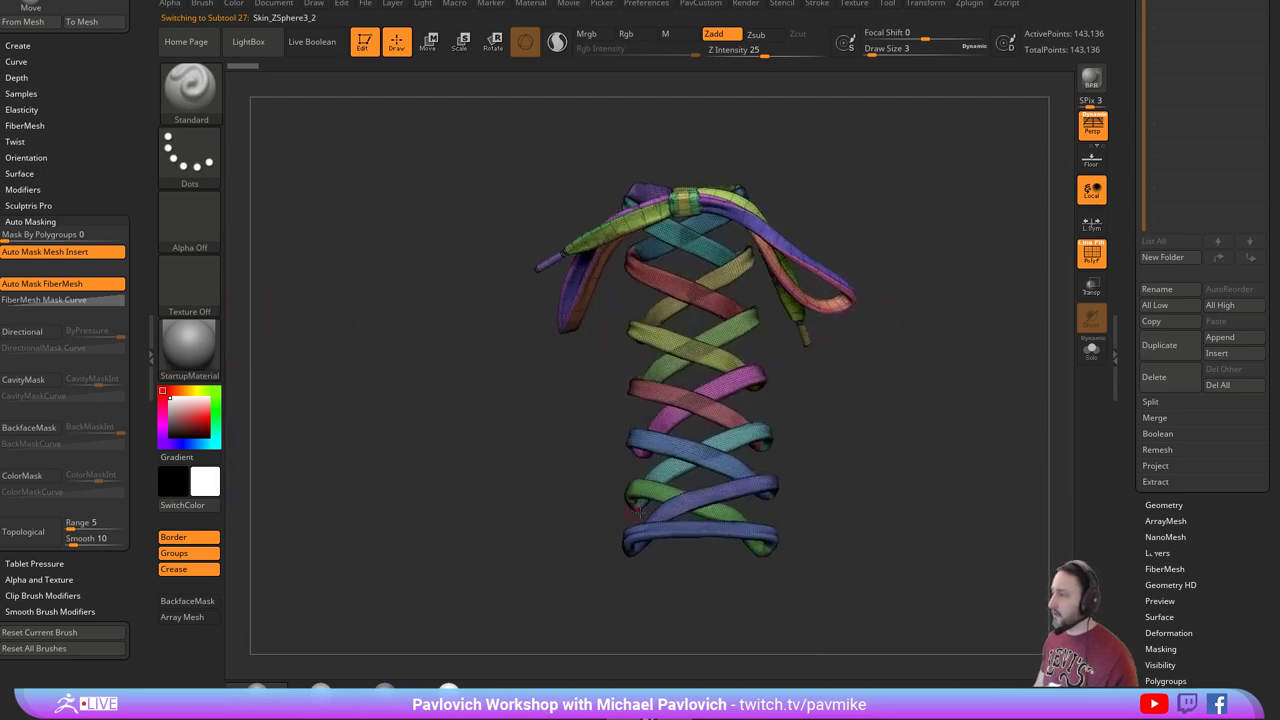
{"action": "left_click", "coordinate": [1092, 253]}
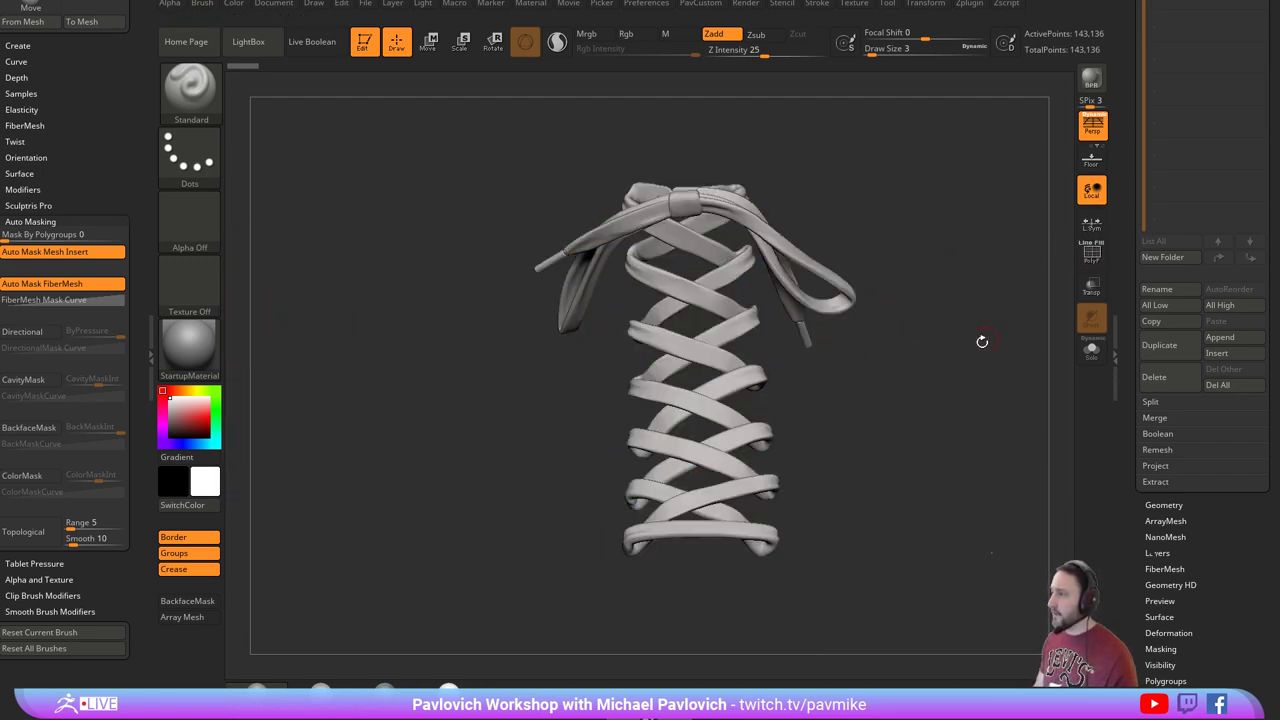
{"action": "mouse_move", "coordinate": [980, 340]}
{"action": "left_mouse_down"}
{"action": "mouse_move", "coordinate": [871, 318]}
{"action": "mouse_move", "coordinate": [926, 423]}
{"action": "mouse_move", "coordinate": [926, 367]}
{"action": "mouse_move", "coordinate": [949, 387]}
{"action": "left_mouse_up"}
{"action": "key", "text": "s"}
{"action": "left_click", "coordinate": [920, 401]}
{"action": "left_click", "coordinate": [1092, 254]}
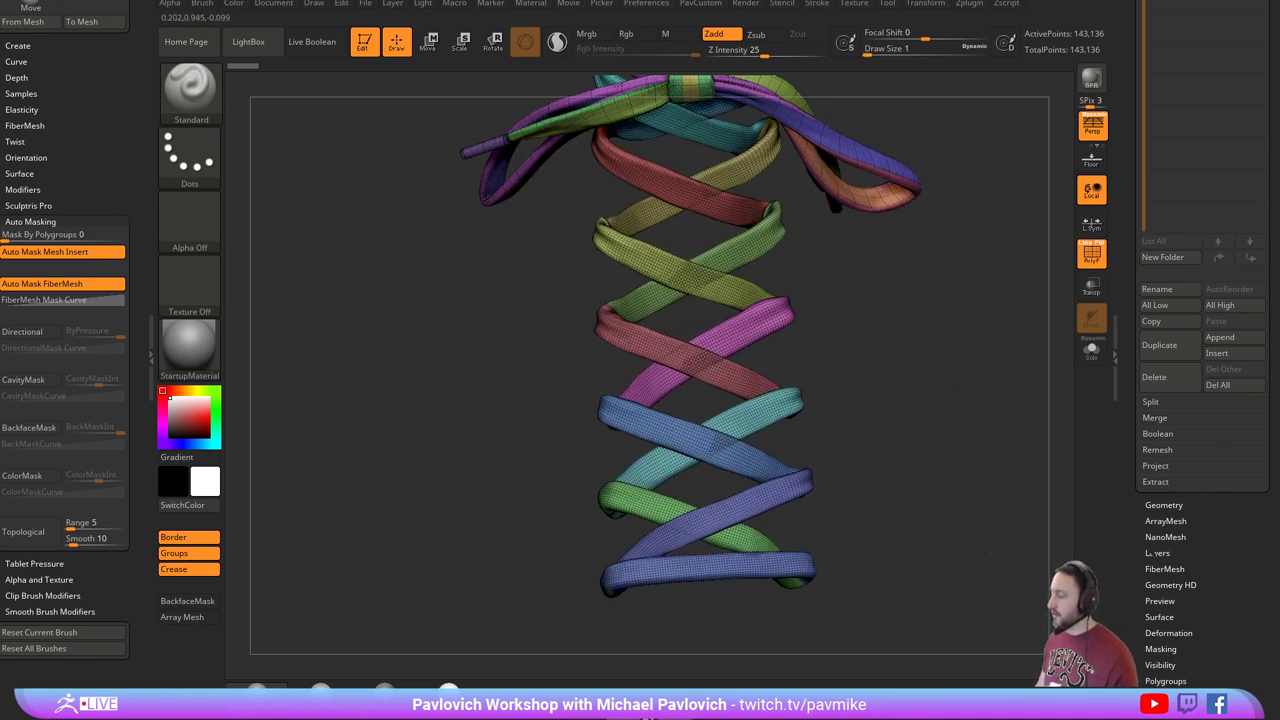
{"action": "mouse_move", "coordinate": [868, 457]}
{"action": "left_mouse_down"}
{"action": "mouse_move", "coordinate": [906, 394]}
{"action": "mouse_move", "coordinate": [903, 438]}
{"action": "mouse_move", "coordinate": [900, 394]}
{"action": "left_mouse_up"}
{"action": "key", "text": "s"}
{"action": "left_click", "coordinate": [871, 463]}
{"action": "key", "text": "s"}
{"action": "key", "text": "s"}
{"action": "left_click", "coordinate": [858, 410]}
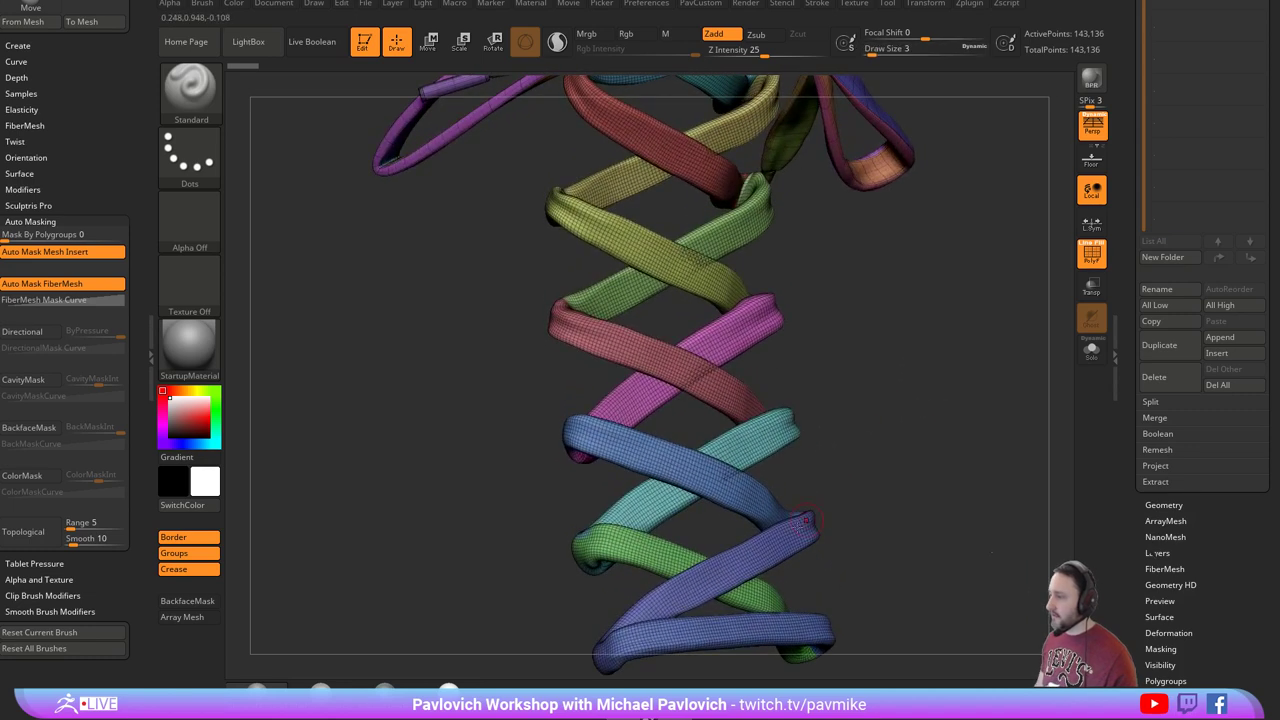
Isolate the purple diagonal strand near the laces' lower end and set the selection brush to SelectRect.
{"action": "left_click", "coordinate": [744, 564], "text": "ctrl+shift"}
{"action": "left_click_drag", "start_coordinate": [920, 475], "coordinate": [920, 404], "text": "alt"}
{"action": "left_click_drag", "start_coordinate": [947, 398], "coordinate": [978, 463], "text": "ctrl+shift"}
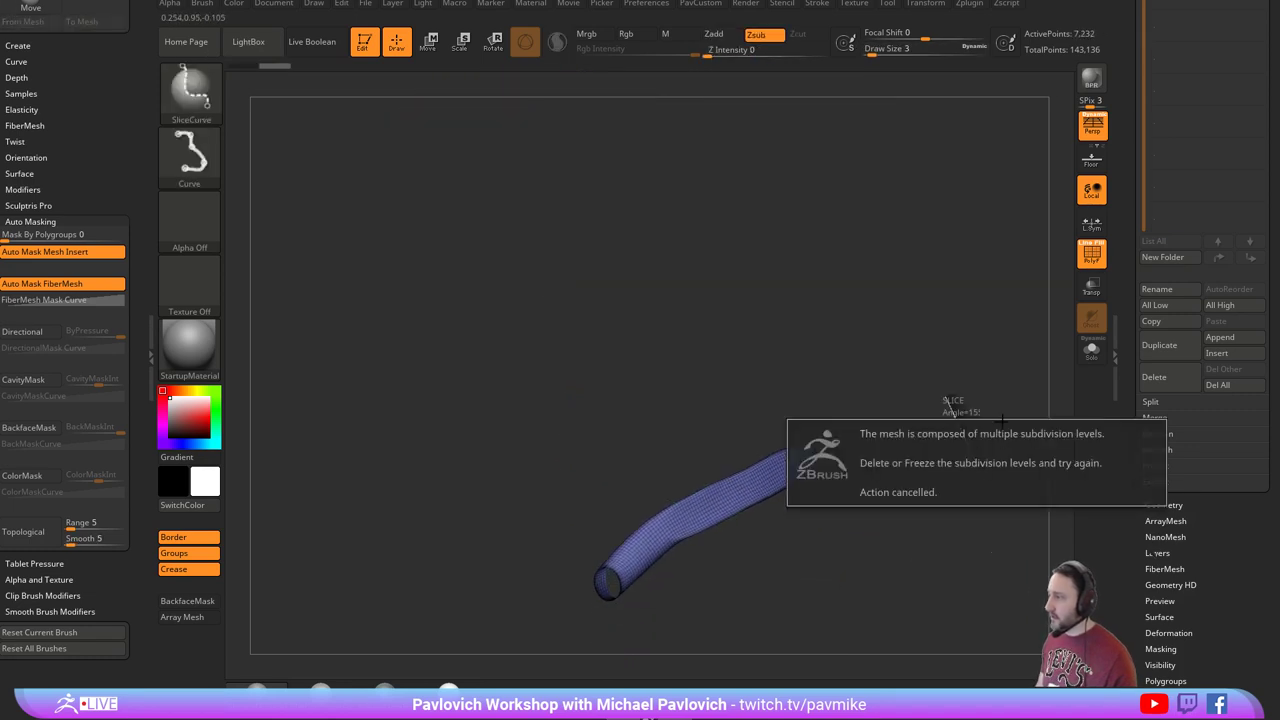
{"action": "left_click", "coordinate": [196, 94], "text": "ctrl+shift"}
{"action": "left_click", "coordinate": [286, 107], "text": "ctrl+shift"}
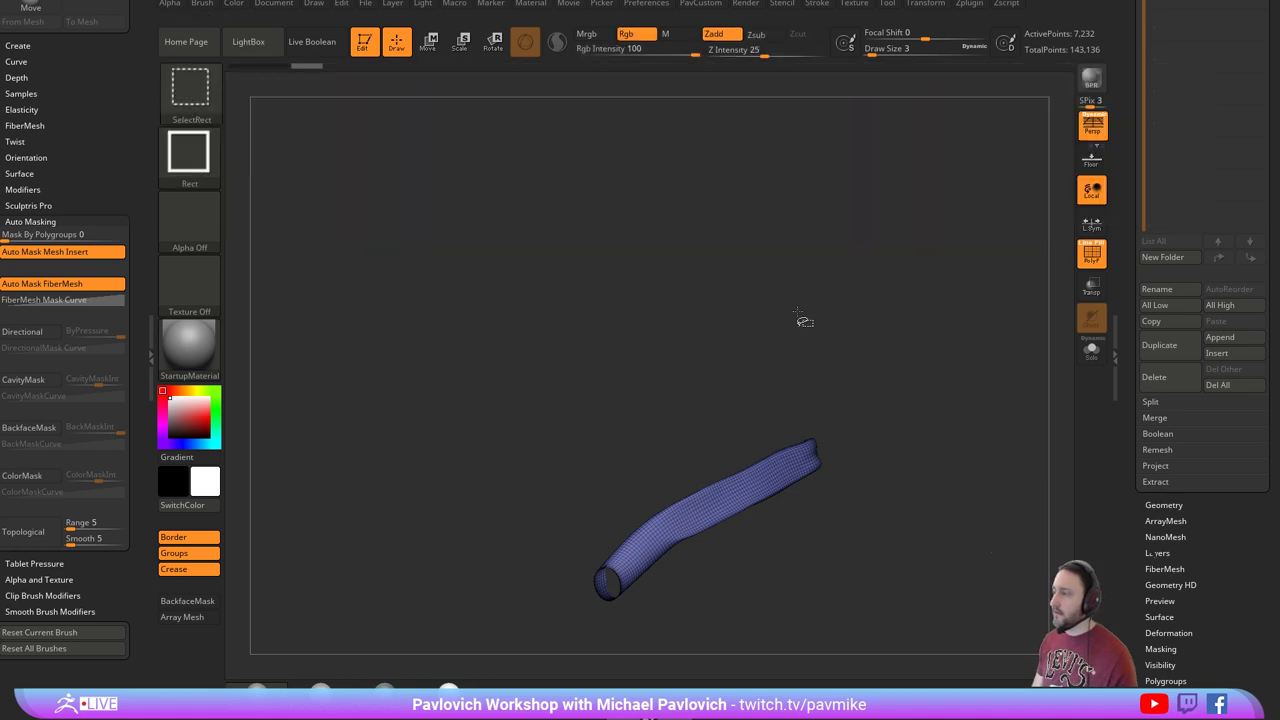
Isolate the lowest crossing pair of lace strands by inverting visibility, and show all the laces again.
{"action": "left_click", "coordinate": [940, 372], "text": "ctrl+shift"}
{"action": "left_click_drag", "start_coordinate": [974, 457], "coordinate": [932, 456]}
{"action": "left_click", "coordinate": [752, 486], "text": "ctrl+alt+shift"}
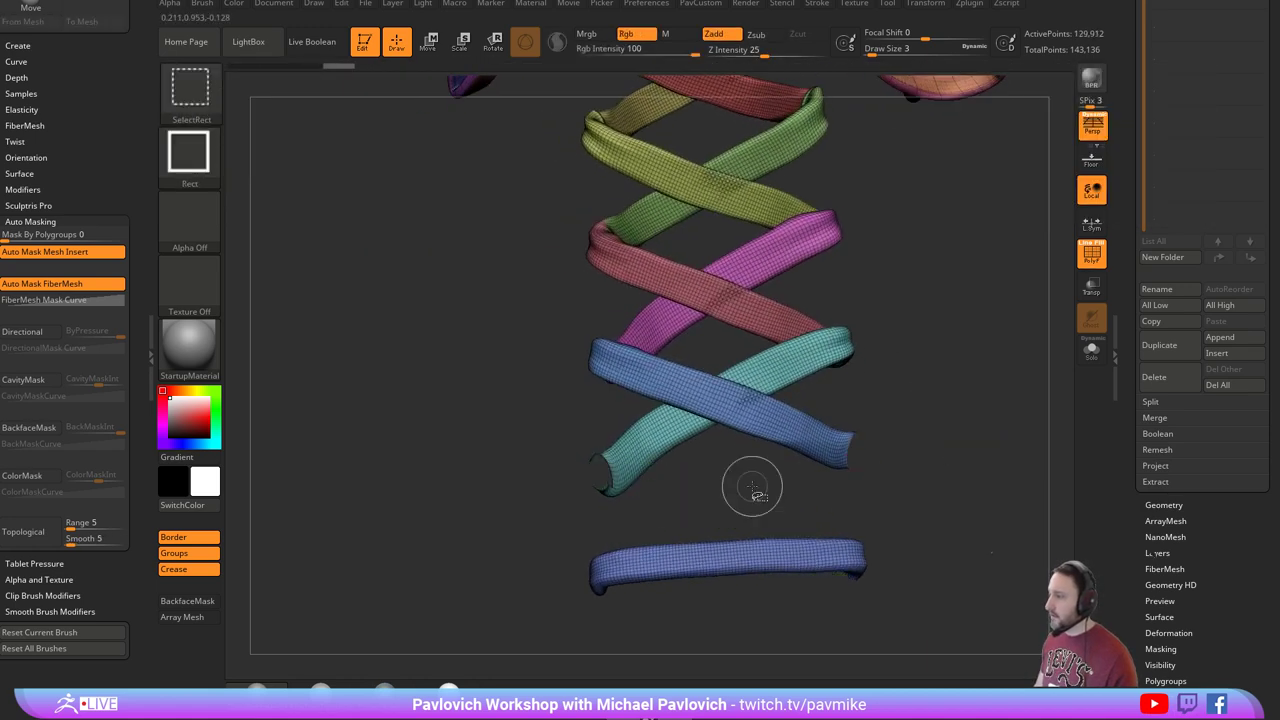
{"action": "left_click_drag", "start_coordinate": [984, 400], "coordinate": [1028, 458], "text": "ctrl+shift"}
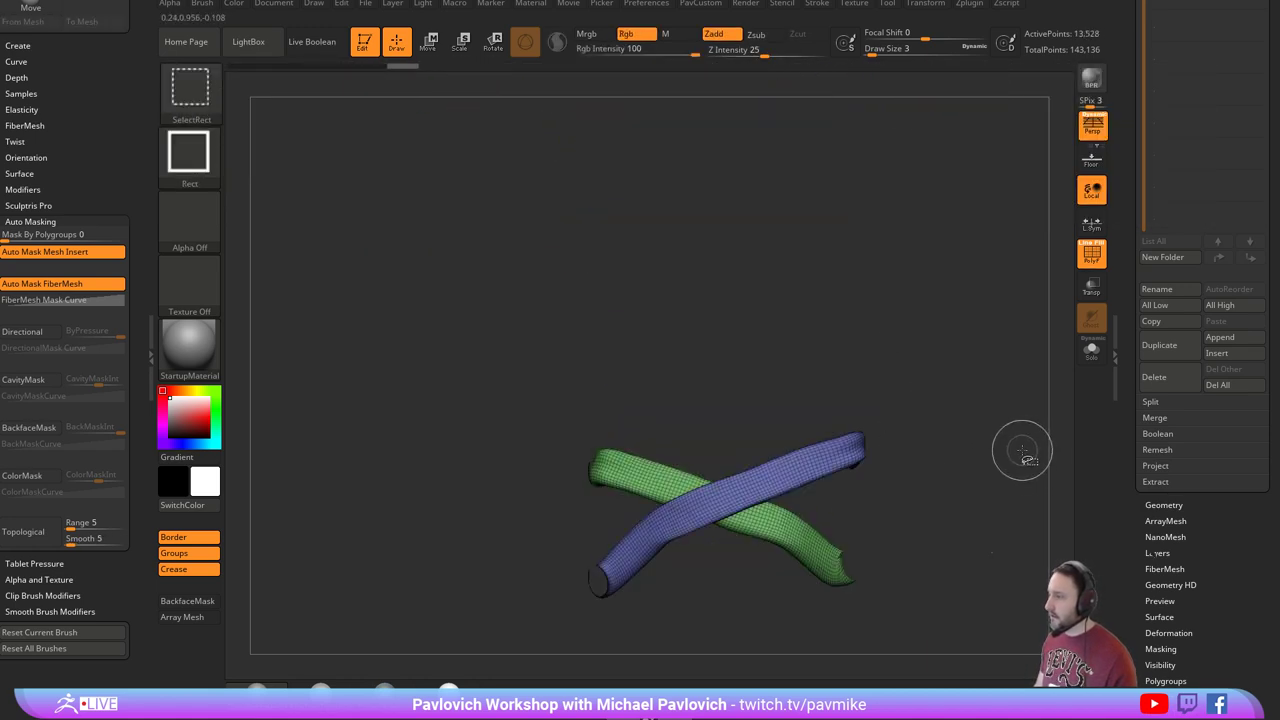
{"action": "left_click_drag", "start_coordinate": [1012, 415], "coordinate": [1034, 468], "text": "ctrl+shift"}
{"action": "left_click", "coordinate": [1031, 442], "text": "ctrl+shift"}
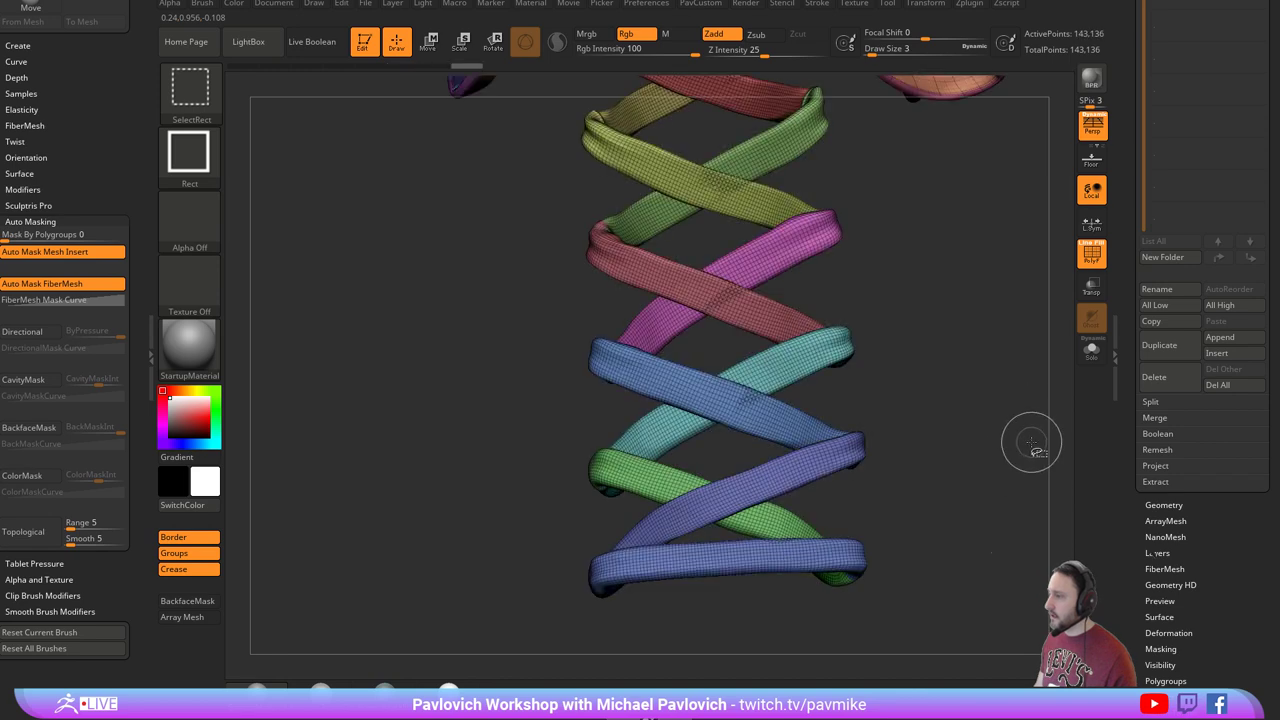
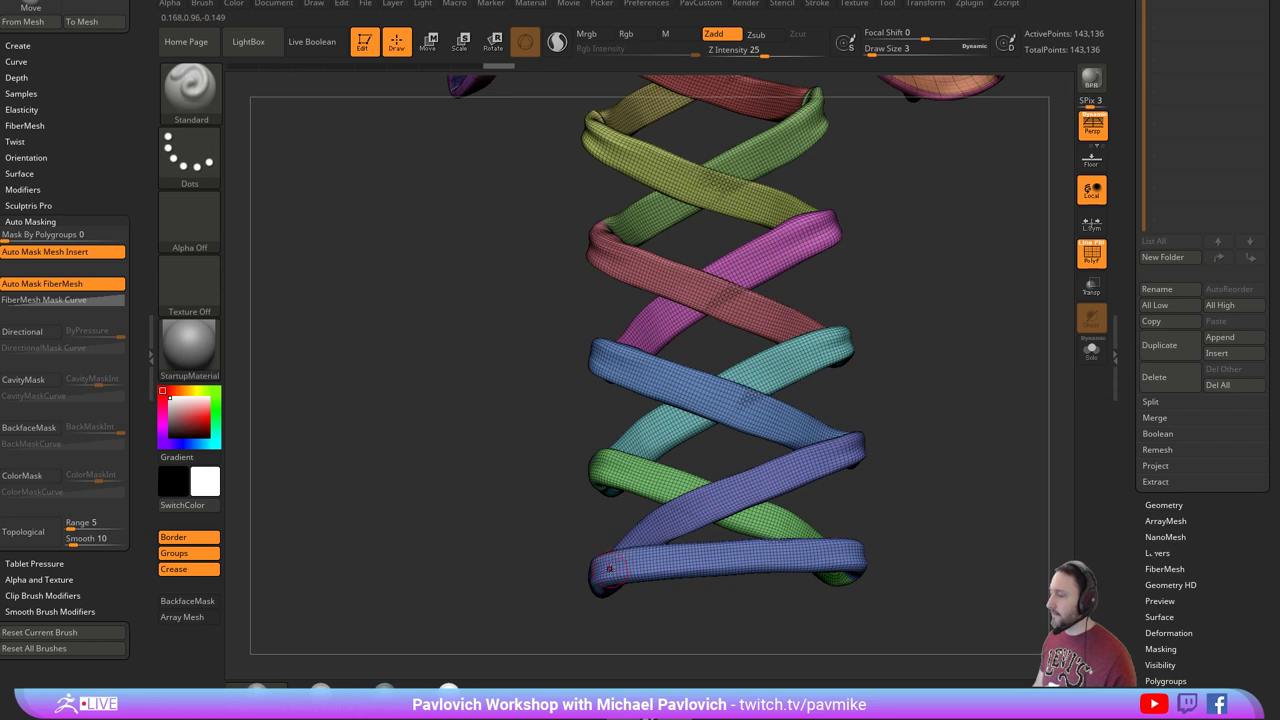
Hide the green and purple crossing strands near the laces' lower end, and invert visibility to isolate them.
{"action": "left_click_drag", "start_coordinate": [903, 441], "coordinate": [881, 455]}
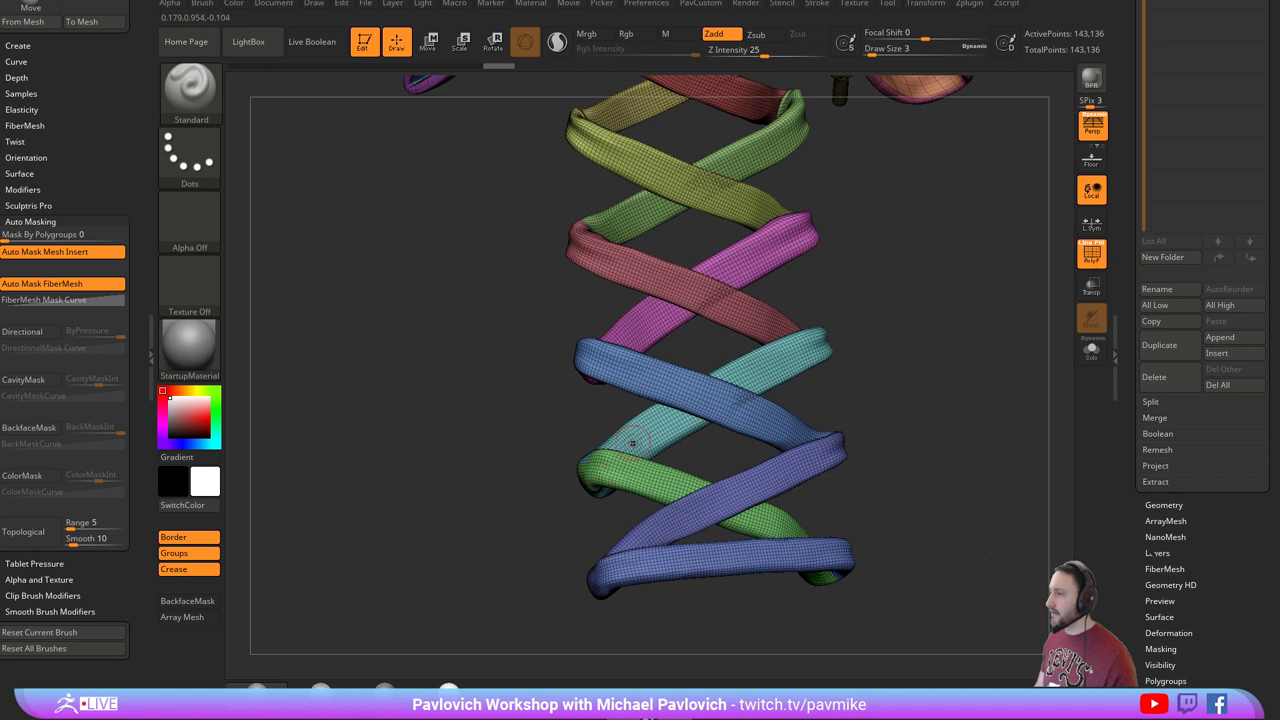
{"action": "left_click_drag", "start_coordinate": [895, 334], "coordinate": [843, 400]}
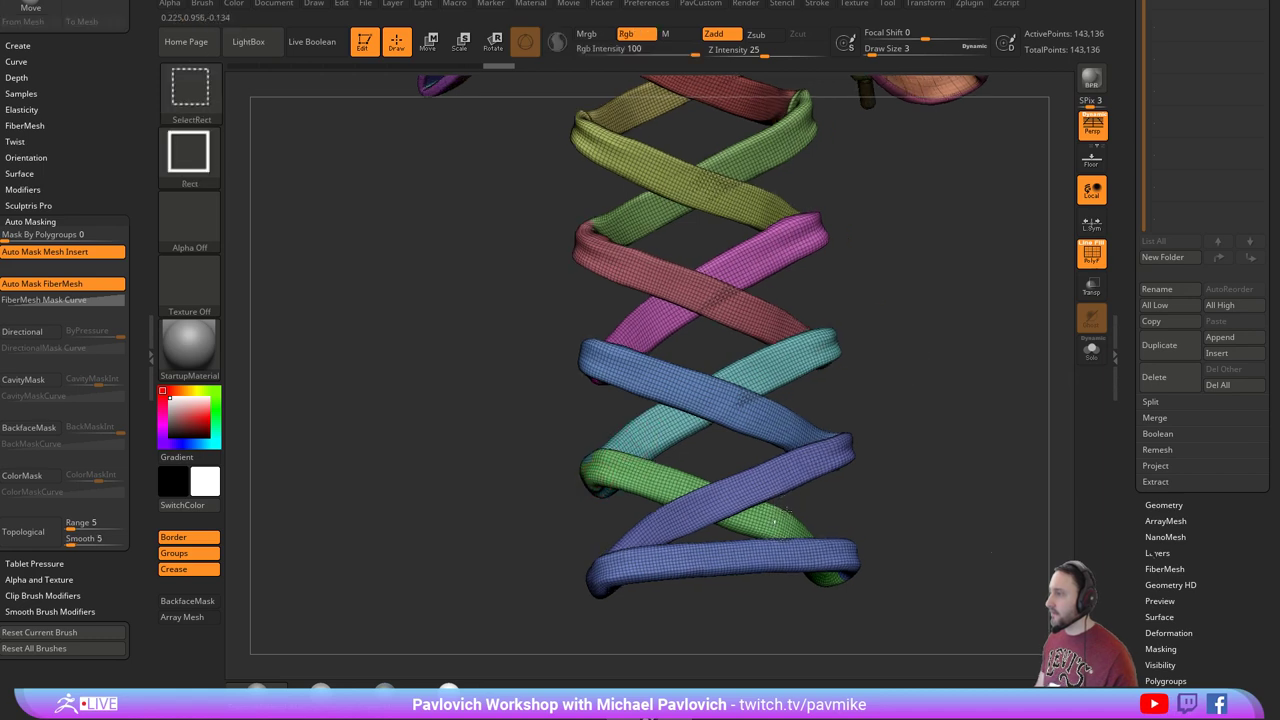
{"action": "left_click", "coordinate": [778, 512], "text": "ctrl+shift"}
{"action": "left_click_drag", "start_coordinate": [872, 508], "coordinate": [886, 520], "text": "ctrl+shift"}
{"action": "left_click", "coordinate": [769, 475], "text": "ctrl+shift"}
{"action": "left_click_drag", "start_coordinate": [942, 418], "coordinate": [952, 386], "text": "ctrl+shift"}
{"action": "key", "text": "2"}
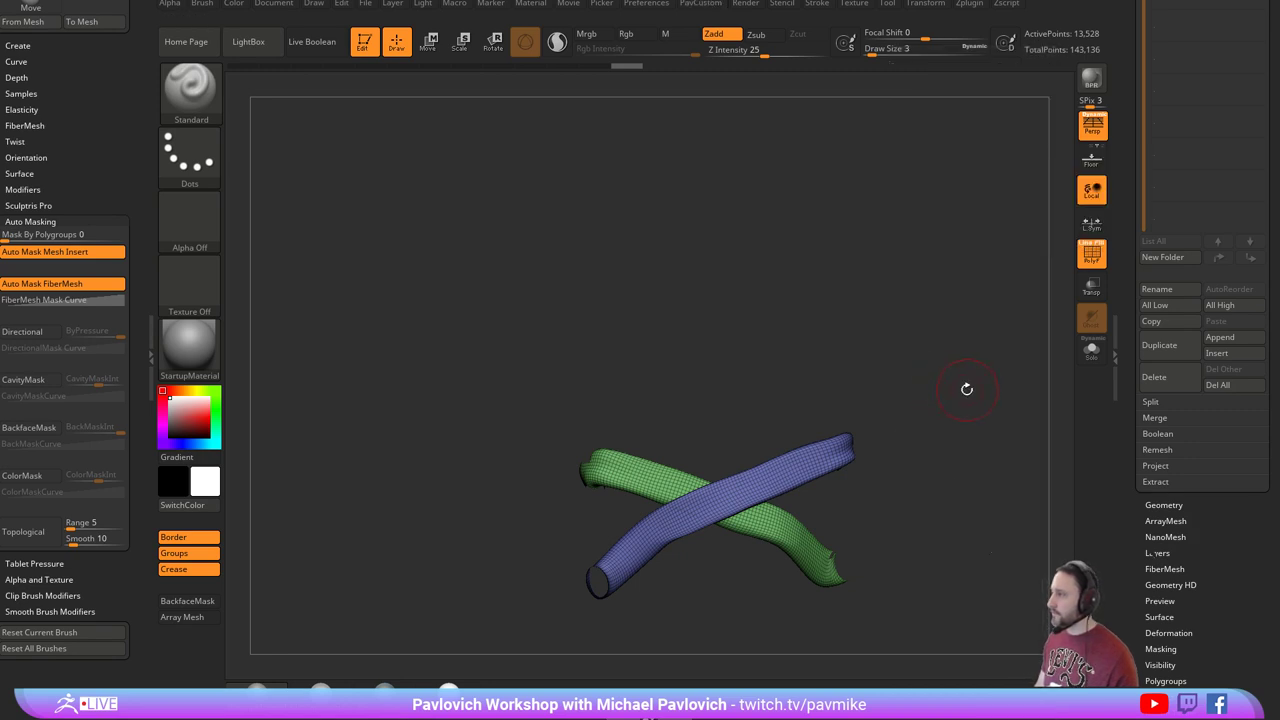
Delete the laces' lower subdivision levels and remove the hidden strands from the mesh.
{"action": "left_click", "coordinate": [1163, 505]}
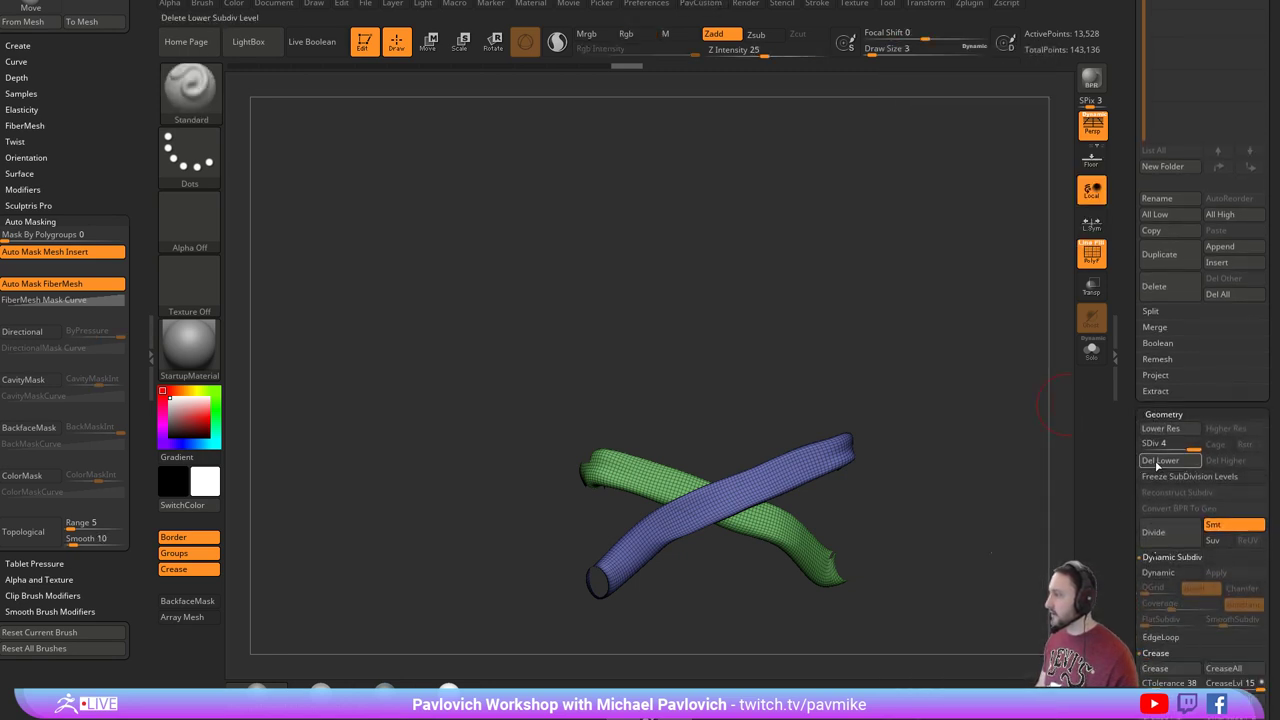
{"action": "left_click", "coordinate": [1157, 462]}
{"action": "key", "text": "space"}
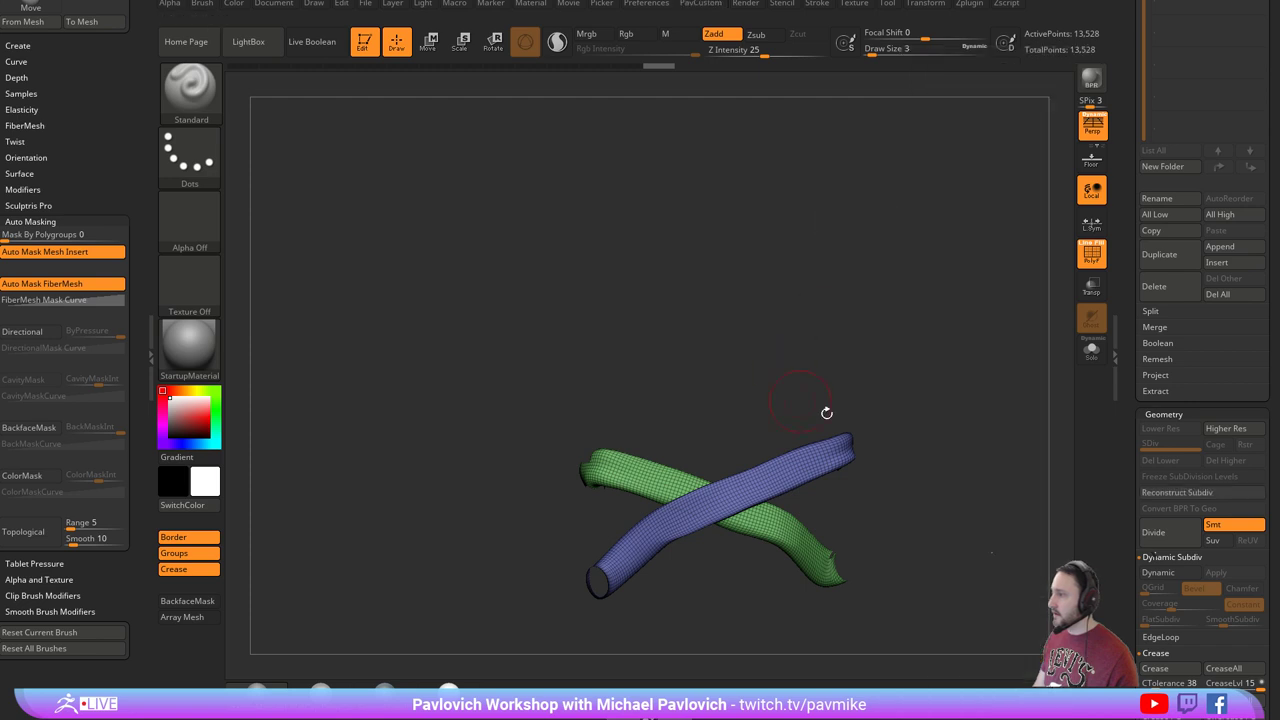
Set the selection brush to SelectLasso and hide lengthwise polygon loops along both sides of the green lace strand.
{"action": "mouse_move", "coordinate": [826, 412]}
{"action": "left_mouse_down"}
{"action": "mouse_move", "coordinate": [986, 437]}
{"action": "mouse_move", "coordinate": [1026, 502]}
{"action": "mouse_move", "coordinate": [995, 440]}
{"action": "mouse_move", "coordinate": [954, 405]}
{"action": "mouse_move", "coordinate": [982, 302]}
{"action": "mouse_move", "coordinate": [986, 325]}
{"action": "left_mouse_up"}
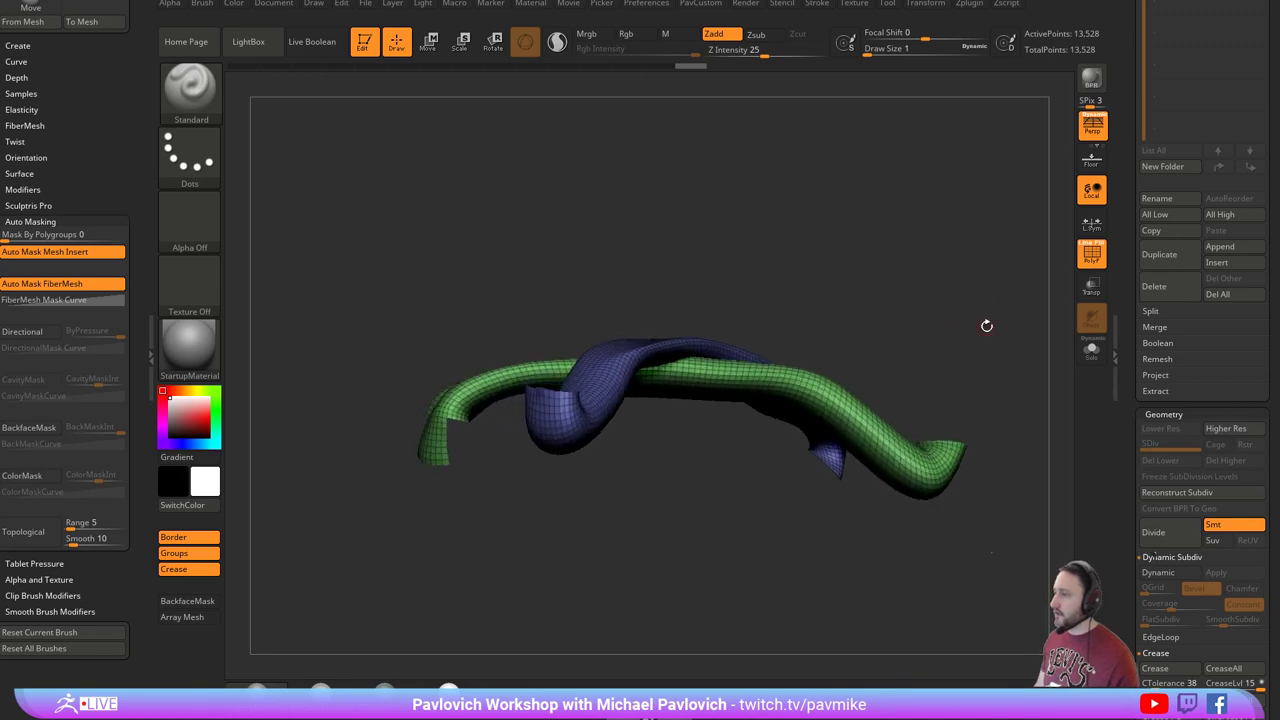
{"action": "key", "text": "ctrl+shift+b"}
{"action": "left_click", "coordinate": [593, 165]}
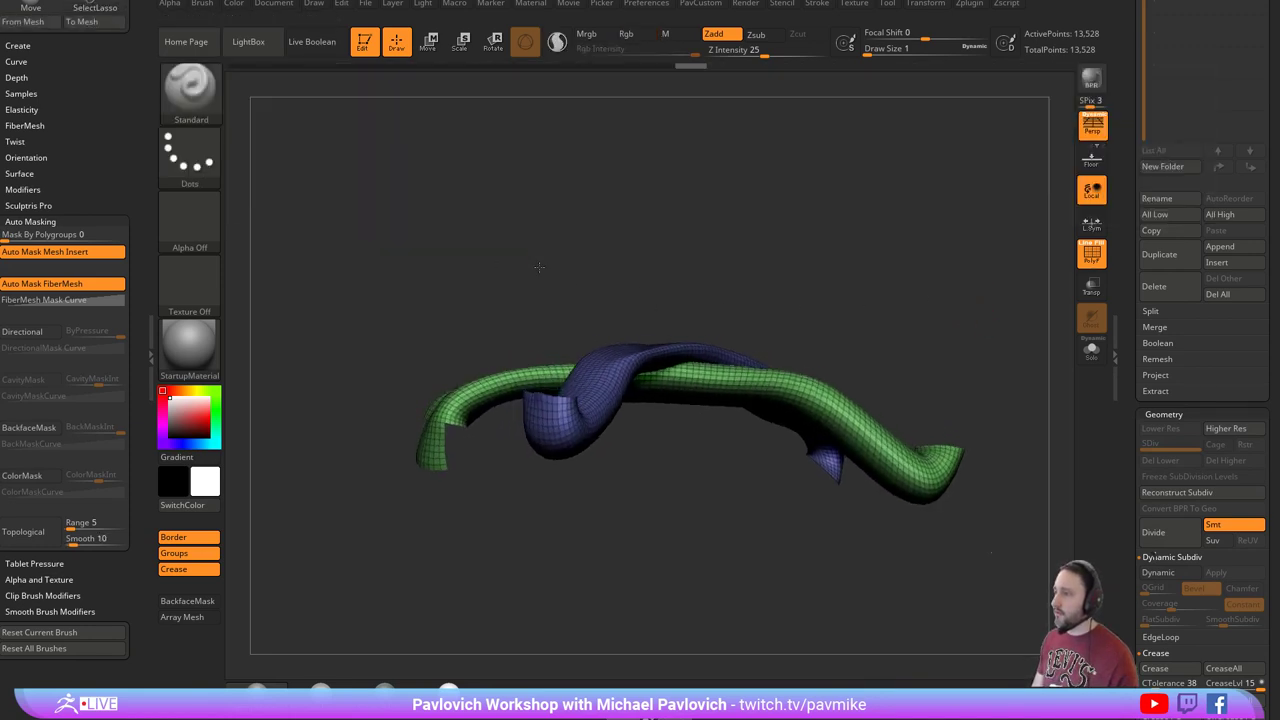
{"action": "key", "text": "f"}
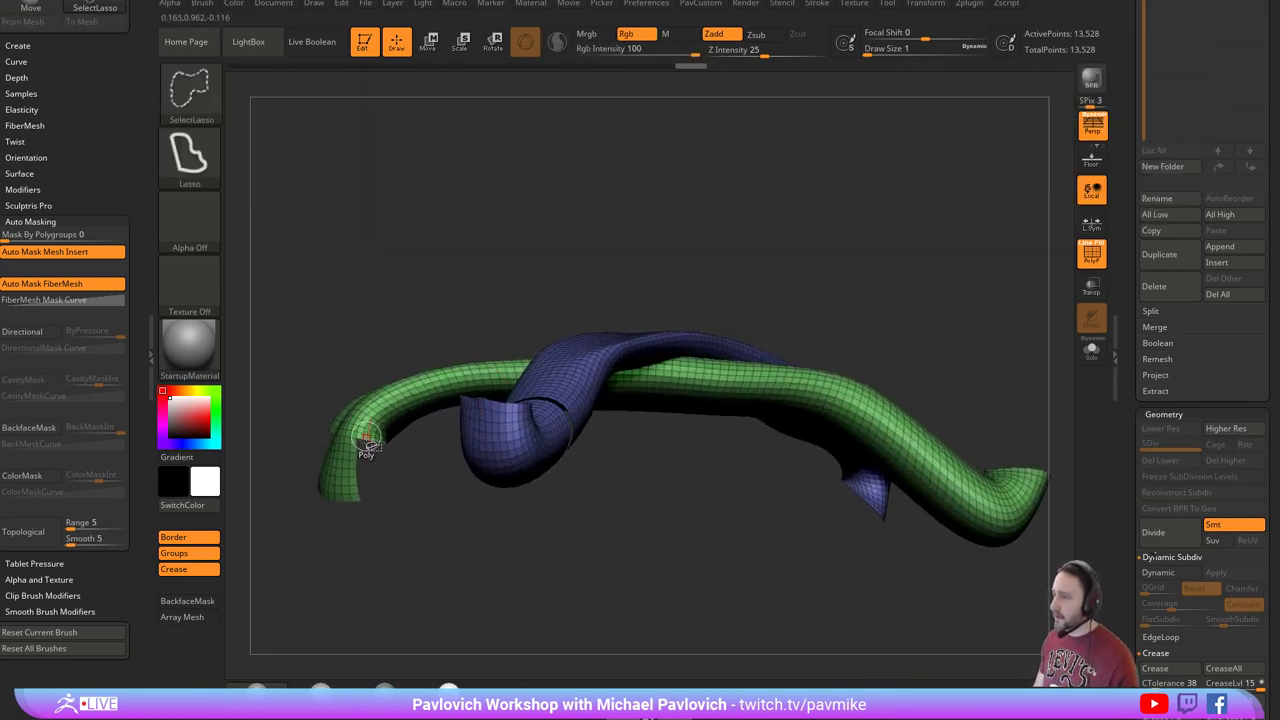
{"action": "left_click", "coordinate": [362, 442], "text": "ctrl+shift"}
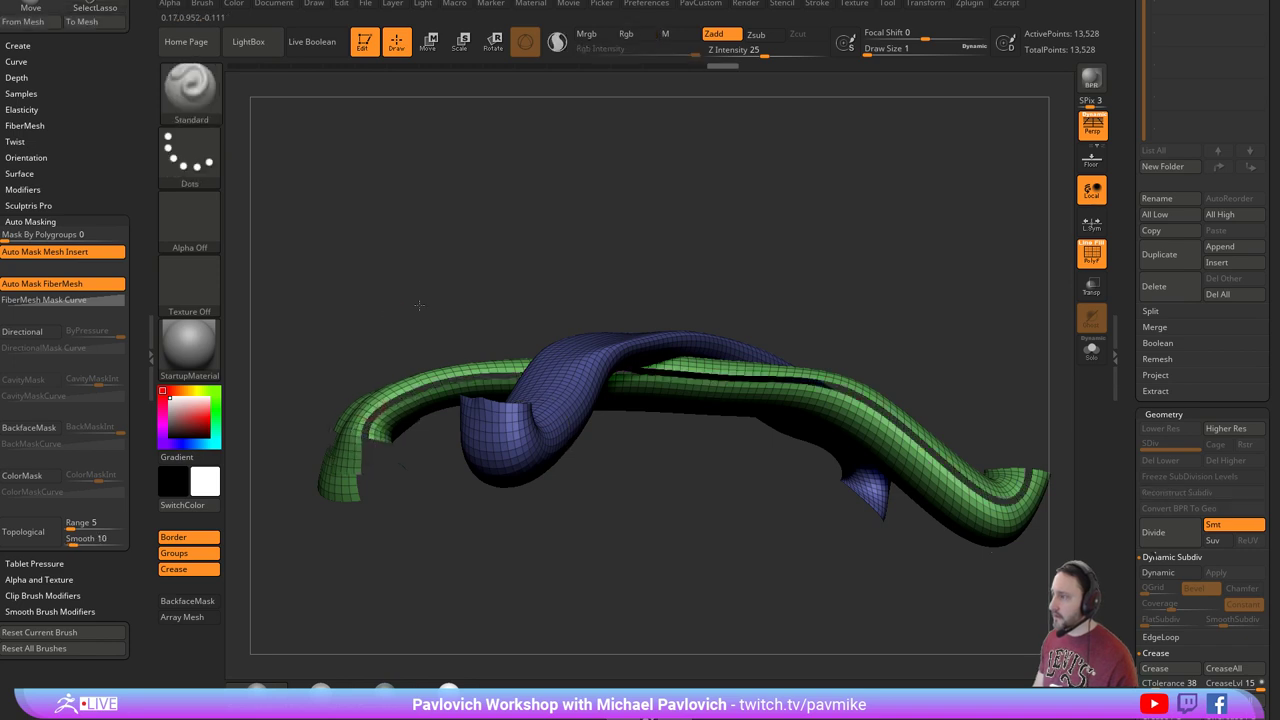
{"action": "mouse_move", "coordinate": [417, 306]}
{"action": "left_mouse_down"}
{"action": "mouse_move", "coordinate": [551, 306]}
{"action": "mouse_move", "coordinate": [822, 266]}
{"action": "mouse_move", "coordinate": [580, 400]}
{"action": "left_mouse_up"}
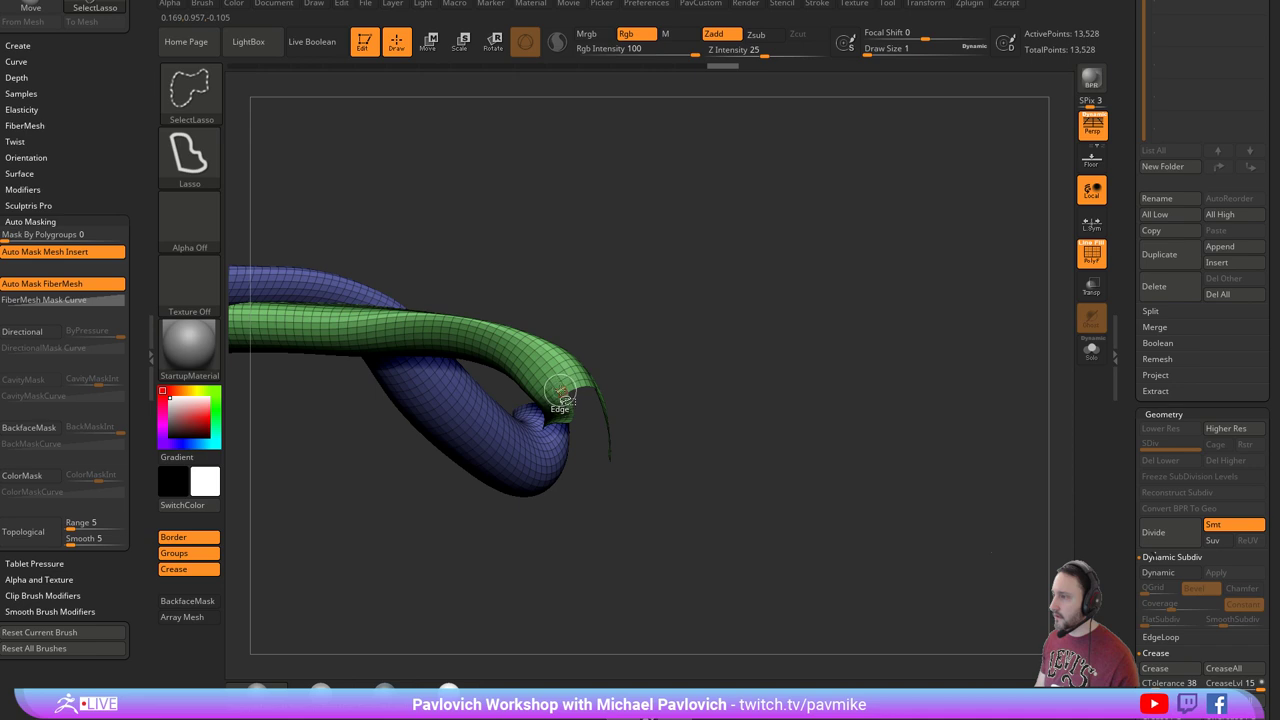
{"action": "left_click", "coordinate": [561, 392], "text": "ctrl+shift"}
Hide lengthwise polygon loops along the sides of the blue lace strand to separate its outer and inner halves.
{"action": "mouse_move", "coordinate": [763, 315]}
{"action": "left_mouse_down"}
{"action": "mouse_move", "coordinate": [814, 294]}
{"action": "mouse_move", "coordinate": [752, 289]}
{"action": "left_mouse_up"}
{"action": "mouse_move", "coordinate": [650, 291]}
{"action": "left_mouse_down"}
{"action": "mouse_move", "coordinate": [854, 241]}
{"action": "mouse_move", "coordinate": [860, 285]}
{"action": "mouse_move", "coordinate": [900, 306]}
{"action": "mouse_move", "coordinate": [923, 299]}
{"action": "mouse_move", "coordinate": [902, 236]}
{"action": "mouse_move", "coordinate": [854, 291]}
{"action": "left_mouse_up"}
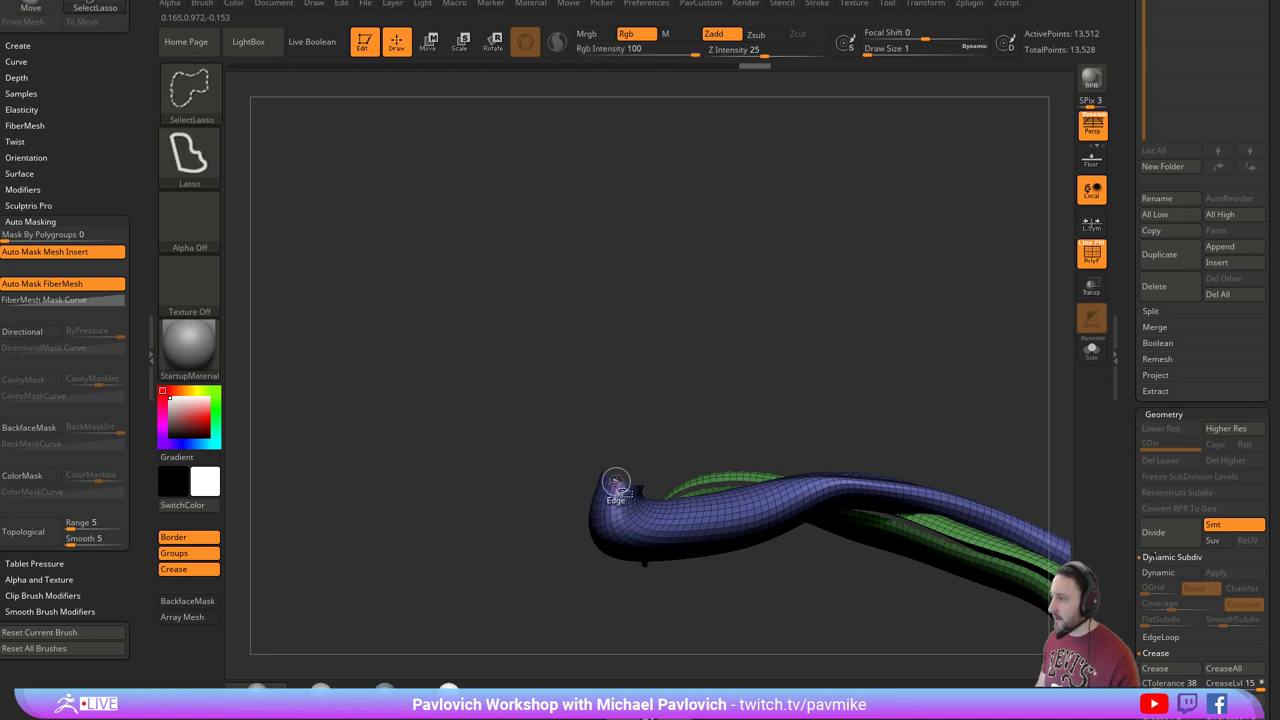
{"action": "mouse_move", "coordinate": [655, 457]}
{"action": "left_mouse_down"}
{"action": "mouse_move", "coordinate": [751, 434]}
{"action": "mouse_move", "coordinate": [681, 428]}
{"action": "left_mouse_up"}
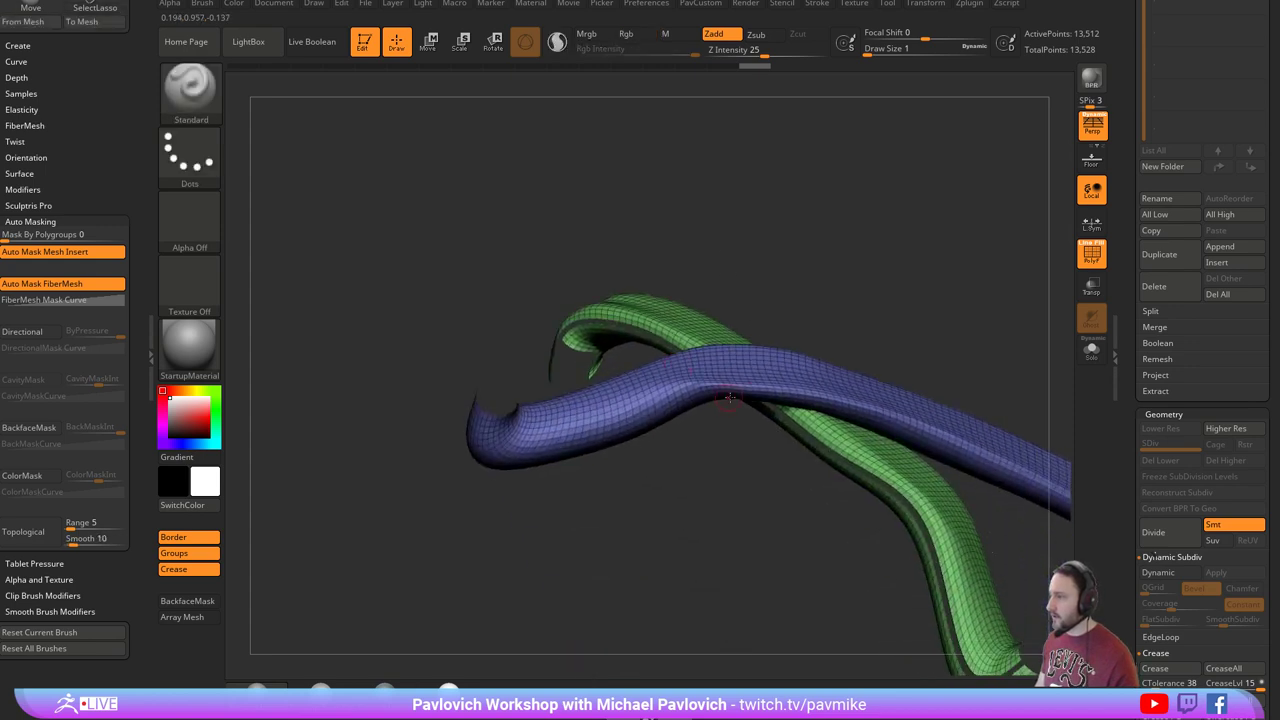
{"action": "mouse_move", "coordinate": [489, 343]}
{"action": "left_mouse_down"}
{"action": "mouse_move", "coordinate": [476, 267]}
{"action": "mouse_move", "coordinate": [617, 352]}
{"action": "mouse_move", "coordinate": [571, 356]}
{"action": "left_mouse_up"}
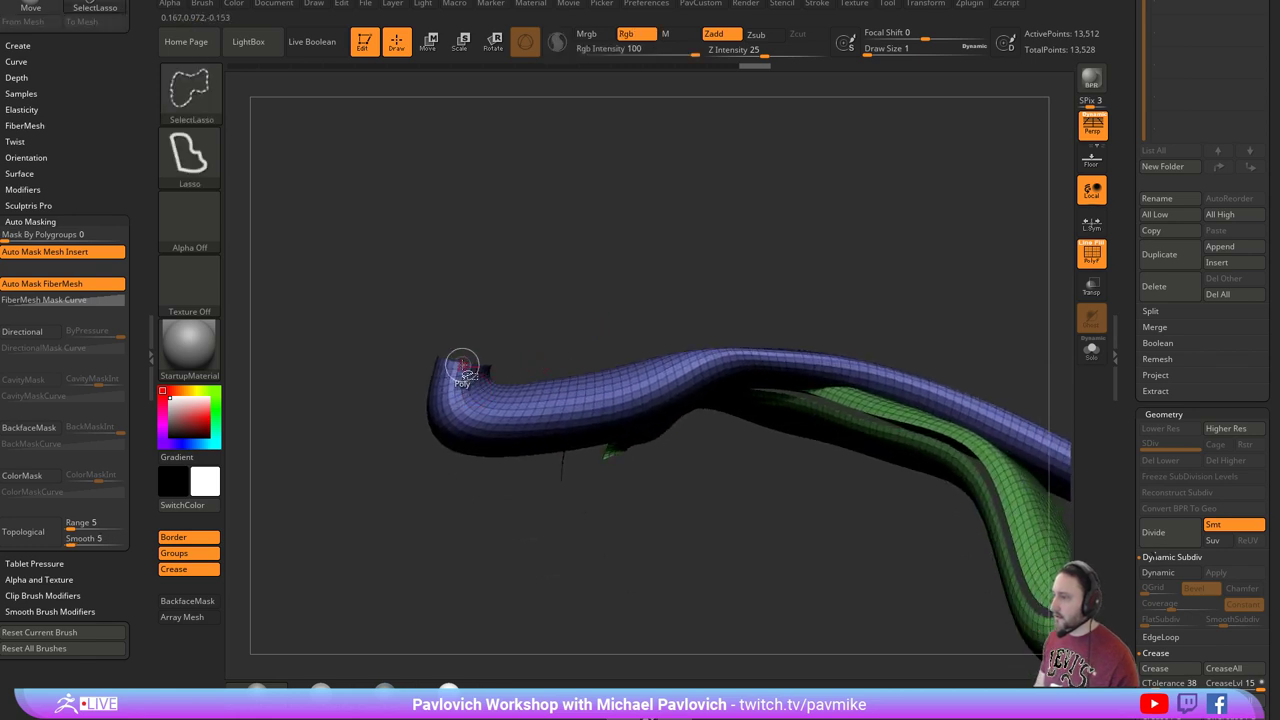
{"action": "mouse_move", "coordinate": [486, 357]}
{"action": "left_mouse_down"}
{"action": "mouse_move", "coordinate": [606, 266]}
{"action": "mouse_move", "coordinate": [980, 343]}
{"action": "mouse_move", "coordinate": [1006, 402]}
{"action": "mouse_move", "coordinate": [970, 427]}
{"action": "mouse_move", "coordinate": [974, 491]}
{"action": "mouse_move", "coordinate": [892, 479]}
{"action": "left_mouse_up"}
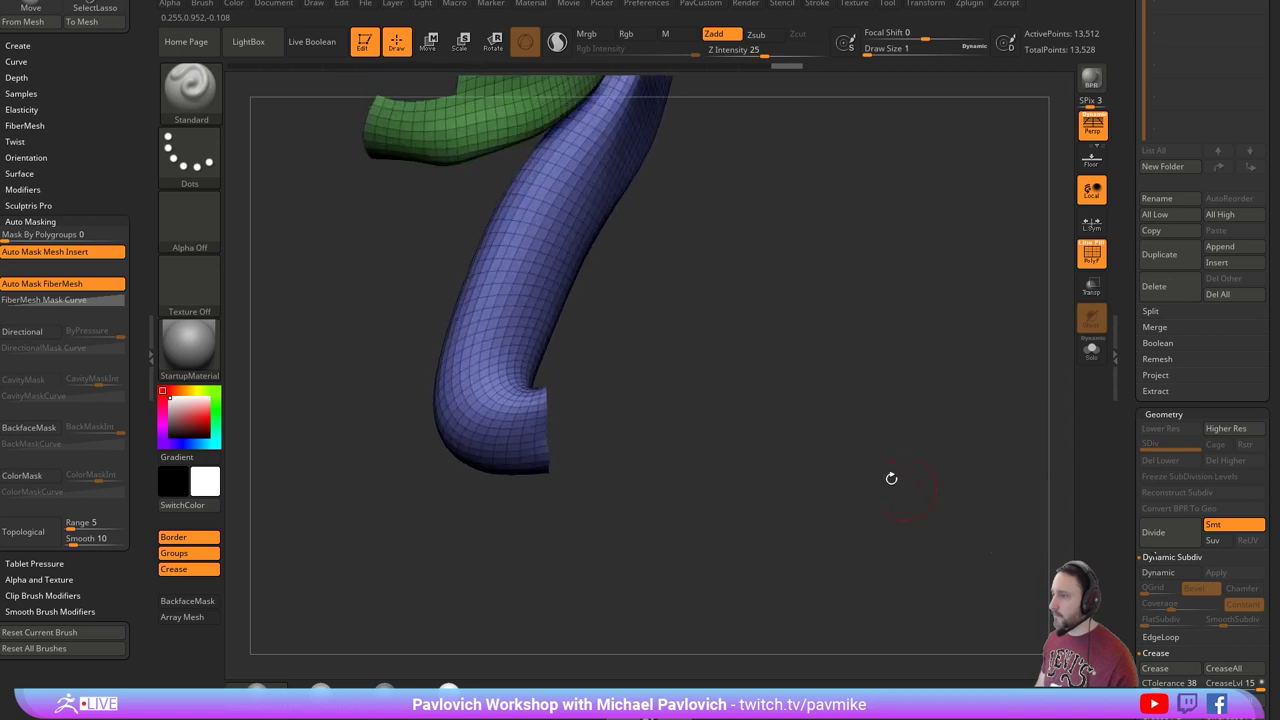
{"action": "left_click", "coordinate": [545, 412], "text": "ctrl+shift"}
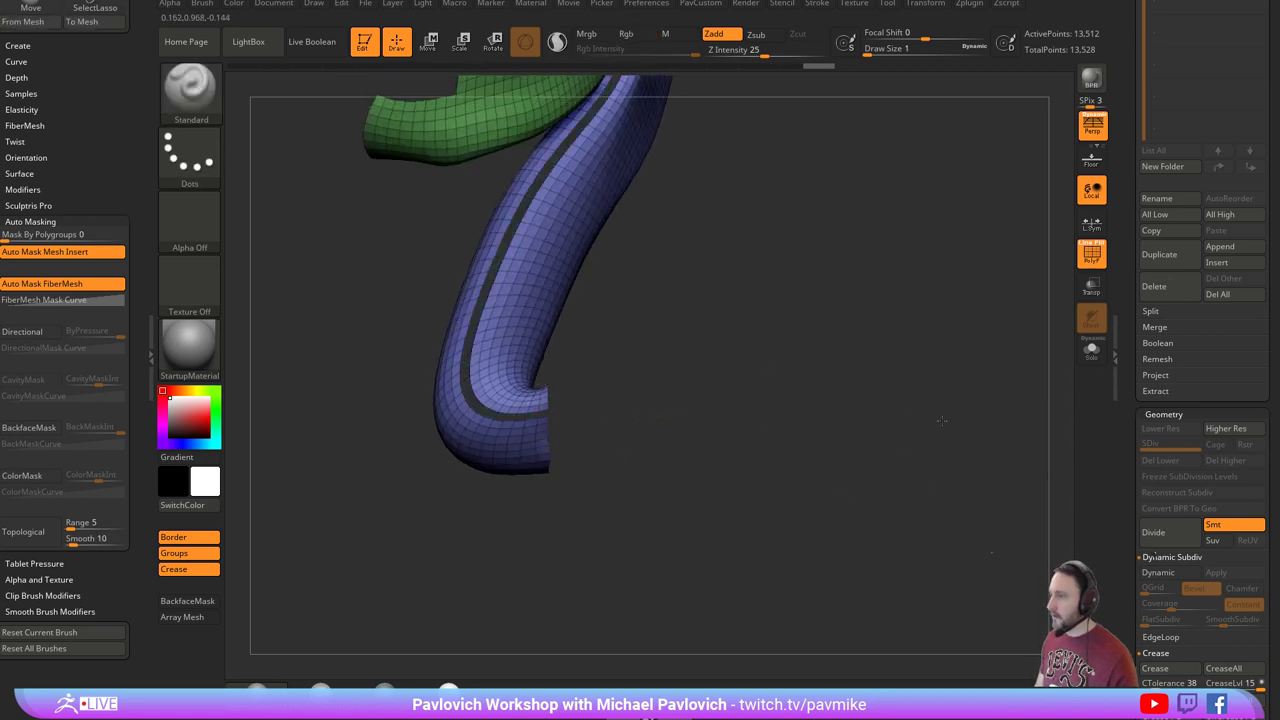
Delete the hidden loops and assign separate polygroups to the split strand halves with Auto Groups.
{"action": "left_click_drag", "start_coordinate": [941, 423], "coordinate": [931, 294]}
{"action": "key", "text": "2"}
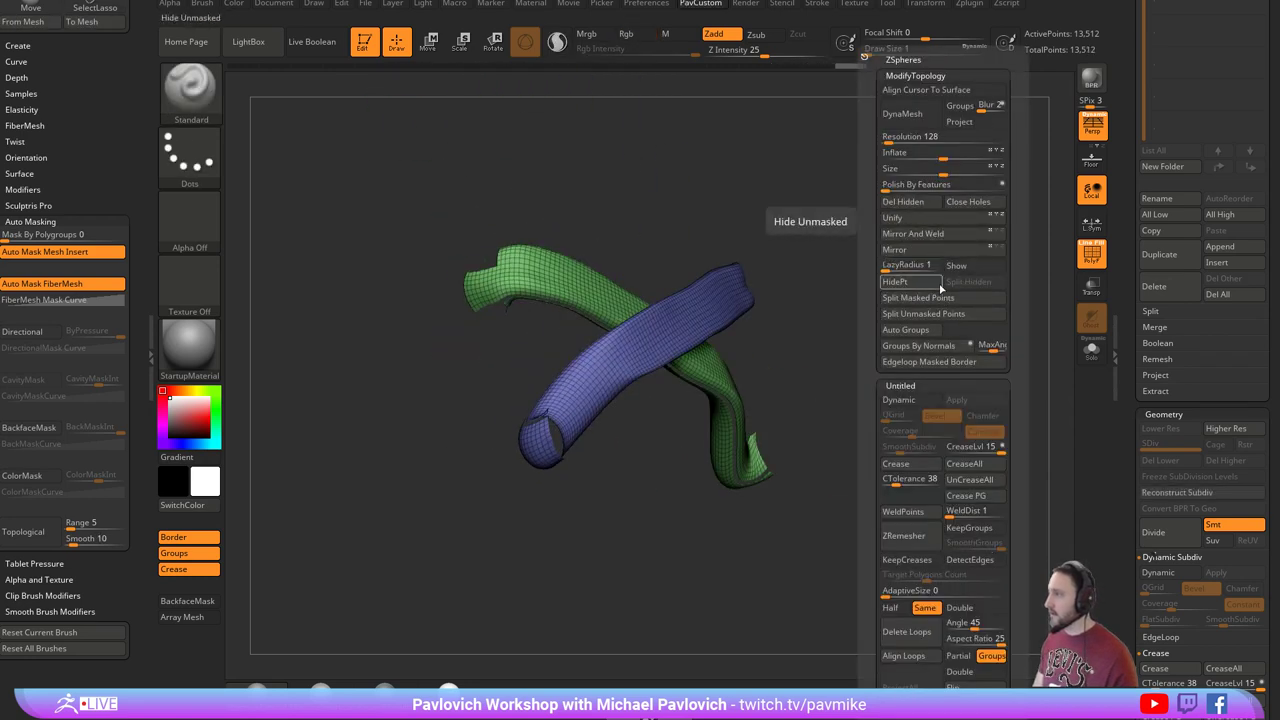
{"action": "left_click", "coordinate": [920, 315]}
Set the selection brush to SelectRect, isolate the outer halves of both crossing strands, and delete the hidden inner halves.
{"action": "left_click", "coordinate": [714, 333], "text": "ctrl+shift"}
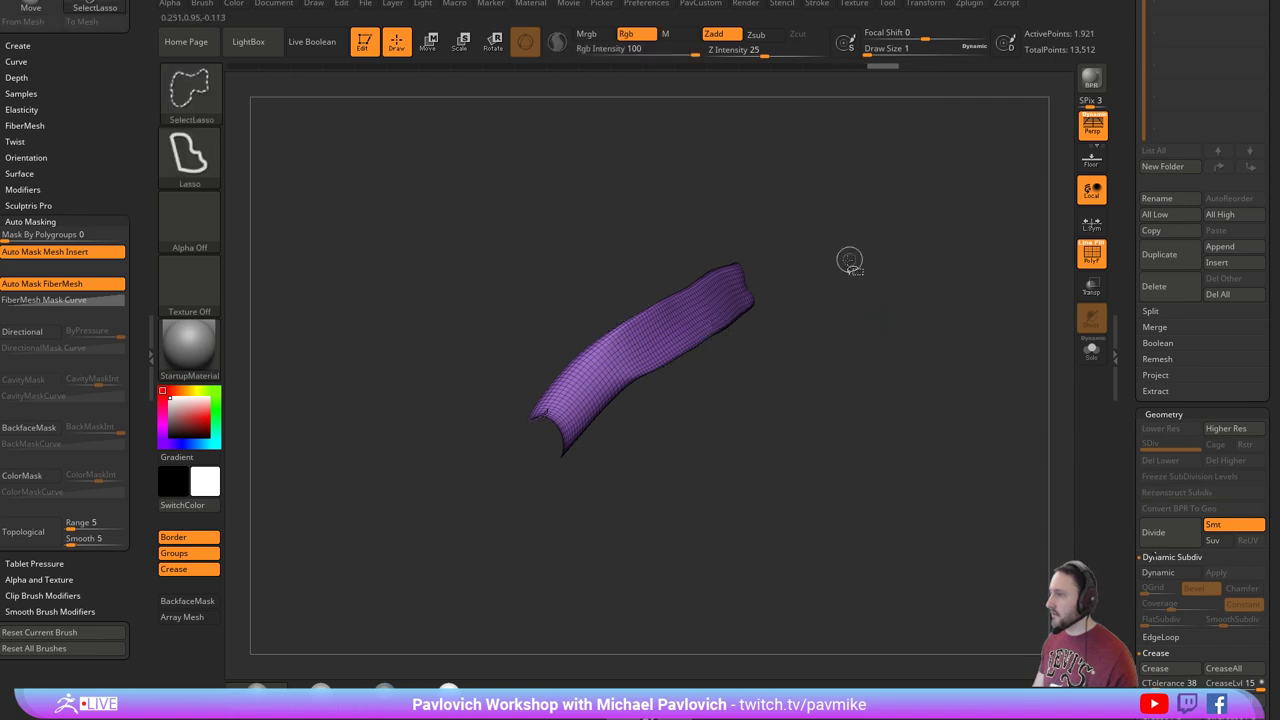
{"action": "left_click", "coordinate": [200, 95], "text": "ctrl+shift"}
{"action": "left_click", "coordinate": [341, 106], "text": "ctrl+shift"}
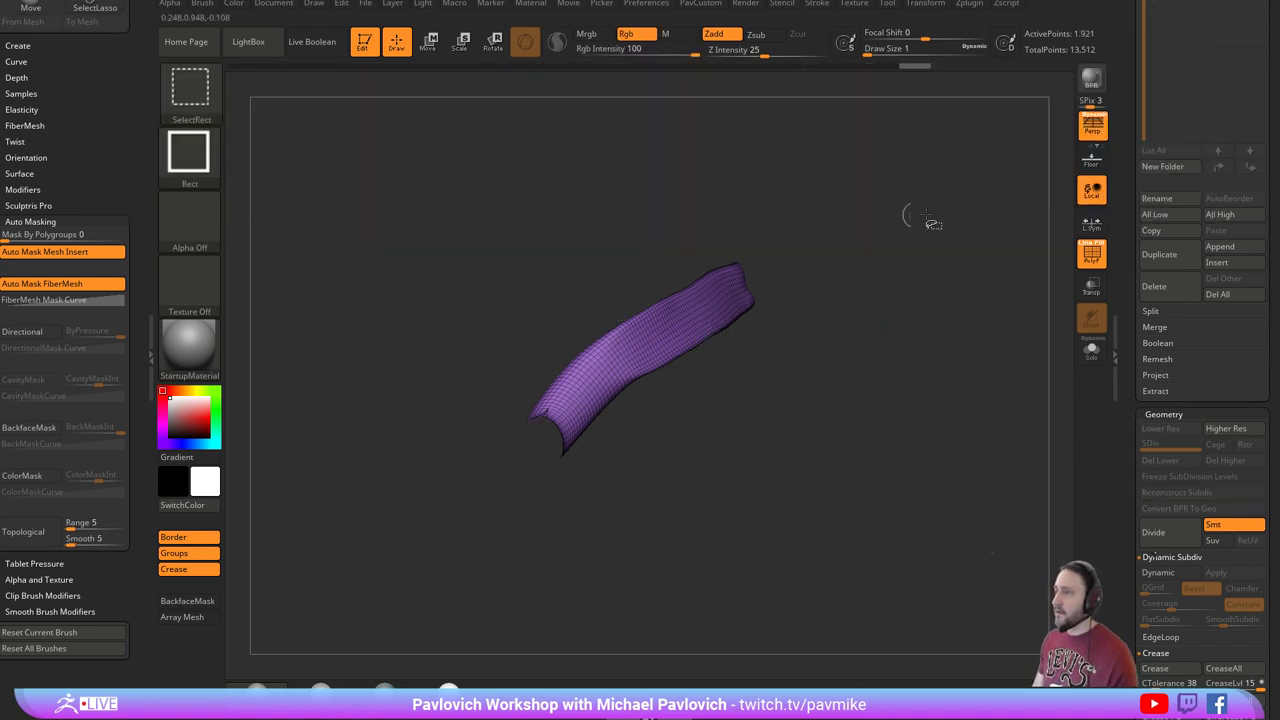
{"action": "left_click_drag", "start_coordinate": [911, 216], "coordinate": [872, 300], "text": "ctrl+shift"}
{"action": "left_click", "coordinate": [708, 350], "text": "ctrl+shift"}
{"action": "left_click_drag", "start_coordinate": [948, 258], "coordinate": [984, 336], "text": "ctrl+shift"}
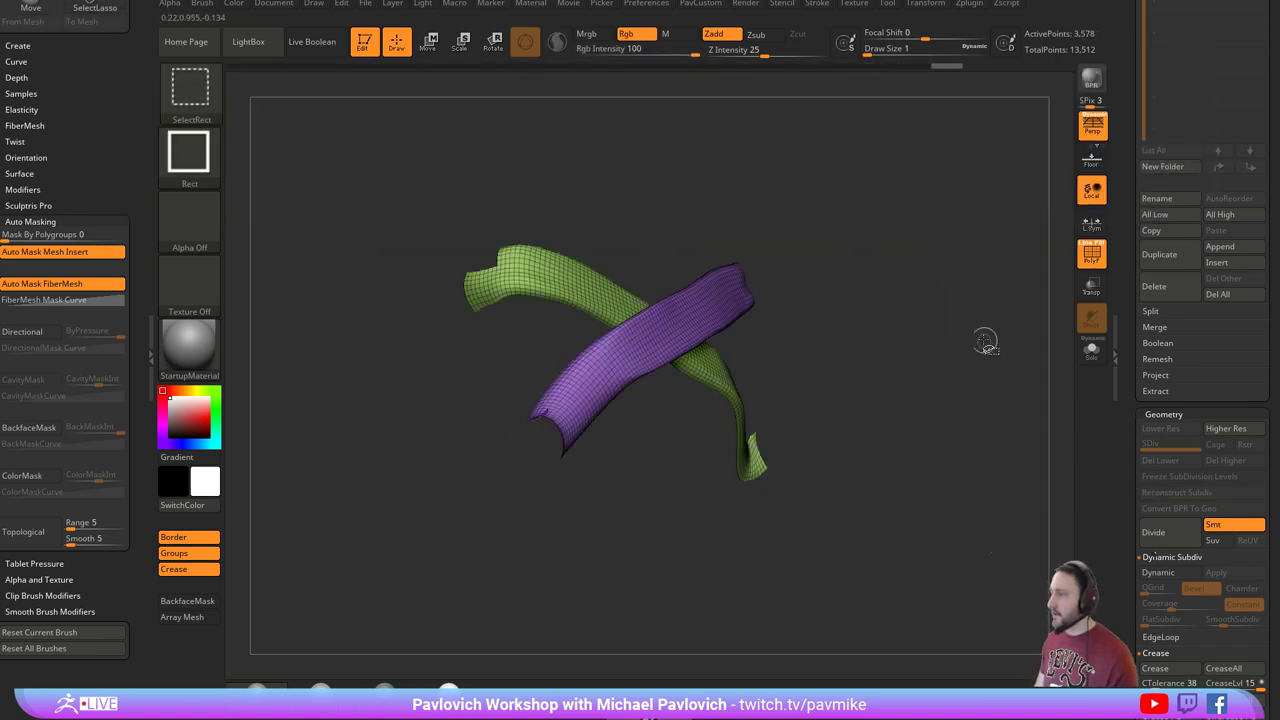
{"action": "key", "text": "grave"}
{"action": "left_click", "coordinate": [937, 204]}
{"action": "mouse_move", "coordinate": [915, 255]}
{"action": "left_mouse_down"}
{"action": "mouse_move", "coordinate": [895, 276]}
{"action": "mouse_move", "coordinate": [926, 222]}
{"action": "mouse_move", "coordinate": [978, 292]}
{"action": "mouse_move", "coordinate": [939, 309]}
{"action": "left_mouse_up"}
Switch the selection brush back to SelectLasso and hide the ragged polygons at one end of the lime-green strand.
{"action": "key", "text": "ctrl+shift"}
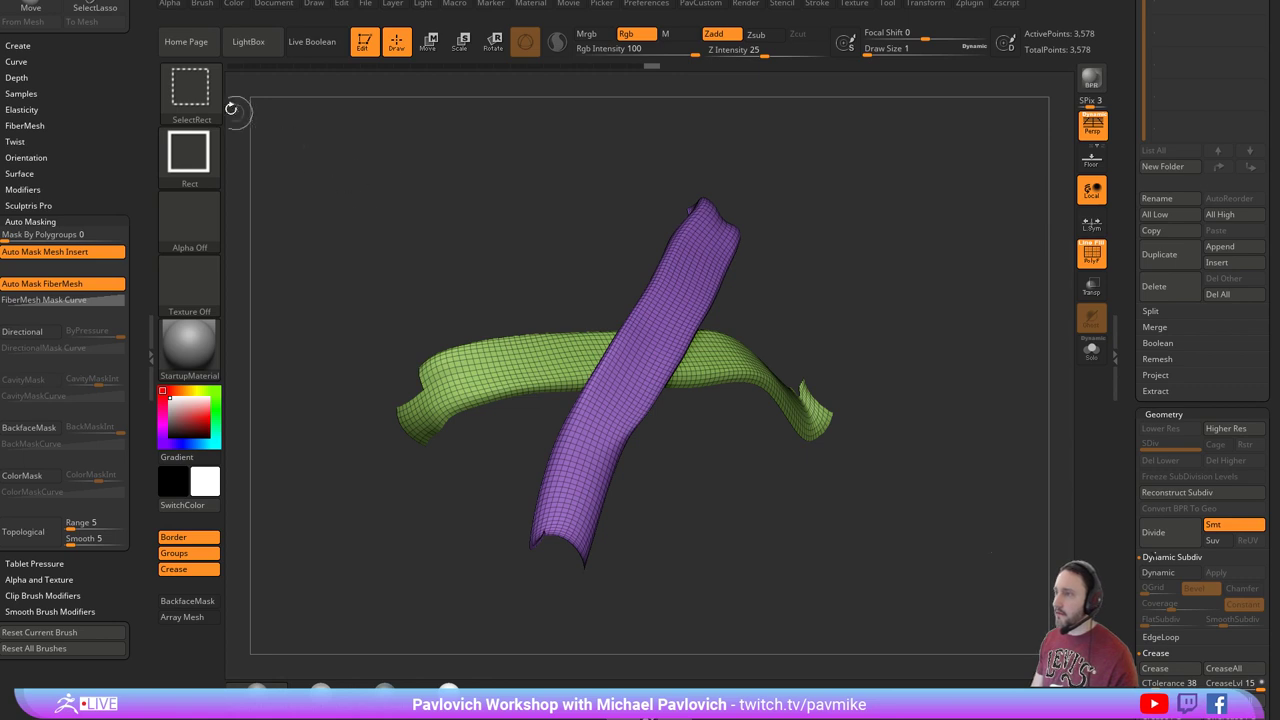
{"action": "left_click", "coordinate": [200, 95]}
{"action": "left_click", "coordinate": [588, 166], "text": "ctrl+shift"}
{"action": "left_click_drag", "start_coordinate": [509, 240], "coordinate": [477, 255]}
{"action": "mouse_move", "coordinate": [424, 538]}
{"action": "left_mouse_down", "text": "ctrl+alt+shift"}
{"action": "mouse_move", "coordinate": [359, 364]}
{"action": "mouse_move", "coordinate": [427, 392]}
{"action": "left_mouse_up", "text": "ctrl+alt+shift"}
{"action": "left_click_drag", "start_coordinate": [472, 466], "coordinate": [474, 470], "text": "ctrl+shift"}
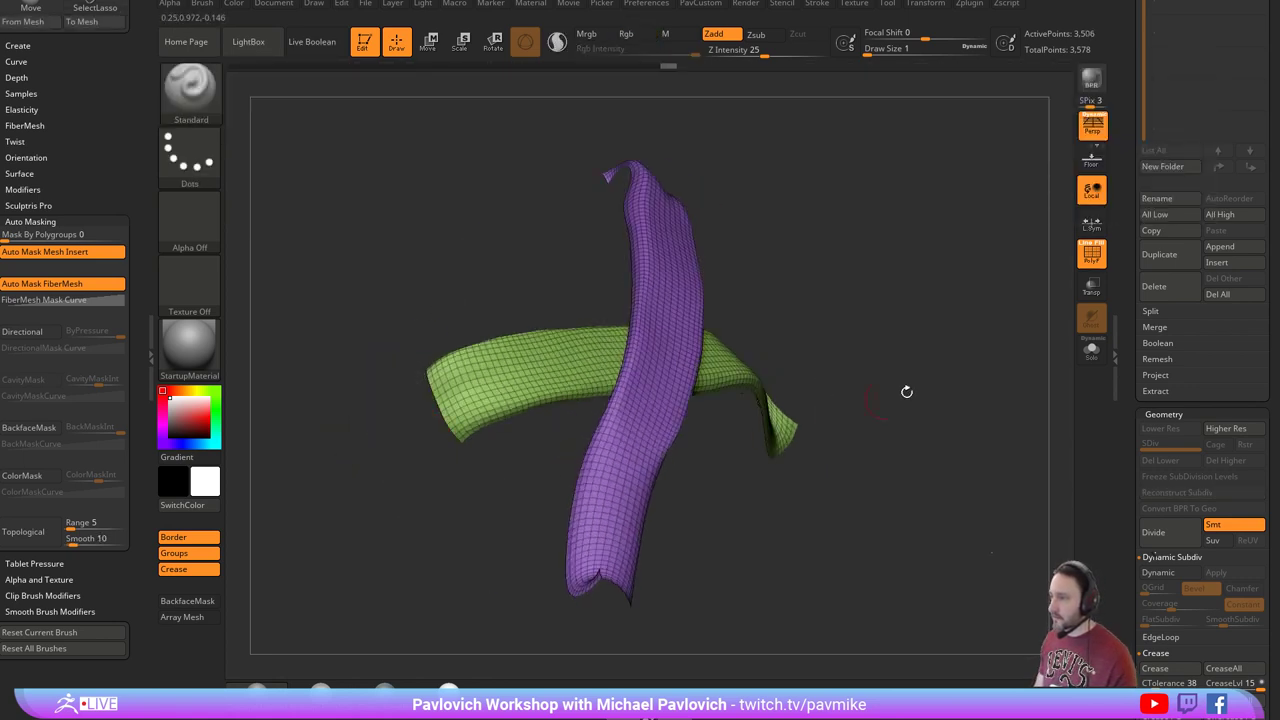
Trim the uneven polygons off the lime-green strand's other end and delete the hidden geometry.
{"action": "key", "text": "space"}
{"action": "mouse_move", "coordinate": [838, 195]}
{"action": "left_mouse_down"}
{"action": "mouse_move", "coordinate": [963, 167]}
{"action": "mouse_move", "coordinate": [986, 297]}
{"action": "mouse_move", "coordinate": [922, 338]}
{"action": "left_mouse_up"}
{"action": "mouse_move", "coordinate": [905, 408]}
{"action": "left_mouse_down", "text": "ctrl+shift"}
{"action": "mouse_move", "coordinate": [812, 300]}
{"action": "mouse_move", "coordinate": [815, 332]}
{"action": "left_mouse_up", "text": "ctrl+shift"}
{"action": "key", "text": "space"}
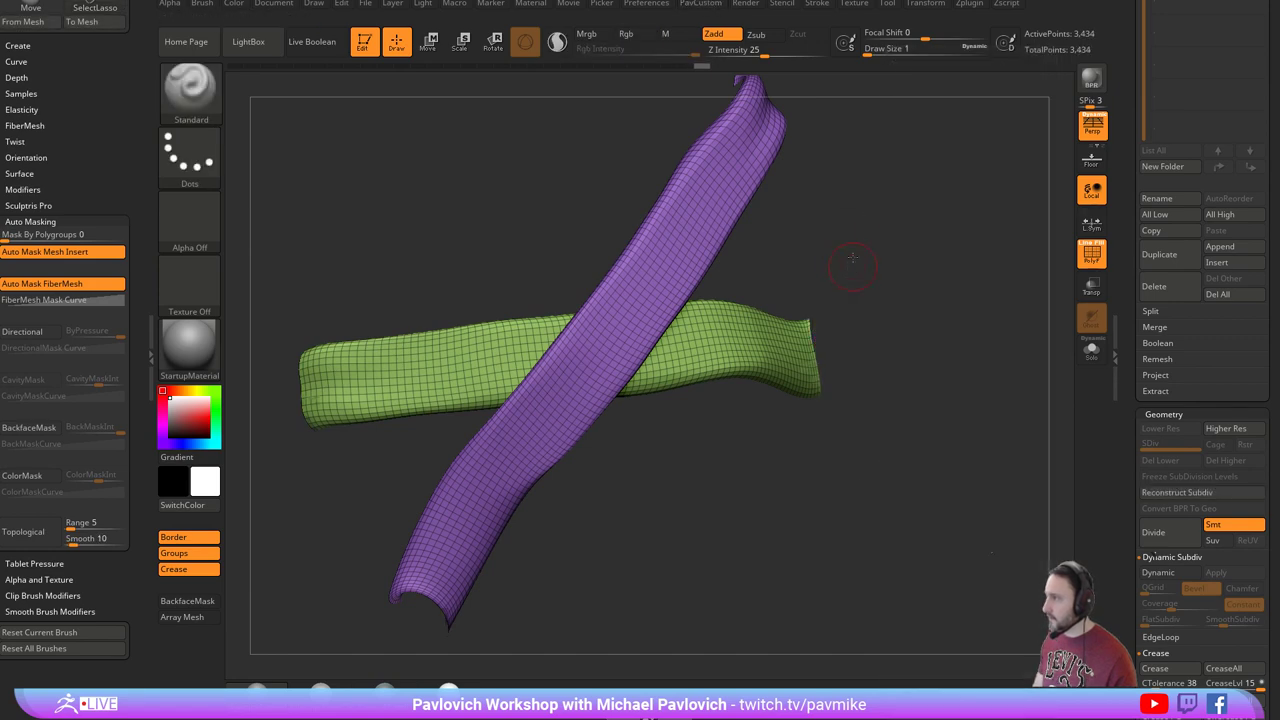
Run ZRemesher repeatedly on both crossing strands with the Half option enabled.
{"action": "left_click_drag", "start_coordinate": [852, 262], "coordinate": [945, 312]}
{"action": "key", "text": "space"}
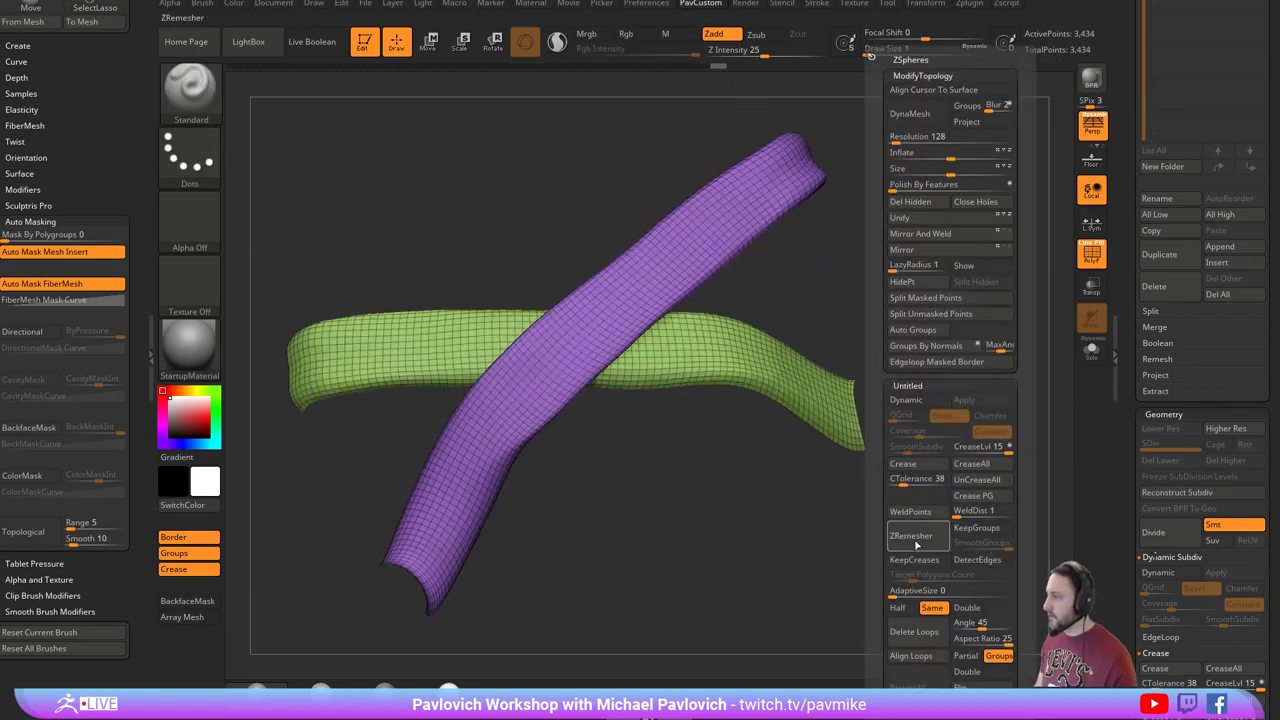
{"action": "left_click", "coordinate": [900, 607]}
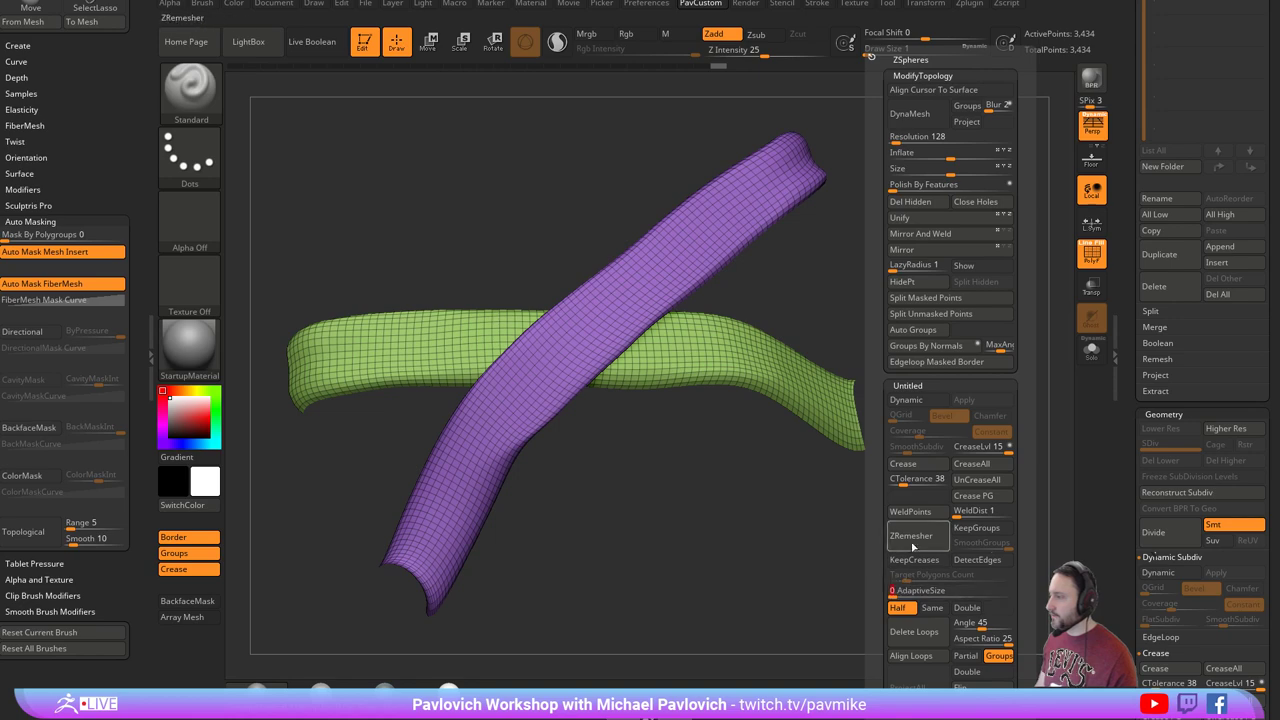
{"action": "left_click", "coordinate": [925, 538]}
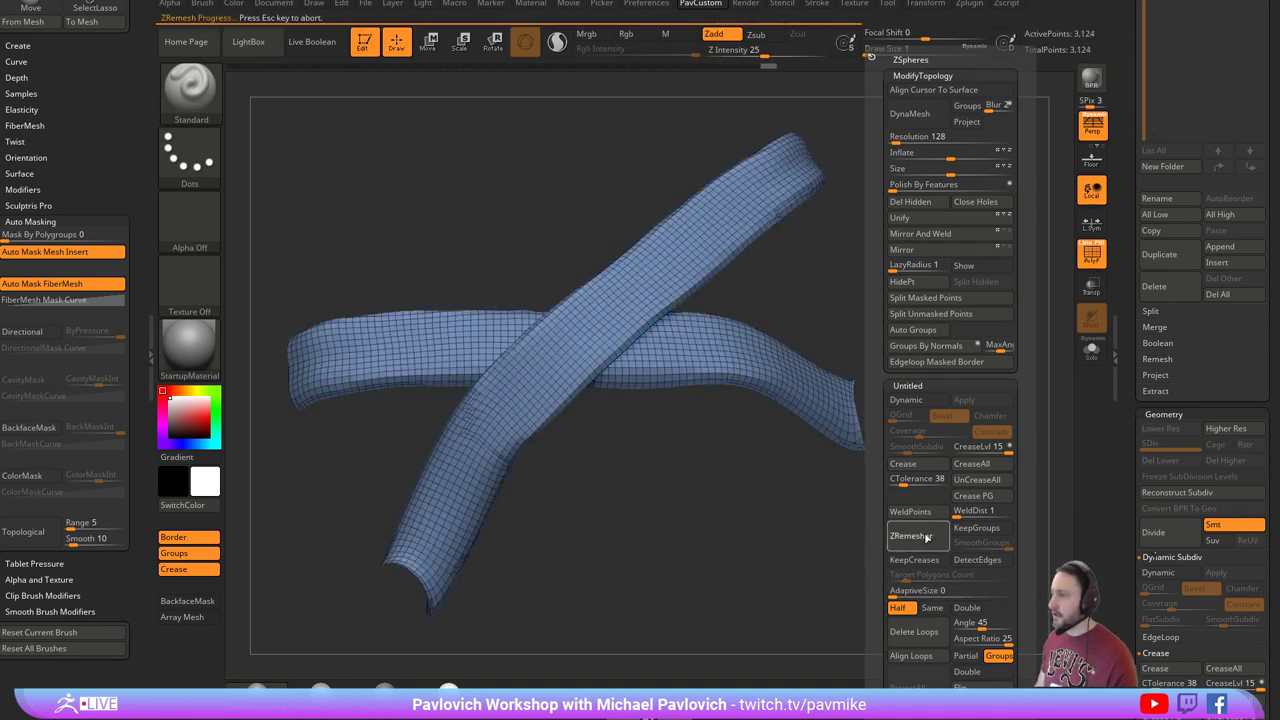
{"action": "left_click", "coordinate": [925, 538]}
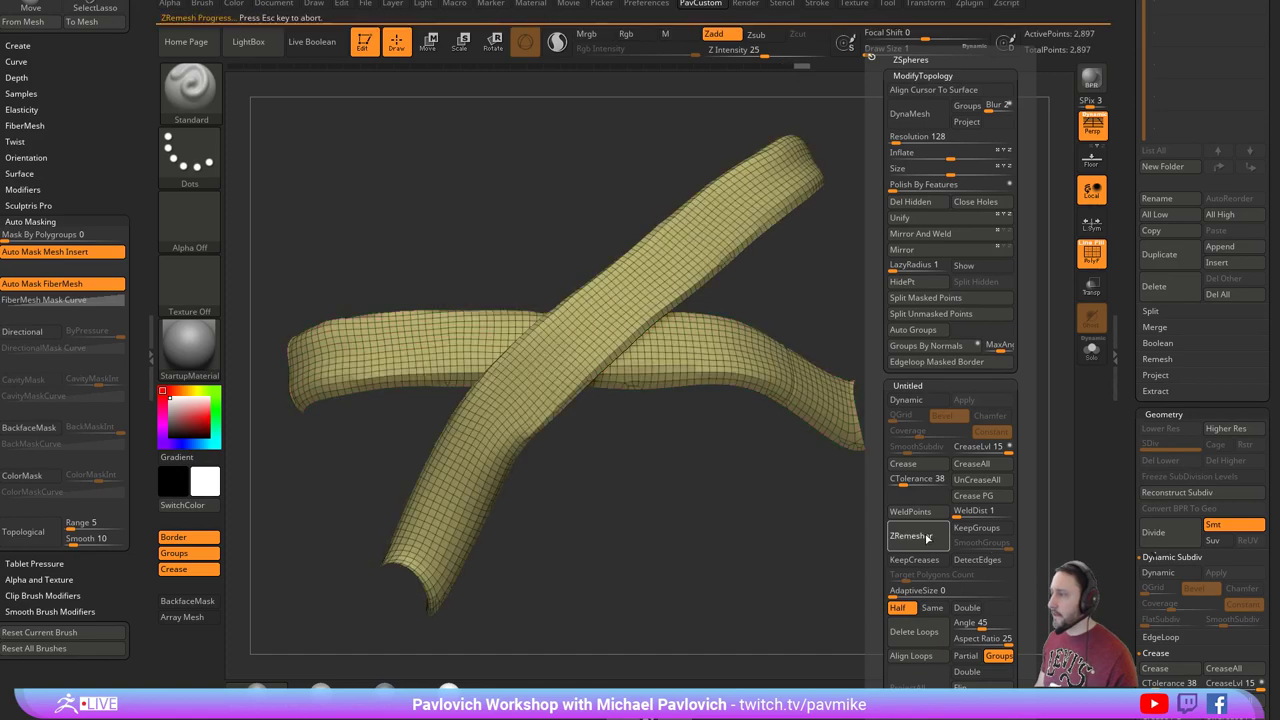
Isolate the diagonal upper strand and split the hidden crossing strand into its own subtool.
{"action": "right_click_drag", "start_coordinate": [806, 537], "coordinate": [817, 449], "text": "ctrl"}
{"action": "left_click", "coordinate": [757, 243], "text": "ctrl+shift"}
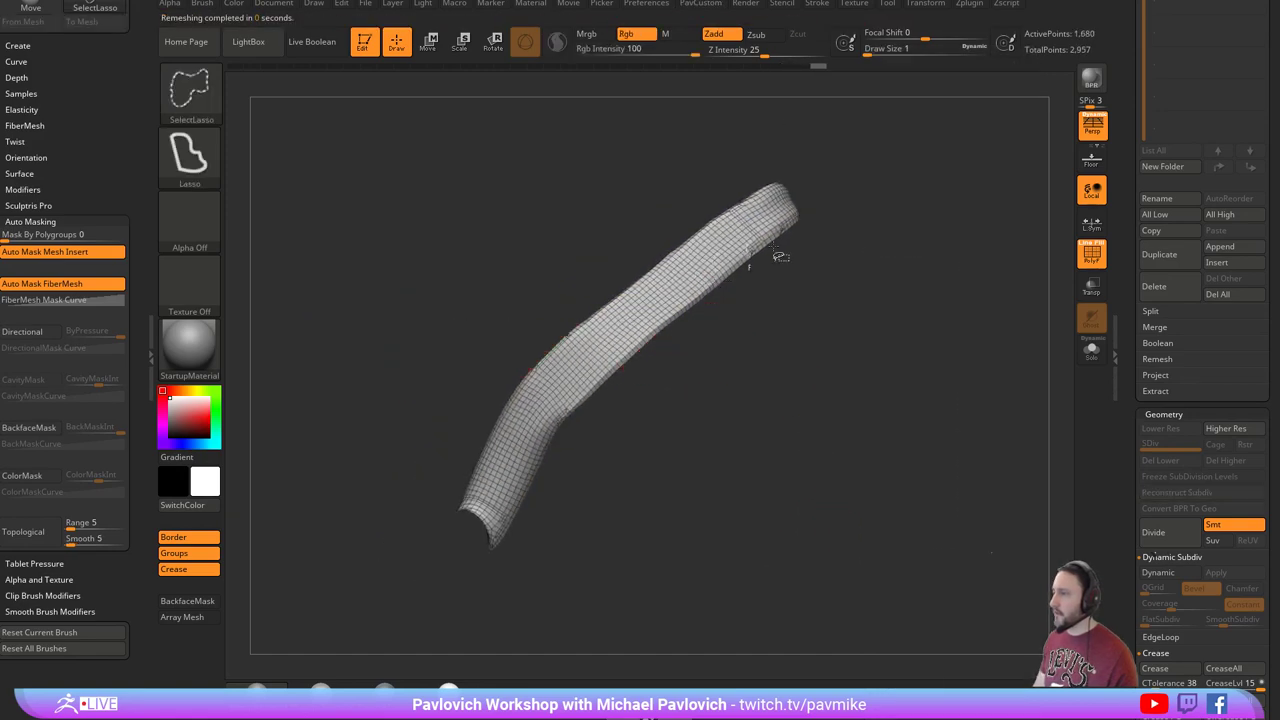
{"action": "key", "text": "3"}
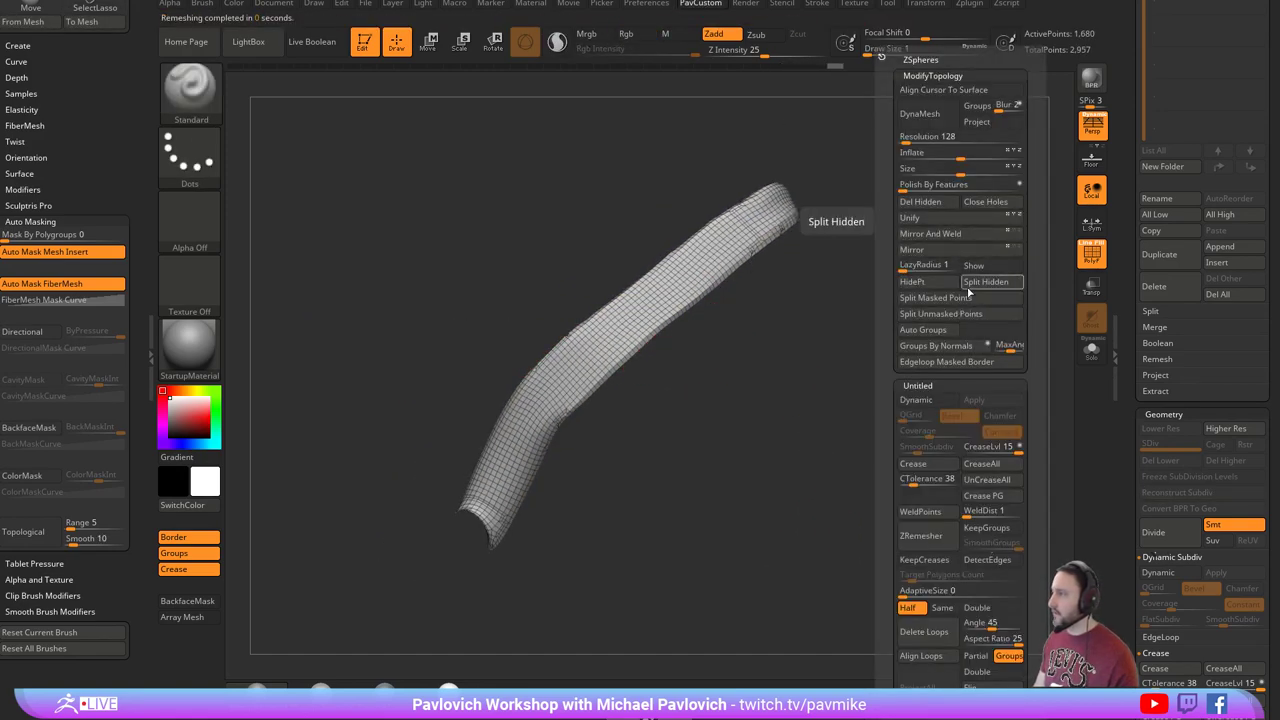
{"action": "left_click", "coordinate": [985, 281]}
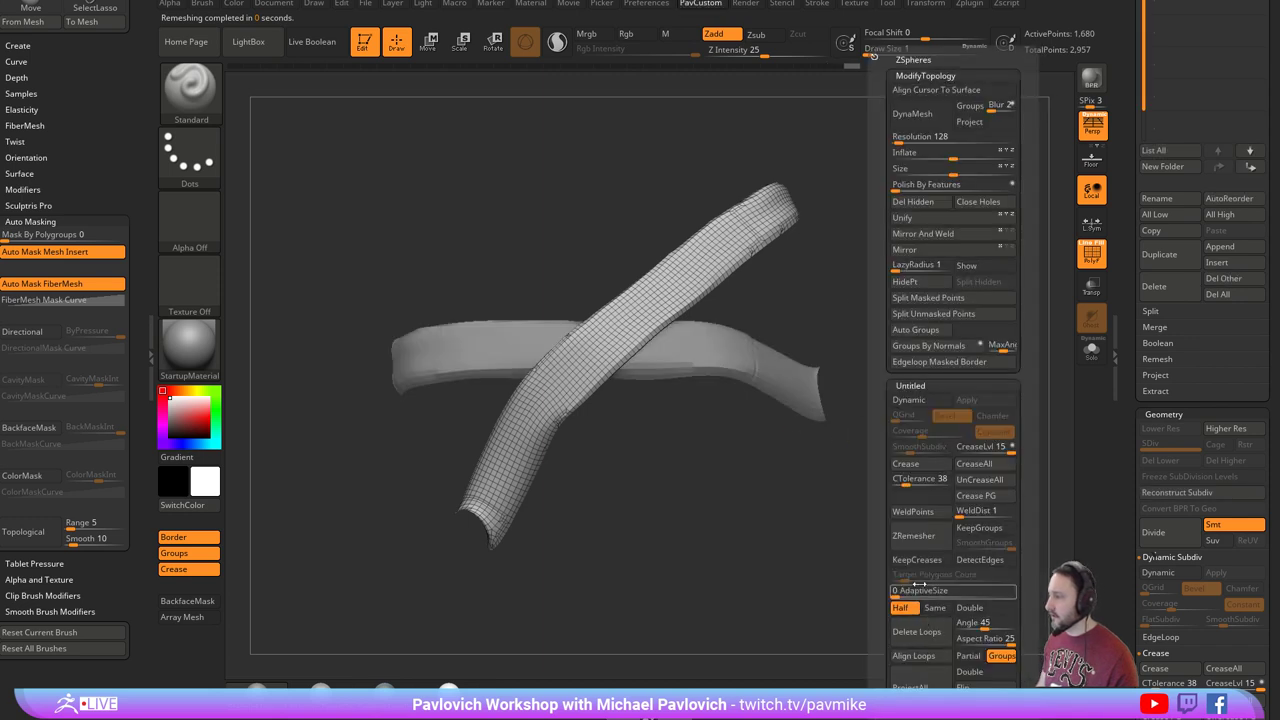
Remesh the diagonal strip with ZRemesher and try to delete its hidden geometry.
{"action": "left_click", "coordinate": [925, 538]}
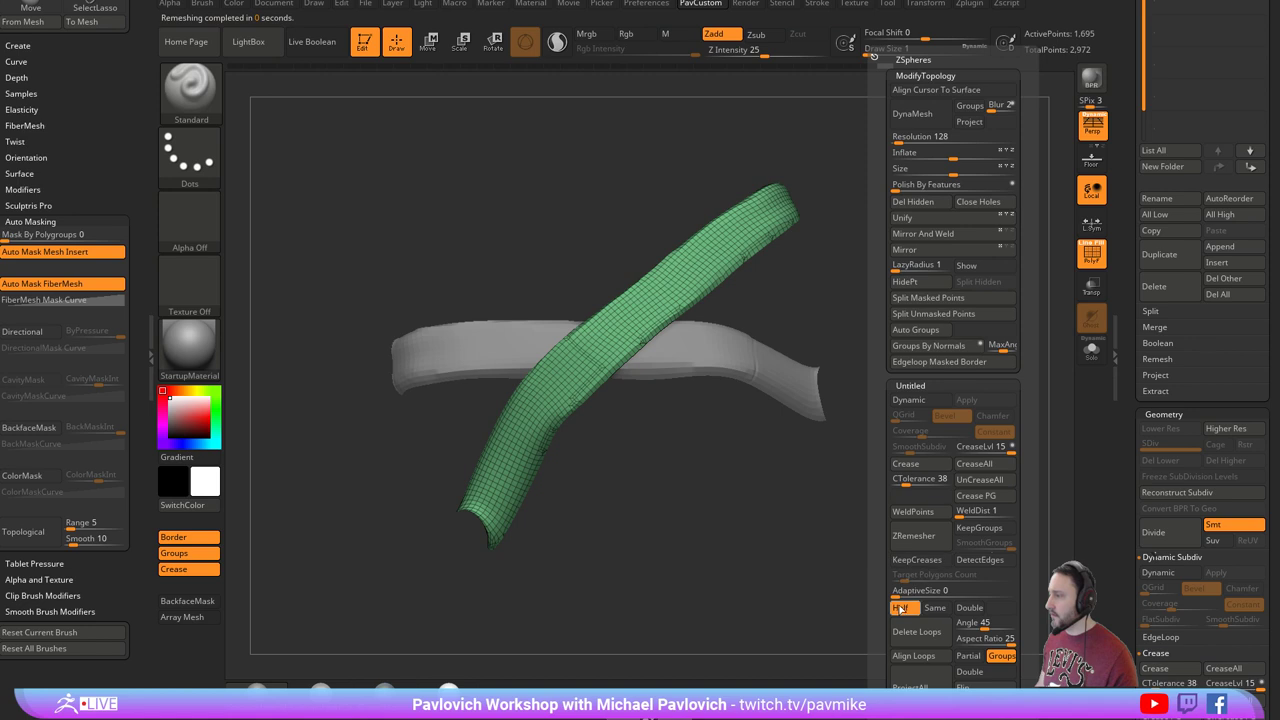
{"action": "left_click_drag", "start_coordinate": [801, 572], "coordinate": [895, 564]}
{"action": "key", "text": "space"}
{"action": "left_click", "coordinate": [873, 208]}
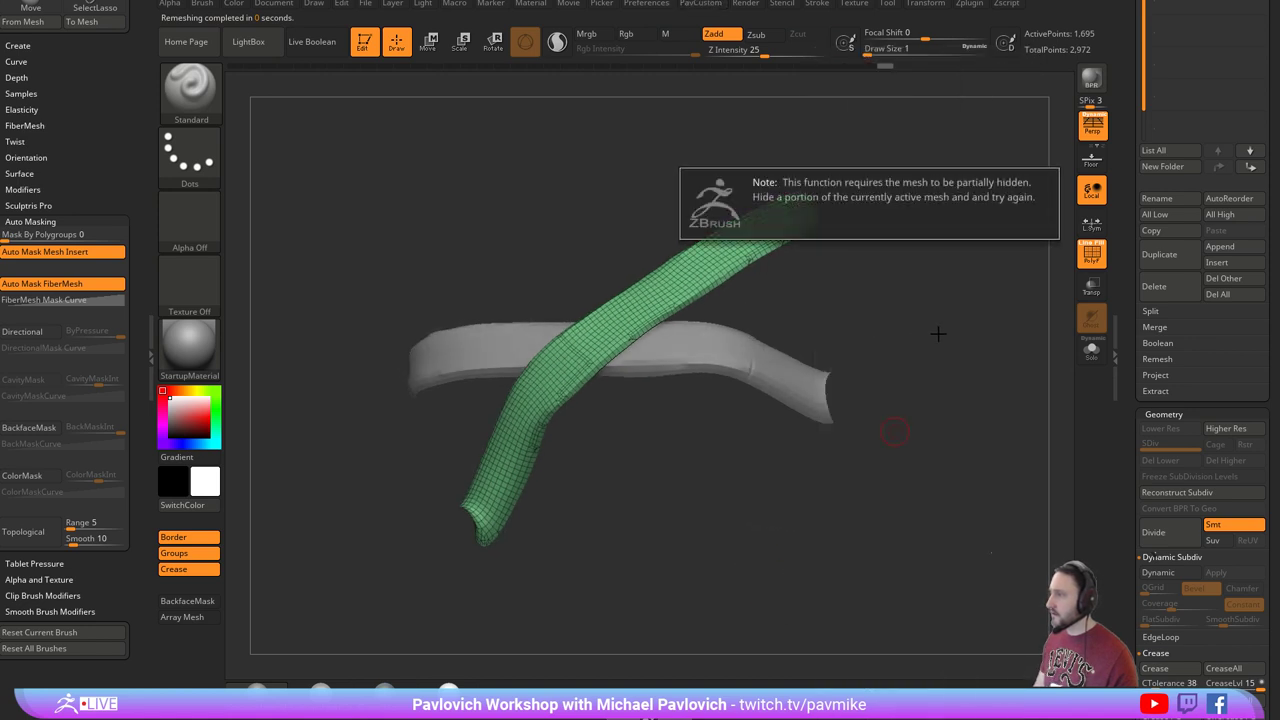
{"action": "left_click_drag", "start_coordinate": [951, 337], "coordinate": [400, 318]}
{"action": "key", "text": "space"}
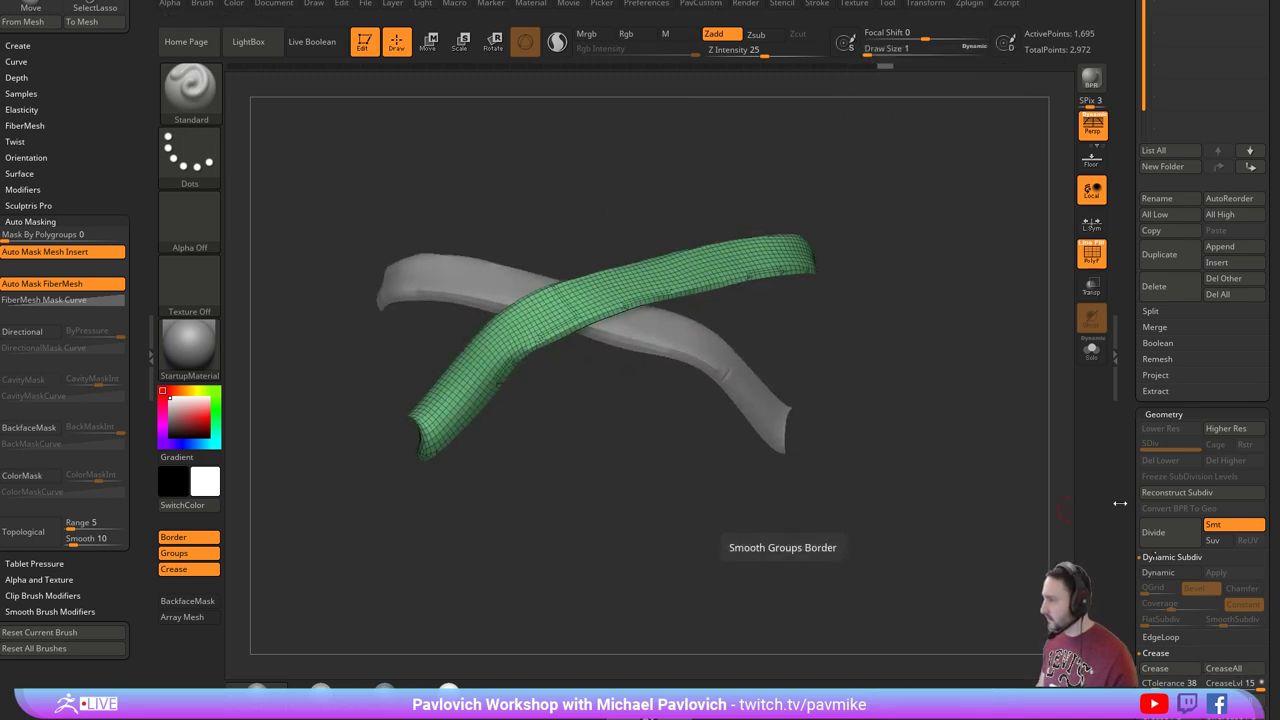
Reduce the diagonal strip's polygon density by running ZRemesher repeatedly with Half enabled and an adaptive size of 0.
{"action": "left_click_drag", "start_coordinate": [1121, 507], "coordinate": [1129, 359]}
{"action": "left_click", "coordinate": [1163, 392]}
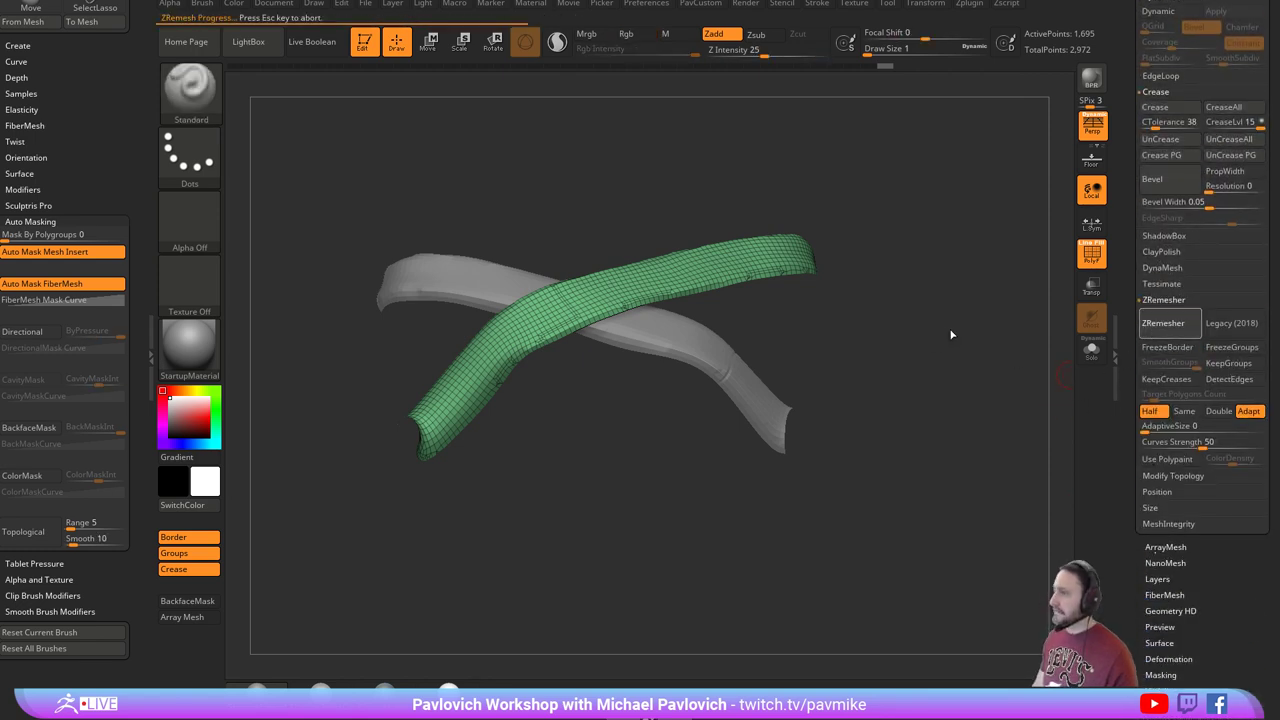
{"action": "left_click", "coordinate": [1155, 324]}
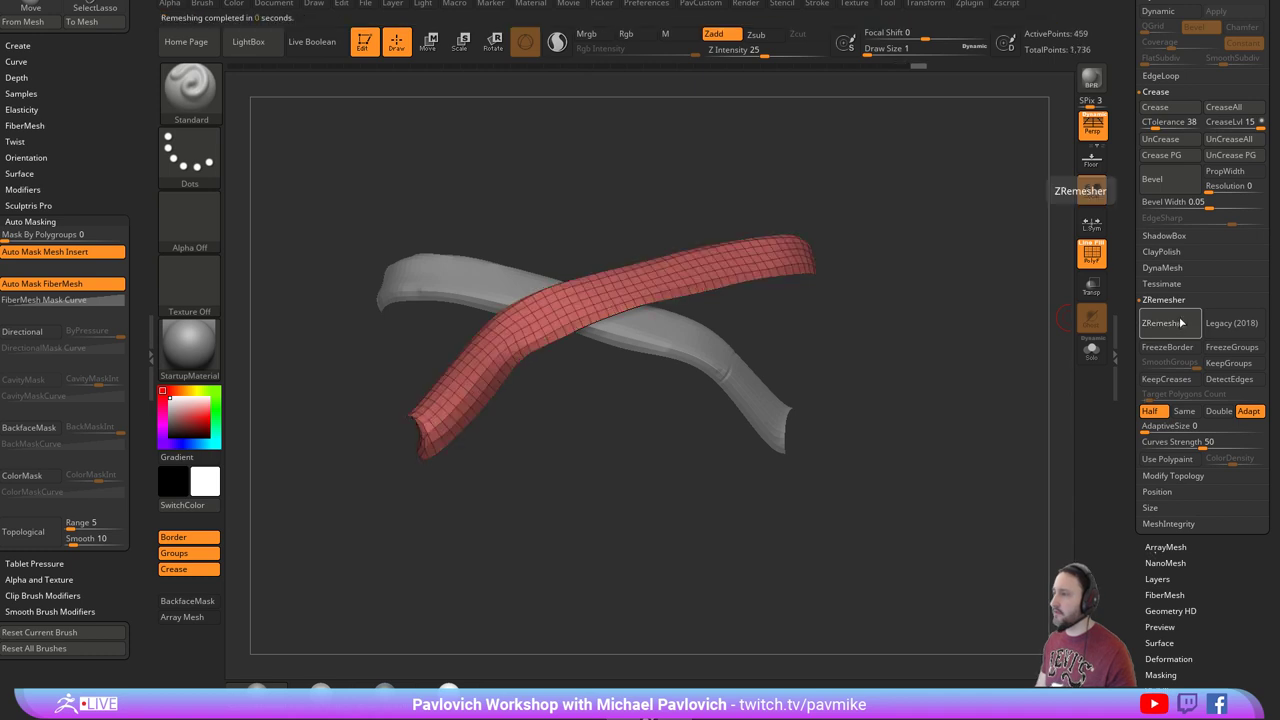
{"action": "left_click", "coordinate": [1185, 321]}
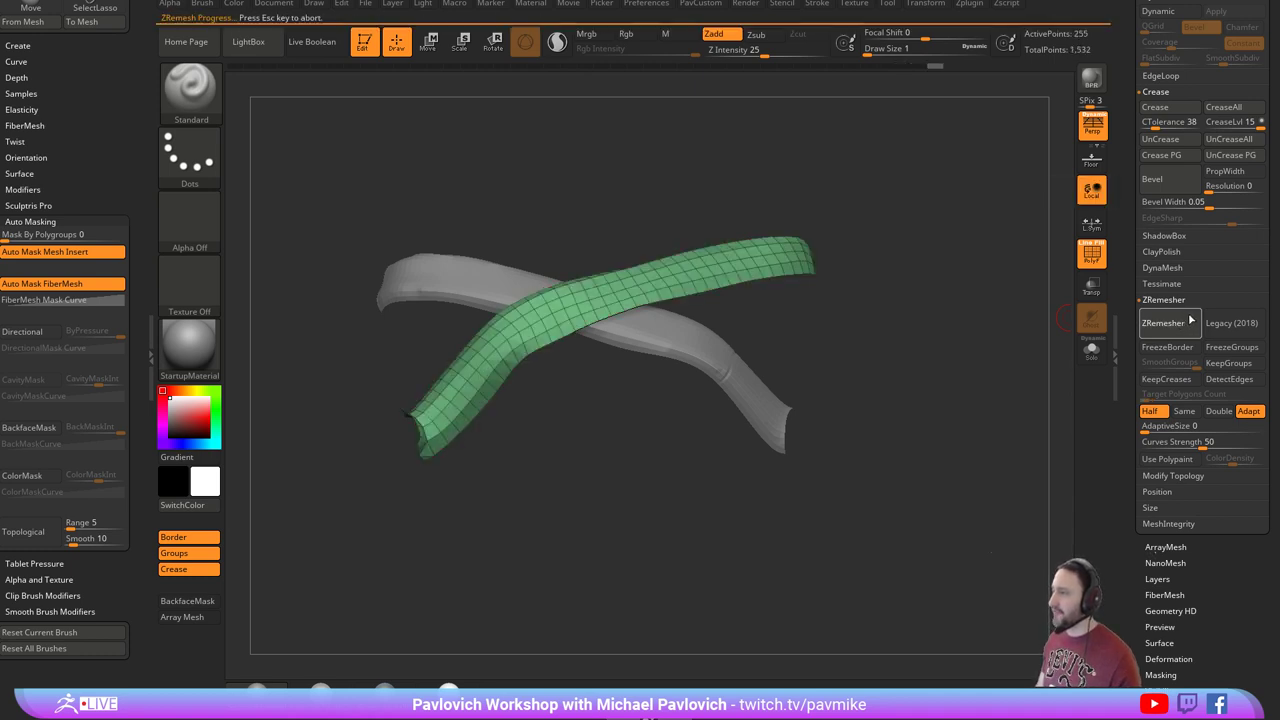
Hide the ragged polygons at the diagonal strip's lower end and delete the hidden geometry.
{"action": "left_click_drag", "start_coordinate": [987, 338], "coordinate": [968, 375]}
{"action": "mouse_move", "coordinate": [977, 360]}
{"action": "left_mouse_down"}
{"action": "mouse_move", "coordinate": [954, 380]}
{"action": "mouse_move", "coordinate": [836, 256]}
{"action": "mouse_move", "coordinate": [846, 318]}
{"action": "left_mouse_up"}
{"action": "mouse_move", "coordinate": [874, 392]}
{"action": "left_mouse_down"}
{"action": "mouse_move", "coordinate": [564, 435]}
{"action": "mouse_move", "coordinate": [470, 470]}
{"action": "mouse_move", "coordinate": [417, 451]}
{"action": "left_mouse_up"}
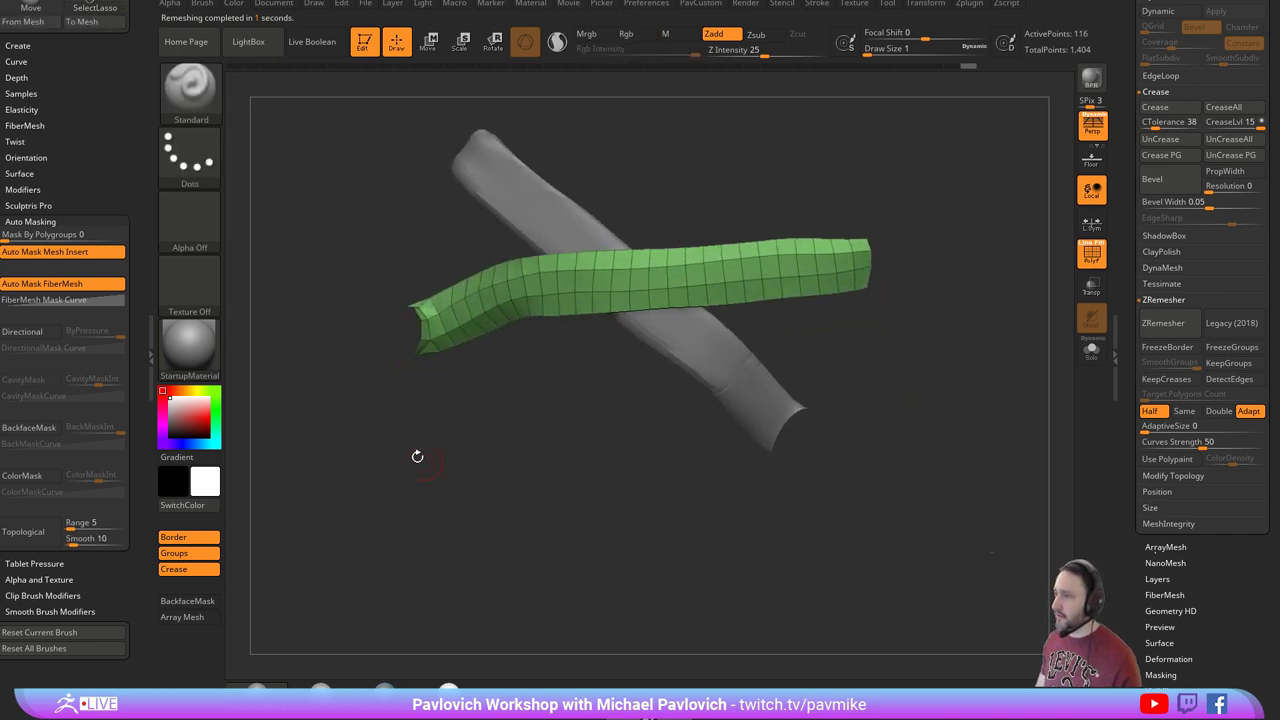
{"action": "mouse_move", "coordinate": [375, 285]}
{"action": "left_mouse_down", "text": "ctrl+alt+shift"}
{"action": "mouse_move", "coordinate": [382, 405]}
{"action": "mouse_move", "coordinate": [422, 296]}
{"action": "mouse_move", "coordinate": [430, 412]}
{"action": "left_mouse_up", "text": "ctrl+alt+shift"}
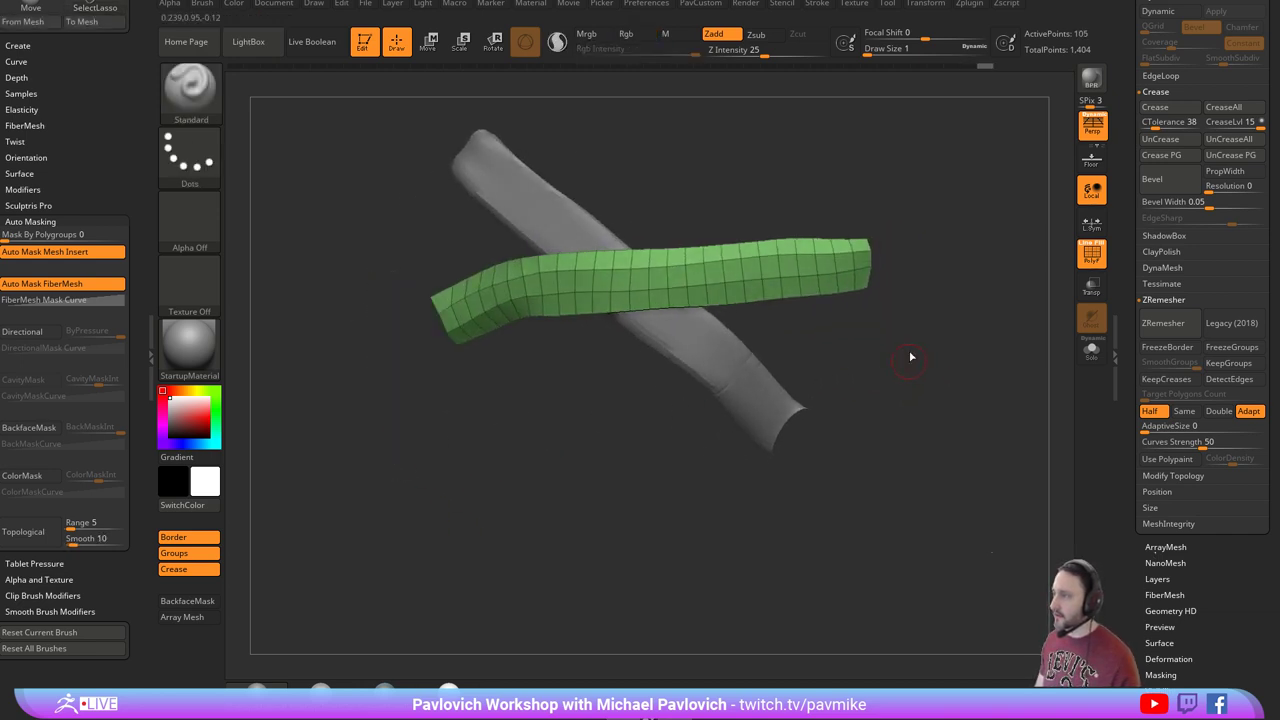
{"action": "key", "text": "2"}
{"action": "left_click", "coordinate": [889, 203]}
Select the crossing strip Skin_ZSphere3_3, turn off FreezeBorder, and lower its density with repeated Half ZRemesher passes.
{"action": "mouse_move", "coordinate": [1008, 270]}
{"action": "left_mouse_down"}
{"action": "mouse_move", "coordinate": [944, 325]}
{"action": "mouse_move", "coordinate": [934, 317]}
{"action": "mouse_move", "coordinate": [934, 363]}
{"action": "left_mouse_up"}
{"action": "left_click", "coordinate": [751, 400], "text": "alt"}
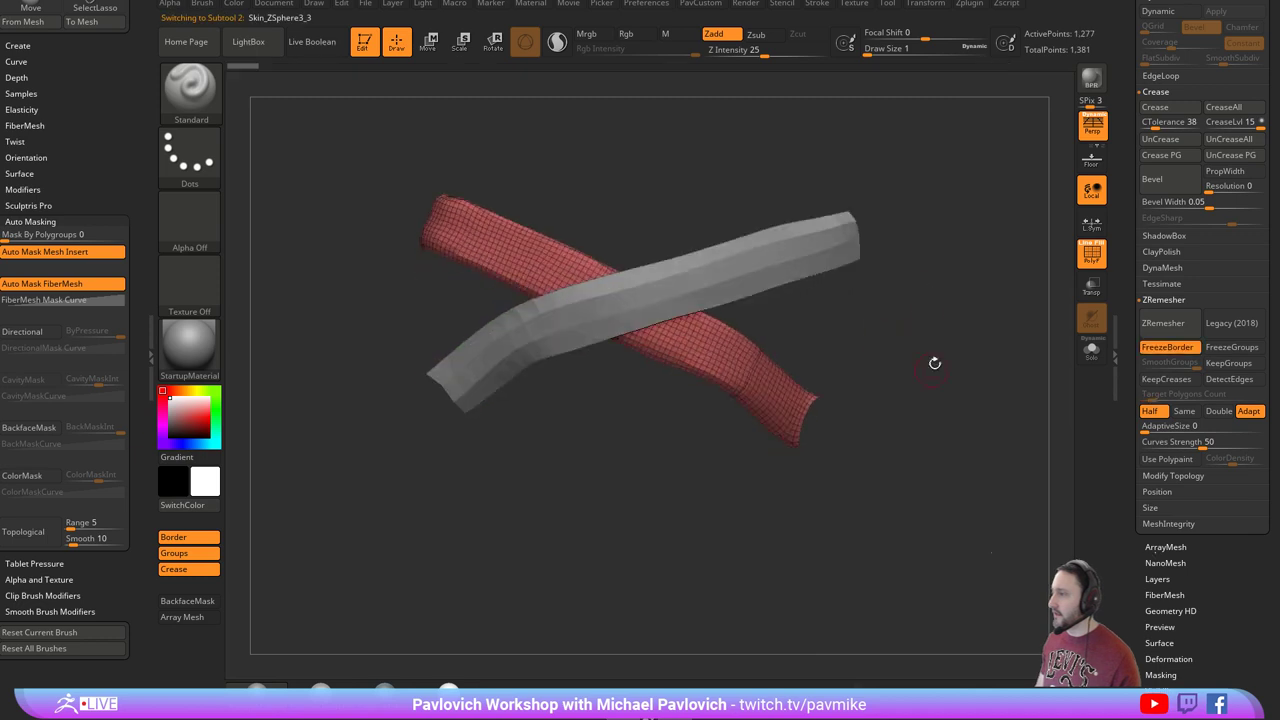
{"action": "key", "text": "2"}
{"action": "left_click", "coordinate": [1167, 347]}
{"action": "left_click", "coordinate": [1163, 323]}
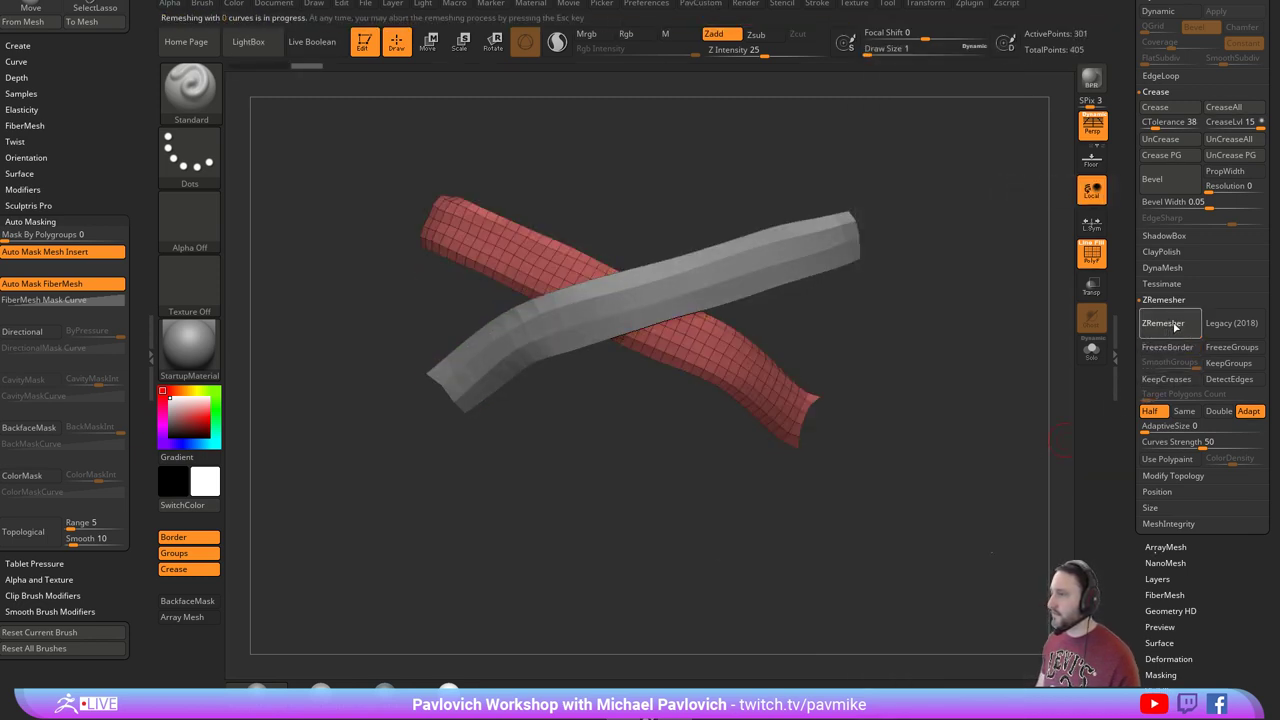
{"action": "left_click", "coordinate": [1168, 325]}
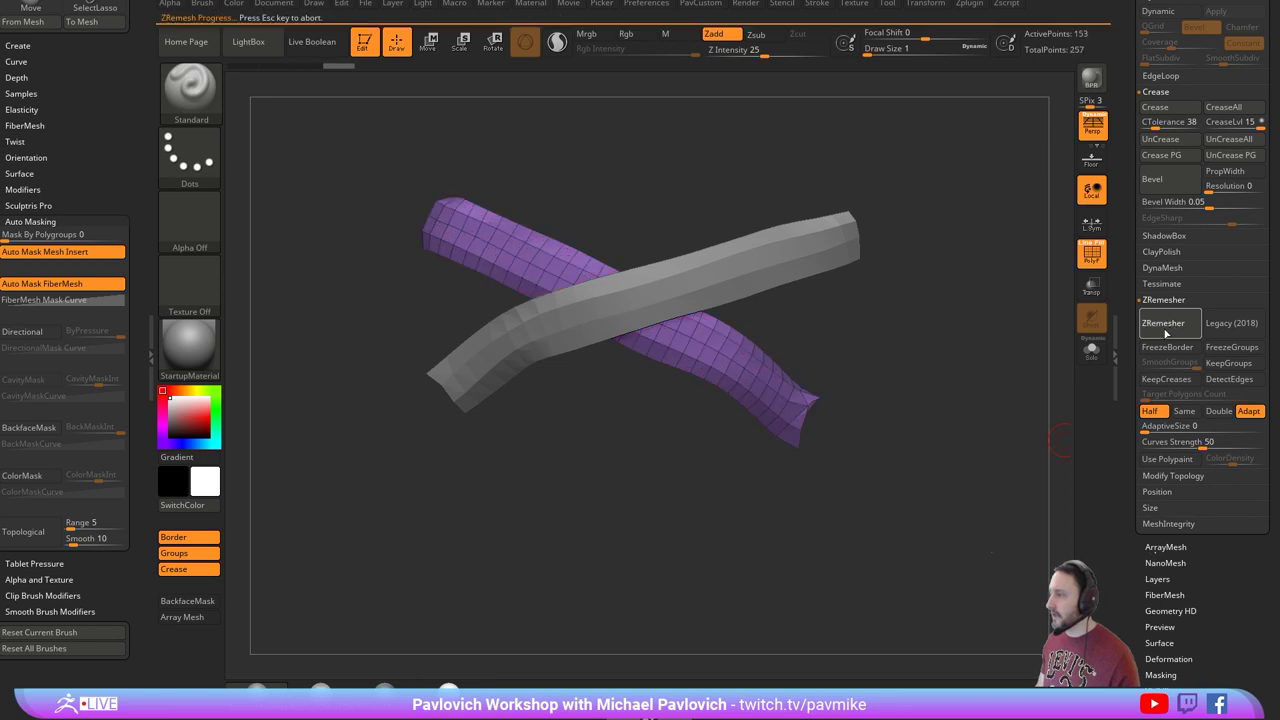
Try to nudge the crossing strip's end corner with the topological Move brush and set the draw size to 2.
{"action": "mouse_move", "coordinate": [933, 333]}
{"action": "left_mouse_down"}
{"action": "mouse_move", "coordinate": [955, 357]}
{"action": "mouse_move", "coordinate": [922, 353]}
{"action": "mouse_move", "coordinate": [909, 388]}
{"action": "left_mouse_up"}
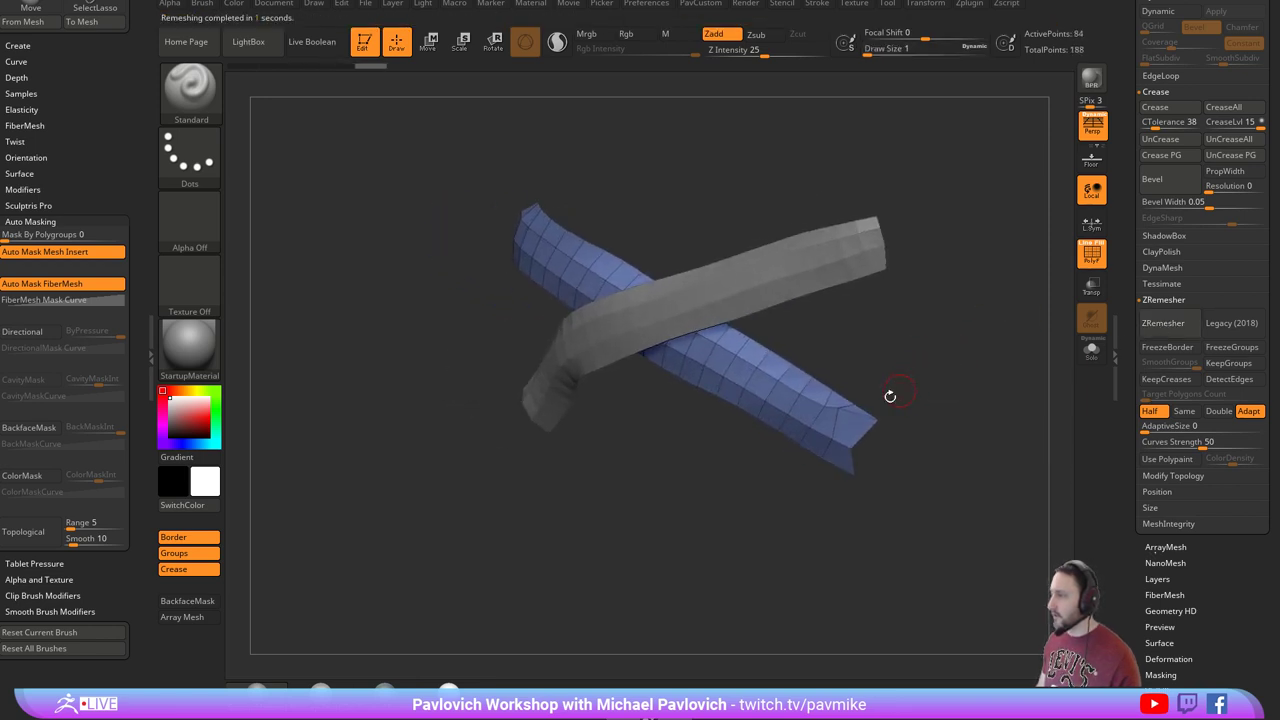
{"action": "key", "text": "b"}
{"action": "key", "text": "m"}
{"action": "key", "text": "t"}
{"action": "left_click_drag", "start_coordinate": [847, 418], "coordinate": [845, 410]}
{"action": "key", "text": "s"}
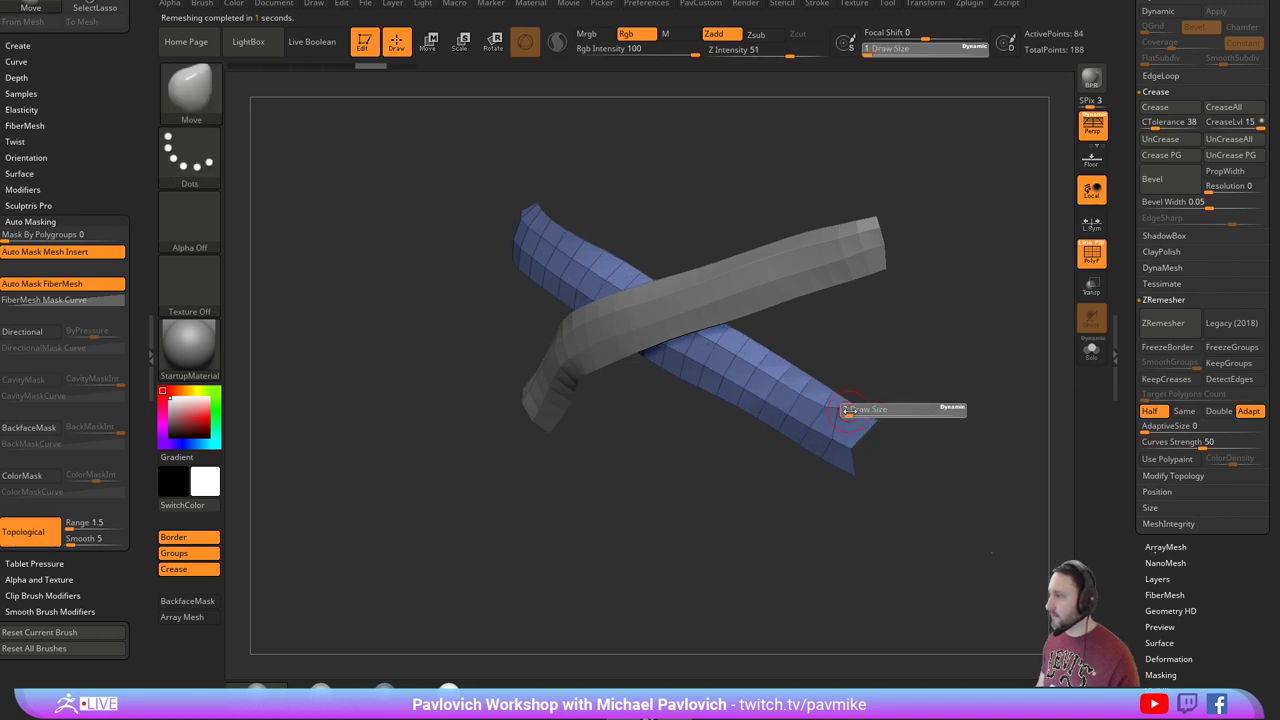
{"action": "left_click", "coordinate": [841, 409]}
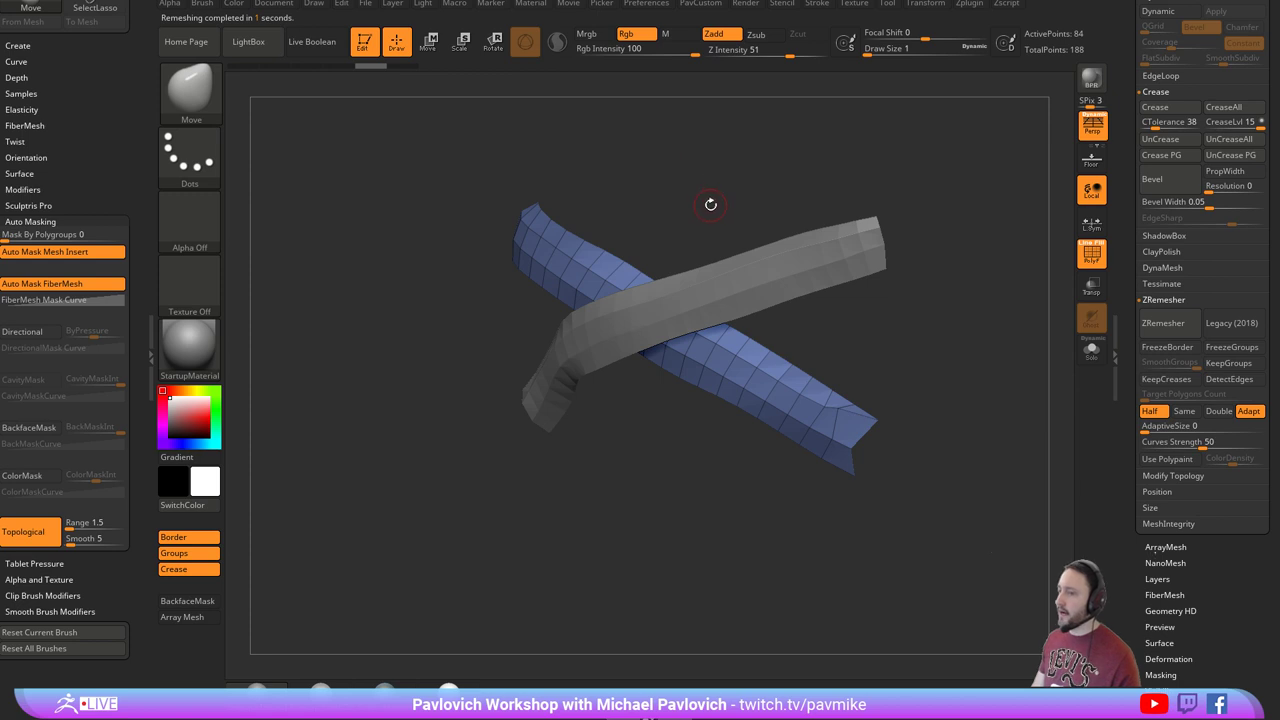
{"action": "key", "text": "s"}
{"action": "left_click", "coordinate": [921, 358]}
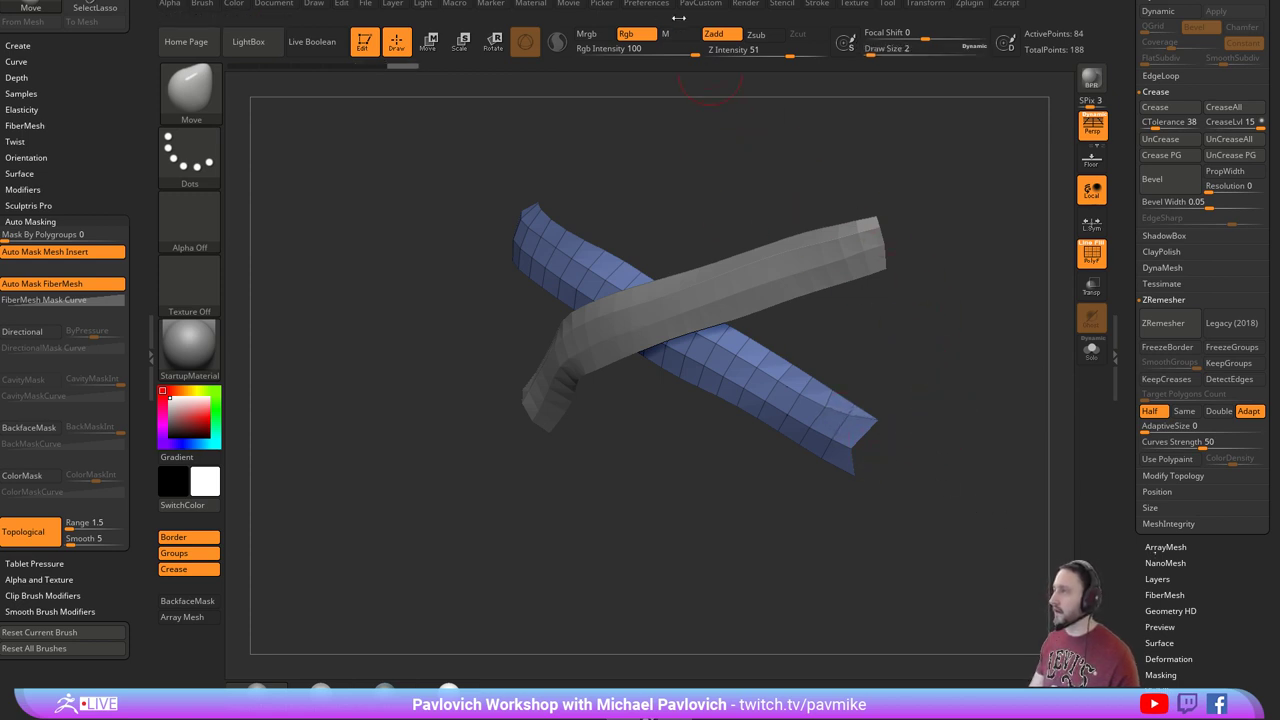
Adjust the Dynamic Brush Scale in the Draw preferences and set the brush's draw size to 5.
{"action": "left_click", "coordinate": [646, 5]}
{"action": "key", "text": "shift"}
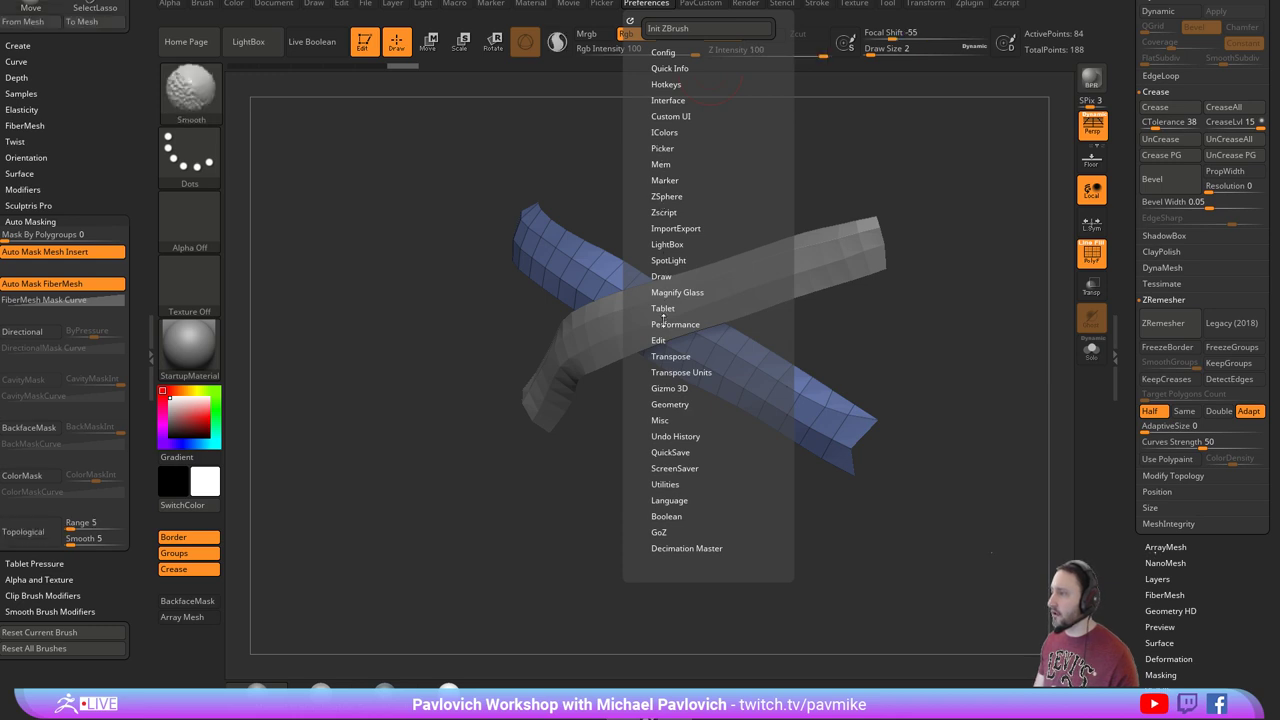
{"action": "left_click", "coordinate": [660, 340]}
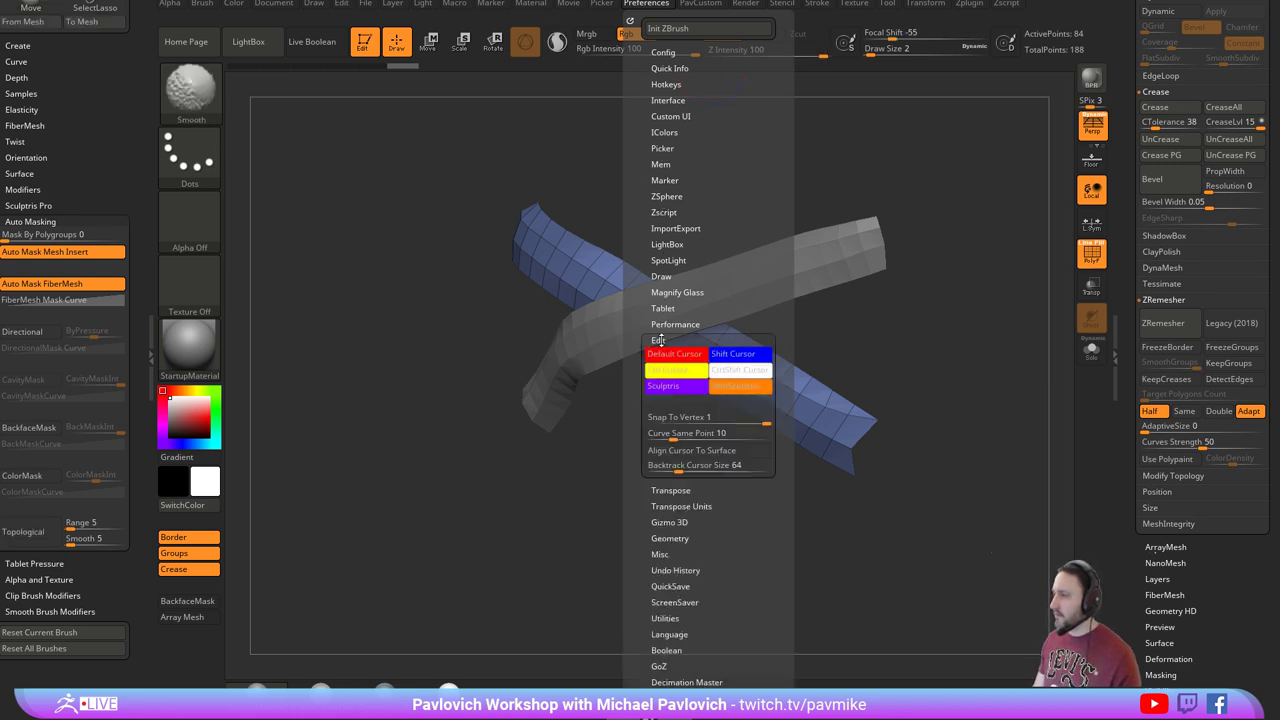
{"action": "left_click", "coordinate": [660, 340]}
{"action": "left_click", "coordinate": [660, 277]}
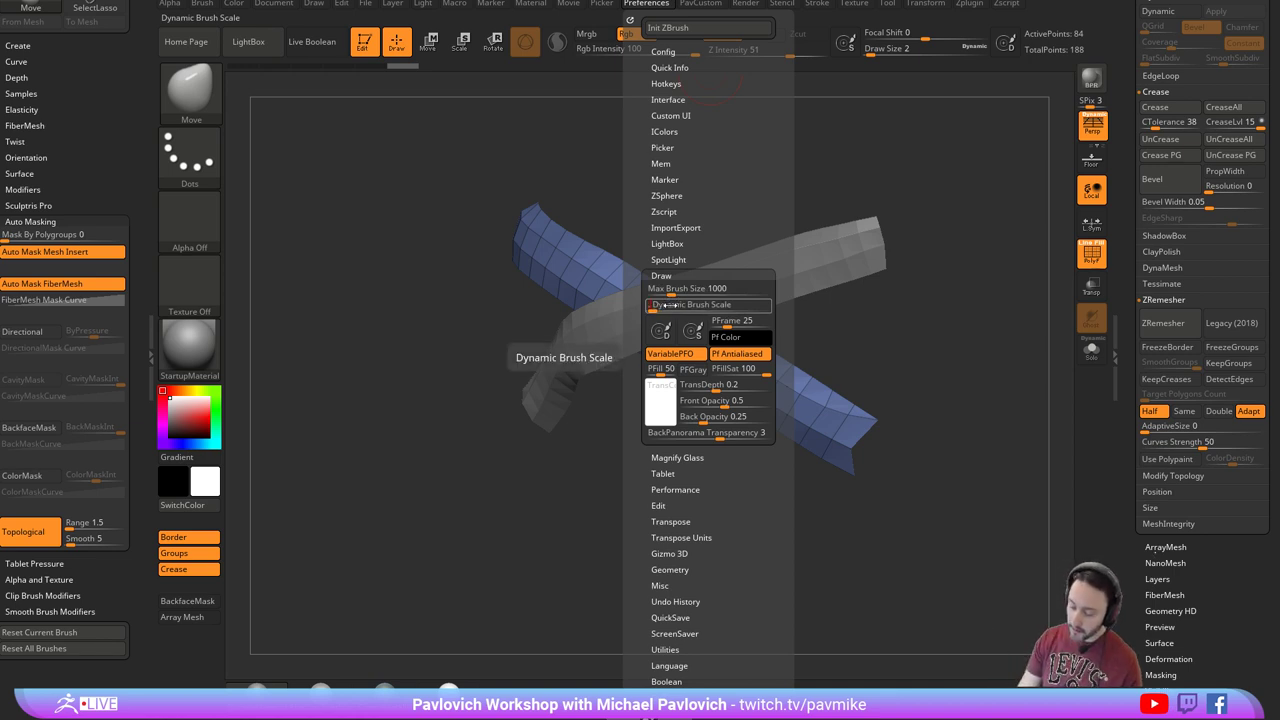
{"action": "type", "text": "s"}
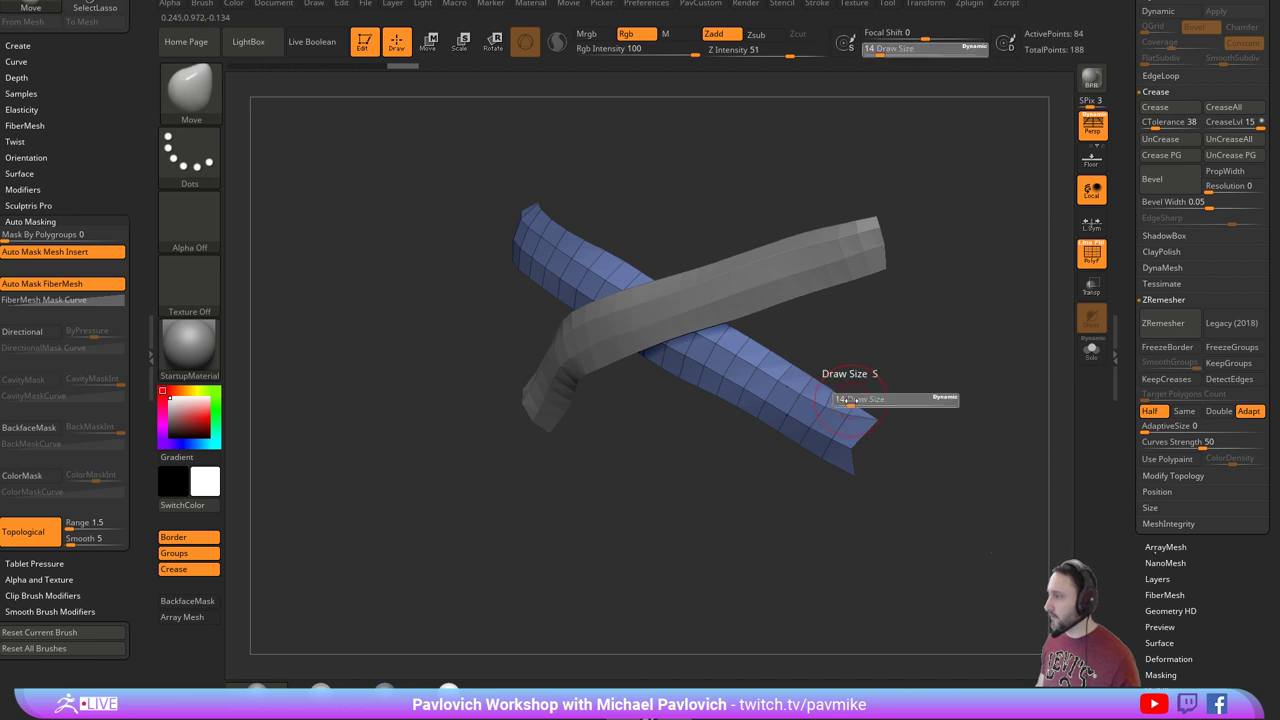
{"action": "type", "text": "8s"}
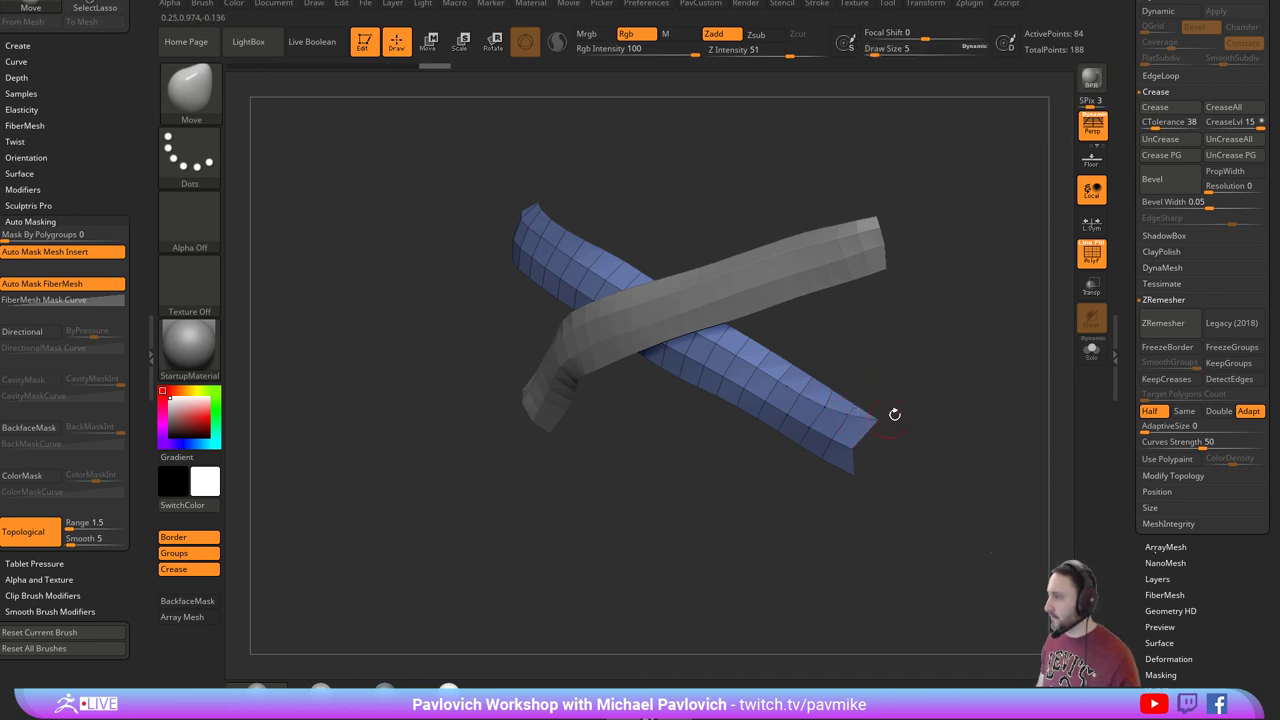
Try to split an edge at the crossing strip's open end with ZModeler's edge Split action.
{"action": "mouse_move", "coordinate": [895, 414]}
{"action": "left_mouse_down"}
{"action": "mouse_move", "coordinate": [874, 425]}
{"action": "mouse_move", "coordinate": [866, 397]}
{"action": "mouse_move", "coordinate": [892, 443]}
{"action": "left_mouse_up"}
{"action": "key", "text": "b"}
{"action": "key", "text": "z"}
{"action": "key", "text": "m"}
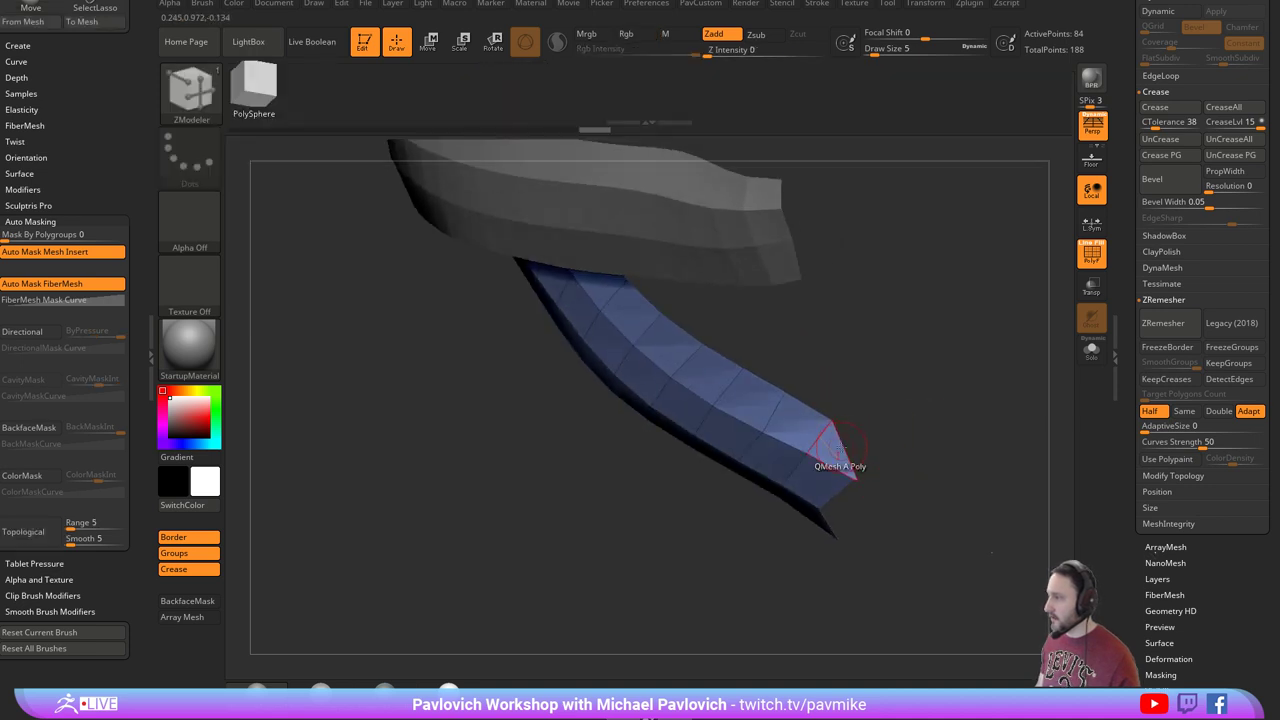
{"action": "key", "text": "space"}
{"action": "key", "text": "space"}
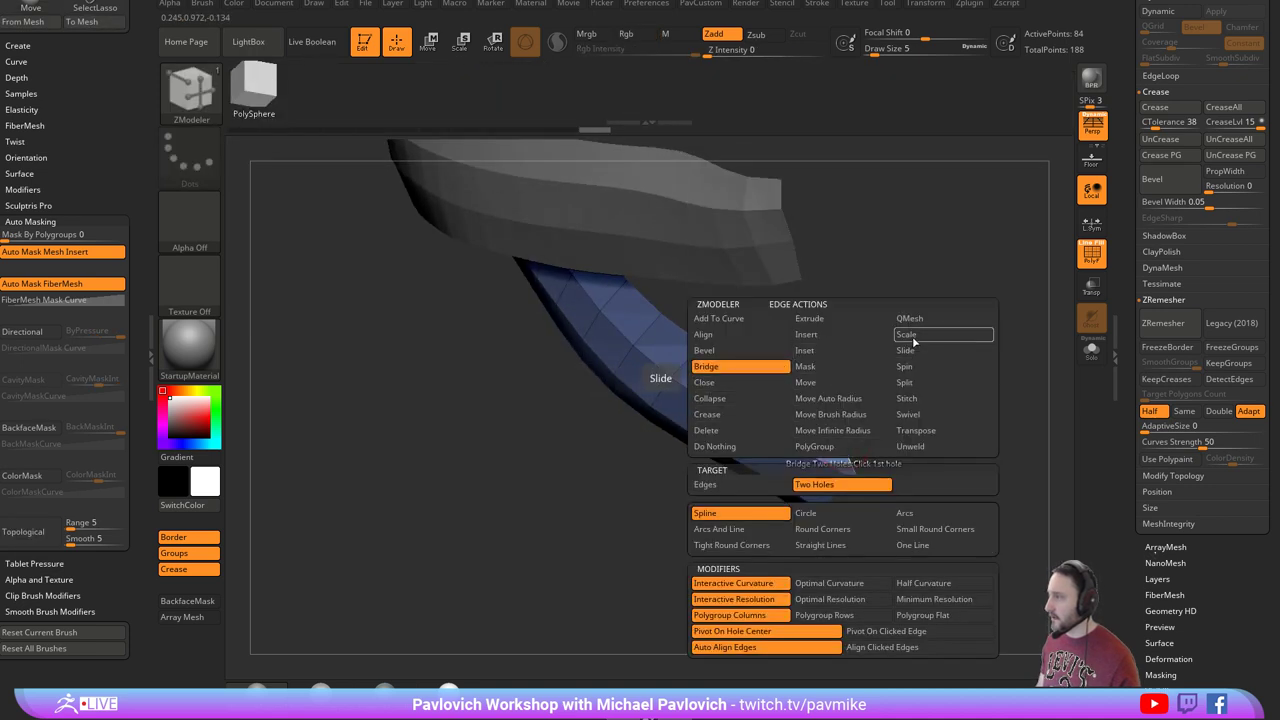
{"action": "left_click", "coordinate": [912, 336]}
{"action": "left_click", "coordinate": [906, 382]}
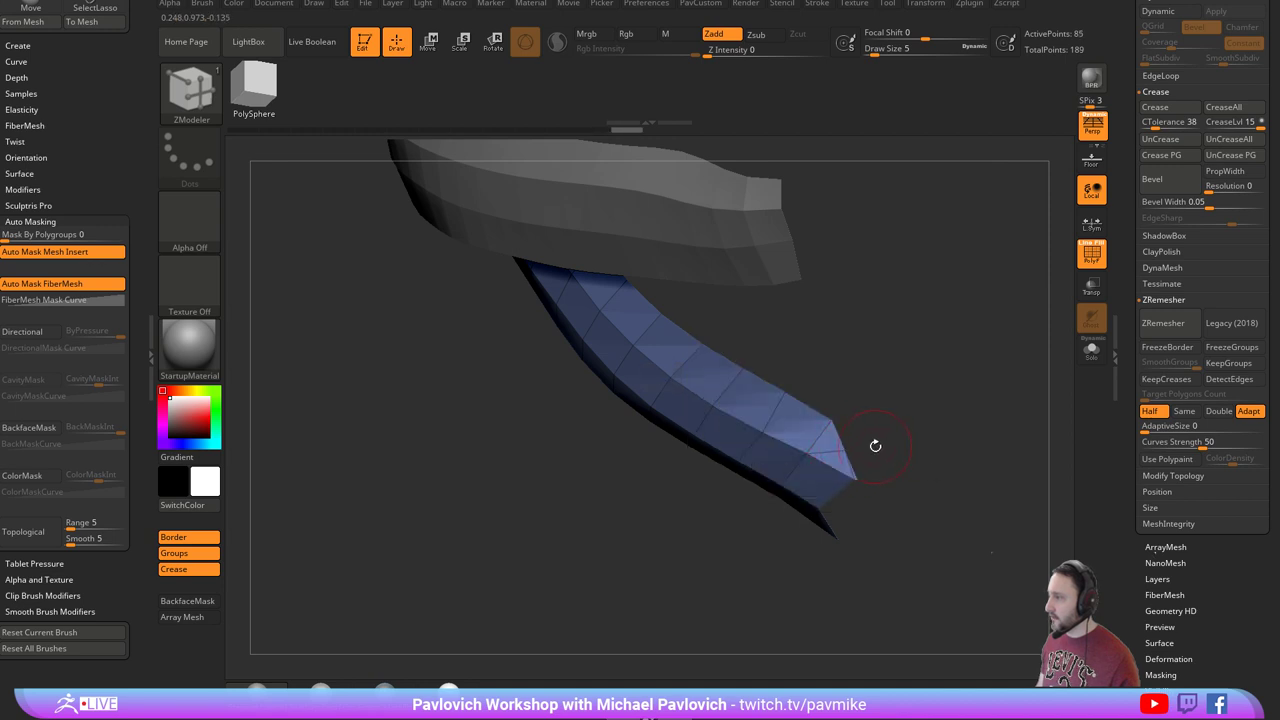
Try to move the crossing strip's pointed end corner with the Move brush.
{"action": "key", "text": "b"}
{"action": "key", "text": "m"}
{"action": "key", "text": "v"}
{"action": "left_click_drag", "start_coordinate": [865, 410], "coordinate": [948, 461]}
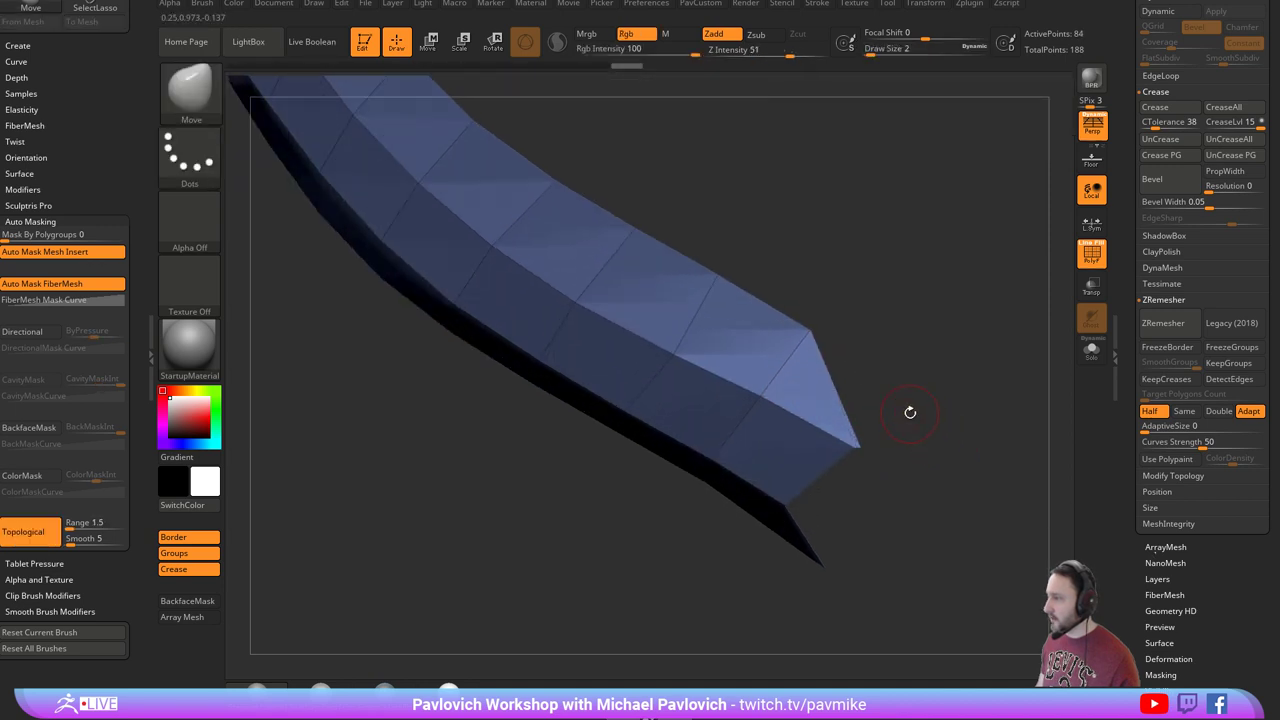
{"action": "left_click_drag", "start_coordinate": [860, 447], "coordinate": [877, 434]}
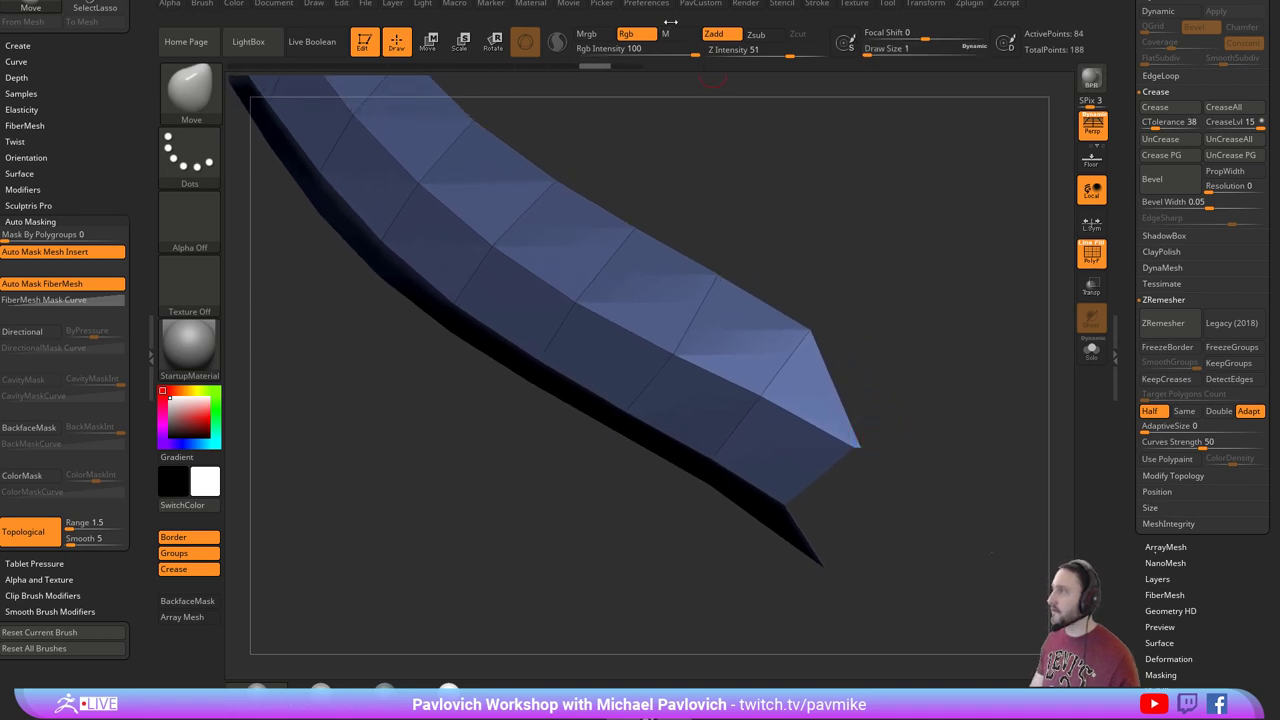
Set the Dynamic Brush Scale to 0.25 in the Draw preferences and the Move brush's draw size to 1.
{"action": "left_click", "coordinate": [646, 4]}
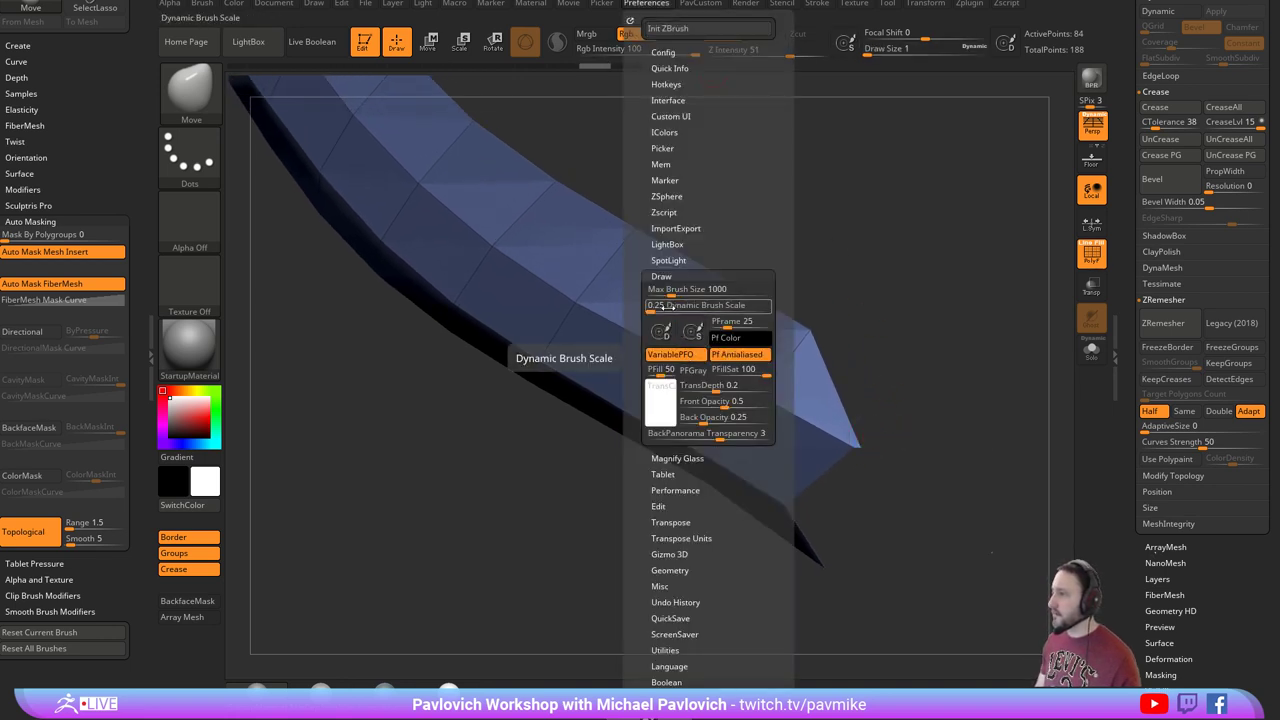
{"action": "key", "text": "s"}
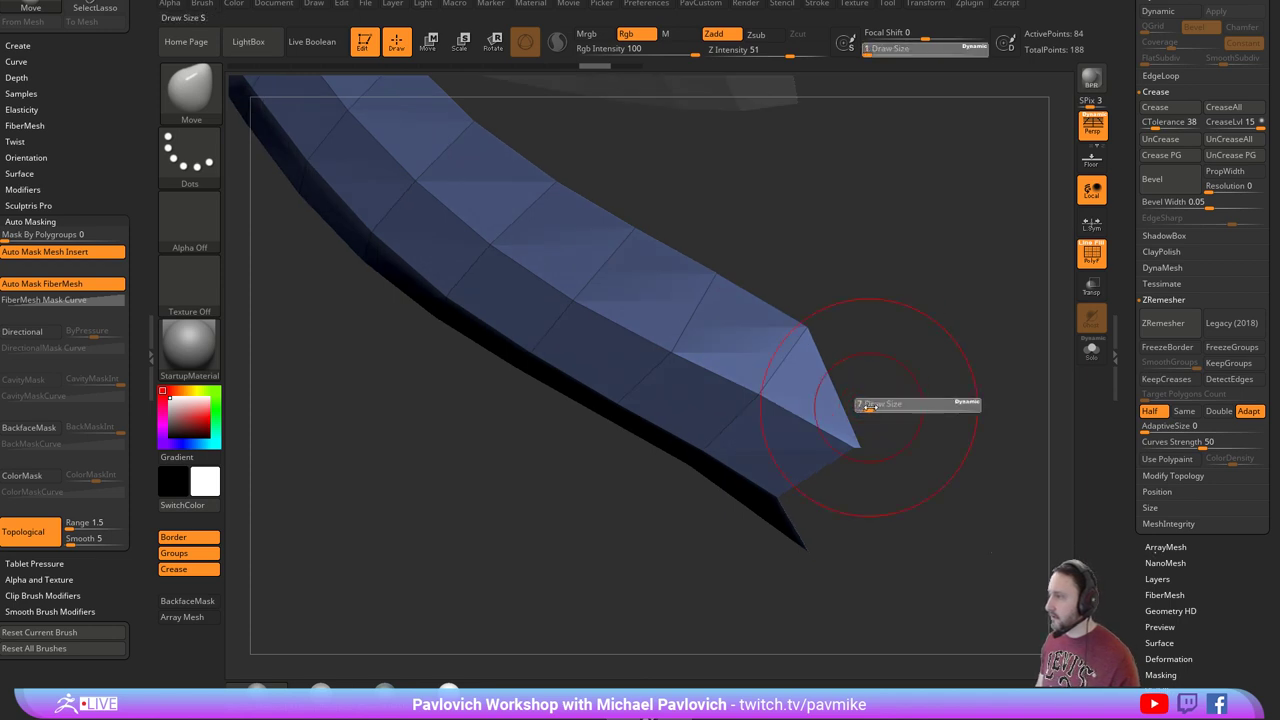
{"action": "left_click_drag", "start_coordinate": [870, 407], "coordinate": [858, 407]}
{"action": "mouse_move", "coordinate": [874, 397]}
{"action": "right_mouse_down", "text": "ctrl"}
{"action": "mouse_move", "coordinate": [851, 371]}
{"action": "mouse_move", "coordinate": [868, 388]}
{"action": "right_mouse_up", "text": "ctrl"}
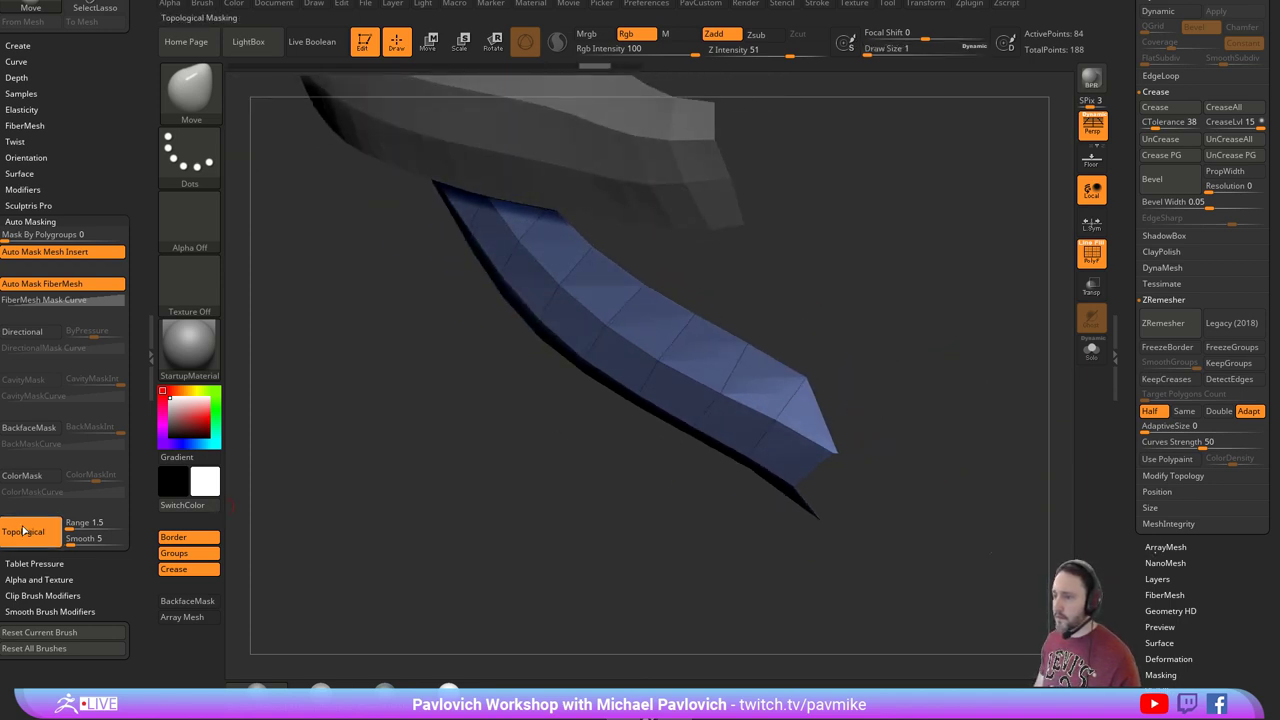
Turn off the Move brush's Topological masking and reposition the crossing strip's end corner.
{"action": "left_click_drag", "start_coordinate": [846, 356], "coordinate": [838, 354]}
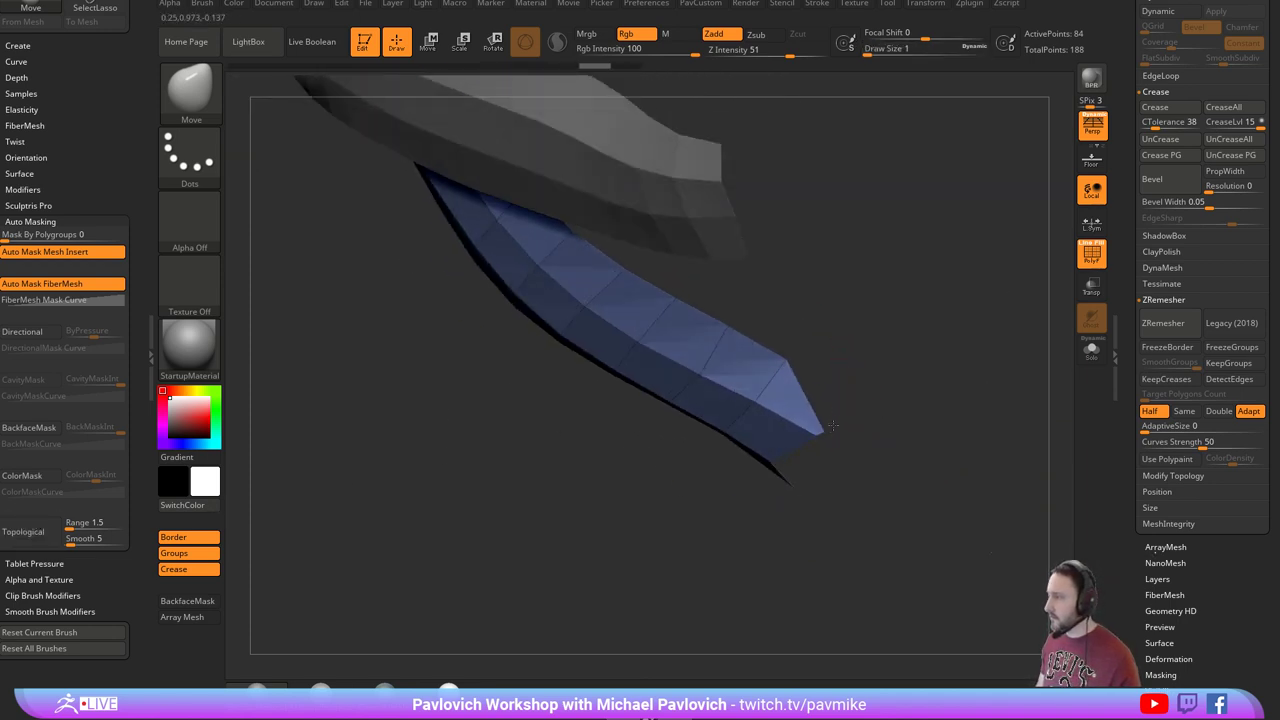
{"action": "mouse_move", "coordinate": [857, 441]}
{"action": "left_mouse_down"}
{"action": "mouse_move", "coordinate": [903, 351]}
{"action": "mouse_move", "coordinate": [848, 433]}
{"action": "left_mouse_up"}
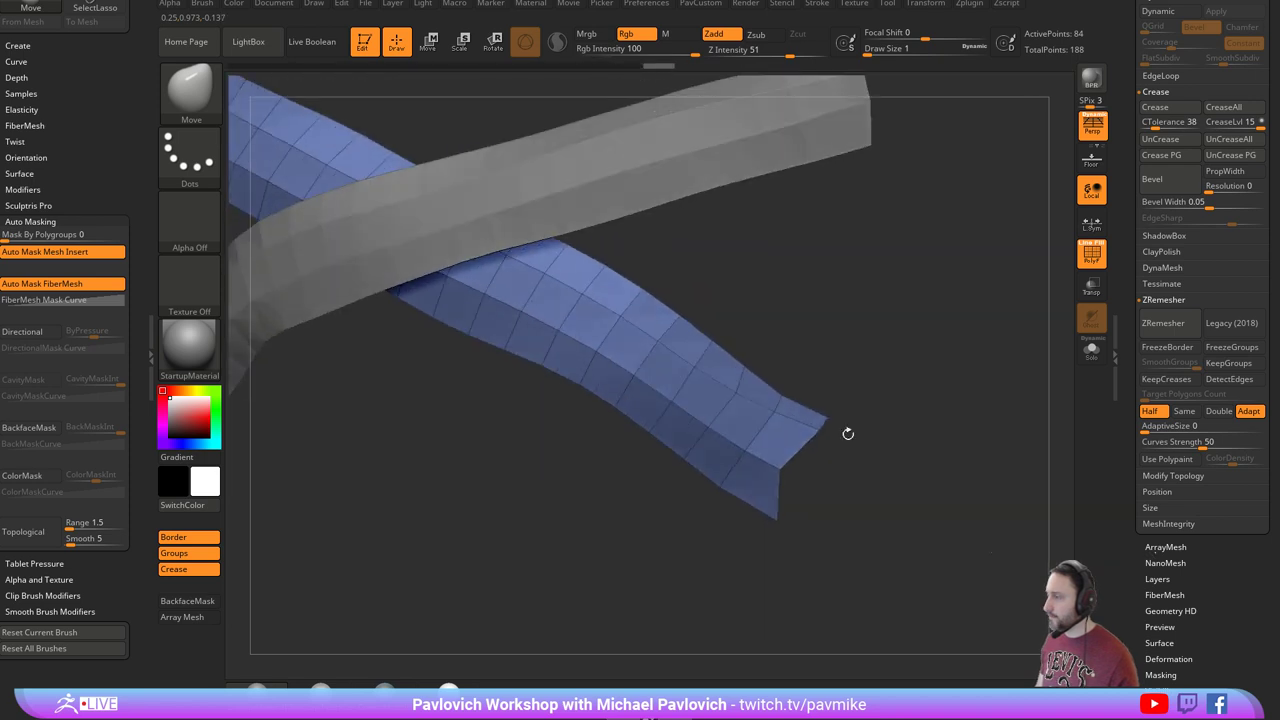
{"action": "left_click_drag", "start_coordinate": [808, 472], "coordinate": [956, 398]}
Select the Skin_ZSphere3_2 subtool and accept the non-undoable operation.
{"action": "scroll", "coordinate": [1160, 350], "scroll_direction": "up", "scroll_amount": 10}
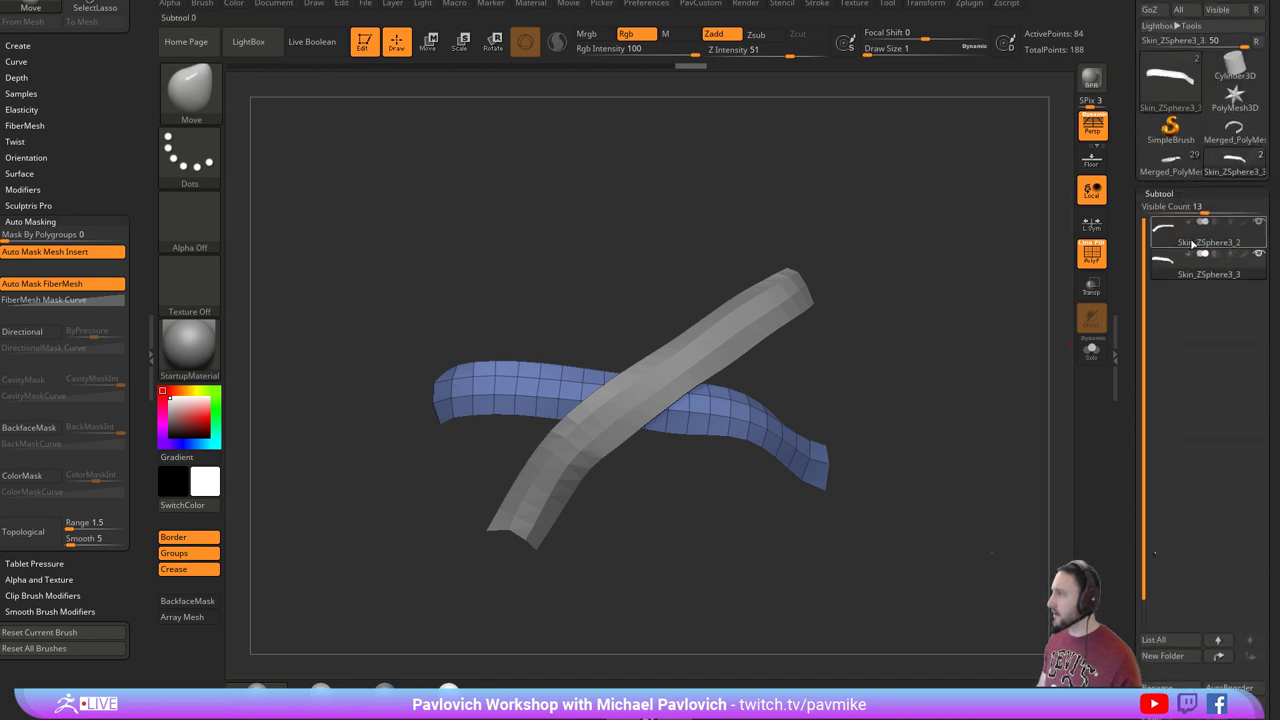
{"action": "left_click", "coordinate": [1193, 243]}
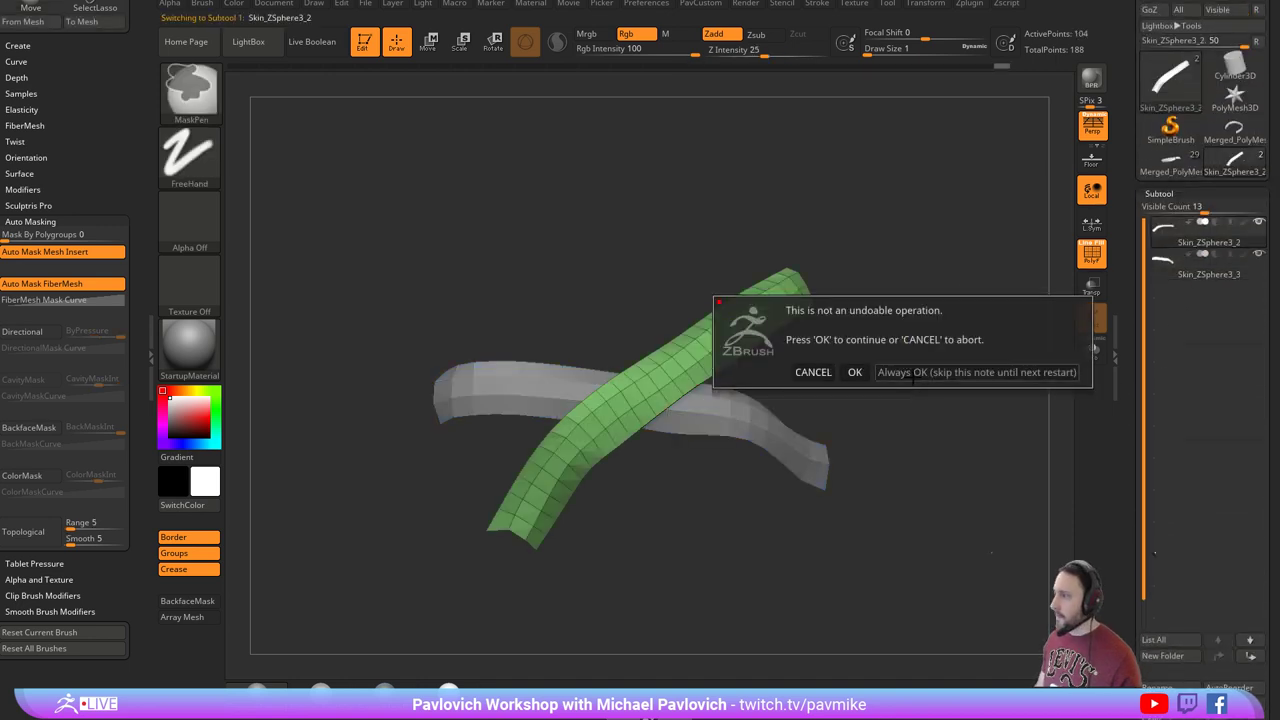
{"action": "left_click", "coordinate": [850, 372]}
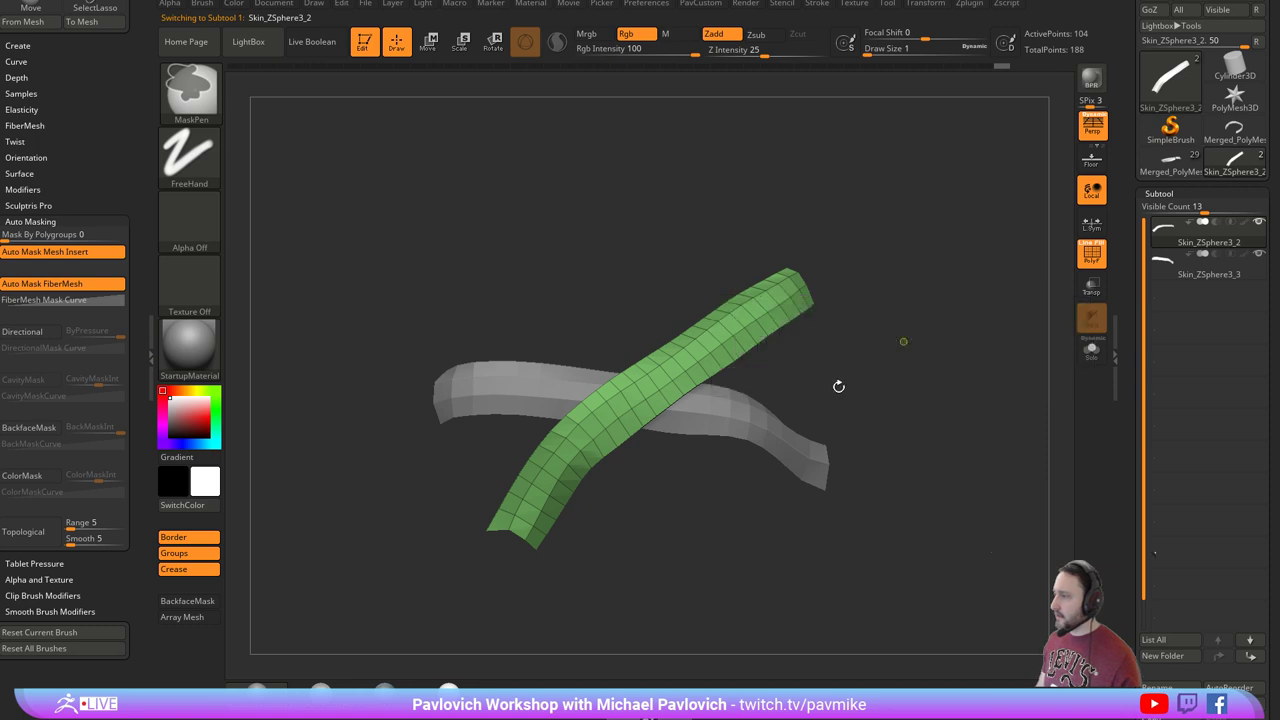
Select the crossing strip and extrude its polygons with ZModeler to give it thickness, undoing unwanted attempts.
{"action": "left_click_drag", "start_coordinate": [837, 380], "coordinate": [912, 373]}
{"action": "left_click", "coordinate": [838, 472], "text": "alt"}
{"action": "key", "text": "space"}
{"action": "left_click", "coordinate": [933, 358]}
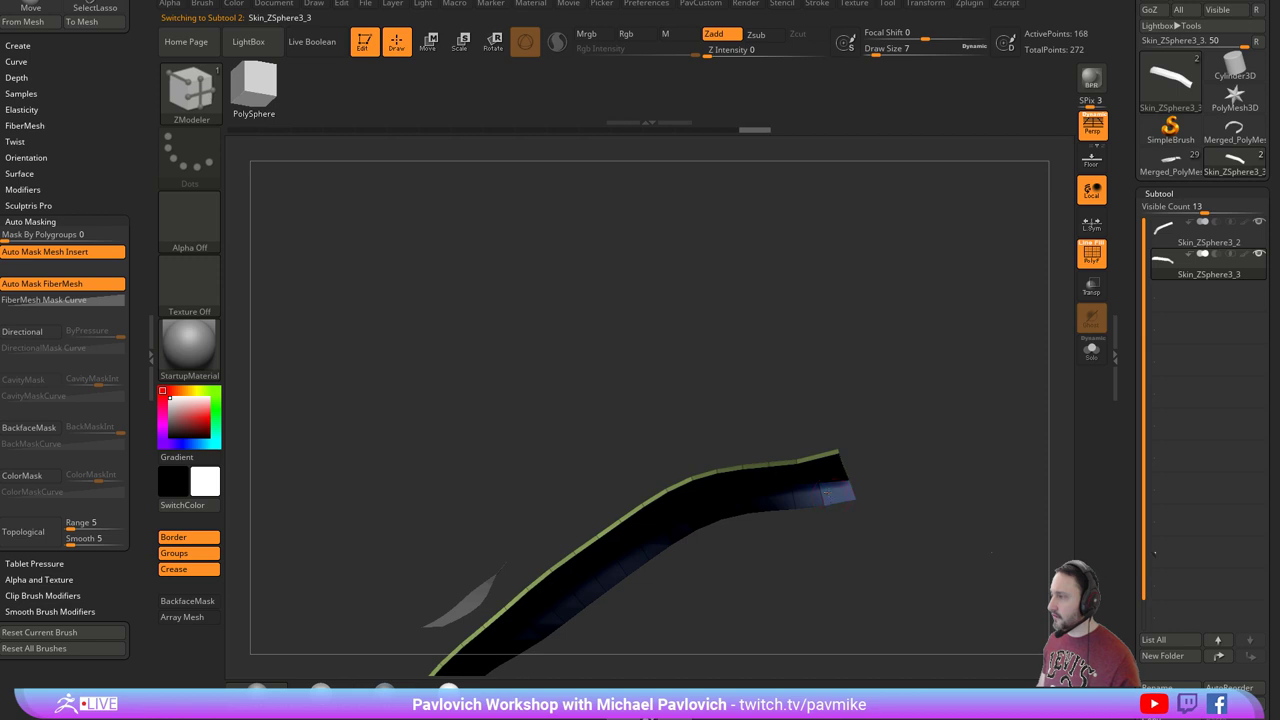
{"action": "mouse_move", "coordinate": [826, 503]}
{"action": "left_mouse_down"}
{"action": "mouse_move", "coordinate": [883, 397]}
{"action": "mouse_move", "coordinate": [871, 437]}
{"action": "mouse_move", "coordinate": [846, 368]}
{"action": "mouse_move", "coordinate": [780, 487]}
{"action": "mouse_move", "coordinate": [877, 477]}
{"action": "mouse_move", "coordinate": [907, 549]}
{"action": "mouse_move", "coordinate": [930, 408]}
{"action": "mouse_move", "coordinate": [934, 420]}
{"action": "left_mouse_up"}
{"action": "key", "text": "ctrl+z"}
{"action": "key", "text": "ctrl+z"}
{"action": "key", "text": "ctrl+z"}
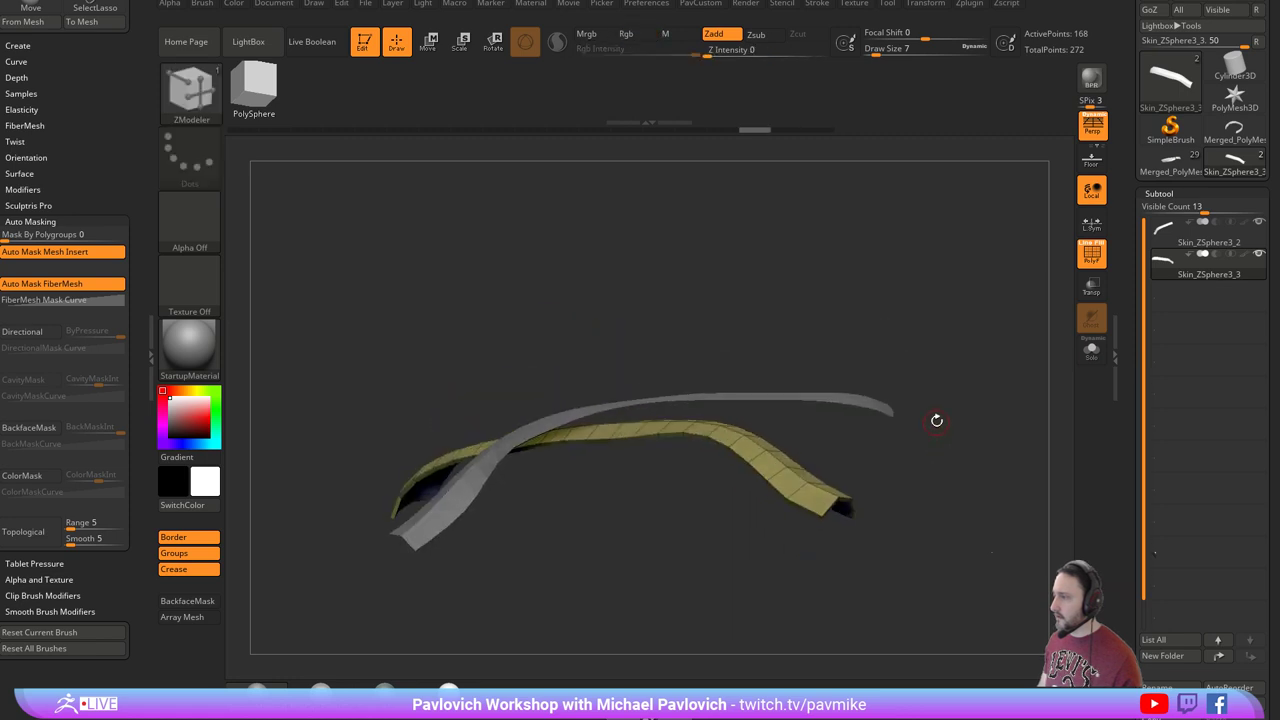
Undo the last extrusion, set the ZModeler edge action to Insert Single EdgeLoop, and delete the lengthwise edge loops of Skin_ZSphere3_3.
{"action": "key", "text": "ctrl+z"}
{"action": "left_click_drag", "start_coordinate": [937, 363], "coordinate": [914, 486]}
{"action": "key", "text": "space"}
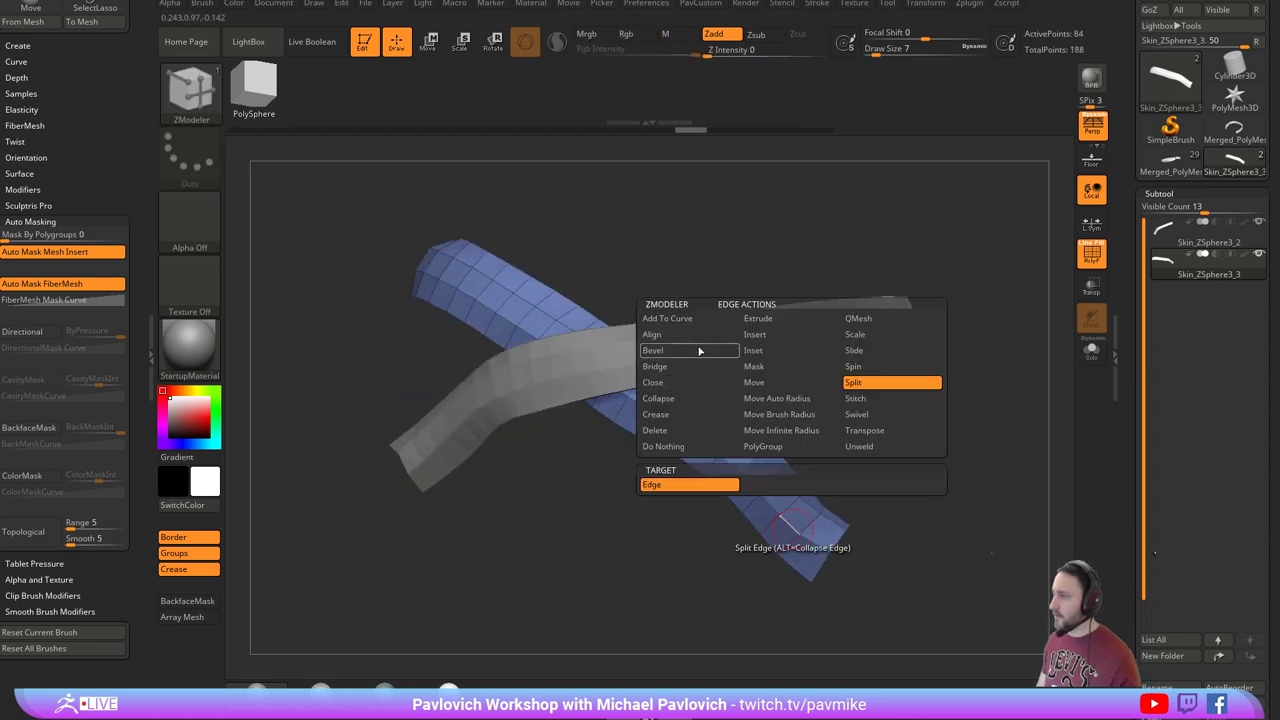
{"action": "left_click", "coordinate": [756, 335]}
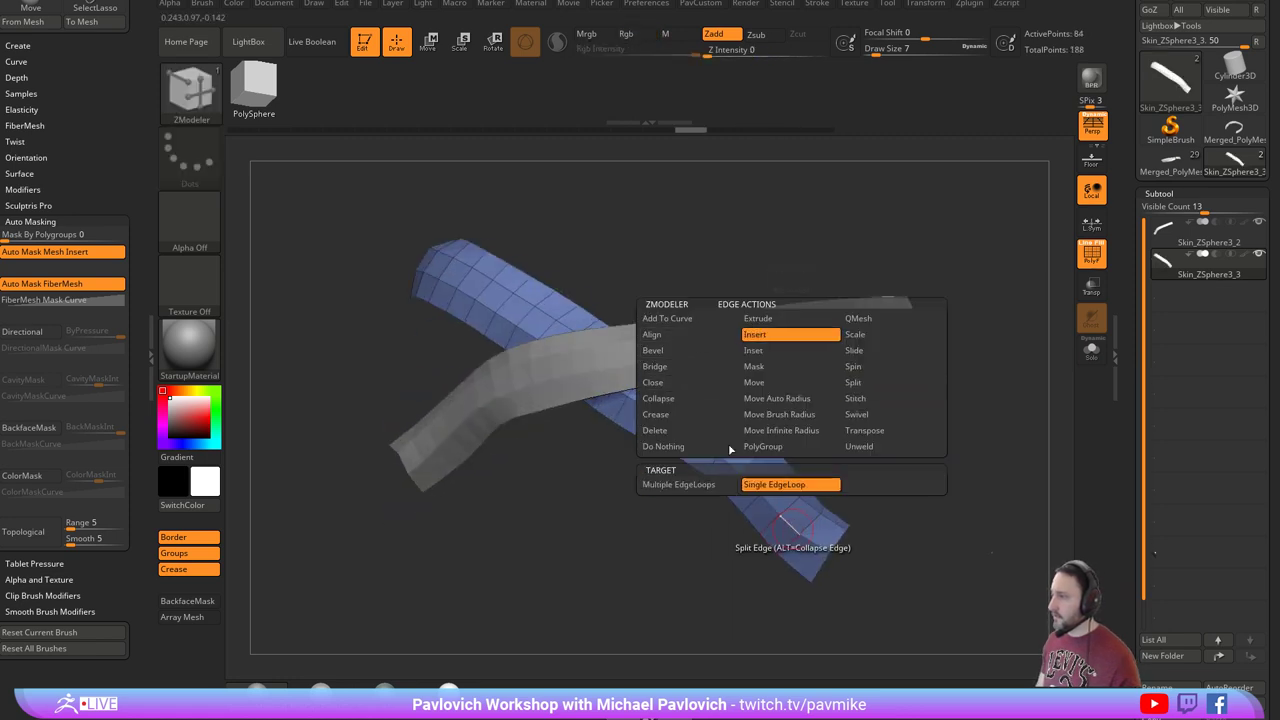
{"action": "left_click", "coordinate": [793, 525], "text": "alt"}
{"action": "left_click", "coordinate": [809, 504], "text": "alt"}
Select the Skin_ZSphere3_2 strip and delete its lengthwise edge loops.
{"action": "left_click", "coordinate": [795, 340], "text": "alt"}
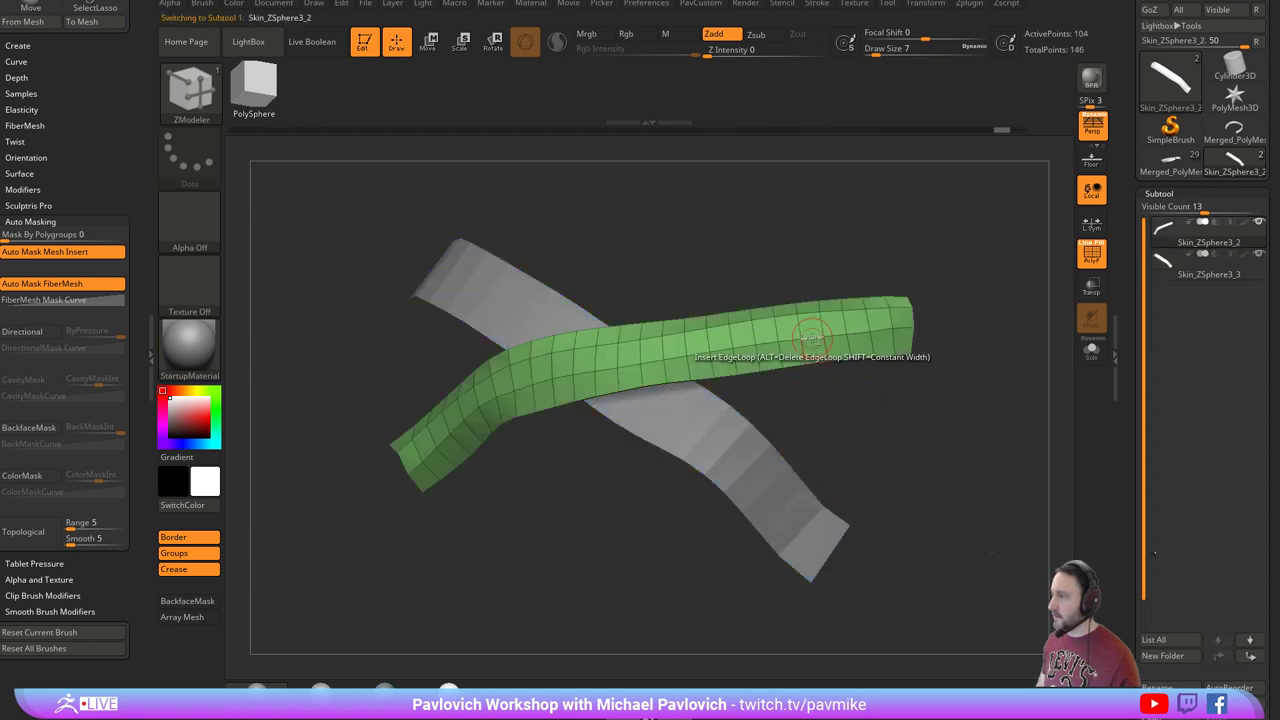
{"action": "left_click_drag", "start_coordinate": [955, 291], "coordinate": [958, 290]}
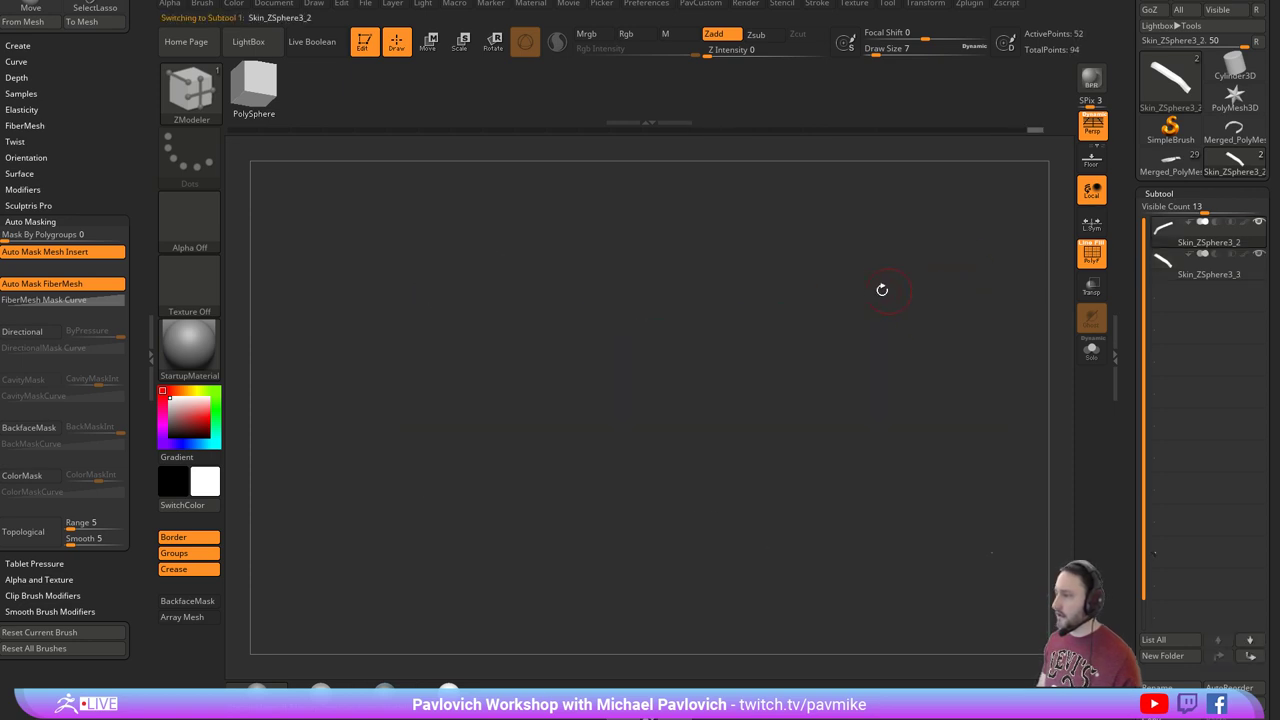
{"action": "key", "text": "f"}
{"action": "left_click_drag", "start_coordinate": [956, 417], "coordinate": [885, 427]}
{"action": "key", "text": "f"}
{"action": "left_click", "coordinate": [766, 335], "text": "shift"}
Delete alternate crosswise edge loops along the Skin_ZSphere3_2 strip, leaving wider, evenly spaced segments.
{"action": "right_click", "coordinate": [465, 457]}
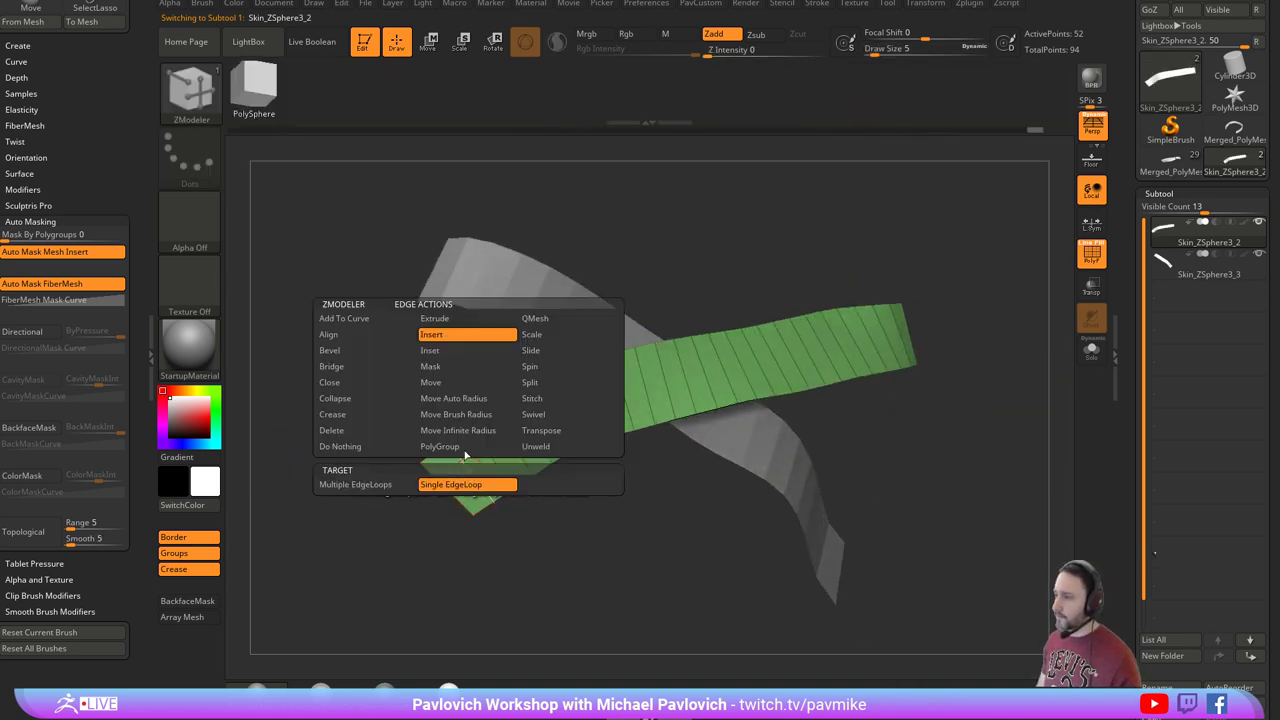
{"action": "left_click", "coordinate": [435, 351]}
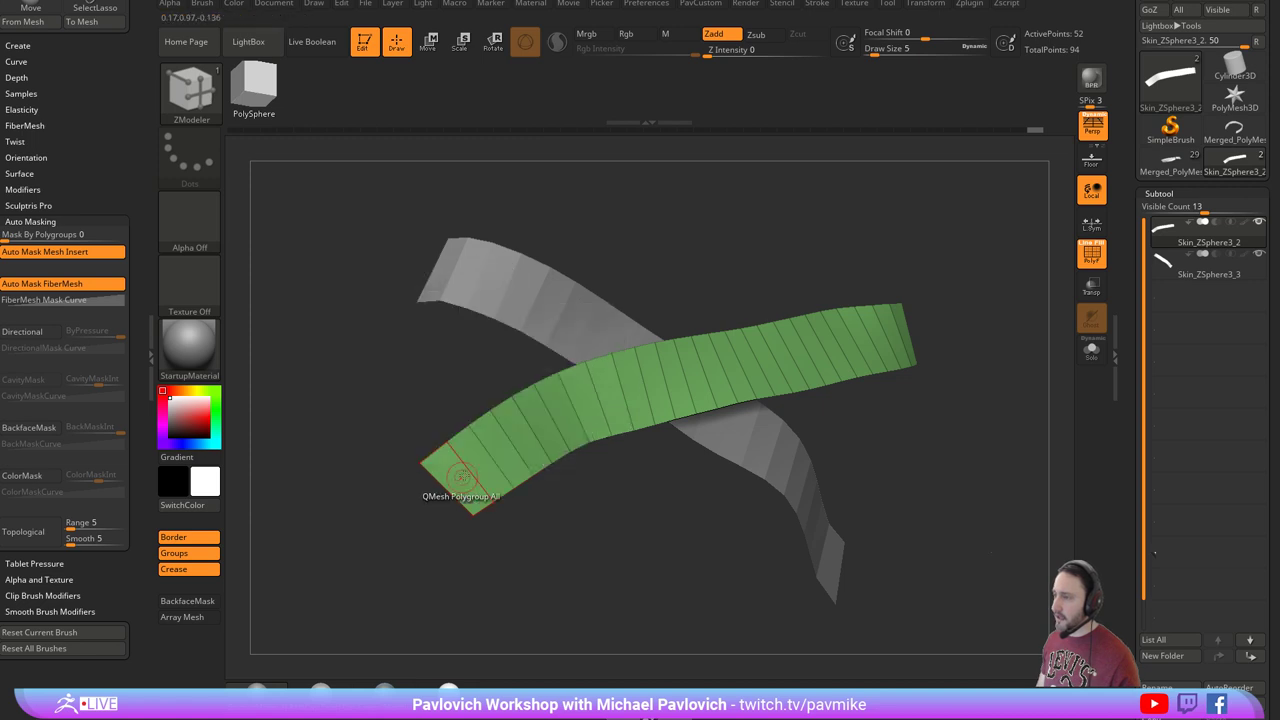
{"action": "left_click", "coordinate": [597, 407], "text": "alt"}
{"action": "left_click", "coordinate": [647, 394], "text": "alt"}
{"action": "left_click_drag", "start_coordinate": [896, 275], "coordinate": [930, 279]}
{"action": "left_click", "coordinate": [696, 378], "text": "alt"}
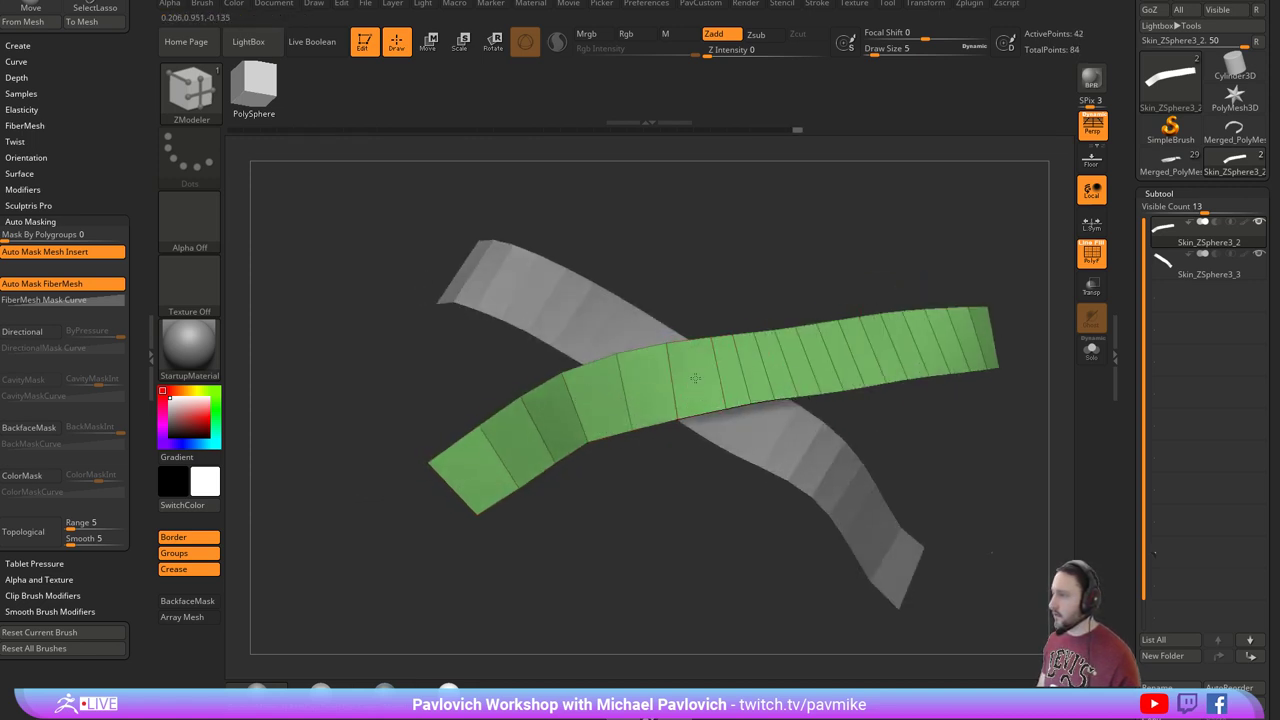
{"action": "key", "text": "ctrl+z"}
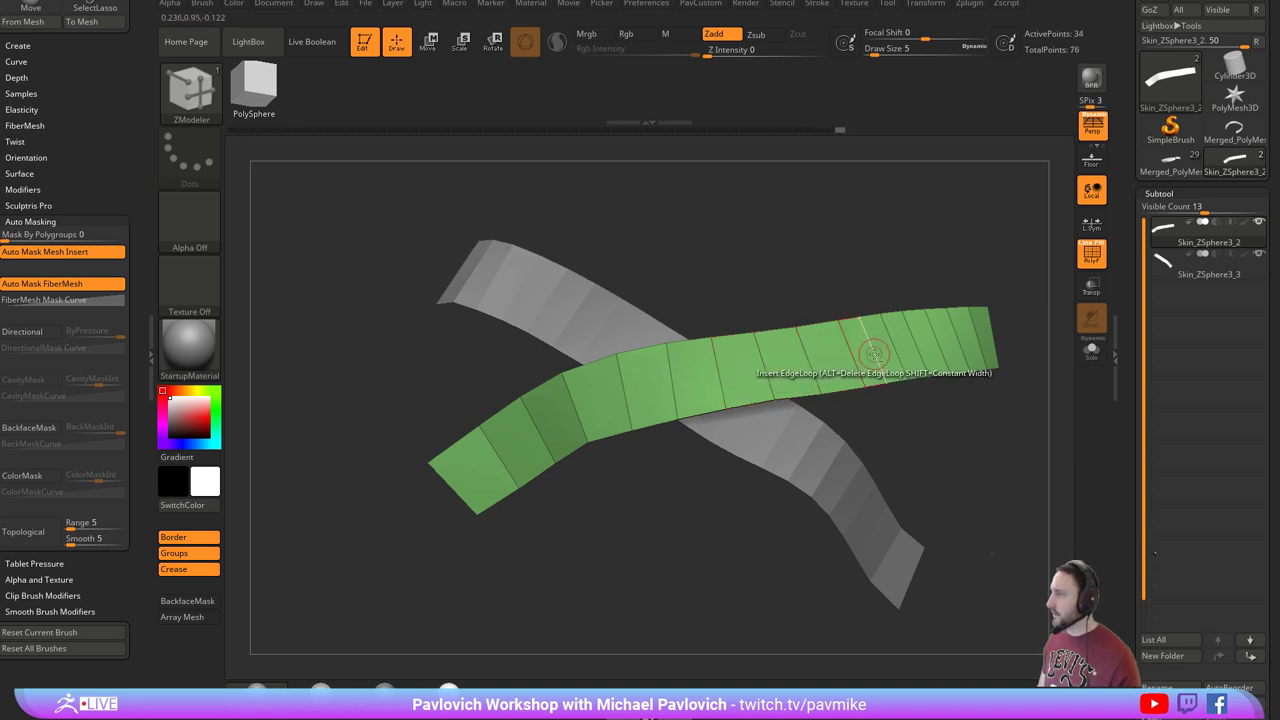
{"action": "key", "text": "ctrl+z"}
{"action": "key", "text": "ctrl+z"}
{"action": "left_click_drag", "start_coordinate": [985, 277], "coordinate": [717, 330]}
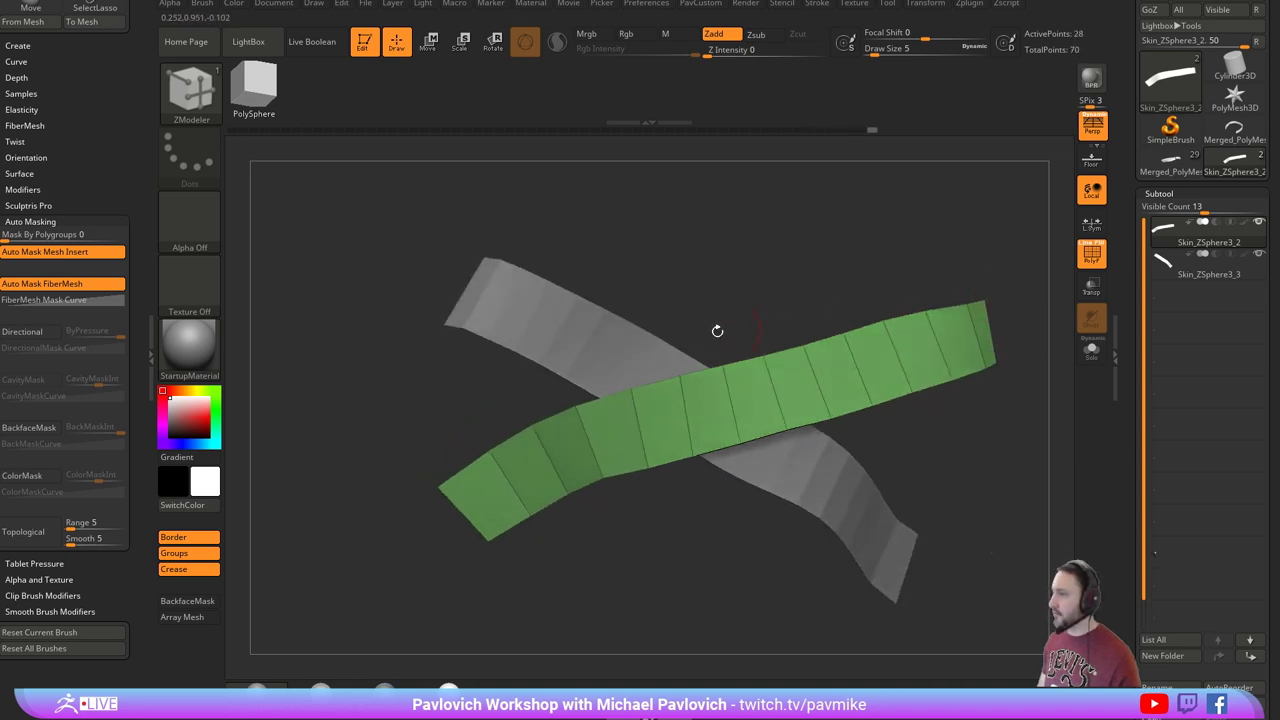
Select the Skin_ZSphere3_3 strip and delete alternate crosswise edge loops on its visible part.
{"action": "left_click", "coordinate": [520, 305], "text": "alt"}
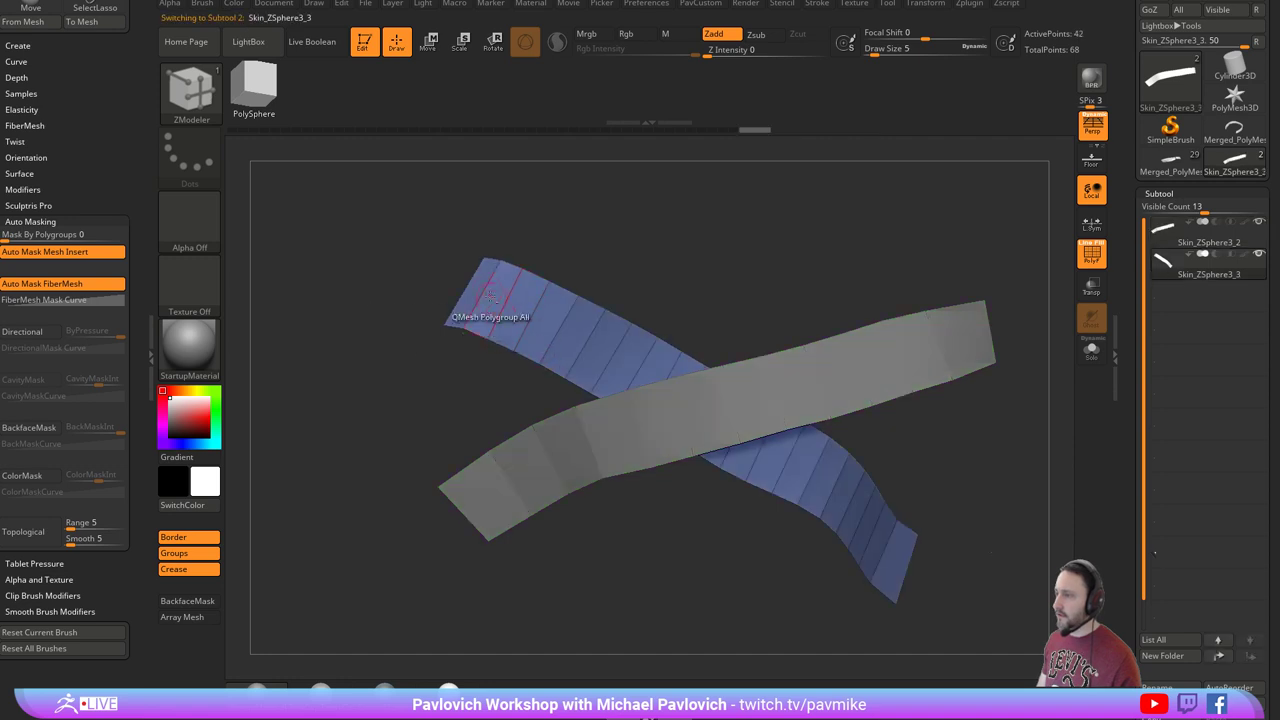
{"action": "left_click", "coordinate": [510, 283], "text": "alt"}
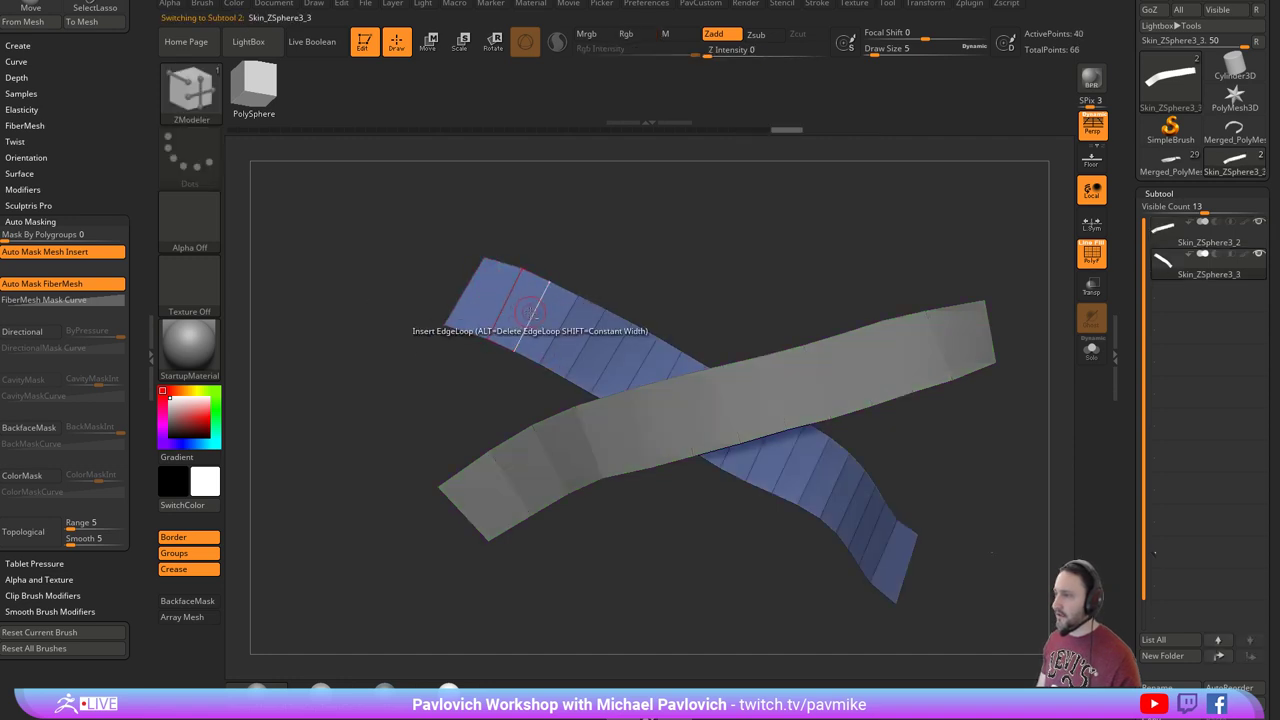
{"action": "left_click", "coordinate": [648, 352], "text": "alt"}
{"action": "left_click_drag", "start_coordinate": [786, 301], "coordinate": [834, 337]}
Turn on double-sided display for the Skin_ZSphere3_3 strip and turn to its underside.
{"action": "key", "text": "1"}
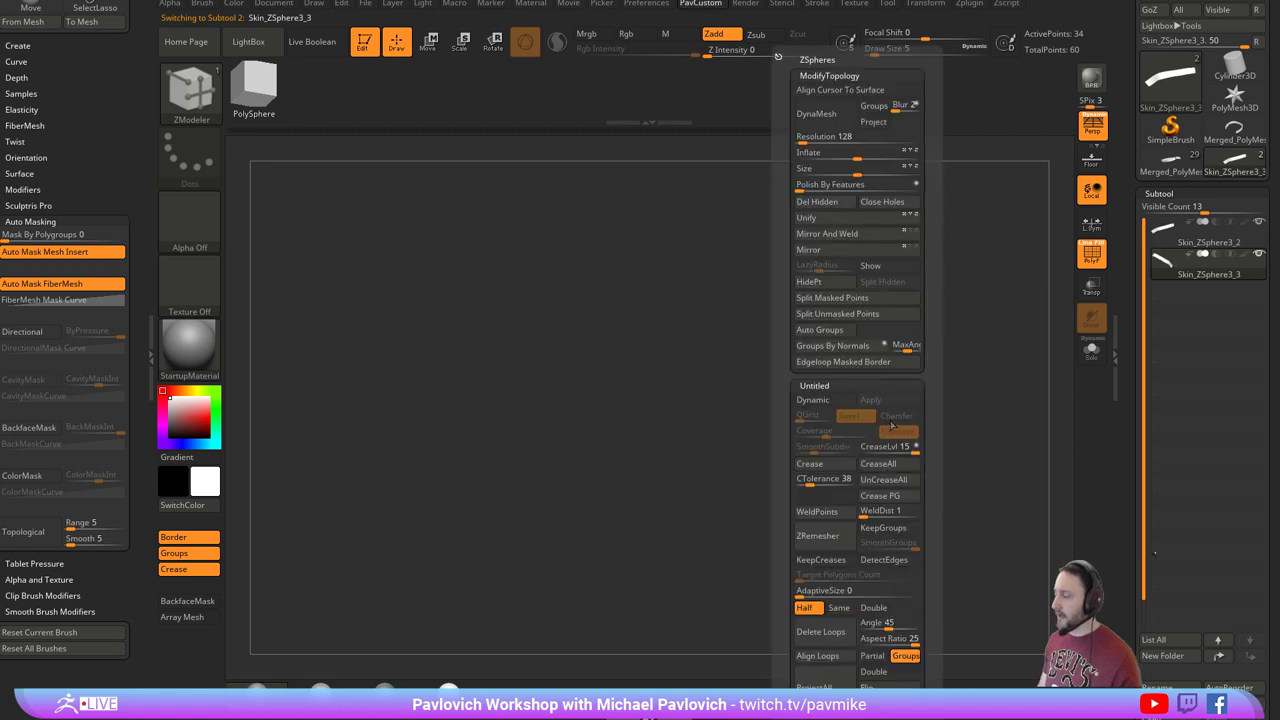
{"action": "left_click", "coordinate": [874, 677]}
{"action": "left_click_drag", "start_coordinate": [786, 394], "coordinate": [890, 424], "text": "alt"}
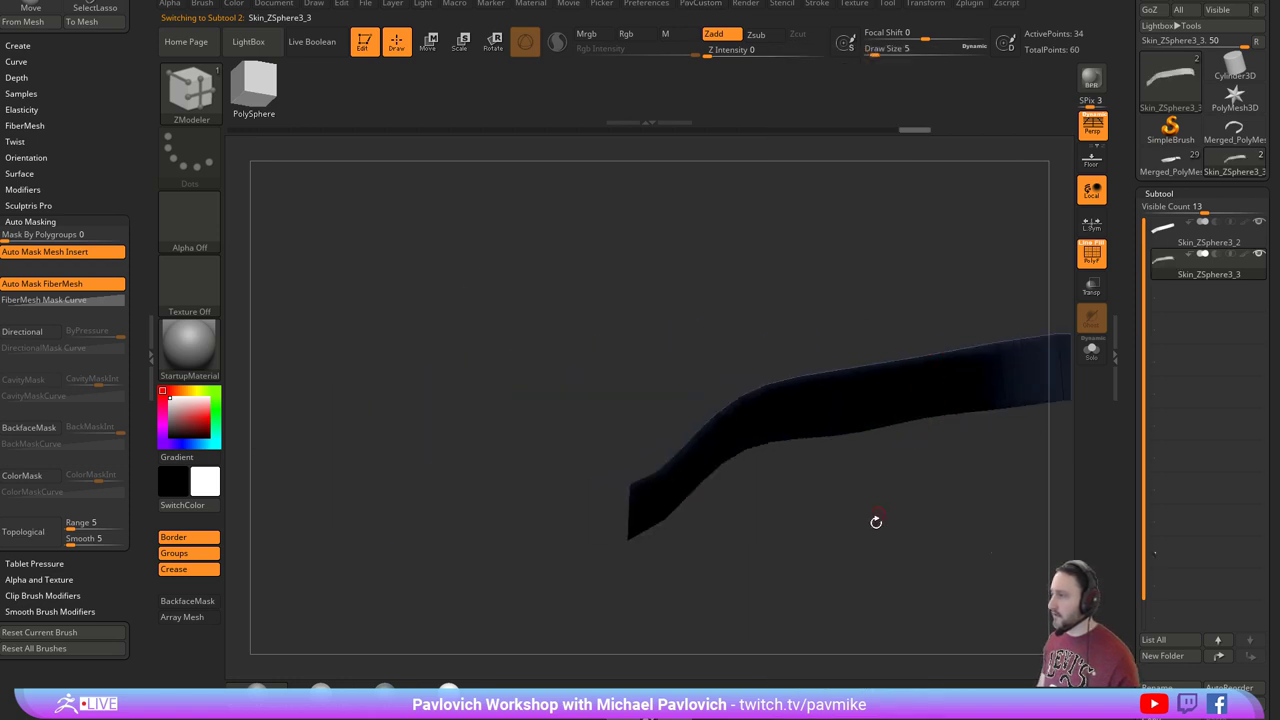
{"action": "left_click_drag", "start_coordinate": [877, 523], "coordinate": [772, 461]}
Try deleting further crosswise edge loops from the strip's underside after a brief switch to the Standard brush, and undo the deletions.
{"action": "key", "text": "b"}
{"action": "key", "text": "s"}
{"action": "key", "text": "t"}
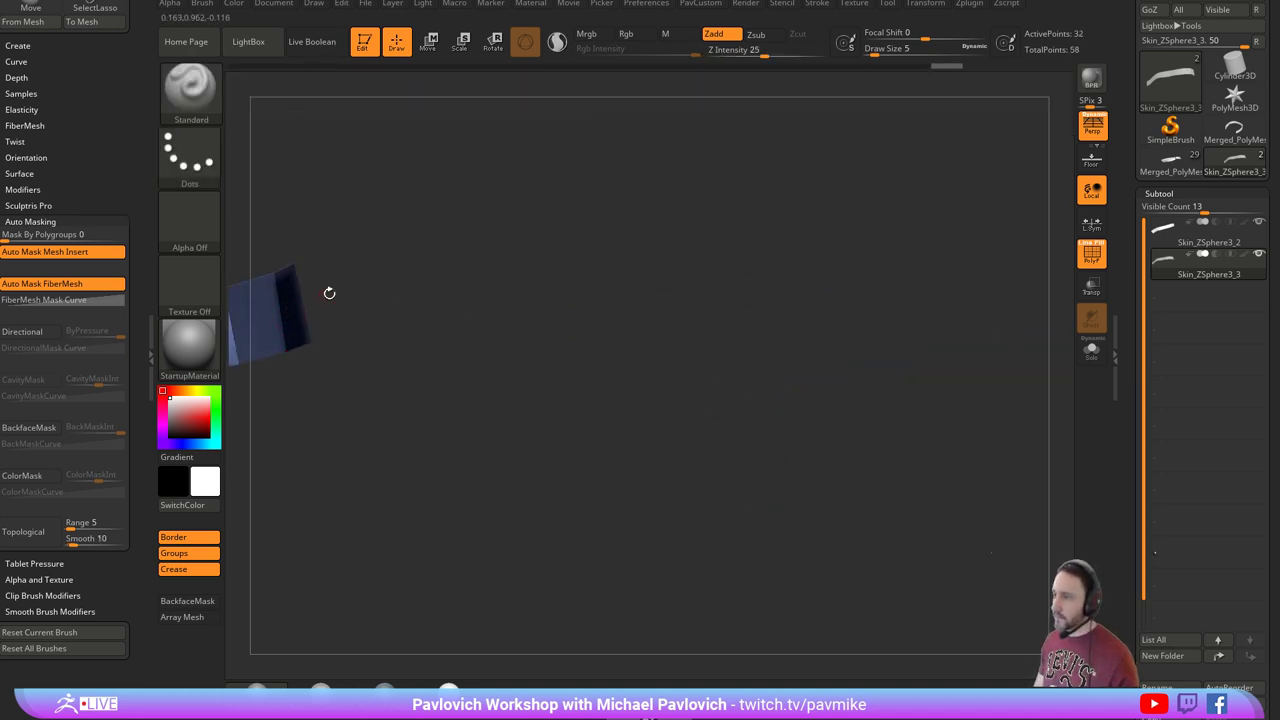
{"action": "left_click_drag", "start_coordinate": [329, 292], "coordinate": [910, 383]}
{"action": "mouse_move", "coordinate": [762, 349]}
{"action": "left_mouse_down"}
{"action": "mouse_move", "coordinate": [666, 289]}
{"action": "mouse_move", "coordinate": [762, 330]}
{"action": "left_mouse_up"}
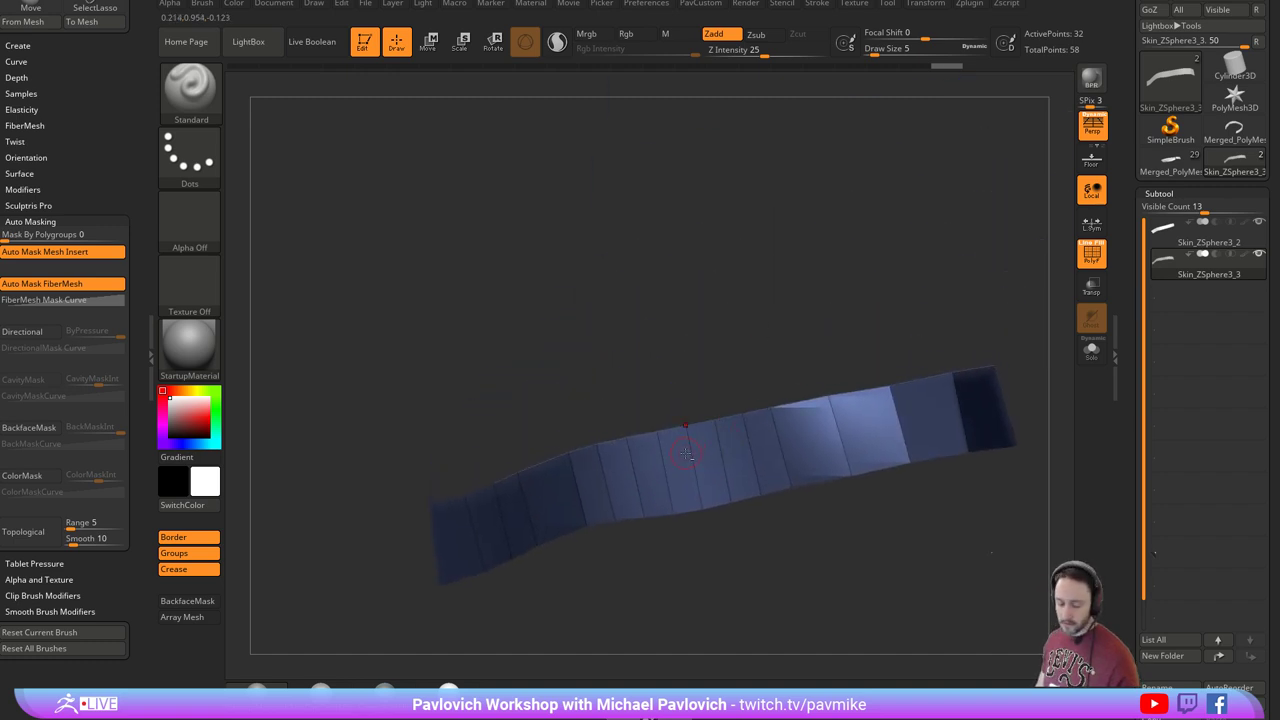
{"action": "left_click_drag", "start_coordinate": [701, 509], "coordinate": [723, 528]}
{"action": "key", "text": "b"}
{"action": "key", "text": "z"}
{"action": "key", "text": "m"}
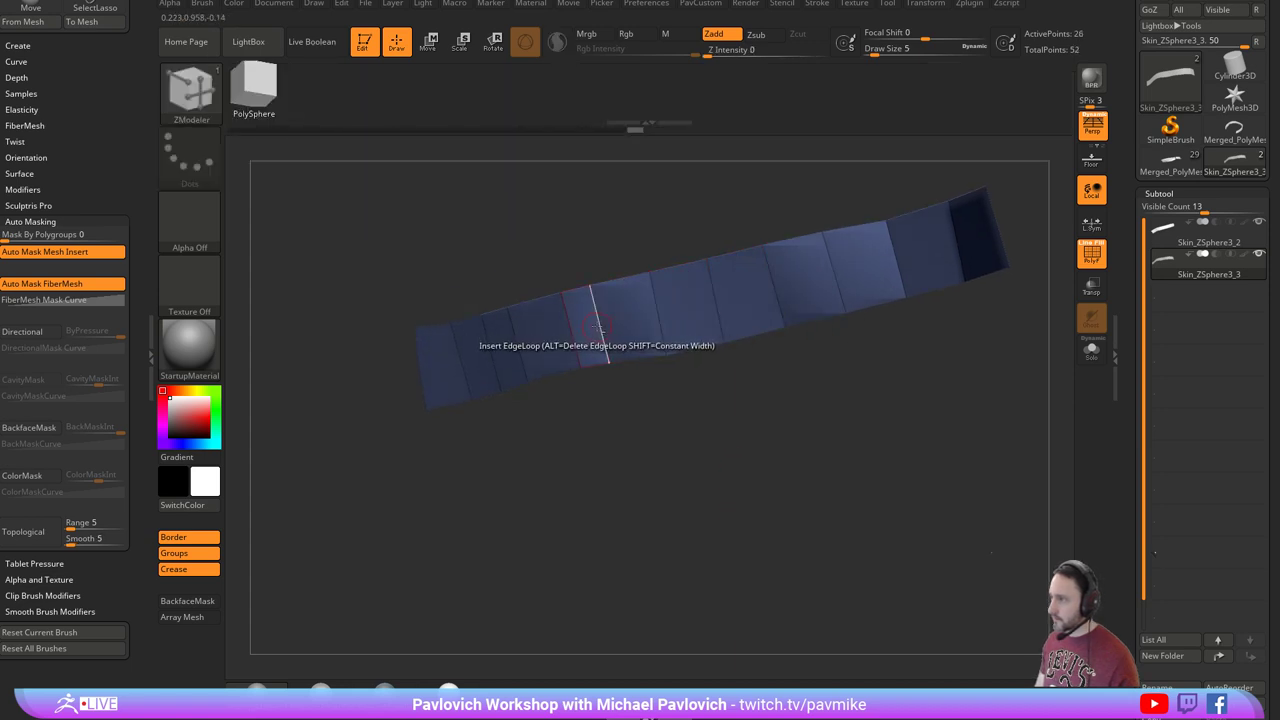
{"action": "key", "text": "ctrl+z"}
{"action": "key", "text": "ctrl+z"}
{"action": "key", "text": "ctrl+z"}
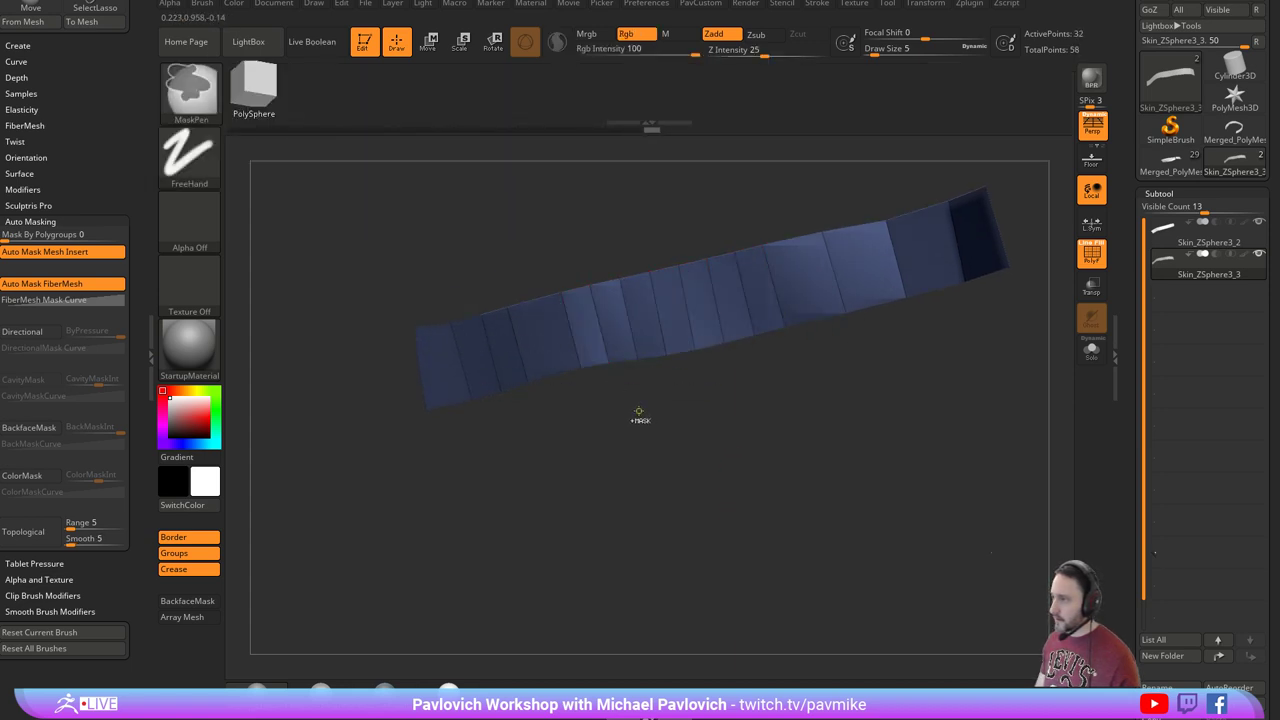
Turn on double-sided display for Skin_ZSphere3_3 and delete alternate crosswise edge loops along the rest of the strip.
{"action": "key", "text": "space"}
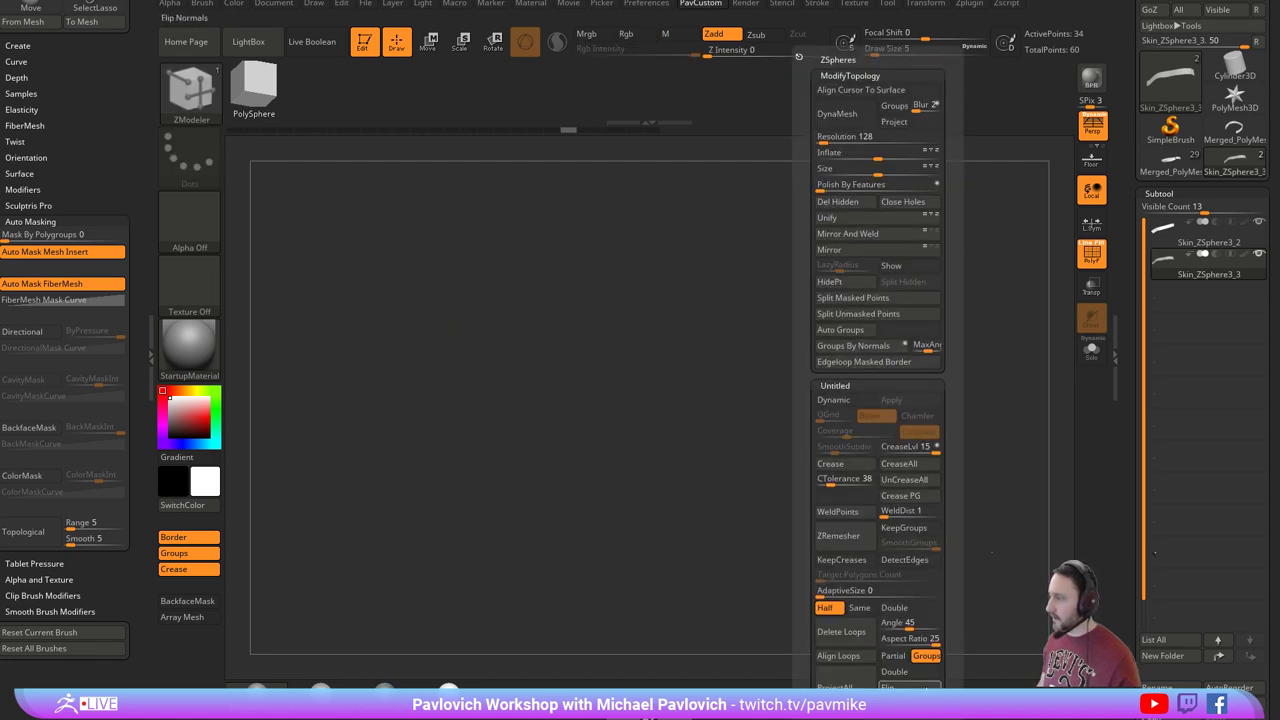
{"action": "left_click", "coordinate": [908, 676]}
{"action": "left_click_drag", "start_coordinate": [729, 305], "coordinate": [740, 293]}
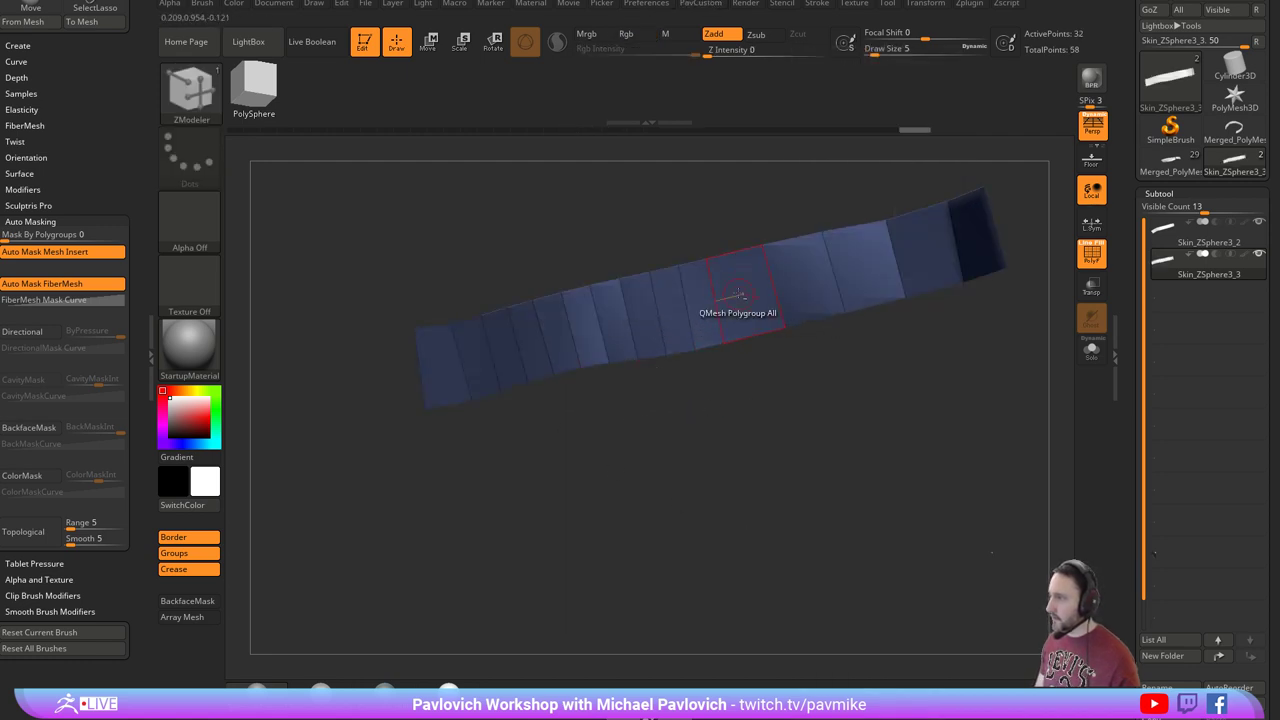
{"action": "left_click", "coordinate": [684, 303], "text": "alt"}
{"action": "left_click", "coordinate": [629, 318], "text": "alt"}
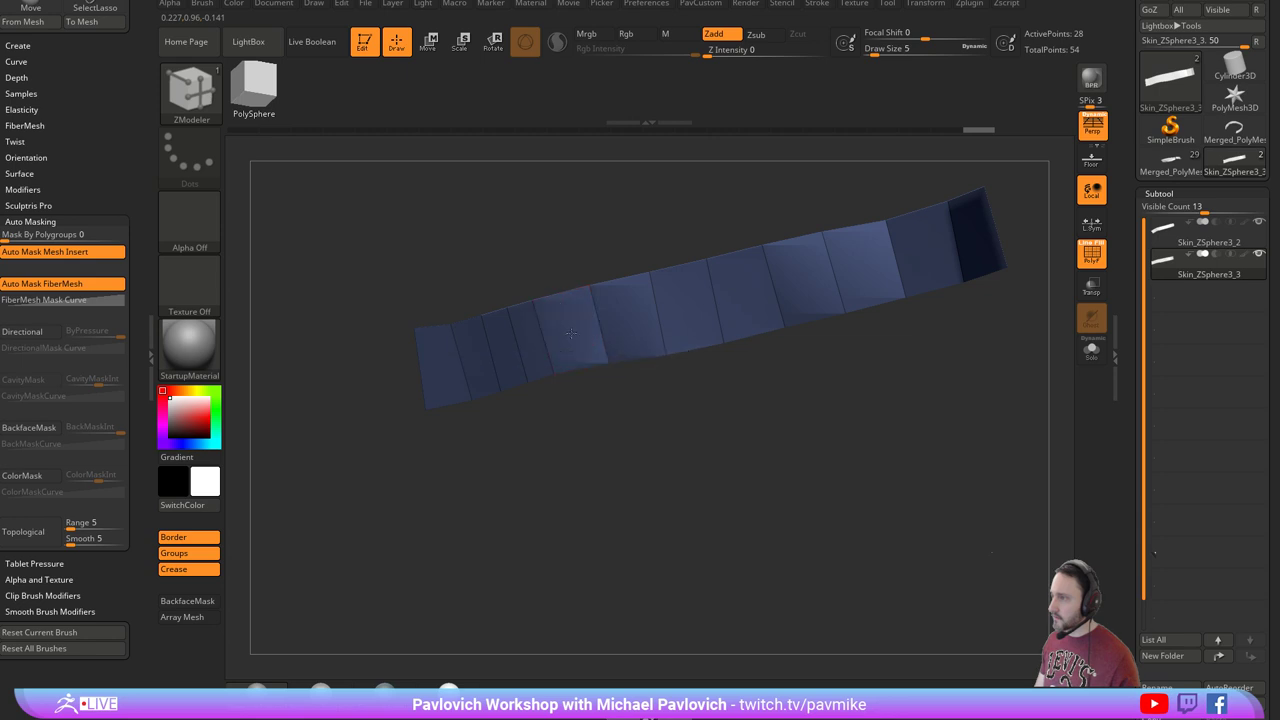
{"action": "left_click", "coordinate": [502, 346], "text": "alt"}
{"action": "key", "text": "ctrl+z"}
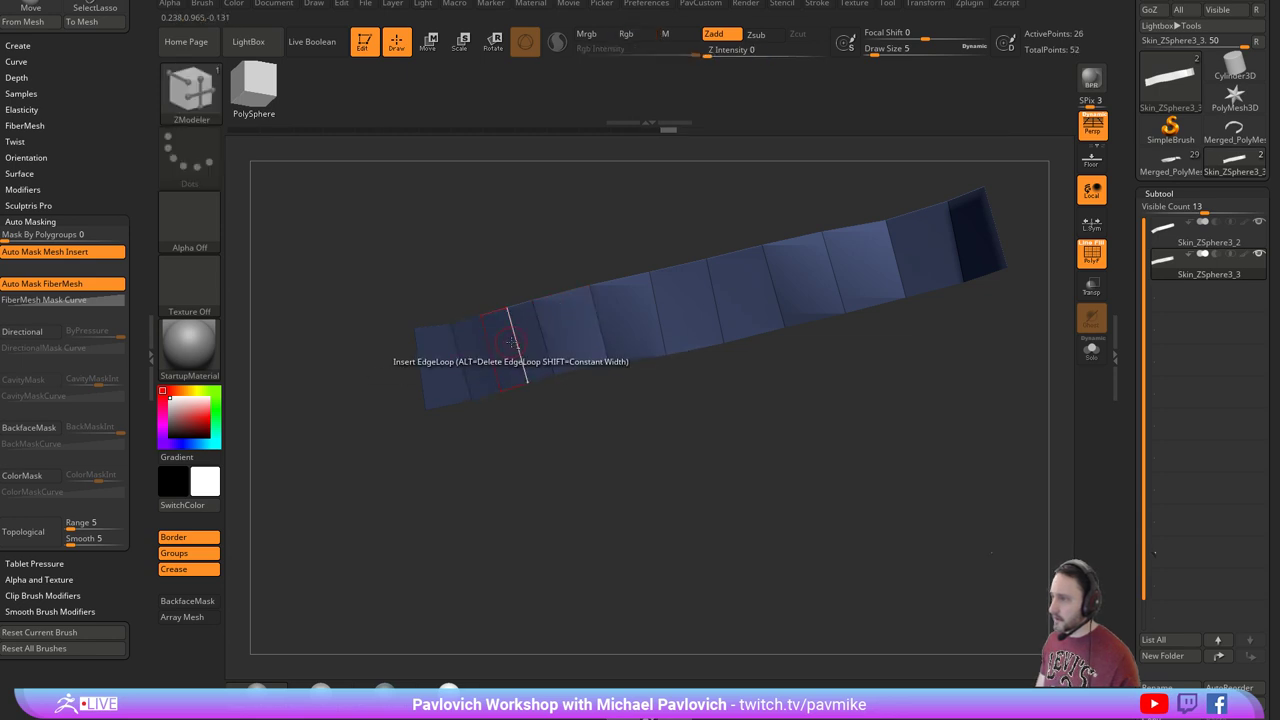
{"action": "left_click", "coordinate": [510, 342], "text": "alt"}
{"action": "left_click", "coordinate": [462, 360], "text": "alt"}
Thicken the Skin_ZSphere3_3 strip with QMesh on Polygroup All and check its underside.
{"action": "left_click_drag", "start_coordinate": [690, 472], "coordinate": [814, 514]}
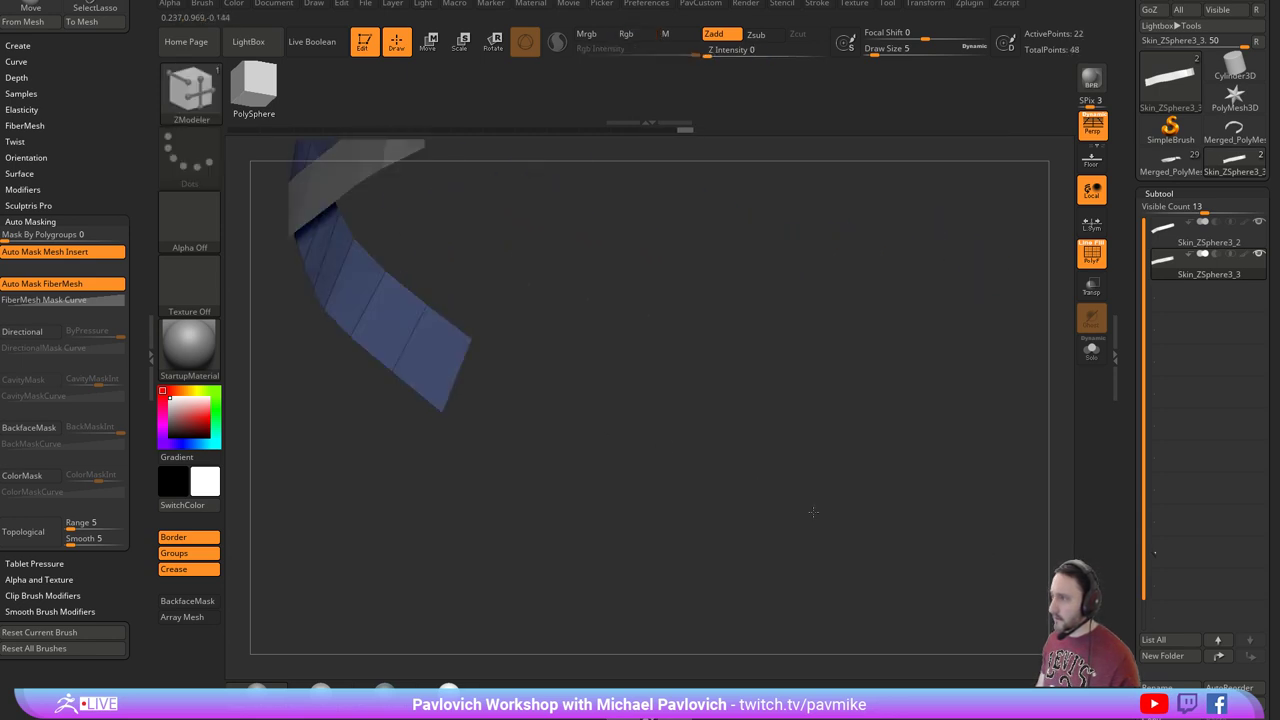
{"action": "left_click_drag", "start_coordinate": [790, 414], "coordinate": [969, 475], "text": "alt"}
{"action": "key", "text": "space"}
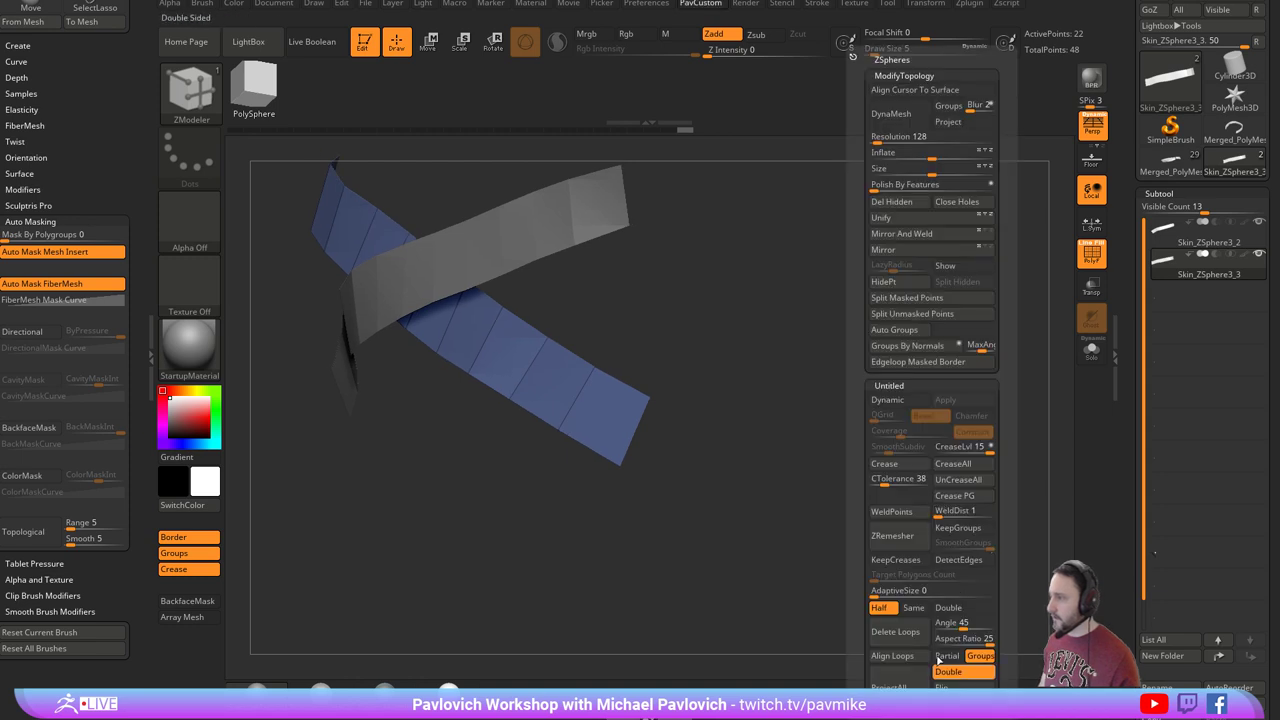
{"action": "left_click_drag", "start_coordinate": [920, 610], "coordinate": [622, 374]}
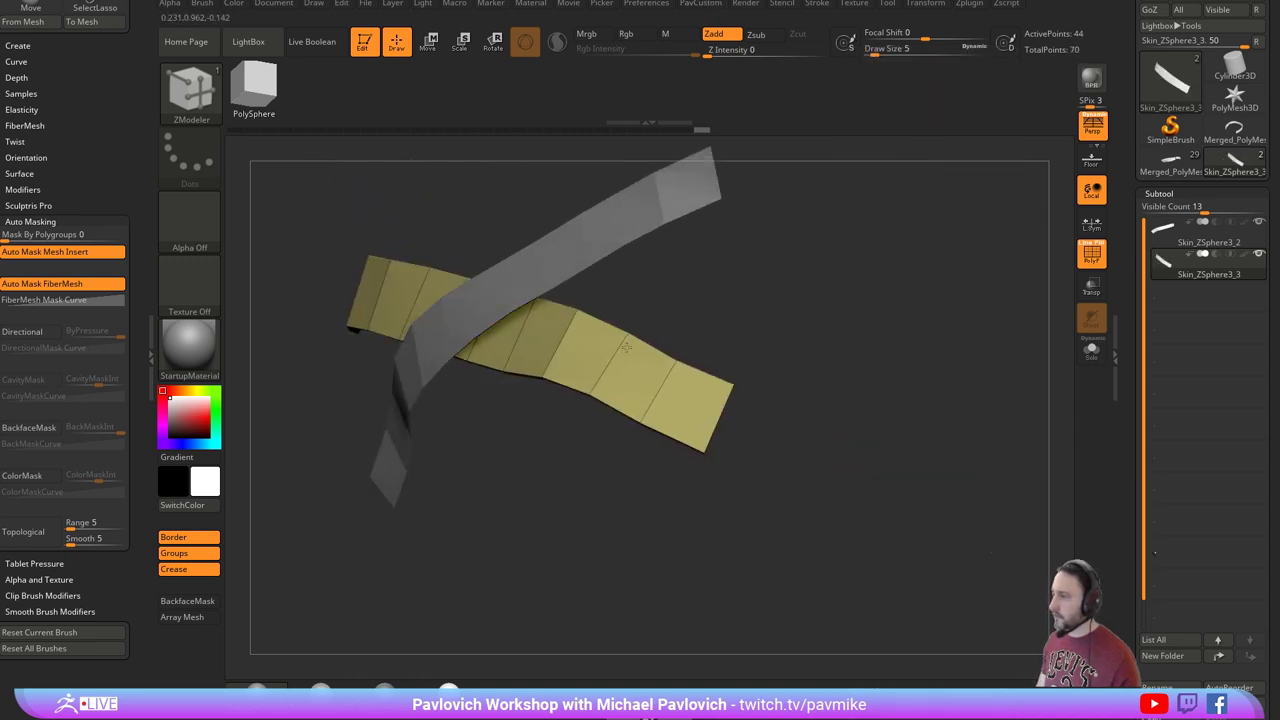
{"action": "left_click_drag", "start_coordinate": [672, 492], "coordinate": [684, 337]}
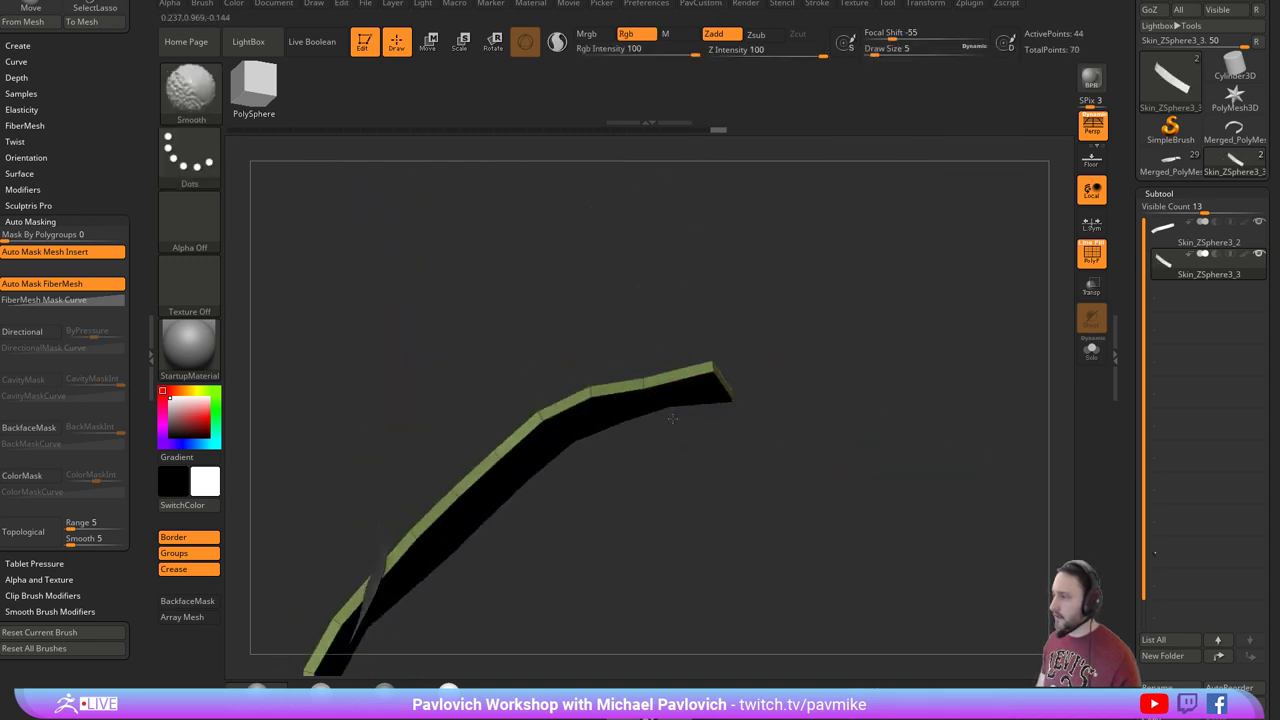
{"action": "left_click", "coordinate": [684, 398], "text": "shift"}
{"action": "left_click", "coordinate": [704, 452]}
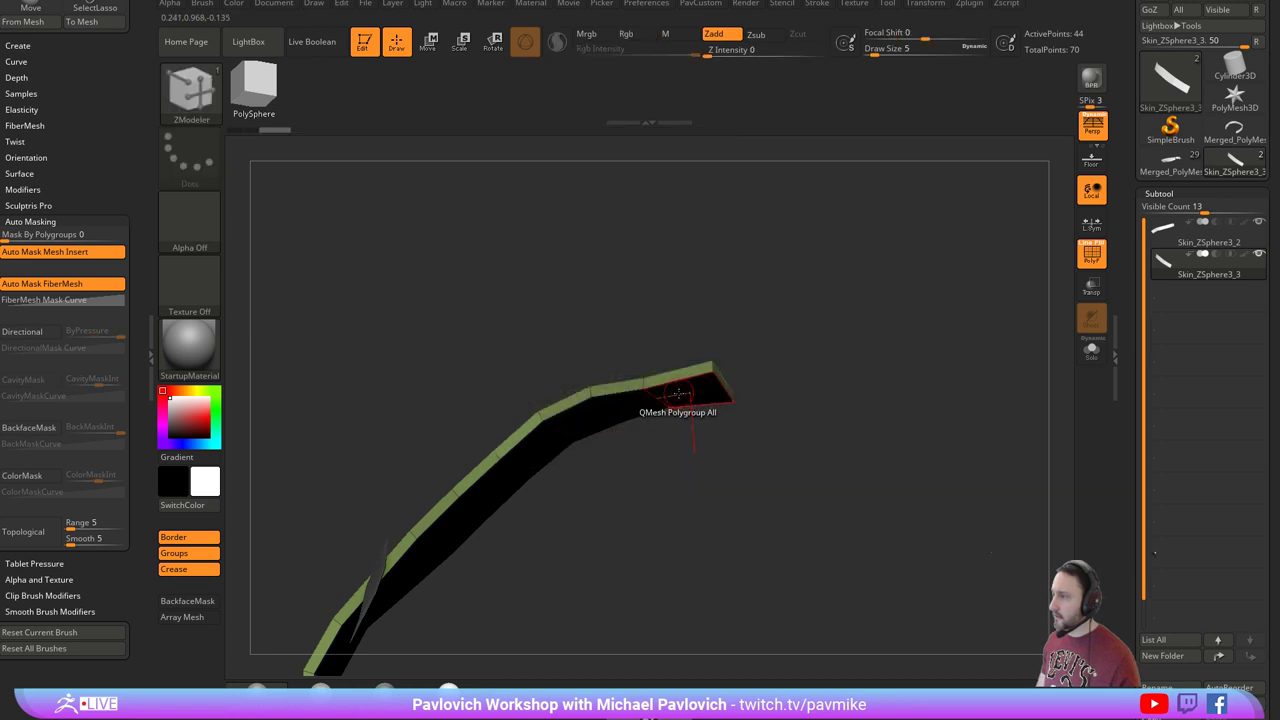
{"action": "right_click_drag", "start_coordinate": [678, 393], "coordinate": [821, 365]}
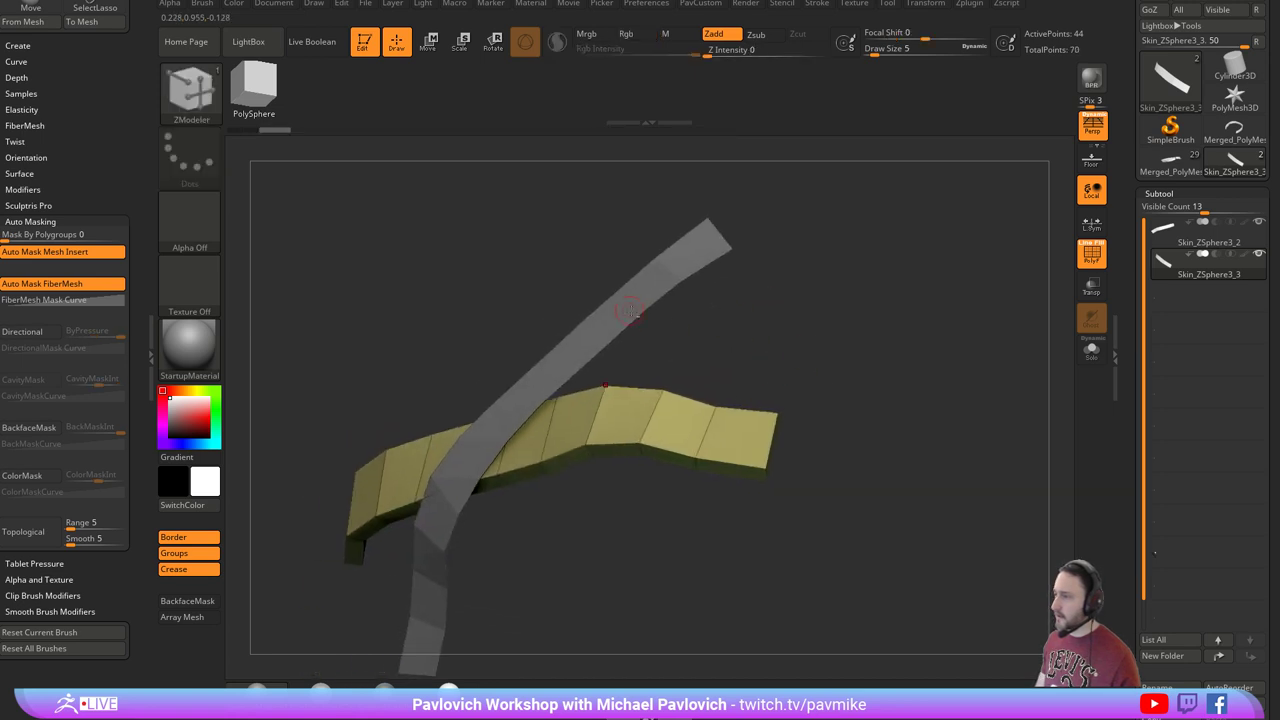
Select the Skin_ZSphere3_2 strip, thicken it with QMesh on Polygroup All, and check how the two strips overlap.
{"action": "left_click", "coordinate": [629, 311], "text": "alt"}
{"action": "left_click_drag", "start_coordinate": [660, 340], "coordinate": [685, 295]}
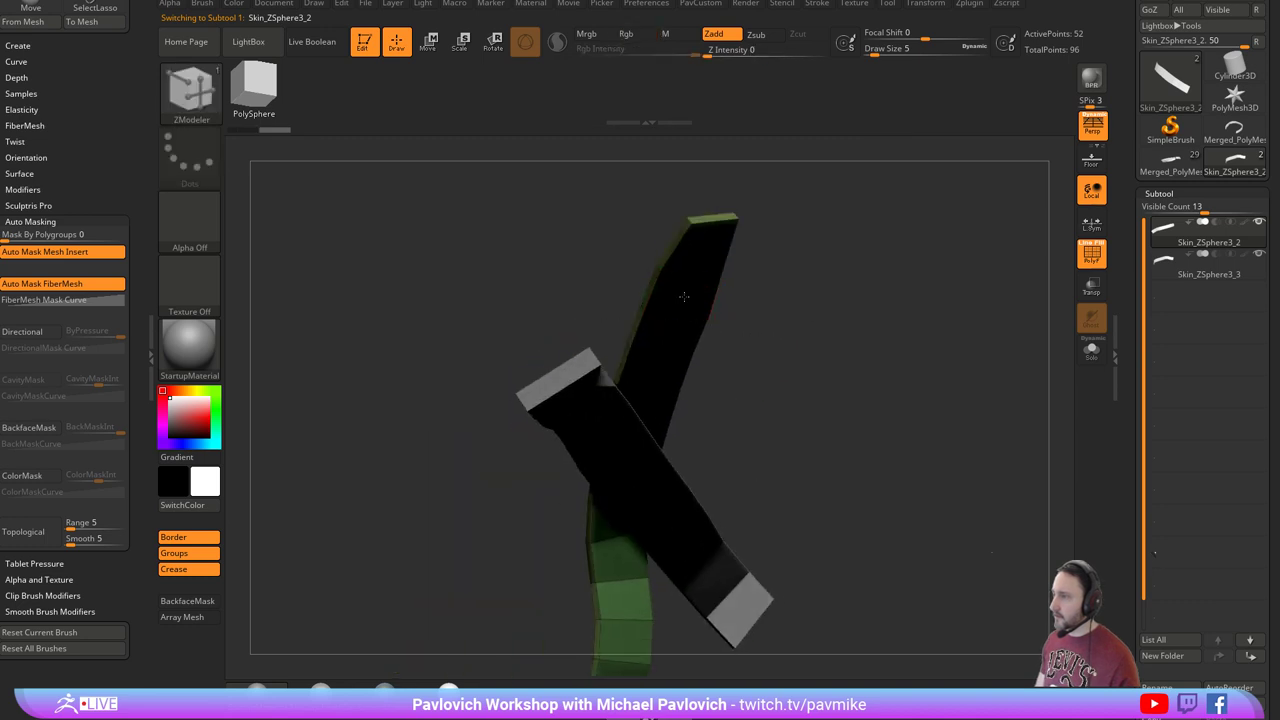
{"action": "right_click_drag", "start_coordinate": [696, 295], "coordinate": [871, 348]}
{"action": "key", "text": "space"}
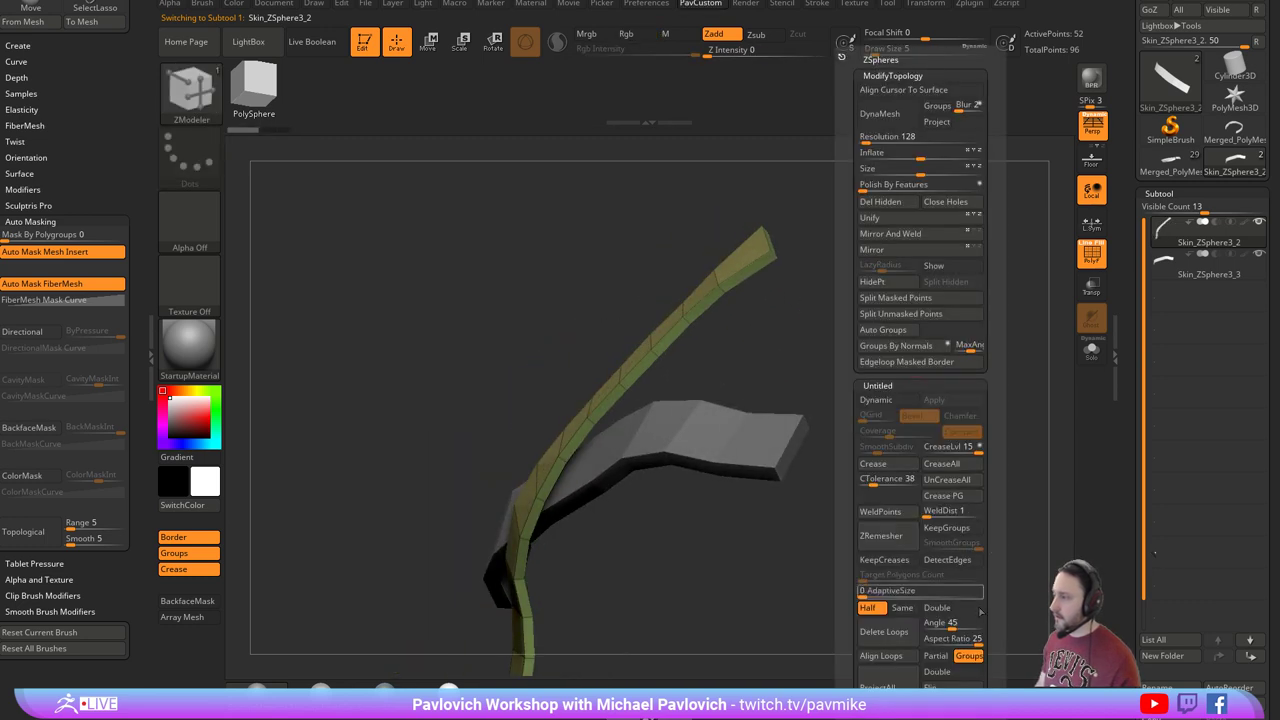
{"action": "mouse_move", "coordinate": [746, 355]}
{"action": "left_mouse_down"}
{"action": "mouse_move", "coordinate": [774, 280]}
{"action": "mouse_move", "coordinate": [677, 243]}
{"action": "mouse_move", "coordinate": [841, 371]}
{"action": "mouse_move", "coordinate": [820, 337]}
{"action": "mouse_move", "coordinate": [794, 346]}
{"action": "mouse_move", "coordinate": [806, 366]}
{"action": "mouse_move", "coordinate": [778, 320]}
{"action": "mouse_move", "coordinate": [698, 296]}
{"action": "left_mouse_up"}
{"action": "key", "text": "ctrl"}
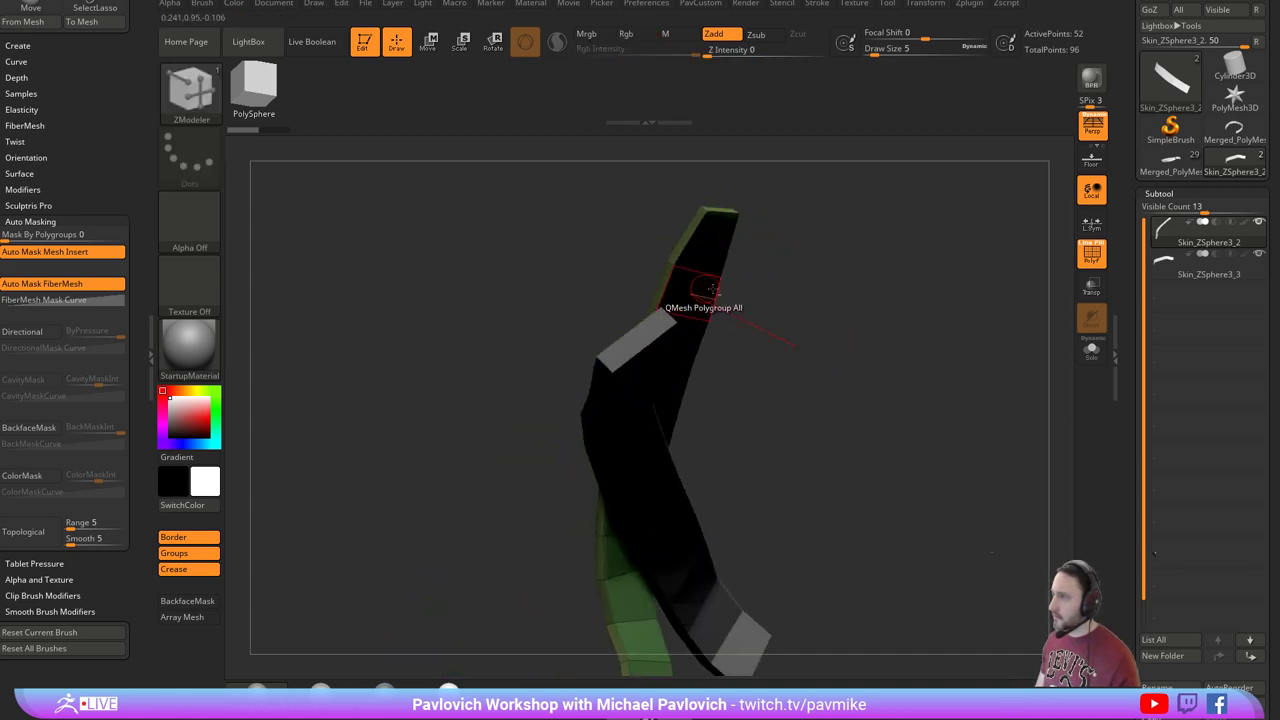
{"action": "left_click_drag", "start_coordinate": [800, 335], "coordinate": [700, 300]}
{"action": "left_click_drag", "start_coordinate": [840, 320], "coordinate": [815, 356]}
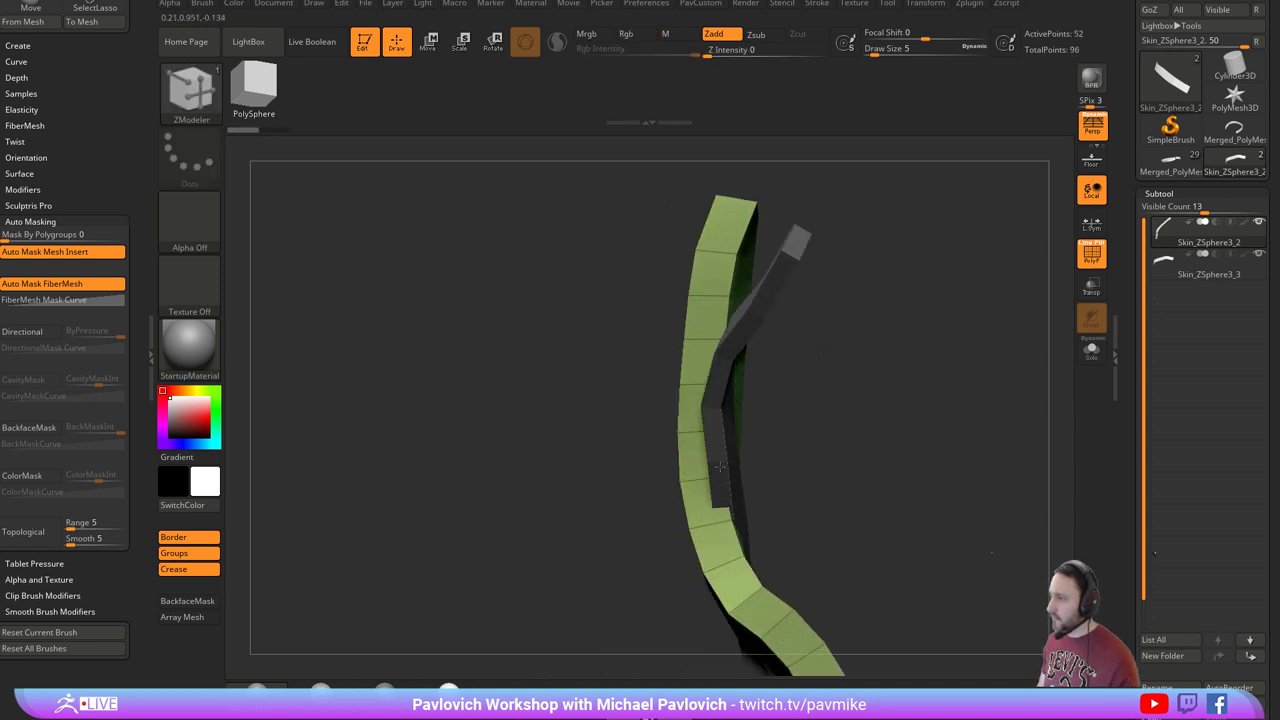
{"action": "left_click_drag", "start_coordinate": [874, 440], "coordinate": [853, 492]}
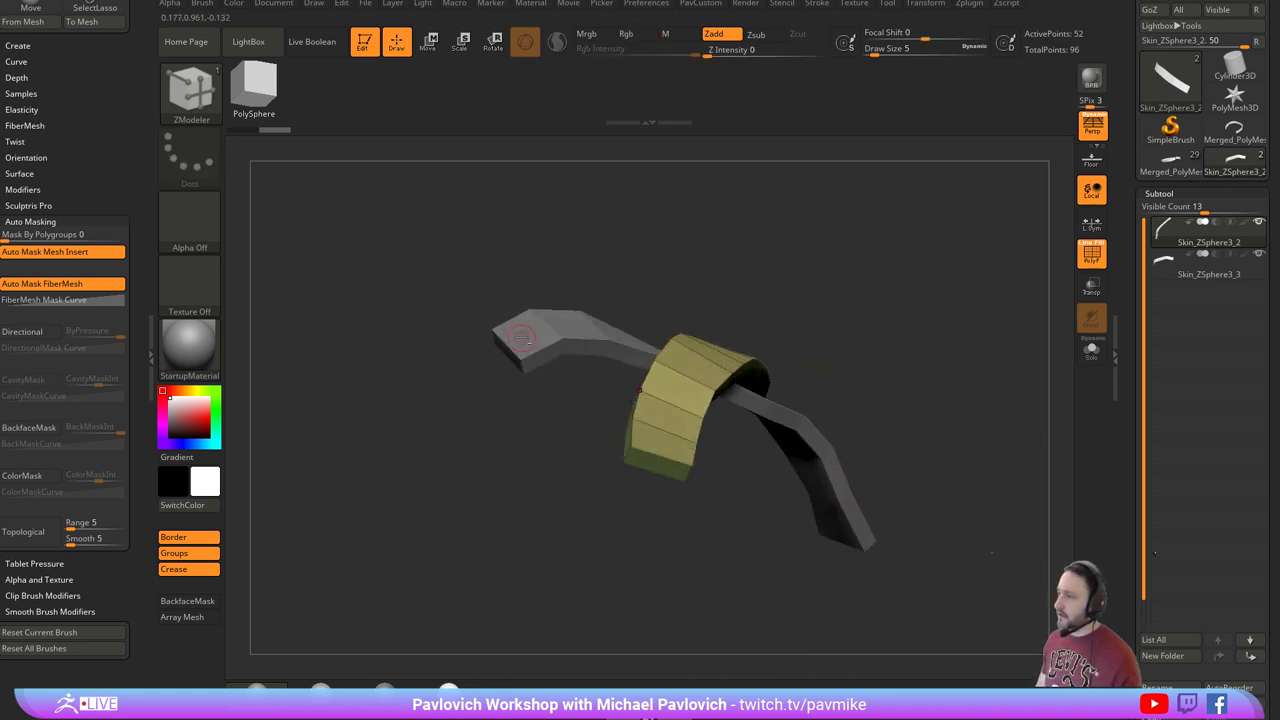
Select Skin_ZSphere3_3, set the QMesh target to A Single Poly, and extrude the strip's end face by one segment.
{"action": "left_click", "coordinate": [521, 338], "text": "alt"}
{"action": "left_click_drag", "start_coordinate": [567, 256], "coordinate": [600, 337]}
{"action": "key", "text": "space"}
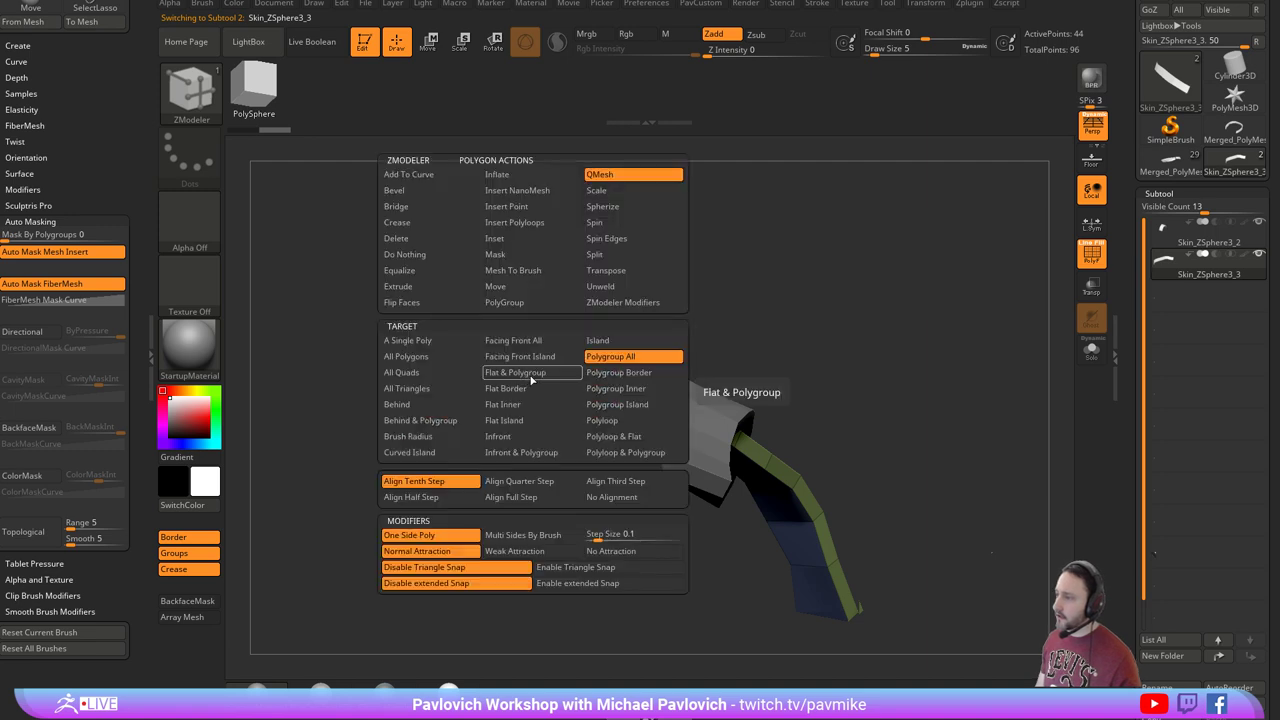
{"action": "left_click", "coordinate": [432, 341]}
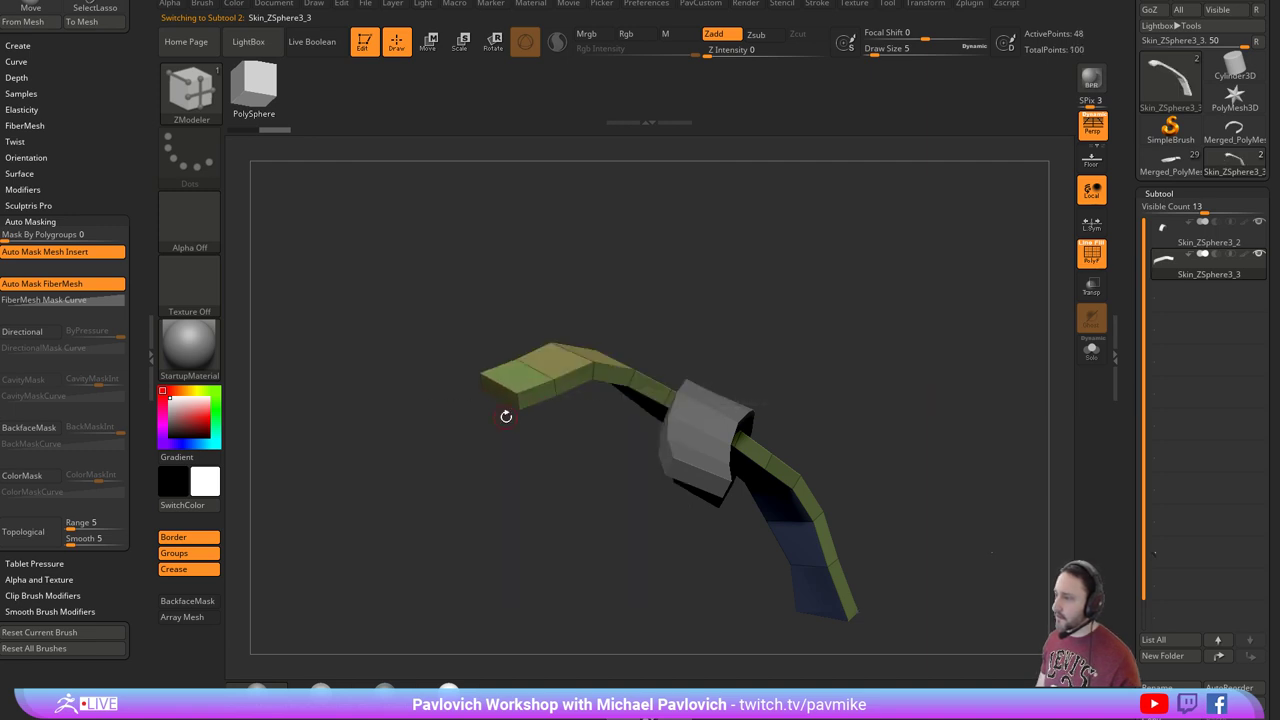
Mask the Skin_ZSphere3_3 strip except its new end segment, bend that segment with the gizmo, then clear the mask and check the profile.
{"action": "left_click_drag", "start_coordinate": [536, 450], "coordinate": [450, 366], "text": "ctrl"}
{"action": "left_click", "coordinate": [450, 368], "text": "ctrl"}
{"action": "key", "text": "w"}
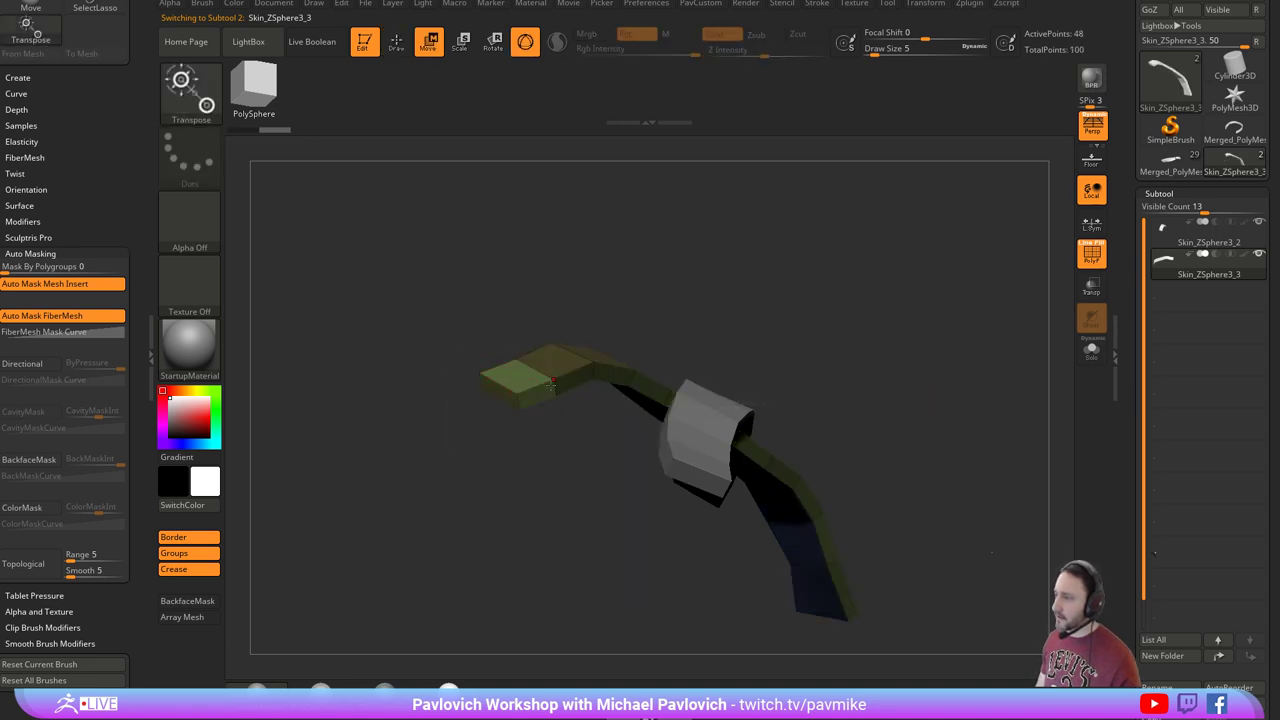
{"action": "left_click", "coordinate": [551, 381]}
{"action": "left_click_drag", "start_coordinate": [529, 347], "coordinate": [511, 382]}
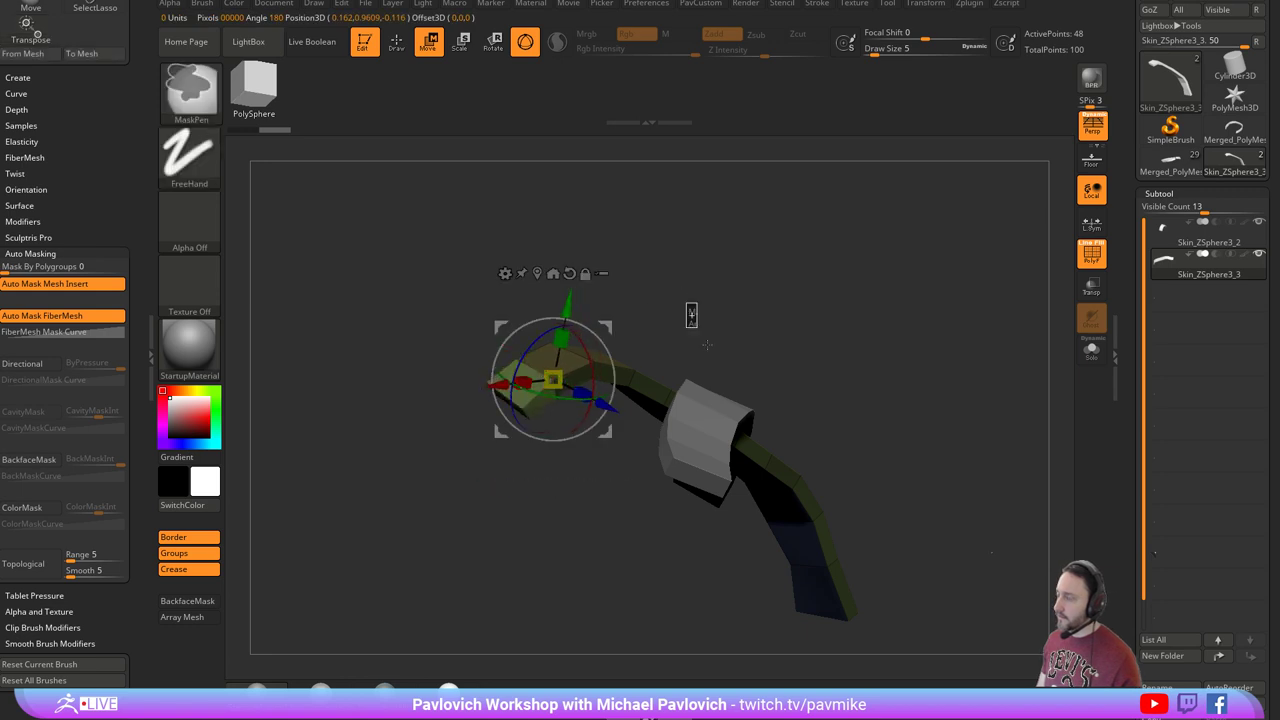
{"action": "left_click_drag", "start_coordinate": [691, 308], "coordinate": [715, 335], "text": "ctrl"}
{"action": "key", "text": "q"}
{"action": "mouse_move", "coordinate": [715, 335]}
{"action": "right_mouse_down"}
{"action": "mouse_move", "coordinate": [760, 440]}
{"action": "mouse_move", "coordinate": [790, 473]}
{"action": "mouse_move", "coordinate": [754, 455]}
{"action": "mouse_move", "coordinate": [645, 344]}
{"action": "right_mouse_up"}
{"action": "left_click_drag", "start_coordinate": [617, 327], "coordinate": [582, 349]}
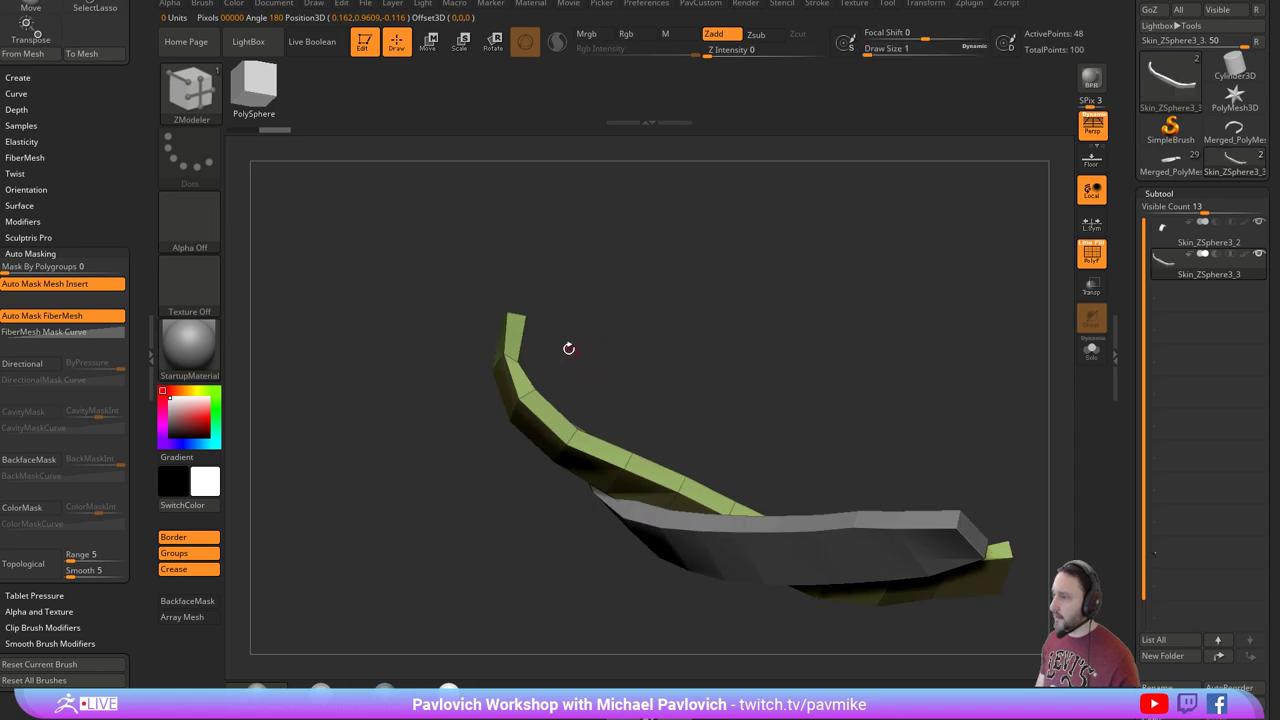
Switch to the Move brush and merge Skin_ZSphere3_2 with Skin_ZSphere3_3 into one subtool, suppressing the non-undoable warning until restart.
{"action": "key", "text": "b"}
{"action": "key", "text": "m"}
{"action": "key", "text": "v"}
{"action": "mouse_move", "coordinate": [602, 300]}
{"action": "left_mouse_down", "text": "alt"}
{"action": "mouse_move", "coordinate": [647, 242]}
{"action": "mouse_move", "coordinate": [848, 179]}
{"action": "left_mouse_up", "text": "alt"}
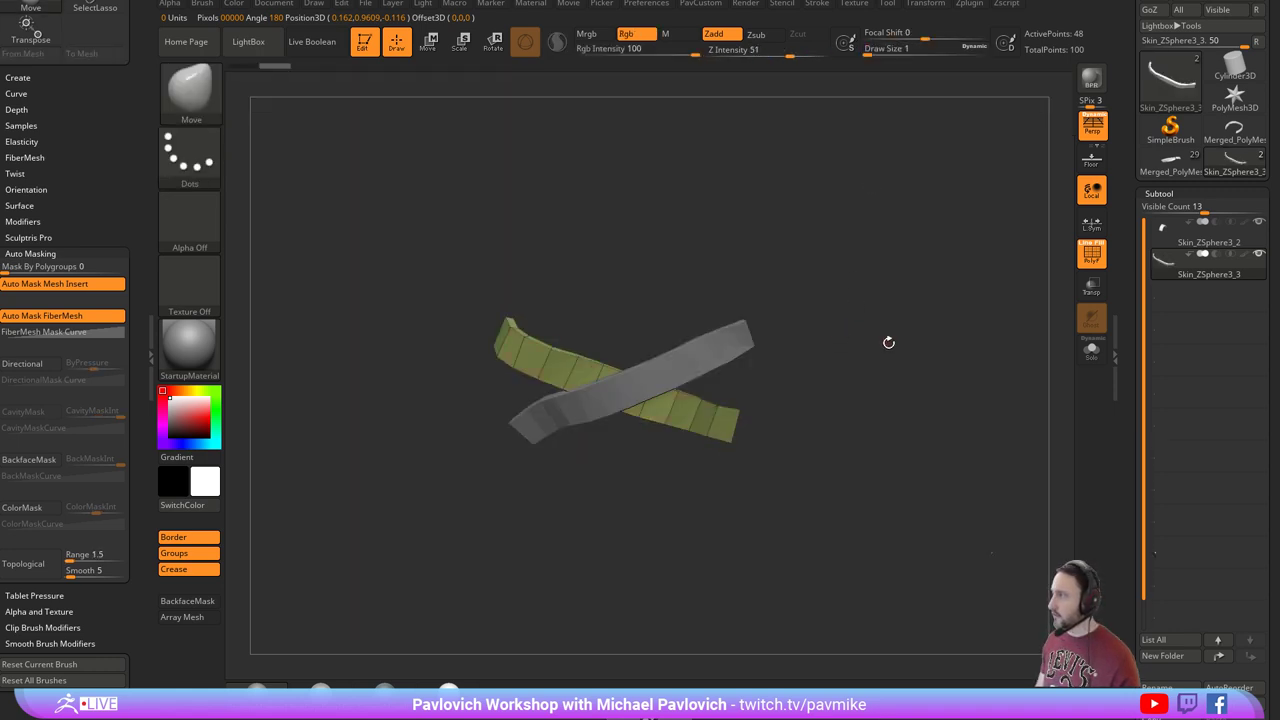
{"action": "left_click", "coordinate": [1183, 238]}
{"action": "key", "text": "ctrl+e"}
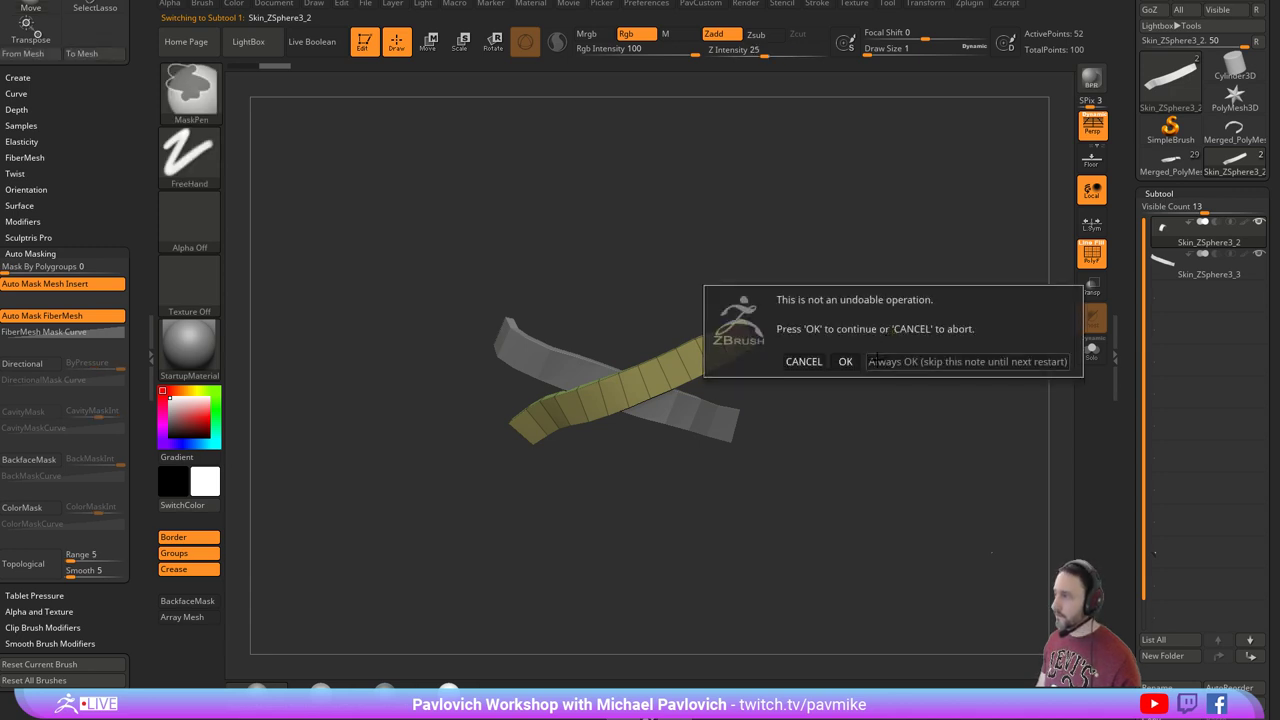
{"action": "left_click", "coordinate": [872, 361]}
Set the draw size to 7 and create a new InsertMesh brush from the merged crossed strips.
{"action": "key", "text": "s"}
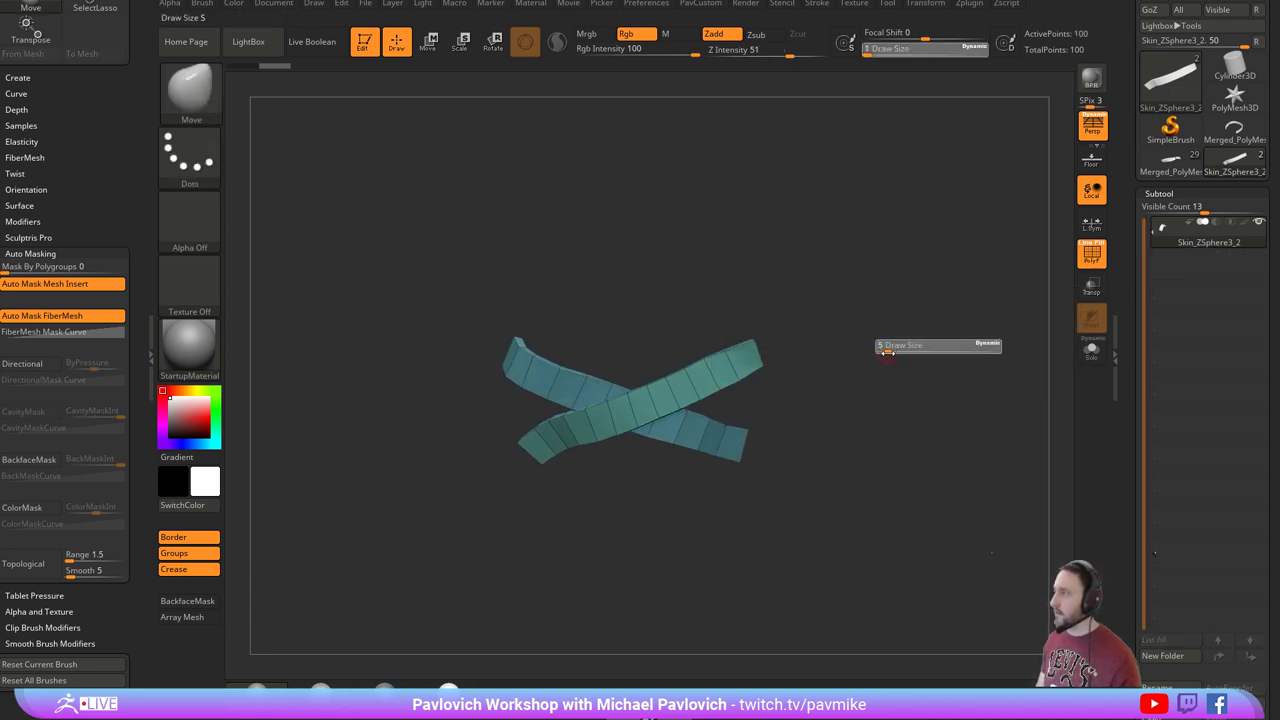
{"action": "left_click_drag", "start_coordinate": [889, 354], "coordinate": [868, 362]}
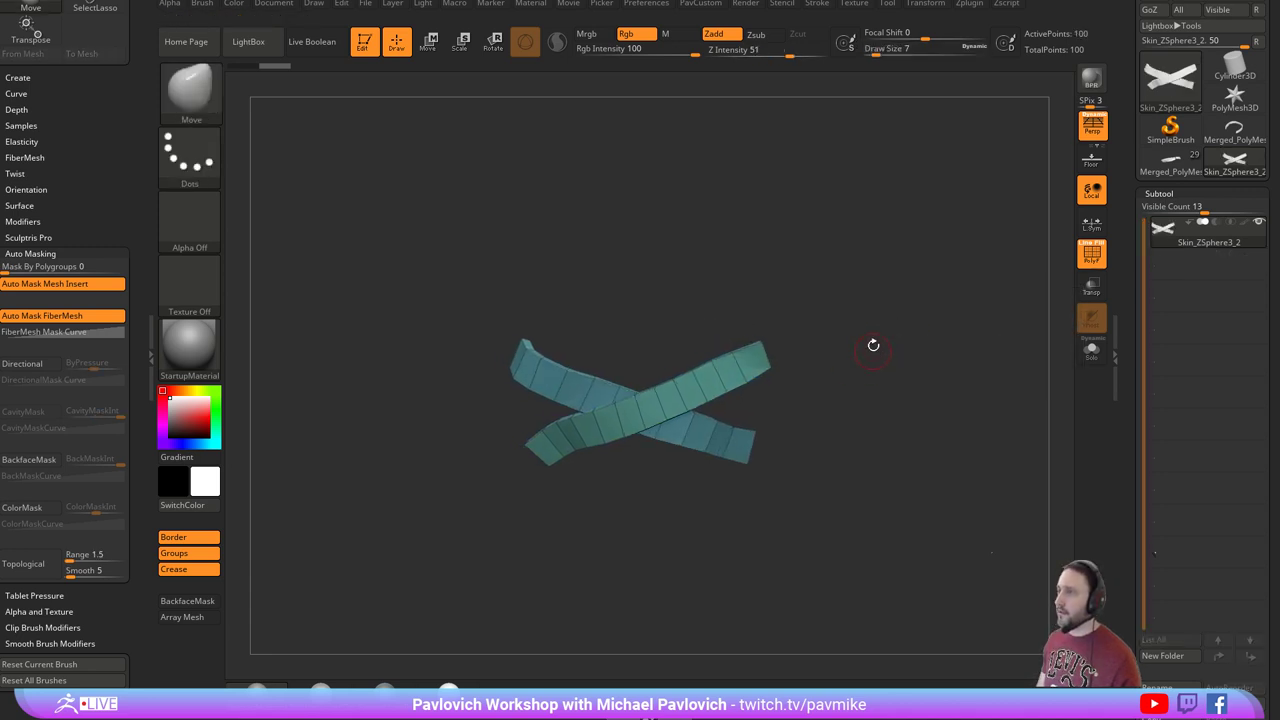
{"action": "left_click", "coordinate": [647, 5]}
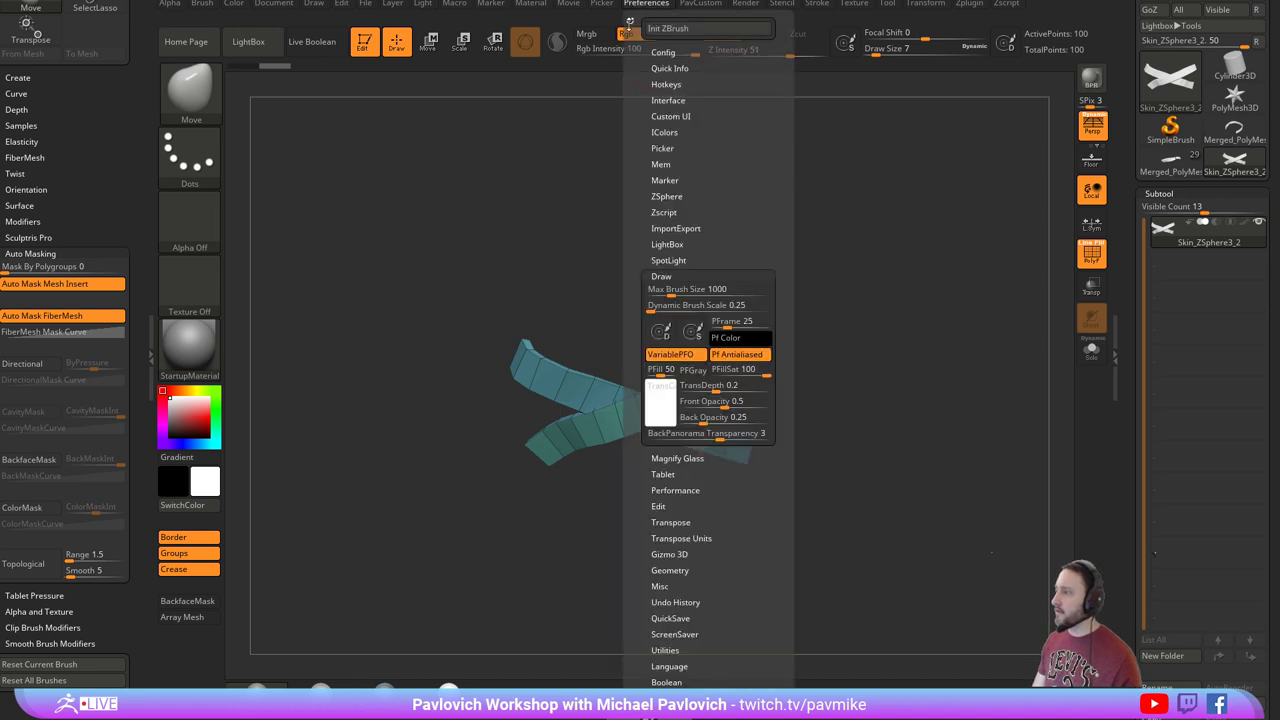
{"action": "left_click_drag", "start_coordinate": [824, 452], "coordinate": [820, 451], "text": "alt"}
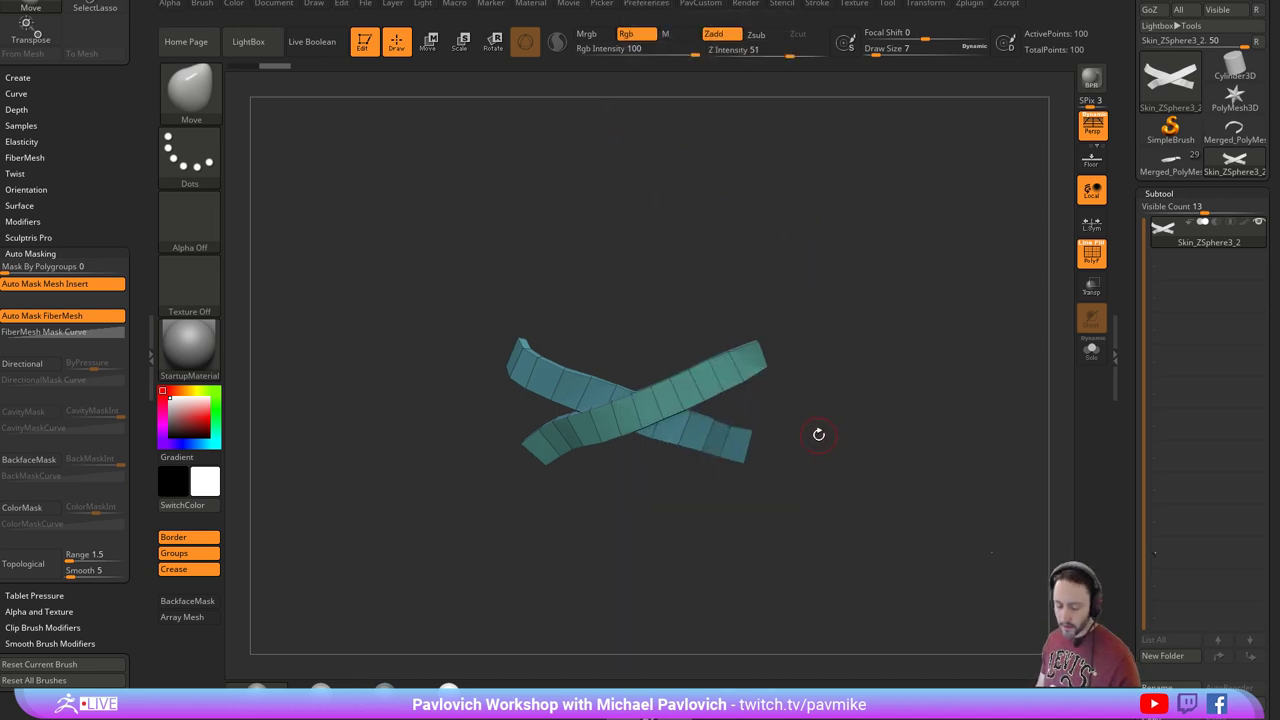
{"action": "key", "text": "b"}
{"action": "left_click", "coordinate": [562, 689]}
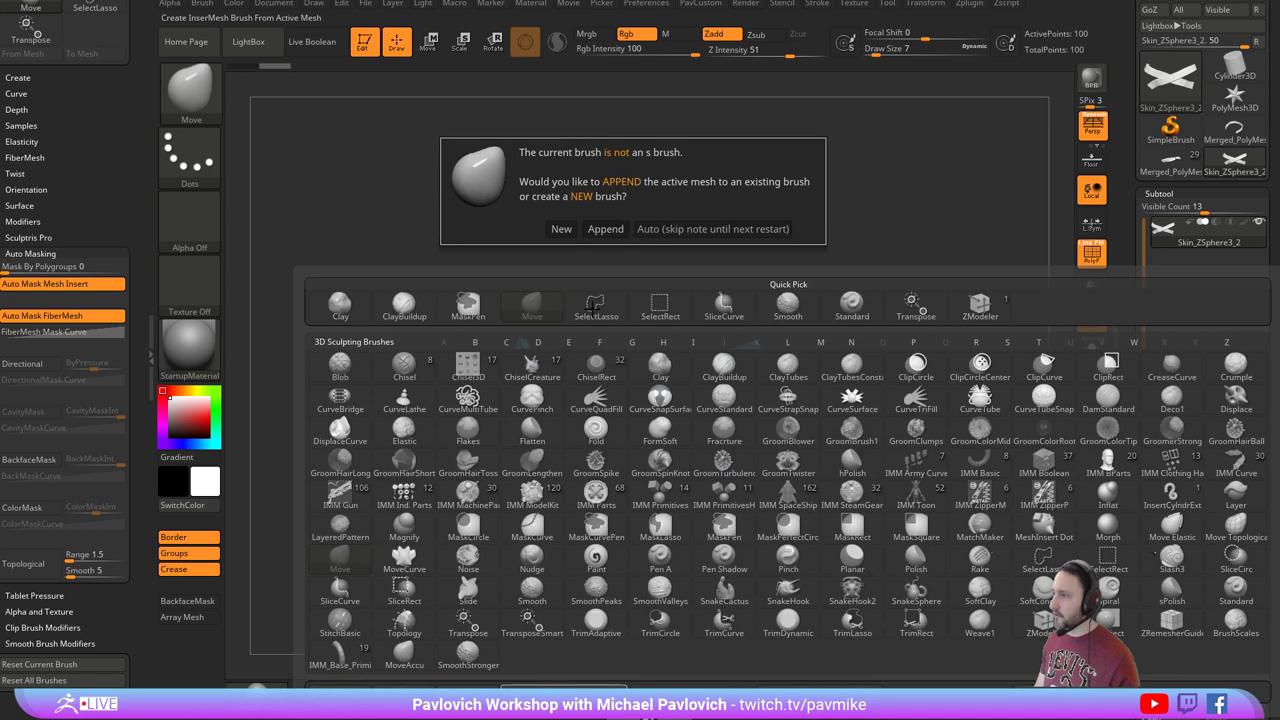
{"action": "left_click", "coordinate": [561, 228]}
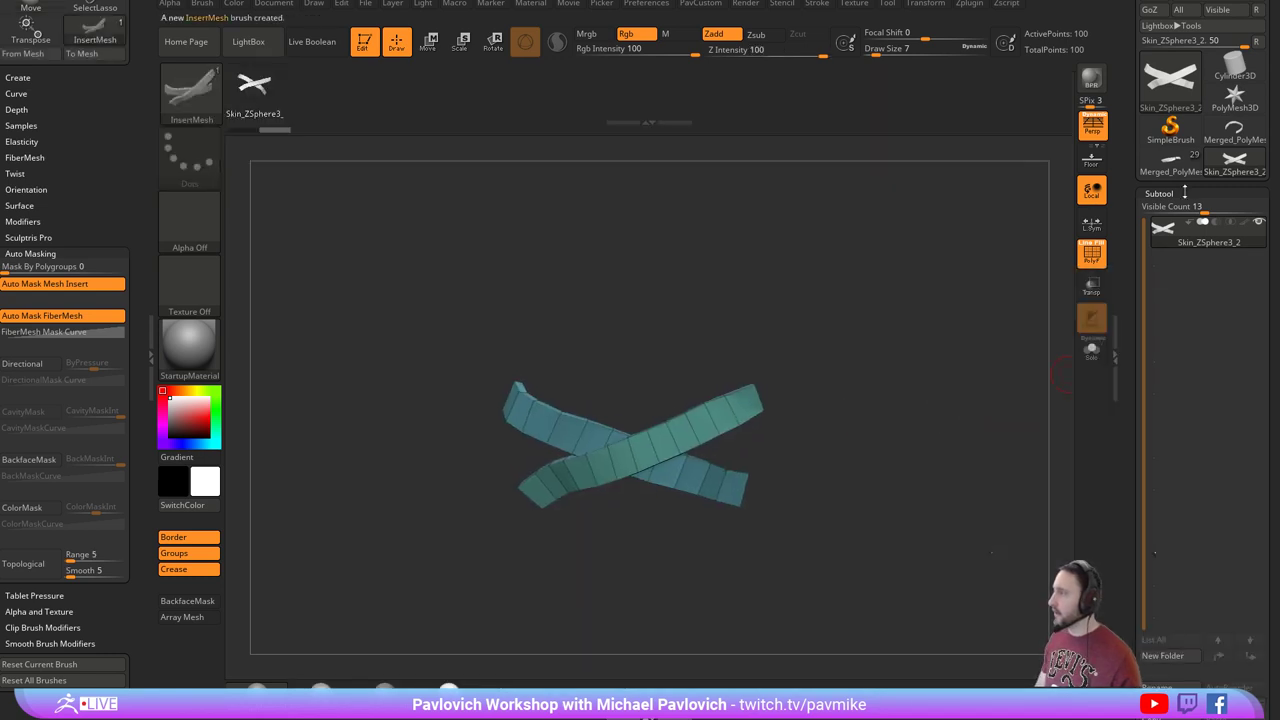
Return to the full character tool, frame the shoe from the front, and select its tongue subtool, Merged_PolyMesh3D6.
{"action": "left_click", "coordinate": [1172, 162]}
{"action": "left_click_drag", "start_coordinate": [1068, 381], "coordinate": [914, 344]}
{"action": "left_click", "coordinate": [773, 354], "text": "alt"}
{"action": "left_click", "coordinate": [838, 378], "text": "alt"}
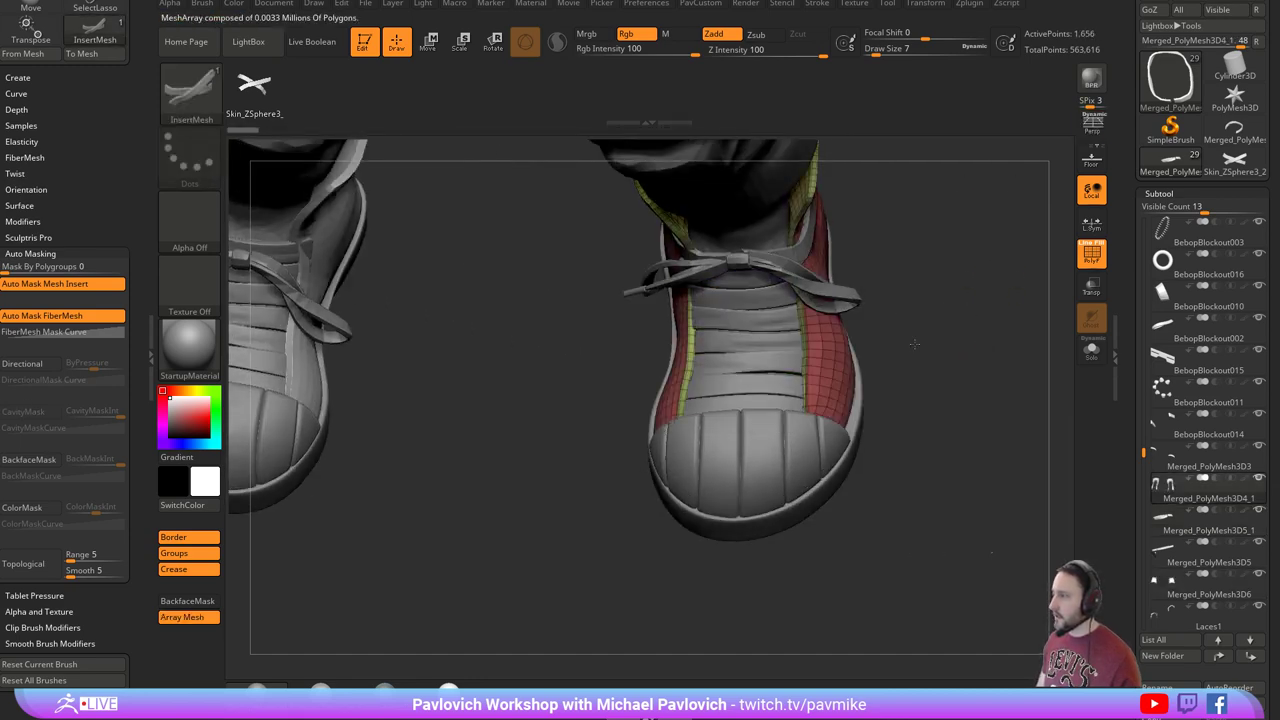
{"action": "key", "text": "Up"}
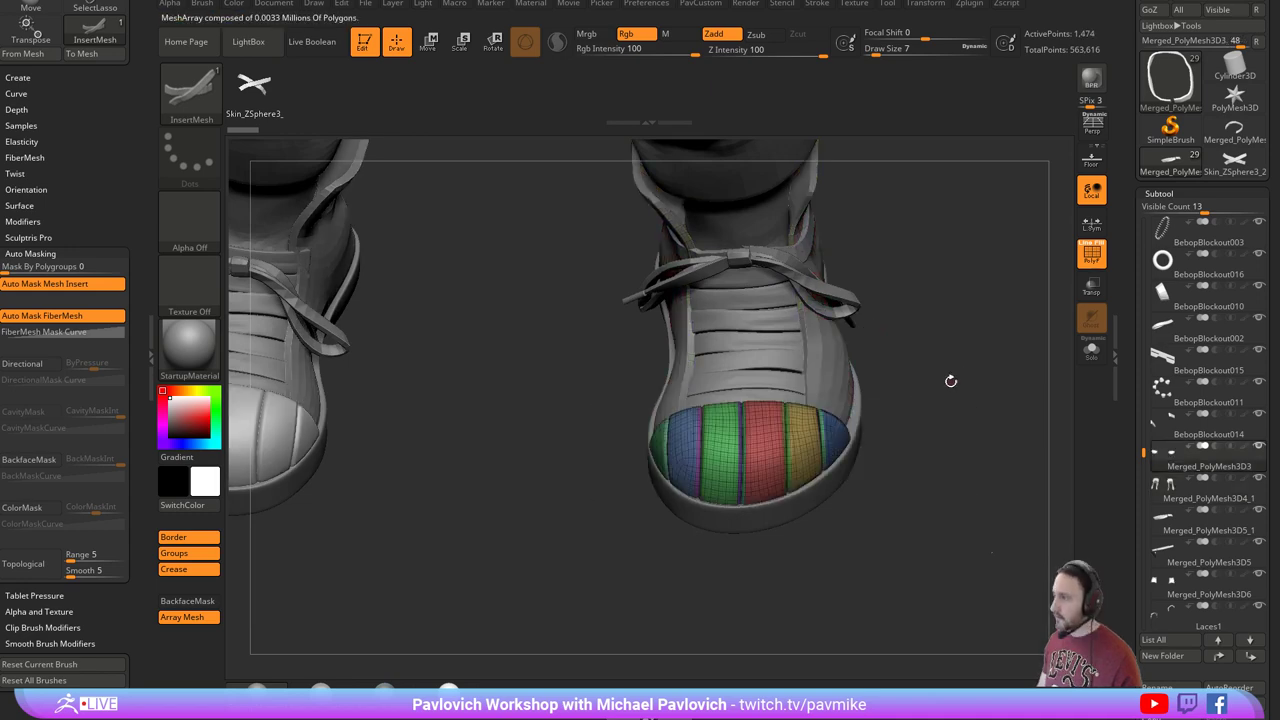
{"action": "left_click", "coordinate": [781, 363], "text": "alt"}
Step the tongue's subdivision down and back up to level 4, and select the Recovered_Tool subtool.
{"action": "key", "text": "shift+d"}
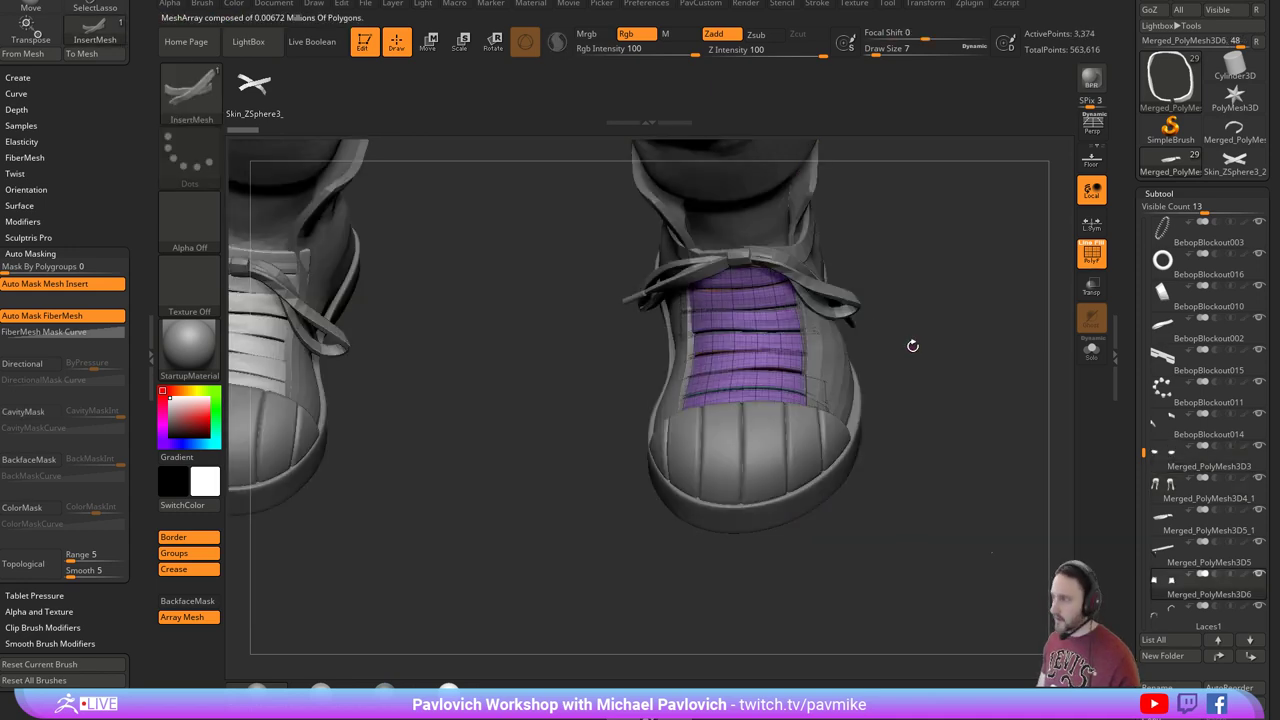
{"action": "left_click_drag", "start_coordinate": [927, 335], "coordinate": [966, 335], "text": "alt"}
{"action": "left_click_drag", "start_coordinate": [1139, 410], "coordinate": [1114, 237]}
{"action": "scroll", "coordinate": [1113, 236], "scroll_direction": "down", "scroll_amount": 2}
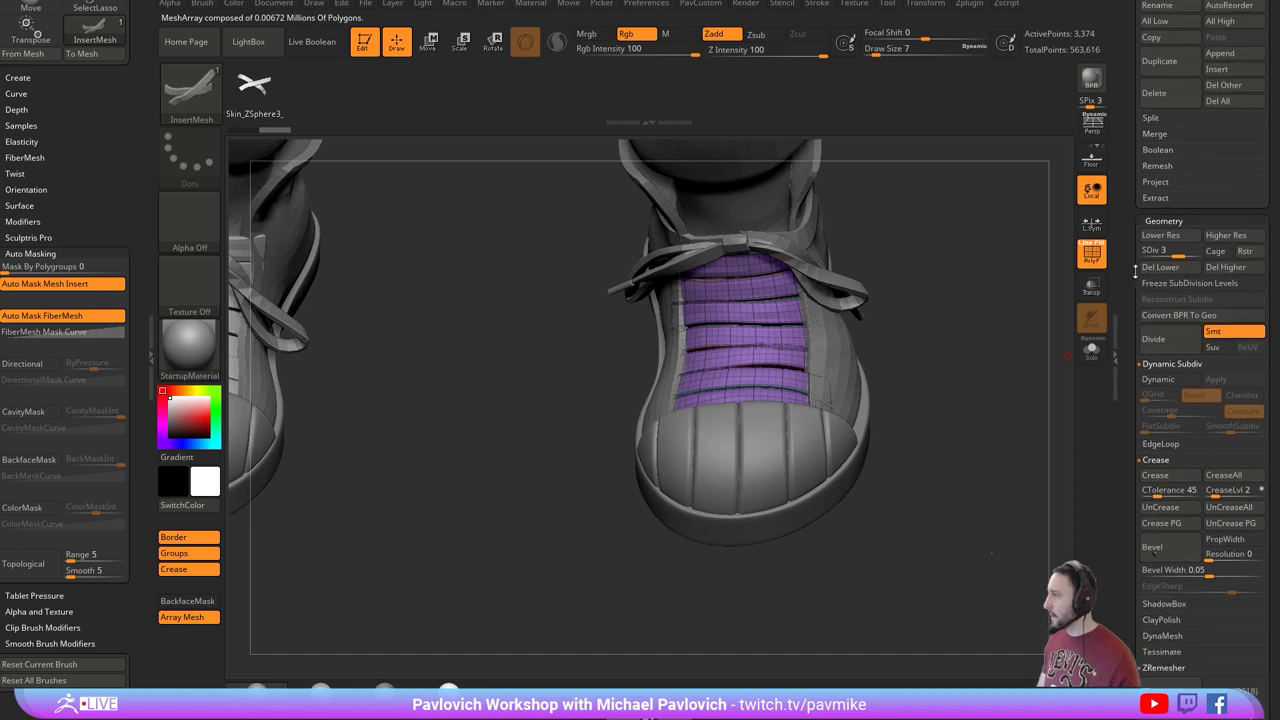
{"action": "key", "text": "d"}
{"action": "mouse_move", "coordinate": [977, 263]}
{"action": "left_mouse_down"}
{"action": "mouse_move", "coordinate": [969, 336]}
{"action": "mouse_move", "coordinate": [963, 262]}
{"action": "left_mouse_up"}
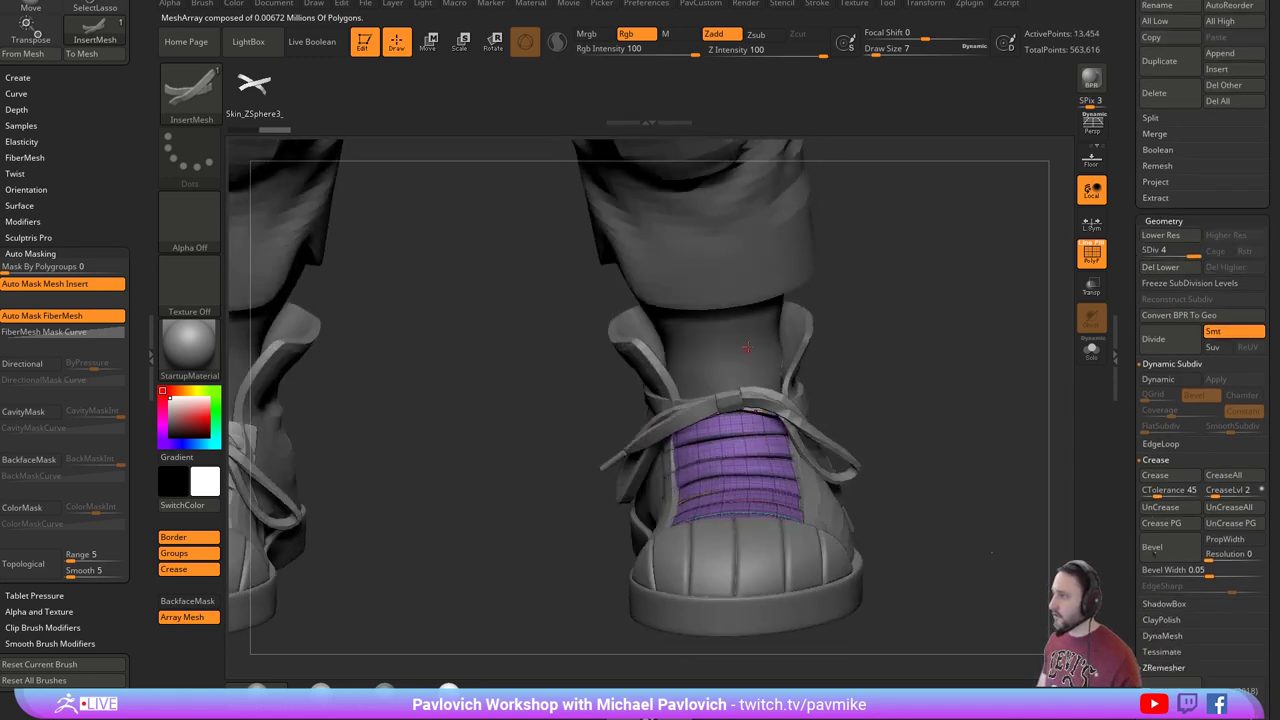
{"action": "left_click", "coordinate": [765, 332], "text": "alt"}
{"action": "left_click_drag", "start_coordinate": [961, 345], "coordinate": [986, 339]}
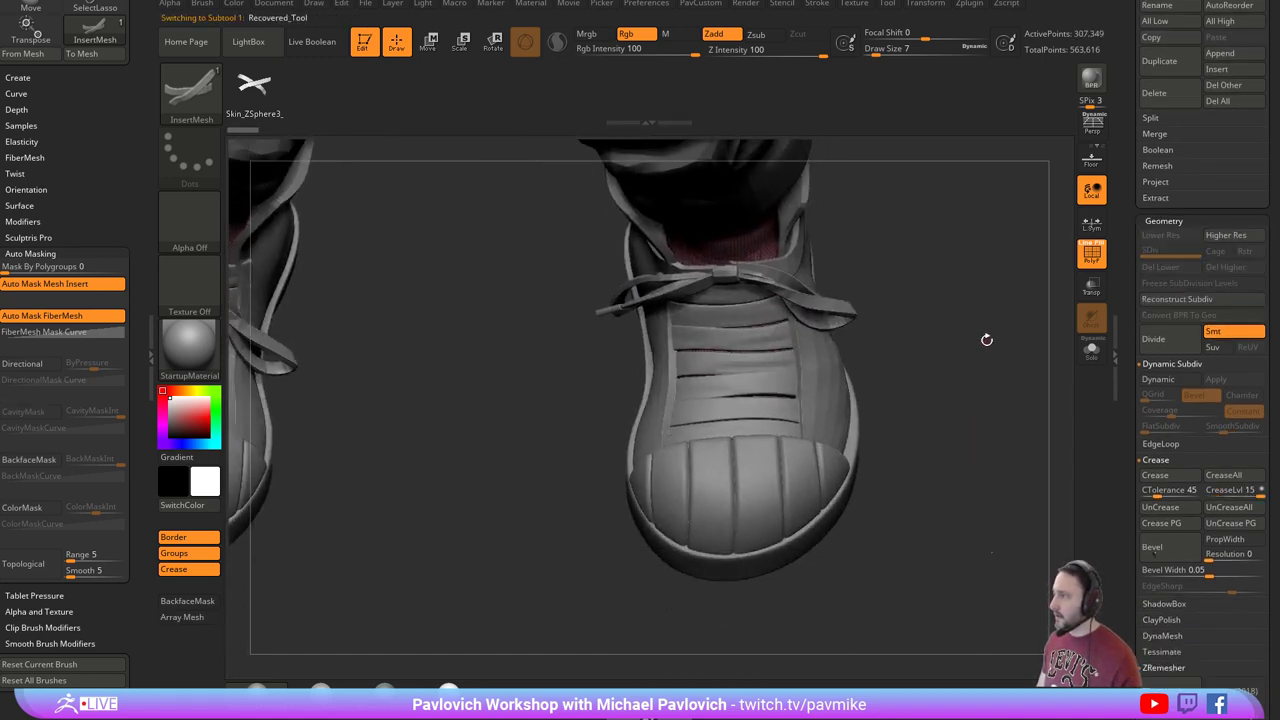
Try inserting the crossed lace mesh low on the shoe's tongue, open the brush Depth settings, and undo the test insertions.
{"action": "left_click_drag", "start_coordinate": [727, 415], "coordinate": [796, 398]}
{"action": "key", "text": "ctrl+z"}
{"action": "left_click", "coordinate": [17, 109]}
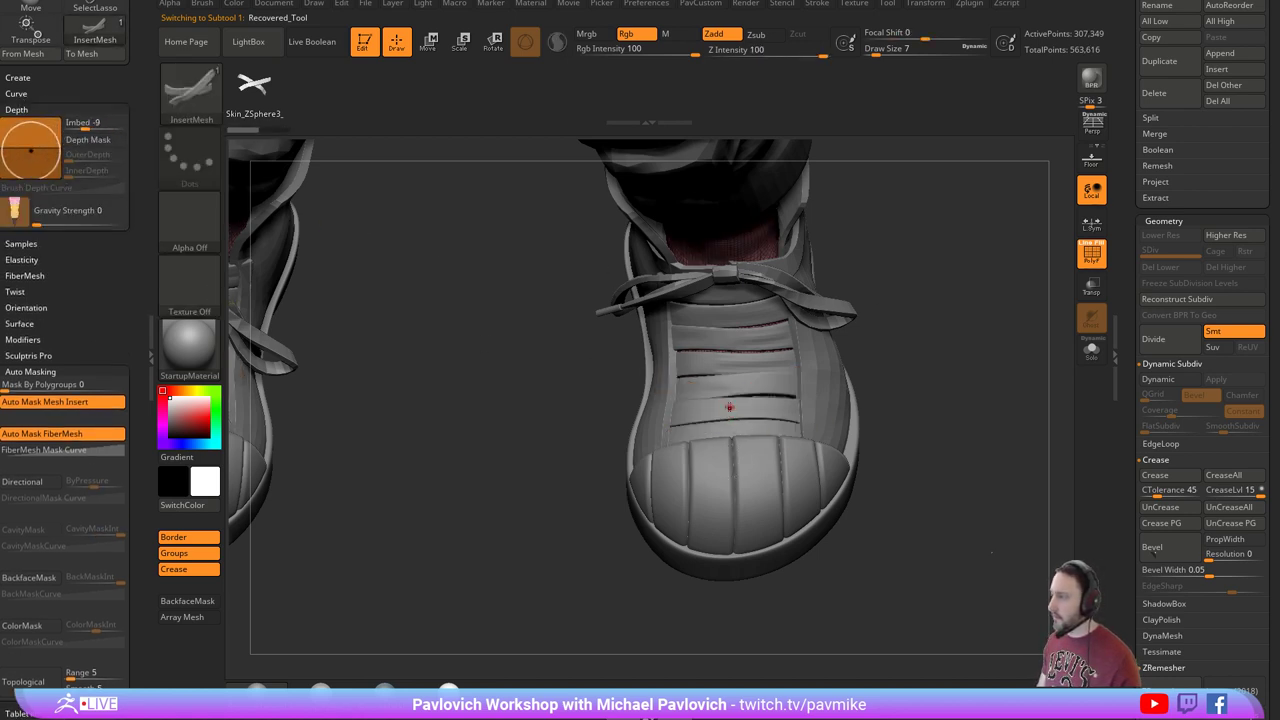
{"action": "left_click_drag", "start_coordinate": [729, 407], "coordinate": [797, 397]}
{"action": "mouse_move", "coordinate": [940, 427]}
{"action": "left_mouse_down"}
{"action": "mouse_move", "coordinate": [883, 393]}
{"action": "mouse_move", "coordinate": [941, 406]}
{"action": "mouse_move", "coordinate": [920, 440]}
{"action": "mouse_move", "coordinate": [969, 374]}
{"action": "mouse_move", "coordinate": [742, 431]}
{"action": "left_mouse_up"}
{"action": "key", "text": "ctrl+z"}
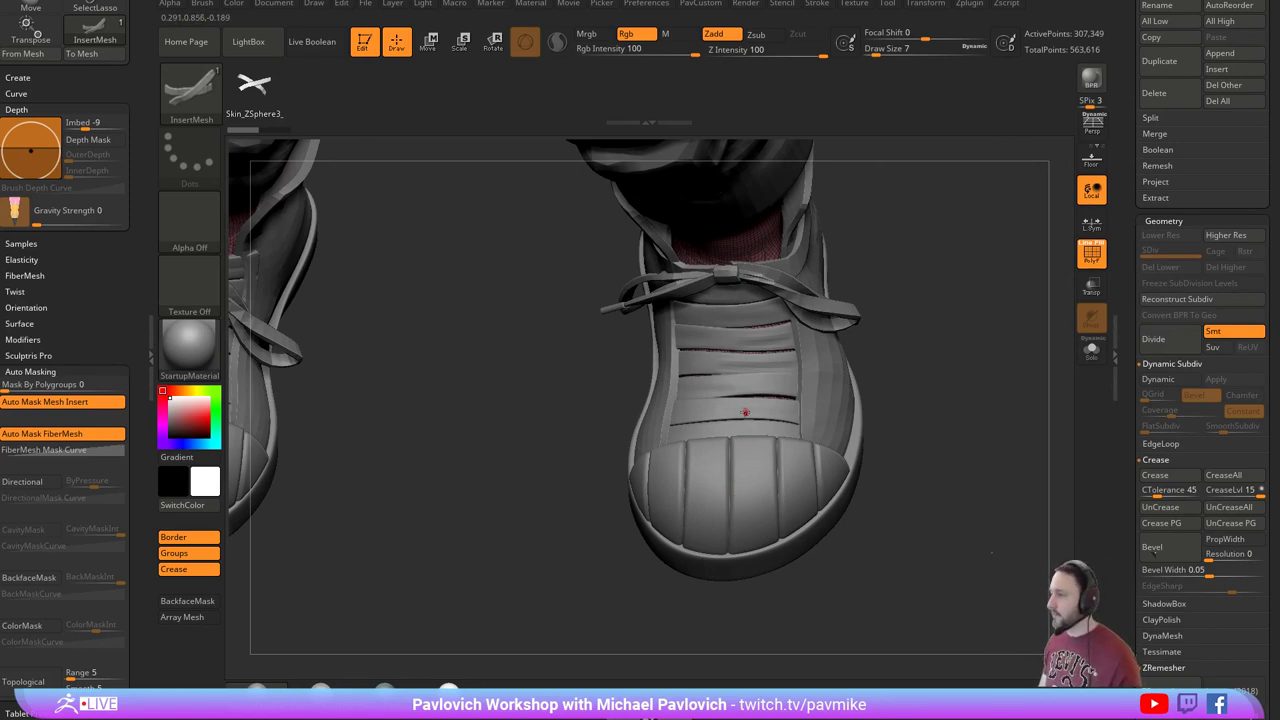
Insert several crossed lace pieces up the shoe's tongue, inspect them from the side, undo the last insertion and clear the mask.
{"action": "left_click_drag", "start_coordinate": [736, 410], "coordinate": [732, 252]}
{"action": "left_click_drag", "start_coordinate": [962, 370], "coordinate": [770, 345]}
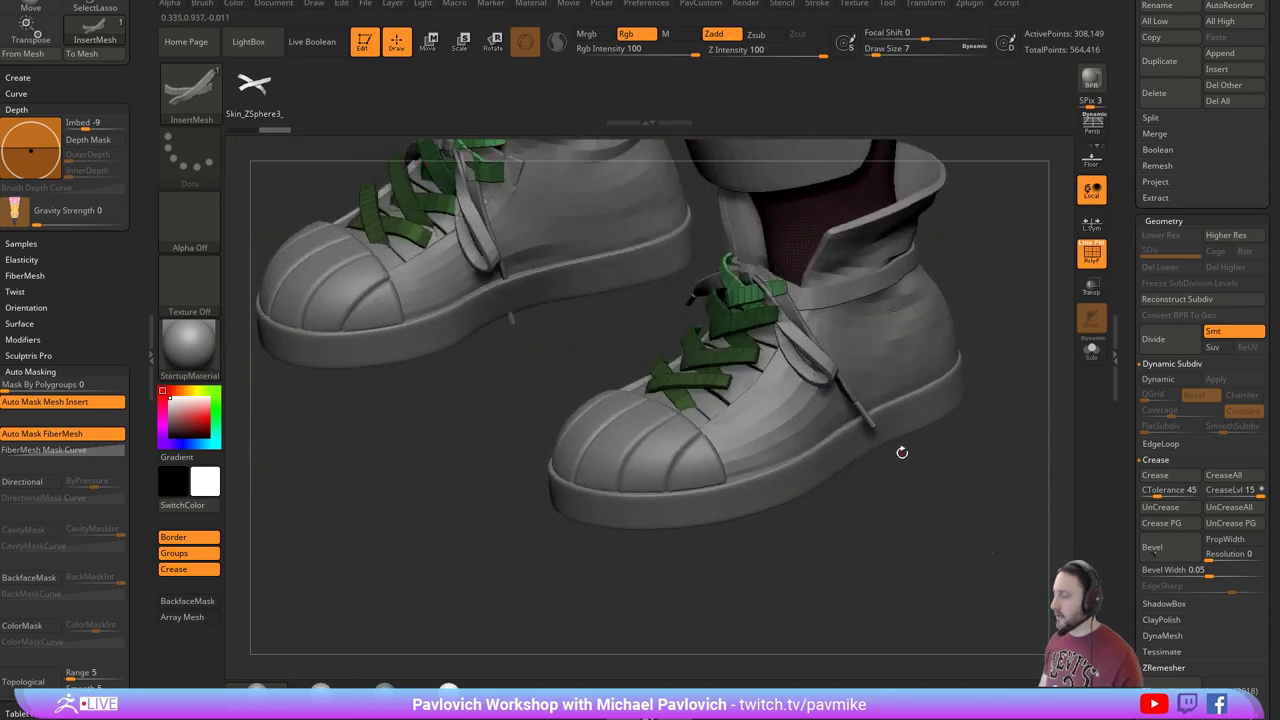
{"action": "left_click_drag", "start_coordinate": [903, 451], "coordinate": [954, 432]}
{"action": "key", "text": "ctrl+z"}
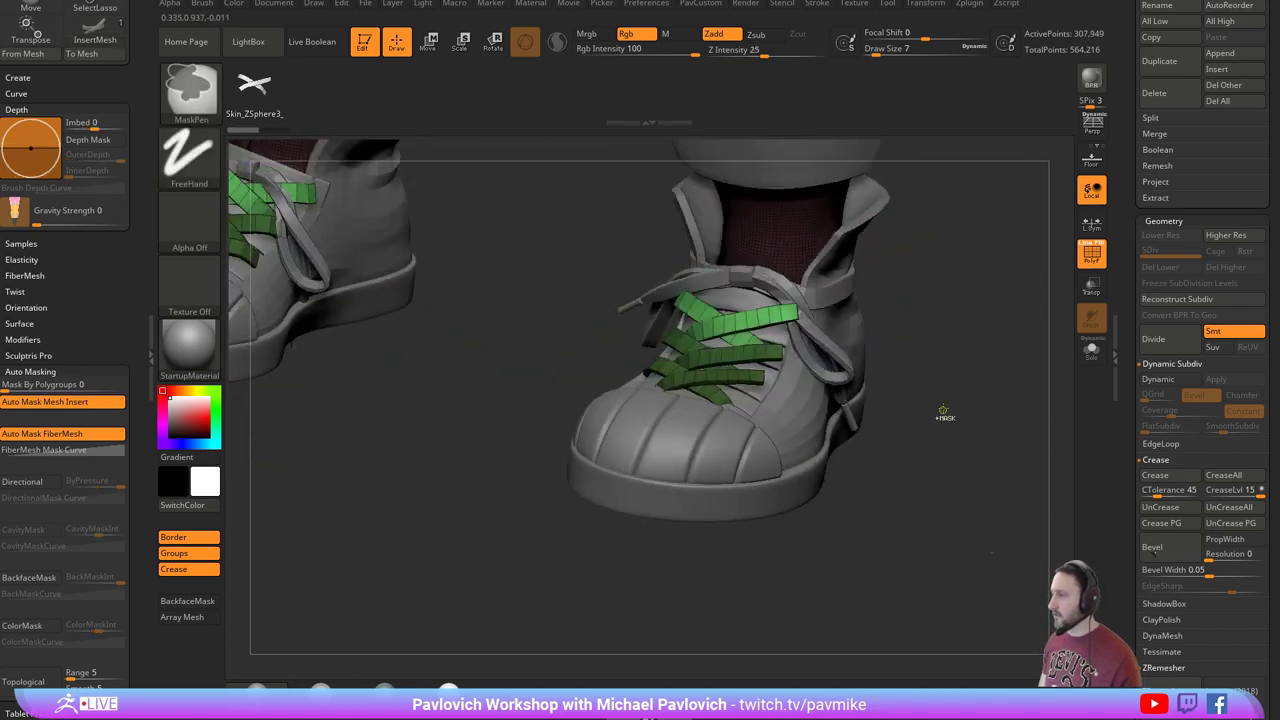
{"action": "right_click_drag", "start_coordinate": [943, 409], "coordinate": [966, 383]}
{"action": "left_click_drag", "start_coordinate": [981, 345], "coordinate": [991, 394], "text": "ctrl"}
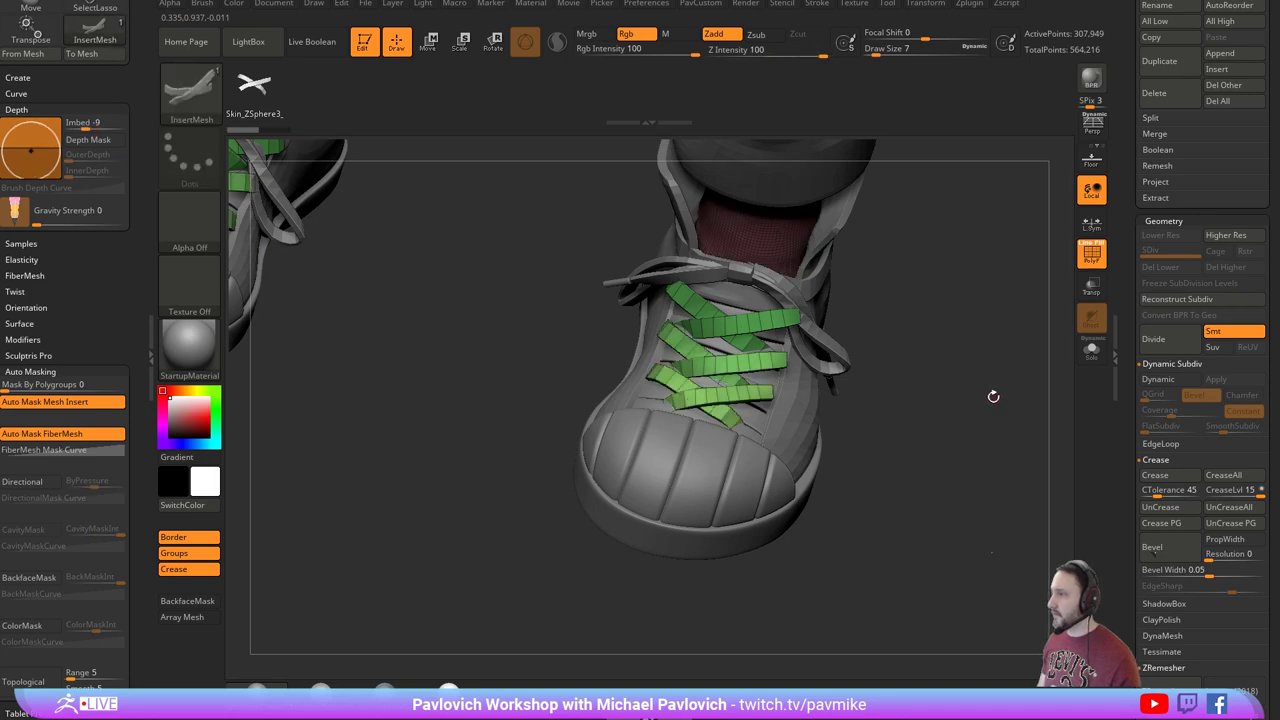
Hide the inserted green lace pieces with the SelectRect brush and delete the hidden geometry from Recovered_Tool.
{"action": "left_click_drag", "start_coordinate": [1134, 314], "coordinate": [1114, 514]}
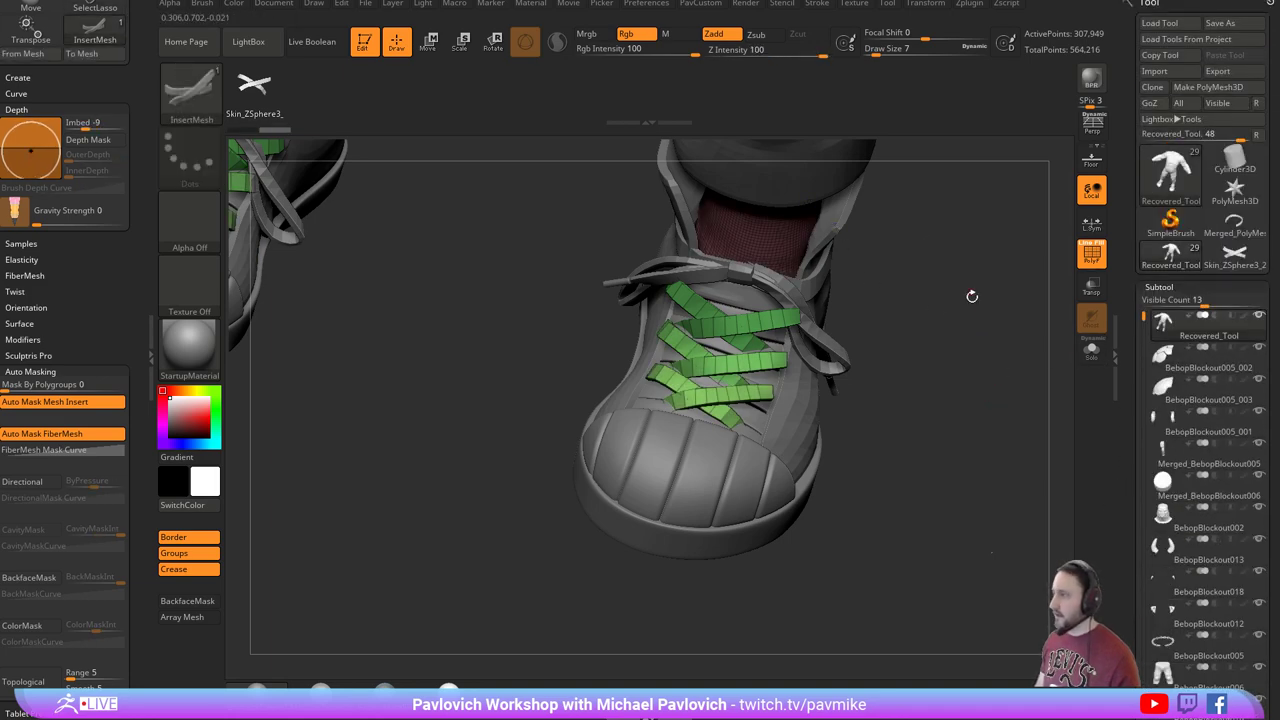
{"action": "left_click", "coordinate": [205, 105]}
{"action": "left_click", "coordinate": [336, 104], "text": "ctrl+shift"}
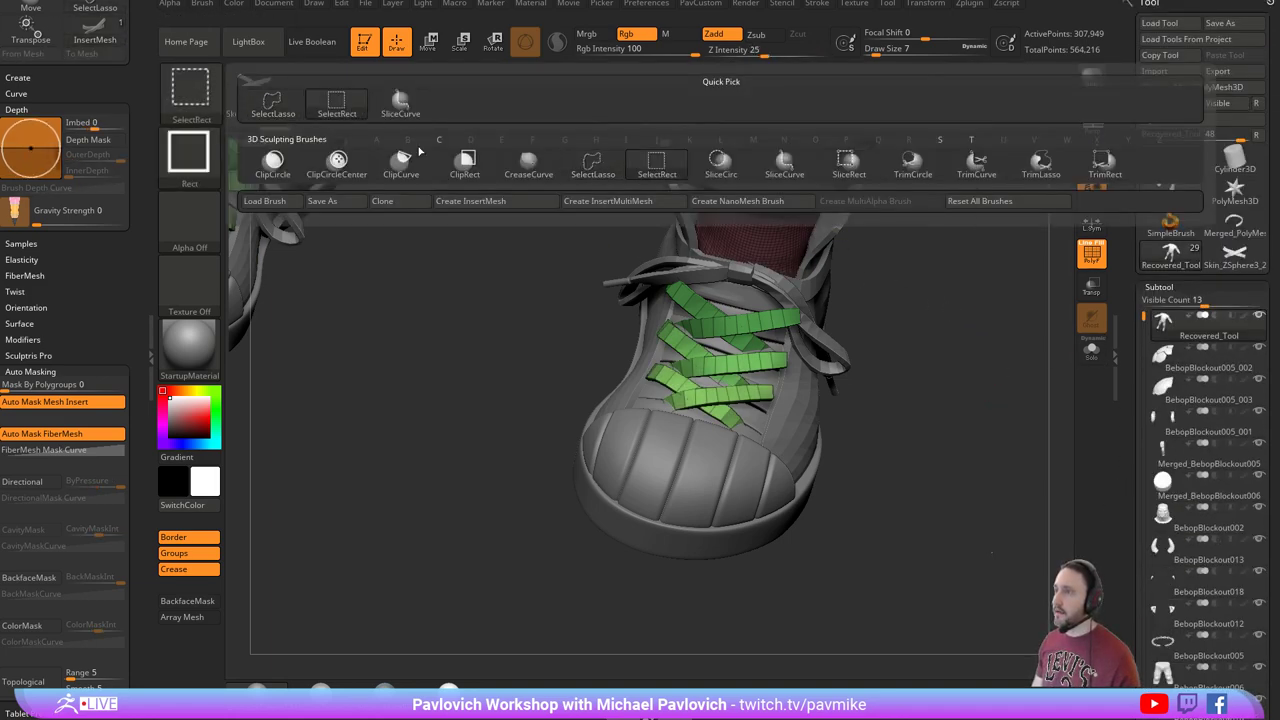
{"action": "left_click", "coordinate": [762, 323], "text": "ctrl+alt+shift"}
{"action": "key", "text": "space"}
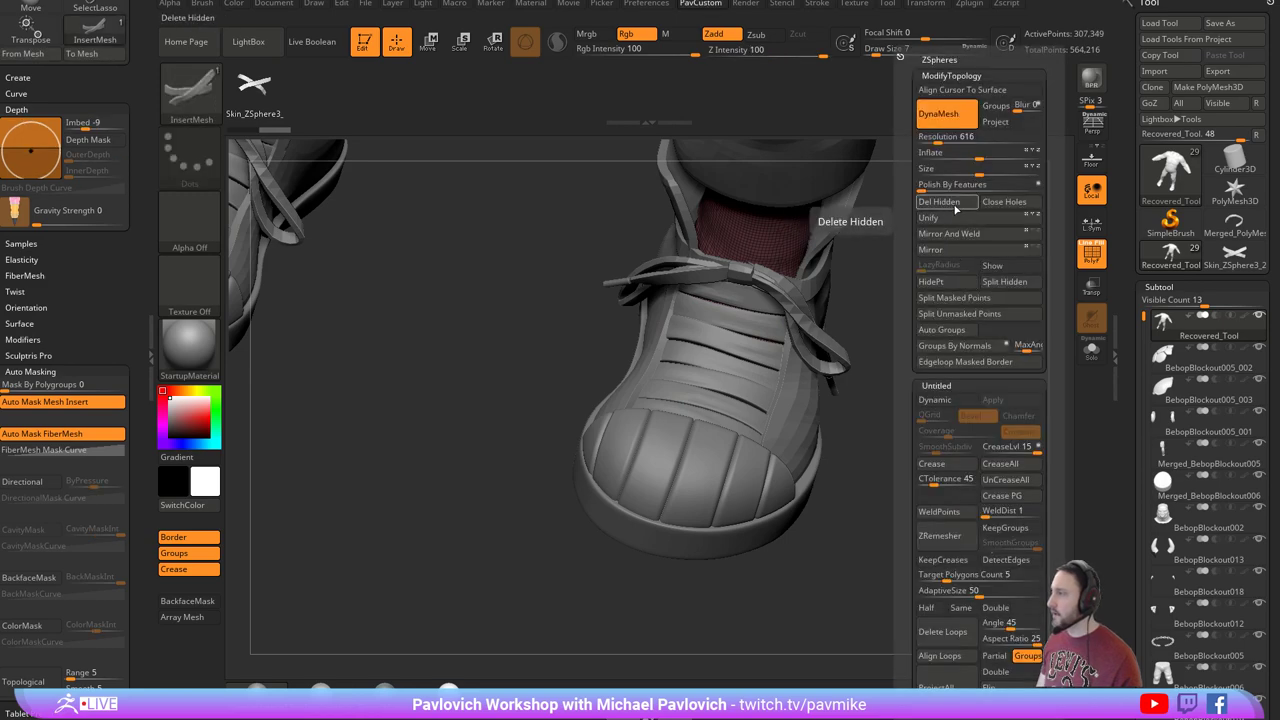
{"action": "left_click", "coordinate": [954, 204]}
{"action": "left_click_drag", "start_coordinate": [960, 352], "coordinate": [940, 392]}
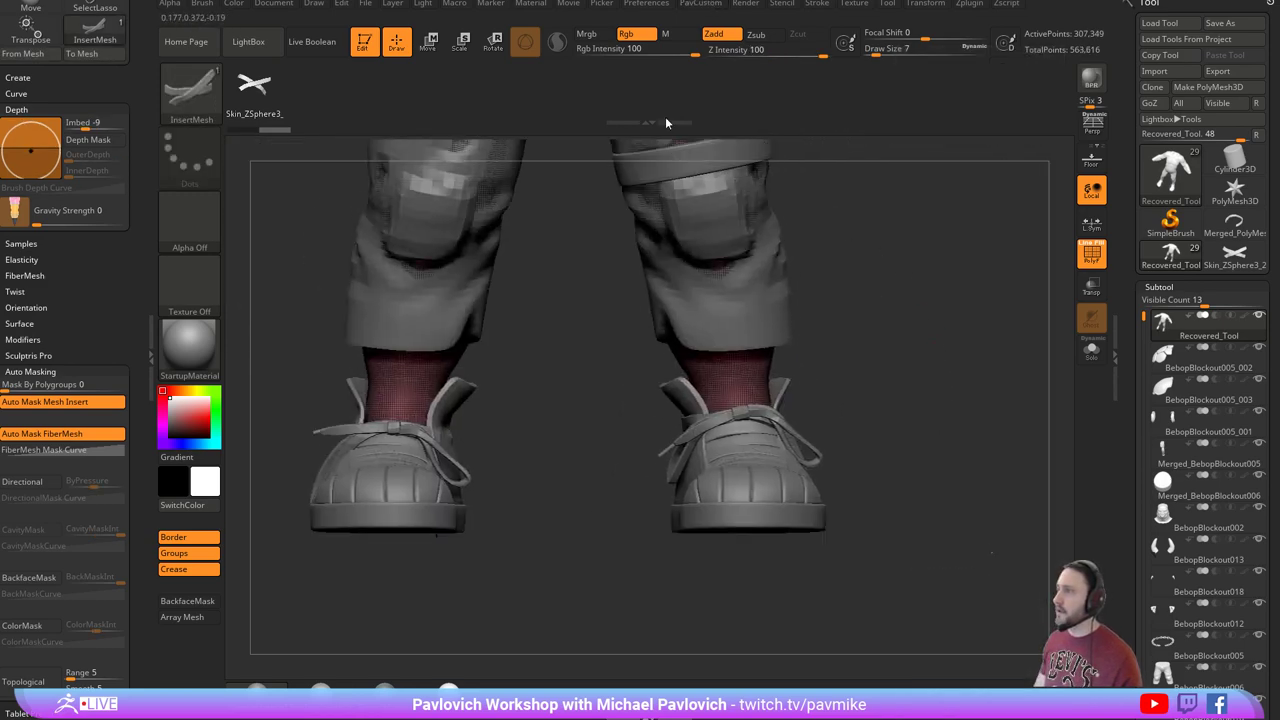
Review the memory and Undo History preferences, and look over the character's legs and shoes.
{"action": "left_click", "coordinate": [647, 4]}
{"action": "left_click", "coordinate": [683, 276], "text": "shift"}
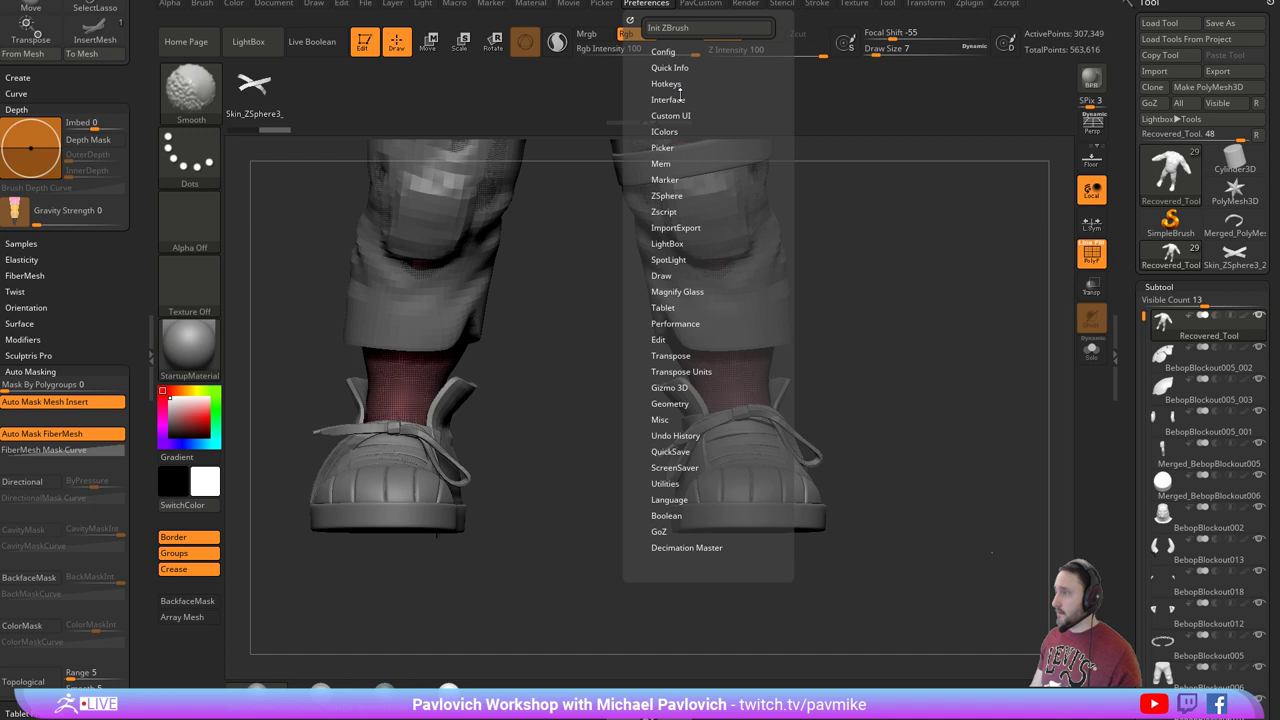
{"action": "left_click", "coordinate": [662, 164]}
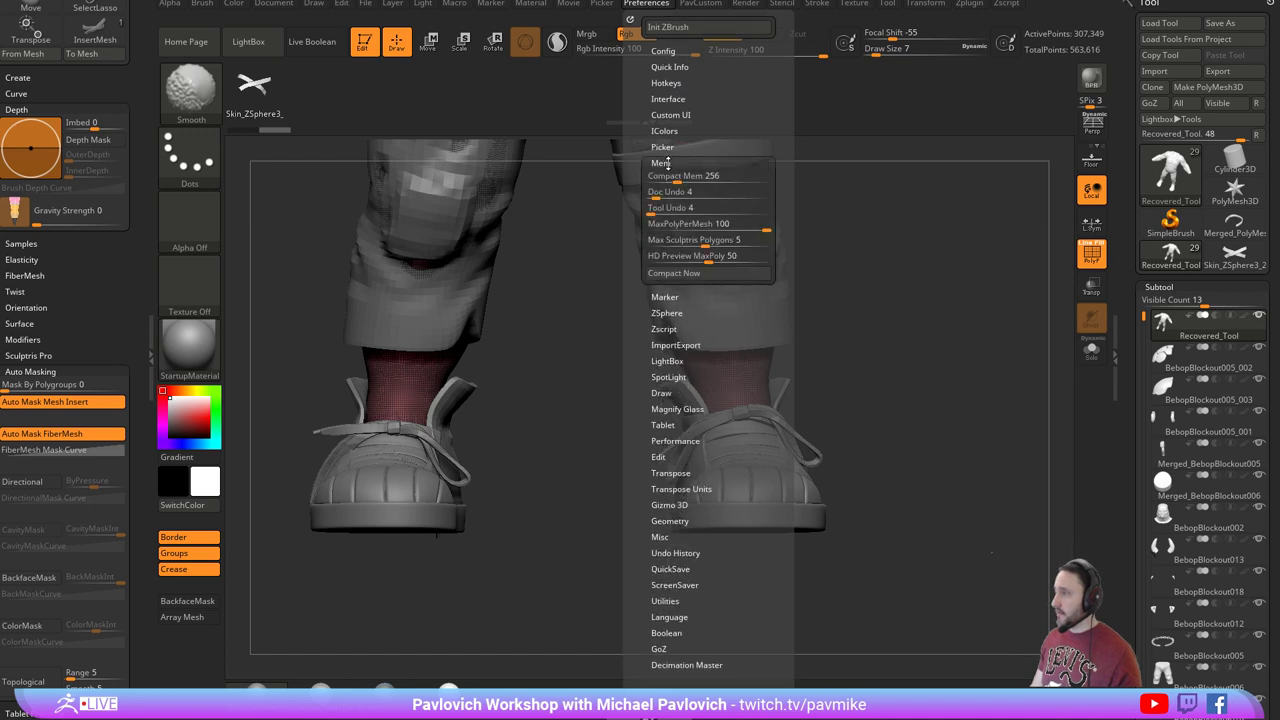
{"action": "left_click", "coordinate": [667, 163]}
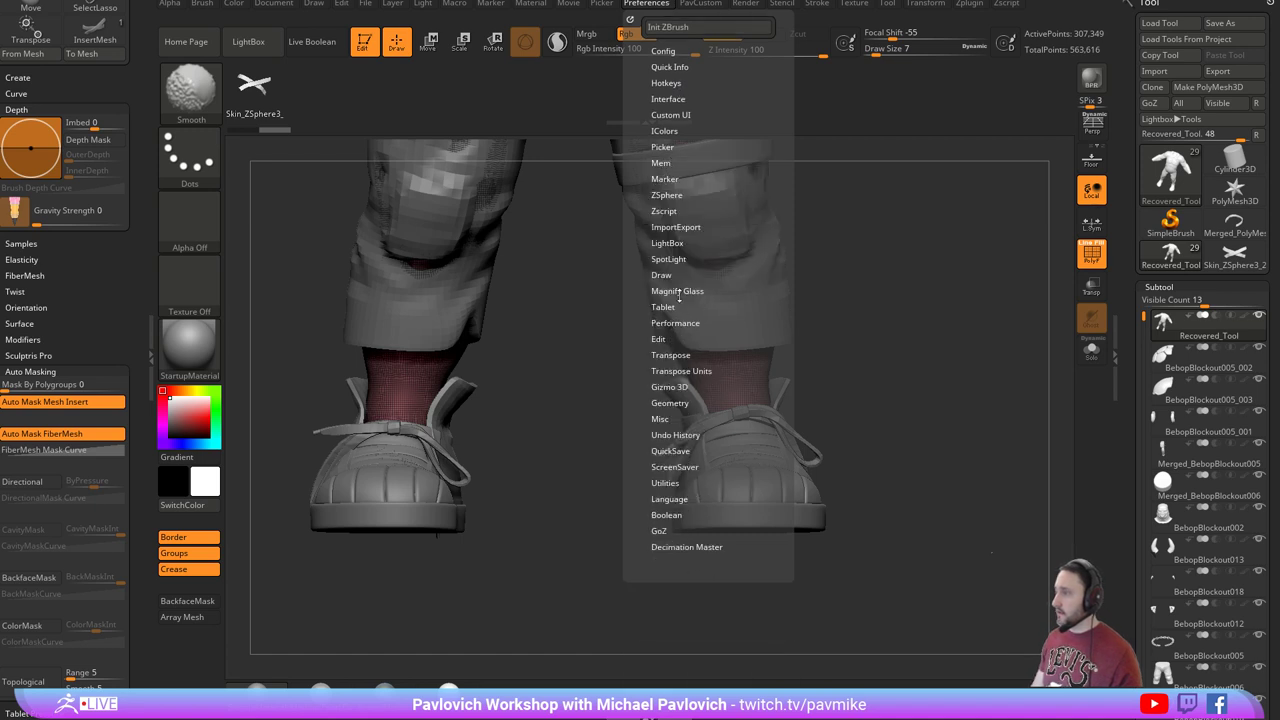
{"action": "left_click", "coordinate": [667, 436]}
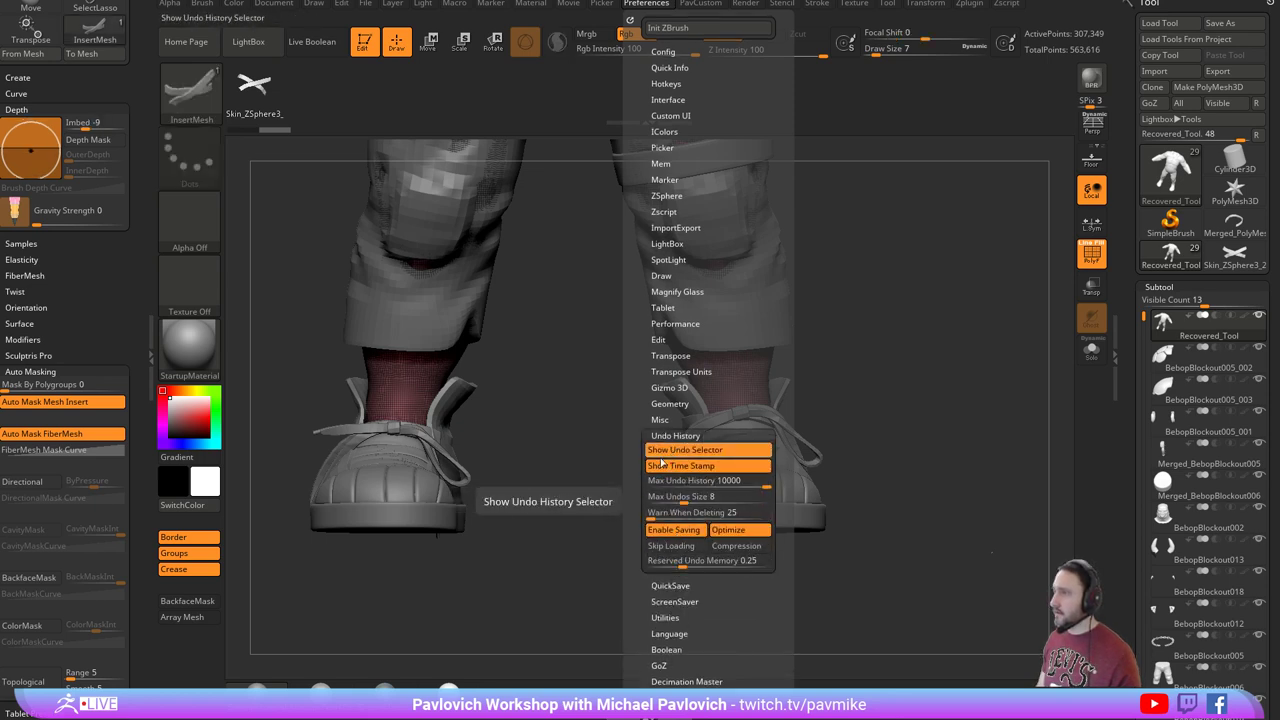
{"action": "left_click_drag", "start_coordinate": [985, 325], "coordinate": [929, 326]}
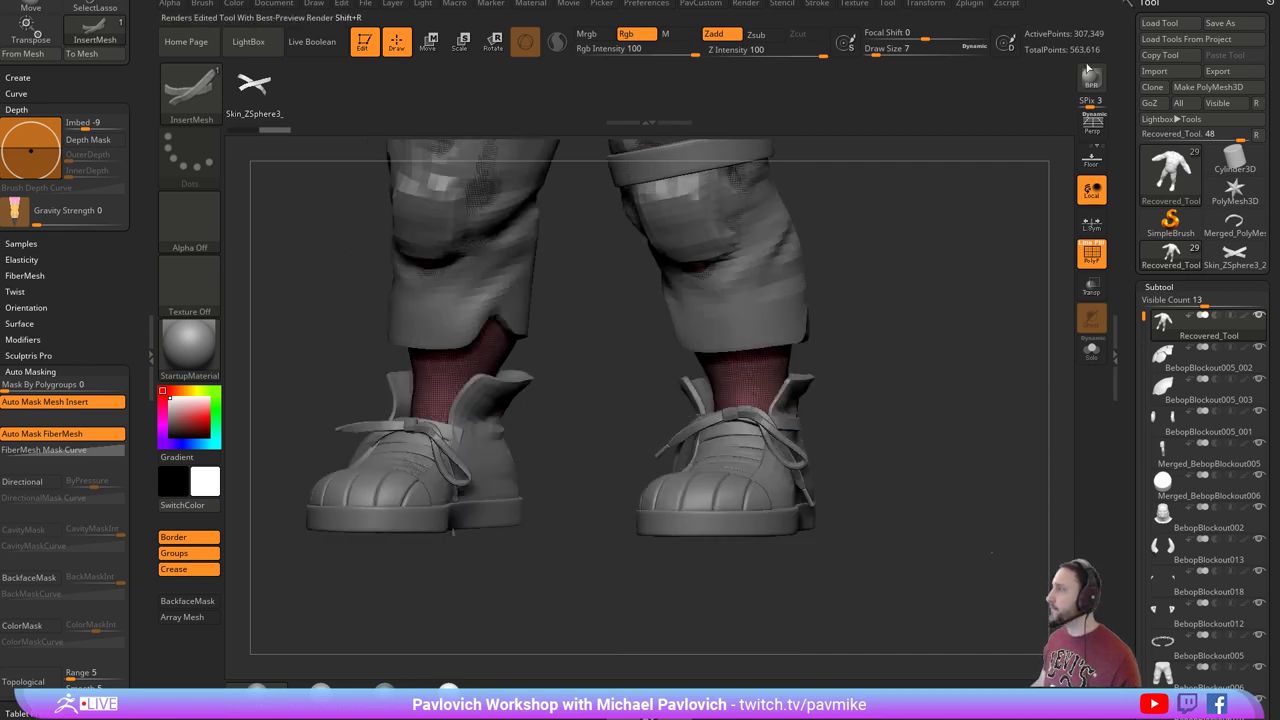
Start saving the tool under a new file name and browse to the streaming > TurtlePower > Bebop folder.
{"action": "left_click", "coordinate": [1222, 23]}
{"action": "scroll", "coordinate": [185, 307], "scroll_direction": "up", "scroll_amount": 7}
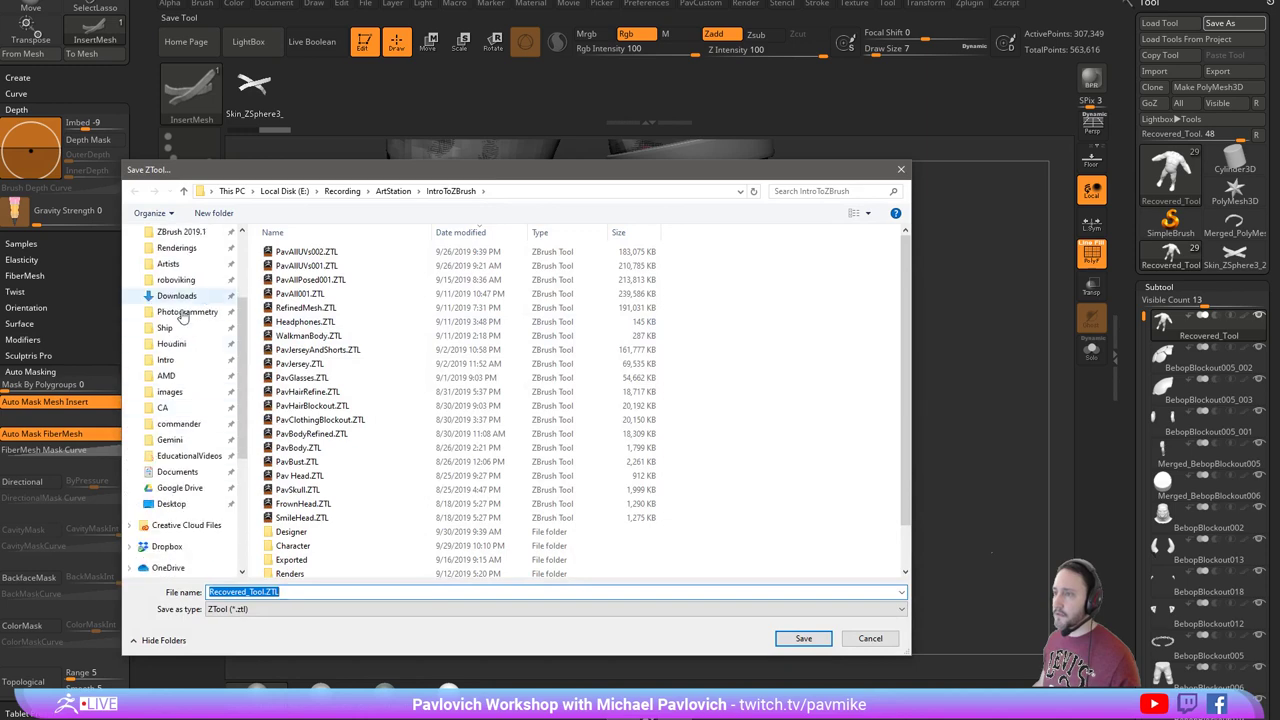
{"action": "left_click", "coordinate": [178, 290]}
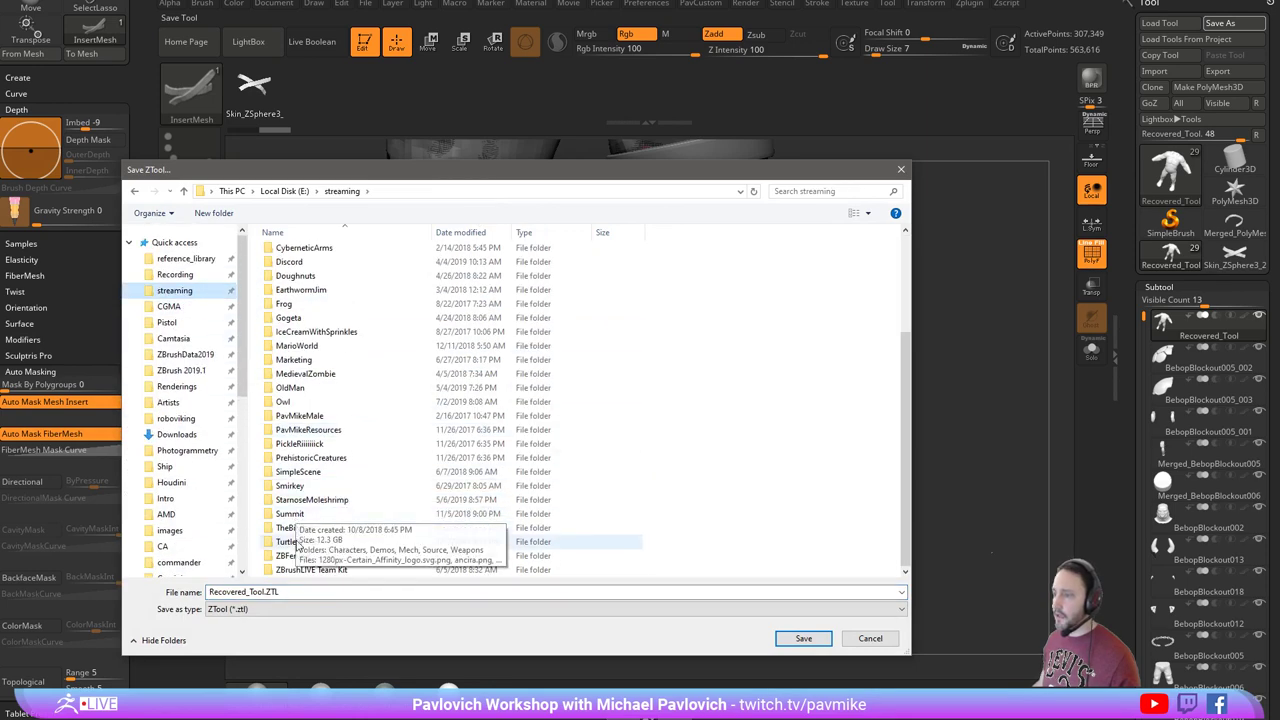
{"action": "double_click", "coordinate": [293, 509]}
{"action": "double_click", "coordinate": [300, 252]}
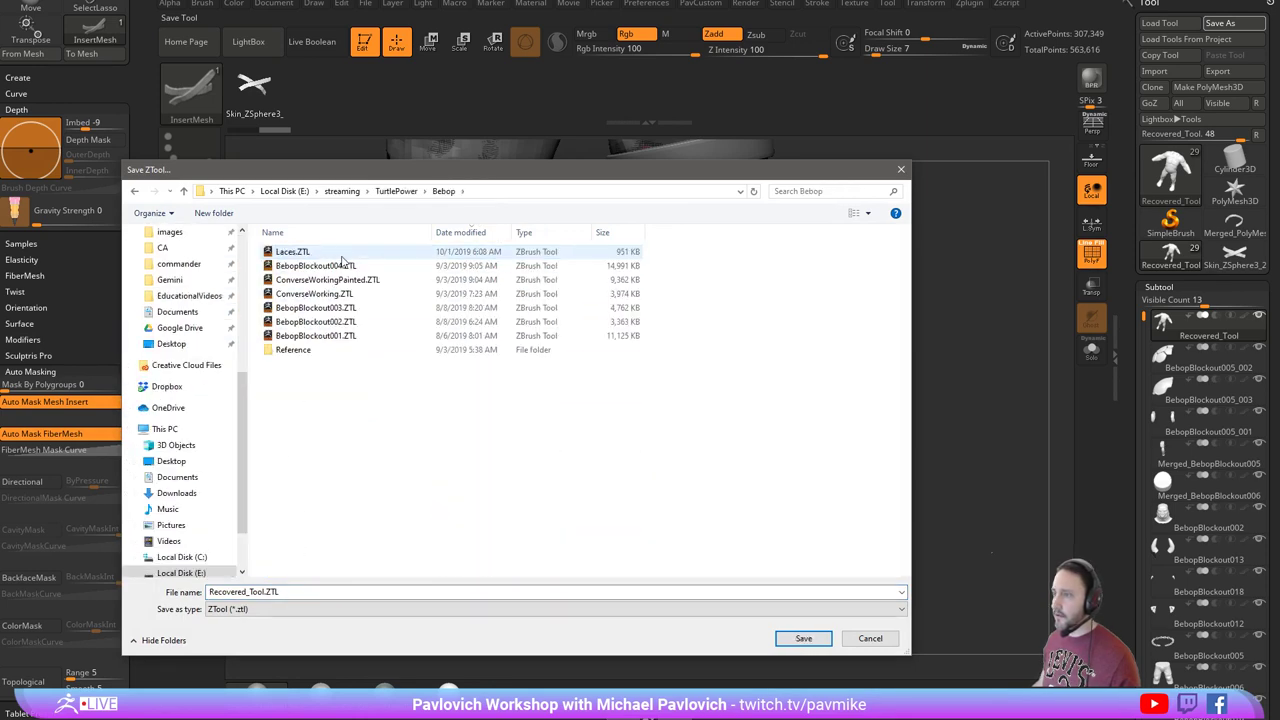
Save the tool as BebopBlockout005, based on the BebopBlockout004 name, and close ZBrush without saving the project.
{"action": "left_click", "coordinate": [347, 266]}
{"action": "left_click", "coordinate": [538, 592]}
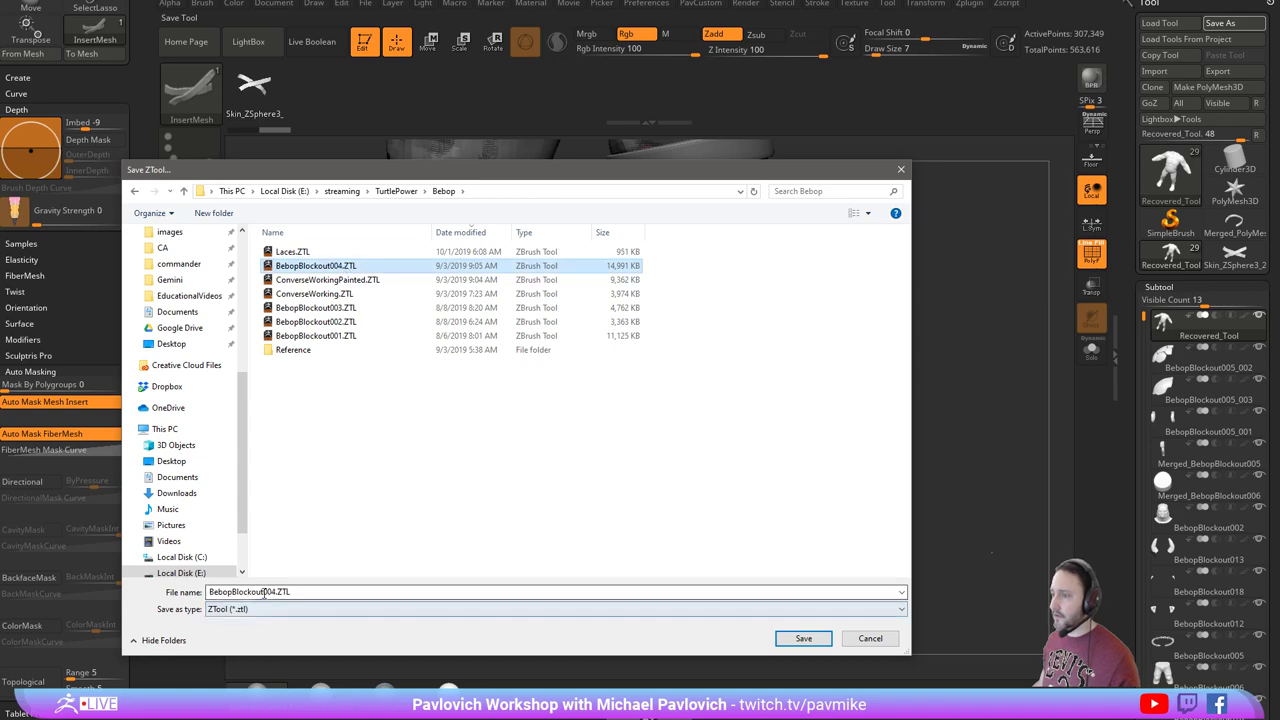
{"action": "key", "text": "shift+Left"}
{"action": "key", "text": "shift+Left"}
{"action": "key", "text": "shift+Left"}
{"action": "key", "text": "shift+Left"}
{"action": "key", "text": "shift+Left"}
{"action": "type", "text": "5"}
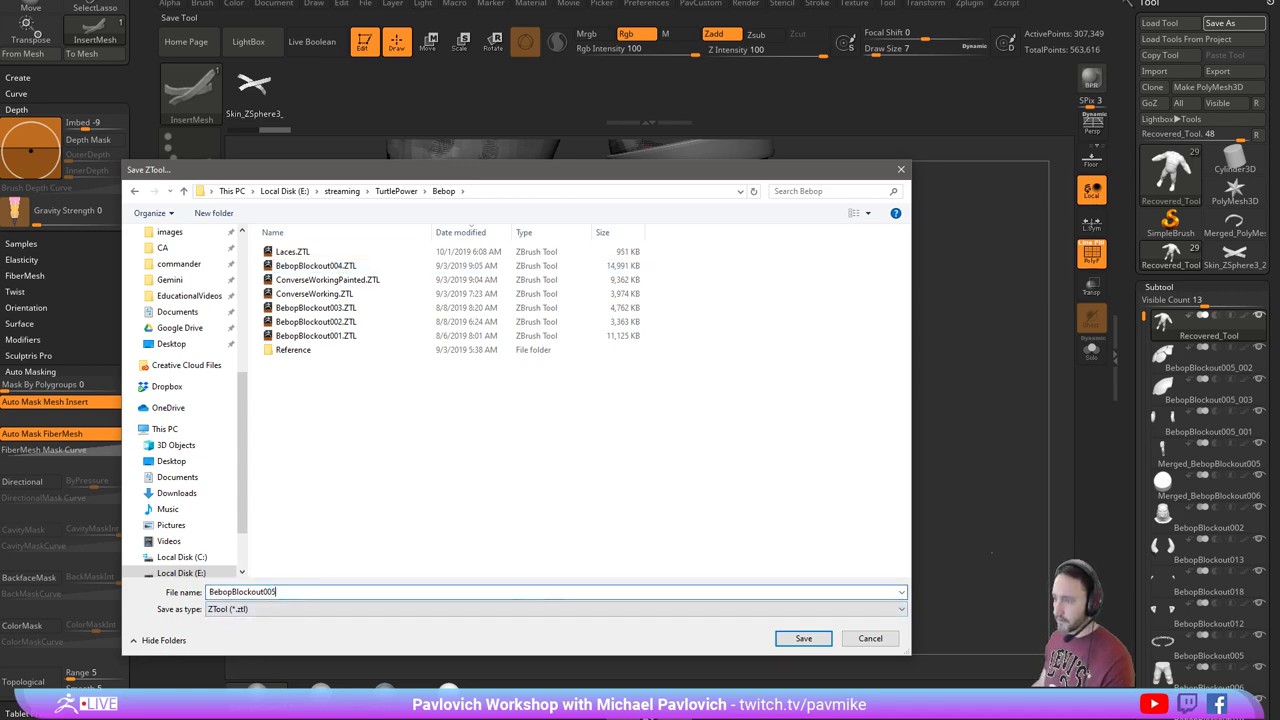
{"action": "left_click", "coordinate": [803, 638]}
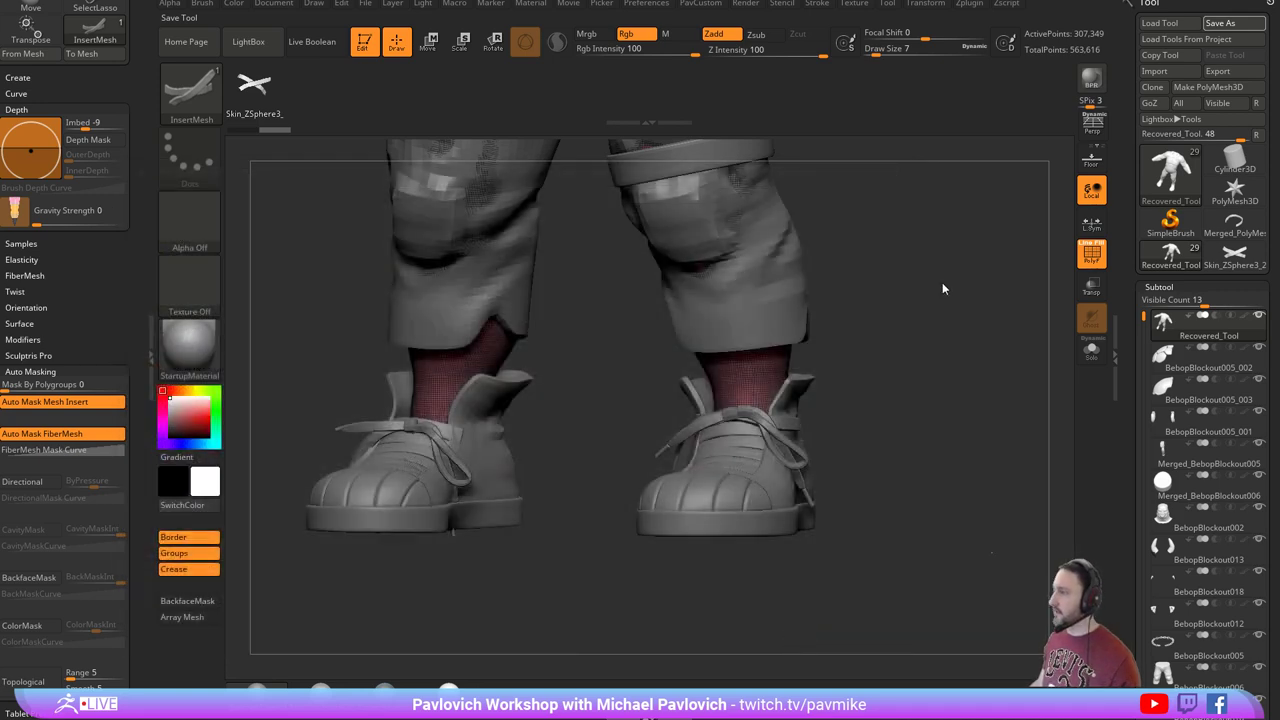
{"action": "left_click", "coordinate": [1273, 1]}
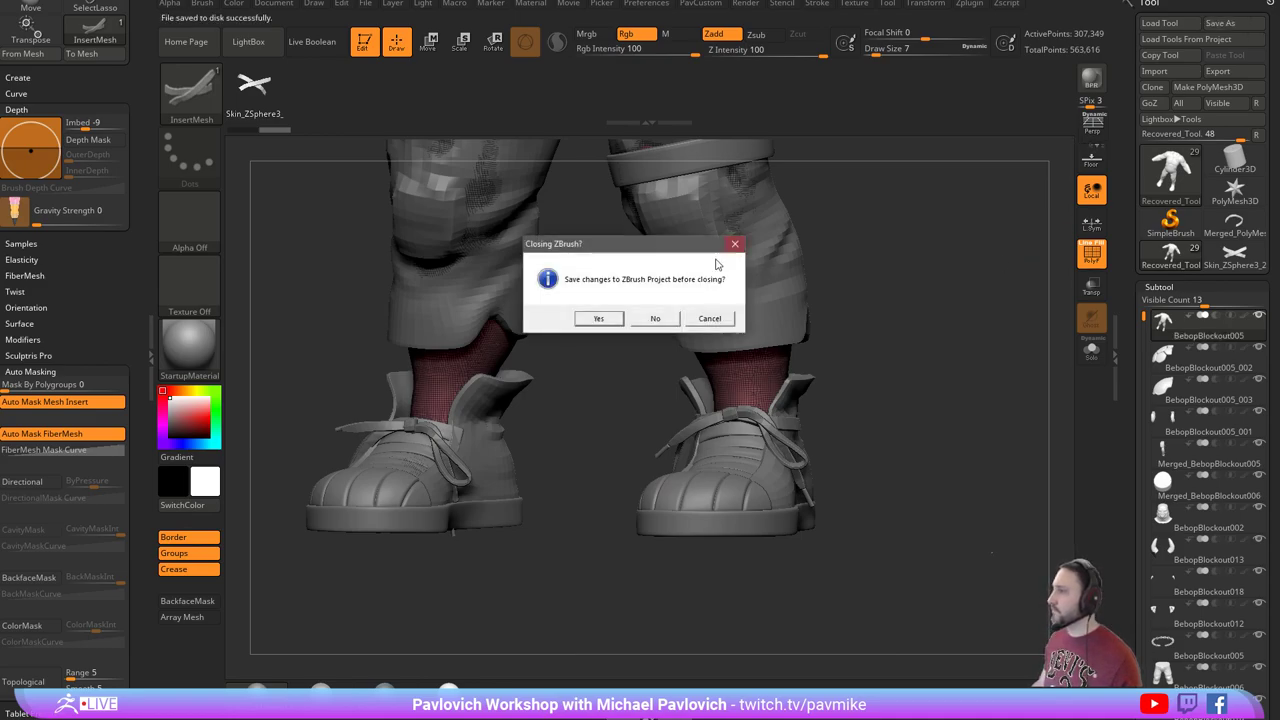
{"action": "left_click", "coordinate": [655, 318]}
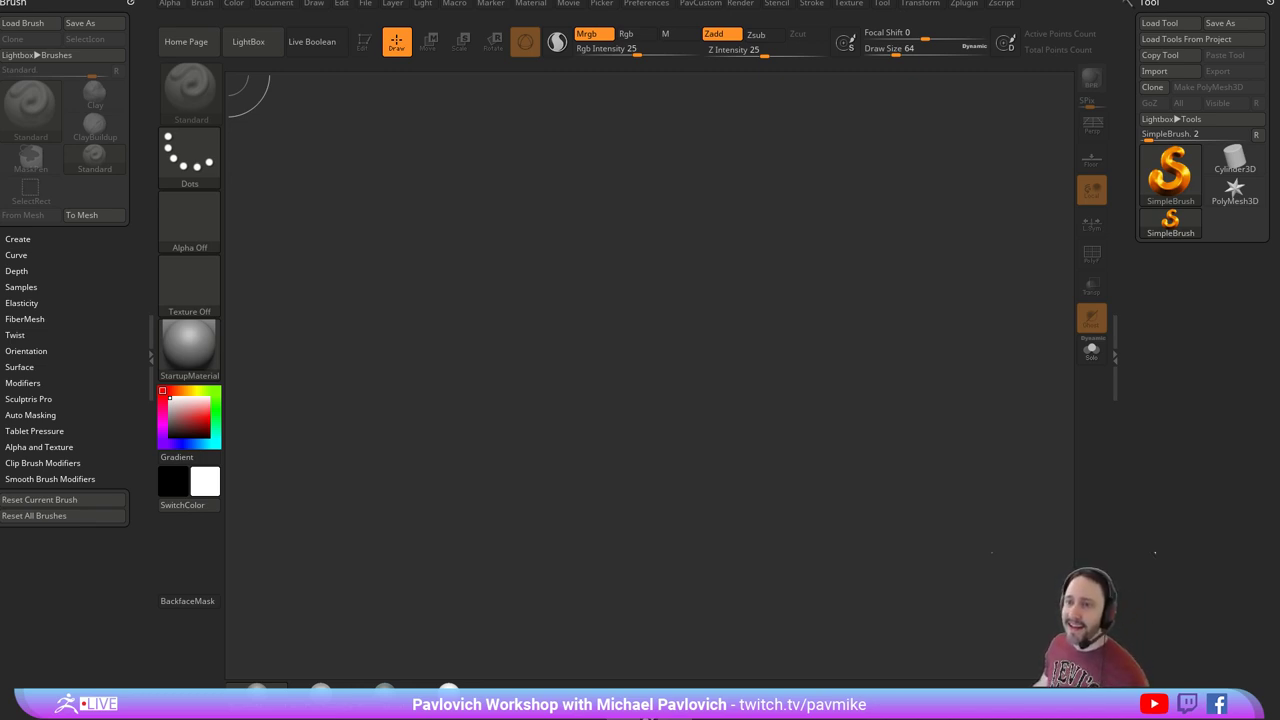
{"action": "left_click", "coordinate": [811, 320]}
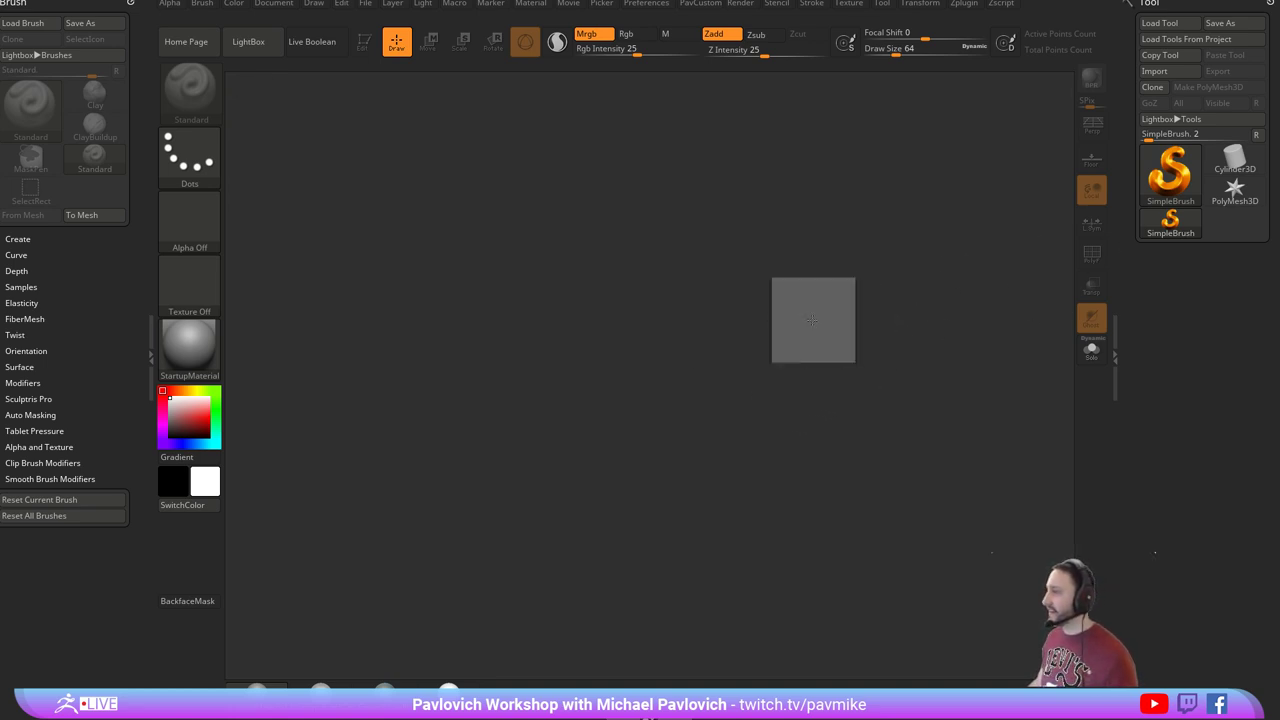
{"action": "key", "text": "s"}
{"action": "left_click_drag", "start_coordinate": [809, 323], "coordinate": [803, 328]}
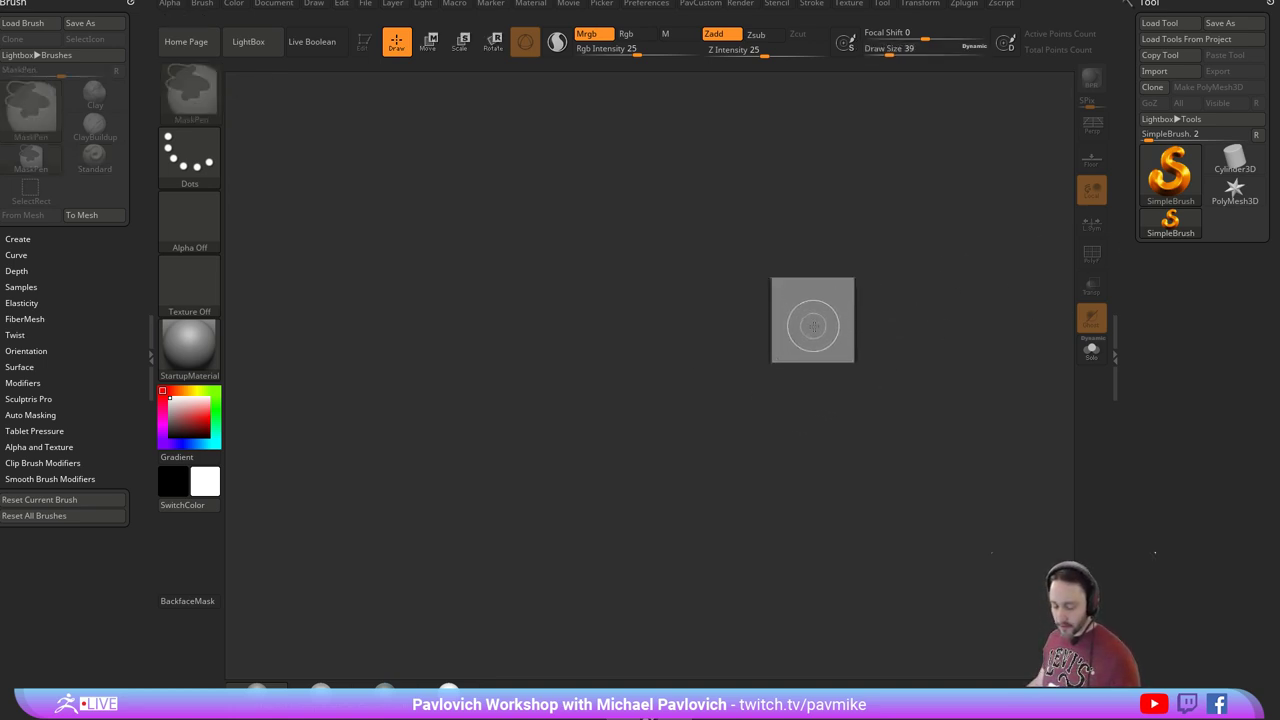
{"action": "key", "text": "ctrl+n"}
{"action": "type", "text": "s29"}
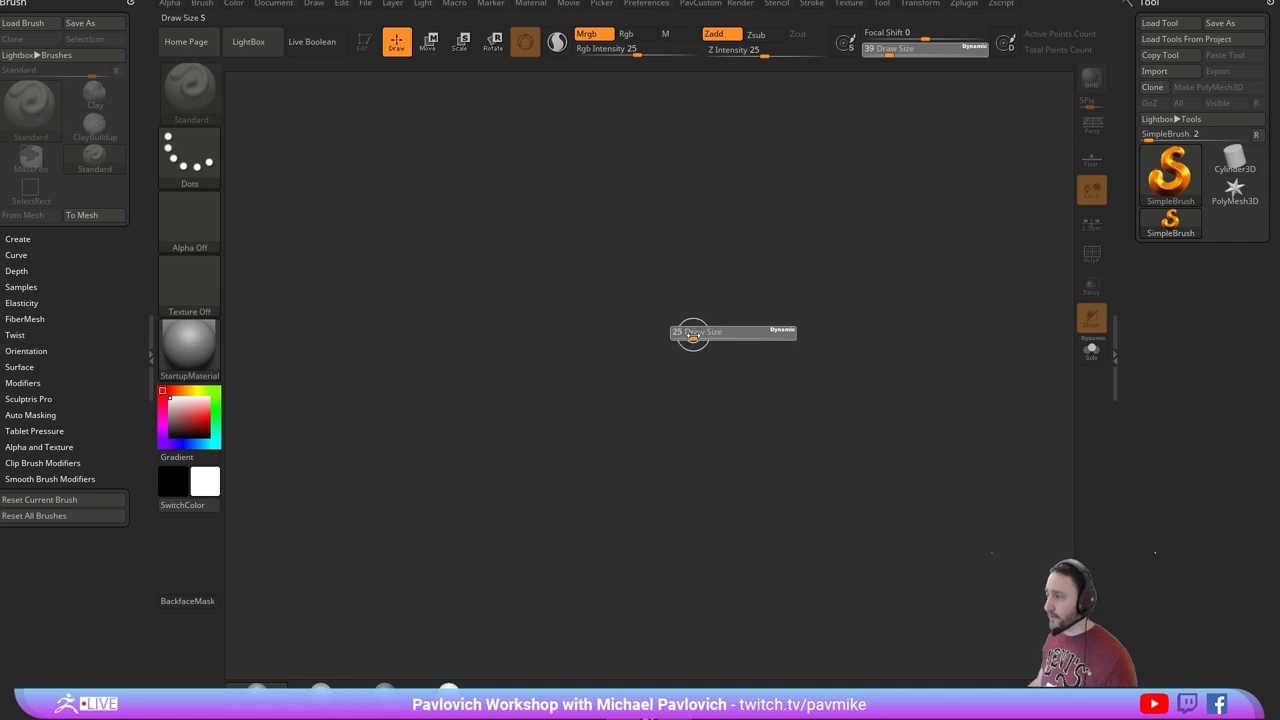
{"action": "key", "text": "Return"}
Load the BebopBlockout005 tool from the streaming > TurtlePower > Bebop folder and place it on the canvas in front view.
{"action": "left_click", "coordinate": [1160, 23]}
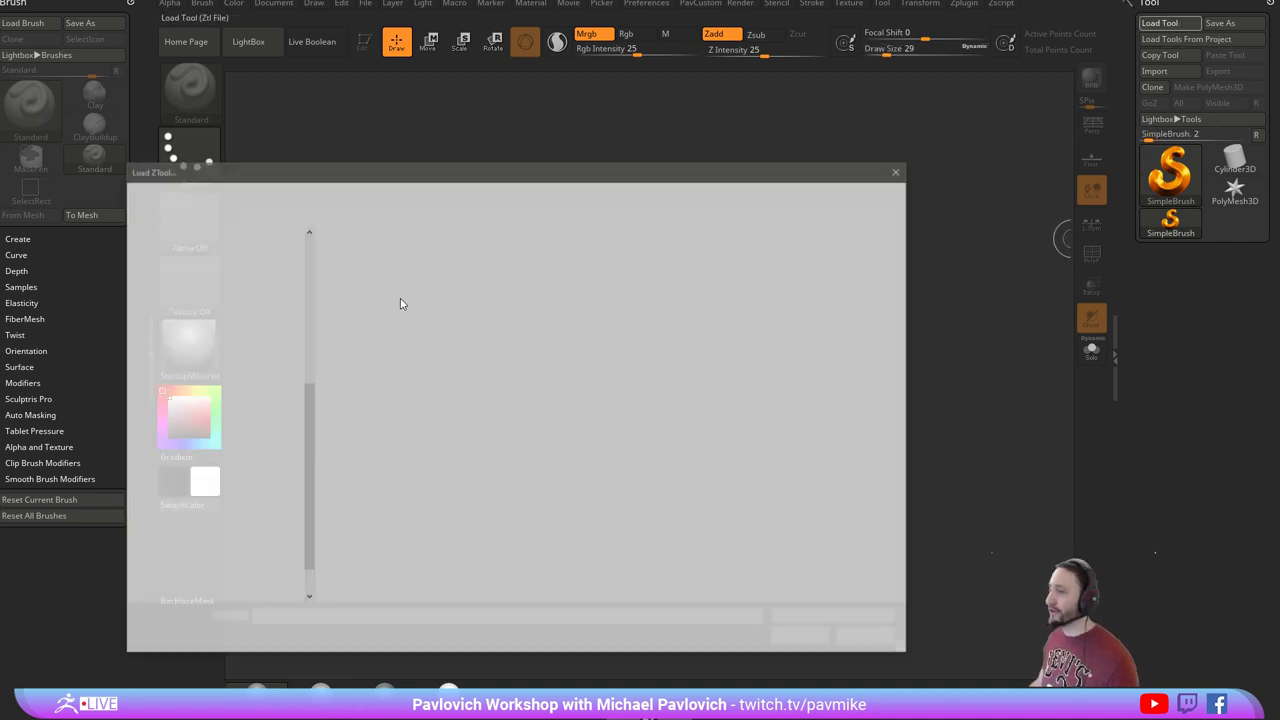
{"action": "scroll", "coordinate": [207, 332], "scroll_direction": "up", "scroll_amount": 6}
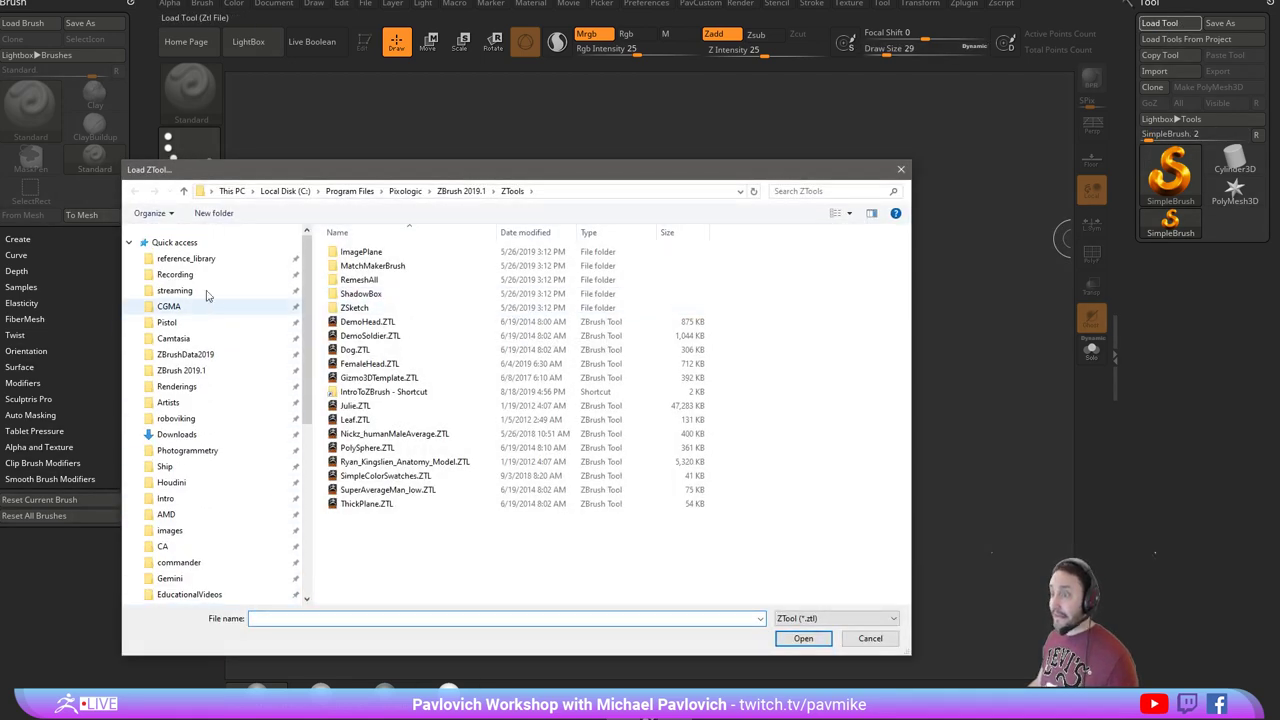
{"action": "left_click", "coordinate": [176, 274]}
{"action": "left_click", "coordinate": [176, 290]}
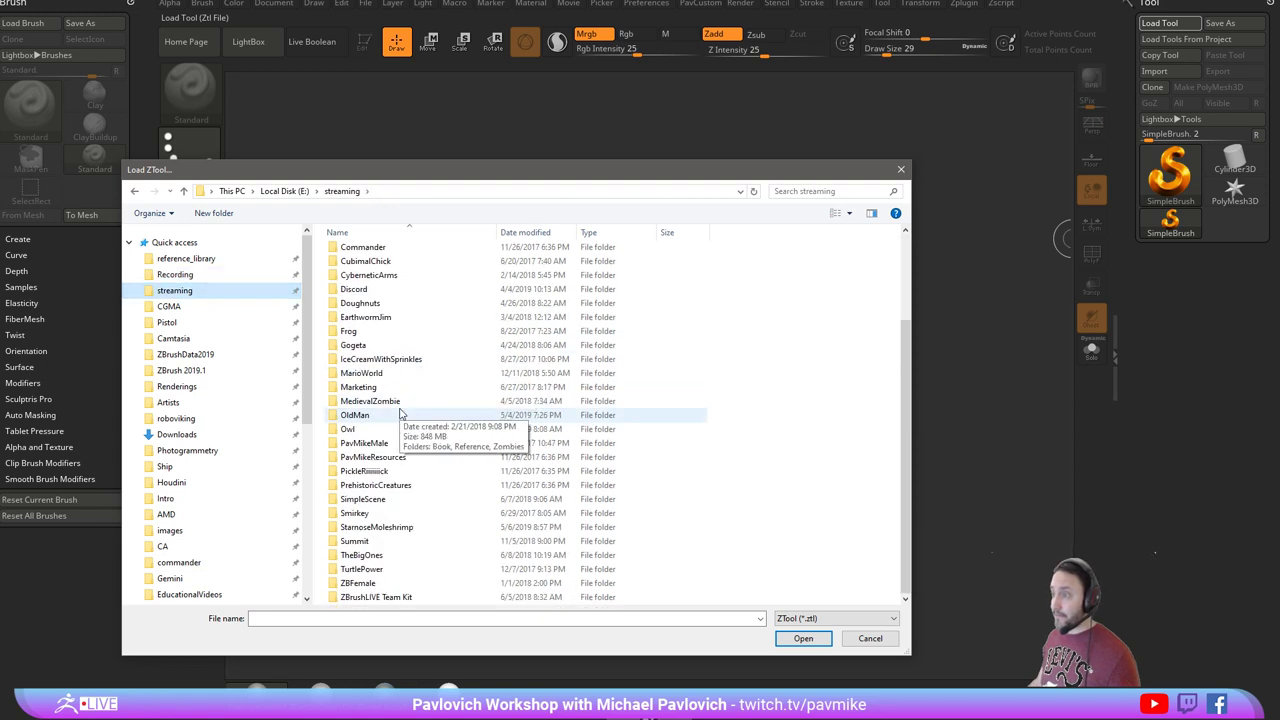
{"action": "double_click", "coordinate": [370, 569]}
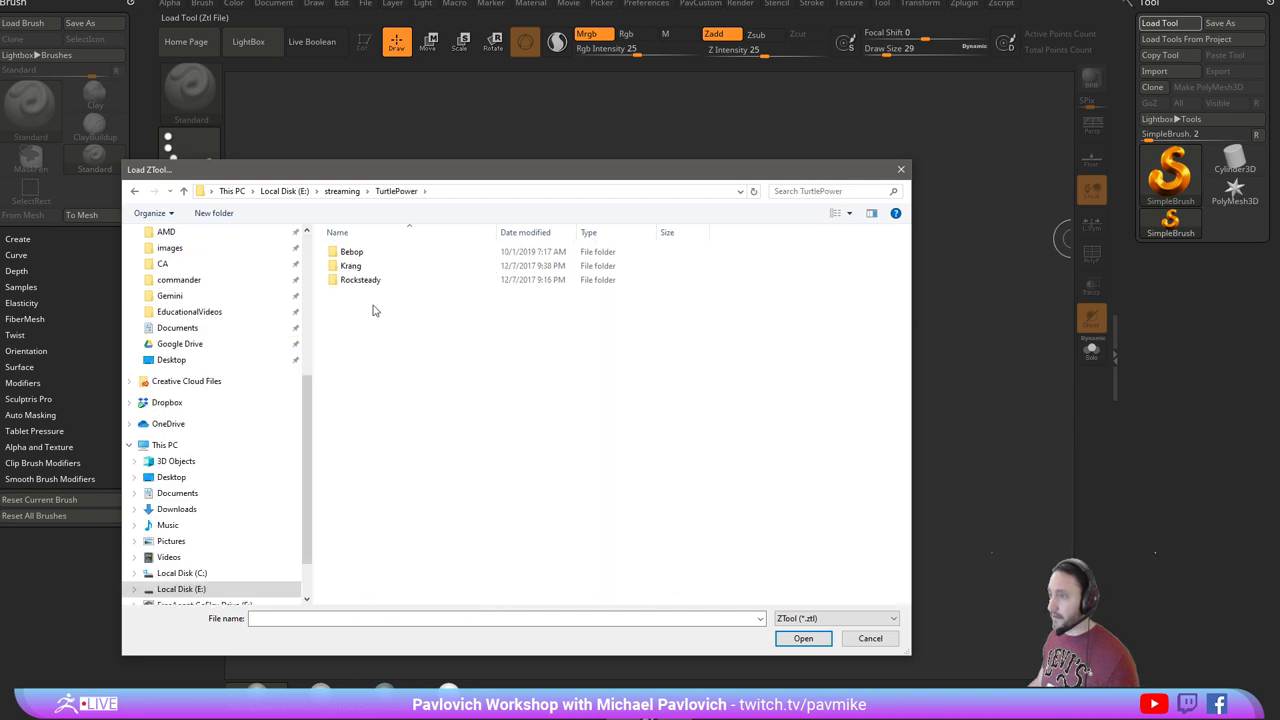
{"action": "double_click", "coordinate": [362, 252]}
{"action": "double_click", "coordinate": [391, 290]}
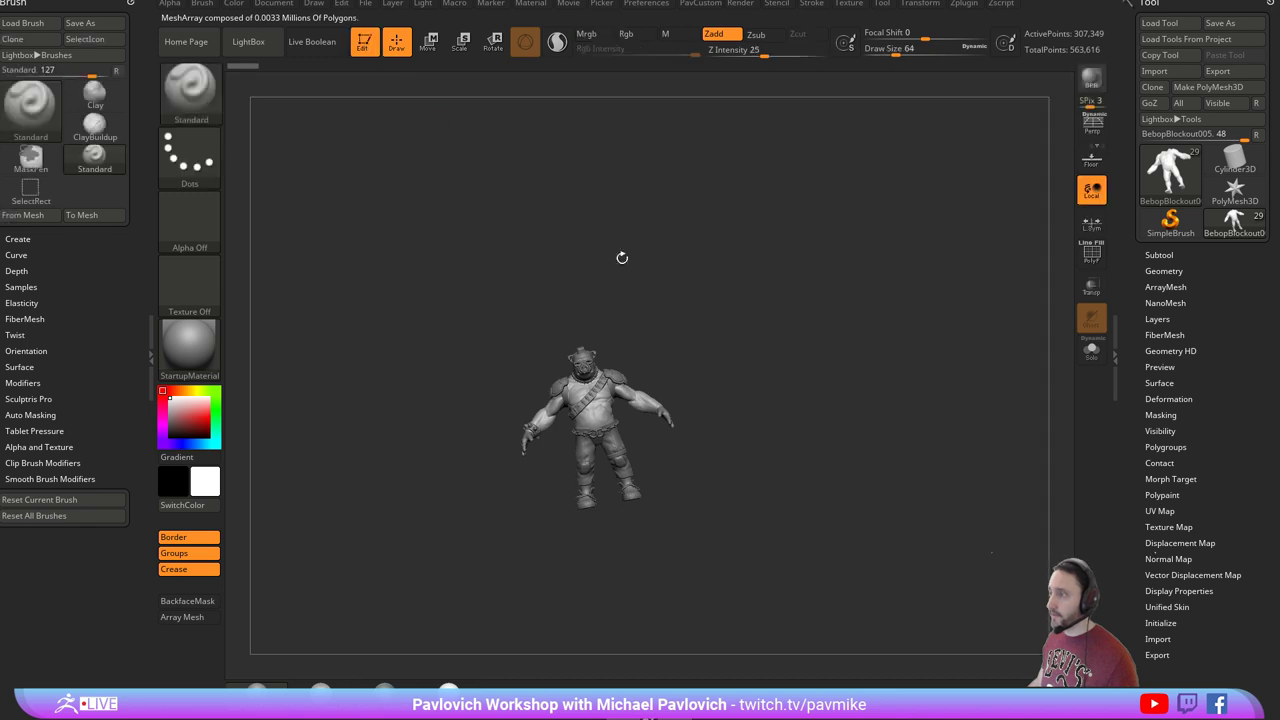
{"action": "mouse_move", "coordinate": [622, 258]}
{"action": "left_mouse_down", "text": "shift"}
{"action": "mouse_move", "coordinate": [728, 291]}
{"action": "mouse_move", "coordinate": [871, 436]}
{"action": "mouse_move", "coordinate": [897, 416]}
{"action": "left_mouse_up", "text": "shift"}
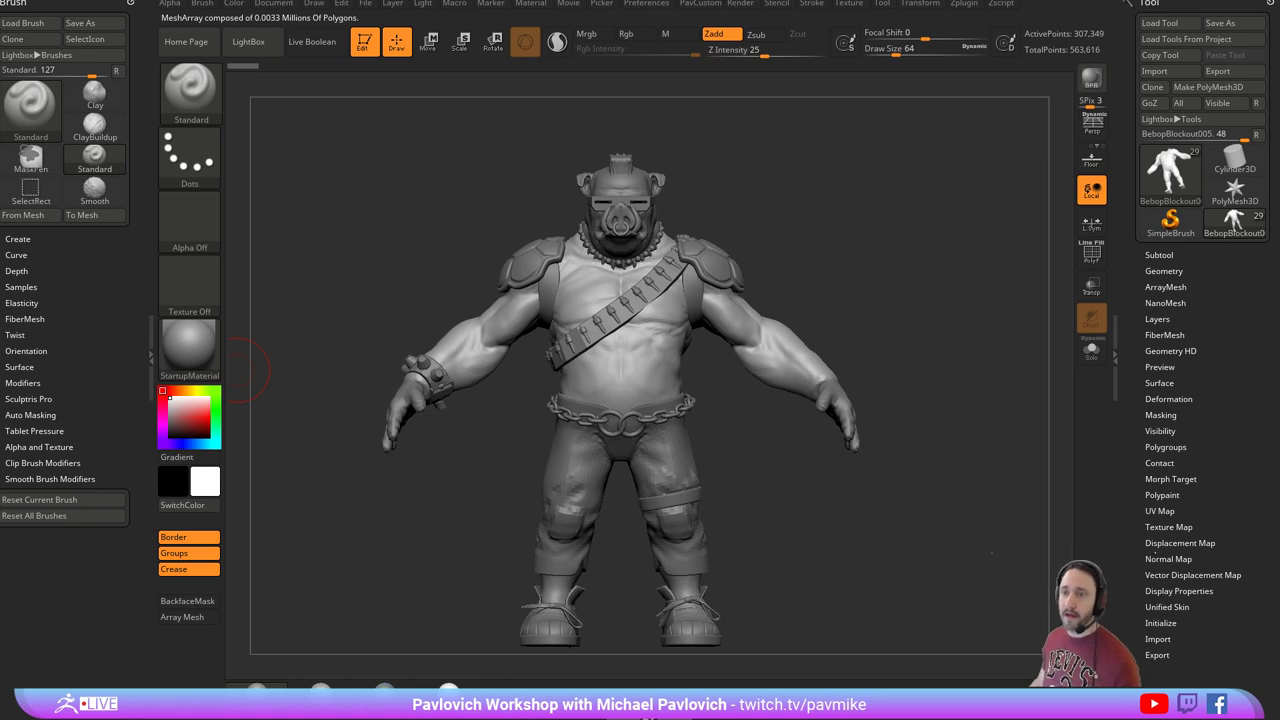
Make the BebopBlockout005 body subtool active at the shoe and choose the Topology brush with a draw size of 4.
{"action": "left_click_drag", "start_coordinate": [911, 320], "coordinate": [906, 382]}
{"action": "key", "text": "s"}
{"action": "mouse_move", "coordinate": [869, 446]}
{"action": "left_mouse_down"}
{"action": "mouse_move", "coordinate": [855, 446]}
{"action": "mouse_move", "coordinate": [817, 379]}
{"action": "mouse_move", "coordinate": [871, 457]}
{"action": "left_mouse_up"}
{"action": "left_click", "coordinate": [694, 603], "text": "alt"}
{"action": "left_click", "coordinate": [700, 385], "text": "alt"}
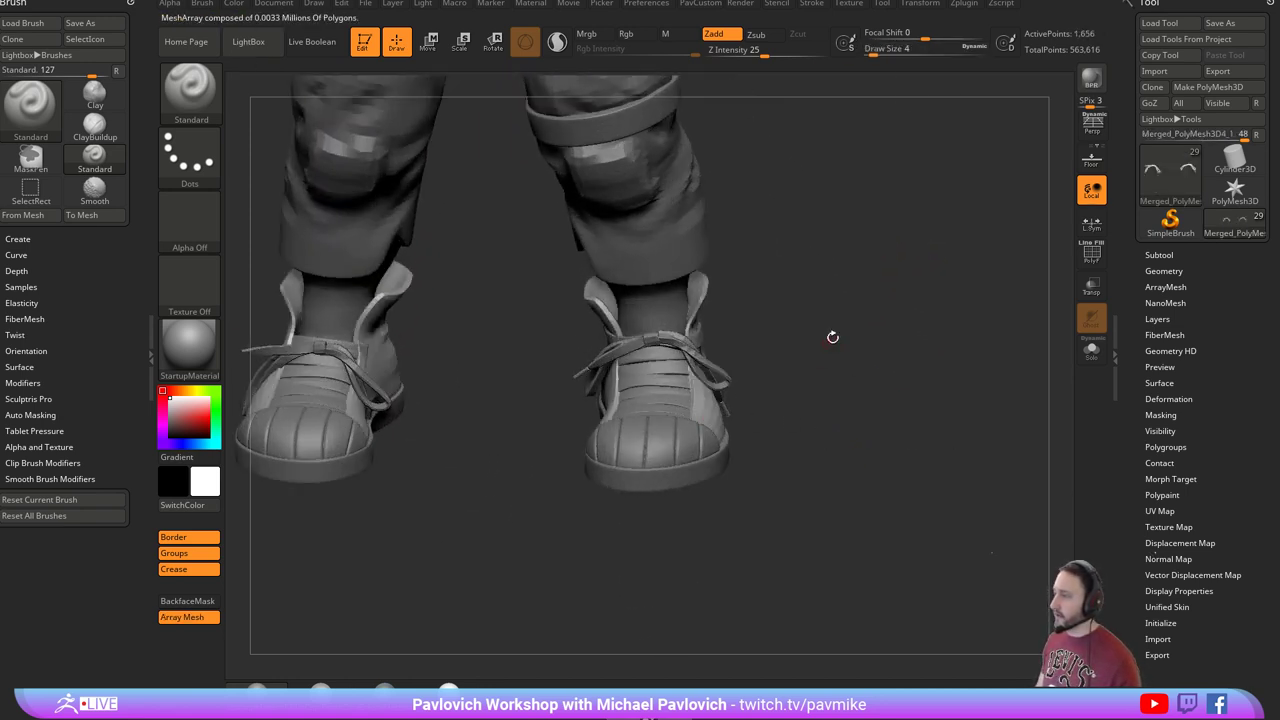
{"action": "mouse_move", "coordinate": [831, 334]}
{"action": "left_mouse_down", "text": "alt"}
{"action": "mouse_move", "coordinate": [755, 256]}
{"action": "mouse_move", "coordinate": [847, 311]}
{"action": "mouse_move", "coordinate": [880, 383]}
{"action": "mouse_move", "coordinate": [900, 340]}
{"action": "left_mouse_up", "text": "alt"}
{"action": "left_click", "coordinate": [660, 356], "text": "alt"}
{"action": "key", "text": "b"}
{"action": "key", "text": "t"}
{"action": "key", "text": "o"}
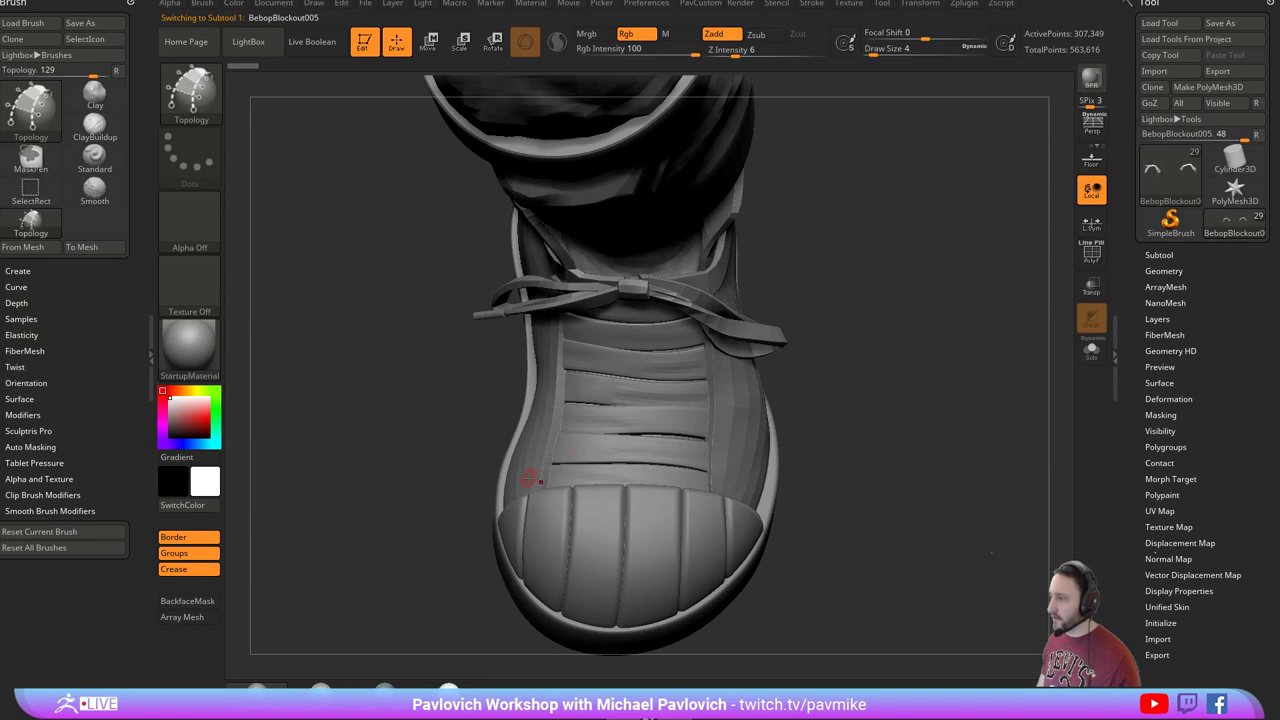
Draw two long topology curves across the shoe above the toe cap, cross them with short curves, and undo the last two.
{"action": "left_click_drag", "start_coordinate": [530, 478], "coordinate": [738, 417]}
{"action": "mouse_move", "coordinate": [524, 507]}
{"action": "left_mouse_down"}
{"action": "mouse_move", "coordinate": [705, 441]}
{"action": "mouse_move", "coordinate": [773, 431]}
{"action": "left_mouse_up"}
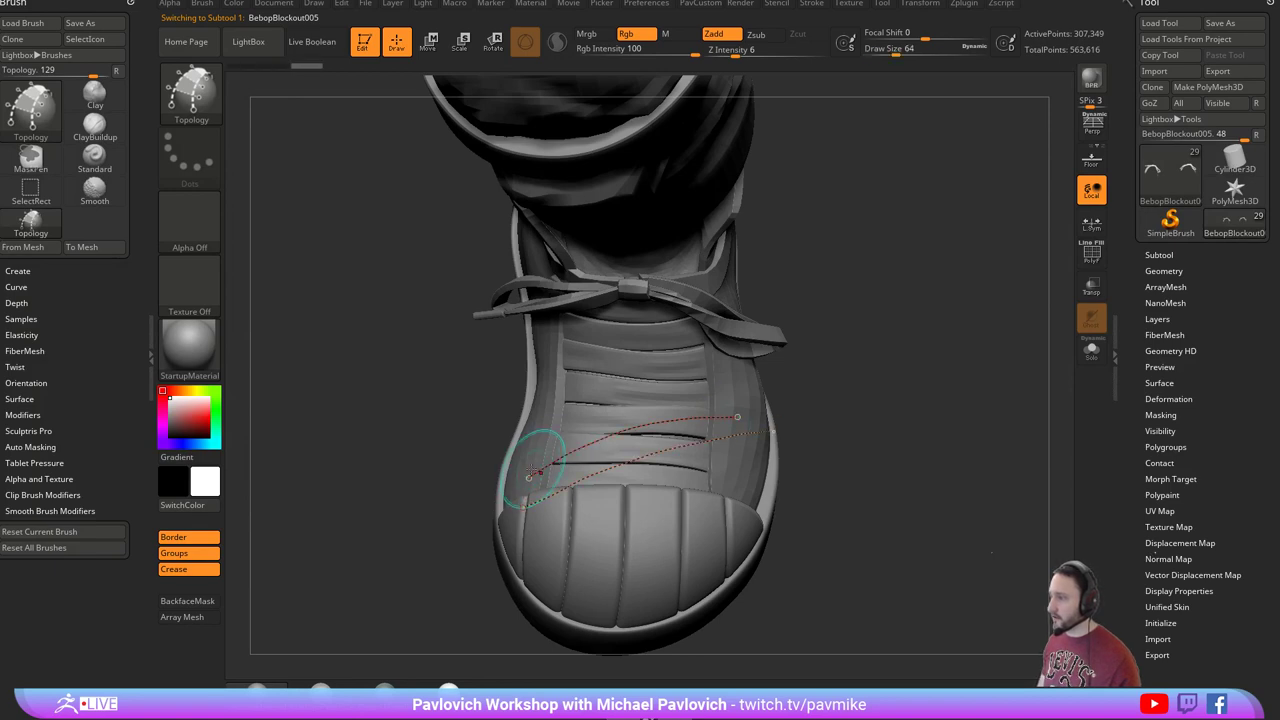
{"action": "mouse_move", "coordinate": [526, 451]}
{"action": "left_mouse_down"}
{"action": "mouse_move", "coordinate": [557, 534]}
{"action": "mouse_move", "coordinate": [580, 517]}
{"action": "left_mouse_up"}
{"action": "left_click_drag", "start_coordinate": [586, 424], "coordinate": [620, 512]}
{"action": "mouse_move", "coordinate": [616, 409]}
{"action": "left_mouse_down"}
{"action": "mouse_move", "coordinate": [658, 504]}
{"action": "mouse_move", "coordinate": [695, 497]}
{"action": "left_mouse_up"}
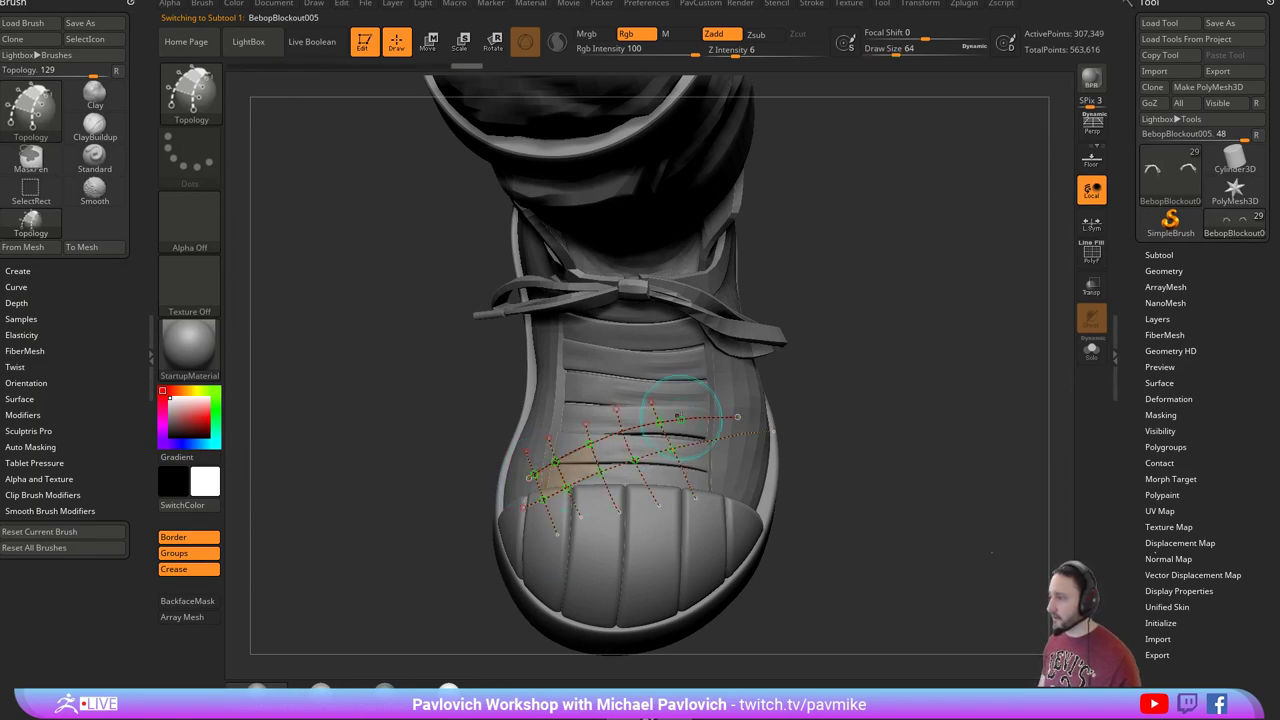
{"action": "key", "text": "ctrl+z"}
{"action": "key", "text": "ctrl+z"}
Set the draw size to 13, complete the band with more cross curves, generate the strip, and dismiss the undo history note.
{"action": "key", "text": "s"}
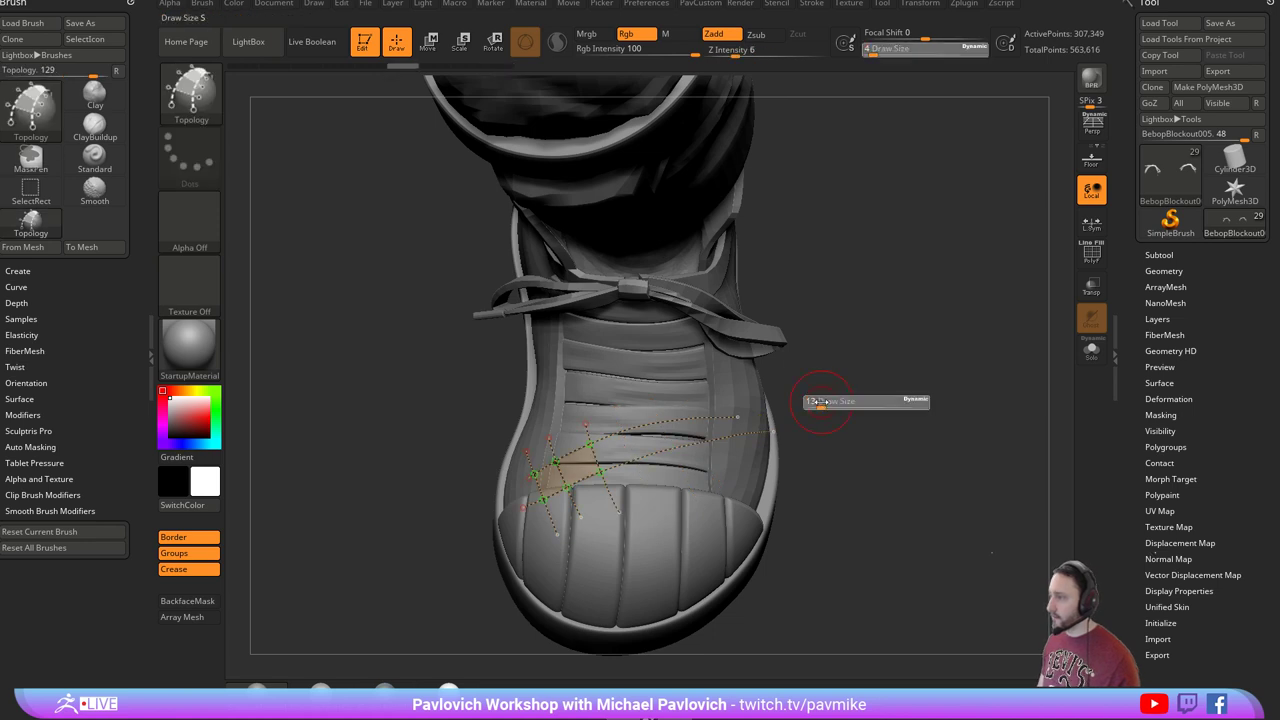
{"action": "left_click_drag", "start_coordinate": [818, 403], "coordinate": [823, 403]}
{"action": "left_click_drag", "start_coordinate": [597, 403], "coordinate": [653, 530]}
{"action": "left_click_drag", "start_coordinate": [639, 393], "coordinate": [694, 526]}
{"action": "mouse_move", "coordinate": [679, 372]}
{"action": "left_mouse_down"}
{"action": "mouse_move", "coordinate": [729, 516]}
{"action": "mouse_move", "coordinate": [760, 513]}
{"action": "left_mouse_up"}
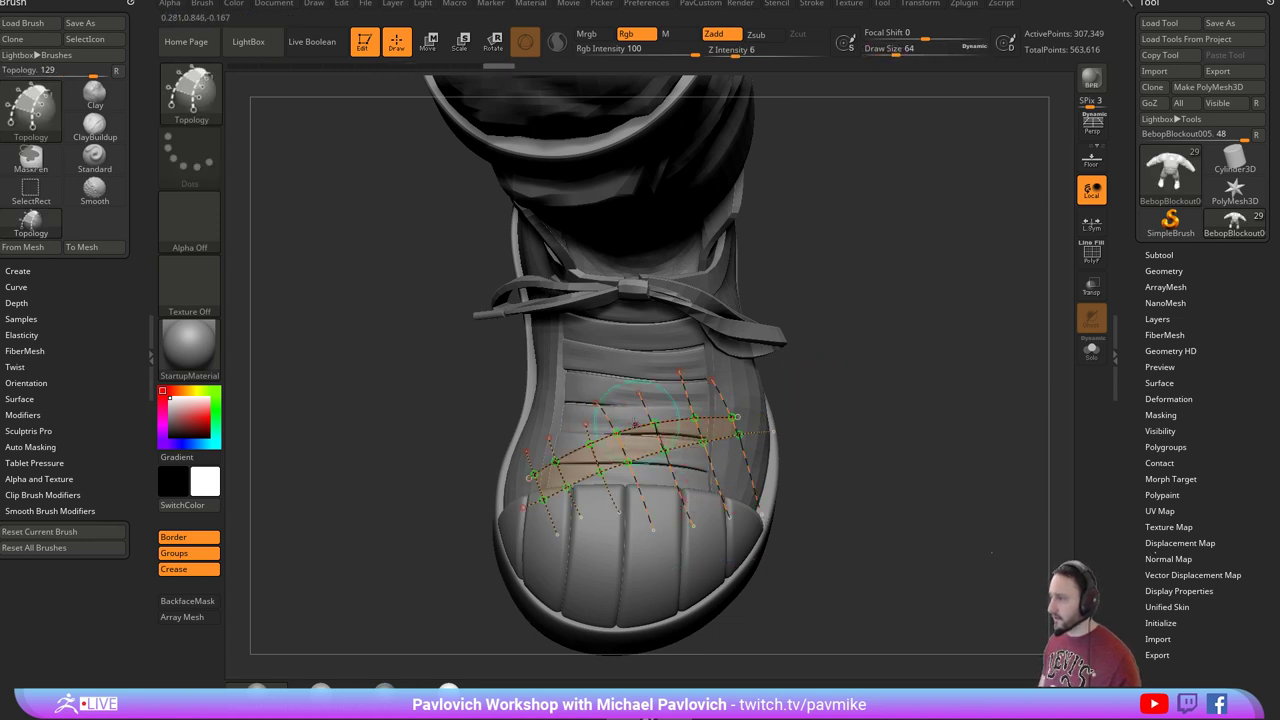
{"action": "mouse_move", "coordinate": [877, 425]}
{"action": "left_mouse_down"}
{"action": "mouse_move", "coordinate": [302, 446]}
{"action": "mouse_move", "coordinate": [604, 438]}
{"action": "mouse_move", "coordinate": [240, 410]}
{"action": "mouse_move", "coordinate": [764, 391]}
{"action": "left_mouse_up"}
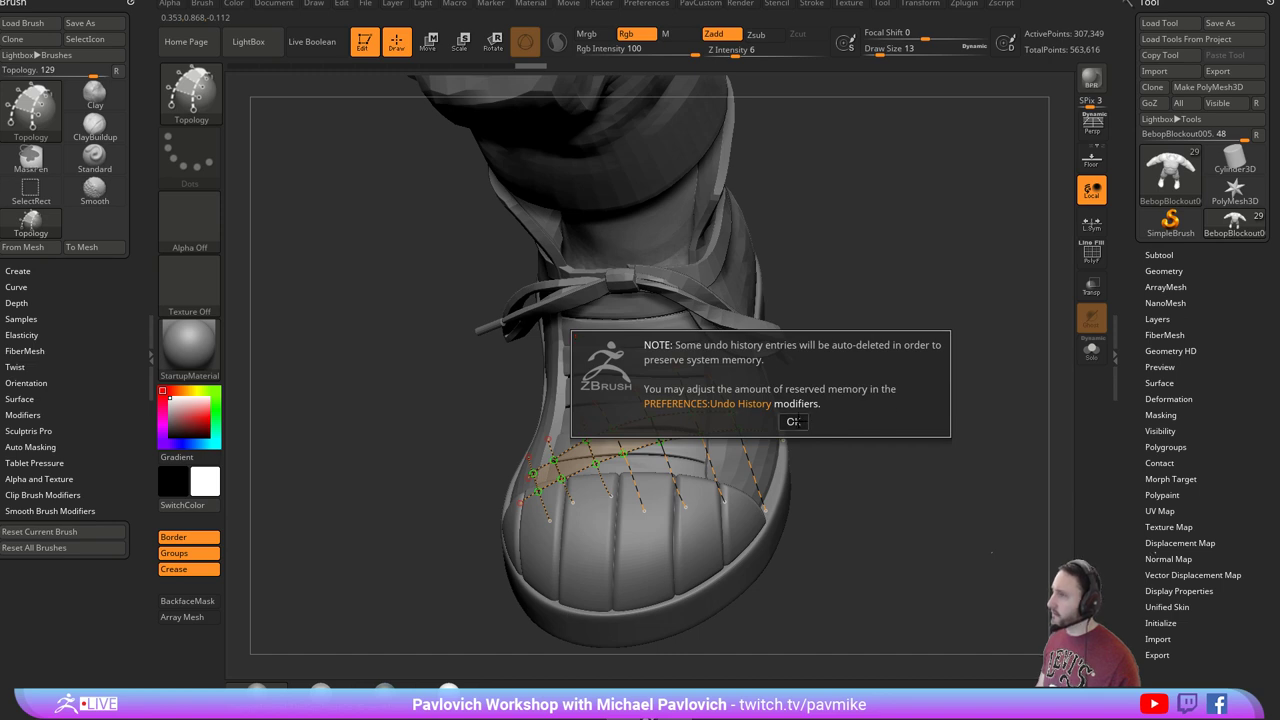
{"action": "left_click", "coordinate": [793, 421]}
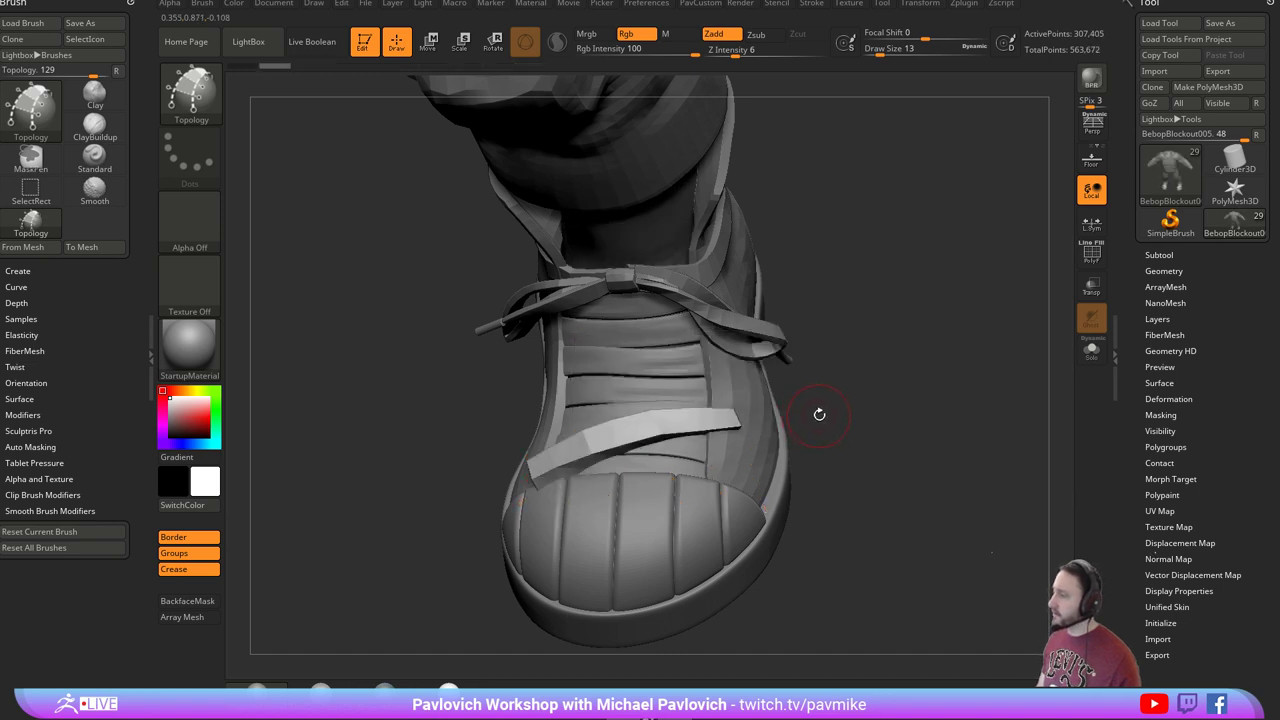
Split the masked points off so that the first lace strip becomes a separate subtool.
{"action": "left_click_drag", "start_coordinate": [819, 414], "coordinate": [882, 409]}
{"action": "key", "text": "space"}
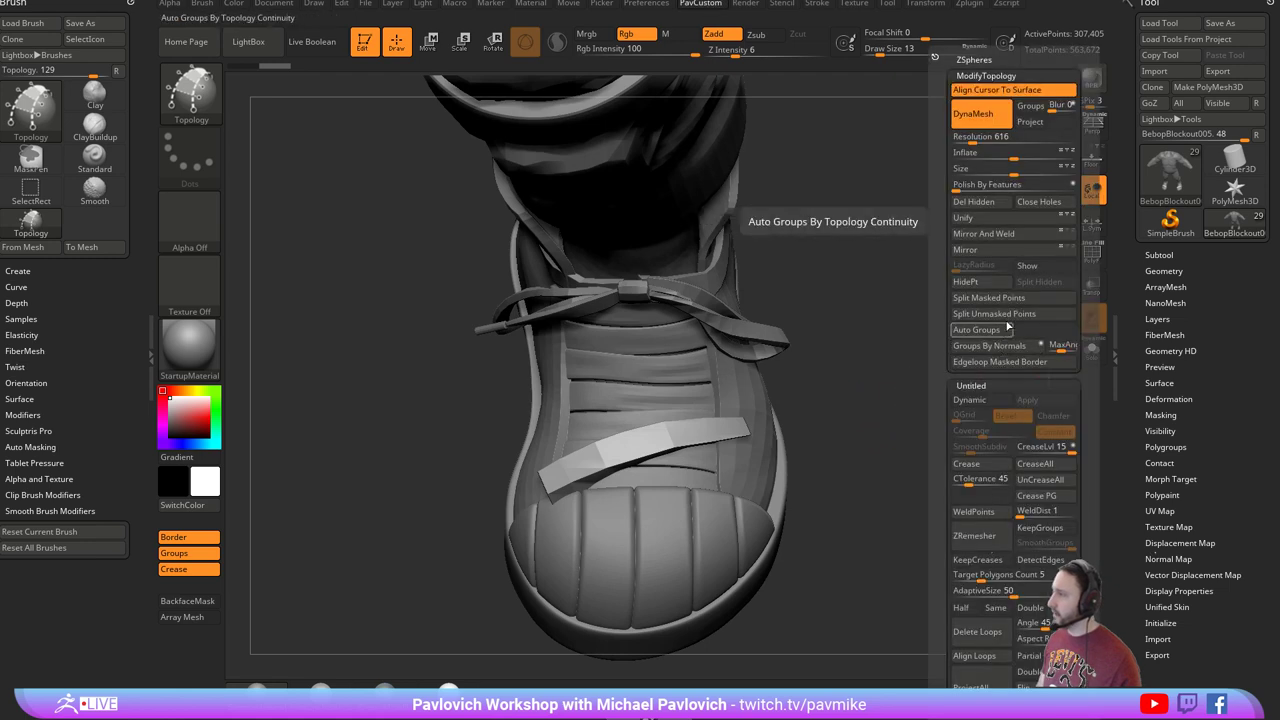
{"action": "left_click", "coordinate": [998, 301]}
{"action": "left_click_drag", "start_coordinate": [870, 384], "coordinate": [678, 242]}
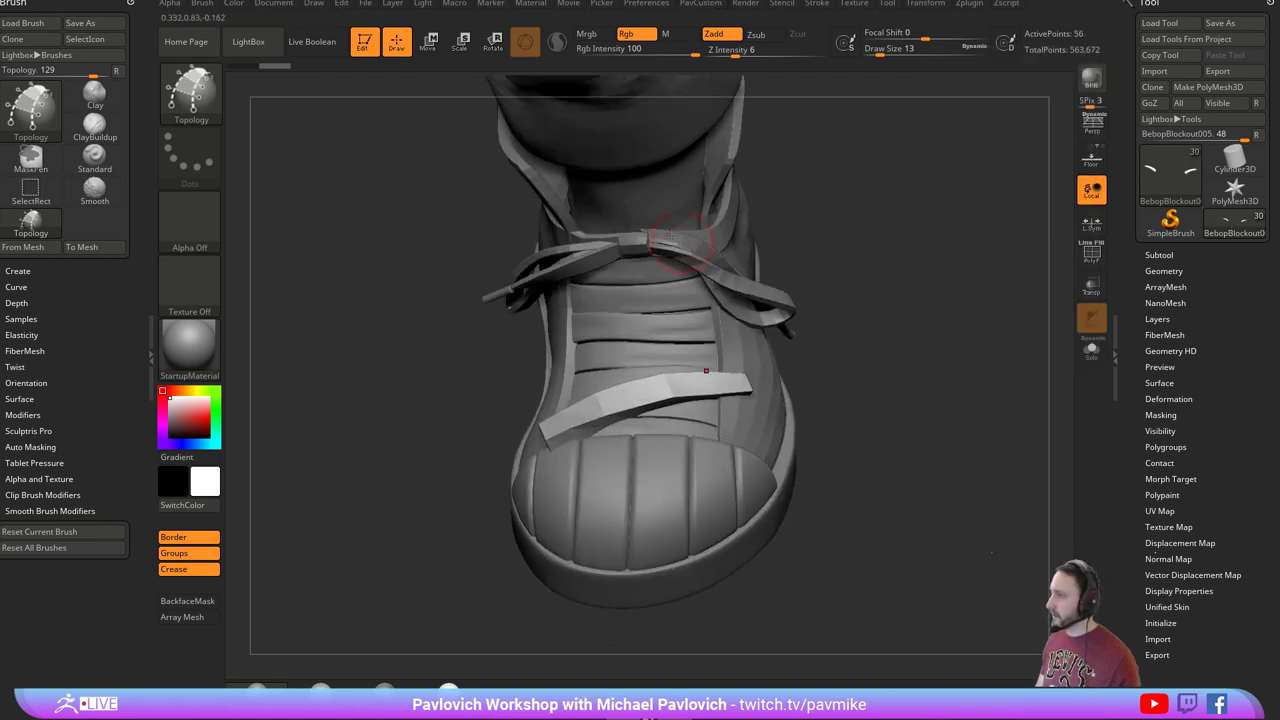
Switch to the Standard brush, hide the first strip's subtool, and make the body subtool BebopBlockout006_001 active.
{"action": "key", "text": "b"}
{"action": "key", "text": "s"}
{"action": "key", "text": "t"}
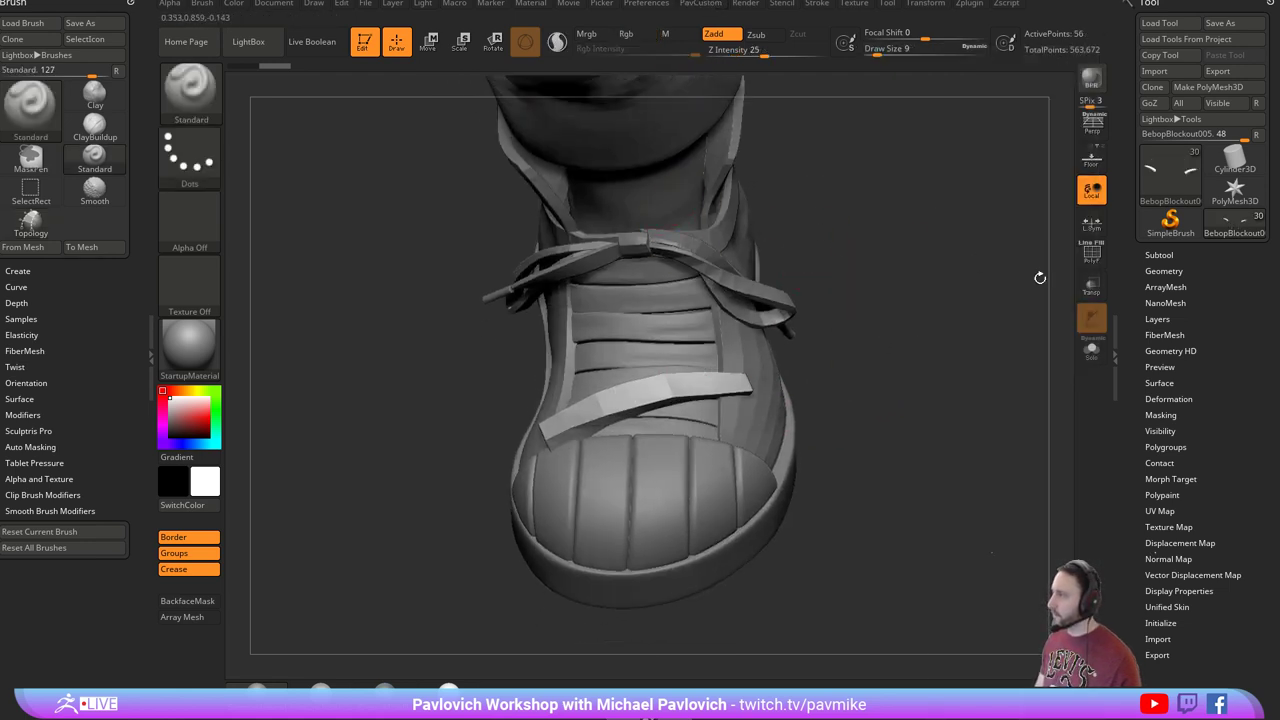
{"action": "left_click", "coordinate": [1155, 256], "text": "shift"}
{"action": "left_click_drag", "start_coordinate": [1137, 299], "coordinate": [1137, 262]}
{"action": "left_click", "coordinate": [1200, 292]}
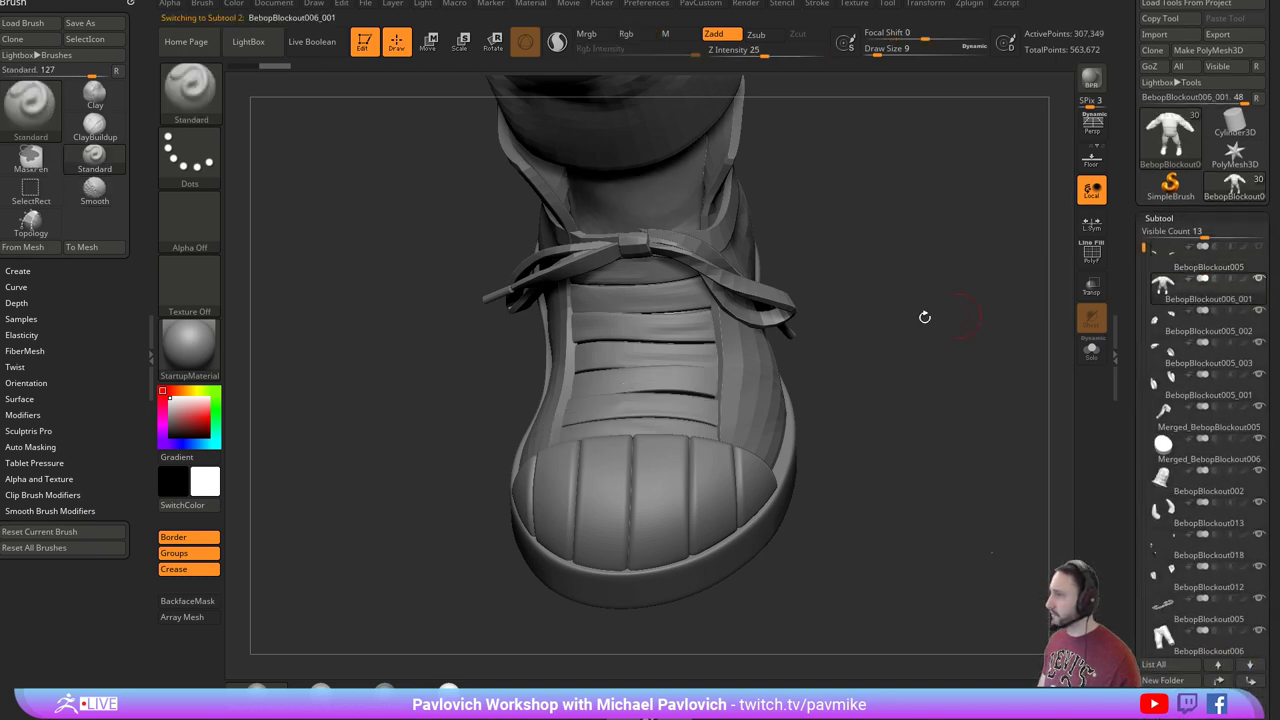
Choose the Topology brush with a draw size of 14 and draw two long curves sloping diagonally across the shoe's tongue.
{"action": "key", "text": "s"}
{"action": "key", "text": "b"}
{"action": "key", "text": "t"}
{"action": "key", "text": "o"}
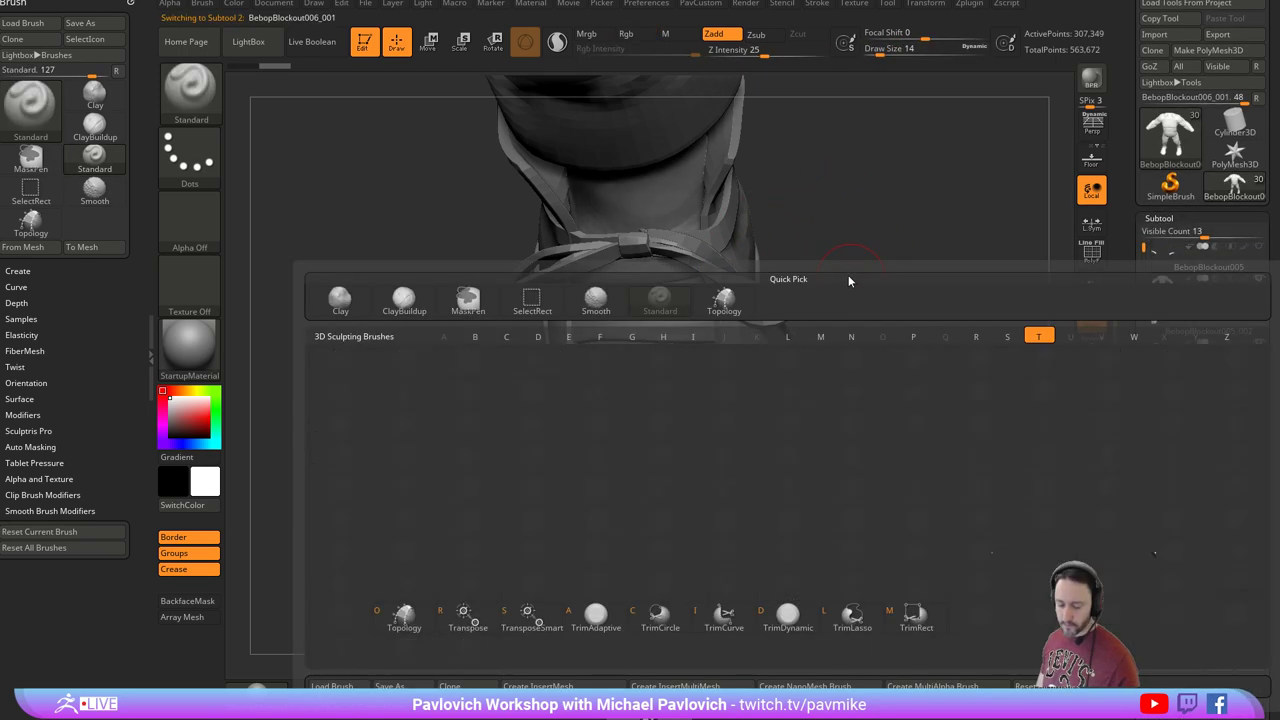
{"action": "left_click_drag", "start_coordinate": [851, 277], "coordinate": [655, 392]}
{"action": "key", "text": "s"}
{"action": "left_click_drag", "start_coordinate": [806, 332], "coordinate": [838, 326]}
{"action": "key", "text": "s"}
{"action": "mouse_move", "coordinate": [656, 391]}
{"action": "left_mouse_down"}
{"action": "mouse_move", "coordinate": [674, 391]}
{"action": "mouse_move", "coordinate": [662, 391]}
{"action": "left_mouse_up"}
{"action": "left_click_drag", "start_coordinate": [551, 387], "coordinate": [742, 483]}
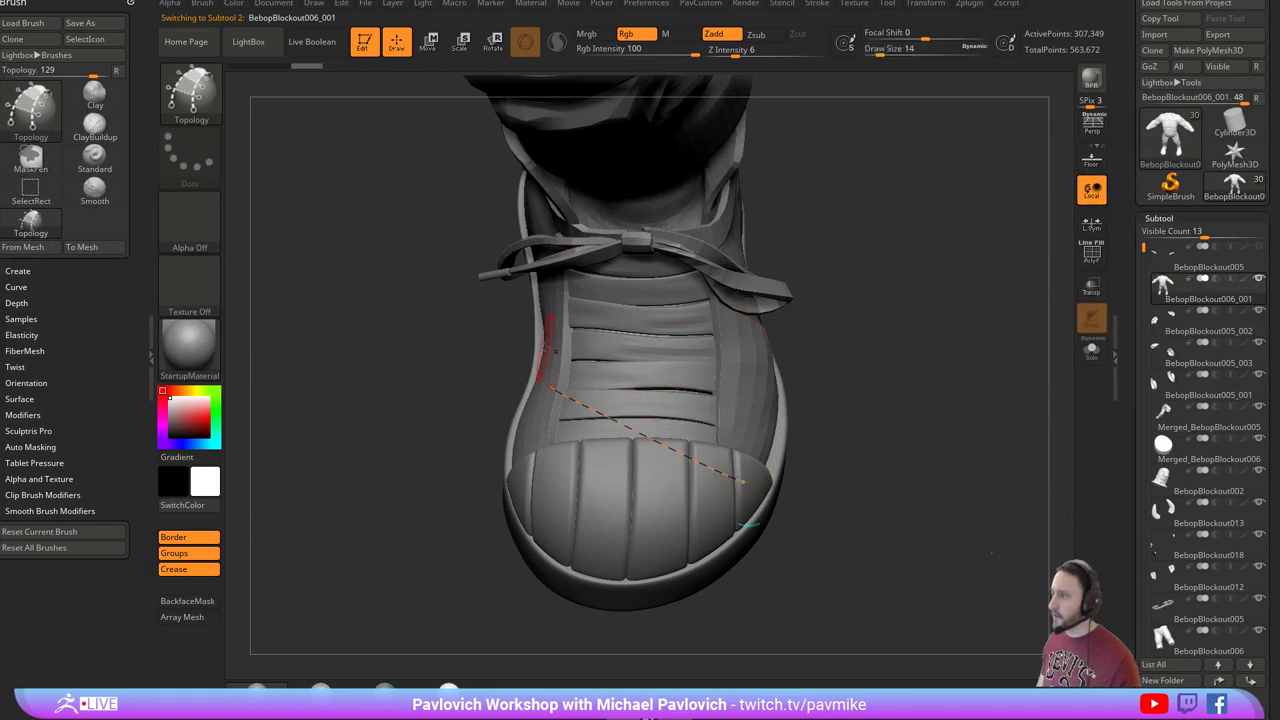
{"action": "left_click_drag", "start_coordinate": [545, 347], "coordinate": [769, 446]}
Draw short cross curves over the diagonal pair to divide the second lace band into segments.
{"action": "left_click_drag", "start_coordinate": [586, 314], "coordinate": [556, 425]}
{"action": "mouse_move", "coordinate": [627, 334]}
{"action": "left_mouse_down"}
{"action": "mouse_move", "coordinate": [598, 440]}
{"action": "mouse_move", "coordinate": [620, 469]}
{"action": "left_mouse_up"}
{"action": "left_click_drag", "start_coordinate": [697, 361], "coordinate": [652, 500]}
{"action": "left_click_drag", "start_coordinate": [727, 380], "coordinate": [684, 503]}
{"action": "left_click_drag", "start_coordinate": [765, 400], "coordinate": [718, 513]}
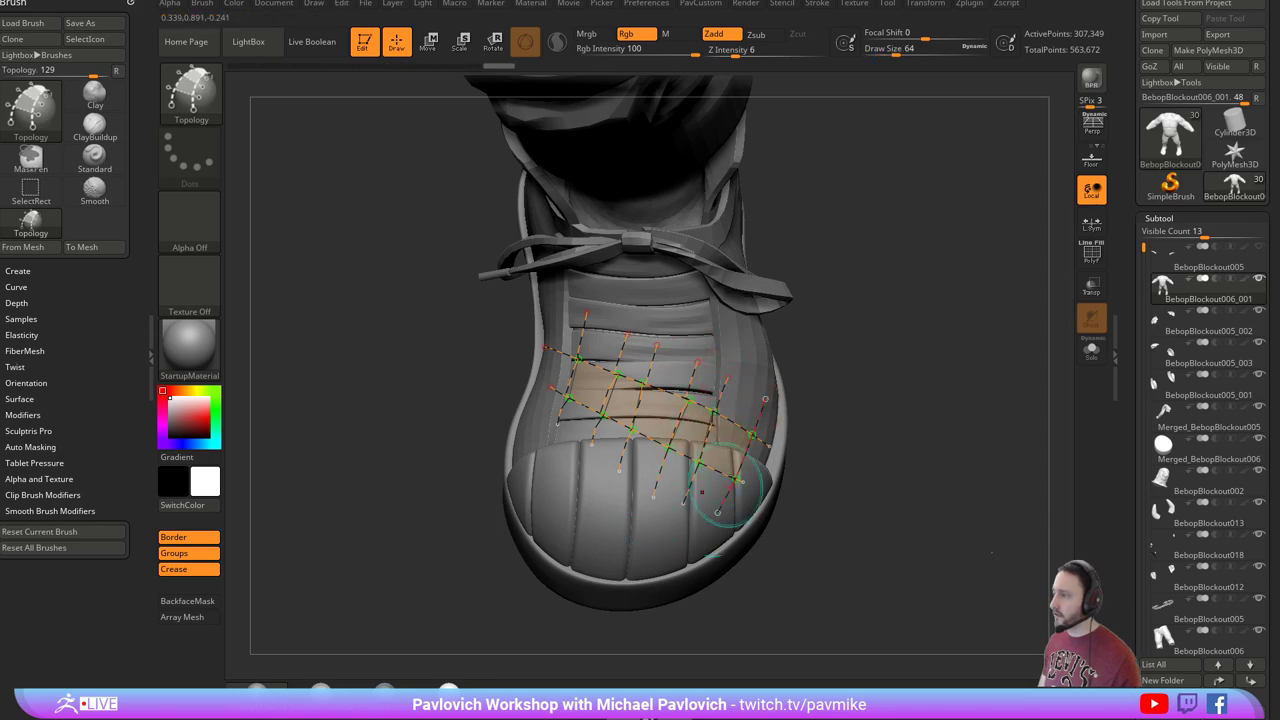
{"action": "left_click_drag", "start_coordinate": [565, 326], "coordinate": [535, 456]}
Generate the second lace strip mesh from the diagonal topology curves.
{"action": "key", "text": "bracketleft"}
{"action": "key", "text": "bracketleft"}
{"action": "key", "text": "bracketleft"}
{"action": "key", "text": "bracketleft"}
{"action": "key", "text": "bracketleft"}
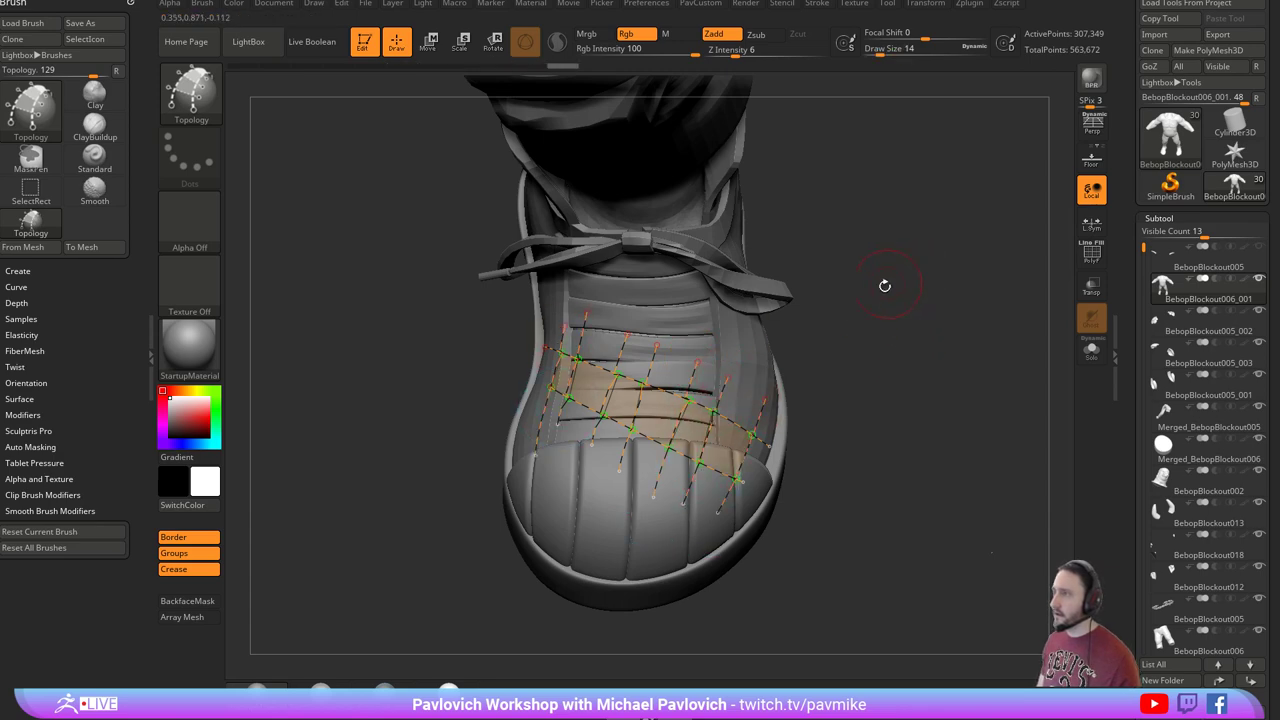
{"action": "mouse_move", "coordinate": [881, 333]}
{"action": "left_mouse_down"}
{"action": "mouse_move", "coordinate": [866, 286]}
{"action": "mouse_move", "coordinate": [891, 371]}
{"action": "mouse_move", "coordinate": [868, 372]}
{"action": "left_mouse_up"}
{"action": "left_click", "coordinate": [768, 346]}
Split the masked points to separate the second lace strip from the body, and set the draw size to 6.
{"action": "key", "text": "space"}
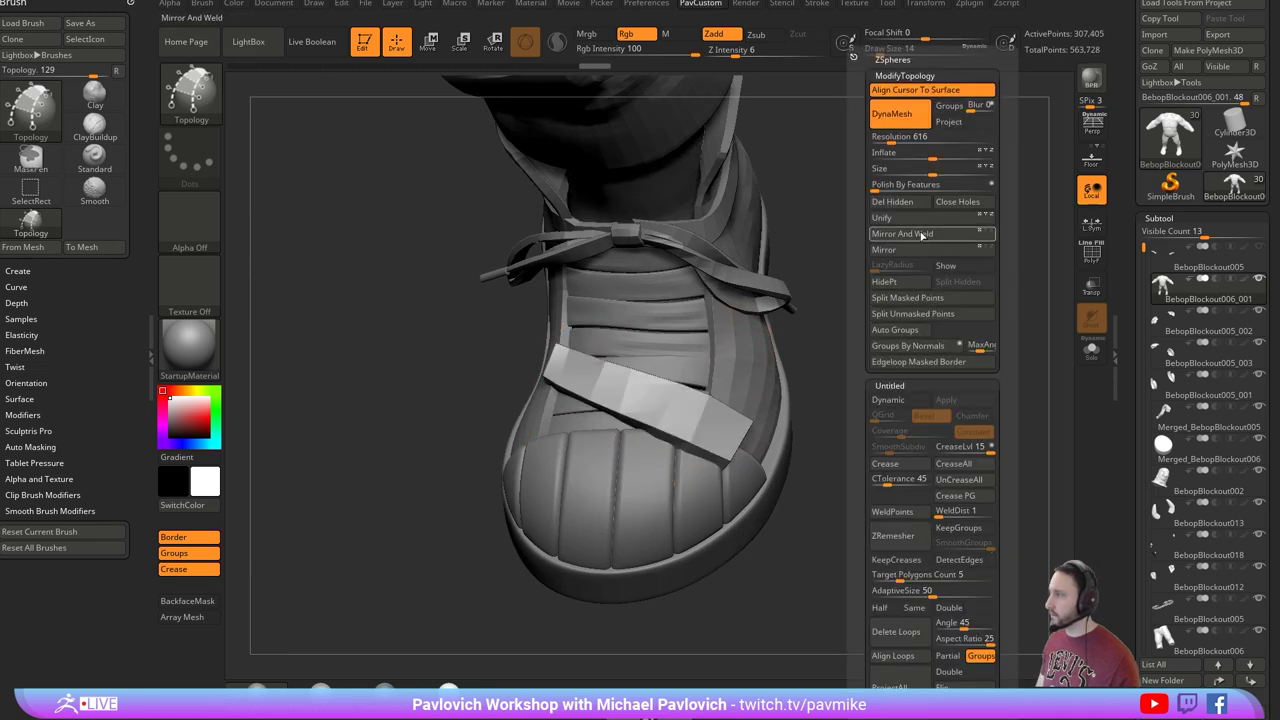
{"action": "left_click", "coordinate": [922, 300]}
{"action": "type", "text": "s6"}
{"action": "key", "text": "Return"}
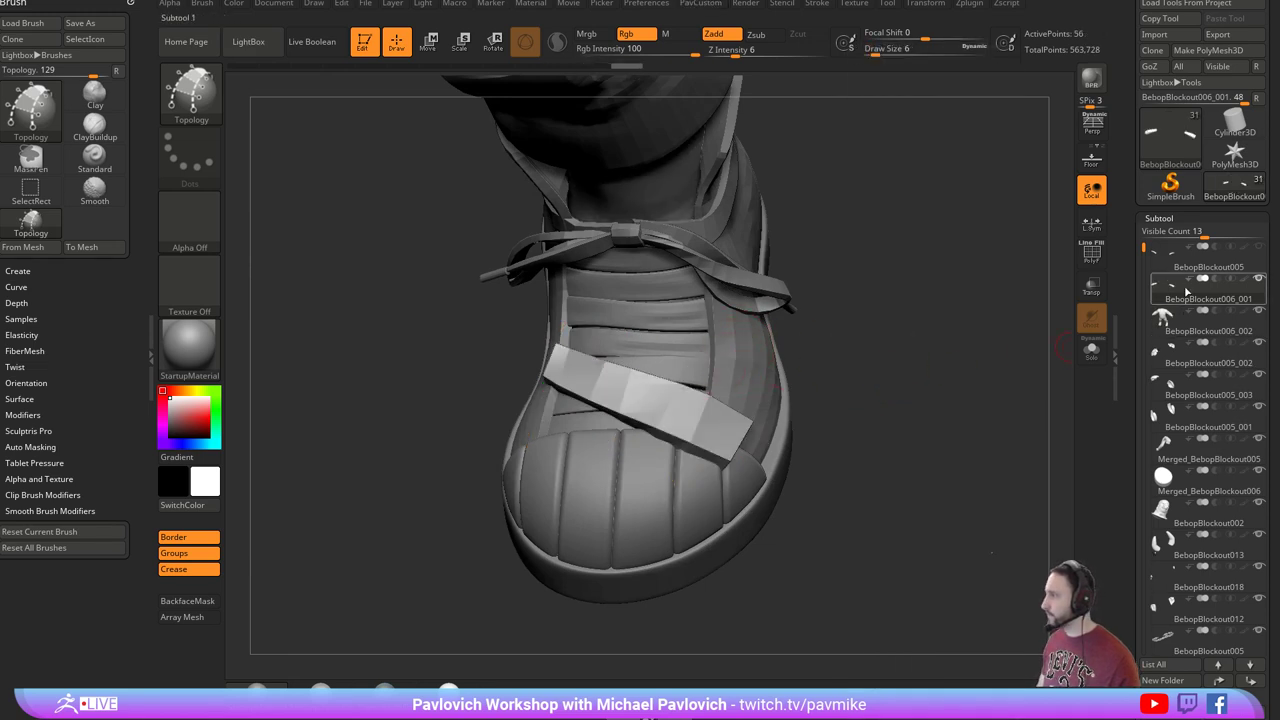
Show both lace strip subtools together and examine how they cross over the shoe's tongue.
{"action": "left_click", "coordinate": [1230, 284]}
{"action": "left_click", "coordinate": [1217, 303]}
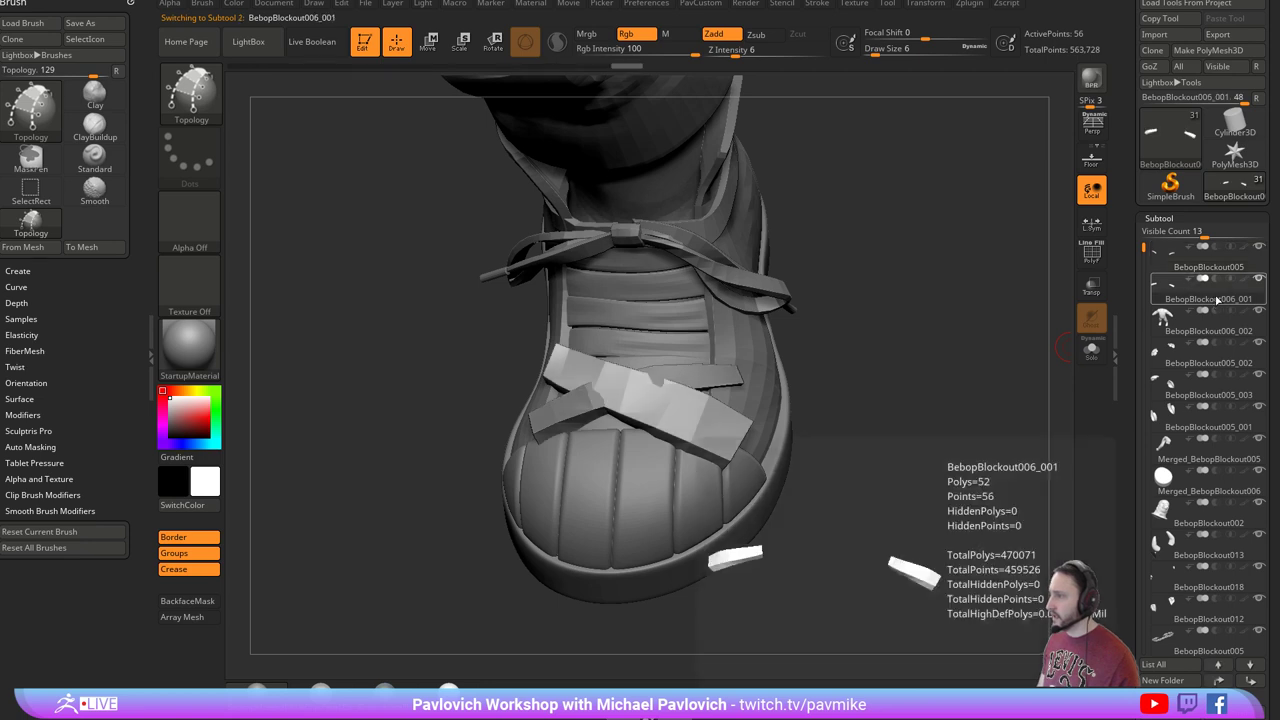
{"action": "left_click", "coordinate": [1203, 272]}
{"action": "left_click_drag", "start_coordinate": [968, 404], "coordinate": [940, 356]}
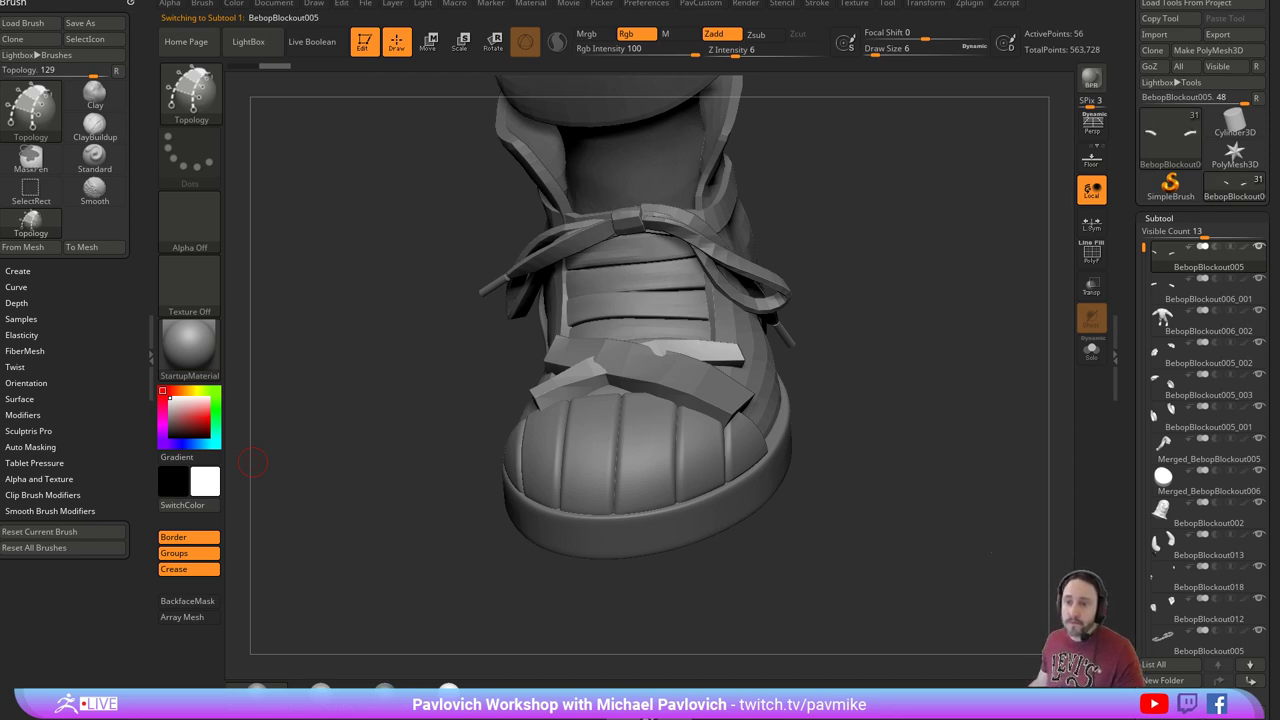
{"action": "left_click_drag", "start_coordinate": [893, 287], "coordinate": [906, 311]}
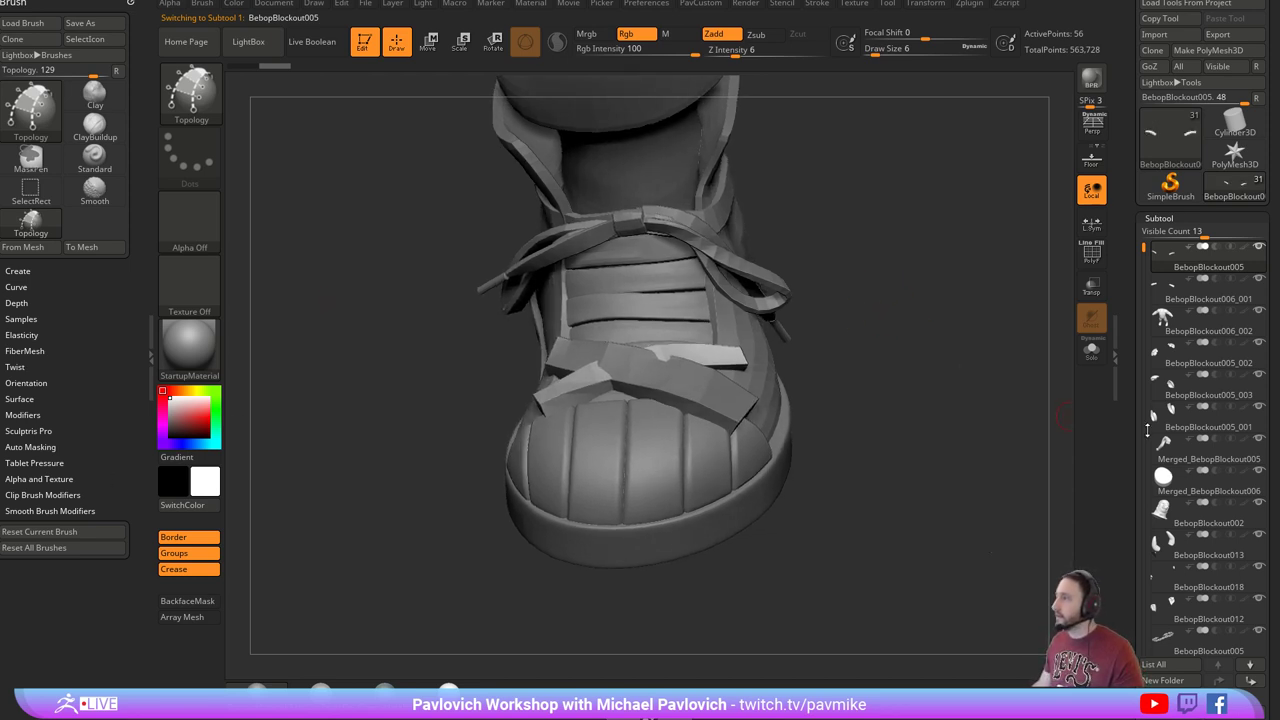
Delete both lace strip subtools from the character, skipping the non-undoable note until the next restart.
{"action": "scroll", "coordinate": [1130, 463], "scroll_direction": "down", "scroll_amount": 5}
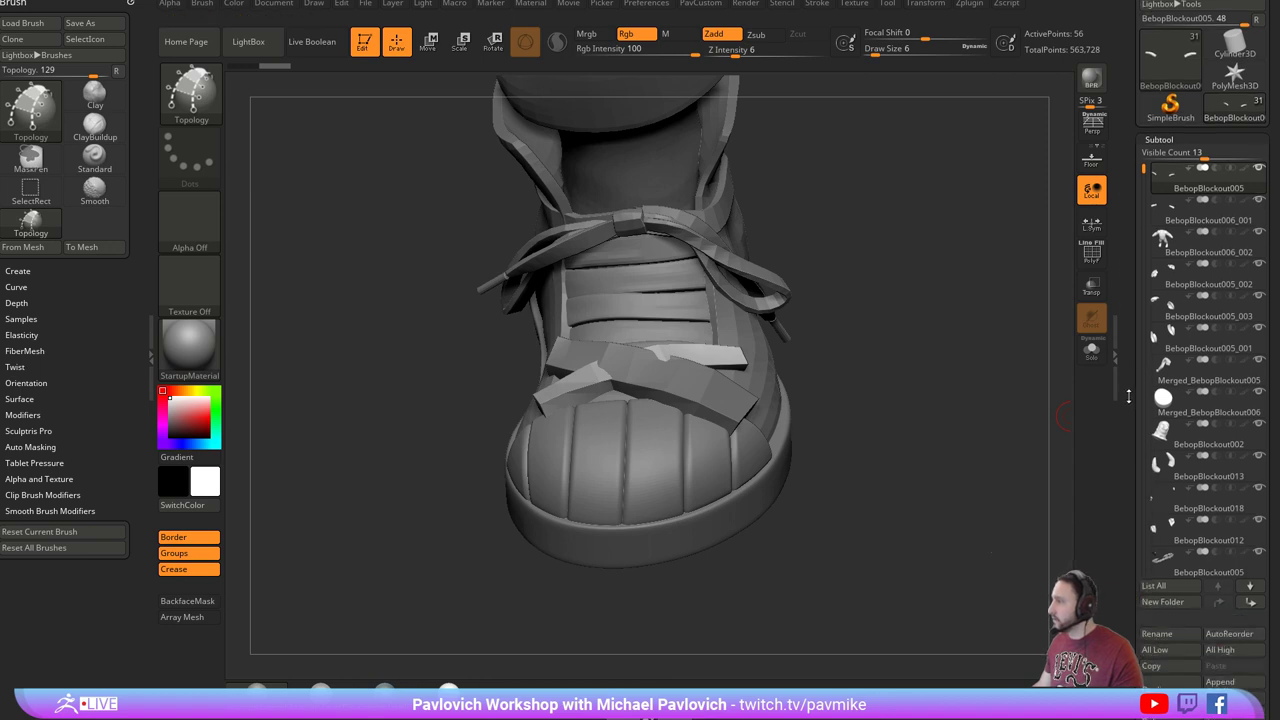
{"action": "left_click", "coordinate": [1155, 560]}
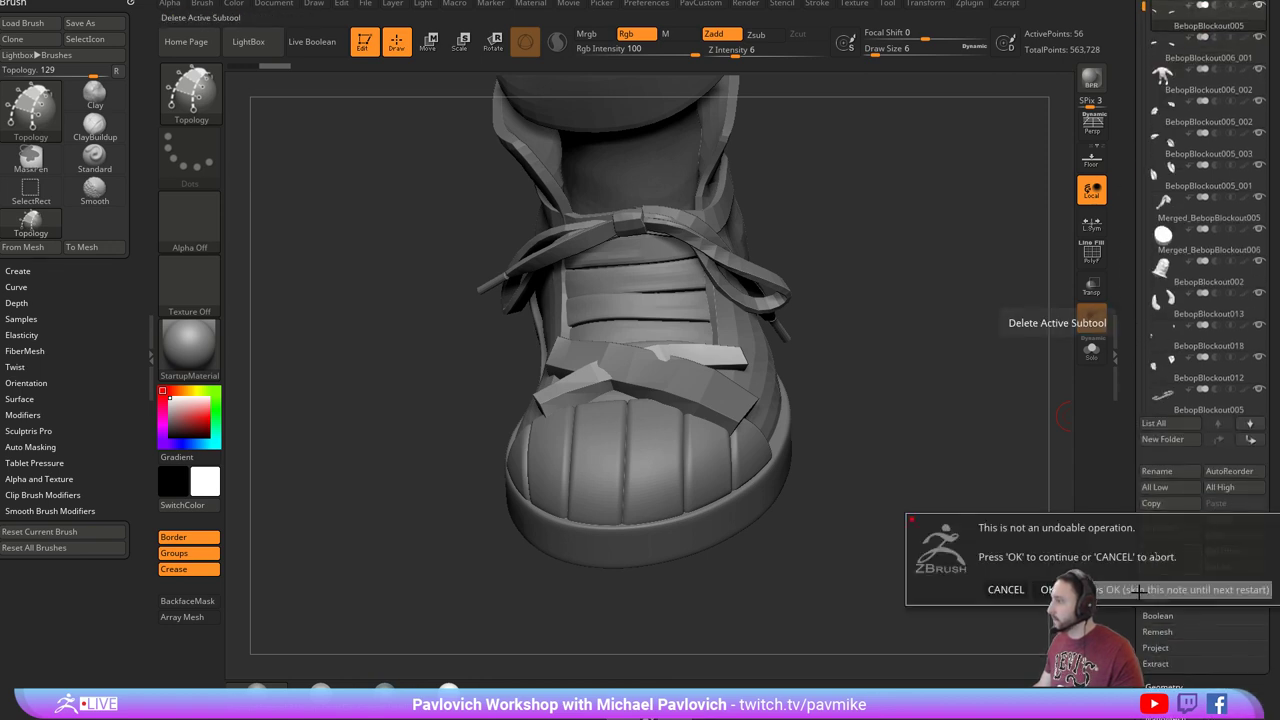
{"action": "left_click", "coordinate": [1160, 590]}
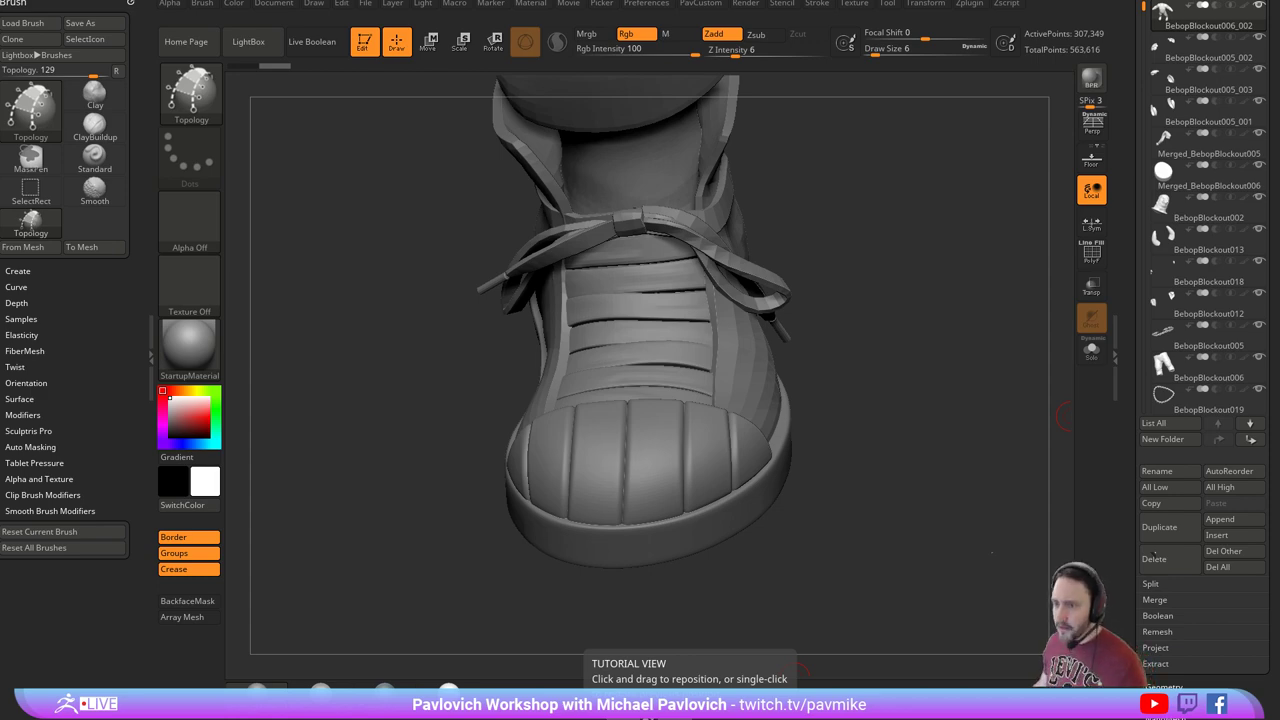
Bring up the character reference image and examine the skull pendant and bandolier on the chest up close.
{"action": "left_click", "coordinate": [648, 715]}
{"action": "right_click_drag", "start_coordinate": [492, 427], "coordinate": [408, 377]}
{"action": "scroll", "coordinate": [451, 319], "scroll_direction": "up", "scroll_amount": 6}
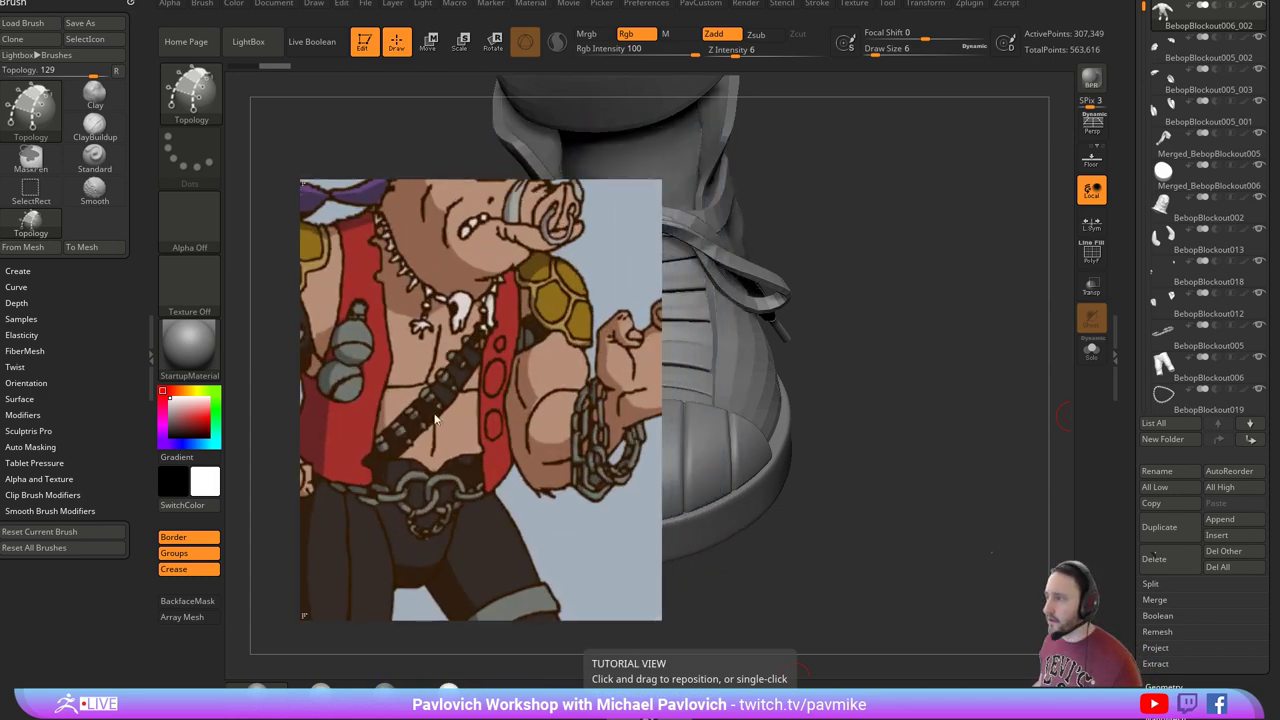
{"action": "right_click_drag", "start_coordinate": [442, 298], "coordinate": [433, 325]}
{"action": "middle_click_drag", "start_coordinate": [433, 325], "coordinate": [437, 353]}
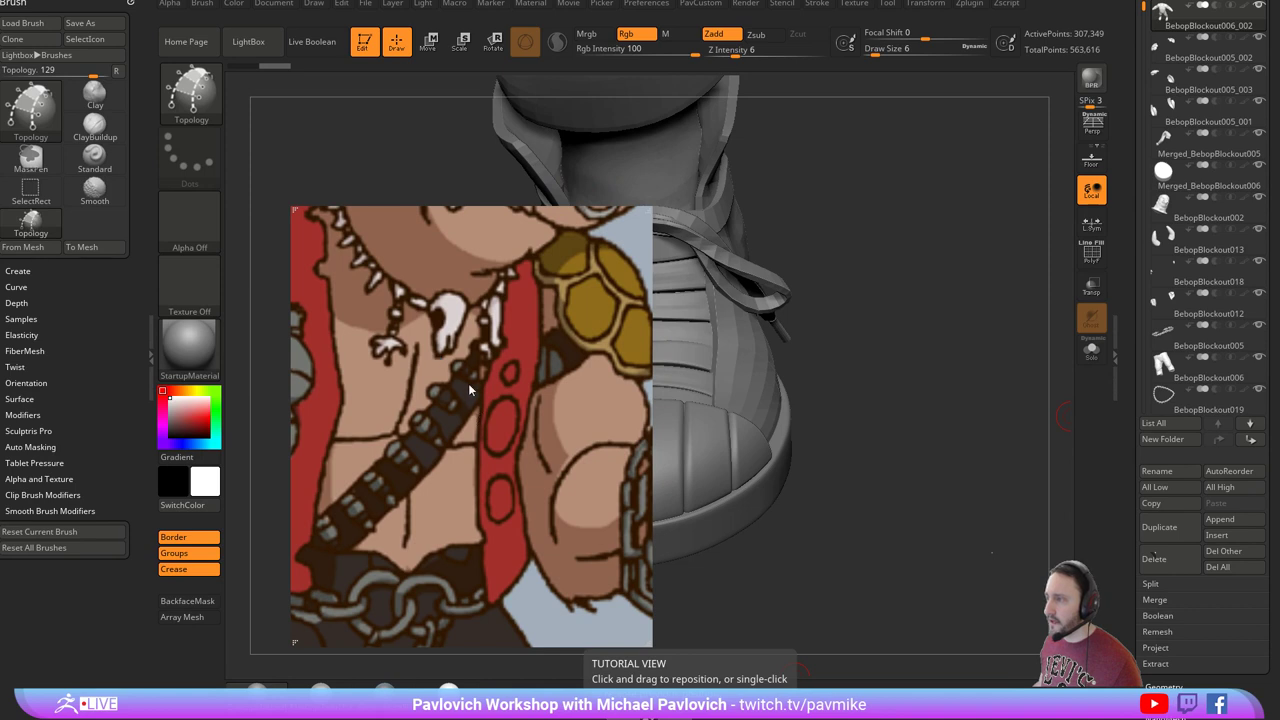
{"action": "right_click_drag", "start_coordinate": [469, 385], "coordinate": [428, 718]}
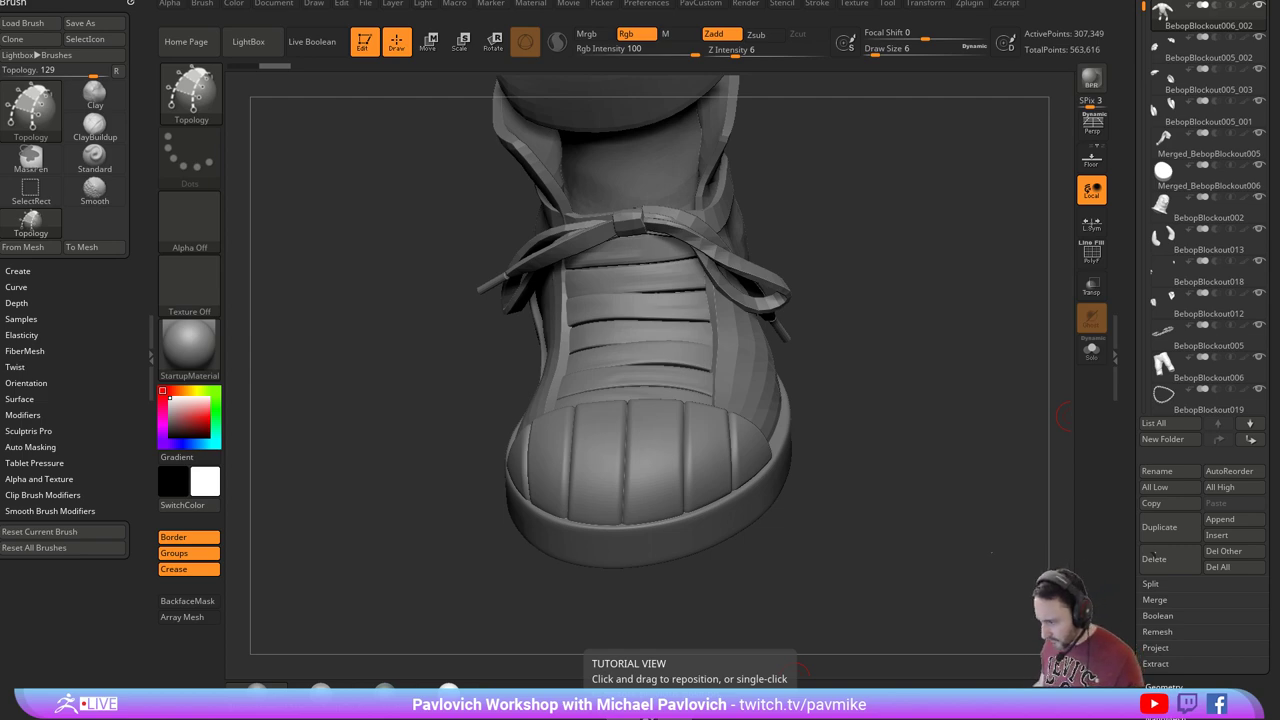
Switch to the web browser and browse the Google image results for "turtle skull".
{"action": "left_click_drag", "start_coordinate": [768, 718], "coordinate": [605, 72]}
{"action": "left_click", "coordinate": [332, 188]}
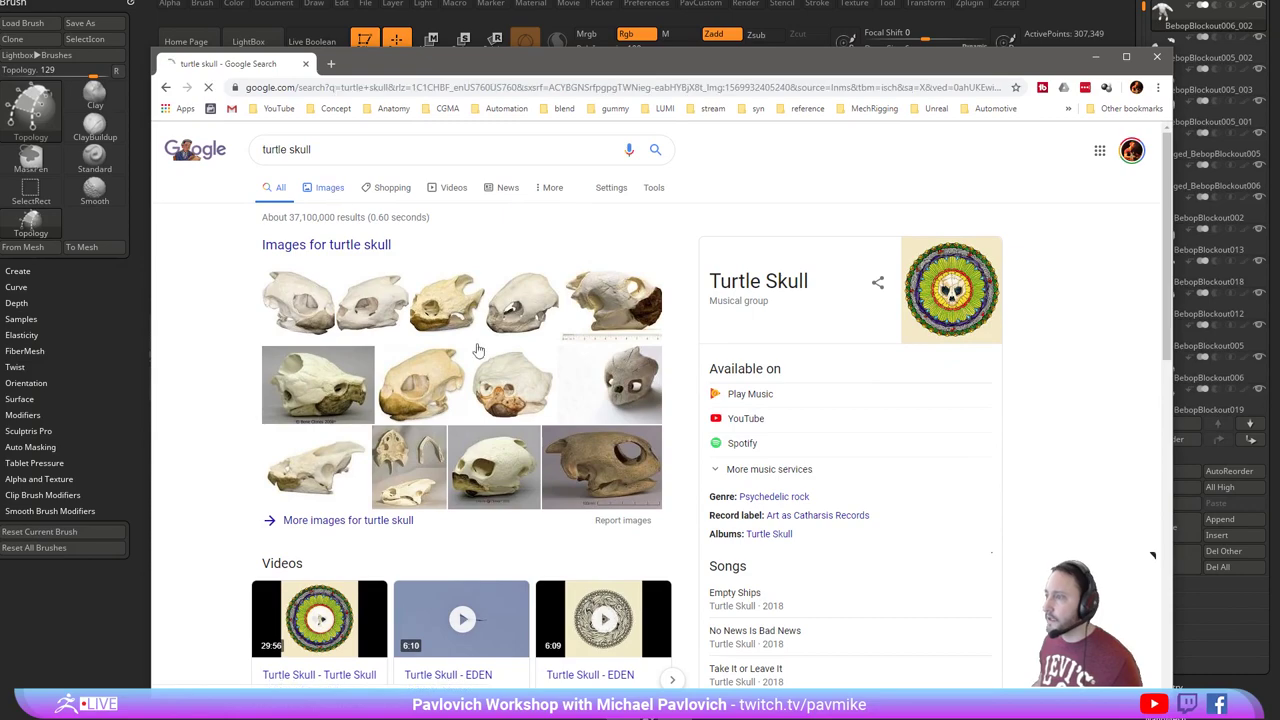
{"action": "scroll", "coordinate": [472, 364], "scroll_direction": "down", "scroll_amount": 2}
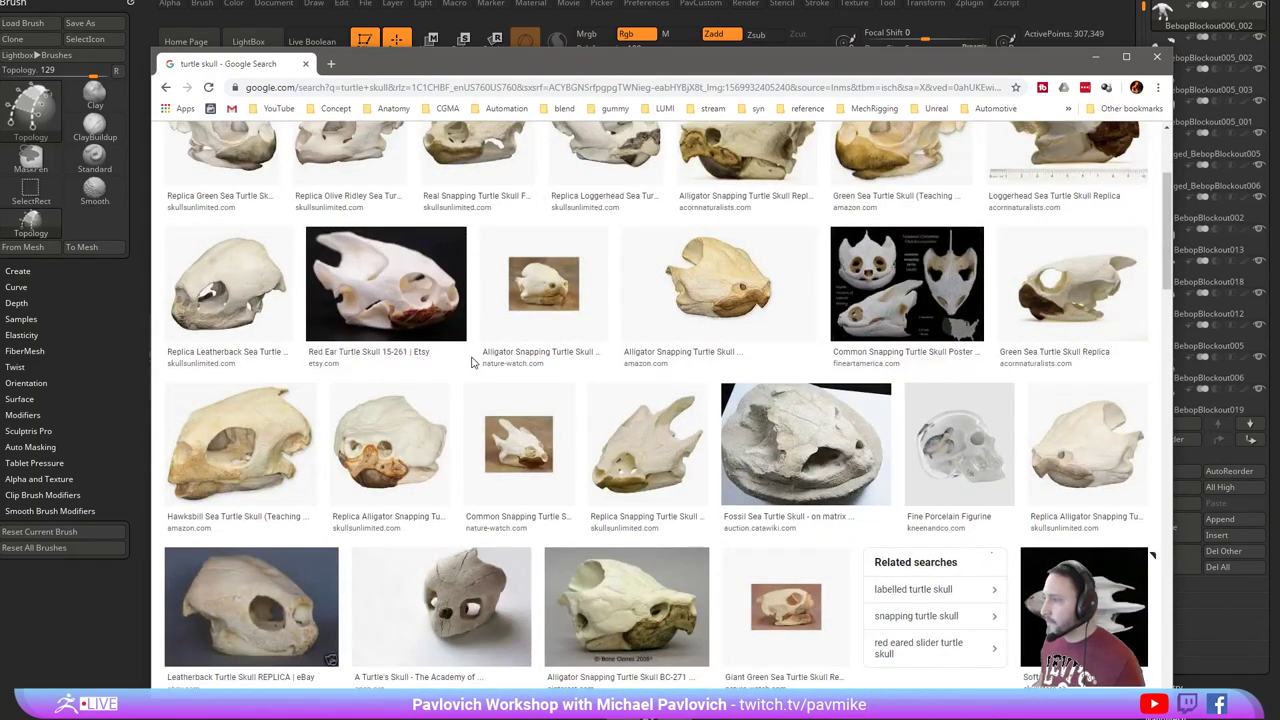
{"action": "scroll", "coordinate": [473, 364], "scroll_direction": "down", "scroll_amount": 2}
{"action": "scroll", "coordinate": [473, 364], "scroll_direction": "down", "scroll_amount": 1}
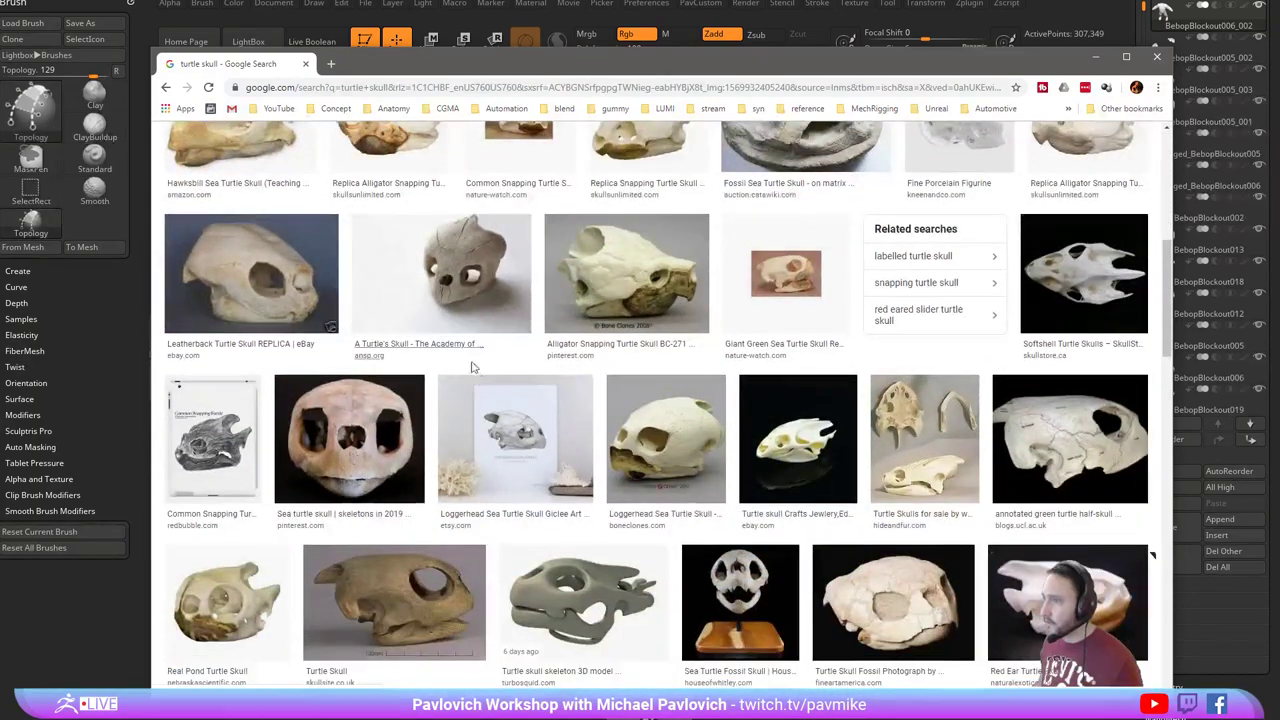
{"action": "scroll", "coordinate": [504, 366], "scroll_direction": "down", "scroll_amount": 2}
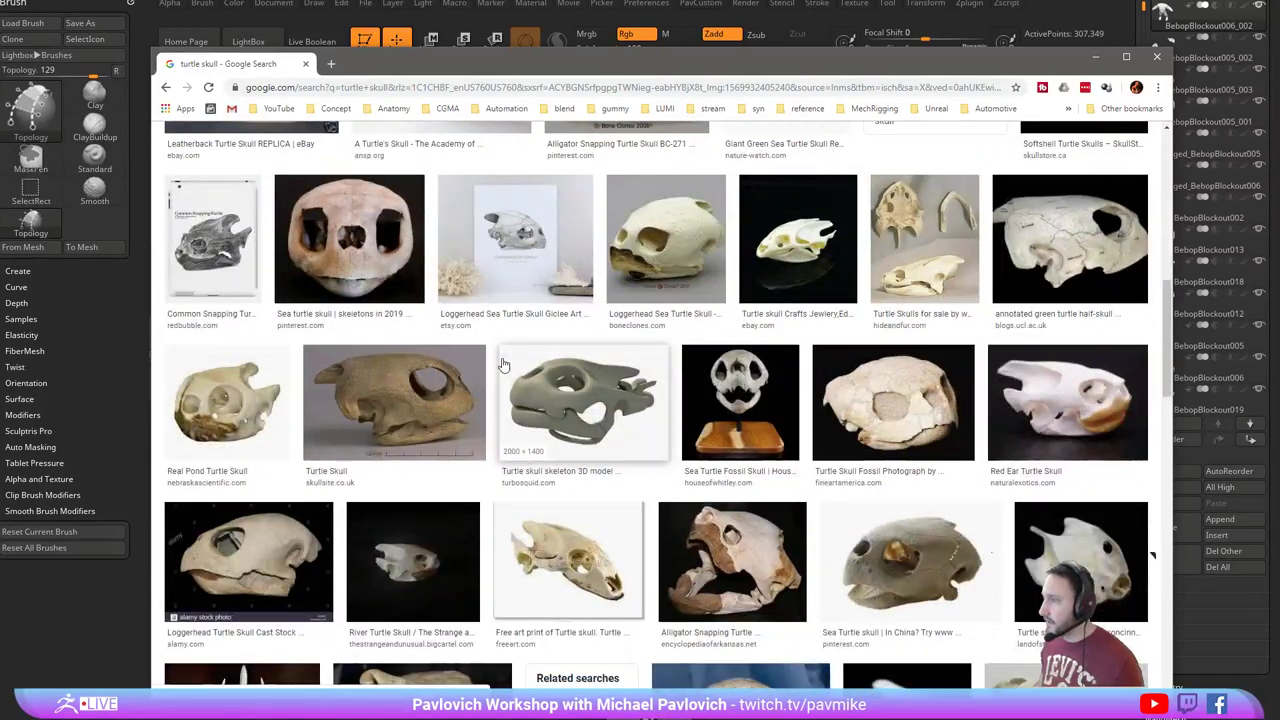
{"action": "scroll", "coordinate": [650, 420], "scroll_direction": "down", "scroll_amount": 10}
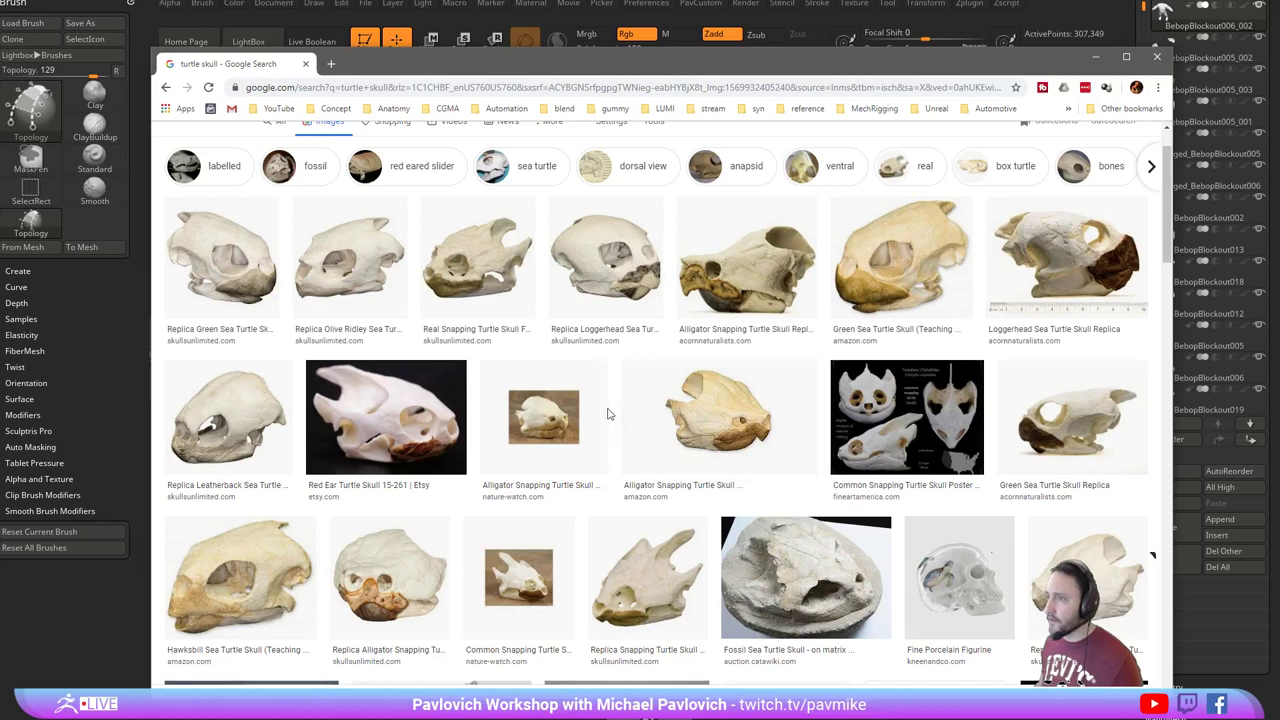
Save the full-size Replica Green Sea Turtle Skull picture to disk and return to ZBrush.
{"action": "left_click", "coordinate": [250, 270]}
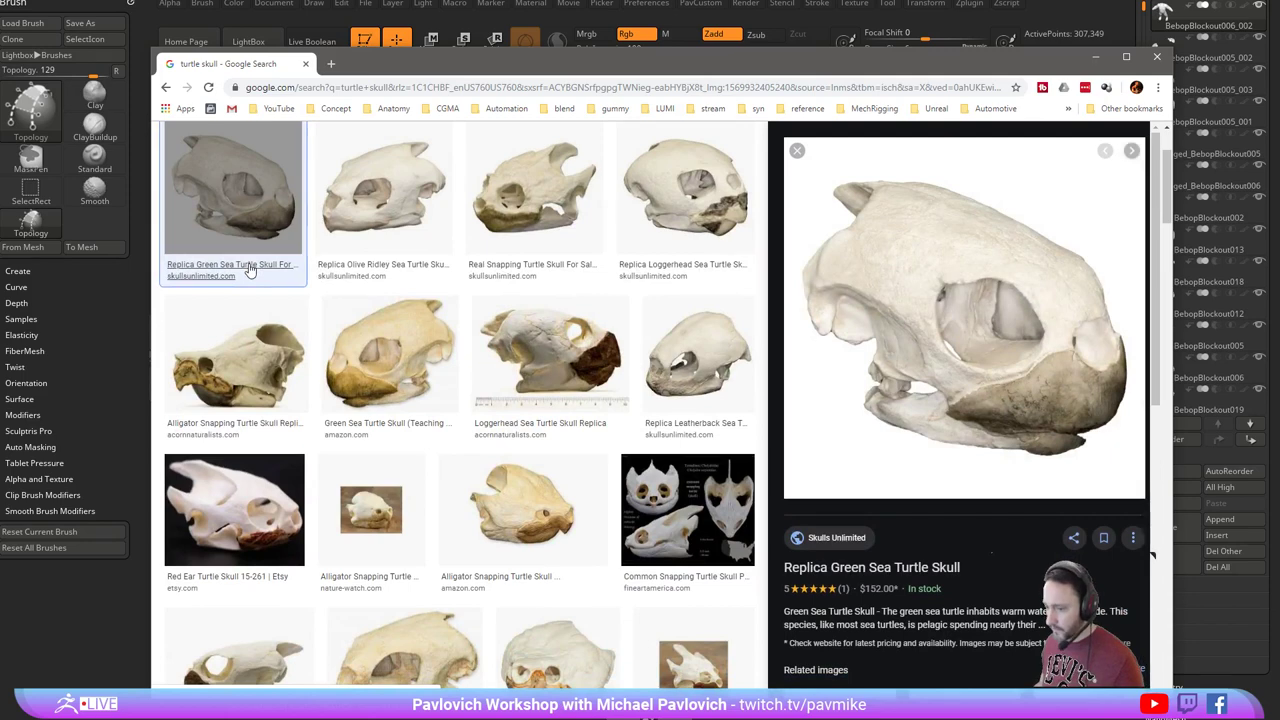
{"action": "right_click", "coordinate": [1003, 338]}
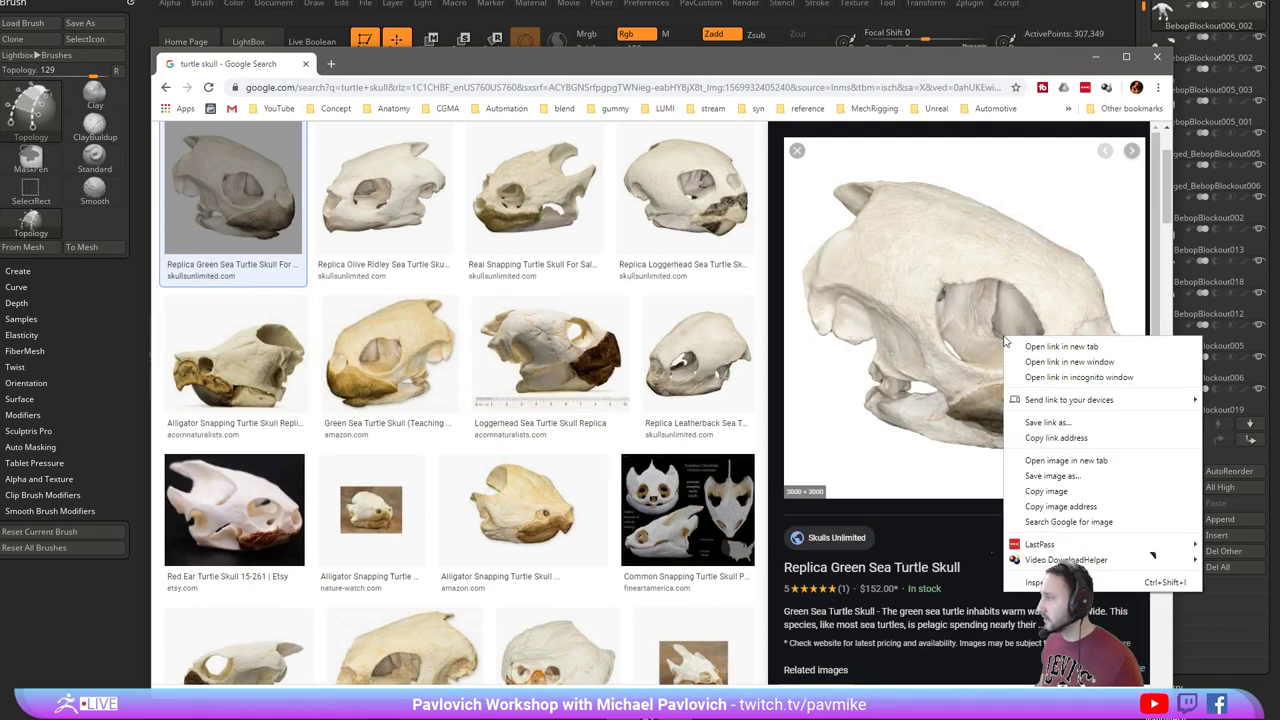
{"action": "left_click", "coordinate": [1041, 476]}
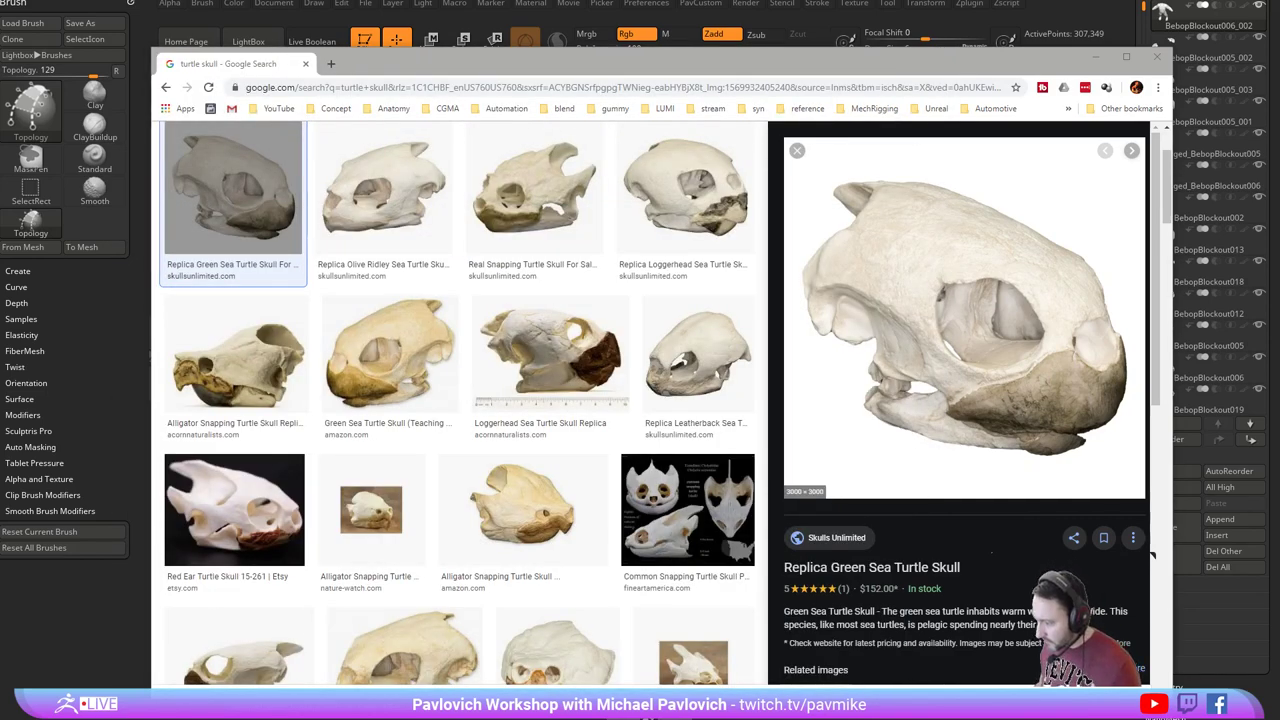
{"action": "key", "text": "Return"}
{"action": "key", "text": "alt+Tab"}
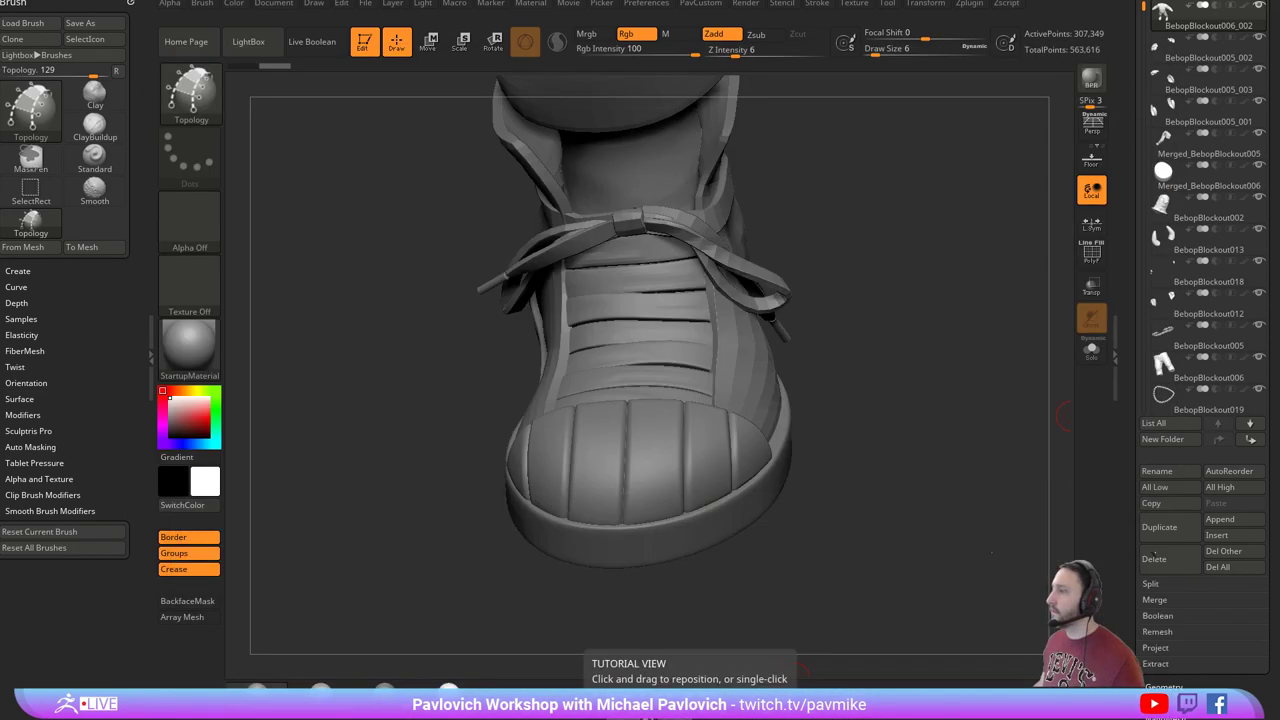
Take the character out of edit mode, choosing to always switch to 2.5D, and clear the canvas.
{"action": "left_click", "coordinate": [364, 42]}
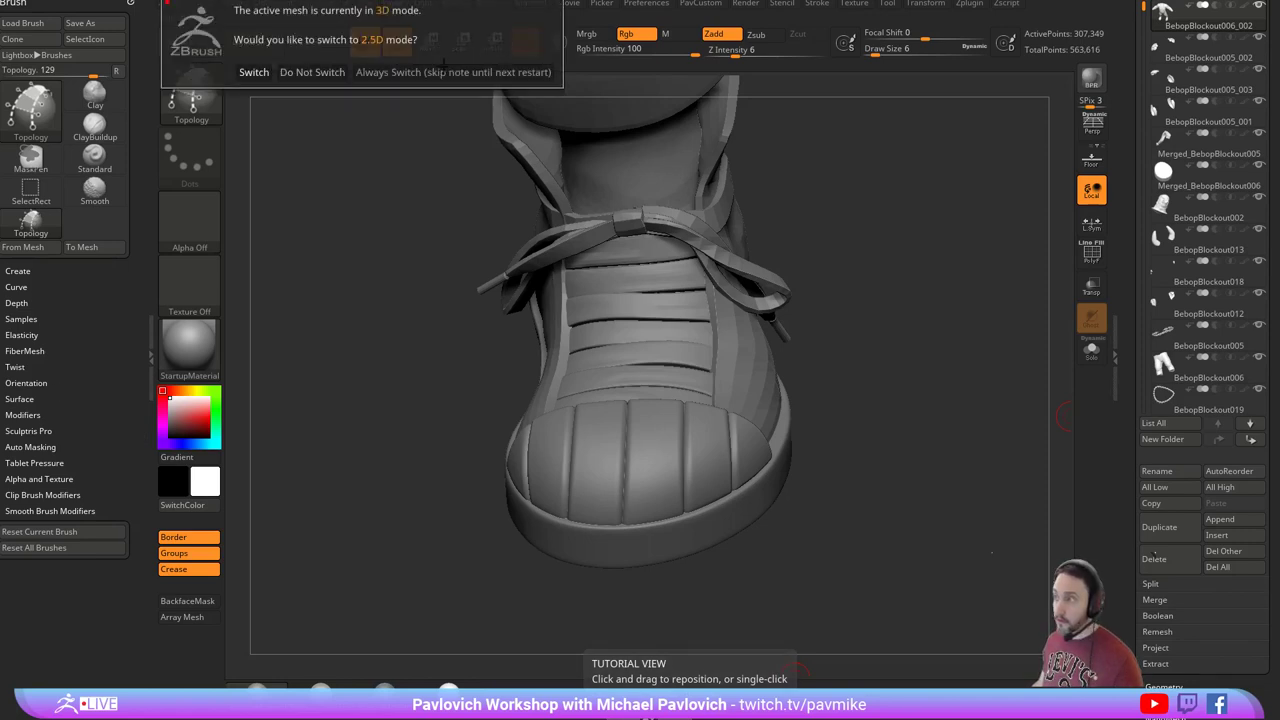
{"action": "left_click", "coordinate": [444, 71]}
{"action": "key", "text": "ctrl+n"}
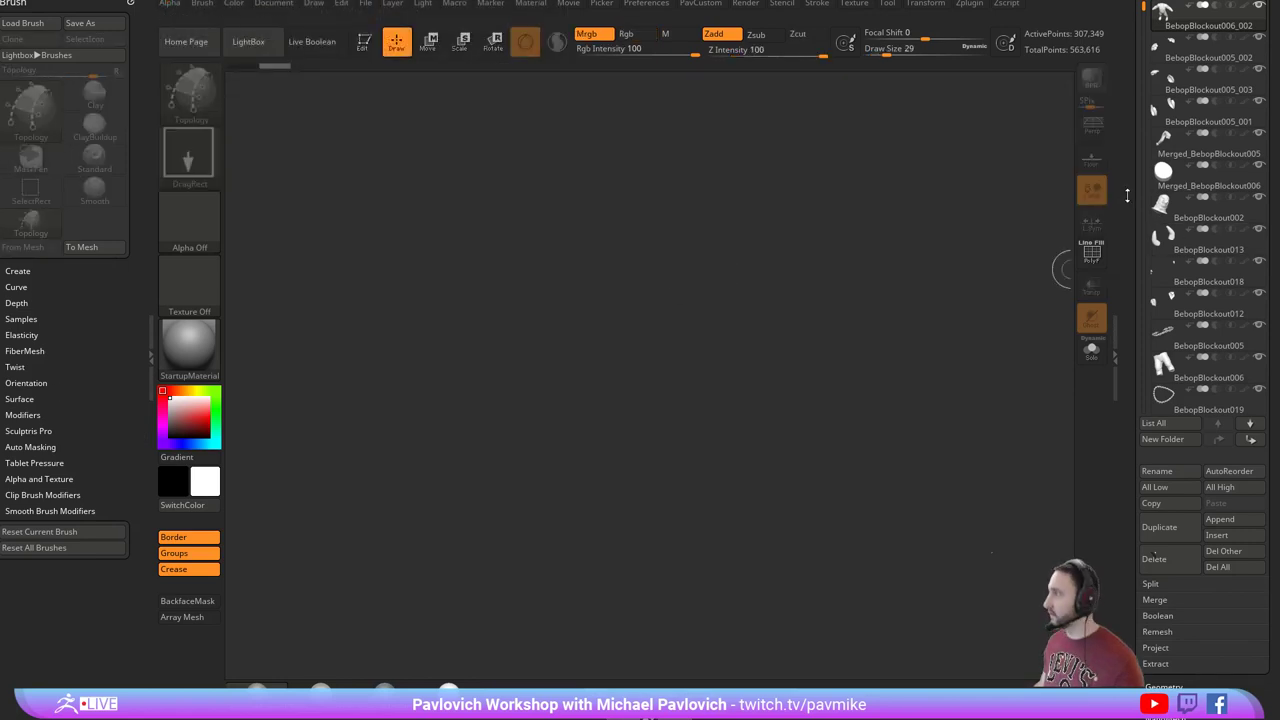
Draw a PolyMesh3D star on the canvas, enter edit mode and snap it to a straight-on view.
{"action": "left_click_drag", "start_coordinate": [1127, 196], "coordinate": [1133, 438]}
{"action": "left_click", "coordinate": [1234, 192]}
{"action": "mouse_move", "coordinate": [604, 378]}
{"action": "left_mouse_down"}
{"action": "mouse_move", "coordinate": [631, 443]}
{"action": "mouse_move", "coordinate": [622, 497]}
{"action": "left_mouse_up"}
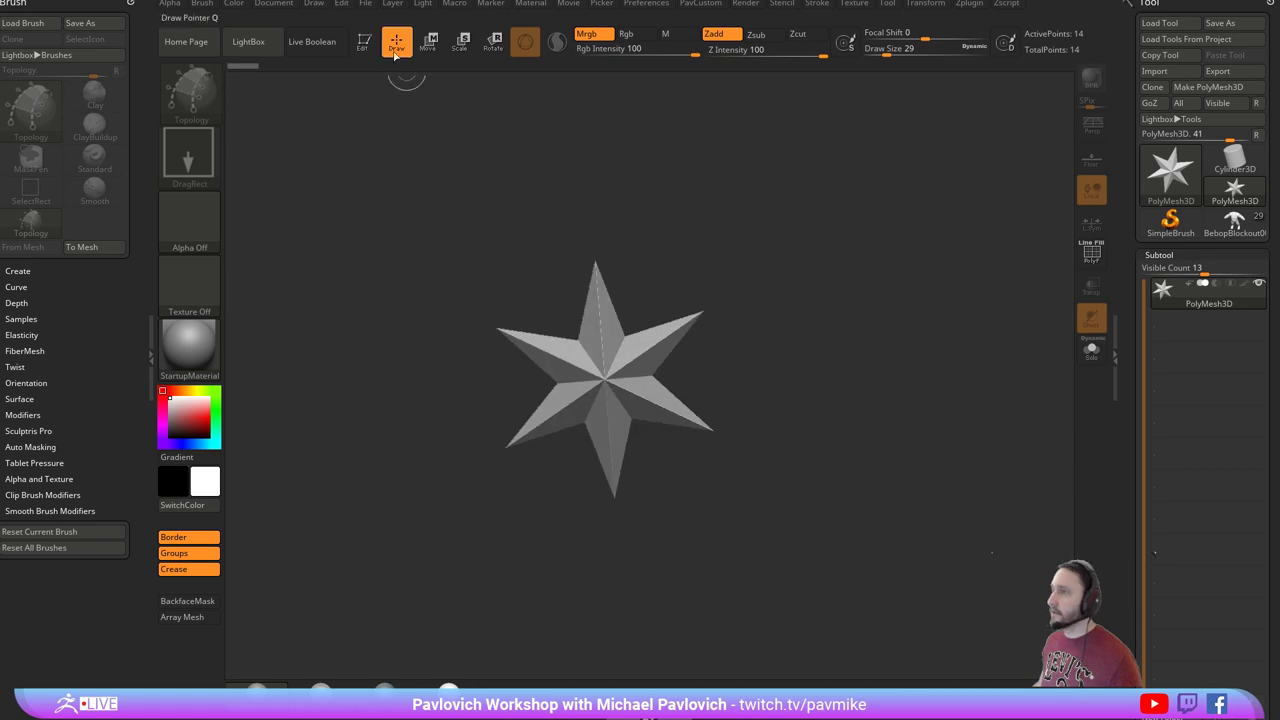
{"action": "left_click", "coordinate": [366, 44]}
{"action": "left_click_drag", "start_coordinate": [834, 254], "coordinate": [850, 250], "text": "shift"}
Import the green sea turtle skull picture as a texture and make it the current texture.
{"action": "left_click", "coordinate": [860, 5]}
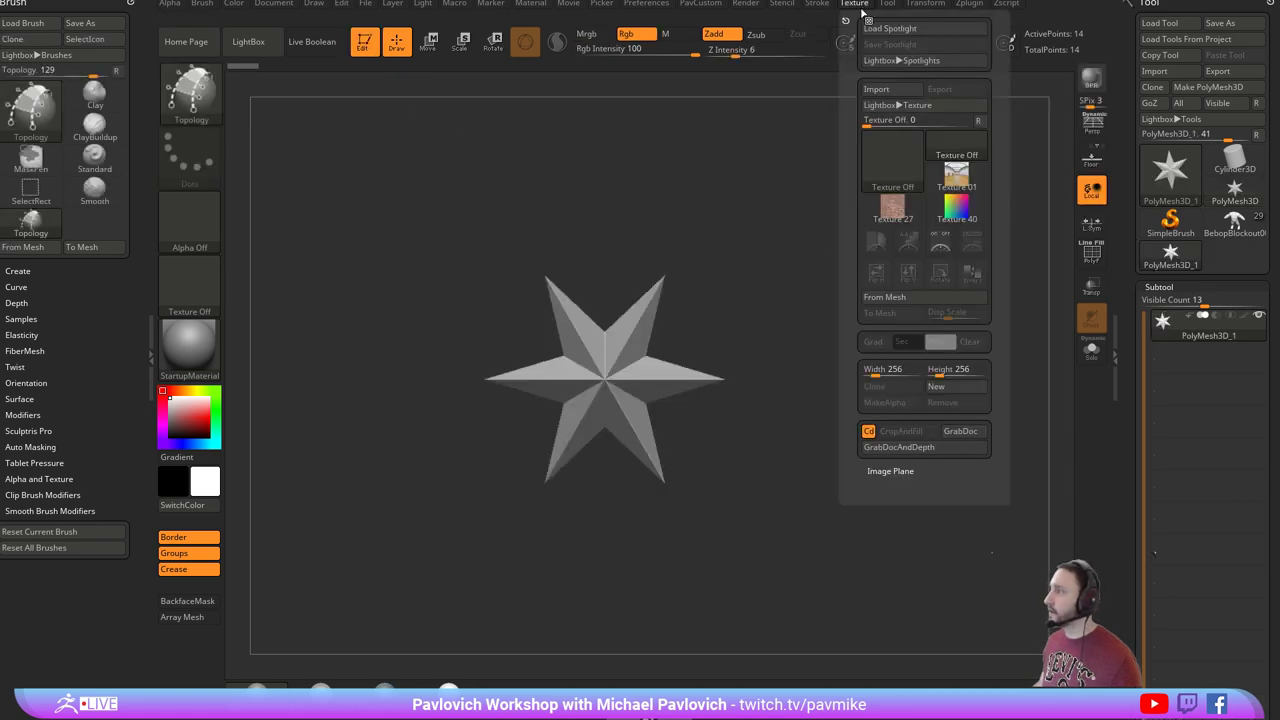
{"action": "left_click", "coordinate": [877, 89]}
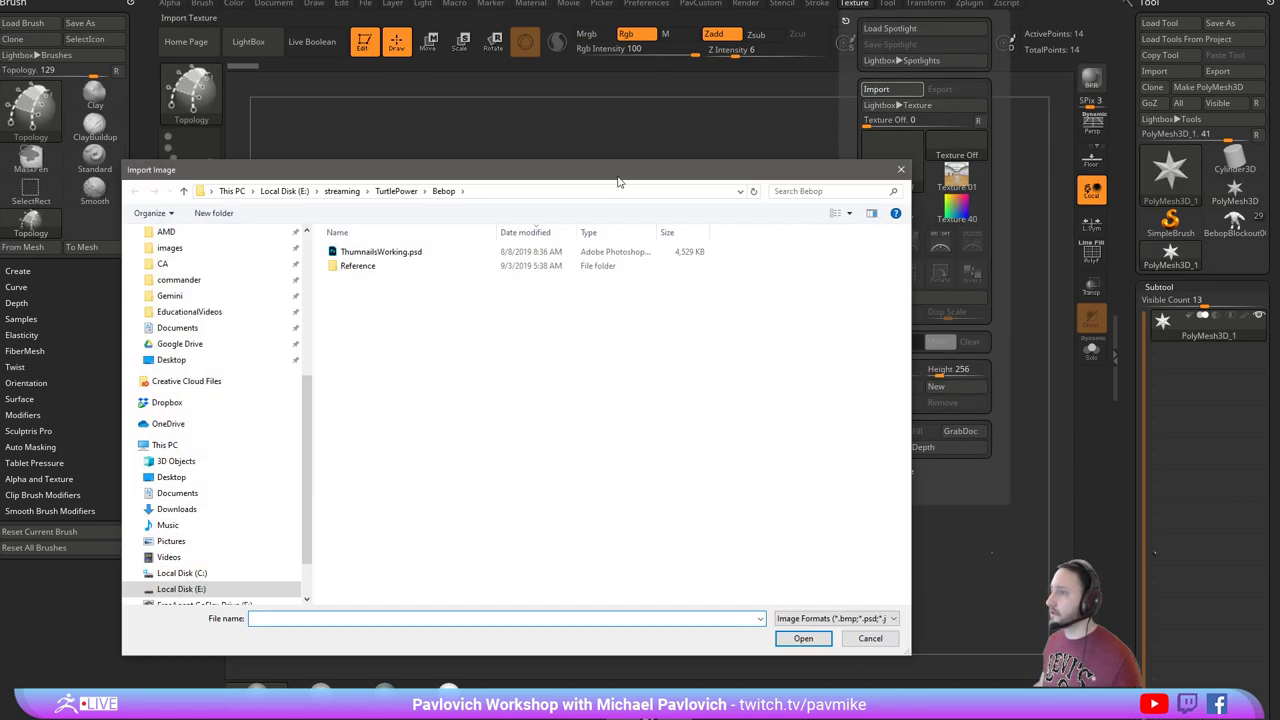
{"action": "left_click_drag", "start_coordinate": [618, 178], "coordinate": [668, 719]}
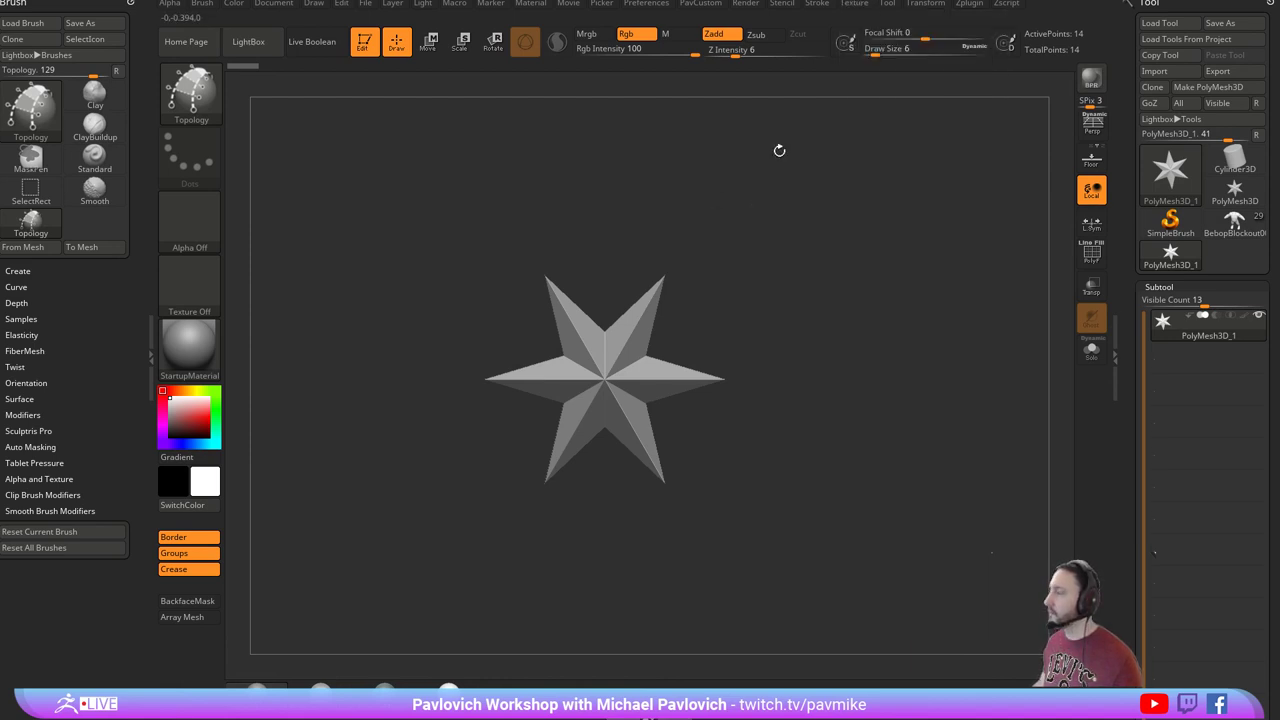
{"action": "left_click", "coordinate": [886, 4]}
{"action": "mouse_move", "coordinate": [856, 5]}
{"action": "left_click", "coordinate": [898, 241]}
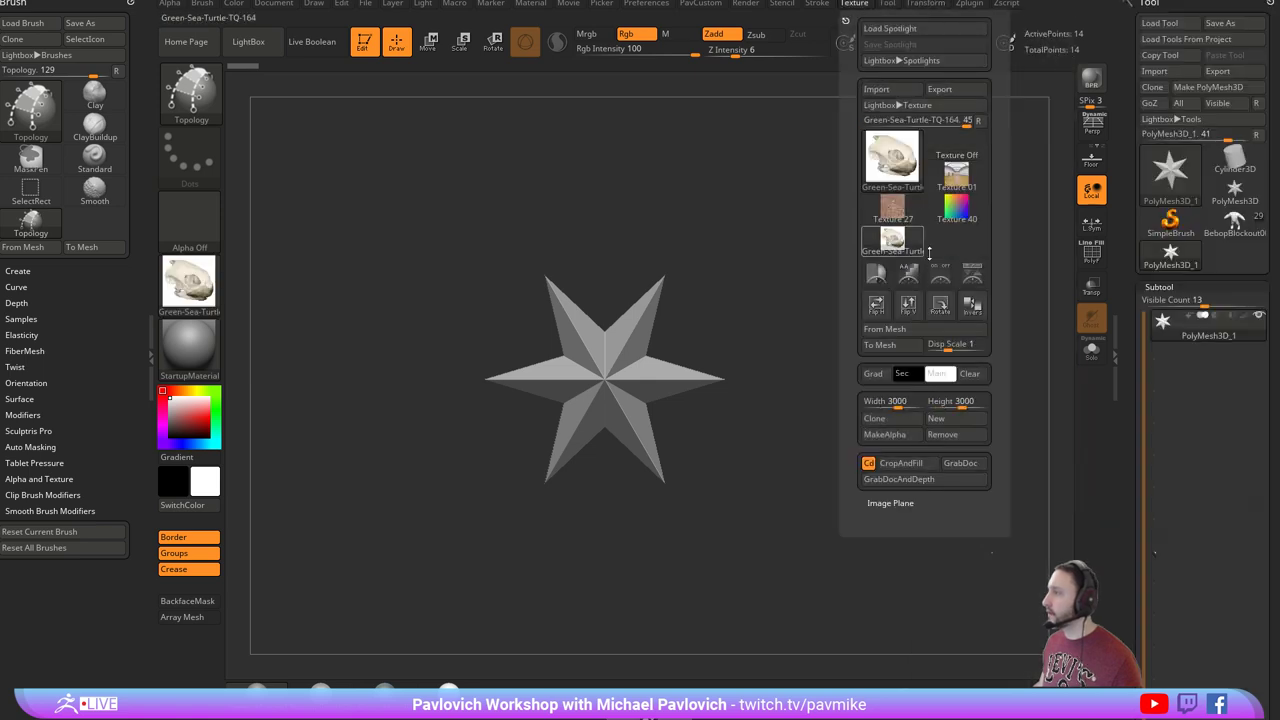
Add the skull texture to Spotlight, scale it down, fade its opacity and leave Spotlight editing with the image still displayed.
{"action": "left_click", "coordinate": [970, 274]}
{"action": "left_click_drag", "start_coordinate": [439, 328], "coordinate": [577, 331]}
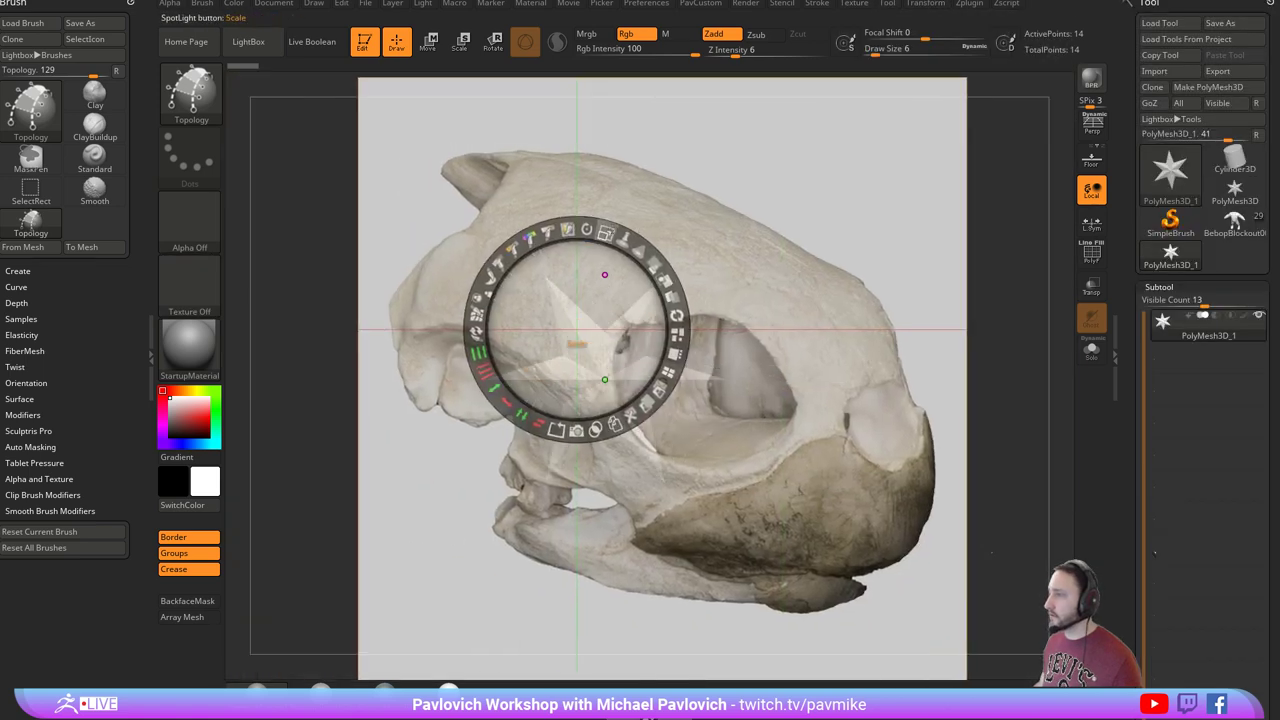
{"action": "left_click_drag", "start_coordinate": [607, 232], "coordinate": [580, 199]}
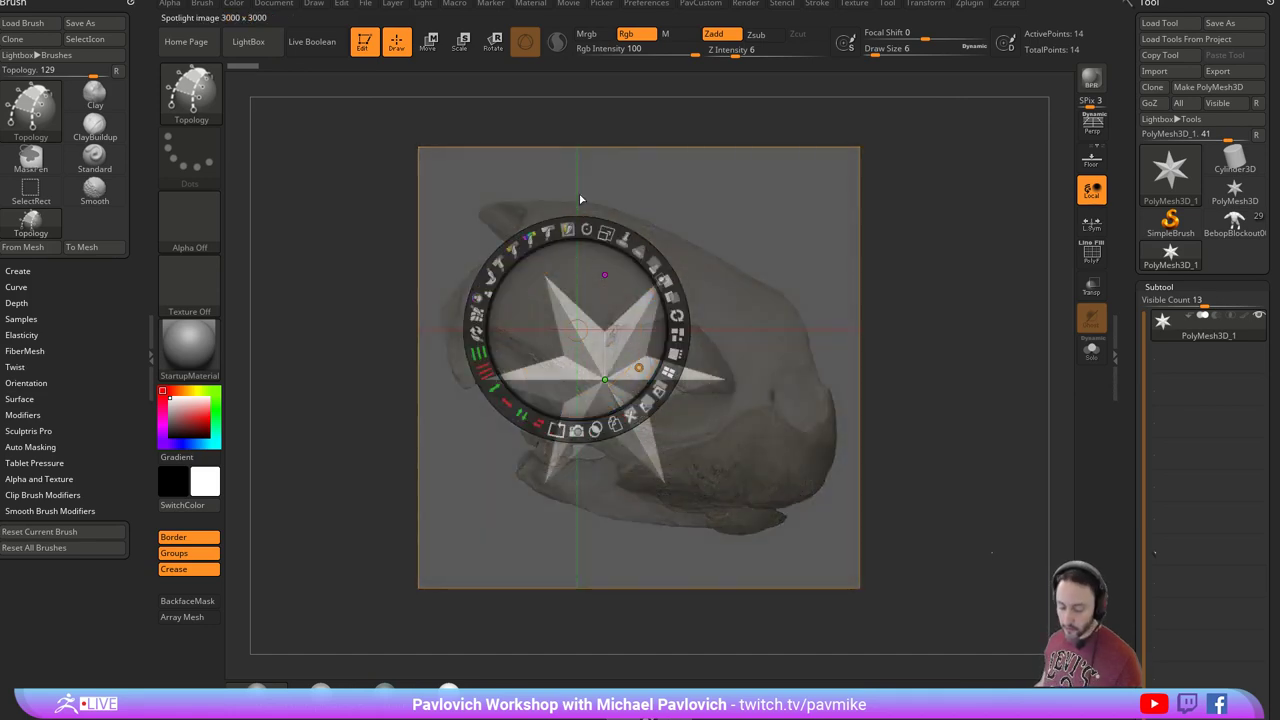
{"action": "key", "text": "z"}
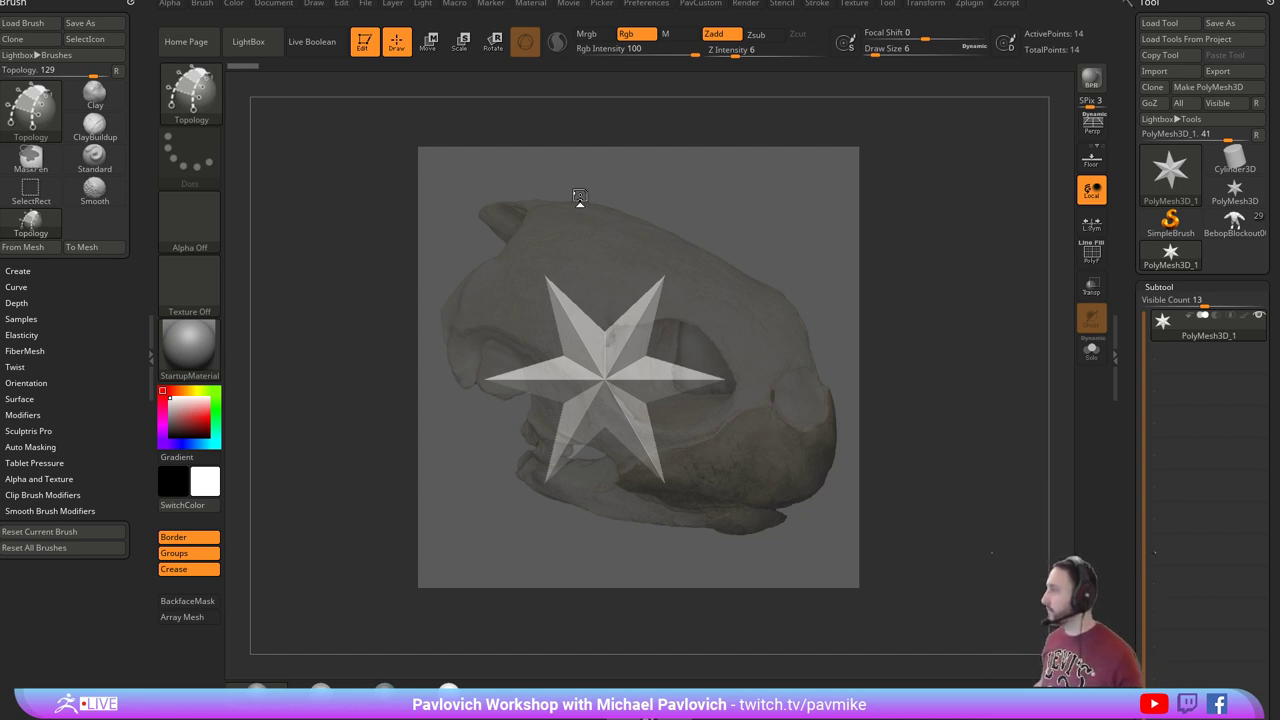
Replace the star with a Sphere3D and convert it to a PolyMesh3D over the skull reference.
{"action": "left_click_drag", "start_coordinate": [922, 240], "coordinate": [968, 279]}
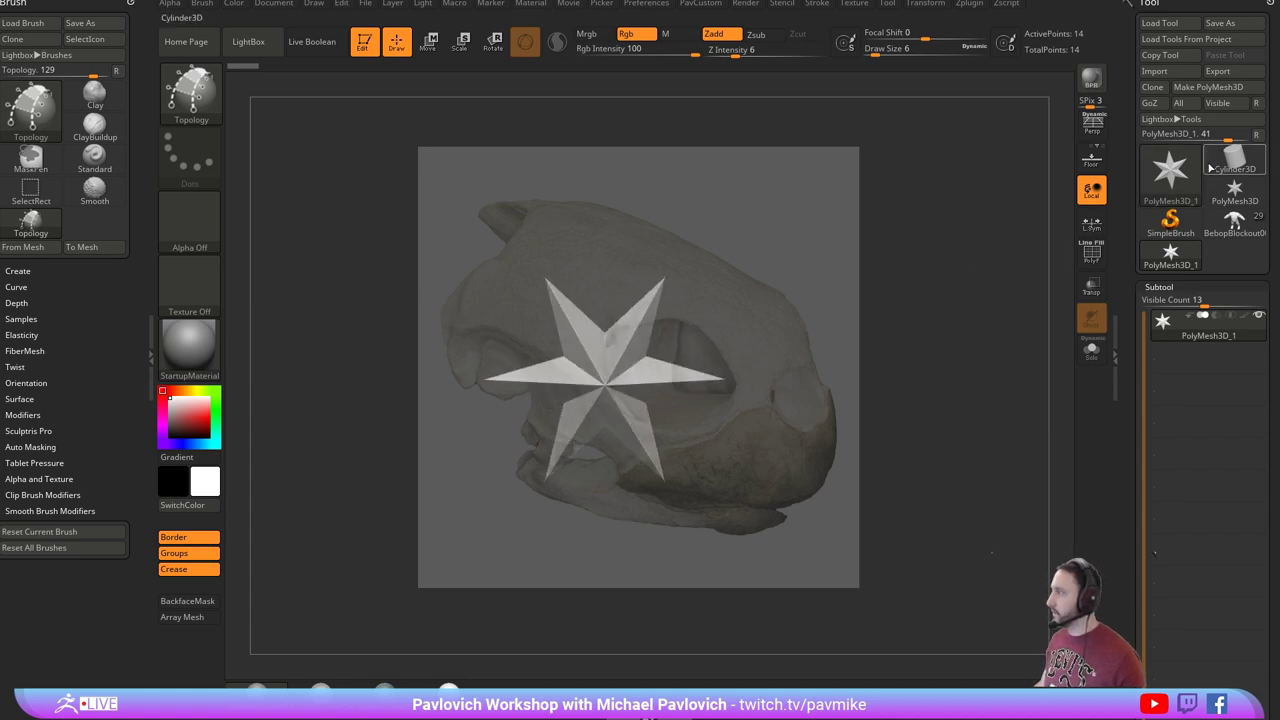
{"action": "left_click", "coordinate": [1170, 170]}
{"action": "left_click", "coordinate": [581, 238]}
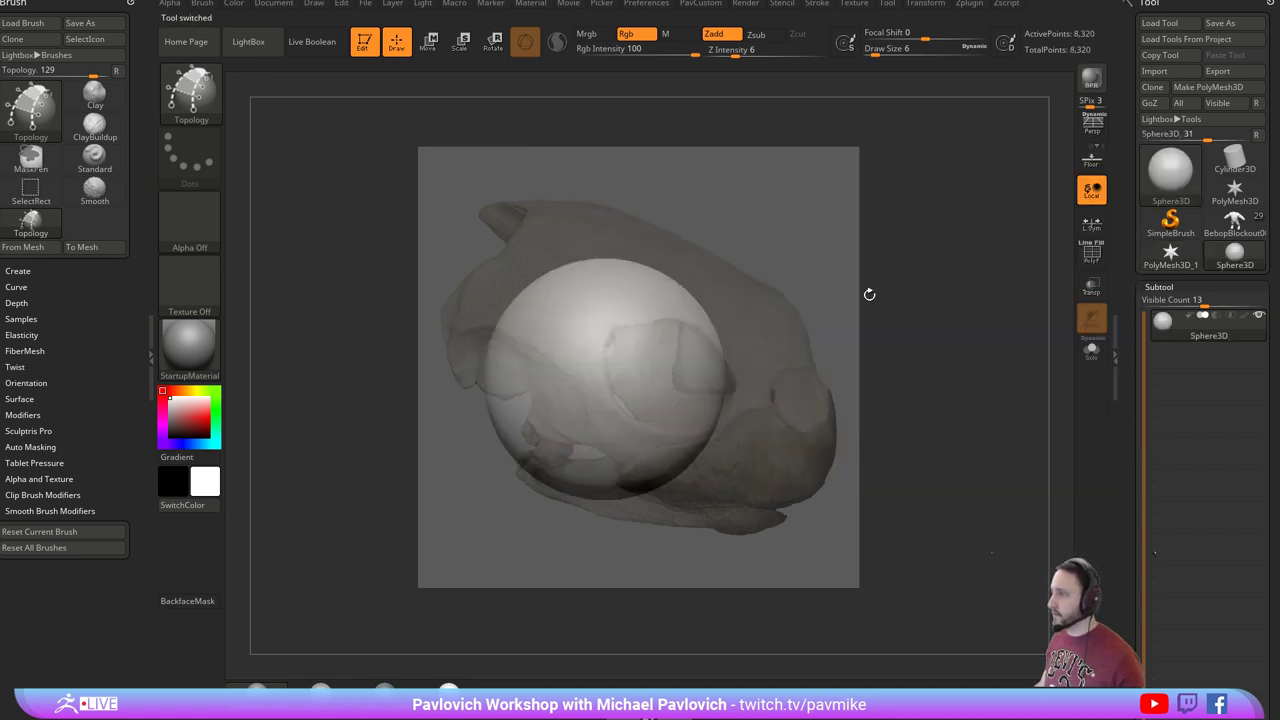
{"action": "left_click", "coordinate": [1186, 89]}
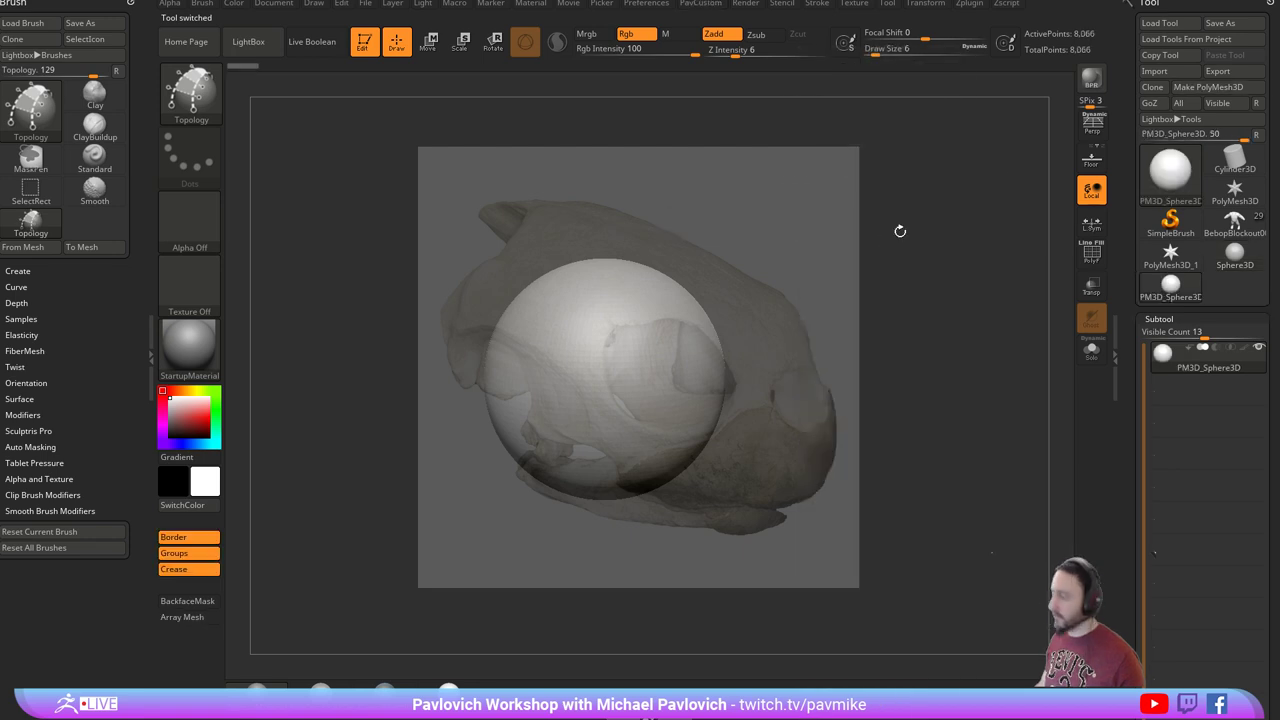
Turn on the floor grid and sculpt a pair of round eyes and a mouth onto the sphere's front with the Standard brush.
{"action": "left_click", "coordinate": [1092, 157]}
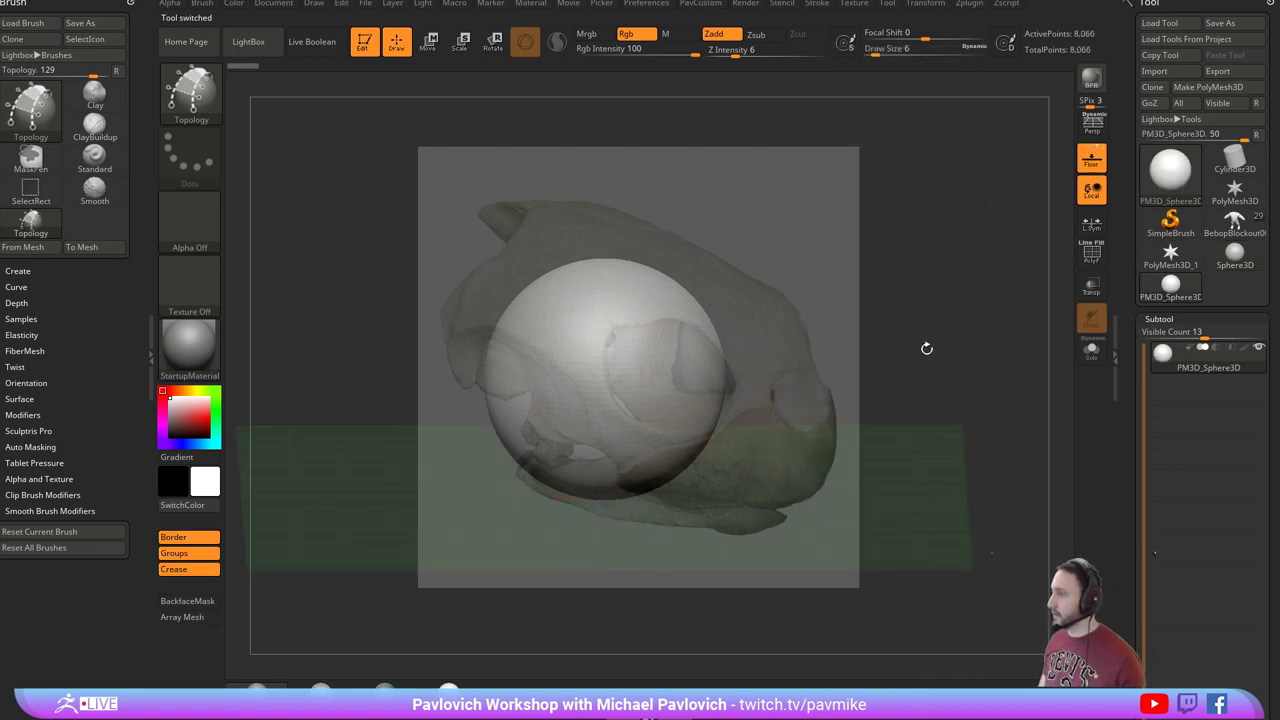
{"action": "key", "text": "b"}
{"action": "key", "text": "s"}
{"action": "key", "text": "t"}
{"action": "key", "text": "s"}
{"action": "mouse_move", "coordinate": [626, 364]}
{"action": "left_mouse_down"}
{"action": "mouse_move", "coordinate": [618, 377]}
{"action": "mouse_move", "coordinate": [628, 368]}
{"action": "left_mouse_up"}
{"action": "left_click_drag", "start_coordinate": [586, 417], "coordinate": [648, 452]}
{"action": "mouse_move", "coordinate": [969, 391]}
{"action": "left_mouse_down"}
{"action": "mouse_move", "coordinate": [943, 383]}
{"action": "mouse_move", "coordinate": [980, 397]}
{"action": "left_mouse_up"}
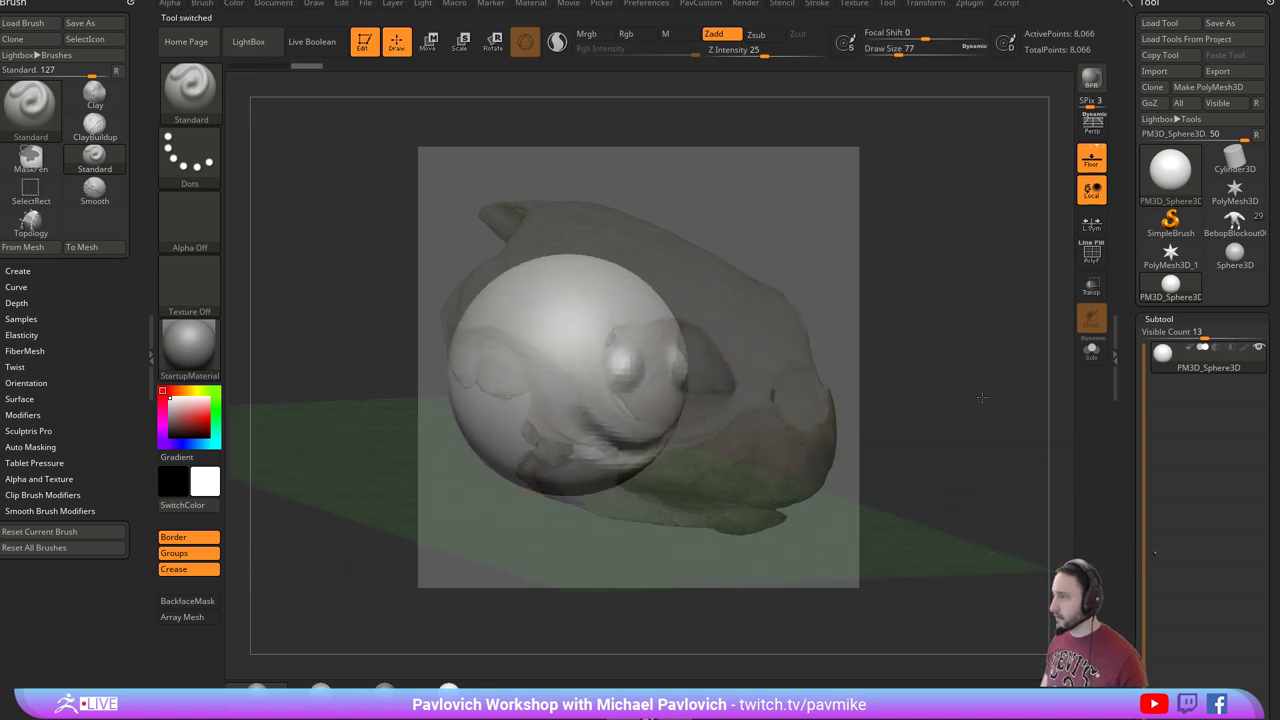
Turn off the floor grid, angle the sphere like the skull reference and stretch it with the gizmo to fill the skull's outline.
{"action": "left_click", "coordinate": [1092, 160]}
{"action": "left_click_drag", "start_coordinate": [882, 325], "coordinate": [954, 363]}
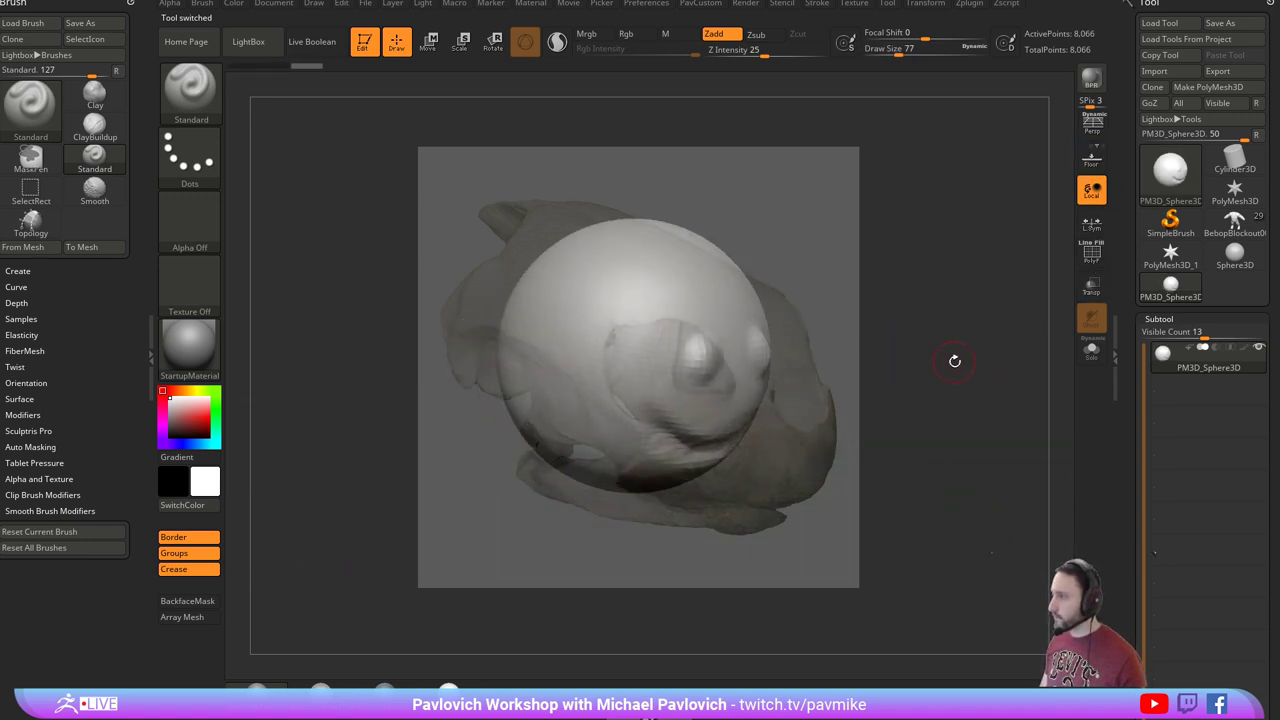
{"action": "key", "text": "w"}
{"action": "mouse_move", "coordinate": [661, 367]}
{"action": "left_mouse_down"}
{"action": "mouse_move", "coordinate": [652, 279]}
{"action": "mouse_move", "coordinate": [645, 293]}
{"action": "left_mouse_up"}
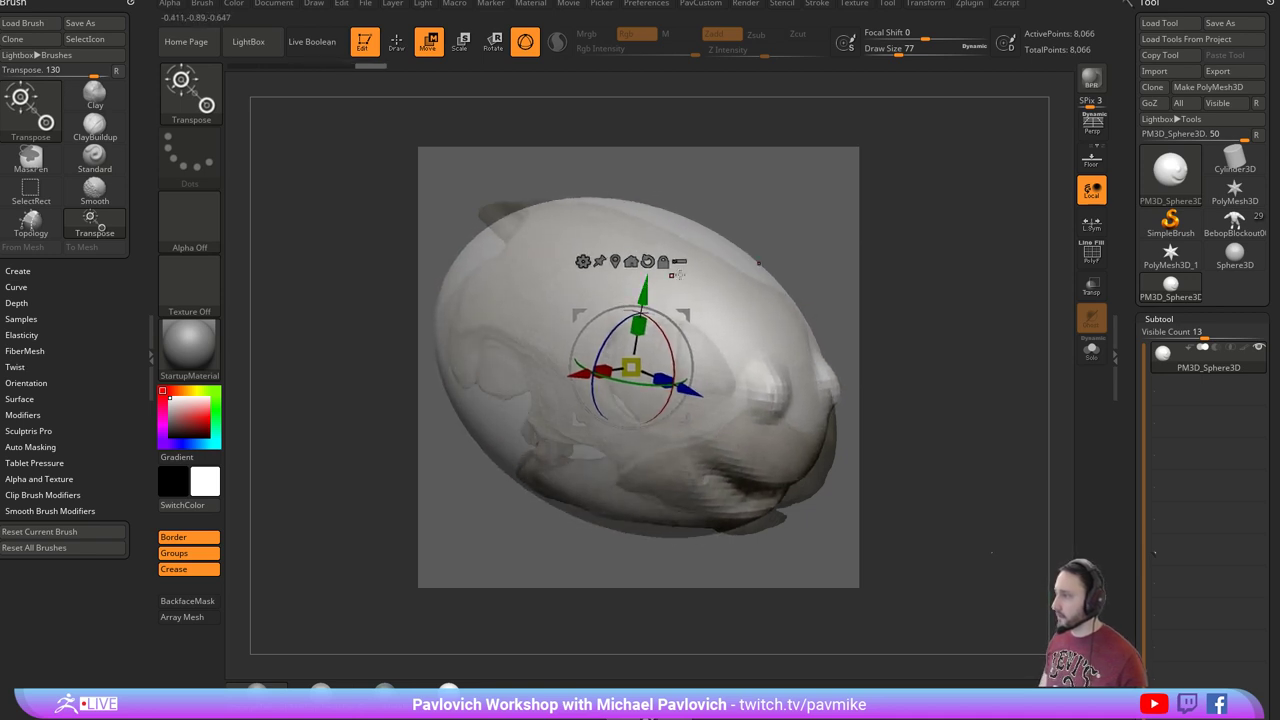
Reshape the front of the snout with the Move brush to follow the beak outline in the skull reference.
{"action": "key", "text": "q"}
{"action": "key", "text": "s"}
{"action": "left_click", "coordinate": [835, 463]}
{"action": "key", "text": "b"}
{"action": "key", "text": "m"}
{"action": "key", "text": "v"}
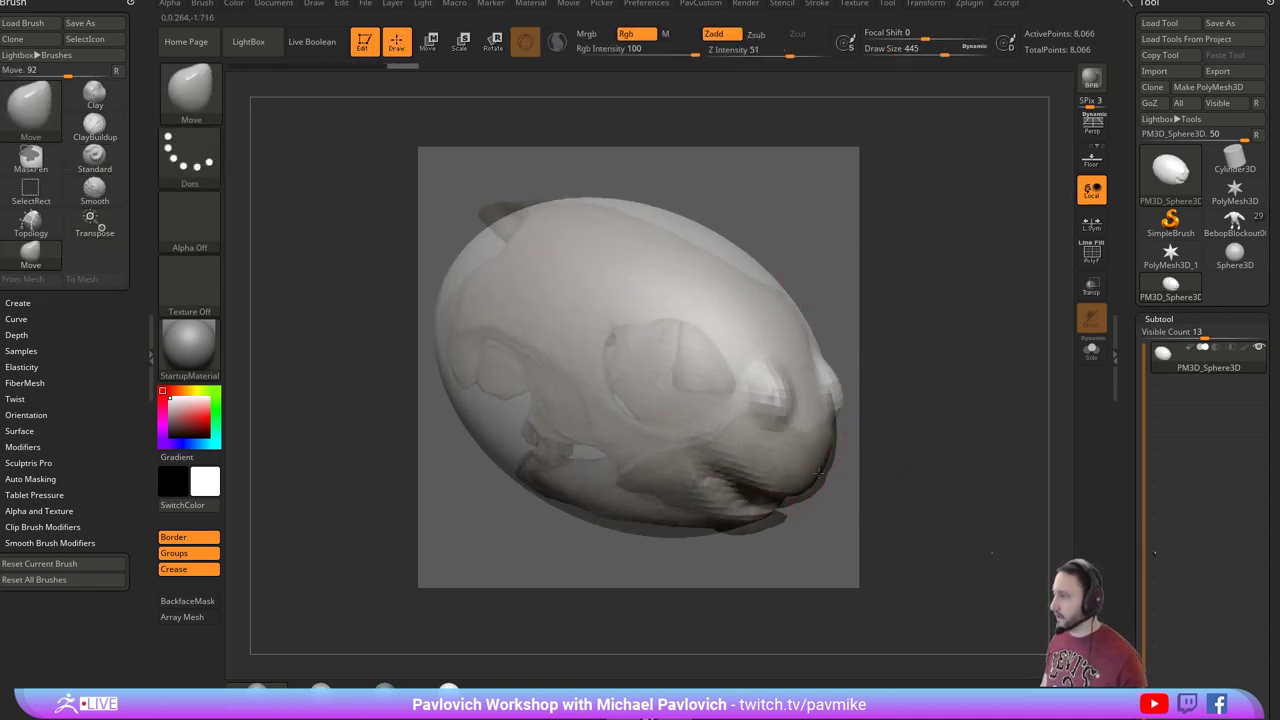
{"action": "left_click_drag", "start_coordinate": [773, 480], "coordinate": [770, 472]}
{"action": "key", "text": "bracketleft"}
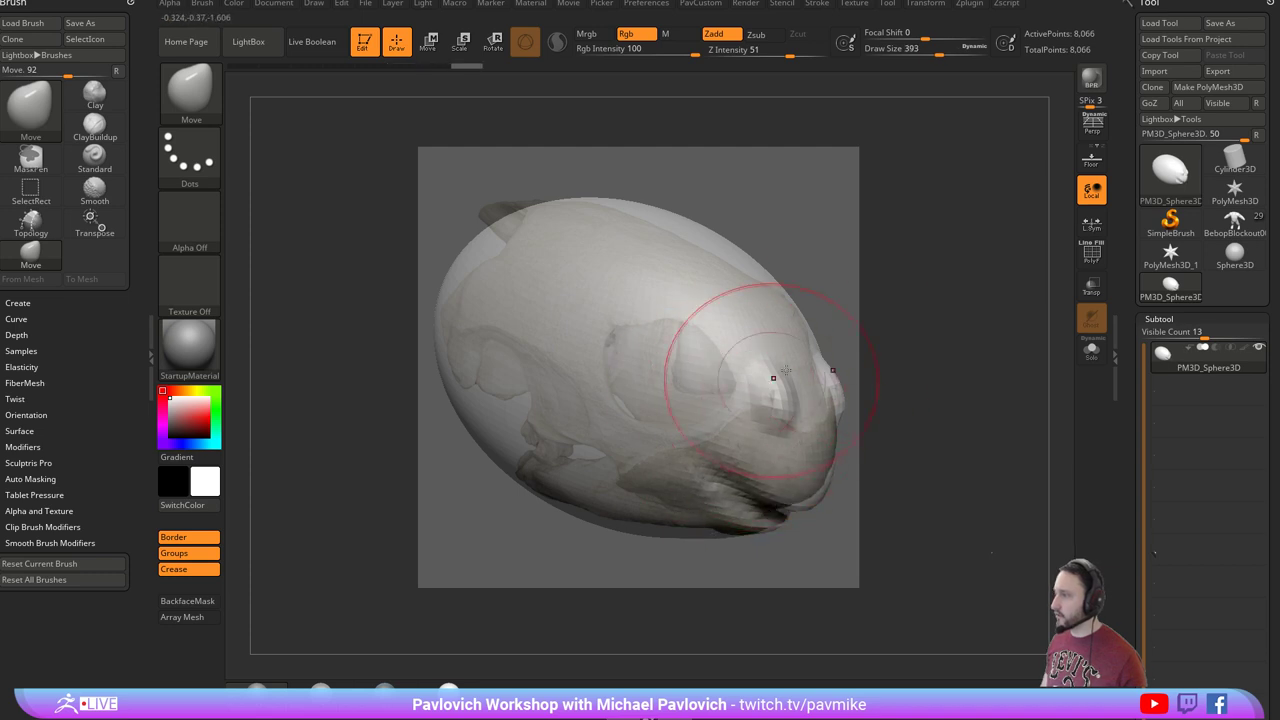
{"action": "key", "text": "4"}
{"action": "left_click", "coordinate": [825, 91]}
{"action": "key", "text": "bracketleft"}
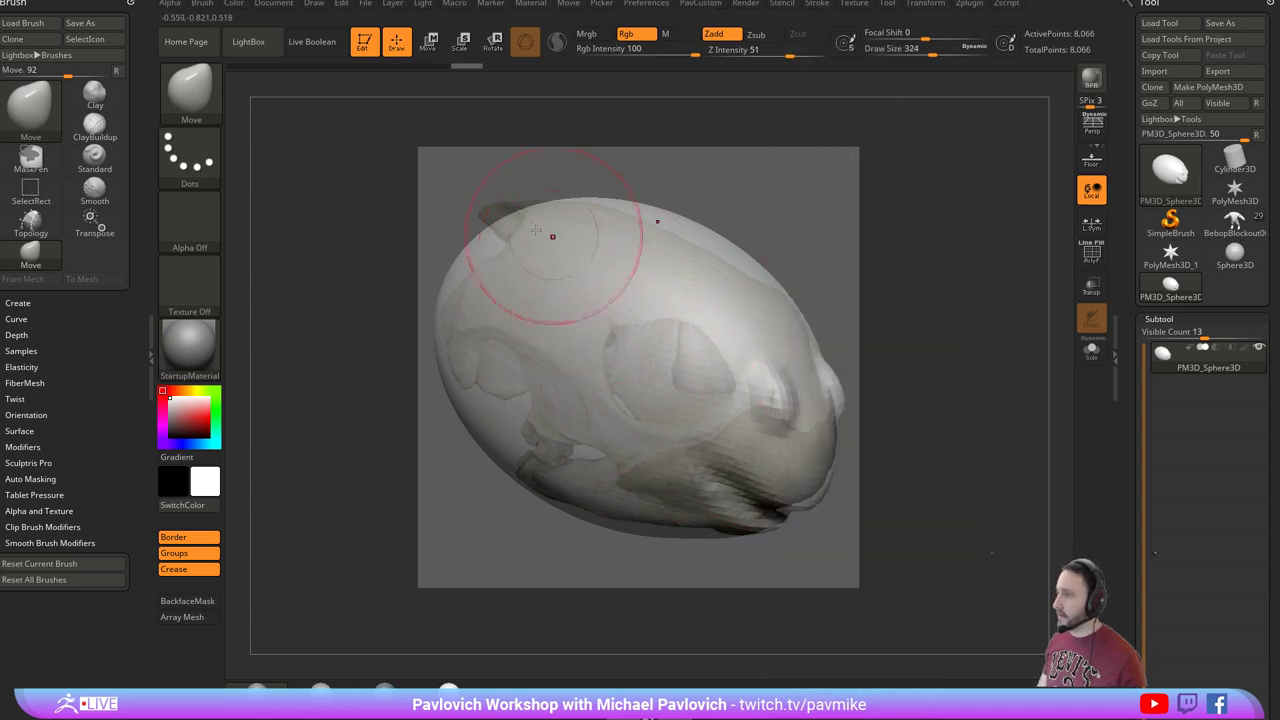
Carve the rear of the skull below the crest along the reference outline with the ClipCurve brush.
{"action": "left_click", "coordinate": [192, 97], "text": "ctrl+shift"}
{"action": "left_click", "coordinate": [400, 163]}
{"action": "mouse_move", "coordinate": [372, 368]}
{"action": "left_mouse_down", "text": "ctrl+shift"}
{"action": "mouse_move", "coordinate": [505, 252]}
{"action": "mouse_move", "coordinate": [525, 227]}
{"action": "mouse_move", "coordinate": [516, 201]}
{"action": "left_mouse_up", "text": "ctrl+shift"}
{"action": "key", "text": "s"}
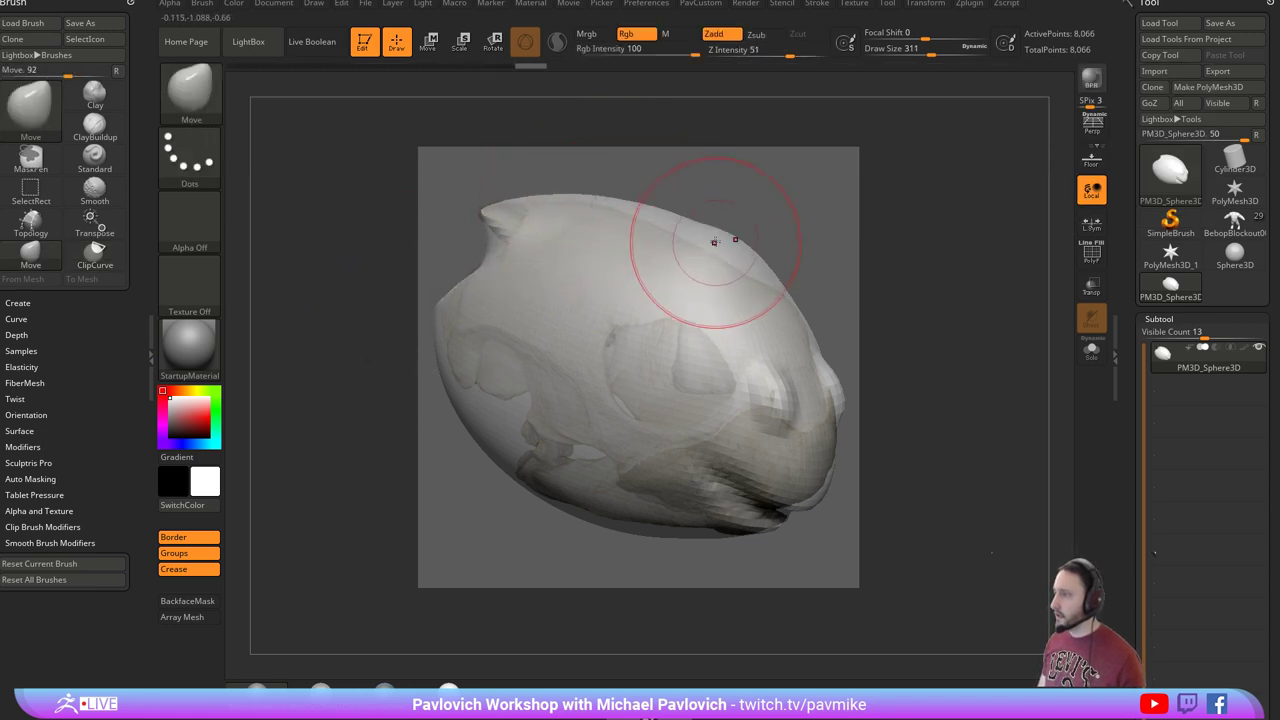
Push the top of the skull down to the reference's forehead line with a larger Move brush.
{"action": "left_click_drag", "start_coordinate": [714, 243], "coordinate": [718, 248]}
{"action": "key", "text": "s"}
{"action": "left_click_drag", "start_coordinate": [718, 248], "coordinate": [731, 248]}
{"action": "left_click_drag", "start_coordinate": [734, 242], "coordinate": [718, 264]}
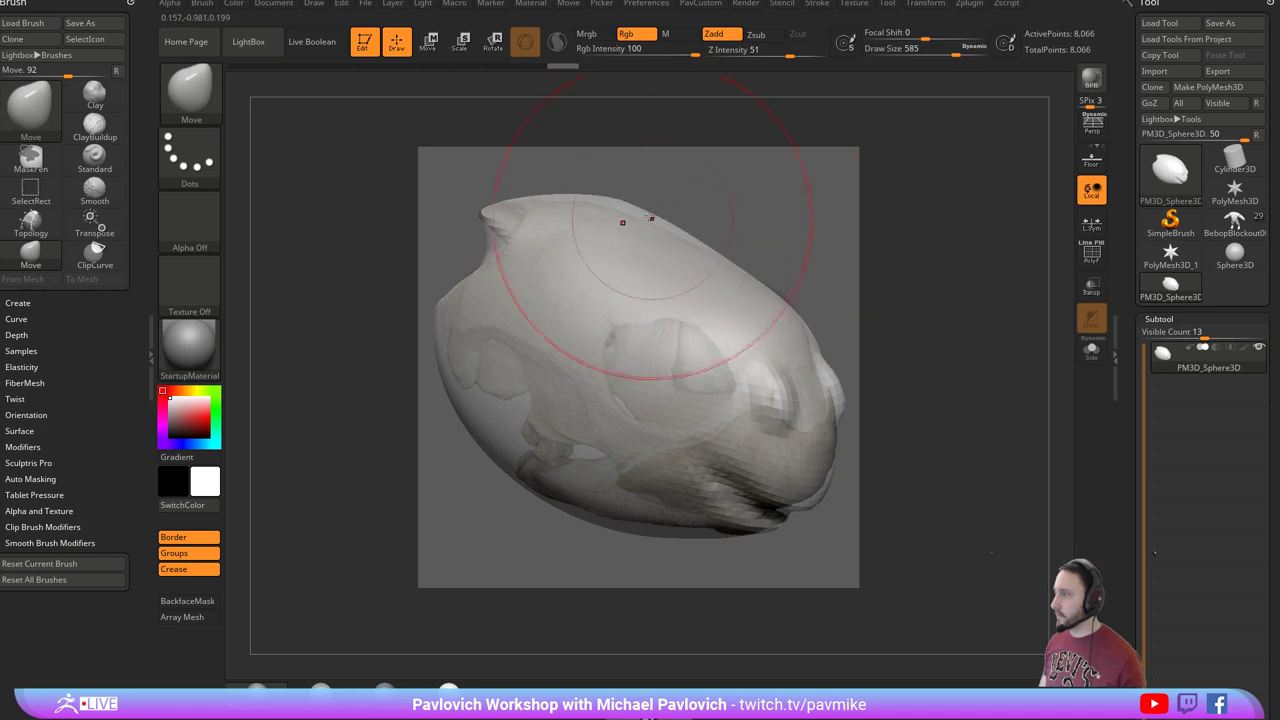
{"action": "left_click_drag", "start_coordinate": [652, 217], "coordinate": [646, 227]}
Remesh the skull with DynaMesh at a resolution of 256.
{"action": "key", "text": "2"}
{"action": "left_click", "coordinate": [969, 108]}
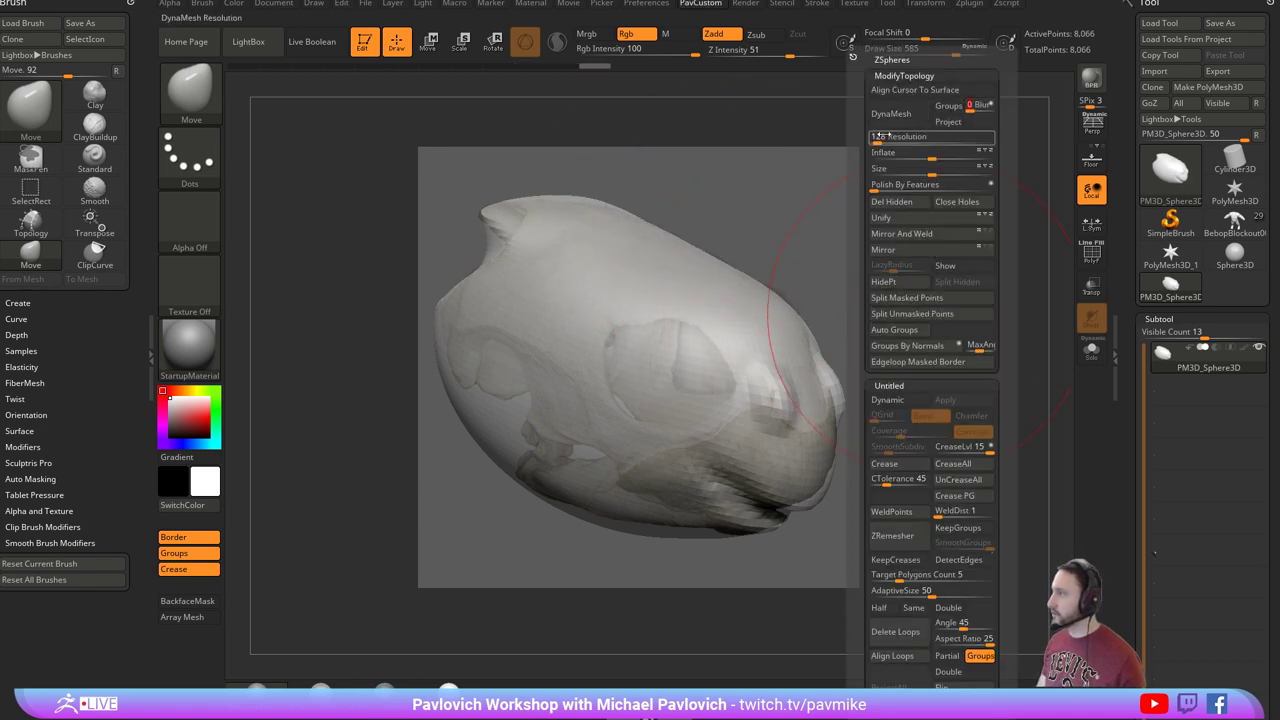
{"action": "left_click", "coordinate": [879, 139]}
{"action": "type", "text": "256"}
{"action": "key", "text": "Return"}
{"action": "left_click", "coordinate": [883, 118]}
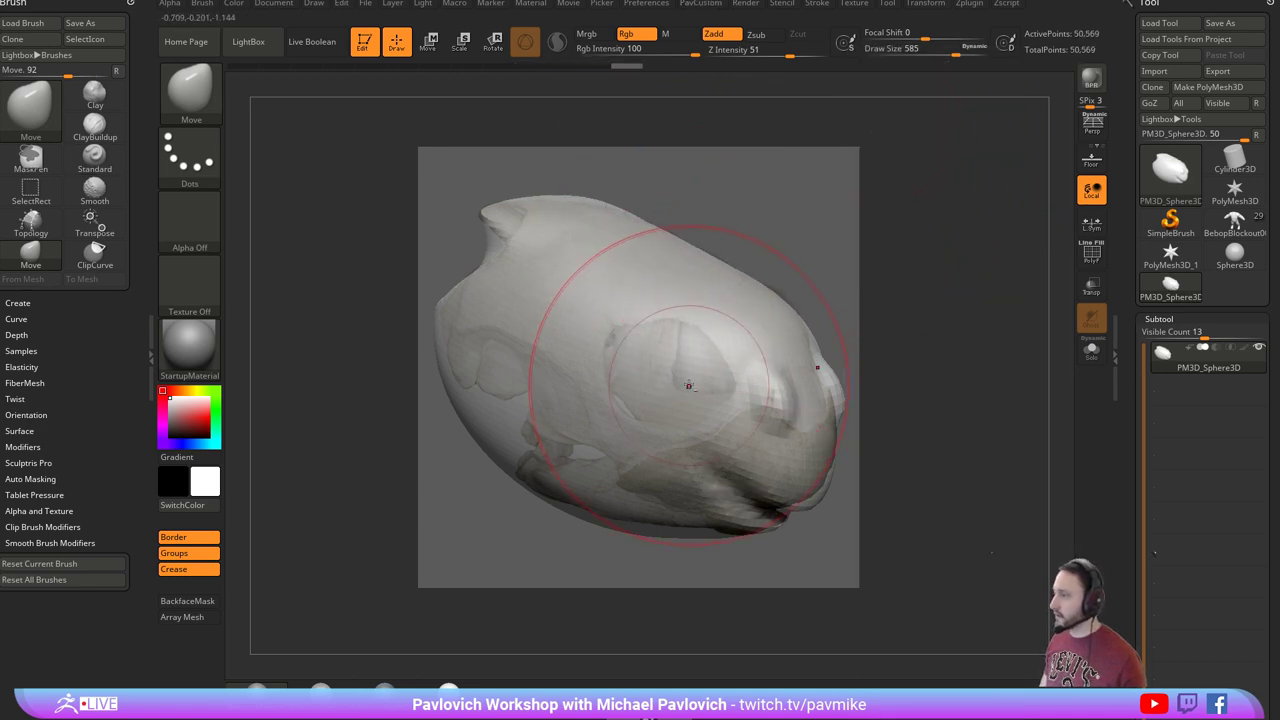
Rework the snout surface with the Standard brush and clip the skull's underside along the reference's stepped upper-jaw line.
{"action": "key", "text": "b"}
{"action": "key", "text": "s"}
{"action": "key", "text": "t"}
{"action": "key", "text": "s"}
{"action": "left_click_drag", "start_coordinate": [688, 386], "coordinate": [666, 387]}
{"action": "key", "text": "s"}
{"action": "left_click_drag", "start_coordinate": [872, 498], "coordinate": [863, 499]}
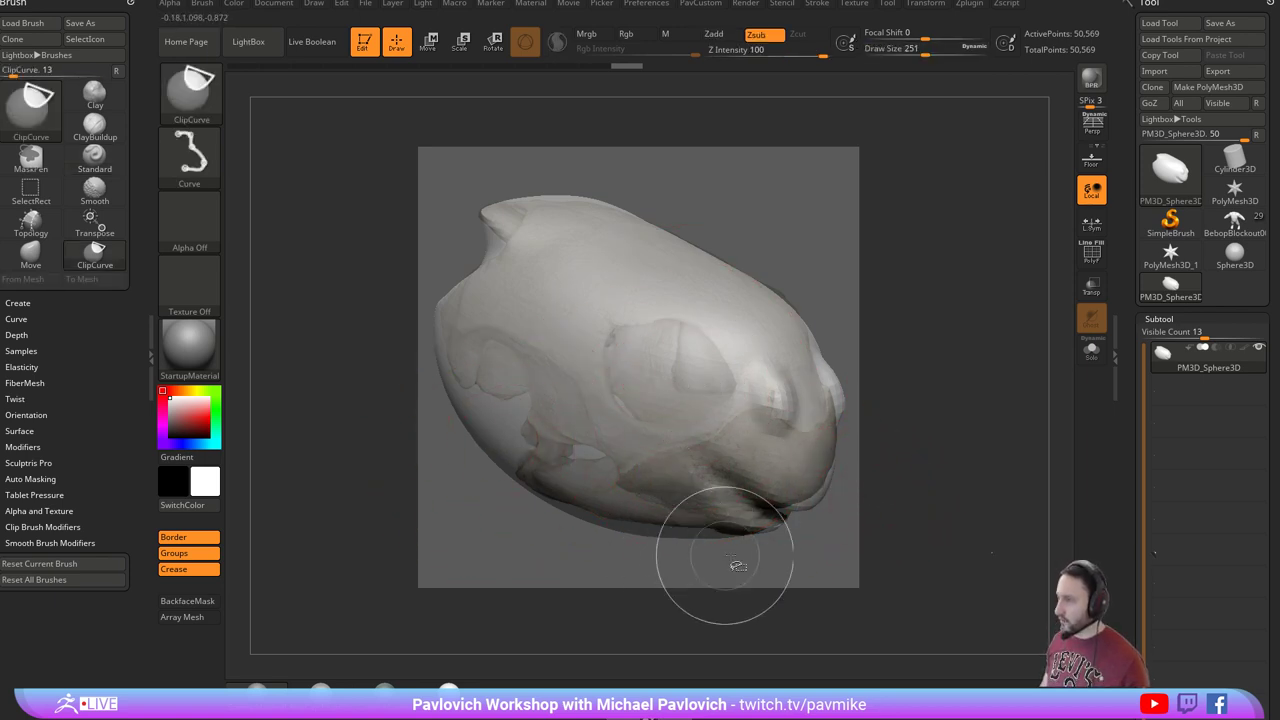
{"action": "mouse_move", "coordinate": [815, 545]}
{"action": "left_mouse_down", "text": "ctrl+shift"}
{"action": "mouse_move", "coordinate": [614, 490]}
{"action": "mouse_move", "coordinate": [606, 462]}
{"action": "mouse_move", "coordinate": [540, 446]}
{"action": "mouse_move", "coordinate": [522, 400]}
{"action": "mouse_move", "coordinate": [433, 361]}
{"action": "left_mouse_up", "text": "ctrl+shift"}
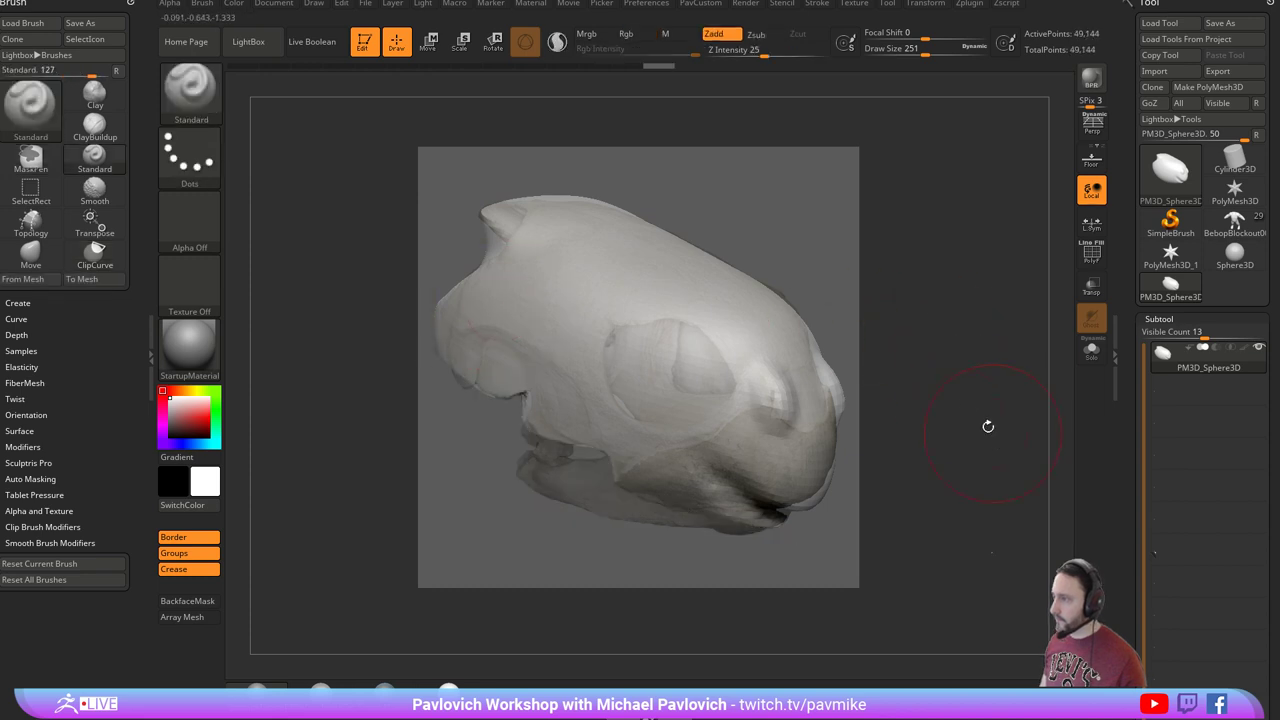
Refine the beak's tip and lower edge with the Move brush and clip its underside along the reference.
{"action": "key", "text": "s"}
{"action": "mouse_move", "coordinate": [809, 508]}
{"action": "left_mouse_down"}
{"action": "mouse_move", "coordinate": [820, 507]}
{"action": "mouse_move", "coordinate": [793, 493]}
{"action": "mouse_move", "coordinate": [774, 519]}
{"action": "left_mouse_up"}
{"action": "key", "text": "b"}
{"action": "key", "text": "m"}
{"action": "key", "text": "v"}
{"action": "key", "text": "s"}
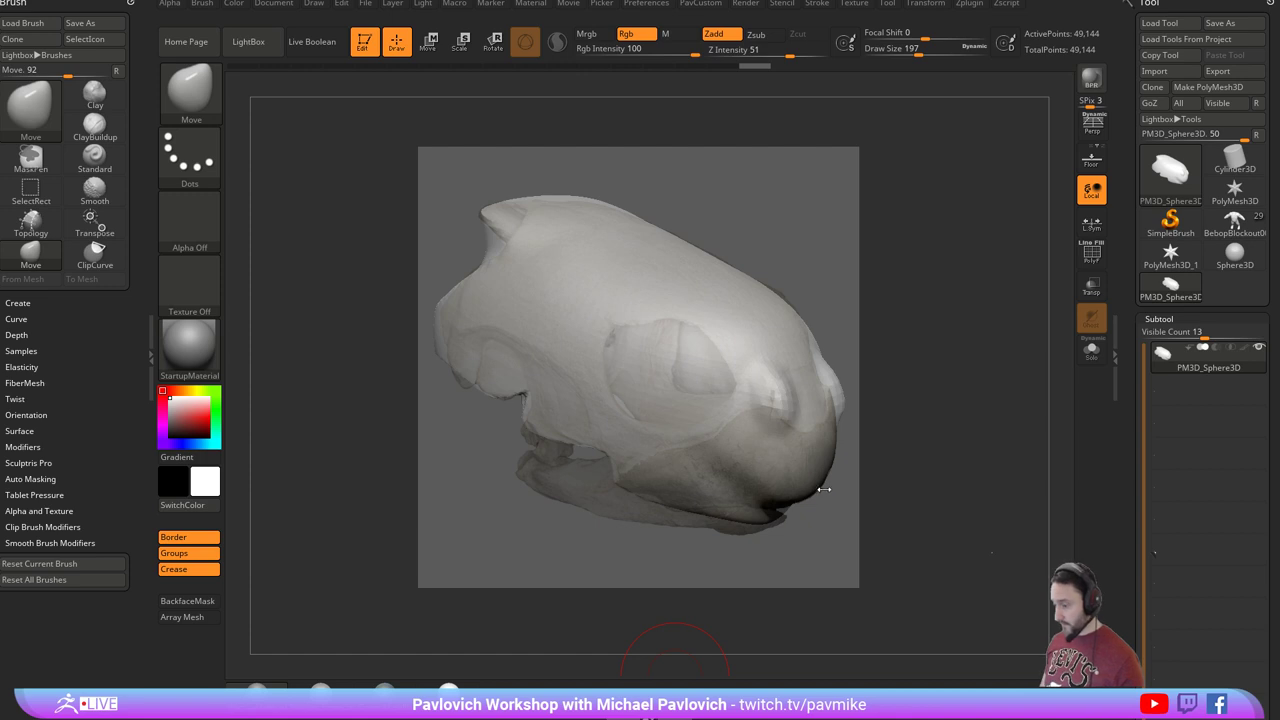
{"action": "left_click_drag", "start_coordinate": [792, 496], "coordinate": [807, 516]}
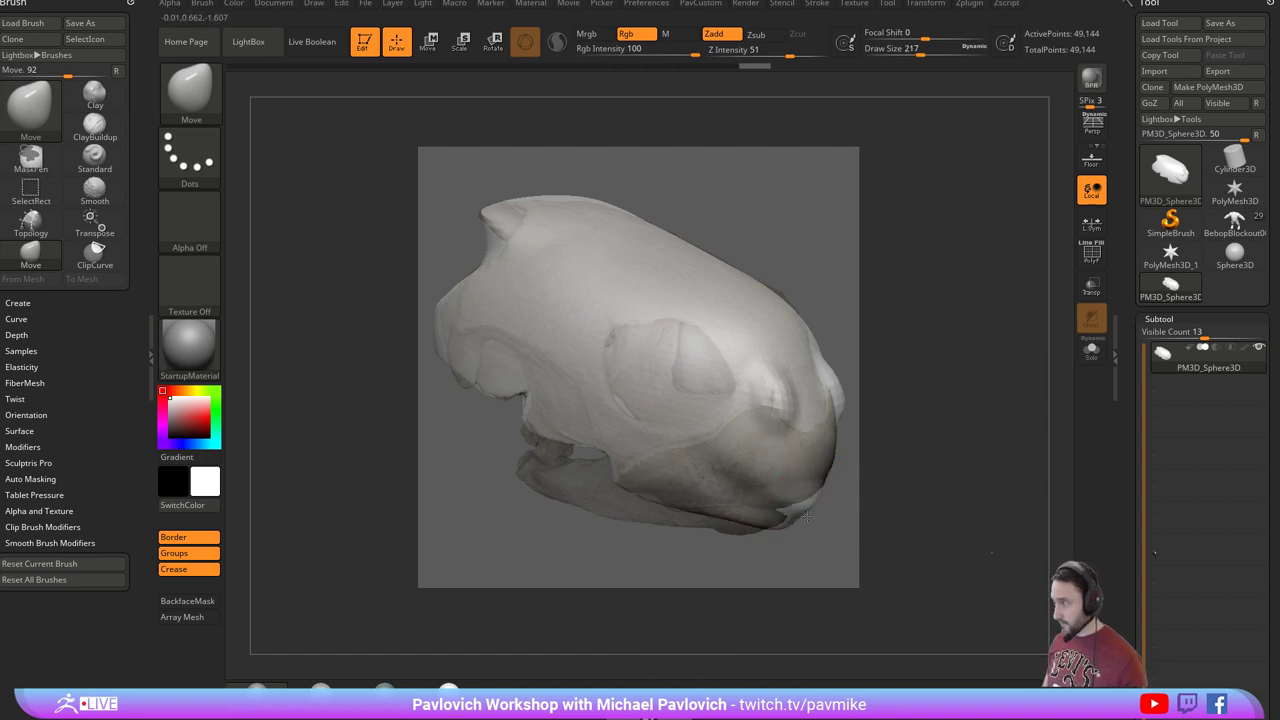
{"action": "mouse_move", "coordinate": [869, 477]}
{"action": "left_mouse_down", "text": "ctrl+shift"}
{"action": "mouse_move", "coordinate": [792, 512]}
{"action": "mouse_move", "coordinate": [617, 501]}
{"action": "left_mouse_up", "text": "ctrl+shift"}
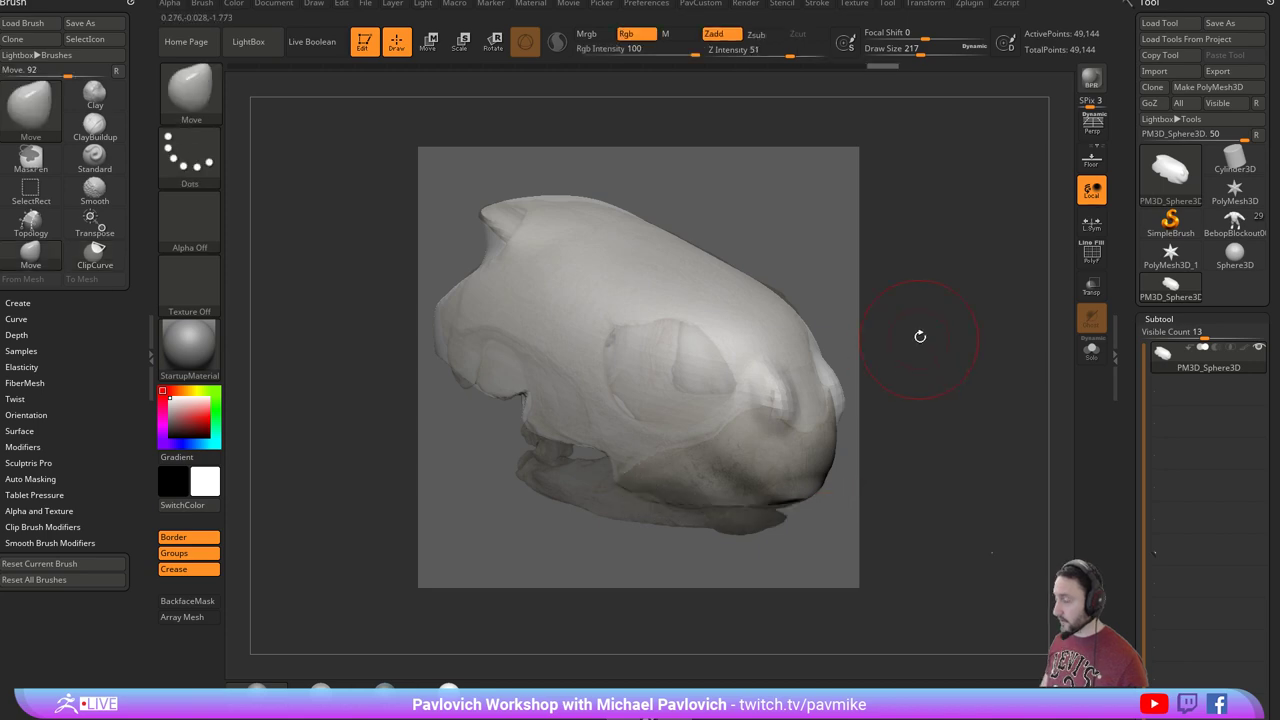
Adjust the skull image's opacity in Spotlight and hide the reference.
{"action": "key", "text": "shift+z"}
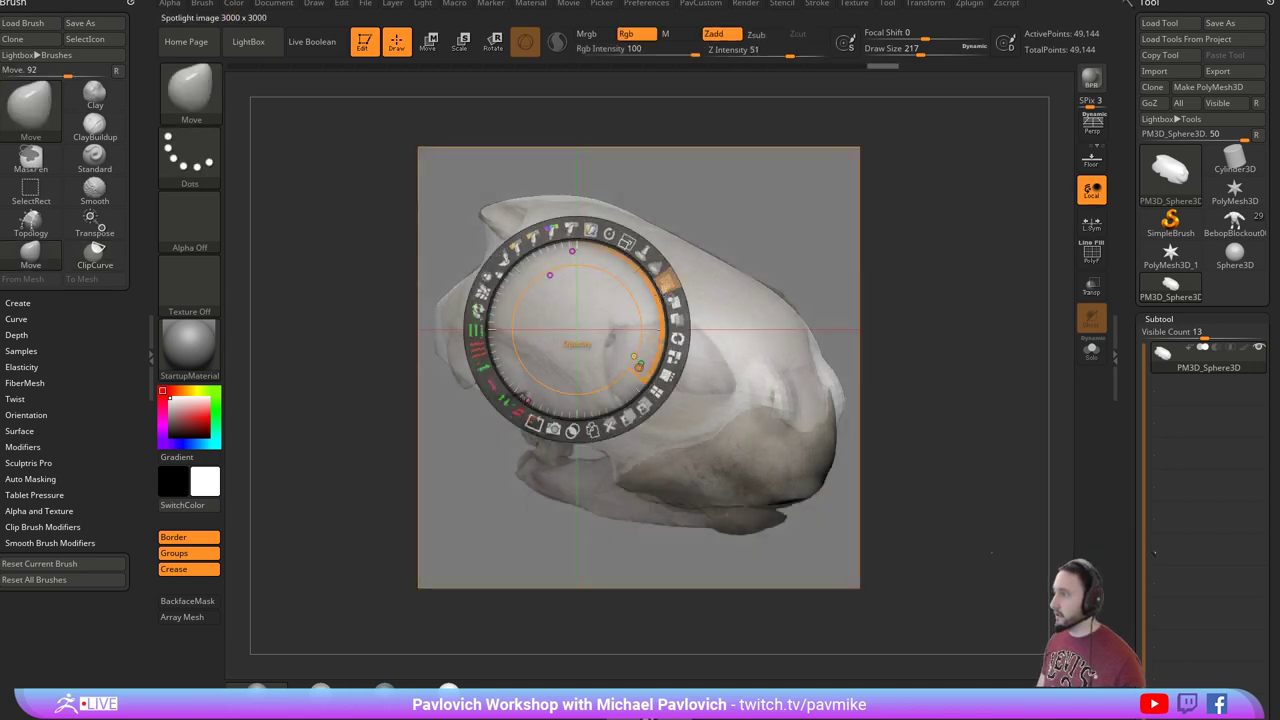
{"action": "mouse_move", "coordinate": [650, 390]}
{"action": "left_mouse_down"}
{"action": "mouse_move", "coordinate": [602, 233]}
{"action": "mouse_move", "coordinate": [660, 296]}
{"action": "mouse_move", "coordinate": [637, 294]}
{"action": "left_mouse_up"}
{"action": "key", "text": "shift+z"}
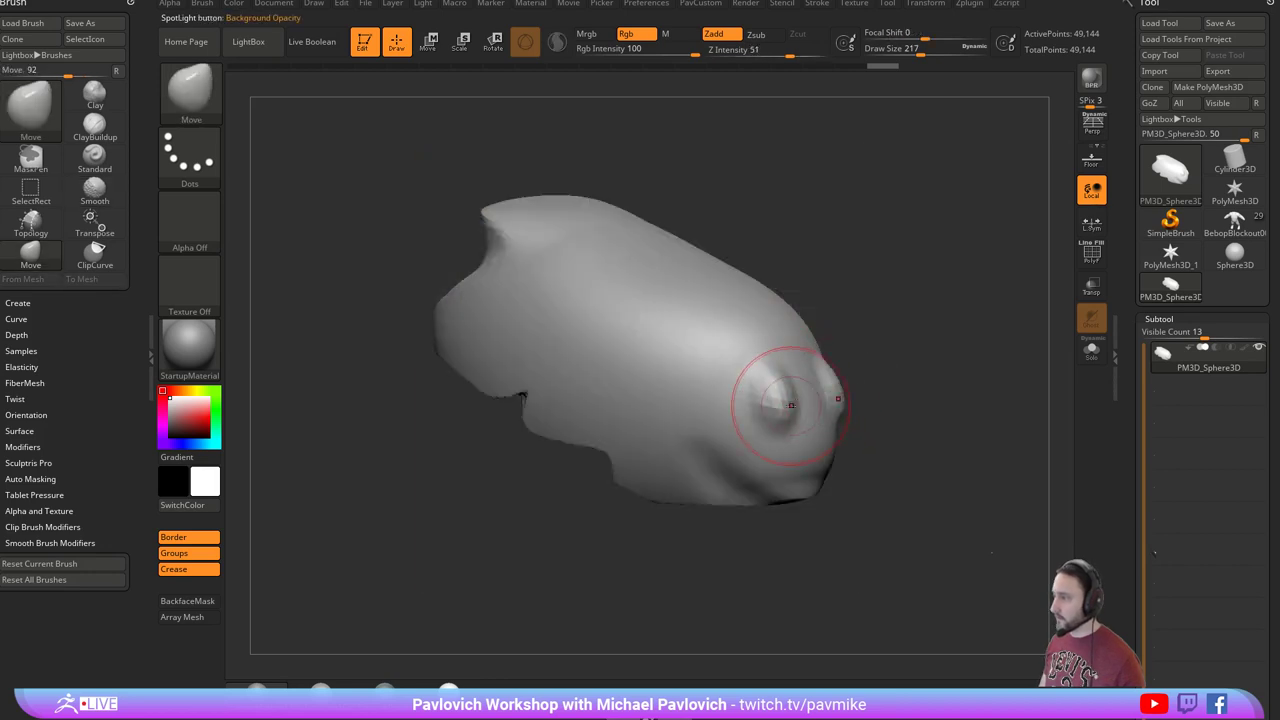
Smooth the eye bumps and flatten them with the TrimDynamic brush.
{"action": "left_click_drag", "start_coordinate": [772, 394], "coordinate": [769, 403], "text": "shift"}
{"action": "left_click_drag", "start_coordinate": [883, 327], "coordinate": [863, 351]}
{"action": "key", "text": "b"}
{"action": "key", "text": "t"}
{"action": "key", "text": "d"}
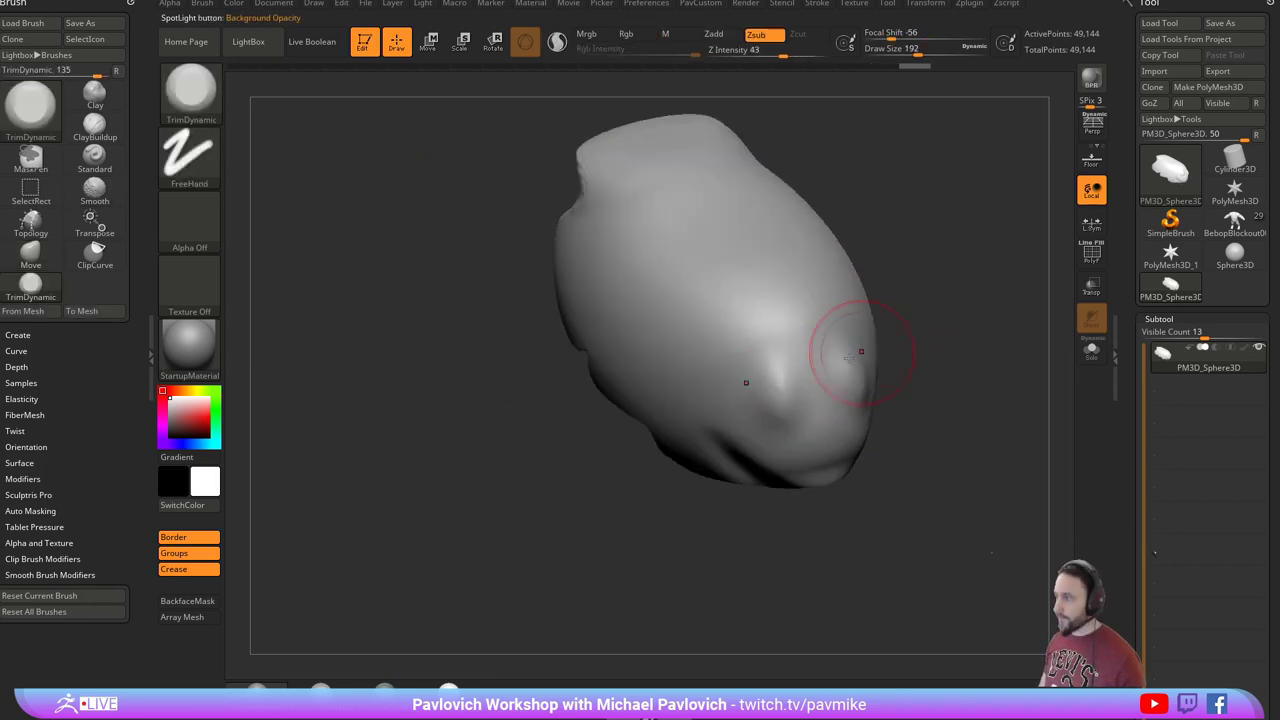
{"action": "key", "text": "s"}
{"action": "left_click", "coordinate": [786, 392]}
{"action": "mouse_move", "coordinate": [776, 356]}
{"action": "left_mouse_down"}
{"action": "mouse_move", "coordinate": [784, 421]}
{"action": "mouse_move", "coordinate": [780, 398]}
{"action": "mouse_move", "coordinate": [799, 412]}
{"action": "left_mouse_up"}
{"action": "right_click_drag", "start_coordinate": [806, 474], "coordinate": [824, 424]}
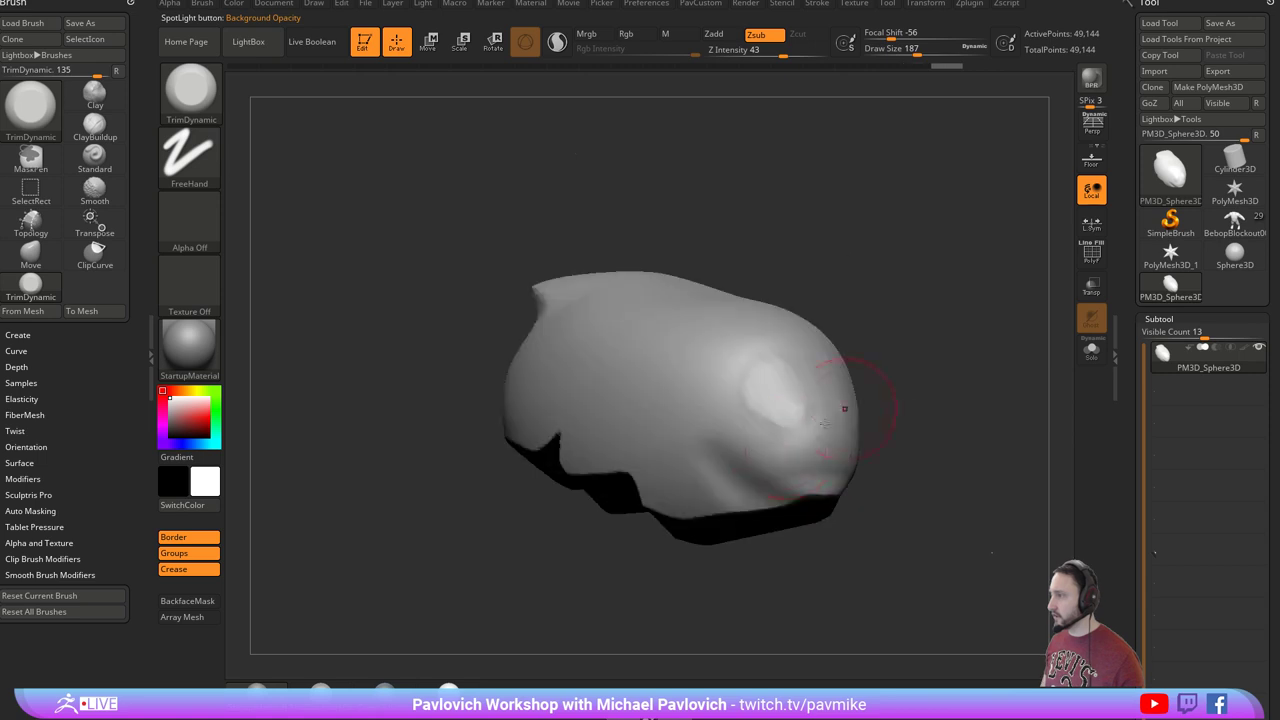
{"action": "mouse_move", "coordinate": [925, 410]}
{"action": "right_mouse_down"}
{"action": "mouse_move", "coordinate": [743, 445]}
{"action": "mouse_move", "coordinate": [794, 472]}
{"action": "mouse_move", "coordinate": [893, 415]}
{"action": "right_mouse_up"}
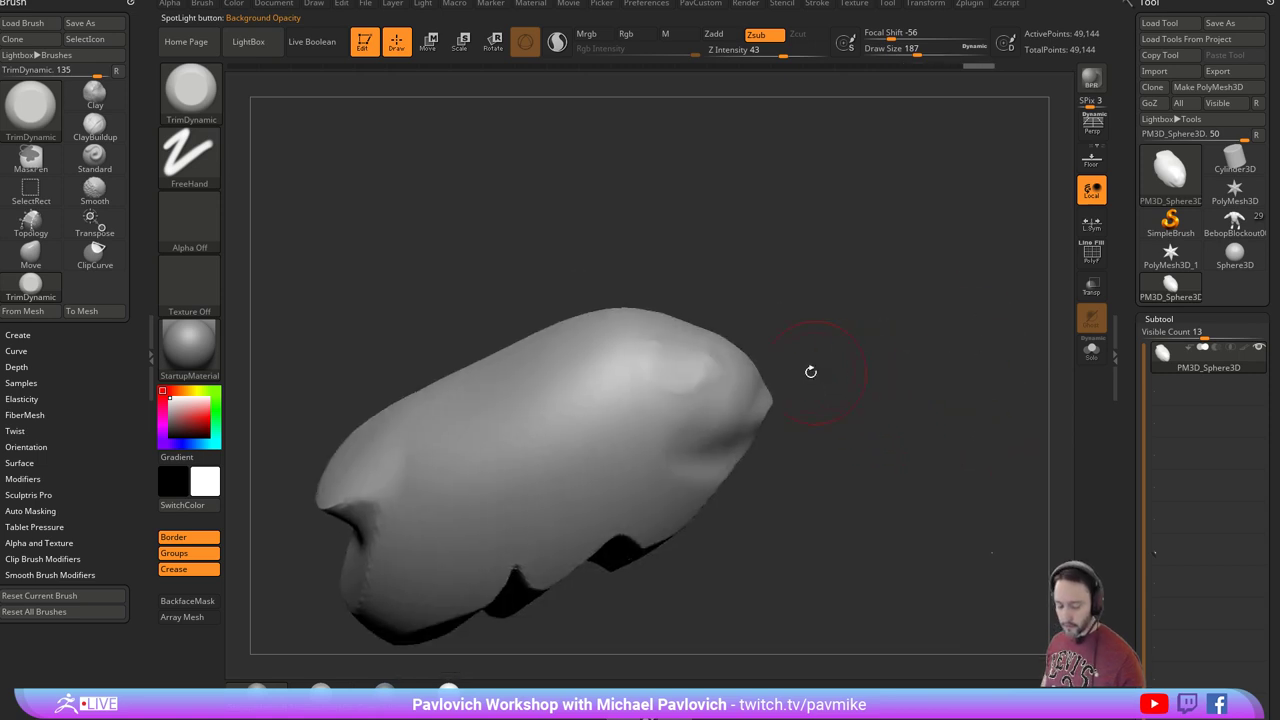
Fill the mouth crease on the side of the snout with the Clay brush and switch to the hPolish brush.
{"action": "key", "text": "b"}
{"action": "key", "text": "c"}
{"action": "key", "text": "l"}
{"action": "left_click_drag", "start_coordinate": [712, 454], "coordinate": [668, 418]}
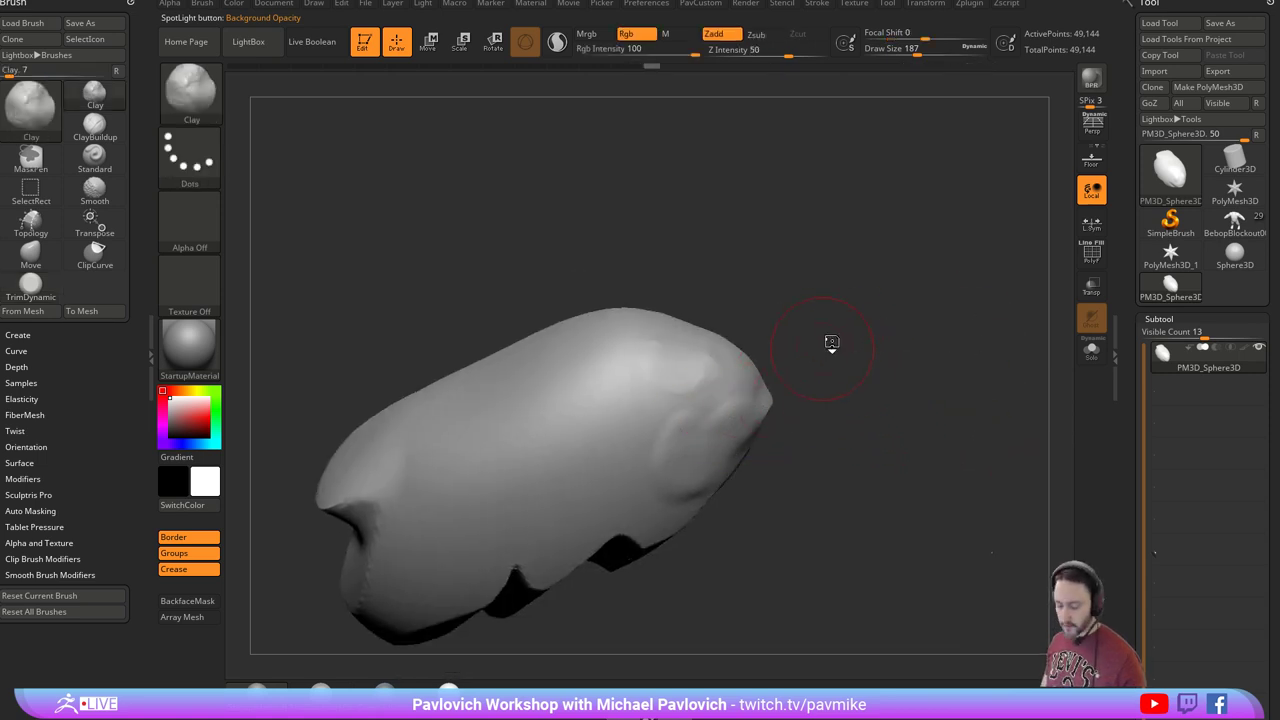
{"action": "key", "text": "b"}
{"action": "key", "text": "h"}
{"action": "key", "text": "p"}
{"action": "right_click_drag", "start_coordinate": [831, 343], "coordinate": [722, 445]}
{"action": "right_click_drag", "start_coordinate": [854, 295], "coordinate": [936, 258]}
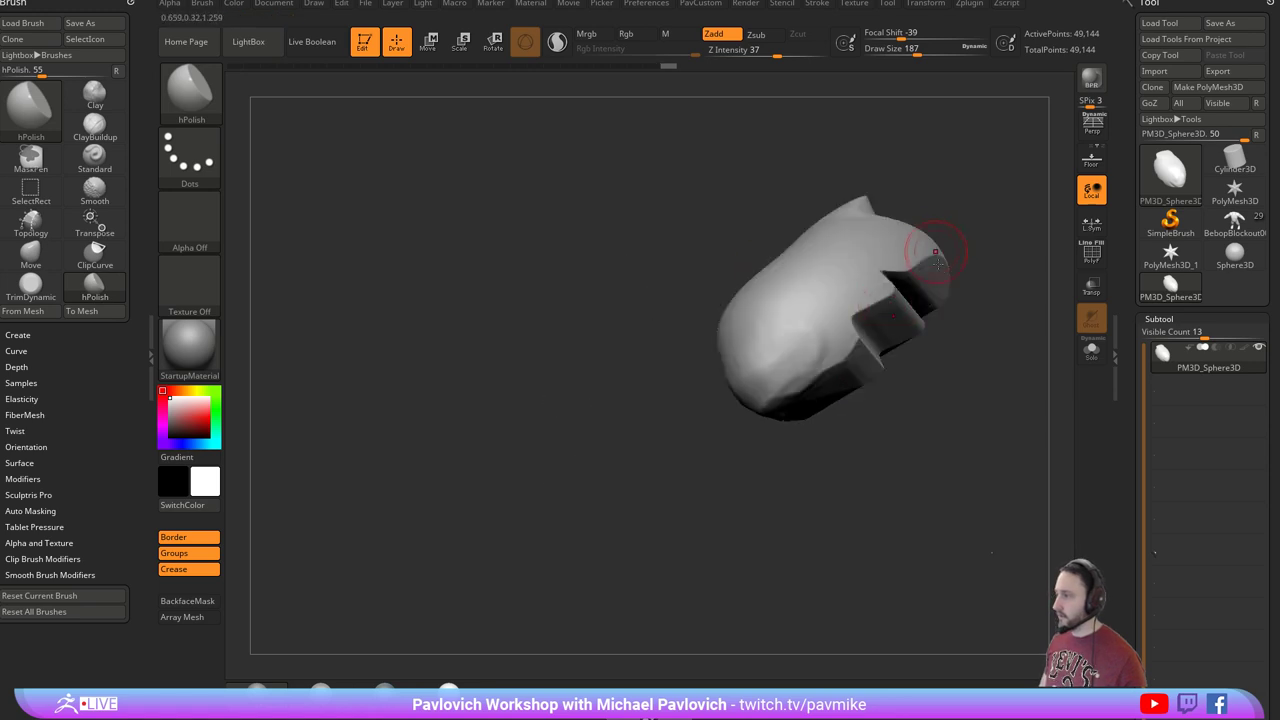
Widen the skull slightly sideways with the gizmo, viewing it from the front.
{"action": "right_click_drag", "start_coordinate": [982, 364], "coordinate": [896, 288]}
{"action": "mouse_move", "coordinate": [440, 684]}
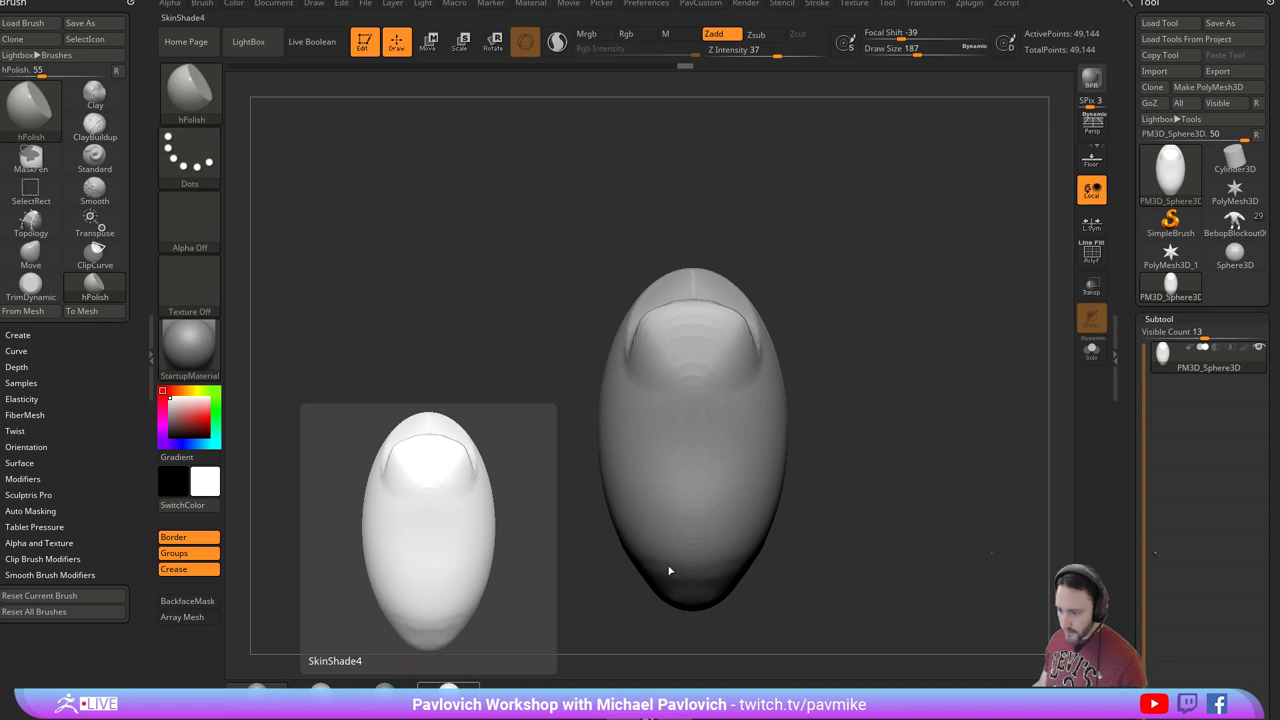
{"action": "right_click_drag", "start_coordinate": [795, 343], "coordinate": [867, 373]}
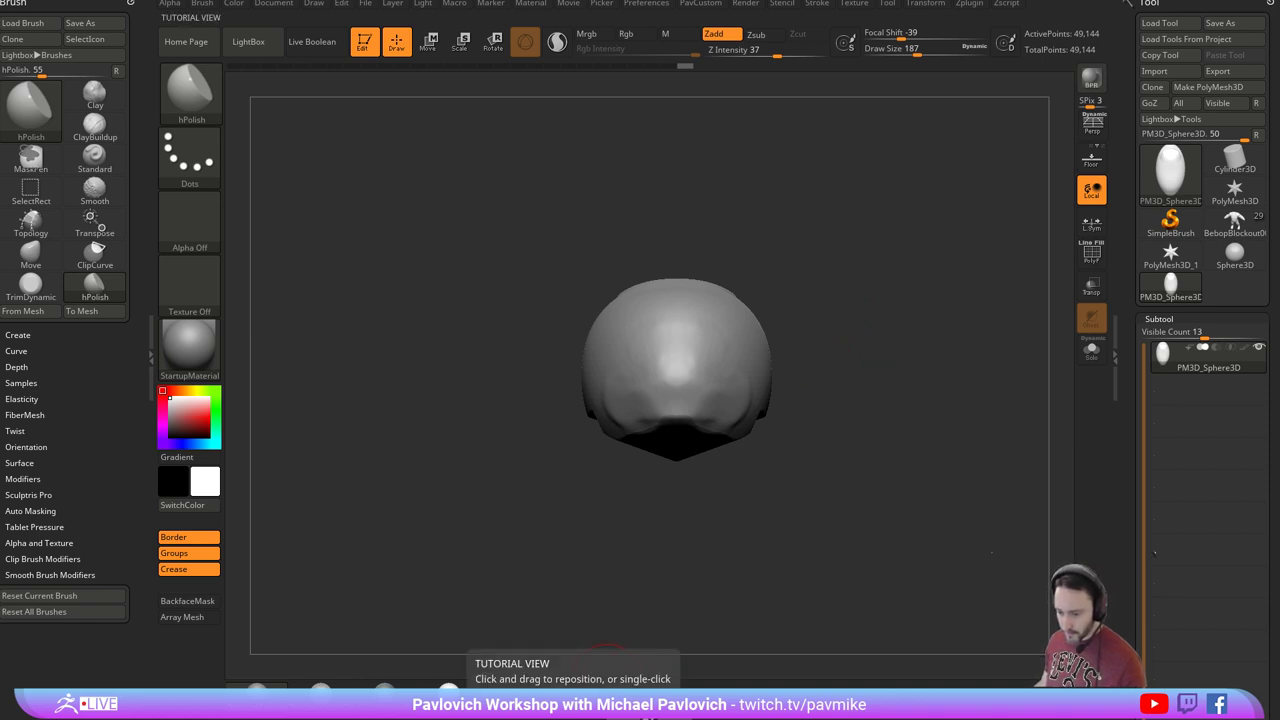
{"action": "mouse_move", "coordinate": [805, 265]}
{"action": "right_mouse_down"}
{"action": "mouse_move", "coordinate": [828, 300]}
{"action": "mouse_move", "coordinate": [820, 285]}
{"action": "right_mouse_up"}
{"action": "key", "text": "w"}
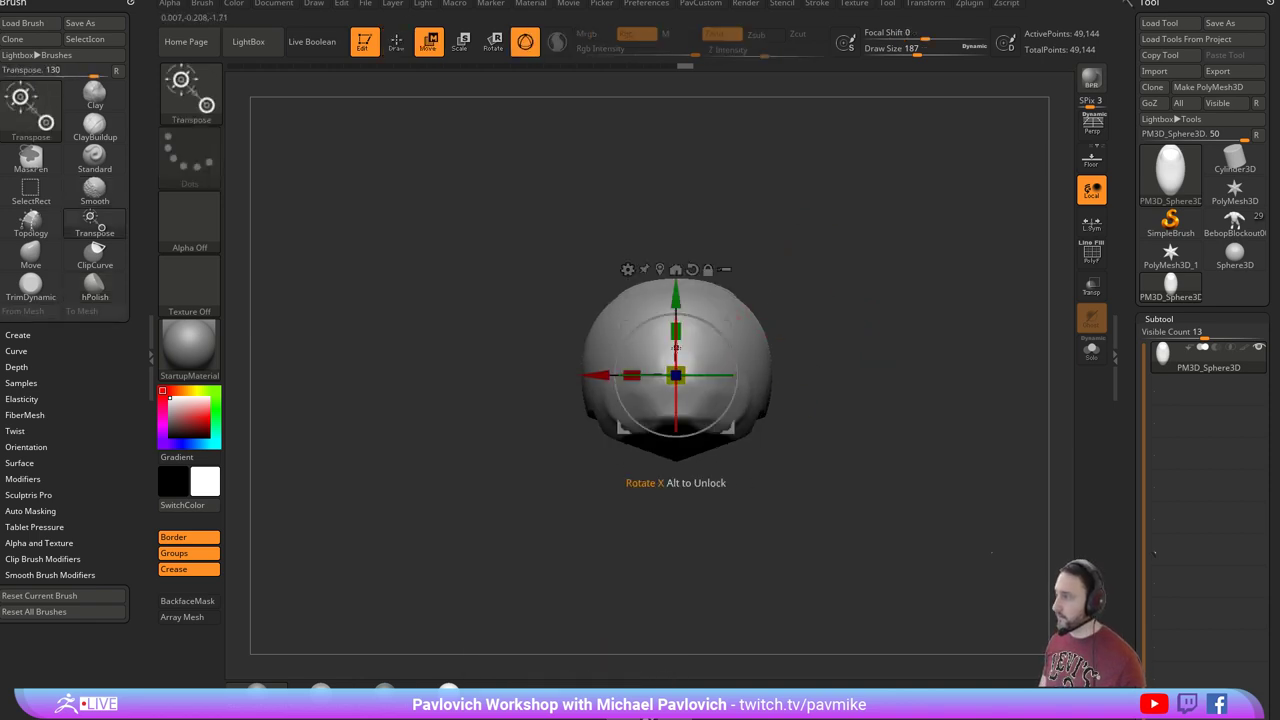
{"action": "left_click_drag", "start_coordinate": [632, 375], "coordinate": [624, 371]}
{"action": "key", "text": "q"}
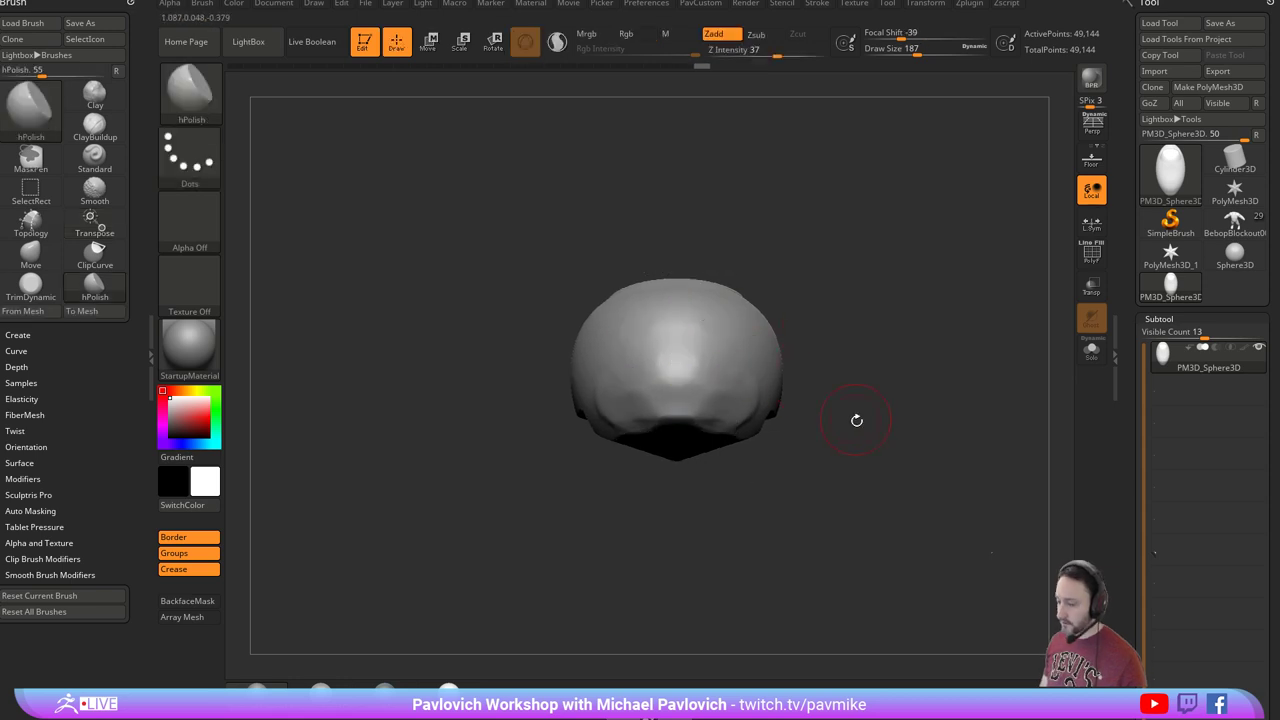
Shape the skull's sides with the Move brush, tapering them toward the snout, and remesh with DynaMesh.
{"action": "right_click_drag", "start_coordinate": [857, 420], "coordinate": [857, 301], "text": "shift"}
{"action": "key", "text": "s"}
{"action": "mouse_move", "coordinate": [606, 328]}
{"action": "left_mouse_down"}
{"action": "mouse_move", "coordinate": [621, 325]}
{"action": "mouse_move", "coordinate": [645, 234]}
{"action": "mouse_move", "coordinate": [602, 358]}
{"action": "left_mouse_up"}
{"action": "key", "text": "b"}
{"action": "key", "text": "m"}
{"action": "key", "text": "v"}
{"action": "mouse_move", "coordinate": [602, 420]}
{"action": "left_mouse_down"}
{"action": "mouse_move", "coordinate": [602, 474]}
{"action": "mouse_move", "coordinate": [623, 500]}
{"action": "mouse_move", "coordinate": [630, 479]}
{"action": "left_mouse_up"}
{"action": "mouse_move", "coordinate": [827, 267]}
{"action": "right_mouse_down"}
{"action": "mouse_move", "coordinate": [845, 362]}
{"action": "mouse_move", "coordinate": [914, 383]}
{"action": "mouse_move", "coordinate": [937, 346]}
{"action": "right_mouse_up"}
{"action": "left_click_drag", "start_coordinate": [968, 412], "coordinate": [920, 294], "text": "ctrl"}
Clip the protruding leftovers off the skull's underside in side view with the ClipCurve brush.
{"action": "mouse_move", "coordinate": [911, 306]}
{"action": "right_mouse_down"}
{"action": "mouse_move", "coordinate": [896, 358]}
{"action": "mouse_move", "coordinate": [877, 369]}
{"action": "mouse_move", "coordinate": [901, 376]}
{"action": "mouse_move", "coordinate": [872, 332]}
{"action": "right_mouse_up"}
{"action": "key", "text": "b"}
{"action": "key", "text": "s"}
{"action": "key", "text": "t"}
{"action": "key", "text": "s"}
{"action": "key", "text": "s"}
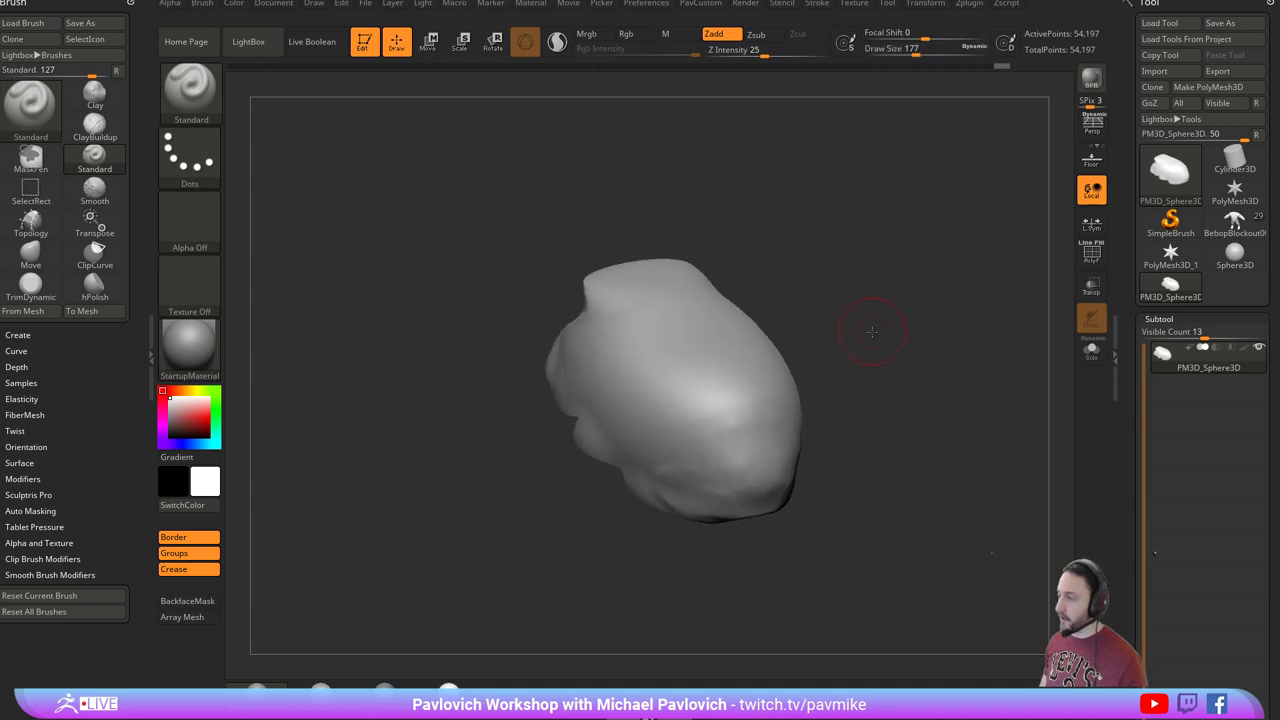
{"action": "left_click_drag", "start_coordinate": [872, 331], "coordinate": [912, 301]}
{"action": "mouse_move", "coordinate": [731, 338]}
{"action": "left_mouse_down"}
{"action": "mouse_move", "coordinate": [817, 329]}
{"action": "mouse_move", "coordinate": [843, 348]}
{"action": "mouse_move", "coordinate": [854, 349]}
{"action": "mouse_move", "coordinate": [847, 332]}
{"action": "mouse_move", "coordinate": [866, 341]}
{"action": "left_mouse_up"}
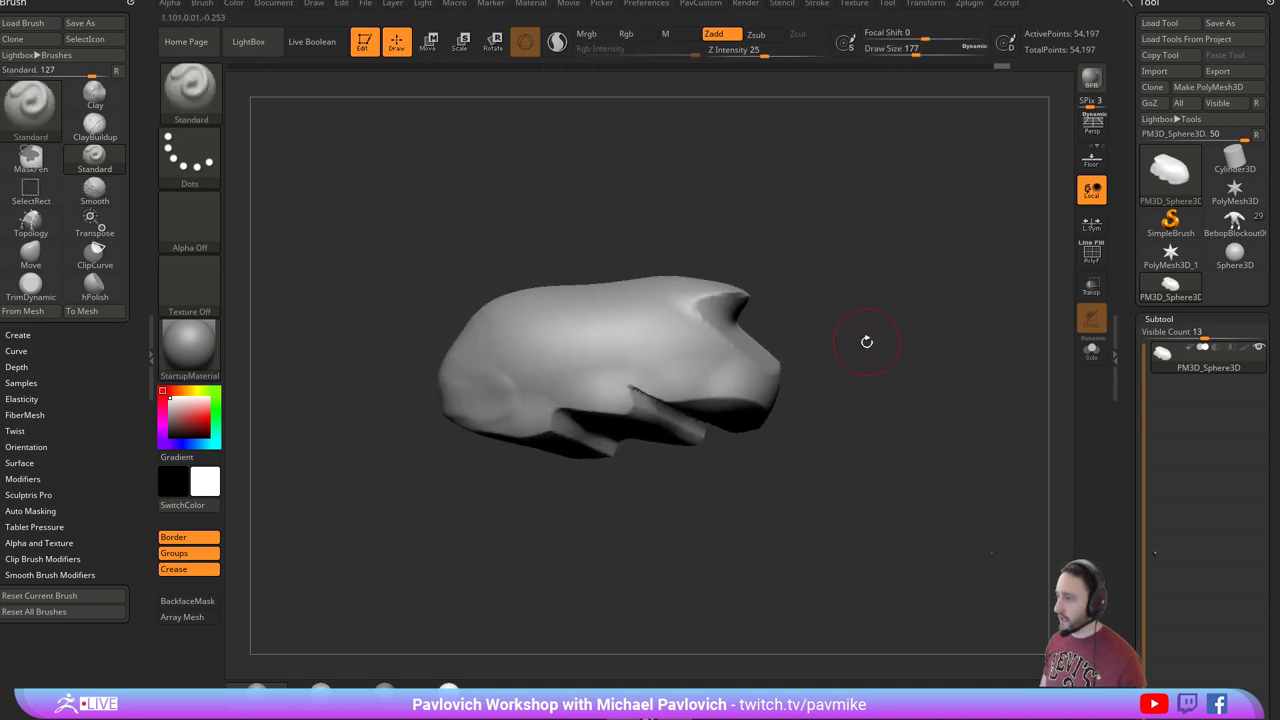
{"action": "left_click_drag", "start_coordinate": [595, 430], "coordinate": [688, 461], "text": "ctrl+shift"}
{"action": "left_click_drag", "start_coordinate": [775, 451], "coordinate": [632, 390], "text": "ctrl+shift"}
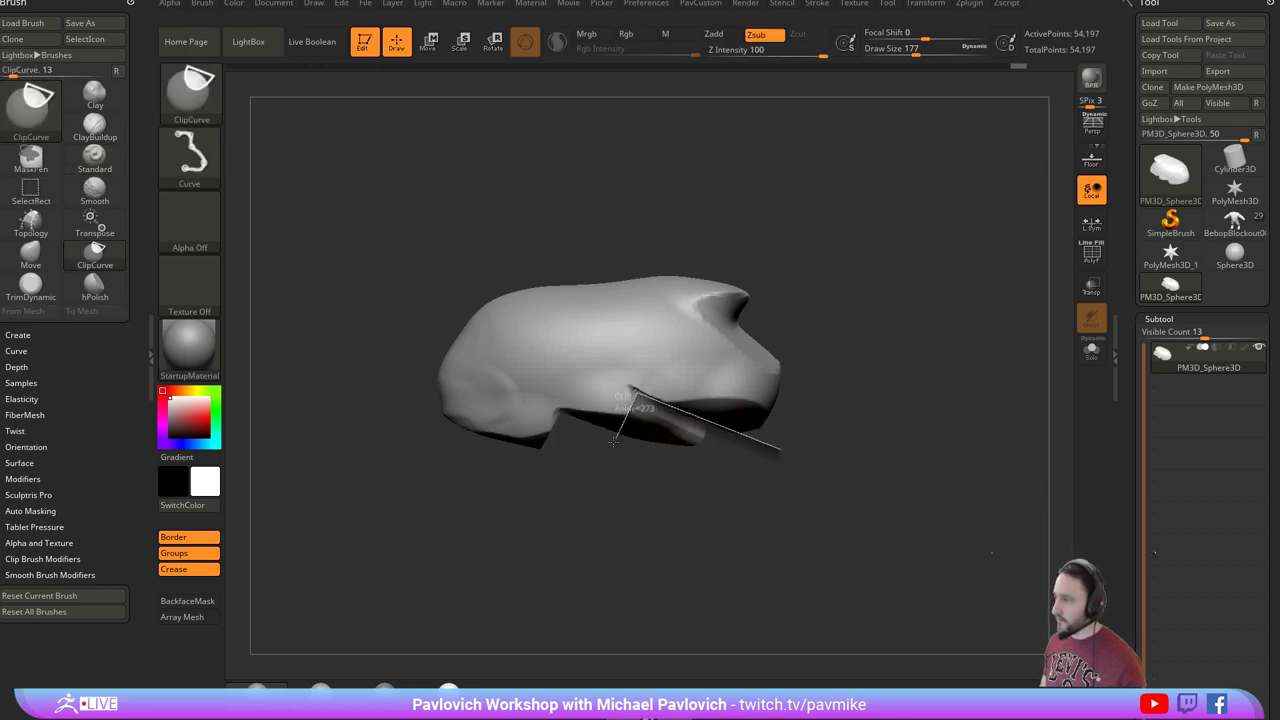
{"action": "left_click_drag", "start_coordinate": [614, 441], "coordinate": [615, 442], "text": "ctrl+shift"}
{"action": "mouse_move", "coordinate": [821, 417]}
{"action": "left_mouse_down", "text": "ctrl+shift"}
{"action": "mouse_move", "coordinate": [705, 402]}
{"action": "mouse_move", "coordinate": [562, 416]}
{"action": "mouse_move", "coordinate": [545, 435]}
{"action": "mouse_move", "coordinate": [410, 436]}
{"action": "left_mouse_up", "text": "ctrl+shift"}
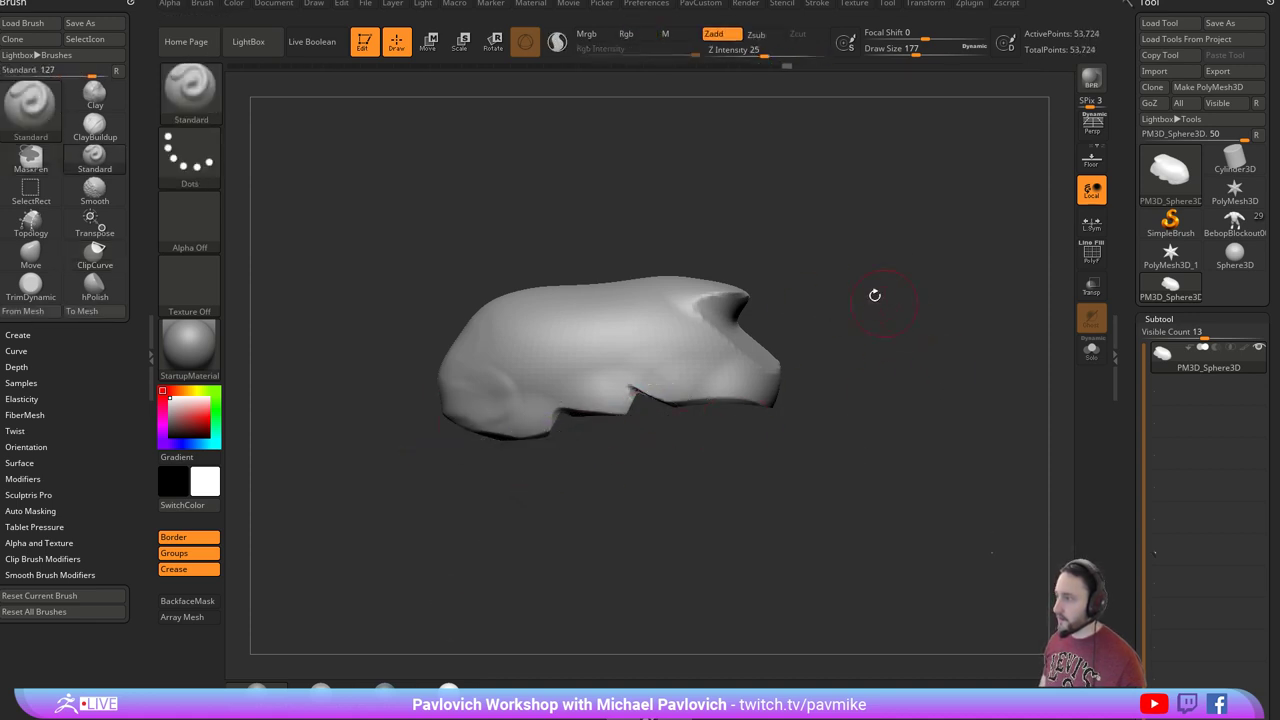
Pull the rear crest's corners inward into a narrow central ridge with the Move brush and smooth the transition.
{"action": "mouse_move", "coordinate": [874, 291]}
{"action": "left_mouse_down"}
{"action": "mouse_move", "coordinate": [960, 283]}
{"action": "mouse_move", "coordinate": [848, 324]}
{"action": "mouse_move", "coordinate": [866, 326]}
{"action": "left_mouse_up"}
{"action": "key", "text": "b"}
{"action": "key", "text": "m"}
{"action": "key", "text": "v"}
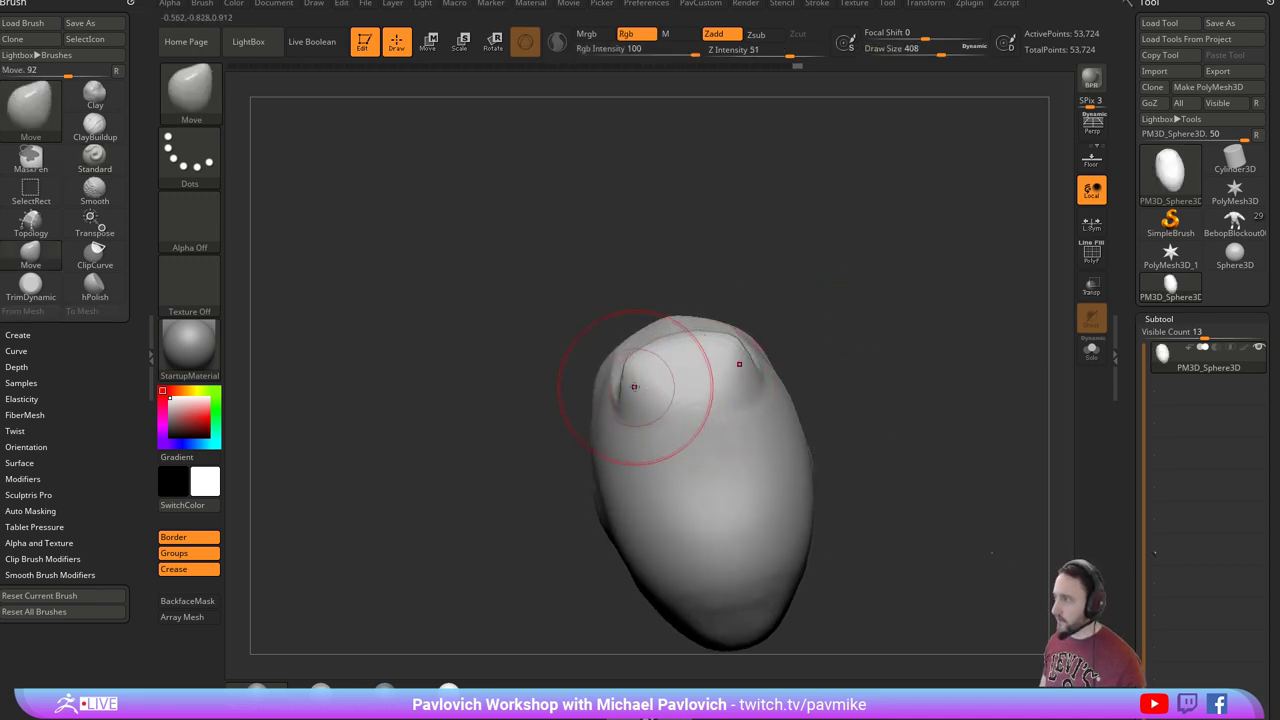
{"action": "left_click_drag", "start_coordinate": [634, 378], "coordinate": [694, 375]}
{"action": "left_click_drag", "start_coordinate": [866, 415], "coordinate": [846, 382]}
{"action": "left_click_drag", "start_coordinate": [687, 402], "coordinate": [712, 441], "text": "shift"}
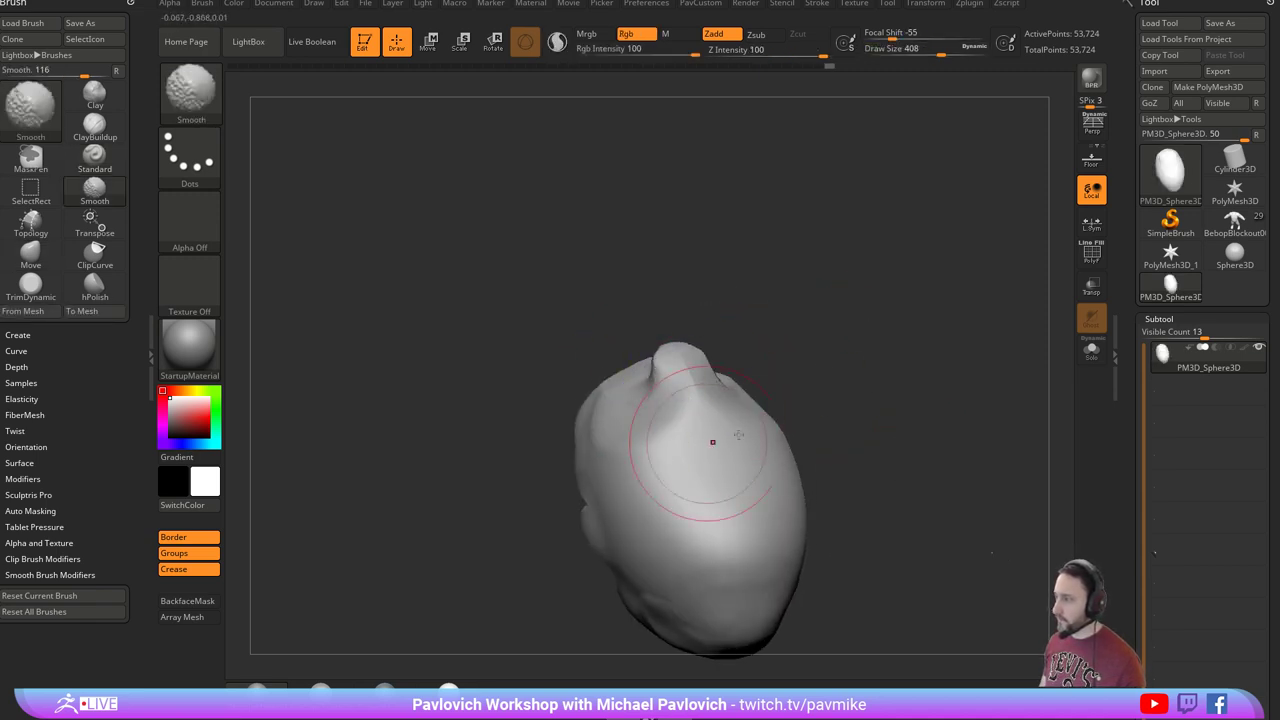
Switch to the Standard brush, redisplay the Spotlight skull reference and bring the model's view toward its angle.
{"action": "left_click_drag", "start_coordinate": [858, 352], "coordinate": [886, 329]}
{"action": "key", "text": "b"}
{"action": "key", "text": "s"}
{"action": "key", "text": "t"}
{"action": "key", "text": "s"}
{"action": "mouse_move", "coordinate": [878, 374]}
{"action": "left_mouse_down"}
{"action": "mouse_move", "coordinate": [862, 374]}
{"action": "mouse_move", "coordinate": [945, 364]}
{"action": "left_mouse_up"}
{"action": "key", "text": "shift+z"}
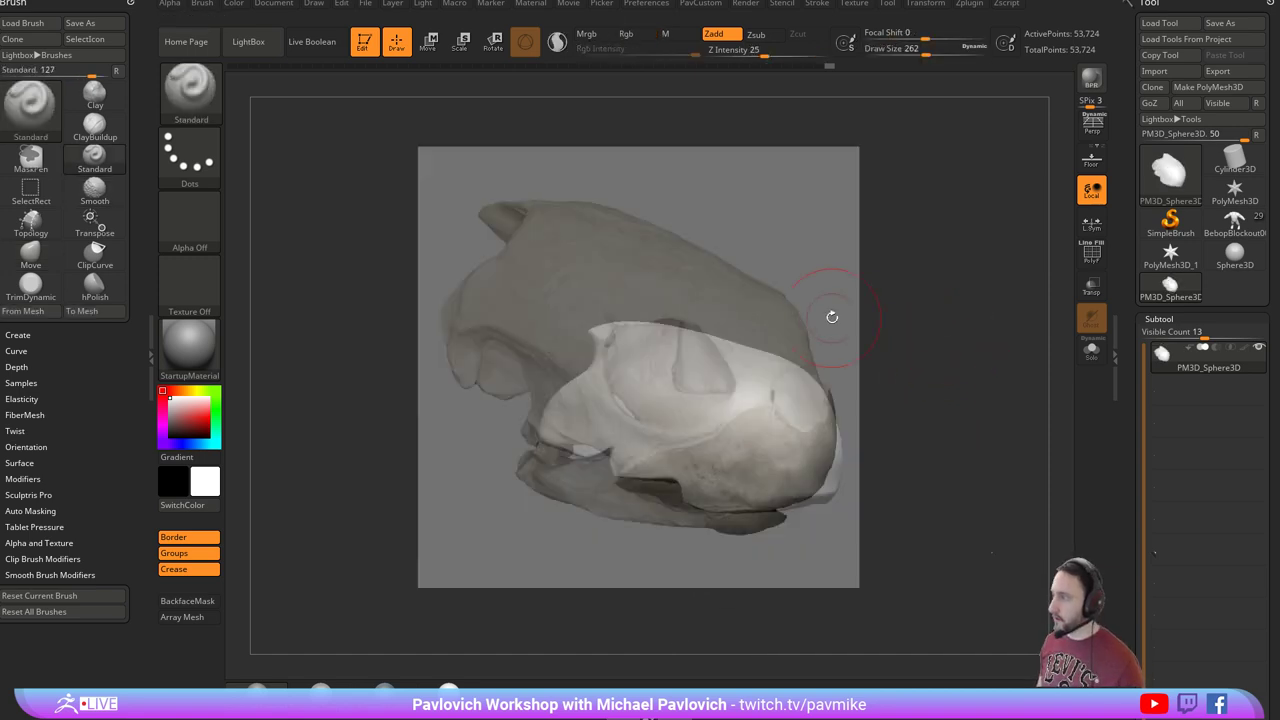
{"action": "mouse_move", "coordinate": [1002, 324]}
{"action": "left_mouse_down"}
{"action": "mouse_move", "coordinate": [986, 331]}
{"action": "mouse_move", "coordinate": [986, 397]}
{"action": "left_mouse_up"}
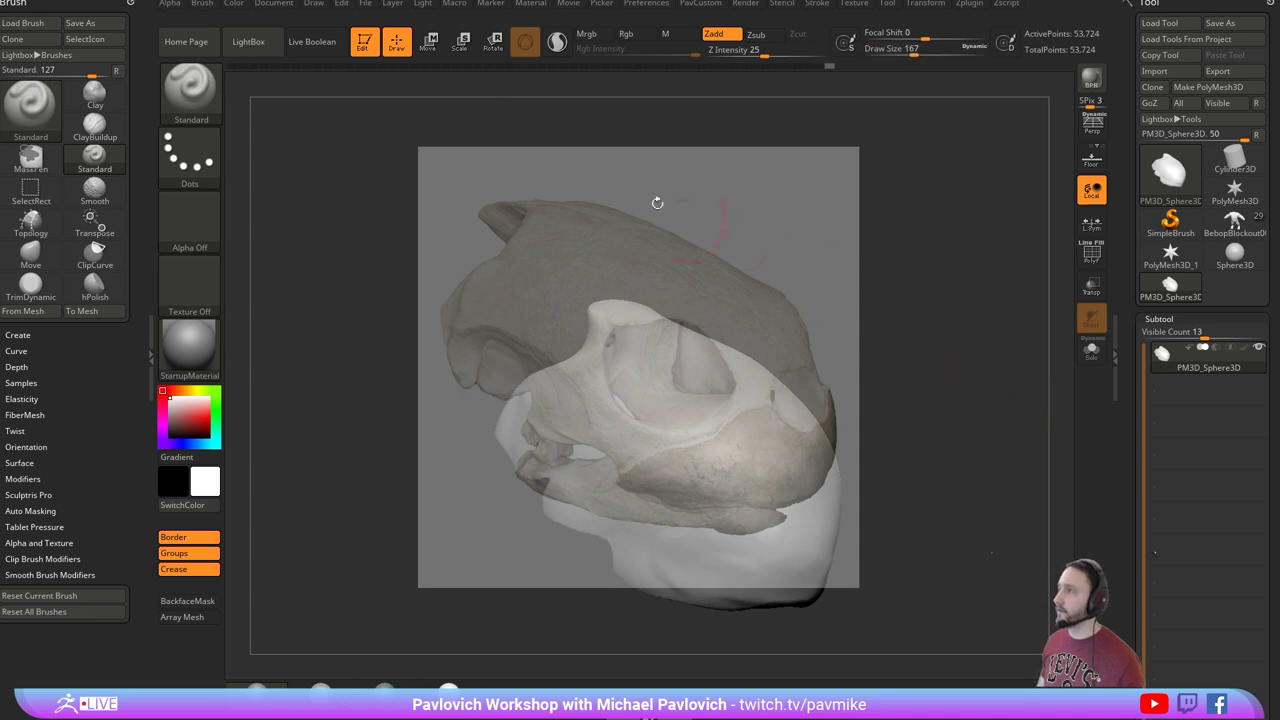
Show the movie timeline, turn on perspective and line the model up with the skull reference.
{"action": "left_click", "coordinate": [568, 5]}
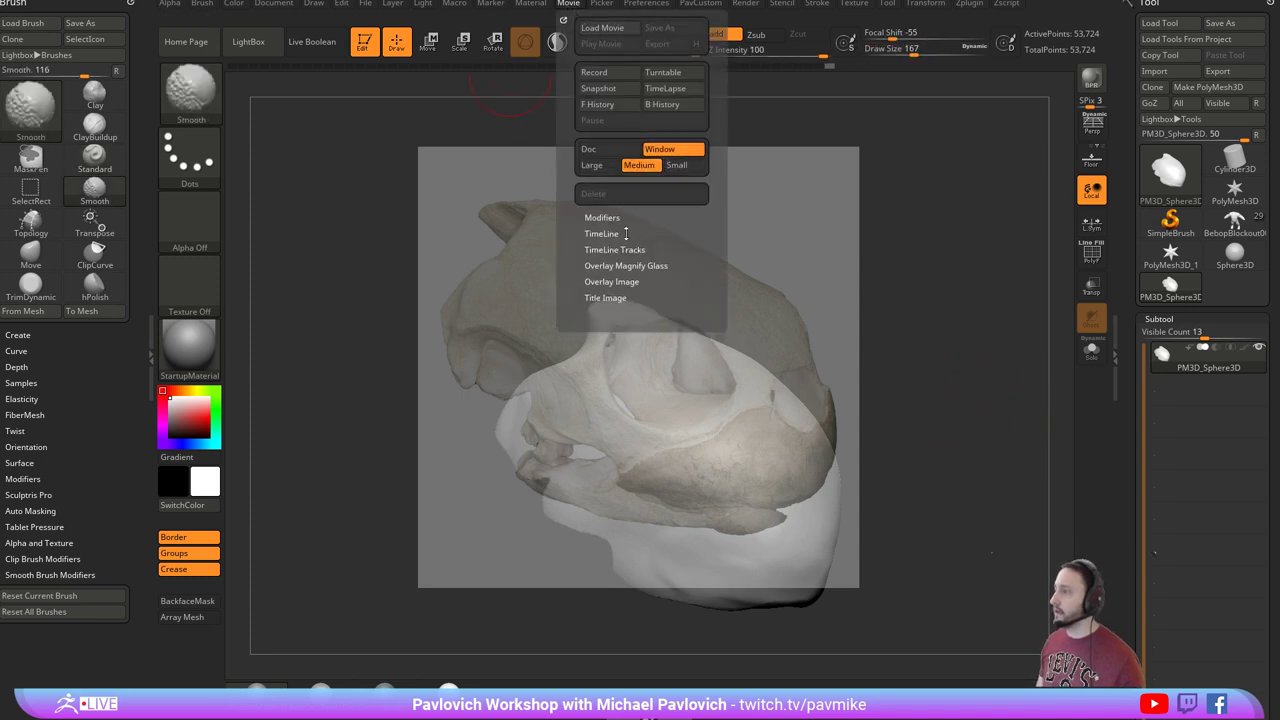
{"action": "left_click", "coordinate": [624, 233]}
{"action": "left_click", "coordinate": [605, 261]}
{"action": "left_click_drag", "start_coordinate": [947, 306], "coordinate": [929, 296]}
{"action": "left_click", "coordinate": [1094, 136]}
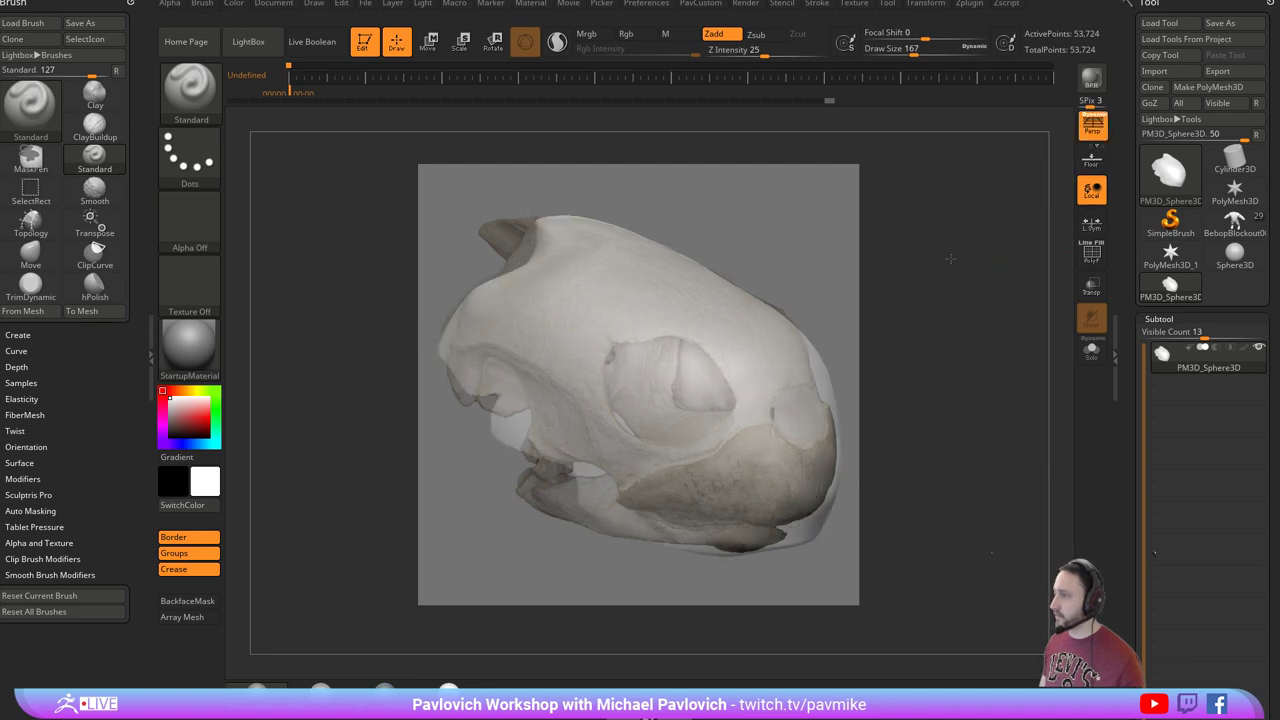
{"action": "left_click_drag", "start_coordinate": [959, 272], "coordinate": [960, 257]}
Pull the rear crest's tip and the back edge of the skull out to the reference outline with the Move brush.
{"action": "key", "text": "s"}
{"action": "left_click_drag", "start_coordinate": [656, 293], "coordinate": [682, 294]}
{"action": "key", "text": "b"}
{"action": "key", "text": "m"}
{"action": "key", "text": "v"}
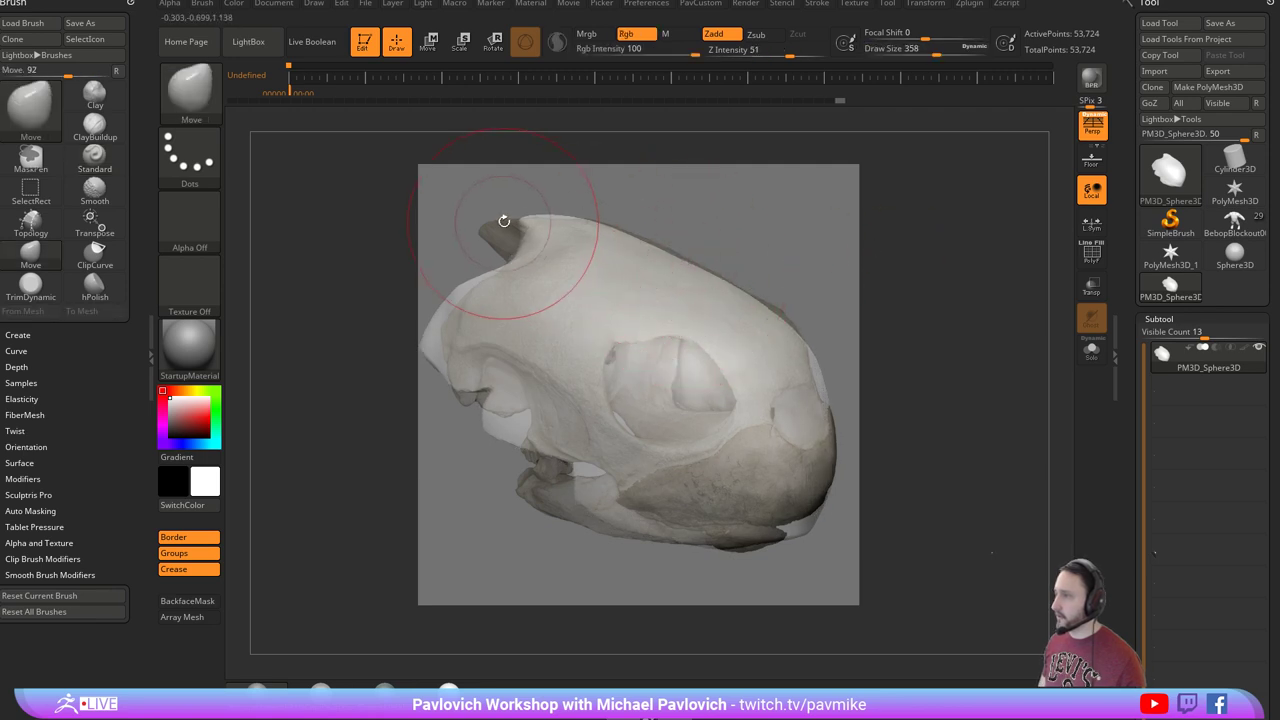
{"action": "left_click_drag", "start_coordinate": [524, 233], "coordinate": [497, 222]}
{"action": "key", "text": "s"}
{"action": "mouse_move", "coordinate": [458, 331]}
{"action": "left_mouse_down"}
{"action": "mouse_move", "coordinate": [471, 331]}
{"action": "mouse_move", "coordinate": [446, 357]}
{"action": "mouse_move", "coordinate": [449, 336]}
{"action": "left_mouse_up"}
{"action": "key", "text": "s"}
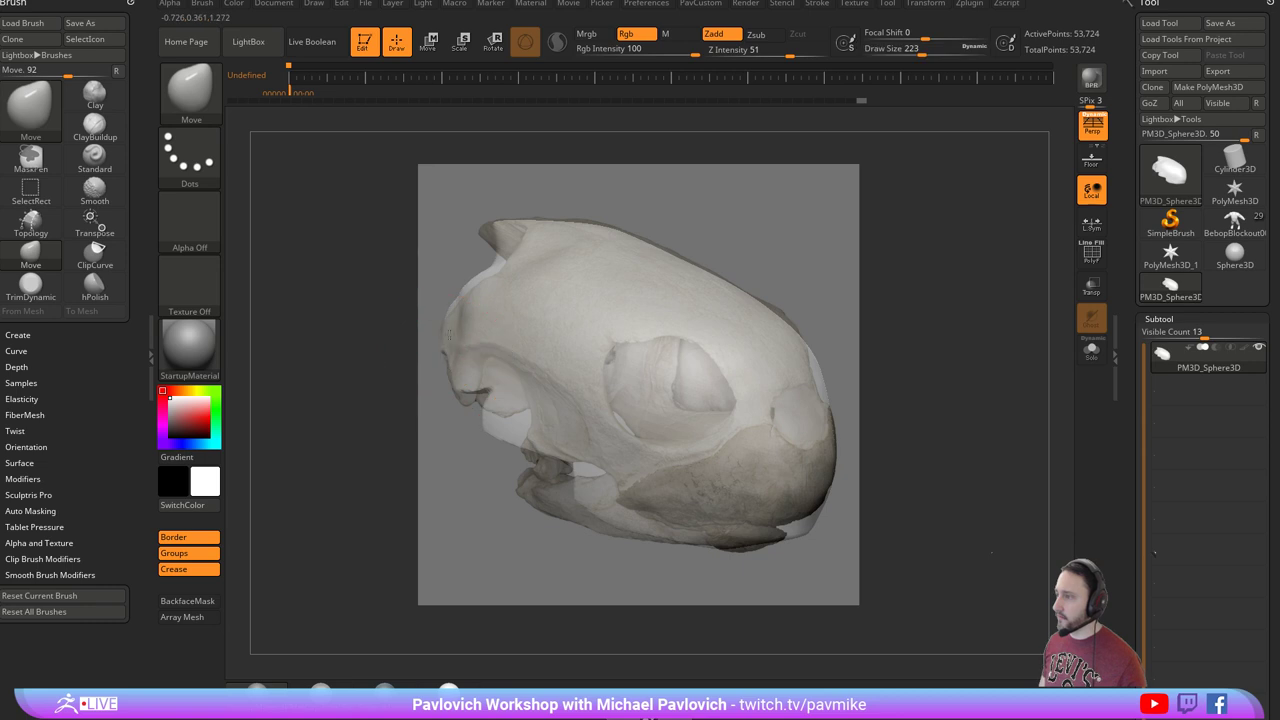
Pull the lower rear edge and the notch behind the cheek to the reference outline with the Move brush.
{"action": "key", "text": "s"}
{"action": "mouse_move", "coordinate": [540, 397]}
{"action": "left_mouse_down"}
{"action": "mouse_move", "coordinate": [552, 403]}
{"action": "mouse_move", "coordinate": [478, 411]}
{"action": "left_mouse_up"}
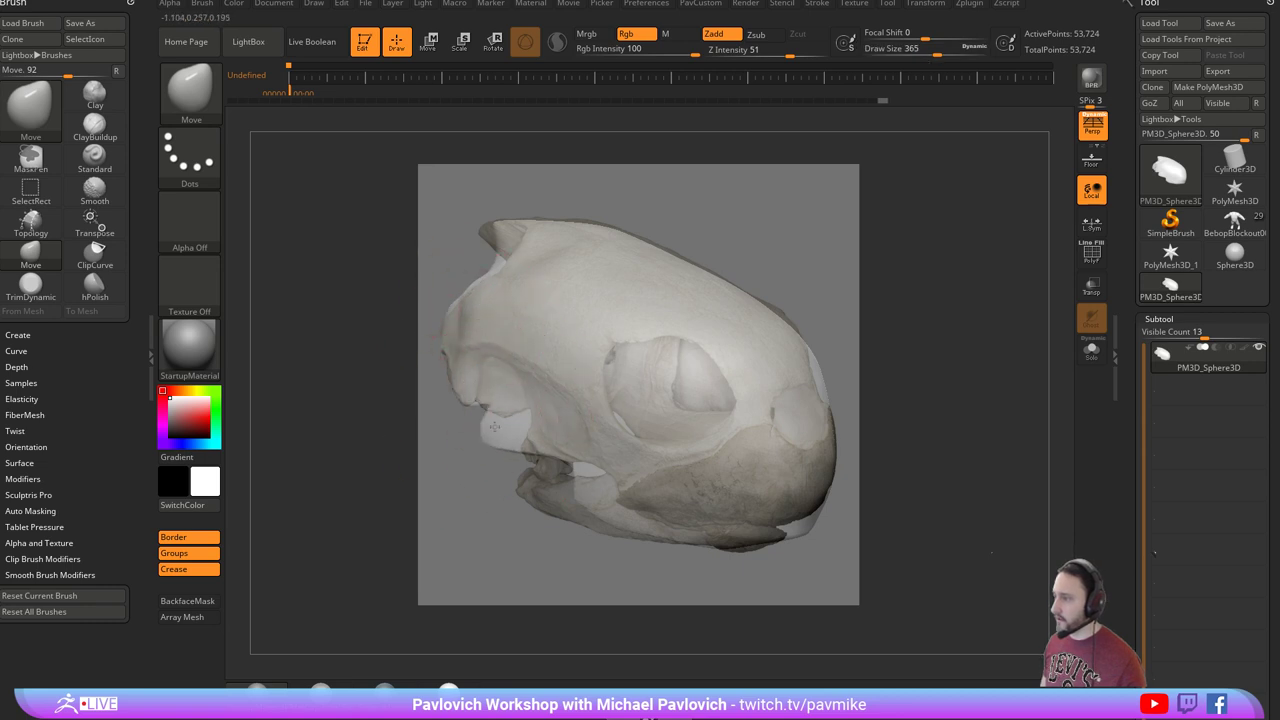
{"action": "mouse_move", "coordinate": [548, 443]}
{"action": "left_mouse_down"}
{"action": "mouse_move", "coordinate": [558, 436]}
{"action": "mouse_move", "coordinate": [548, 450]}
{"action": "mouse_move", "coordinate": [536, 440]}
{"action": "left_mouse_up"}
{"action": "key", "text": "s"}
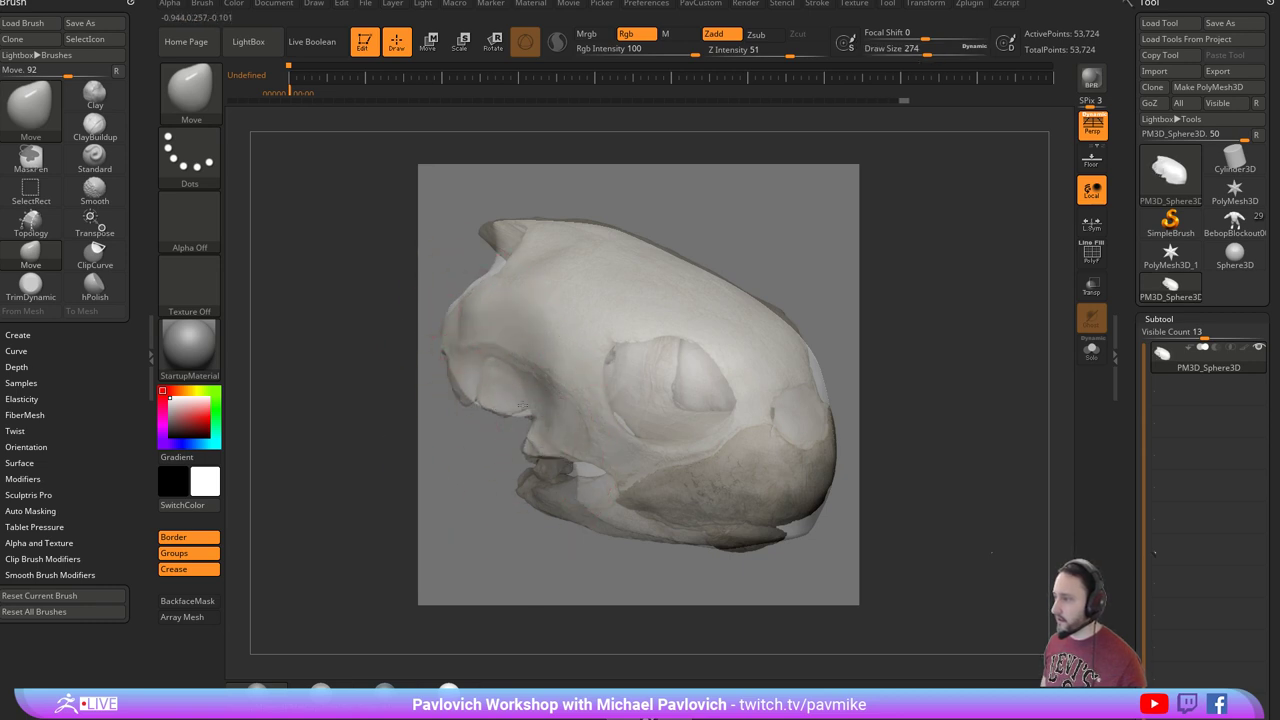
{"action": "left_click_drag", "start_coordinate": [528, 394], "coordinate": [541, 386]}
{"action": "left_click_drag", "start_coordinate": [535, 338], "coordinate": [492, 334]}
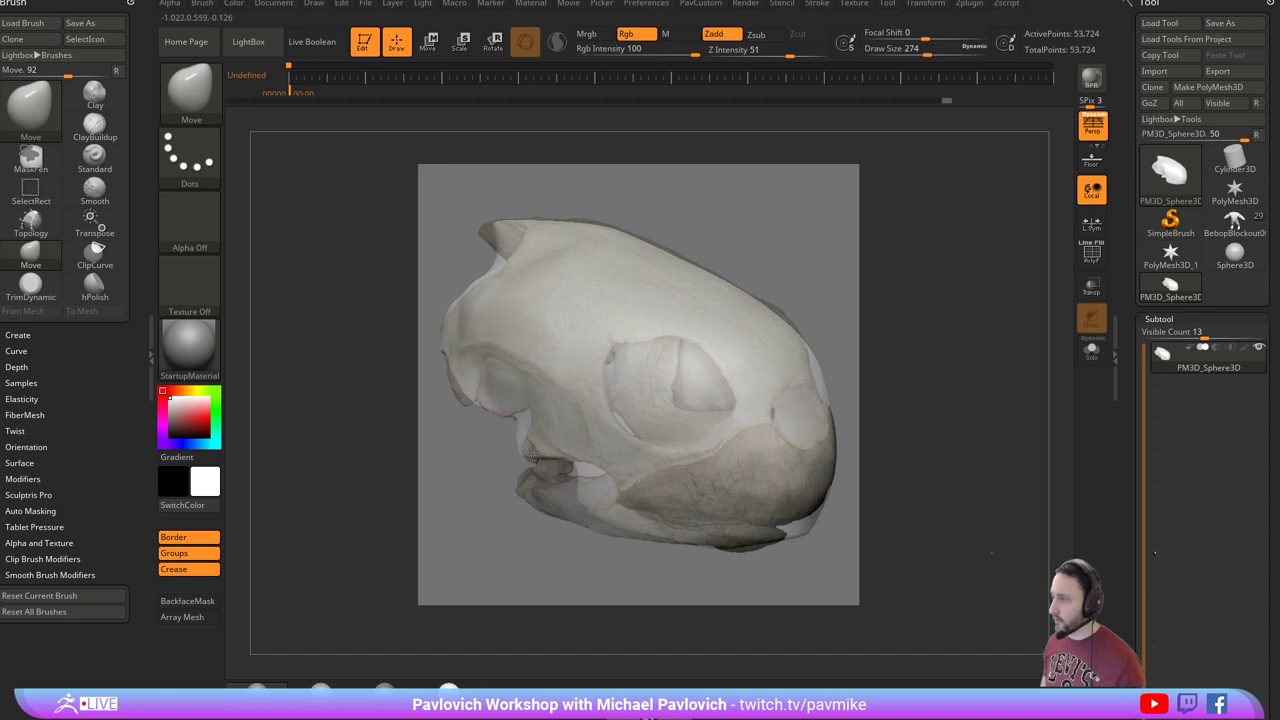
Push the jaw's underside and the beak's lower edge up to the reference outline, resizing the Move brush as needed.
{"action": "key", "text": "s"}
{"action": "left_click_drag", "start_coordinate": [601, 499], "coordinate": [598, 498]}
{"action": "left_click_drag", "start_coordinate": [582, 491], "coordinate": [636, 494]}
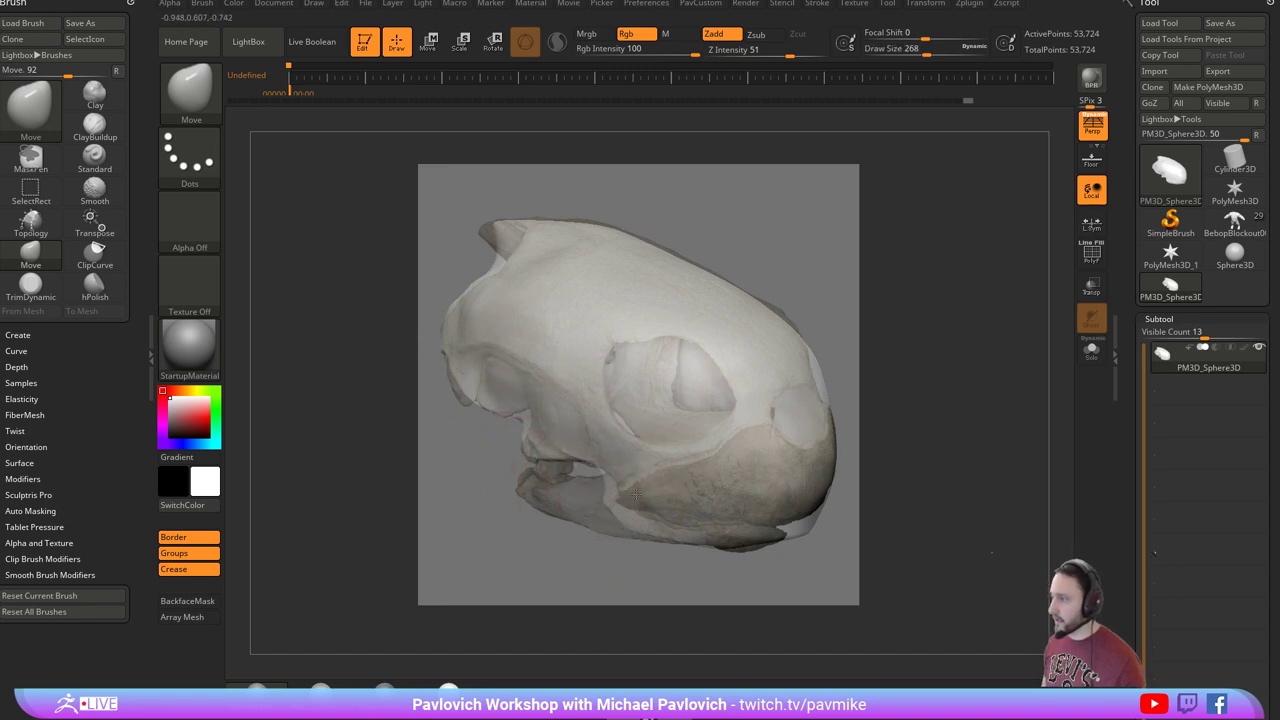
{"action": "left_click_drag", "start_coordinate": [608, 542], "coordinate": [665, 514]}
{"action": "key", "text": "s"}
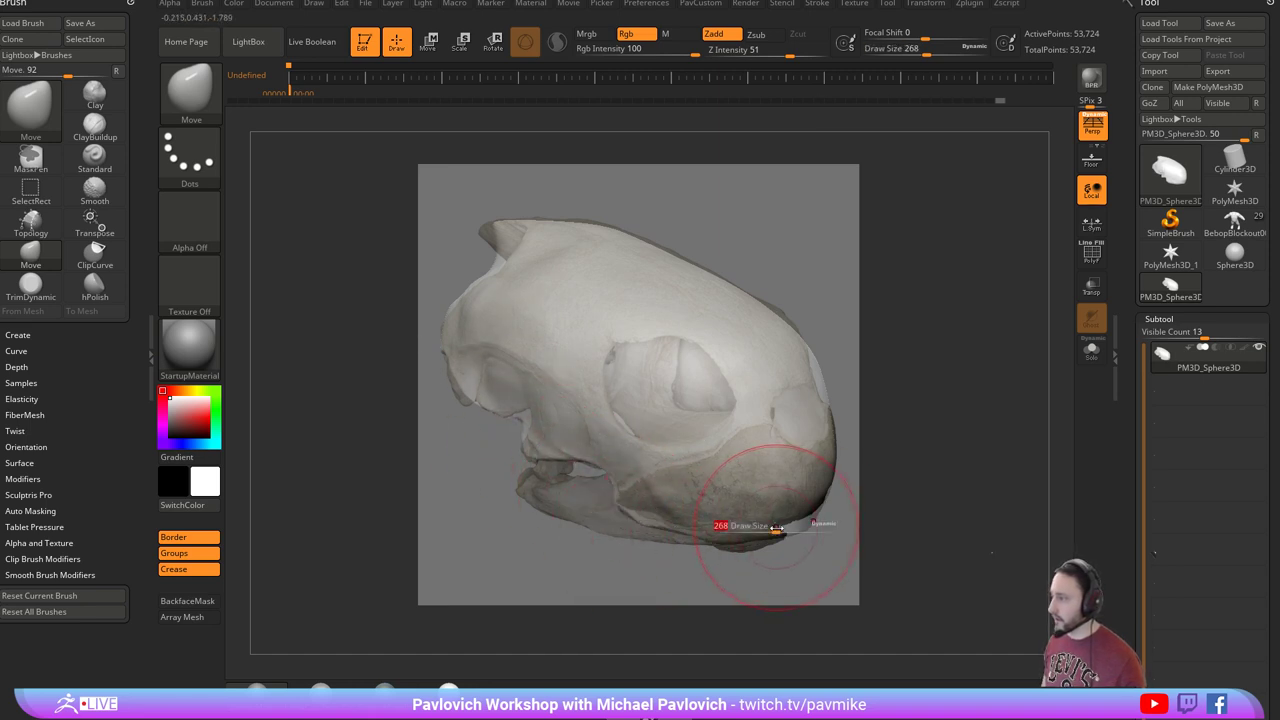
{"action": "left_click_drag", "start_coordinate": [766, 526], "coordinate": [780, 526]}
{"action": "mouse_move", "coordinate": [760, 523]}
{"action": "left_mouse_down"}
{"action": "mouse_move", "coordinate": [770, 512]}
{"action": "mouse_move", "coordinate": [762, 519]}
{"action": "left_mouse_up"}
{"action": "key", "text": "s"}
{"action": "left_click_drag", "start_coordinate": [737, 521], "coordinate": [730, 509]}
{"action": "key", "text": "s"}
{"action": "left_click_drag", "start_coordinate": [742, 477], "coordinate": [730, 477]}
Hide the skull reference, pull the rear crest's sides inward into a narrow ridge and smooth its upper surface.
{"action": "key", "text": "shift+z"}
{"action": "left_click_drag", "start_coordinate": [857, 283], "coordinate": [878, 408]}
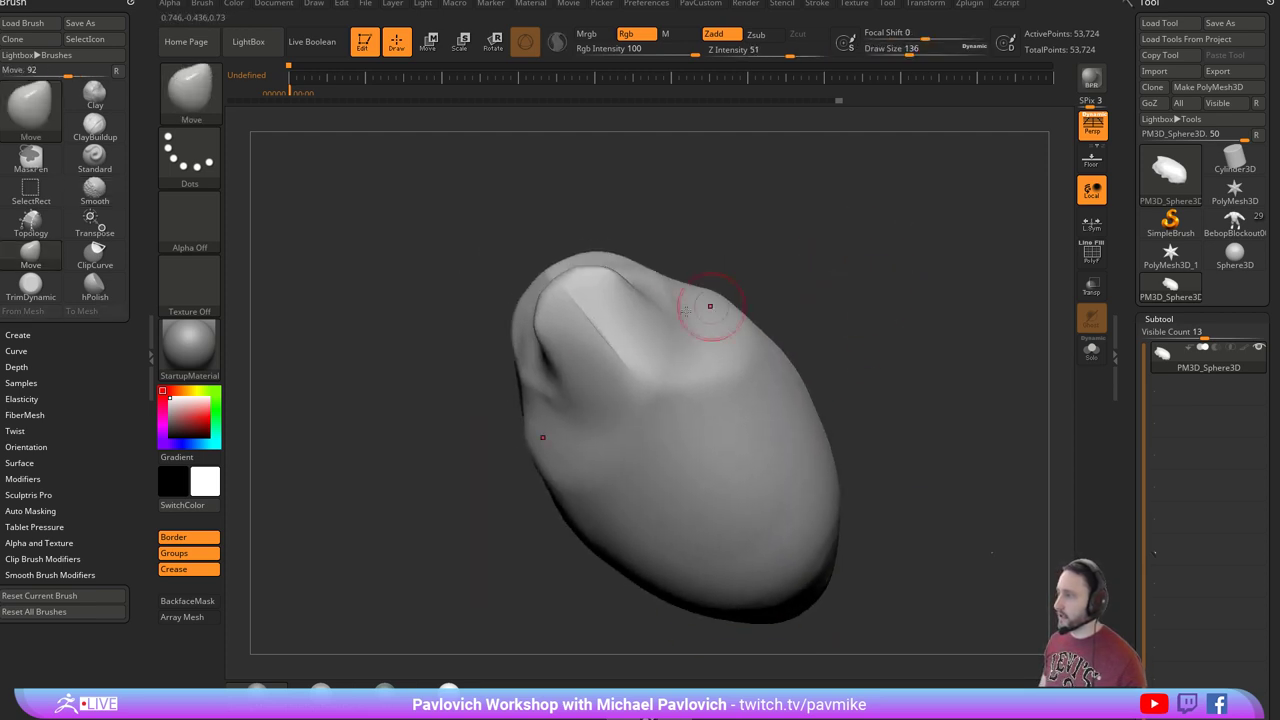
{"action": "key", "text": "s"}
{"action": "mouse_move", "coordinate": [603, 317]}
{"action": "left_mouse_down"}
{"action": "mouse_move", "coordinate": [624, 317]}
{"action": "mouse_move", "coordinate": [557, 276]}
{"action": "mouse_move", "coordinate": [589, 320]}
{"action": "left_mouse_up"}
{"action": "key", "text": "s"}
{"action": "left_click_drag", "start_coordinate": [592, 318], "coordinate": [617, 357], "text": "shift"}
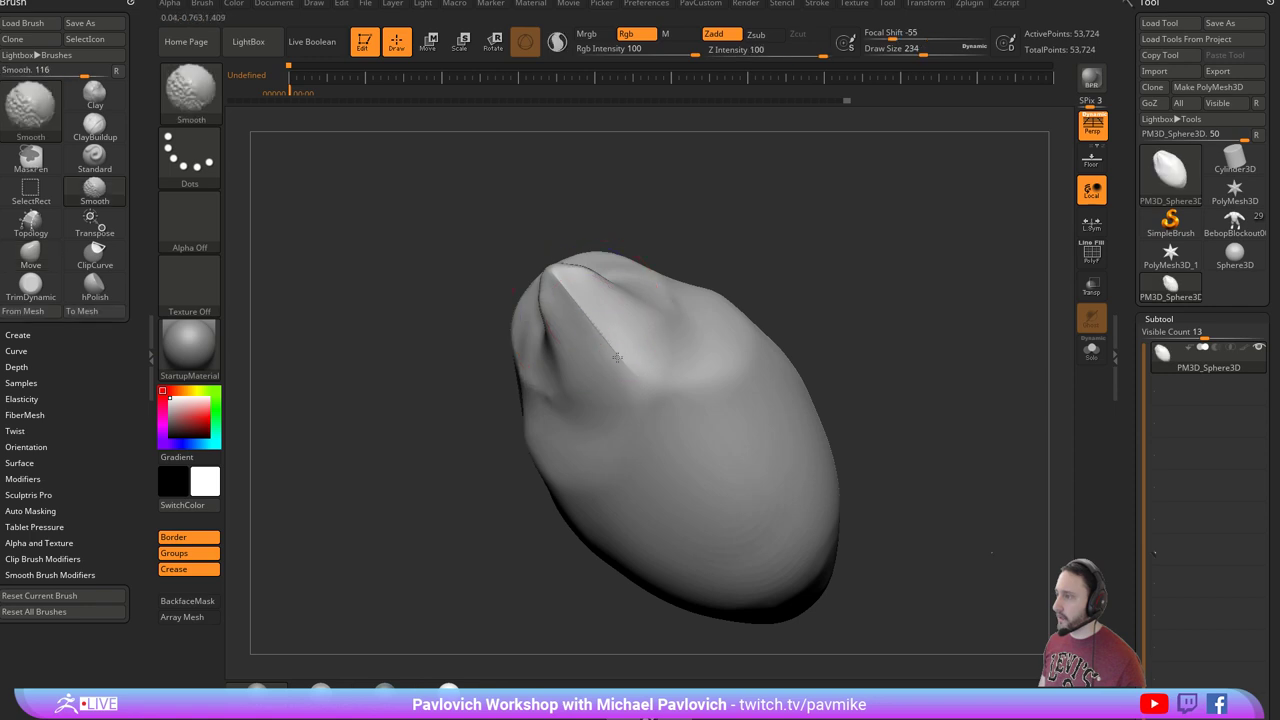
Remesh the skull and smooth the crest, side and front surfaces, switching to the SmoothStronger brush.
{"action": "left_click_drag", "start_coordinate": [833, 244], "coordinate": [842, 350], "text": "ctrl"}
{"action": "left_click_drag", "start_coordinate": [622, 327], "coordinate": [616, 340], "text": "shift"}
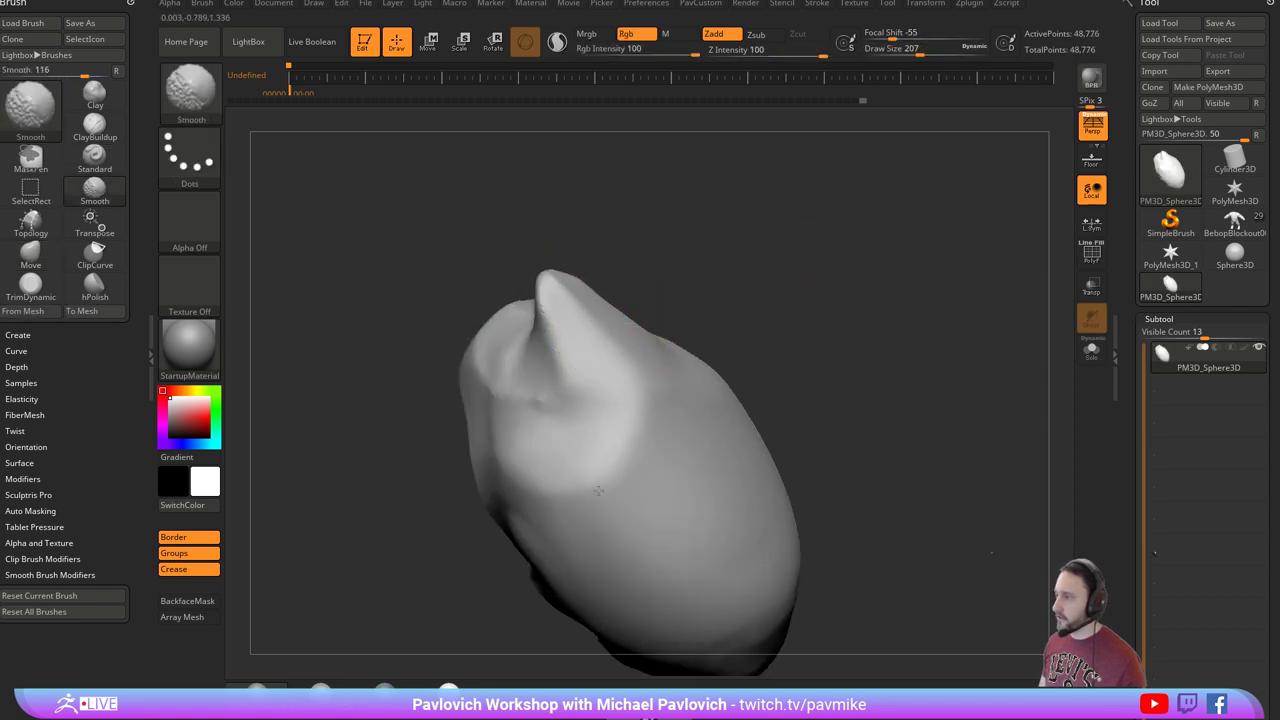
{"action": "key", "text": "b"}
{"action": "left_click", "coordinate": [390, 459], "text": "shift"}
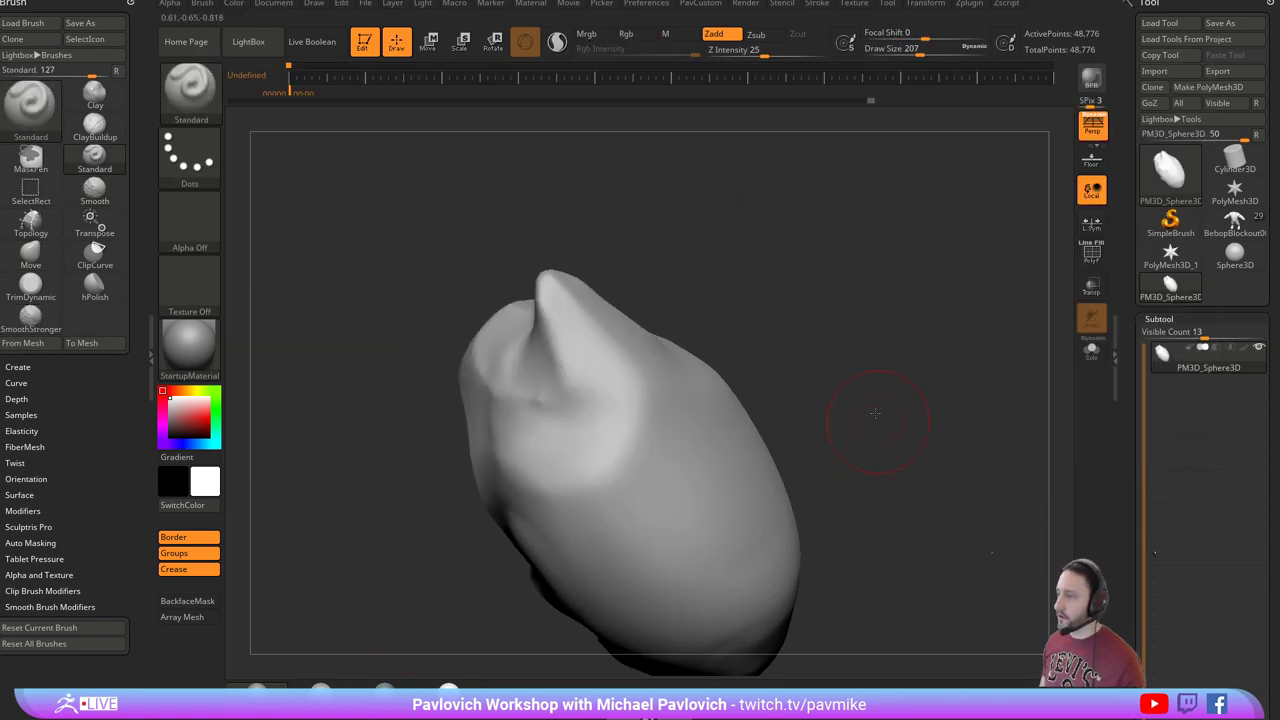
{"action": "mouse_move", "coordinate": [871, 417]}
{"action": "left_mouse_down"}
{"action": "mouse_move", "coordinate": [817, 296]}
{"action": "mouse_move", "coordinate": [541, 333]}
{"action": "left_mouse_up"}
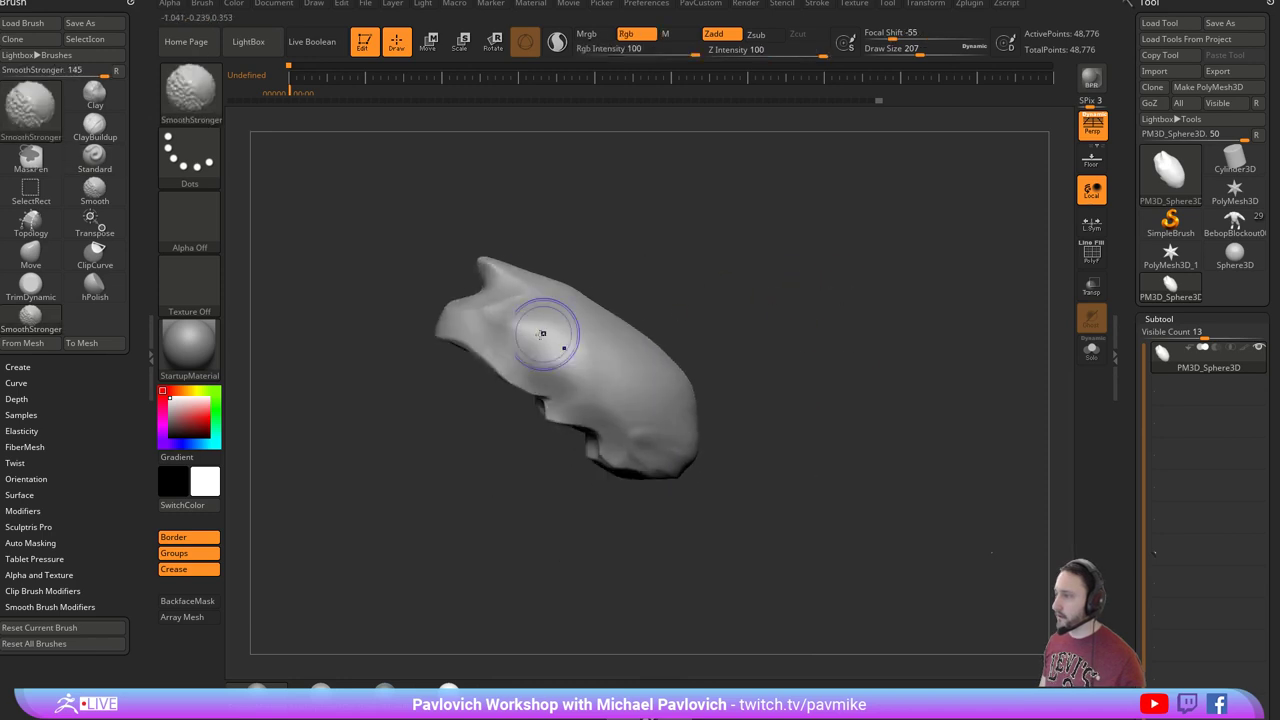
{"action": "mouse_move", "coordinate": [589, 373]}
{"action": "left_mouse_down"}
{"action": "mouse_move", "coordinate": [829, 323]}
{"action": "mouse_move", "coordinate": [800, 360]}
{"action": "mouse_move", "coordinate": [870, 400]}
{"action": "left_mouse_up"}
{"action": "left_click_drag", "start_coordinate": [612, 455], "coordinate": [640, 440], "text": "shift"}
{"action": "left_click_drag", "start_coordinate": [777, 434], "coordinate": [850, 425]}
{"action": "left_click_drag", "start_coordinate": [630, 462], "coordinate": [639, 467], "text": "shift"}
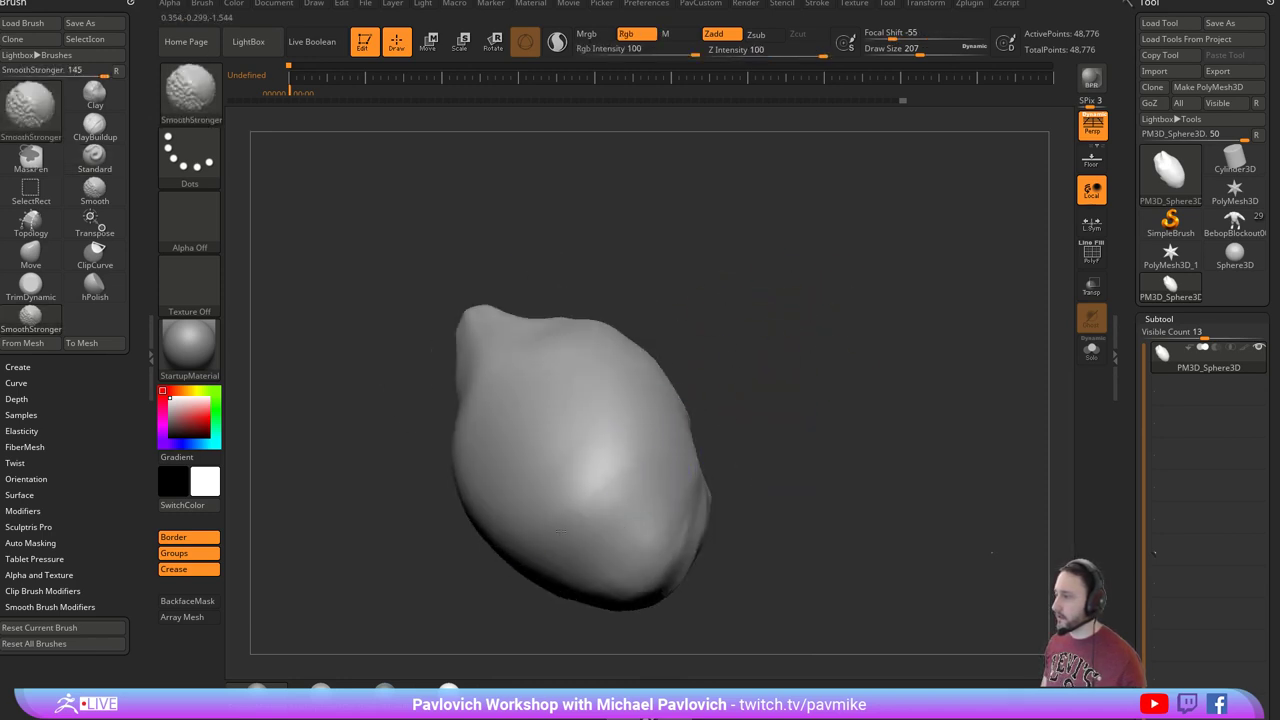
Turn off perspective and sculpt a thin vertical ridge down the middle of the snout with a small Standard brush.
{"action": "mouse_move", "coordinate": [790, 410]}
{"action": "left_mouse_down"}
{"action": "mouse_move", "coordinate": [923, 291]}
{"action": "mouse_move", "coordinate": [906, 354]}
{"action": "mouse_move", "coordinate": [937, 337]}
{"action": "left_mouse_up"}
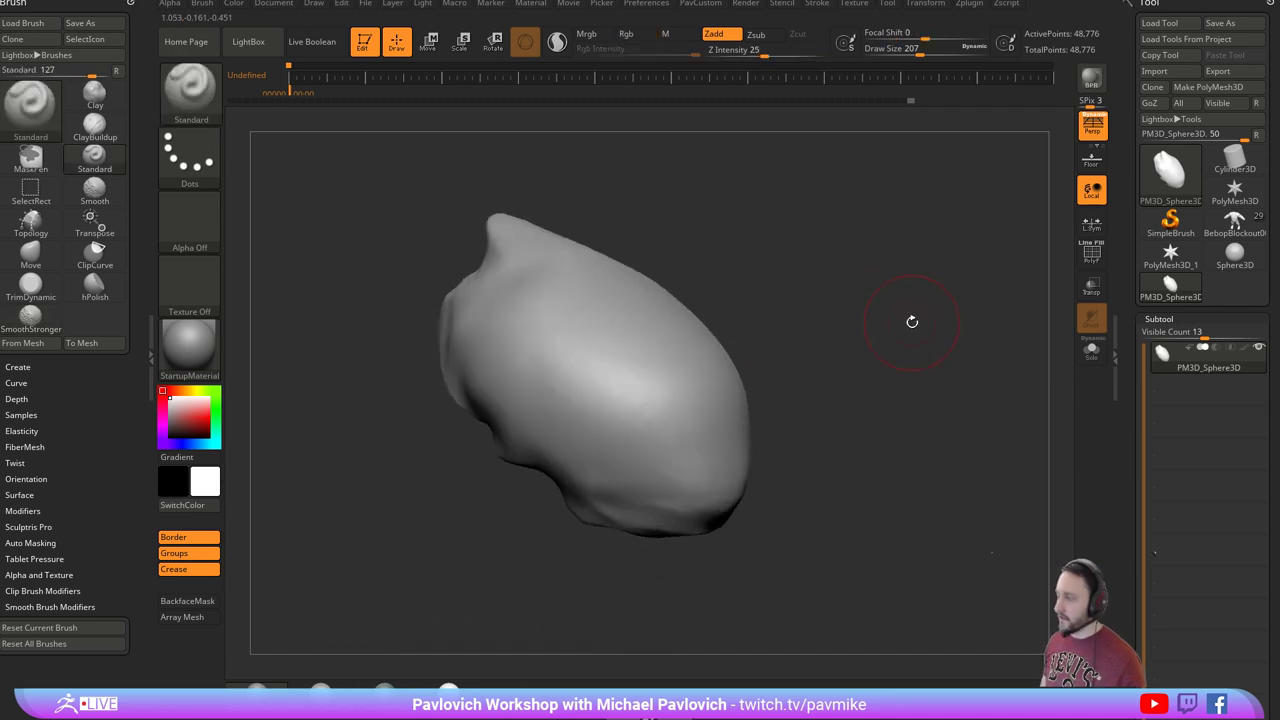
{"action": "key", "text": "shift+z"}
{"action": "mouse_move", "coordinate": [845, 306]}
{"action": "left_mouse_down"}
{"action": "mouse_move", "coordinate": [916, 362]}
{"action": "mouse_move", "coordinate": [1004, 357]}
{"action": "mouse_move", "coordinate": [892, 364]}
{"action": "left_mouse_up"}
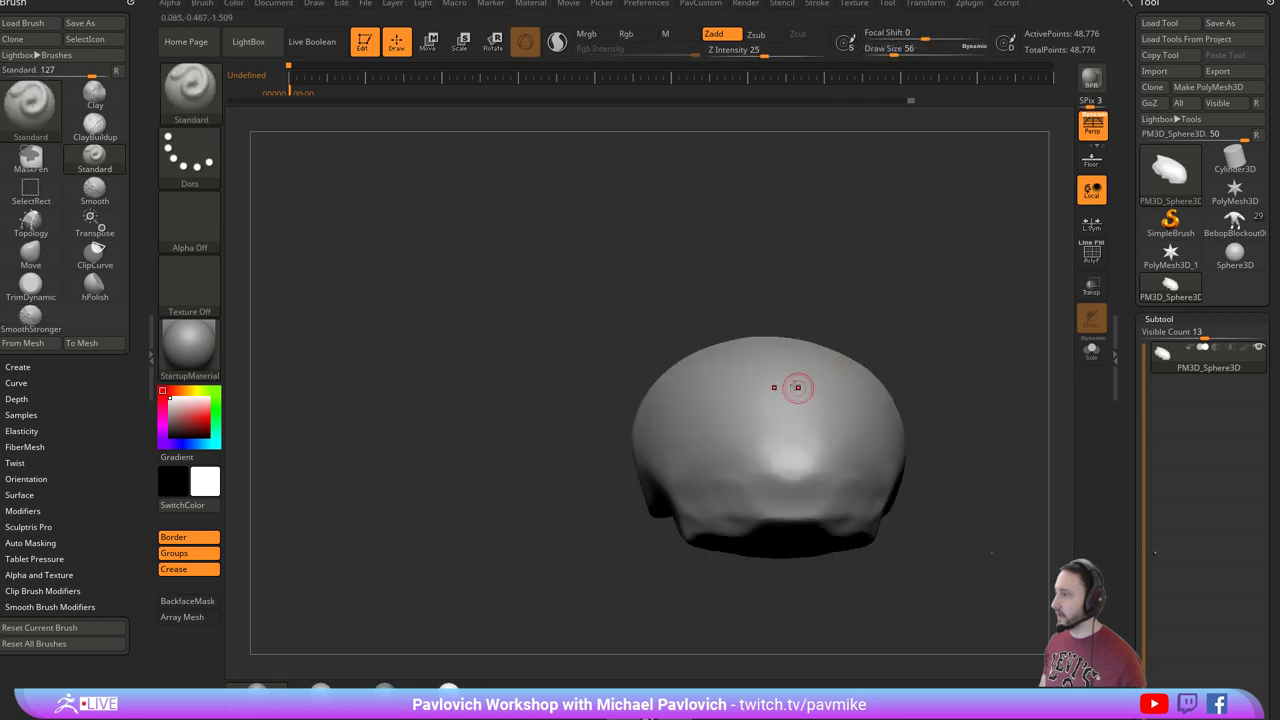
{"action": "right_click_drag", "start_coordinate": [805, 345], "coordinate": [669, 337], "text": "alt"}
{"action": "left_click", "coordinate": [1093, 125]}
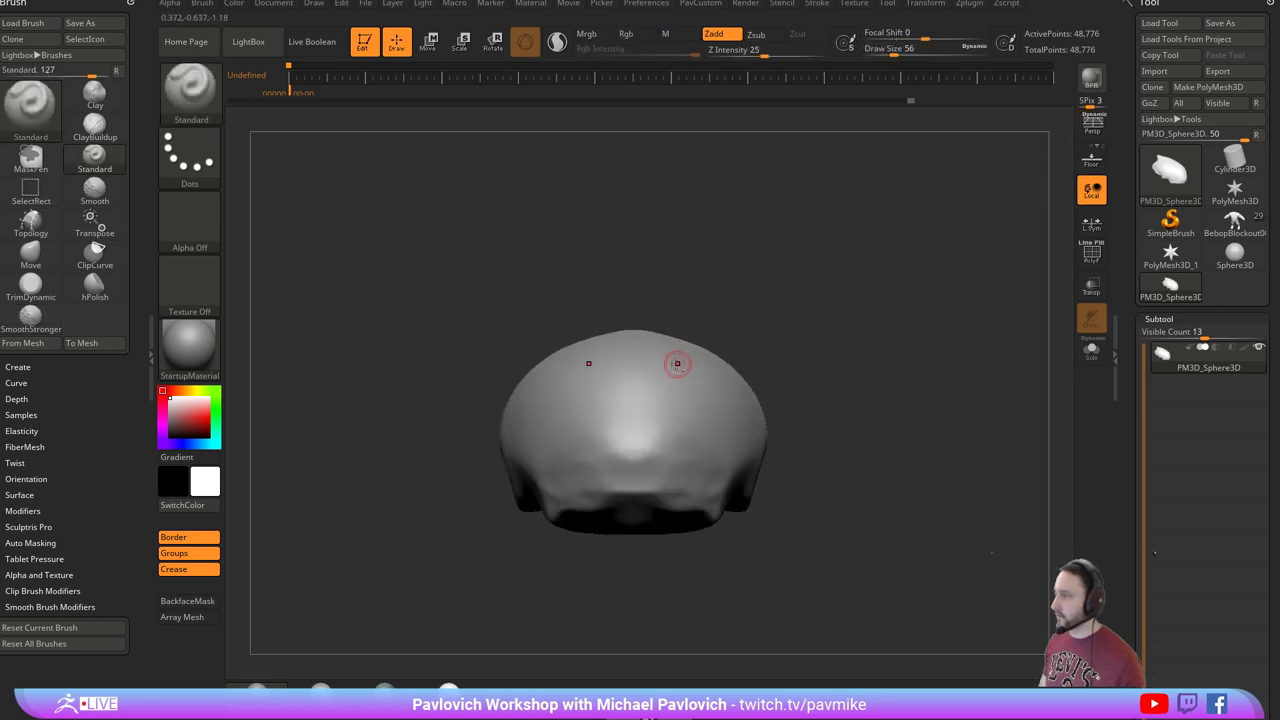
{"action": "key", "text": "["}
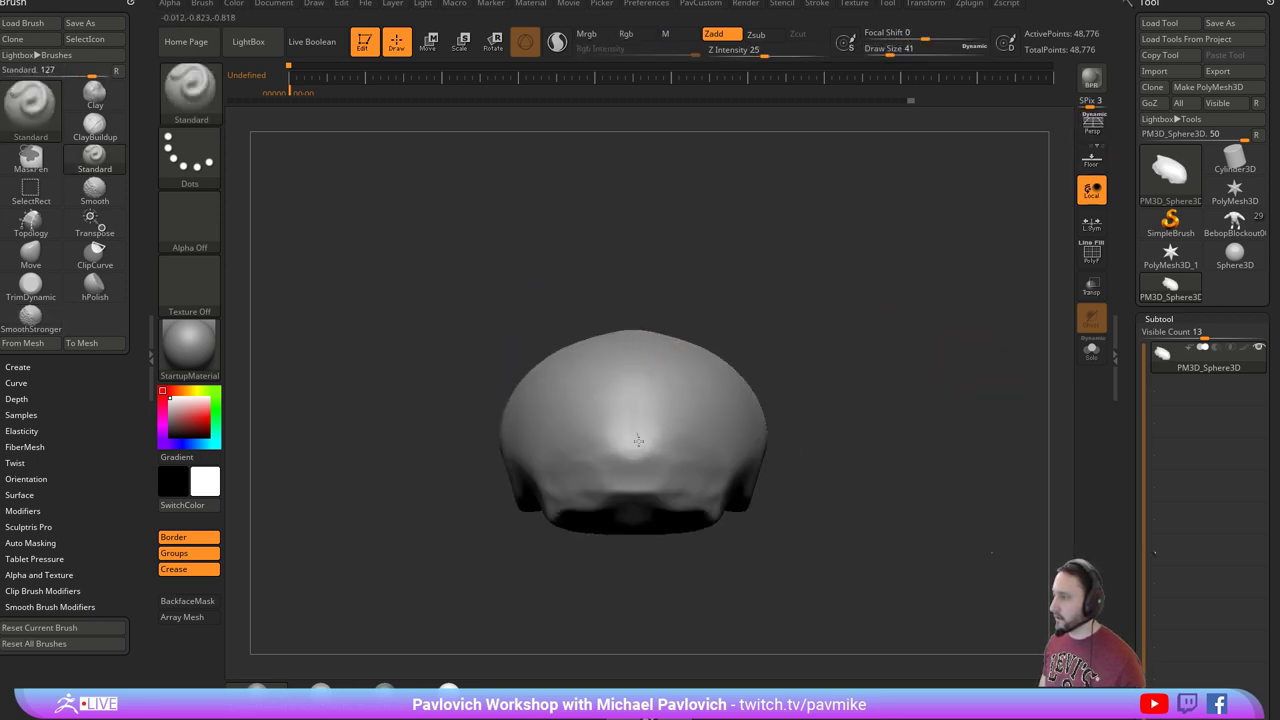
{"action": "left_click_drag", "start_coordinate": [638, 386], "coordinate": [634, 384]}
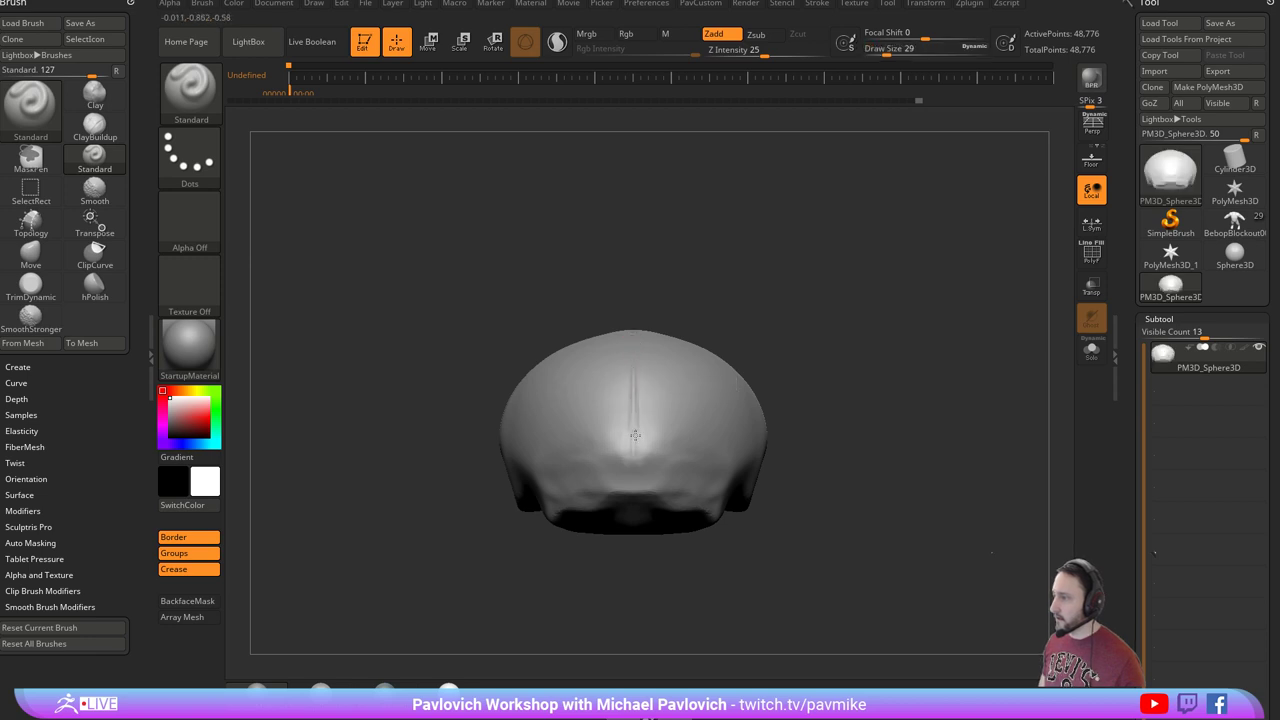
{"action": "right_click_drag", "start_coordinate": [678, 294], "coordinate": [778, 282]}
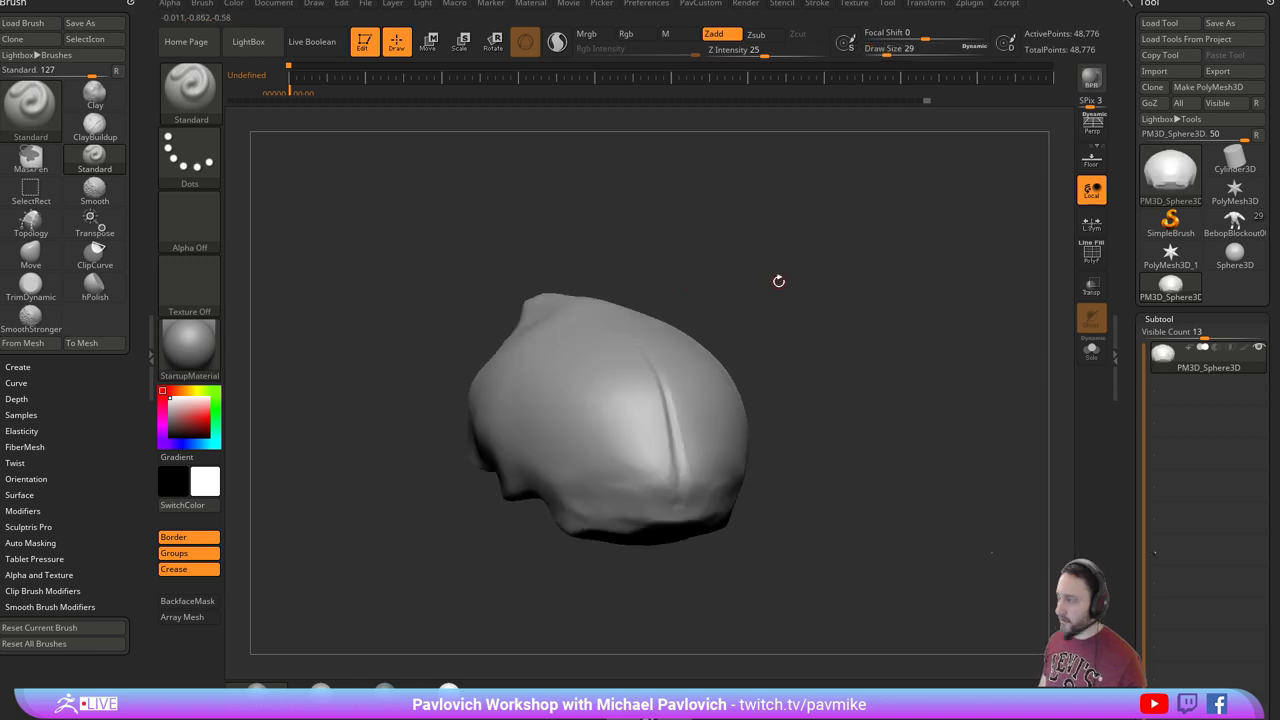
Redisplay the skull reference, line the model up with it and hide the movie timeline.
{"action": "key", "text": "shift+z"}
{"action": "left_click_drag", "start_coordinate": [787, 349], "coordinate": [977, 350]}
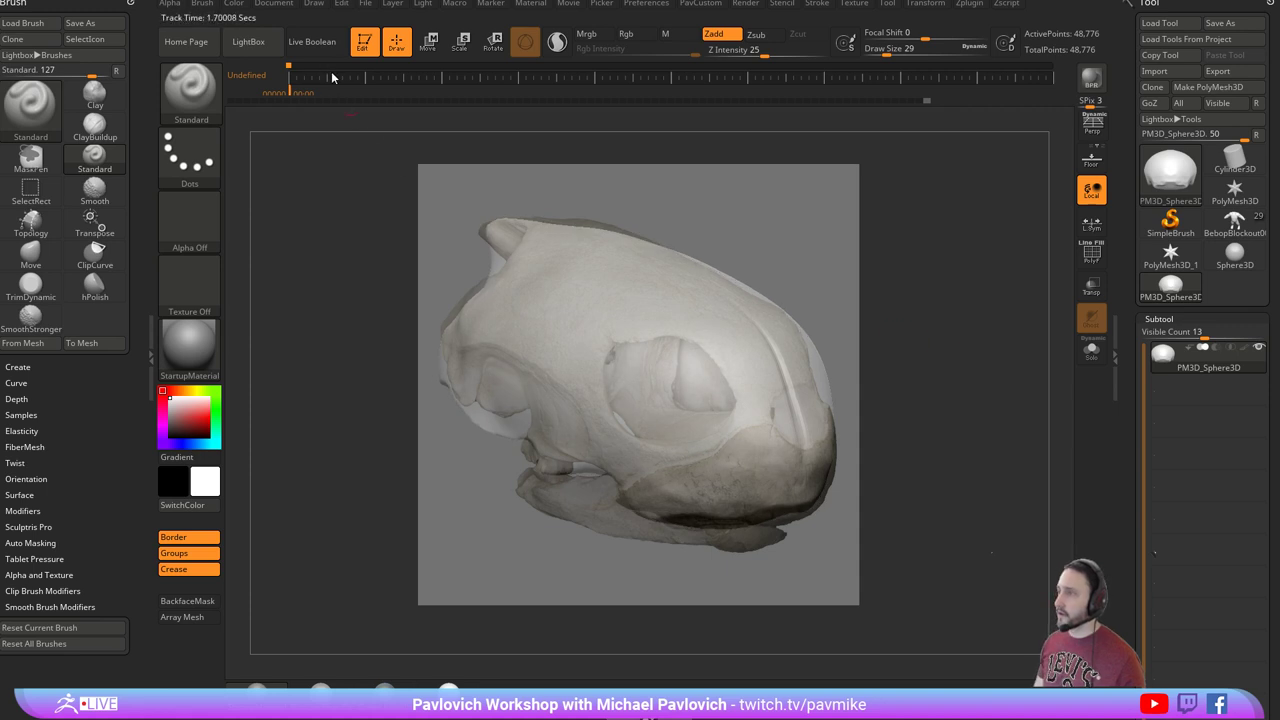
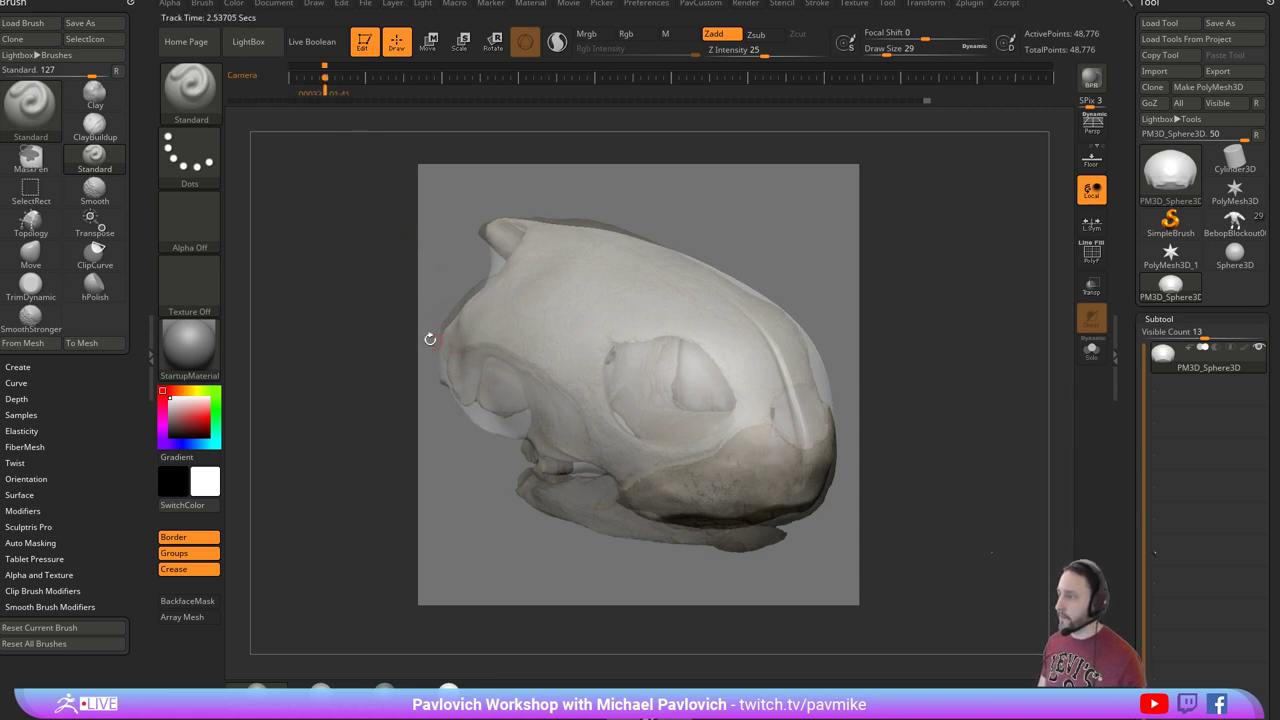
{"action": "left_click", "coordinate": [456, 4]}
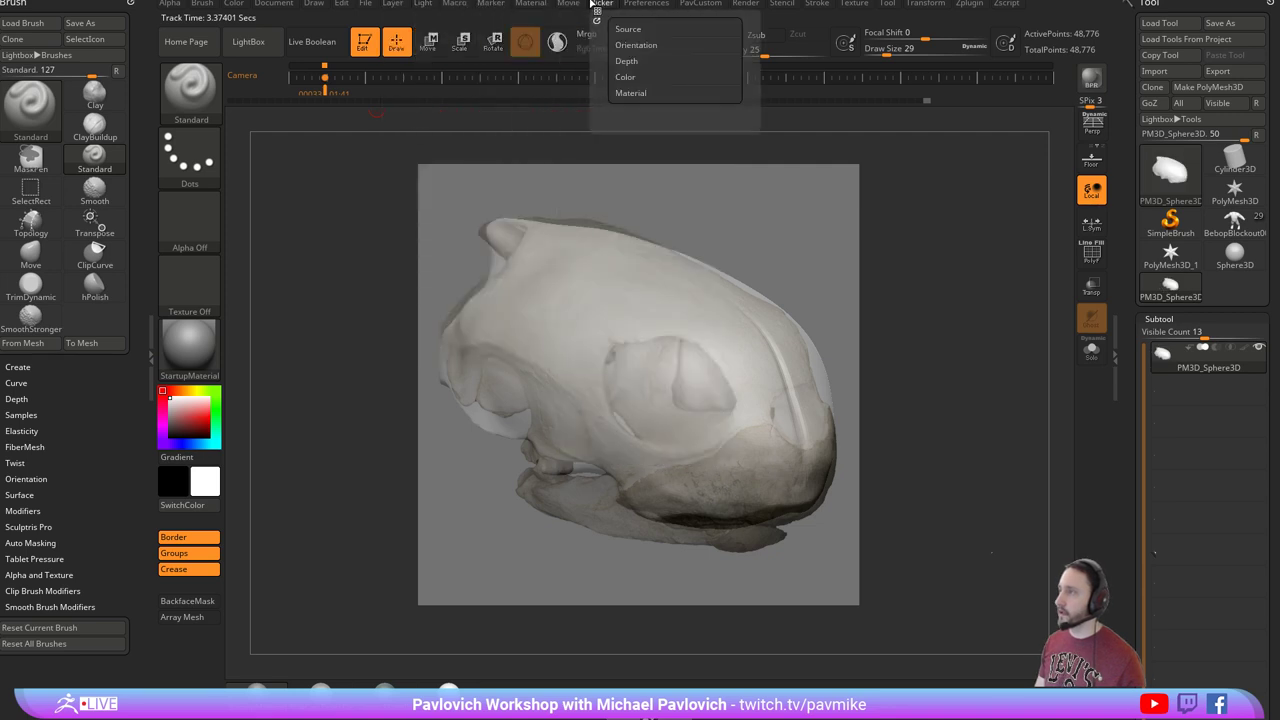
{"action": "mouse_move", "coordinate": [494, 4]}
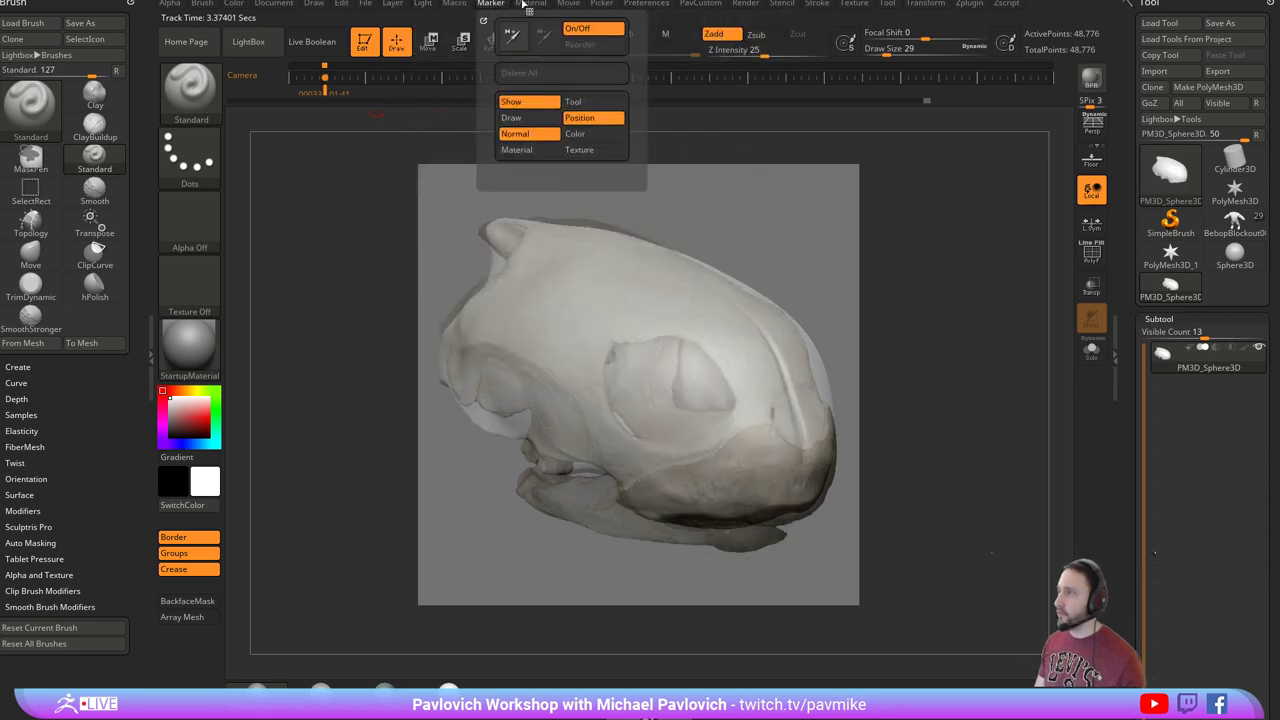
{"action": "mouse_move", "coordinate": [568, 6]}
{"action": "left_click", "coordinate": [615, 266]}
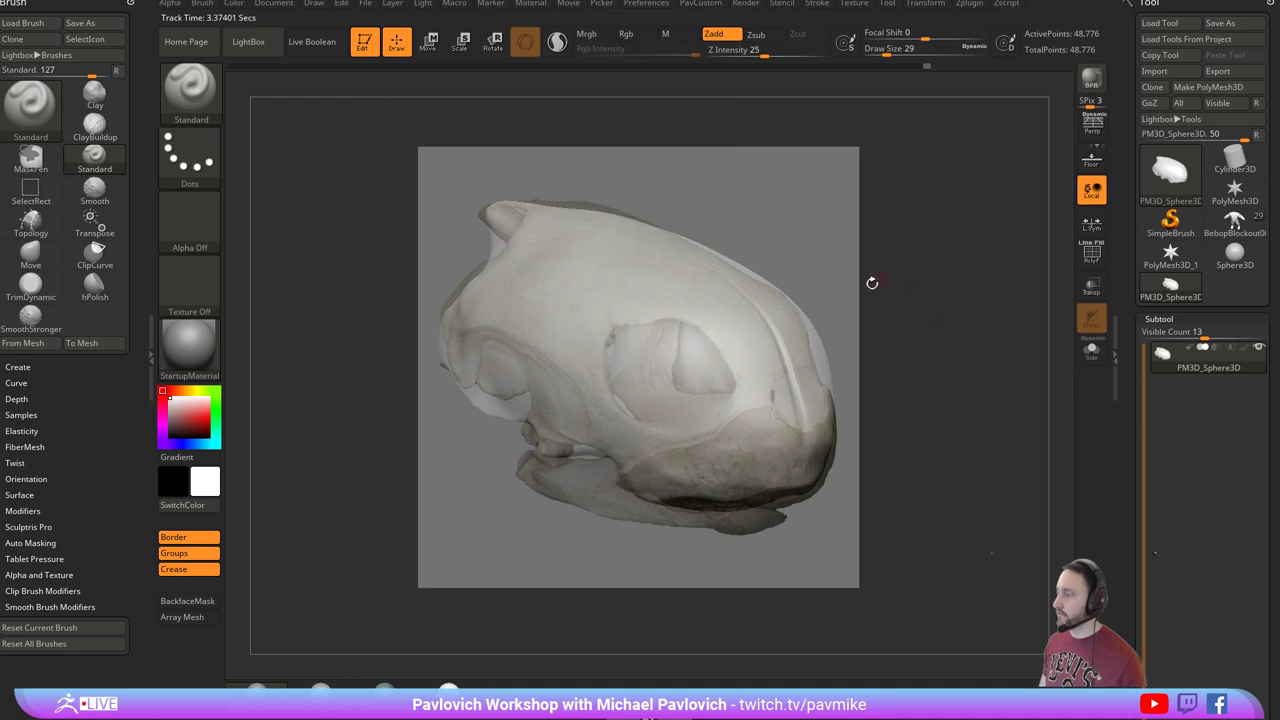
{"action": "right_click_drag", "start_coordinate": [717, 264], "coordinate": [735, 204]}
{"action": "key", "text": "Right"}
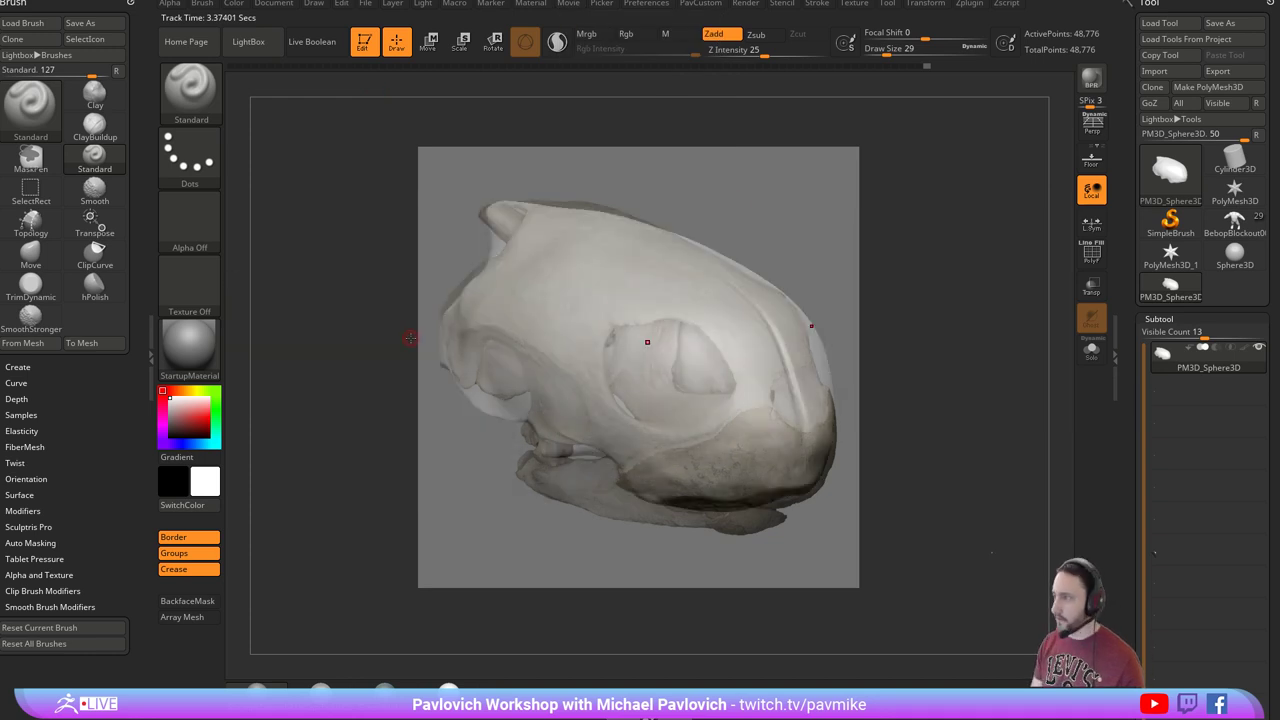
Clip the excess off the skull's lower rear edge along the reference outline with the ClipCurve brush.
{"action": "key", "text": "b"}
{"action": "key", "text": "m"}
{"action": "key", "text": "v"}
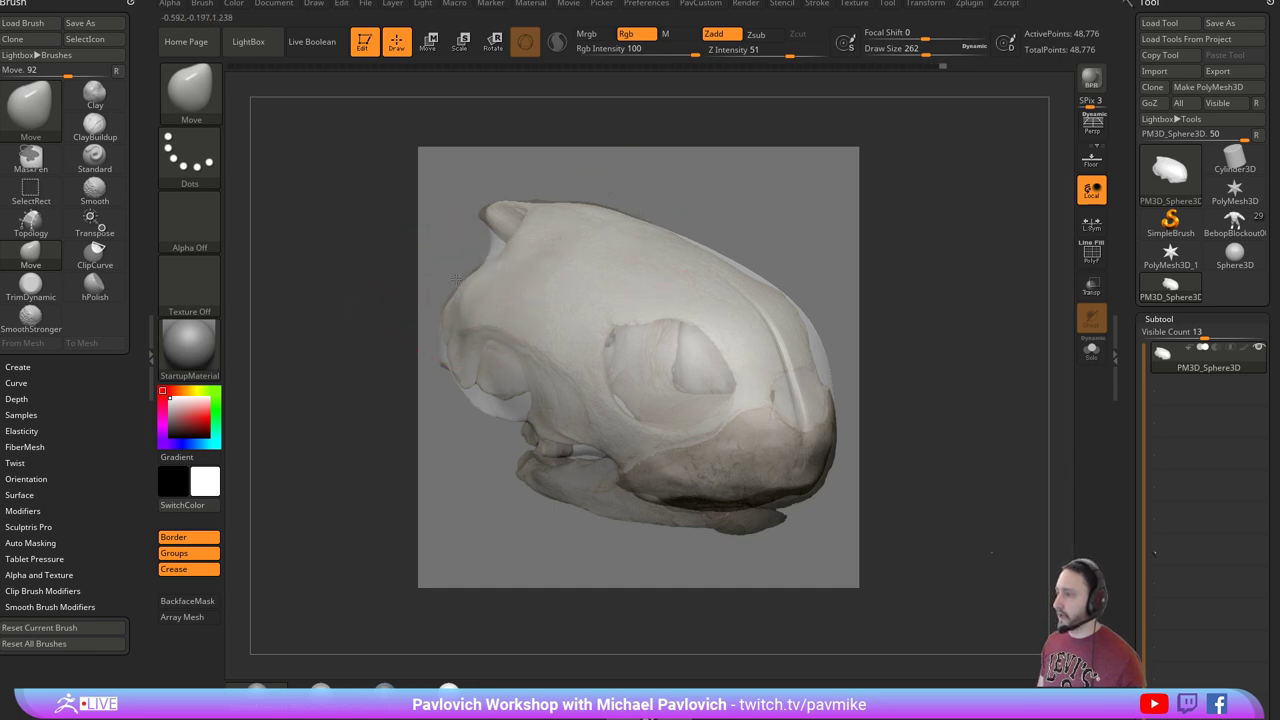
{"action": "key", "text": "b"}
{"action": "key", "text": "c"}
{"action": "key", "text": "c"}
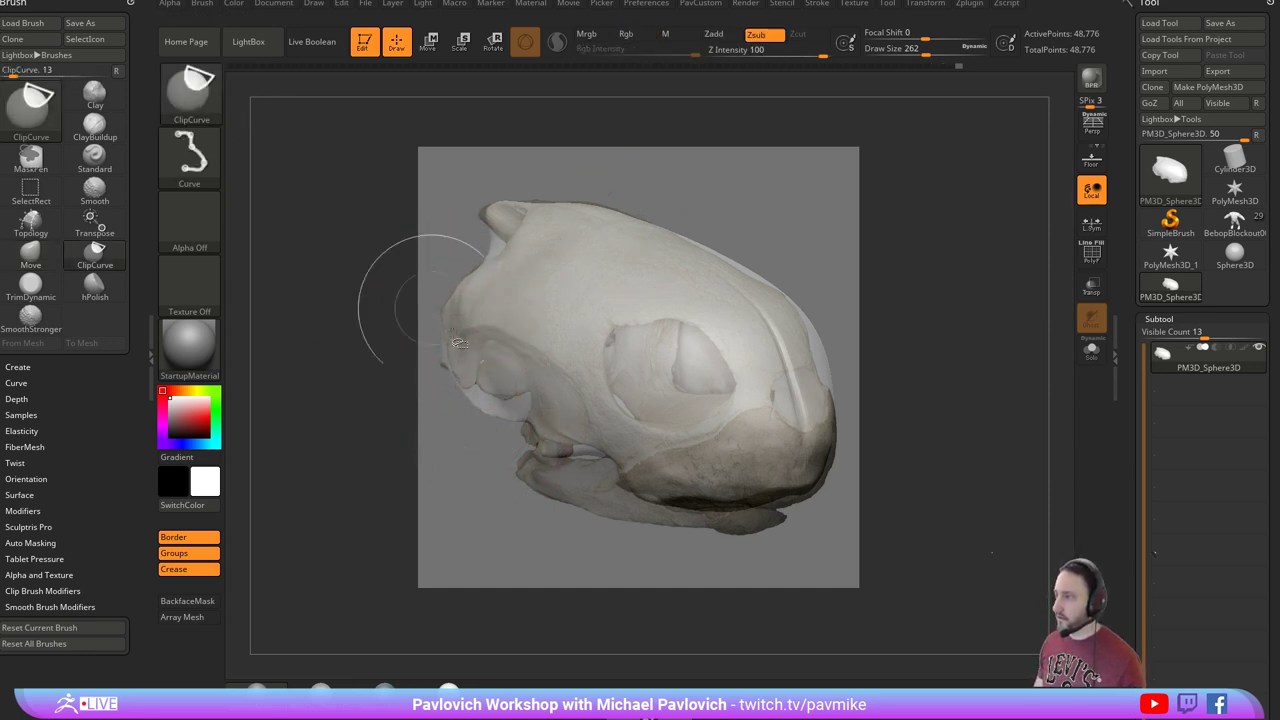
{"action": "mouse_move", "coordinate": [527, 520]}
{"action": "left_mouse_down", "text": "ctrl+shift"}
{"action": "mouse_move", "coordinate": [518, 425]}
{"action": "mouse_move", "coordinate": [531, 396]}
{"action": "mouse_move", "coordinate": [476, 392]}
{"action": "left_mouse_up", "text": "ctrl+shift"}
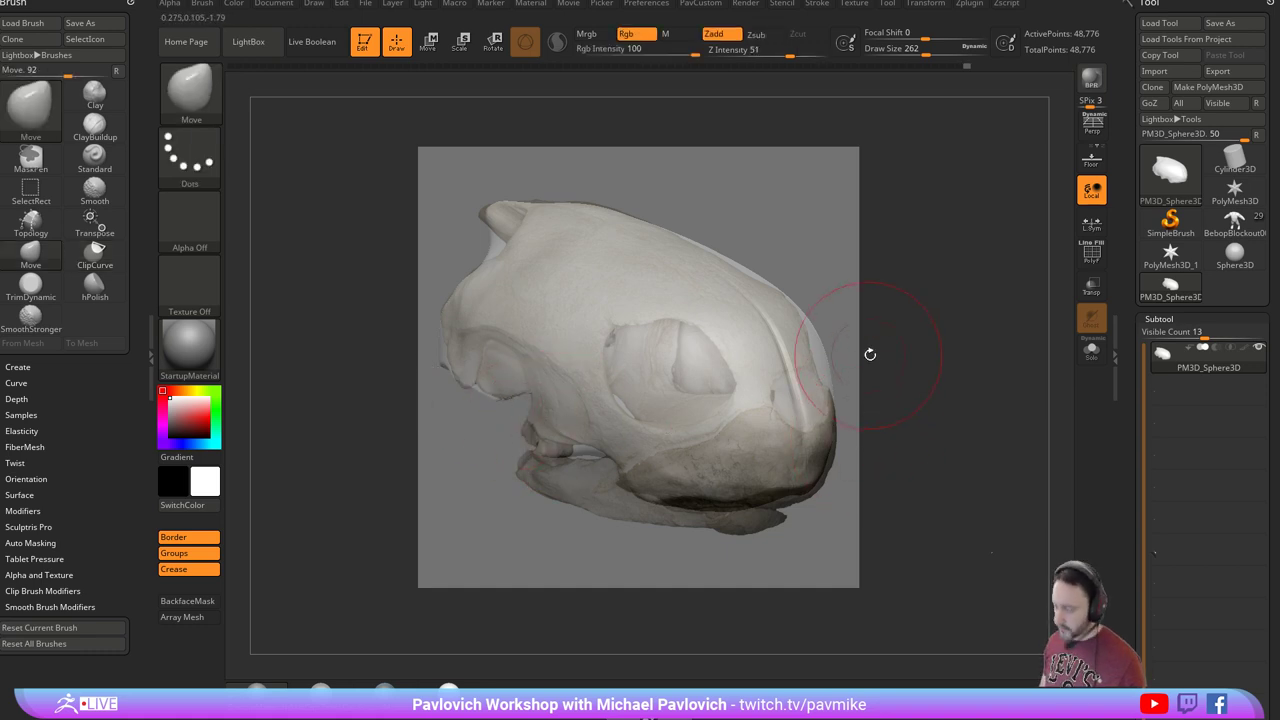
Nudge the underside behind the jaw toward the reference with the Move brush and clip its lower edge.
{"action": "key", "text": "s"}
{"action": "left_click_drag", "start_coordinate": [562, 437], "coordinate": [568, 437]}
{"action": "left_click_drag", "start_coordinate": [554, 422], "coordinate": [554, 414]}
{"action": "mouse_move", "coordinate": [499, 462]}
{"action": "left_mouse_down", "text": "ctrl+shift"}
{"action": "mouse_move", "coordinate": [592, 470]}
{"action": "mouse_move", "coordinate": [604, 424]}
{"action": "left_mouse_up", "text": "ctrl+shift"}
Adjust the beak's lower edge to the reference outline and stroke up the beak's front with the Standard brush.
{"action": "key", "text": "s"}
{"action": "left_click", "coordinate": [695, 533]}
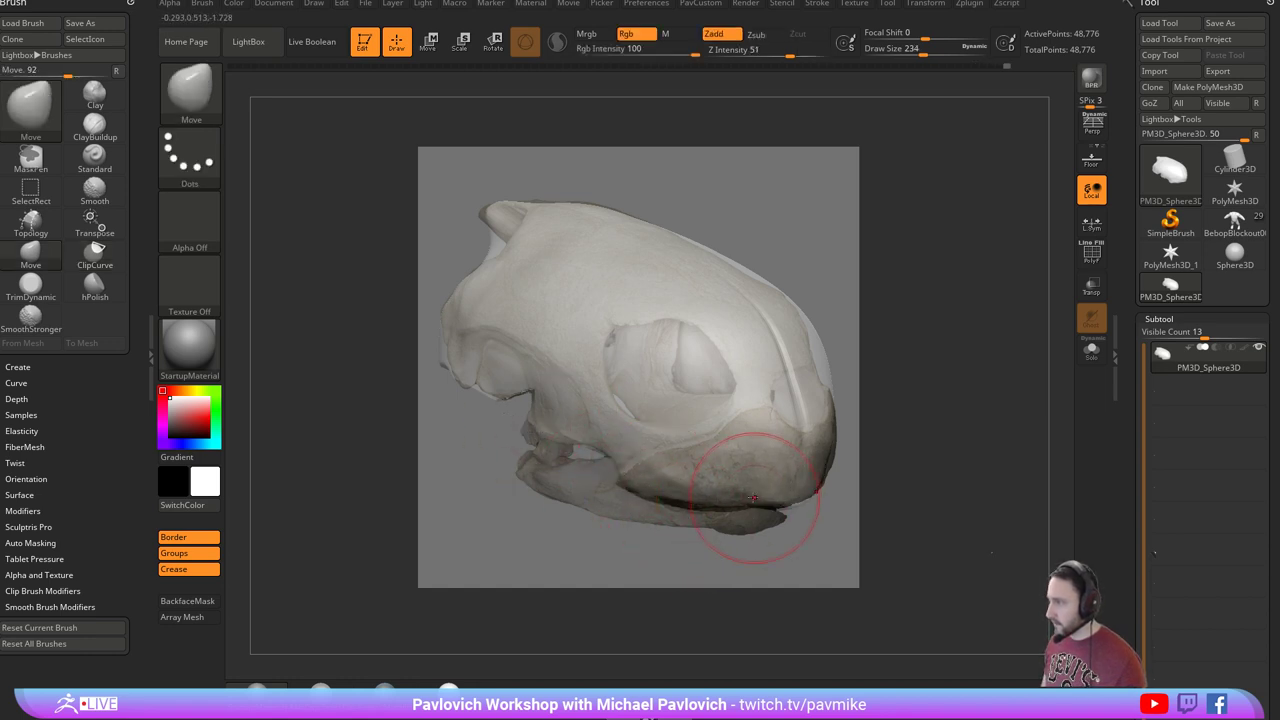
{"action": "key", "text": "b"}
{"action": "key", "text": "s"}
{"action": "key", "text": "t"}
{"action": "left_click_drag", "start_coordinate": [743, 482], "coordinate": [795, 418]}
Clip the outline beneath the rear crest along the reference and return to a smaller Move brush for the crest.
{"action": "key", "text": "s"}
{"action": "left_click", "coordinate": [497, 283]}
{"action": "left_click_drag", "start_coordinate": [432, 281], "coordinate": [450, 277], "text": "ctrl+shift"}
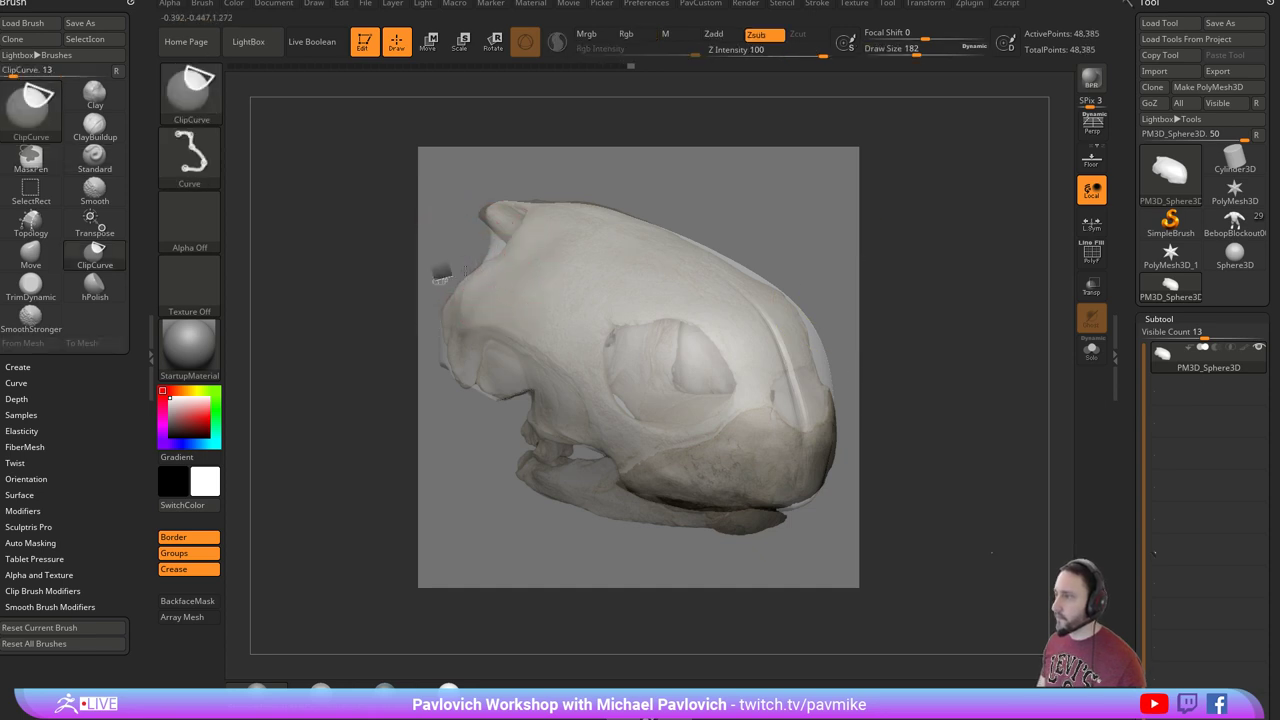
{"action": "left_click_drag", "start_coordinate": [507, 242], "coordinate": [489, 226], "text": "ctrl+shift"}
{"action": "key", "text": "bracketleft"}
{"action": "key", "text": "b"}
{"action": "key", "text": "m"}
{"action": "key", "text": "v"}
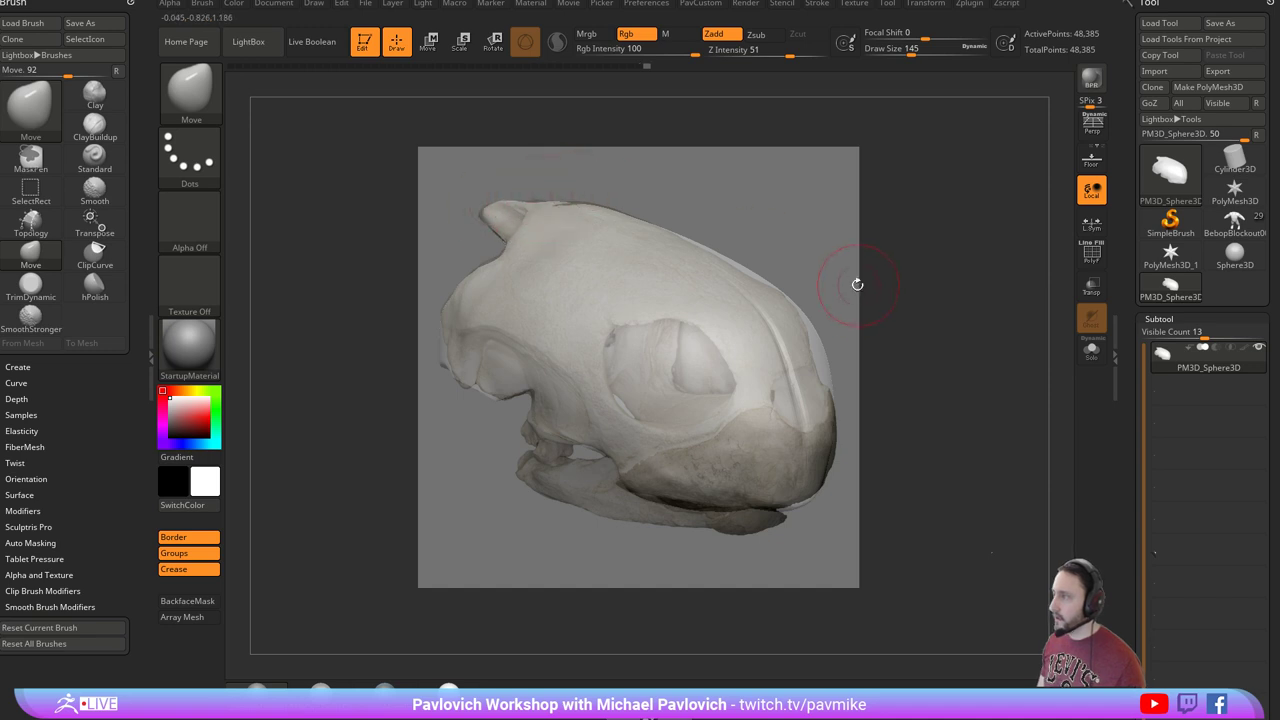
Clip the far brow and snout outline along the reference with ClipCurve, cutting flat areas for the eye sockets.
{"action": "key", "text": "ctrl+shift"}
{"action": "left_click_drag", "start_coordinate": [815, 267], "coordinate": [818, 338], "text": "ctrl+shift"}
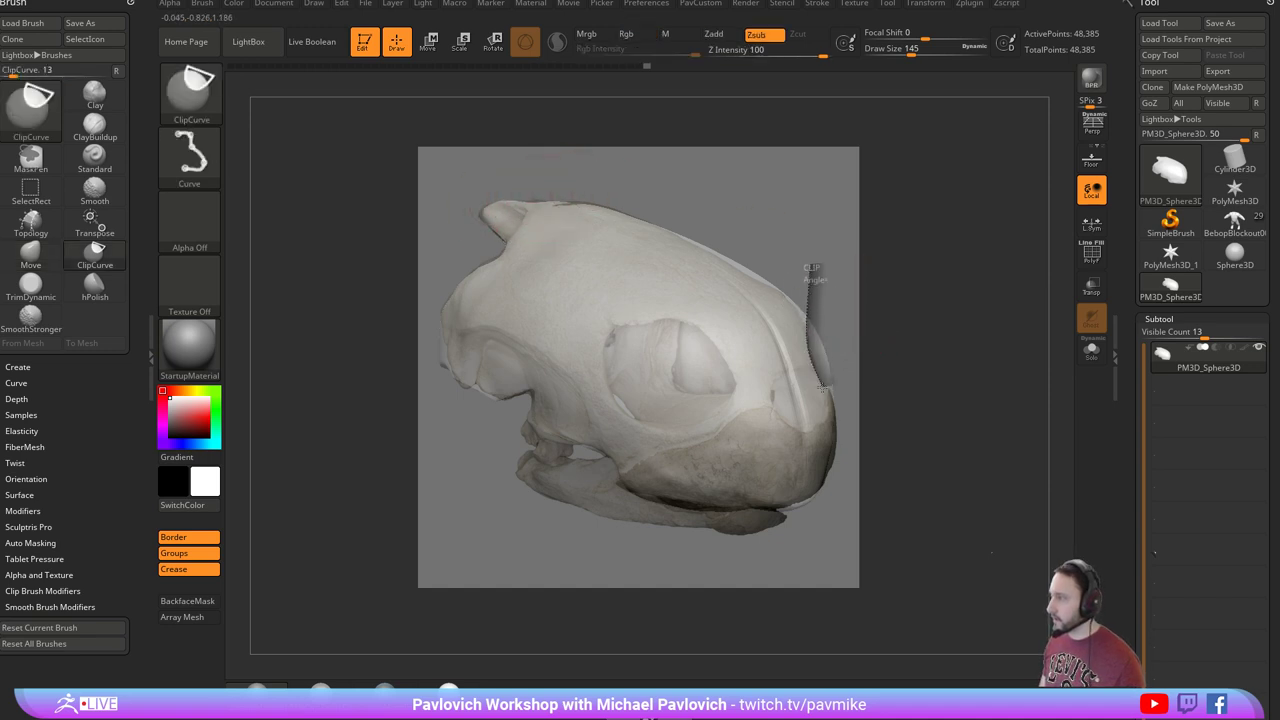
{"action": "left_click_drag", "start_coordinate": [835, 388], "coordinate": [837, 392], "text": "ctrl+shift"}
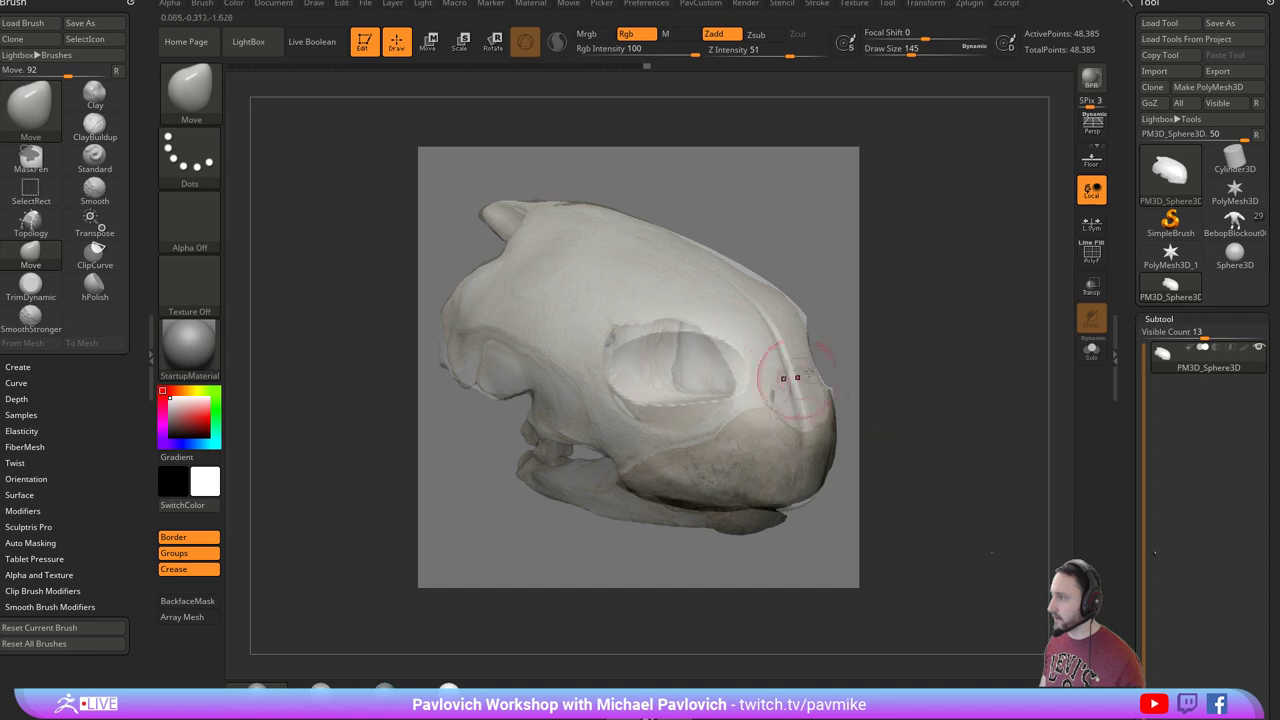
Adjust the eye socket's upper and lower rim to the reference with the Move brush at Draw Size 154, checking without Spotlight.
{"action": "key", "text": "bracketright"}
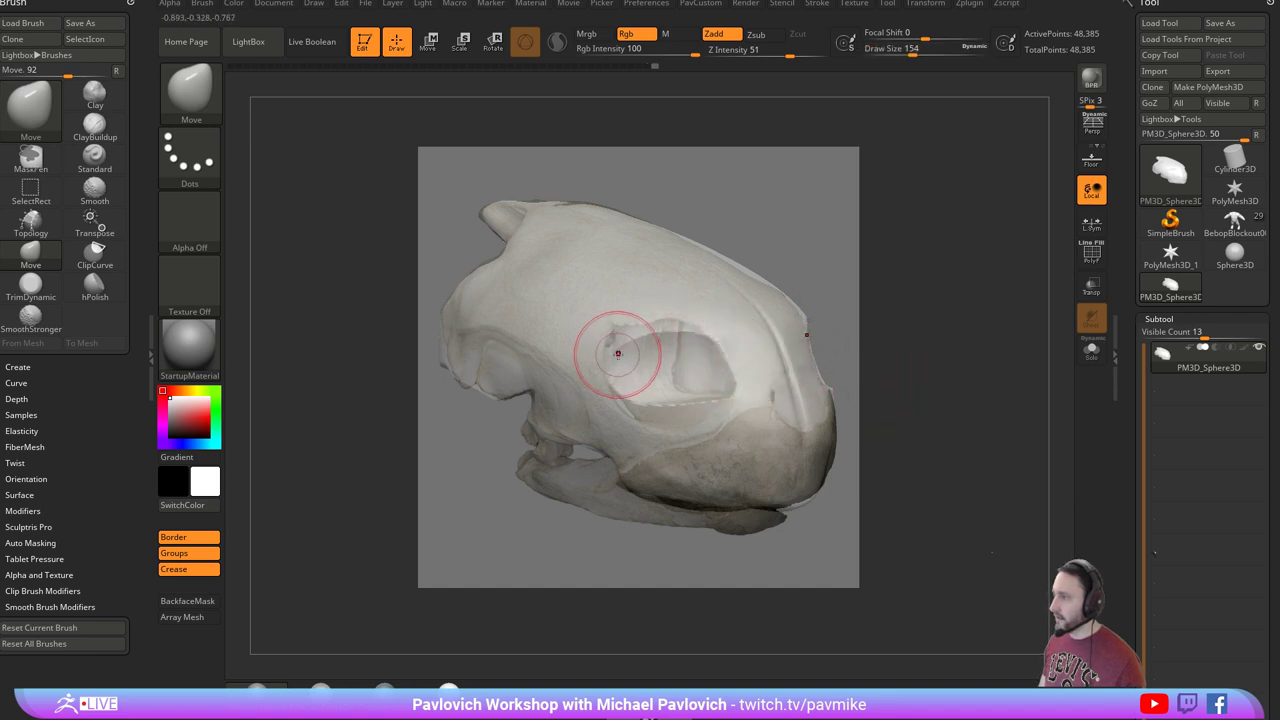
{"action": "mouse_move", "coordinate": [618, 354]}
{"action": "left_mouse_down"}
{"action": "mouse_move", "coordinate": [614, 340]}
{"action": "mouse_move", "coordinate": [678, 324]}
{"action": "left_mouse_up"}
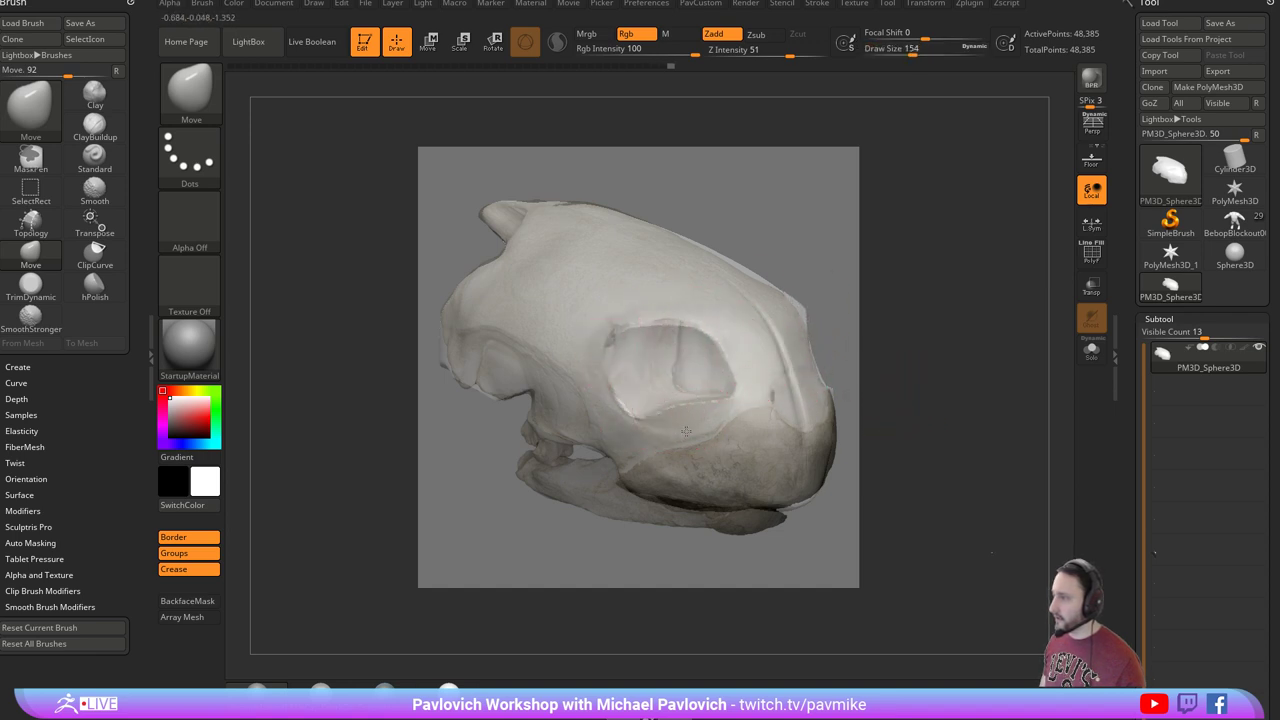
{"action": "left_click_drag", "start_coordinate": [716, 414], "coordinate": [727, 413]}
{"action": "key", "text": "shift+z"}
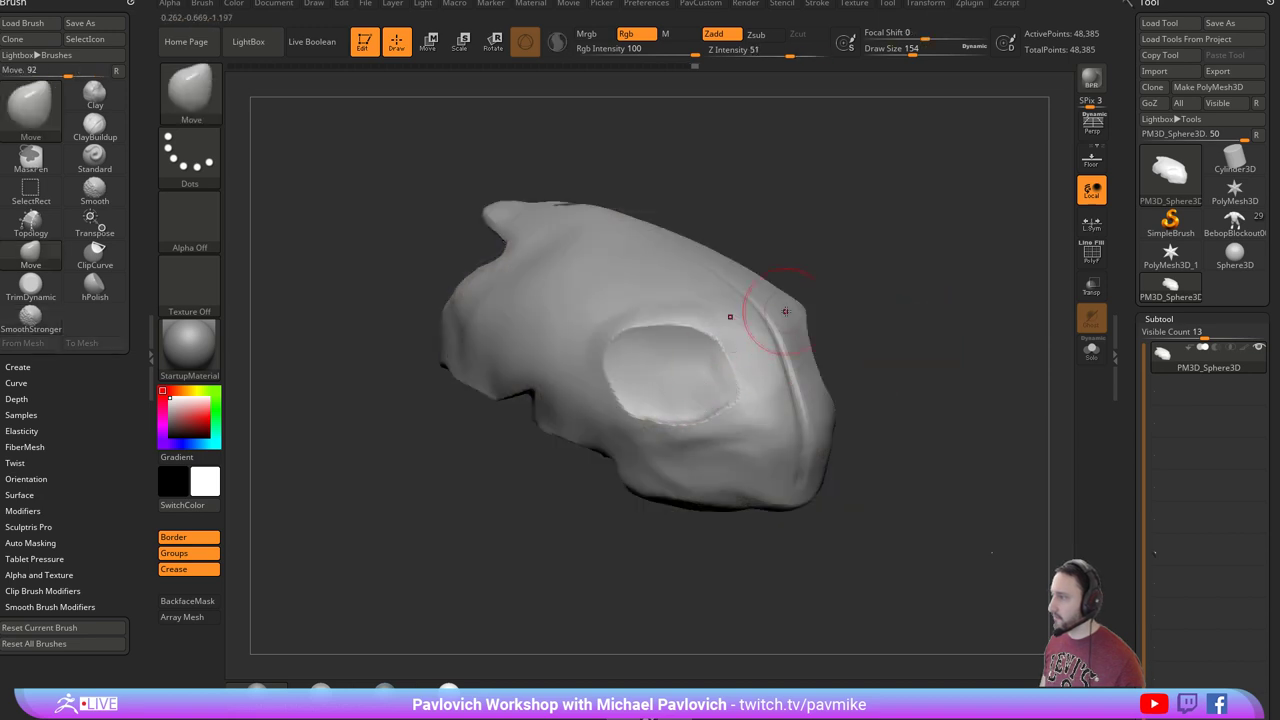
{"action": "key", "text": "shift+z"}
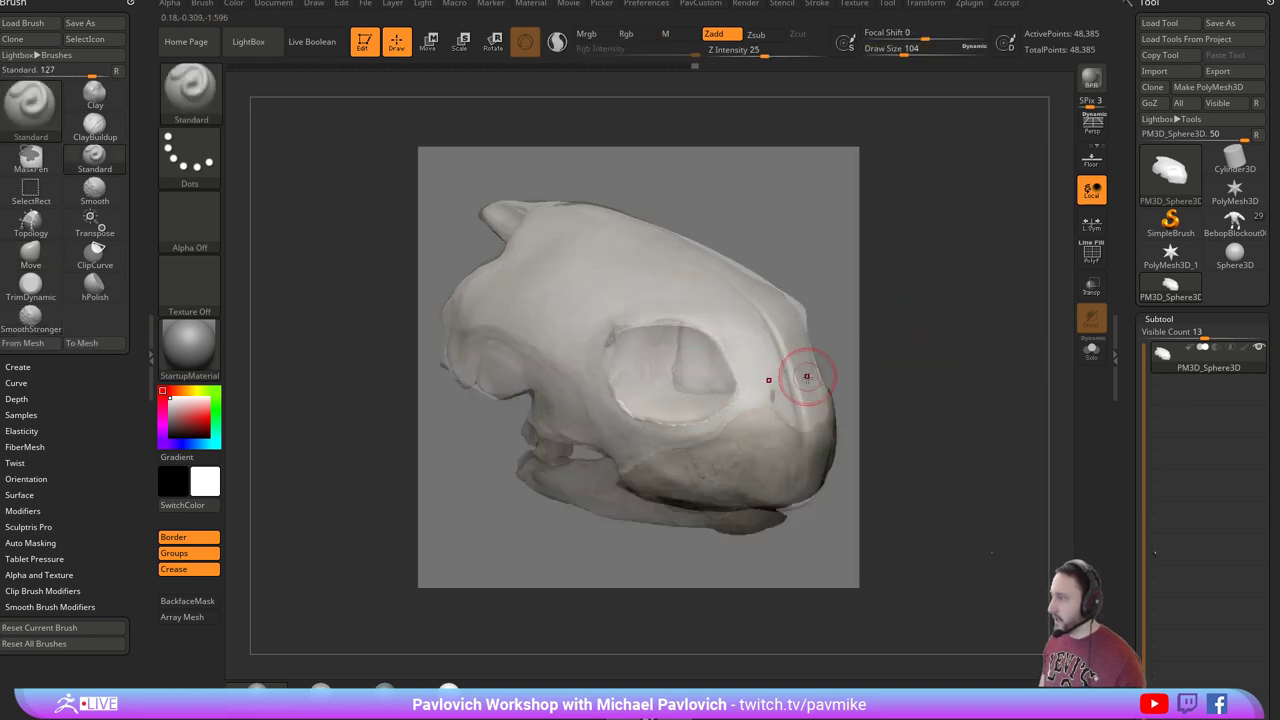
Paint the Spotlight reference colour onto the skull with a larger Standard brush set to Rgb only at intensity 100.
{"action": "key", "text": "ctrl"}
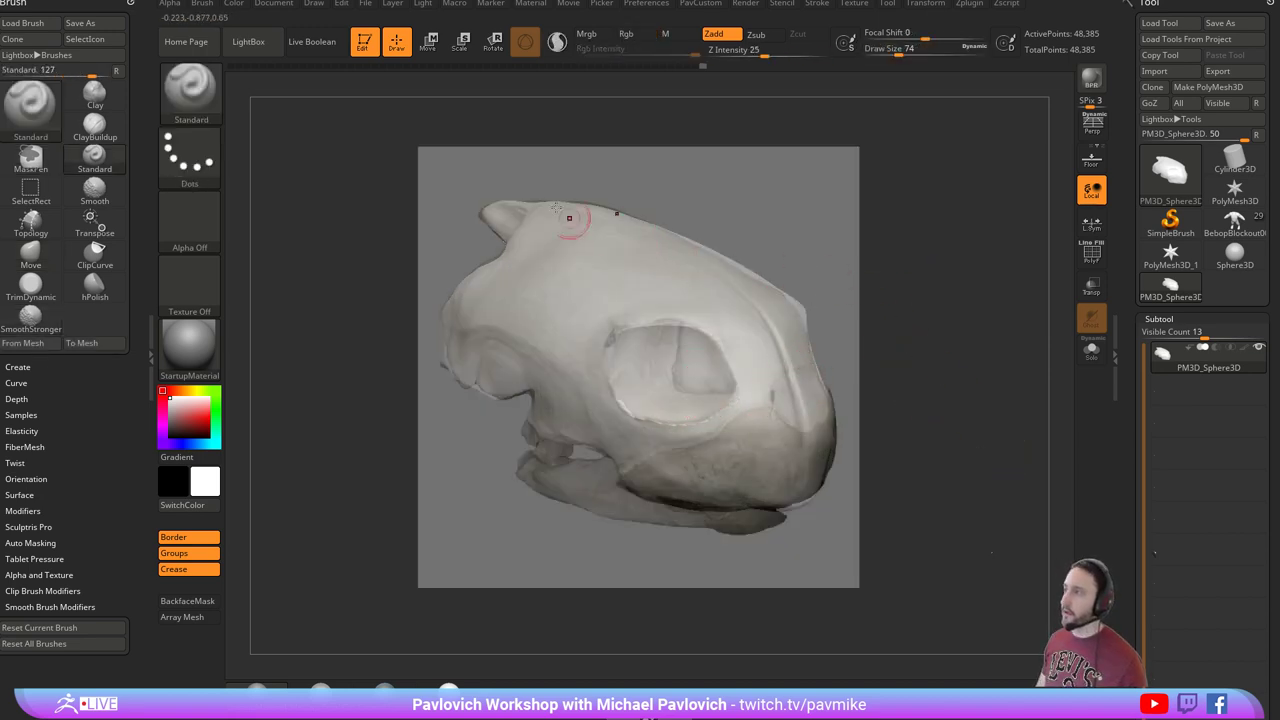
{"action": "key", "text": "bracketright"}
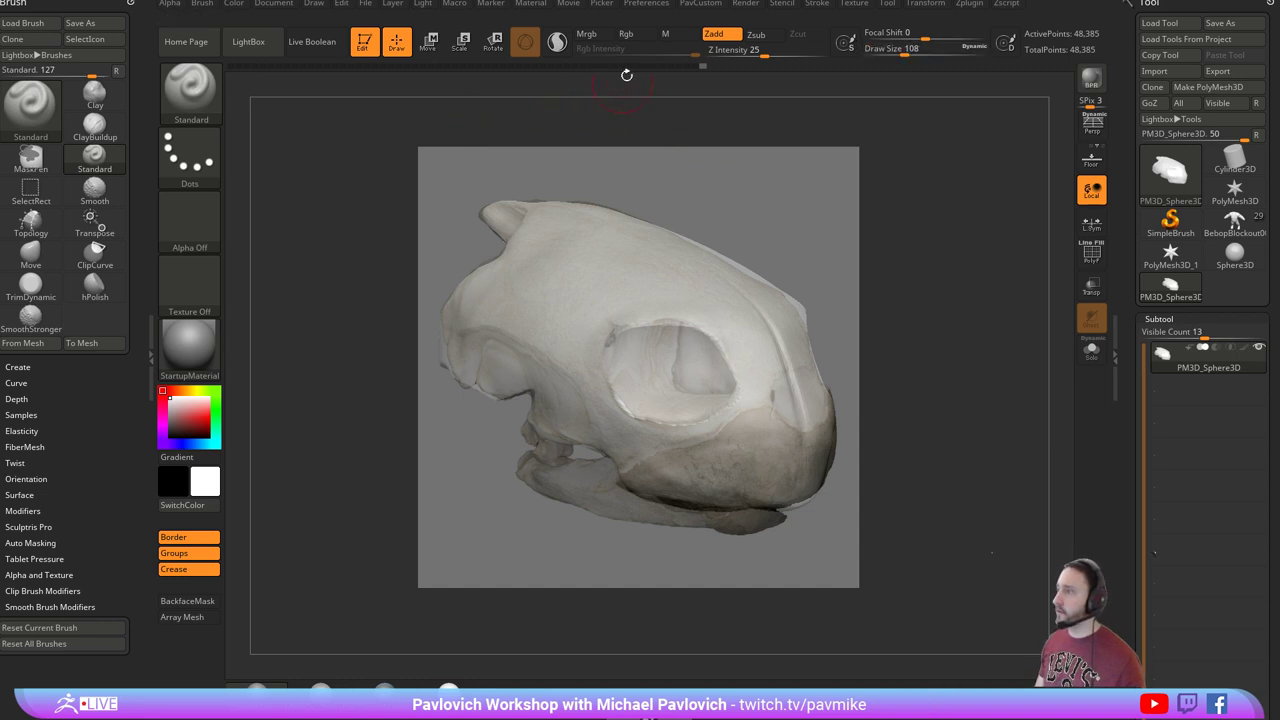
{"action": "left_click", "coordinate": [628, 34]}
{"action": "mouse_move", "coordinate": [586, 329]}
{"action": "left_mouse_down"}
{"action": "mouse_move", "coordinate": [765, 438]}
{"action": "mouse_move", "coordinate": [800, 430]}
{"action": "mouse_move", "coordinate": [640, 262]}
{"action": "mouse_move", "coordinate": [525, 230]}
{"action": "mouse_move", "coordinate": [460, 341]}
{"action": "mouse_move", "coordinate": [565, 330]}
{"action": "left_mouse_up"}
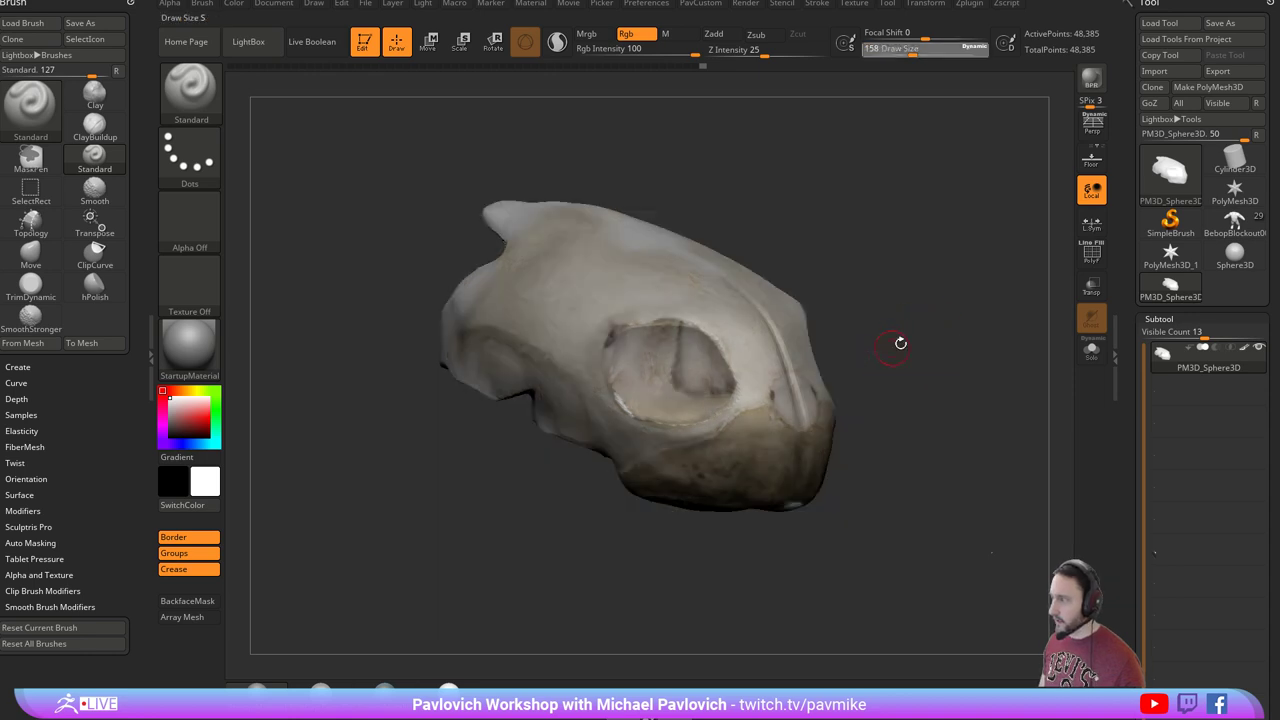
{"action": "mouse_move", "coordinate": [897, 343]}
{"action": "left_mouse_down"}
{"action": "mouse_move", "coordinate": [868, 364]}
{"action": "mouse_move", "coordinate": [900, 345]}
{"action": "left_mouse_up"}
{"action": "left_click_drag", "start_coordinate": [816, 372], "coordinate": [862, 311]}
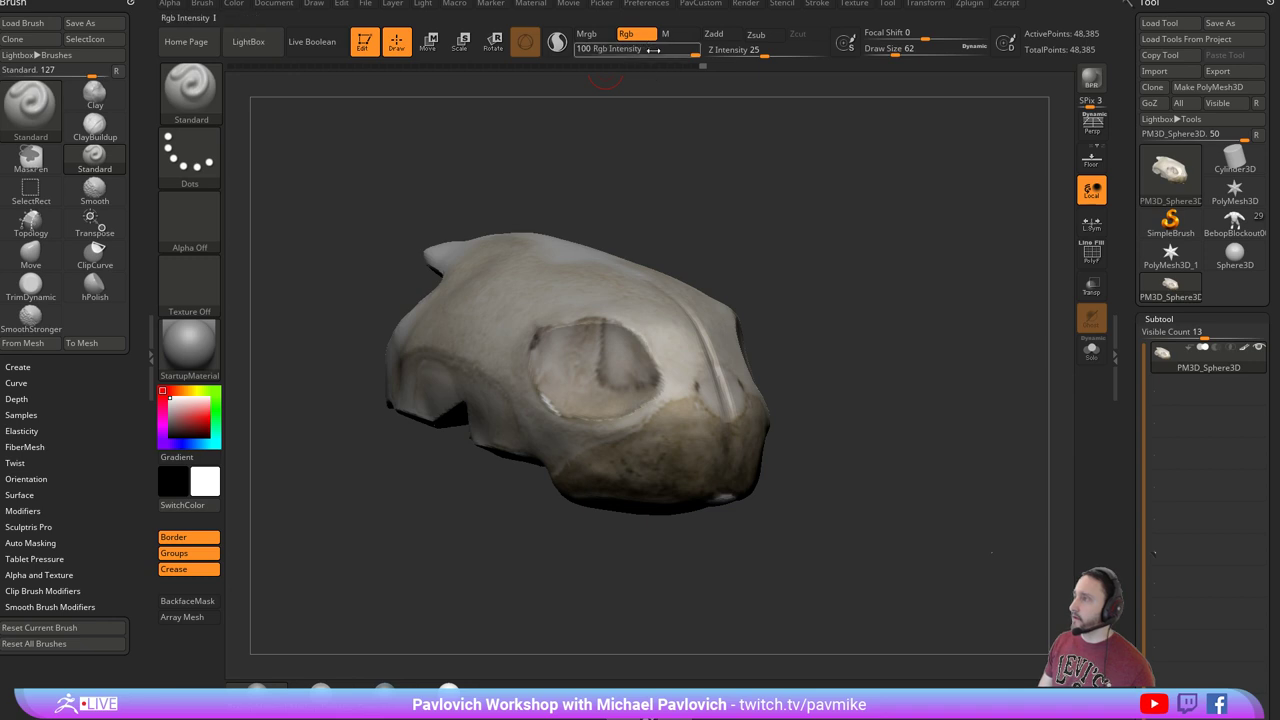
Lower the Rgb Intensity to 33 and fill the skull with white to fade the projected colour.
{"action": "left_click_drag", "start_coordinate": [652, 49], "coordinate": [645, 64]}
{"action": "left_click", "coordinate": [234, 5]}
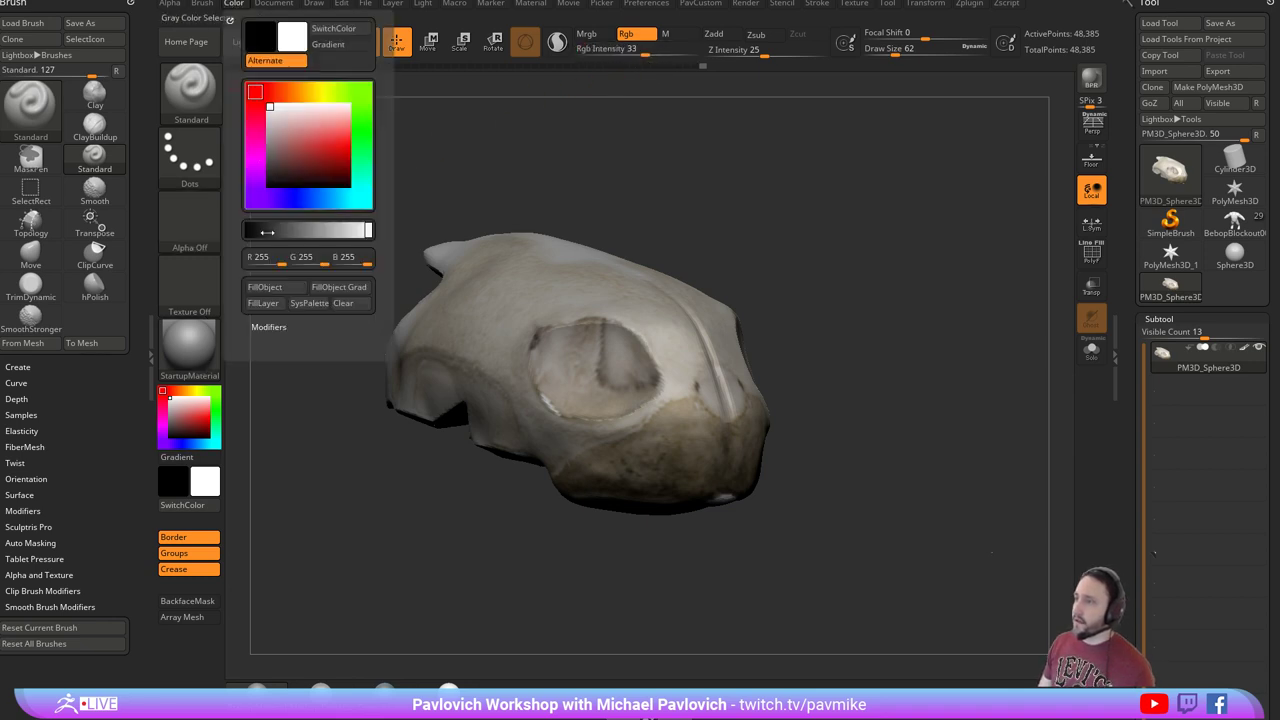
{"action": "left_click", "coordinate": [273, 288]}
{"action": "left_click", "coordinate": [274, 289]}
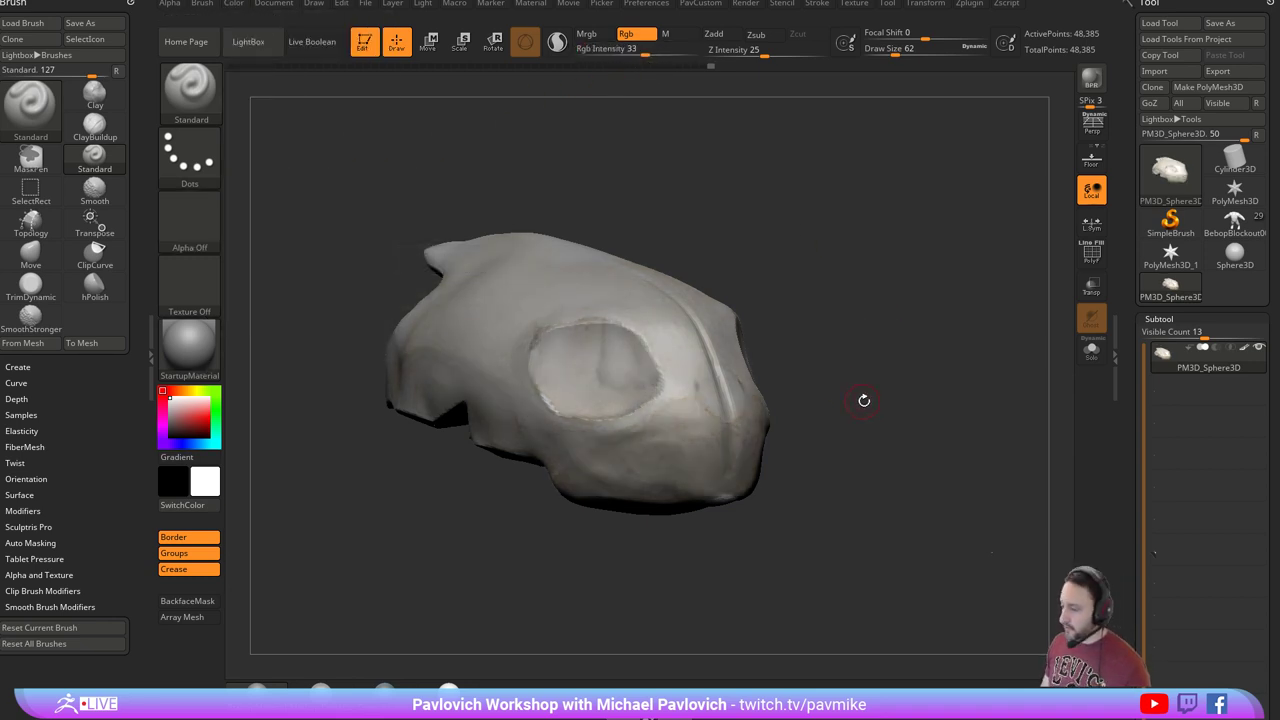
Carve the seam between the beak and the skull with the DamStandard brush at Draw Size 62.
{"action": "left_click_drag", "start_coordinate": [860, 400], "coordinate": [880, 365]}
{"action": "key", "text": "b"}
{"action": "key", "text": "d"}
{"action": "key", "text": "s"}
{"action": "key", "text": "s"}
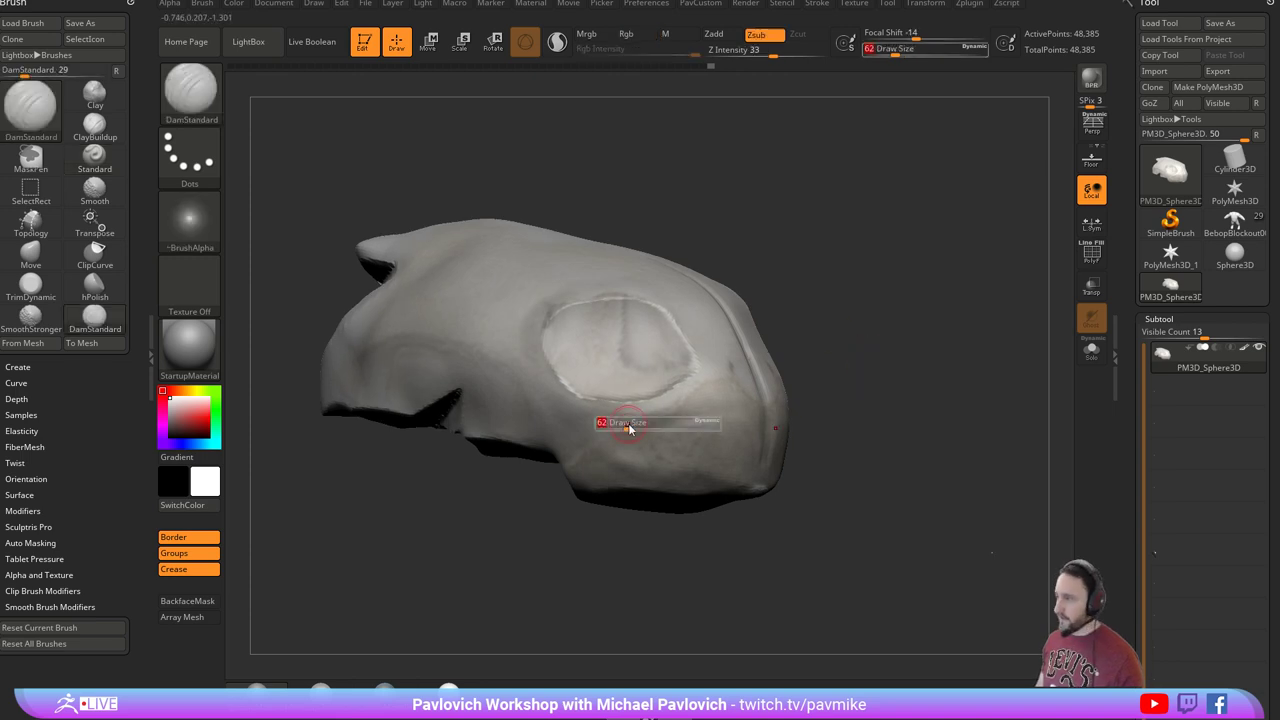
{"action": "left_click_drag", "start_coordinate": [796, 355], "coordinate": [688, 409]}
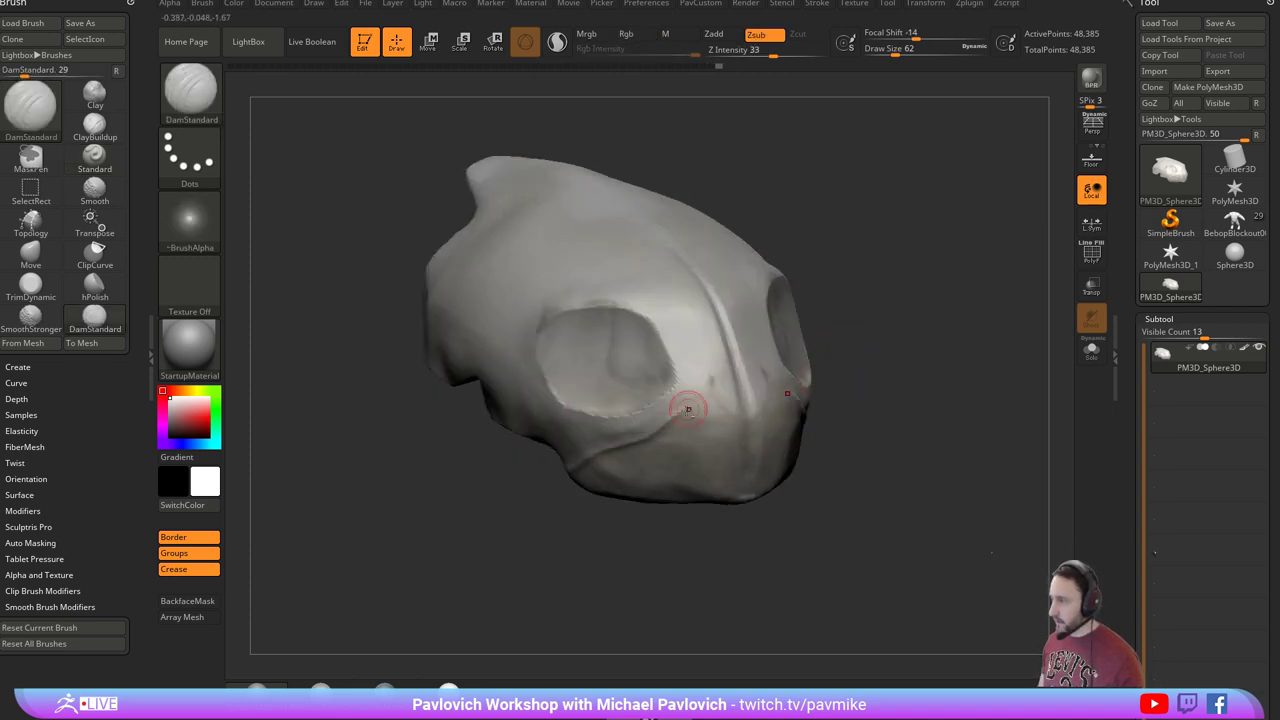
{"action": "left_click_drag", "start_coordinate": [879, 394], "coordinate": [732, 420]}
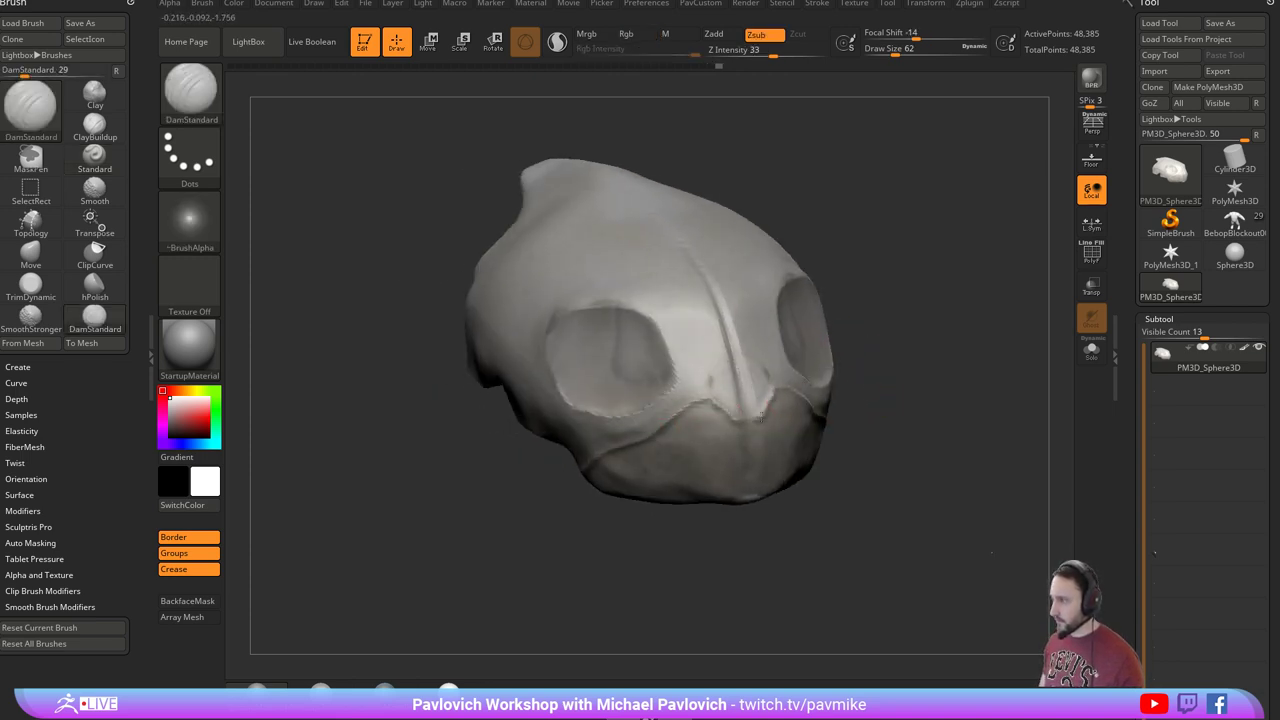
Return to the Standard brush, mask a round nasal opening at the front of the snout and invert the mask.
{"action": "mouse_move", "coordinate": [883, 342]}
{"action": "left_mouse_down", "text": "alt"}
{"action": "mouse_move", "coordinate": [831, 380]}
{"action": "mouse_move", "coordinate": [842, 424]}
{"action": "left_mouse_up", "text": "alt"}
{"action": "key", "text": "b"}
{"action": "key", "text": "s"}
{"action": "key", "text": "t"}
{"action": "mouse_move", "coordinate": [690, 412]}
{"action": "left_mouse_down", "text": "ctrl"}
{"action": "mouse_move", "coordinate": [704, 430]}
{"action": "mouse_move", "coordinate": [708, 408]}
{"action": "left_mouse_up", "text": "ctrl"}
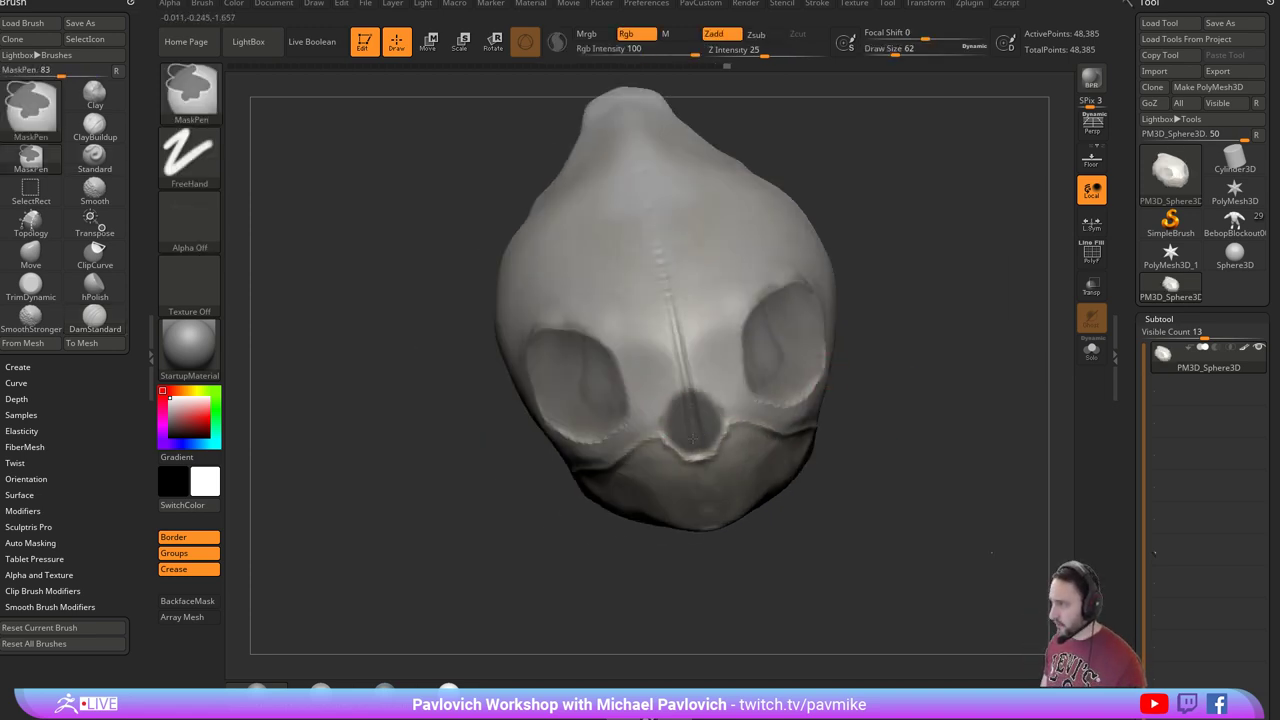
{"action": "left_click", "coordinate": [948, 380], "text": "ctrl"}
Push the unmasked nasal opening into the snout with the gizmo, clear the mask and remesh the skull with DynaMesh.
{"action": "left_click_drag", "start_coordinate": [900, 382], "coordinate": [980, 314]}
{"action": "key", "text": "w"}
{"action": "left_click", "coordinate": [418, 357]}
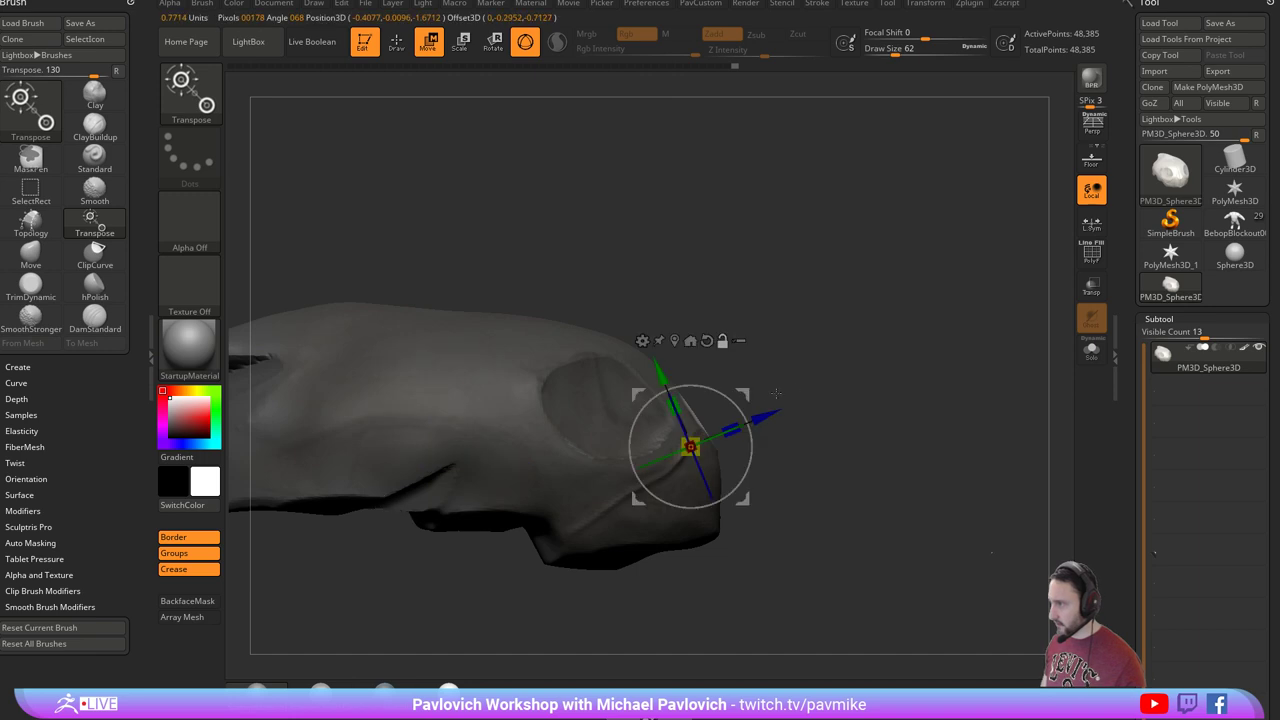
{"action": "left_click_drag", "start_coordinate": [745, 394], "coordinate": [687, 420]}
{"action": "key", "text": "q"}
{"action": "left_click_drag", "start_coordinate": [868, 357], "coordinate": [800, 352], "text": "shift"}
{"action": "left_click_drag", "start_coordinate": [920, 296], "coordinate": [945, 322], "text": "ctrl"}
{"action": "left_click_drag", "start_coordinate": [938, 300], "coordinate": [970, 385], "text": "ctrl"}
{"action": "mouse_move", "coordinate": [850, 422]}
{"action": "left_mouse_down"}
{"action": "mouse_move", "coordinate": [890, 385]}
{"action": "mouse_move", "coordinate": [918, 317]}
{"action": "left_mouse_up"}
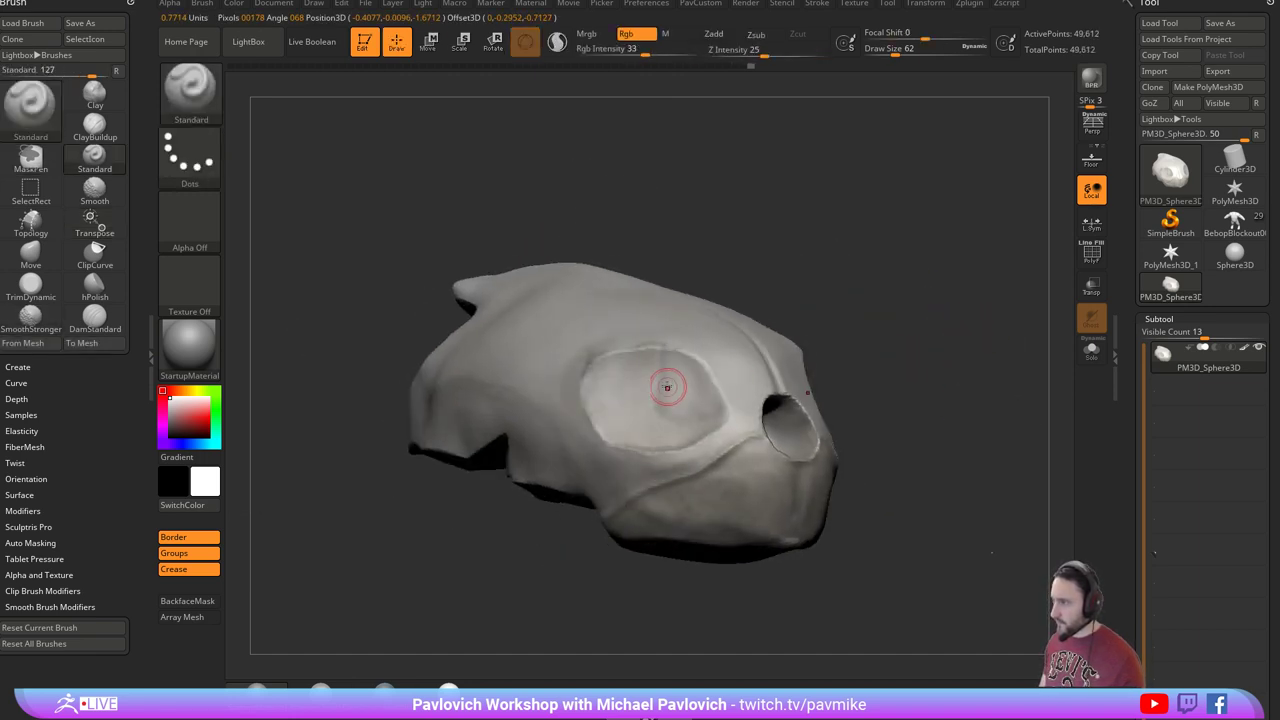
Mask both eye socket areas completely with the MaskPen and invert the mask.
{"action": "left_click_drag", "start_coordinate": [795, 251], "coordinate": [716, 318]}
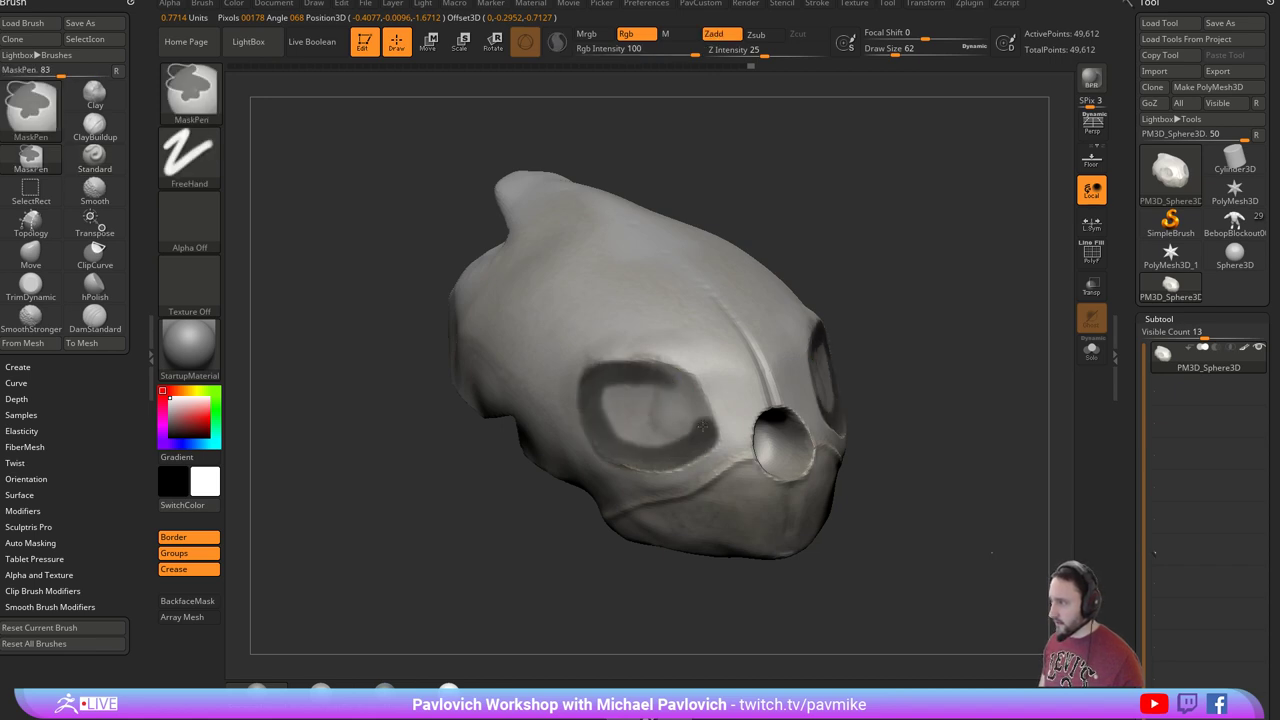
{"action": "mouse_move", "coordinate": [664, 376]}
{"action": "left_mouse_down", "text": "ctrl"}
{"action": "mouse_move", "coordinate": [646, 386]}
{"action": "mouse_move", "coordinate": [720, 417]}
{"action": "left_mouse_up", "text": "ctrl"}
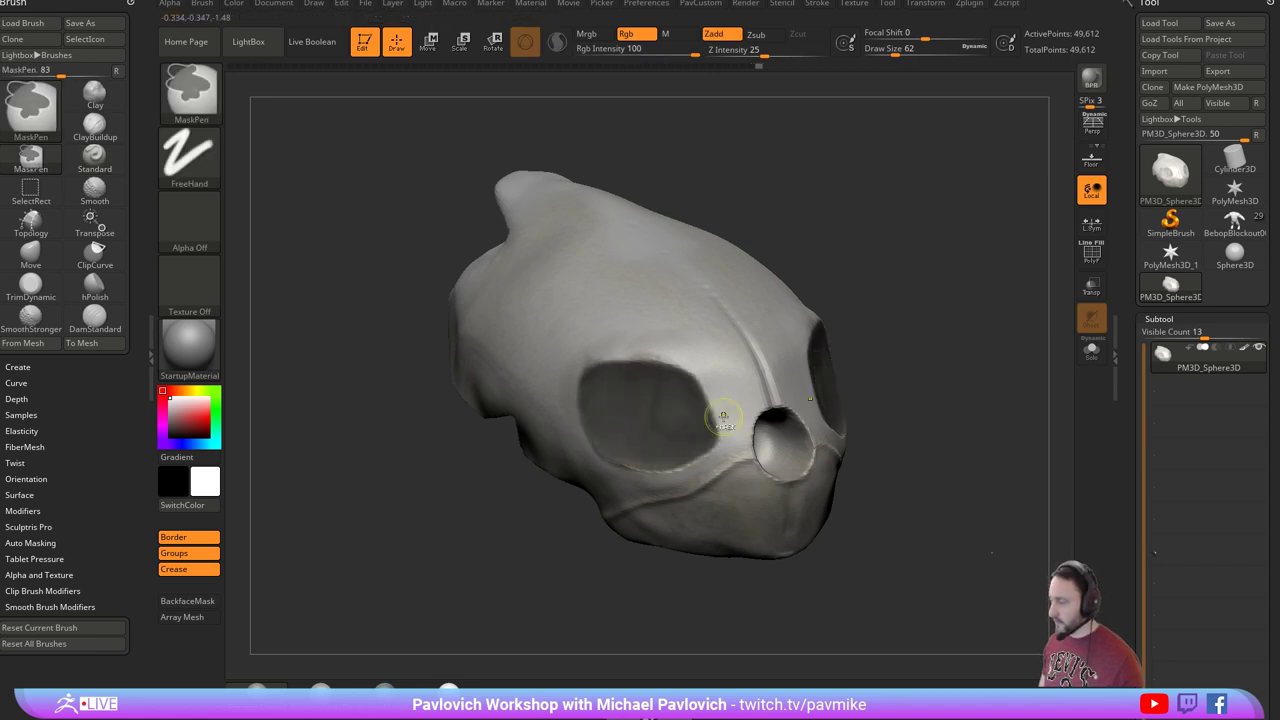
{"action": "left_click", "coordinate": [1010, 340], "text": "ctrl"}
Try to sink the unmasked eye sockets into the skull with the gizmo and undo the attempts.
{"action": "key", "text": "w"}
{"action": "left_click", "coordinate": [680, 374]}
{"action": "left_click_drag", "start_coordinate": [945, 380], "coordinate": [850, 325]}
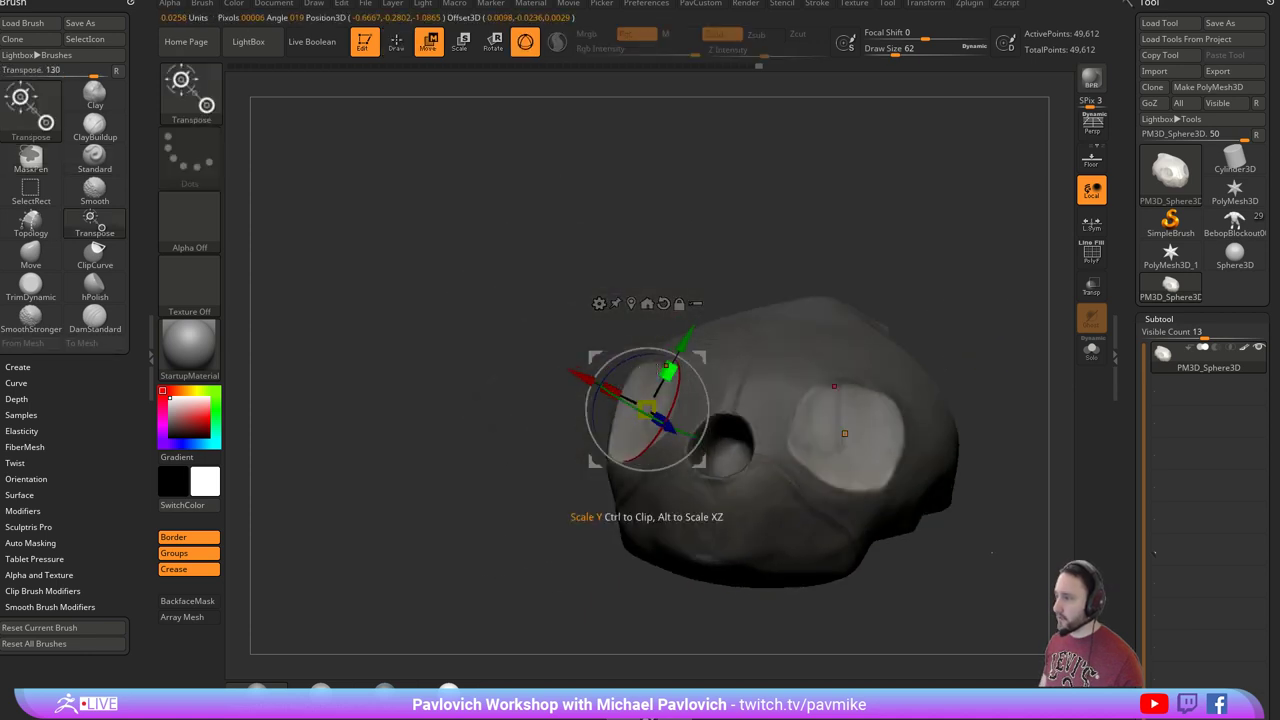
{"action": "left_click_drag", "start_coordinate": [590, 379], "coordinate": [618, 393], "text": "ctrl"}
{"action": "left_click_drag", "start_coordinate": [490, 425], "coordinate": [985, 385]}
{"action": "key", "text": "ctrl+z"}
{"action": "left_click_drag", "start_coordinate": [728, 386], "coordinate": [687, 386]}
{"action": "key", "text": "ctrl+z"}
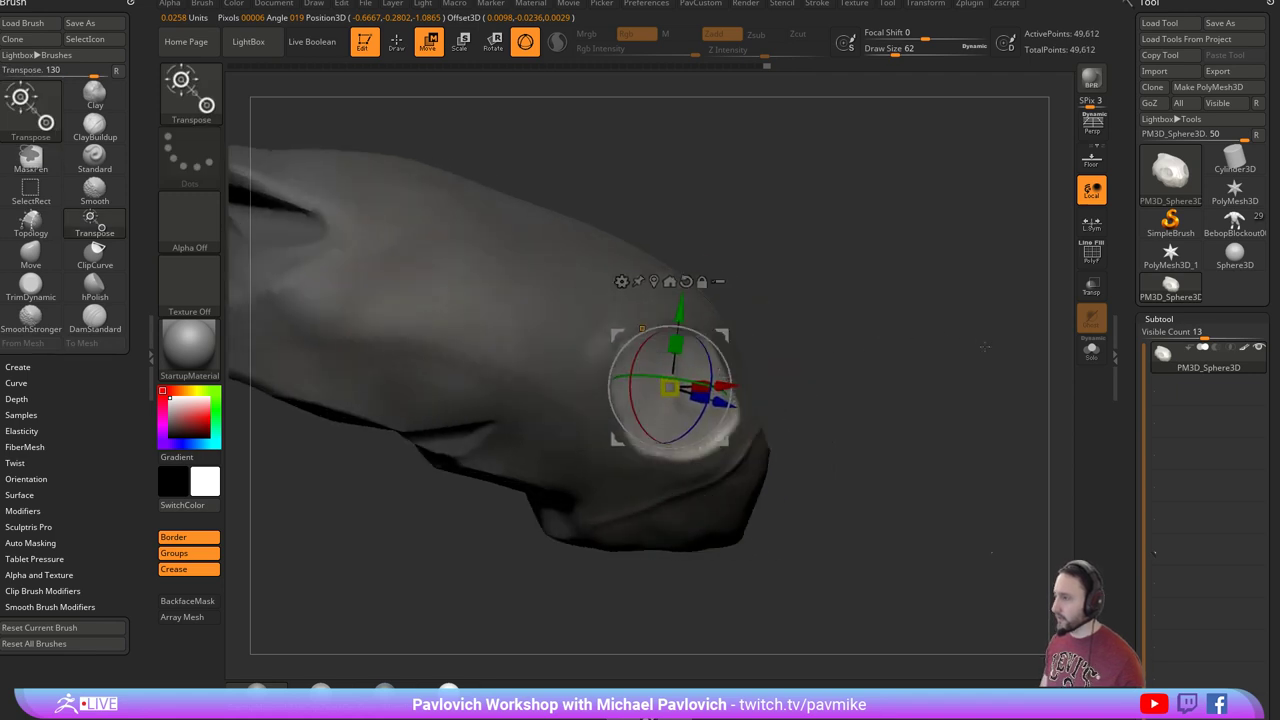
{"action": "left_click_drag", "start_coordinate": [985, 345], "coordinate": [900, 345]}
Turn on PolyFrame to show the wireframe and invert the mask back onto the eye sockets.
{"action": "key", "text": "q"}
{"action": "left_click", "coordinate": [1100, 260]}
{"action": "mouse_move", "coordinate": [992, 312]}
{"action": "left_mouse_down", "text": "ctrl"}
{"action": "mouse_move", "coordinate": [1027, 369]}
{"action": "mouse_move", "coordinate": [954, 357]}
{"action": "left_mouse_up", "text": "ctrl"}
{"action": "key", "text": "ctrl+z"}
{"action": "left_click", "coordinate": [987, 352], "text": "ctrl"}
Insert an edge loop along the masked border of the eye sockets and clear the mask.
{"action": "left_click_drag", "start_coordinate": [1130, 431], "coordinate": [1112, 238]}
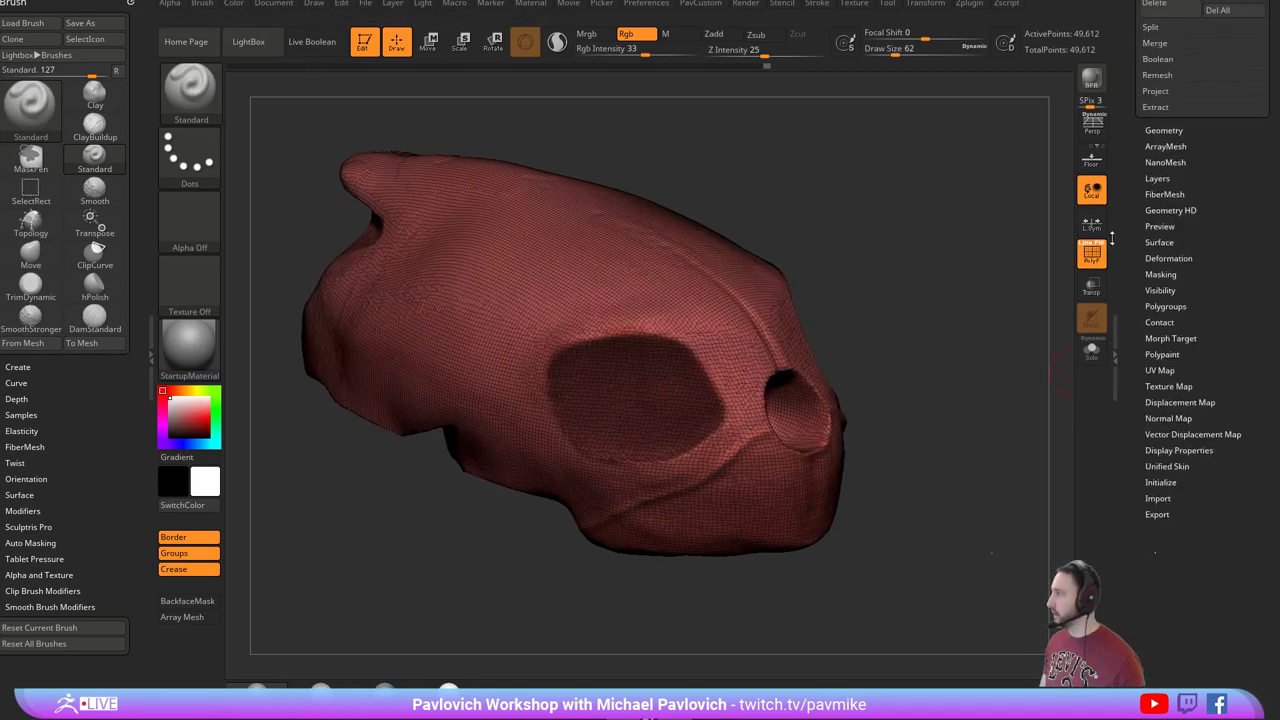
{"action": "left_click", "coordinate": [1164, 150]}
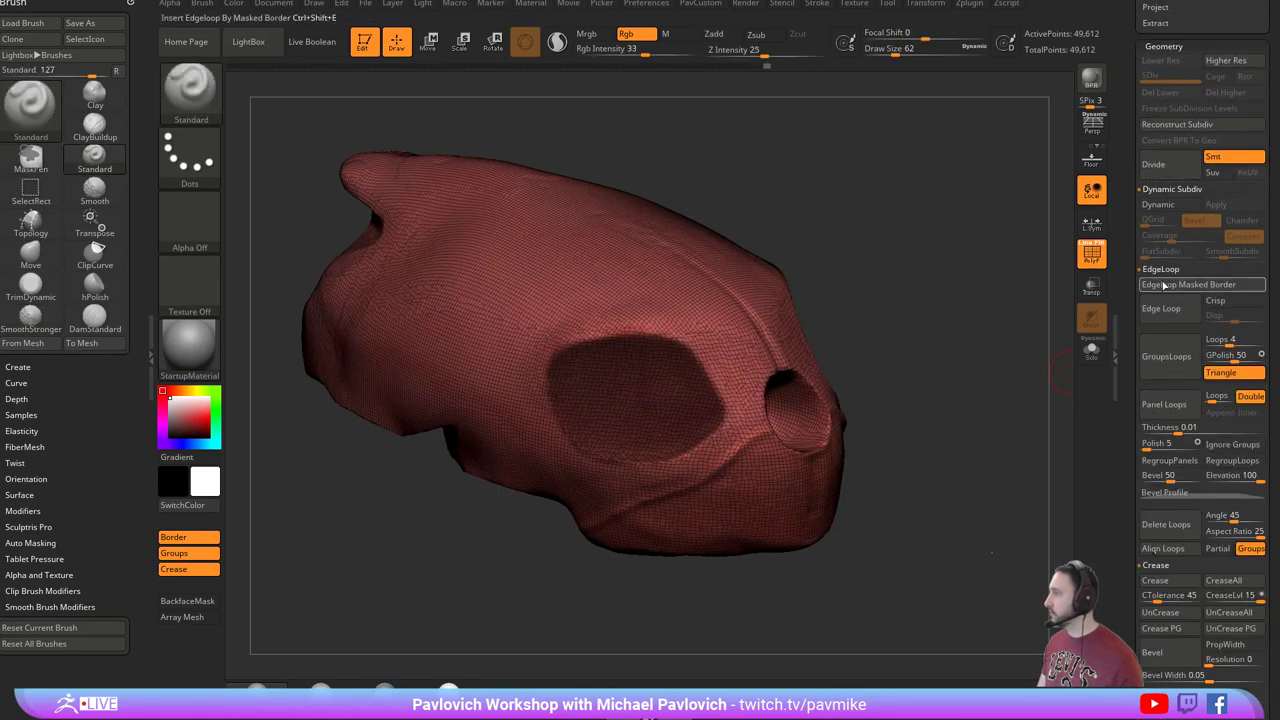
{"action": "left_click", "coordinate": [1164, 285]}
{"action": "left_click", "coordinate": [934, 360], "text": "ctrl"}
{"action": "left_click_drag", "start_coordinate": [934, 360], "coordinate": [860, 345]}
Mask everything except the eye socket polygroups, extrude them inward by about 0.19 with the gizmo and inspect the sockets.
{"action": "key", "text": "w"}
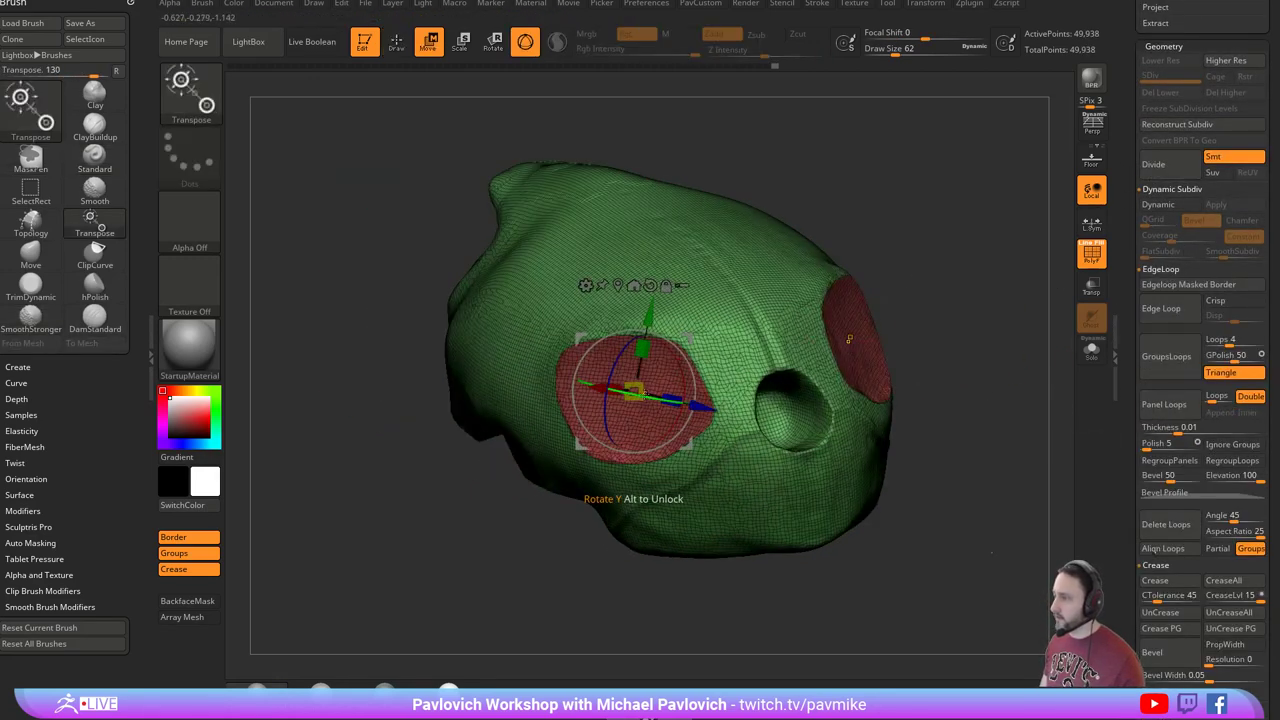
{"action": "left_click_drag", "start_coordinate": [685, 341], "coordinate": [502, 421], "text": "alt"}
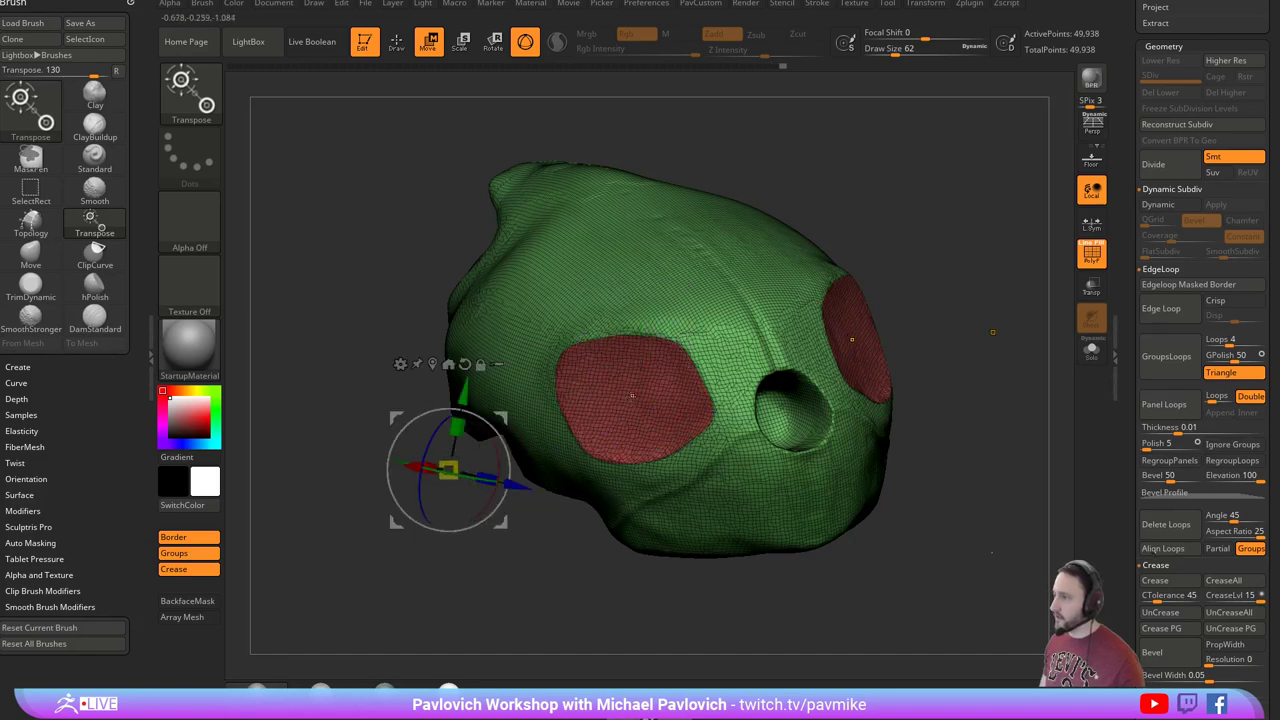
{"action": "left_click", "coordinate": [626, 396], "text": "ctrl"}
{"action": "right_click_drag", "start_coordinate": [636, 448], "coordinate": [561, 457]}
{"action": "left_click_drag", "start_coordinate": [697, 398], "coordinate": [727, 398]}
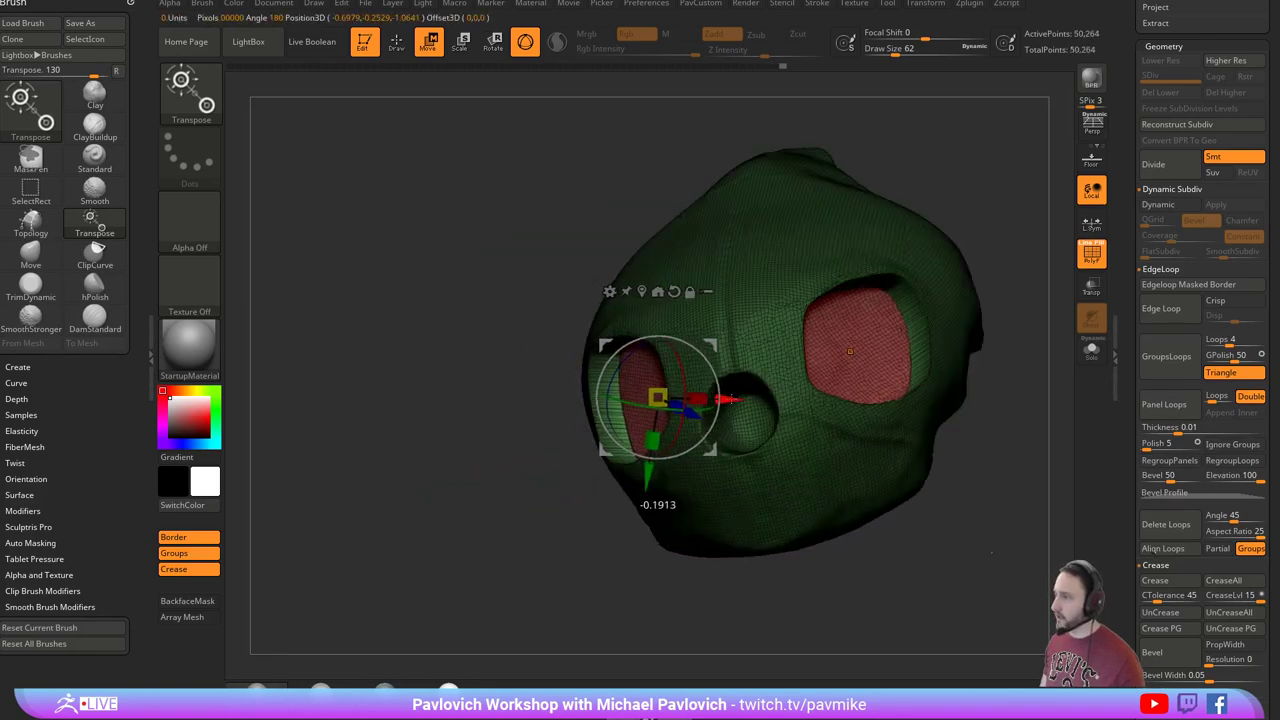
{"action": "key", "text": "q"}
{"action": "left_click", "coordinate": [1091, 254]}
{"action": "right_click_drag", "start_coordinate": [1006, 303], "coordinate": [1041, 289]}
{"action": "mouse_move", "coordinate": [1040, 289]}
{"action": "left_mouse_down"}
{"action": "mouse_move", "coordinate": [949, 309]}
{"action": "mouse_move", "coordinate": [963, 294]}
{"action": "mouse_move", "coordinate": [942, 321]}
{"action": "mouse_move", "coordinate": [951, 337]}
{"action": "mouse_move", "coordinate": [1035, 300]}
{"action": "mouse_move", "coordinate": [996, 316]}
{"action": "mouse_move", "coordinate": [977, 354]}
{"action": "left_mouse_up"}
{"action": "left_click", "coordinate": [1091, 256]}
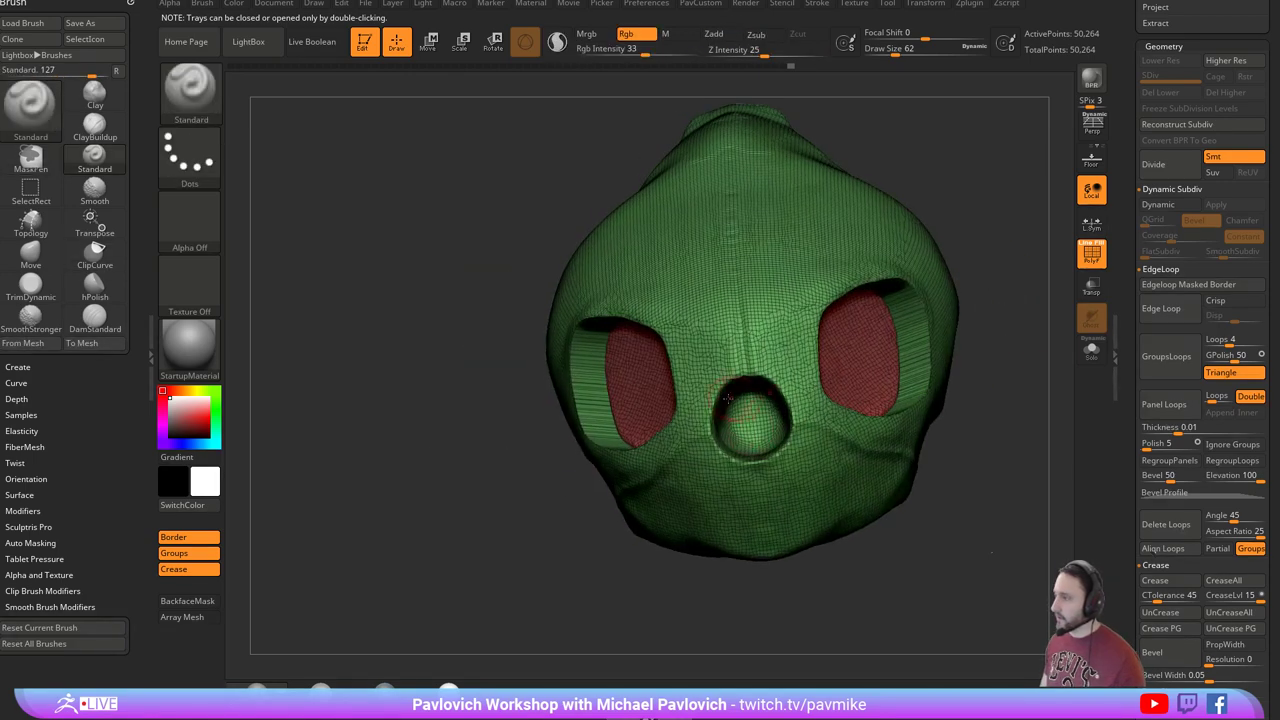
{"action": "left_click_drag", "start_coordinate": [970, 413], "coordinate": [997, 394]}
Undo the eye socket and nasal cavity changes back to the masked nasal opening.
{"action": "key", "text": "ctrl+z"}
{"action": "key", "text": "ctrl+z"}
{"action": "key", "text": "ctrl+z"}
{"action": "key", "text": "ctrl+z"}
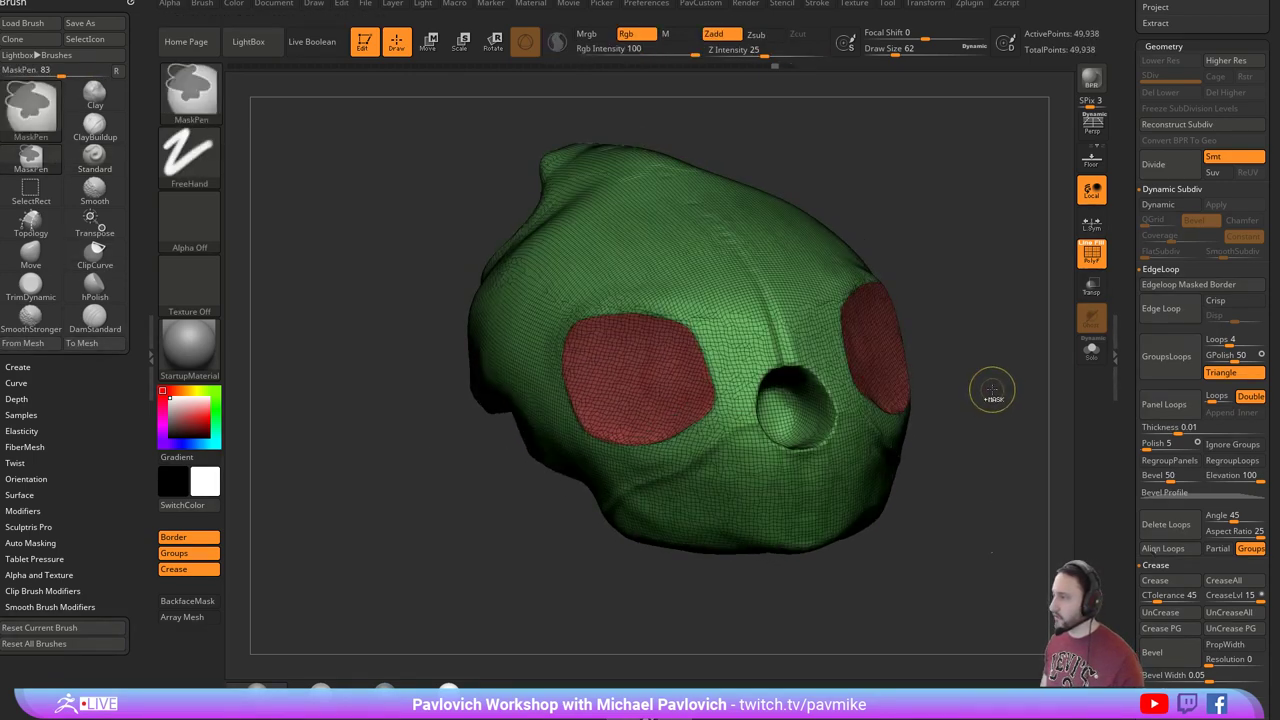
{"action": "left_click", "coordinate": [990, 387], "text": "ctrl"}
{"action": "key", "text": "ctrl+z"}
{"action": "key", "text": "ctrl+z"}
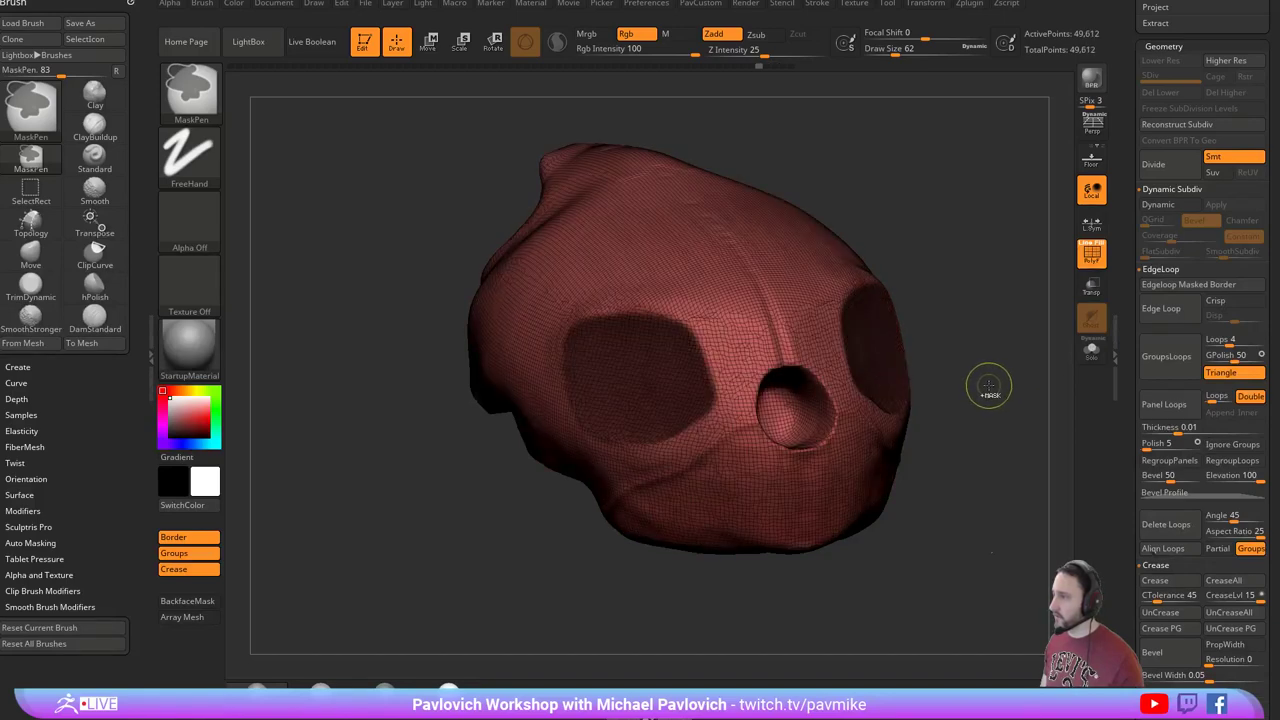
{"action": "left_click", "coordinate": [990, 386], "text": "ctrl"}
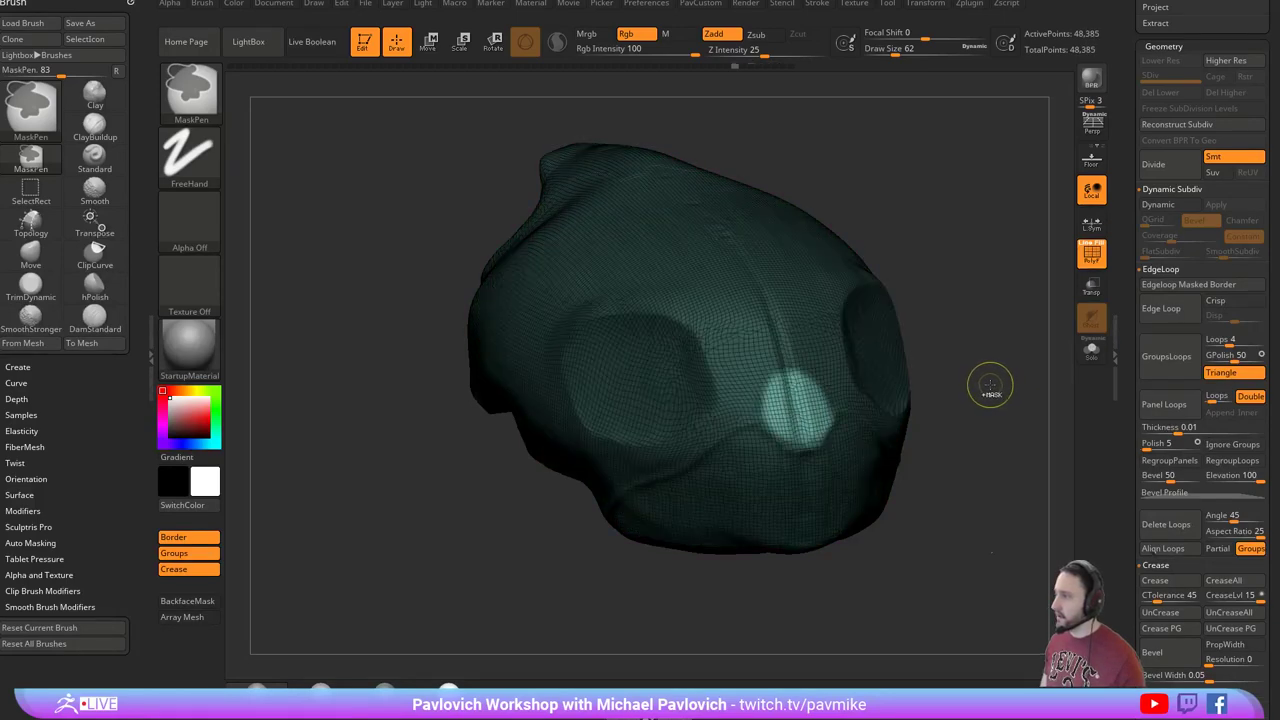
Invert the mask onto the nasal opening, insert an edge loop along its border and clear the mask.
{"action": "mouse_move", "coordinate": [986, 381]}
{"action": "left_mouse_down"}
{"action": "mouse_move", "coordinate": [954, 371]}
{"action": "mouse_move", "coordinate": [989, 380]}
{"action": "left_mouse_up"}
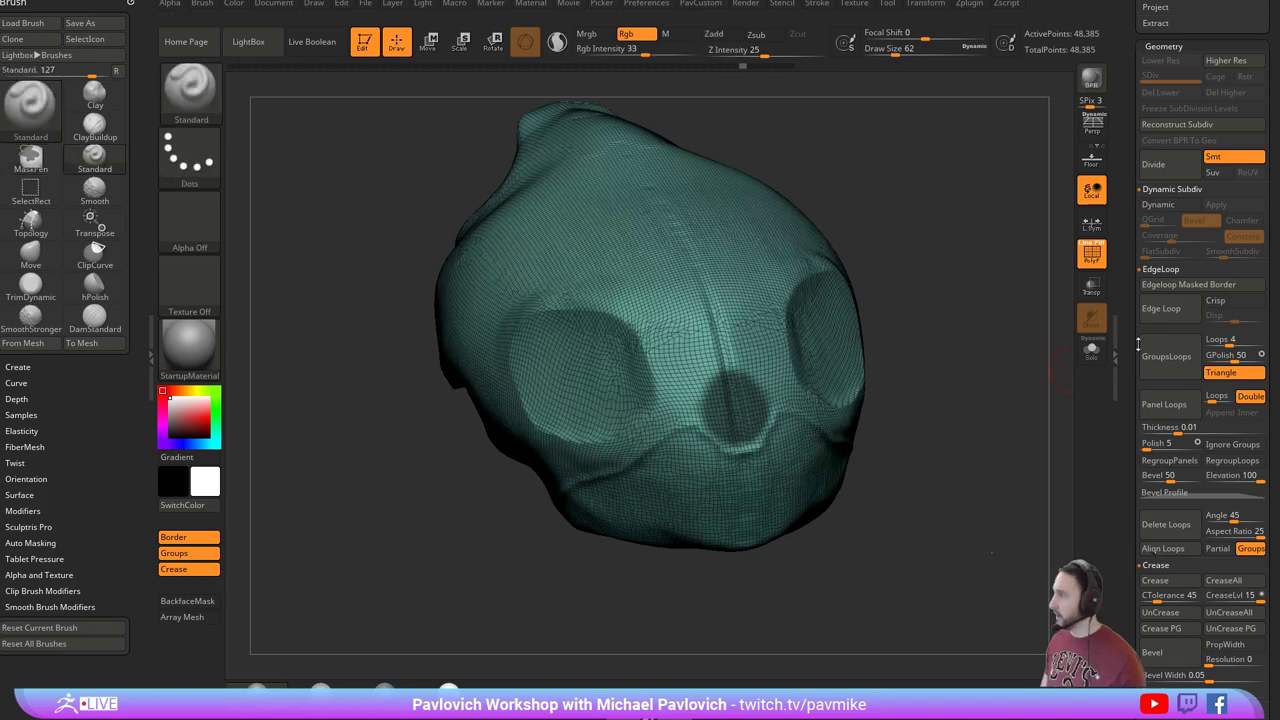
{"action": "key", "text": "ctrl+shift+e"}
{"action": "left_click_drag", "start_coordinate": [975, 318], "coordinate": [997, 411], "text": "ctrl"}
Mask everything except the nasal polygroup, extrude it into the snout with the gizmo and clear the mask.
{"action": "key", "text": "w"}
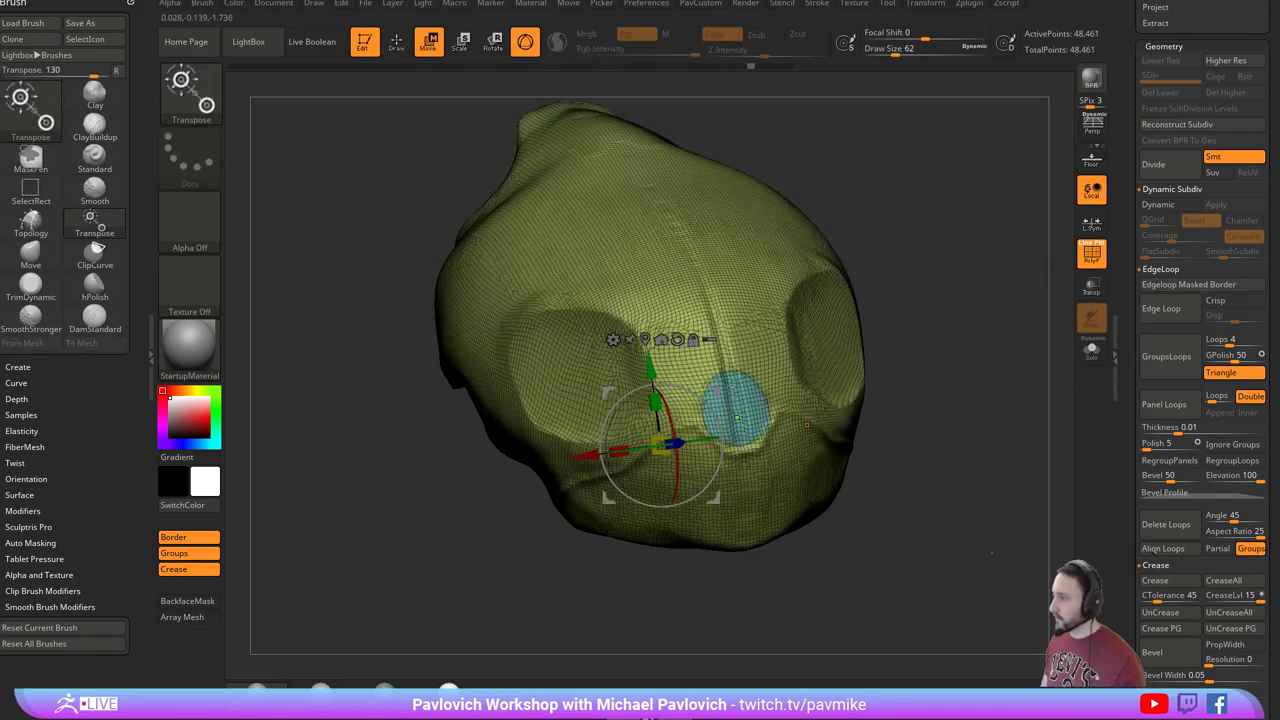
{"action": "left_click", "coordinate": [737, 412], "text": "ctrl"}
{"action": "left_click_drag", "start_coordinate": [892, 362], "coordinate": [946, 359], "text": "shift"}
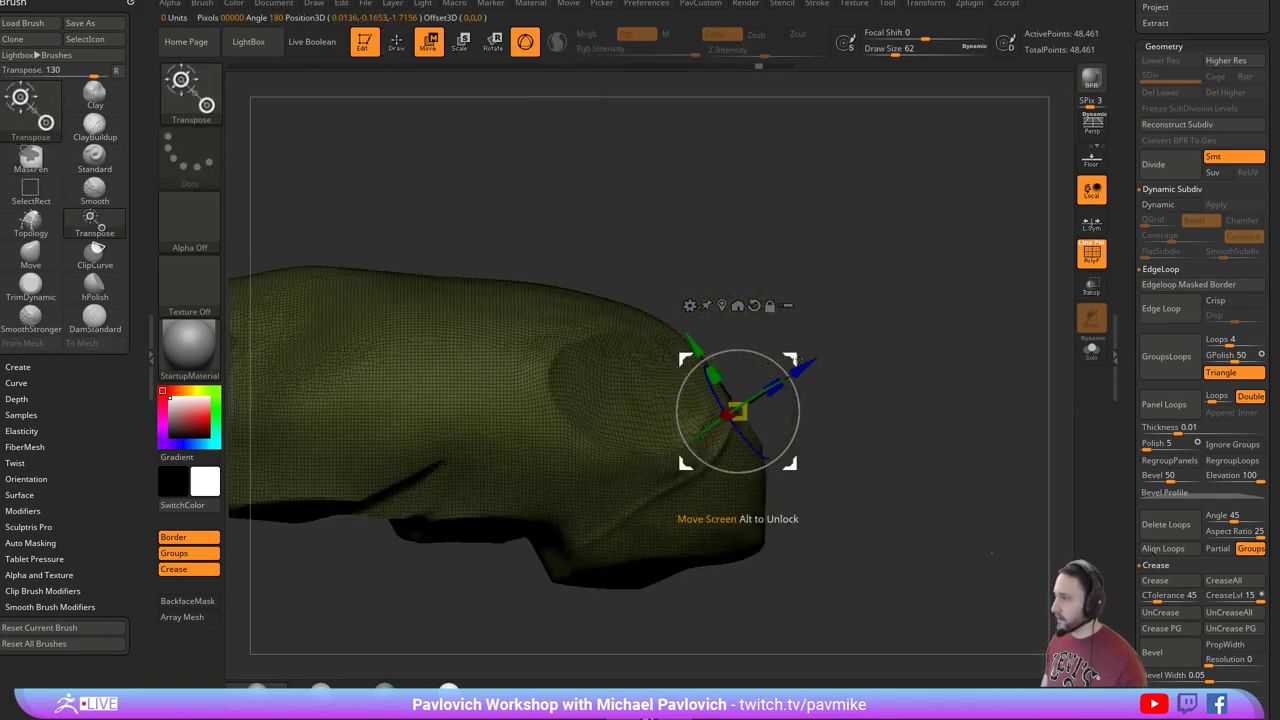
{"action": "left_click_drag", "start_coordinate": [797, 359], "coordinate": [743, 382], "text": "ctrl"}
{"action": "left_click_drag", "start_coordinate": [871, 346], "coordinate": [815, 347], "text": "shift"}
{"action": "key", "text": "q"}
{"action": "mouse_move", "coordinate": [930, 318]}
{"action": "left_mouse_down", "text": "ctrl"}
{"action": "mouse_move", "coordinate": [958, 349]}
{"action": "mouse_move", "coordinate": [910, 388]}
{"action": "left_mouse_up", "text": "ctrl"}
Isolate the nasal cavity's extruded side walls, assign them their own polygroup and show the whole skull again.
{"action": "left_click", "coordinate": [697, 428], "text": "ctrl+shift"}
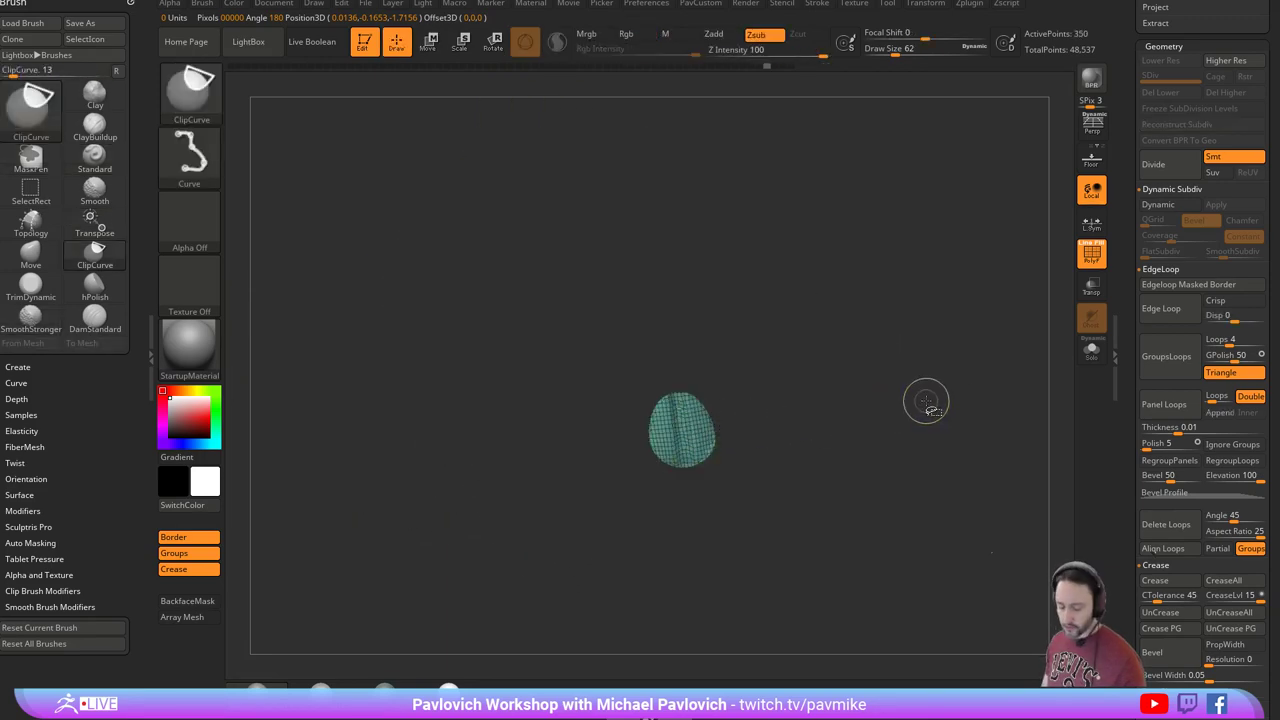
{"action": "key", "text": "ctrl+shift+x"}
{"action": "left_click", "coordinate": [715, 455], "text": "ctrl+shift"}
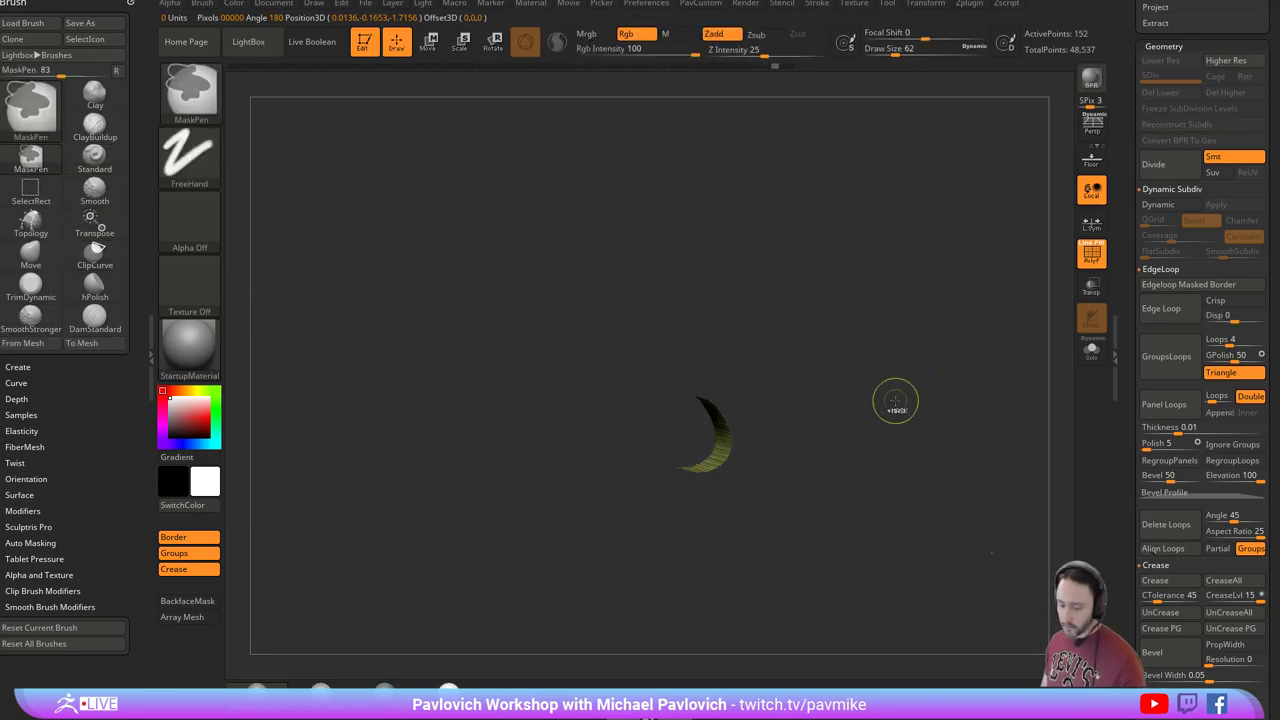
{"action": "key", "text": "ctrl+w"}
{"action": "left_click", "coordinate": [913, 404], "text": "ctrl+shift"}
{"action": "left_click_drag", "start_coordinate": [918, 382], "coordinate": [945, 386]}
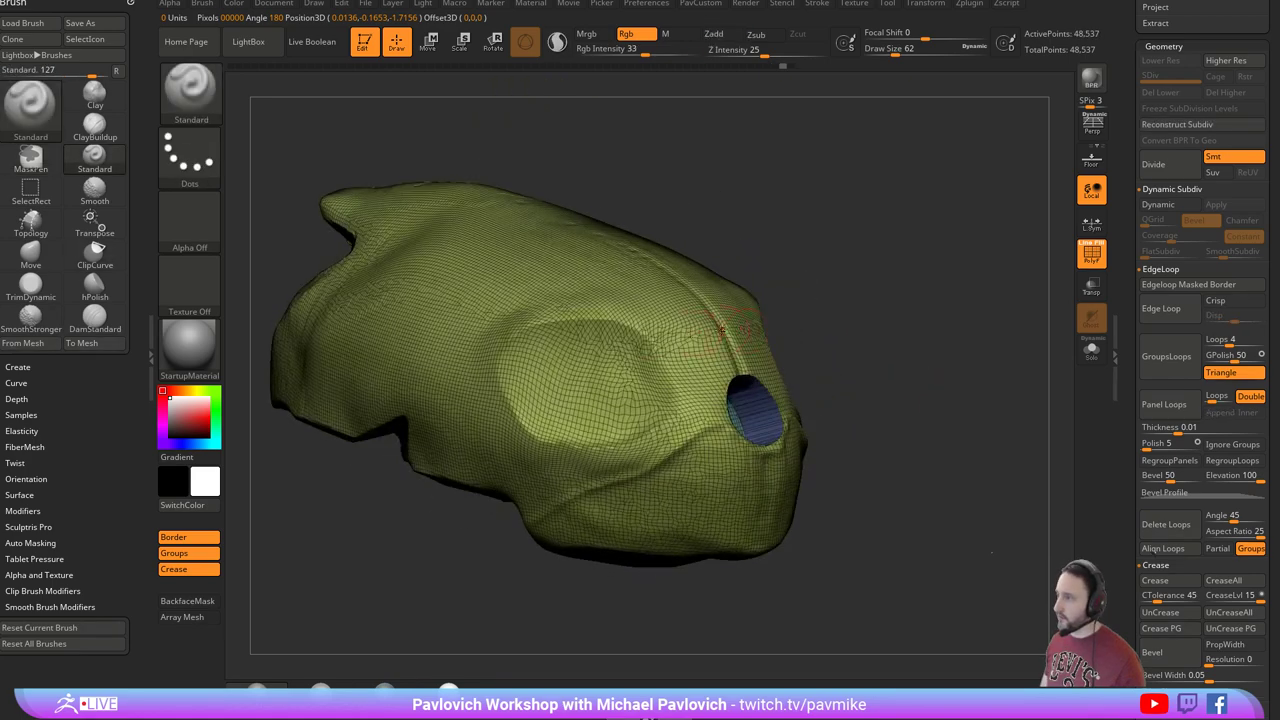
Paint a mask filling the eye socket areas on both sides of the skull and clean up its borders.
{"action": "left_click", "coordinate": [517, 346], "text": "ctrl"}
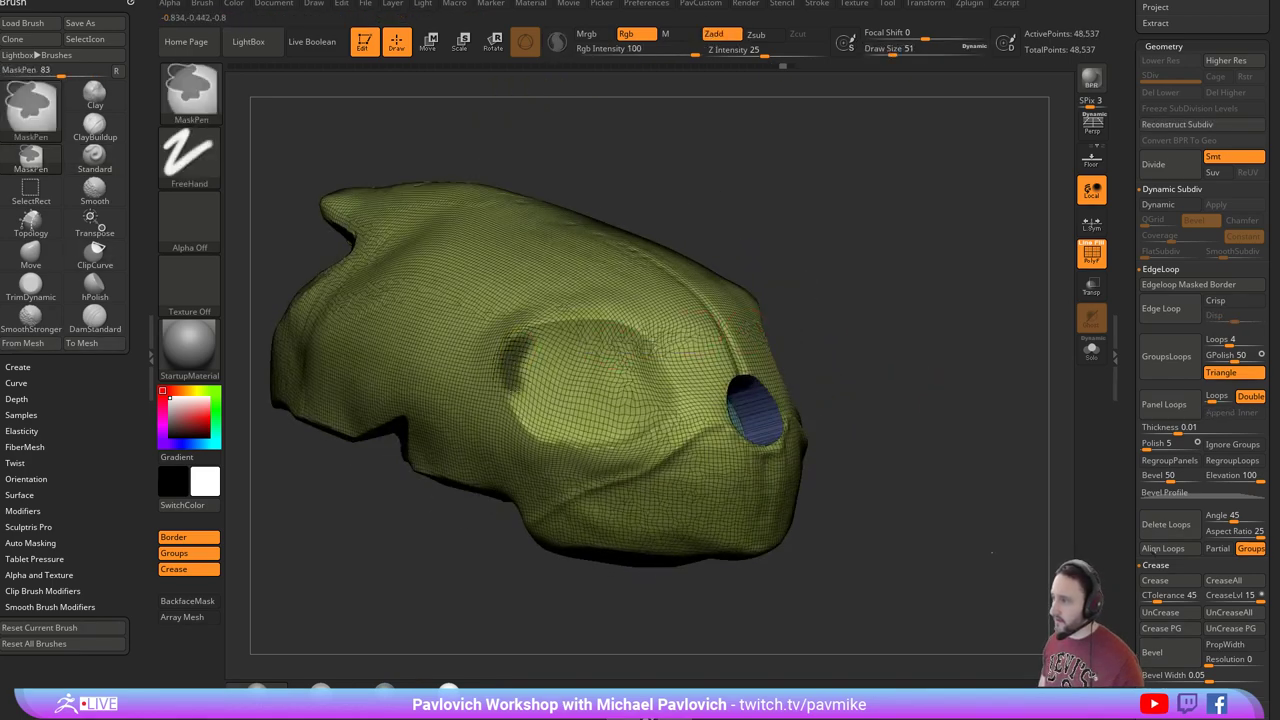
{"action": "left_click_drag", "start_coordinate": [619, 430], "coordinate": [668, 402], "text": "ctrl"}
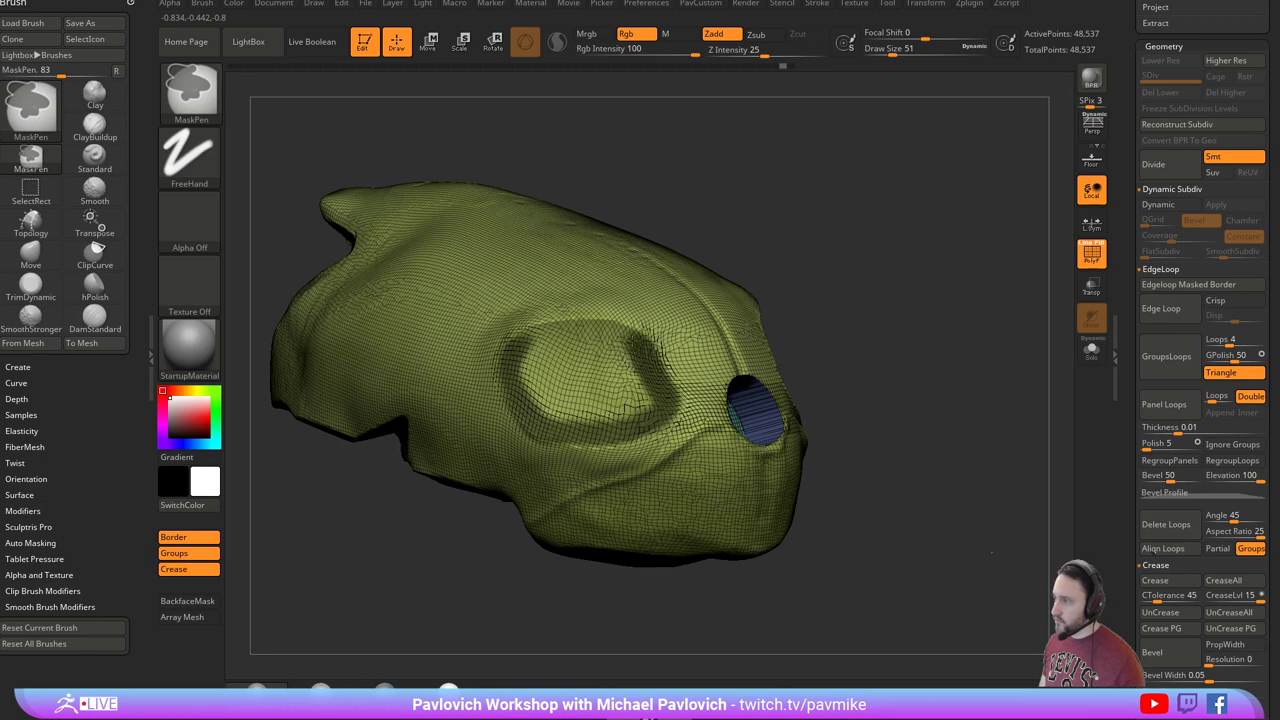
{"action": "mouse_move", "coordinate": [640, 342]}
{"action": "left_mouse_down", "text": "ctrl"}
{"action": "mouse_move", "coordinate": [574, 328]}
{"action": "mouse_move", "coordinate": [566, 385]}
{"action": "mouse_move", "coordinate": [582, 396]}
{"action": "mouse_move", "coordinate": [616, 366]}
{"action": "left_mouse_up", "text": "ctrl"}
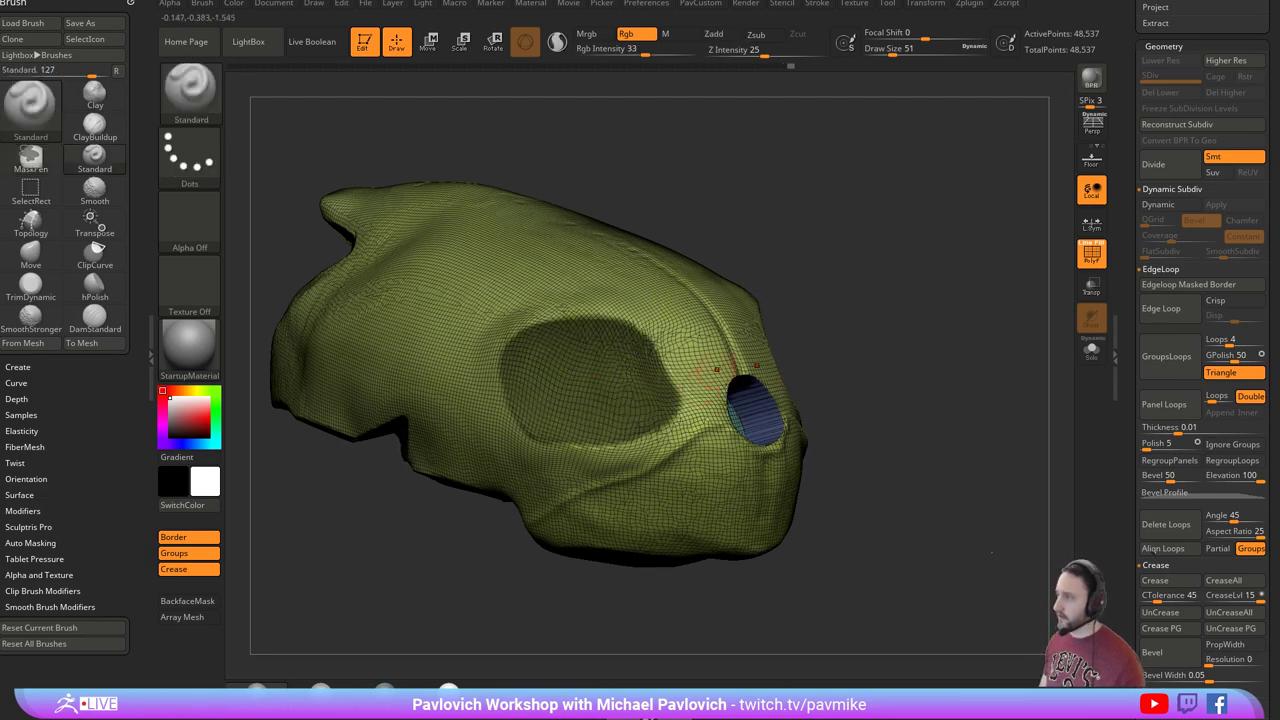
{"action": "left_click_drag", "start_coordinate": [1004, 341], "coordinate": [990, 375]}
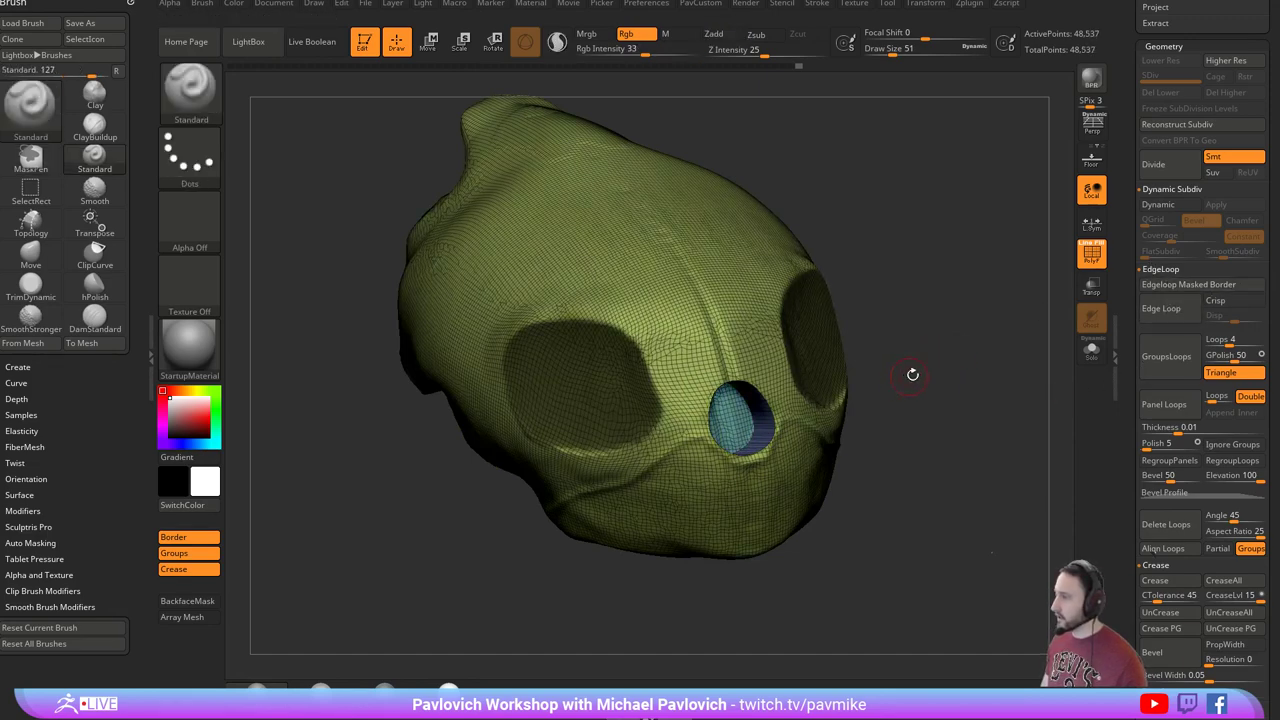
{"action": "left_click_drag", "start_coordinate": [913, 375], "coordinate": [1018, 440], "text": "shift"}
{"action": "left_click_drag", "start_coordinate": [969, 314], "coordinate": [1030, 366]}
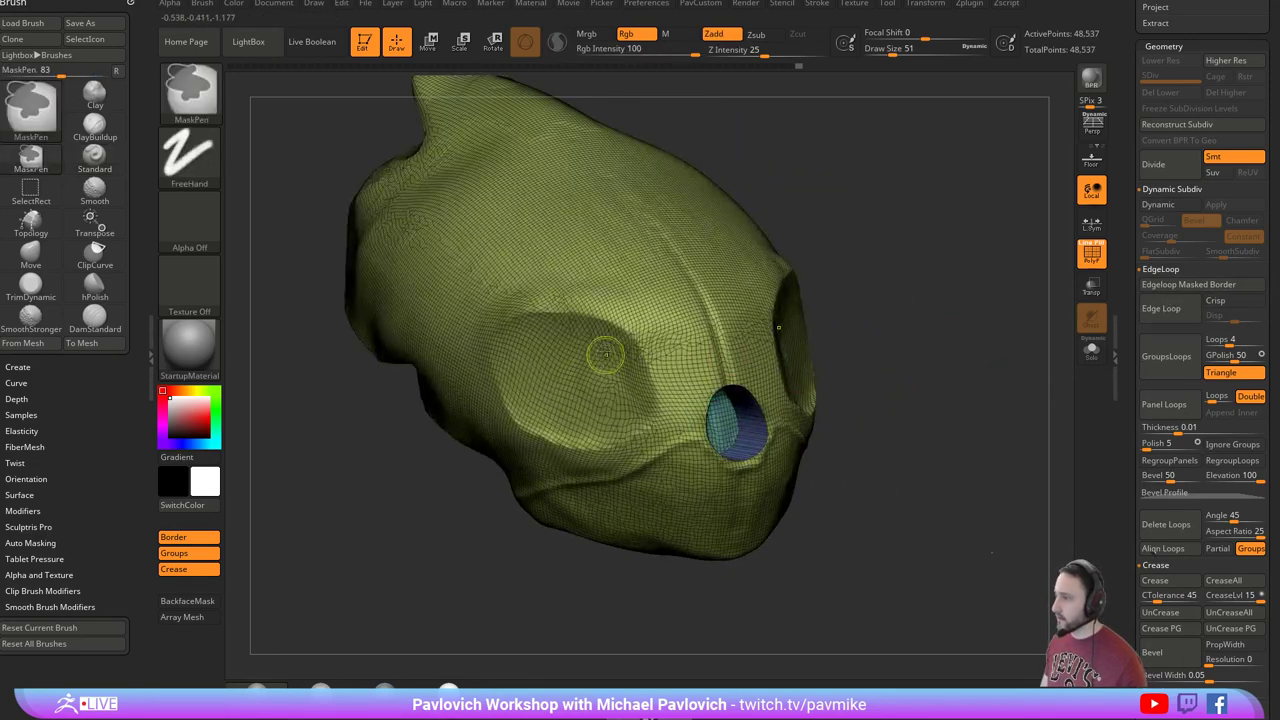
{"action": "mouse_move", "coordinate": [605, 353]}
{"action": "left_mouse_down", "text": "ctrl"}
{"action": "mouse_move", "coordinate": [527, 324]}
{"action": "mouse_move", "coordinate": [522, 420]}
{"action": "mouse_move", "coordinate": [600, 440]}
{"action": "mouse_move", "coordinate": [619, 347]}
{"action": "left_mouse_up", "text": "ctrl"}
{"action": "mouse_move", "coordinate": [546, 420]}
{"action": "left_mouse_down", "text": "ctrl"}
{"action": "mouse_move", "coordinate": [575, 365]}
{"action": "mouse_move", "coordinate": [610, 400]}
{"action": "mouse_move", "coordinate": [622, 376]}
{"action": "left_mouse_up", "text": "ctrl"}
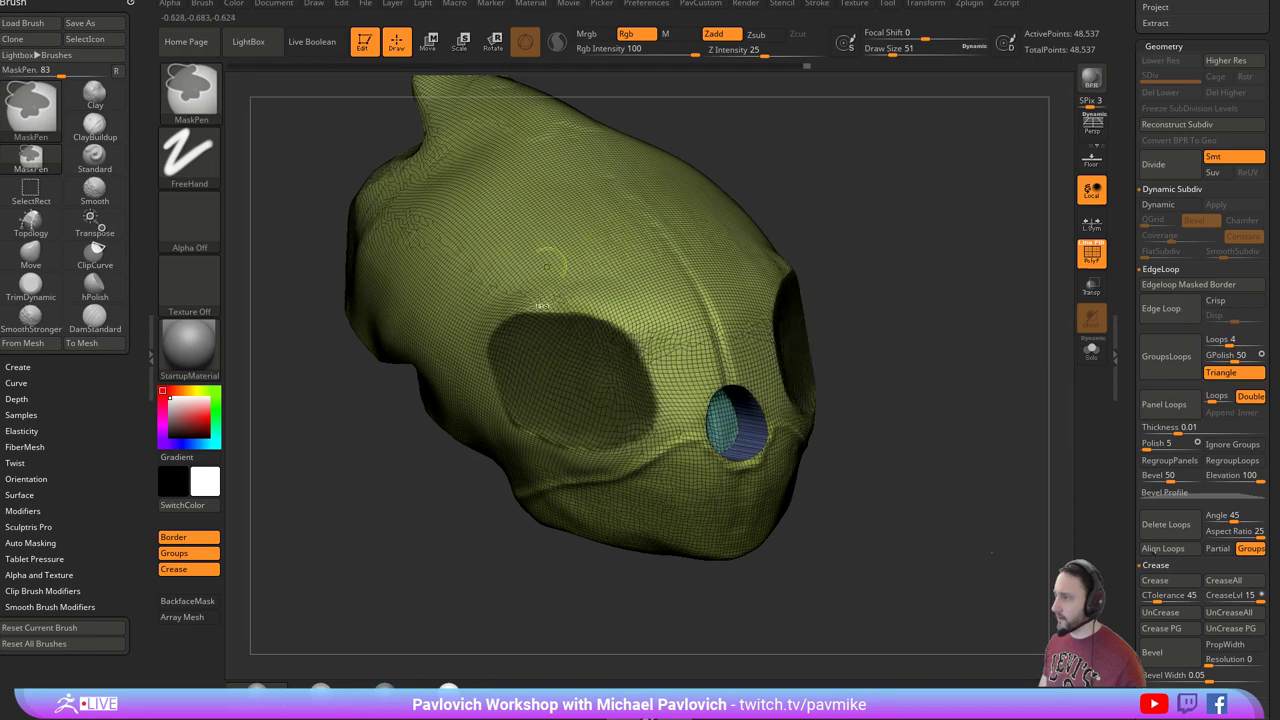
{"action": "left_click_drag", "start_coordinate": [951, 403], "coordinate": [939, 404]}
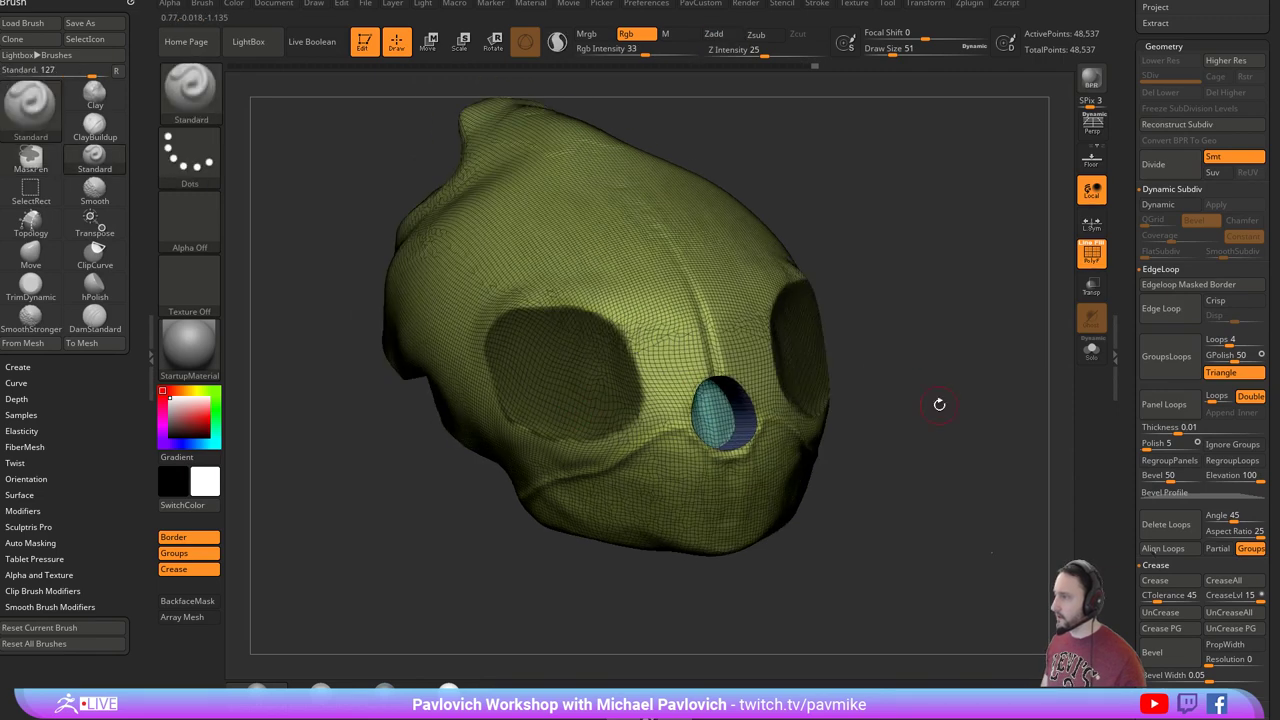
Insert an edge loop around the masked eye sockets to split them into their own polygroup and clear the mask.
{"action": "left_click", "coordinate": [1164, 302]}
{"action": "left_click_drag", "start_coordinate": [975, 355], "coordinate": [1013, 431]}
{"action": "key", "text": "ctrl"}
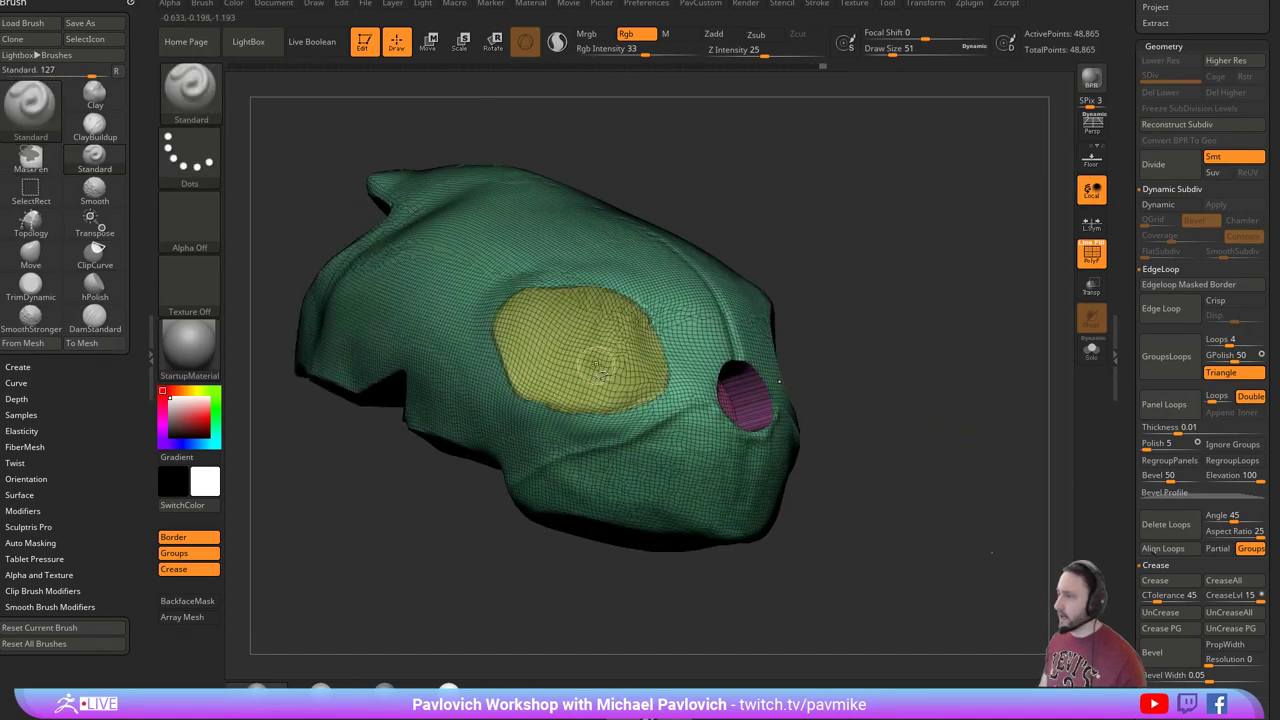
{"action": "left_click", "coordinate": [593, 365], "text": "ctrl+shift"}
{"action": "left_click", "coordinate": [904, 325], "text": "ctrl+shift"}
Mask everything except the eye socket polygroup and extrude the sockets inward with the gizmo.
{"action": "left_click_drag", "start_coordinate": [935, 293], "coordinate": [945, 330]}
{"action": "key", "text": "w"}
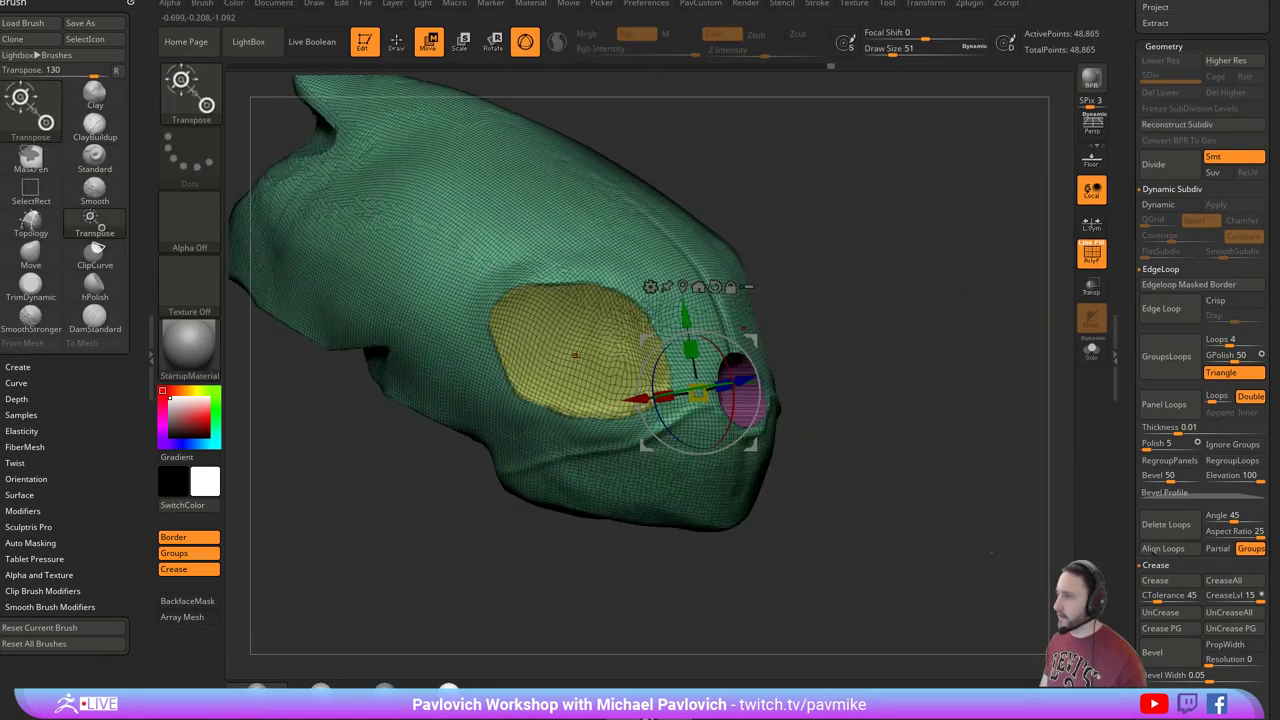
{"action": "left_click", "coordinate": [574, 354], "text": "ctrl"}
{"action": "left_click_drag", "start_coordinate": [855, 266], "coordinate": [680, 280]}
{"action": "left_click_drag", "start_coordinate": [510, 345], "coordinate": [555, 352], "text": "ctrl"}
{"action": "left_click_drag", "start_coordinate": [491, 443], "coordinate": [640, 425]}
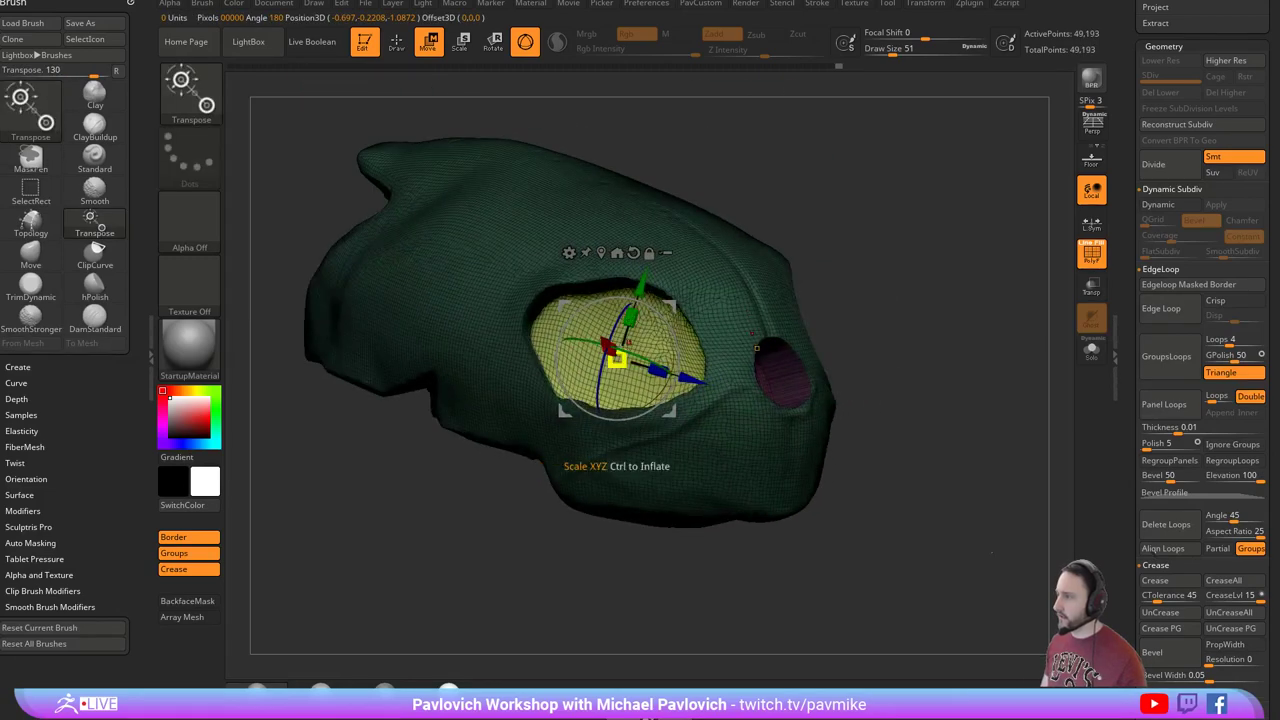
{"action": "left_click_drag", "start_coordinate": [617, 360], "coordinate": [608, 363]}
{"action": "left_click_drag", "start_coordinate": [670, 306], "coordinate": [665, 296]}
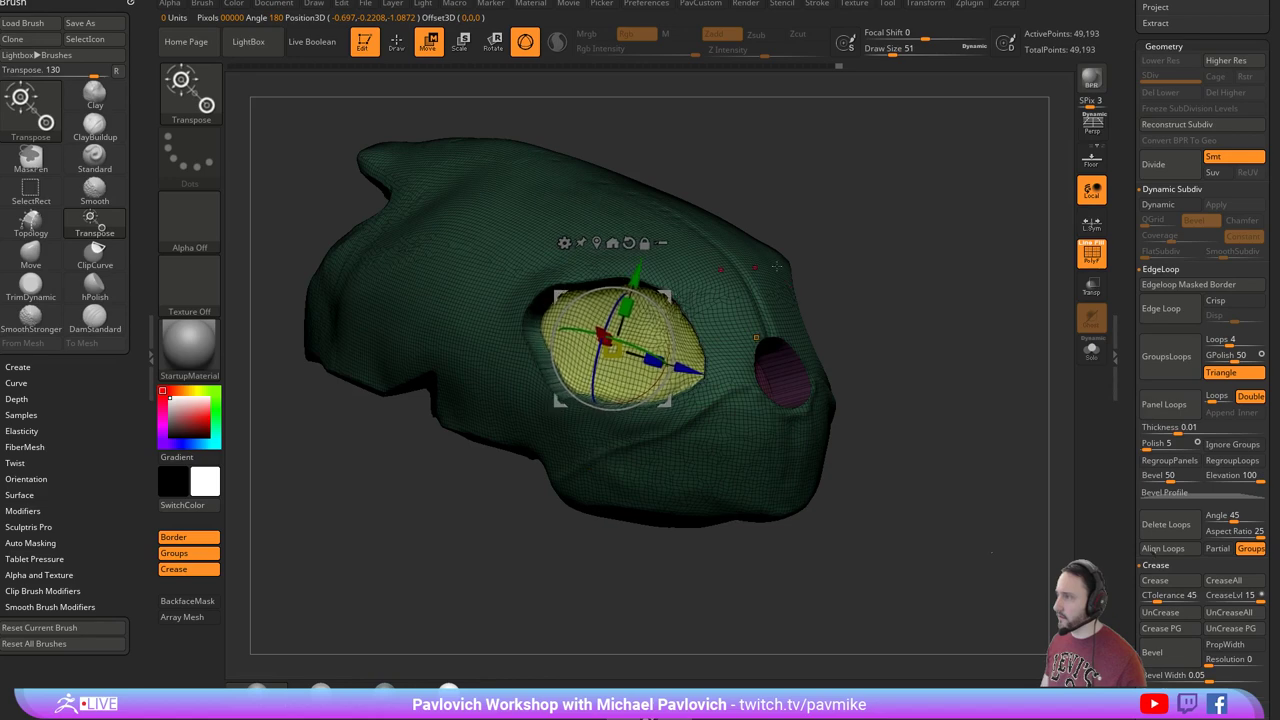
Turn on local symmetry, scale down both extruded socket floors with the gizmo and clear the mask.
{"action": "key", "text": "q"}
{"action": "left_click", "coordinate": [1090, 234]}
{"action": "left_click_drag", "start_coordinate": [935, 300], "coordinate": [977, 303]}
{"action": "key", "text": "w"}
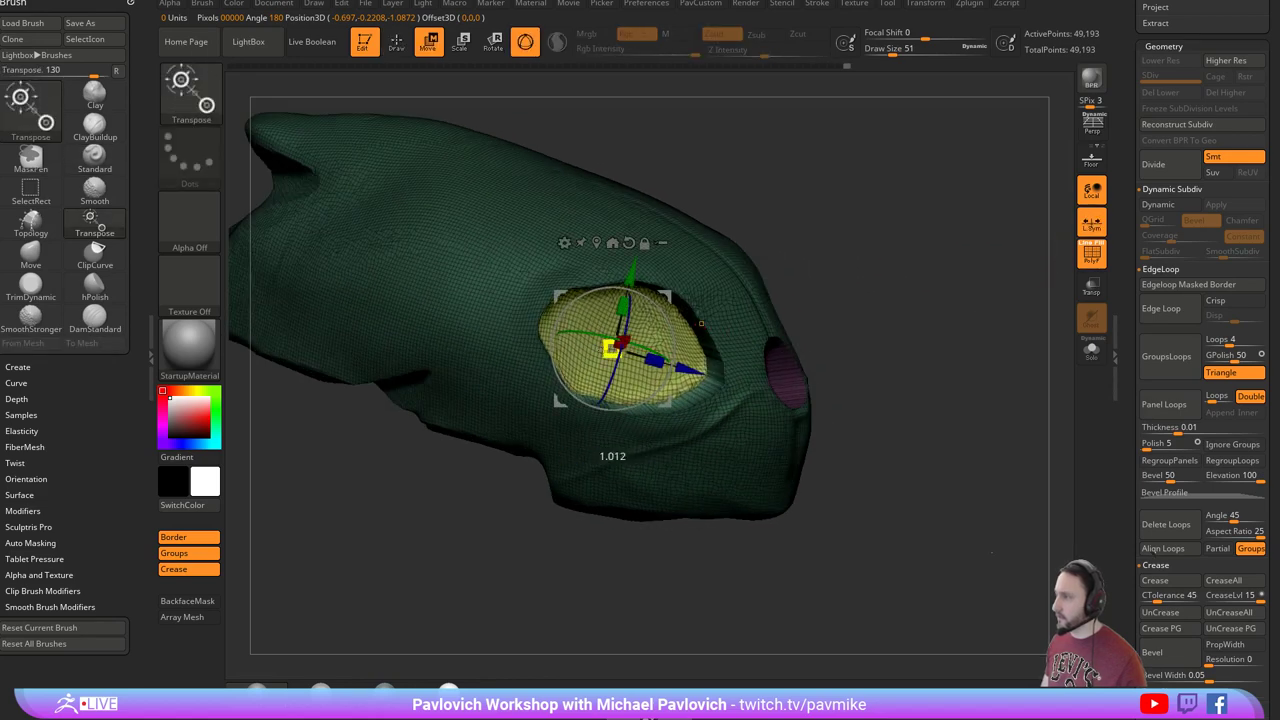
{"action": "left_click_drag", "start_coordinate": [611, 349], "coordinate": [600, 350]}
{"action": "left_click_drag", "start_coordinate": [850, 307], "coordinate": [750, 304]}
{"action": "mouse_move", "coordinate": [669, 299]}
{"action": "left_mouse_down"}
{"action": "mouse_move", "coordinate": [643, 301]}
{"action": "mouse_move", "coordinate": [660, 300]}
{"action": "left_mouse_up"}
{"action": "key", "text": "q"}
{"action": "mouse_move", "coordinate": [925, 303]}
{"action": "left_mouse_down"}
{"action": "mouse_move", "coordinate": [1013, 306]}
{"action": "mouse_move", "coordinate": [953, 285]}
{"action": "left_mouse_up"}
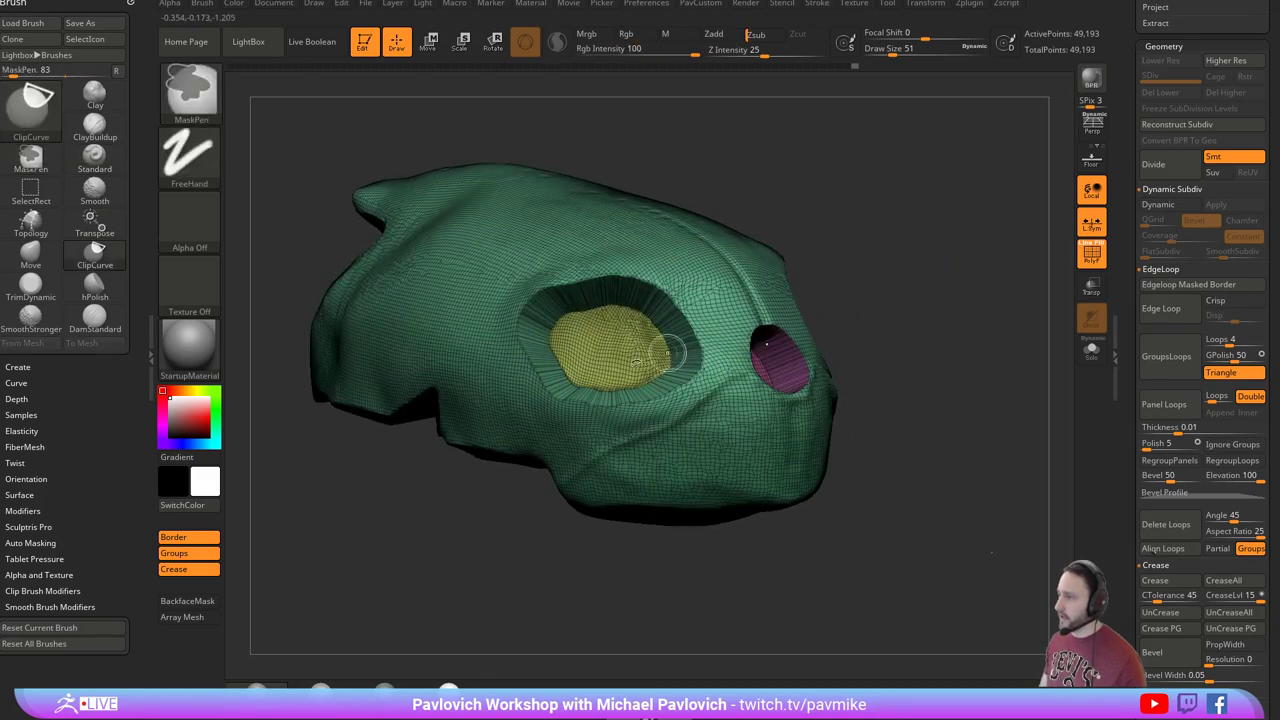
Isolate the eye sockets' side walls, assign them their own polygroup and show the whole skull again.
{"action": "left_click", "coordinate": [655, 354], "text": "ctrl+shift"}
{"action": "key", "text": "ctrl+shift+x"}
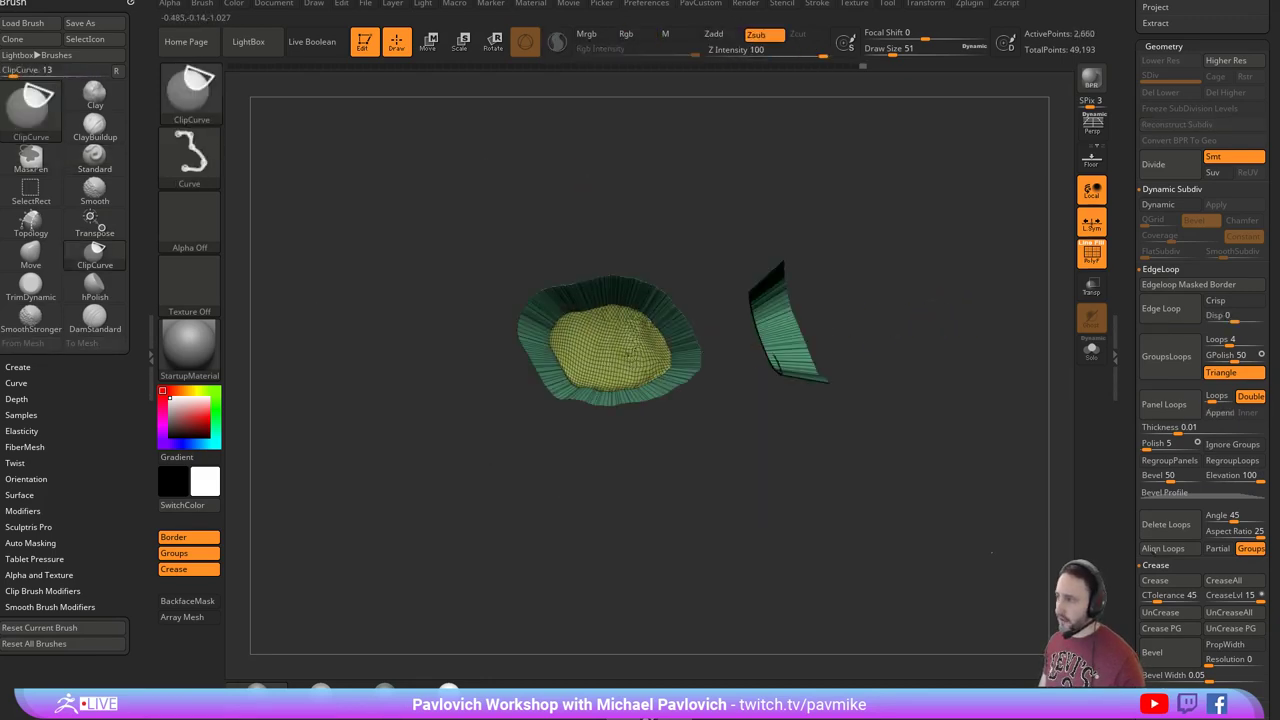
{"action": "key", "text": "ctrl+w"}
{"action": "left_click", "coordinate": [962, 308], "text": "ctrl+shift"}
Isolate the skull's outer shell polygroup and hide the polyframe display.
{"action": "left_click_drag", "start_coordinate": [1006, 260], "coordinate": [975, 312]}
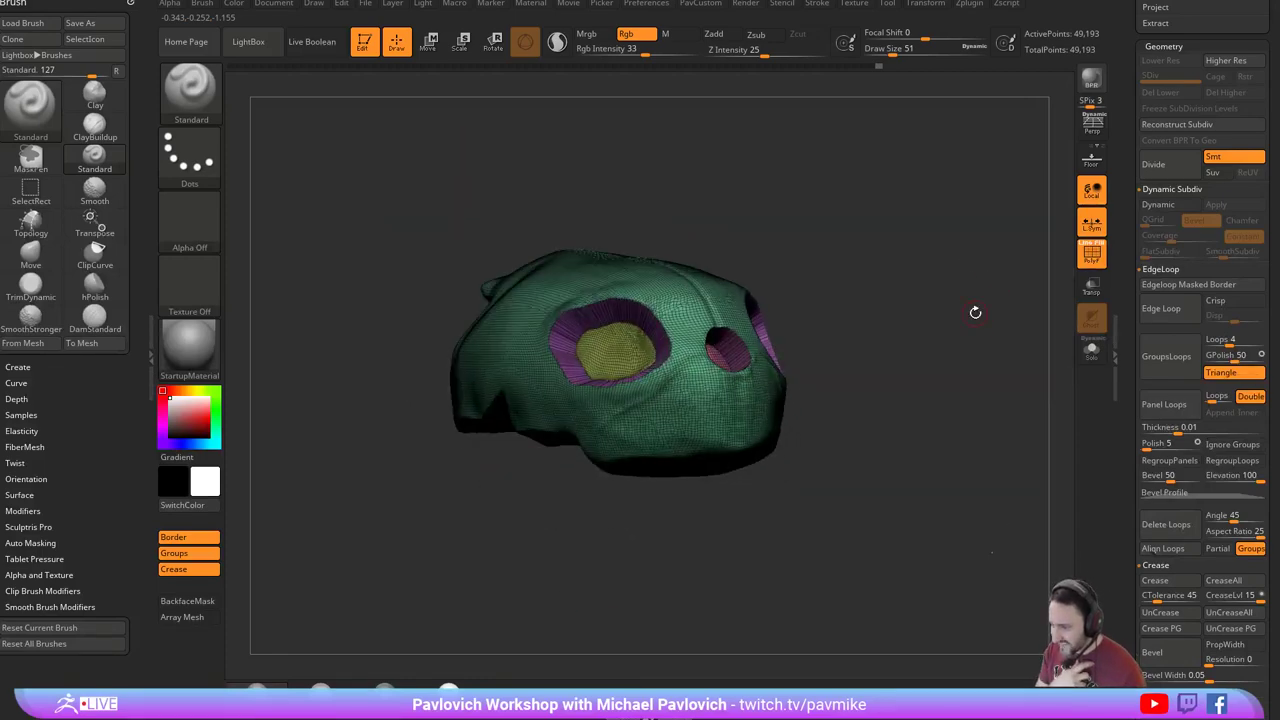
{"action": "mouse_move", "coordinate": [975, 312]}
{"action": "left_mouse_down"}
{"action": "mouse_move", "coordinate": [909, 331]}
{"action": "mouse_move", "coordinate": [883, 194]}
{"action": "mouse_move", "coordinate": [916, 281]}
{"action": "mouse_move", "coordinate": [958, 312]}
{"action": "mouse_move", "coordinate": [1009, 249]}
{"action": "mouse_move", "coordinate": [1027, 319]}
{"action": "mouse_move", "coordinate": [880, 282]}
{"action": "left_mouse_up"}
{"action": "left_click", "coordinate": [837, 323], "text": "ctrl+shift"}
{"action": "left_click", "coordinate": [1092, 252]}
{"action": "left_click", "coordinate": [1092, 252]}
{"action": "left_click", "coordinate": [1092, 252]}
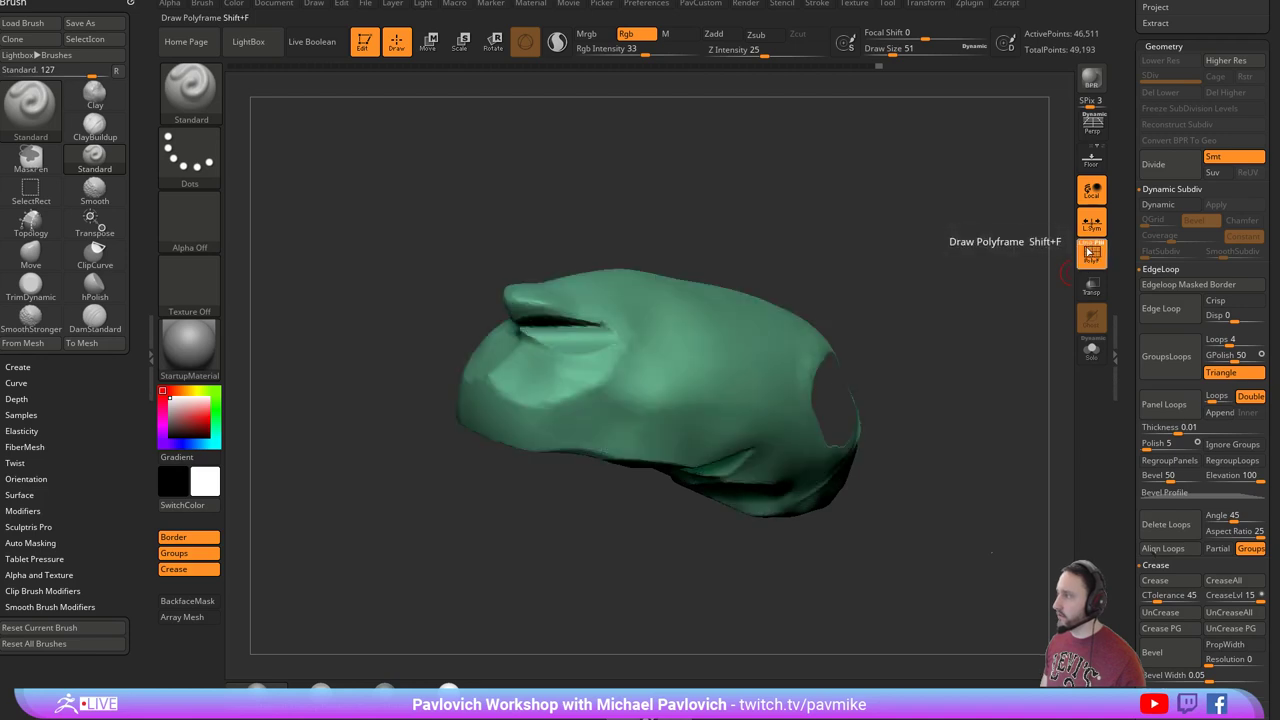
{"action": "mouse_move", "coordinate": [1030, 245]}
{"action": "left_mouse_down"}
{"action": "mouse_move", "coordinate": [1008, 237]}
{"action": "mouse_move", "coordinate": [771, 295]}
{"action": "mouse_move", "coordinate": [894, 251]}
{"action": "mouse_move", "coordinate": [889, 286]}
{"action": "mouse_move", "coordinate": [685, 342]}
{"action": "left_mouse_up"}
Paint a MaskPen band along the lower edge of the skull's side and rear underside.
{"action": "key", "text": "ctrl"}
{"action": "key", "text": "ctrl"}
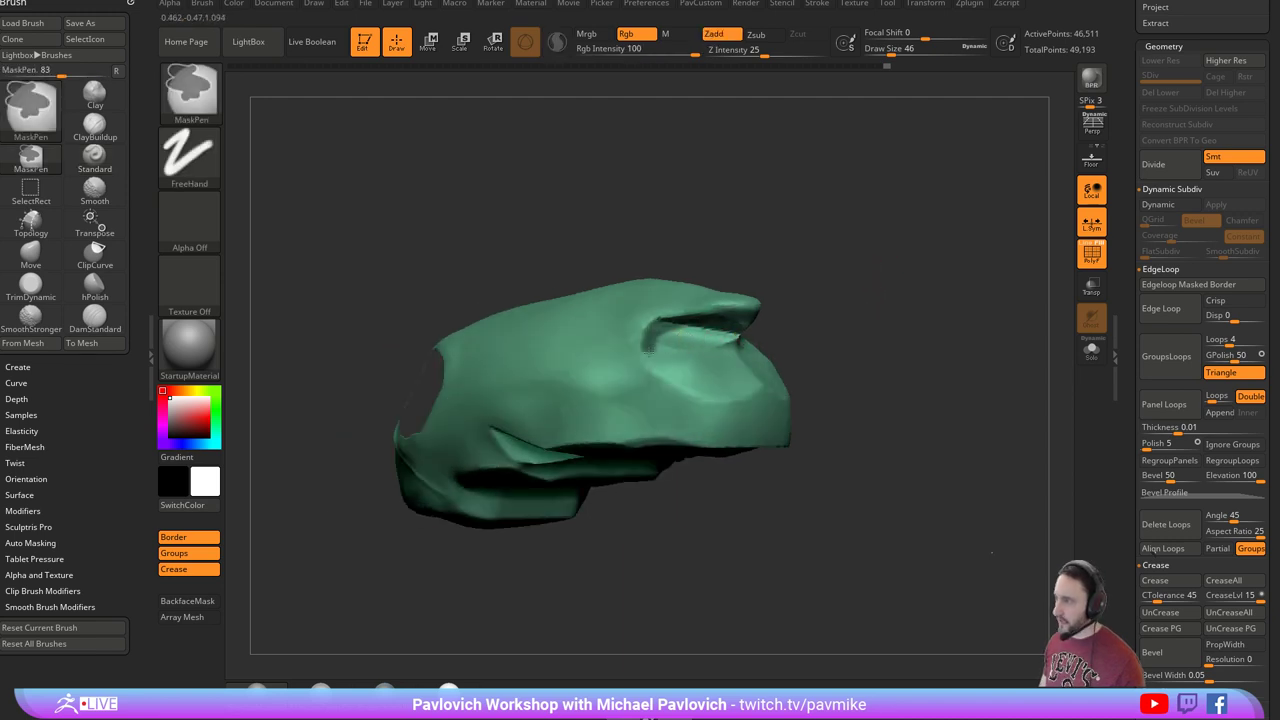
{"action": "left_click_drag", "start_coordinate": [687, 422], "coordinate": [684, 440], "text": "ctrl"}
{"action": "mouse_move", "coordinate": [866, 376]}
{"action": "left_mouse_down"}
{"action": "mouse_move", "coordinate": [922, 317]}
{"action": "mouse_move", "coordinate": [915, 255]}
{"action": "left_mouse_up"}
{"action": "key", "text": "ctrl"}
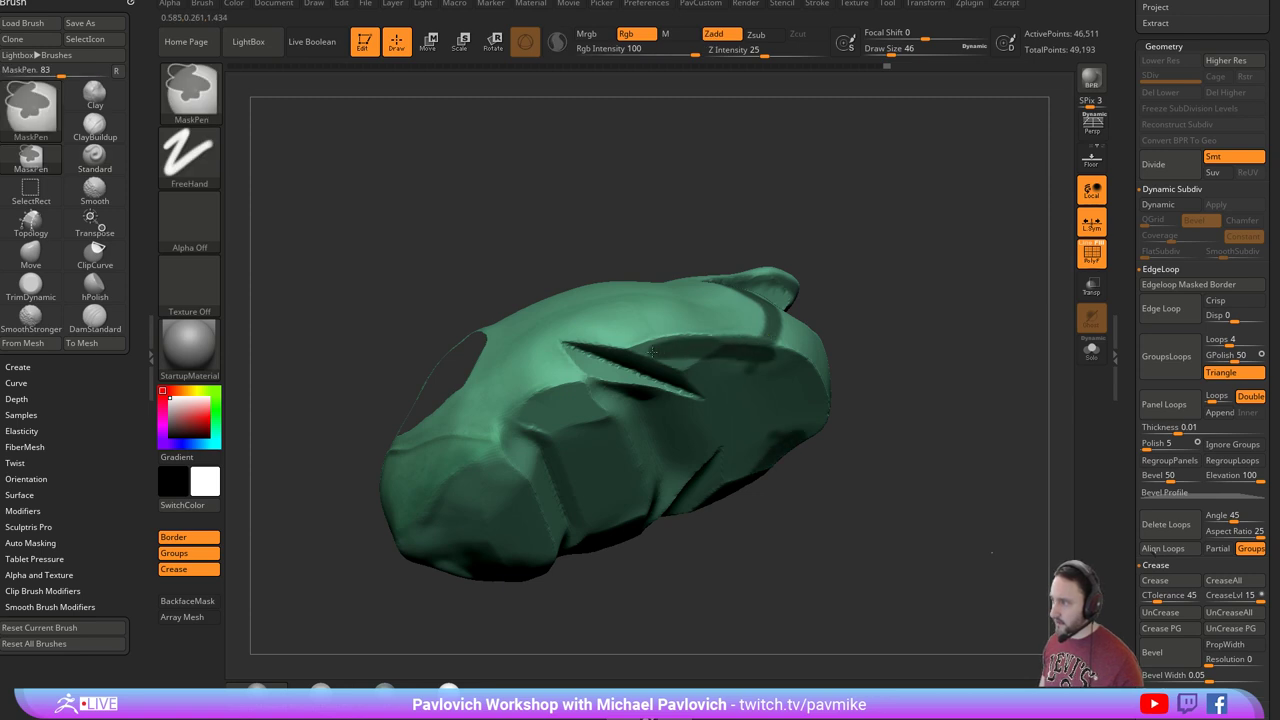
{"action": "left_click_drag", "start_coordinate": [652, 352], "coordinate": [638, 354], "text": "ctrl"}
{"action": "left_click_drag", "start_coordinate": [860, 303], "coordinate": [877, 231]}
Turn on Depth Mask for the MaskPen brush and raise its inner depth to about 0.
{"action": "left_click", "coordinate": [190, 100], "text": "ctrl"}
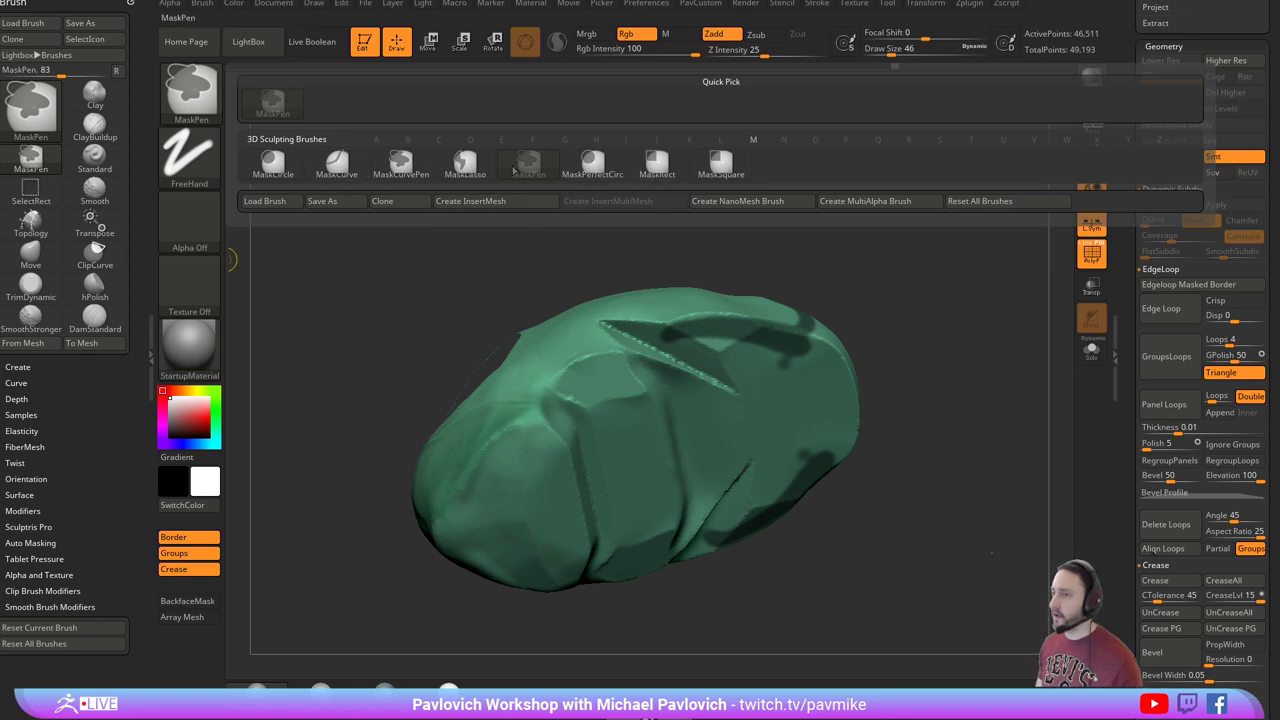
{"action": "left_click", "coordinate": [16, 398]}
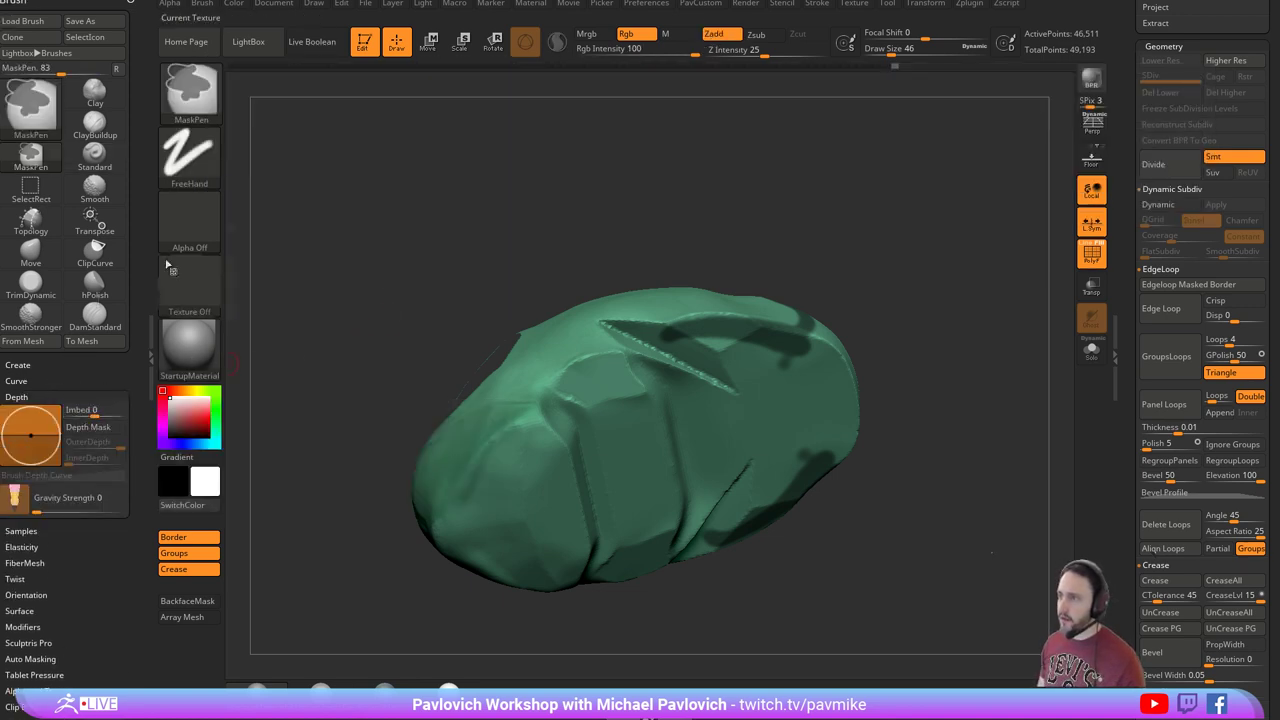
{"action": "left_click", "coordinate": [88, 427]}
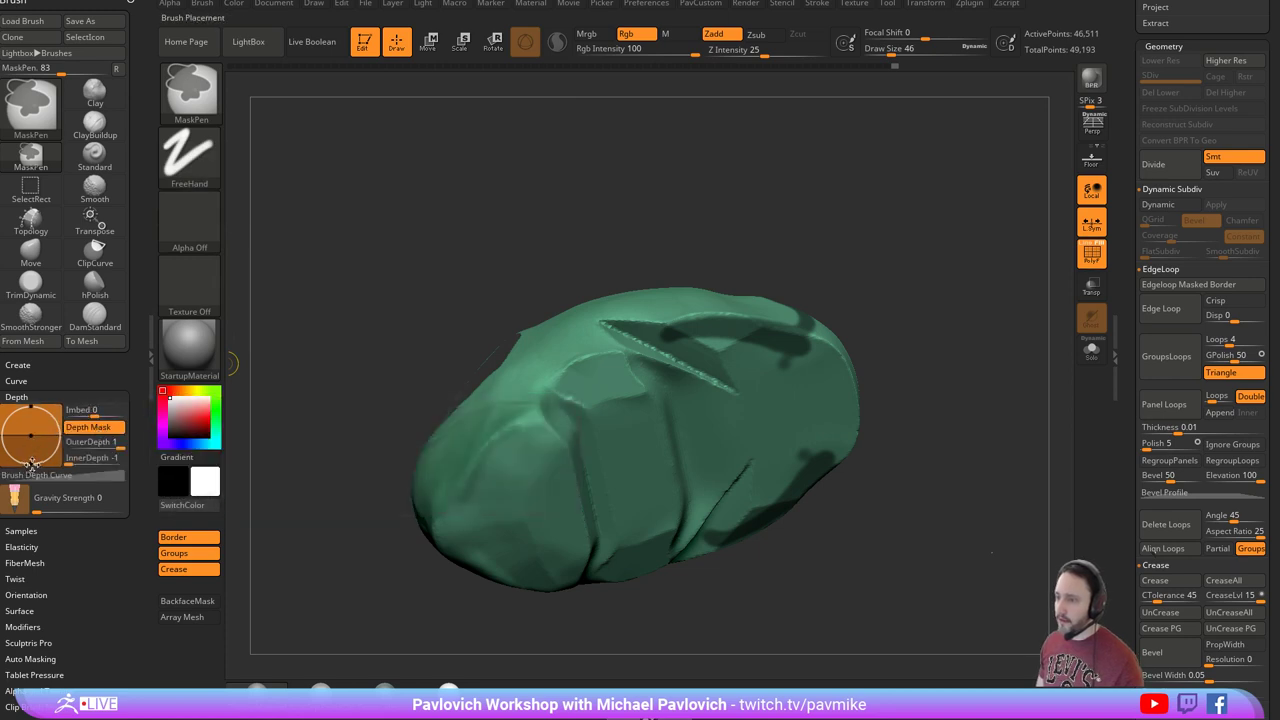
{"action": "left_click_drag", "start_coordinate": [31, 465], "coordinate": [34, 437]}
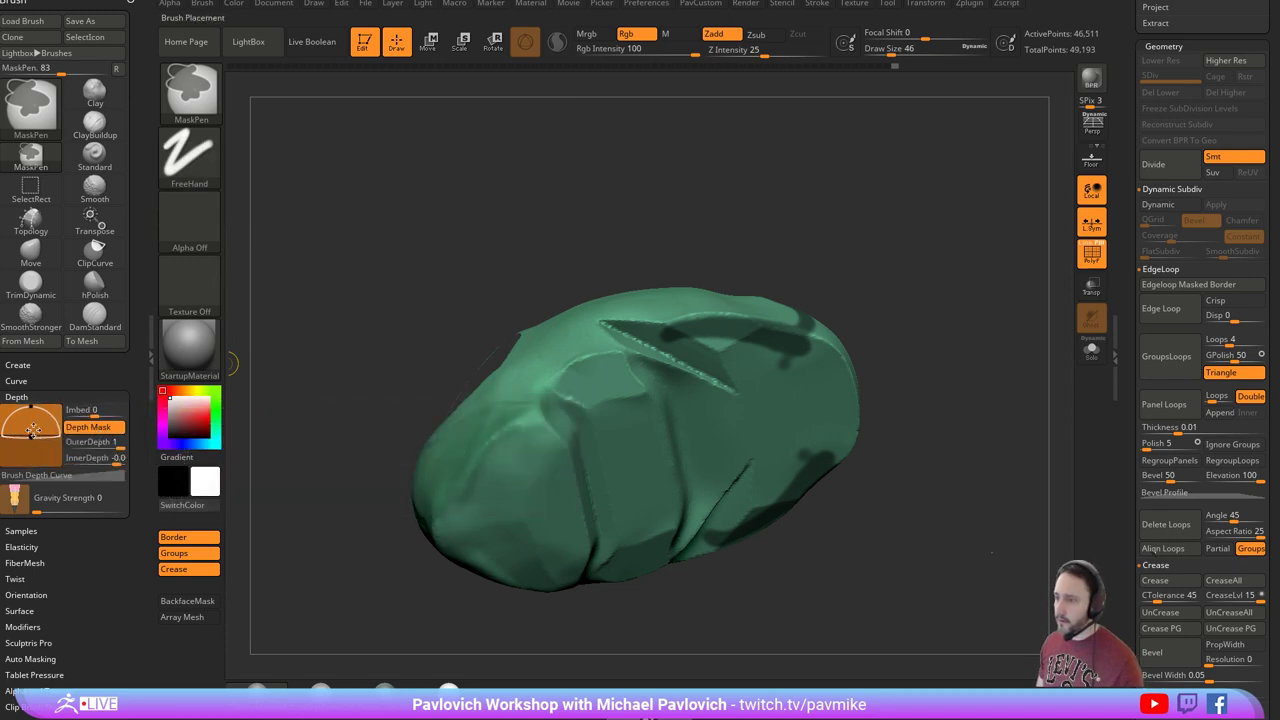
Set the draw size to 80 and extend the mask along the underside rim towards the beak.
{"action": "left_click_drag", "start_coordinate": [762, 284], "coordinate": [680, 334]}
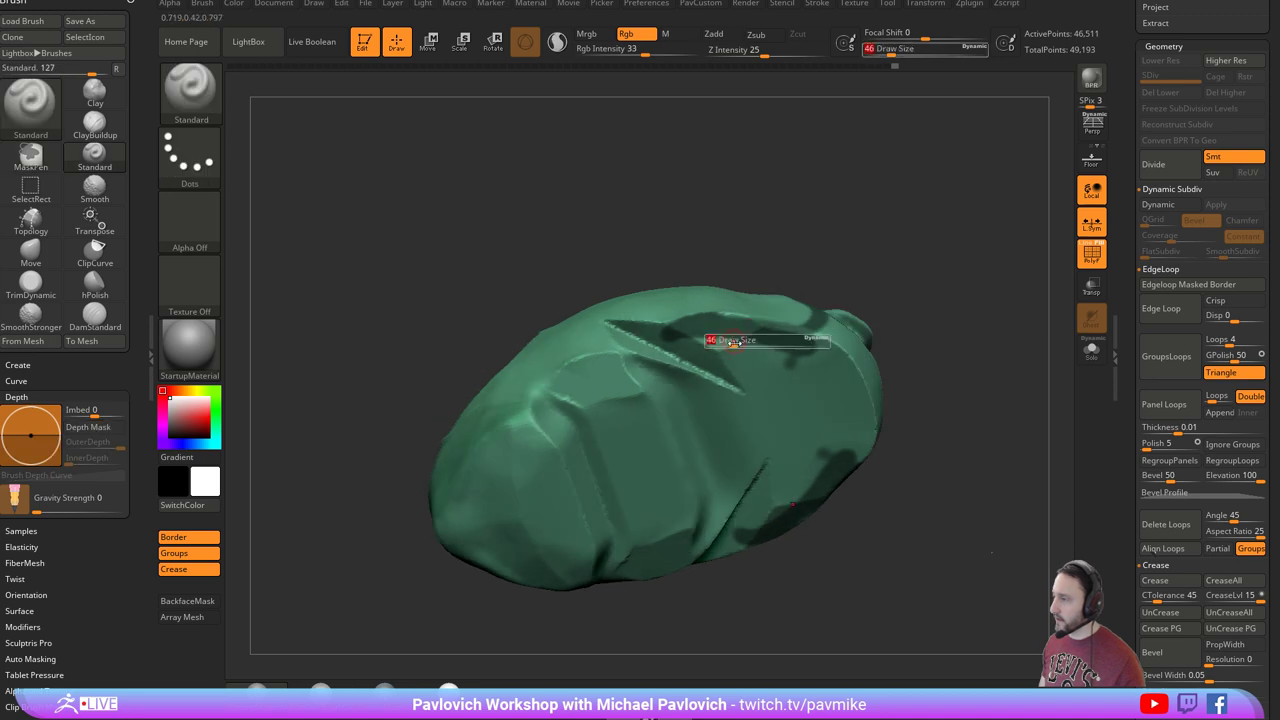
{"action": "mouse_move", "coordinate": [783, 251]}
{"action": "left_mouse_down"}
{"action": "mouse_move", "coordinate": [917, 334]}
{"action": "mouse_move", "coordinate": [654, 339]}
{"action": "left_mouse_up"}
{"action": "mouse_move", "coordinate": [637, 254]}
{"action": "left_mouse_down"}
{"action": "mouse_move", "coordinate": [630, 335]}
{"action": "mouse_move", "coordinate": [594, 357]}
{"action": "left_mouse_up"}
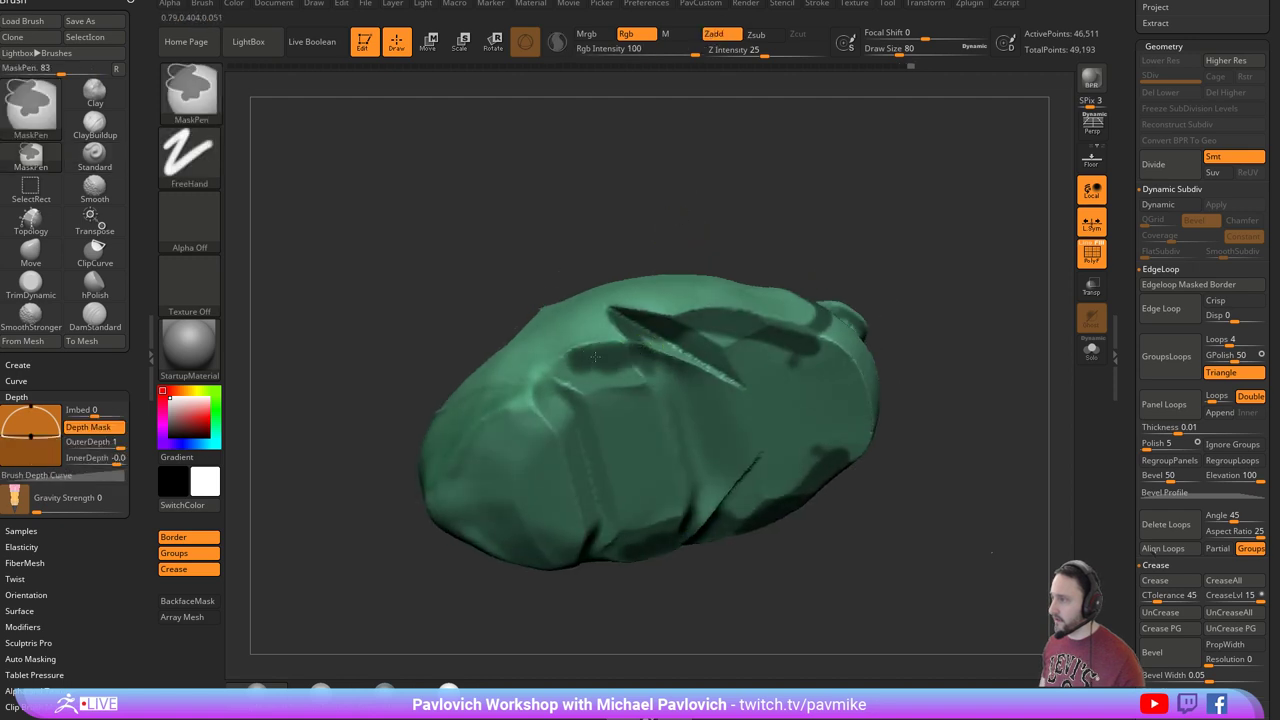
{"action": "left_click_drag", "start_coordinate": [542, 398], "coordinate": [480, 426], "text": "ctrl"}
{"action": "left_click_drag", "start_coordinate": [380, 350], "coordinate": [357, 426]}
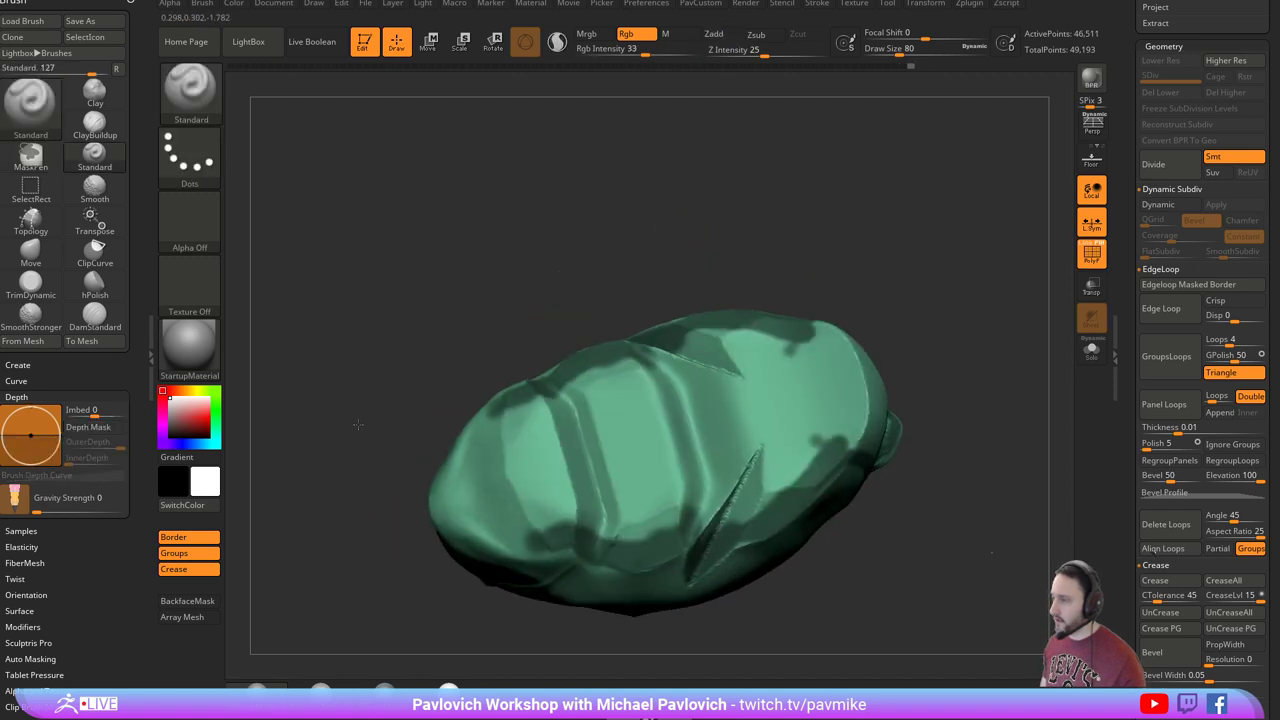
{"action": "left_click_drag", "start_coordinate": [517, 403], "coordinate": [489, 407], "text": "ctrl"}
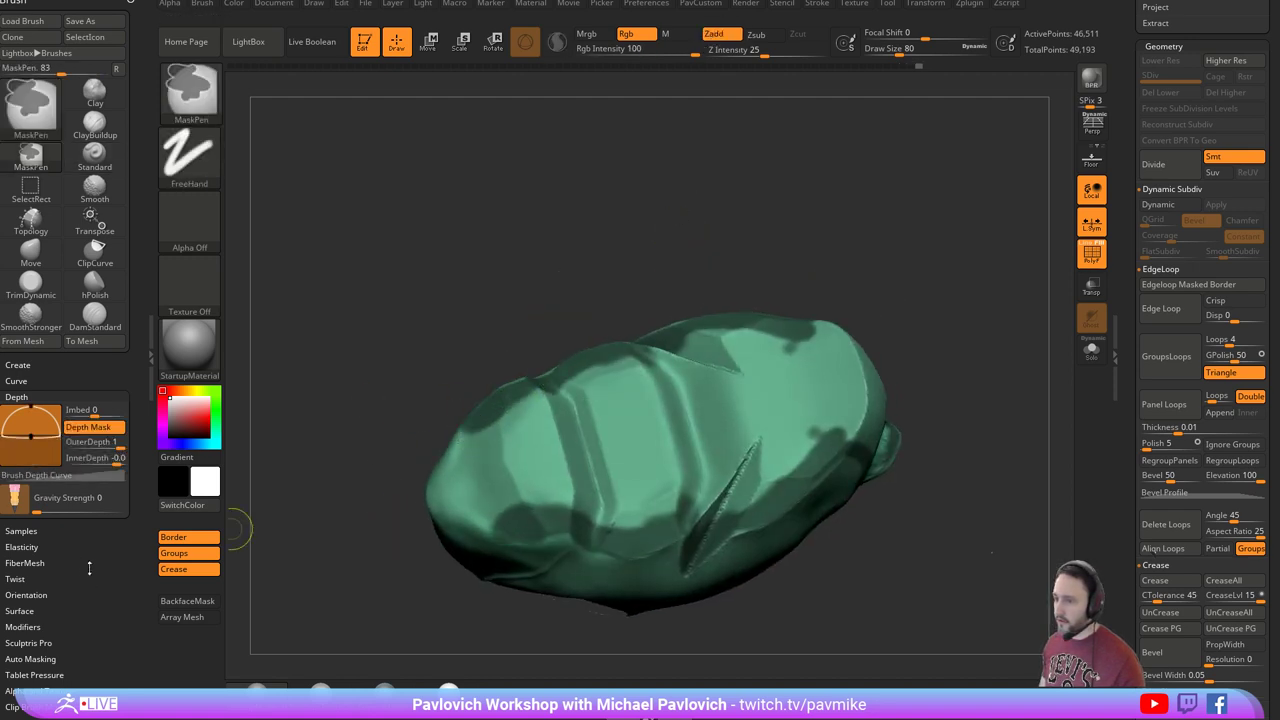
Turn on BackfaceMask for the MaskPen brush and continue the mask around the front underside of the beak.
{"action": "scroll", "coordinate": [70, 515], "scroll_direction": "down", "scroll_amount": 5}
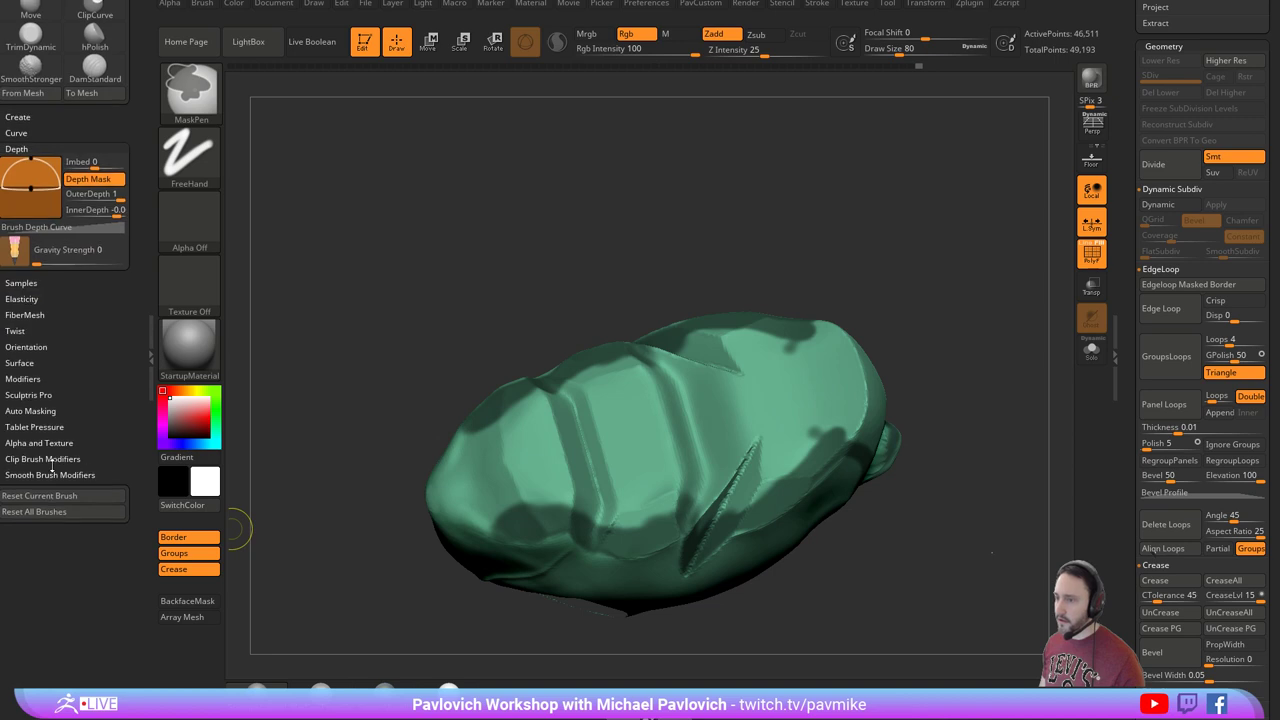
{"action": "left_click", "coordinate": [37, 411]}
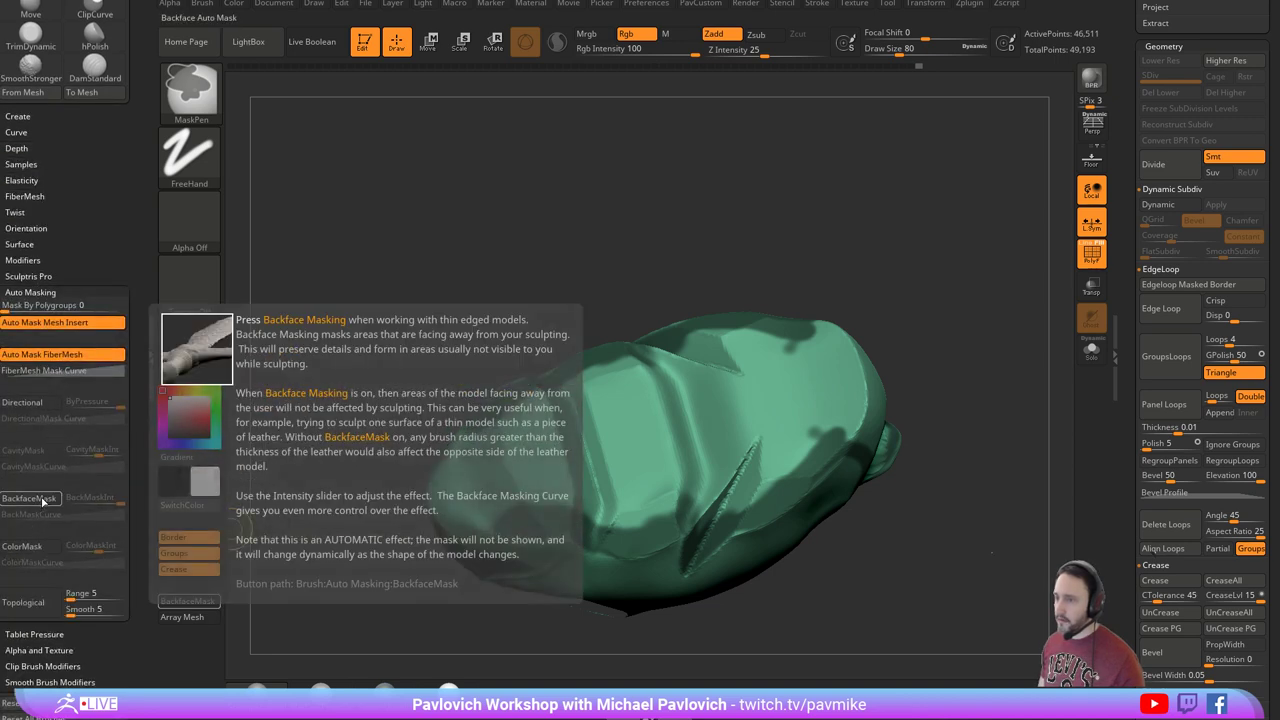
{"action": "left_click", "coordinate": [42, 502], "text": "ctrl"}
{"action": "left_click_drag", "start_coordinate": [472, 271], "coordinate": [499, 339]}
{"action": "mouse_move", "coordinate": [471, 434]}
{"action": "left_mouse_down", "text": "ctrl"}
{"action": "mouse_move", "coordinate": [416, 475]}
{"action": "mouse_move", "coordinate": [448, 482]}
{"action": "left_mouse_up", "text": "ctrl"}
{"action": "left_click_drag", "start_coordinate": [411, 431], "coordinate": [418, 392]}
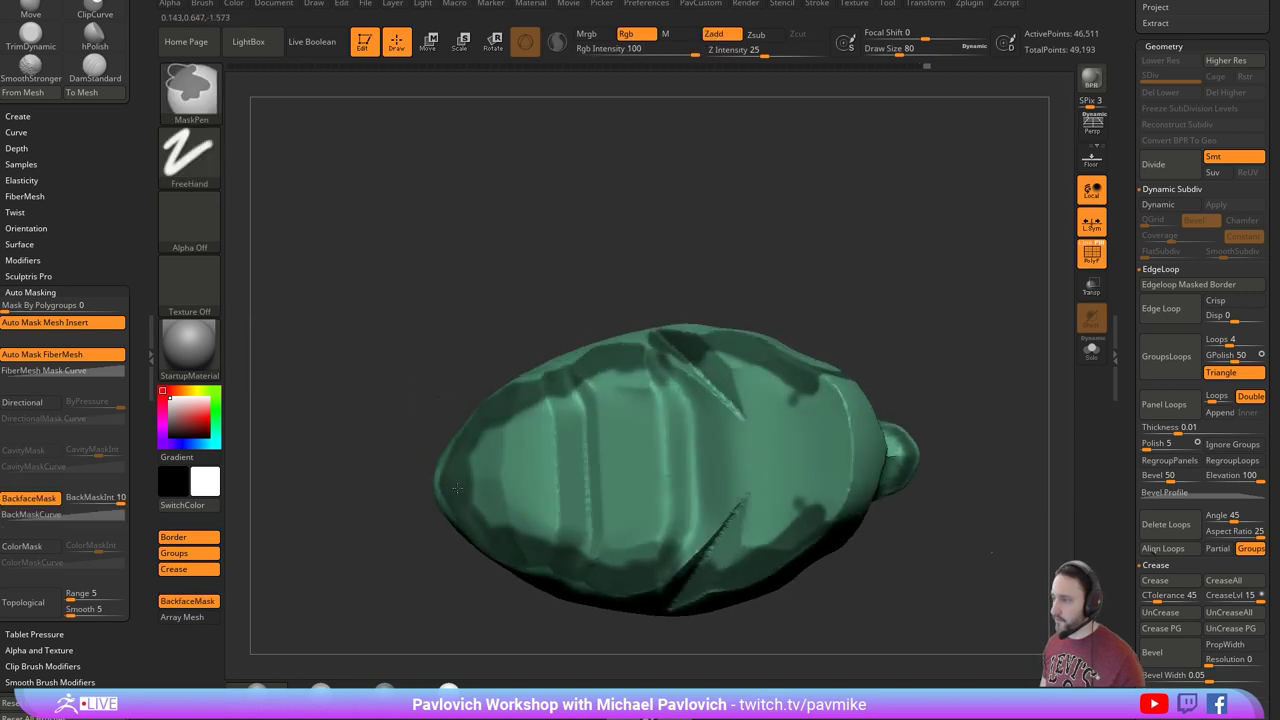
{"action": "left_click_drag", "start_coordinate": [418, 478], "coordinate": [440, 416]}
{"action": "mouse_move", "coordinate": [556, 388]}
{"action": "left_mouse_down", "text": "ctrl"}
{"action": "mouse_move", "coordinate": [505, 445]}
{"action": "mouse_move", "coordinate": [517, 454]}
{"action": "left_mouse_up", "text": "ctrl"}
{"action": "mouse_move", "coordinate": [516, 454]}
{"action": "right_mouse_down"}
{"action": "mouse_move", "coordinate": [846, 297]}
{"action": "mouse_move", "coordinate": [900, 365]}
{"action": "mouse_move", "coordinate": [661, 268]}
{"action": "right_mouse_up"}
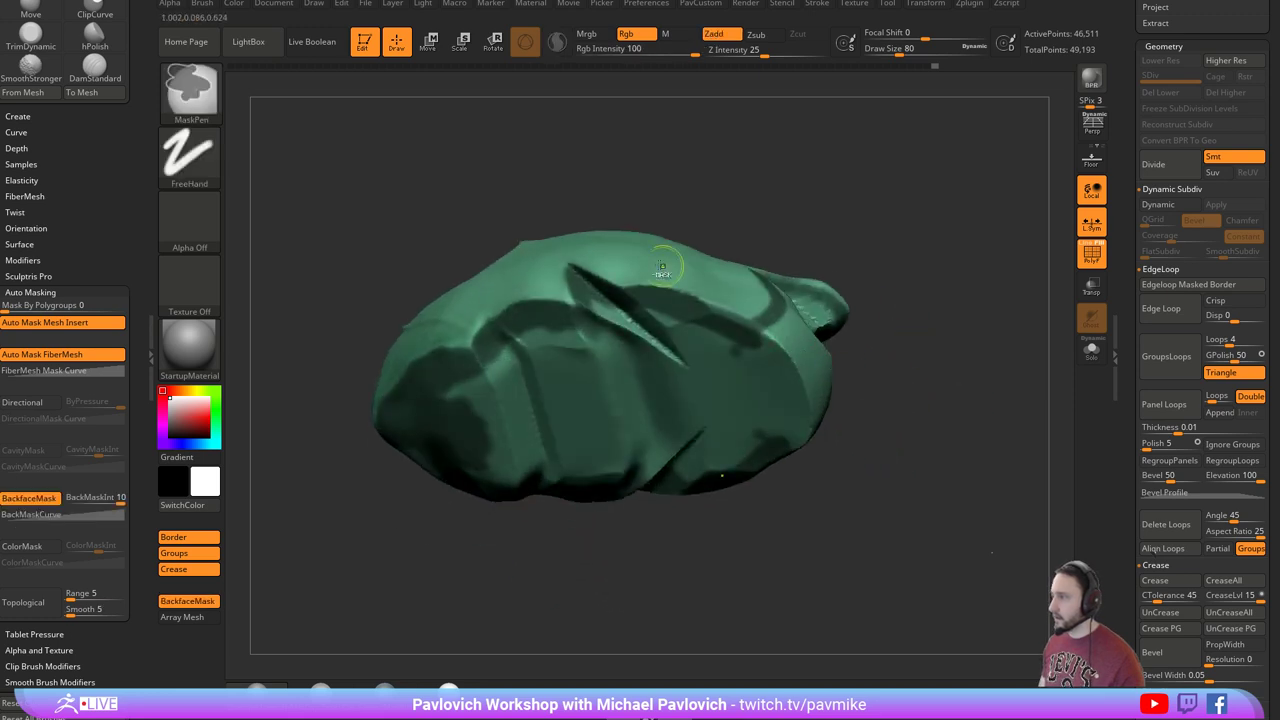
{"action": "mouse_move", "coordinate": [837, 256]}
{"action": "right_mouse_down"}
{"action": "mouse_move", "coordinate": [974, 366]}
{"action": "mouse_move", "coordinate": [860, 394]}
{"action": "mouse_move", "coordinate": [297, 383]}
{"action": "right_mouse_up"}
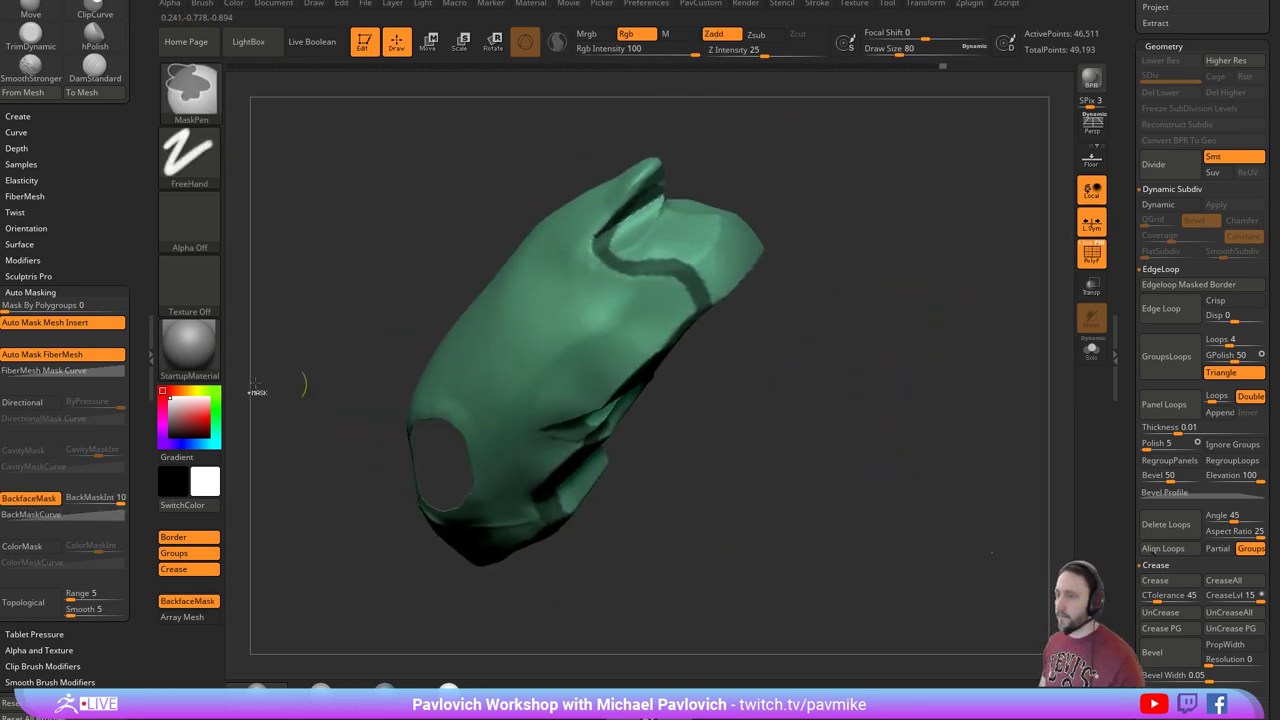
Turn off BackfaceMask and Depth Mask for the MaskPen brush.
{"action": "left_click", "coordinate": [30, 498]}
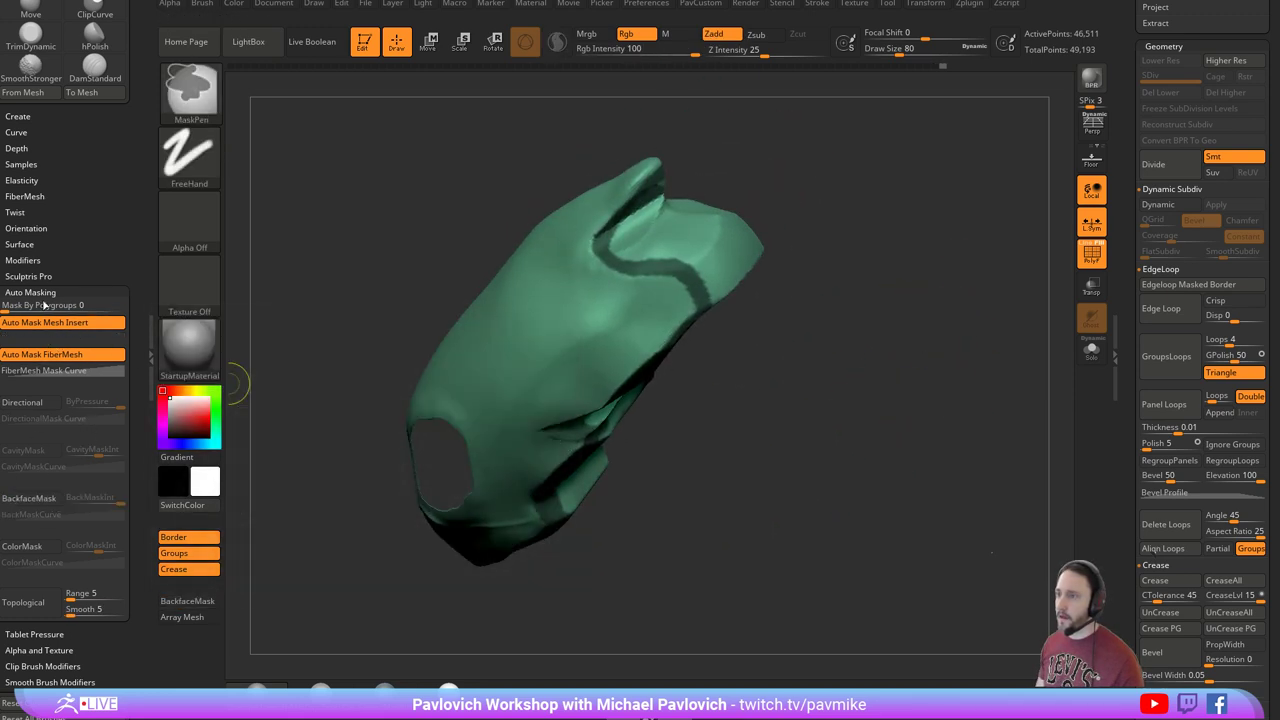
{"action": "left_click", "coordinate": [17, 148]}
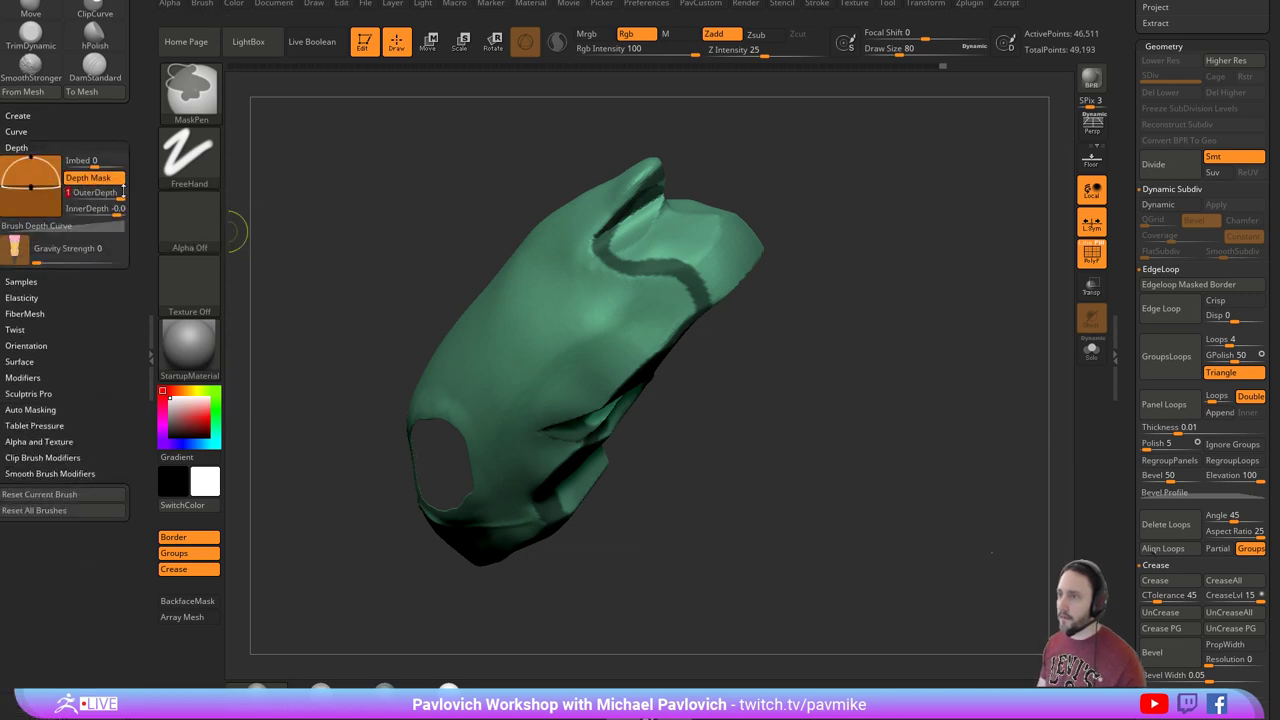
{"action": "left_click_drag", "start_coordinate": [36, 194], "coordinate": [31, 210]}
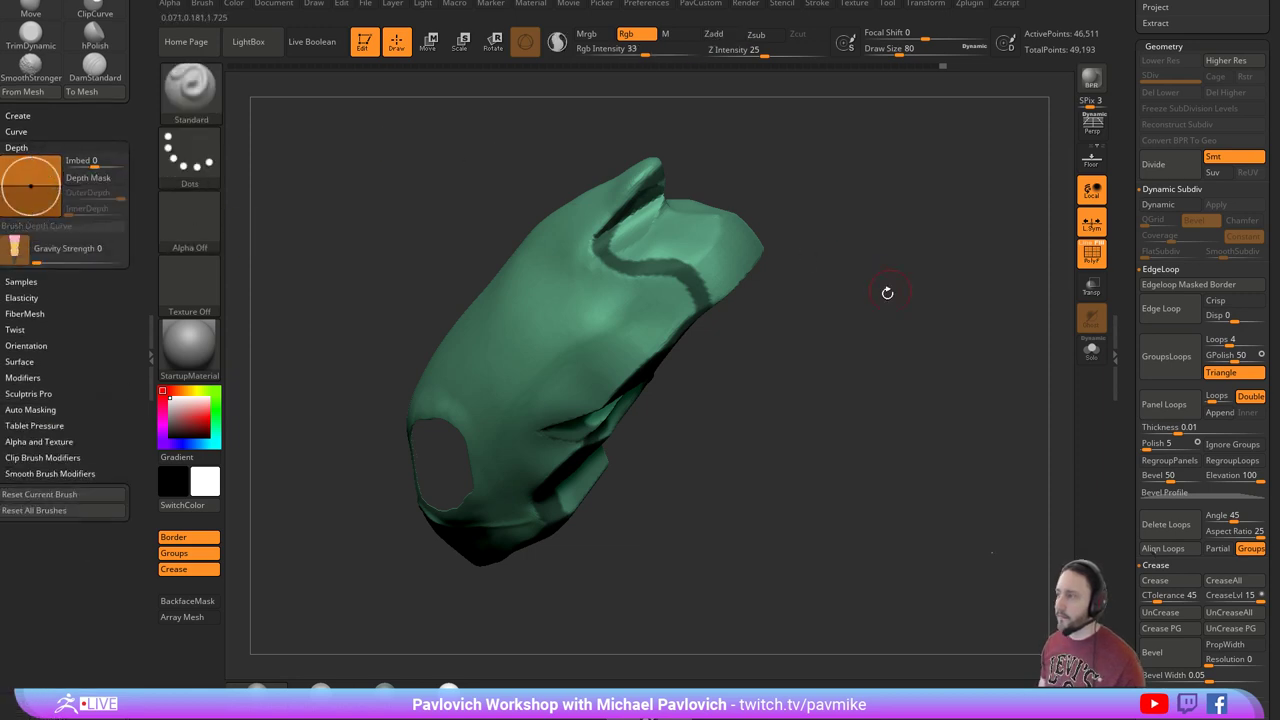
{"action": "mouse_move", "coordinate": [886, 289]}
{"action": "left_mouse_down"}
{"action": "mouse_move", "coordinate": [829, 240]}
{"action": "mouse_move", "coordinate": [664, 280]}
{"action": "mouse_move", "coordinate": [676, 258]}
{"action": "left_mouse_up"}
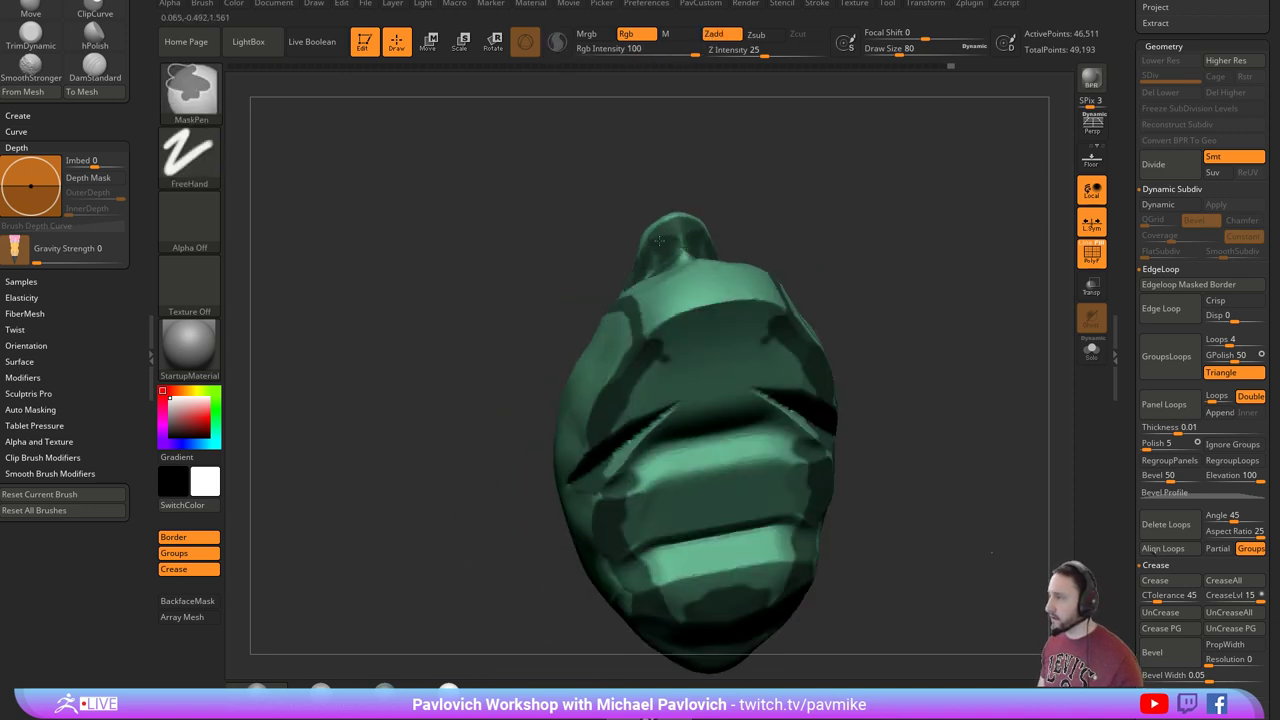
Fill in the mask inside the outline across the skull's back and underside, with the draw size raised to 90.
{"action": "left_click_drag", "start_coordinate": [774, 177], "coordinate": [726, 266]}
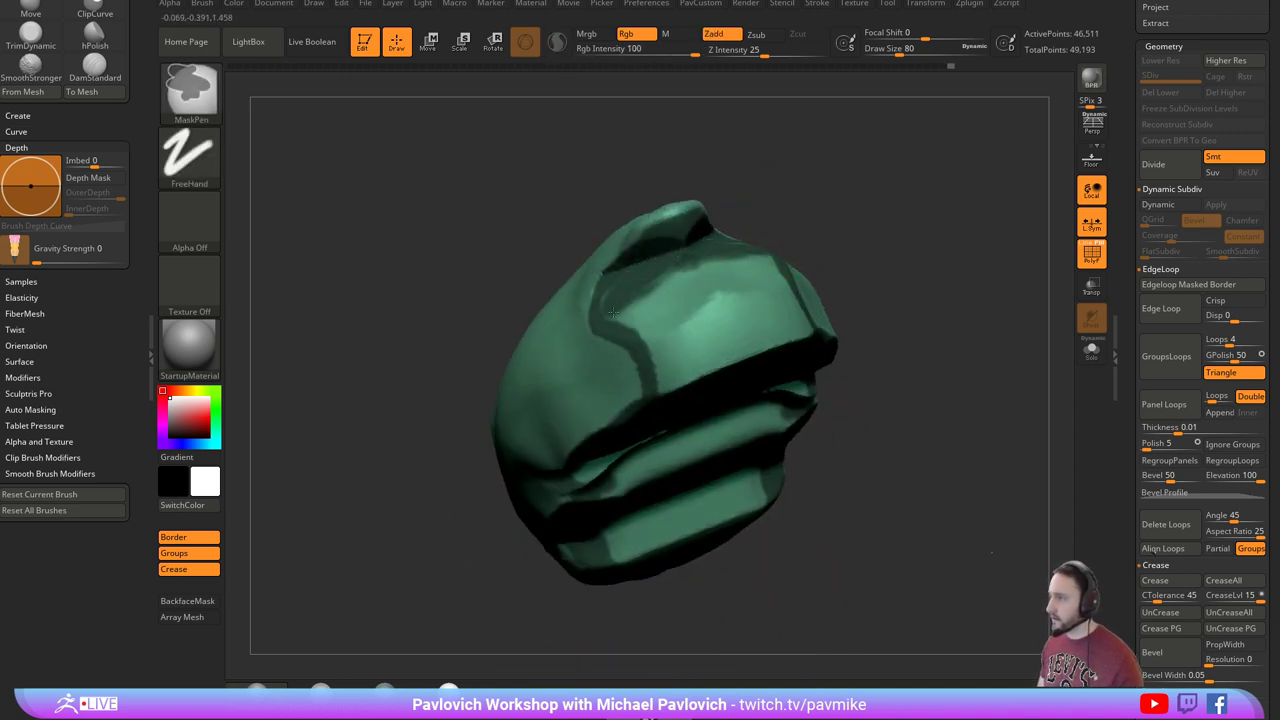
{"action": "left_click_drag", "start_coordinate": [612, 300], "coordinate": [738, 328], "text": "ctrl"}
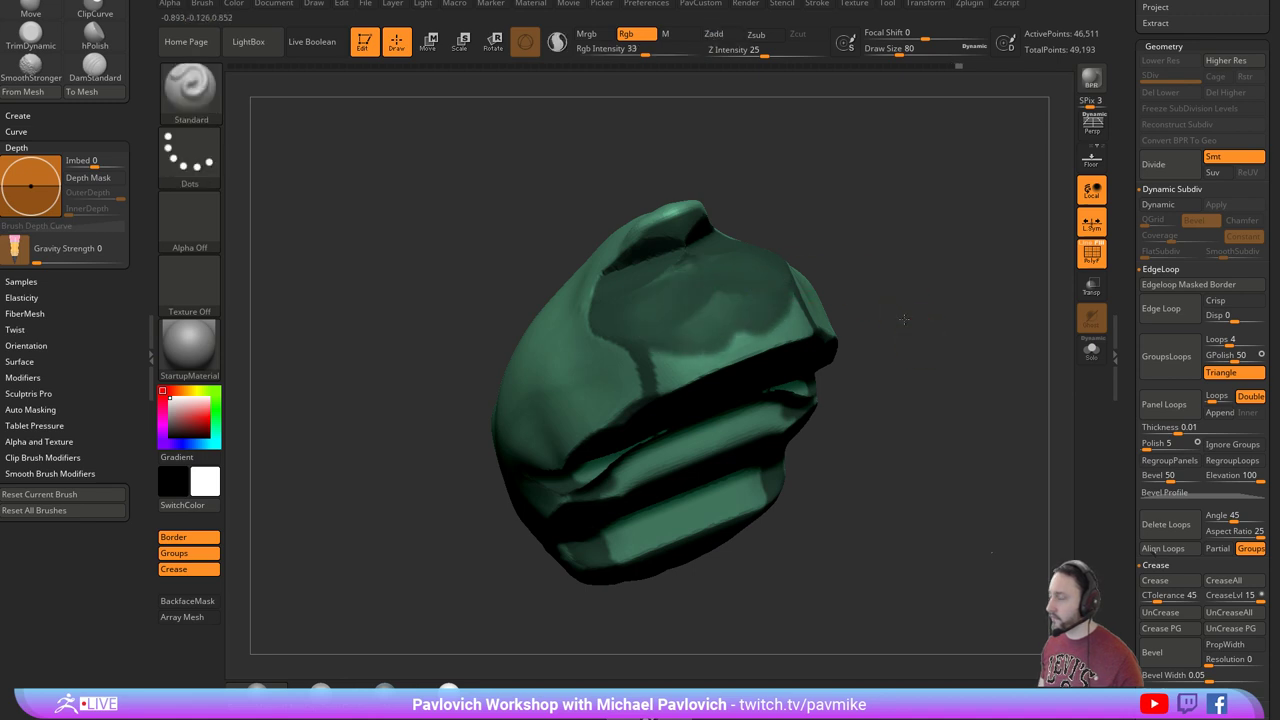
{"action": "left_click_drag", "start_coordinate": [902, 319], "coordinate": [826, 304]}
{"action": "mouse_move", "coordinate": [676, 316]}
{"action": "left_mouse_down", "text": "ctrl"}
{"action": "mouse_move", "coordinate": [672, 298]}
{"action": "mouse_move", "coordinate": [718, 304]}
{"action": "mouse_move", "coordinate": [712, 316]}
{"action": "left_mouse_up", "text": "ctrl"}
{"action": "left_click_drag", "start_coordinate": [832, 262], "coordinate": [826, 318]}
{"action": "mouse_move", "coordinate": [677, 355]}
{"action": "left_mouse_down", "text": "ctrl"}
{"action": "mouse_move", "coordinate": [636, 430]}
{"action": "mouse_move", "coordinate": [690, 380]}
{"action": "mouse_move", "coordinate": [716, 407]}
{"action": "mouse_move", "coordinate": [708, 454]}
{"action": "left_mouse_up", "text": "ctrl"}
{"action": "left_click_drag", "start_coordinate": [903, 447], "coordinate": [868, 338], "text": "alt"}
{"action": "mouse_move", "coordinate": [620, 382]}
{"action": "left_mouse_down", "text": "ctrl"}
{"action": "mouse_move", "coordinate": [655, 488]}
{"action": "mouse_move", "coordinate": [684, 412]}
{"action": "left_mouse_up", "text": "ctrl"}
{"action": "left_click_drag", "start_coordinate": [850, 306], "coordinate": [960, 335]}
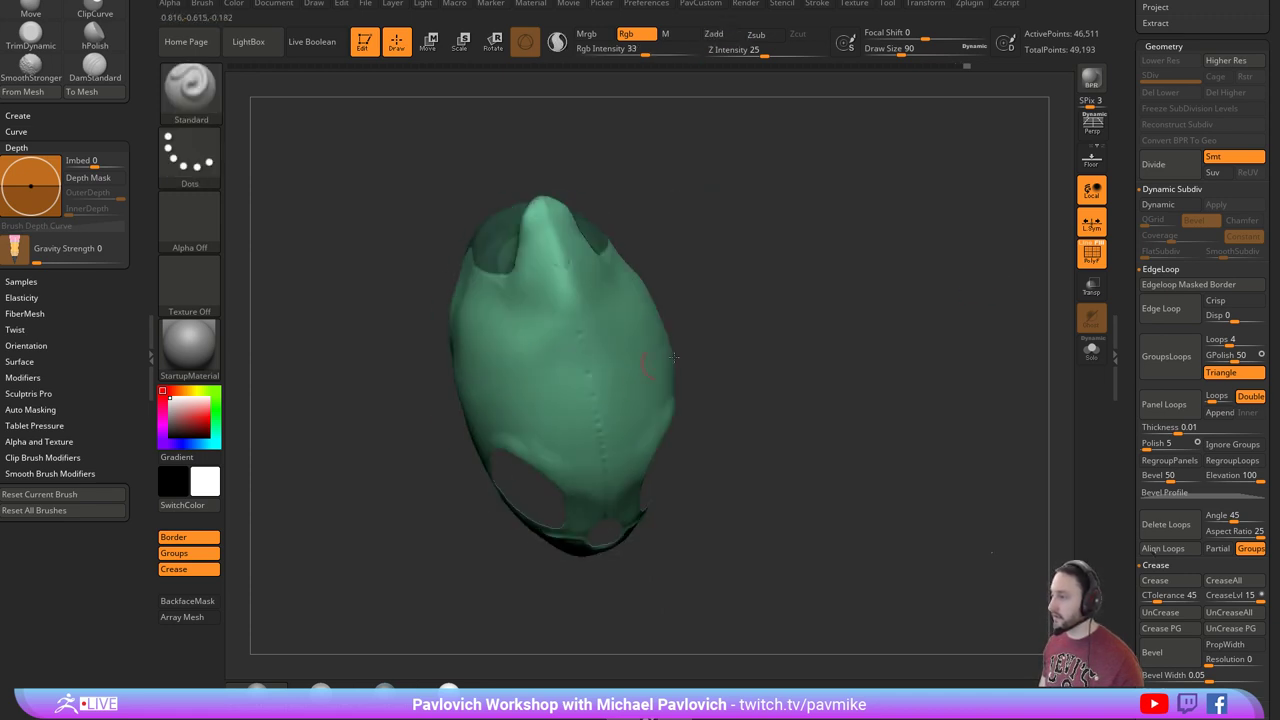
Try to insert an edge loop along the masked border of the partially hidden skull.
{"action": "left_click_drag", "start_coordinate": [800, 450], "coordinate": [762, 372]}
{"action": "right_click_drag", "start_coordinate": [604, 381], "coordinate": [674, 434]}
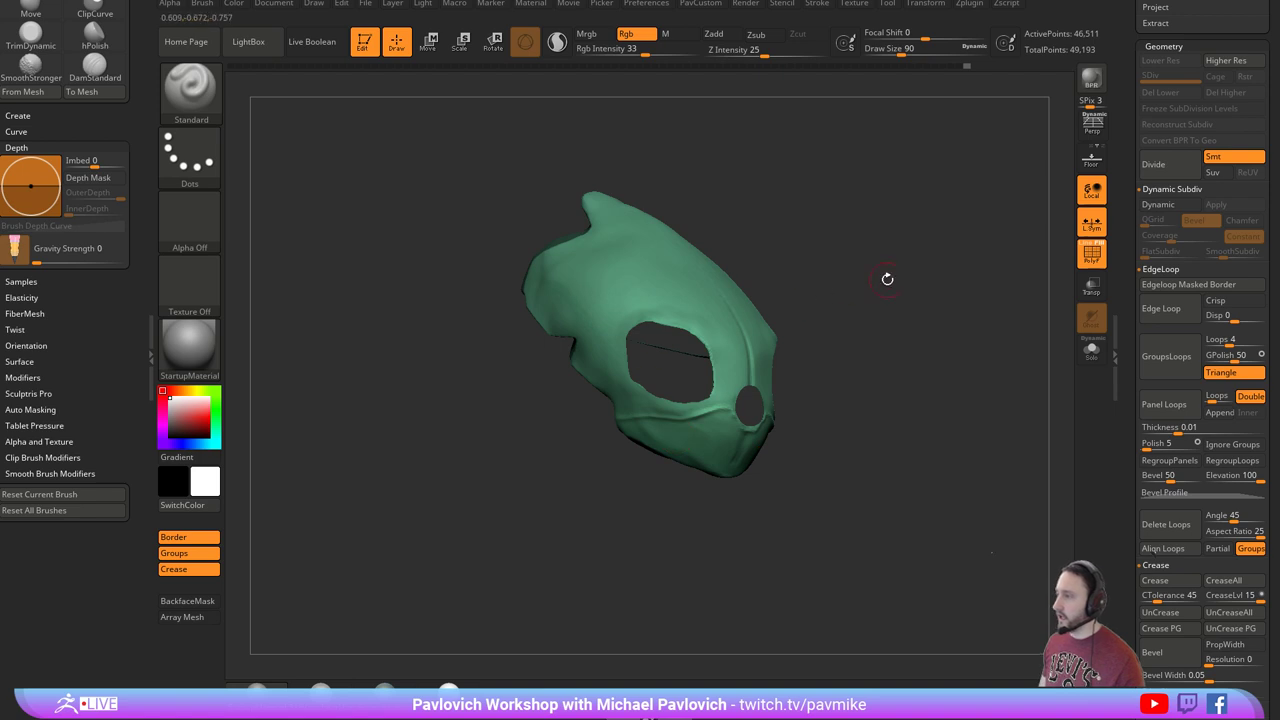
{"action": "right_click_drag", "start_coordinate": [887, 279], "coordinate": [763, 364]}
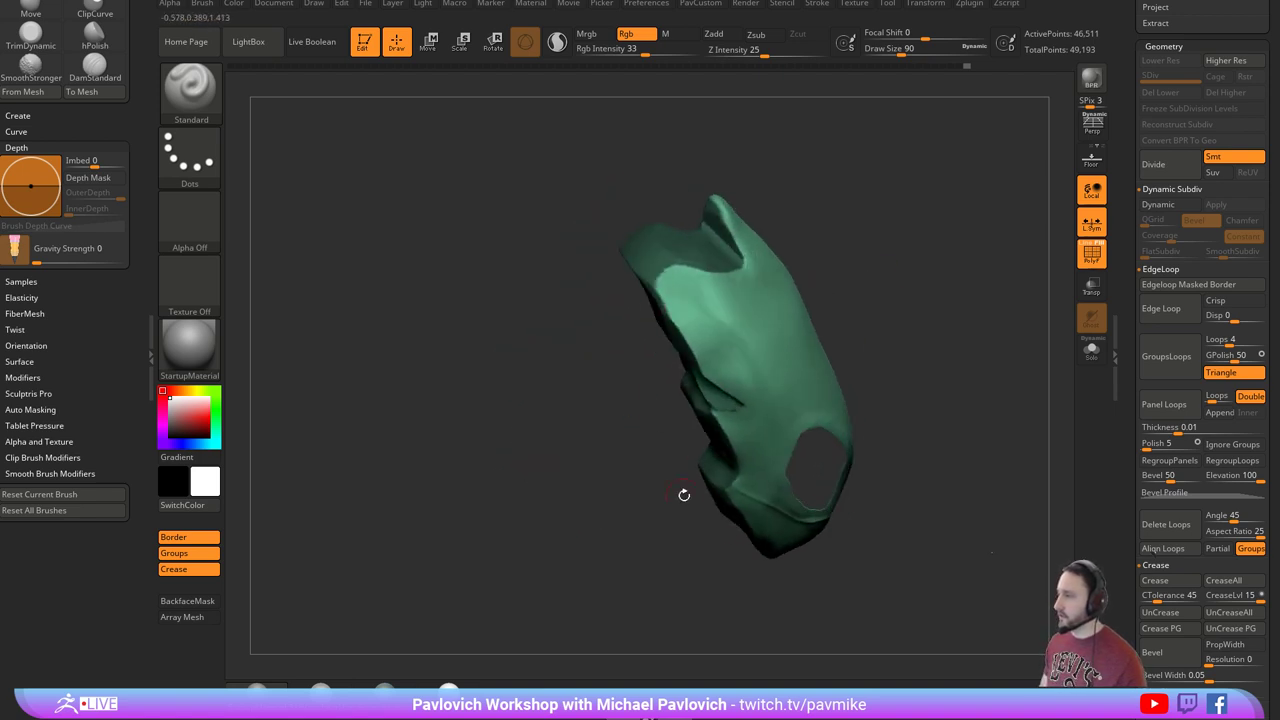
{"action": "right_click_drag", "start_coordinate": [684, 494], "coordinate": [926, 361]}
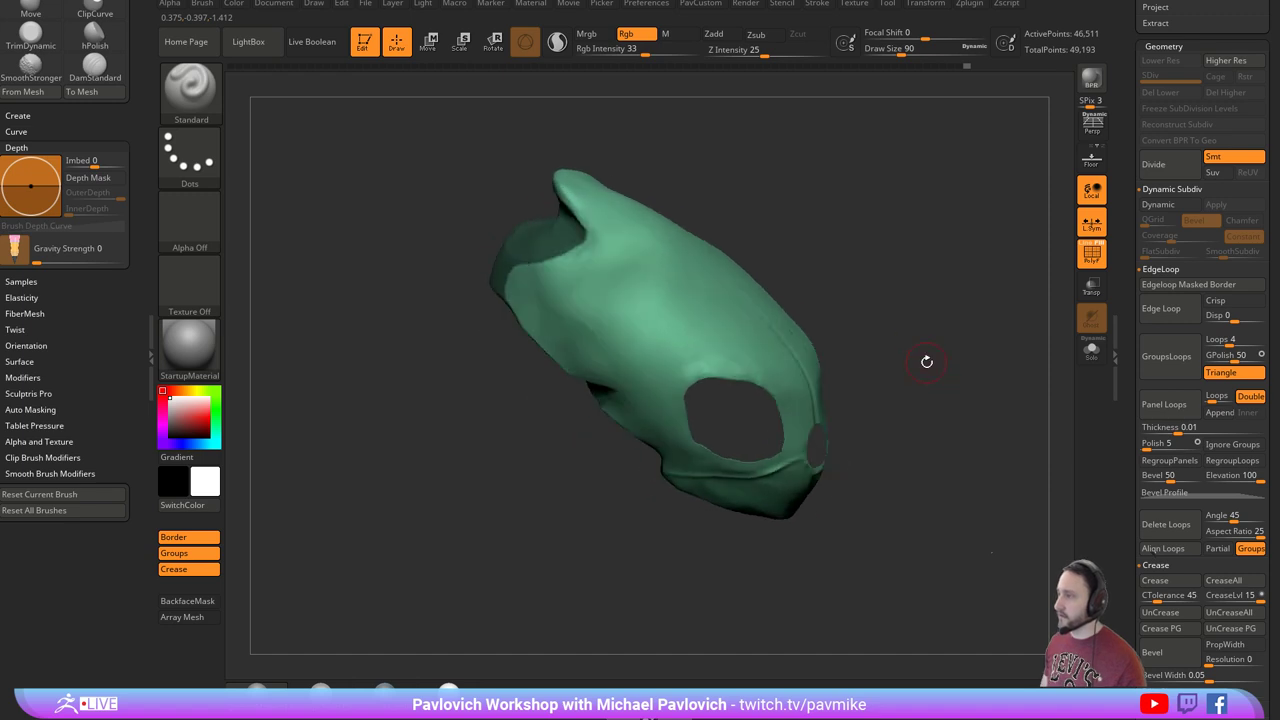
{"action": "scroll", "coordinate": [1140, 425], "scroll_direction": "down", "scroll_amount": 10}
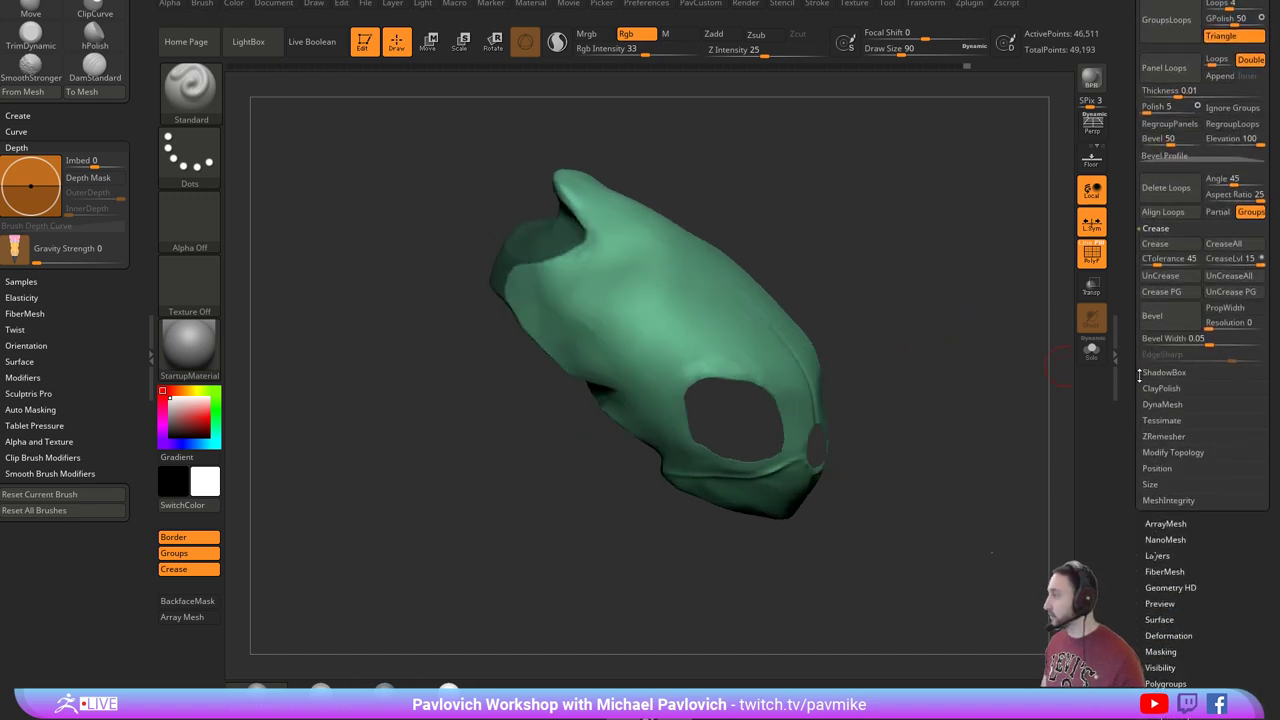
{"action": "scroll", "coordinate": [1138, 380], "scroll_direction": "up", "scroll_amount": 3}
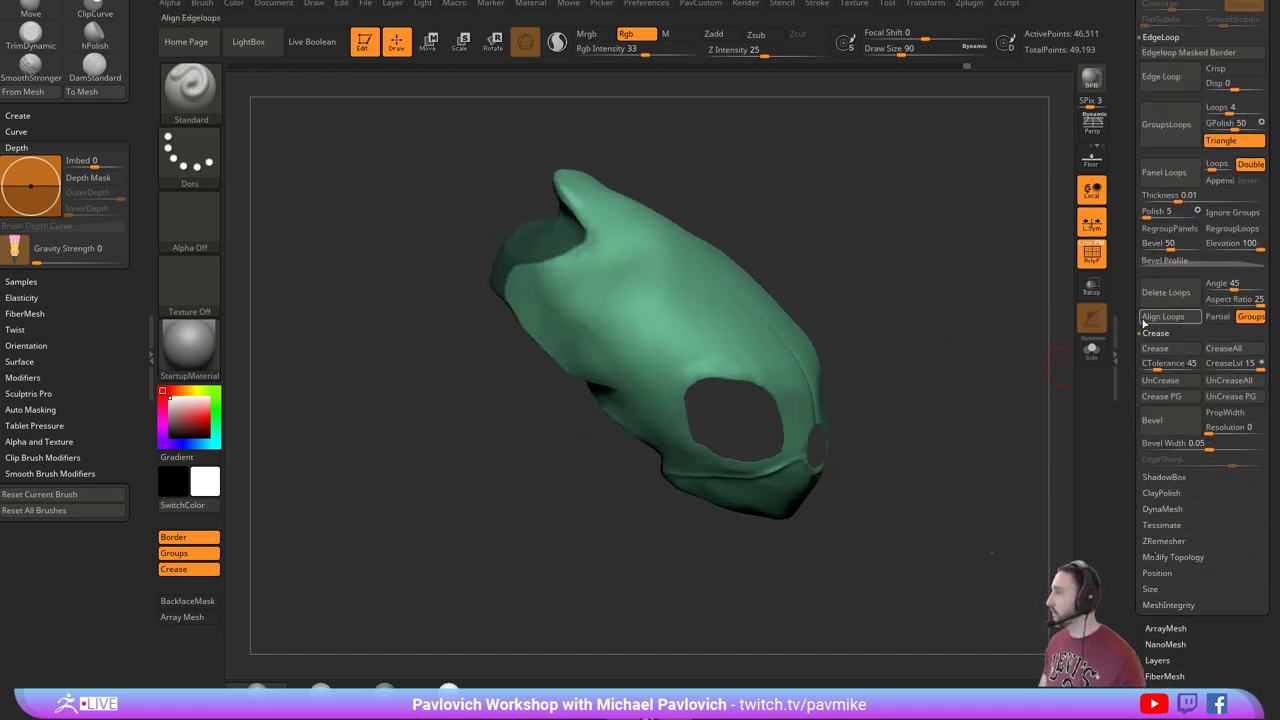
{"action": "scroll", "coordinate": [1170, 205], "scroll_direction": "up", "scroll_amount": 4}
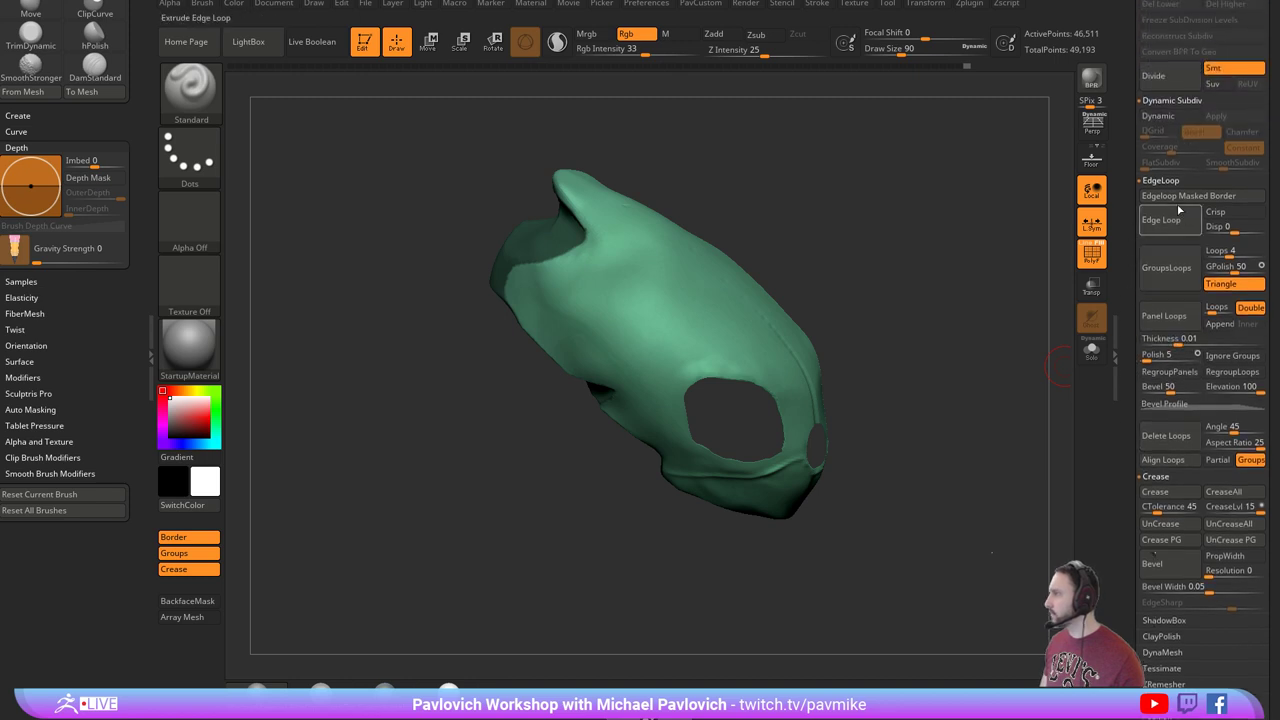
{"action": "left_click", "coordinate": [1188, 195]}
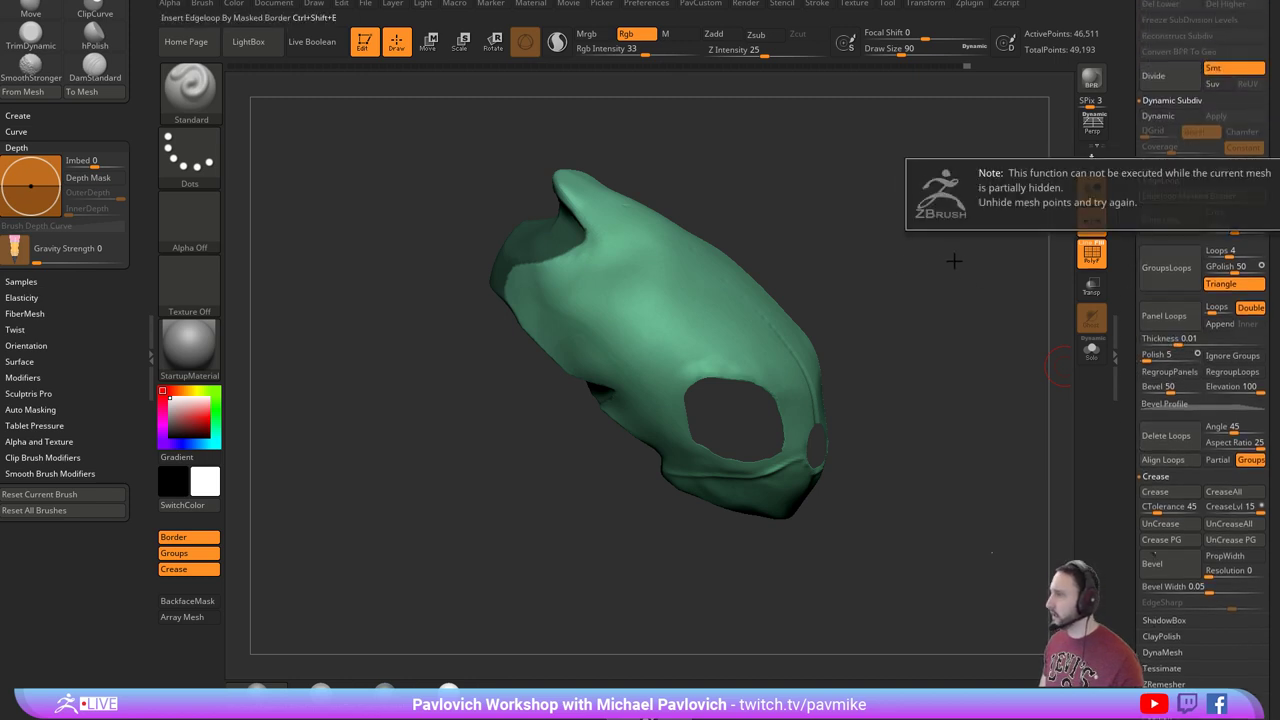
Delete the hidden geometry, then cut away the masked back and underside along an edge loop at the mask border.
{"action": "key", "text": "space"}
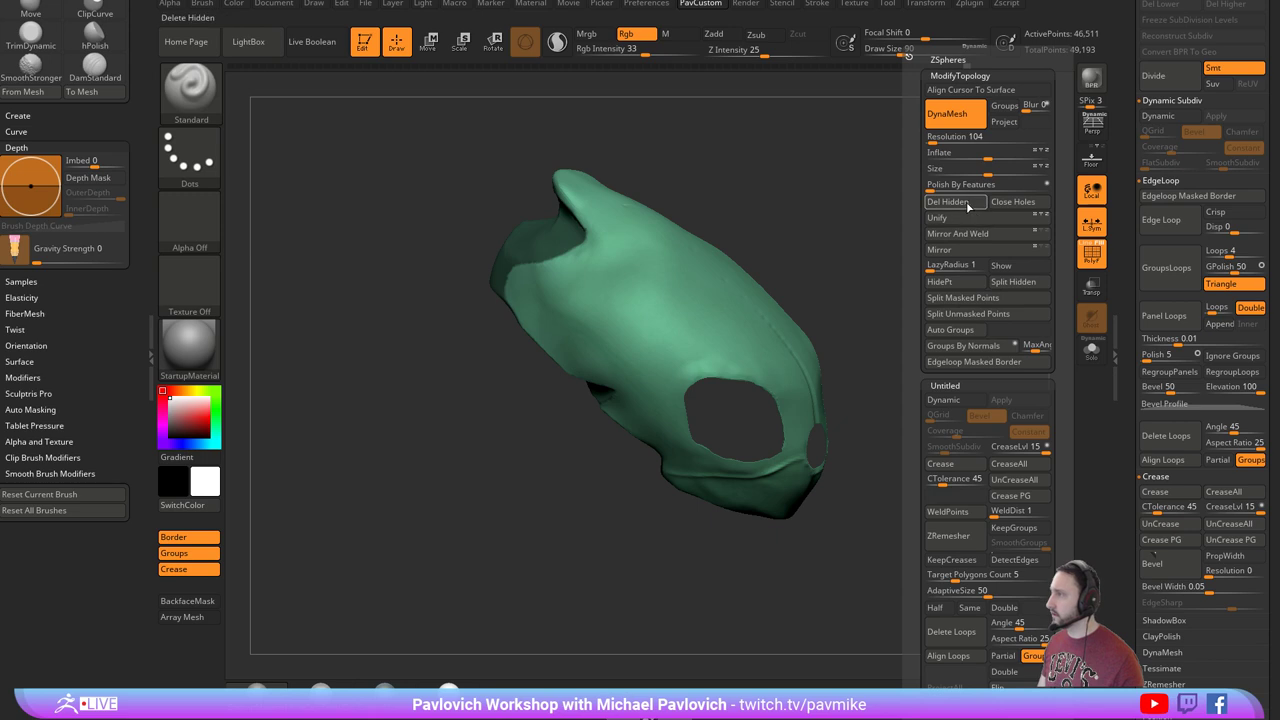
{"action": "left_click", "coordinate": [968, 205]}
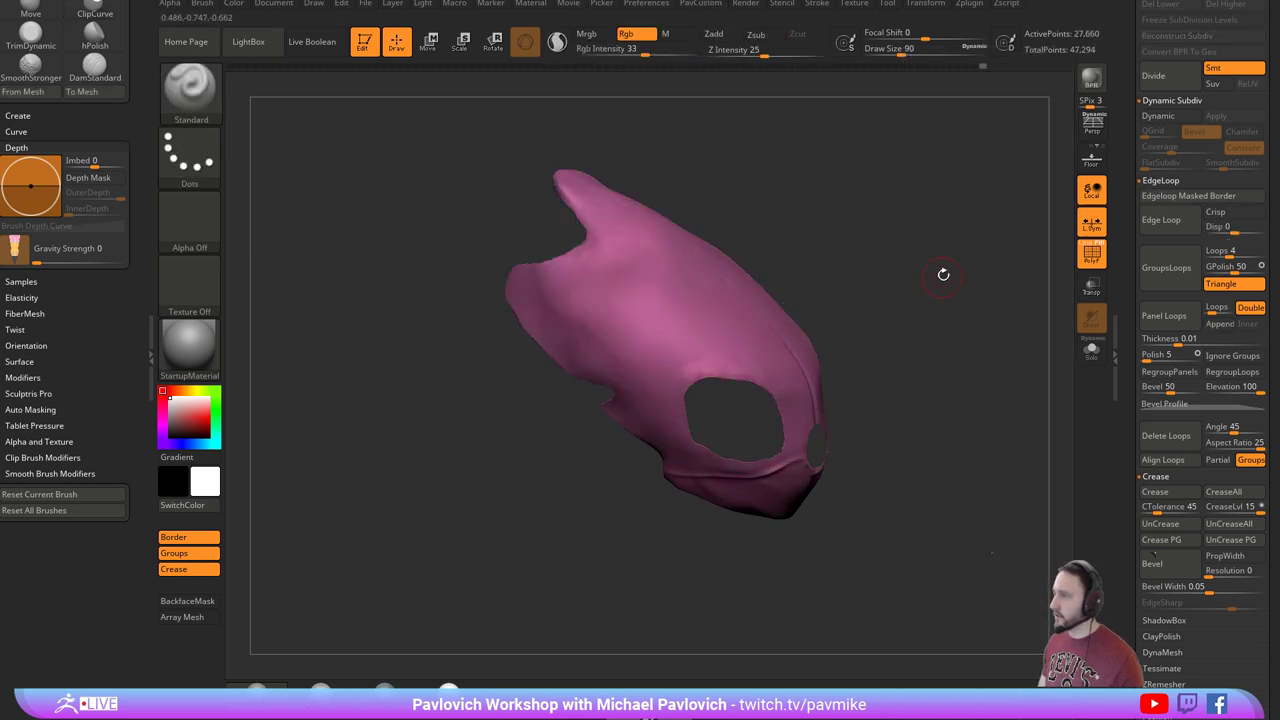
{"action": "key", "text": "space"}
{"action": "left_click_drag", "start_coordinate": [943, 274], "coordinate": [1007, 241]}
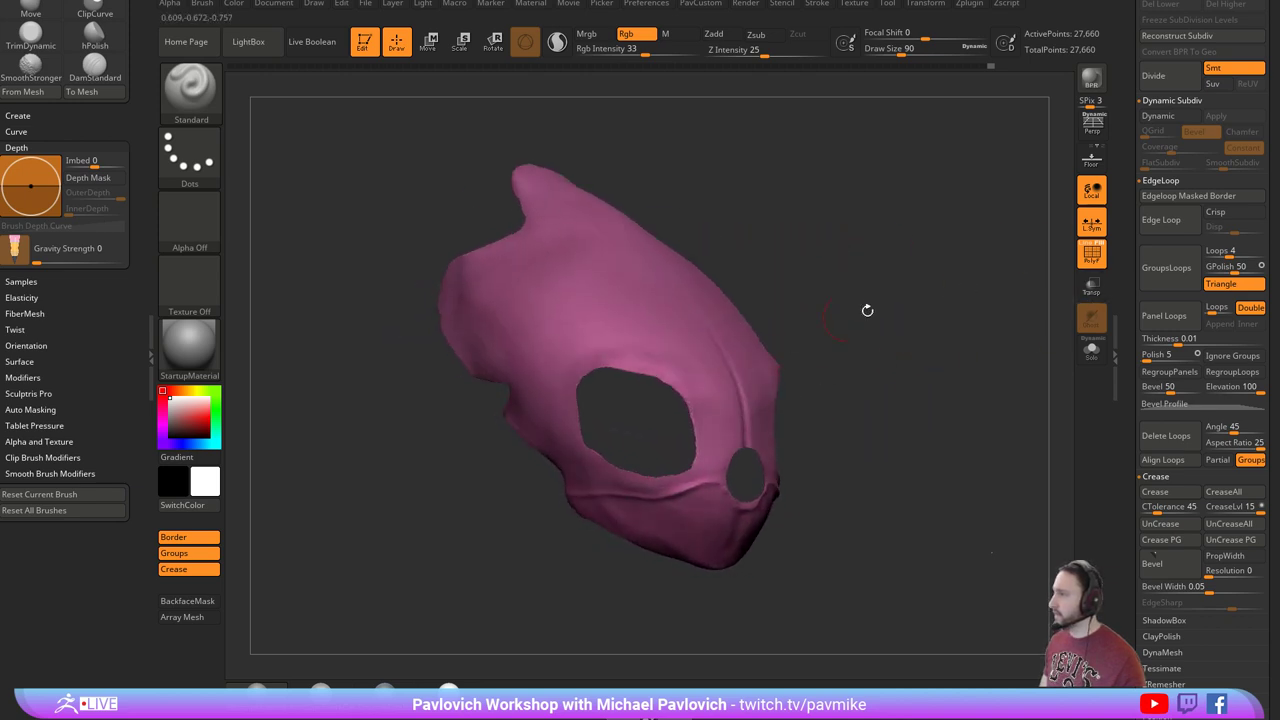
Show the polyframe on the skull shell and check its mesh and open edges around the sockets and lower rim.
{"action": "left_click", "coordinate": [1095, 257]}
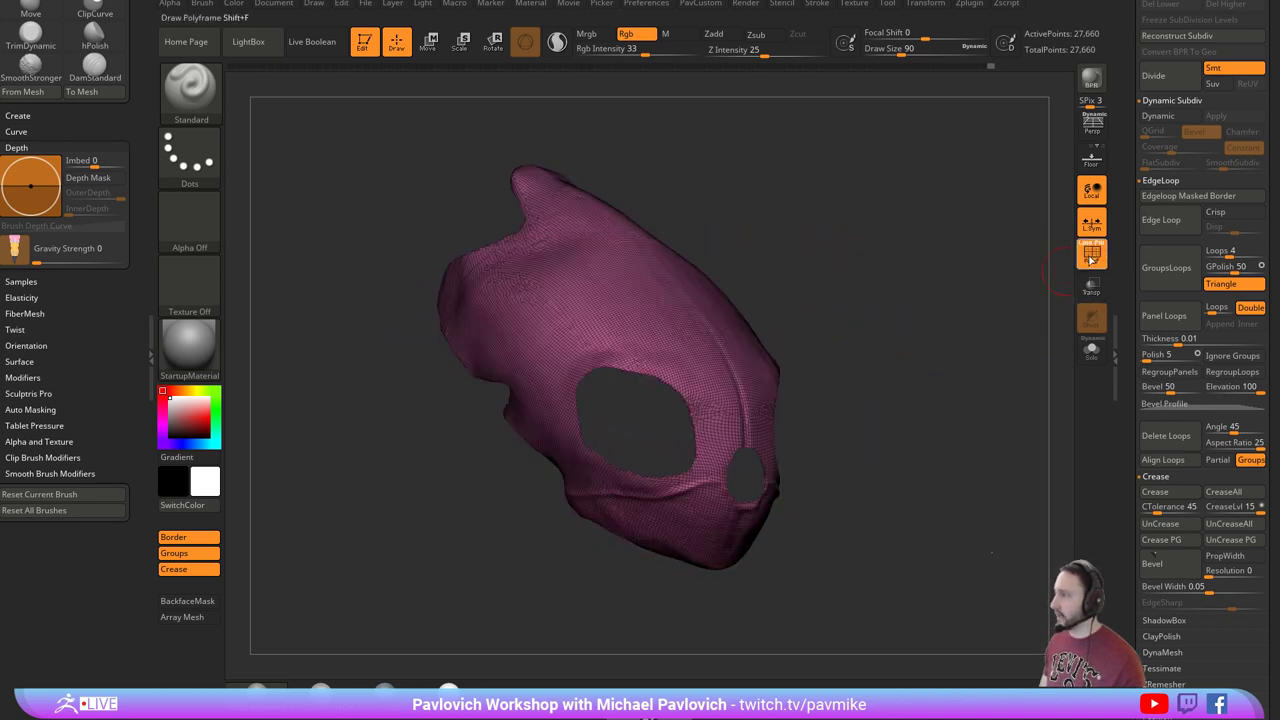
{"action": "left_click_drag", "start_coordinate": [565, 478], "coordinate": [928, 347]}
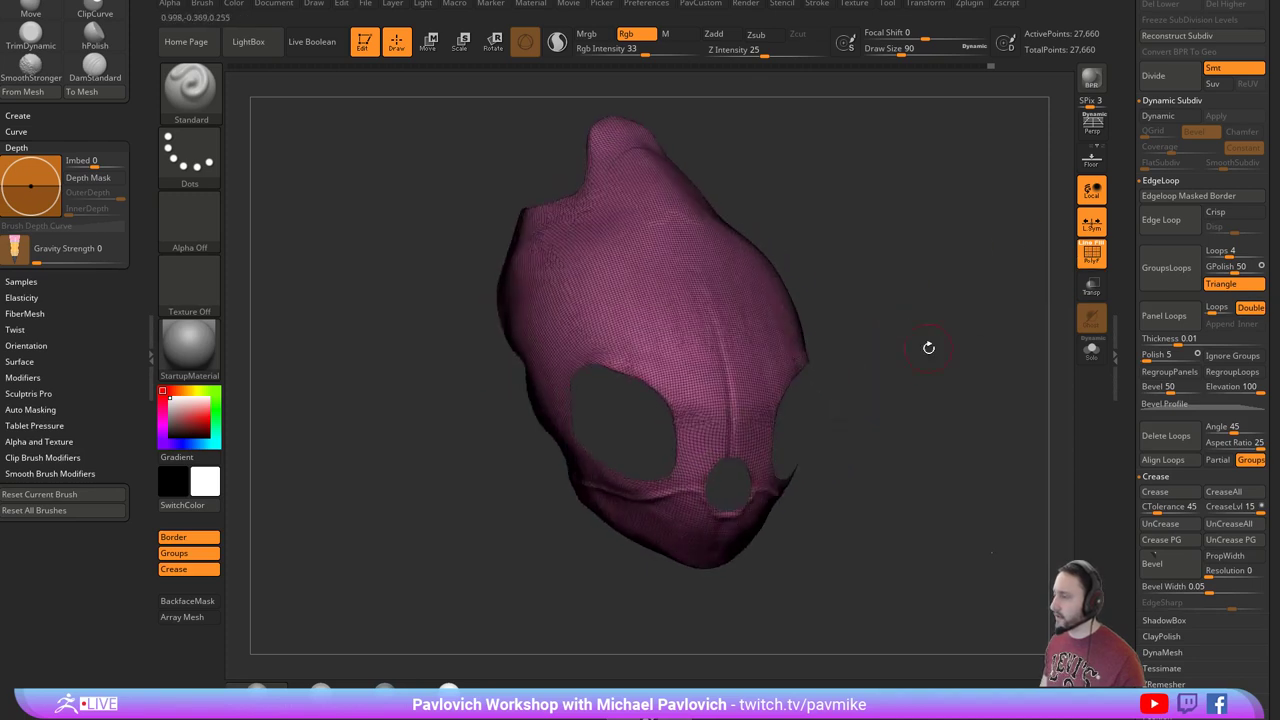
{"action": "left_click_drag", "start_coordinate": [513, 384], "coordinate": [706, 369]}
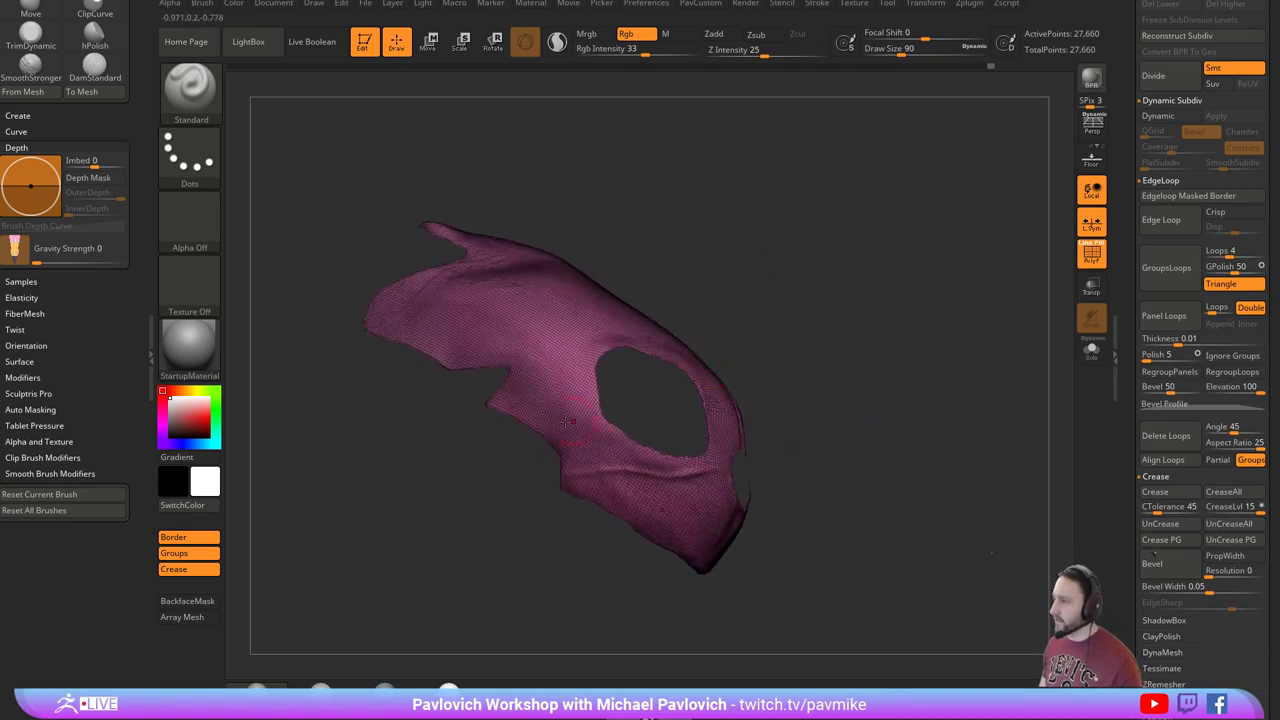
{"action": "left_click_drag", "start_coordinate": [925, 345], "coordinate": [790, 312]}
Extract the unmasked skull shell as a new double-sided subtool with thickness 0.02 and smoothing 5, and accept it.
{"action": "left_click_drag", "start_coordinate": [1124, 318], "coordinate": [1127, 420]}
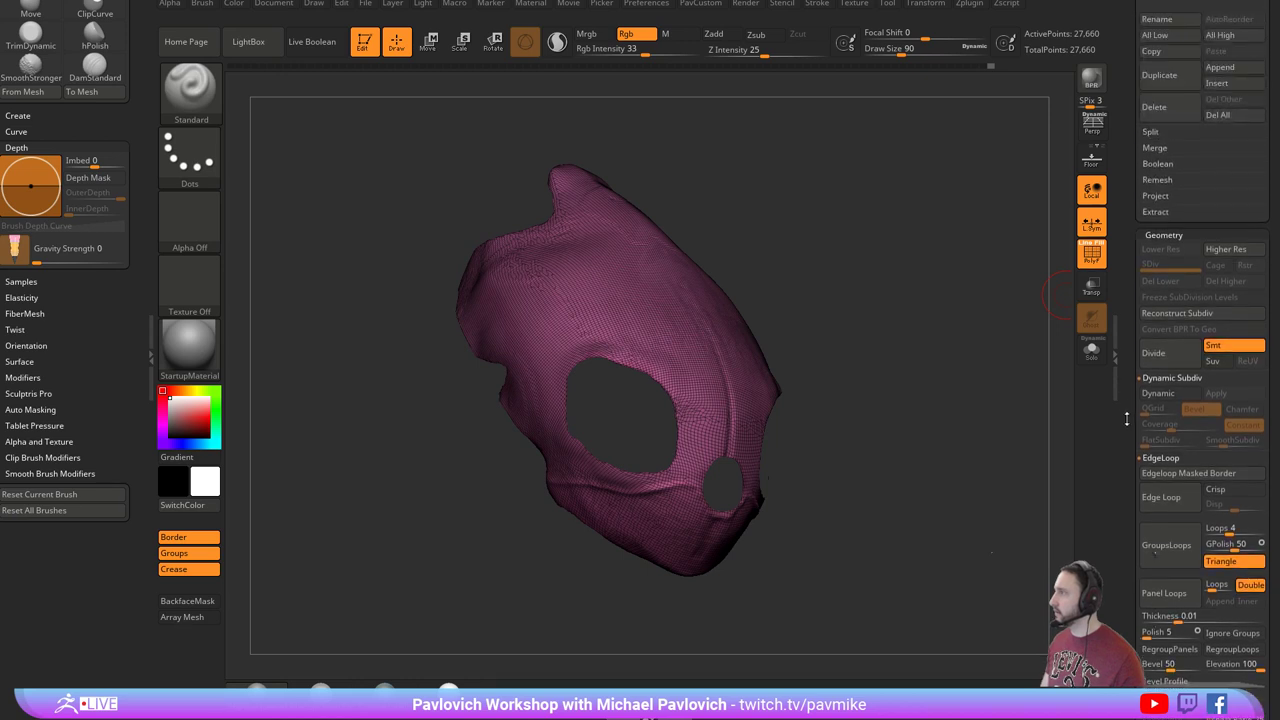
{"action": "scroll", "coordinate": [1126, 420], "scroll_direction": "up", "scroll_amount": 1}
{"action": "key", "text": "shift"}
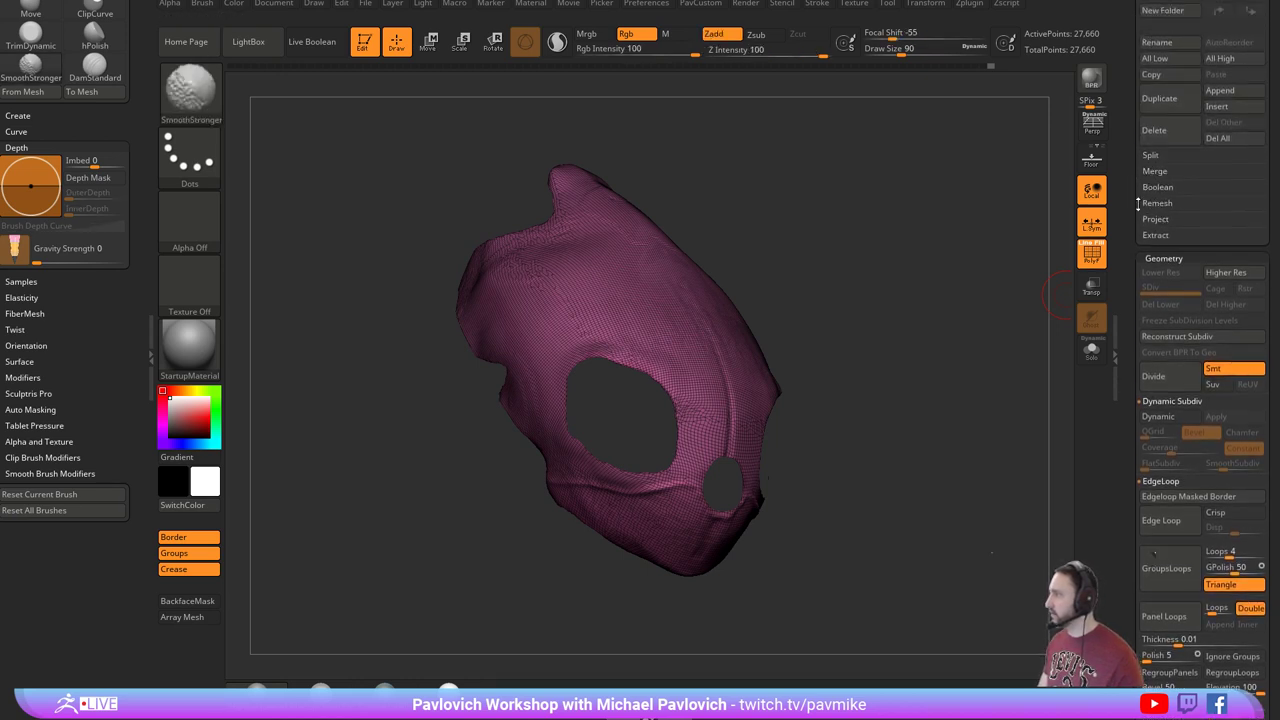
{"action": "left_click", "coordinate": [1155, 235]}
{"action": "left_click", "coordinate": [1162, 259]}
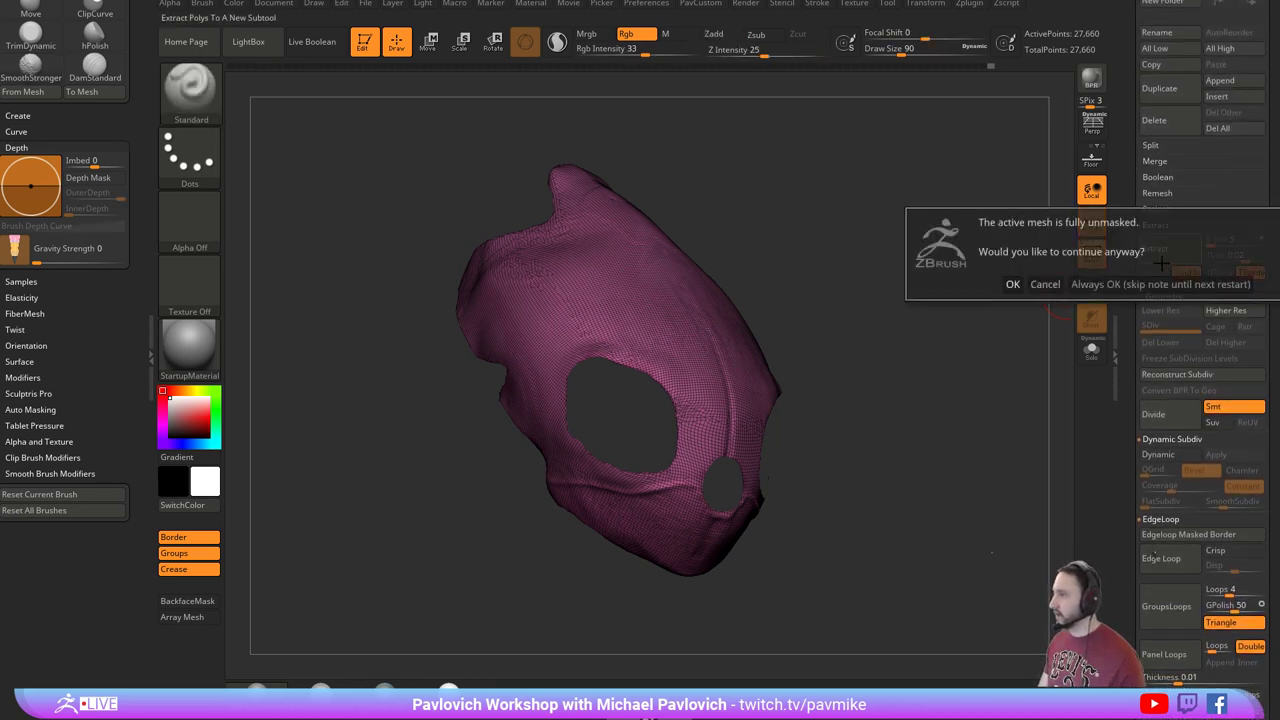
{"action": "left_click", "coordinate": [1120, 285]}
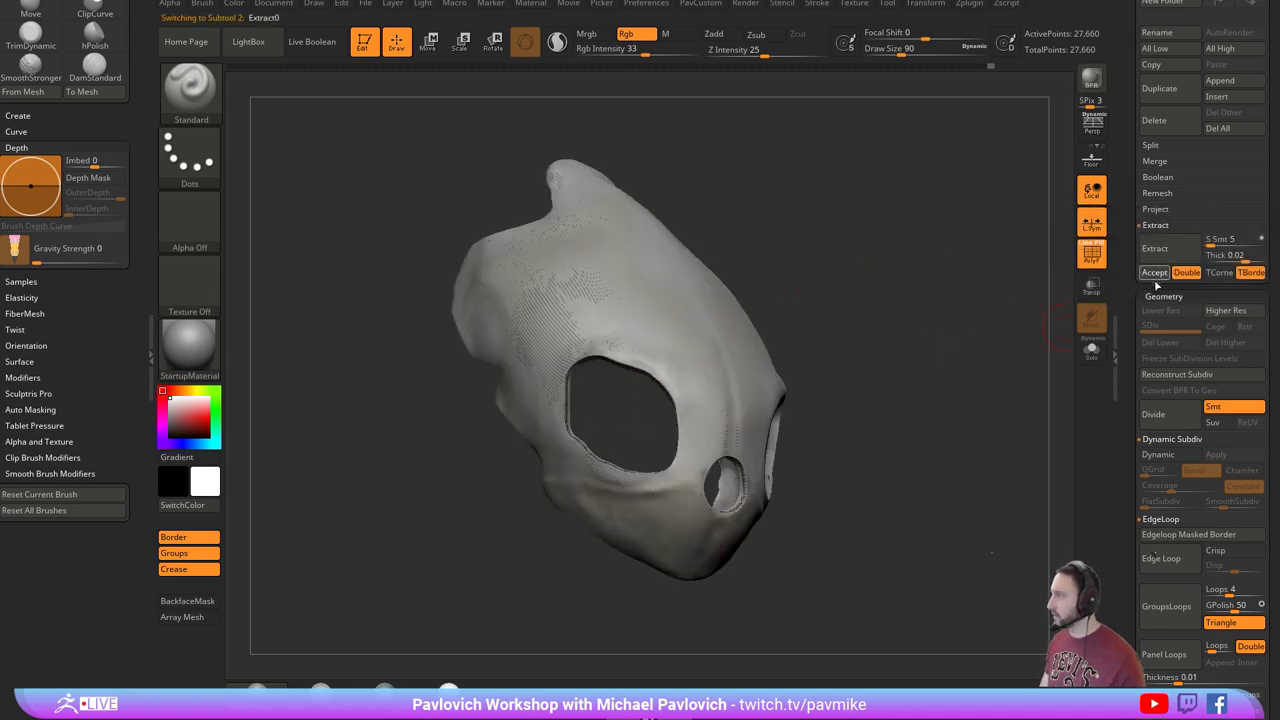
{"action": "left_click", "coordinate": [1154, 273]}
Delete the original PM3D_Sphere3D subtool, leaving only the extracted skull.
{"action": "left_click_drag", "start_coordinate": [1127, 294], "coordinate": [1124, 445]}
{"action": "left_click_drag", "start_coordinate": [1123, 258], "coordinate": [1127, 166]}
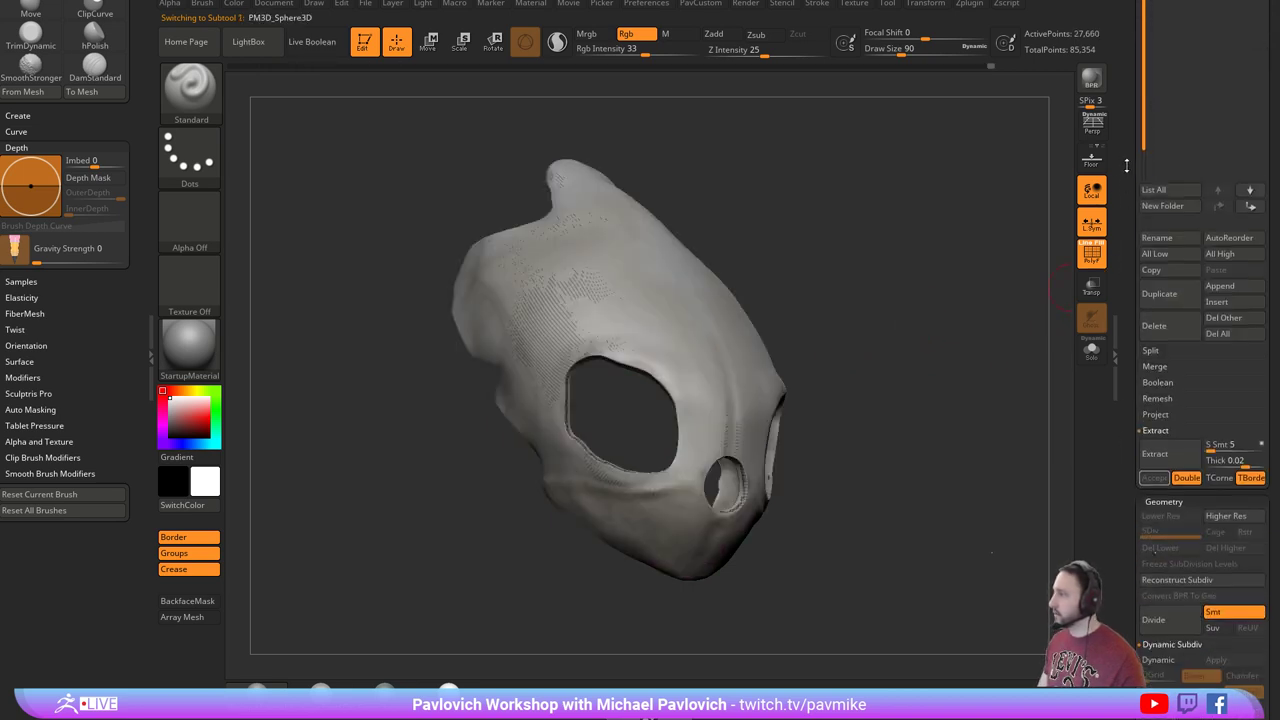
{"action": "left_click", "coordinate": [1159, 336]}
{"action": "left_click_drag", "start_coordinate": [1124, 317], "coordinate": [1120, 457]}
Show the skull reference image over the extracted mesh and select the Move brush.
{"action": "left_click_drag", "start_coordinate": [928, 349], "coordinate": [1012, 436]}
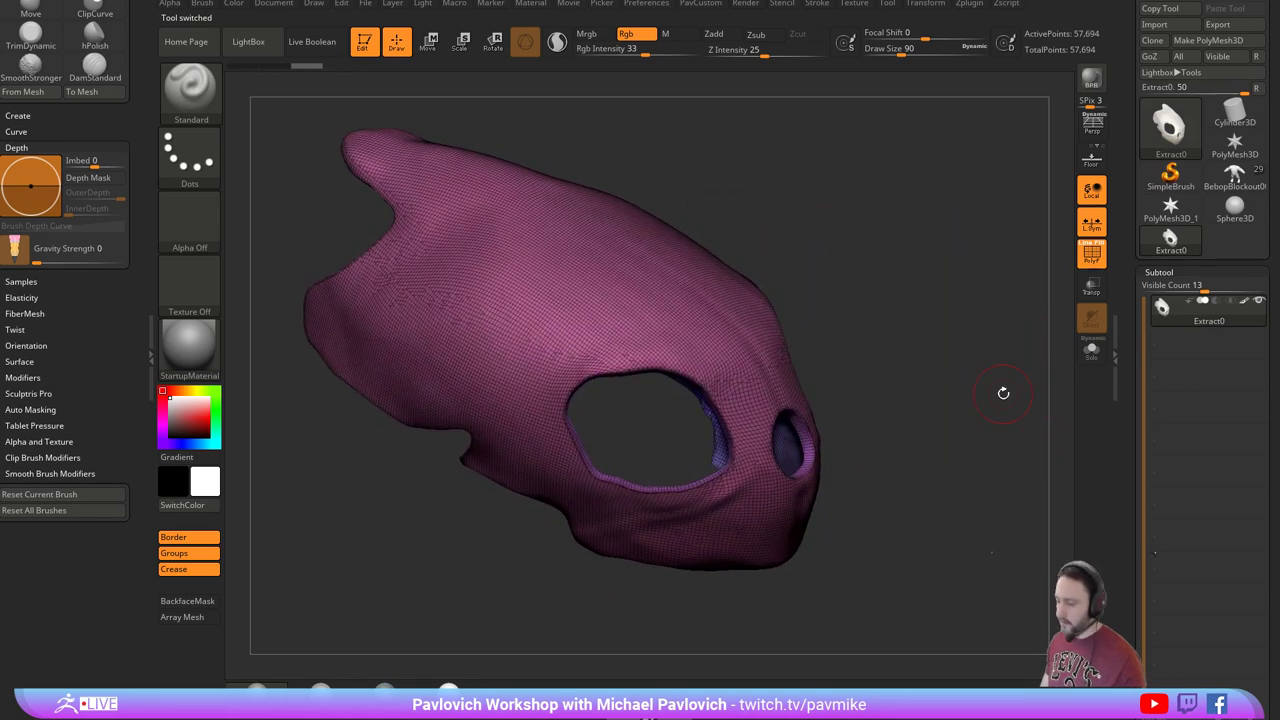
{"action": "key", "text": "shift+z"}
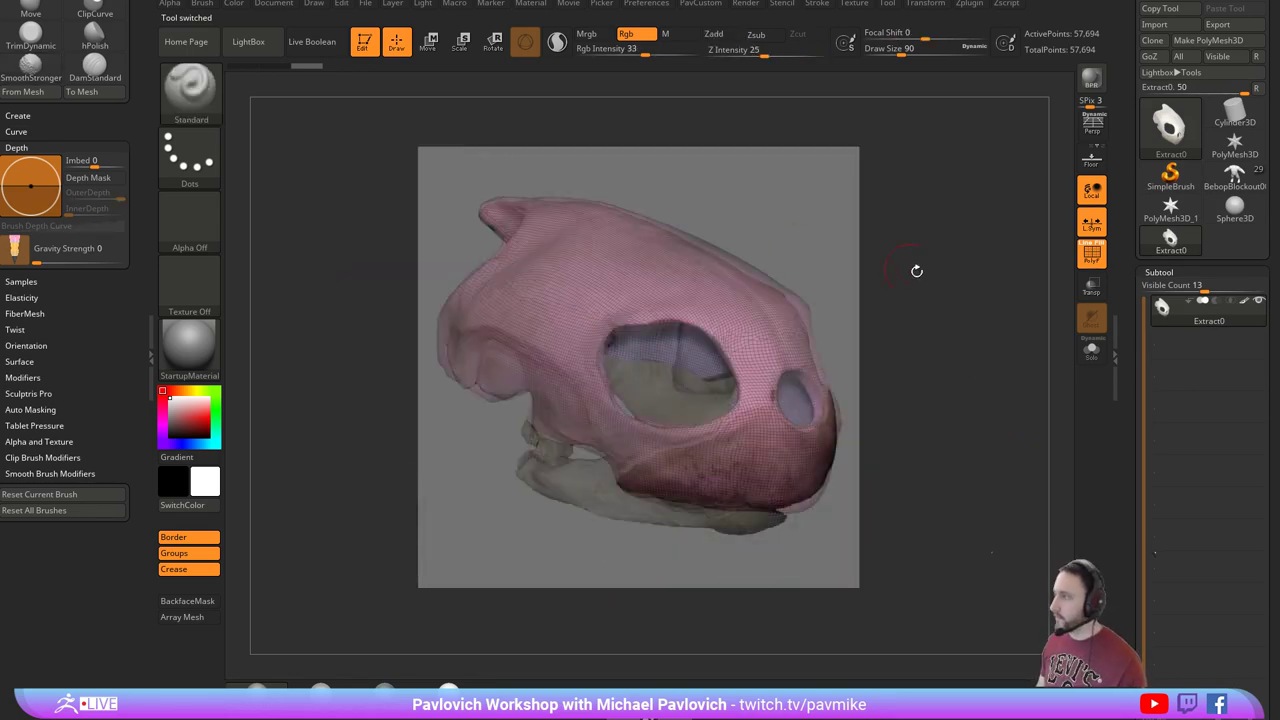
{"action": "key", "text": "b"}
{"action": "key", "text": "m"}
{"action": "key", "text": "v"}
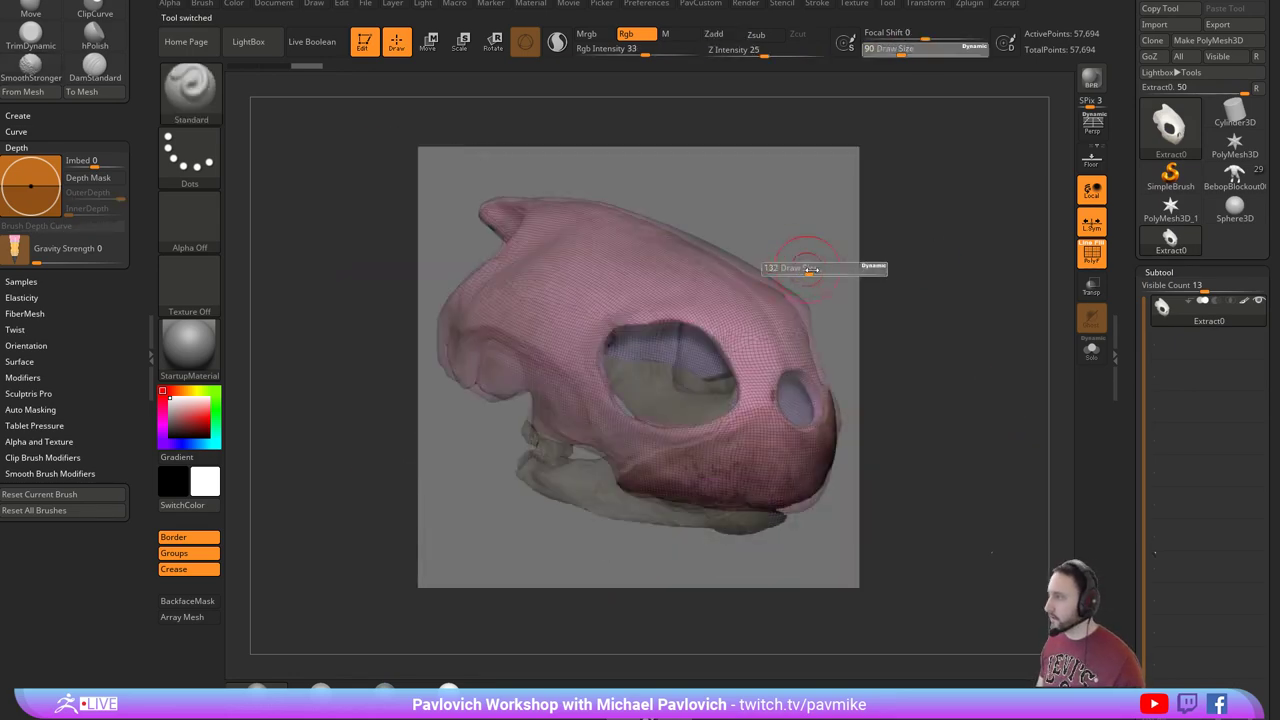
Turn on perspective and line the skull up with the reference photo again.
{"action": "key", "text": "s"}
{"action": "left_click_drag", "start_coordinate": [760, 284], "coordinate": [752, 281]}
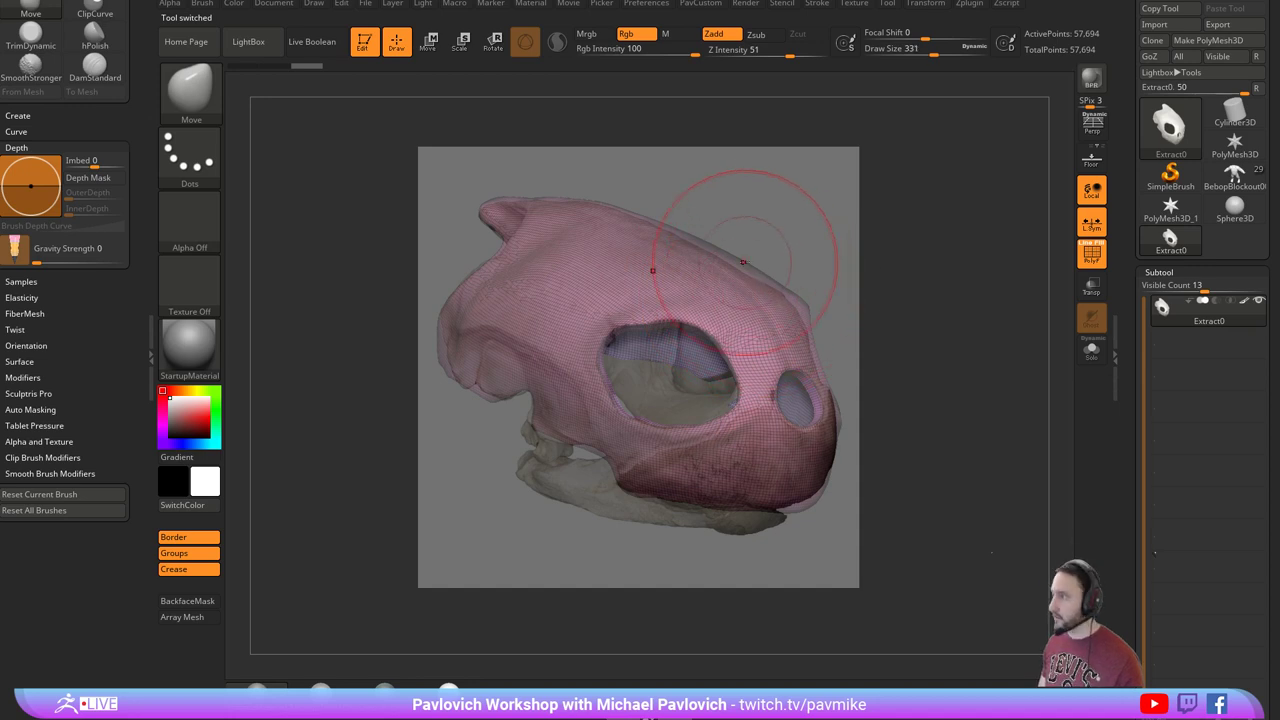
{"action": "left_click", "coordinate": [1092, 128]}
{"action": "key", "text": "s"}
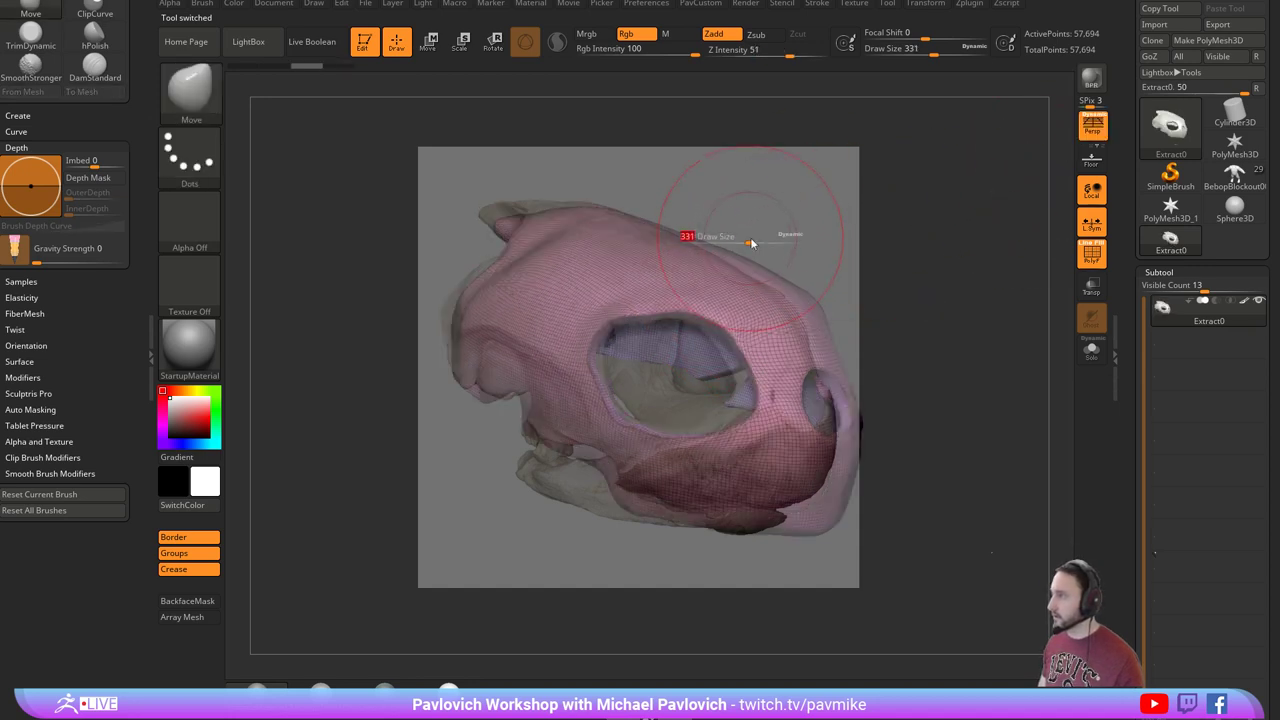
{"action": "mouse_move", "coordinate": [877, 248]}
{"action": "left_mouse_down"}
{"action": "mouse_move", "coordinate": [885, 262]}
{"action": "mouse_move", "coordinate": [903, 249]}
{"action": "left_mouse_up"}
Select the Standard brush, then show the movie timeline and key the current camera view.
{"action": "key", "text": "b"}
{"action": "key", "text": "s"}
{"action": "key", "text": "t"}
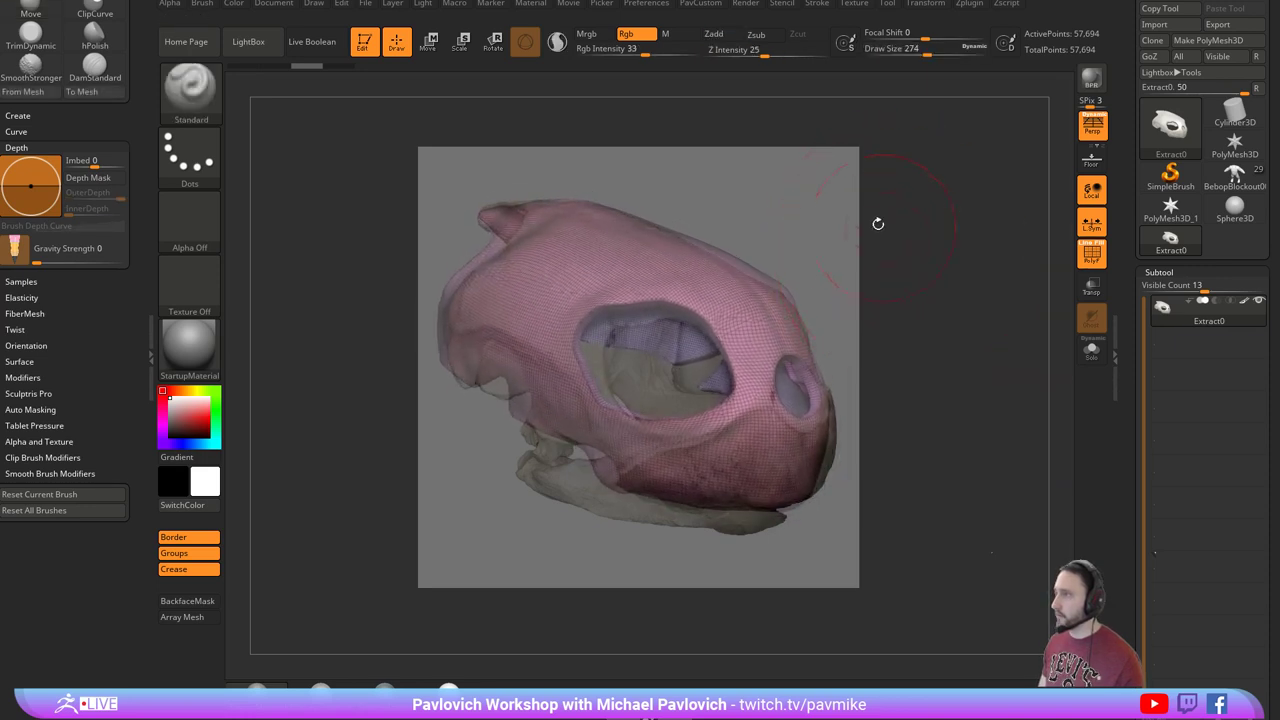
{"action": "left_click", "coordinate": [568, 3]}
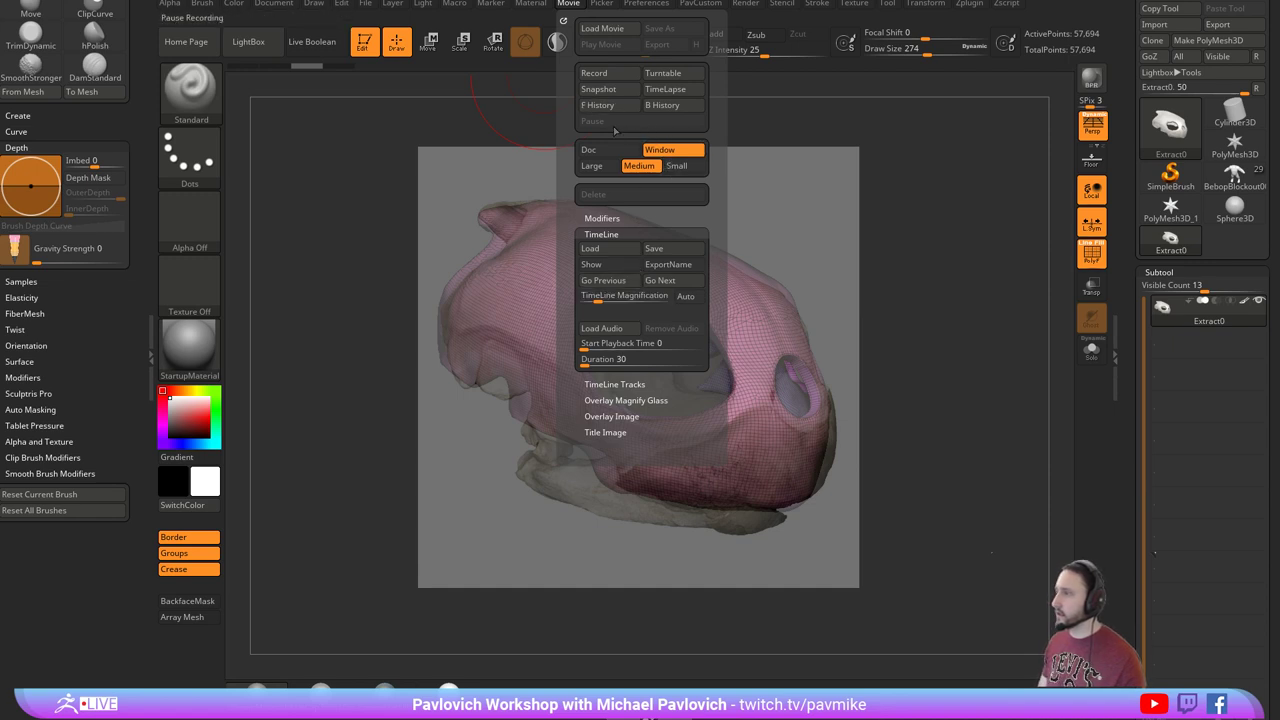
{"action": "left_click", "coordinate": [636, 268]}
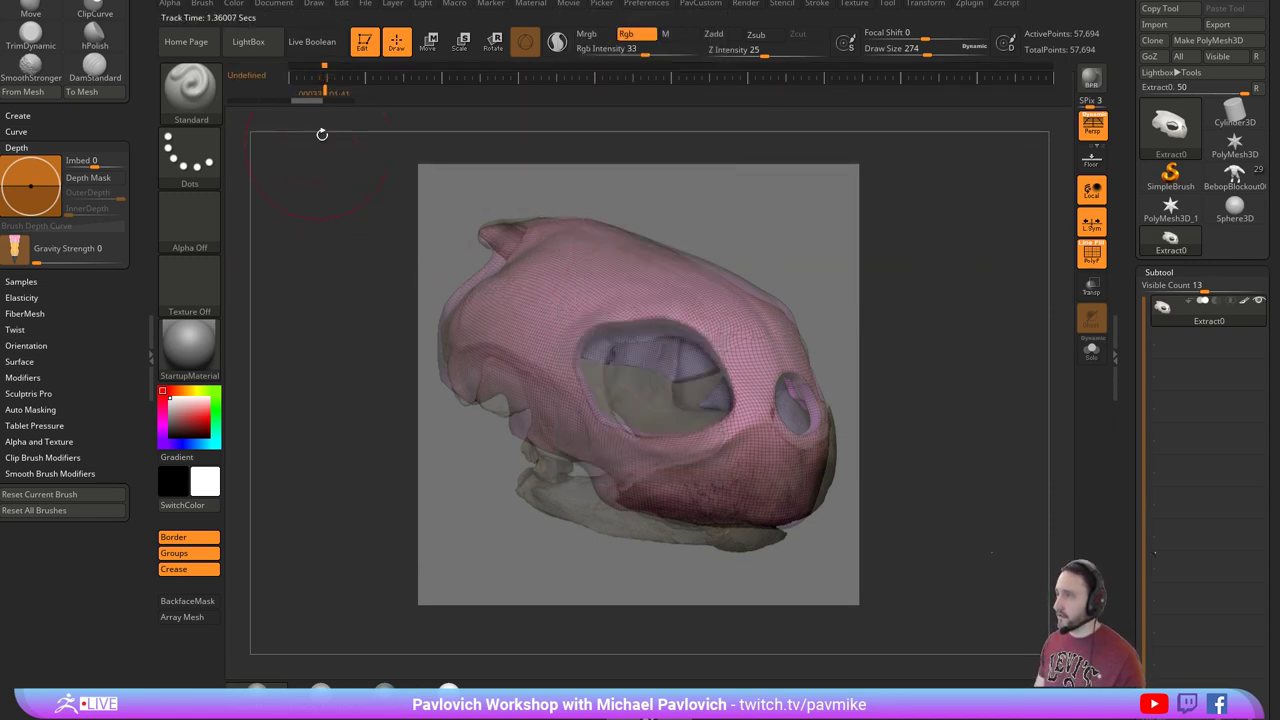
Using the Move brush at a draw size of about 508, pull the eye socket's rear edge forward to match the reference.
{"action": "key", "text": "b"}
{"action": "key", "text": "m"}
{"action": "key", "text": "v"}
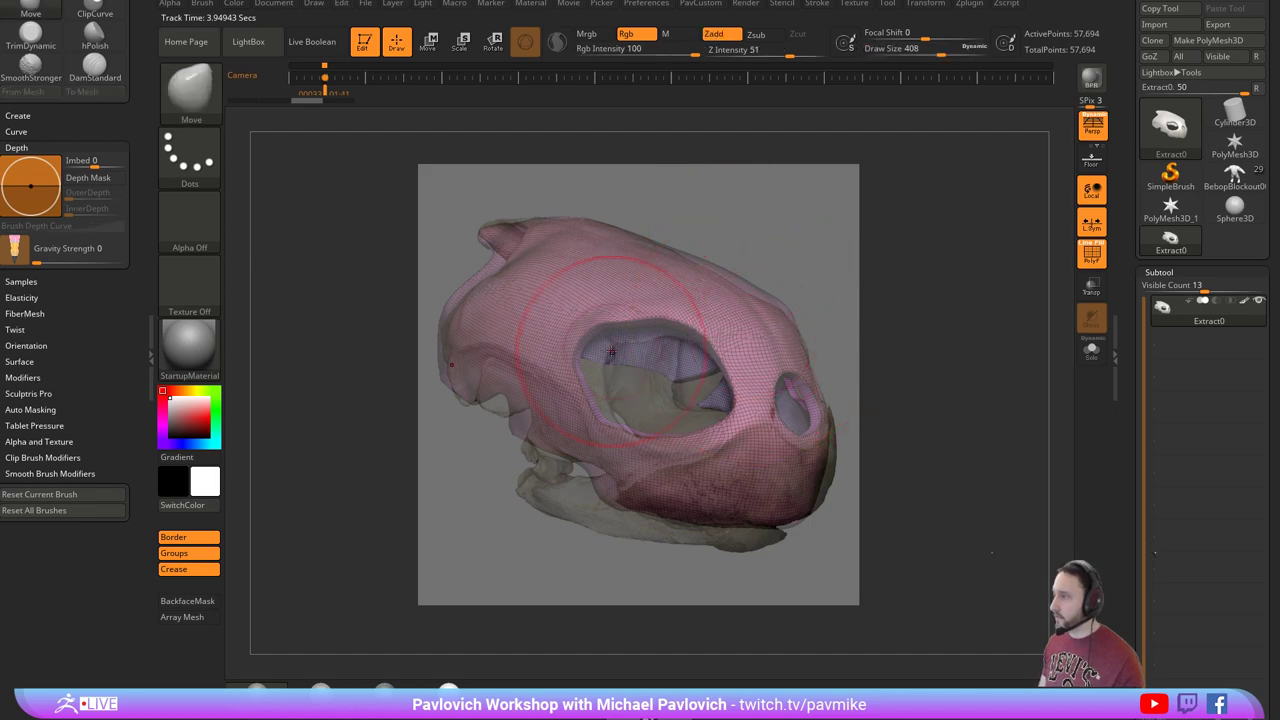
{"action": "key", "text": "s"}
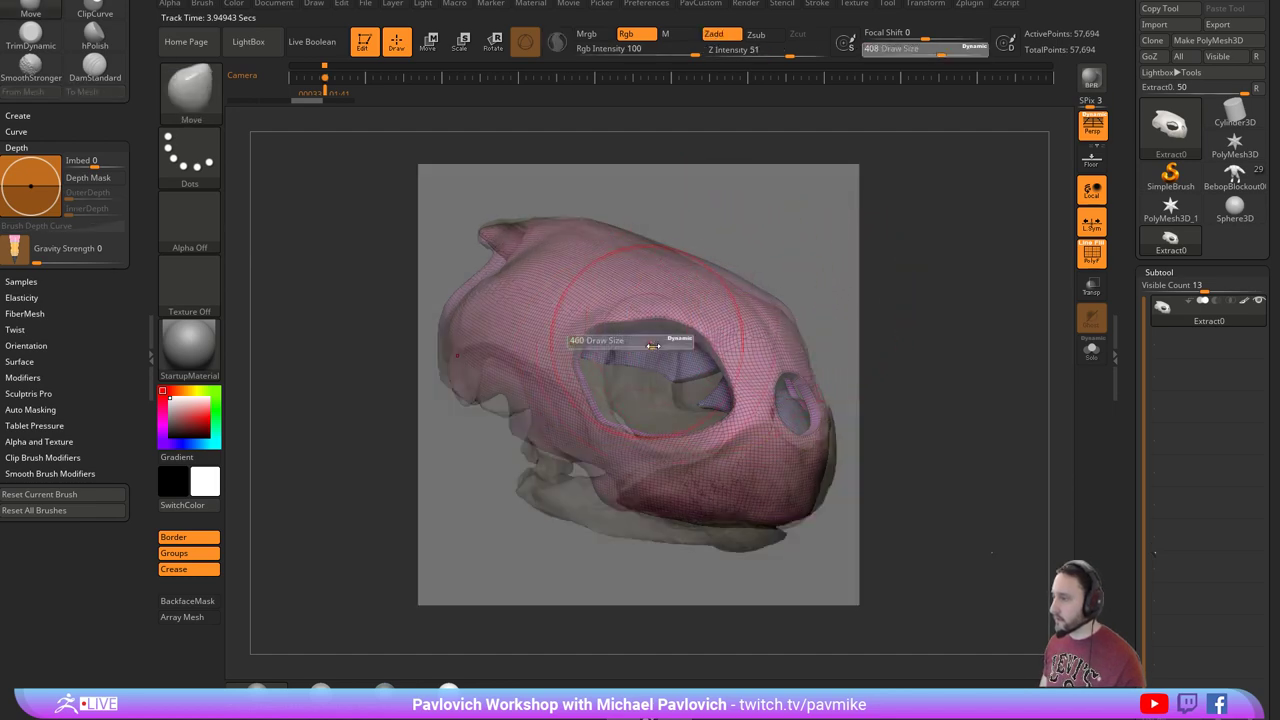
{"action": "mouse_move", "coordinate": [645, 343]}
{"action": "left_mouse_down"}
{"action": "mouse_move", "coordinate": [608, 356]}
{"action": "mouse_move", "coordinate": [638, 358]}
{"action": "left_mouse_up"}
{"action": "key", "text": "s"}
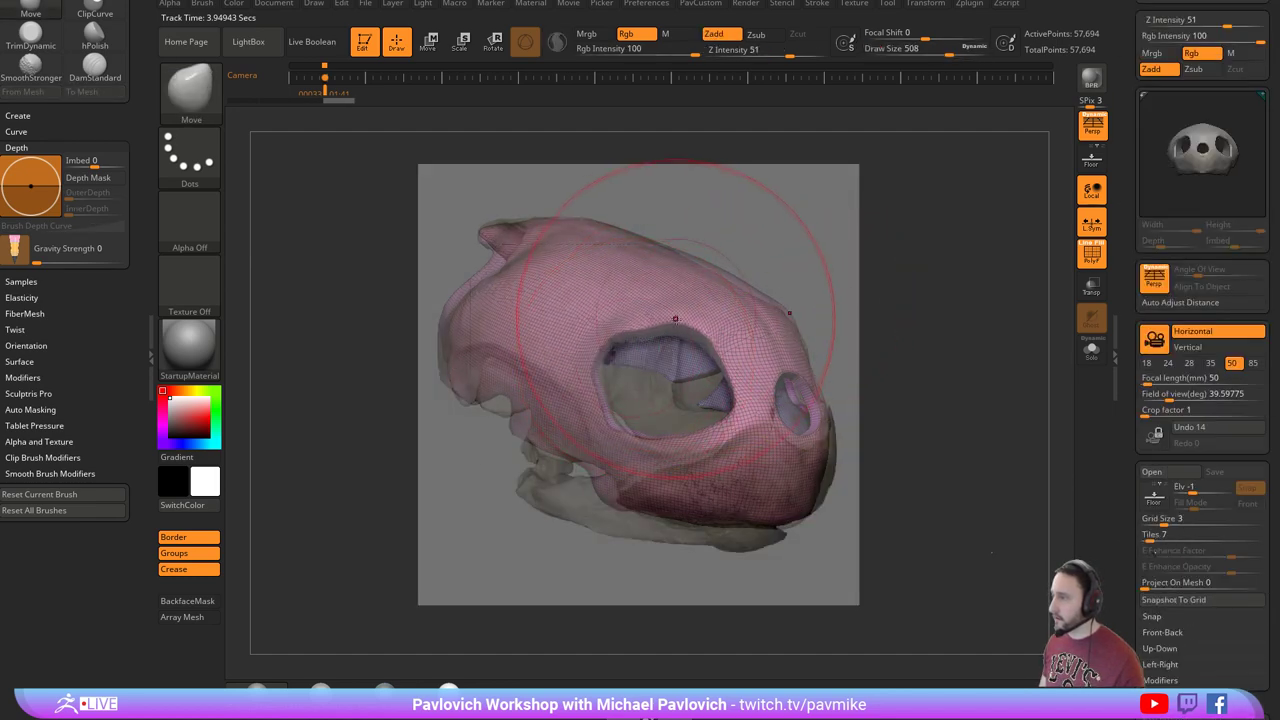
Reduce the Move brush's draw size to 338 and refine the area around the eye socket.
{"action": "key", "text": "s"}
{"action": "left_click_drag", "start_coordinate": [677, 319], "coordinate": [658, 332]}
{"action": "scroll", "coordinate": [1262, 18], "scroll_direction": "up", "scroll_amount": 2}
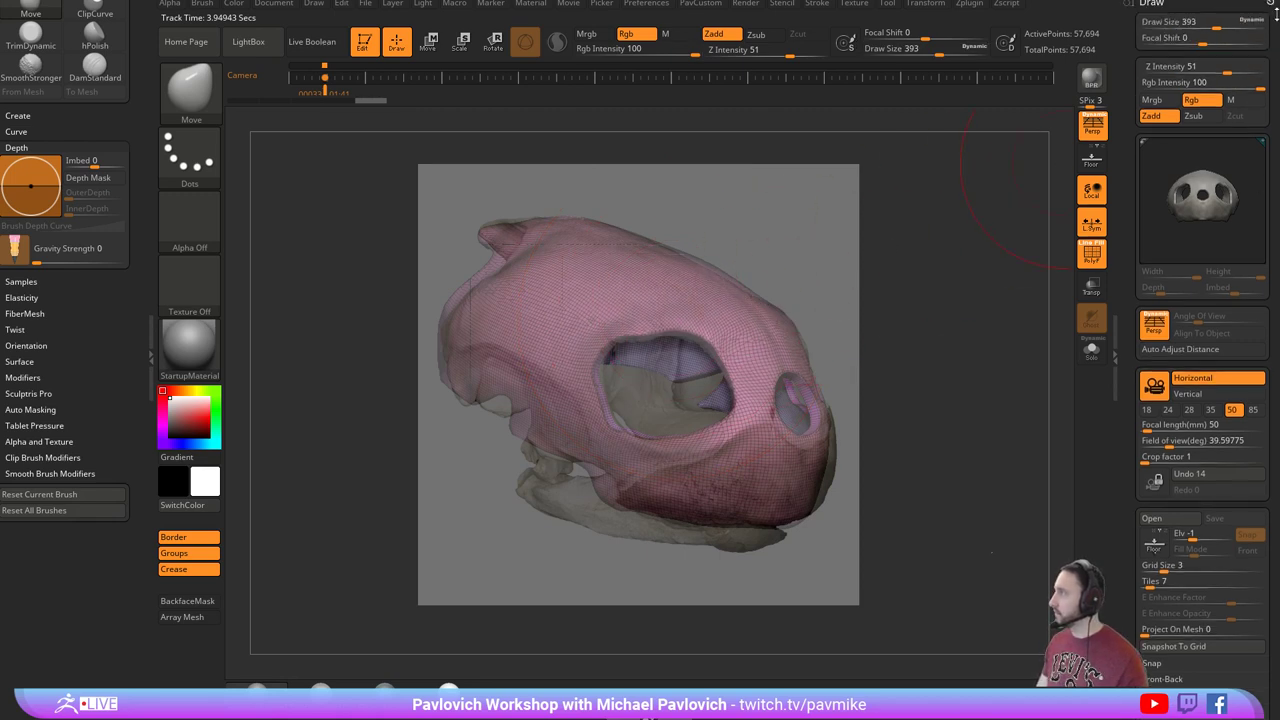
{"action": "left_click", "coordinate": [1270, 3]}
{"action": "key", "text": "s"}
{"action": "left_click", "coordinate": [680, 444]}
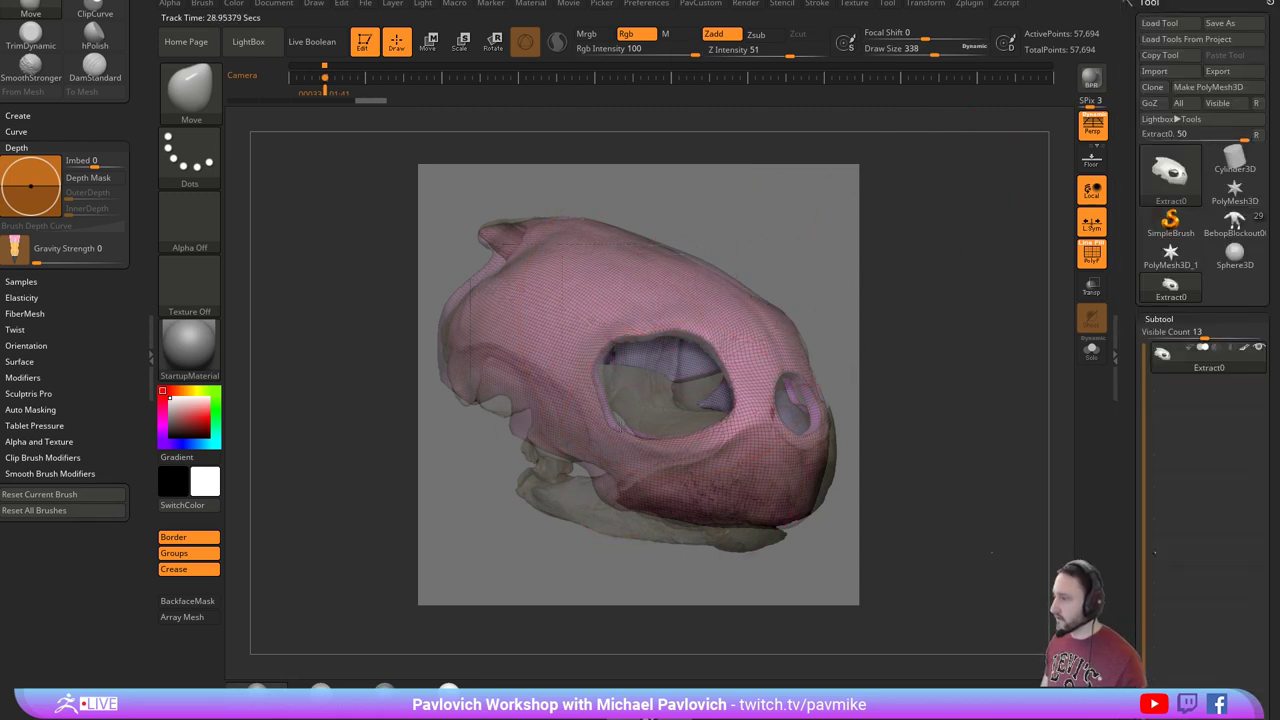
Adjust the reference photo's opacity in SpotLight and hide the skull's wireframe lines while keeping the polygroup fill.
{"action": "key", "text": "w"}
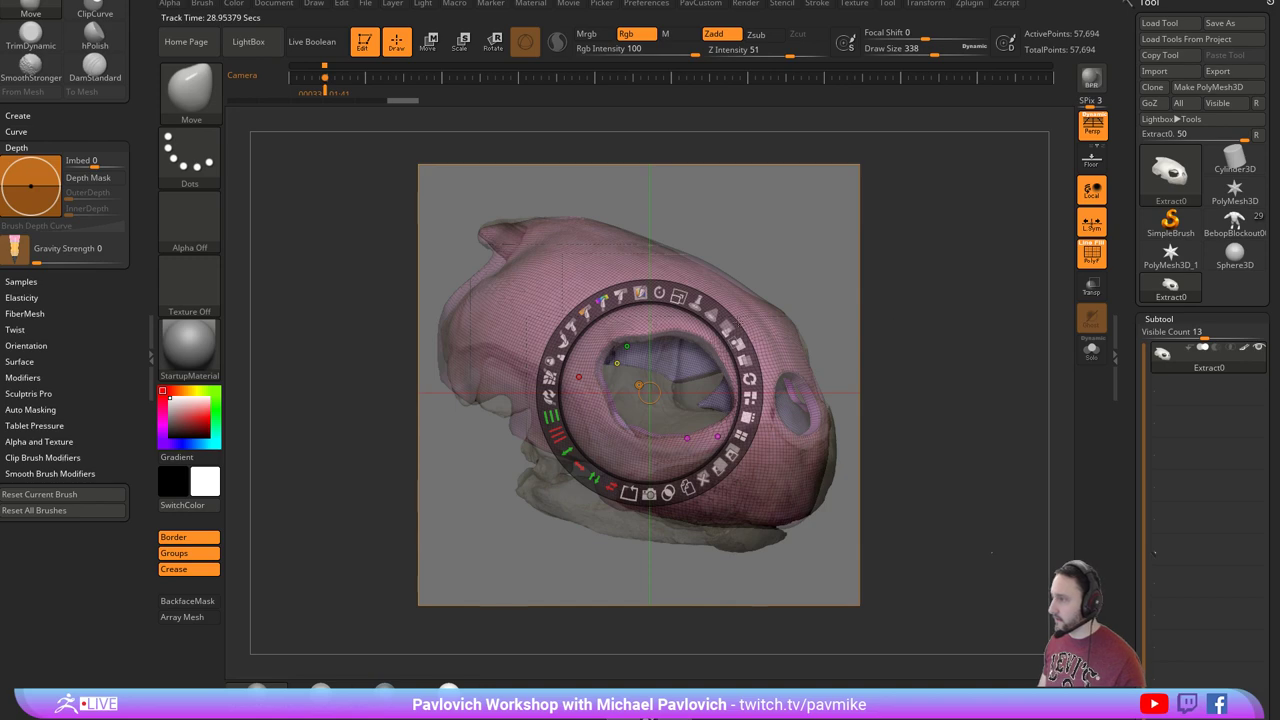
{"action": "key", "text": "z"}
{"action": "key", "text": "z"}
{"action": "mouse_move", "coordinate": [731, 326]}
{"action": "left_mouse_down"}
{"action": "mouse_move", "coordinate": [686, 297]}
{"action": "mouse_move", "coordinate": [750, 410]}
{"action": "mouse_move", "coordinate": [747, 428]}
{"action": "mouse_move", "coordinate": [717, 318]}
{"action": "mouse_move", "coordinate": [678, 294]}
{"action": "mouse_move", "coordinate": [728, 327]}
{"action": "left_mouse_up"}
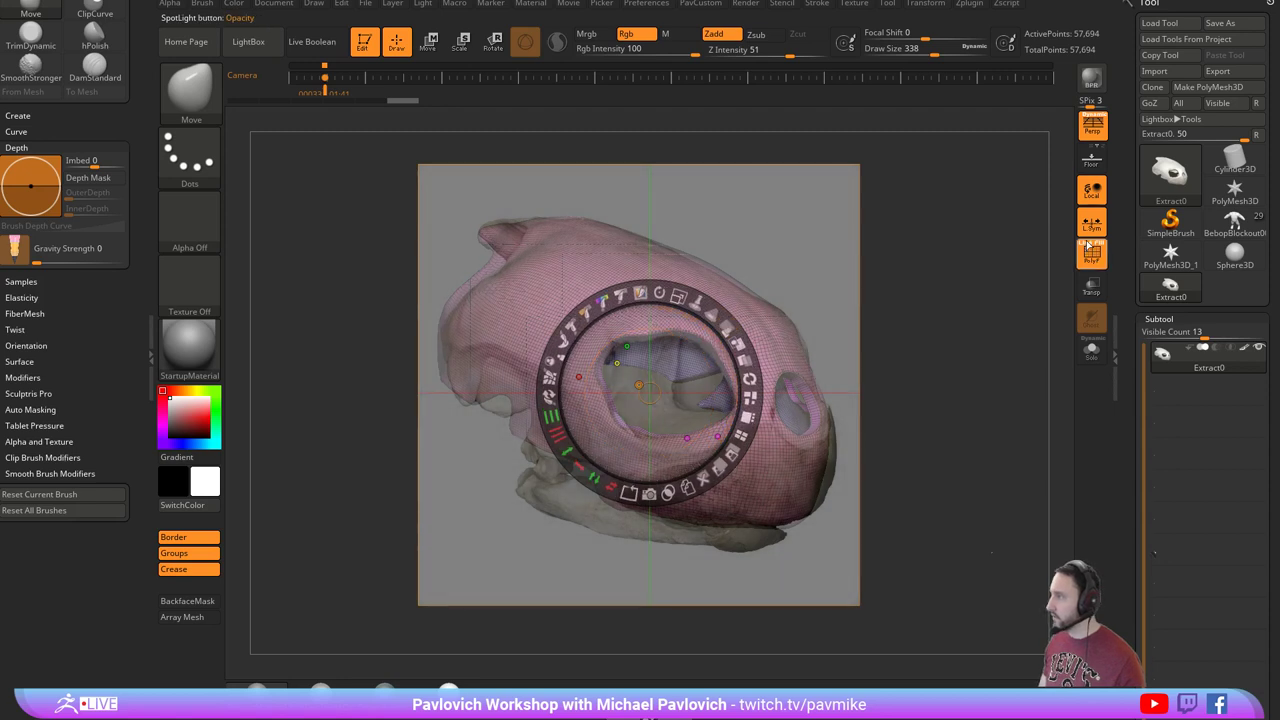
{"action": "left_click", "coordinate": [1088, 244]}
{"action": "key", "text": "z"}
With the Move brush at a draw size of about 293, fit the eye socket's lower rim and the nostril area to the reference.
{"action": "key", "text": "s"}
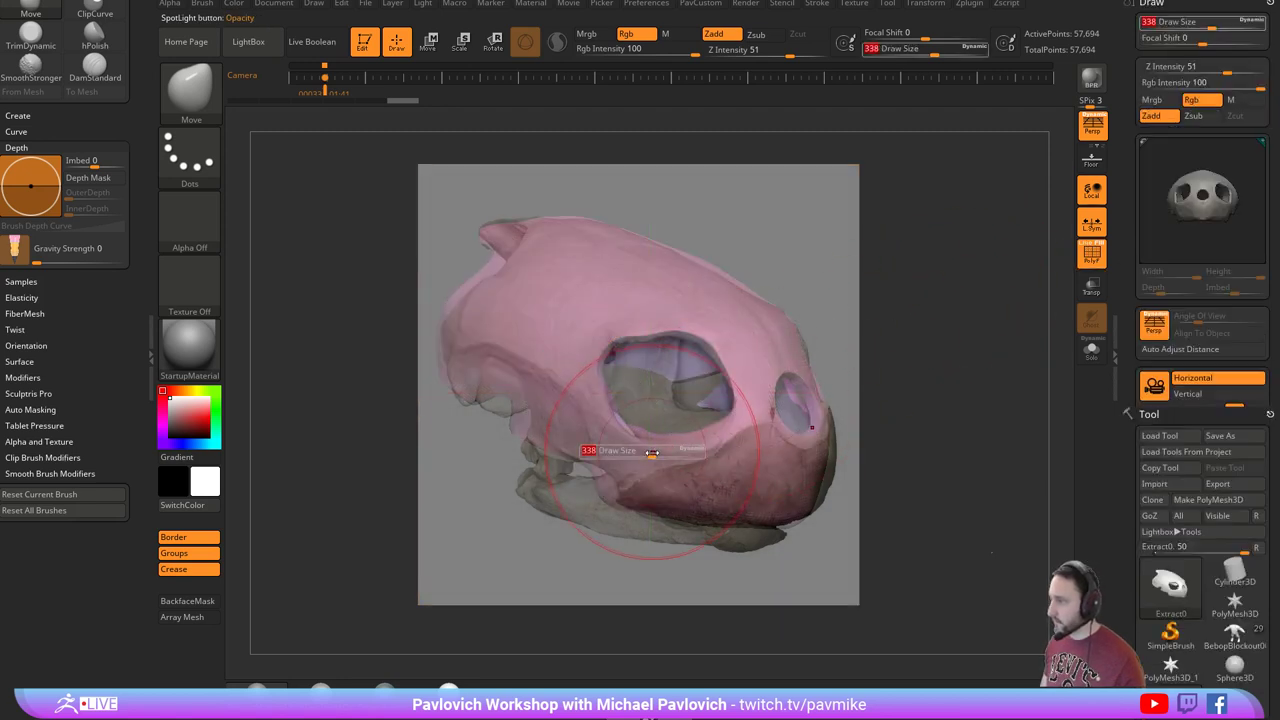
{"action": "left_click", "coordinate": [652, 453]}
{"action": "key", "text": "s"}
{"action": "left_click_drag", "start_coordinate": [646, 447], "coordinate": [640, 448]}
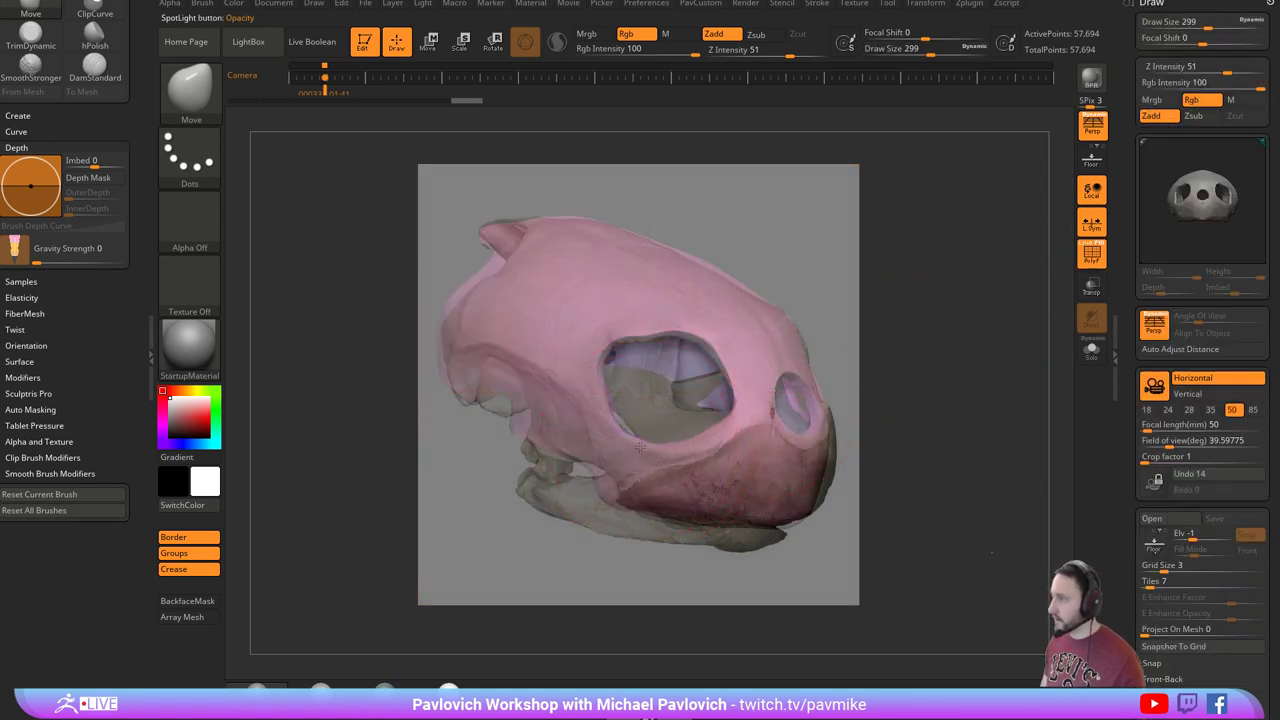
{"action": "left_click", "coordinate": [1270, 4]}
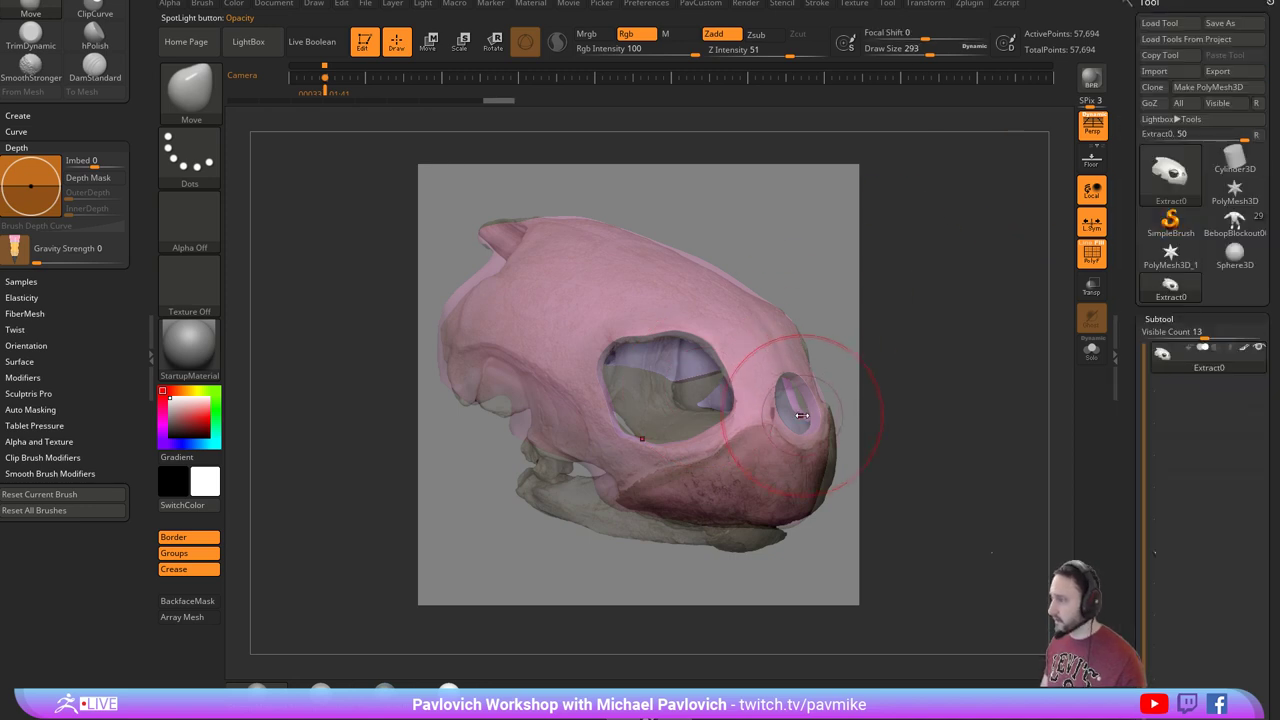
{"action": "left_click_drag", "start_coordinate": [792, 445], "coordinate": [744, 457]}
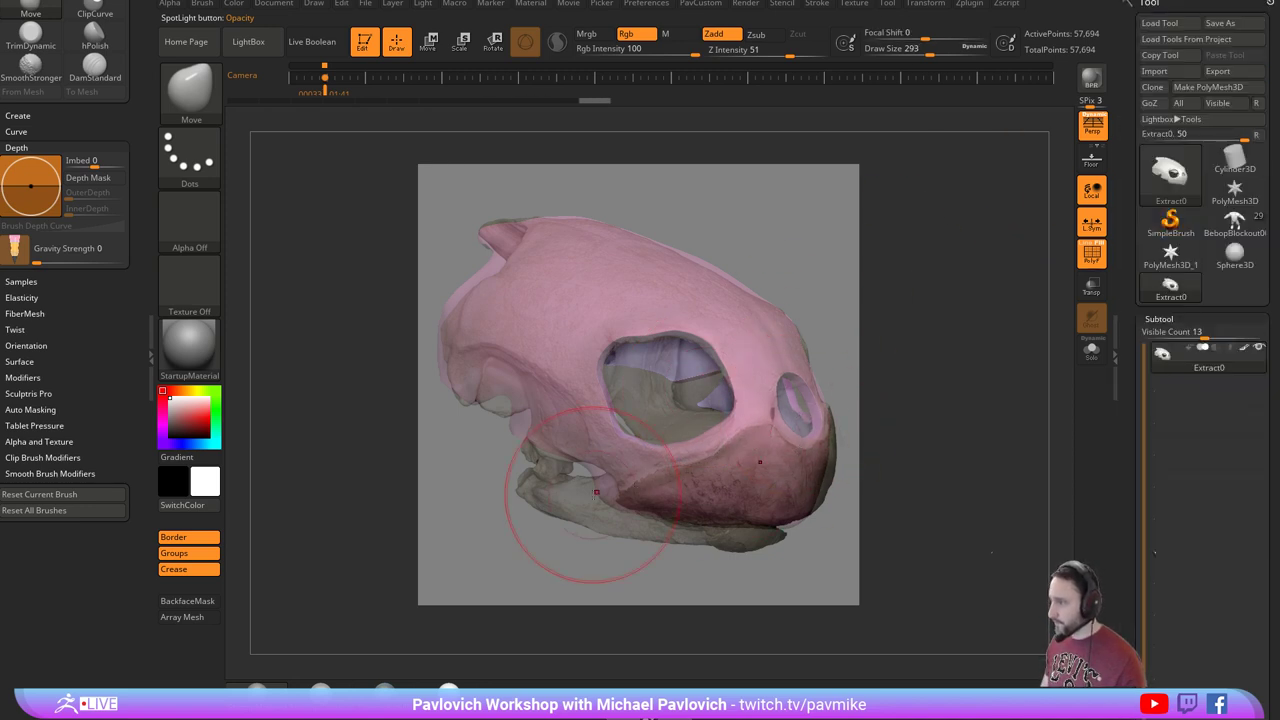
Pull the cheek's lower rear edge into line with the reference photo using the Move brush.
{"action": "key", "text": "s"}
{"action": "left_click", "coordinate": [594, 495]}
{"action": "key", "text": "bracketright"}
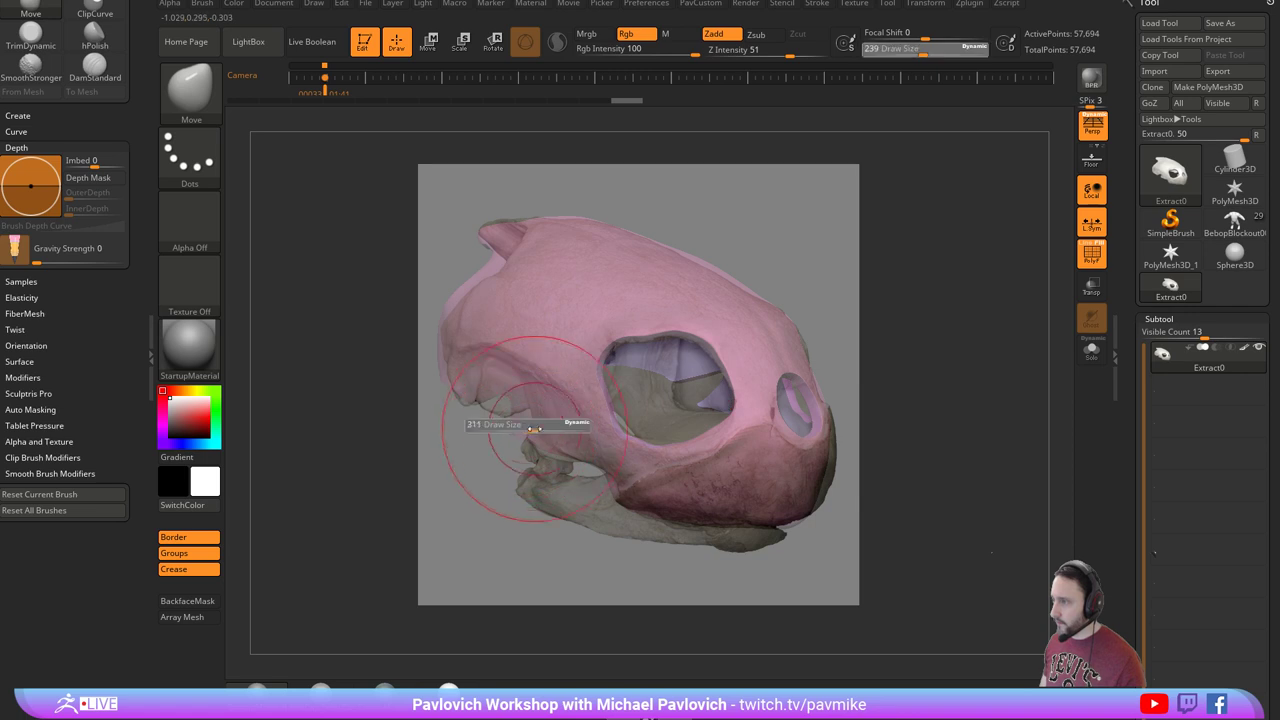
{"action": "key", "text": "bracketleft"}
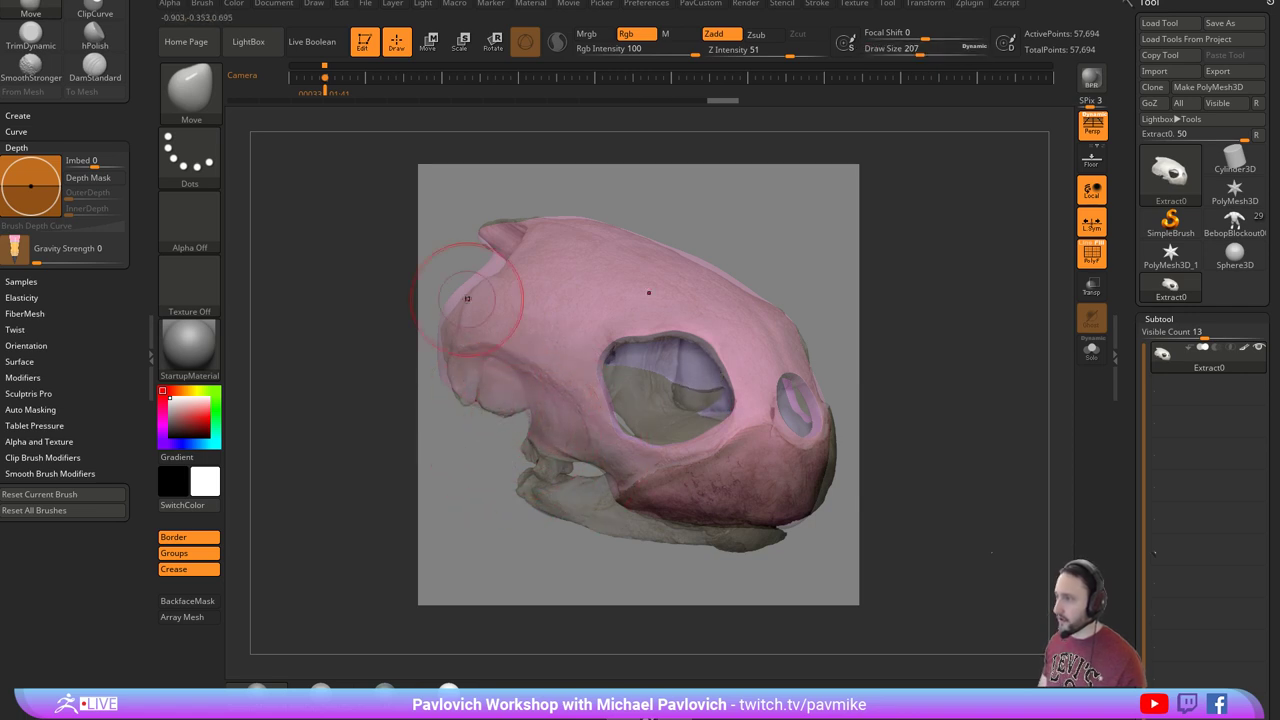
Match the skull's rear lobe, crest and brow to the reference from the keyed camera view, varying the Move brush's size.
{"action": "key", "text": "bracketright"}
{"action": "left_click_drag", "start_coordinate": [472, 299], "coordinate": [498, 256]}
{"action": "right_click_drag", "start_coordinate": [500, 232], "coordinate": [499, 223]}
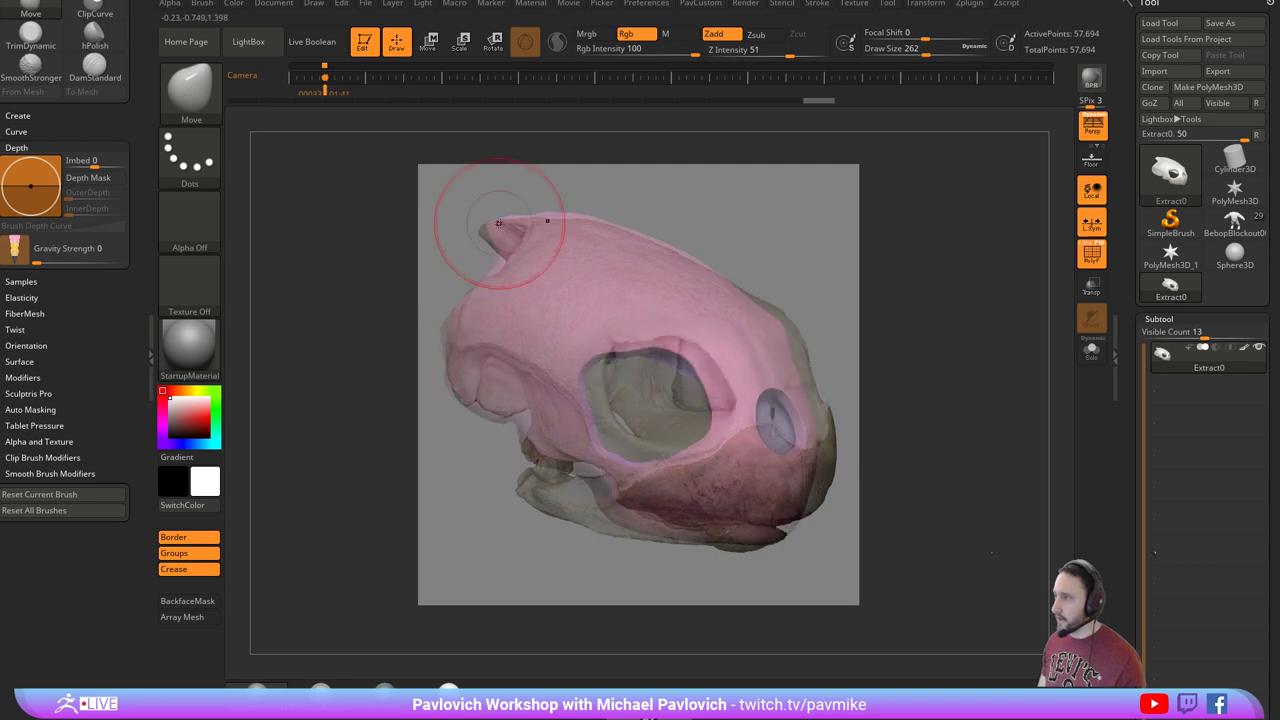
{"action": "key", "text": "Left"}
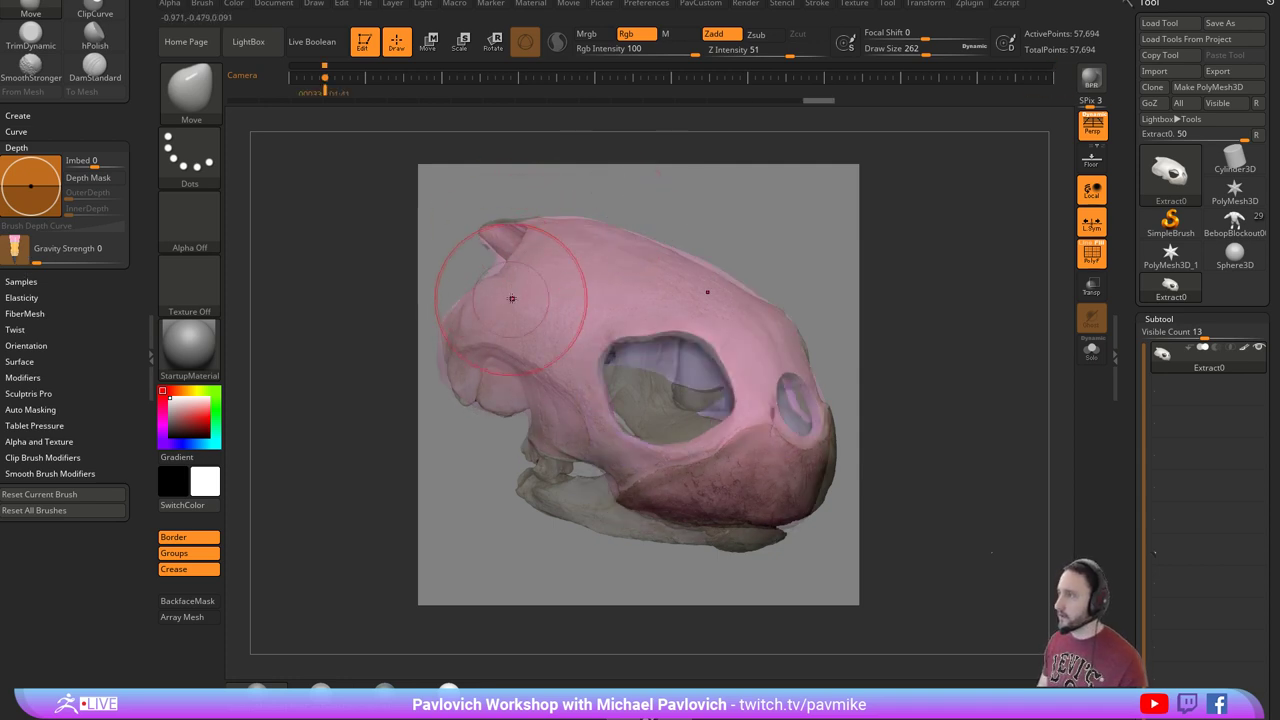
{"action": "key", "text": "bracketleft"}
{"action": "key", "text": "bracketright"}
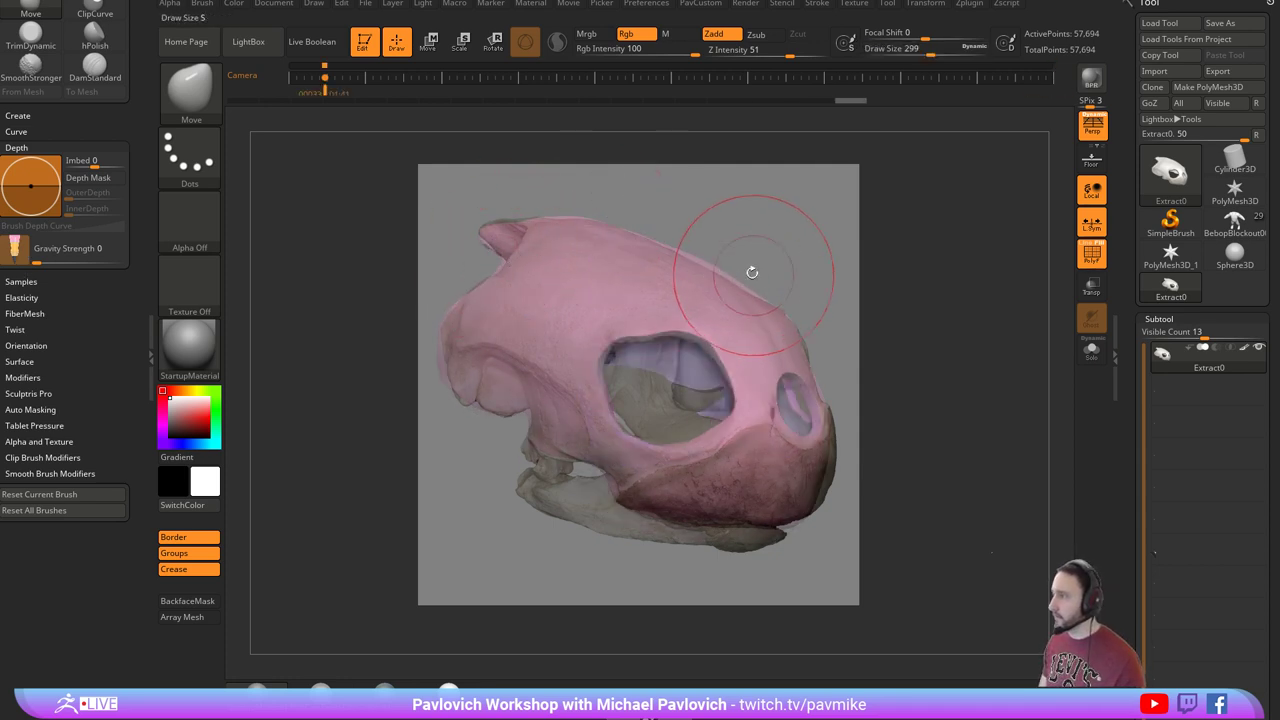
{"action": "key", "text": "bracketleft"}
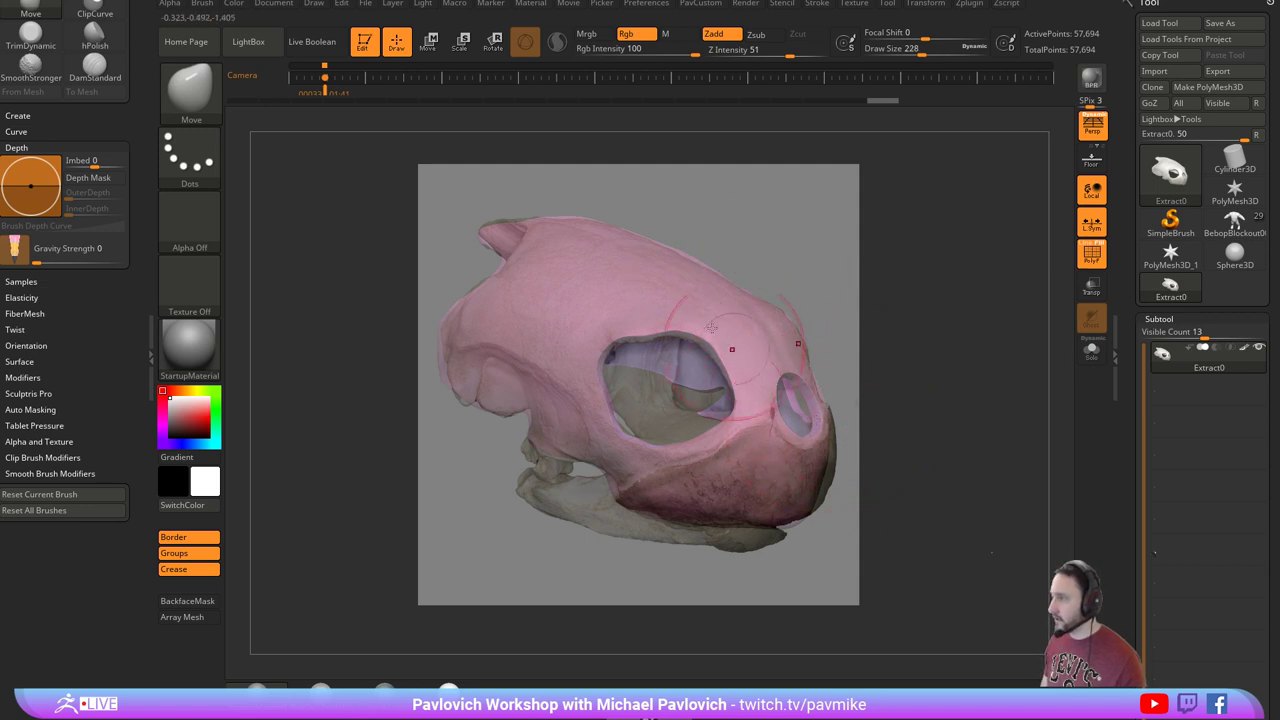
Refine the beak area with the Move brush at a draw size of 149 and turn off the polyframe display.
{"action": "key", "text": "b"}
{"action": "key", "text": "s"}
{"action": "key", "text": "t"}
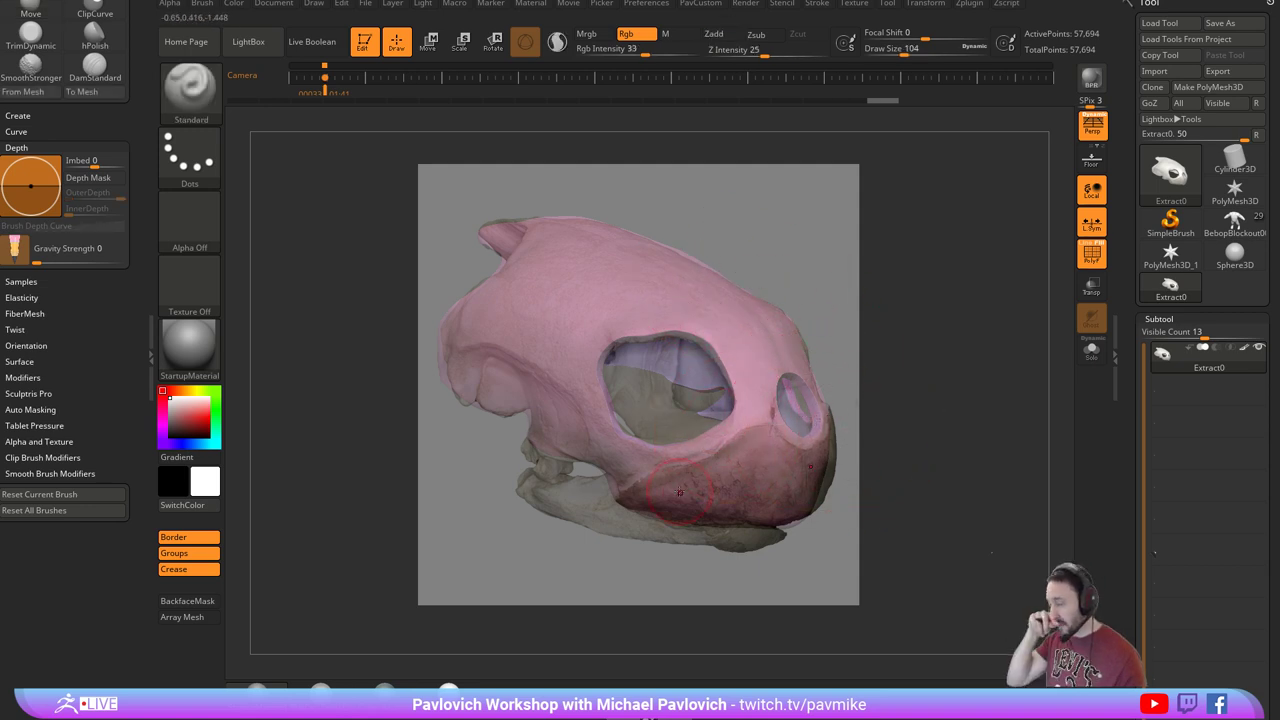
{"action": "key", "text": "b"}
{"action": "key", "text": "m"}
{"action": "key", "text": "v"}
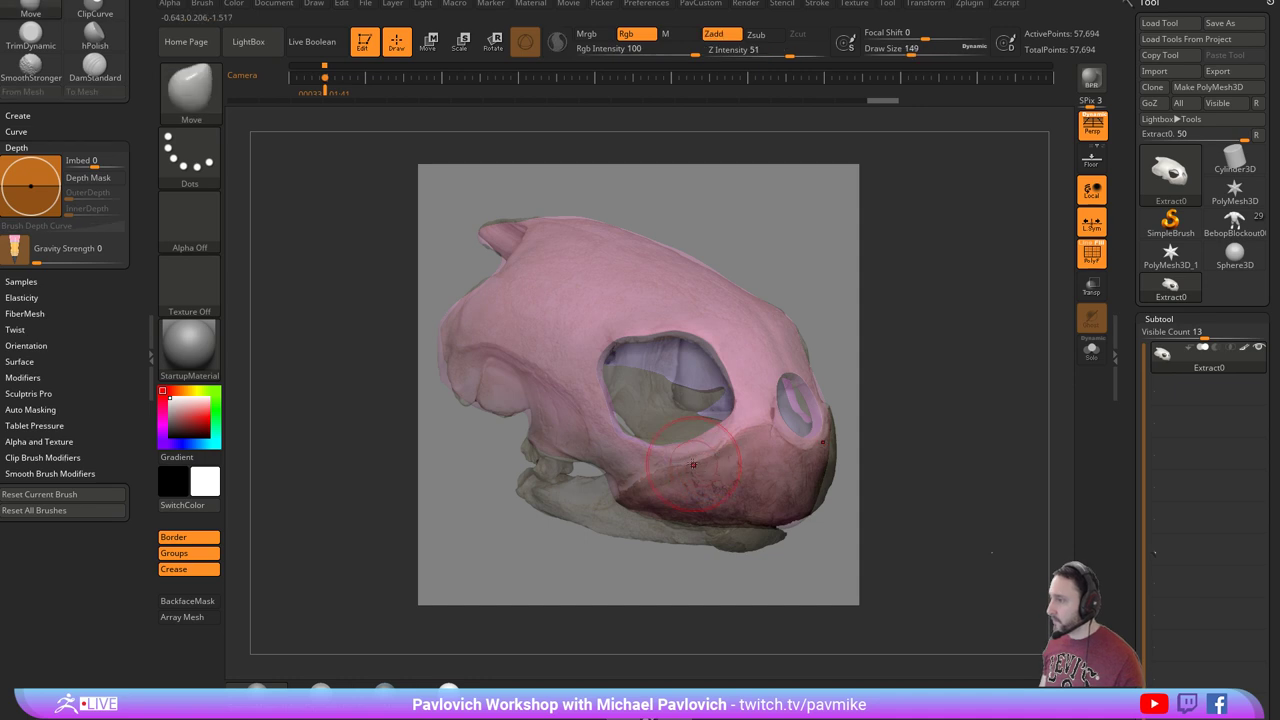
{"action": "left_click", "coordinate": [1092, 254]}
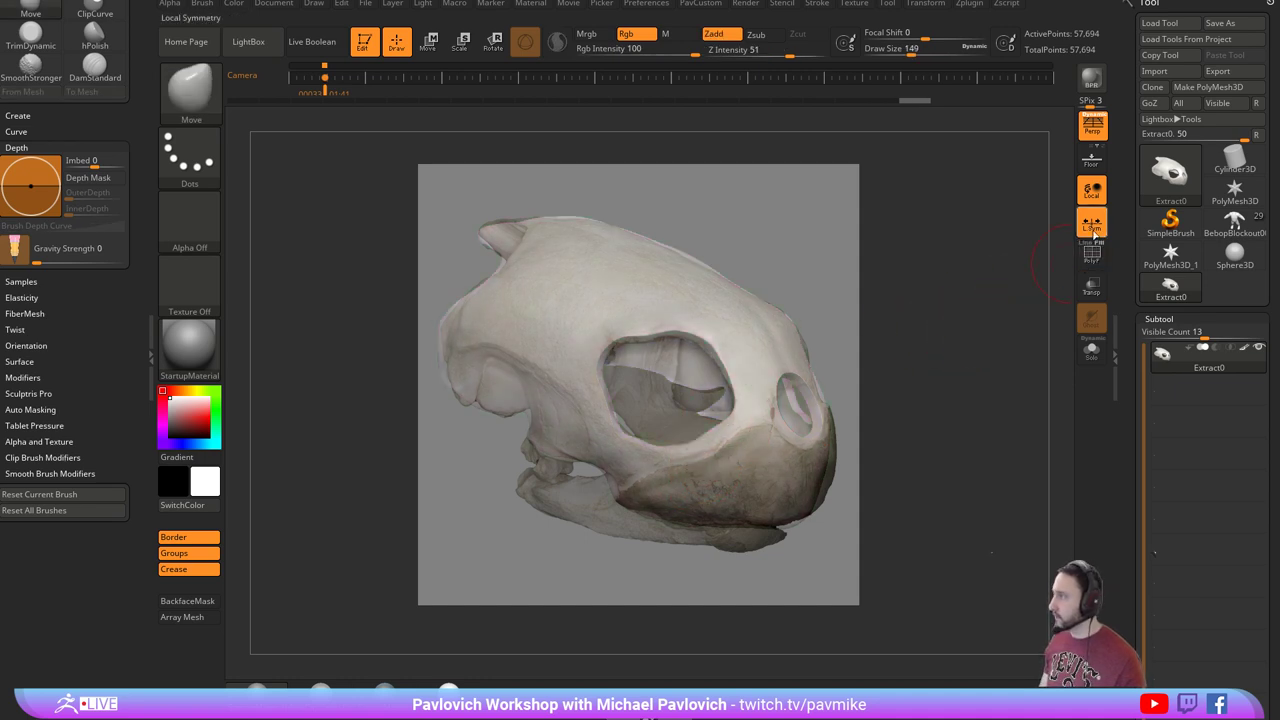
Select the Standard brush at a draw size of 65 and hide the reference photo to check the skull alone.
{"action": "key", "text": "b"}
{"action": "key", "text": "s"}
{"action": "key", "text": "t"}
{"action": "key", "text": "s"}
{"action": "left_click", "coordinate": [956, 314]}
{"action": "key", "text": "shift+z"}
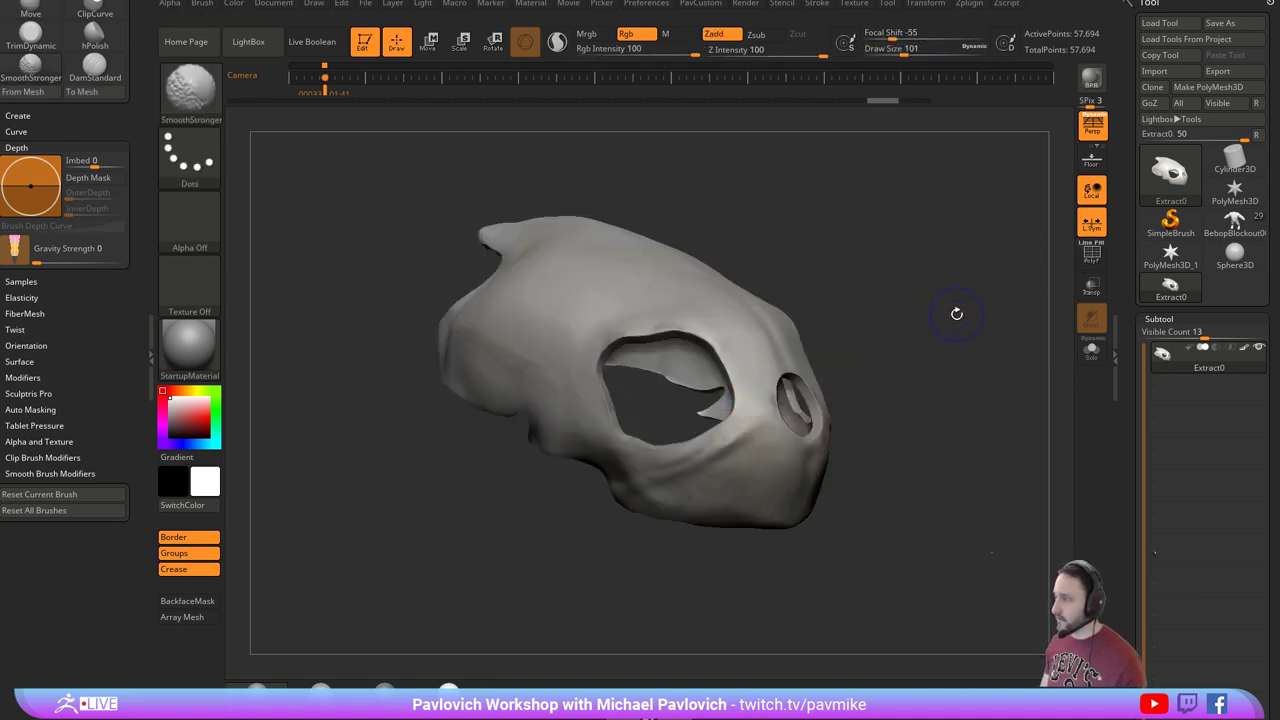
{"action": "left_click_drag", "start_coordinate": [938, 327], "coordinate": [932, 336]}
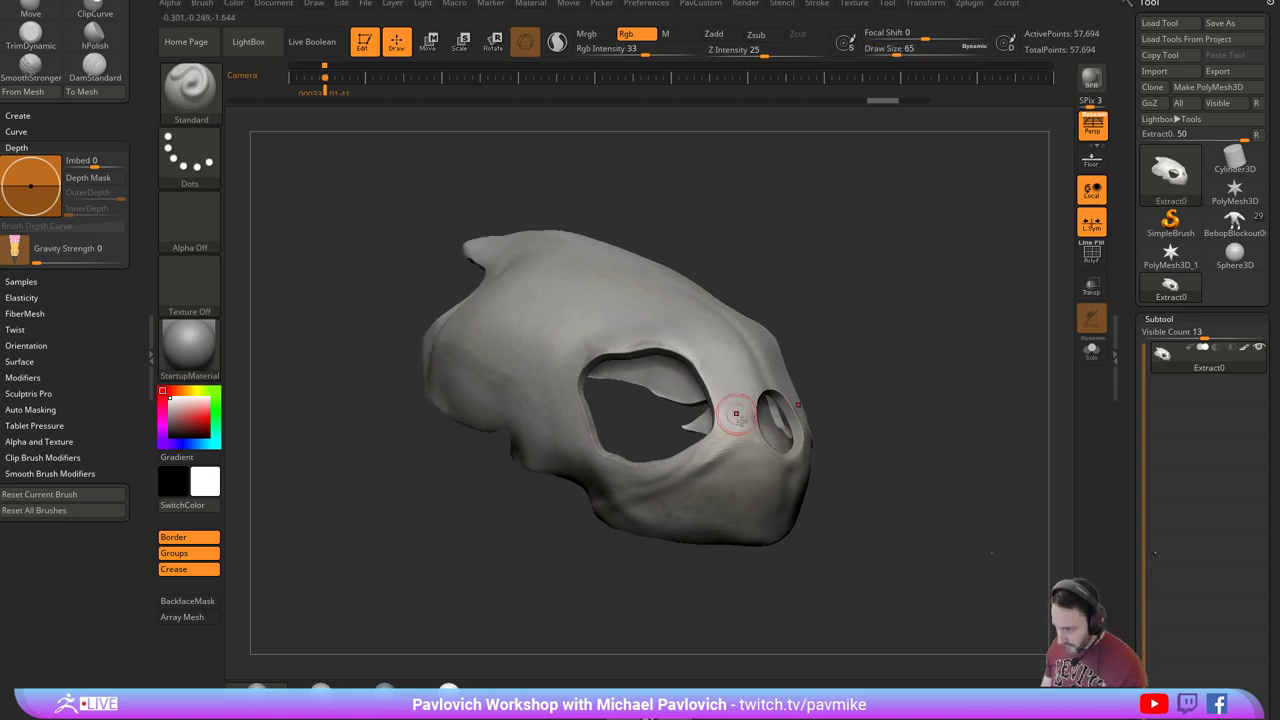
Show the polyframe, turn off perspective, and center the unrotated Move gizmo on the skull.
{"action": "left_click_drag", "start_coordinate": [871, 371], "coordinate": [1020, 309]}
{"action": "key", "text": "shift+f"}
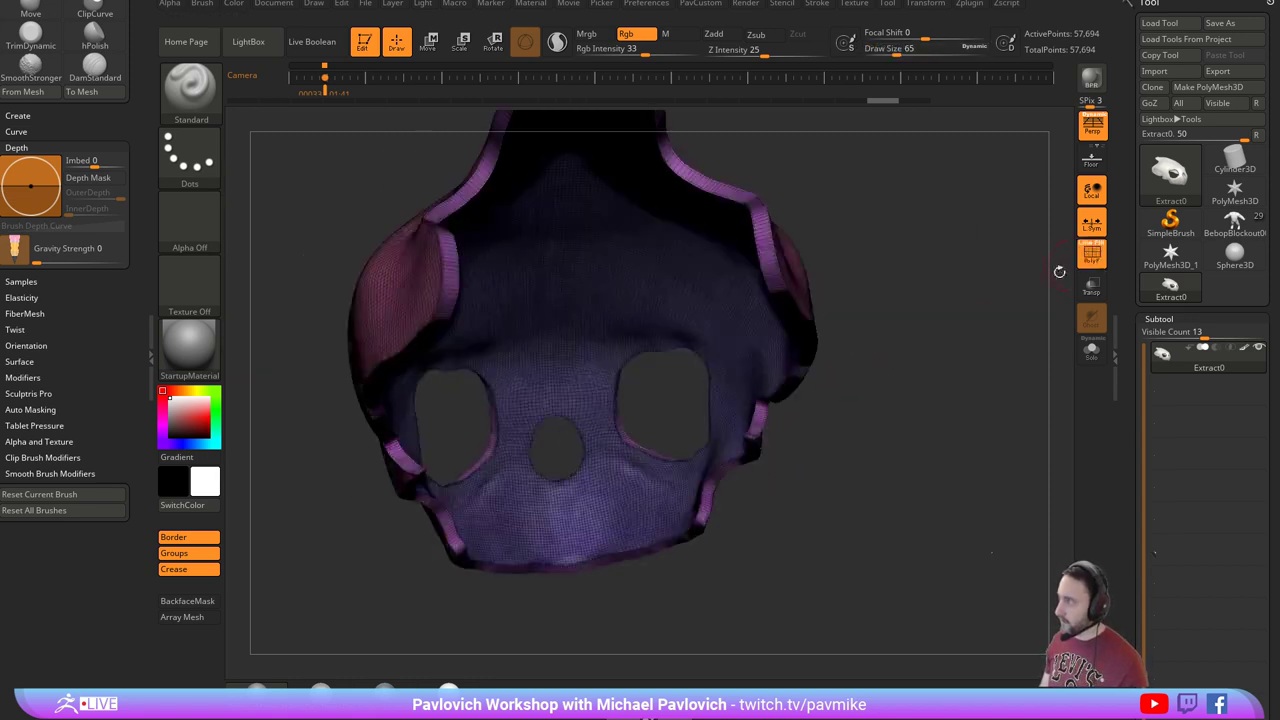
{"action": "left_click_drag", "start_coordinate": [1062, 270], "coordinate": [837, 306], "text": "alt"}
{"action": "key", "text": "w"}
{"action": "left_click_drag", "start_coordinate": [626, 318], "coordinate": [794, 287]}
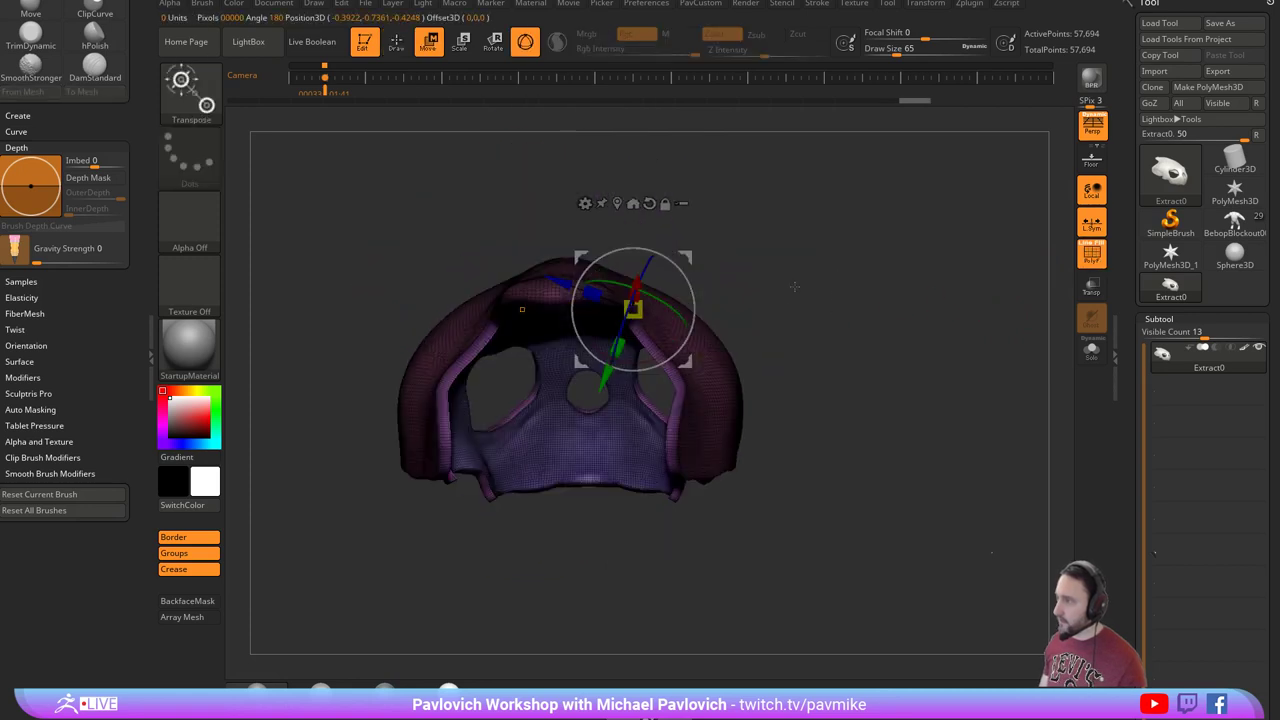
{"action": "left_click", "coordinate": [1091, 128]}
{"action": "left_click", "coordinate": [702, 210]}
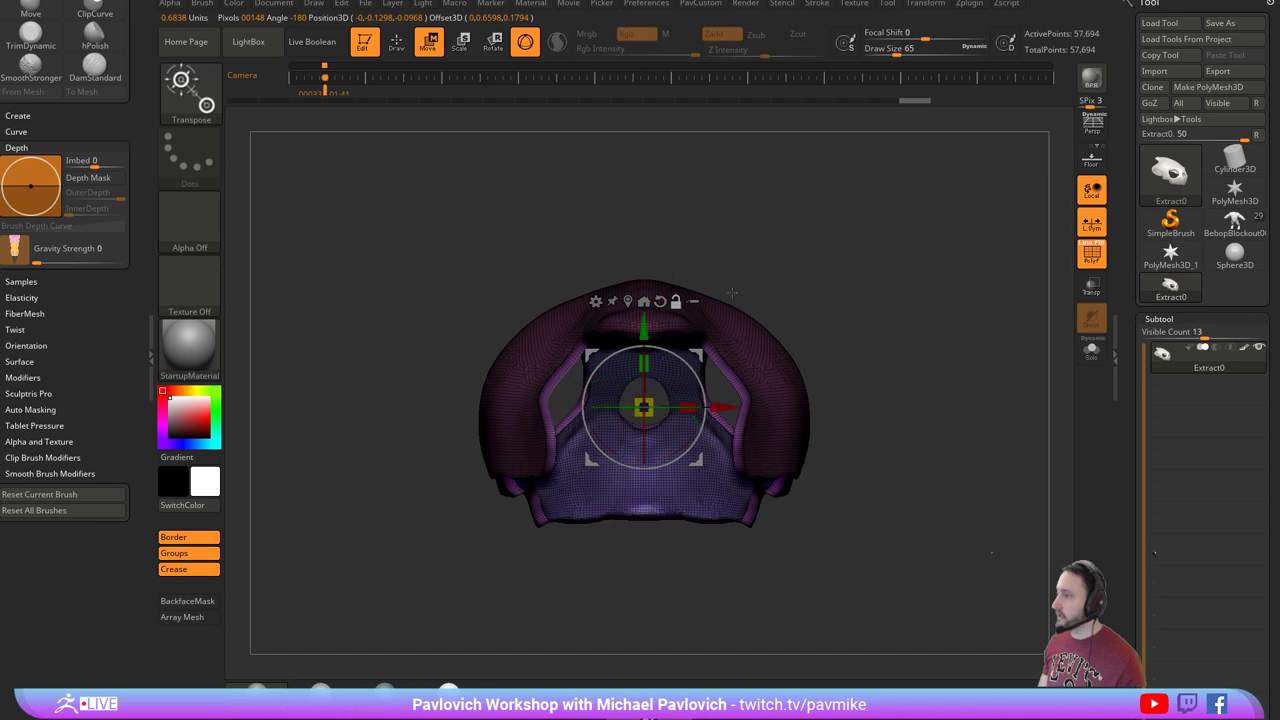
{"action": "left_click_drag", "start_coordinate": [804, 290], "coordinate": [785, 320]}
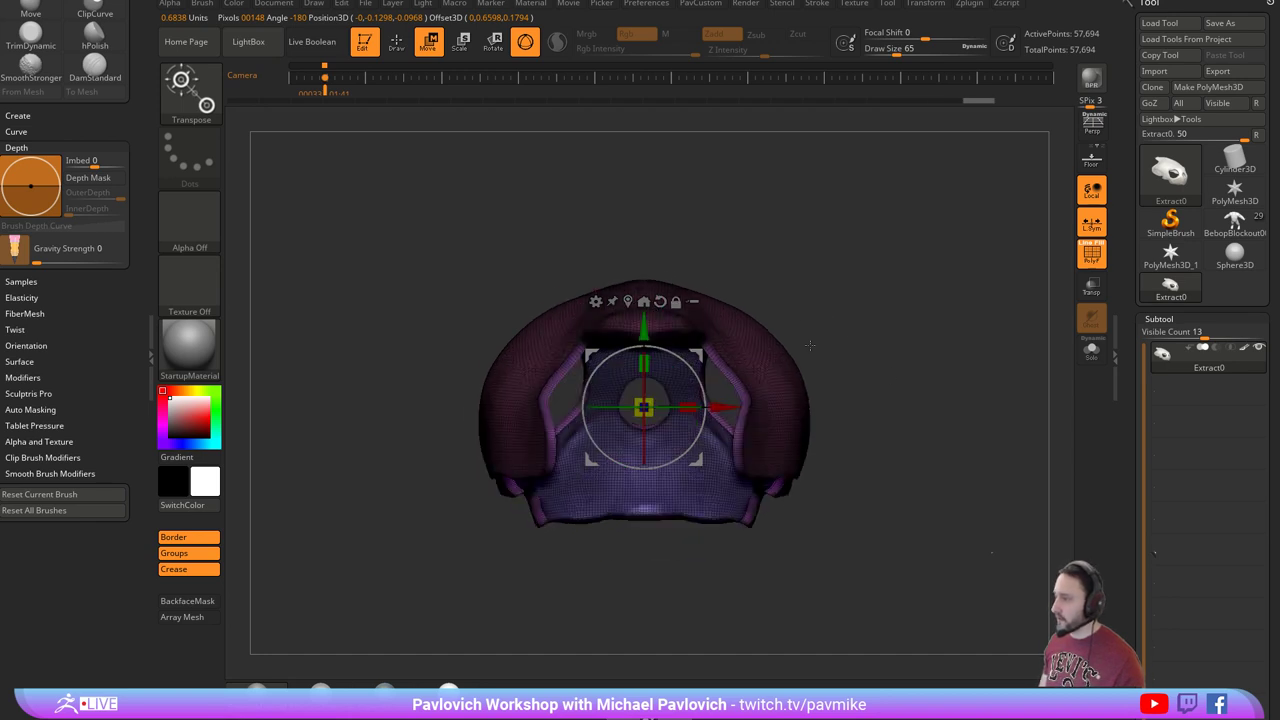
Scale the skull separately along its width, length and height with the gizmo, and return to Draw mode.
{"action": "left_click_drag", "start_coordinate": [688, 407], "coordinate": [667, 407]}
{"action": "left_click_drag", "start_coordinate": [859, 408], "coordinate": [705, 398], "text": "shift"}
{"action": "left_click_drag", "start_coordinate": [626, 410], "coordinate": [600, 411]}
{"action": "left_click_drag", "start_coordinate": [640, 356], "coordinate": [640, 360]}
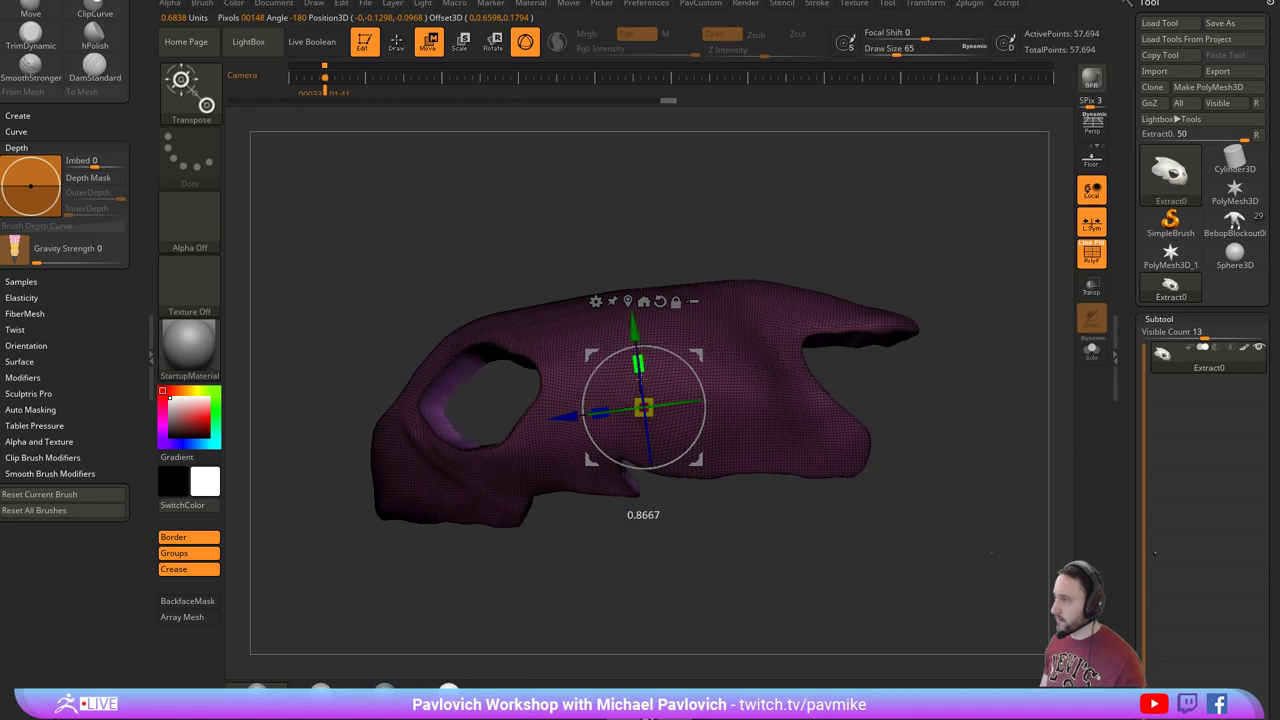
{"action": "key", "text": "q"}
Insert a CubeMid mesh in the hollow underside of the skull with the IMM base primitives brush.
{"action": "mouse_move", "coordinate": [960, 297]}
{"action": "left_mouse_down"}
{"action": "mouse_move", "coordinate": [929, 289]}
{"action": "mouse_move", "coordinate": [912, 307]}
{"action": "mouse_move", "coordinate": [891, 289]}
{"action": "mouse_move", "coordinate": [897, 280]}
{"action": "mouse_move", "coordinate": [967, 409]}
{"action": "mouse_move", "coordinate": [1002, 372]}
{"action": "left_mouse_up"}
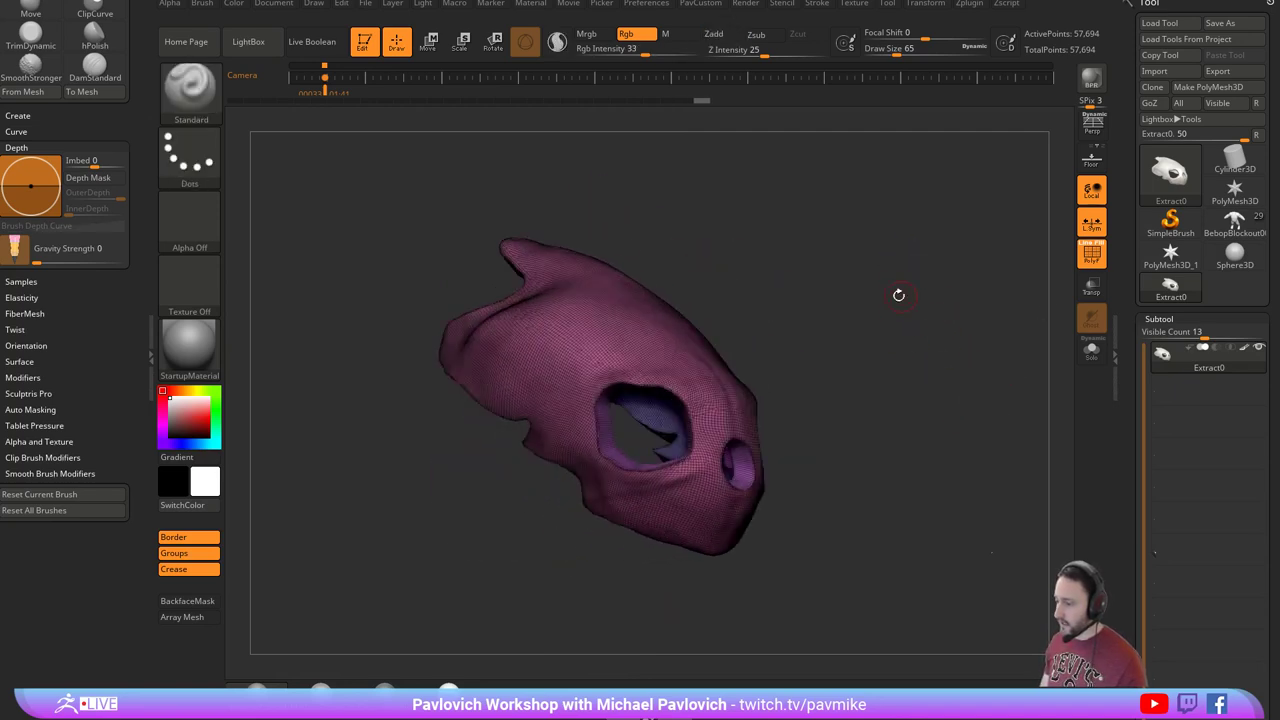
{"action": "left_click_drag", "start_coordinate": [879, 336], "coordinate": [906, 298]}
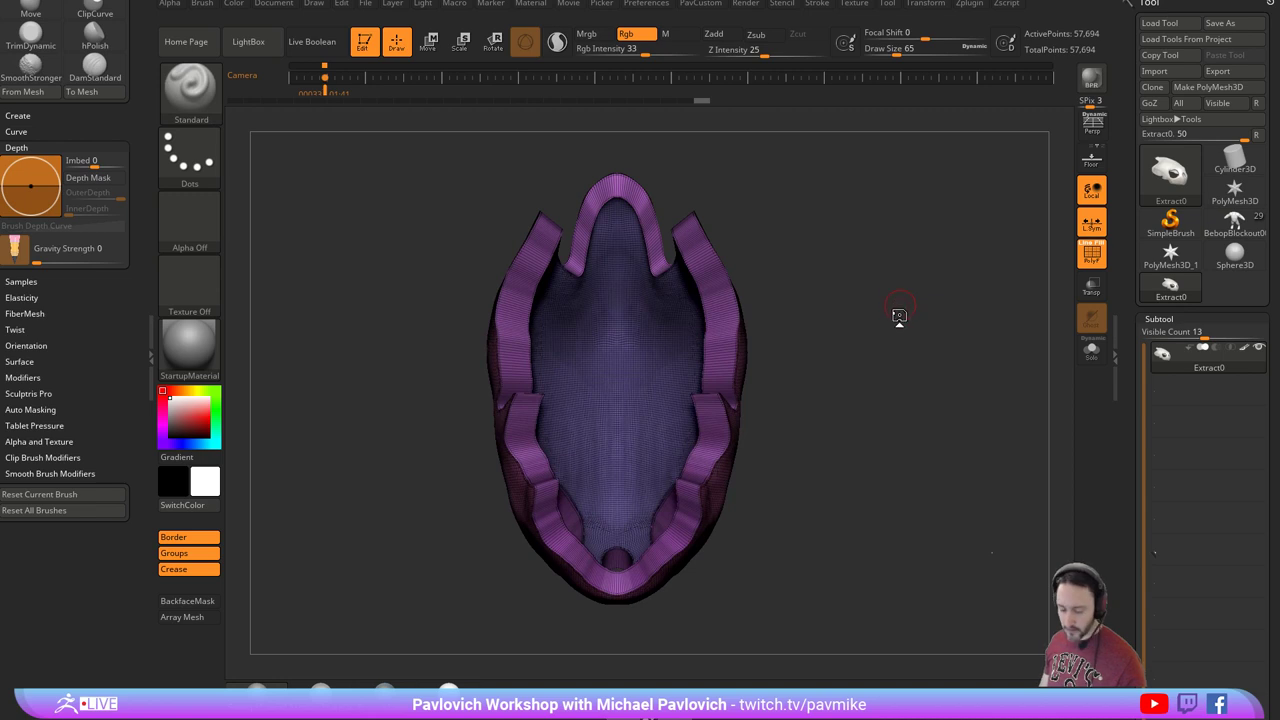
{"action": "key", "text": "m"}
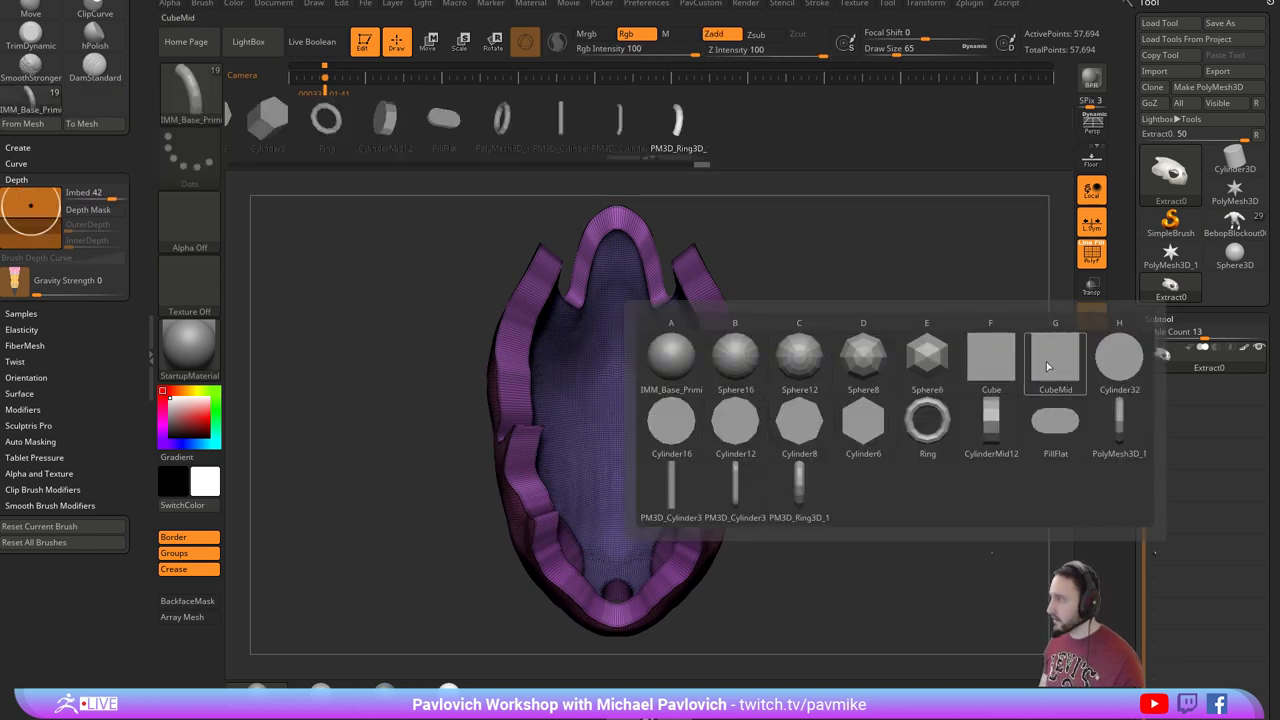
{"action": "left_click", "coordinate": [1048, 366]}
{"action": "left_click_drag", "start_coordinate": [617, 408], "coordinate": [829, 352]}
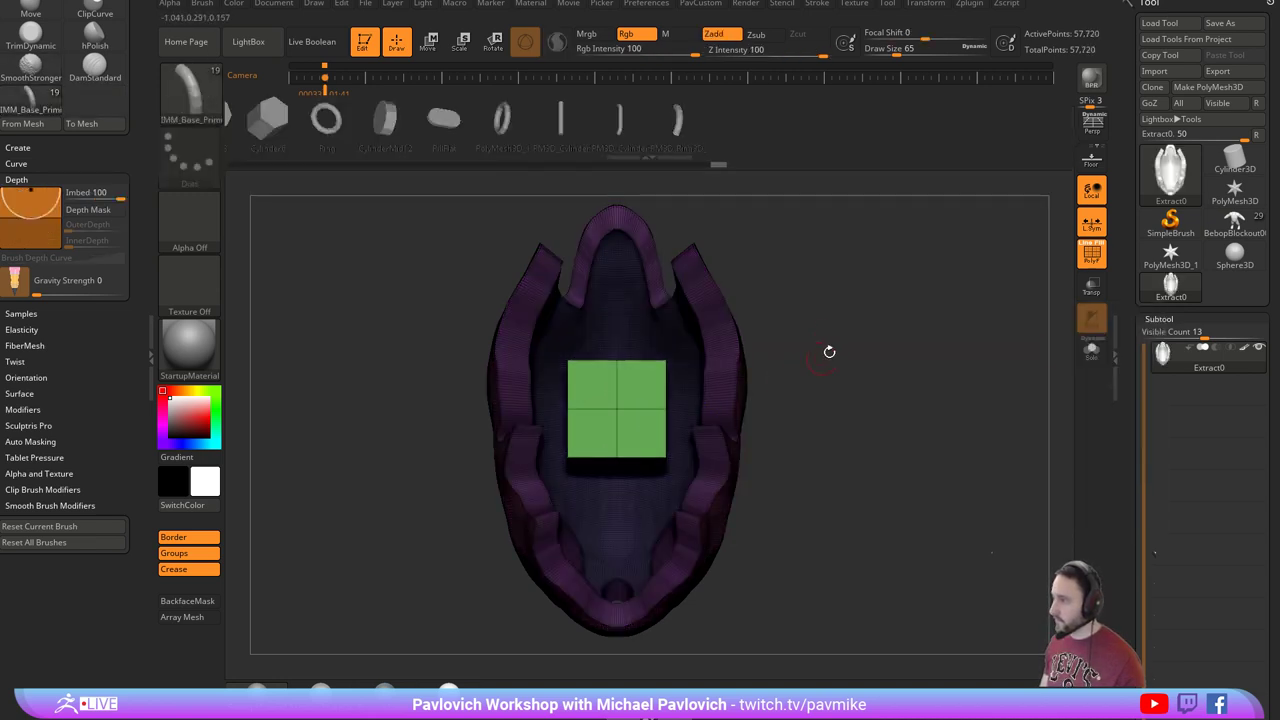
{"action": "key", "text": "2"}
{"action": "left_click", "coordinate": [796, 232]}
{"action": "left_click_drag", "start_coordinate": [850, 280], "coordinate": [900, 386]}
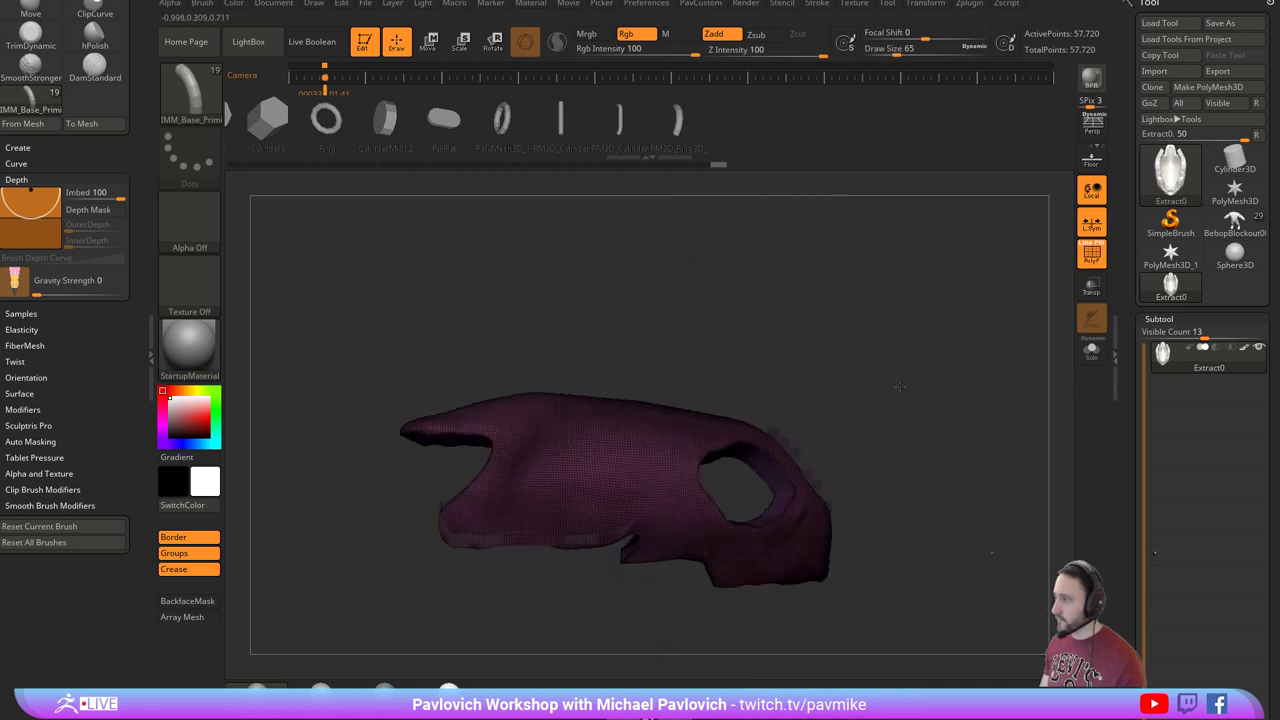
Scale the inserted cube with the gizmo so it forms a smaller block behind the eye sockets.
{"action": "key", "text": "w"}
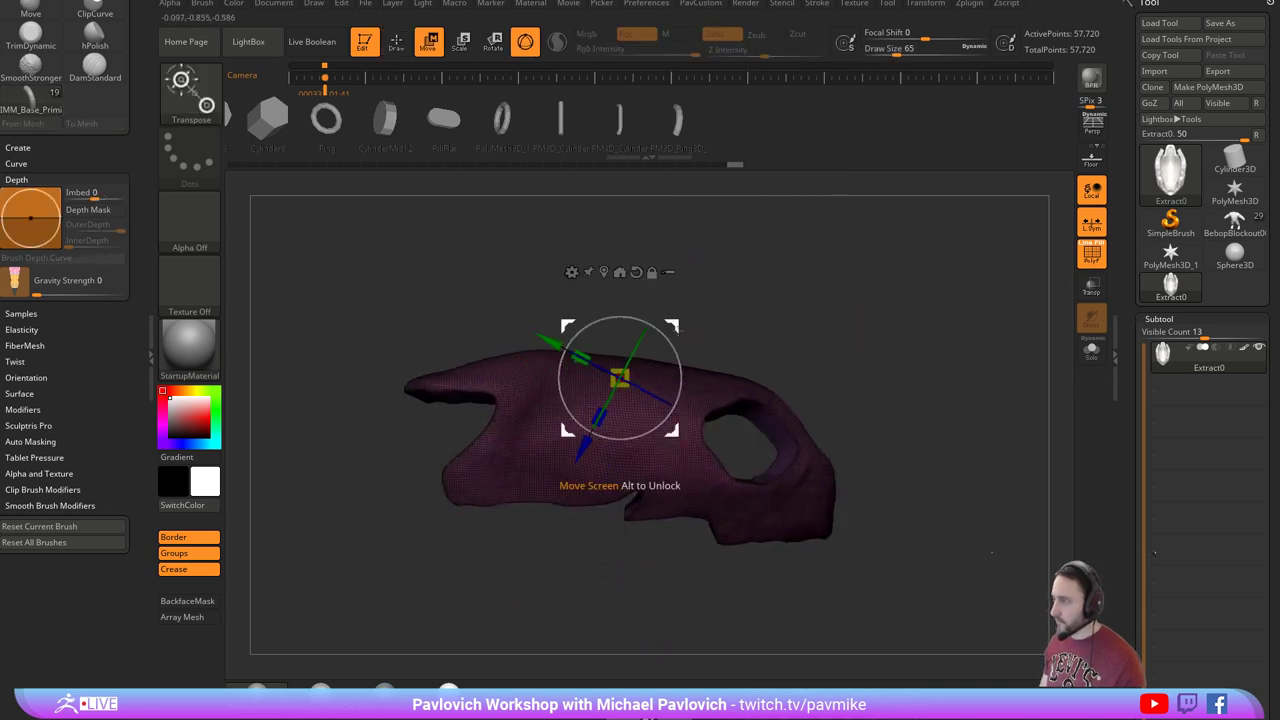
{"action": "left_click_drag", "start_coordinate": [677, 329], "coordinate": [772, 363]}
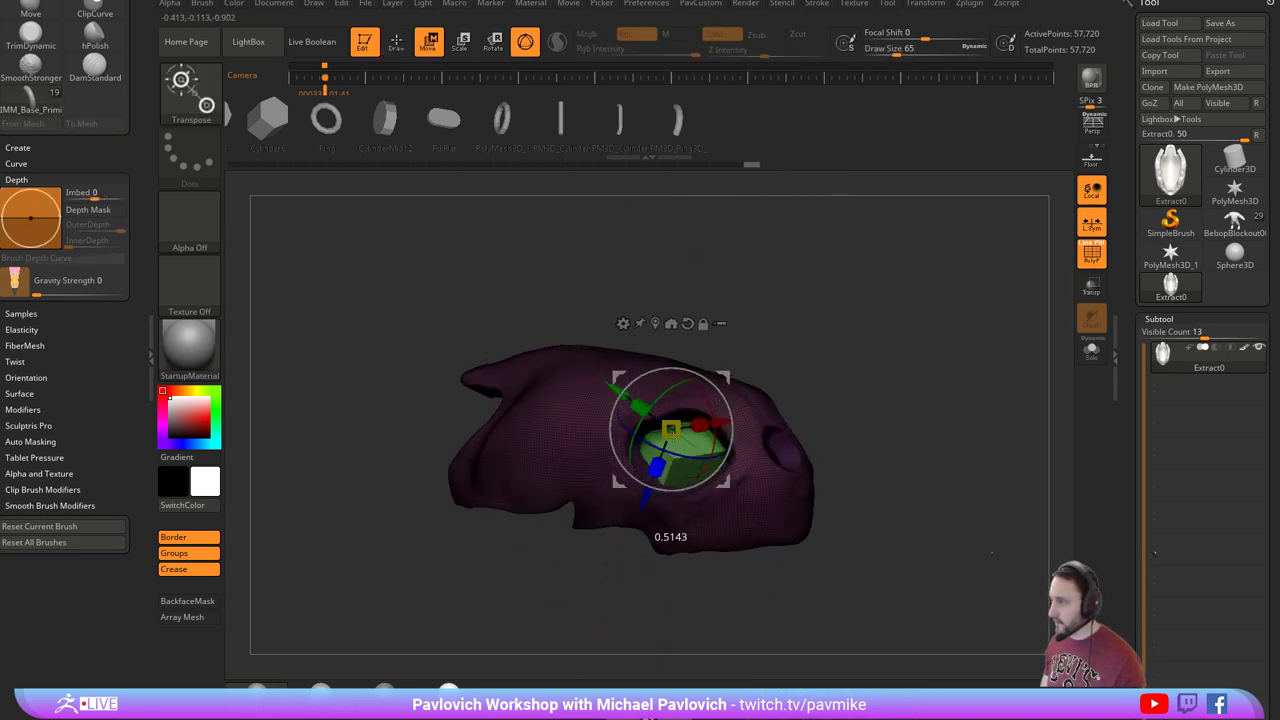
{"action": "left_click_drag", "start_coordinate": [682, 406], "coordinate": [606, 395]}
{"action": "key", "text": "q"}
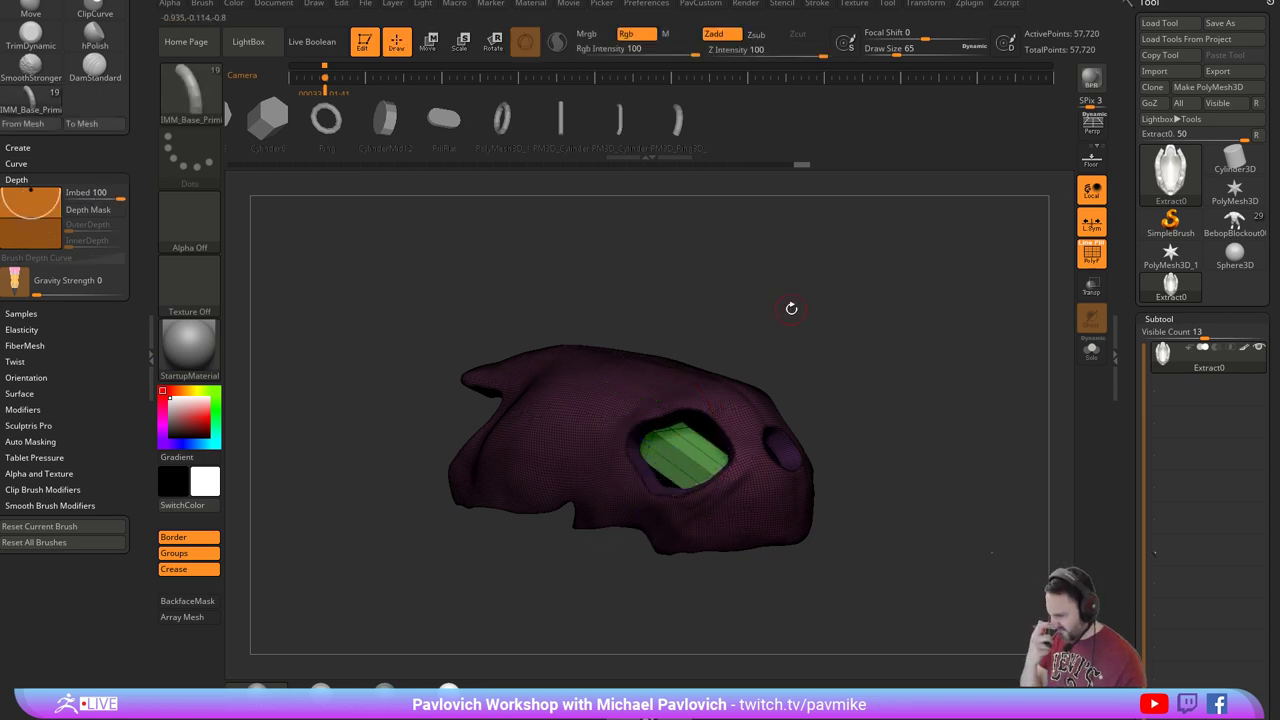
Stretch the inserted block along the skull's length with the gizmo and return to Draw mode.
{"action": "left_click_drag", "start_coordinate": [902, 347], "coordinate": [688, 397]}
{"action": "key", "text": "w"}
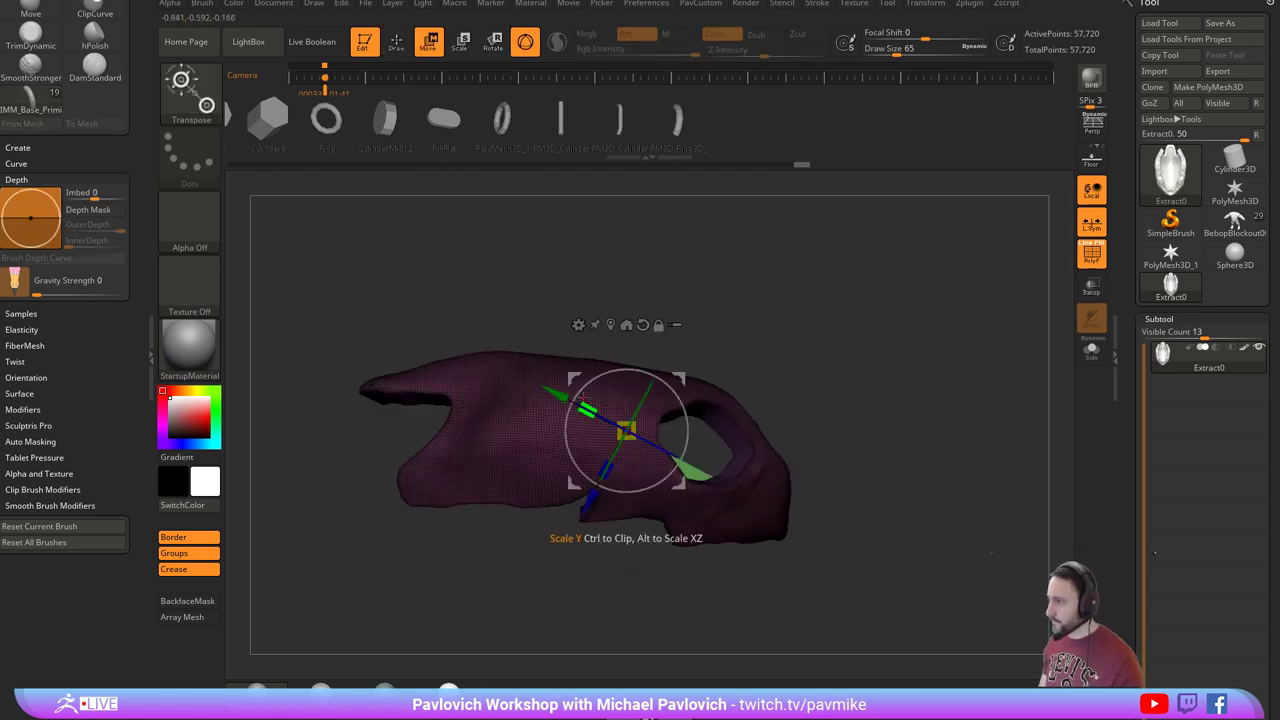
{"action": "left_click_drag", "start_coordinate": [830, 345], "coordinate": [845, 297]}
{"action": "left_click_drag", "start_coordinate": [590, 454], "coordinate": [588, 456]}
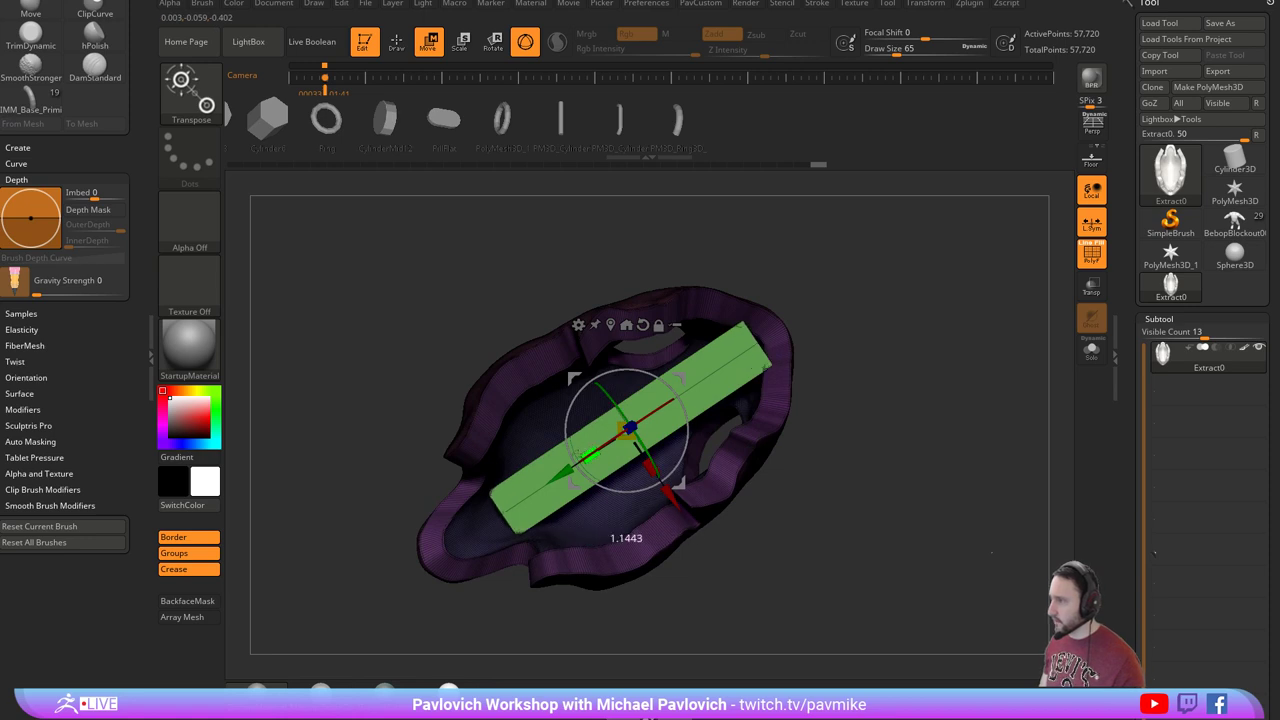
{"action": "key", "text": "q"}
{"action": "left_click_drag", "start_coordinate": [876, 290], "coordinate": [870, 313]}
{"action": "left_click_drag", "start_coordinate": [866, 436], "coordinate": [851, 368]}
{"action": "key", "text": "w"}
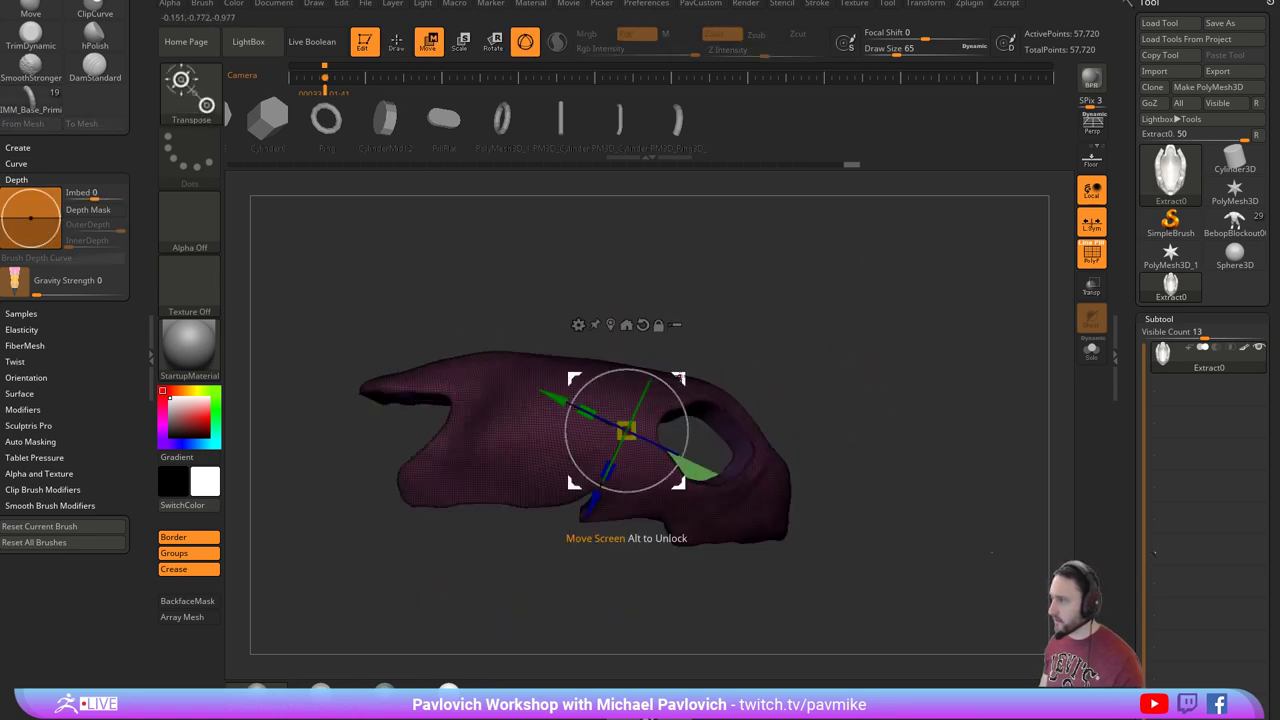
{"action": "key", "text": "q"}
{"action": "mouse_move", "coordinate": [895, 347]}
{"action": "left_mouse_down"}
{"action": "mouse_move", "coordinate": [851, 354]}
{"action": "mouse_move", "coordinate": [880, 317]}
{"action": "mouse_move", "coordinate": [914, 331]}
{"action": "left_mouse_up"}
Bevel the inserted block's long edges with the ZModeler brush, using Bevel on complete edge loops.
{"action": "key", "text": "b"}
{"action": "key", "text": "z"}
{"action": "key", "text": "m"}
{"action": "key", "text": "space"}
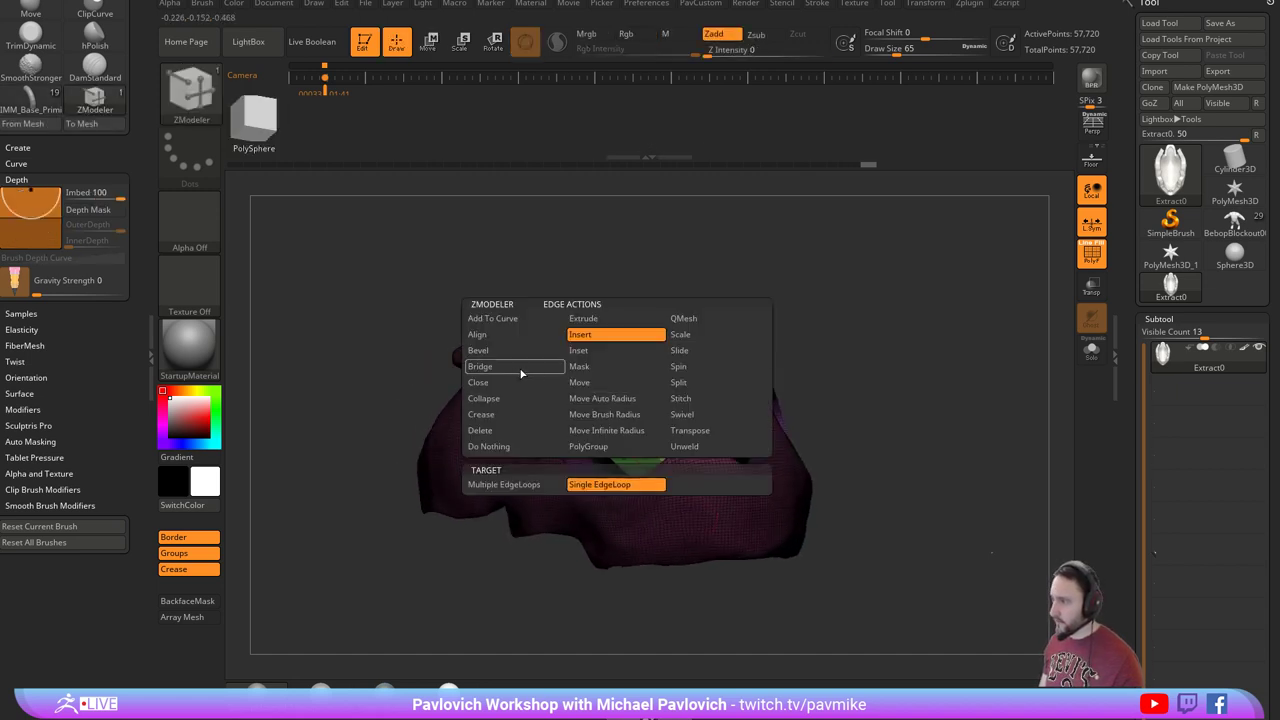
{"action": "left_click", "coordinate": [477, 357]}
{"action": "left_click", "coordinate": [488, 484]}
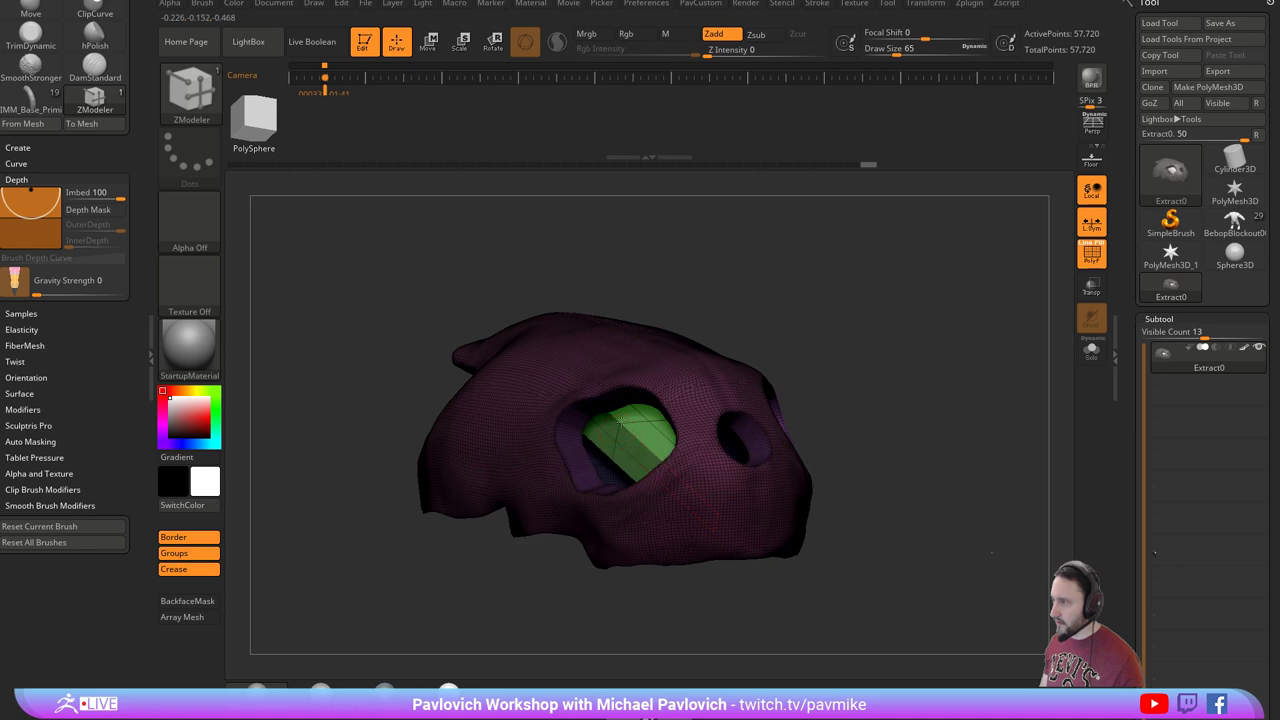
{"action": "left_click_drag", "start_coordinate": [837, 350], "coordinate": [832, 392], "text": "alt"}
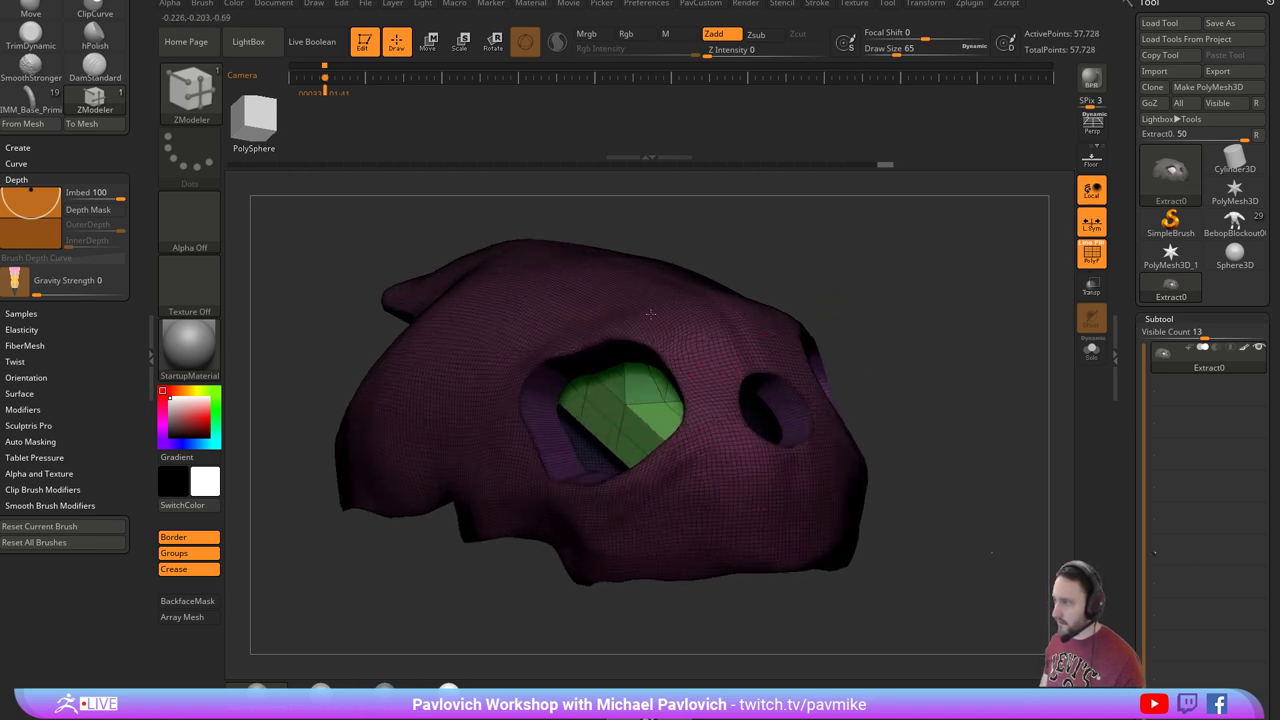
{"action": "mouse_move", "coordinate": [878, 313]}
{"action": "left_mouse_down"}
{"action": "mouse_move", "coordinate": [889, 277]}
{"action": "mouse_move", "coordinate": [885, 305]}
{"action": "left_mouse_up"}
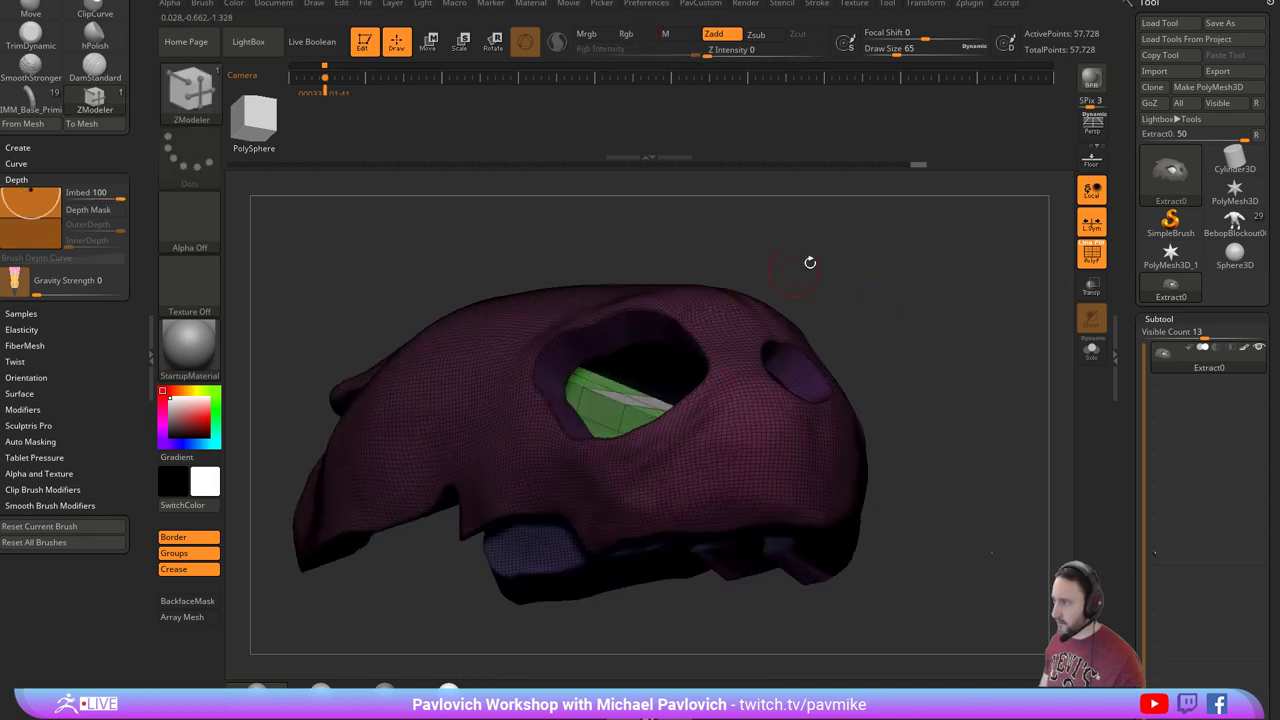
{"action": "left_click_drag", "start_coordinate": [810, 262], "coordinate": [819, 293]}
Choose the ZModeler polygon action Extrude for a single poly and build out the side of the block.
{"action": "key", "text": "space"}
{"action": "left_click", "coordinate": [498, 287]}
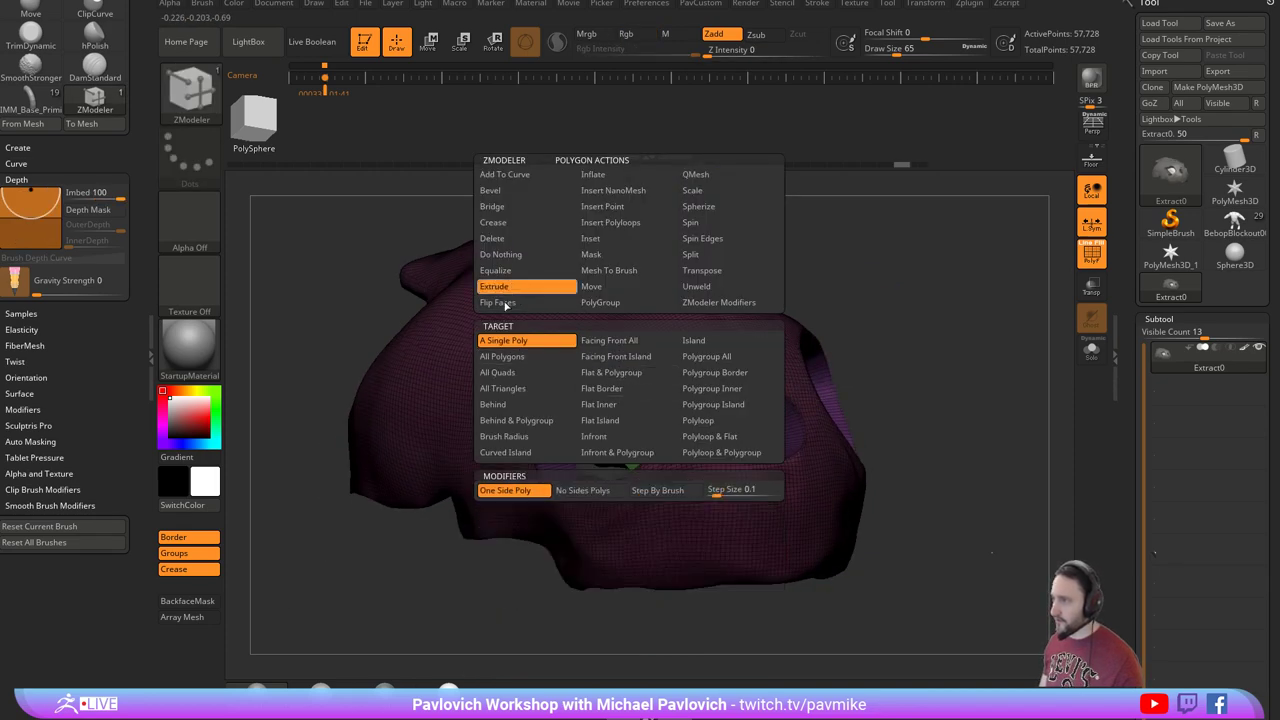
{"action": "mouse_move", "coordinate": [882, 306]}
{"action": "left_mouse_down"}
{"action": "mouse_move", "coordinate": [914, 280]}
{"action": "mouse_move", "coordinate": [897, 313]}
{"action": "mouse_move", "coordinate": [956, 268]}
{"action": "mouse_move", "coordinate": [934, 229]}
{"action": "mouse_move", "coordinate": [820, 283]}
{"action": "mouse_move", "coordinate": [830, 300]}
{"action": "left_mouse_up"}
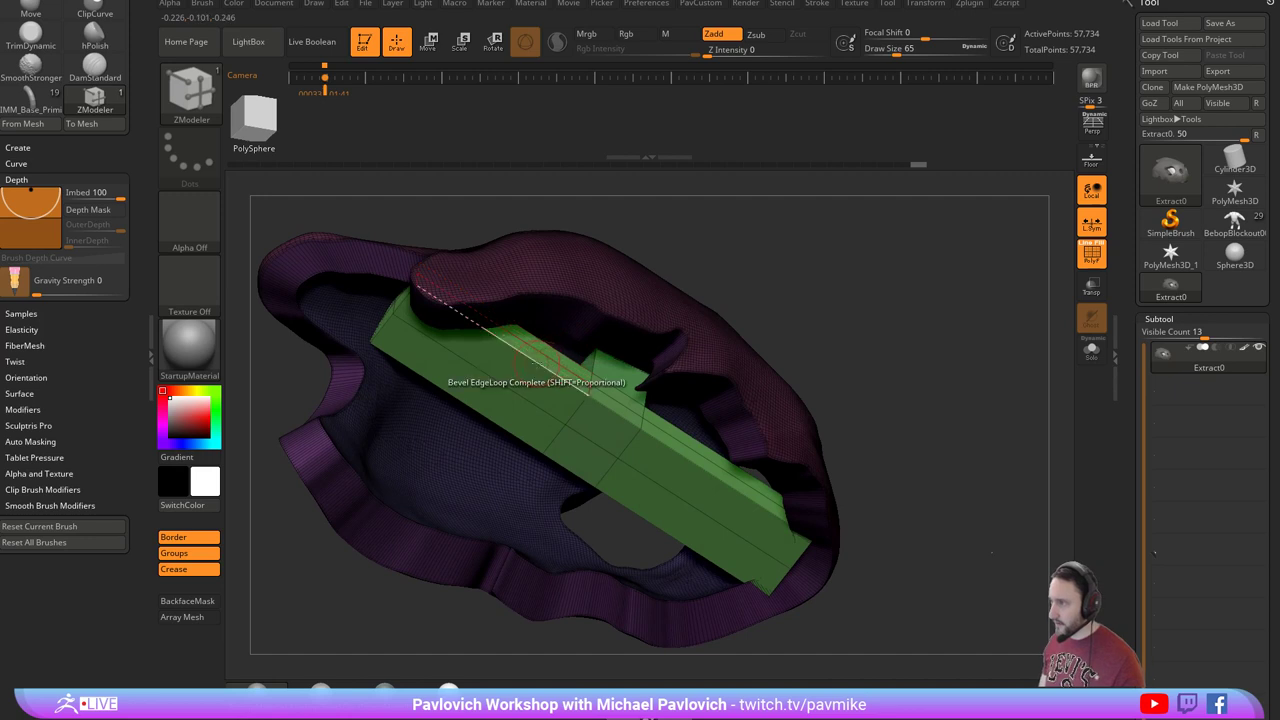
{"action": "key", "text": "space"}
{"action": "left_click", "coordinate": [503, 333]}
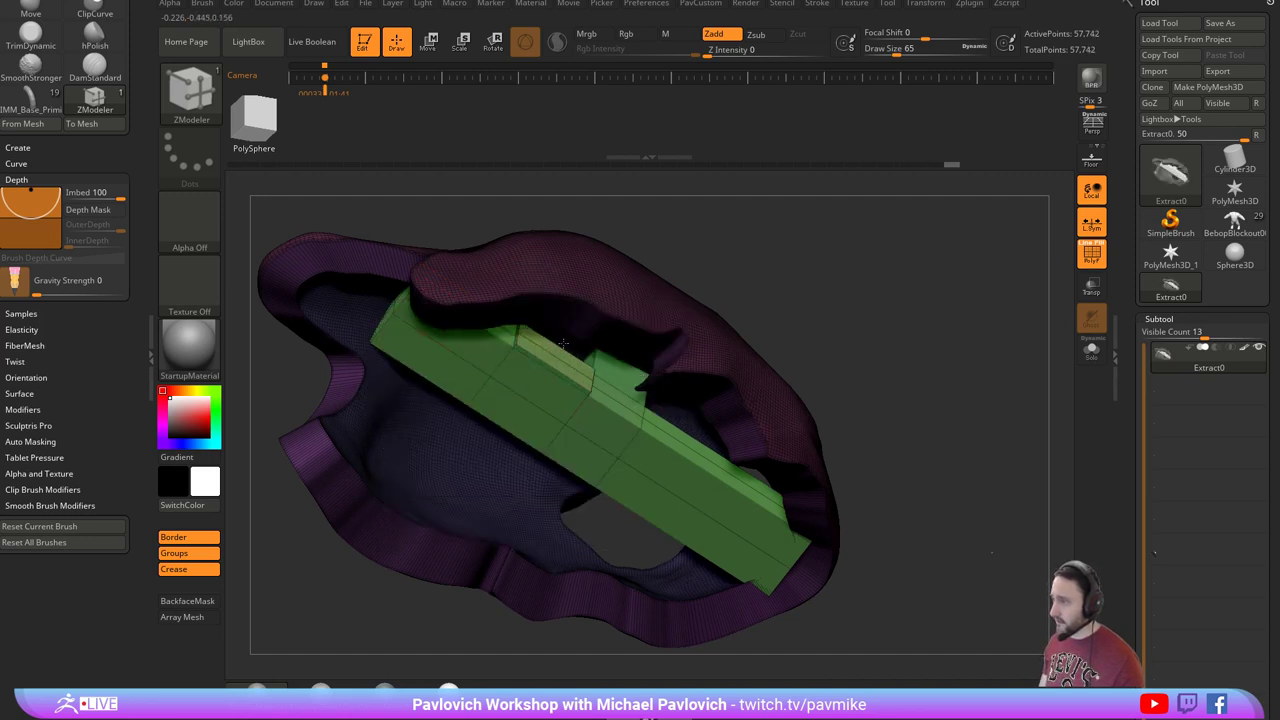
Extend the block further with ZModeler polygon edits near the eye socket and the beak.
{"action": "left_click_drag", "start_coordinate": [814, 287], "coordinate": [851, 400]}
{"action": "key", "text": "space"}
{"action": "left_click", "coordinate": [943, 333]}
{"action": "key", "text": "space"}
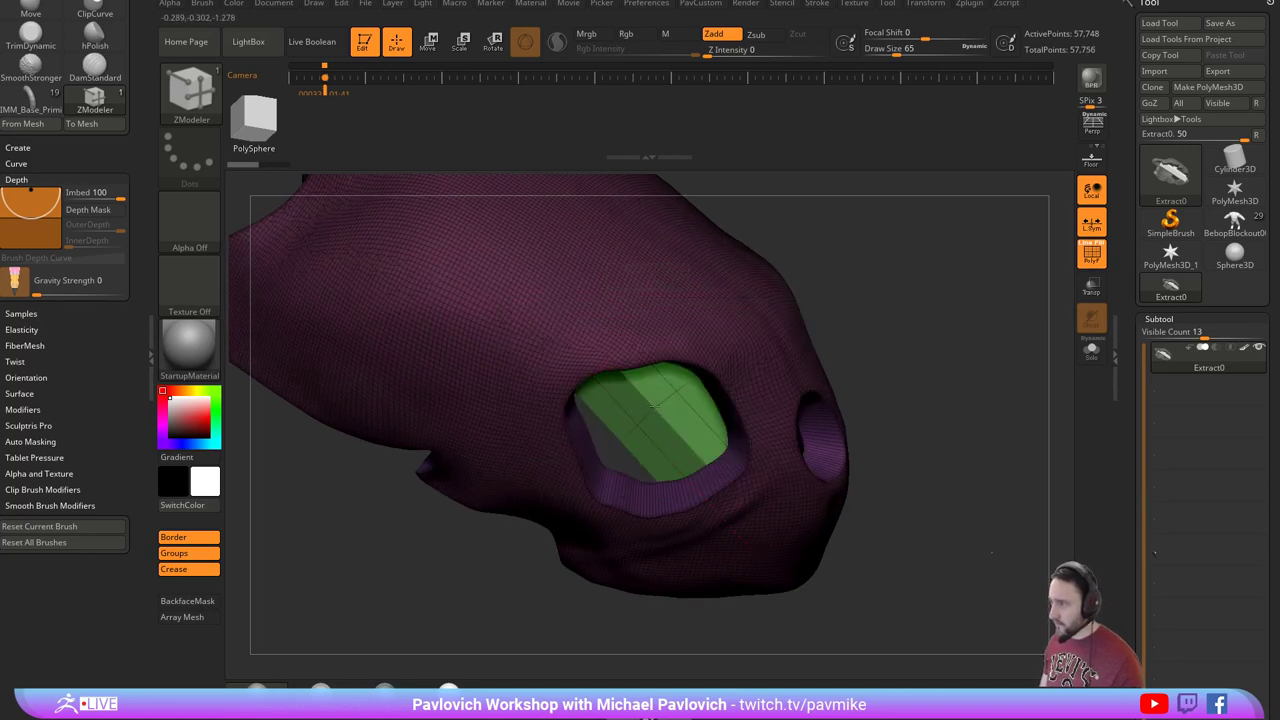
{"action": "left_click_drag", "start_coordinate": [915, 360], "coordinate": [820, 380]}
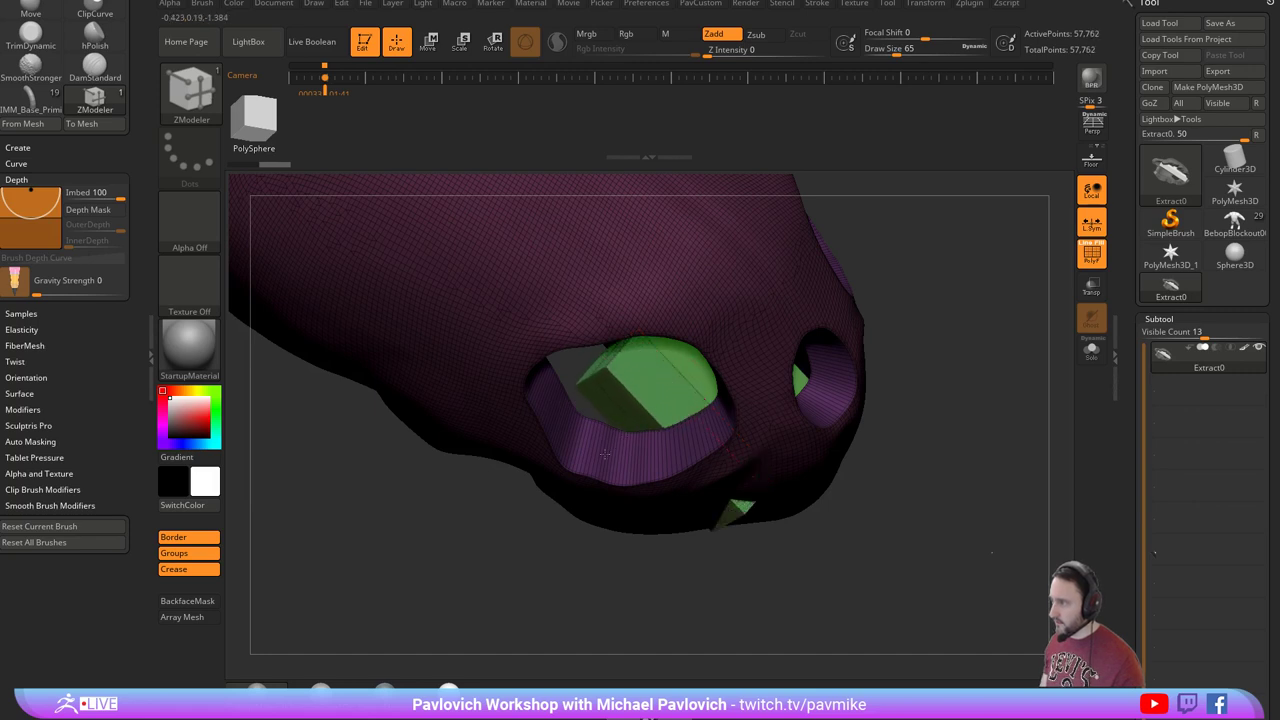
{"action": "left_click_drag", "start_coordinate": [605, 453], "coordinate": [575, 490]}
{"action": "mouse_move", "coordinate": [567, 561]}
{"action": "left_mouse_down"}
{"action": "mouse_move", "coordinate": [534, 543]}
{"action": "mouse_move", "coordinate": [560, 470]}
{"action": "left_mouse_up"}
Move the block's piece protruding through the beak back inside the skull with the Move brush at a draw size of 177.
{"action": "key", "text": "s"}
{"action": "key", "text": "b"}
{"action": "key", "text": "m"}
{"action": "key", "text": "v"}
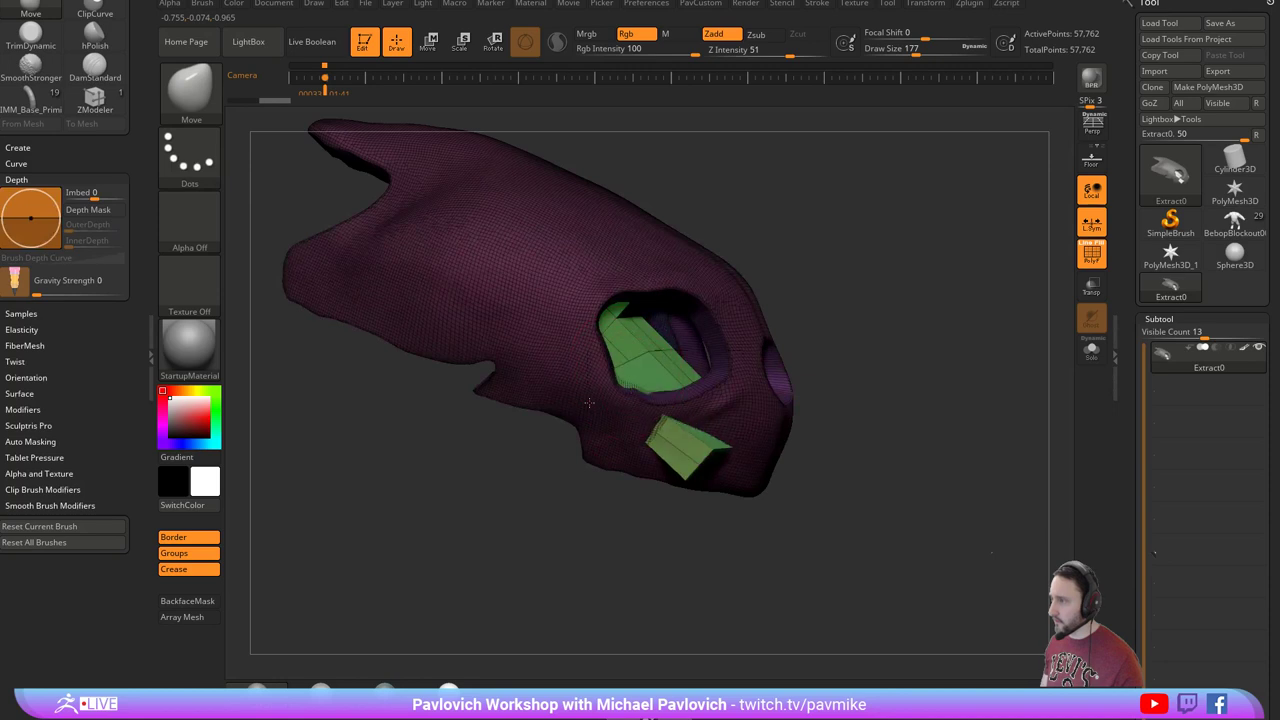
{"action": "left_click_drag", "start_coordinate": [589, 402], "coordinate": [705, 445]}
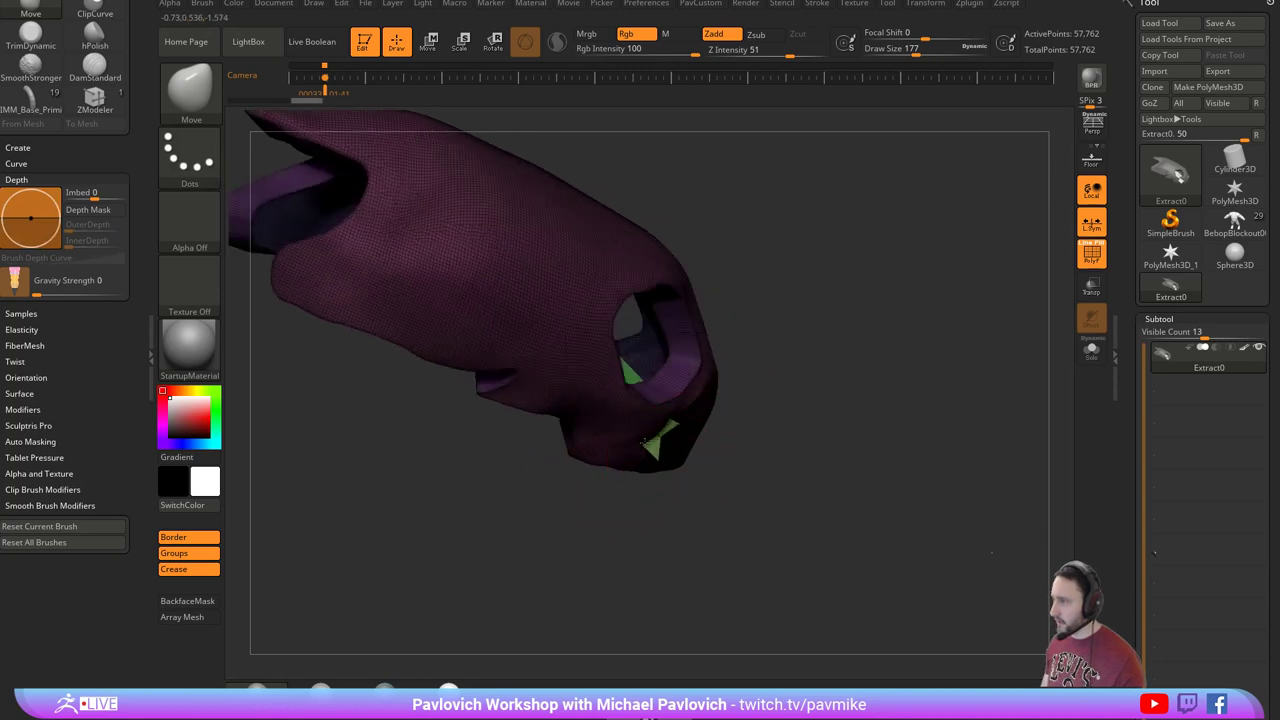
{"action": "right_click_drag", "start_coordinate": [706, 400], "coordinate": [624, 462]}
Clear the mask and apply Mirror And Weld to the skull together with its inserted block.
{"action": "left_click", "coordinate": [896, 311], "text": "ctrl"}
{"action": "key", "text": "3"}
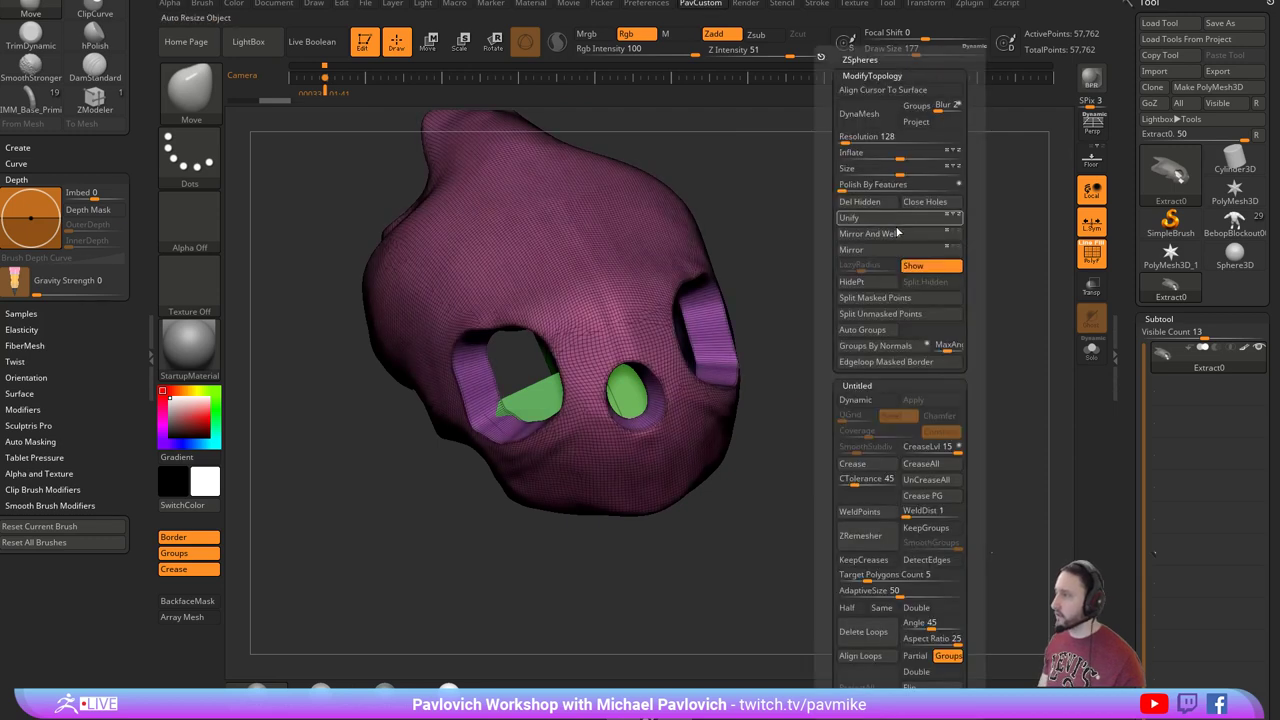
{"action": "left_click", "coordinate": [897, 233]}
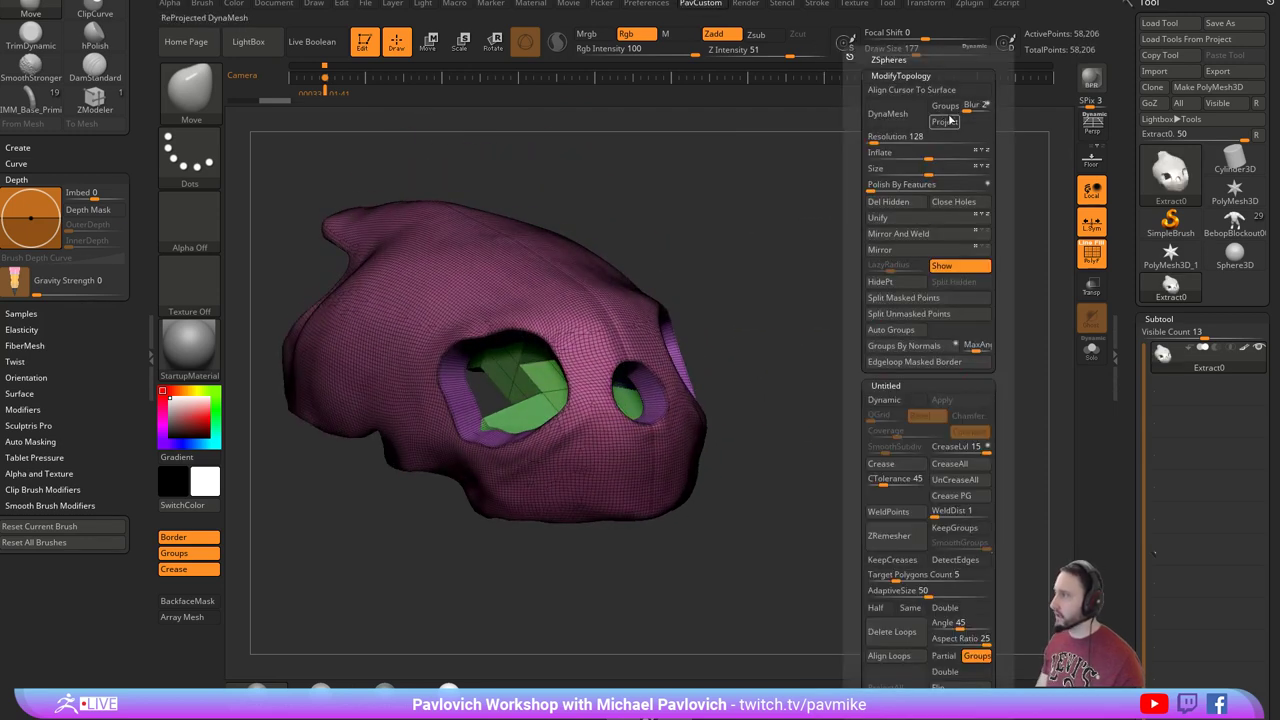
Set the DynaMesh blur to 0, adjust the resolution, and merge the skull and block with DynaMesh.
{"action": "left_click", "coordinate": [968, 109]}
{"action": "type", "text": "0"}
{"action": "left_click", "coordinate": [876, 138]}
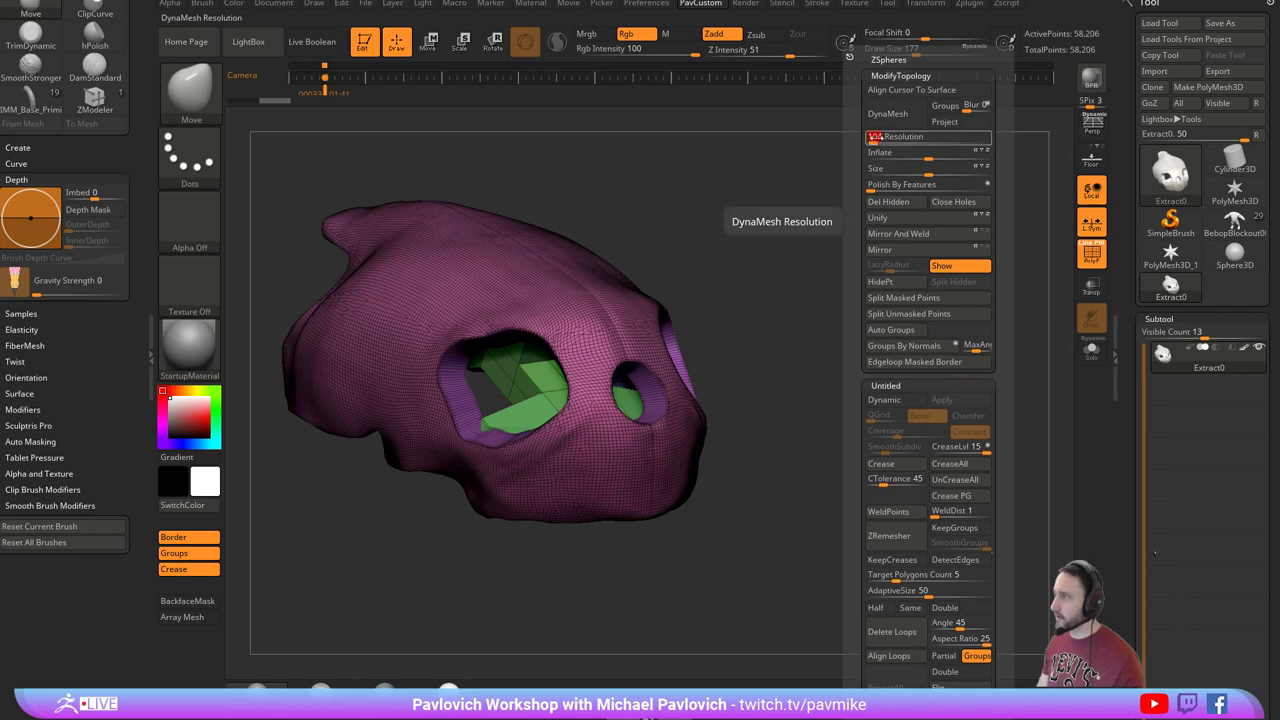
{"action": "left_click", "coordinate": [888, 114]}
{"action": "mouse_move", "coordinate": [826, 301]}
{"action": "left_mouse_down"}
{"action": "mouse_move", "coordinate": [910, 307]}
{"action": "mouse_move", "coordinate": [700, 360]}
{"action": "left_mouse_up"}
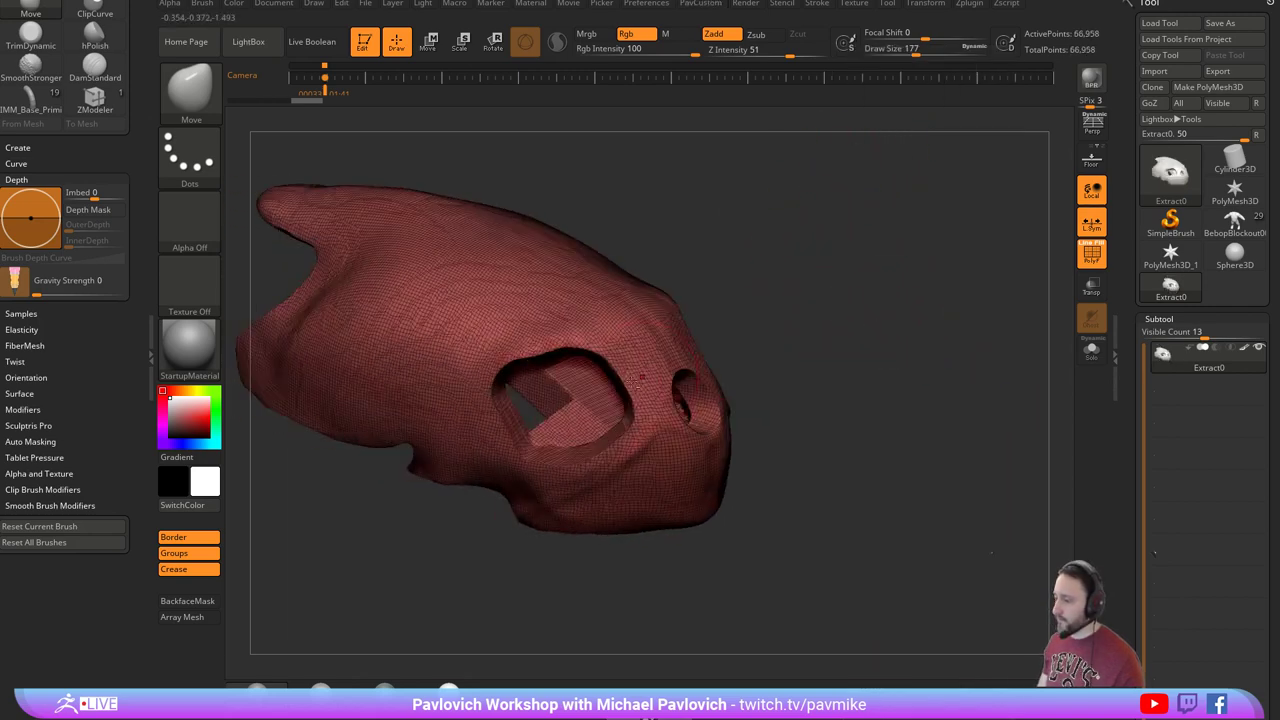
Smooth the joins between the merged block and the skull inside the eye sockets.
{"action": "key", "text": "shift"}
{"action": "key", "text": "ctrl+z"}
{"action": "left_click_drag", "start_coordinate": [835, 330], "coordinate": [733, 341]}
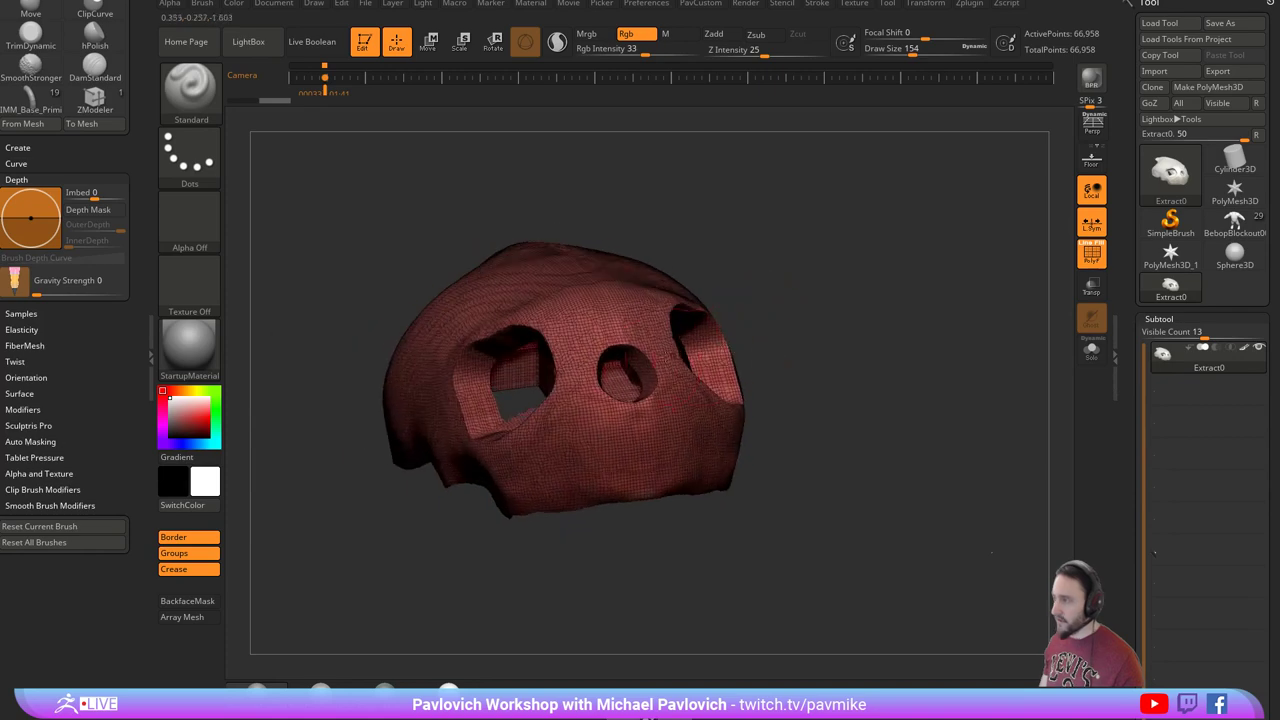
{"action": "left_click_drag", "start_coordinate": [644, 372], "coordinate": [753, 299]}
{"action": "mouse_move", "coordinate": [572, 385]}
{"action": "left_mouse_down", "text": "shift"}
{"action": "mouse_move", "coordinate": [572, 428]}
{"action": "mouse_move", "coordinate": [556, 412]}
{"action": "left_mouse_up", "text": "shift"}
{"action": "left_click_drag", "start_coordinate": [712, 284], "coordinate": [742, 268]}
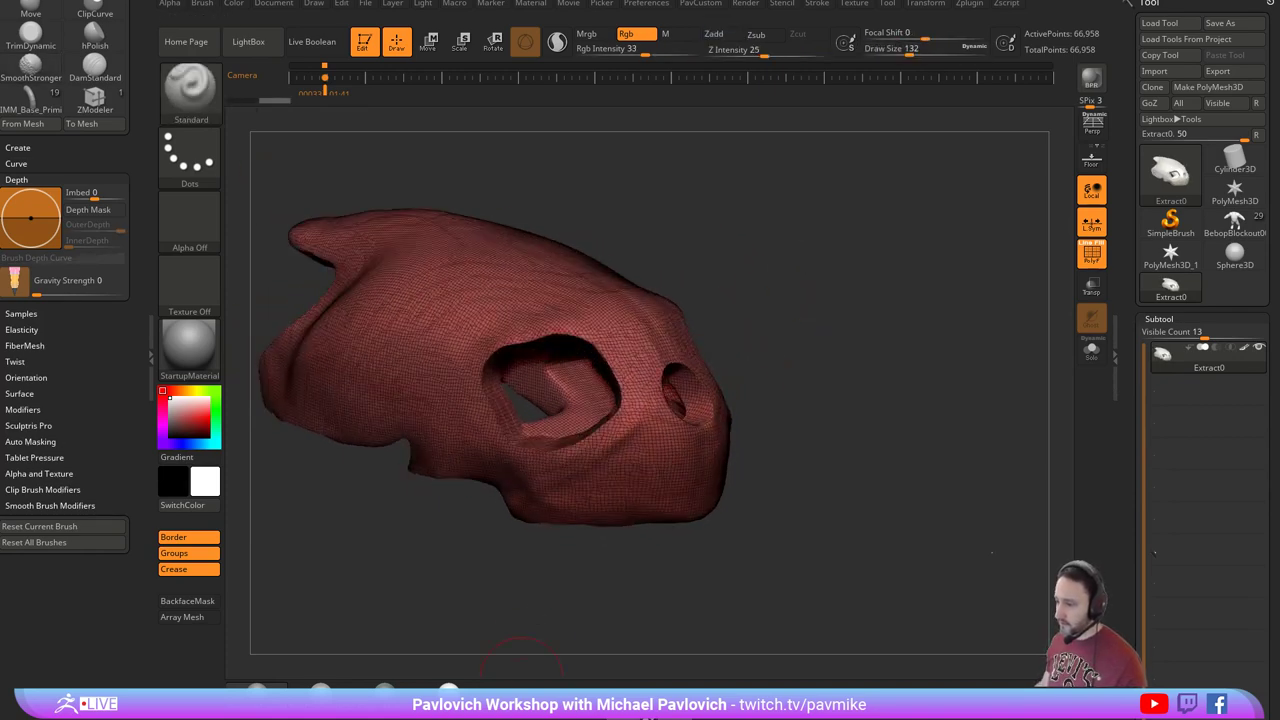
{"action": "left_click_drag", "start_coordinate": [580, 719], "coordinate": [630, 719]}
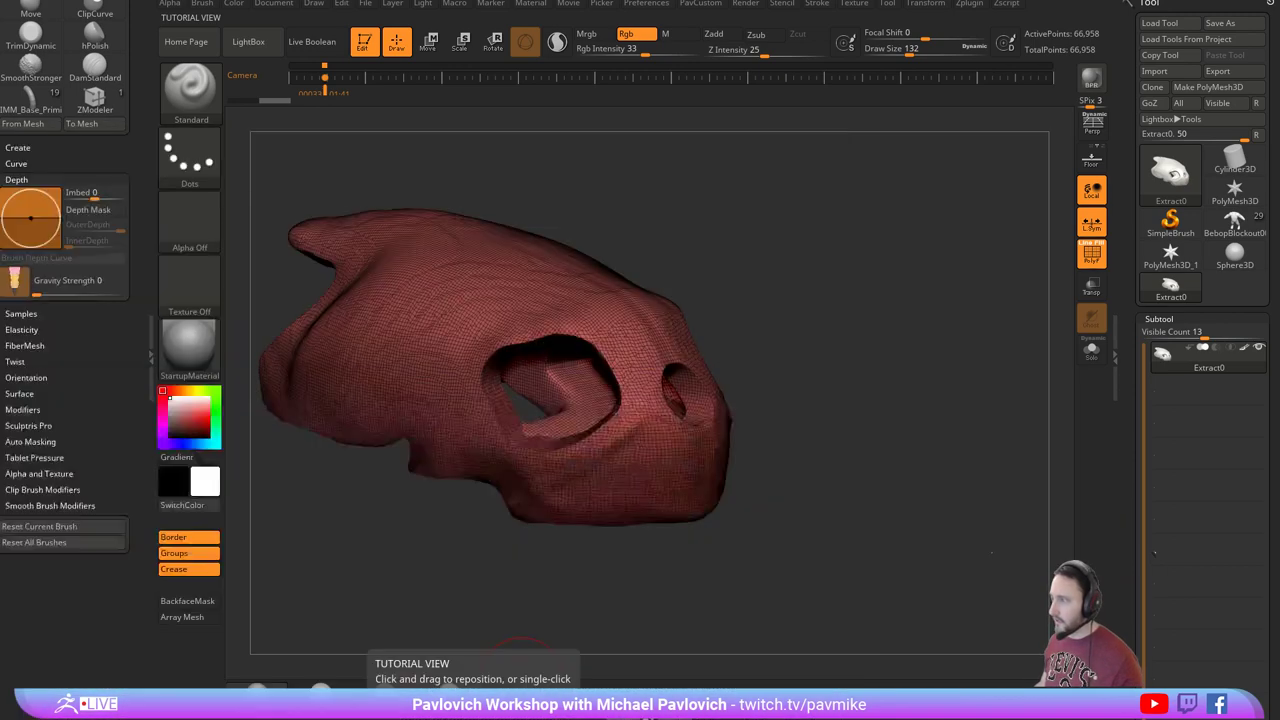
Turn off the polyframe display and smooth the eye socket rim at a draw size of 128.
{"action": "left_click_drag", "start_coordinate": [800, 249], "coordinate": [925, 275], "text": "alt"}
{"action": "left_click", "coordinate": [1091, 254]}
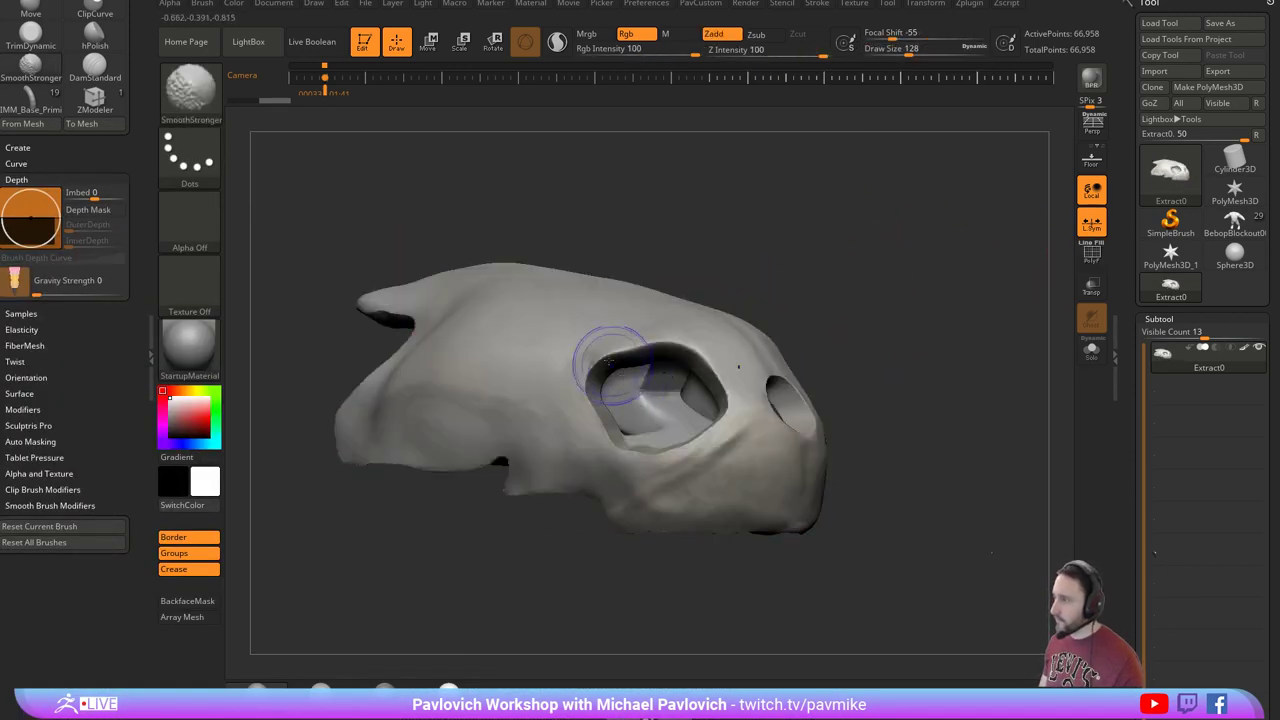
{"action": "left_click_drag", "start_coordinate": [614, 363], "coordinate": [638, 462], "text": "shift"}
{"action": "mouse_move", "coordinate": [940, 398]}
{"action": "left_mouse_down", "text": "alt"}
{"action": "mouse_move", "coordinate": [892, 380]}
{"action": "mouse_move", "coordinate": [663, 406]}
{"action": "left_mouse_up", "text": "alt"}
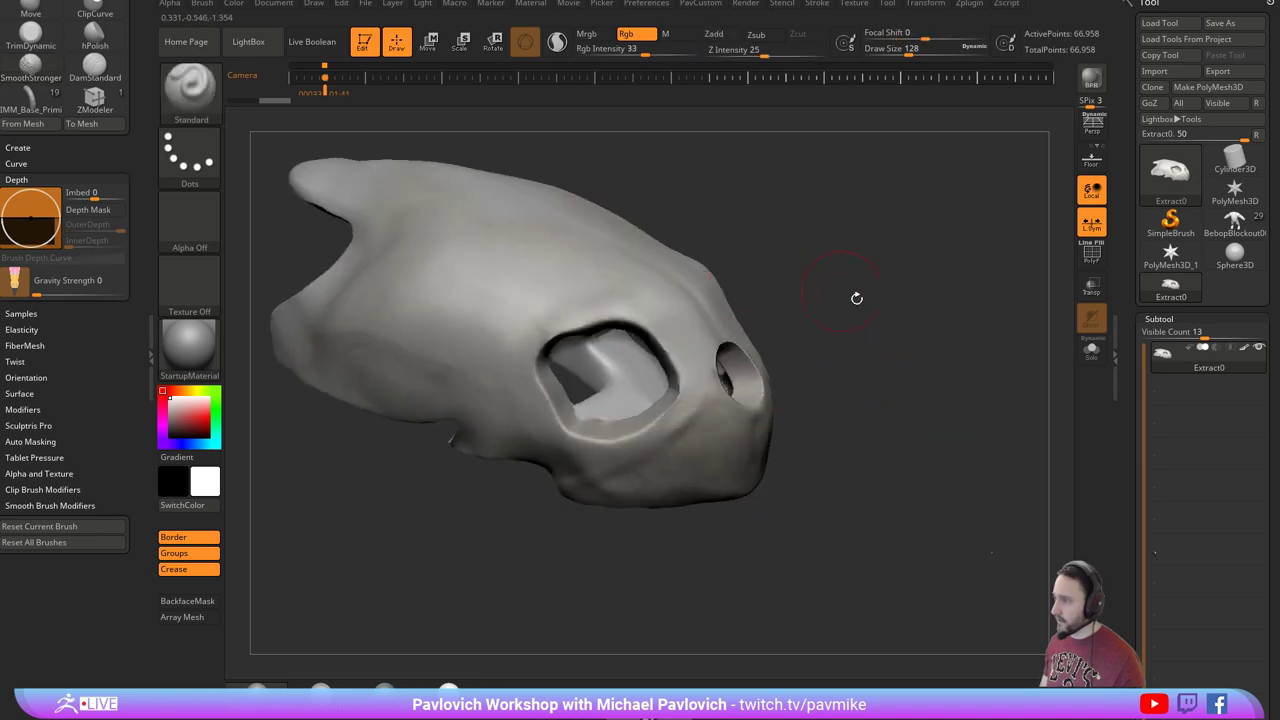
{"action": "left_click_drag", "start_coordinate": [854, 294], "coordinate": [826, 383]}
{"action": "left_click_drag", "start_coordinate": [1014, 408], "coordinate": [891, 374]}
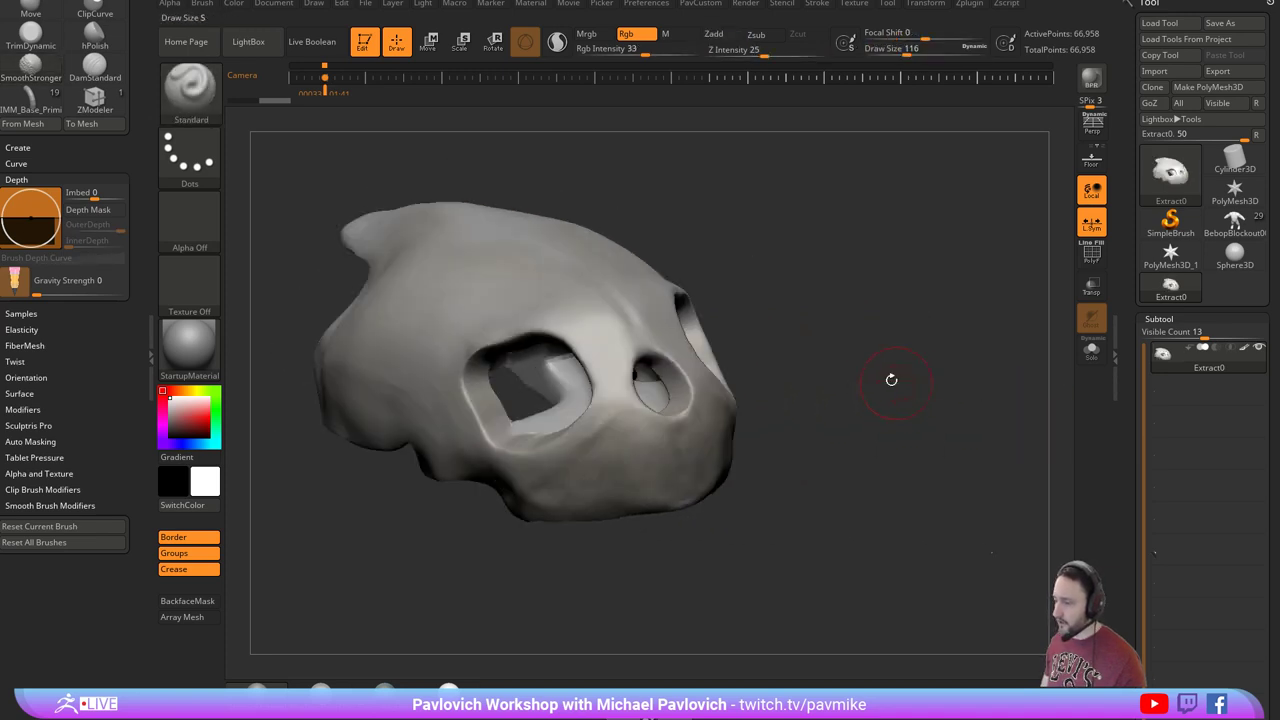
Reshape the area around the nasal opening with the Move brush at a draw size of 101.
{"action": "key", "text": "b"}
{"action": "key", "text": "m"}
{"action": "key", "text": "v"}
{"action": "left_click_drag", "start_coordinate": [726, 338], "coordinate": [634, 383]}
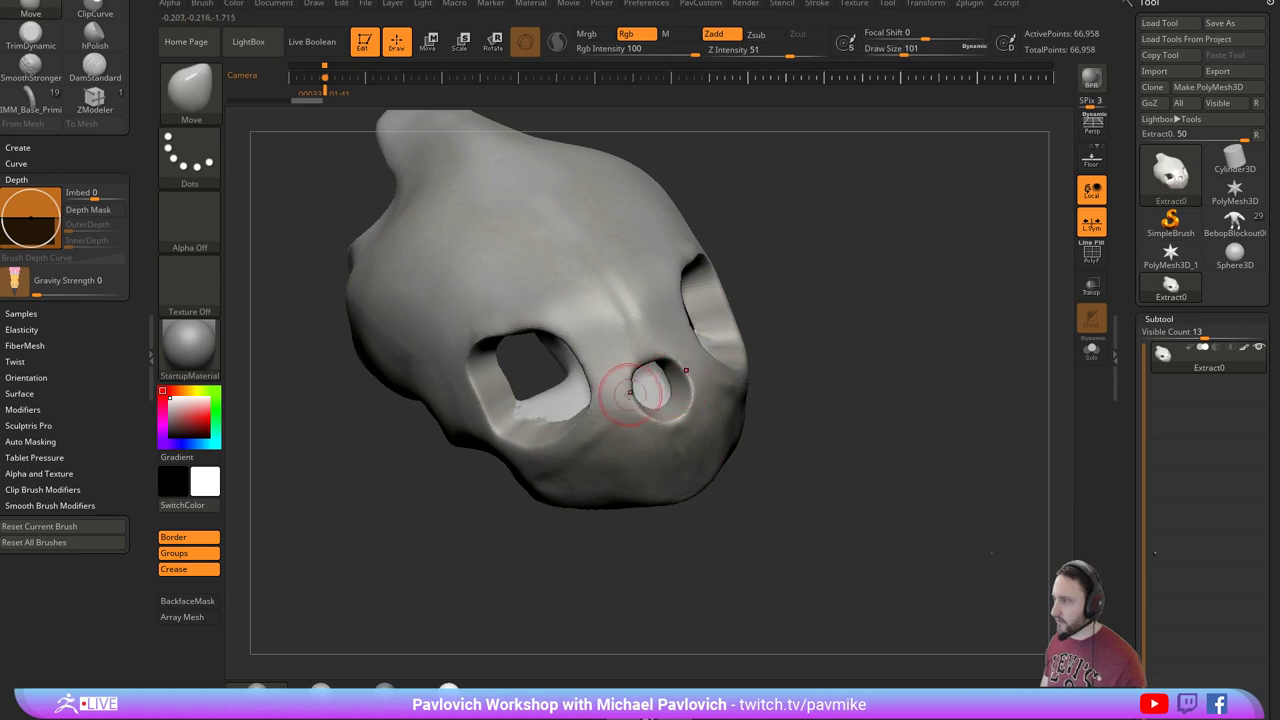
{"action": "mouse_move", "coordinate": [720, 315]}
{"action": "left_mouse_down"}
{"action": "mouse_move", "coordinate": [740, 343]}
{"action": "mouse_move", "coordinate": [860, 338]}
{"action": "mouse_move", "coordinate": [962, 277]}
{"action": "left_mouse_up"}
Show the reference photo over the skull and turn on perspective to compare their outlines.
{"action": "mouse_move", "coordinate": [899, 395]}
{"action": "left_mouse_down"}
{"action": "mouse_move", "coordinate": [854, 411]}
{"action": "mouse_move", "coordinate": [914, 386]}
{"action": "left_mouse_up"}
{"action": "key", "text": "shift+z"}
{"action": "left_click_drag", "start_coordinate": [442, 430], "coordinate": [442, 430]}
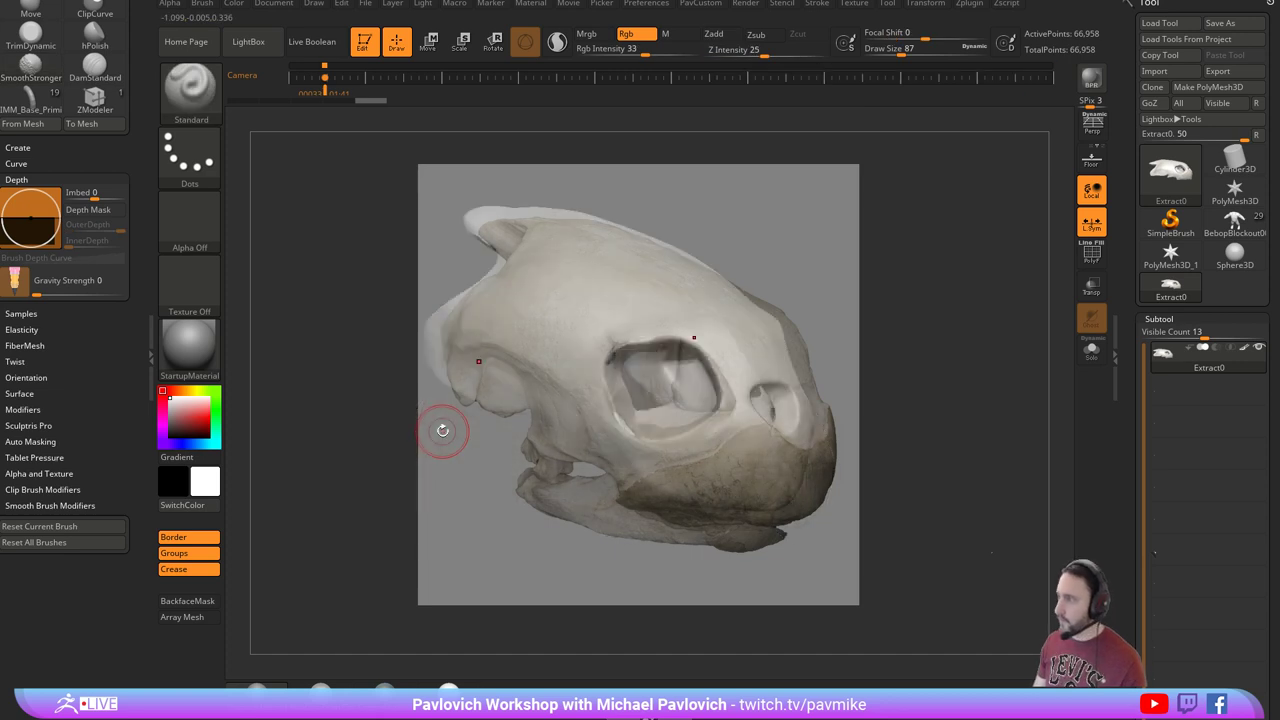
{"action": "left_click", "coordinate": [1092, 128]}
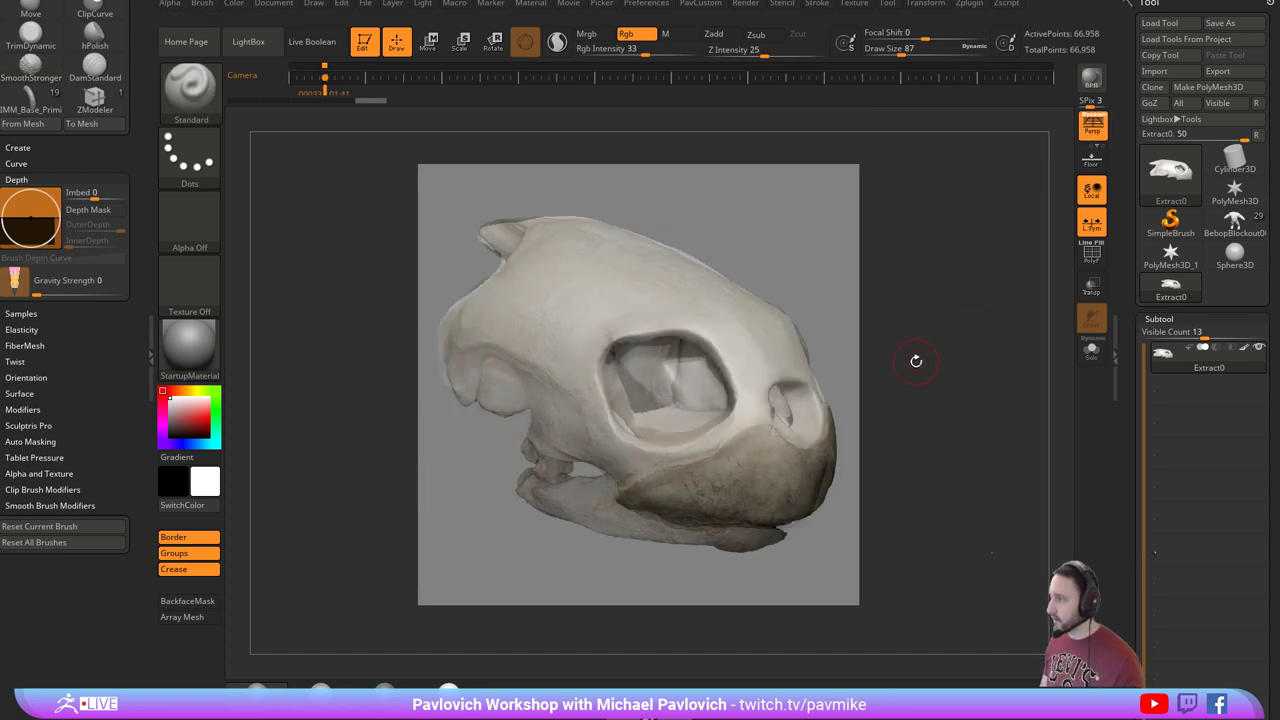
Sharpen the crease along the beak's upper edge with the DamStandard brush at a draw size of 51 and show its Samples settings.
{"action": "key", "text": "s"}
{"action": "left_click_drag", "start_coordinate": [711, 460], "coordinate": [716, 462]}
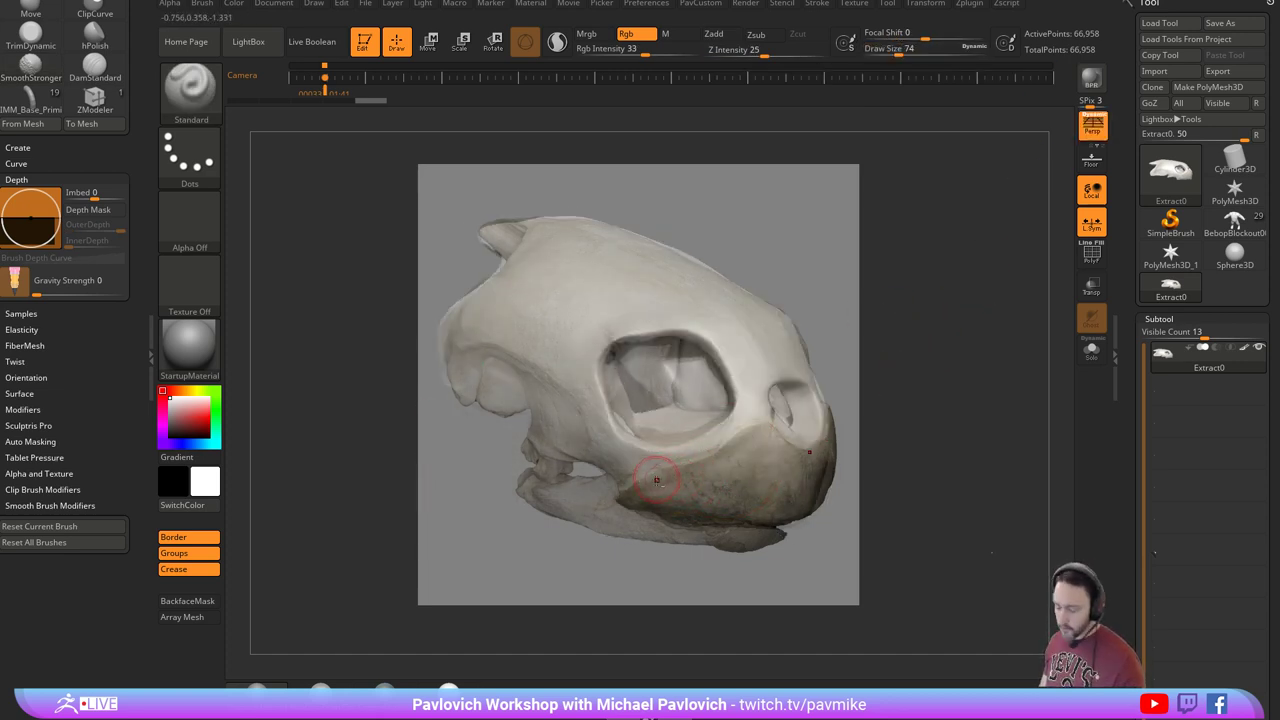
{"action": "key", "text": "b"}
{"action": "key", "text": "d"}
{"action": "key", "text": "s"}
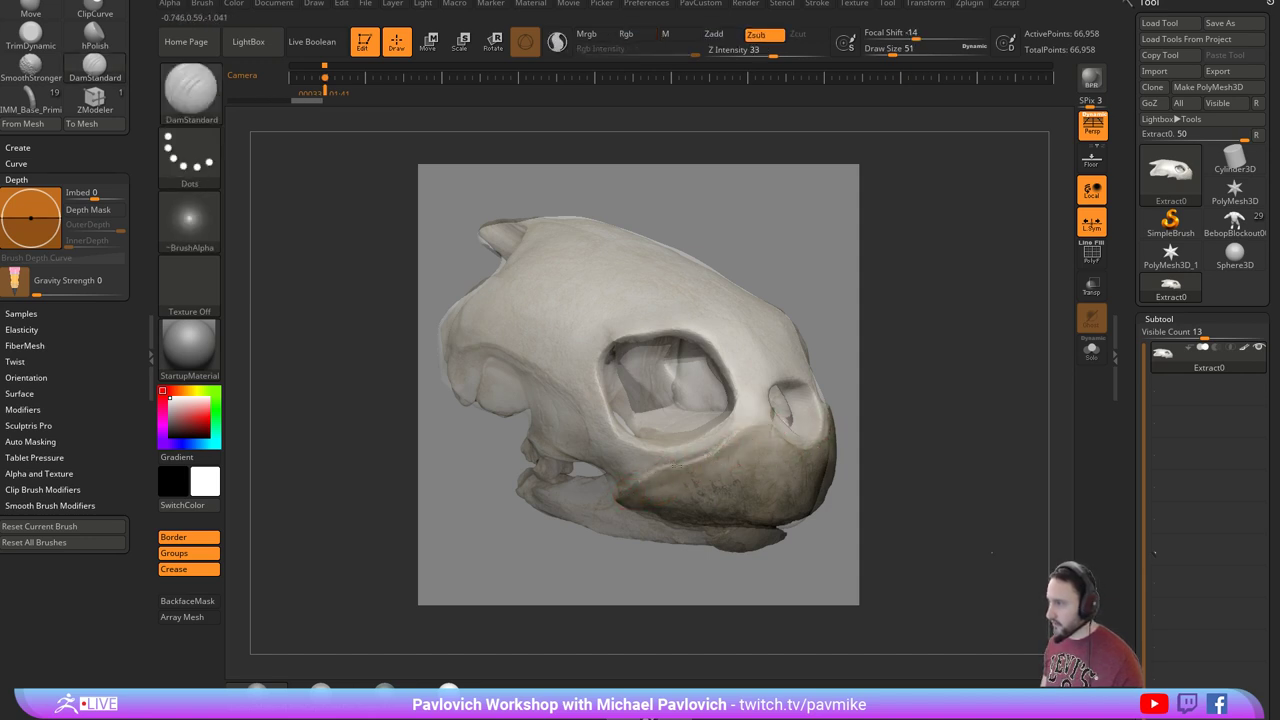
{"action": "left_click", "coordinate": [201, 4]}
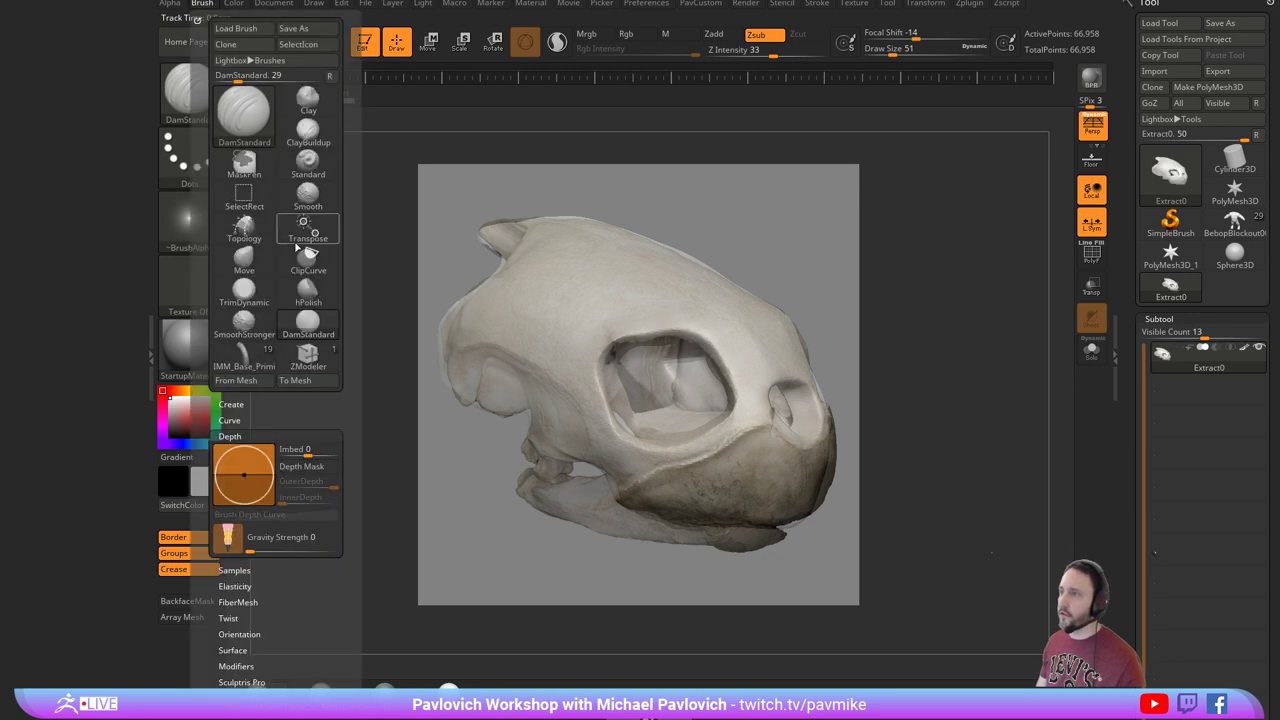
{"action": "left_click", "coordinate": [240, 436], "text": "shift"}
{"action": "left_click", "coordinate": [248, 446], "text": "shift"}
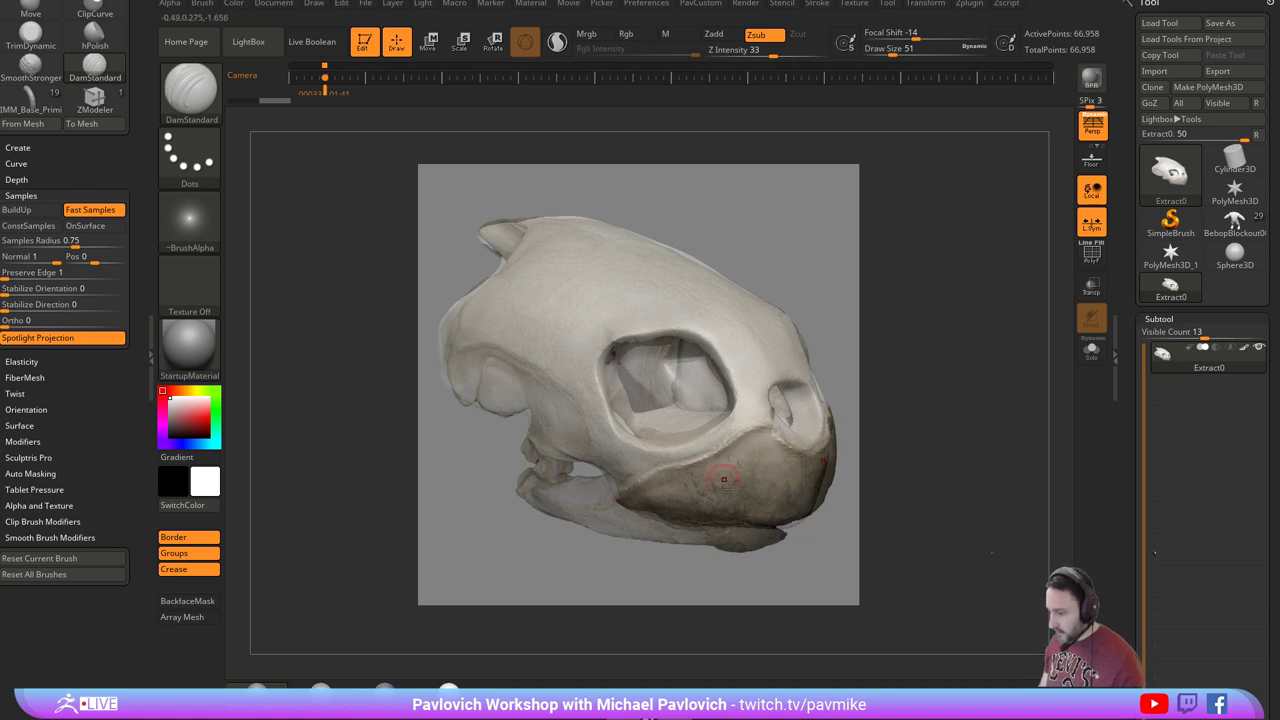
{"action": "key", "text": "s"}
{"action": "left_click_drag", "start_coordinate": [800, 519], "coordinate": [820, 519]}
Match the skull's outline and rear crest to the reference photo with the Move brush at a draw size of 182.
{"action": "key", "text": "b"}
{"action": "key", "text": "m"}
{"action": "key", "text": "v"}
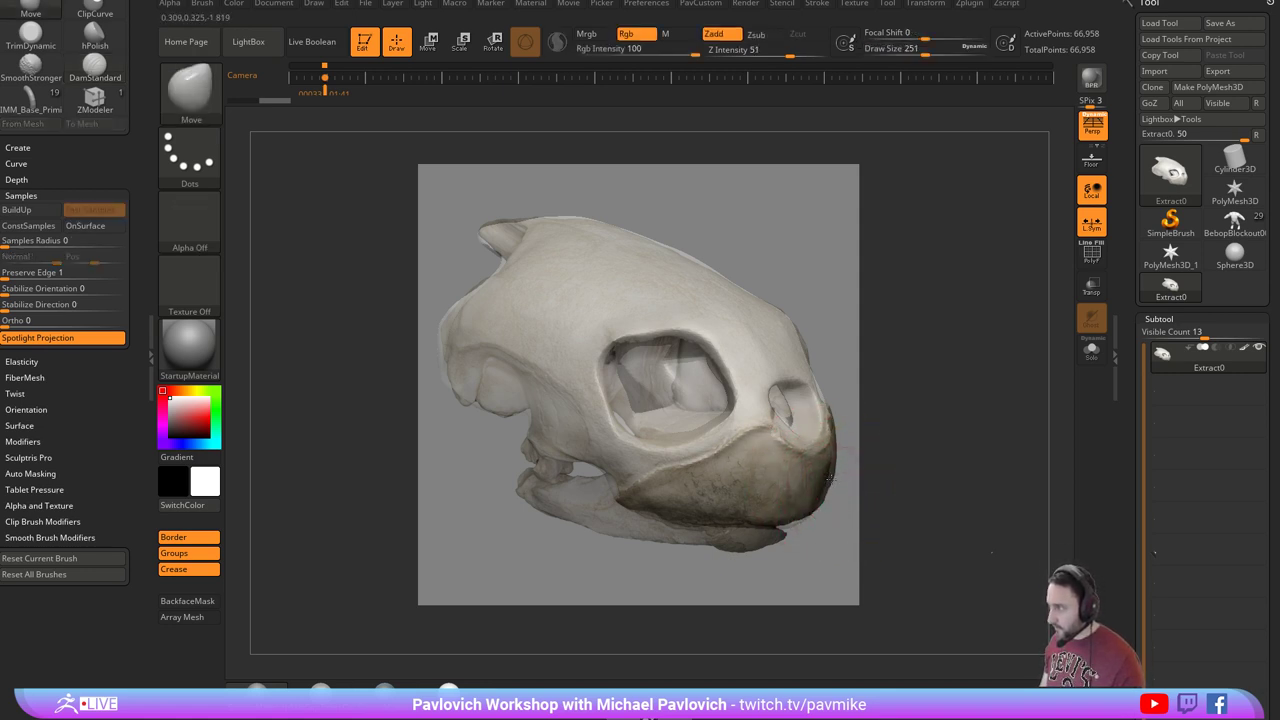
{"action": "key", "text": "s"}
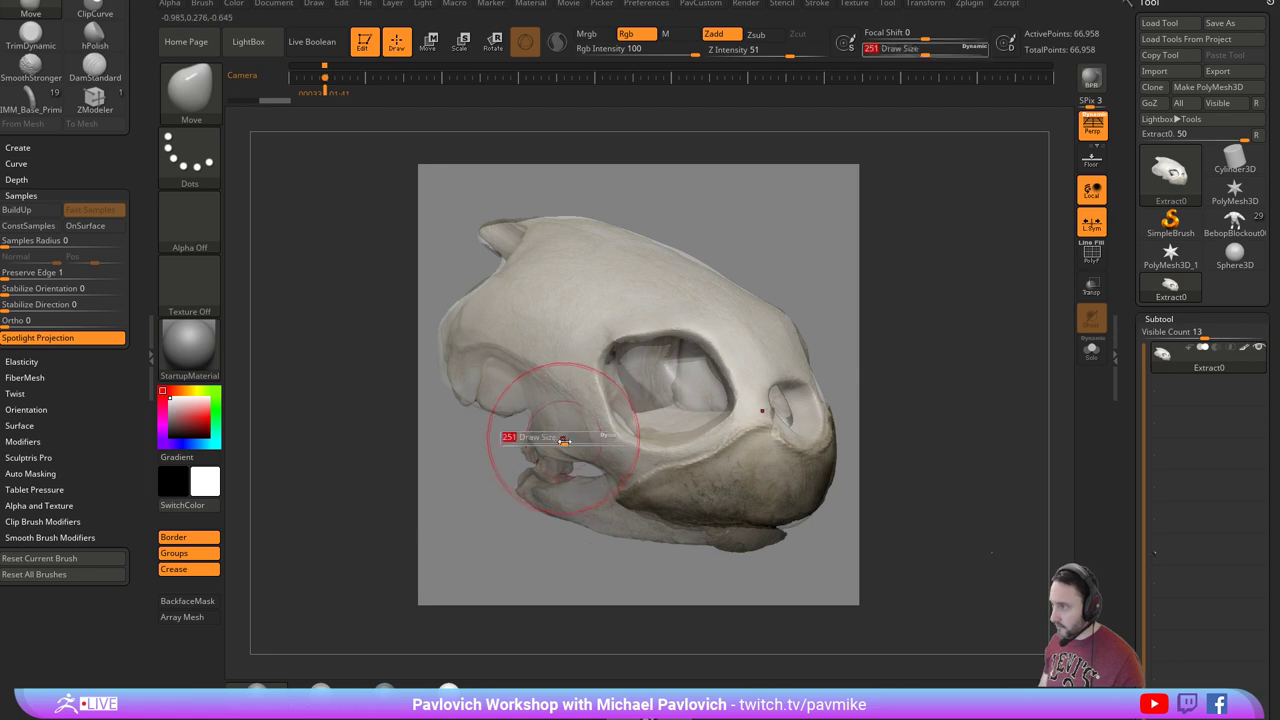
{"action": "left_click_drag", "start_coordinate": [547, 441], "coordinate": [554, 445]}
{"action": "key", "text": "s"}
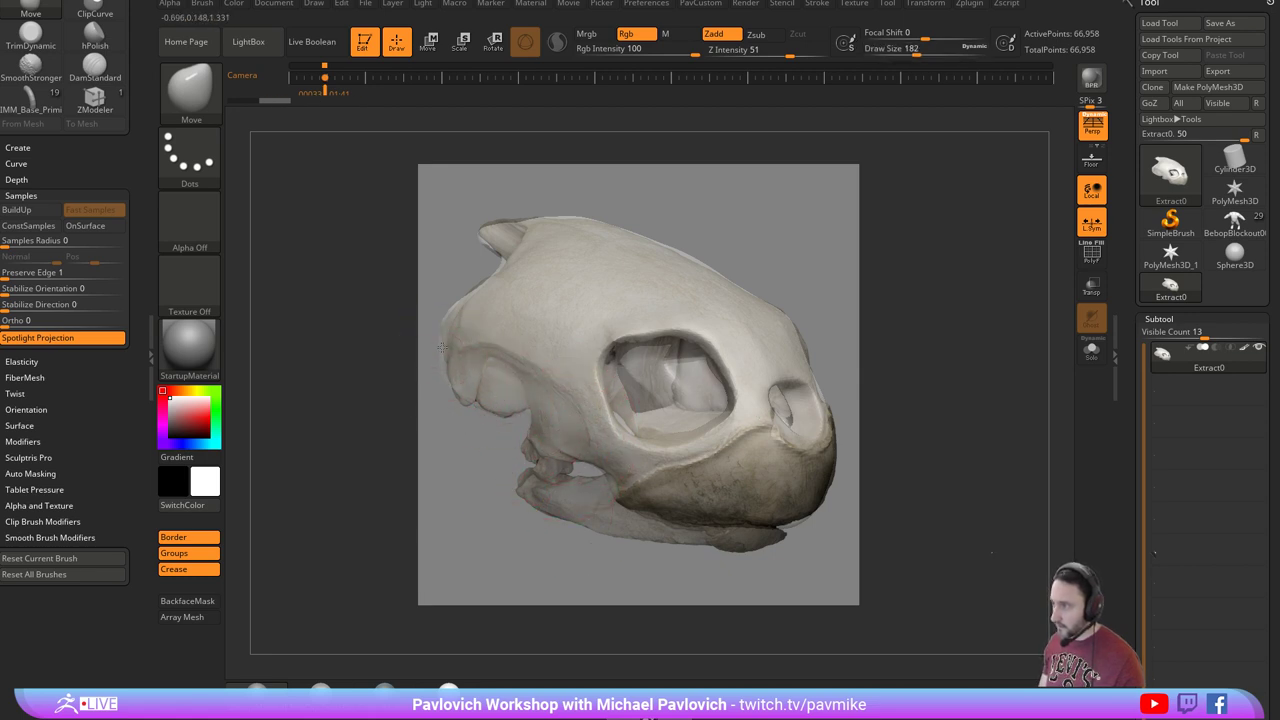
{"action": "left_click_drag", "start_coordinate": [483, 236], "coordinate": [493, 230]}
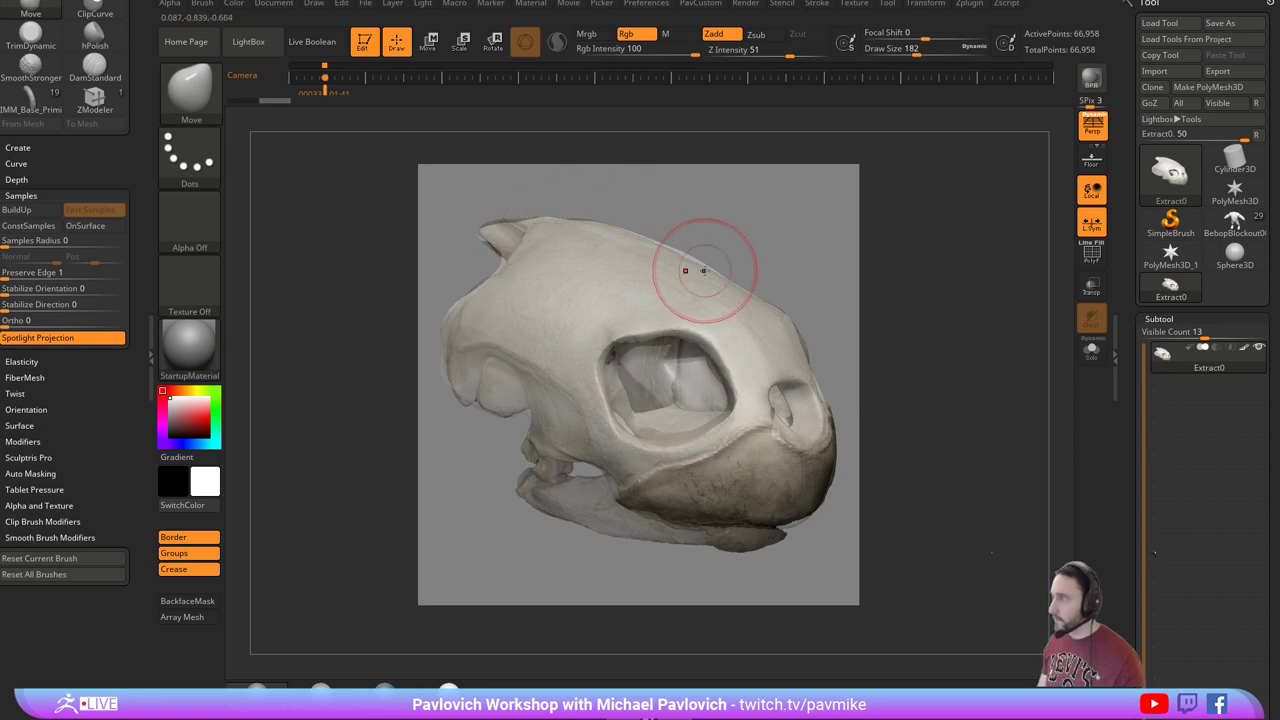
Try to reshape the lower rear edge of the eye socket with a draw size of 311.
{"action": "key", "text": "b"}
{"action": "key", "text": "s"}
{"action": "key", "text": "t"}
{"action": "key", "text": "s"}
{"action": "left_click_drag", "start_coordinate": [737, 386], "coordinate": [724, 386]}
{"action": "key", "text": "s"}
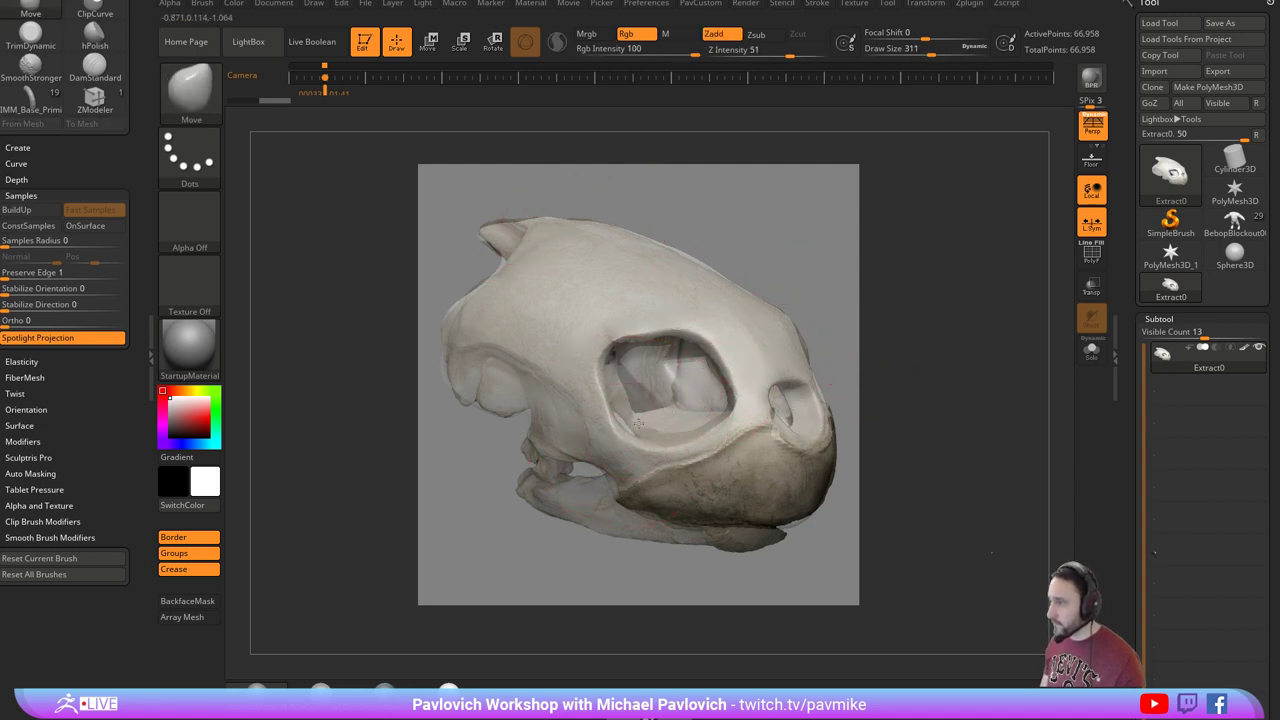
{"action": "mouse_move", "coordinate": [638, 396]}
{"action": "left_mouse_down"}
{"action": "mouse_move", "coordinate": [642, 415]}
{"action": "mouse_move", "coordinate": [619, 437]}
{"action": "left_mouse_up"}
{"action": "key", "text": "ctrl+z"}
Set the Move brush to a draw size of 132 and hide the reference photo.
{"action": "key", "text": "b"}
{"action": "key", "text": "m"}
{"action": "key", "text": "v"}
{"action": "key", "text": "s"}
{"action": "key", "text": "s"}
{"action": "left_click", "coordinate": [624, 434]}
{"action": "key", "text": "s"}
{"action": "key", "text": "shift+z"}
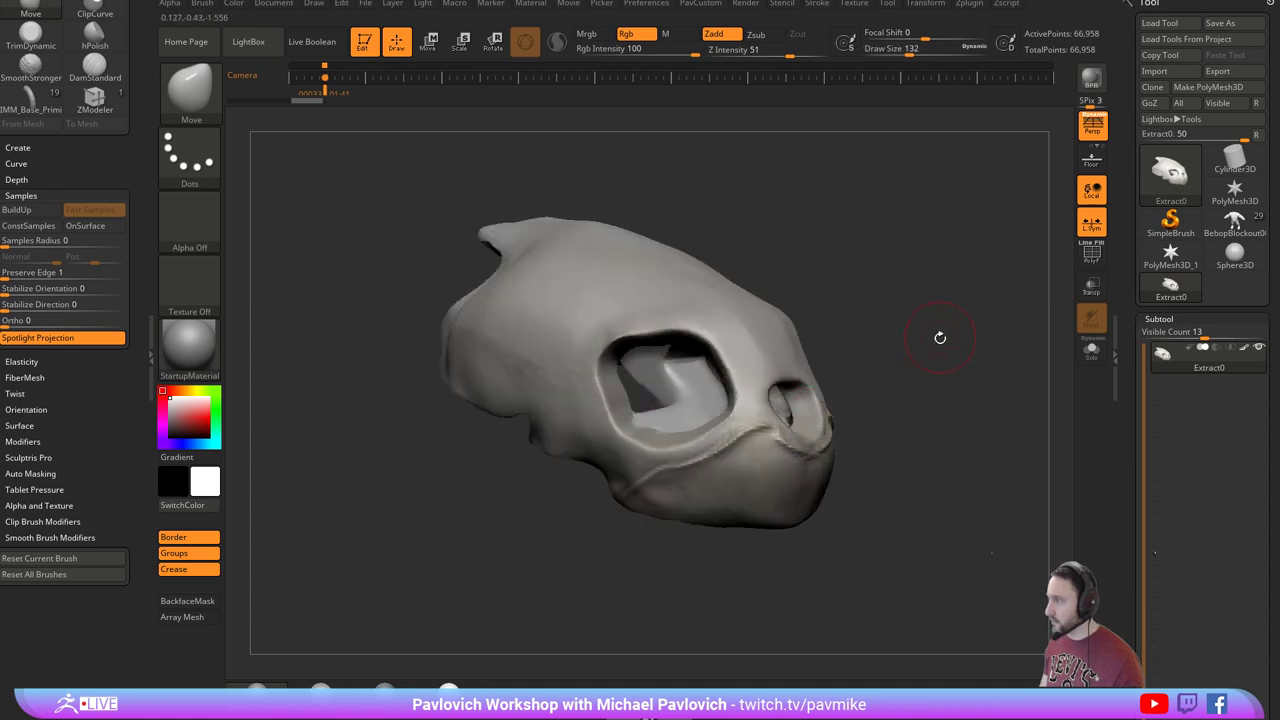
Turn off perspective and build up the brow above the eye sockets with the Clay brush at a draw size of 136.
{"action": "left_click_drag", "start_coordinate": [940, 337], "coordinate": [770, 385]}
{"action": "left_click_drag", "start_coordinate": [988, 313], "coordinate": [830, 415], "text": "alt"}
{"action": "left_click_drag", "start_coordinate": [1030, 225], "coordinate": [1038, 273]}
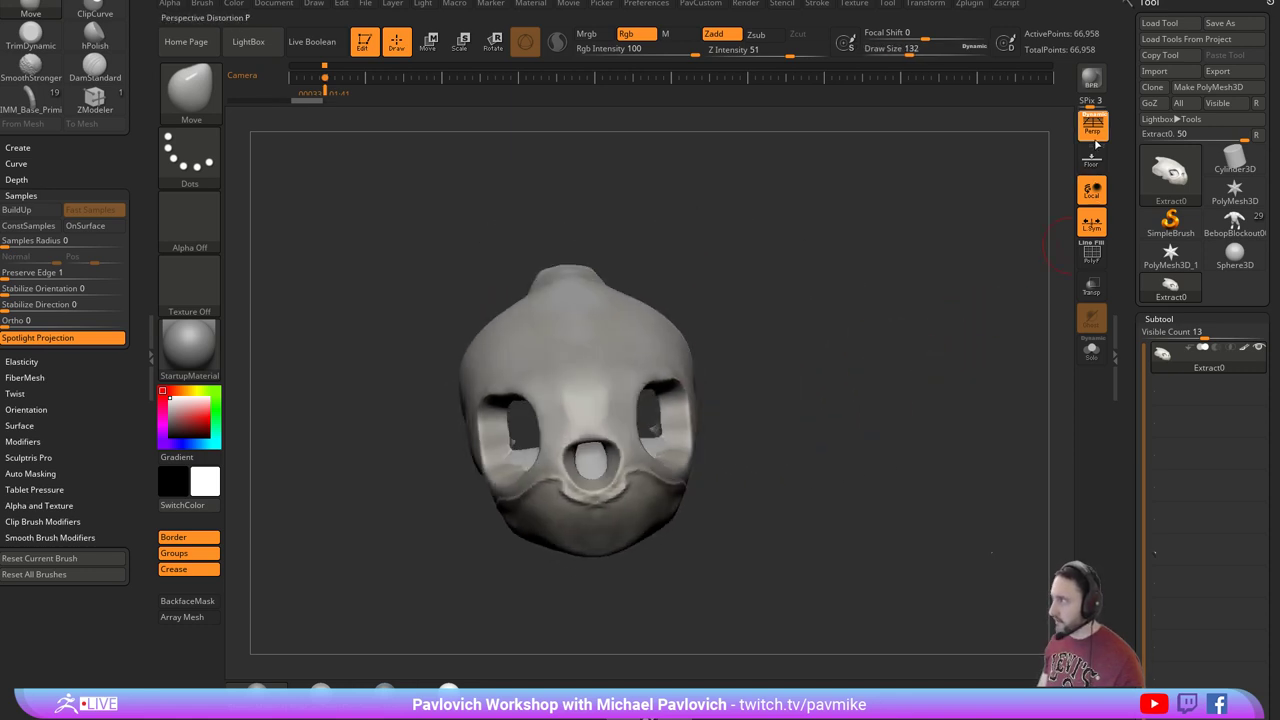
{"action": "left_click", "coordinate": [1094, 138]}
{"action": "mouse_move", "coordinate": [886, 315]}
{"action": "left_mouse_down"}
{"action": "mouse_move", "coordinate": [877, 292]}
{"action": "mouse_move", "coordinate": [820, 295]}
{"action": "left_mouse_up"}
{"action": "key", "text": "b"}
{"action": "key", "text": "c"}
{"action": "key", "text": "l"}
{"action": "key", "text": "s"}
{"action": "left_click_drag", "start_coordinate": [641, 387], "coordinate": [730, 352]}
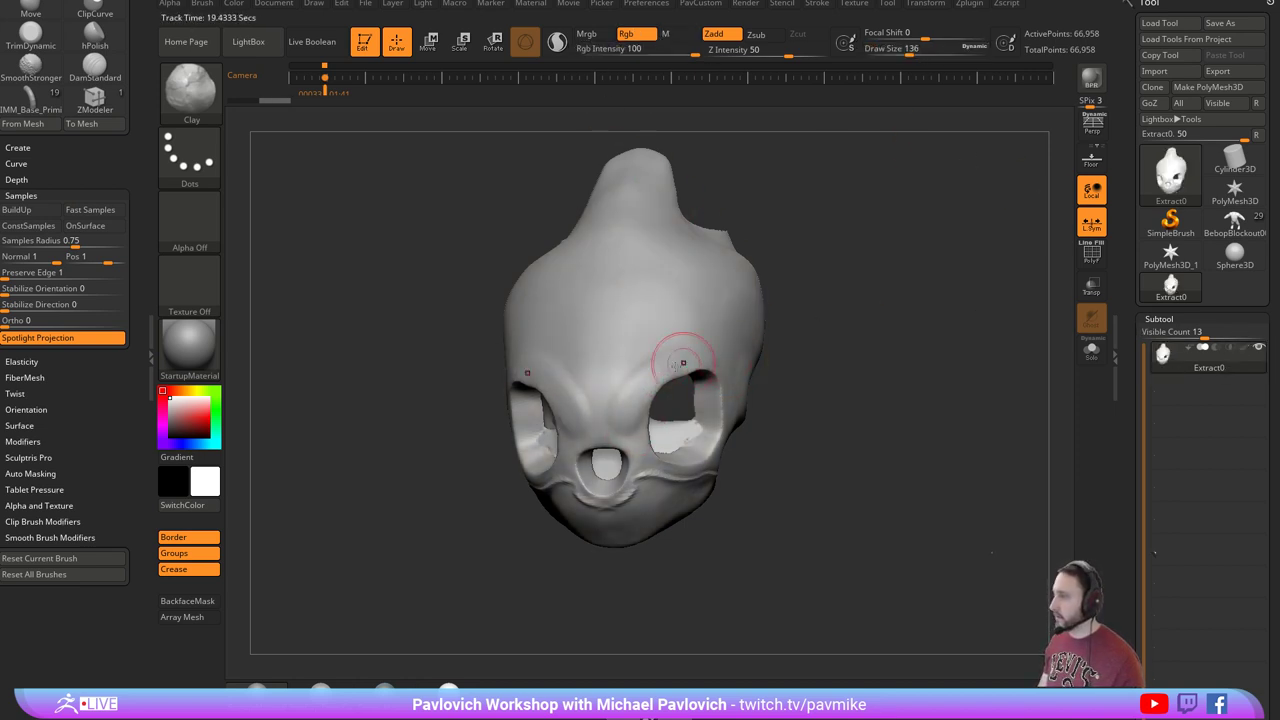
Smooth the built-up brow above the eye sockets and select the TrimDynamic brush.
{"action": "mouse_move", "coordinate": [857, 368]}
{"action": "left_mouse_down"}
{"action": "mouse_move", "coordinate": [891, 343]}
{"action": "mouse_move", "coordinate": [837, 306]}
{"action": "mouse_move", "coordinate": [821, 328]}
{"action": "mouse_move", "coordinate": [793, 322]}
{"action": "mouse_move", "coordinate": [897, 263]}
{"action": "mouse_move", "coordinate": [849, 386]}
{"action": "mouse_move", "coordinate": [854, 349]}
{"action": "mouse_move", "coordinate": [839, 371]}
{"action": "mouse_move", "coordinate": [780, 312]}
{"action": "left_mouse_up"}
{"action": "key", "text": "b"}
{"action": "key", "text": "t"}
{"action": "key", "text": "d"}
{"action": "mouse_move", "coordinate": [662, 342]}
{"action": "left_mouse_down", "text": "shift"}
{"action": "mouse_move", "coordinate": [664, 368]}
{"action": "mouse_move", "coordinate": [662, 346]}
{"action": "left_mouse_up", "text": "shift"}
Smooth the edges of the cross-shaped inner block and its joins with the skull wall from the underside.
{"action": "right_click_drag", "start_coordinate": [692, 338], "coordinate": [689, 380]}
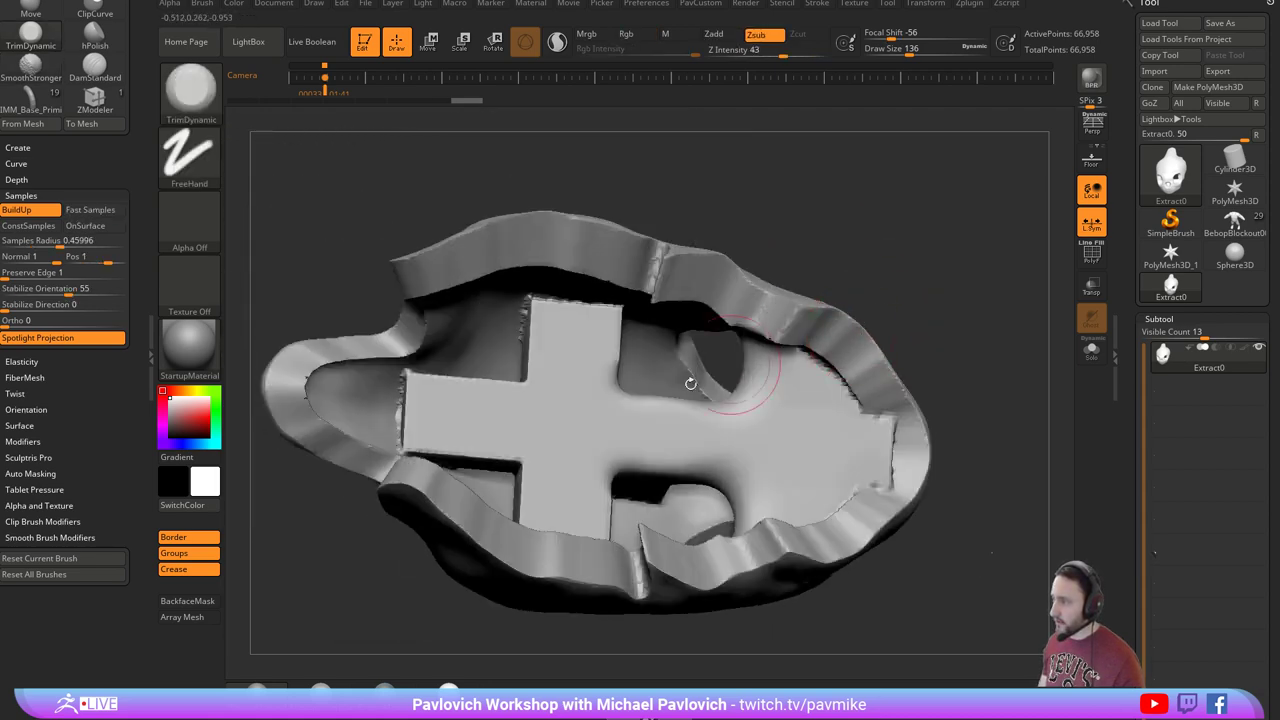
{"action": "mouse_move", "coordinate": [660, 388]}
{"action": "left_mouse_down", "text": "shift"}
{"action": "mouse_move", "coordinate": [615, 398]}
{"action": "mouse_move", "coordinate": [585, 335]}
{"action": "mouse_move", "coordinate": [557, 361]}
{"action": "left_mouse_up", "text": "shift"}
{"action": "mouse_move", "coordinate": [845, 205]}
{"action": "left_mouse_down"}
{"action": "mouse_move", "coordinate": [897, 197]}
{"action": "mouse_move", "coordinate": [870, 212]}
{"action": "left_mouse_up"}
{"action": "left_click_drag", "start_coordinate": [680, 322], "coordinate": [650, 325], "text": "shift"}
{"action": "left_click_drag", "start_coordinate": [511, 425], "coordinate": [521, 385], "text": "shift"}
{"action": "left_click_drag", "start_coordinate": [400, 282], "coordinate": [428, 312]}
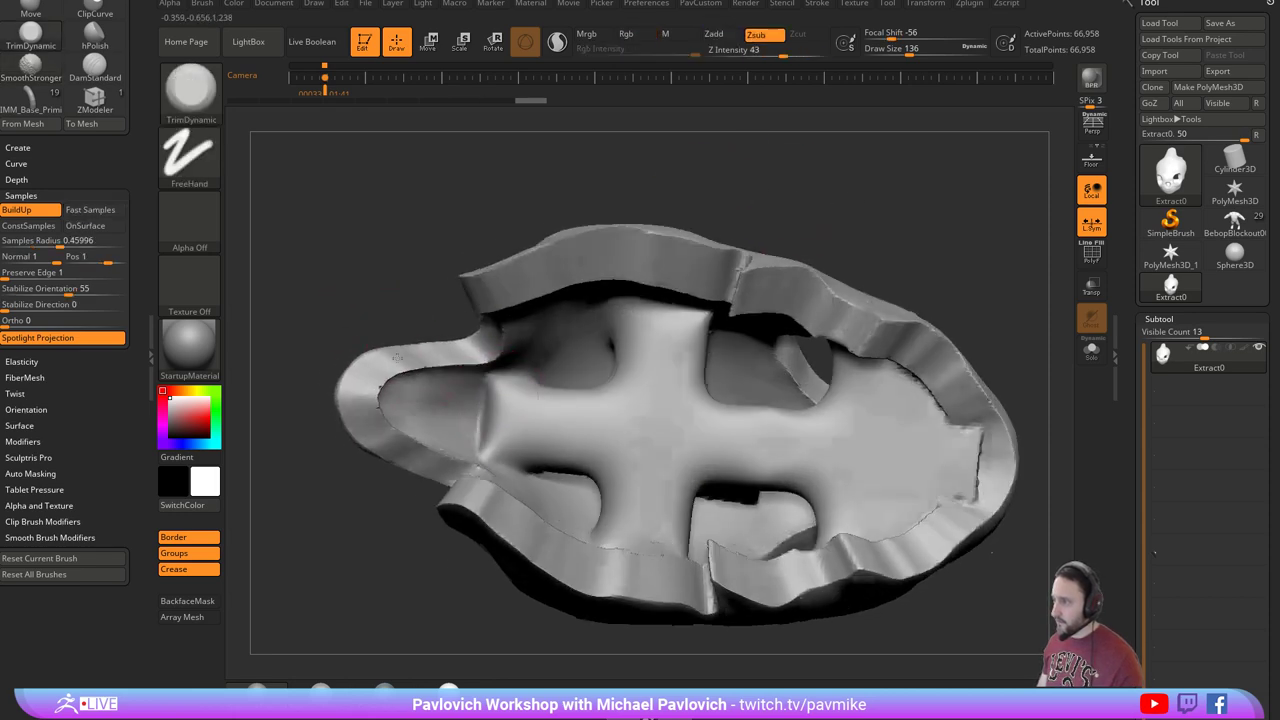
{"action": "left_click_drag", "start_coordinate": [490, 392], "coordinate": [472, 430], "text": "shift"}
Smooth the remaining inner wall joins at a draw size of 116 and remesh the skull with DynaMesh.
{"action": "mouse_move", "coordinate": [933, 249]}
{"action": "left_mouse_down"}
{"action": "mouse_move", "coordinate": [766, 234]}
{"action": "mouse_move", "coordinate": [660, 266]}
{"action": "left_mouse_up"}
{"action": "left_click_drag", "start_coordinate": [640, 368], "coordinate": [672, 380], "text": "shift"}
{"action": "left_click_drag", "start_coordinate": [812, 385], "coordinate": [777, 363]}
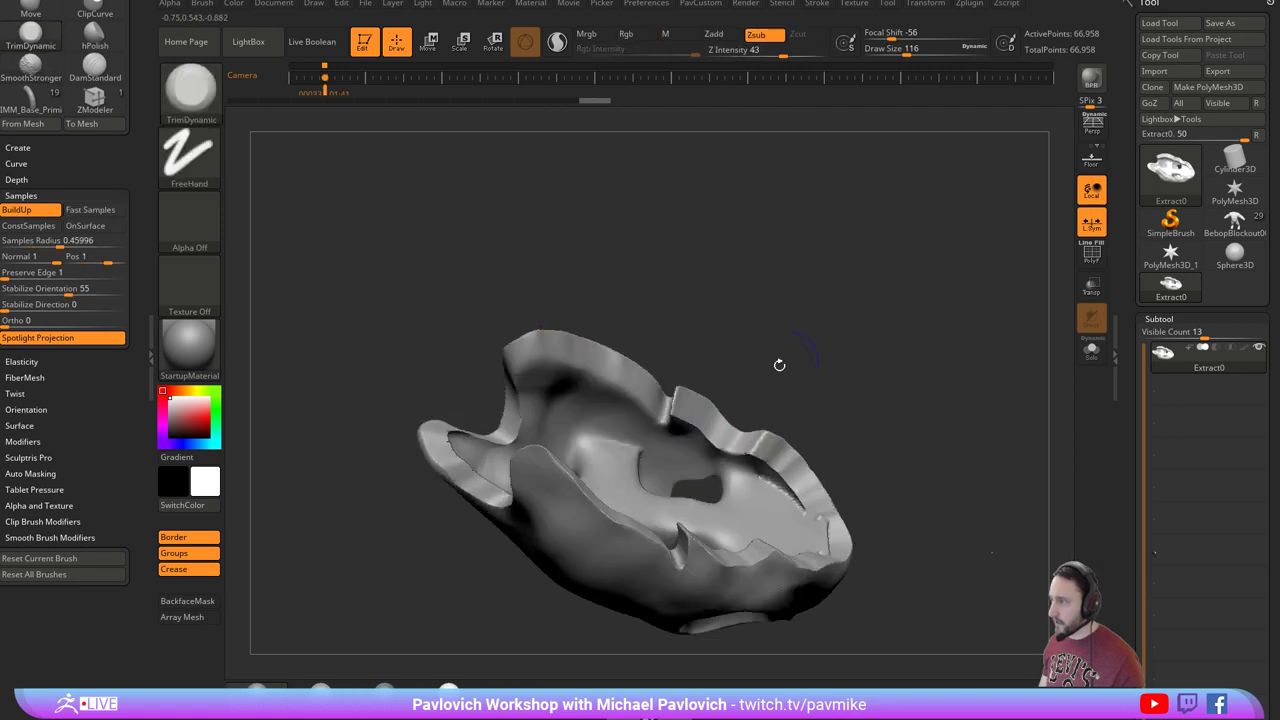
{"action": "left_click_drag", "start_coordinate": [690, 402], "coordinate": [698, 435], "text": "shift"}
{"action": "mouse_move", "coordinate": [882, 434]}
{"action": "left_mouse_down"}
{"action": "mouse_move", "coordinate": [850, 420]}
{"action": "mouse_move", "coordinate": [757, 424]}
{"action": "left_mouse_up"}
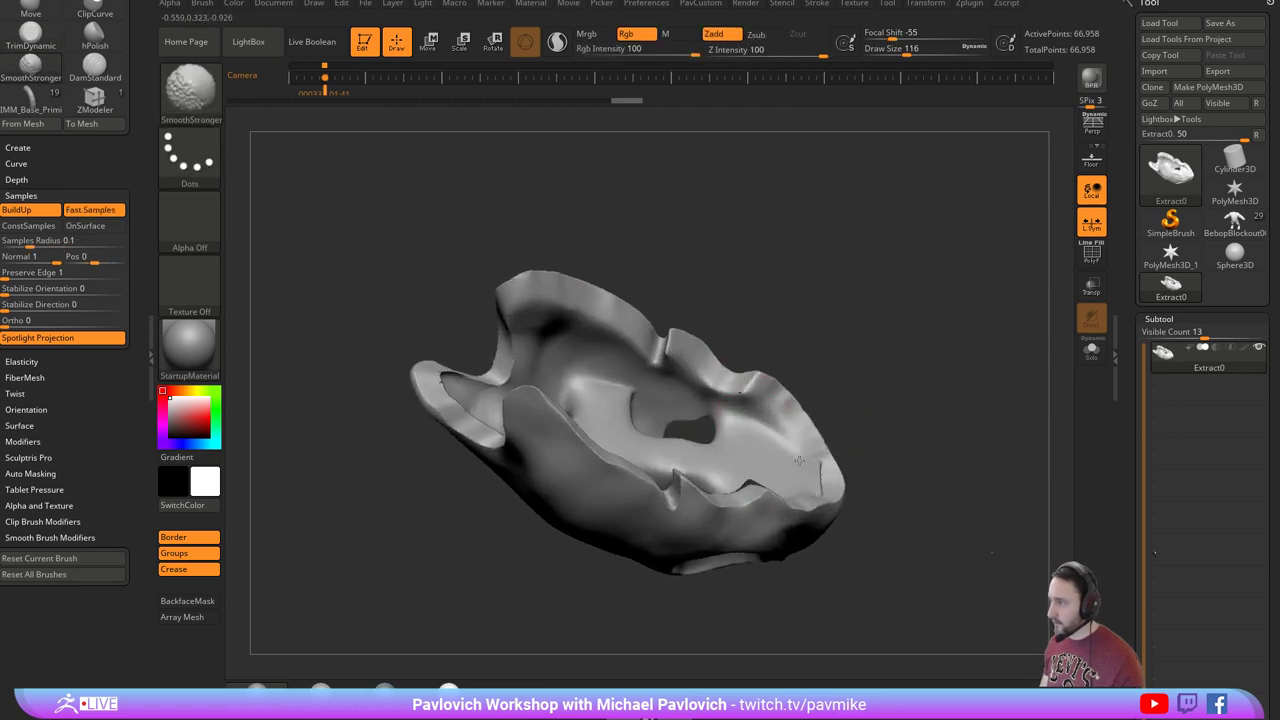
{"action": "mouse_move", "coordinate": [926, 354]}
{"action": "left_mouse_down"}
{"action": "mouse_move", "coordinate": [928, 416]}
{"action": "mouse_move", "coordinate": [577, 399]}
{"action": "left_mouse_up"}
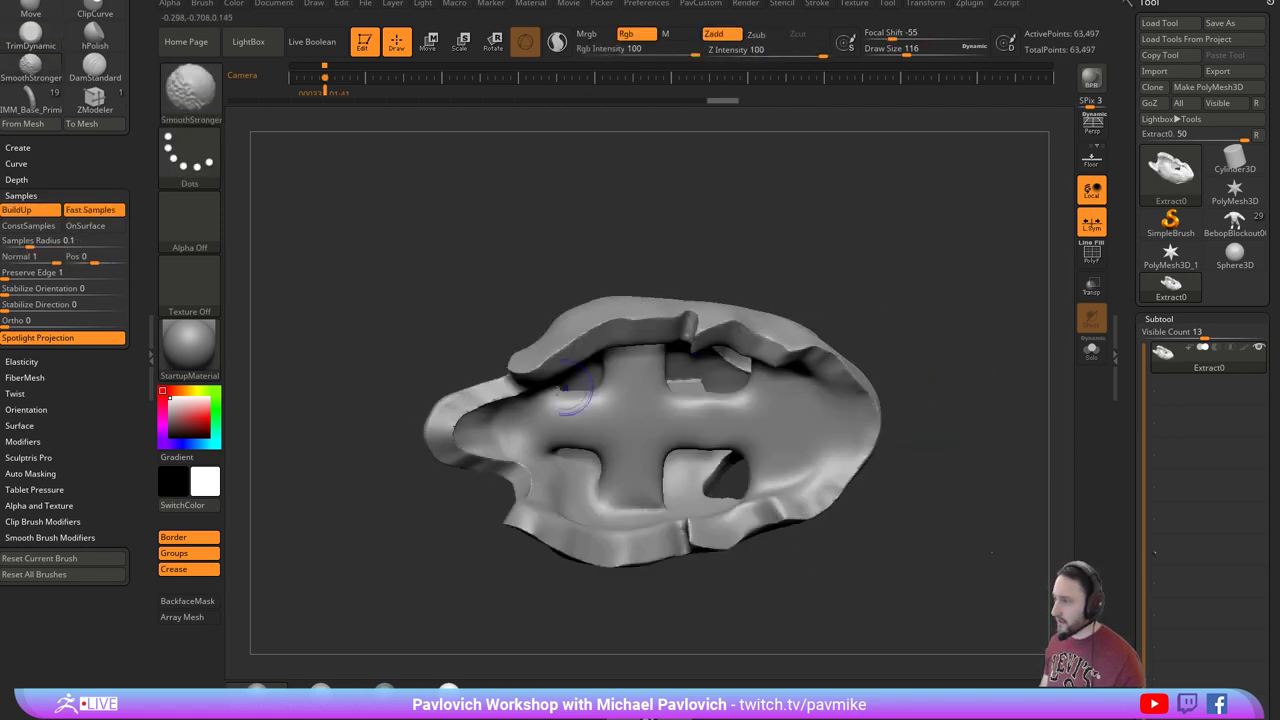
Smooth the inside walls and rear rim of the skull, with the TrimDynamic brush at a draw size of 163.
{"action": "mouse_move", "coordinate": [524, 451]}
{"action": "left_mouse_down"}
{"action": "mouse_move", "coordinate": [526, 560]}
{"action": "mouse_move", "coordinate": [560, 537]}
{"action": "left_mouse_up"}
{"action": "mouse_move", "coordinate": [720, 540]}
{"action": "left_mouse_down"}
{"action": "mouse_move", "coordinate": [928, 466]}
{"action": "mouse_move", "coordinate": [957, 437]}
{"action": "mouse_move", "coordinate": [749, 354]}
{"action": "mouse_move", "coordinate": [911, 338]}
{"action": "mouse_move", "coordinate": [890, 325]}
{"action": "mouse_move", "coordinate": [940, 337]}
{"action": "mouse_move", "coordinate": [925, 345]}
{"action": "left_mouse_up"}
{"action": "key", "text": "s"}
{"action": "left_click_drag", "start_coordinate": [540, 422], "coordinate": [548, 422]}
{"action": "left_click_drag", "start_coordinate": [508, 325], "coordinate": [508, 357]}
{"action": "left_click_drag", "start_coordinate": [540, 416], "coordinate": [530, 448], "text": "shift"}
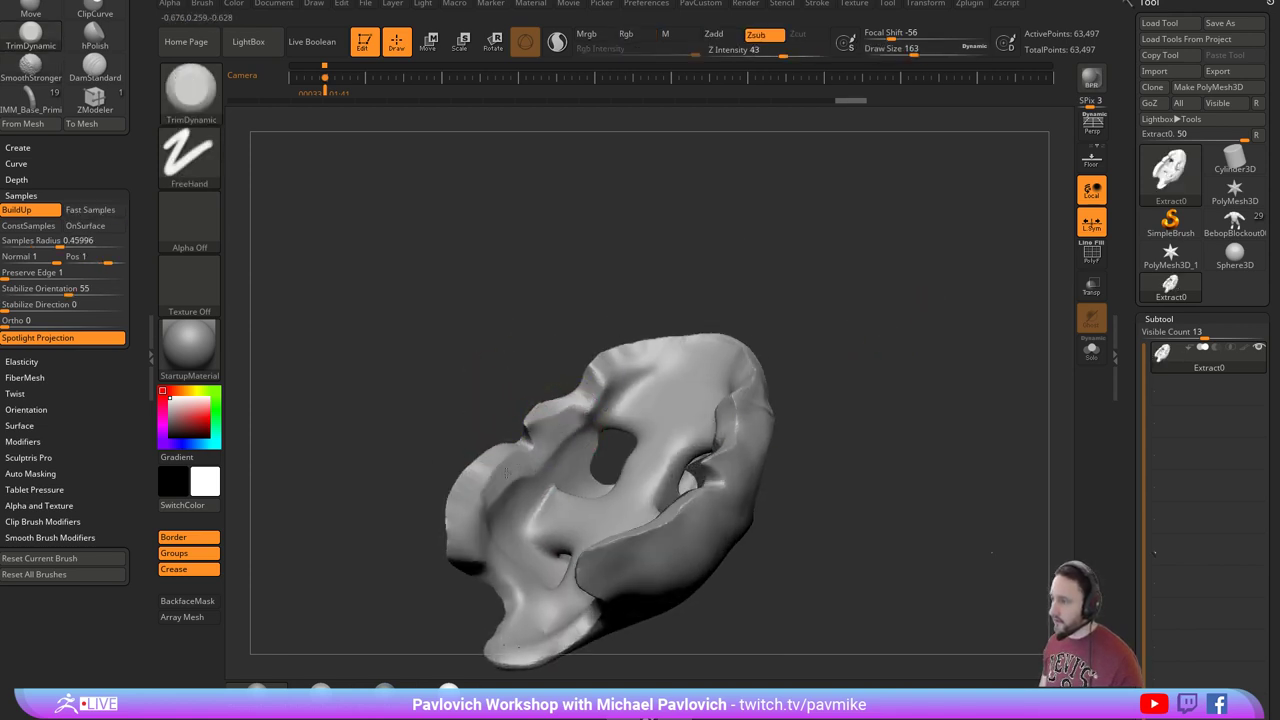
Flatten the lower rim and inner side walls of the skull with the TrimDynamic brush, ending at a draw size of 149.
{"action": "left_click_drag", "start_coordinate": [481, 548], "coordinate": [587, 413]}
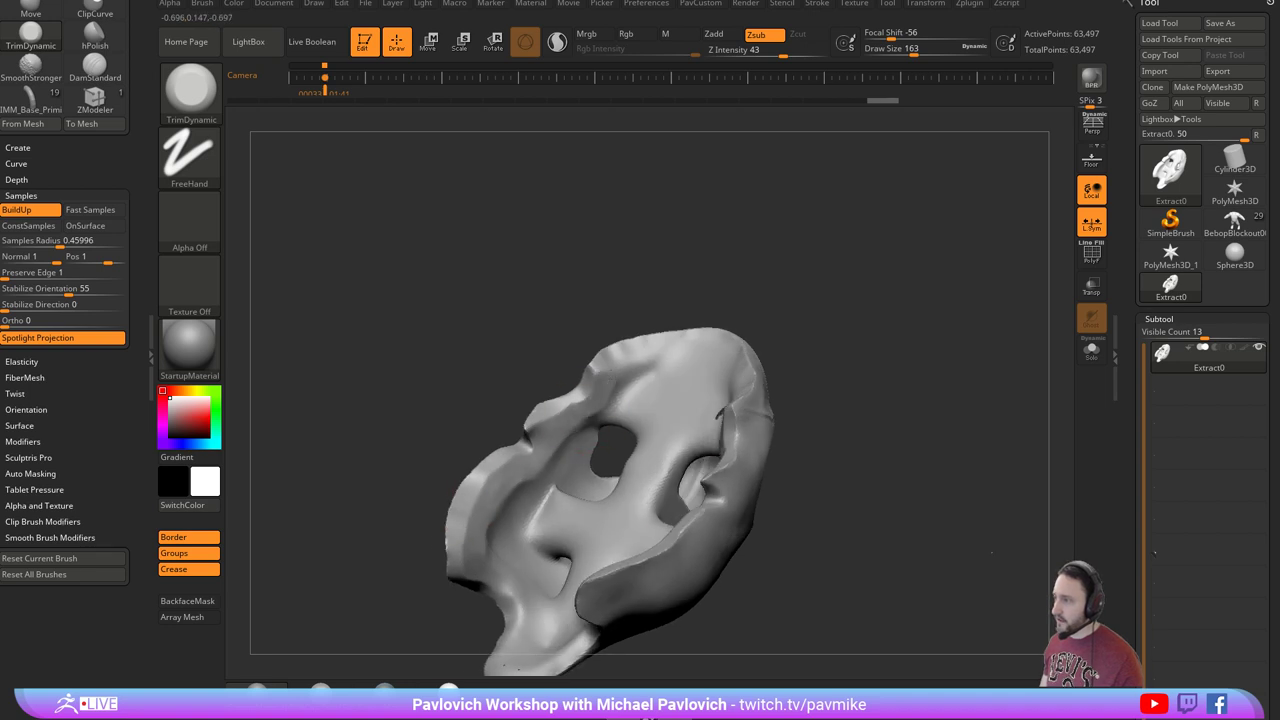
{"action": "left_click_drag", "start_coordinate": [766, 329], "coordinate": [803, 314]}
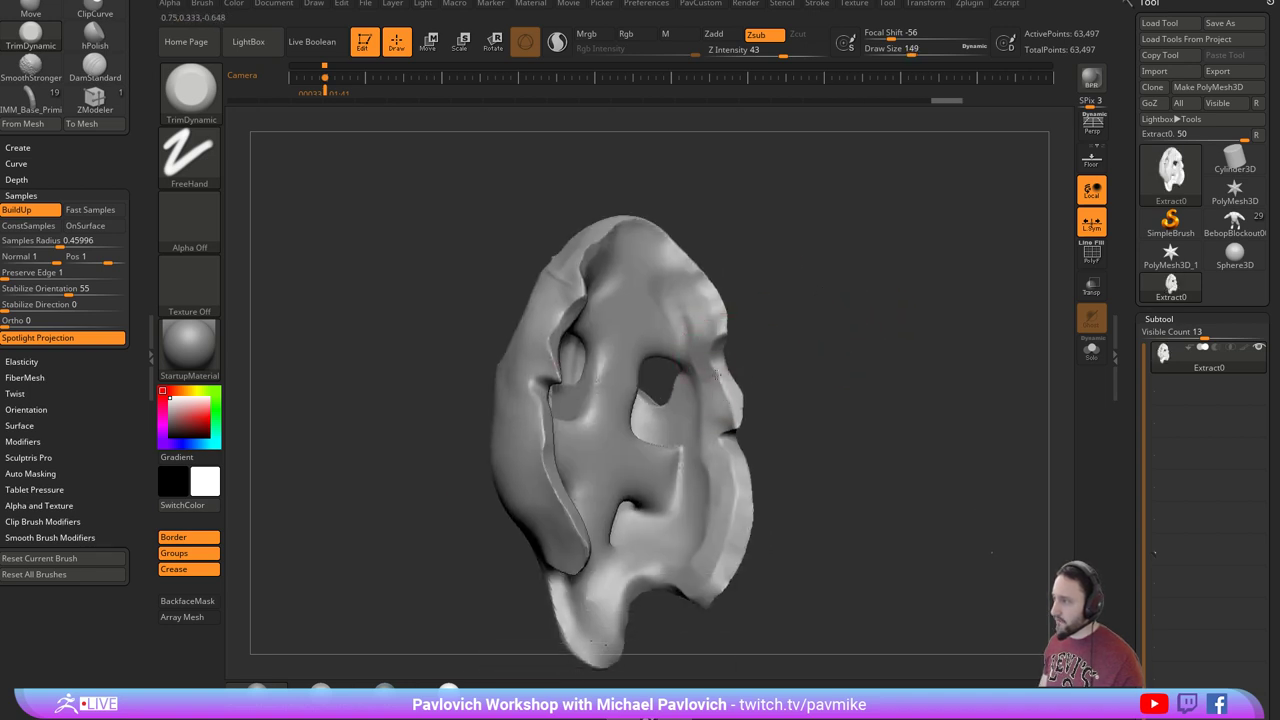
{"action": "right_click_drag", "start_coordinate": [712, 414], "coordinate": [717, 409]}
{"action": "mouse_move", "coordinate": [712, 454]}
{"action": "left_mouse_down"}
{"action": "mouse_move", "coordinate": [754, 460]}
{"action": "mouse_move", "coordinate": [598, 537]}
{"action": "mouse_move", "coordinate": [871, 423]}
{"action": "mouse_move", "coordinate": [883, 366]}
{"action": "mouse_move", "coordinate": [693, 418]}
{"action": "mouse_move", "coordinate": [851, 269]}
{"action": "mouse_move", "coordinate": [974, 329]}
{"action": "mouse_move", "coordinate": [931, 211]}
{"action": "mouse_move", "coordinate": [1000, 259]}
{"action": "left_mouse_up"}
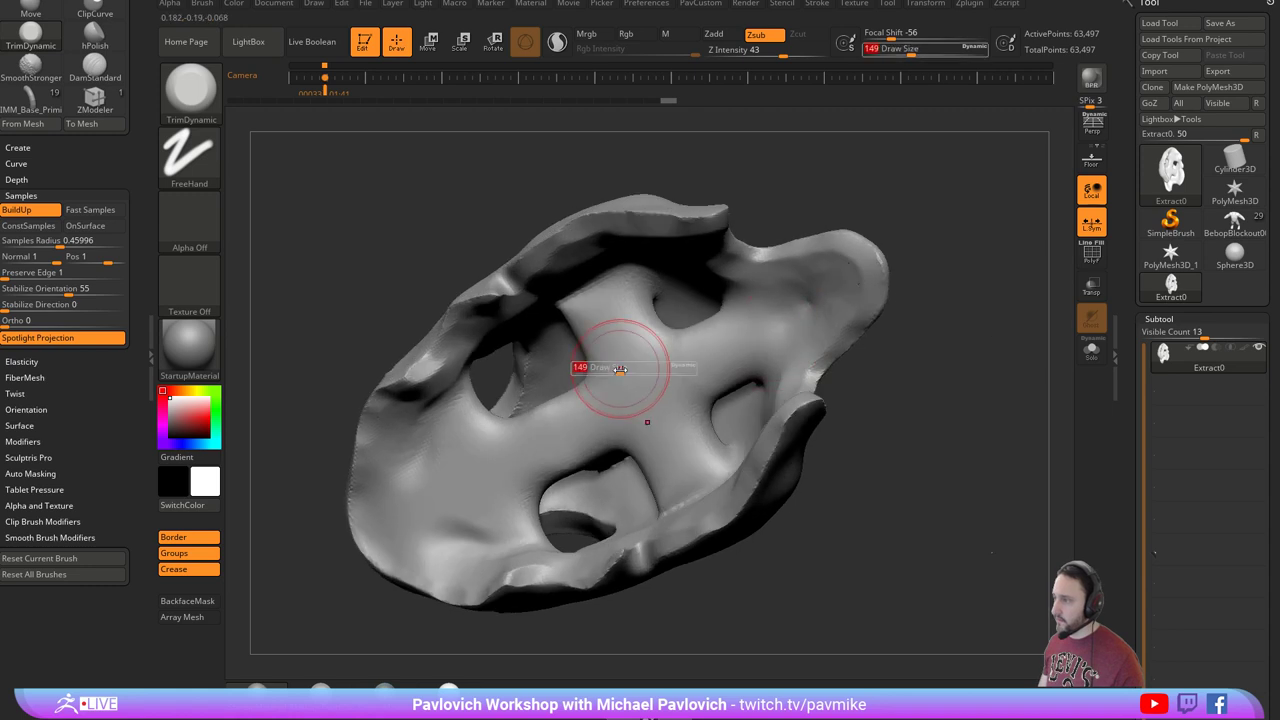
Reshape the inner struts around the underside openings with the Move brush at a draw size of 154 and smooth their joins.
{"action": "key", "text": "b"}
{"action": "key", "text": "m"}
{"action": "key", "text": "v"}
{"action": "right_click_drag", "start_coordinate": [490, 400], "coordinate": [571, 387]}
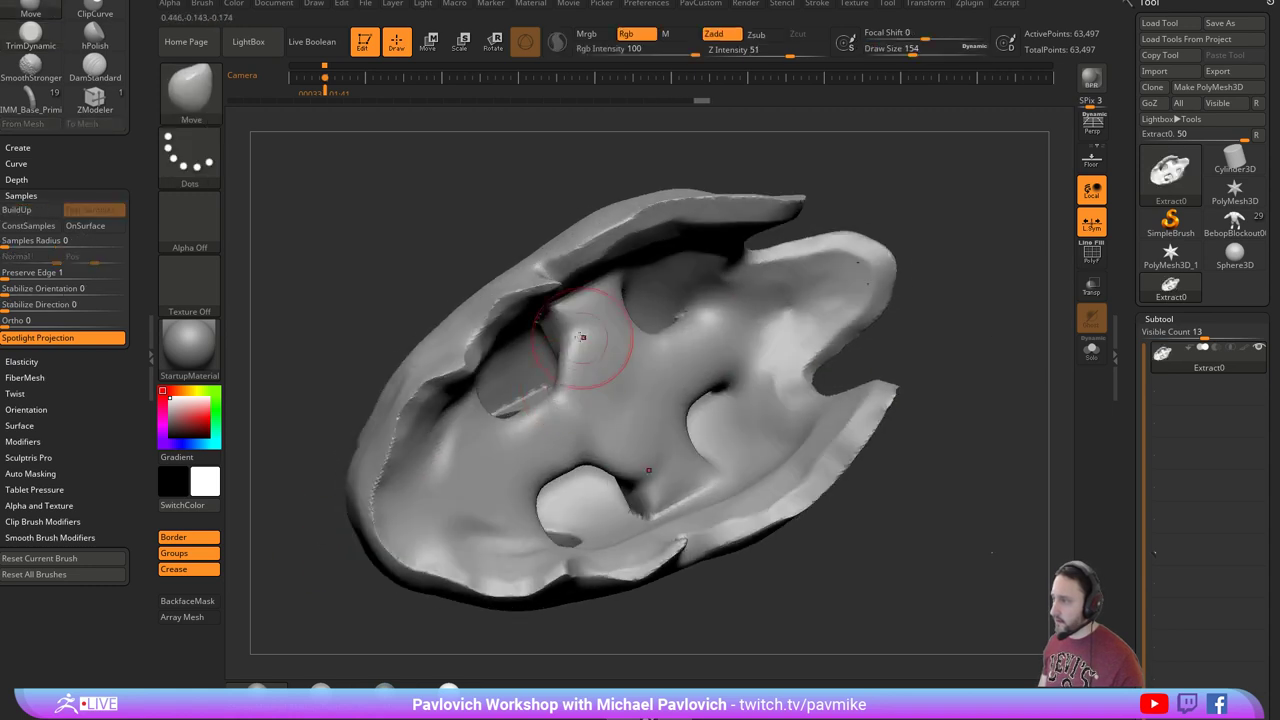
{"action": "left_click_drag", "start_coordinate": [937, 341], "coordinate": [985, 332]}
{"action": "left_click_drag", "start_coordinate": [563, 357], "coordinate": [548, 385], "text": "shift"}
{"action": "left_click_drag", "start_coordinate": [915, 325], "coordinate": [970, 295]}
{"action": "left_click_drag", "start_coordinate": [629, 474], "coordinate": [634, 482], "text": "shift"}
{"action": "left_click_drag", "start_coordinate": [929, 309], "coordinate": [850, 335]}
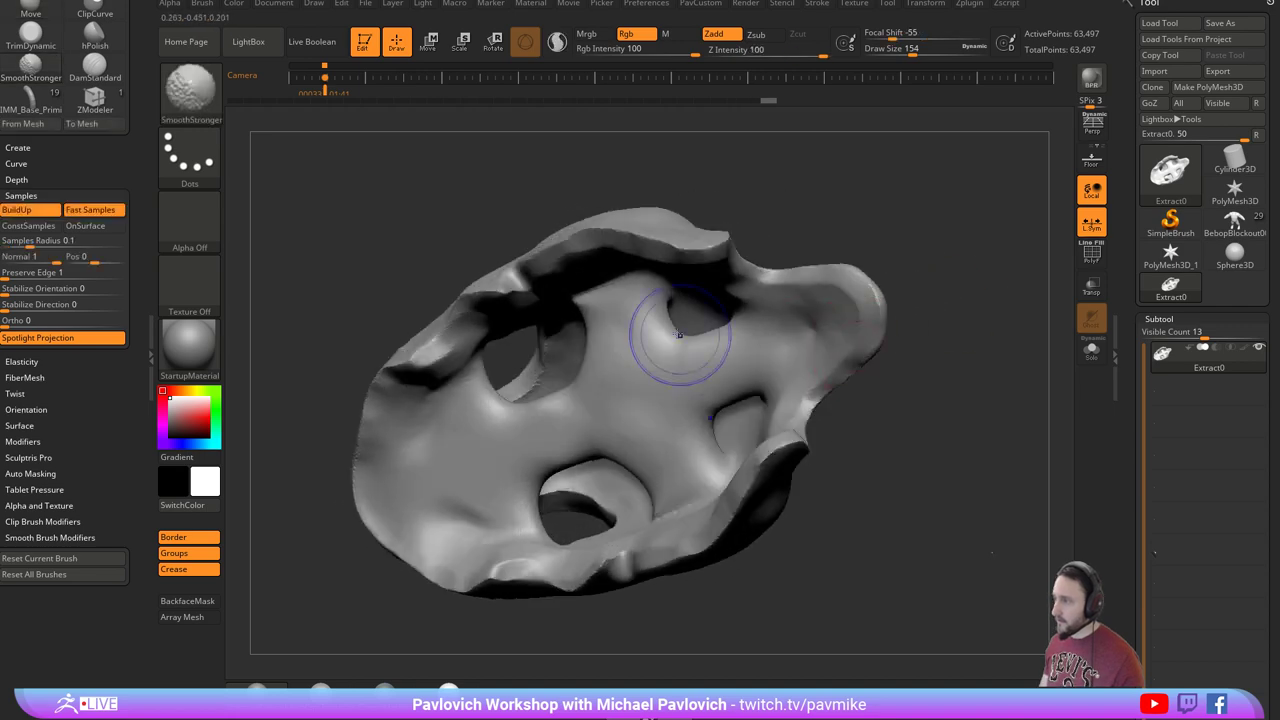
{"action": "left_click_drag", "start_coordinate": [680, 337], "coordinate": [690, 325], "text": "shift"}
Adjust the inner wall visible through the eye socket with the Move brush.
{"action": "mouse_move", "coordinate": [943, 292]}
{"action": "left_mouse_down"}
{"action": "mouse_move", "coordinate": [585, 381]}
{"action": "mouse_move", "coordinate": [594, 374]}
{"action": "left_mouse_up"}
{"action": "mouse_move", "coordinate": [905, 245]}
{"action": "left_mouse_down"}
{"action": "mouse_move", "coordinate": [920, 320]}
{"action": "mouse_move", "coordinate": [954, 275]}
{"action": "mouse_move", "coordinate": [977, 289]}
{"action": "left_mouse_up"}
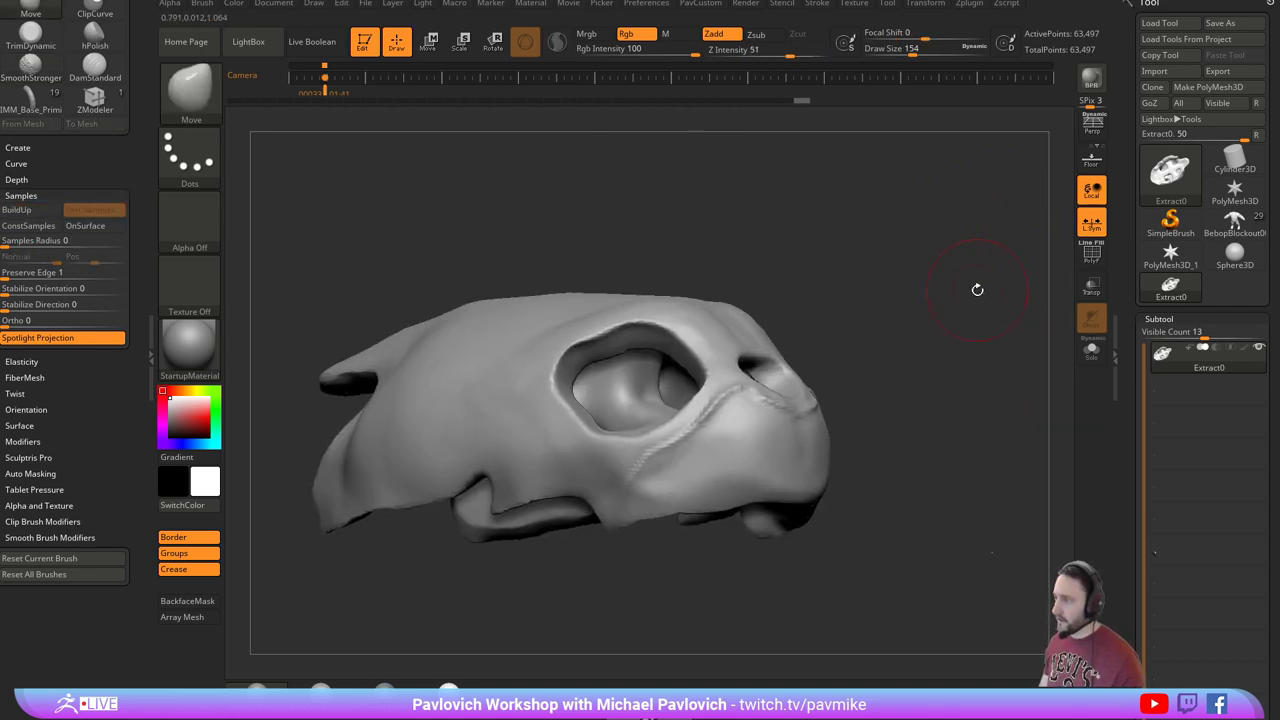
{"action": "mouse_move", "coordinate": [631, 398]}
{"action": "left_mouse_down"}
{"action": "mouse_move", "coordinate": [595, 415]}
{"action": "mouse_move", "coordinate": [590, 405]}
{"action": "left_mouse_up"}
{"action": "mouse_move", "coordinate": [880, 330]}
{"action": "left_mouse_down"}
{"action": "mouse_move", "coordinate": [859, 433]}
{"action": "mouse_move", "coordinate": [811, 411]}
{"action": "mouse_move", "coordinate": [885, 450]}
{"action": "left_mouse_up"}
{"action": "right_click_drag", "start_coordinate": [765, 289], "coordinate": [886, 302], "text": "alt"}
{"action": "right_click_drag", "start_coordinate": [886, 302], "coordinate": [882, 475], "text": "ctrl"}
{"action": "mouse_move", "coordinate": [882, 474]}
{"action": "left_mouse_down", "text": "ctrl+alt"}
{"action": "mouse_move", "coordinate": [903, 354]}
{"action": "mouse_move", "coordinate": [963, 211]}
{"action": "mouse_move", "coordinate": [820, 271]}
{"action": "mouse_move", "coordinate": [906, 283]}
{"action": "mouse_move", "coordinate": [942, 342]}
{"action": "mouse_move", "coordinate": [955, 335]}
{"action": "left_mouse_up", "text": "ctrl+alt"}
Build up the side of the beak below the eye socket with the Clay brush.
{"action": "key", "text": "b"}
{"action": "key", "text": "c"}
{"action": "key", "text": "l"}
{"action": "key", "text": "s"}
{"action": "left_click_drag", "start_coordinate": [700, 400], "coordinate": [687, 400]}
{"action": "mouse_move", "coordinate": [680, 352]}
{"action": "left_mouse_down"}
{"action": "mouse_move", "coordinate": [654, 362]}
{"action": "mouse_move", "coordinate": [742, 364]}
{"action": "mouse_move", "coordinate": [723, 396]}
{"action": "mouse_move", "coordinate": [625, 396]}
{"action": "mouse_move", "coordinate": [594, 424]}
{"action": "mouse_move", "coordinate": [645, 425]}
{"action": "left_mouse_up"}
{"action": "left_click_drag", "start_coordinate": [860, 372], "coordinate": [880, 360]}
Switch to the Standard brush at a draw size of 62 and smooth the lower edge of the beak.
{"action": "key", "text": "b"}
{"action": "key", "text": "s"}
{"action": "key", "text": "t"}
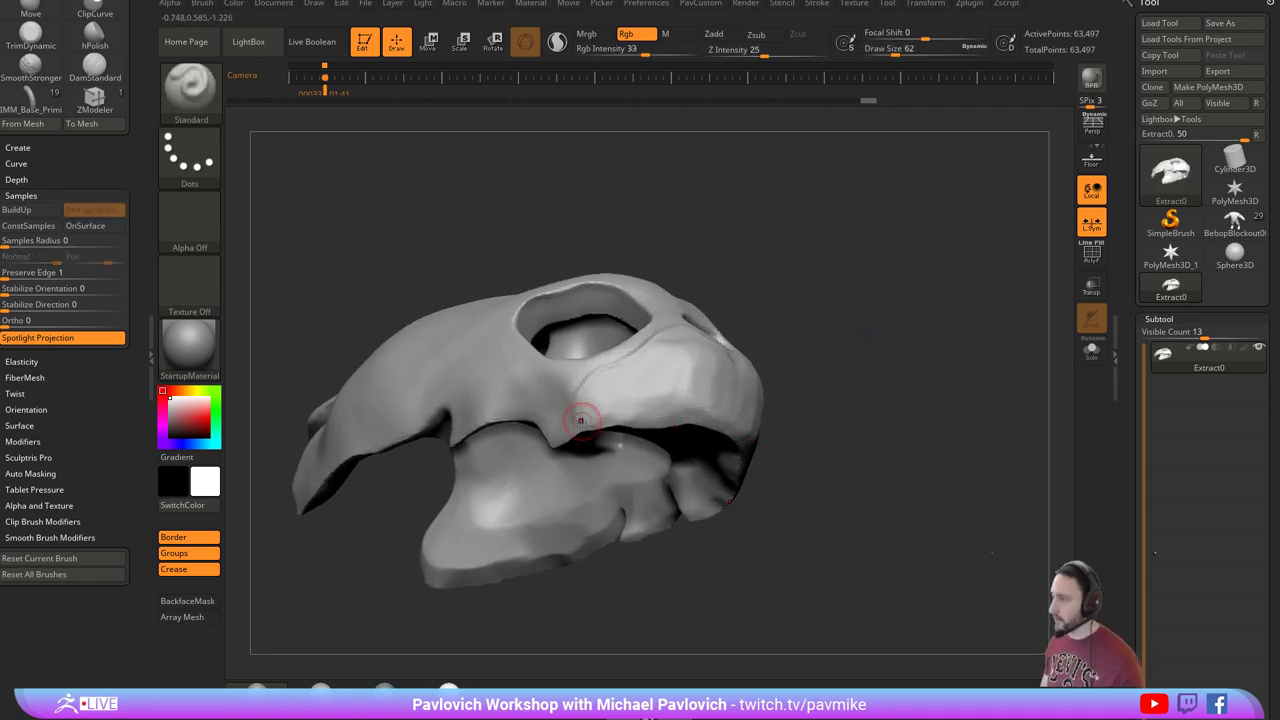
{"action": "left_click_drag", "start_coordinate": [796, 404], "coordinate": [774, 320]}
{"action": "left_click_drag", "start_coordinate": [575, 394], "coordinate": [640, 402], "text": "shift"}
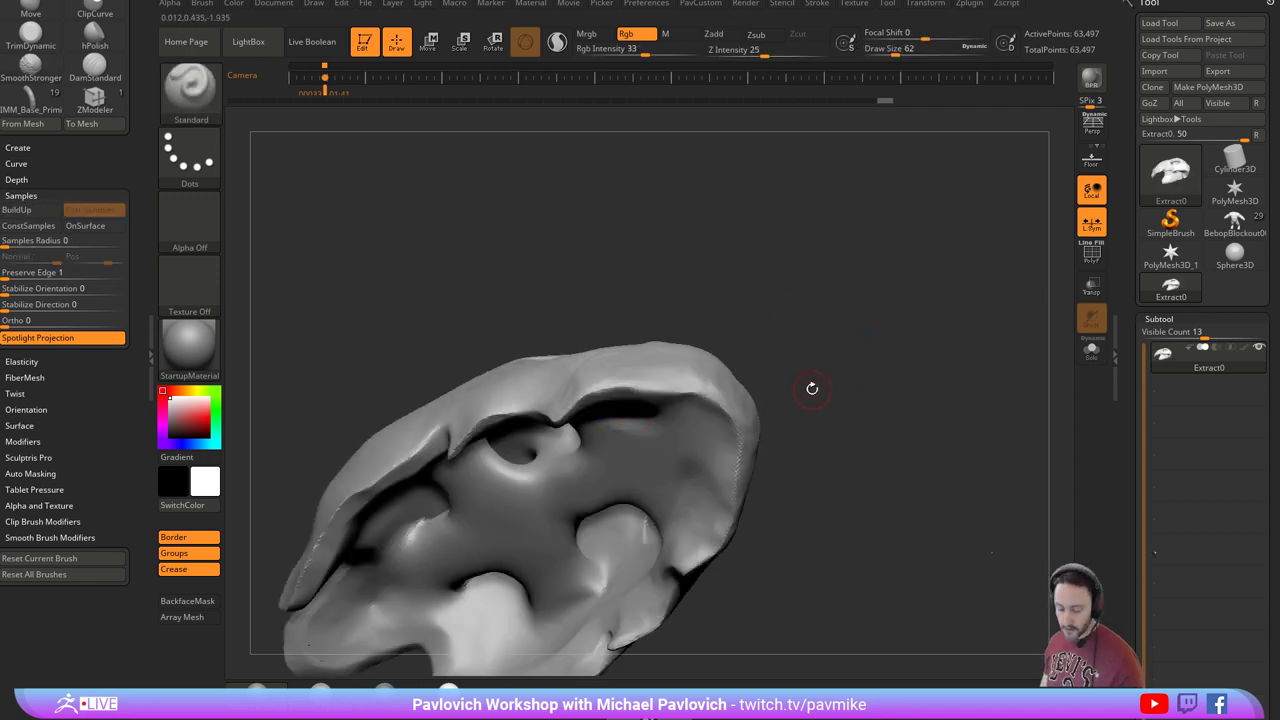
Set the Standard brush to a draw size of 77 and a Z Intensity of 32 with Rgb off.
{"action": "left_click_drag", "start_coordinate": [805, 389], "coordinate": [798, 352]}
{"action": "key", "text": "s"}
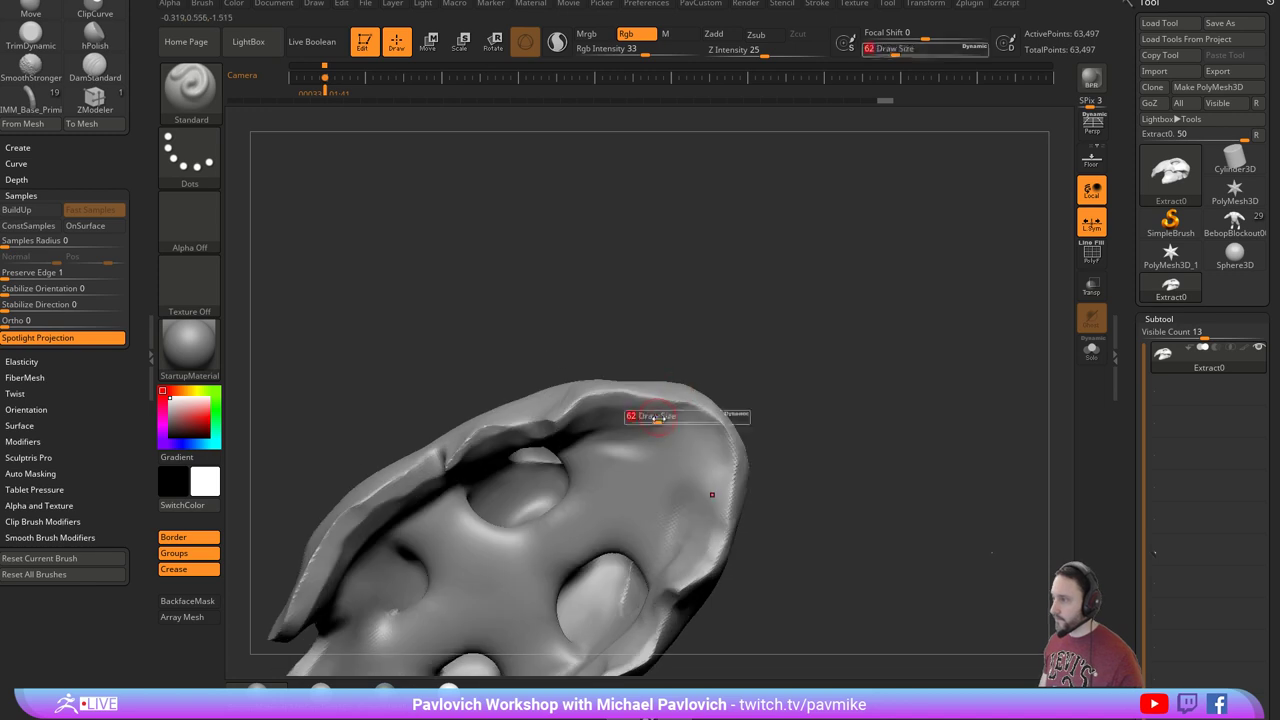
{"action": "left_click_drag", "start_coordinate": [655, 420], "coordinate": [644, 429]}
{"action": "key", "text": "s"}
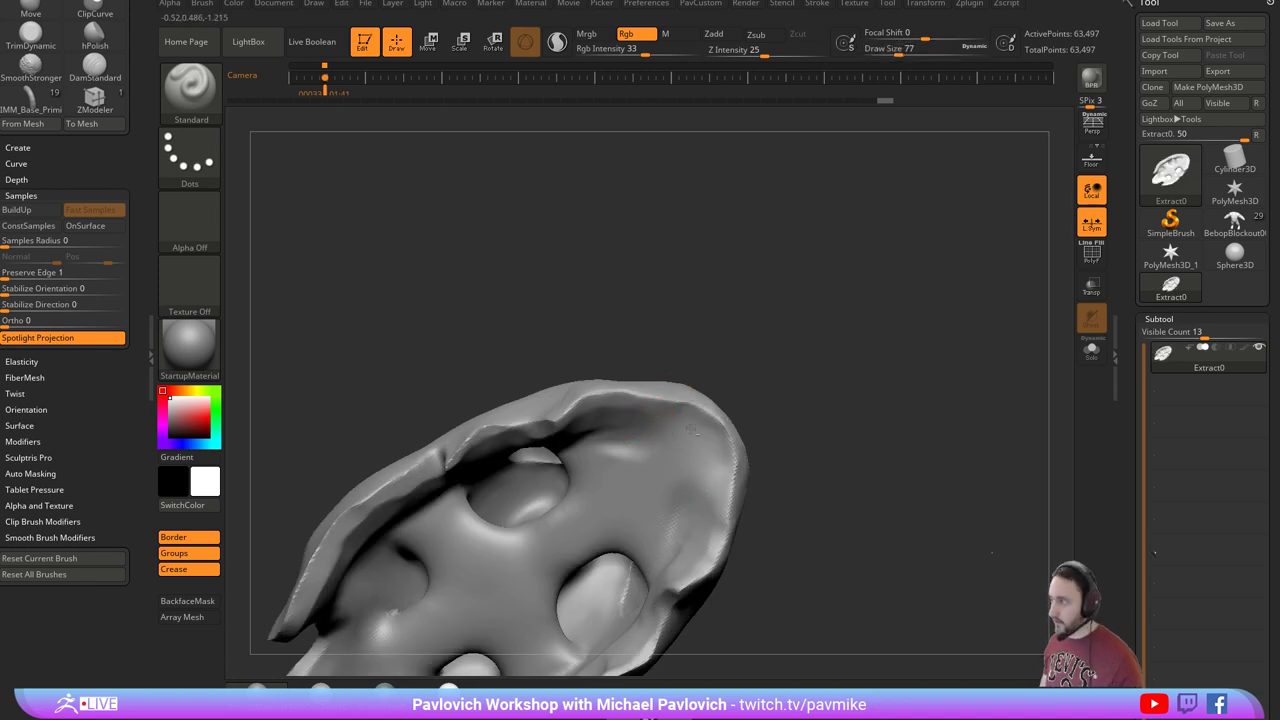
{"action": "left_click", "coordinate": [628, 34]}
{"action": "left_click", "coordinate": [721, 35]}
{"action": "left_click", "coordinate": [773, 51]}
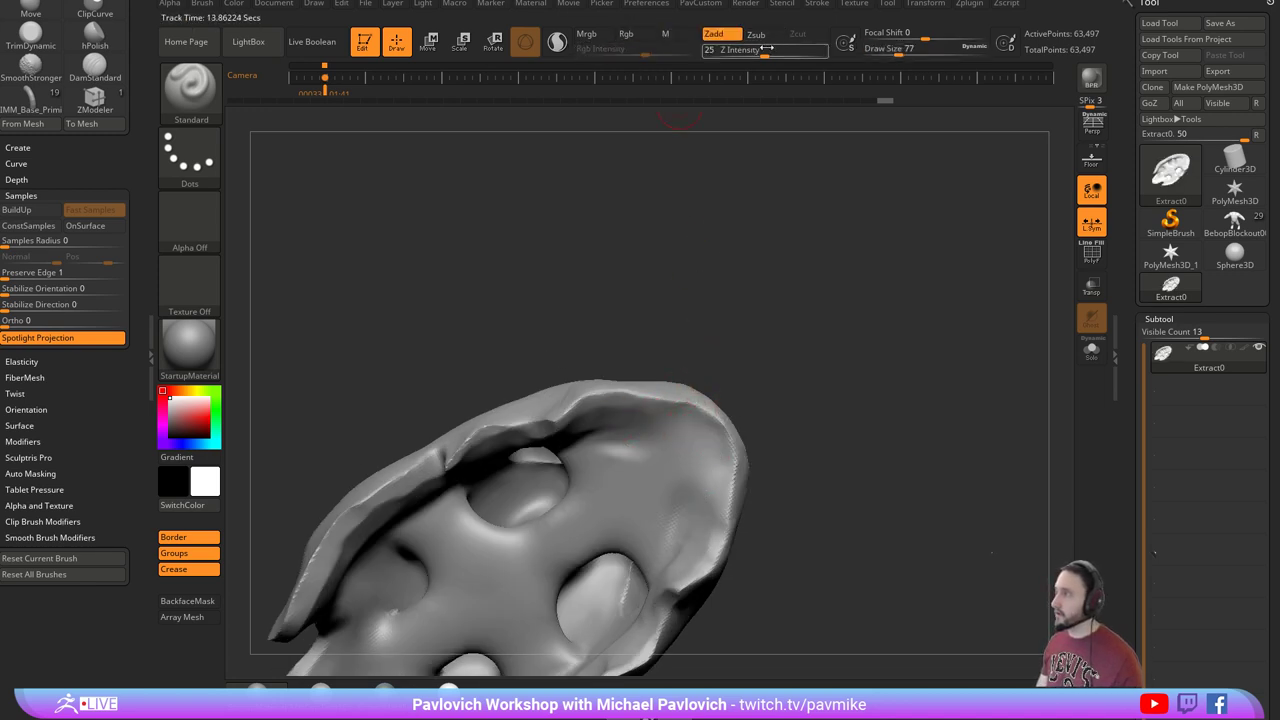
Set LazyRadius to 32 and sculpt ridges across the front of the palate with the Standard brush.
{"action": "key", "text": "grave"}
{"action": "left_click", "coordinate": [756, 264]}
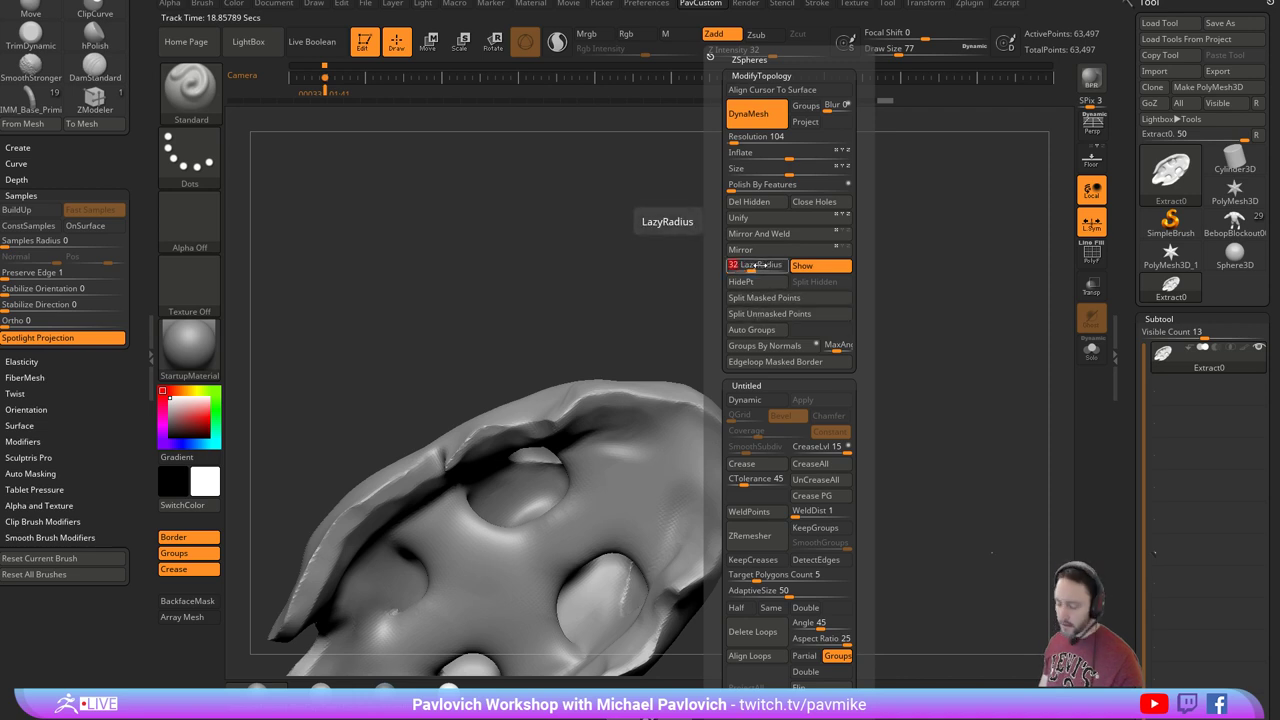
{"action": "right_click_drag", "start_coordinate": [637, 423], "coordinate": [640, 363], "text": "alt"}
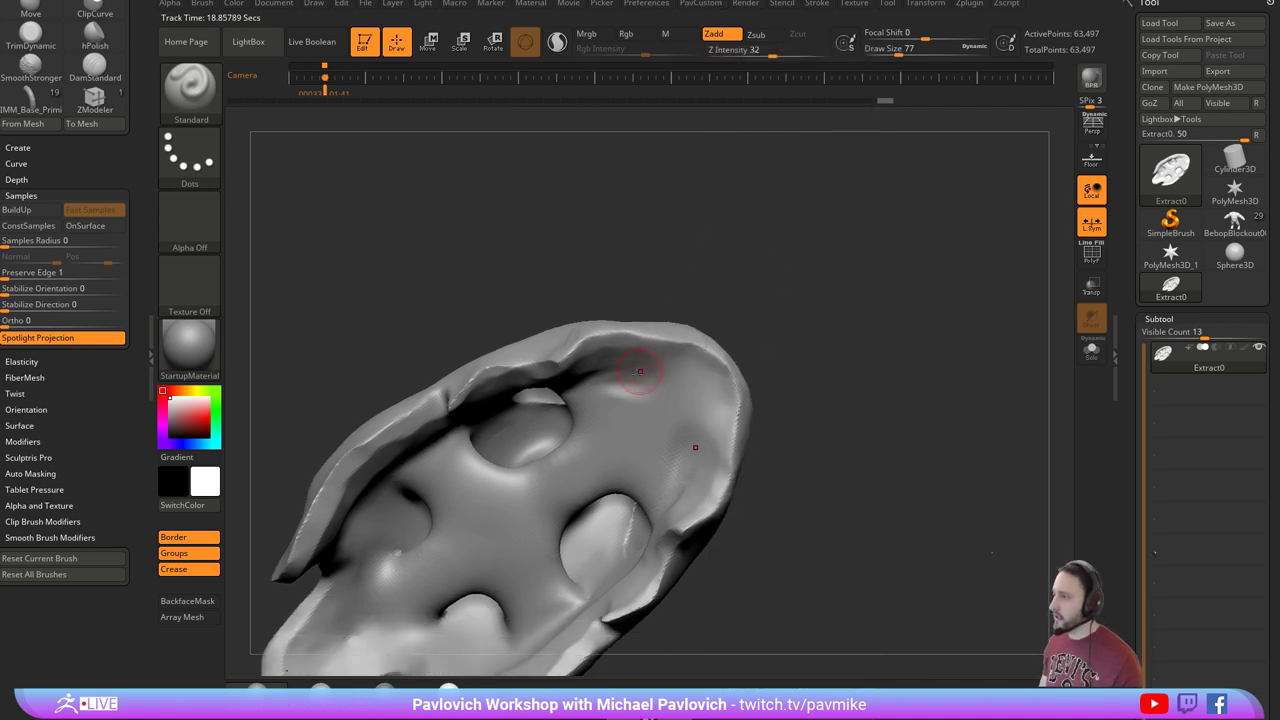
{"action": "mouse_move", "coordinate": [602, 373]}
{"action": "left_mouse_down"}
{"action": "mouse_move", "coordinate": [698, 368]}
{"action": "mouse_move", "coordinate": [690, 460]}
{"action": "left_mouse_up"}
{"action": "left_click_drag", "start_coordinate": [694, 380], "coordinate": [675, 450]}
Build up the front of the palate with the Clay brush at a draw size of 140 with Rgb off.
{"action": "key", "text": "b"}
{"action": "key", "text": "c"}
{"action": "key", "text": "l"}
{"action": "key", "text": "s"}
{"action": "left_click_drag", "start_coordinate": [652, 392], "coordinate": [664, 392]}
{"action": "mouse_move", "coordinate": [670, 400]}
{"action": "left_mouse_down"}
{"action": "mouse_move", "coordinate": [658, 386]}
{"action": "mouse_move", "coordinate": [655, 435]}
{"action": "mouse_move", "coordinate": [668, 448]}
{"action": "left_mouse_up"}
{"action": "right_click_drag", "start_coordinate": [700, 400], "coordinate": [763, 338]}
{"action": "left_click", "coordinate": [626, 34]}
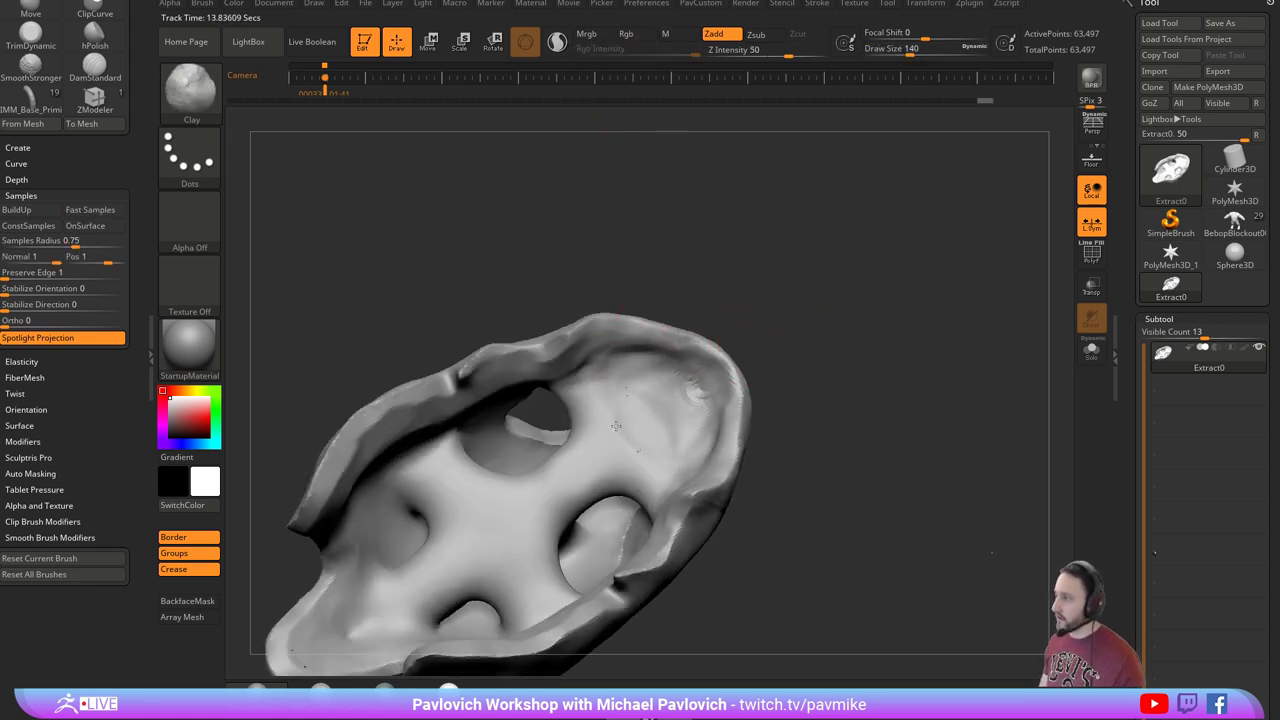
{"action": "left_click_drag", "start_coordinate": [616, 426], "coordinate": [640, 440]}
{"action": "right_click_drag", "start_coordinate": [690, 385], "coordinate": [755, 351]}
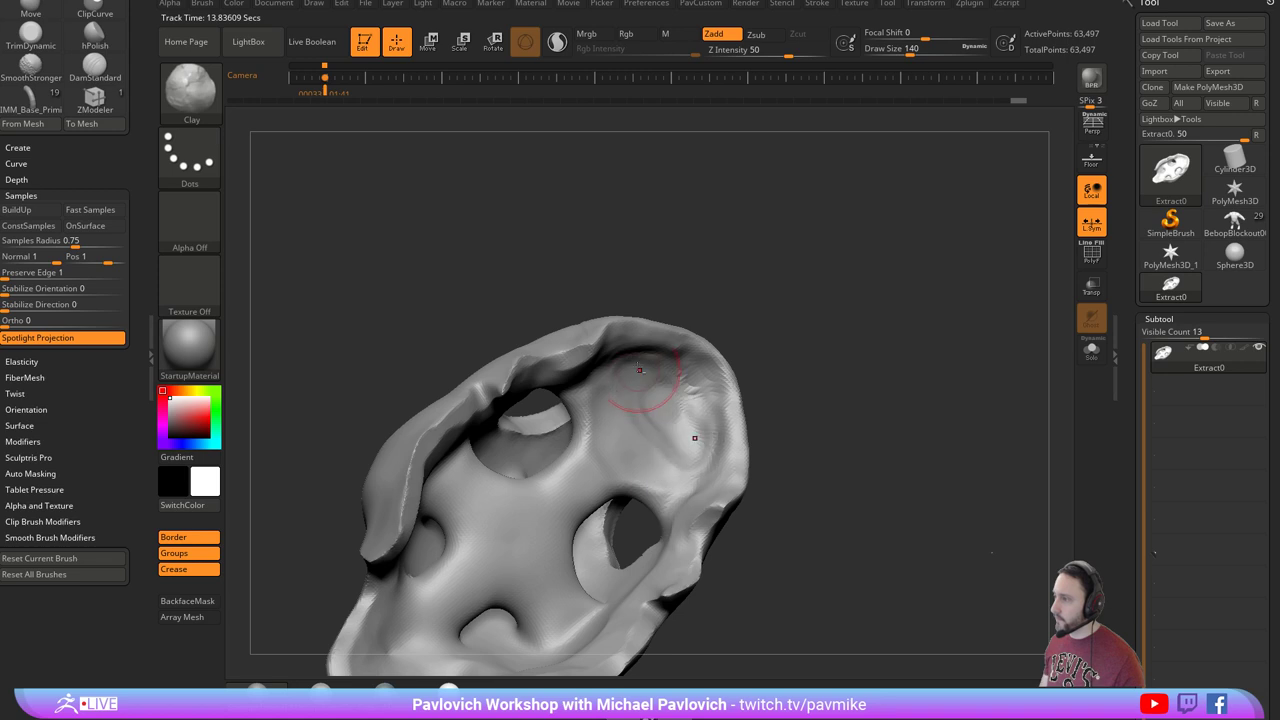
{"action": "left_click_drag", "start_coordinate": [623, 394], "coordinate": [637, 429]}
Reshape the palate and the inner wall of the beak with the Move brush at a draw size of 262.
{"action": "mouse_move", "coordinate": [760, 335]}
{"action": "right_mouse_down"}
{"action": "mouse_move", "coordinate": [794, 349]}
{"action": "mouse_move", "coordinate": [772, 384]}
{"action": "right_mouse_up"}
{"action": "key", "text": "s"}
{"action": "left_click_drag", "start_coordinate": [643, 438], "coordinate": [652, 438]}
{"action": "right_click_drag", "start_coordinate": [655, 438], "coordinate": [705, 440]}
{"action": "key", "text": "b"}
{"action": "key", "text": "m"}
{"action": "key", "text": "v"}
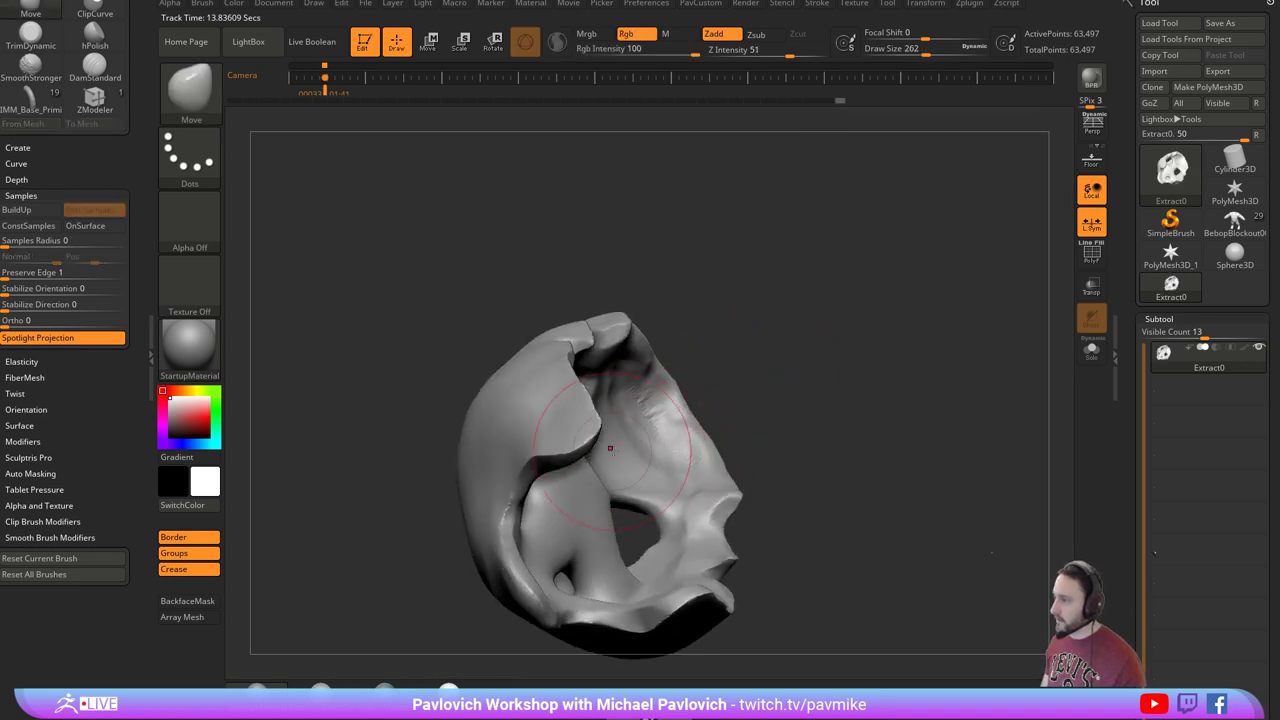
{"action": "right_click_drag", "start_coordinate": [611, 448], "coordinate": [643, 422]}
{"action": "left_click_drag", "start_coordinate": [643, 422], "coordinate": [622, 474]}
{"action": "mouse_move", "coordinate": [663, 470]}
{"action": "right_mouse_down"}
{"action": "mouse_move", "coordinate": [752, 351]}
{"action": "mouse_move", "coordinate": [700, 400]}
{"action": "right_mouse_up"}
{"action": "left_click_drag", "start_coordinate": [700, 400], "coordinate": [657, 407]}
{"action": "mouse_move", "coordinate": [645, 429]}
{"action": "right_mouse_down"}
{"action": "mouse_move", "coordinate": [610, 490]}
{"action": "mouse_move", "coordinate": [598, 482]}
{"action": "right_mouse_up"}
{"action": "mouse_move", "coordinate": [598, 445]}
{"action": "left_mouse_down"}
{"action": "mouse_move", "coordinate": [573, 452]}
{"action": "mouse_move", "coordinate": [883, 320]}
{"action": "mouse_move", "coordinate": [840, 420]}
{"action": "mouse_move", "coordinate": [940, 390]}
{"action": "mouse_move", "coordinate": [917, 406]}
{"action": "mouse_move", "coordinate": [917, 297]}
{"action": "mouse_move", "coordinate": [926, 325]}
{"action": "left_mouse_up"}
Build up the side of the beak below the eye socket with the Clay brush, reducing the draw size from 136 to 74.
{"action": "key", "text": "b"}
{"action": "key", "text": "c"}
{"action": "key", "text": "l"}
{"action": "key", "text": "bracketleft"}
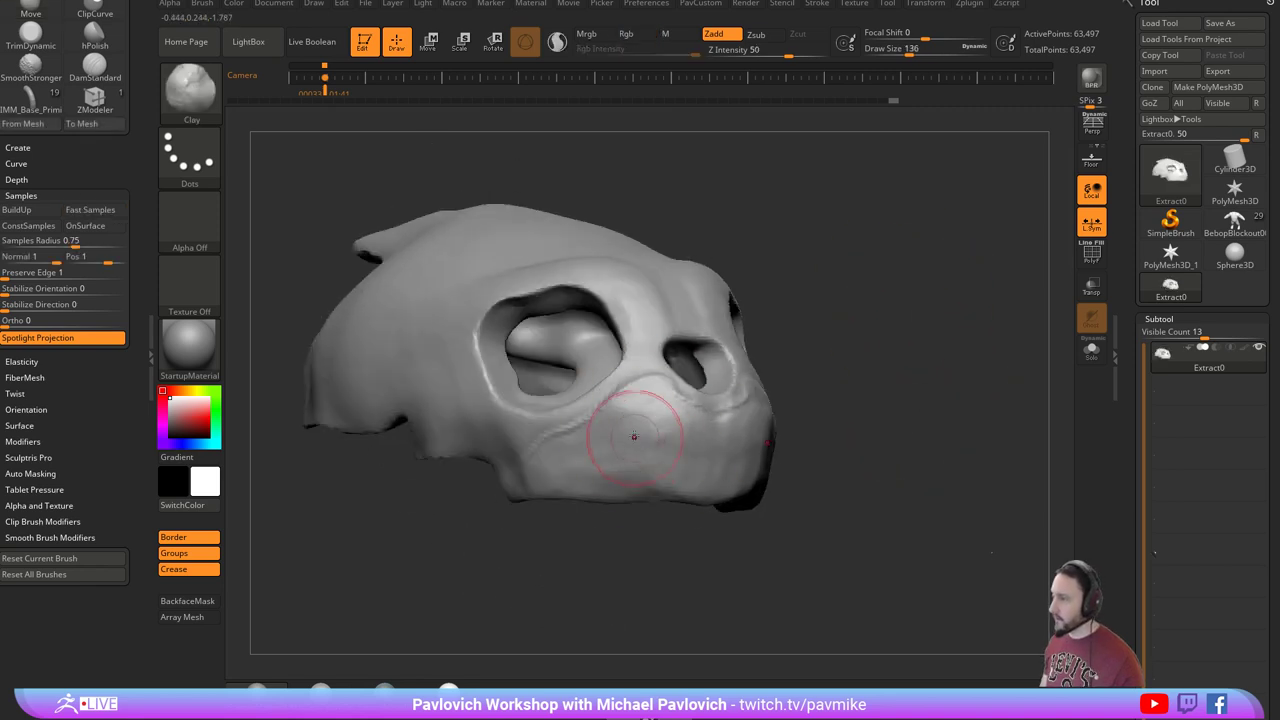
{"action": "left_click_drag", "start_coordinate": [635, 436], "coordinate": [720, 452]}
{"action": "right_click_drag", "start_coordinate": [720, 452], "coordinate": [690, 457]}
{"action": "key", "text": "s"}
{"action": "left_click_drag", "start_coordinate": [690, 457], "coordinate": [668, 457]}
{"action": "left_click_drag", "start_coordinate": [672, 450], "coordinate": [696, 441]}
{"action": "right_click_drag", "start_coordinate": [696, 441], "coordinate": [823, 309]}
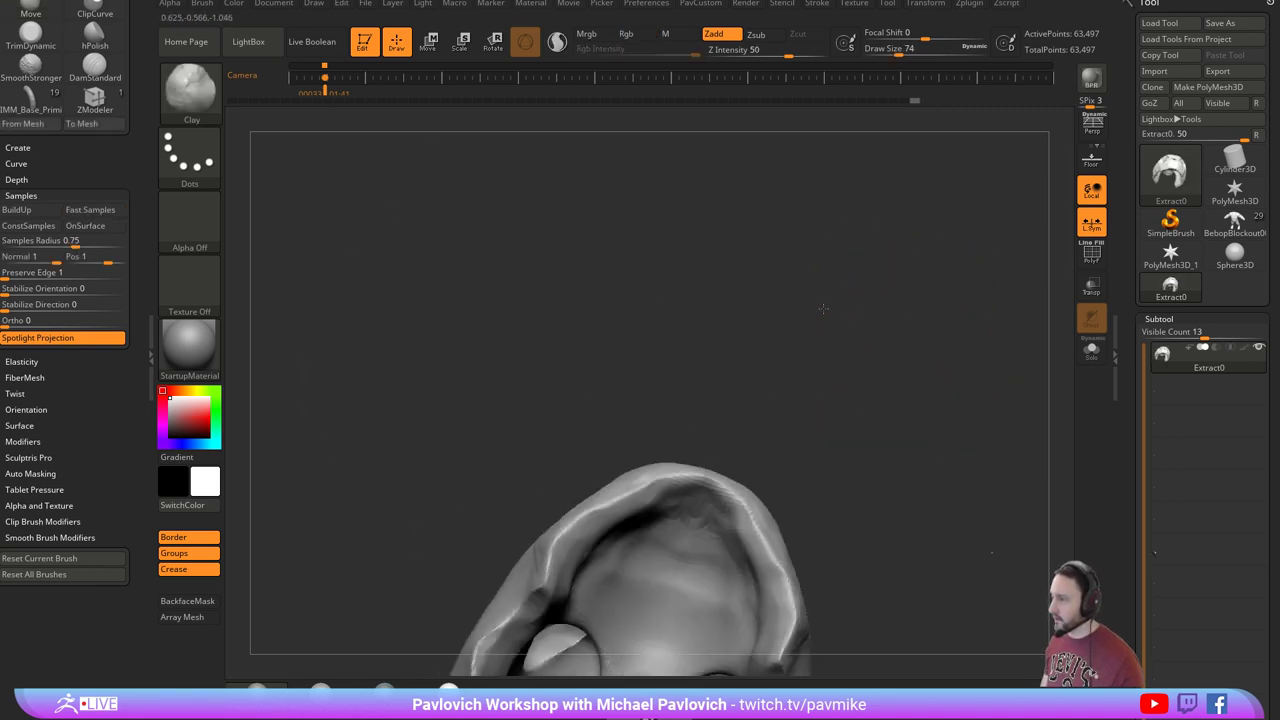
Try a Clay brush stroke at a draw size of 228 on the front of the beak, and undo it.
{"action": "left_click_drag", "start_coordinate": [822, 308], "coordinate": [638, 499]}
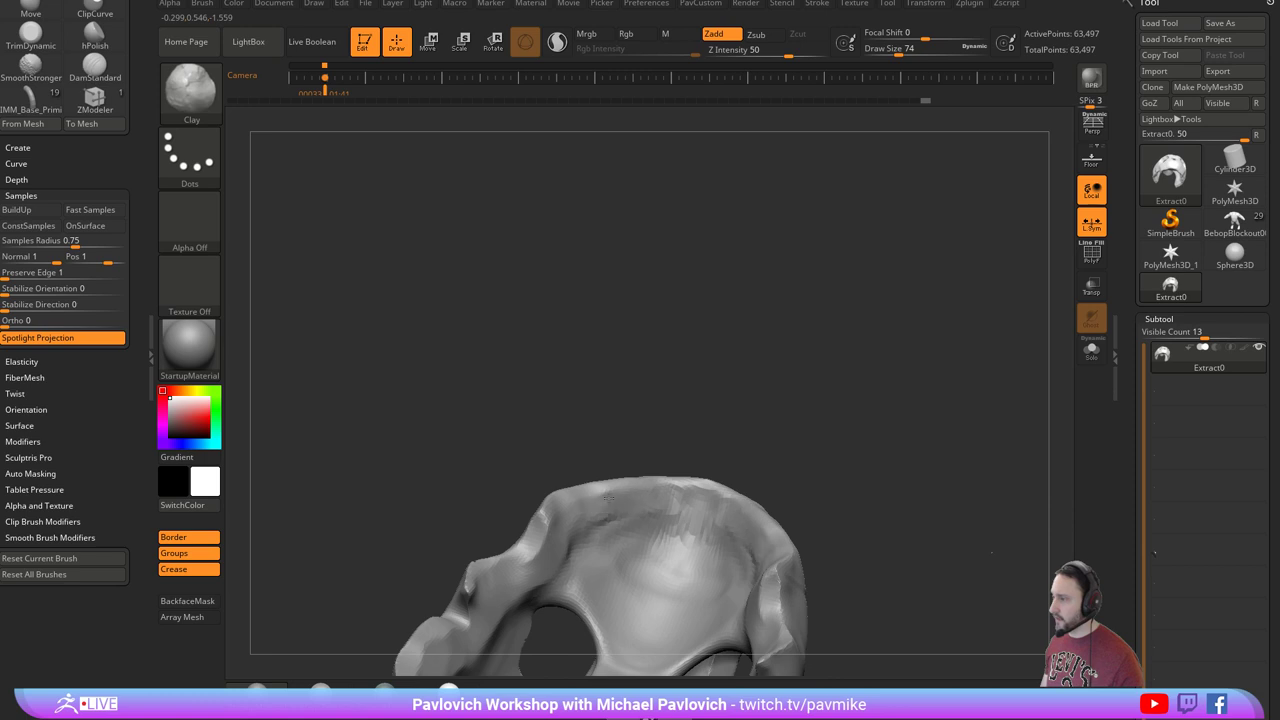
{"action": "right_click_drag", "start_coordinate": [690, 510], "coordinate": [748, 443]}
{"action": "key", "text": "s"}
{"action": "left_click_drag", "start_coordinate": [740, 450], "coordinate": [765, 450]}
{"action": "right_click_drag", "start_coordinate": [666, 520], "coordinate": [664, 531]}
{"action": "mouse_move", "coordinate": [648, 534]}
{"action": "left_mouse_down"}
{"action": "mouse_move", "coordinate": [662, 520]}
{"action": "mouse_move", "coordinate": [650, 540]}
{"action": "left_mouse_up"}
{"action": "right_click_drag", "start_coordinate": [652, 540], "coordinate": [692, 468]}
{"action": "key", "text": "ctrl+z"}
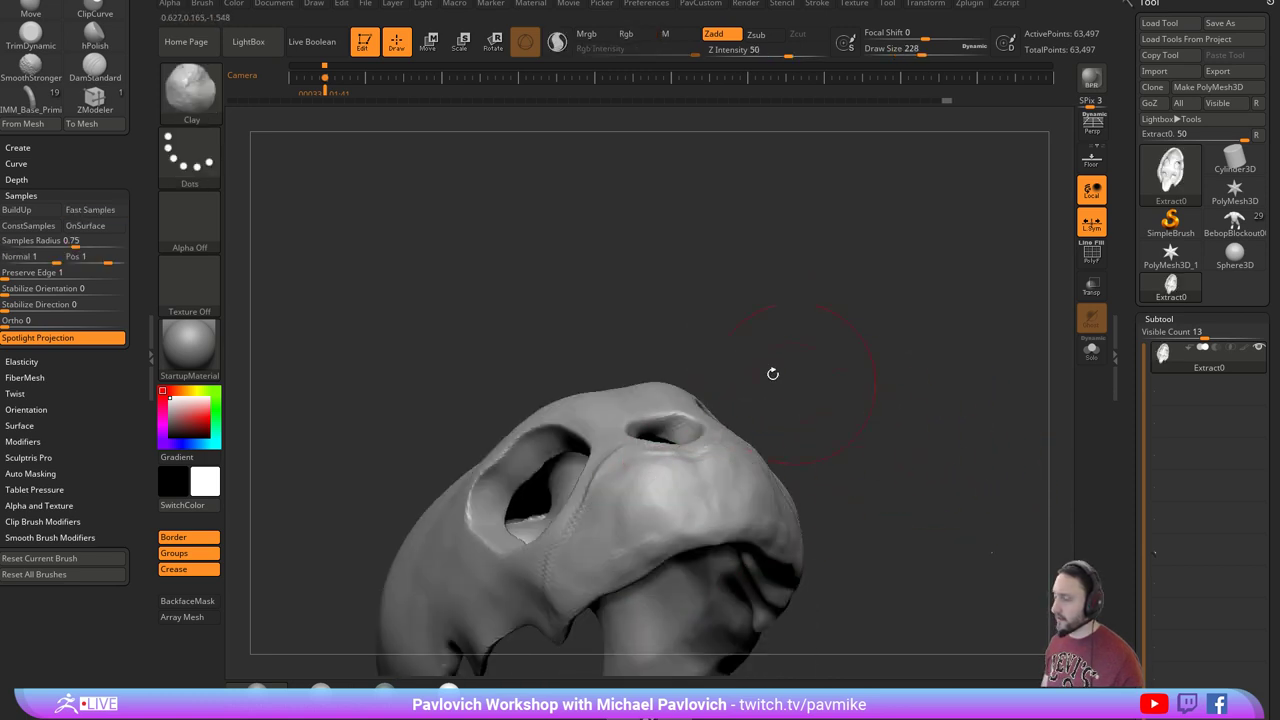
Turn on BackfaceMask in the auto masking settings of the SmoothStronger brush.
{"action": "key", "text": "shift"}
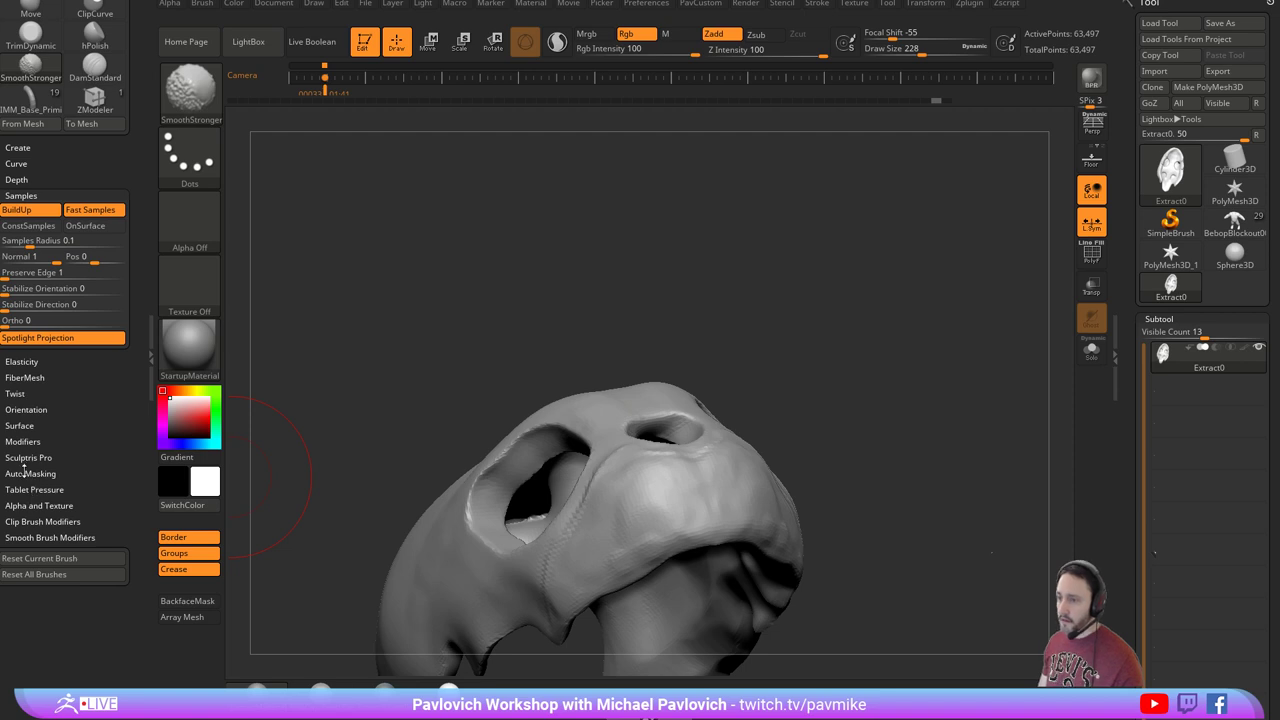
{"action": "left_click", "coordinate": [24, 472], "text": "shift"}
{"action": "left_click_drag", "start_coordinate": [88, 410], "coordinate": [86, 300]}
{"action": "left_click", "coordinate": [42, 570]}
Flatten the rear rim of the eye socket with the TrimDynamic brush at a draw size of 140.
{"action": "mouse_move", "coordinate": [760, 465]}
{"action": "right_mouse_down", "text": "ctrl"}
{"action": "mouse_move", "coordinate": [801, 364]}
{"action": "mouse_move", "coordinate": [837, 463]}
{"action": "mouse_move", "coordinate": [868, 423]}
{"action": "mouse_move", "coordinate": [875, 452]}
{"action": "mouse_move", "coordinate": [860, 340]}
{"action": "mouse_move", "coordinate": [795, 336]}
{"action": "right_mouse_up", "text": "ctrl"}
{"action": "key", "text": "b"}
{"action": "key", "text": "s"}
{"action": "key", "text": "t"}
{"action": "key", "text": "b"}
{"action": "key", "text": "t"}
{"action": "key", "text": "d"}
{"action": "right_click_drag", "start_coordinate": [795, 336], "coordinate": [791, 360], "text": "ctrl"}
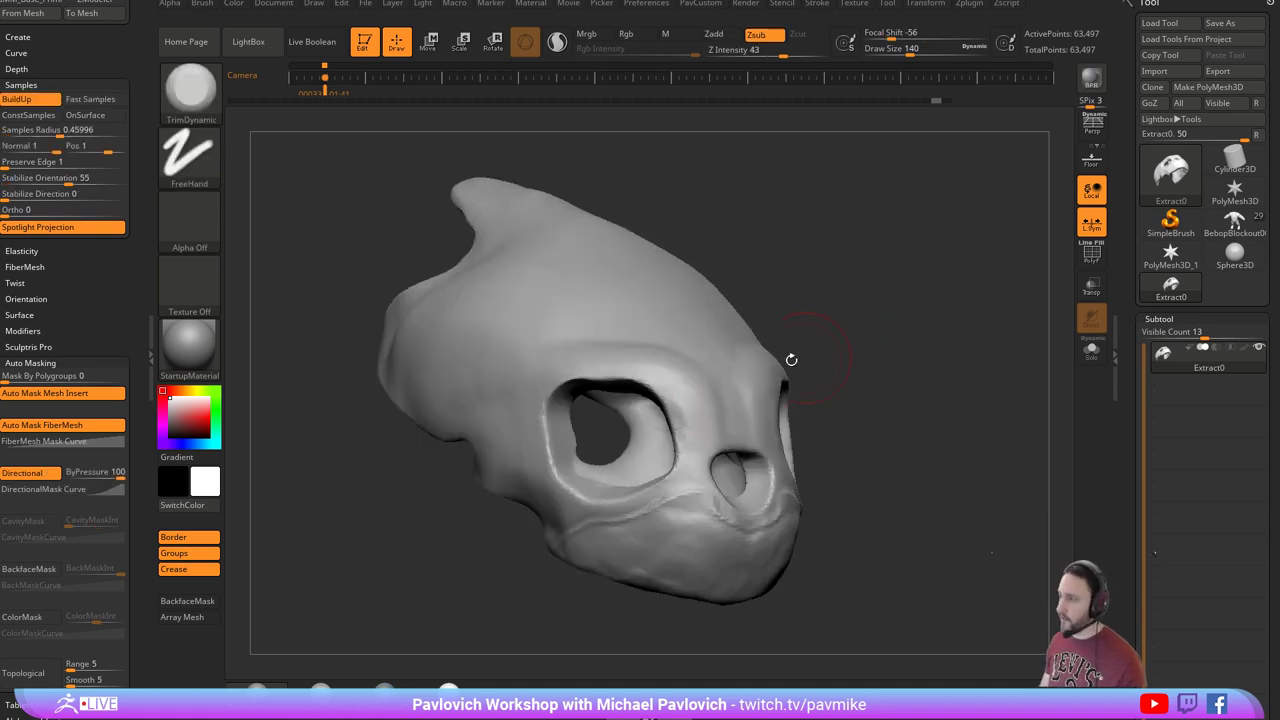
{"action": "left_click_drag", "start_coordinate": [550, 402], "coordinate": [574, 486]}
{"action": "mouse_move", "coordinate": [880, 470]}
{"action": "right_mouse_down"}
{"action": "mouse_move", "coordinate": [780, 462]}
{"action": "mouse_move", "coordinate": [708, 474]}
{"action": "mouse_move", "coordinate": [745, 478]}
{"action": "right_mouse_up"}
{"action": "mouse_move", "coordinate": [523, 406]}
{"action": "left_mouse_down"}
{"action": "mouse_move", "coordinate": [519, 392]}
{"action": "mouse_move", "coordinate": [529, 403]}
{"action": "left_mouse_up"}
{"action": "right_click_drag", "start_coordinate": [690, 474], "coordinate": [765, 476]}
{"action": "mouse_move", "coordinate": [532, 413]}
{"action": "left_mouse_down"}
{"action": "mouse_move", "coordinate": [523, 404]}
{"action": "mouse_move", "coordinate": [521, 420]}
{"action": "left_mouse_up"}
Continue trimming around the eye socket's rim and smooth its inner edge.
{"action": "right_click_drag", "start_coordinate": [310, 500], "coordinate": [406, 486]}
{"action": "mouse_move", "coordinate": [521, 415]}
{"action": "left_mouse_down"}
{"action": "mouse_move", "coordinate": [523, 437]}
{"action": "mouse_move", "coordinate": [500, 400]}
{"action": "mouse_move", "coordinate": [530, 365]}
{"action": "mouse_move", "coordinate": [471, 331]}
{"action": "mouse_move", "coordinate": [545, 314]}
{"action": "left_mouse_up"}
{"action": "right_click_drag", "start_coordinate": [545, 290], "coordinate": [598, 275]}
{"action": "left_click_drag", "start_coordinate": [568, 312], "coordinate": [598, 304]}
{"action": "right_click_drag", "start_coordinate": [597, 240], "coordinate": [630, 199]}
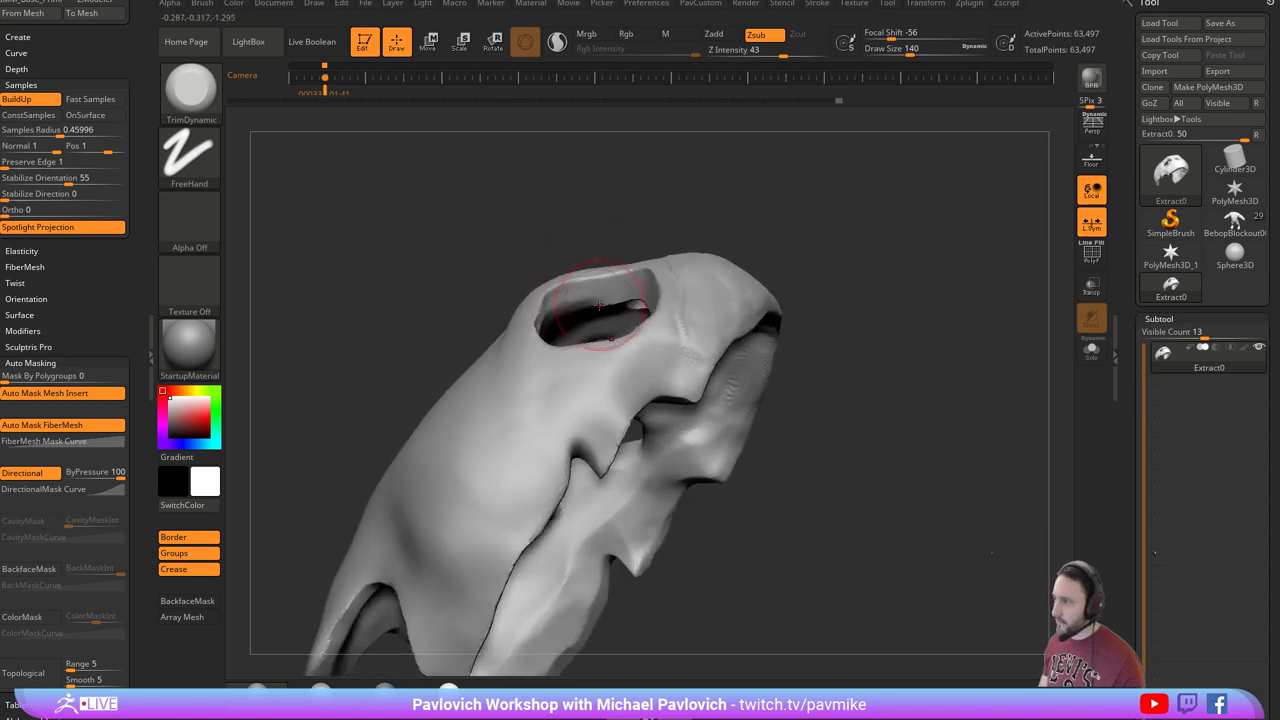
{"action": "left_click_drag", "start_coordinate": [599, 305], "coordinate": [632, 300], "text": "shift"}
{"action": "right_click_drag", "start_coordinate": [628, 240], "coordinate": [609, 291]}
{"action": "mouse_move", "coordinate": [625, 338]}
{"action": "left_mouse_down", "text": "shift"}
{"action": "mouse_move", "coordinate": [580, 343]}
{"action": "mouse_move", "coordinate": [605, 346]}
{"action": "left_mouse_up", "text": "shift"}
{"action": "right_click_drag", "start_coordinate": [588, 343], "coordinate": [634, 328]}
Trim the inside edge of the eye socket with the TrimDynamic brush at draw sizes of 112 and 101.
{"action": "left_click_drag", "start_coordinate": [620, 351], "coordinate": [618, 362]}
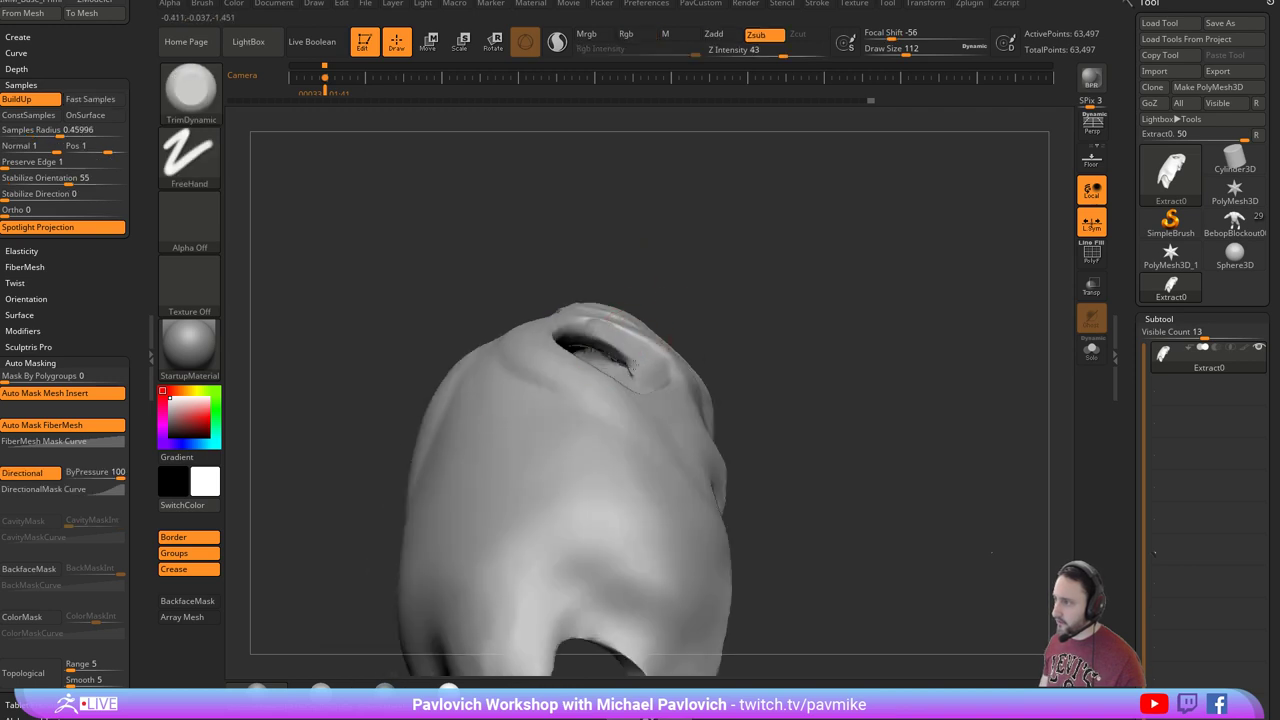
{"action": "right_click_drag", "start_coordinate": [612, 340], "coordinate": [640, 362]}
{"action": "left_click_drag", "start_coordinate": [629, 366], "coordinate": [637, 384]}
{"action": "key", "text": "alt"}
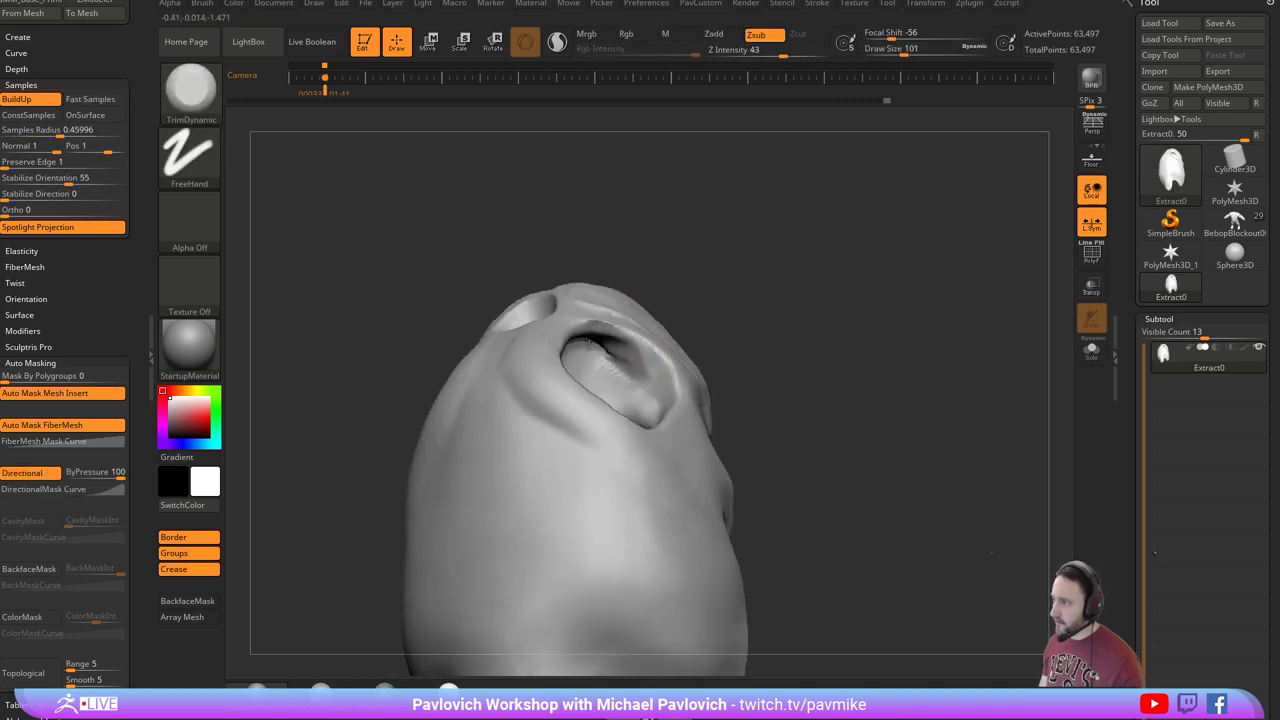
{"action": "left_click_drag", "start_coordinate": [589, 344], "coordinate": [604, 350]}
Sharpen the eye socket's rim with the Pinch brush at a draw size of 101 and a Z Intensity of 20.
{"action": "left_click_drag", "start_coordinate": [696, 268], "coordinate": [671, 323]}
{"action": "key", "text": "b"}
{"action": "key", "text": "p"}
{"action": "key", "text": "i"}
{"action": "left_click_drag", "start_coordinate": [777, 291], "coordinate": [680, 287]}
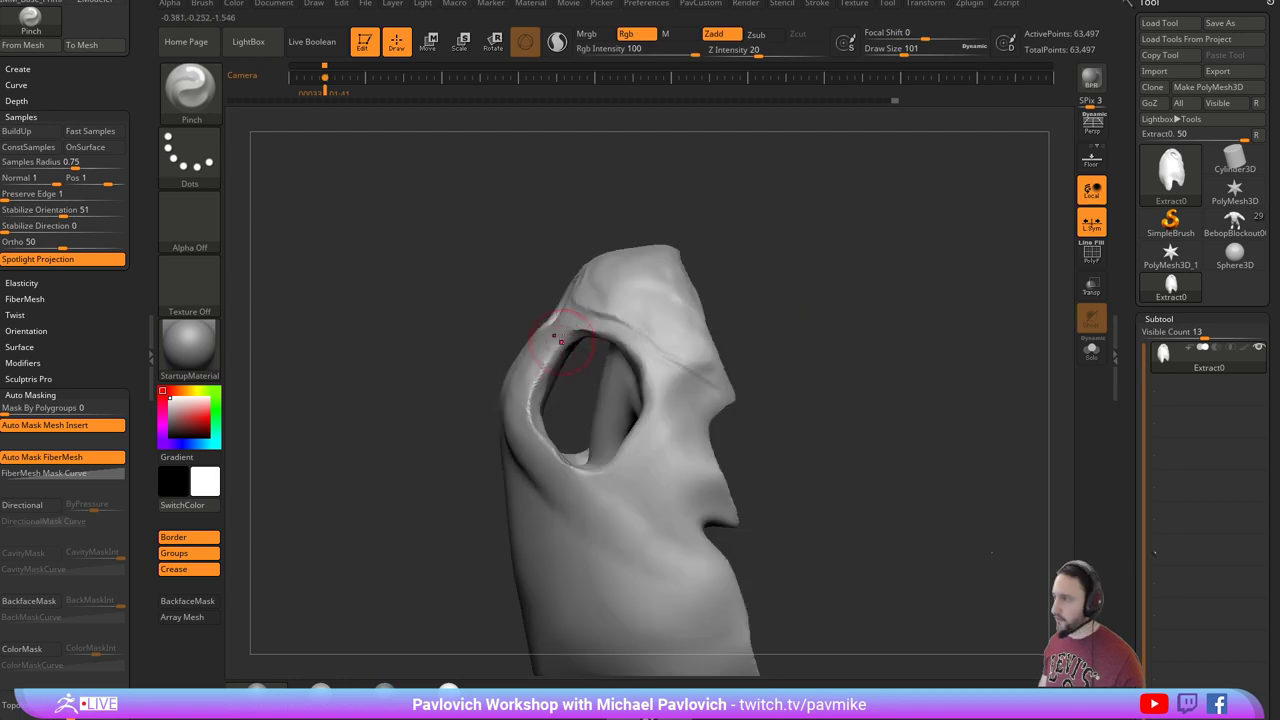
{"action": "left_click_drag", "start_coordinate": [541, 402], "coordinate": [694, 391]}
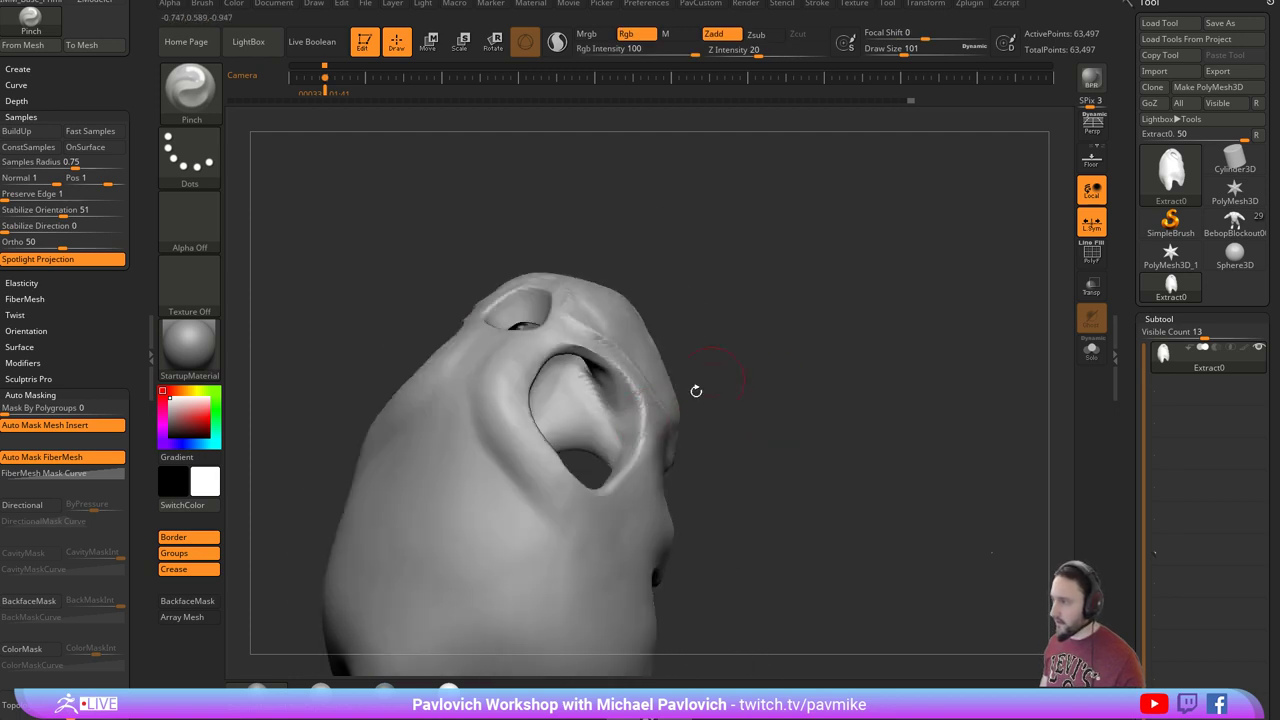
DynaMesh the skull again at a resolution of 128.
{"action": "key", "text": "2"}
{"action": "left_click", "coordinate": [836, 137]}
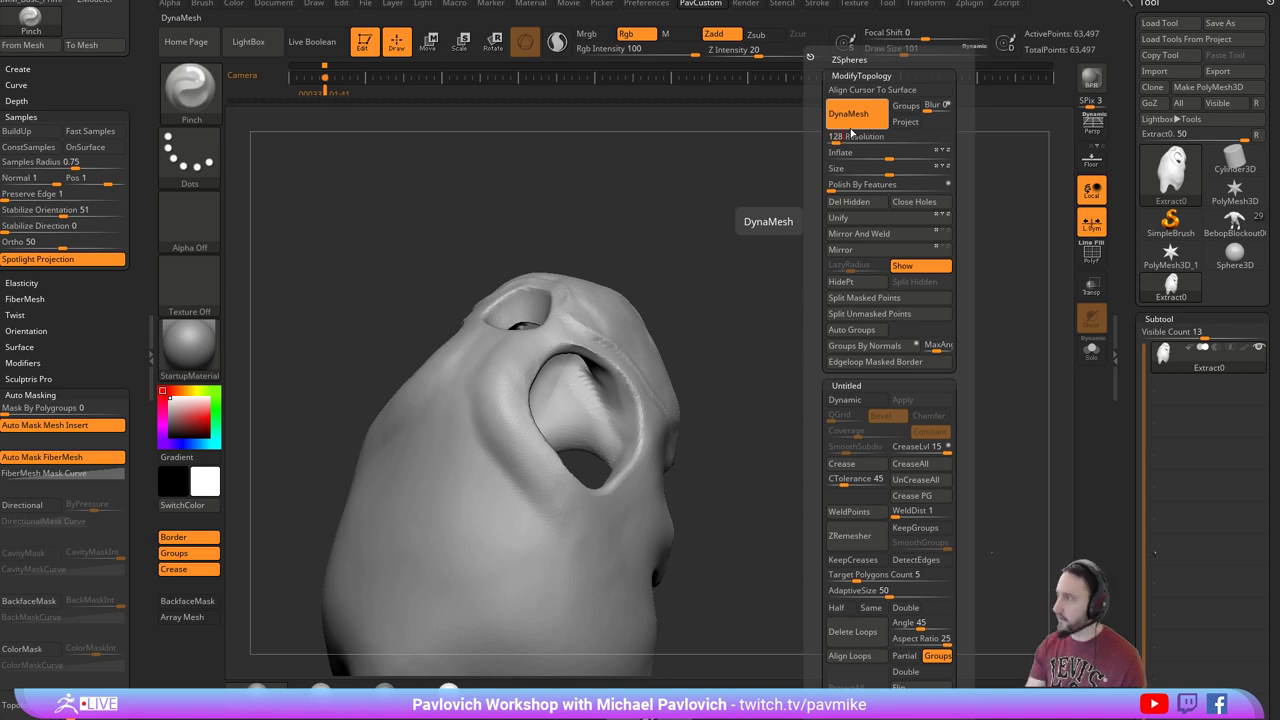
{"action": "left_click", "coordinate": [851, 129]}
Trim the inside and edge of the nostril opening with the TrimDynamic brush at a draw size of 65.
{"action": "mouse_move", "coordinate": [820, 340]}
{"action": "left_mouse_down"}
{"action": "mouse_move", "coordinate": [817, 306]}
{"action": "mouse_move", "coordinate": [770, 282]}
{"action": "mouse_move", "coordinate": [714, 351]}
{"action": "mouse_move", "coordinate": [867, 314]}
{"action": "mouse_move", "coordinate": [810, 352]}
{"action": "mouse_move", "coordinate": [814, 366]}
{"action": "mouse_move", "coordinate": [820, 379]}
{"action": "mouse_move", "coordinate": [882, 365]}
{"action": "mouse_move", "coordinate": [848, 382]}
{"action": "mouse_move", "coordinate": [837, 371]}
{"action": "mouse_move", "coordinate": [857, 386]}
{"action": "mouse_move", "coordinate": [769, 380]}
{"action": "left_mouse_up"}
{"action": "key", "text": "b"}
{"action": "key", "text": "s"}
{"action": "key", "text": "t"}
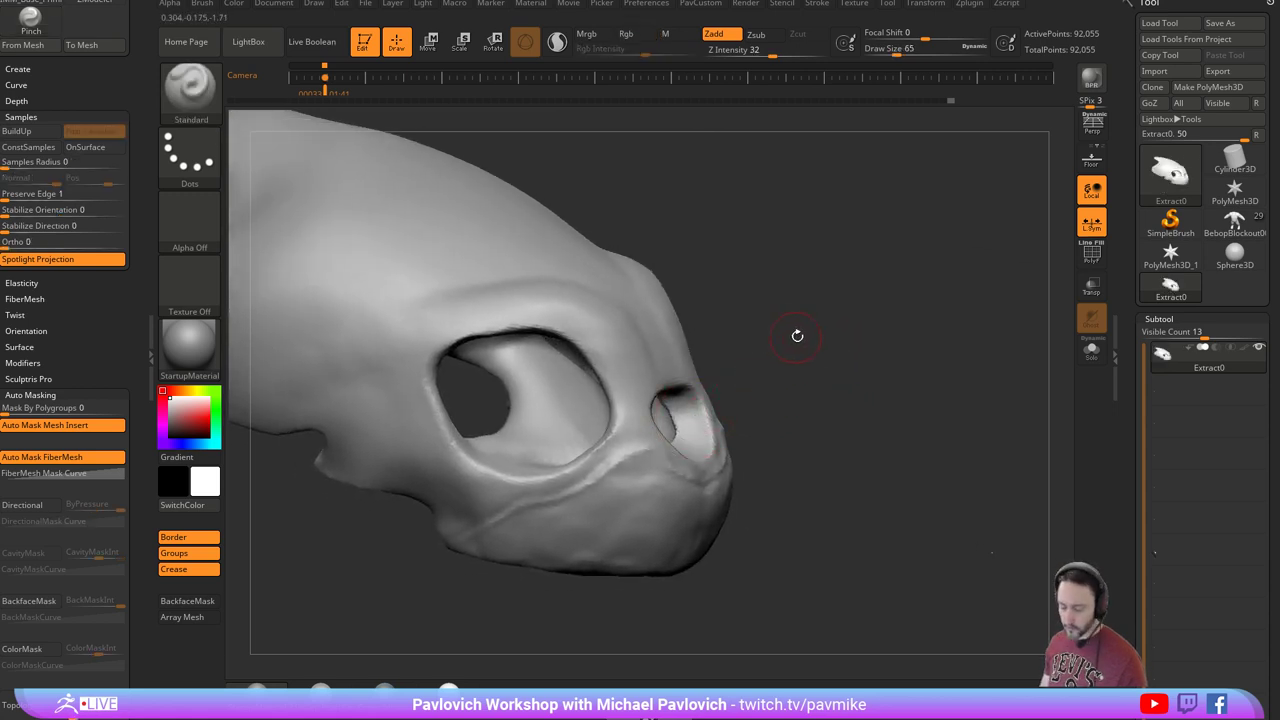
{"action": "left_click_drag", "start_coordinate": [797, 336], "coordinate": [780, 352]}
{"action": "key", "text": "b"}
{"action": "key", "text": "t"}
{"action": "key", "text": "d"}
{"action": "left_click_drag", "start_coordinate": [700, 450], "coordinate": [674, 434]}
{"action": "left_click_drag", "start_coordinate": [795, 395], "coordinate": [772, 408]}
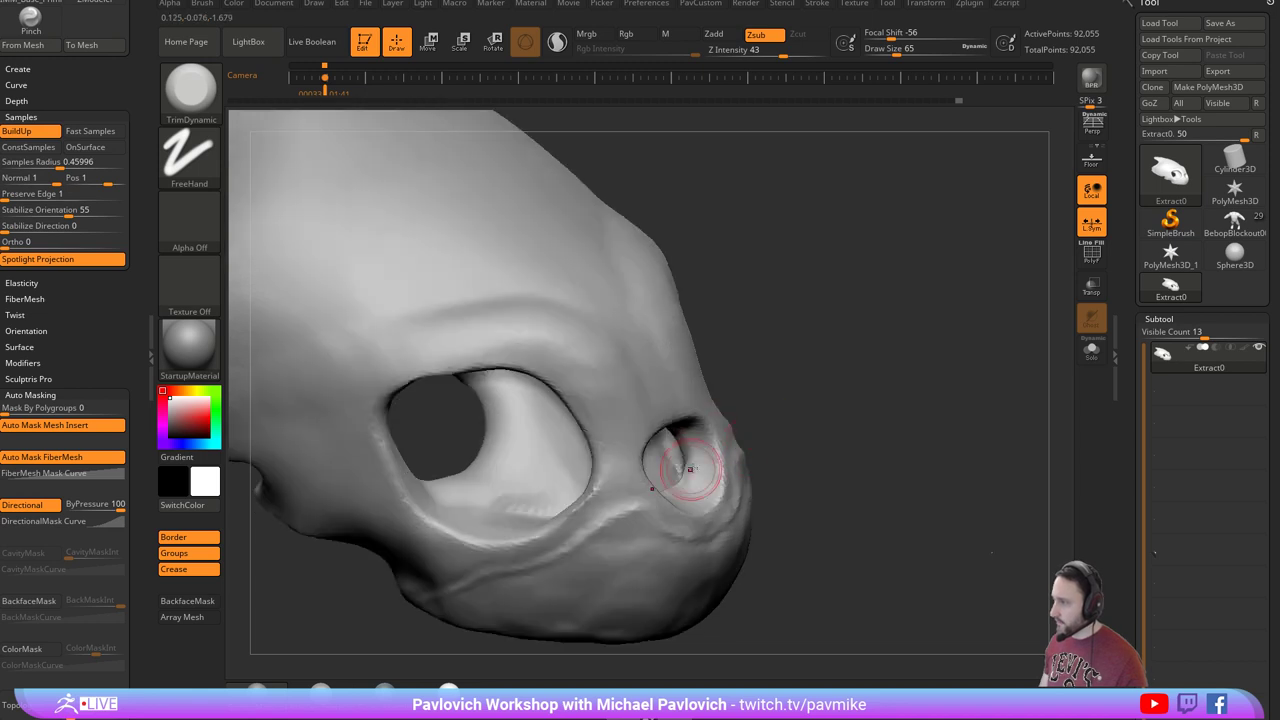
{"action": "left_click_drag", "start_coordinate": [686, 466], "coordinate": [678, 488]}
{"action": "mouse_move", "coordinate": [775, 390]}
{"action": "left_mouse_down"}
{"action": "mouse_move", "coordinate": [822, 357]}
{"action": "mouse_move", "coordinate": [692, 488]}
{"action": "mouse_move", "coordinate": [689, 477]}
{"action": "mouse_move", "coordinate": [670, 490]}
{"action": "left_mouse_up"}
Try to clip the front of the skull with the ClipCurve brush.
{"action": "left_click", "coordinate": [864, 345], "text": "ctrl+shift"}
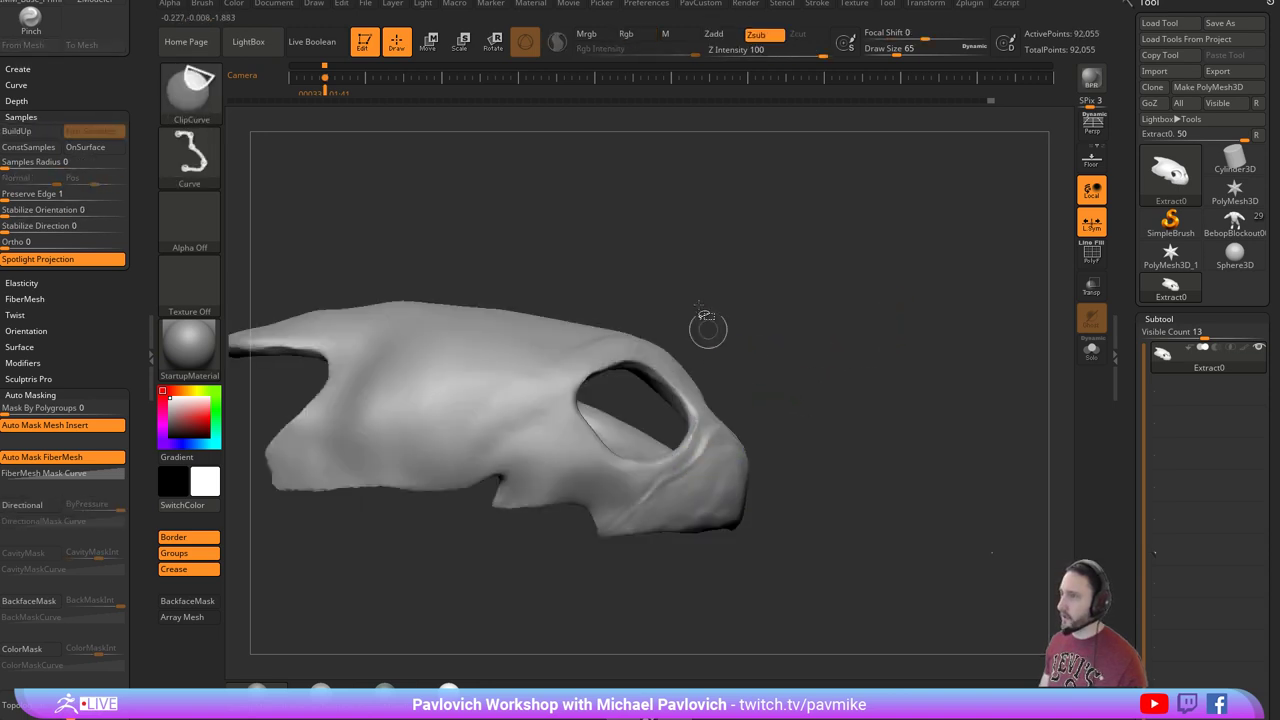
{"action": "left_click_drag", "start_coordinate": [690, 282], "coordinate": [705, 455], "text": "ctrl+shift"}
{"action": "key", "text": "ctrl+z"}
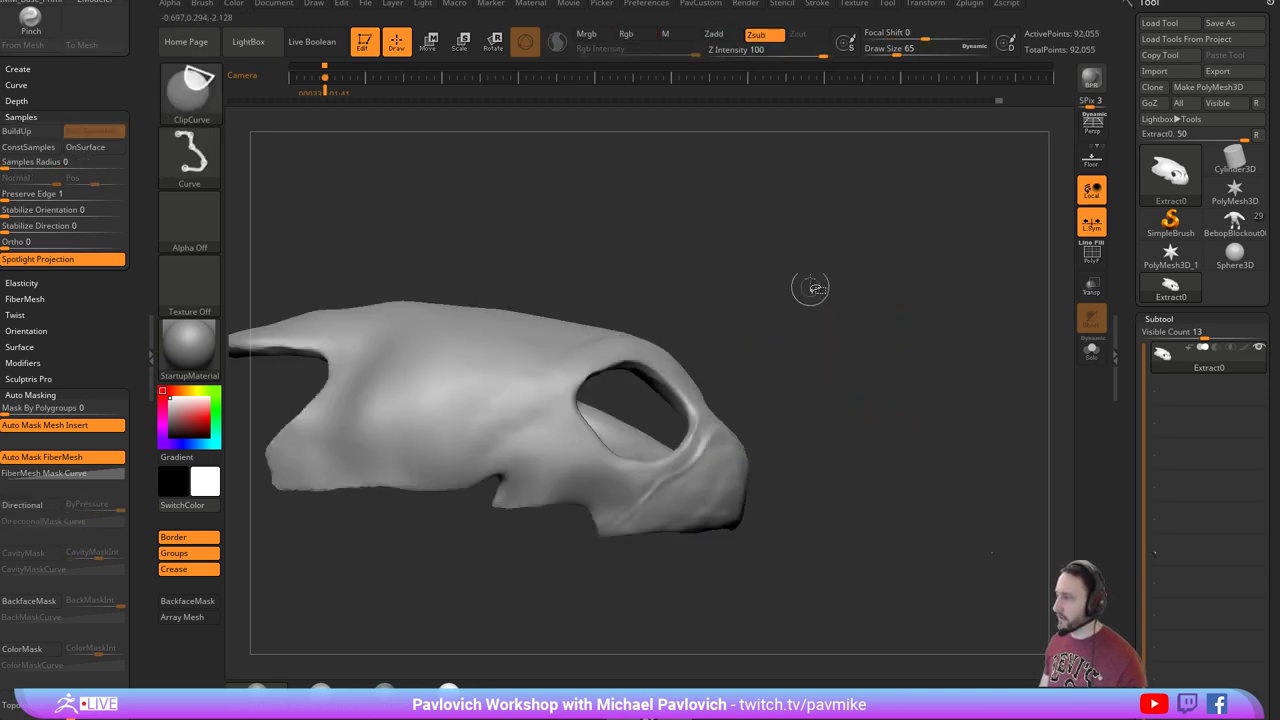
{"action": "left_click_drag", "start_coordinate": [810, 280], "coordinate": [677, 474], "text": "ctrl+shift"}
{"action": "left_click", "coordinate": [875, 415], "text": "ctrl+shift"}
QuickSave the project and switch the selection brush from ClipCurve to SelectRect.
{"action": "key", "text": "ctrl+s"}
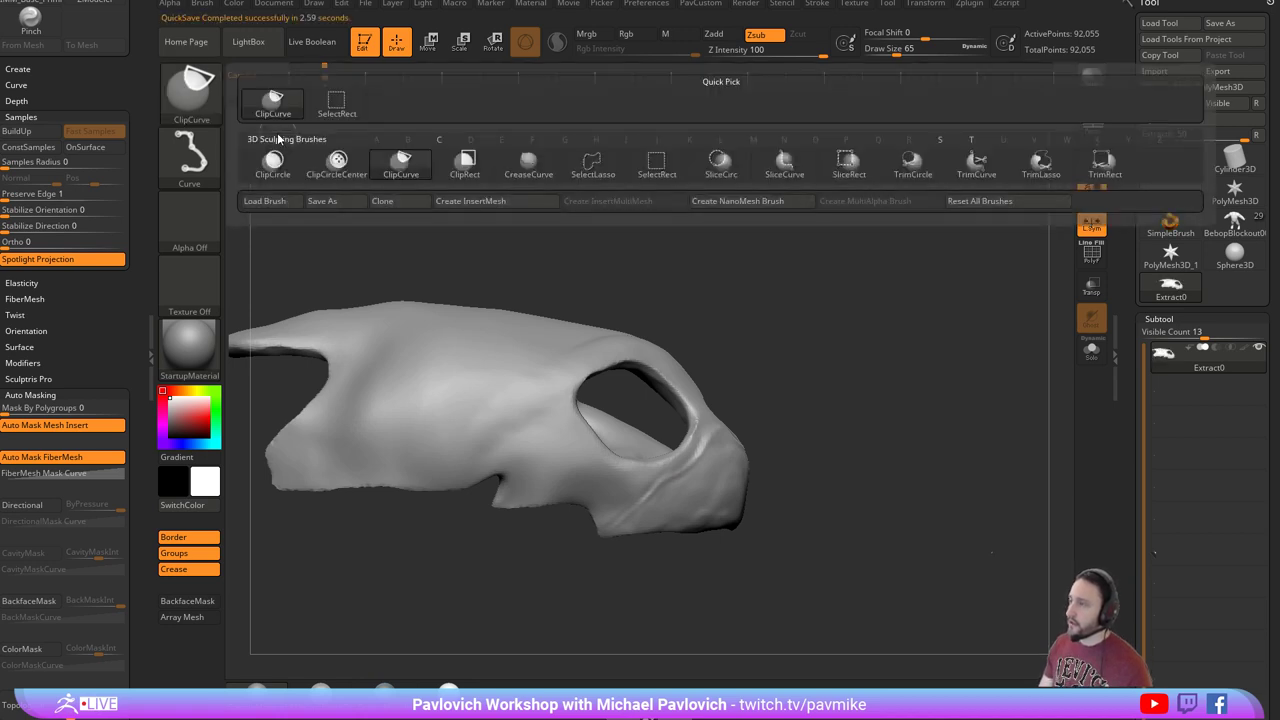
{"action": "left_click", "coordinate": [194, 98], "text": "ctrl+shift"}
{"action": "left_click", "coordinate": [336, 104], "text": "ctrl+shift"}
{"action": "left_click_drag", "start_coordinate": [815, 367], "coordinate": [885, 413]}
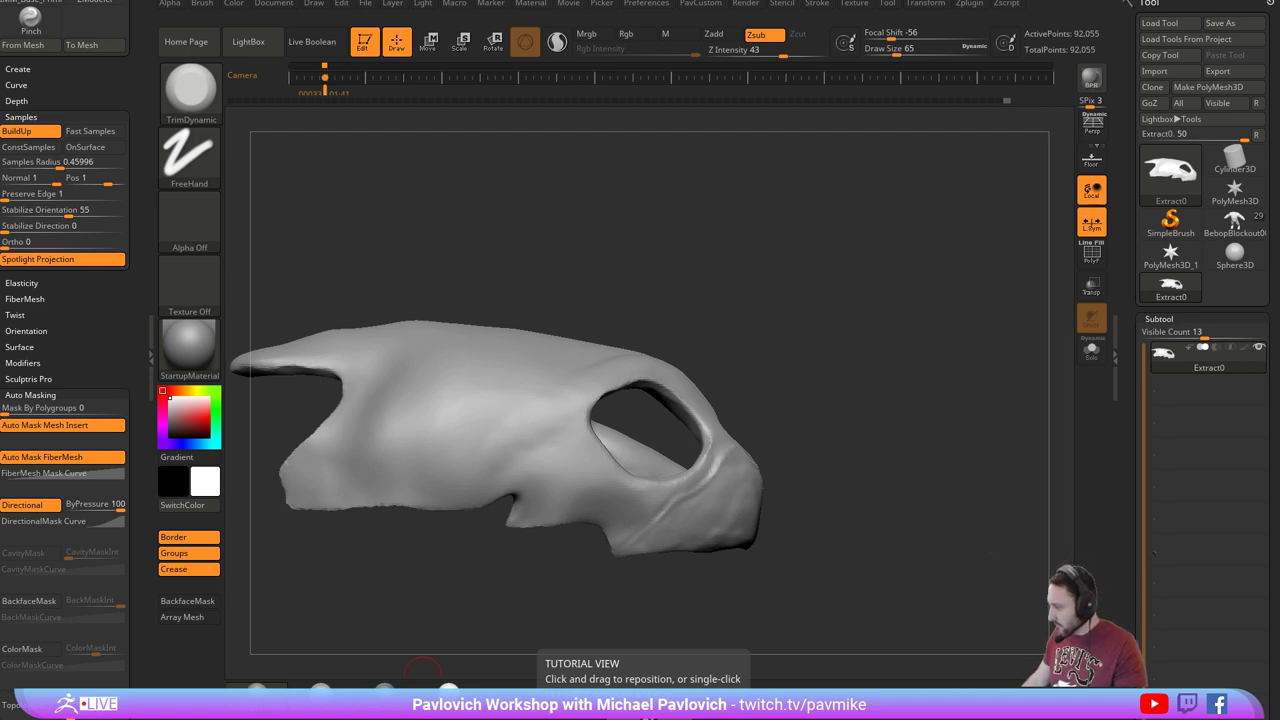
Switch to the browser, open the ZBrush Summit 2018 Demo Tutorial Series on ArtStation and browse its video playlist.
{"action": "left_click_drag", "start_coordinate": [590, 712], "coordinate": [681, 15]}
{"action": "scroll", "coordinate": [662, 322], "scroll_direction": "down", "scroll_amount": 2}
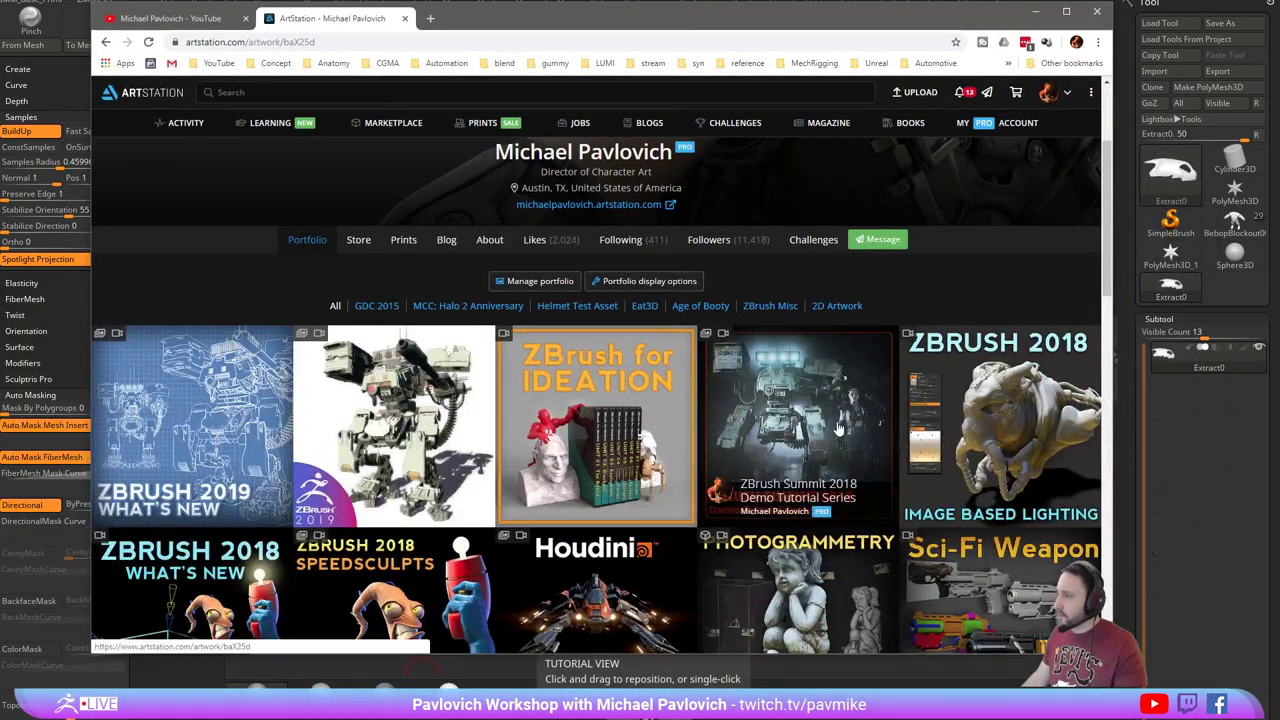
{"action": "left_click", "coordinate": [805, 418]}
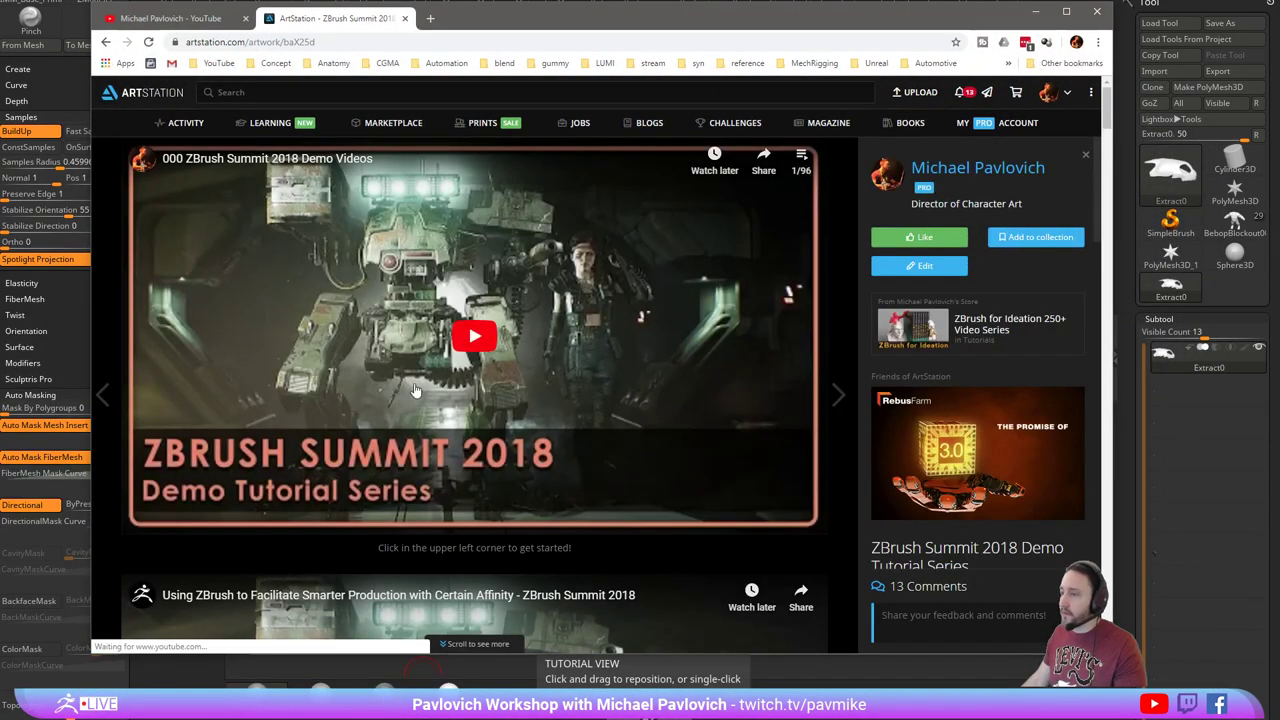
{"action": "left_click", "coordinate": [801, 158]}
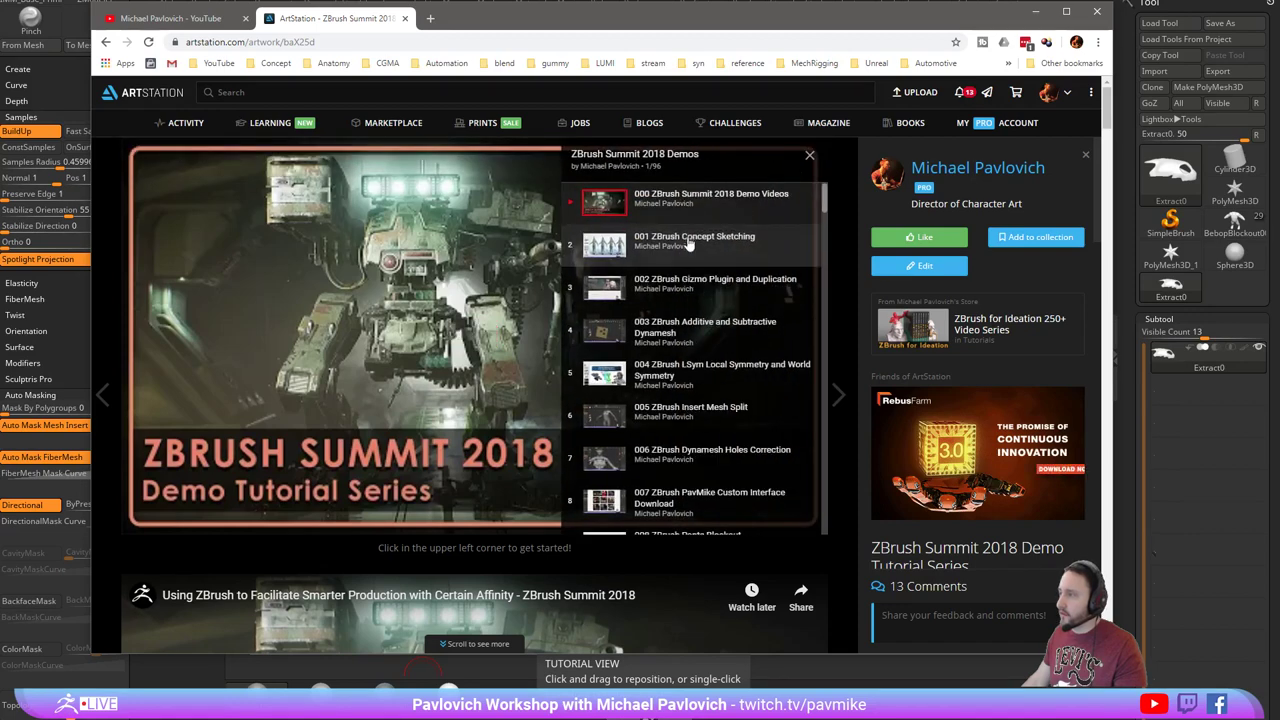
{"action": "scroll", "coordinate": [700, 330], "scroll_direction": "down", "scroll_amount": 3}
Select the artwork page's web address, look further through the demo video playlist and close it.
{"action": "left_click", "coordinate": [519, 42]}
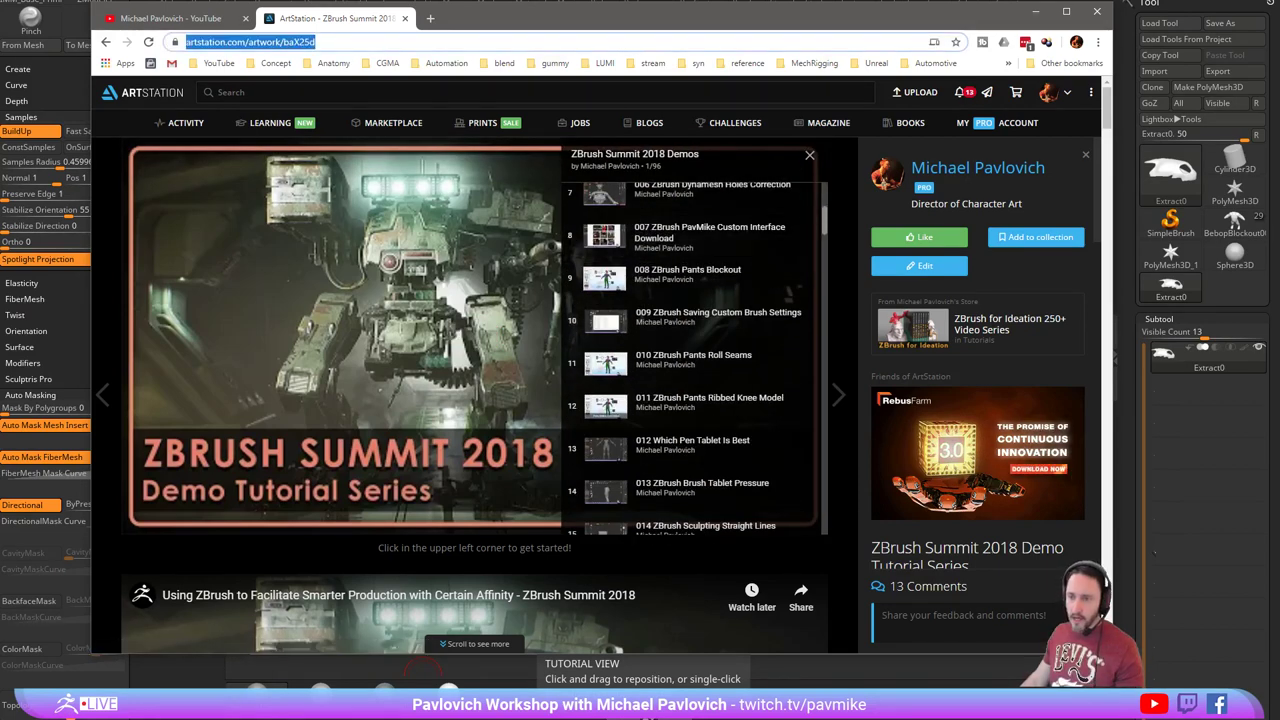
{"action": "key", "text": "alt+Tab"}
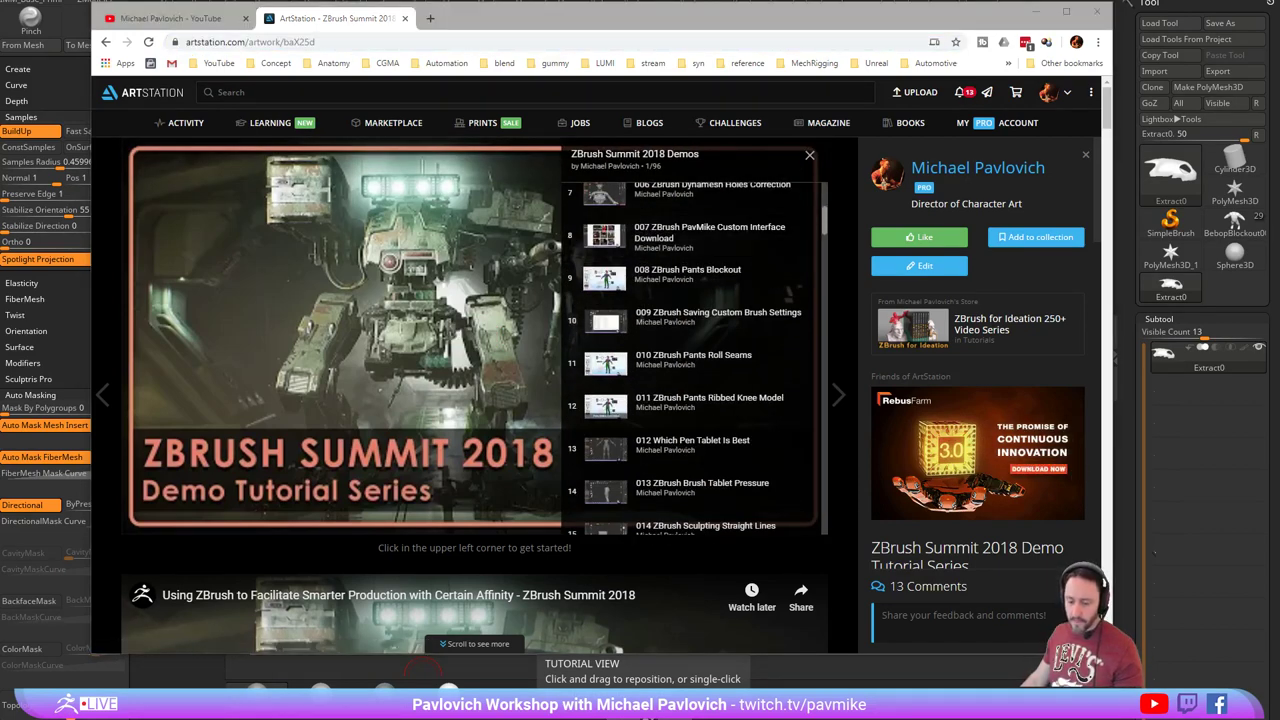
{"action": "scroll", "coordinate": [763, 188], "scroll_direction": "down", "scroll_amount": 12}
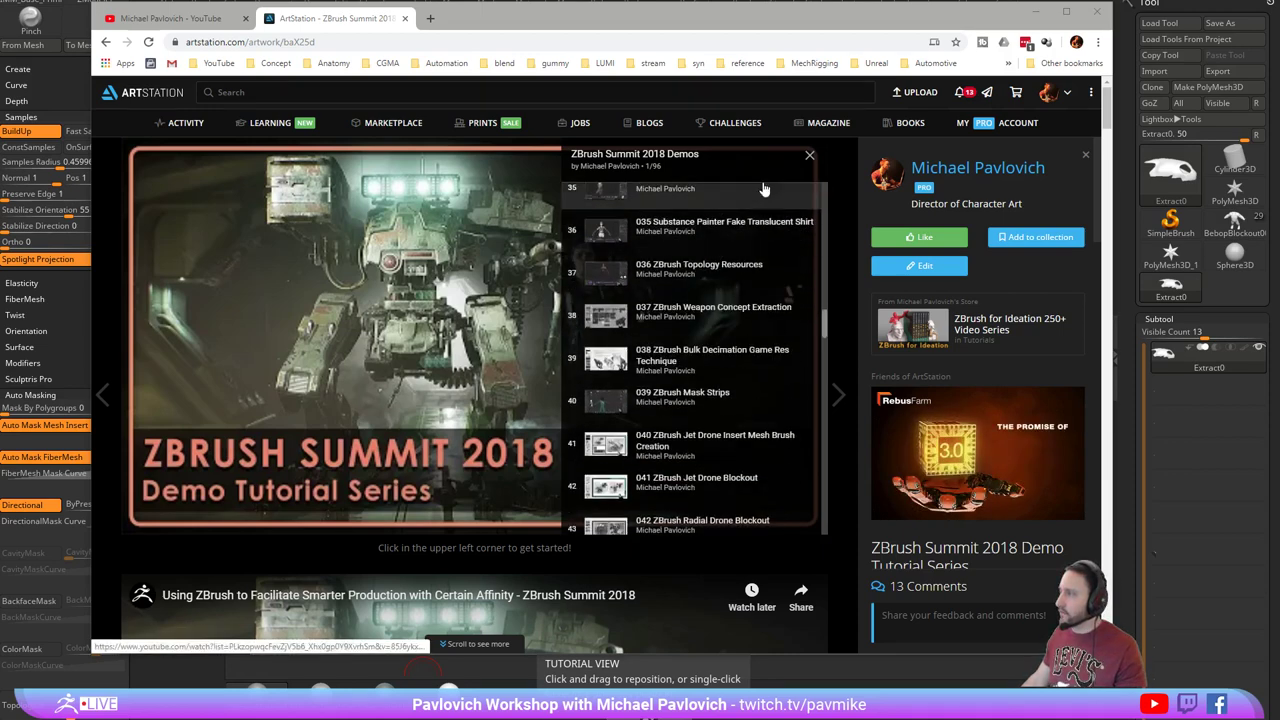
{"action": "left_click", "coordinate": [809, 155]}
Start and pause the Certain Affinity presentation video, and skim its slides up to 1:01:14.
{"action": "scroll", "coordinate": [422, 388], "scroll_direction": "down", "scroll_amount": 3}
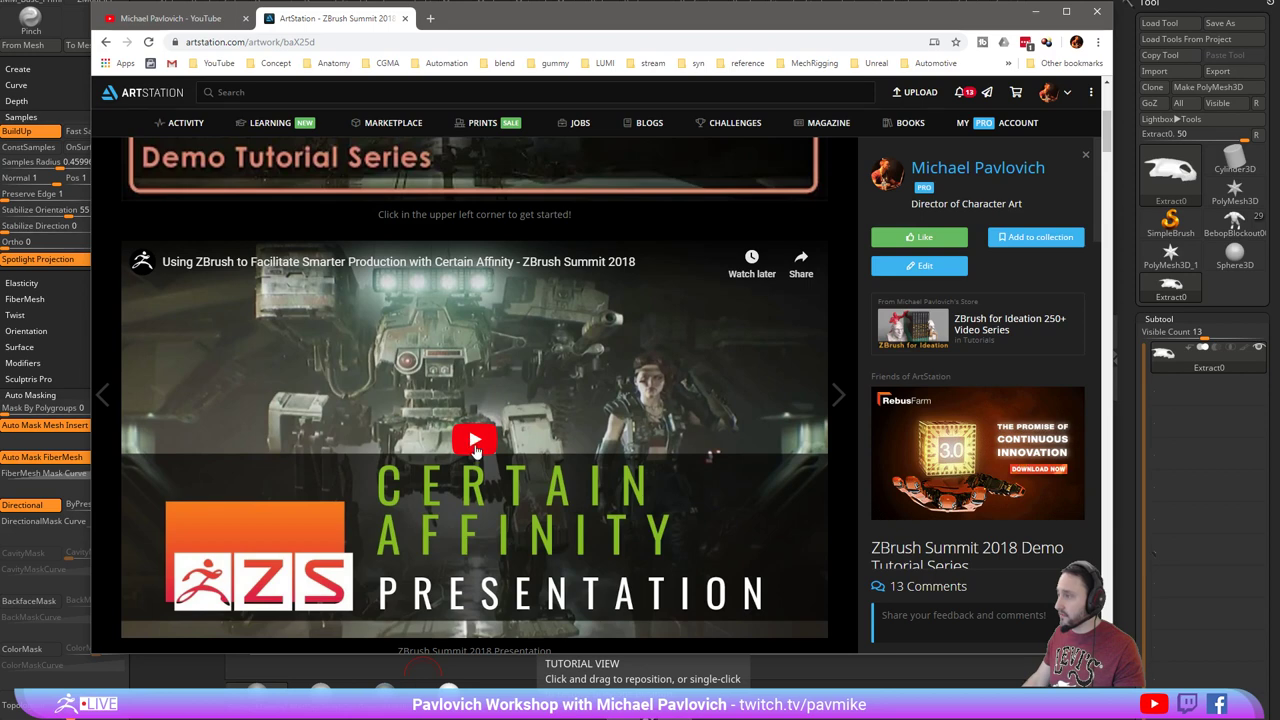
{"action": "left_click", "coordinate": [475, 443]}
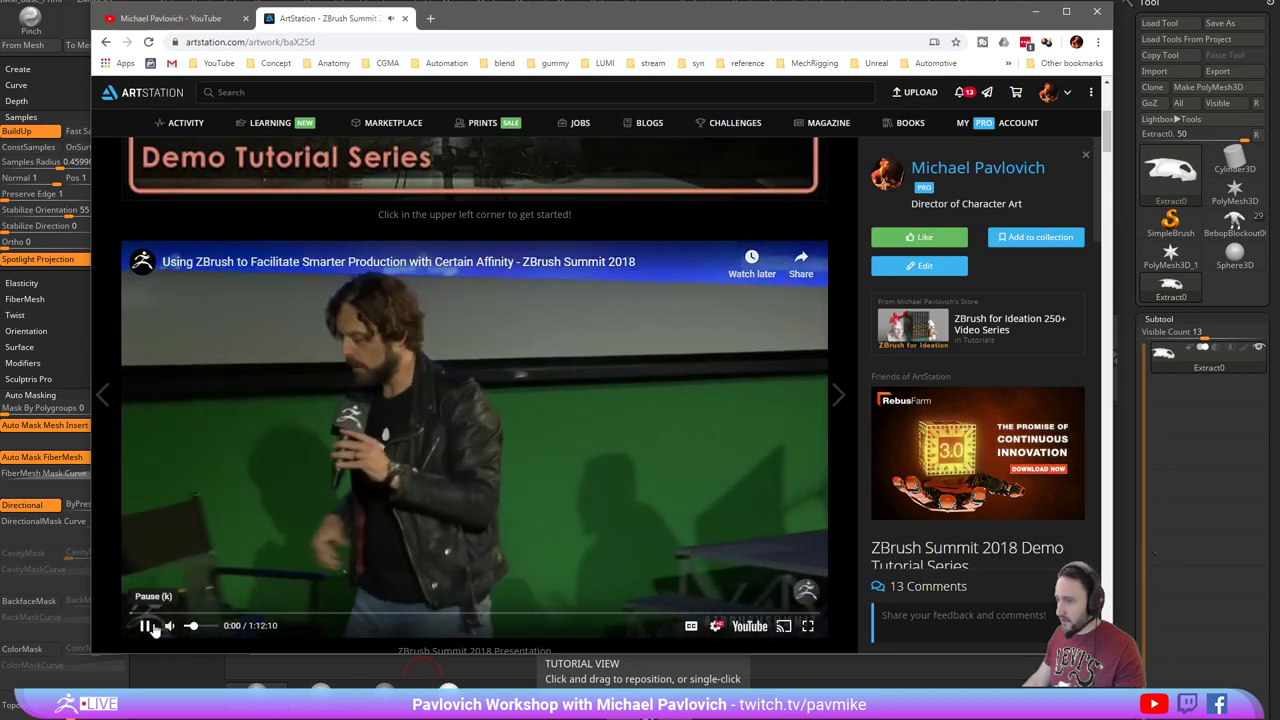
{"action": "left_click", "coordinate": [147, 627]}
{"action": "left_click", "coordinate": [315, 614]}
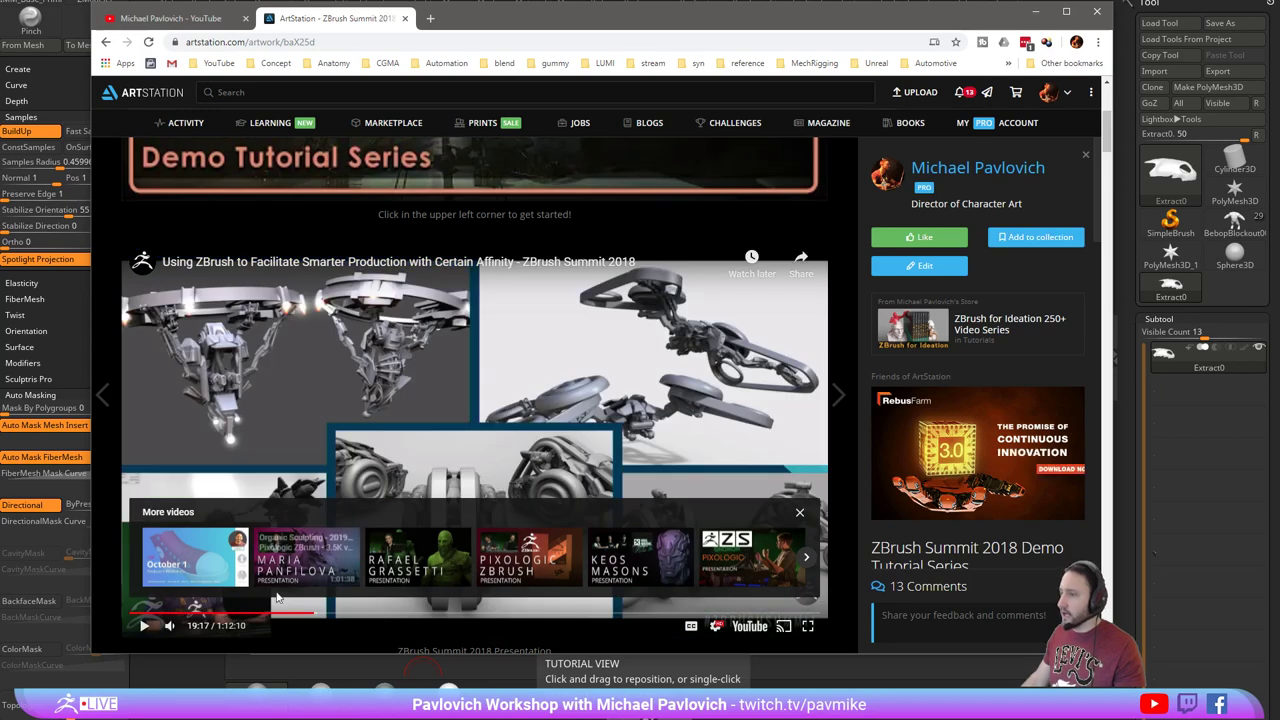
{"action": "left_click", "coordinate": [254, 614]}
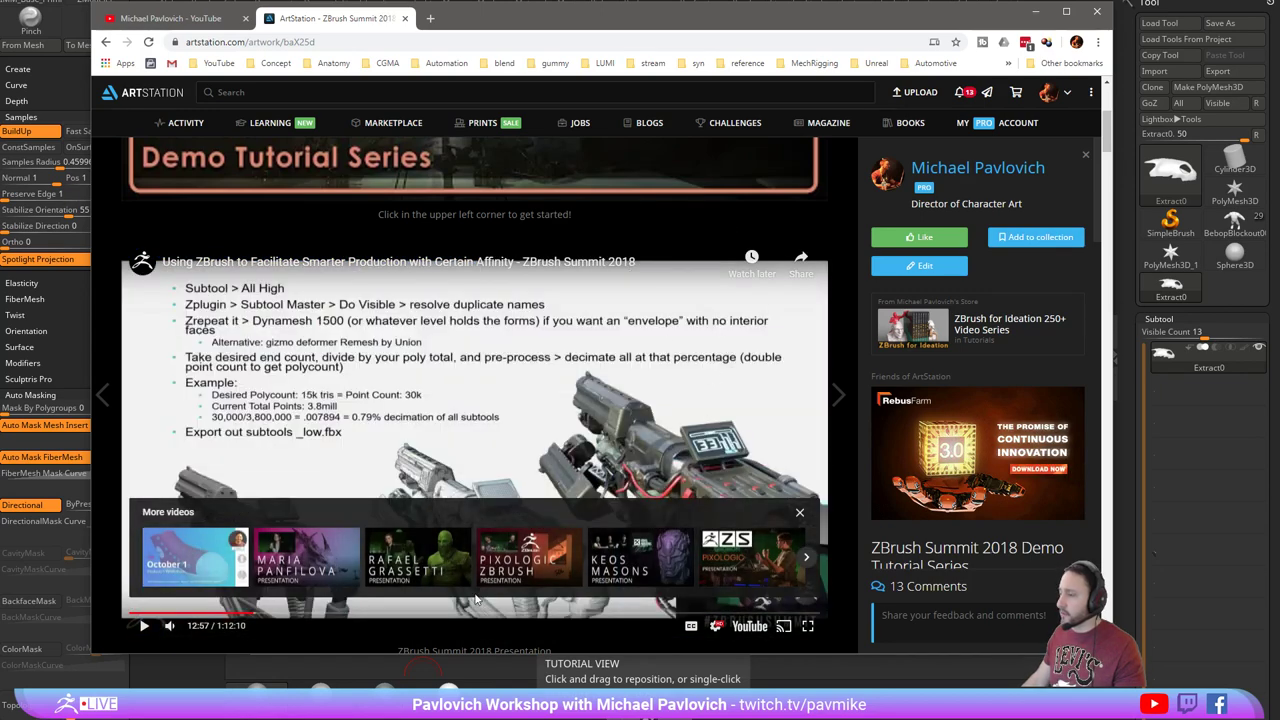
{"action": "left_click_drag", "start_coordinate": [491, 616], "coordinate": [716, 615]}
Reopen the demo video playlist, browse it, and go down the page to the Certain Affinity full cinematic.
{"action": "scroll", "coordinate": [474, 237], "scroll_direction": "up", "scroll_amount": 4}
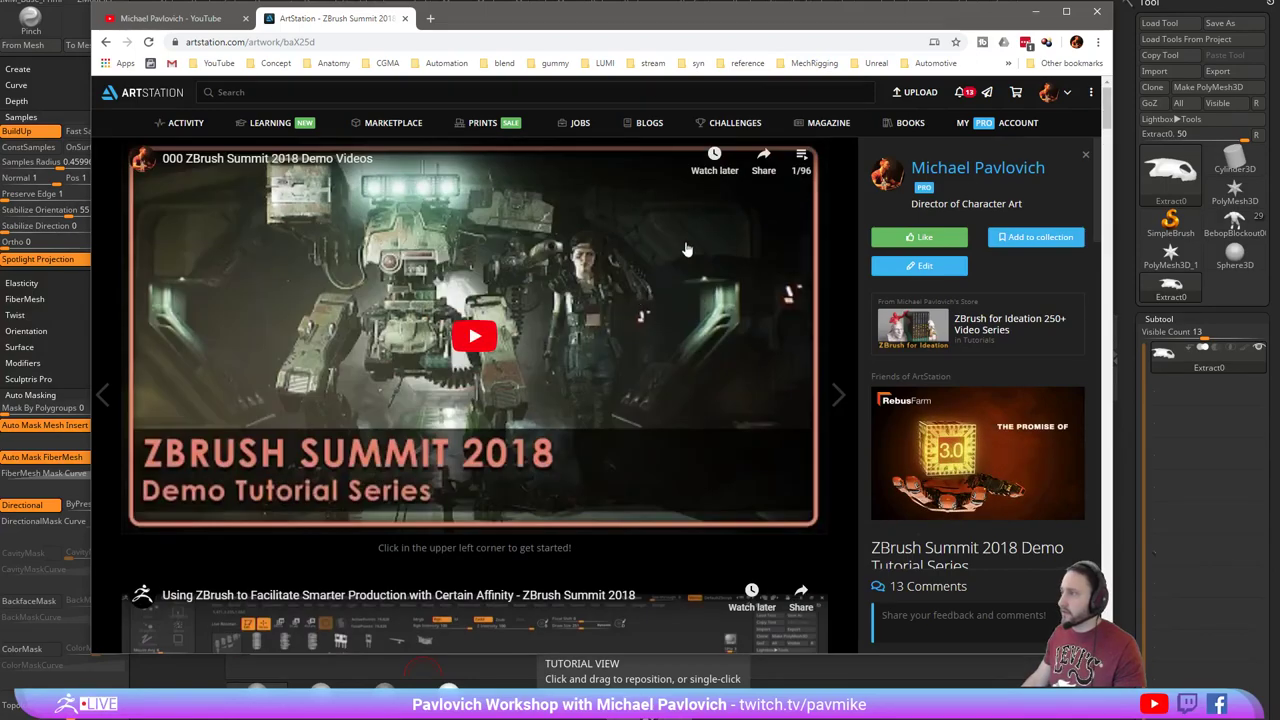
{"action": "left_click", "coordinate": [800, 164]}
{"action": "scroll", "coordinate": [690, 340], "scroll_direction": "down", "scroll_amount": 5}
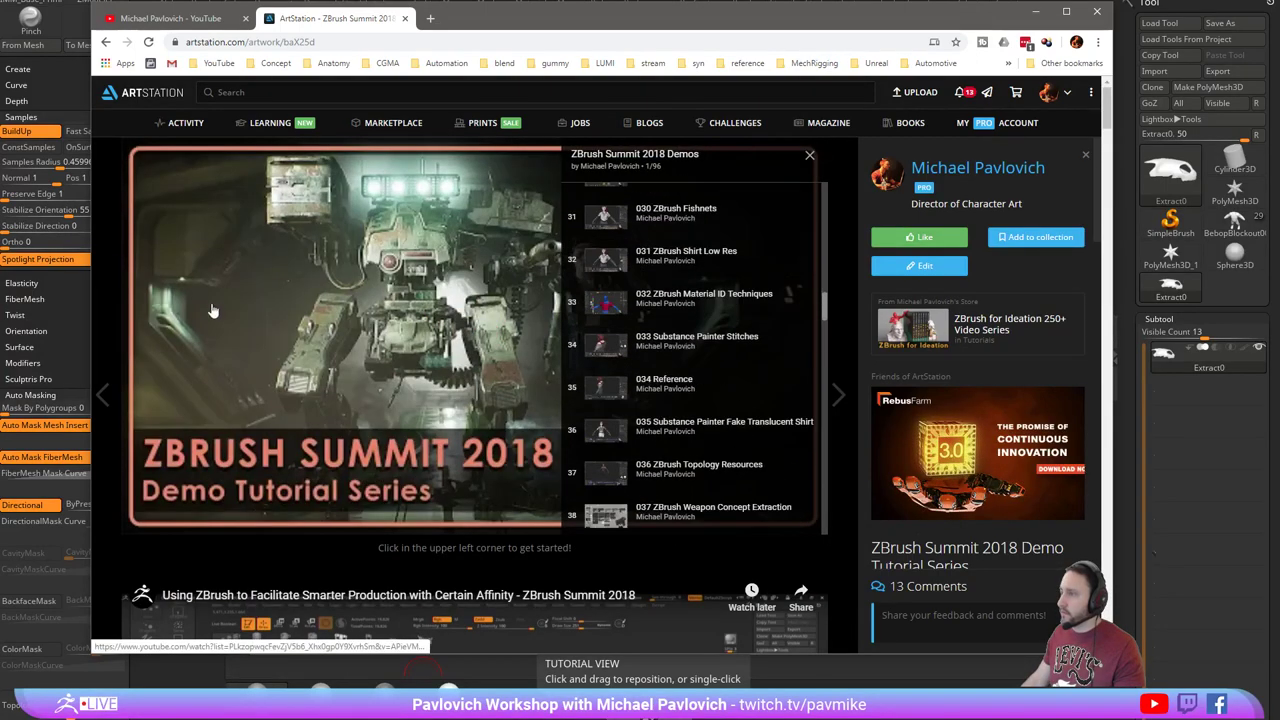
{"action": "scroll", "coordinate": [115, 365], "scroll_direction": "down", "scroll_amount": 8}
{"action": "scroll", "coordinate": [115, 365], "scroll_direction": "down", "scroll_amount": 2}
{"action": "scroll", "coordinate": [391, 381], "scroll_direction": "up", "scroll_amount": 1}
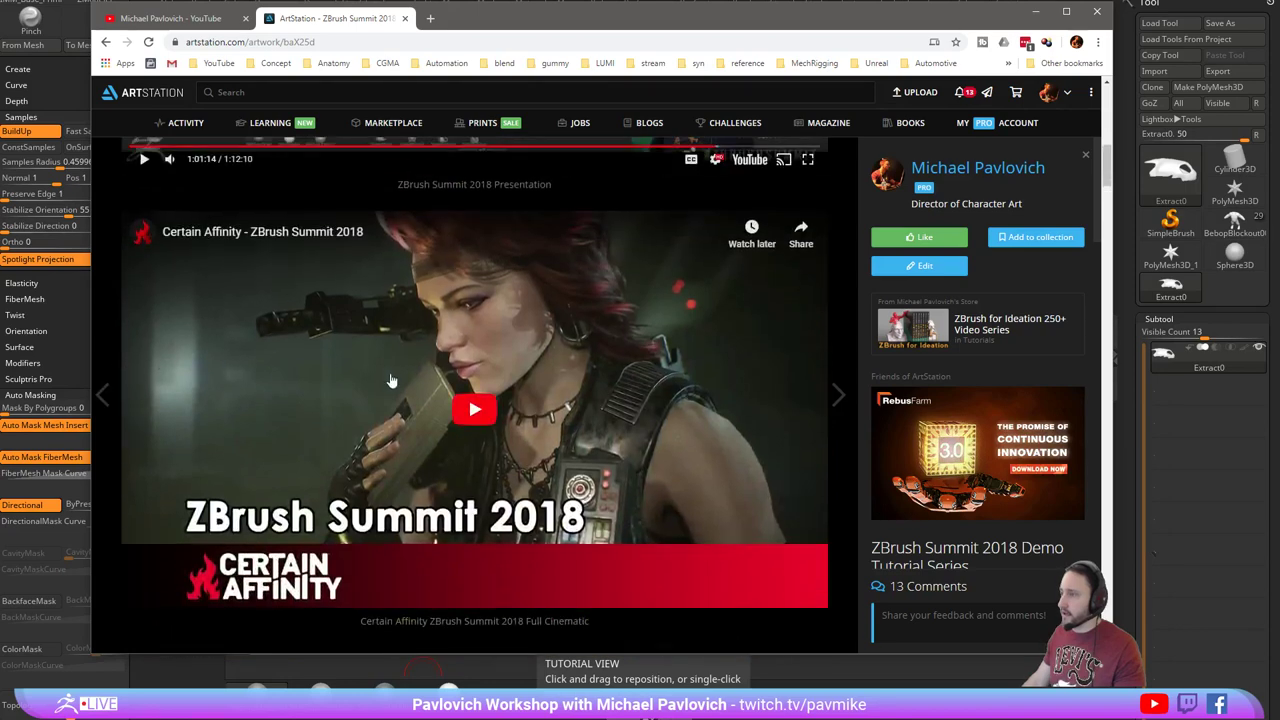
Play the Certain Affinity ZBrush Summit 2018 cinematic and enlarge the browser window to fill the screen.
{"action": "left_click", "coordinate": [474, 408]}
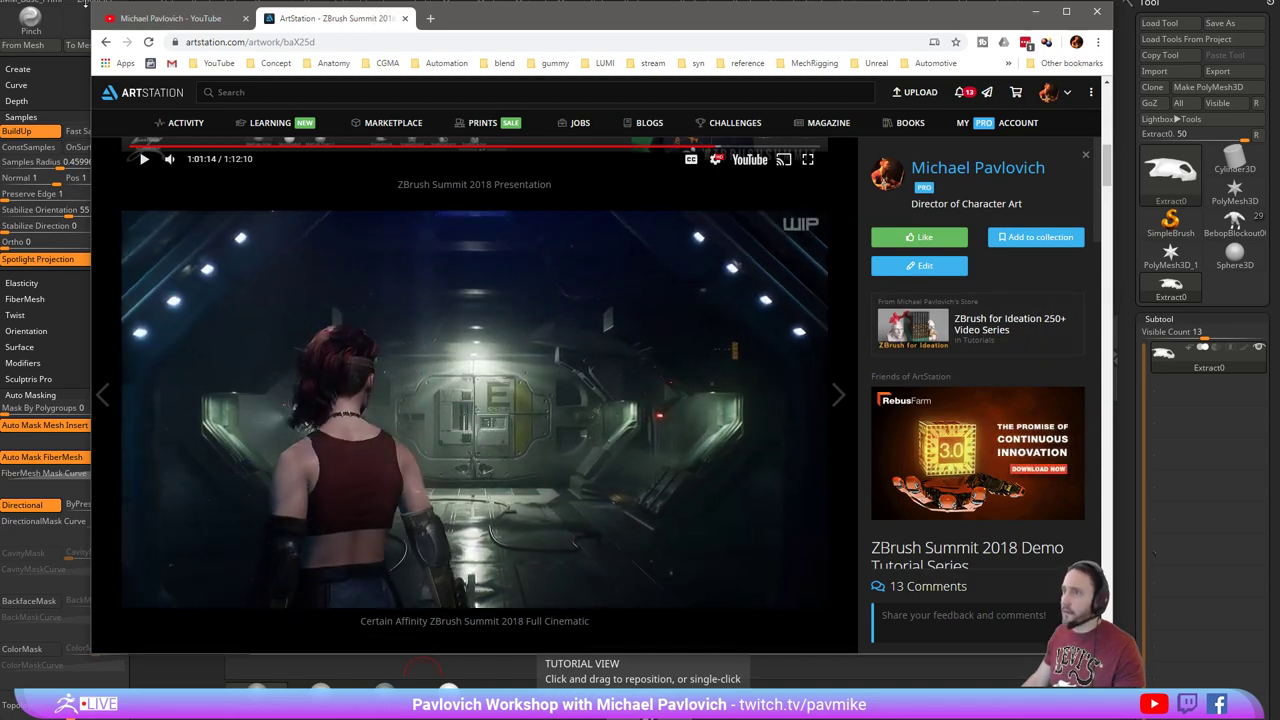
{"action": "left_click_drag", "start_coordinate": [91, 2], "coordinate": [12, 0]}
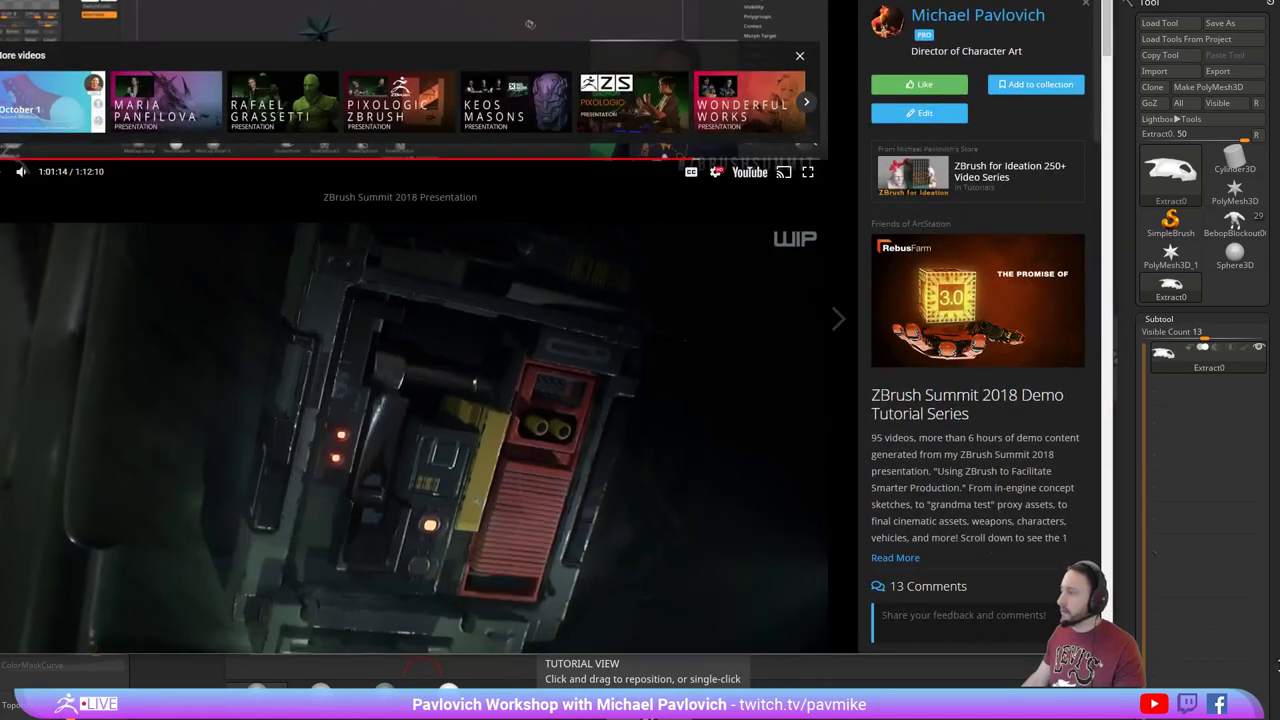
{"action": "left_click_drag", "start_coordinate": [1113, 654], "coordinate": [1279, 716]}
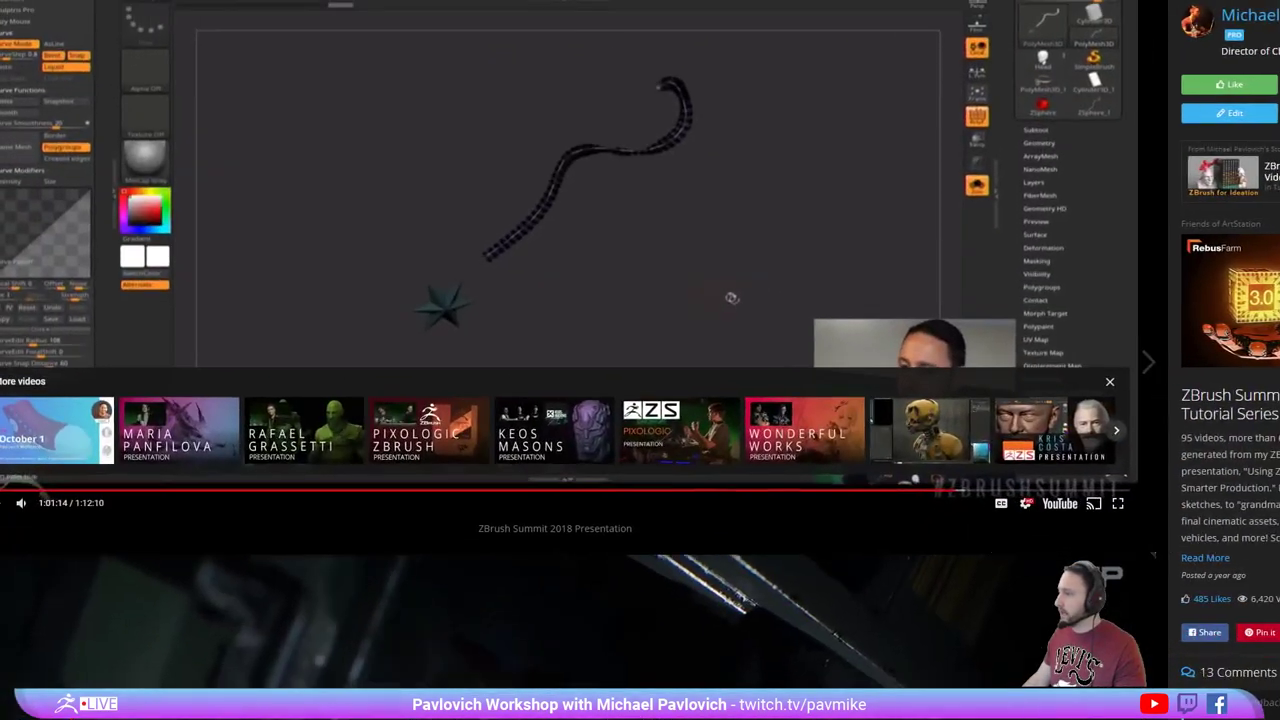
{"action": "scroll", "coordinate": [814, 453], "scroll_direction": "down", "scroll_amount": 5}
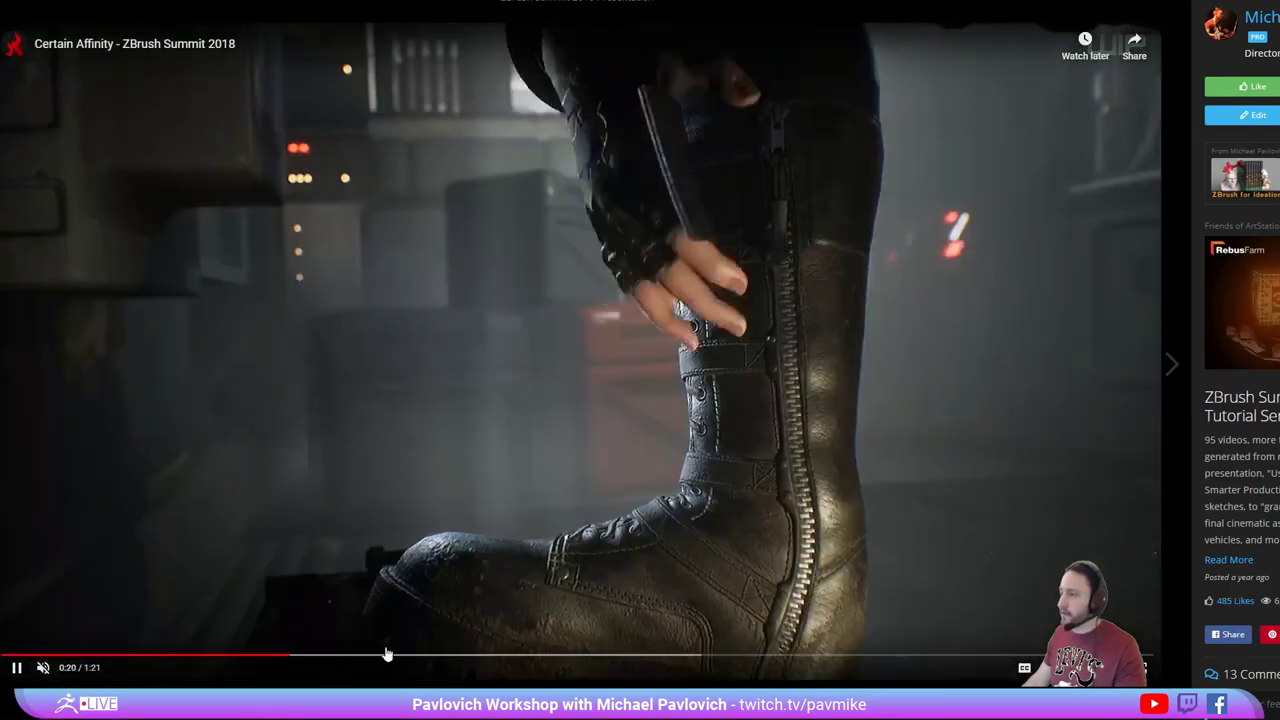
Replay the cinematic from near its start, pause it at 0:10 and look through the full artwork description.
{"action": "left_click", "coordinate": [47, 654]}
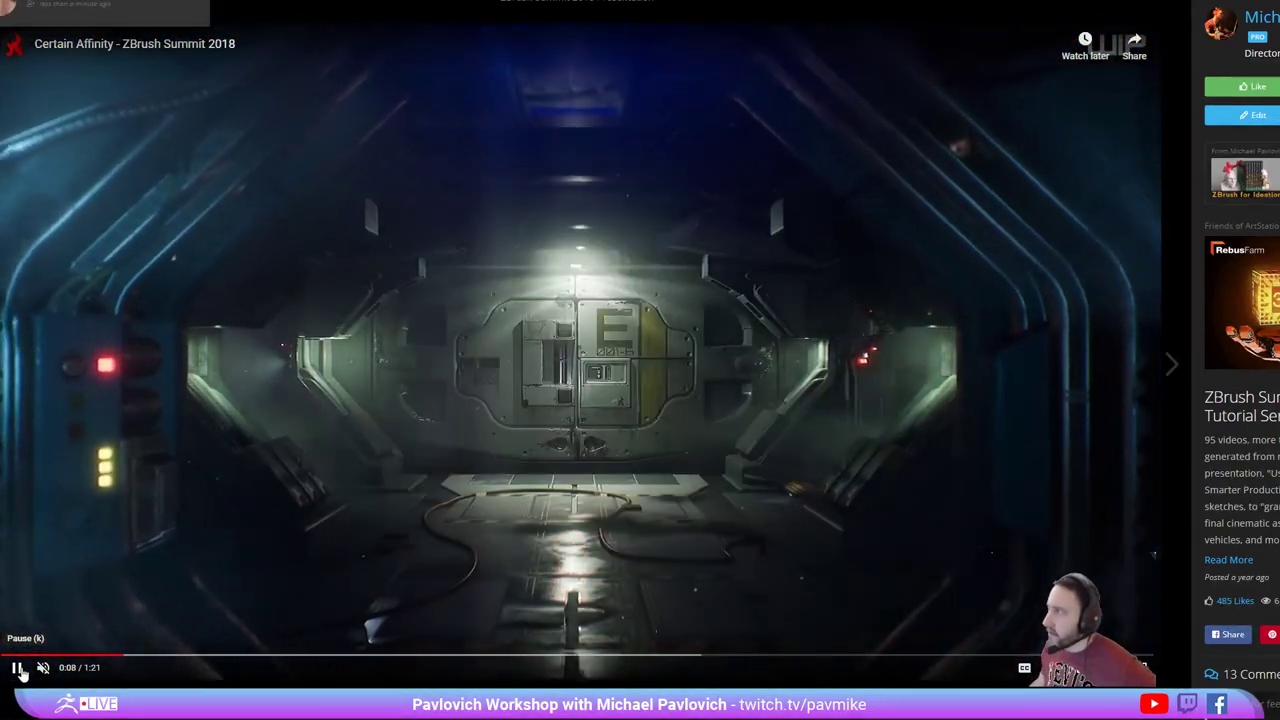
{"action": "left_click", "coordinate": [17, 672]}
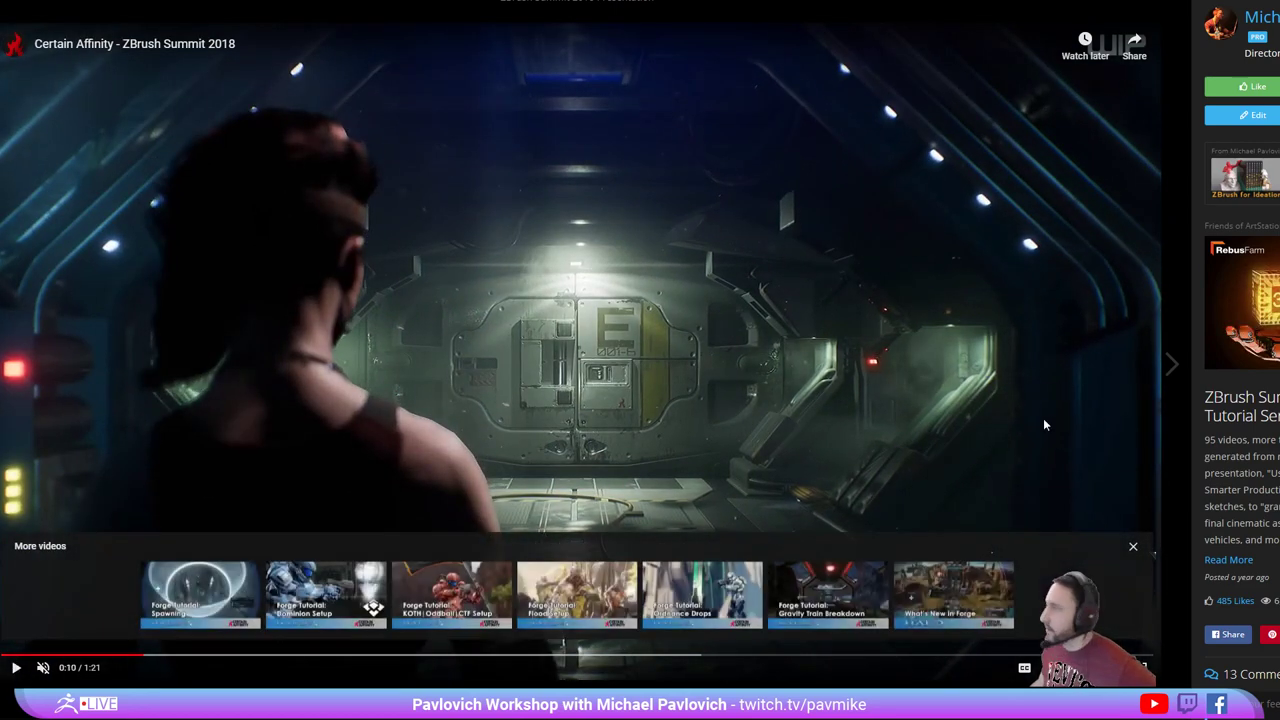
{"action": "scroll", "coordinate": [1240, 380], "scroll_direction": "down", "scroll_amount": 3}
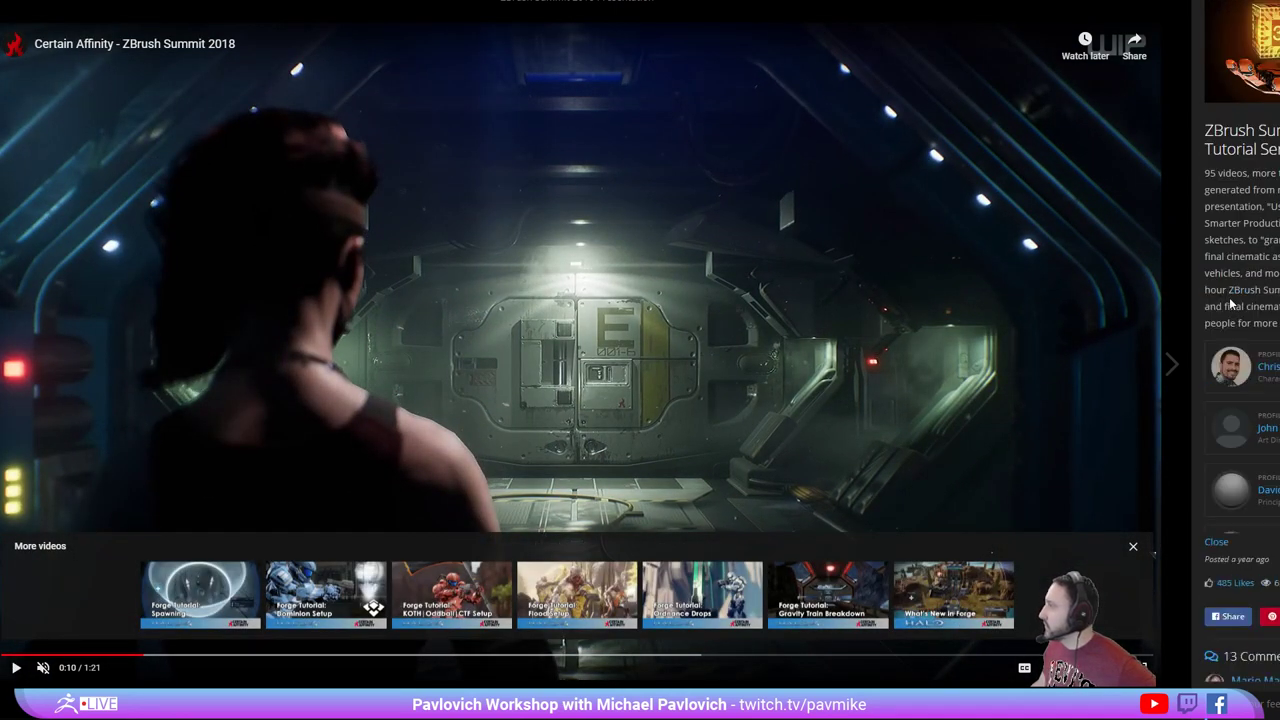
{"action": "scroll", "coordinate": [1240, 380], "scroll_direction": "down", "scroll_amount": 1}
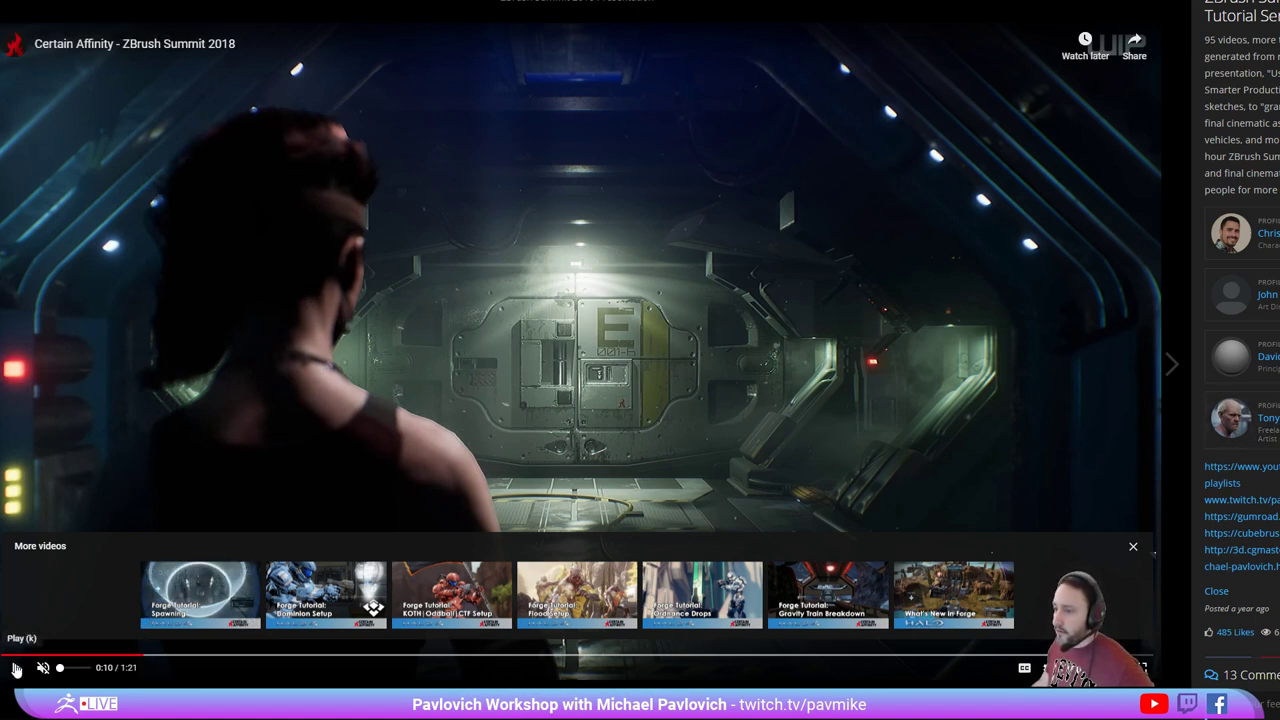
Play the cinematic in short stretches from 0:10 to 0:26, pausing on the robot shots and the pilot's close-up.
{"action": "left_click", "coordinate": [16, 669]}
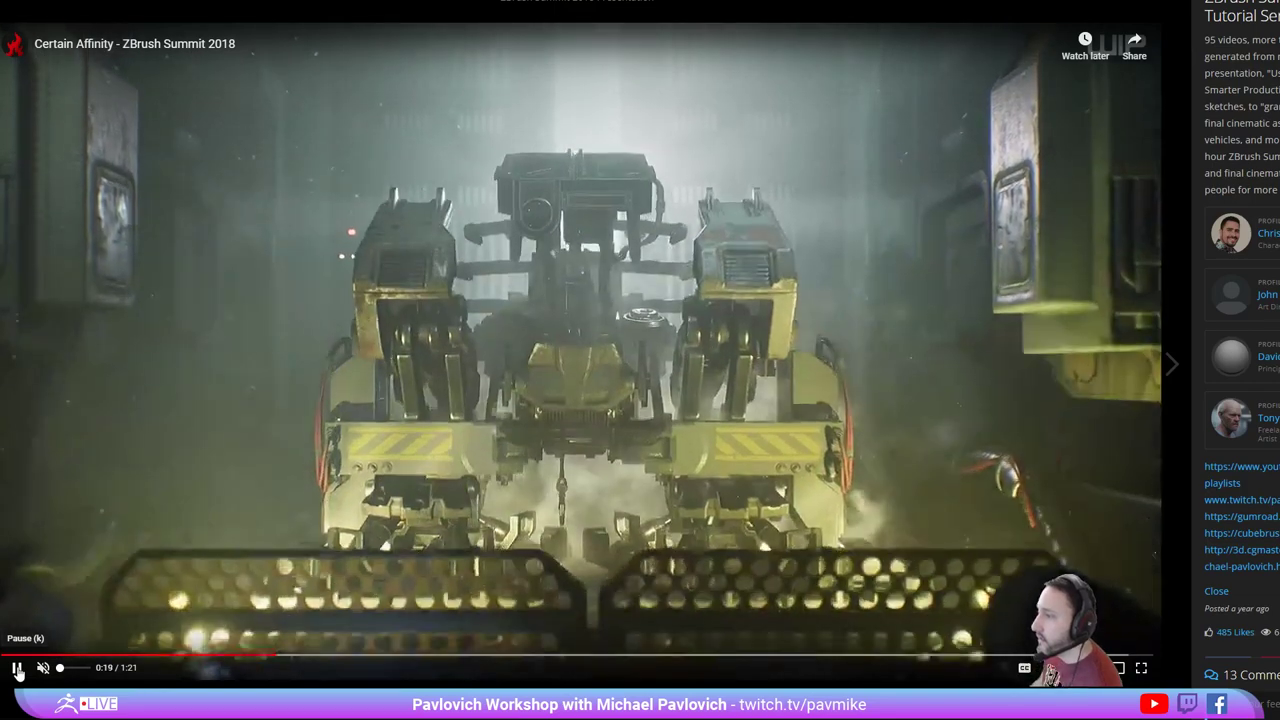
{"action": "left_click", "coordinate": [17, 670]}
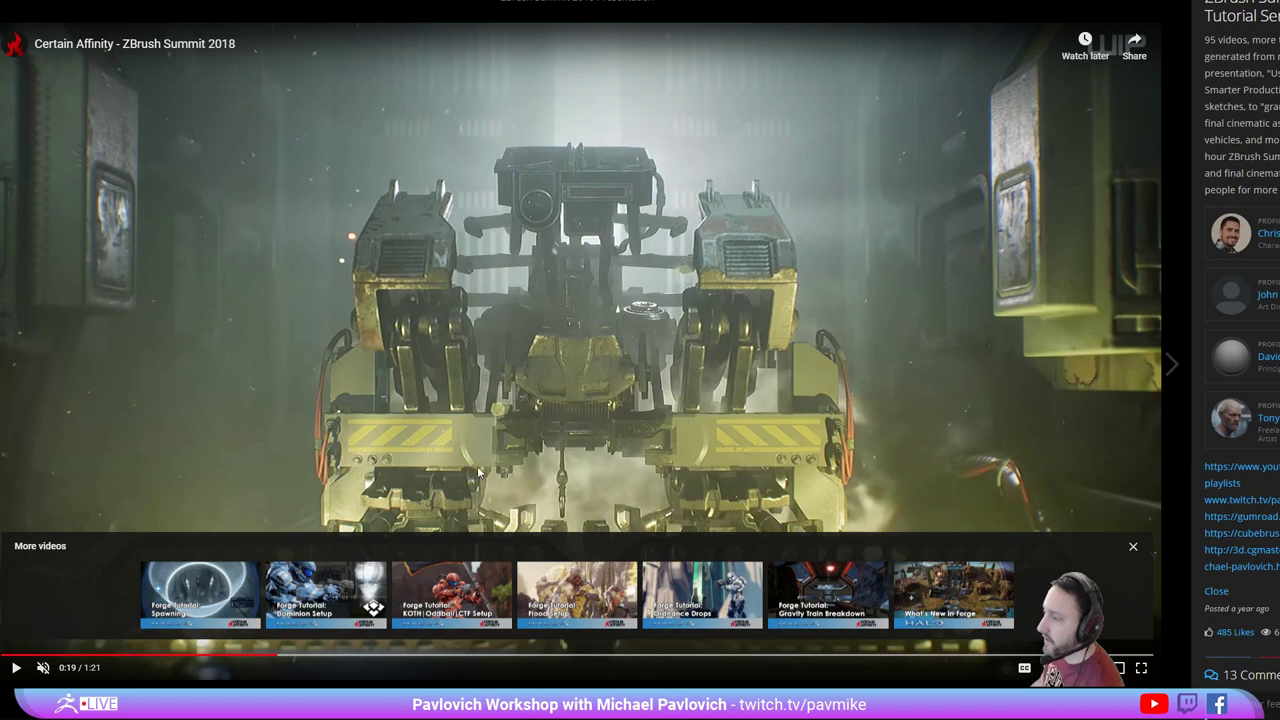
{"action": "left_click", "coordinate": [17, 669]}
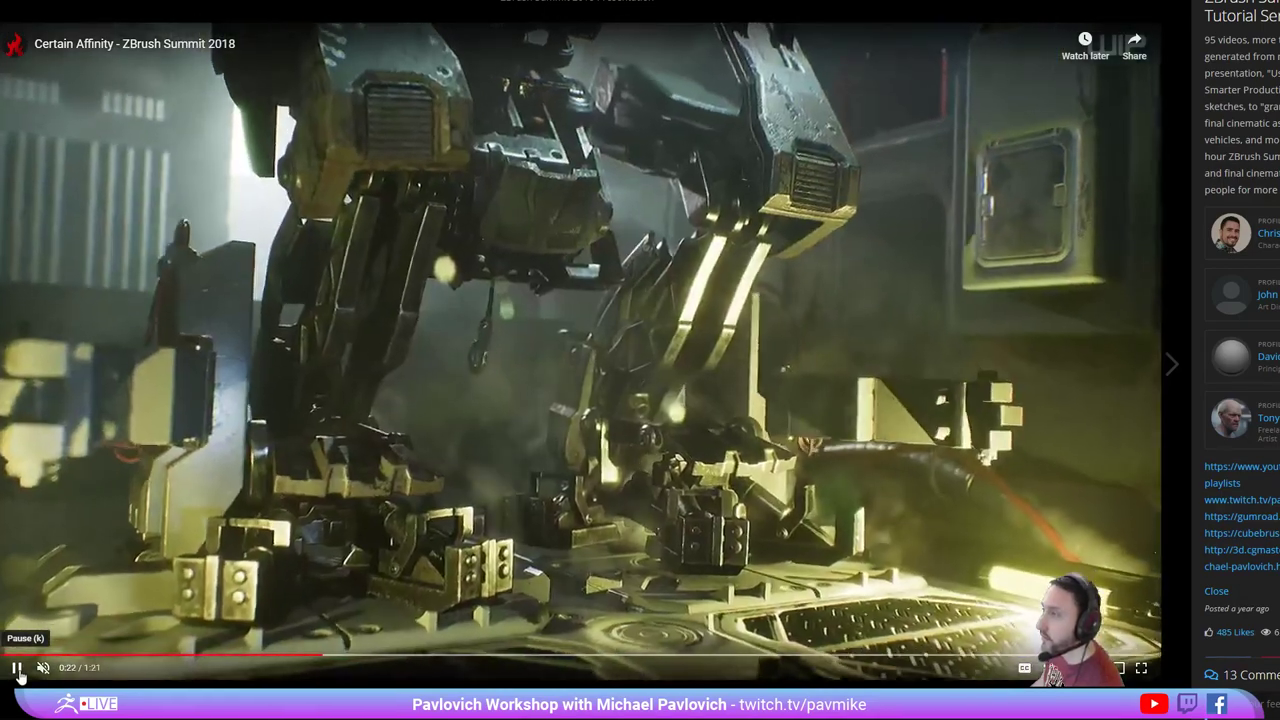
{"action": "left_click", "coordinate": [17, 669]}
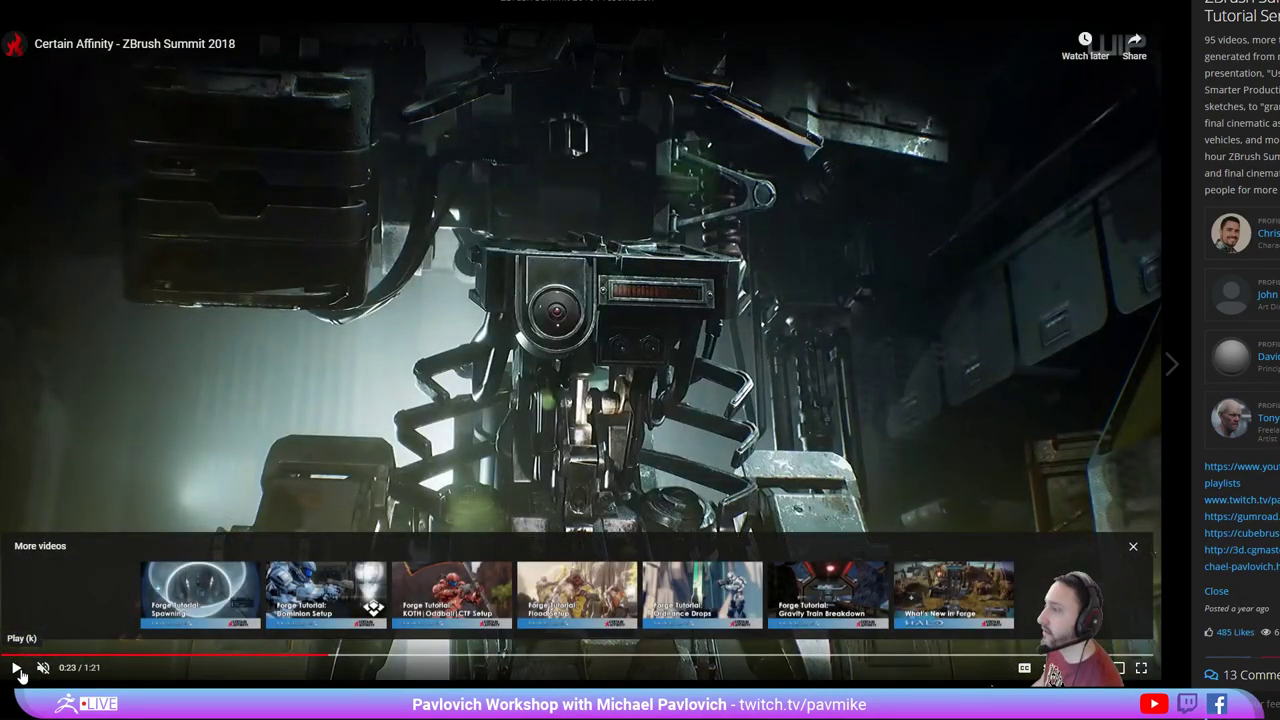
{"action": "left_click", "coordinate": [17, 669]}
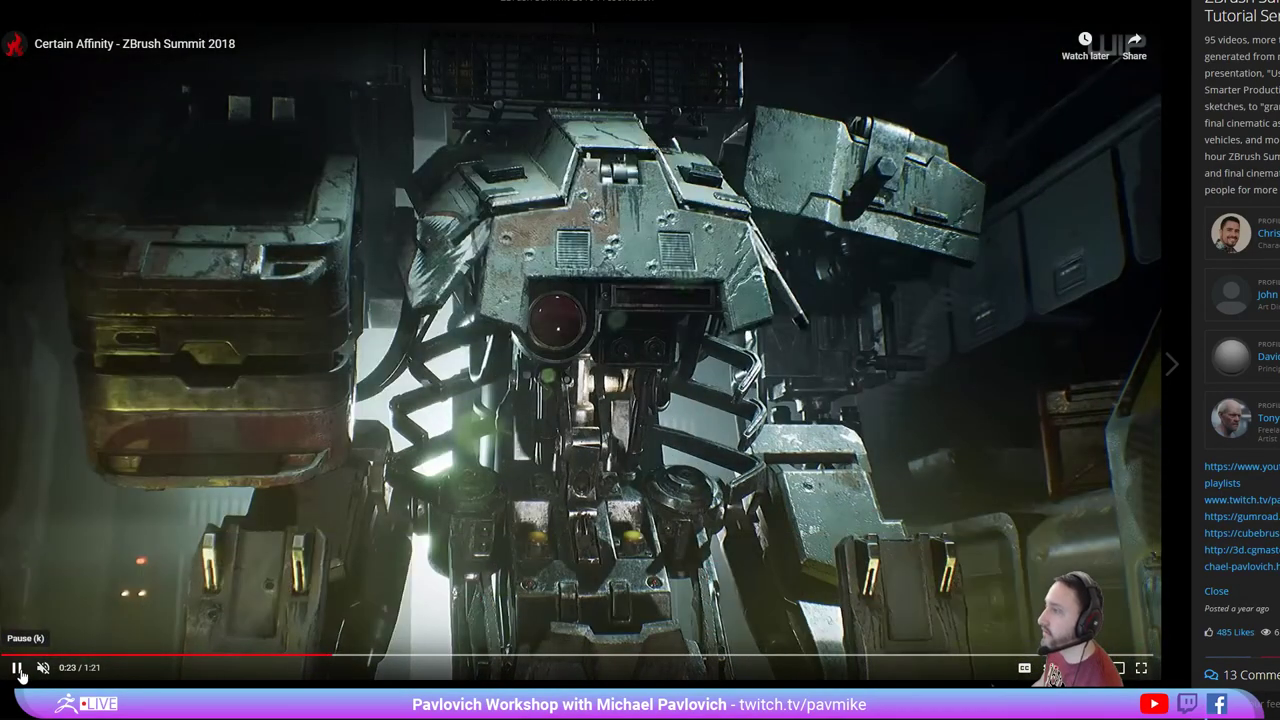
{"action": "left_click", "coordinate": [17, 669]}
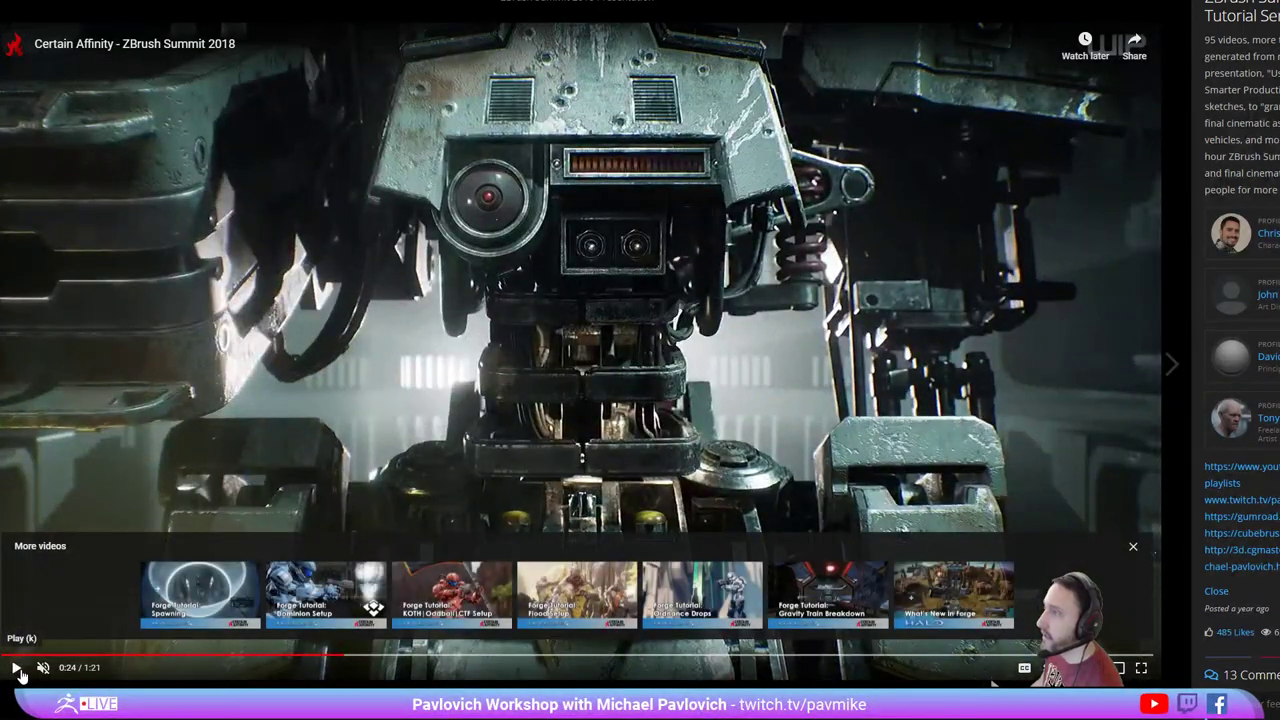
{"action": "left_click", "coordinate": [17, 669]}
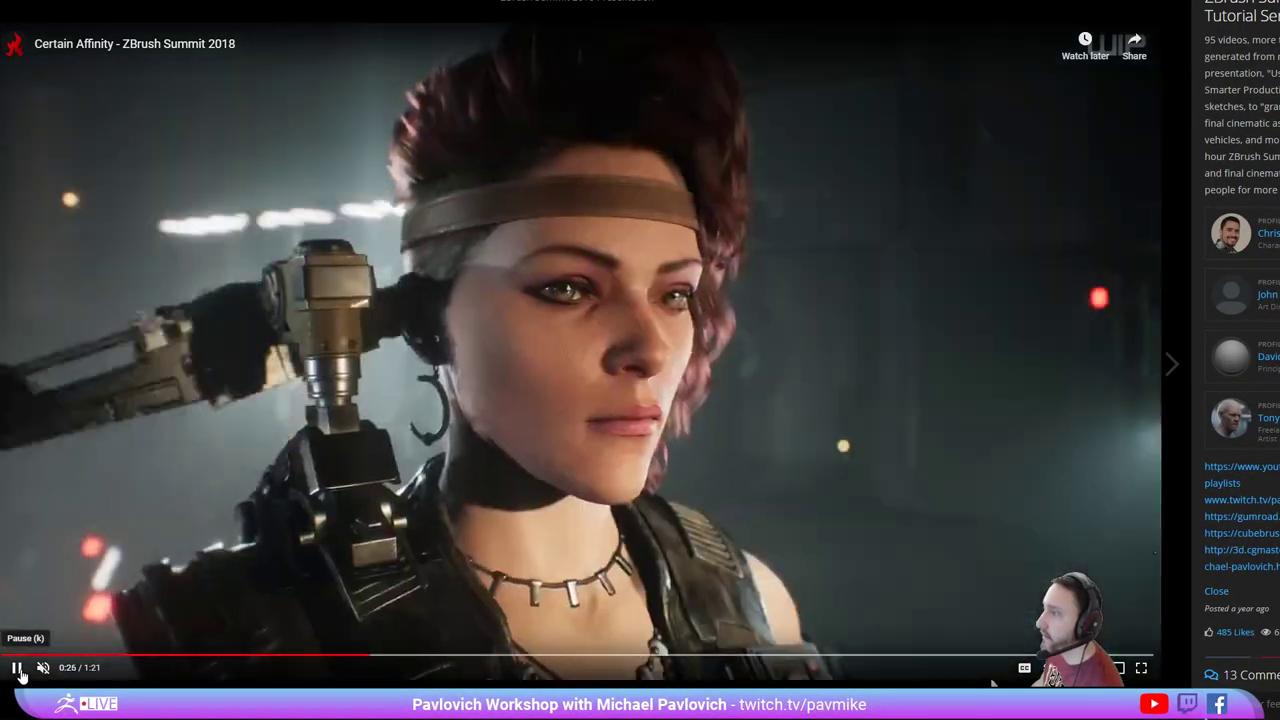
{"action": "left_click", "coordinate": [18, 670]}
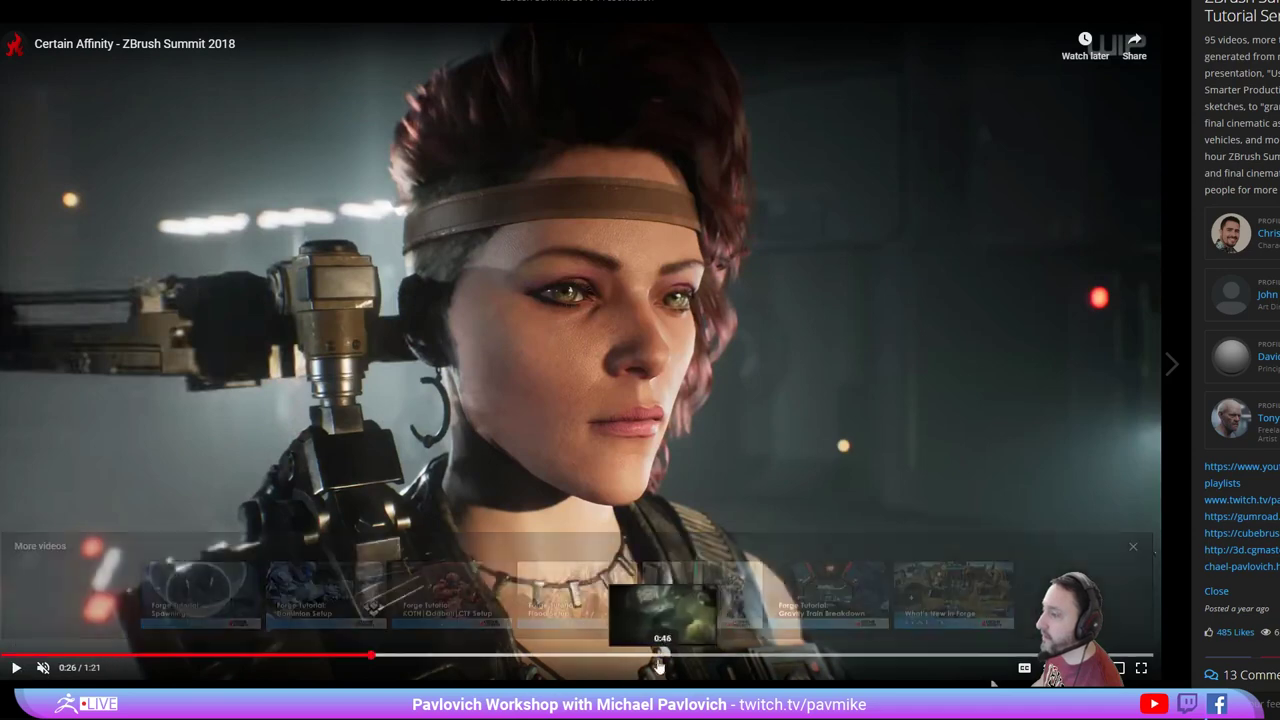
Go back to 0:25 in the cinematic and examine the following shots in short stretches, pausing at 0:35.
{"action": "left_click", "coordinate": [365, 657]}
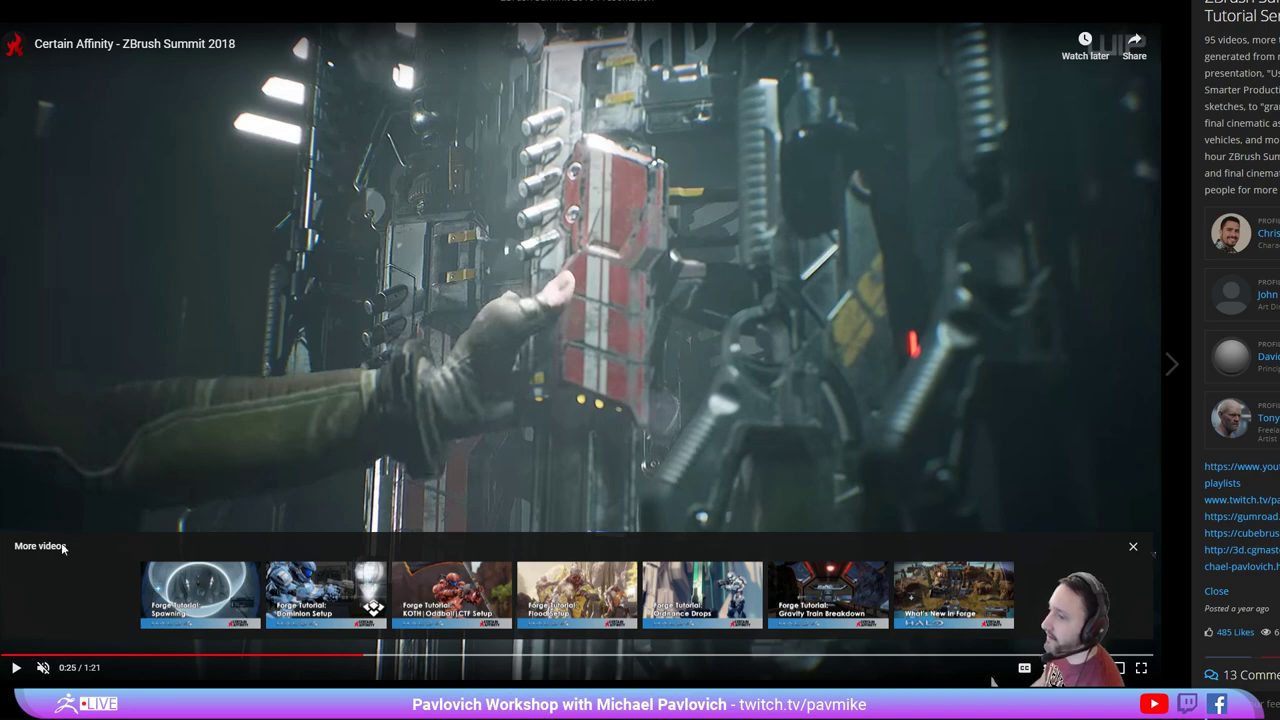
{"action": "left_click", "coordinate": [17, 668]}
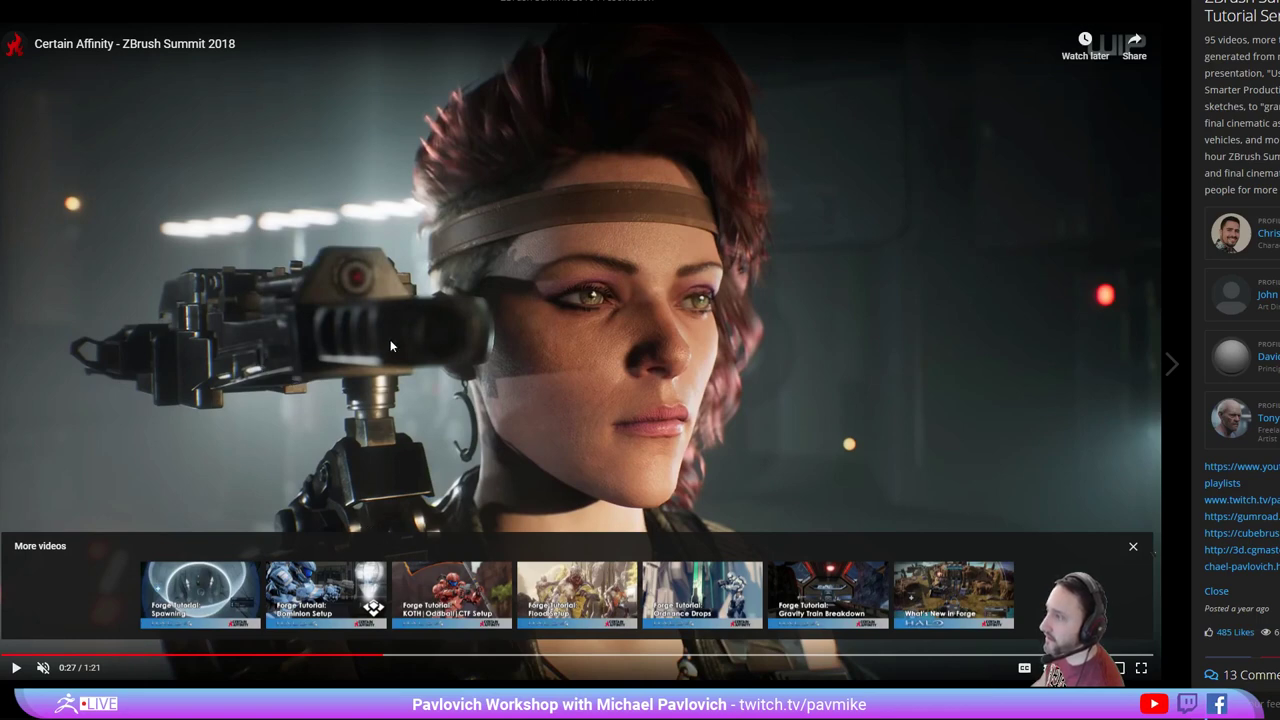
{"action": "left_click", "coordinate": [16, 668]}
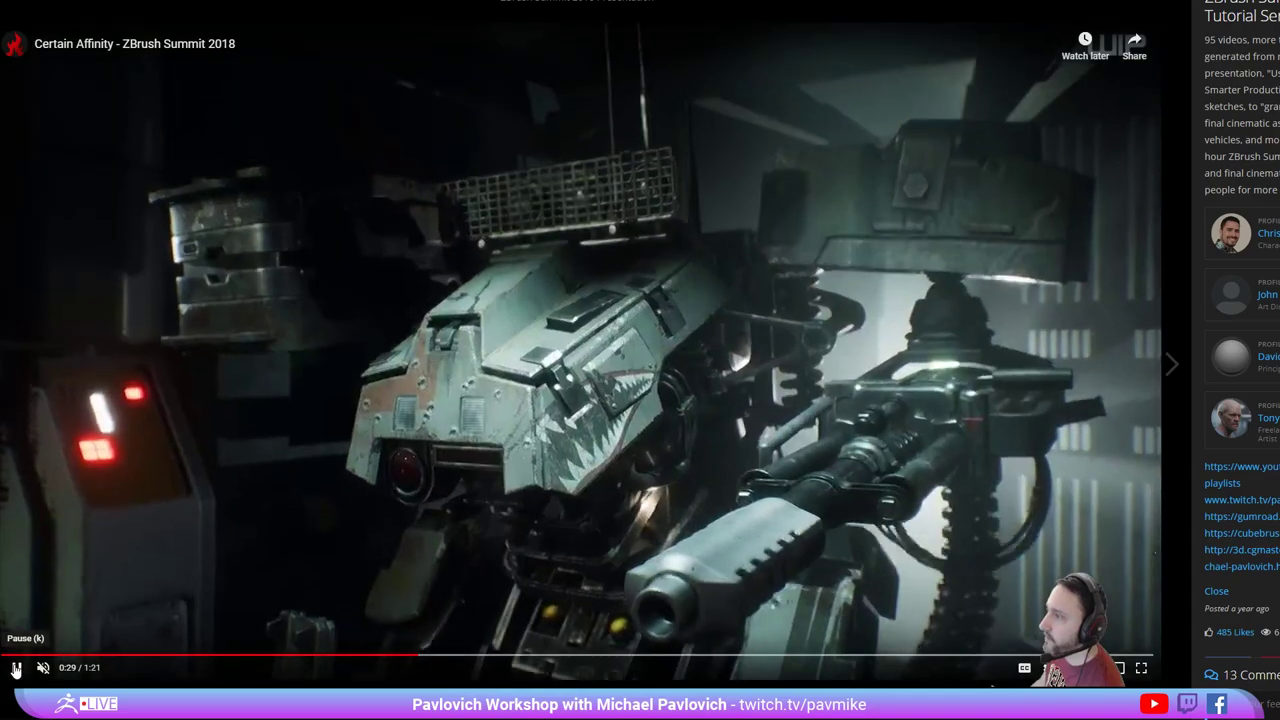
{"action": "left_click", "coordinate": [16, 668]}
{"action": "left_click", "coordinate": [16, 668]}
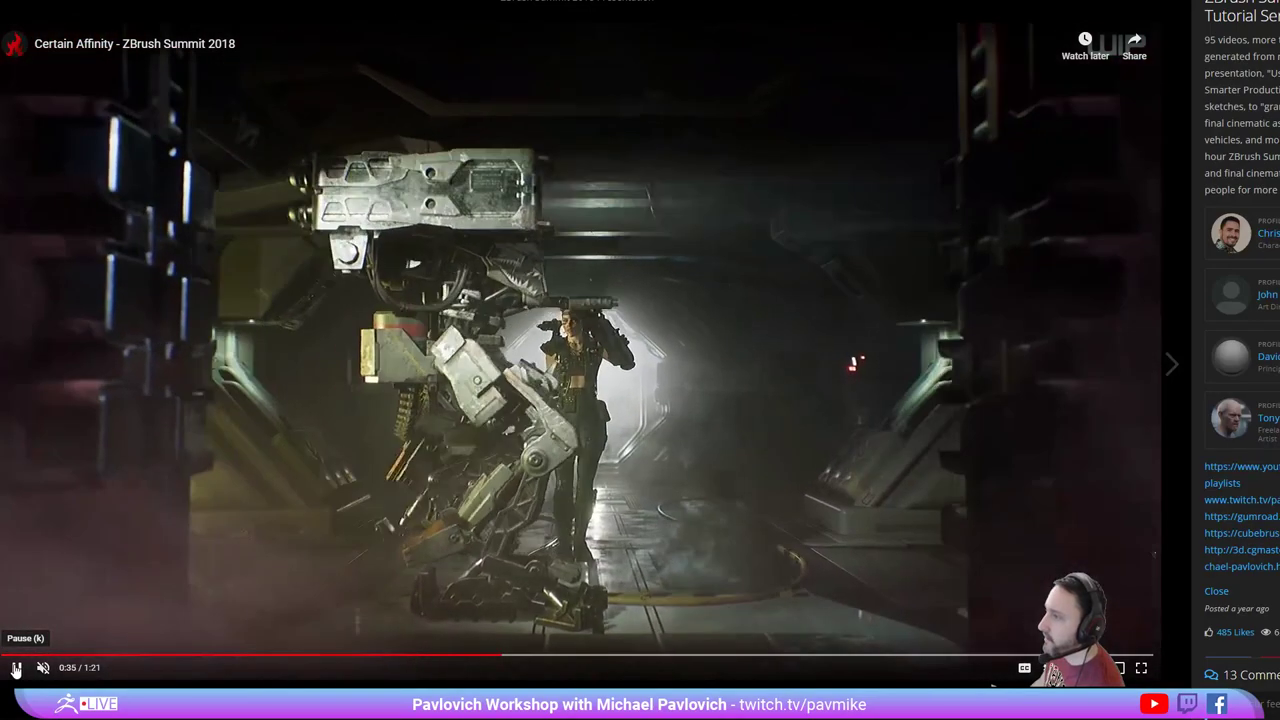
{"action": "left_click", "coordinate": [16, 668]}
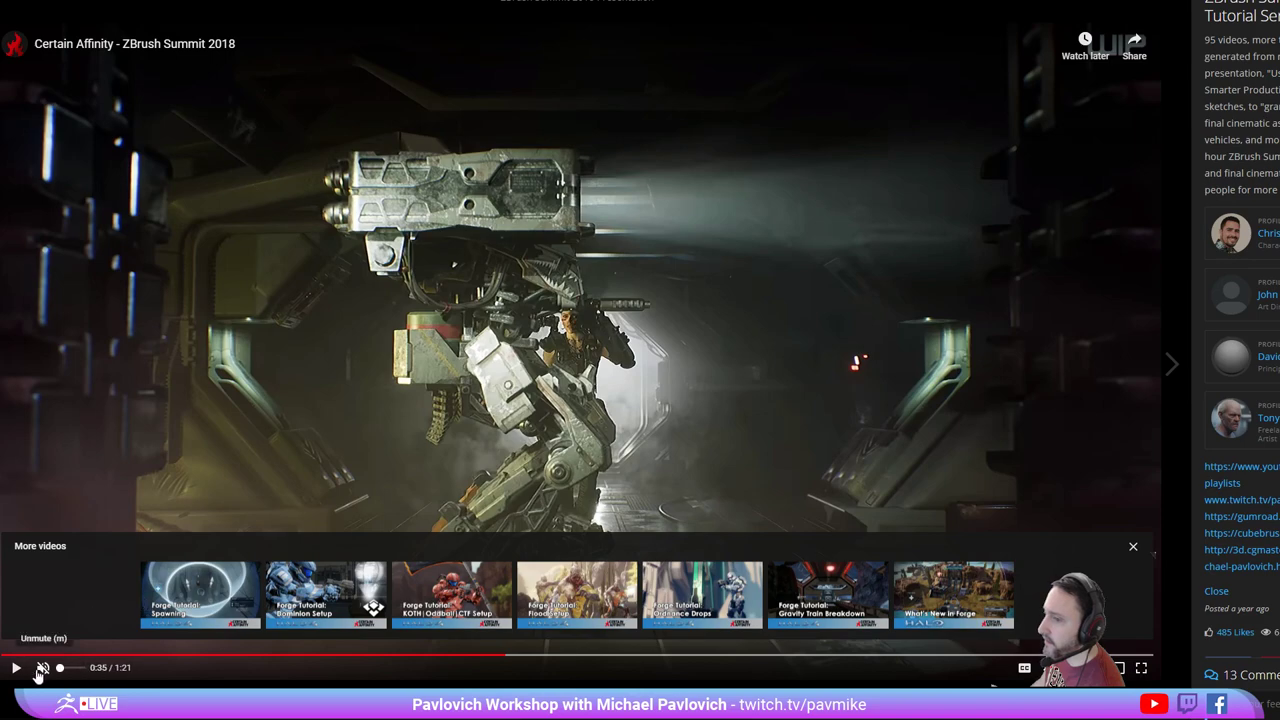
Continue the cinematic from 0:35, pause on the cassette shot at 0:50, and resume playback.
{"action": "left_click", "coordinate": [16, 668]}
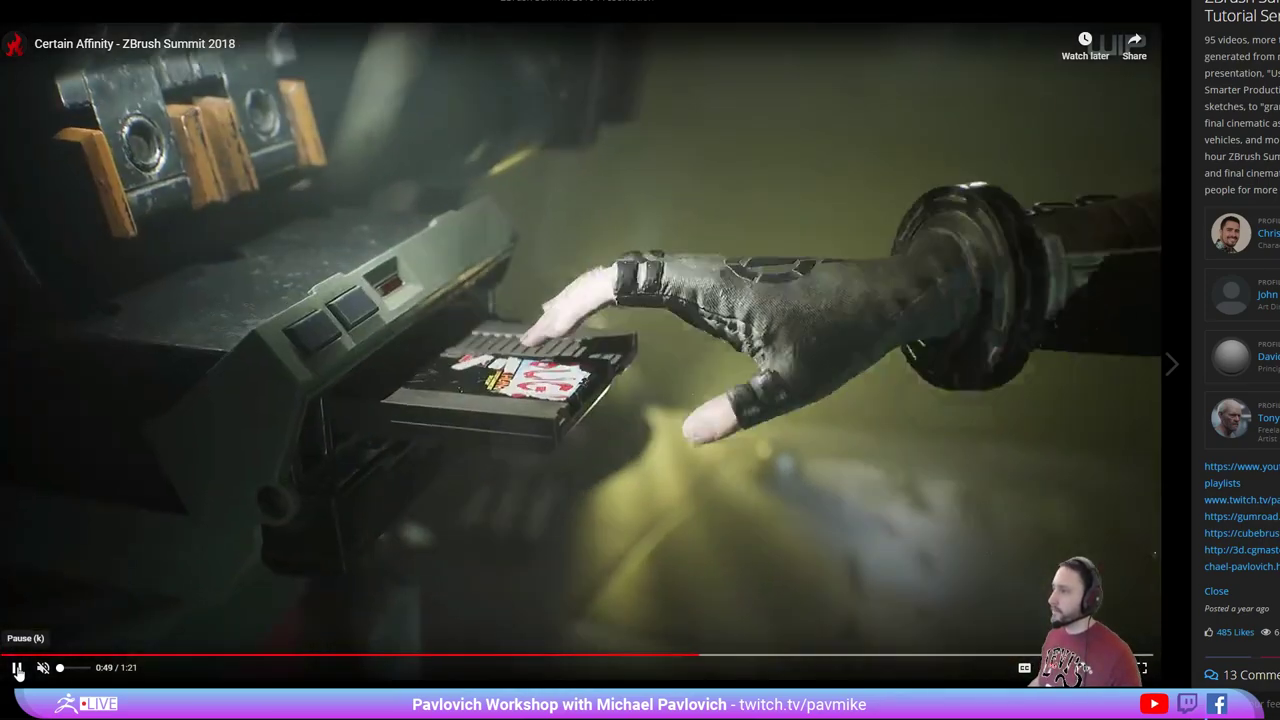
{"action": "left_click", "coordinate": [17, 669]}
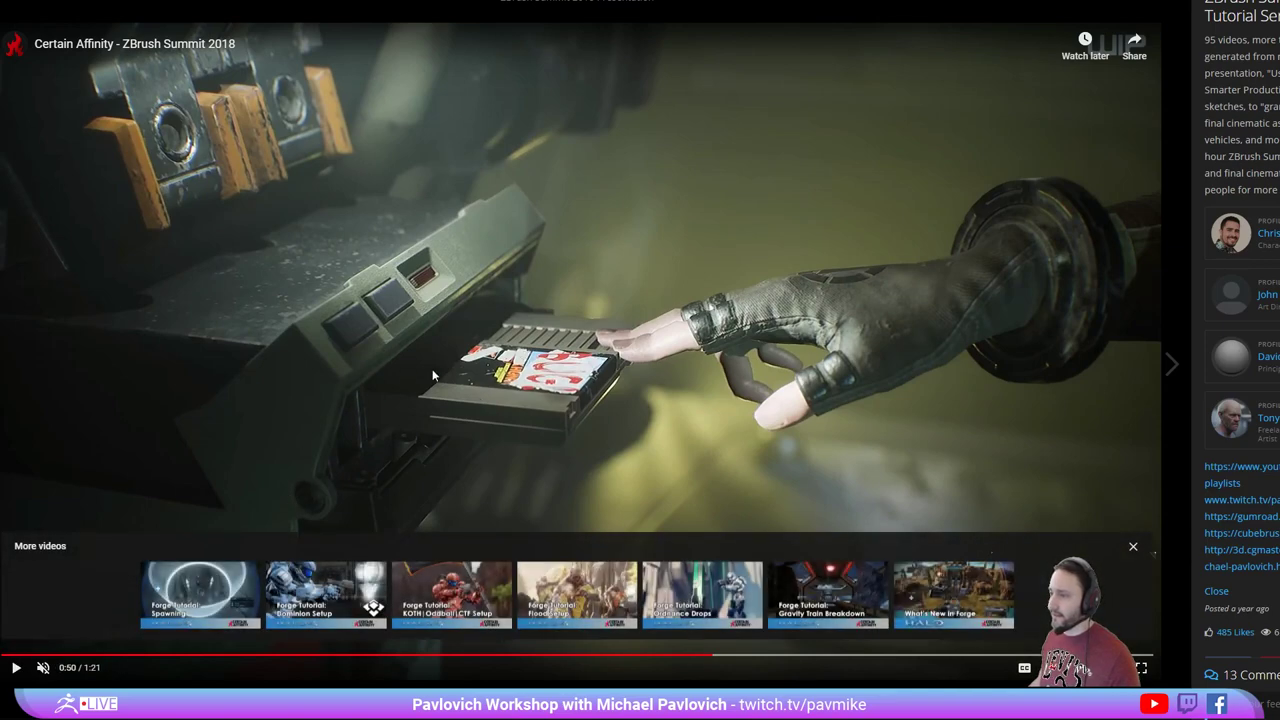
{"action": "left_click", "coordinate": [17, 669]}
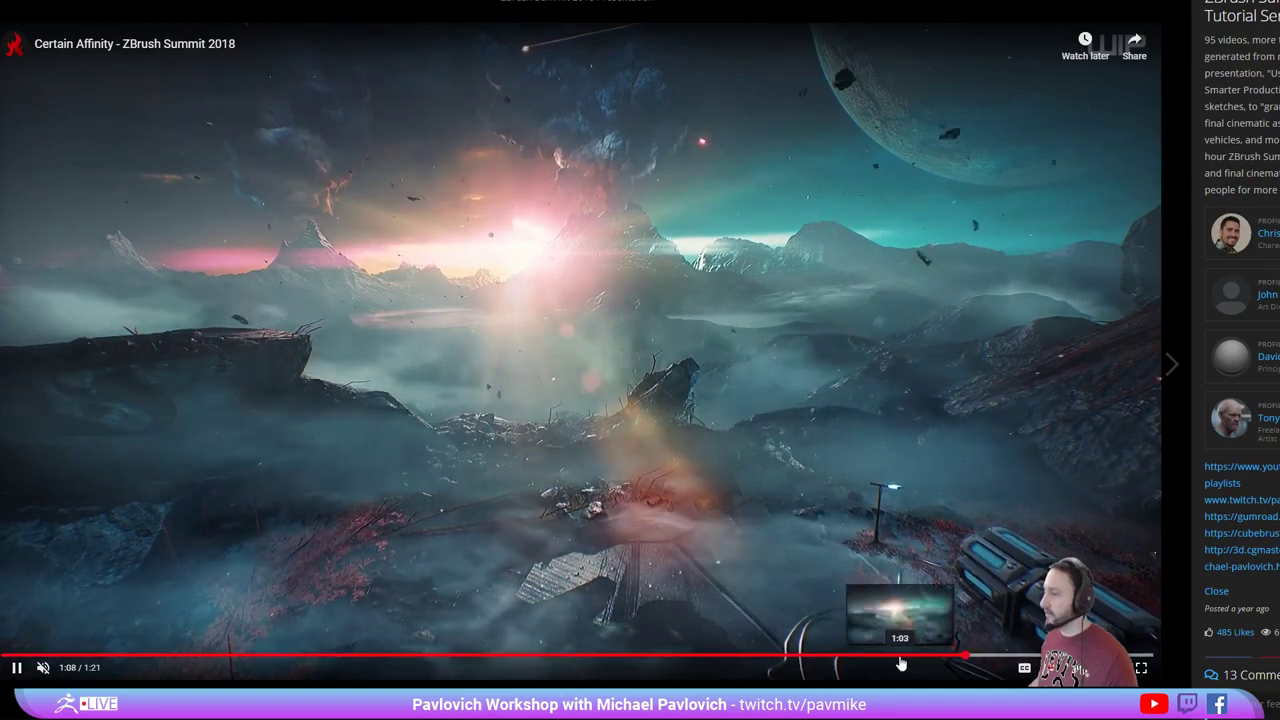
Skim back and forth through the cinematic's robot, pilot and hook shots, and pause at 1:08.
{"action": "left_click", "coordinate": [858, 657]}
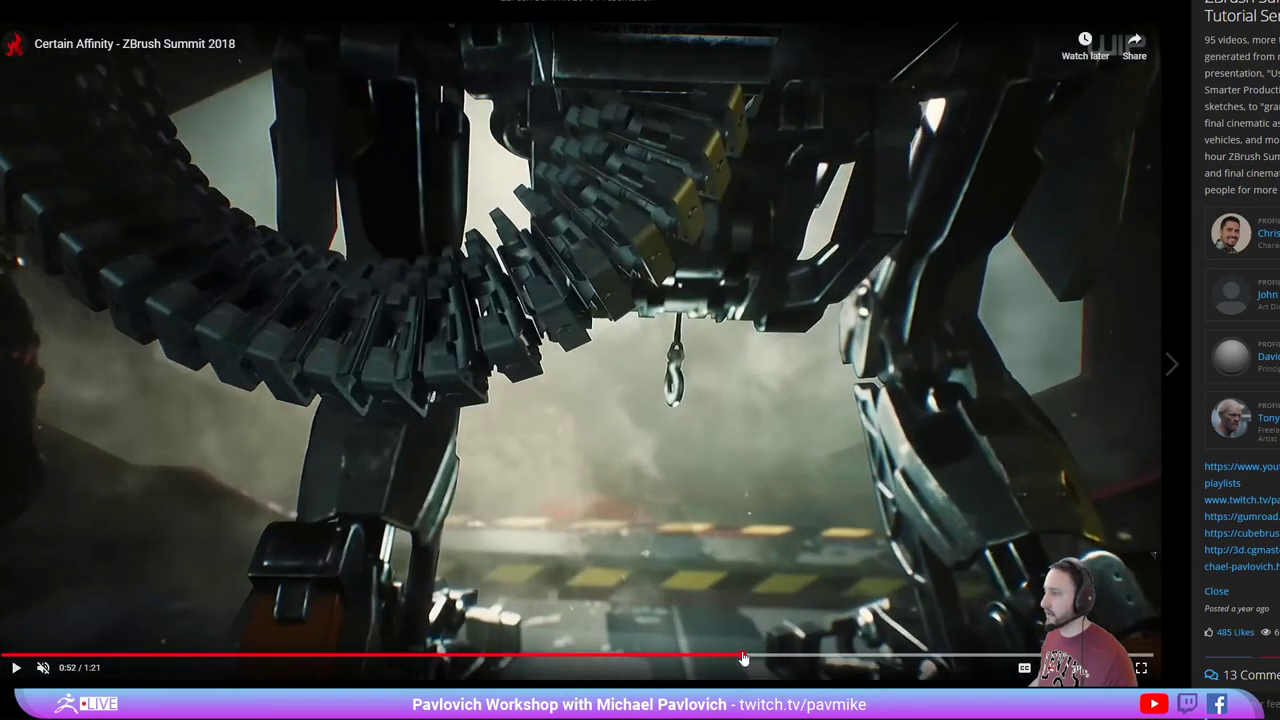
{"action": "left_click", "coordinate": [681, 657]}
{"action": "left_click", "coordinate": [587, 657]}
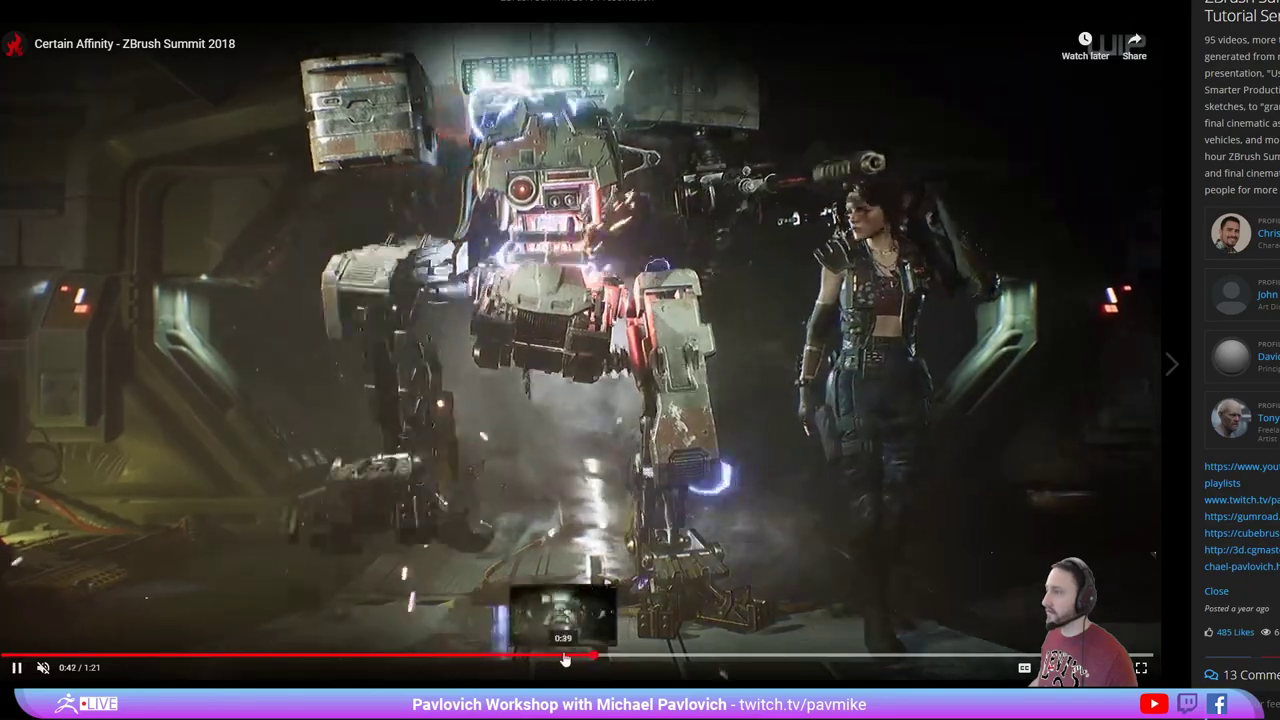
{"action": "left_click", "coordinate": [563, 657]}
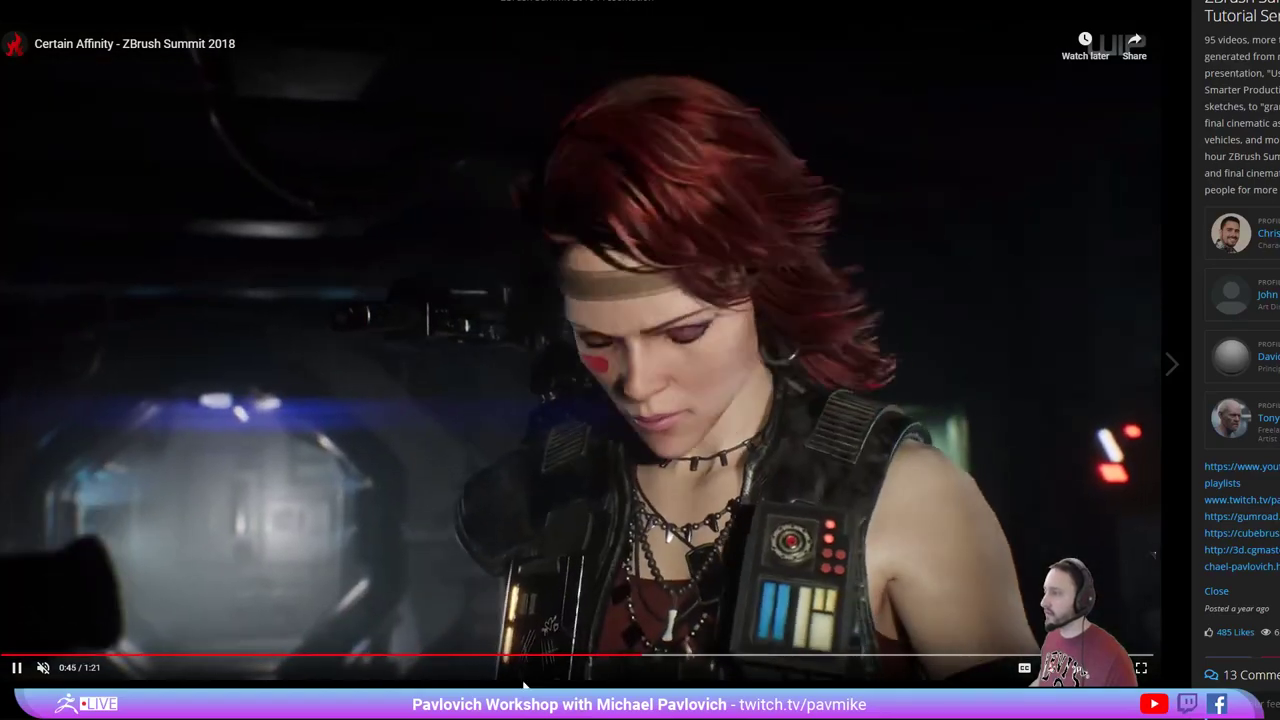
{"action": "left_click", "coordinate": [822, 659]}
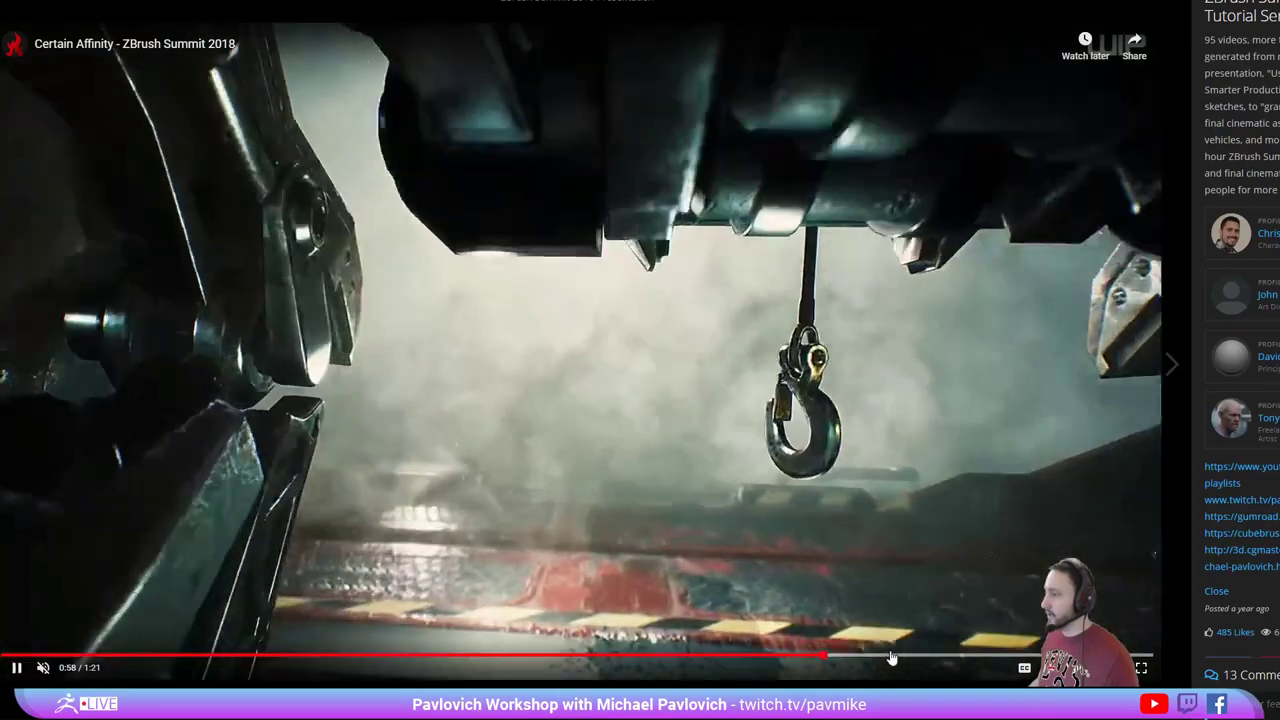
{"action": "left_click", "coordinate": [891, 659]}
{"action": "left_click", "coordinate": [928, 658]}
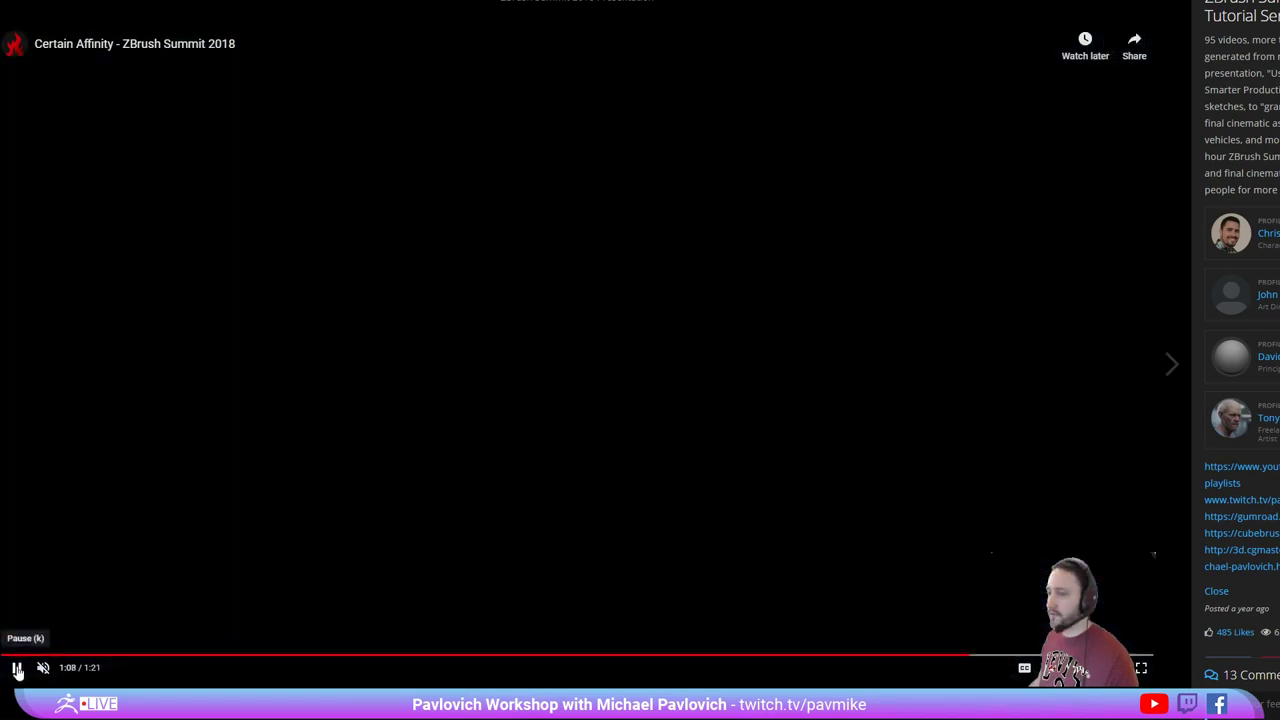
{"action": "left_click", "coordinate": [16, 667]}
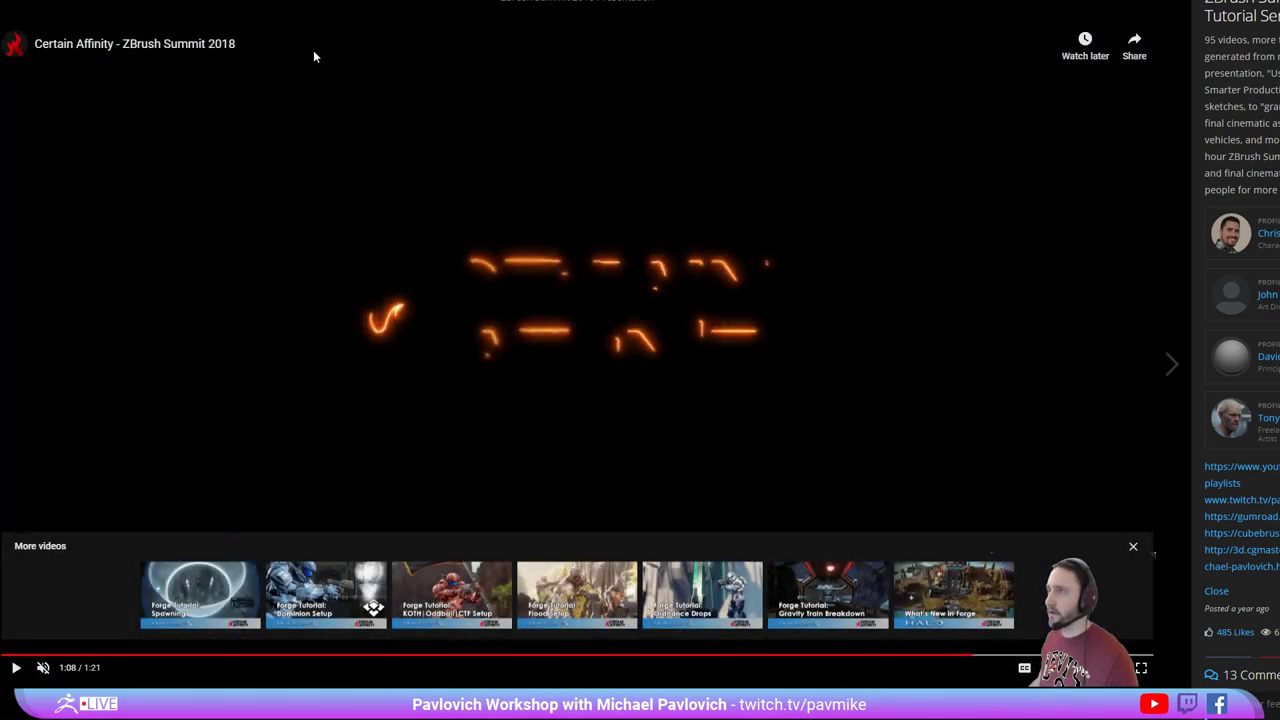
Switch to ZBrush, make SimpleBrush the active tool and load BushPilotDroneRefine_058_StartGroups.ZTL from the HighRes folder.
{"action": "key", "text": "alt+Tab"}
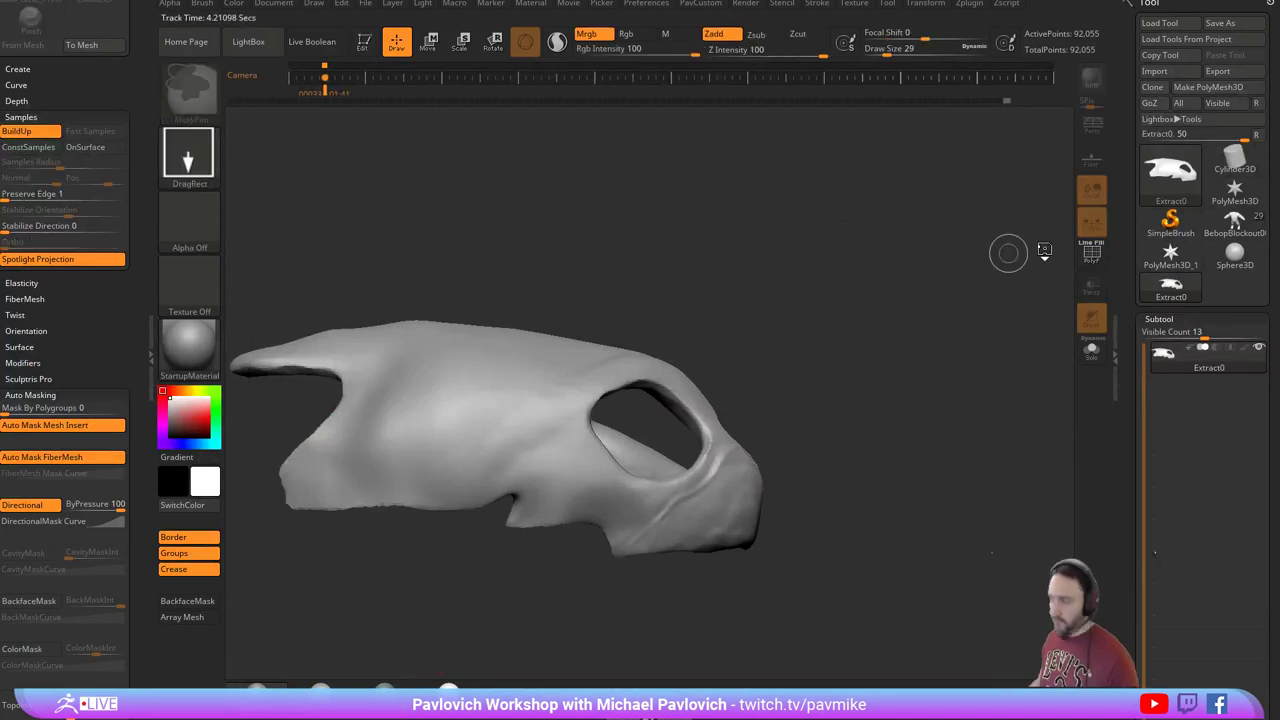
{"action": "left_click", "coordinate": [1168, 220]}
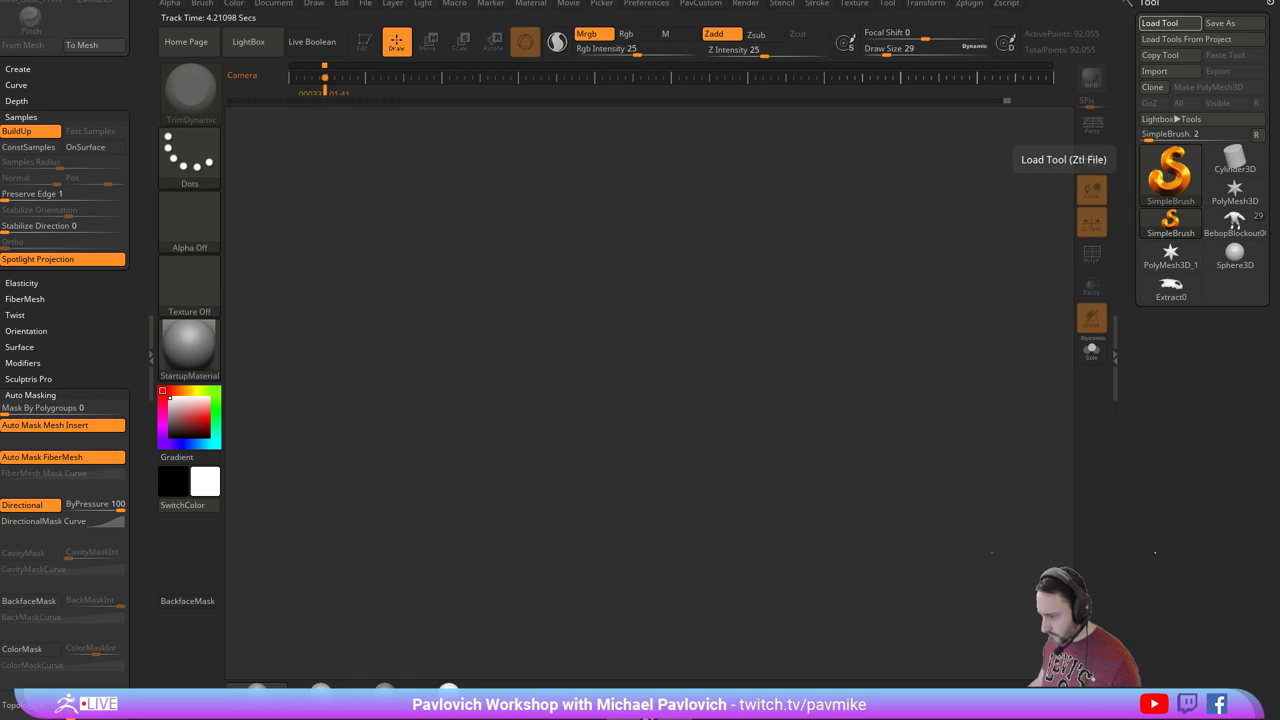
{"action": "left_click", "coordinate": [1160, 22]}
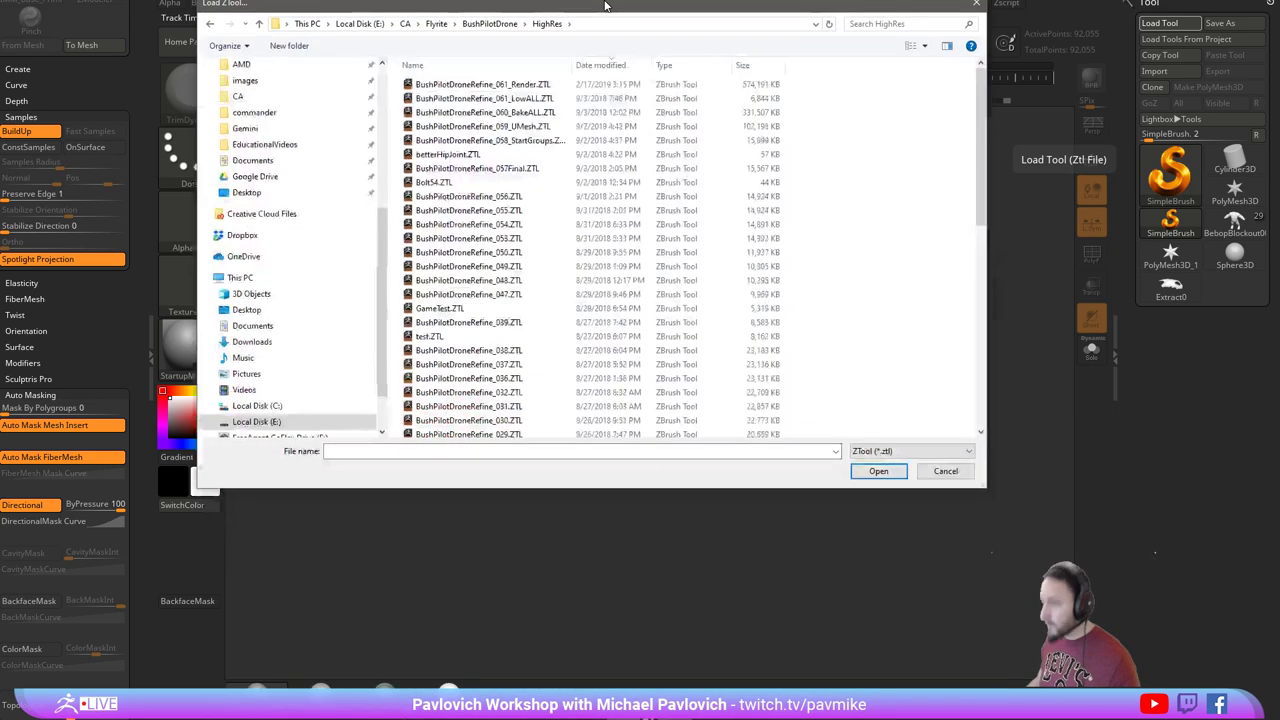
{"action": "left_click", "coordinate": [577, 266]}
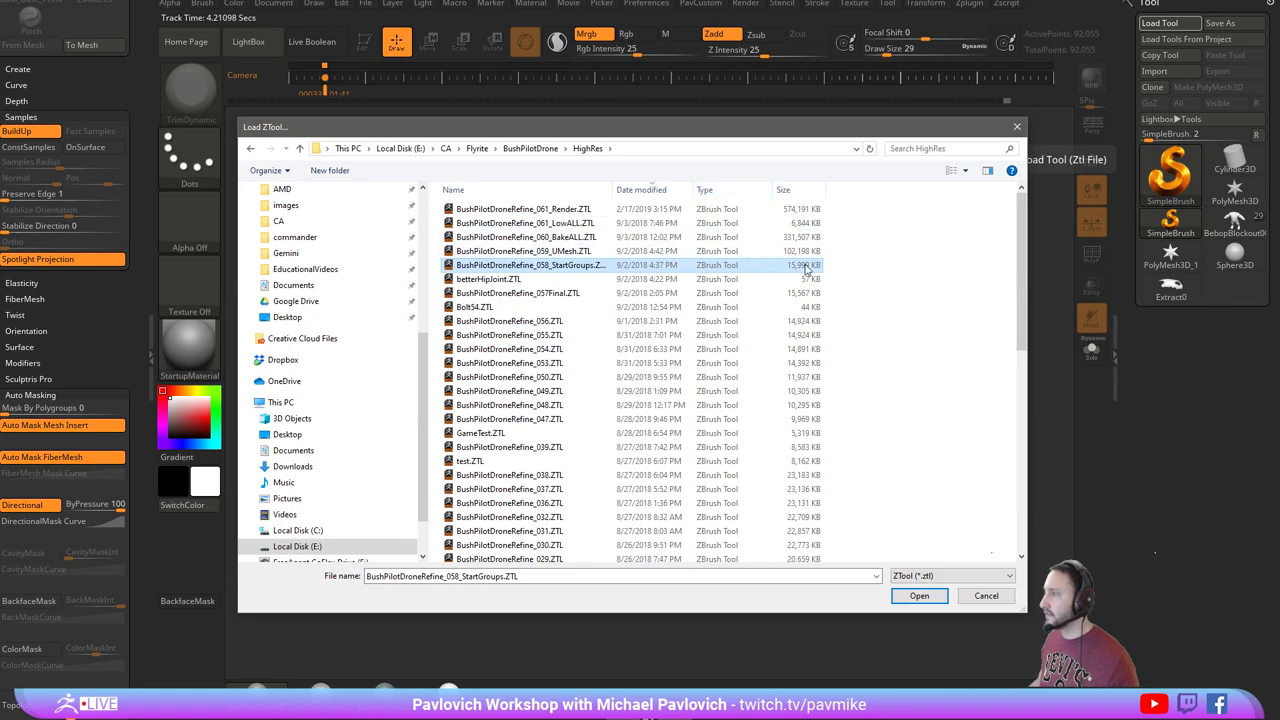
{"action": "double_click", "coordinate": [587, 266]}
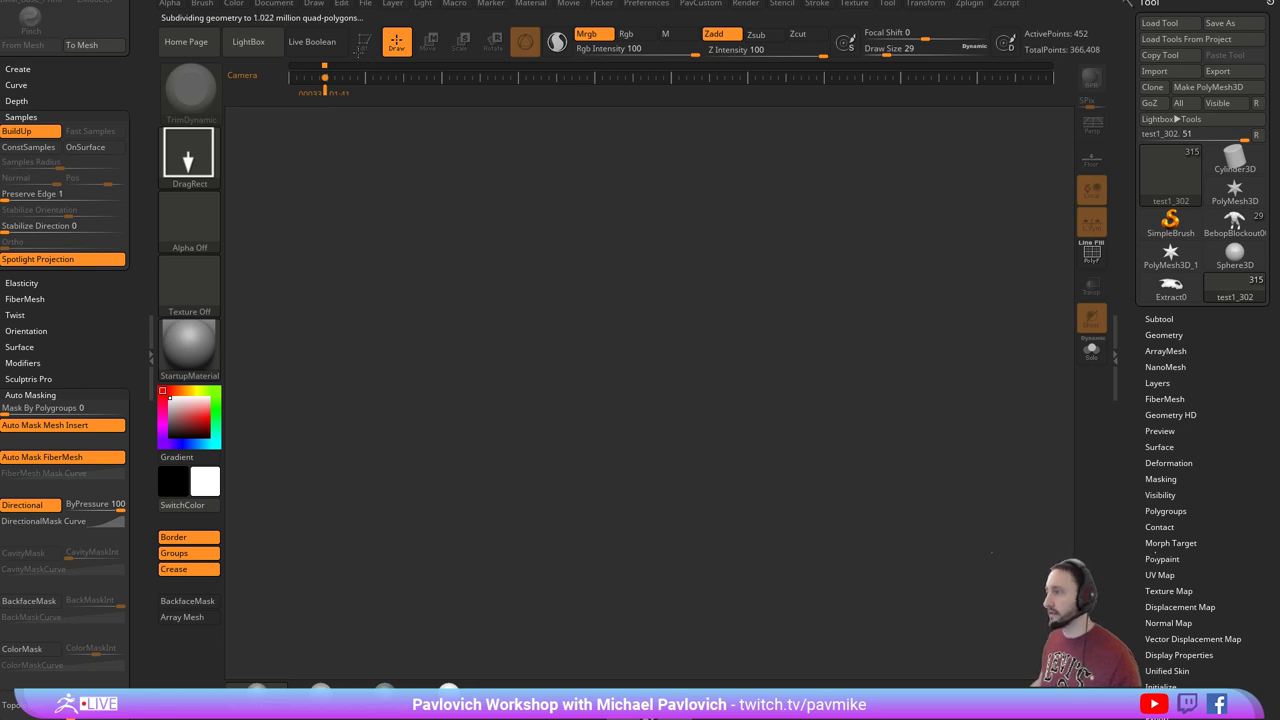
Put the loaded robot model into Edit mode, frame it in the canvas and snap it to an upright view.
{"action": "left_click", "coordinate": [365, 44]}
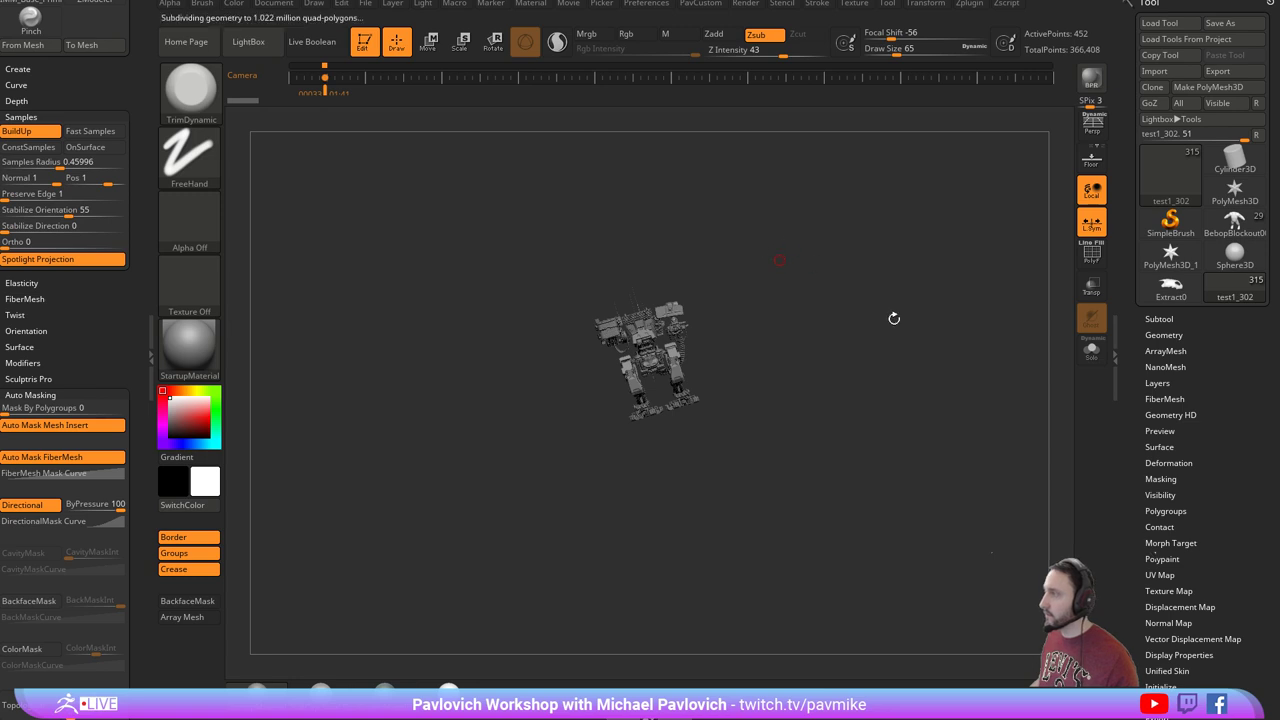
{"action": "key", "text": "f"}
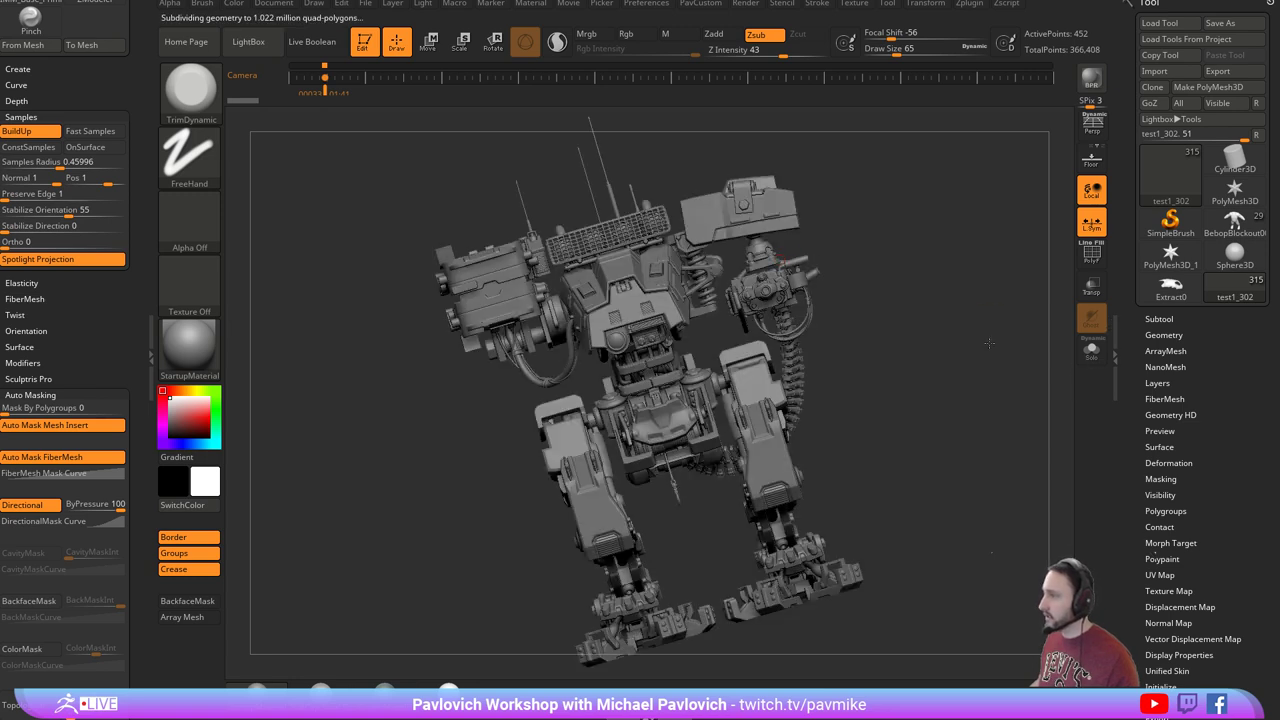
{"action": "left_click_drag", "start_coordinate": [989, 343], "coordinate": [971, 344], "text": "shift"}
Merge all visible subtools of test1_302 into one tool and make the merged tool active.
{"action": "left_click", "coordinate": [1150, 319], "text": "shift"}
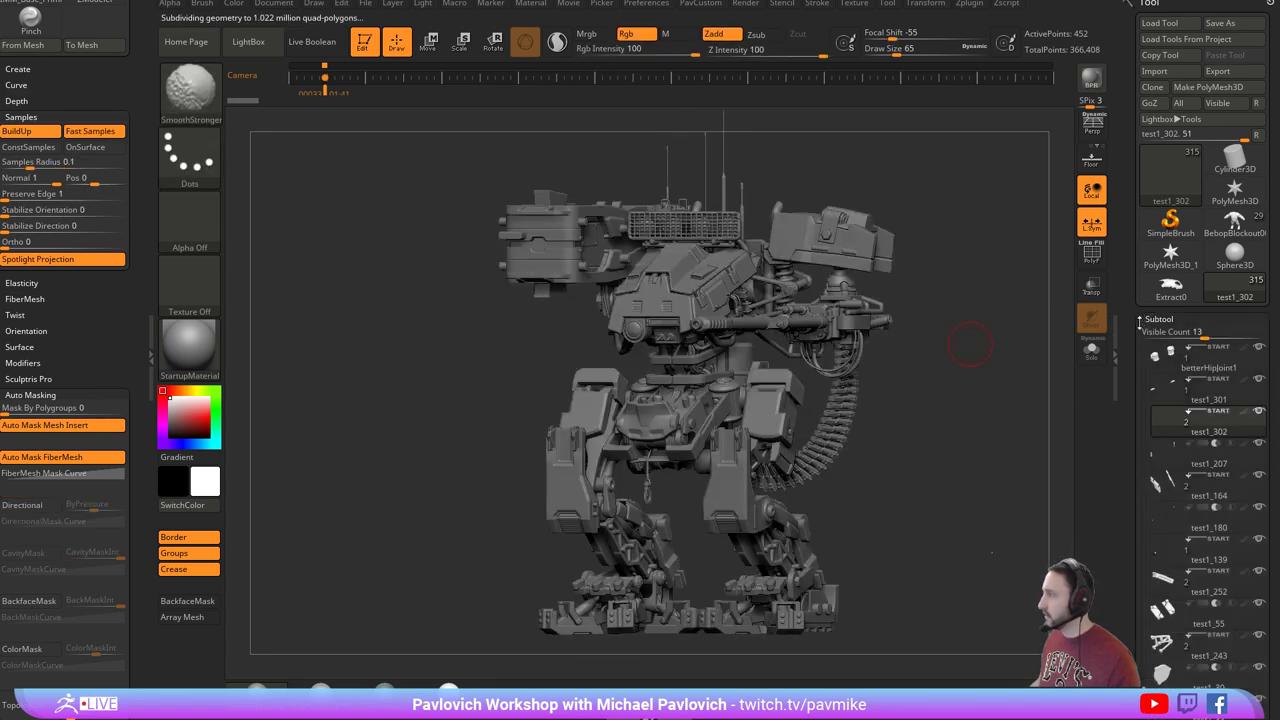
{"action": "left_click_drag", "start_coordinate": [1139, 322], "coordinate": [1141, 145]}
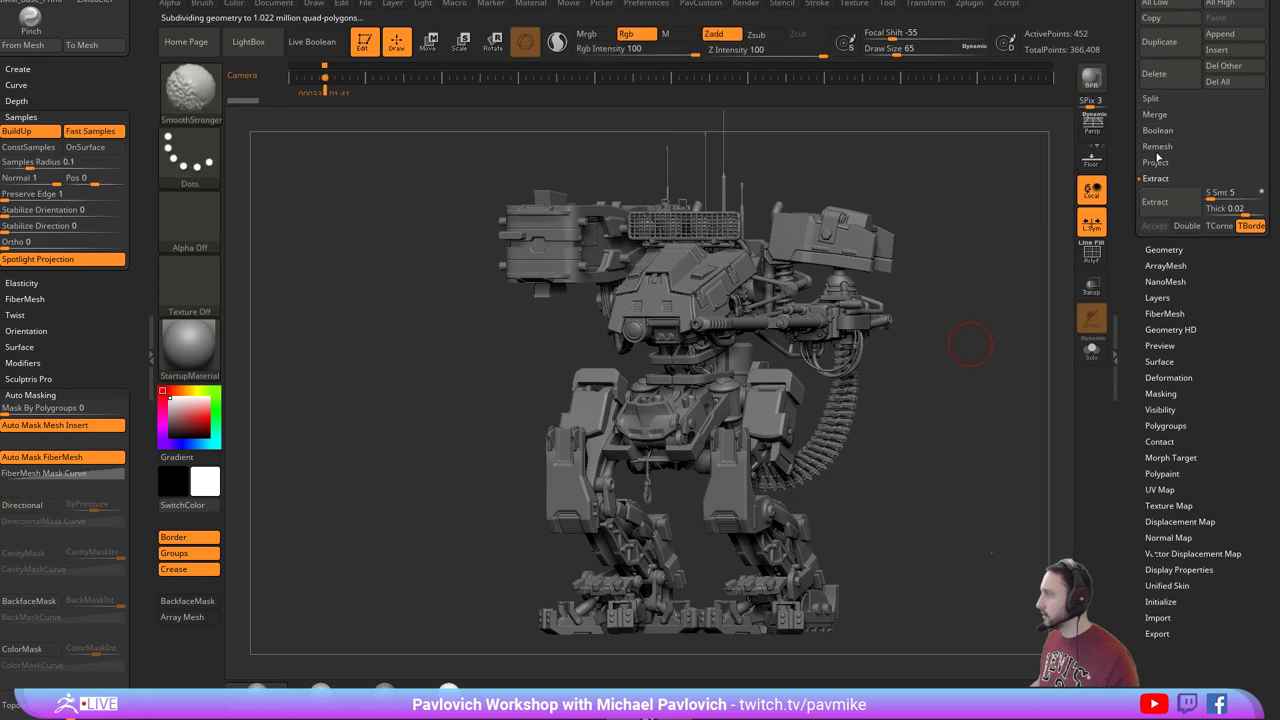
{"action": "scroll", "coordinate": [1156, 180], "scroll_direction": "up", "scroll_amount": 10}
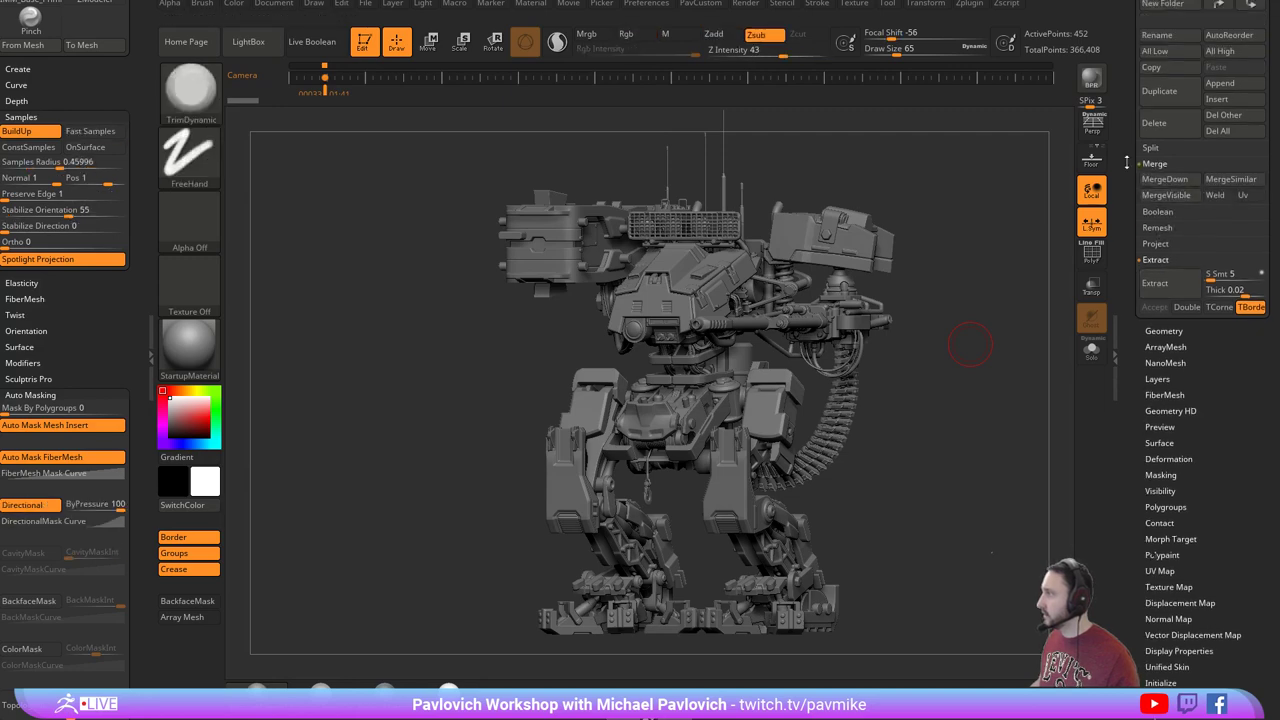
{"action": "left_click", "coordinate": [1234, 46]}
Display the merged robot's polygroup wireframe and isolate the cartridge piece inside the rear torso compartment.
{"action": "left_click_drag", "start_coordinate": [936, 419], "coordinate": [972, 409]}
{"action": "left_click", "coordinate": [1088, 258]}
{"action": "right_click_drag", "start_coordinate": [1088, 258], "coordinate": [966, 361], "text": "ctrl"}
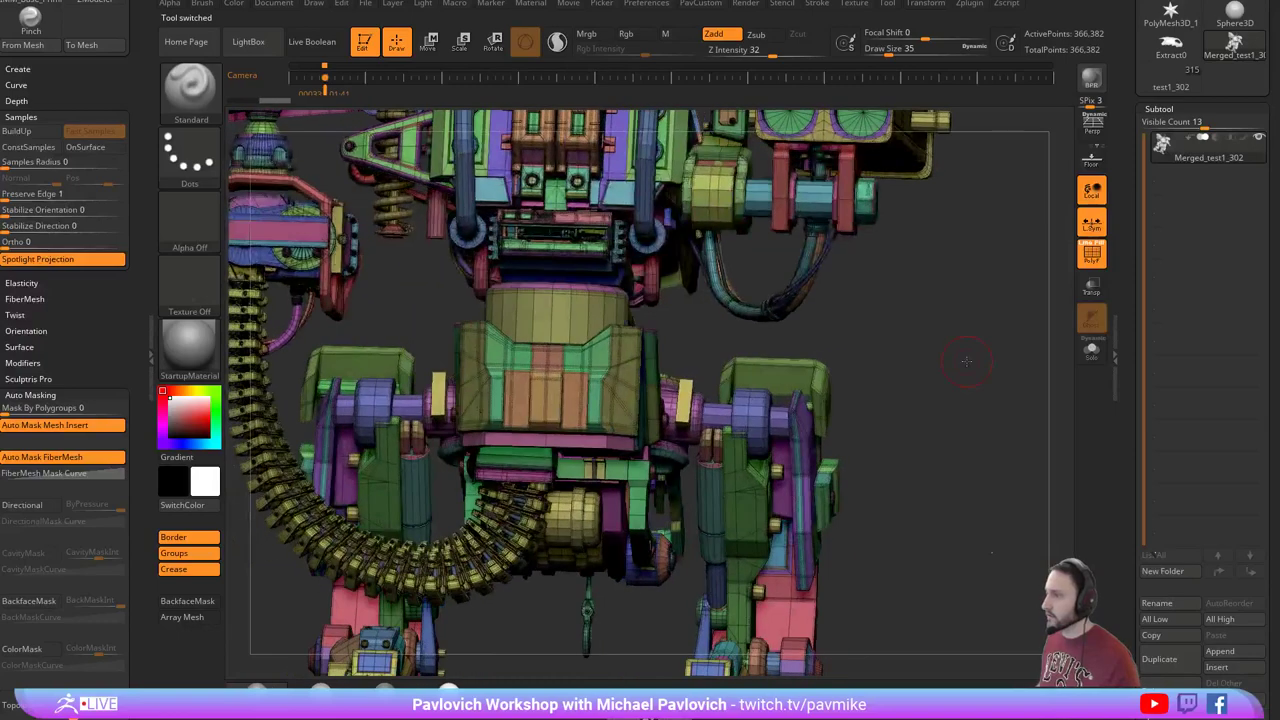
{"action": "mouse_move", "coordinate": [916, 294]}
{"action": "right_mouse_down"}
{"action": "mouse_move", "coordinate": [1022, 391]}
{"action": "mouse_move", "coordinate": [872, 590]}
{"action": "mouse_move", "coordinate": [842, 529]}
{"action": "right_mouse_up"}
{"action": "key", "text": "s"}
{"action": "mouse_move", "coordinate": [758, 408]}
{"action": "right_mouse_down", "text": "alt"}
{"action": "mouse_move", "coordinate": [748, 386]}
{"action": "mouse_move", "coordinate": [945, 475]}
{"action": "right_mouse_up", "text": "alt"}
{"action": "key", "text": "s"}
{"action": "left_click_drag", "start_coordinate": [951, 471], "coordinate": [940, 490]}
{"action": "right_click_drag", "start_coordinate": [940, 490], "coordinate": [835, 500]}
{"action": "left_click", "coordinate": [630, 377], "text": "ctrl+shift"}
{"action": "mouse_move", "coordinate": [700, 378]}
{"action": "right_mouse_down"}
{"action": "mouse_move", "coordinate": [913, 377]}
{"action": "mouse_move", "coordinate": [925, 391]}
{"action": "mouse_move", "coordinate": [1003, 340]}
{"action": "right_mouse_up"}
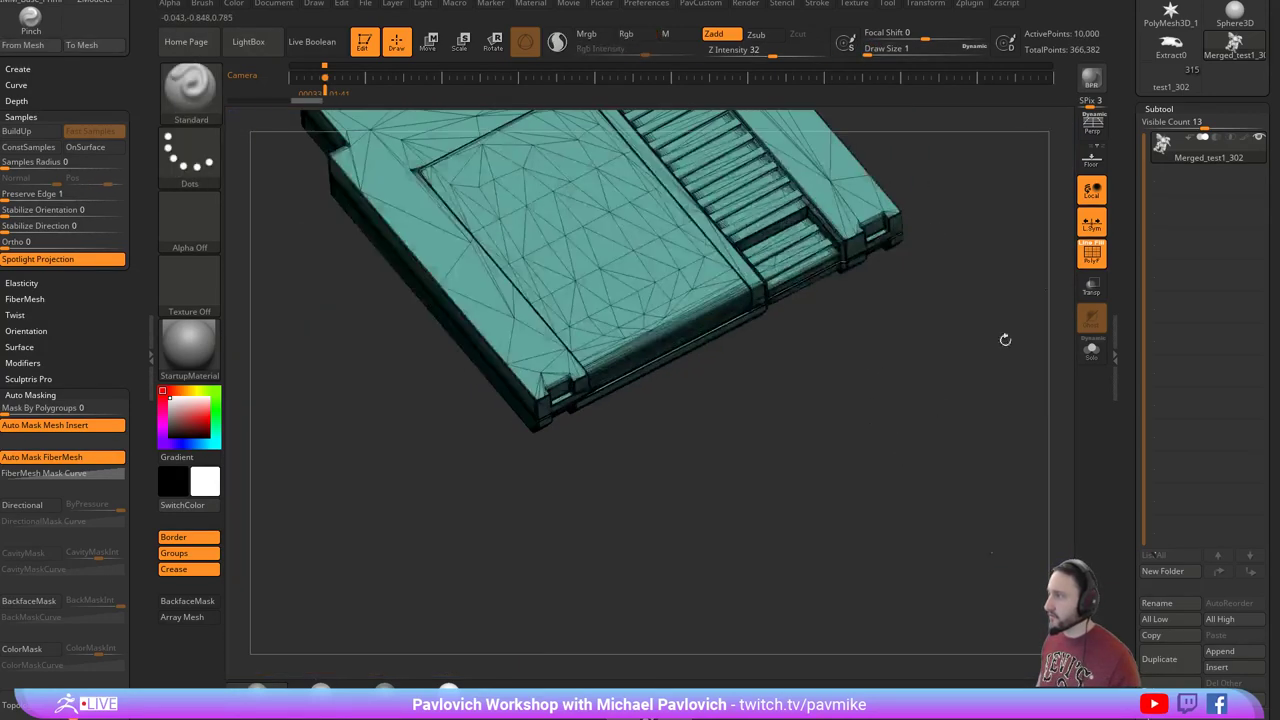
Turn off the wireframe, examine the isolated cartridge from several sides and bring back the whole robot.
{"action": "left_click", "coordinate": [1091, 254]}
{"action": "right_click_drag", "start_coordinate": [1046, 284], "coordinate": [948, 424], "text": "ctrl"}
{"action": "right_click_drag", "start_coordinate": [803, 300], "coordinate": [952, 379], "text": "alt"}
{"action": "right_click_drag", "start_coordinate": [840, 329], "coordinate": [978, 274]}
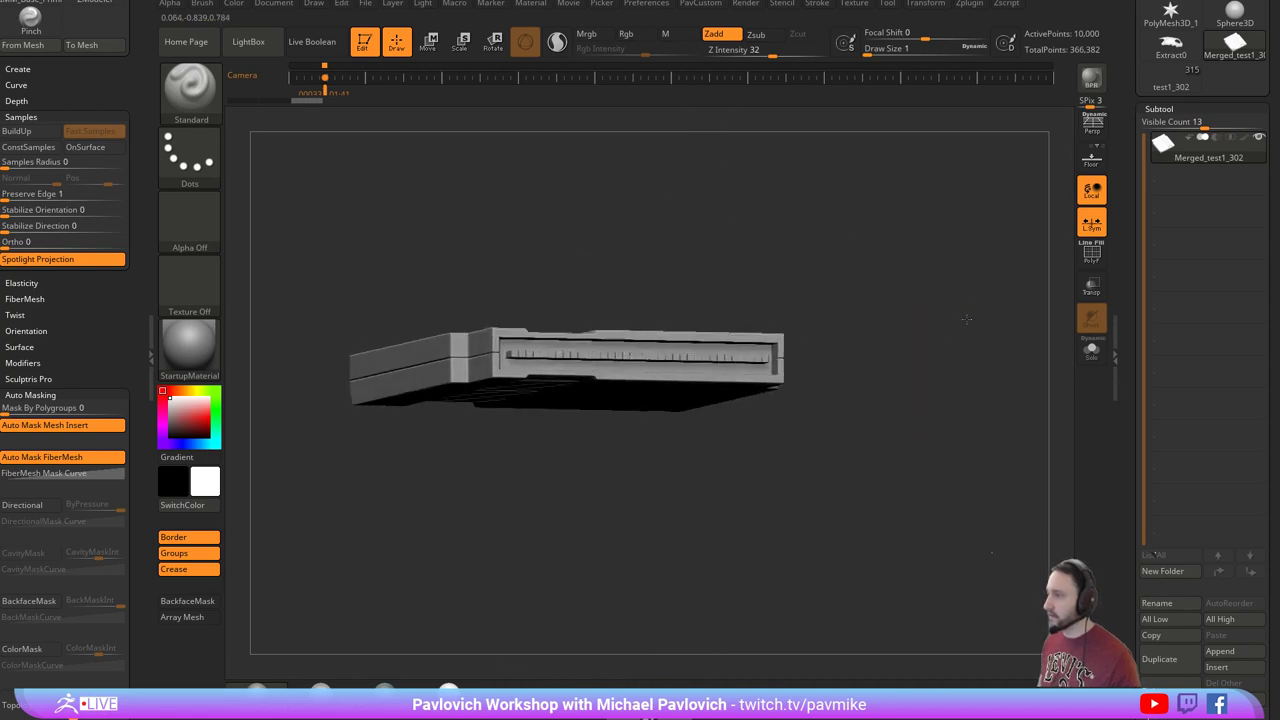
{"action": "right_click_drag", "start_coordinate": [966, 318], "coordinate": [885, 452]}
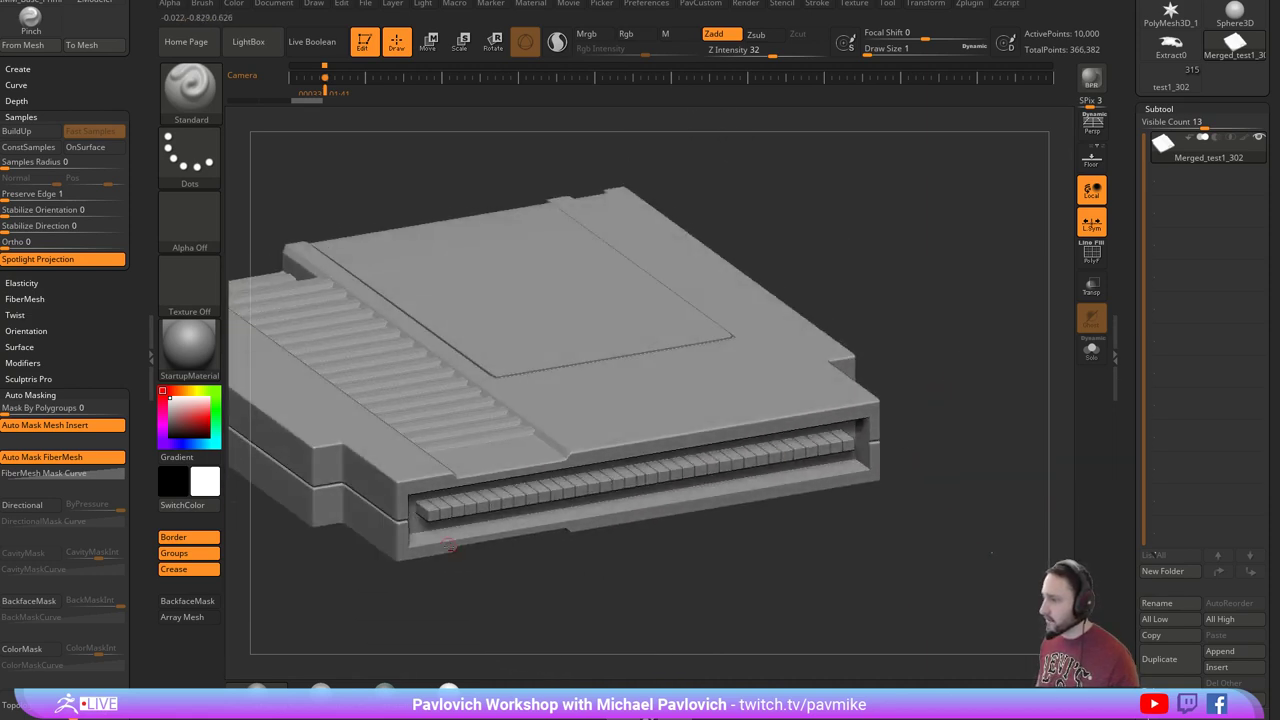
{"action": "right_click_drag", "start_coordinate": [450, 543], "coordinate": [946, 345]}
{"action": "right_click_drag", "start_coordinate": [1063, 349], "coordinate": [790, 422]}
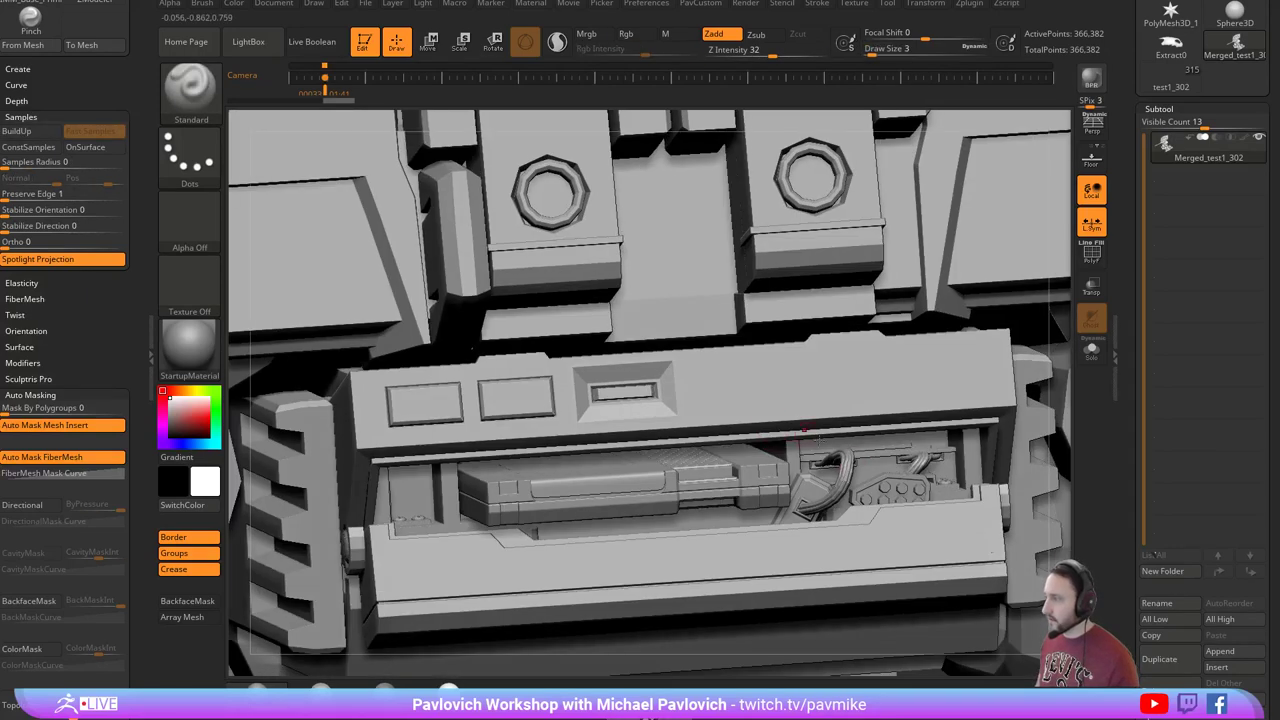
Hide the row of round knobs on the plate beside the cartridge, inspect the compartment and reveal them again.
{"action": "right_click_drag", "start_coordinate": [843, 468], "coordinate": [1010, 428]}
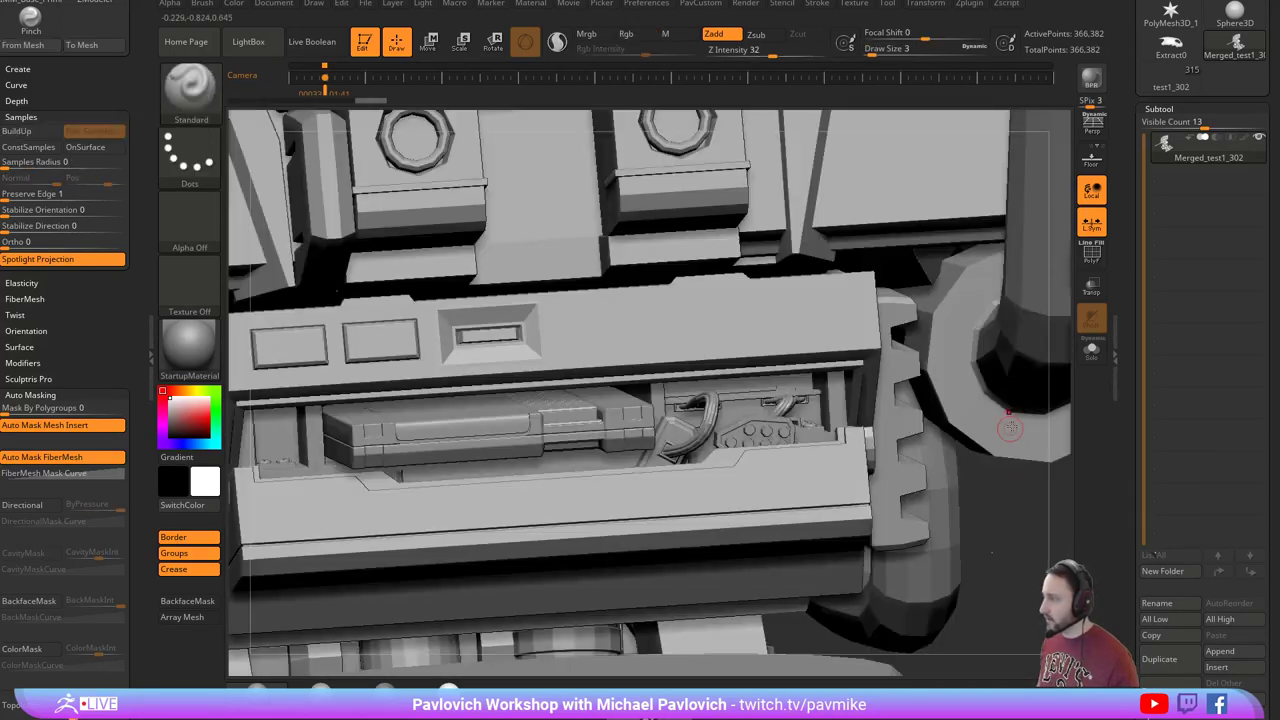
{"action": "mouse_move", "coordinate": [1040, 510]}
{"action": "right_mouse_down", "text": "ctrl"}
{"action": "mouse_move", "coordinate": [1078, 535]}
{"action": "mouse_move", "coordinate": [989, 437]}
{"action": "mouse_move", "coordinate": [1069, 526]}
{"action": "mouse_move", "coordinate": [1043, 508]}
{"action": "mouse_move", "coordinate": [984, 506]}
{"action": "mouse_move", "coordinate": [1024, 524]}
{"action": "right_mouse_up", "text": "ctrl"}
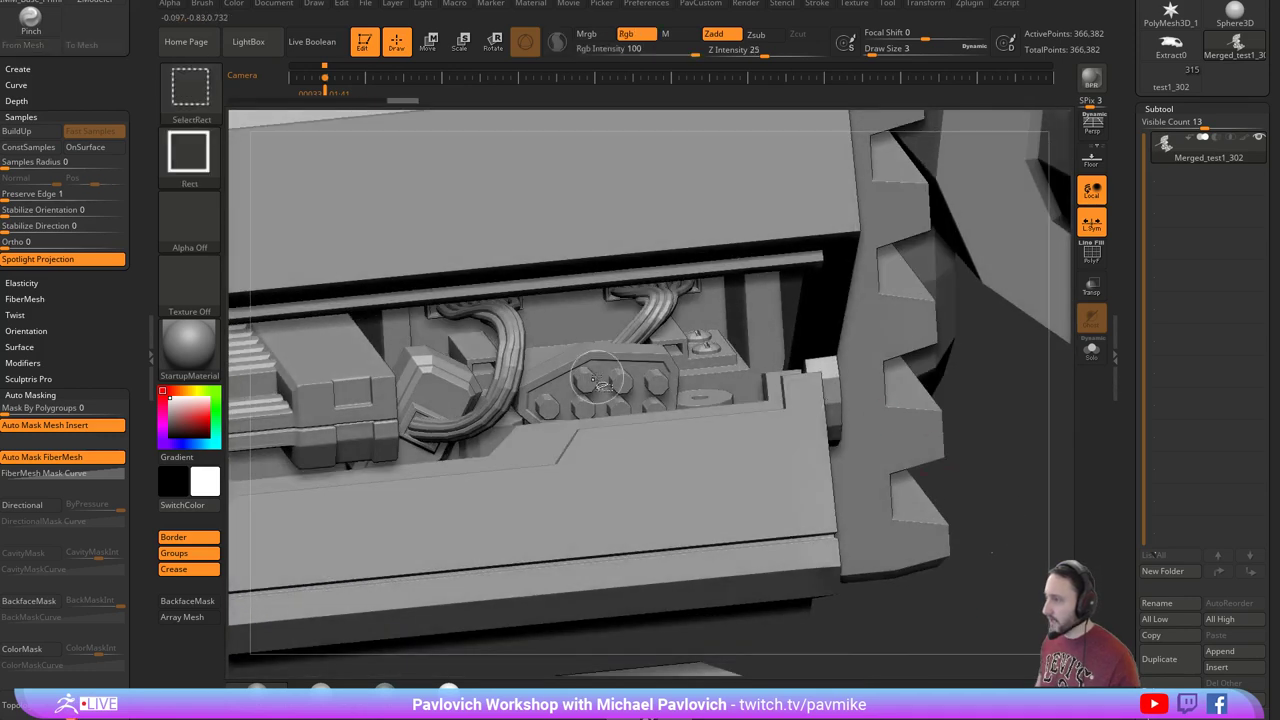
{"action": "left_click", "coordinate": [658, 376], "text": "ctrl+shift"}
{"action": "left_click_drag", "start_coordinate": [971, 380], "coordinate": [1000, 438], "text": "ctrl+shift"}
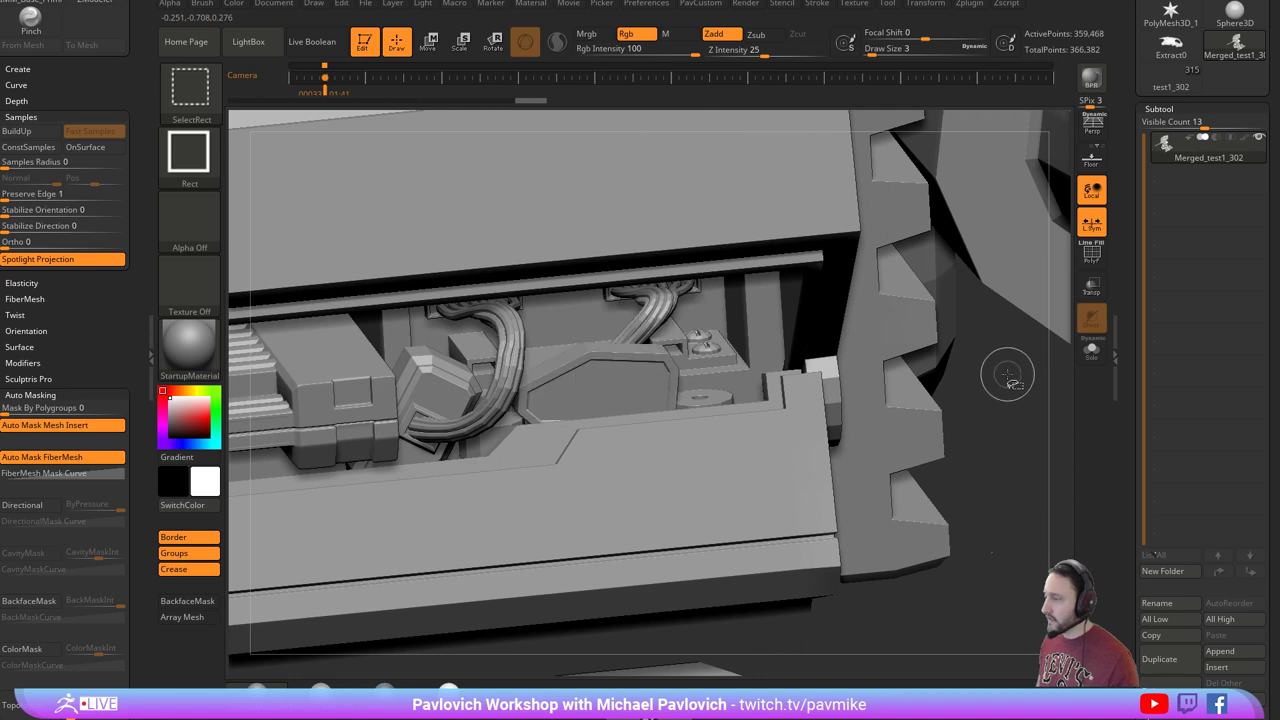
{"action": "right_click_drag", "start_coordinate": [1009, 372], "coordinate": [828, 352]}
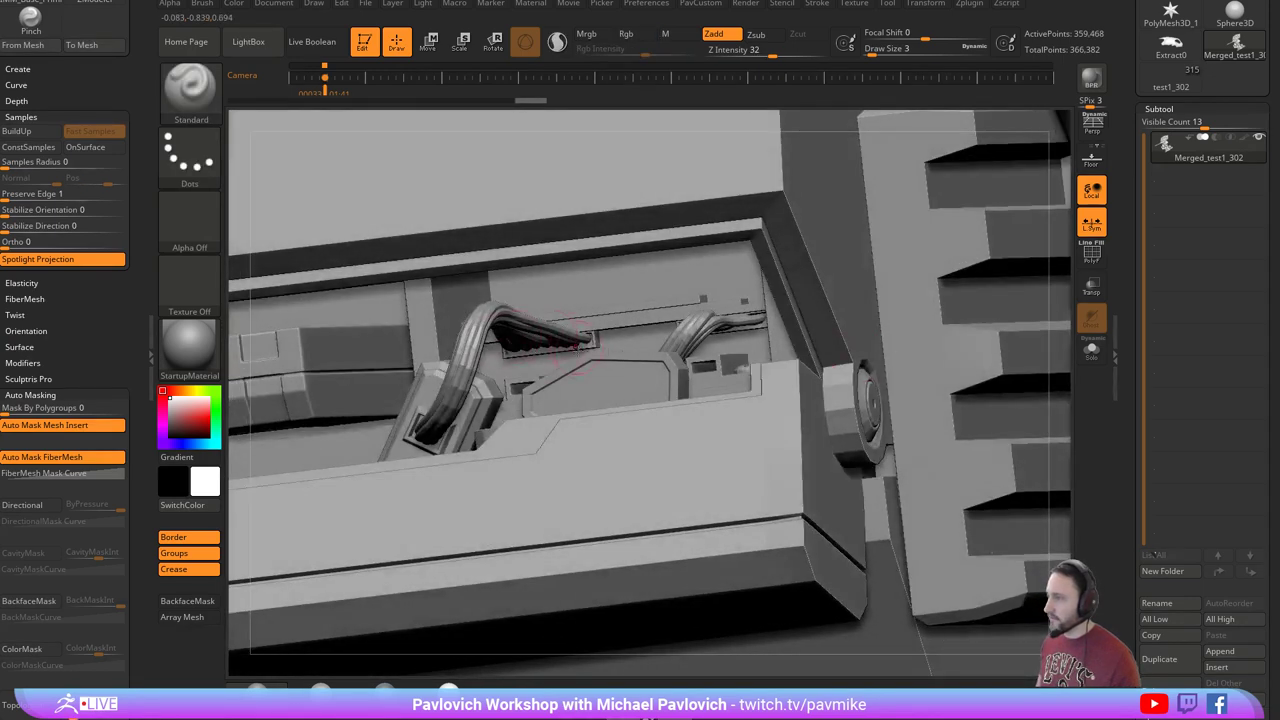
{"action": "right_click_drag", "start_coordinate": [1060, 399], "coordinate": [1080, 440]}
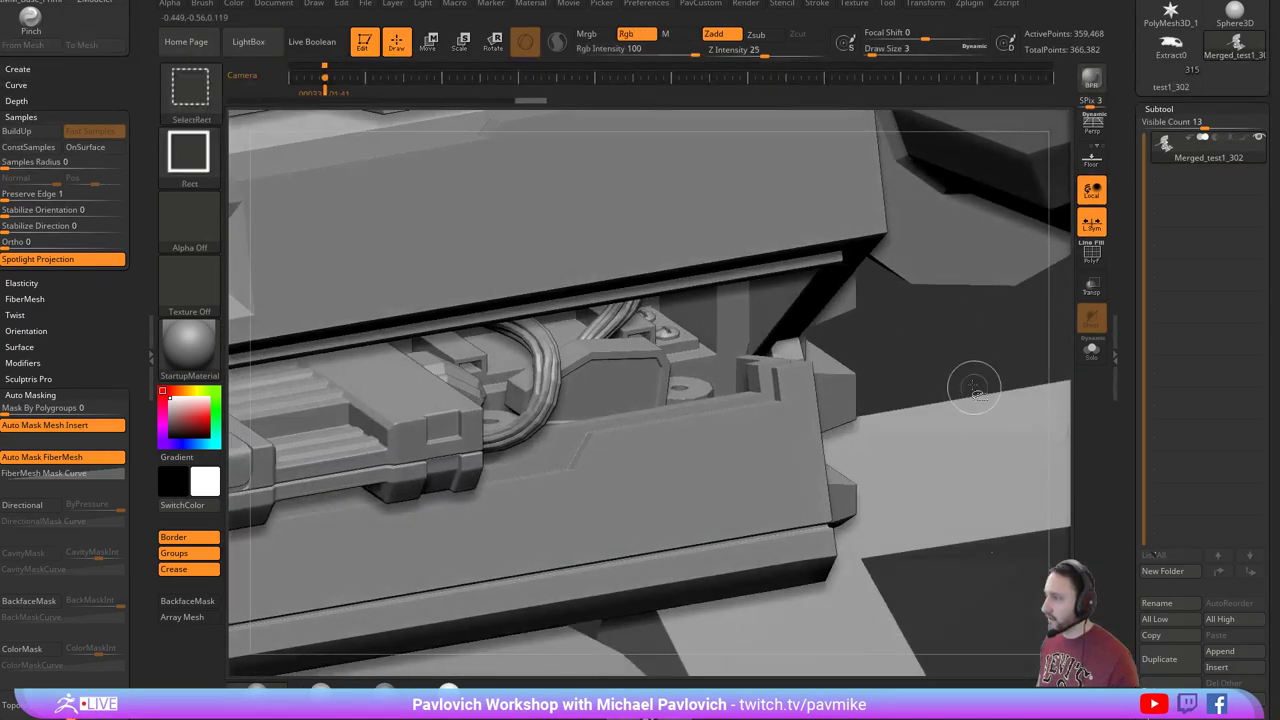
{"action": "left_click", "coordinate": [974, 386], "text": "ctrl+shift"}
{"action": "right_click_drag", "start_coordinate": [960, 360], "coordinate": [657, 386]}
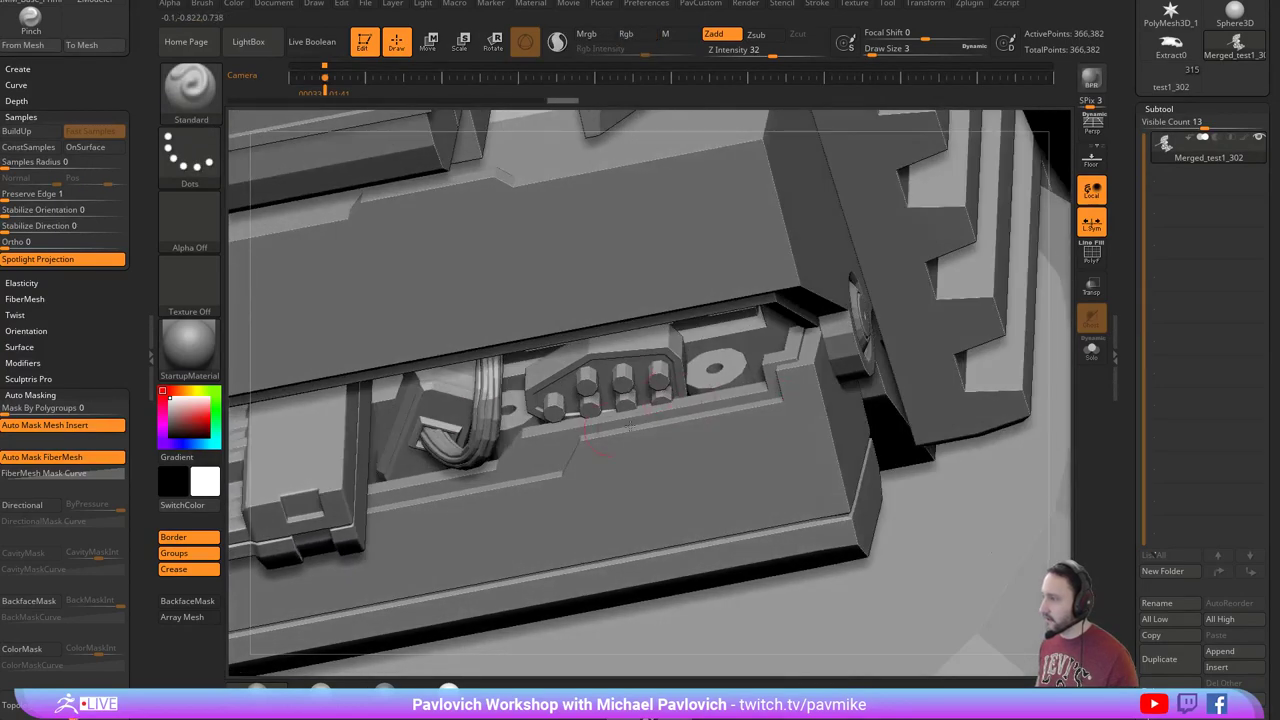
Set the draw size to 11, hide selected torso parts and examine the upper body from the front.
{"action": "right_click_drag", "start_coordinate": [1059, 398], "coordinate": [481, 300]}
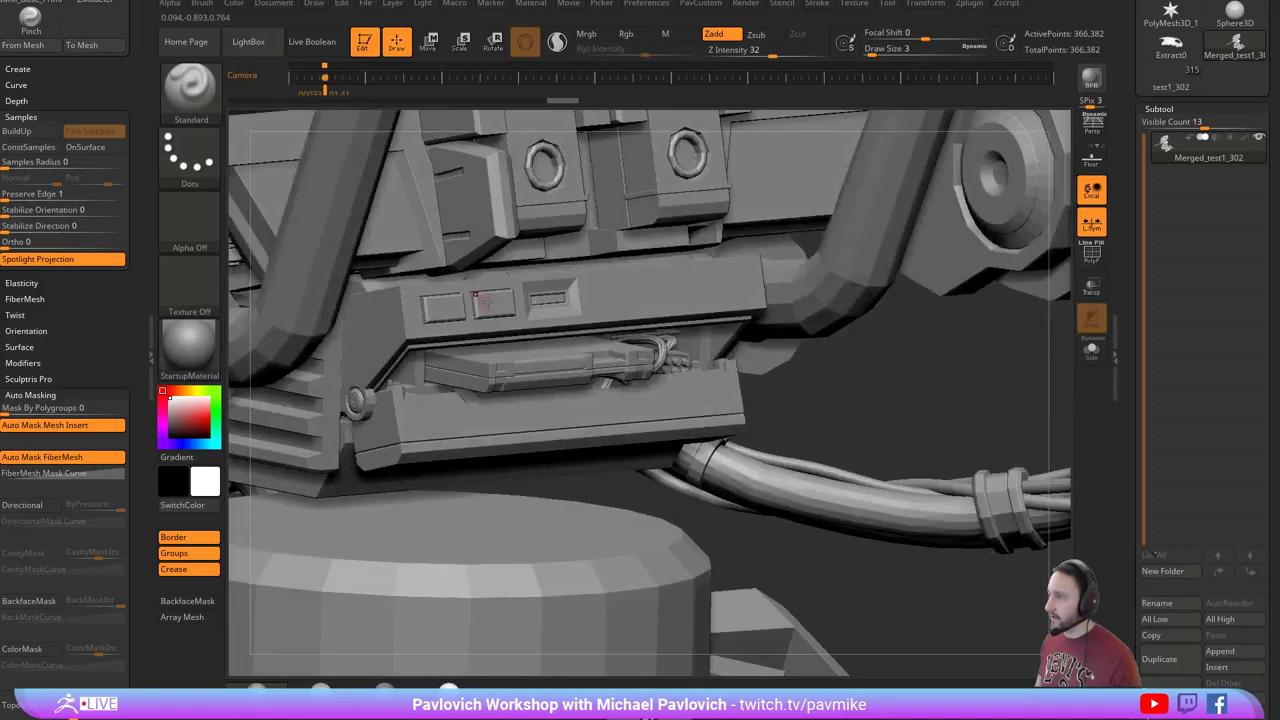
{"action": "key", "text": "s"}
{"action": "left_click_drag", "start_coordinate": [978, 403], "coordinate": [962, 400]}
{"action": "key", "text": "s"}
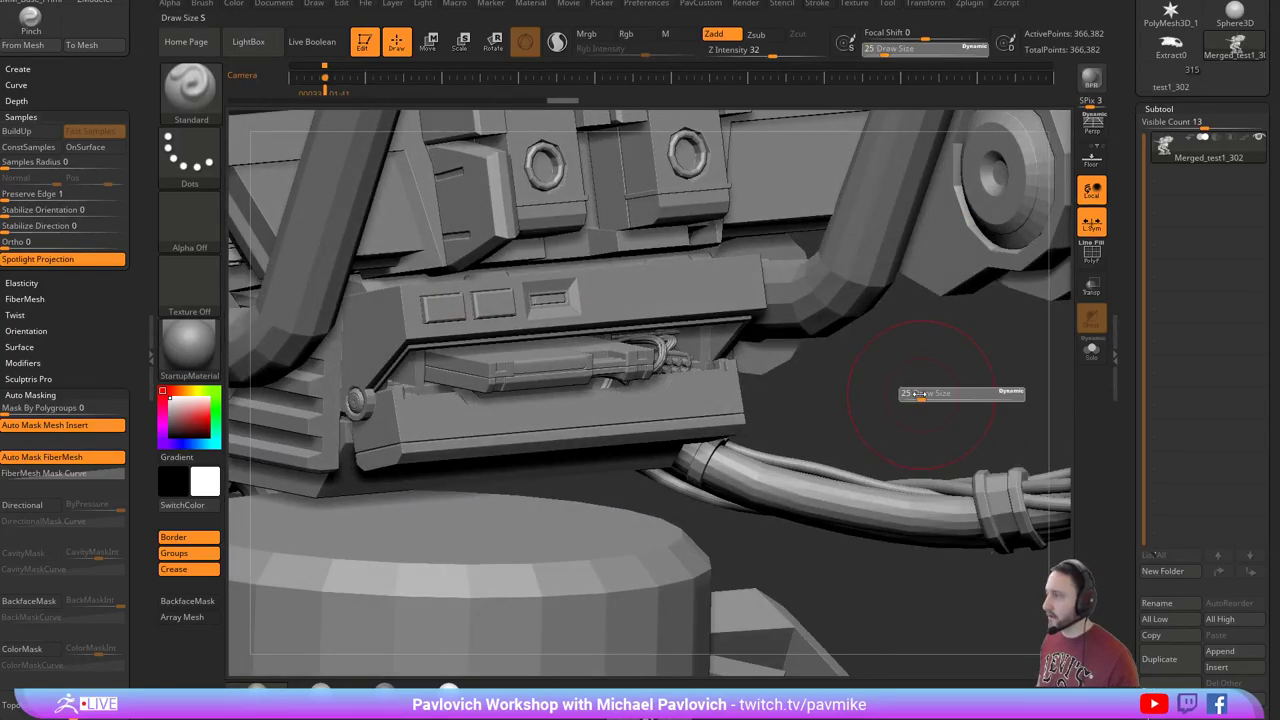
{"action": "mouse_move", "coordinate": [965, 400]}
{"action": "right_mouse_down", "text": "ctrl"}
{"action": "mouse_move", "coordinate": [1034, 432]}
{"action": "mouse_move", "coordinate": [1017, 351]}
{"action": "mouse_move", "coordinate": [1040, 352]}
{"action": "mouse_move", "coordinate": [1066, 425]}
{"action": "mouse_move", "coordinate": [1014, 504]}
{"action": "mouse_move", "coordinate": [1046, 390]}
{"action": "mouse_move", "coordinate": [1052, 480]}
{"action": "mouse_move", "coordinate": [1040, 492]}
{"action": "right_mouse_up", "text": "ctrl"}
{"action": "left_click", "coordinate": [622, 481], "text": "ctrl+shift"}
{"action": "left_click", "coordinate": [660, 443], "text": "ctrl+shift"}
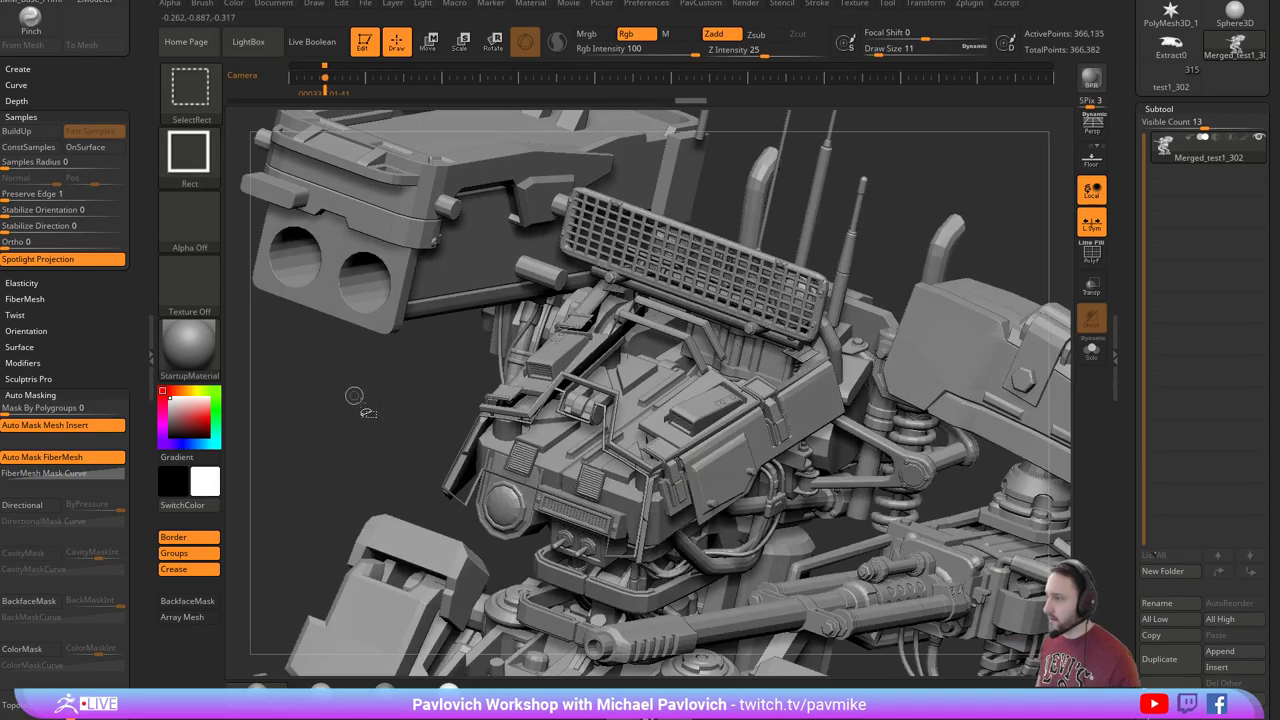
{"action": "left_click_drag", "start_coordinate": [354, 396], "coordinate": [386, 512], "text": "ctrl+shift"}
{"action": "mouse_move", "coordinate": [390, 510]}
{"action": "right_mouse_down"}
{"action": "mouse_move", "coordinate": [813, 287]}
{"action": "mouse_move", "coordinate": [905, 440]}
{"action": "mouse_move", "coordinate": [888, 346]}
{"action": "right_mouse_up"}
{"action": "right_click_drag", "start_coordinate": [1030, 325], "coordinate": [897, 343]}
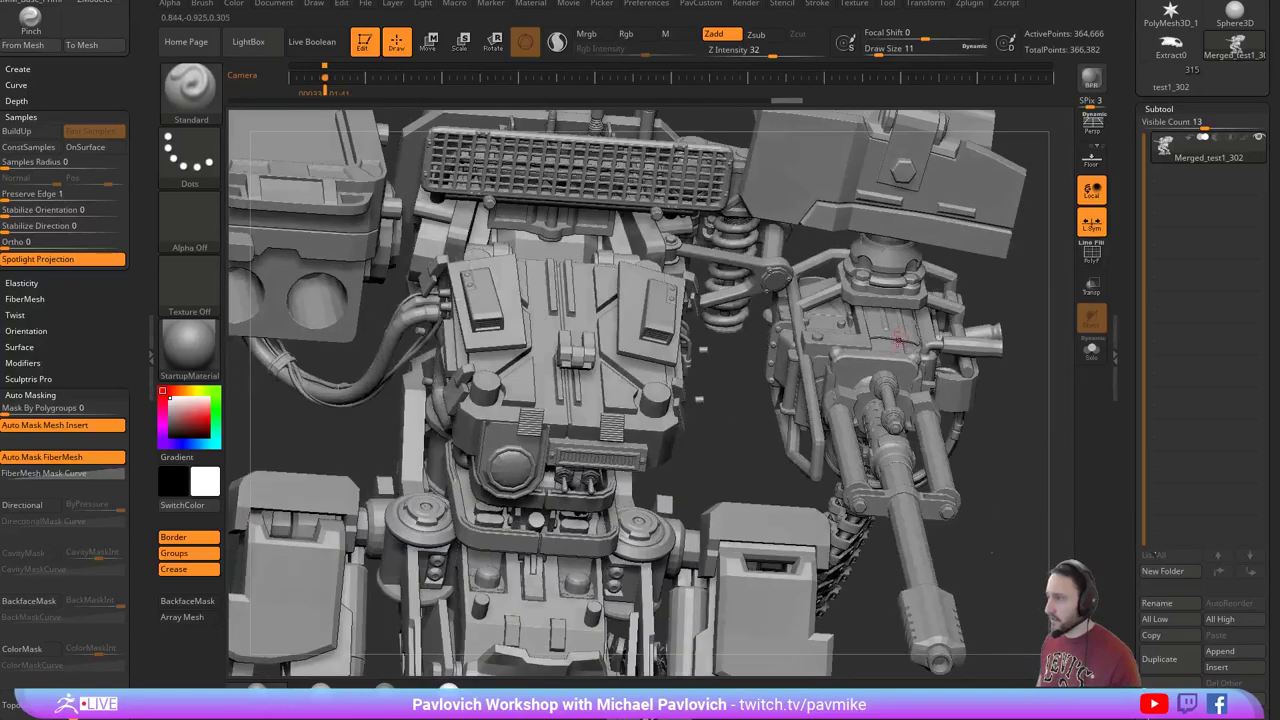
Set the draw size to 27, examine the torso internals and leg joints, and reveal the whole robot.
{"action": "key", "text": "s"}
{"action": "left_click_drag", "start_coordinate": [714, 398], "coordinate": [723, 398]}
{"action": "right_click_drag", "start_coordinate": [704, 352], "coordinate": [585, 302]}
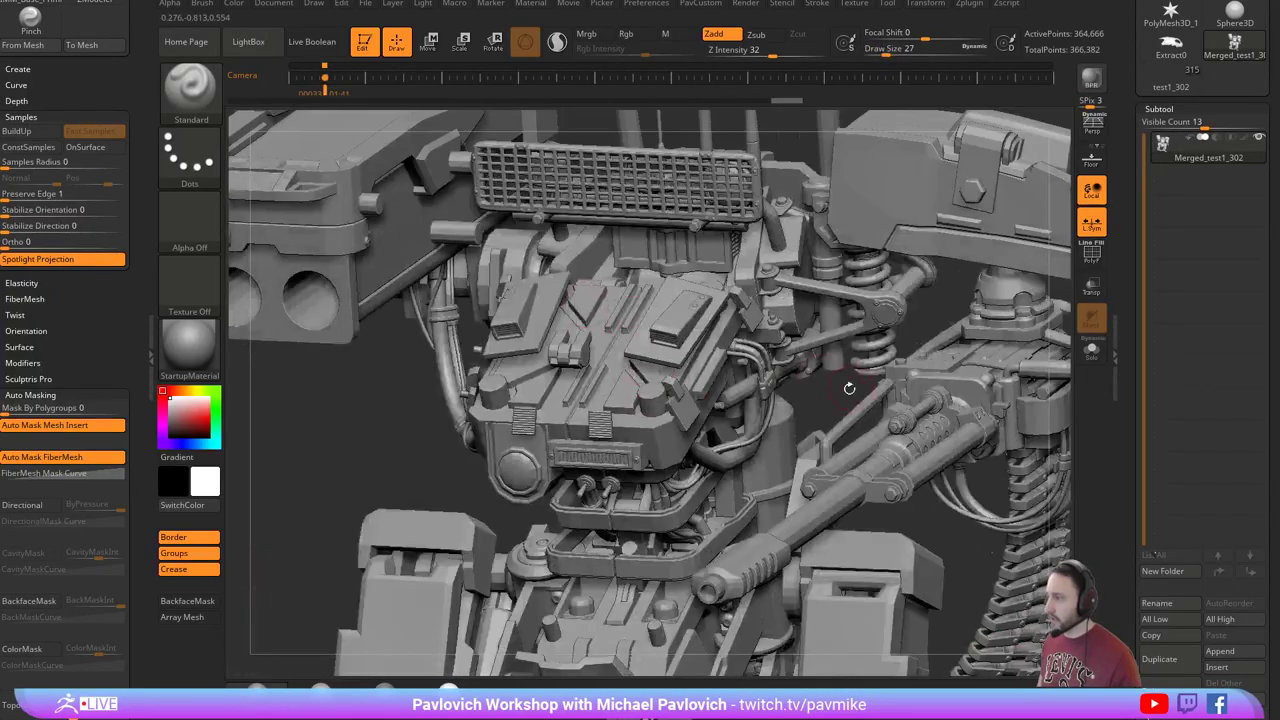
{"action": "right_click_drag", "start_coordinate": [849, 388], "coordinate": [560, 395]}
{"action": "right_click_drag", "start_coordinate": [990, 446], "coordinate": [745, 320], "text": "alt"}
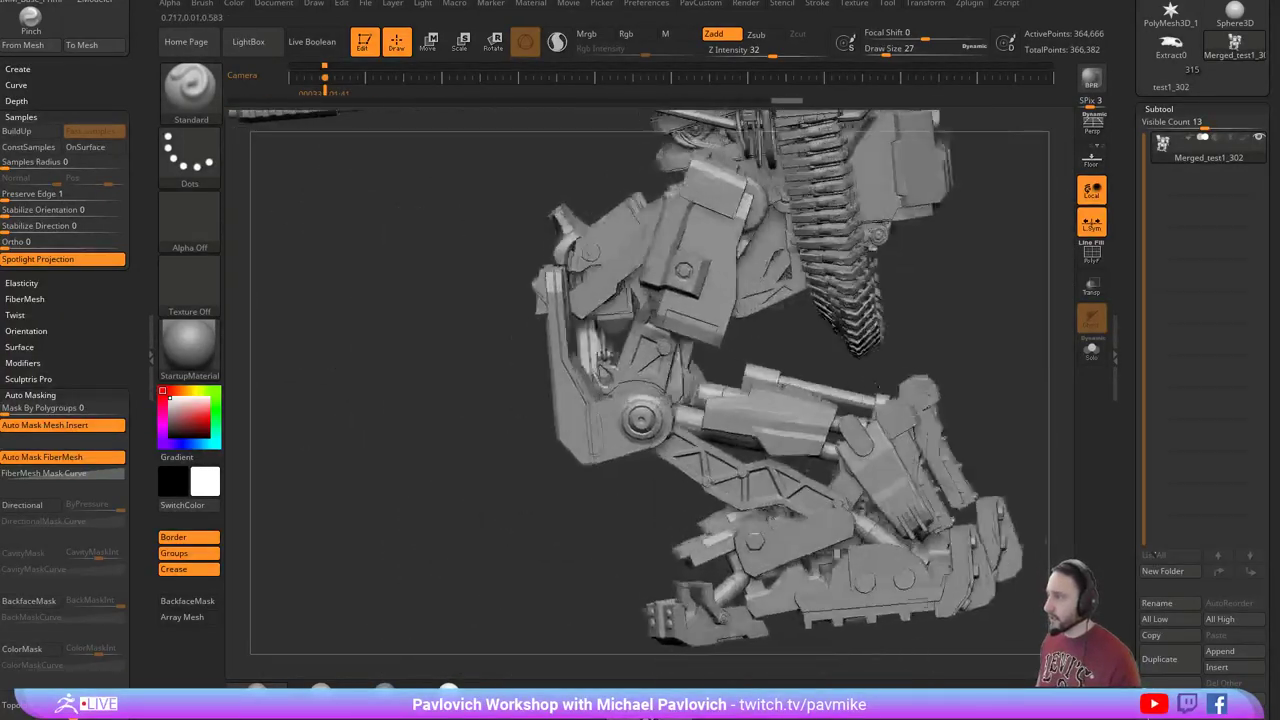
{"action": "mouse_move", "coordinate": [590, 410]}
{"action": "right_mouse_down"}
{"action": "mouse_move", "coordinate": [771, 385]}
{"action": "mouse_move", "coordinate": [986, 386]}
{"action": "mouse_move", "coordinate": [997, 366]}
{"action": "mouse_move", "coordinate": [937, 378]}
{"action": "mouse_move", "coordinate": [986, 457]}
{"action": "mouse_move", "coordinate": [937, 400]}
{"action": "mouse_move", "coordinate": [955, 458]}
{"action": "mouse_move", "coordinate": [860, 440]}
{"action": "right_mouse_up"}
{"action": "key", "text": "ctrl+shift"}
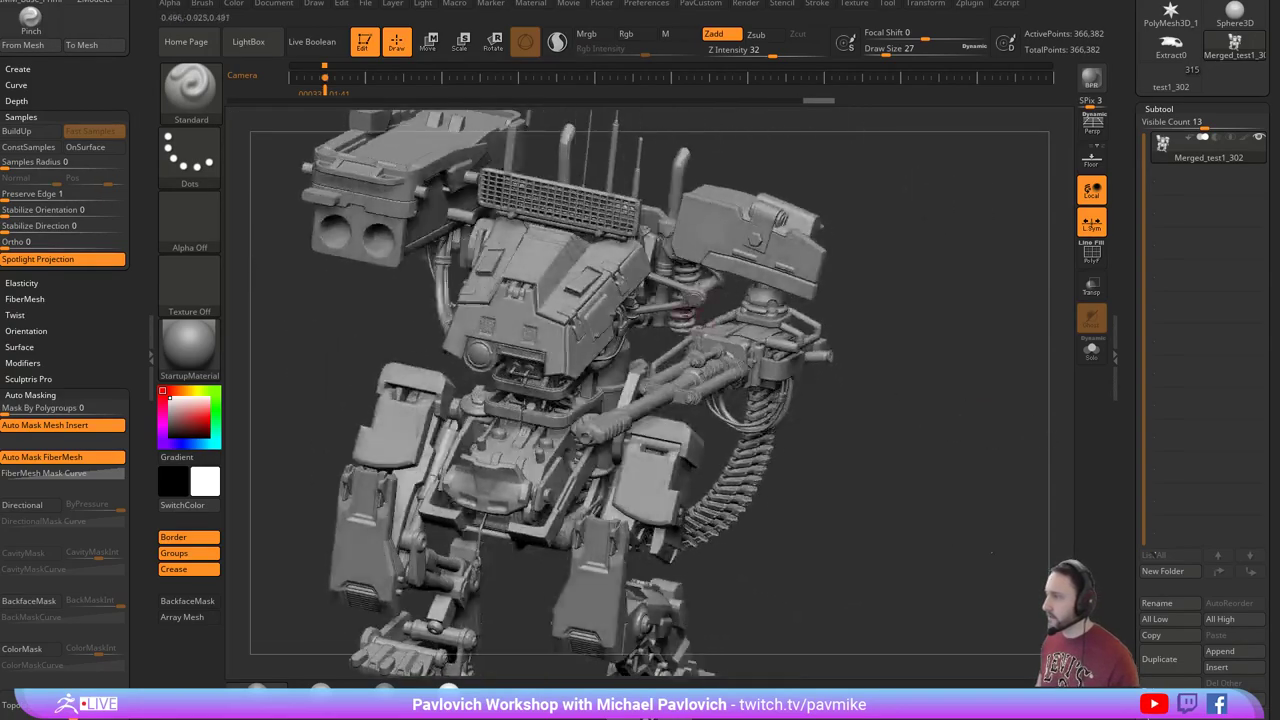
Isolate the coil spring by the gun arm, restore the robot, and isolate the hanging cable hook for inspection.
{"action": "left_click", "coordinate": [686, 295], "text": "ctrl+shift"}
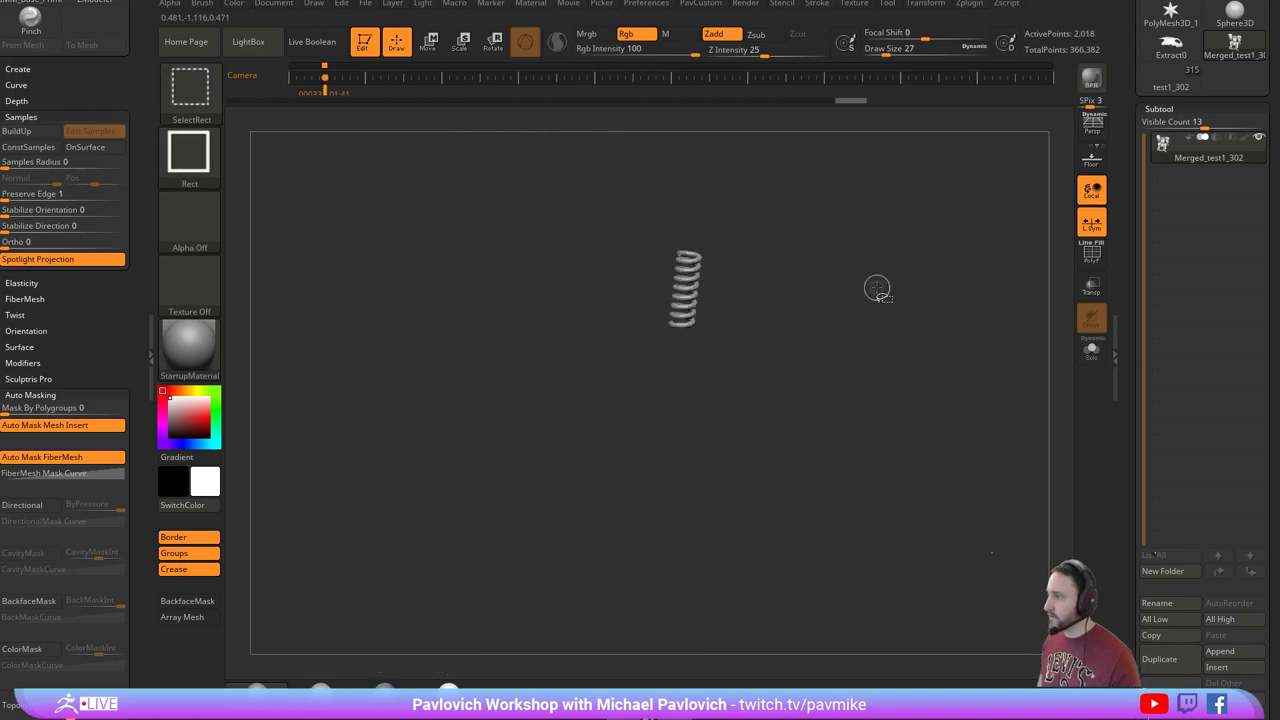
{"action": "left_click", "coordinate": [953, 352], "text": "ctrl+shift"}
{"action": "mouse_move", "coordinate": [957, 354]}
{"action": "right_mouse_down"}
{"action": "mouse_move", "coordinate": [1087, 376]}
{"action": "mouse_move", "coordinate": [1034, 409]}
{"action": "mouse_move", "coordinate": [1043, 390]}
{"action": "mouse_move", "coordinate": [983, 388]}
{"action": "mouse_move", "coordinate": [940, 465]}
{"action": "mouse_move", "coordinate": [934, 403]}
{"action": "mouse_move", "coordinate": [966, 397]}
{"action": "mouse_move", "coordinate": [968, 475]}
{"action": "mouse_move", "coordinate": [990, 340]}
{"action": "right_mouse_up"}
{"action": "left_click", "coordinate": [627, 360], "text": "ctrl+shift"}
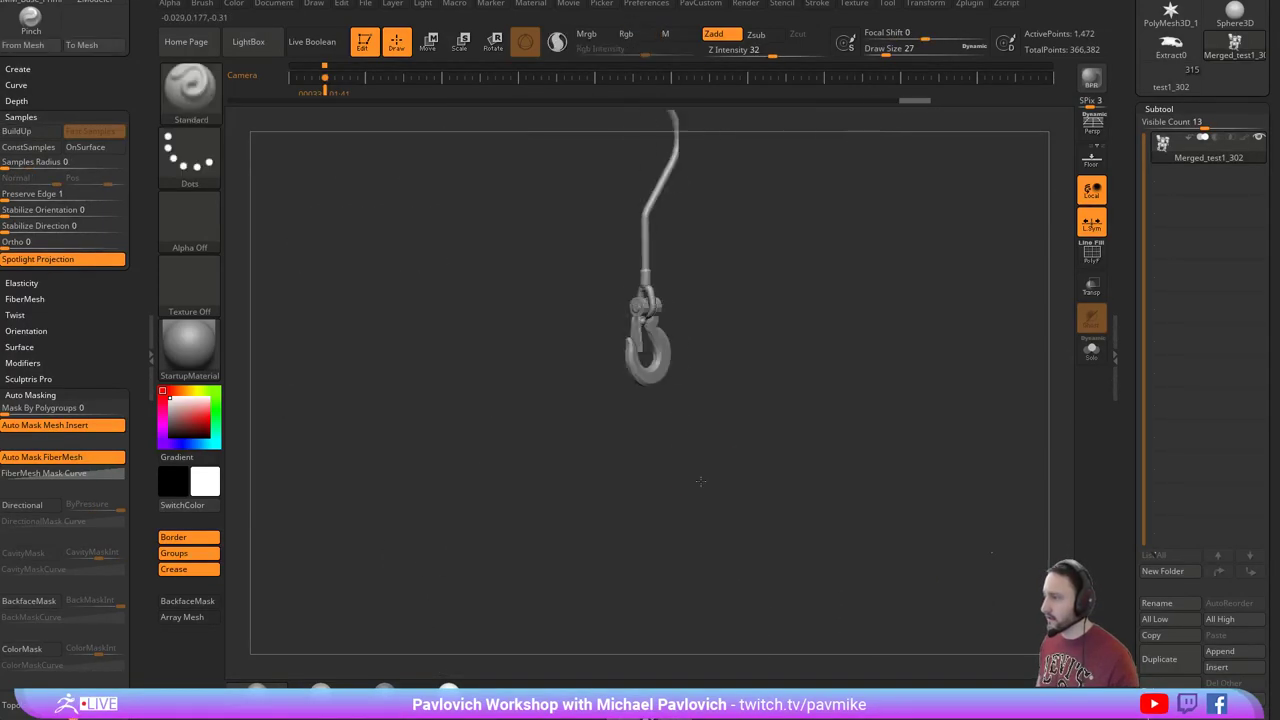
{"action": "right_click_drag", "start_coordinate": [700, 481], "coordinate": [785, 445]}
{"action": "right_click_drag", "start_coordinate": [785, 445], "coordinate": [767, 545], "text": "ctrl"}
Display the polygroup wireframe with a draw size of 4, reveal the hidden parts and view the robot around the hook.
{"action": "key", "text": "shift+f"}
{"action": "mouse_move", "coordinate": [1066, 277]}
{"action": "right_mouse_down"}
{"action": "mouse_move", "coordinate": [873, 355]}
{"action": "mouse_move", "coordinate": [922, 359]}
{"action": "mouse_move", "coordinate": [903, 334]}
{"action": "mouse_move", "coordinate": [908, 374]}
{"action": "mouse_move", "coordinate": [952, 418]}
{"action": "right_mouse_up"}
{"action": "key", "text": "s"}
{"action": "left_click", "coordinate": [922, 359]}
{"action": "left_click", "coordinate": [952, 418], "text": "ctrl+shift"}
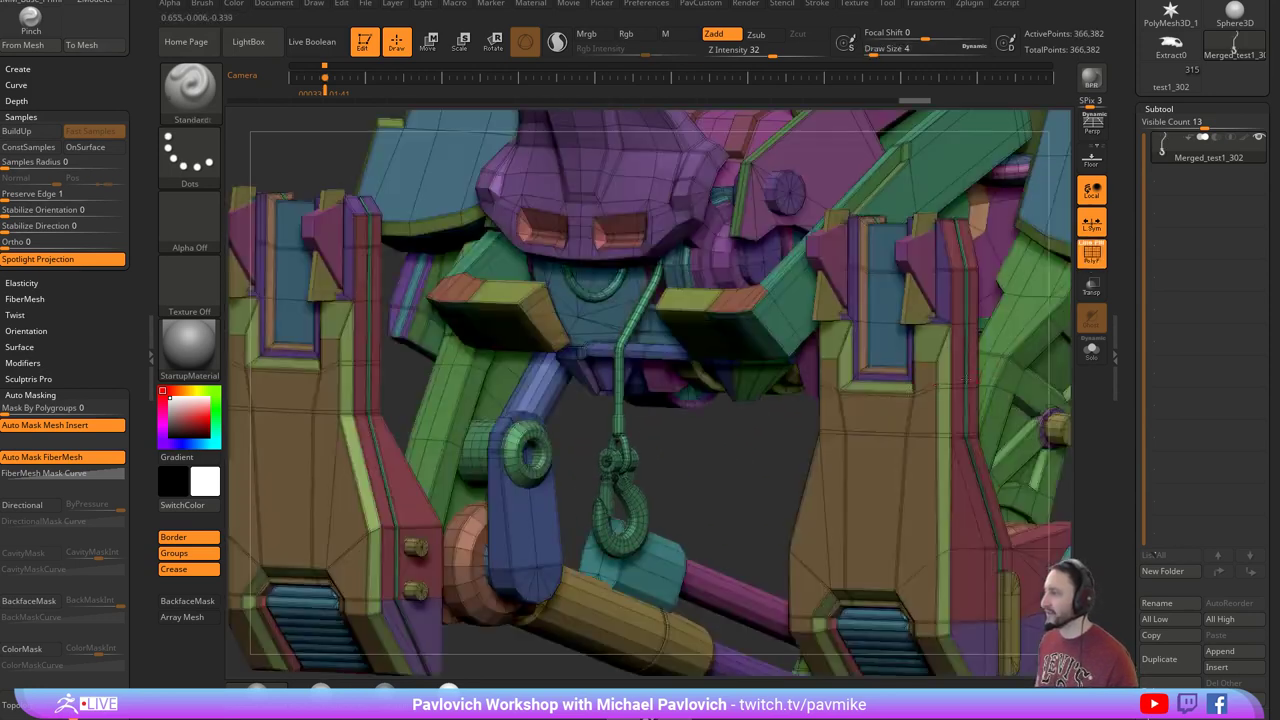
{"action": "right_click_drag", "start_coordinate": [712, 492], "coordinate": [856, 358], "text": "ctrl"}
{"action": "right_click_drag", "start_coordinate": [856, 358], "coordinate": [924, 360]}
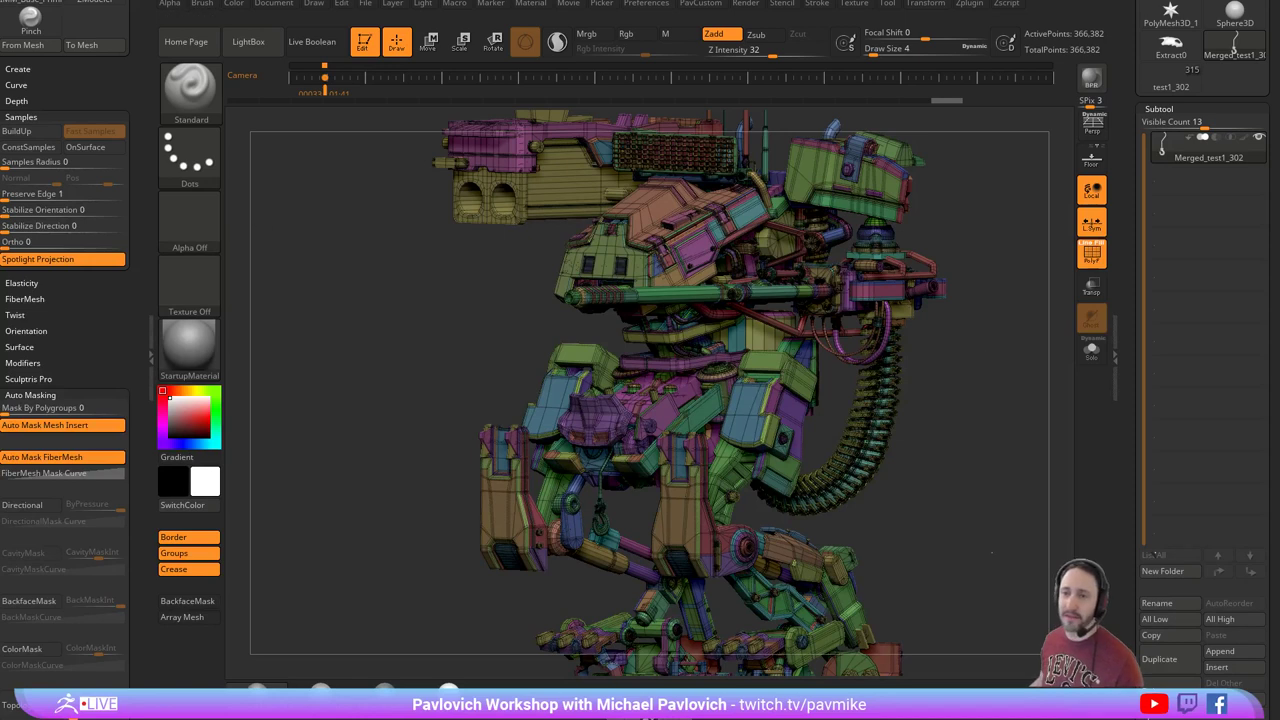
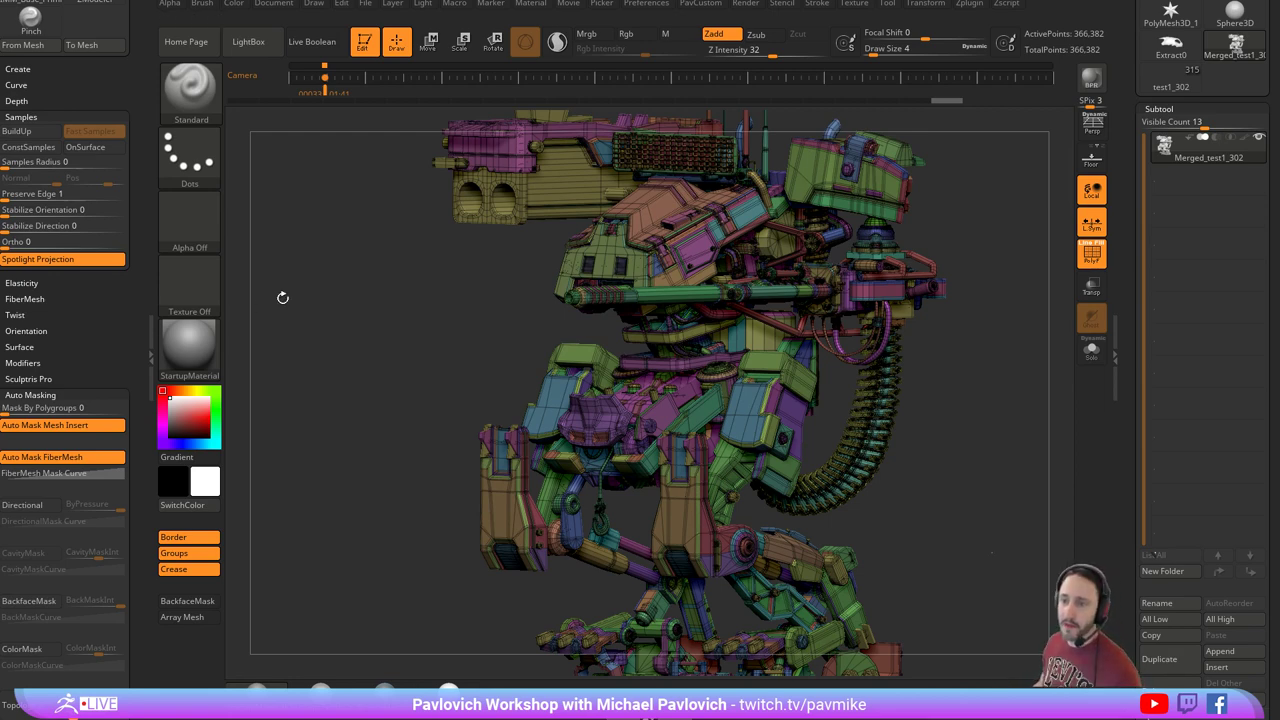
Set the draw size to 31 and examine the polygrouped robot from several angles.
{"action": "left_click_drag", "start_coordinate": [403, 290], "coordinate": [404, 265]}
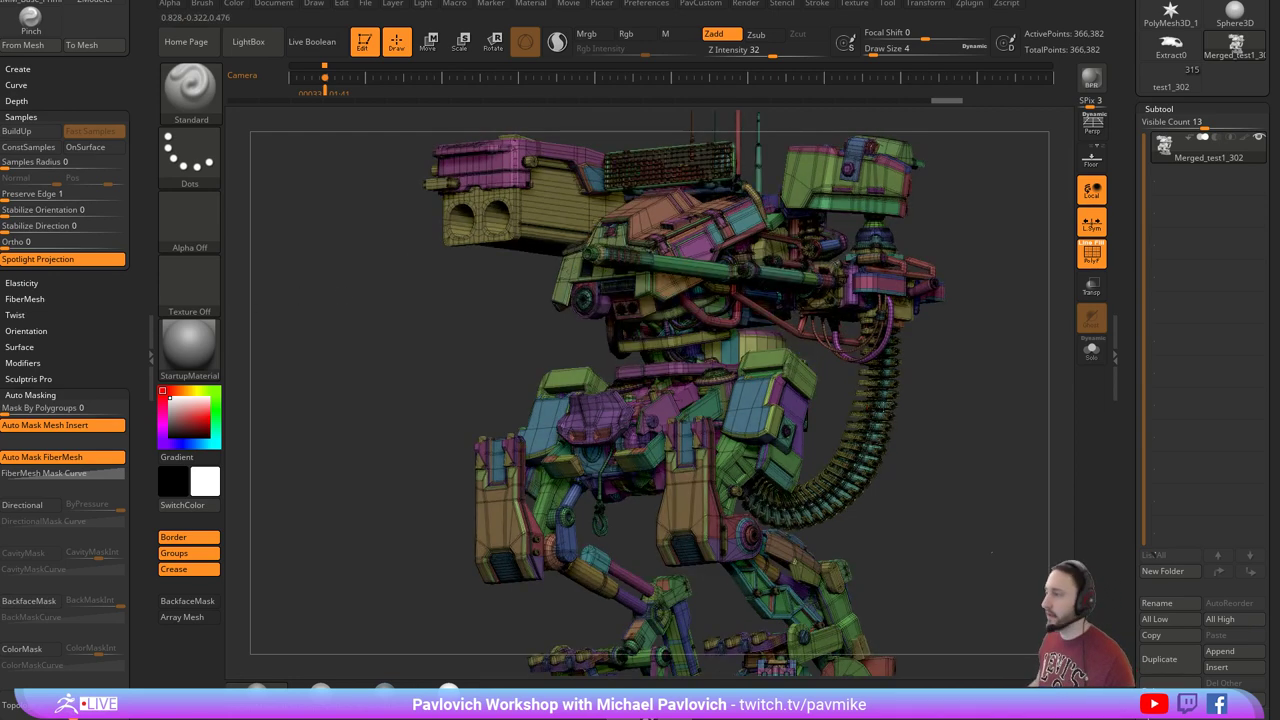
{"action": "mouse_move", "coordinate": [936, 397]}
{"action": "left_mouse_down"}
{"action": "mouse_move", "coordinate": [988, 405]}
{"action": "mouse_move", "coordinate": [977, 363]}
{"action": "mouse_move", "coordinate": [953, 371]}
{"action": "mouse_move", "coordinate": [970, 378]}
{"action": "mouse_move", "coordinate": [978, 364]}
{"action": "mouse_move", "coordinate": [929, 366]}
{"action": "left_mouse_up"}
{"action": "key", "text": "s"}
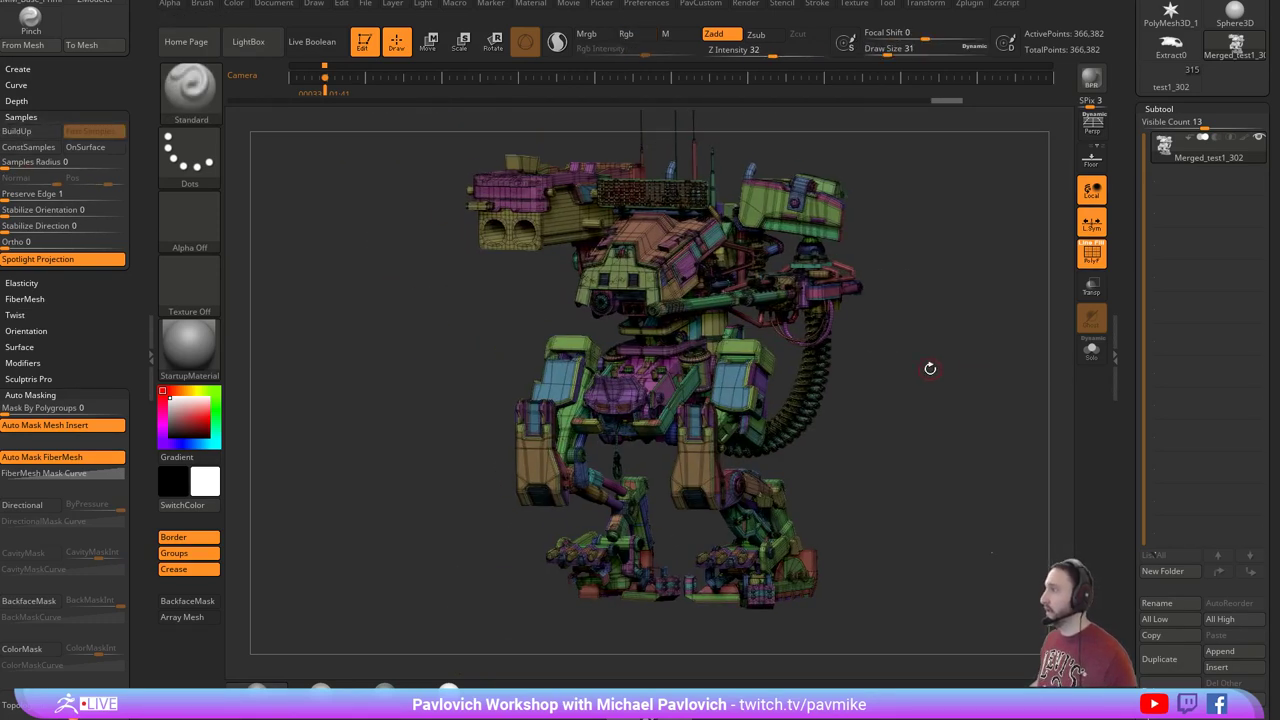
{"action": "left_click_drag", "start_coordinate": [1131, 275], "coordinate": [1124, 497]}
{"action": "mouse_move", "coordinate": [907, 444]}
{"action": "left_mouse_down"}
{"action": "mouse_move", "coordinate": [1000, 440]}
{"action": "mouse_move", "coordinate": [886, 420]}
{"action": "mouse_move", "coordinate": [894, 428]}
{"action": "mouse_move", "coordinate": [940, 380]}
{"action": "mouse_move", "coordinate": [924, 357]}
{"action": "mouse_move", "coordinate": [925, 395]}
{"action": "mouse_move", "coordinate": [991, 415]}
{"action": "mouse_move", "coordinate": [934, 418]}
{"action": "mouse_move", "coordinate": [958, 428]}
{"action": "mouse_move", "coordinate": [946, 400]}
{"action": "left_mouse_up"}
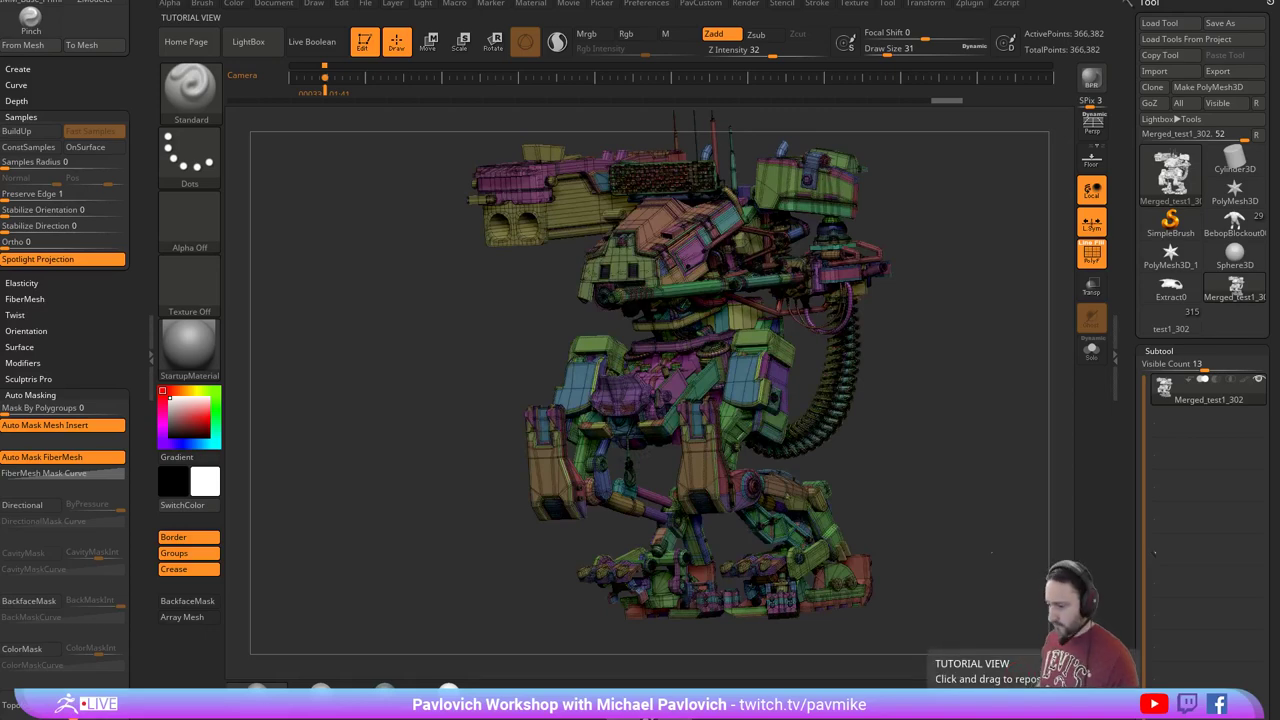
Turn off the wireframe, isolate an upper armour piece for inspection and bring back the surrounding robot parts.
{"action": "left_click_drag", "start_coordinate": [971, 241], "coordinate": [650, 360]}
{"action": "key", "text": "shift+f"}
{"action": "left_click_drag", "start_coordinate": [700, 325], "coordinate": [598, 304]}
{"action": "left_click", "coordinate": [536, 246], "text": "ctrl+shift"}
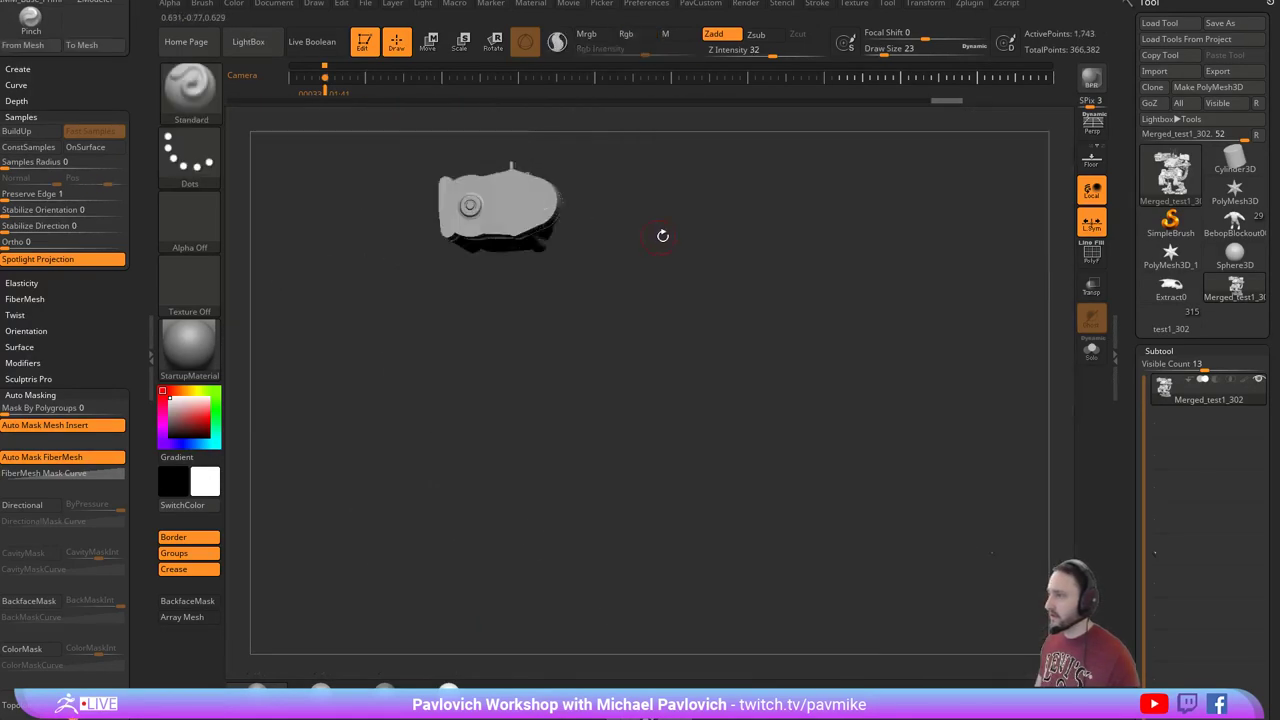
{"action": "left_click_drag", "start_coordinate": [663, 238], "coordinate": [457, 434]}
{"action": "left_click", "coordinate": [363, 460], "text": "ctrl+shift"}
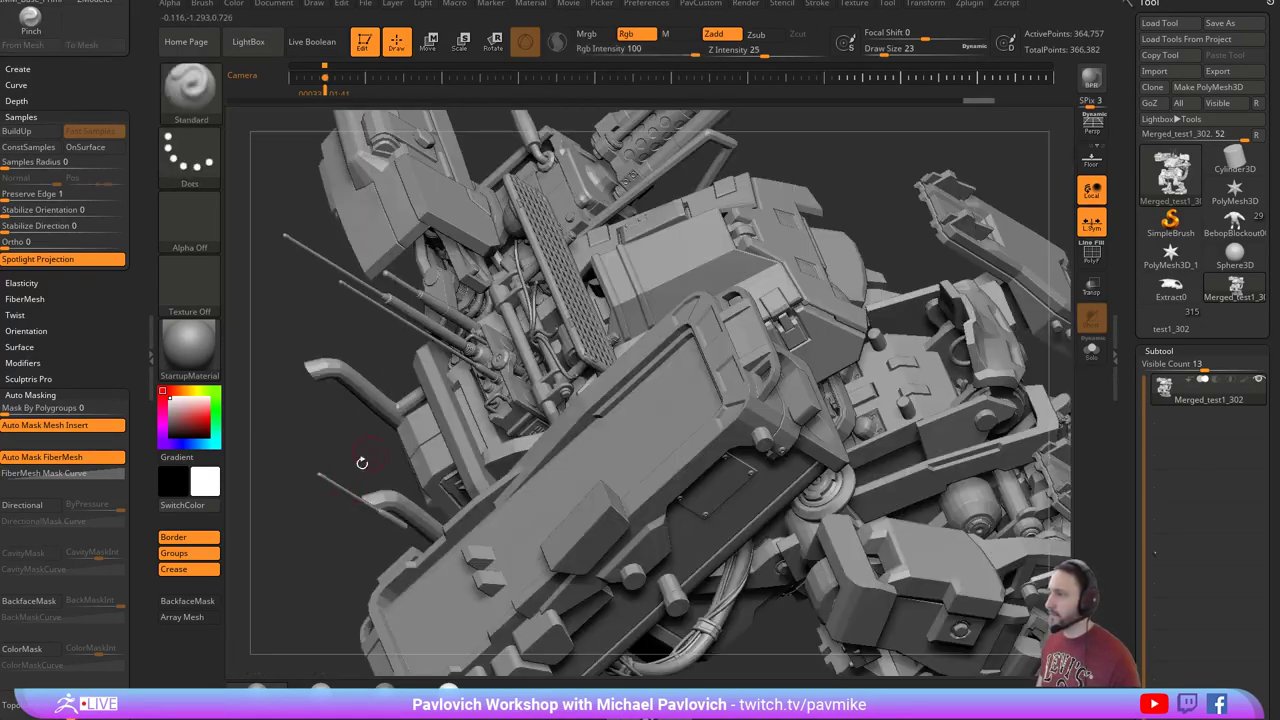
Examine the ammo belt and gun arm, toggling the visibility of small parts, and reveal the complete robot.
{"action": "left_click_drag", "start_coordinate": [346, 553], "coordinate": [560, 245]}
{"action": "left_click_drag", "start_coordinate": [440, 590], "coordinate": [957, 611]}
{"action": "left_click_drag", "start_coordinate": [645, 430], "coordinate": [417, 486]}
{"action": "key", "text": "ctrl+shift"}
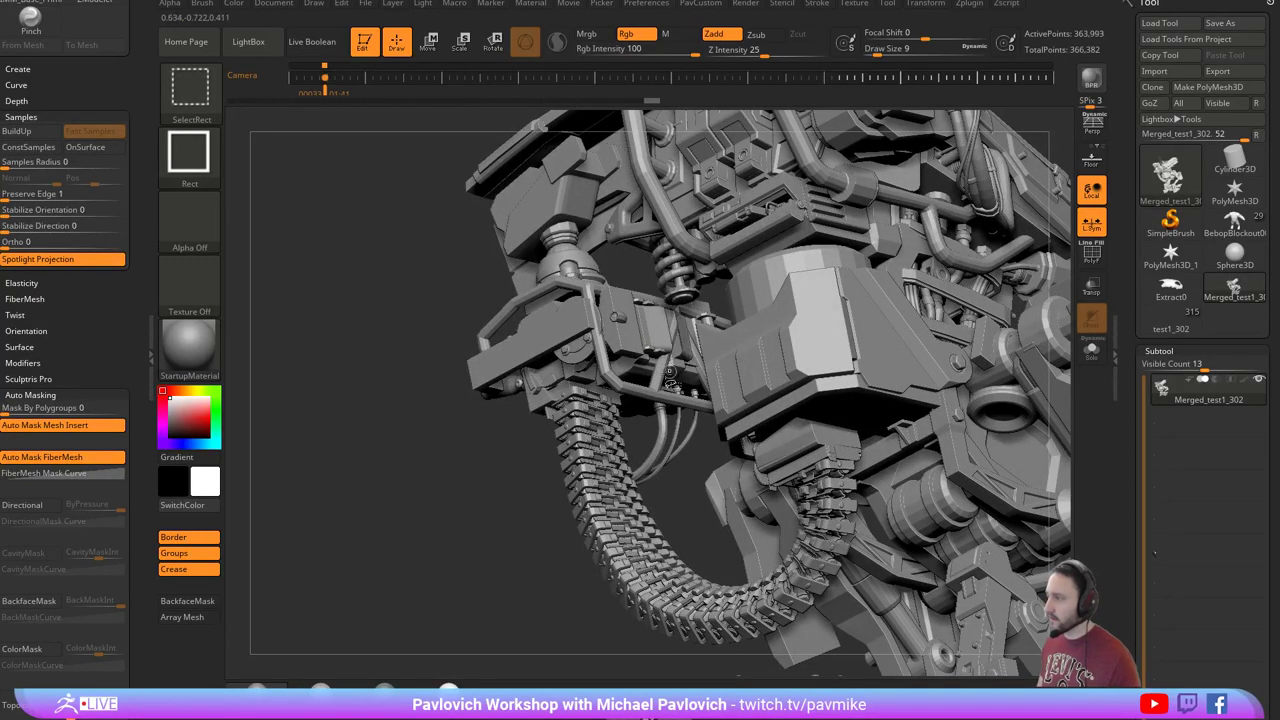
{"action": "left_click", "coordinate": [670, 372], "text": "ctrl+shift"}
{"action": "left_click_drag", "start_coordinate": [471, 527], "coordinate": [418, 582], "text": "ctrl+shift"}
{"action": "left_click", "coordinate": [606, 292], "text": "ctrl+shift"}
{"action": "mouse_move", "coordinate": [397, 511]}
{"action": "left_mouse_down"}
{"action": "mouse_move", "coordinate": [378, 602]}
{"action": "mouse_move", "coordinate": [429, 509]}
{"action": "mouse_move", "coordinate": [458, 545]}
{"action": "left_mouse_up"}
{"action": "left_click", "coordinate": [458, 545], "text": "ctrl+shift"}
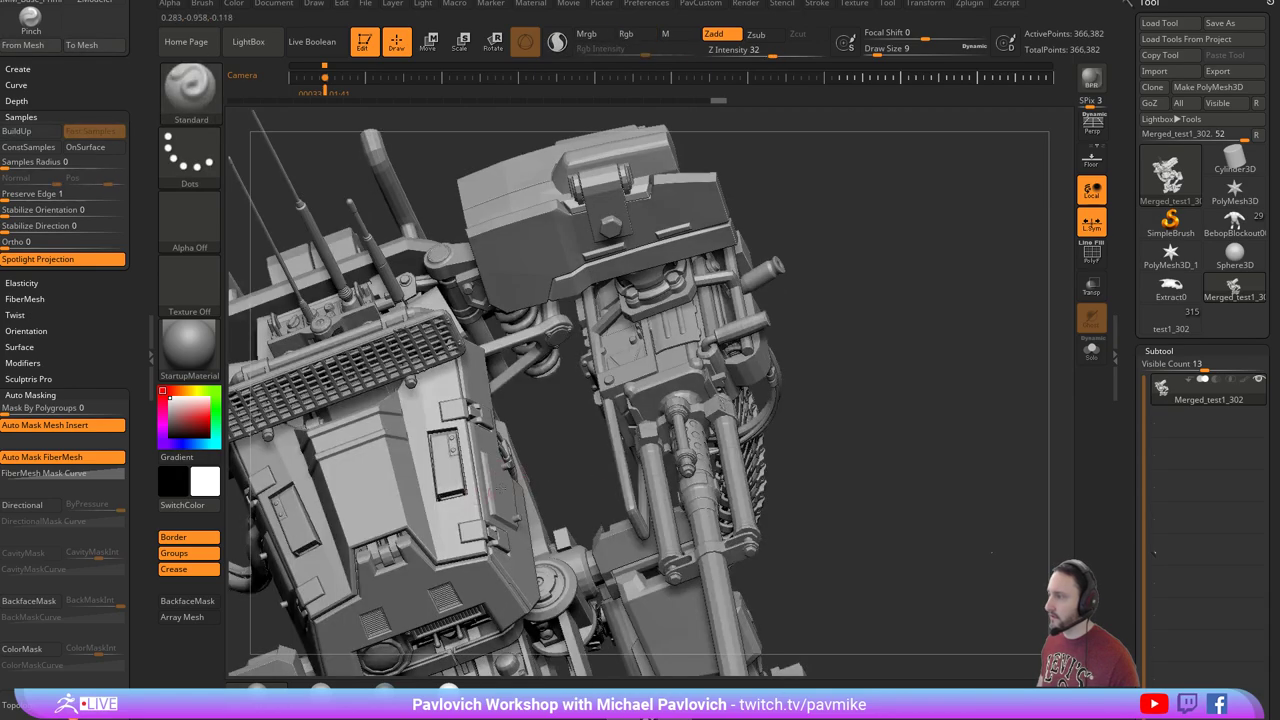
Examine the gun arm from several angles, isolate one of its barrel parts and bring back the robot.
{"action": "mouse_move", "coordinate": [820, 490]}
{"action": "left_mouse_down"}
{"action": "mouse_move", "coordinate": [874, 417]}
{"action": "mouse_move", "coordinate": [870, 315]}
{"action": "mouse_move", "coordinate": [932, 384]}
{"action": "left_mouse_up"}
{"action": "key", "text": "s"}
{"action": "mouse_move", "coordinate": [928, 368]}
{"action": "left_mouse_down"}
{"action": "mouse_move", "coordinate": [822, 429]}
{"action": "mouse_move", "coordinate": [941, 382]}
{"action": "left_mouse_up"}
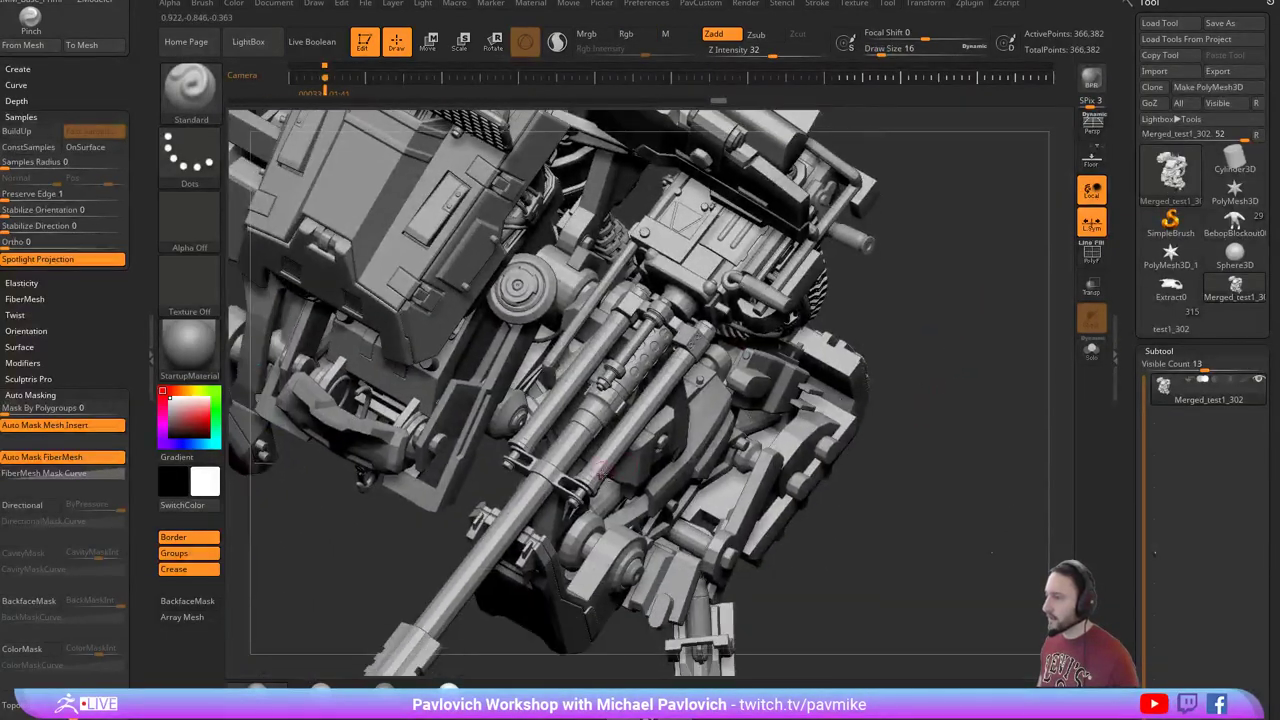
{"action": "key", "text": "s"}
{"action": "left_click_drag", "start_coordinate": [601, 476], "coordinate": [597, 476]}
{"action": "left_click", "coordinate": [579, 487], "text": "ctrl+shift"}
{"action": "mouse_move", "coordinate": [966, 407]}
{"action": "left_mouse_down"}
{"action": "mouse_move", "coordinate": [970, 353]}
{"action": "mouse_move", "coordinate": [852, 408]}
{"action": "left_mouse_up"}
{"action": "left_click", "coordinate": [966, 346], "text": "ctrl+shift"}
{"action": "left_click_drag", "start_coordinate": [752, 408], "coordinate": [782, 308]}
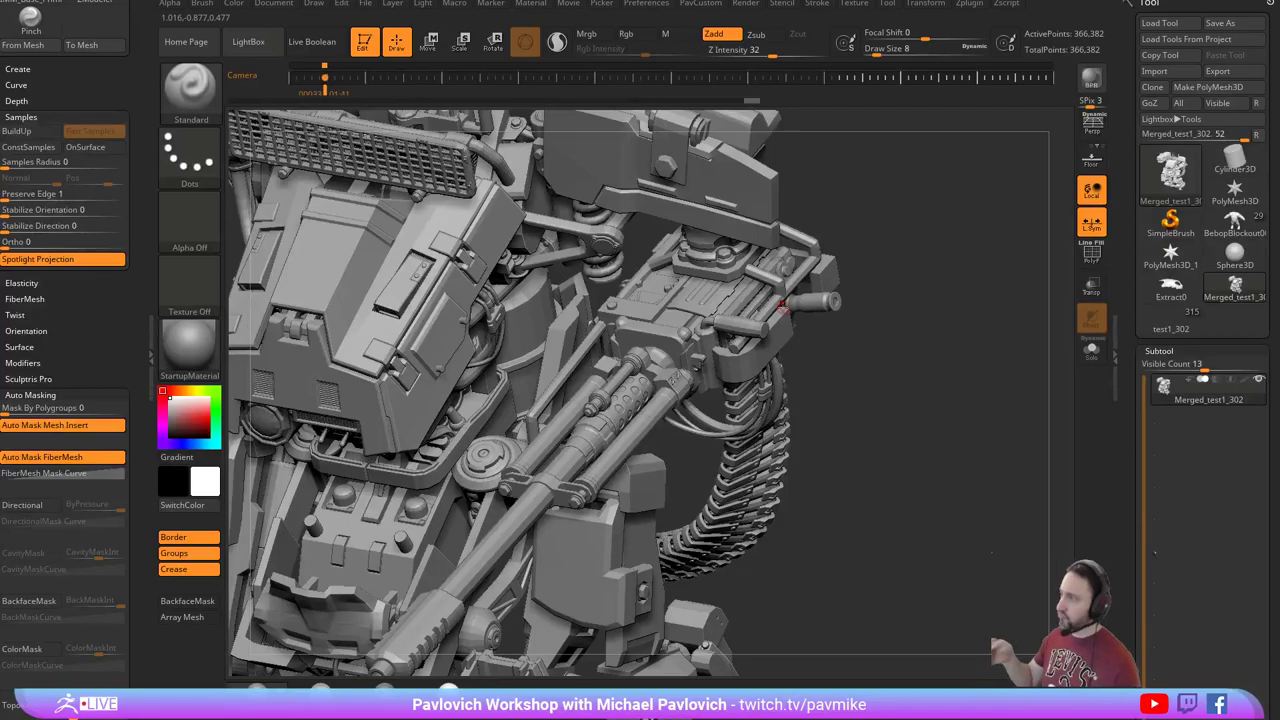
Isolate another gun-arm part for inspection and reveal the complete robot.
{"action": "mouse_move", "coordinate": [969, 333]}
{"action": "left_mouse_down"}
{"action": "mouse_move", "coordinate": [890, 345]}
{"action": "mouse_move", "coordinate": [872, 392]}
{"action": "mouse_move", "coordinate": [850, 338]}
{"action": "mouse_move", "coordinate": [923, 312]}
{"action": "mouse_move", "coordinate": [992, 318]}
{"action": "left_mouse_up"}
{"action": "key", "text": "s"}
{"action": "left_click", "coordinate": [530, 432], "text": "ctrl+shift"}
{"action": "left_click_drag", "start_coordinate": [853, 338], "coordinate": [943, 329], "text": "alt"}
{"action": "left_click", "coordinate": [943, 329], "text": "ctrl+shift"}
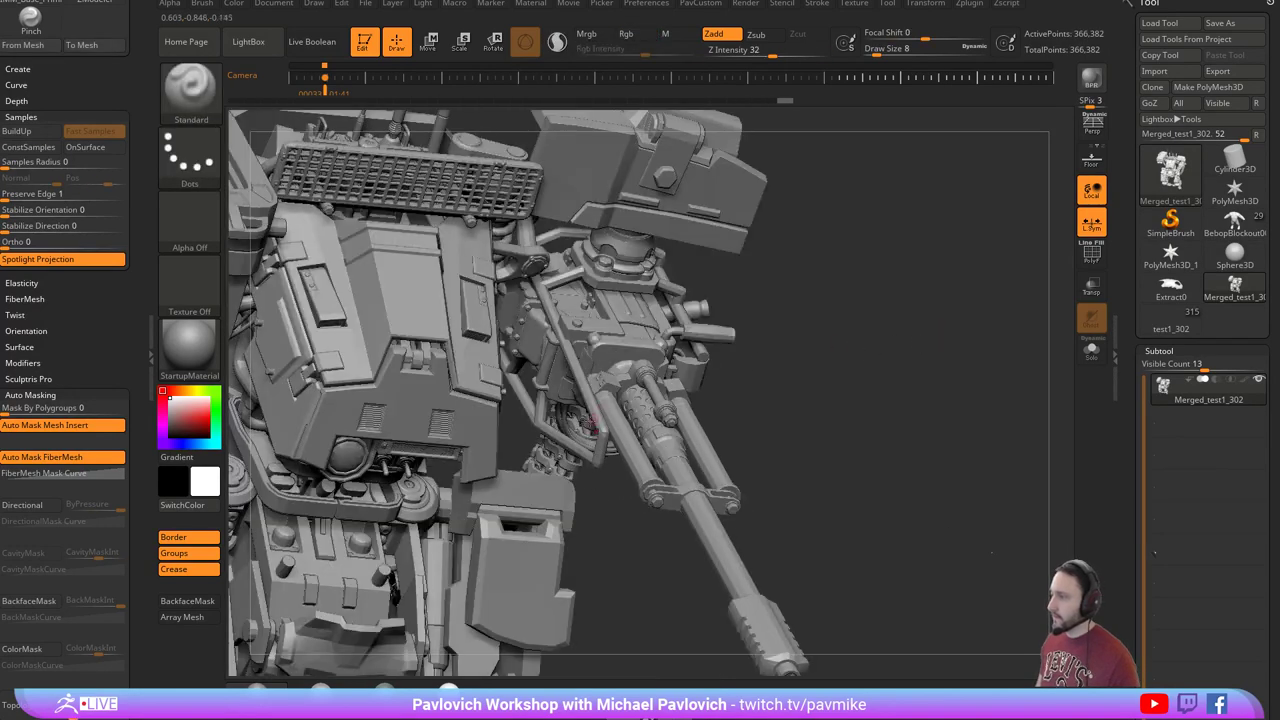
Isolate the gun arm's tubular frame with its polygroup wireframe on, view it from several angles and reveal the hidden parts.
{"action": "left_click", "coordinate": [600, 437], "text": "ctrl+shift"}
{"action": "key", "text": "shift+f"}
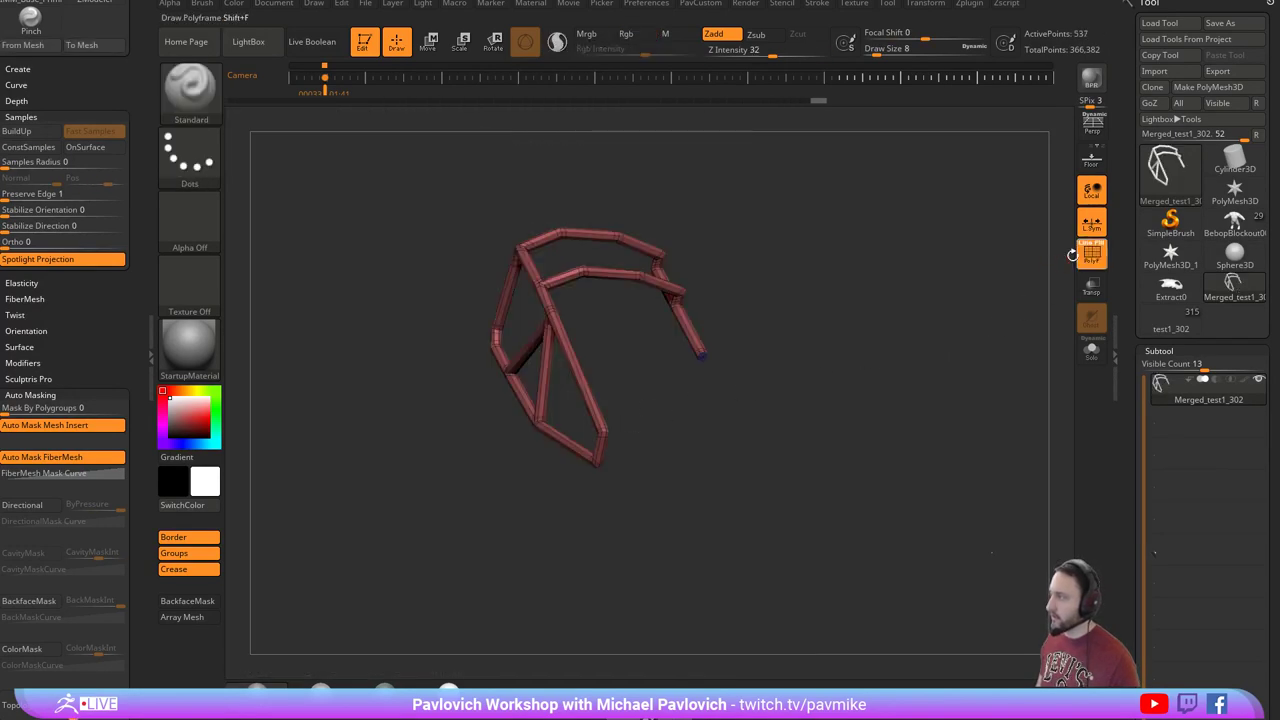
{"action": "mouse_move", "coordinate": [920, 343]}
{"action": "left_mouse_down"}
{"action": "mouse_move", "coordinate": [955, 253]}
{"action": "mouse_move", "coordinate": [971, 266]}
{"action": "mouse_move", "coordinate": [908, 334]}
{"action": "left_mouse_up"}
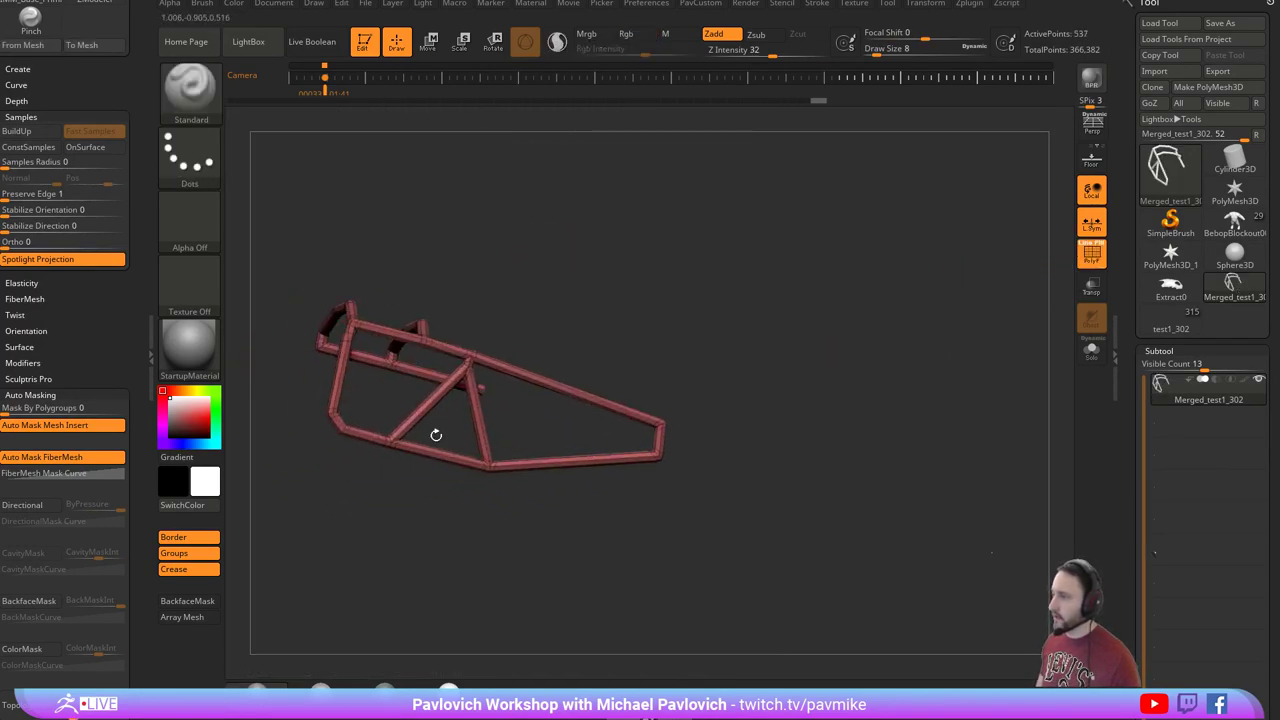
{"action": "mouse_move", "coordinate": [857, 387]}
{"action": "left_mouse_down"}
{"action": "mouse_move", "coordinate": [817, 385]}
{"action": "mouse_move", "coordinate": [880, 383]}
{"action": "left_mouse_up"}
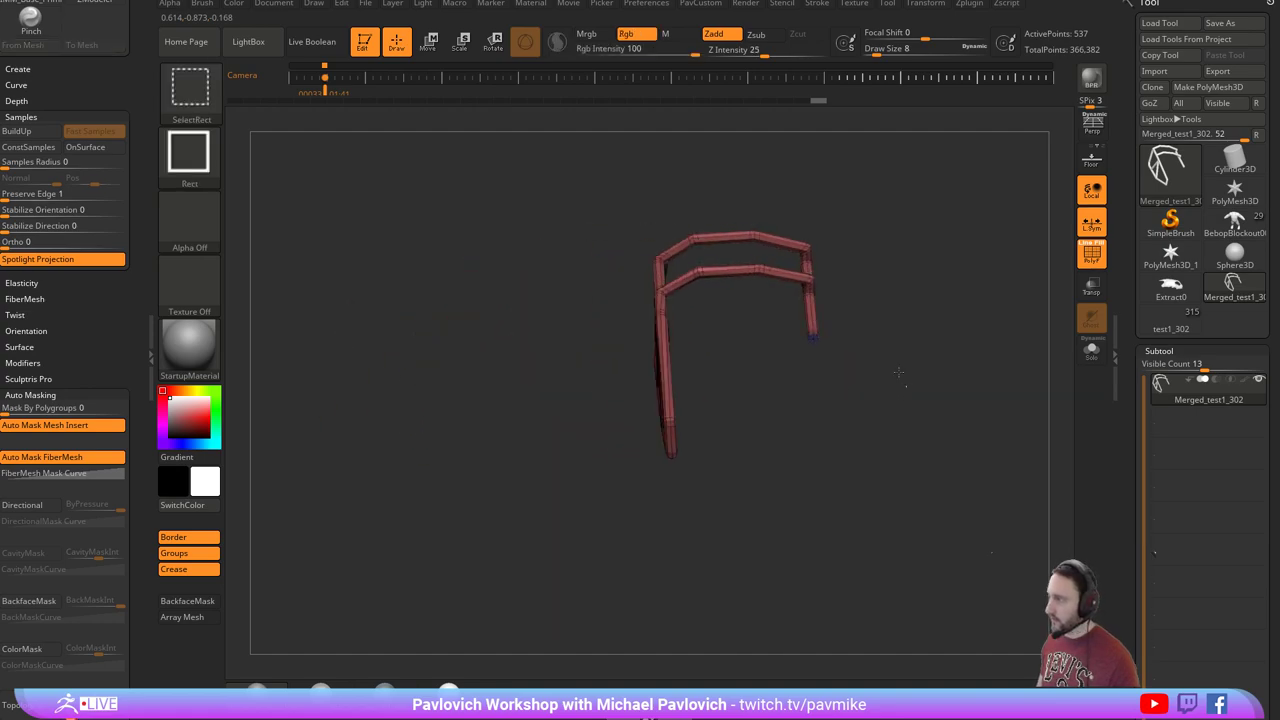
{"action": "left_click", "coordinate": [1001, 373], "text": "ctrl+shift"}
Set the draw size to 5 and load the BoltsKnobsSwitches insert brush from LightBox's hard-surface kitbash brushes.
{"action": "left_click_drag", "start_coordinate": [1001, 373], "coordinate": [1015, 330]}
{"action": "right_click_drag", "start_coordinate": [759, 452], "coordinate": [763, 212], "text": "ctrl"}
{"action": "right_click_drag", "start_coordinate": [350, 345], "coordinate": [713, 285], "text": "alt"}
{"action": "key", "text": "bracketleft"}
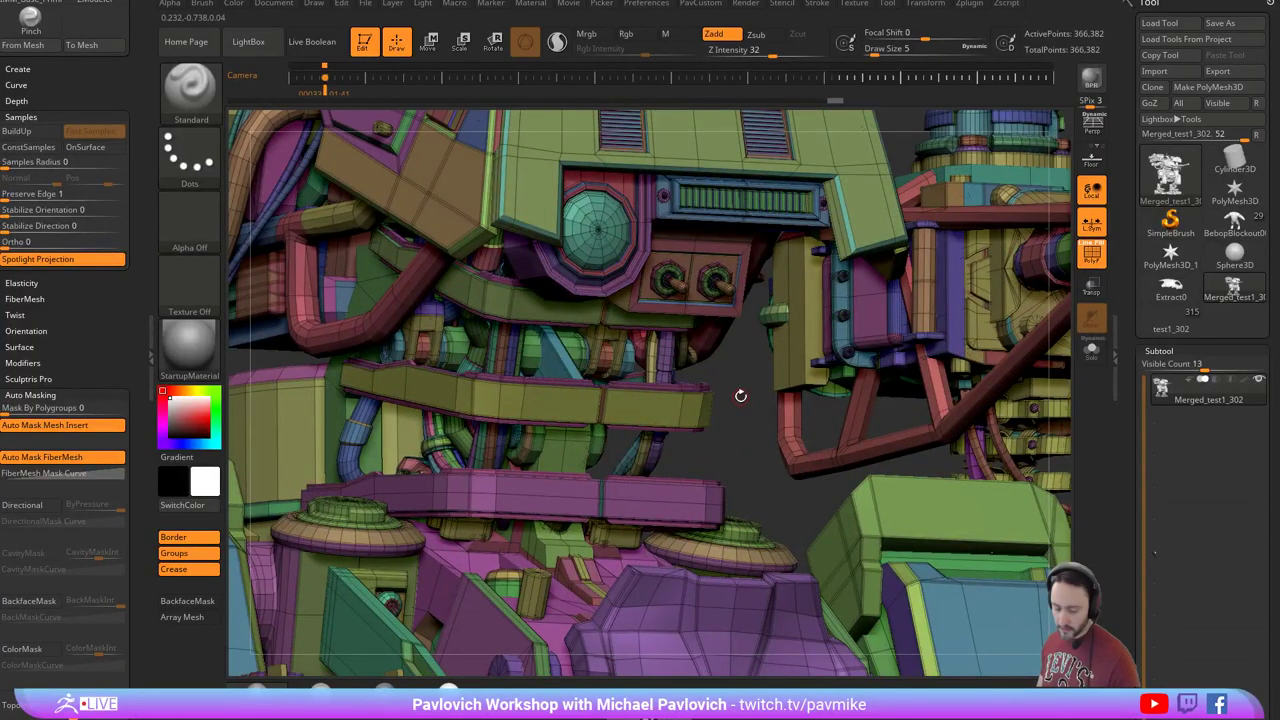
{"action": "key", "text": "b"}
{"action": "key", "text": "comma"}
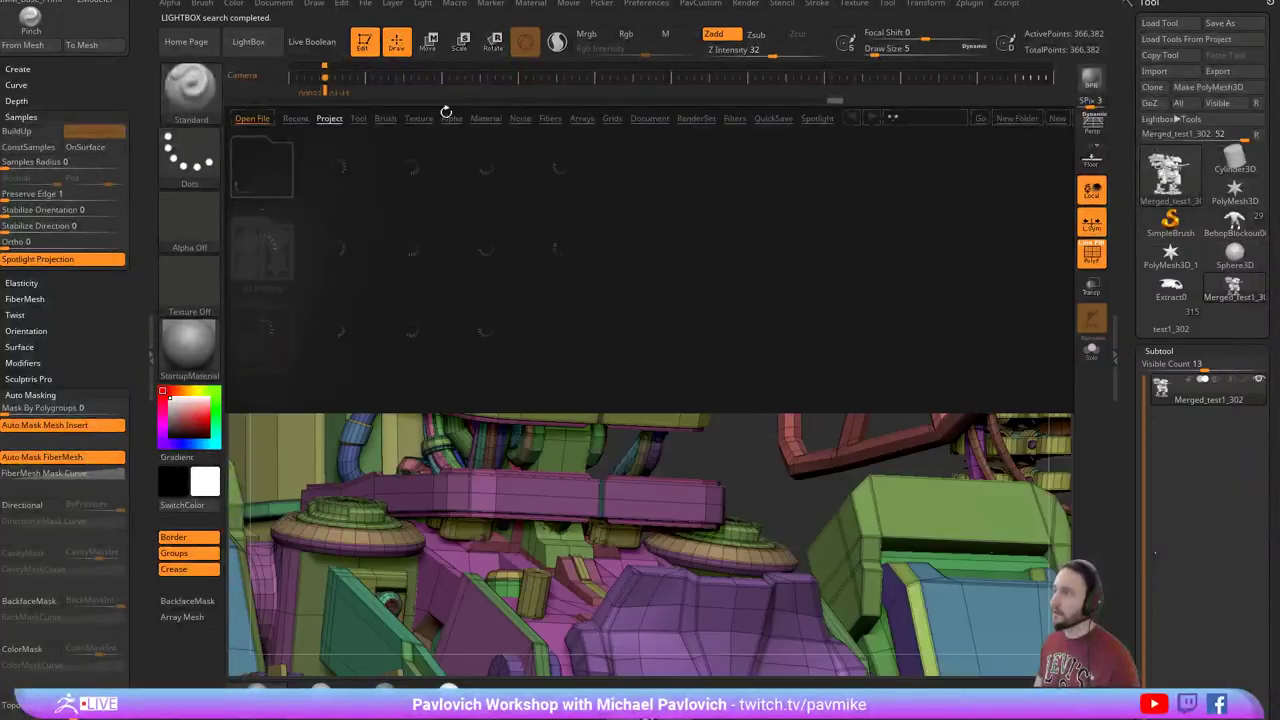
{"action": "left_click", "coordinate": [385, 119]}
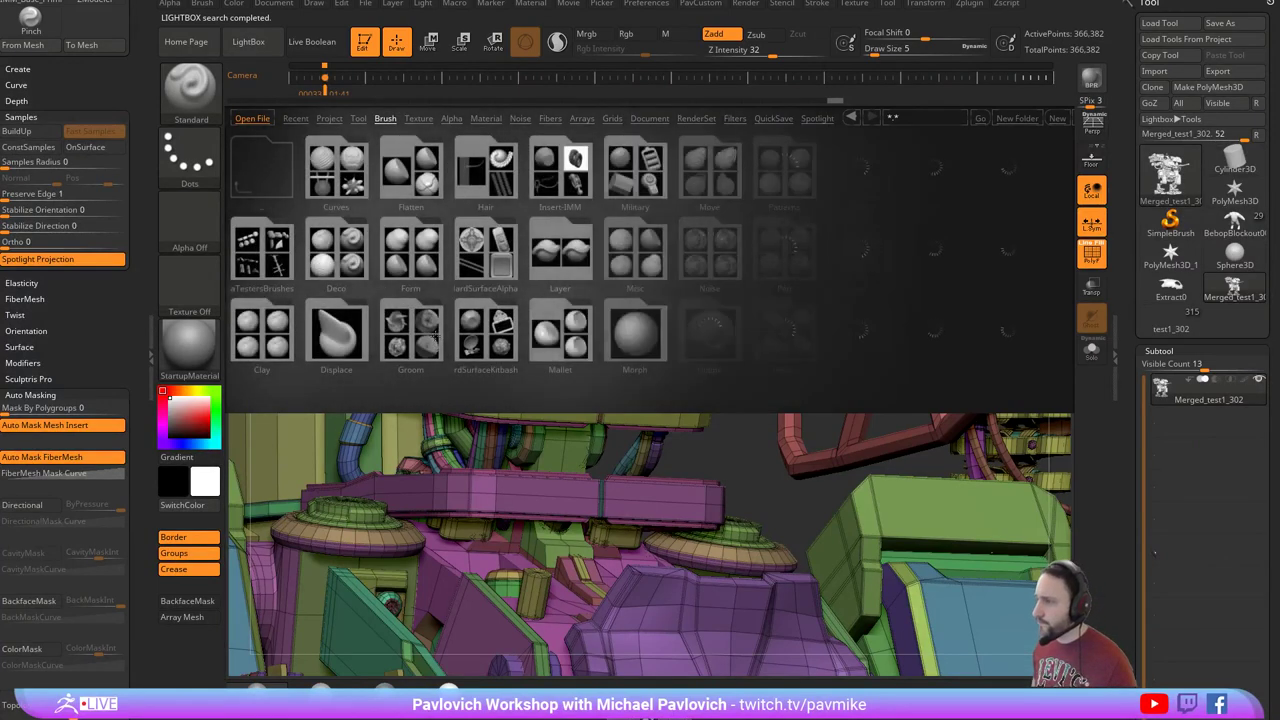
{"action": "left_click", "coordinate": [482, 345]}
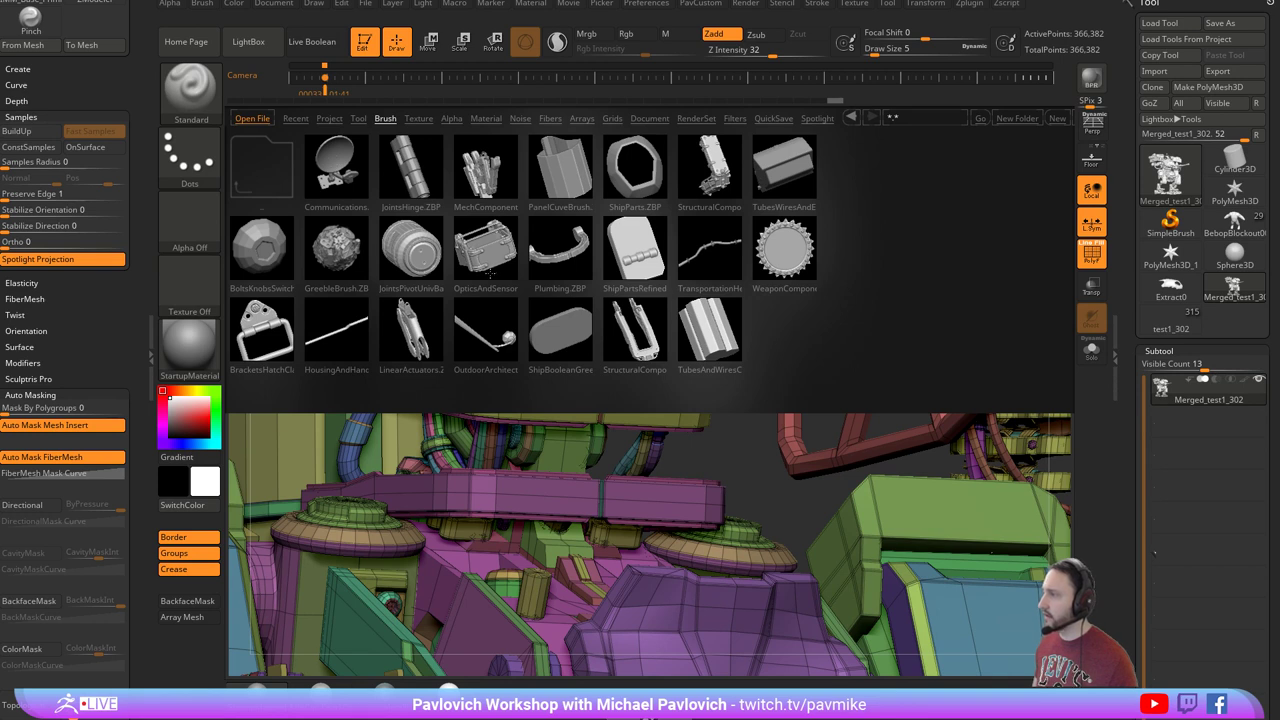
{"action": "double_click", "coordinate": [256, 274]}
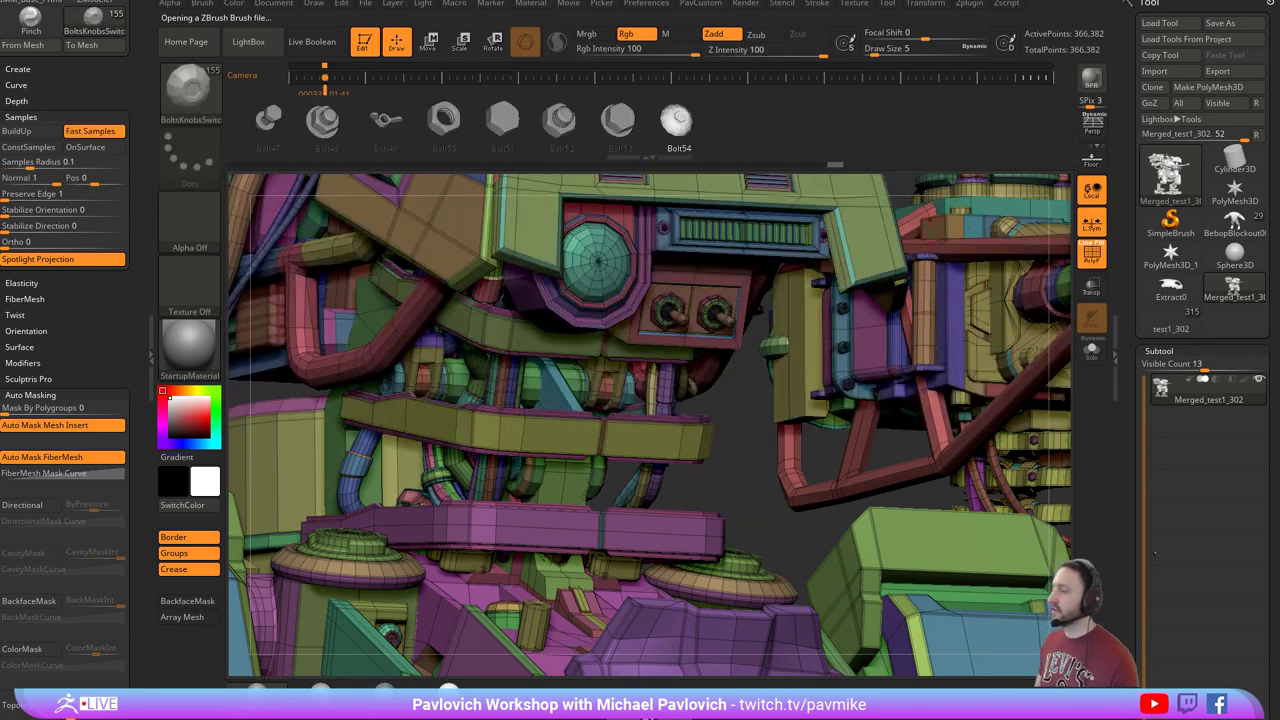
Choose the Switch12 mesh and insert it on the robot's chest plate beside the outer edge of a vent.
{"action": "key", "text": "m"}
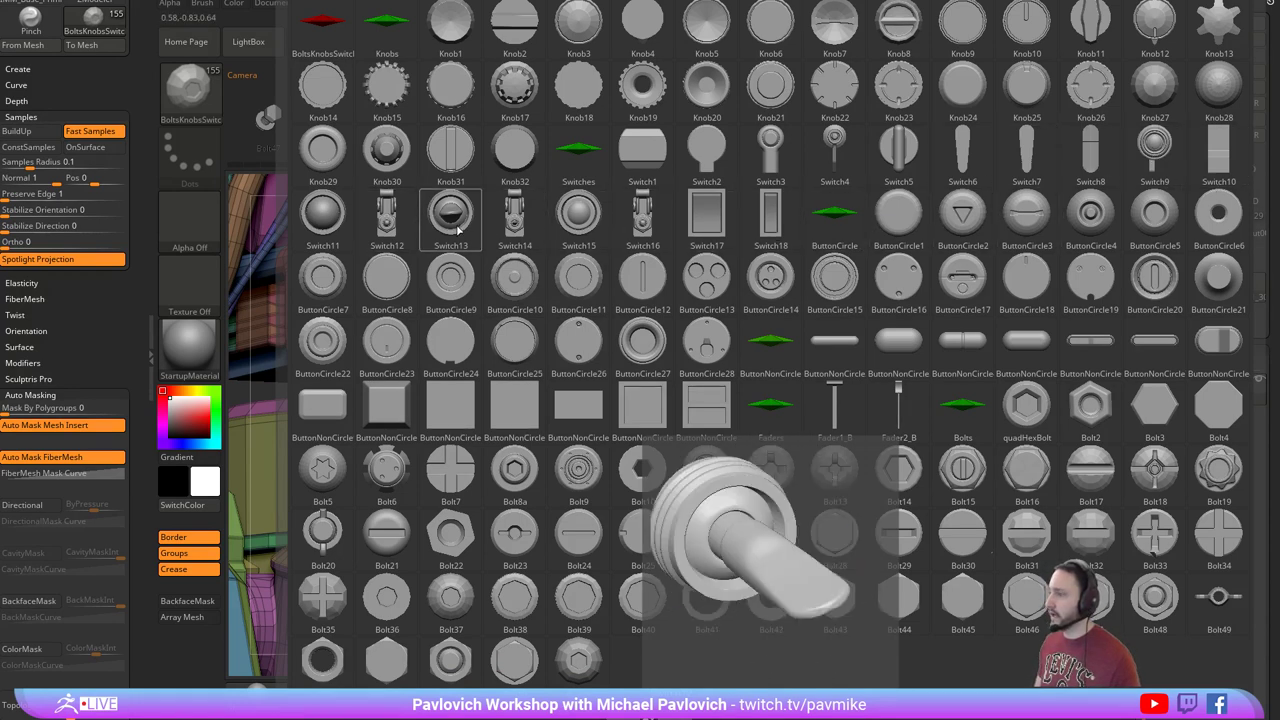
{"action": "left_click", "coordinate": [400, 227]}
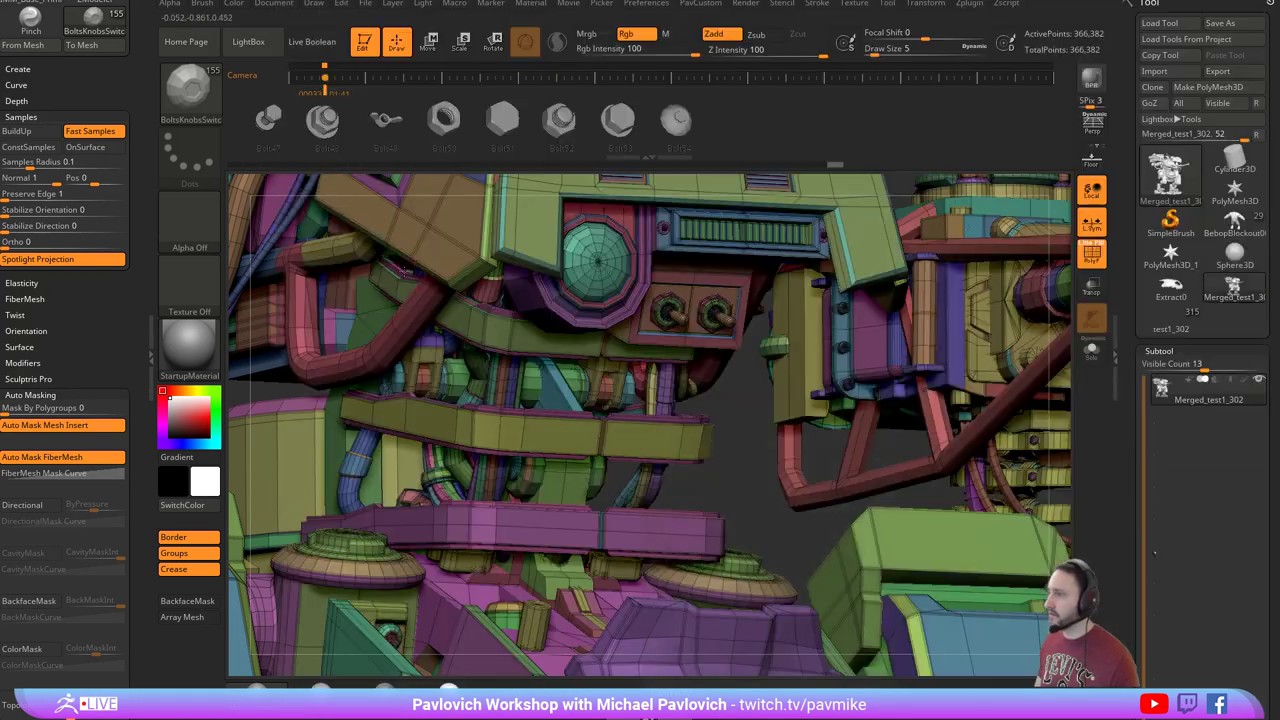
{"action": "left_click_drag", "start_coordinate": [740, 418], "coordinate": [690, 592], "text": "alt"}
{"action": "left_click_drag", "start_coordinate": [858, 302], "coordinate": [715, 312]}
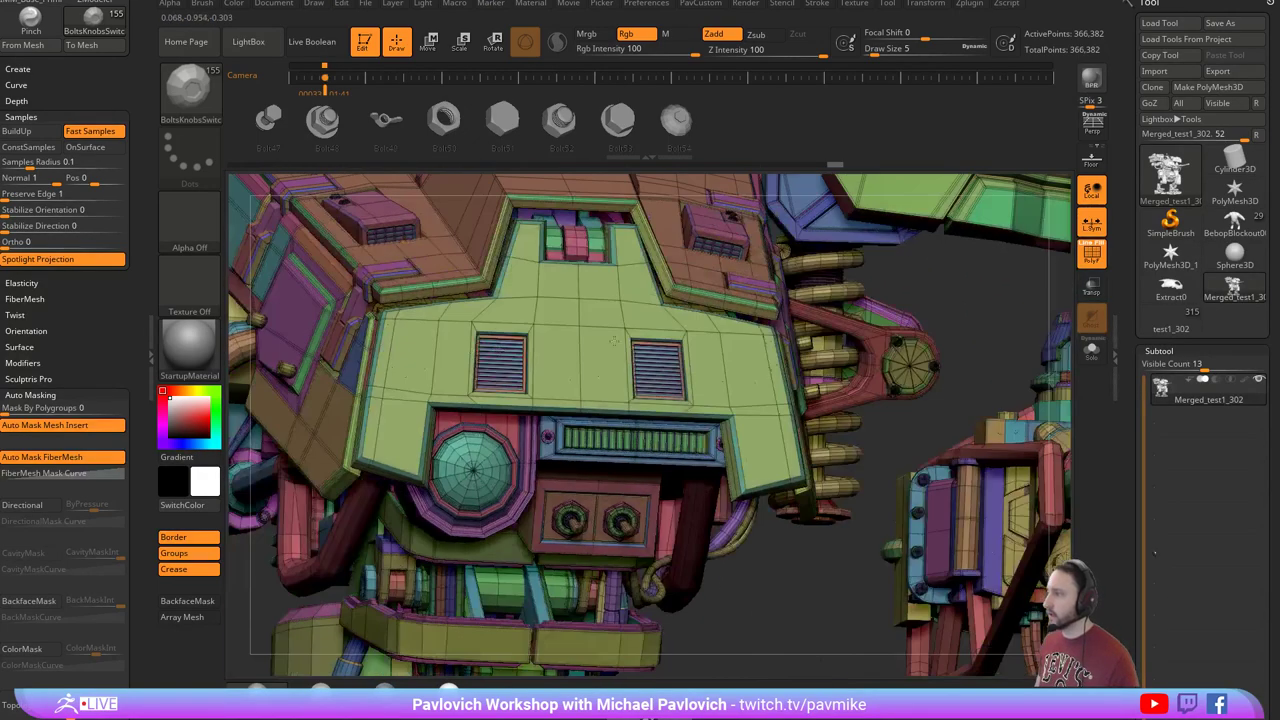
{"action": "left_click_drag", "start_coordinate": [427, 371], "coordinate": [427, 402]}
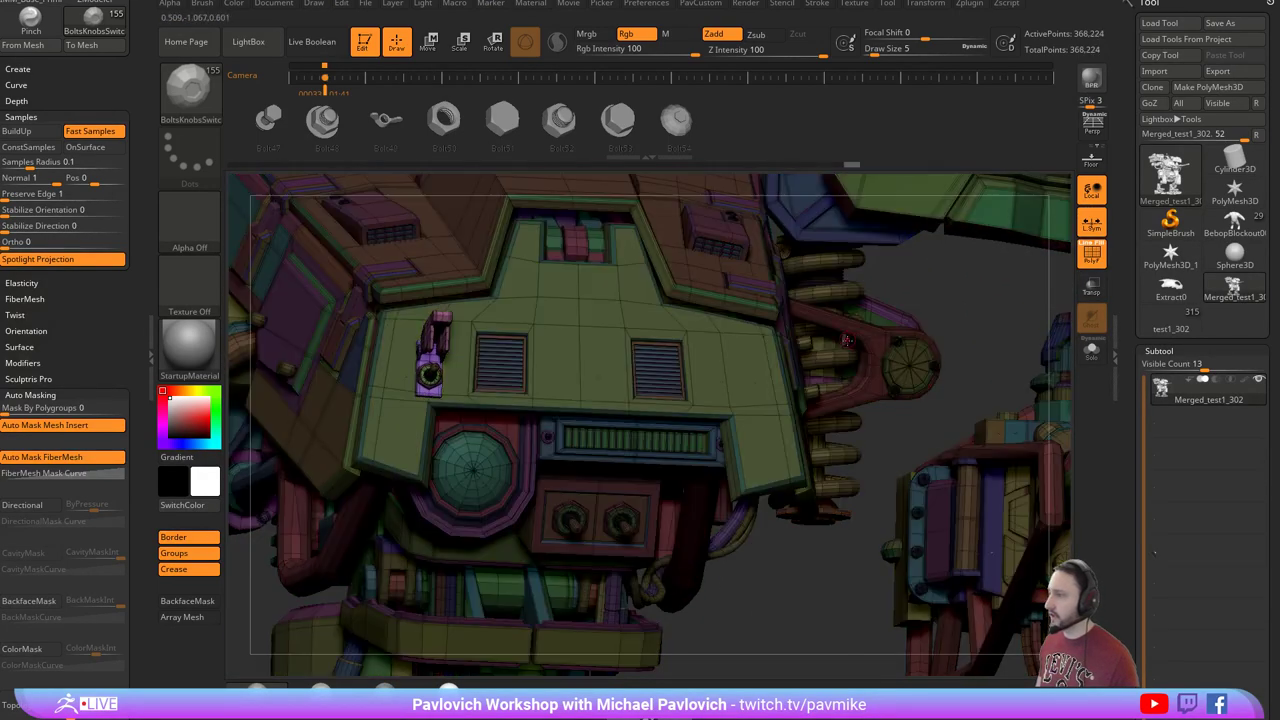
Split the masked robot body from the inserted switch and show the switch subtool solo.
{"action": "left_click_drag", "start_coordinate": [924, 303], "coordinate": [998, 300]}
{"action": "key", "text": "space"}
{"action": "left_click", "coordinate": [999, 298]}
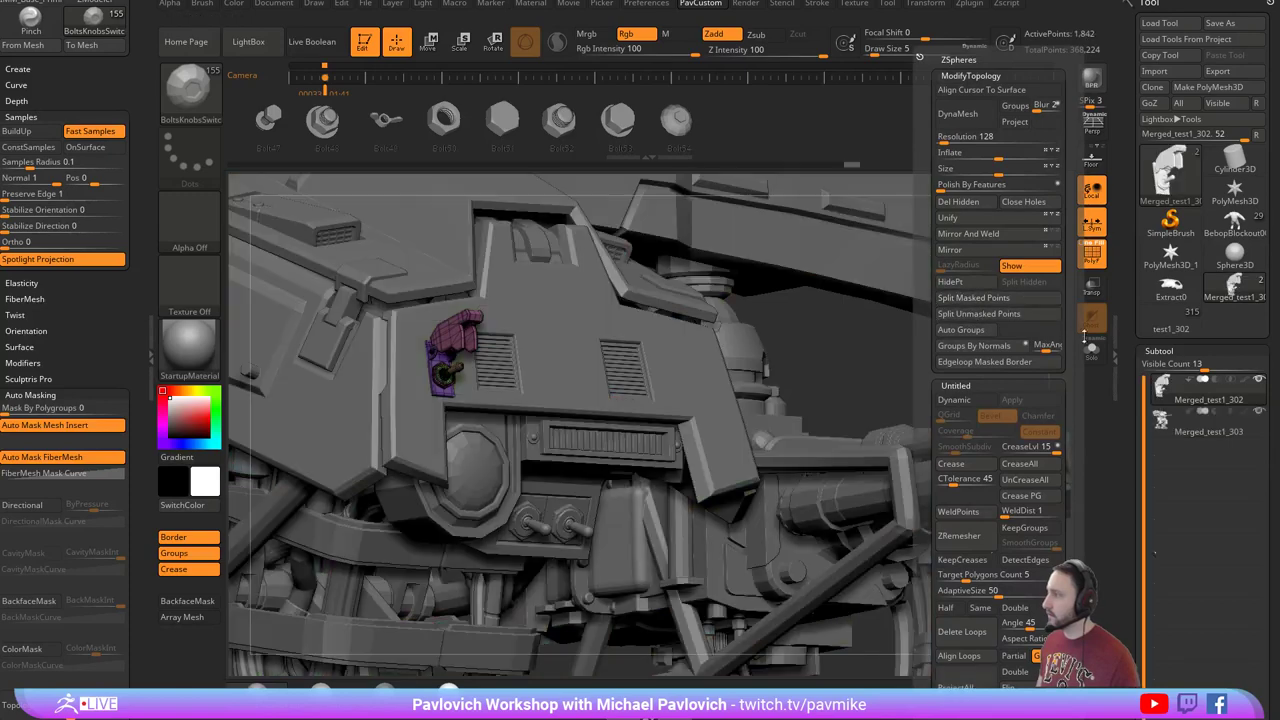
{"action": "left_click", "coordinate": [1092, 348]}
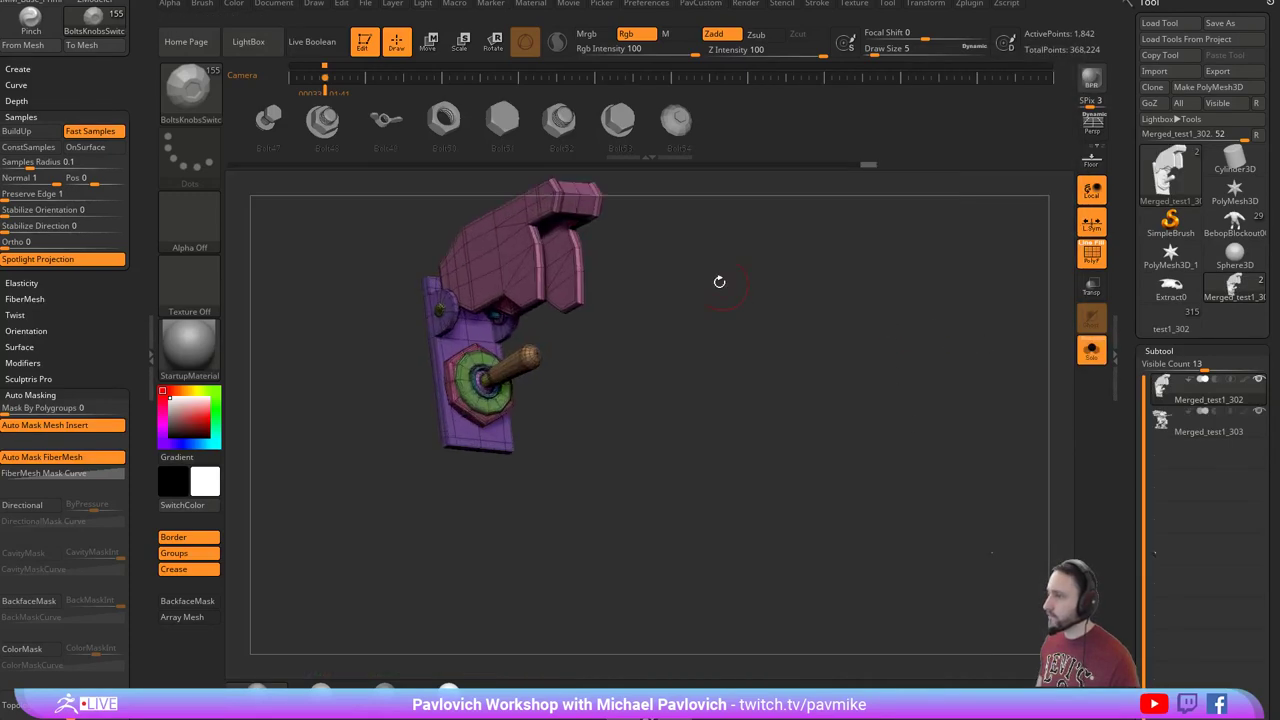
{"action": "left_click_drag", "start_coordinate": [775, 370], "coordinate": [792, 380]}
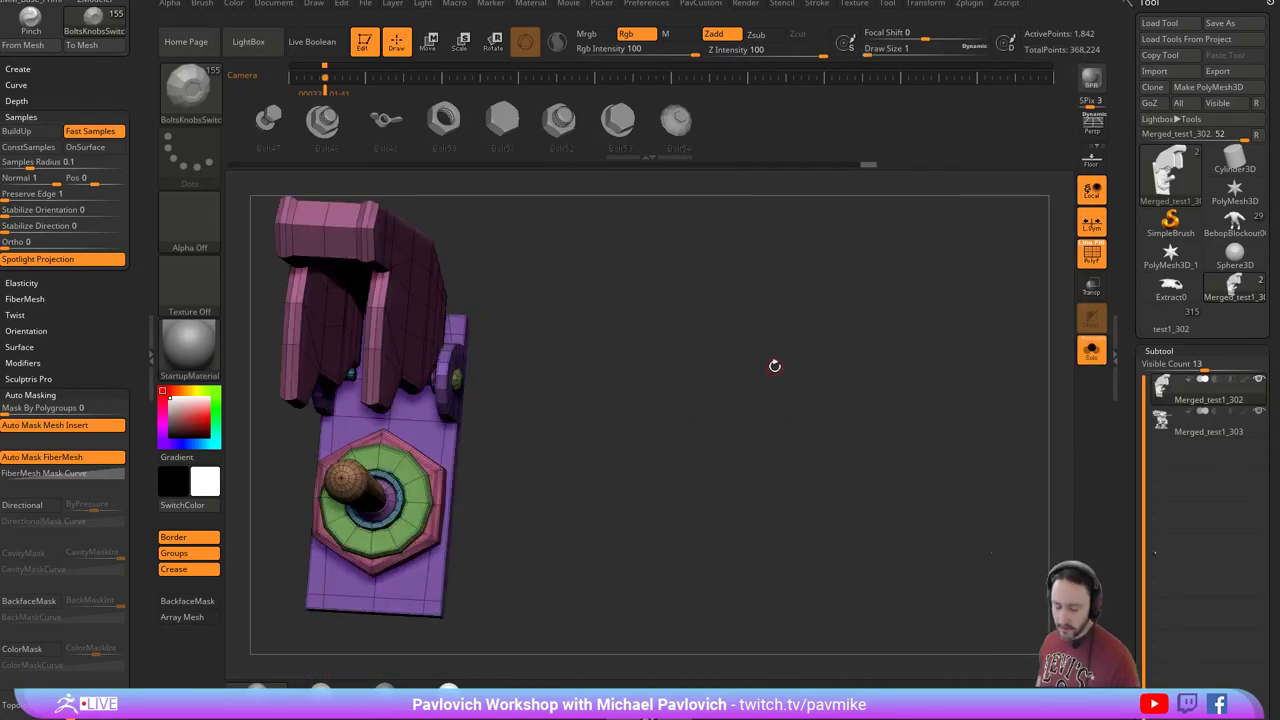
Turn on dynamic subdivision for the switch with a crease level of 3 and a SmoothSubdiv of 4.
{"action": "key", "text": "d"}
{"action": "left_click", "coordinate": [708, 222]}
{"action": "key", "text": "2"}
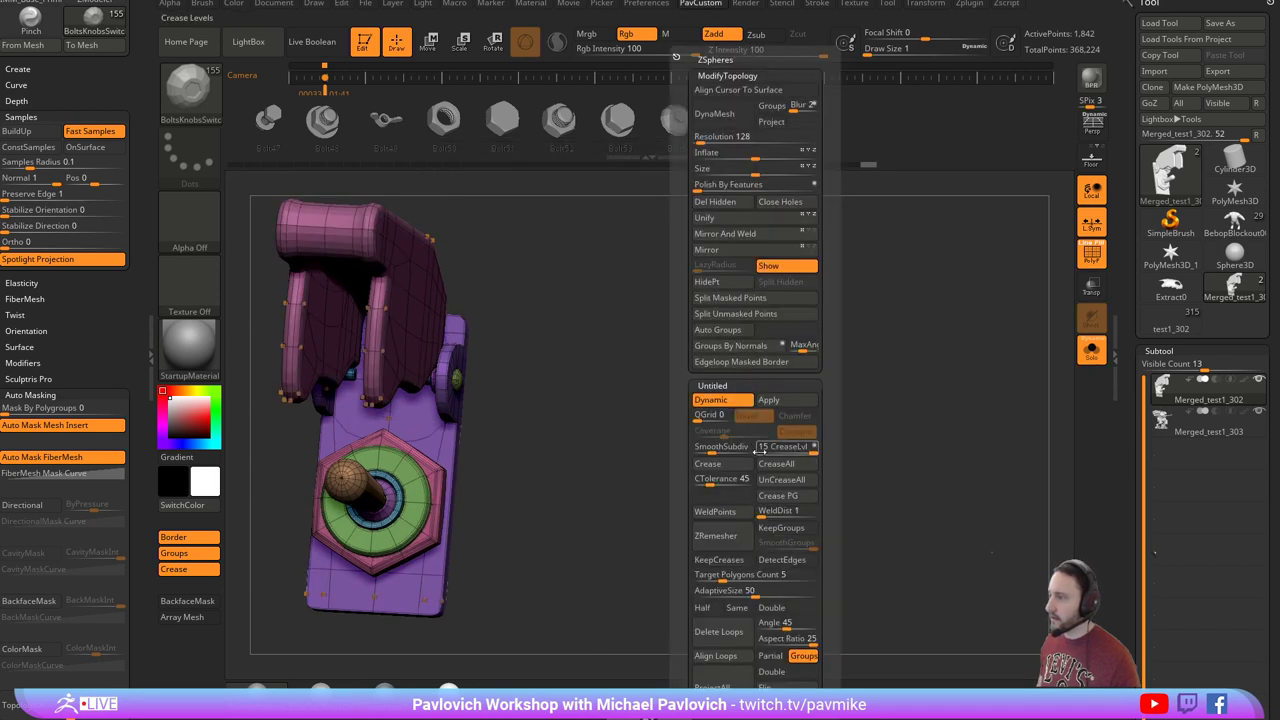
{"action": "left_click_drag", "start_coordinate": [771, 452], "coordinate": [766, 454]}
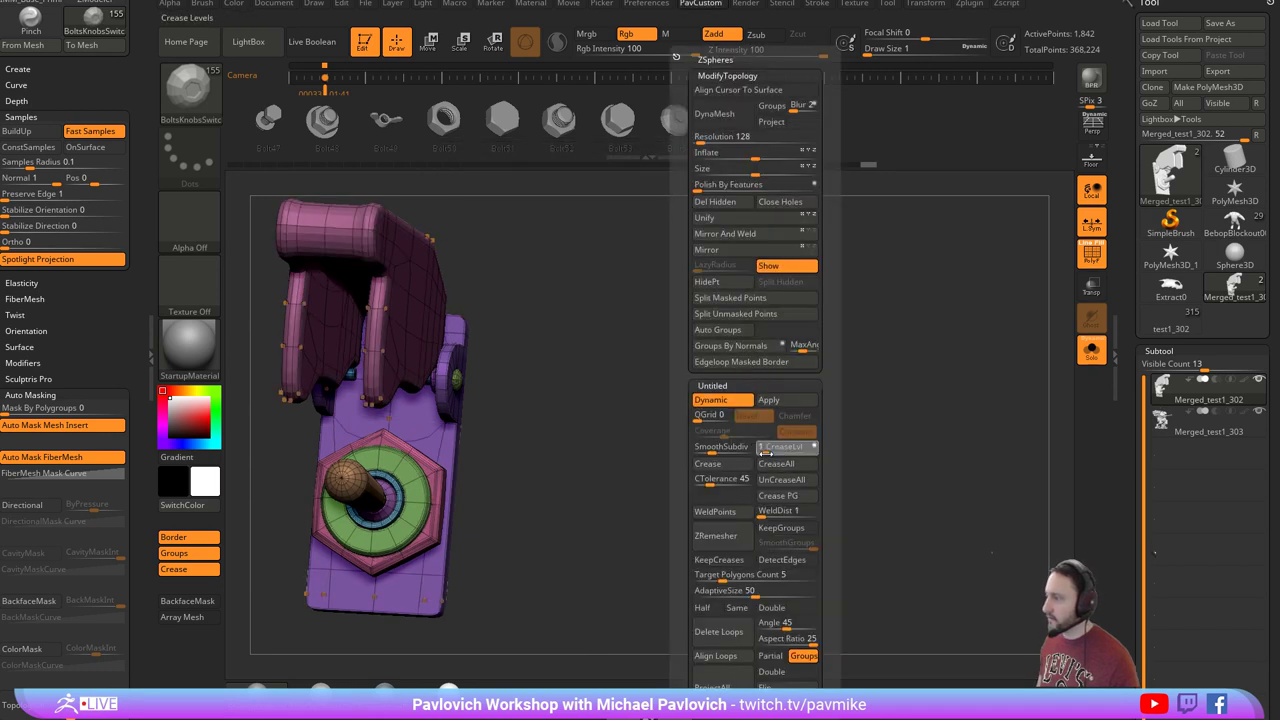
{"action": "left_click", "coordinate": [725, 448]}
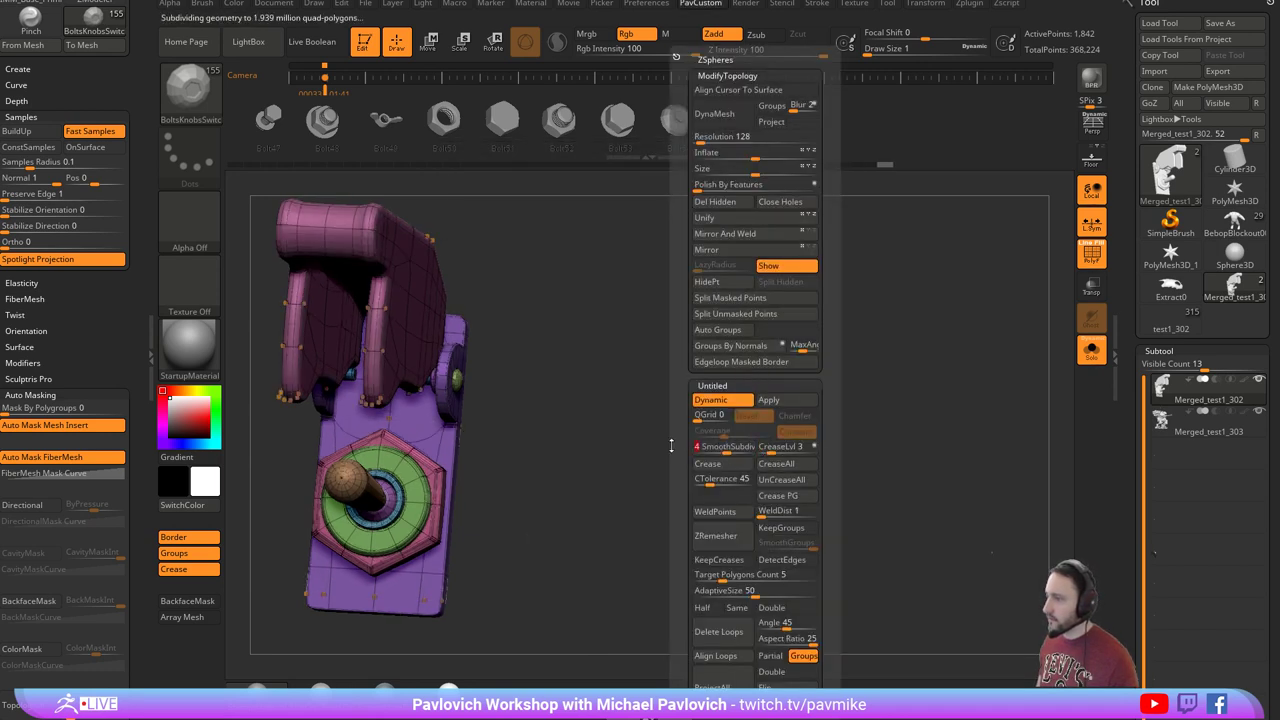
Hide the wireframe, choose the Standard brush and inspect the smoothed switch from the side.
{"action": "left_click_drag", "start_coordinate": [687, 406], "coordinate": [817, 363], "text": "alt"}
{"action": "left_click", "coordinate": [1092, 255]}
{"action": "key", "text": "b"}
{"action": "key", "text": "s"}
{"action": "key", "text": "t"}
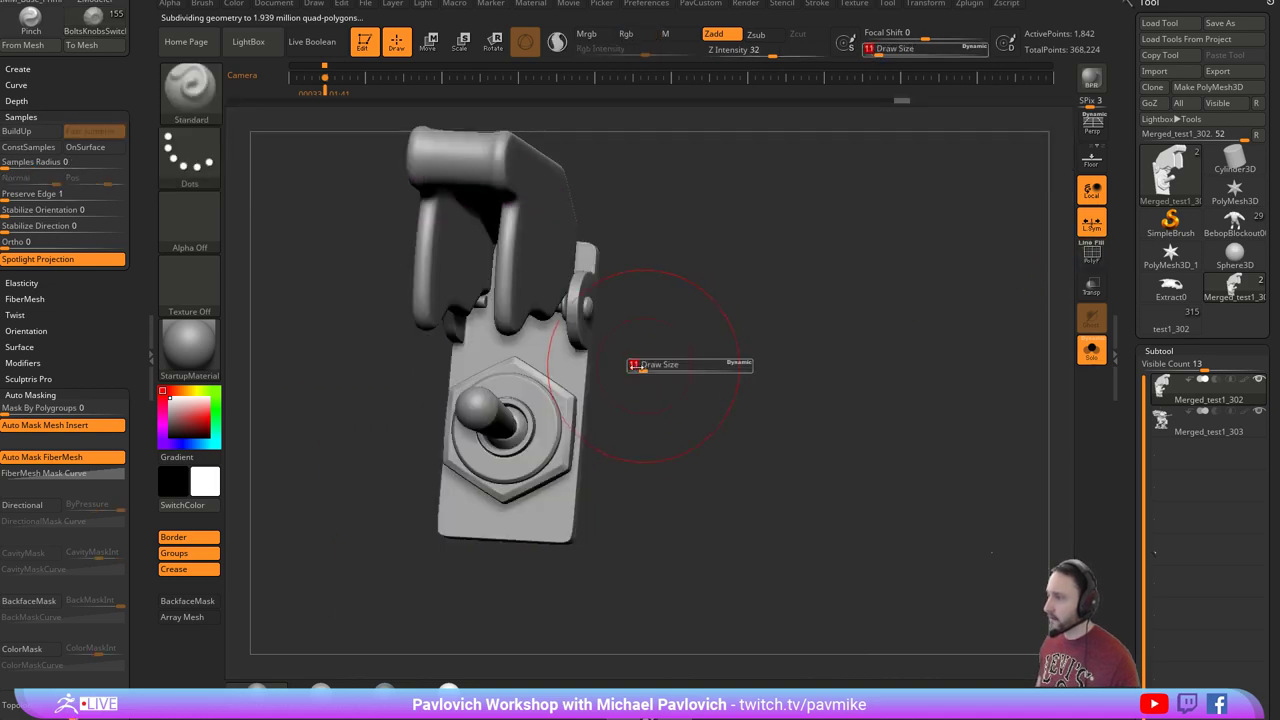
{"action": "left_click_drag", "start_coordinate": [639, 364], "coordinate": [798, 352]}
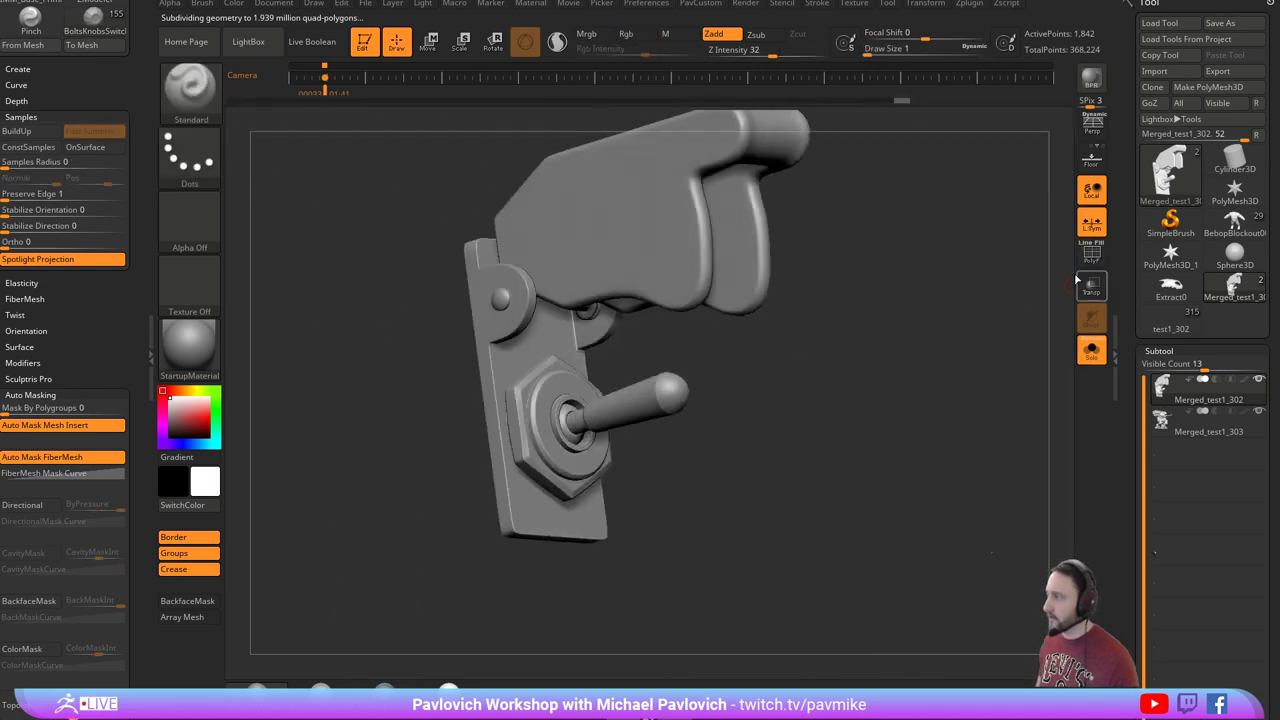
Display the switch's polygroup wireframe, isolate the small collar and ring around the lever in turn, and restore the full switch.
{"action": "left_click", "coordinate": [1092, 254]}
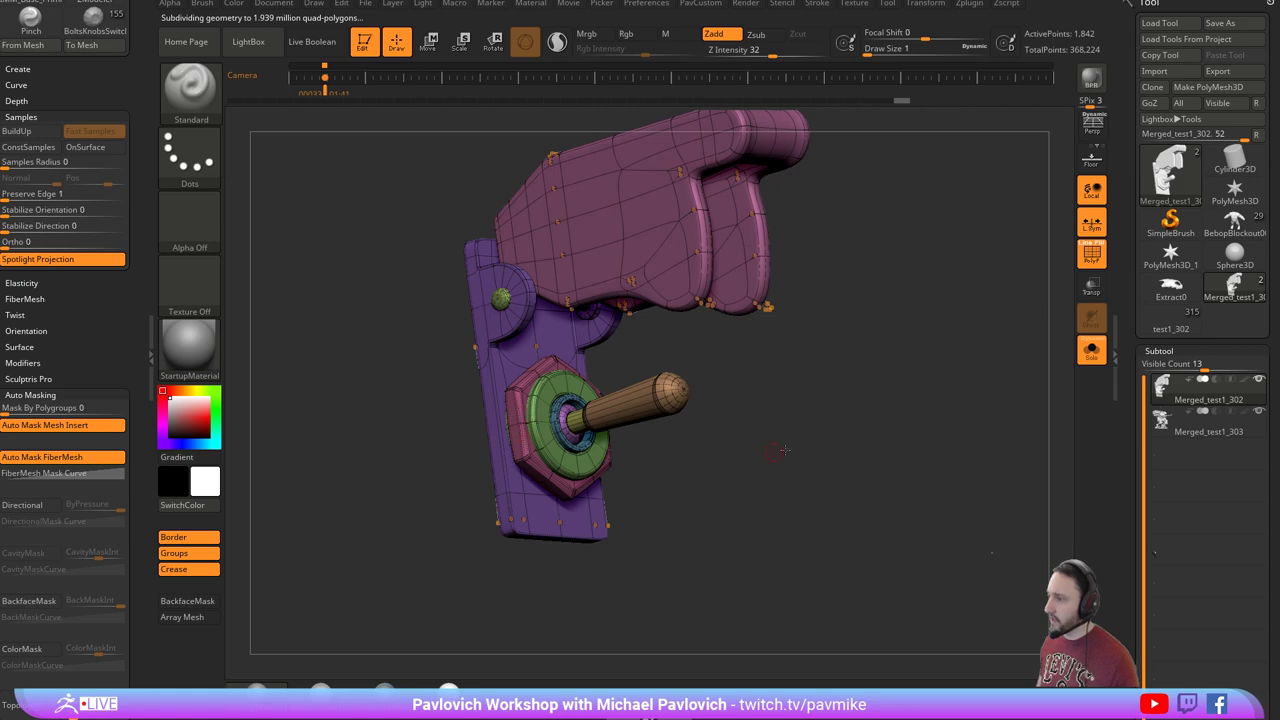
{"action": "left_click_drag", "start_coordinate": [785, 450], "coordinate": [820, 449]}
{"action": "left_click_drag", "start_coordinate": [820, 449], "coordinate": [768, 492], "text": "alt"}
{"action": "left_click", "coordinate": [624, 416], "text": "ctrl+shift"}
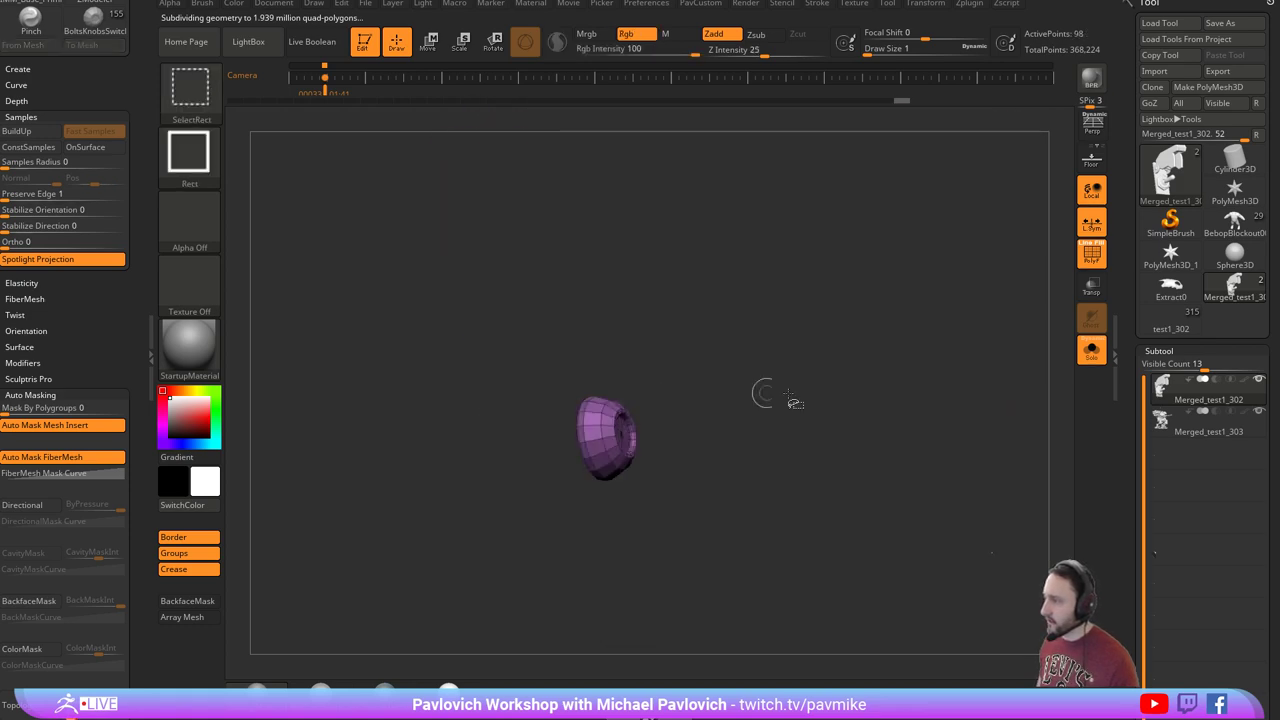
{"action": "left_click_drag", "start_coordinate": [862, 395], "coordinate": [880, 362]}
{"action": "left_click", "coordinate": [838, 421], "text": "ctrl+shift"}
{"action": "left_click", "coordinate": [666, 427], "text": "ctrl+shift"}
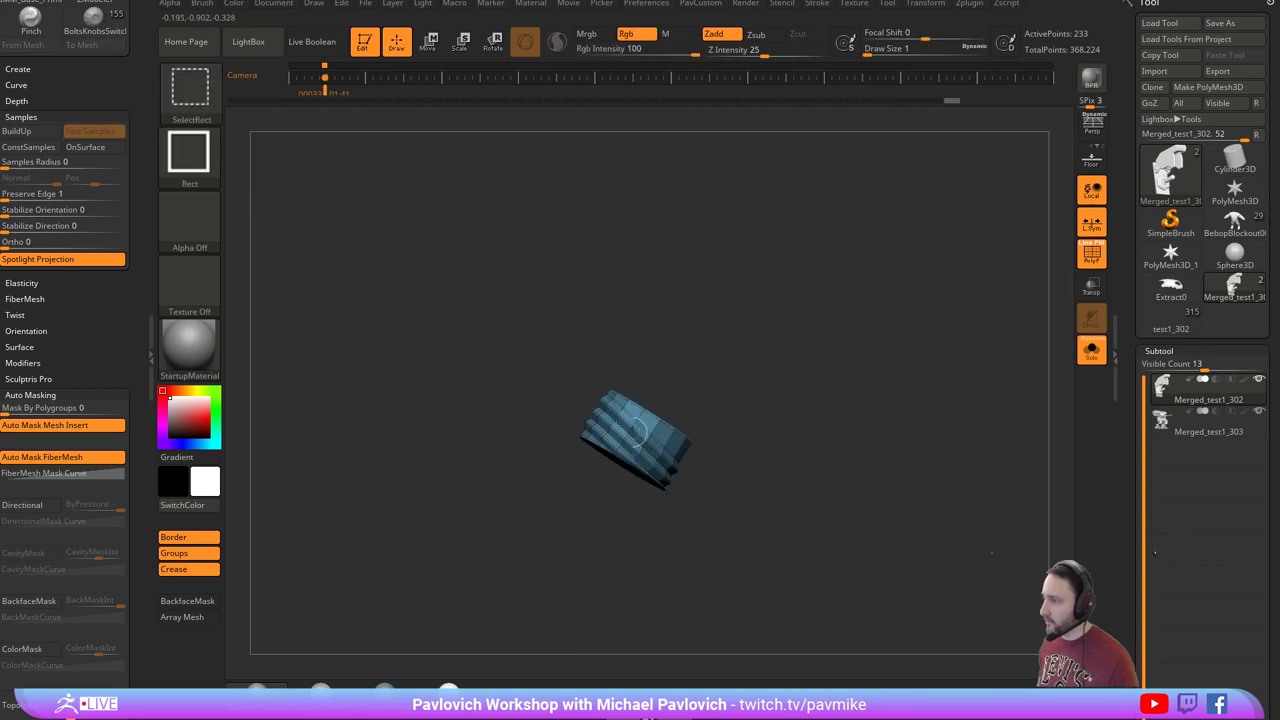
{"action": "left_click", "coordinate": [832, 409], "text": "ctrl+shift"}
{"action": "left_click_drag", "start_coordinate": [834, 410], "coordinate": [735, 455]}
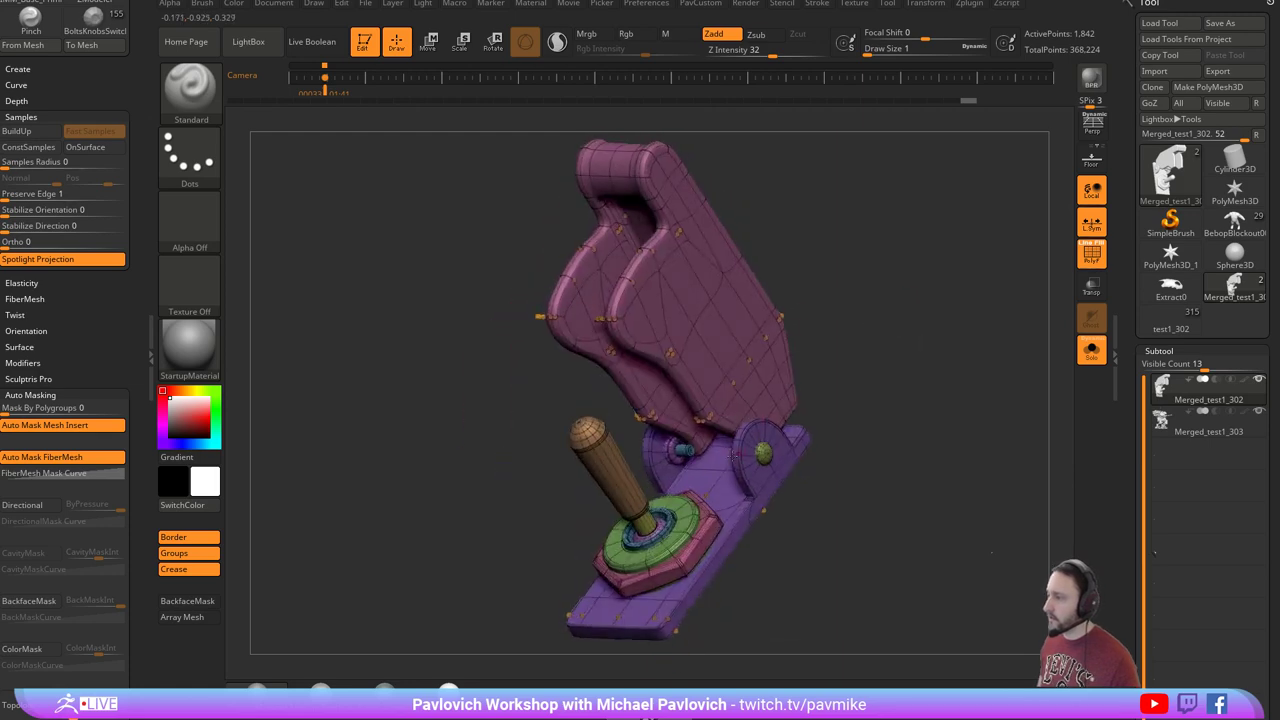
Isolate a part at the switch cover's hinge, restore the whole switch and view it without the wireframe.
{"action": "mouse_move", "coordinate": [872, 450]}
{"action": "left_mouse_down", "text": "alt"}
{"action": "mouse_move", "coordinate": [874, 396]}
{"action": "mouse_move", "coordinate": [950, 450]}
{"action": "mouse_move", "coordinate": [1020, 430]}
{"action": "left_mouse_up", "text": "alt"}
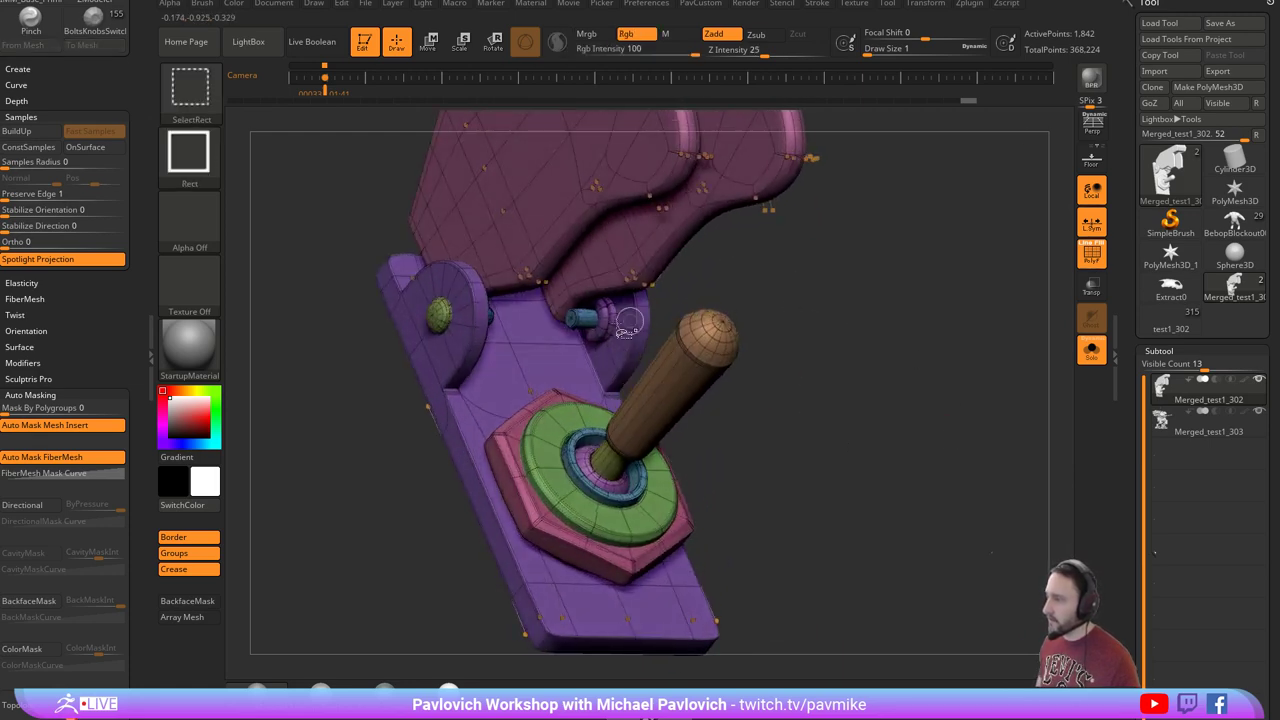
{"action": "left_click", "coordinate": [627, 325], "text": "ctrl+shift"}
{"action": "left_click_drag", "start_coordinate": [900, 352], "coordinate": [918, 372], "text": "ctrl+shift"}
{"action": "mouse_move", "coordinate": [900, 320]}
{"action": "left_mouse_down"}
{"action": "mouse_move", "coordinate": [915, 277]}
{"action": "mouse_move", "coordinate": [930, 372]}
{"action": "mouse_move", "coordinate": [868, 381]}
{"action": "mouse_move", "coordinate": [926, 243]}
{"action": "mouse_move", "coordinate": [974, 317]}
{"action": "mouse_move", "coordinate": [922, 321]}
{"action": "mouse_move", "coordinate": [963, 346]}
{"action": "mouse_move", "coordinate": [966, 291]}
{"action": "left_mouse_up"}
{"action": "left_click", "coordinate": [1092, 256]}
{"action": "left_click_drag", "start_coordinate": [1043, 304], "coordinate": [894, 360]}
{"action": "mouse_move", "coordinate": [448, 686]}
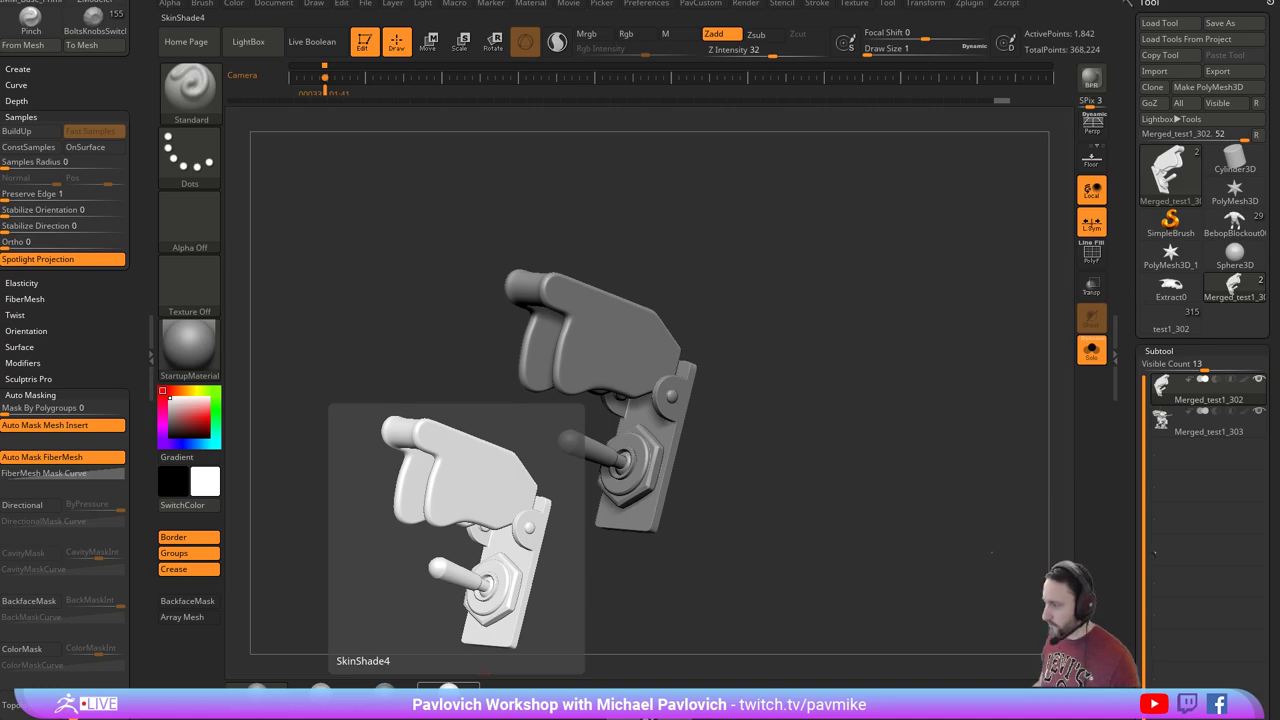
Switch to the project page in the browser and review the robot renders and the concept test weapons.
{"action": "key", "text": "alt+Tab"}
{"action": "scroll", "coordinate": [700, 300], "scroll_direction": "down", "scroll_amount": 4}
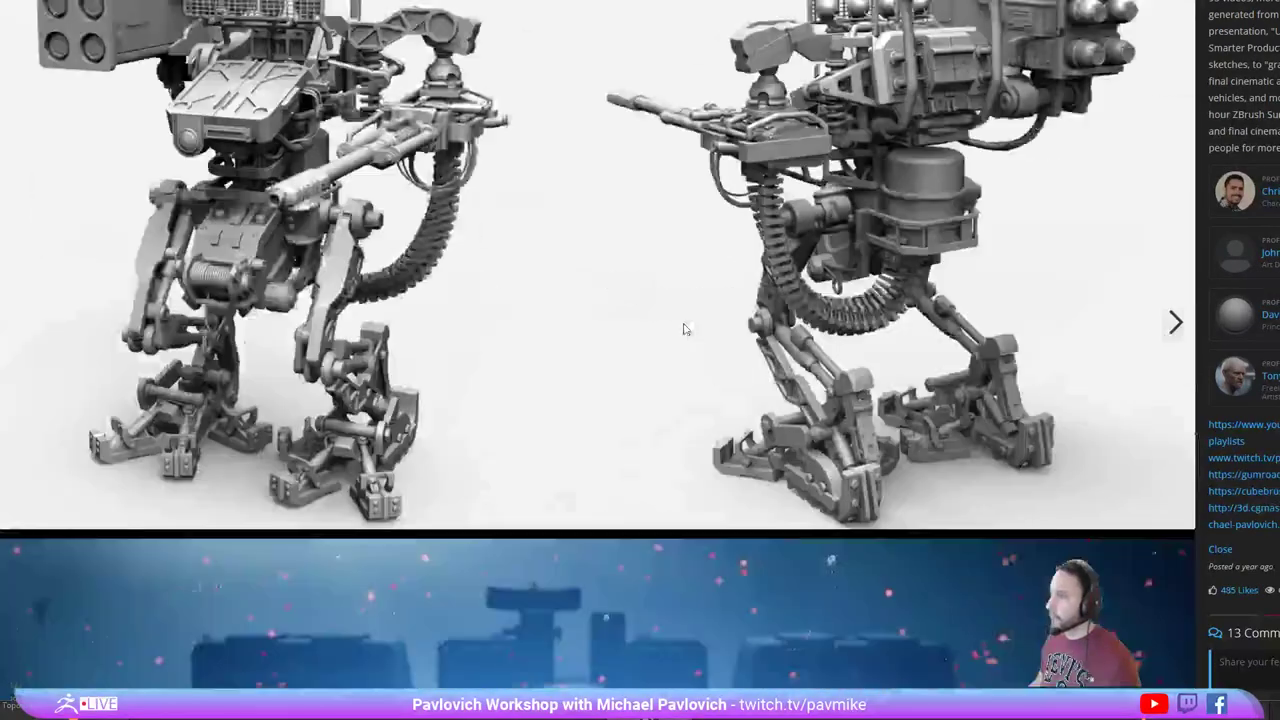
{"action": "scroll", "coordinate": [684, 328], "scroll_direction": "down", "scroll_amount": 15}
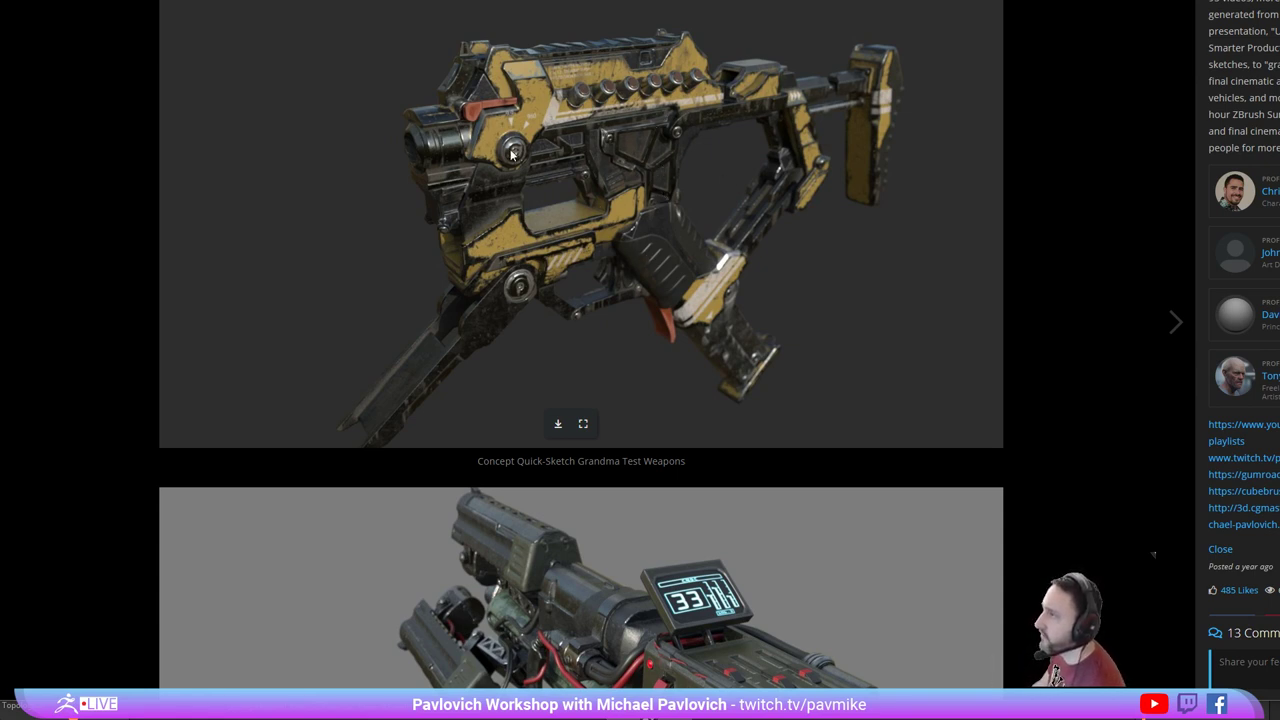
{"action": "scroll", "coordinate": [528, 172], "scroll_direction": "down", "scroll_amount": 3}
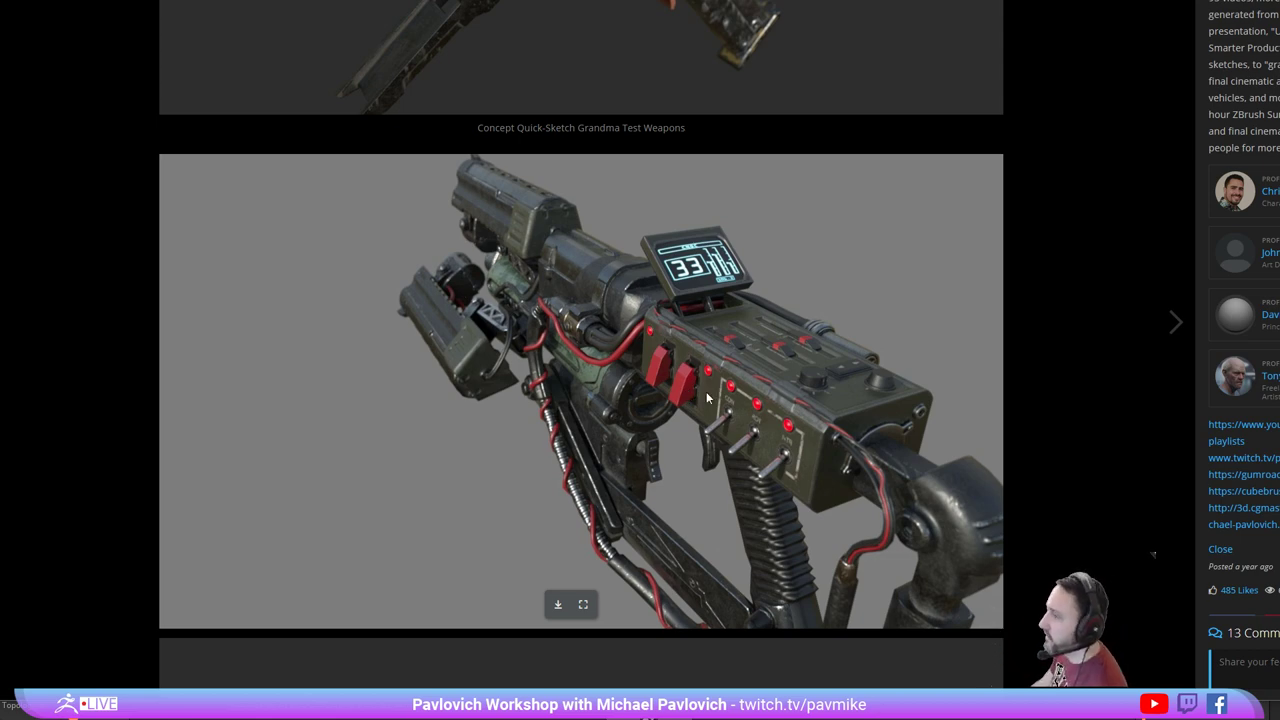
{"action": "scroll", "coordinate": [537, 371], "scroll_direction": "down", "scroll_amount": 5}
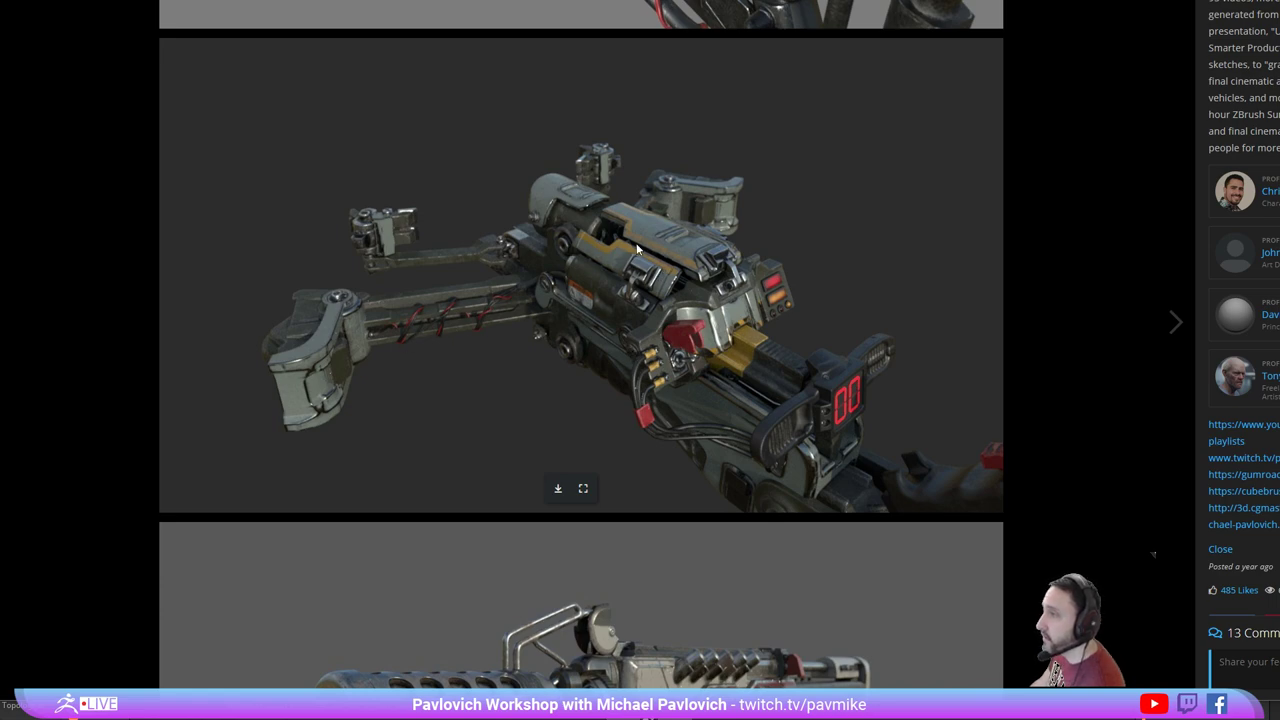
{"action": "scroll", "coordinate": [620, 265], "scroll_direction": "down", "scroll_amount": 4}
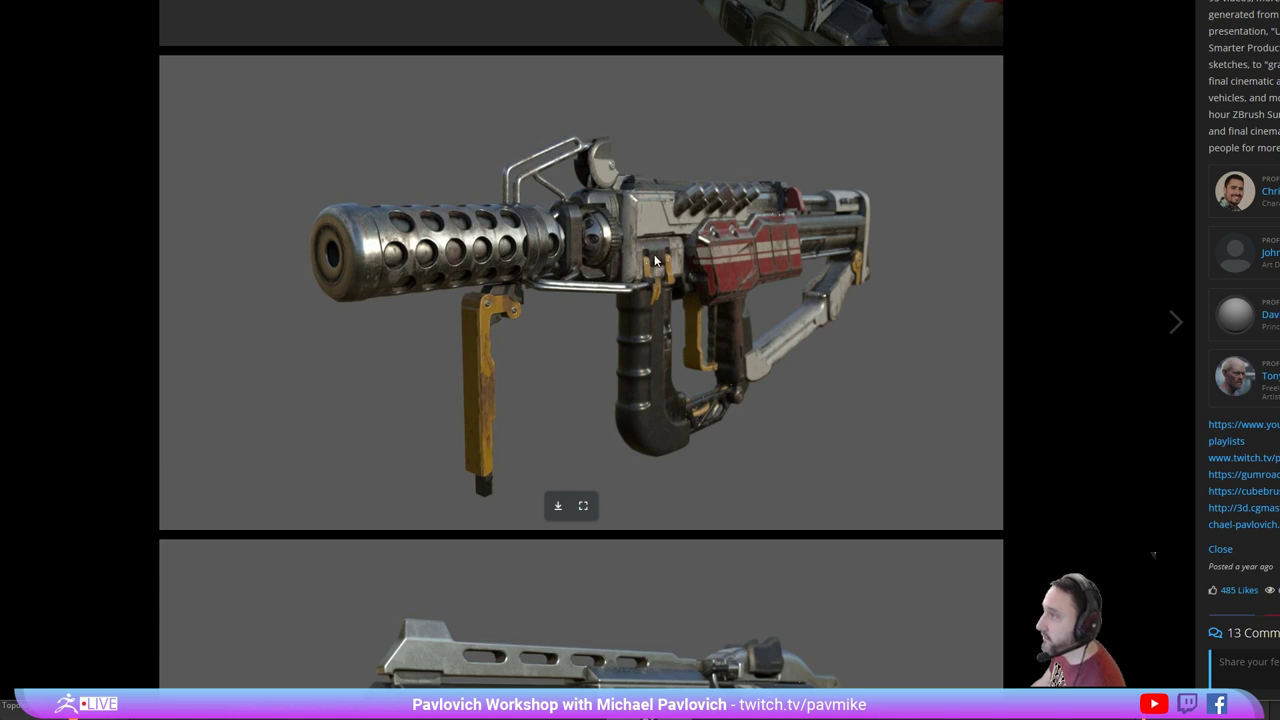
{"action": "scroll", "coordinate": [600, 255], "scroll_direction": "down", "scroll_amount": 1}
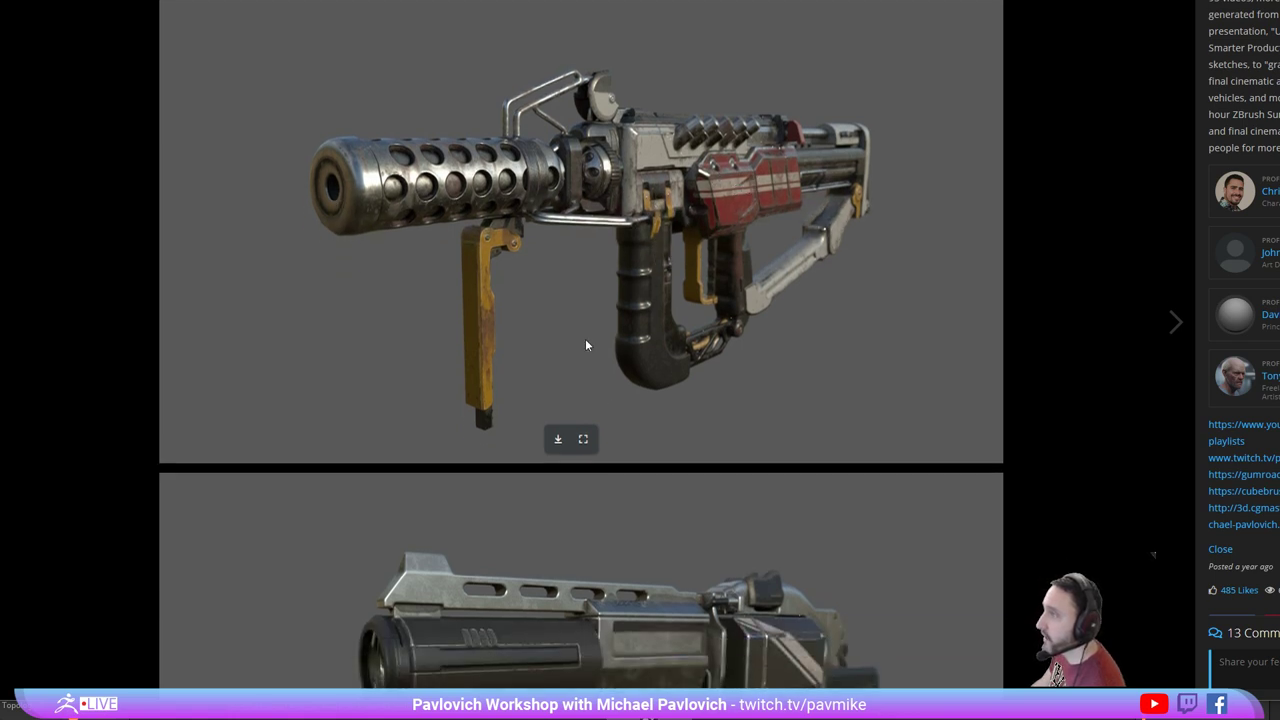
Look at the revolver render, open ArtStation in a new browser tab and browse the artist's own portfolio.
{"action": "scroll", "coordinate": [586, 345], "scroll_direction": "down", "scroll_amount": 3}
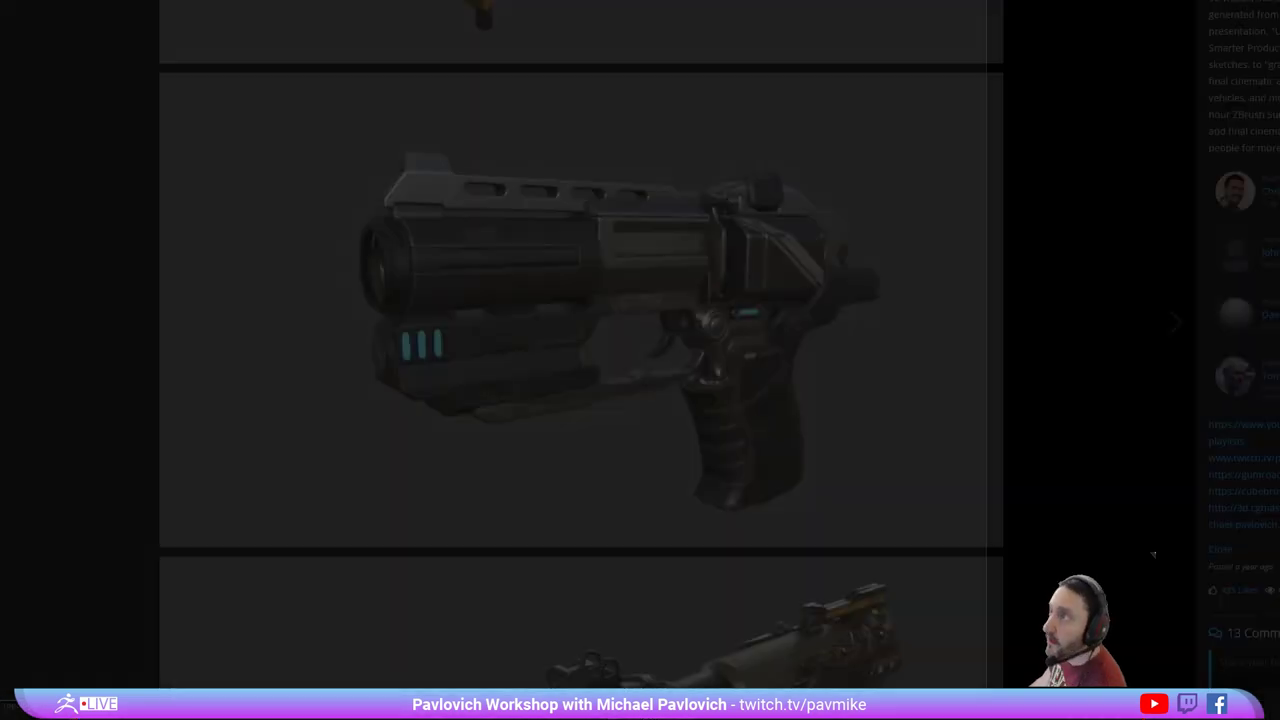
{"action": "key", "text": "ctrl+t"}
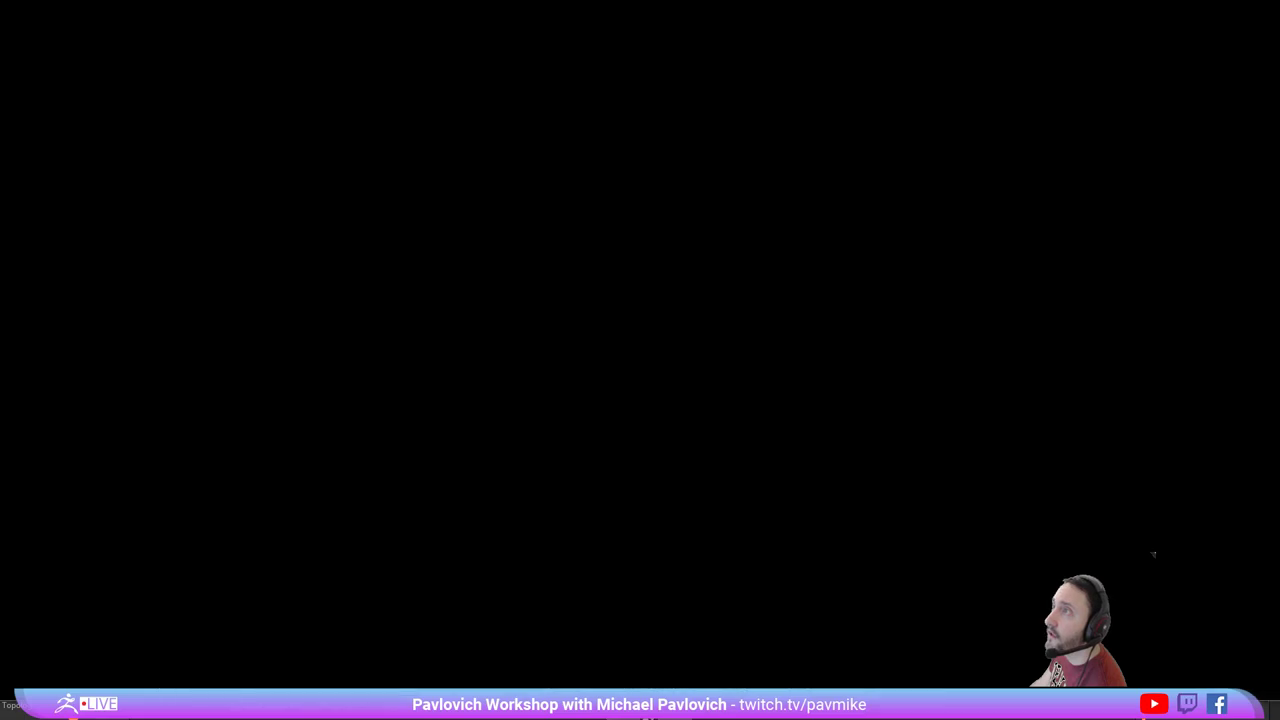
{"action": "type", "text": "arts"}
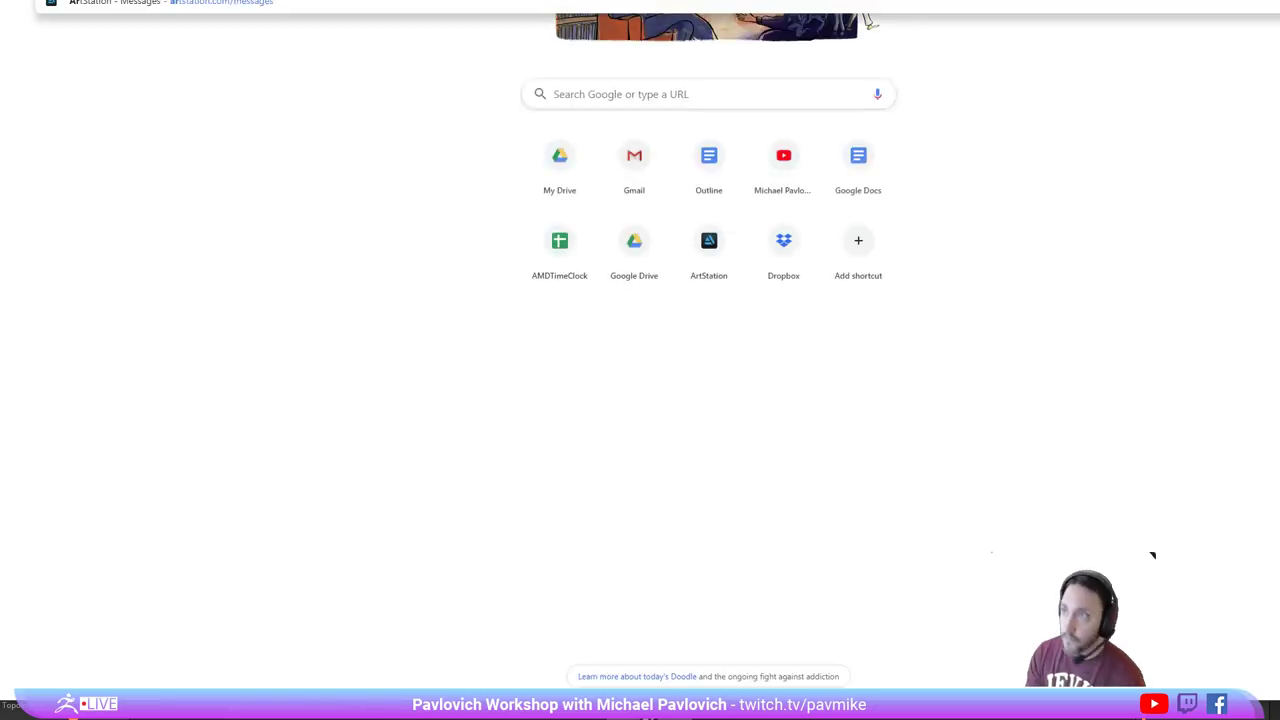
{"action": "key", "text": "Return"}
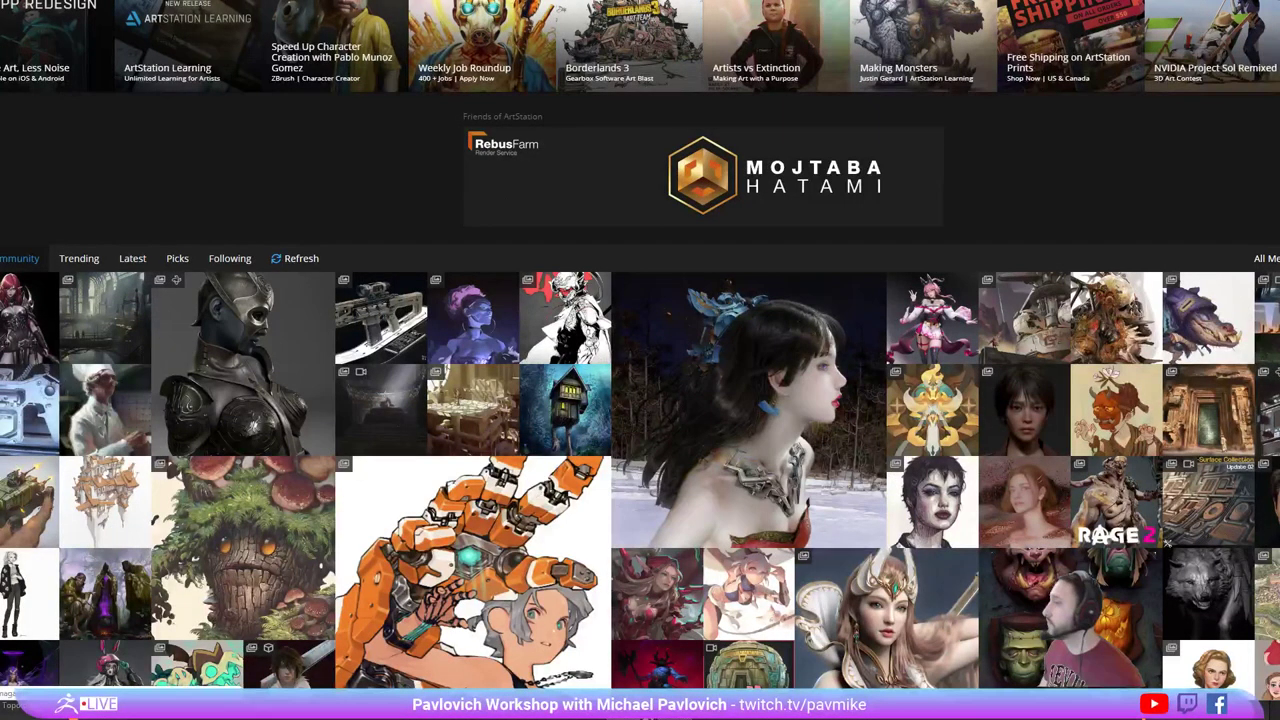
{"action": "left_click", "coordinate": [467, 308]}
{"action": "scroll", "coordinate": [455, 298], "scroll_direction": "down", "scroll_amount": 4}
{"action": "scroll", "coordinate": [448, 312], "scroll_direction": "down", "scroll_amount": 3}
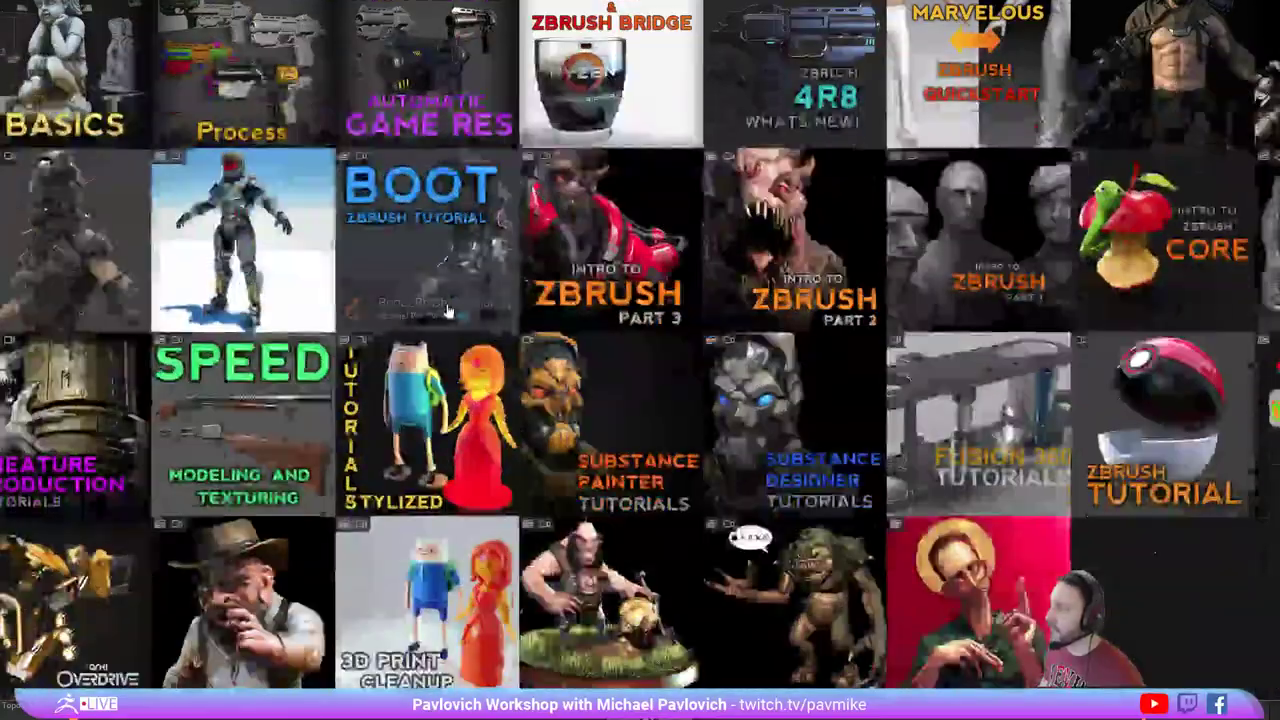
{"action": "scroll", "coordinate": [537, 357], "scroll_direction": "up", "scroll_amount": 3}
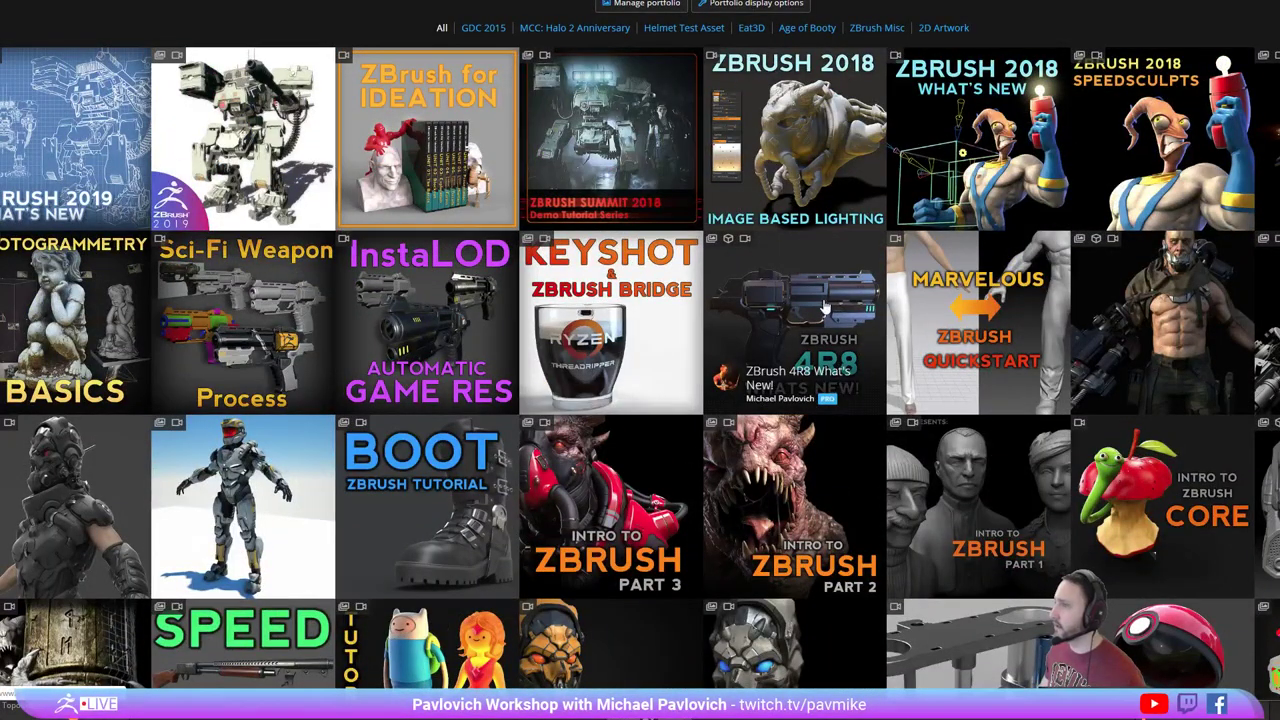
Open the Sci-Fi Weapon Process project and look through its playlist of tutorial videos.
{"action": "left_click", "coordinate": [252, 285]}
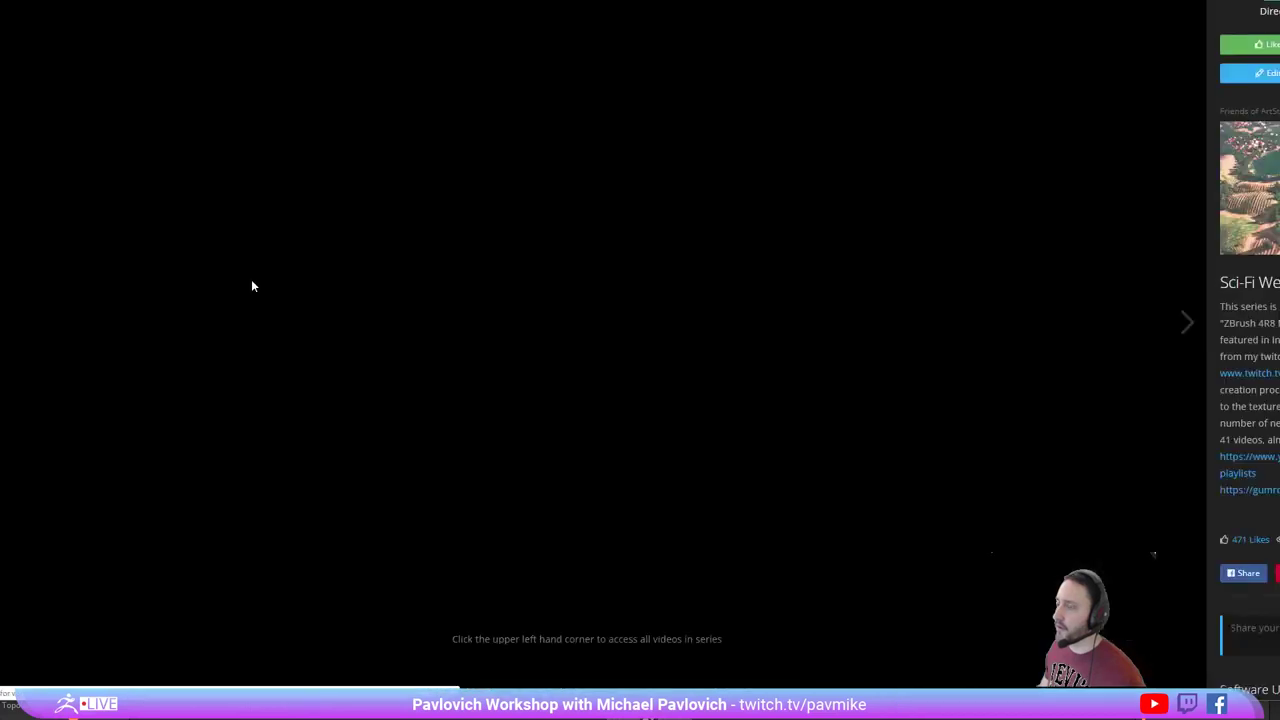
{"action": "scroll", "coordinate": [410, 330], "scroll_direction": "down", "scroll_amount": 5}
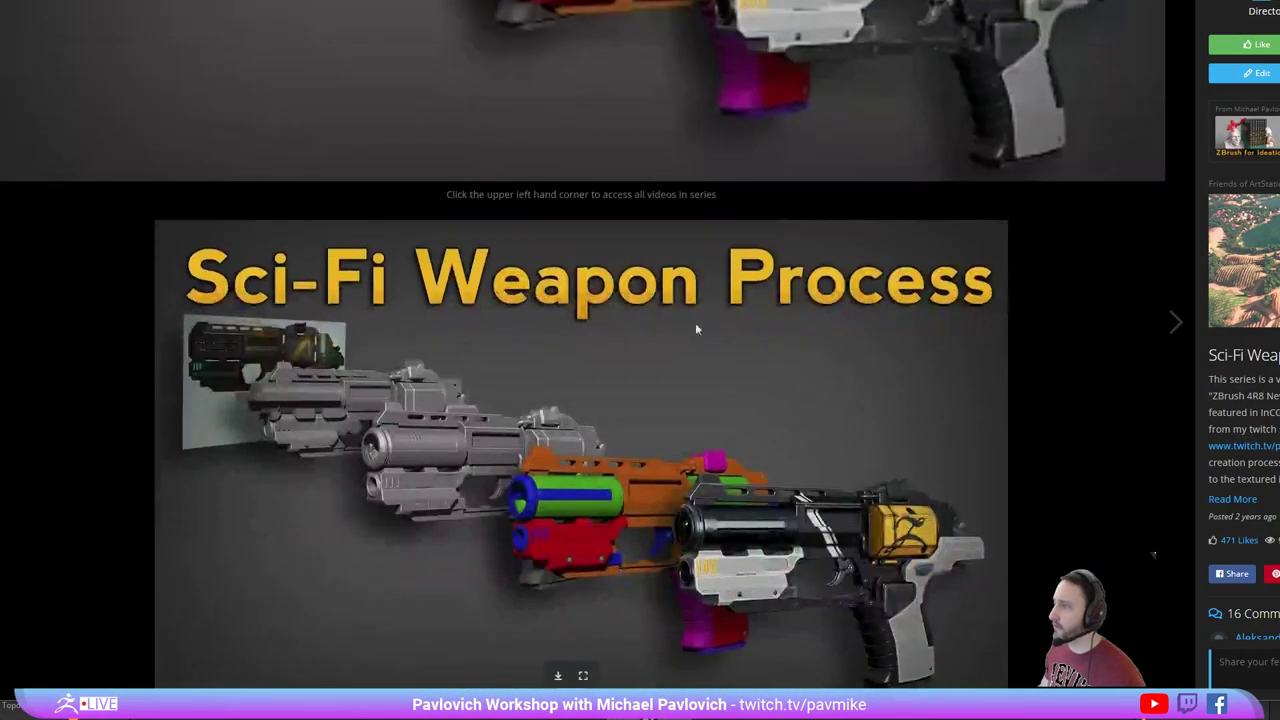
{"action": "scroll", "coordinate": [694, 329], "scroll_direction": "up", "scroll_amount": 5}
{"action": "left_click", "coordinate": [1140, 3]}
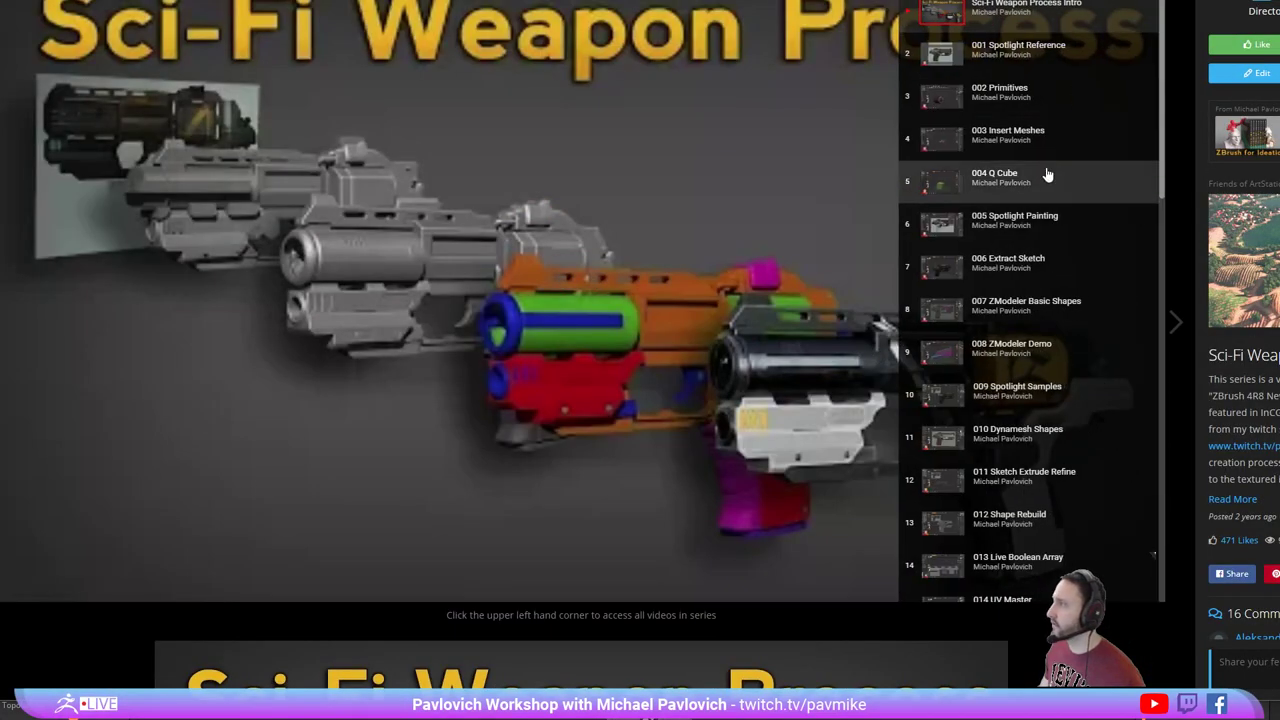
{"action": "scroll", "coordinate": [1048, 176], "scroll_direction": "down", "scroll_amount": 8}
{"action": "scroll", "coordinate": [1047, 178], "scroll_direction": "down", "scroll_amount": 5}
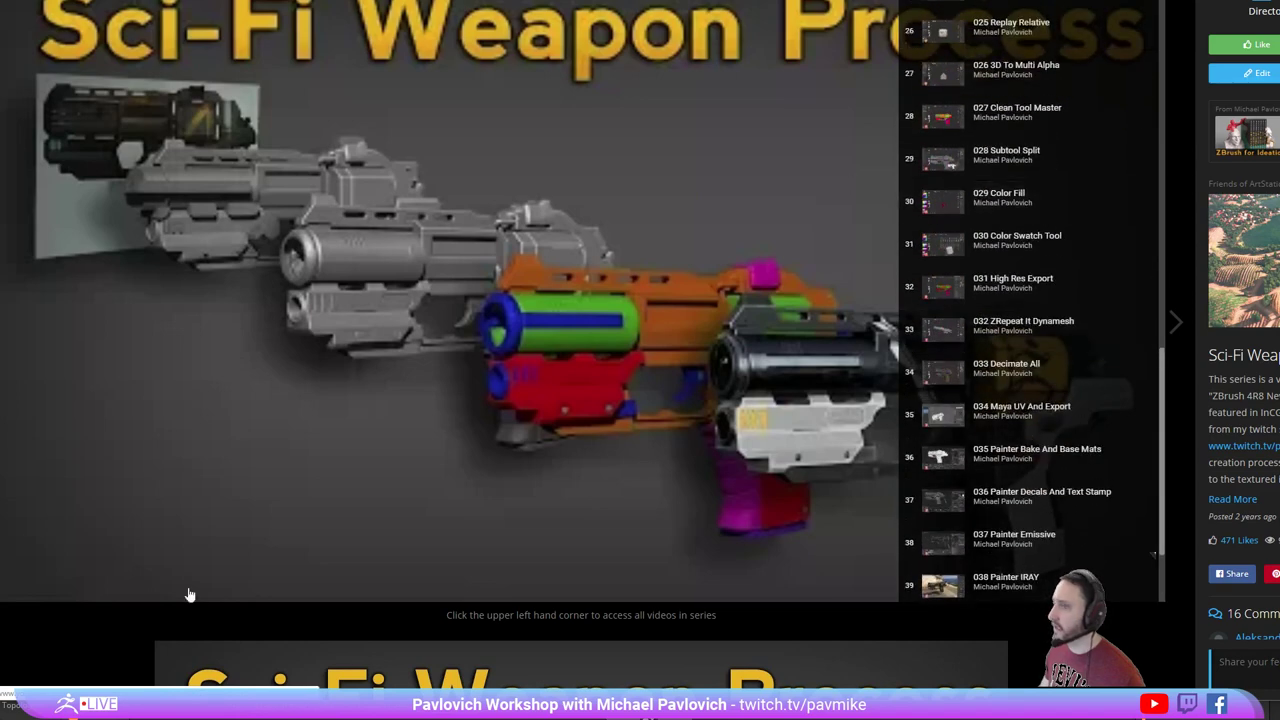
Return to the robot project page and review the remaining concept weapon renders.
{"action": "key", "text": "ctrl+Tab"}
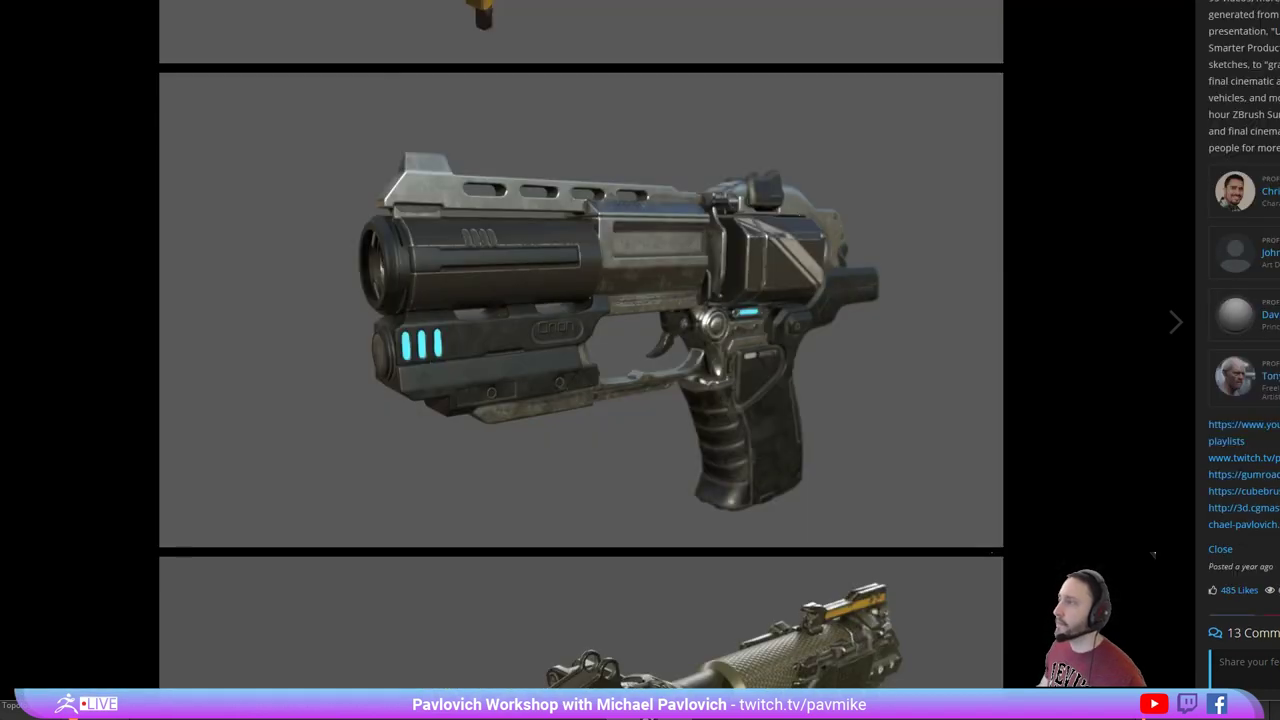
{"action": "scroll", "coordinate": [580, 318], "scroll_direction": "down", "scroll_amount": 4}
{"action": "scroll", "coordinate": [620, 84], "scroll_direction": "up", "scroll_amount": 2}
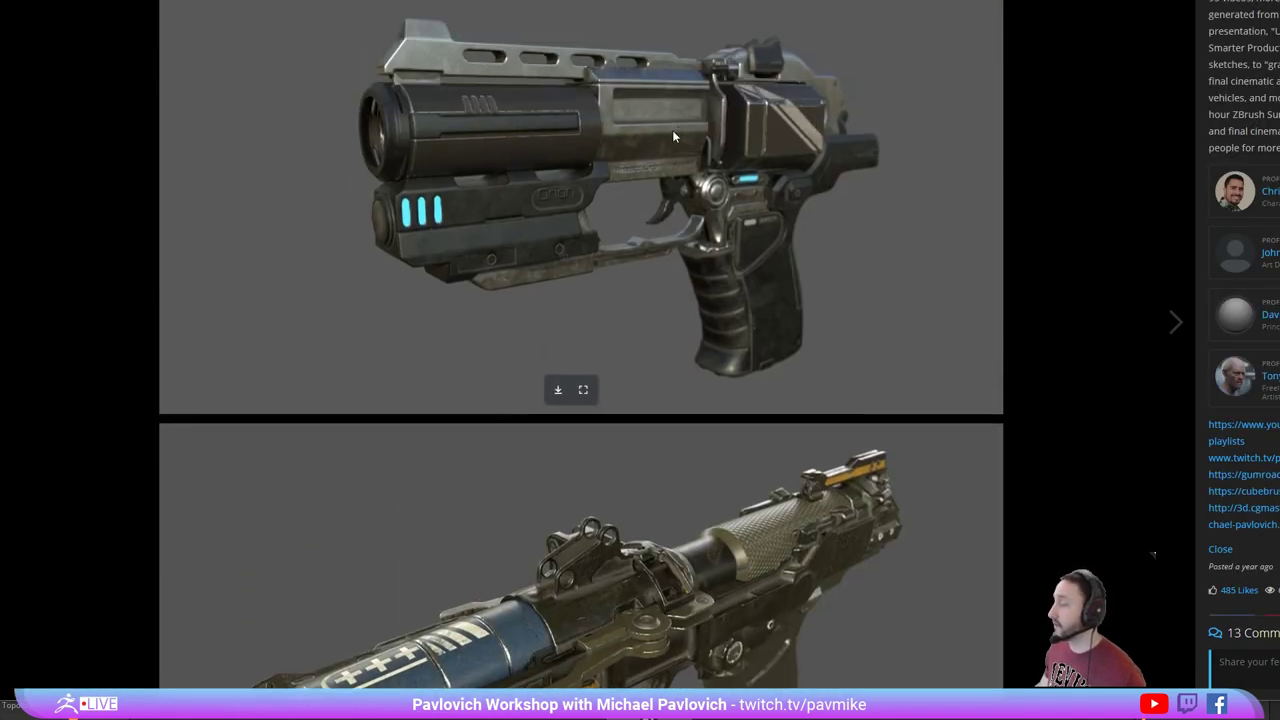
{"action": "scroll", "coordinate": [517, 180], "scroll_direction": "down", "scroll_amount": 4}
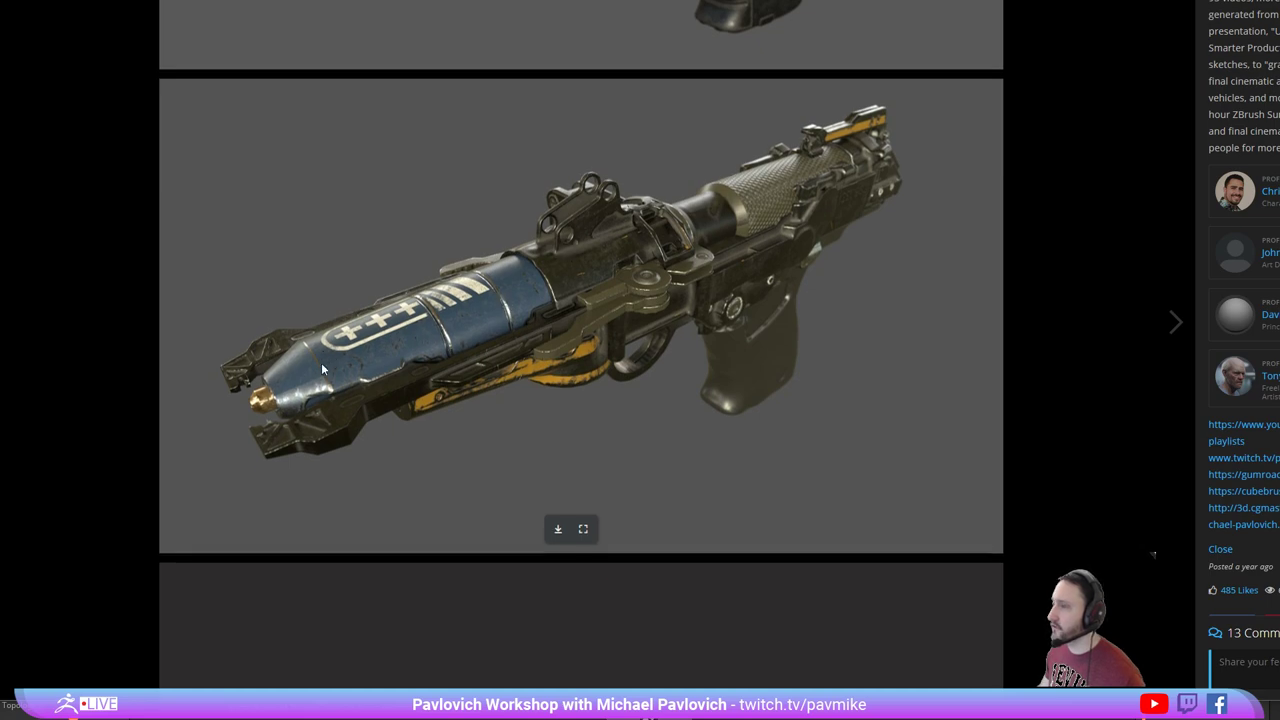
{"action": "scroll", "coordinate": [321, 360], "scroll_direction": "down", "scroll_amount": 4}
Switch back to ZBrush and delete all subtools of the test1_302 tool and the merged switch tool.
{"action": "left_click", "coordinate": [449, 714]}
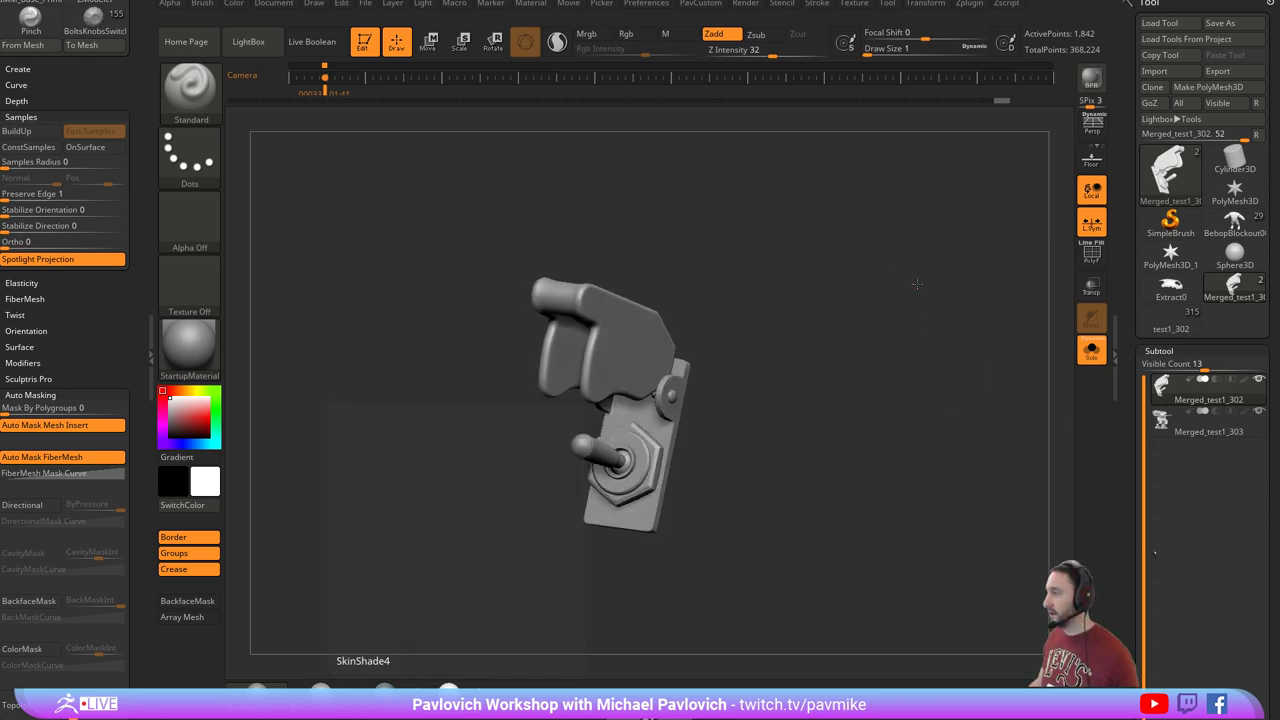
{"action": "left_click", "coordinate": [1178, 320]}
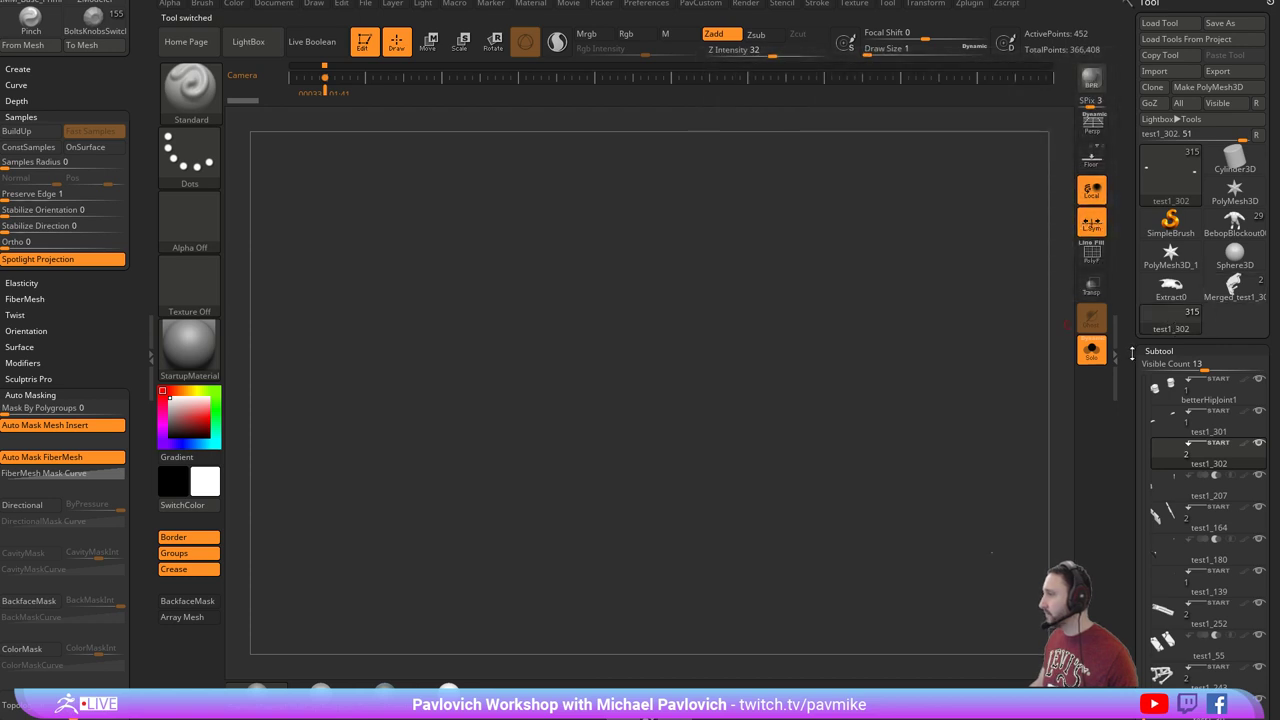
{"action": "scroll", "coordinate": [1214, 279], "scroll_direction": "down", "scroll_amount": 6}
{"action": "left_click", "coordinate": [1226, 212]}
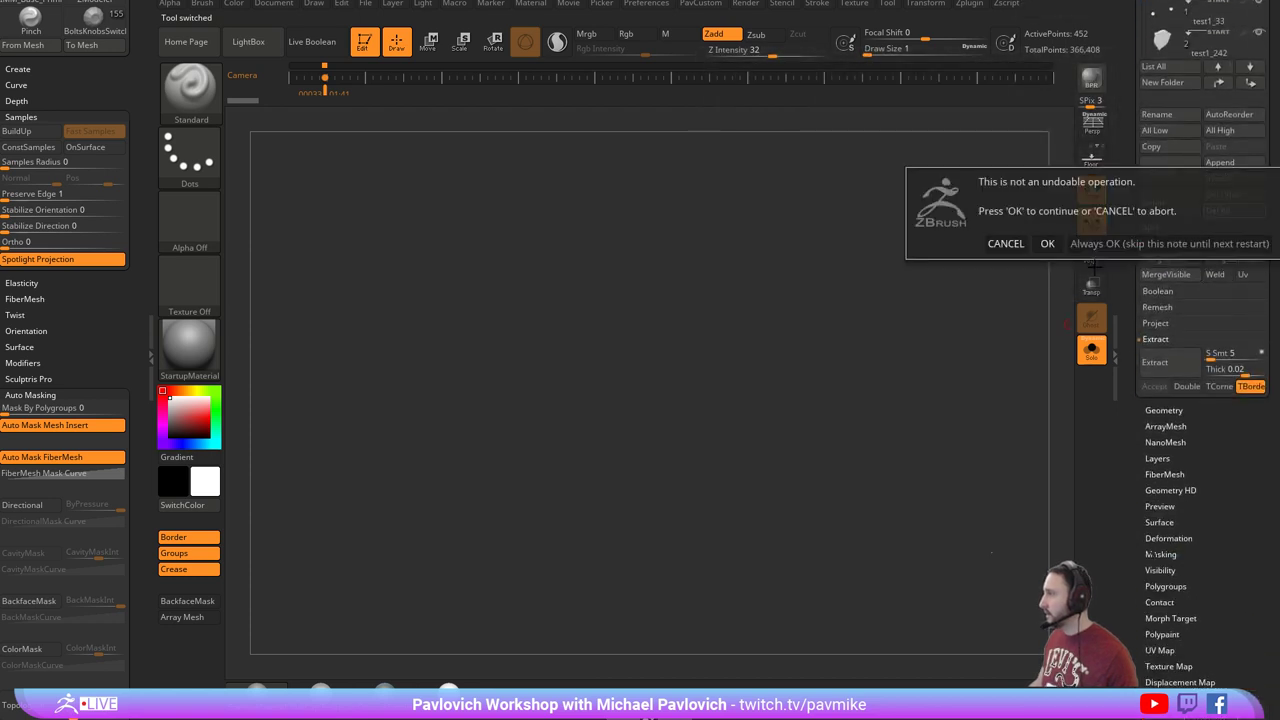
{"action": "key", "text": "Return"}
{"action": "left_click_drag", "start_coordinate": [1125, 170], "coordinate": [1133, 255]}
{"action": "left_click", "coordinate": [1236, 218]}
{"action": "left_click", "coordinate": [1228, 673]}
{"action": "key", "text": "Return"}
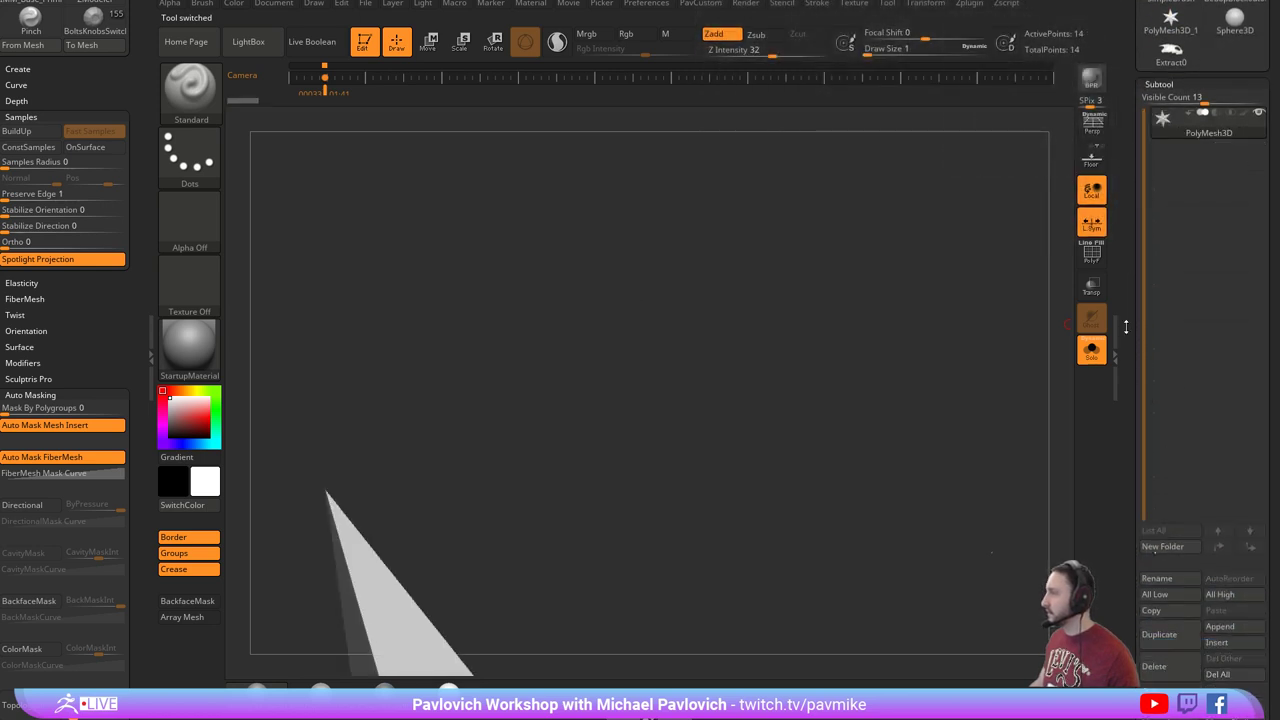
Load the Extract0 skull tool, frame it in the canvas and inspect it from the side and front.
{"action": "scroll", "coordinate": [1125, 326], "scroll_direction": "up", "scroll_amount": 5}
{"action": "left_click", "coordinate": [1169, 289]}
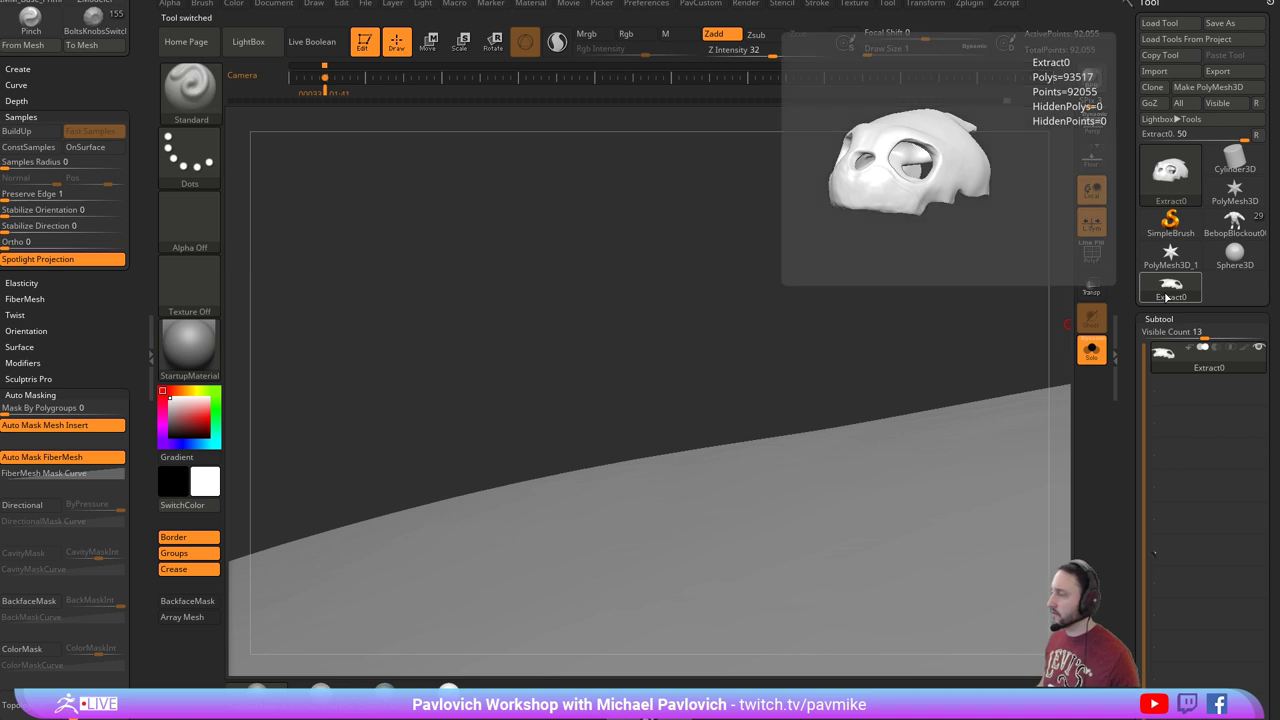
{"action": "key", "text": "f"}
{"action": "mouse_move", "coordinate": [1042, 222]}
{"action": "left_mouse_down"}
{"action": "mouse_move", "coordinate": [971, 251]}
{"action": "mouse_move", "coordinate": [921, 243]}
{"action": "left_mouse_up"}
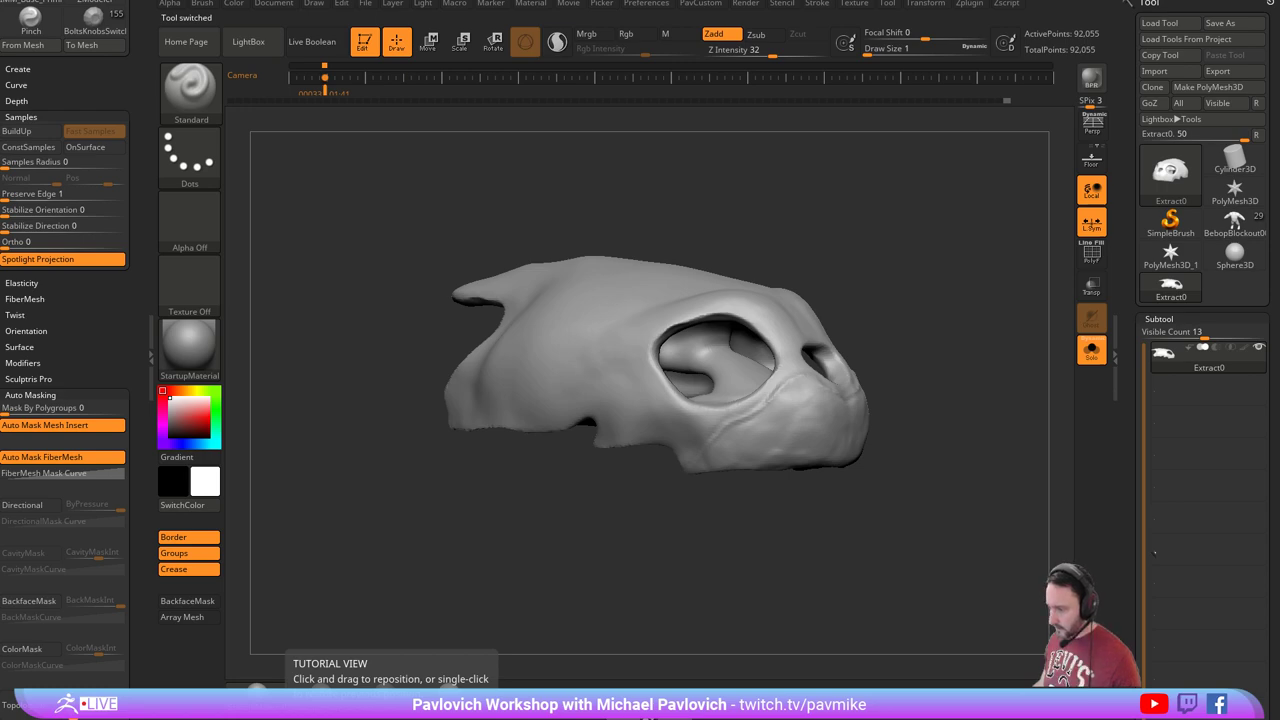
{"action": "mouse_move", "coordinate": [645, 716]}
{"action": "left_mouse_down"}
{"action": "mouse_move", "coordinate": [642, 420]}
{"action": "mouse_move", "coordinate": [635, 718]}
{"action": "left_mouse_up"}
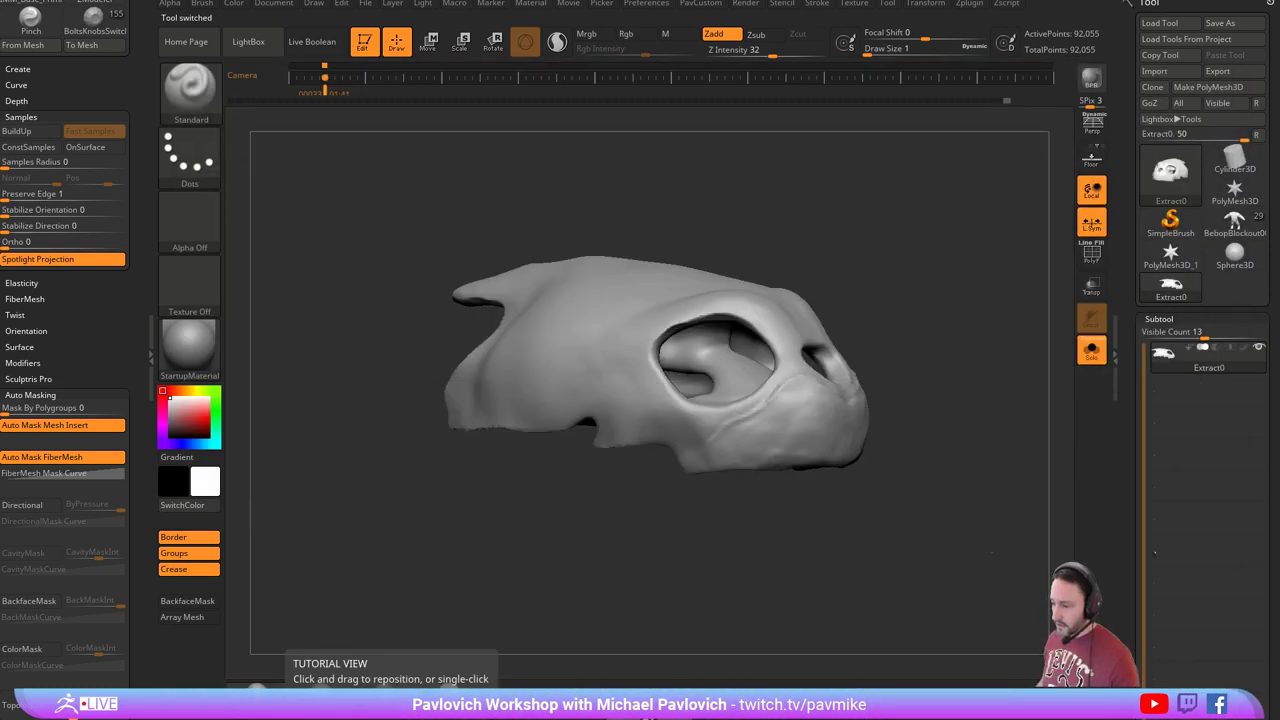
{"action": "mouse_move", "coordinate": [852, 227]}
{"action": "left_mouse_down"}
{"action": "mouse_move", "coordinate": [923, 237]}
{"action": "mouse_move", "coordinate": [934, 263]}
{"action": "mouse_move", "coordinate": [917, 260]}
{"action": "left_mouse_up"}
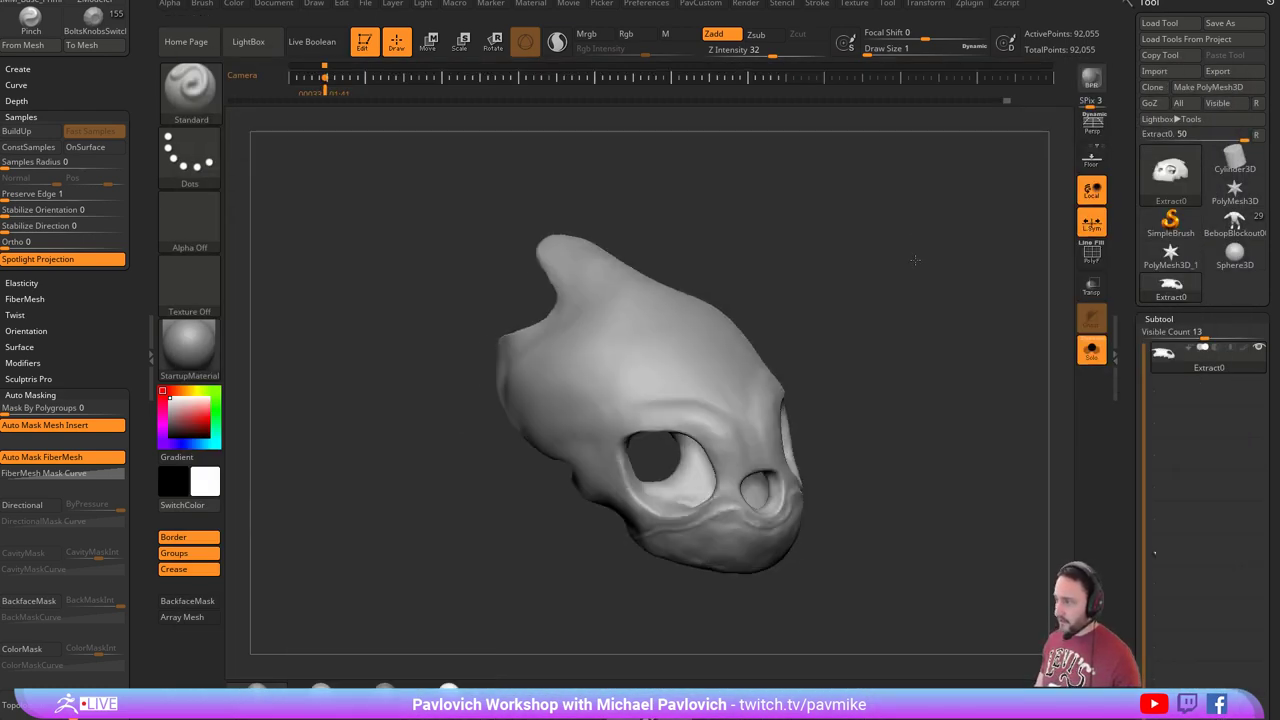
Choose the Clay brush for the skull and raise its draw size to 1000.
{"action": "key", "text": "b"}
{"action": "key", "text": "c"}
{"action": "key", "text": "l"}
{"action": "key", "text": "s"}
{"action": "key", "text": "s"}
{"action": "left_click_drag", "start_coordinate": [698, 384], "coordinate": [735, 386]}
{"action": "left_click_drag", "start_coordinate": [820, 343], "coordinate": [782, 326], "text": "alt"}
{"action": "mouse_move", "coordinate": [607, 385]}
{"action": "left_mouse_down"}
{"action": "mouse_move", "coordinate": [694, 396]}
{"action": "mouse_move", "coordinate": [707, 410]}
{"action": "mouse_move", "coordinate": [745, 365]}
{"action": "mouse_move", "coordinate": [837, 346]}
{"action": "mouse_move", "coordinate": [790, 359]}
{"action": "left_mouse_up"}
{"action": "key", "text": "s"}
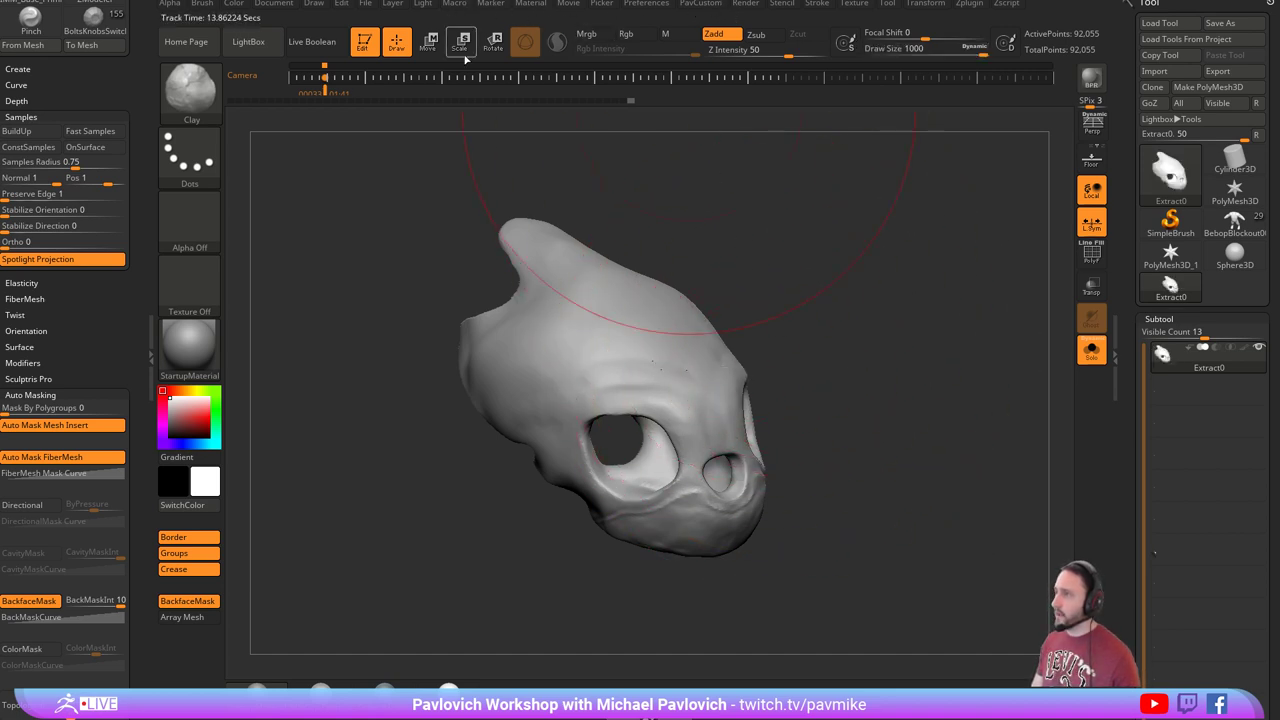
Unify the skull's scale so the brush size suits it, and reframe the model.
{"action": "key", "text": "s"}
{"action": "left_click_drag", "start_coordinate": [777, 341], "coordinate": [746, 351]}
{"action": "left_click_drag", "start_coordinate": [886, 312], "coordinate": [921, 322]}
{"action": "key", "text": "2"}
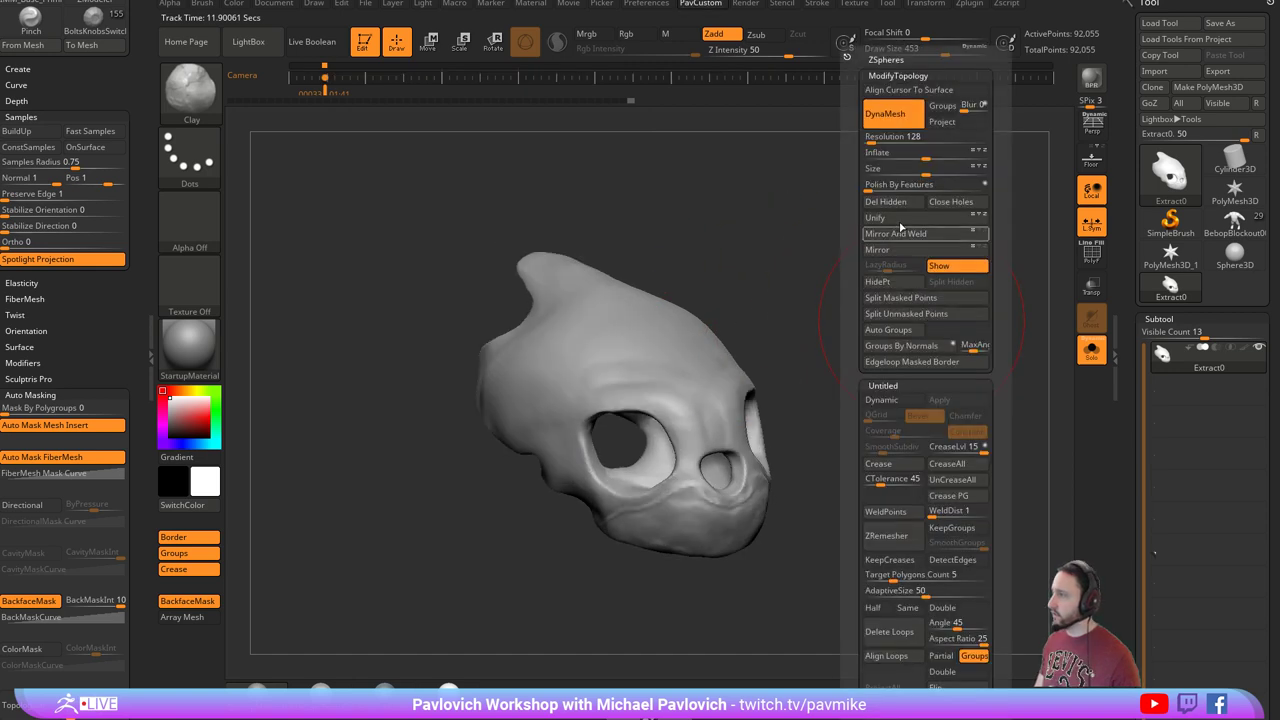
{"action": "left_click", "coordinate": [898, 220]}
{"action": "key", "text": "f"}
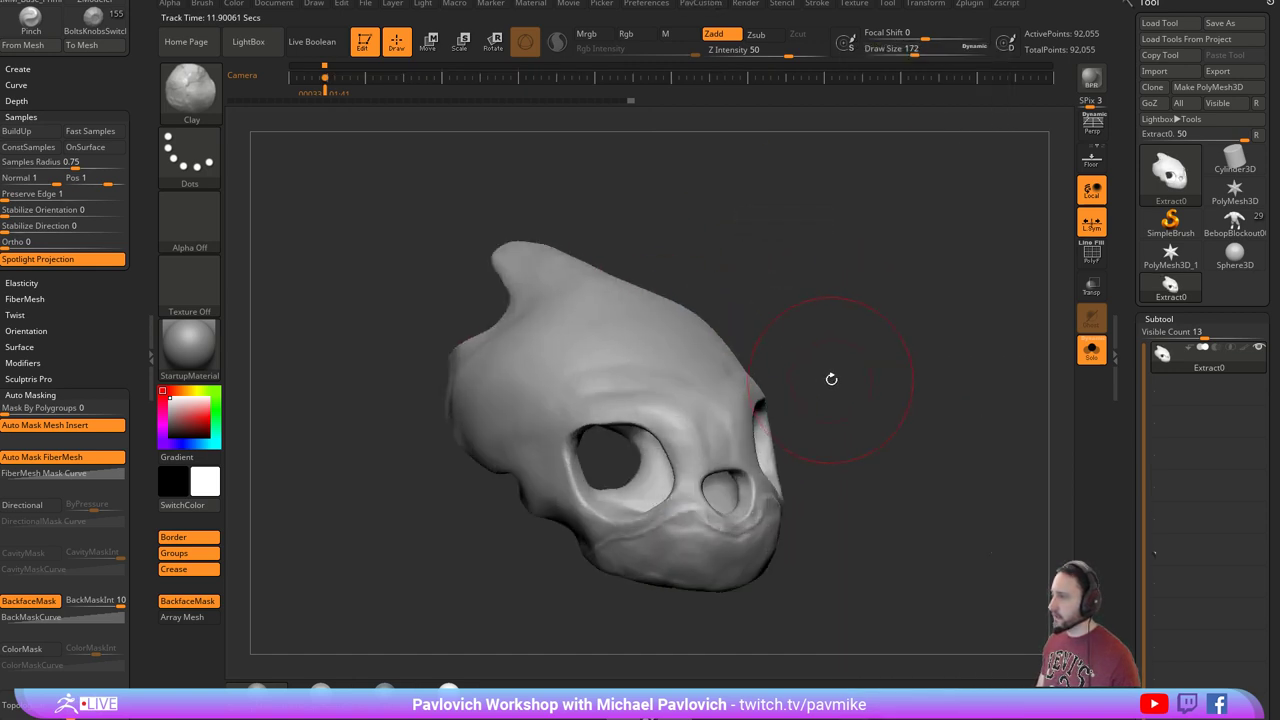
Build up the brow above the eye socket with the Clay brush at draw size 87 and smooth the forehead.
{"action": "mouse_move", "coordinate": [829, 374]}
{"action": "left_mouse_down"}
{"action": "mouse_move", "coordinate": [820, 340]}
{"action": "mouse_move", "coordinate": [837, 291]}
{"action": "left_mouse_up"}
{"action": "key", "text": "s"}
{"action": "left_click_drag", "start_coordinate": [690, 385], "coordinate": [694, 385]}
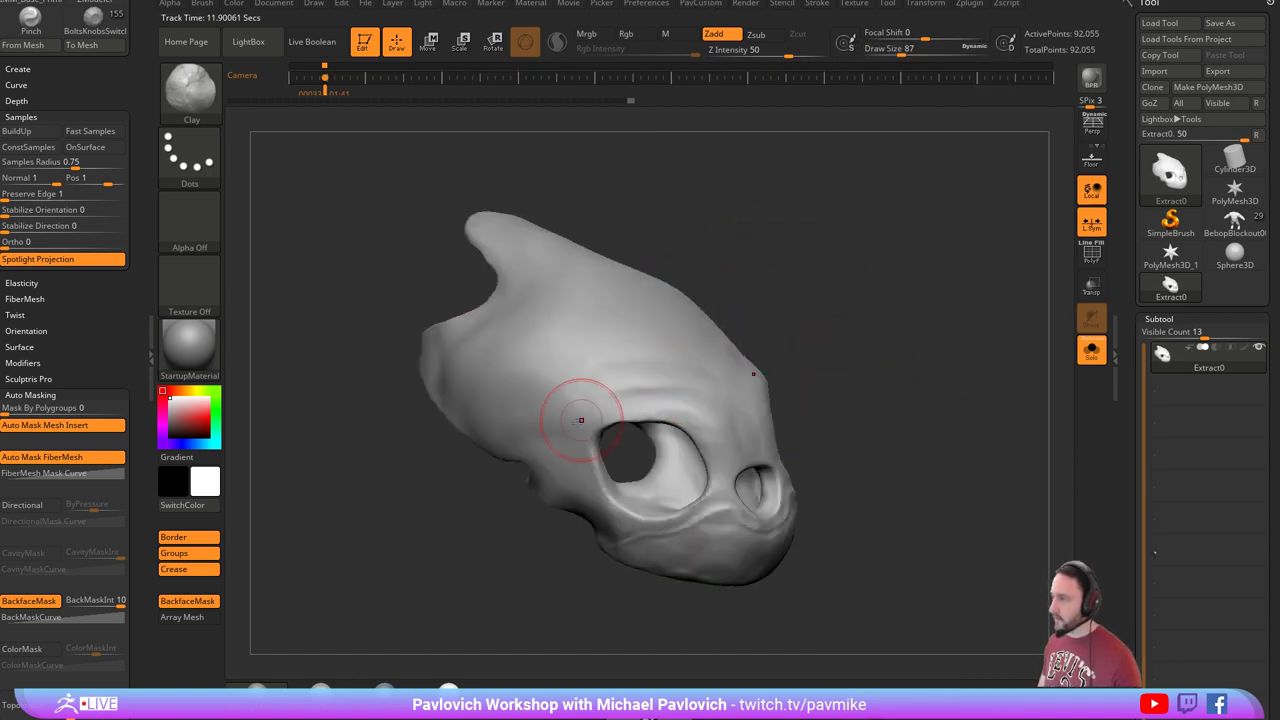
{"action": "mouse_move", "coordinate": [580, 420]}
{"action": "left_mouse_down"}
{"action": "mouse_move", "coordinate": [626, 414]}
{"action": "mouse_move", "coordinate": [597, 400]}
{"action": "mouse_move", "coordinate": [668, 414]}
{"action": "left_mouse_up"}
{"action": "left_click_drag", "start_coordinate": [872, 390], "coordinate": [790, 402]}
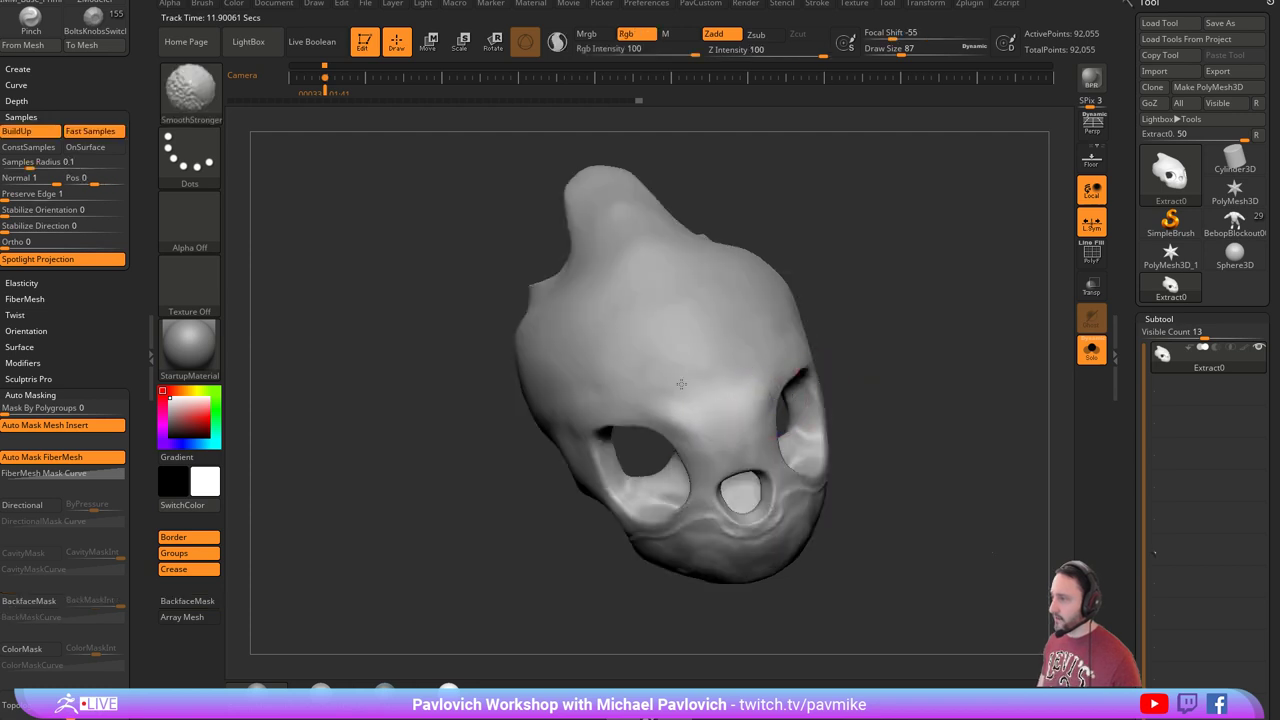
{"action": "left_click_drag", "start_coordinate": [846, 286], "coordinate": [840, 257]}
{"action": "left_click_drag", "start_coordinate": [853, 313], "coordinate": [839, 281], "text": "alt"}
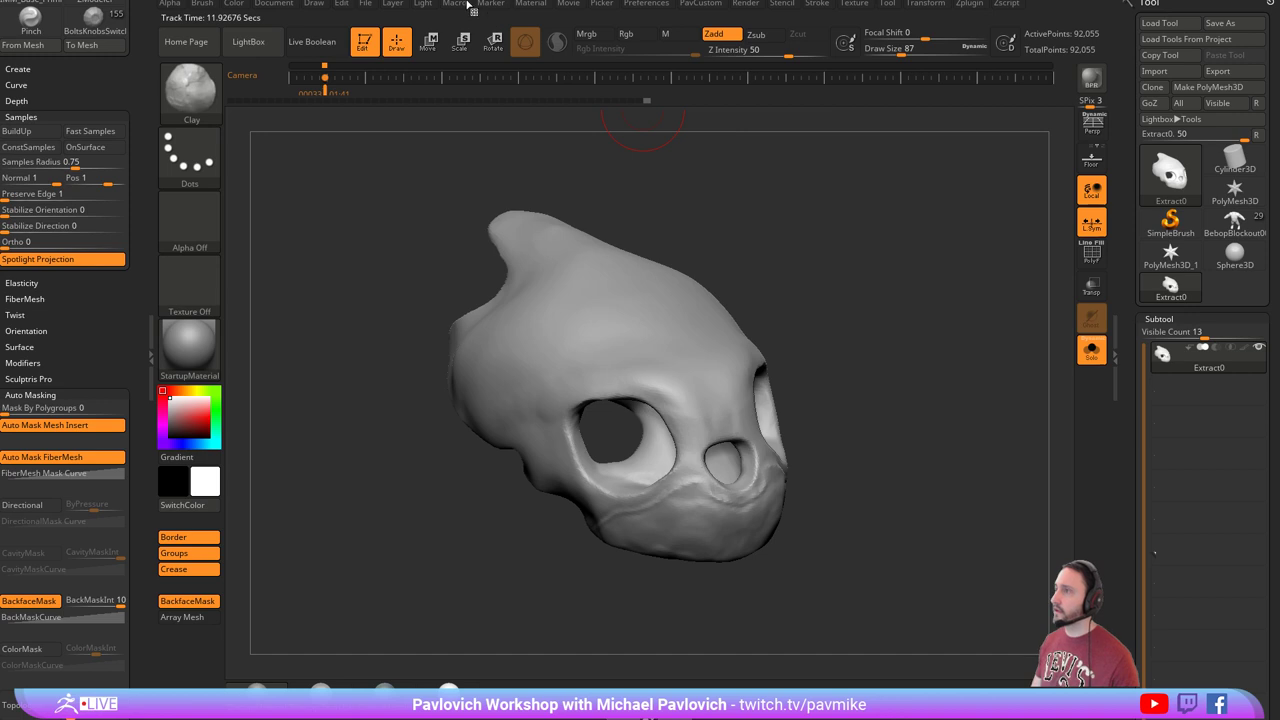
Hide the animation timeline above the canvas and view the skull from the side.
{"action": "left_click", "coordinate": [567, 5]}
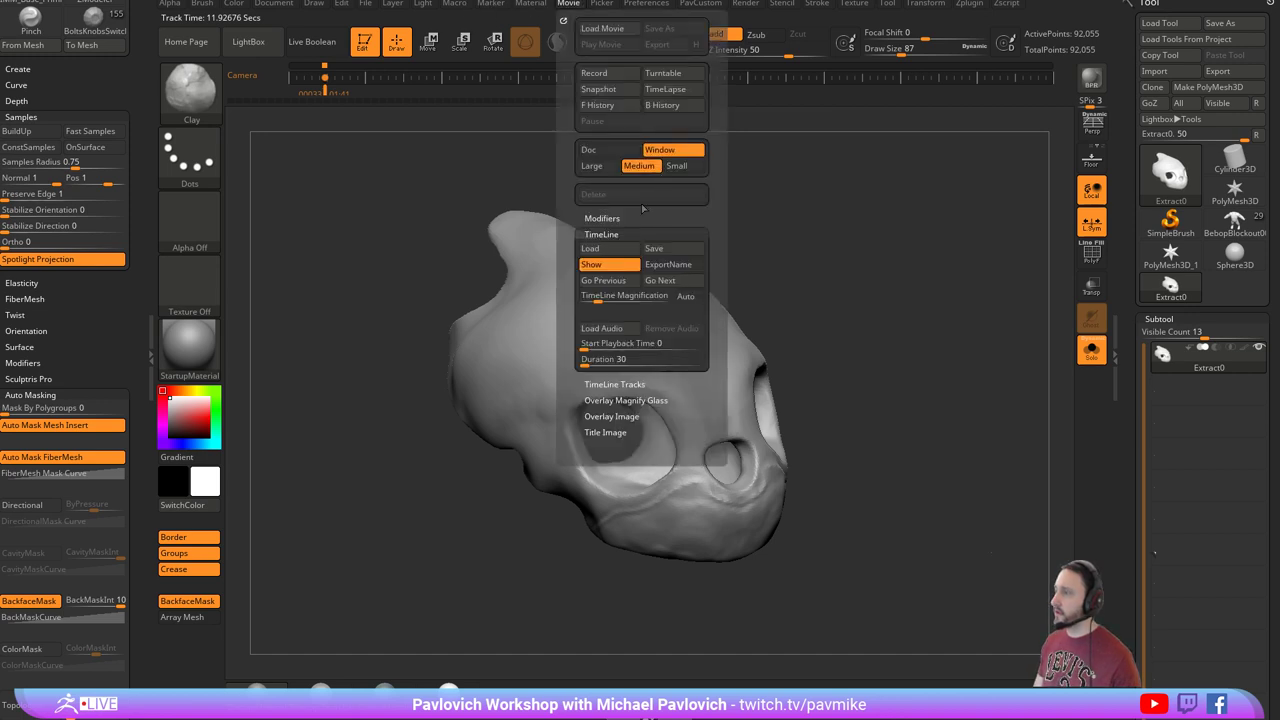
{"action": "left_click", "coordinate": [612, 264]}
{"action": "left_click_drag", "start_coordinate": [897, 306], "coordinate": [897, 215]}
Carve a curved crease into the temple behind the eye socket with the DamStandard brush, at a draw size of about 101.
{"action": "key", "text": "b"}
{"action": "key", "text": "d"}
{"action": "key", "text": "s"}
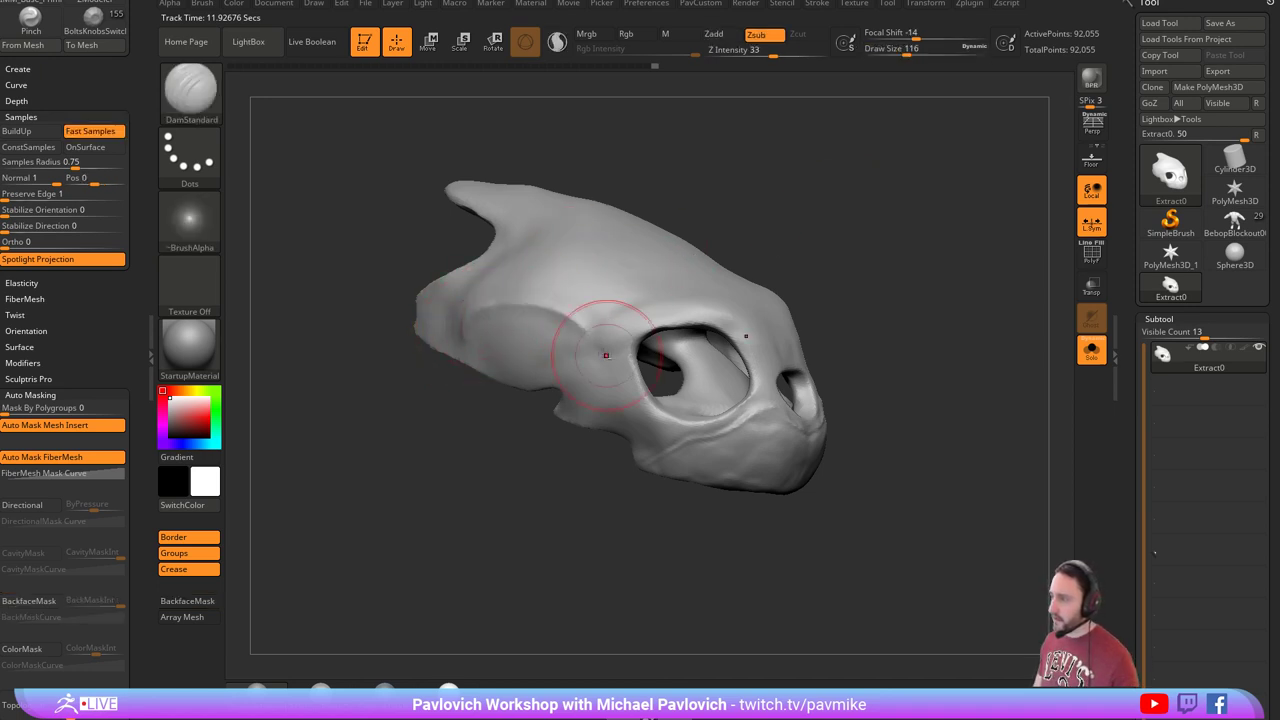
{"action": "left_click_drag", "start_coordinate": [828, 262], "coordinate": [851, 249]}
{"action": "key", "text": "s"}
{"action": "left_click_drag", "start_coordinate": [648, 306], "coordinate": [643, 306]}
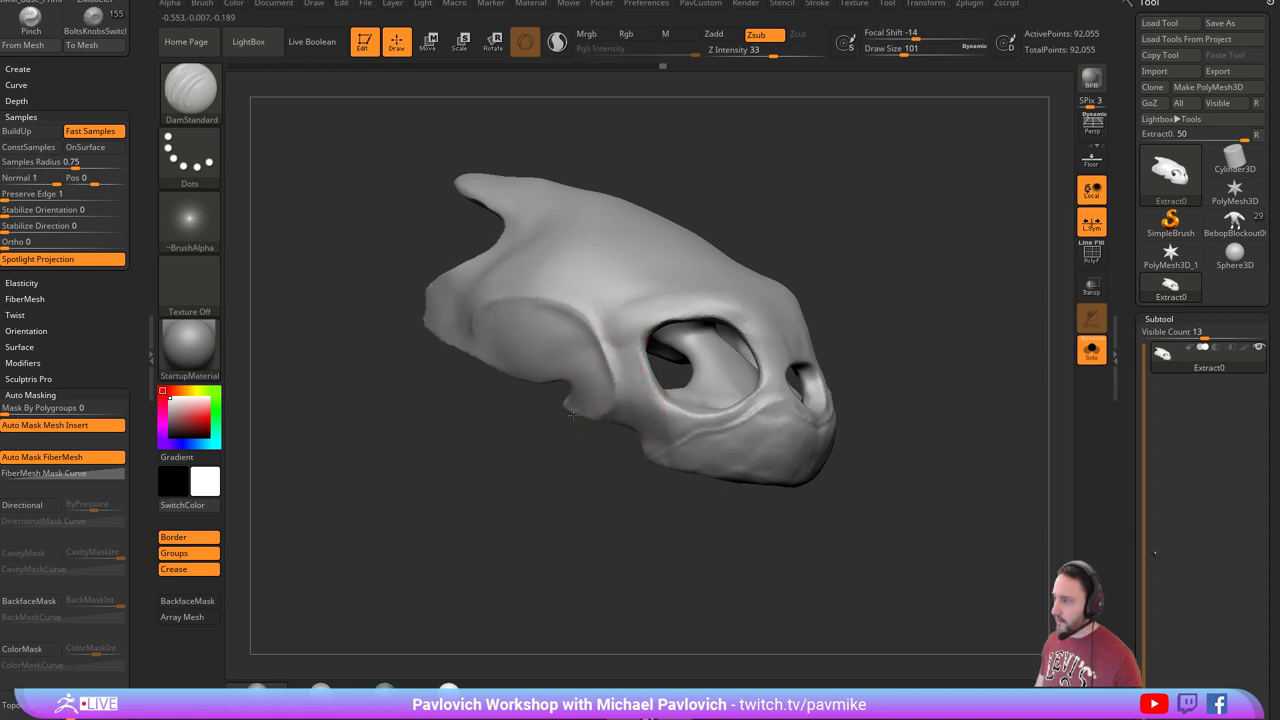
Build up the bone behind and below the eye socket with the Clay brush at draw size 65.
{"action": "left_click_drag", "start_coordinate": [457, 414], "coordinate": [465, 362]}
{"action": "key", "text": "2"}
{"action": "key", "text": "s"}
{"action": "left_click_drag", "start_coordinate": [563, 321], "coordinate": [557, 321]}
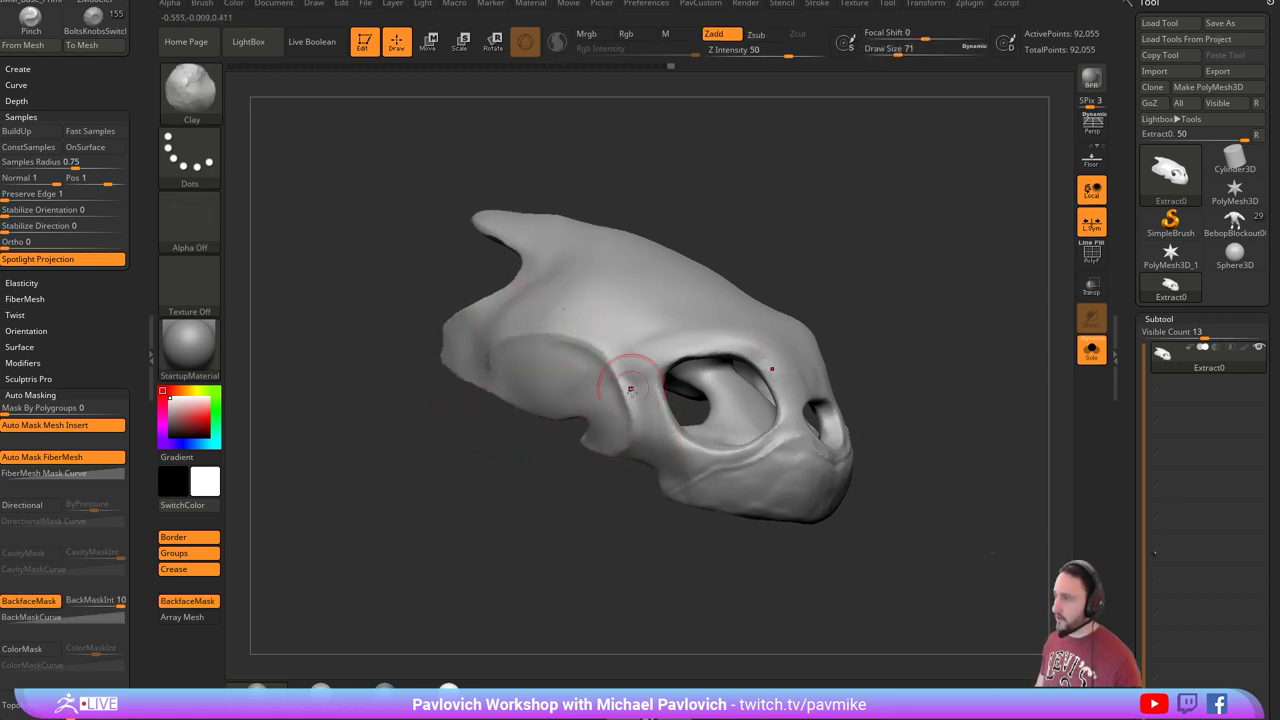
{"action": "key", "text": "s"}
{"action": "left_click_drag", "start_coordinate": [658, 393], "coordinate": [656, 393]}
{"action": "mouse_move", "coordinate": [671, 436]}
{"action": "left_mouse_down"}
{"action": "mouse_move", "coordinate": [641, 370]}
{"action": "mouse_move", "coordinate": [640, 404]}
{"action": "mouse_move", "coordinate": [630, 373]}
{"action": "mouse_move", "coordinate": [640, 398]}
{"action": "left_mouse_up"}
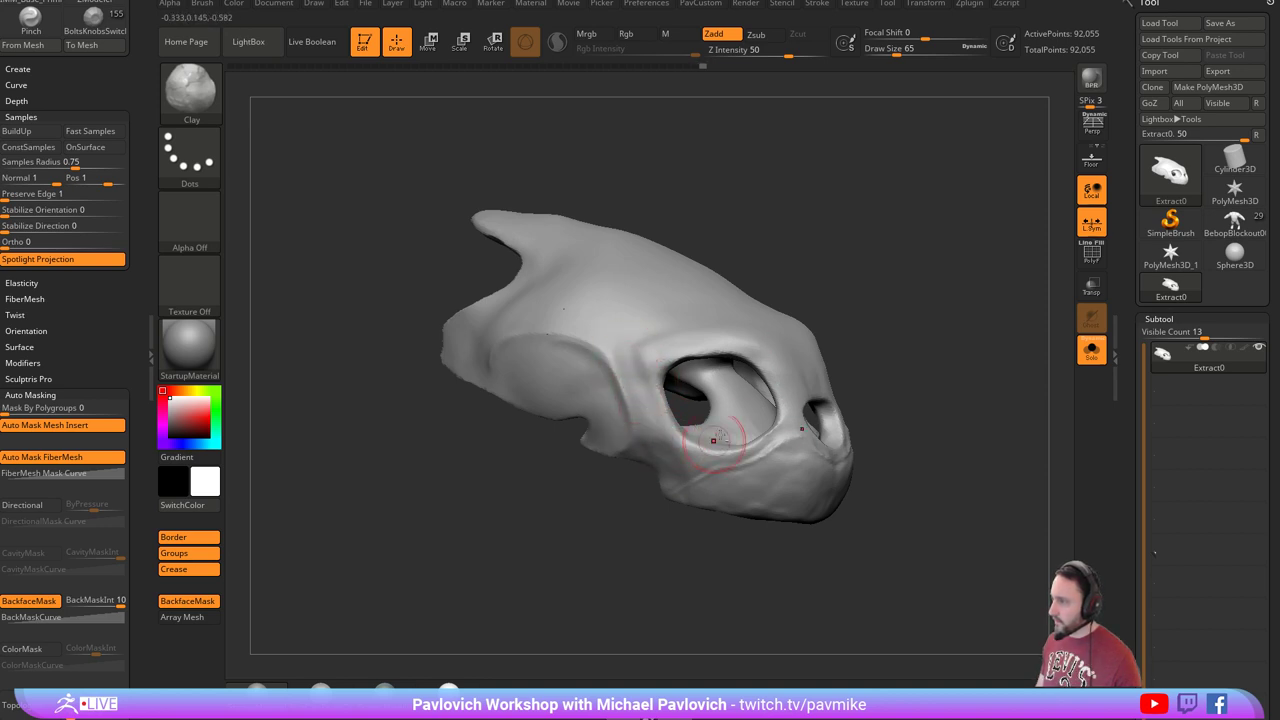
{"action": "left_click_drag", "start_coordinate": [911, 421], "coordinate": [853, 371]}
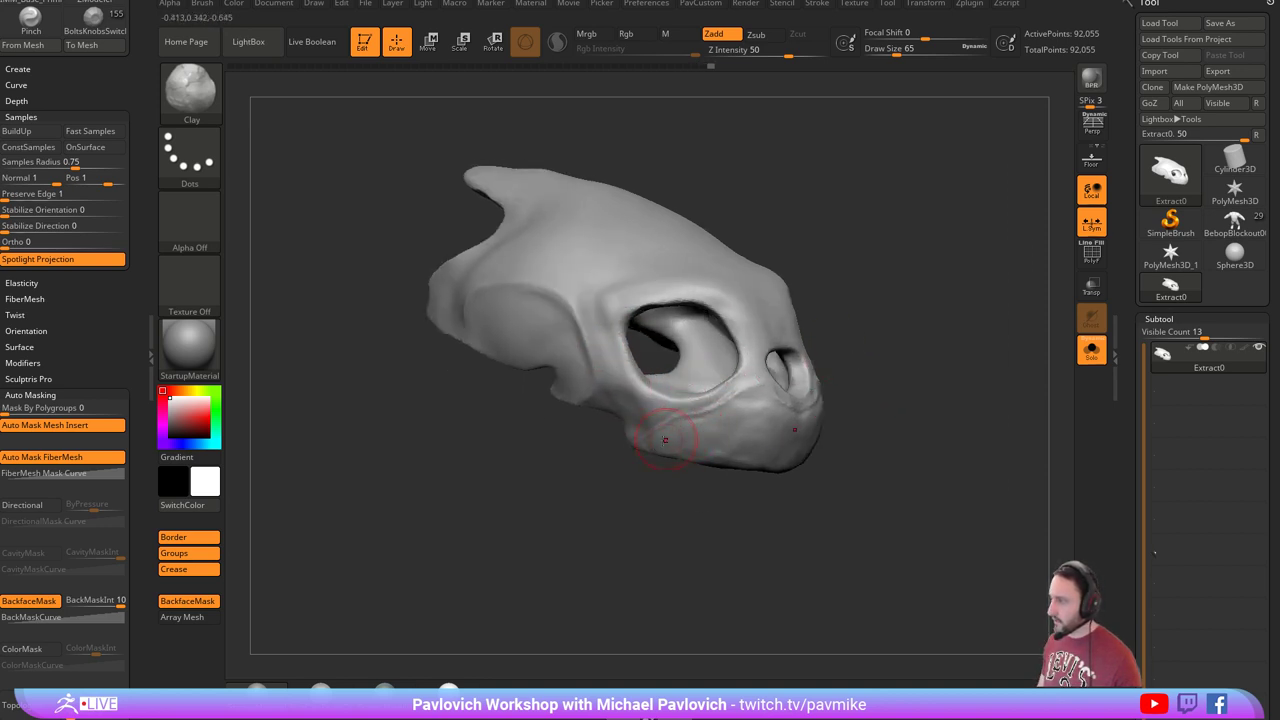
Mask the upper jaw below the eye and nose openings at draw size 39, and invert the mask.
{"action": "key", "text": "ctrl"}
{"action": "mouse_move", "coordinate": [640, 444]}
{"action": "left_mouse_down", "text": "ctrl"}
{"action": "mouse_move", "coordinate": [762, 392]}
{"action": "mouse_move", "coordinate": [810, 424]}
{"action": "mouse_move", "coordinate": [706, 428]}
{"action": "mouse_move", "coordinate": [664, 446]}
{"action": "mouse_move", "coordinate": [806, 458]}
{"action": "mouse_move", "coordinate": [792, 437]}
{"action": "mouse_move", "coordinate": [795, 467]}
{"action": "left_mouse_up", "text": "ctrl"}
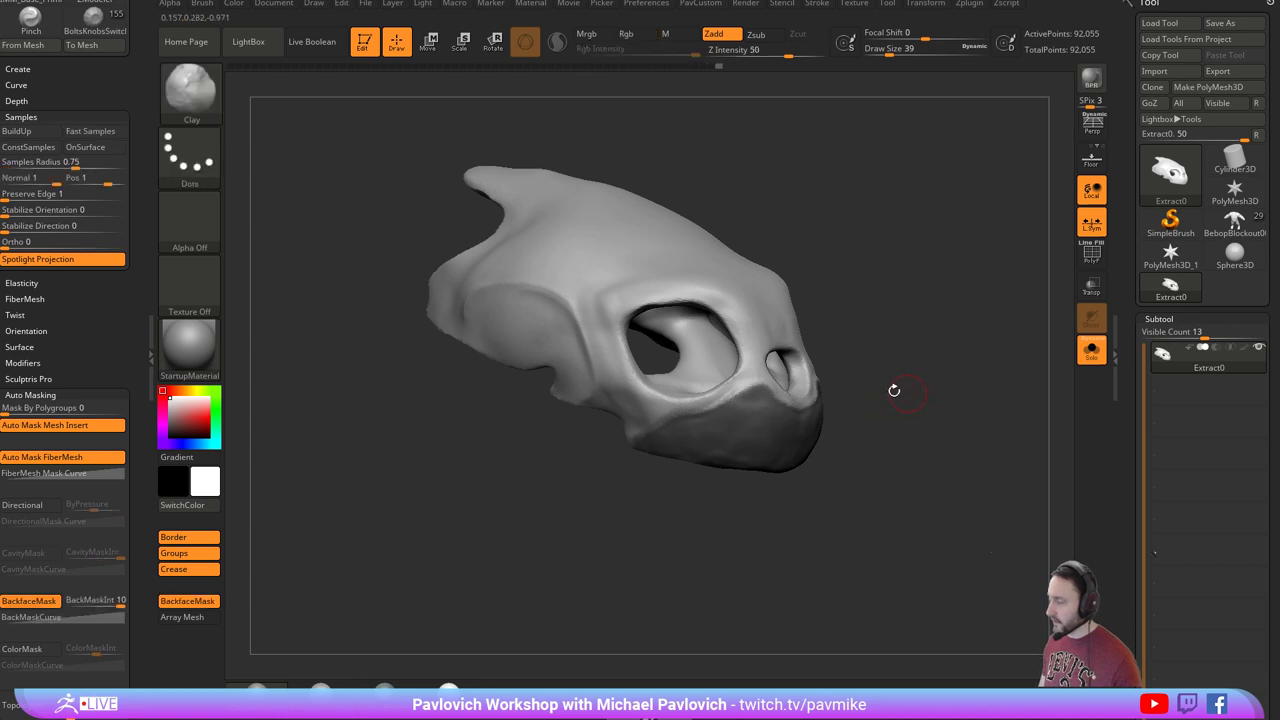
{"action": "left_click", "coordinate": [852, 326], "text": "ctrl"}
{"action": "left_click_drag", "start_coordinate": [852, 326], "coordinate": [923, 316]}
Inflate the unmasked upper jaw slightly so it stands out from the skull, and clear the mask.
{"action": "key", "text": "w"}
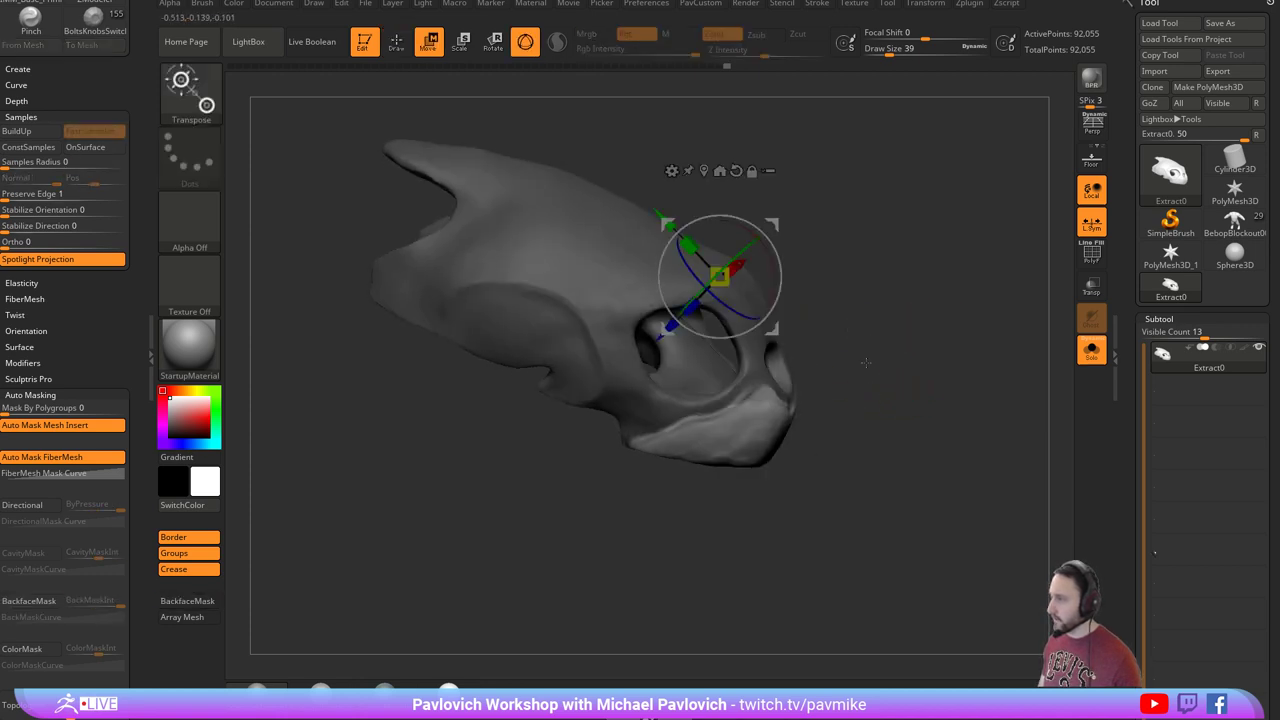
{"action": "mouse_move", "coordinate": [864, 358]}
{"action": "left_mouse_down"}
{"action": "mouse_move", "coordinate": [846, 392]}
{"action": "mouse_move", "coordinate": [850, 352]}
{"action": "left_mouse_up"}
{"action": "key", "text": "q"}
{"action": "key", "text": "3"}
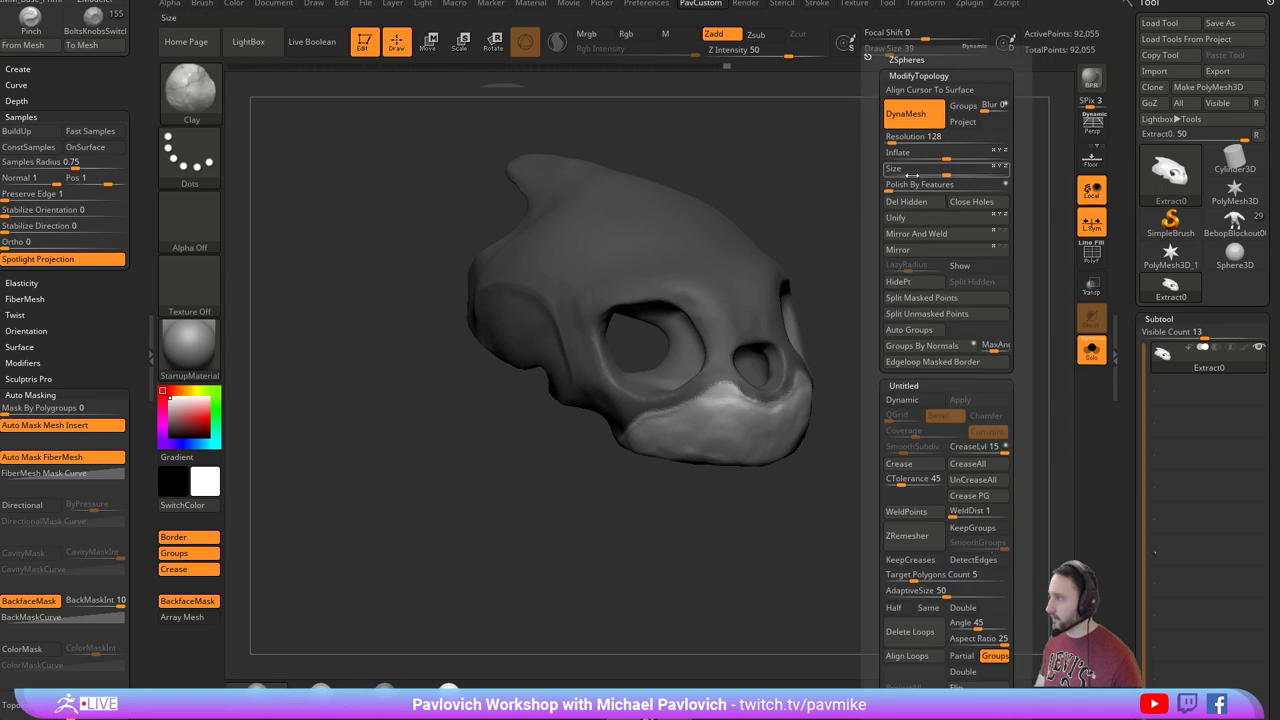
{"action": "left_click_drag", "start_coordinate": [937, 153], "coordinate": [942, 152]}
{"action": "left_click_drag", "start_coordinate": [915, 262], "coordinate": [934, 286], "text": "ctrl"}
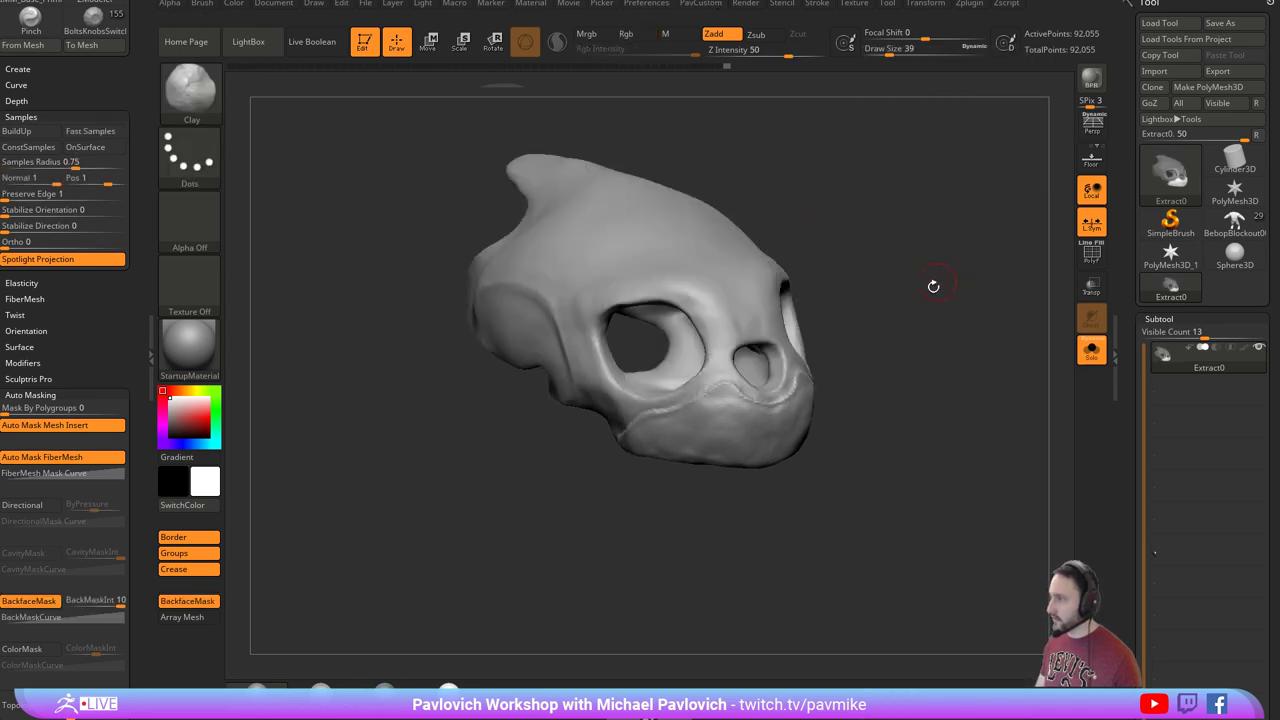
{"action": "mouse_move", "coordinate": [905, 342]}
{"action": "left_mouse_down"}
{"action": "mouse_move", "coordinate": [946, 324]}
{"action": "mouse_move", "coordinate": [906, 311]}
{"action": "mouse_move", "coordinate": [887, 356]}
{"action": "mouse_move", "coordinate": [911, 245]}
{"action": "mouse_move", "coordinate": [870, 397]}
{"action": "mouse_move", "coordinate": [905, 362]}
{"action": "left_mouse_up"}
{"action": "left_click_drag", "start_coordinate": [900, 352], "coordinate": [791, 298]}
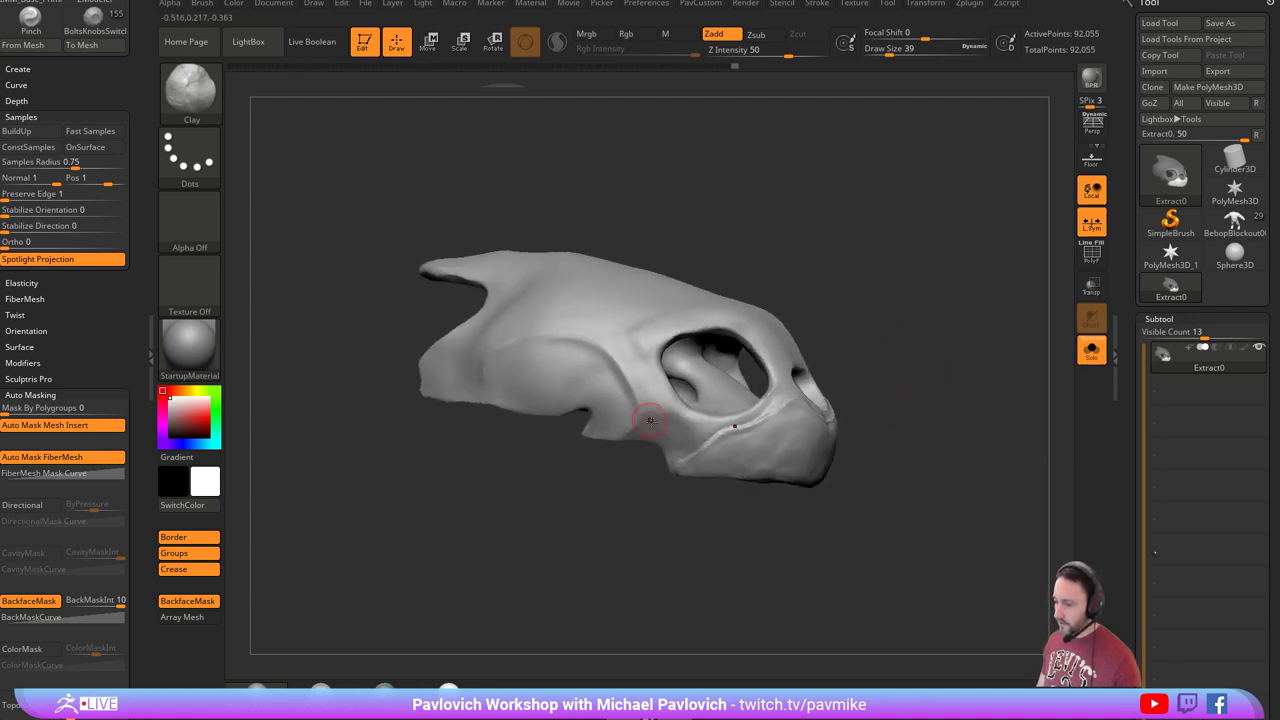
Raise a small curved ridge inside the temple crease with the Standard brush at draw size 29.
{"action": "left_click_drag", "start_coordinate": [600, 428], "coordinate": [511, 448]}
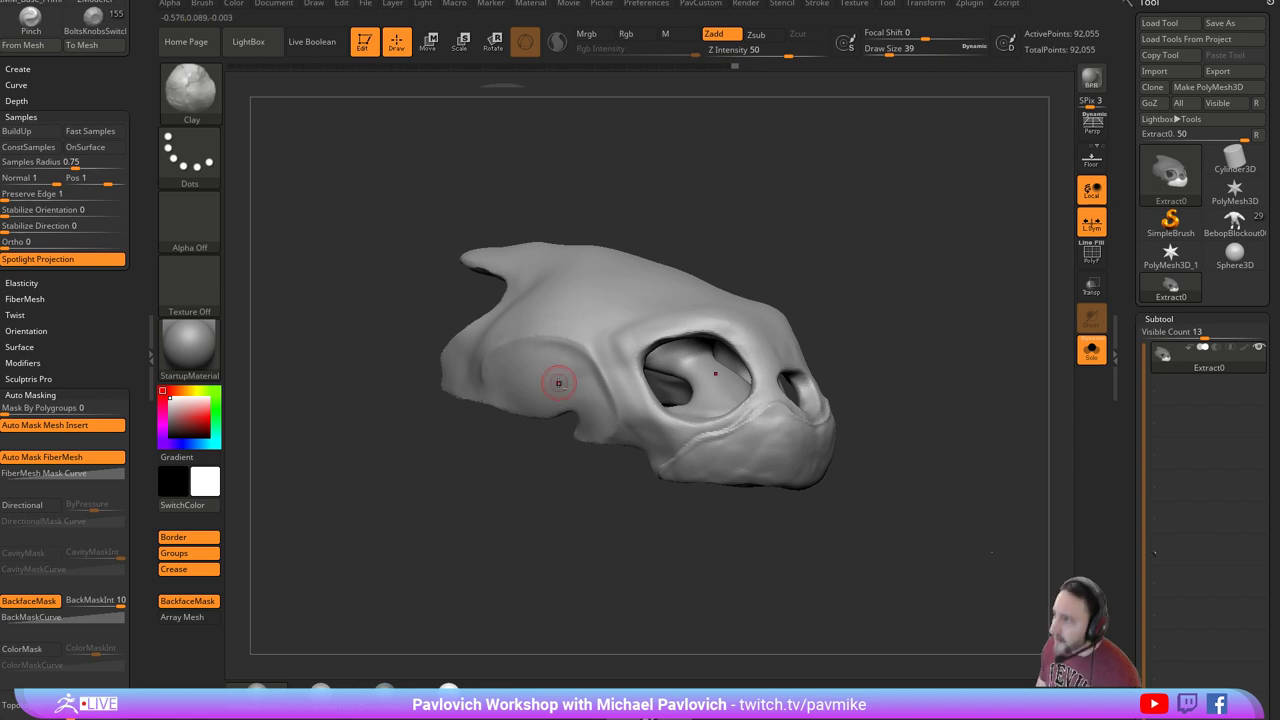
{"action": "key", "text": "b"}
{"action": "key", "text": "s"}
{"action": "key", "text": "t"}
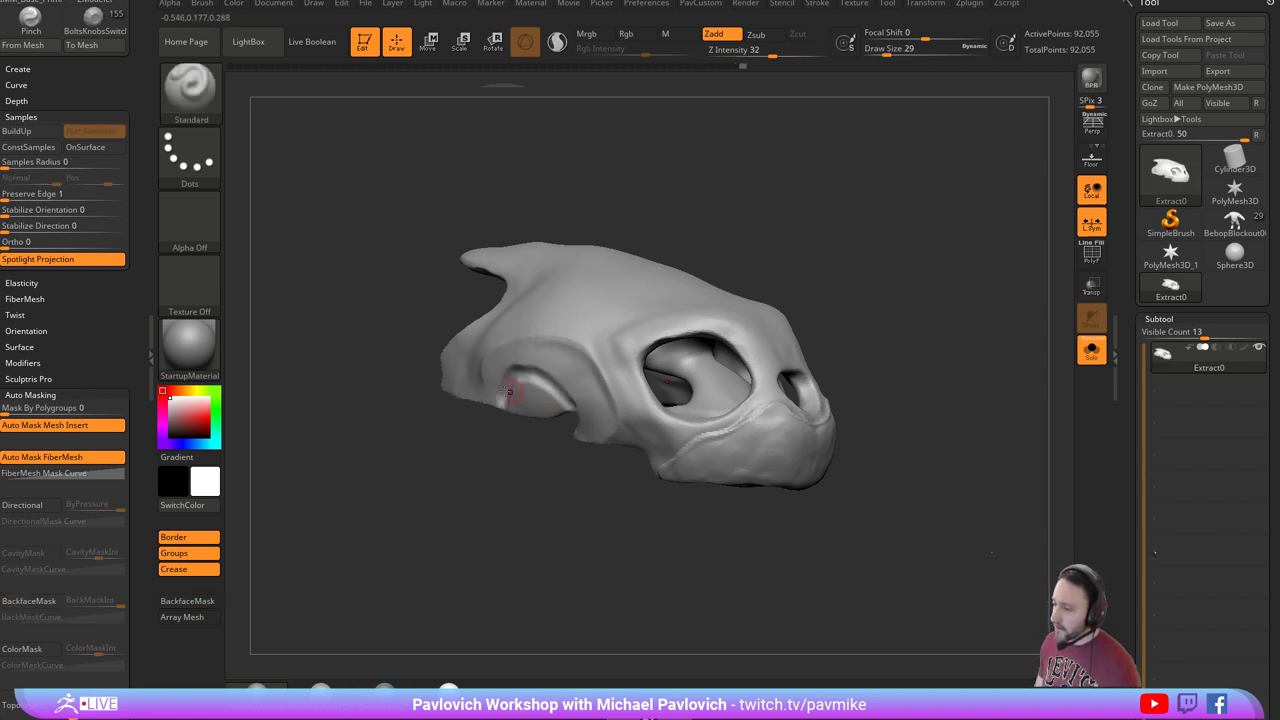
{"action": "key", "text": "shift"}
{"action": "left_click_drag", "start_coordinate": [557, 428], "coordinate": [517, 223]}
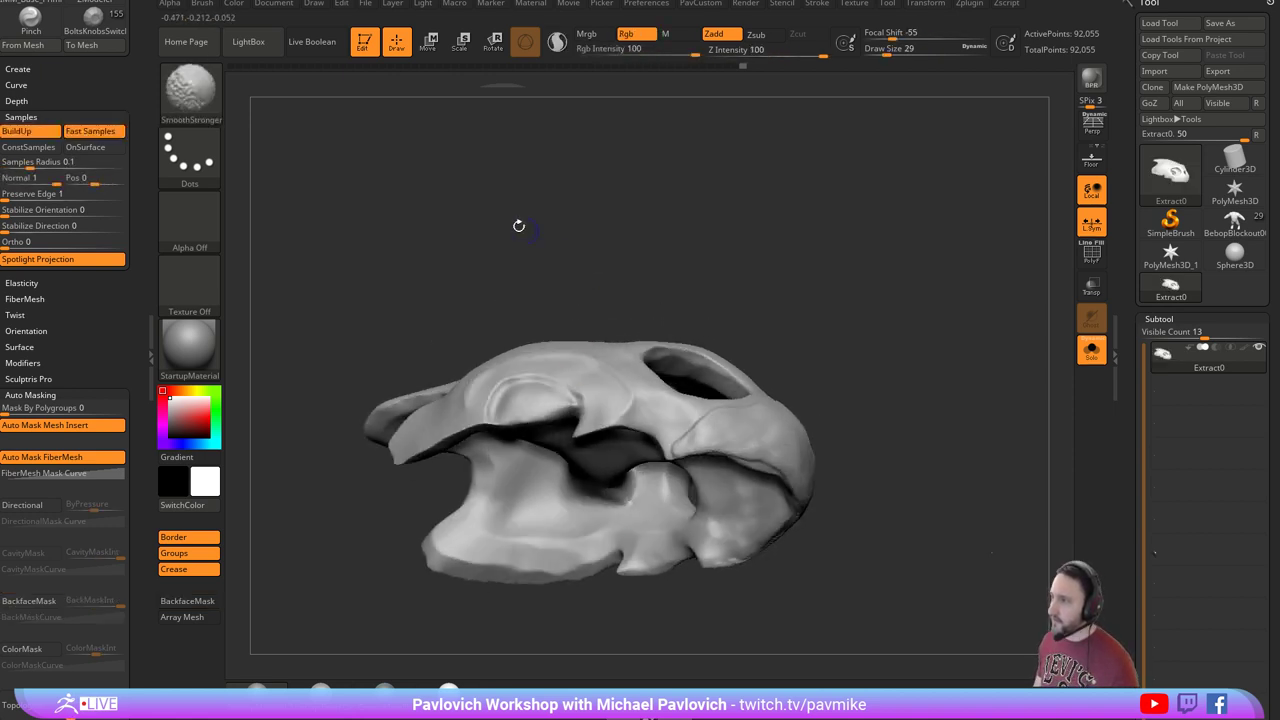
{"action": "left_click", "coordinate": [207, 107], "text": "shift"}
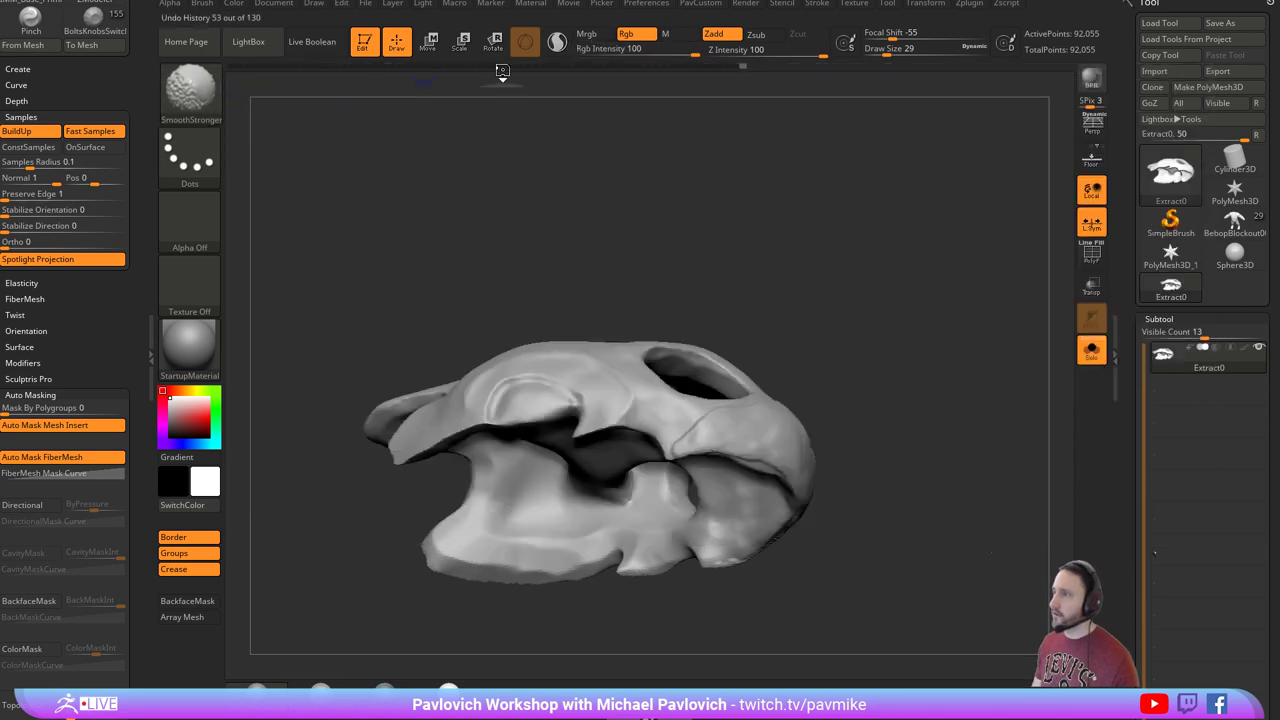
Turn on Sculptris Pro and smooth the ridge and lower edge of the temple at a draw size of about 74.
{"action": "left_click", "coordinate": [557, 43]}
{"action": "key", "text": "shift"}
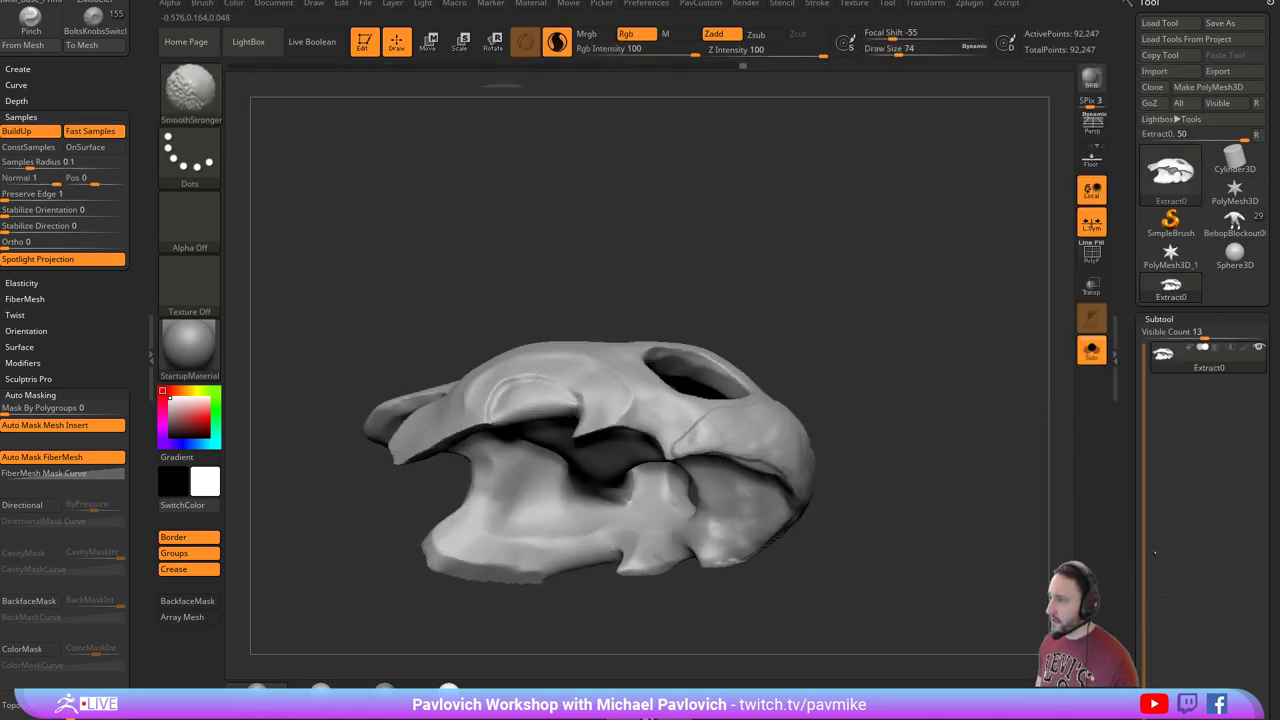
{"action": "left_click_drag", "start_coordinate": [540, 325], "coordinate": [542, 270]}
{"action": "left_click_drag", "start_coordinate": [543, 414], "coordinate": [507, 420], "text": "shift"}
{"action": "left_click_drag", "start_coordinate": [557, 297], "coordinate": [545, 405]}
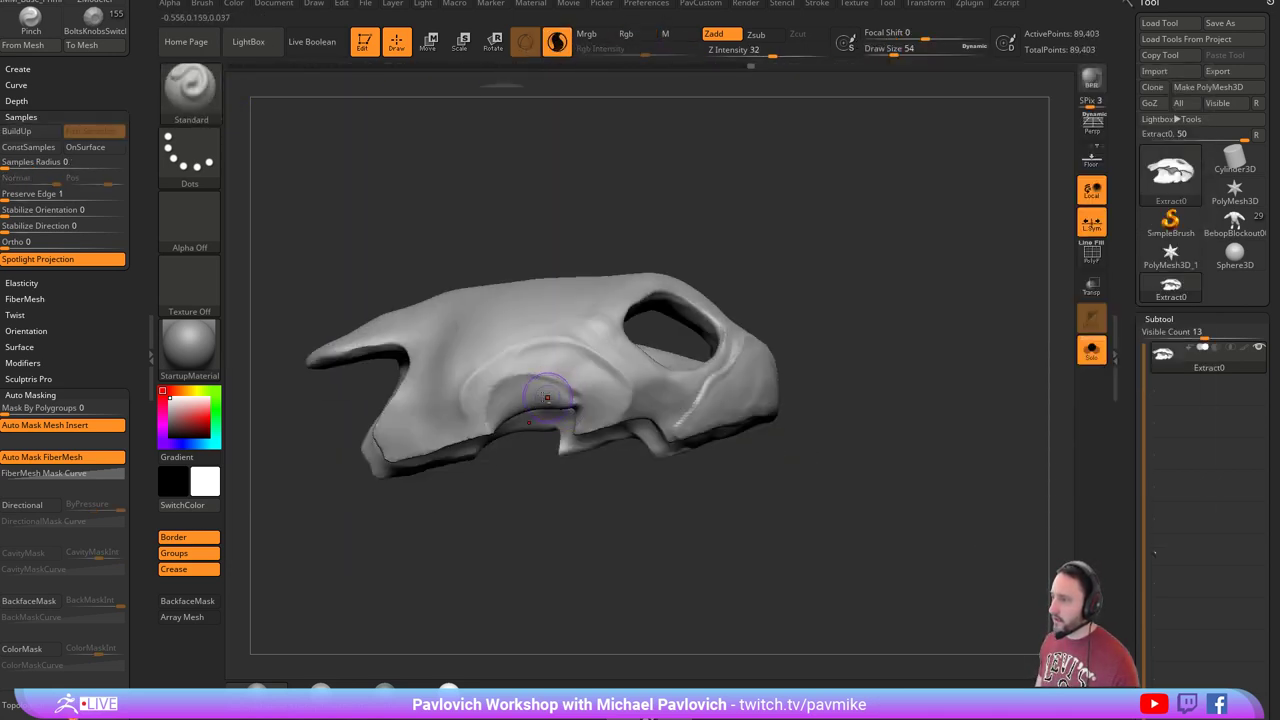
Push the temple's lower edge upward into an arched notch with the Move brush at draw size 54.
{"action": "key", "text": "b"}
{"action": "key", "text": "m"}
{"action": "key", "text": "v"}
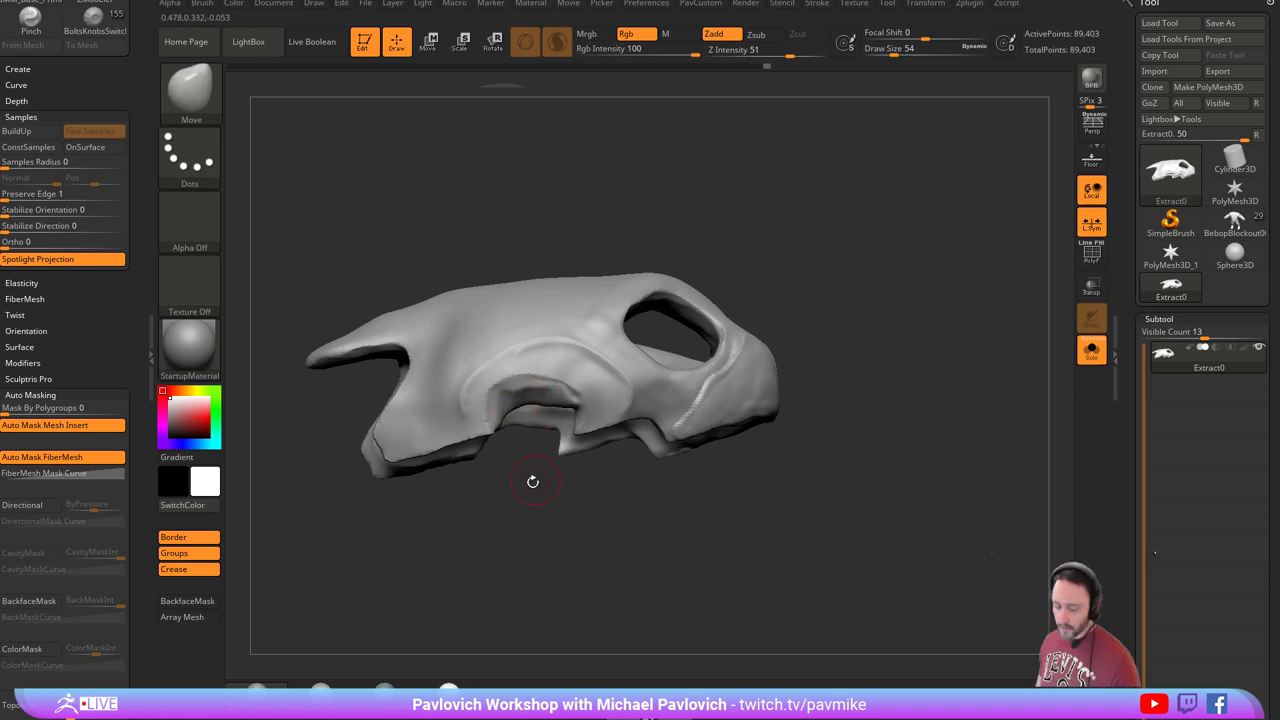
Trim and smooth the temple notch into a clean rounded arch with the TrimDynamic brush at draw size 54.
{"action": "key", "text": "b"}
{"action": "key", "text": "t"}
{"action": "key", "text": "d"}
{"action": "mouse_move", "coordinate": [527, 506]}
{"action": "left_mouse_down"}
{"action": "mouse_move", "coordinate": [540, 425]}
{"action": "mouse_move", "coordinate": [576, 418]}
{"action": "mouse_move", "coordinate": [525, 420]}
{"action": "left_mouse_up"}
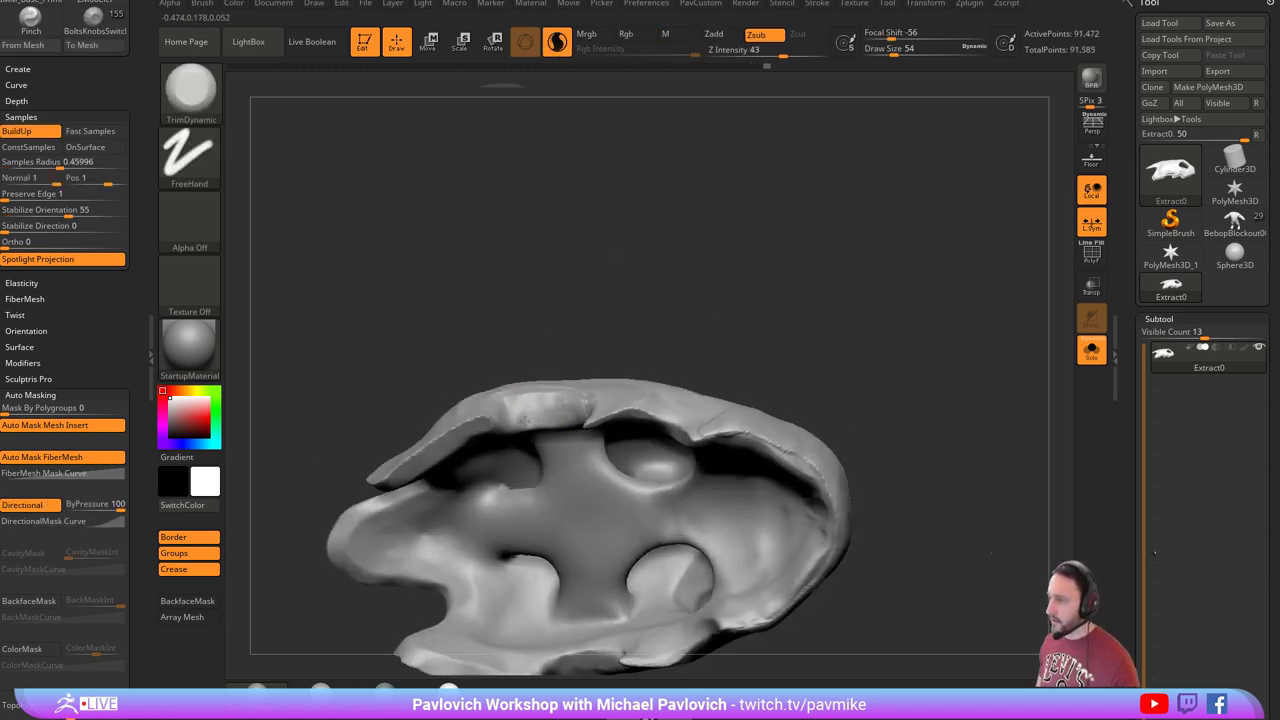
{"action": "key", "text": "ctrl+z"}
{"action": "key", "text": "shift"}
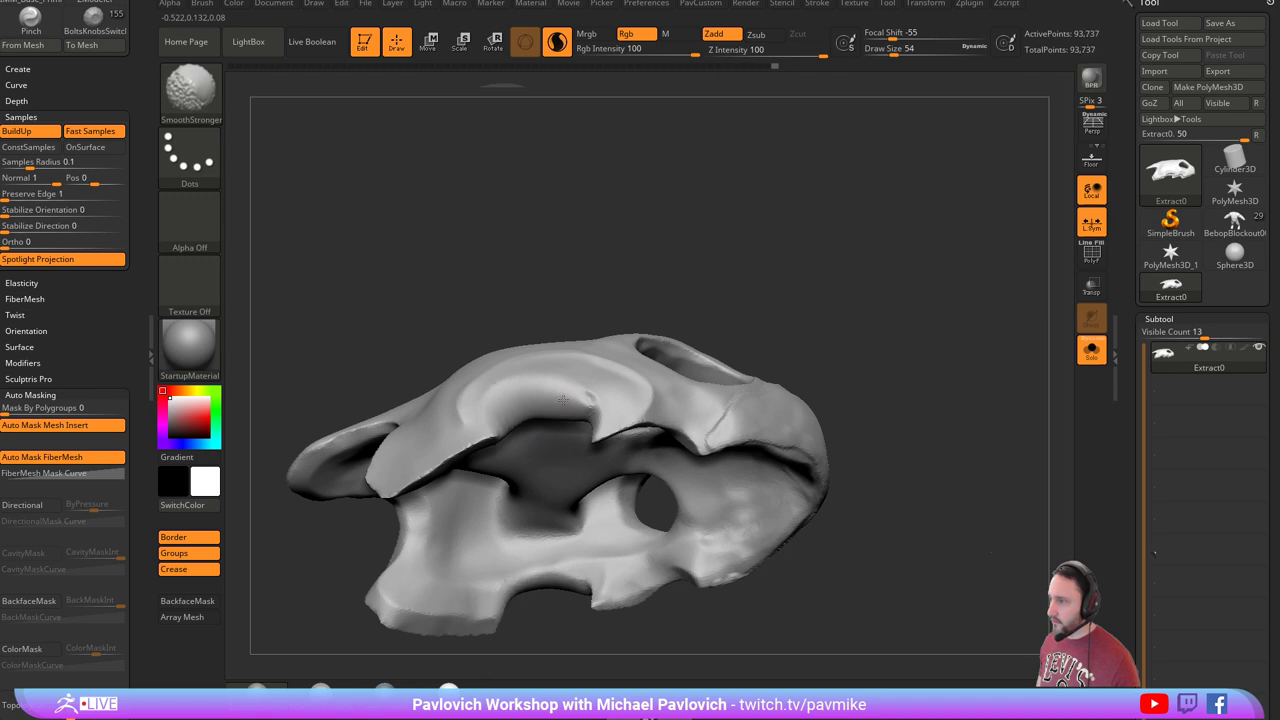
{"action": "key", "text": "ctrl+z"}
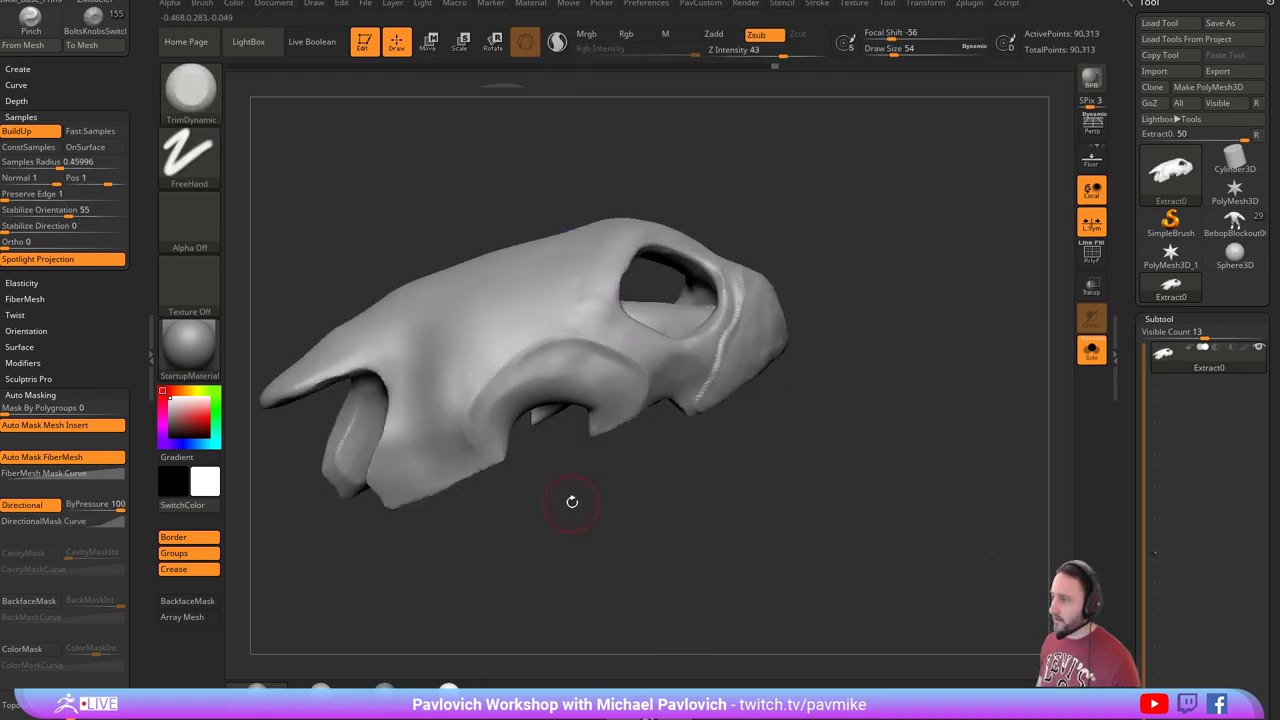
Build up the underside and inner edge of the temple arch with the Clay brush at draw size 54.
{"action": "mouse_move", "coordinate": [558, 501]}
{"action": "left_mouse_down"}
{"action": "mouse_move", "coordinate": [549, 402]}
{"action": "mouse_move", "coordinate": [556, 418]}
{"action": "mouse_move", "coordinate": [540, 414]}
{"action": "left_mouse_up"}
{"action": "left_click_drag", "start_coordinate": [535, 305], "coordinate": [584, 309]}
{"action": "key", "text": "2"}
{"action": "left_click_drag", "start_coordinate": [589, 260], "coordinate": [588, 290]}
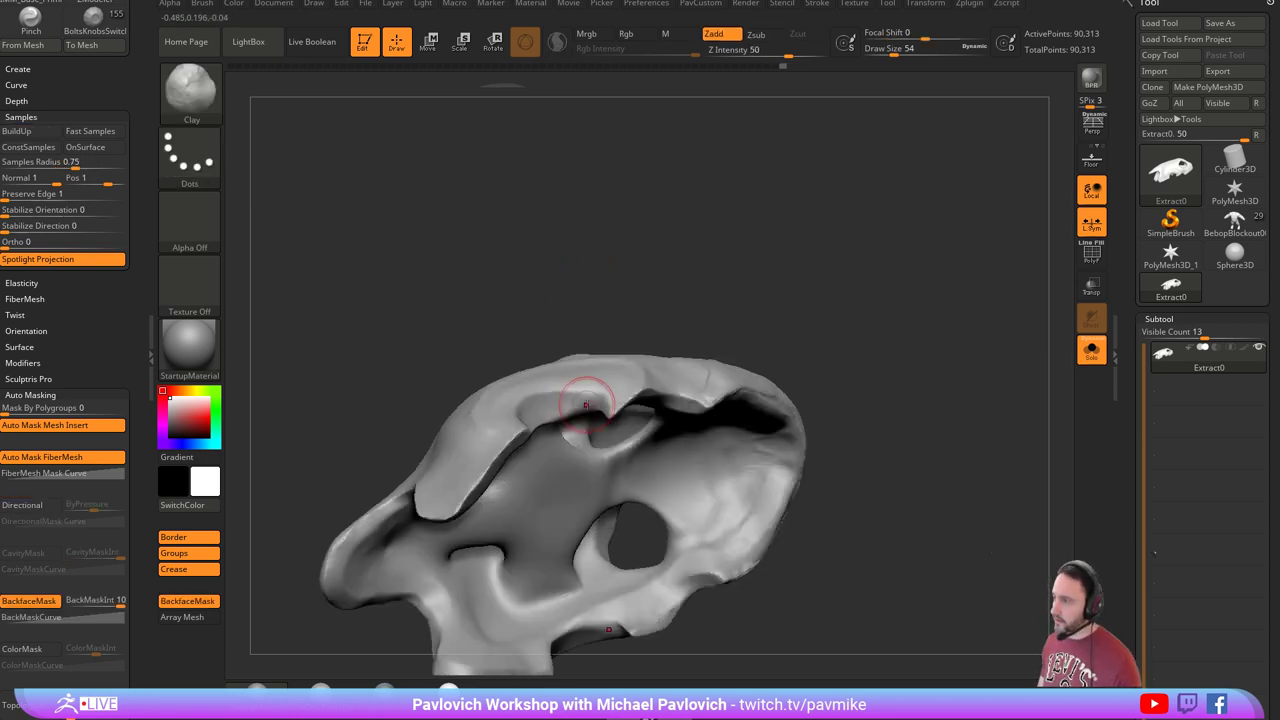
{"action": "left_click_drag", "start_coordinate": [592, 402], "coordinate": [582, 387]}
{"action": "left_click_drag", "start_coordinate": [596, 337], "coordinate": [576, 310]}
{"action": "left_click_drag", "start_coordinate": [532, 398], "coordinate": [579, 301]}
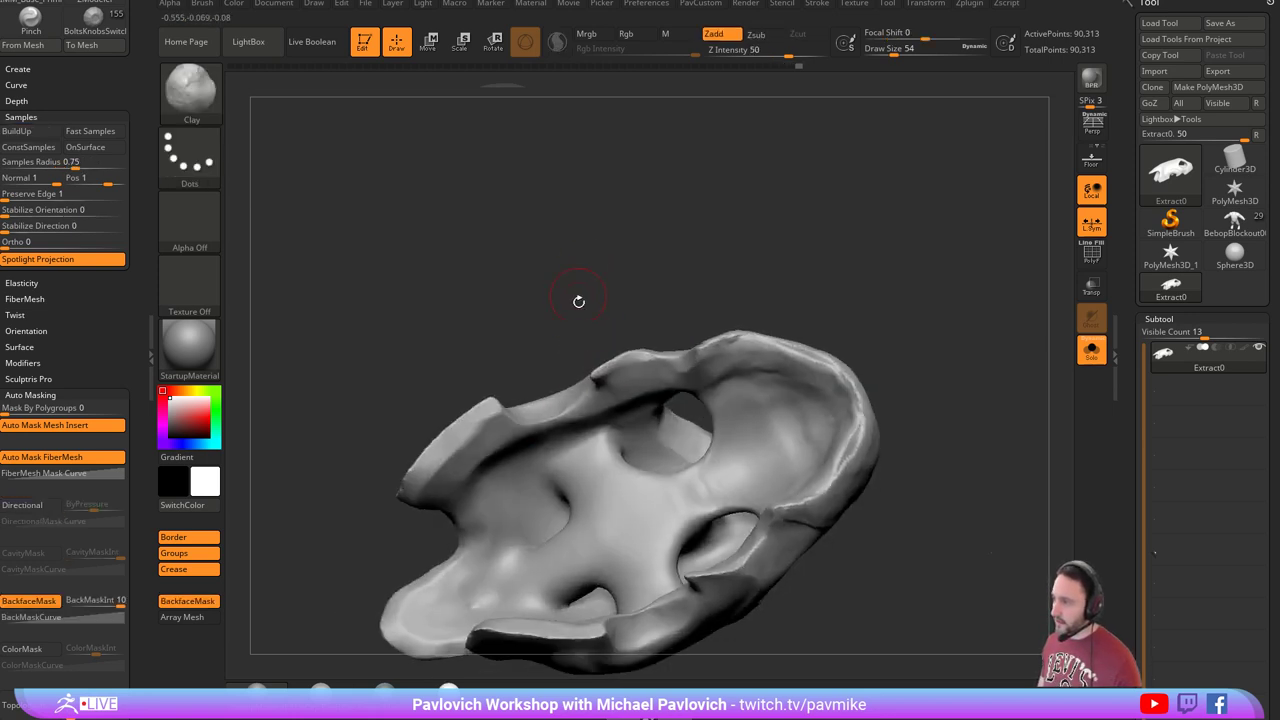
Flatten the inner underside edge of the temple arch with the TrimDynamic brush at draw size 54.
{"action": "key", "text": "b"}
{"action": "key", "text": "t"}
{"action": "key", "text": "d"}
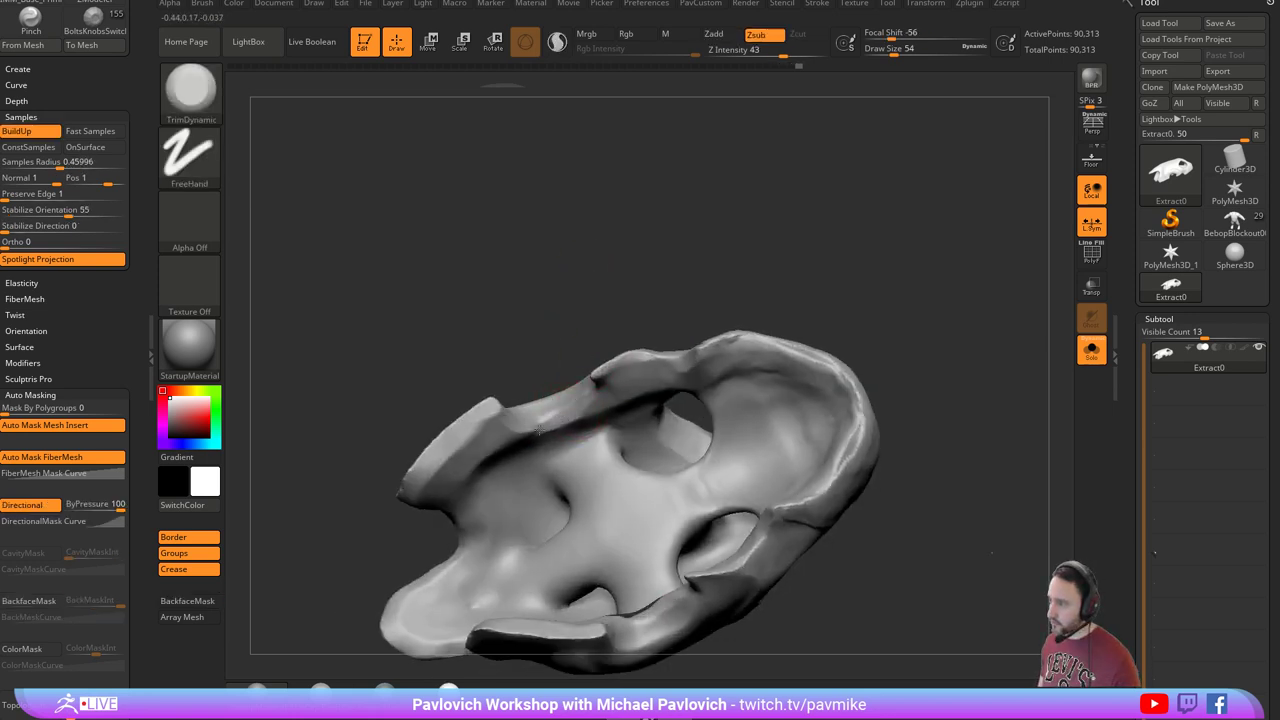
{"action": "mouse_move", "coordinate": [598, 311]}
{"action": "left_mouse_down"}
{"action": "mouse_move", "coordinate": [581, 497]}
{"action": "mouse_move", "coordinate": [520, 550]}
{"action": "mouse_move", "coordinate": [512, 515]}
{"action": "left_mouse_up"}
{"action": "mouse_move", "coordinate": [413, 452]}
{"action": "left_mouse_down"}
{"action": "mouse_move", "coordinate": [460, 410]}
{"action": "mouse_move", "coordinate": [423, 466]}
{"action": "mouse_move", "coordinate": [443, 452]}
{"action": "mouse_move", "coordinate": [449, 493]}
{"action": "mouse_move", "coordinate": [469, 514]}
{"action": "mouse_move", "coordinate": [457, 520]}
{"action": "mouse_move", "coordinate": [482, 522]}
{"action": "mouse_move", "coordinate": [477, 531]}
{"action": "mouse_move", "coordinate": [527, 397]}
{"action": "left_mouse_up"}
Carve a crease behind the temple arch with the DamStandard brush at draw size 54.
{"action": "key", "text": "s"}
{"action": "key", "text": "b"}
{"action": "key", "text": "s"}
{"action": "key", "text": "t"}
{"action": "key", "text": "b"}
{"action": "key", "text": "d"}
{"action": "key", "text": "s"}
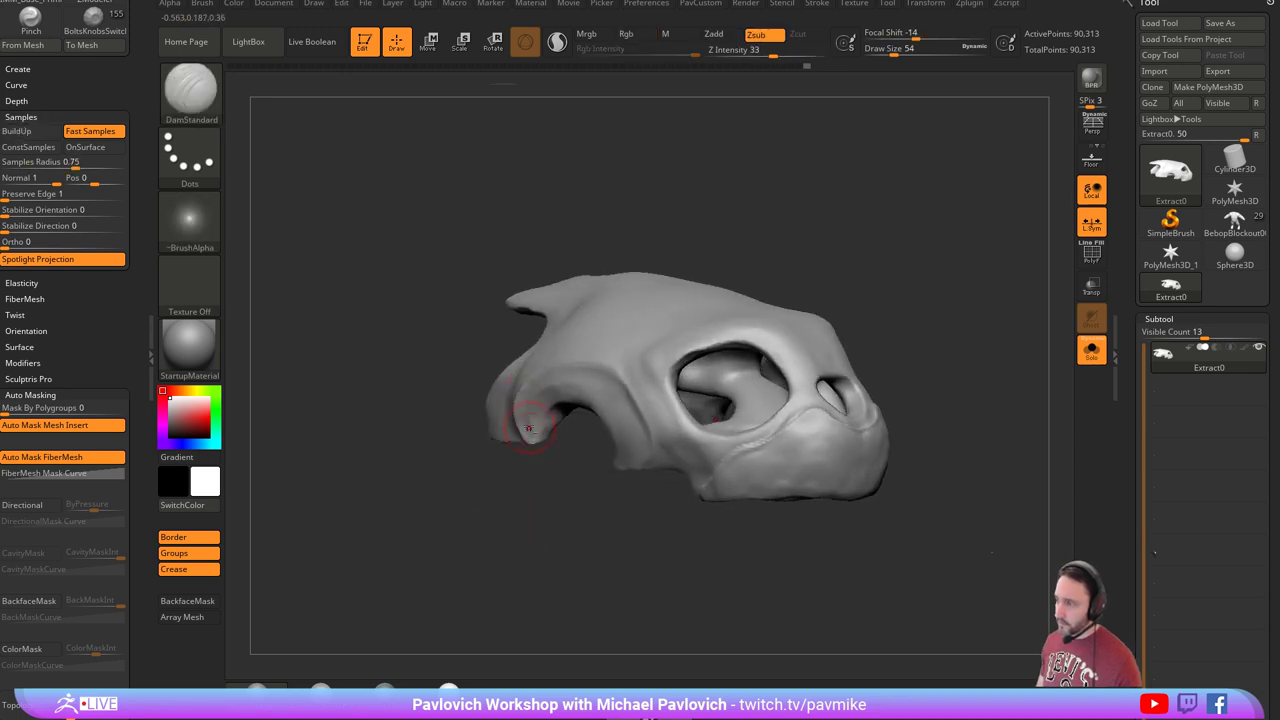
{"action": "left_click_drag", "start_coordinate": [490, 489], "coordinate": [506, 395]}
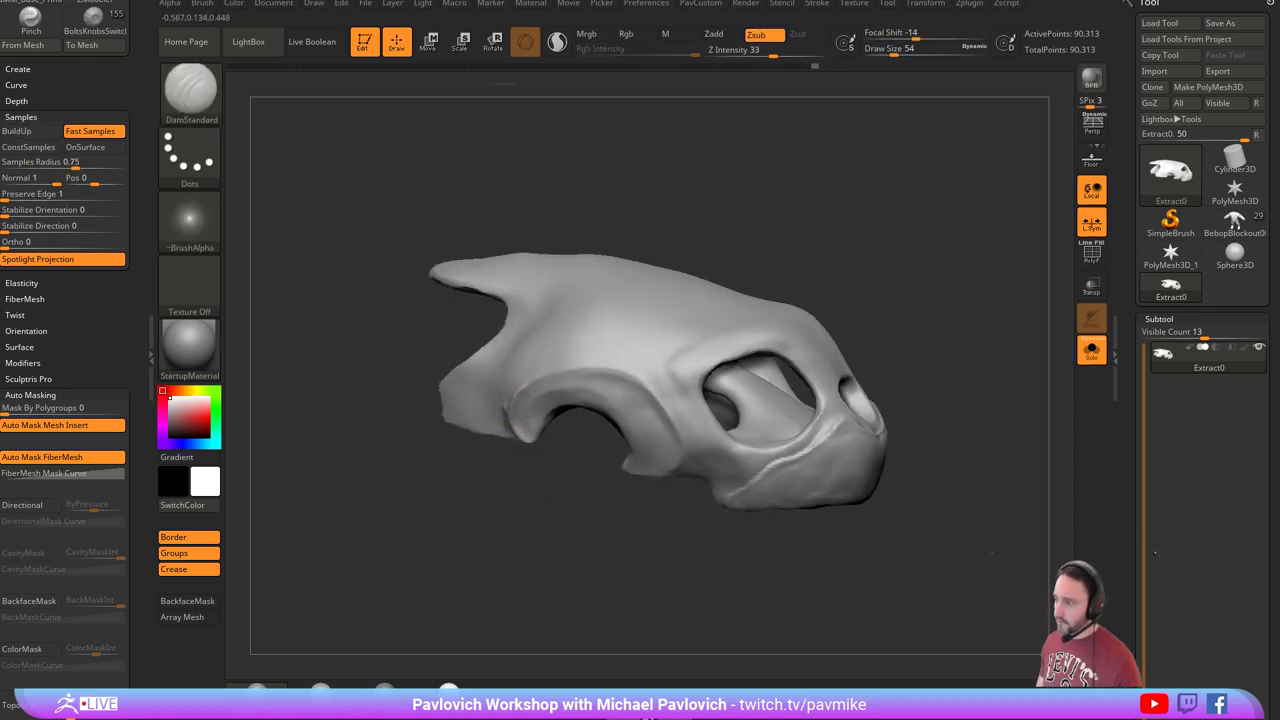
Recess the bone behind the temple crease and build up its front side with the Clay brush at draw size 54.
{"action": "key", "text": "b"}
{"action": "key", "text": "c"}
{"action": "key", "text": "l"}
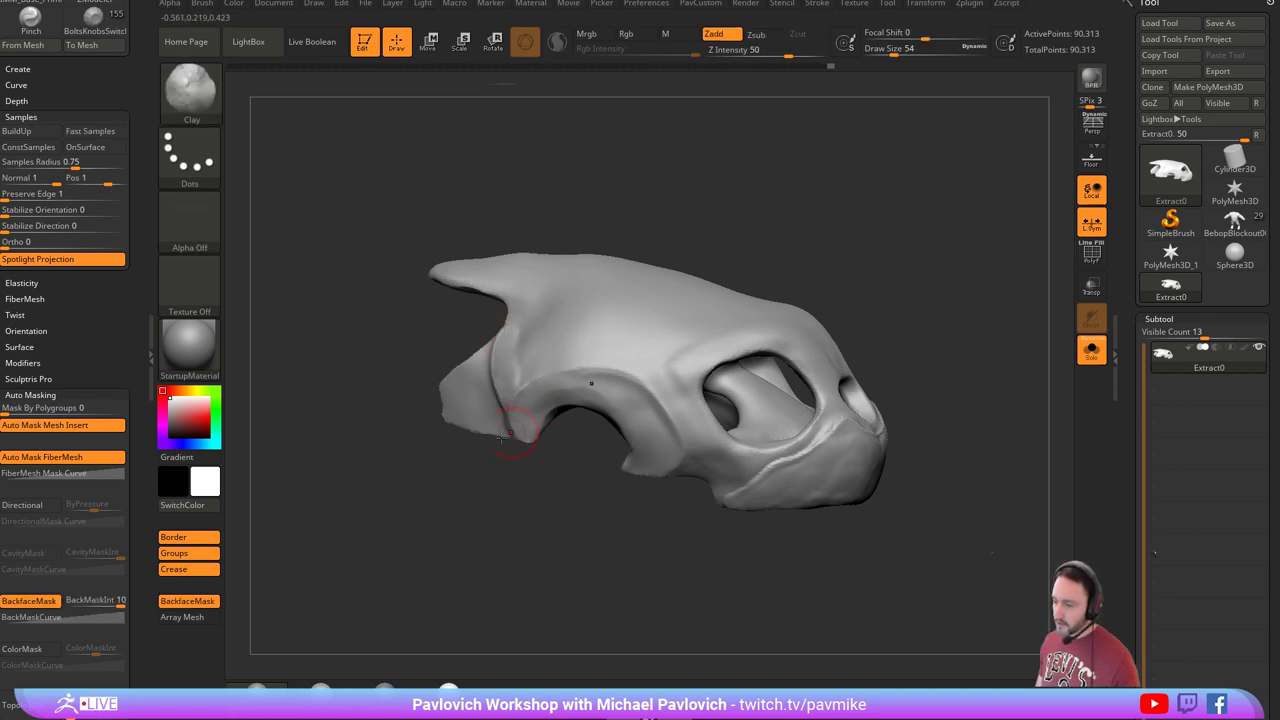
{"action": "left_click_drag", "start_coordinate": [494, 448], "coordinate": [514, 464], "text": "alt"}
{"action": "left_click_drag", "start_coordinate": [532, 369], "coordinate": [543, 386]}
{"action": "left_click_drag", "start_coordinate": [490, 327], "coordinate": [546, 383]}
Flatten the surface between the temple arch and the rear crease with the hPolish brush at draw size 54.
{"action": "mouse_move", "coordinate": [686, 306]}
{"action": "right_mouse_down"}
{"action": "mouse_move", "coordinate": [822, 223]}
{"action": "mouse_move", "coordinate": [1088, 348]}
{"action": "mouse_move", "coordinate": [850, 345]}
{"action": "right_mouse_up"}
{"action": "key", "text": "b"}
{"action": "key", "text": "h"}
{"action": "key", "text": "p"}
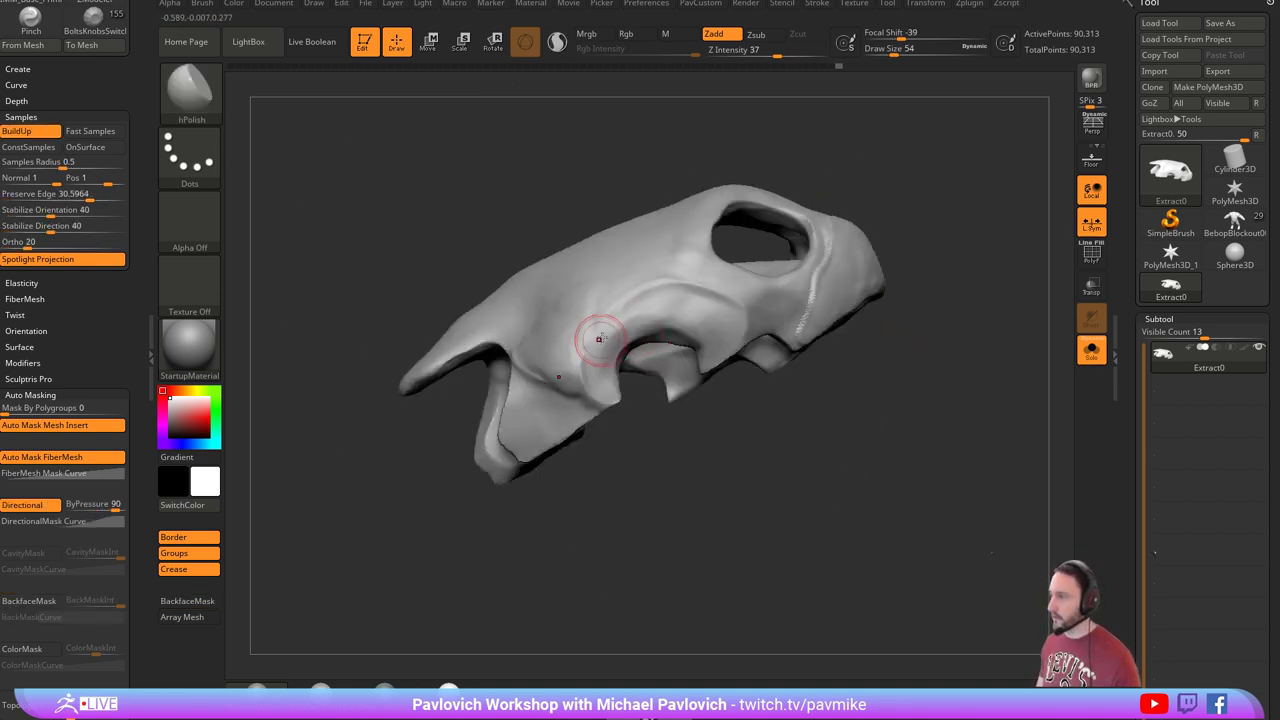
{"action": "left_click_drag", "start_coordinate": [600, 338], "coordinate": [602, 349]}
{"action": "right_click_drag", "start_coordinate": [620, 396], "coordinate": [566, 343]}
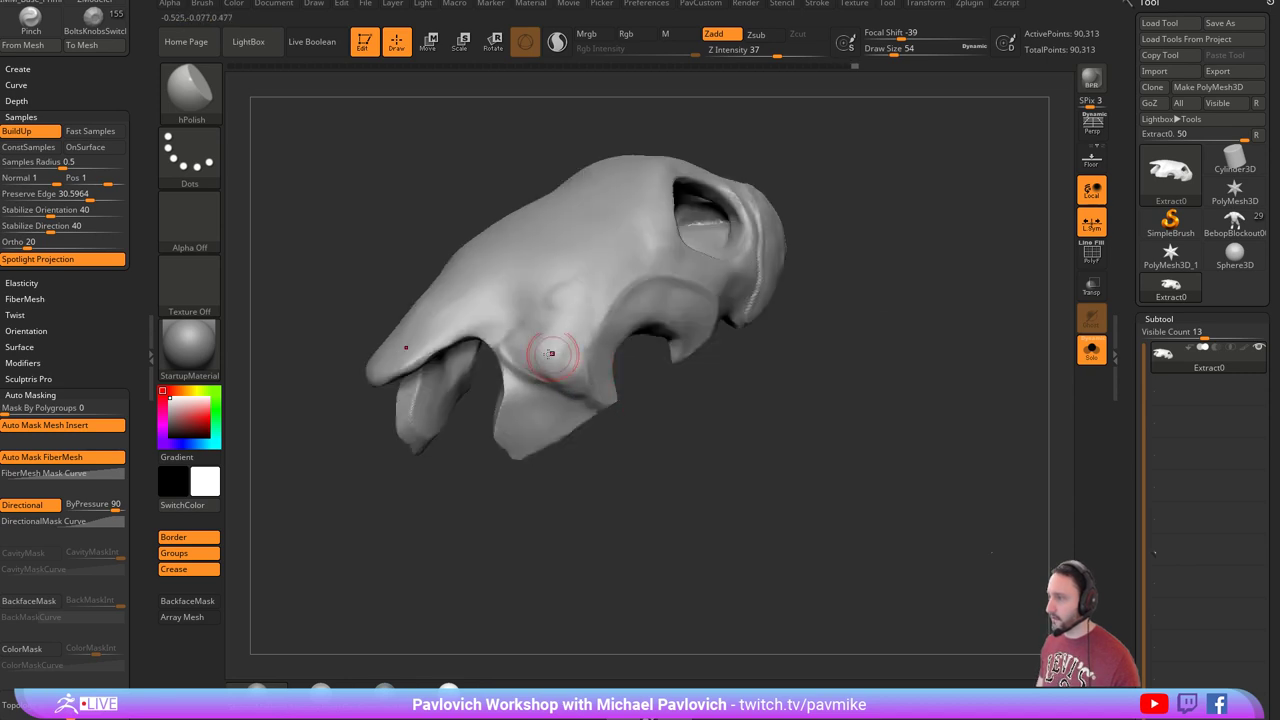
{"action": "right_click_drag", "start_coordinate": [549, 346], "coordinate": [563, 390]}
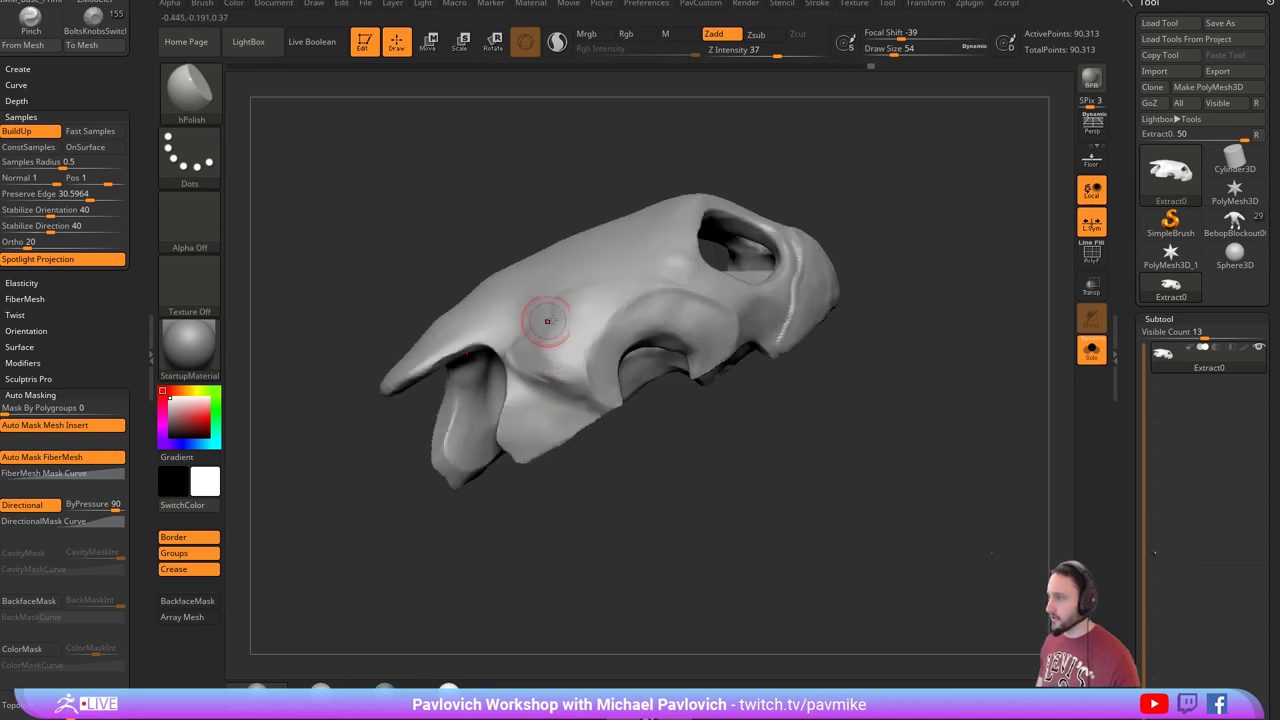
Polish the broad plane above and behind the temple arch with the hPolish brush at draw size 80.
{"action": "right_click_drag", "start_coordinate": [576, 201], "coordinate": [586, 286]}
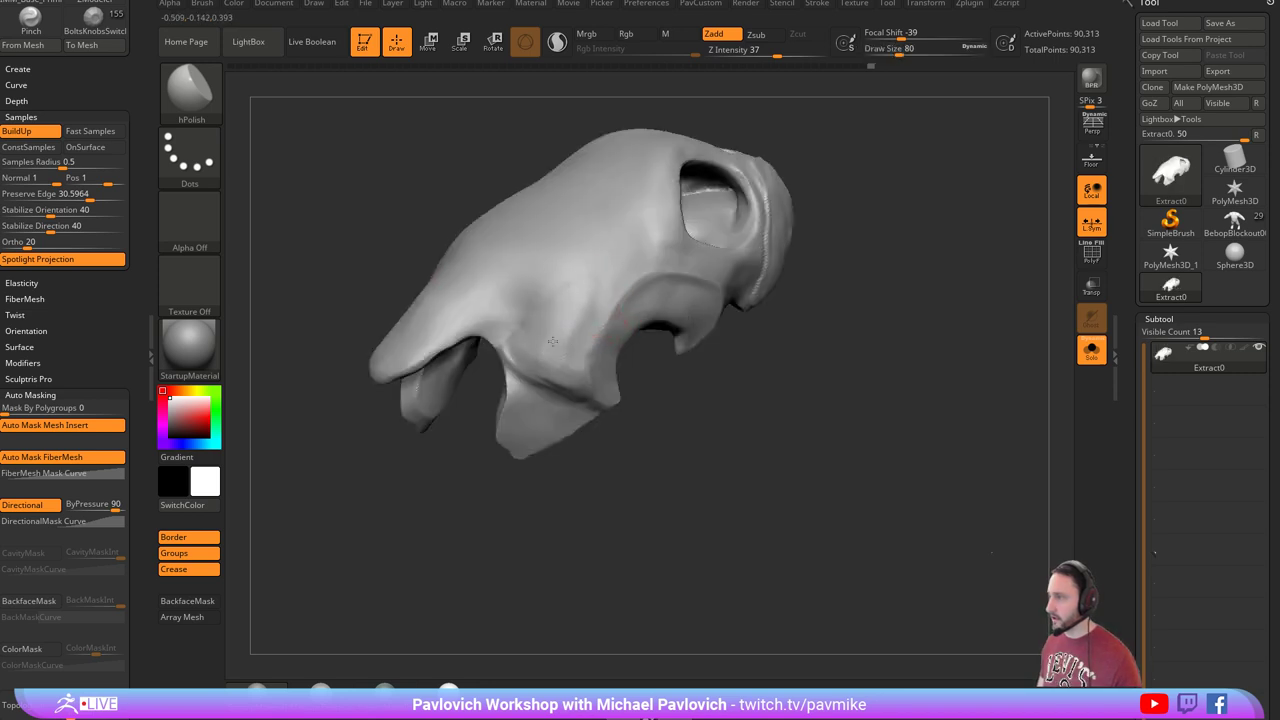
{"action": "left_click_drag", "start_coordinate": [552, 341], "coordinate": [603, 295]}
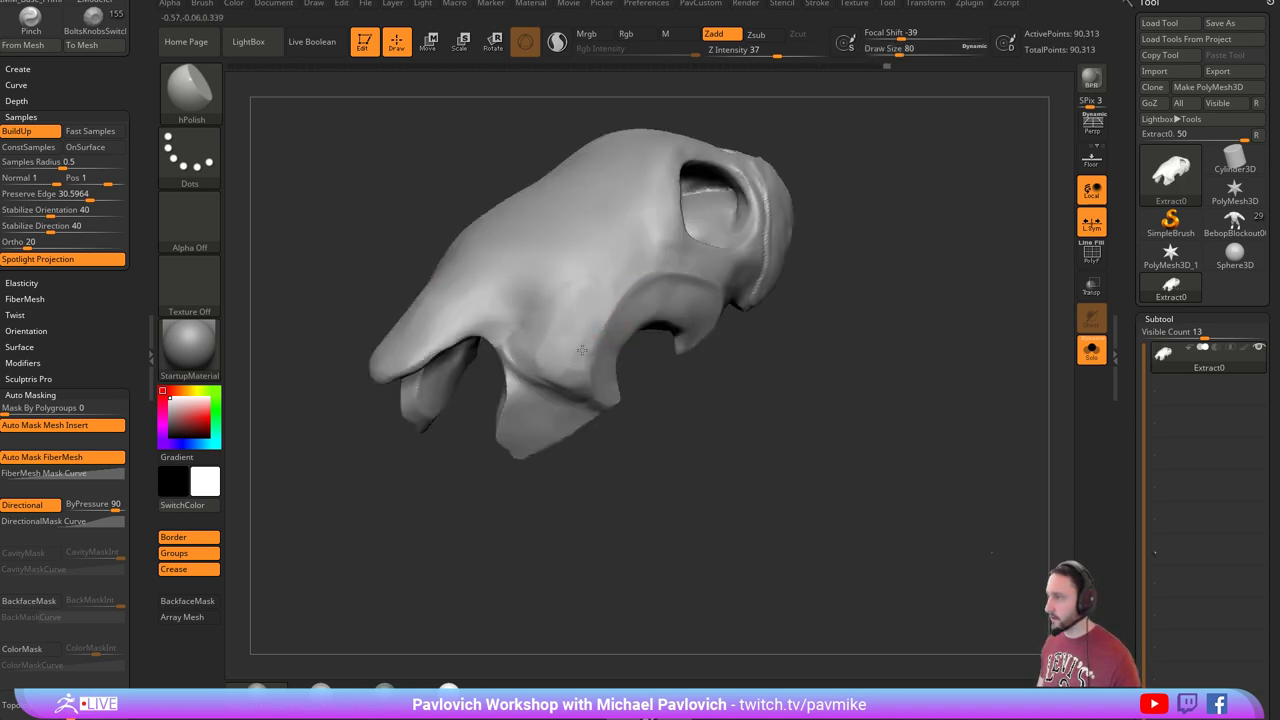
{"action": "right_click_drag", "start_coordinate": [587, 331], "coordinate": [586, 371]}
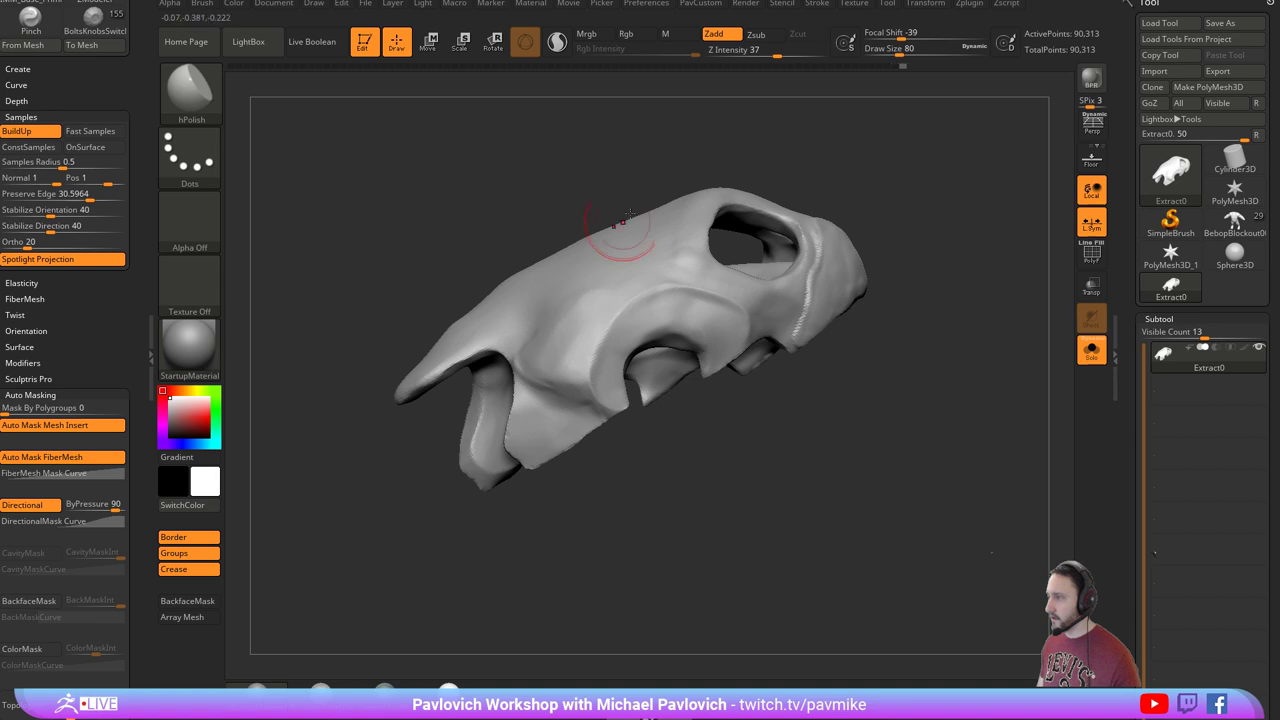
{"action": "right_click_drag", "start_coordinate": [628, 214], "coordinate": [648, 398]}
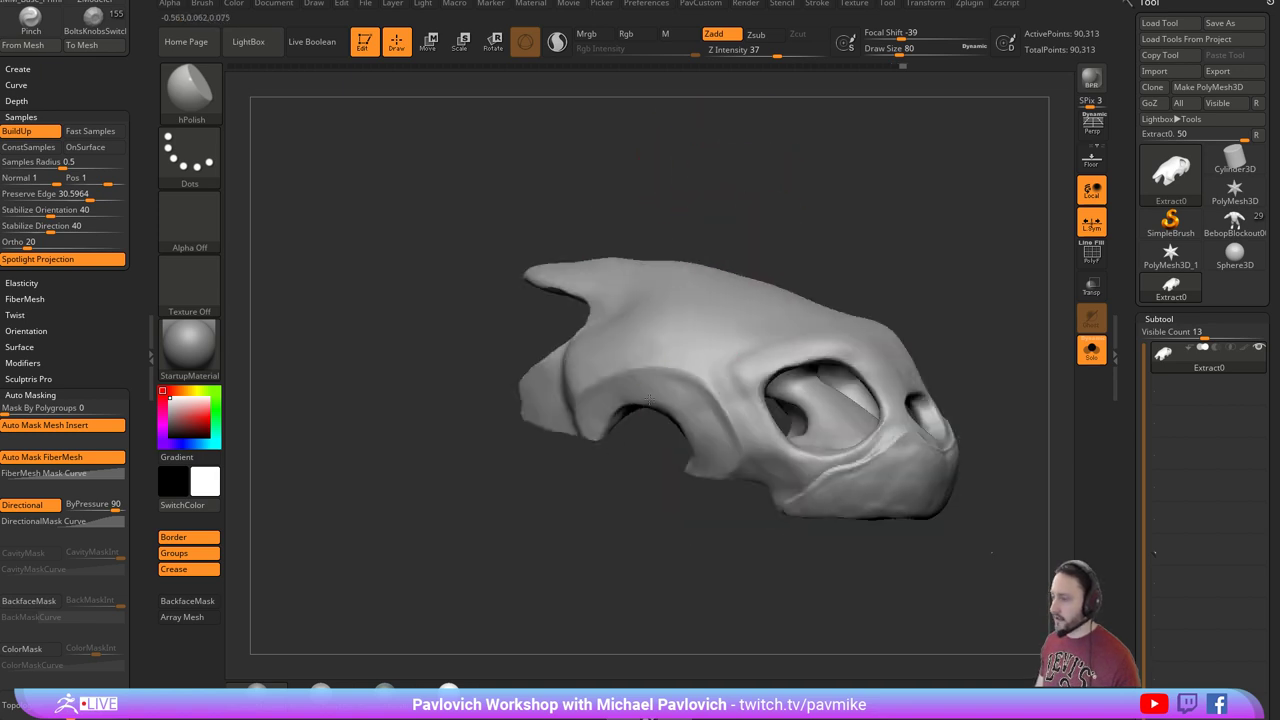
{"action": "right_click_drag", "start_coordinate": [586, 481], "coordinate": [667, 416]}
Flatten the raised rim around the temple arch with the TrimDynamic brush at draw size 80.
{"action": "key", "text": "b"}
{"action": "key", "text": "t"}
{"action": "key", "text": "d"}
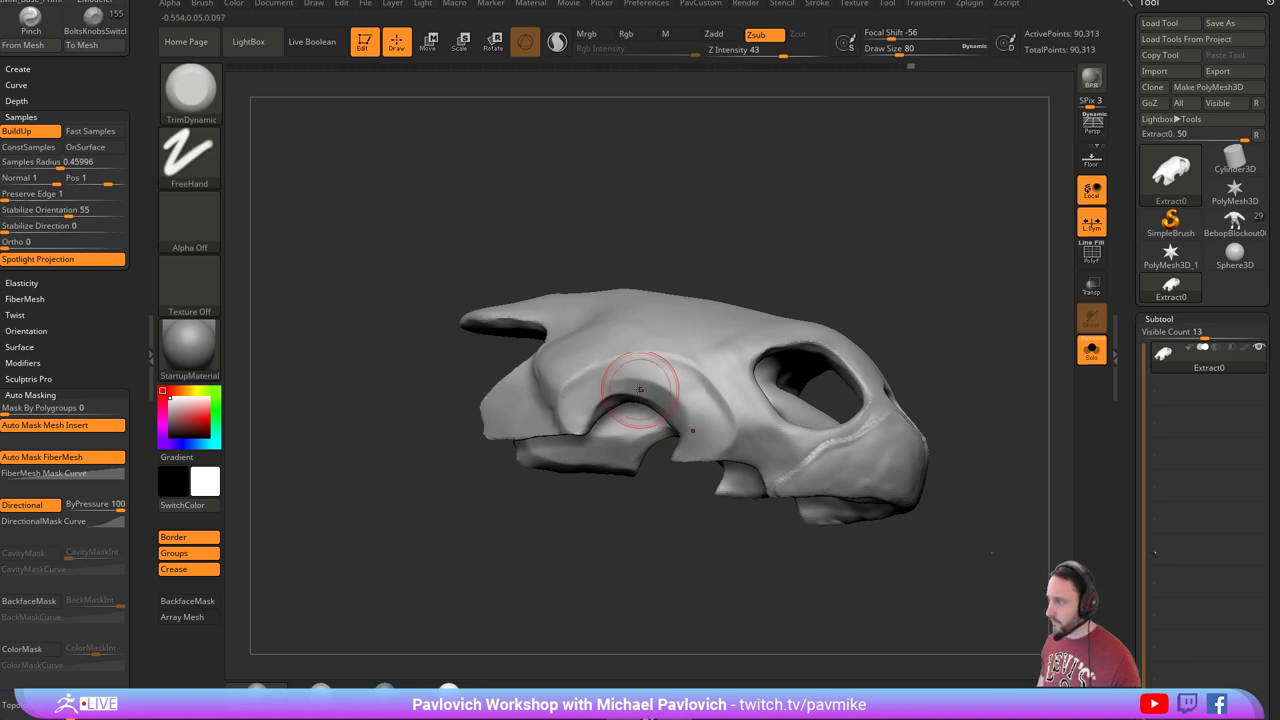
{"action": "mouse_move", "coordinate": [682, 403]}
{"action": "left_mouse_down"}
{"action": "mouse_move", "coordinate": [640, 390]}
{"action": "mouse_move", "coordinate": [680, 402]}
{"action": "left_mouse_up"}
{"action": "right_click_drag", "start_coordinate": [614, 348], "coordinate": [638, 386]}
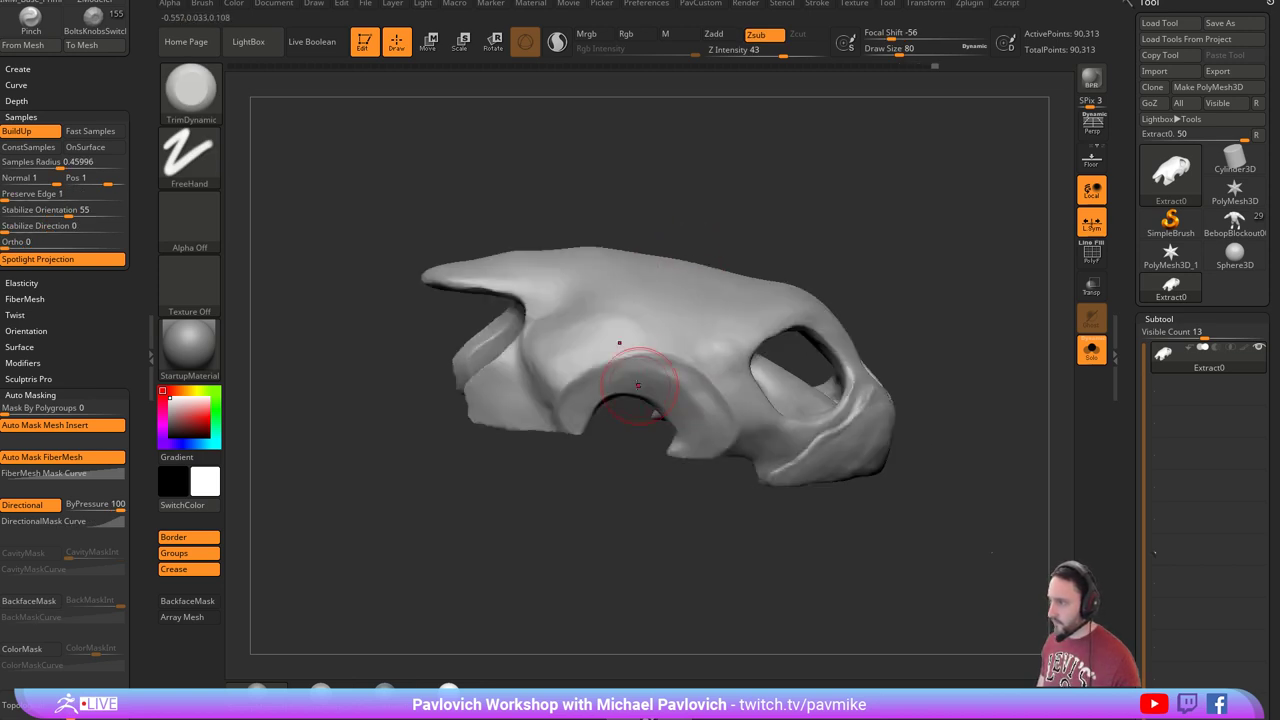
{"action": "right_click_drag", "start_coordinate": [675, 503], "coordinate": [670, 420]}
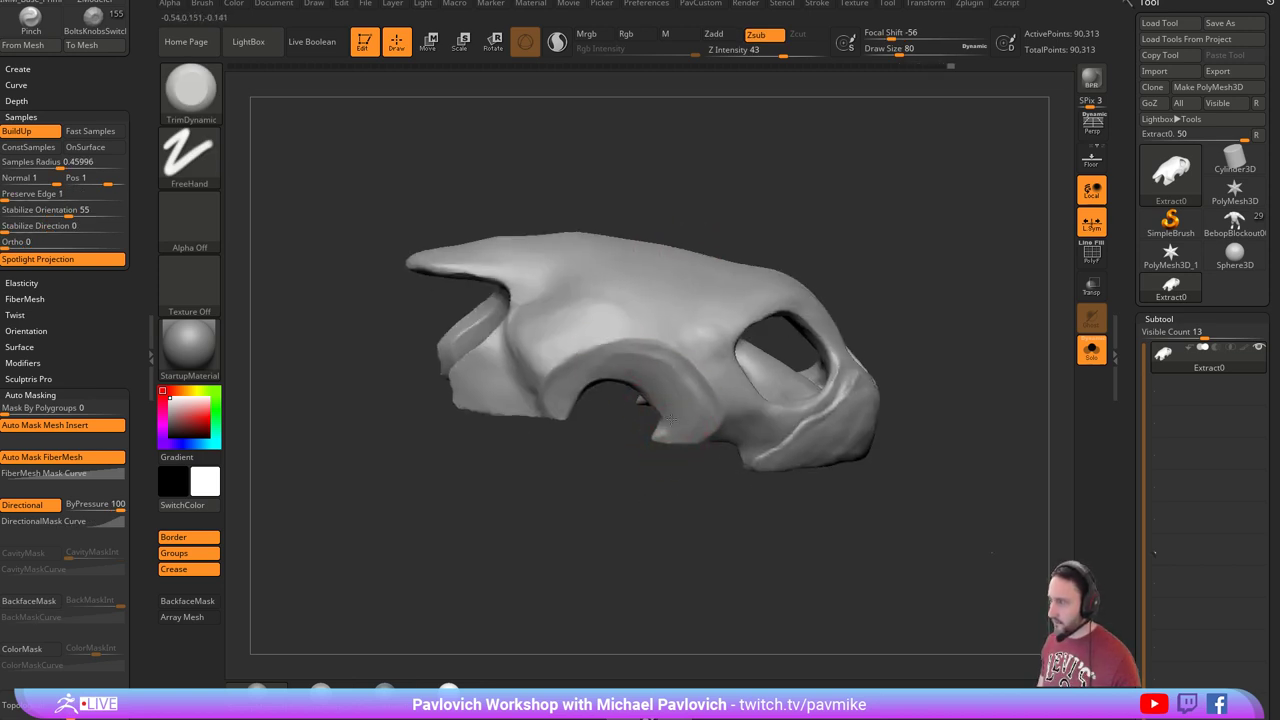
{"action": "mouse_move", "coordinate": [684, 484]}
{"action": "right_mouse_down"}
{"action": "mouse_move", "coordinate": [680, 466]}
{"action": "mouse_move", "coordinate": [634, 480]}
{"action": "mouse_move", "coordinate": [636, 535]}
{"action": "right_mouse_up"}
Add a small raised ridge at the lower front tip of the temple arch with the Standard brush at draw size 17.
{"action": "key", "text": "b"}
{"action": "key", "text": "m"}
{"action": "key", "text": "v"}
{"action": "key", "text": "b"}
{"action": "key", "text": "s"}
{"action": "key", "text": "t"}
{"action": "key", "text": "s"}
{"action": "left_click_drag", "start_coordinate": [651, 429], "coordinate": [642, 431]}
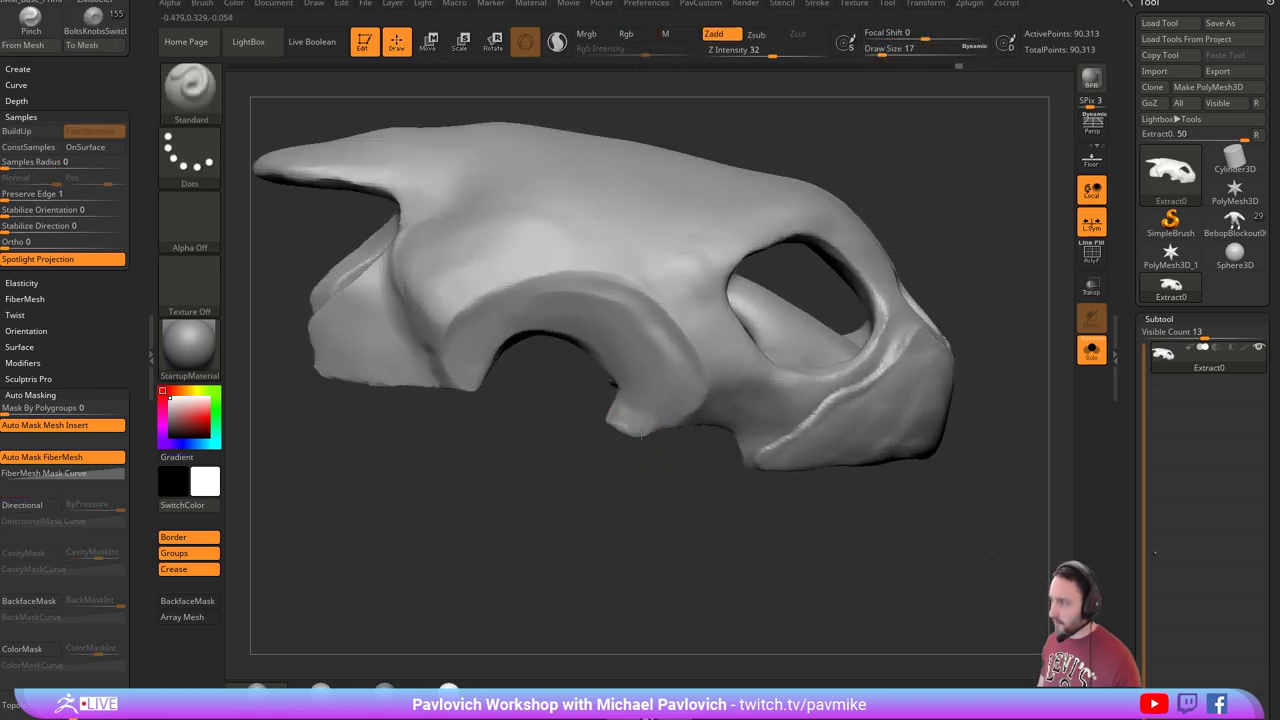
{"action": "left_click_drag", "start_coordinate": [609, 495], "coordinate": [673, 524], "text": "ctrl"}
{"action": "right_click_drag", "start_coordinate": [668, 481], "coordinate": [678, 440]}
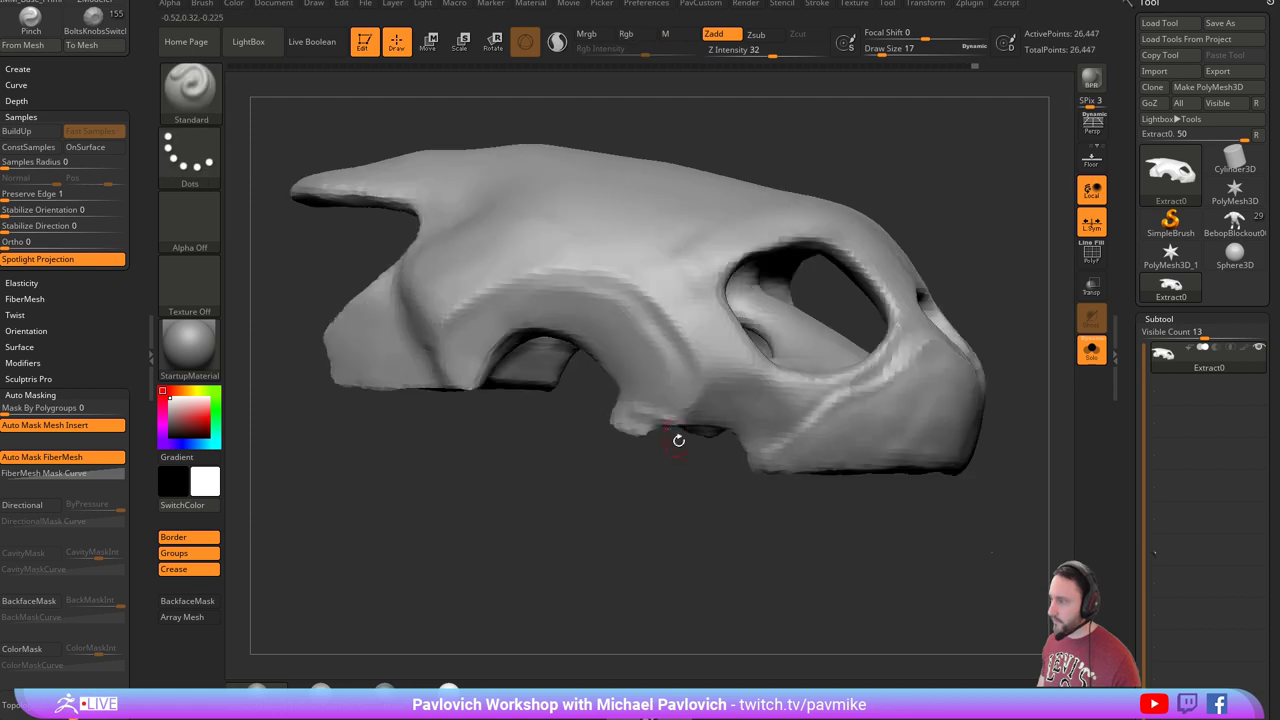
{"action": "key", "text": "ctrl+z"}
Set the DynaMesh resolution to 384 and remesh the skull.
{"action": "key", "text": "2"}
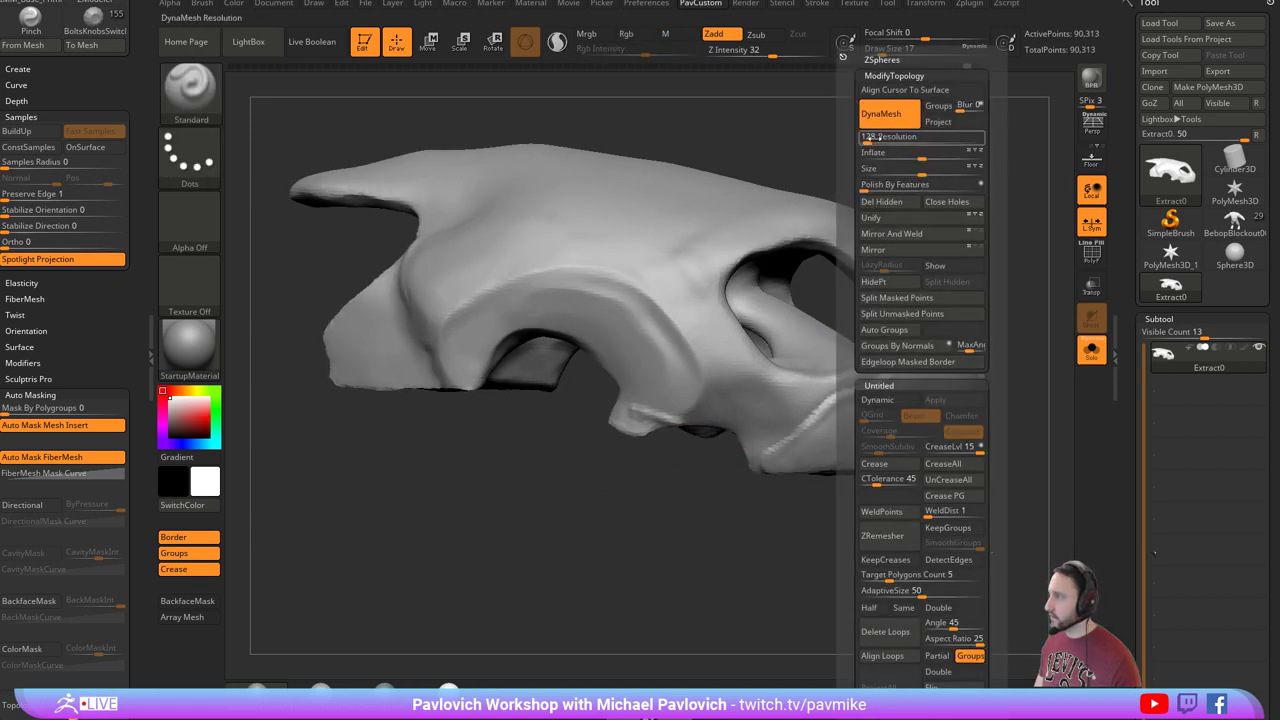
{"action": "left_click", "coordinate": [869, 138]}
{"action": "type", "text": "384"}
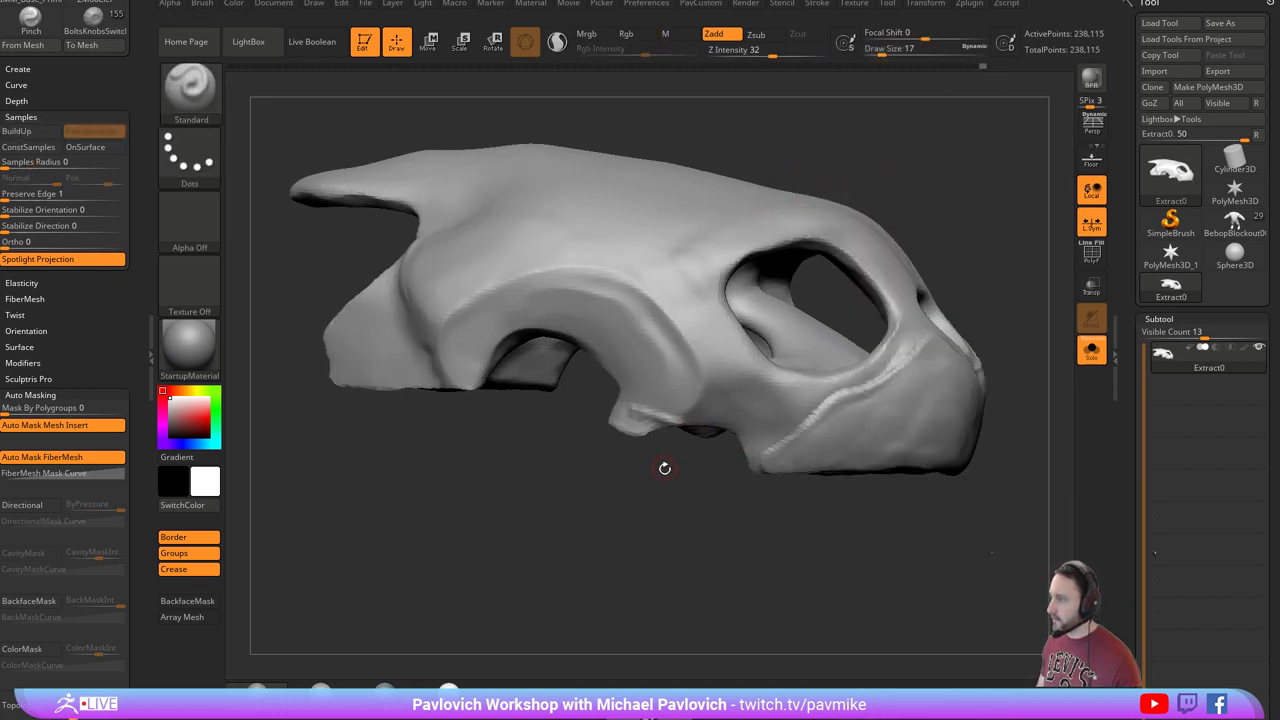
Remesh the skull and reshape the rear edge of the side plate with the Move brush at draw size 187.
{"action": "left_click_drag", "start_coordinate": [663, 466], "coordinate": [675, 414], "text": "ctrl"}
{"action": "right_click_drag", "start_coordinate": [670, 501], "coordinate": [521, 490]}
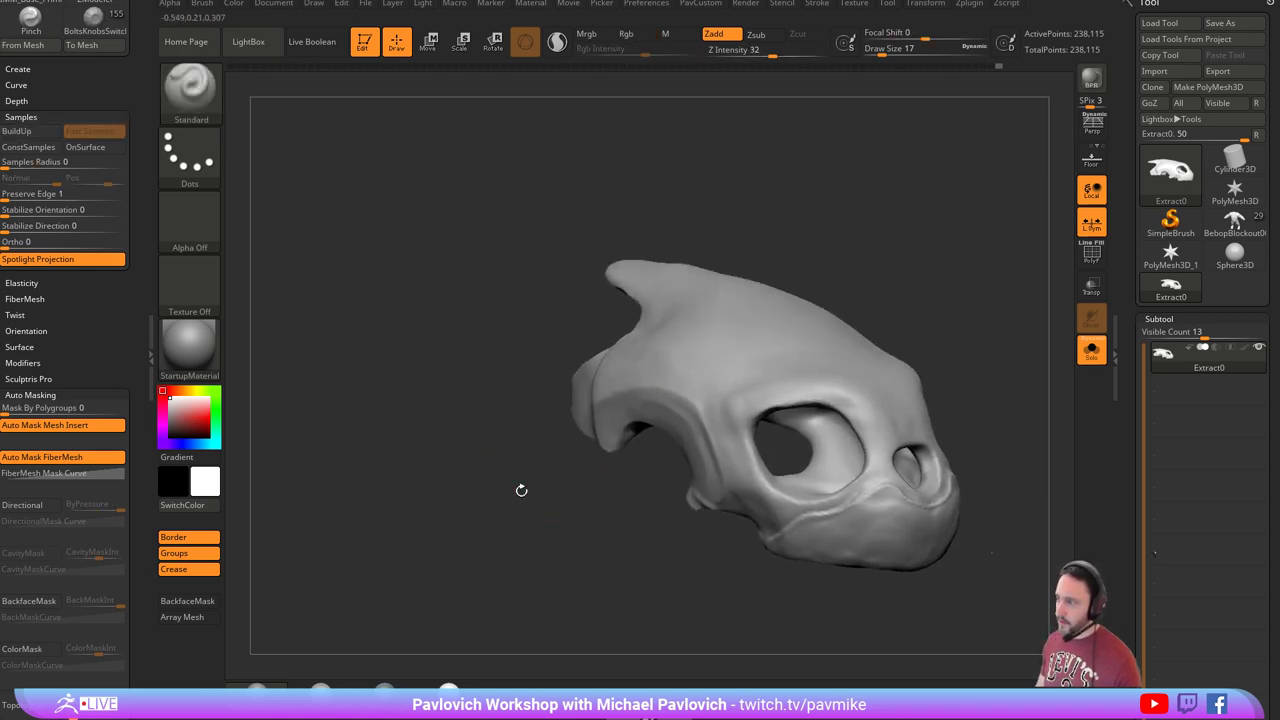
{"action": "right_click_drag", "start_coordinate": [496, 448], "coordinate": [505, 576]}
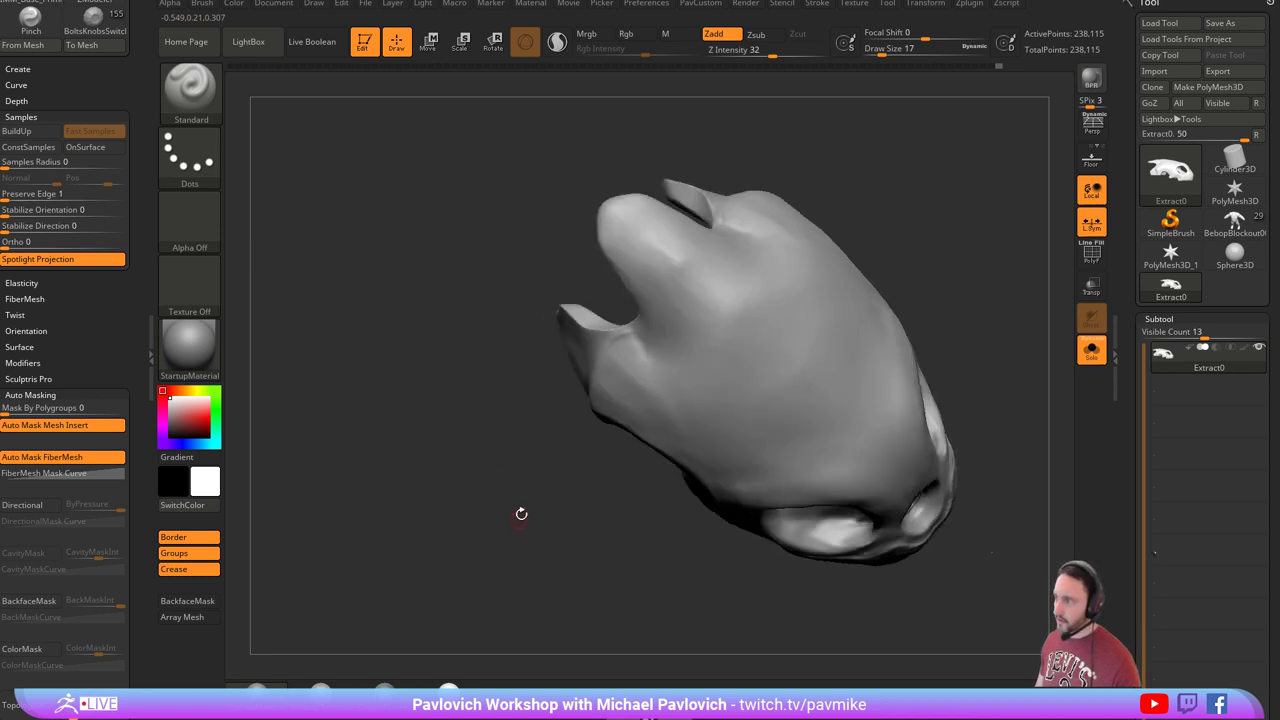
{"action": "right_click_drag", "start_coordinate": [521, 513], "coordinate": [534, 506]}
{"action": "key", "text": "b"}
{"action": "key", "text": "m"}
{"action": "key", "text": "v"}
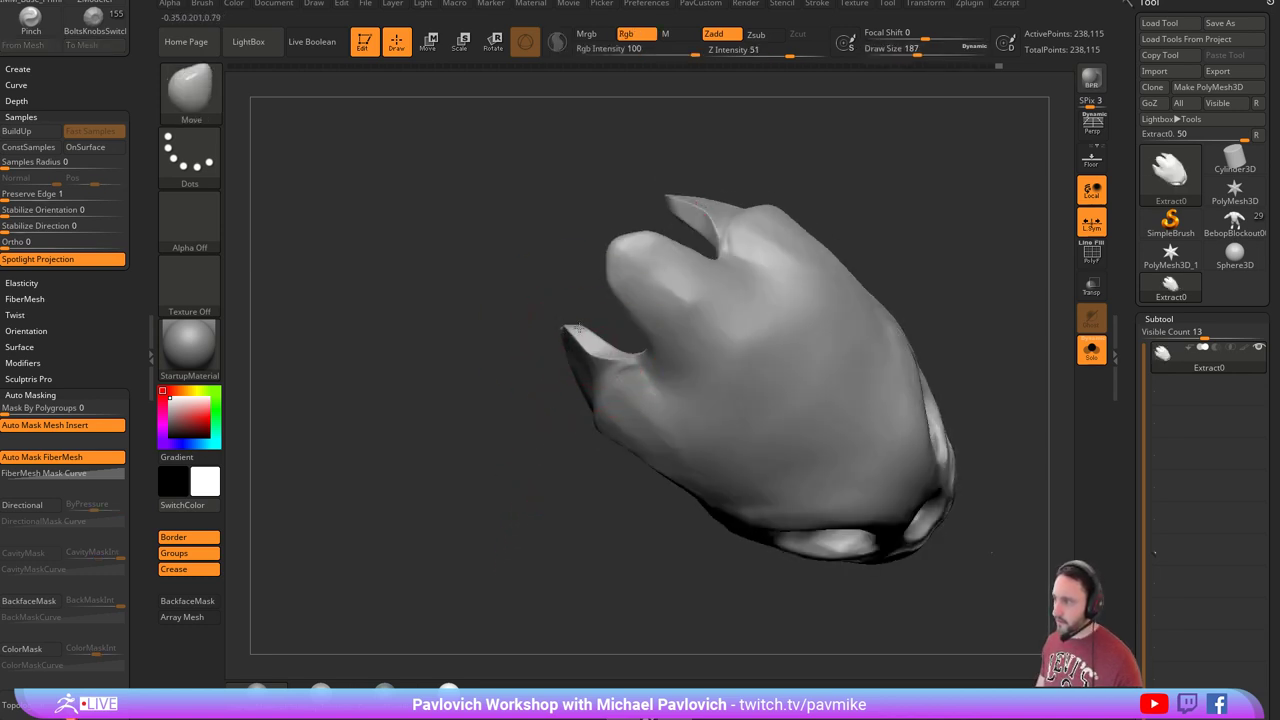
{"action": "mouse_move", "coordinate": [578, 328]}
{"action": "left_mouse_down"}
{"action": "mouse_move", "coordinate": [599, 344]}
{"action": "mouse_move", "coordinate": [578, 355]}
{"action": "left_mouse_up"}
{"action": "key", "text": "s"}
{"action": "mouse_move", "coordinate": [564, 415]}
{"action": "right_mouse_down"}
{"action": "mouse_move", "coordinate": [612, 398]}
{"action": "mouse_move", "coordinate": [600, 408]}
{"action": "right_mouse_up"}
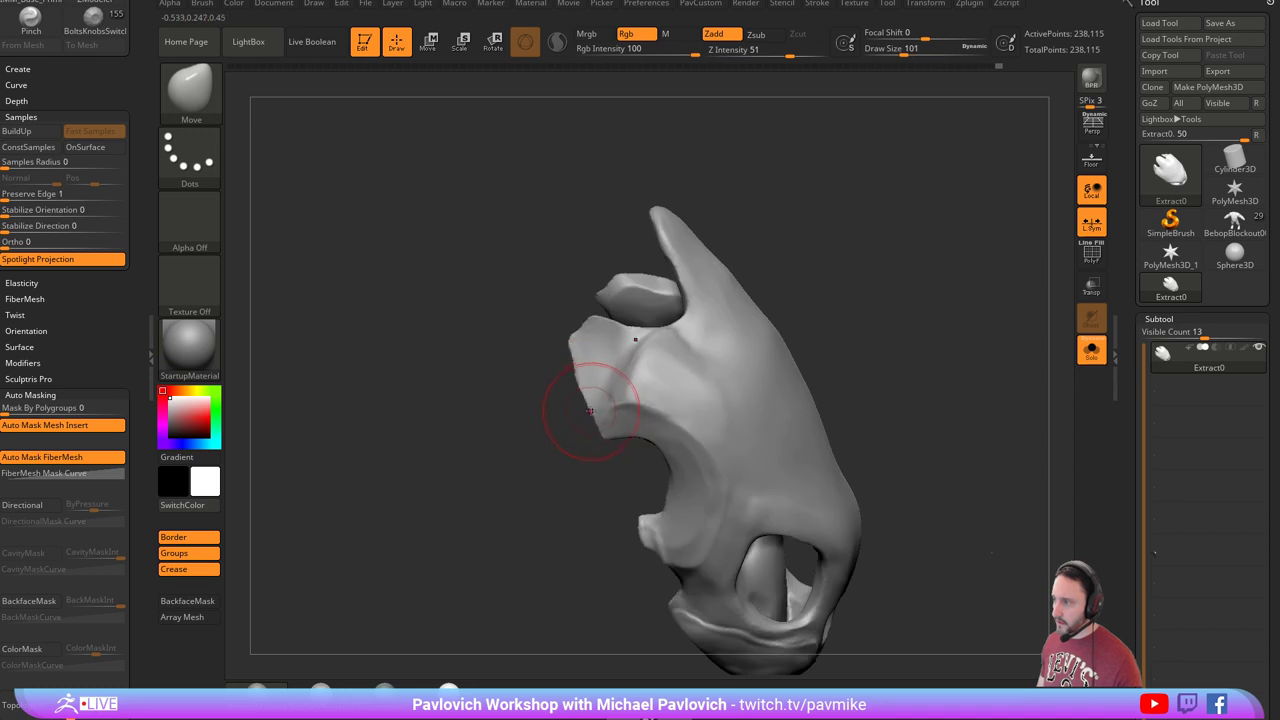
Build up the surface of the rear side plate behind the temple arch with the Clay brush, starting at draw size 101.
{"action": "key", "text": "b"}
{"action": "key", "text": "c"}
{"action": "key", "text": "l"}
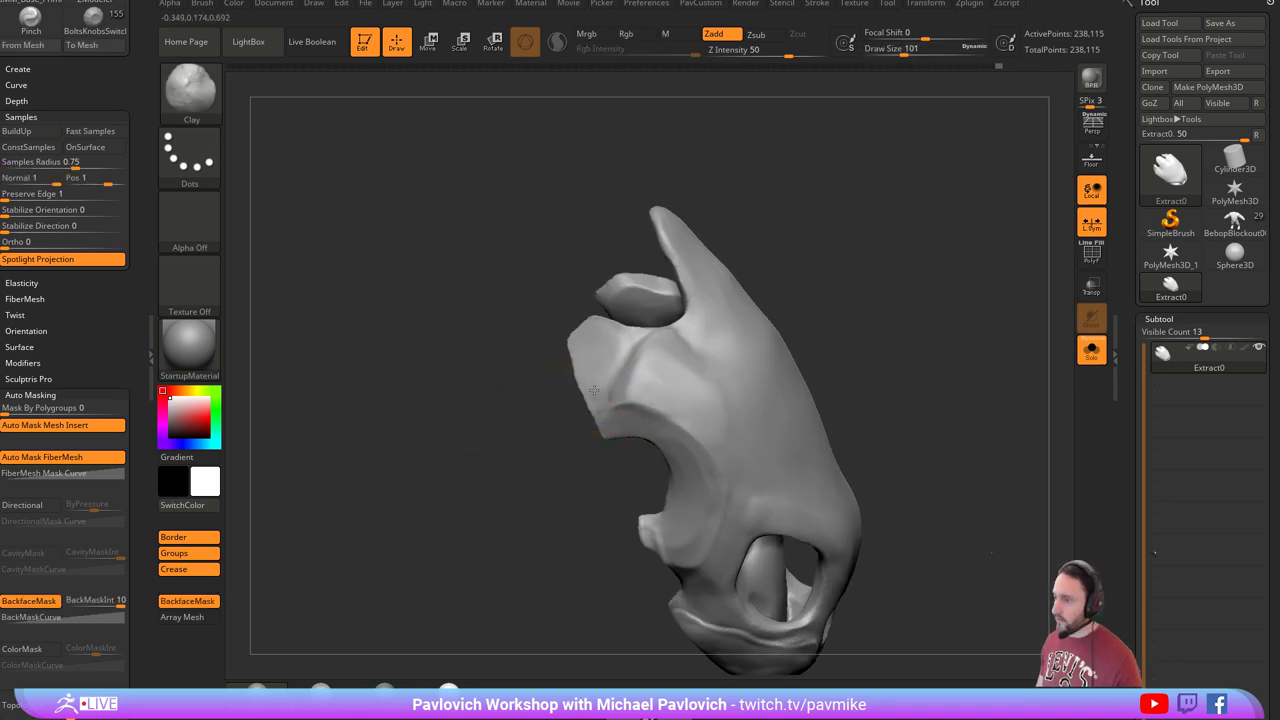
{"action": "left_click_drag", "start_coordinate": [586, 347], "coordinate": [596, 400]}
{"action": "right_click_drag", "start_coordinate": [672, 340], "coordinate": [630, 360]}
{"action": "key", "text": "s"}
{"action": "left_click_drag", "start_coordinate": [630, 360], "coordinate": [624, 360]}
{"action": "mouse_move", "coordinate": [608, 348]}
{"action": "left_mouse_down"}
{"action": "mouse_move", "coordinate": [628, 378]}
{"action": "mouse_move", "coordinate": [648, 350]}
{"action": "left_mouse_up"}
Flatten and smooth the rear side plate and its inner edge with the TrimDynamic brush at draw size 74.
{"action": "right_click_drag", "start_coordinate": [668, 350], "coordinate": [846, 336]}
{"action": "key", "text": "b"}
{"action": "key", "text": "t"}
{"action": "key", "text": "d"}
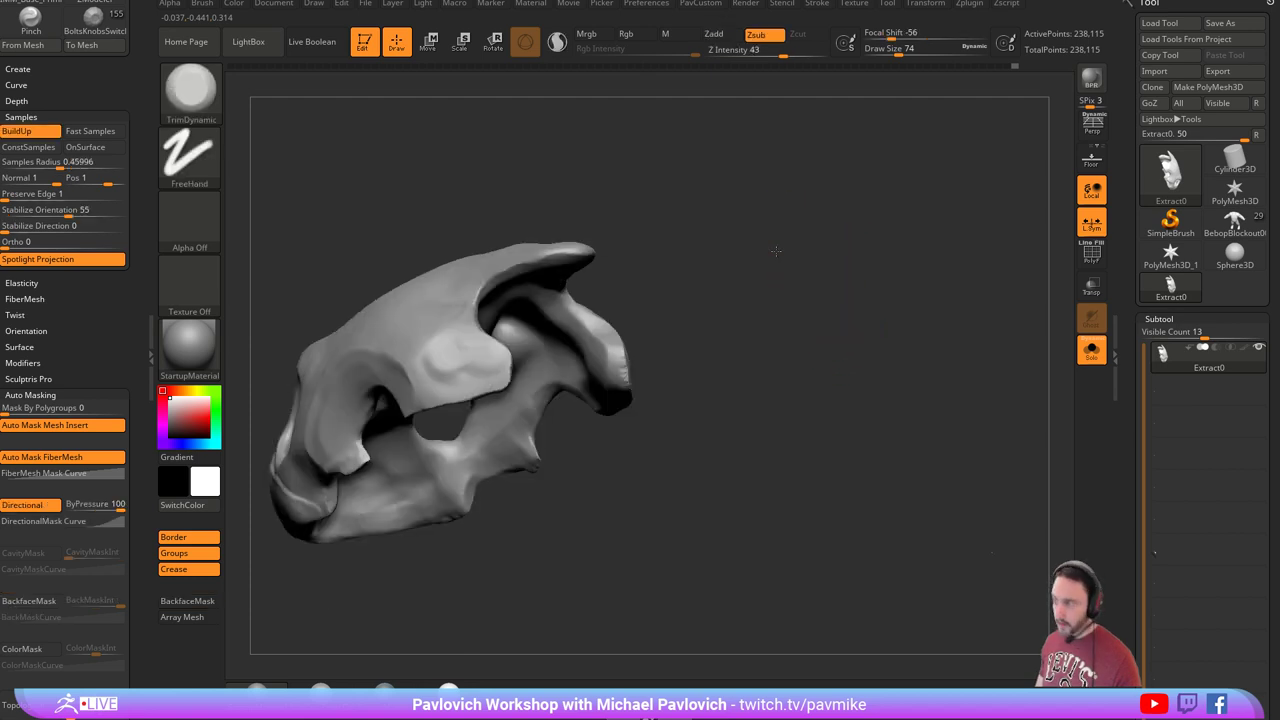
{"action": "right_click_drag", "start_coordinate": [774, 249], "coordinate": [645, 340]}
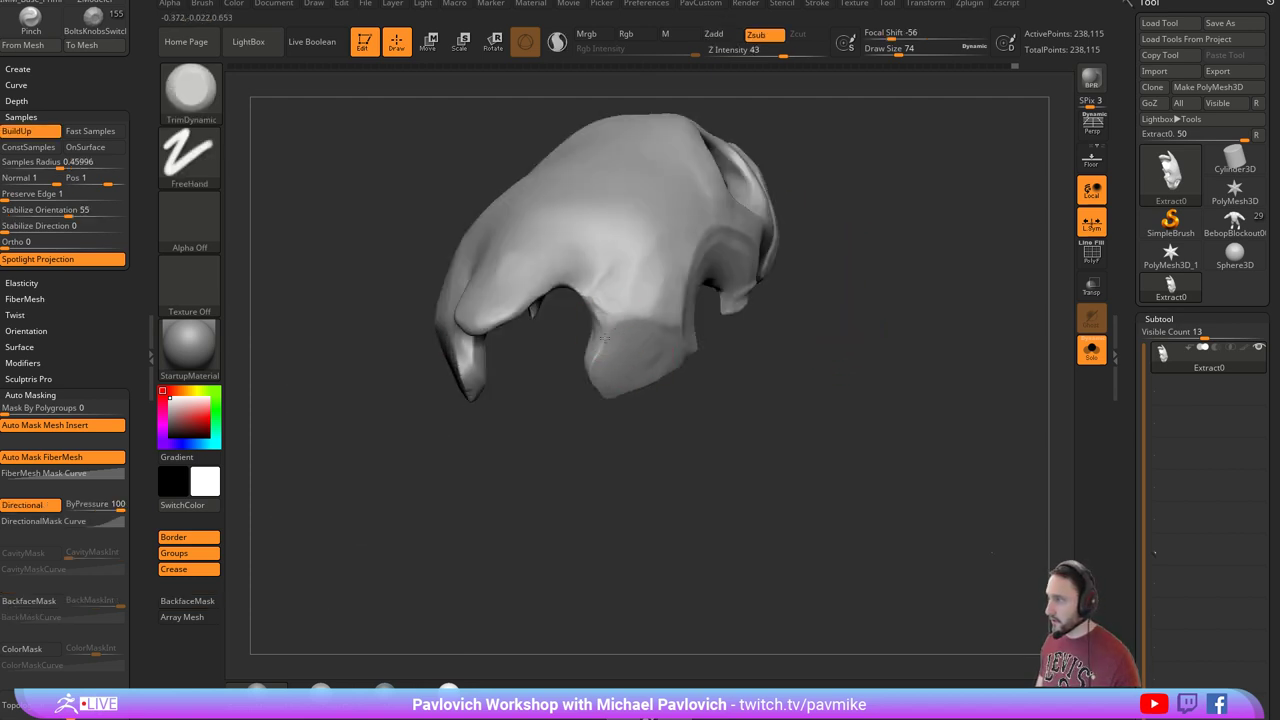
{"action": "right_click_drag", "start_coordinate": [646, 454], "coordinate": [670, 302]}
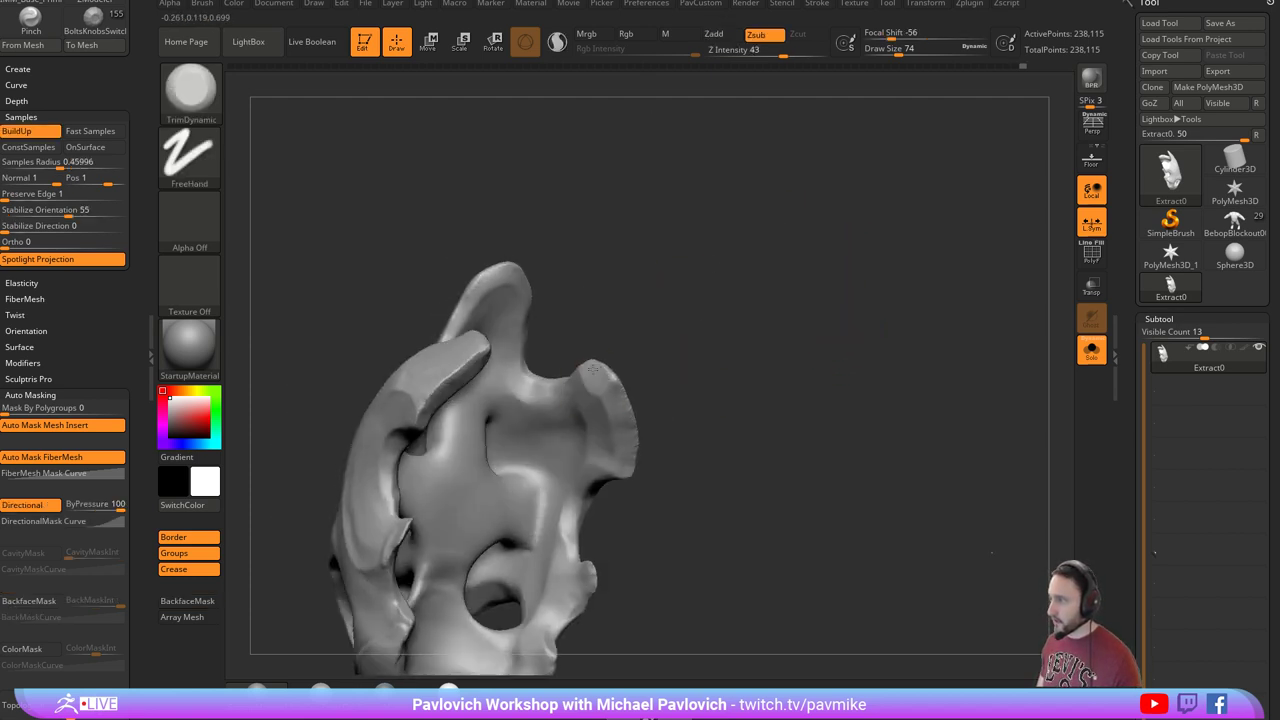
{"action": "left_click_drag", "start_coordinate": [592, 370], "coordinate": [598, 399], "text": "shift"}
{"action": "mouse_move", "coordinate": [690, 379]}
{"action": "right_mouse_down"}
{"action": "mouse_move", "coordinate": [771, 389]}
{"action": "mouse_move", "coordinate": [734, 418]}
{"action": "right_mouse_up"}
{"action": "right_click_drag", "start_coordinate": [575, 323], "coordinate": [634, 323]}
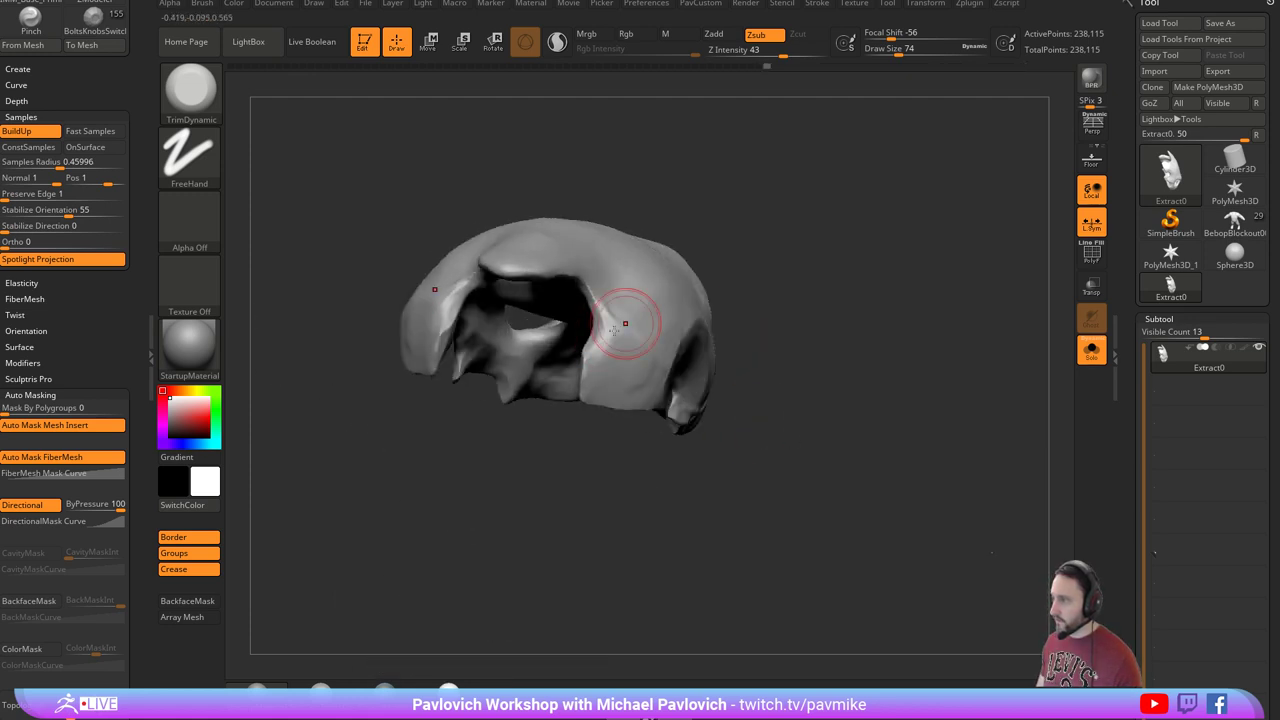
{"action": "mouse_move", "coordinate": [738, 235]}
{"action": "right_mouse_down"}
{"action": "mouse_move", "coordinate": [757, 242]}
{"action": "mouse_move", "coordinate": [754, 280]}
{"action": "mouse_move", "coordinate": [705, 282]}
{"action": "right_mouse_up"}
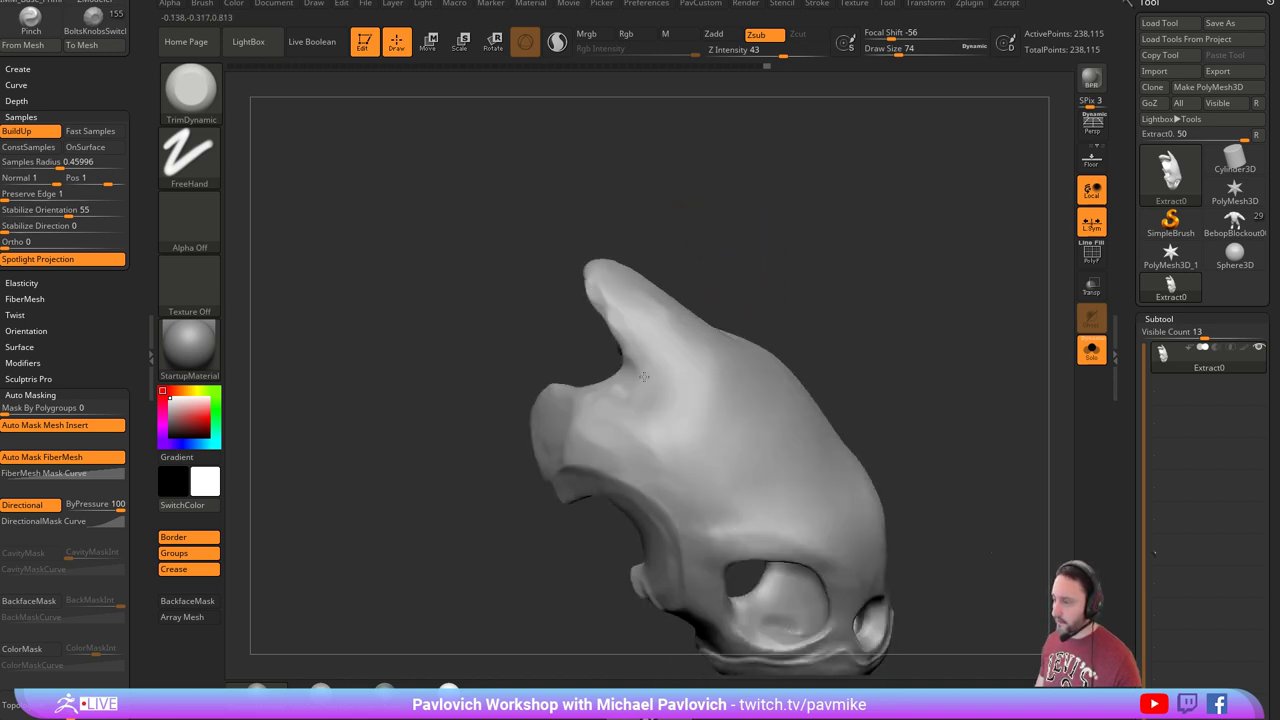
{"action": "mouse_move", "coordinate": [644, 376]}
{"action": "right_mouse_down"}
{"action": "mouse_move", "coordinate": [748, 251]}
{"action": "mouse_move", "coordinate": [603, 294]}
{"action": "mouse_move", "coordinate": [742, 223]}
{"action": "mouse_move", "coordinate": [686, 286]}
{"action": "mouse_move", "coordinate": [686, 271]}
{"action": "right_mouse_up"}
Mask the rear crest with the MaskPen brush at draw size 68 and invert the mask.
{"action": "mouse_move", "coordinate": [640, 290]}
{"action": "left_mouse_down", "text": "ctrl"}
{"action": "mouse_move", "coordinate": [622, 336]}
{"action": "mouse_move", "coordinate": [636, 394]}
{"action": "left_mouse_up", "text": "ctrl"}
{"action": "mouse_move", "coordinate": [746, 244]}
{"action": "right_mouse_down"}
{"action": "mouse_move", "coordinate": [863, 304]}
{"action": "mouse_move", "coordinate": [836, 246]}
{"action": "right_mouse_up"}
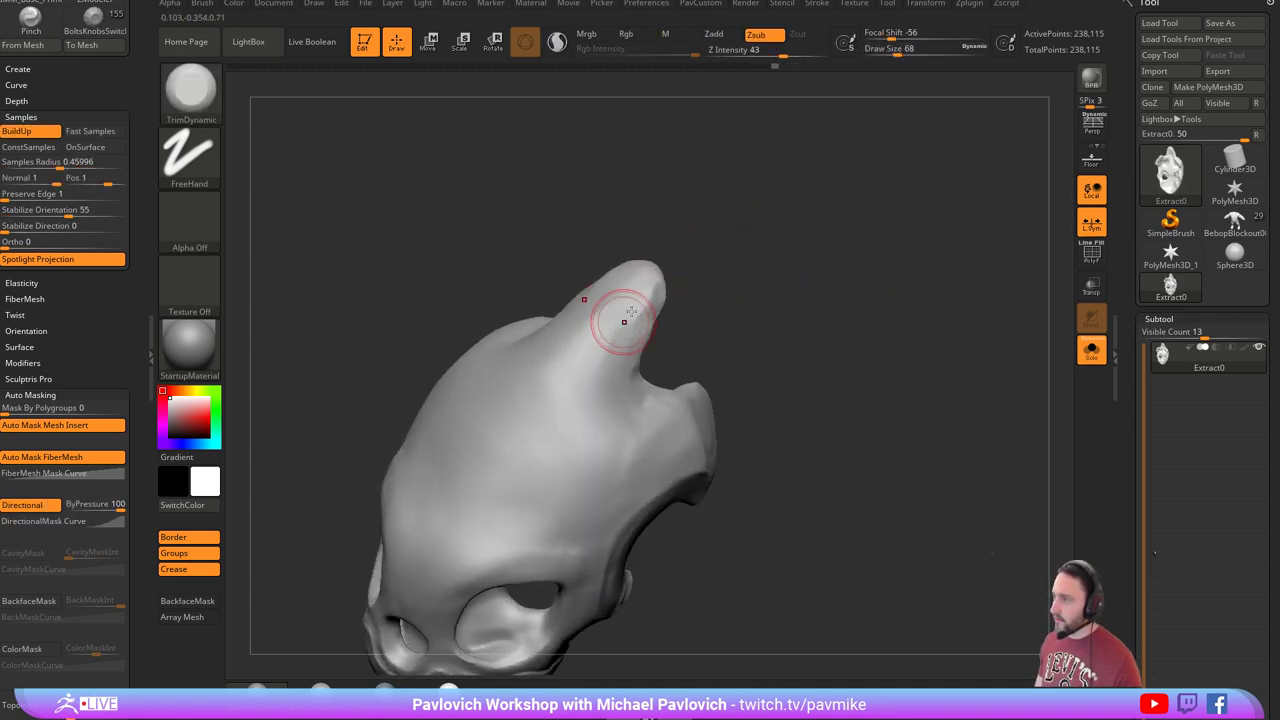
{"action": "left_click", "coordinate": [5, 601]}
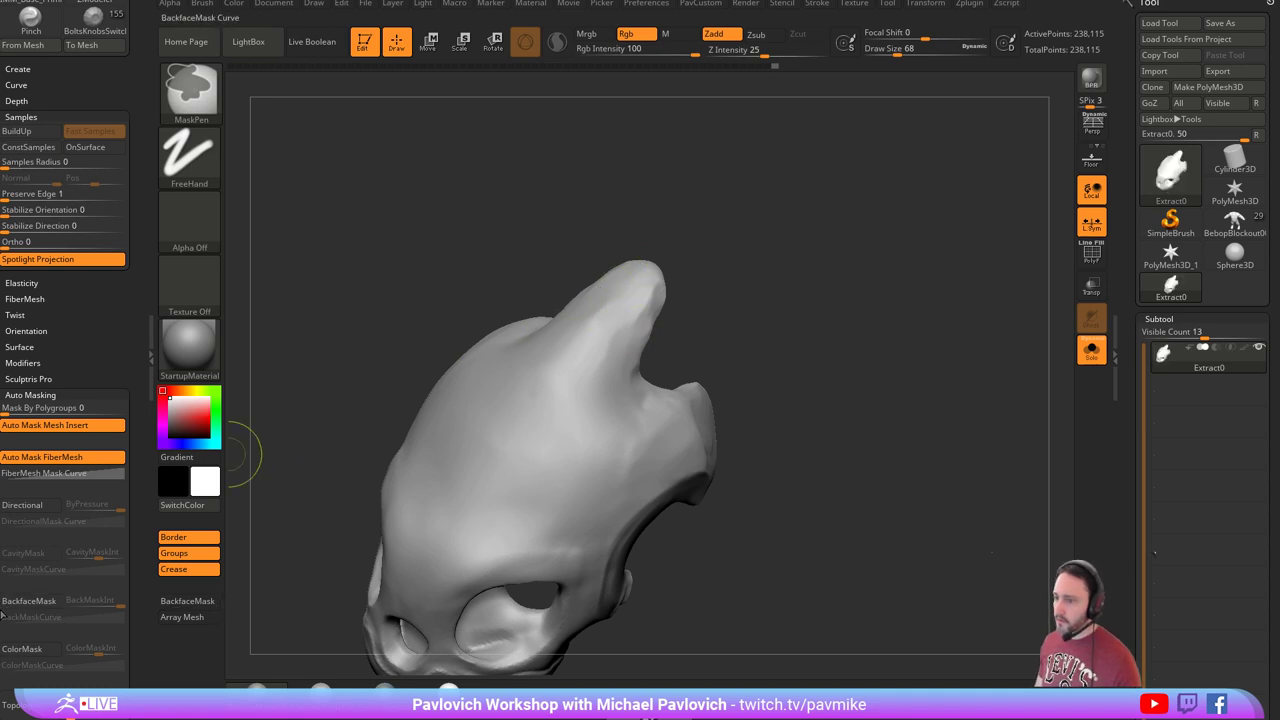
{"action": "right_click_drag", "start_coordinate": [300, 400], "coordinate": [625, 310]}
{"action": "left_click_drag", "start_coordinate": [625, 307], "coordinate": [649, 391], "text": "ctrl"}
{"action": "left_click", "coordinate": [838, 216], "text": "ctrl"}
{"action": "left_click_drag", "start_coordinate": [840, 217], "coordinate": [766, 240], "text": "shift"}
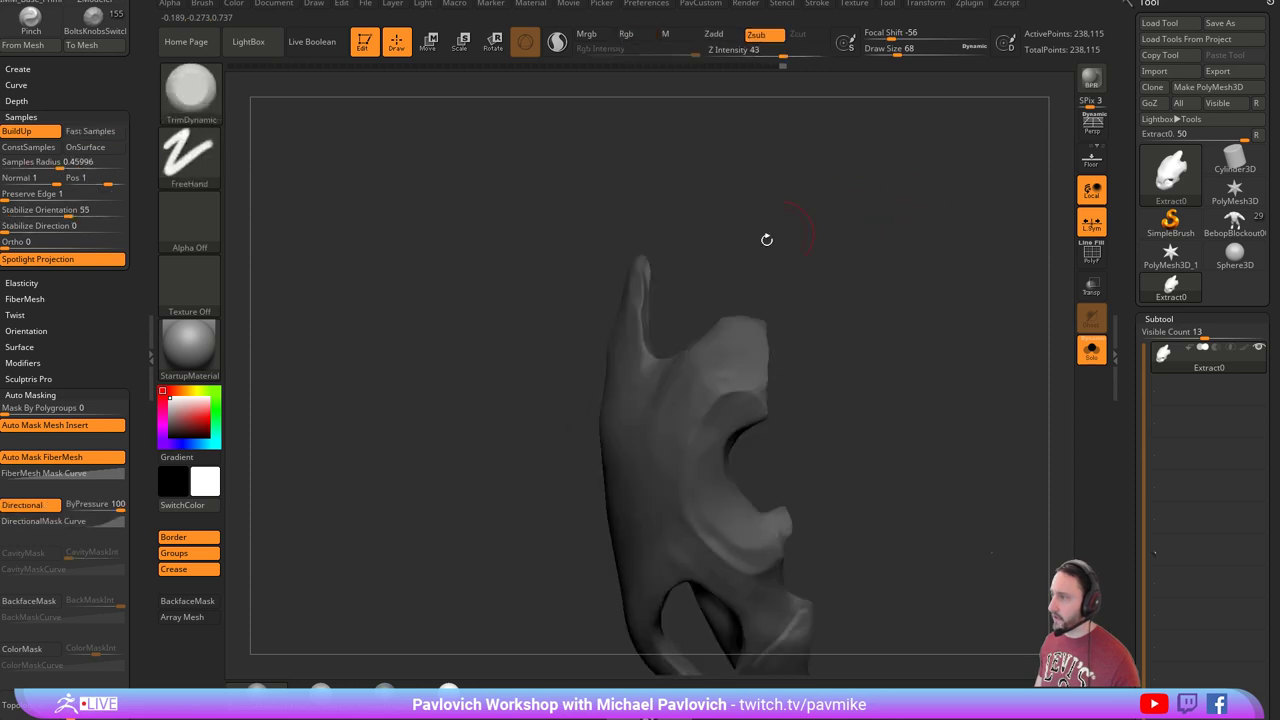
Reposition the unmasked rear crest area with the Move gizmo centred on the skull's midline.
{"action": "key", "text": "w"}
{"action": "left_click_drag", "start_coordinate": [718, 335], "coordinate": [757, 335]}
{"action": "left_click_drag", "start_coordinate": [775, 290], "coordinate": [845, 278], "text": "shift"}
{"action": "left_click_drag", "start_coordinate": [737, 280], "coordinate": [1034, 326], "text": "alt"}
{"action": "left_click", "coordinate": [736, 327]}
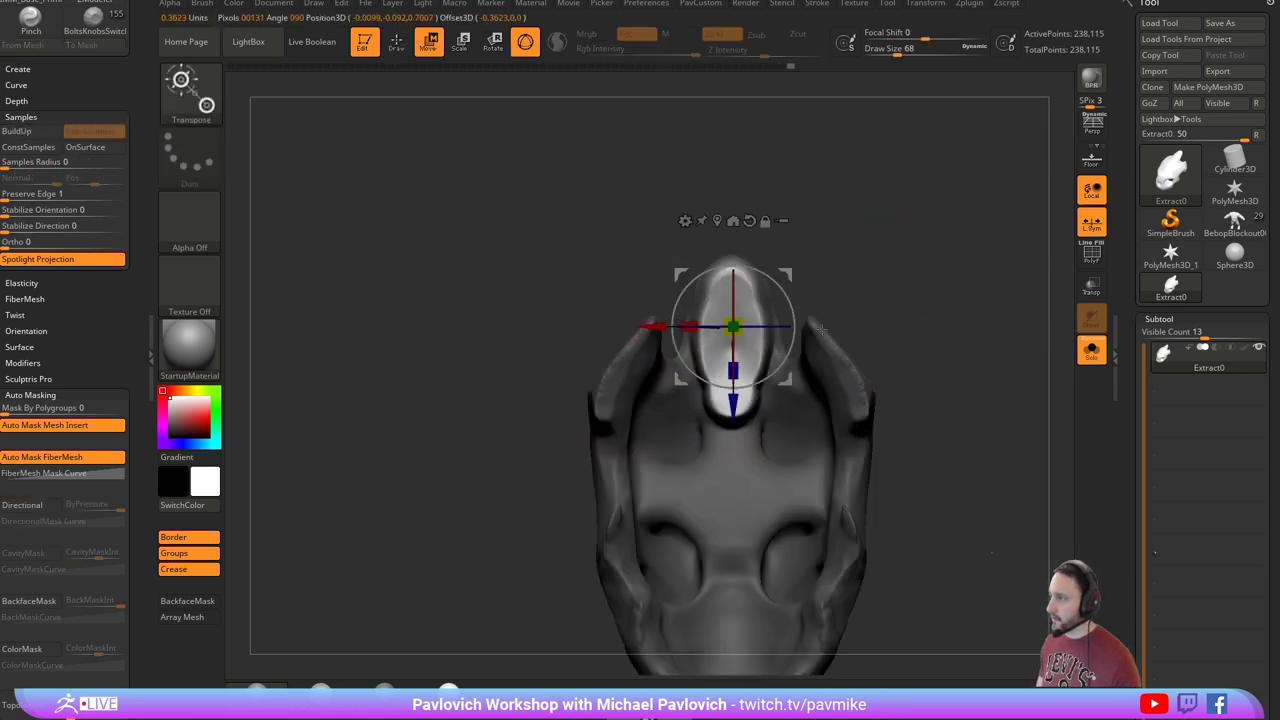
{"action": "left_click_drag", "start_coordinate": [777, 322], "coordinate": [743, 322]}
{"action": "key", "text": "q"}
{"action": "mouse_move", "coordinate": [865, 245]}
{"action": "left_mouse_down"}
{"action": "mouse_move", "coordinate": [894, 246]}
{"action": "mouse_move", "coordinate": [918, 300]}
{"action": "left_mouse_up"}
{"action": "mouse_move", "coordinate": [918, 300]}
{"action": "left_mouse_down", "text": "alt"}
{"action": "mouse_move", "coordinate": [902, 260]}
{"action": "mouse_move", "coordinate": [888, 262]}
{"action": "mouse_move", "coordinate": [923, 240]}
{"action": "mouse_move", "coordinate": [924, 274]}
{"action": "left_mouse_up", "text": "alt"}
{"action": "left_click_drag", "start_coordinate": [915, 234], "coordinate": [921, 306], "text": "ctrl"}
{"action": "left_click_drag", "start_coordinate": [823, 202], "coordinate": [765, 316]}
{"action": "key", "text": "ctrl+z"}
Shift the unmasked area beneath the rear crest along the skull's length with the Move gizmo.
{"action": "key", "text": "w"}
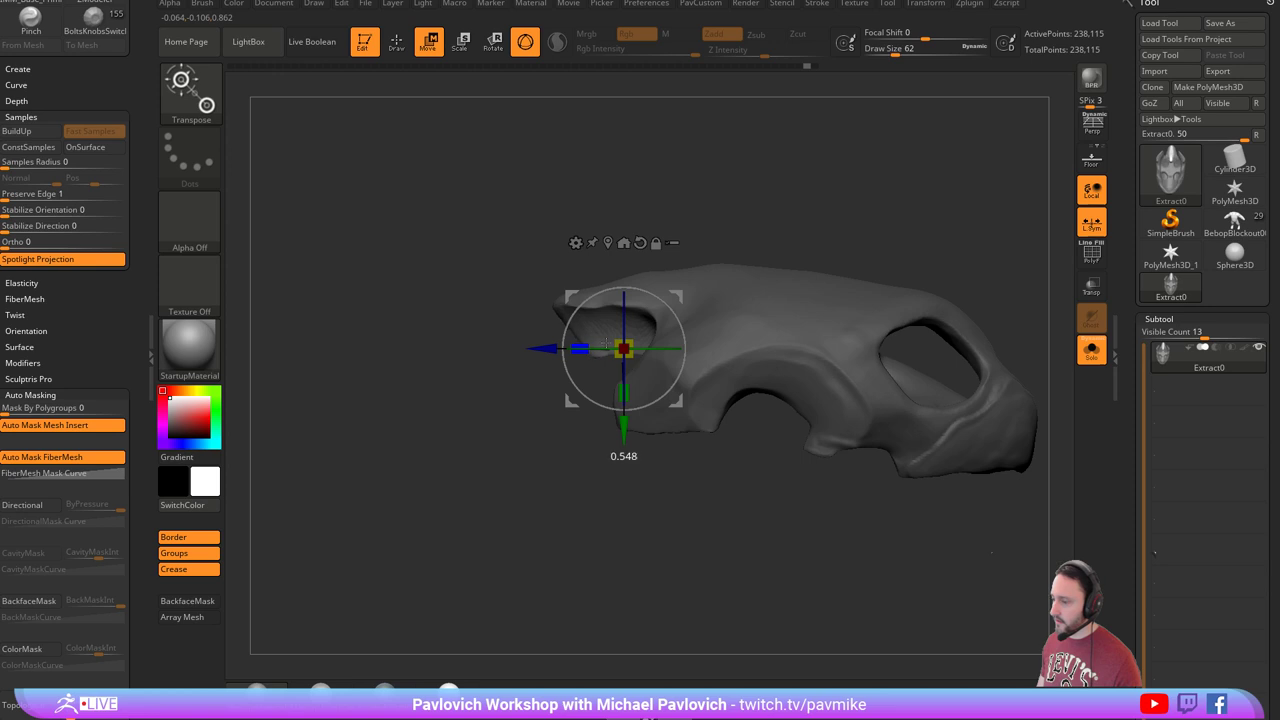
{"action": "left_click_drag", "start_coordinate": [617, 340], "coordinate": [575, 348]}
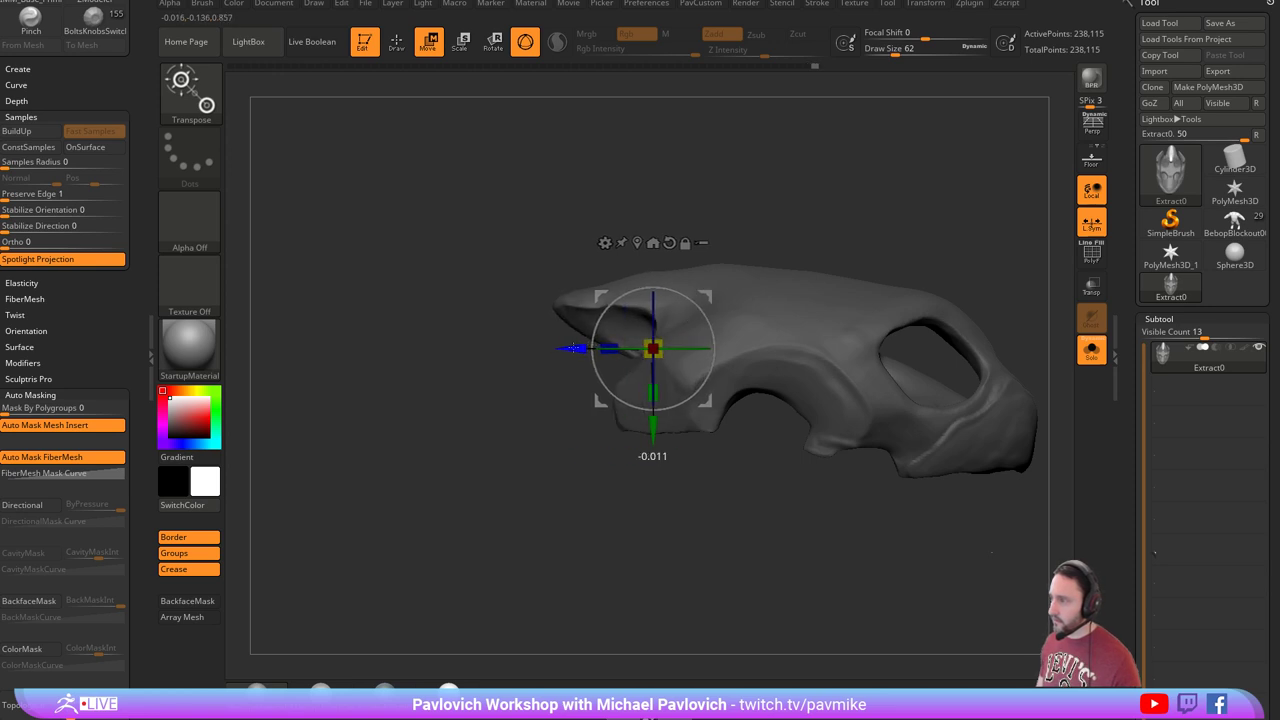
{"action": "key", "text": "q"}
{"action": "left_click_drag", "start_coordinate": [510, 375], "coordinate": [558, 328]}
Flatten the underside of the rear crest with the TrimDynamic brush at draw size 101.
{"action": "right_click_drag", "start_coordinate": [558, 327], "coordinate": [757, 262]}
{"action": "key", "text": "s"}
{"action": "left_click_drag", "start_coordinate": [648, 321], "coordinate": [657, 321]}
{"action": "mouse_move", "coordinate": [688, 362]}
{"action": "left_mouse_down"}
{"action": "mouse_move", "coordinate": [694, 376]}
{"action": "mouse_move", "coordinate": [664, 347]}
{"action": "left_mouse_up"}
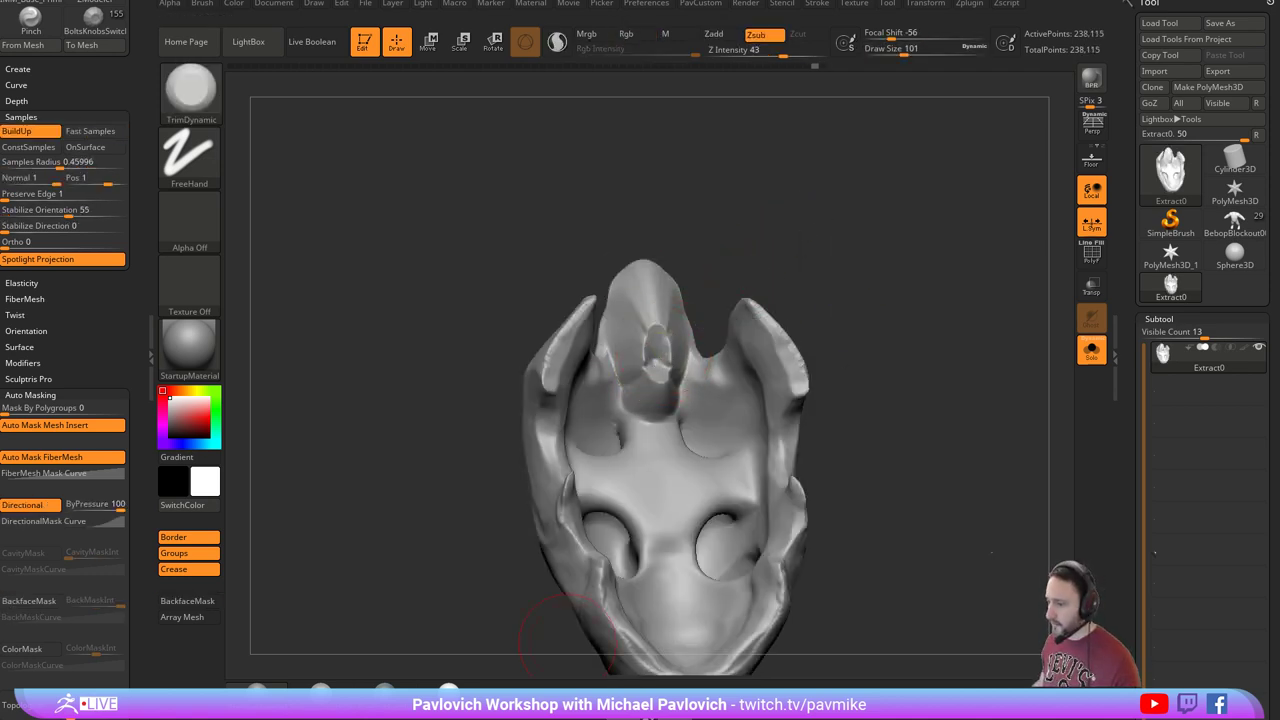
Check the turtle skull photo in the browser, and fill and smooth the recess beneath the rear crest with the Clay brush at draw size 90.
{"action": "left_click_drag", "start_coordinate": [568, 643], "coordinate": [507, 146]}
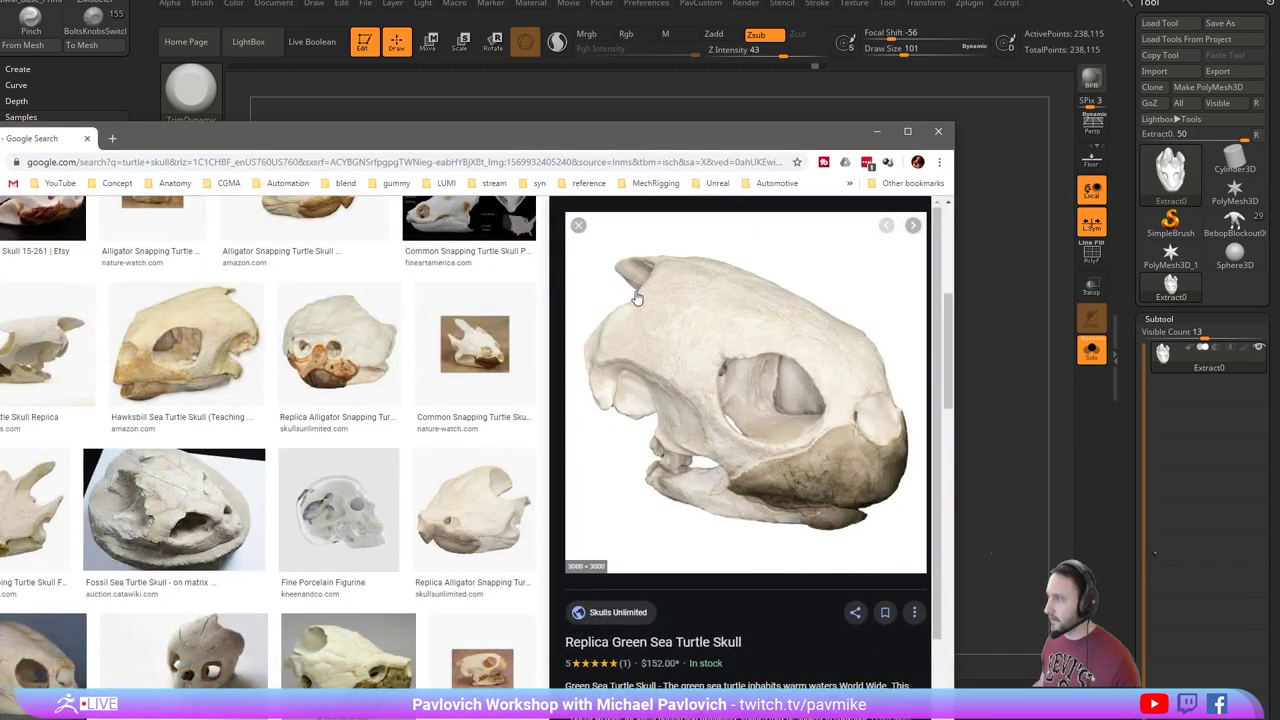
{"action": "key", "text": "alt+Tab"}
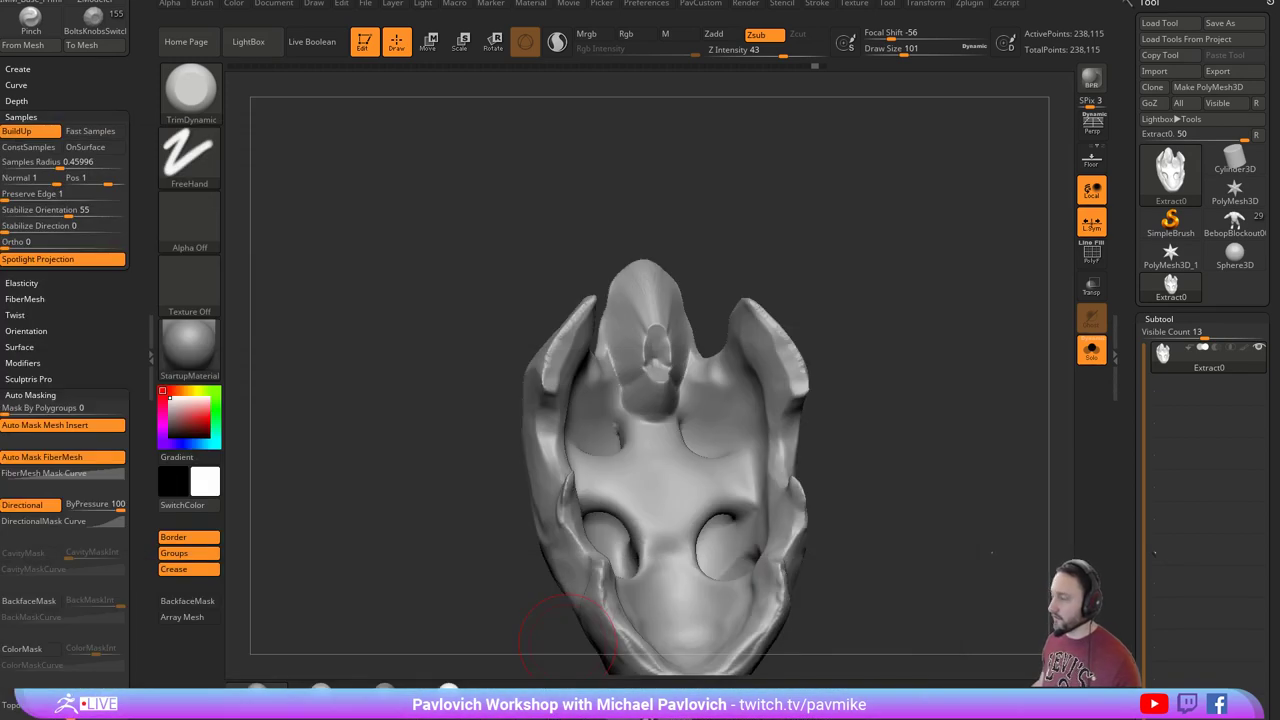
{"action": "left_click_drag", "start_coordinate": [860, 215], "coordinate": [858, 238]}
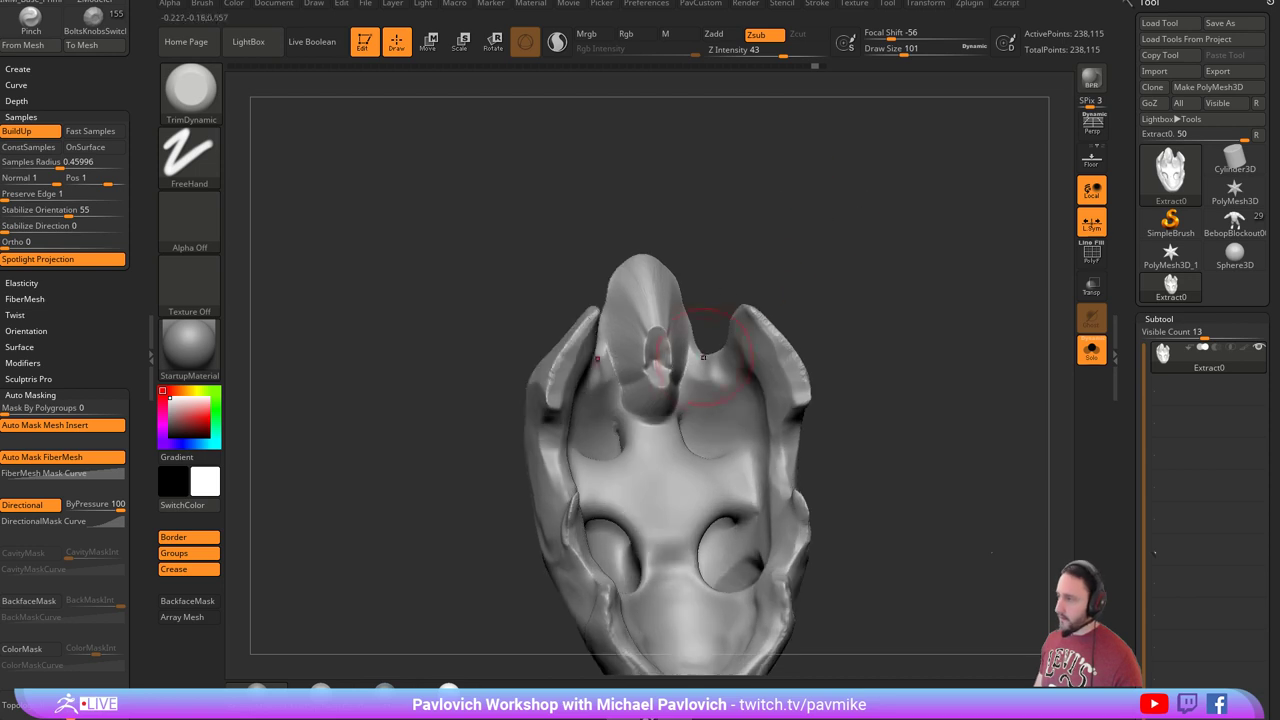
{"action": "key", "text": "b"}
{"action": "key", "text": "c"}
{"action": "key", "text": "l"}
{"action": "key", "text": "s"}
{"action": "left_click", "coordinate": [653, 412]}
{"action": "mouse_move", "coordinate": [651, 416]}
{"action": "left_mouse_down"}
{"action": "mouse_move", "coordinate": [660, 445]}
{"action": "mouse_move", "coordinate": [647, 407]}
{"action": "left_mouse_up"}
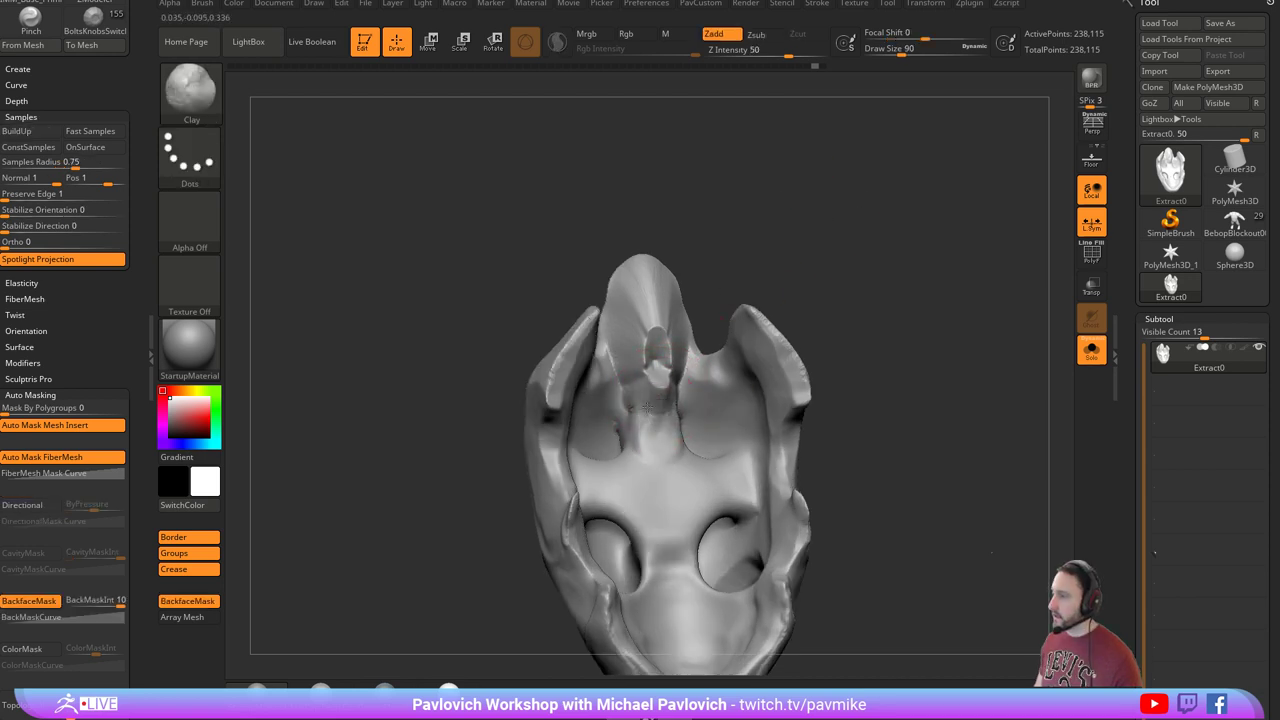
{"action": "left_click_drag", "start_coordinate": [656, 348], "coordinate": [646, 374], "text": "shift"}
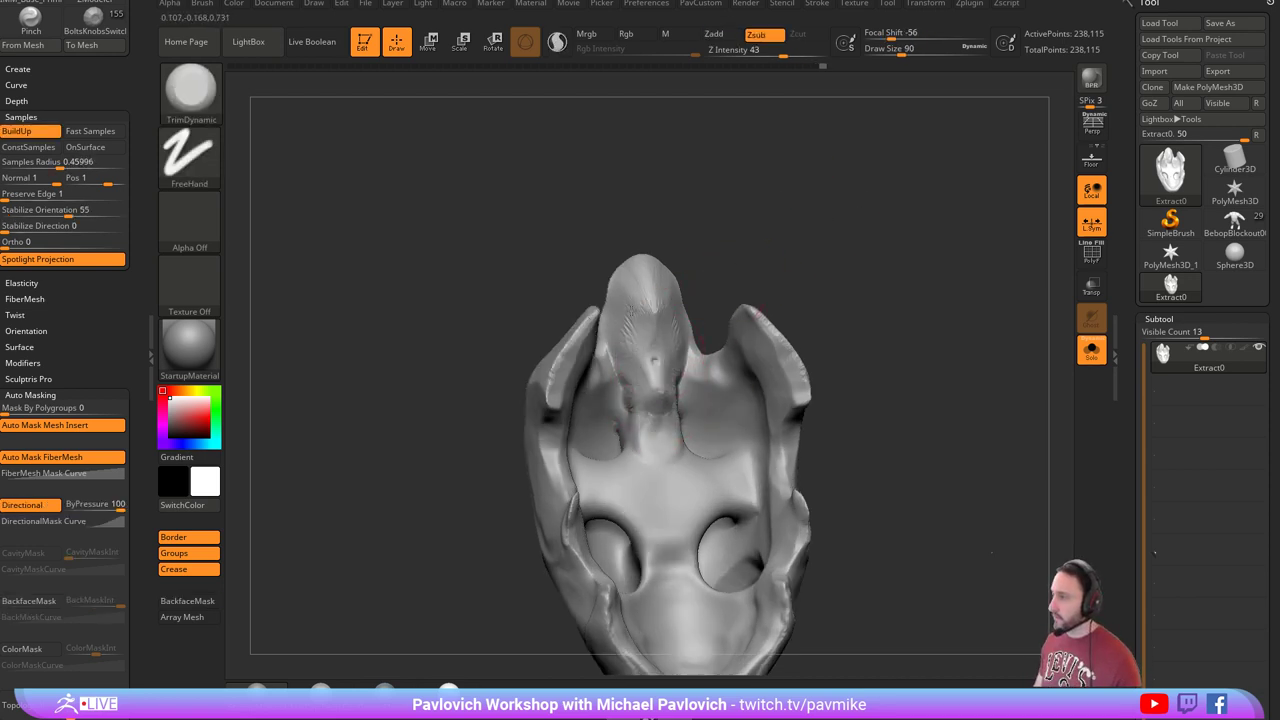
Remesh the skull and flatten the filled underside of the rear crest with the TrimDynamic brush.
{"action": "left_click_drag", "start_coordinate": [743, 187], "coordinate": [770, 274], "text": "ctrl"}
{"action": "key", "text": "b"}
{"action": "key", "text": "t"}
{"action": "key", "text": "d"}
{"action": "mouse_move", "coordinate": [651, 323]}
{"action": "left_mouse_down"}
{"action": "mouse_move", "coordinate": [638, 312]}
{"action": "mouse_move", "coordinate": [651, 381]}
{"action": "mouse_move", "coordinate": [630, 408]}
{"action": "left_mouse_up"}
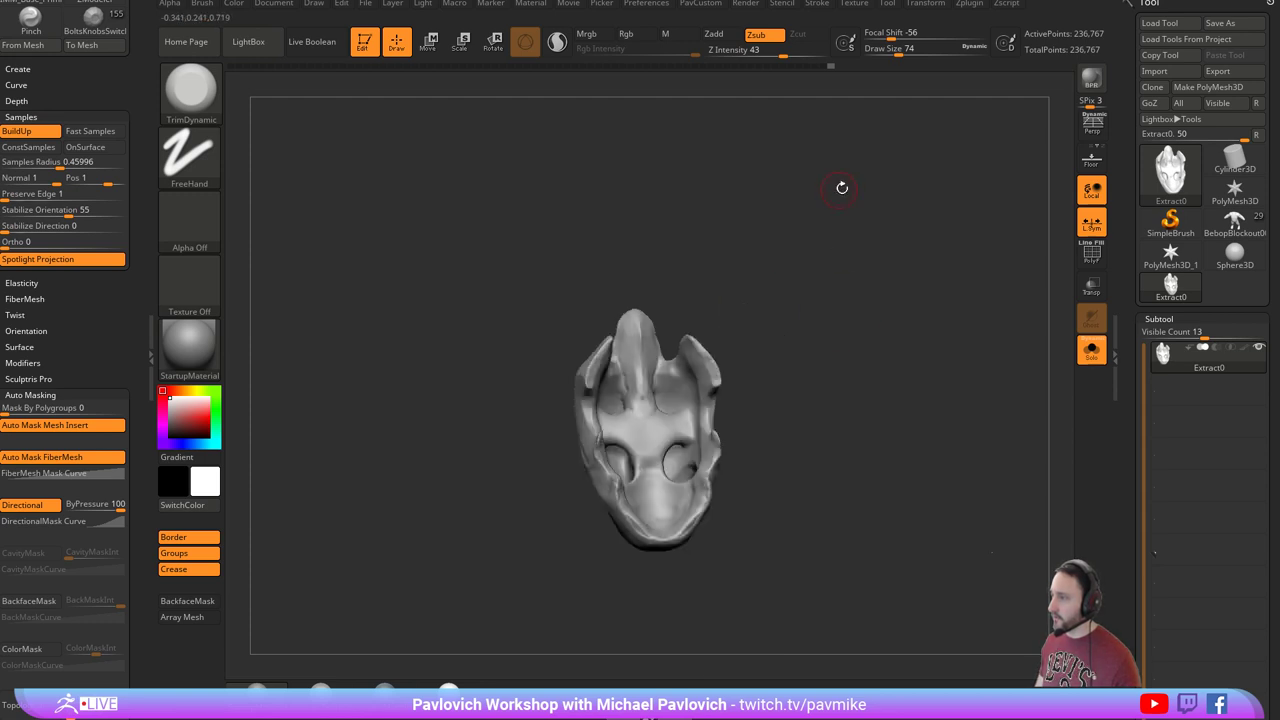
Set up the Standard brush at draw size 17 and bring the subtool's duplicate and merge commands into view.
{"action": "mouse_move", "coordinate": [840, 189]}
{"action": "left_mouse_down"}
{"action": "mouse_move", "coordinate": [903, 337]}
{"action": "mouse_move", "coordinate": [903, 309]}
{"action": "mouse_move", "coordinate": [897, 364]}
{"action": "mouse_move", "coordinate": [851, 306]}
{"action": "left_mouse_up"}
{"action": "key", "text": "b"}
{"action": "key", "text": "s"}
{"action": "key", "text": "t"}
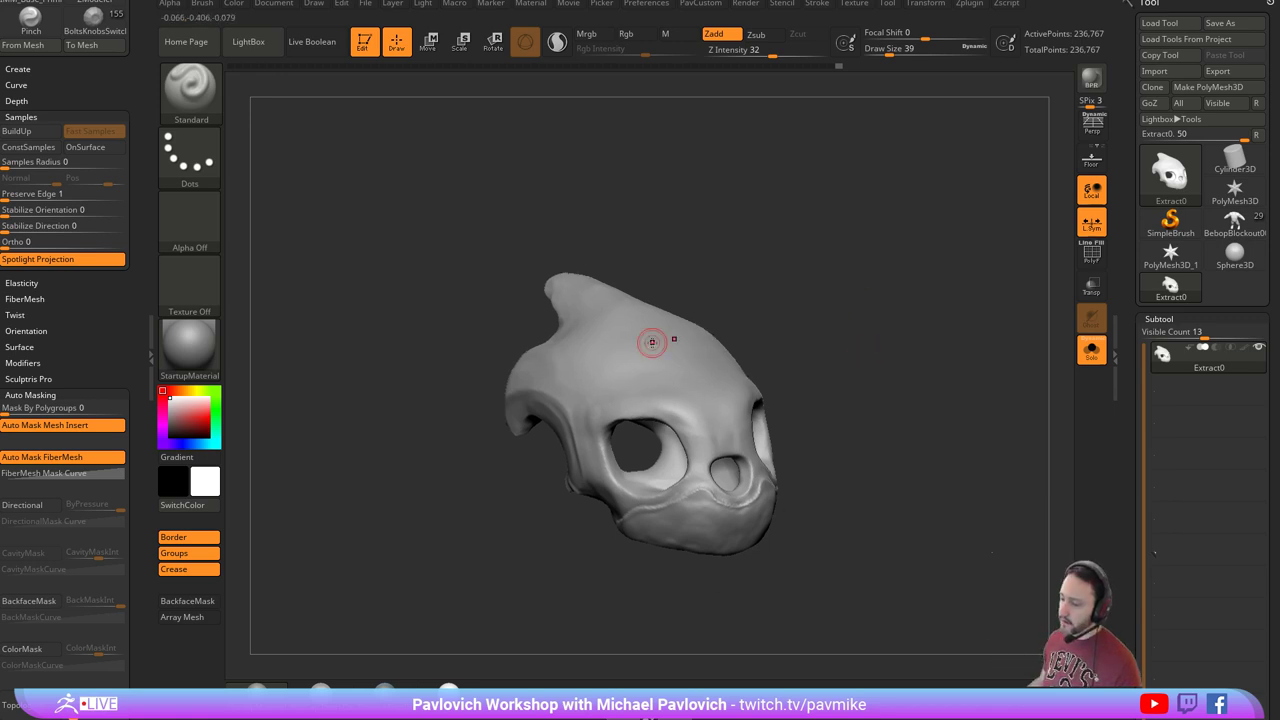
{"action": "key", "text": "s"}
{"action": "left_click_drag", "start_coordinate": [834, 292], "coordinate": [826, 293]}
{"action": "left_click_drag", "start_coordinate": [834, 305], "coordinate": [791, 308], "text": "alt"}
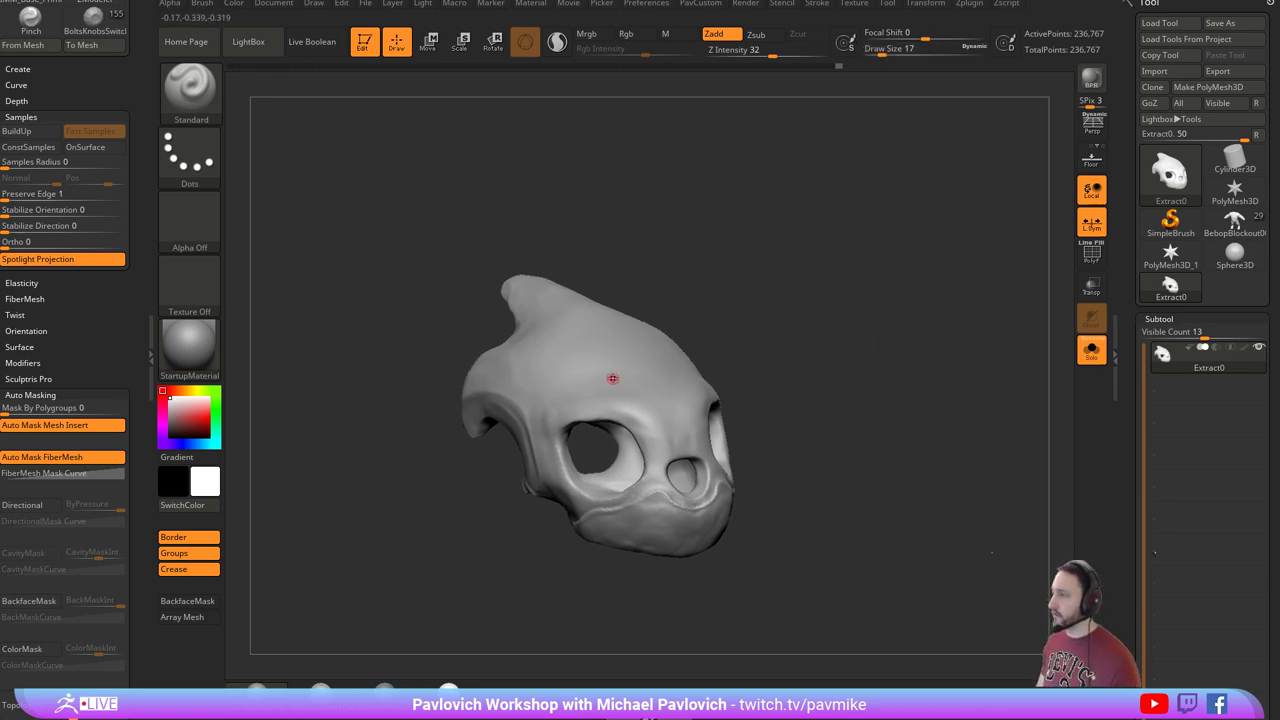
{"action": "left_click_drag", "start_coordinate": [1132, 427], "coordinate": [1129, 291]}
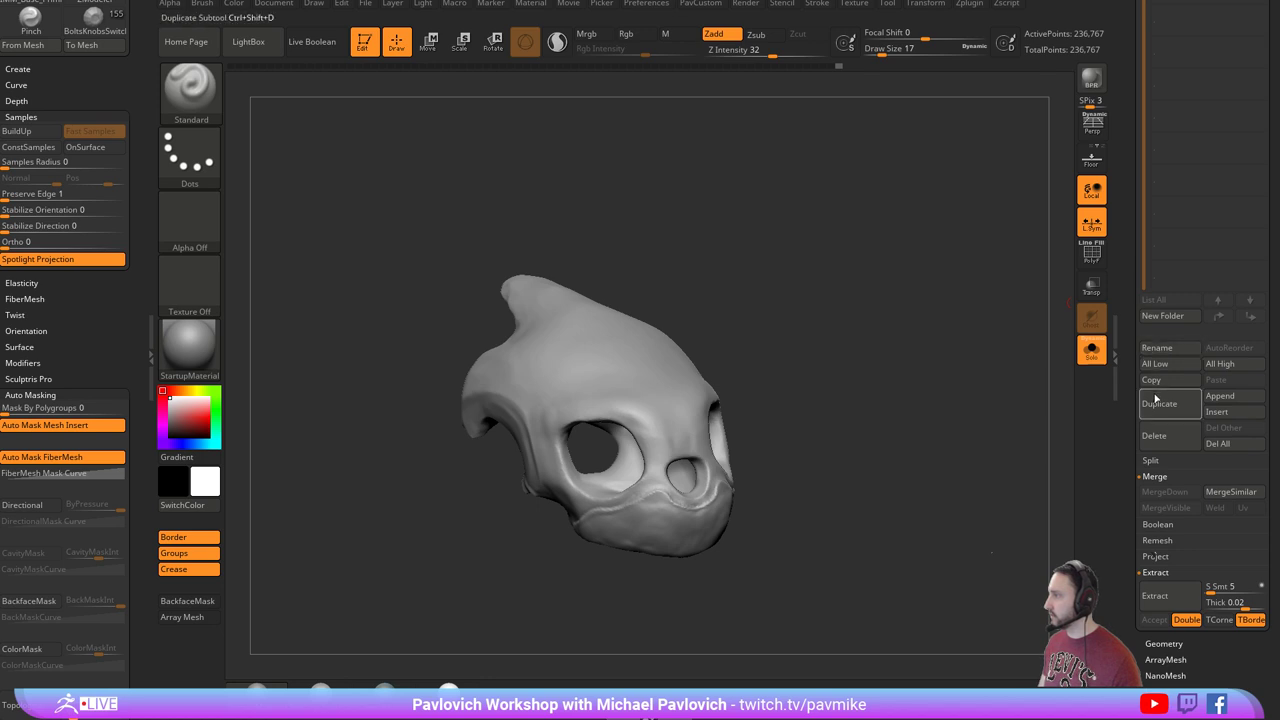